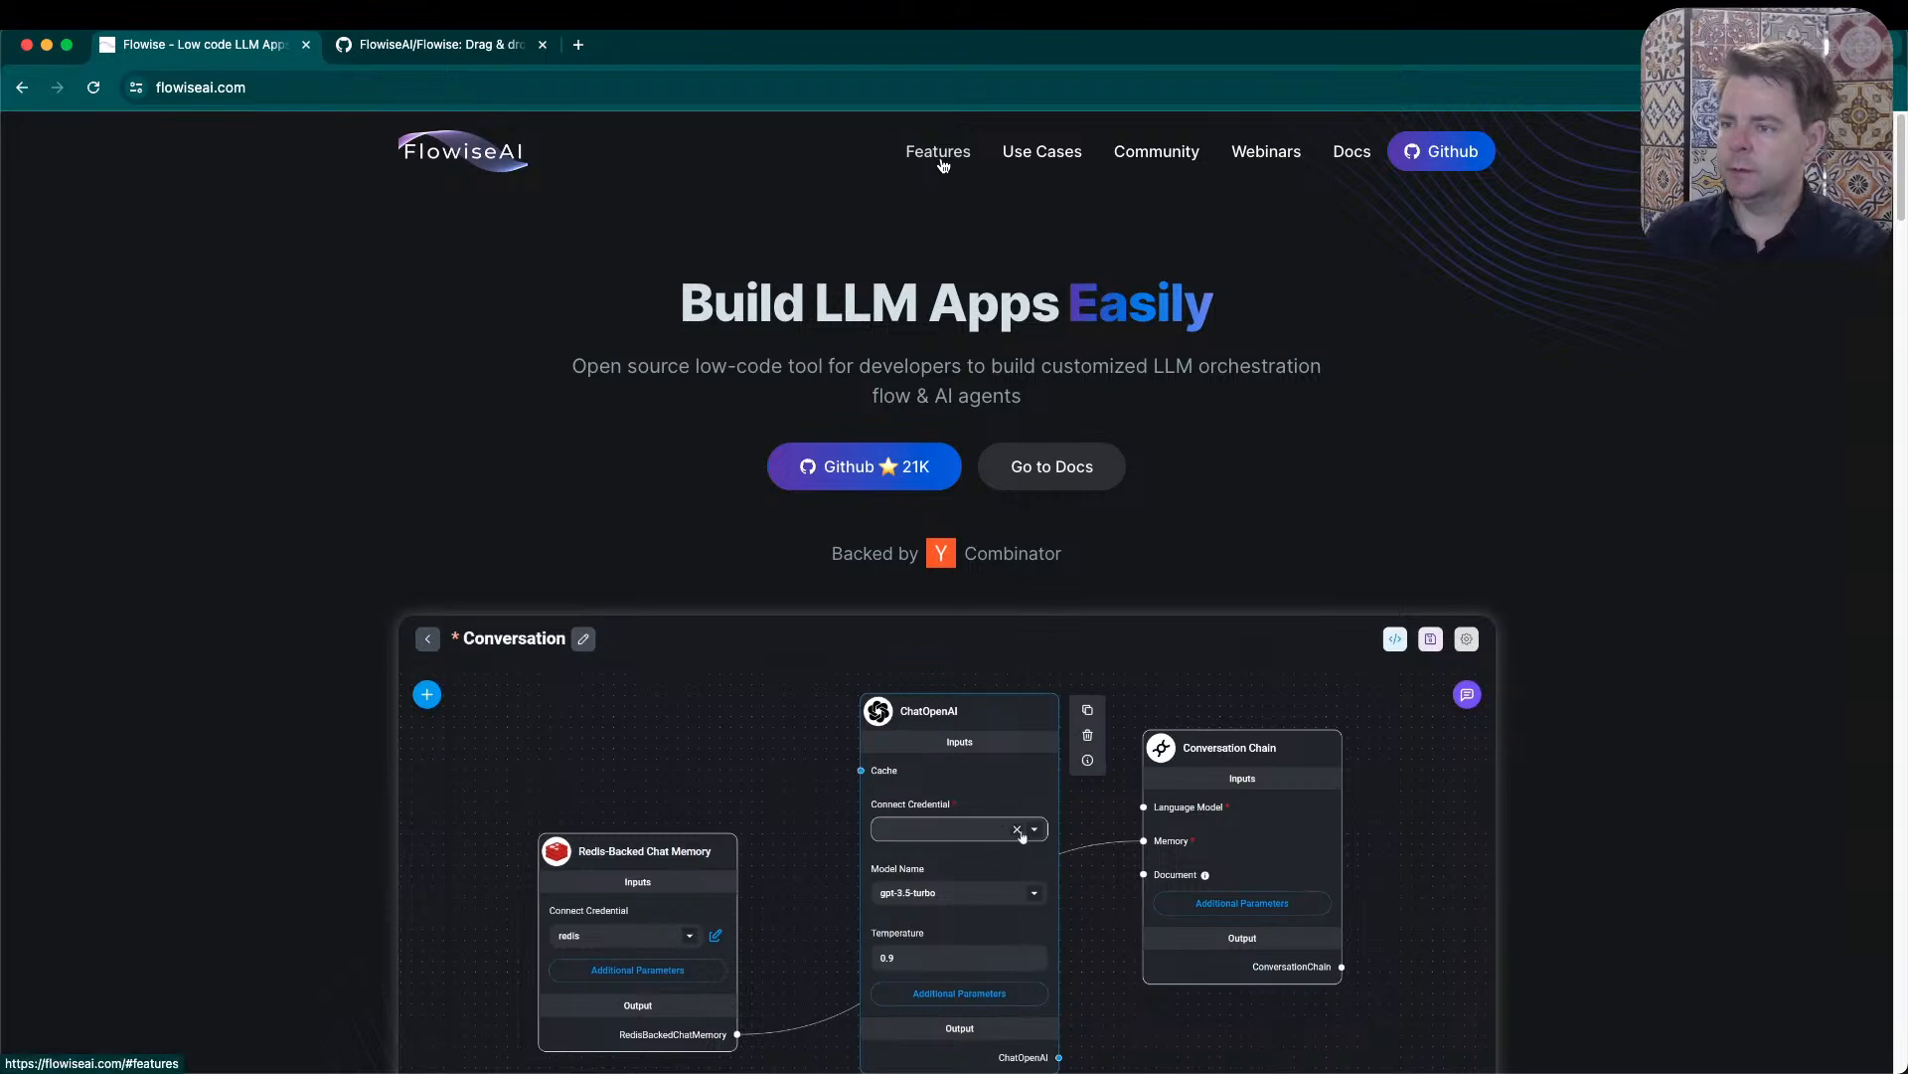
- Browse the Flowise homepage to the "Iterate, fast" section and highlight the "npm install -g flowise" command
{"action": "left_click", "coordinate": [939, 157]}
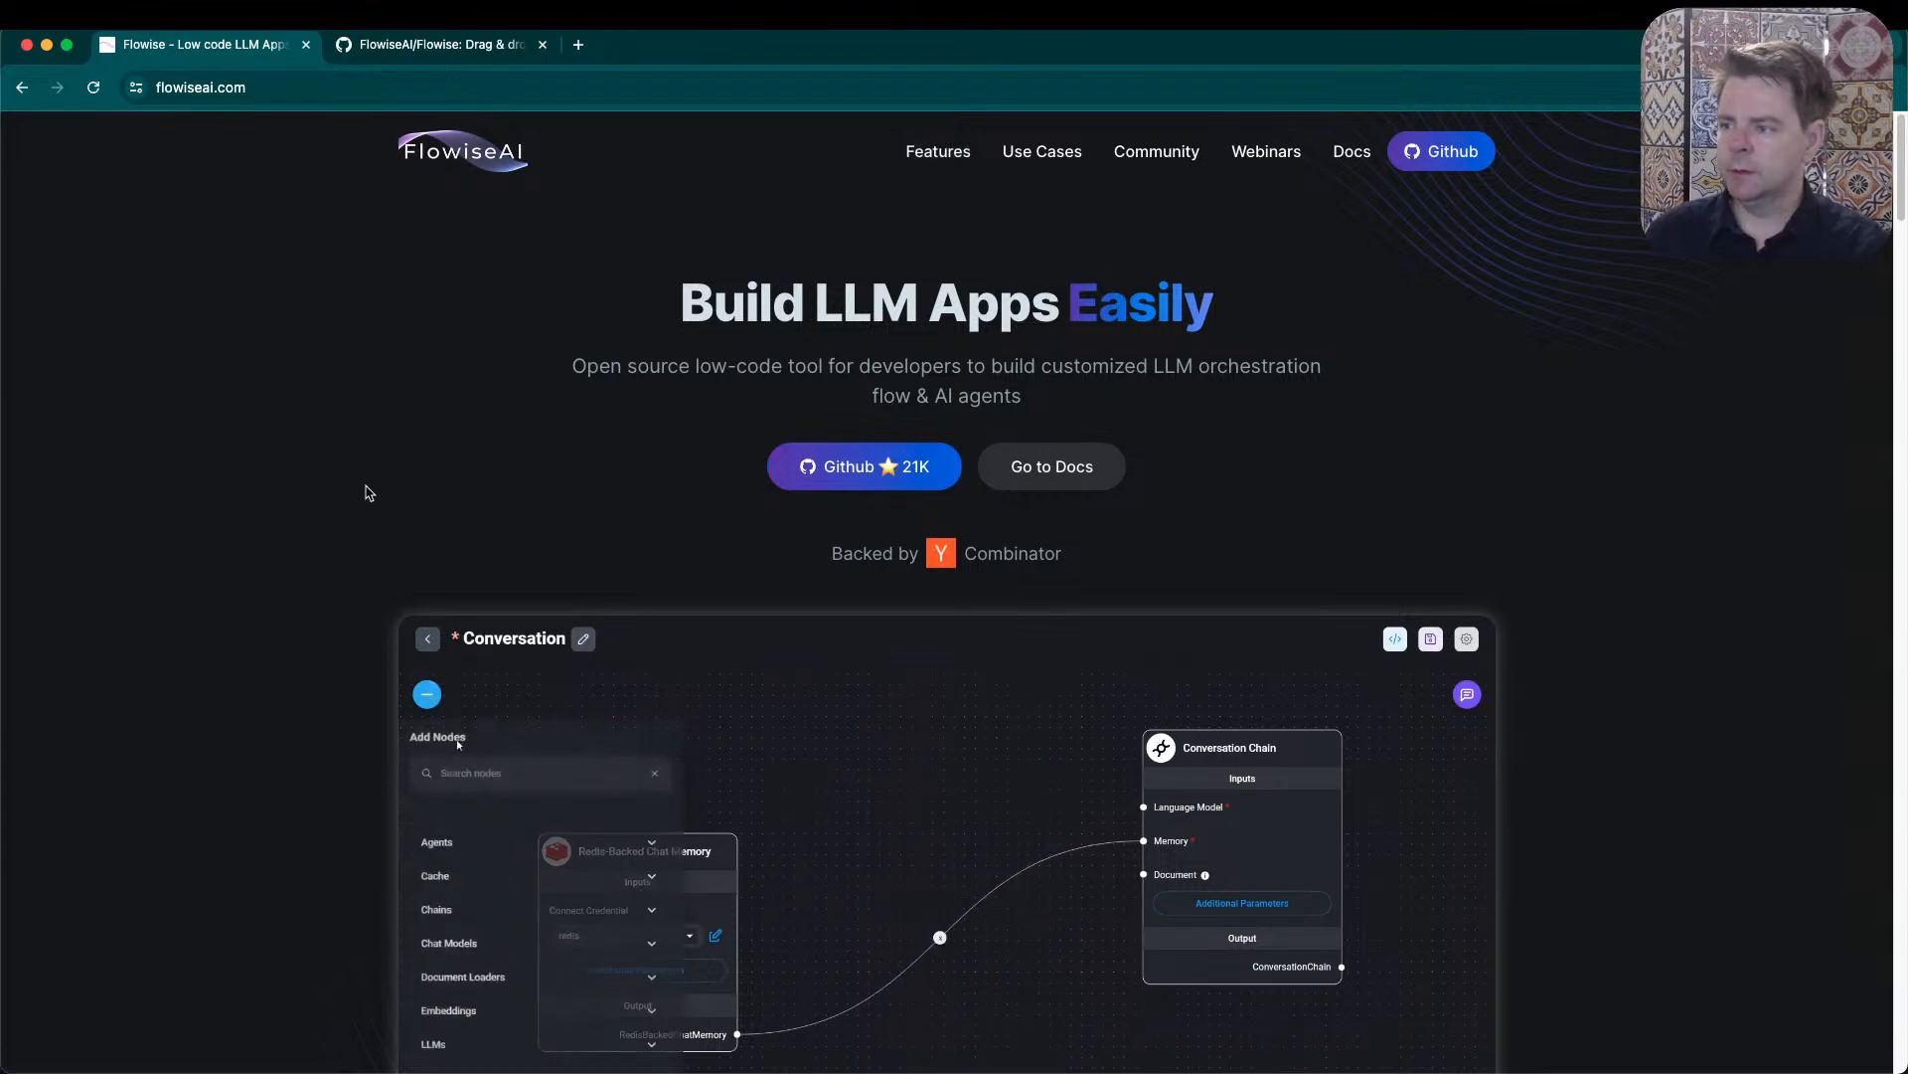
{"action": "scroll", "coordinate": [377, 487], "scroll_direction": "down", "scroll_amount": 9}
{"action": "scroll", "coordinate": [362, 489], "scroll_direction": "up", "scroll_amount": 4}
{"action": "scroll", "coordinate": [829, 457], "scroll_direction": "up", "scroll_amount": 1}
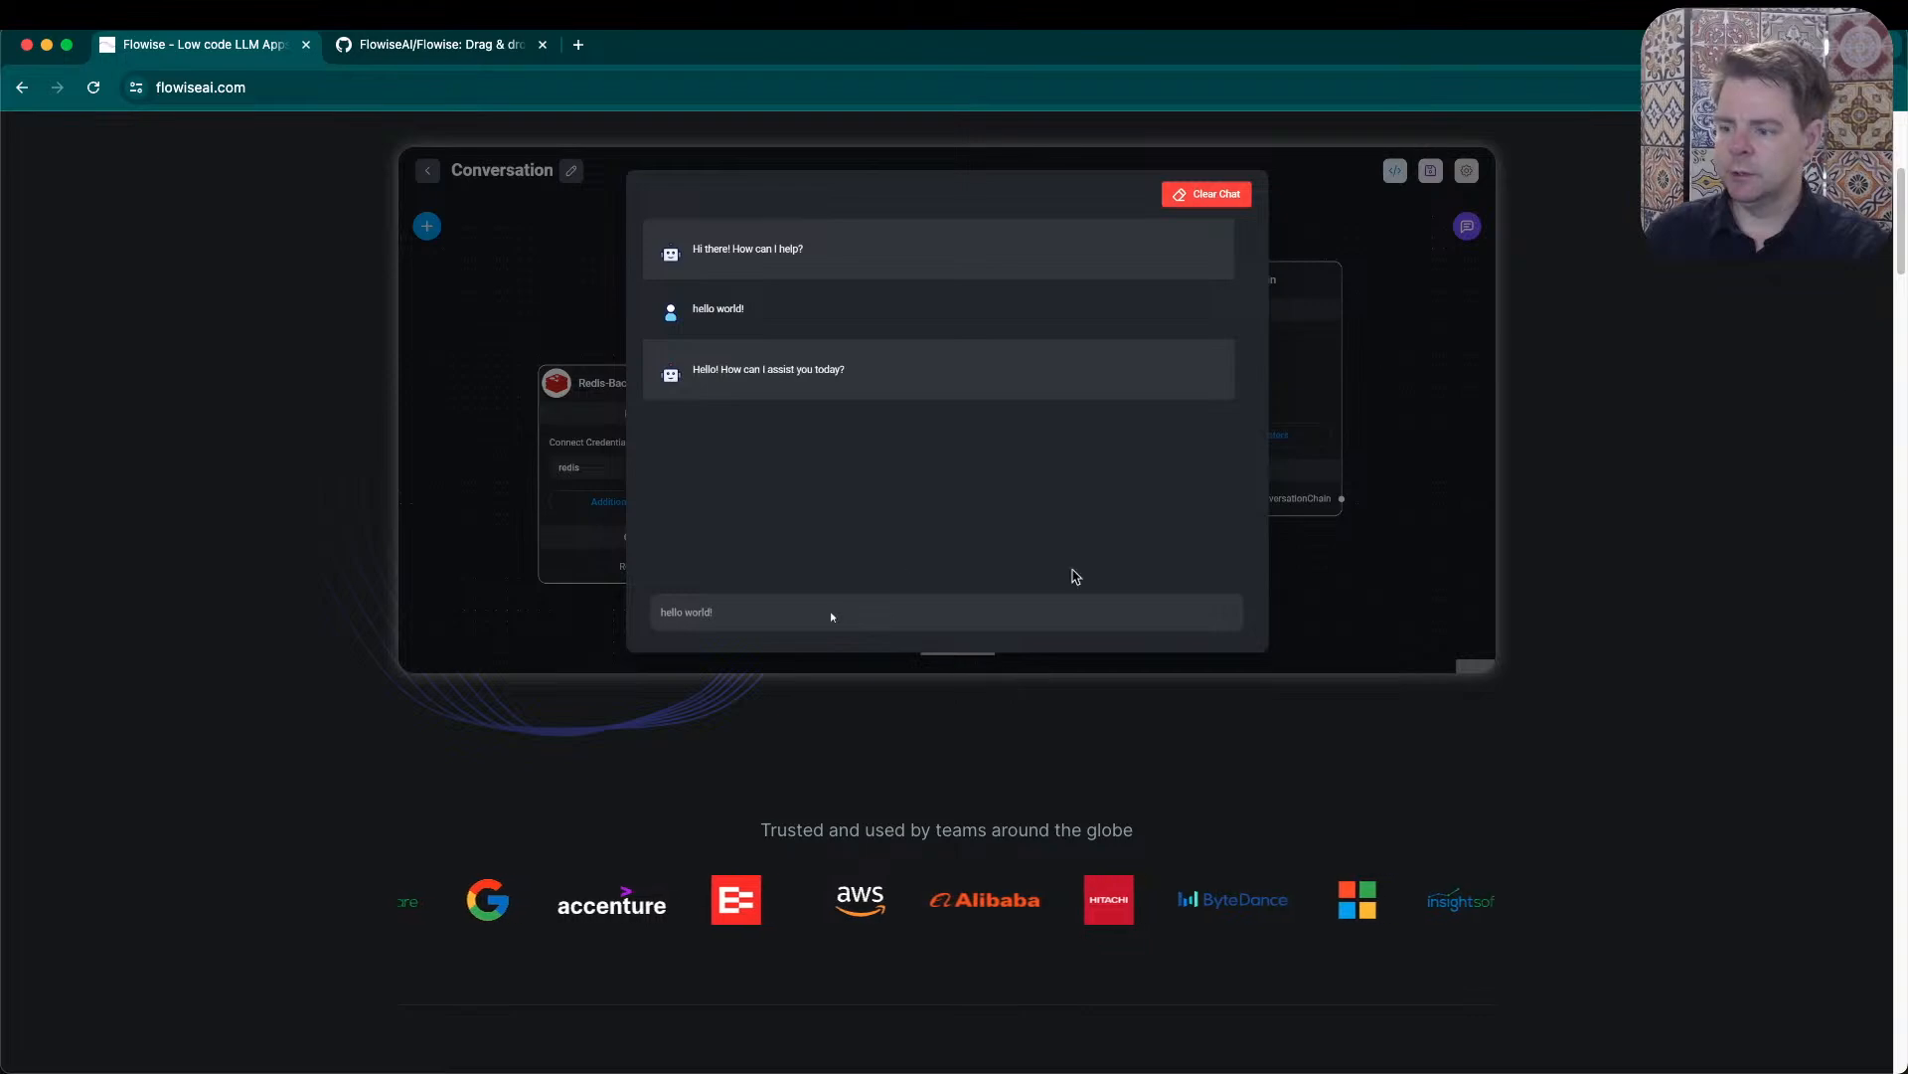
{"action": "scroll", "coordinate": [188, 669], "scroll_direction": "down", "scroll_amount": 8}
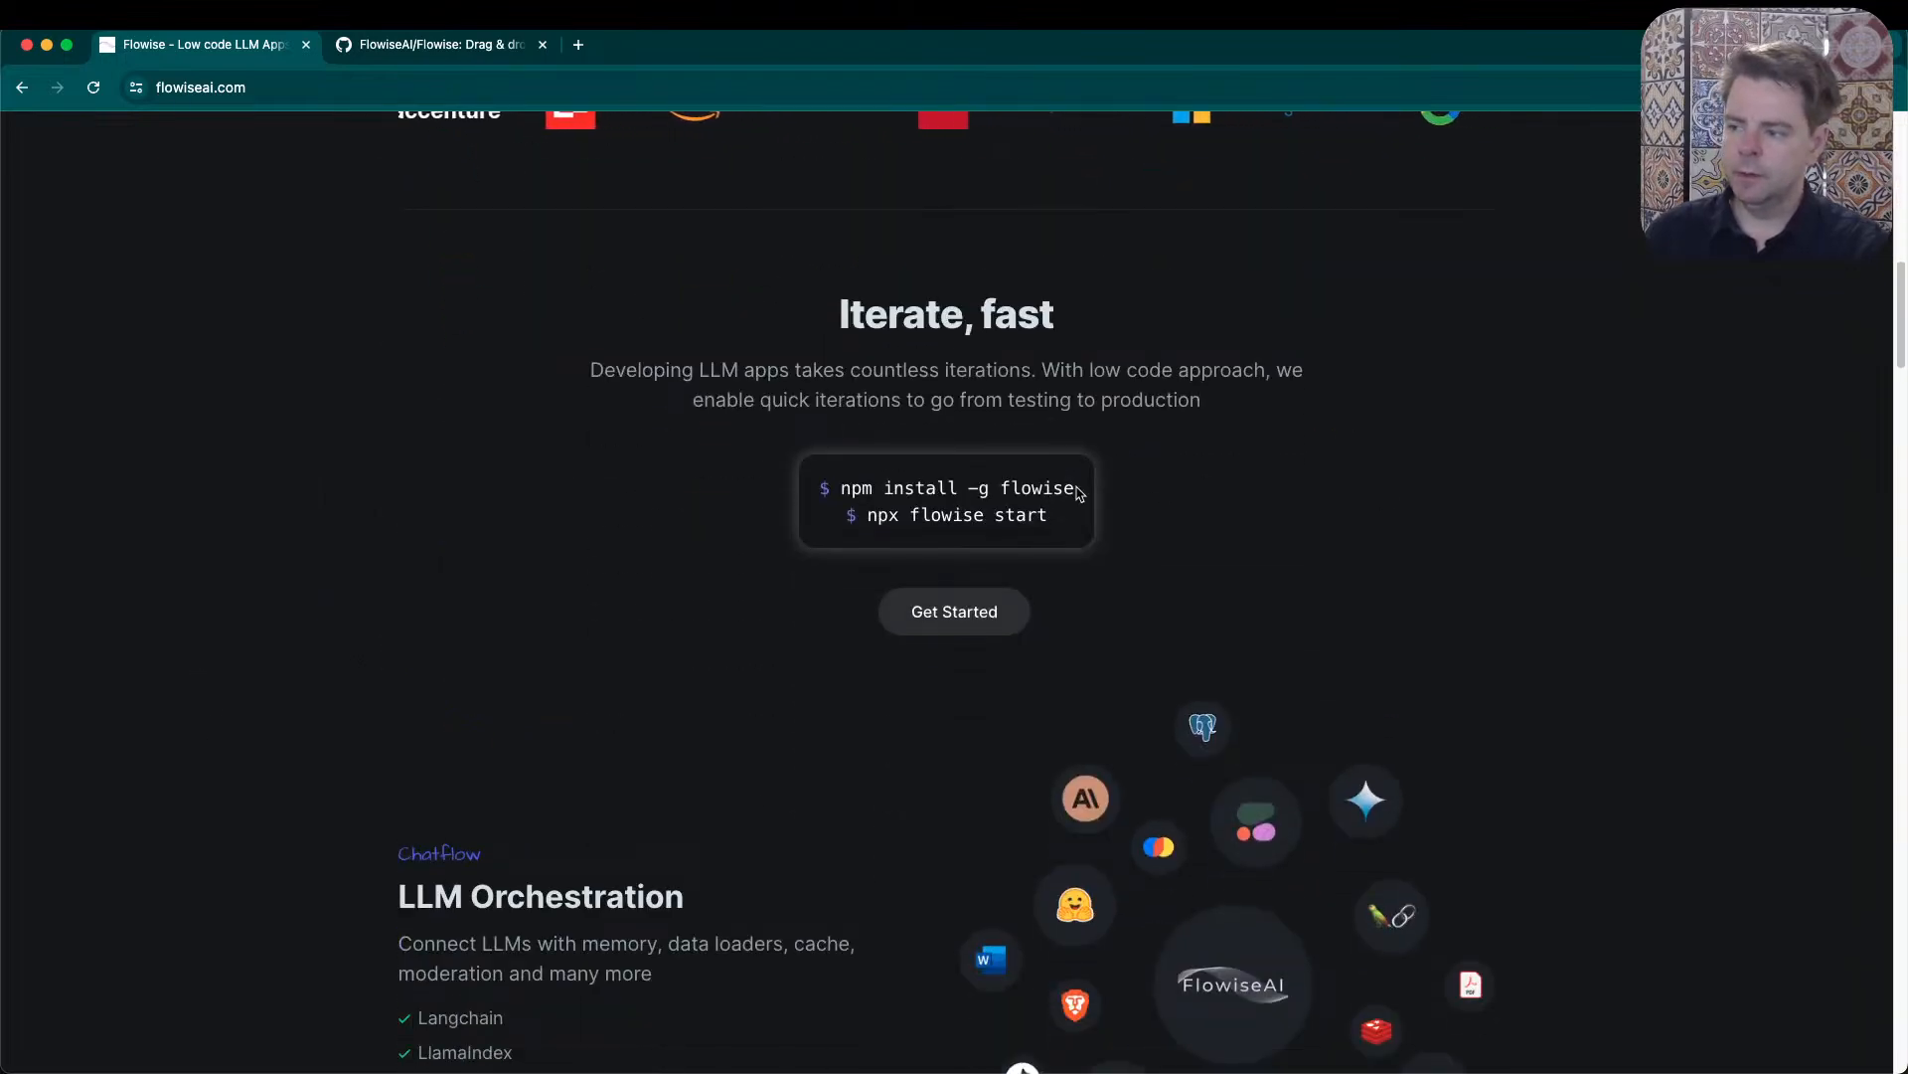
{"action": "left_click_drag", "start_coordinate": [1082, 490], "coordinate": [839, 487]}
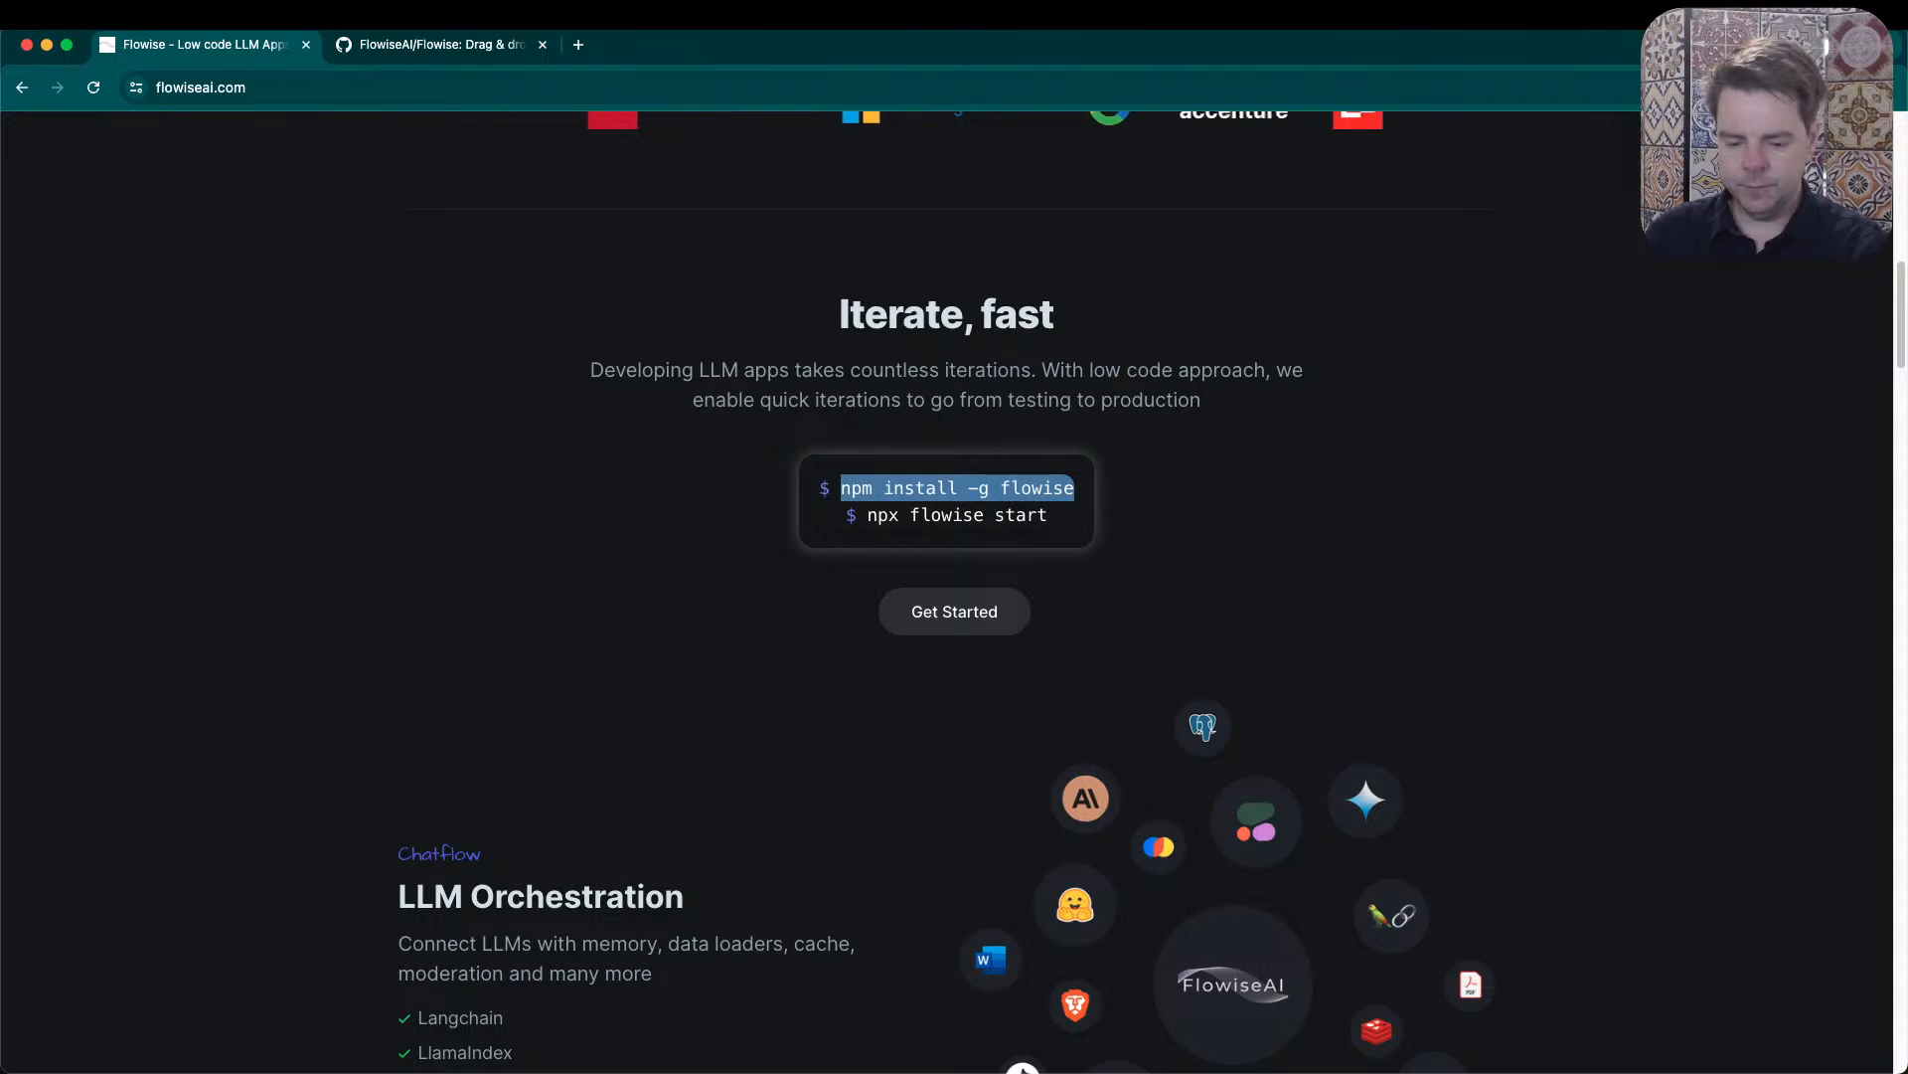
- Switch to the flowise project in Visual Studio Code, open package.json and highlight the flowise dependency line
{"action": "key", "text": "super+Tab"}
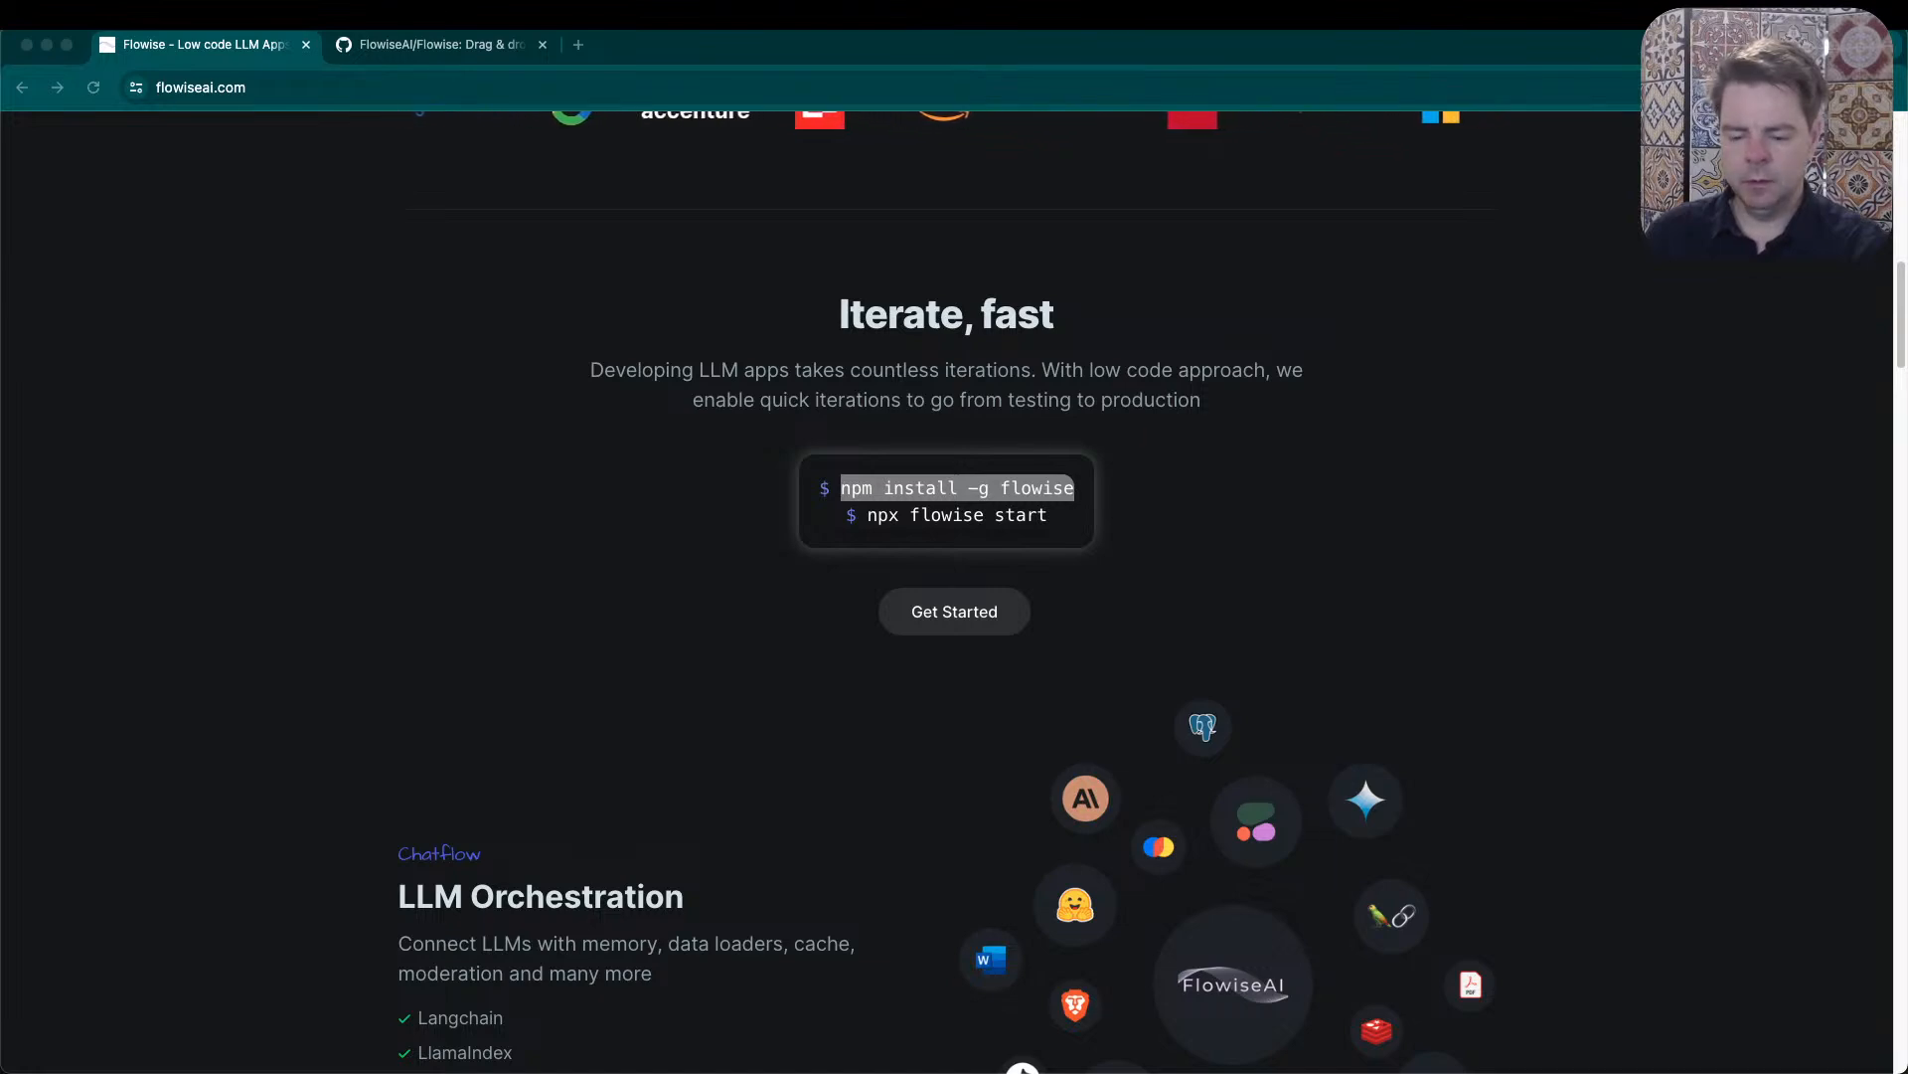
{"action": "key", "text": "super+Tab"}
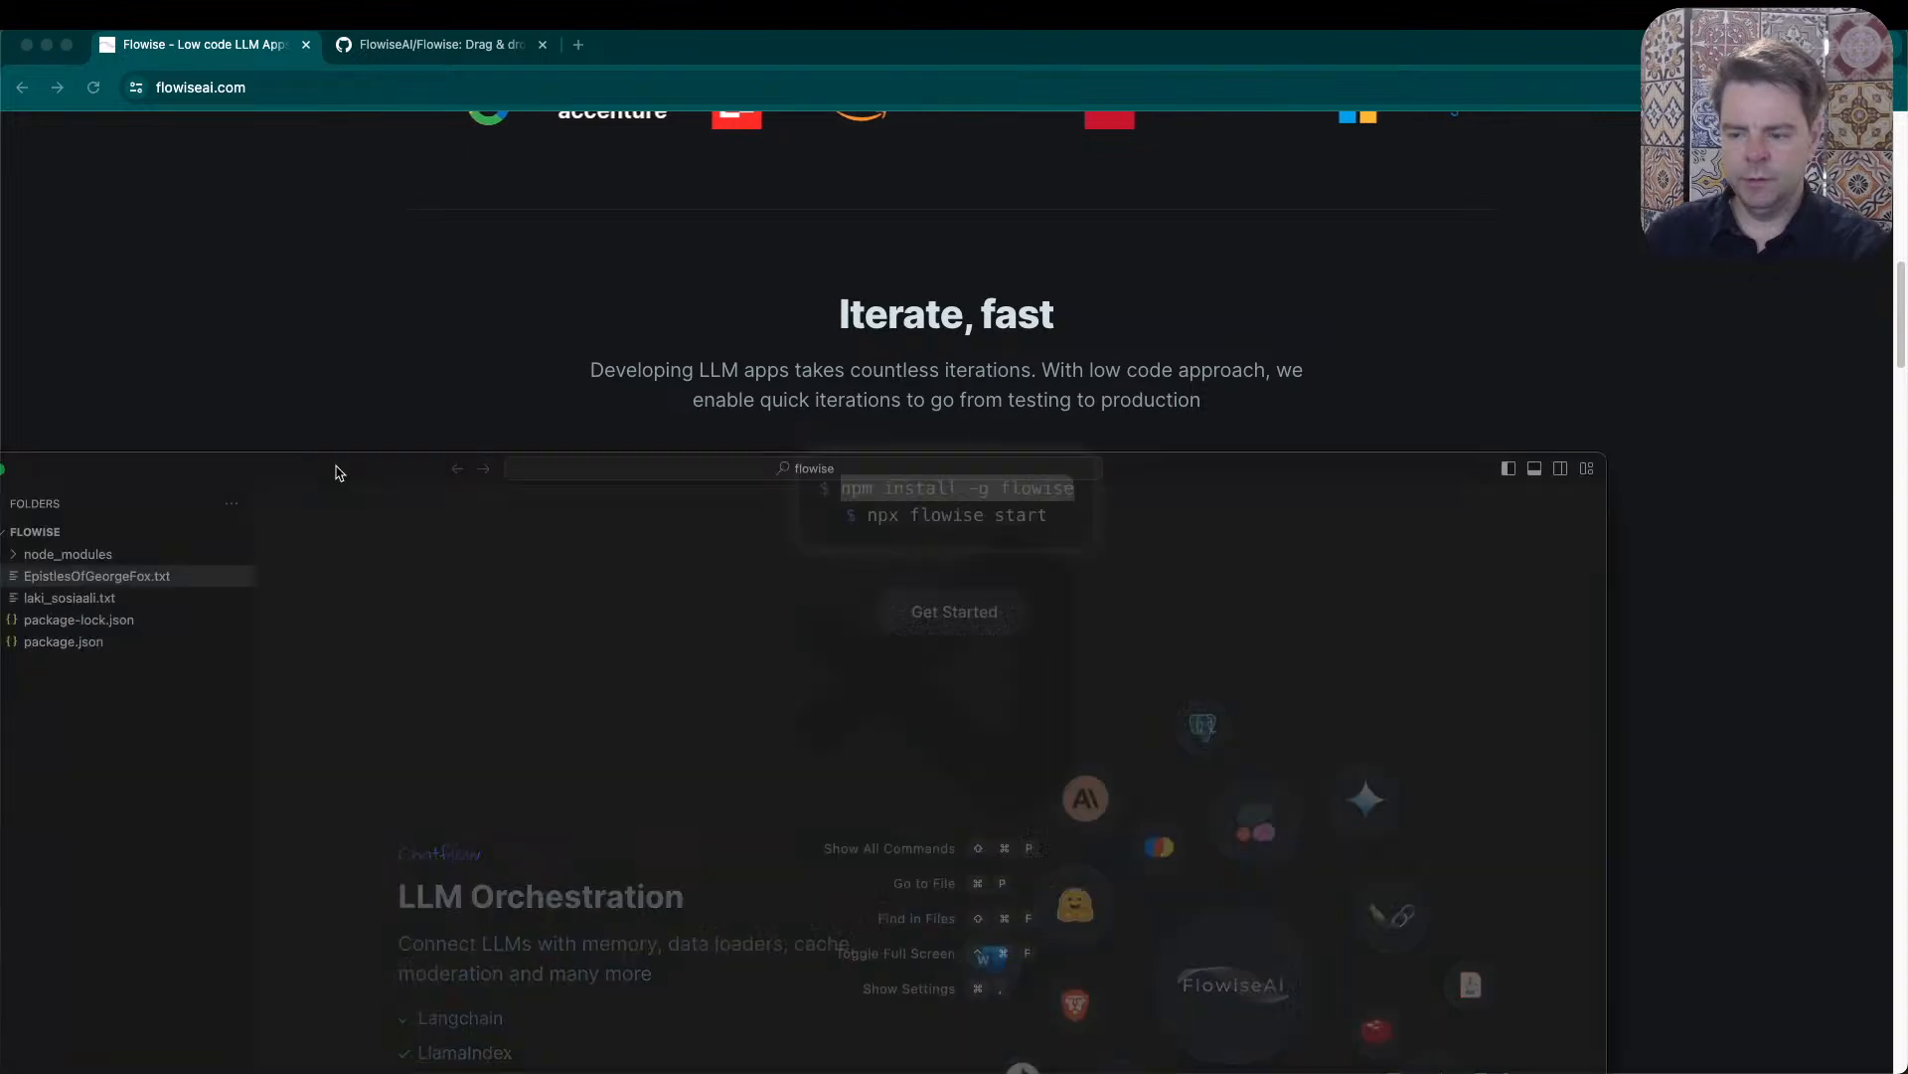
{"action": "double_click", "coordinate": [367, 269]}
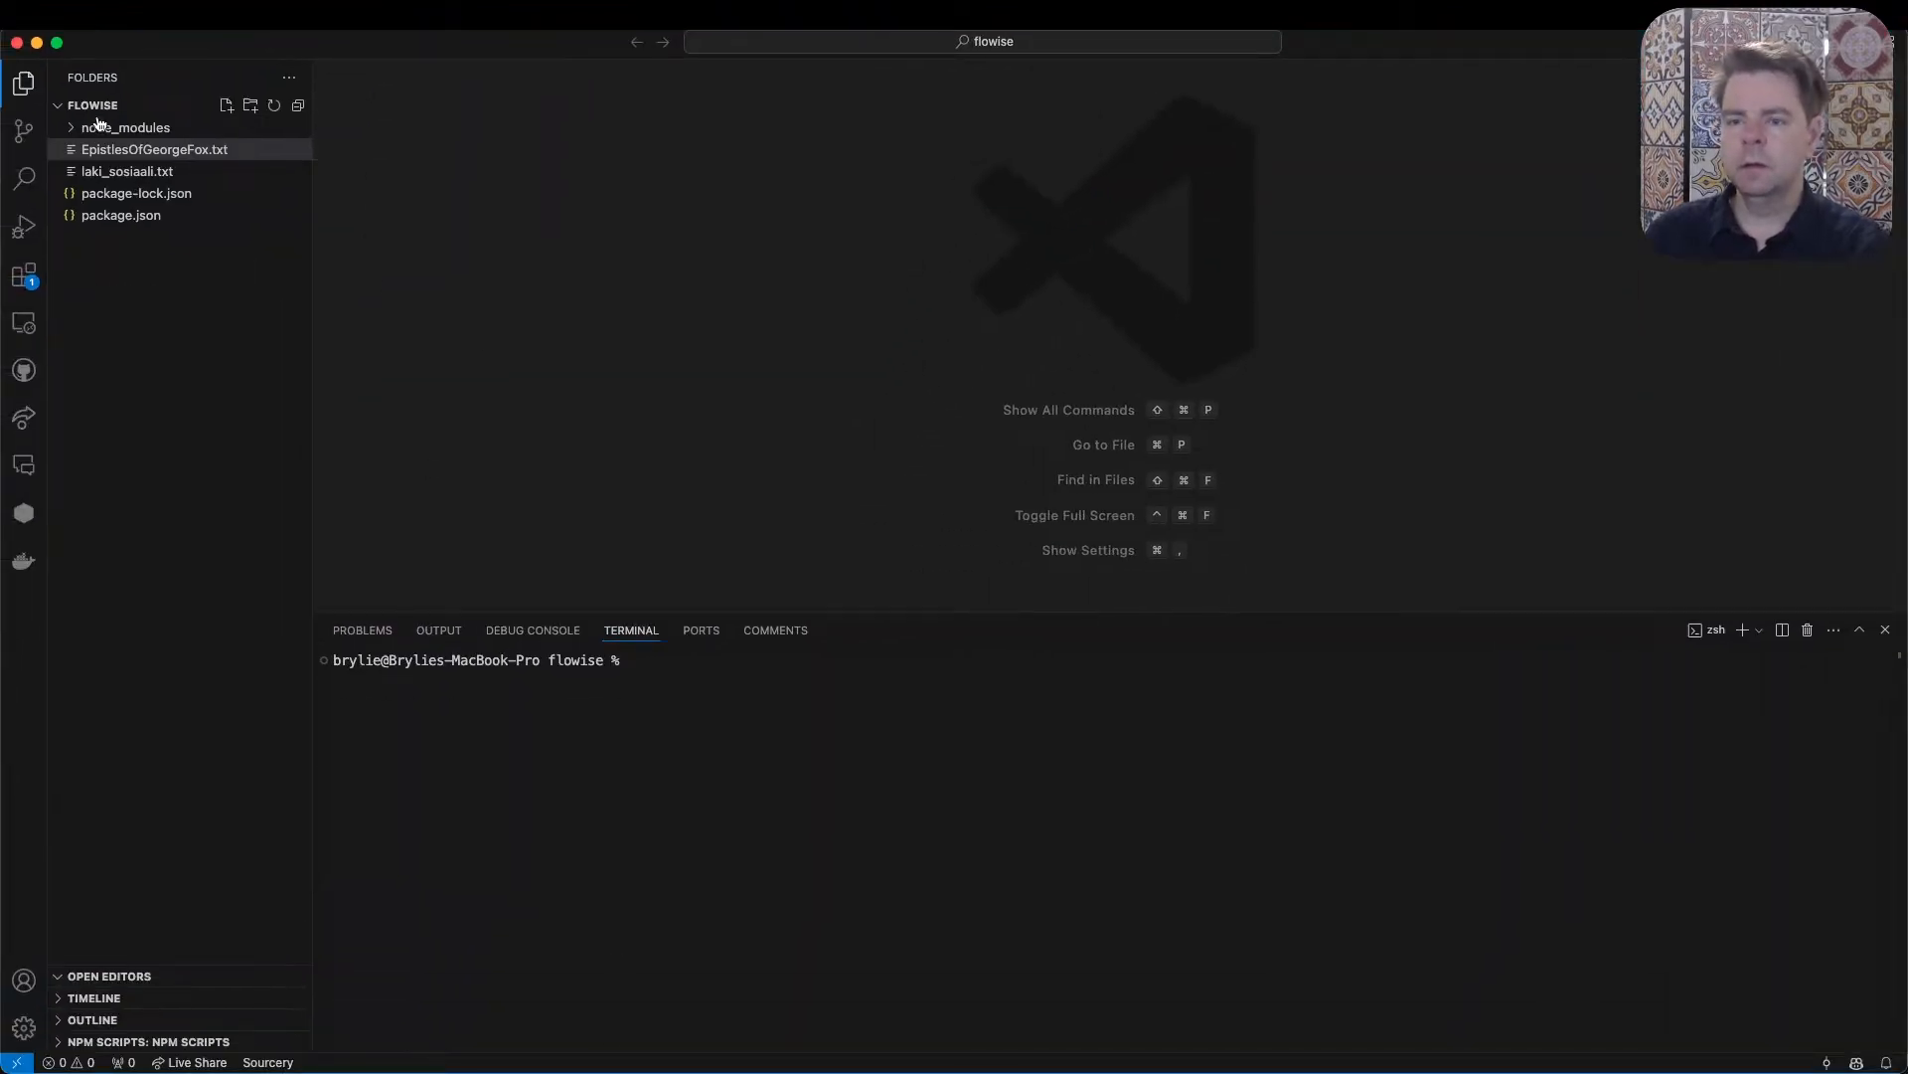
{"action": "left_click", "coordinate": [146, 217]}
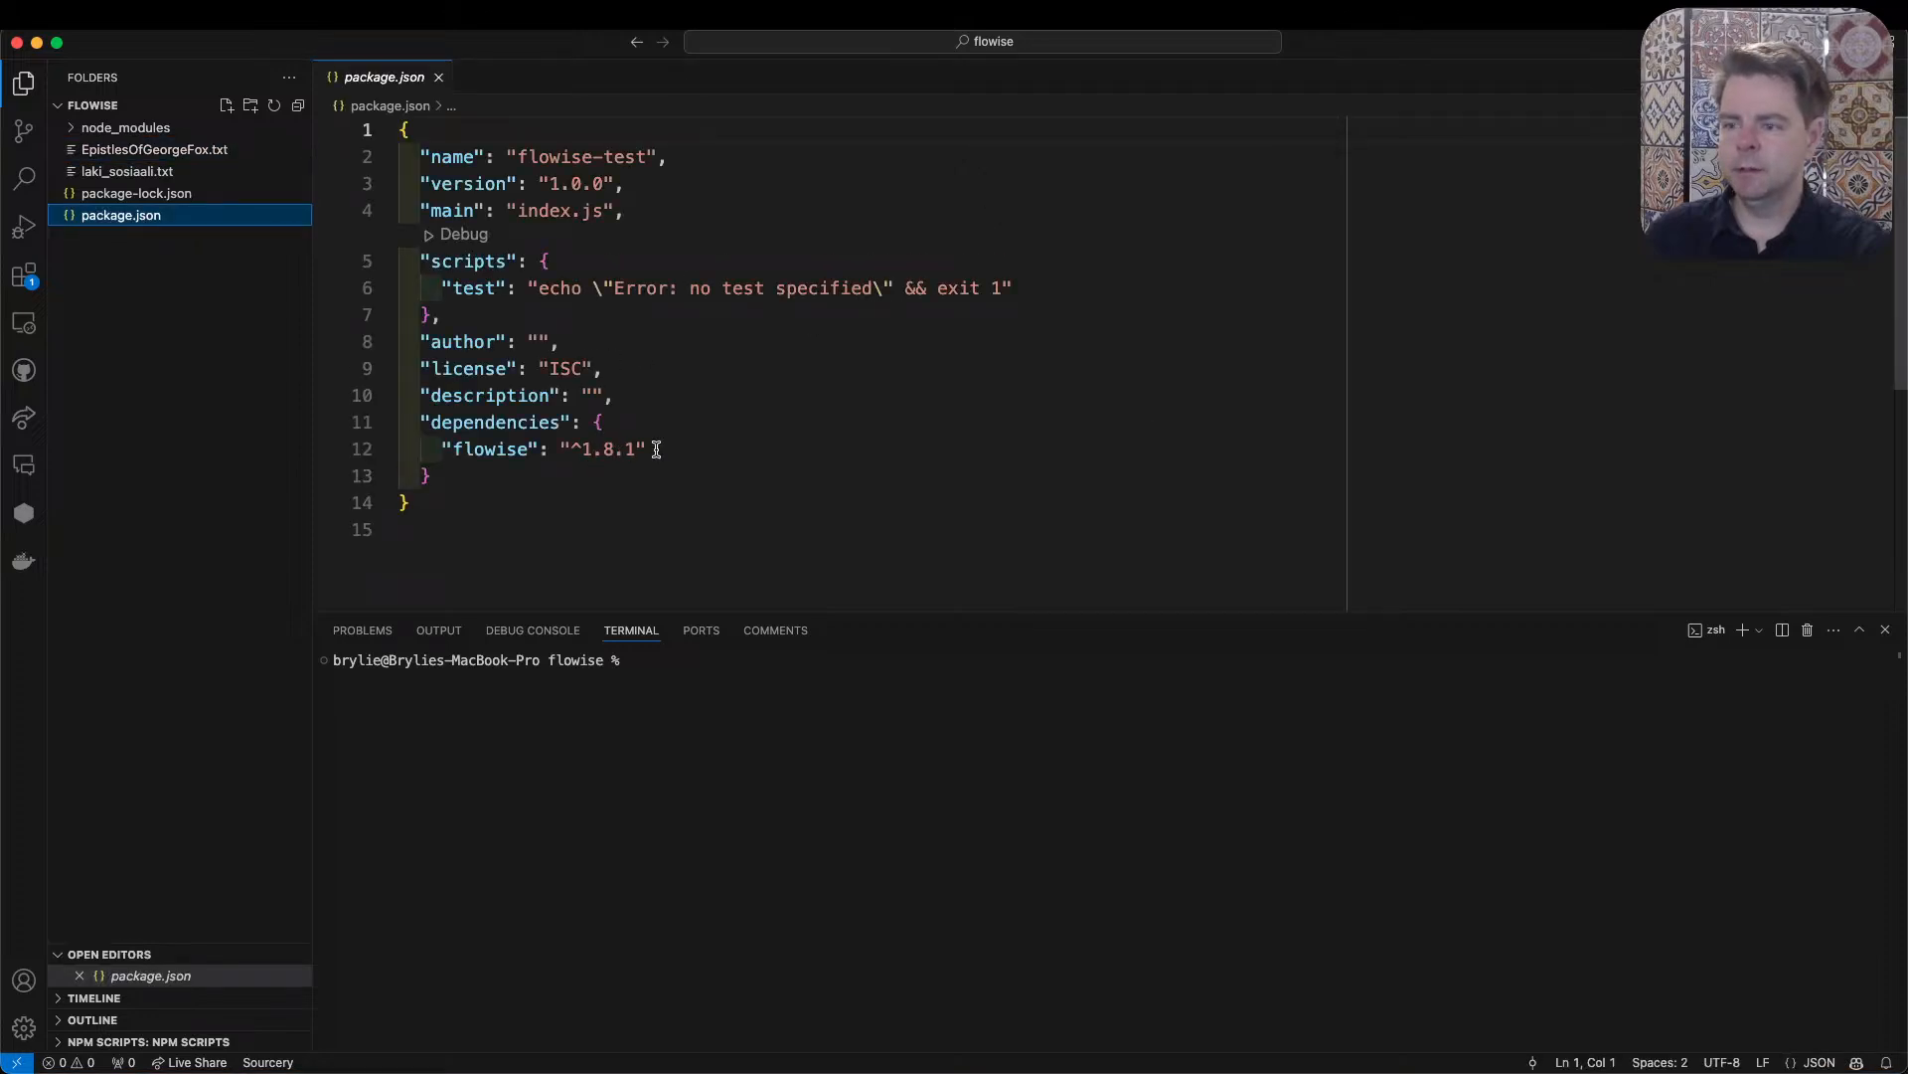
{"action": "left_click_drag", "start_coordinate": [651, 449], "coordinate": [444, 449]}
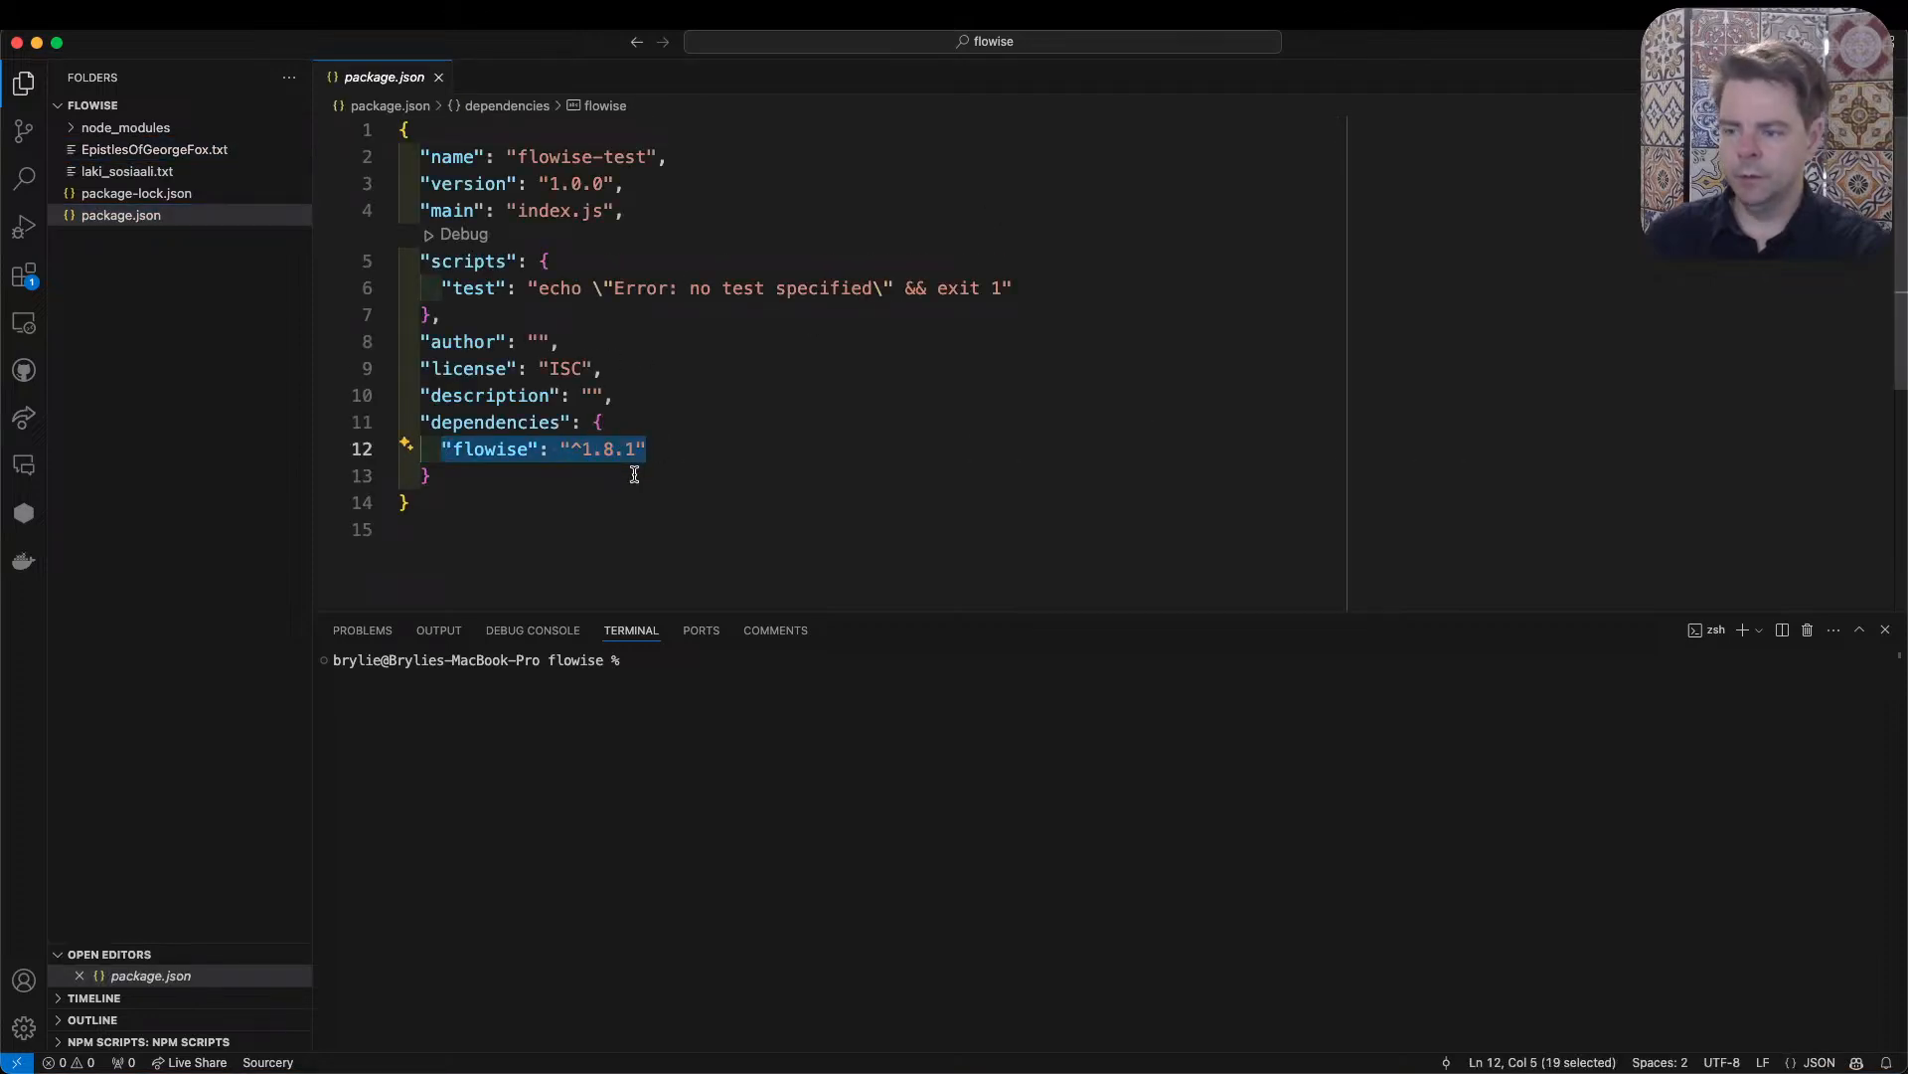
- Return to the Flowise website in the browser and highlight the "npm install -g" part of the install command
{"action": "key", "text": "super+Tab"}
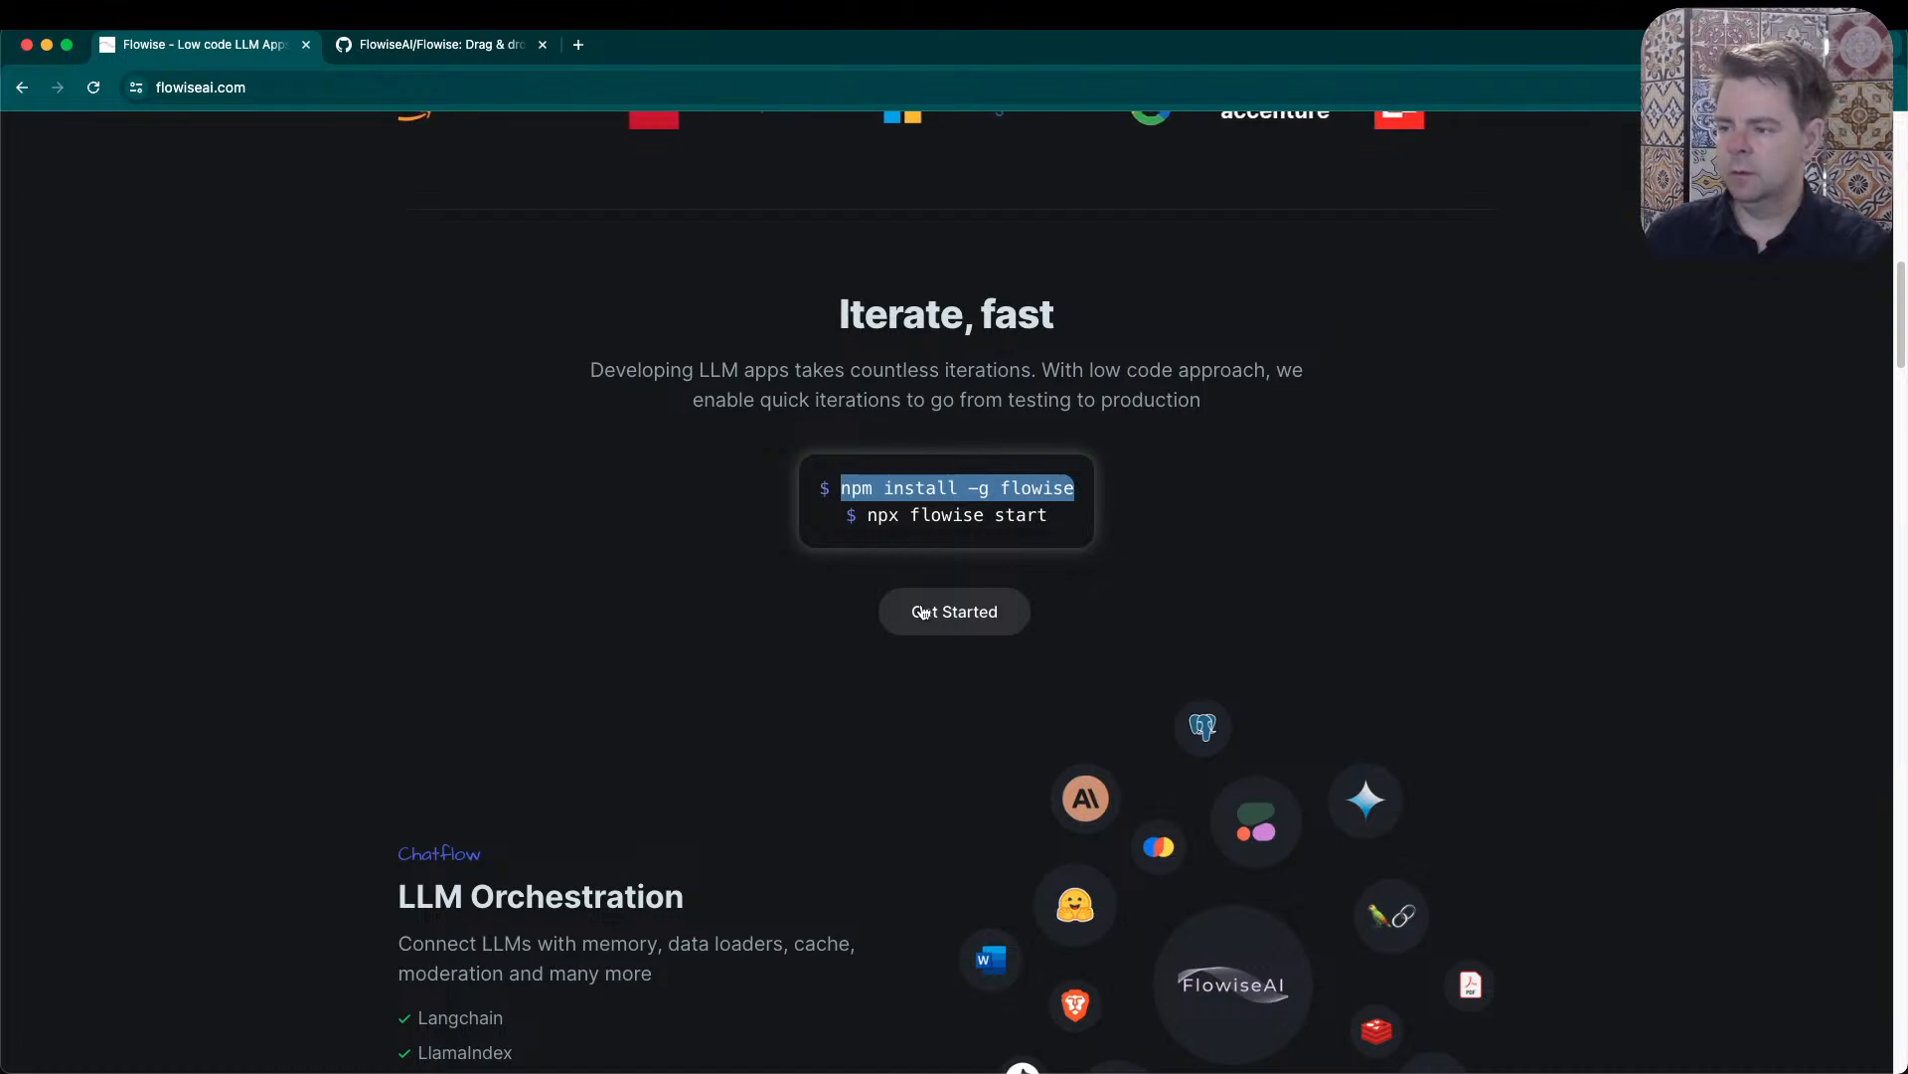
{"action": "left_click", "coordinate": [844, 487]}
{"action": "left_click_drag", "start_coordinate": [845, 487], "coordinate": [989, 485]}
{"action": "scroll", "coordinate": [1144, 574], "scroll_direction": "down", "scroll_amount": 1}
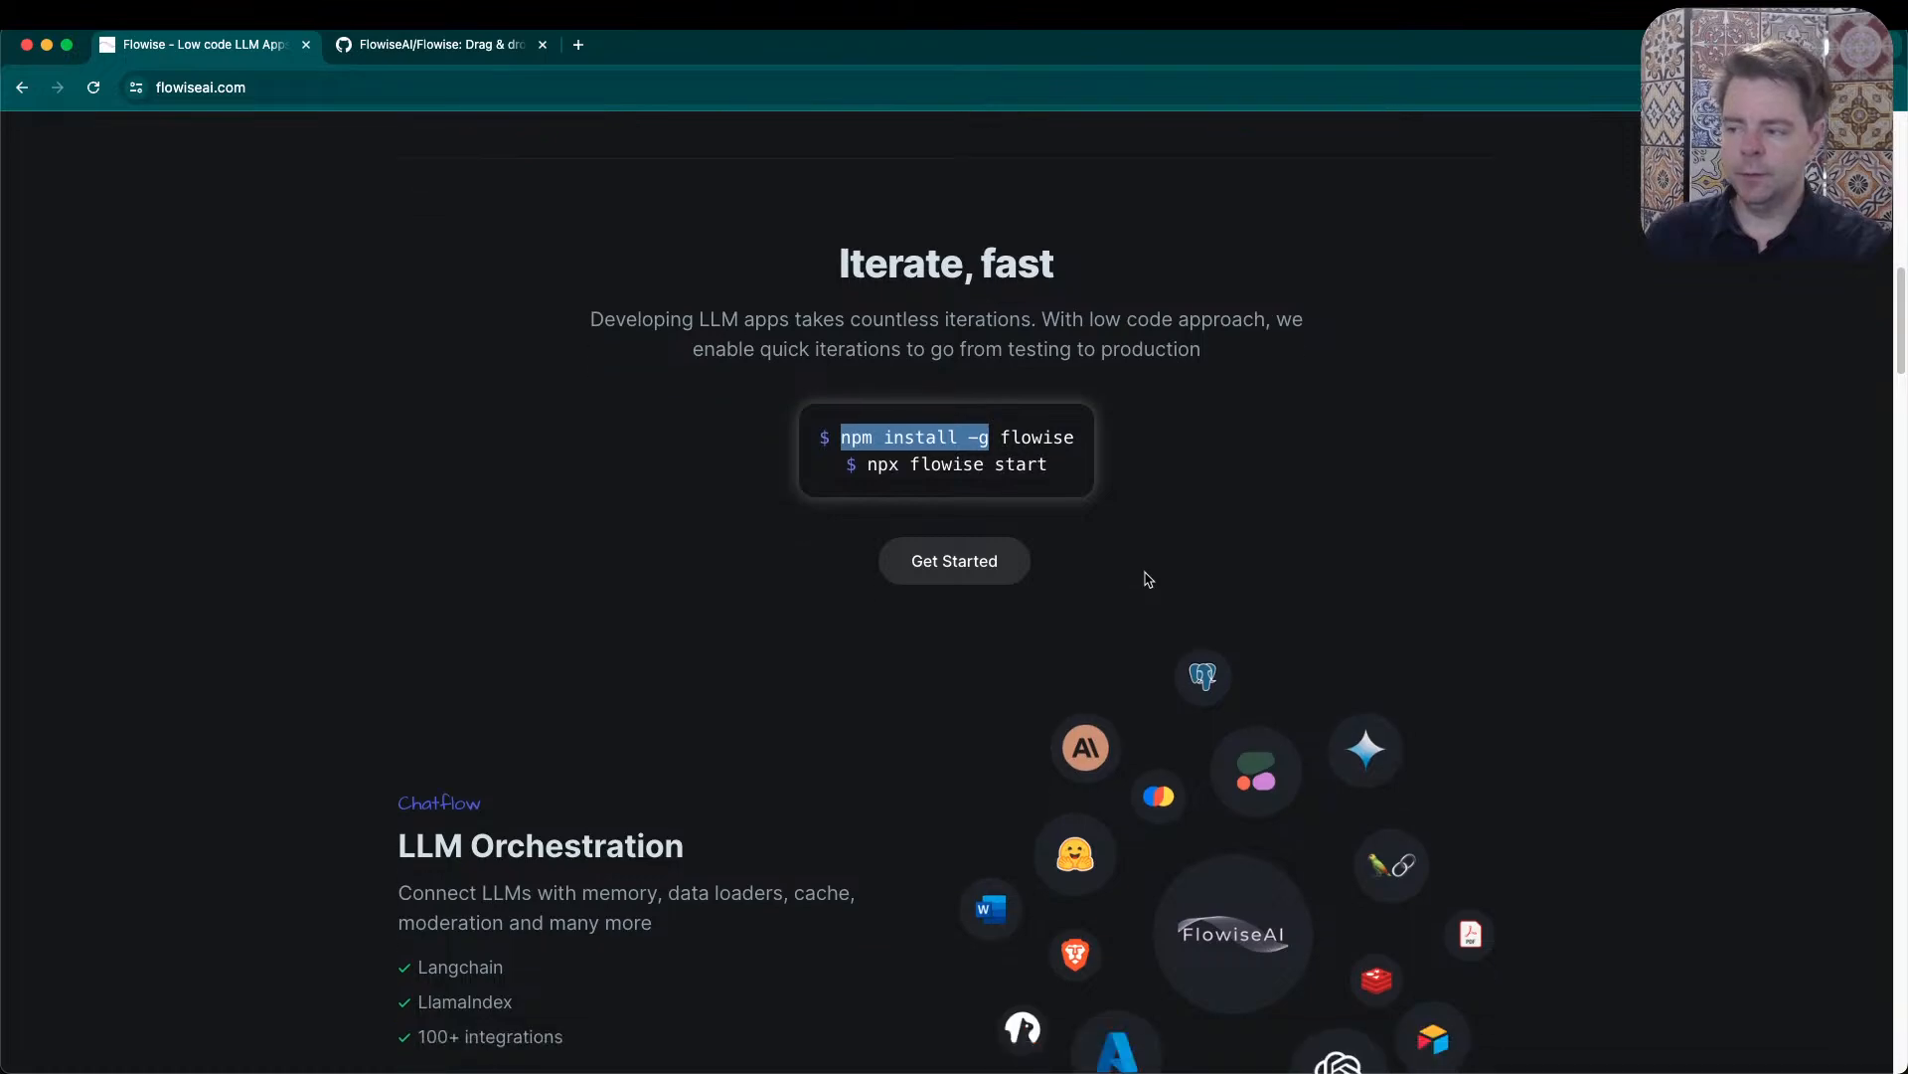
{"action": "scroll", "coordinate": [1148, 580], "scroll_direction": "down", "scroll_amount": 10}
- Run "npm install flowise" in the Visual Studio Code terminal of the flowise project, checking the website's install command beforehand
{"action": "key", "text": "super+Tab"}
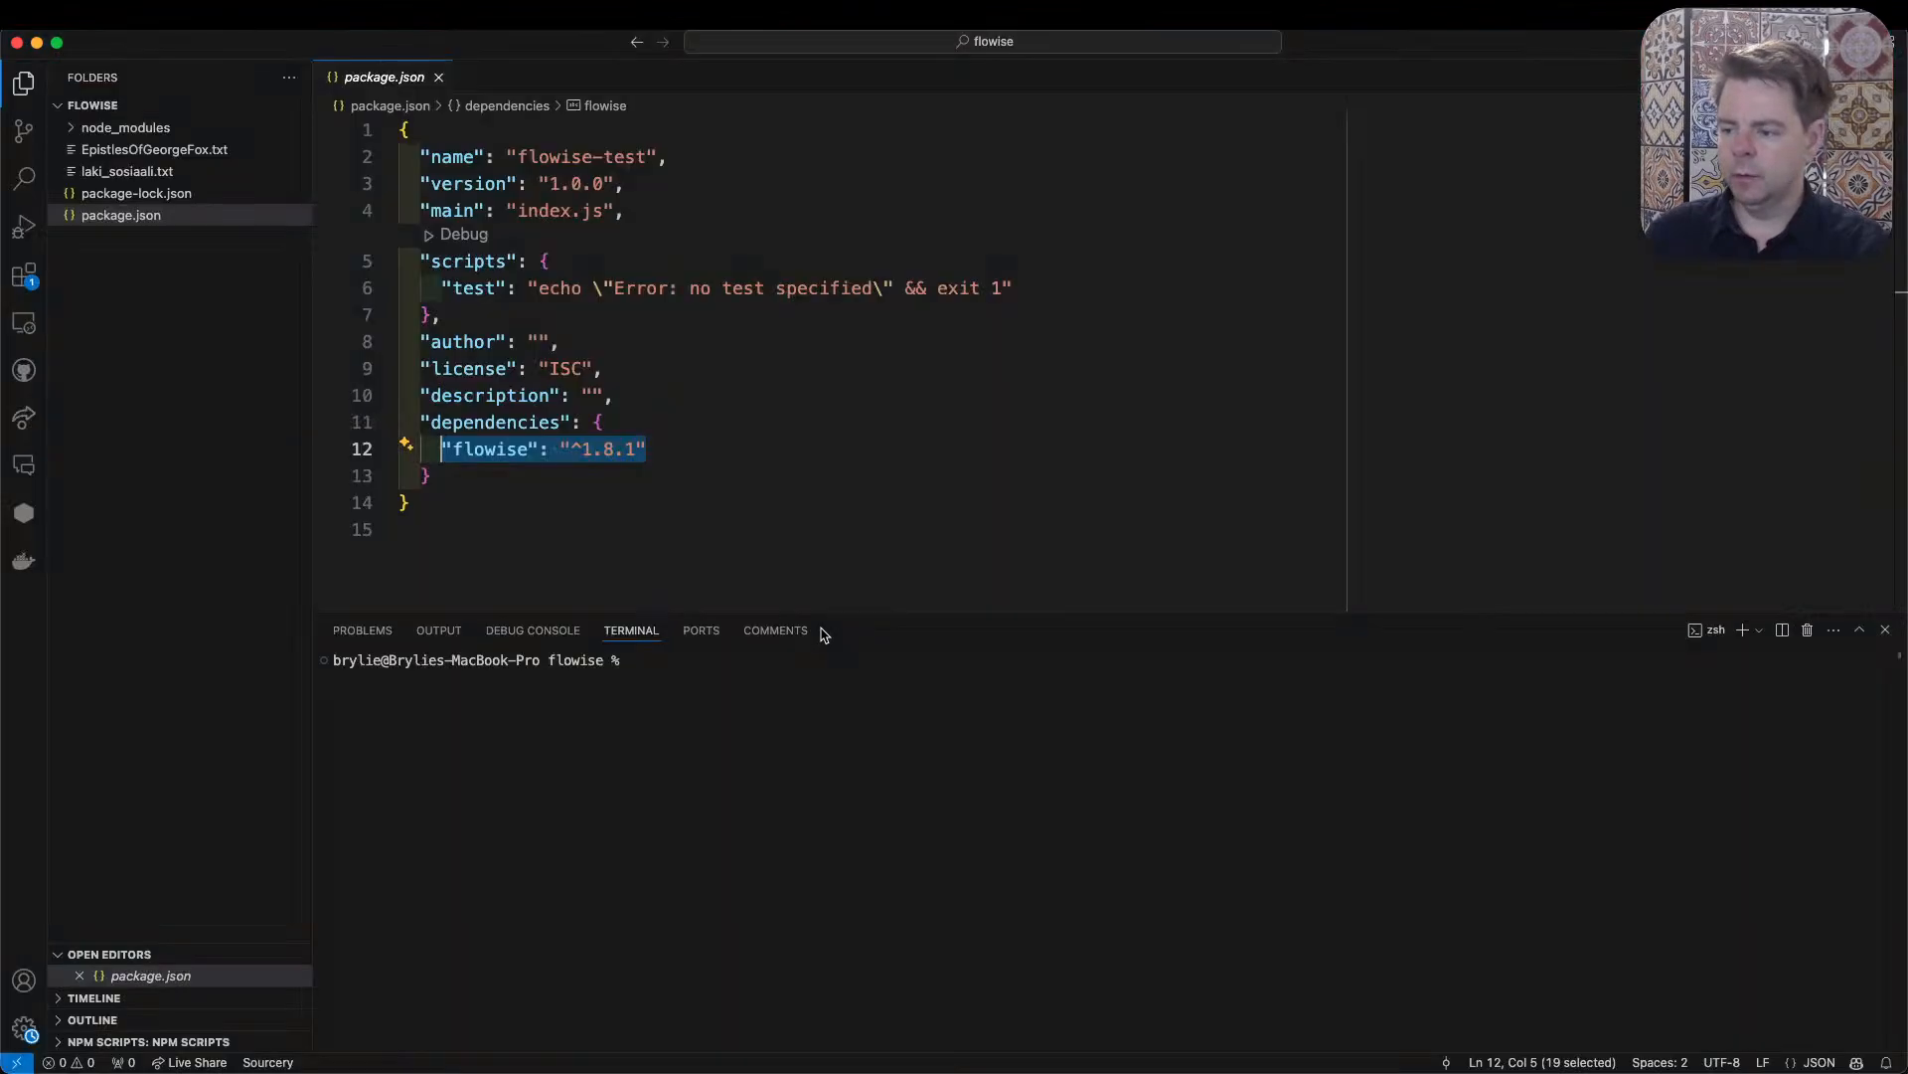
{"action": "left_click", "coordinate": [819, 785]}
{"action": "key", "text": "super+Tab"}
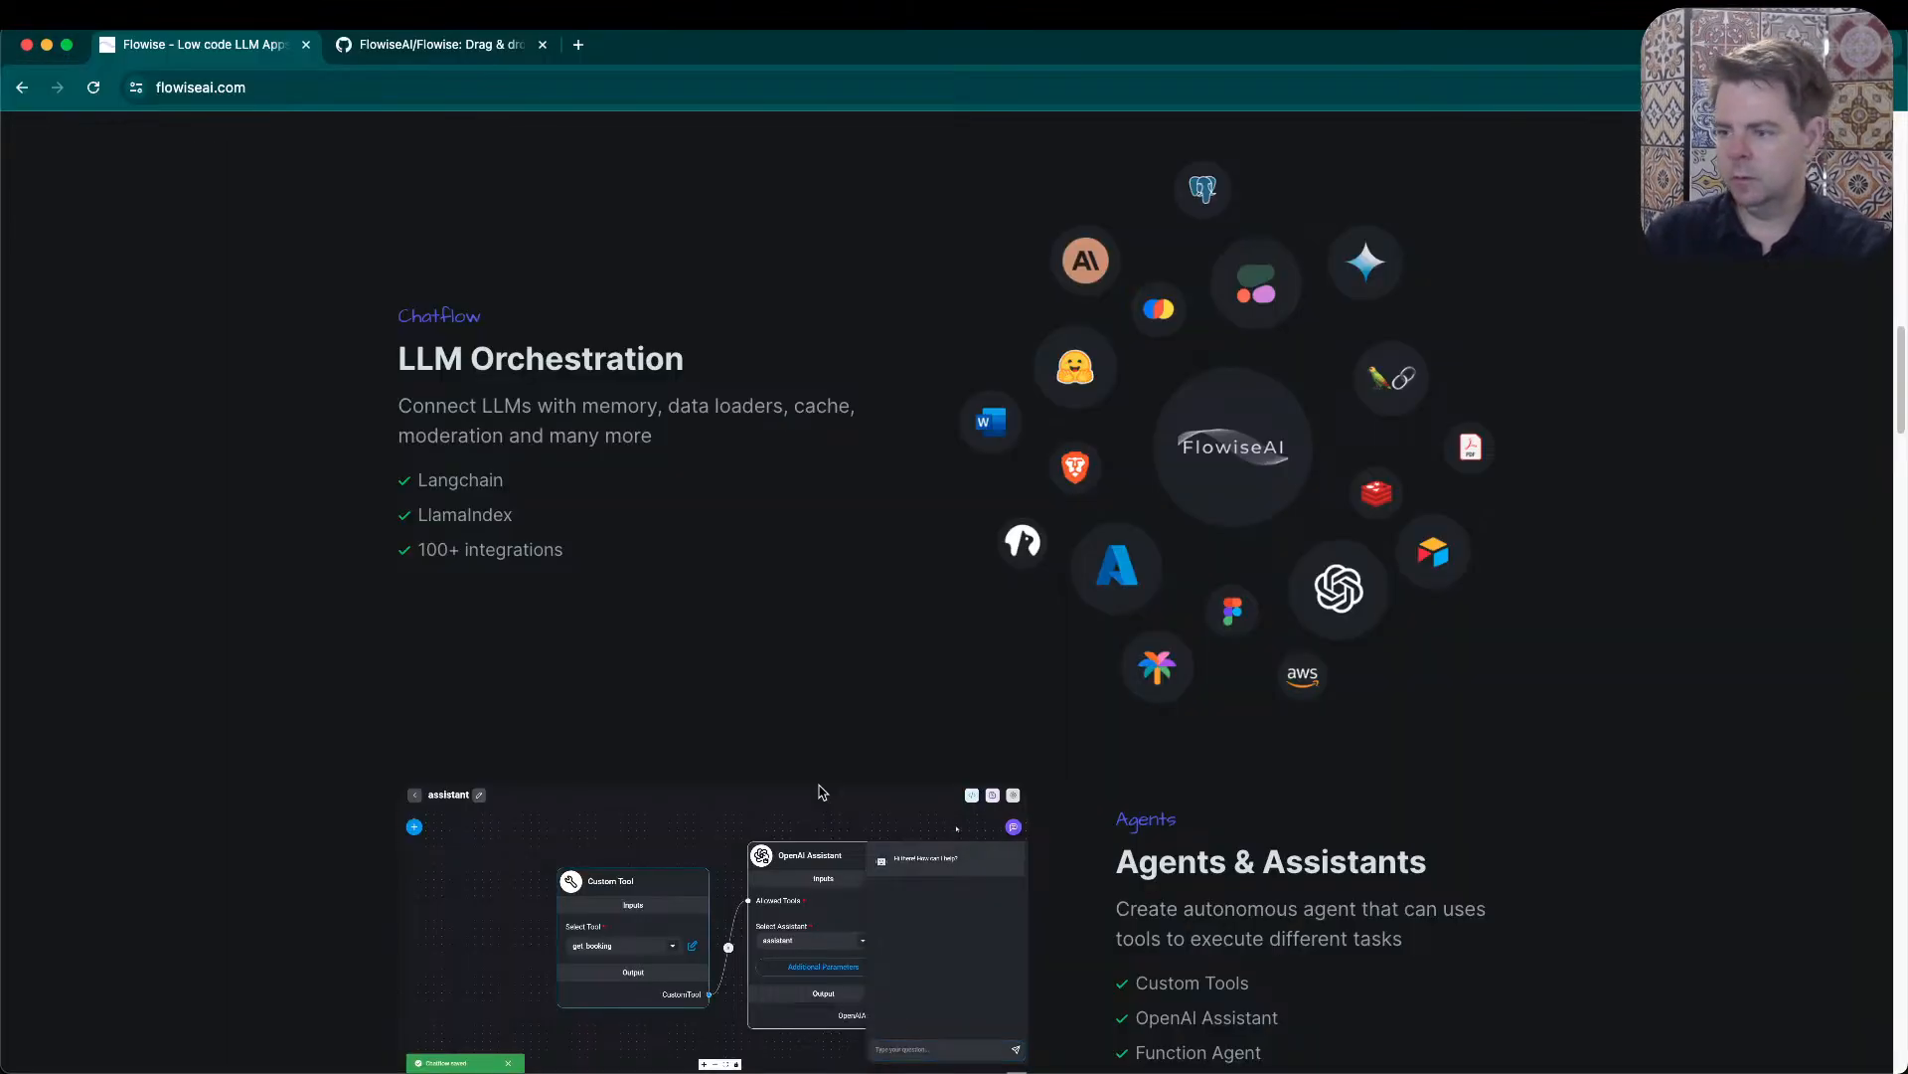
{"action": "scroll", "coordinate": [824, 763], "scroll_direction": "up", "scroll_amount": 6}
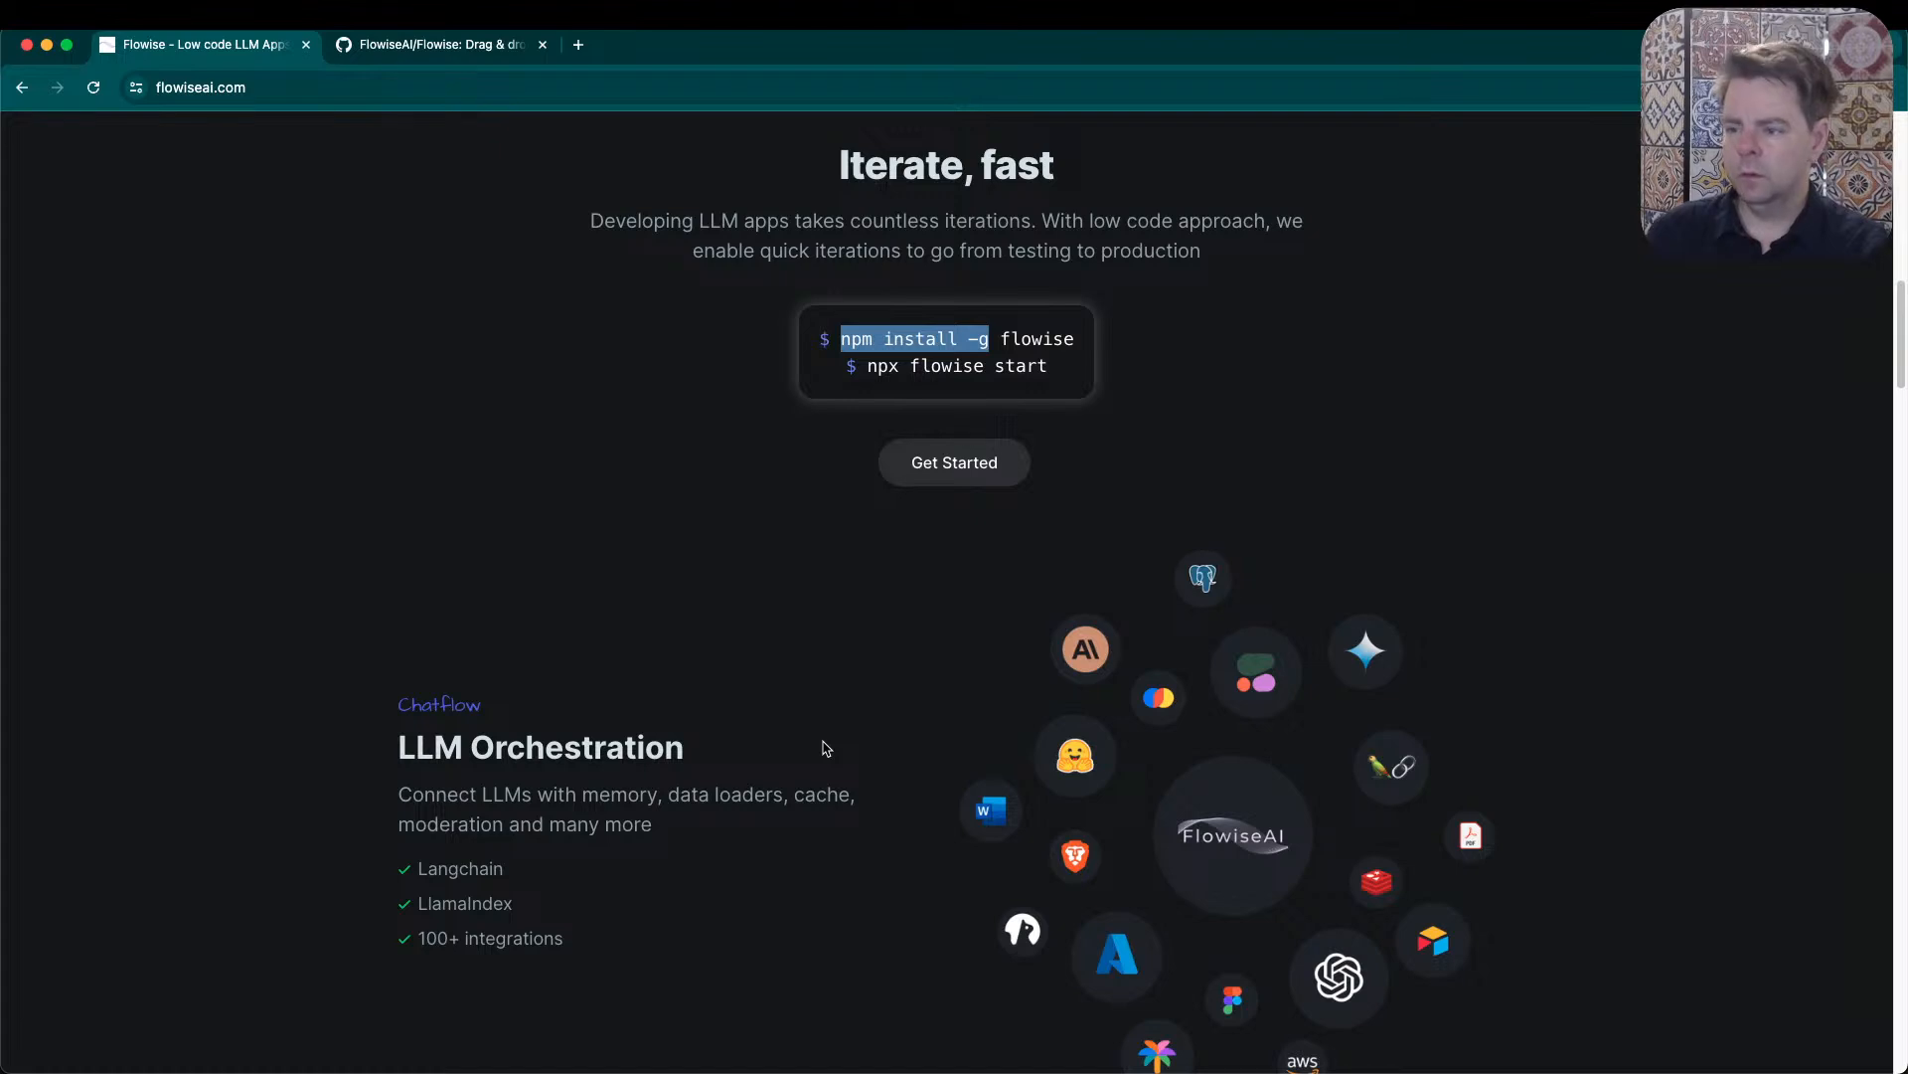
{"action": "key", "text": "super+Tab"}
{"action": "type", "text": "npm instal"}
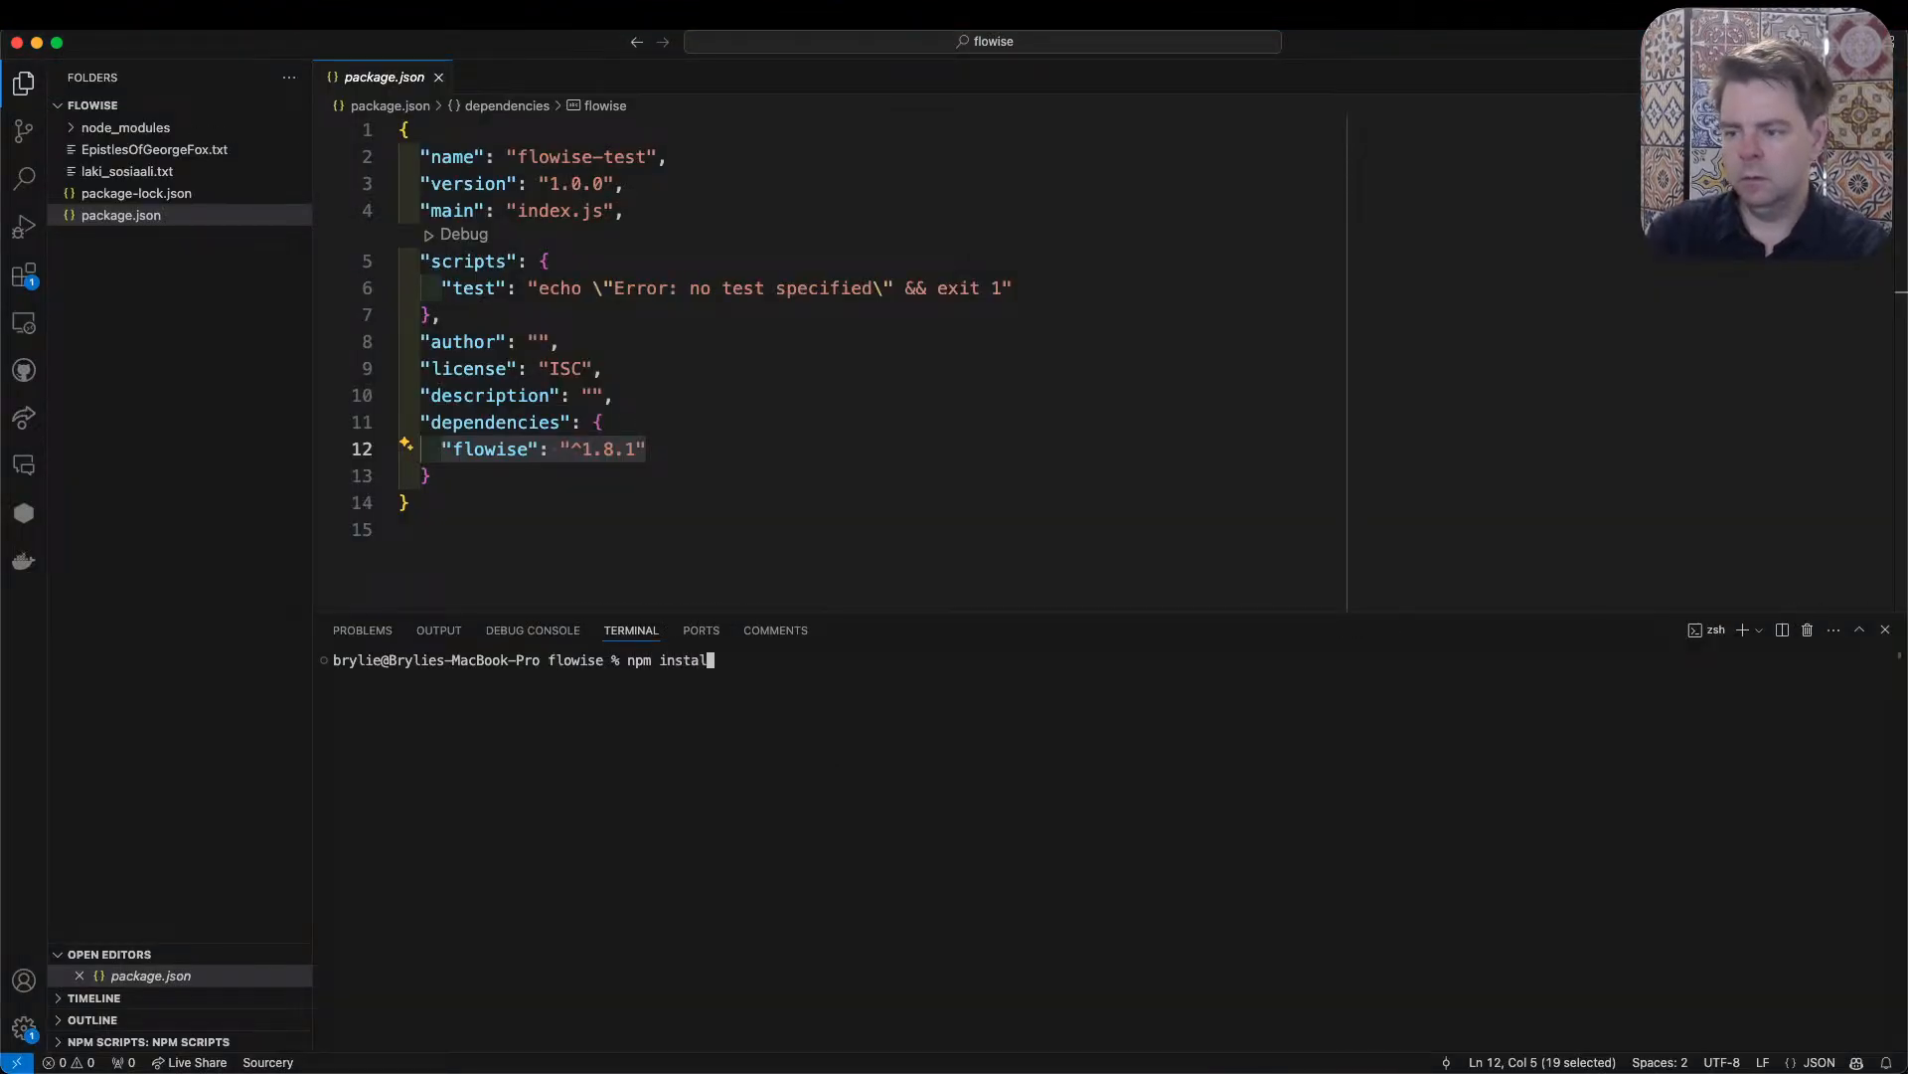
{"action": "type", "text": "l flowise"}
{"action": "key", "text": "Return"}
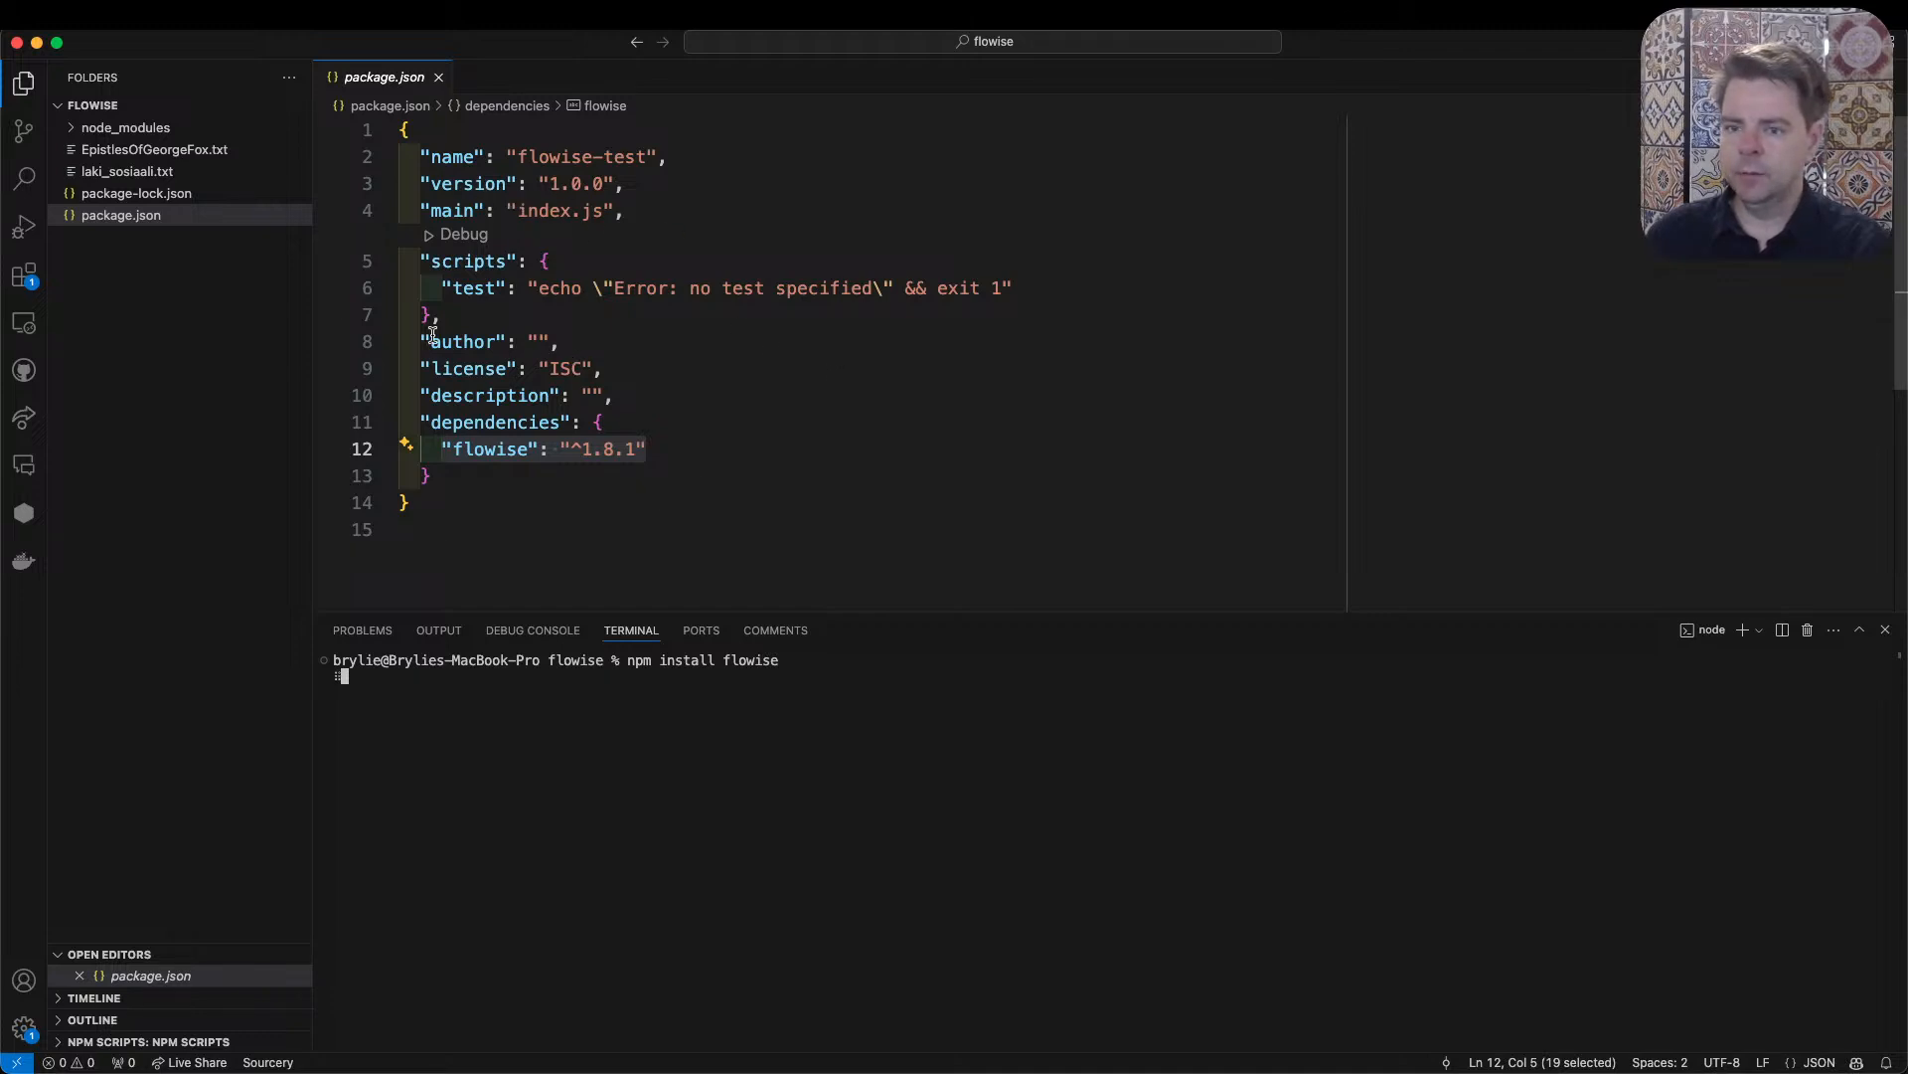
- Restart the extensions to apply the pending Ruff extension update
{"action": "left_click", "coordinate": [23, 275]}
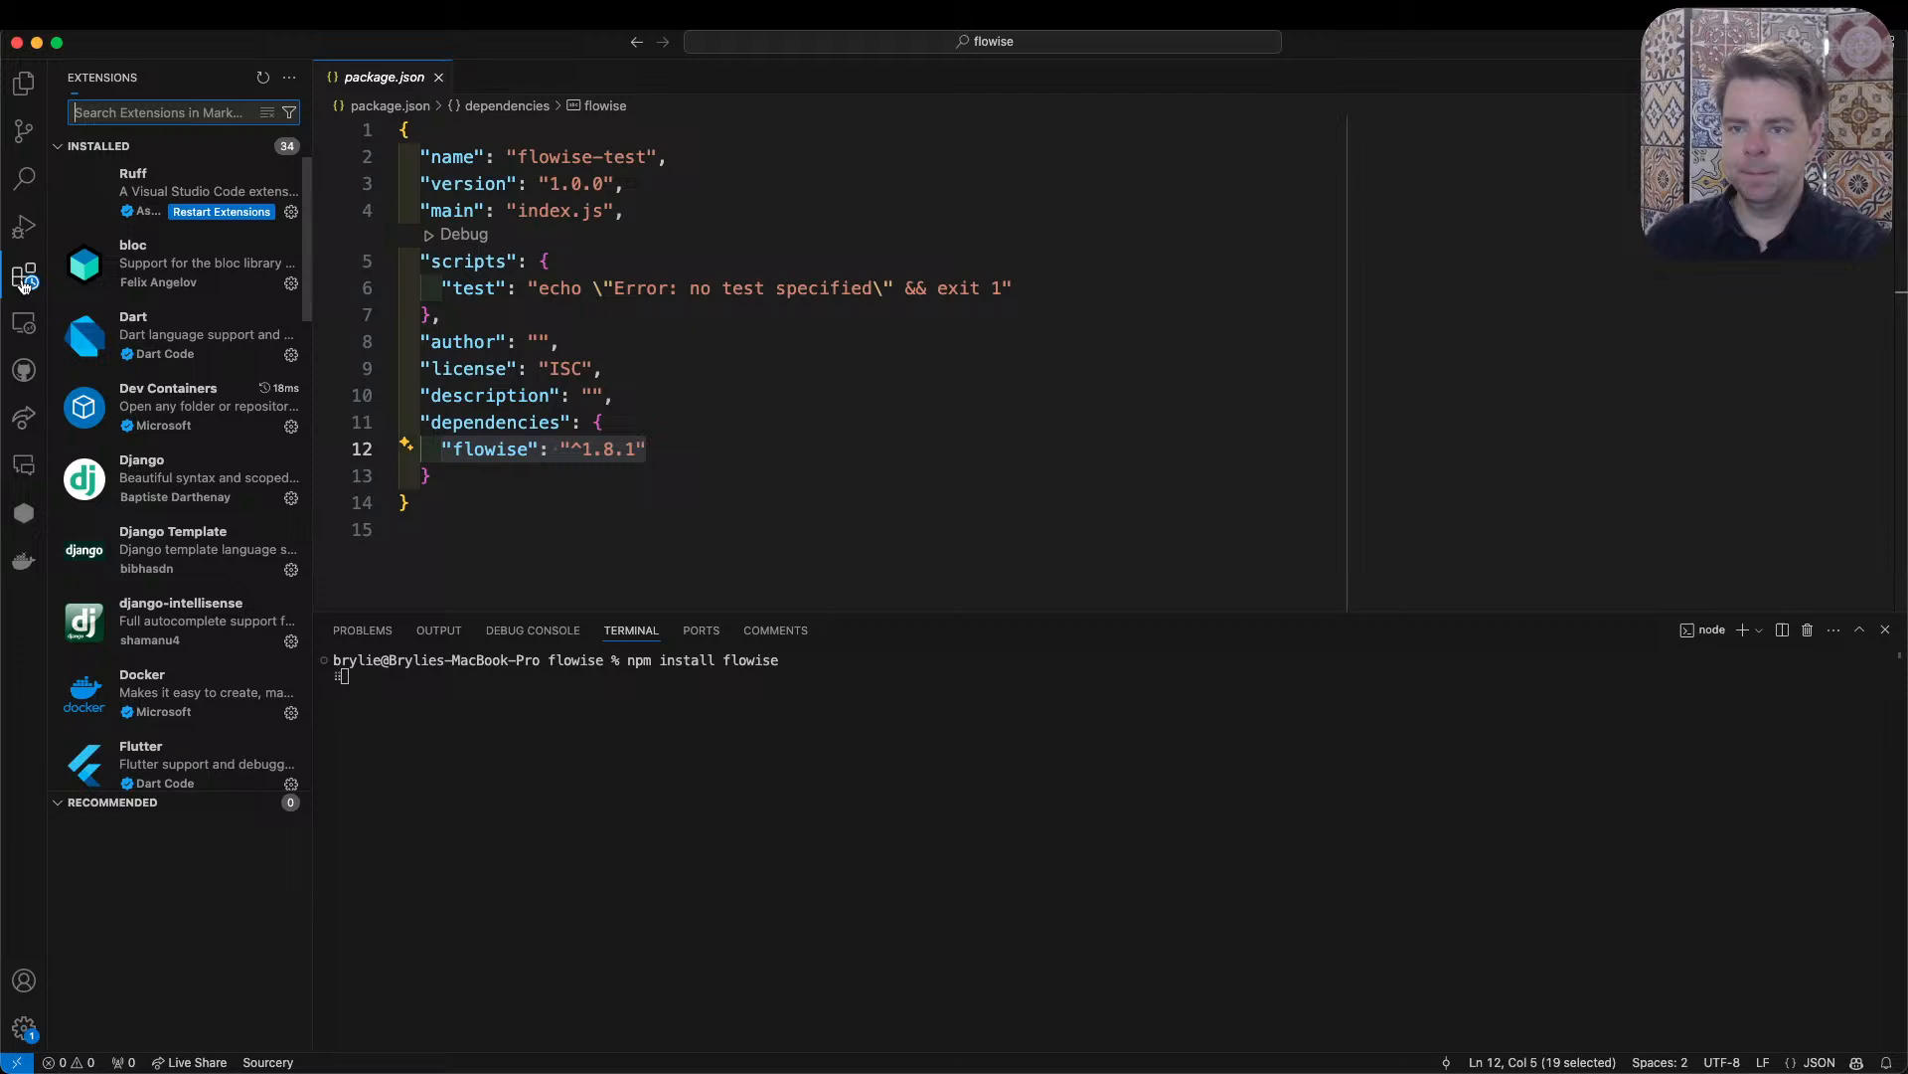
{"action": "left_click", "coordinate": [257, 212]}
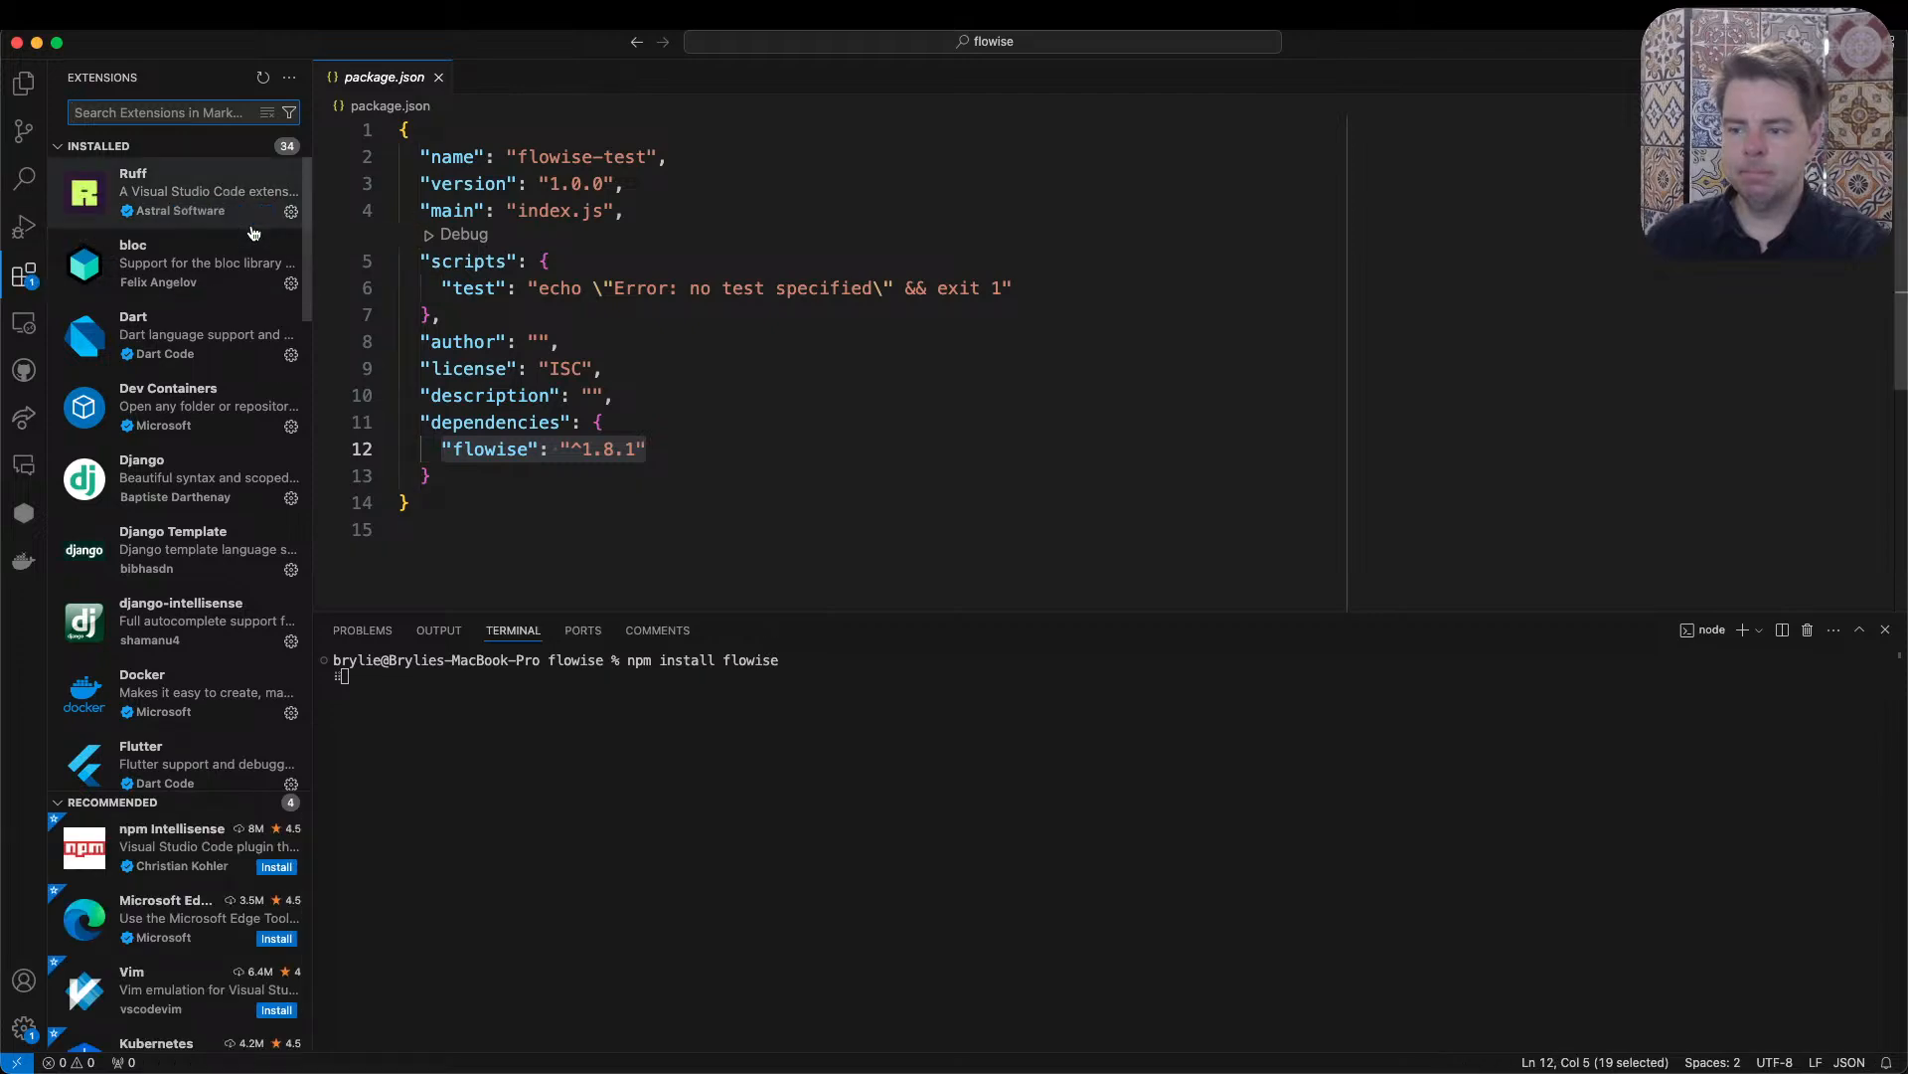
{"action": "left_click", "coordinate": [967, 376]}
- Switch back to the Flowise website in the browser and open its documentation
{"action": "key", "text": "super+Tab"}
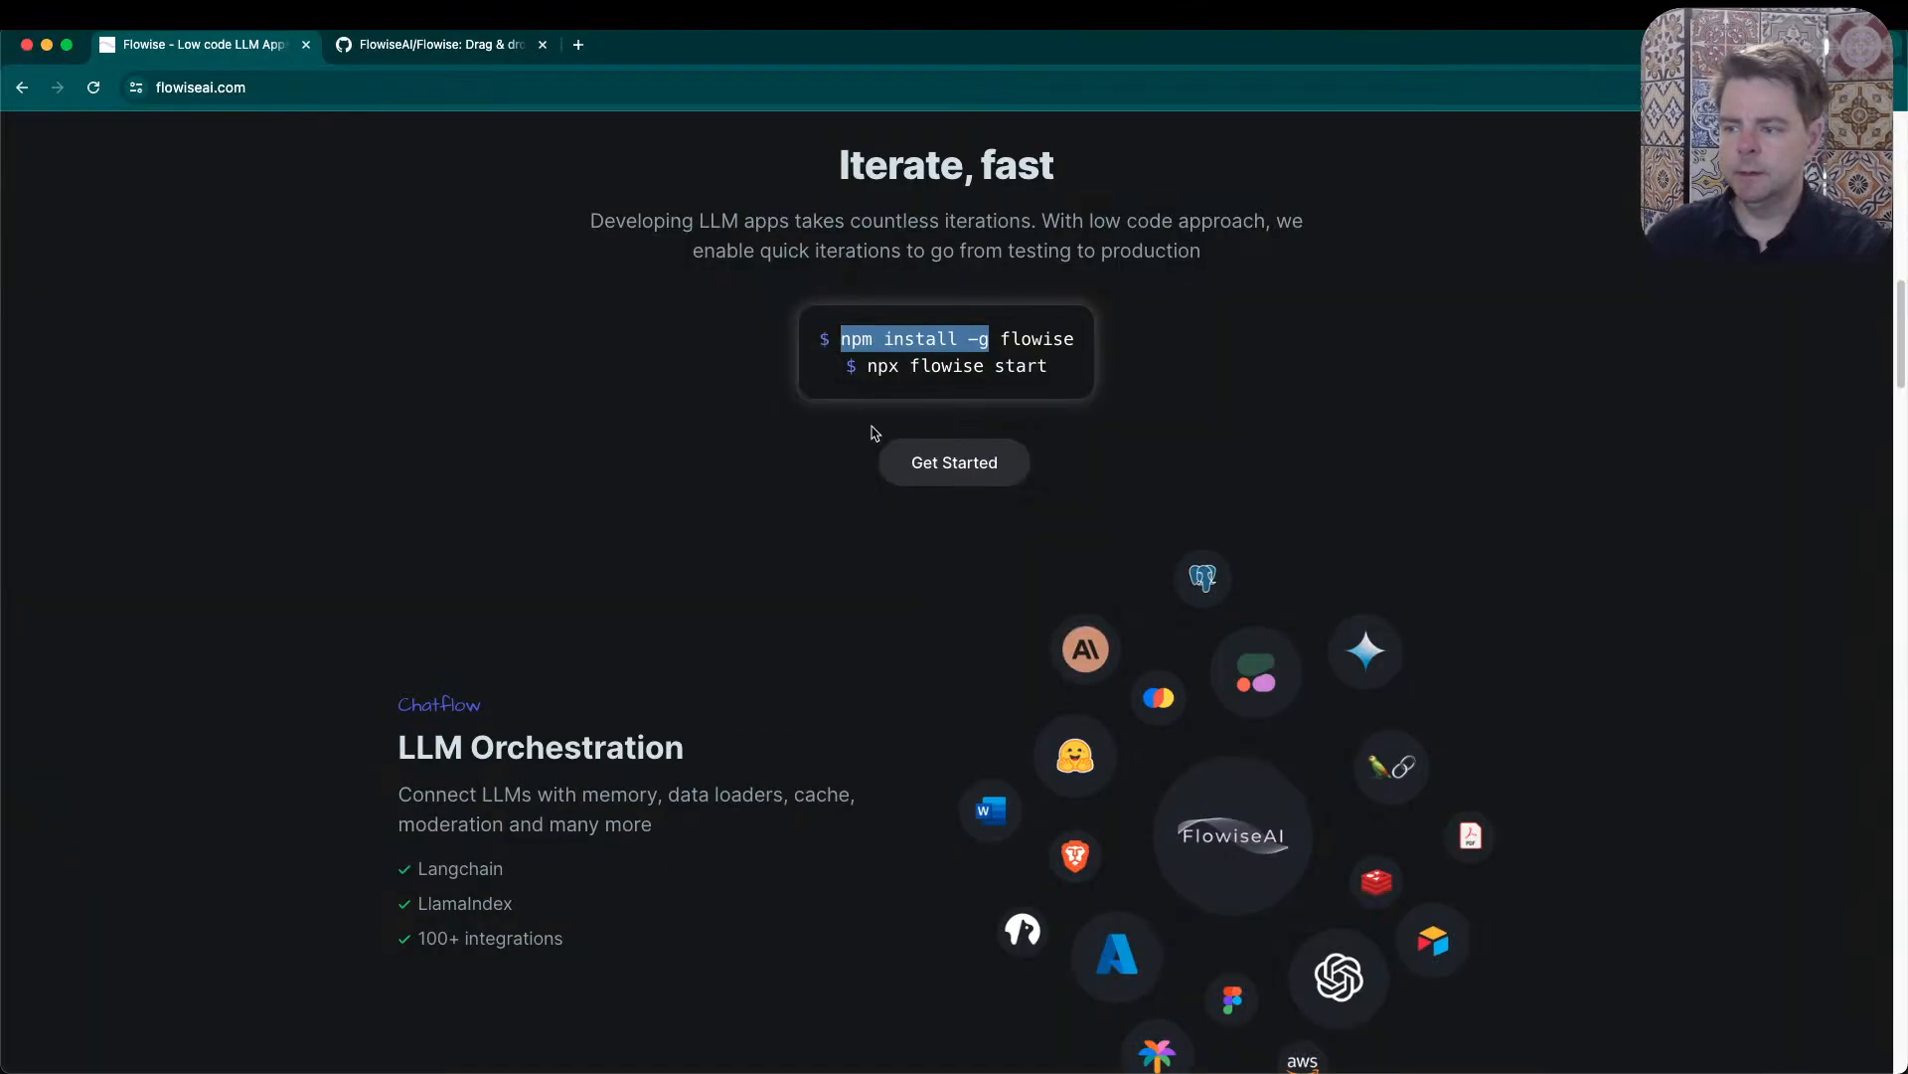
{"action": "scroll", "coordinate": [680, 506], "scroll_direction": "up", "scroll_amount": 20}
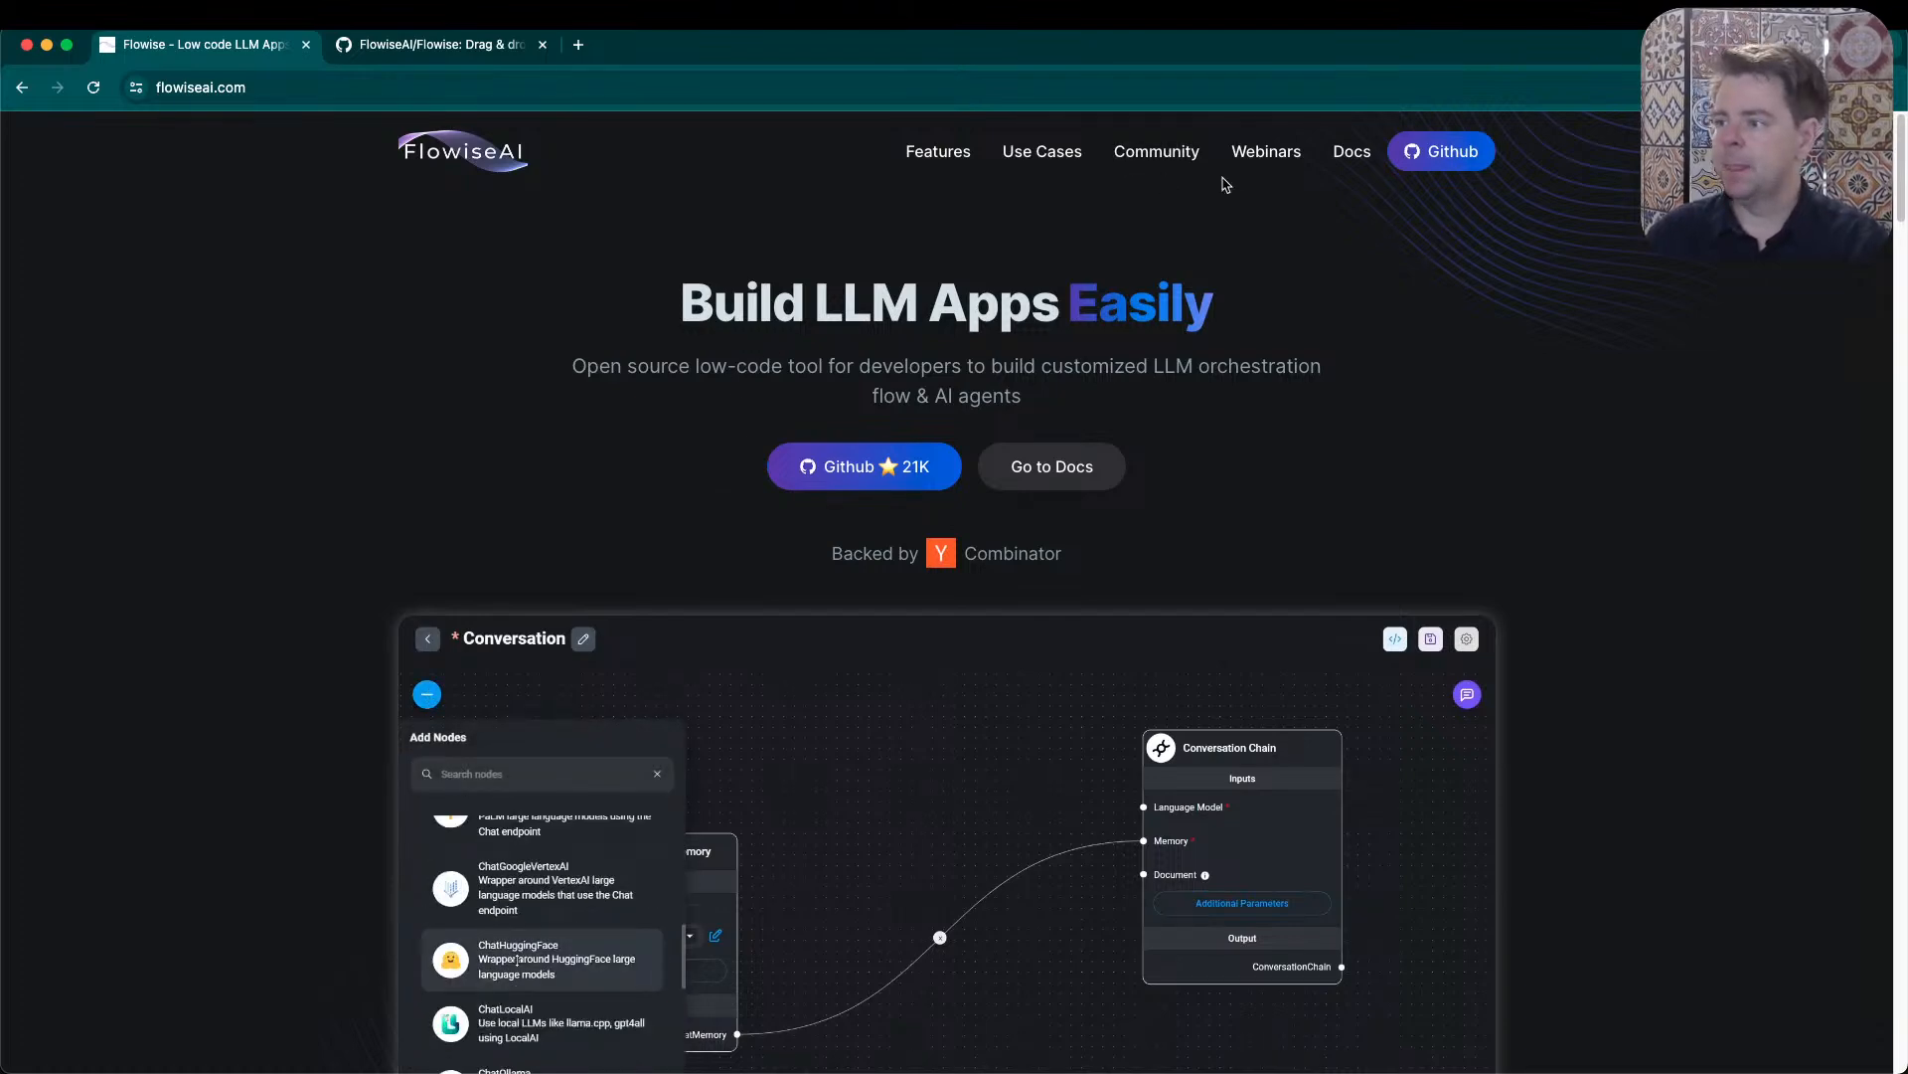
{"action": "left_click", "coordinate": [1352, 151]}
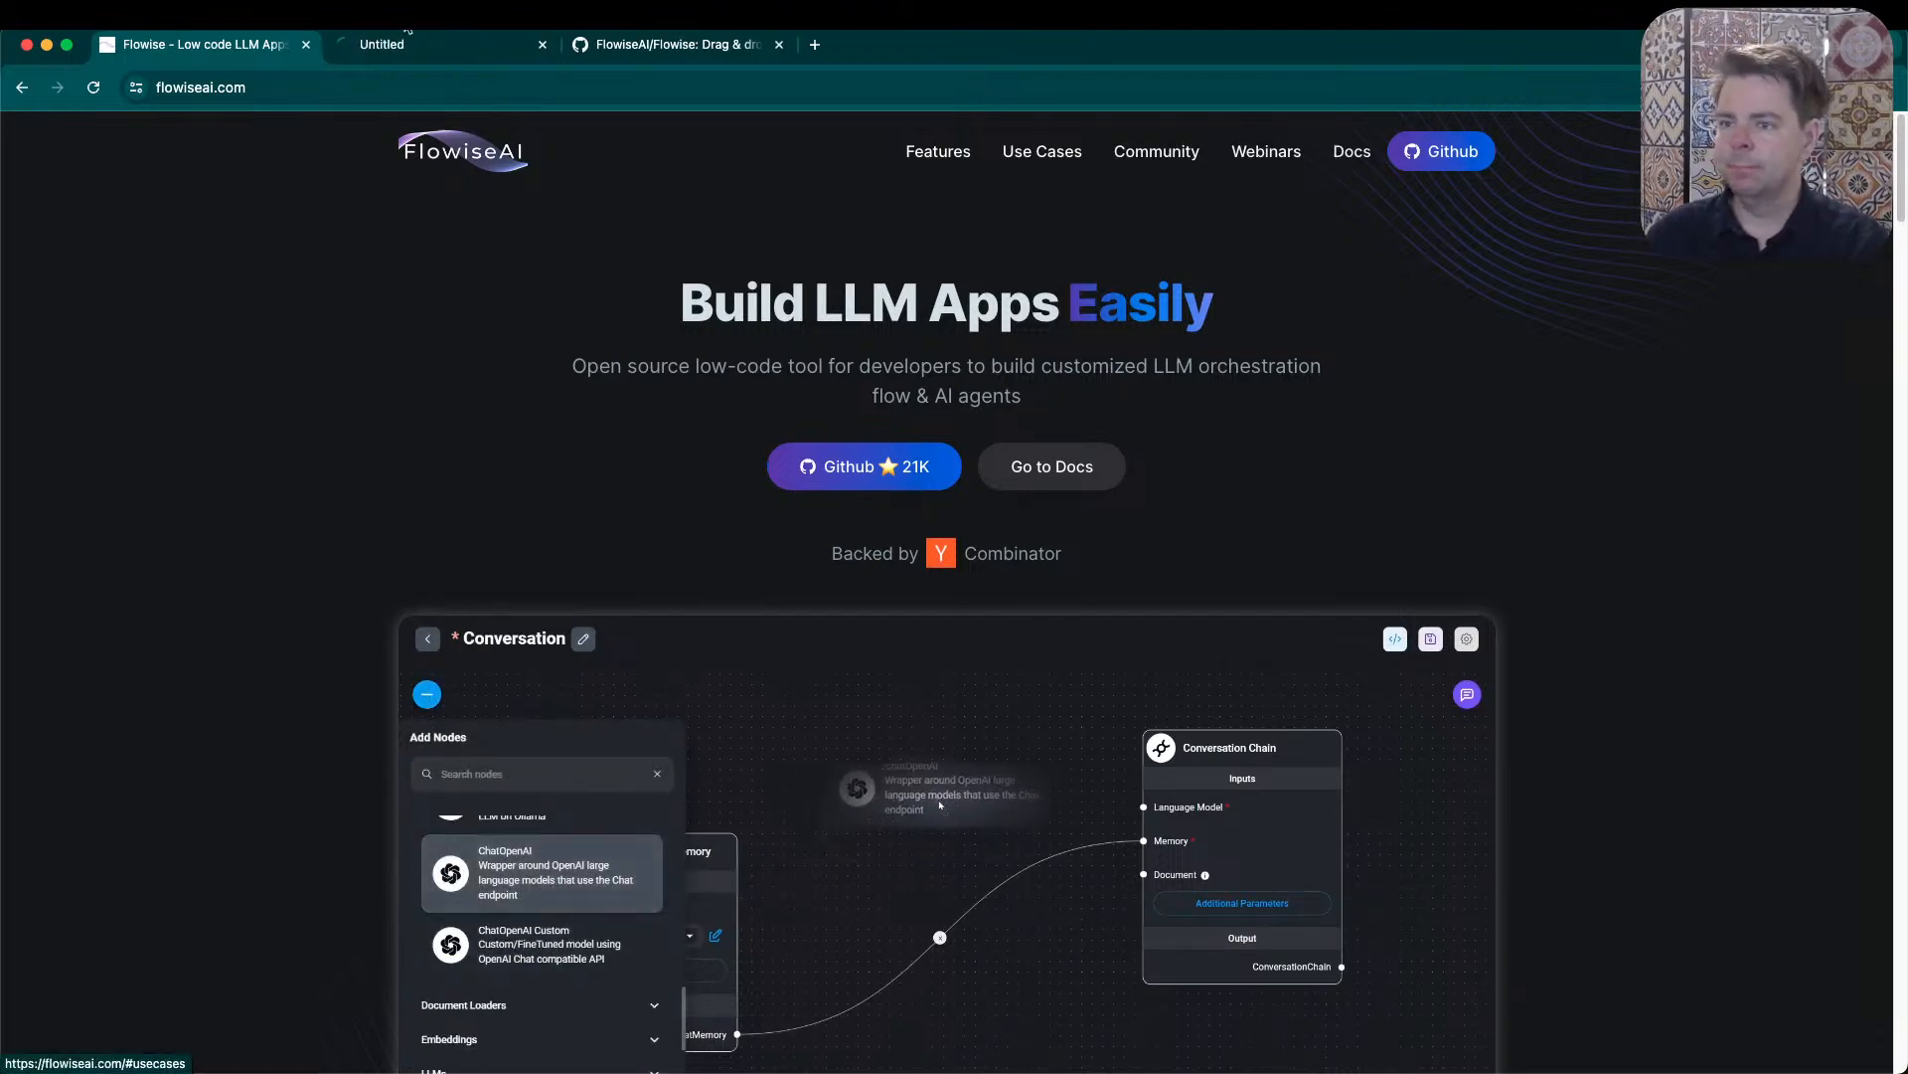
{"action": "left_click", "coordinate": [399, 46]}
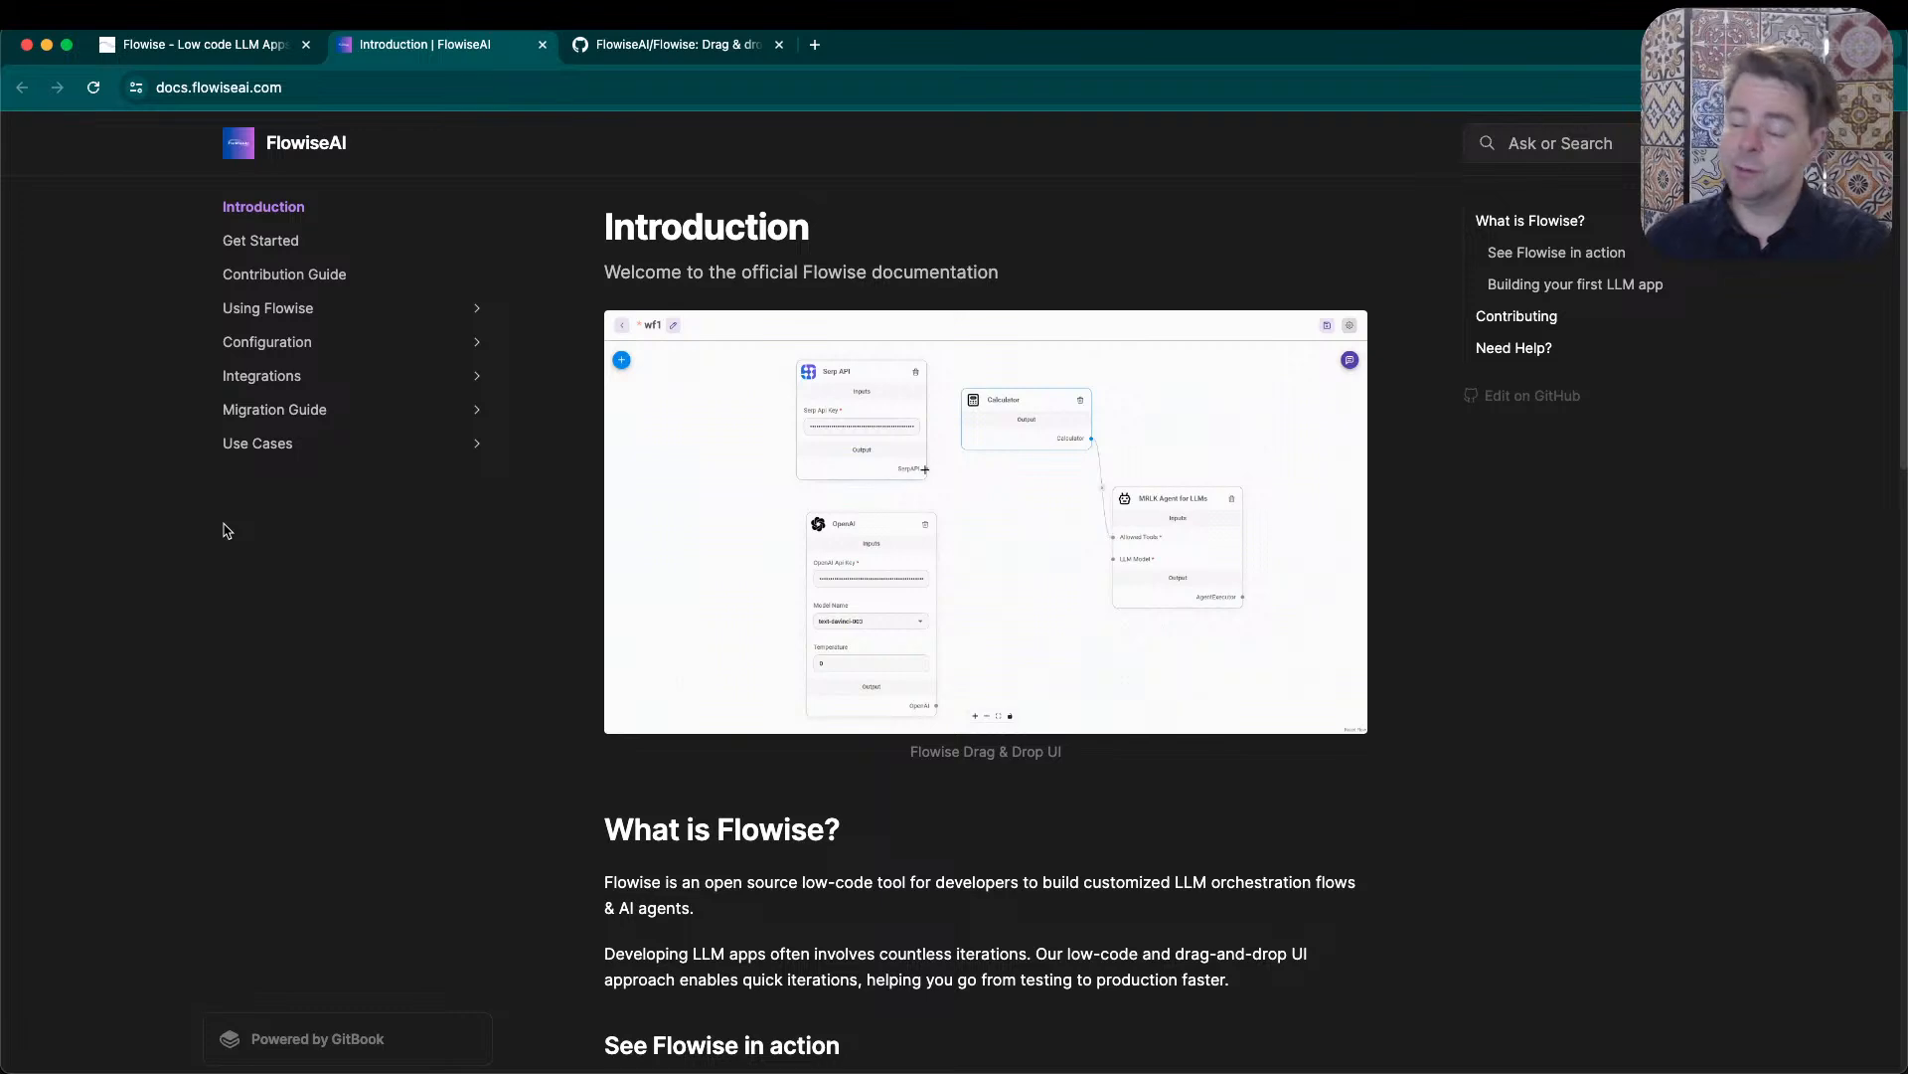
- Open the Deployment page in the Configuration section of the docs and review the modern and established cloud provider options
{"action": "left_click", "coordinate": [301, 318]}
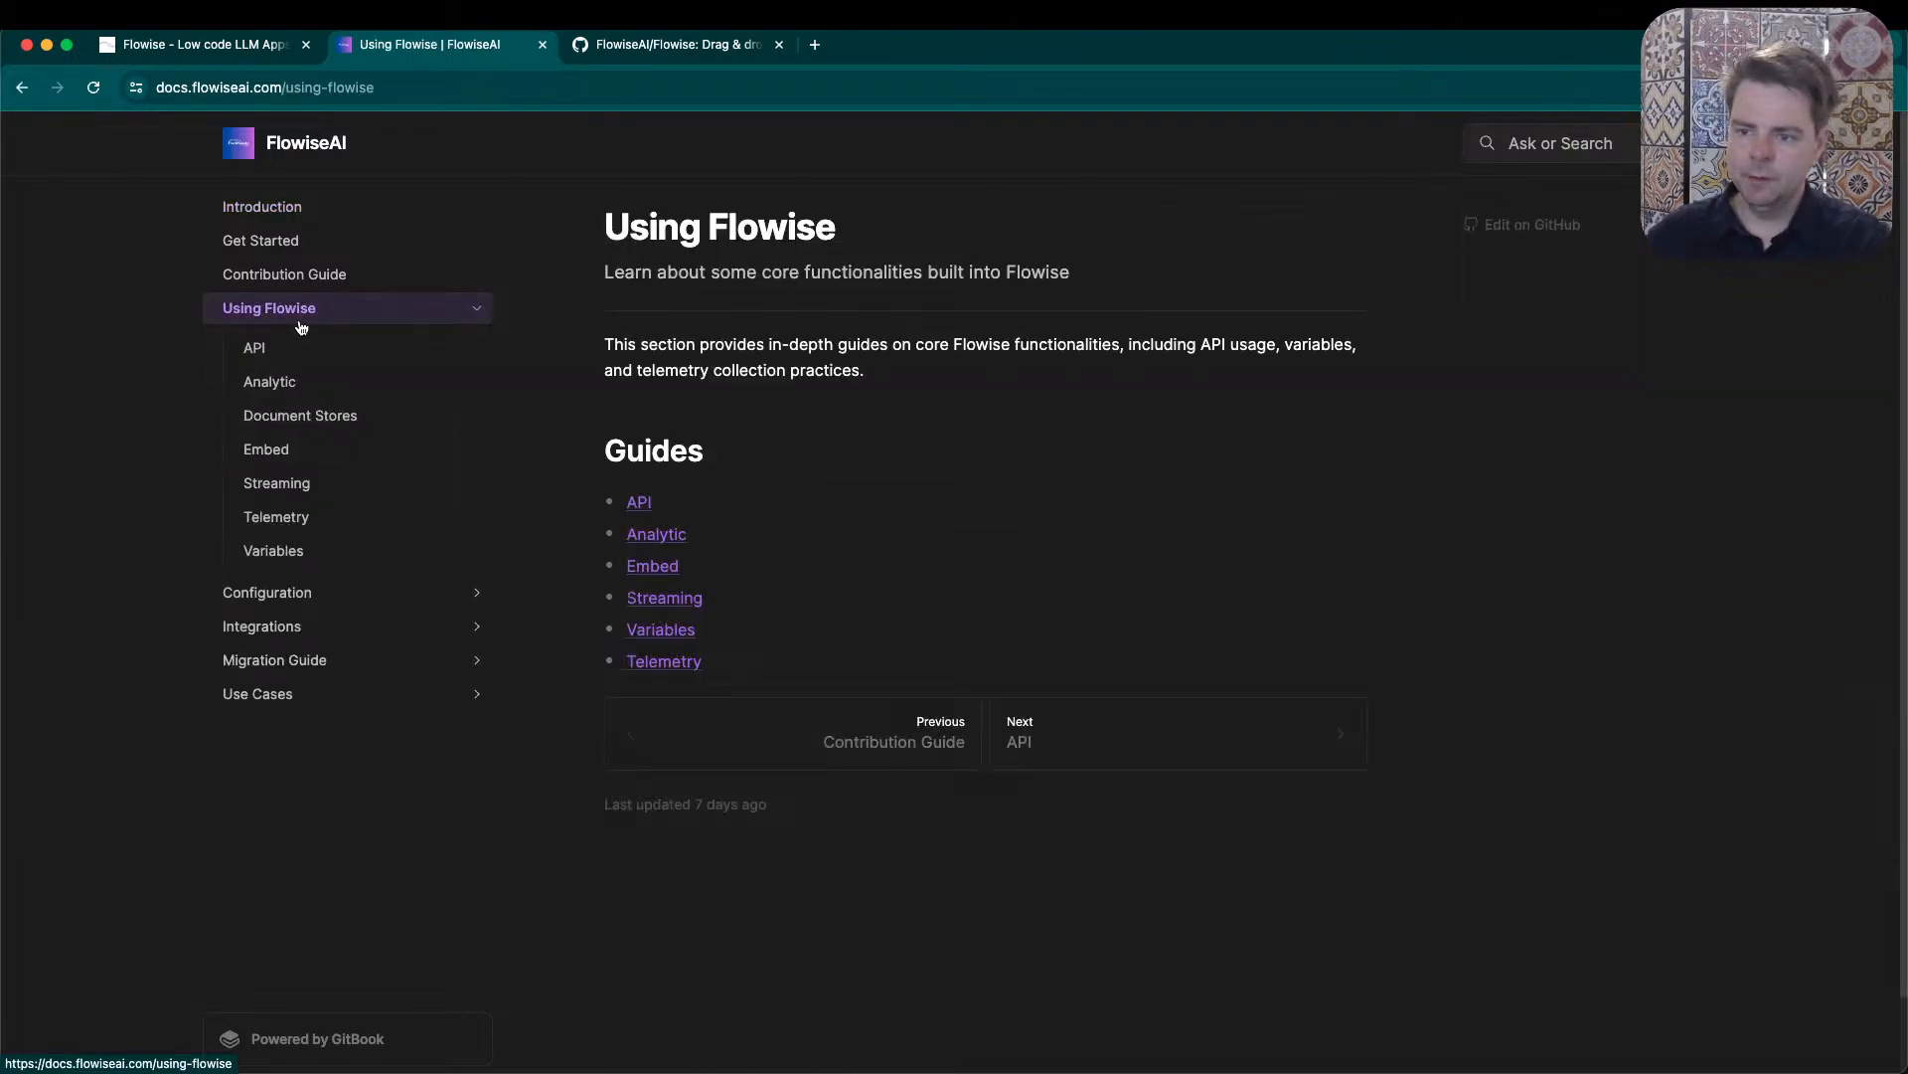
{"action": "left_click", "coordinate": [298, 596]}
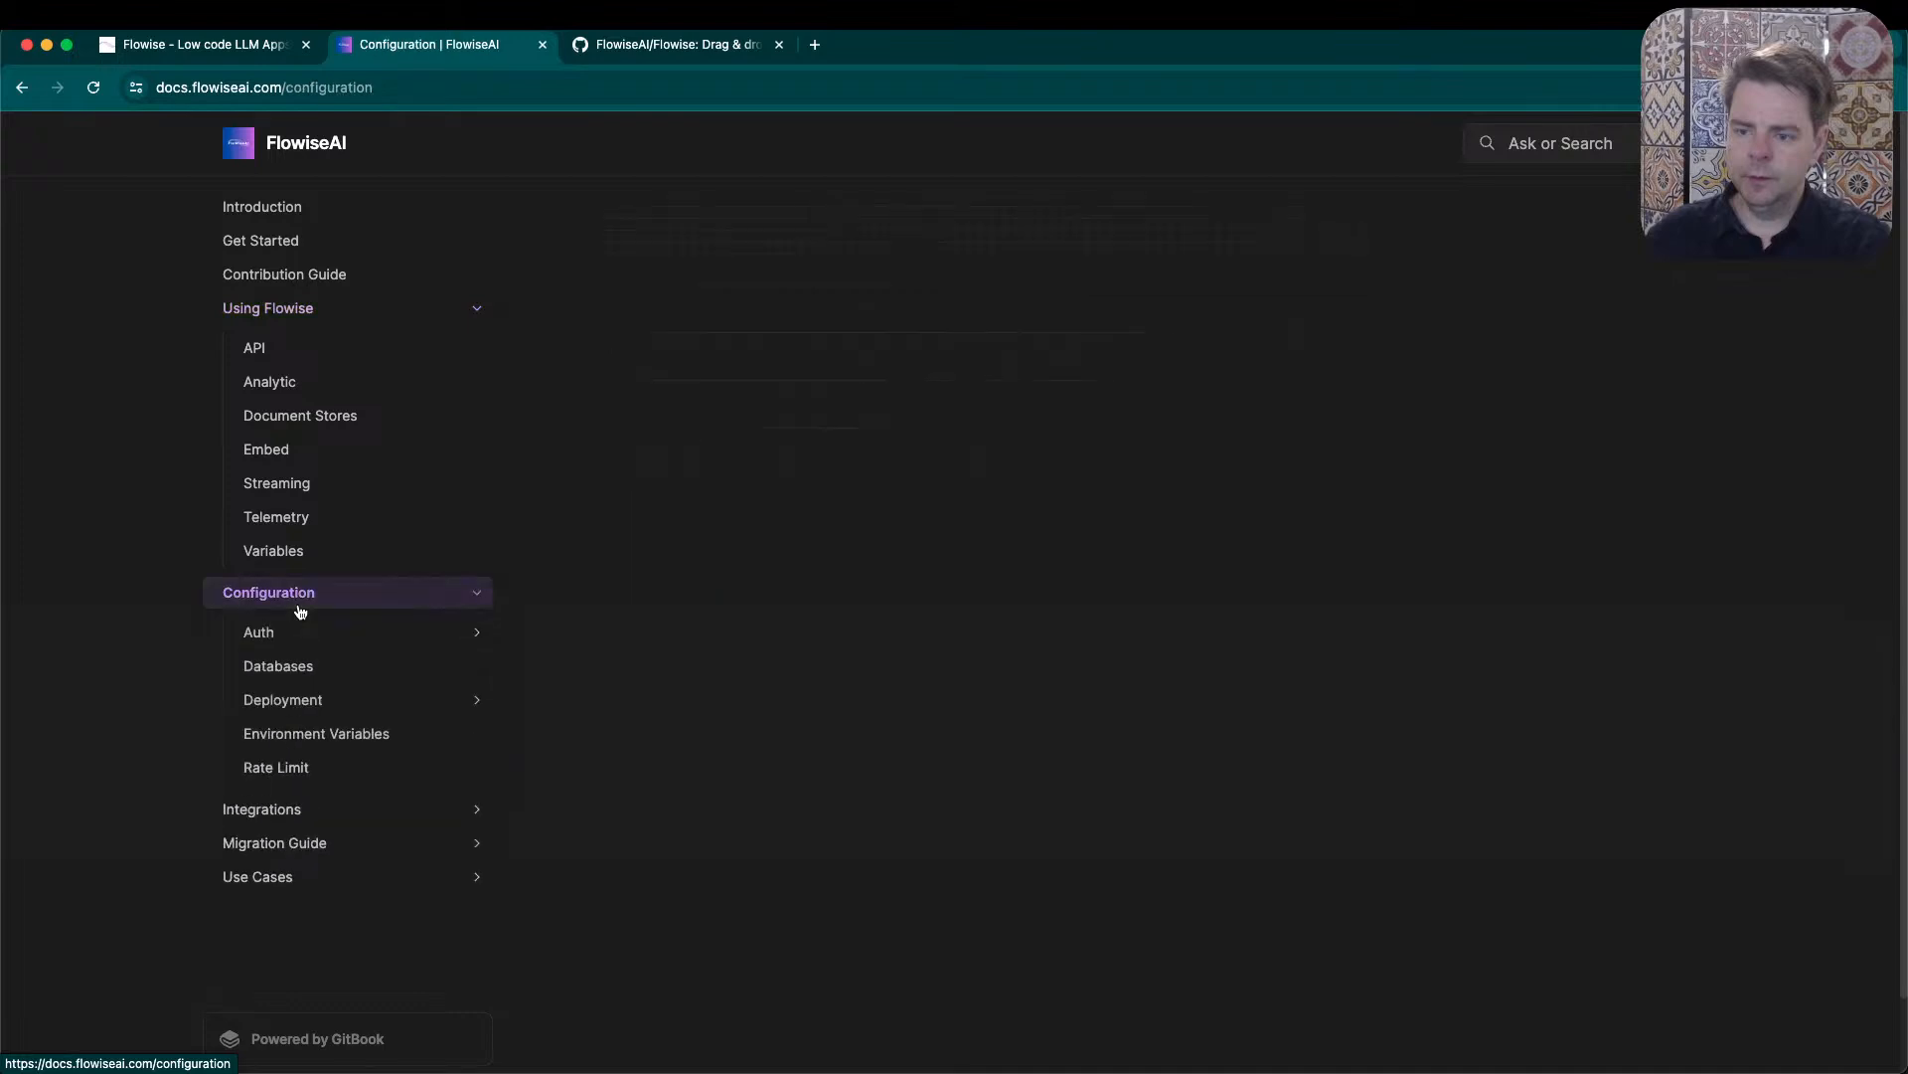
{"action": "left_click", "coordinate": [303, 705]}
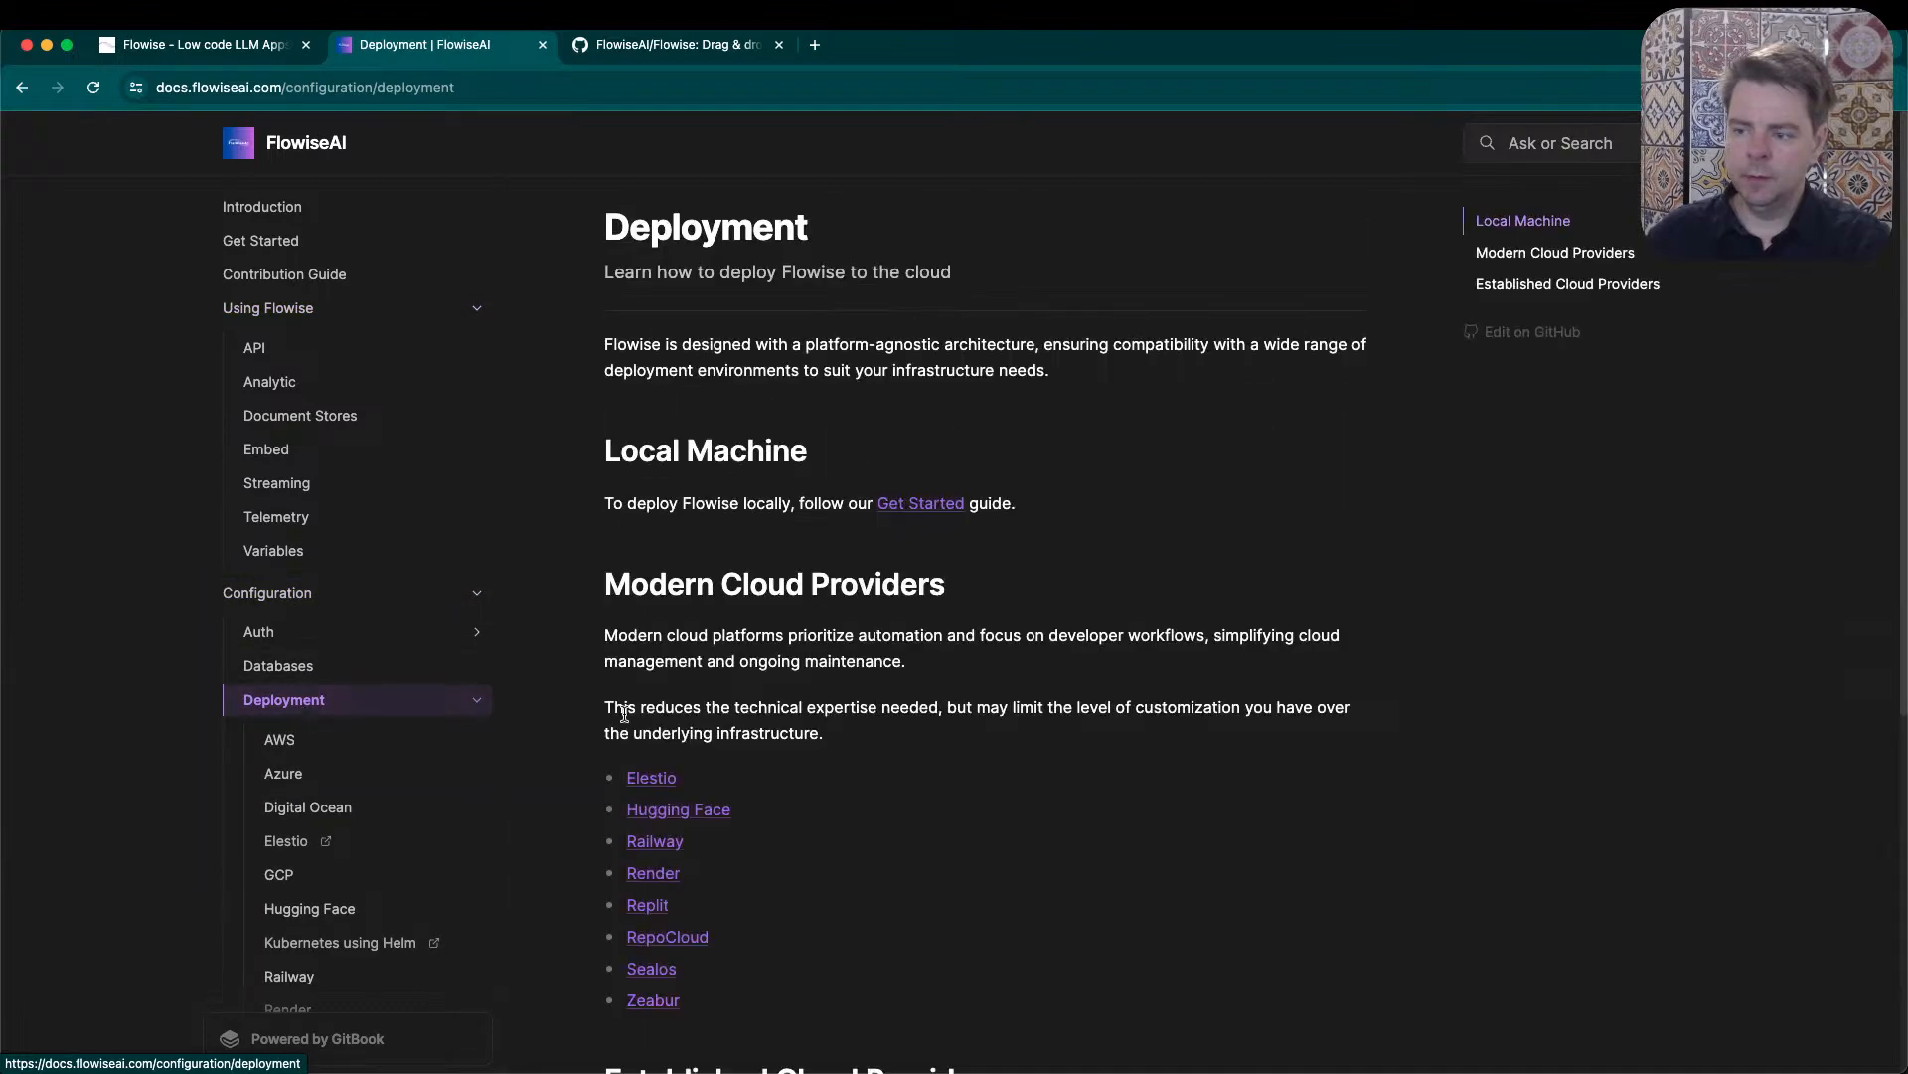
{"action": "scroll", "coordinate": [1138, 747], "scroll_direction": "down", "scroll_amount": 2}
{"action": "scroll", "coordinate": [1123, 721], "scroll_direction": "down", "scroll_amount": 2}
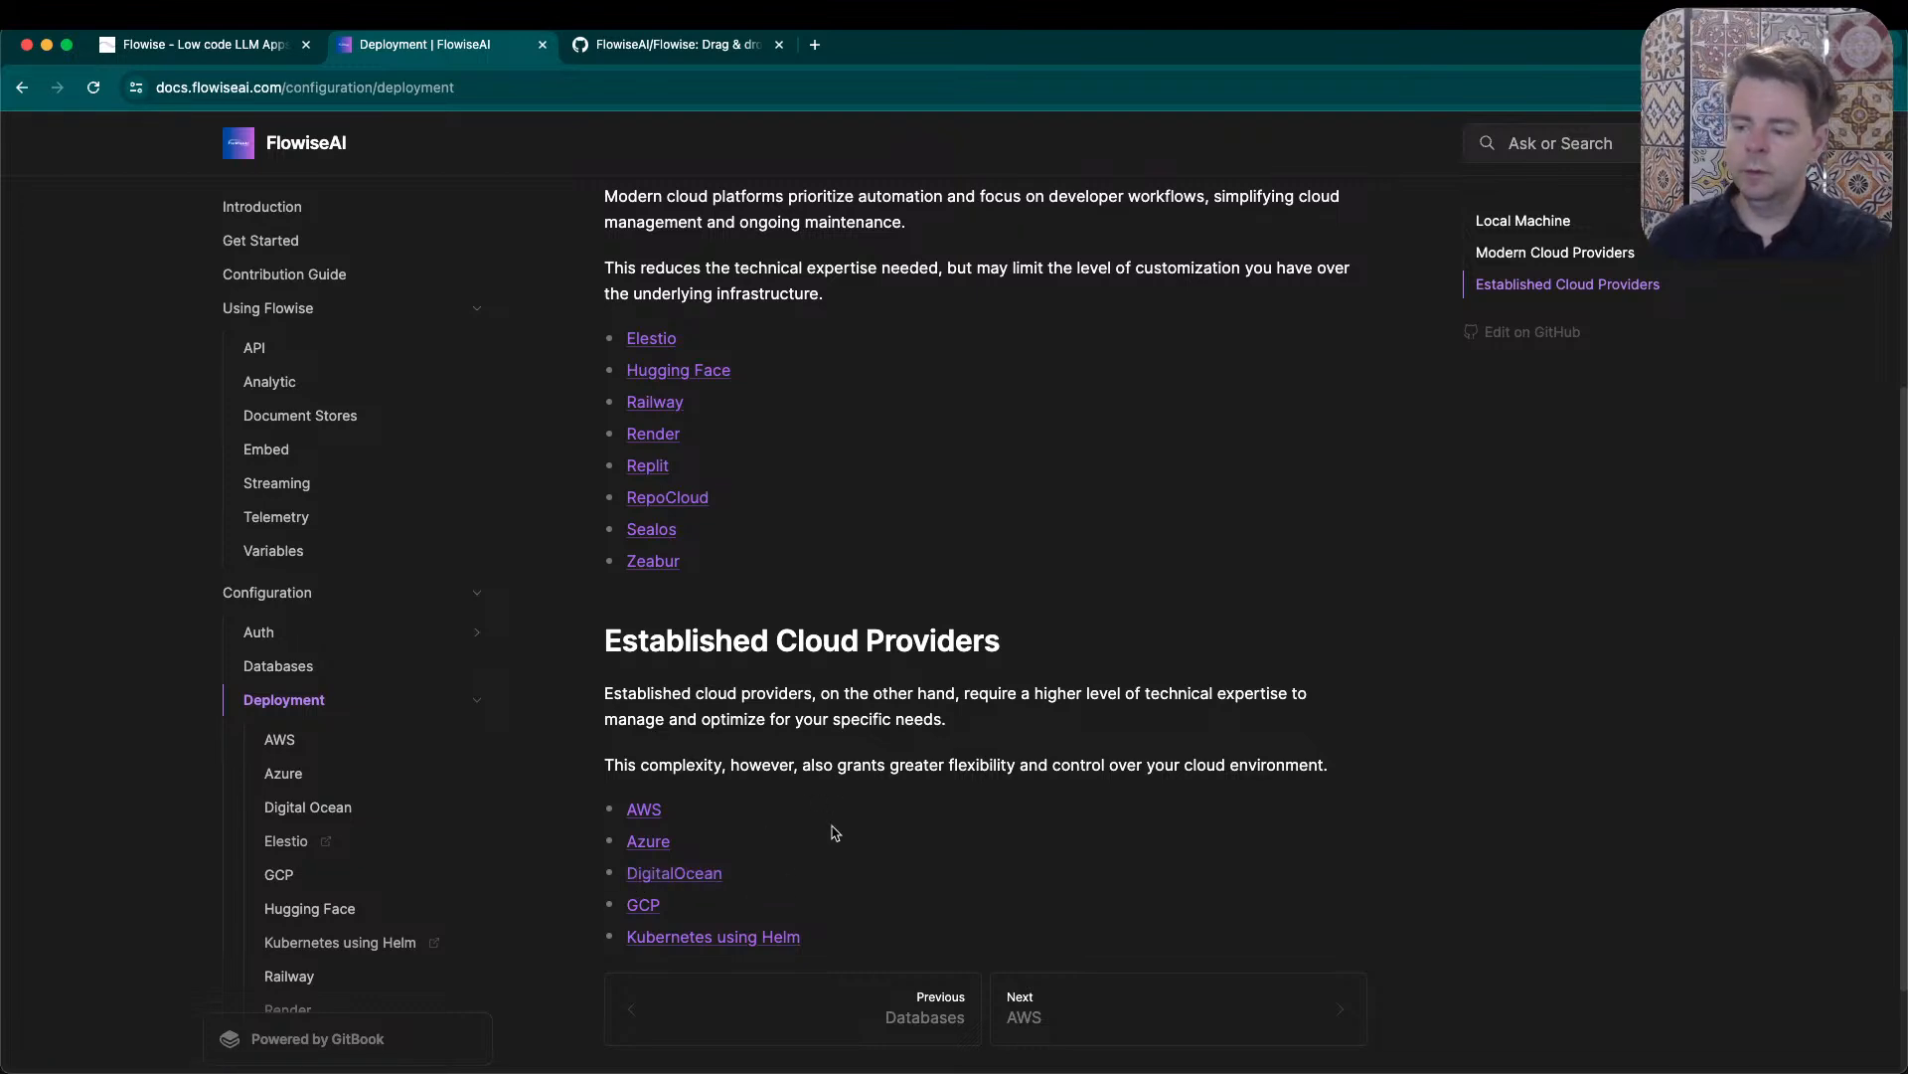
{"action": "scroll", "coordinate": [835, 831], "scroll_direction": "up", "scroll_amount": 1}
{"action": "scroll", "coordinate": [795, 890], "scroll_direction": "down", "scroll_amount": 2}
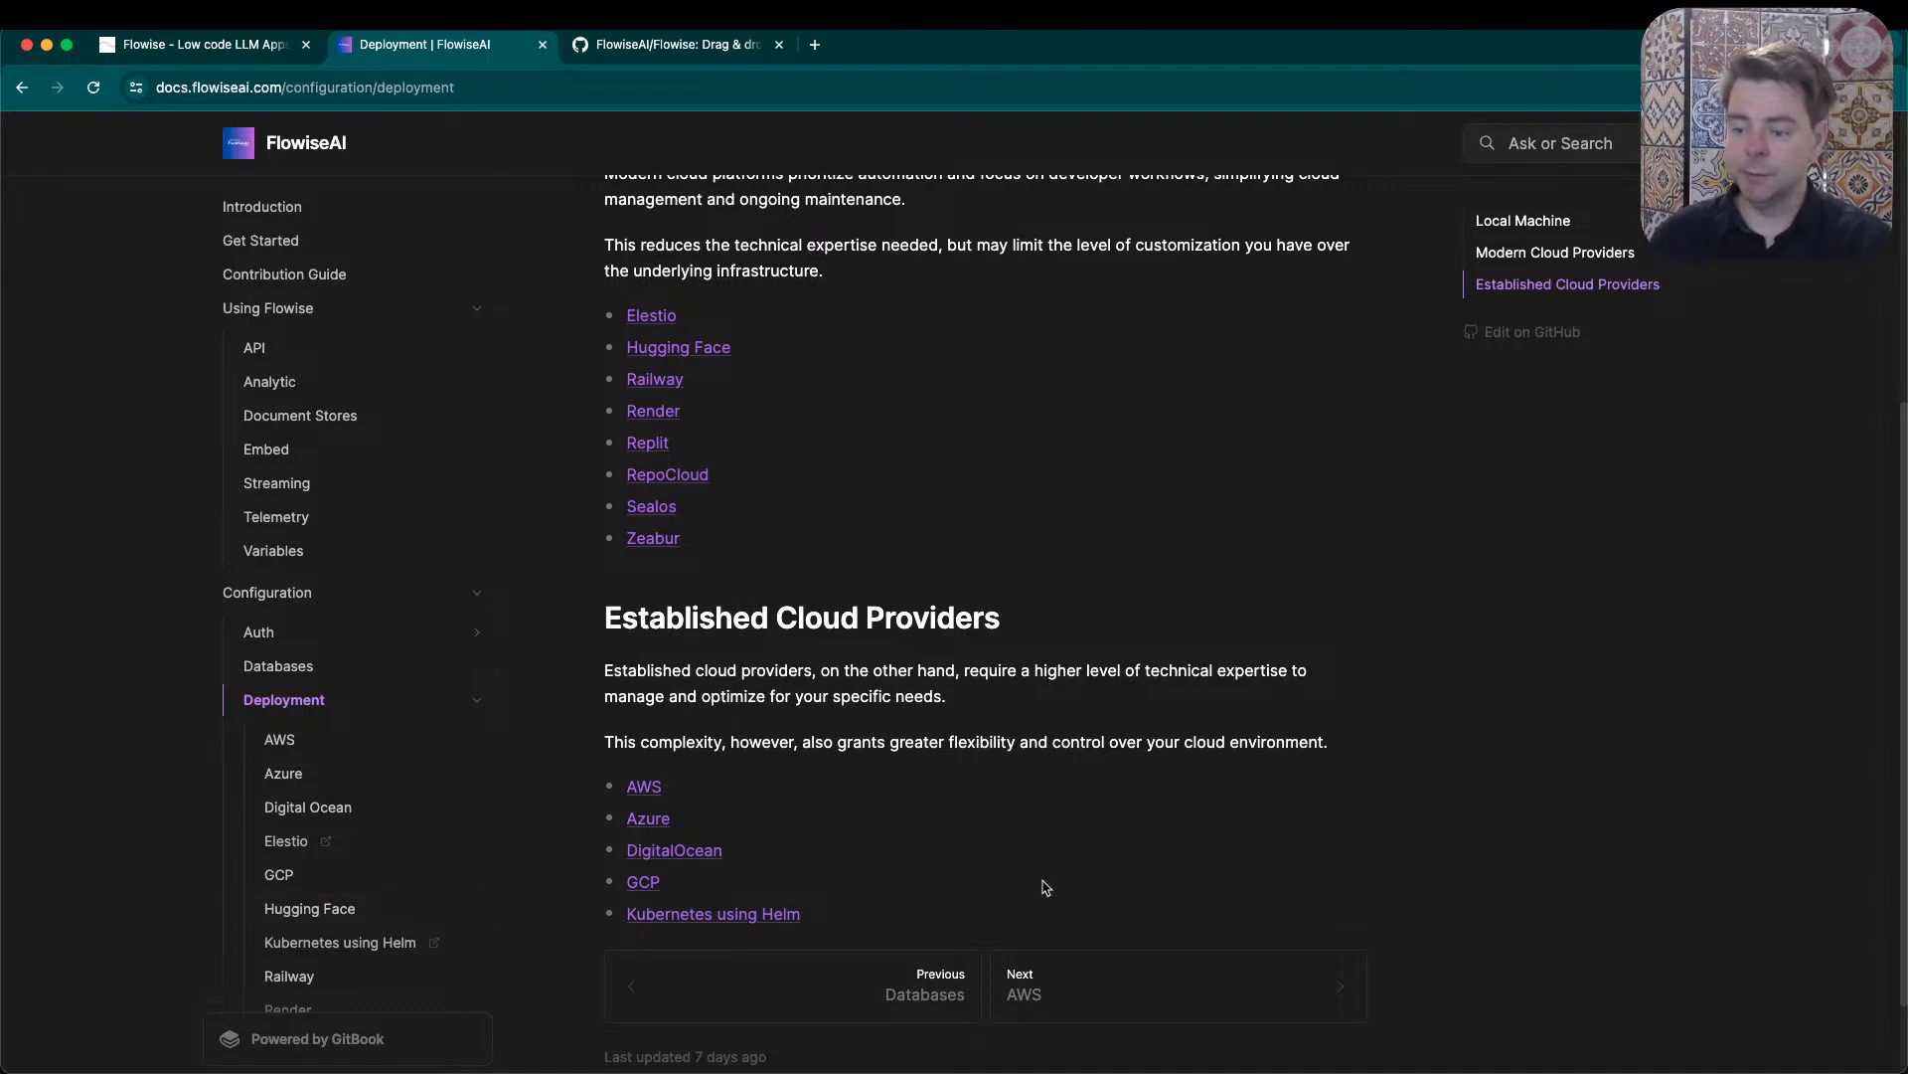
{"action": "scroll", "coordinate": [964, 820], "scroll_direction": "down", "scroll_amount": 2}
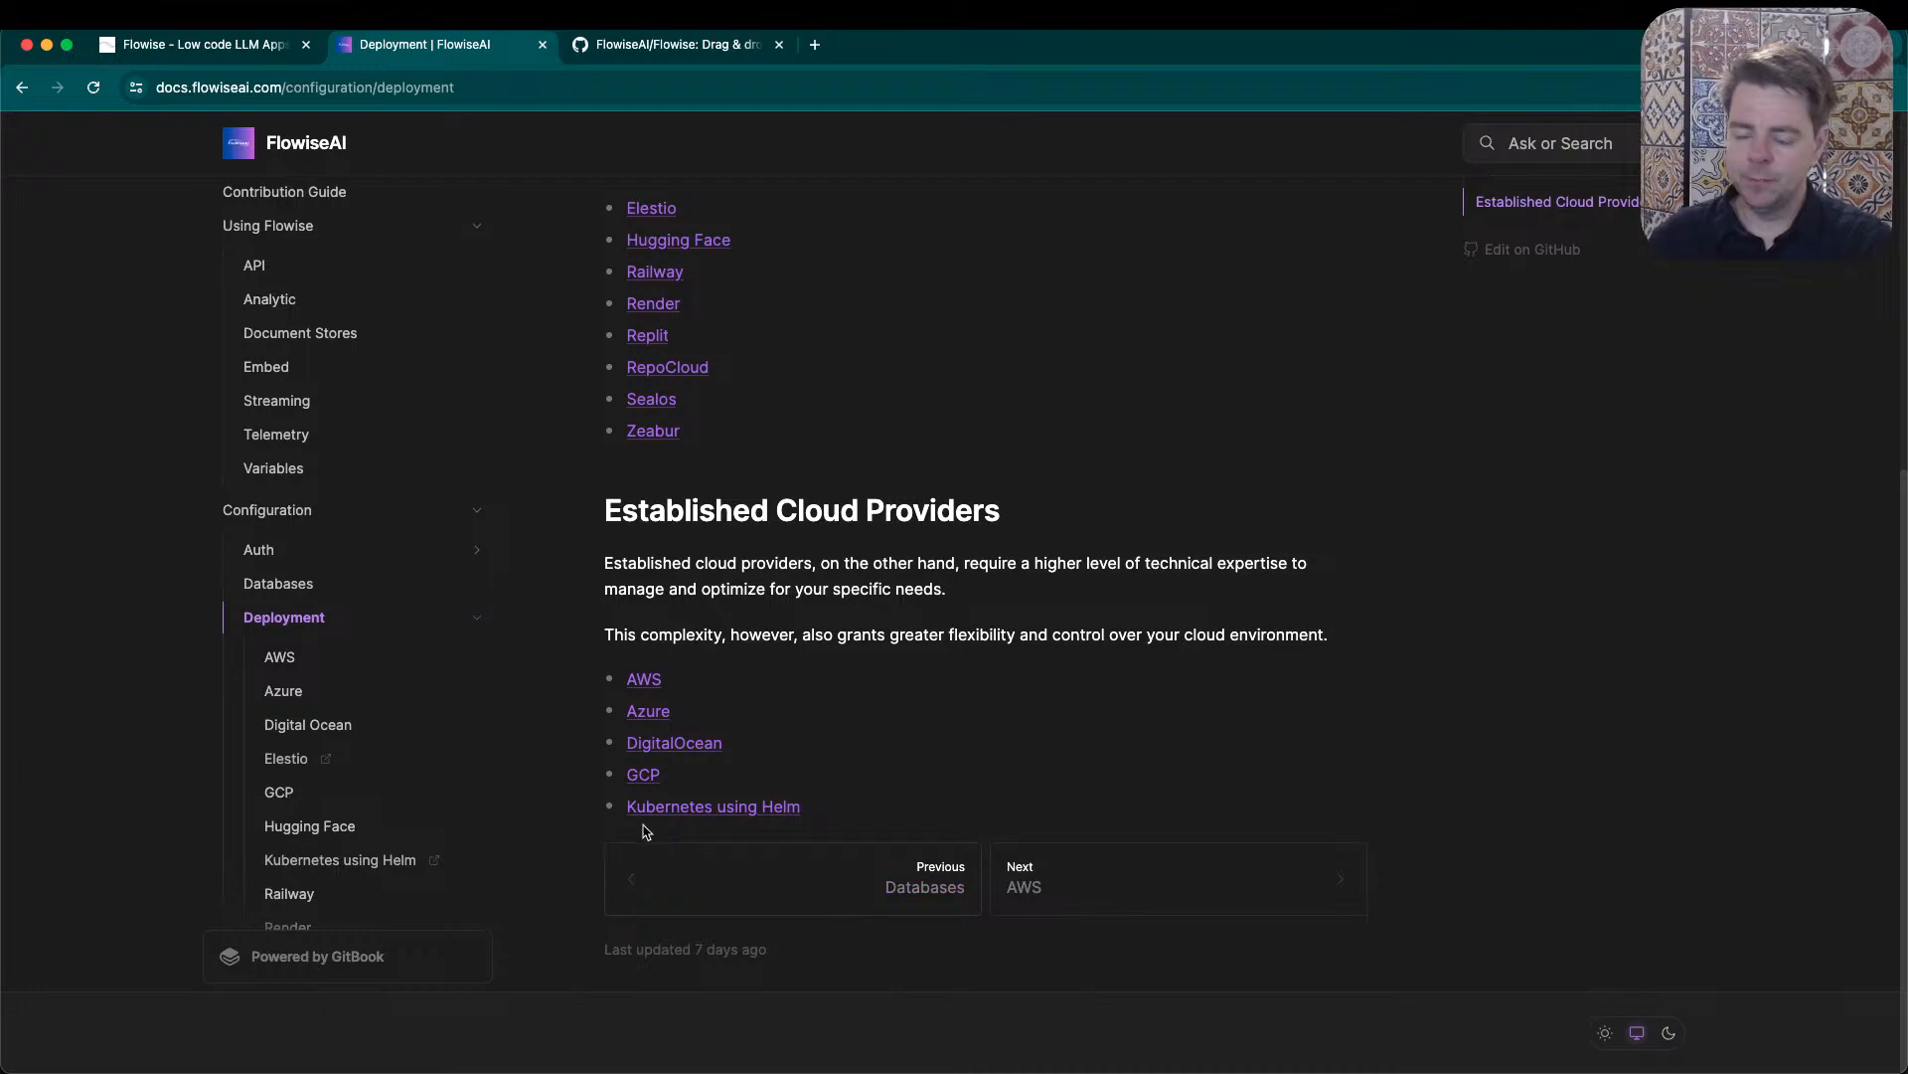
{"action": "scroll", "coordinate": [908, 630], "scroll_direction": "up", "scroll_amount": 6}
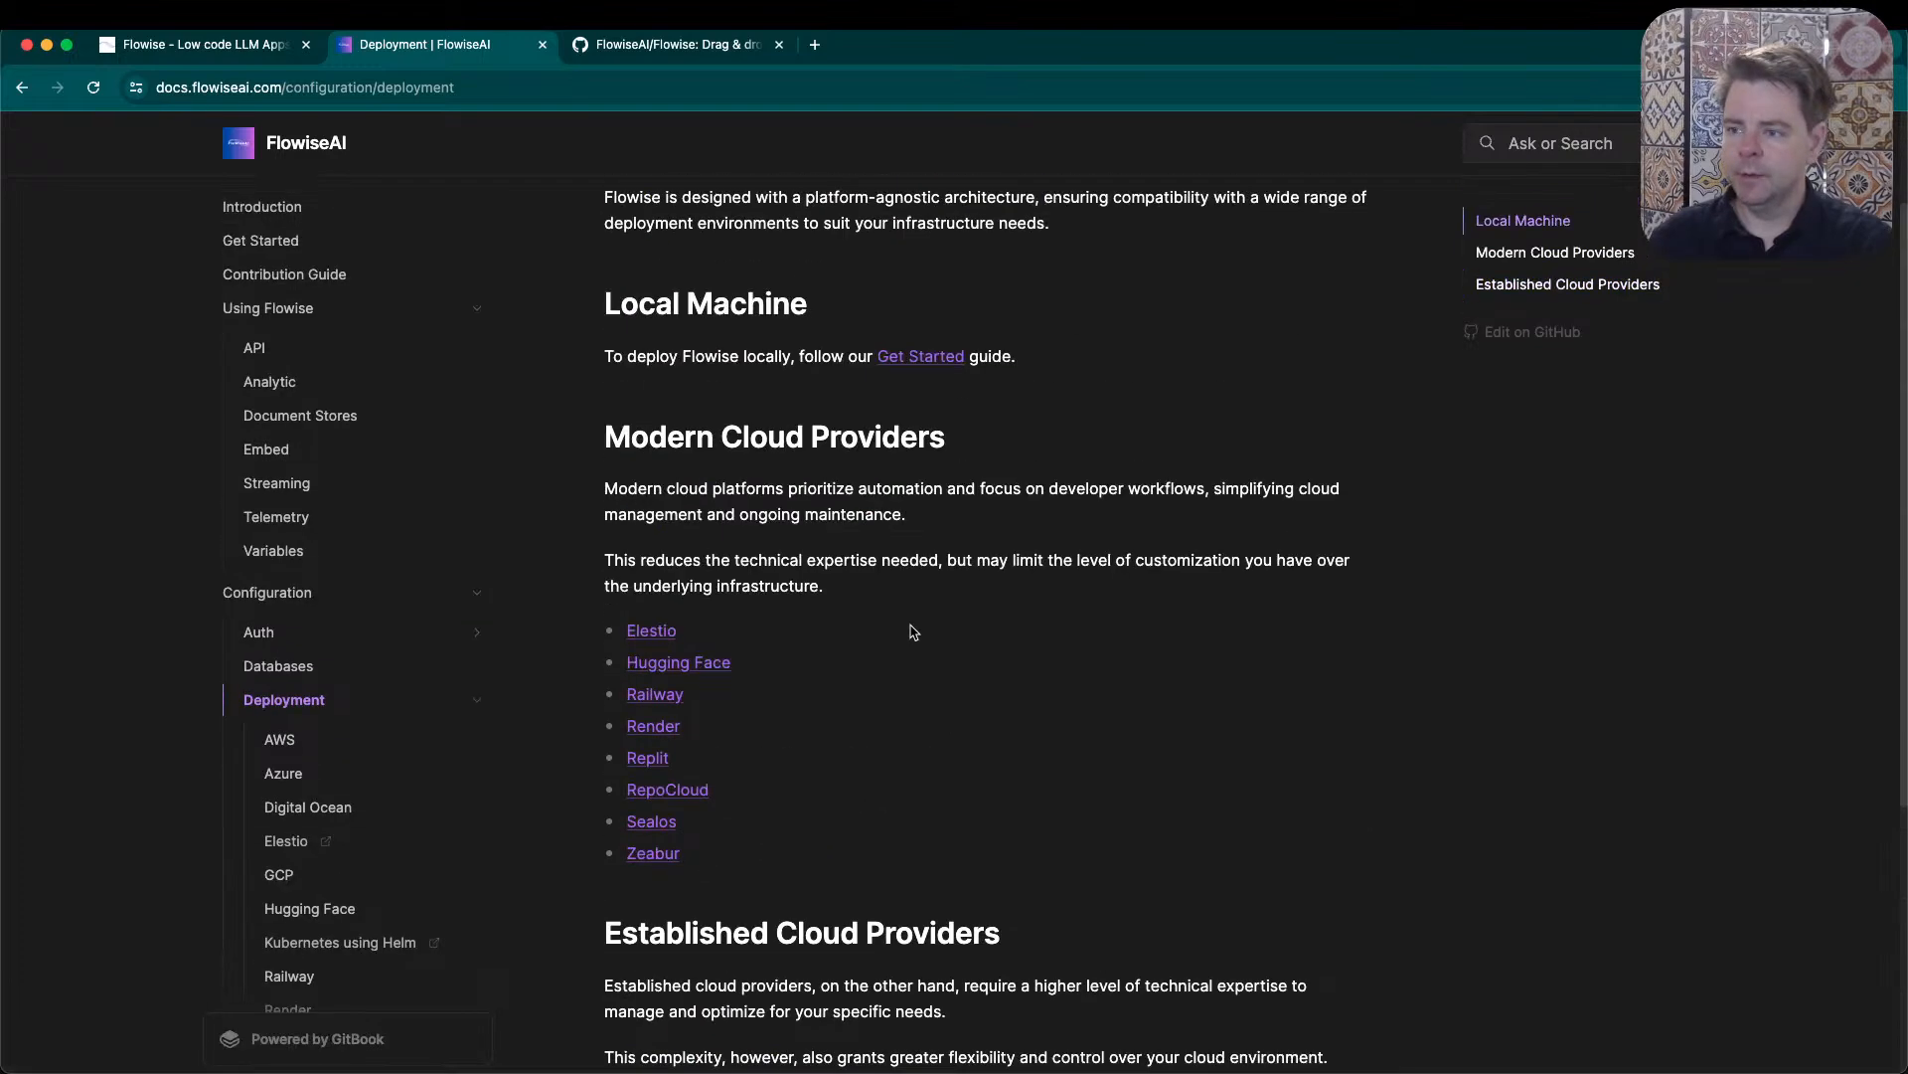
{"action": "scroll", "coordinate": [898, 788], "scroll_direction": "down", "scroll_amount": 2}
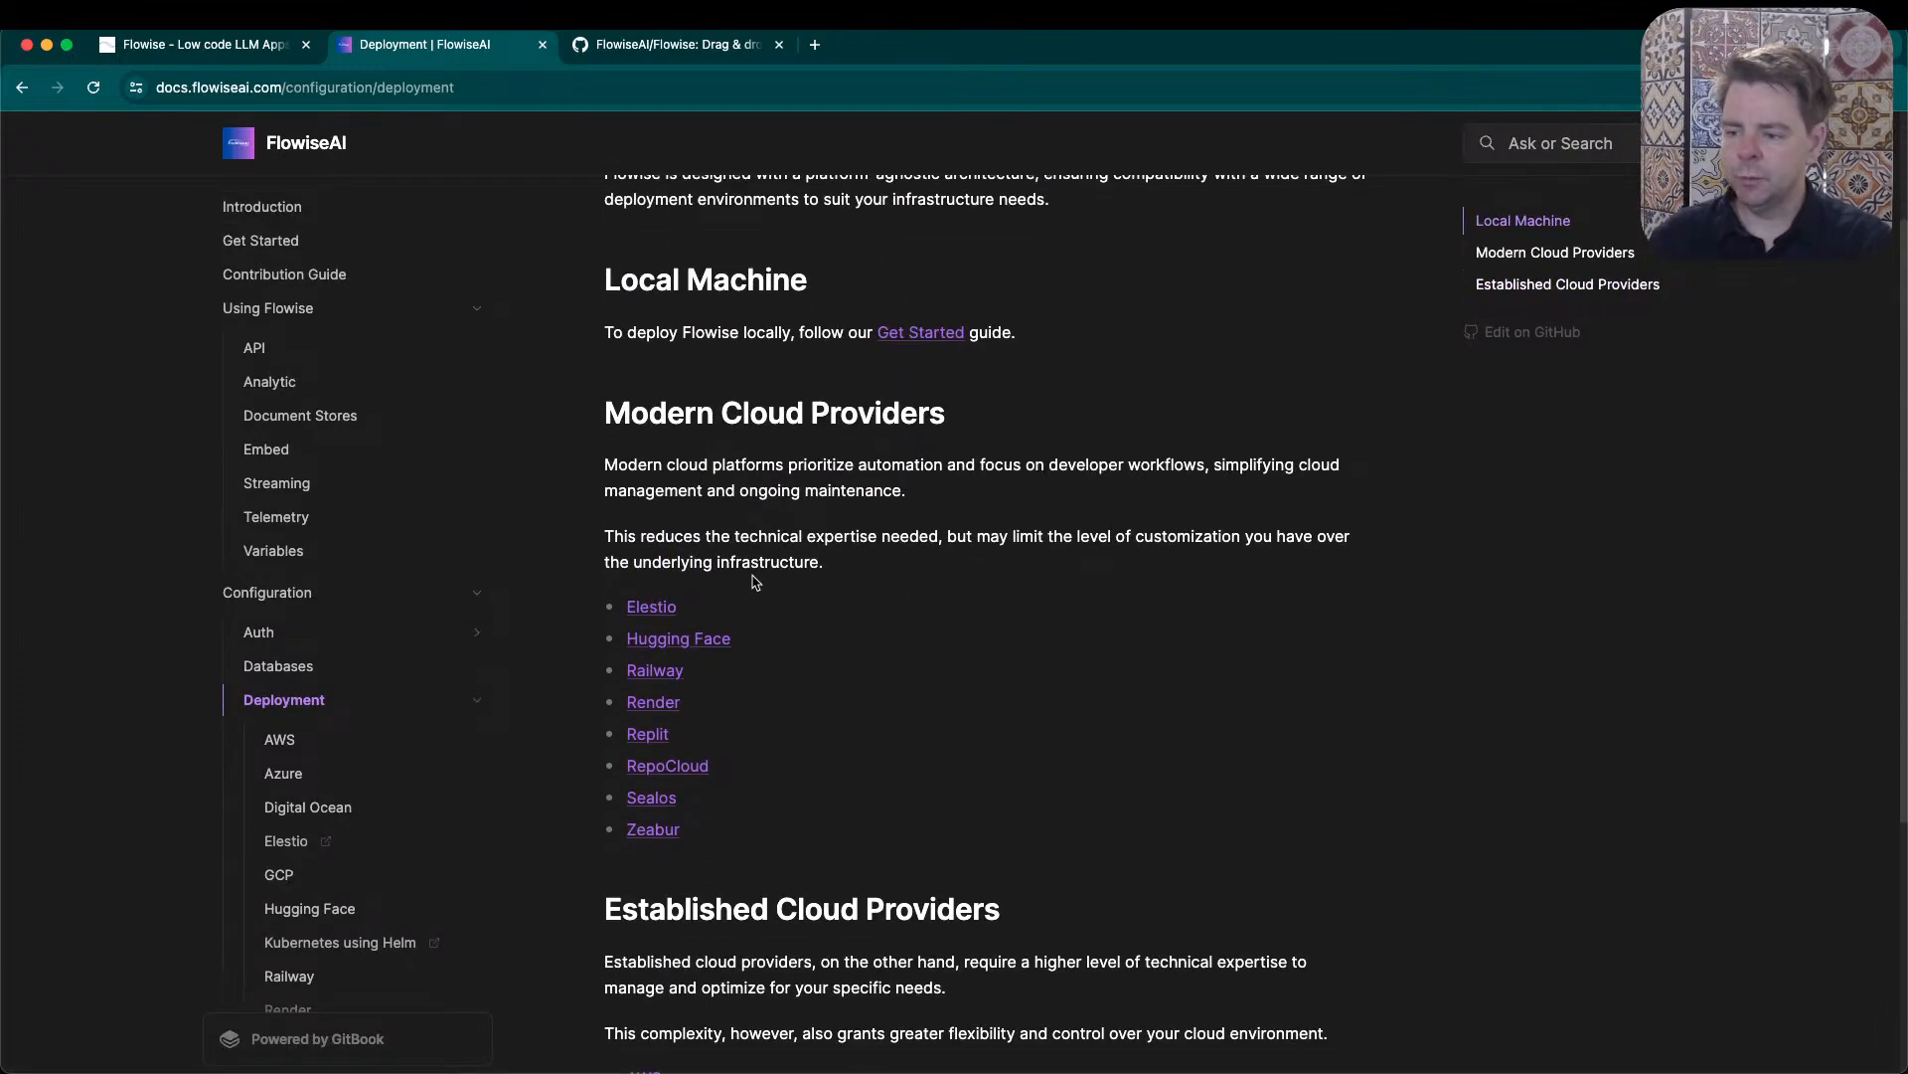
- Open Elestio's managed FlowiseAI page from the modern cloud providers list and go to its pricing page
{"action": "left_click", "coordinate": [652, 607], "text": "super"}
{"action": "left_click", "coordinate": [669, 54]}
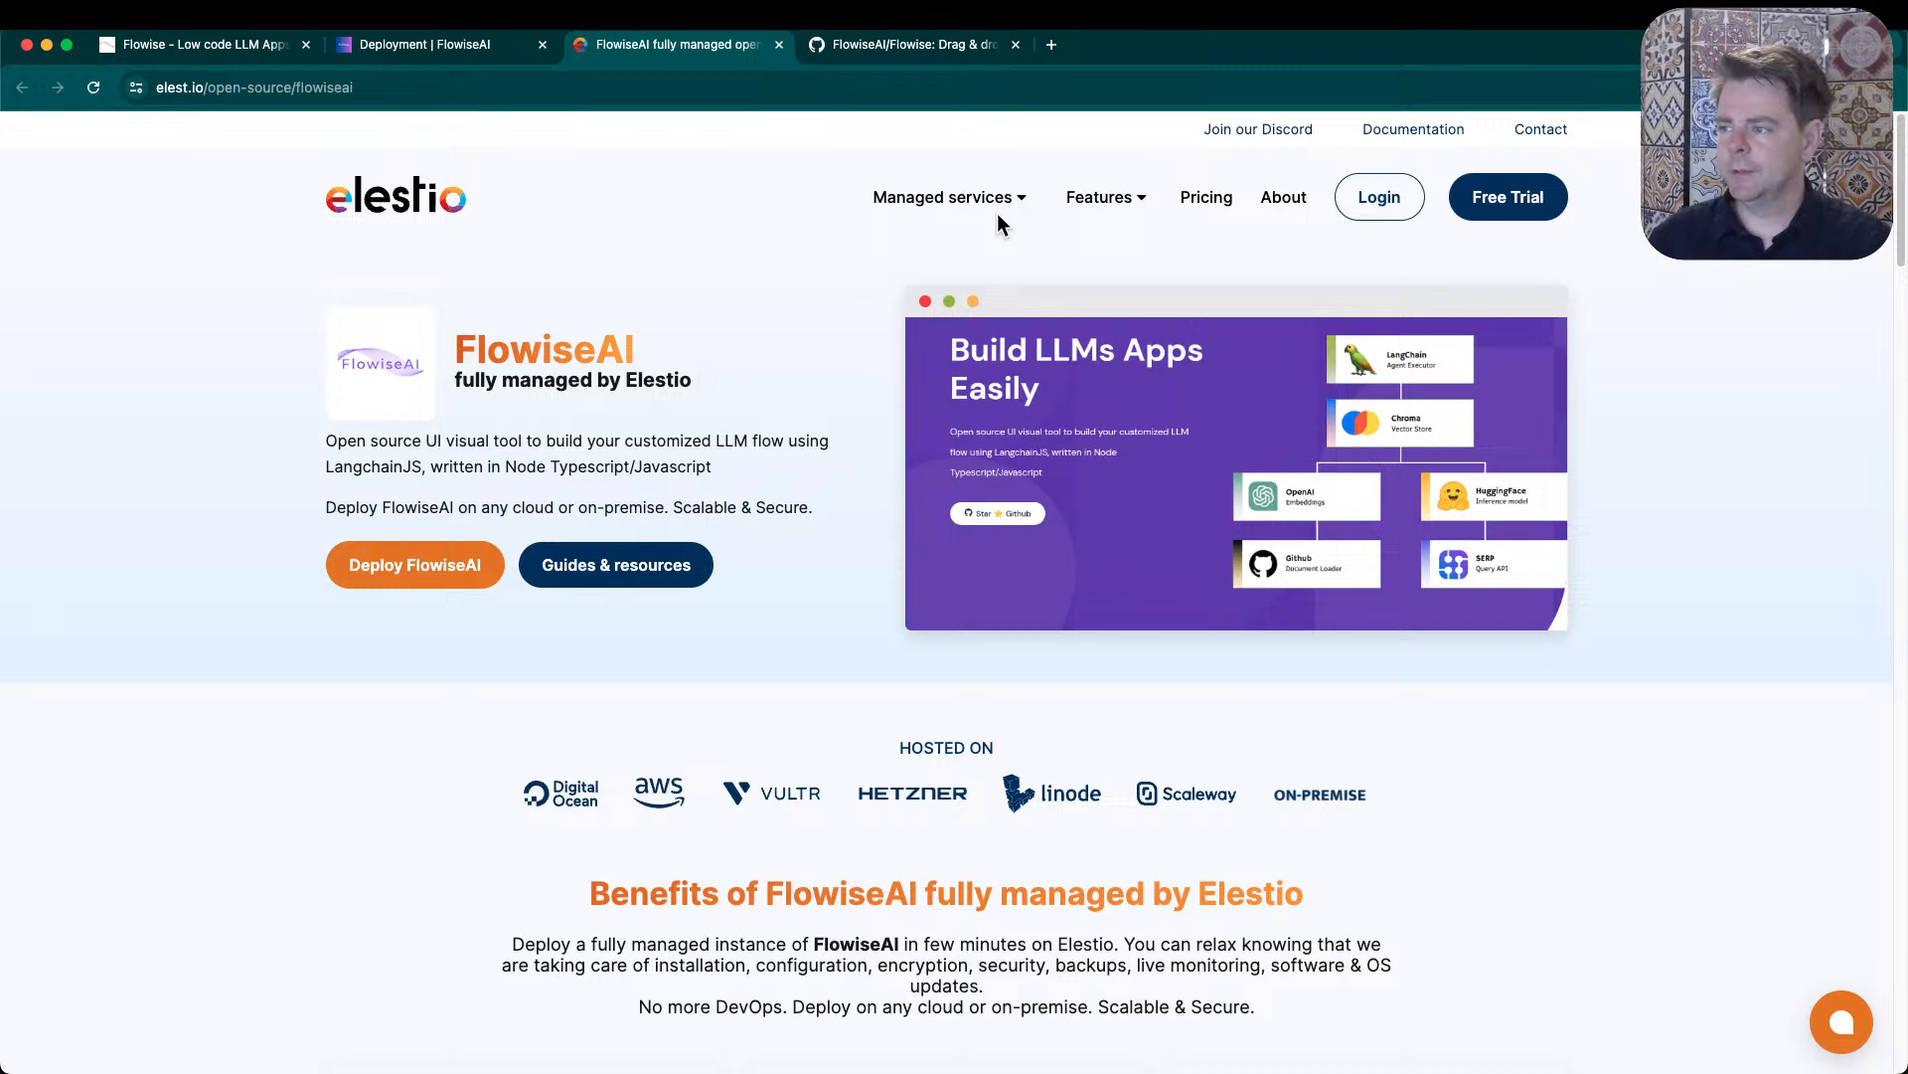
{"action": "left_click", "coordinate": [1206, 199]}
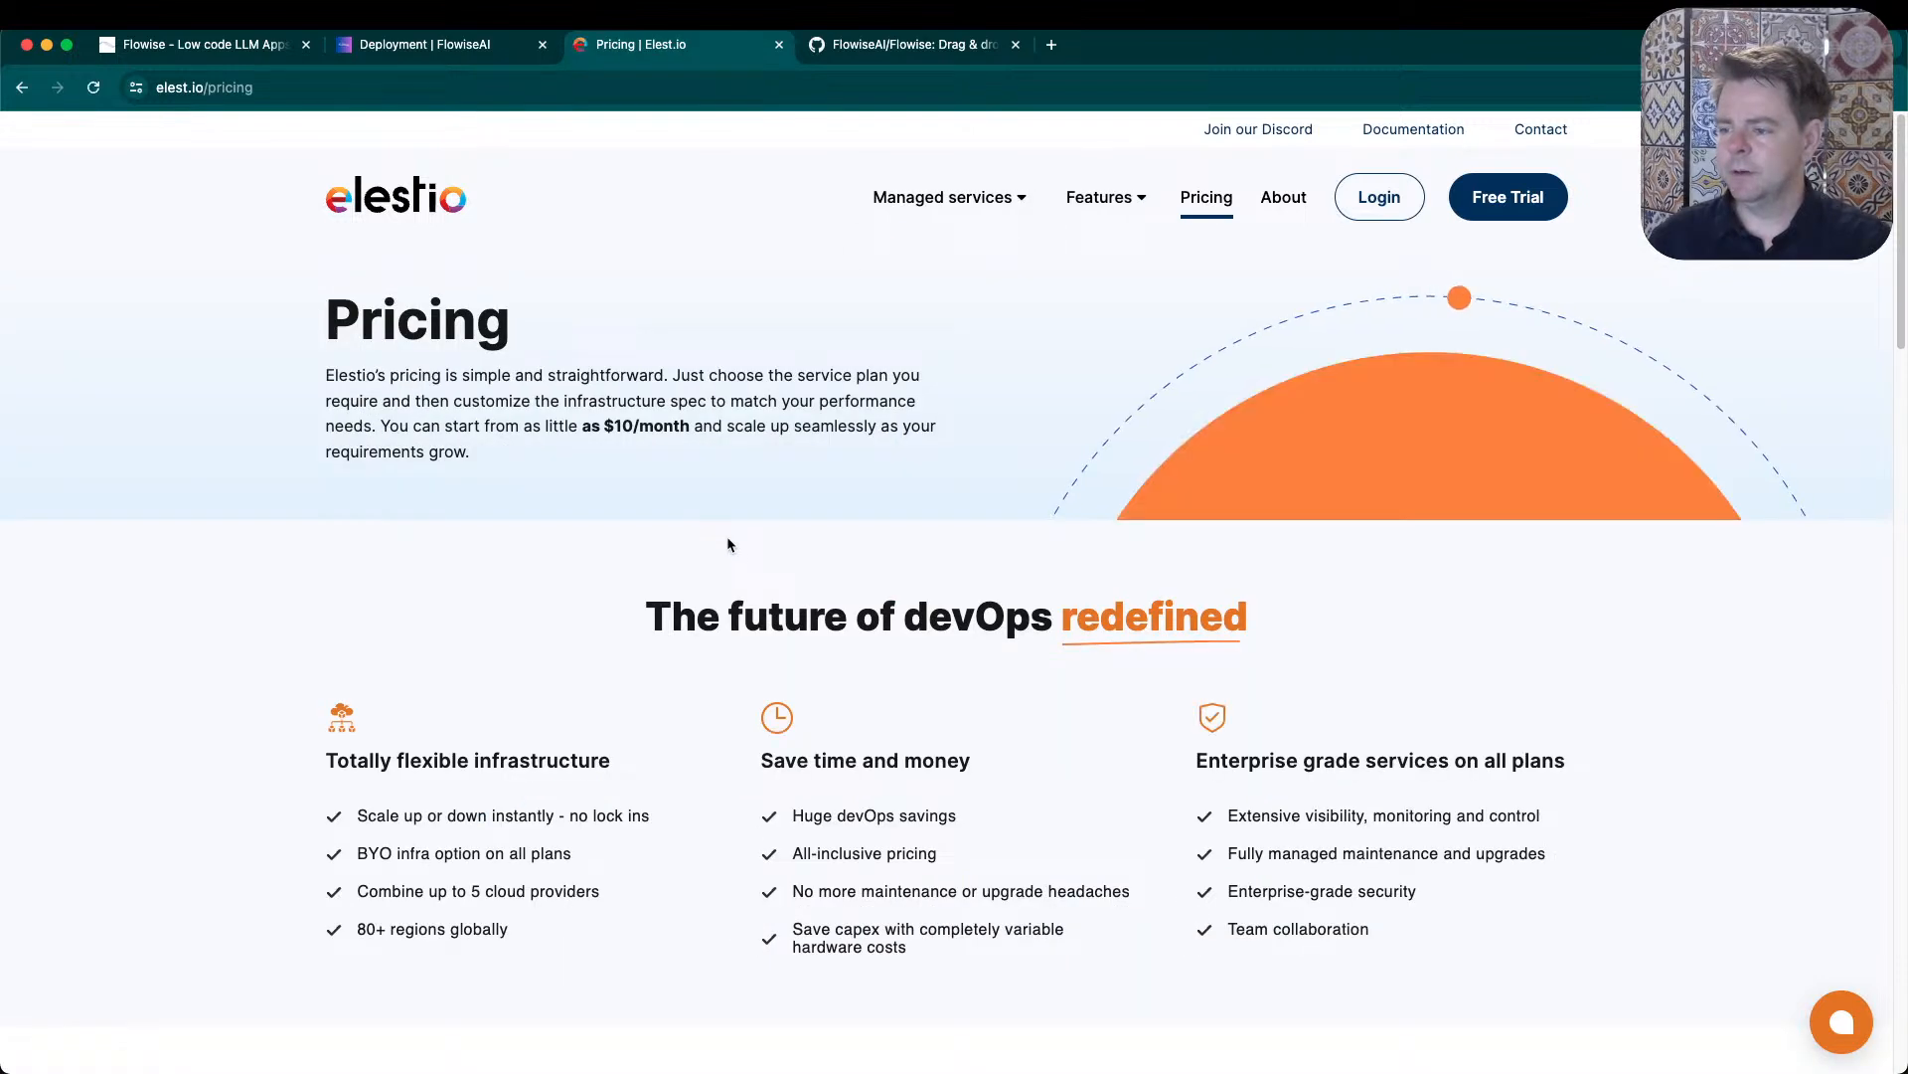
- Show Elestio's flexible pricing for the provider Digital Ocean (High freq. cpu)
{"action": "scroll", "coordinate": [644, 664], "scroll_direction": "down", "scroll_amount": 5}
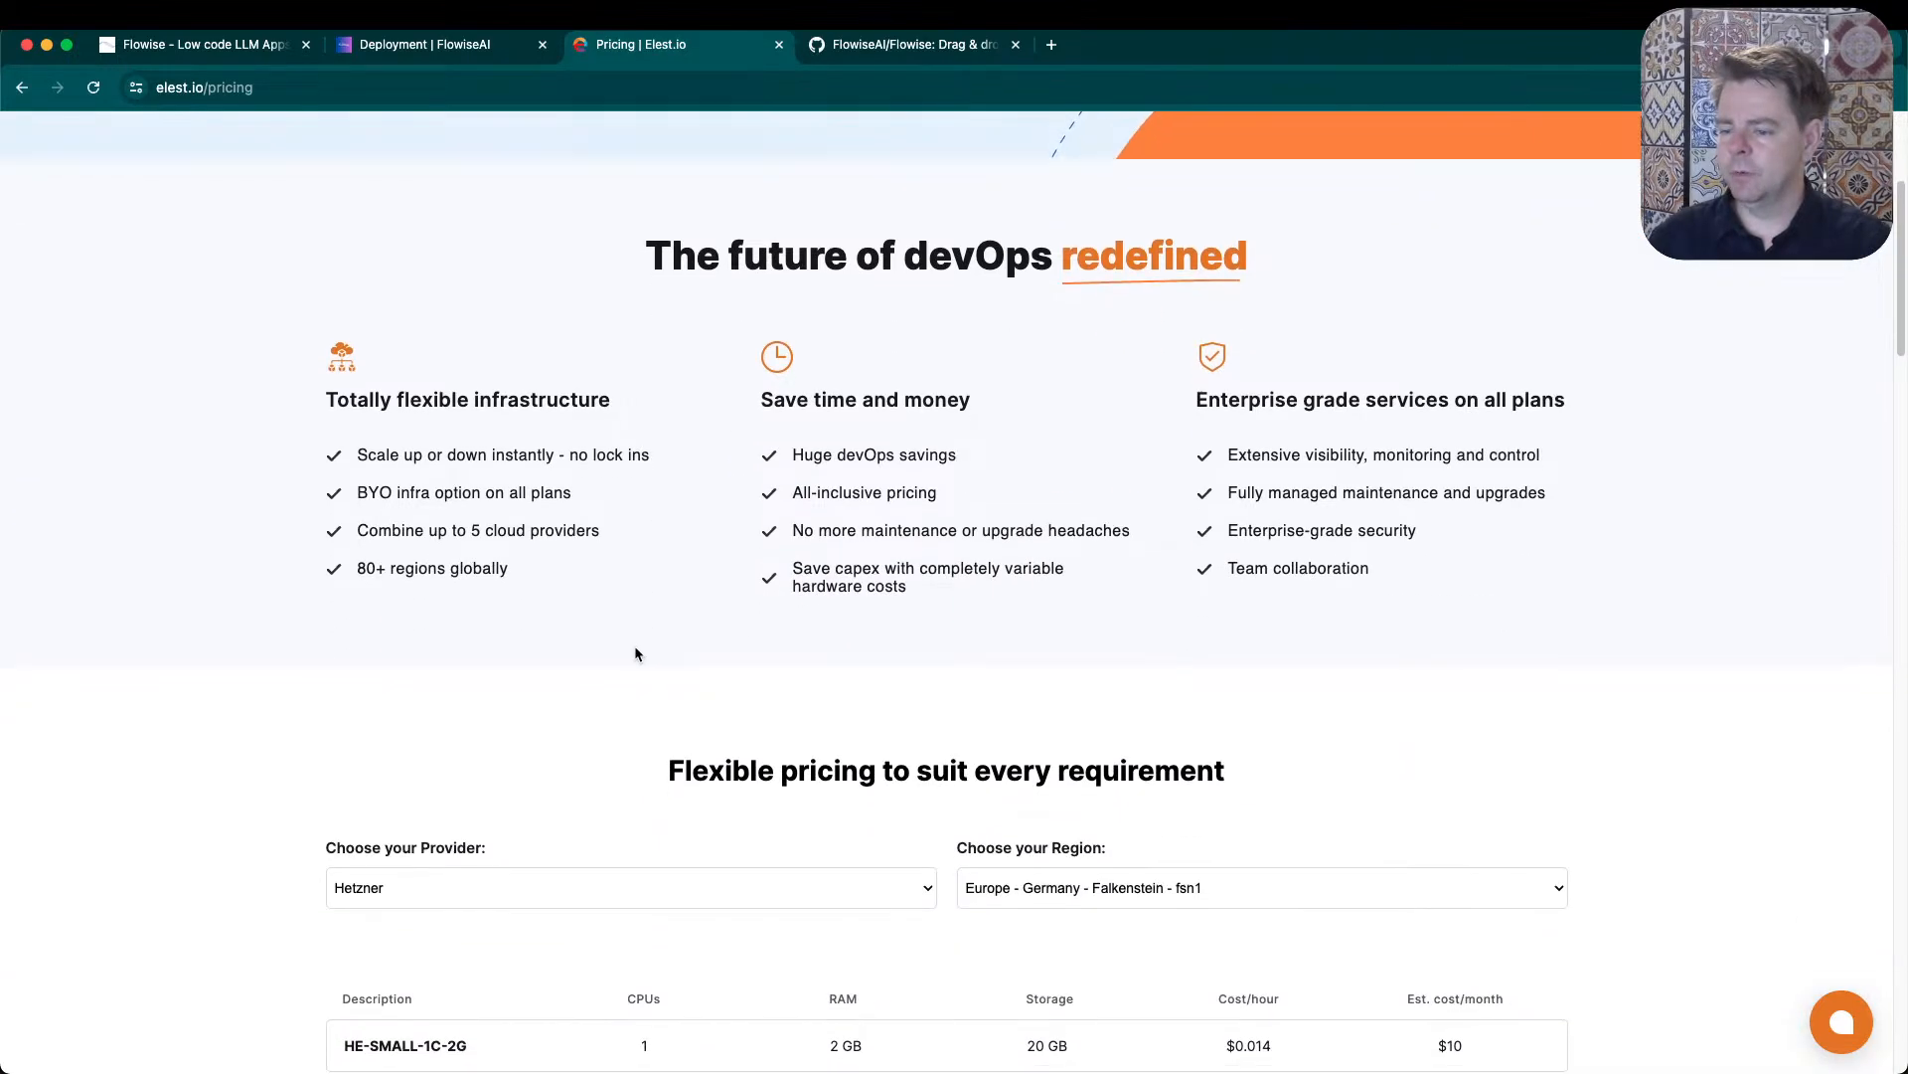
{"action": "scroll", "coordinate": [636, 654], "scroll_direction": "down", "scroll_amount": 2}
{"action": "left_click", "coordinate": [447, 741]}
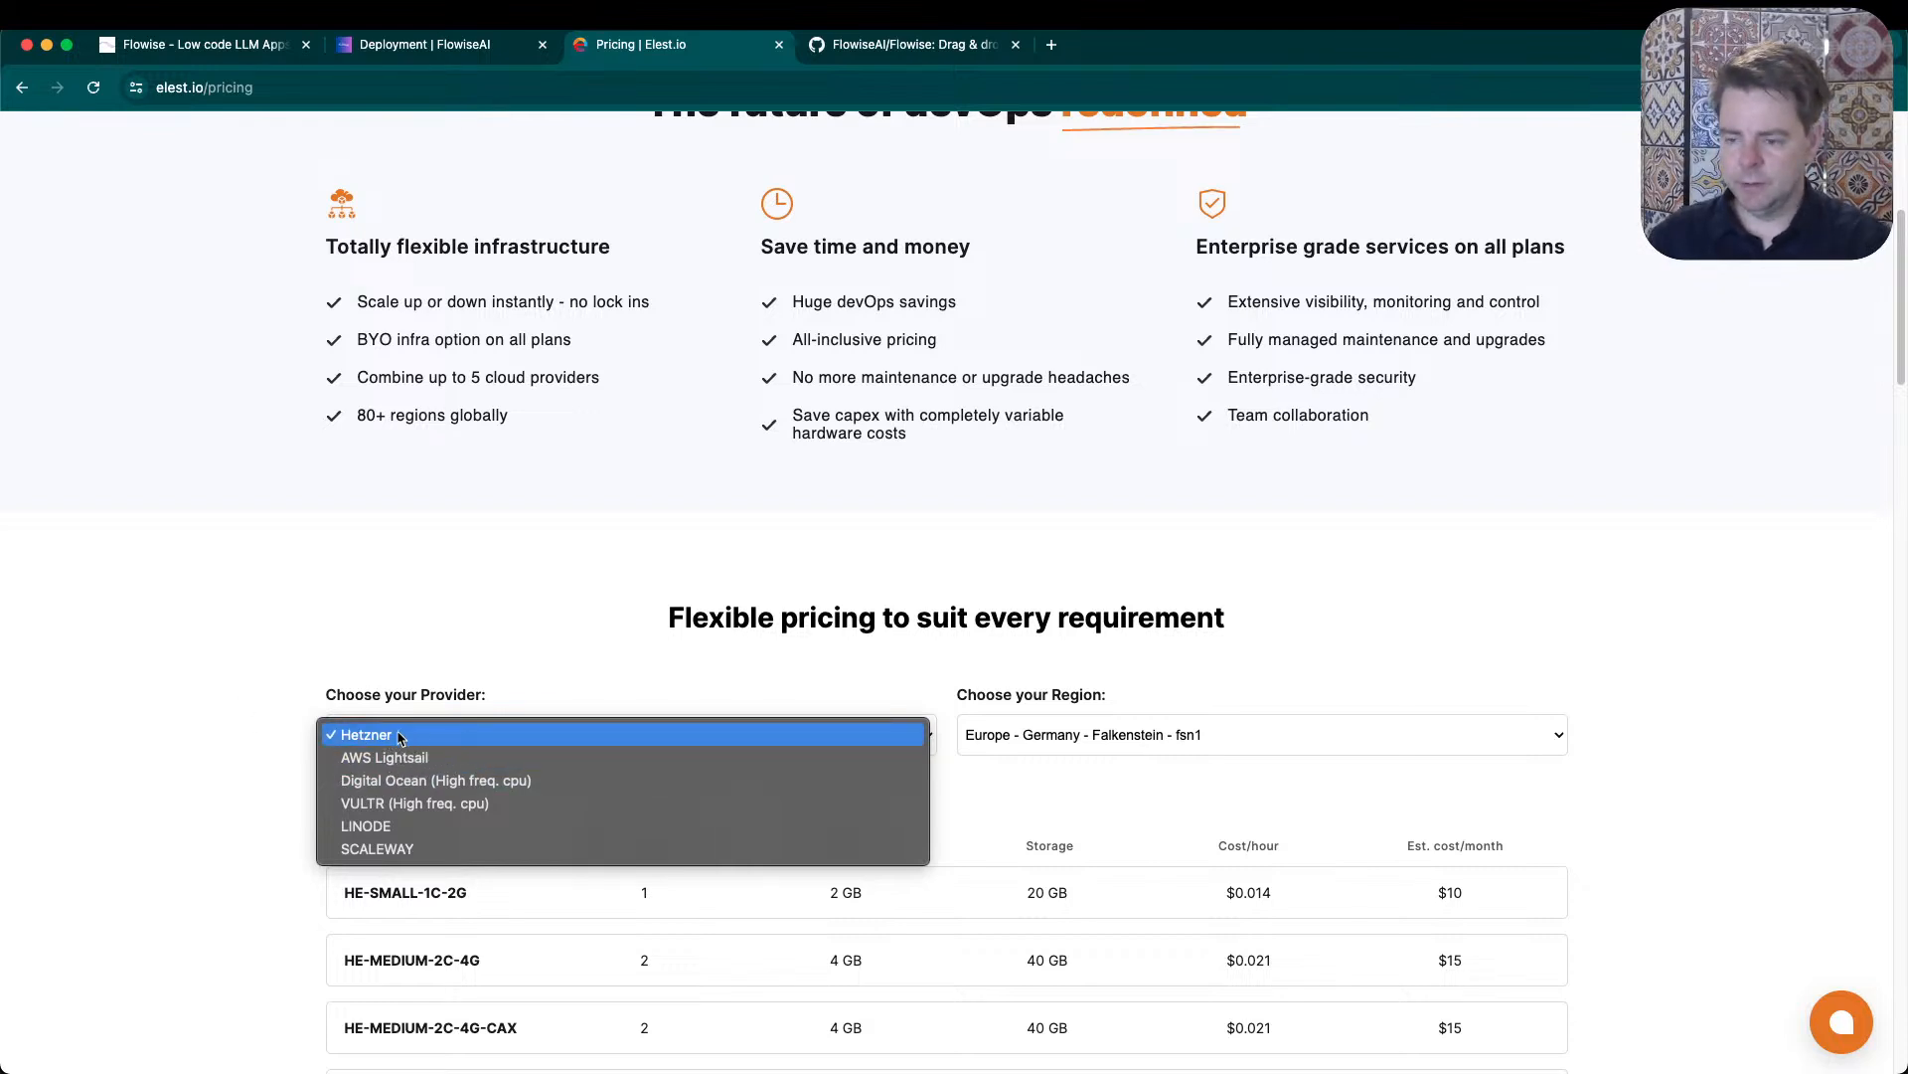
{"action": "left_click", "coordinate": [505, 781]}
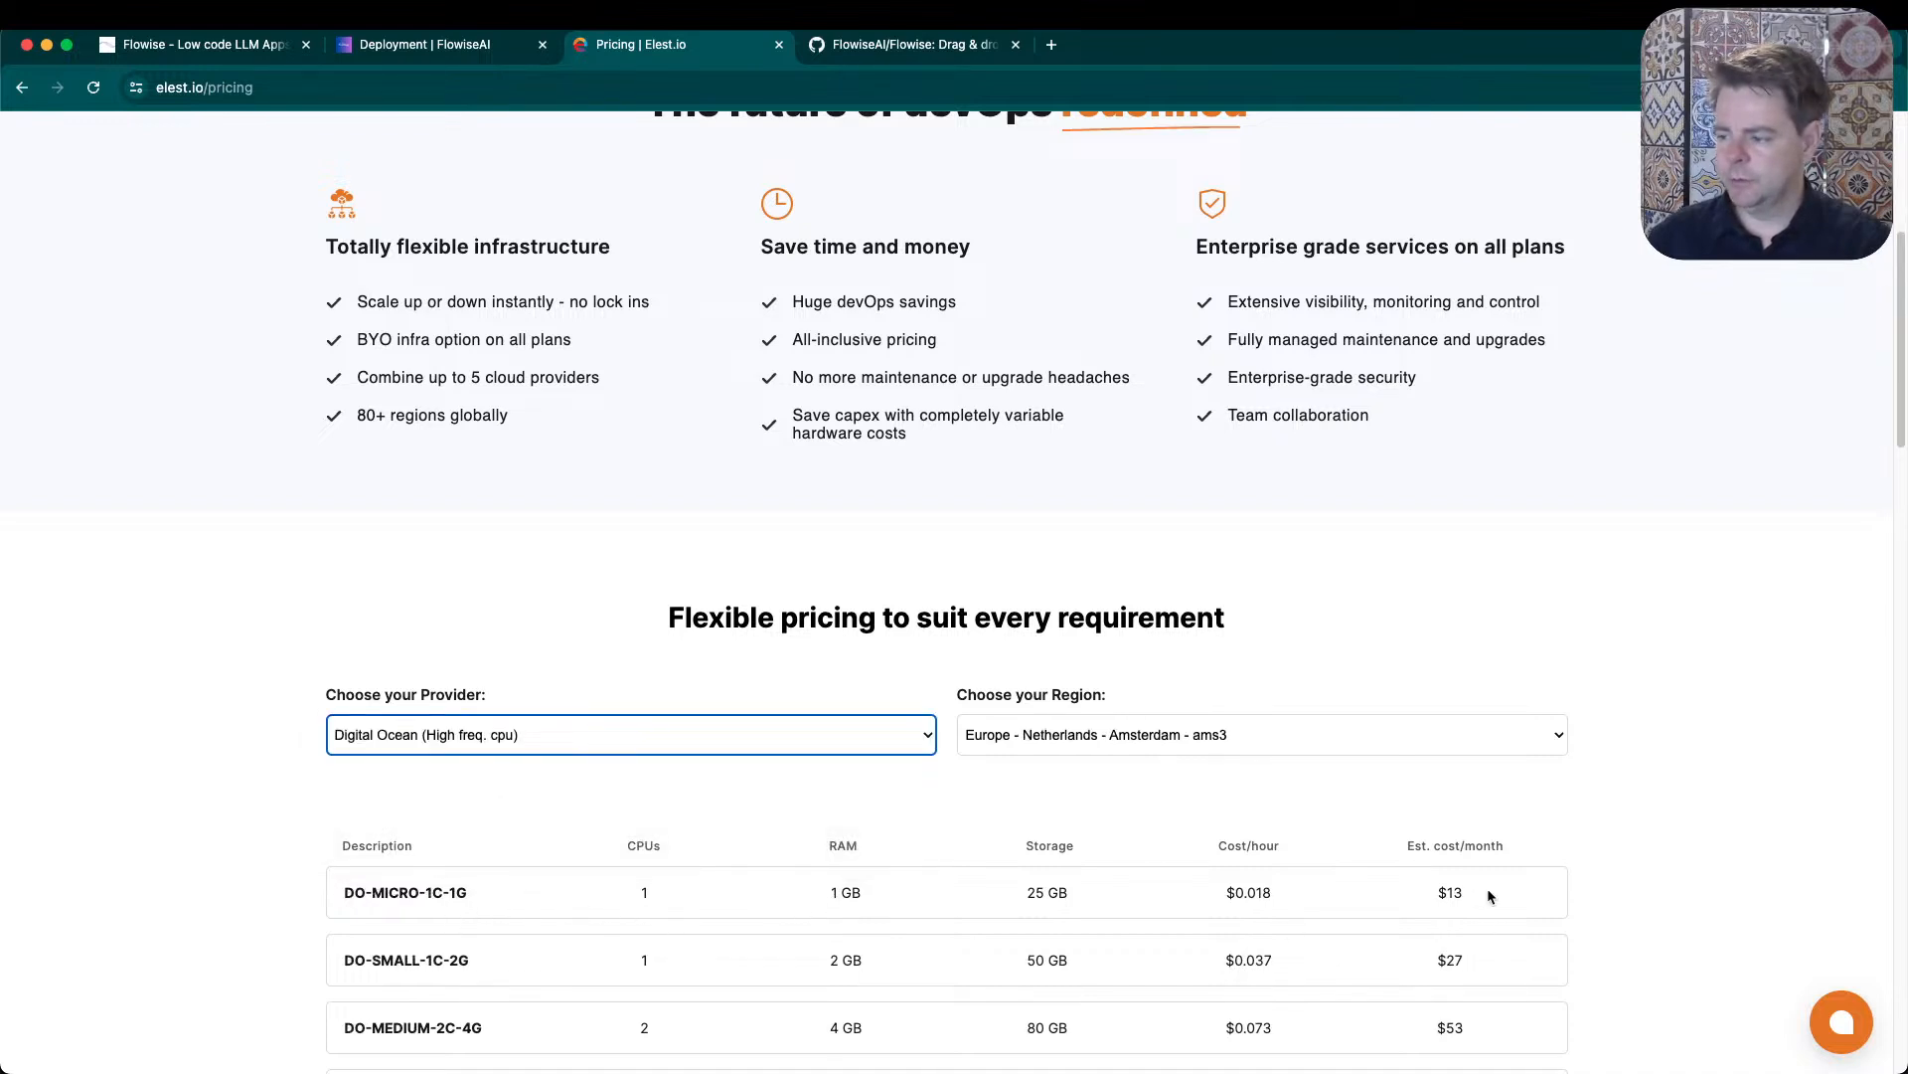
- Highlight the DO-MICRO-1C-1G plan's specifications and the estimated monthly cost heading in the Digital Ocean price table
{"action": "left_click_drag", "start_coordinate": [1489, 895], "coordinate": [513, 885]}
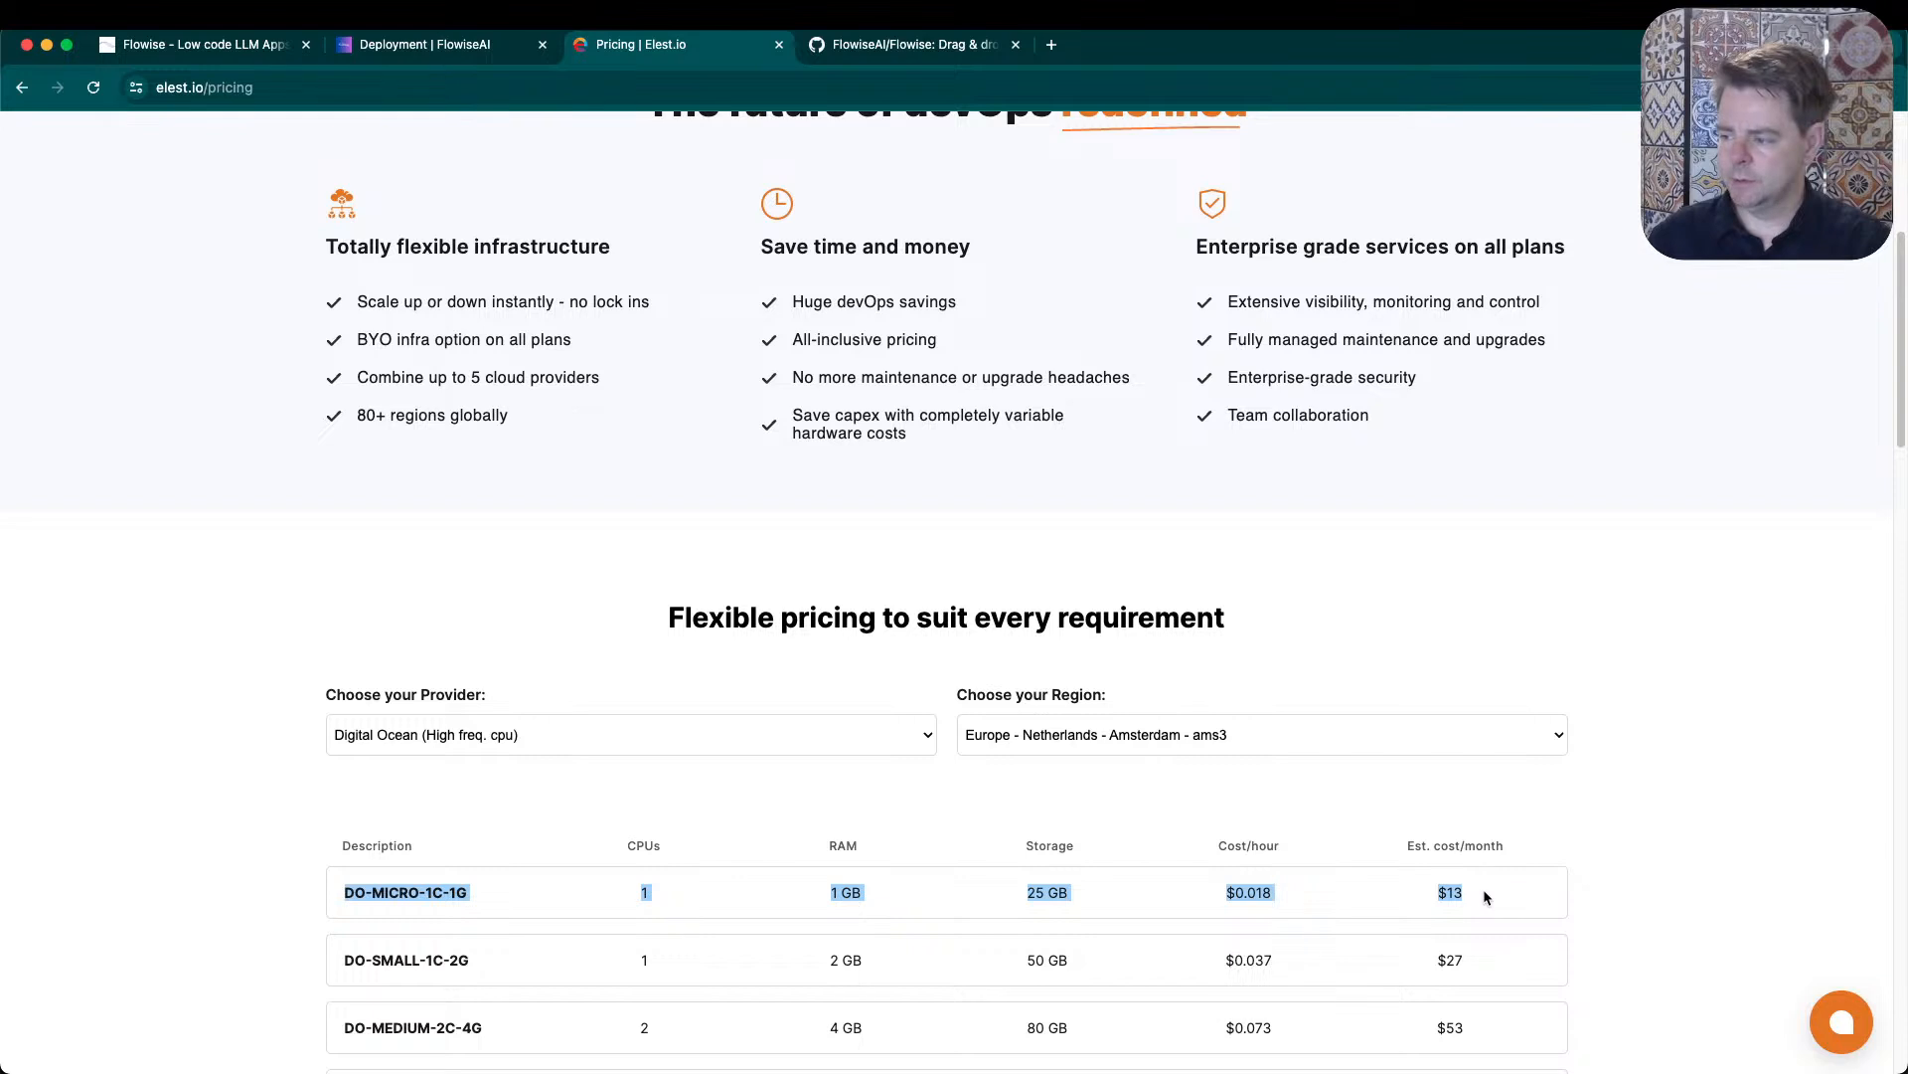
{"action": "left_click_drag", "start_coordinate": [1492, 889], "coordinate": [252, 885]}
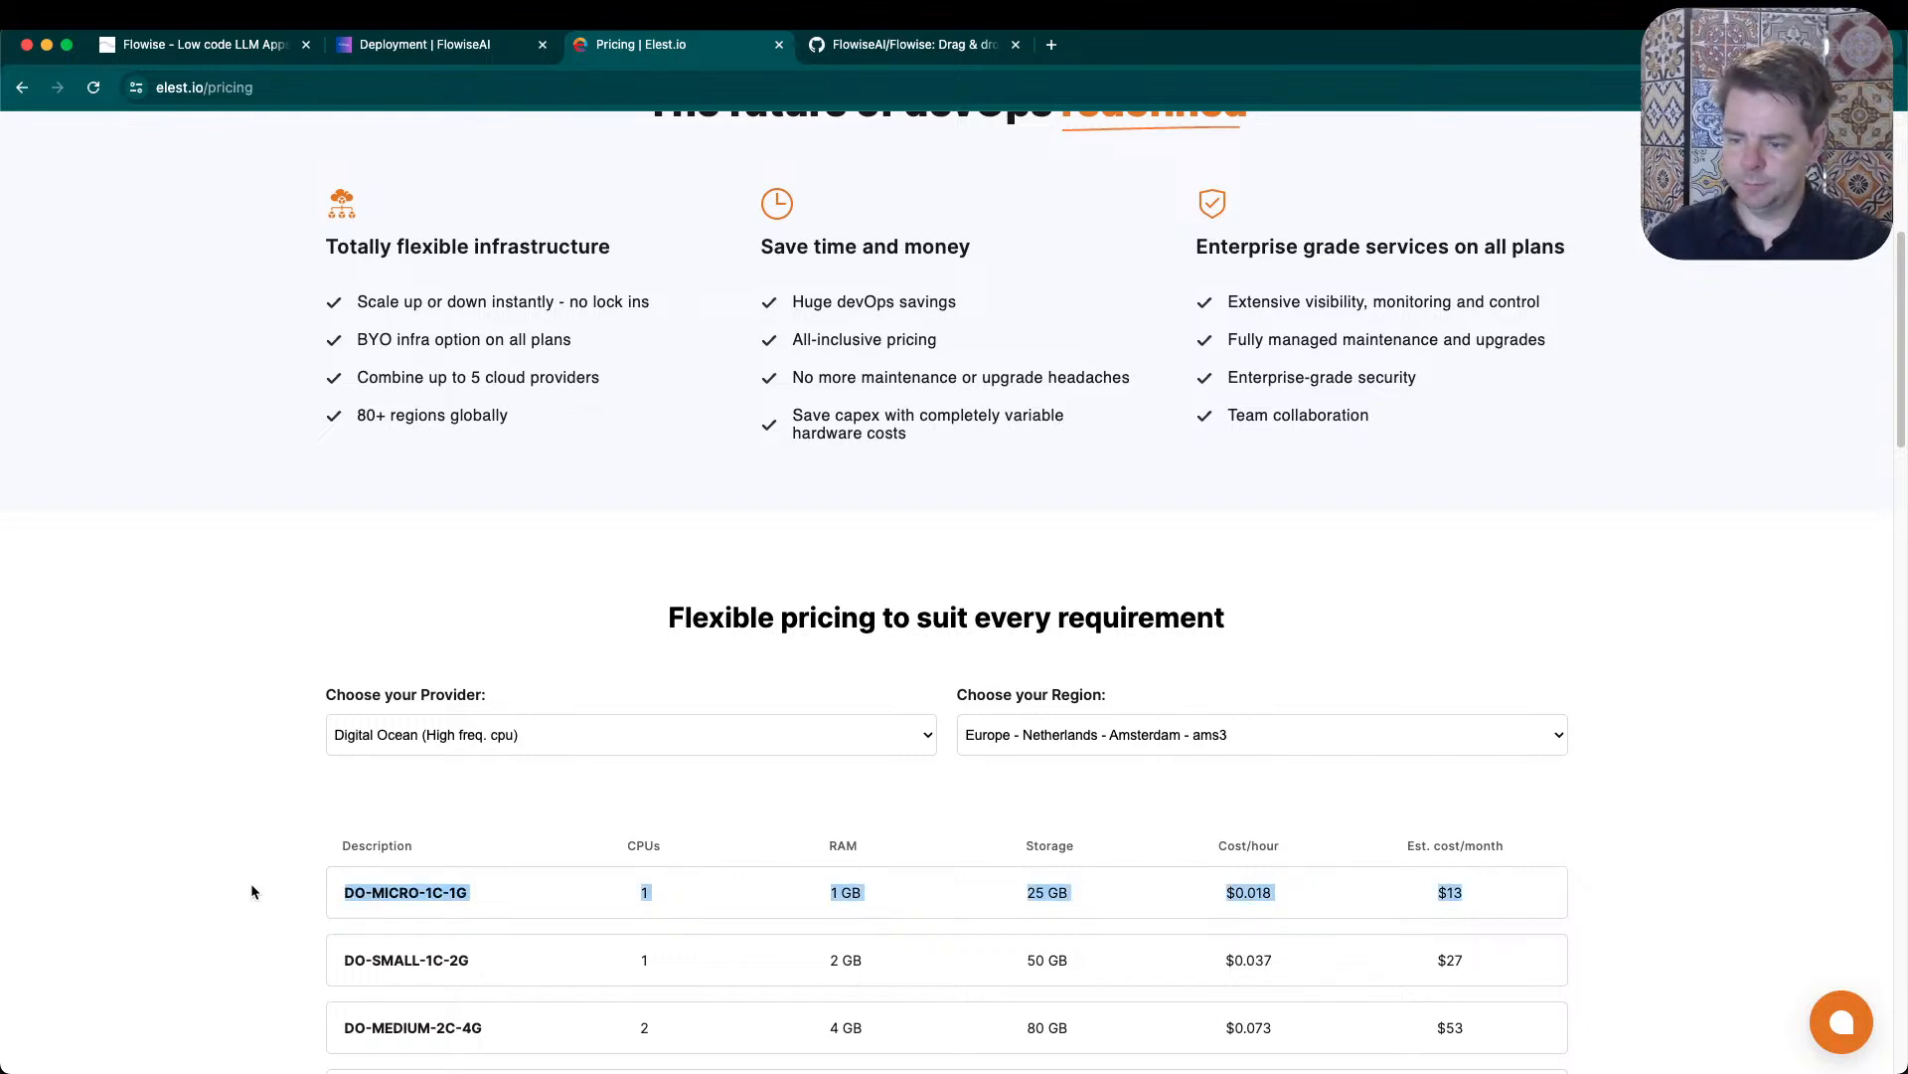
{"action": "left_click_drag", "start_coordinate": [1521, 847], "coordinate": [1404, 851]}
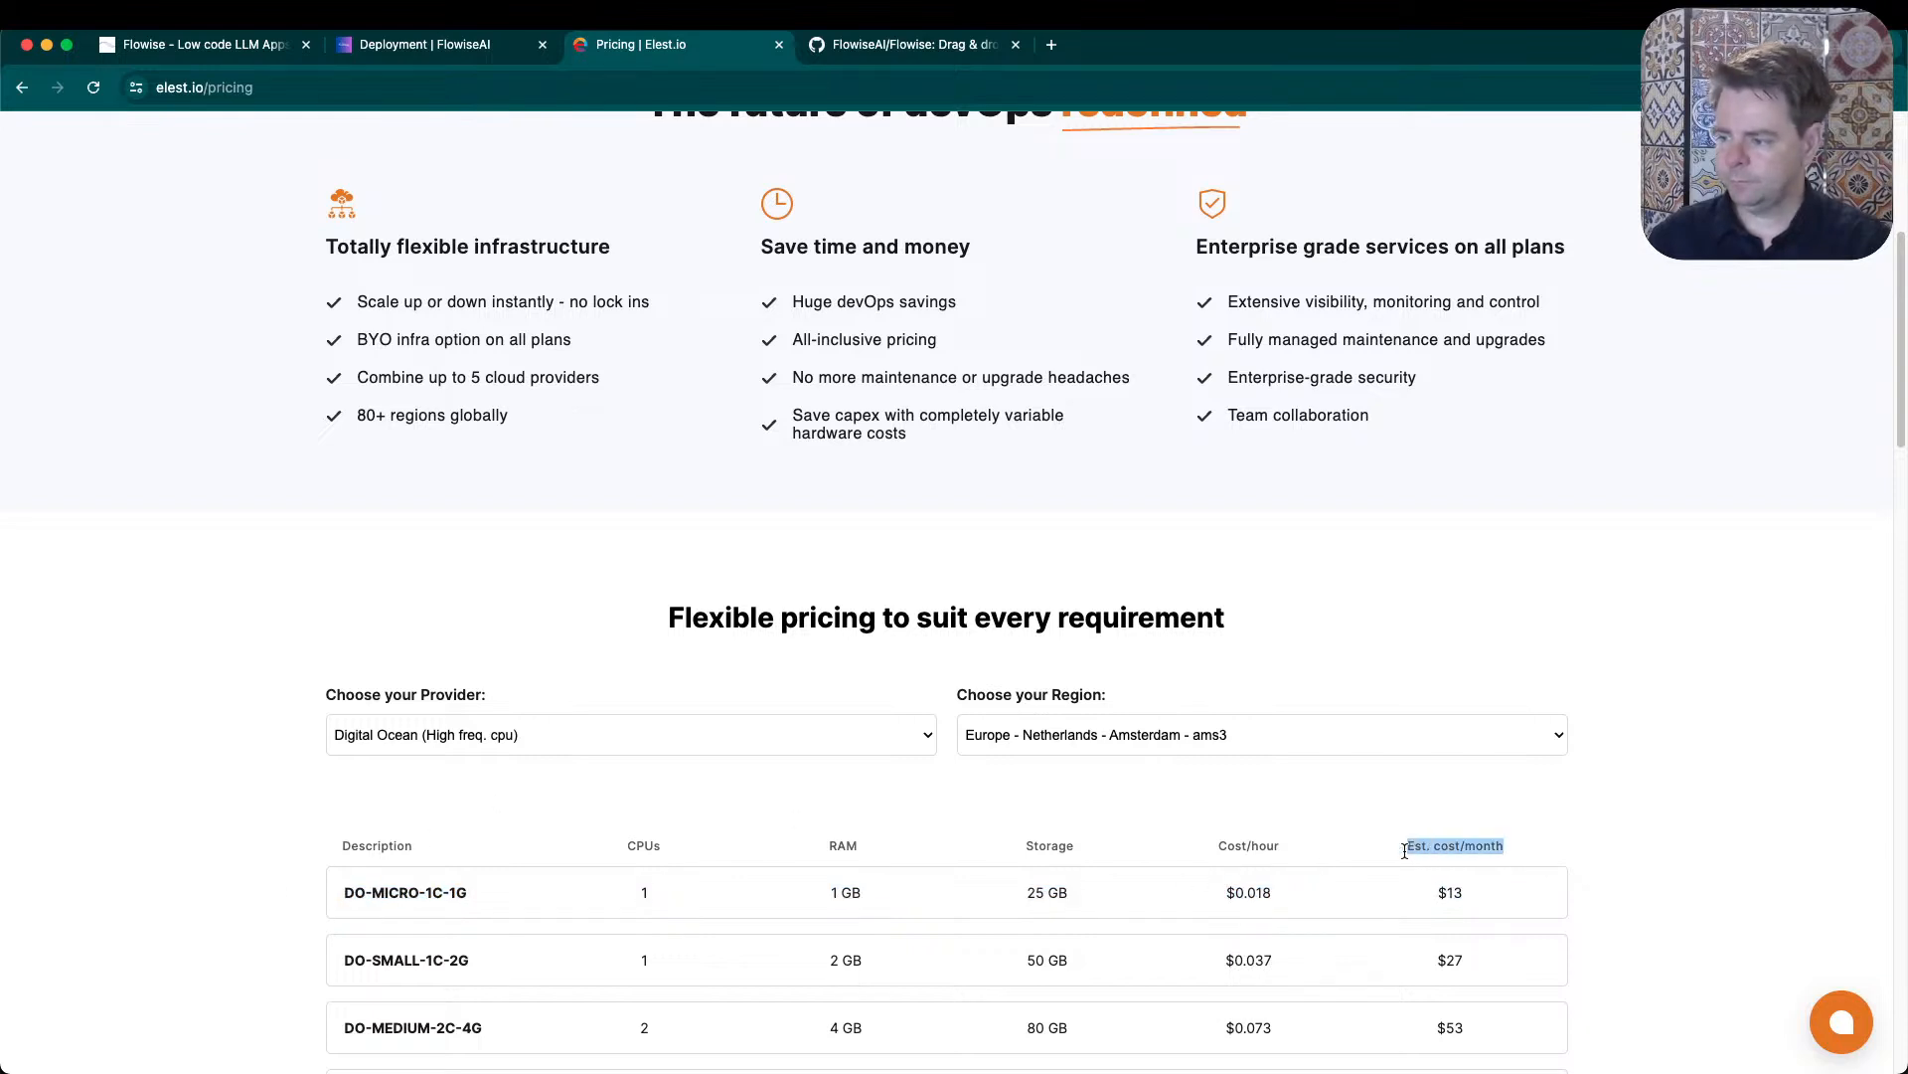
- Show the pricing for the provider Hetzner and highlight the HE-SMALL-1C-2G plan's RAM and storage
{"action": "left_click", "coordinate": [690, 729]}
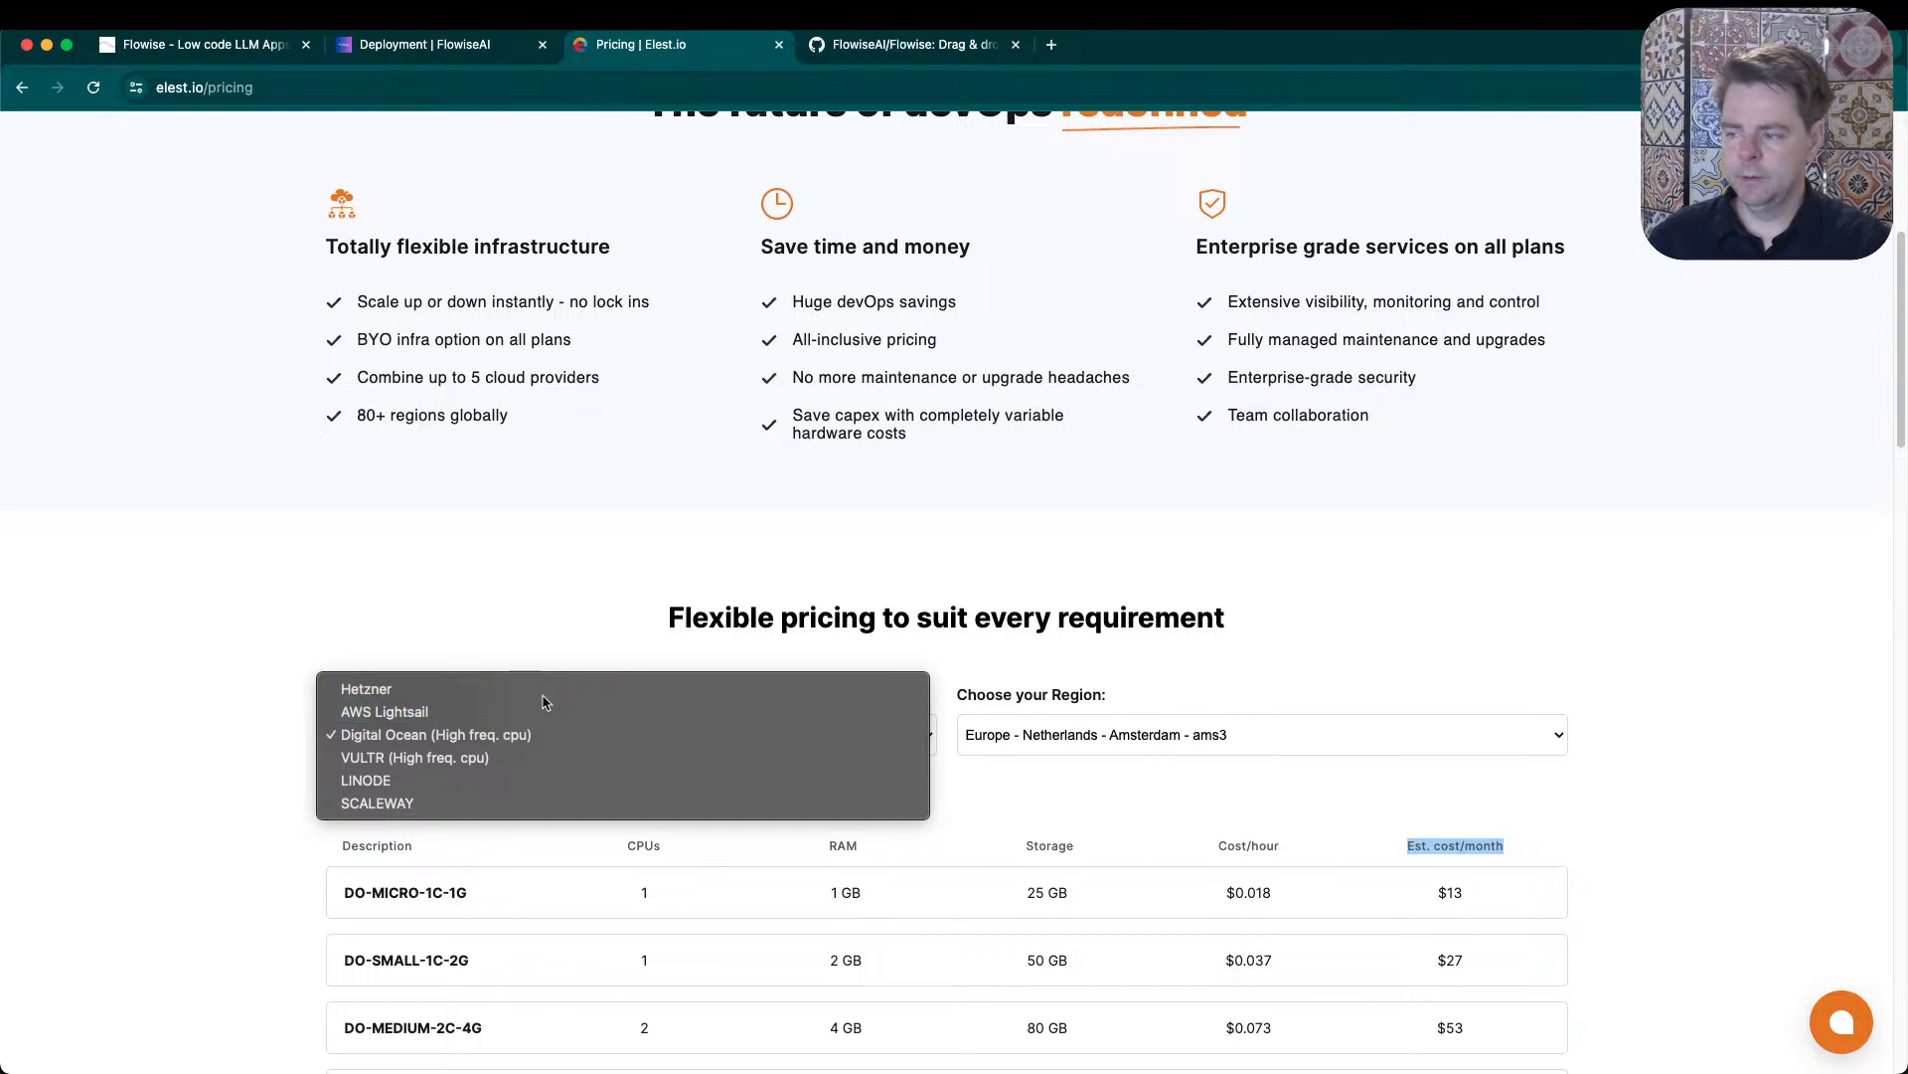
{"action": "left_click", "coordinate": [541, 688]}
{"action": "left_click_drag", "start_coordinate": [1488, 905], "coordinate": [281, 892]}
{"action": "left_click_drag", "start_coordinate": [821, 894], "coordinate": [1083, 897]}
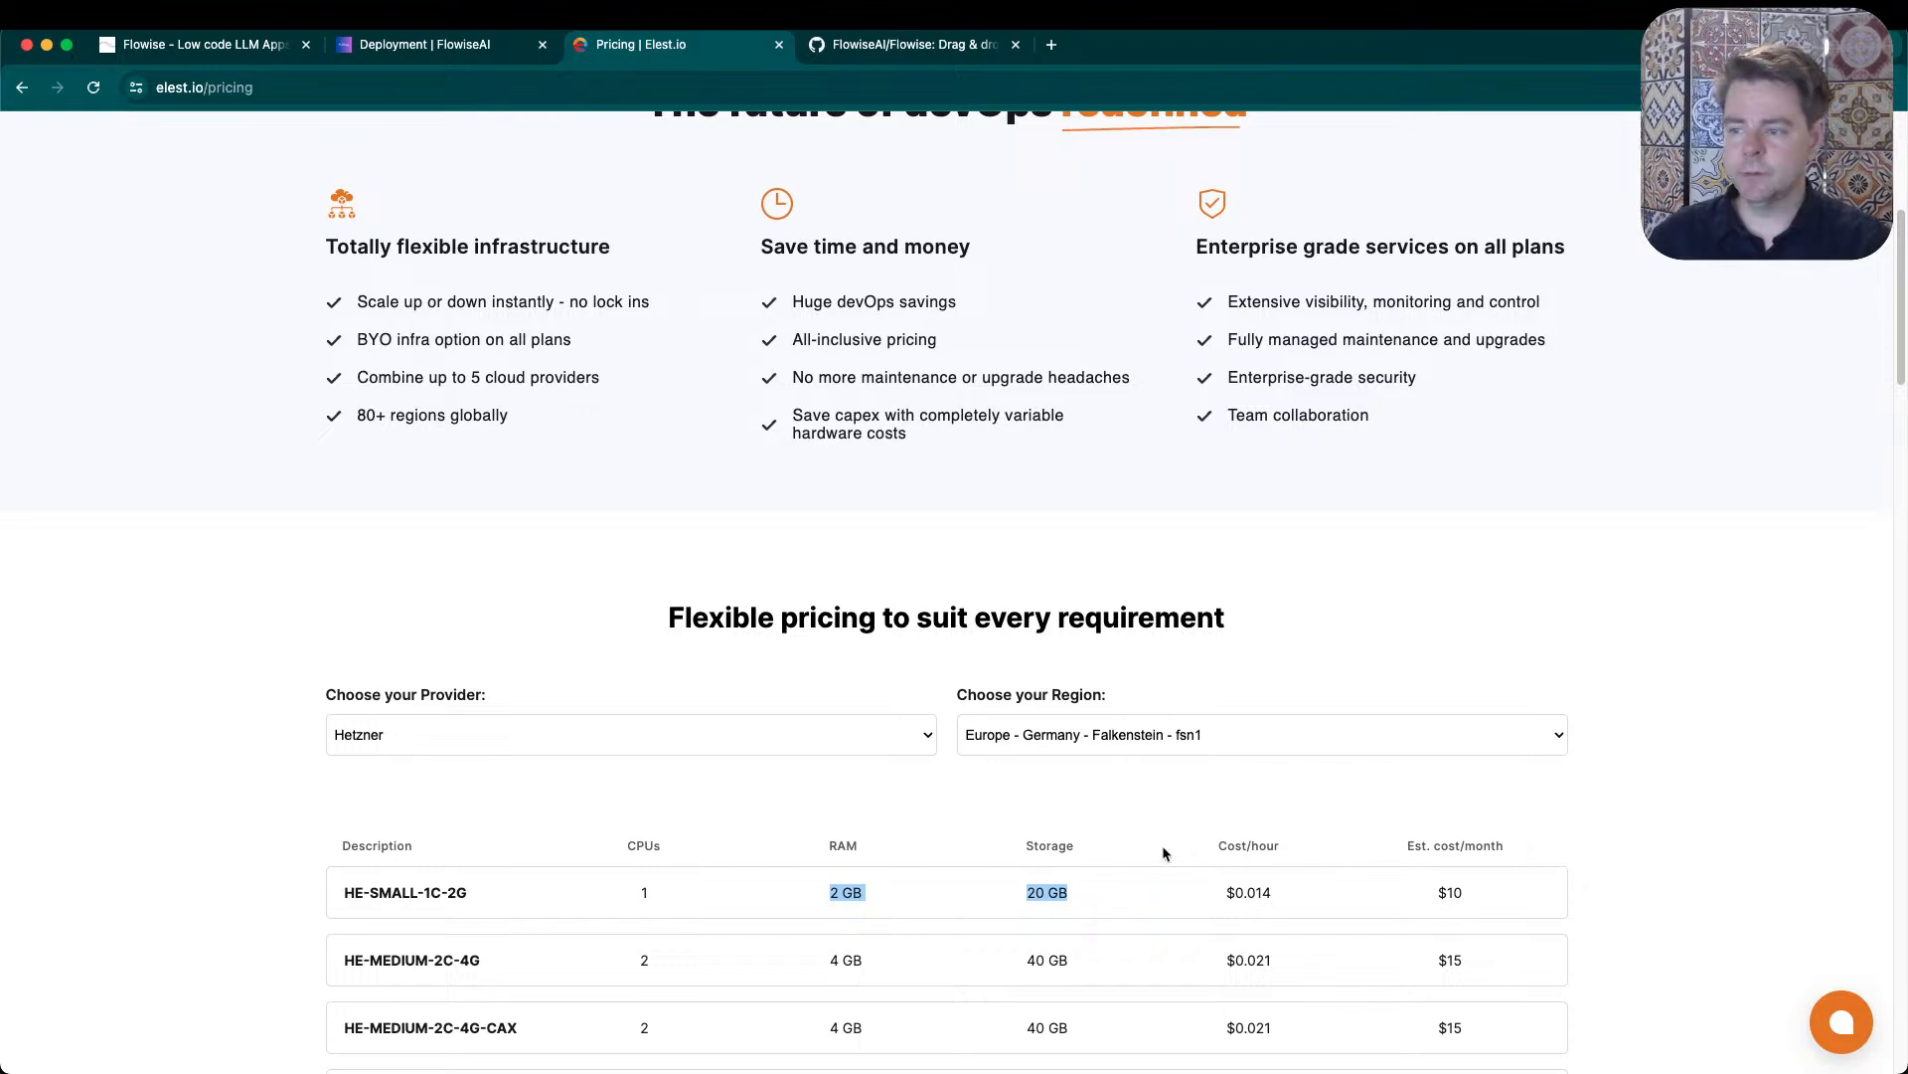
- Switch to Visual Studio Code and update npm globally from the terminal with npm install -g npm
{"action": "key", "text": "super+Tab"}
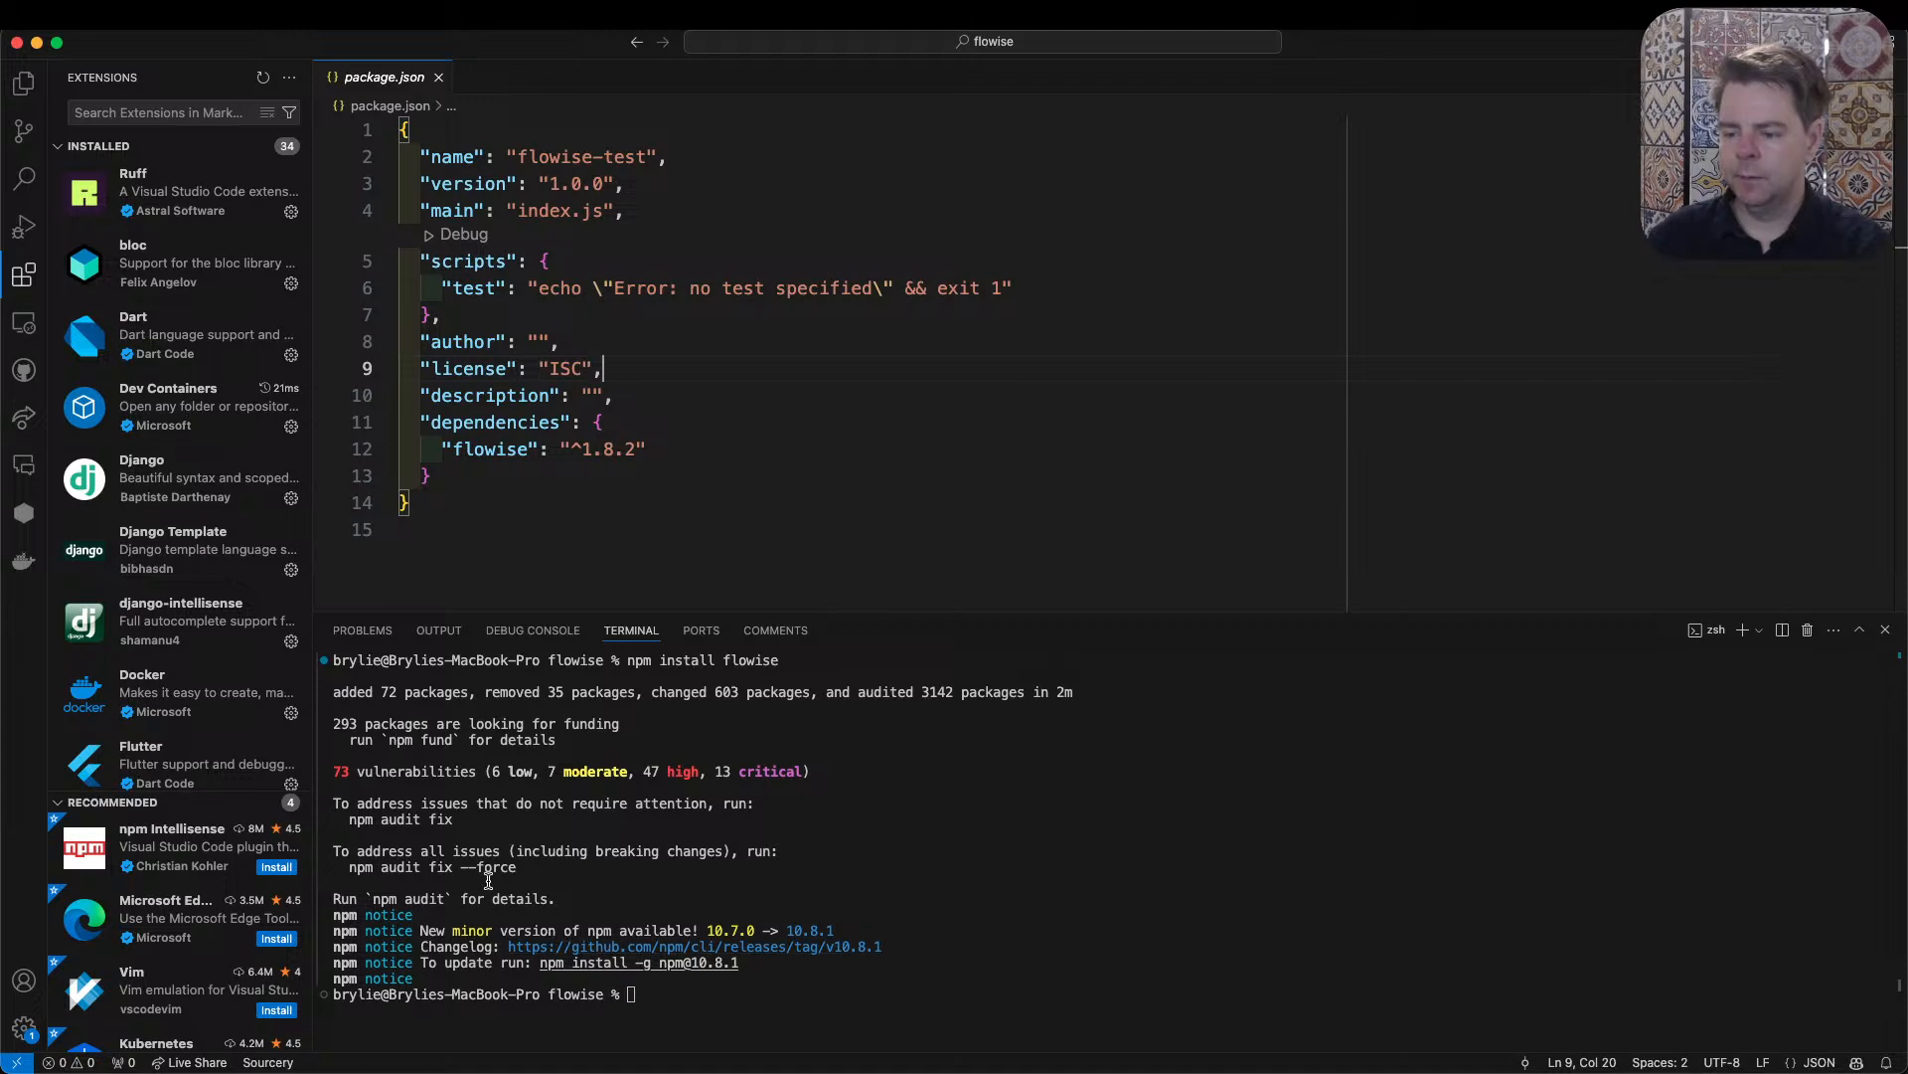
{"action": "left_click", "coordinate": [799, 997]}
{"action": "type", "text": "npm u"}
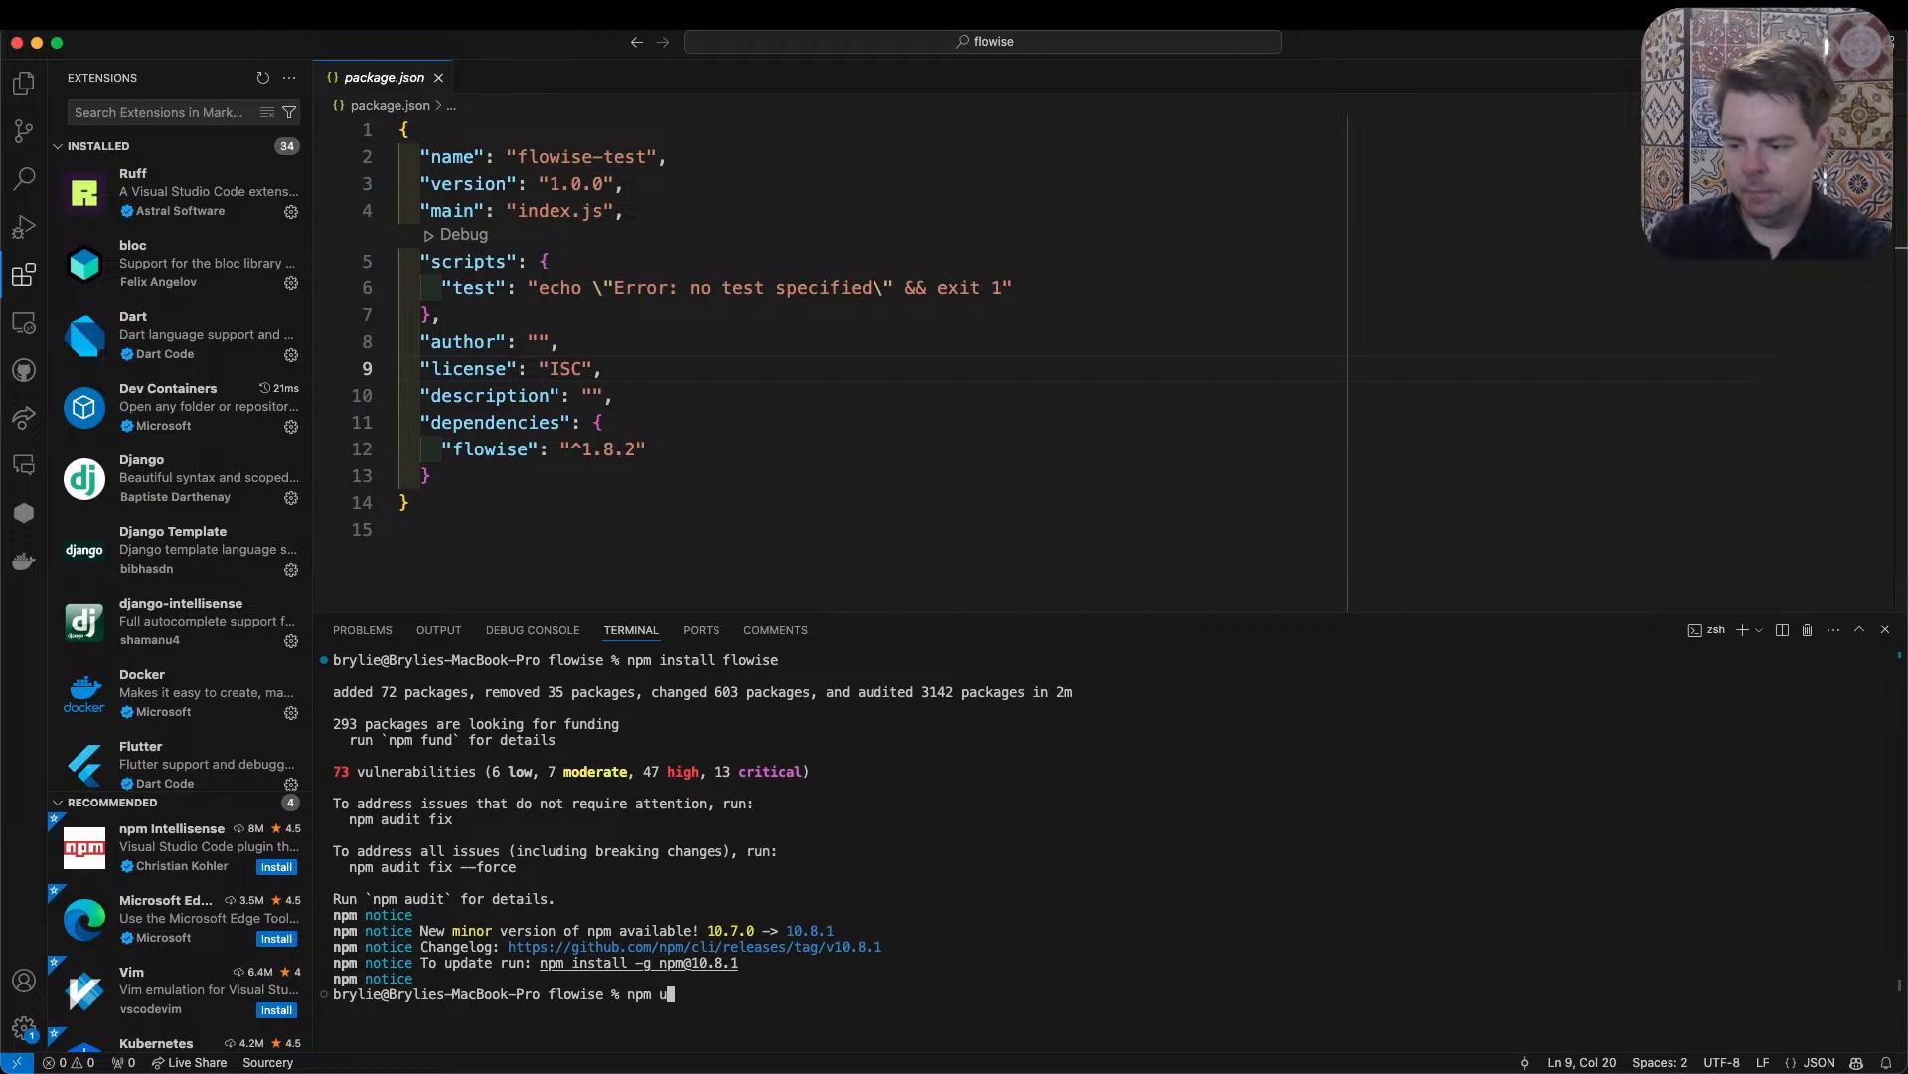
{"action": "key", "text": "BackSpace"}
{"action": "type", "text": "install -"}
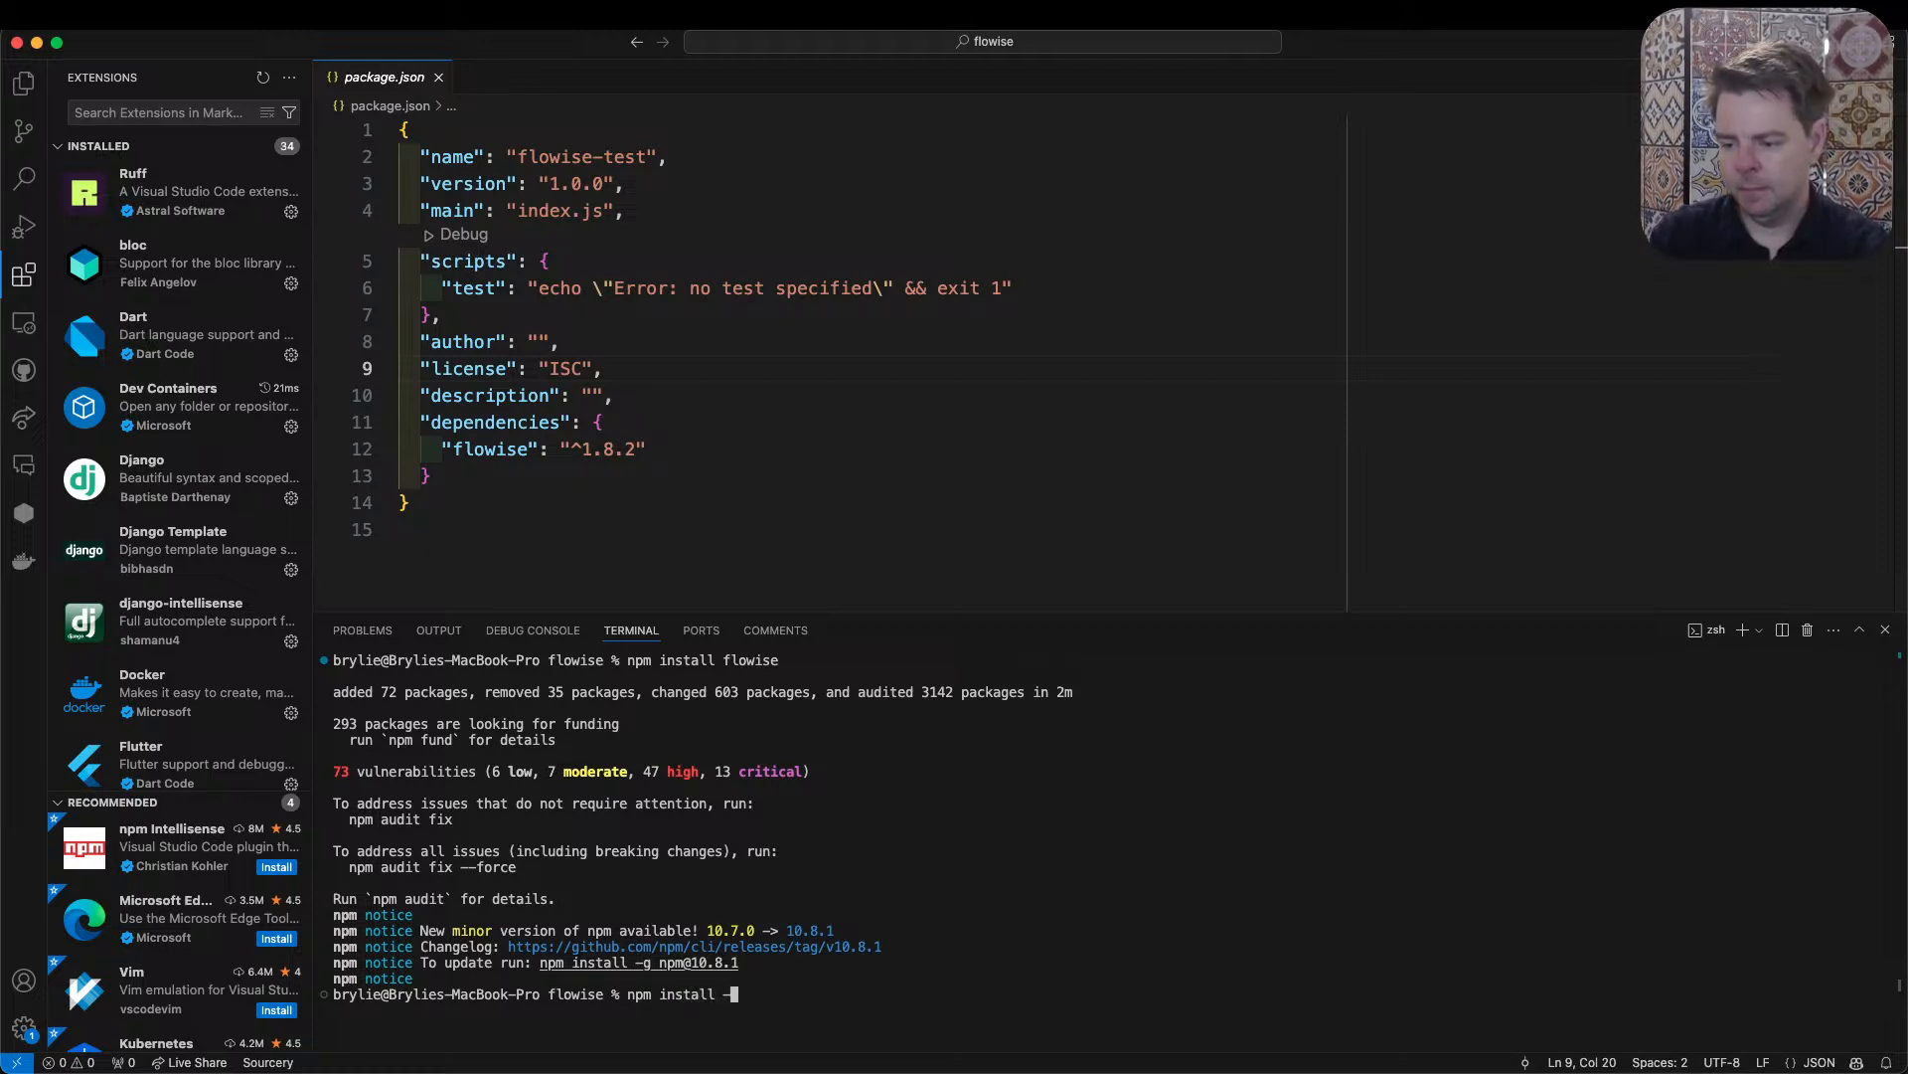
{"action": "type", "text": "g npm"}
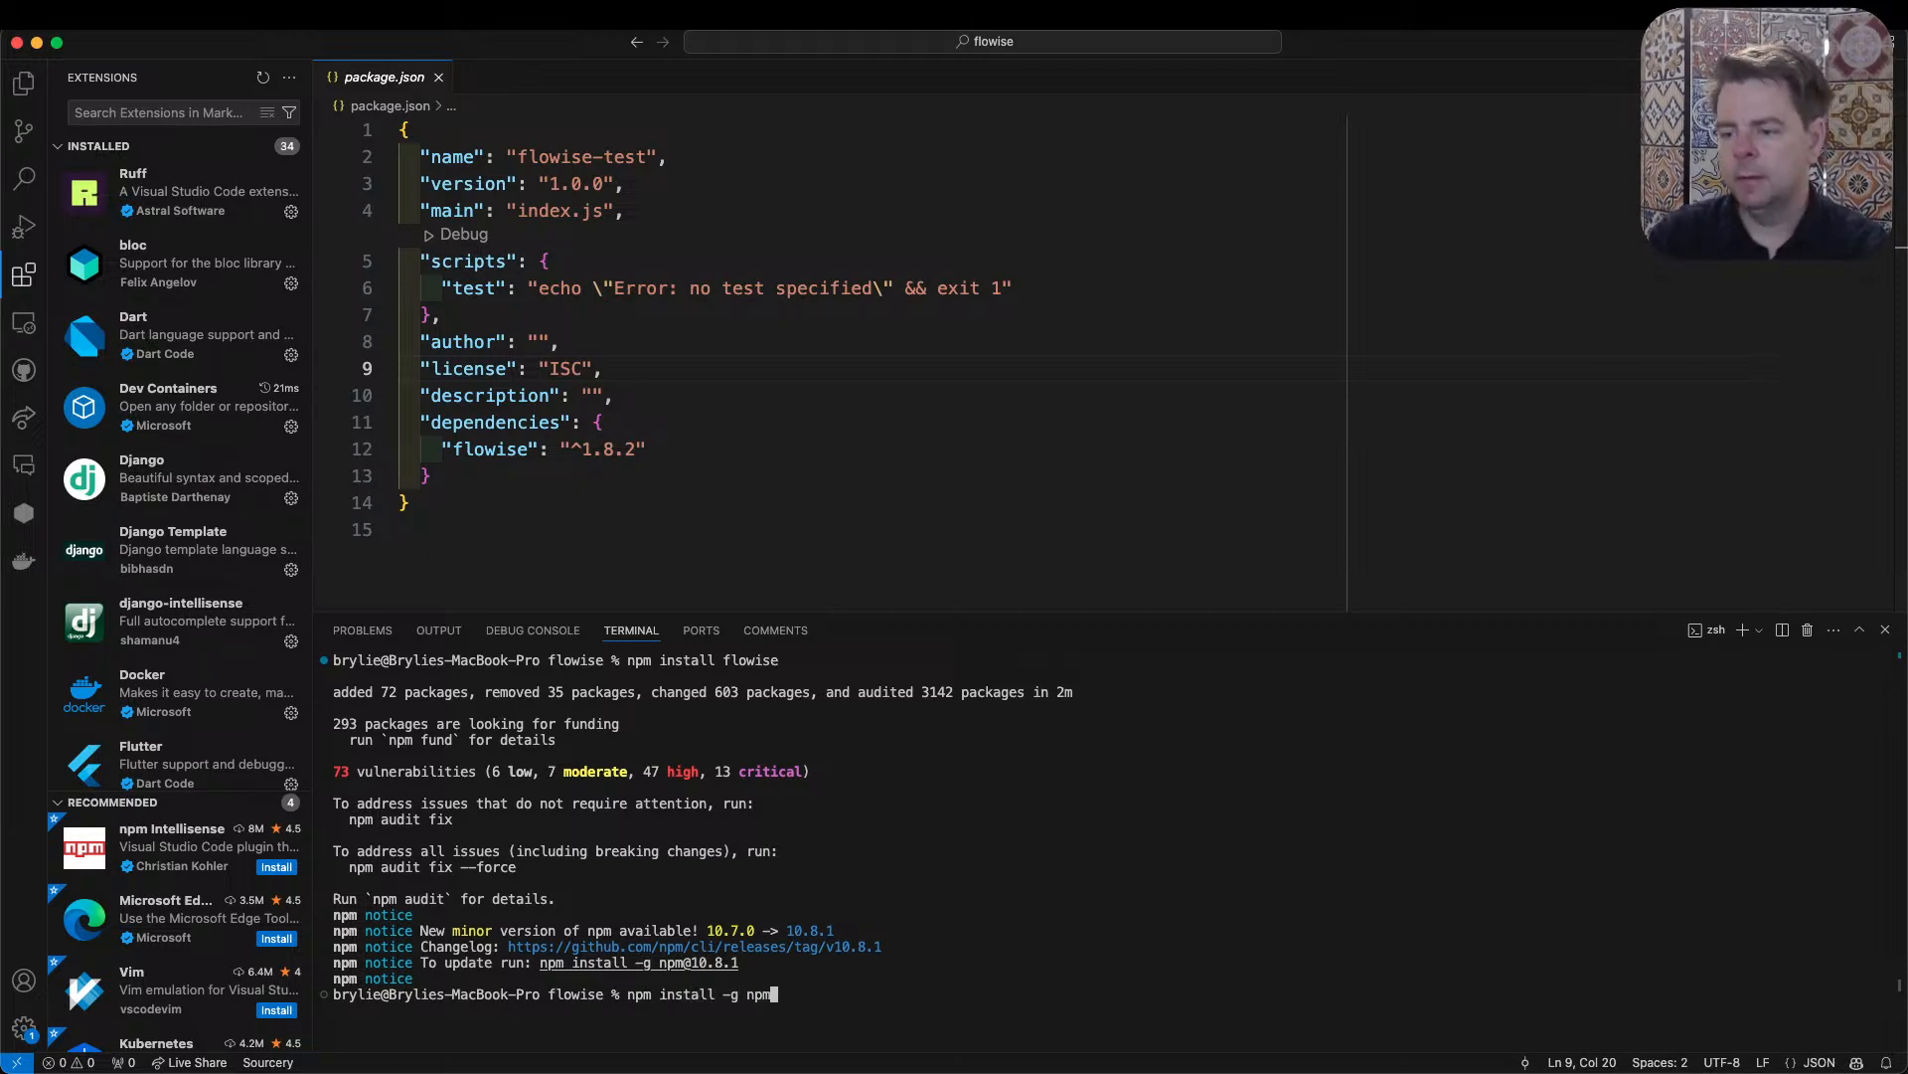
{"action": "key", "text": "Return"}
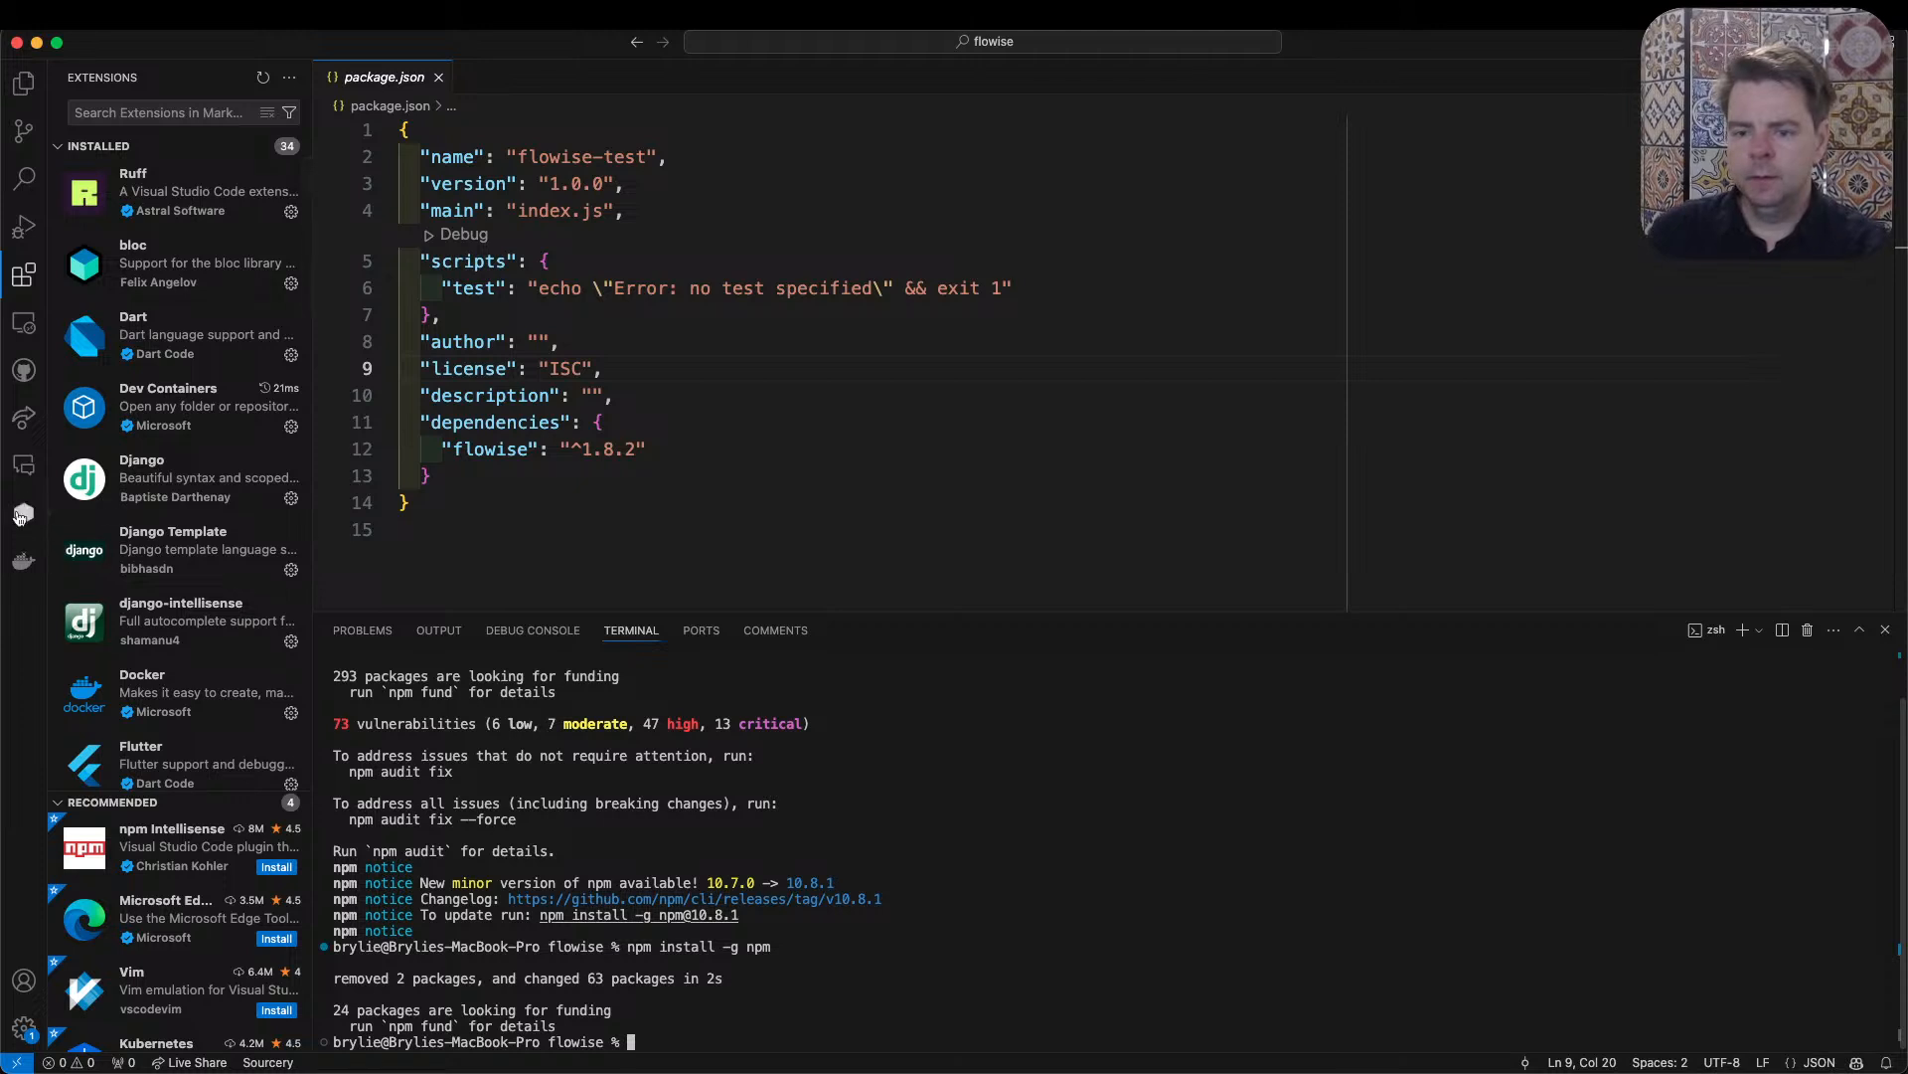
- Select the flowise dependency in package.json and ask GitHub Copilot Chat "How do I update flowise?"
{"action": "left_click_drag", "start_coordinate": [647, 449], "coordinate": [442, 449]}
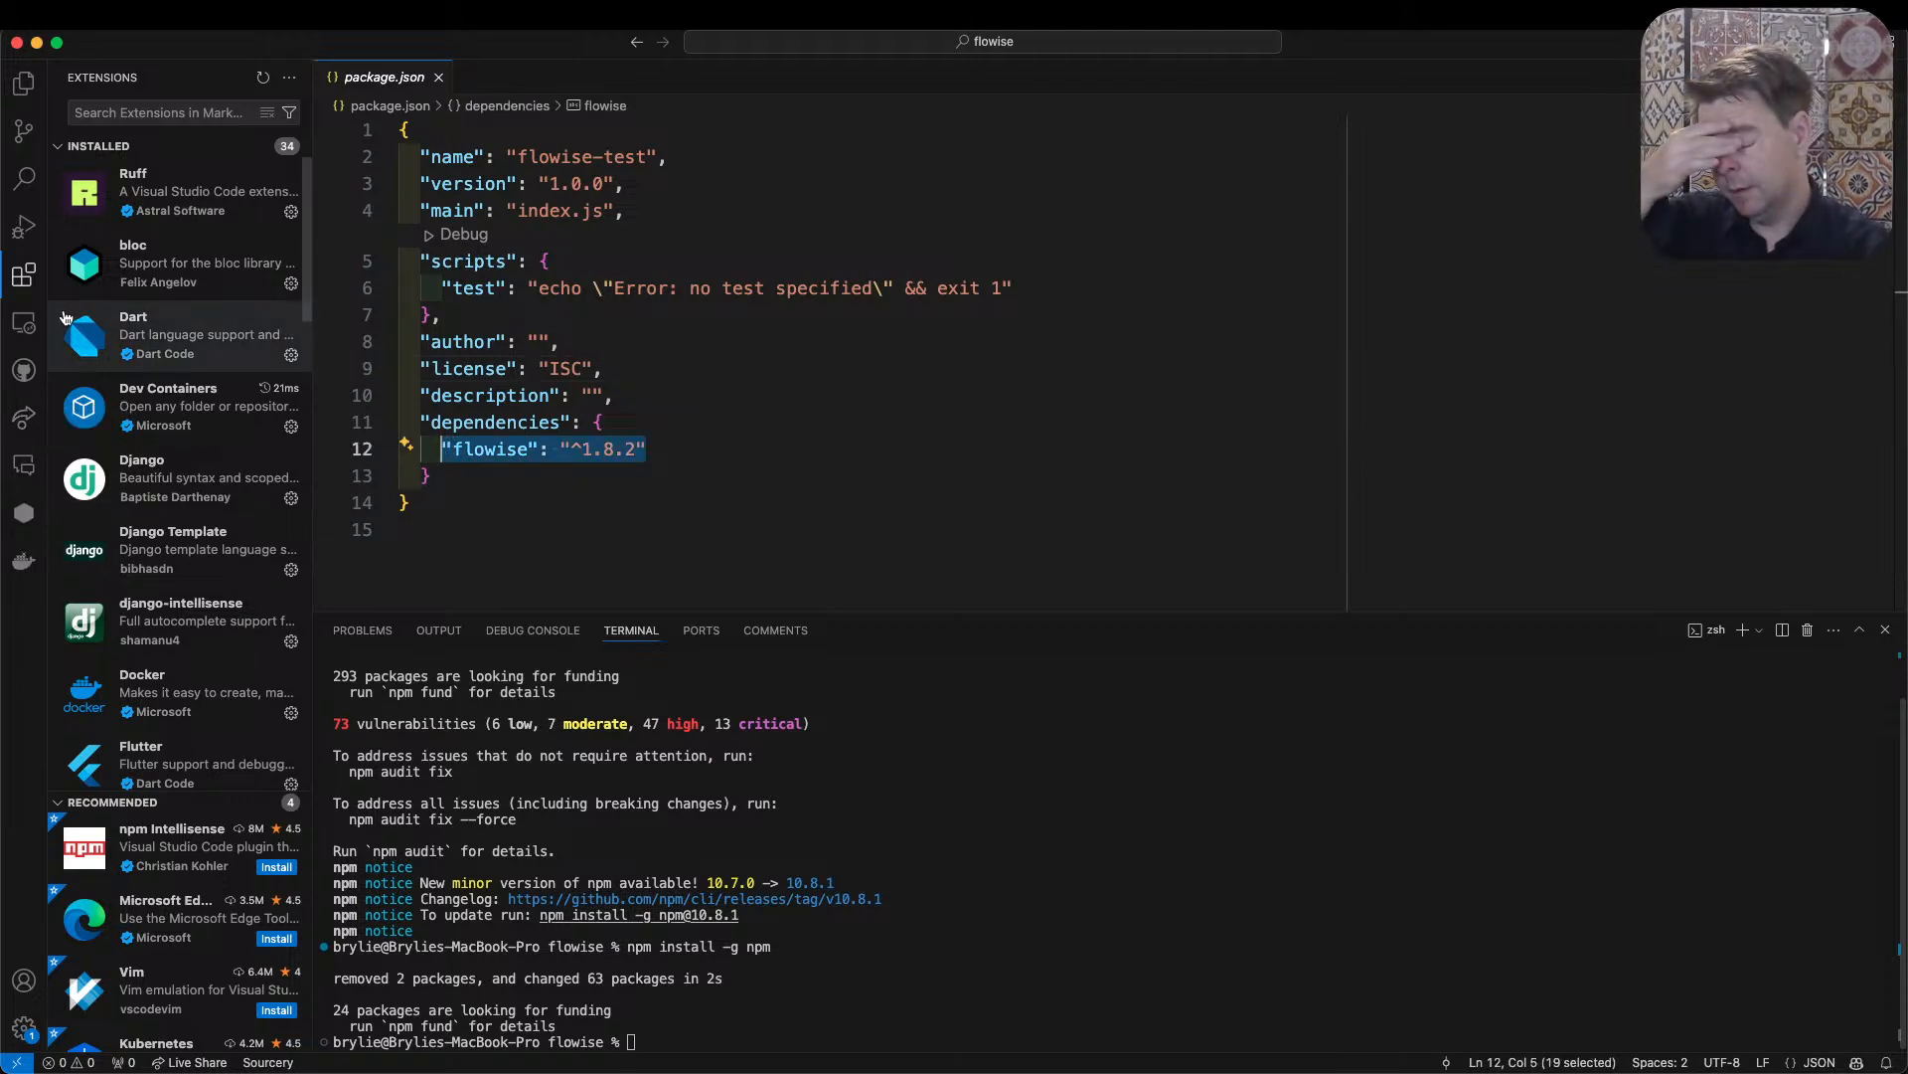
{"action": "mouse_move", "coordinate": [64, 317]}
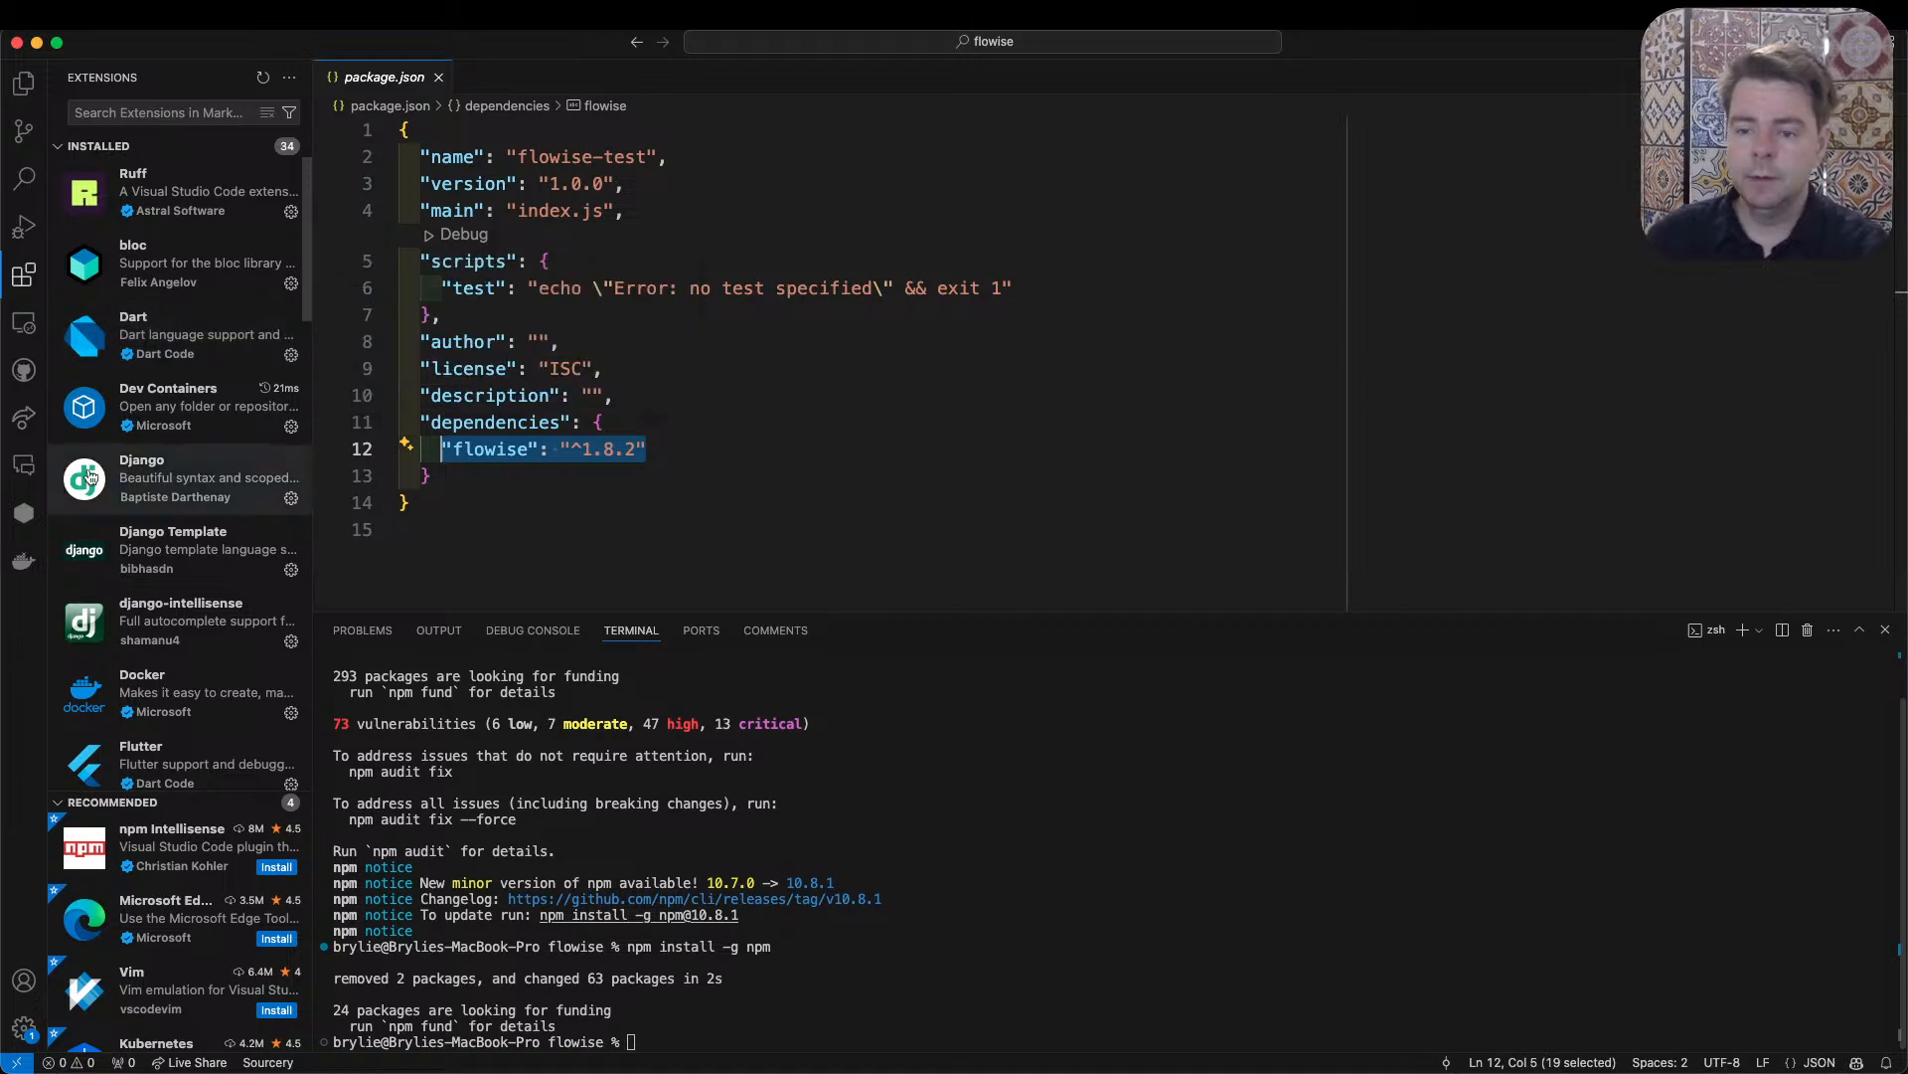
{"action": "left_click", "coordinate": [20, 479]}
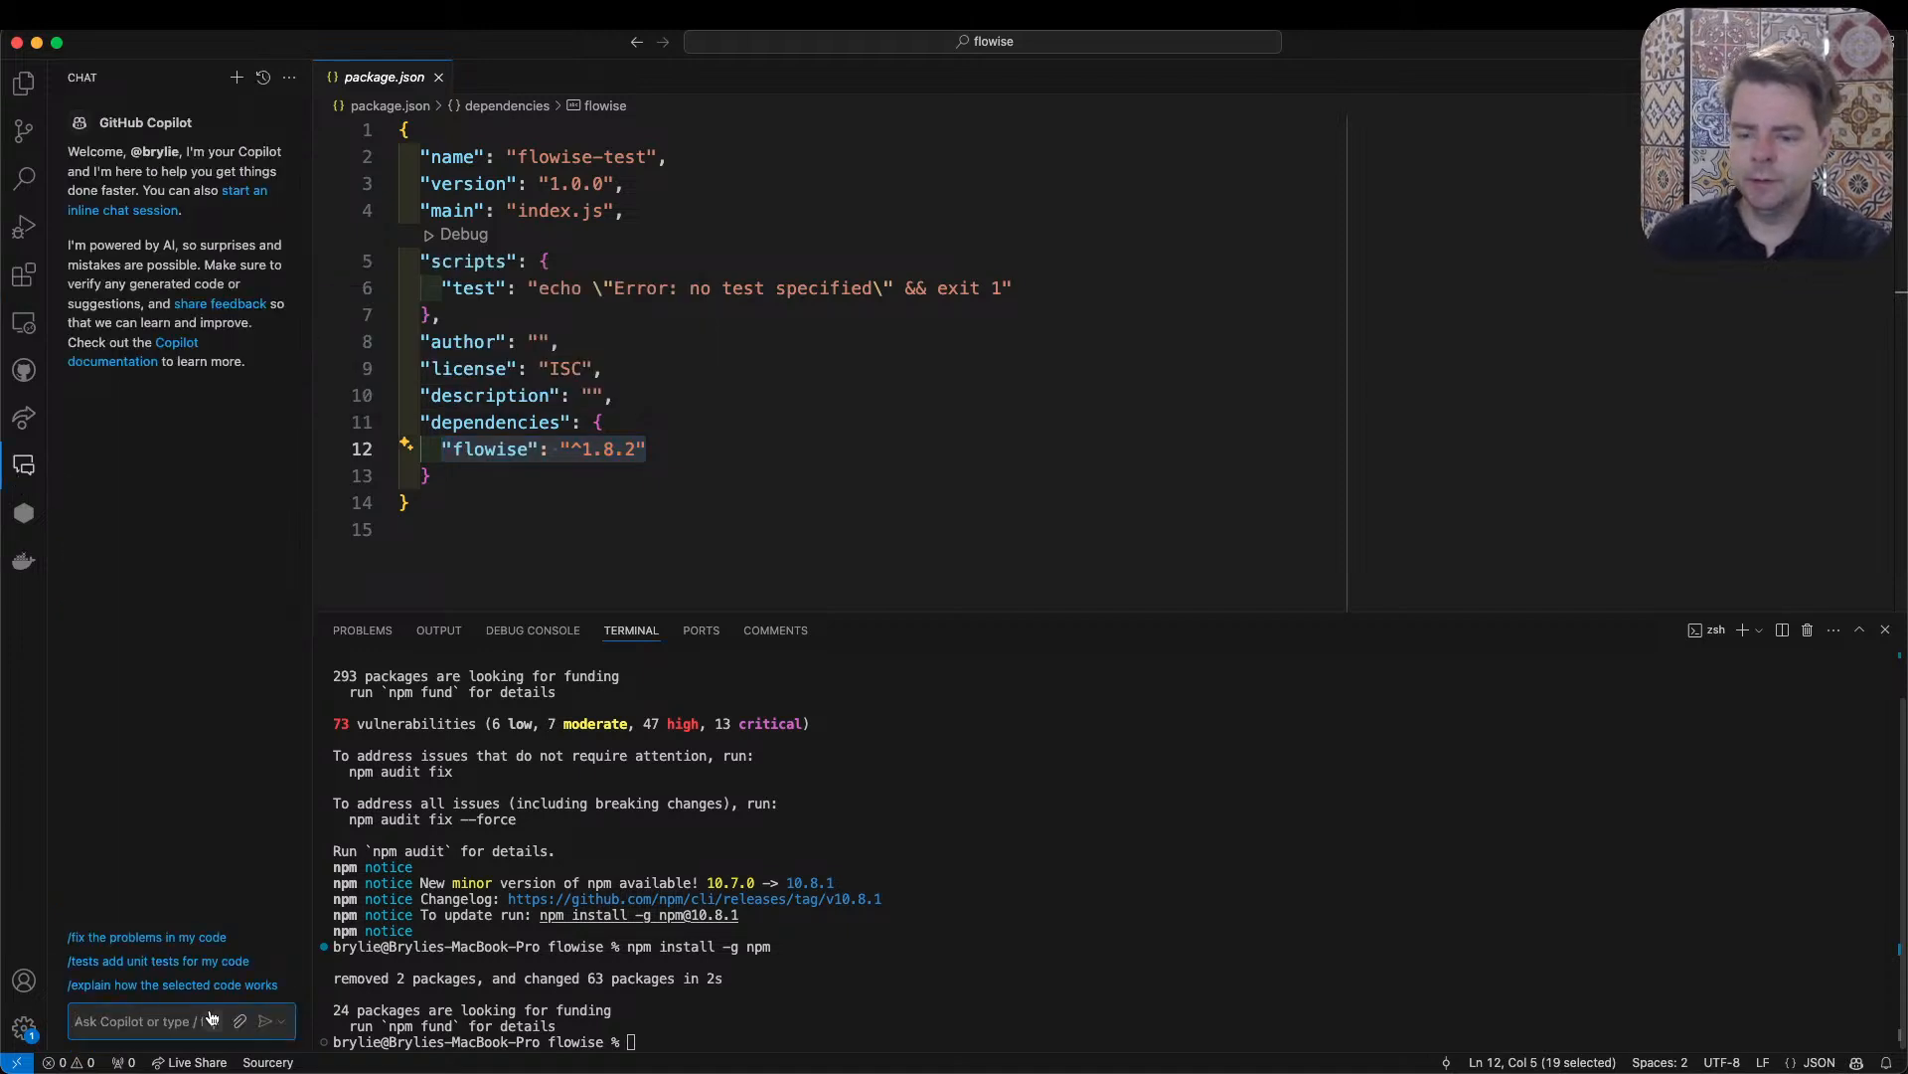
{"action": "type", "text": "How do I up"}
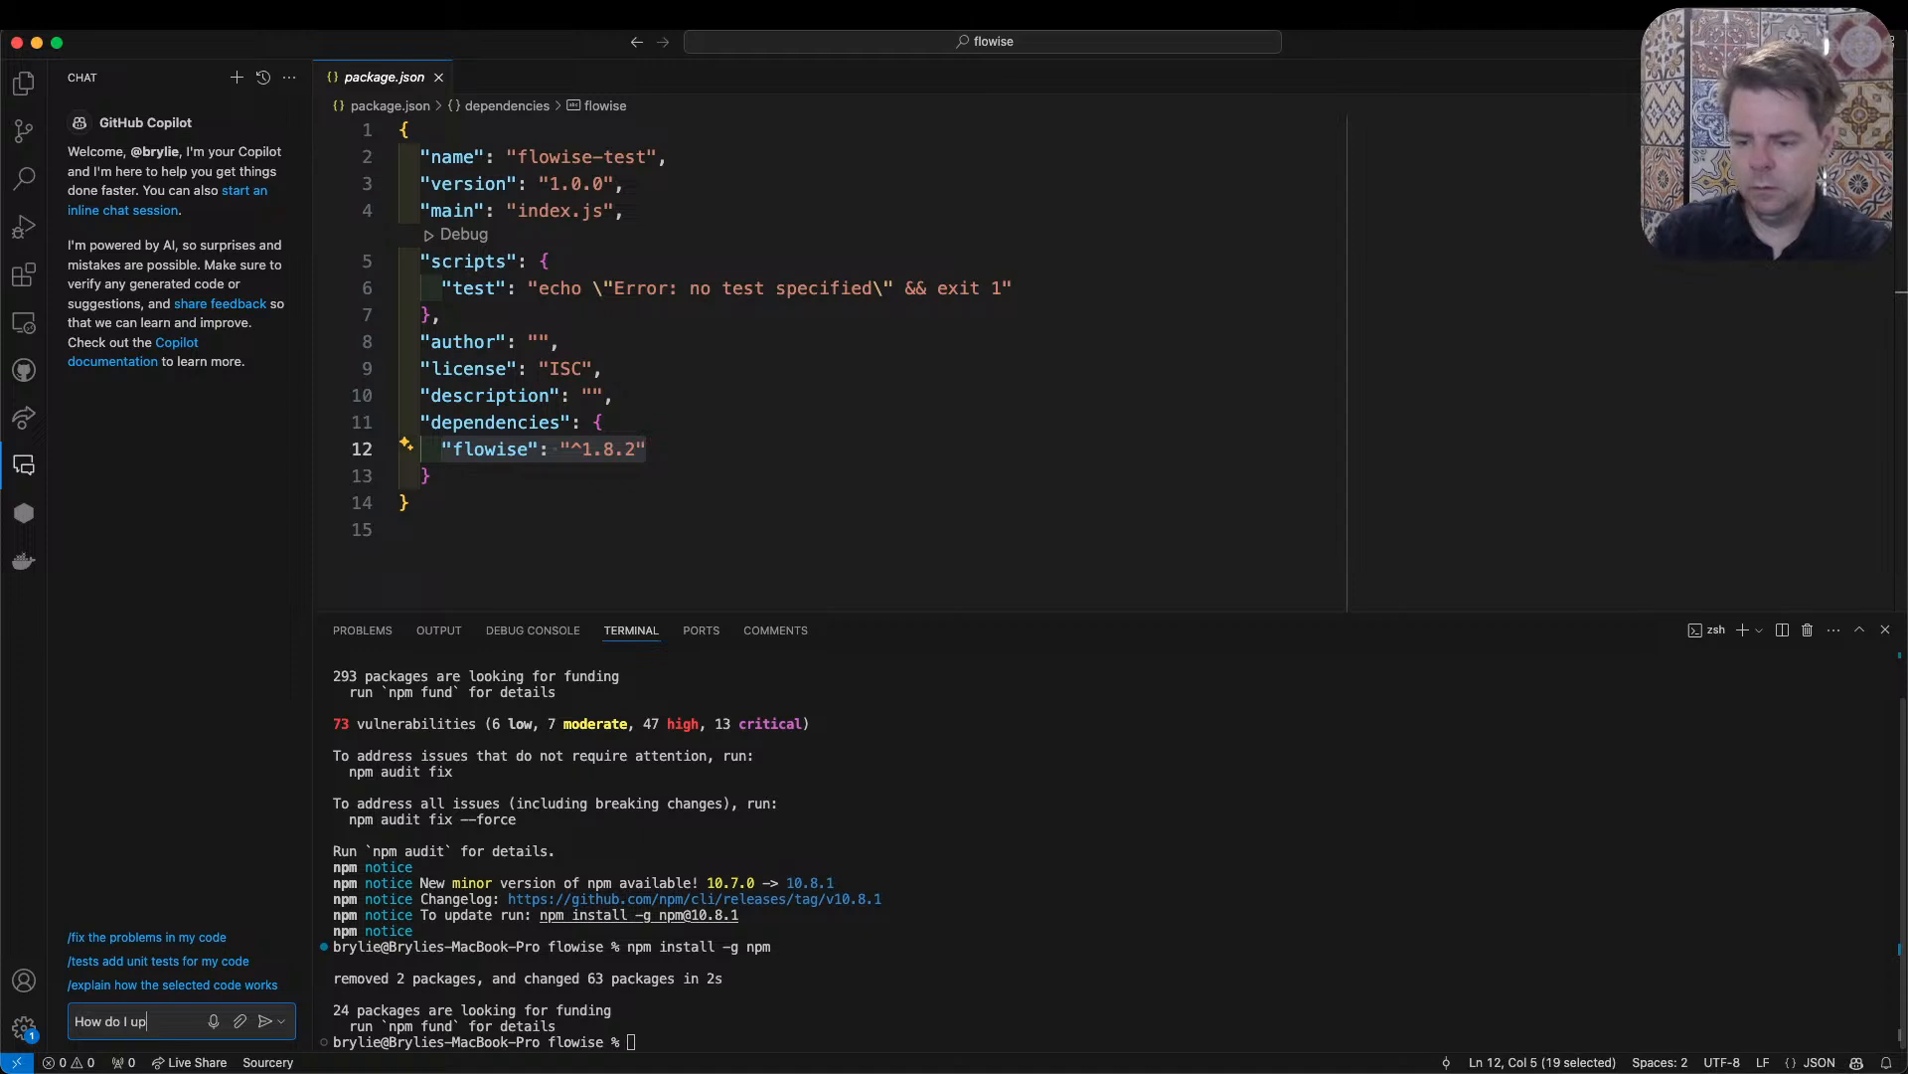
{"action": "type", "text": "date flowise?"}
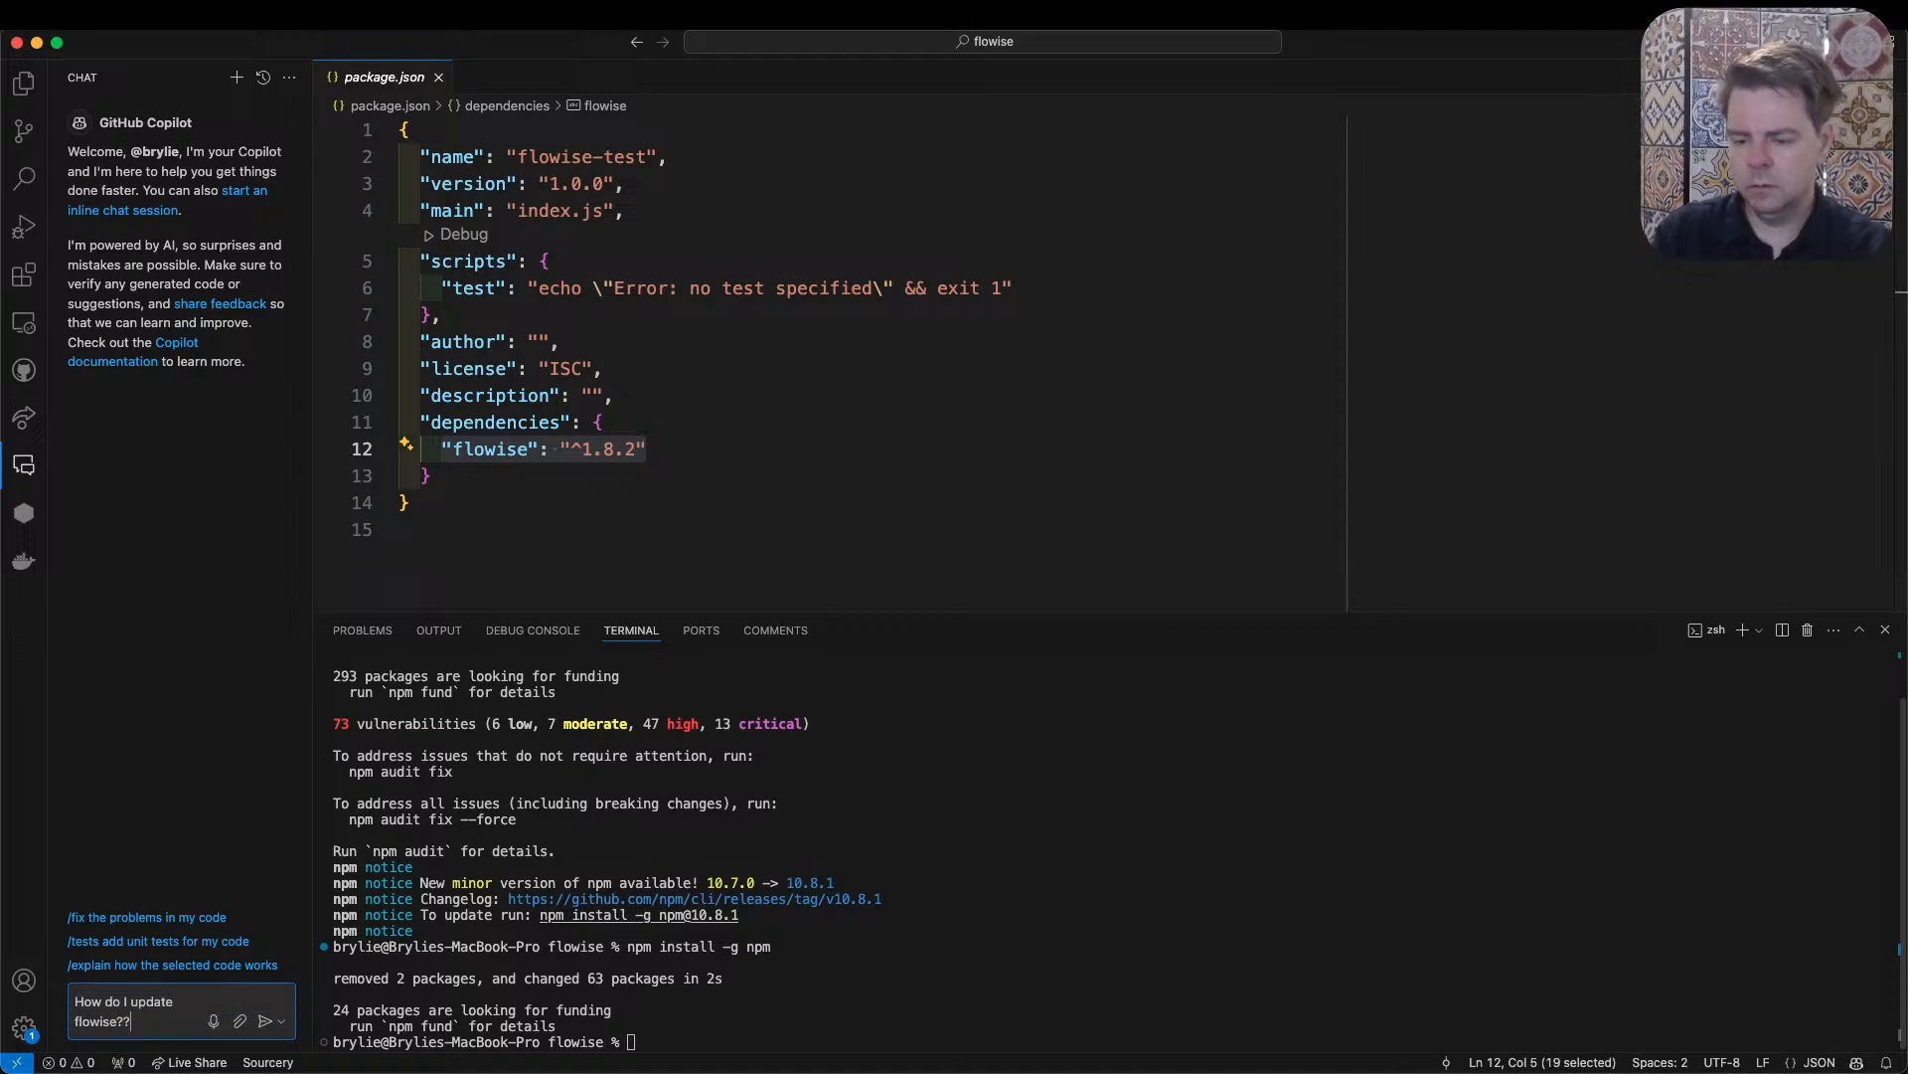
{"action": "key", "text": "Return"}
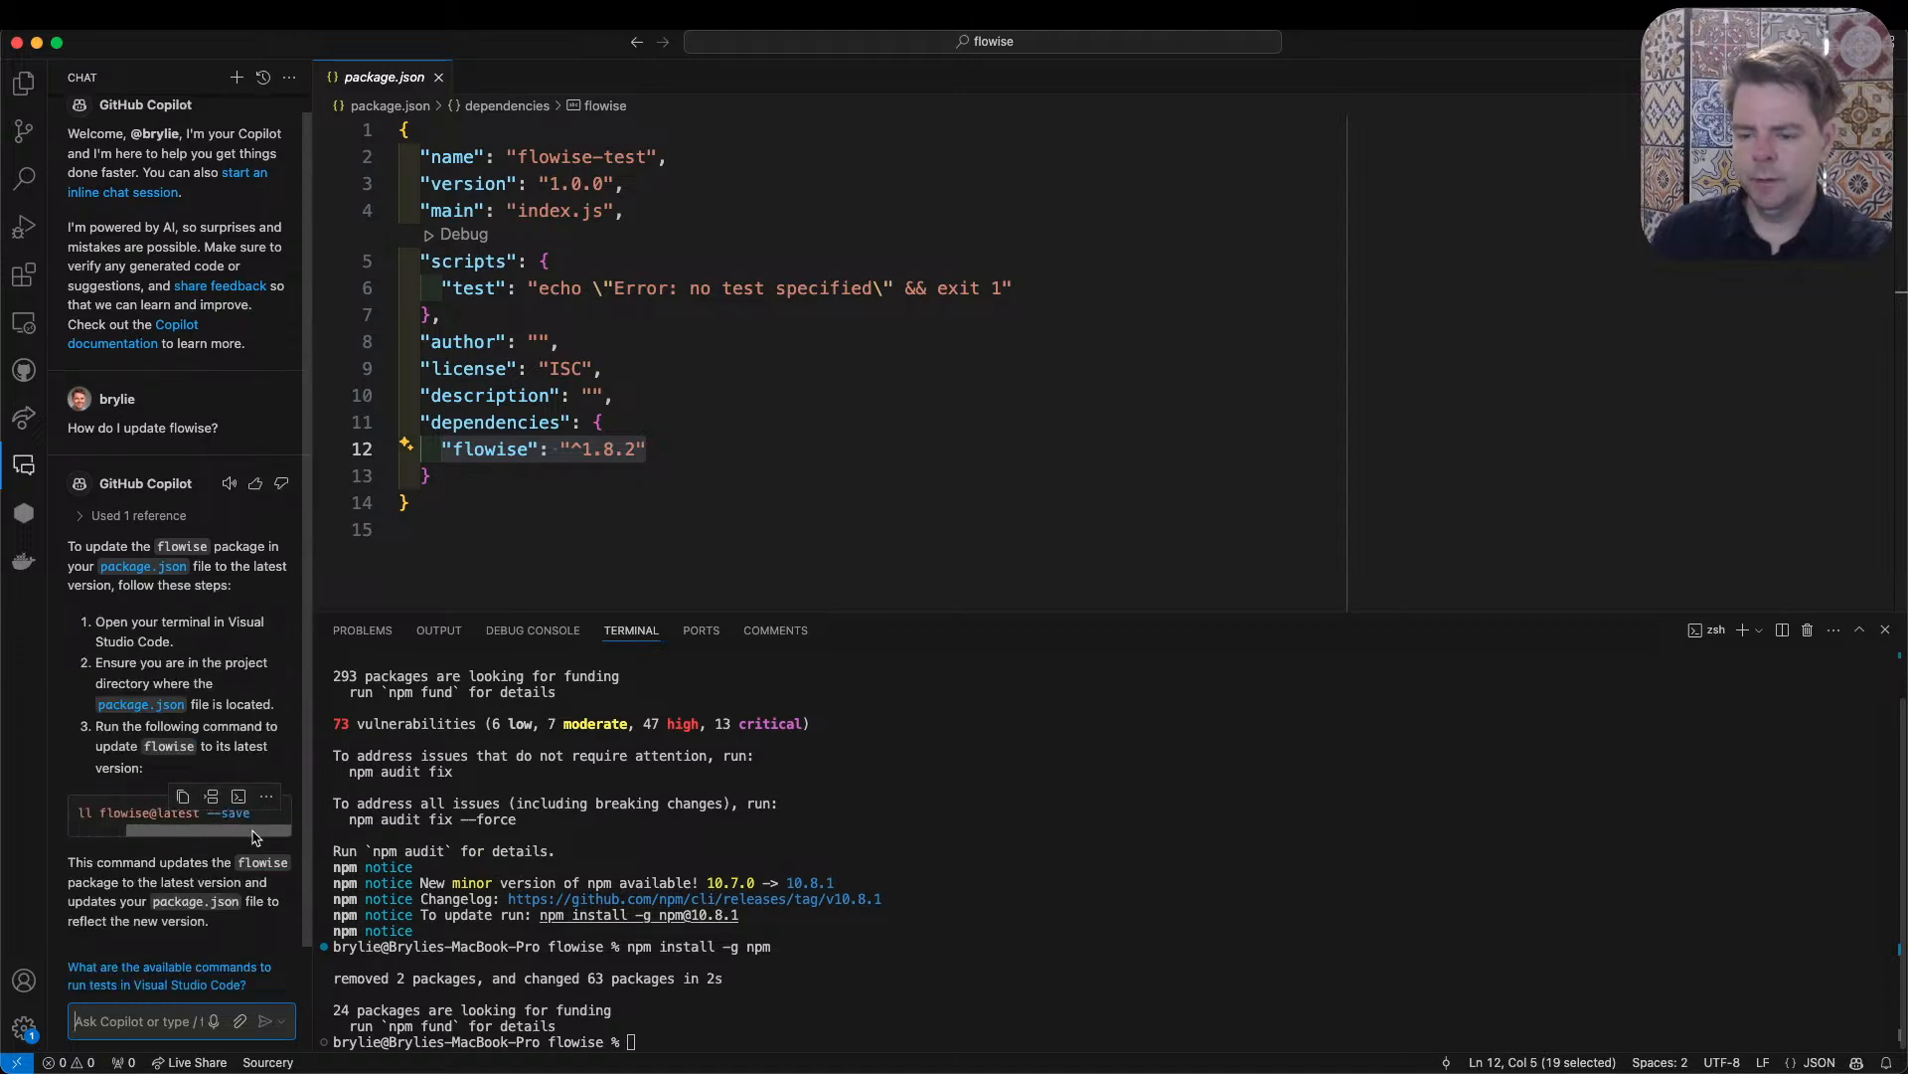
- Copy Copilot's suggested command npm install flowise@latest --save into the terminal and run it
{"action": "left_click_drag", "start_coordinate": [288, 813], "coordinate": [68, 814]}
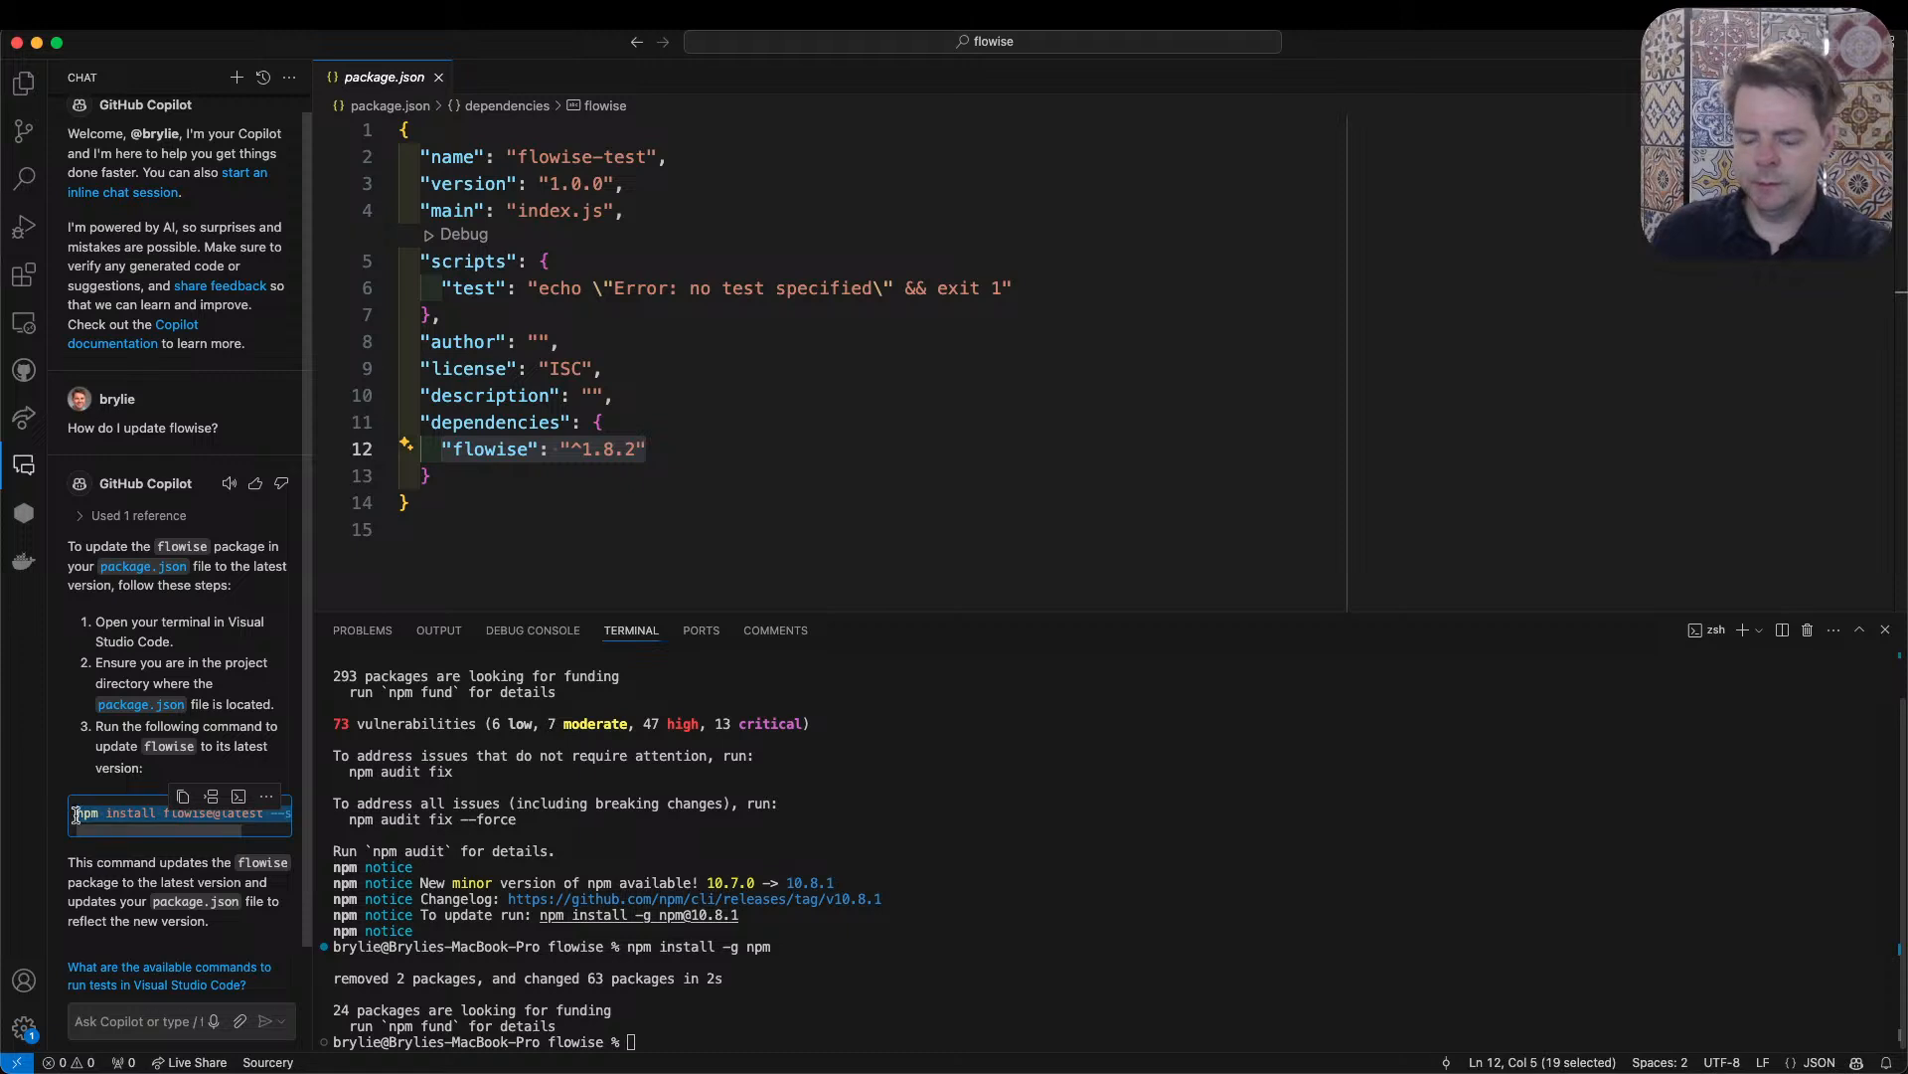
{"action": "left_click", "coordinate": [1437, 998]}
{"action": "type", "text": "npm install flowise@latest --save"}
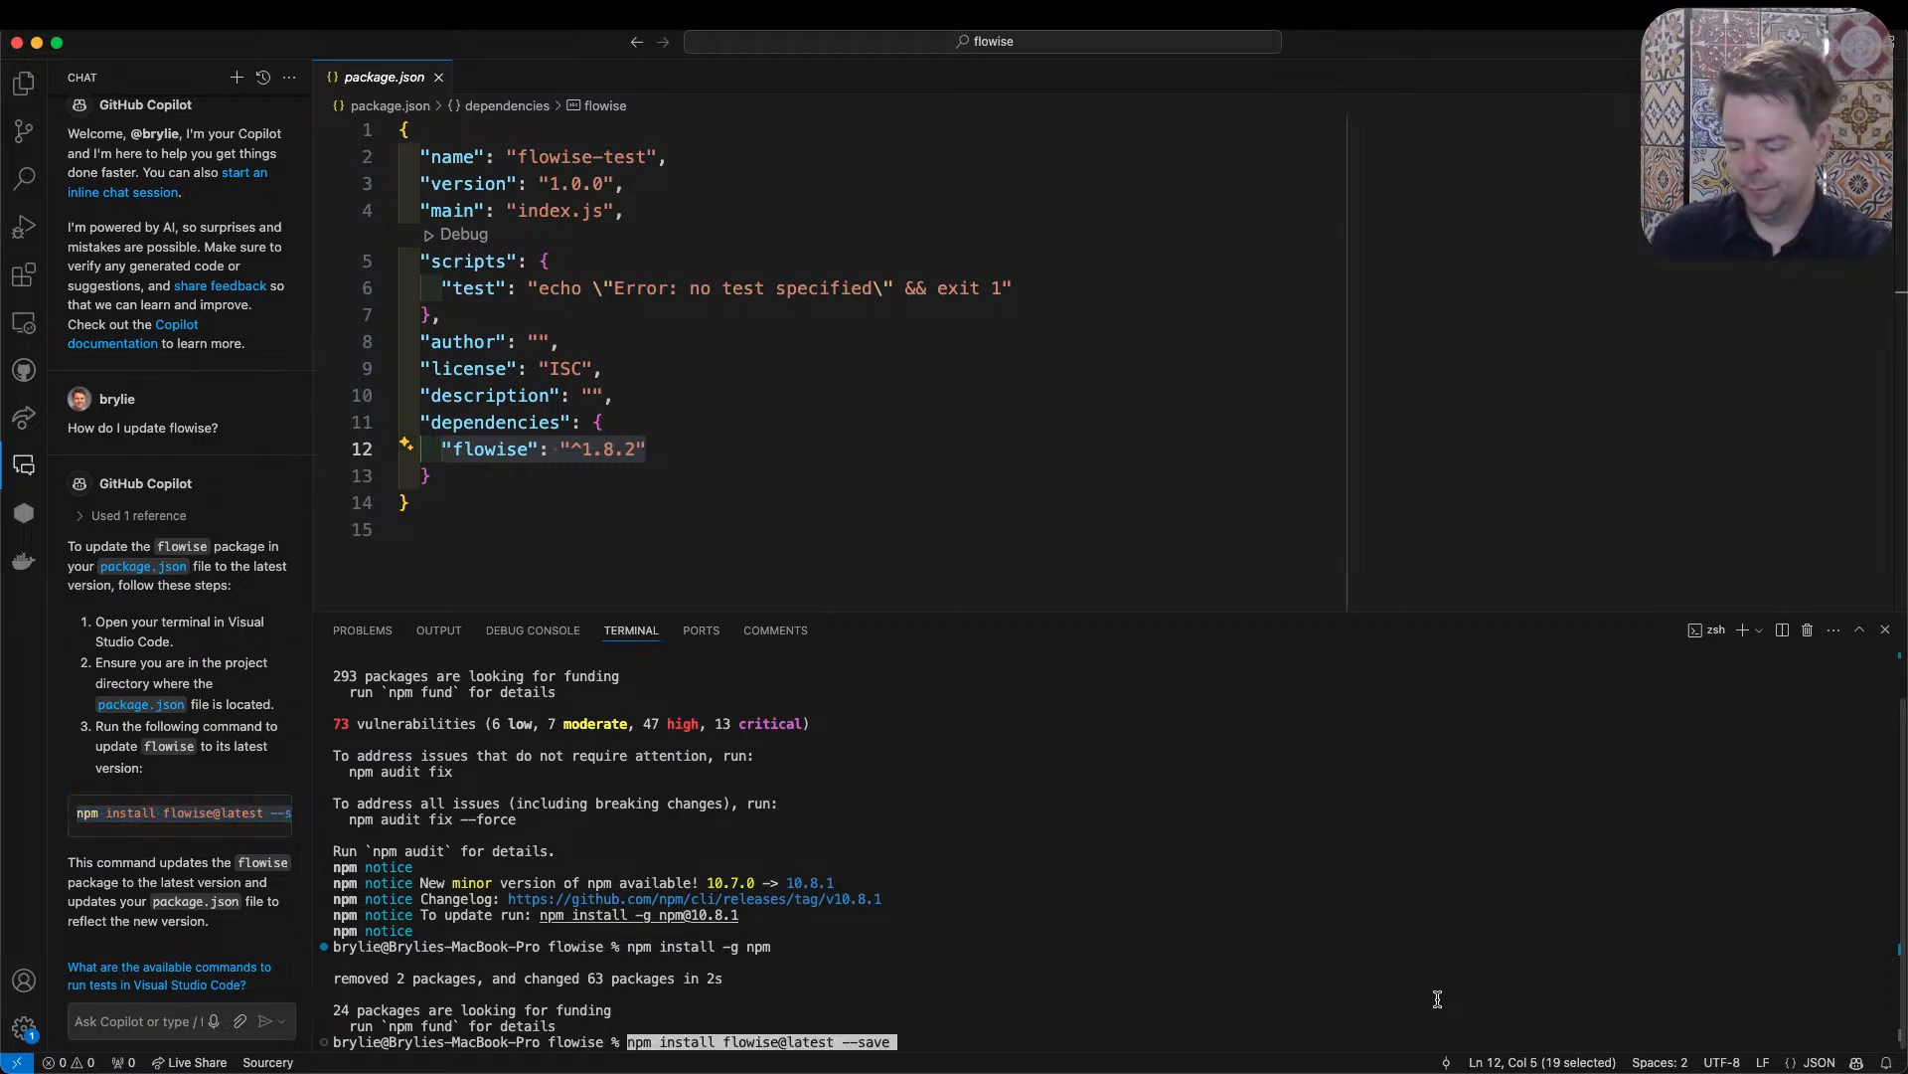
{"action": "key", "text": "Return"}
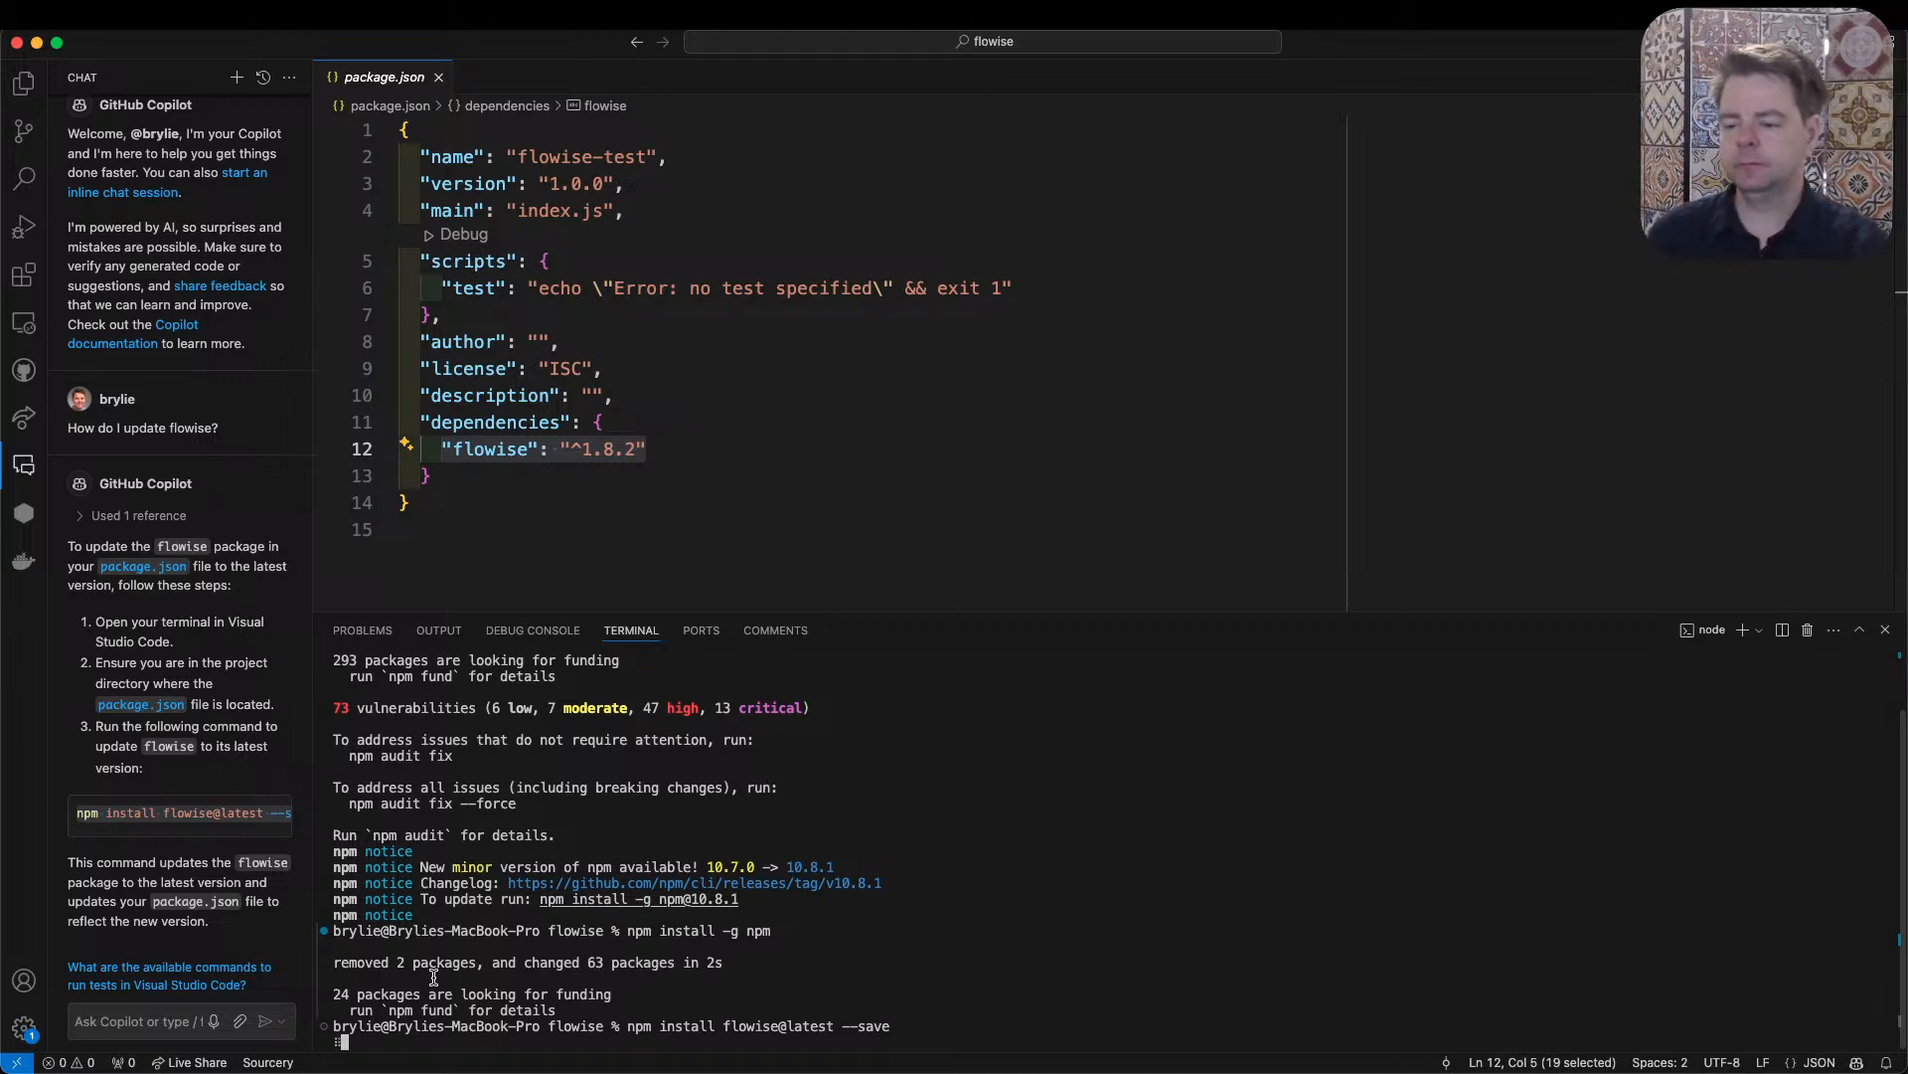
- Switch back to the browser and review the remaining Hetzner plans and billing notes on Elestio's pricing page
{"action": "key", "text": "super+Tab"}
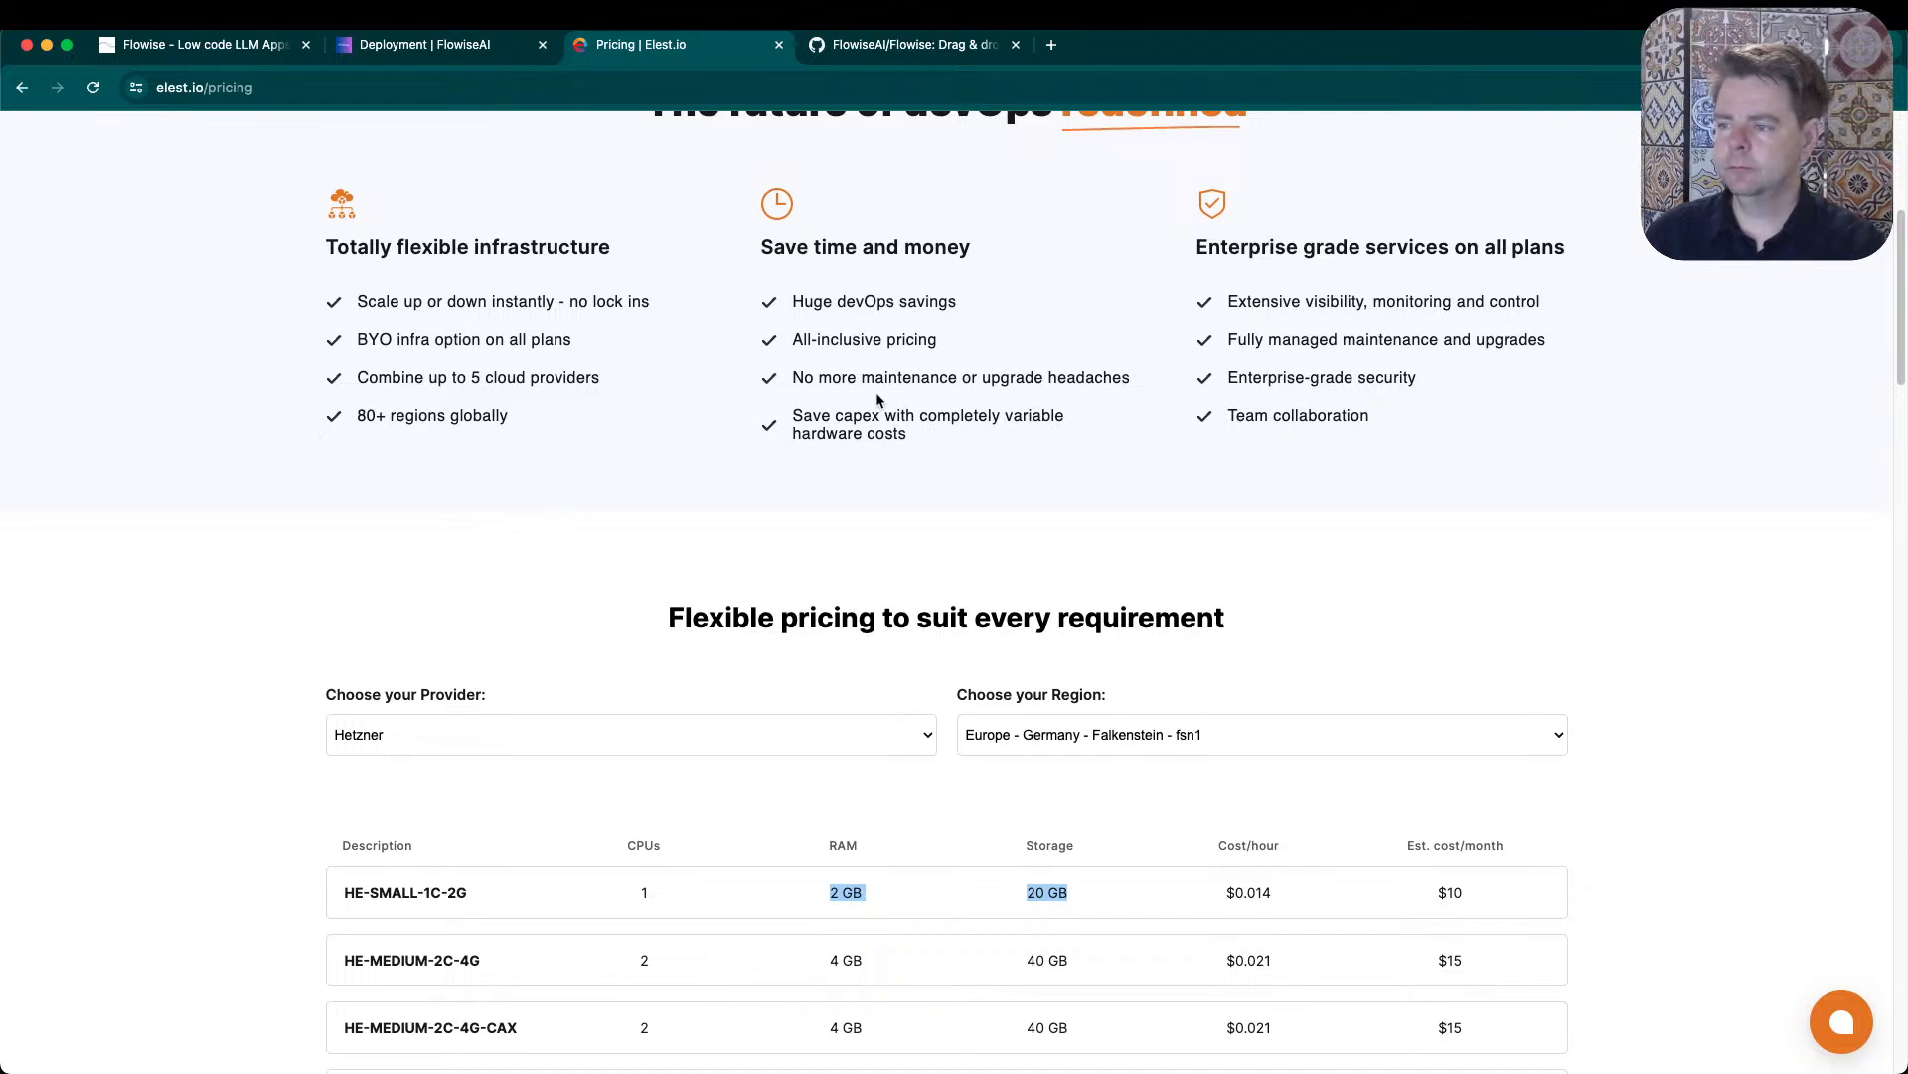
{"action": "scroll", "coordinate": [314, 600], "scroll_direction": "down", "scroll_amount": 15}
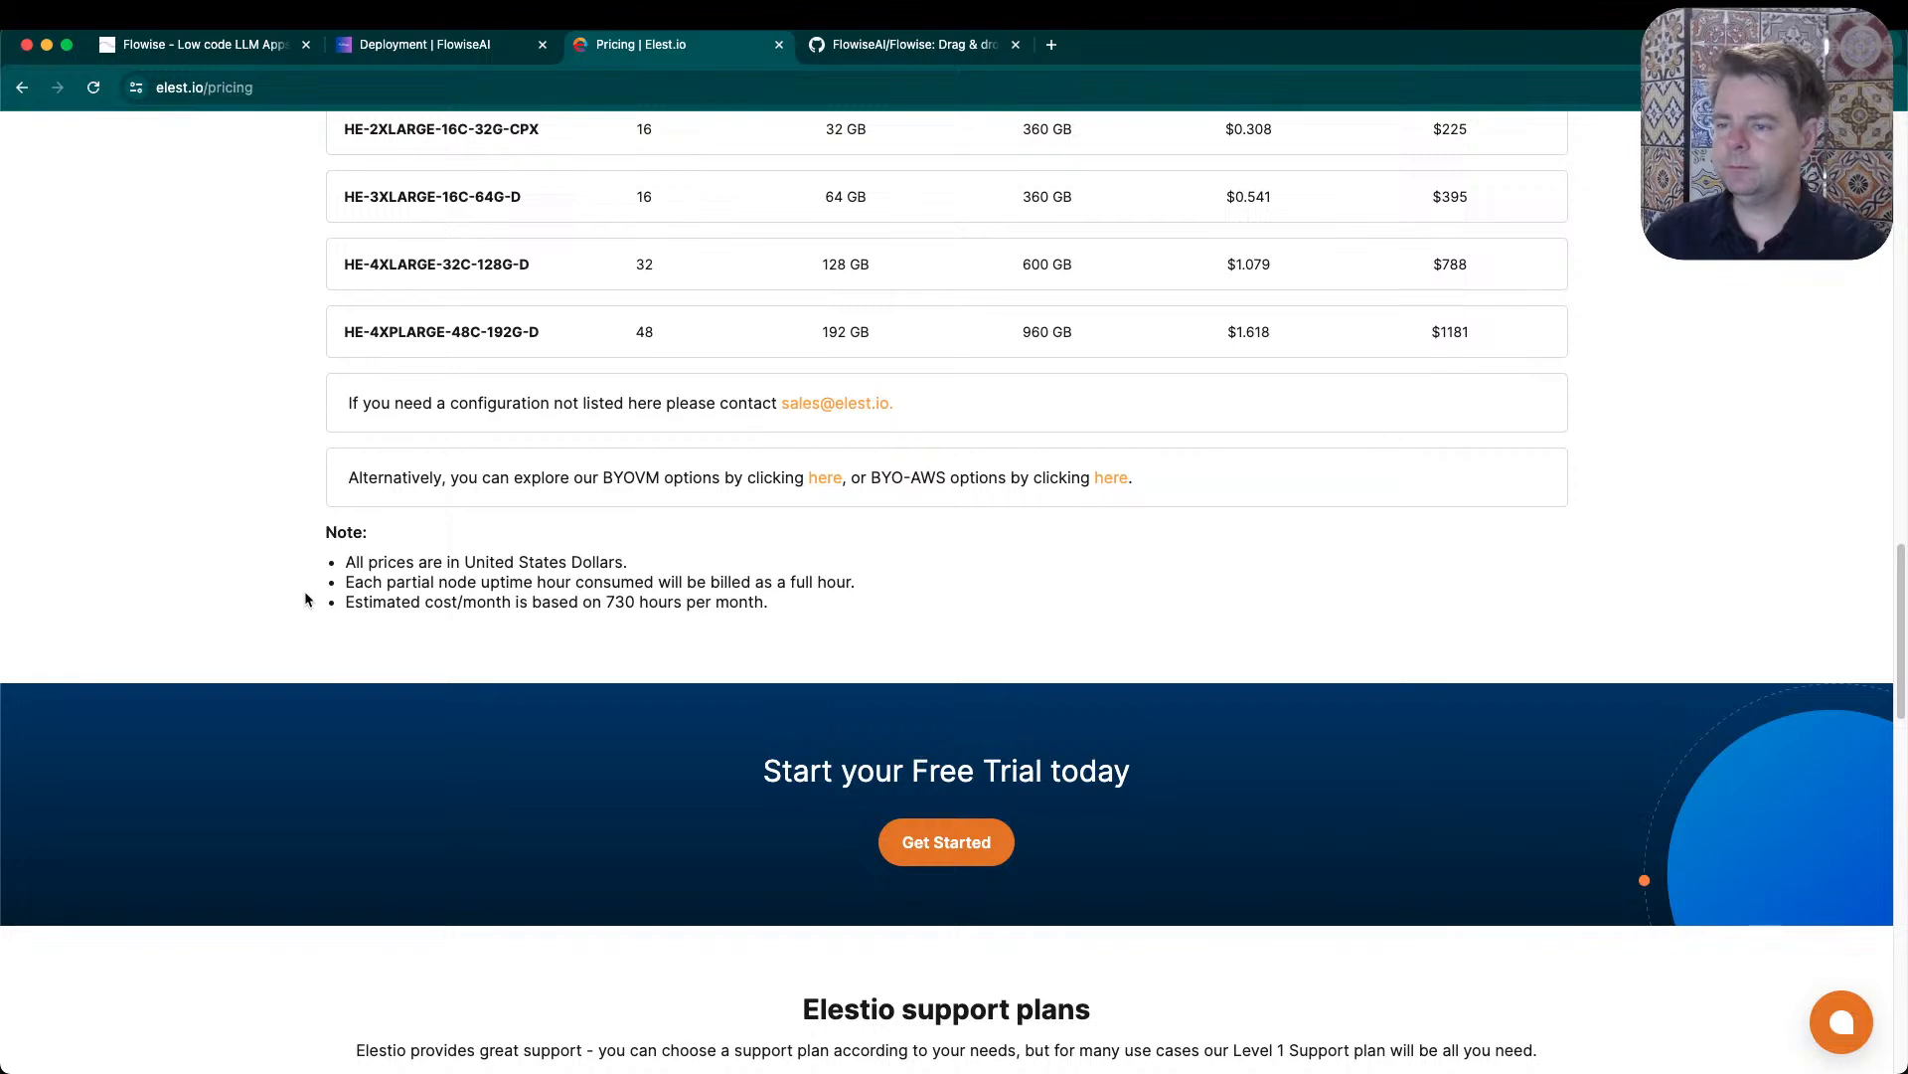
{"action": "scroll", "coordinate": [290, 513], "scroll_direction": "up", "scroll_amount": 3}
{"action": "scroll", "coordinate": [299, 511], "scroll_direction": "up", "scroll_amount": 20}
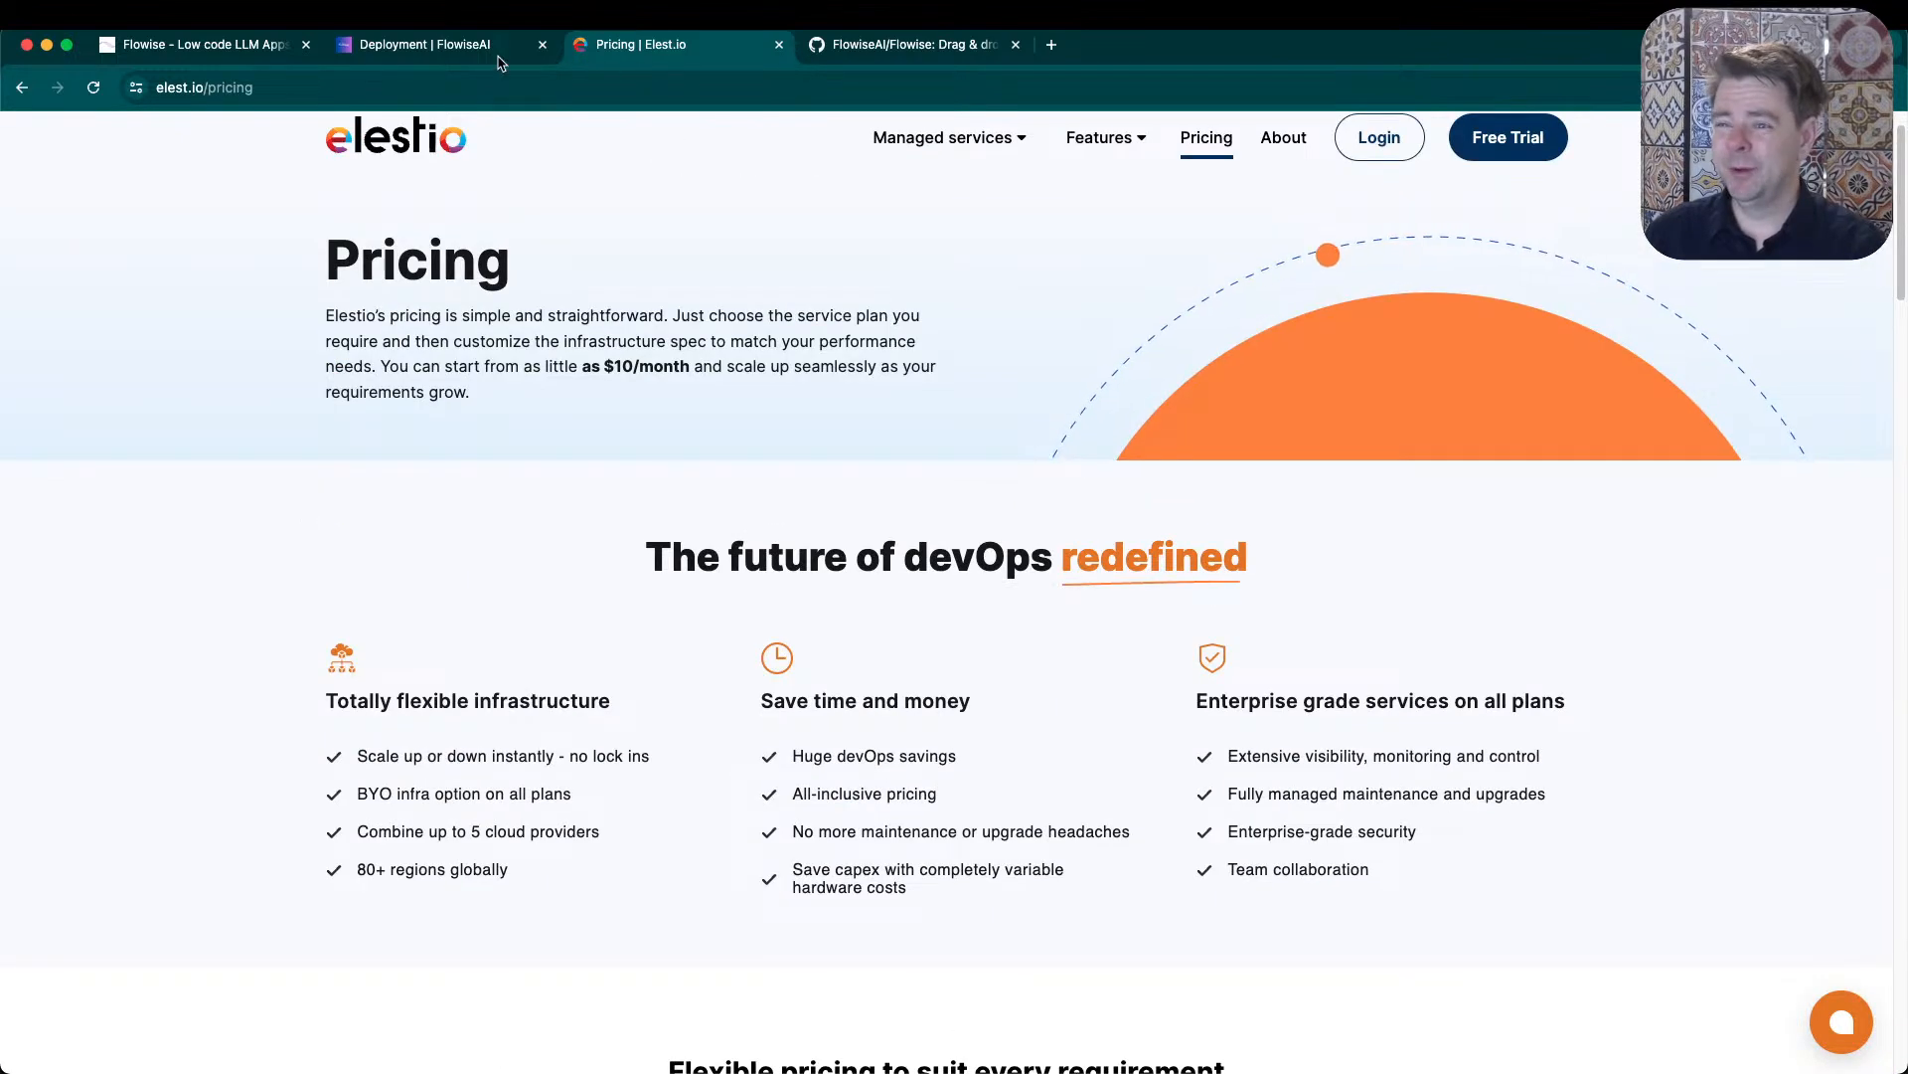
- Return to the Flowise Deployment docs and review the local, modern and established cloud provider options
{"action": "left_click", "coordinate": [442, 49]}
{"action": "scroll", "coordinate": [710, 465], "scroll_direction": "up", "scroll_amount": 3}
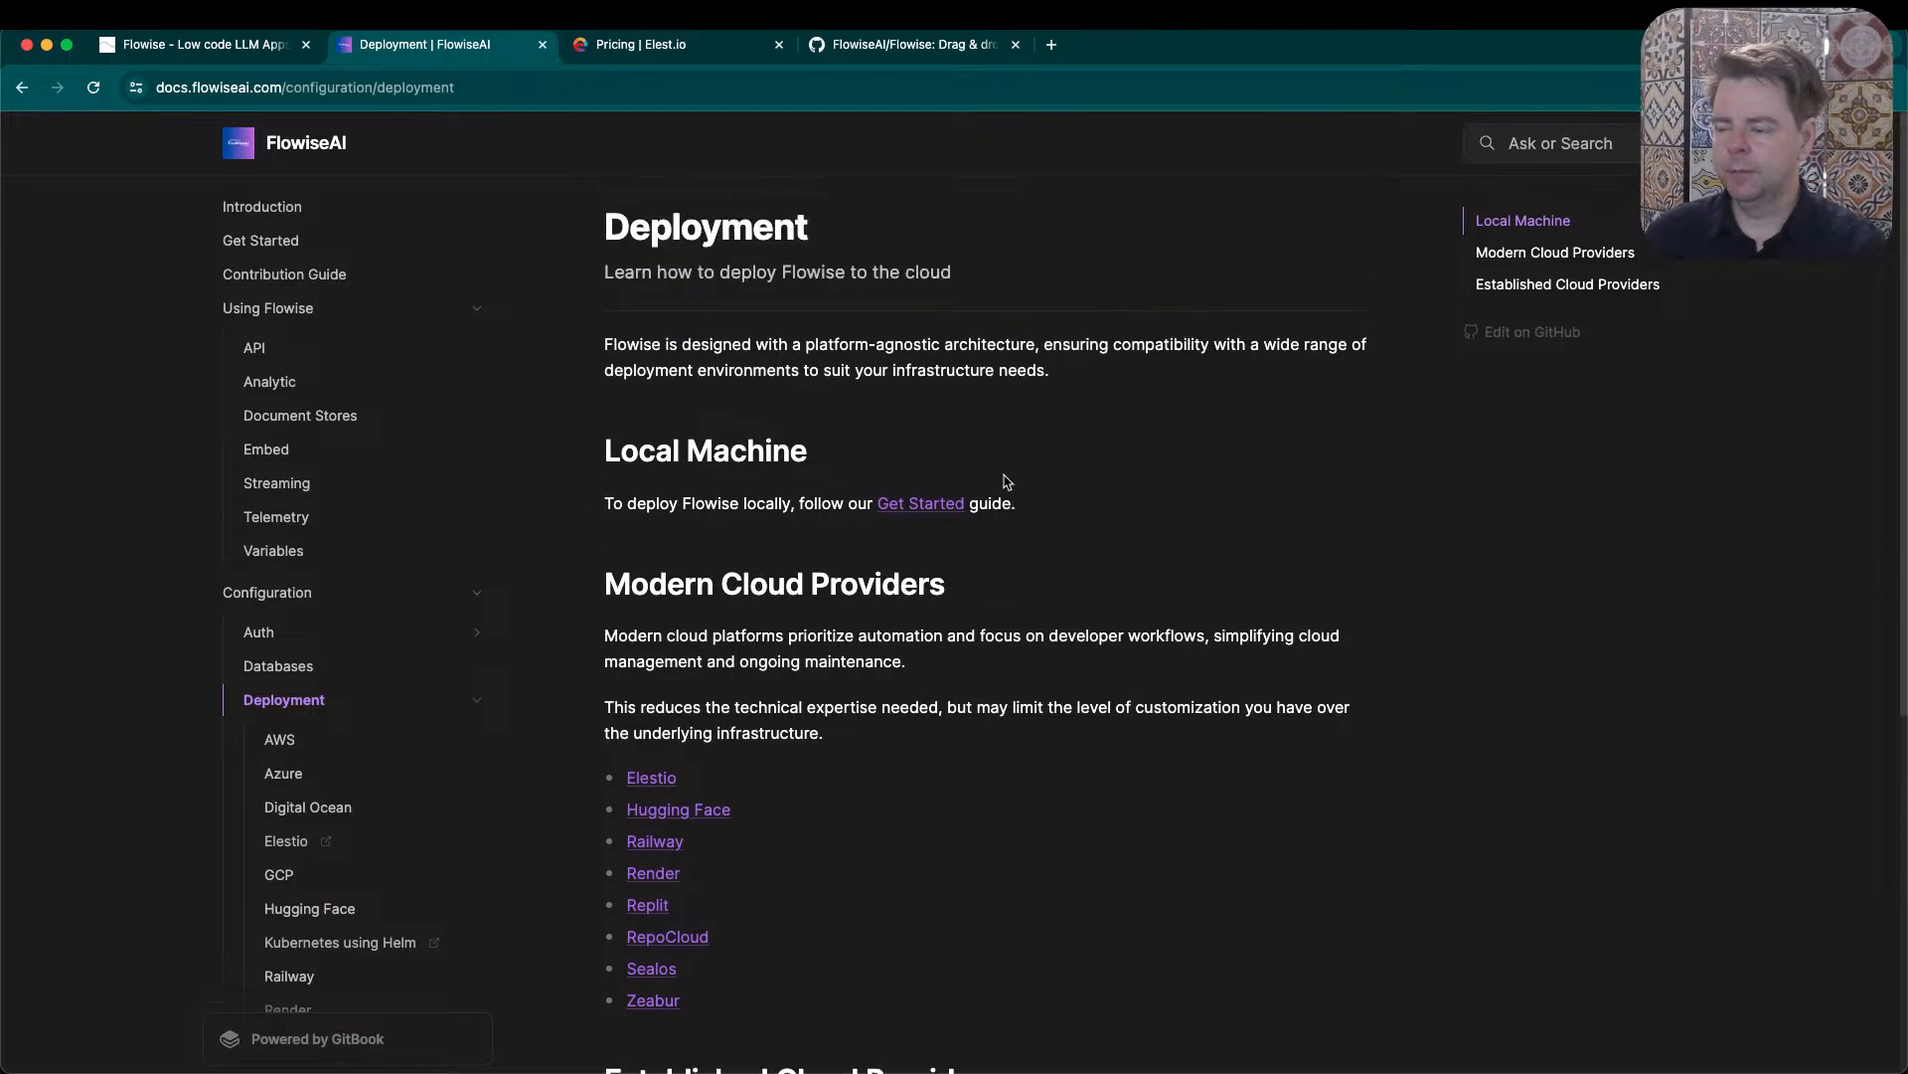
{"action": "scroll", "coordinate": [1163, 537], "scroll_direction": "down", "scroll_amount": 6}
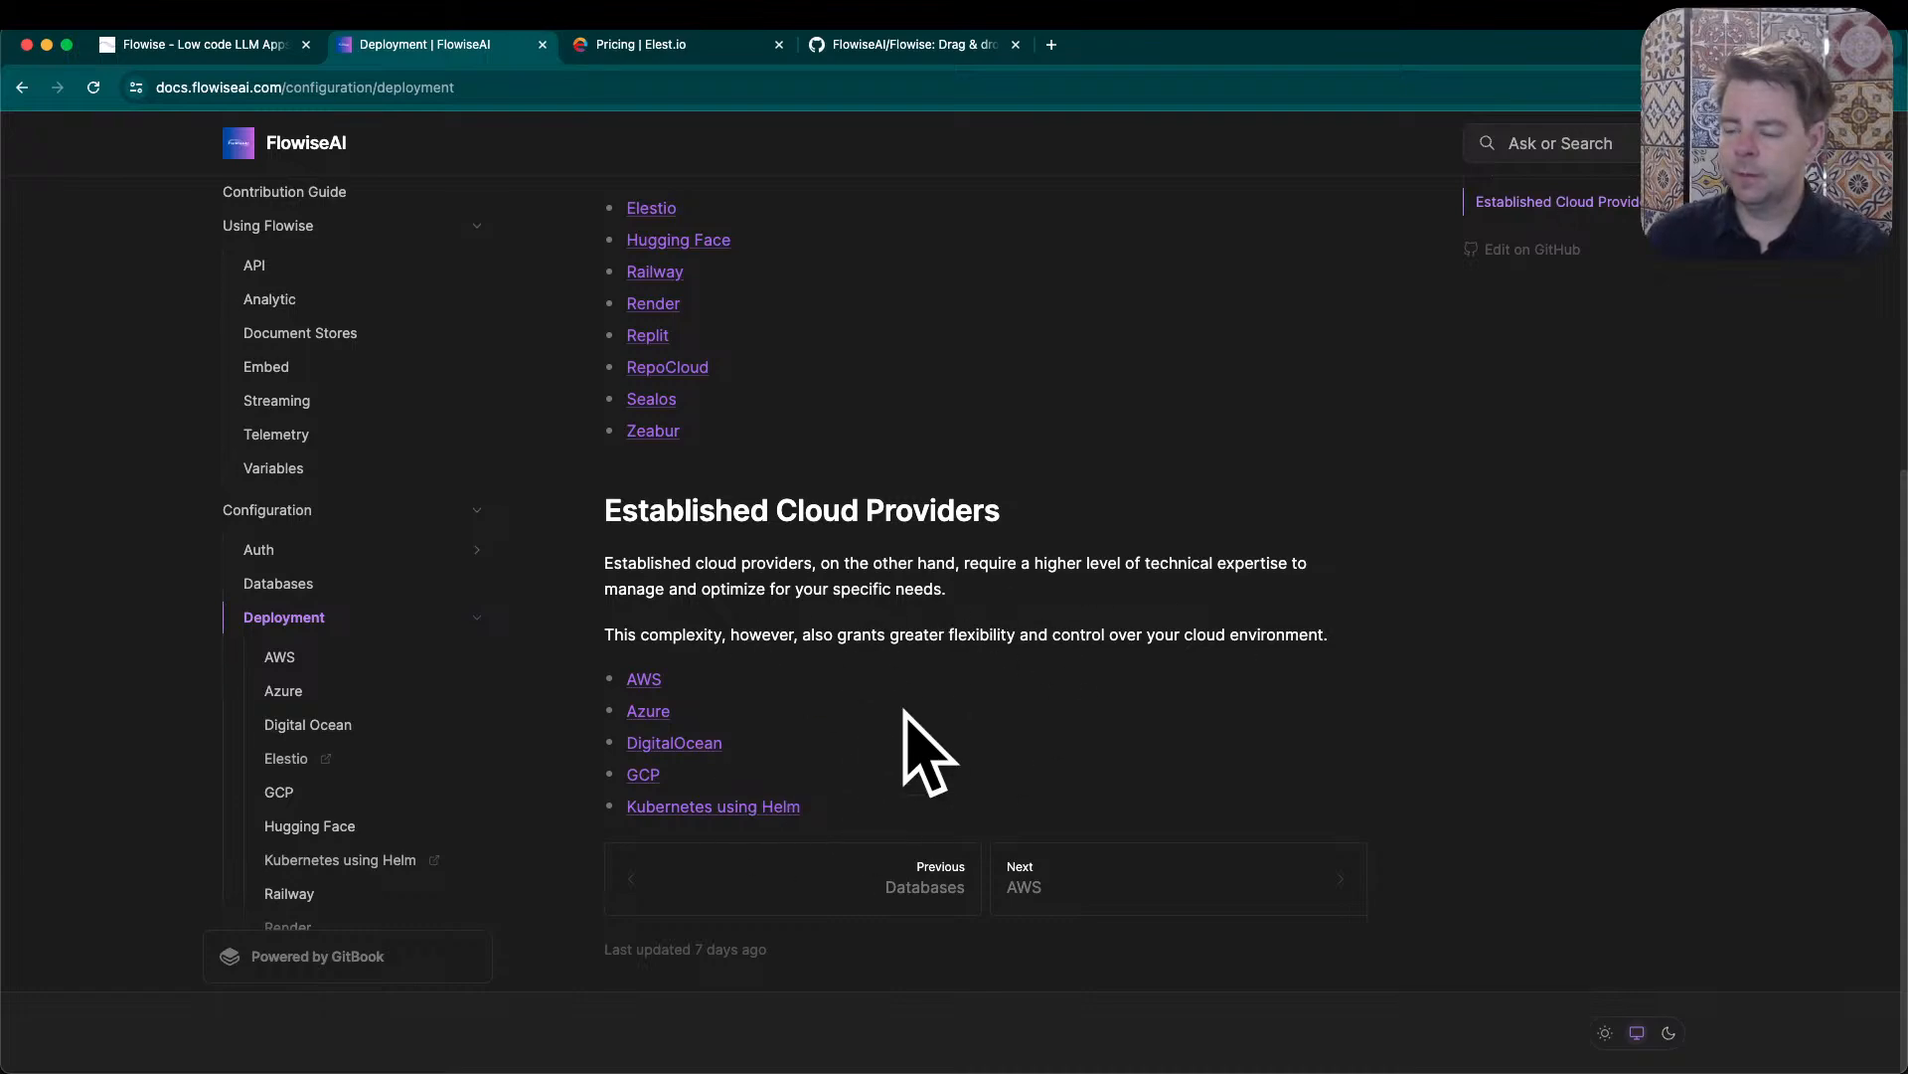
- Open the Flowise GitHub repository, check the install in the Visual Studio Code terminal, and find the README's Quick Start instructions
{"action": "left_click", "coordinate": [921, 45]}
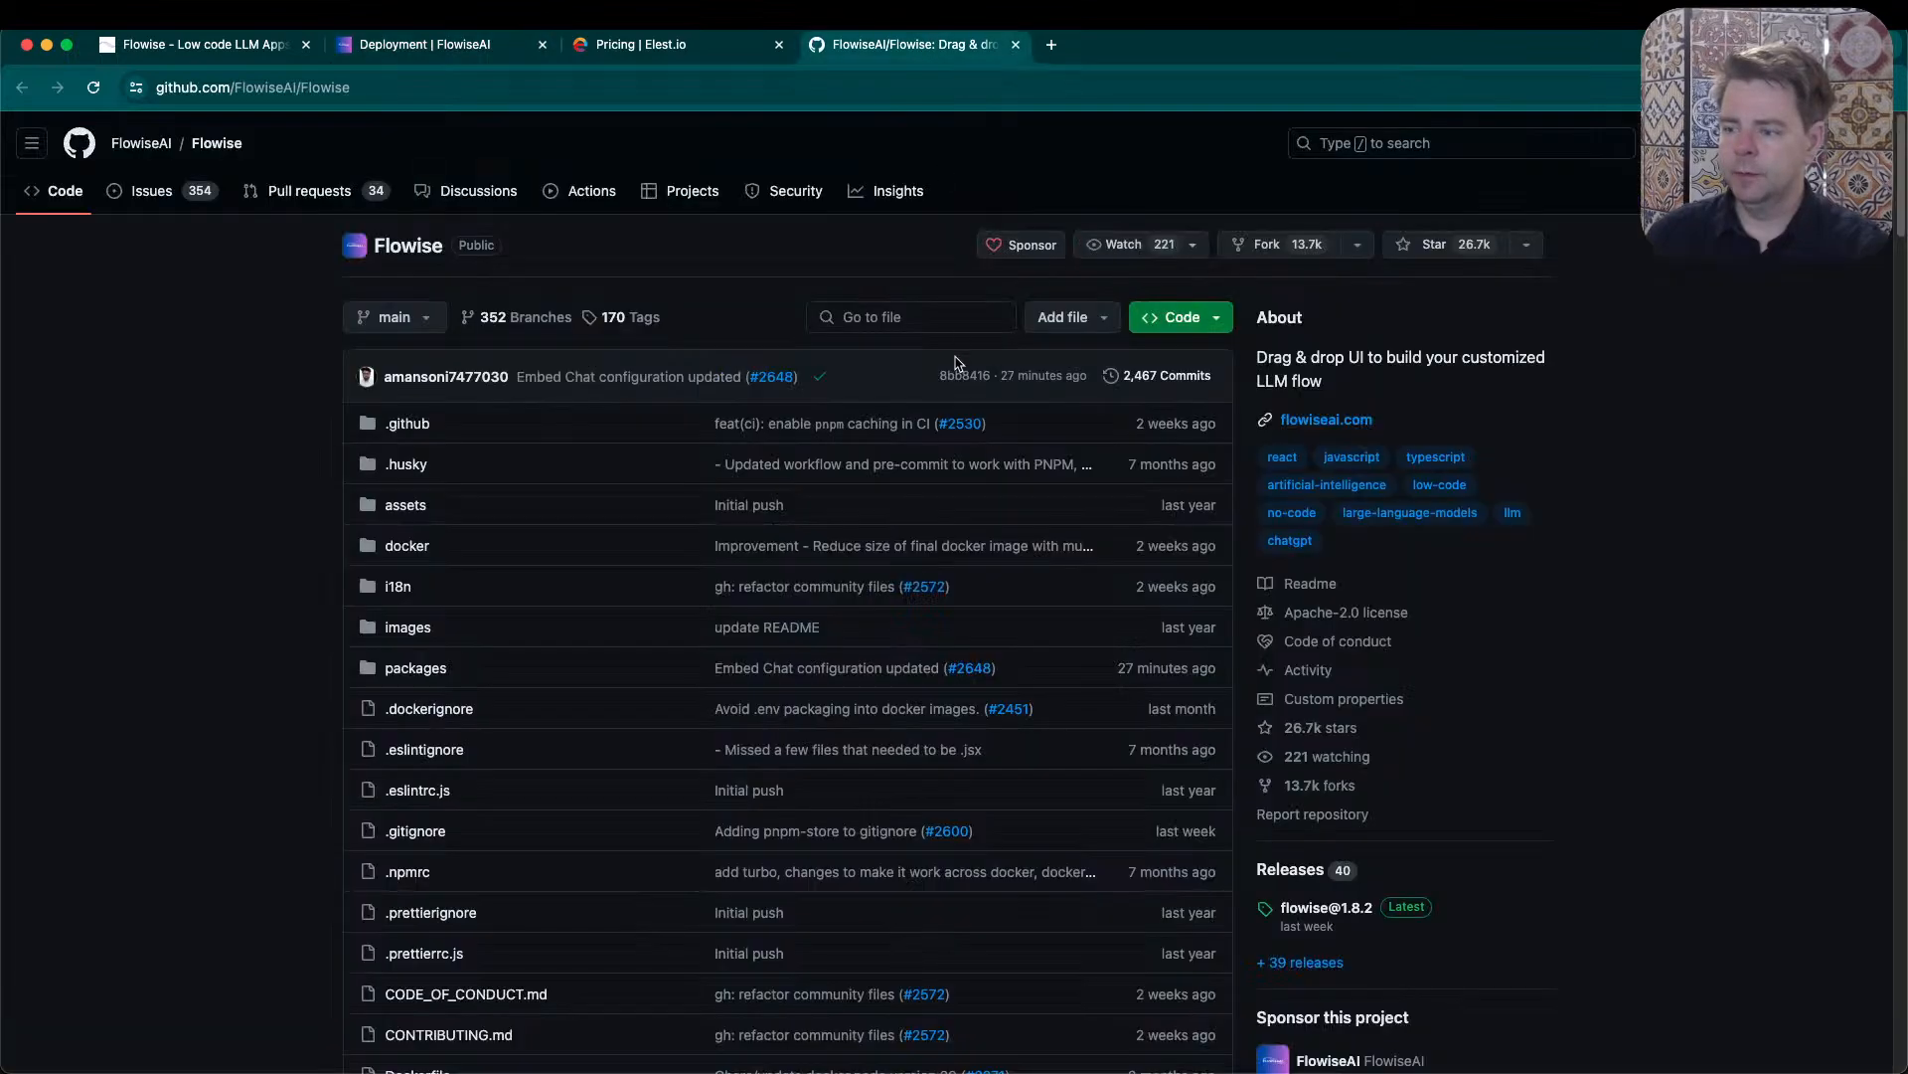
{"action": "key", "text": "super+Tab"}
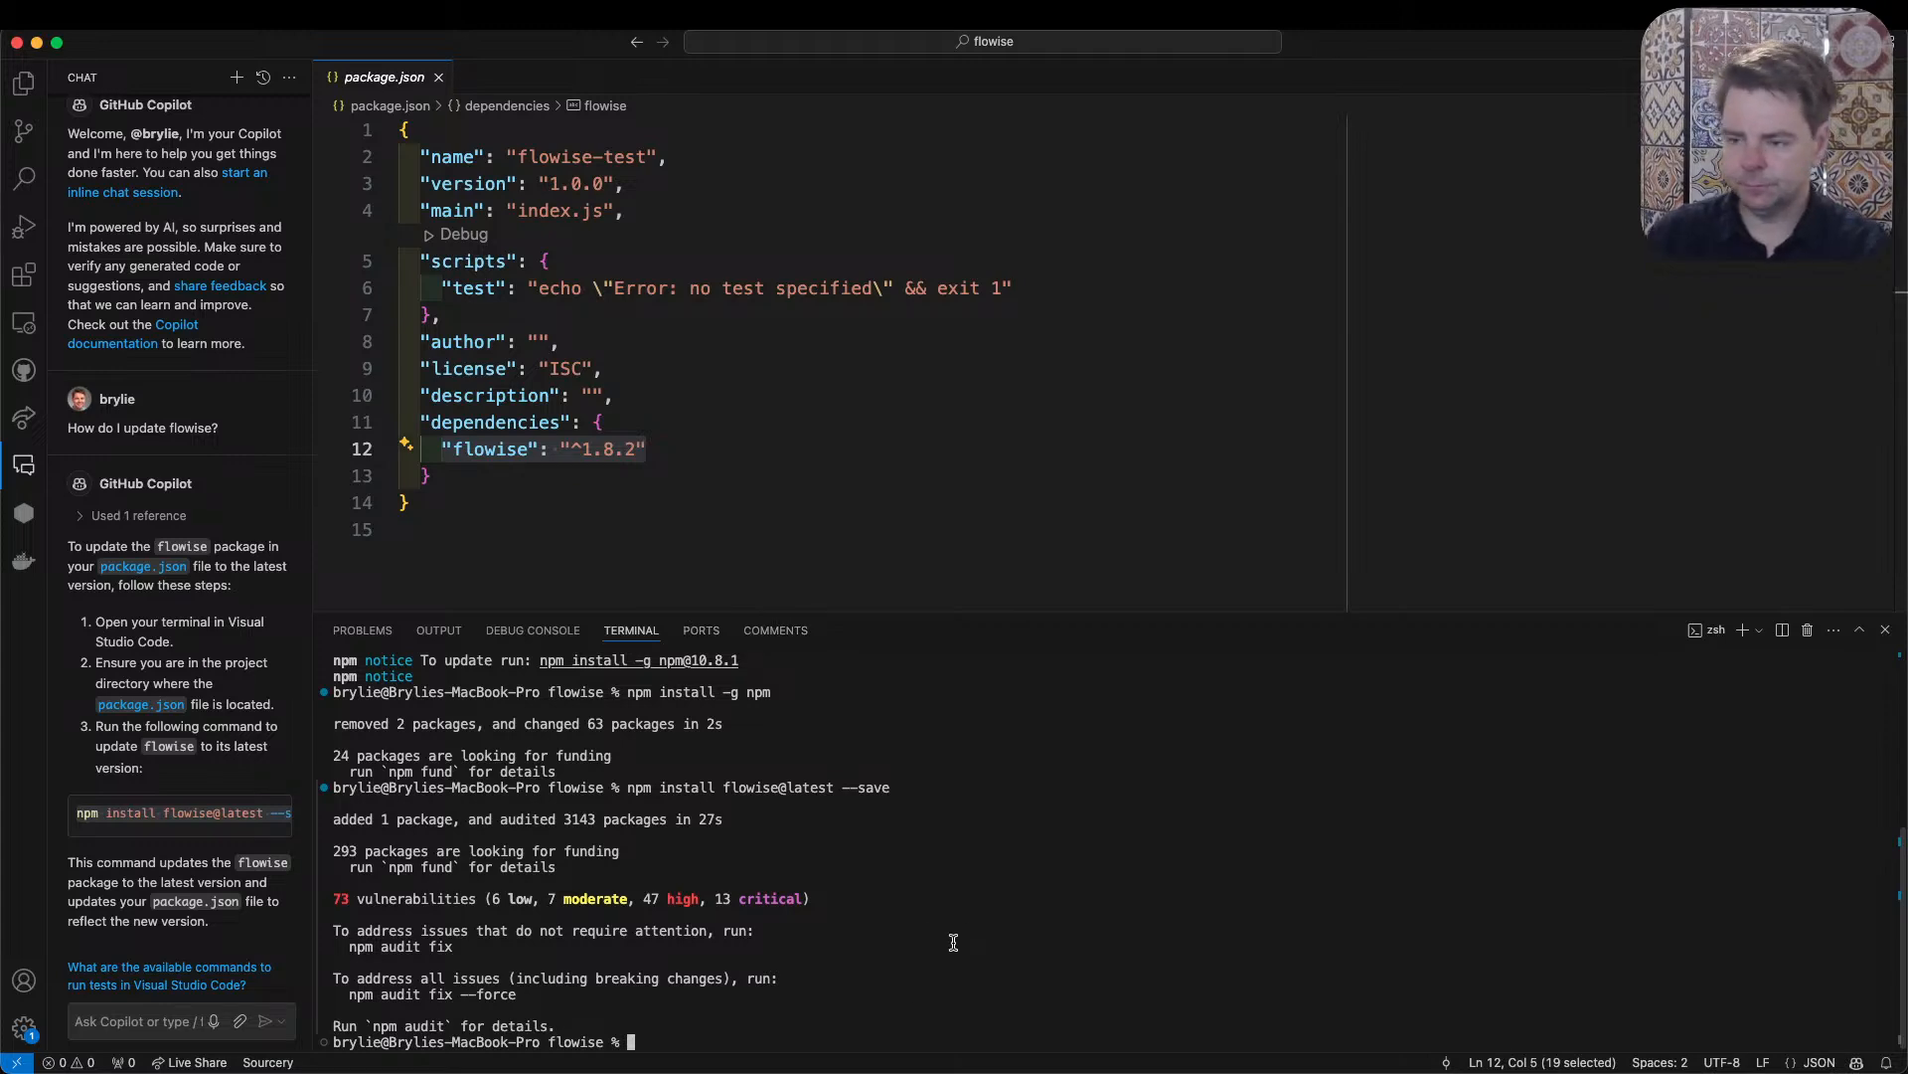
{"action": "key", "text": "super+Tab"}
{"action": "scroll", "coordinate": [265, 440], "scroll_direction": "down", "scroll_amount": 6}
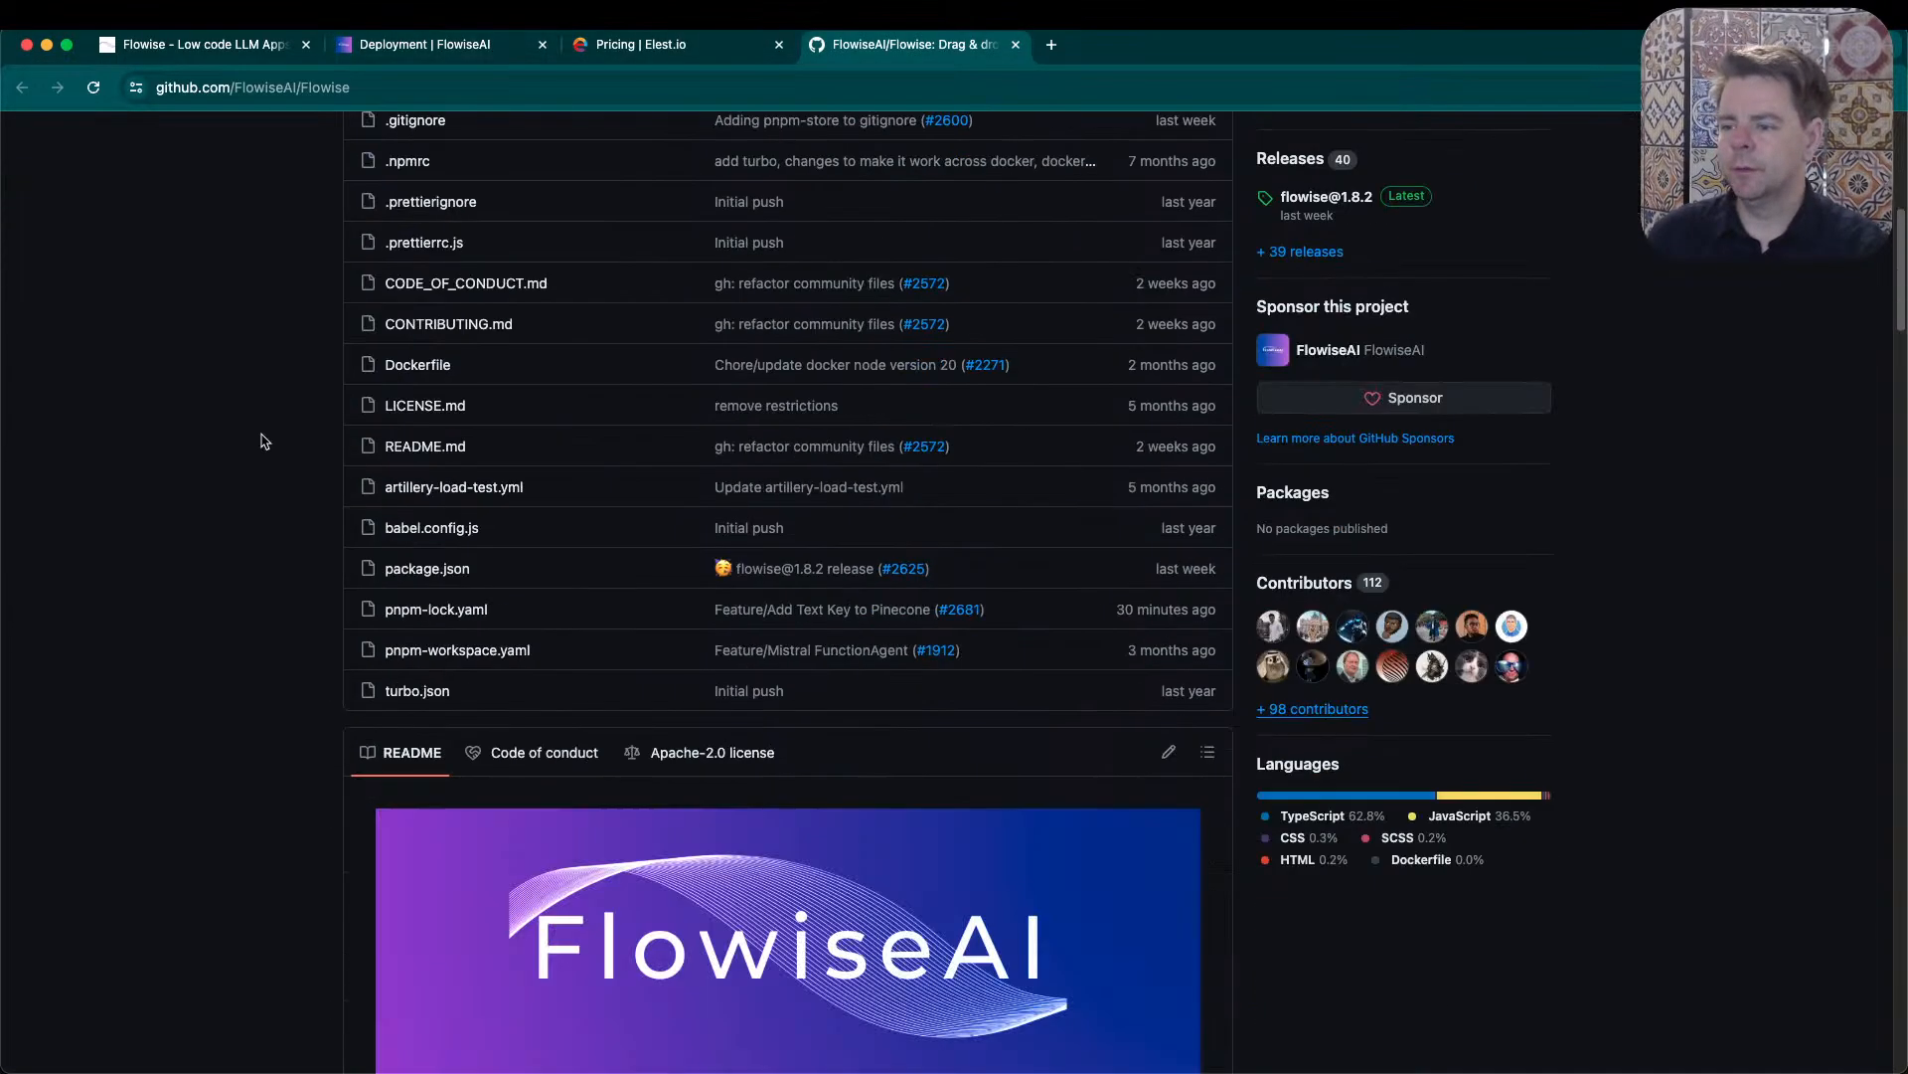
{"action": "scroll", "coordinate": [264, 441], "scroll_direction": "down", "scroll_amount": 15}
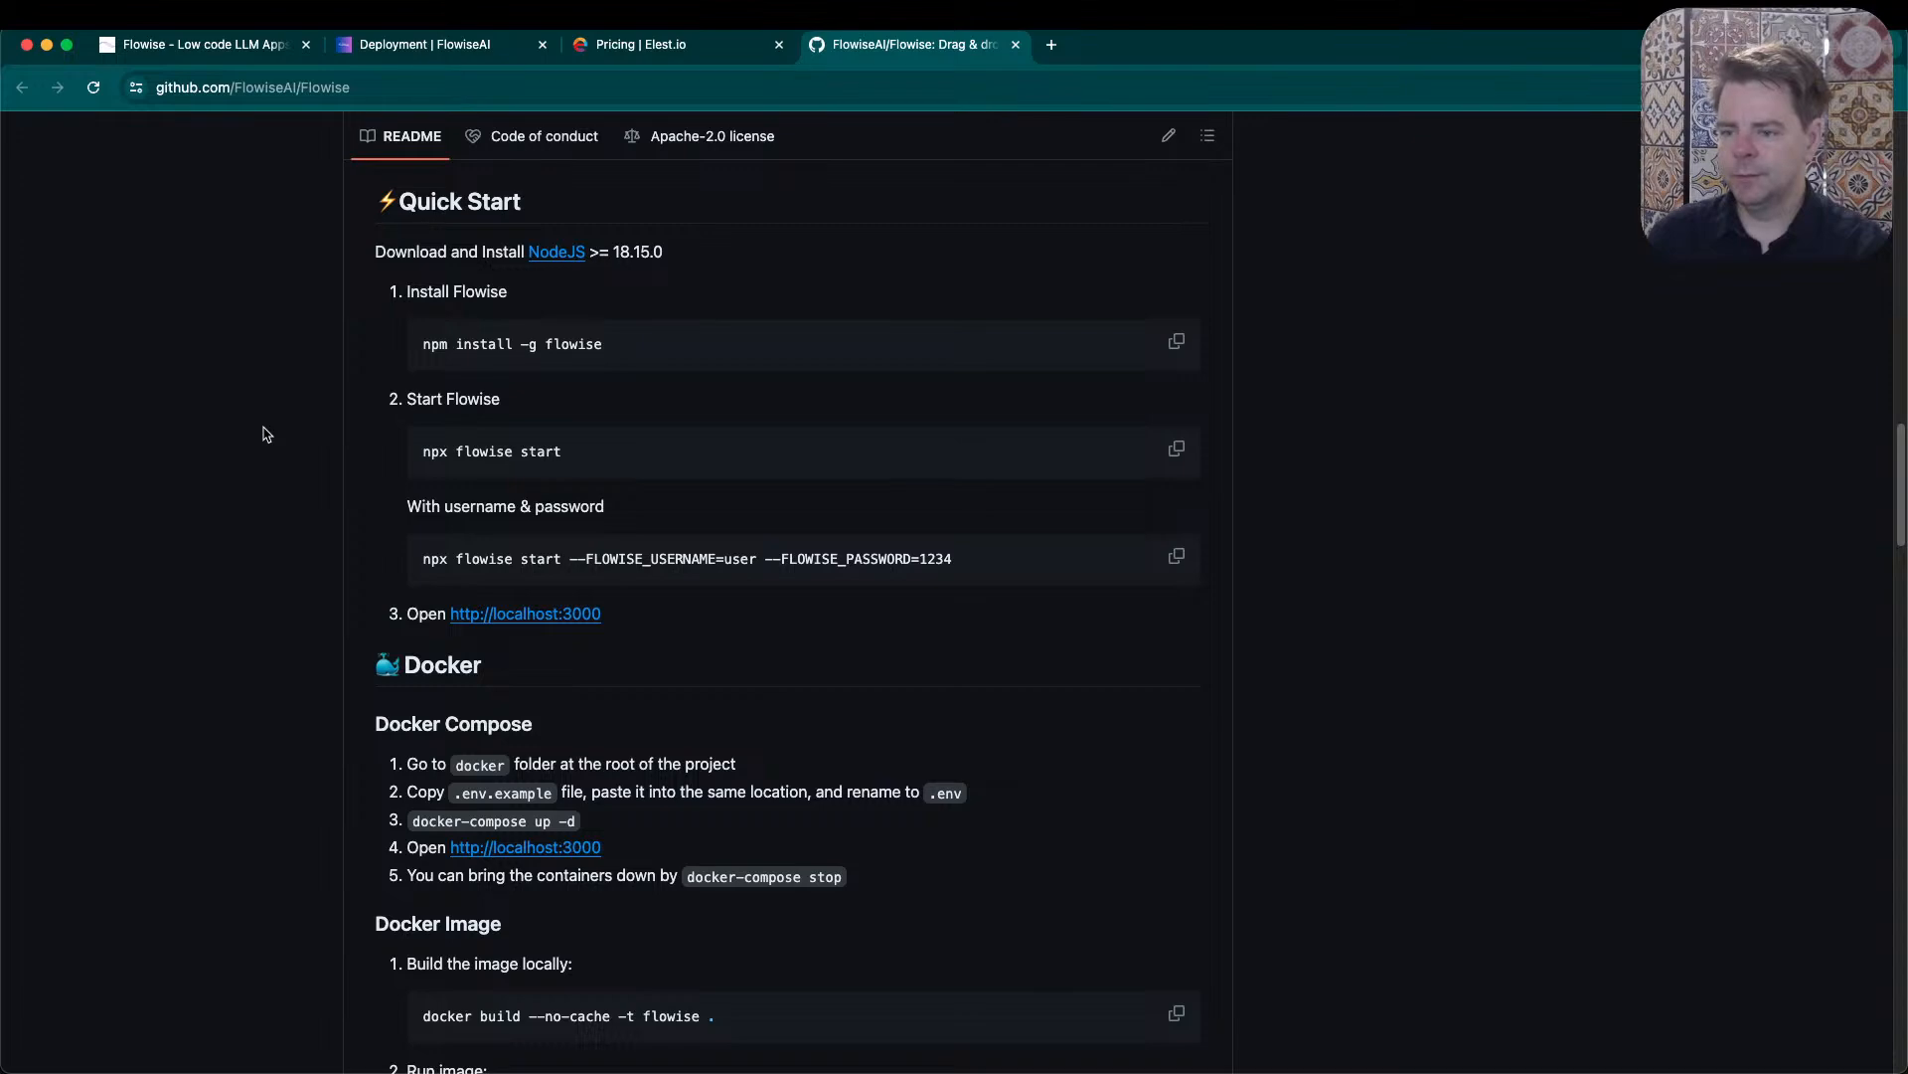
- Copy npx flowise start from the README and run it in the Visual Studio Code terminal
{"action": "left_click_drag", "start_coordinate": [608, 452], "coordinate": [422, 455]}
{"action": "key", "text": "super+c"}
{"action": "key", "text": "super+Tab"}
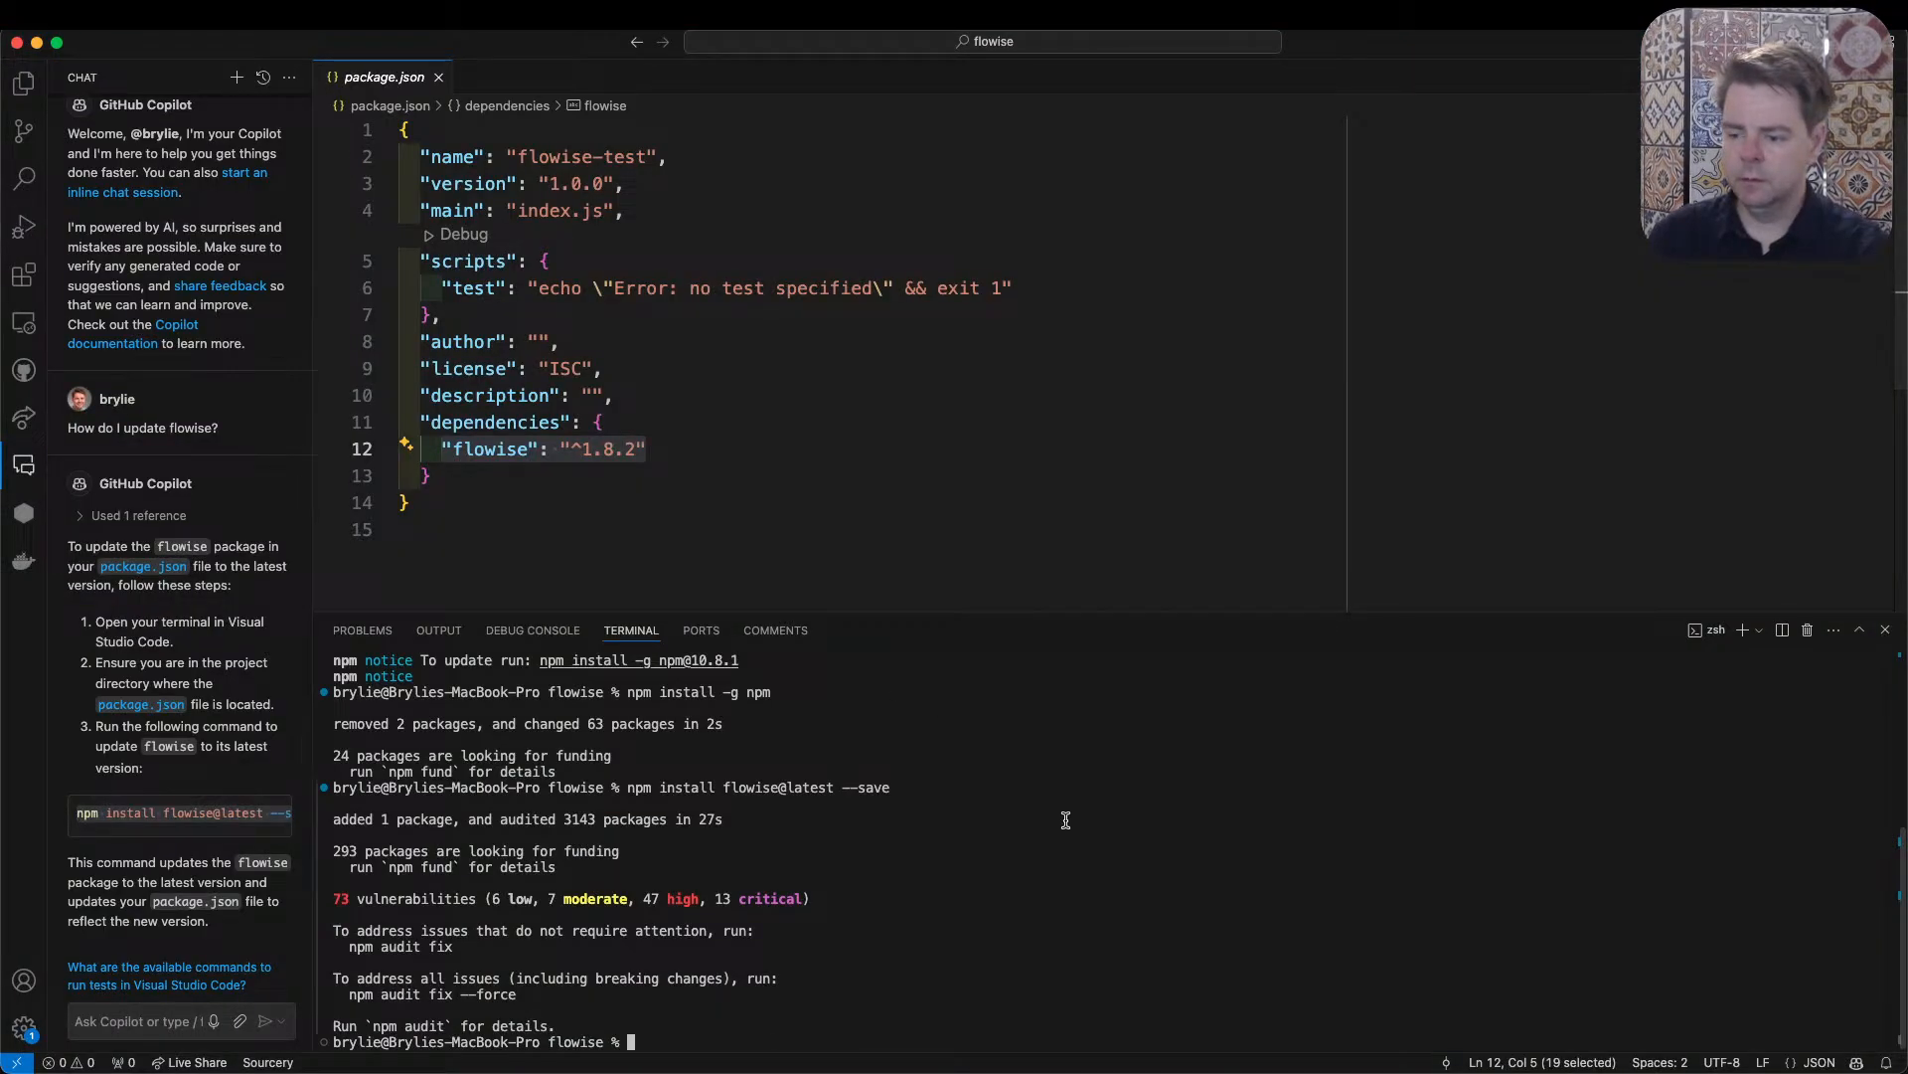
{"action": "key", "text": "super+v"}
{"action": "key", "text": "Return"}
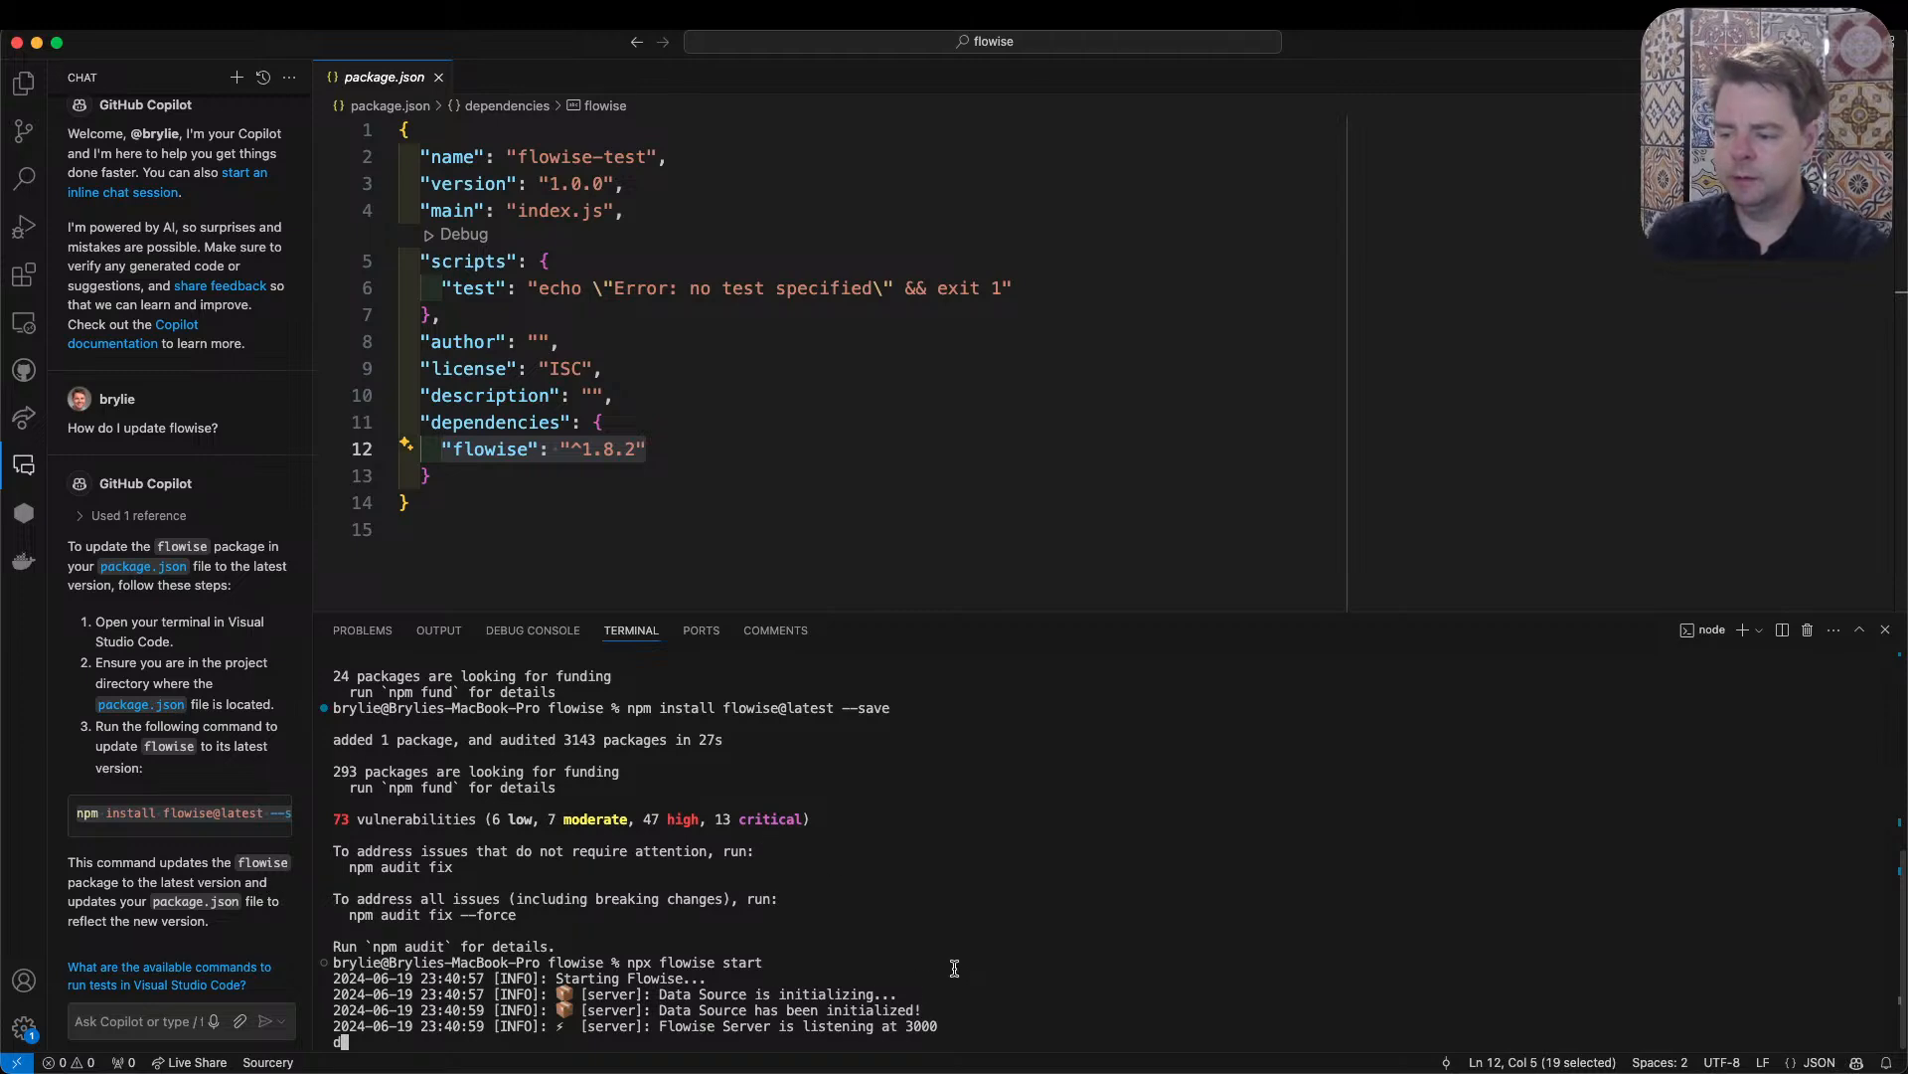
- Switch to the browser and open the local Flowise app at 127.0.0.1:3000 in a new tab
{"action": "key", "text": "super+Tab"}
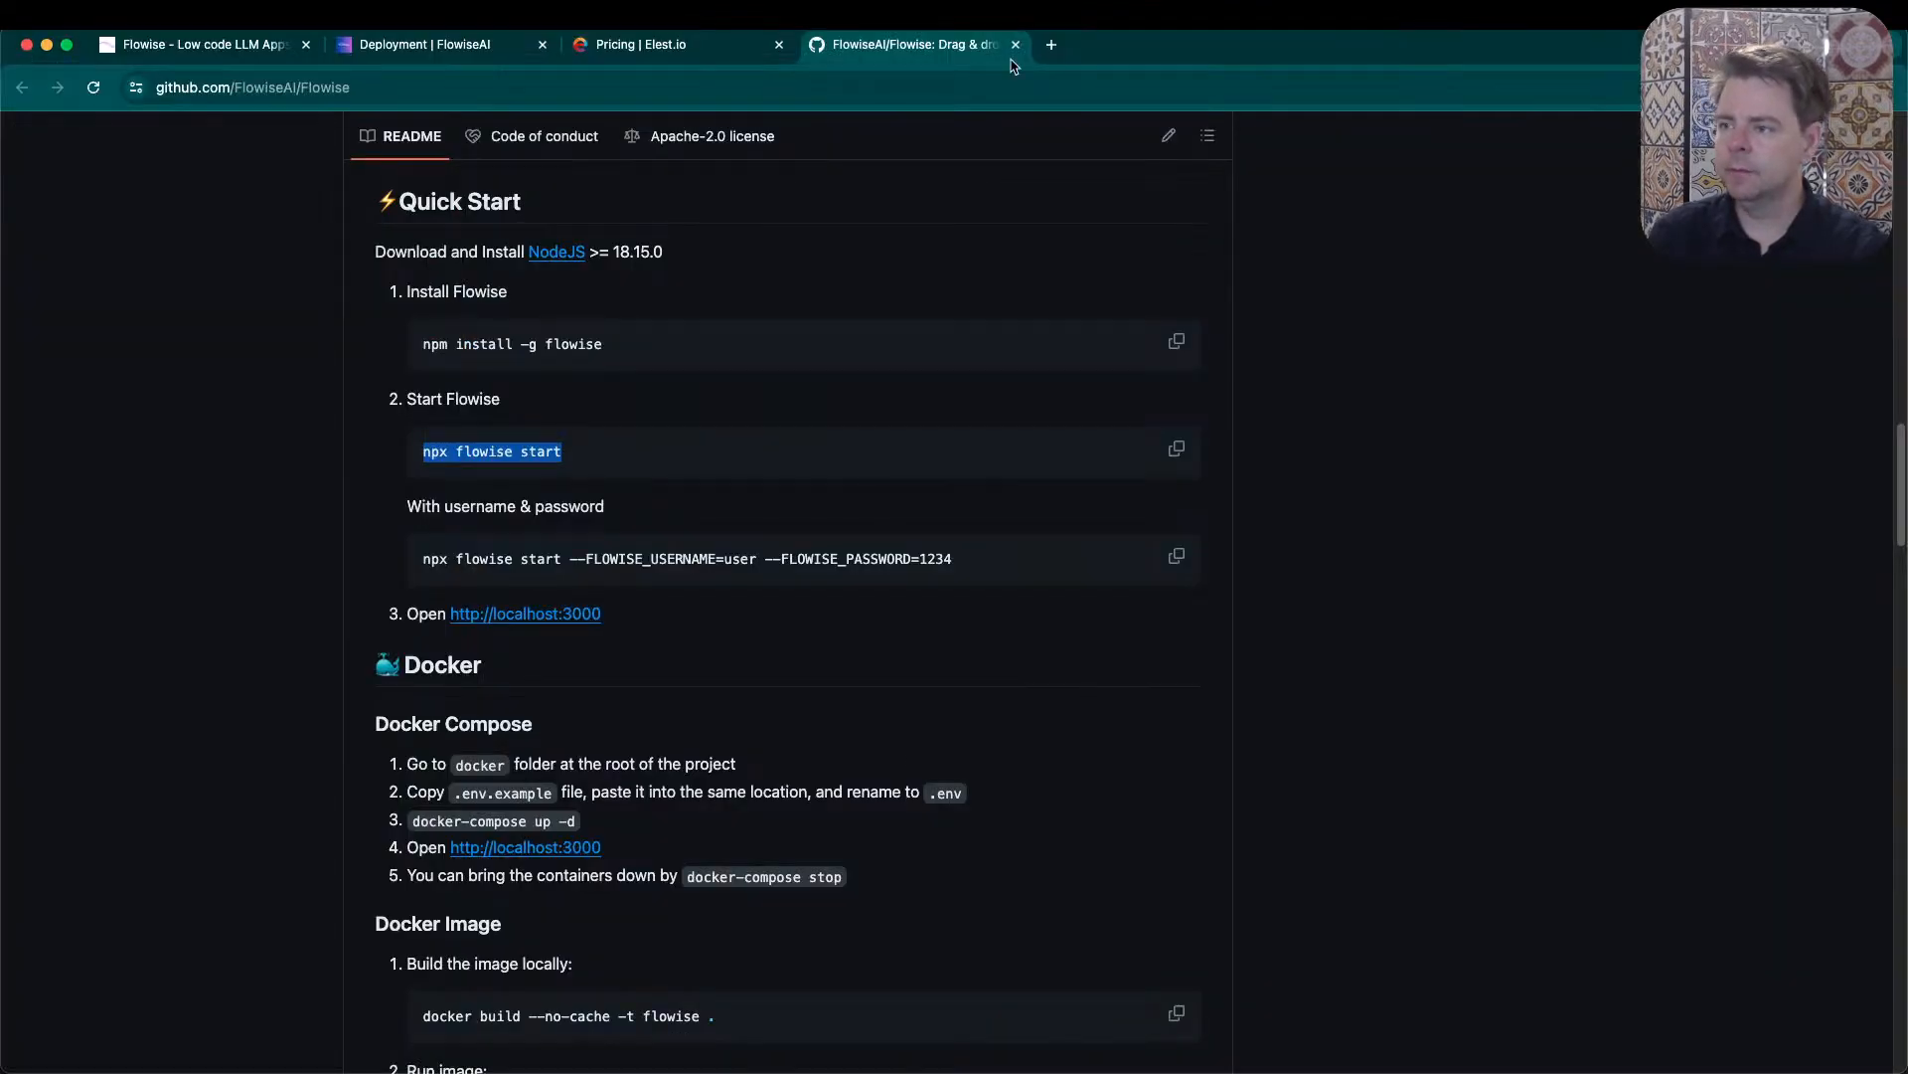
{"action": "left_click", "coordinate": [1051, 46]}
{"action": "type", "text": "loc"}
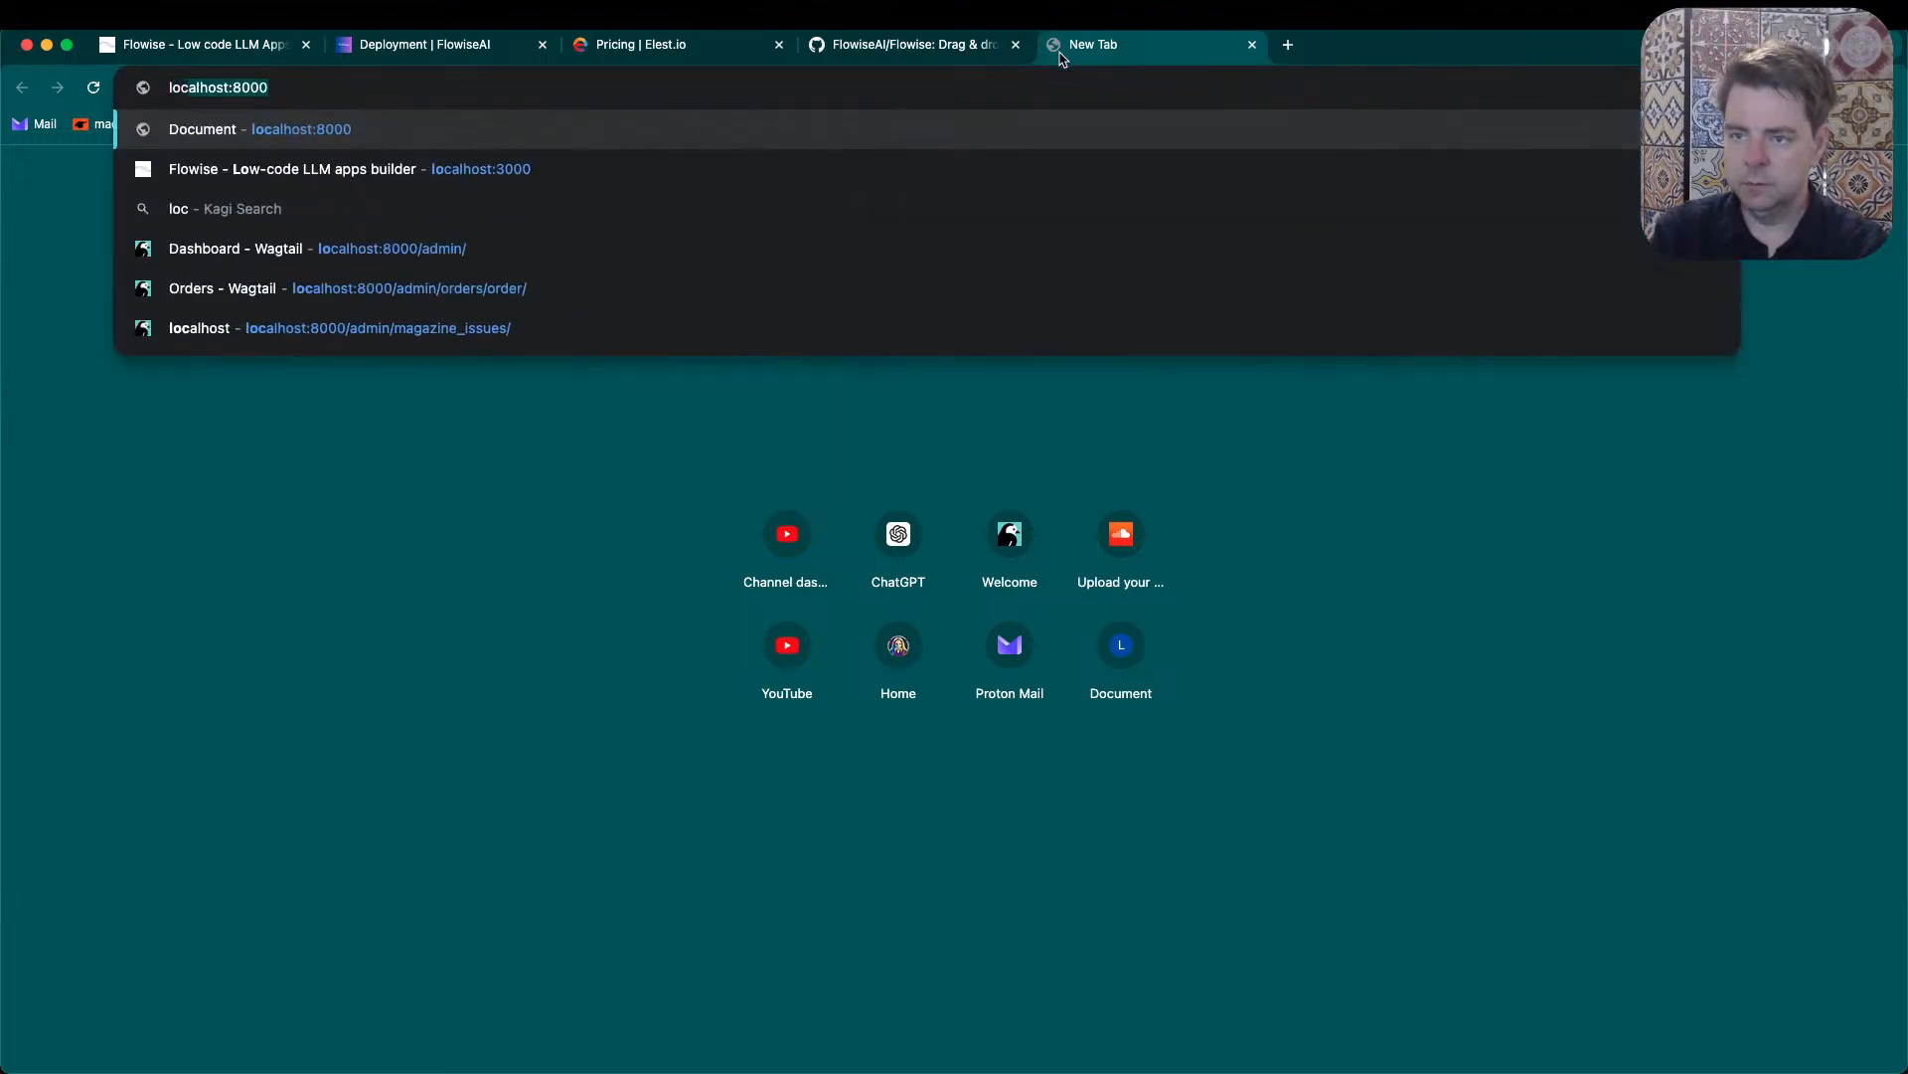
{"action": "key", "text": "BackSpace"}
{"action": "key", "text": "BackSpace"}
{"action": "key", "text": "BackSpace"}
{"action": "key", "text": "BackSpace"}
{"action": "type", "text": "12"}
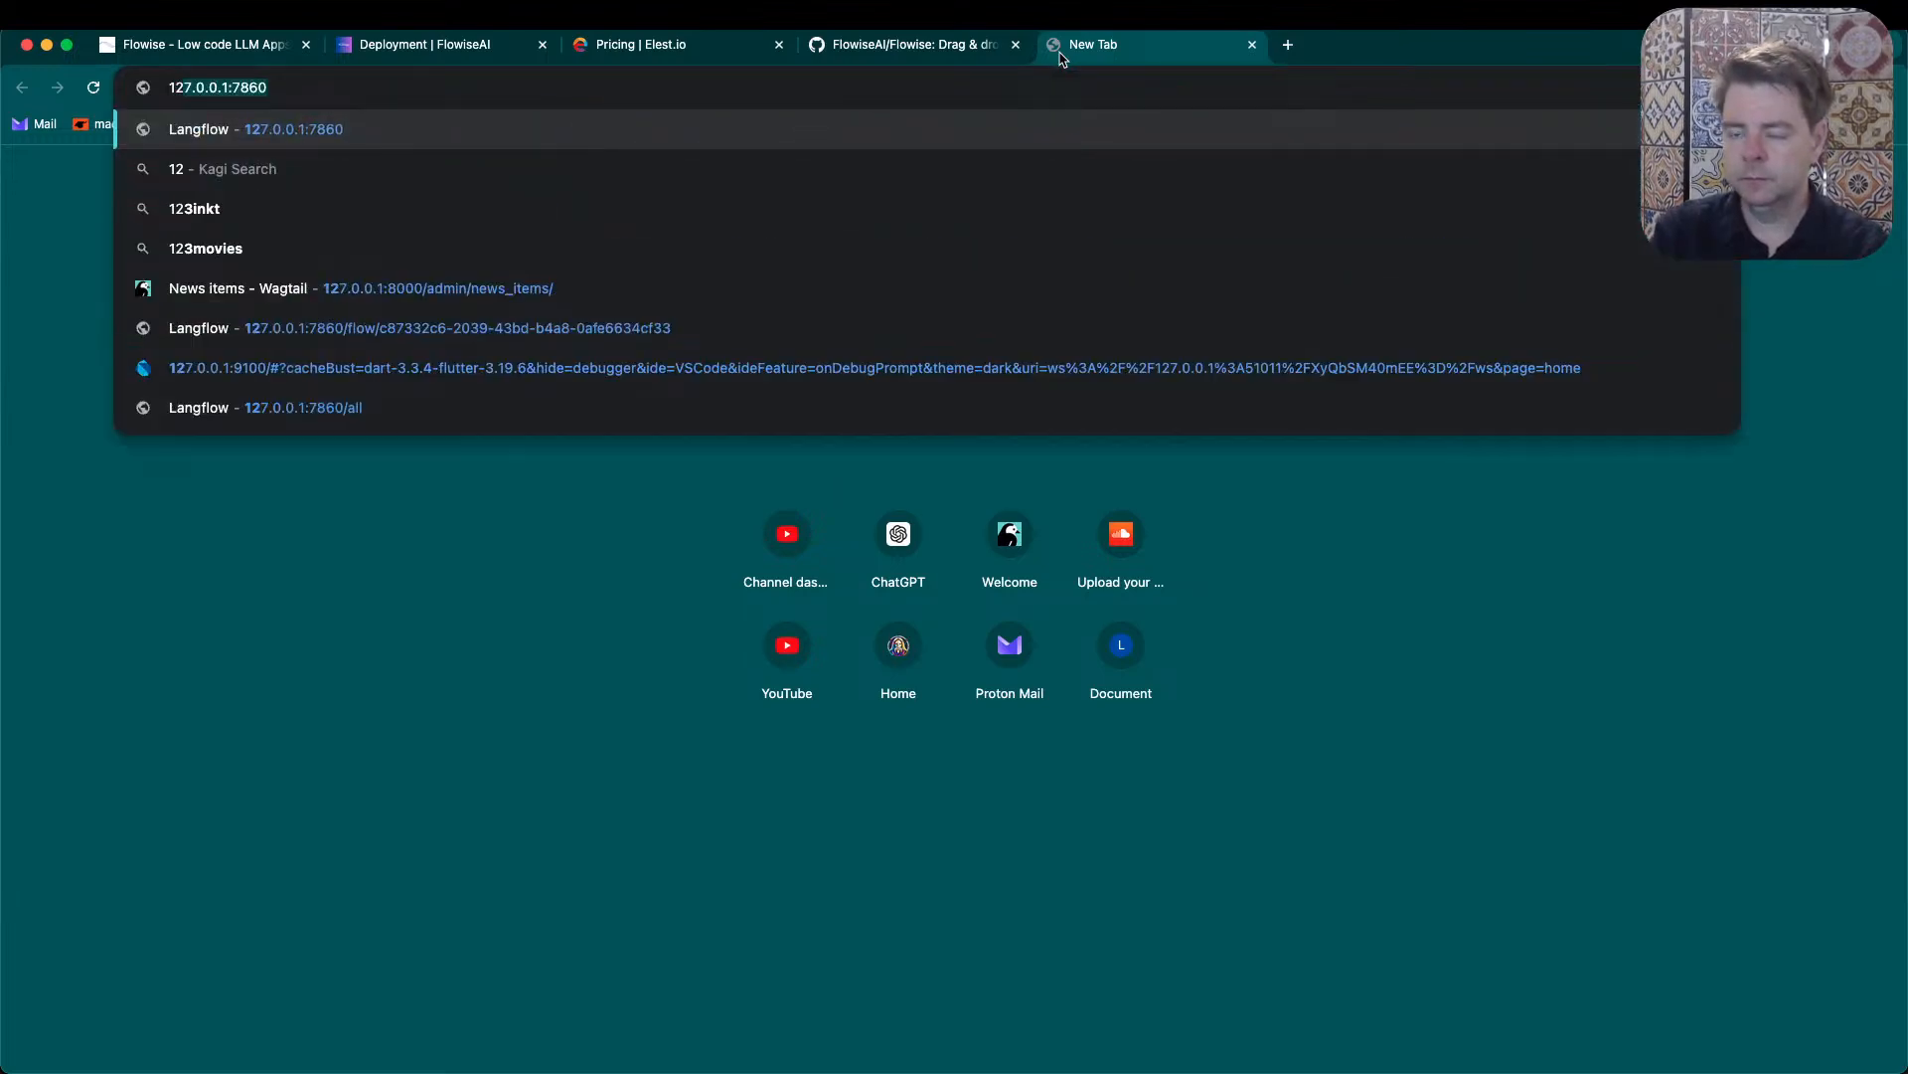
{"action": "type", "text": "7.0.0.1:3000"}
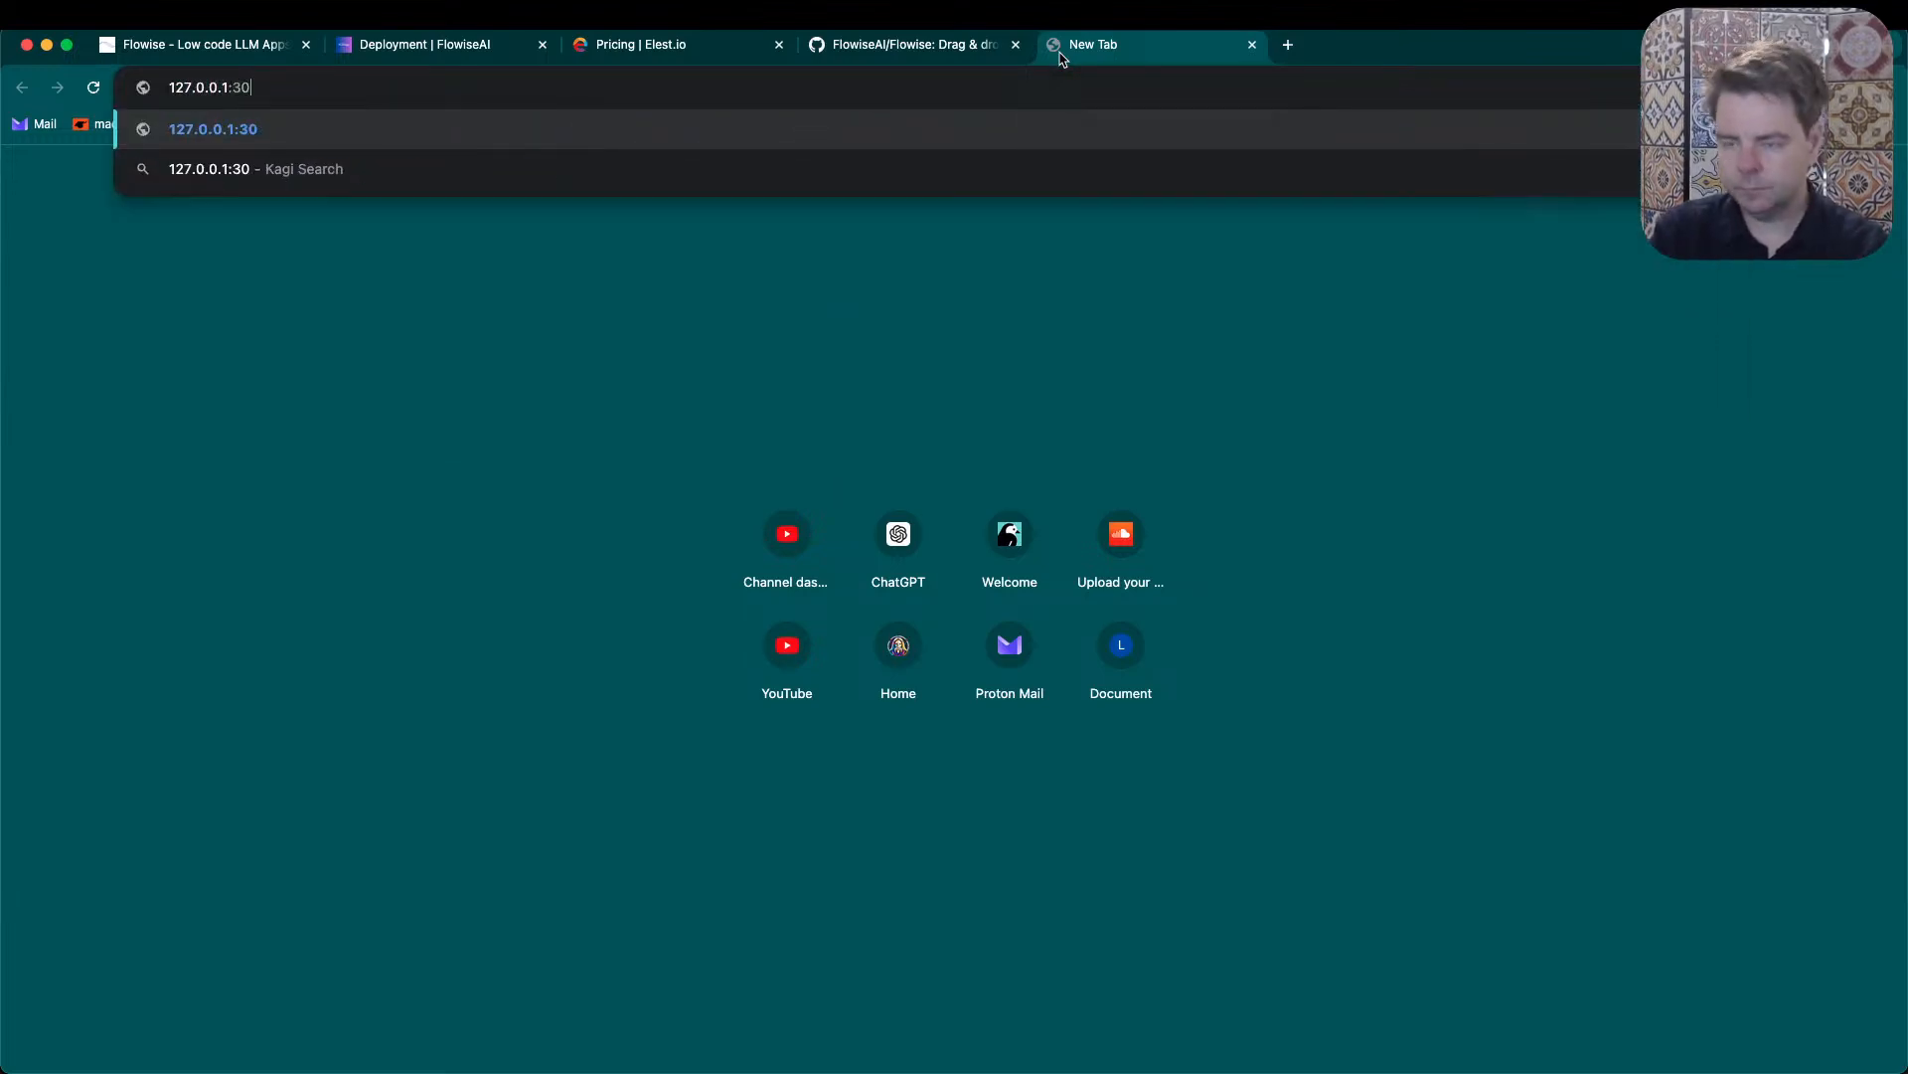
{"action": "key", "text": "Return"}
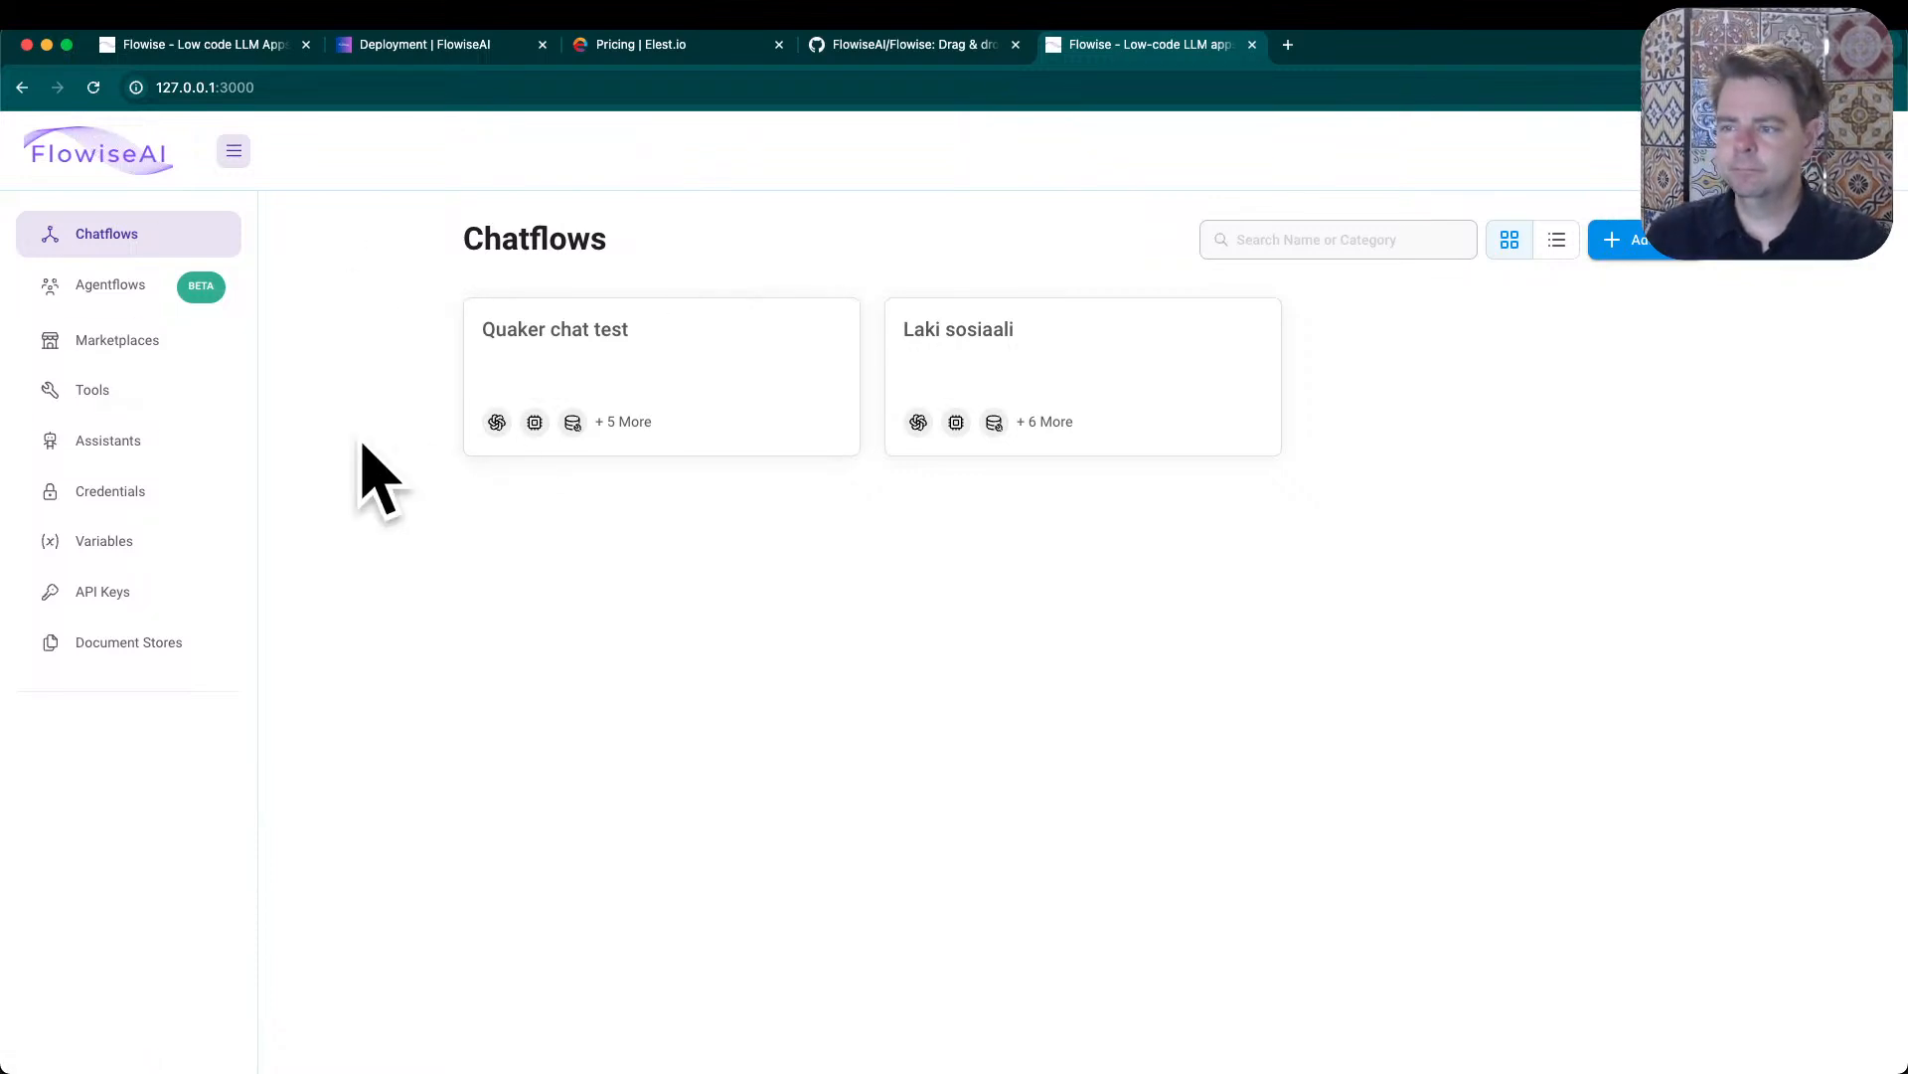
- Open the Quaker chat test chatflow, nudge the Recursive Character Text Splitter node up, and check the chatflow's settings options
{"action": "left_click", "coordinate": [570, 352]}
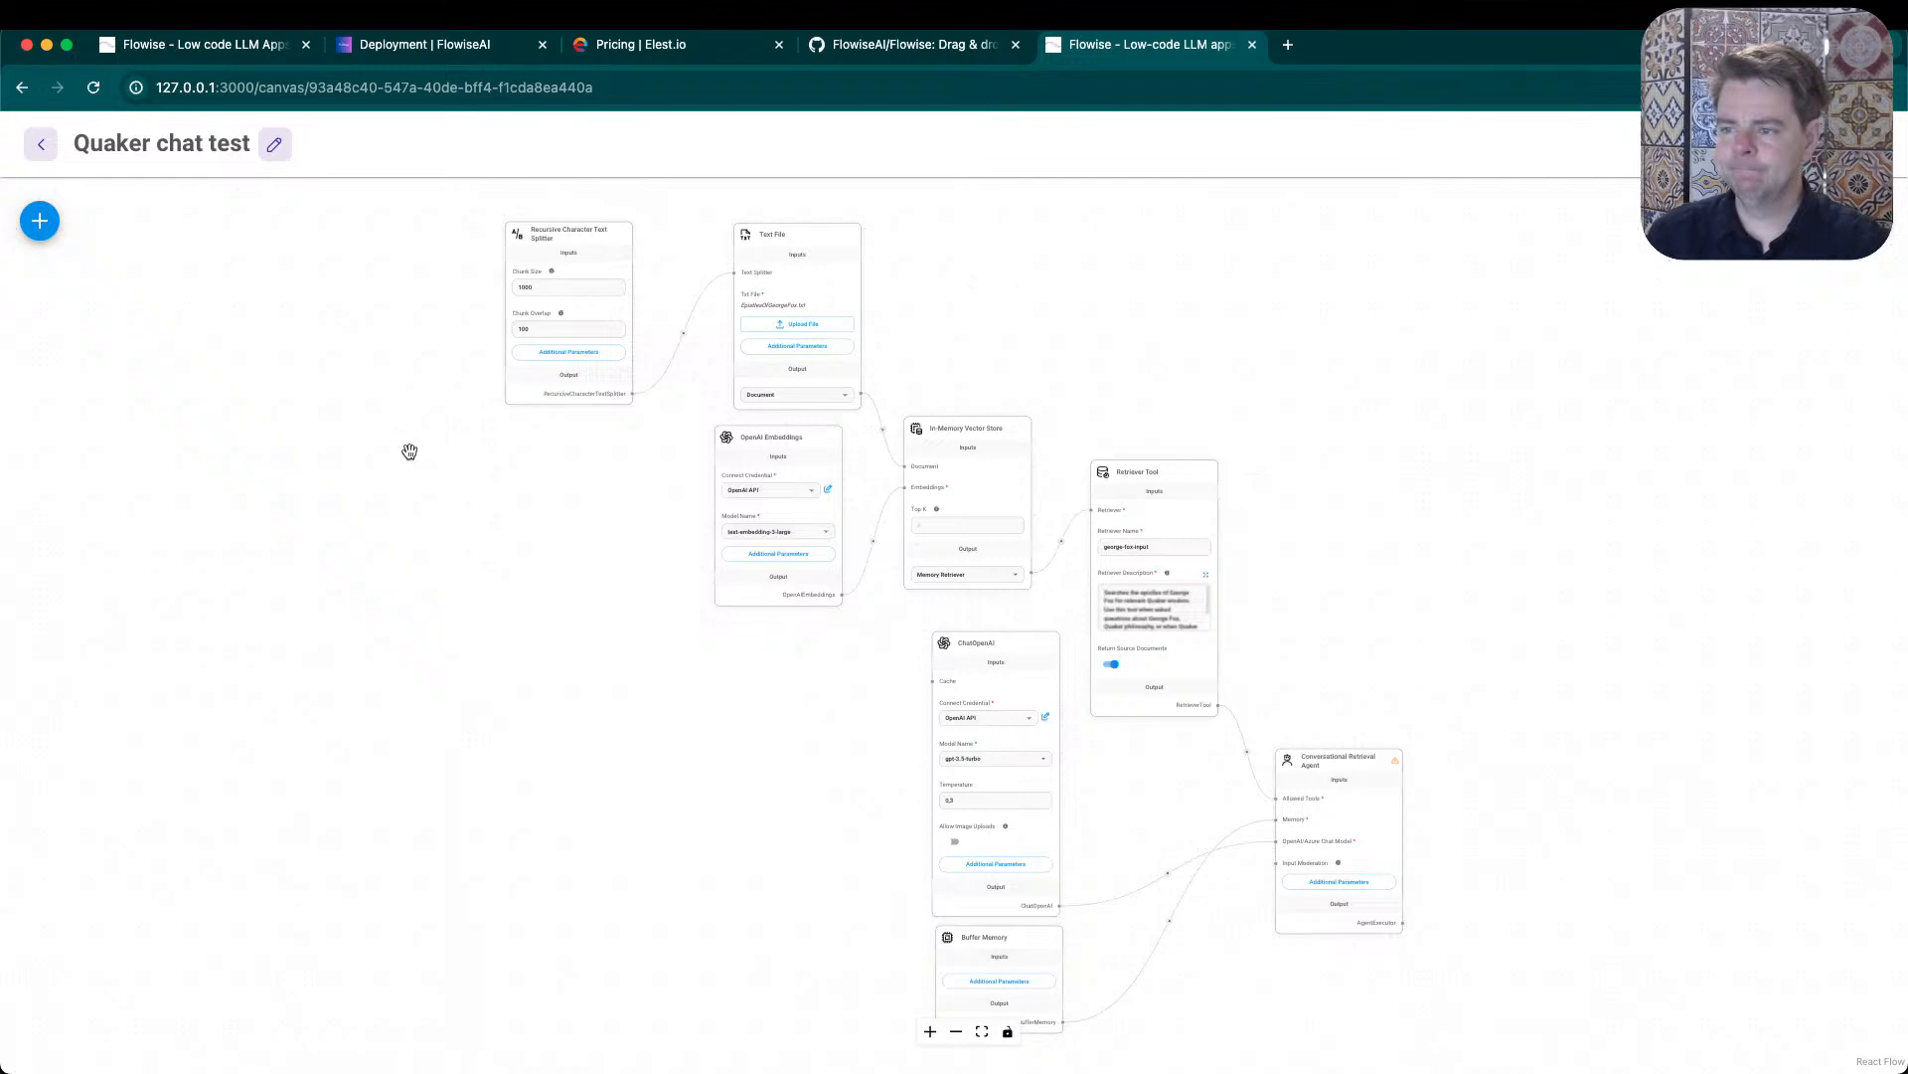
{"action": "scroll", "coordinate": [460, 409], "scroll_direction": "up", "scroll_amount": 3}
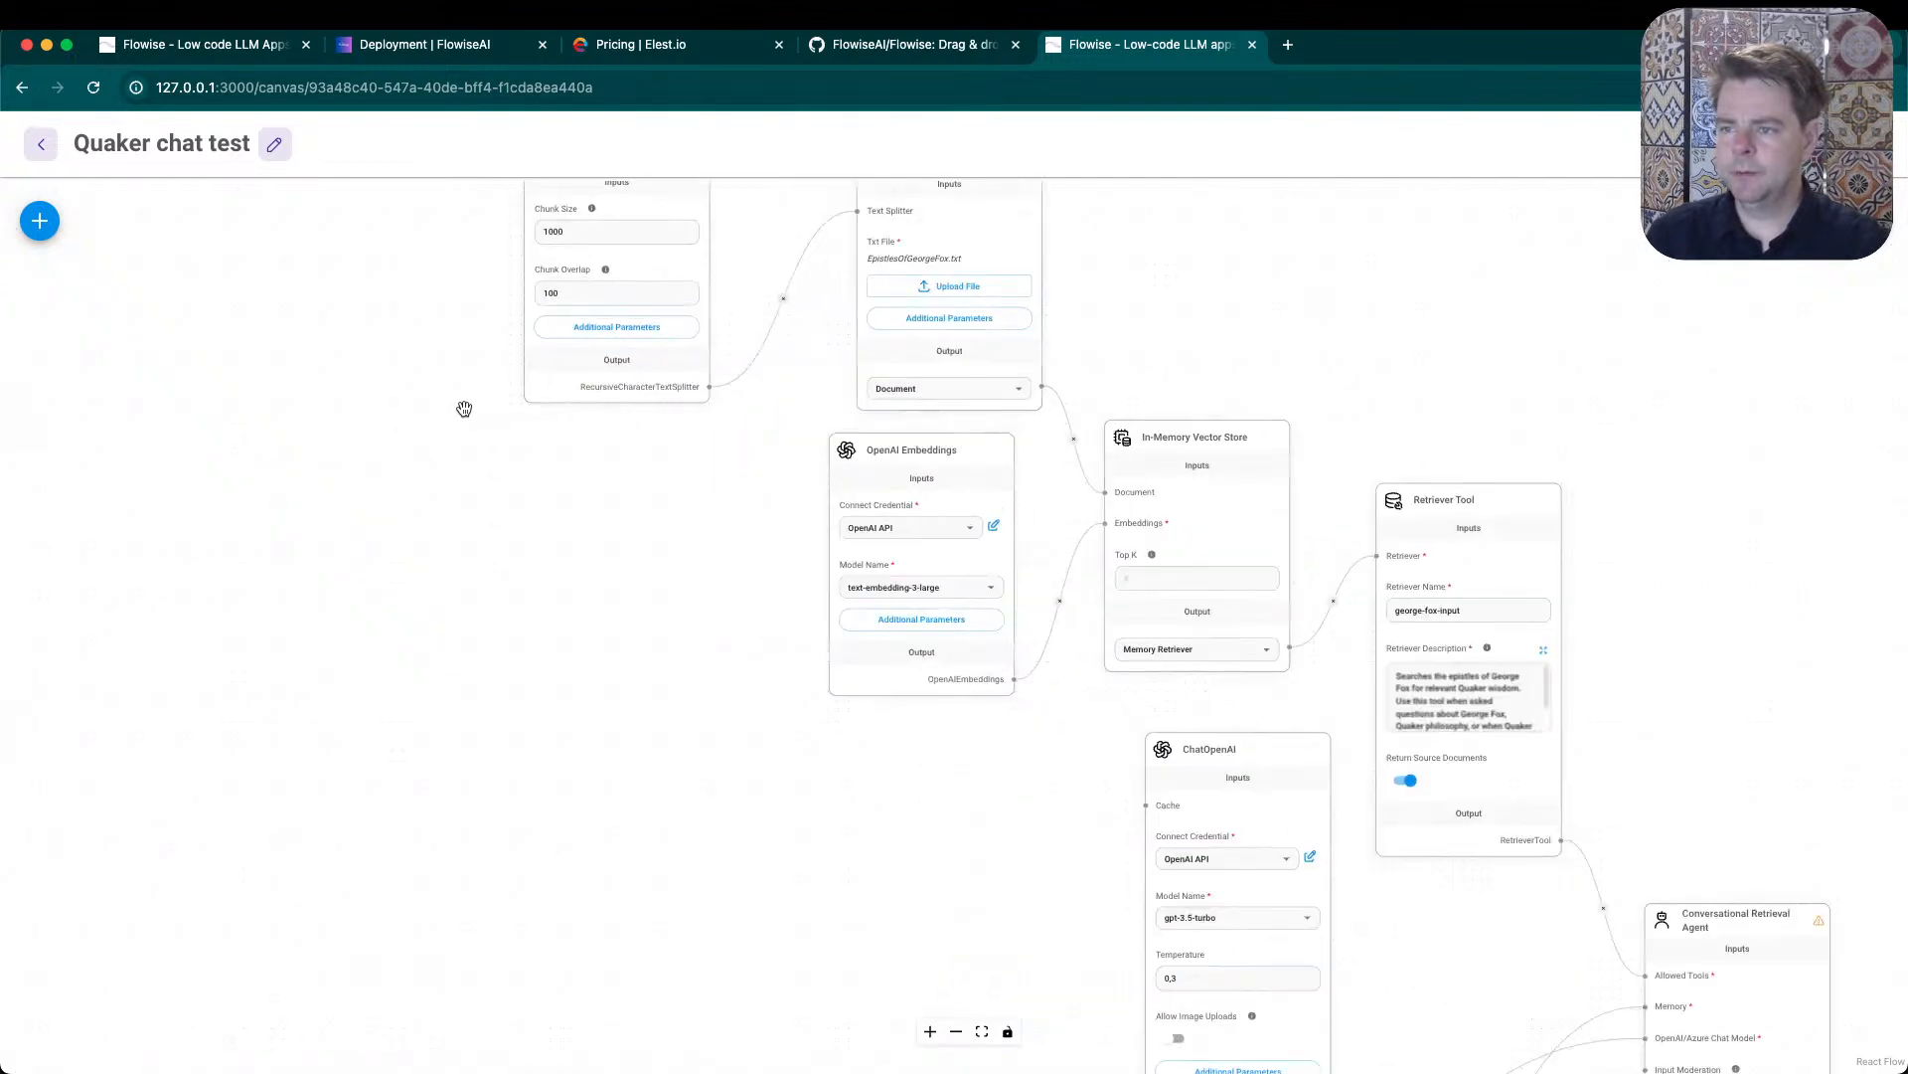
{"action": "left_click_drag", "start_coordinate": [460, 408], "coordinate": [297, 591]}
{"action": "left_click", "coordinate": [471, 355]}
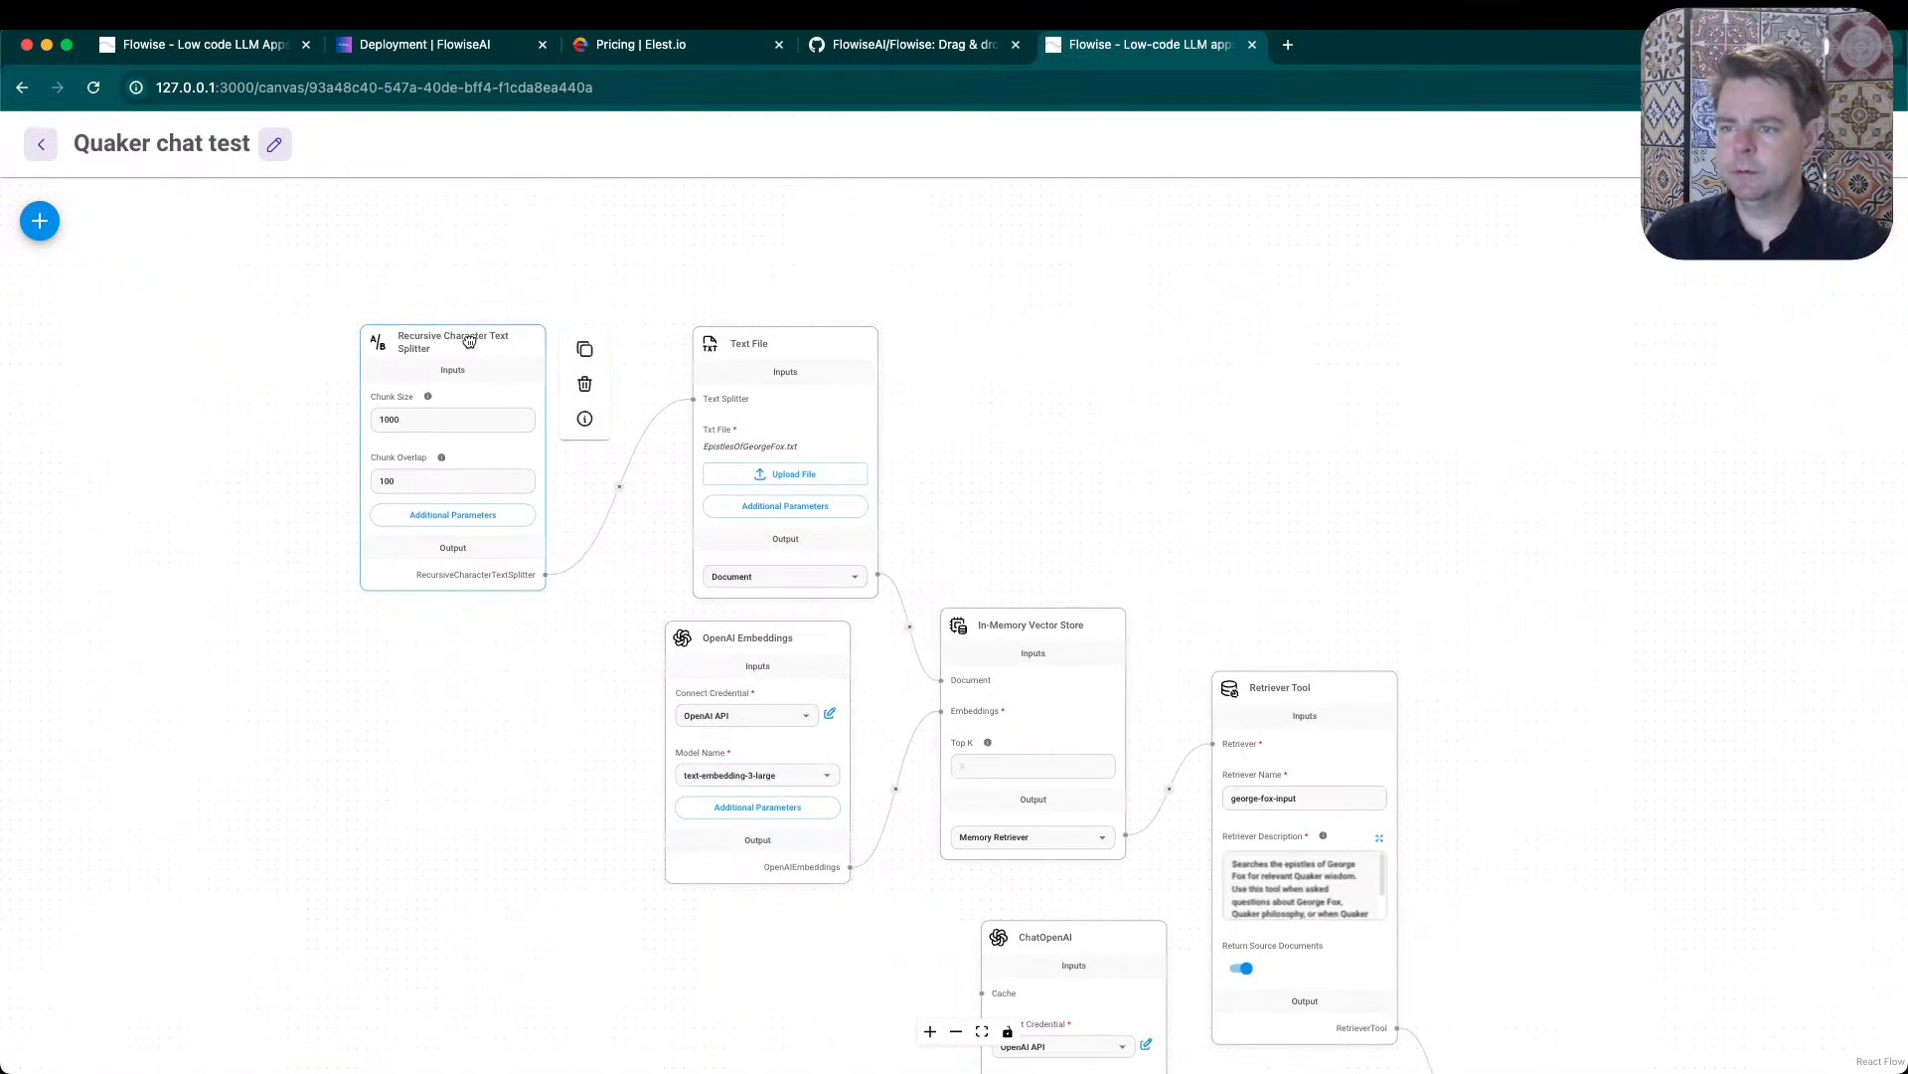
{"action": "left_click_drag", "start_coordinate": [471, 343], "coordinate": [469, 323]}
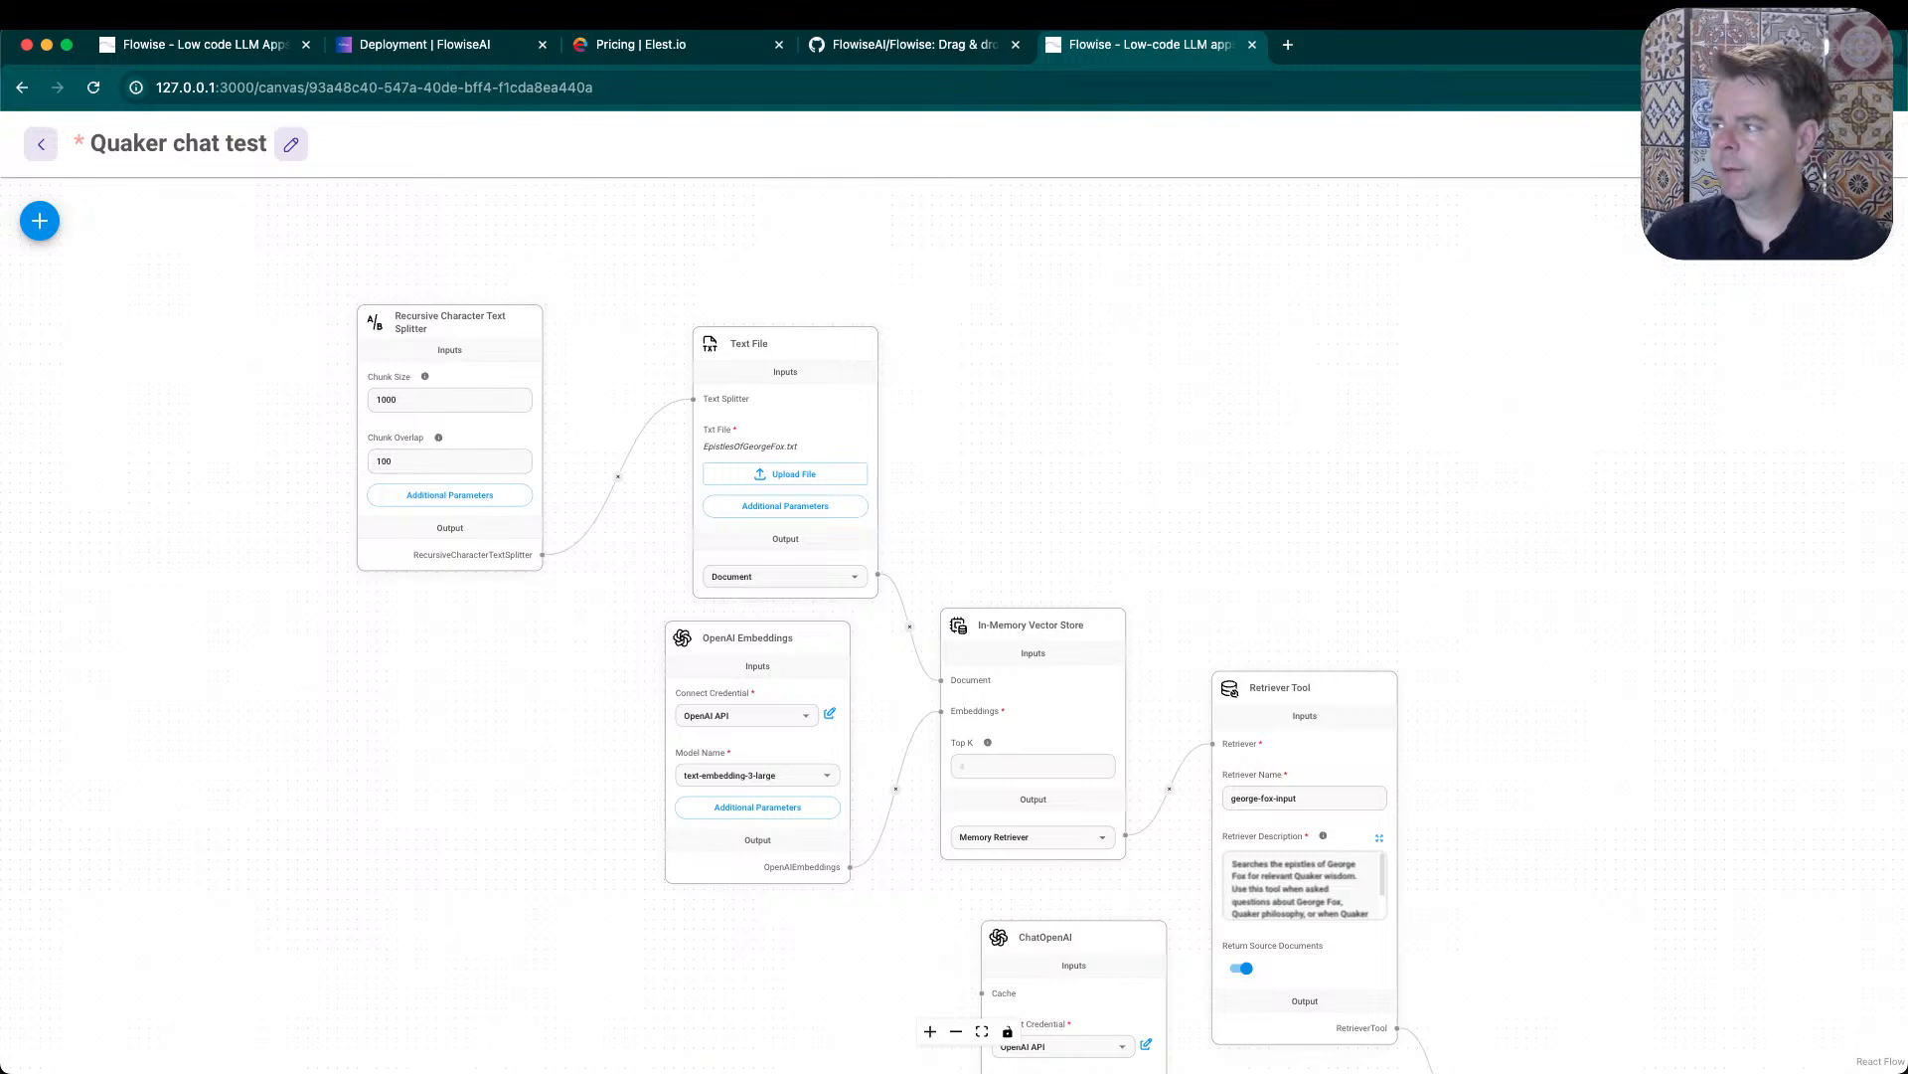
{"action": "left_click", "coordinate": [1868, 144]}
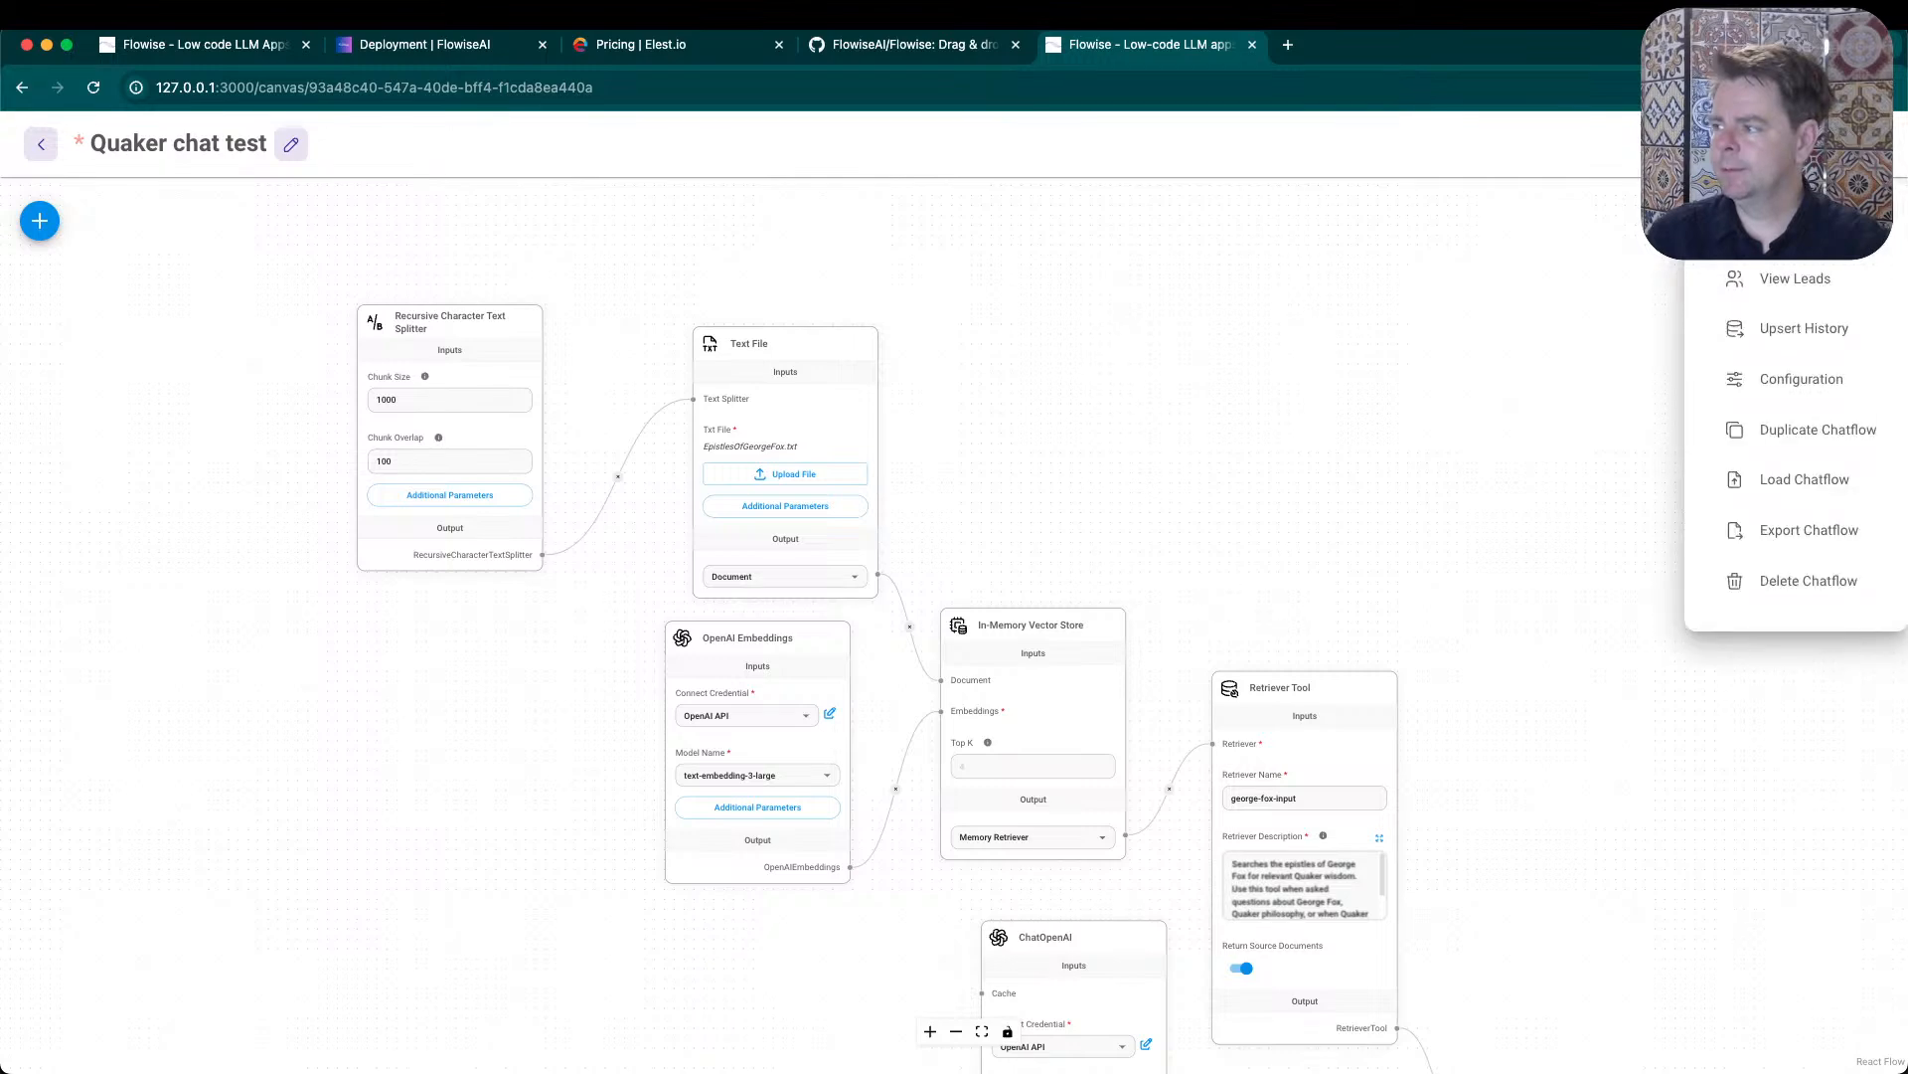
{"action": "left_click", "coordinate": [1418, 465]}
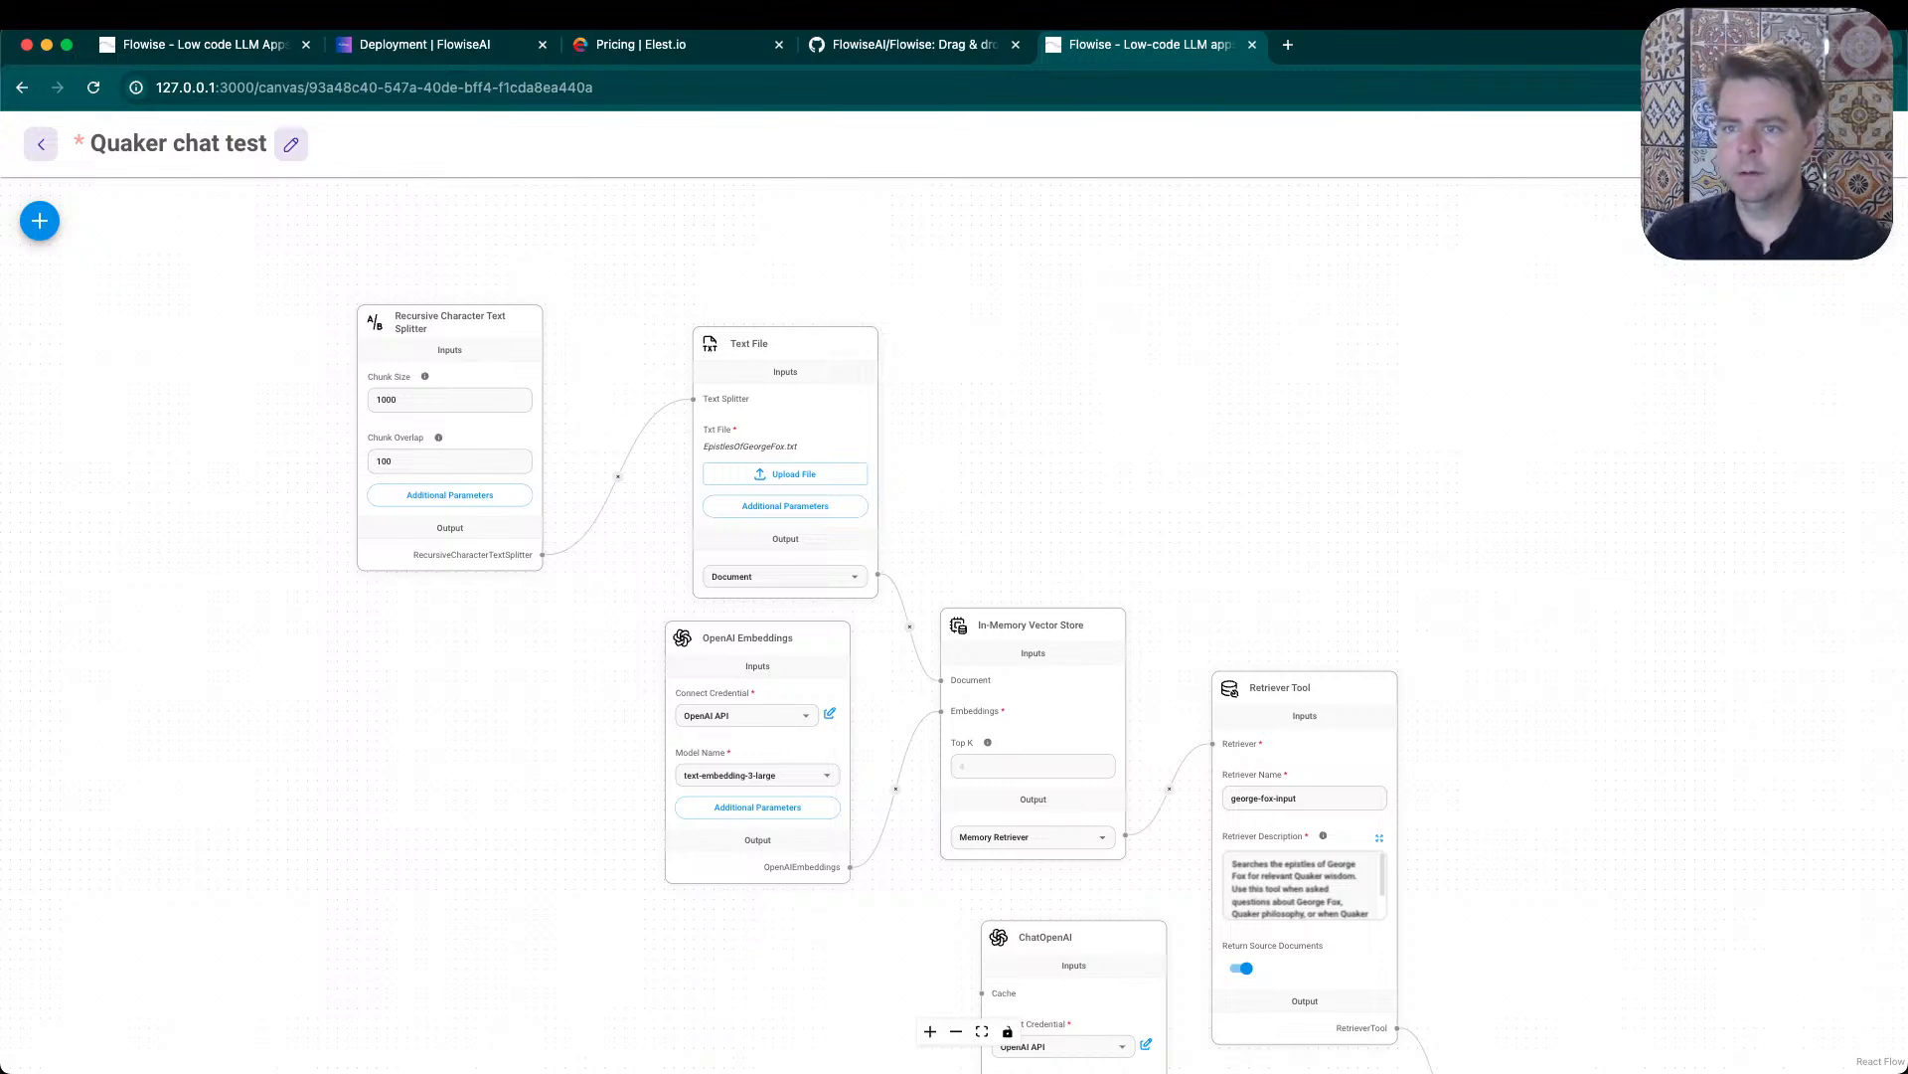
- Return to the Chatflows list, discarding the unsaved changes, and switch the interface to dark mode
{"action": "left_click", "coordinate": [40, 144]}
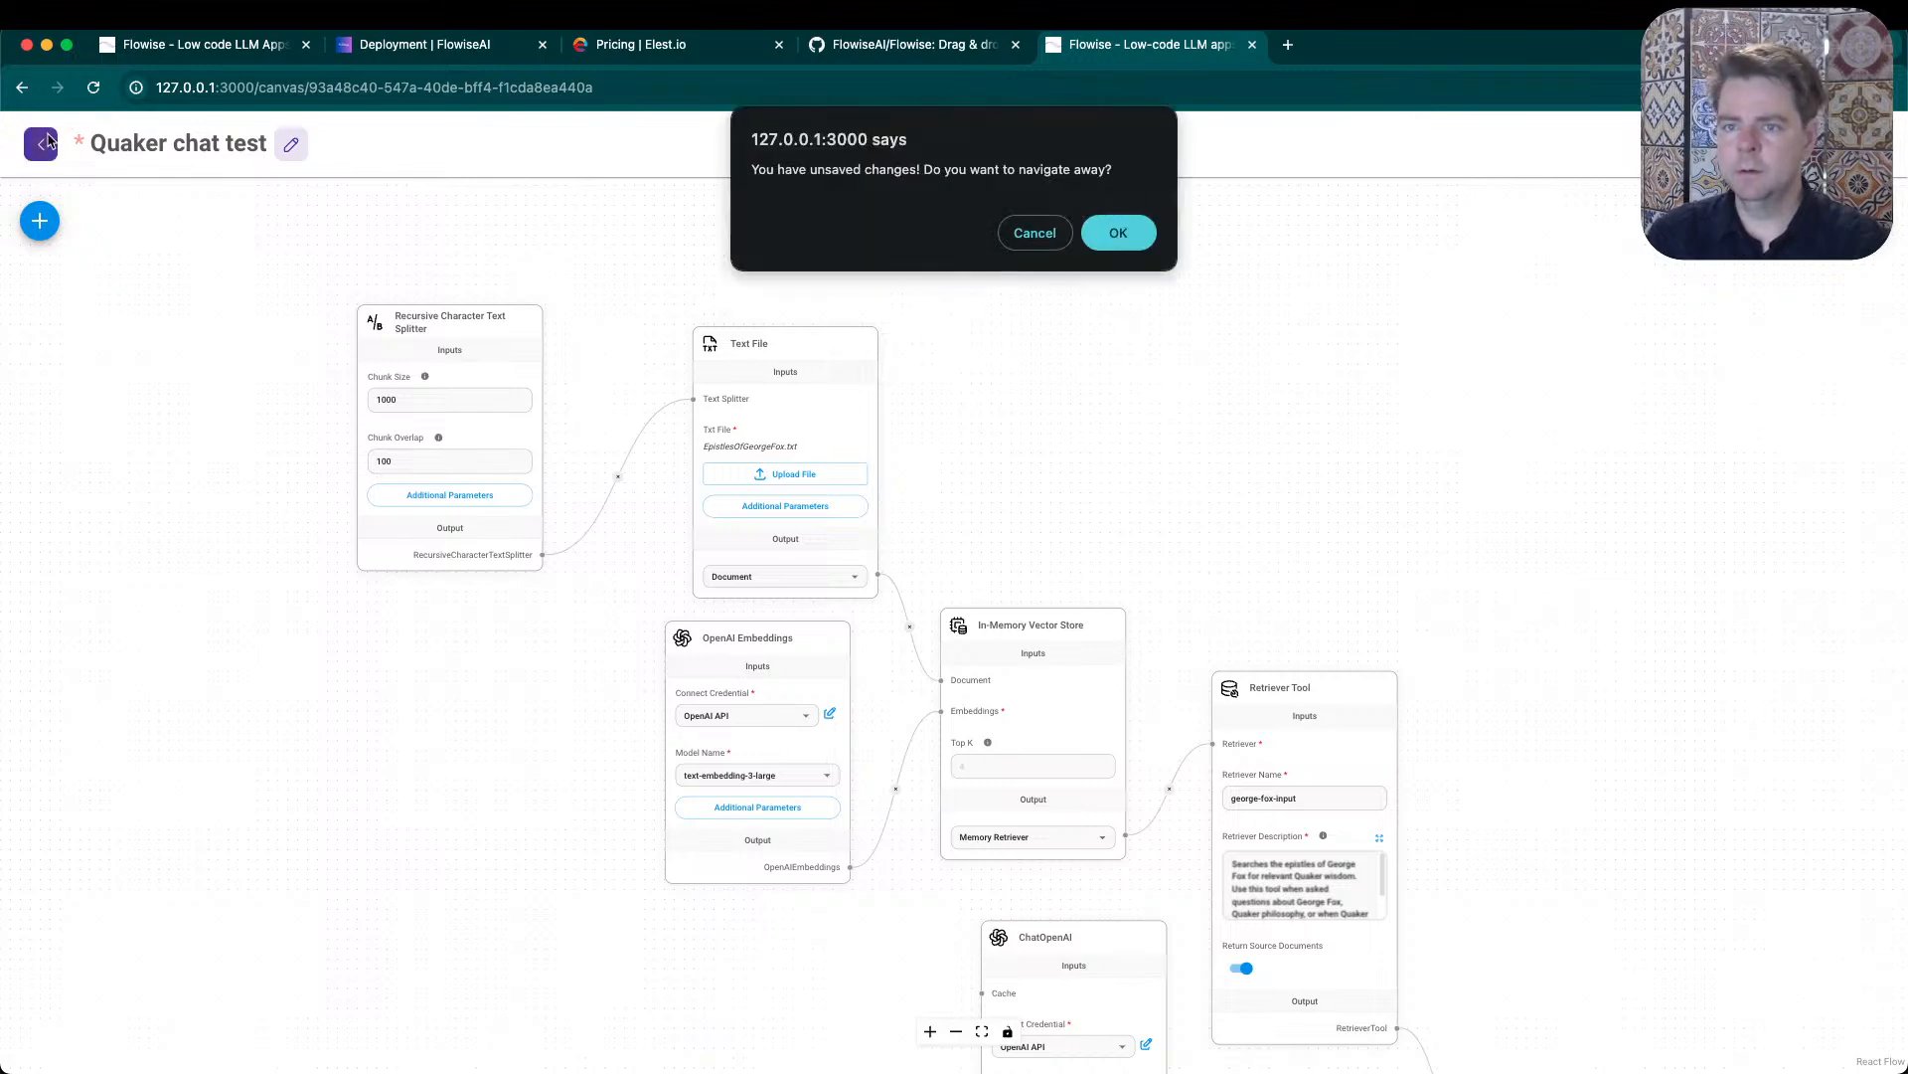
{"action": "left_click", "coordinate": [1115, 240]}
{"action": "left_click", "coordinate": [1804, 151]}
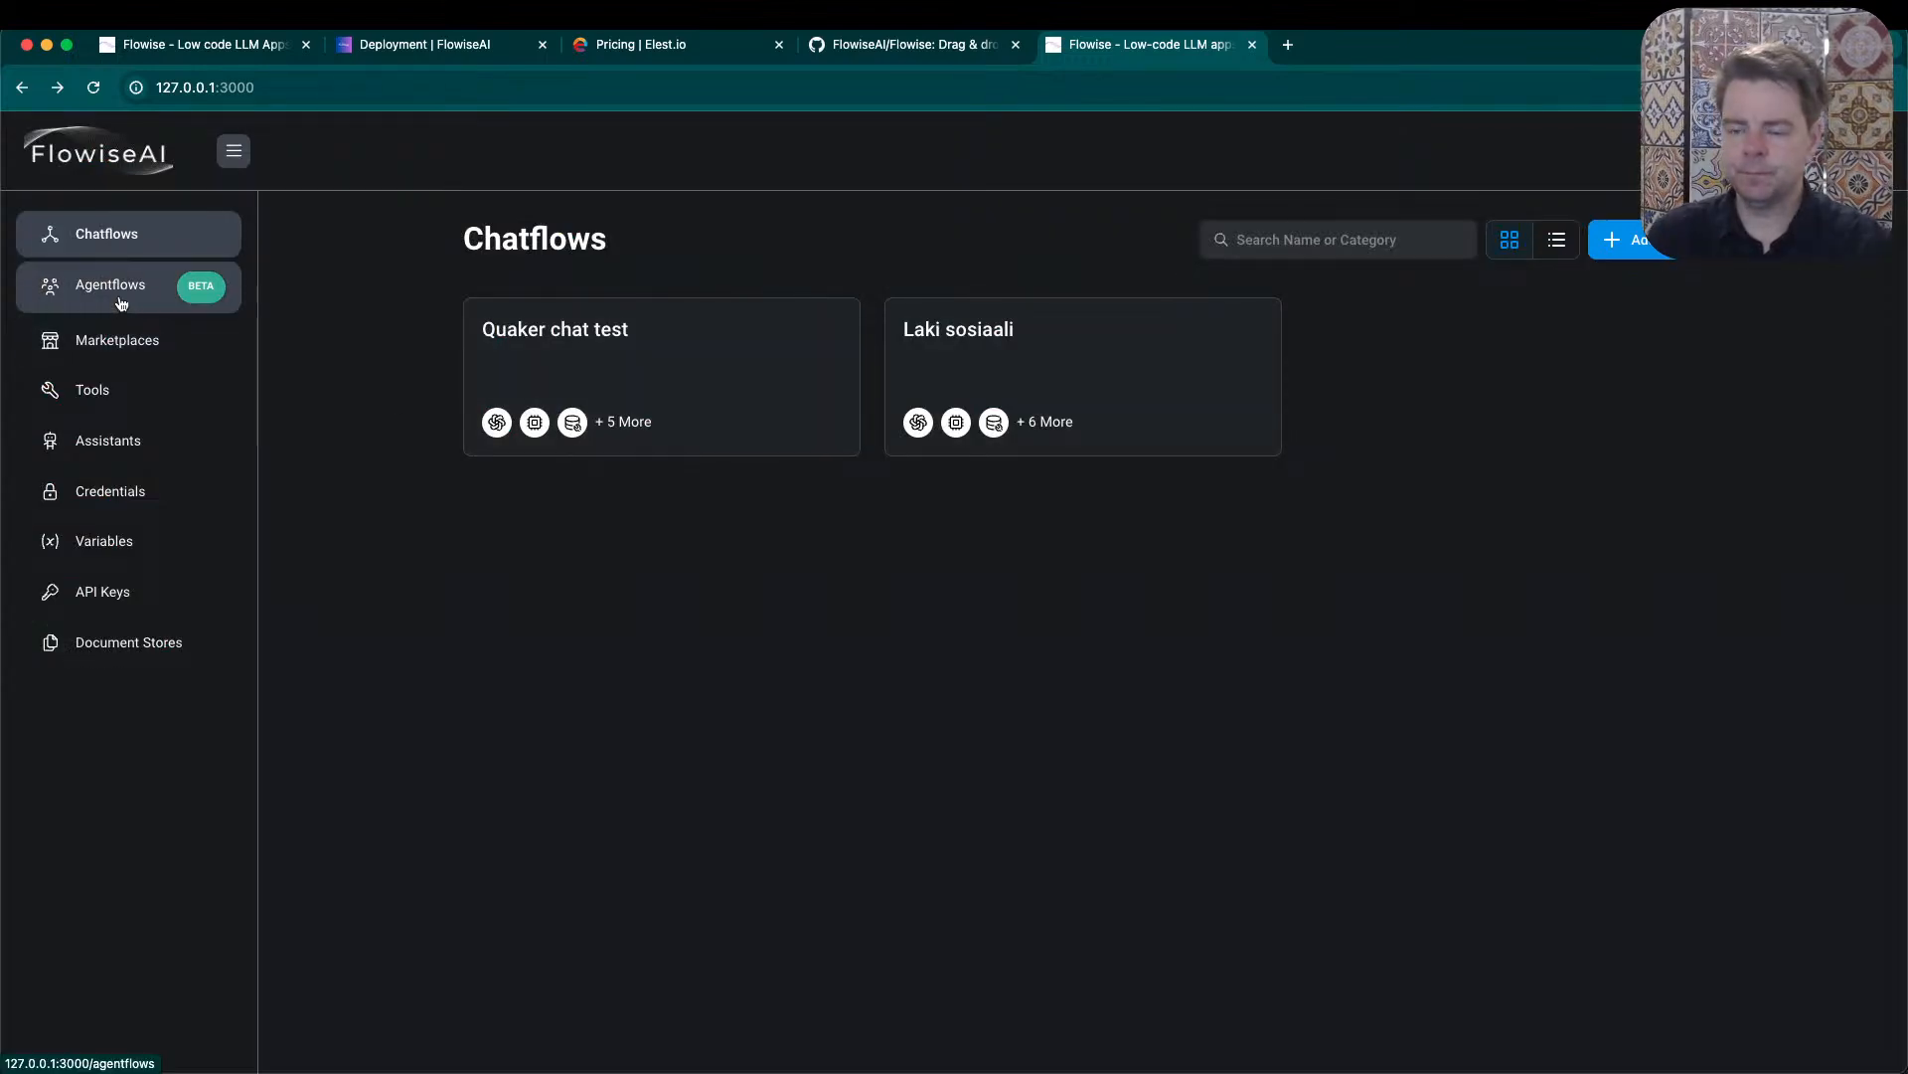
- Reopen the Quaker chat test chatflow, shift the OpenAI Embeddings node down, and move the Recursive Character Text Splitter closer to the Text File node
{"action": "left_click", "coordinate": [740, 355]}
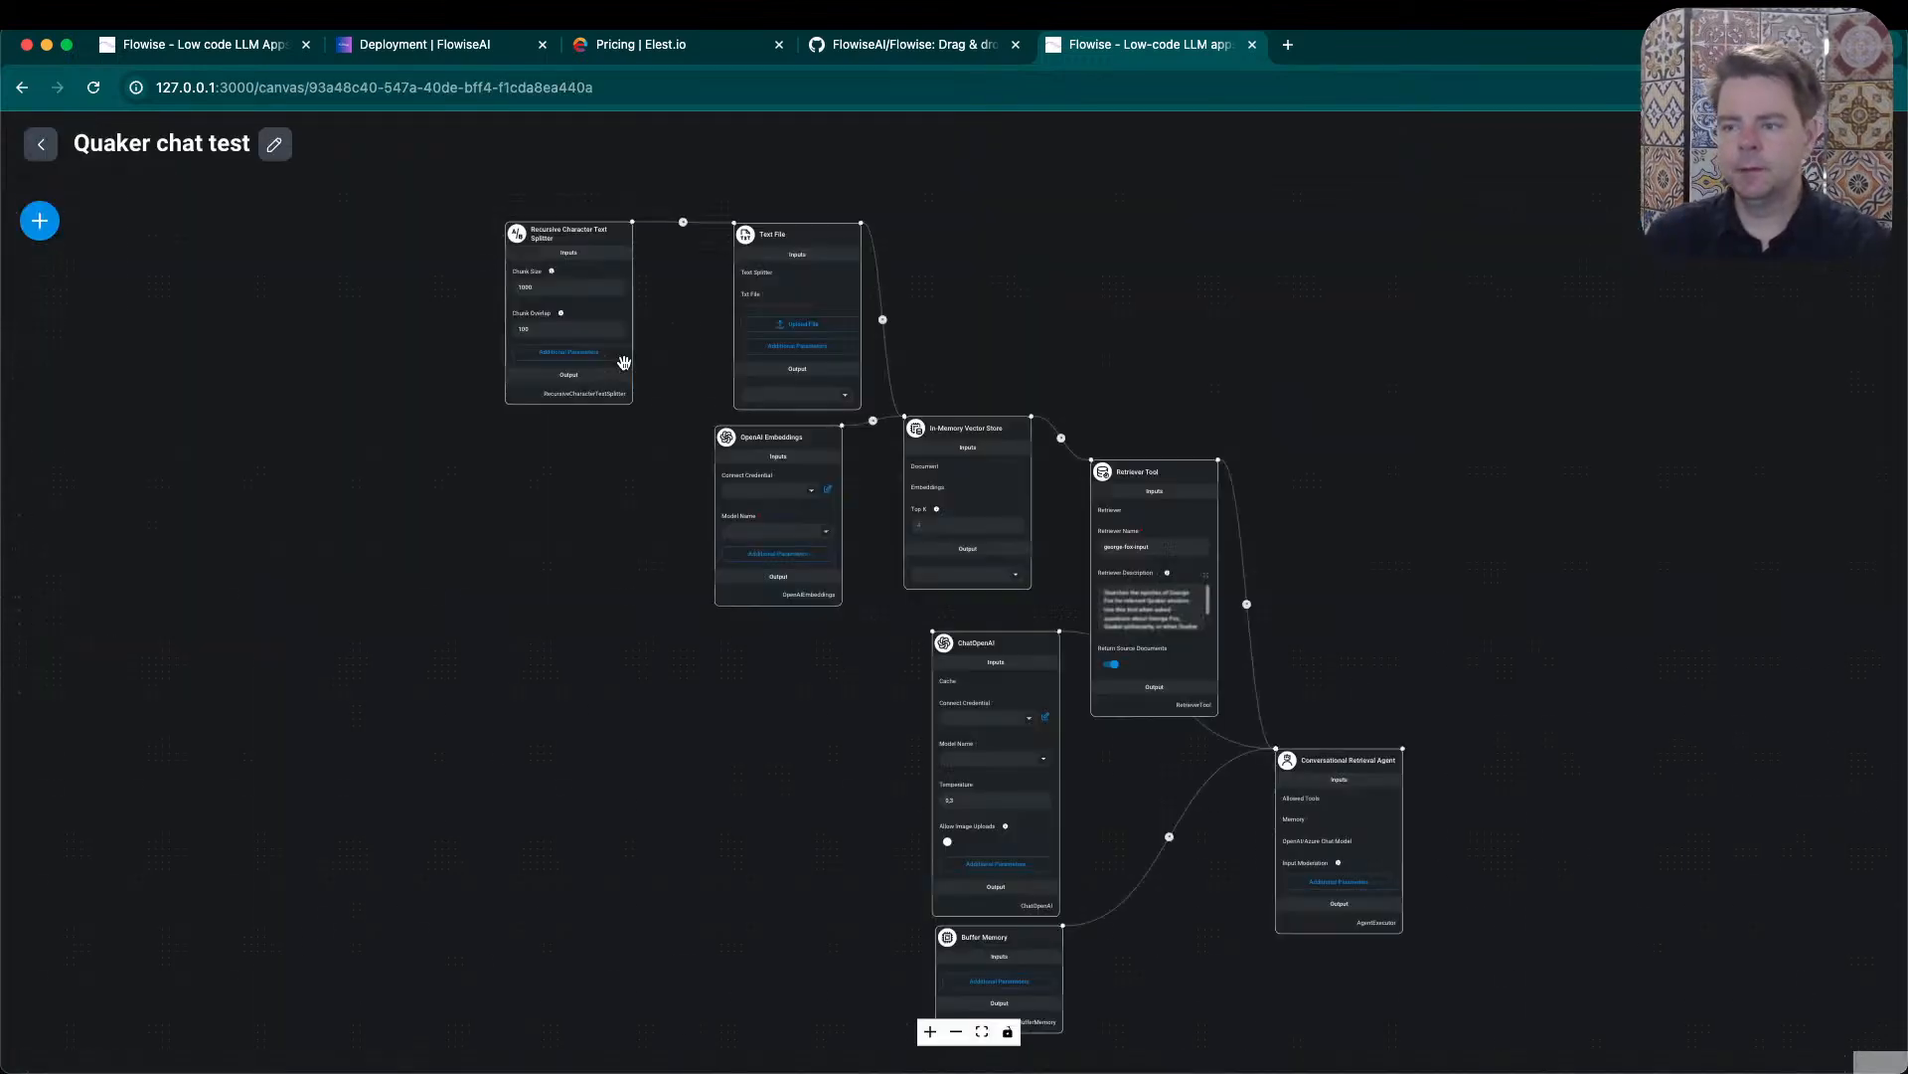
{"action": "scroll", "coordinate": [988, 343], "scroll_direction": "up", "scroll_amount": 3}
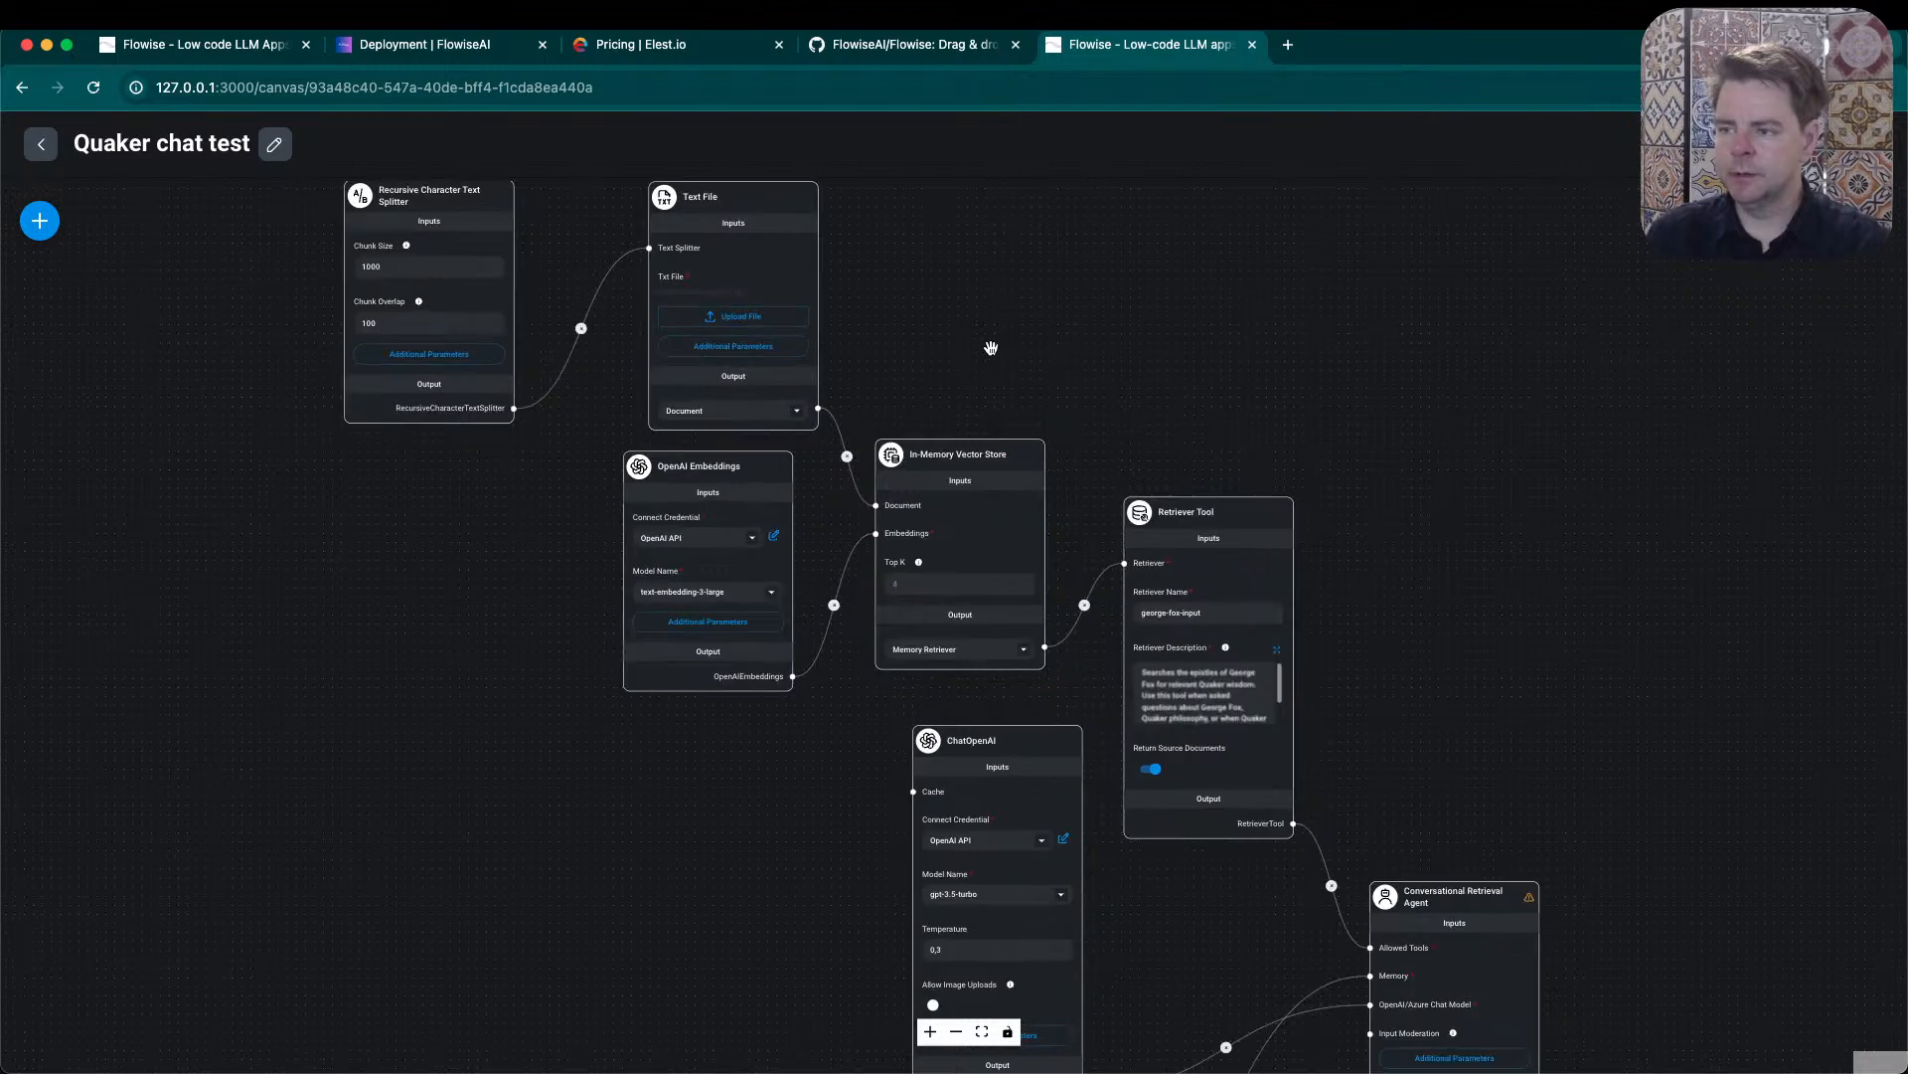
{"action": "left_click", "coordinate": [736, 494]}
{"action": "left_click_drag", "start_coordinate": [736, 494], "coordinate": [751, 518]}
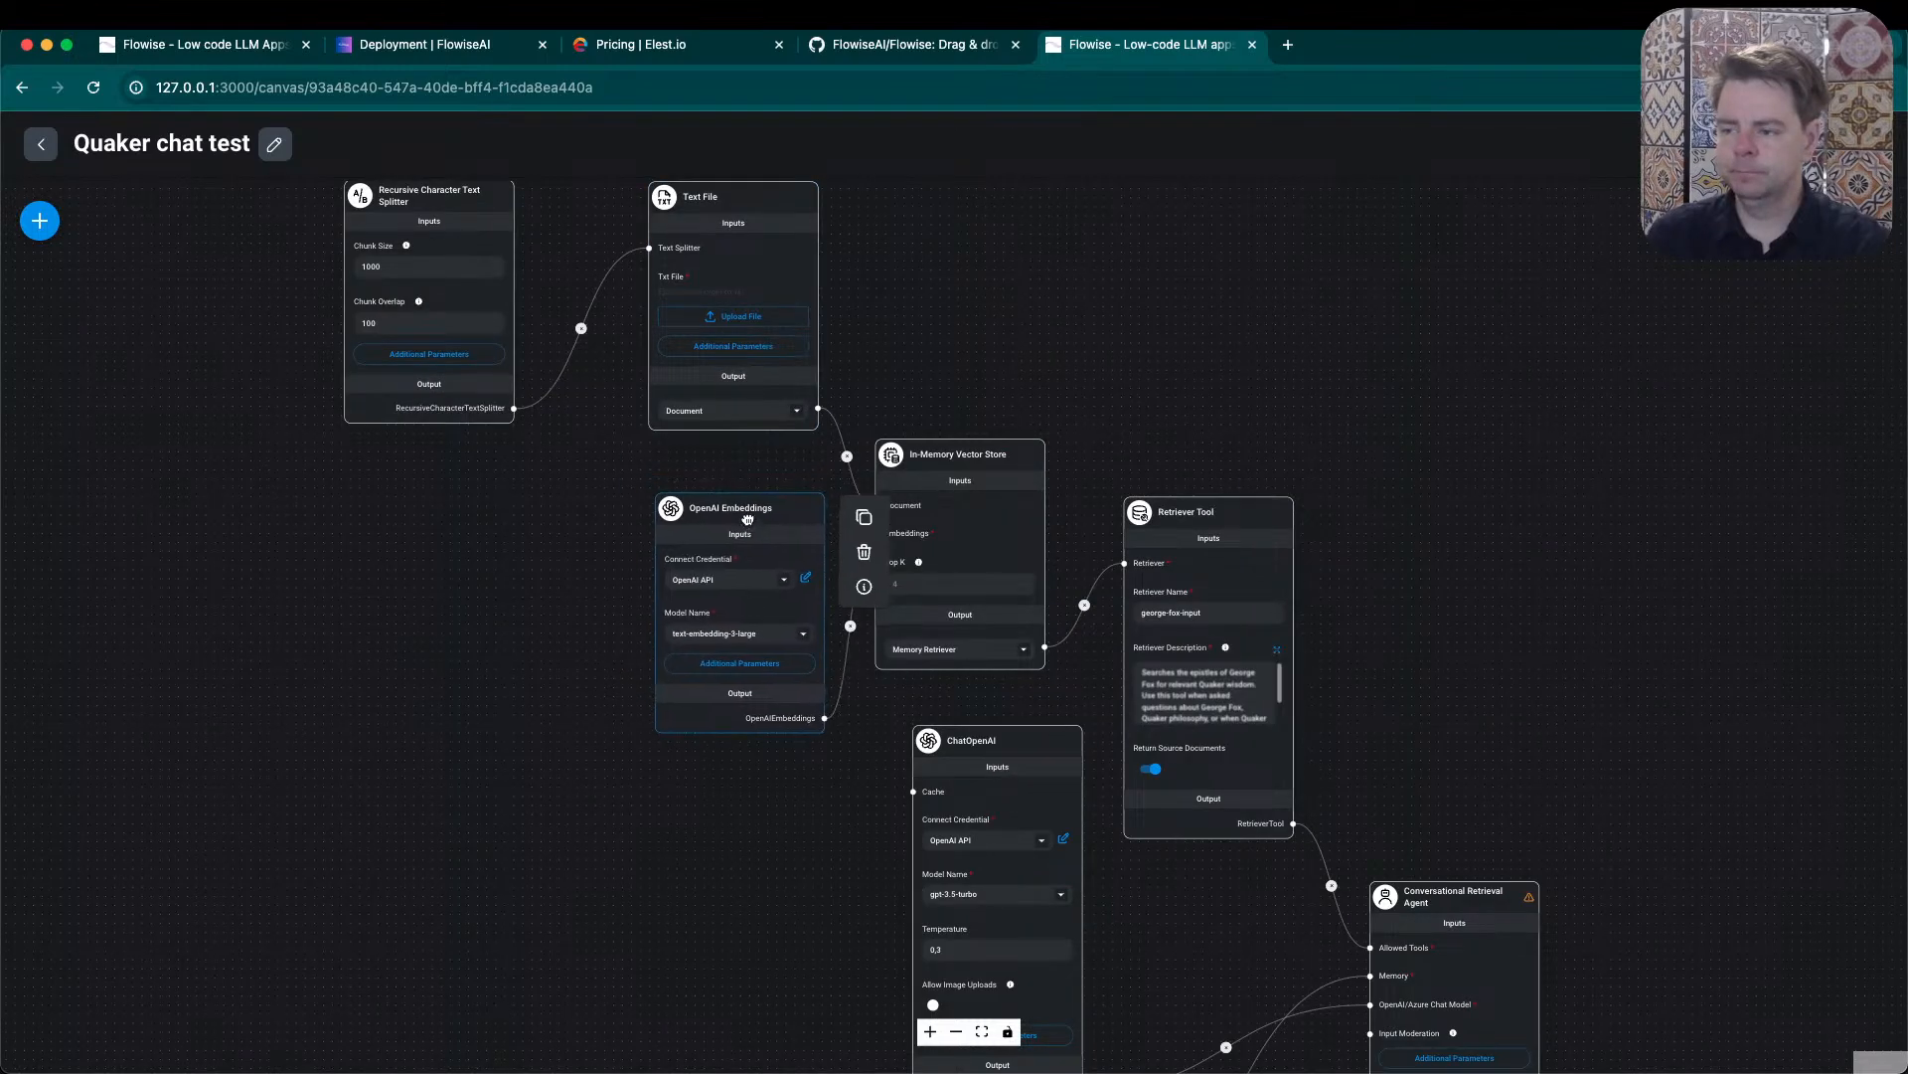
{"action": "scroll", "coordinate": [539, 494], "scroll_direction": "up", "scroll_amount": 1}
{"action": "left_click_drag", "start_coordinate": [539, 494], "coordinate": [513, 702]}
{"action": "left_click_drag", "start_coordinate": [391, 366], "coordinate": [489, 364]}
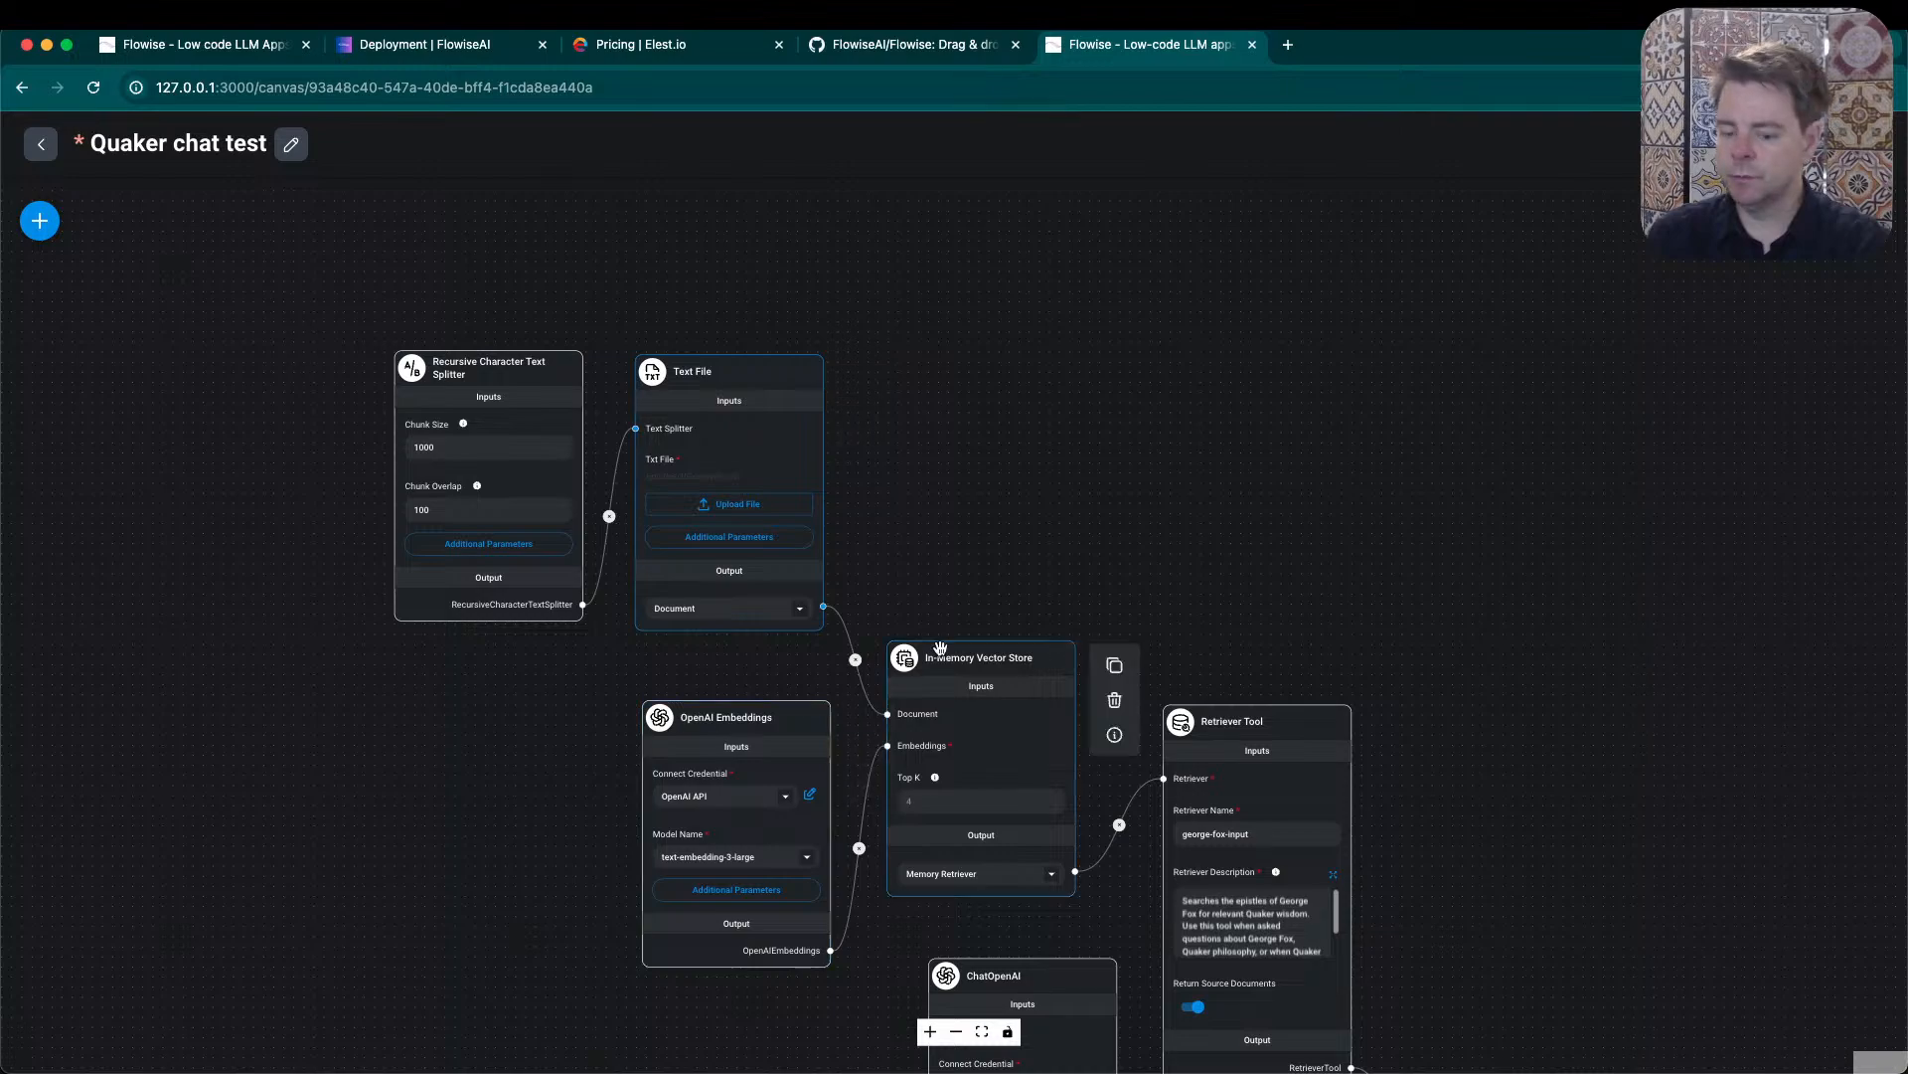
- Switch to Visual Studio Code, open EpistlesOfGeorgeFox.txt from the project files, select all its text and look through to the end
{"action": "key", "text": "super+Tab"}
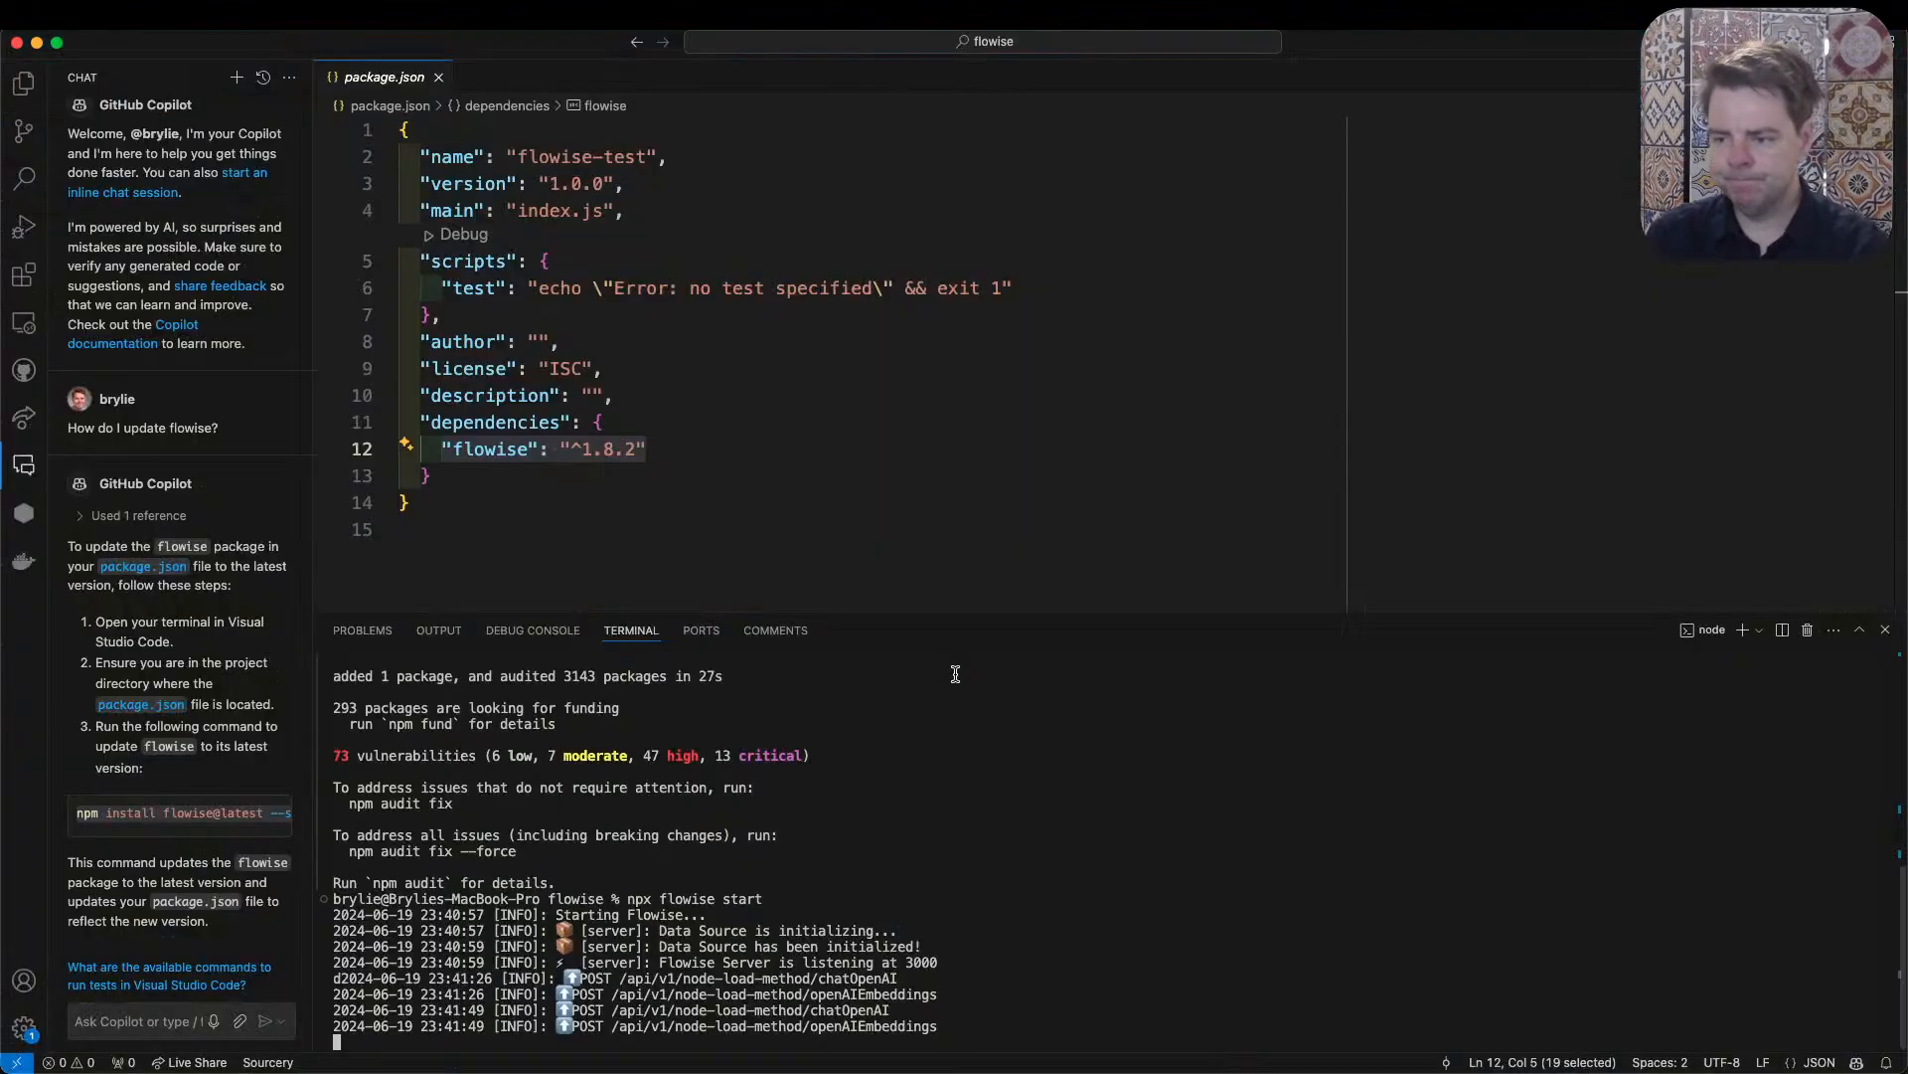
{"action": "left_click", "coordinate": [23, 86]}
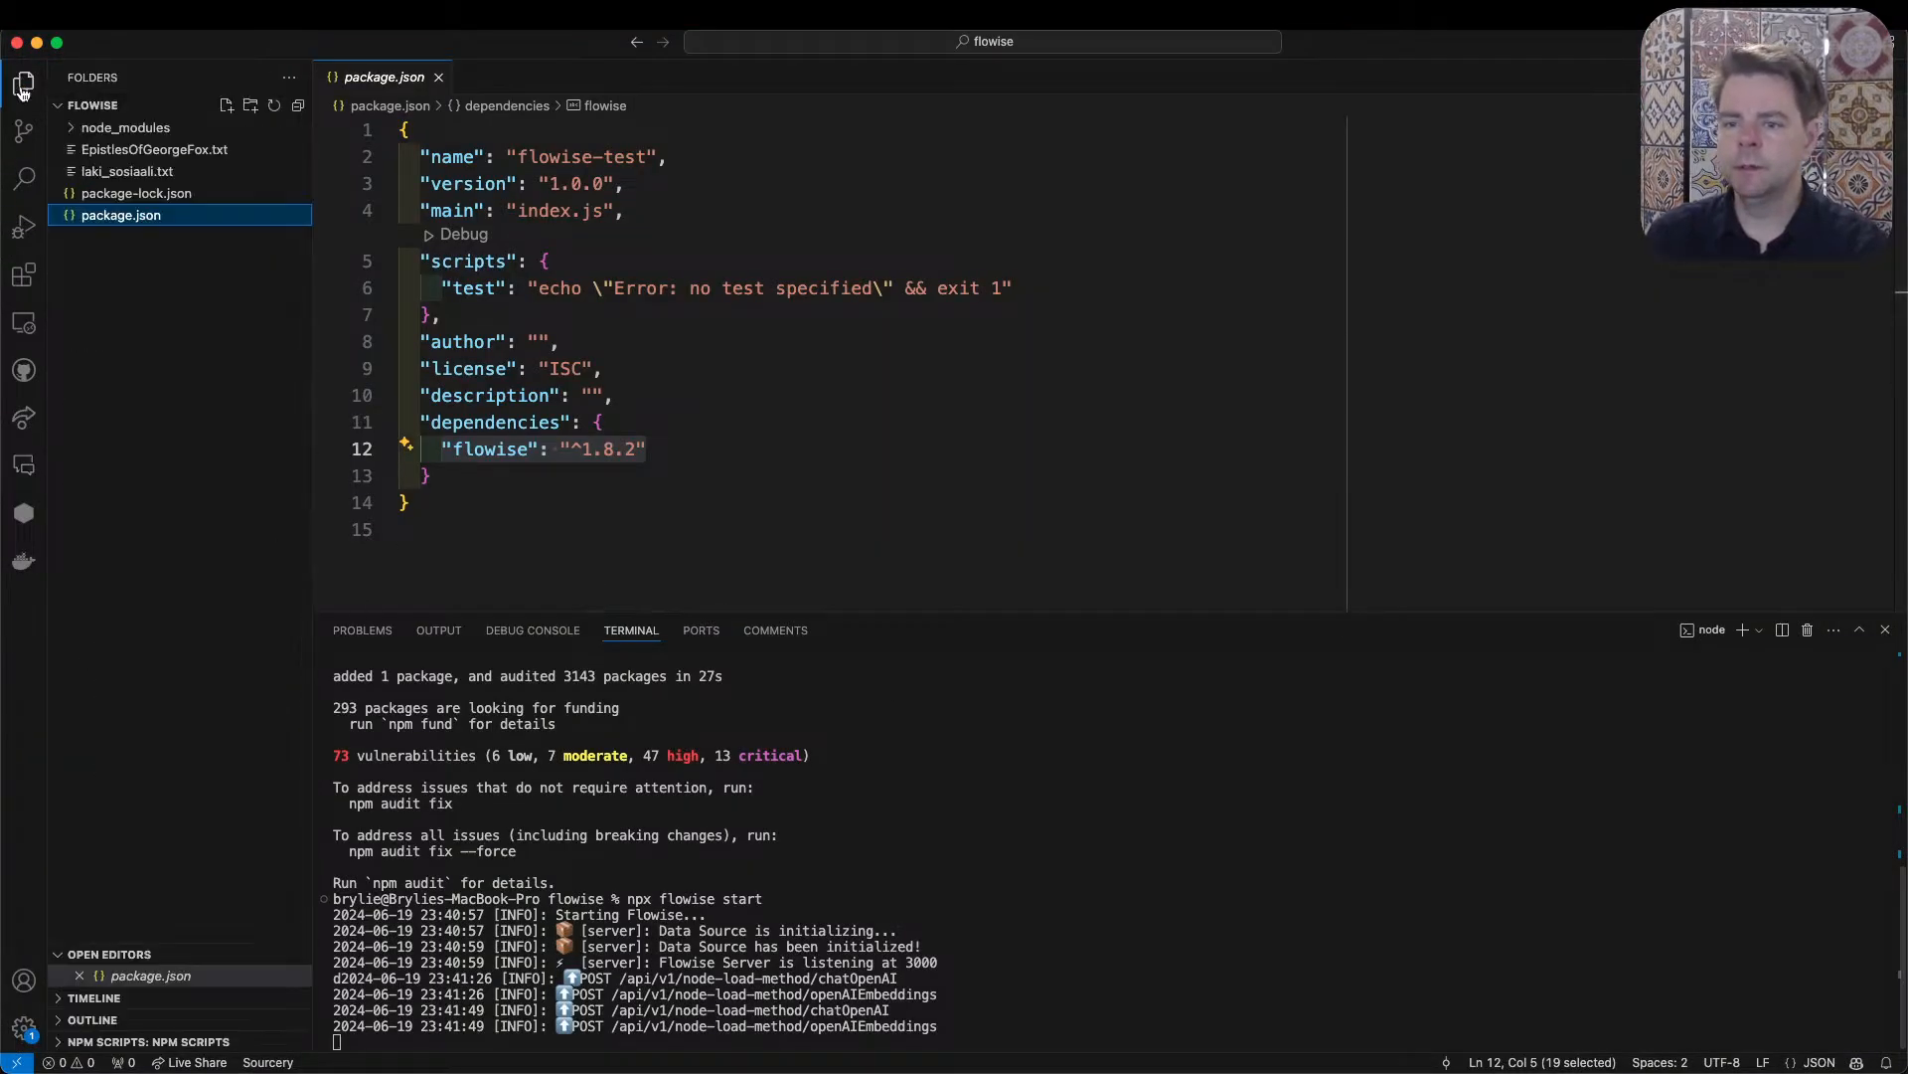
{"action": "left_click", "coordinate": [154, 149]}
{"action": "key", "text": "super+a"}
{"action": "left_click_drag", "start_coordinate": [1867, 140], "coordinate": [1871, 634]}
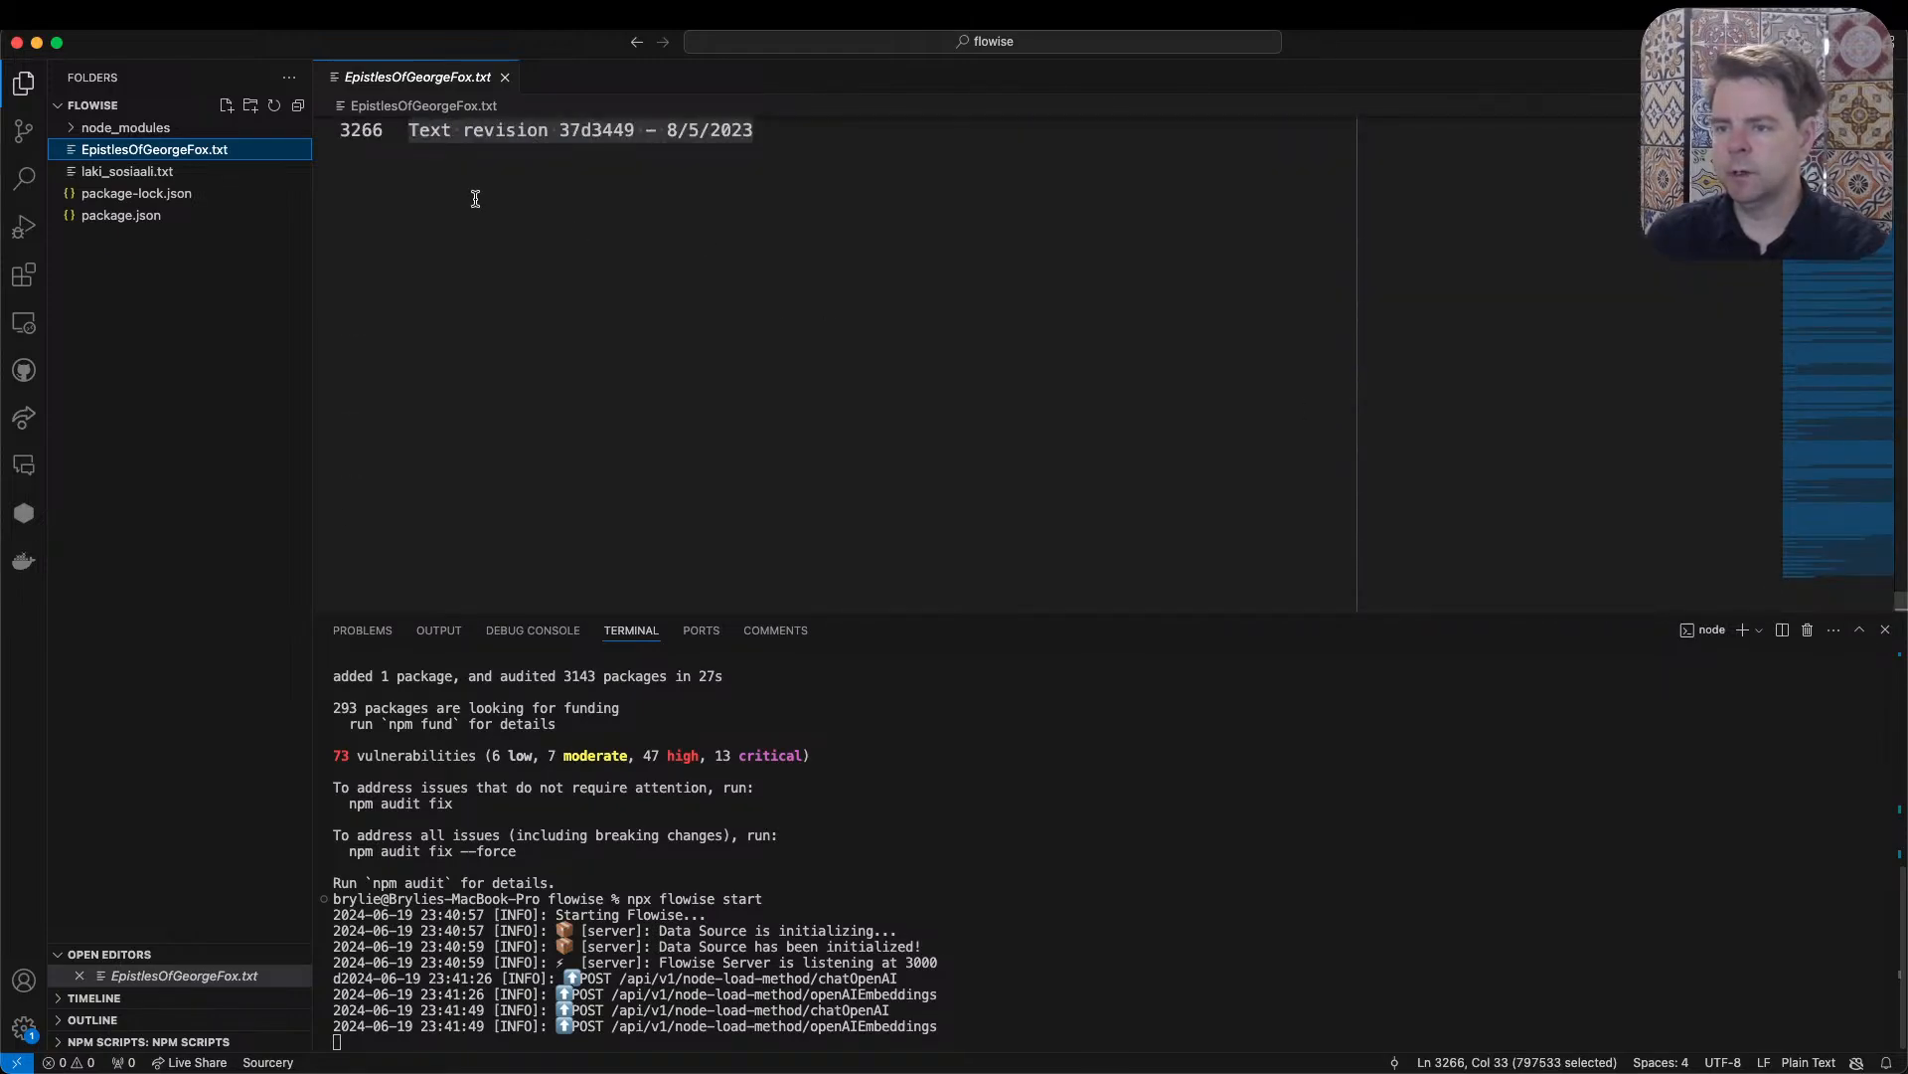
- Switch back to the Flowise canvas in the browser and slightly reposition the OpenAI Embeddings and In-Memory Vector Store nodes
{"action": "key", "text": "super+Tab"}
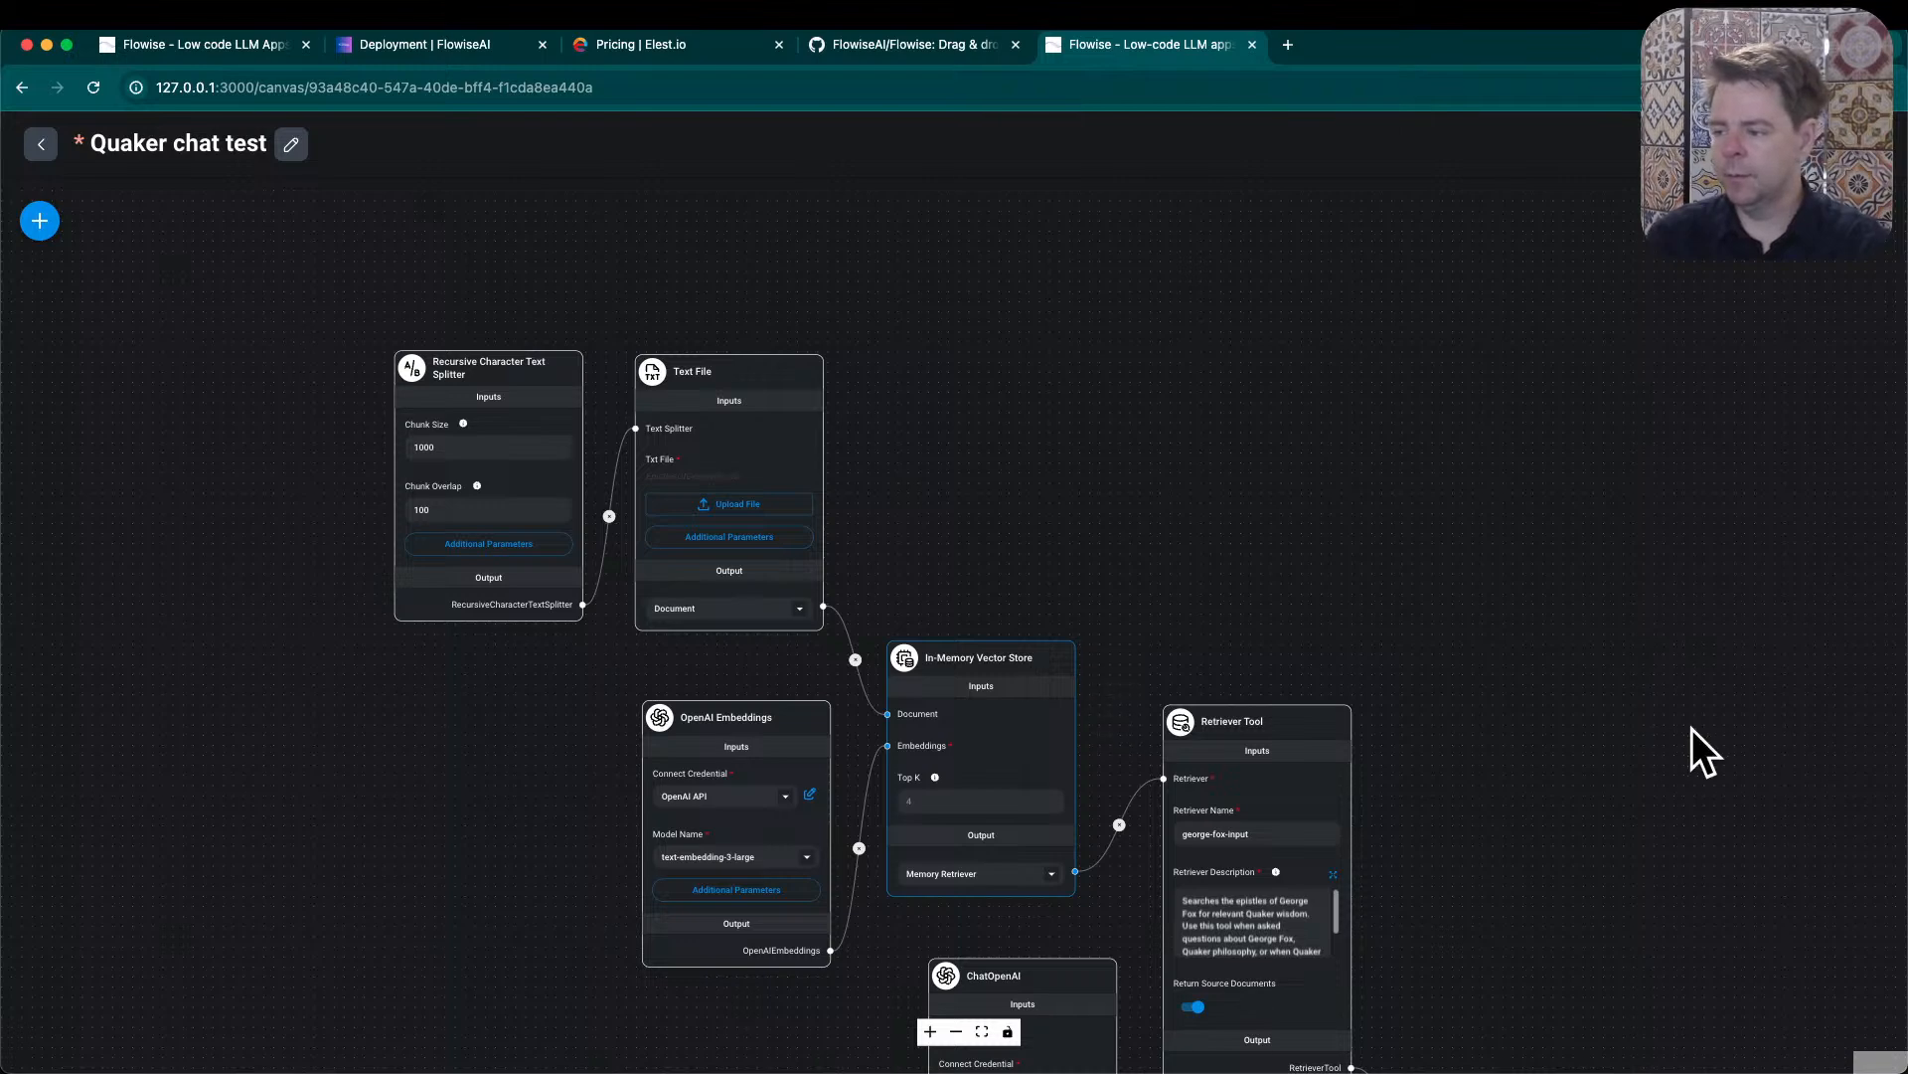
{"action": "left_click_drag", "start_coordinate": [1510, 695], "coordinate": [1470, 443]}
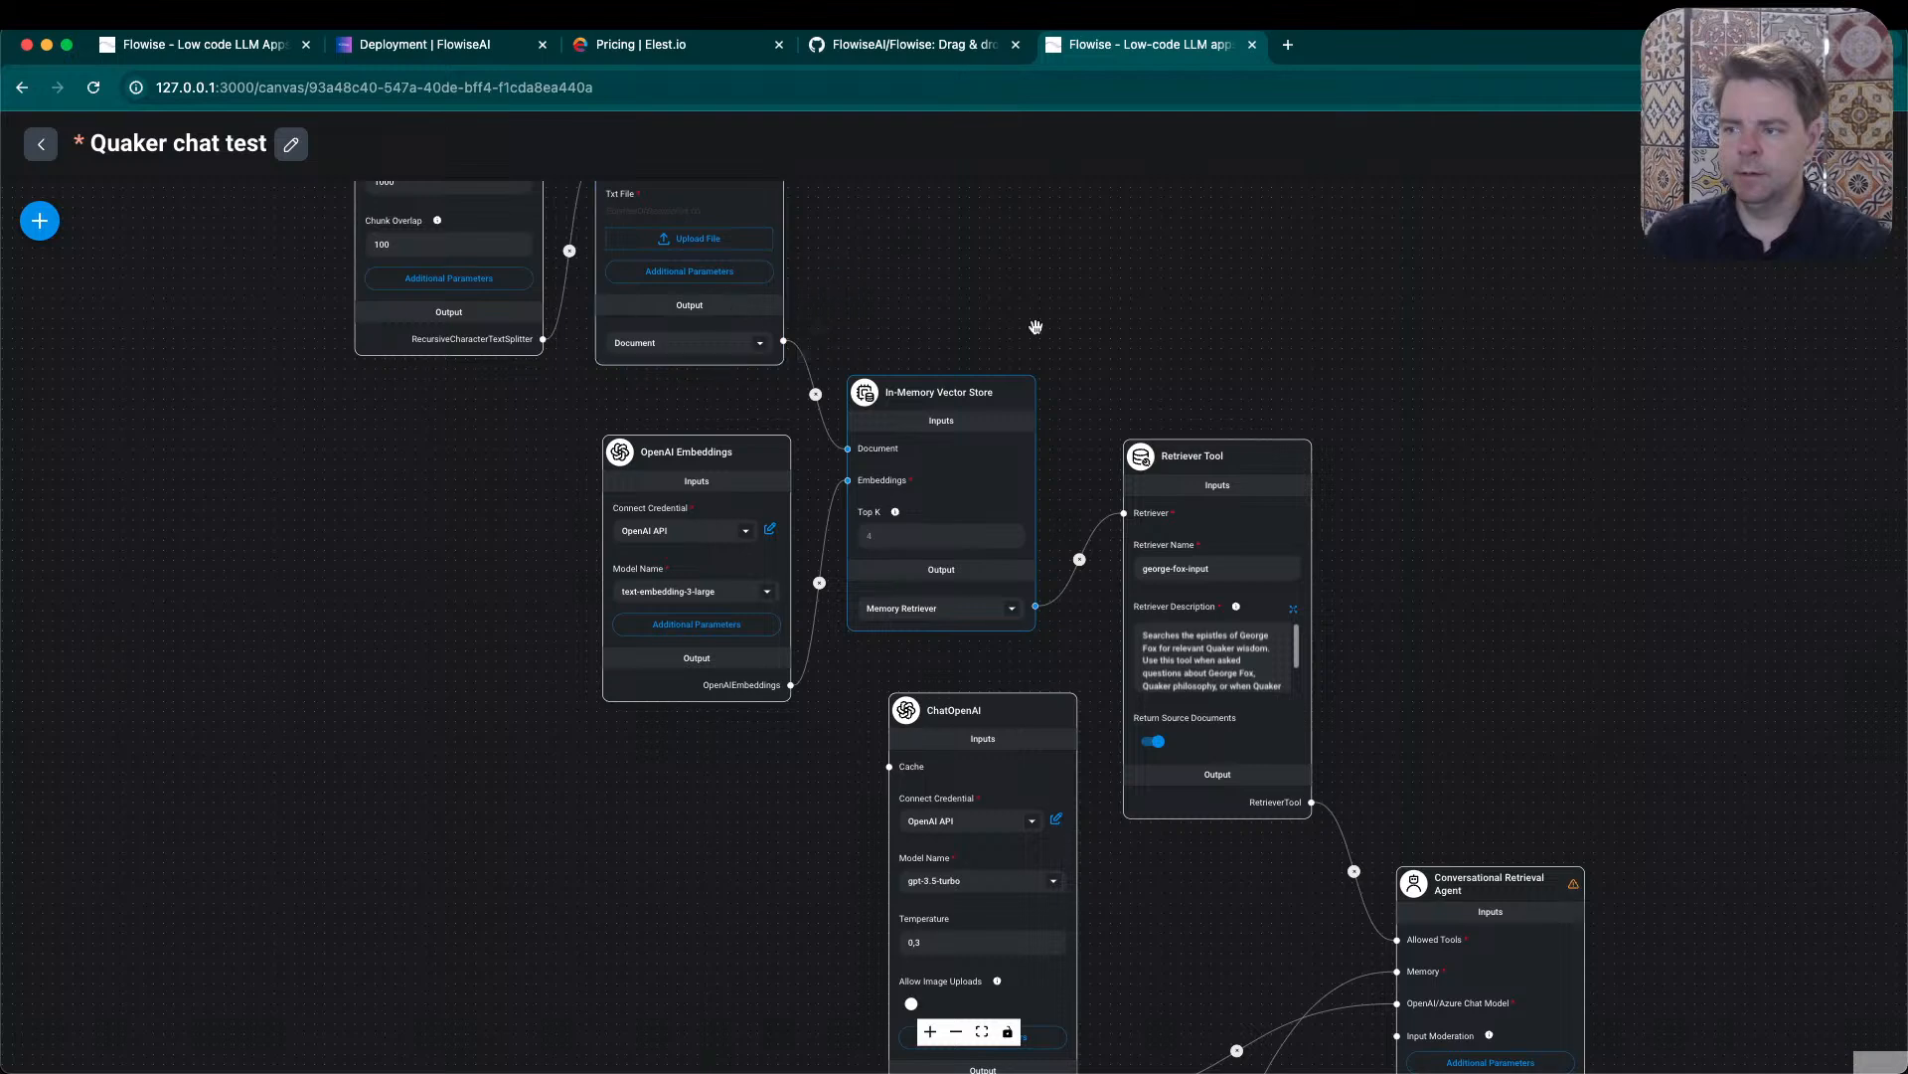
{"action": "left_click_drag", "start_coordinate": [1457, 308], "coordinate": [1502, 416]}
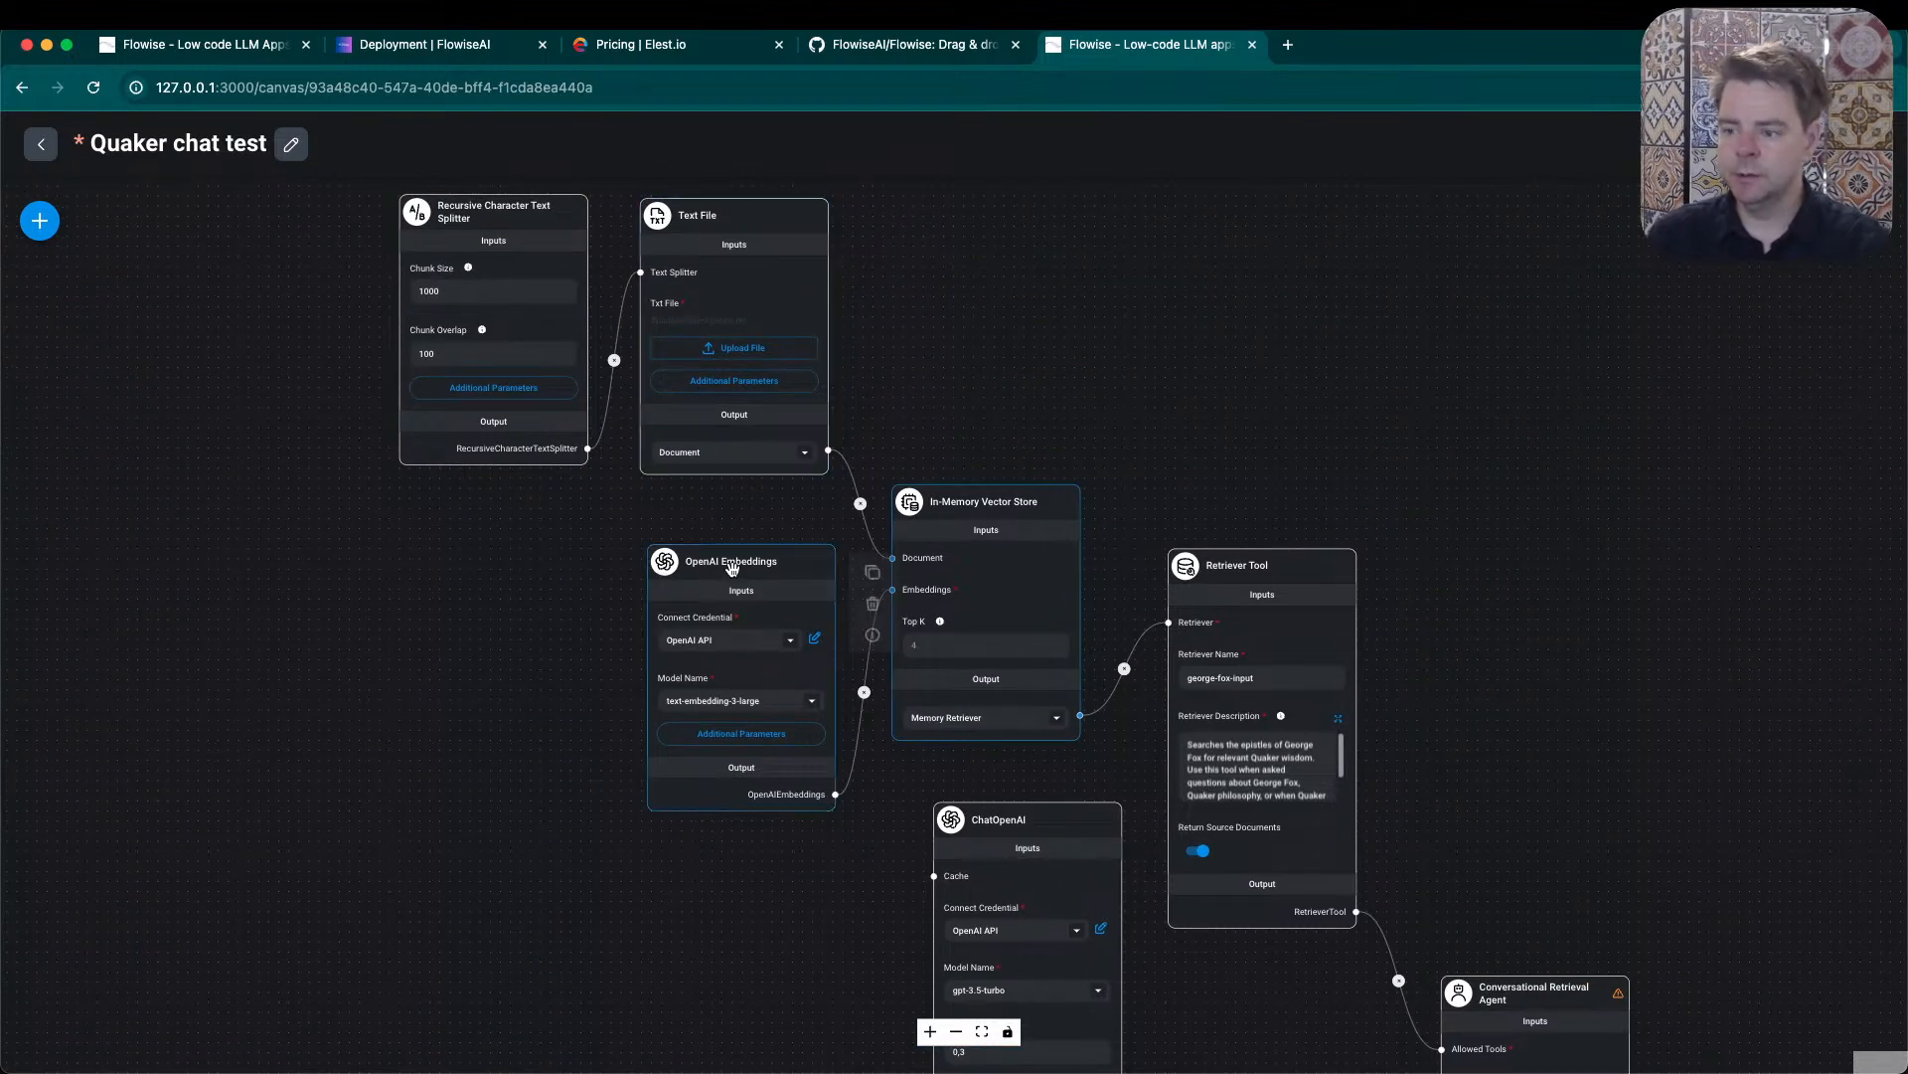
{"action": "left_click_drag", "start_coordinate": [732, 568], "coordinate": [738, 556]}
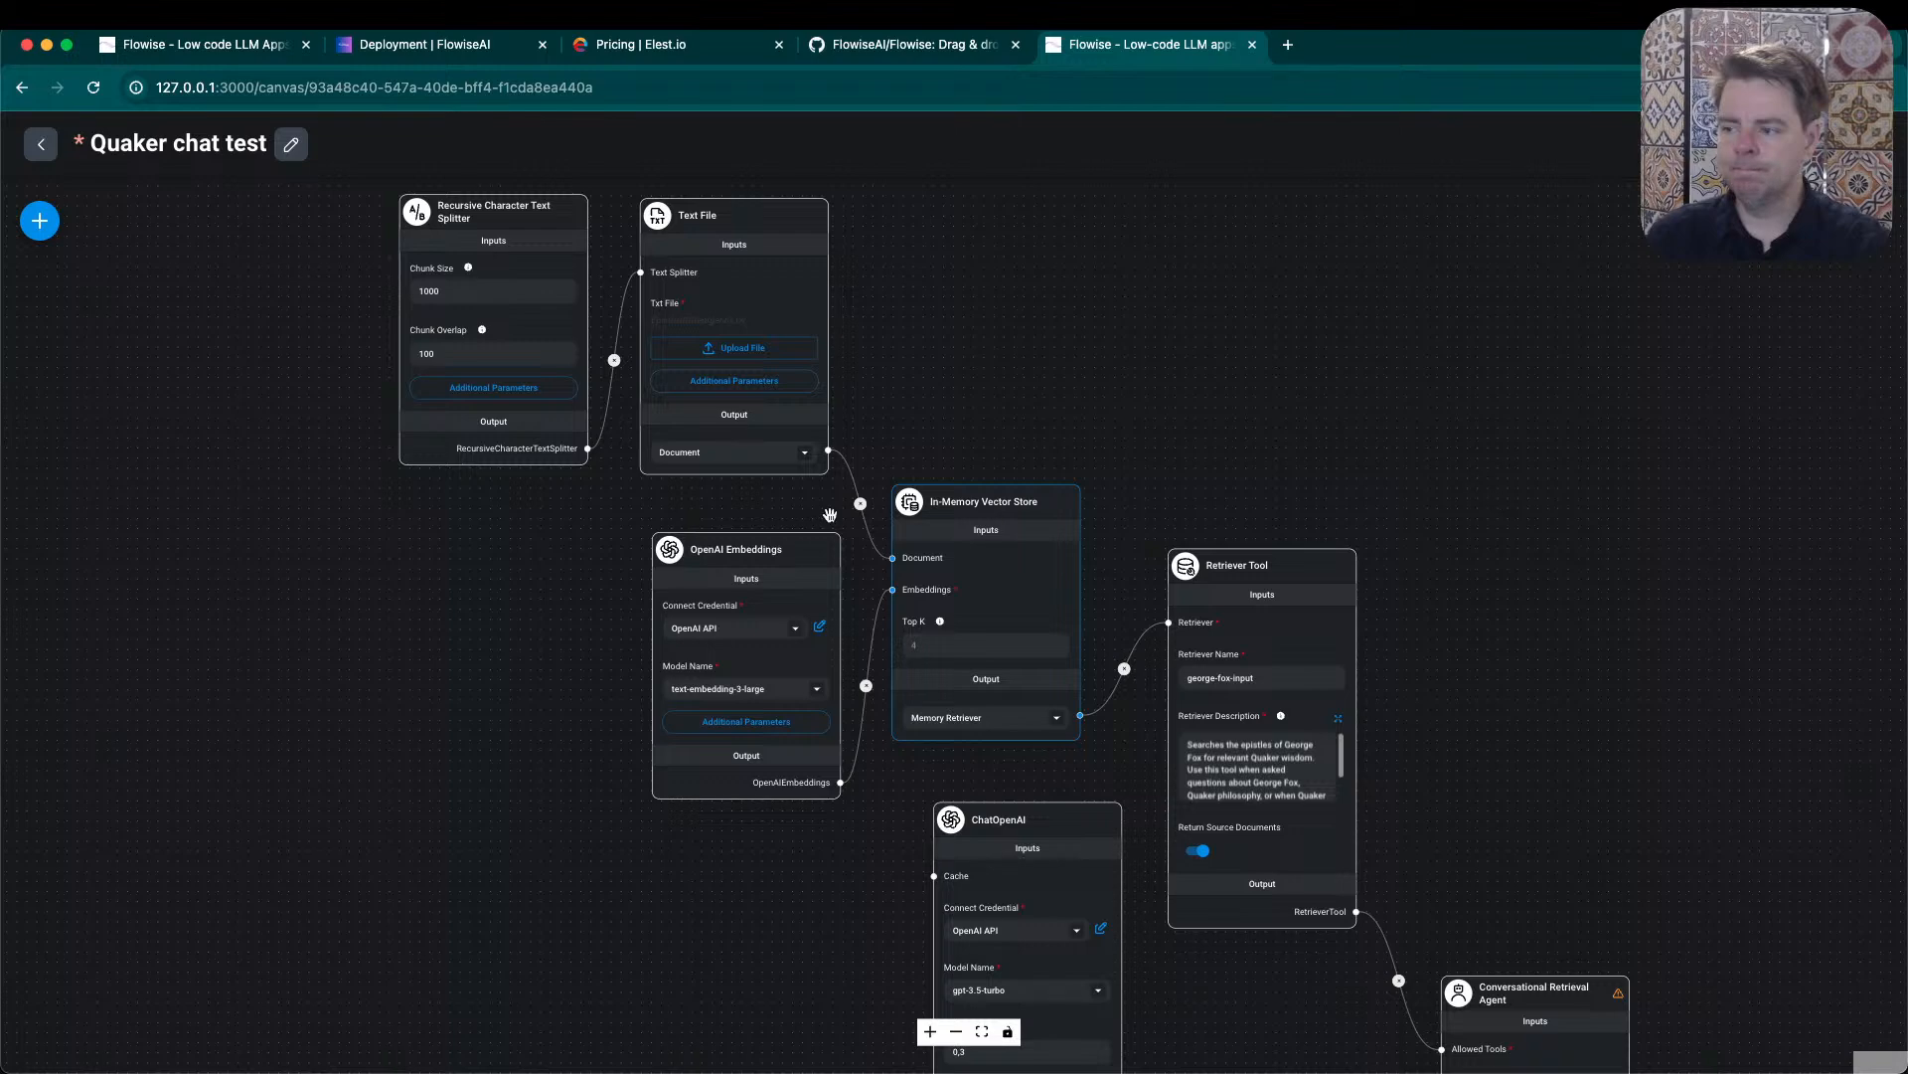
{"action": "left_click", "coordinate": [951, 507]}
{"action": "left_click_drag", "start_coordinate": [954, 507], "coordinate": [959, 507]}
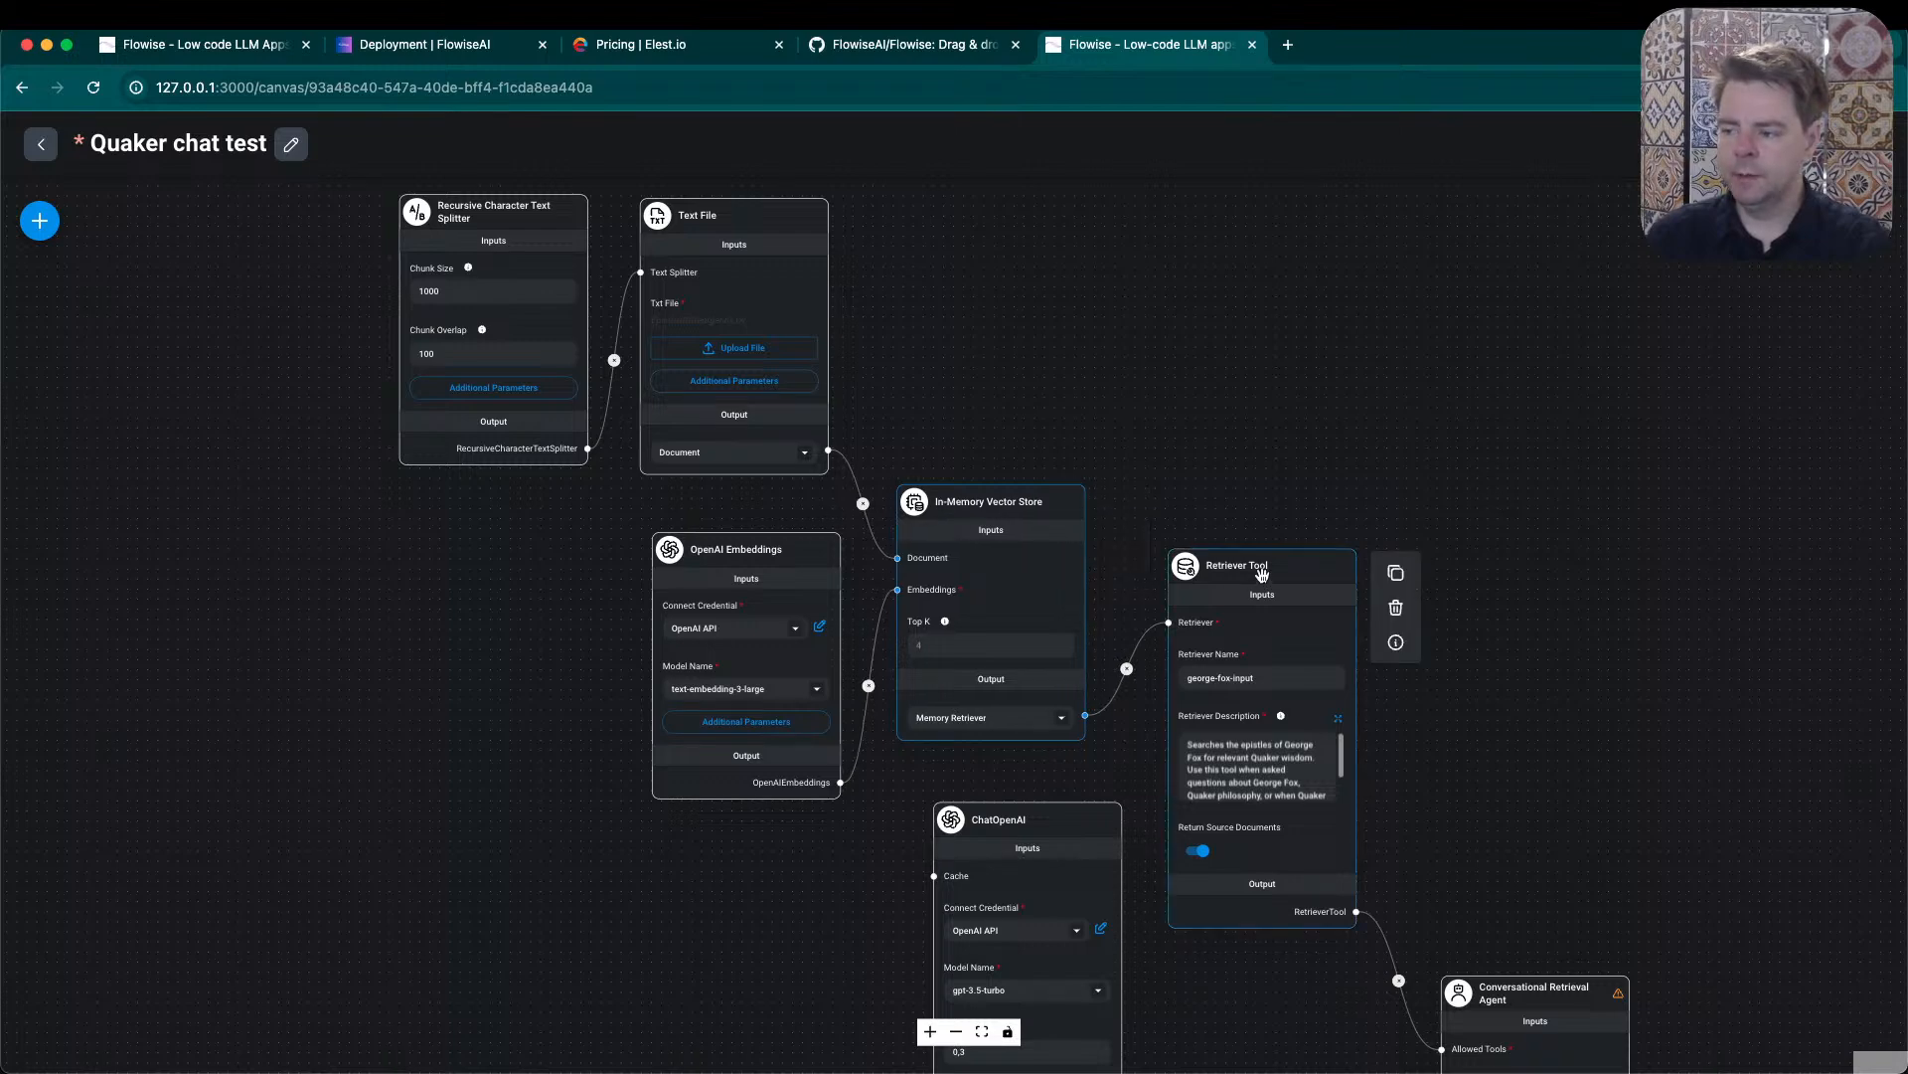
- Nudge the Retriever Tool, move ChatOpenAI closer beneath the In-Memory Vector Store, and shift OpenAI Embeddings slightly up
{"action": "left_click_drag", "start_coordinate": [1260, 581], "coordinate": [1250, 584]}
{"action": "left_click_drag", "start_coordinate": [1027, 804], "coordinate": [979, 782]}
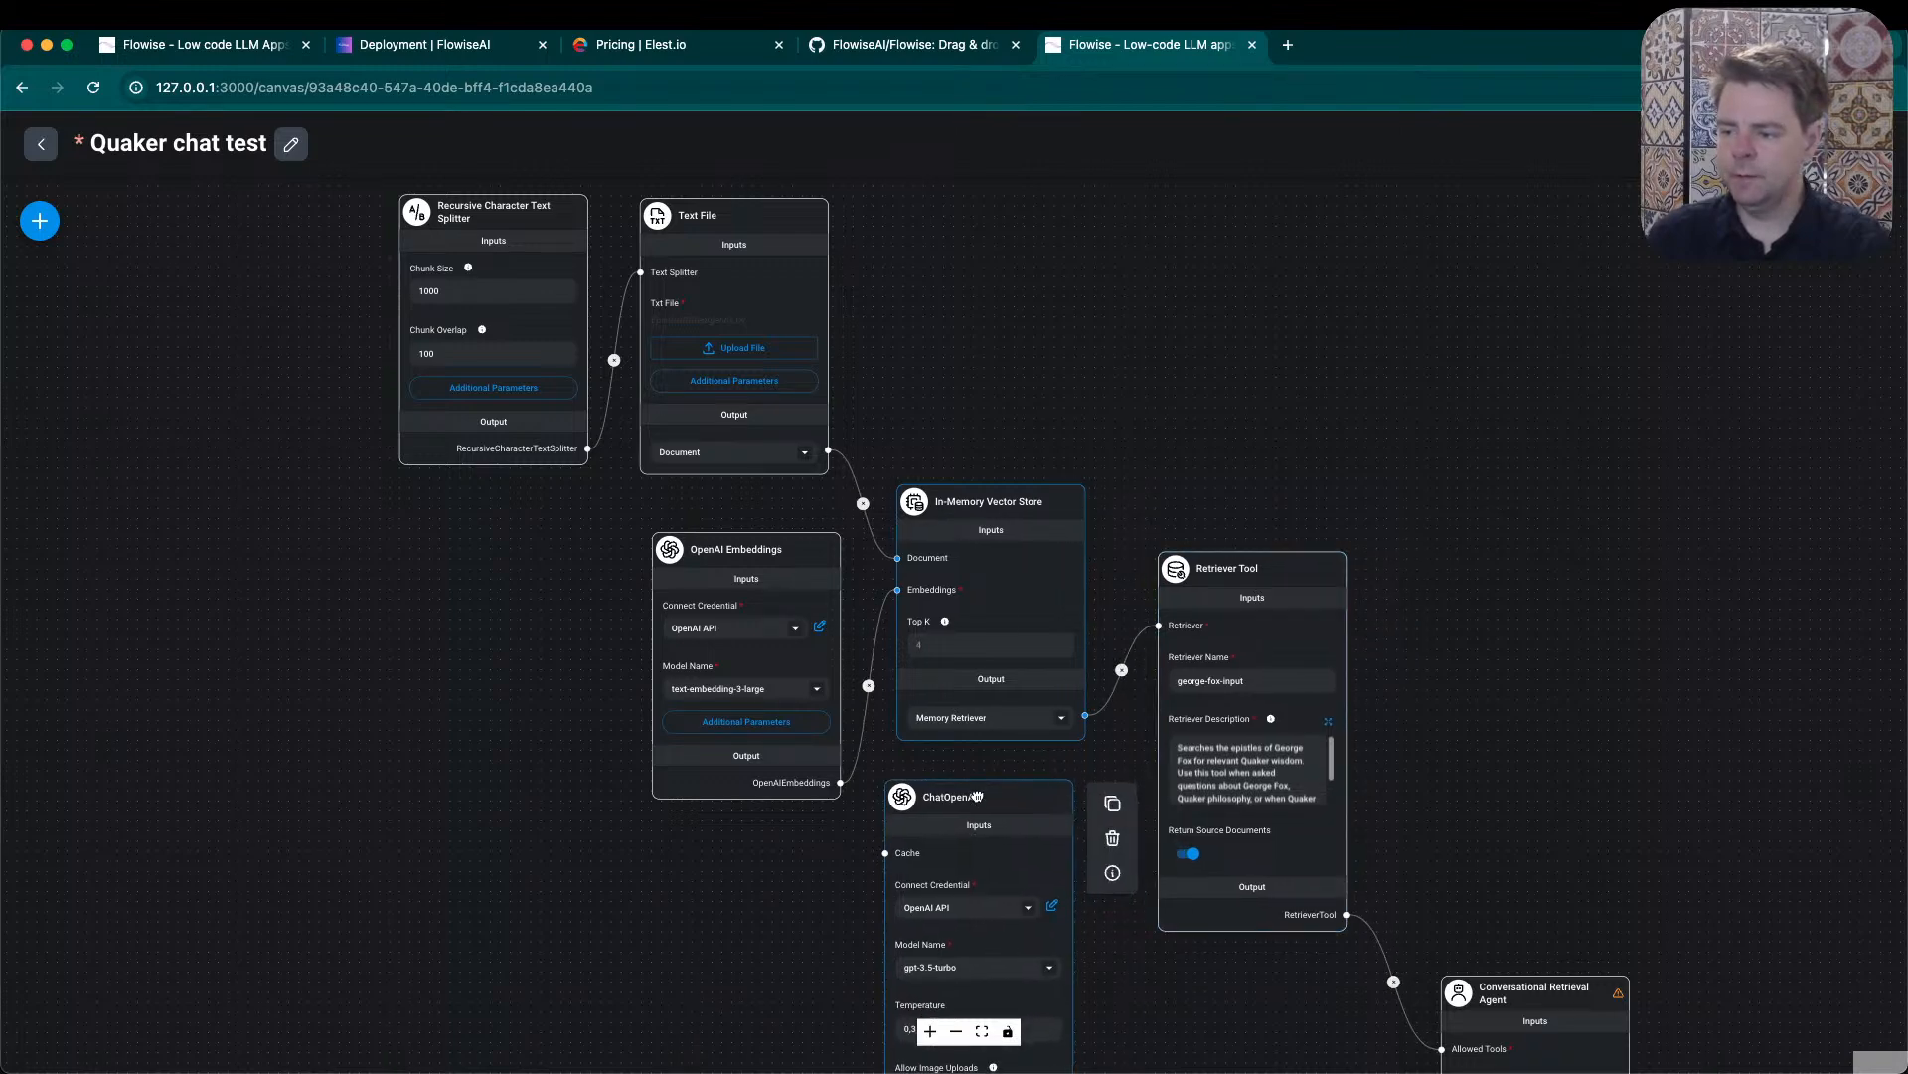
{"action": "left_click", "coordinate": [734, 563]}
{"action": "left_click_drag", "start_coordinate": [1445, 726], "coordinate": [1446, 526]}
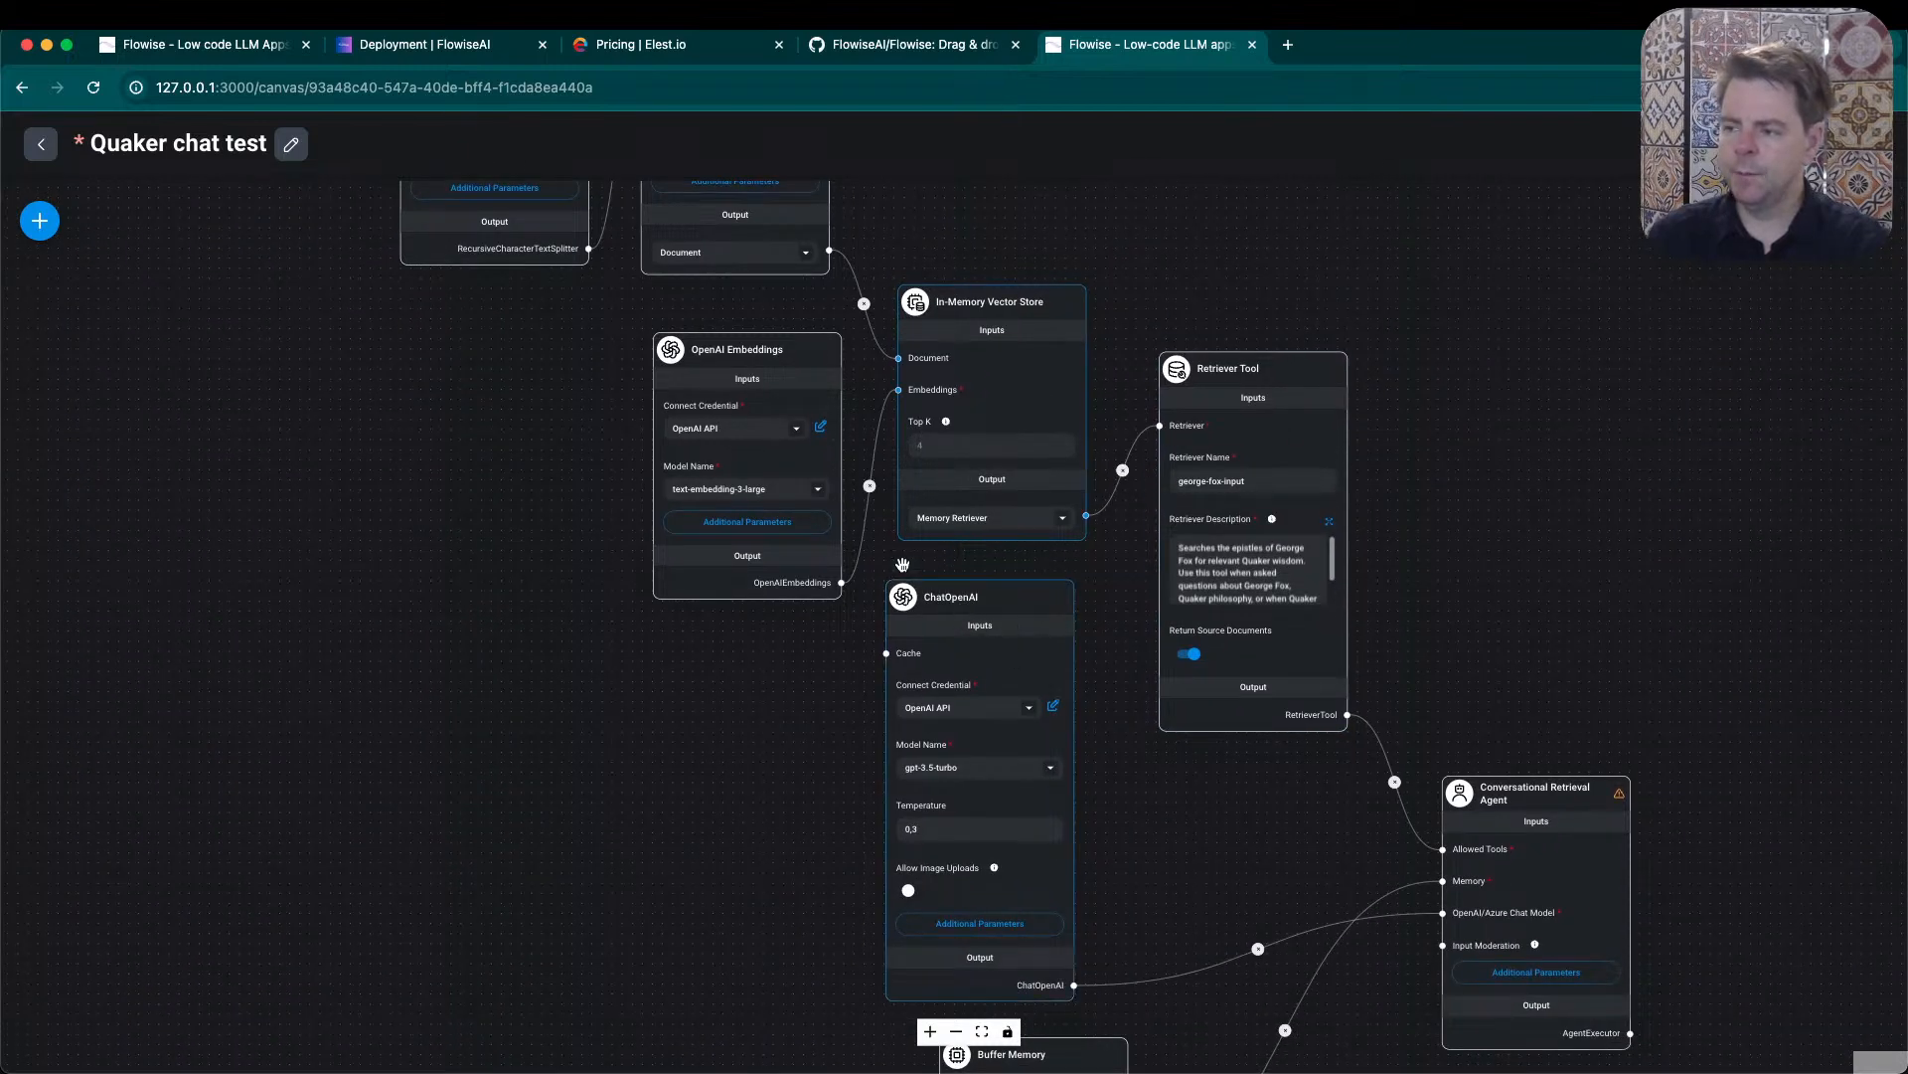
{"action": "left_click_drag", "start_coordinate": [770, 357], "coordinate": [769, 335]}
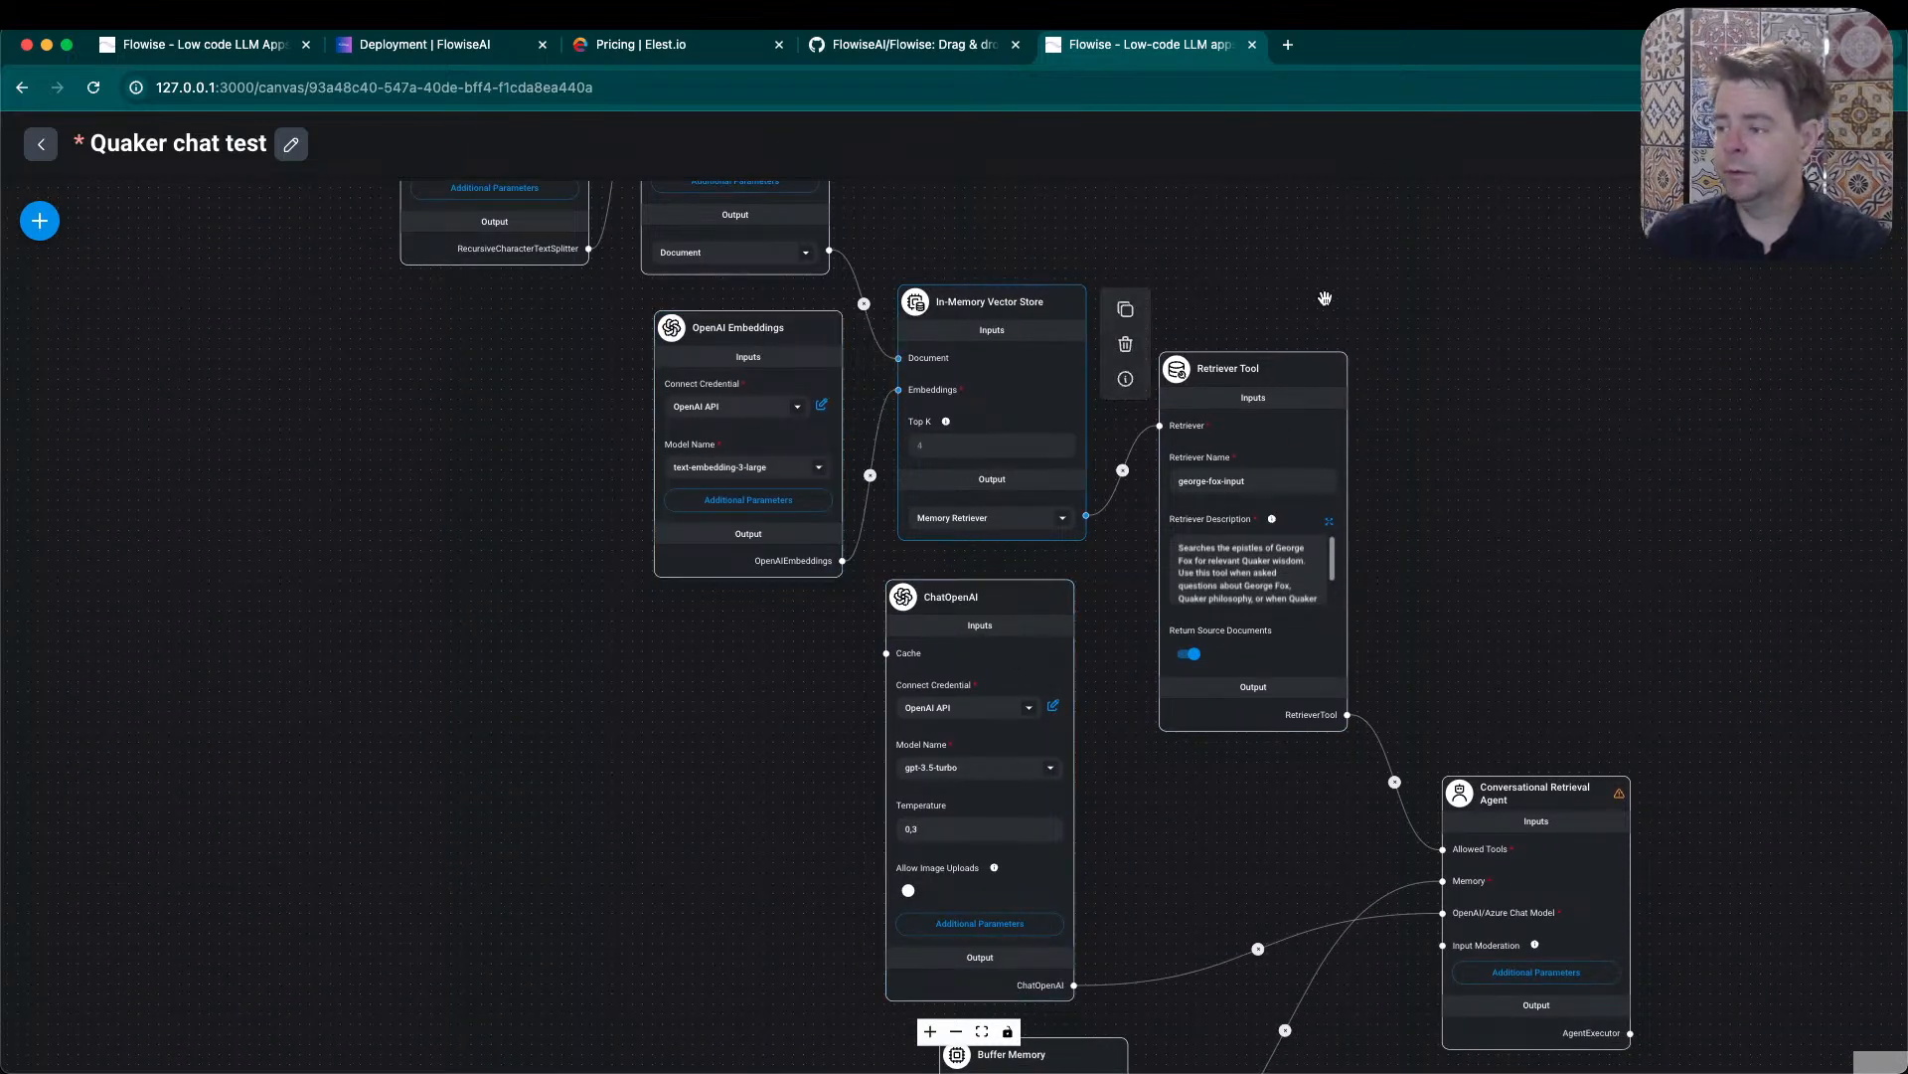
- Examine the Retriever Tool node's retriever name, description and source documents setting up close
{"action": "left_click", "coordinate": [1257, 376]}
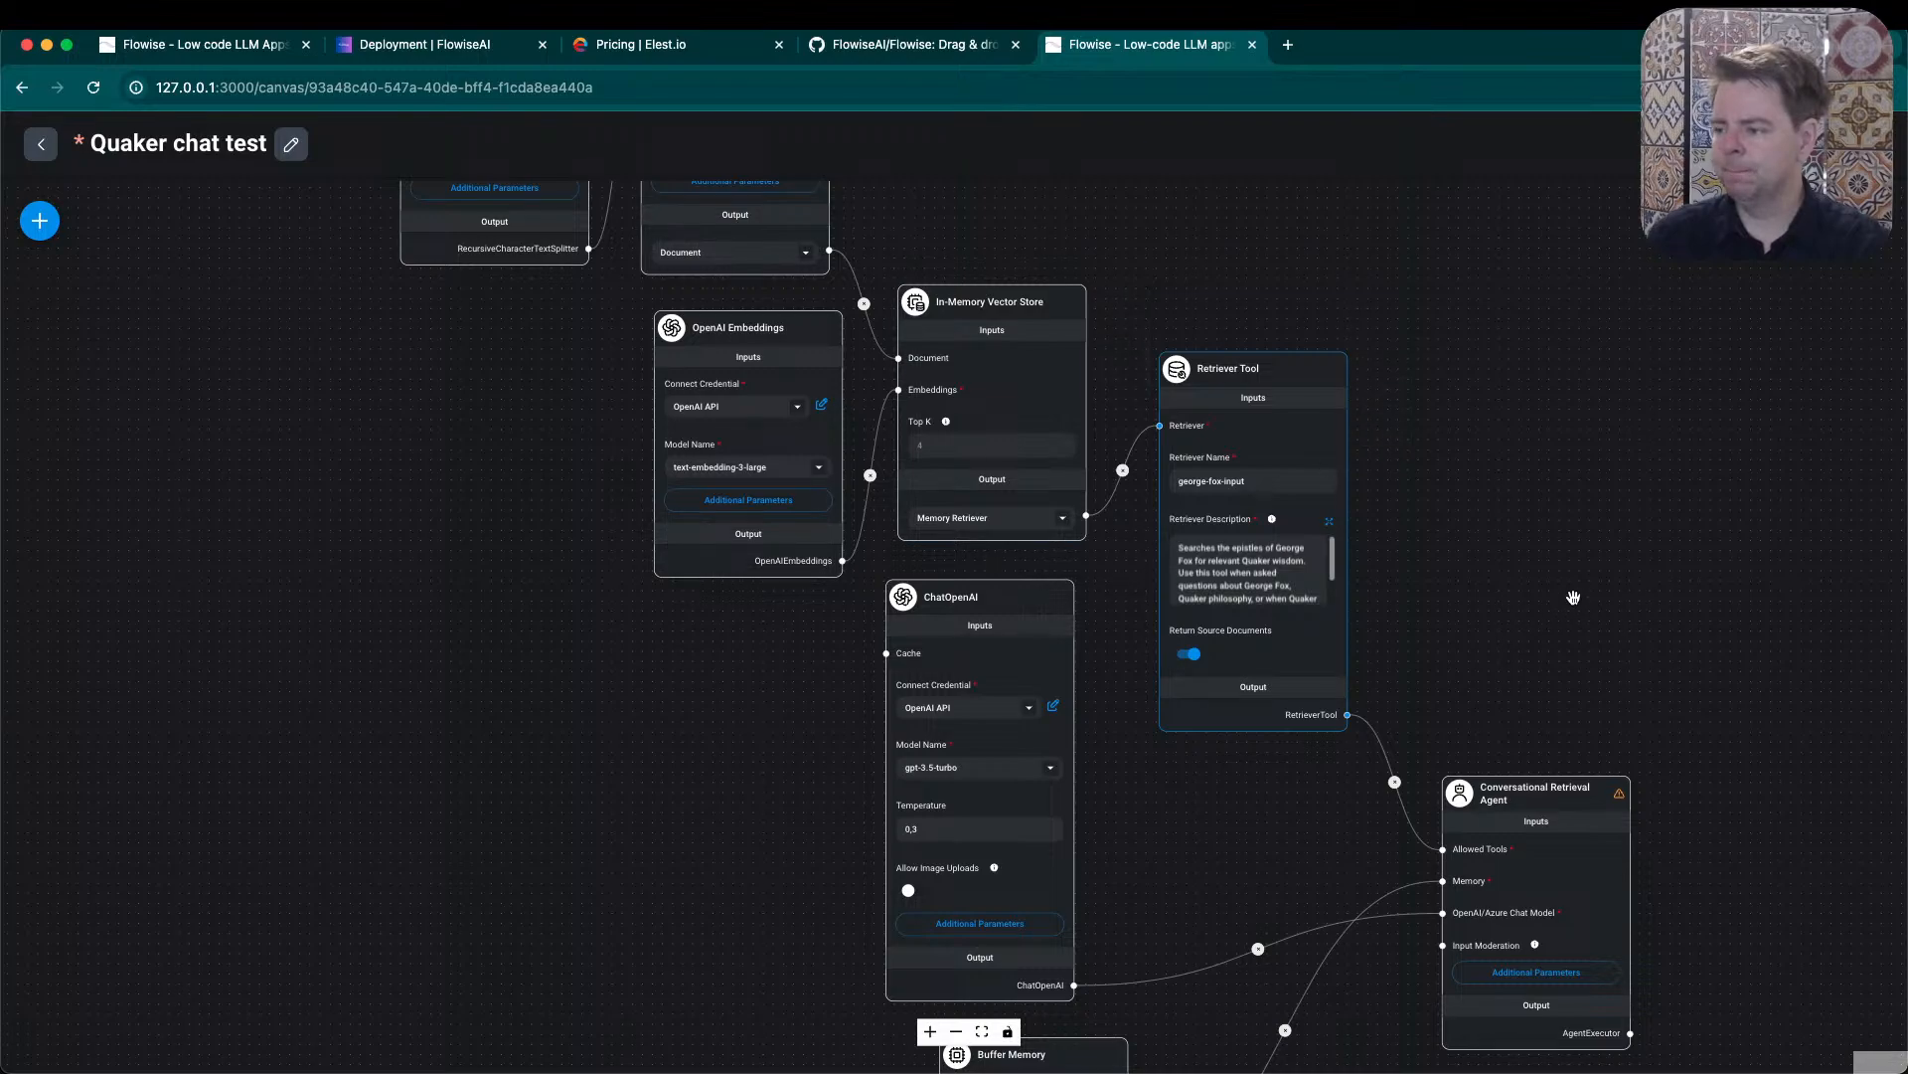
{"action": "scroll", "coordinate": [1326, 569], "scroll_direction": "up", "scroll_amount": 2}
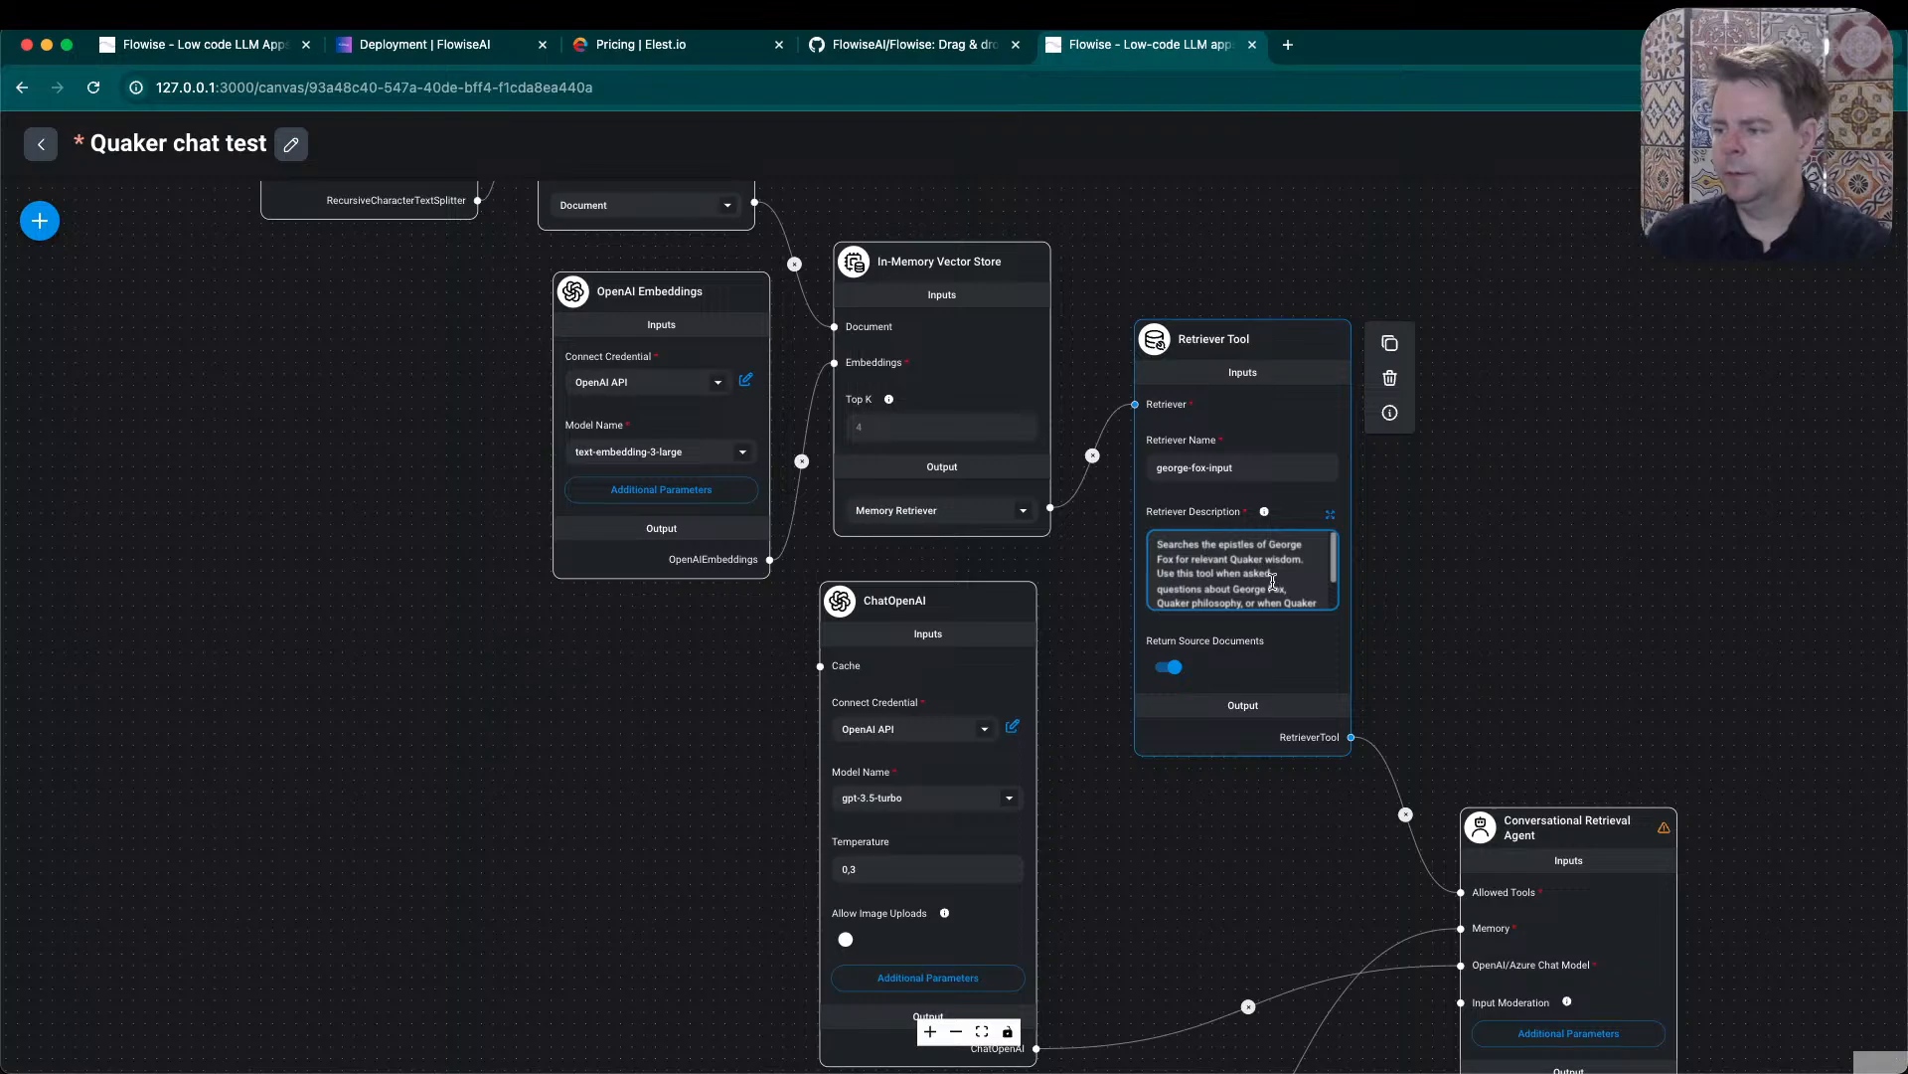
{"action": "scroll", "coordinate": [1270, 579], "scroll_direction": "up", "scroll_amount": 3}
{"action": "scroll", "coordinate": [1270, 578], "scroll_direction": "down", "scroll_amount": 5}
{"action": "scroll", "coordinate": [1270, 578], "scroll_direction": "up", "scroll_amount": 4}
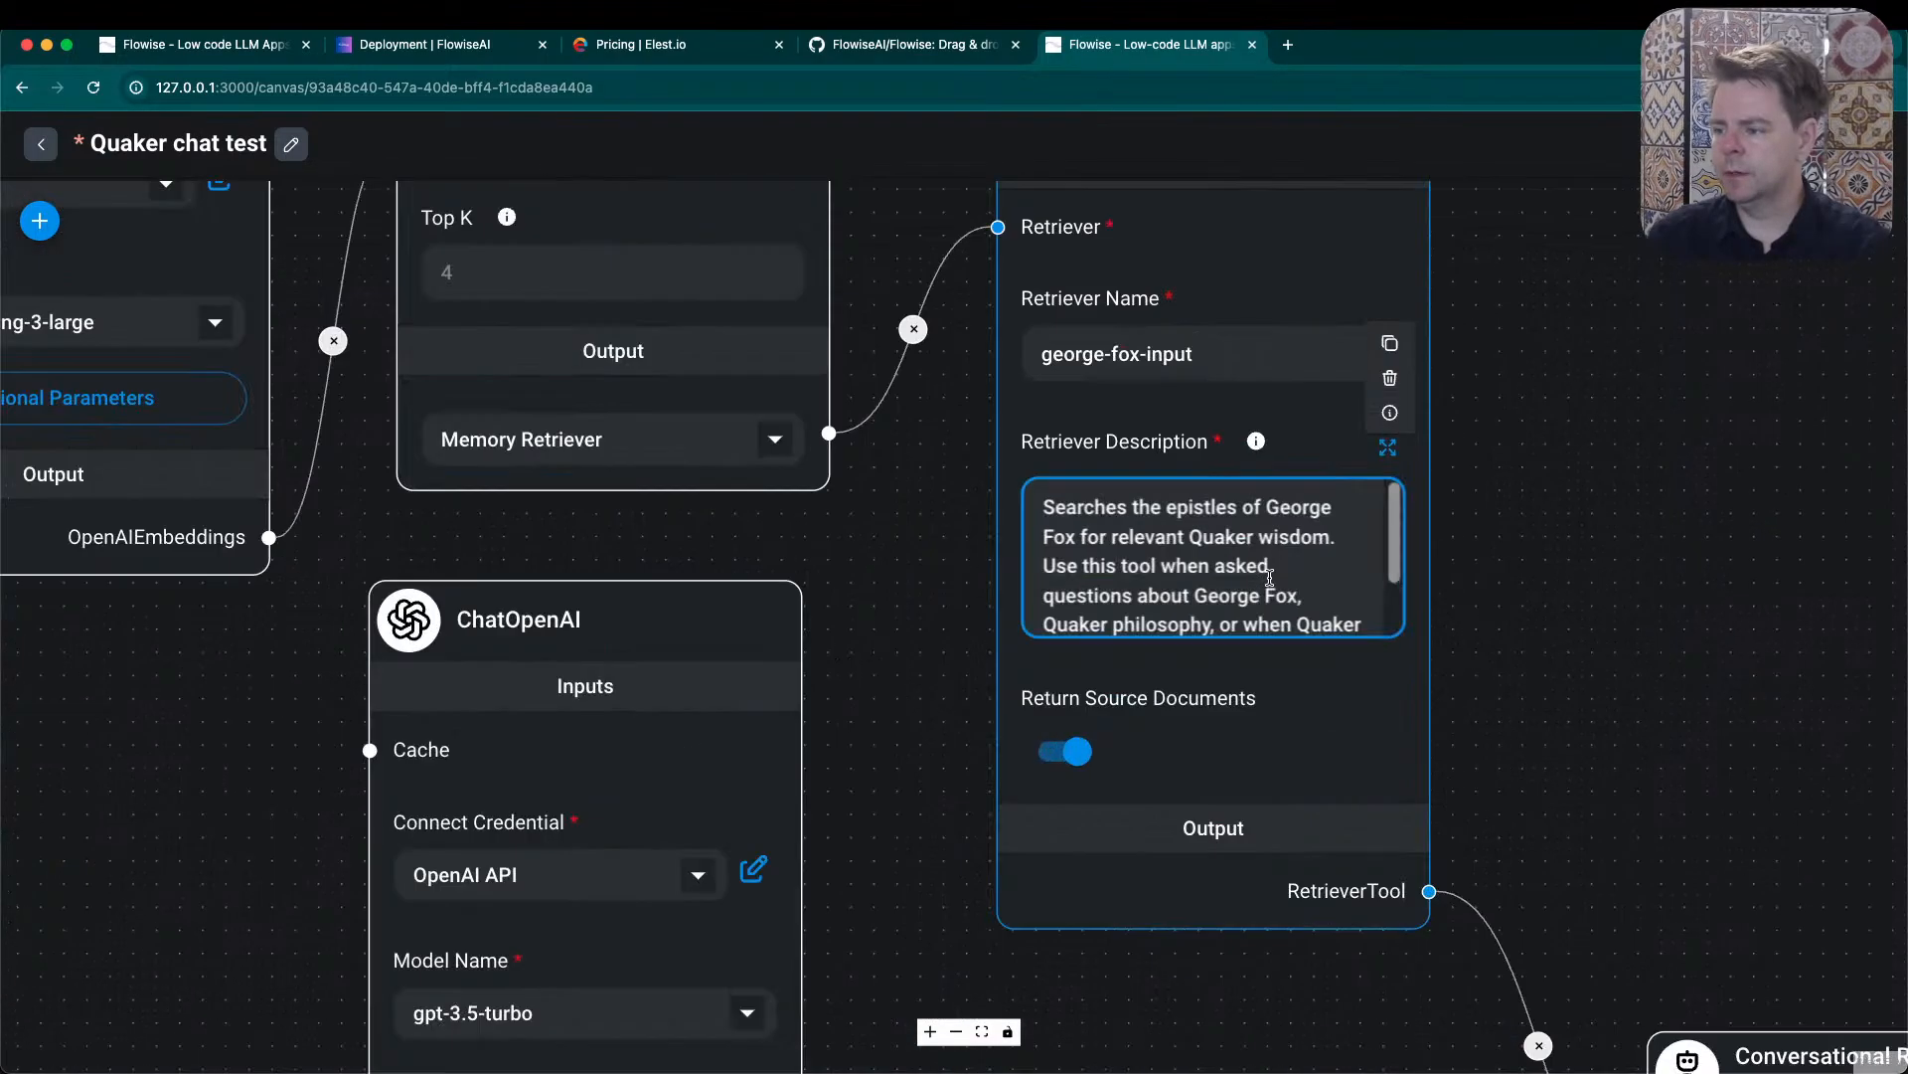
{"action": "scroll", "coordinate": [1271, 579], "scroll_direction": "down", "scroll_amount": 1}
{"action": "scroll", "coordinate": [1271, 579], "scroll_direction": "down", "scroll_amount": 4}
{"action": "scroll", "coordinate": [1273, 581], "scroll_direction": "up", "scroll_amount": 6}
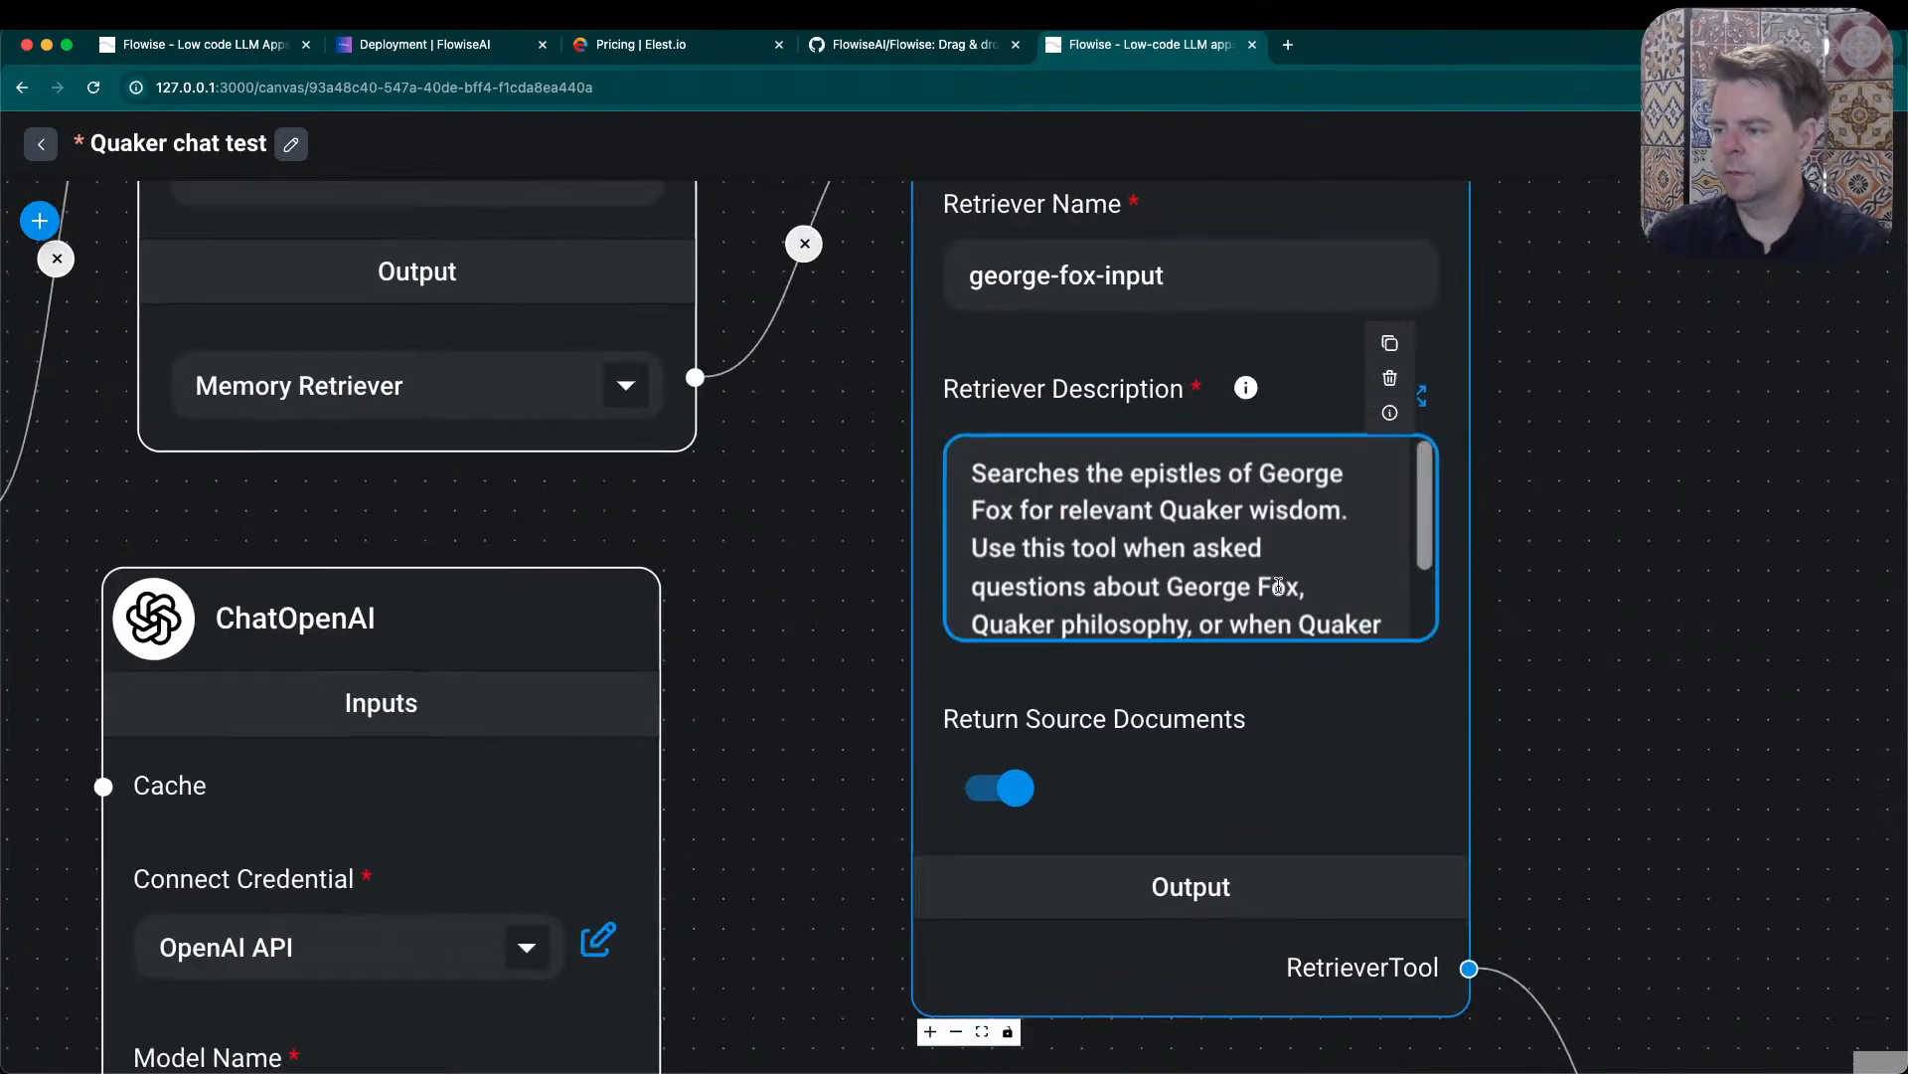
{"action": "scroll", "coordinate": [1278, 585], "scroll_direction": "down", "scroll_amount": 5}
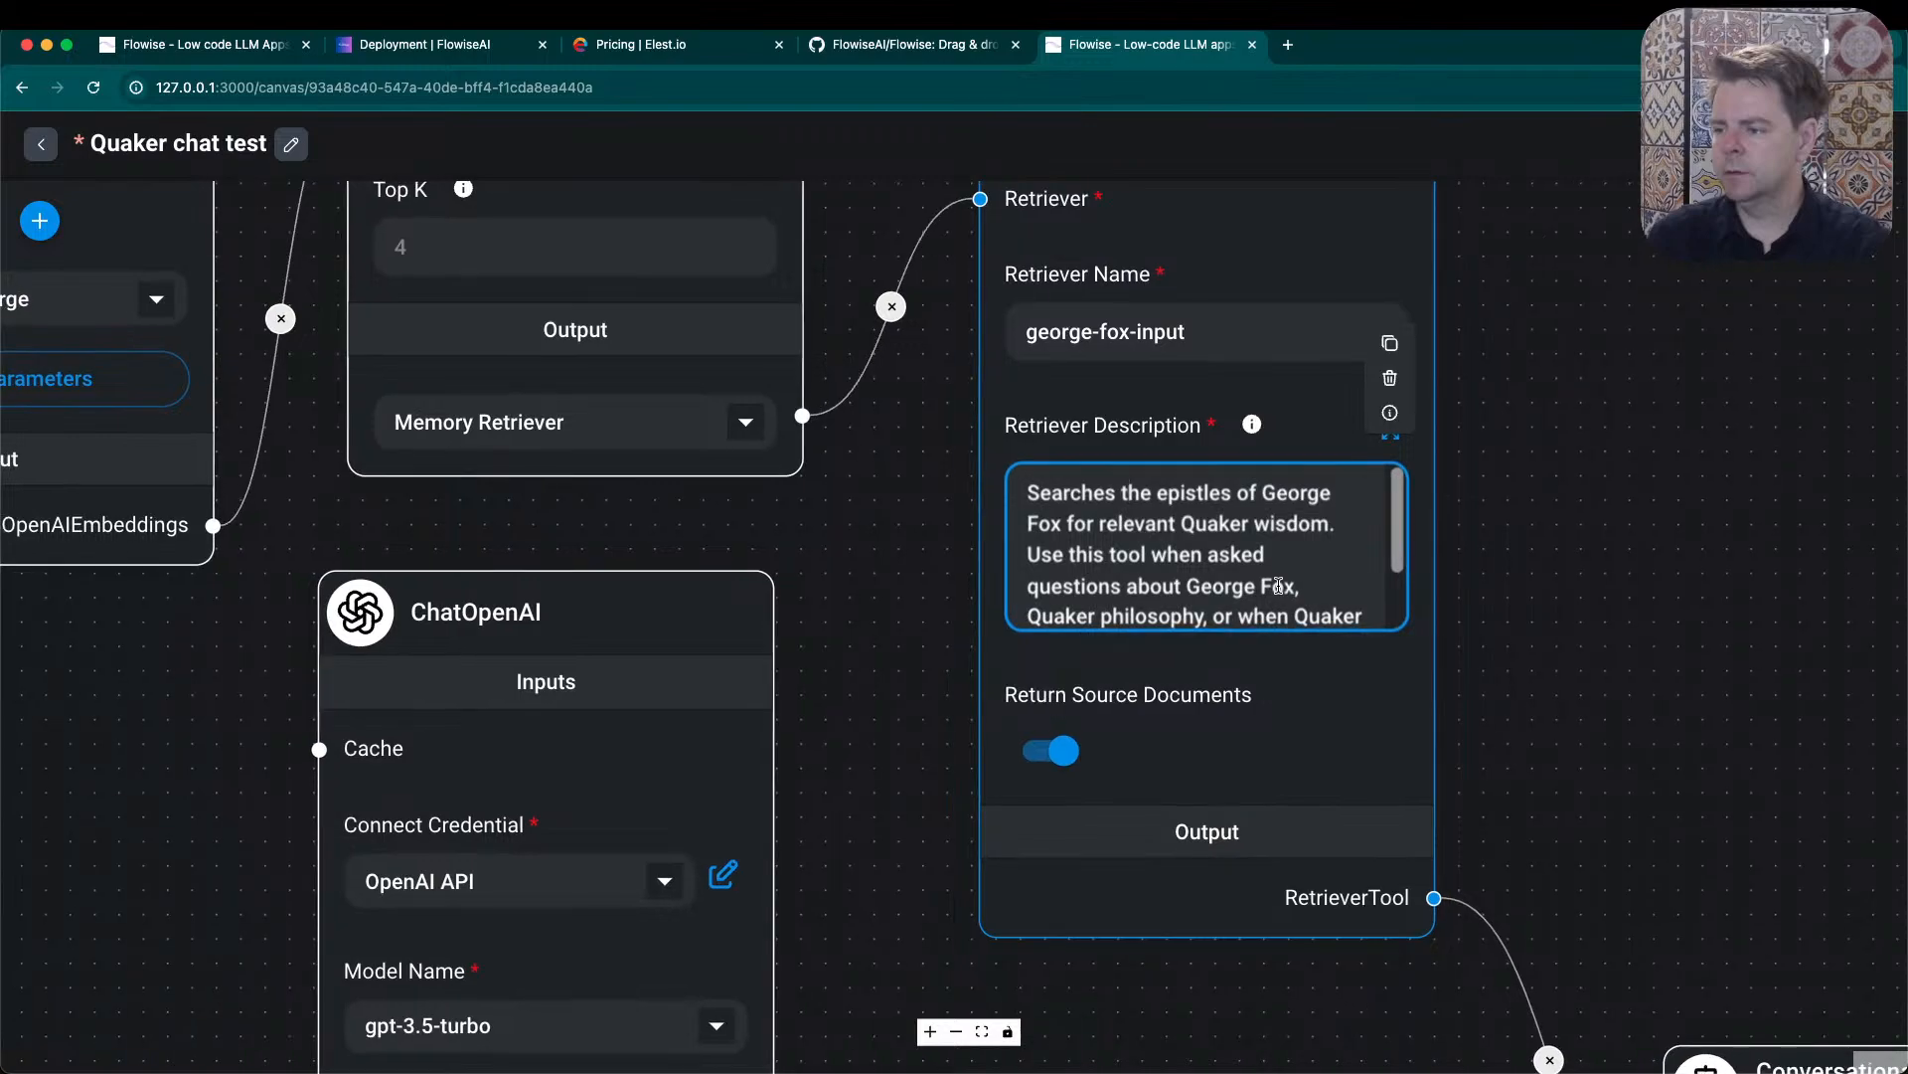
{"action": "scroll", "coordinate": [1278, 585], "scroll_direction": "down", "scroll_amount": 3}
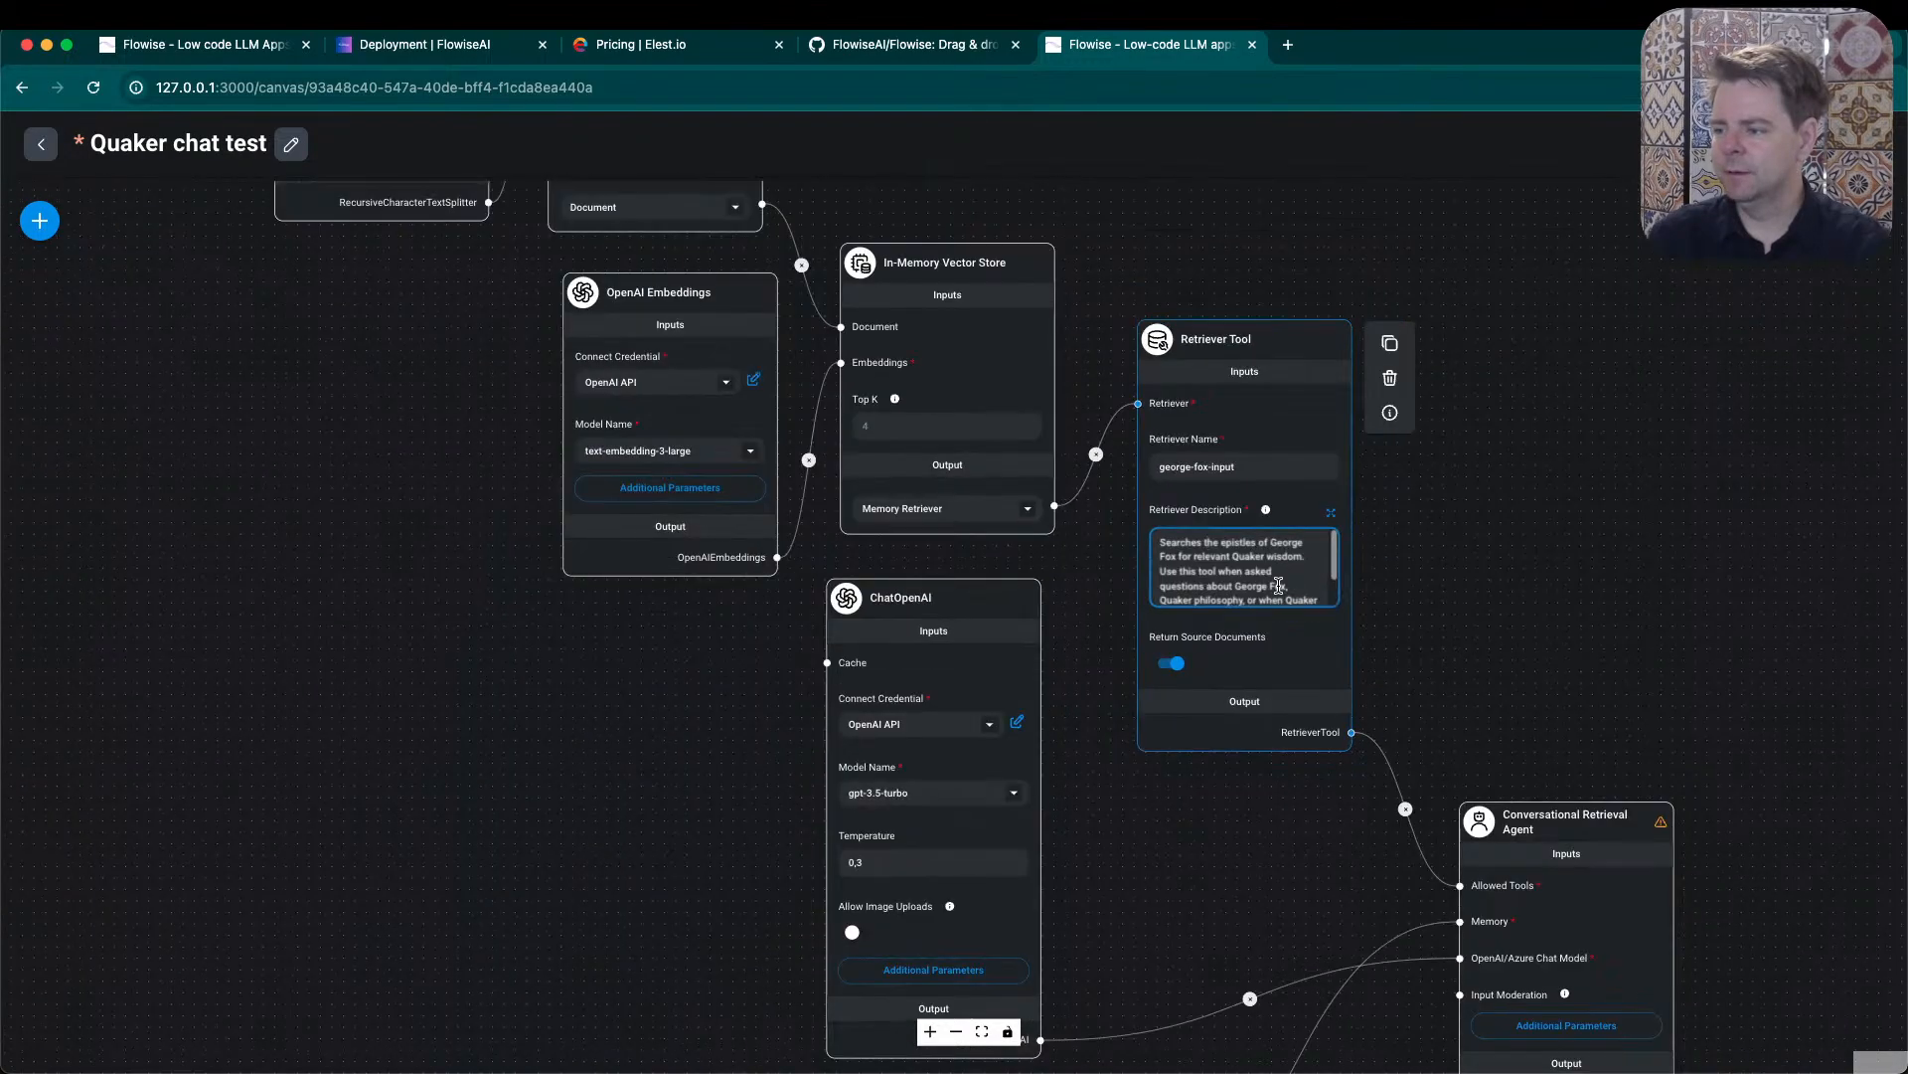
- Place the Buffer Memory node directly below the Retriever Tool and the ChatOpenAI node beneath it, next to the Conversational Retrieval Agent
{"action": "scroll", "coordinate": [1248, 567], "scroll_direction": "up", "scroll_amount": 3}
{"action": "left_click_drag", "start_coordinate": [900, 1056], "coordinate": [792, 822]}
{"action": "scroll", "coordinate": [915, 788], "scroll_direction": "up", "scroll_amount": 3}
{"action": "scroll", "coordinate": [916, 789], "scroll_direction": "down", "scroll_amount": 8}
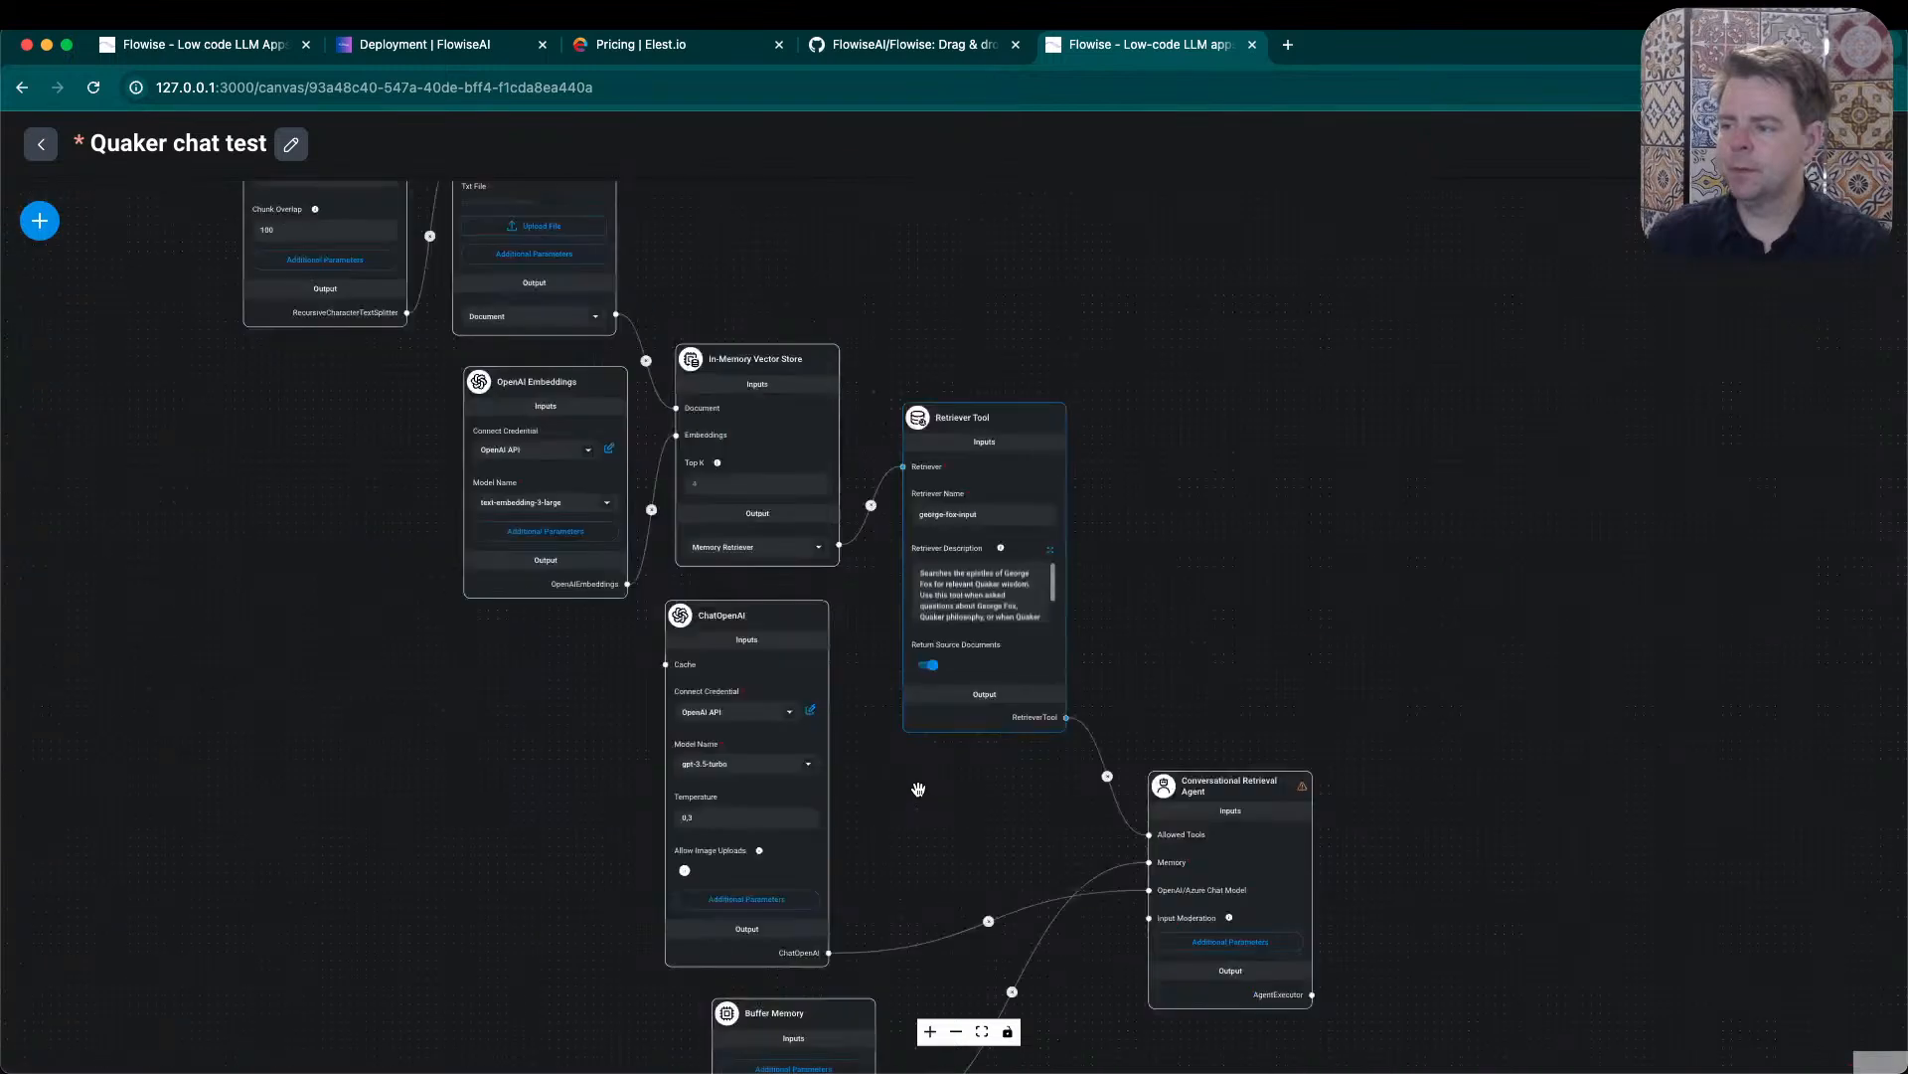
{"action": "scroll", "coordinate": [998, 544], "scroll_direction": "up", "scroll_amount": 2}
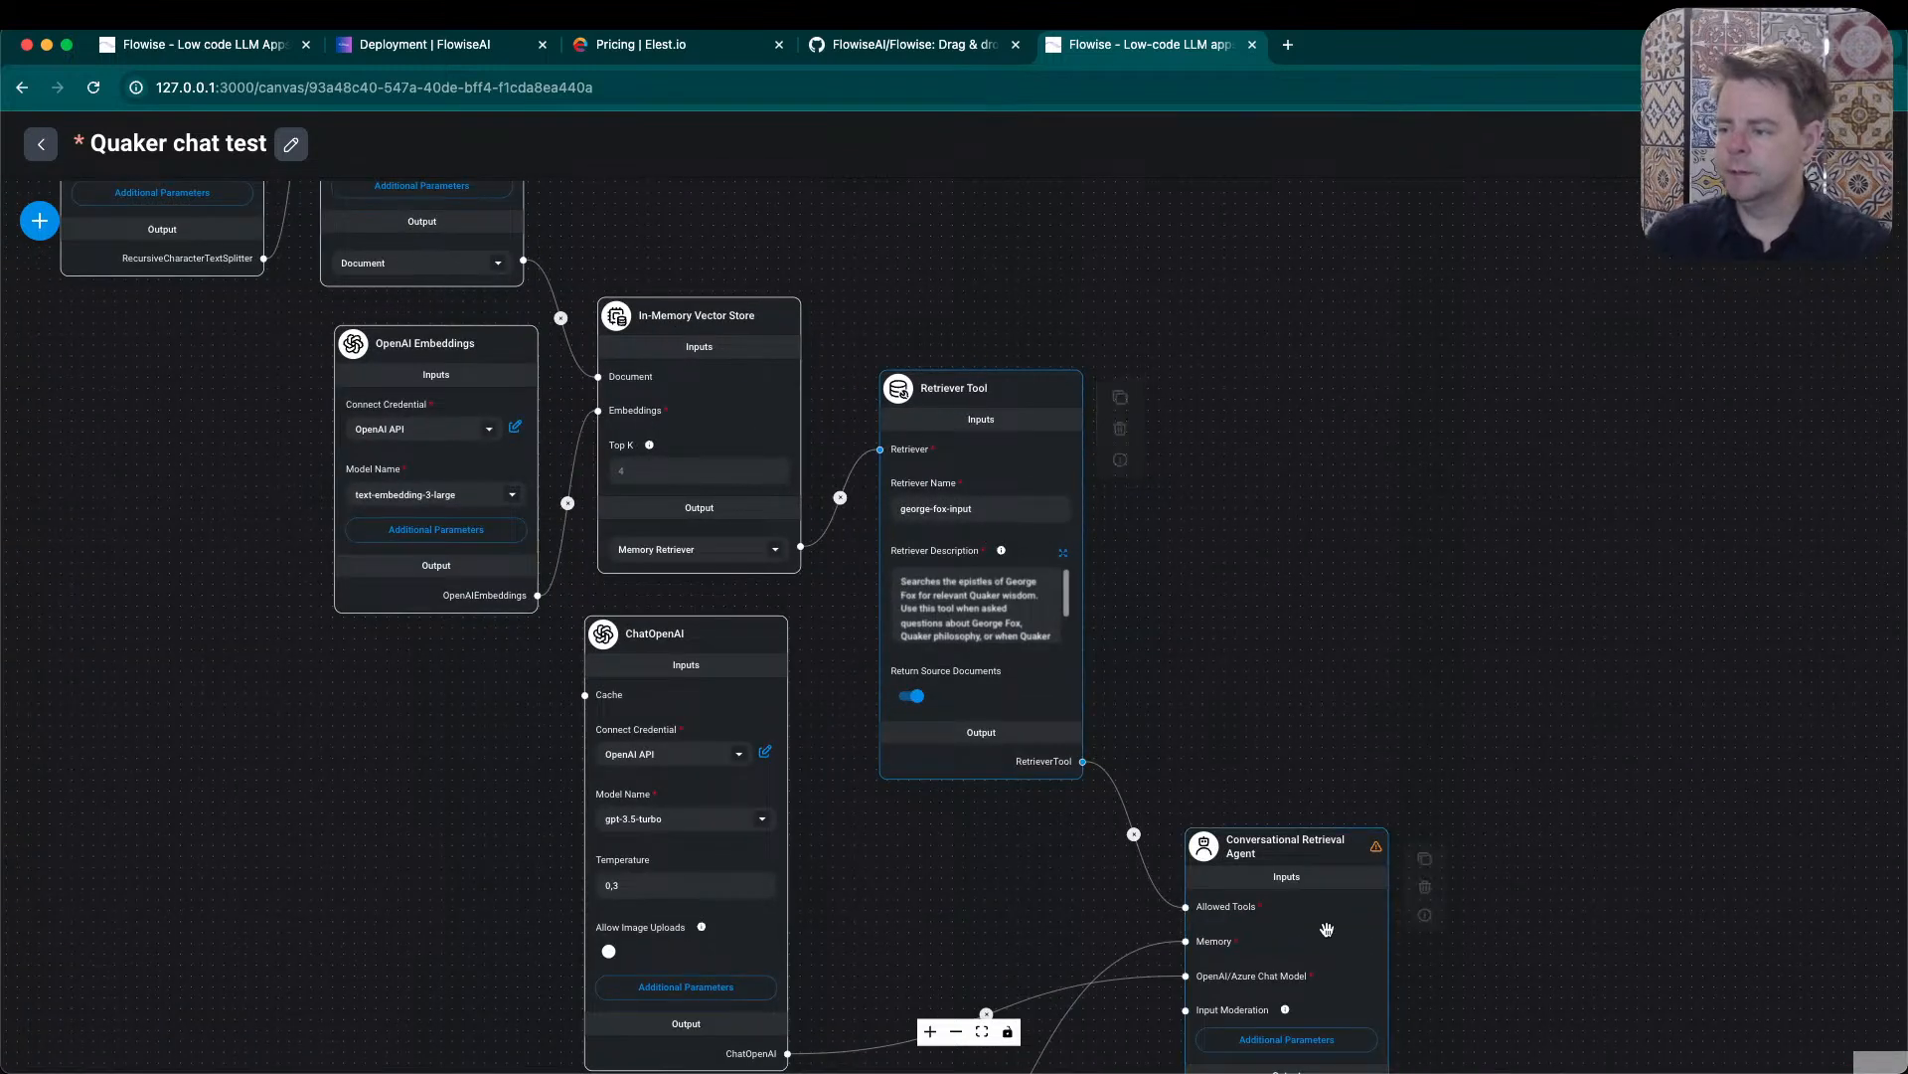
{"action": "left_click_drag", "start_coordinate": [1308, 677], "coordinate": [1307, 442]}
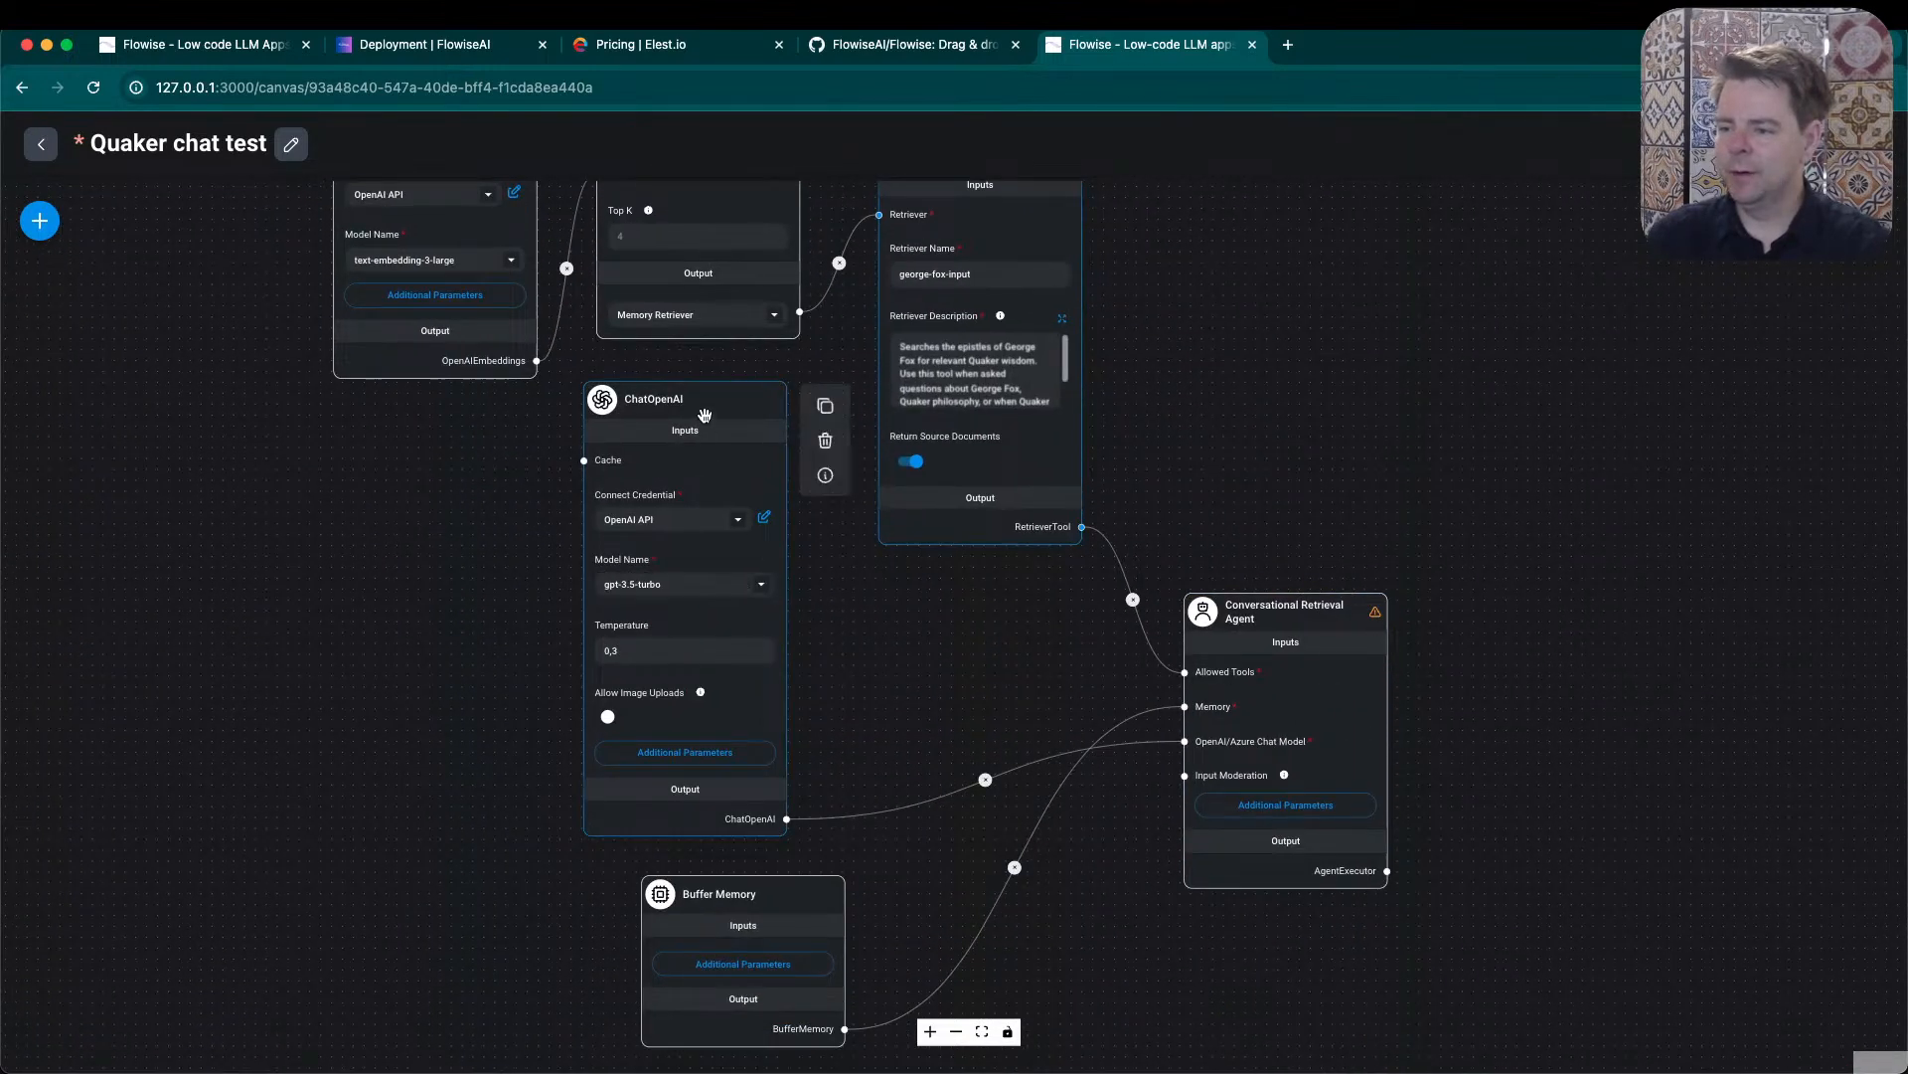
{"action": "left_click_drag", "start_coordinate": [713, 412], "coordinate": [765, 442]}
{"action": "left_click_drag", "start_coordinate": [683, 918], "coordinate": [934, 582]}
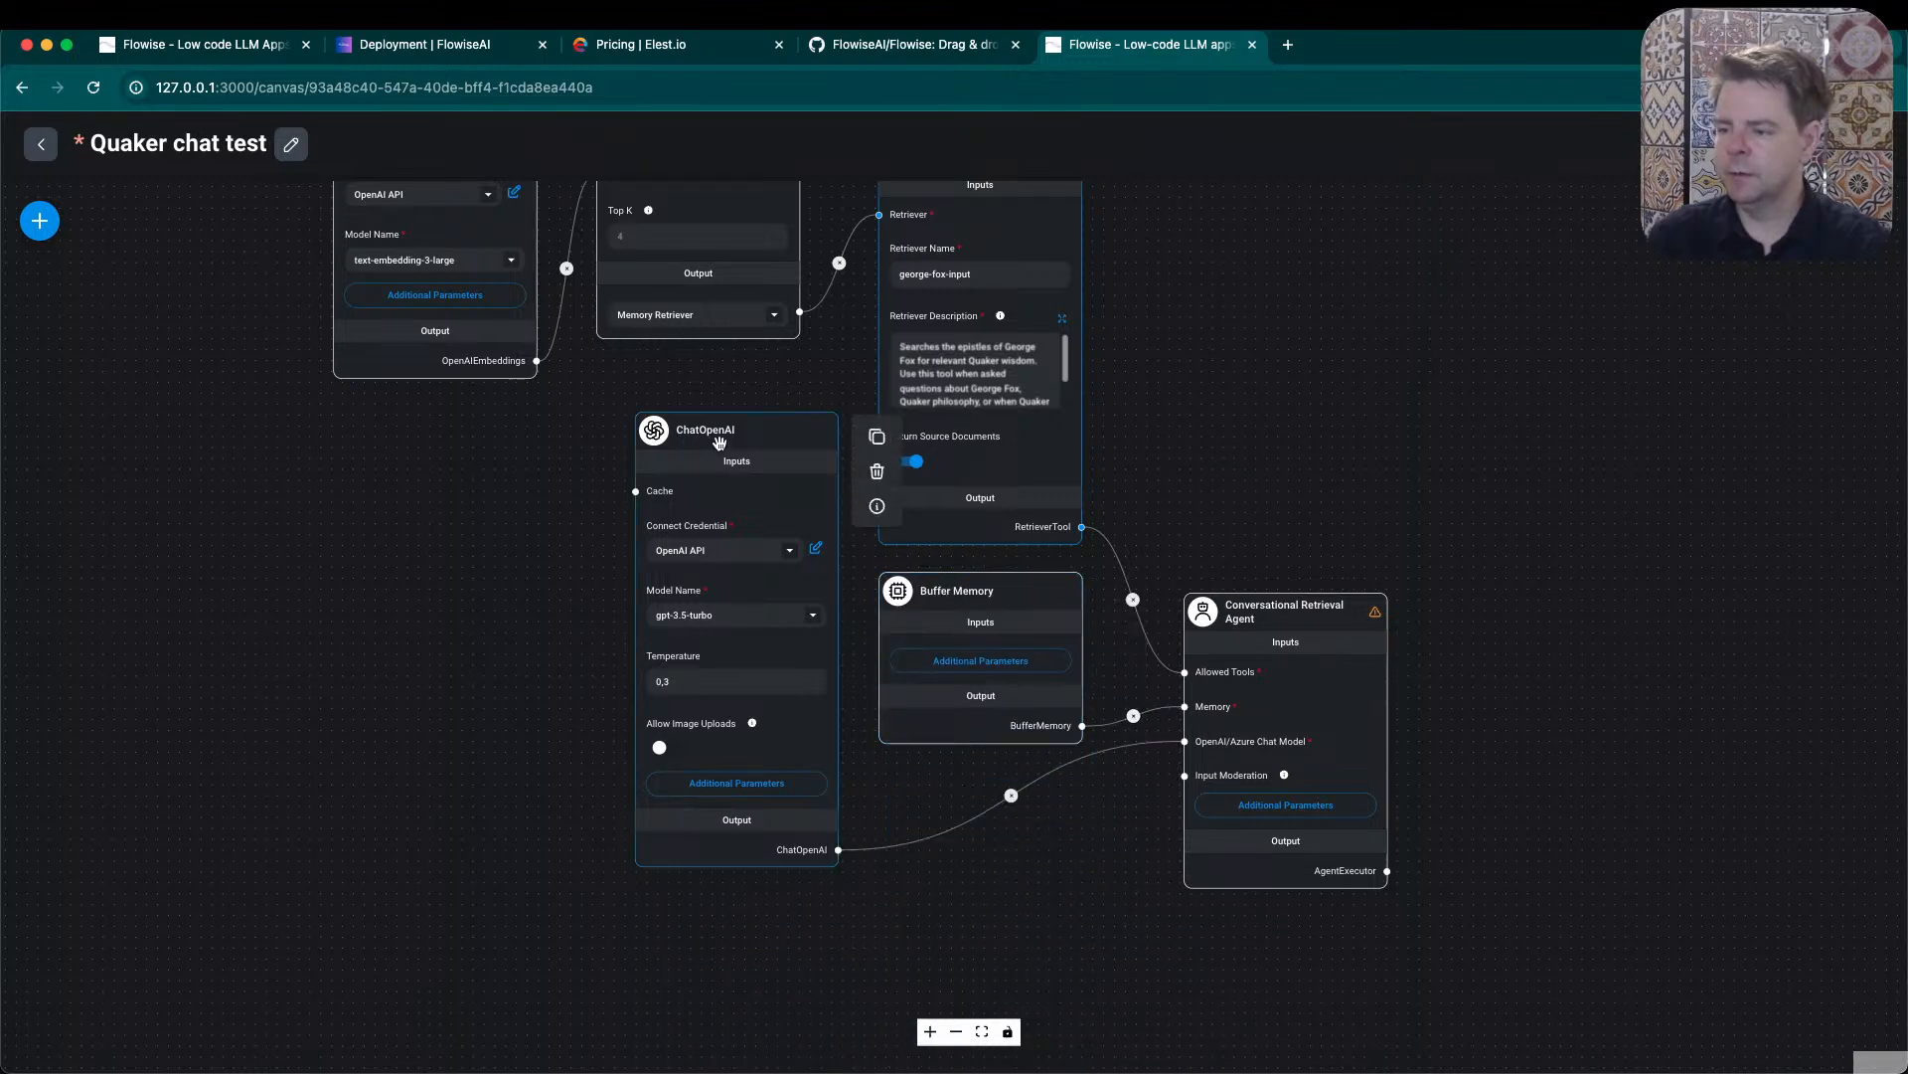
{"action": "left_click_drag", "start_coordinate": [739, 452], "coordinate": [973, 804]}
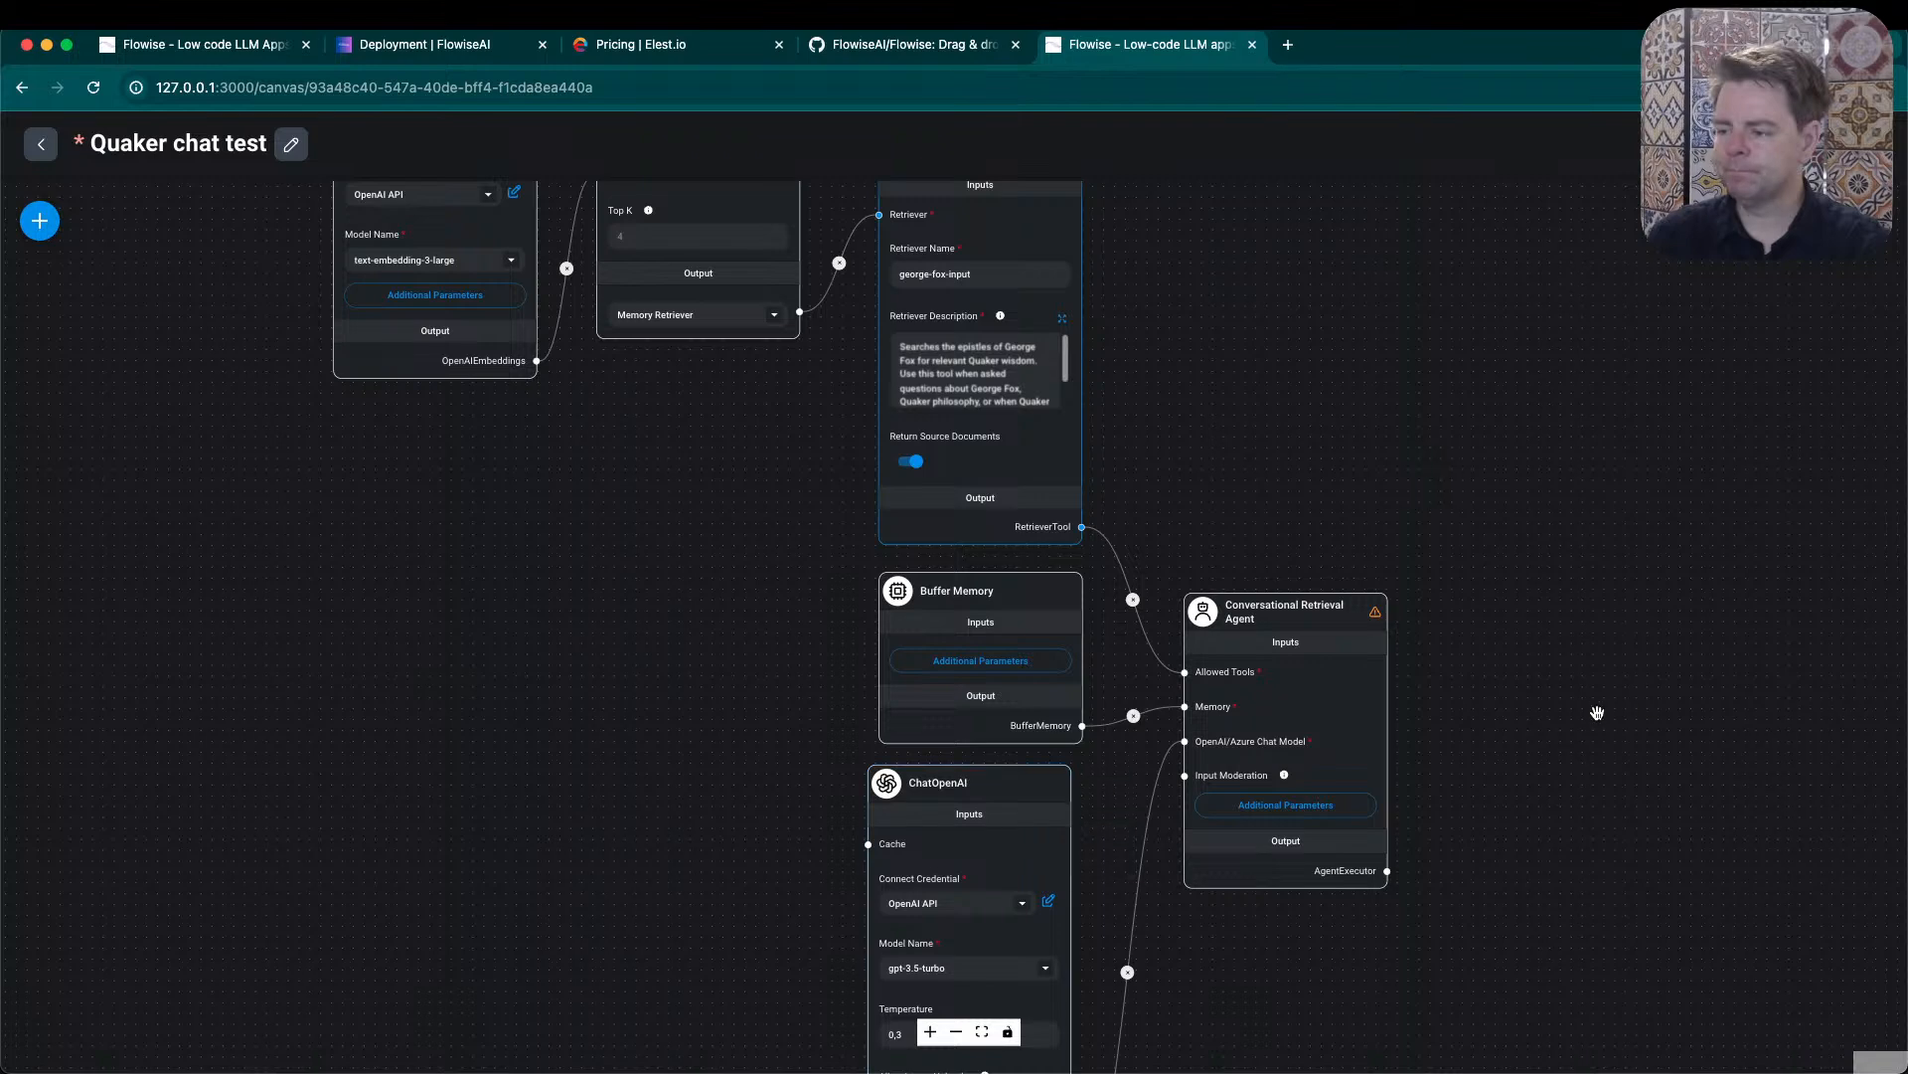
{"action": "left_click_drag", "start_coordinate": [1567, 787], "coordinate": [1585, 486]}
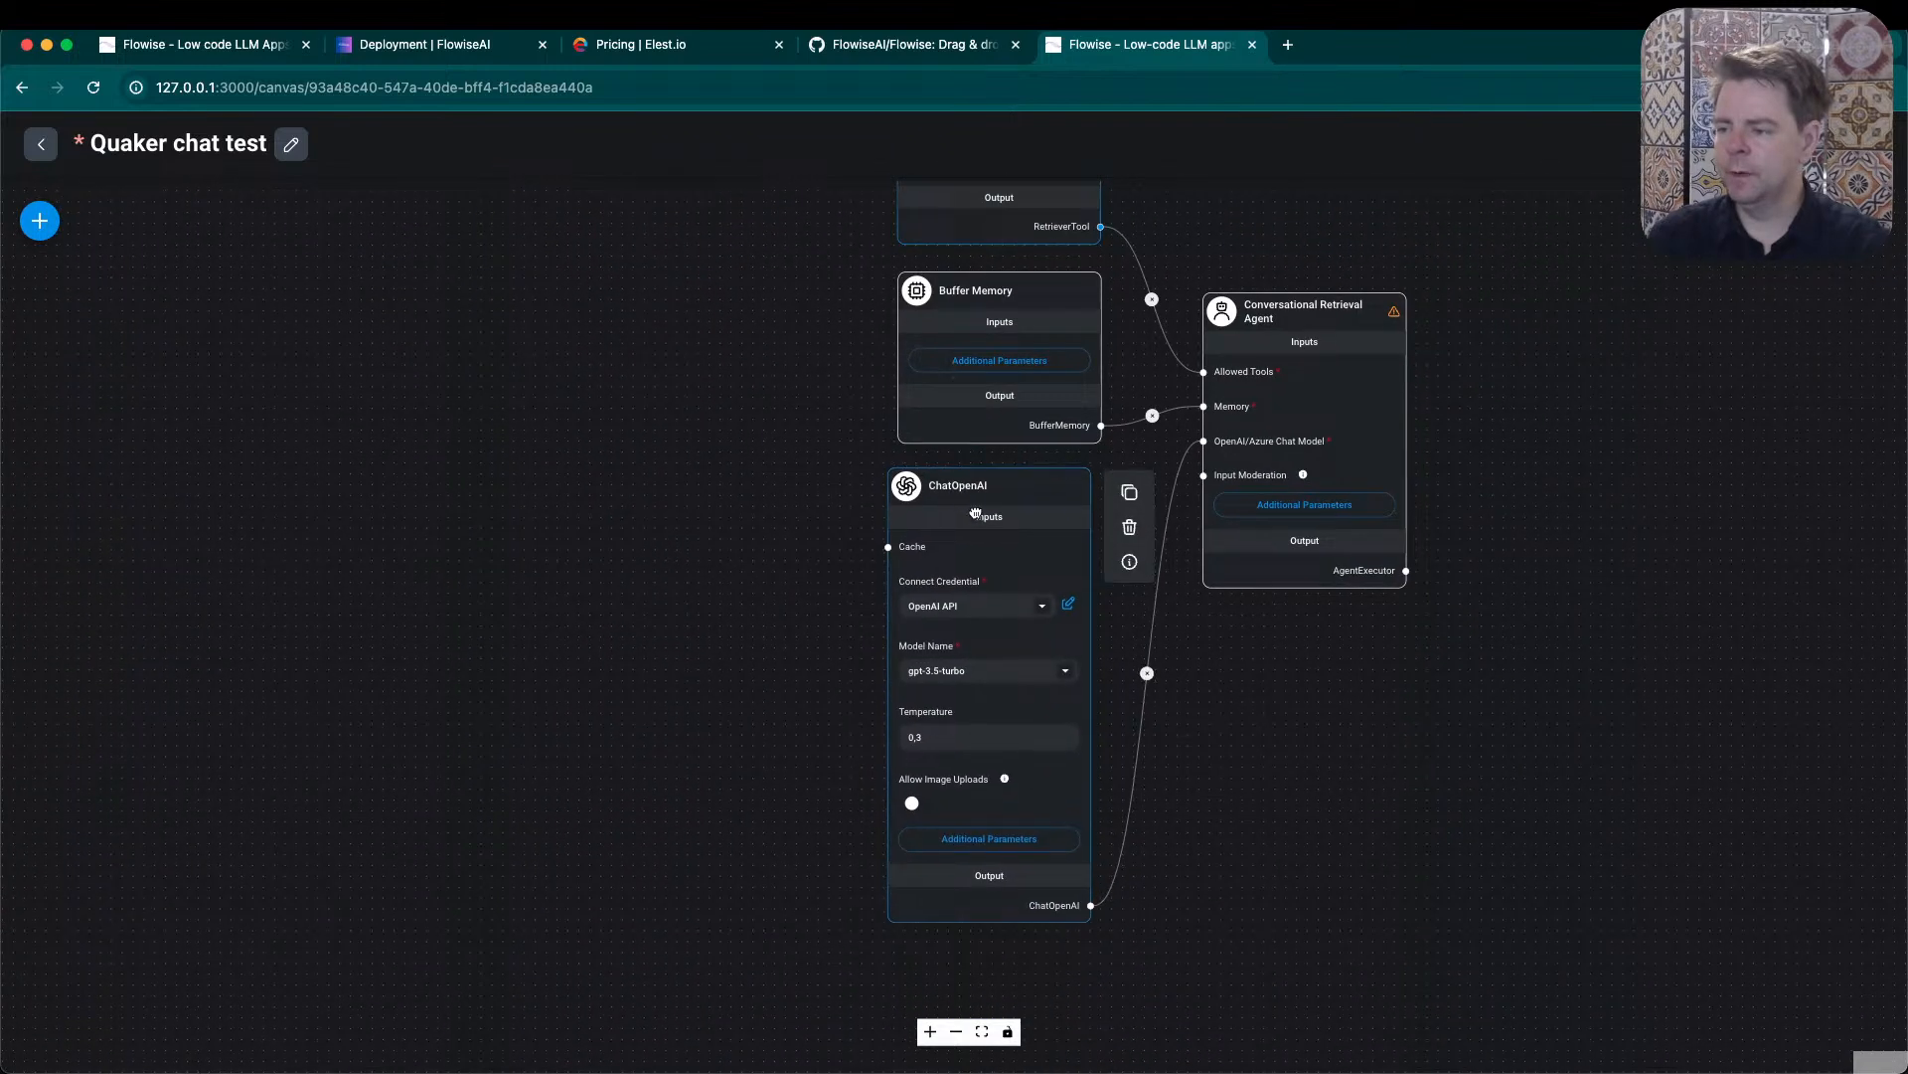
- Change the ChatOpenAI node's model to gpt-4o and nudge the node into place beneath Buffer Memory
{"action": "left_click_drag", "start_coordinate": [967, 486], "coordinate": [978, 507]}
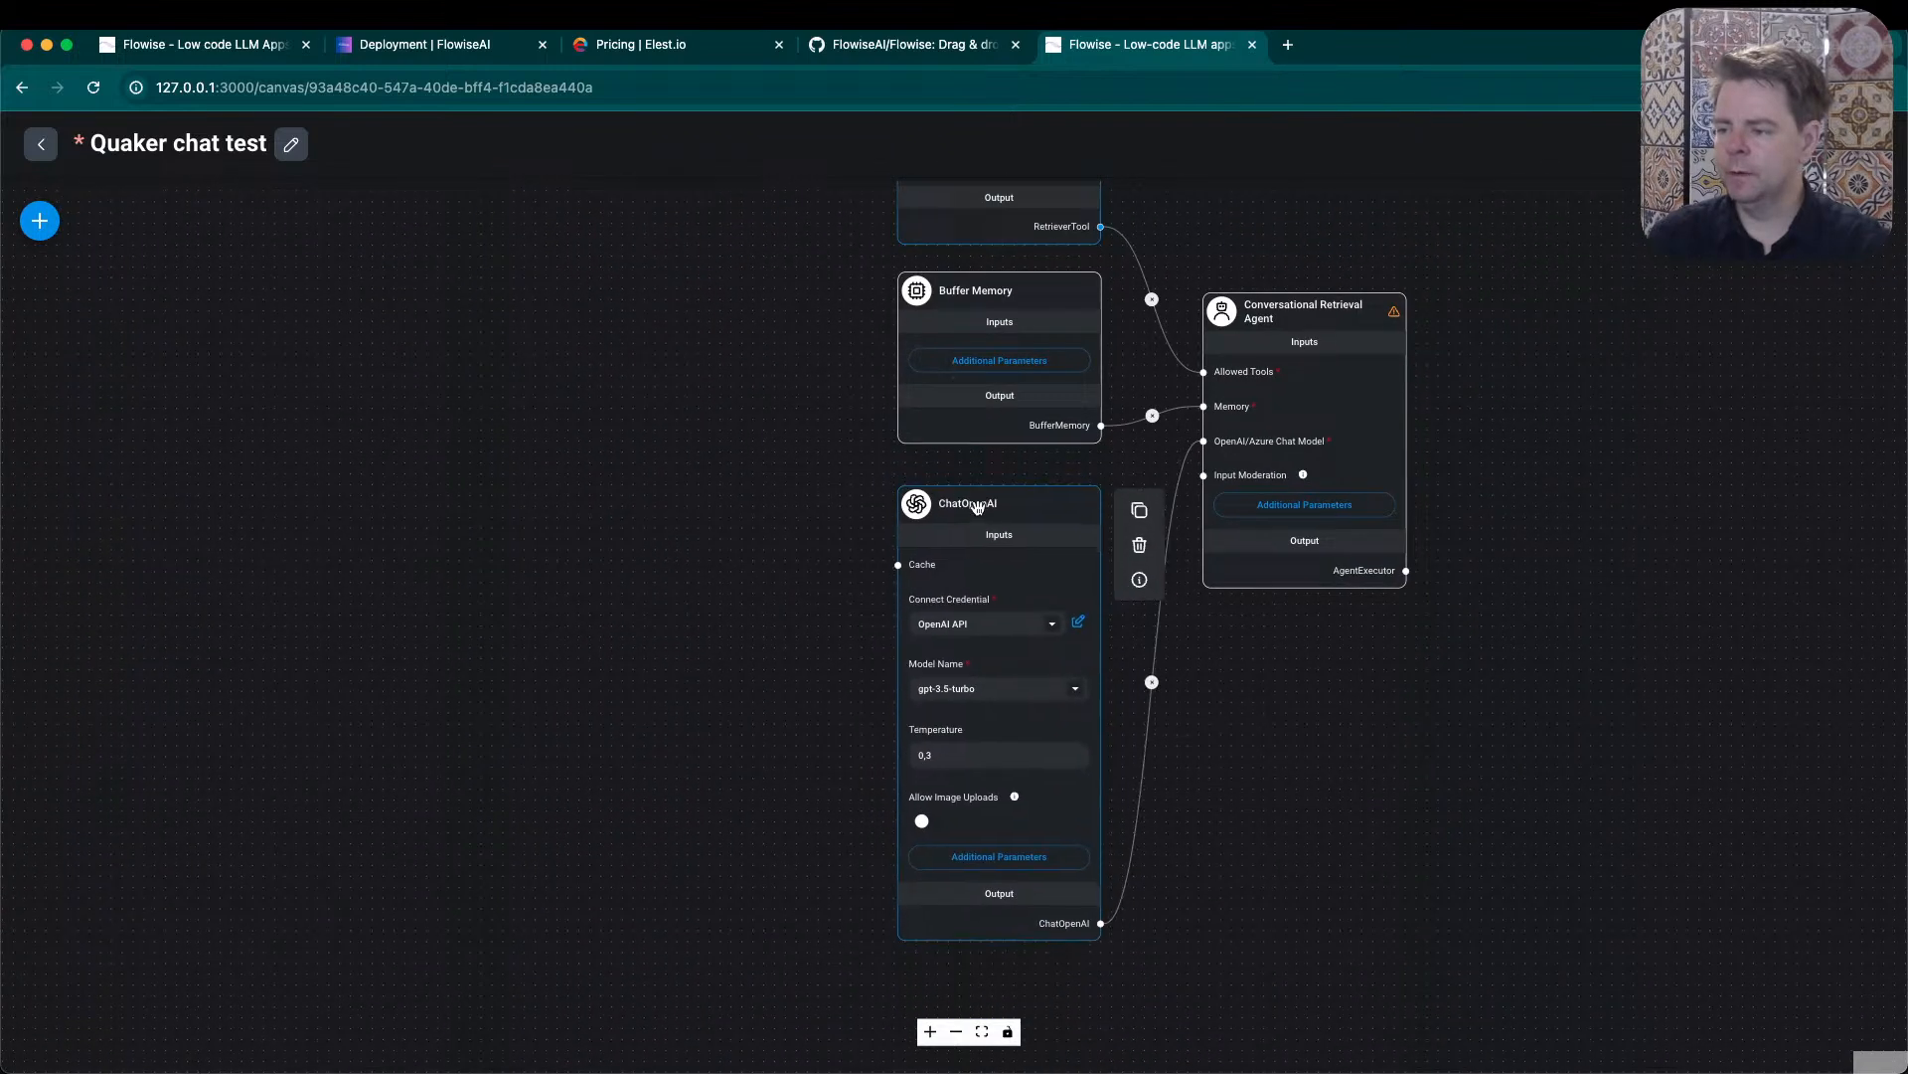
{"action": "left_click", "coordinate": [1079, 692]}
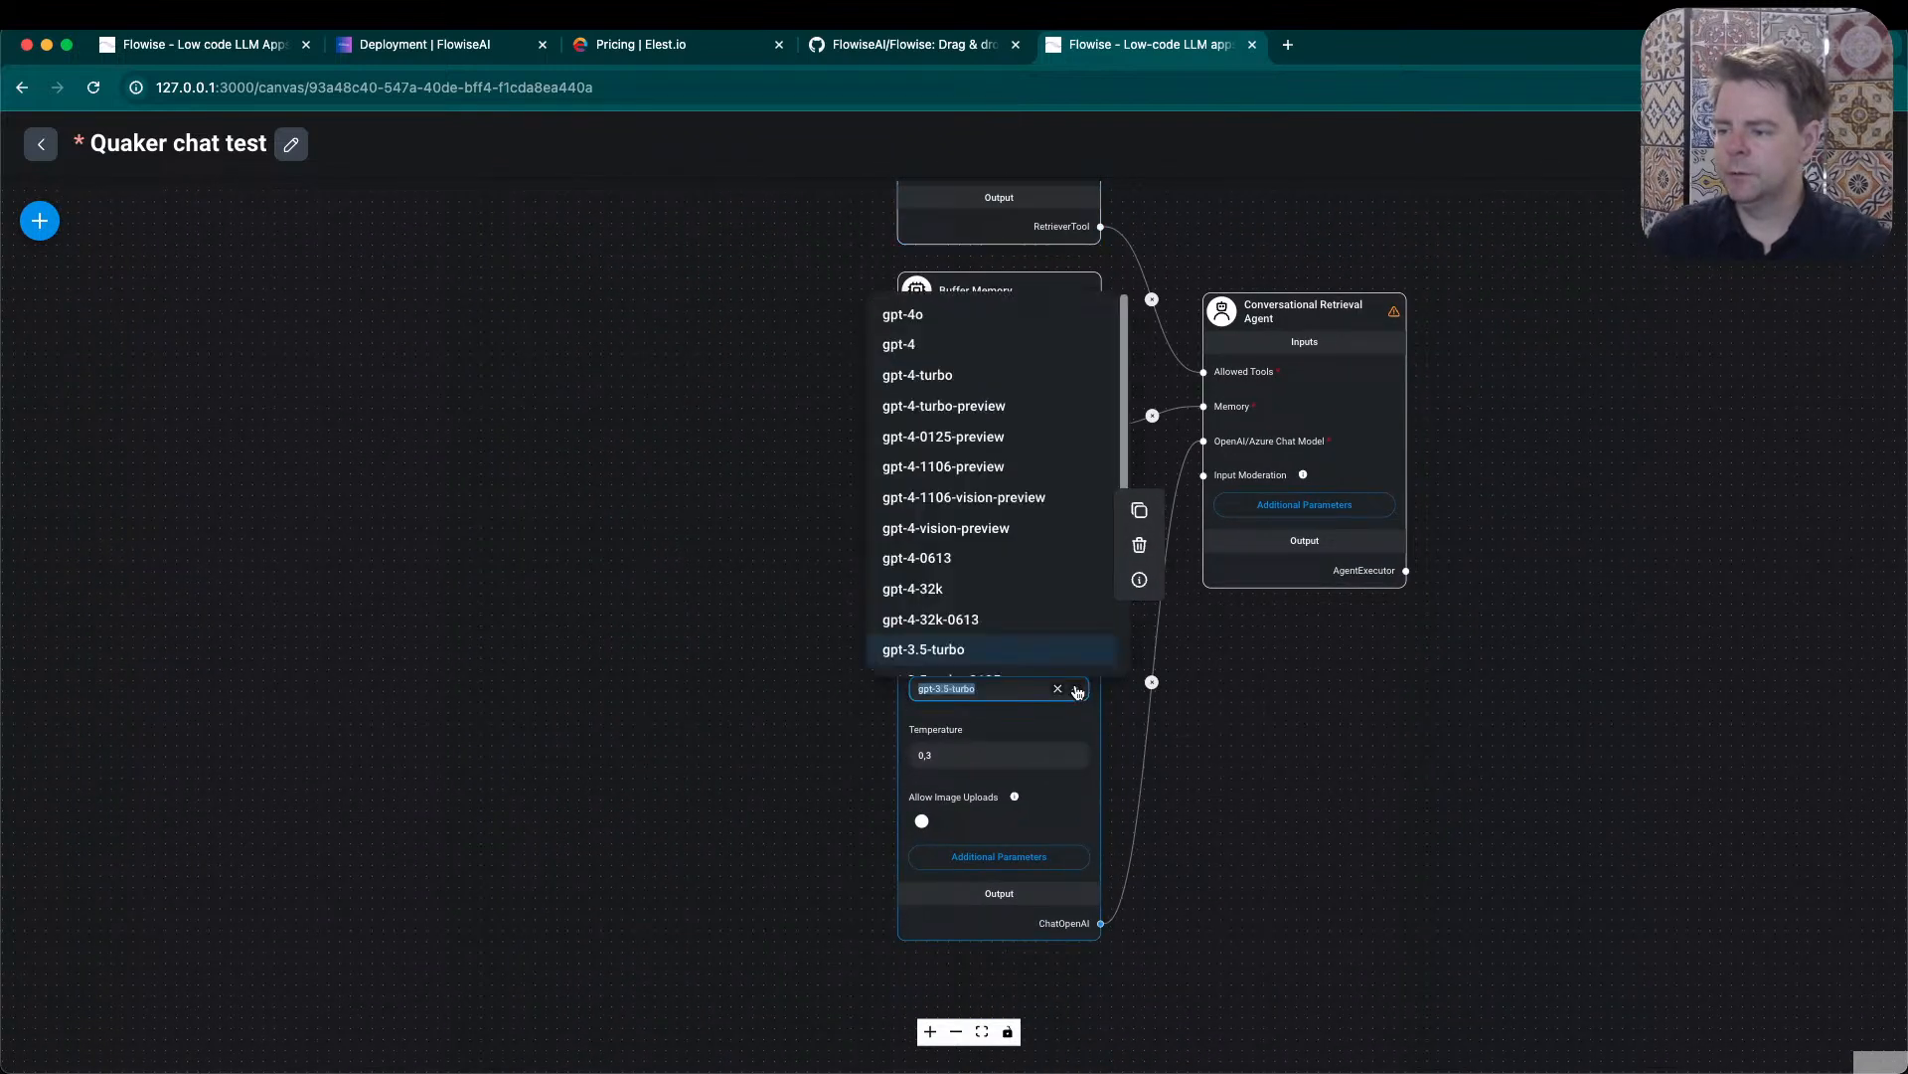
{"action": "left_click", "coordinate": [969, 332]}
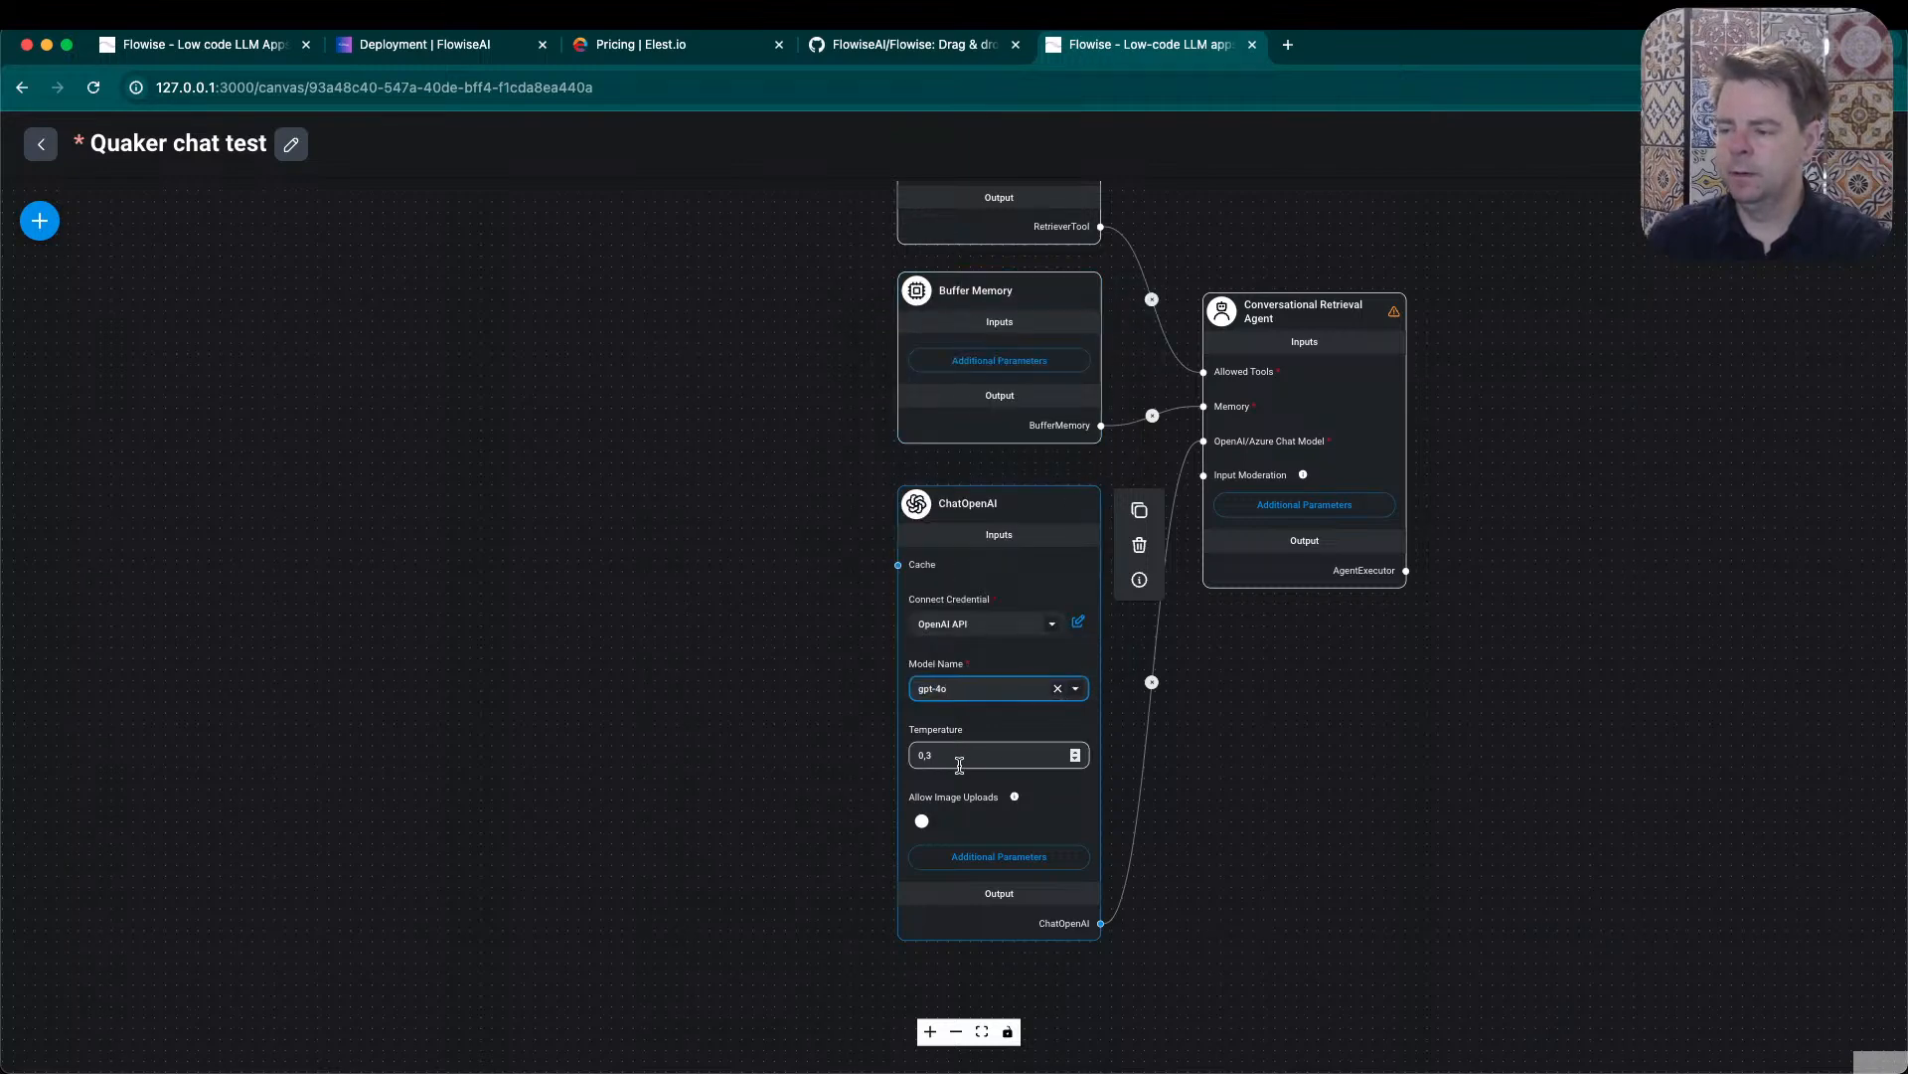
{"action": "left_click_drag", "start_coordinate": [959, 765], "coordinate": [901, 757]}
{"action": "left_click_drag", "start_coordinate": [944, 497], "coordinate": [996, 482]}
{"action": "left_click", "coordinate": [948, 734]}
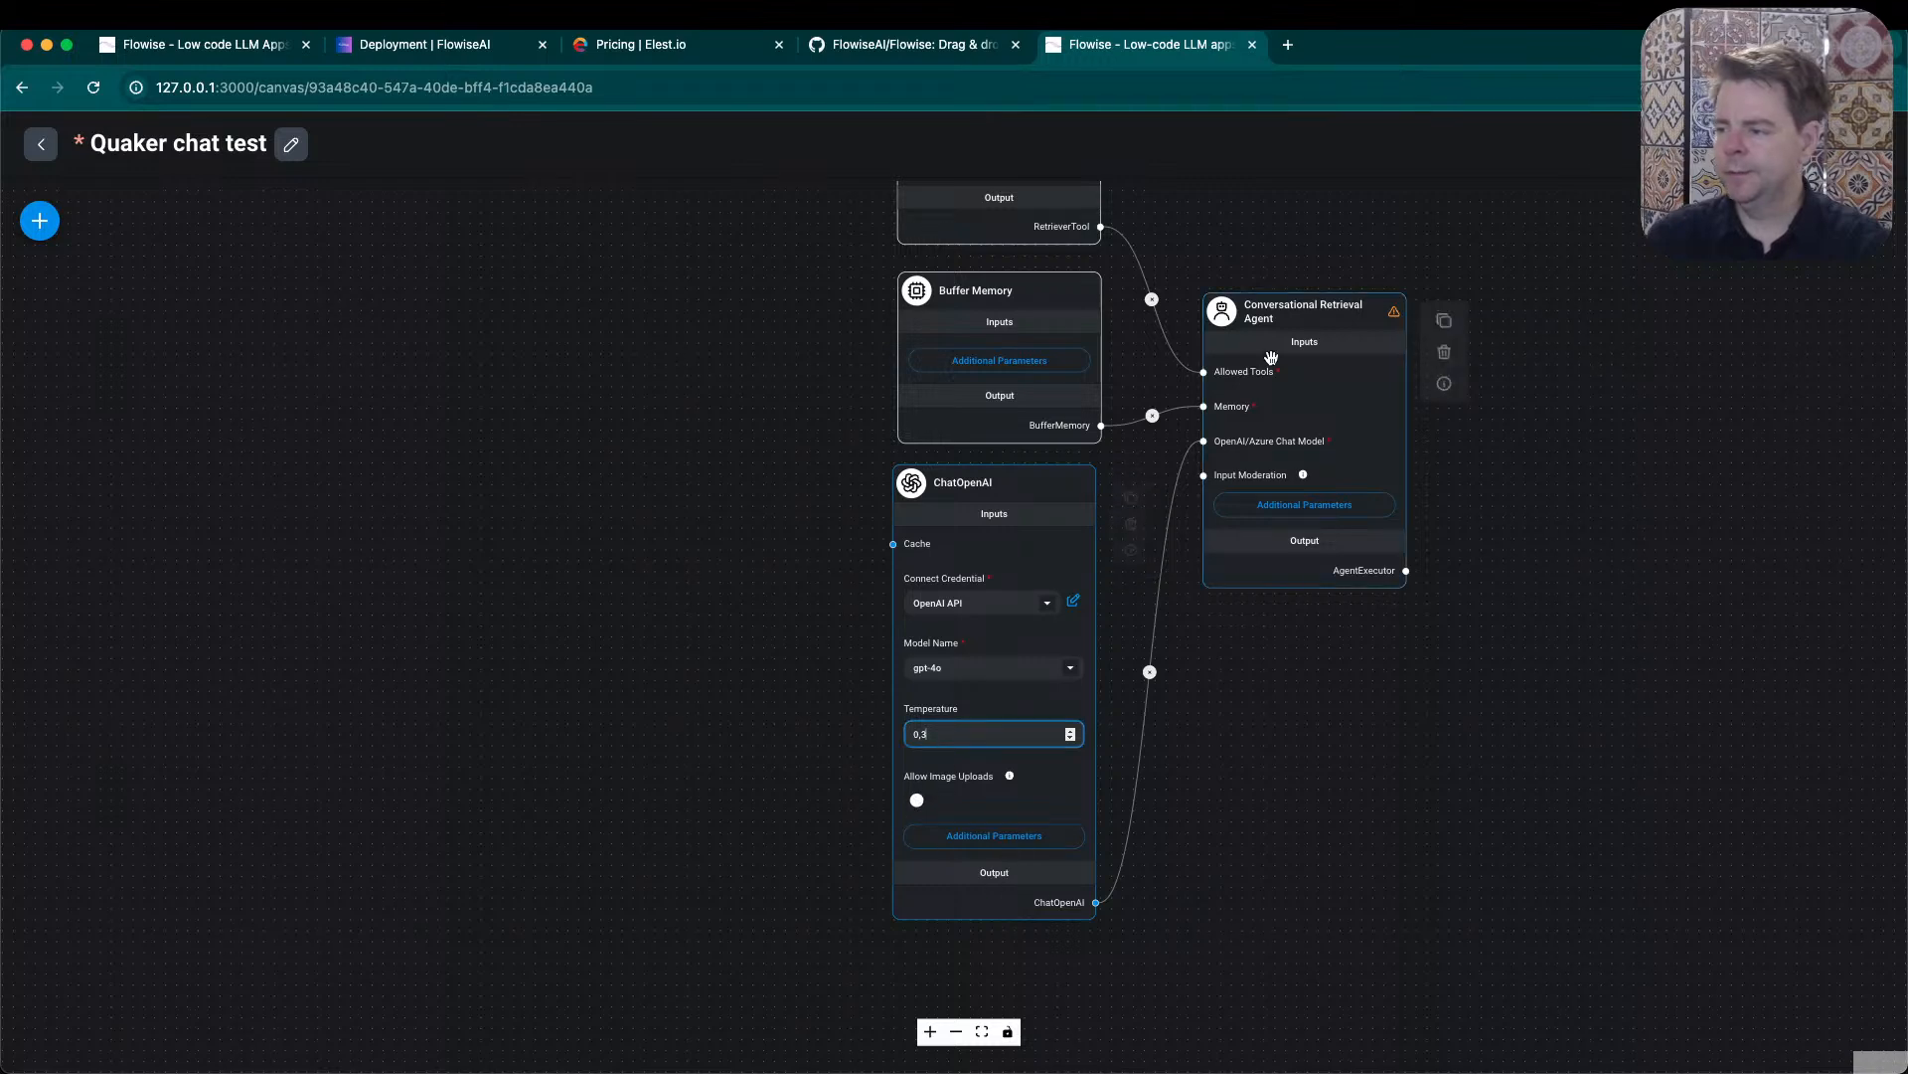
- Check the Conversational Retrieval Agent's warning and read its node information, then close the information
{"action": "mouse_move", "coordinate": [1396, 316]}
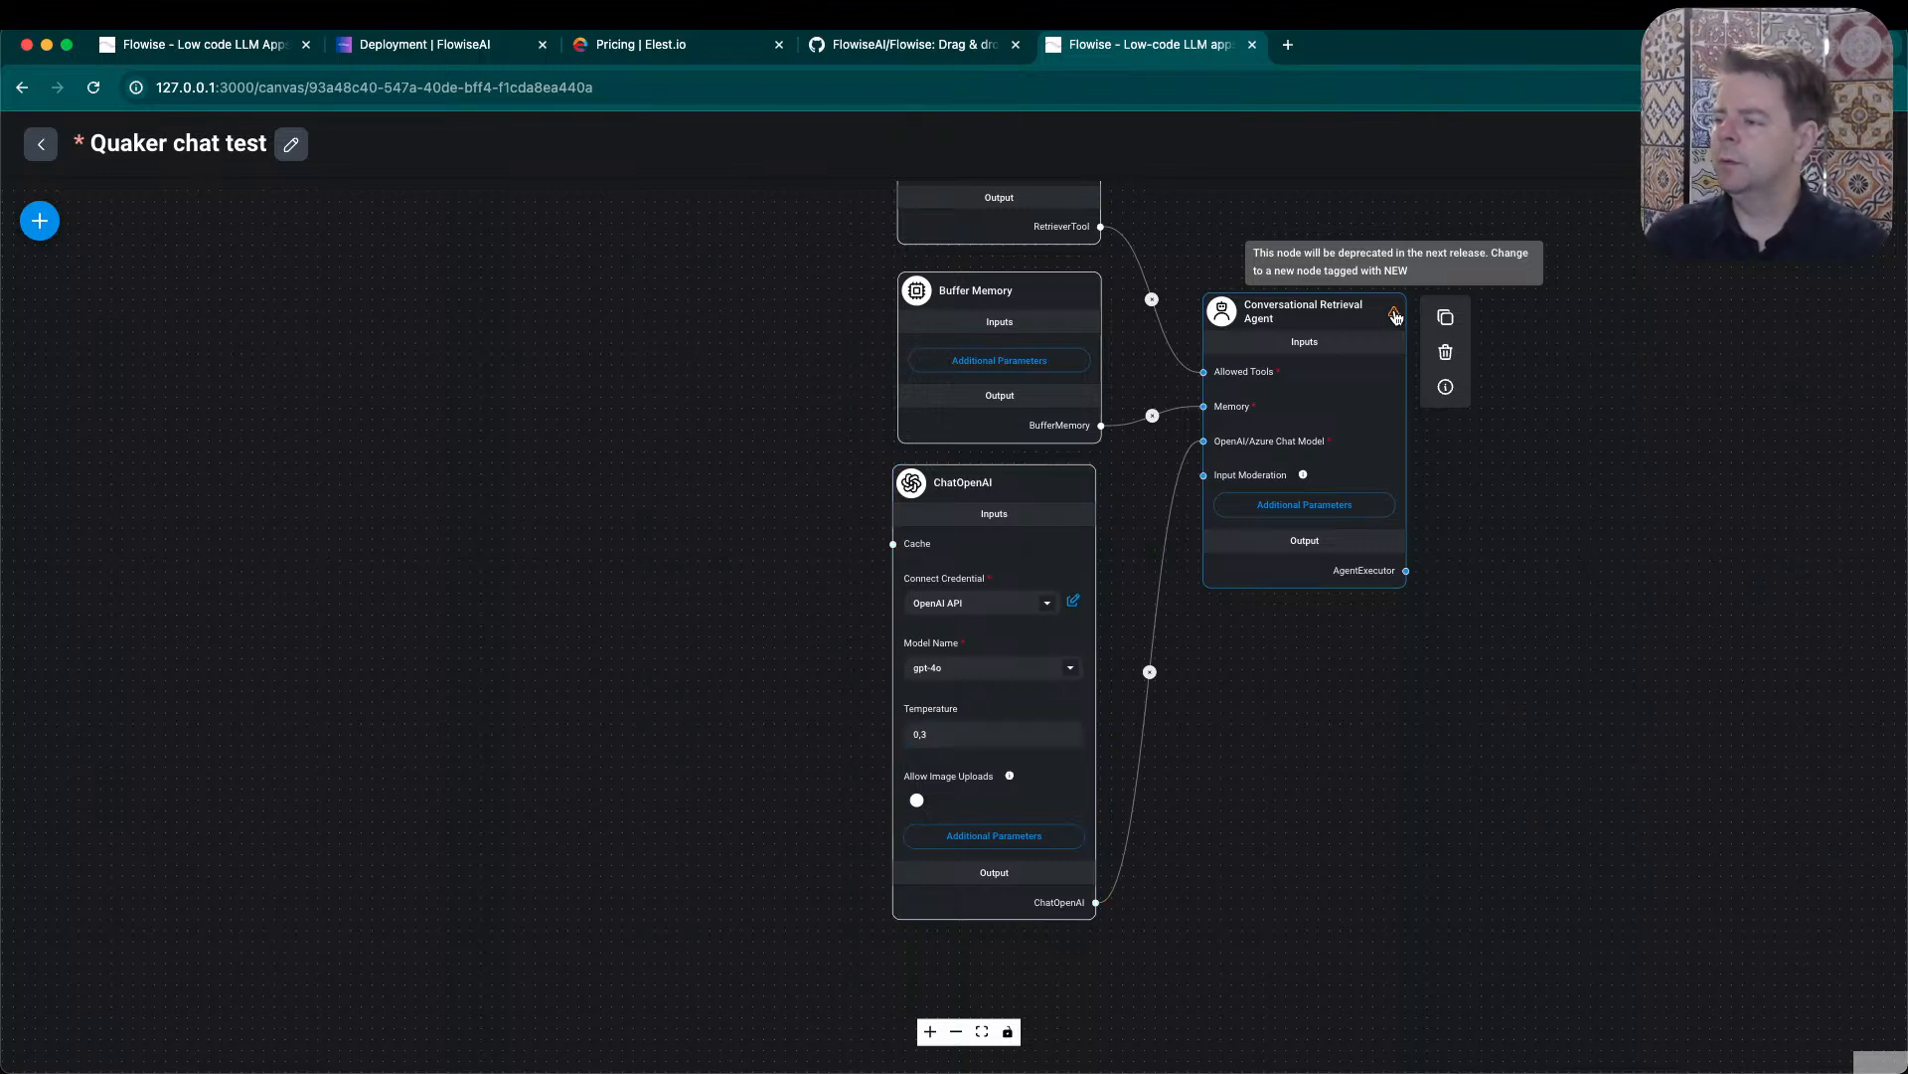
{"action": "right_click", "coordinate": [1359, 315]}
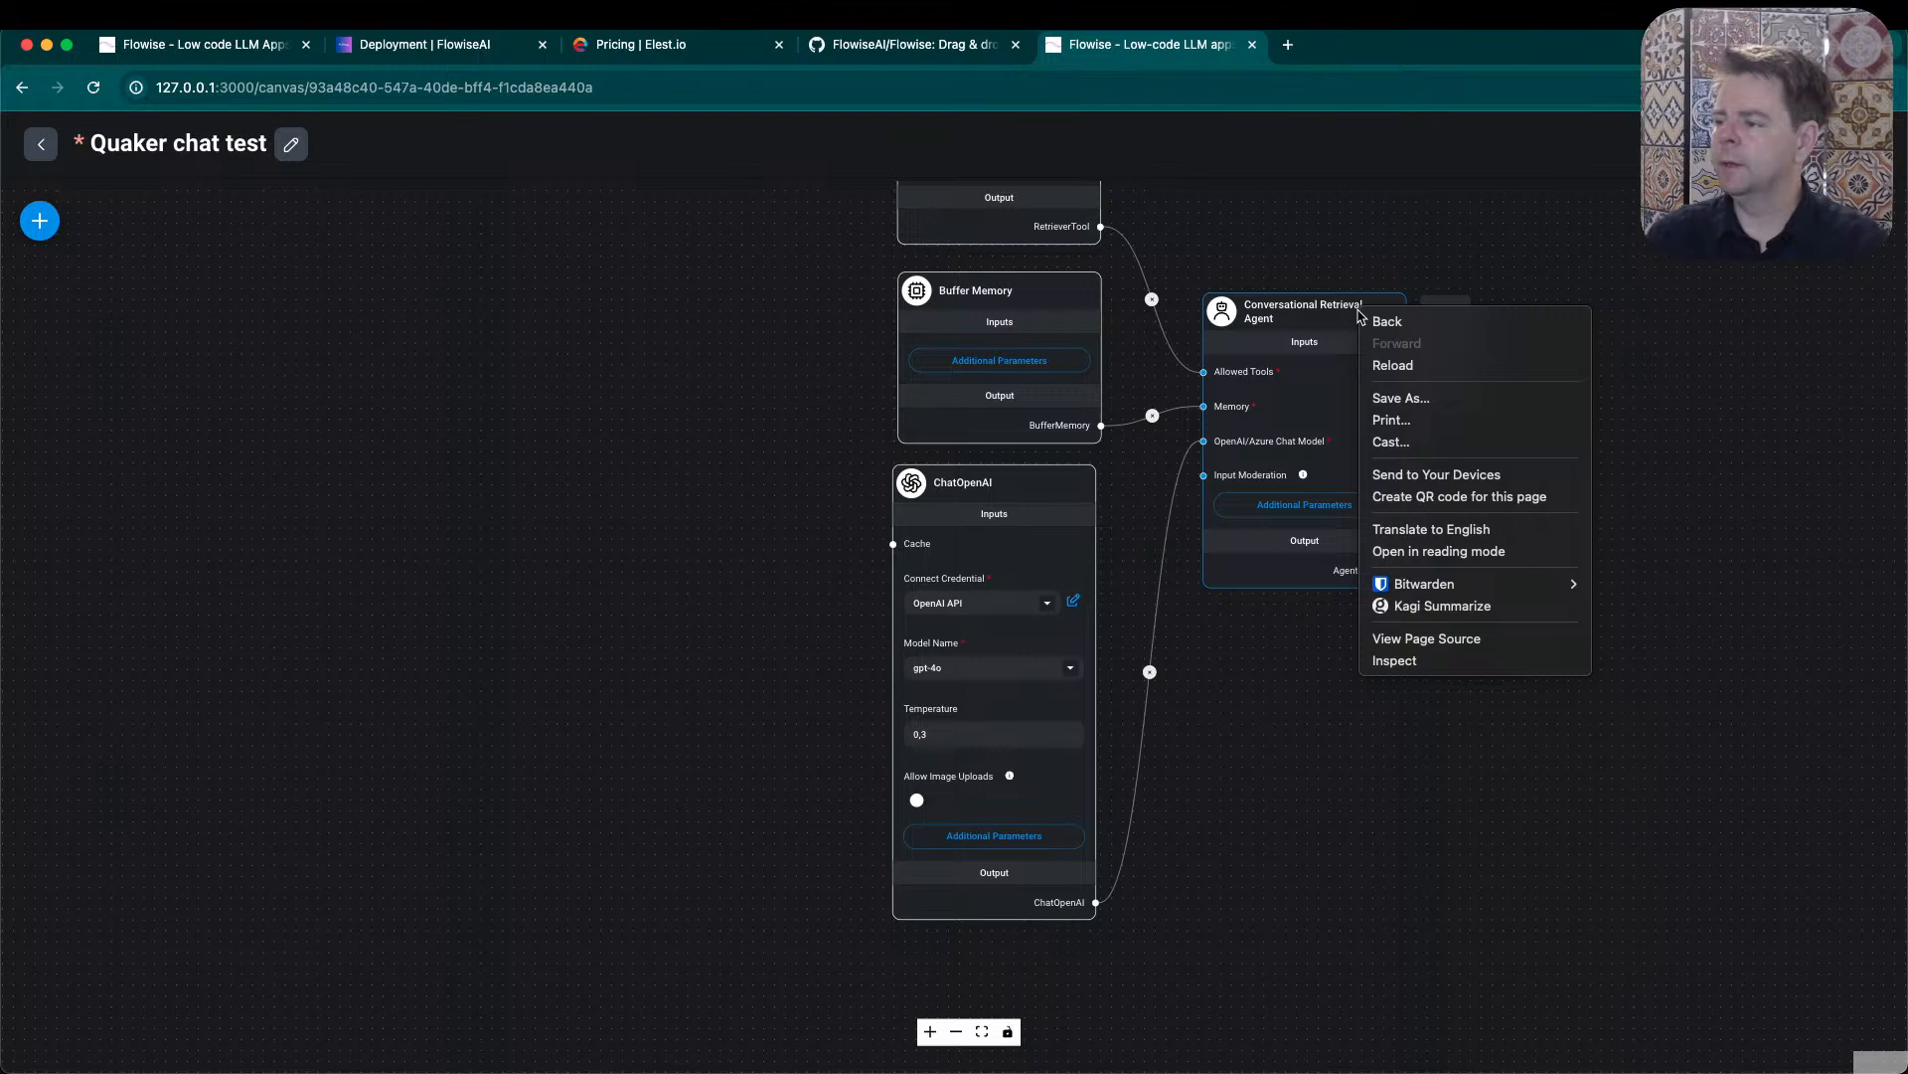
{"action": "left_click", "coordinate": [1360, 239]}
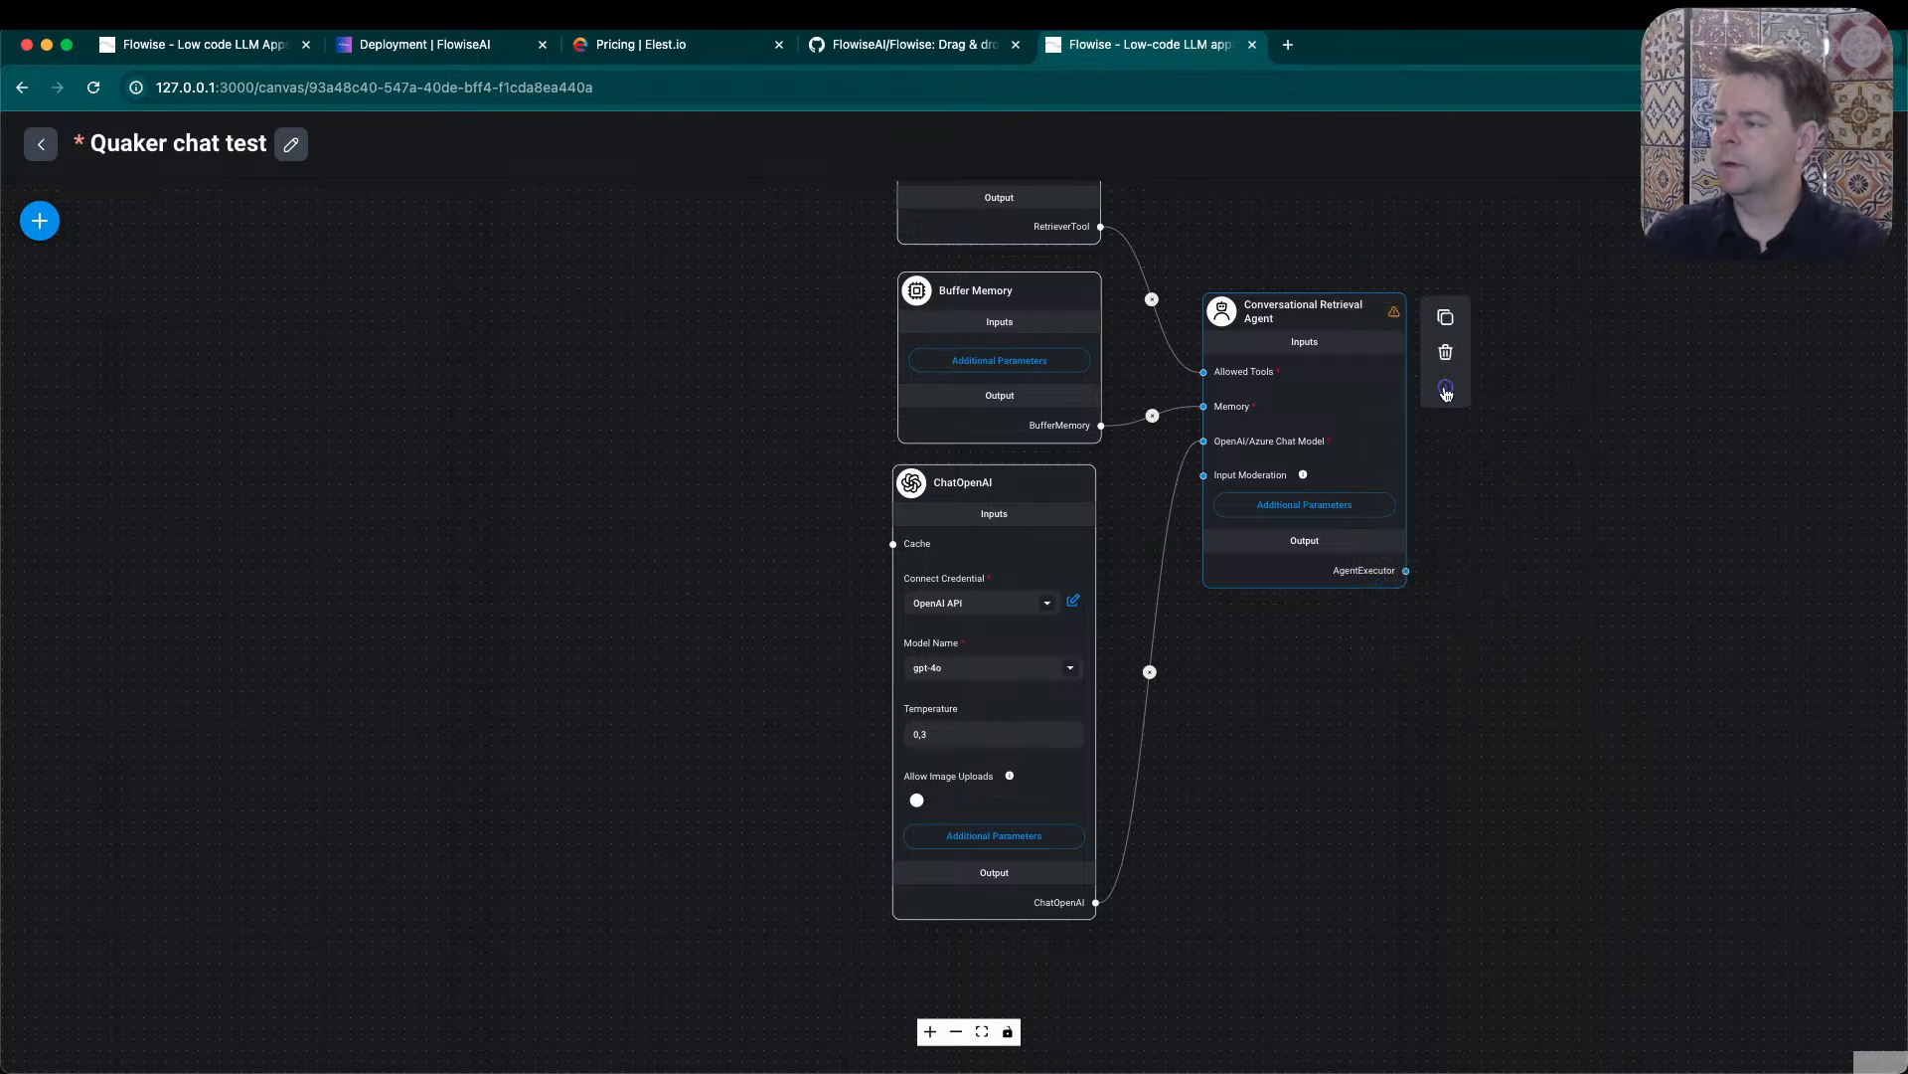
{"action": "left_click", "coordinate": [1447, 390]}
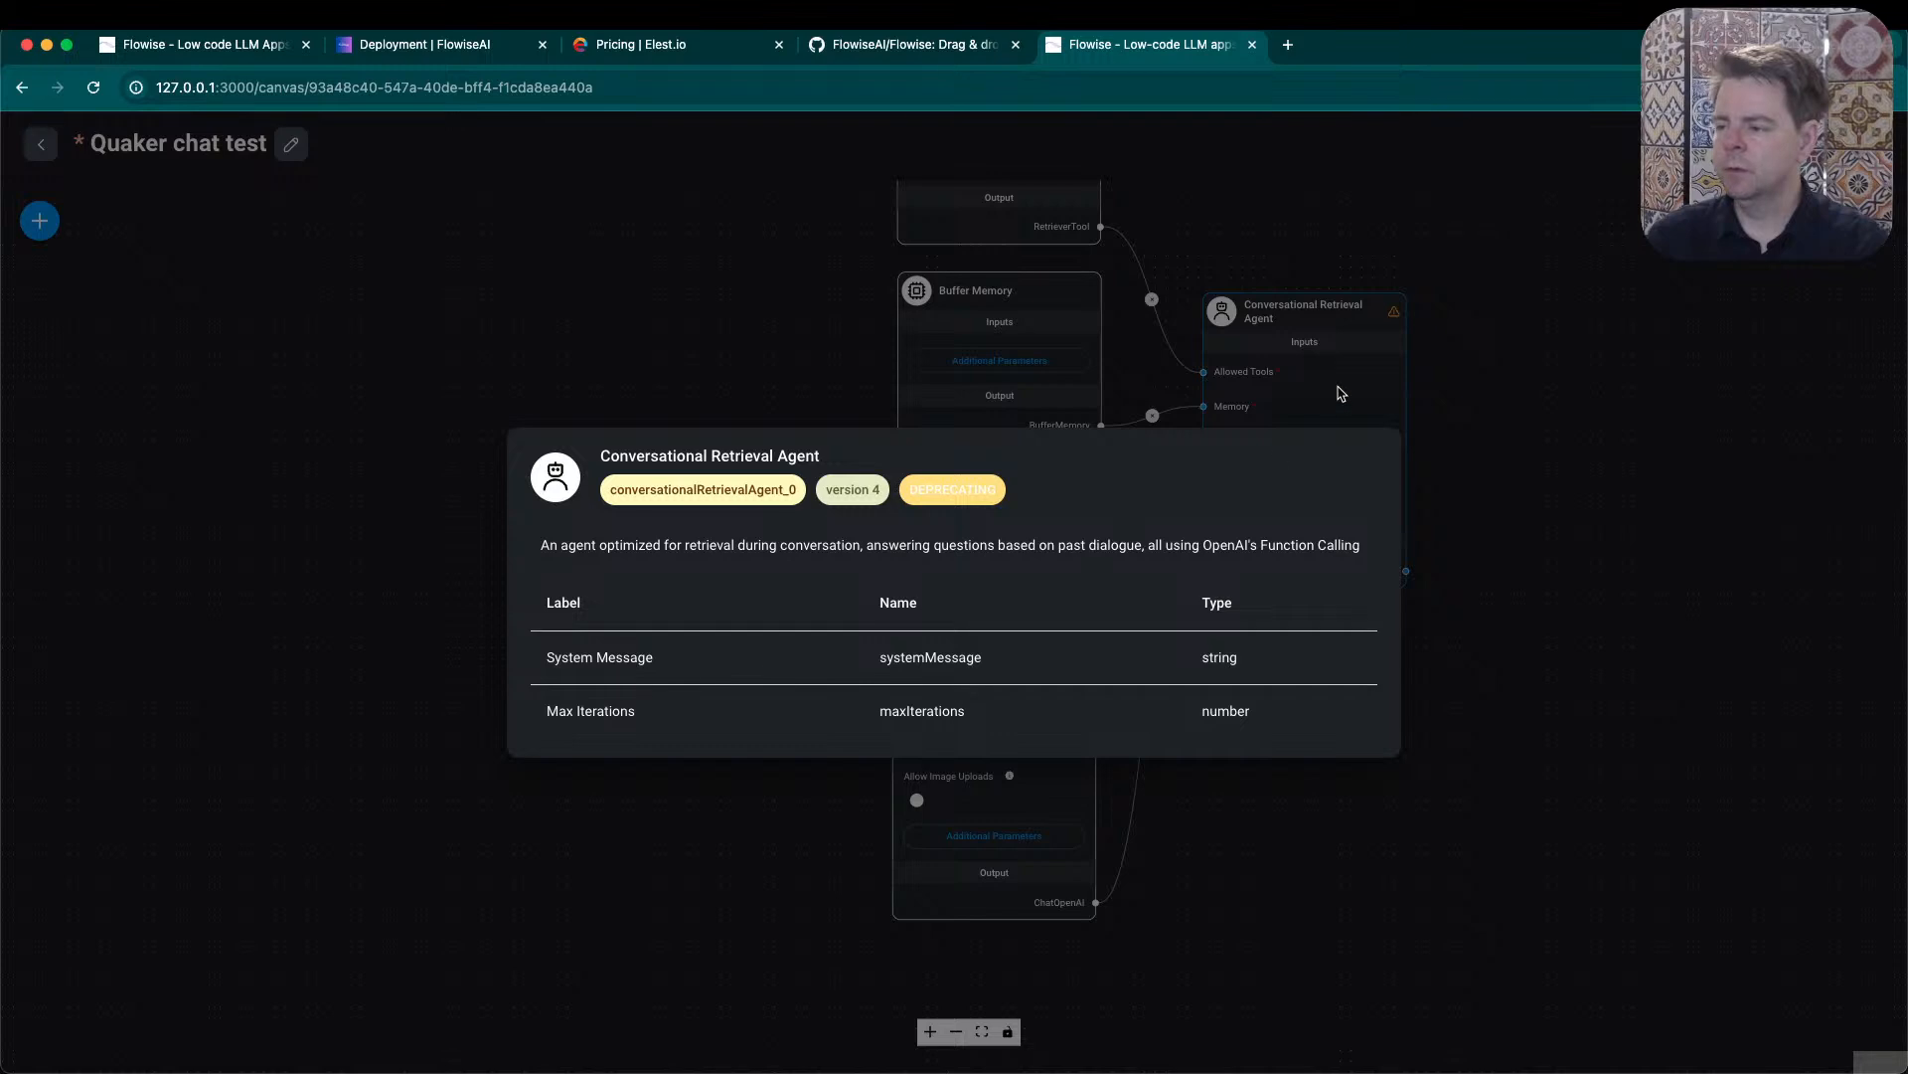
{"action": "left_click", "coordinate": [1286, 319]}
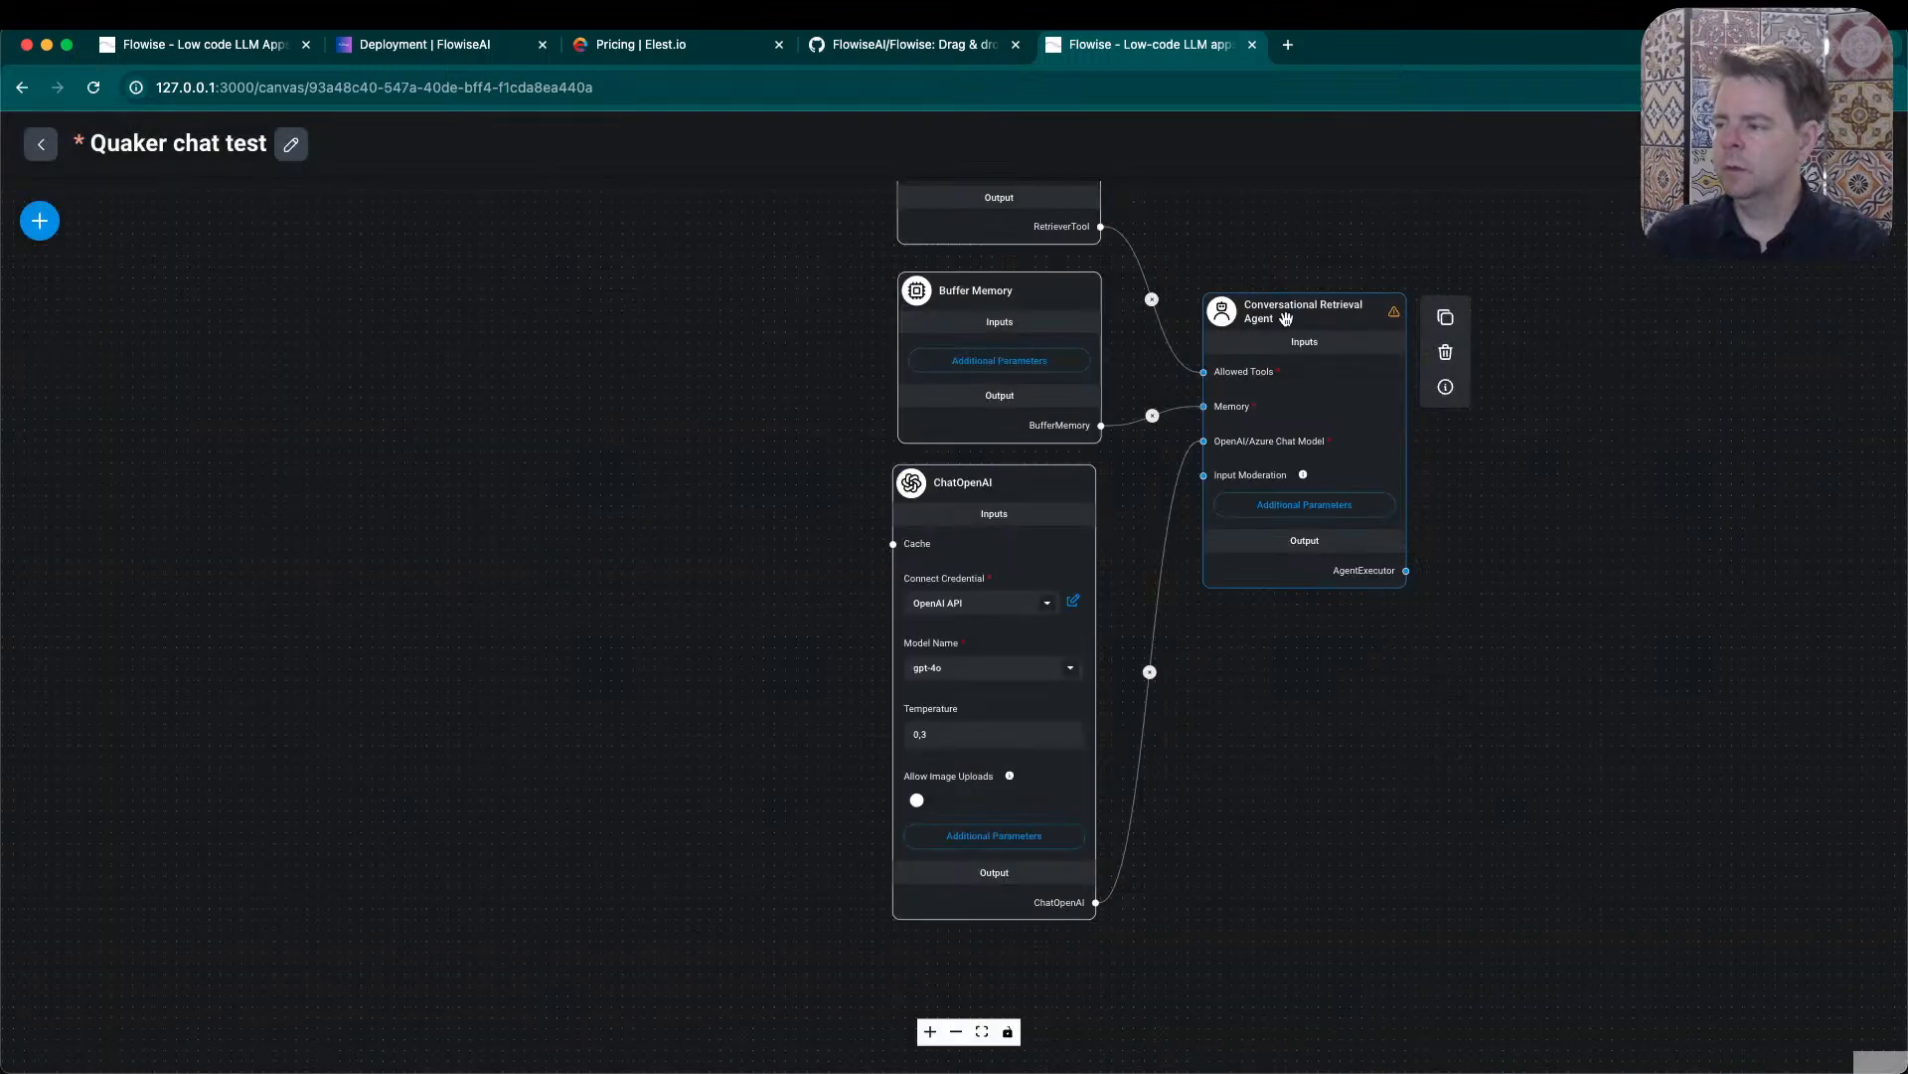
- Open the list of available nodes and compare the LangChain and LlamaIndex node sets, returning to LangChain
{"action": "left_click", "coordinate": [40, 221]}
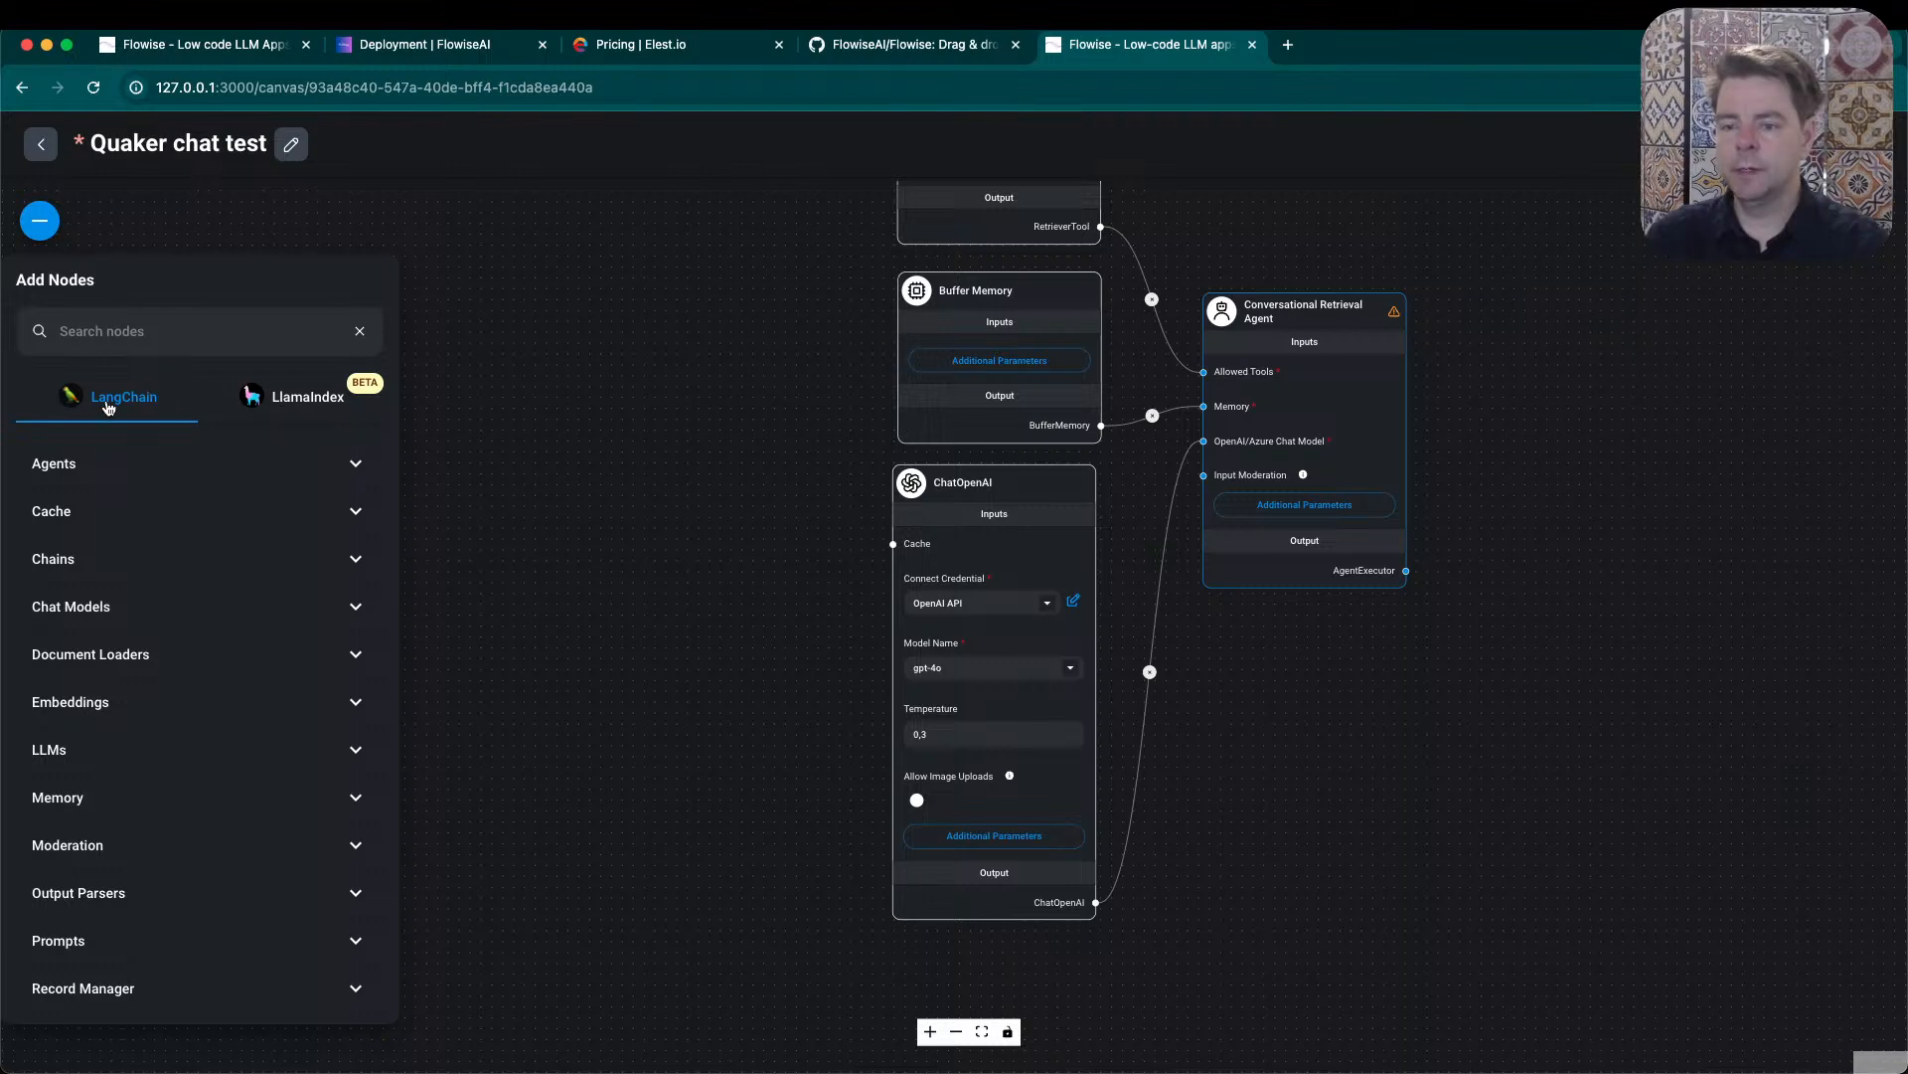
{"action": "left_click", "coordinate": [328, 408]}
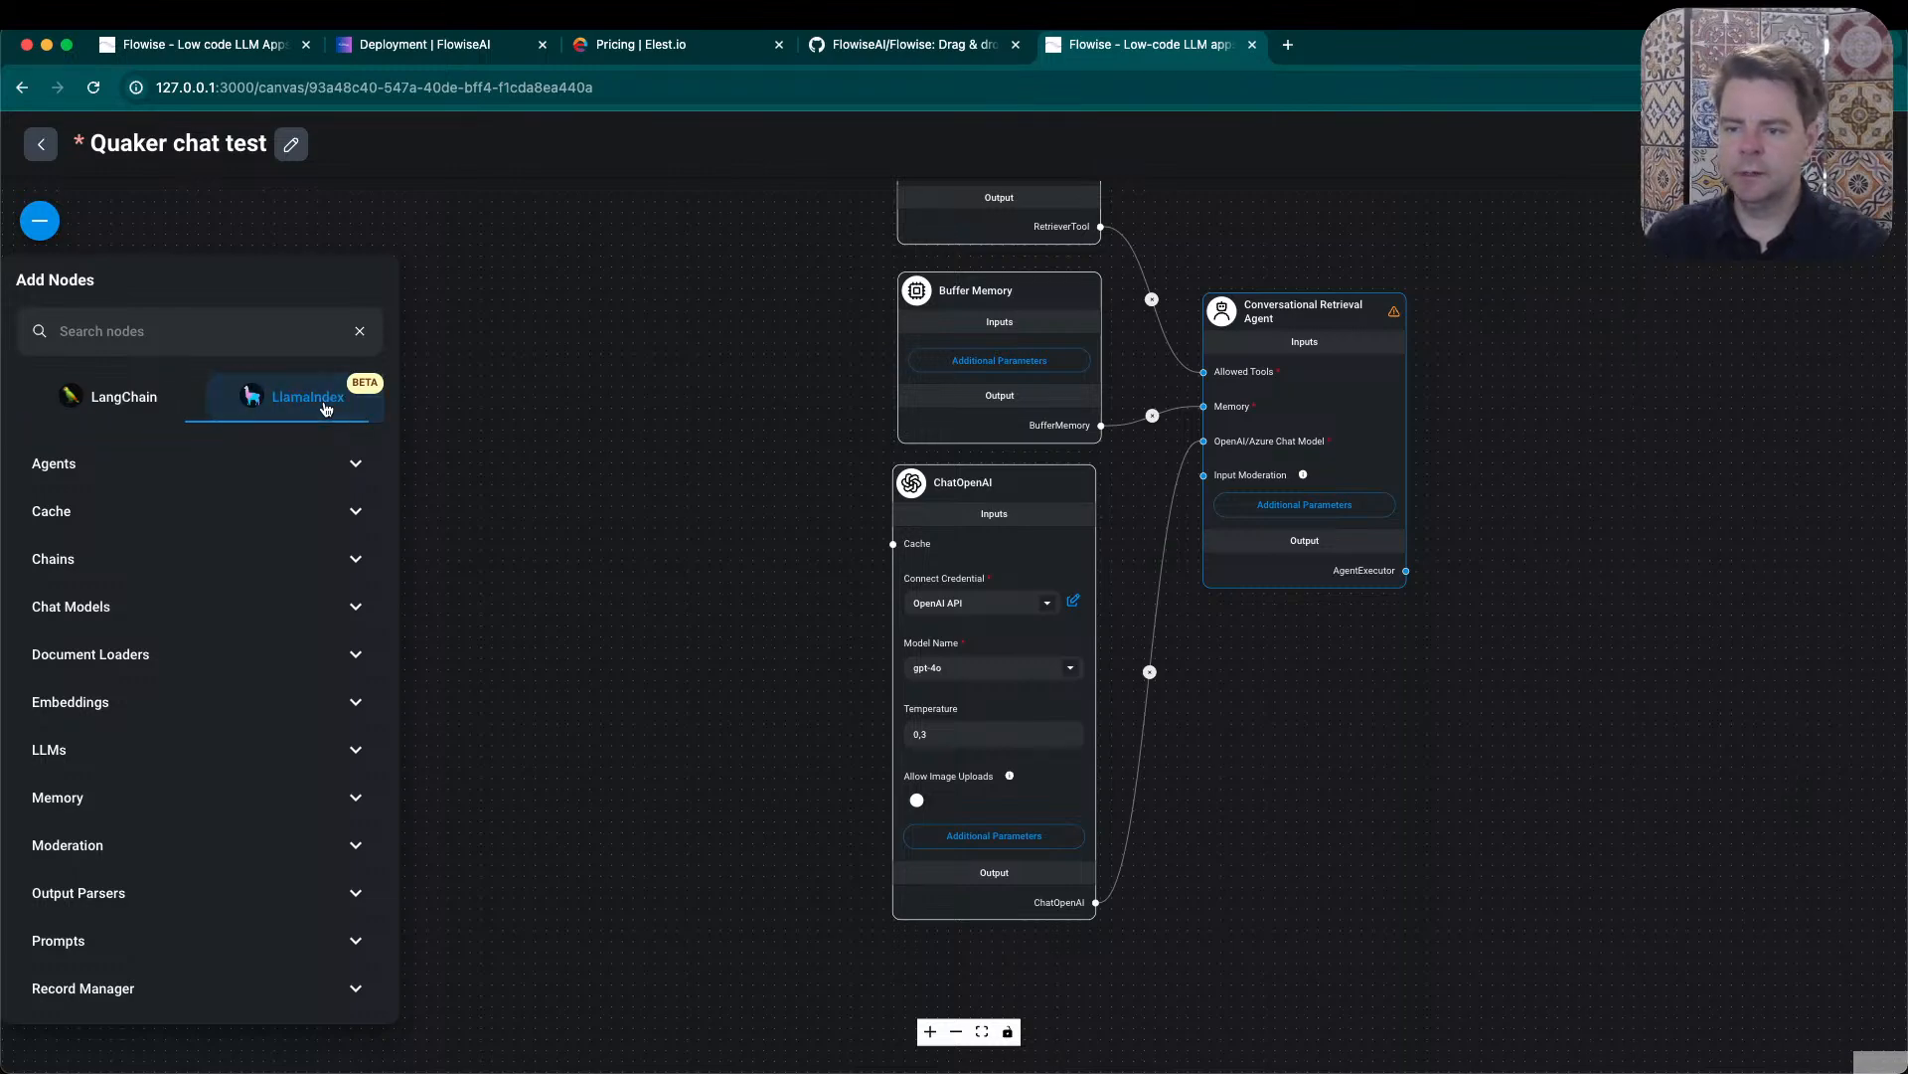
{"action": "left_click", "coordinate": [142, 394]}
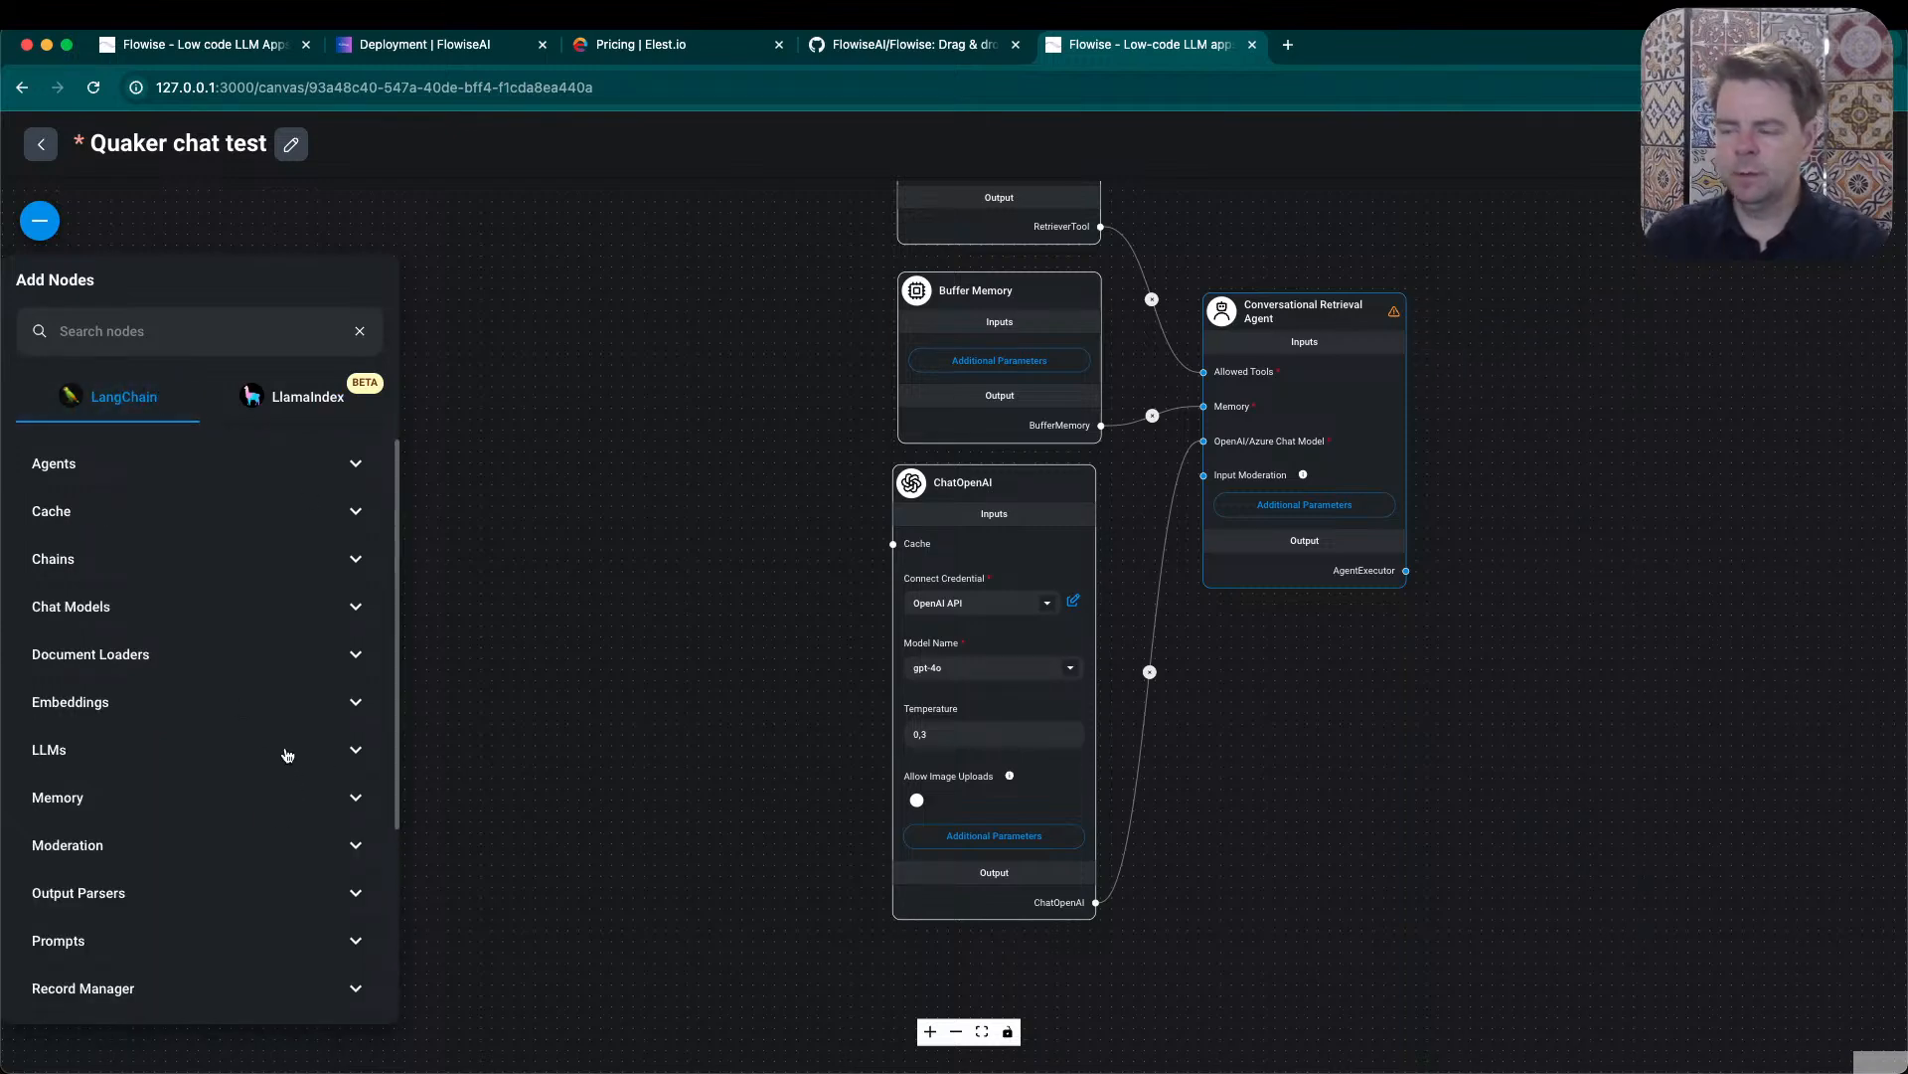
{"action": "mouse_move", "coordinate": [1402, 314]}
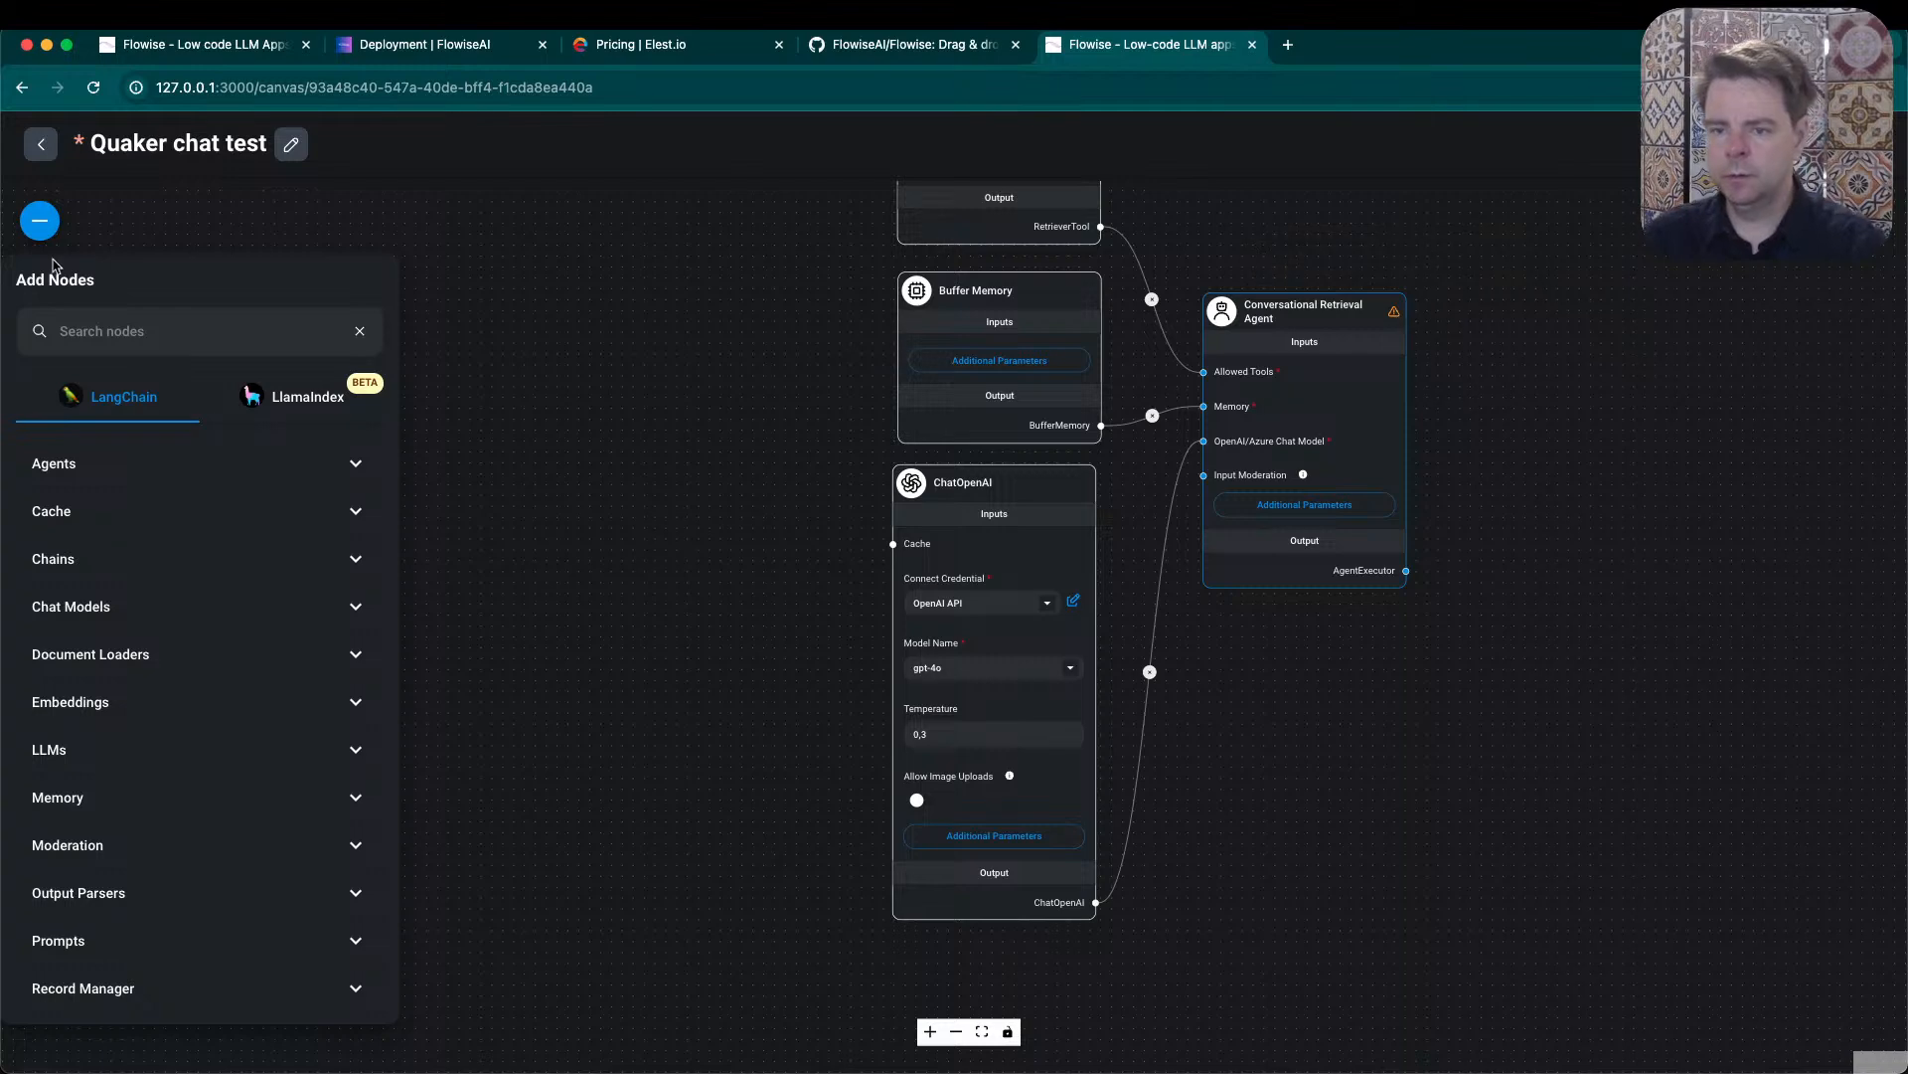
- Search the LangChain nodes for "convers" and "ret" to look for a replacement agent, and clear the search
{"action": "left_click", "coordinate": [120, 328]}
{"action": "type", "text": "conv"}
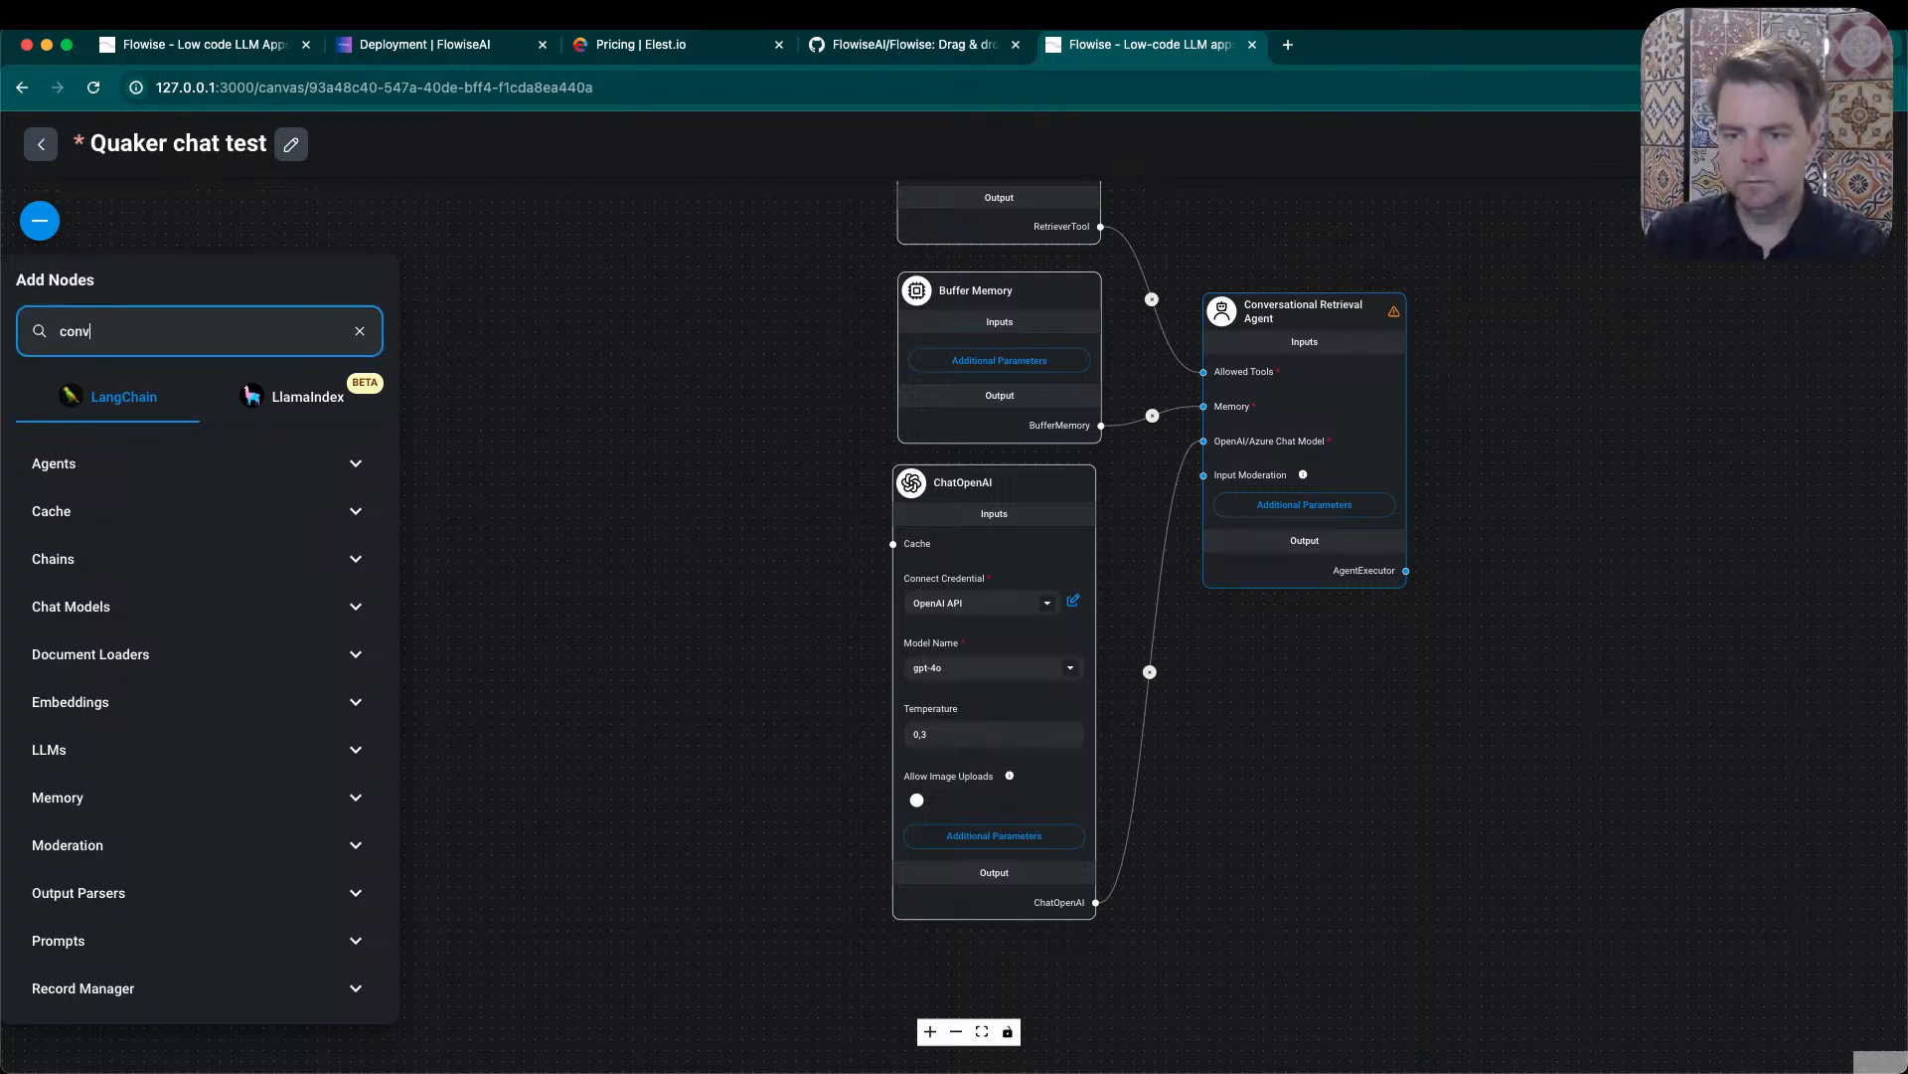
{"action": "type", "text": "ers"}
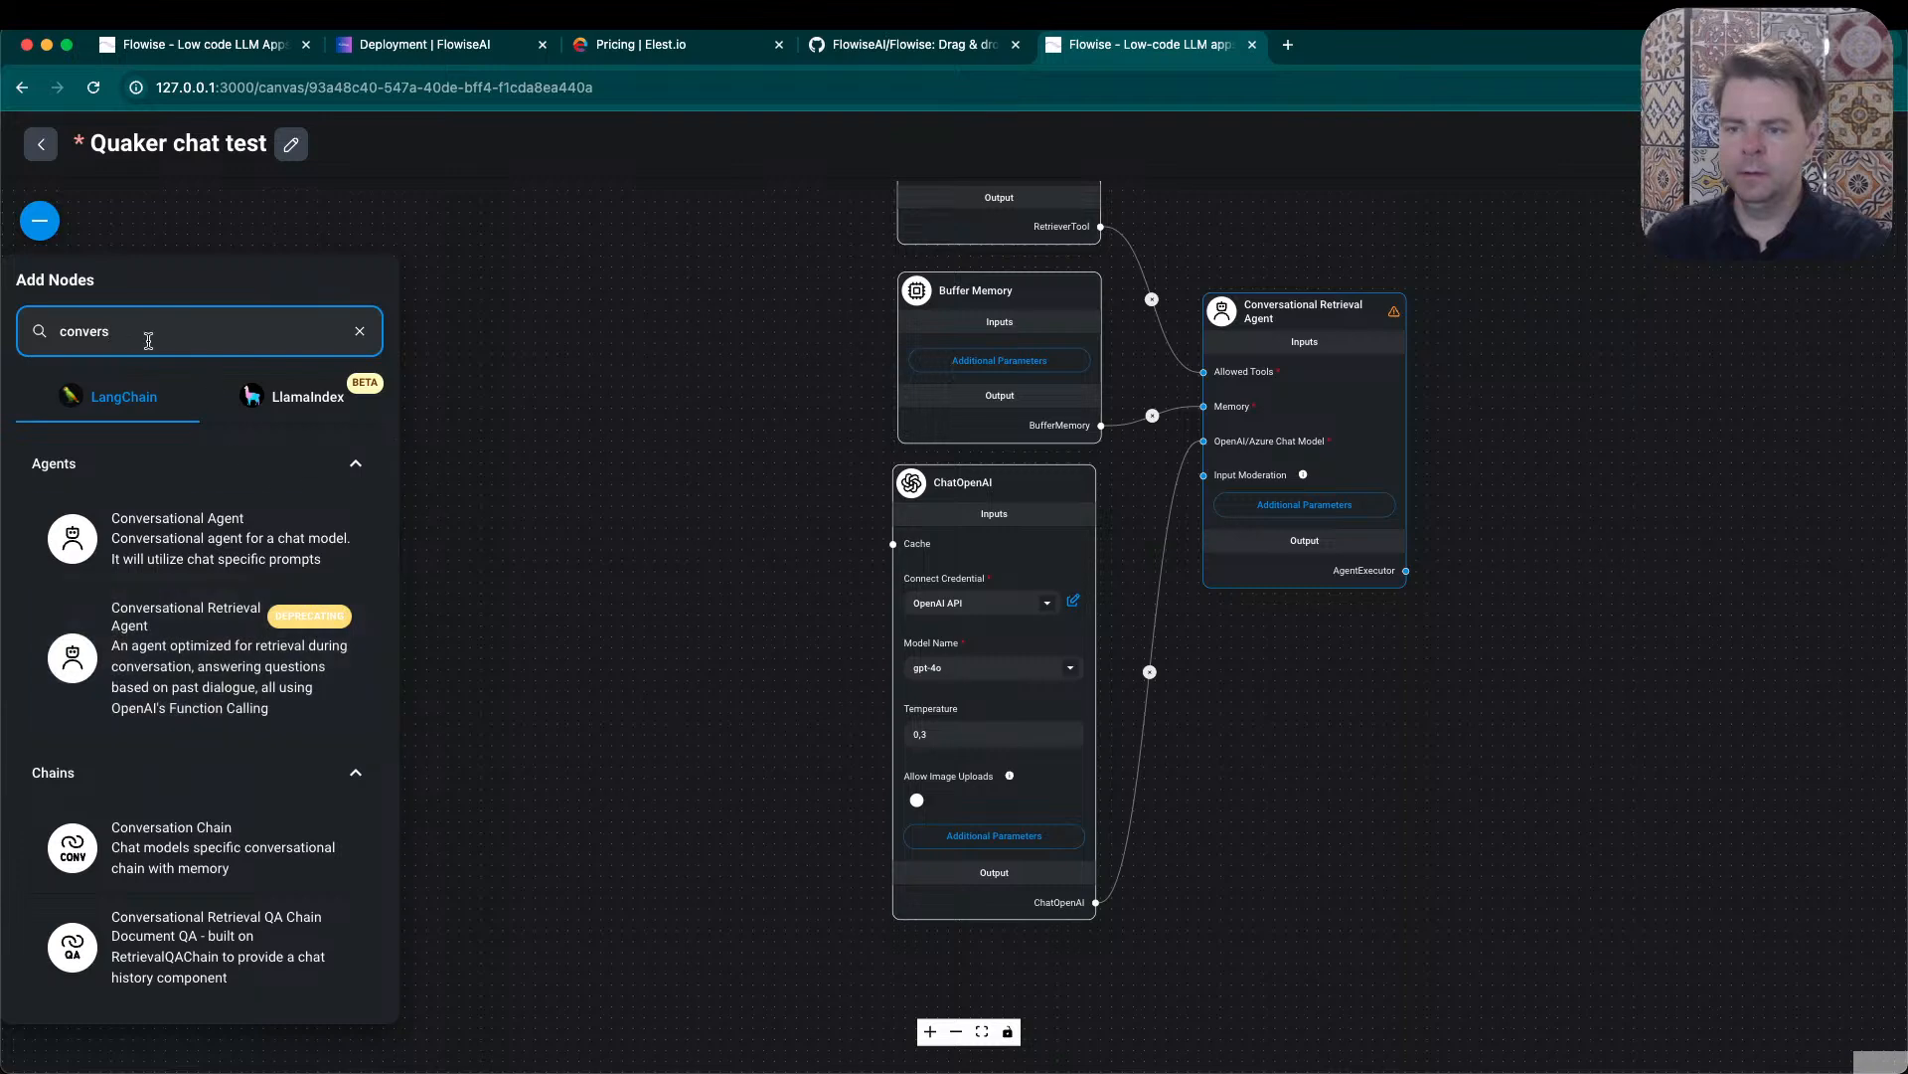
{"action": "double_click", "coordinate": [113, 329]}
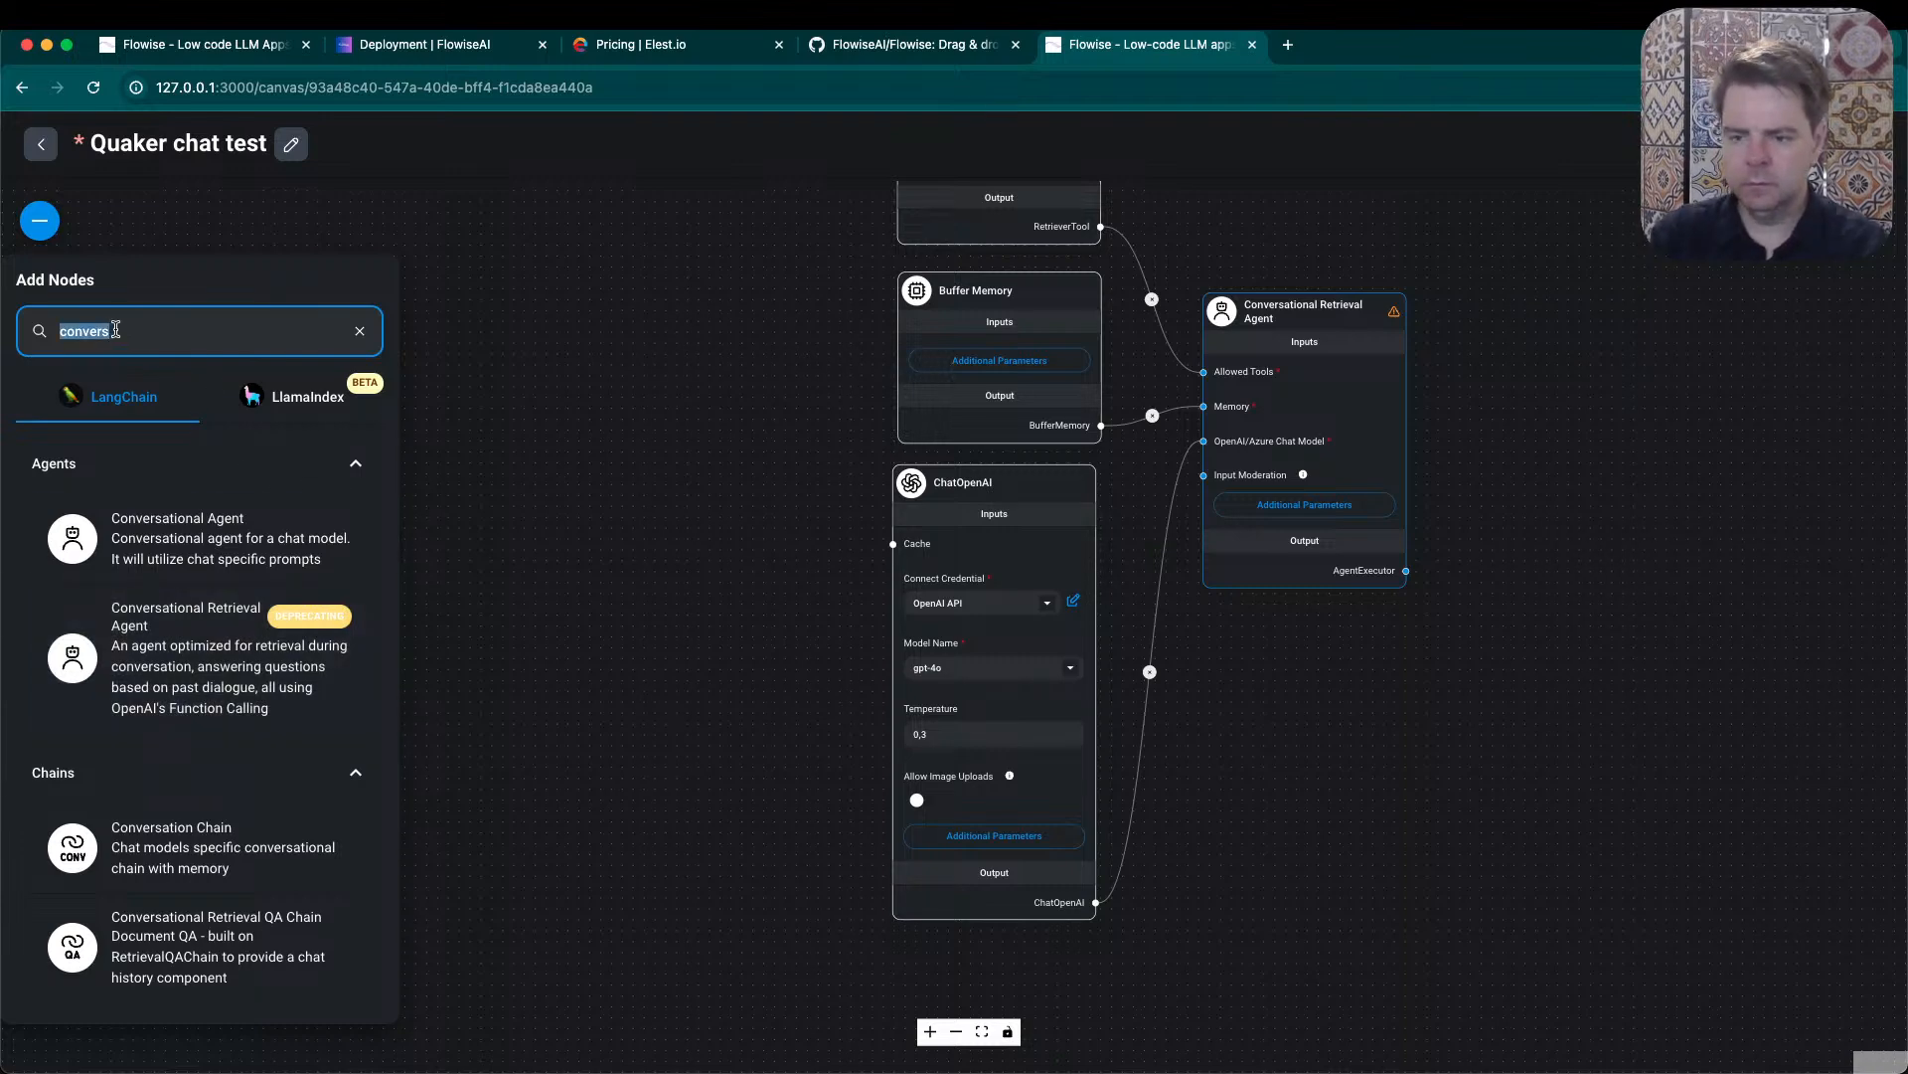
{"action": "type", "text": "ret"}
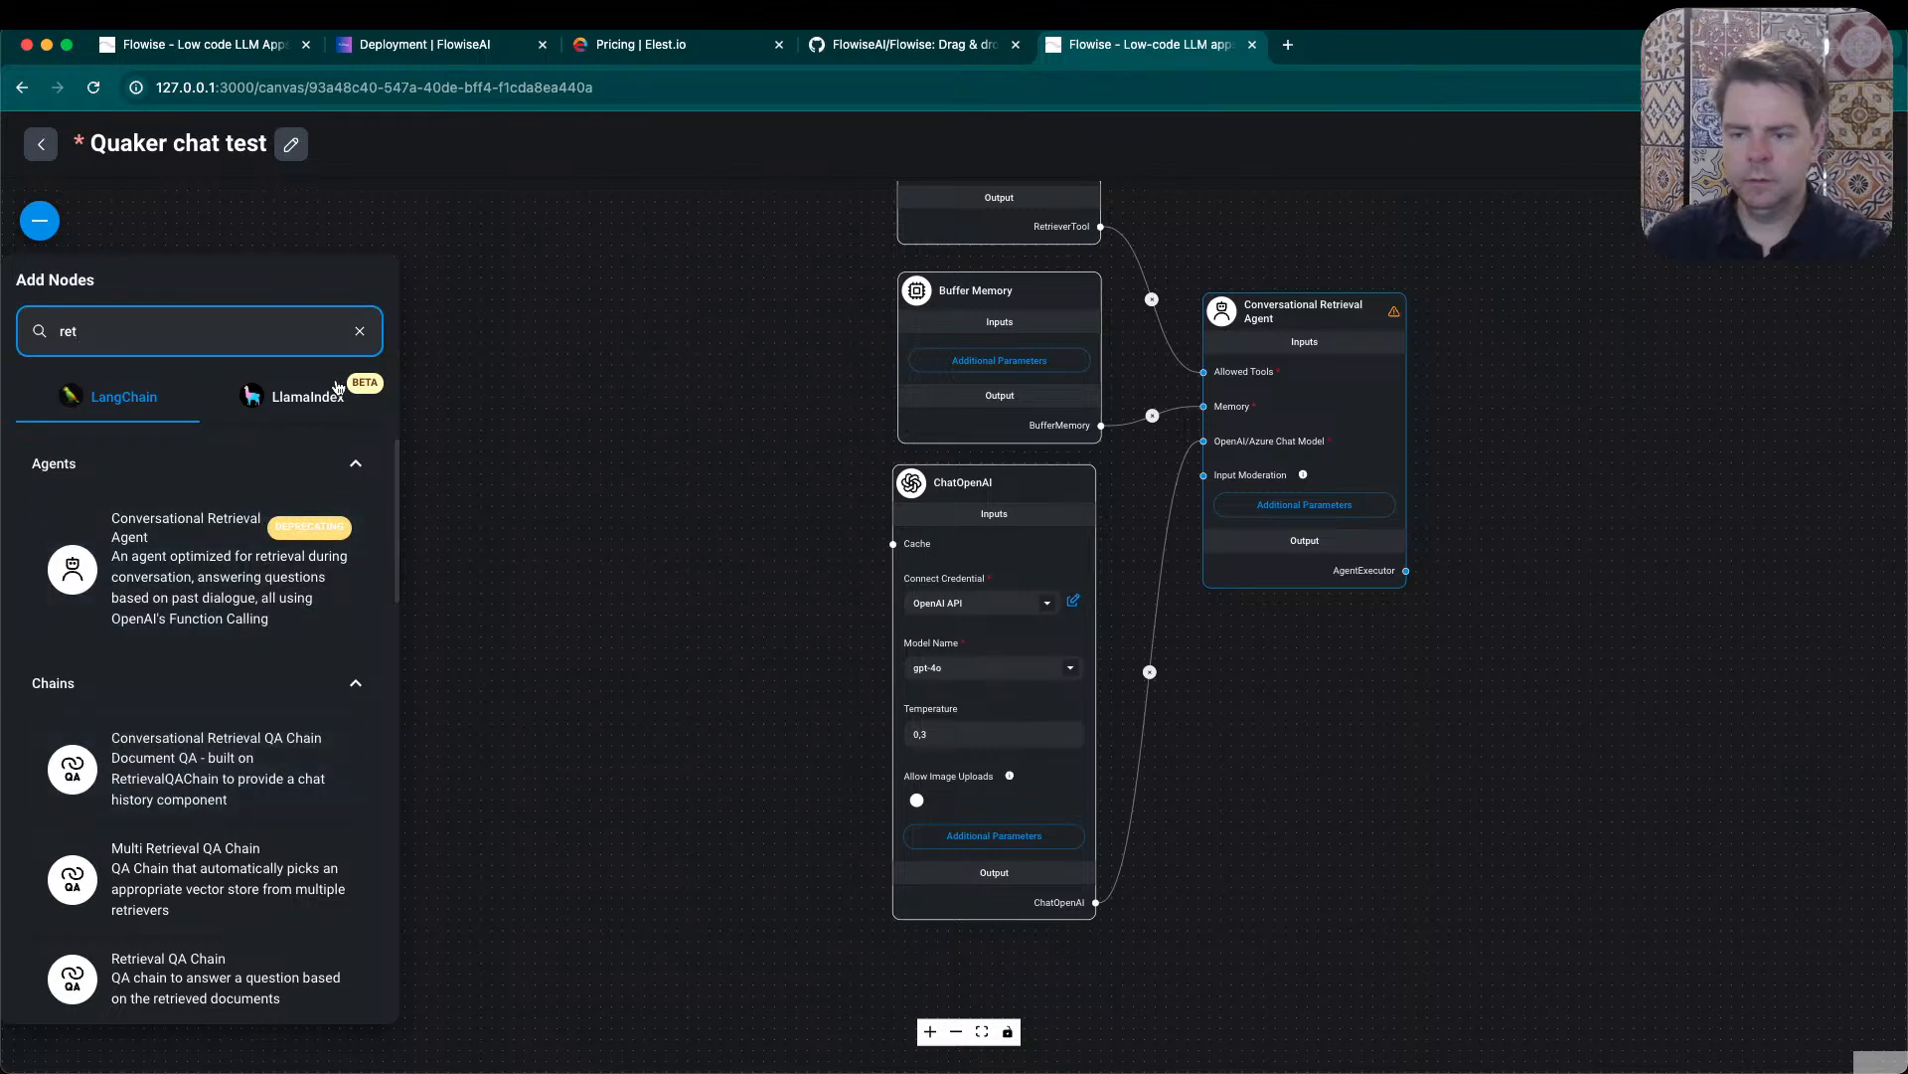
{"action": "left_click", "coordinate": [360, 332]}
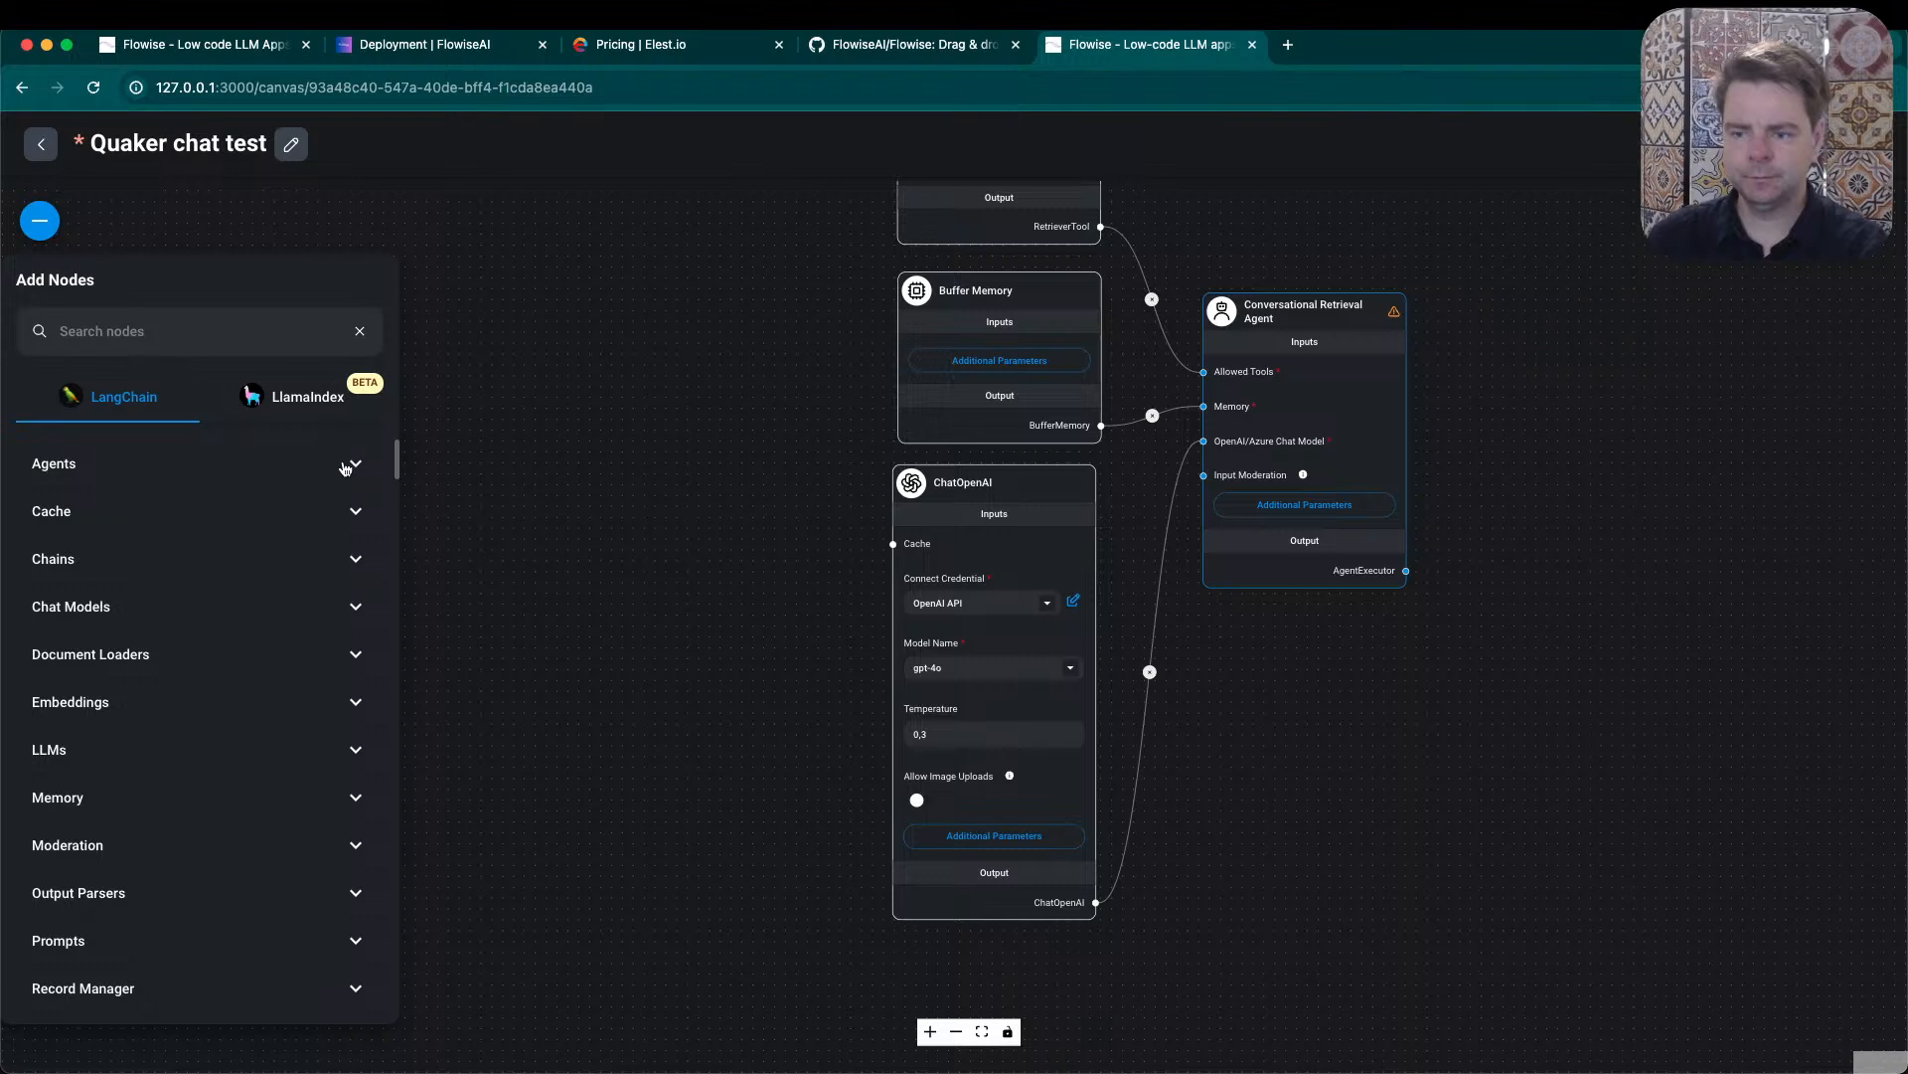
- Find the Tool Agent among the LangChain agents and place it on the canvas beside the Conversational Retrieval Agent
{"action": "left_click", "coordinate": [345, 465]}
{"action": "scroll", "coordinate": [286, 705], "scroll_direction": "down", "scroll_amount": 3}
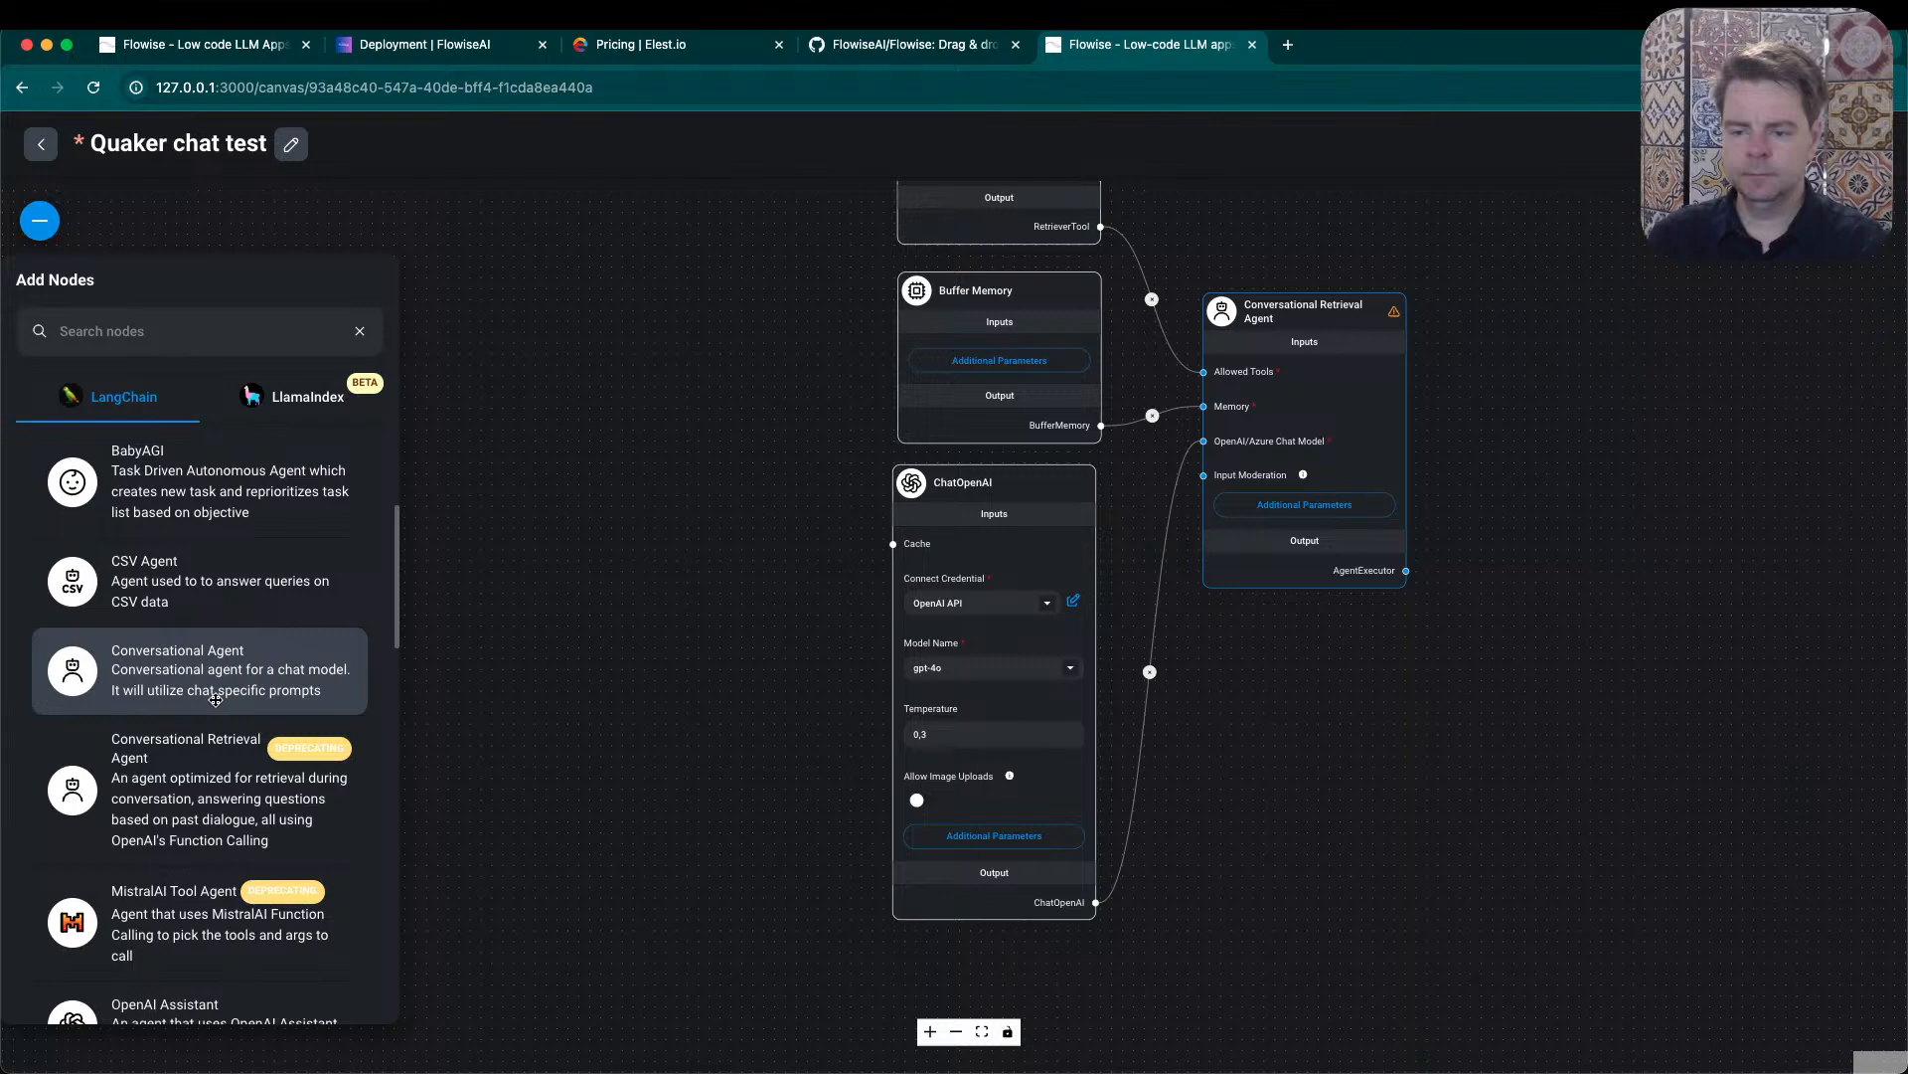
{"action": "scroll", "coordinate": [217, 697], "scroll_direction": "down", "scroll_amount": 2}
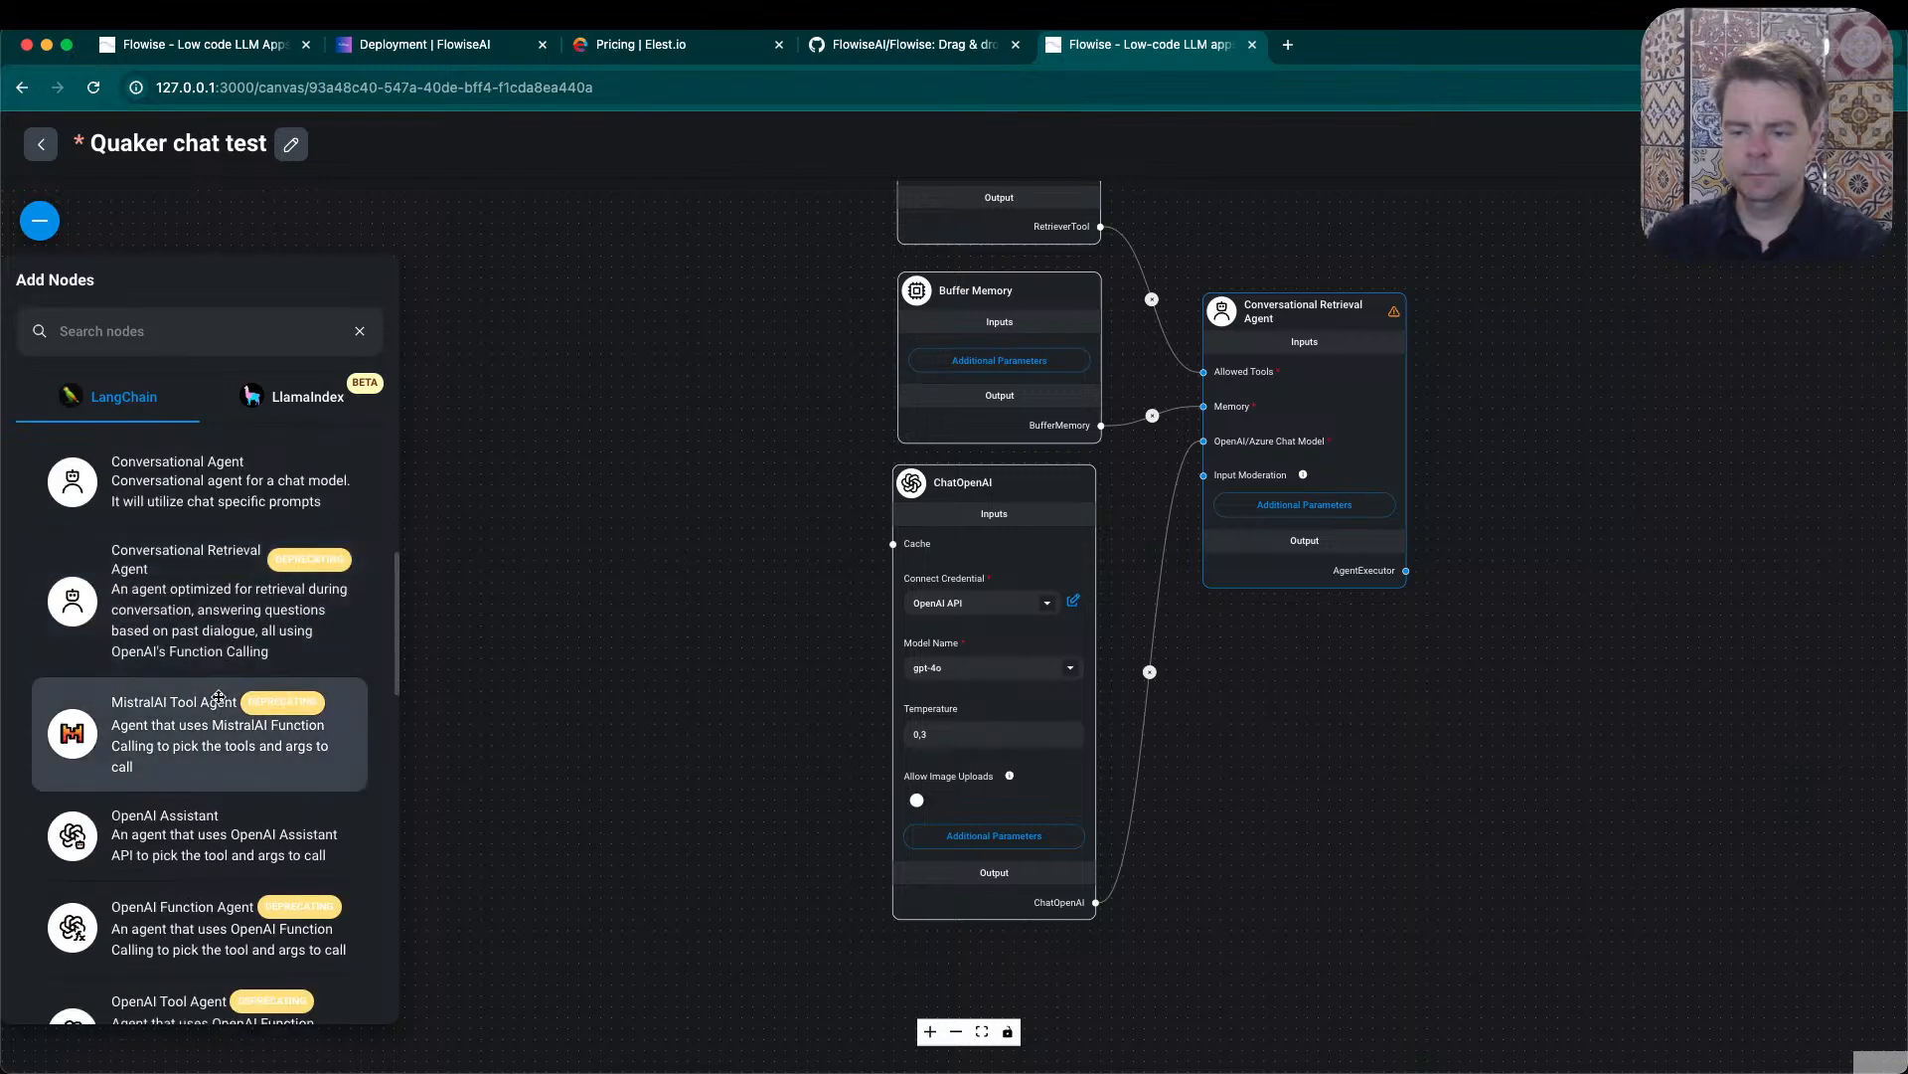
{"action": "scroll", "coordinate": [219, 698], "scroll_direction": "down", "scroll_amount": 2}
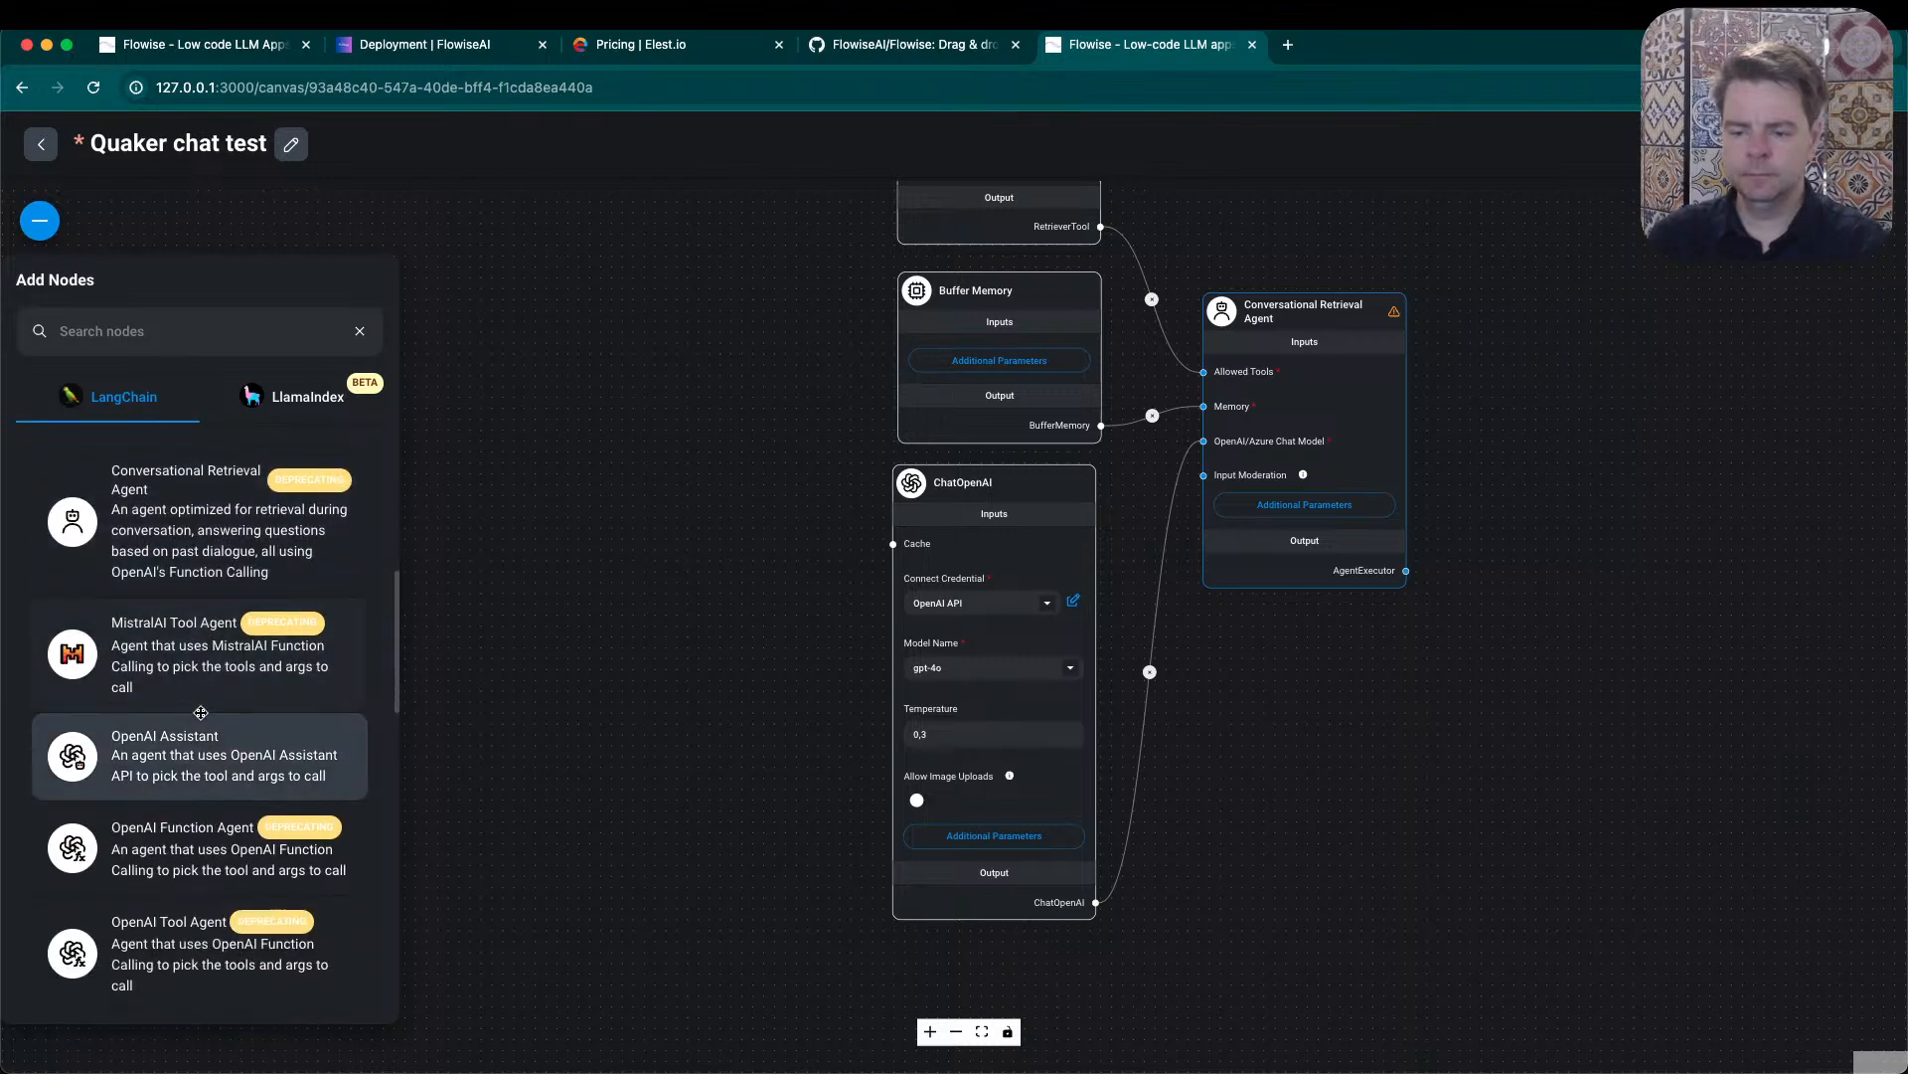
{"action": "scroll", "coordinate": [201, 712], "scroll_direction": "down", "scroll_amount": 4}
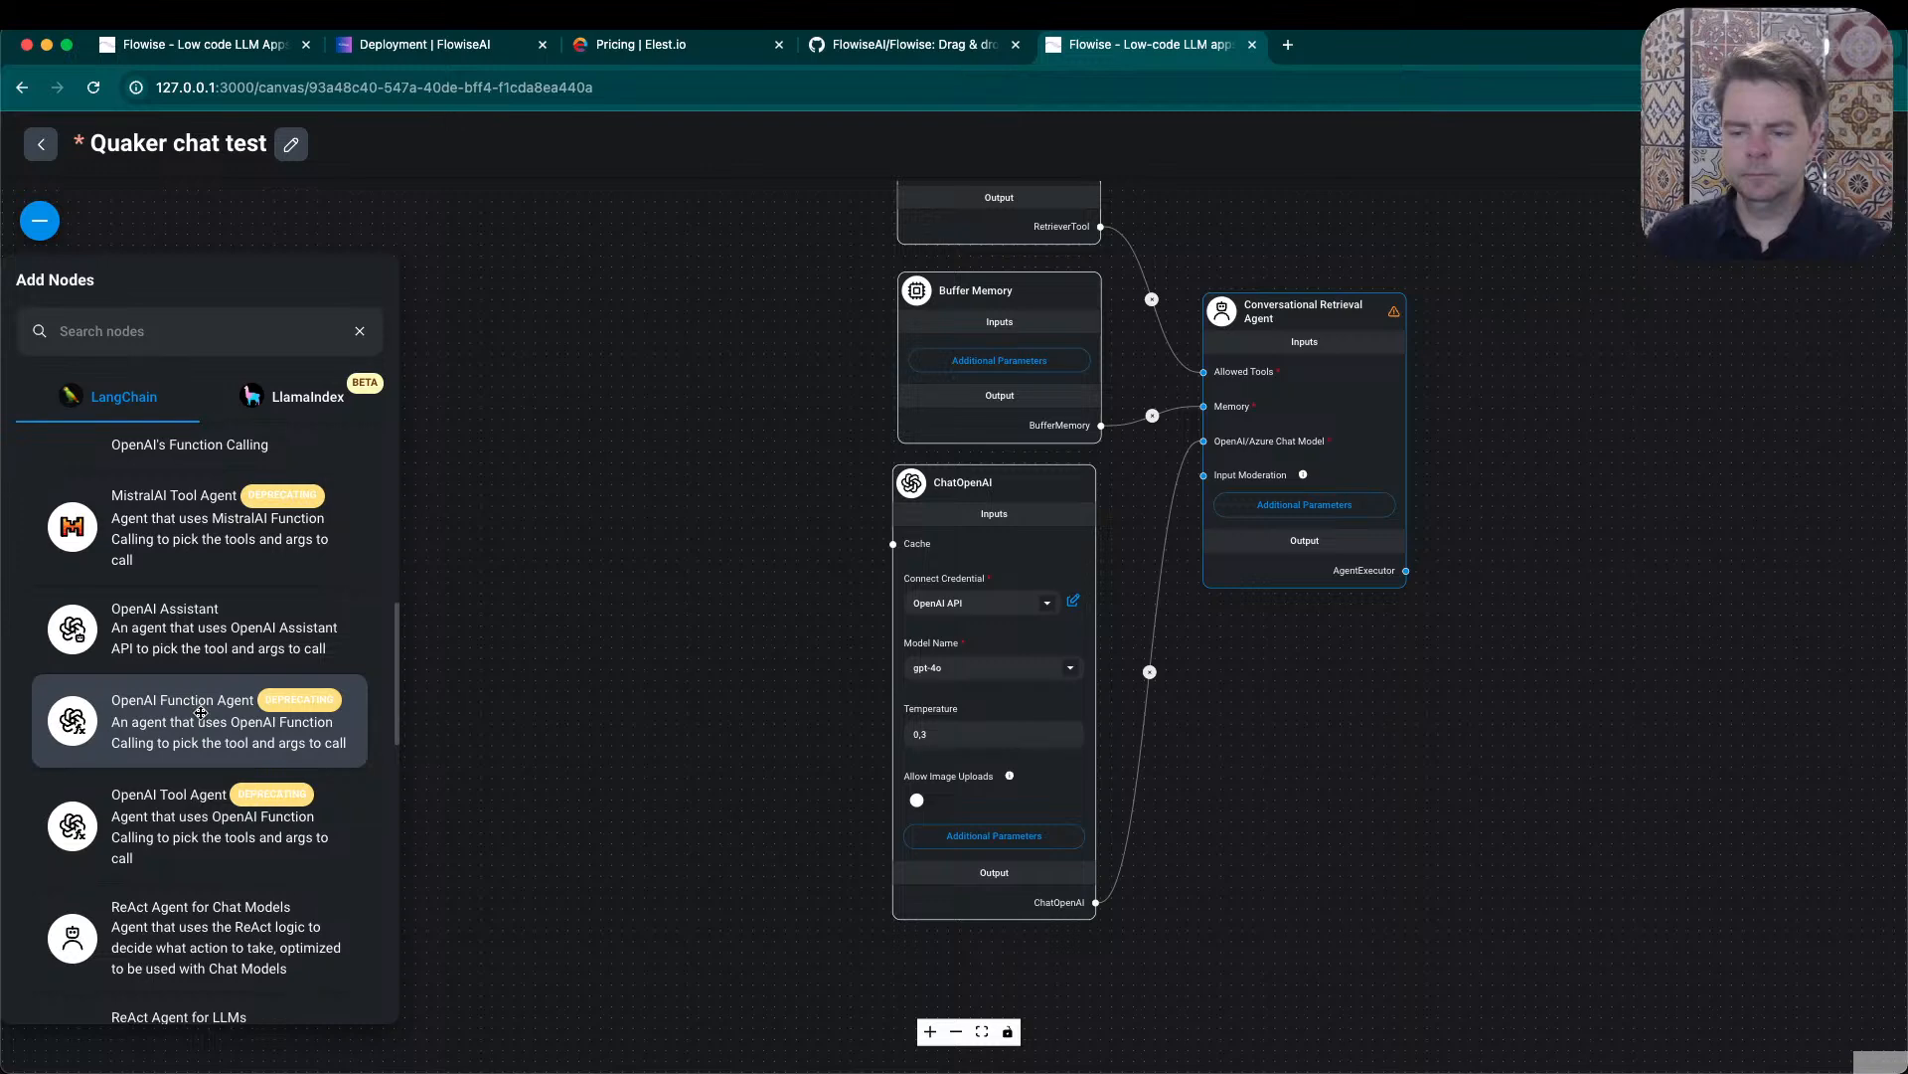
{"action": "scroll", "coordinate": [201, 712], "scroll_direction": "down", "scroll_amount": 1}
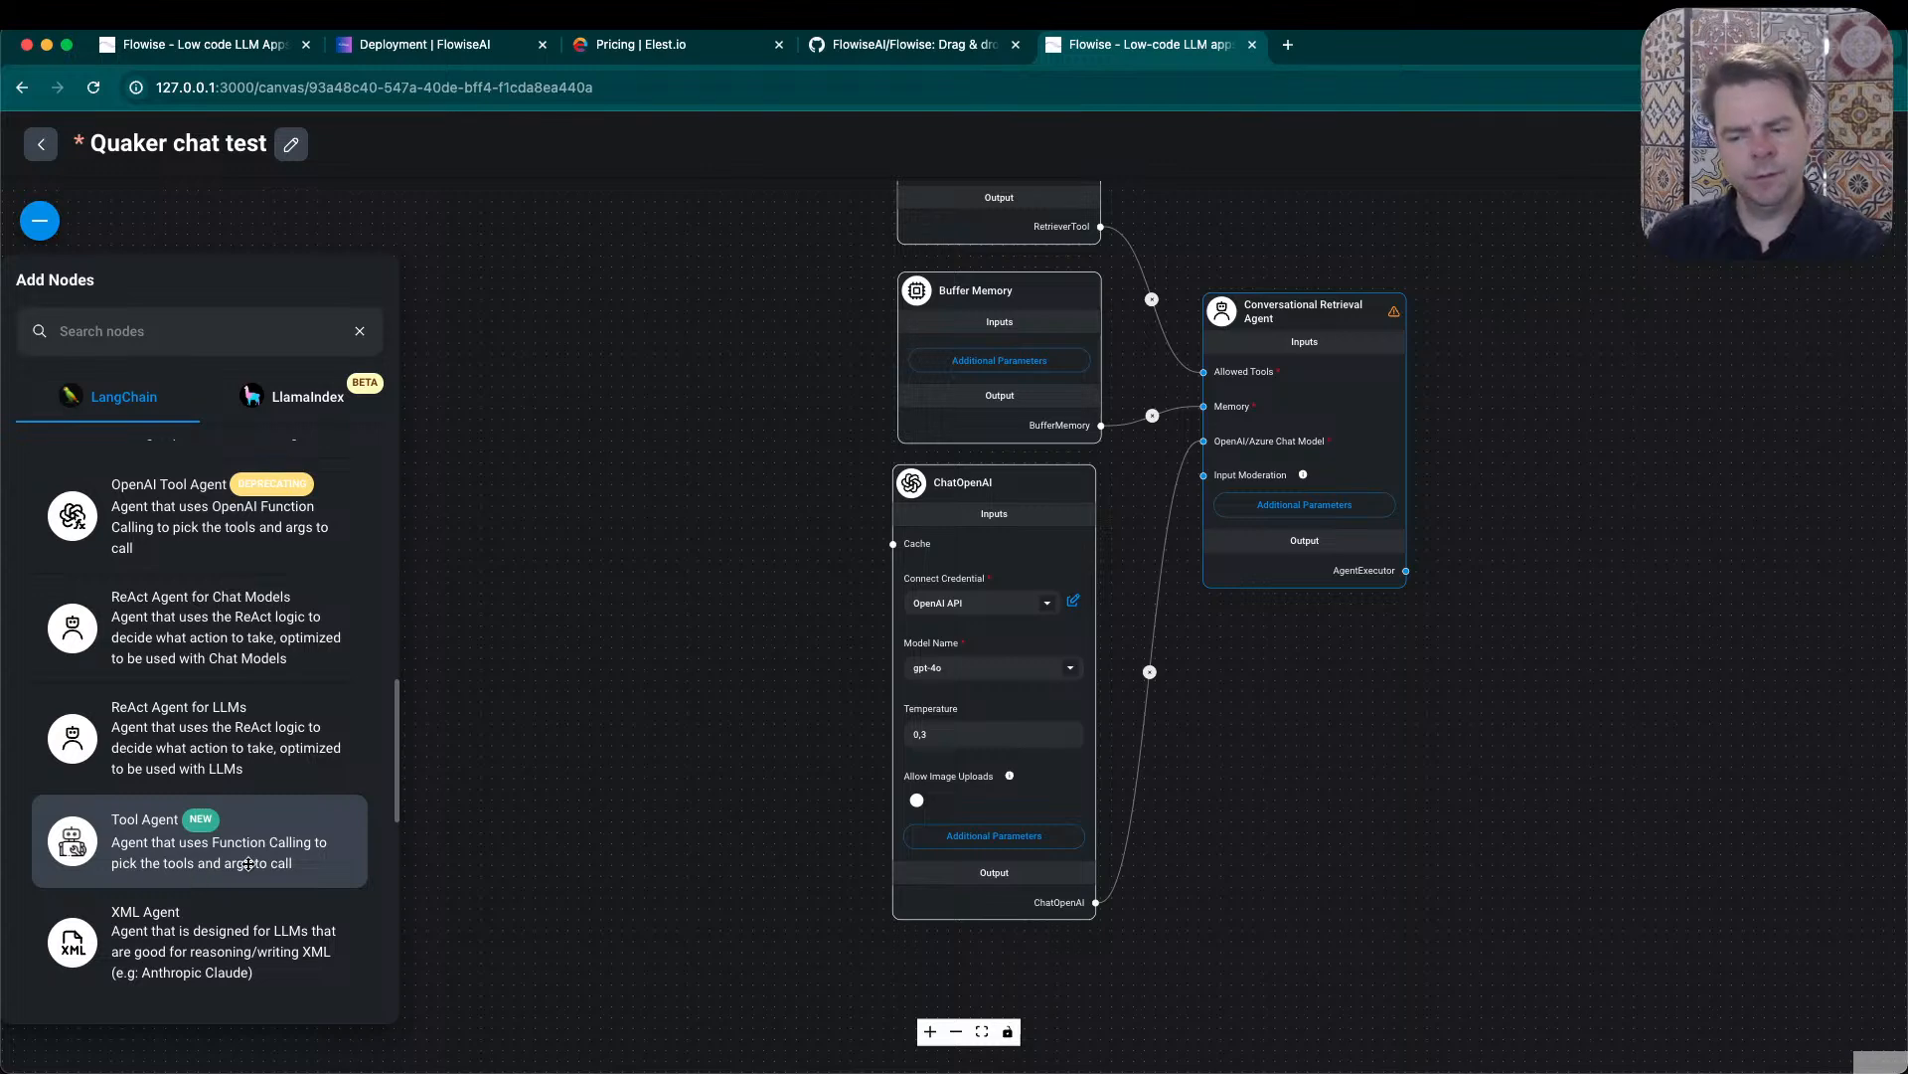
{"action": "scroll", "coordinate": [277, 856], "scroll_direction": "down", "scroll_amount": 1}
{"action": "scroll", "coordinate": [277, 857], "scroll_direction": "down", "scroll_amount": 1}
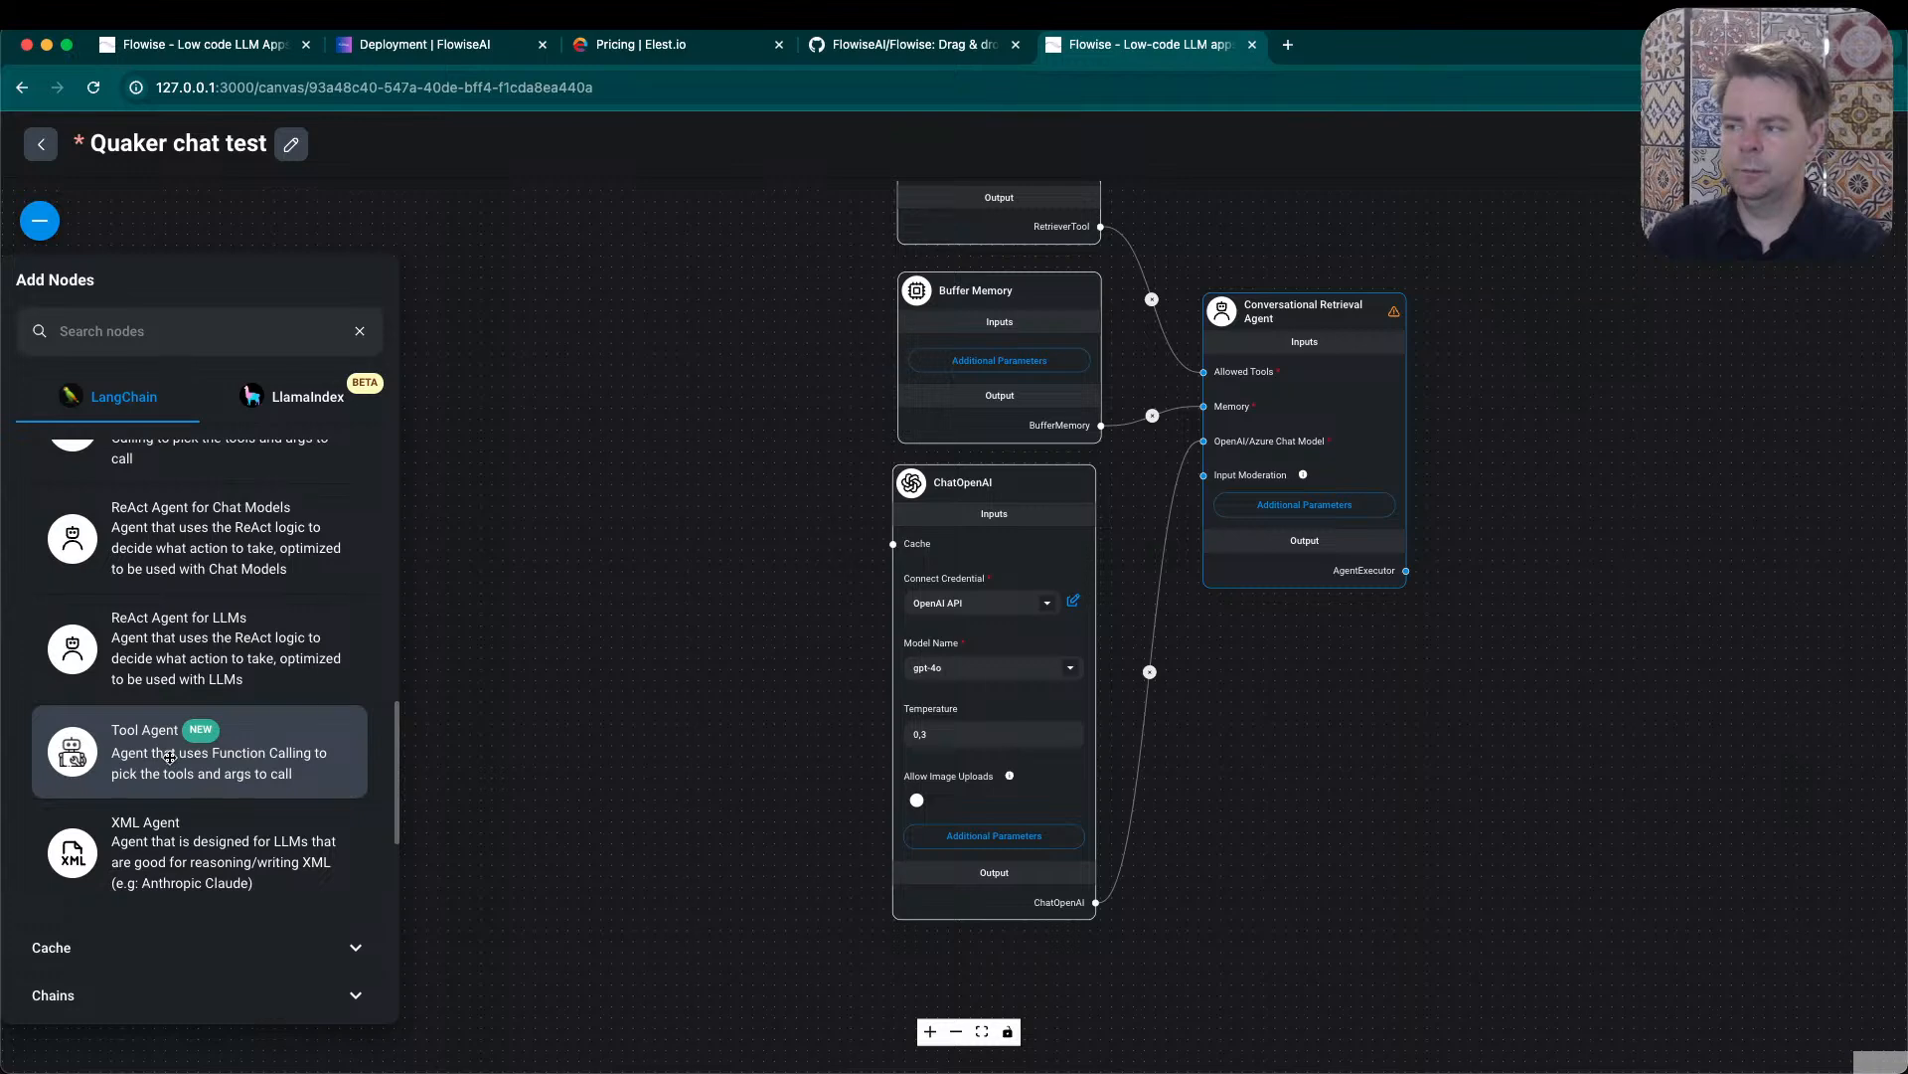
{"action": "left_click_drag", "start_coordinate": [169, 758], "coordinate": [1561, 452]}
{"action": "left_click", "coordinate": [1523, 731]}
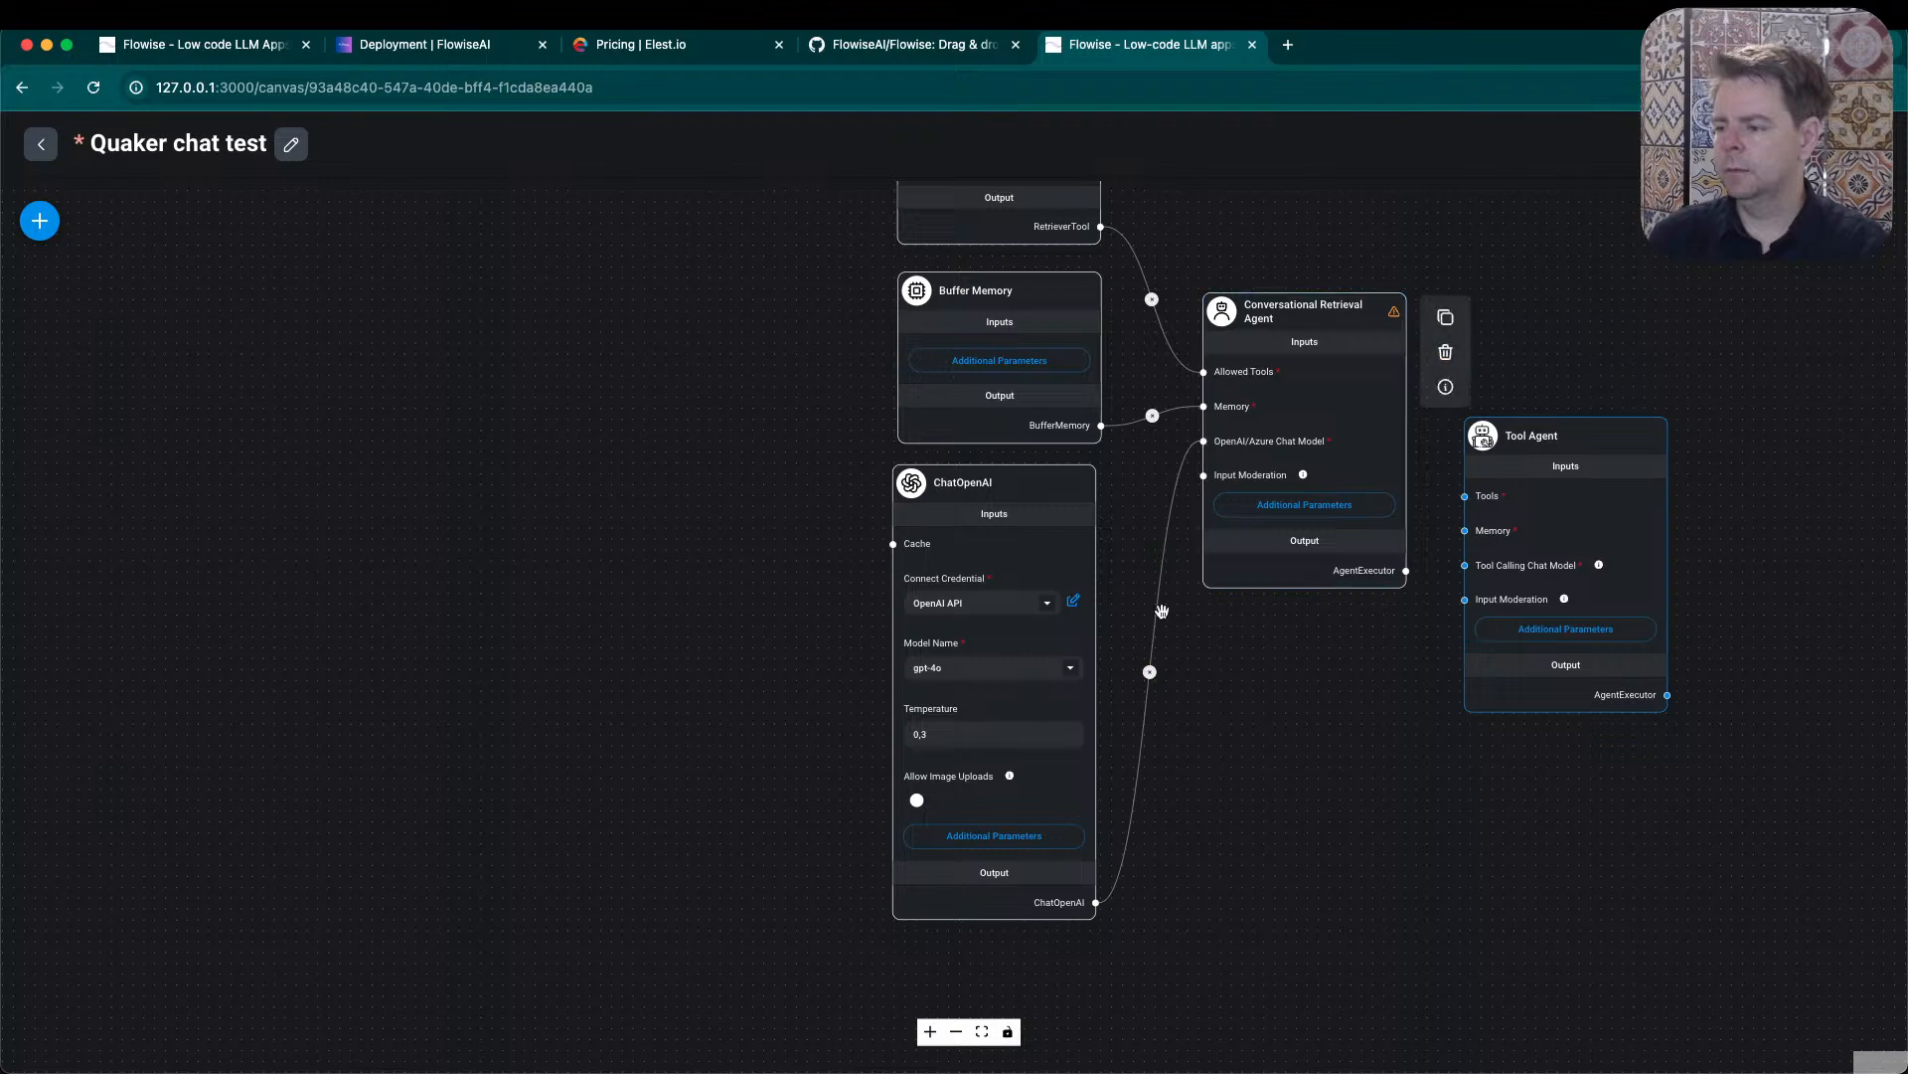
- Connect the ChatOpenAI, Buffer Memory and Retriever Tool outputs to the Tool Agent's chat model, memory and tools inputs
{"action": "left_click_drag", "start_coordinate": [1095, 901], "coordinate": [1464, 565]}
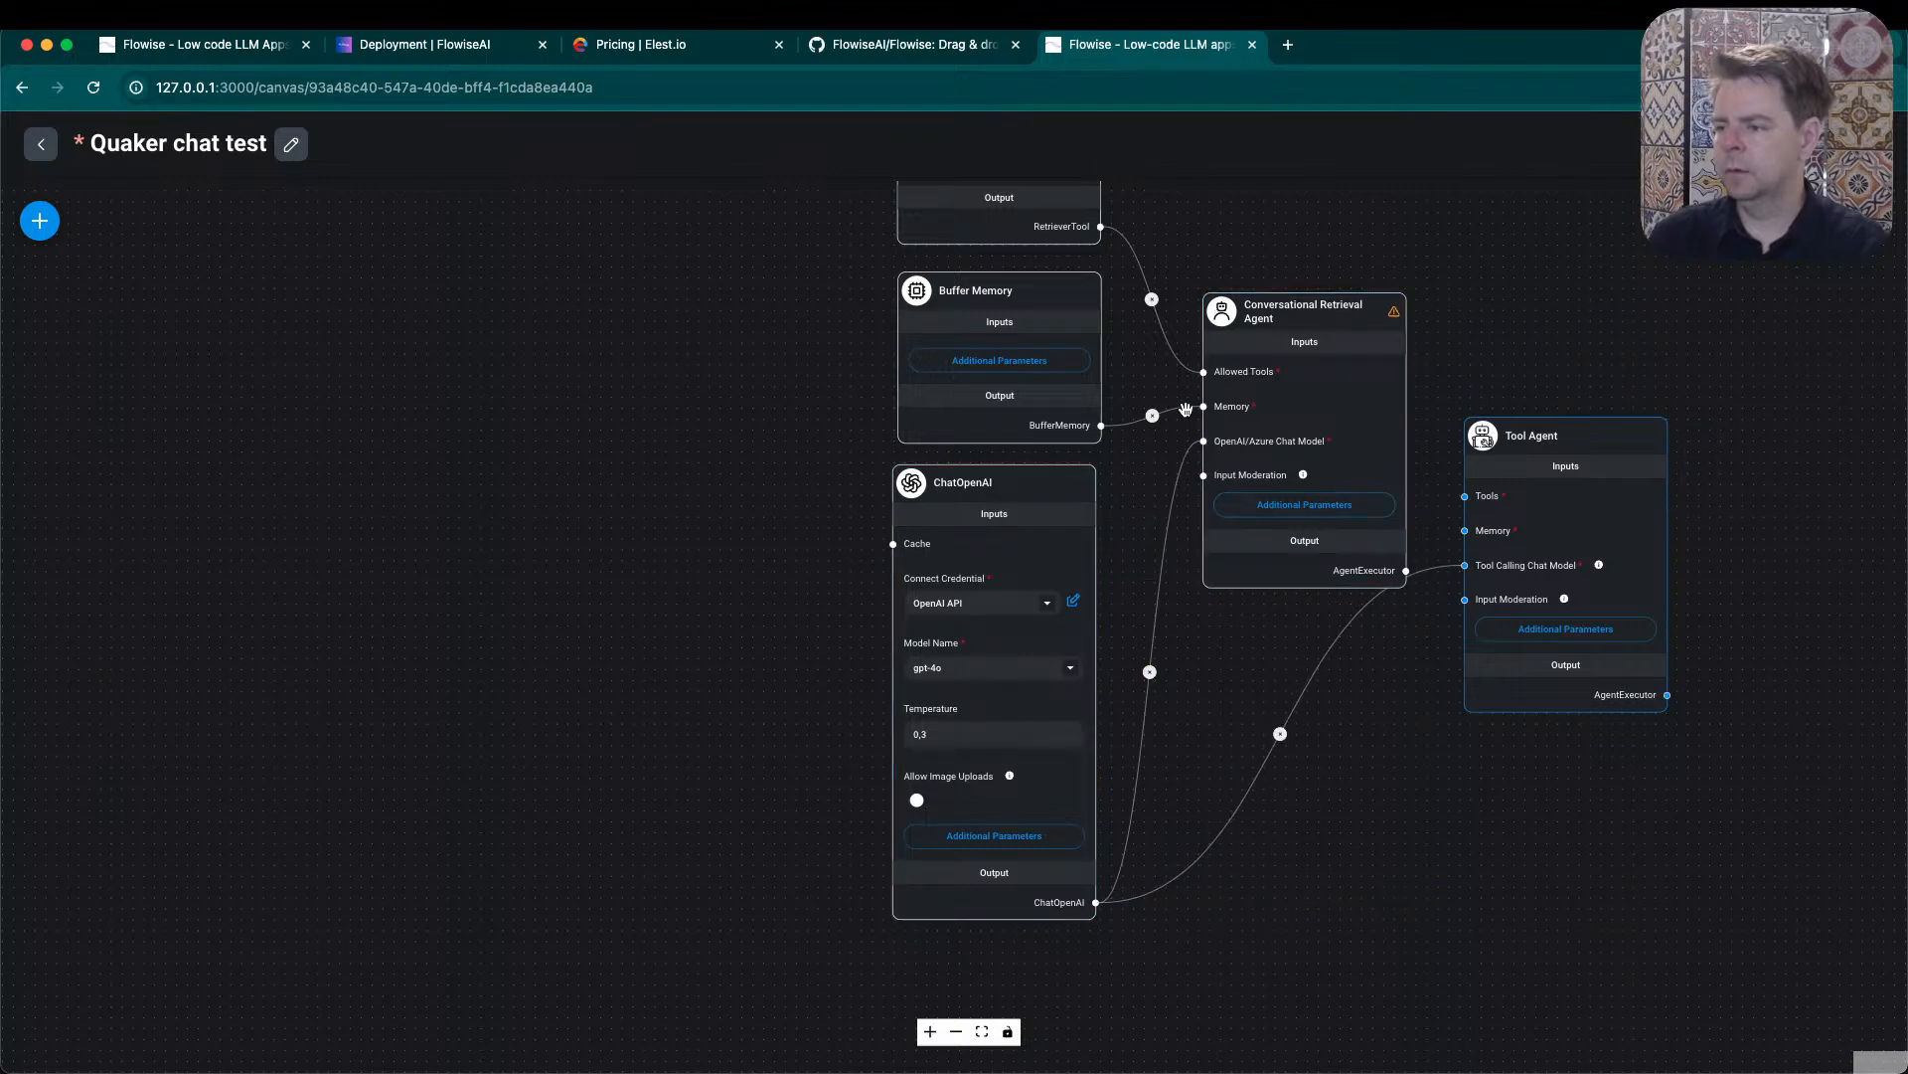
{"action": "left_click_drag", "start_coordinate": [1101, 425], "coordinate": [1466, 533]}
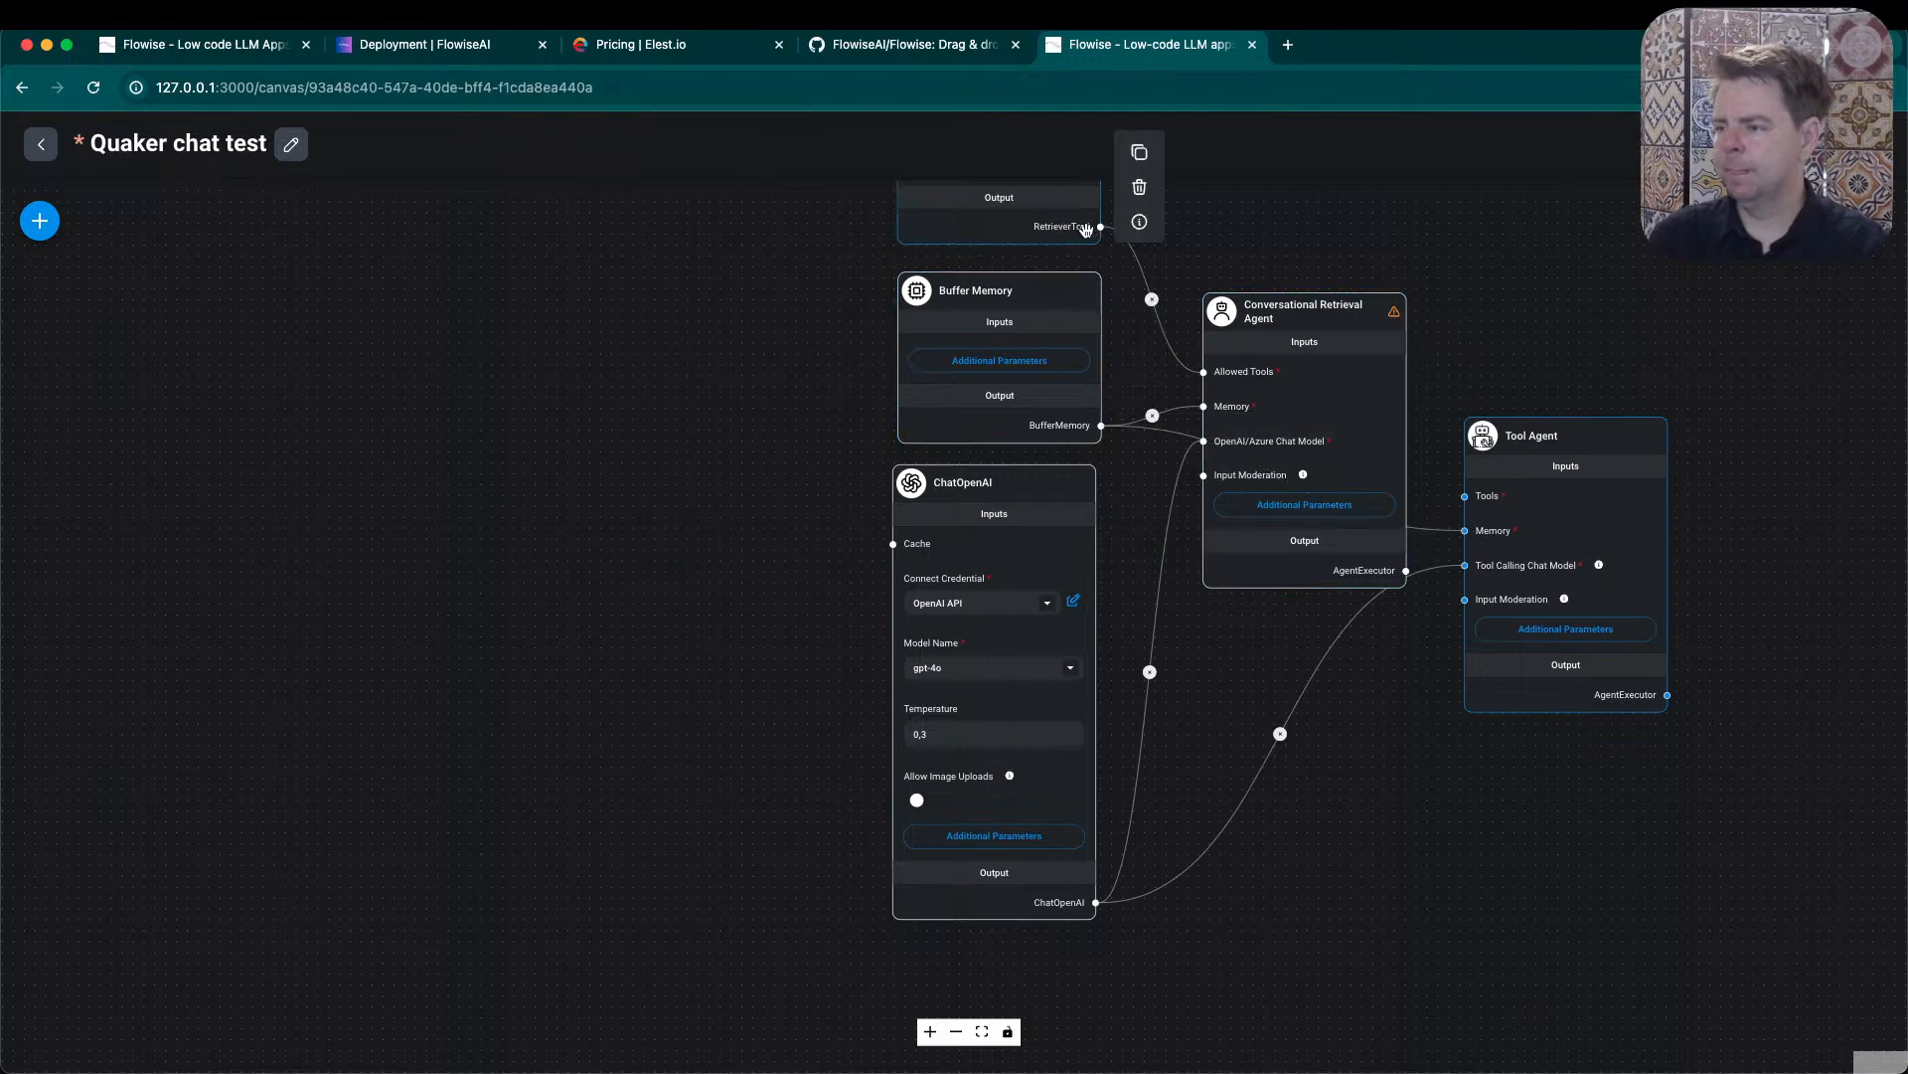
{"action": "left_click_drag", "start_coordinate": [1097, 227], "coordinate": [1463, 497]}
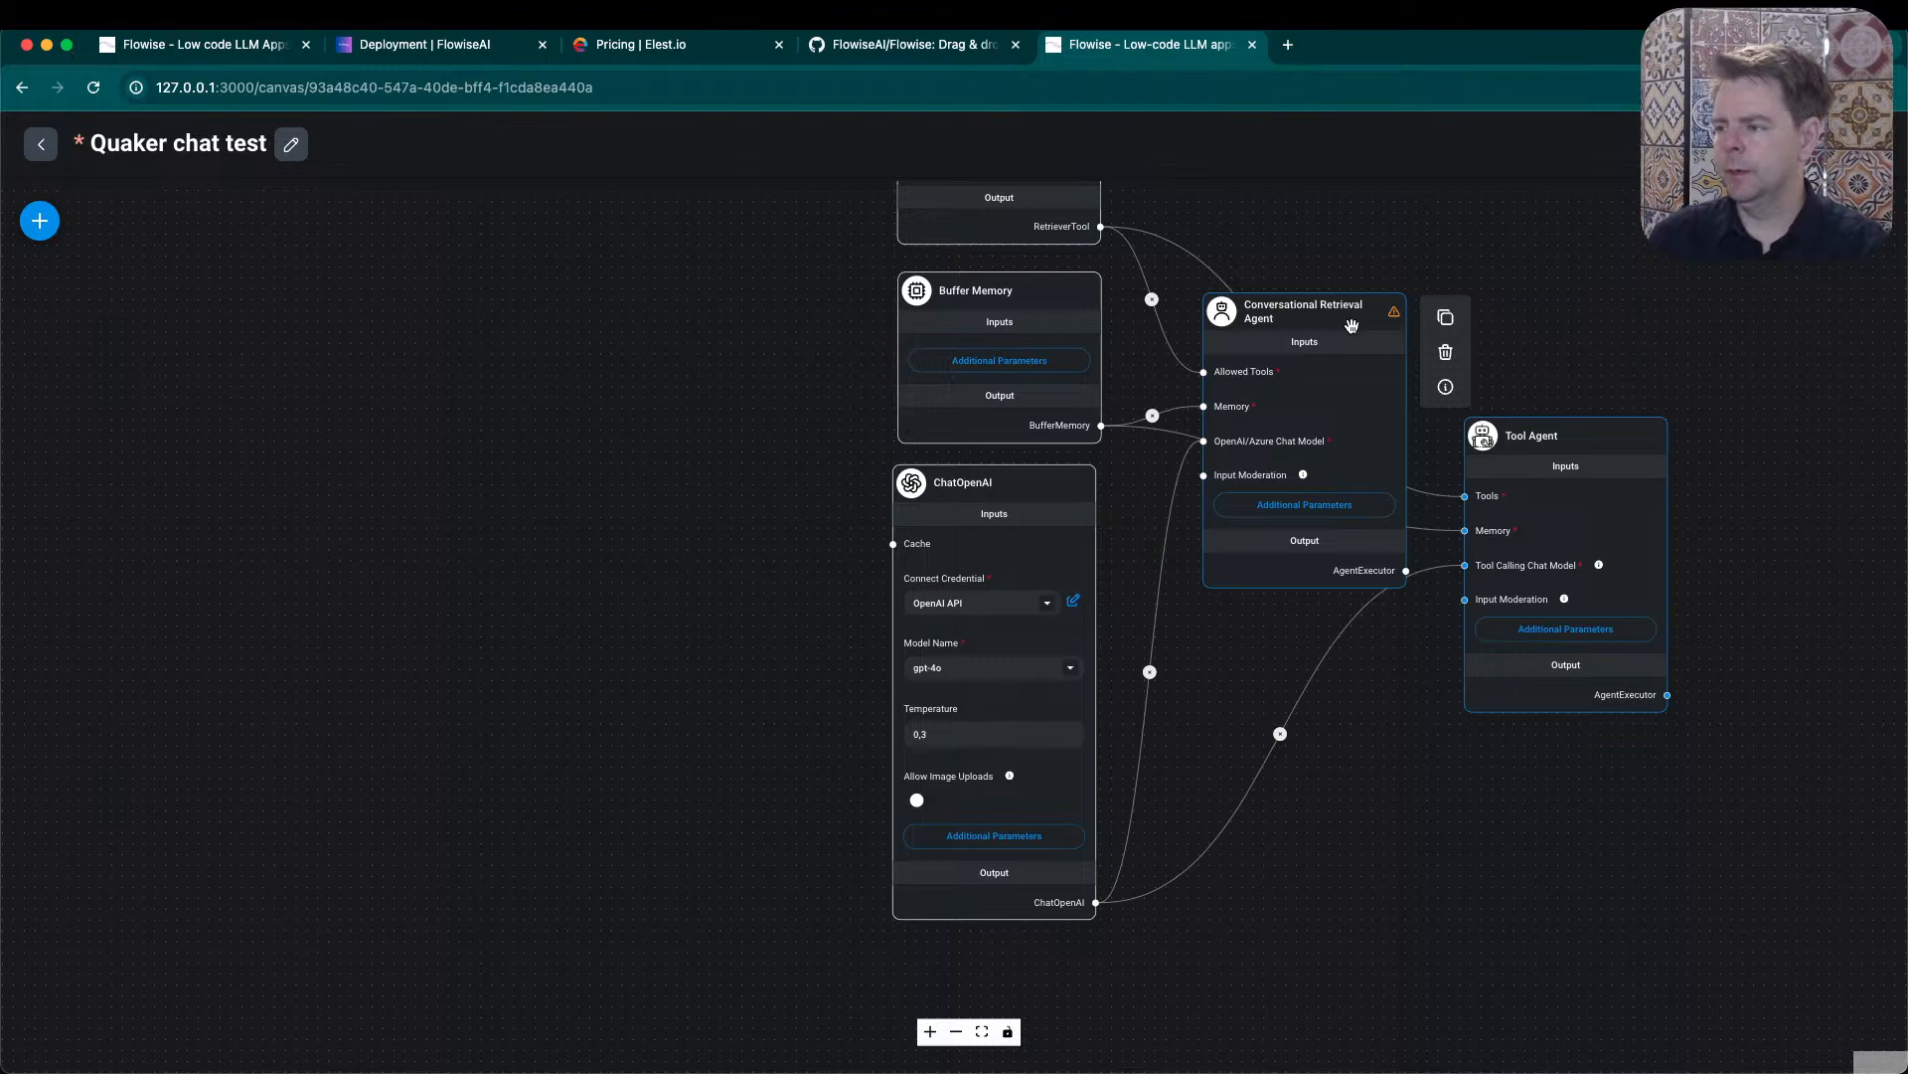
- Delete the Conversational Retrieval Agent and move the Tool Agent next to the Buffer Memory and ChatOpenAI nodes
{"action": "left_click", "coordinate": [1444, 355]}
{"action": "left_click_drag", "start_coordinate": [1531, 436], "coordinate": [1197, 780]}
{"action": "scroll", "coordinate": [1565, 527], "scroll_direction": "up", "scroll_amount": 3}
{"action": "scroll", "coordinate": [1559, 520], "scroll_direction": "down", "scroll_amount": 5}
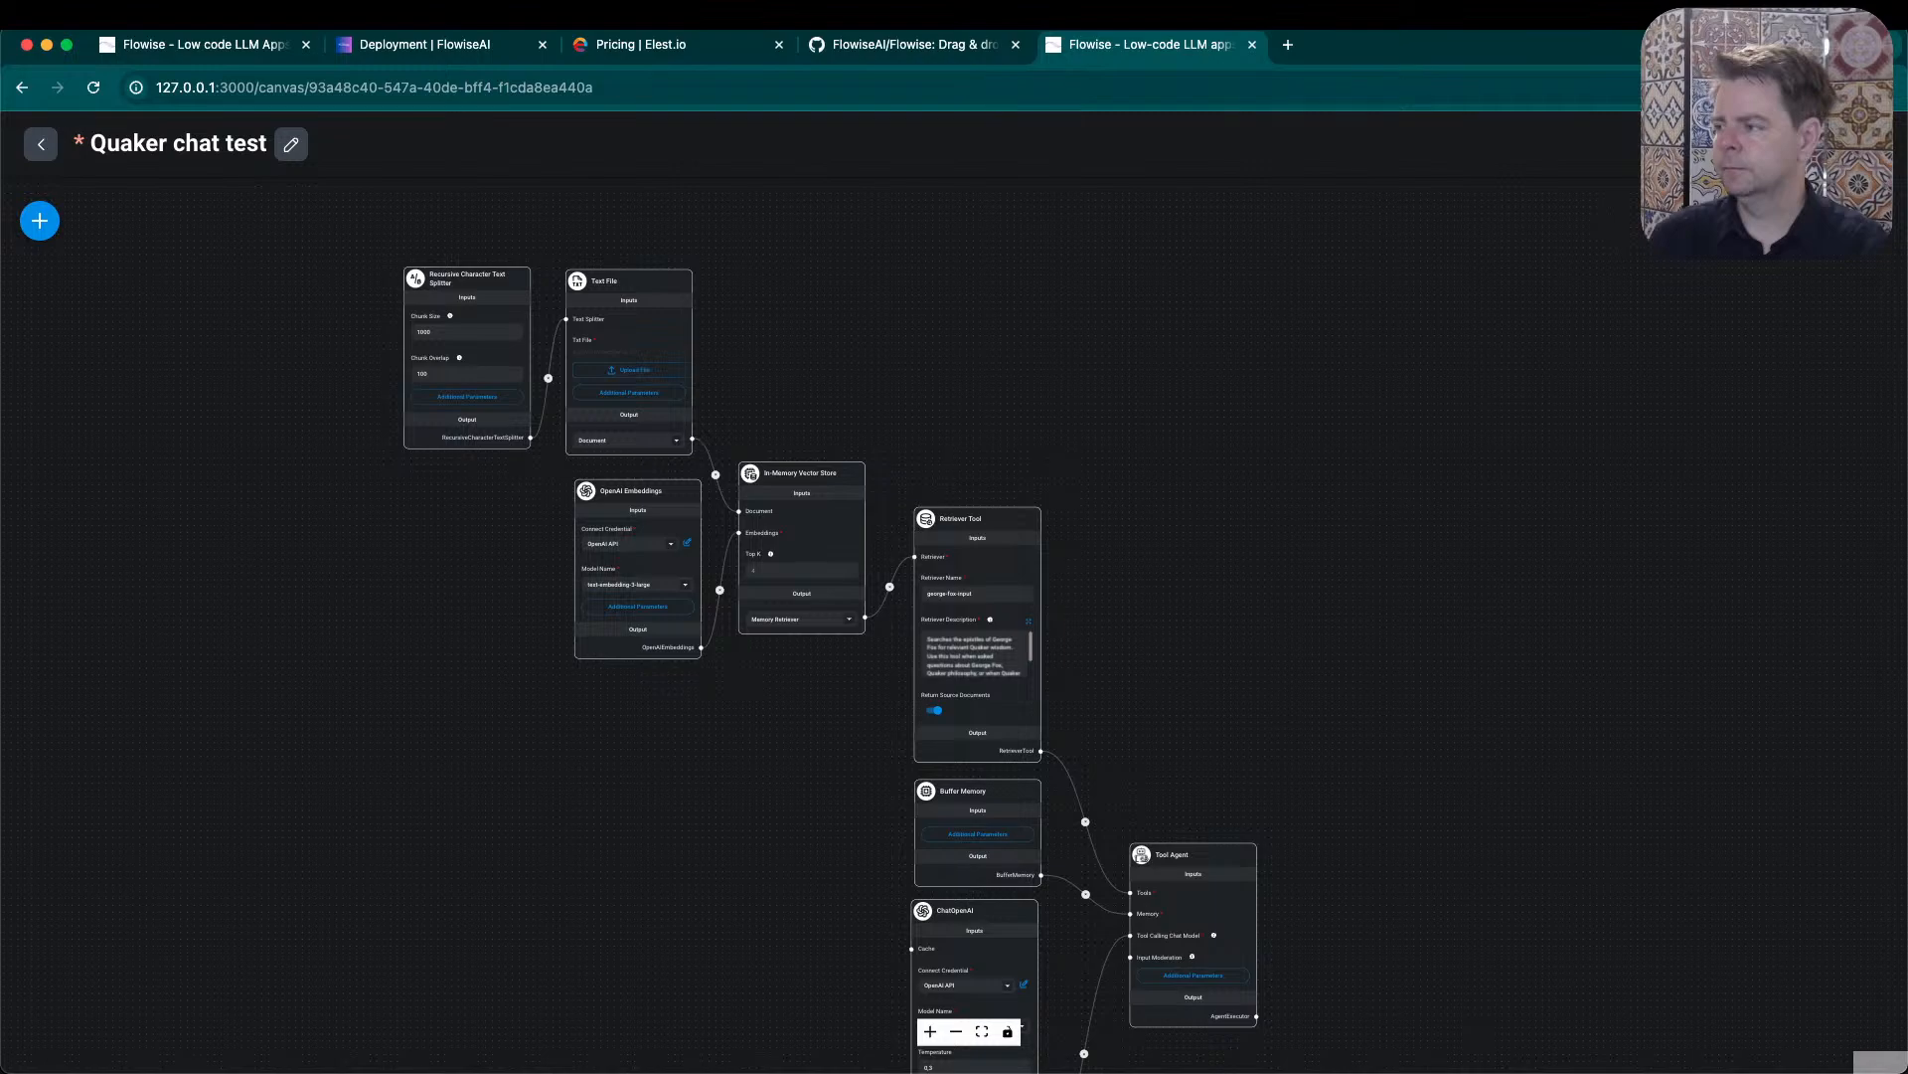
- Save the chatflow and send the test message "Hello" in its chat
{"action": "key", "text": "super+s"}
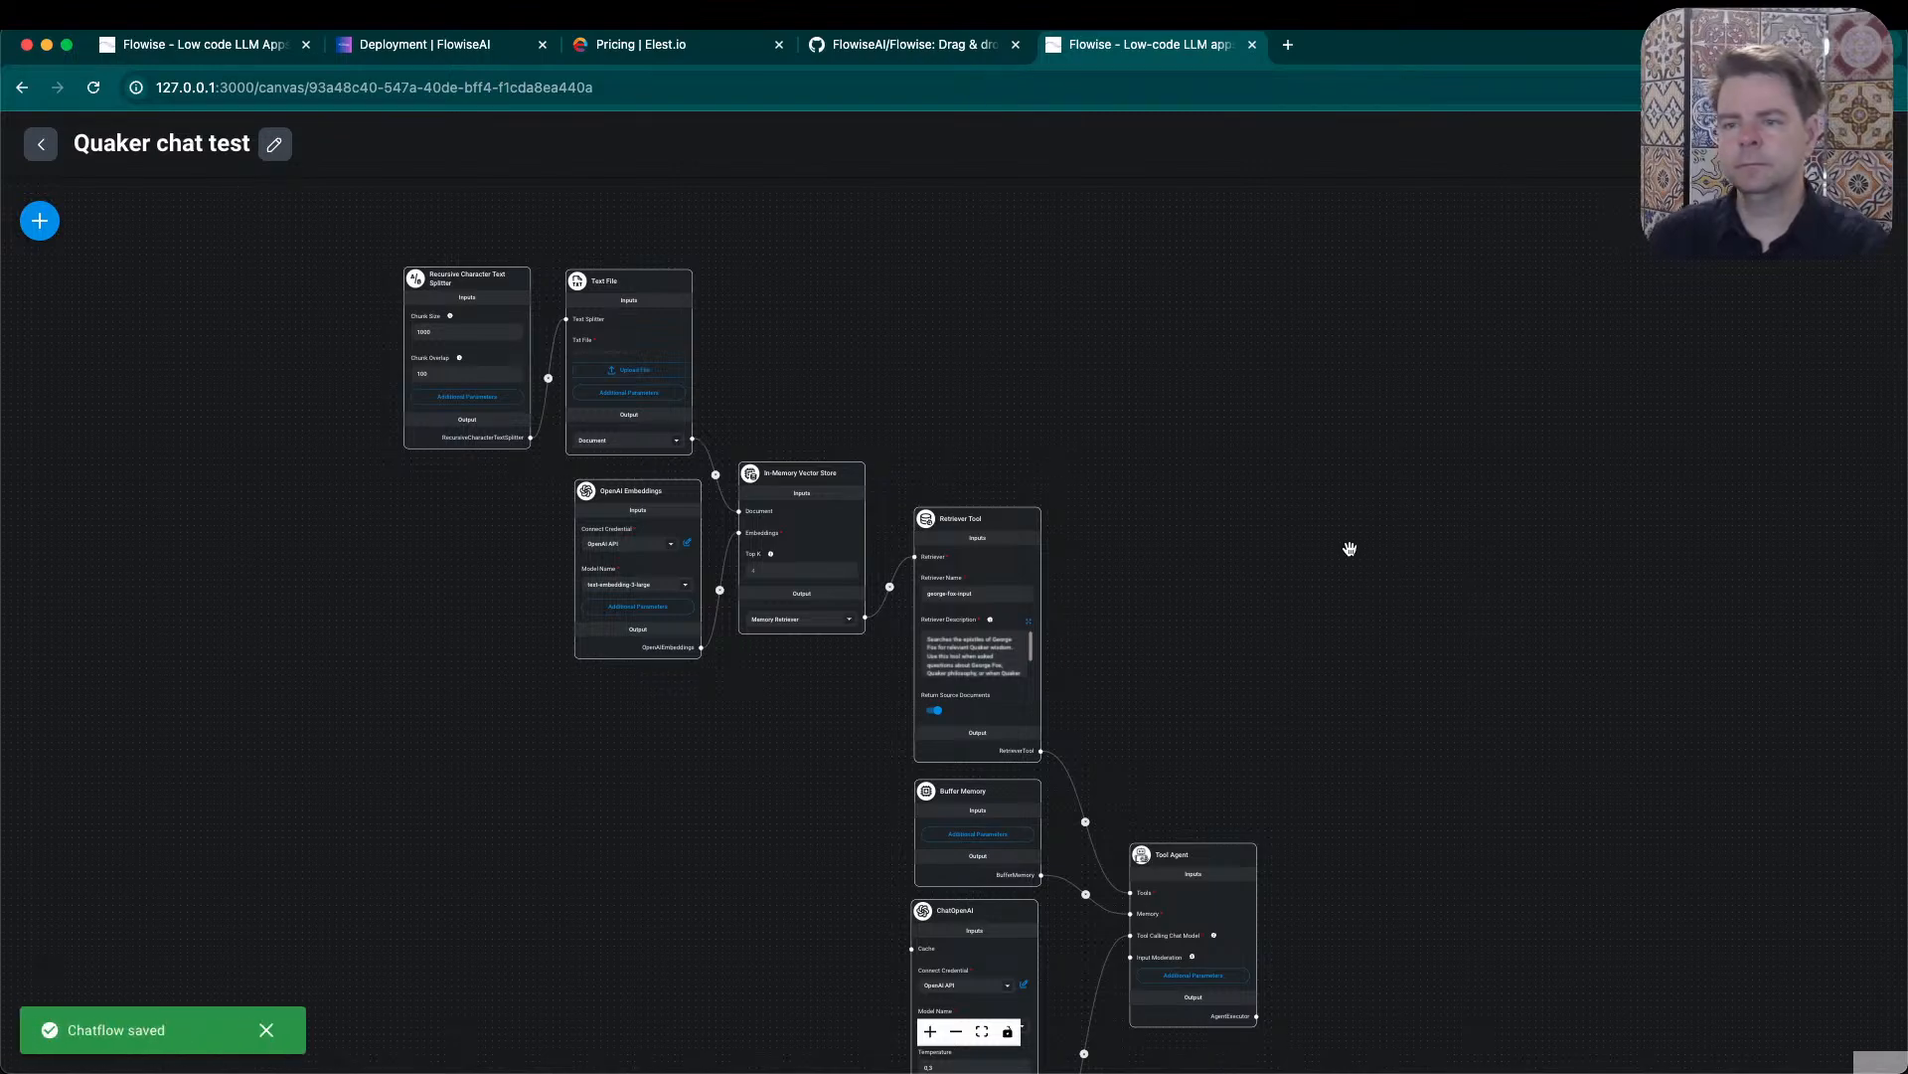
{"action": "left_click", "coordinate": [1868, 221]}
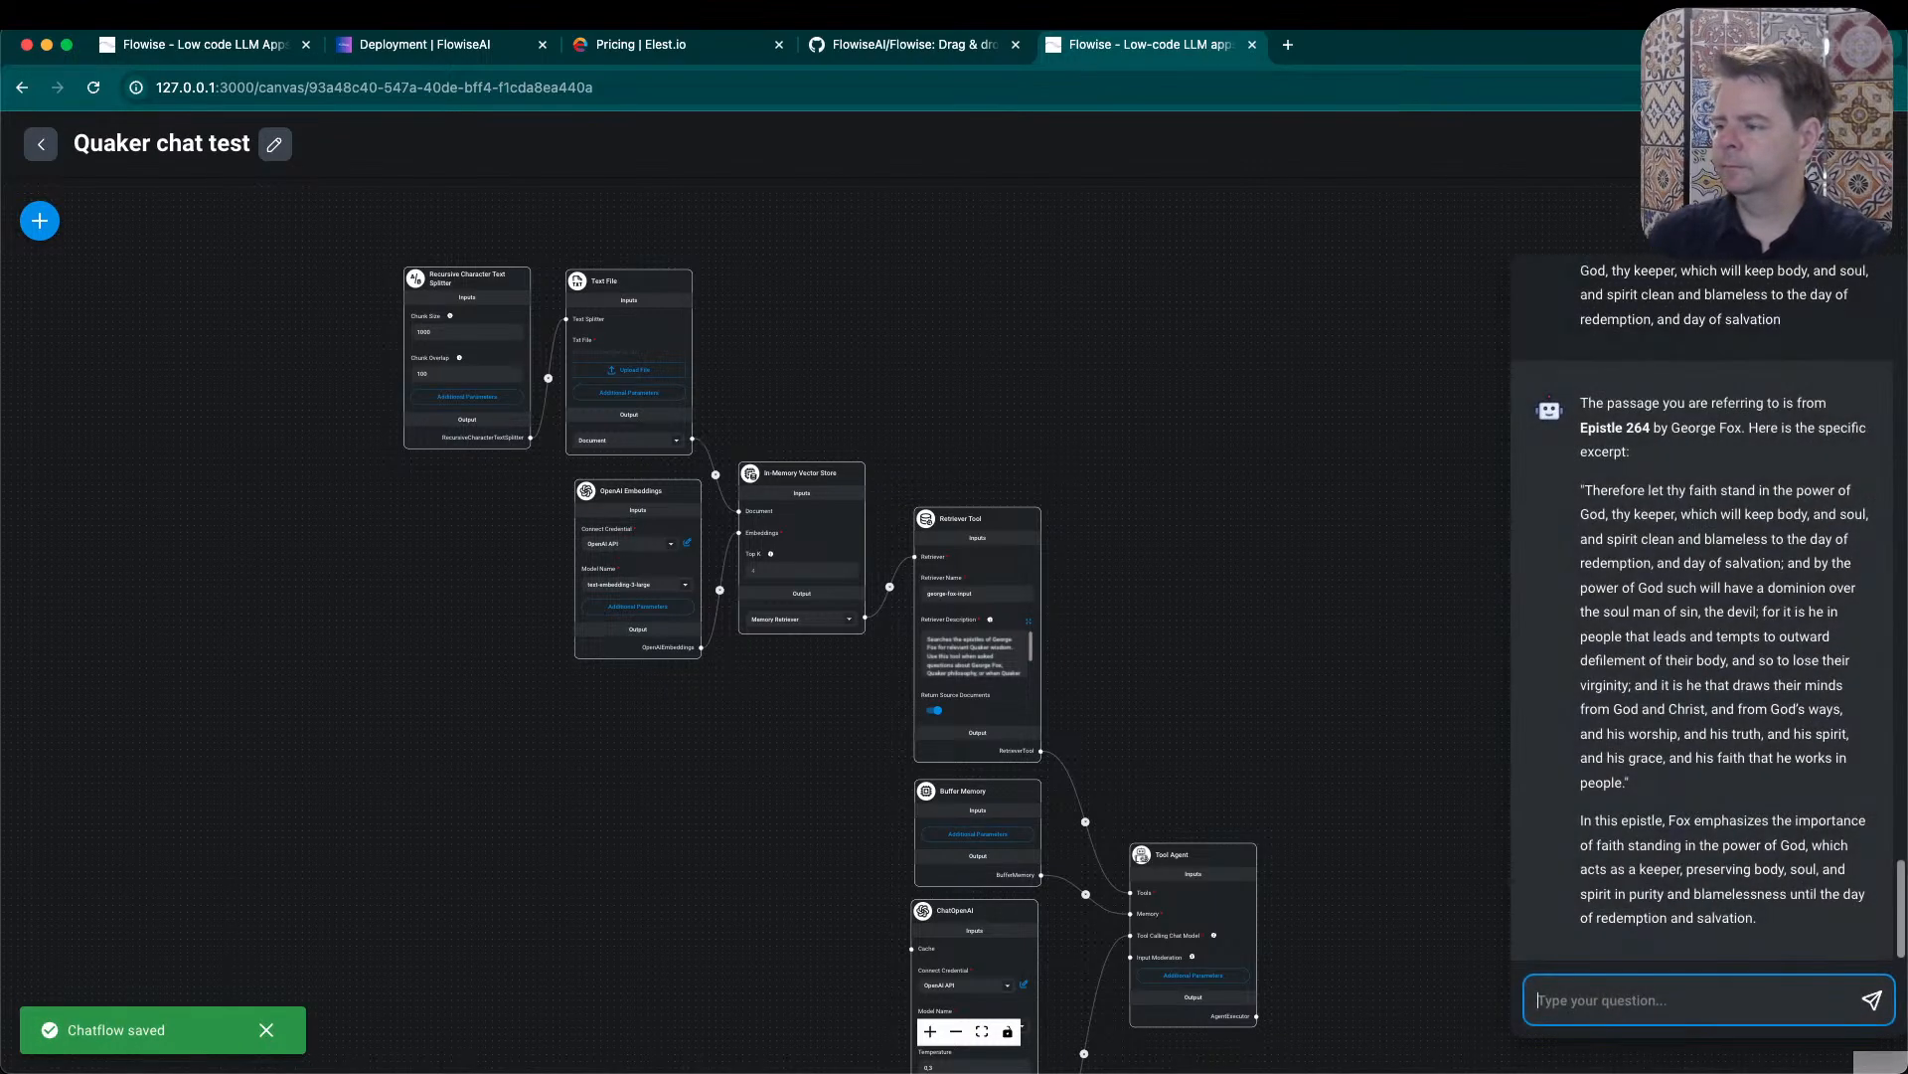
{"action": "type", "text": "Hello"}
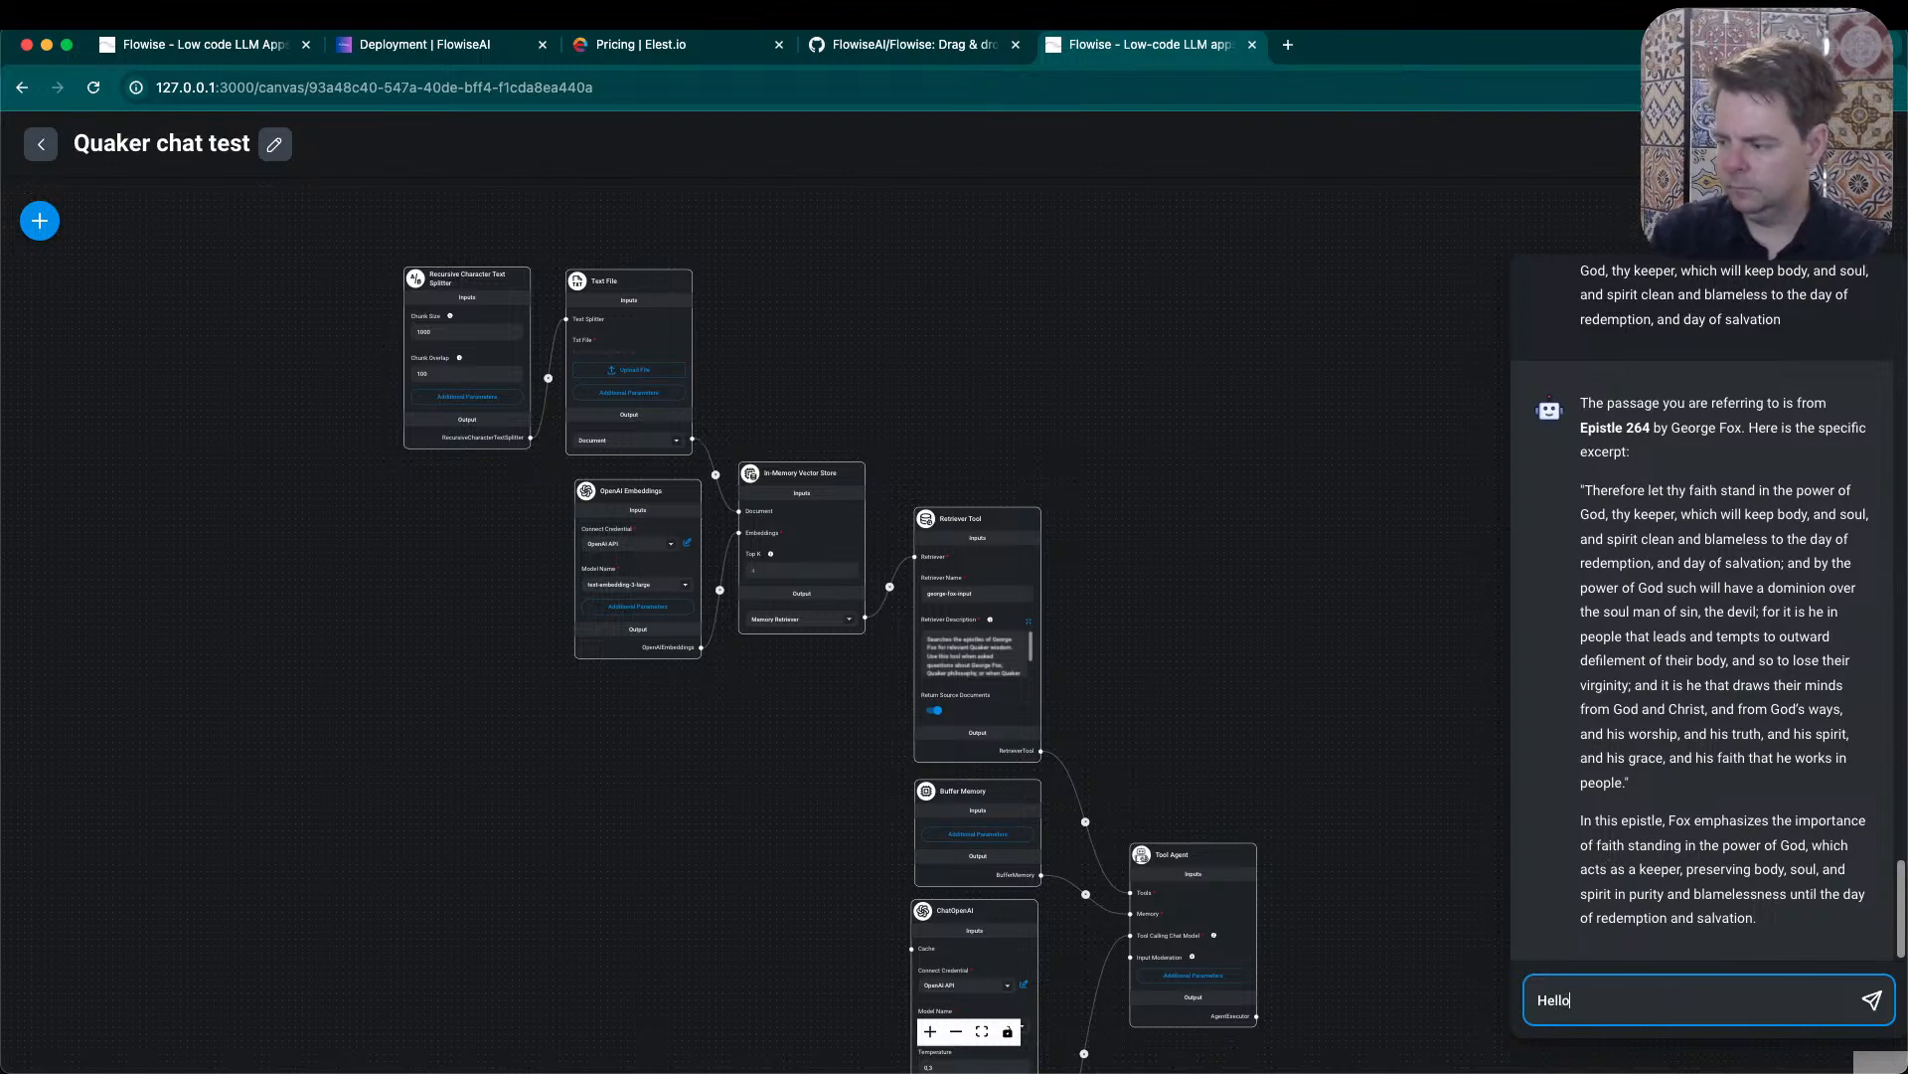
{"action": "key", "text": "Return"}
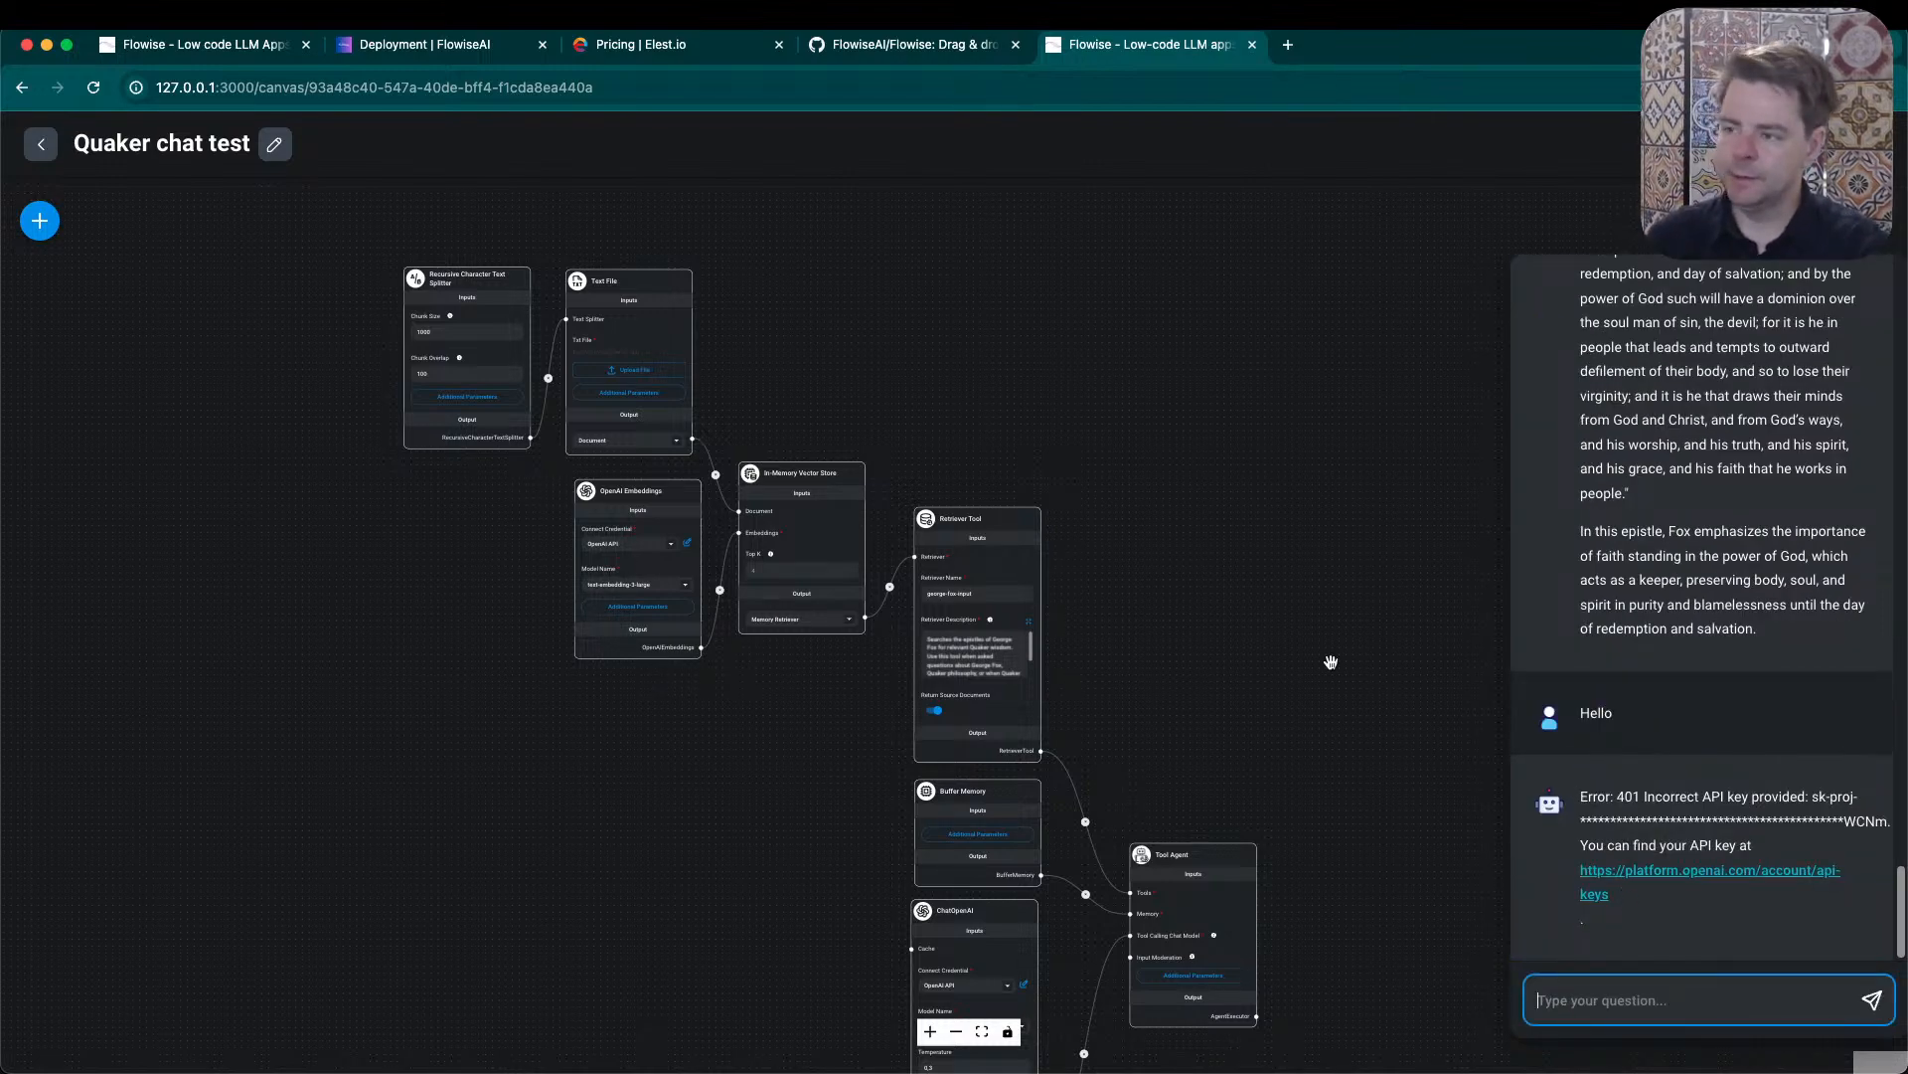
{"action": "key", "text": "super+Tab"}
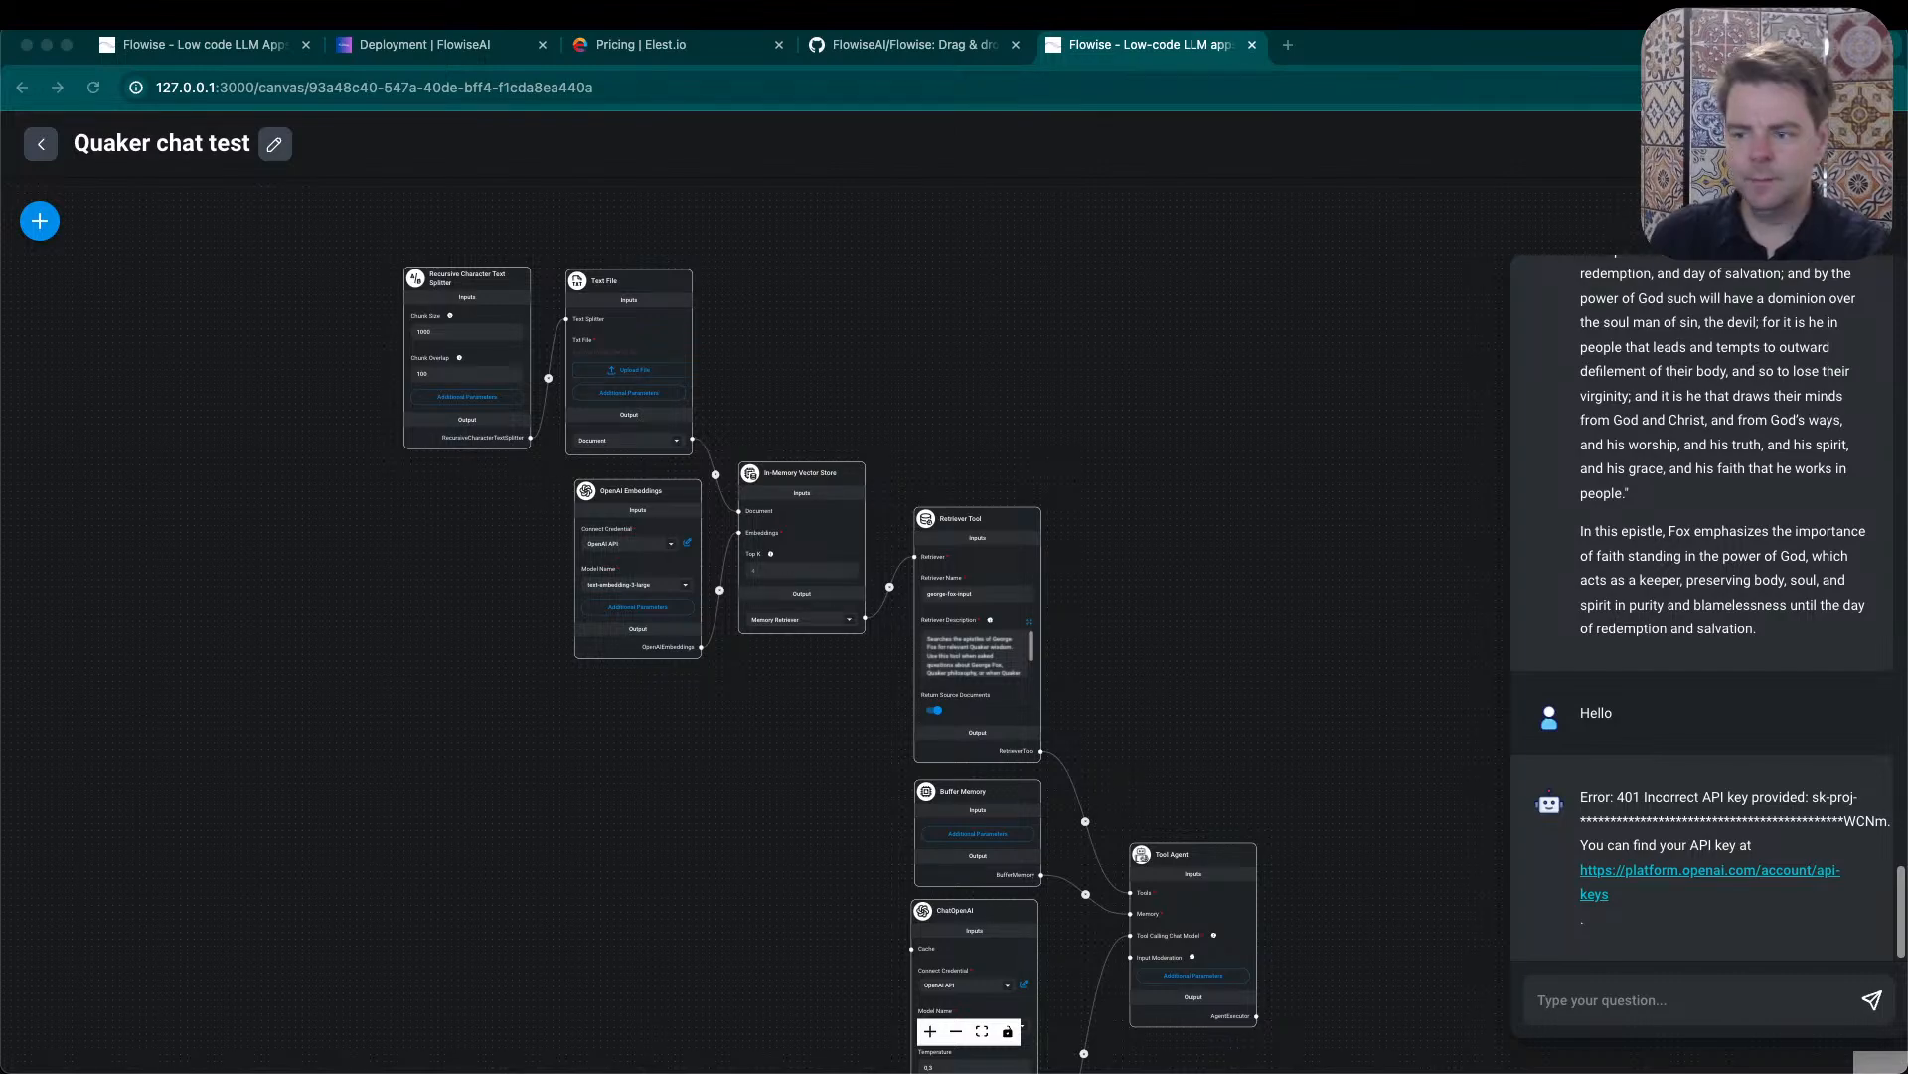
{"action": "scroll", "coordinate": [445, 584], "scroll_direction": "up", "scroll_amount": 2}
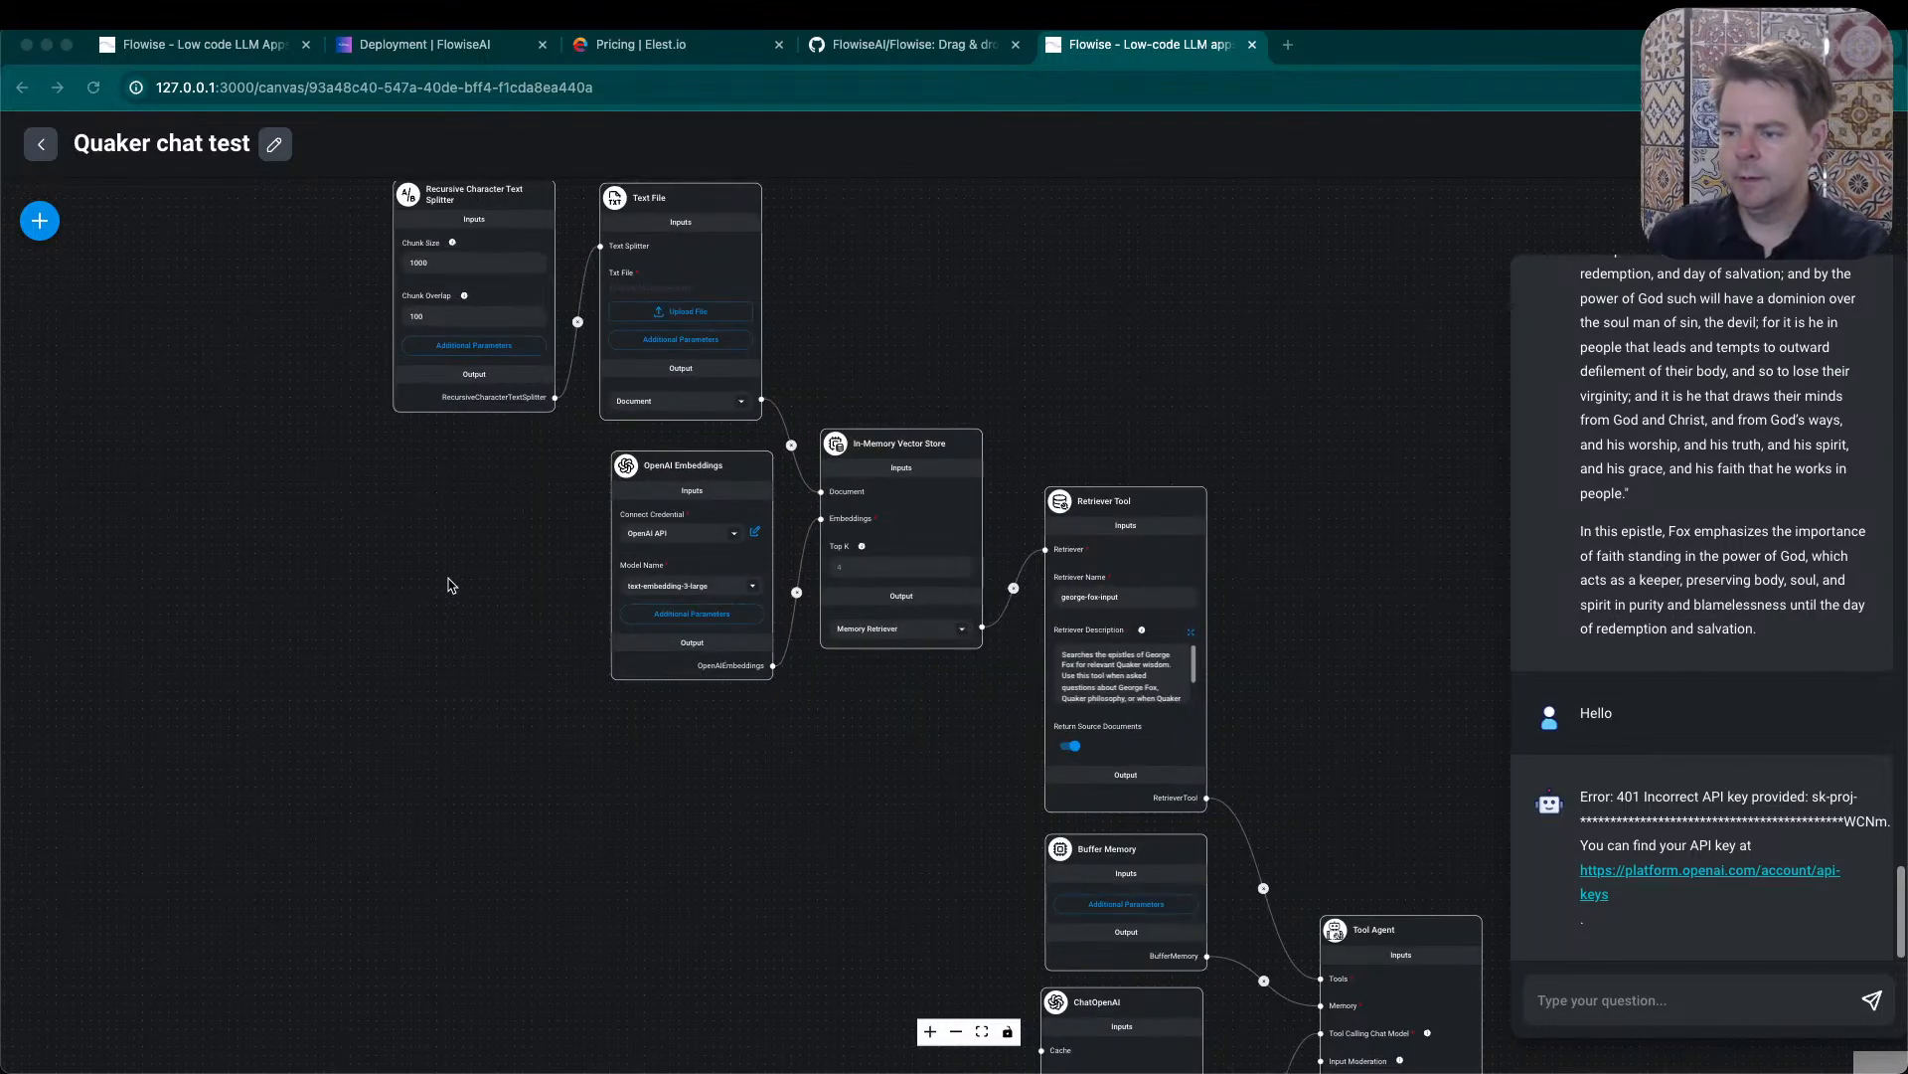
- Replace the OpenAI API key in the OpenAI Embeddings node's credential, save the credential and save the chatflow
{"action": "scroll", "coordinate": [513, 564], "scroll_direction": "up", "scroll_amount": 1}
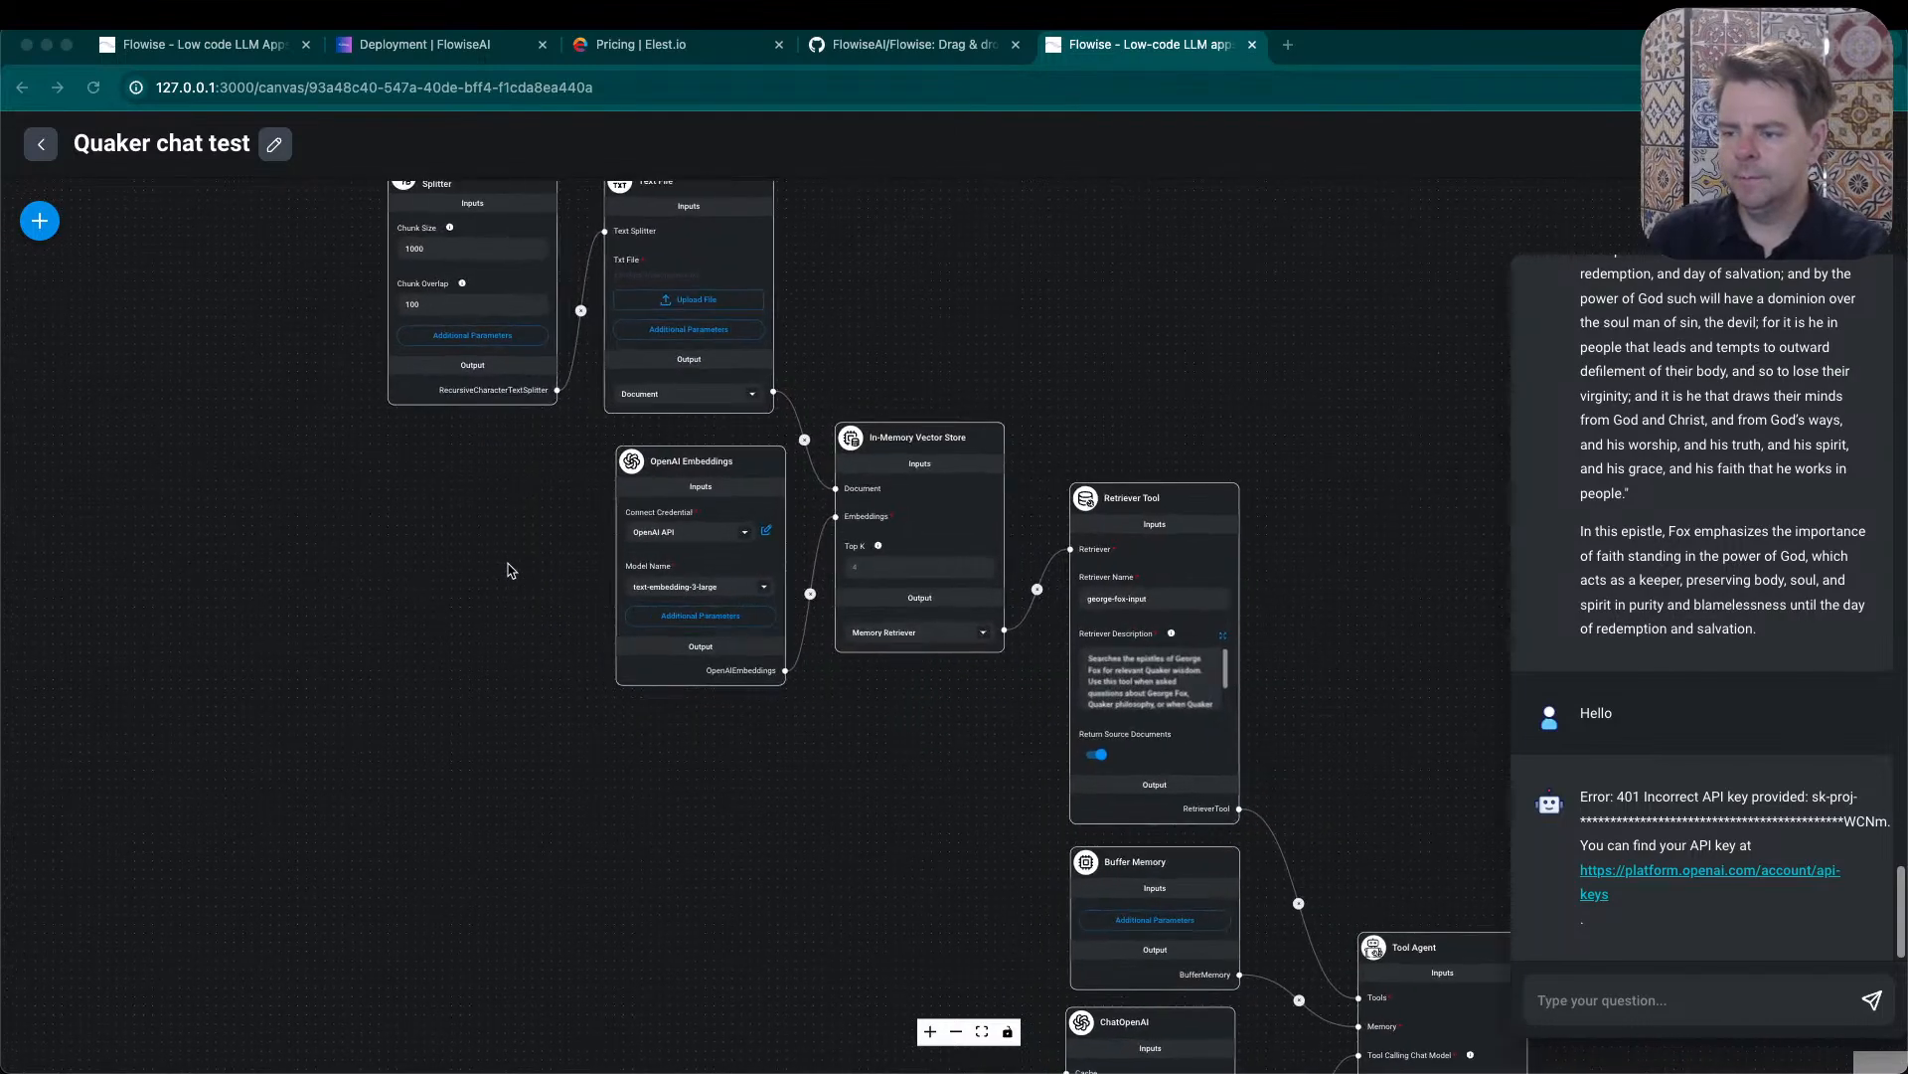
{"action": "left_click", "coordinate": [768, 532]}
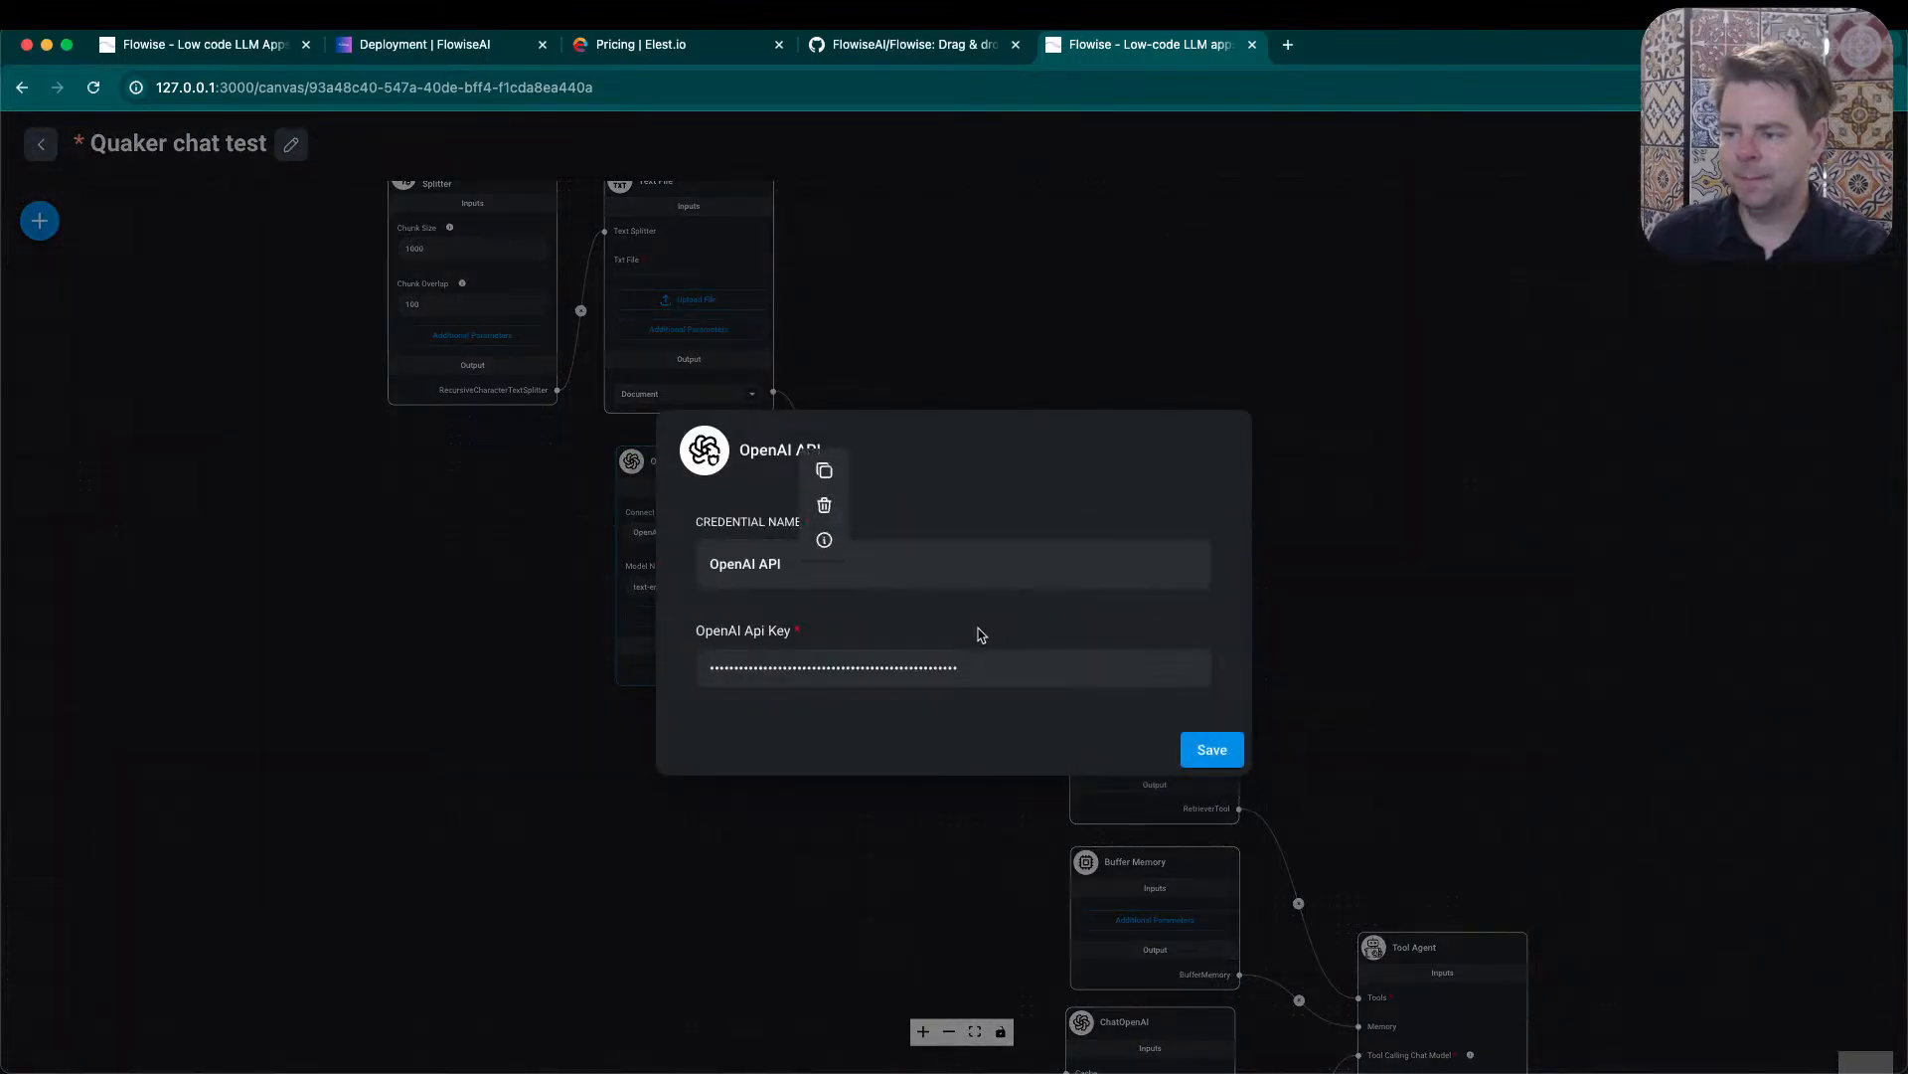
{"action": "left_click", "coordinate": [1014, 664]}
{"action": "key", "text": "super+a"}
{"action": "key", "text": "BackSpace"}
{"action": "key", "text": "super+v"}
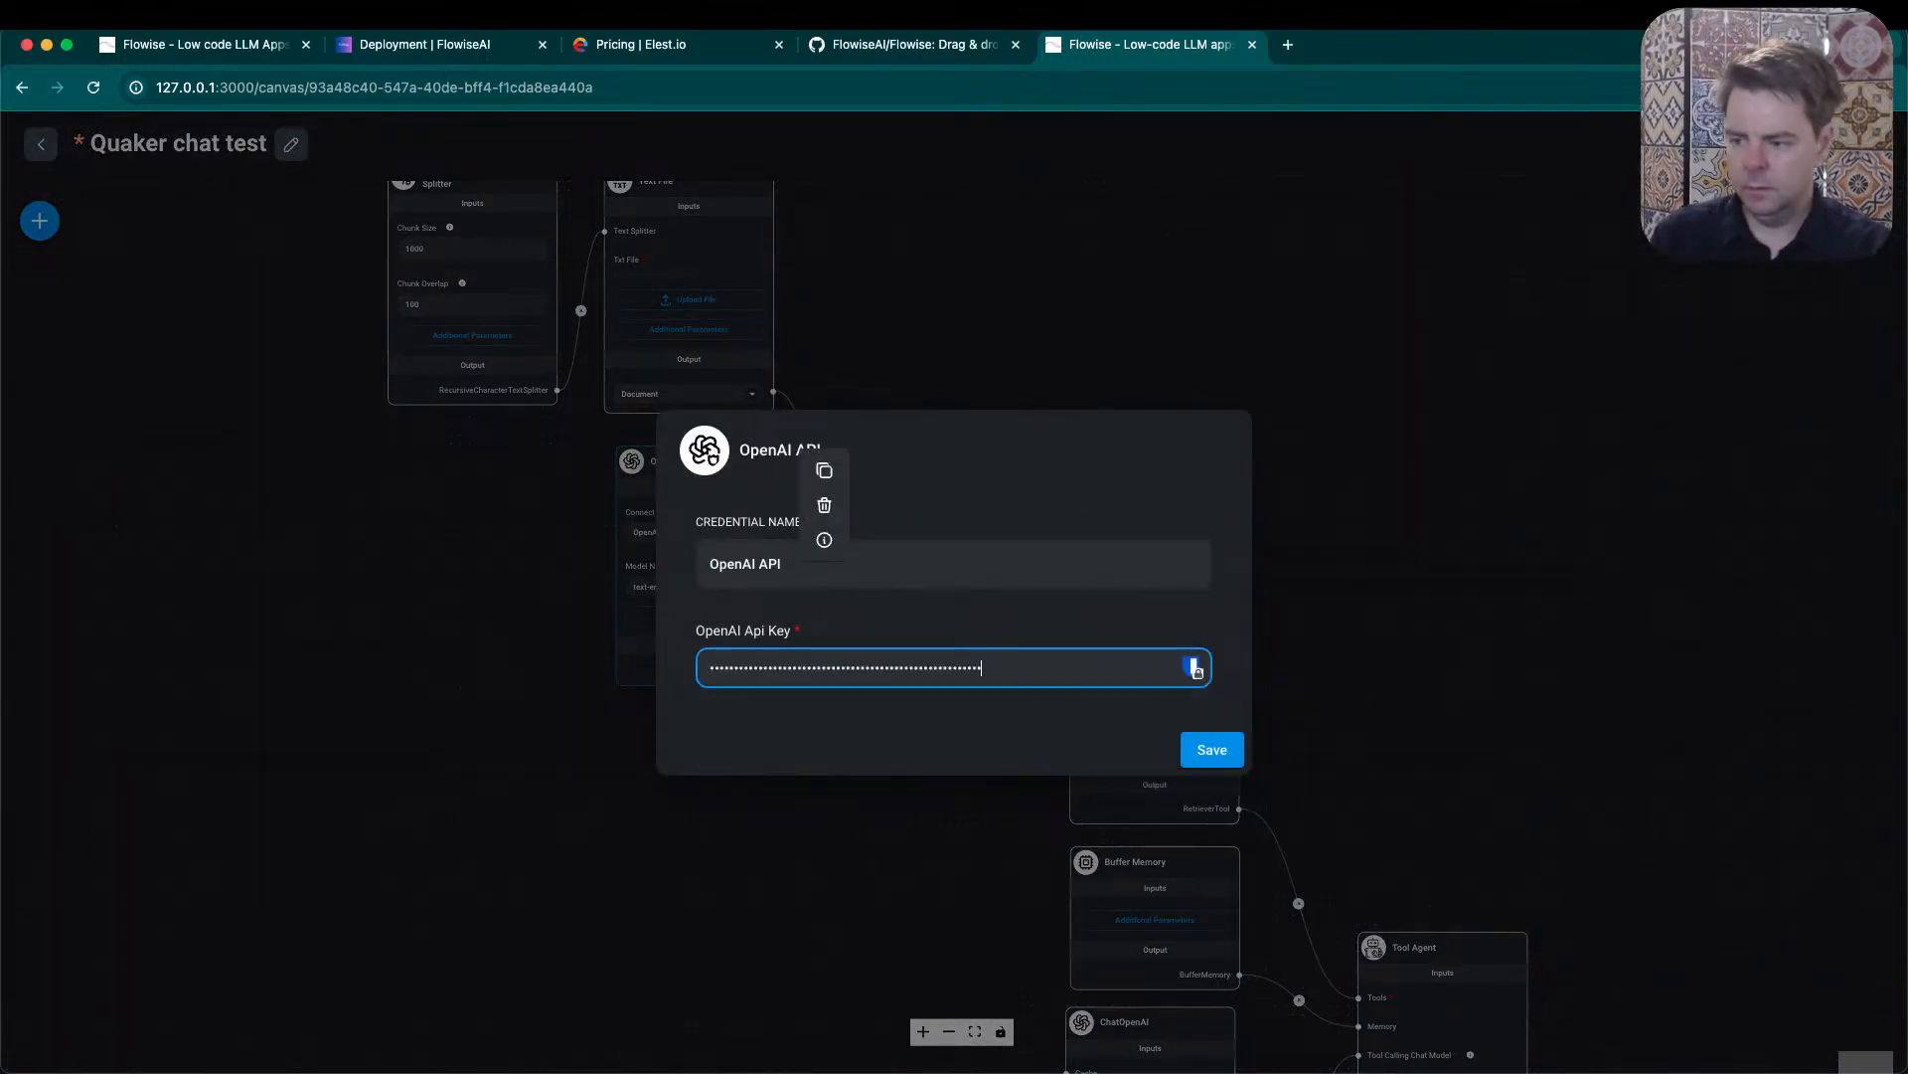
{"action": "left_click", "coordinate": [1189, 744]}
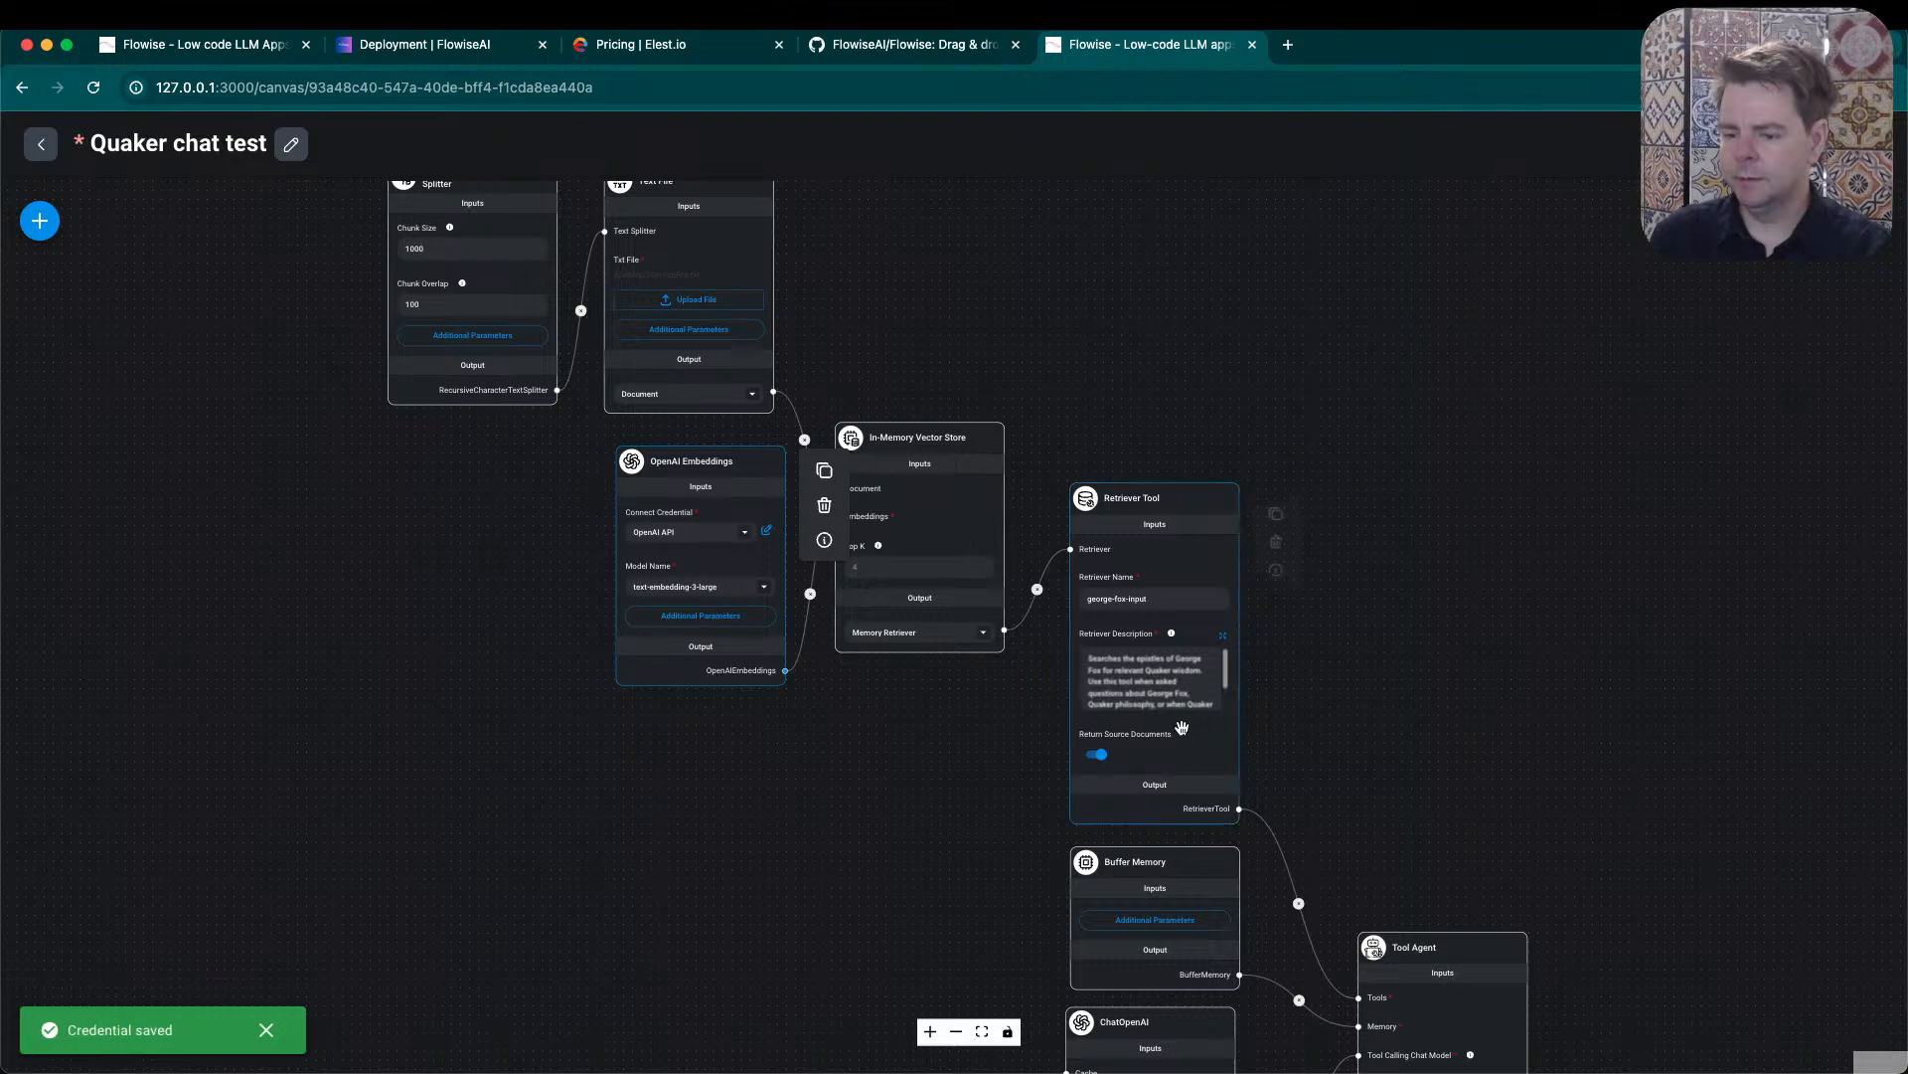
{"action": "scroll", "coordinate": [1584, 686], "scroll_direction": "down", "scroll_amount": 3}
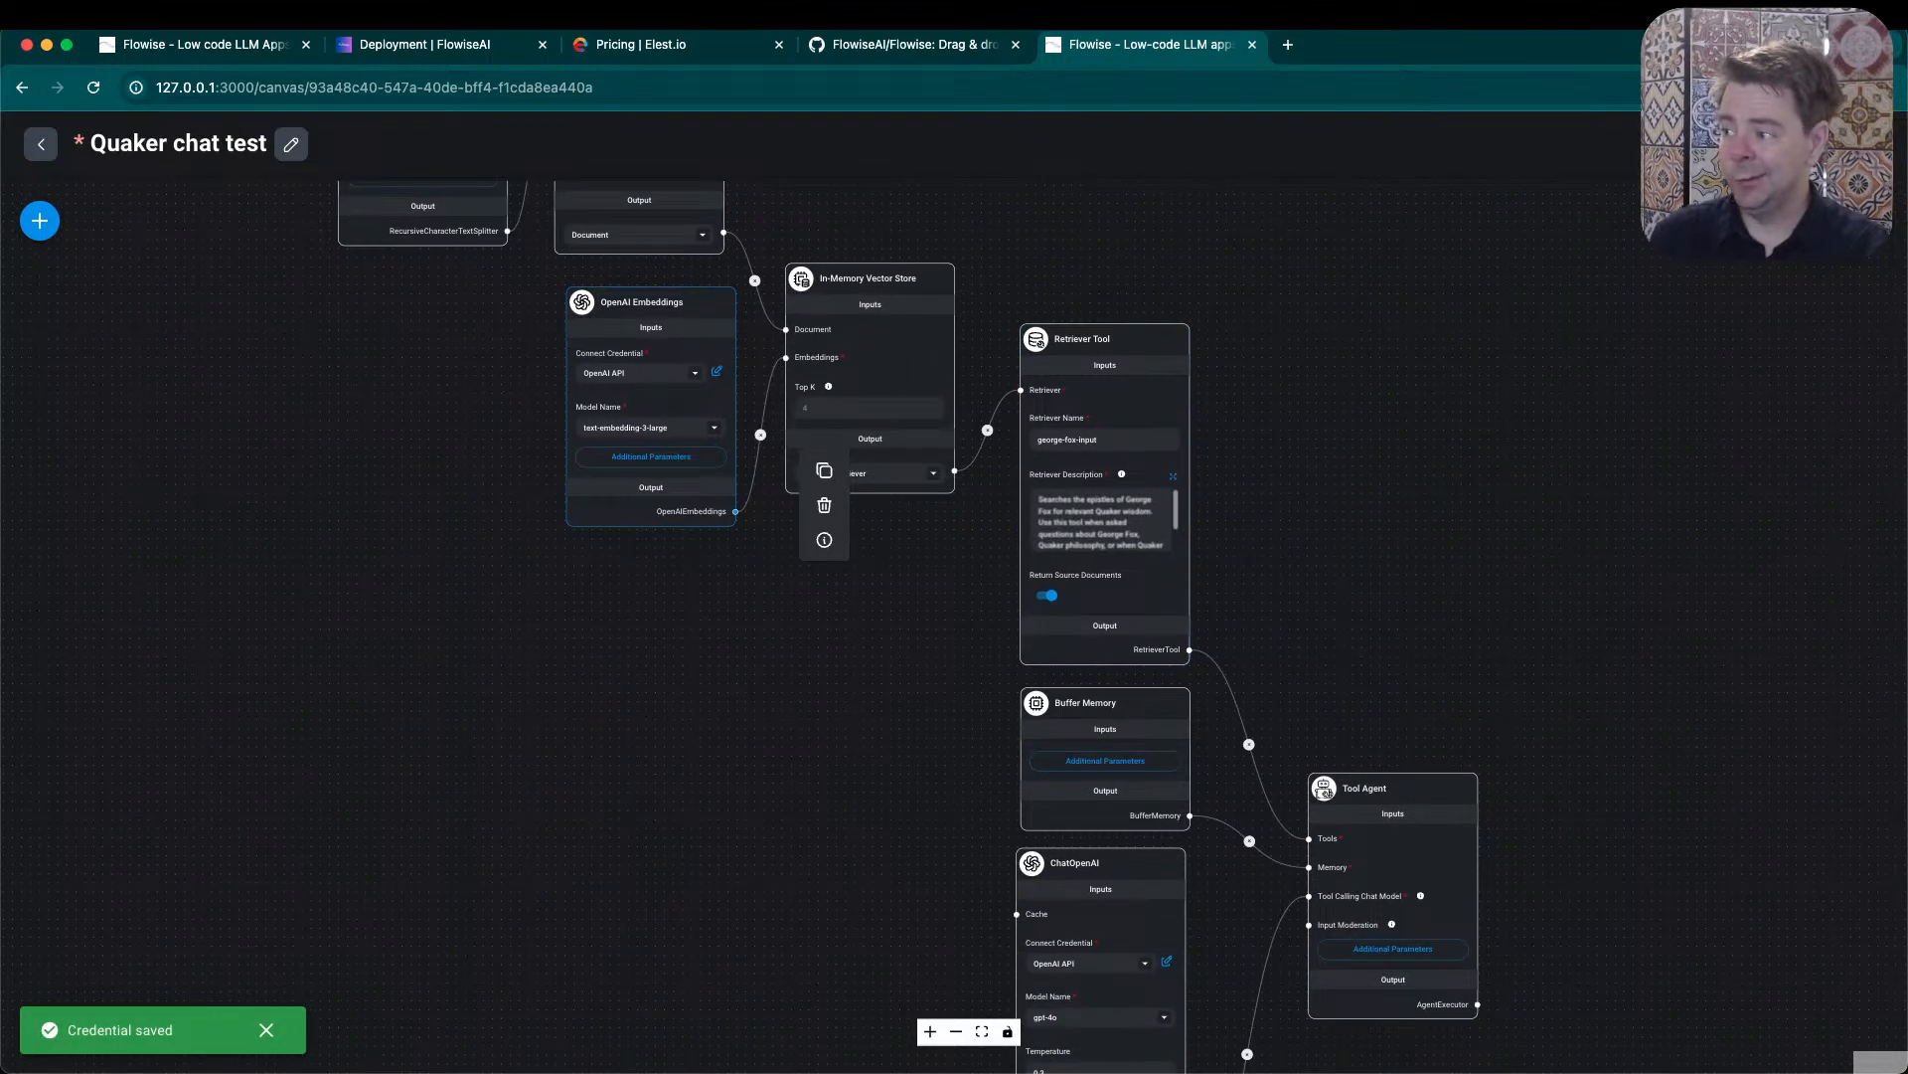
{"action": "key", "text": "super+s"}
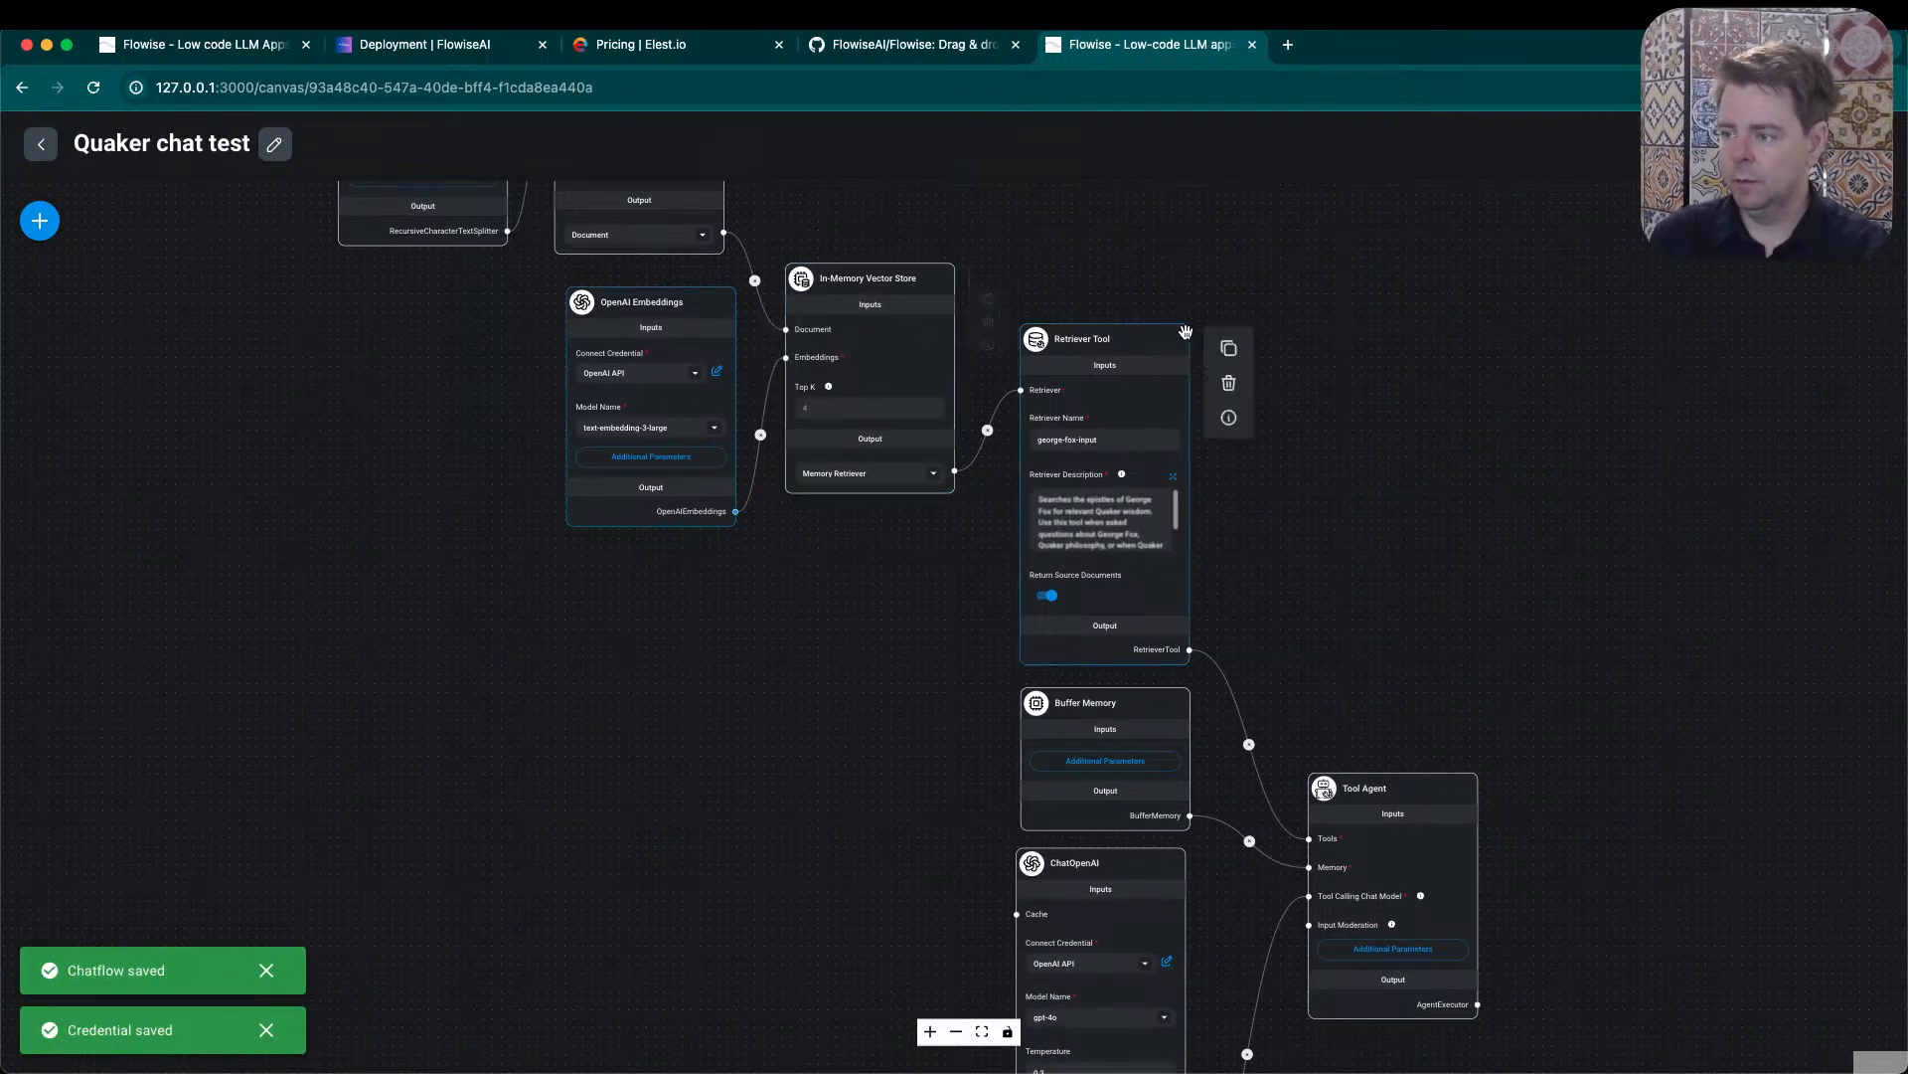
- Try to upsert the chatflow's documents into the In-Memory Vector Store and close the upsert dialog
{"action": "scroll", "coordinate": [1580, 750], "scroll_direction": "down", "scroll_amount": 3}
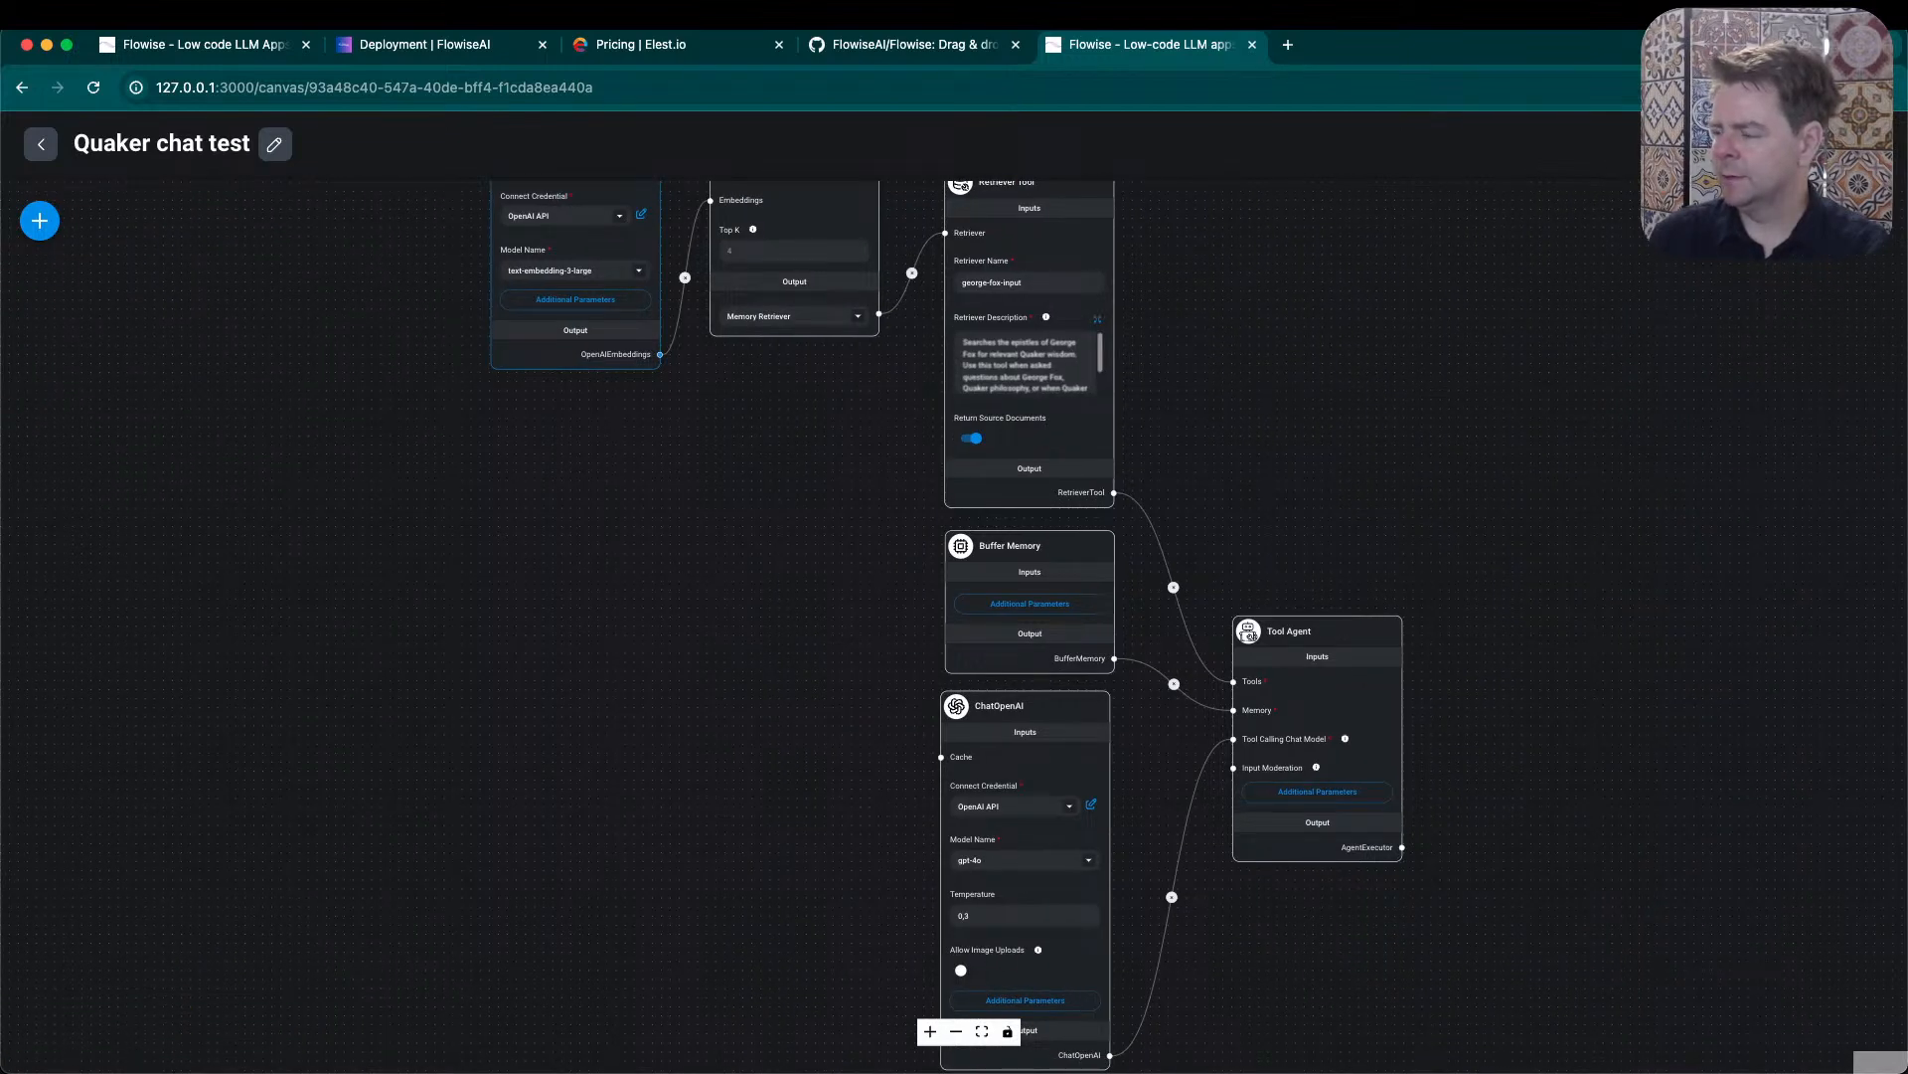
{"action": "left_click", "coordinate": [1824, 221]}
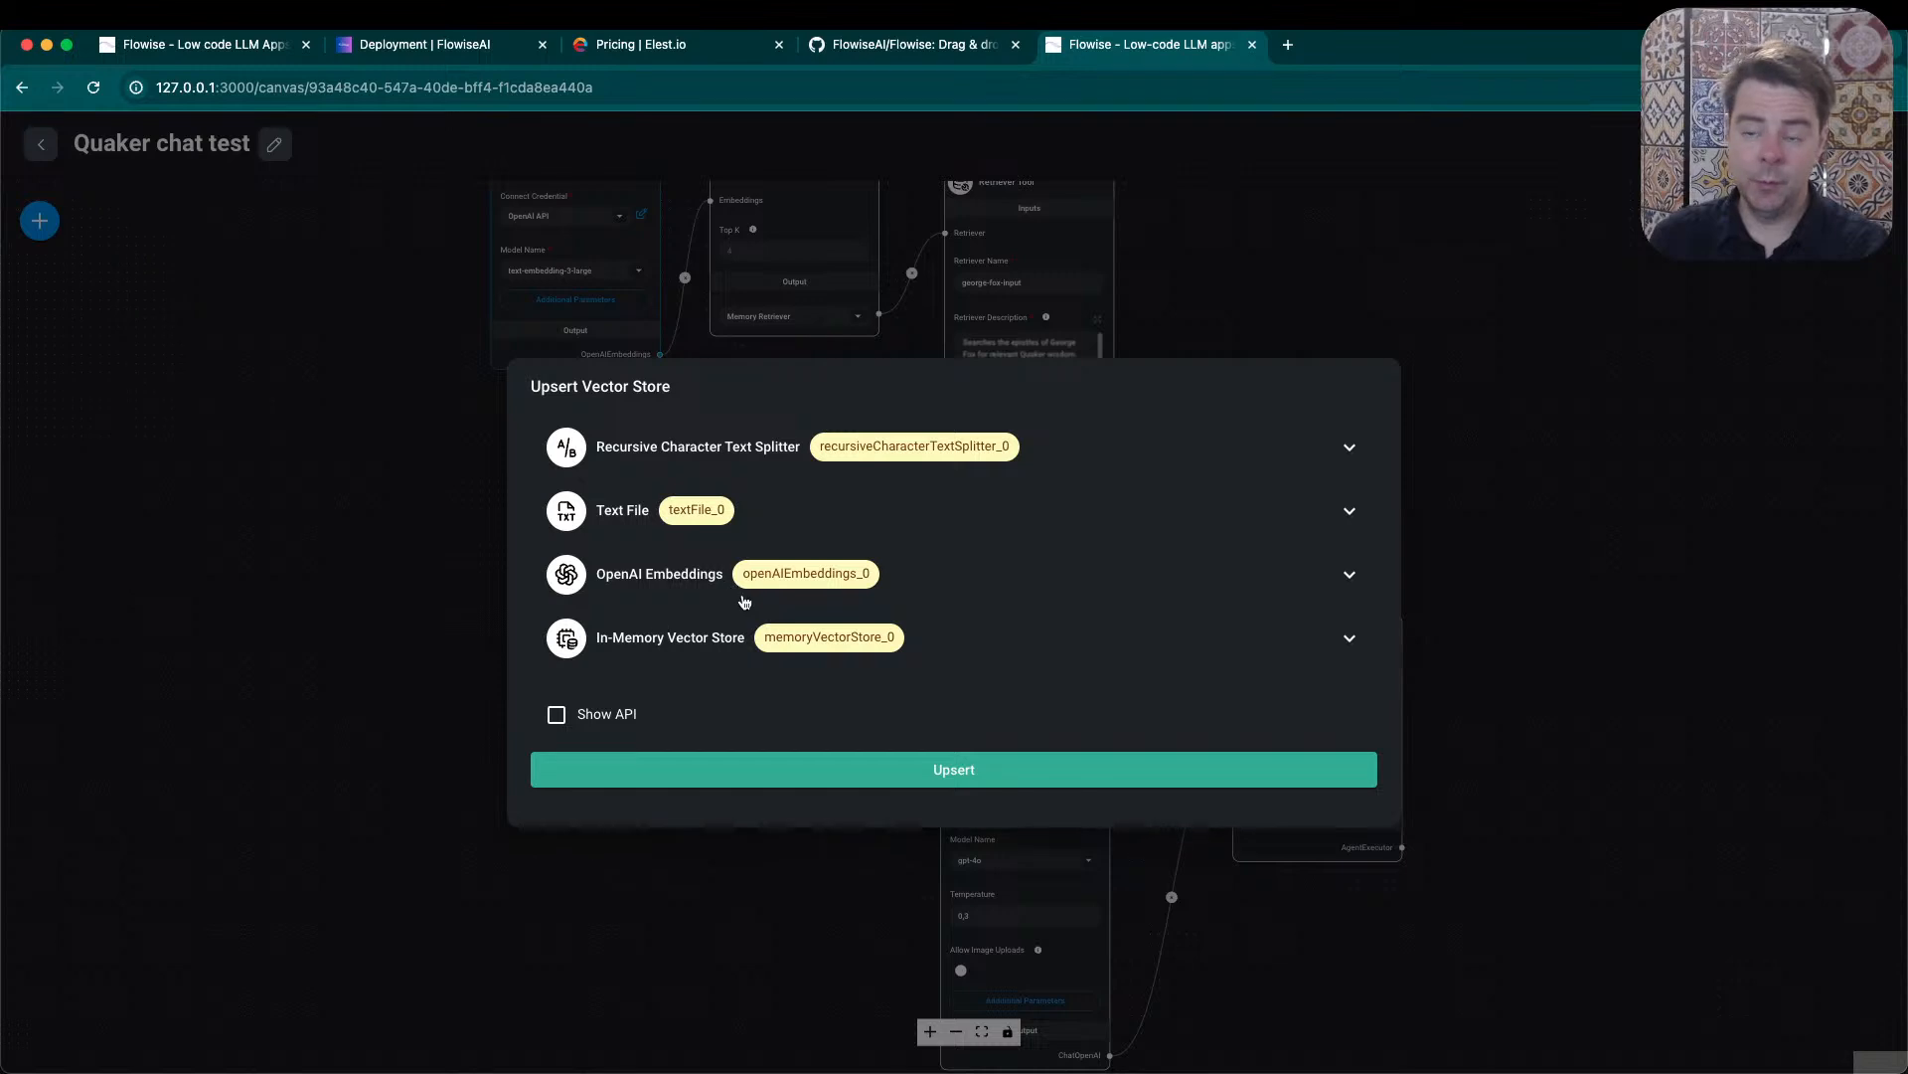
{"action": "left_click", "coordinate": [937, 772]}
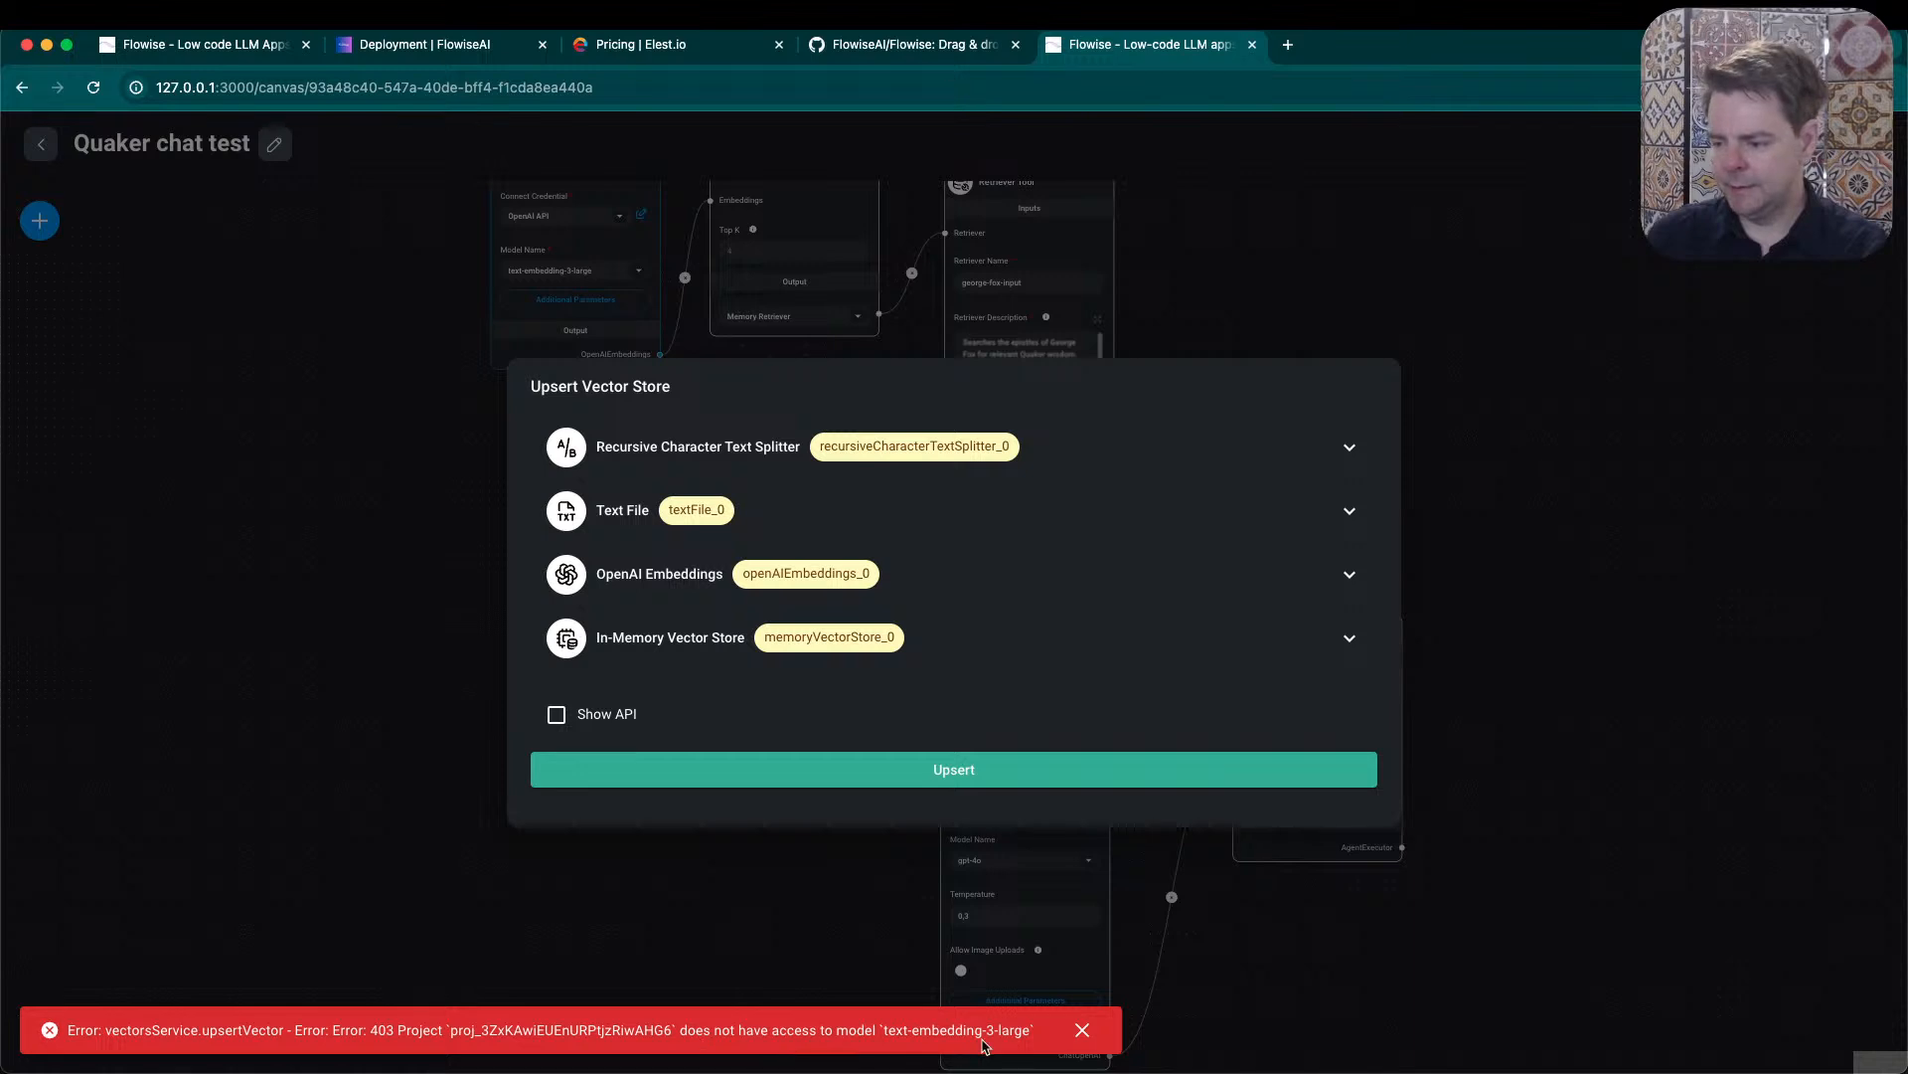
{"action": "left_click", "coordinate": [1080, 1034]}
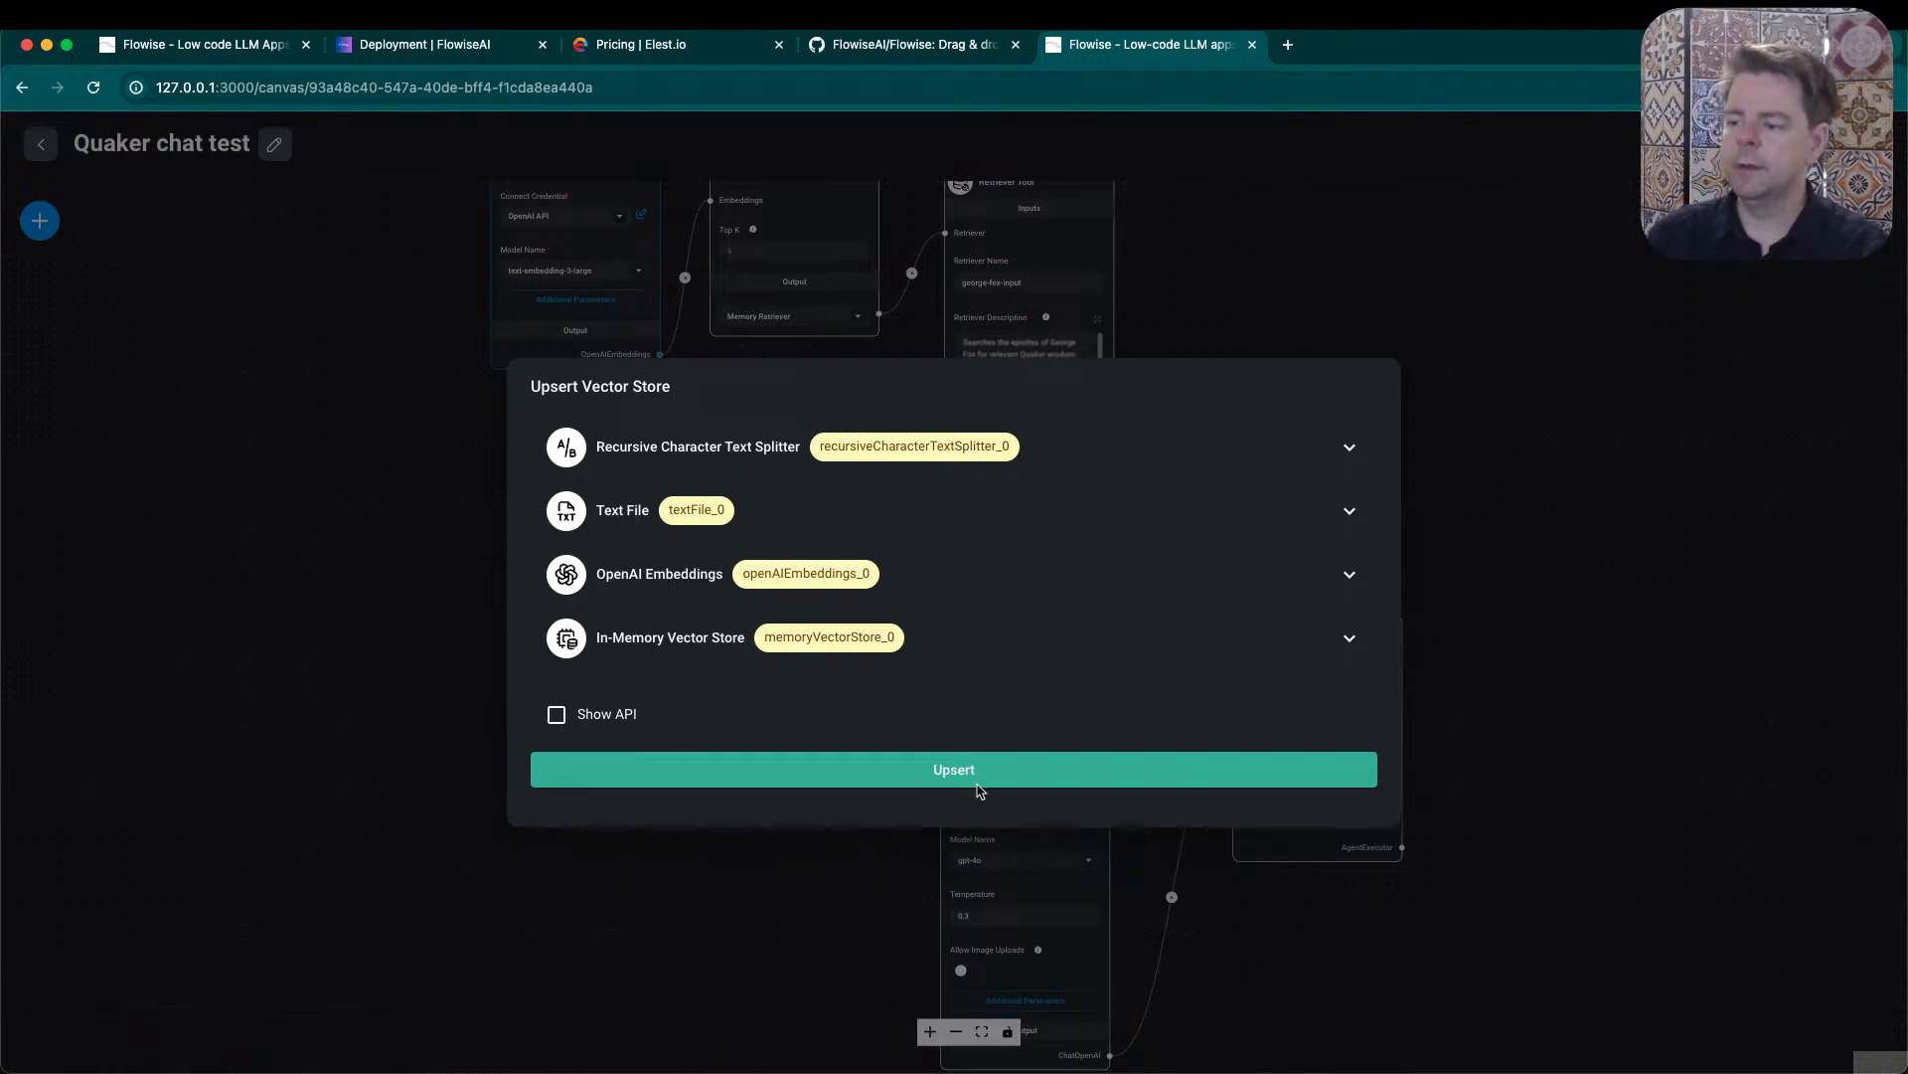
{"action": "left_click", "coordinate": [1417, 360]}
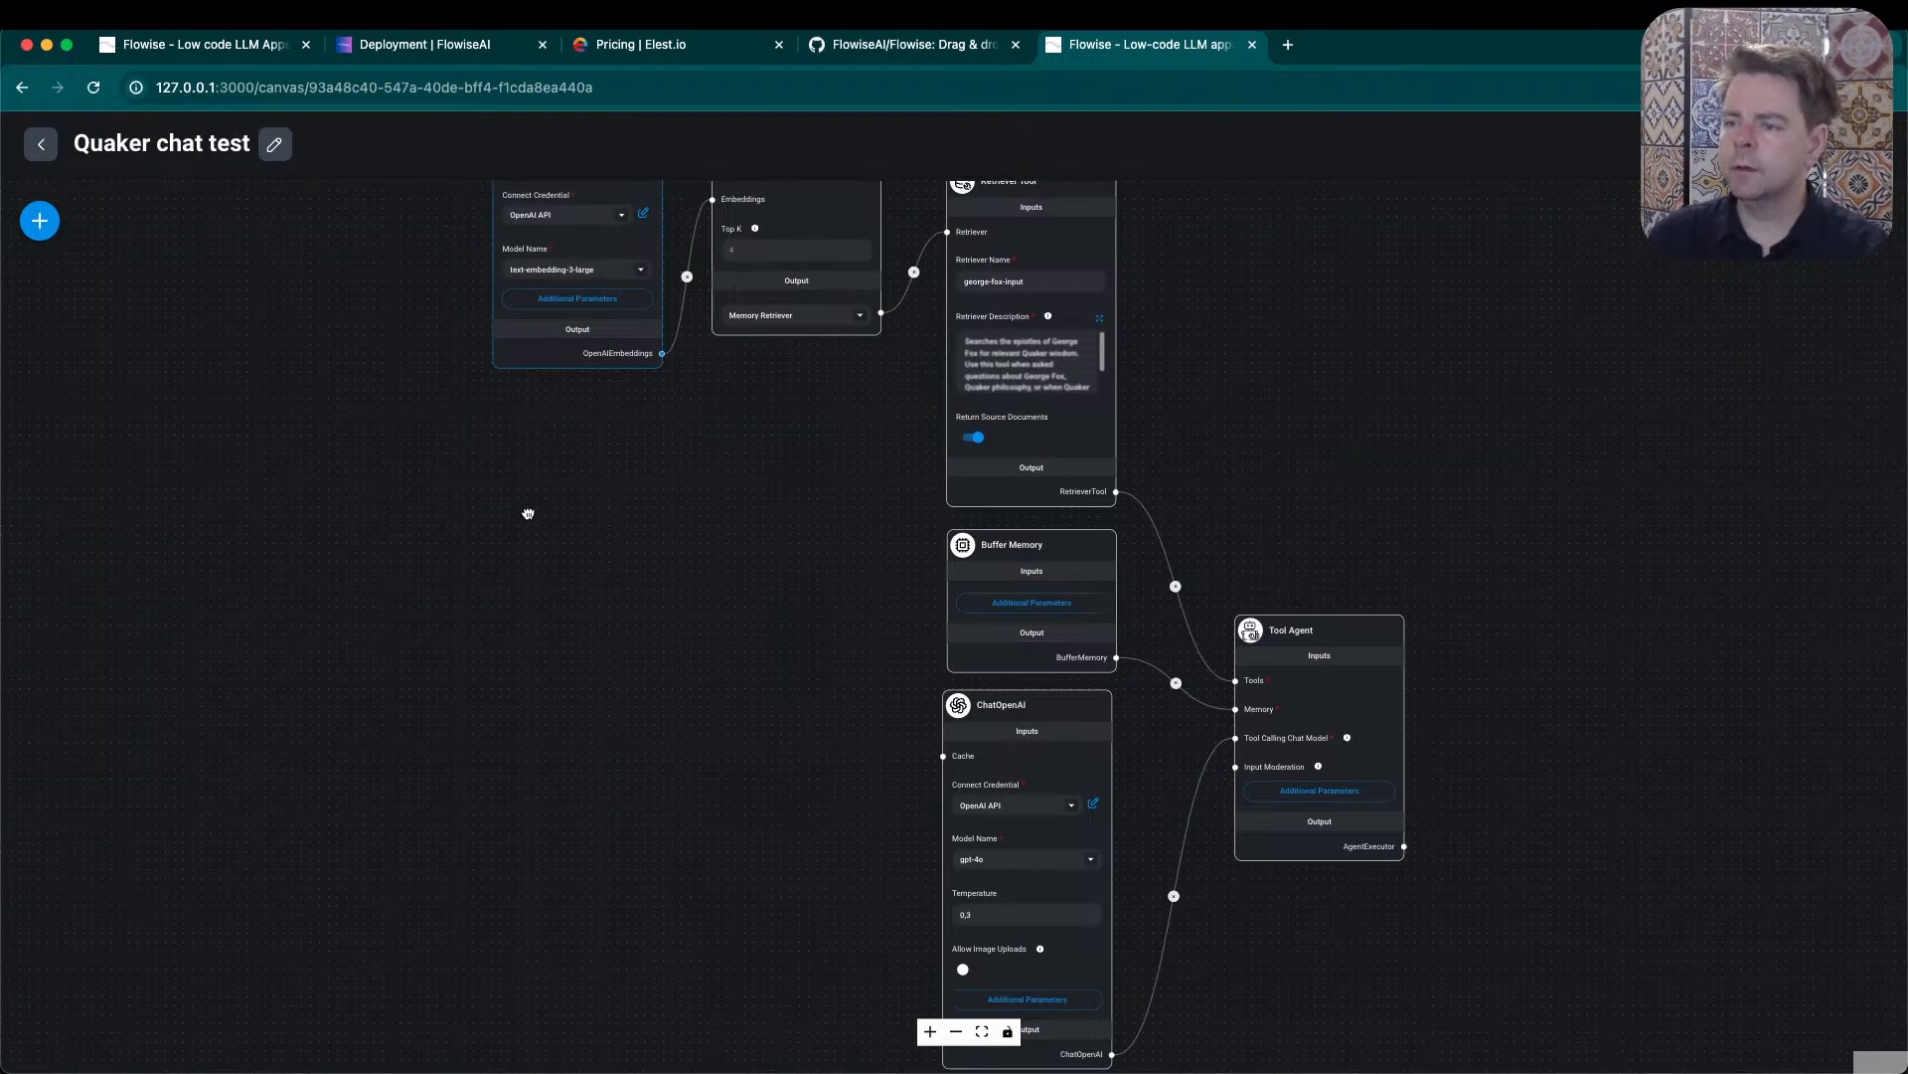
- Set the OpenAI Embeddings model to text-embedding-ada-002 and try the vector store upsert with it
{"action": "left_click_drag", "start_coordinate": [528, 512], "coordinate": [554, 686]}
{"action": "left_click", "coordinate": [666, 447]}
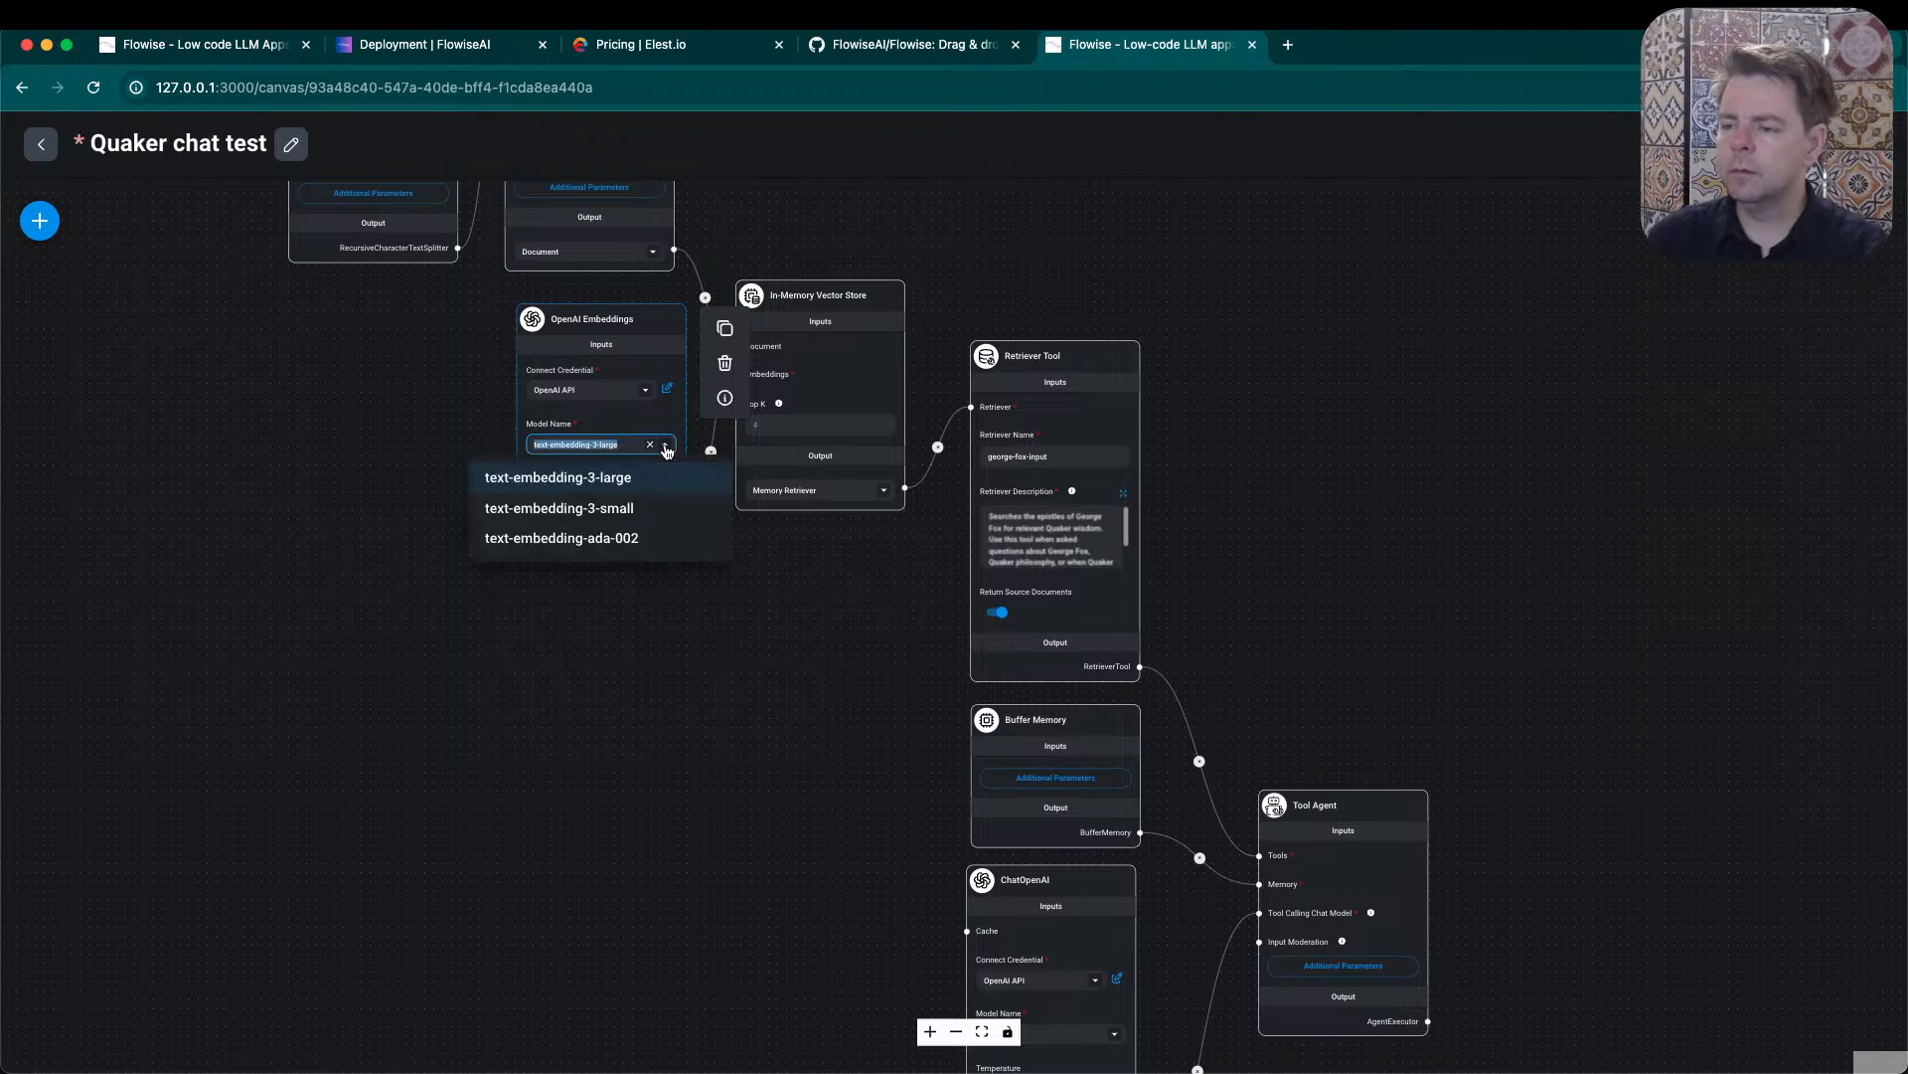
{"action": "left_click", "coordinate": [658, 540]}
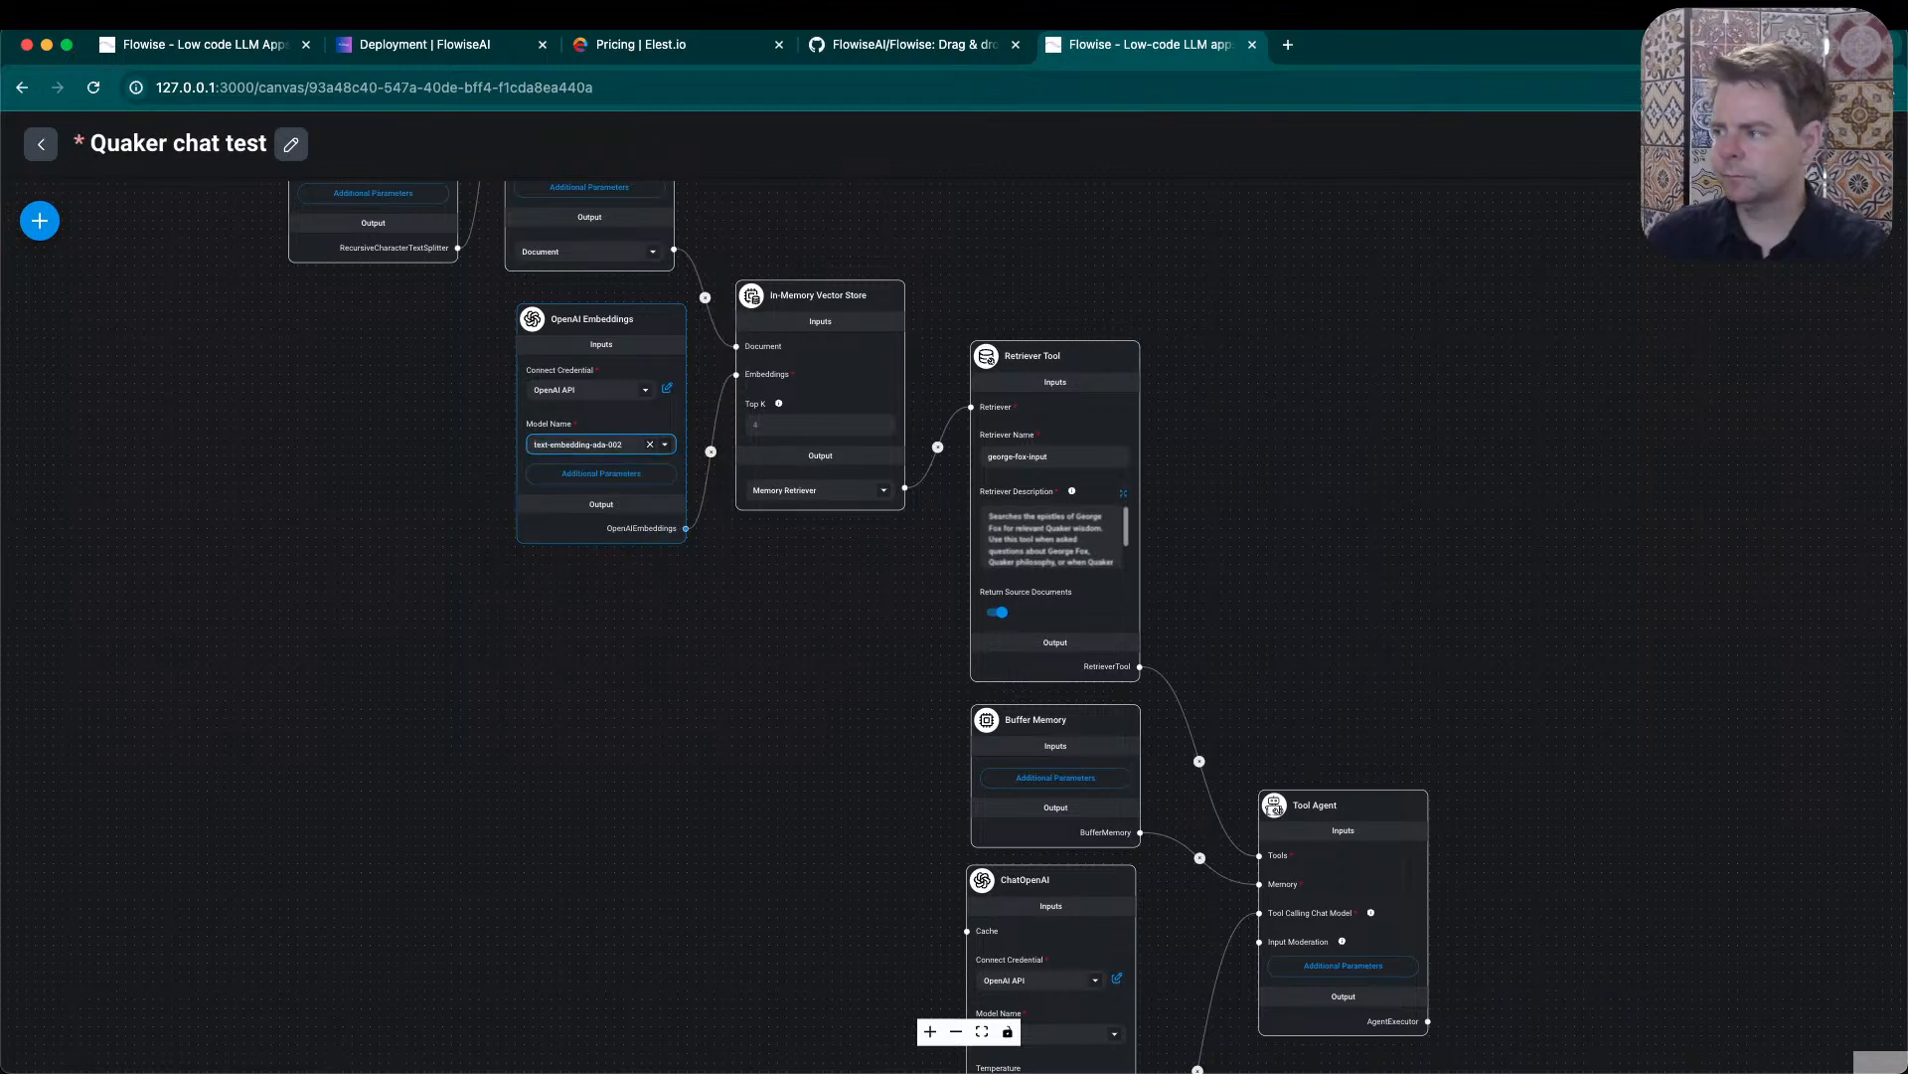
{"action": "left_click", "coordinate": [1809, 221]}
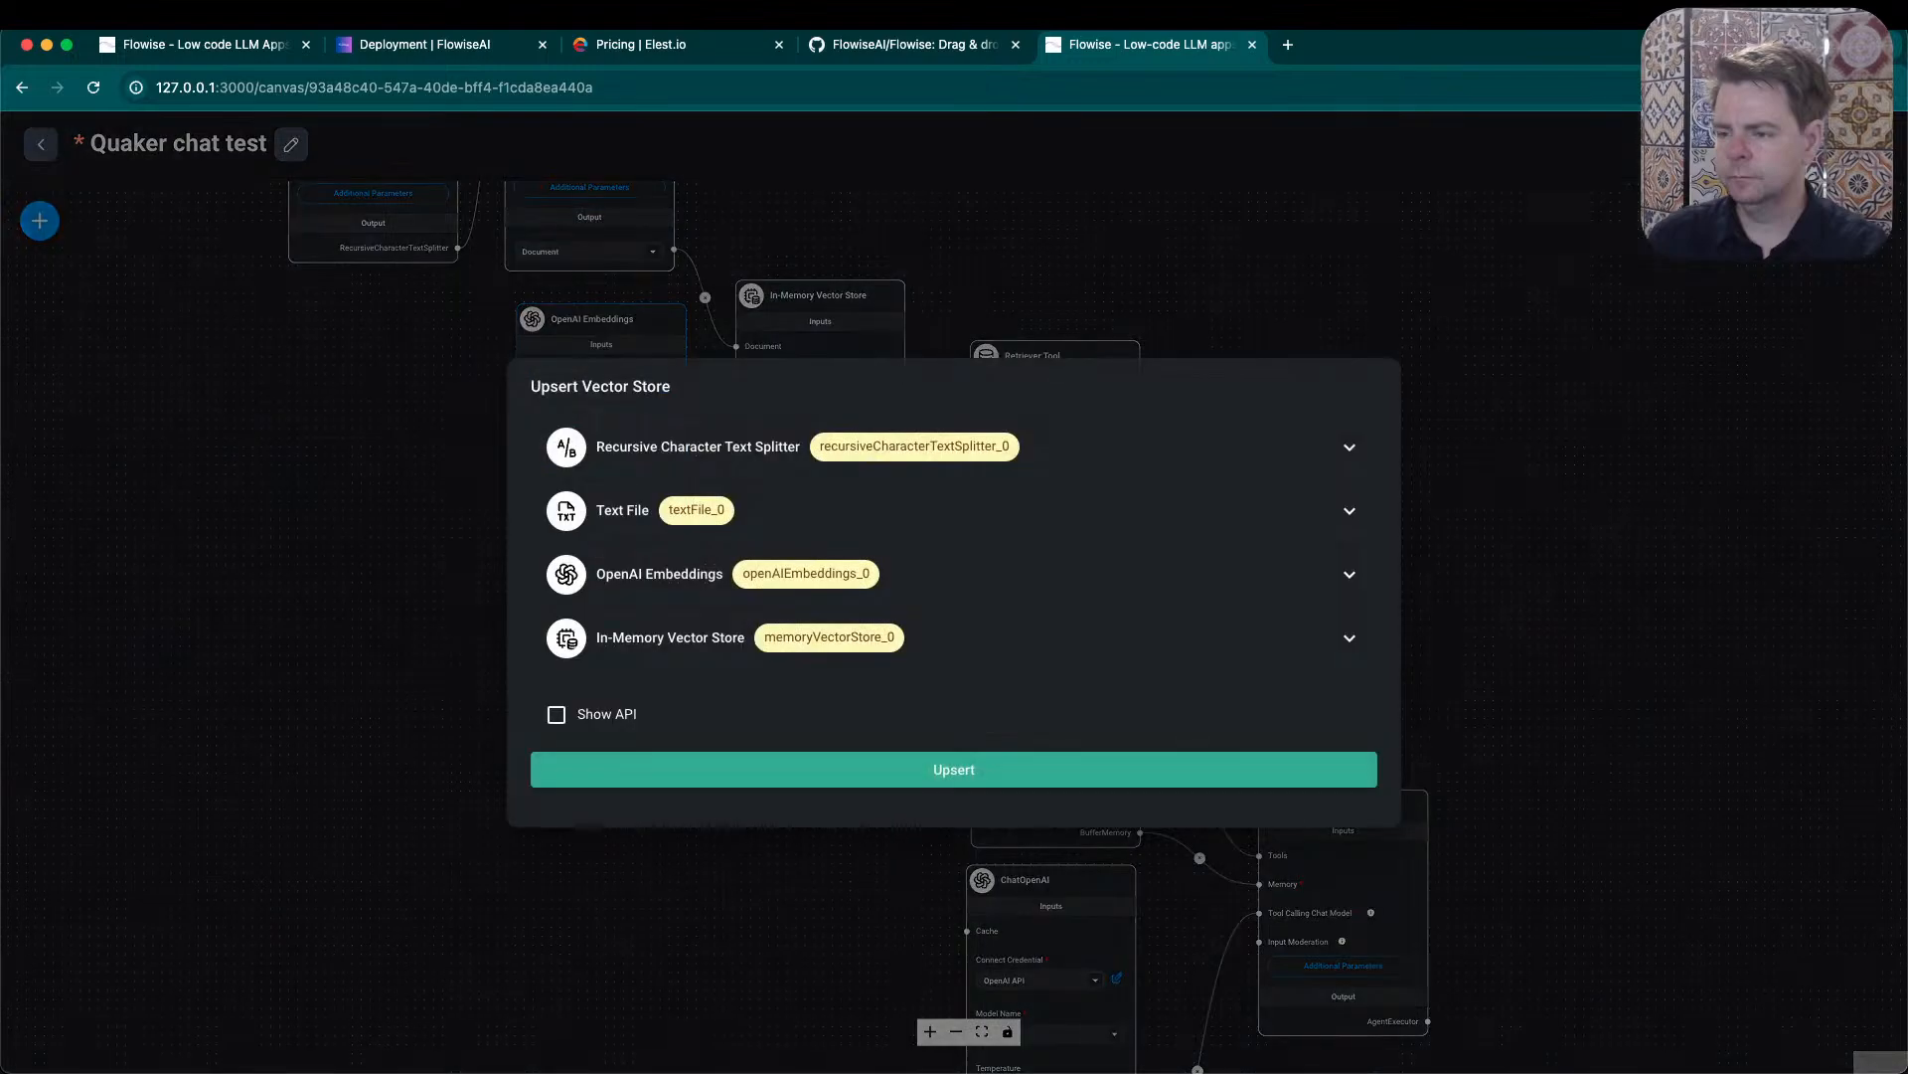
{"action": "left_click", "coordinate": [923, 765]}
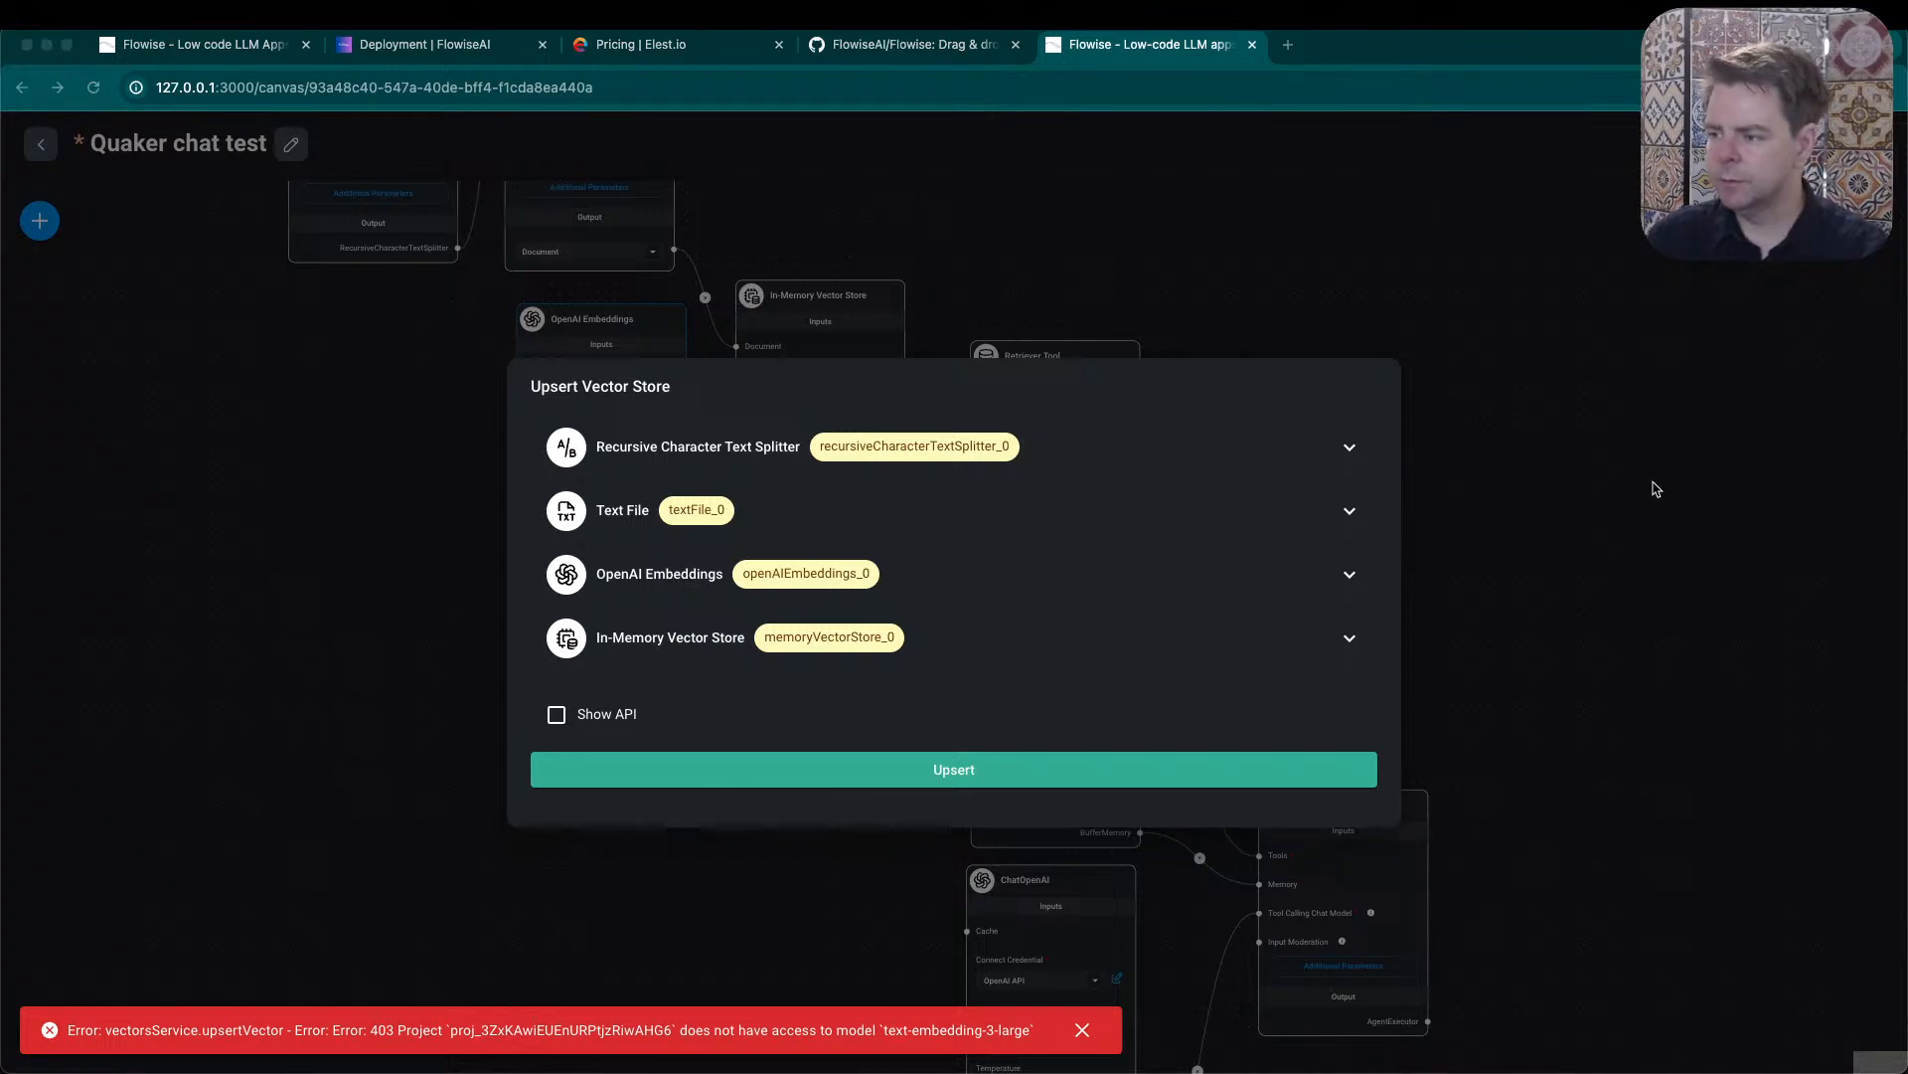
{"action": "left_click", "coordinate": [1589, 394]}
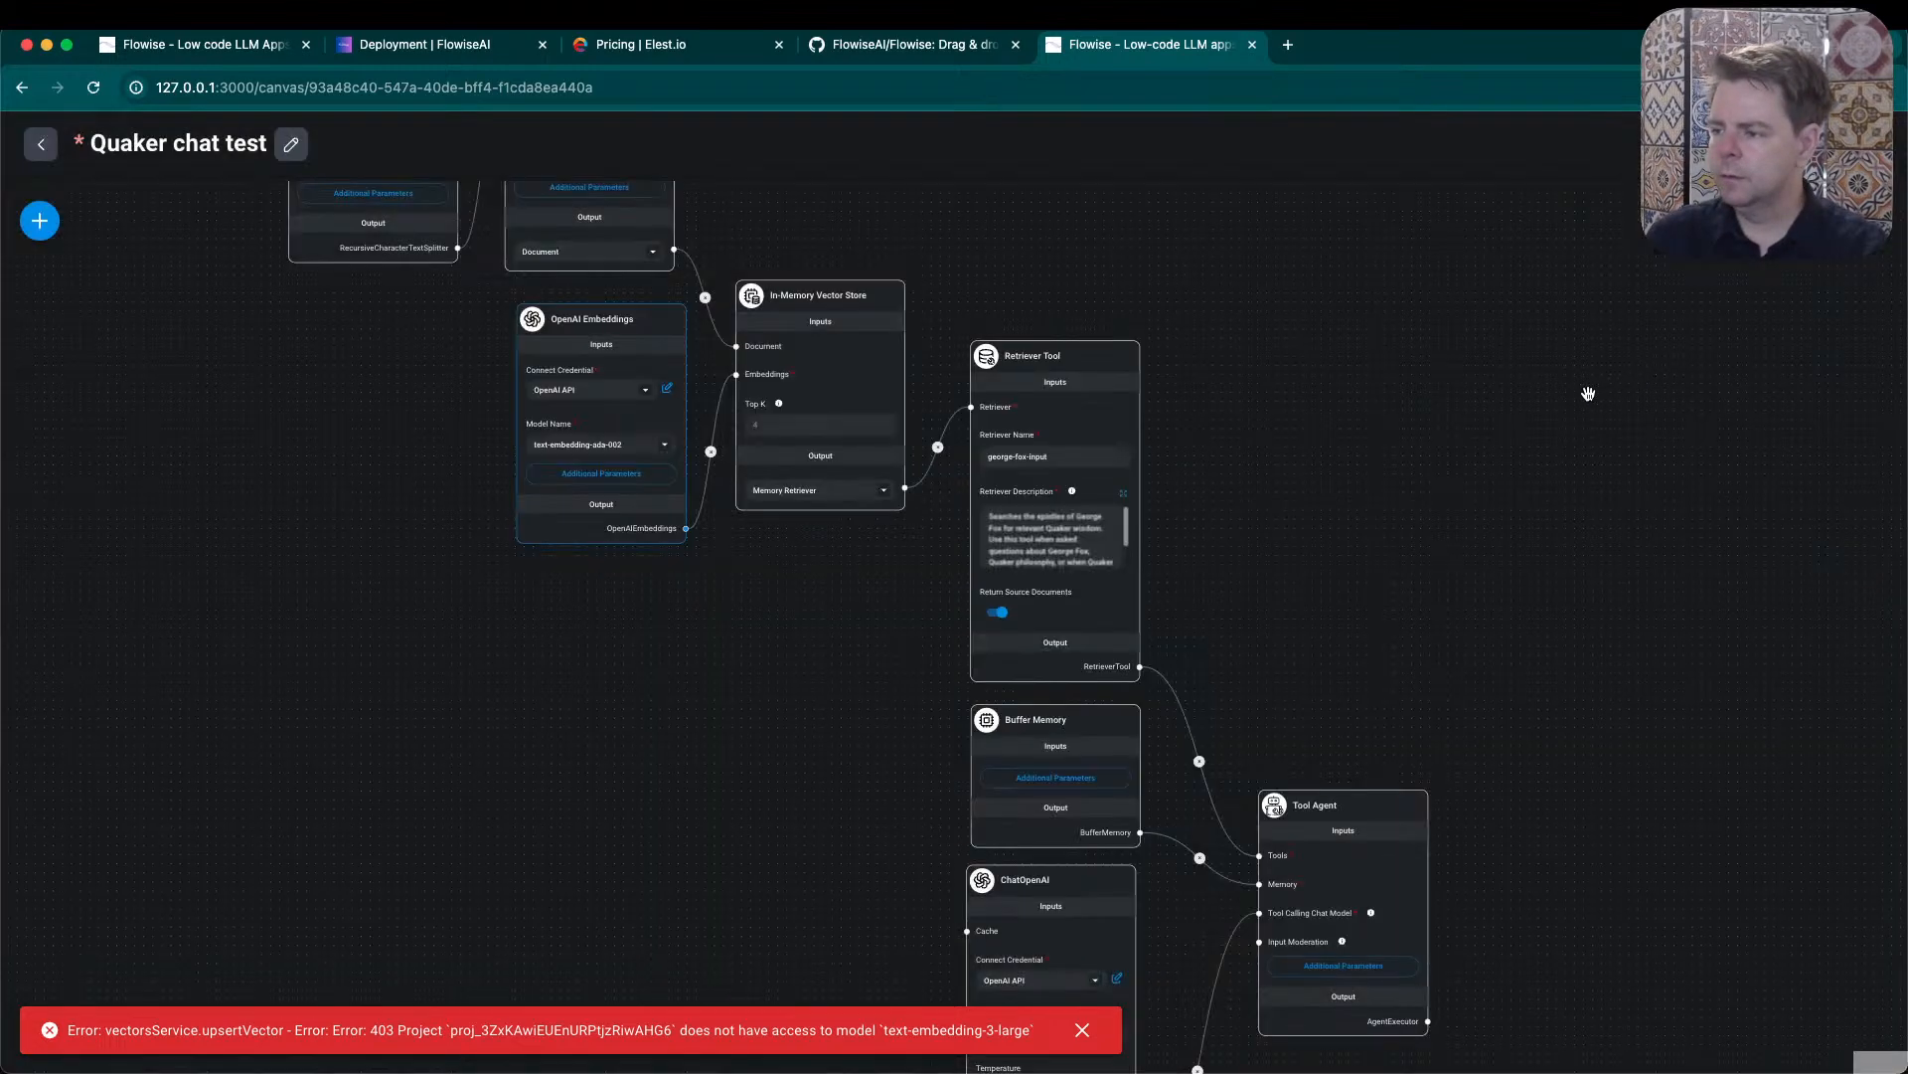
- Set the OpenAI Embeddings node's model back to text-embedding-3-large
{"action": "left_click", "coordinate": [664, 448]}
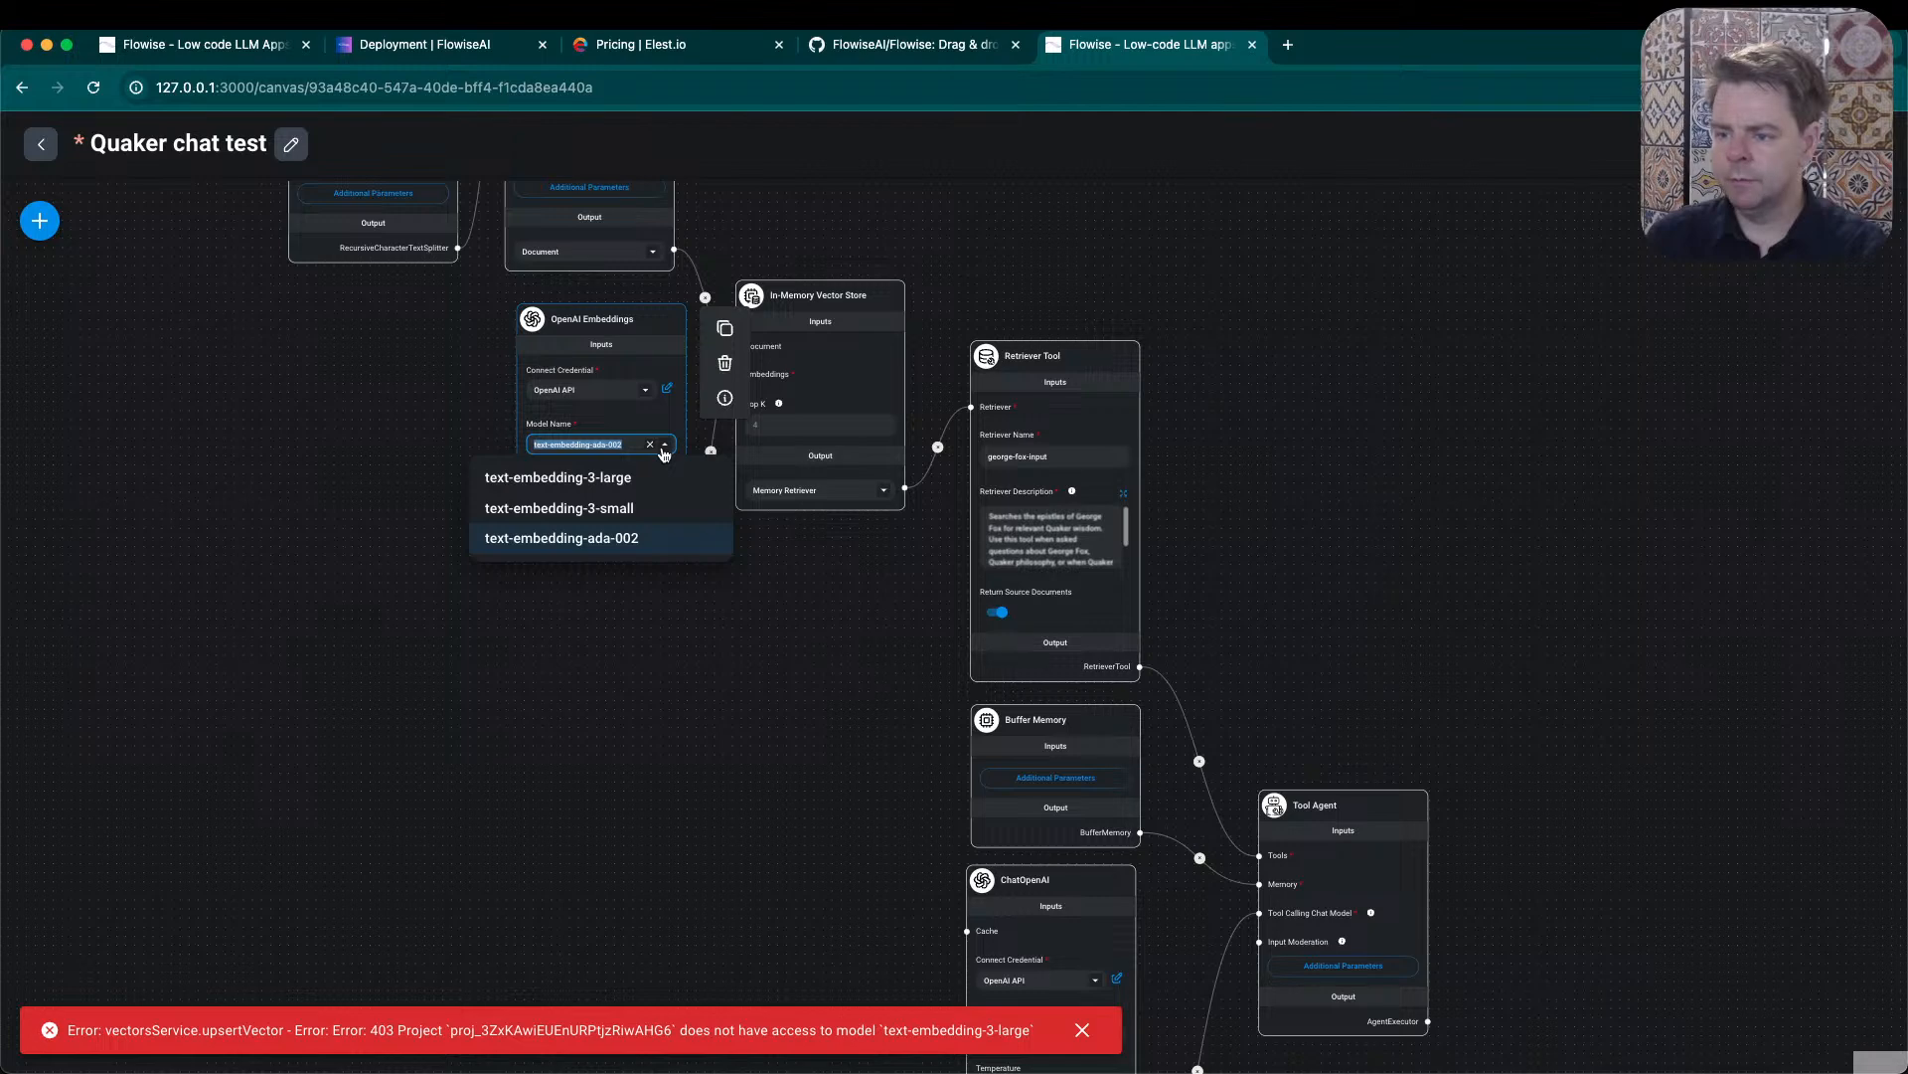
{"action": "left_click", "coordinate": [632, 479]}
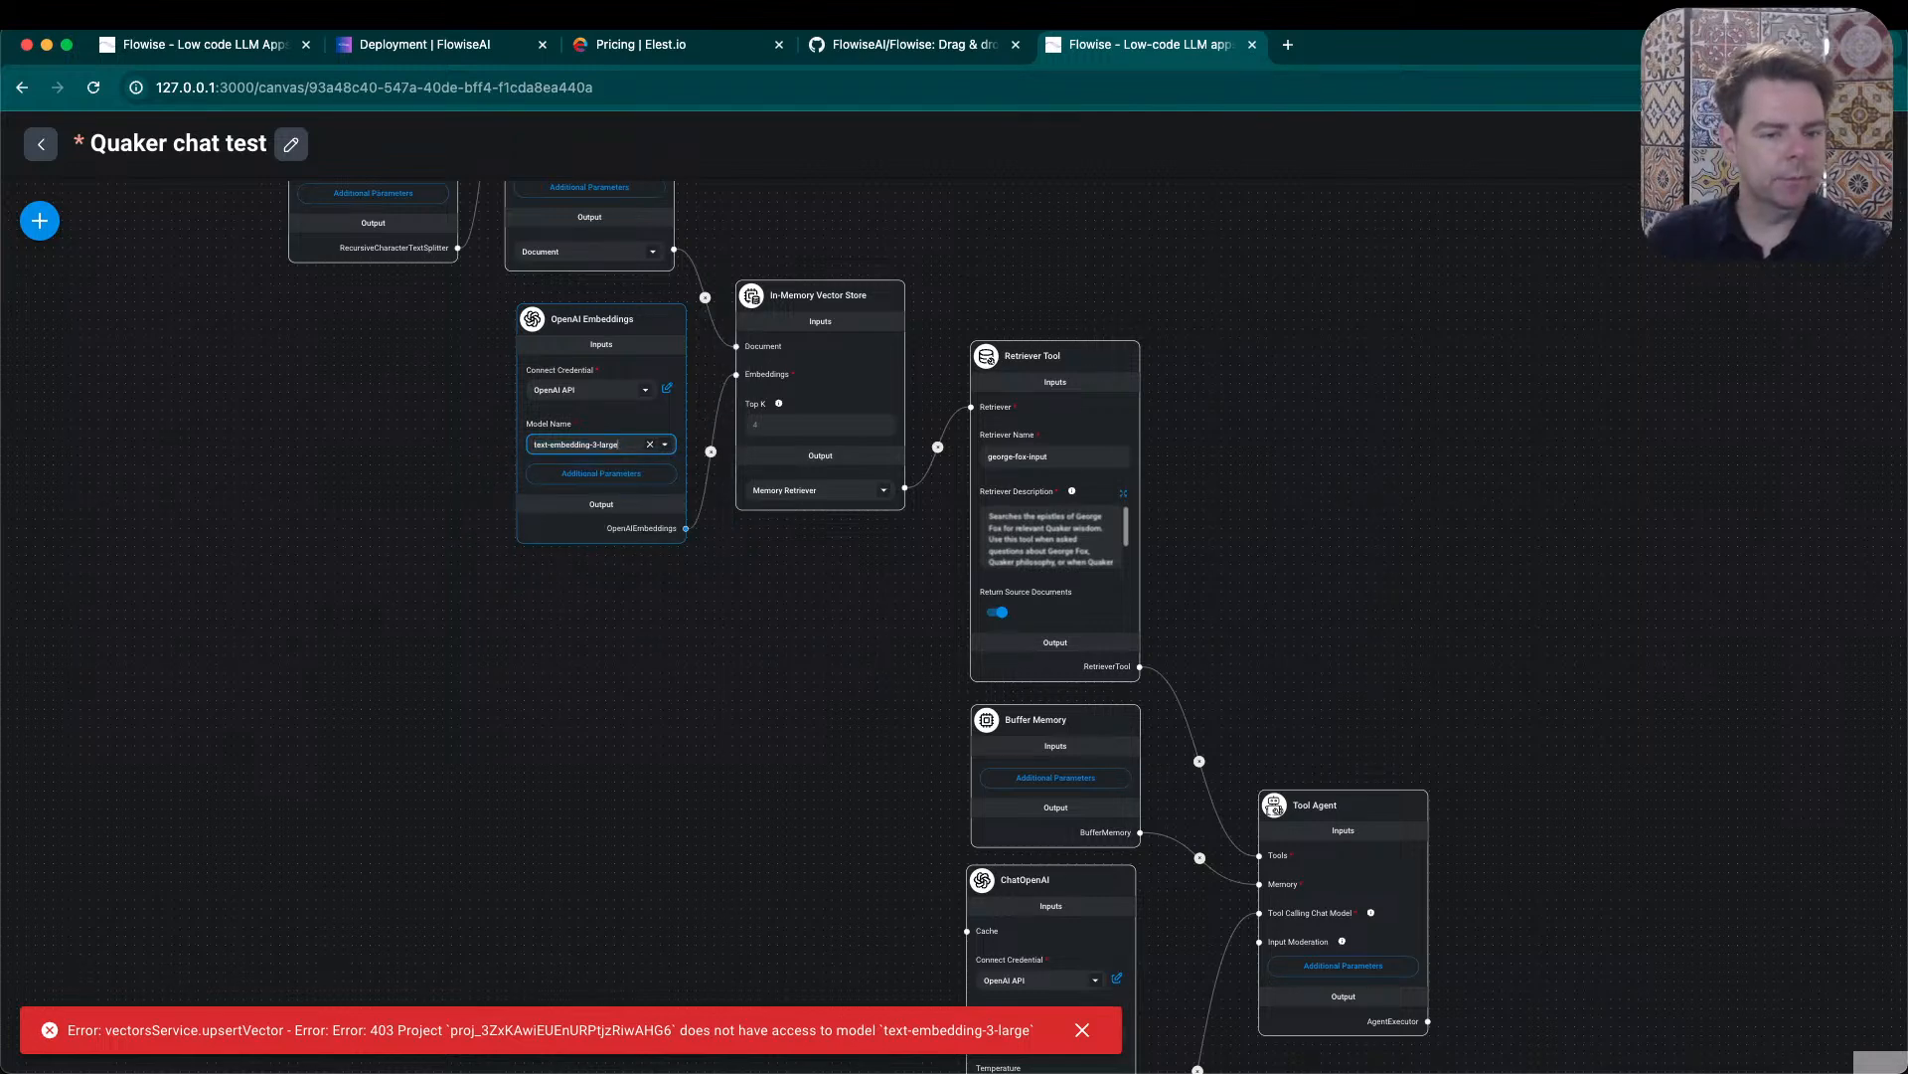
{"action": "key", "text": "super+Tab"}
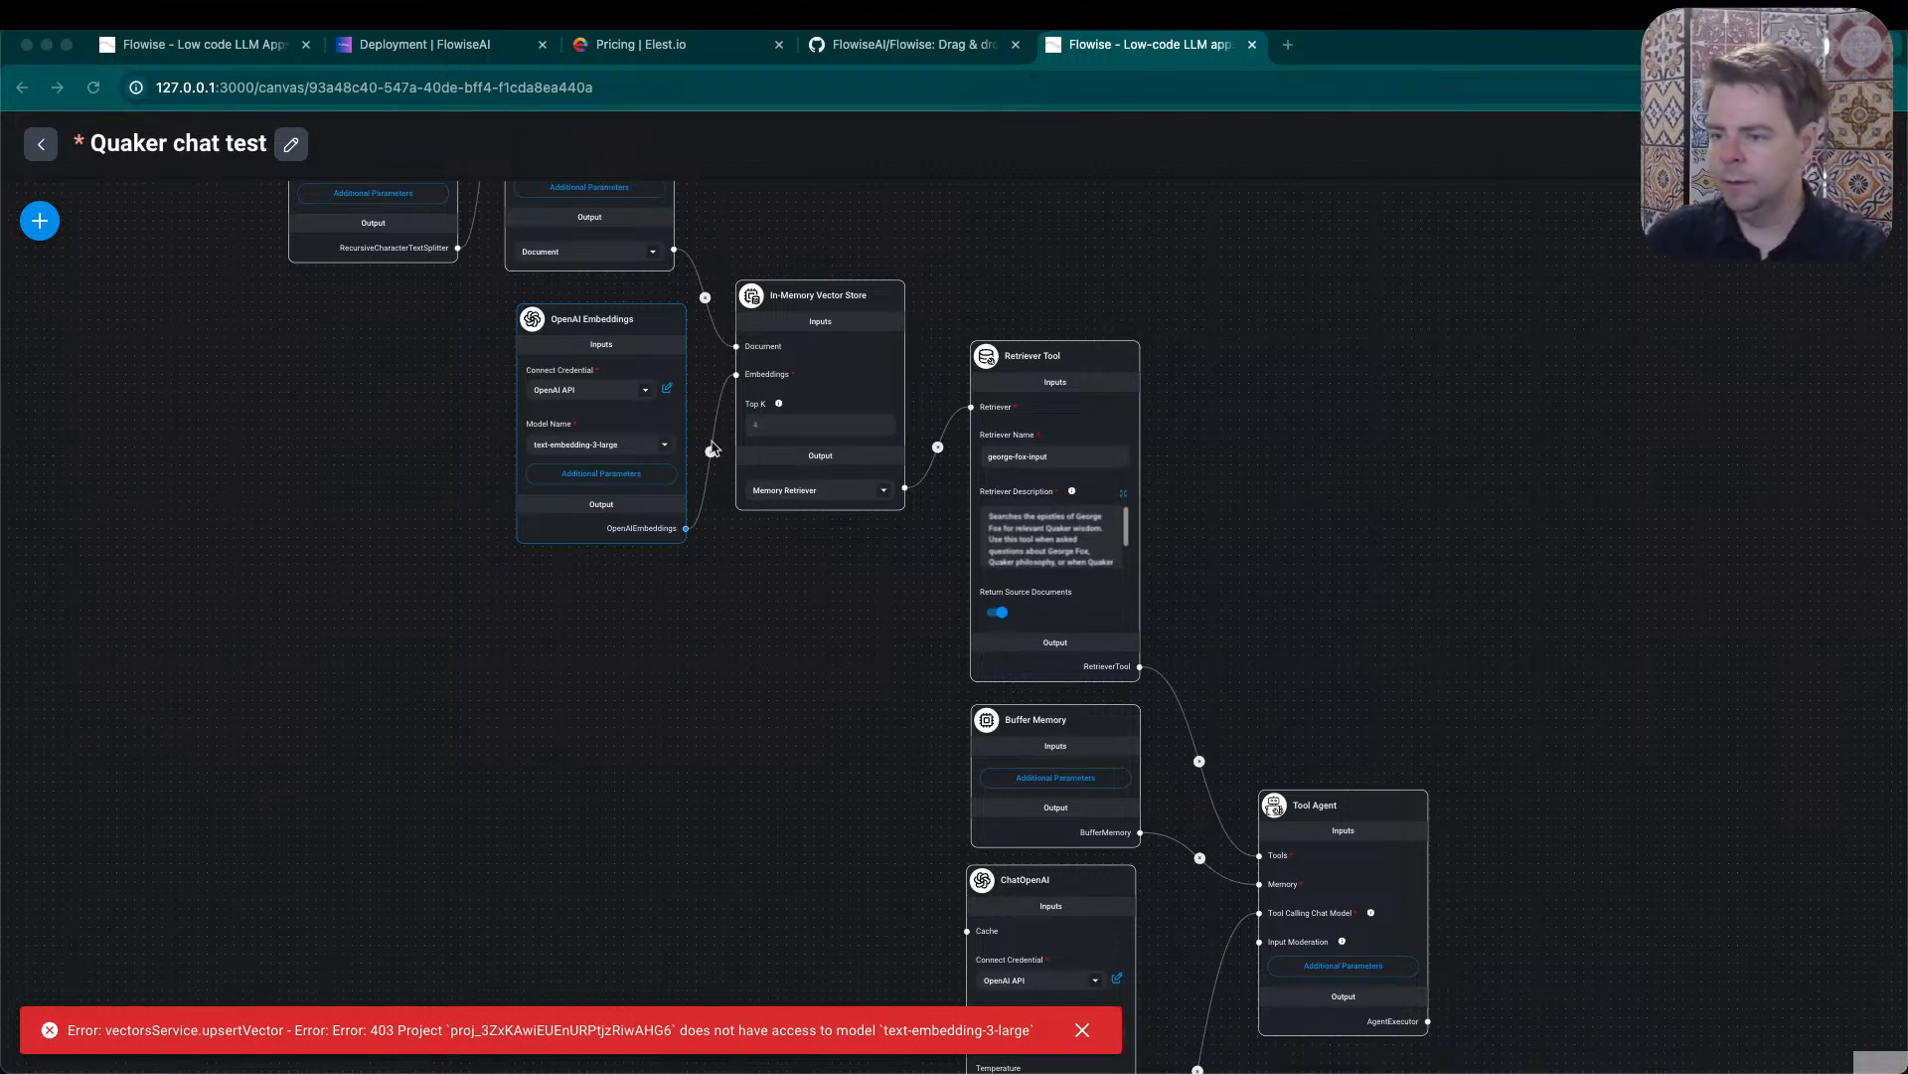
{"action": "left_click", "coordinate": [665, 448]}
{"action": "left_click", "coordinate": [665, 449]}
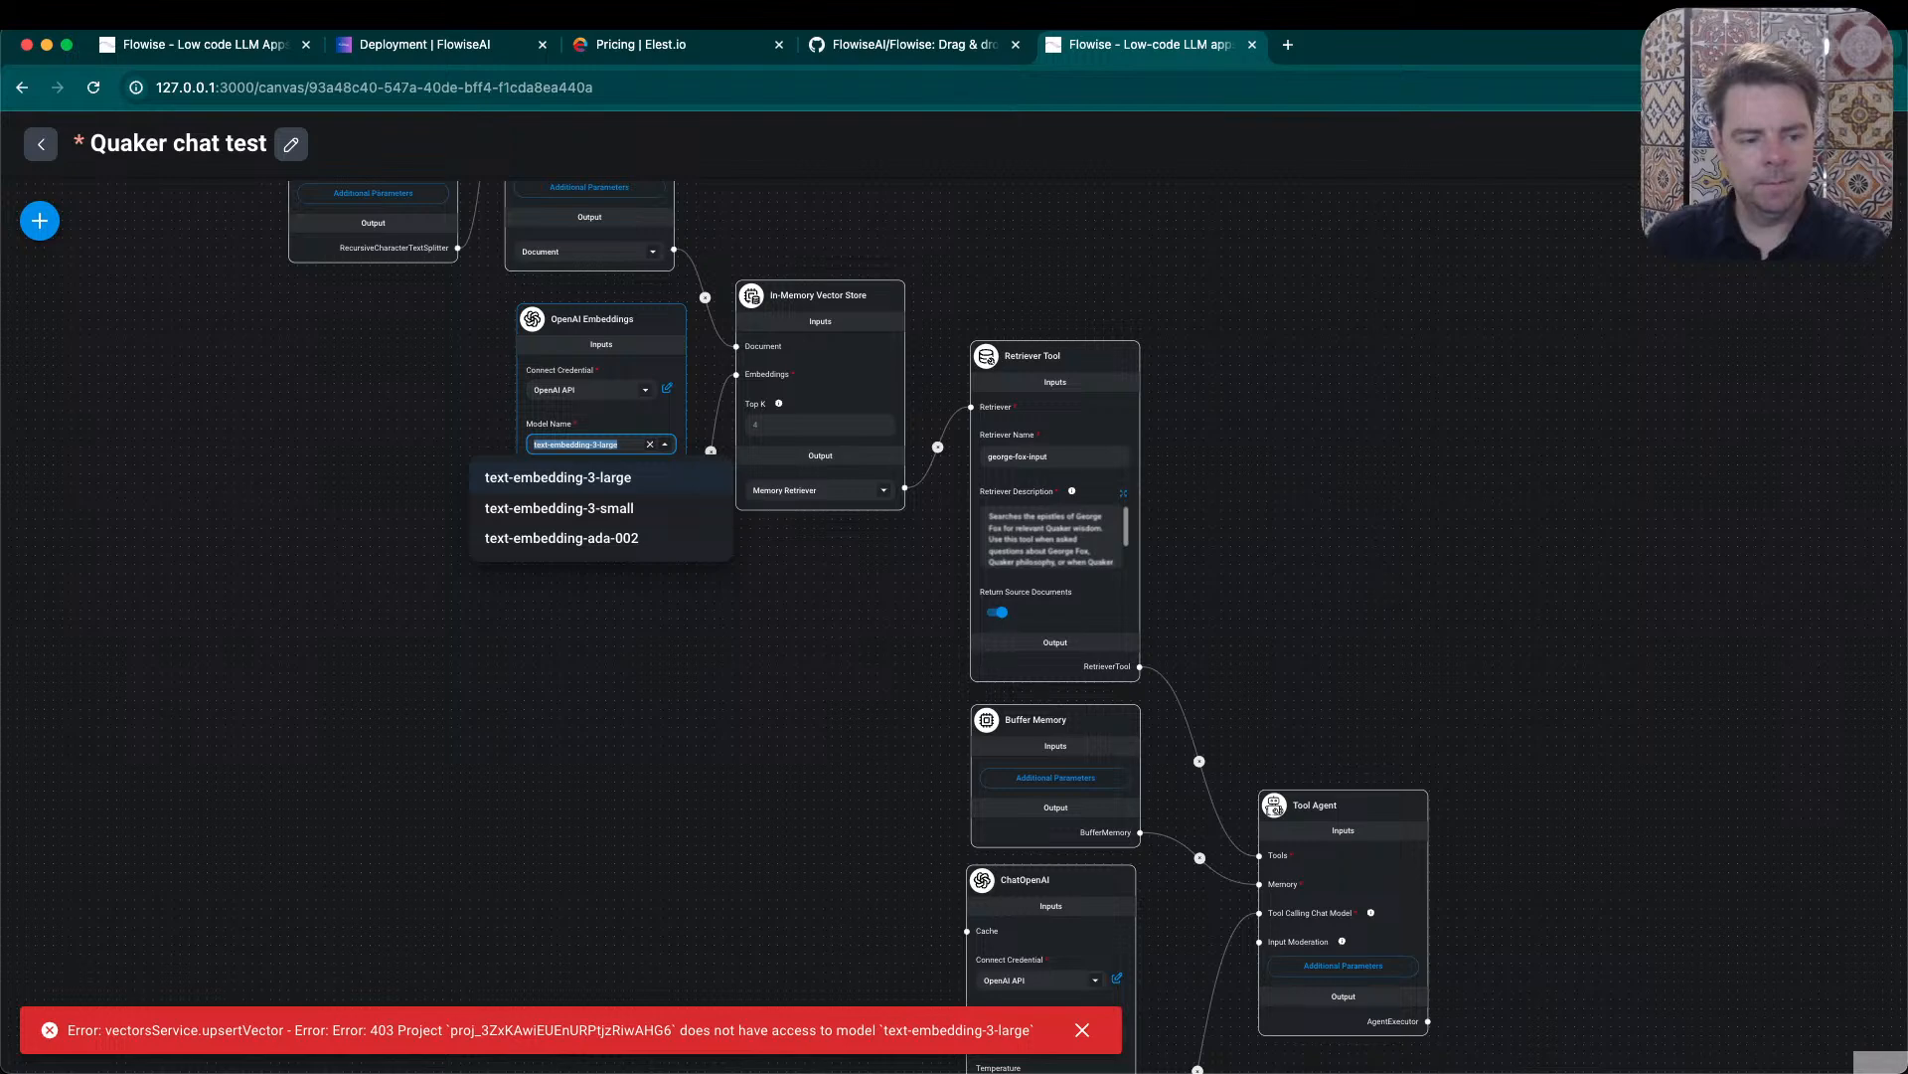
{"action": "key", "text": "super+Tab"}
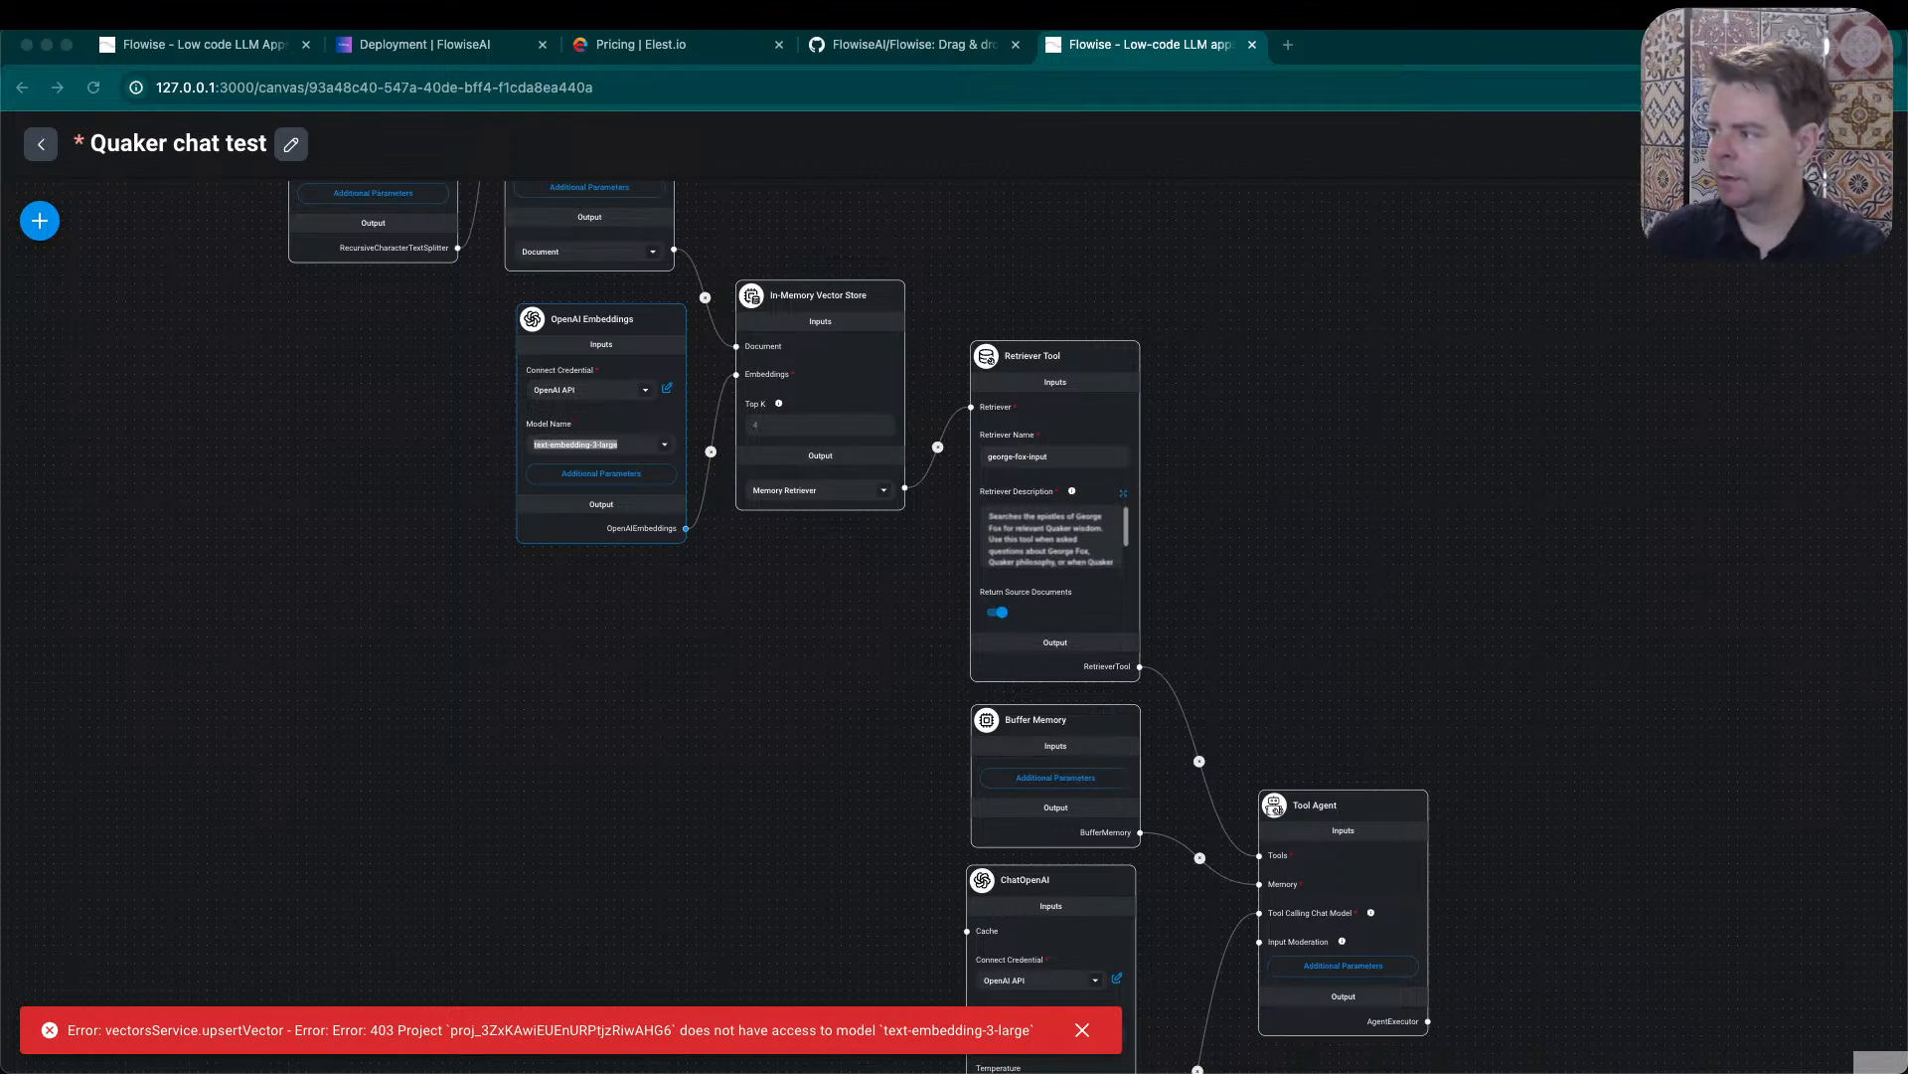
- Try the vector store upsert with the text-embedding-3-large model, dismiss the error notifications and close the dialog
{"action": "left_click", "coordinate": [1809, 220]}
{"action": "left_click", "coordinate": [1809, 220]}
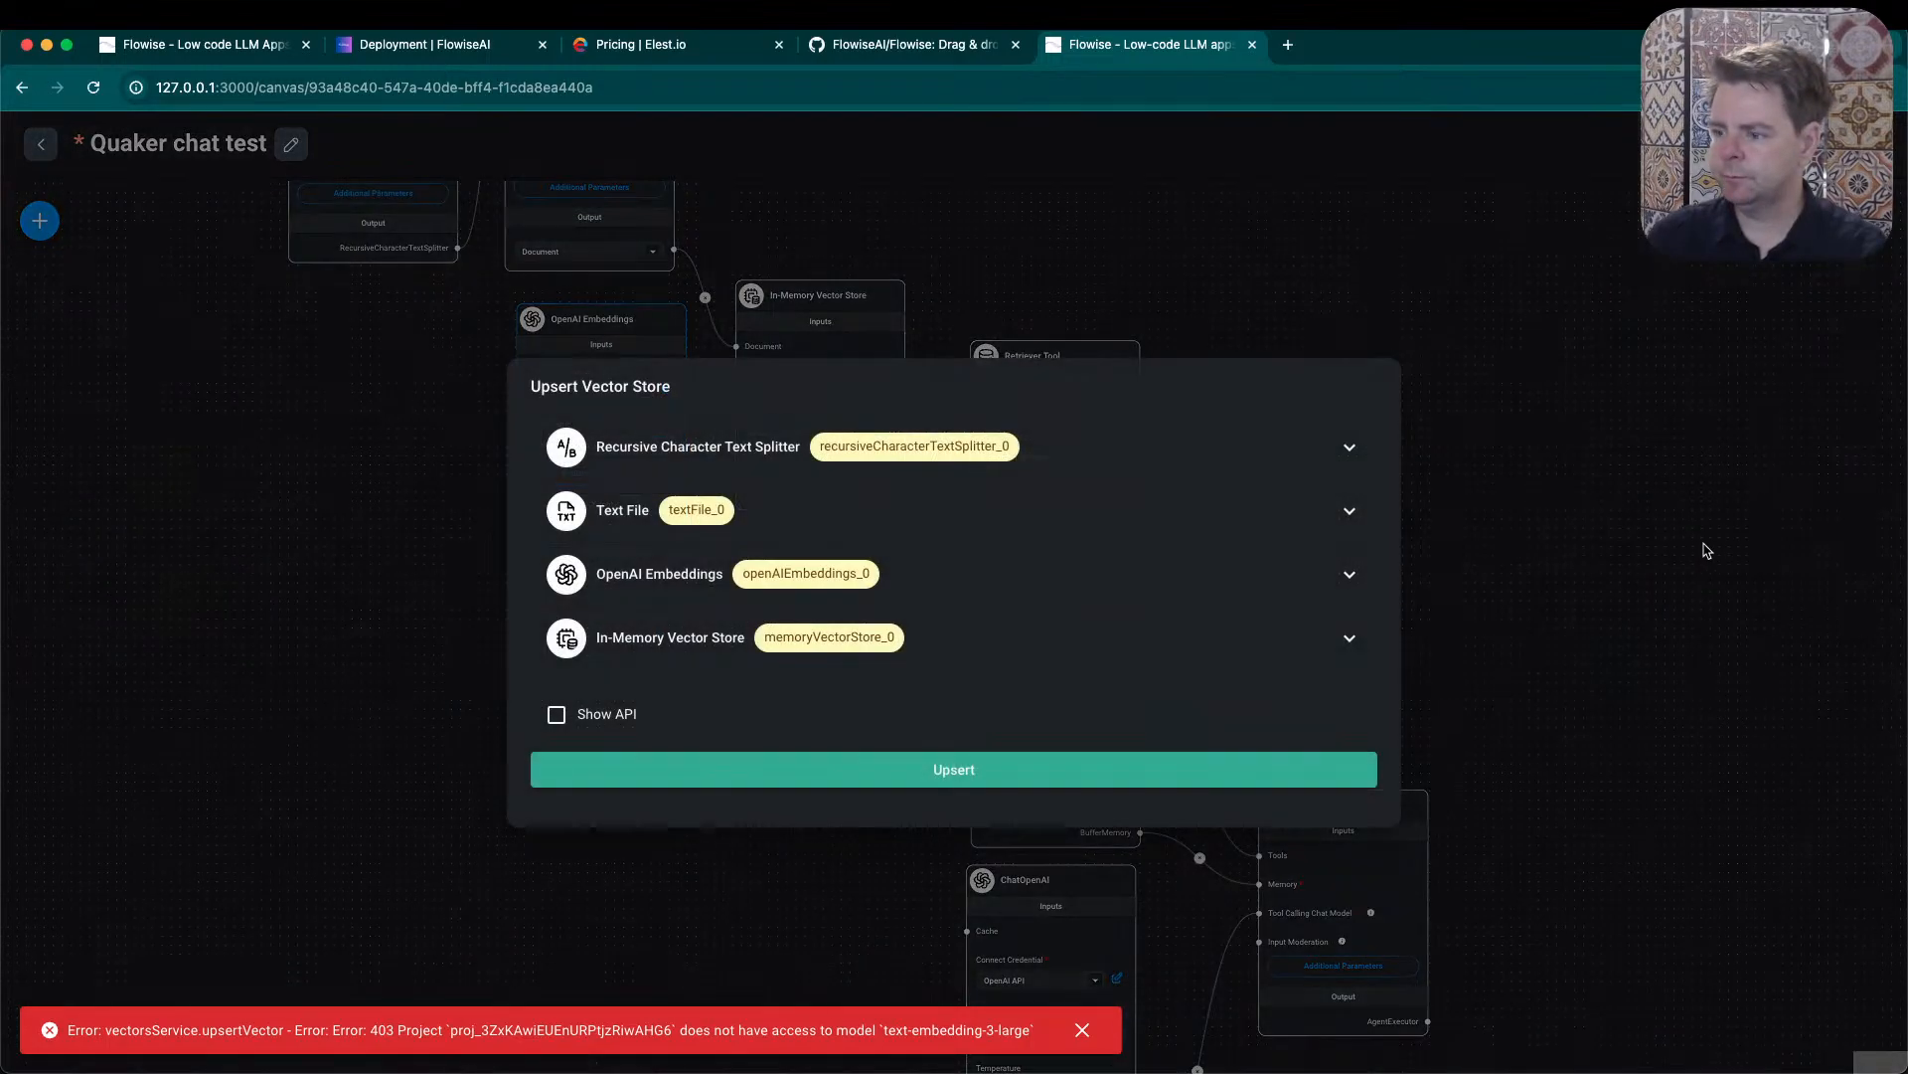
{"action": "left_click", "coordinate": [1118, 778]}
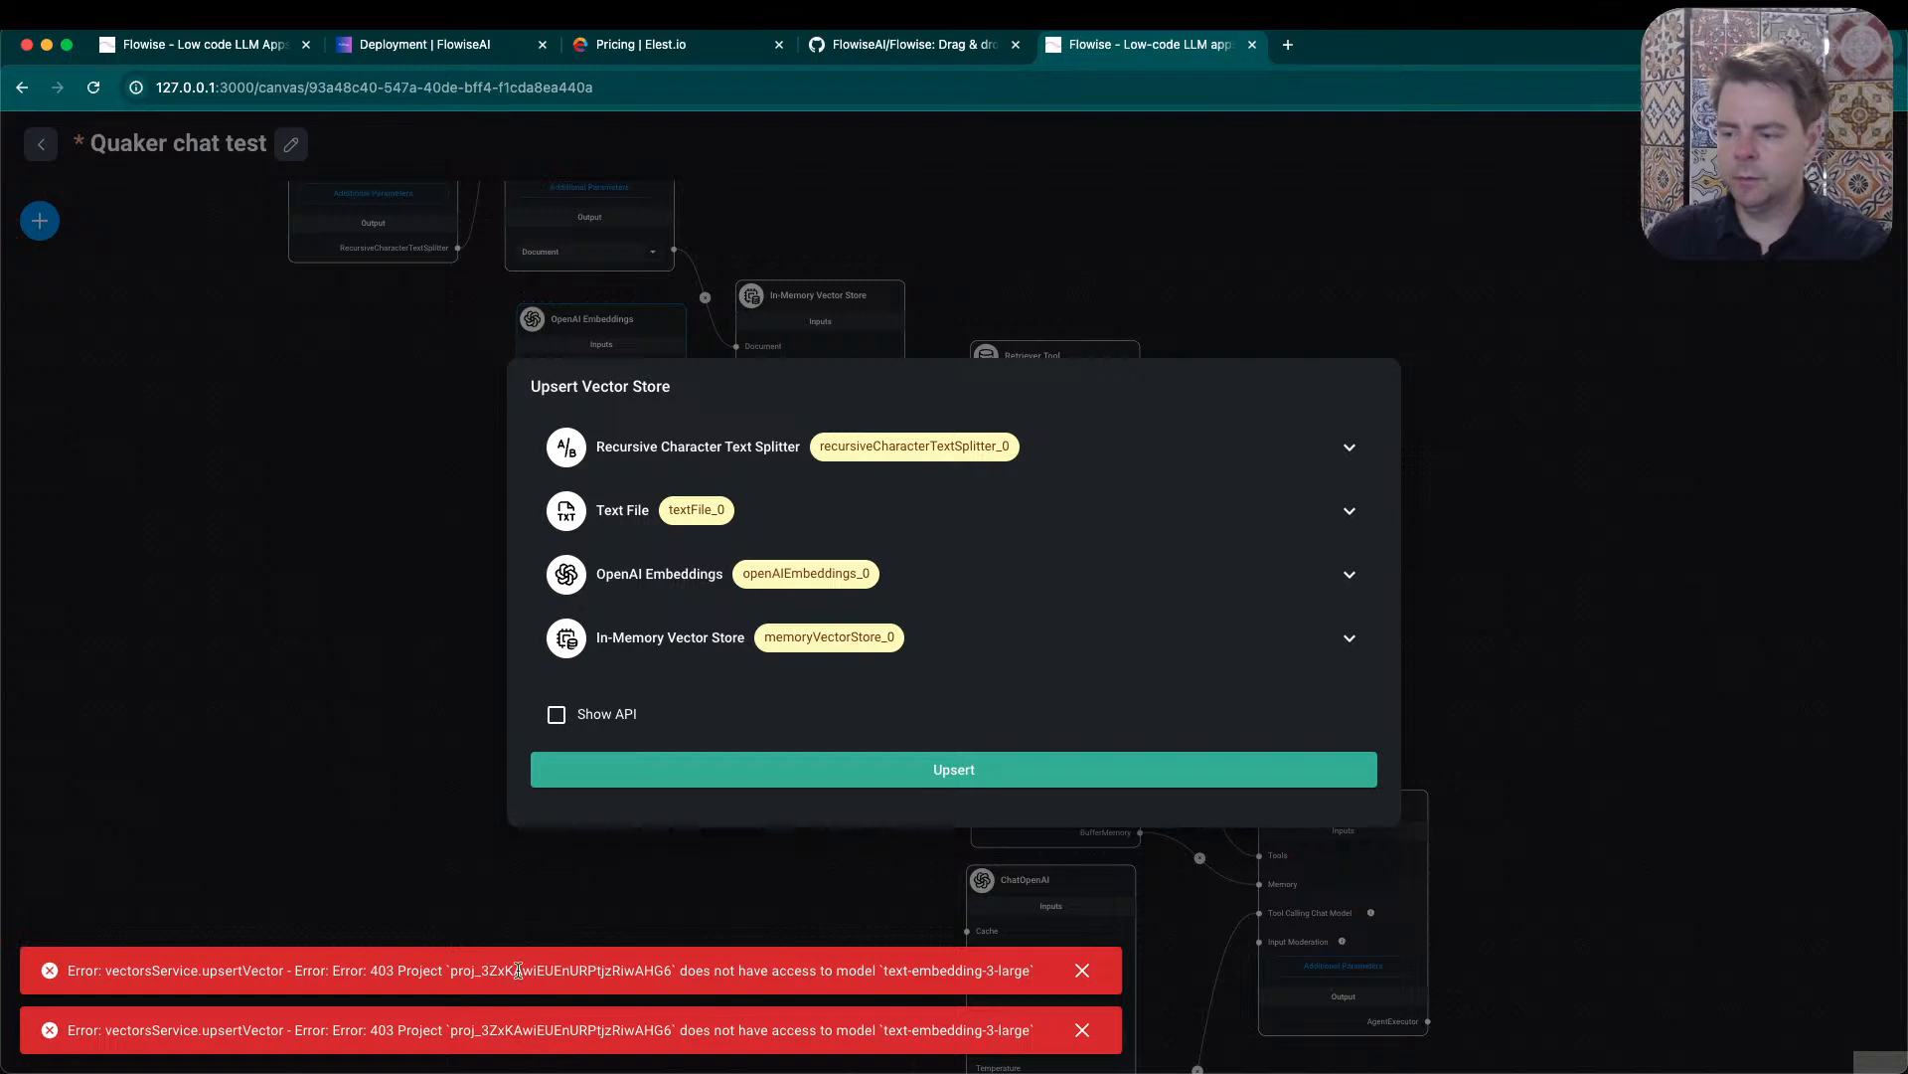
{"action": "left_click", "coordinate": [1083, 970]}
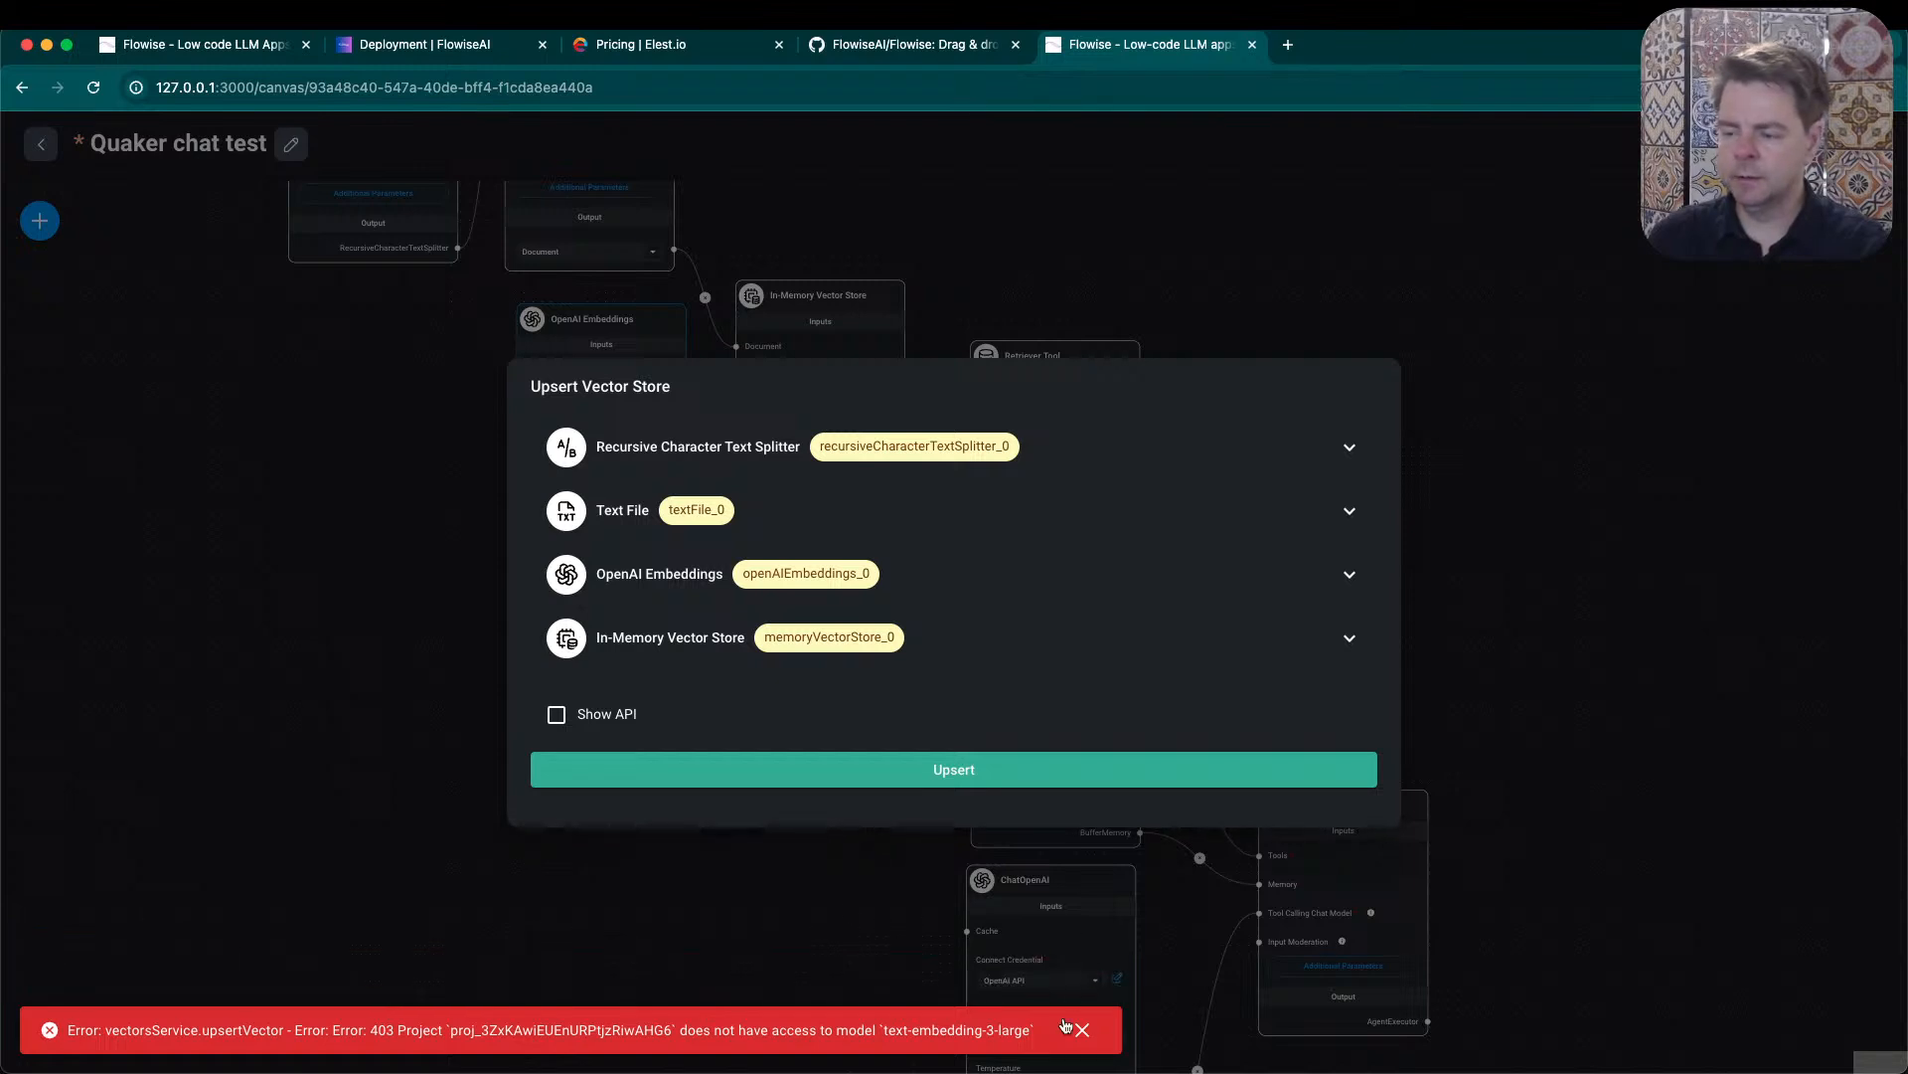
{"action": "left_click", "coordinate": [1083, 1030]}
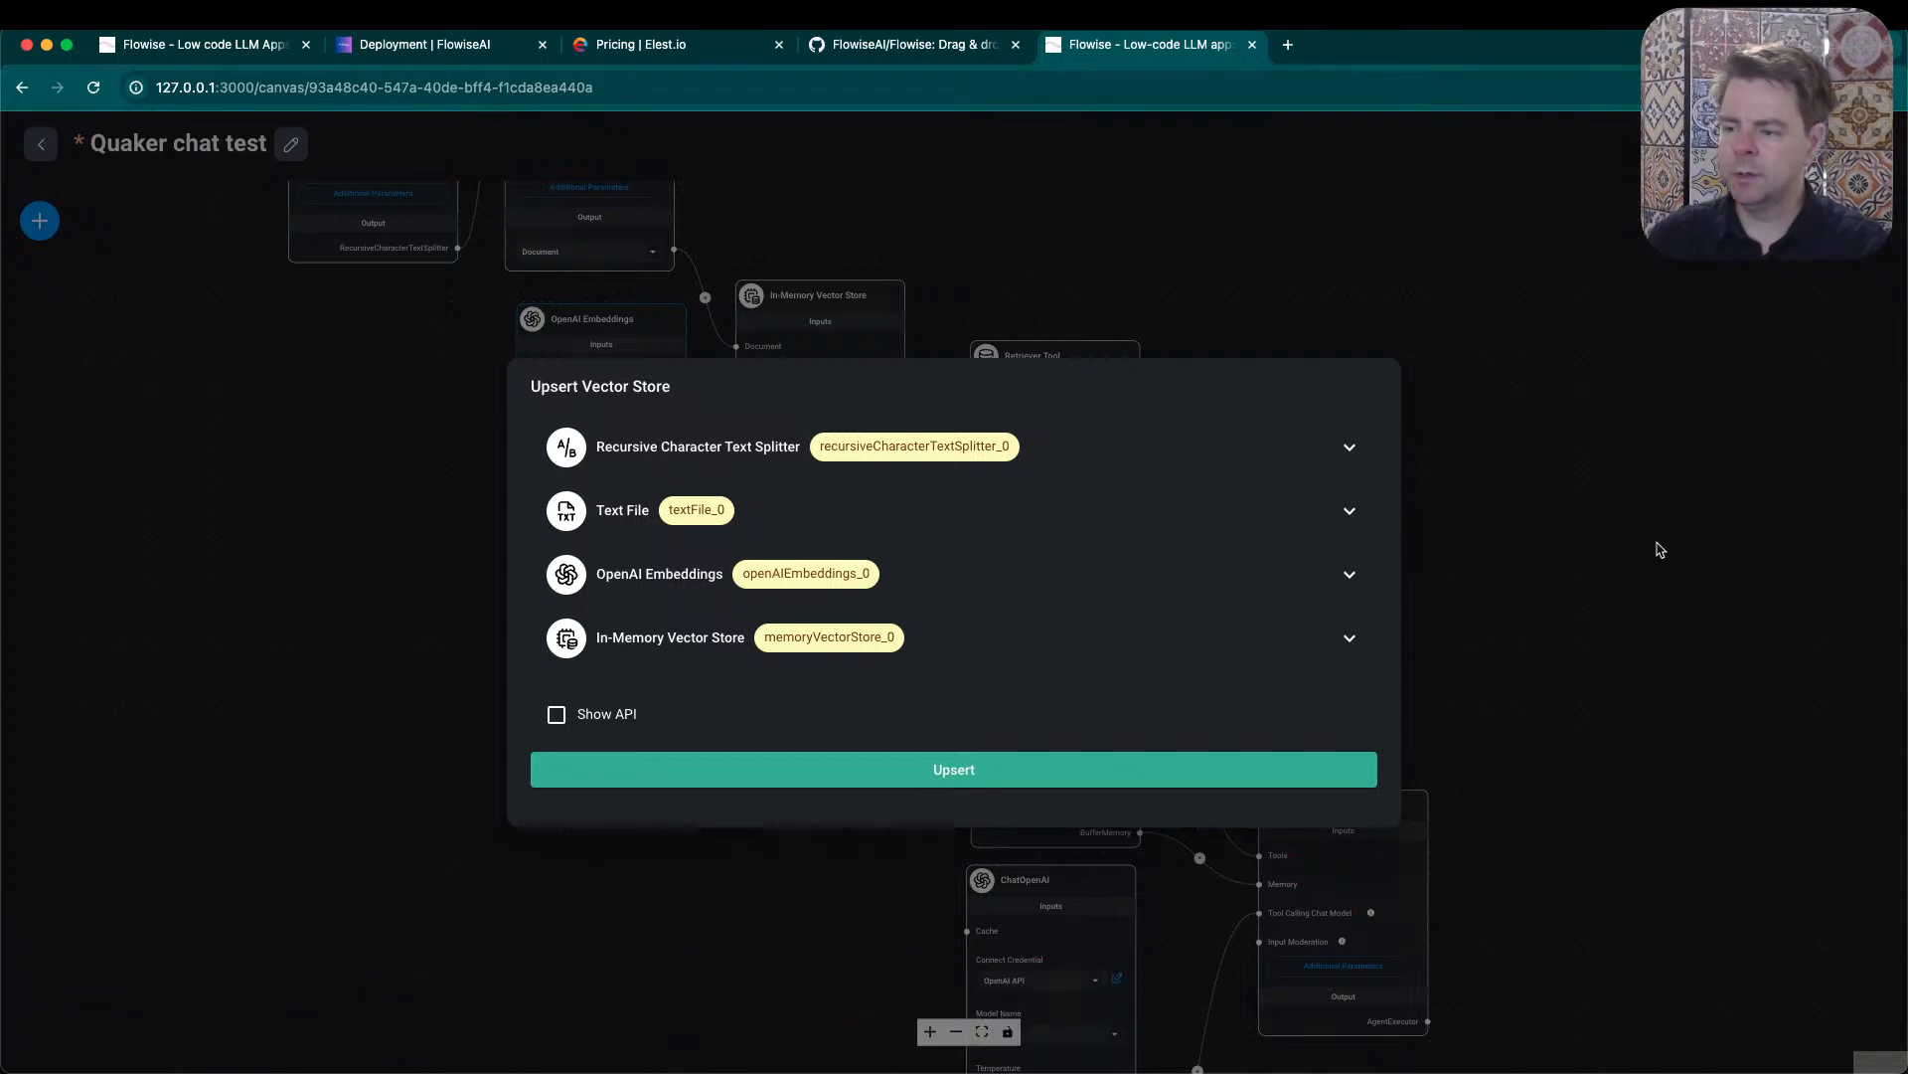
{"action": "left_click", "coordinate": [1655, 552]}
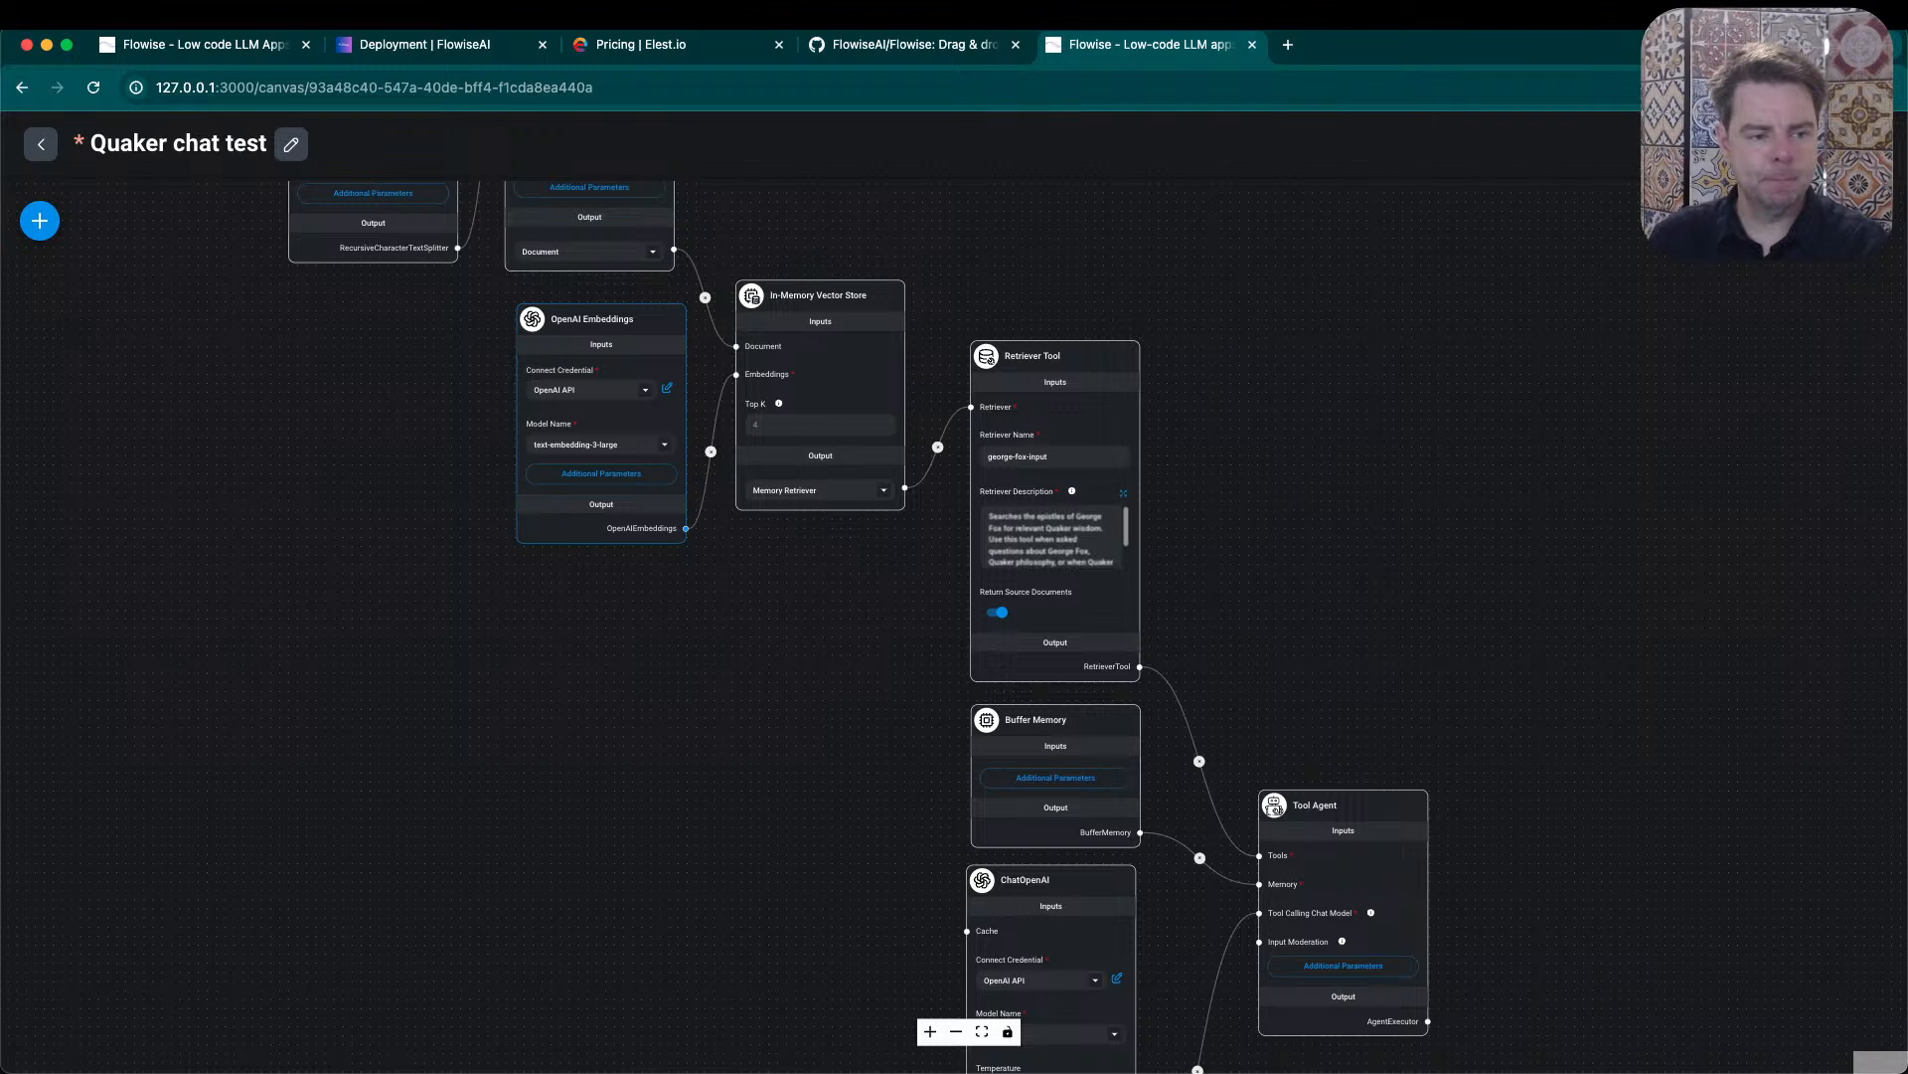
- Retry the vector store upsert once more with the same settings and close its dialog
{"action": "key", "text": "super+Tab"}
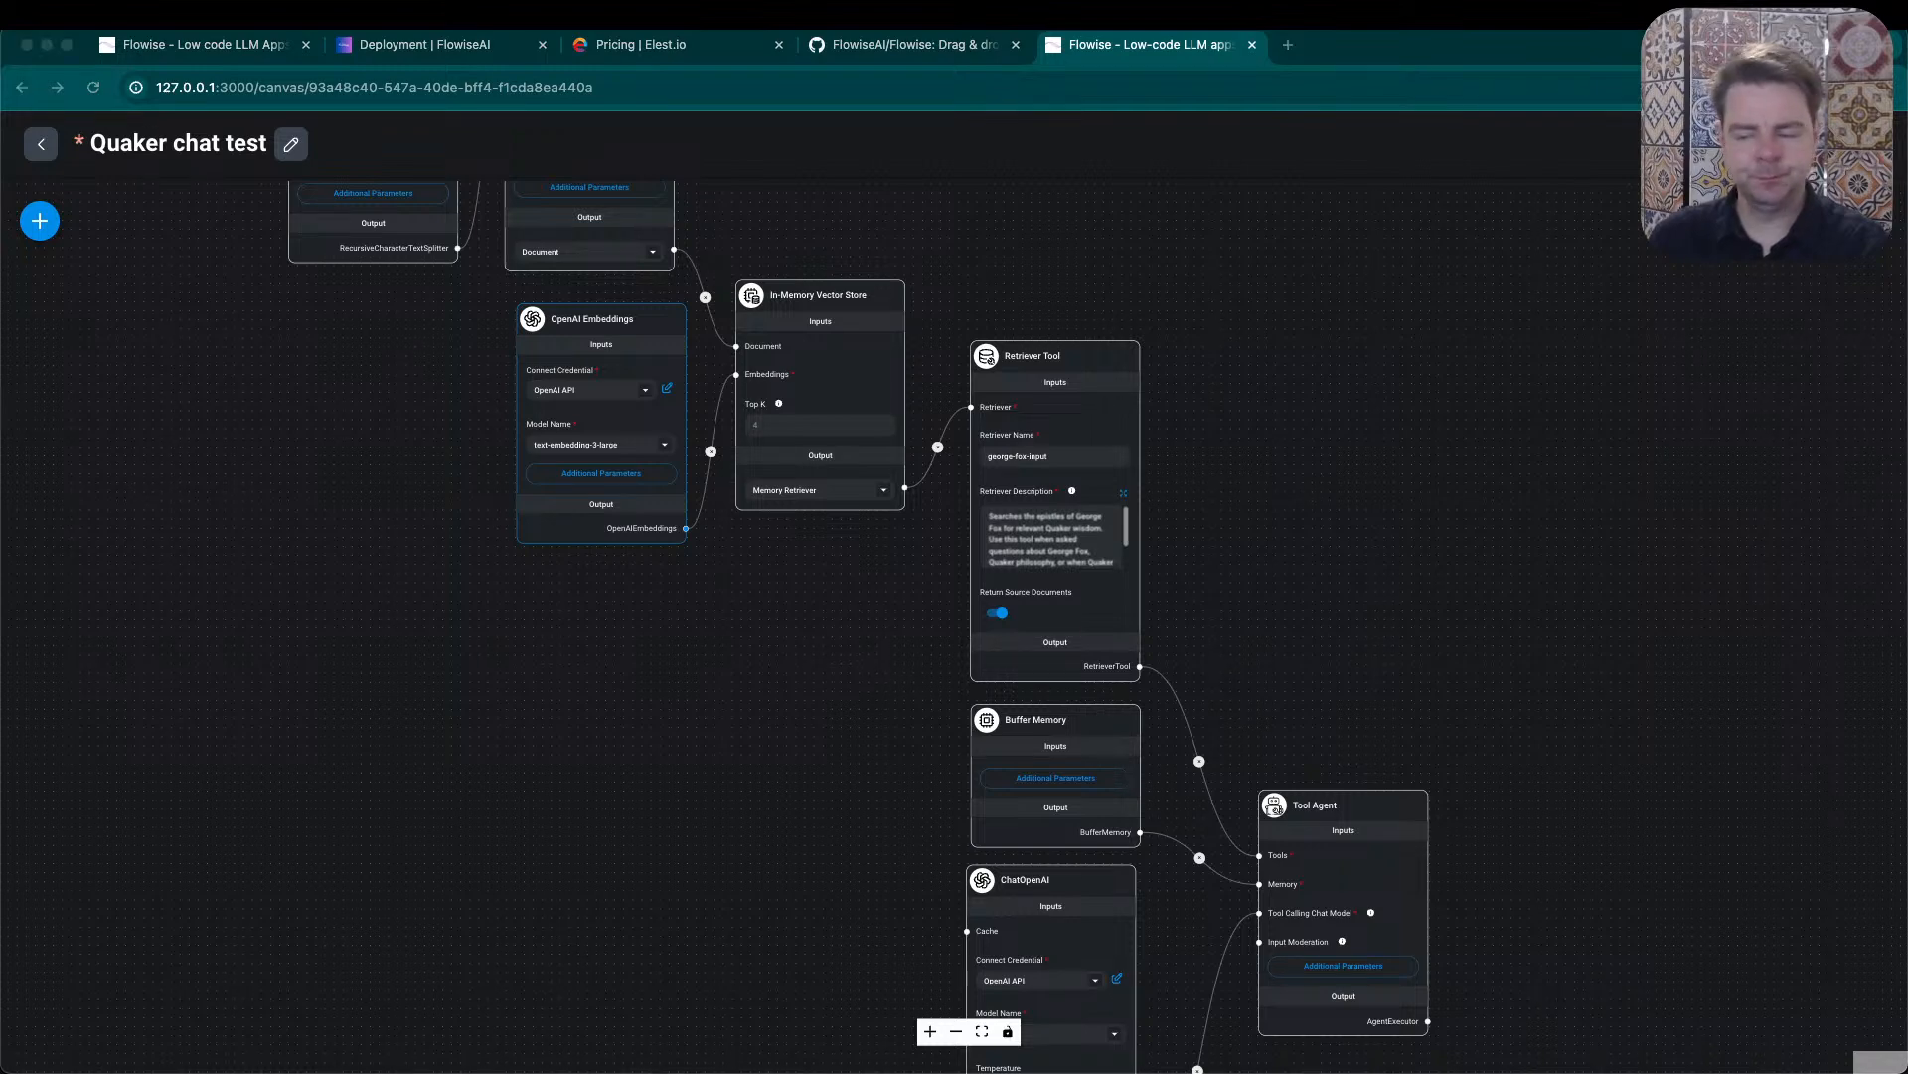
{"action": "left_click", "coordinate": [1707, 782]}
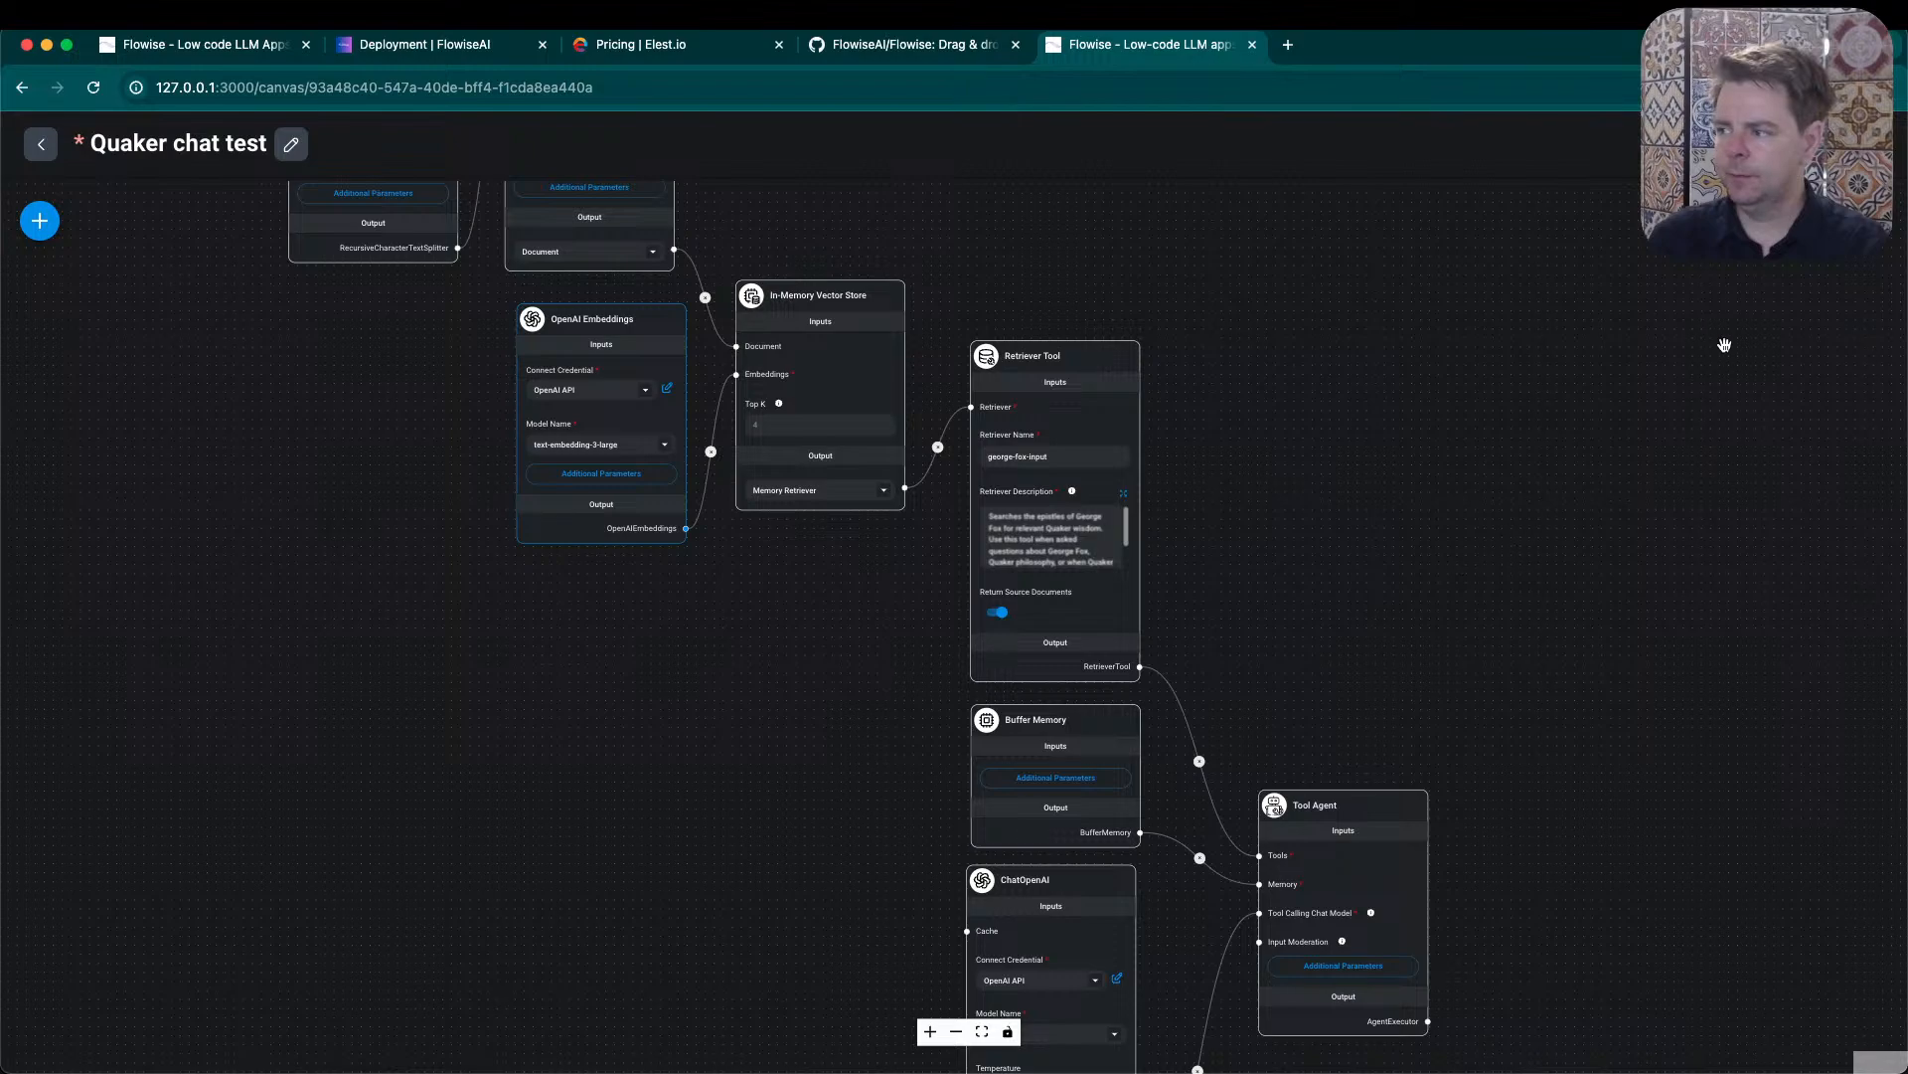
{"action": "left_click", "coordinate": [1809, 221]}
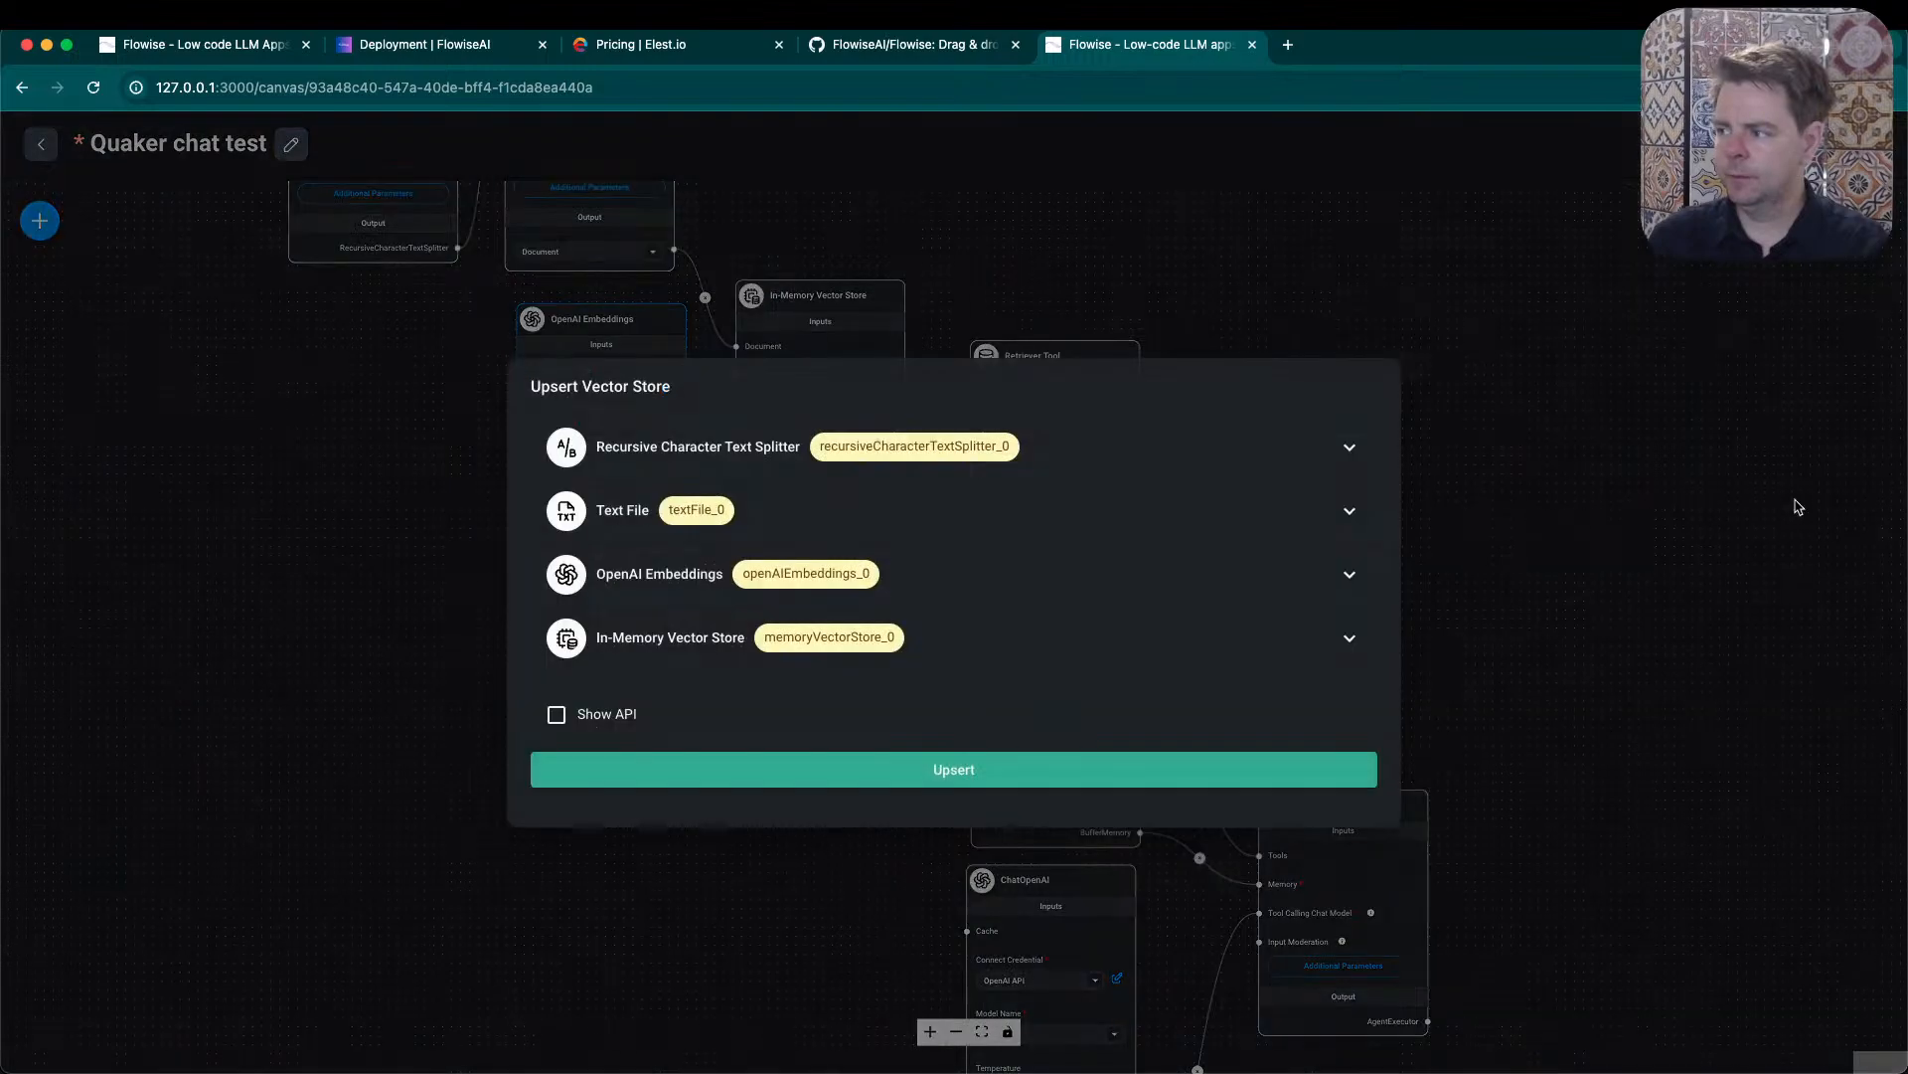
{"action": "left_click", "coordinate": [966, 775]}
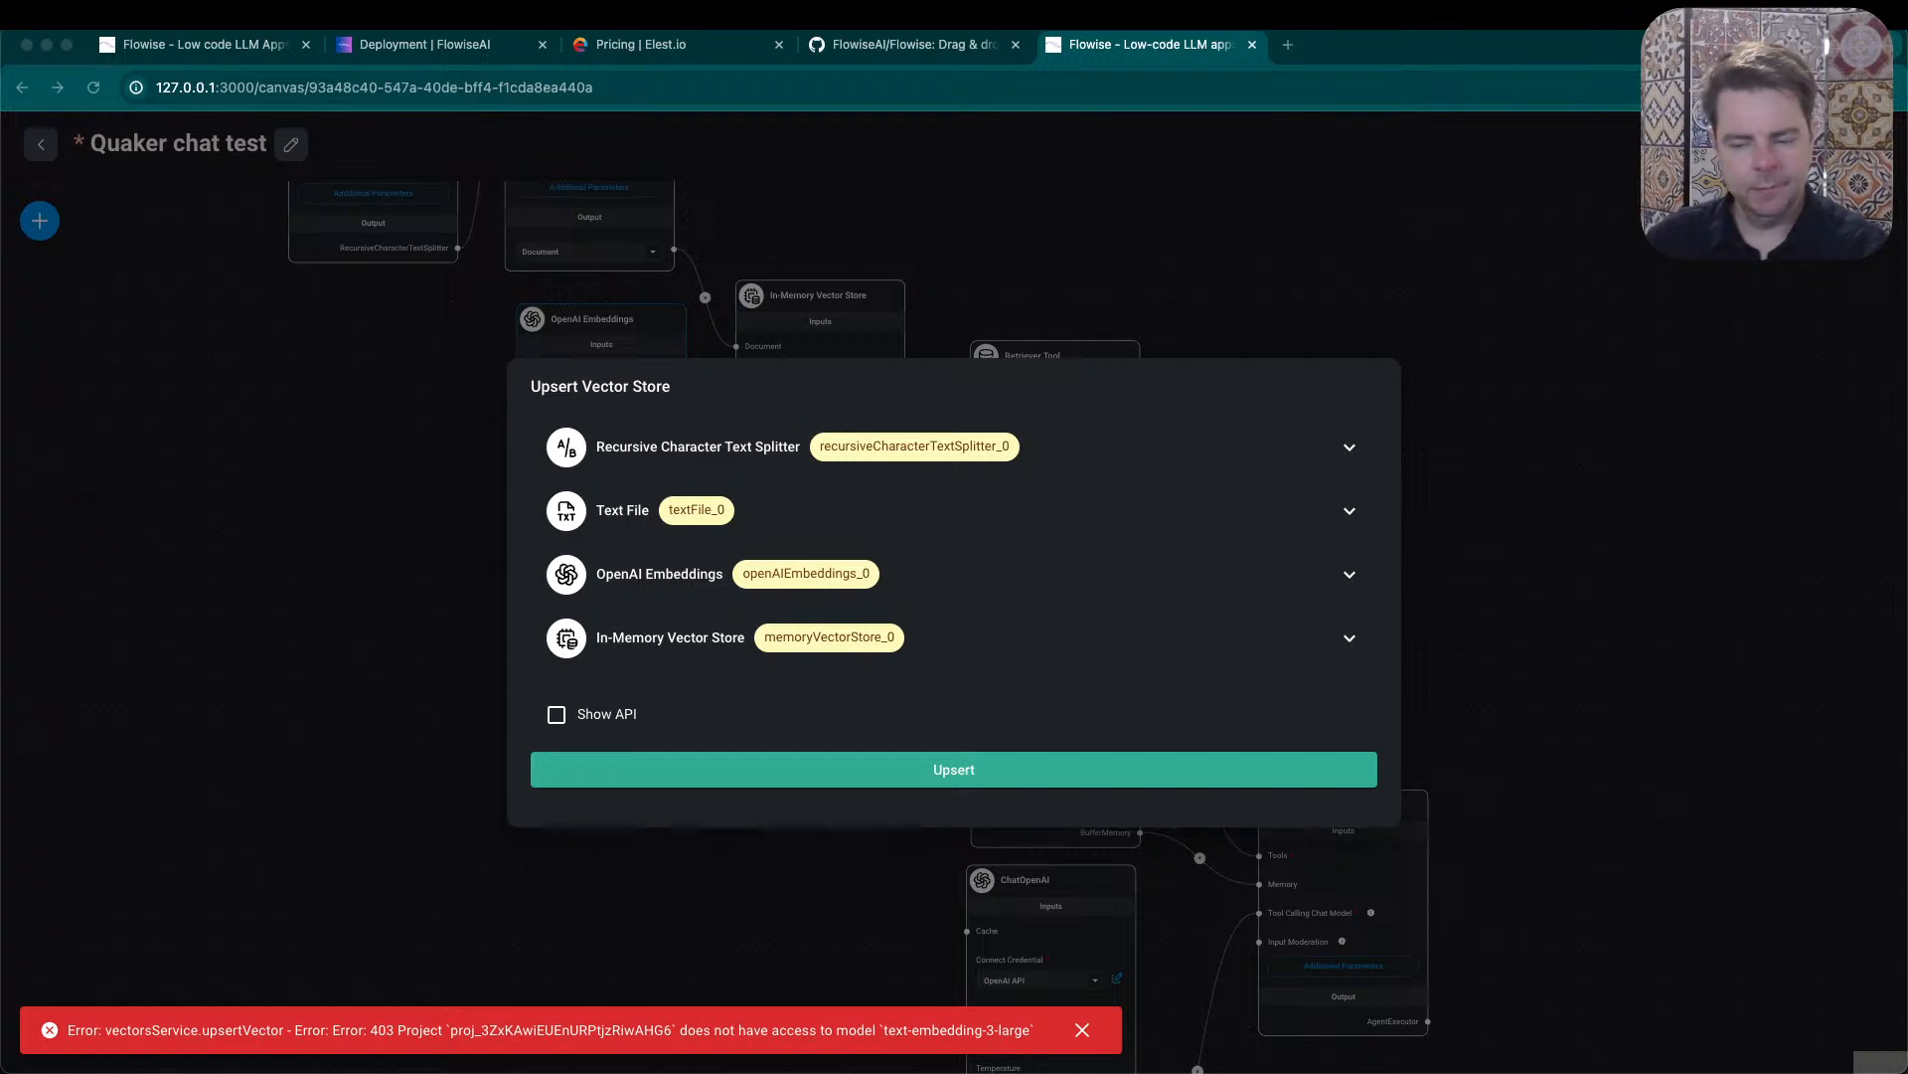
{"action": "left_click", "coordinate": [1507, 472]}
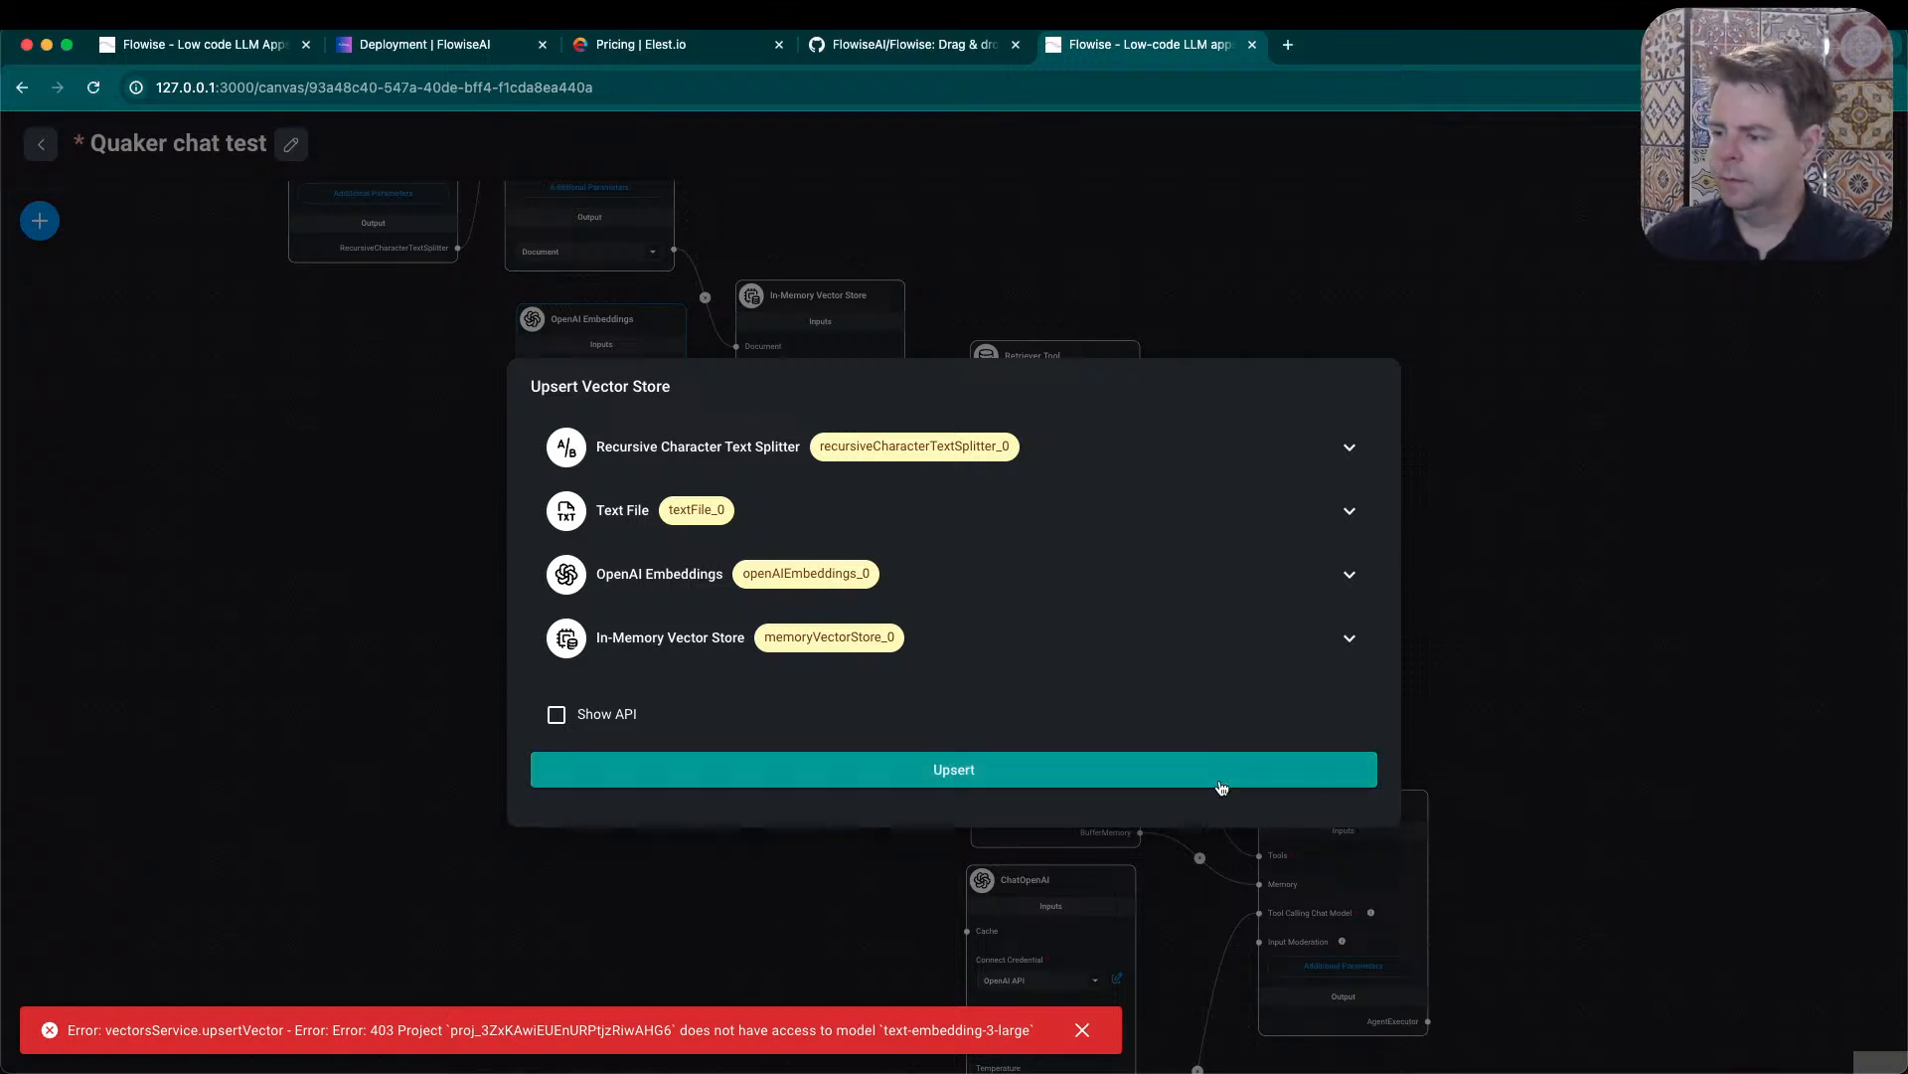
{"action": "left_click", "coordinate": [1555, 554]}
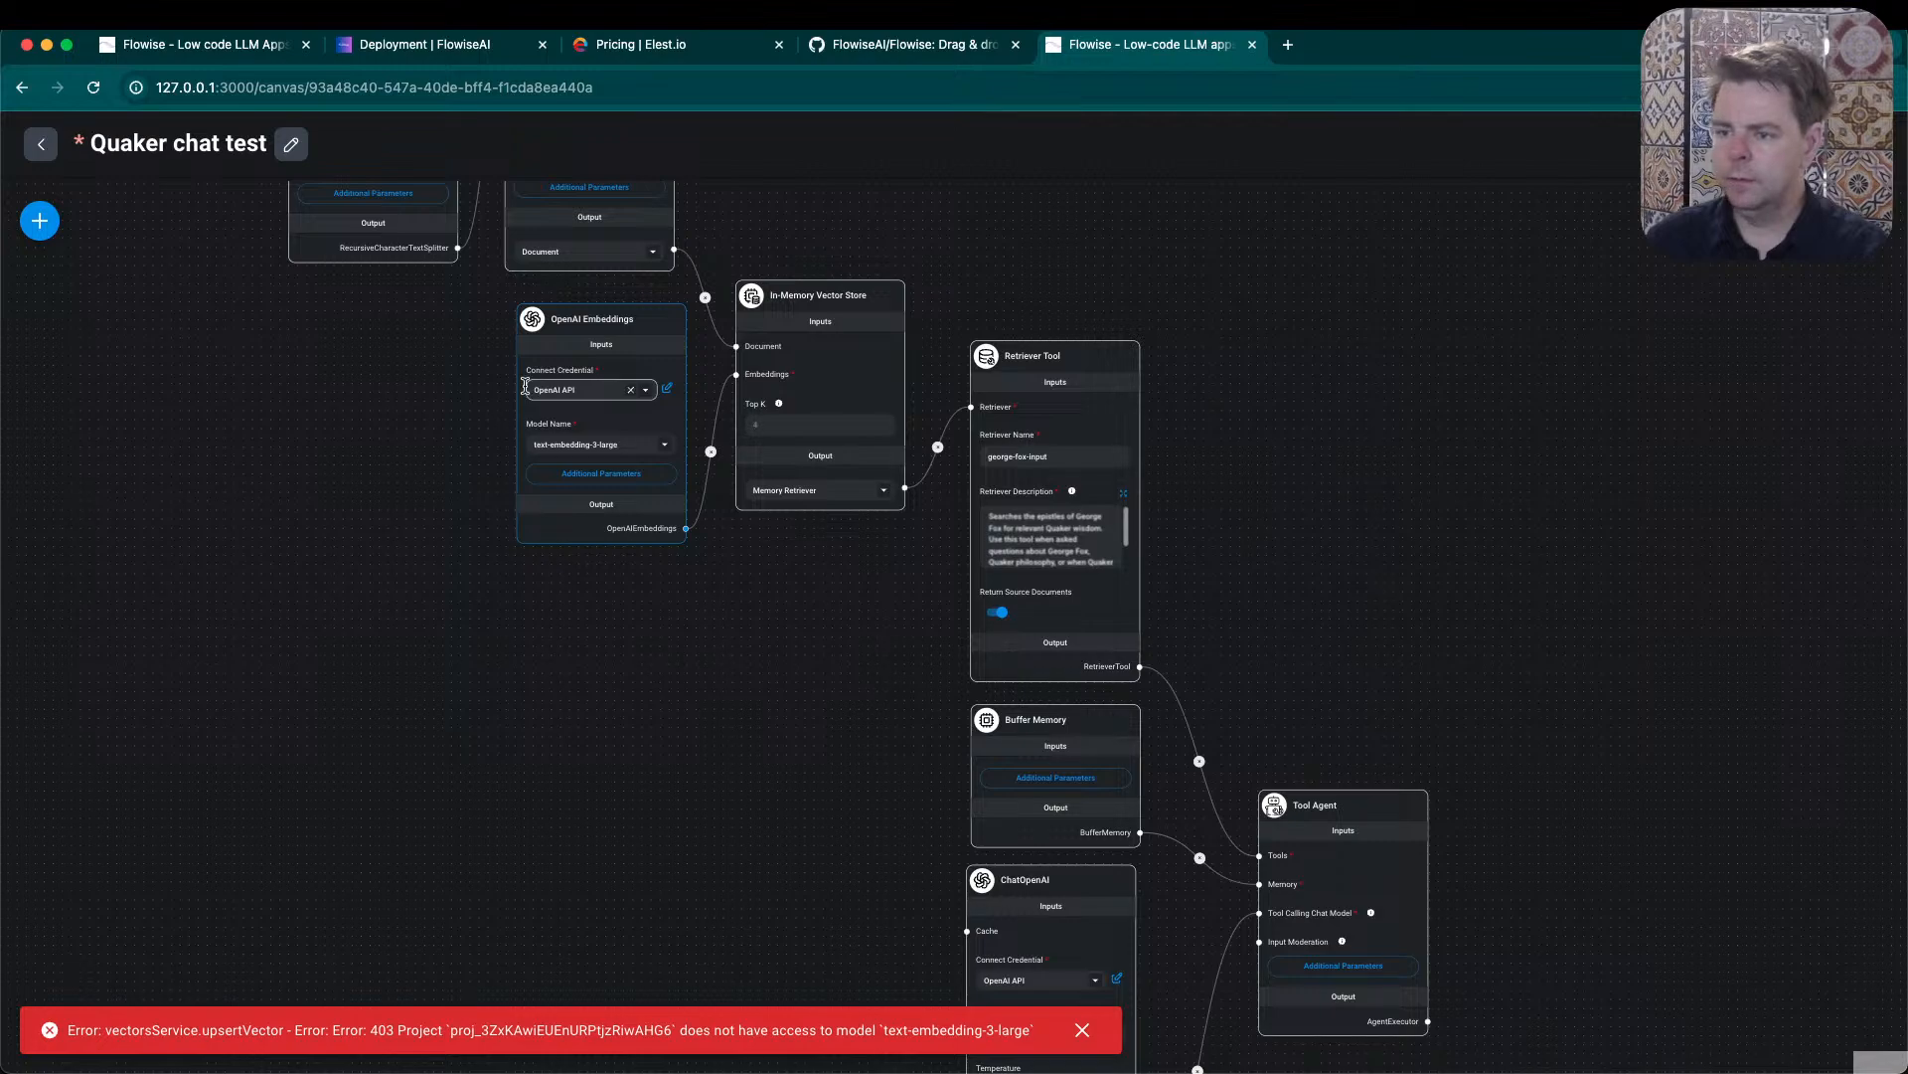
- Replace the OpenAI API key in the OpenAI Embeddings node's credential with a new key and save the credential
{"action": "left_click", "coordinate": [667, 389]}
{"action": "left_click", "coordinate": [997, 660]}
{"action": "key", "text": "super+a"}
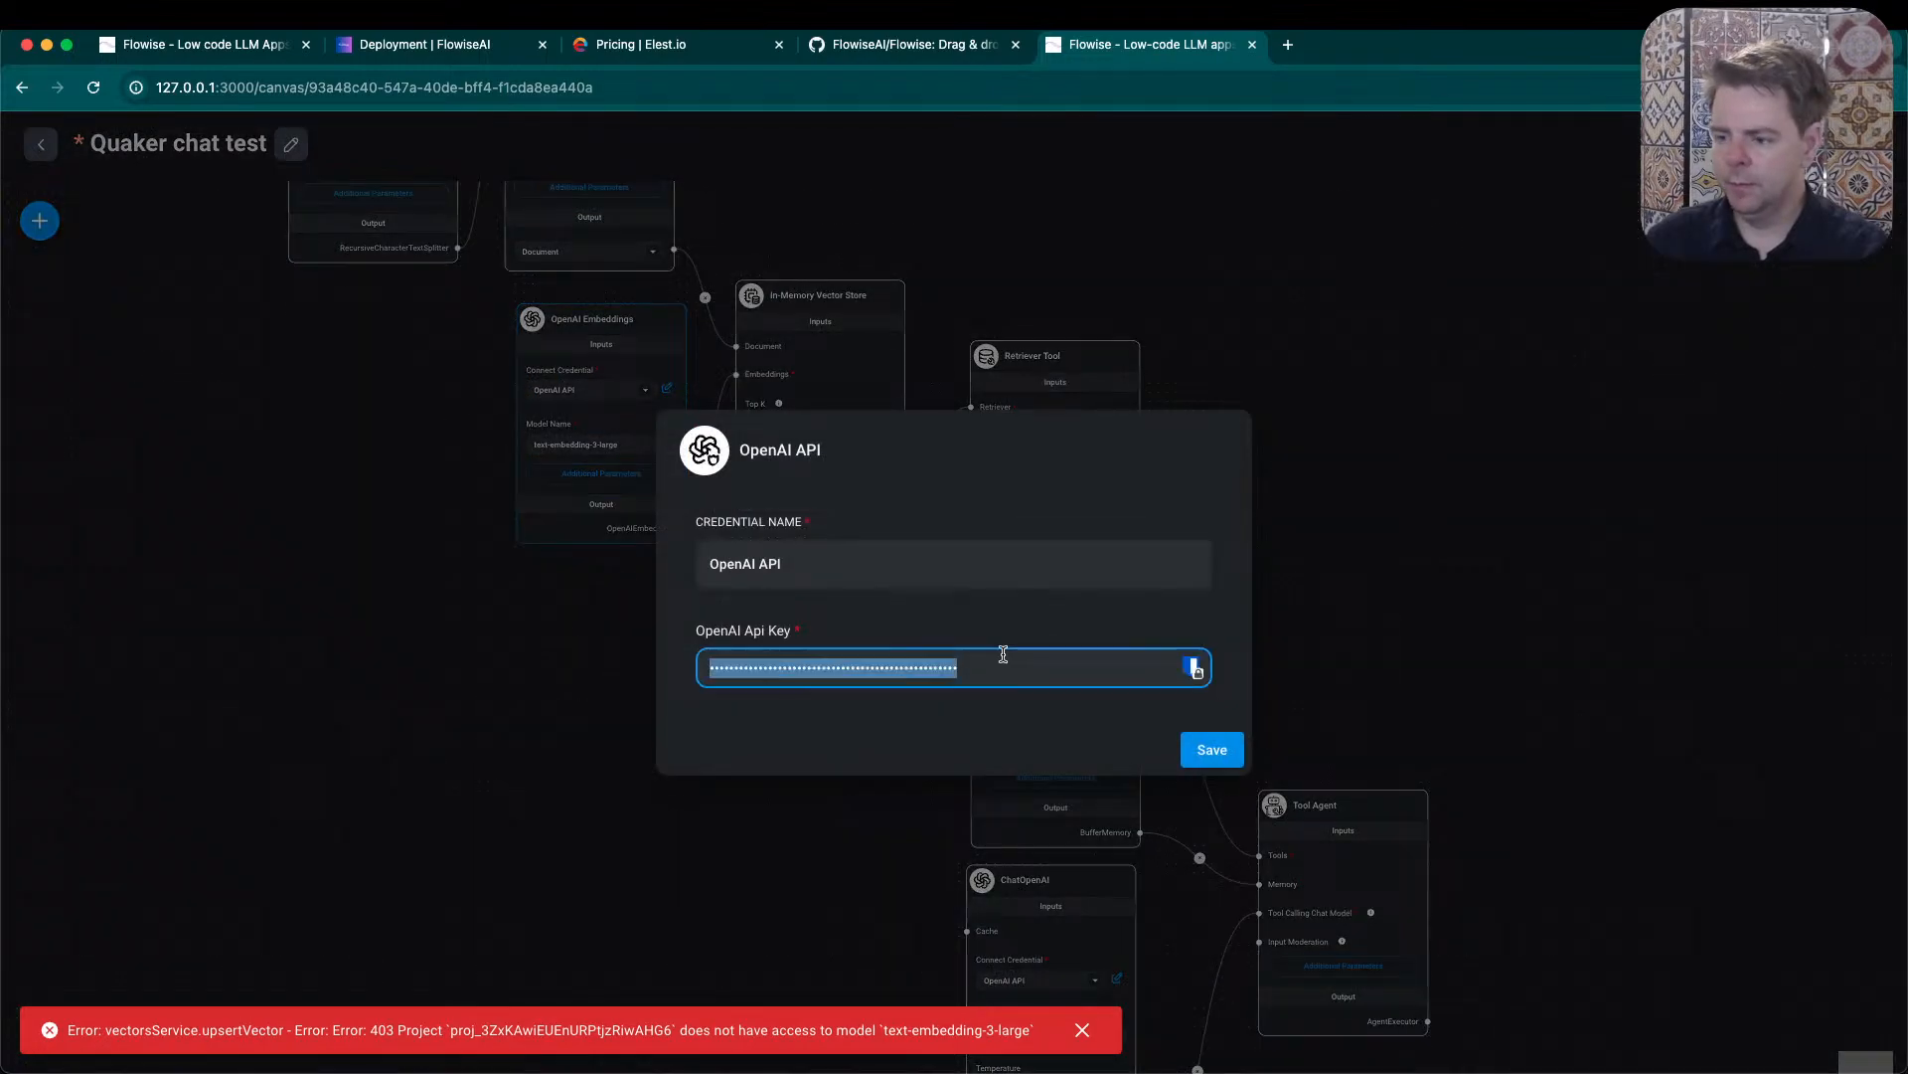
{"action": "key", "text": "BackSpace"}
{"action": "key", "text": "super+v"}
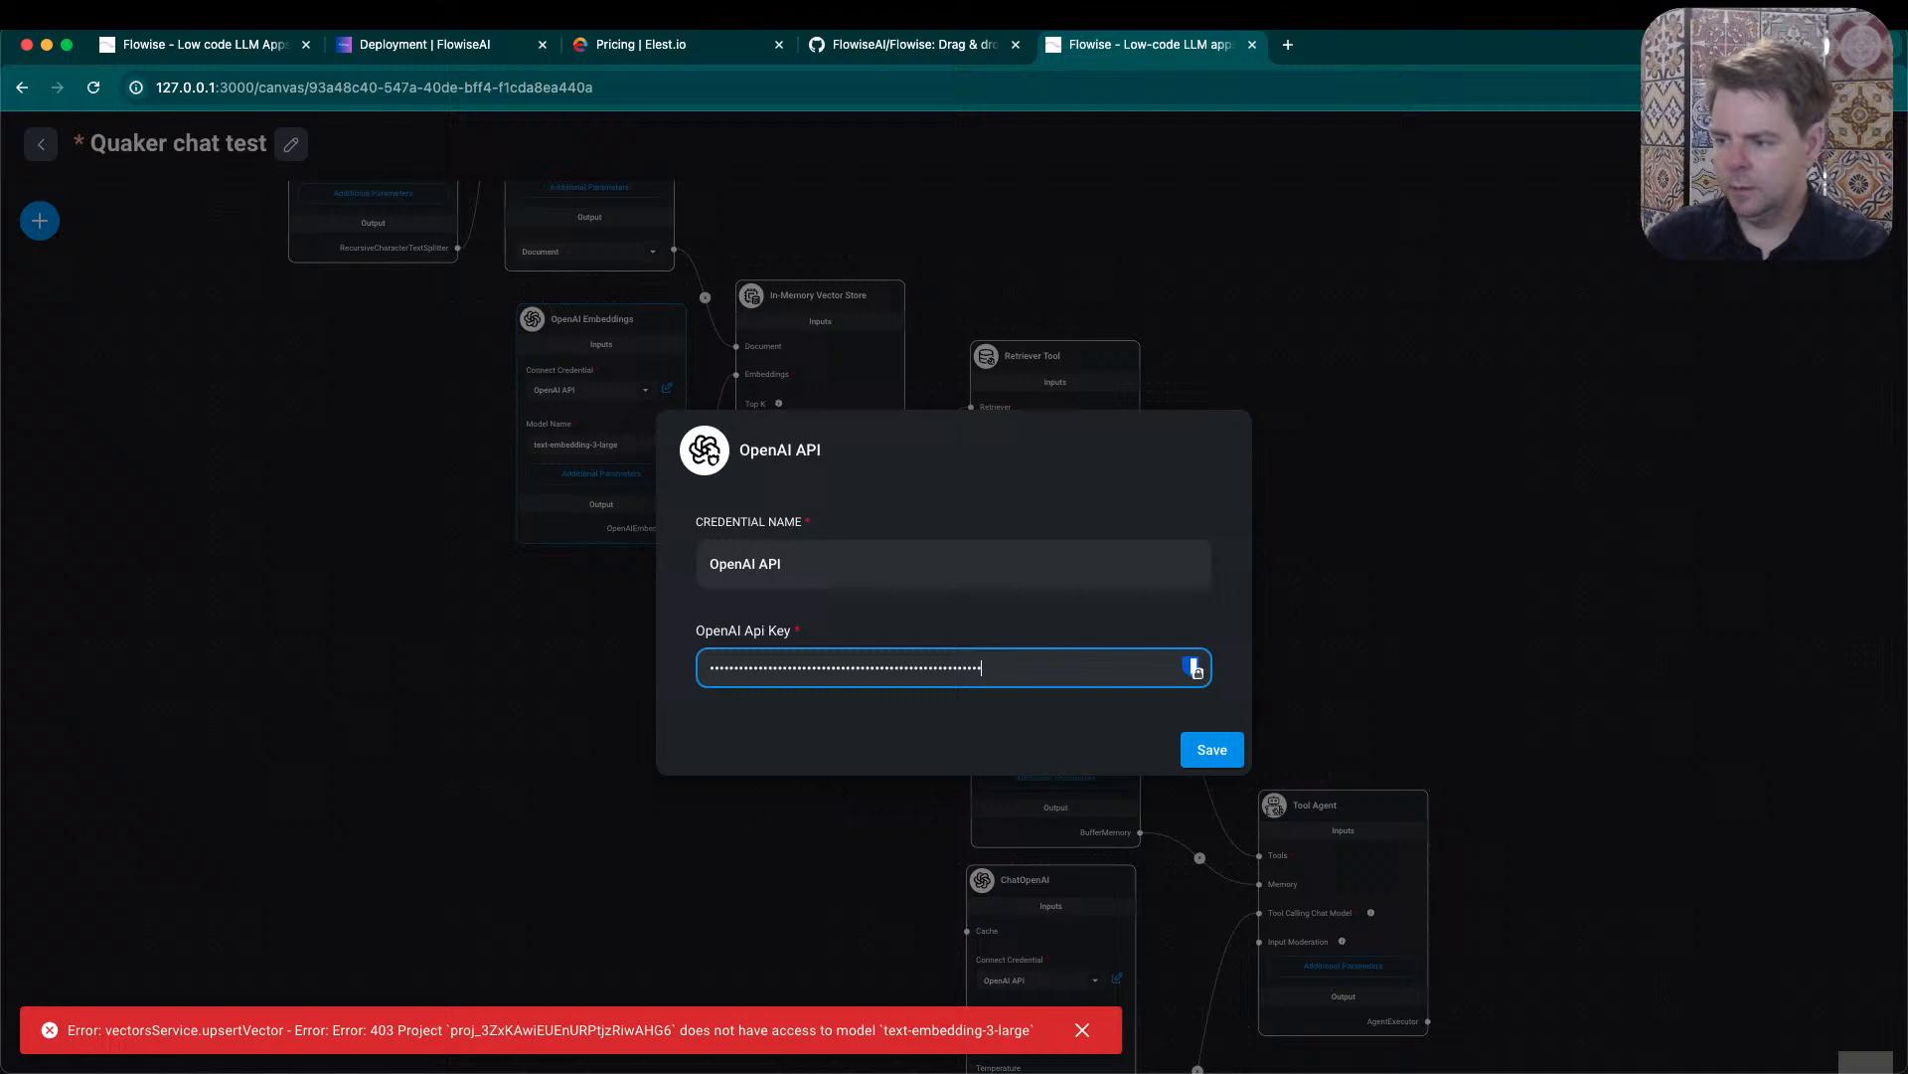
{"action": "left_click", "coordinate": [1185, 746]}
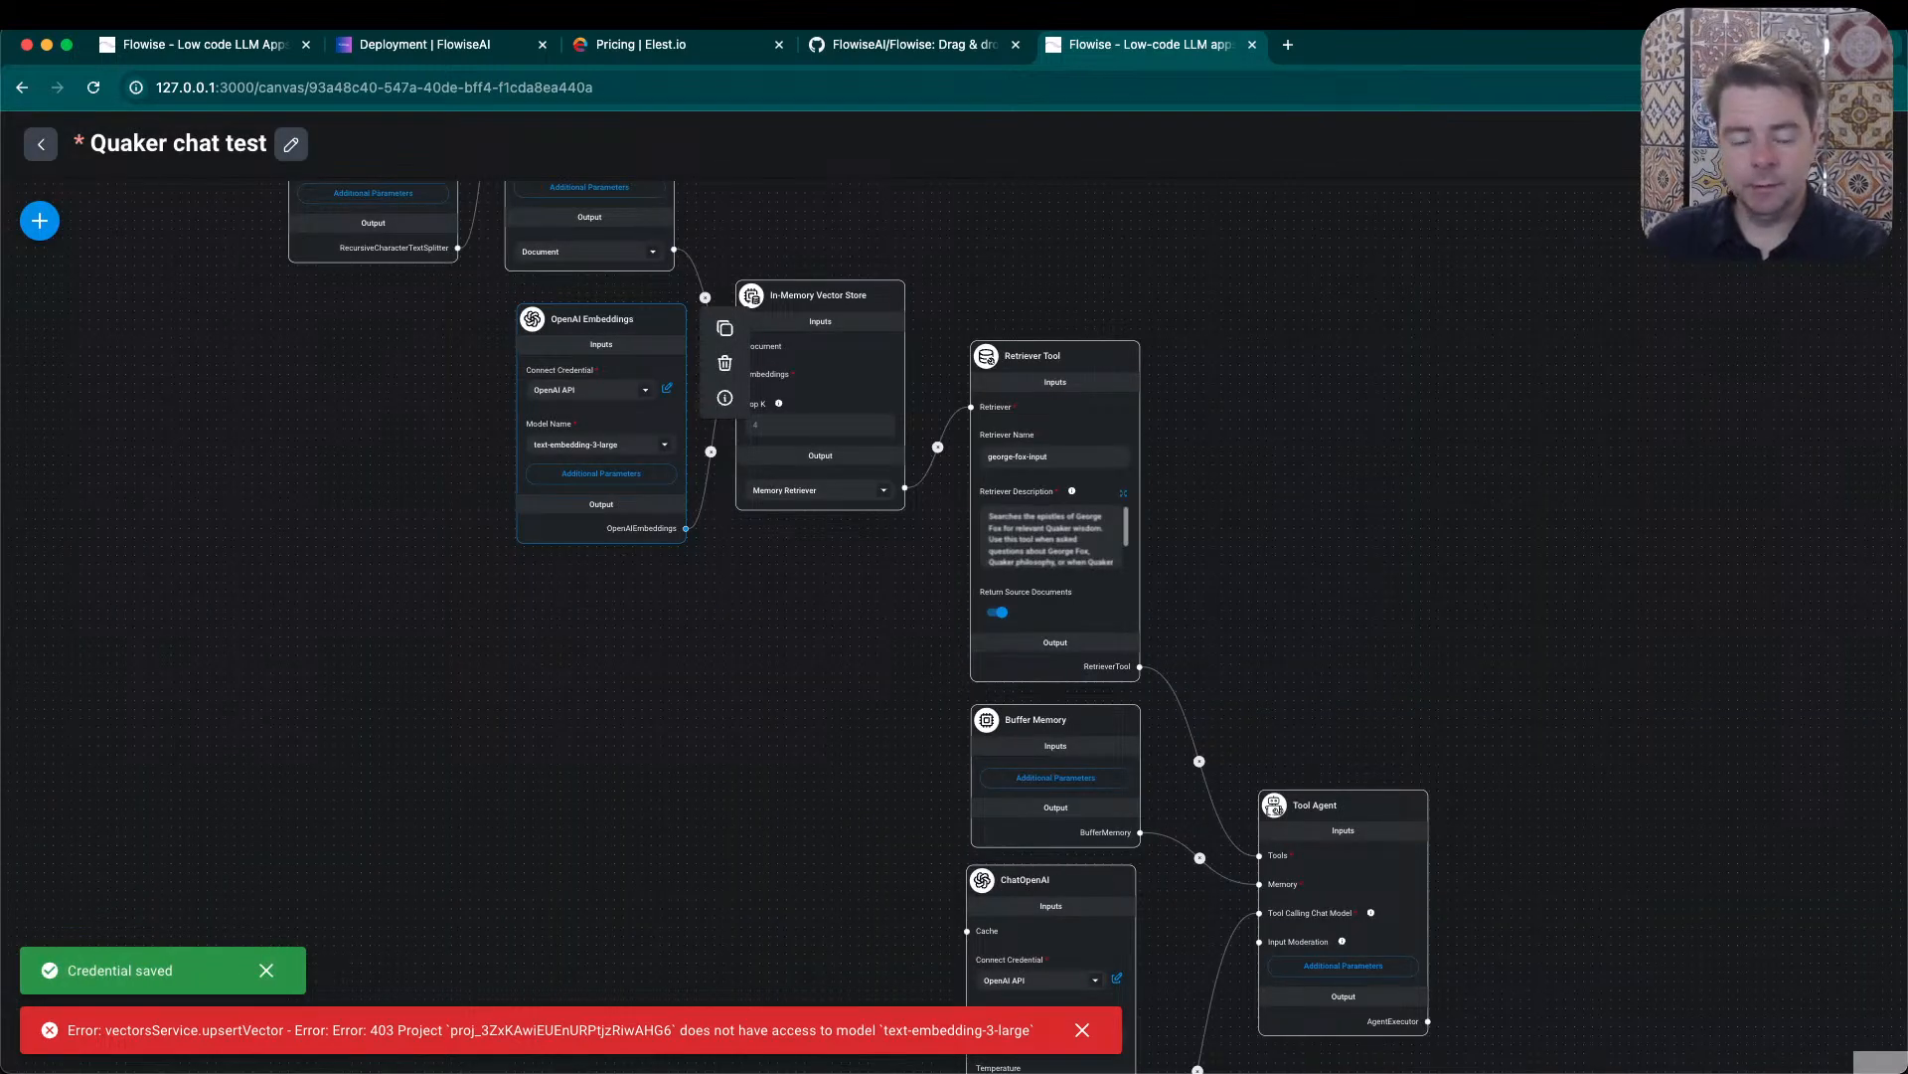
- Run the vector store upsert again with the updated OpenAI credential and dismiss the old error notification
{"action": "key", "text": "super+Tab"}
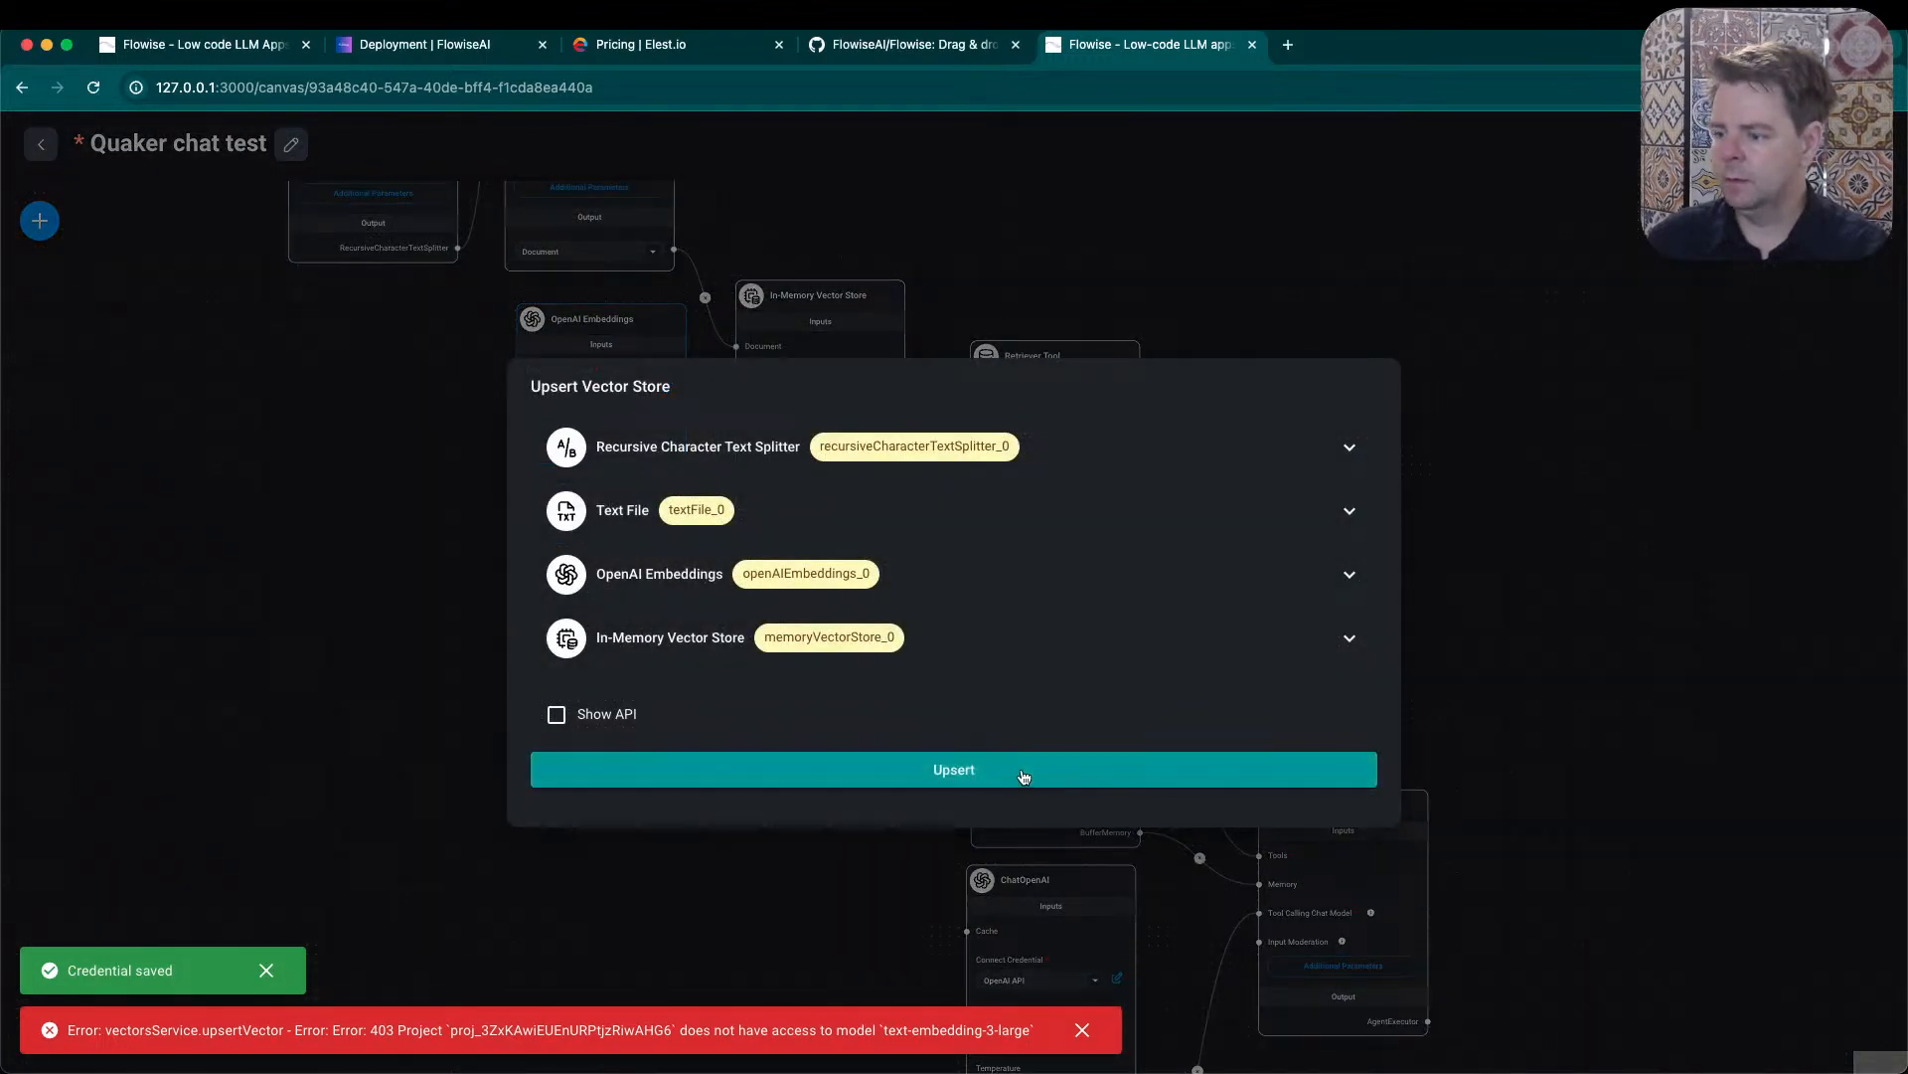
{"action": "left_click", "coordinate": [1025, 776]}
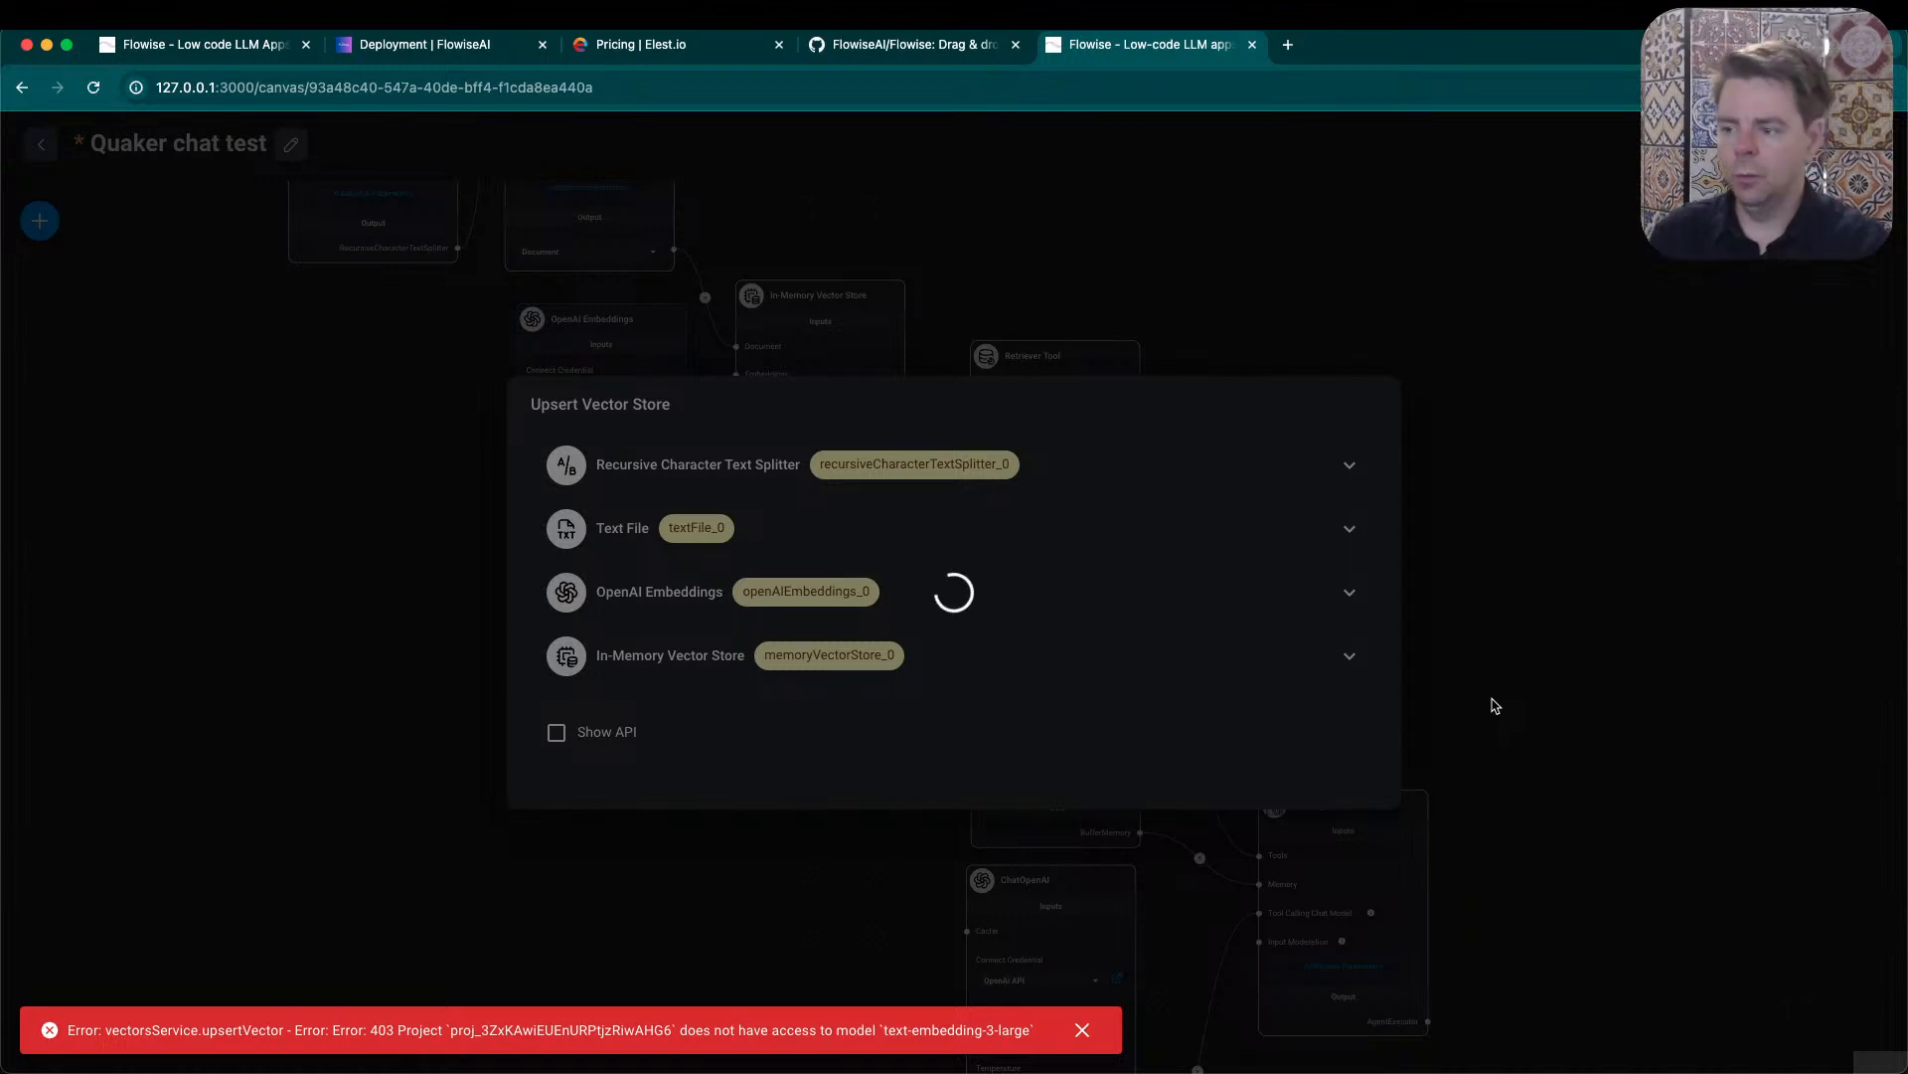
{"action": "left_click", "coordinate": [1083, 1030]}
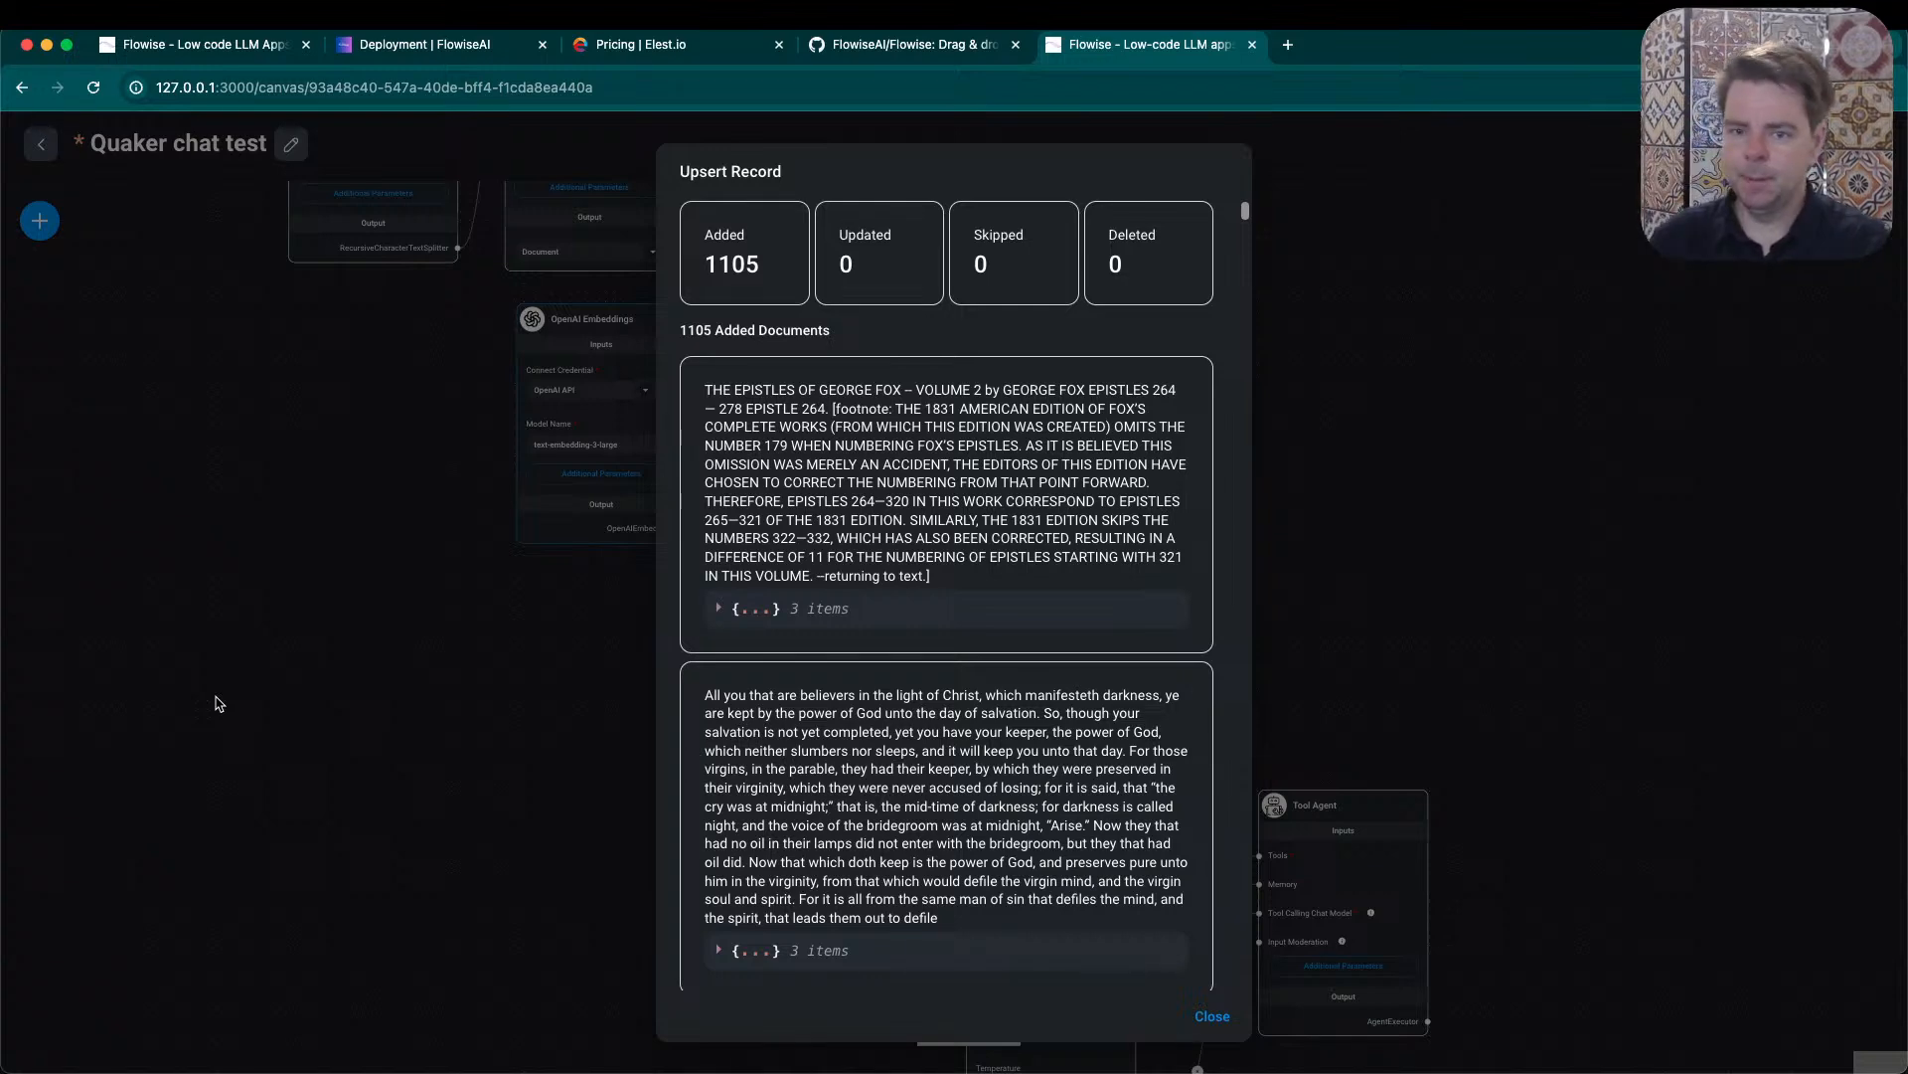
- Examine the upsert record's added documents and expand the first document's metadata down to its line range
{"action": "scroll", "coordinate": [1139, 514], "scroll_direction": "down", "scroll_amount": 15}
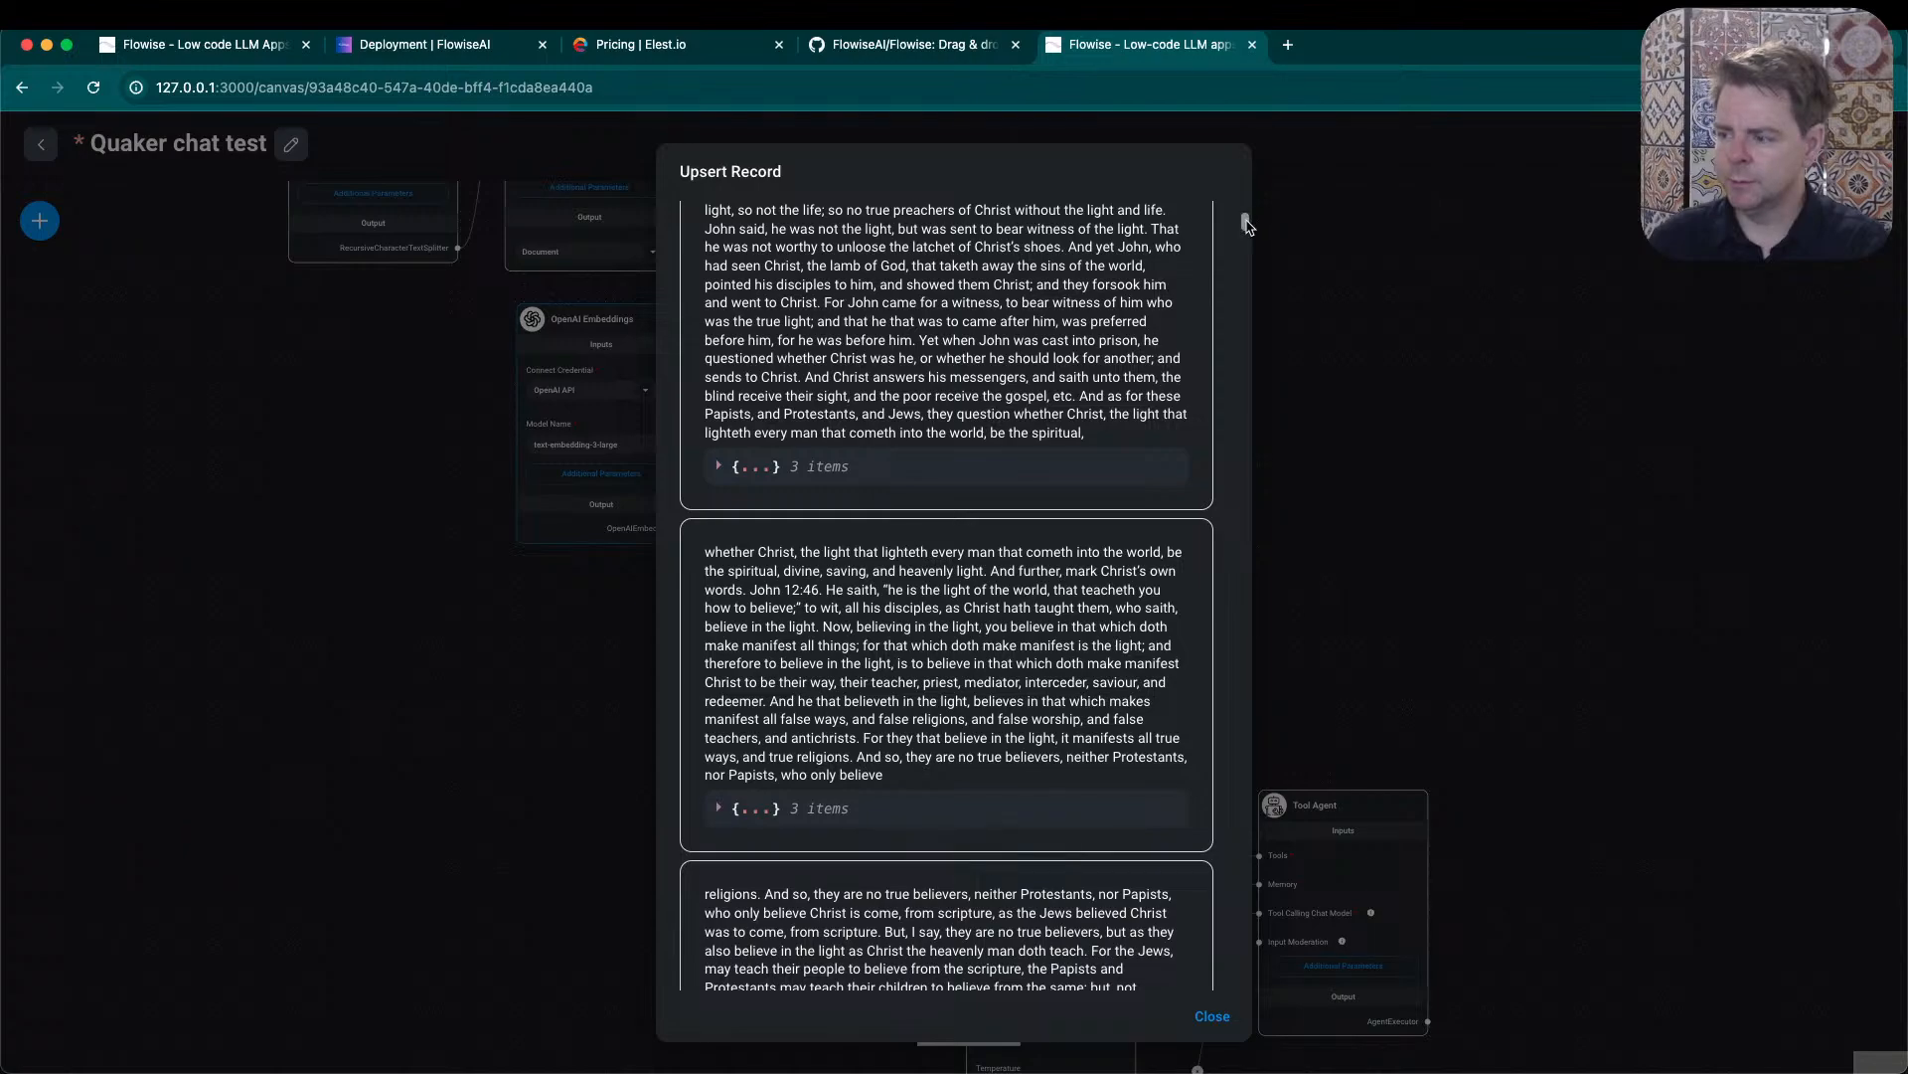
{"action": "left_click_drag", "start_coordinate": [1243, 217], "coordinate": [1256, 165]}
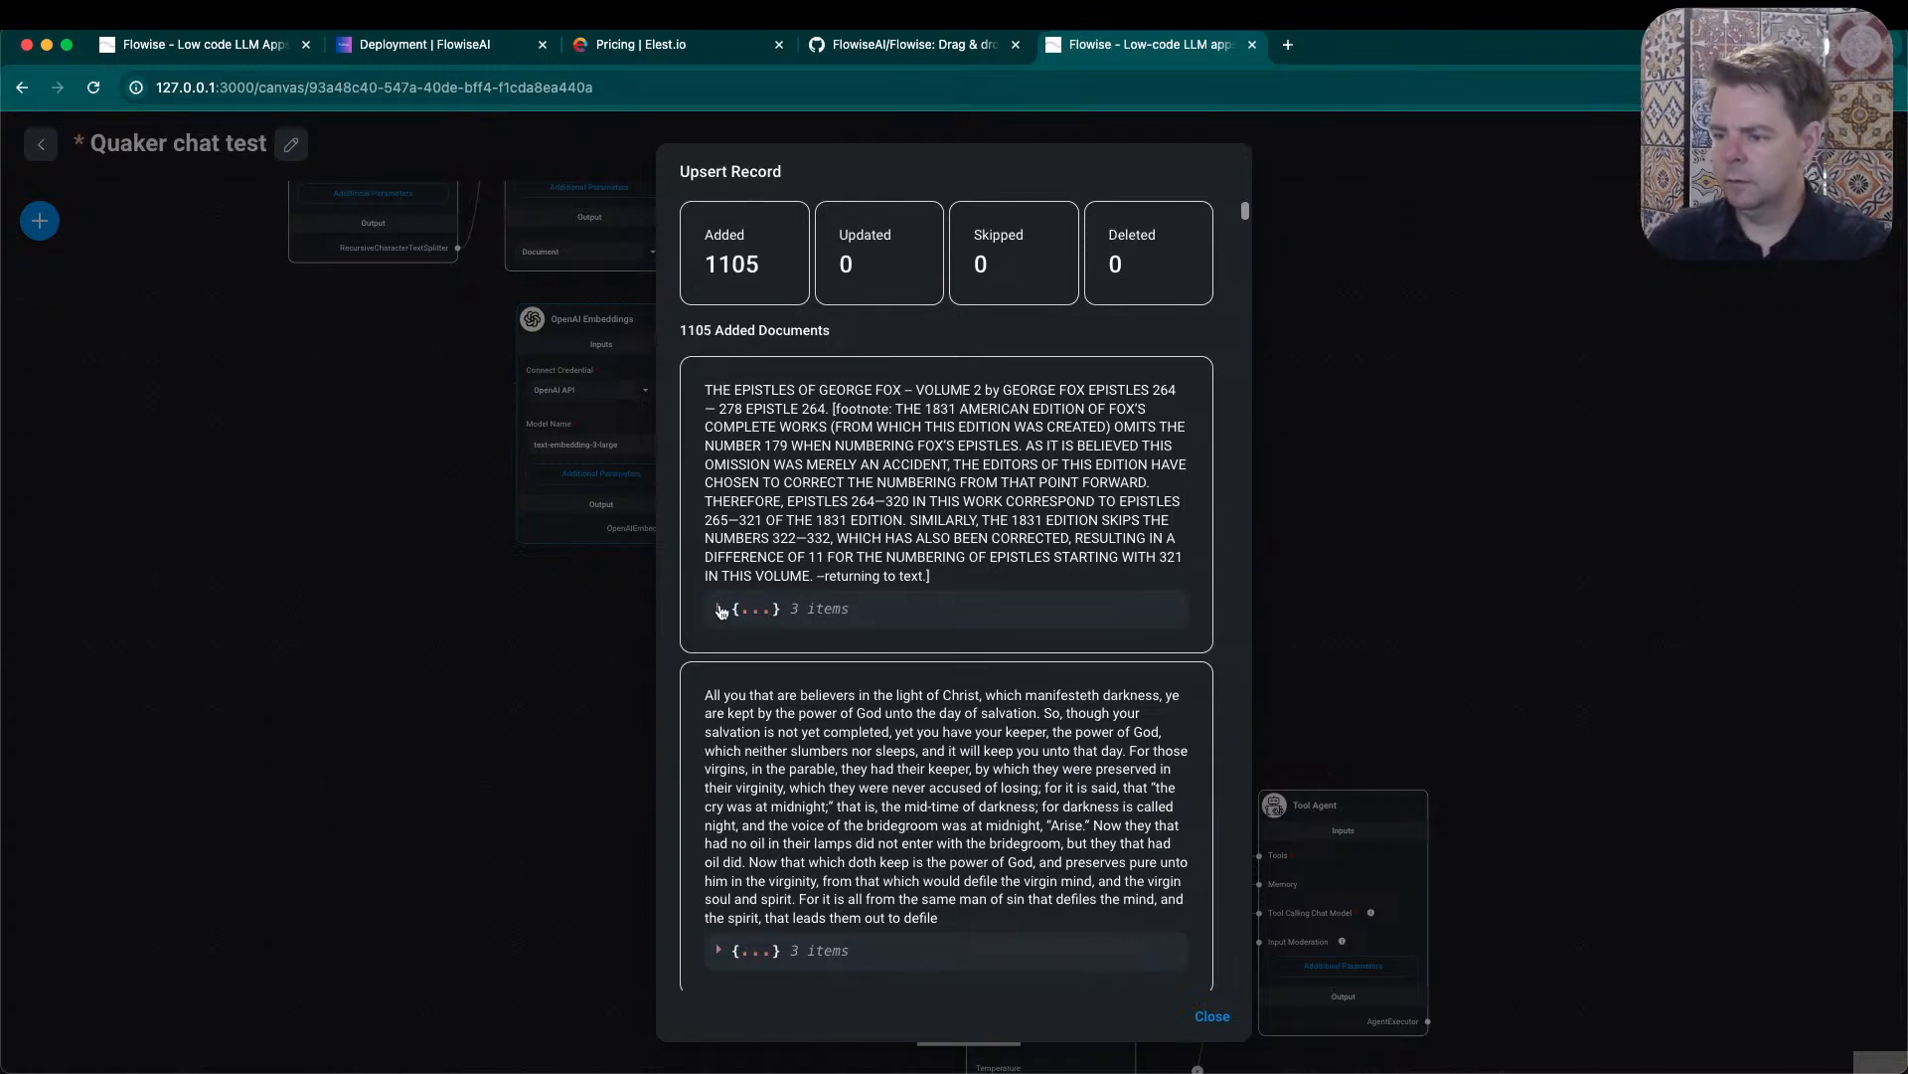
{"action": "left_click", "coordinate": [773, 618]}
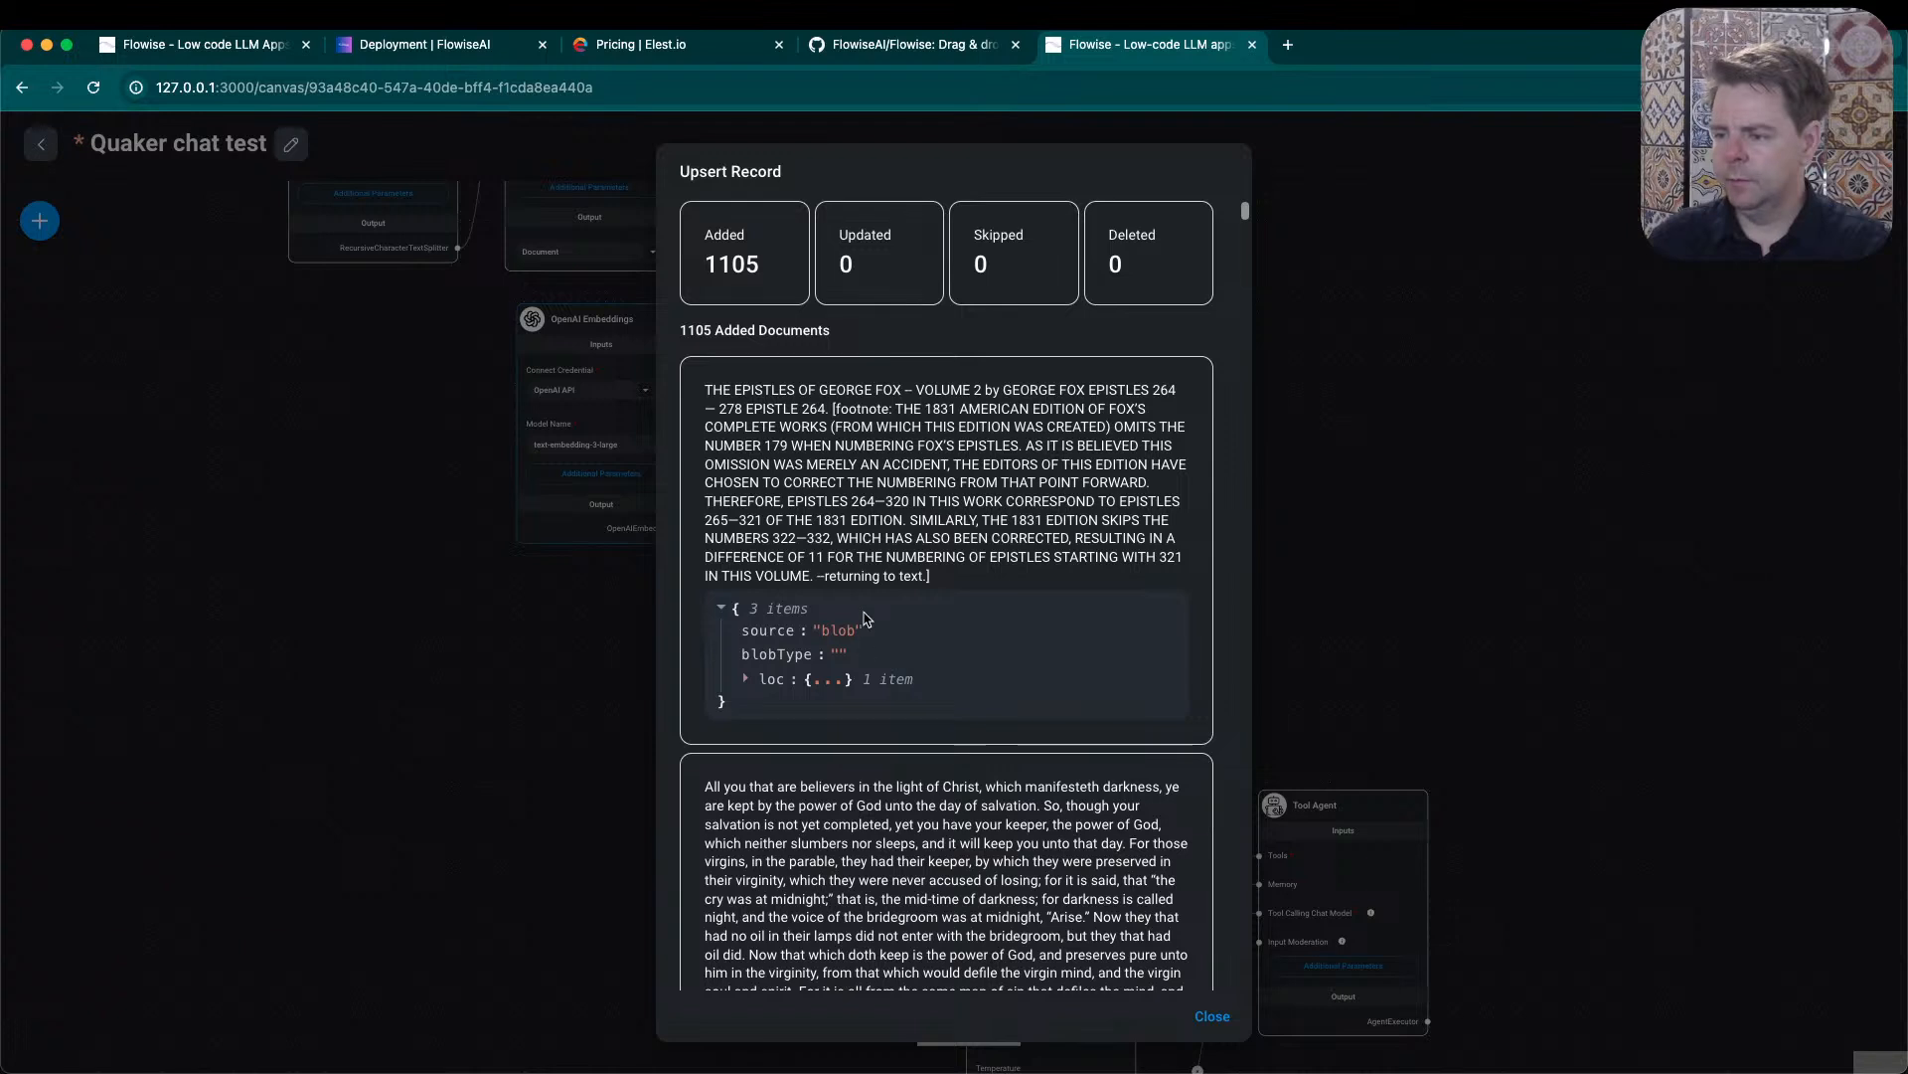
{"action": "left_click_drag", "start_coordinate": [932, 577], "coordinate": [736, 401]}
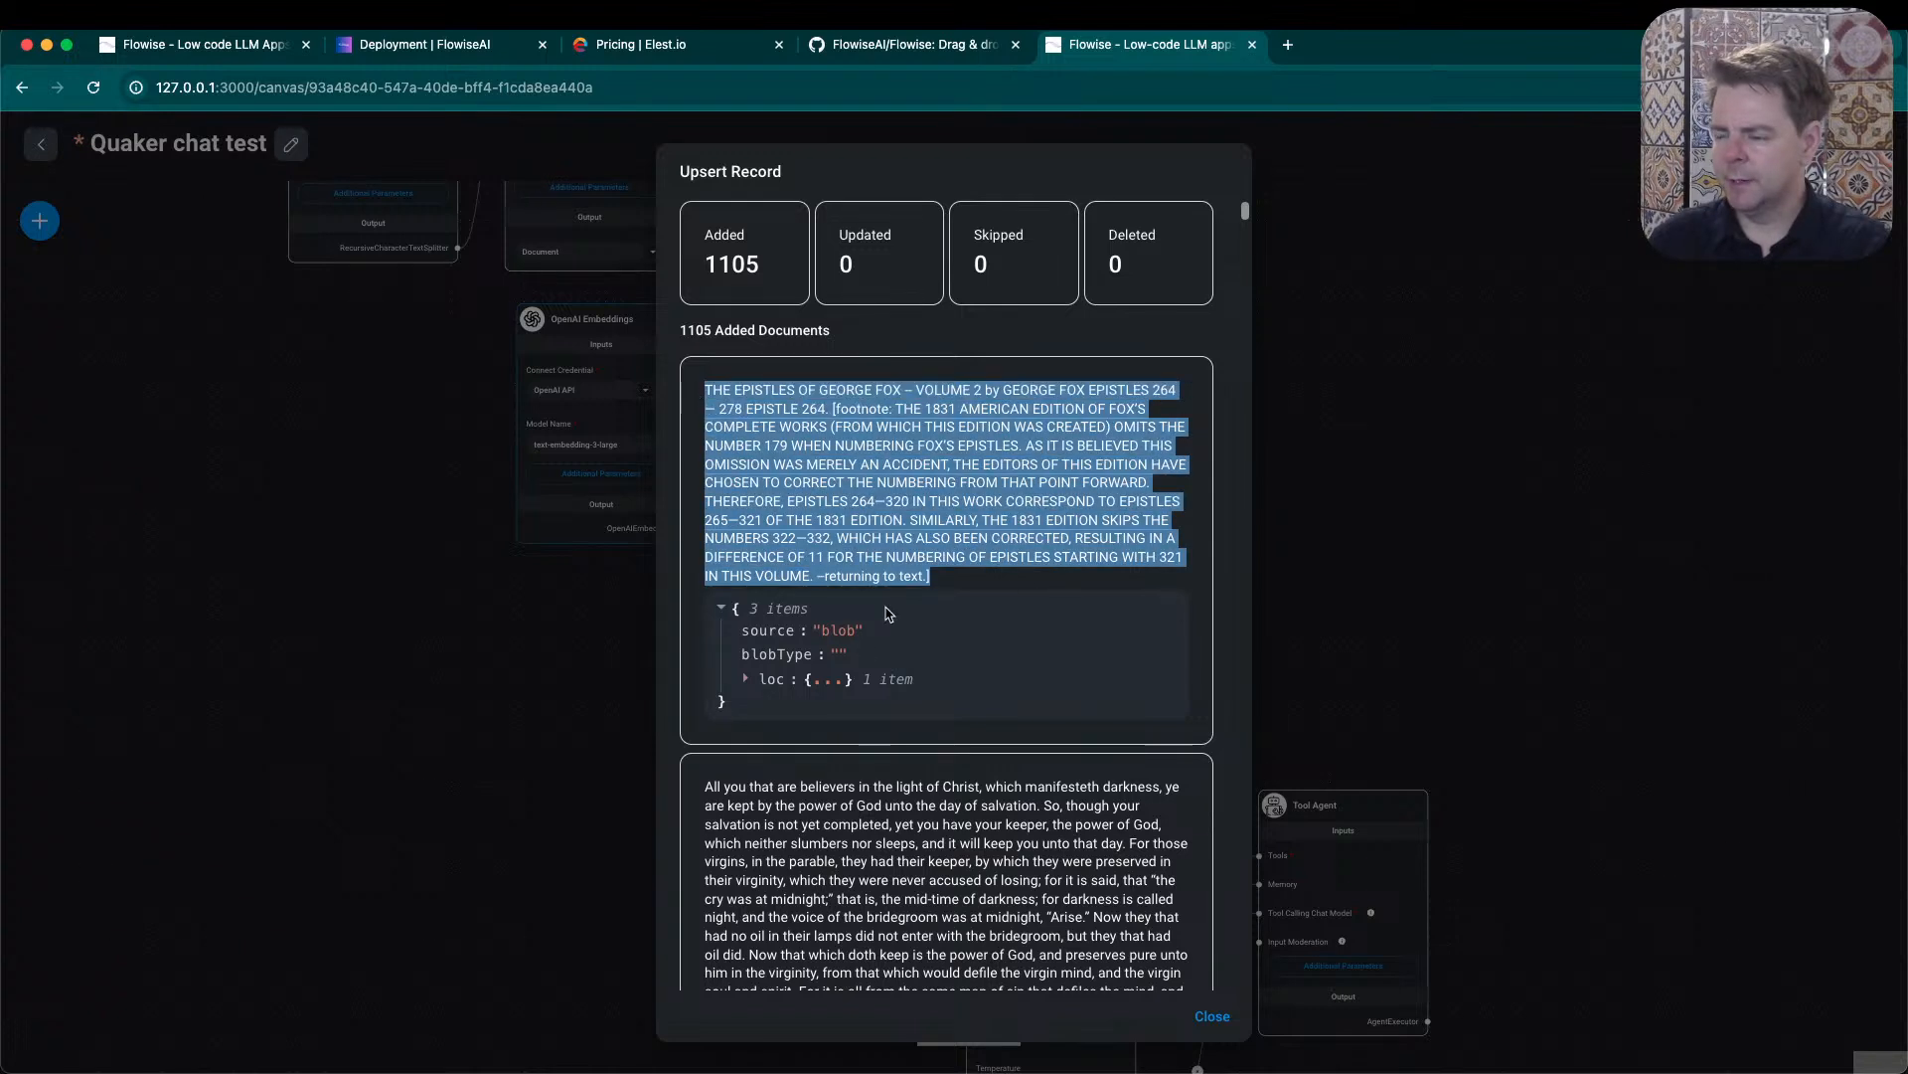
{"action": "left_click", "coordinate": [747, 683]}
{"action": "left_click", "coordinate": [747, 681]}
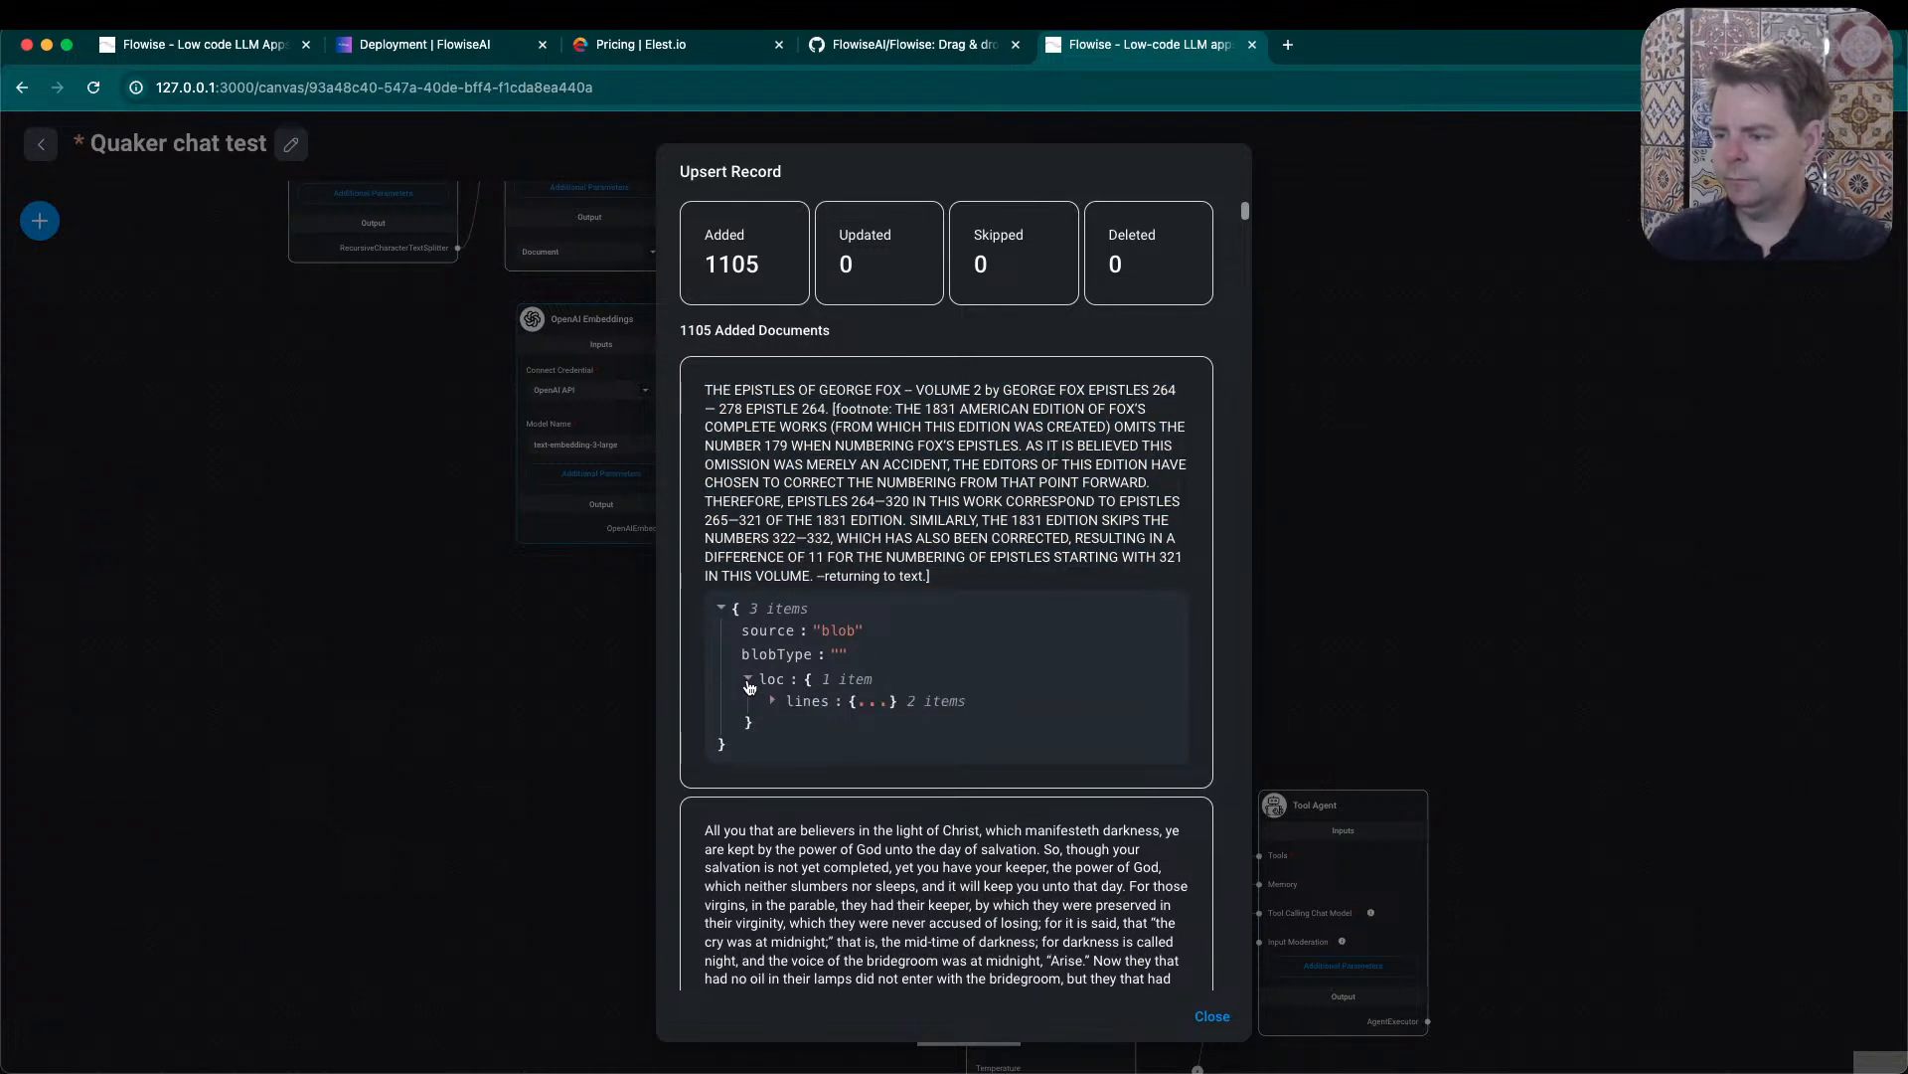
{"action": "left_click", "coordinate": [776, 701]}
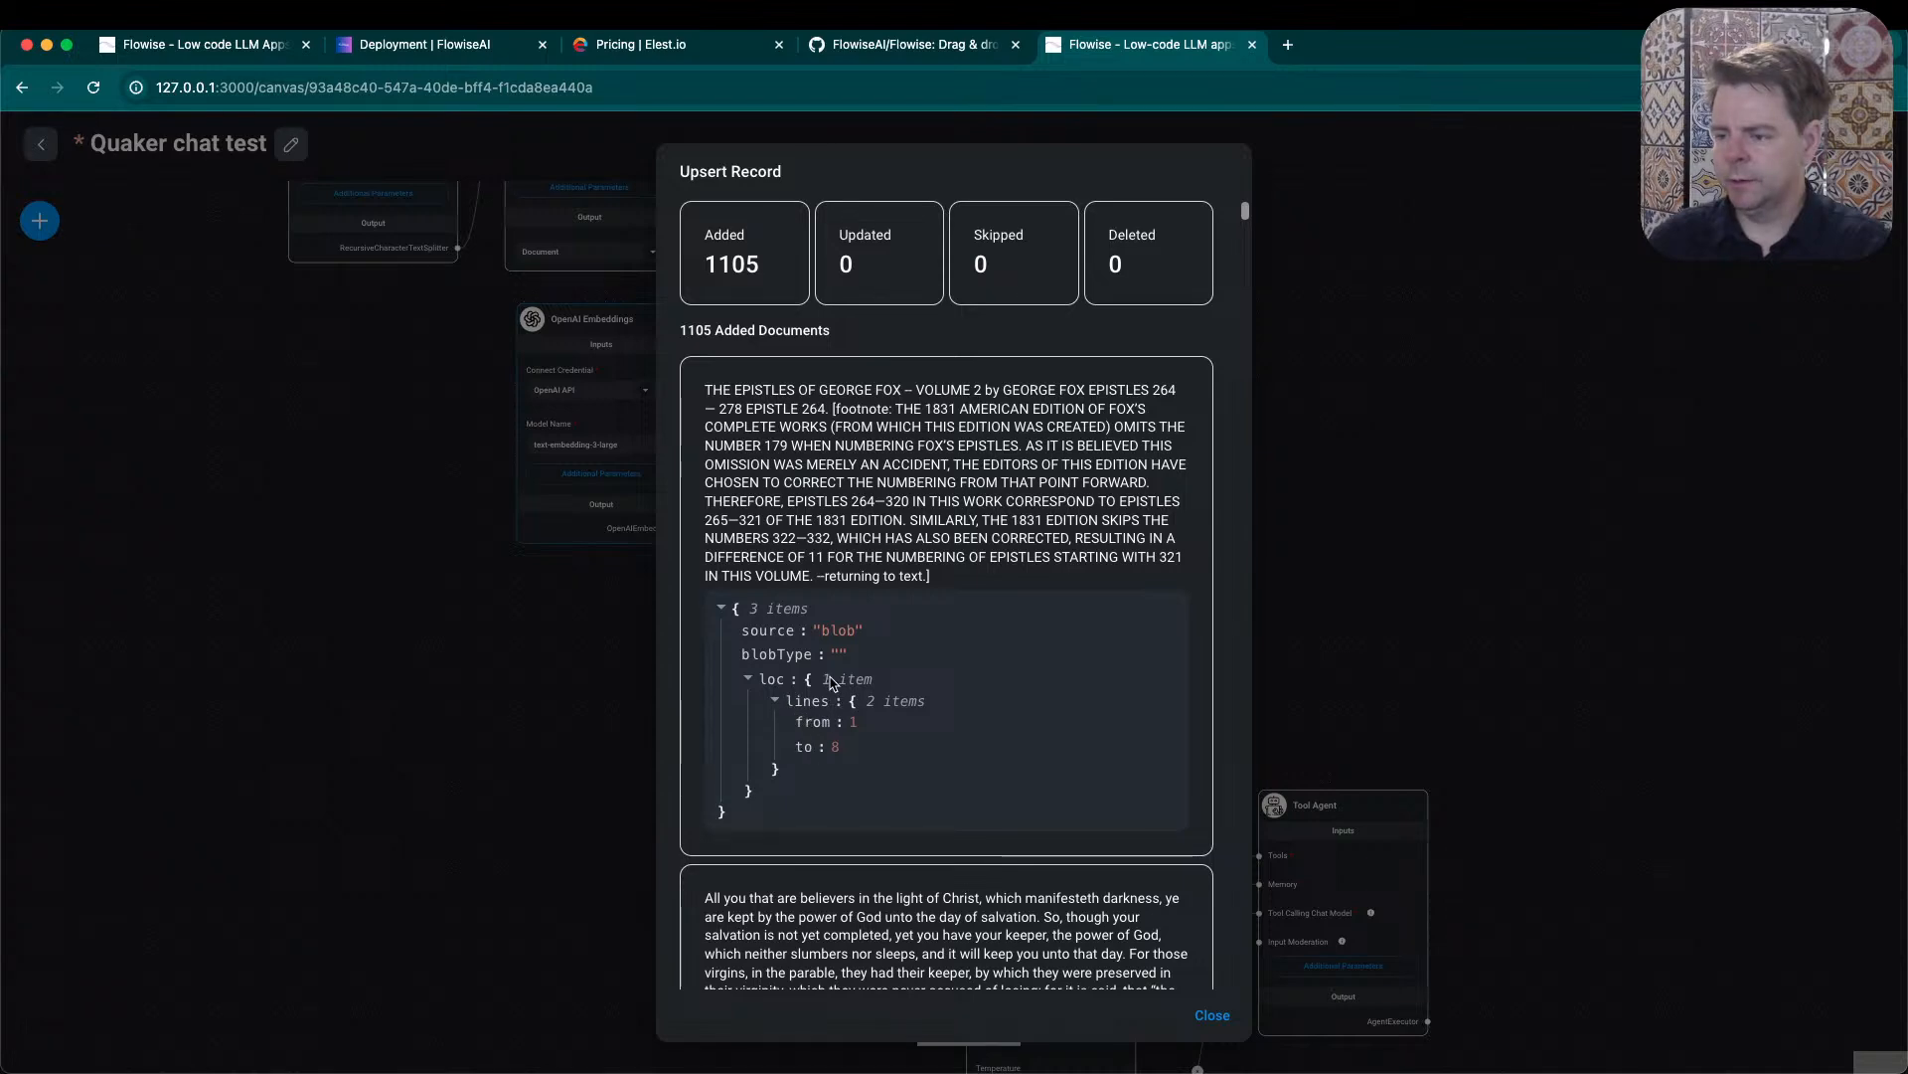
- Inspect the second added document's metadata down to its line range and close the upsert record
{"action": "scroll", "coordinate": [823, 665], "scroll_direction": "down", "scroll_amount": 1}
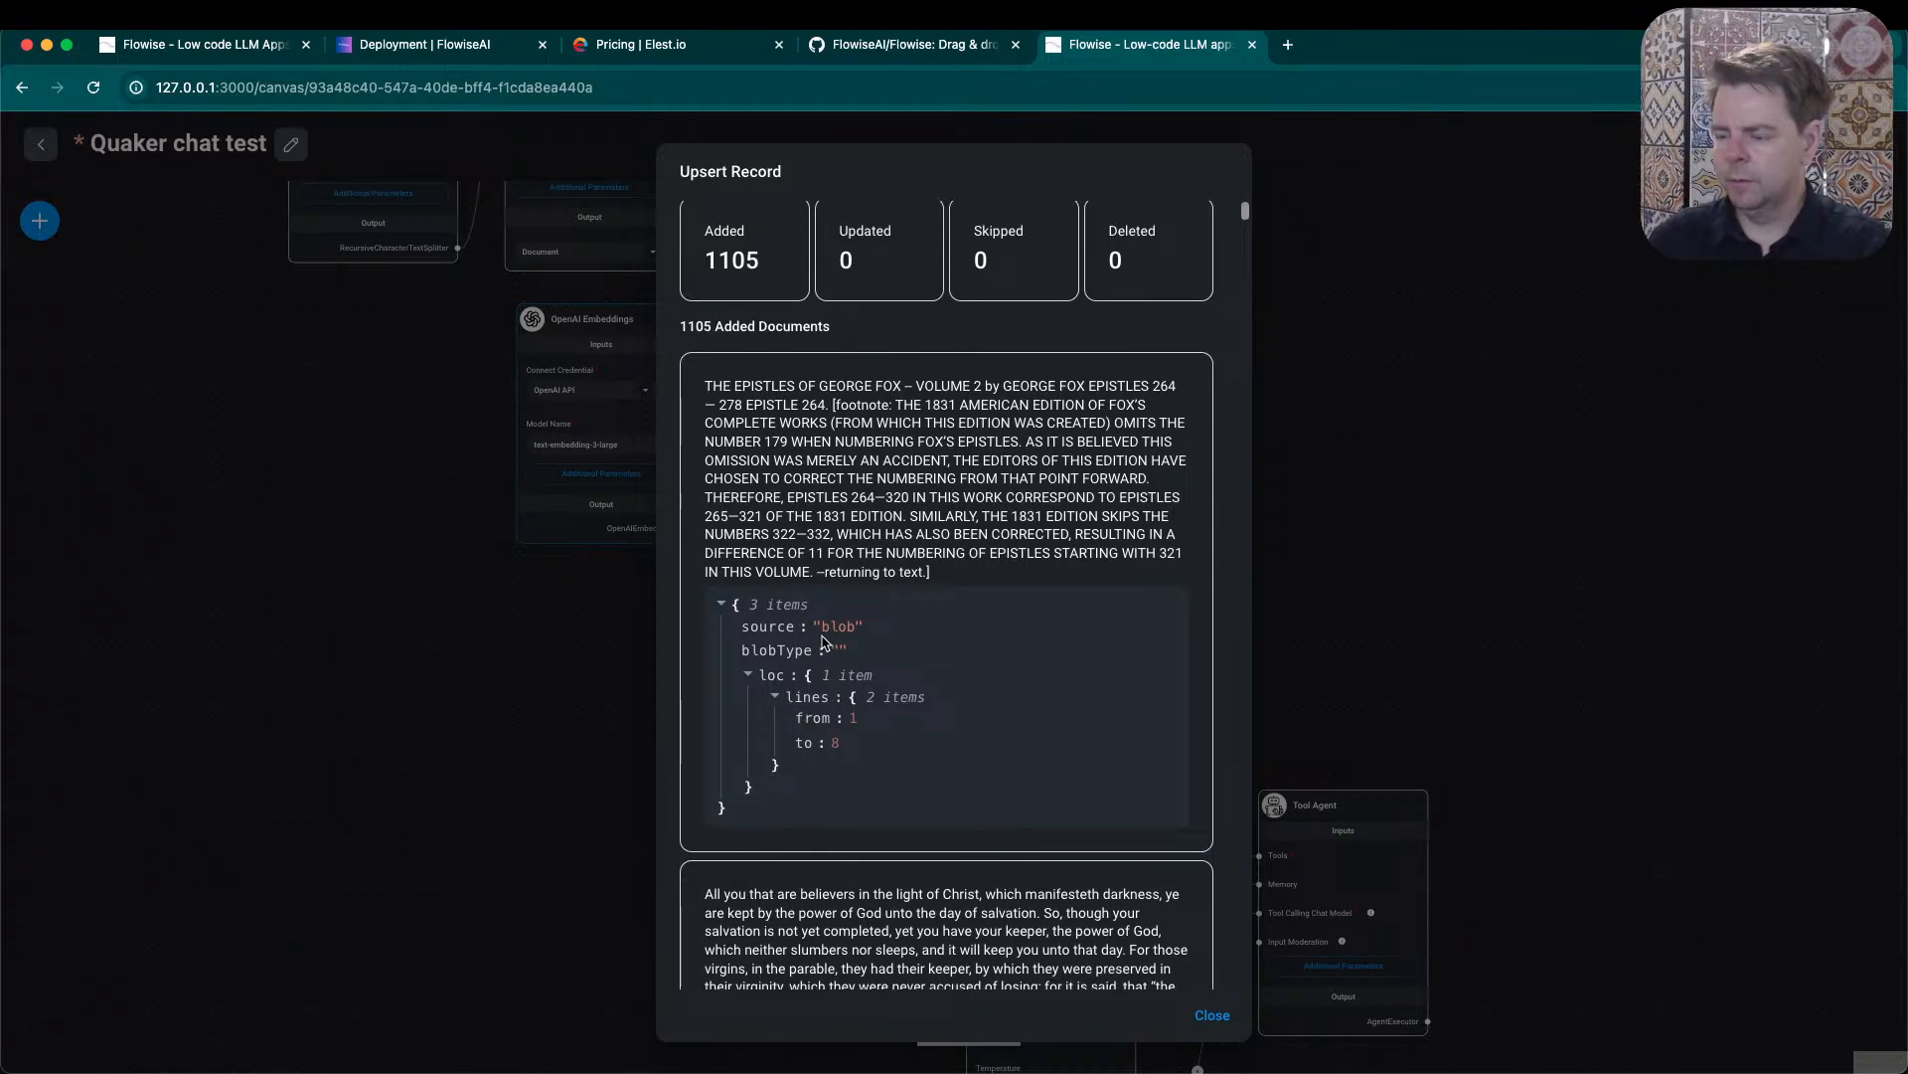
{"action": "scroll", "coordinate": [823, 644], "scroll_direction": "down", "scroll_amount": 5}
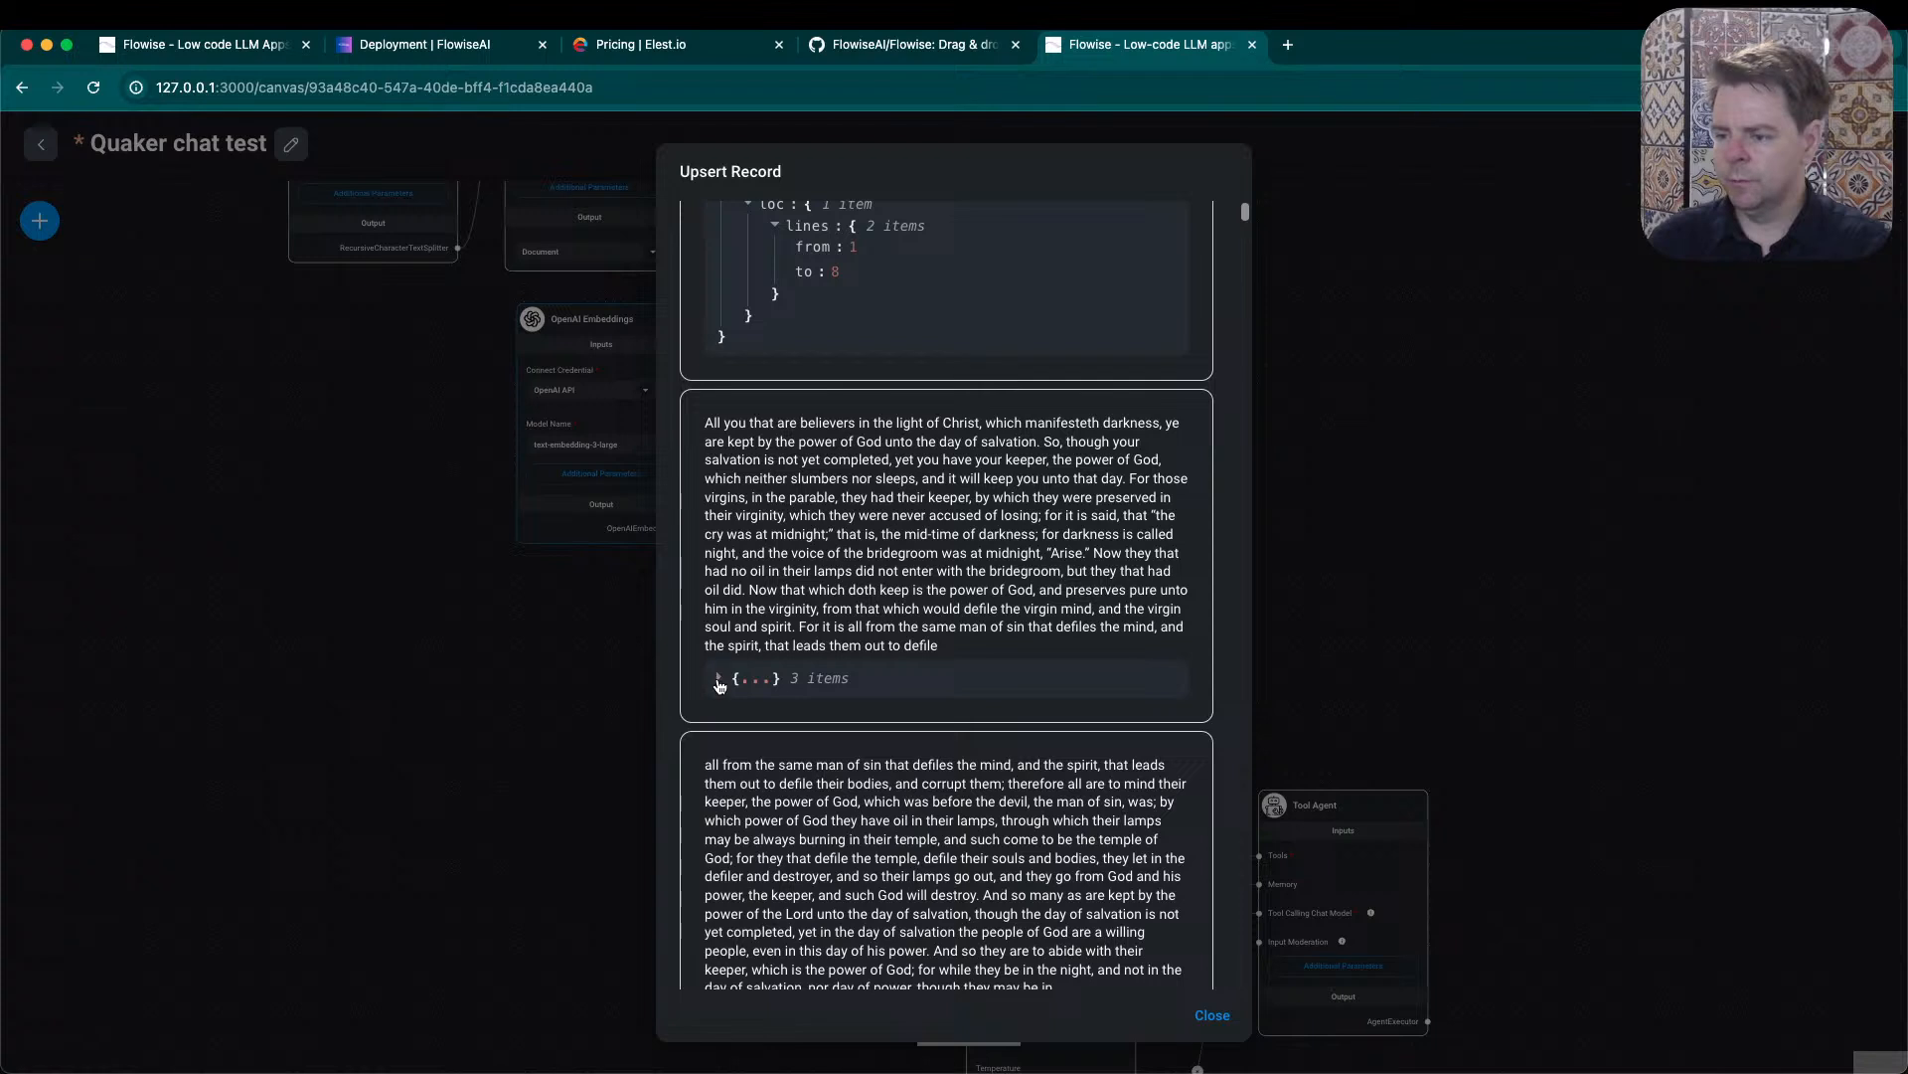
{"action": "left_click", "coordinate": [723, 677]}
{"action": "left_click", "coordinate": [744, 751]}
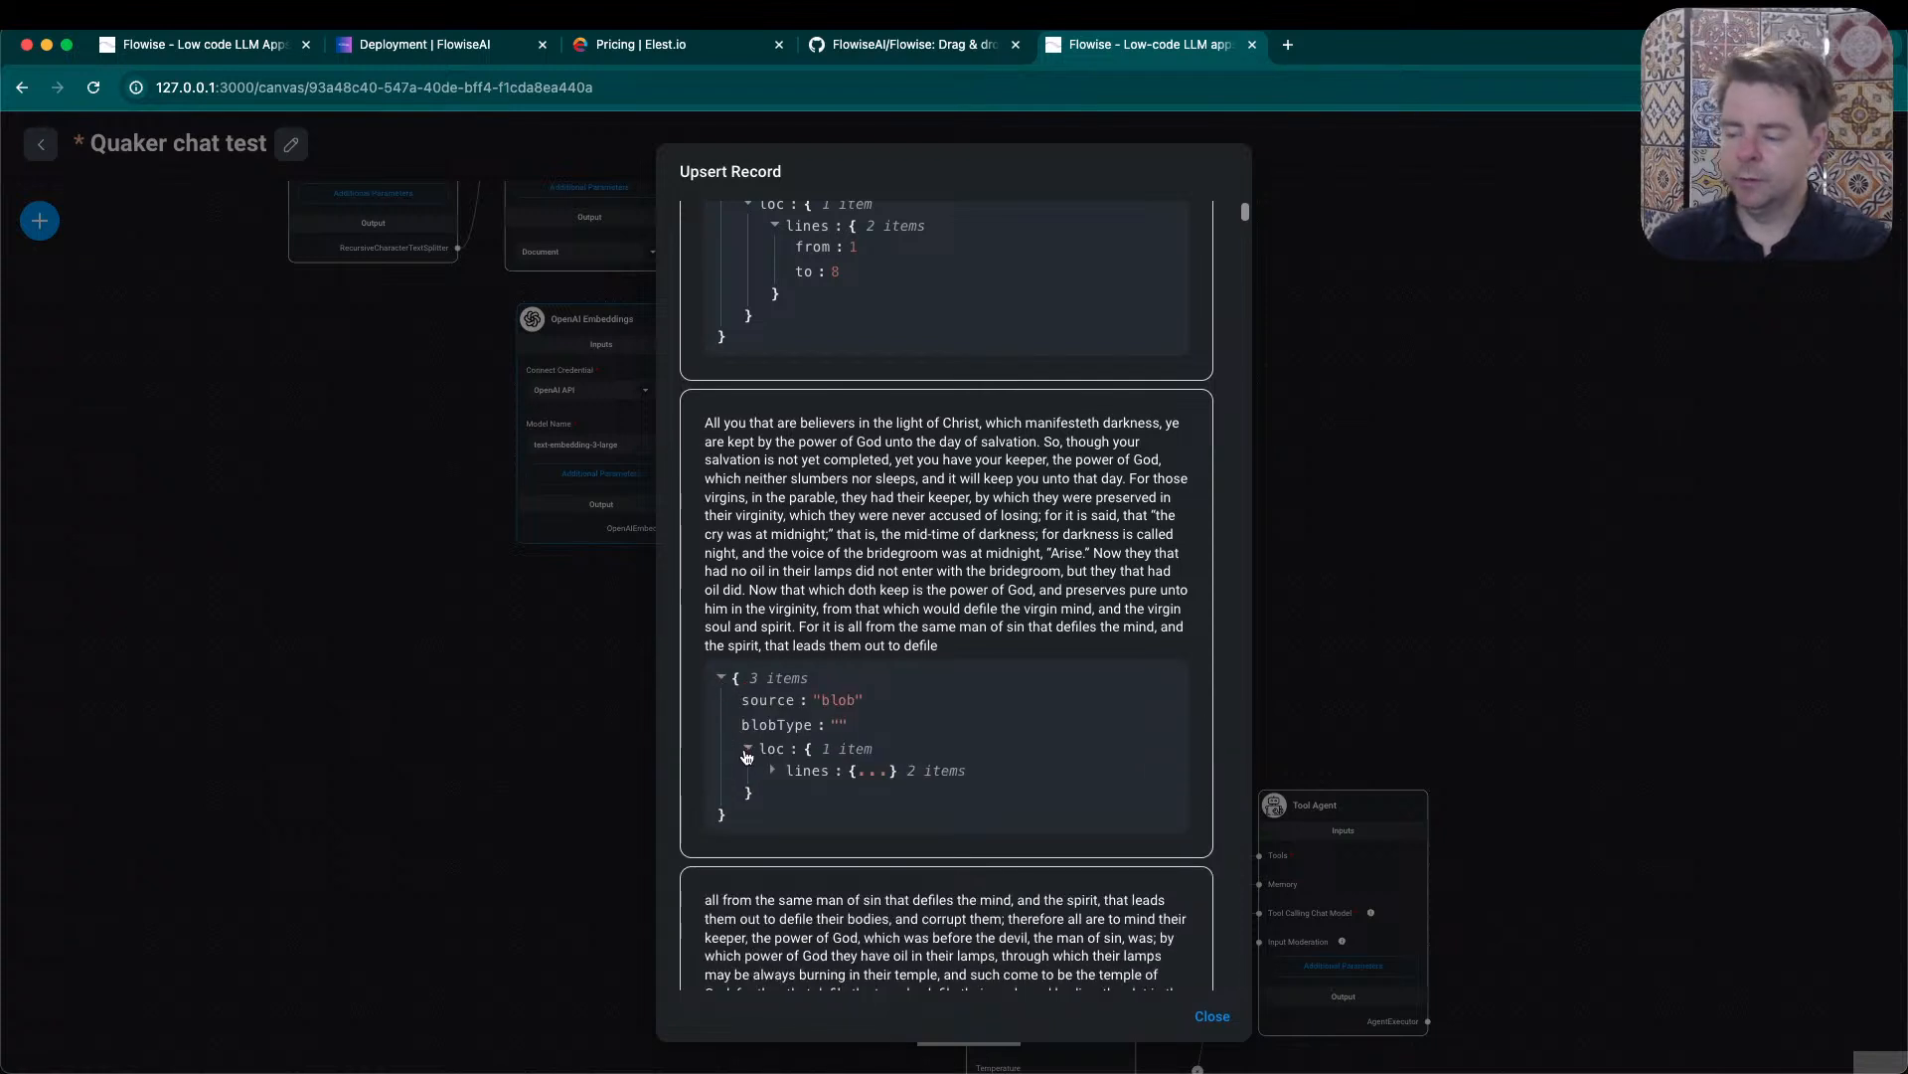
{"action": "left_click", "coordinate": [828, 774]}
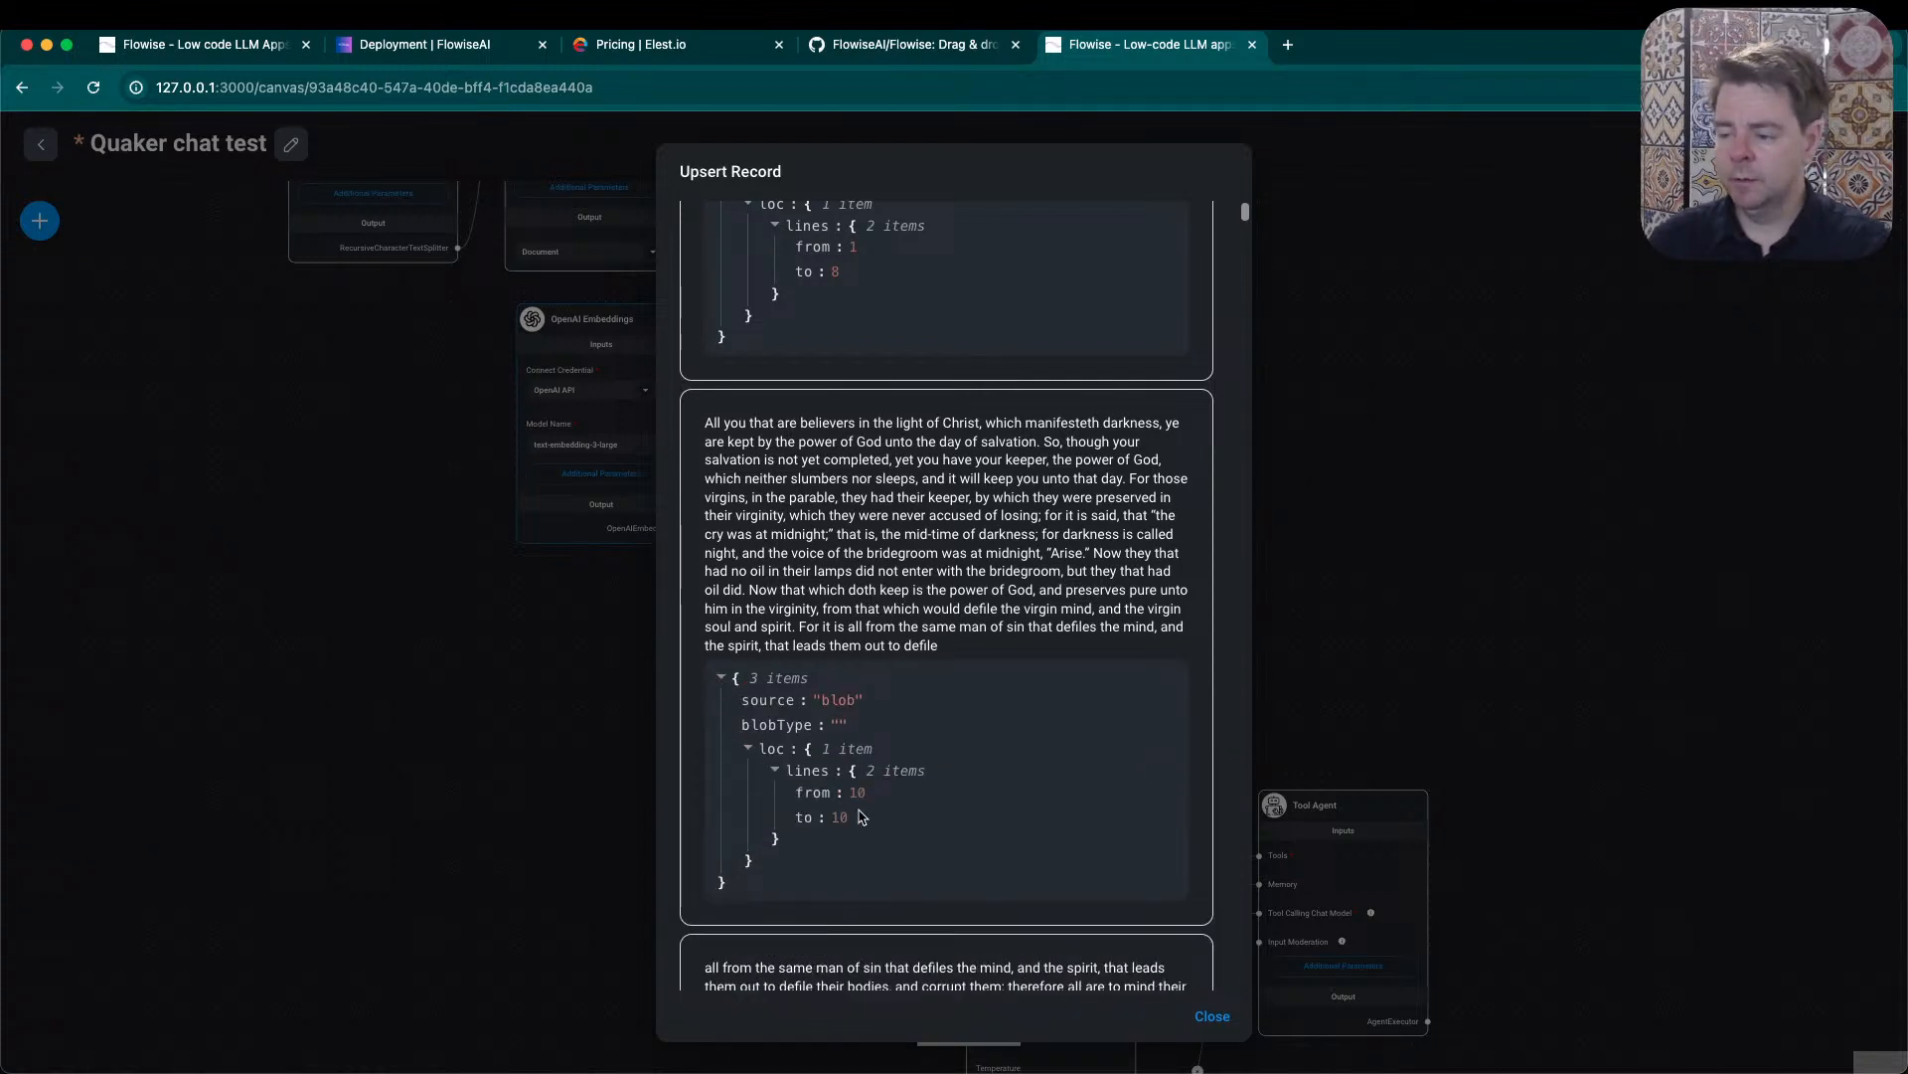
{"action": "left_click", "coordinate": [1490, 378]}
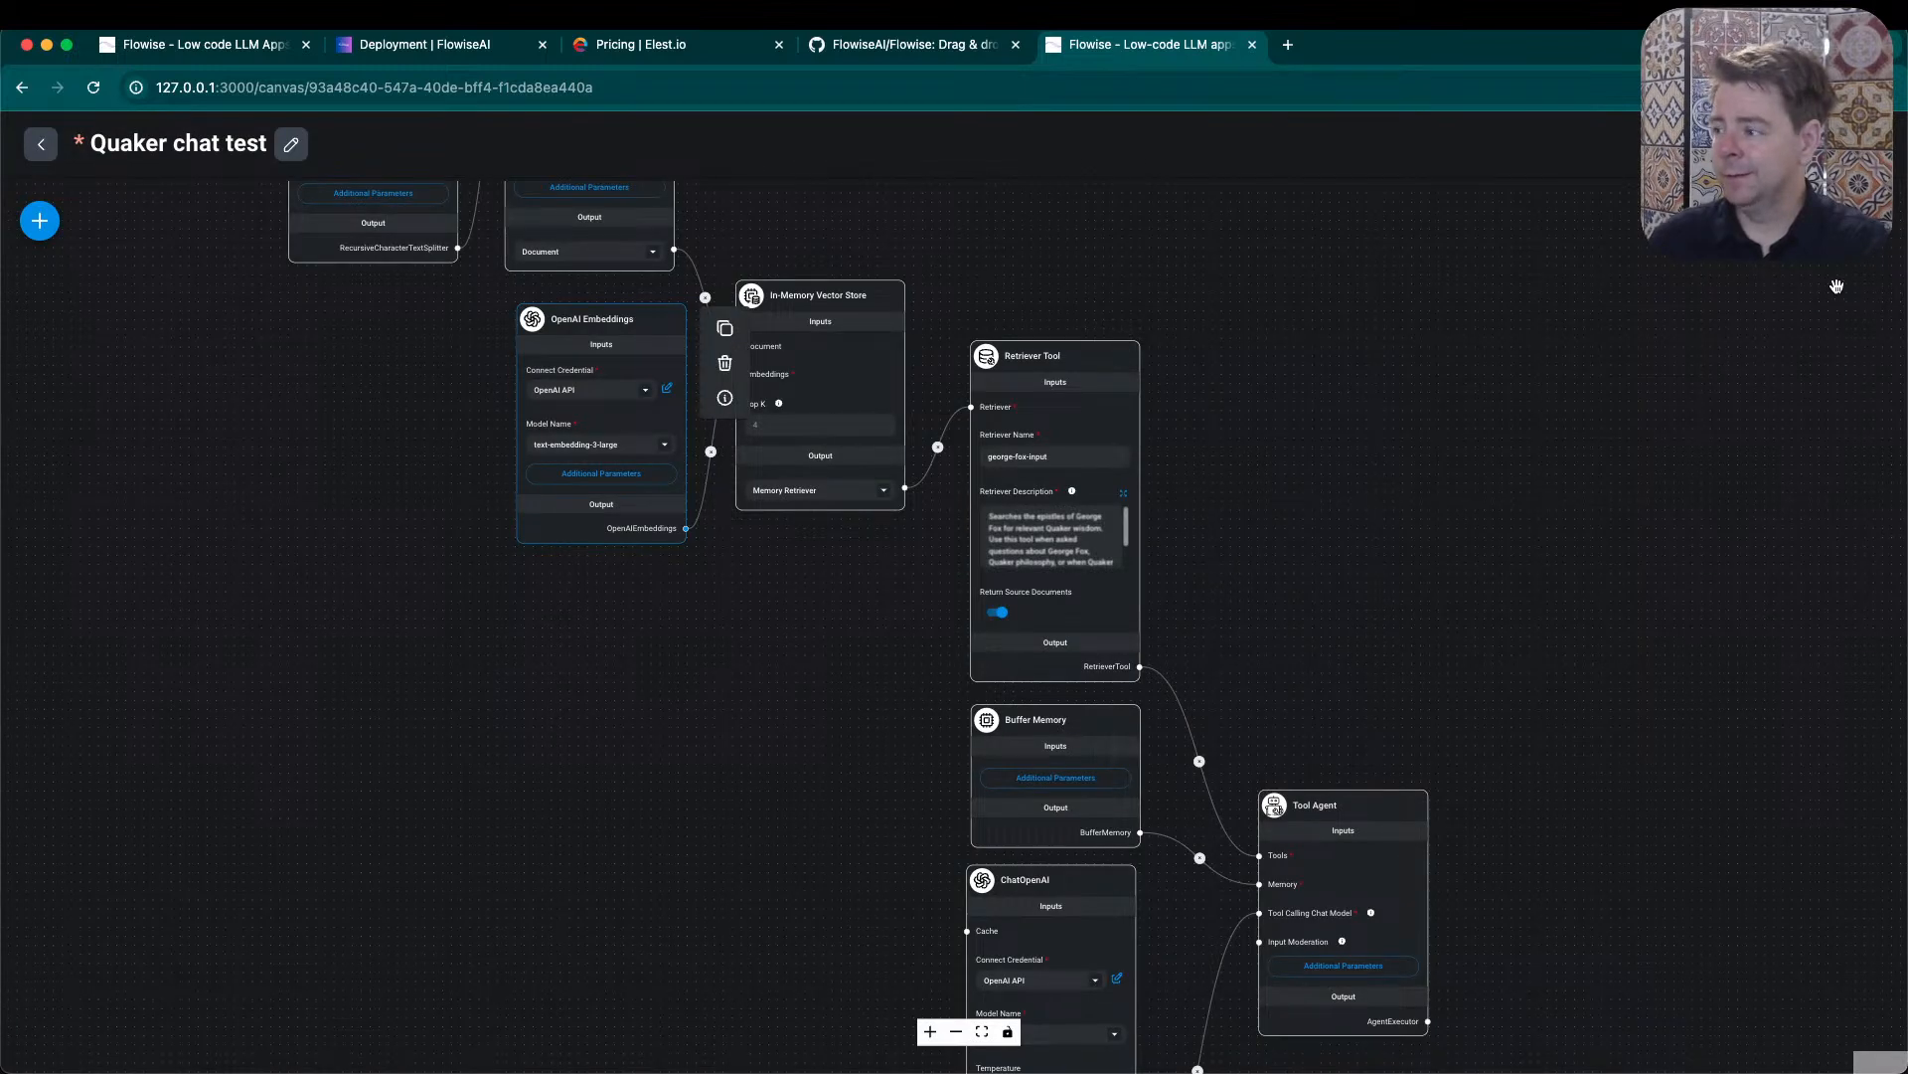
- Save the chatflow and send the test message "Hello" in its chat, highlighting the message and the reply
{"action": "left_click", "coordinate": [1819, 144]}
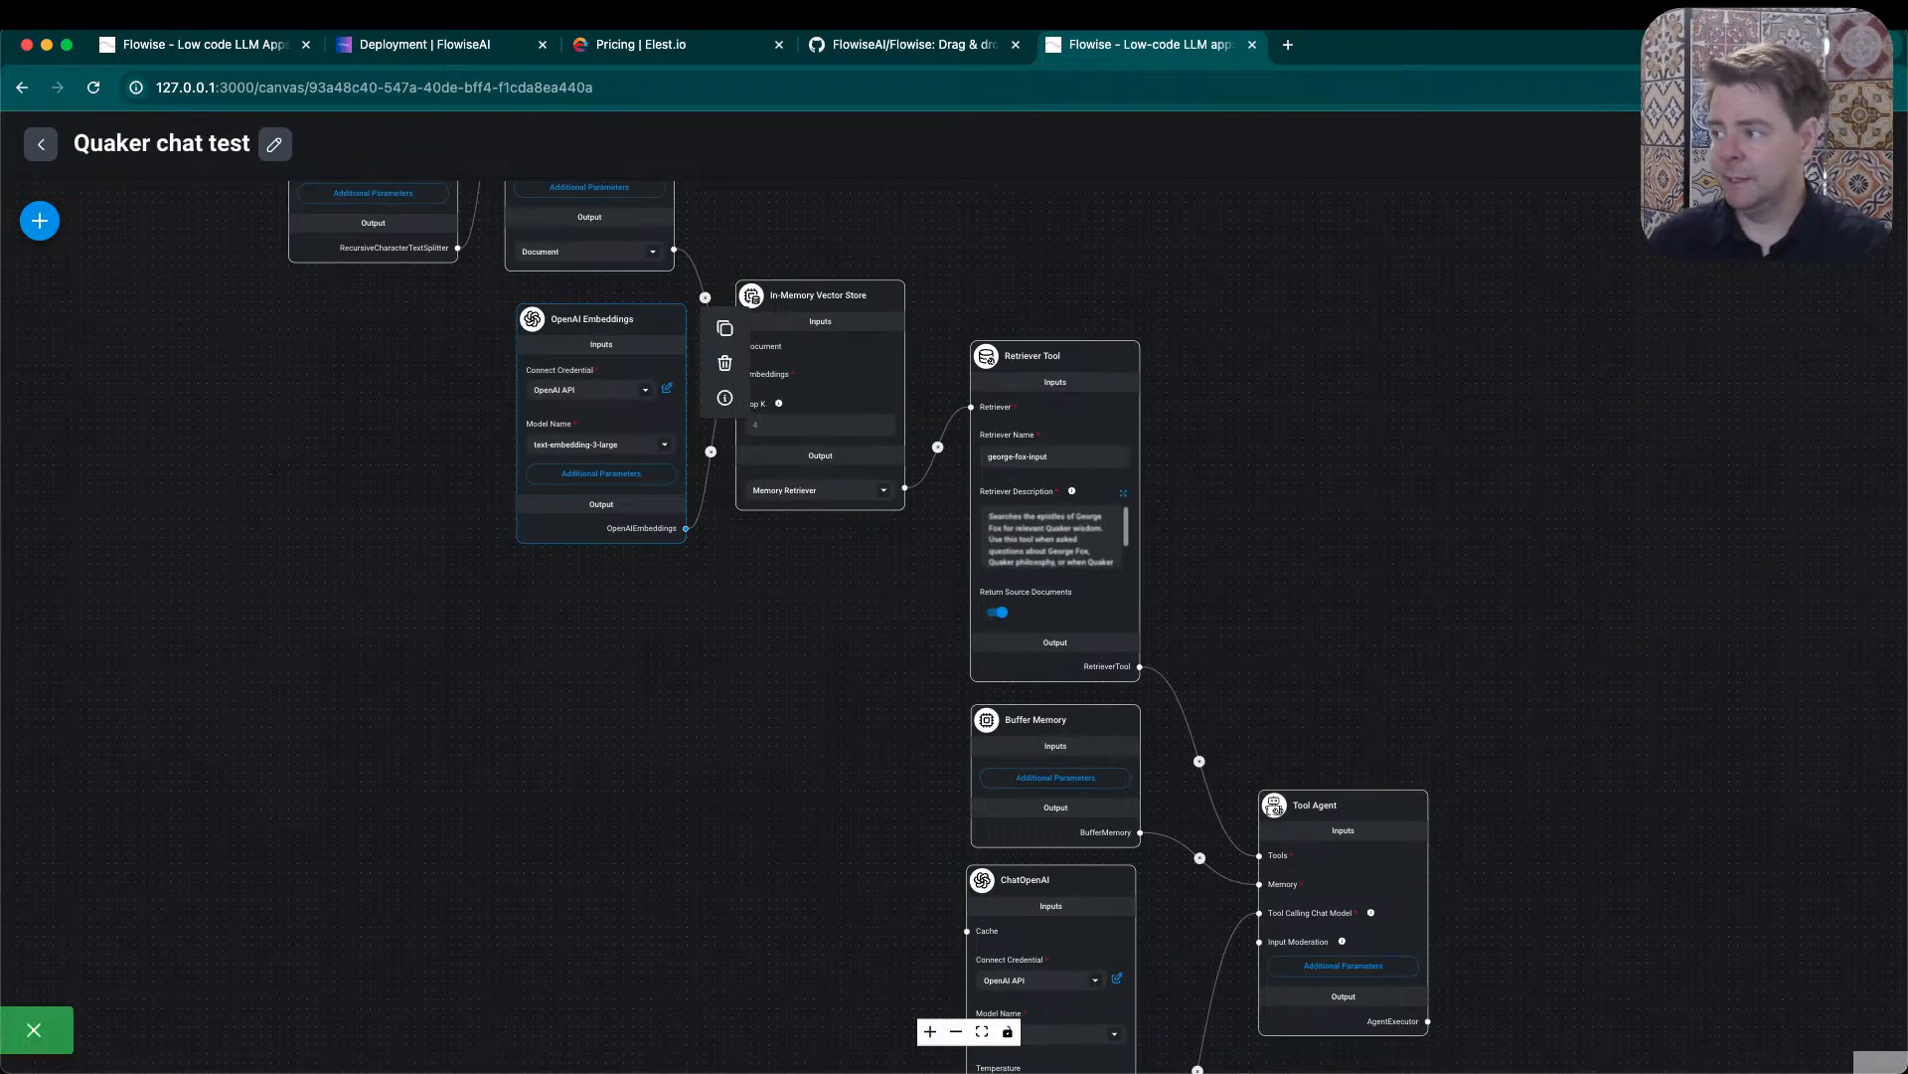
{"action": "left_click_drag", "start_coordinate": [1458, 738], "coordinate": [1353, 528]}
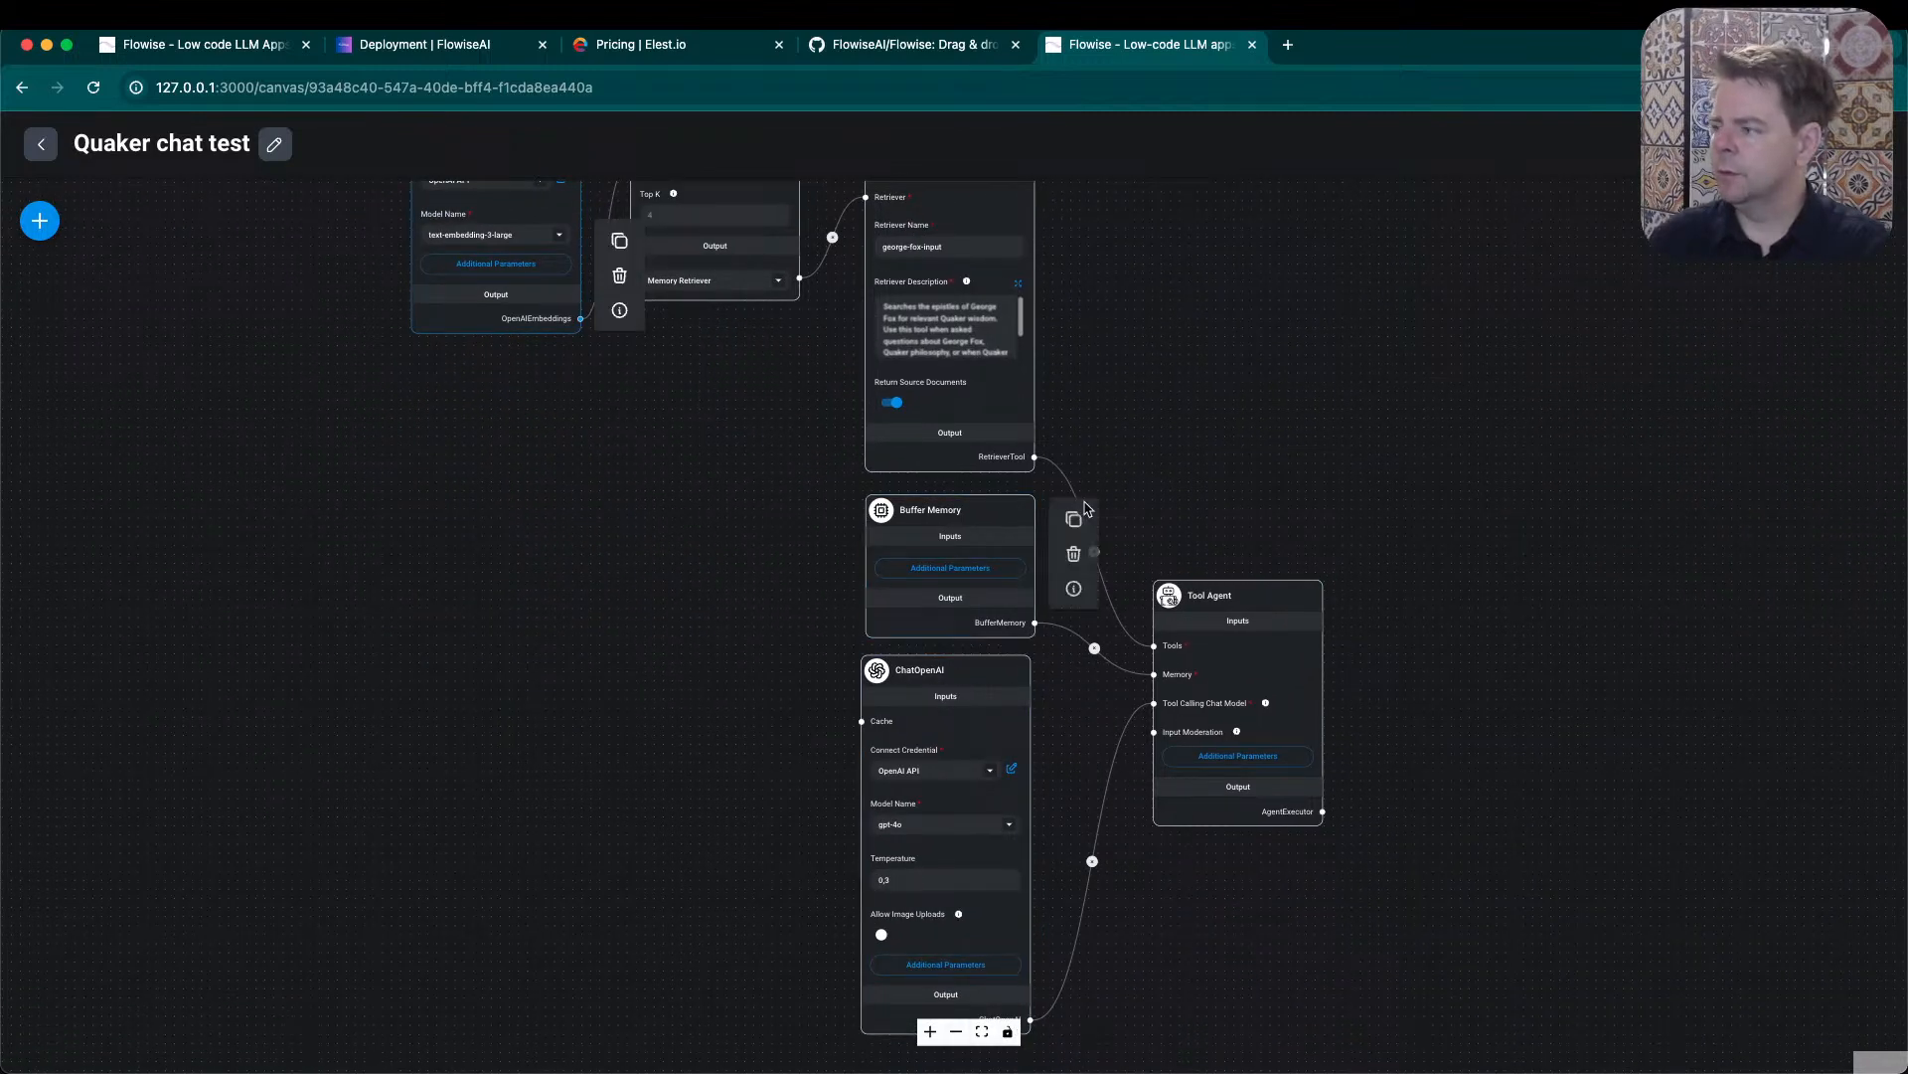
{"action": "left_click", "coordinate": [1867, 220]}
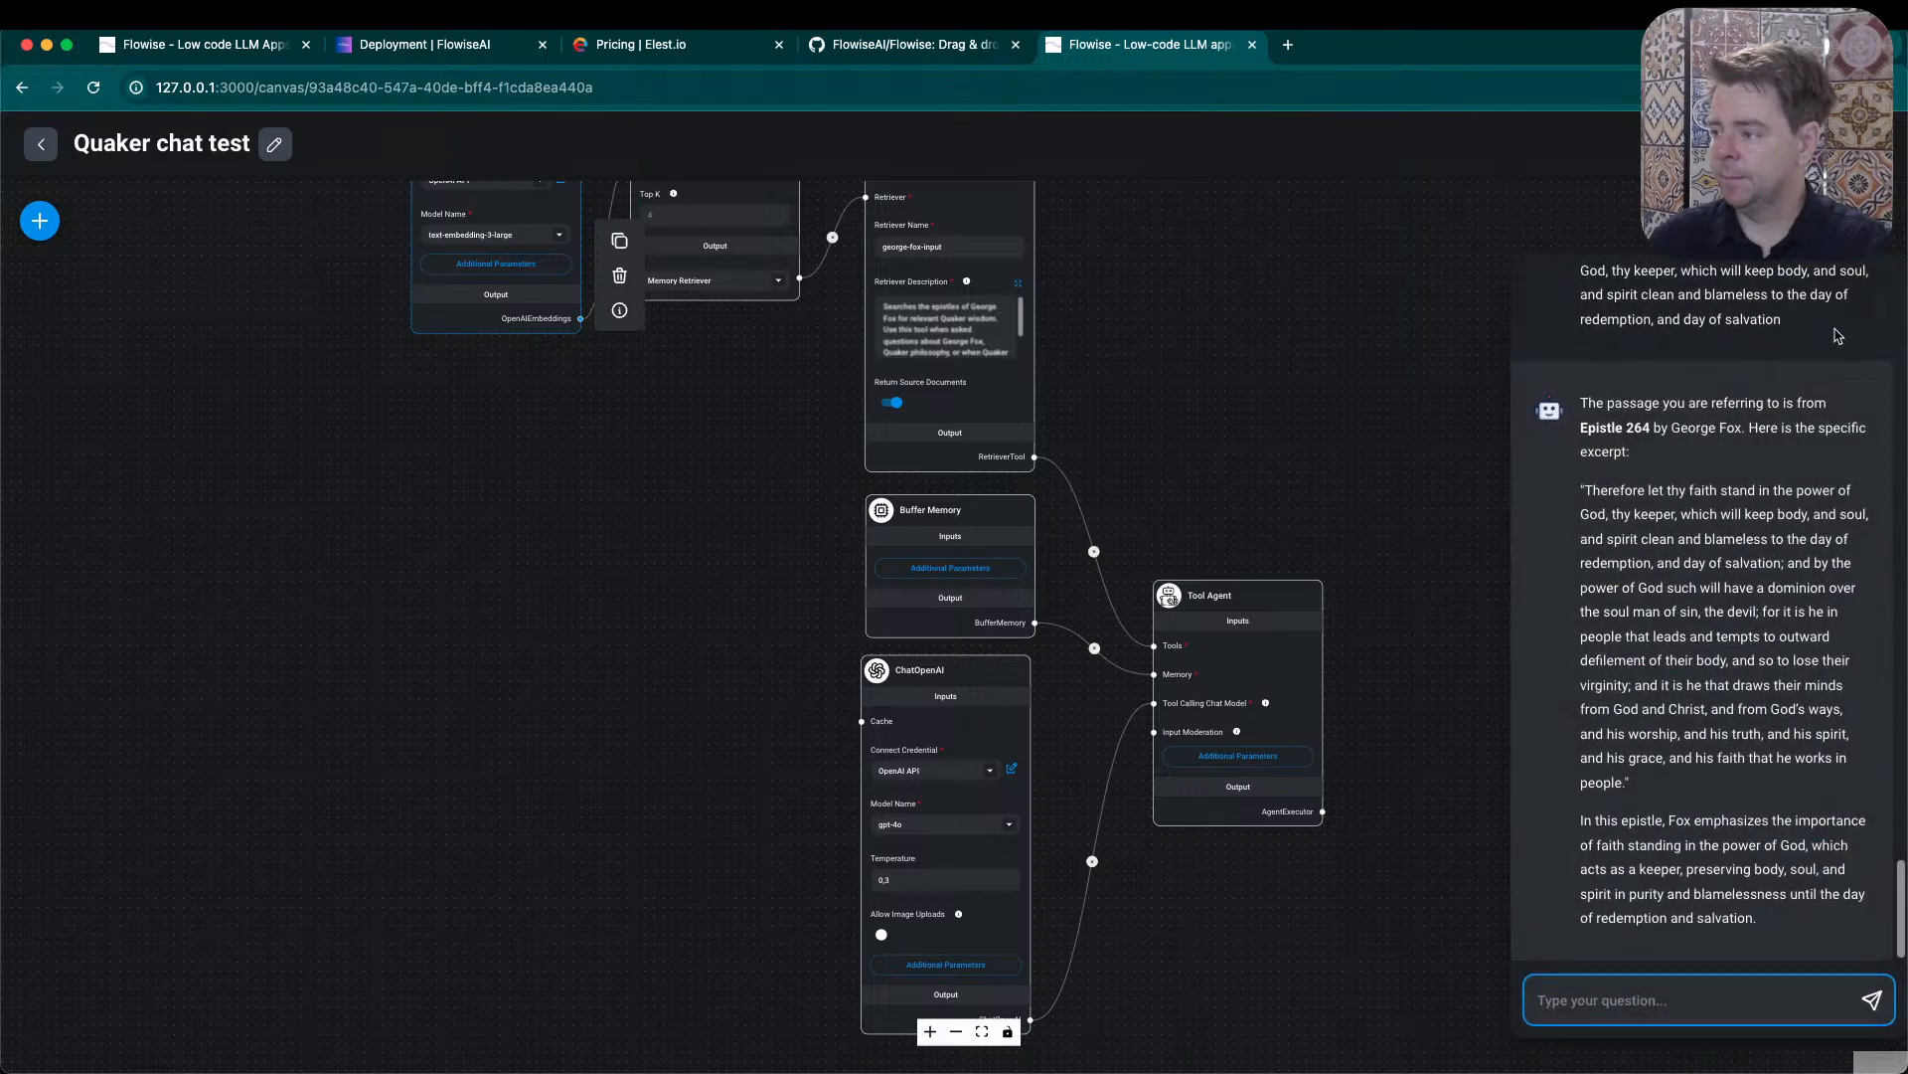
{"action": "type", "text": "Hello"}
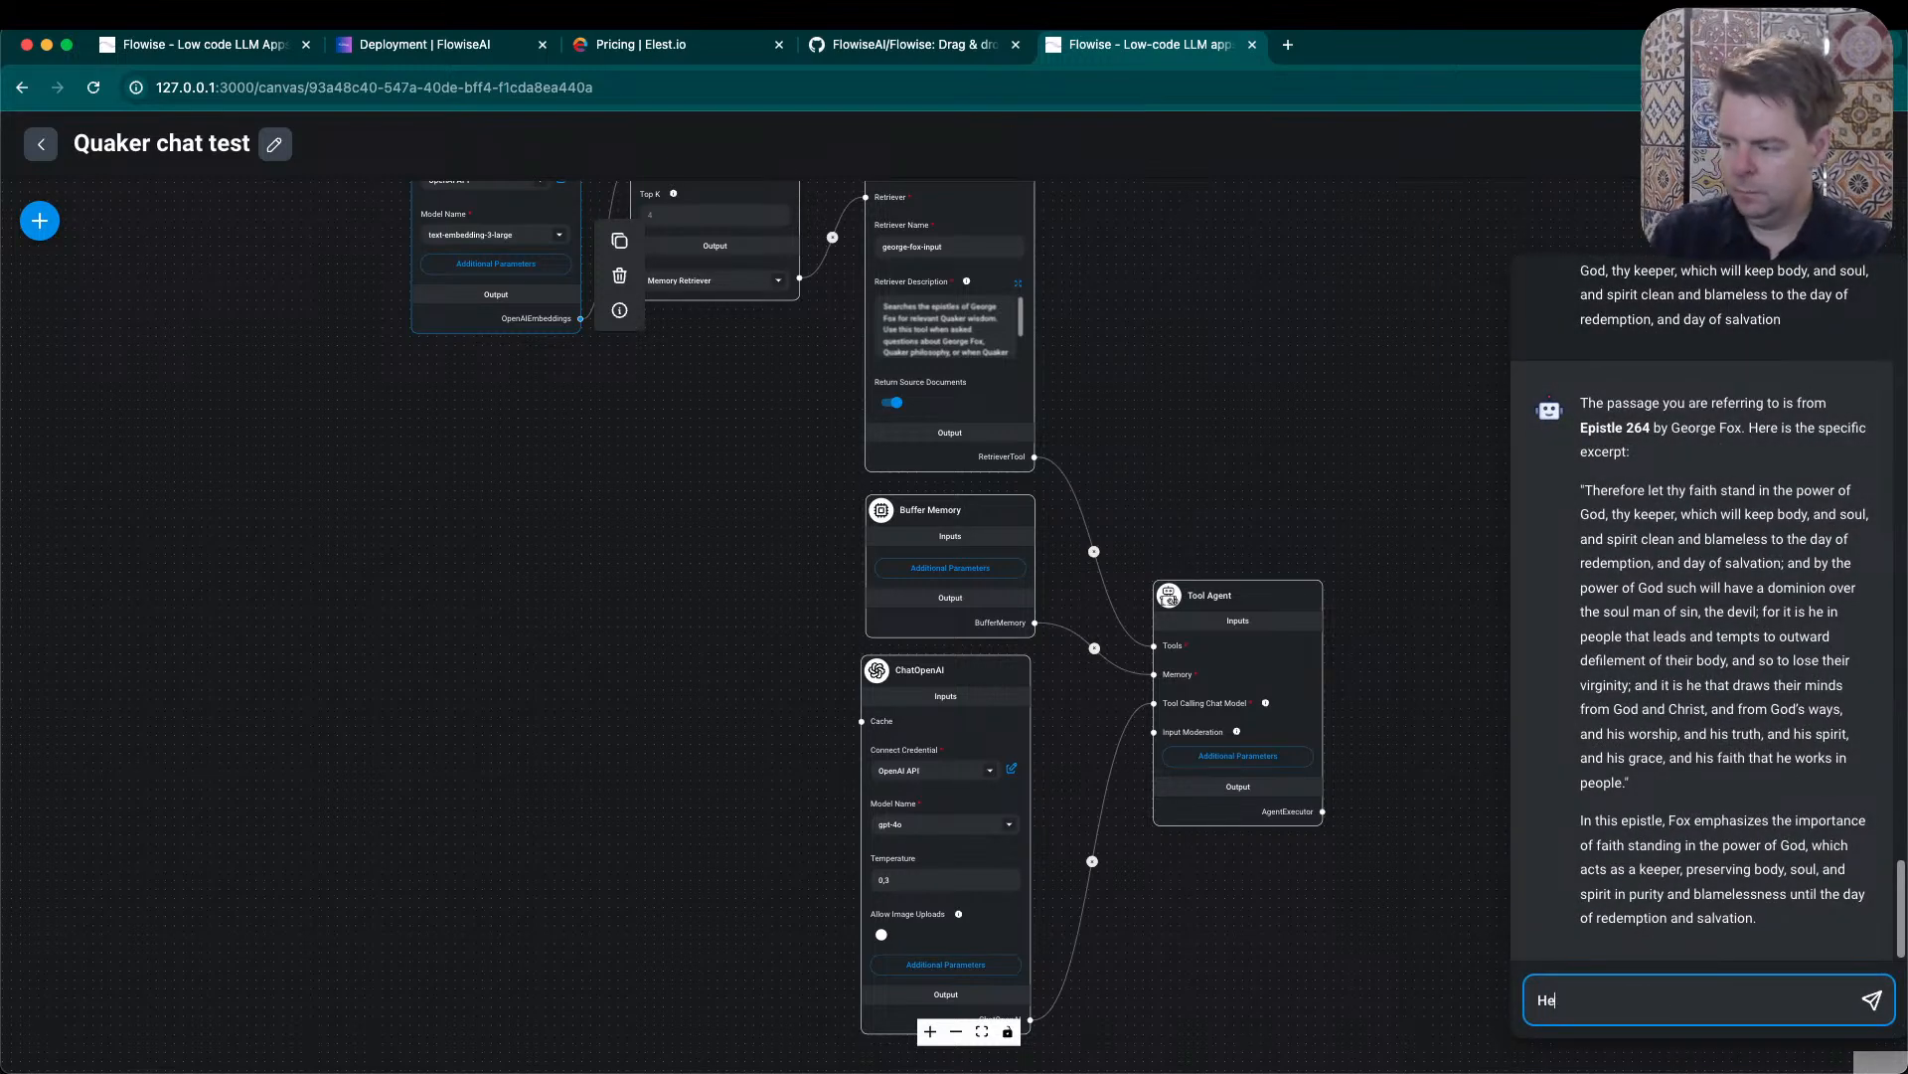
{"action": "key", "text": "Return"}
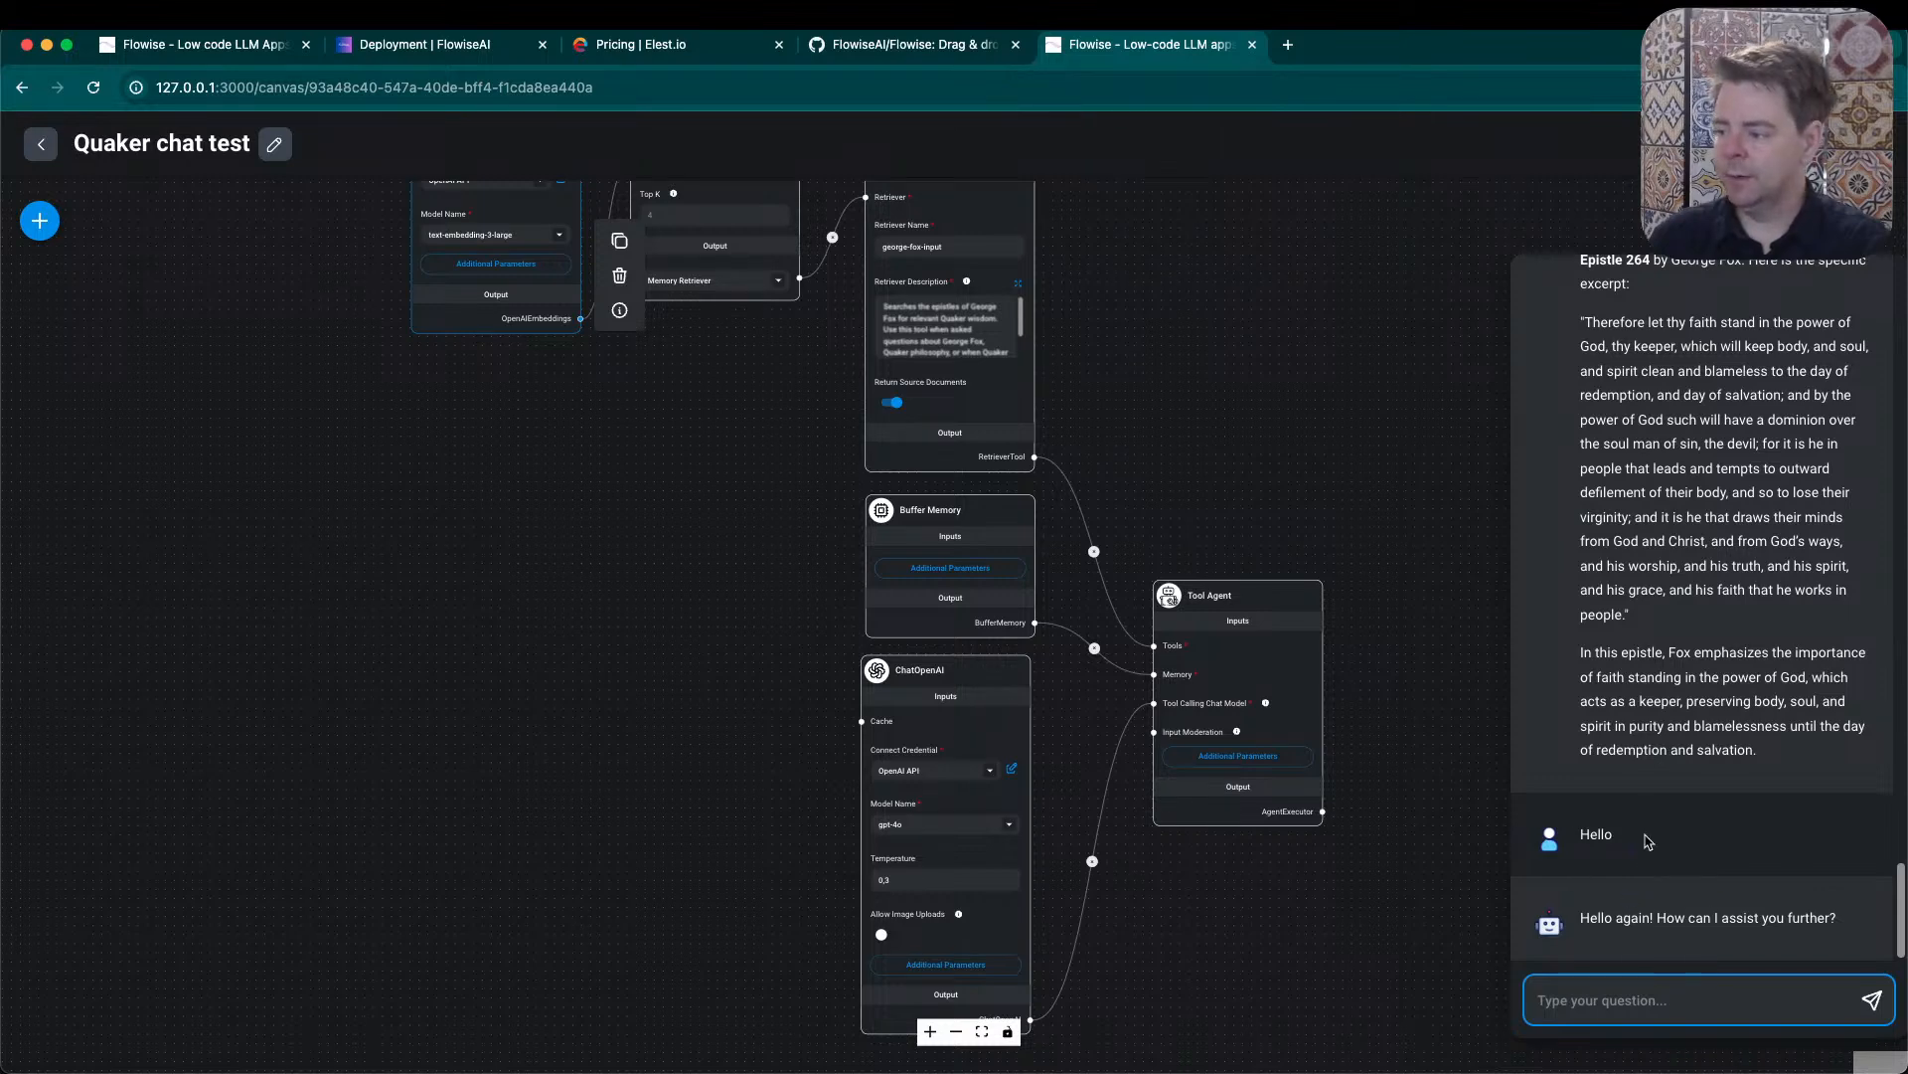
{"action": "double_click", "coordinate": [1698, 838]}
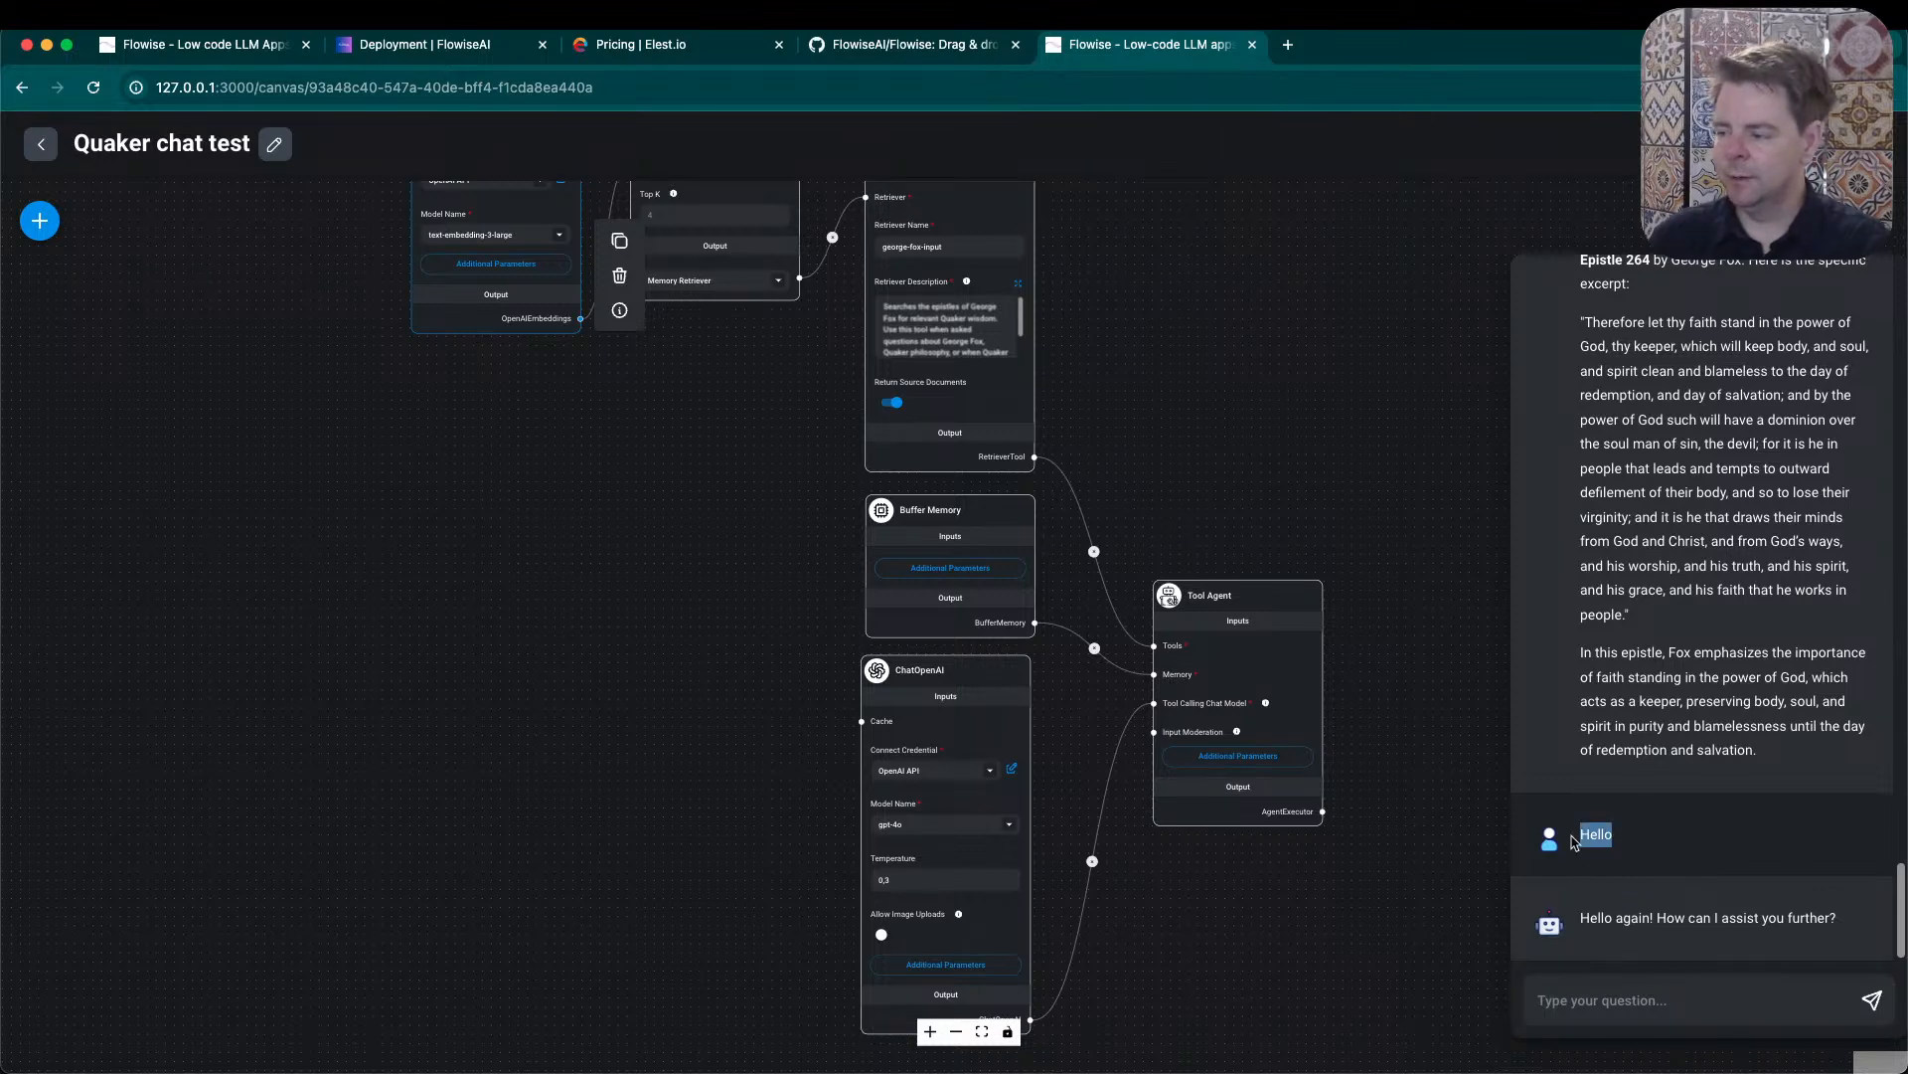
{"action": "left_click_drag", "start_coordinate": [1846, 919], "coordinate": [1588, 912]}
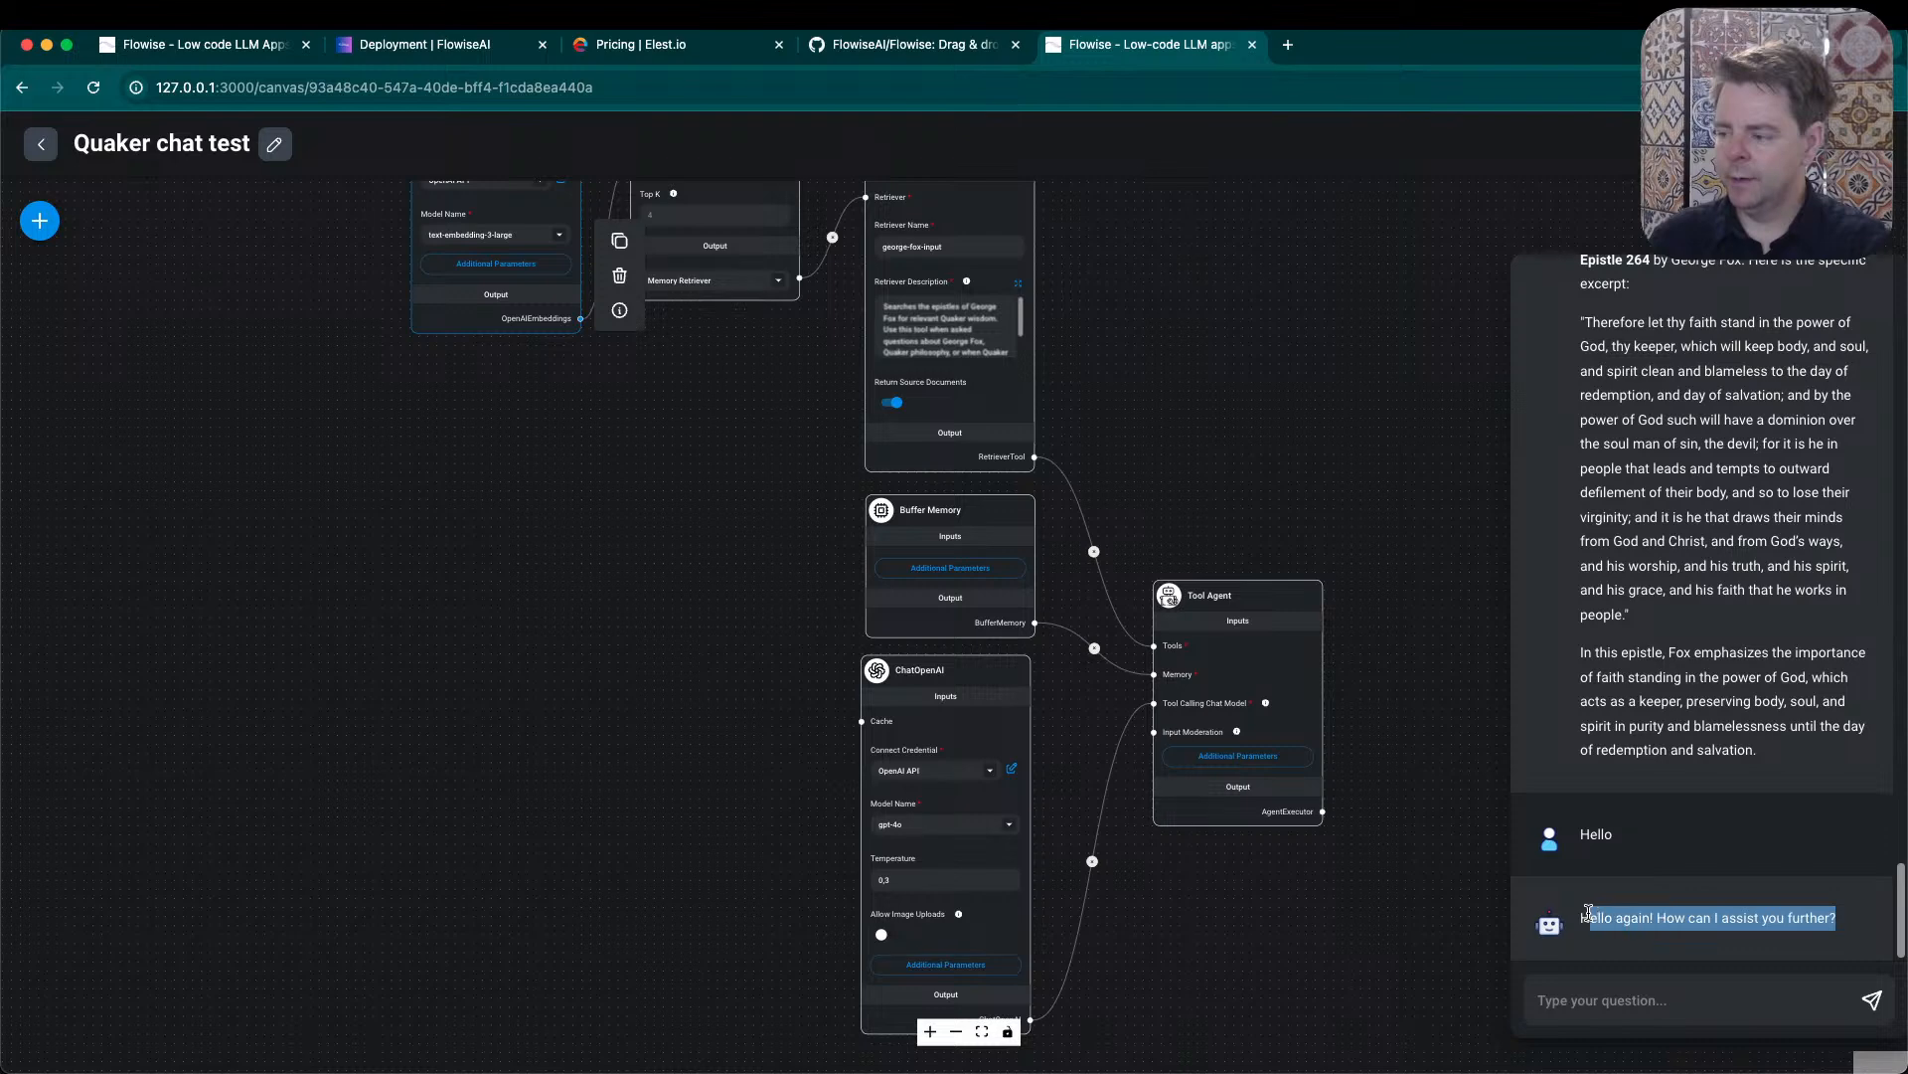
- View the Tool Agent node's information and close it
{"action": "left_click", "coordinate": [1257, 650]}
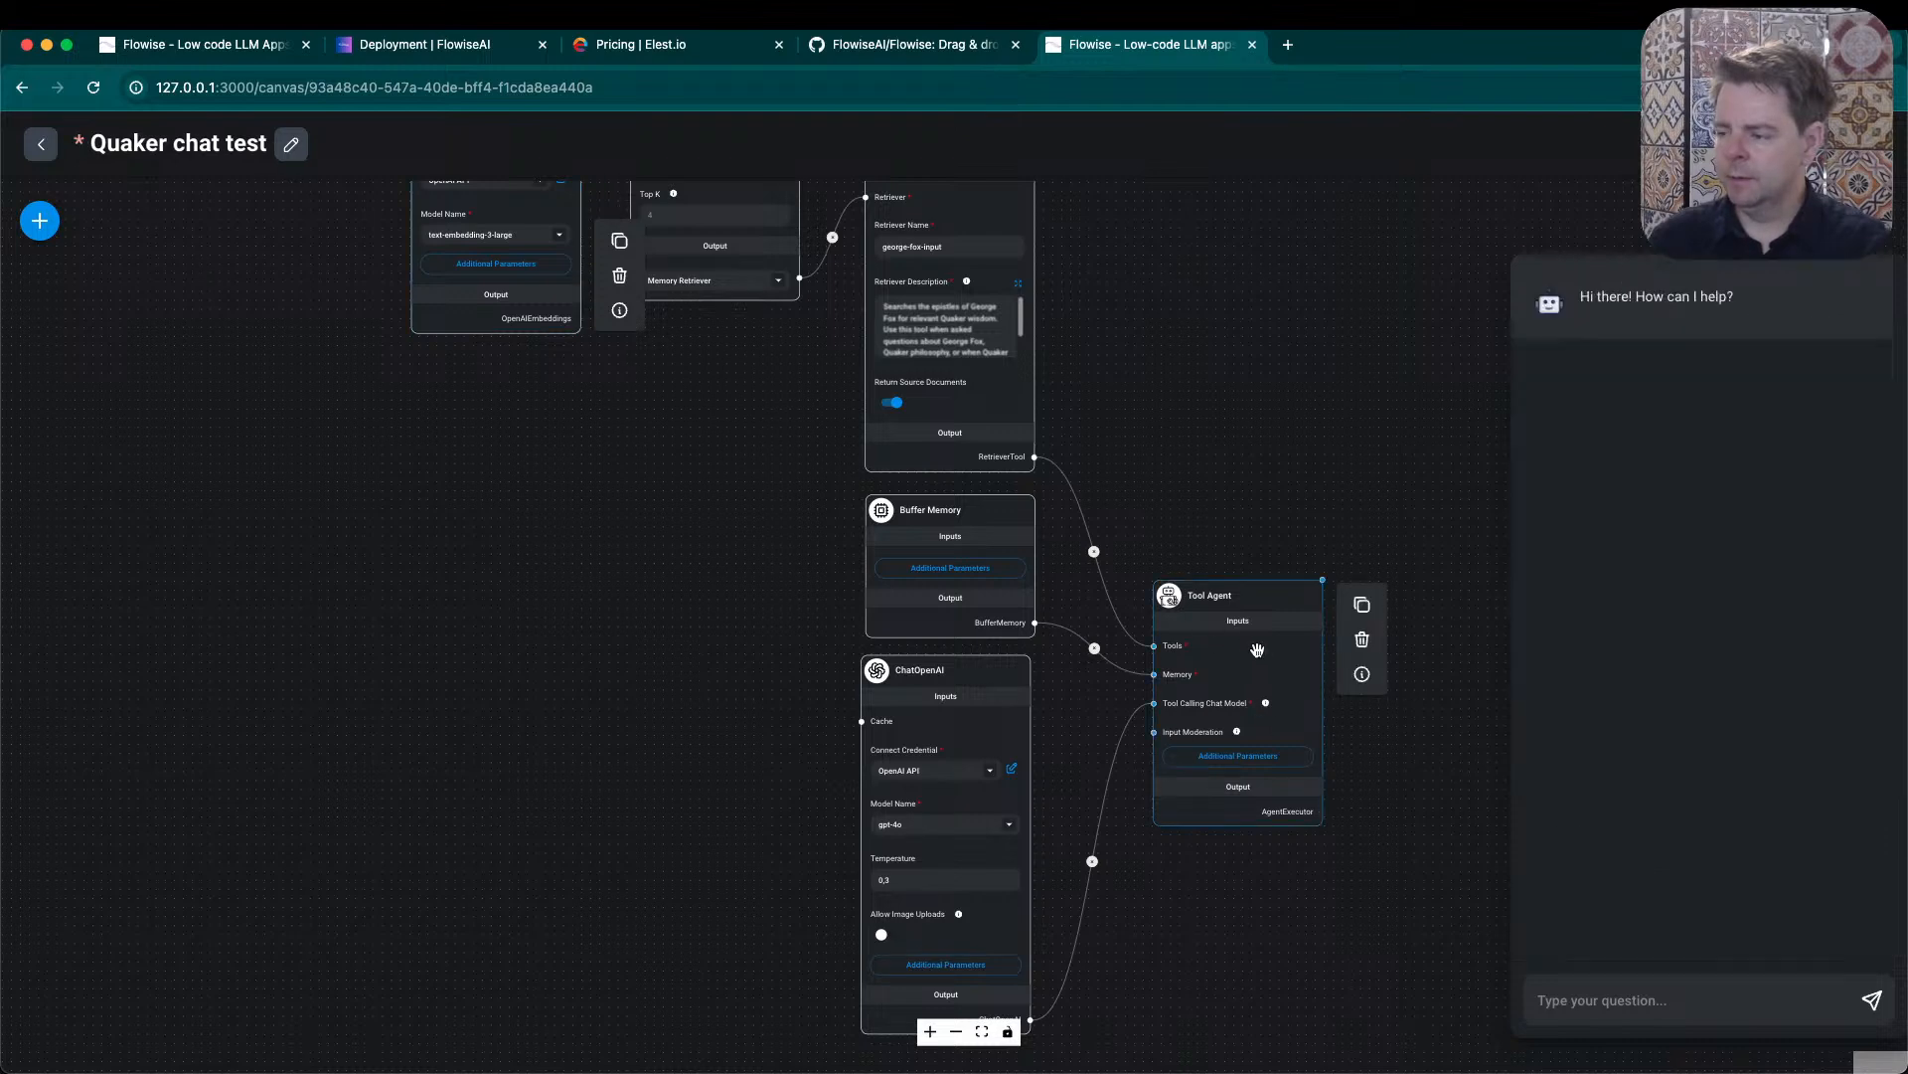
{"action": "left_click", "coordinate": [1362, 676]}
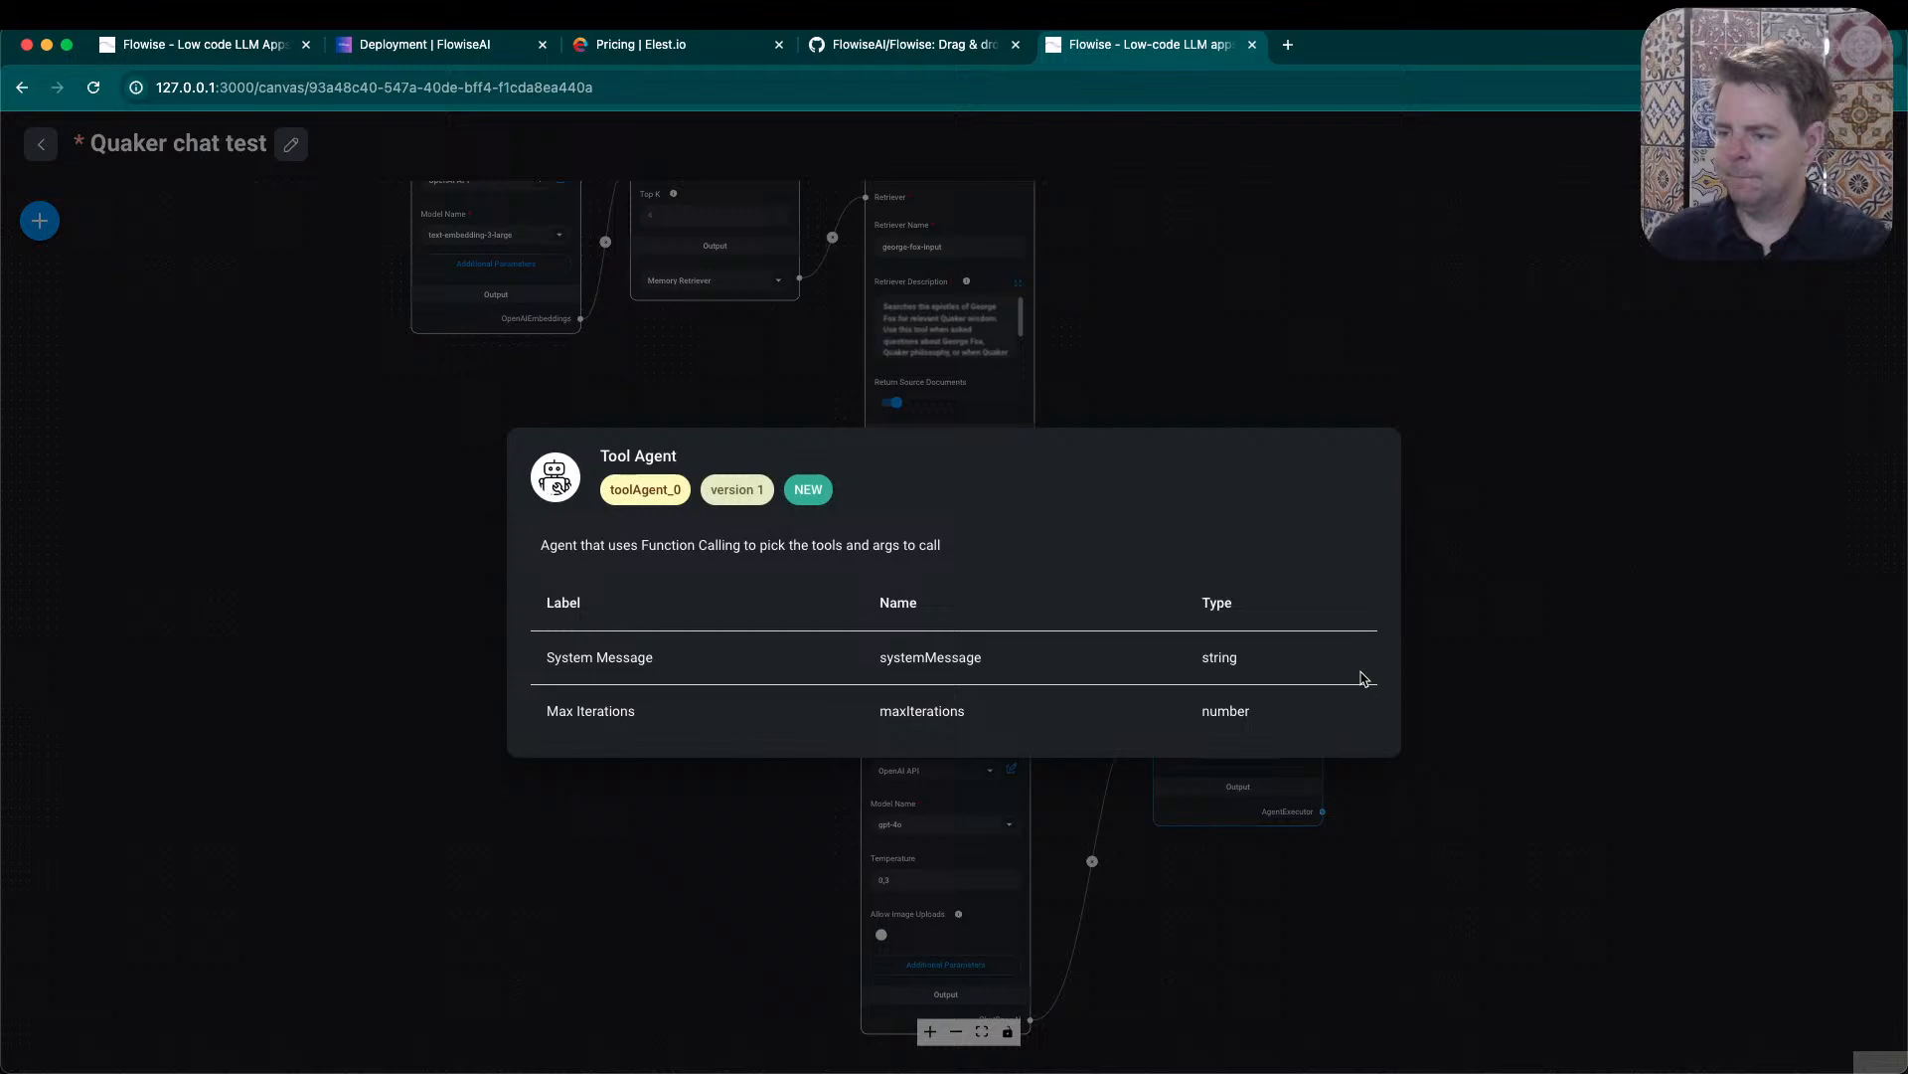
{"action": "left_click", "coordinate": [1513, 604]}
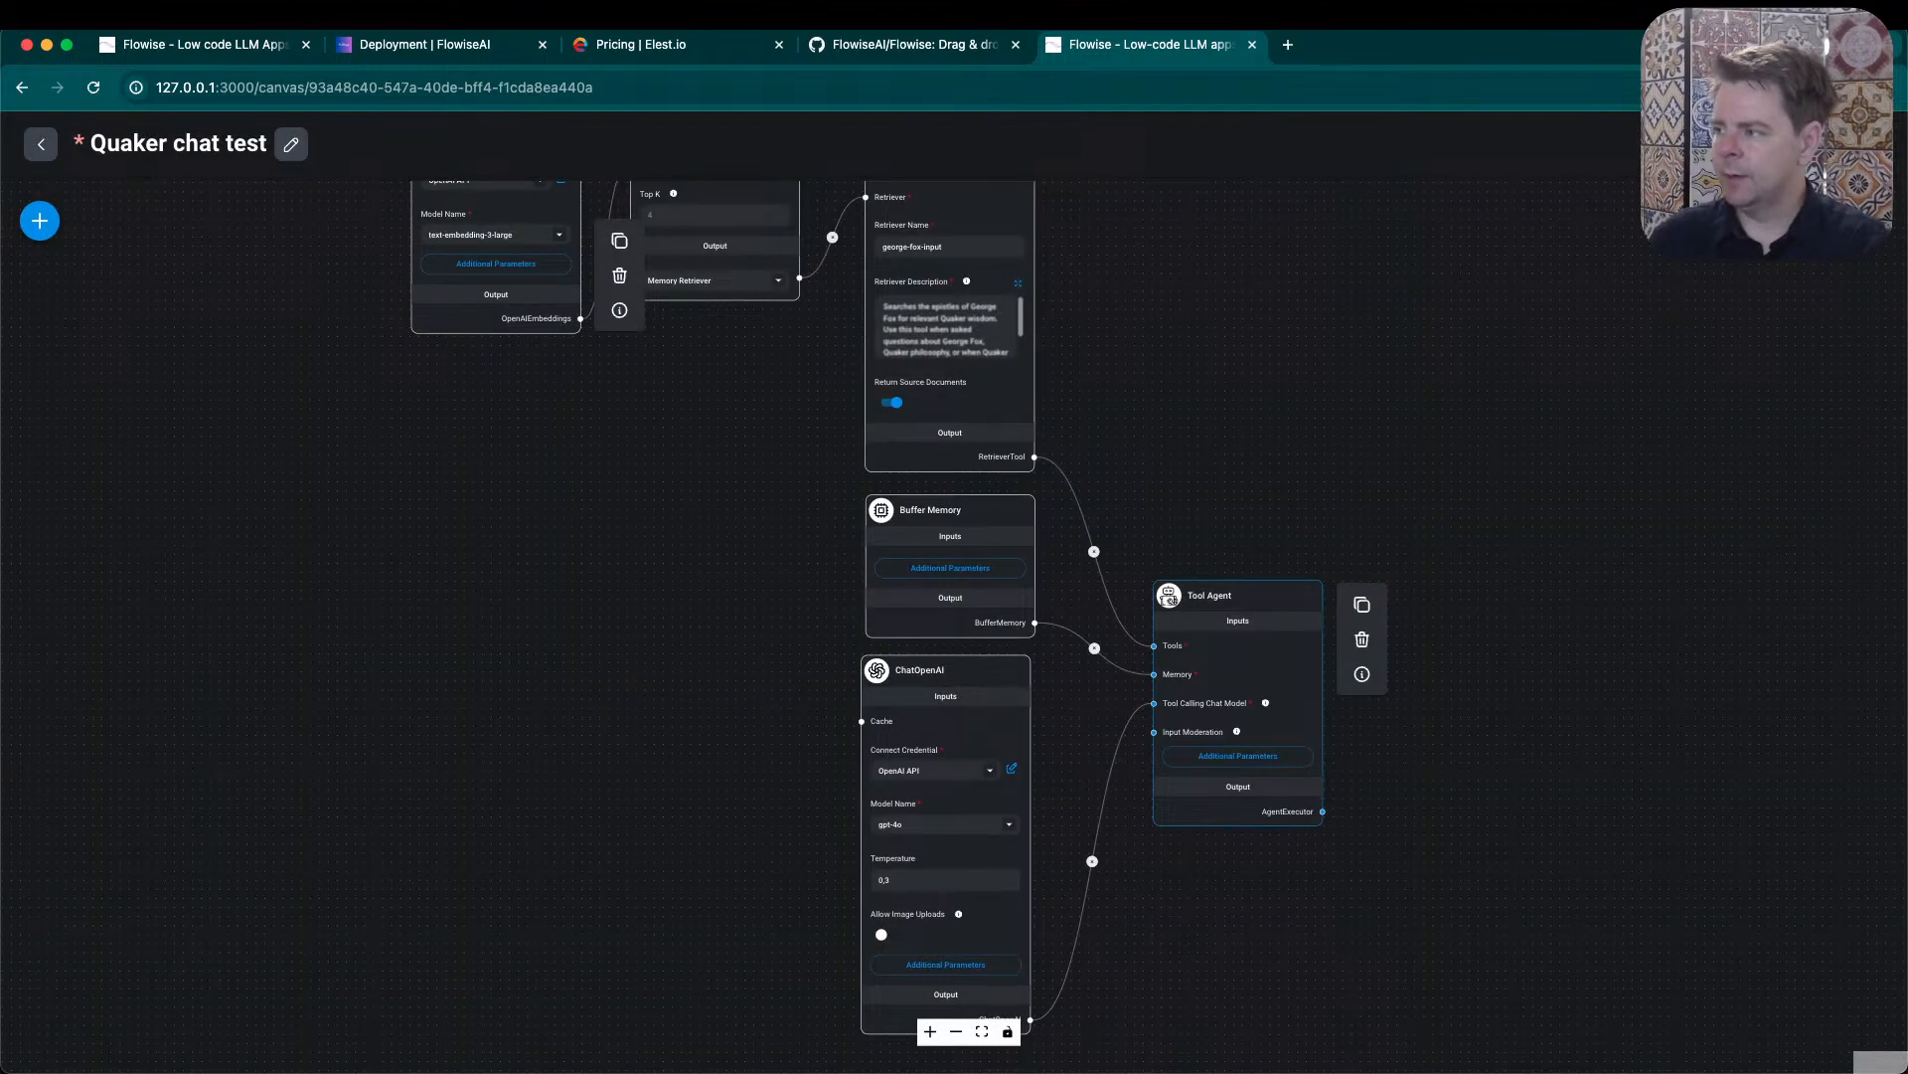
- Open the chatflow configuration and review the rate limiting, starter prompts and speech-to-text provider options
{"action": "left_click", "coordinate": [1868, 144]}
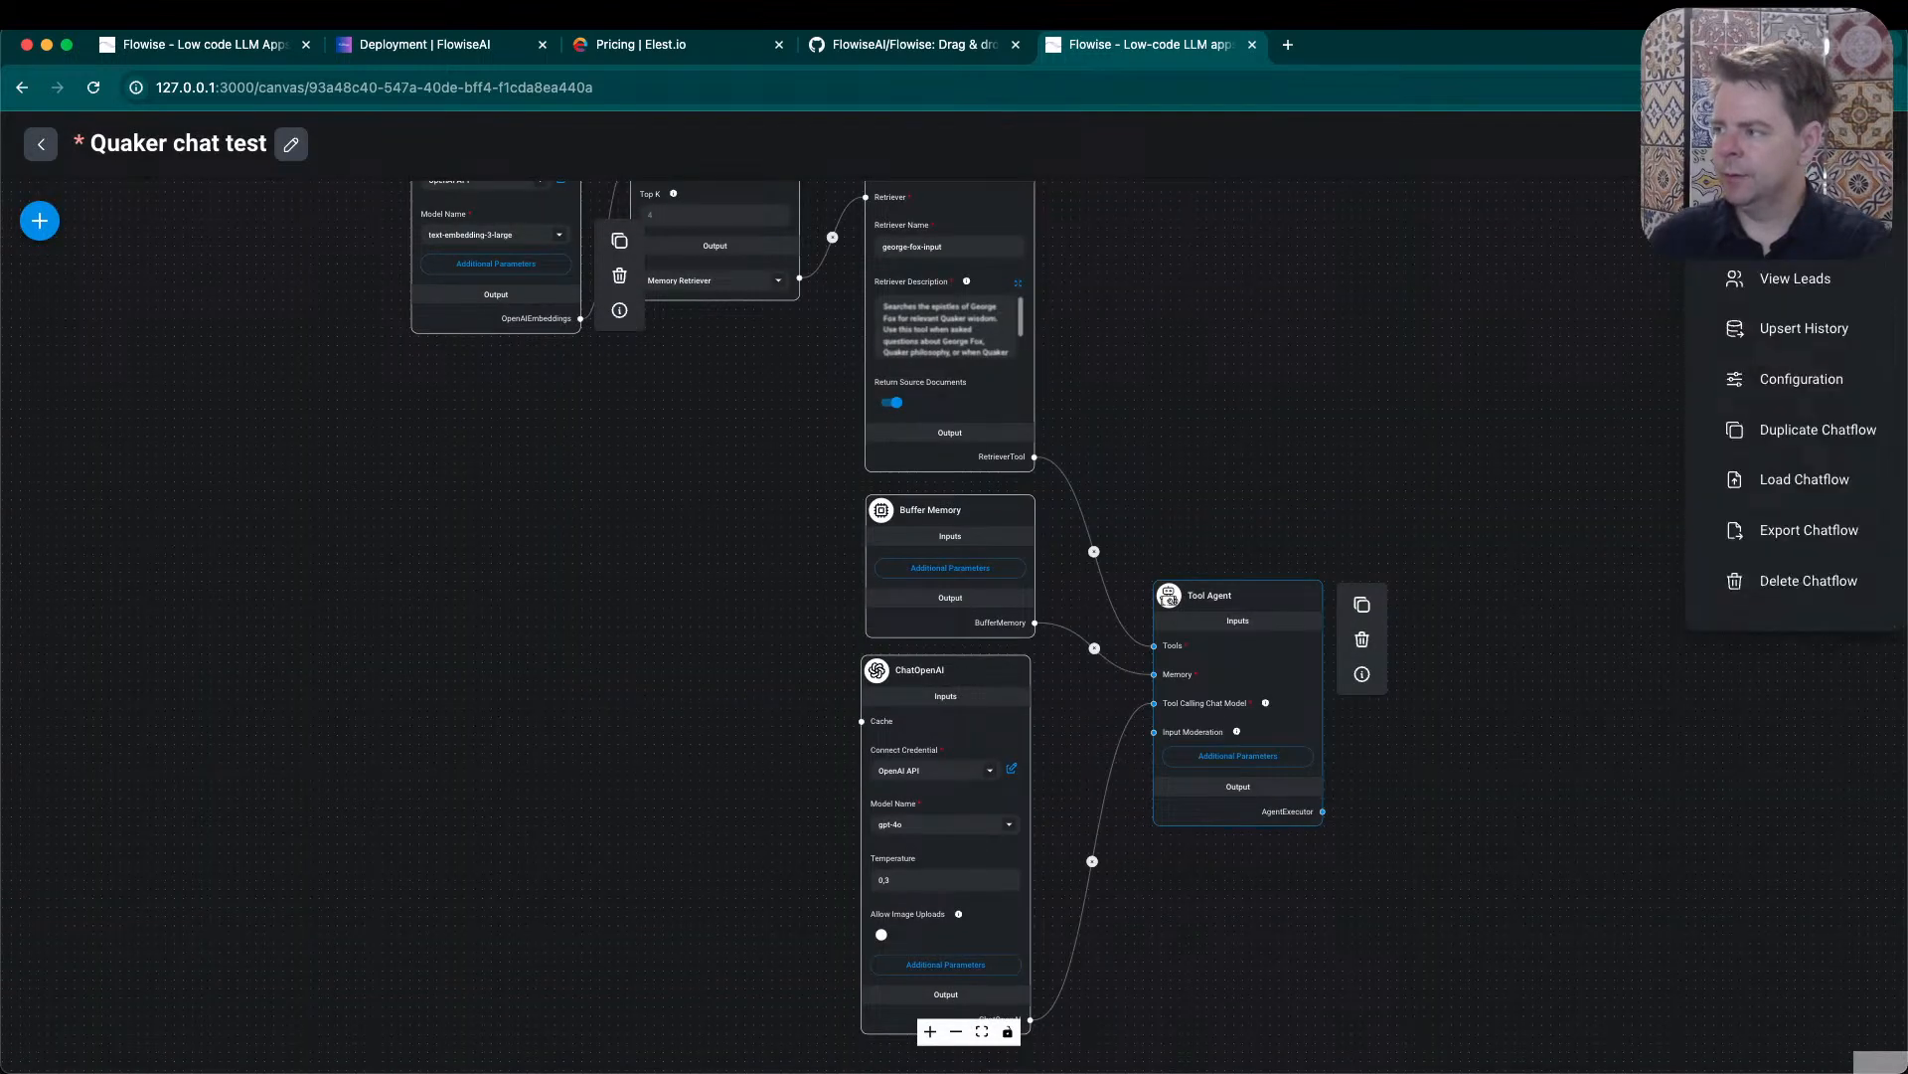
{"action": "left_click", "coordinate": [1812, 382]}
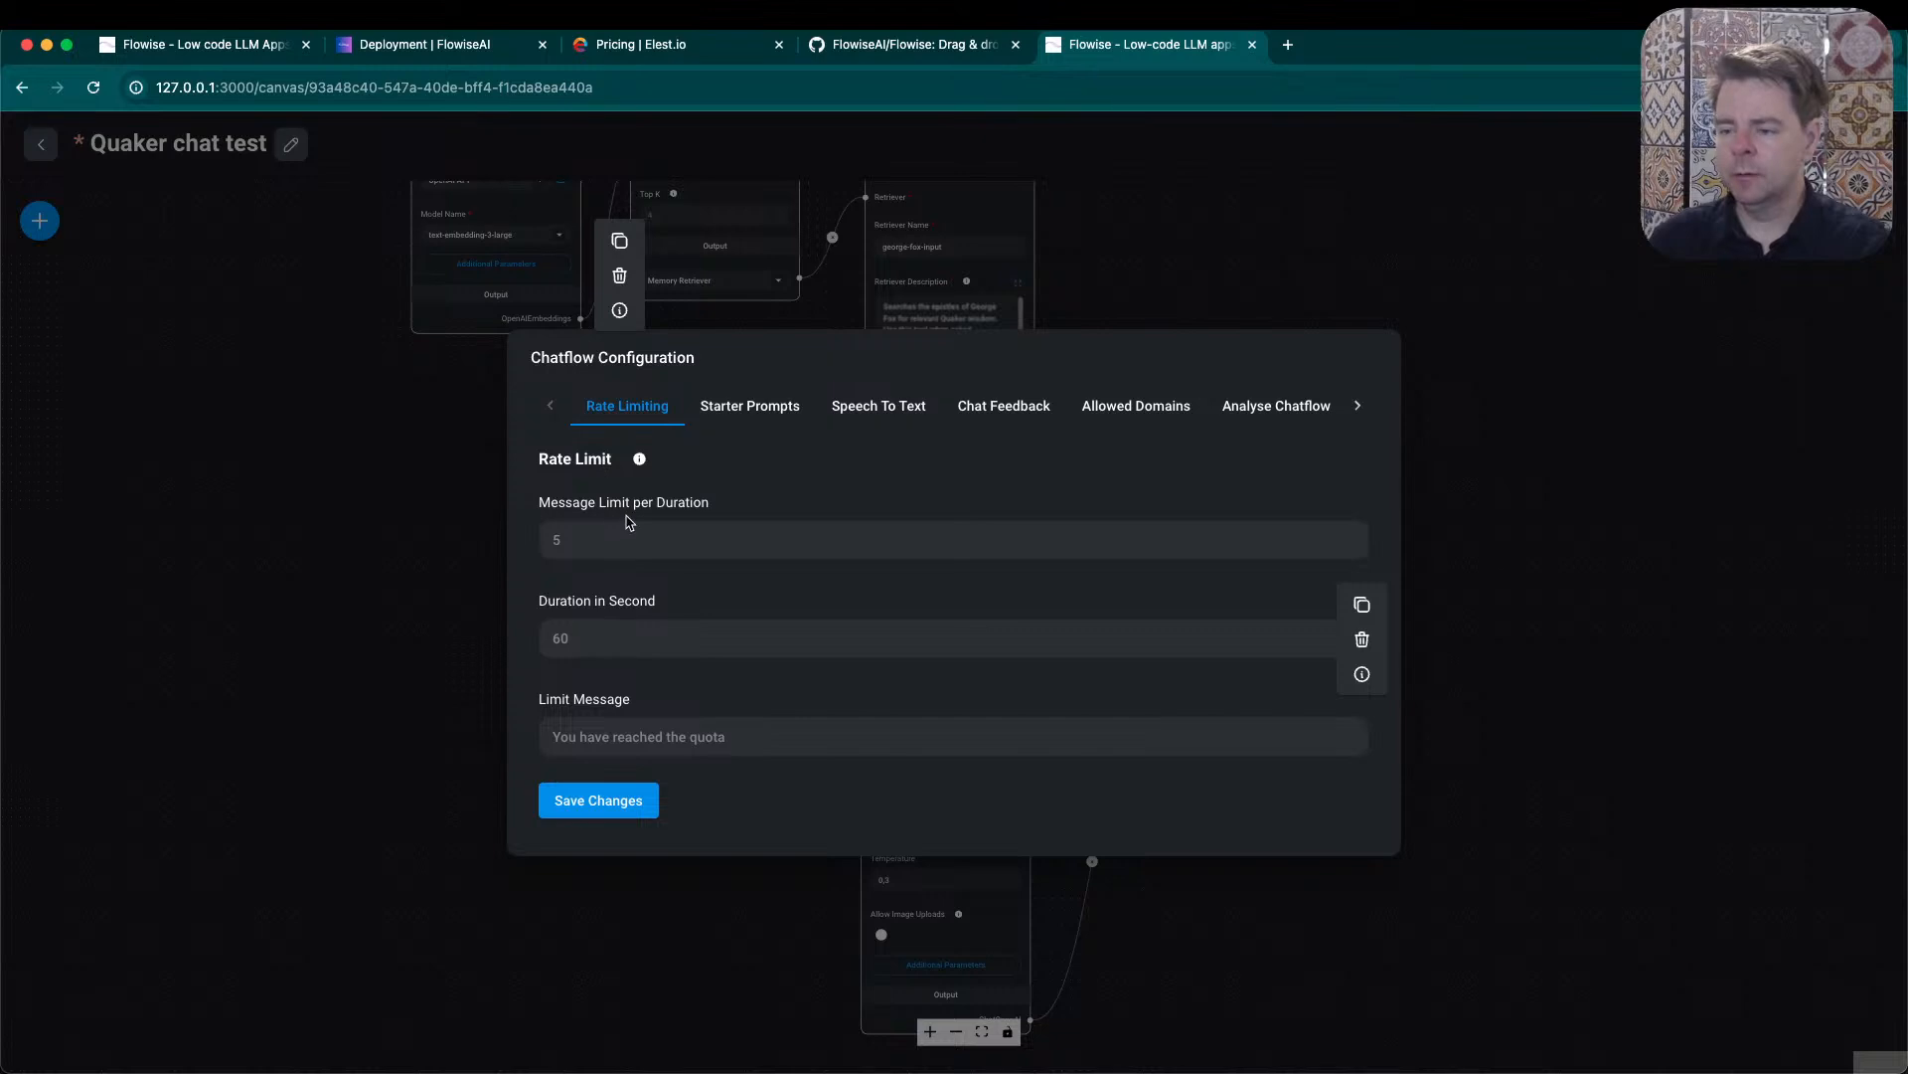
{"action": "left_click", "coordinate": [734, 406]}
{"action": "left_click", "coordinate": [906, 505]}
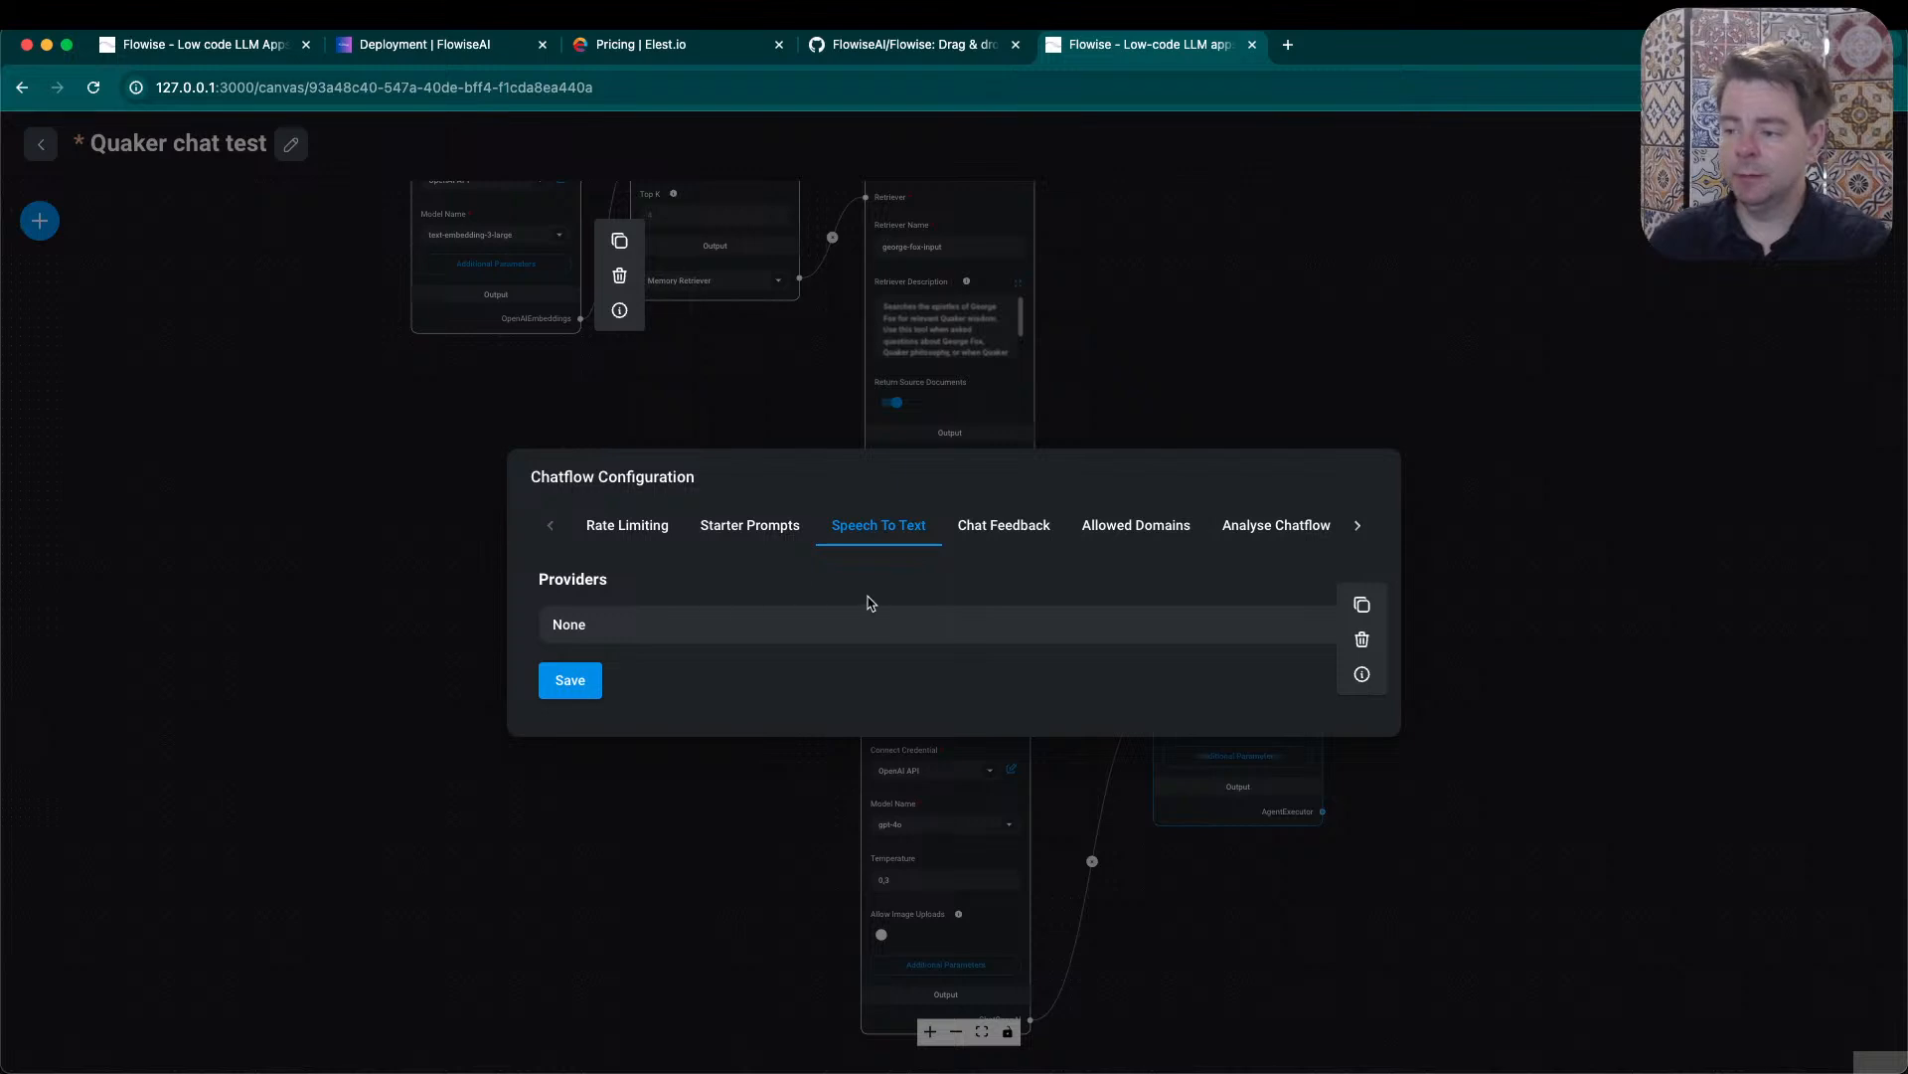
{"action": "left_click", "coordinate": [838, 626]}
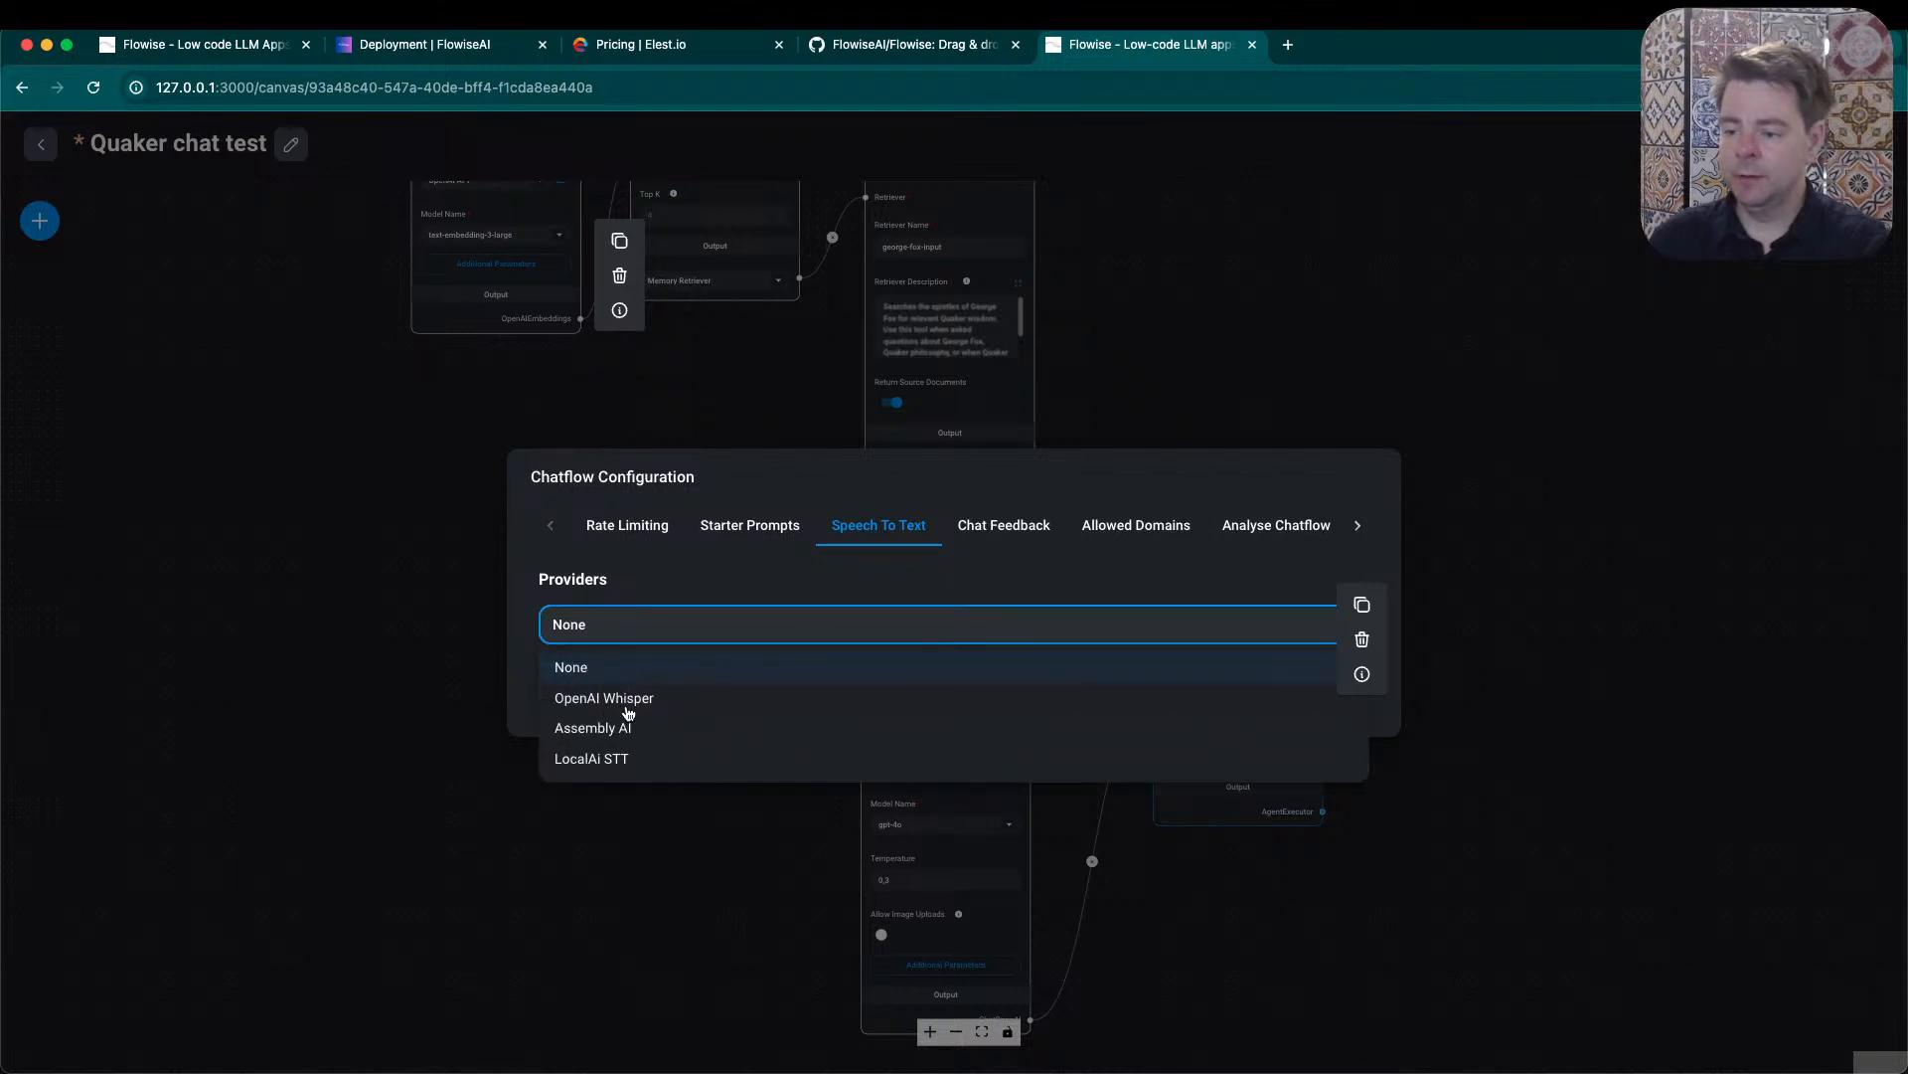
{"action": "left_click", "coordinate": [1010, 527]}
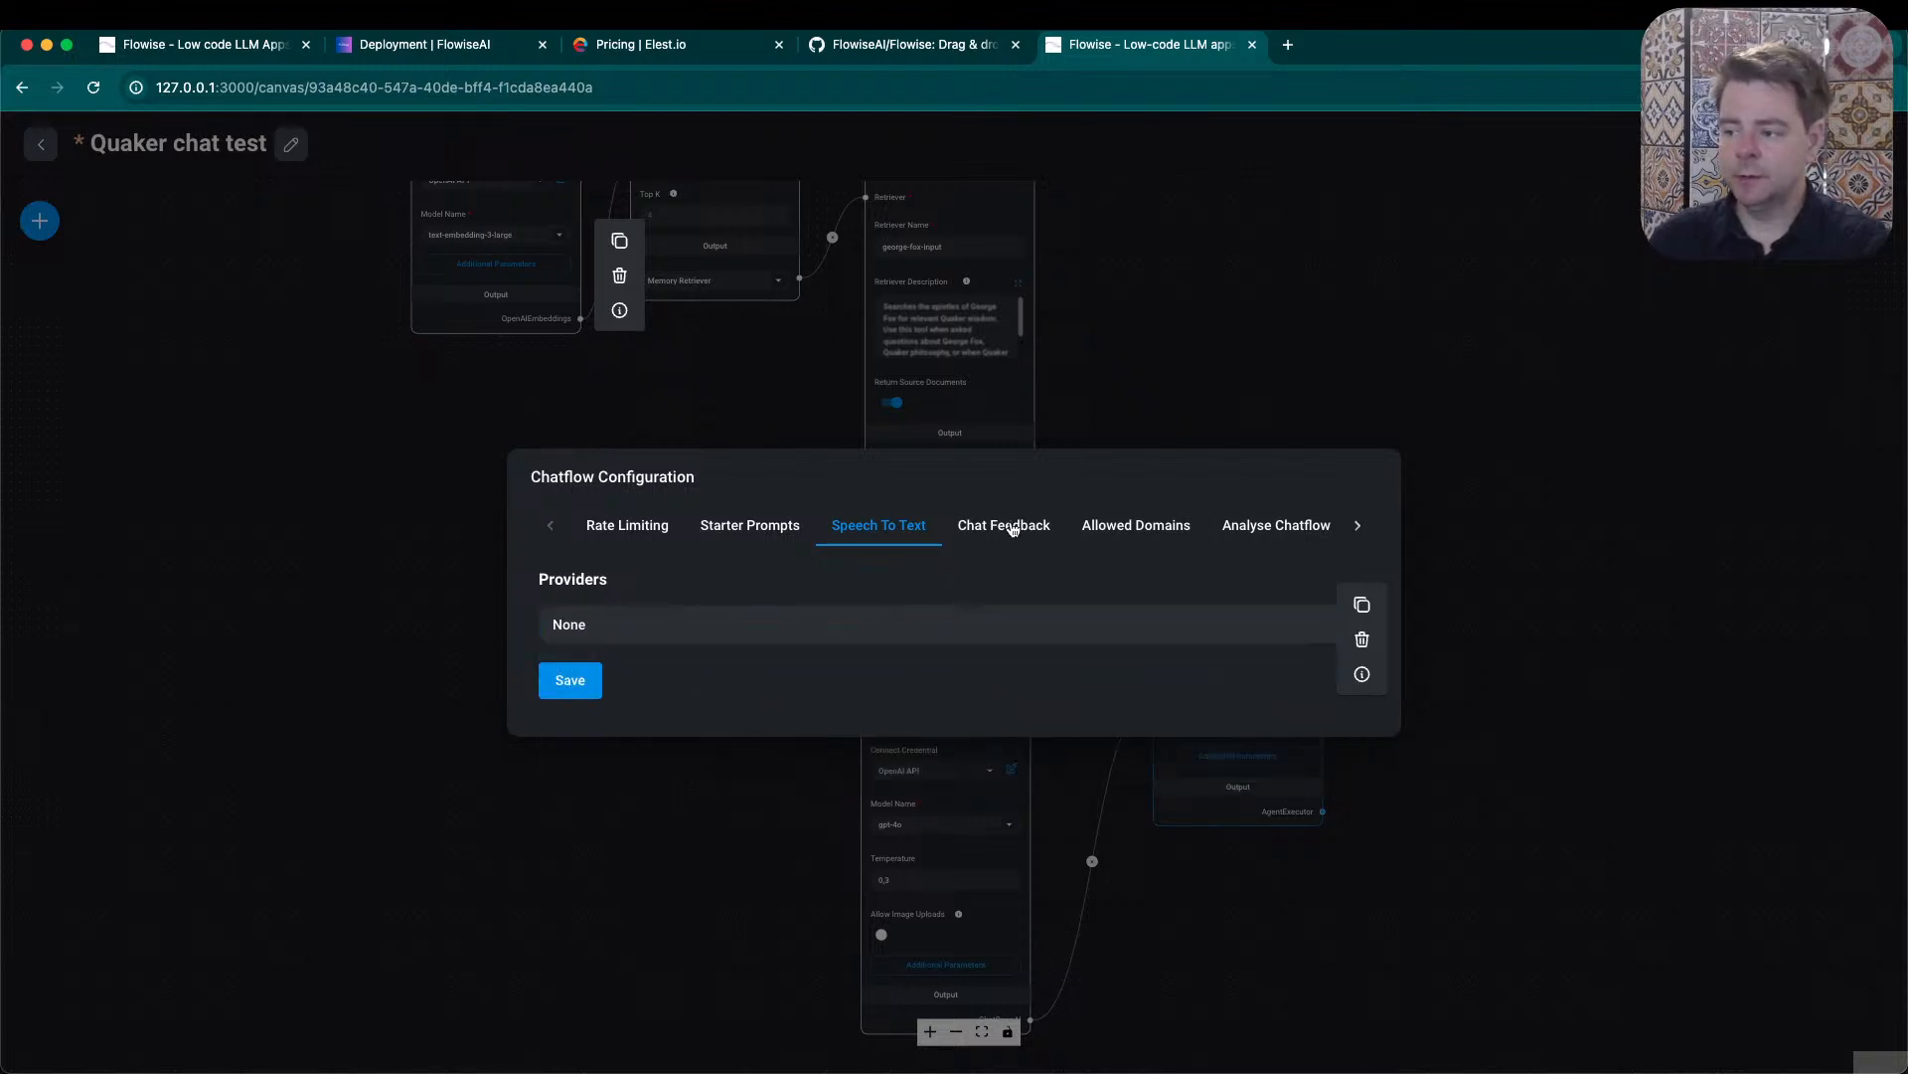
- Review the chat feedback, allowed domains, chatflow analysis and leads settings, and close the configuration without changes
{"action": "left_click", "coordinate": [1011, 529]}
{"action": "left_click", "coordinate": [1157, 538]}
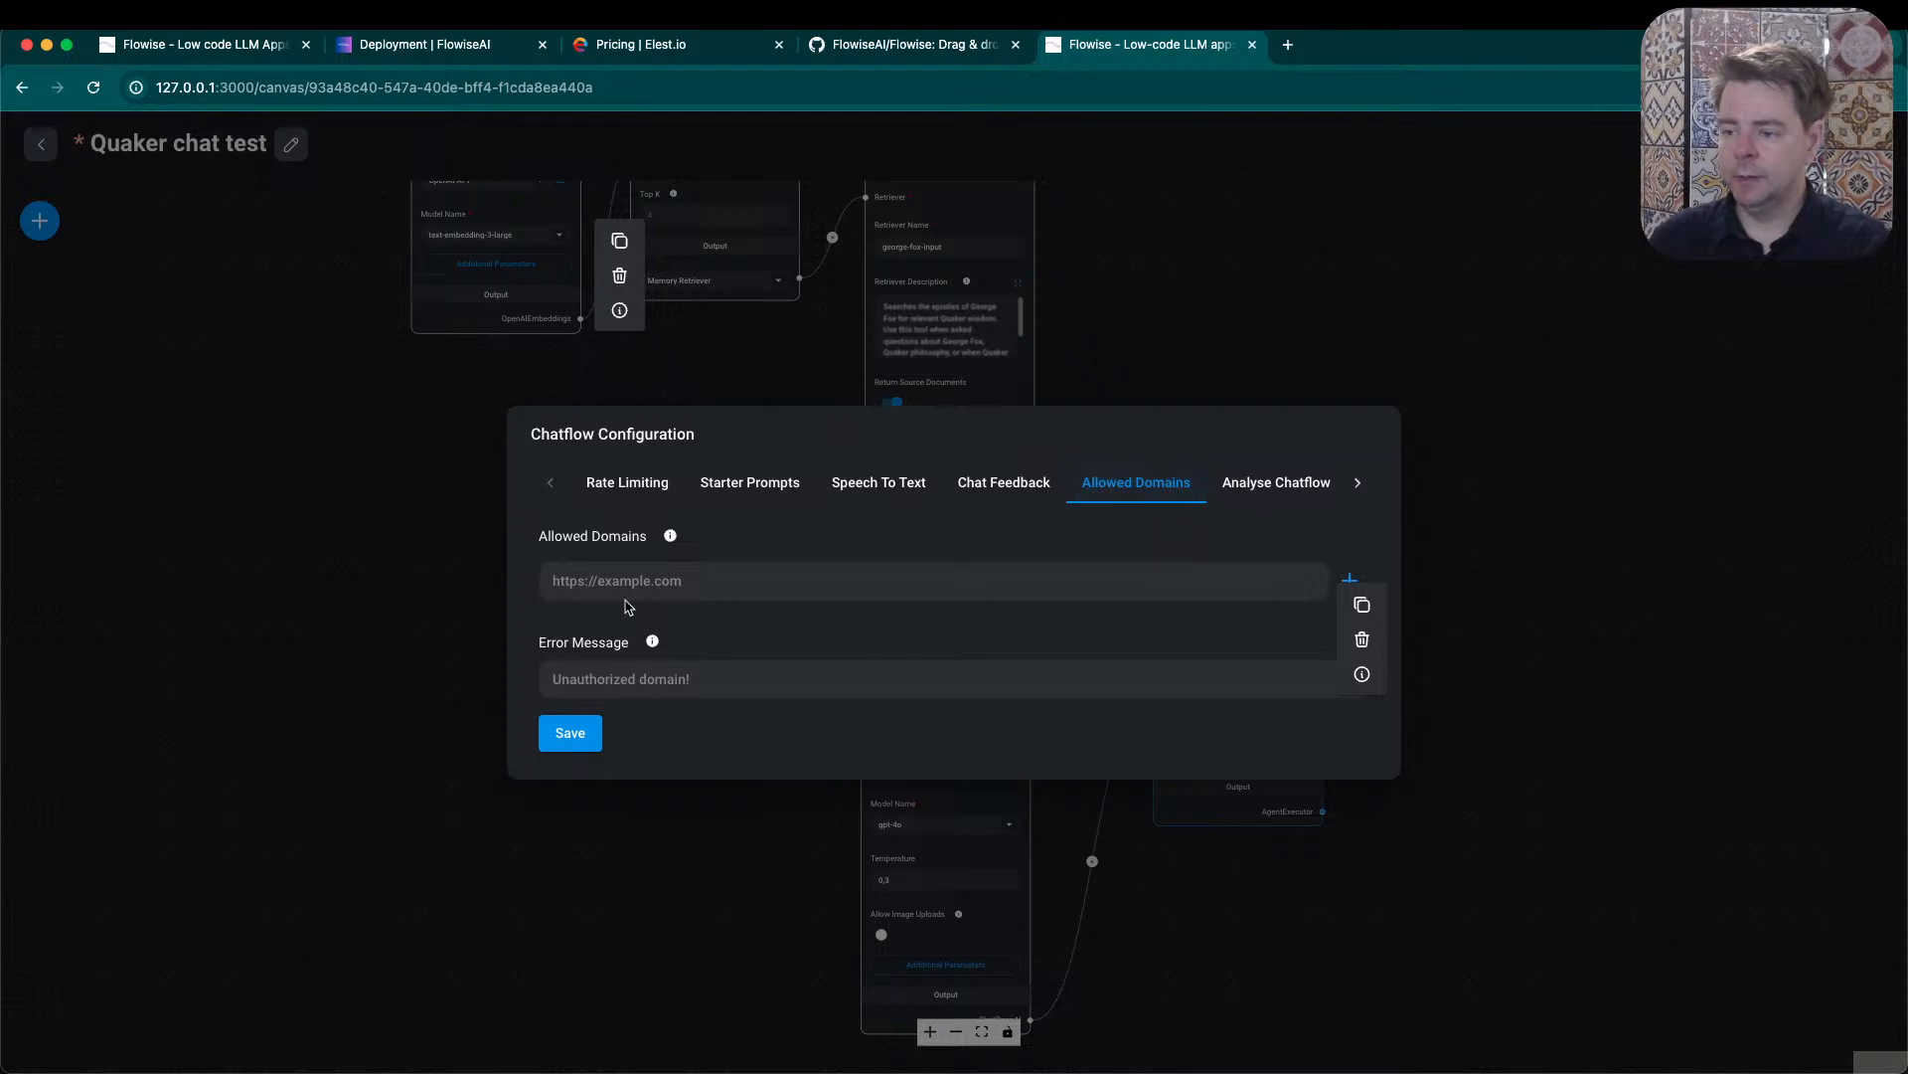
{"action": "mouse_move", "coordinate": [671, 539]}
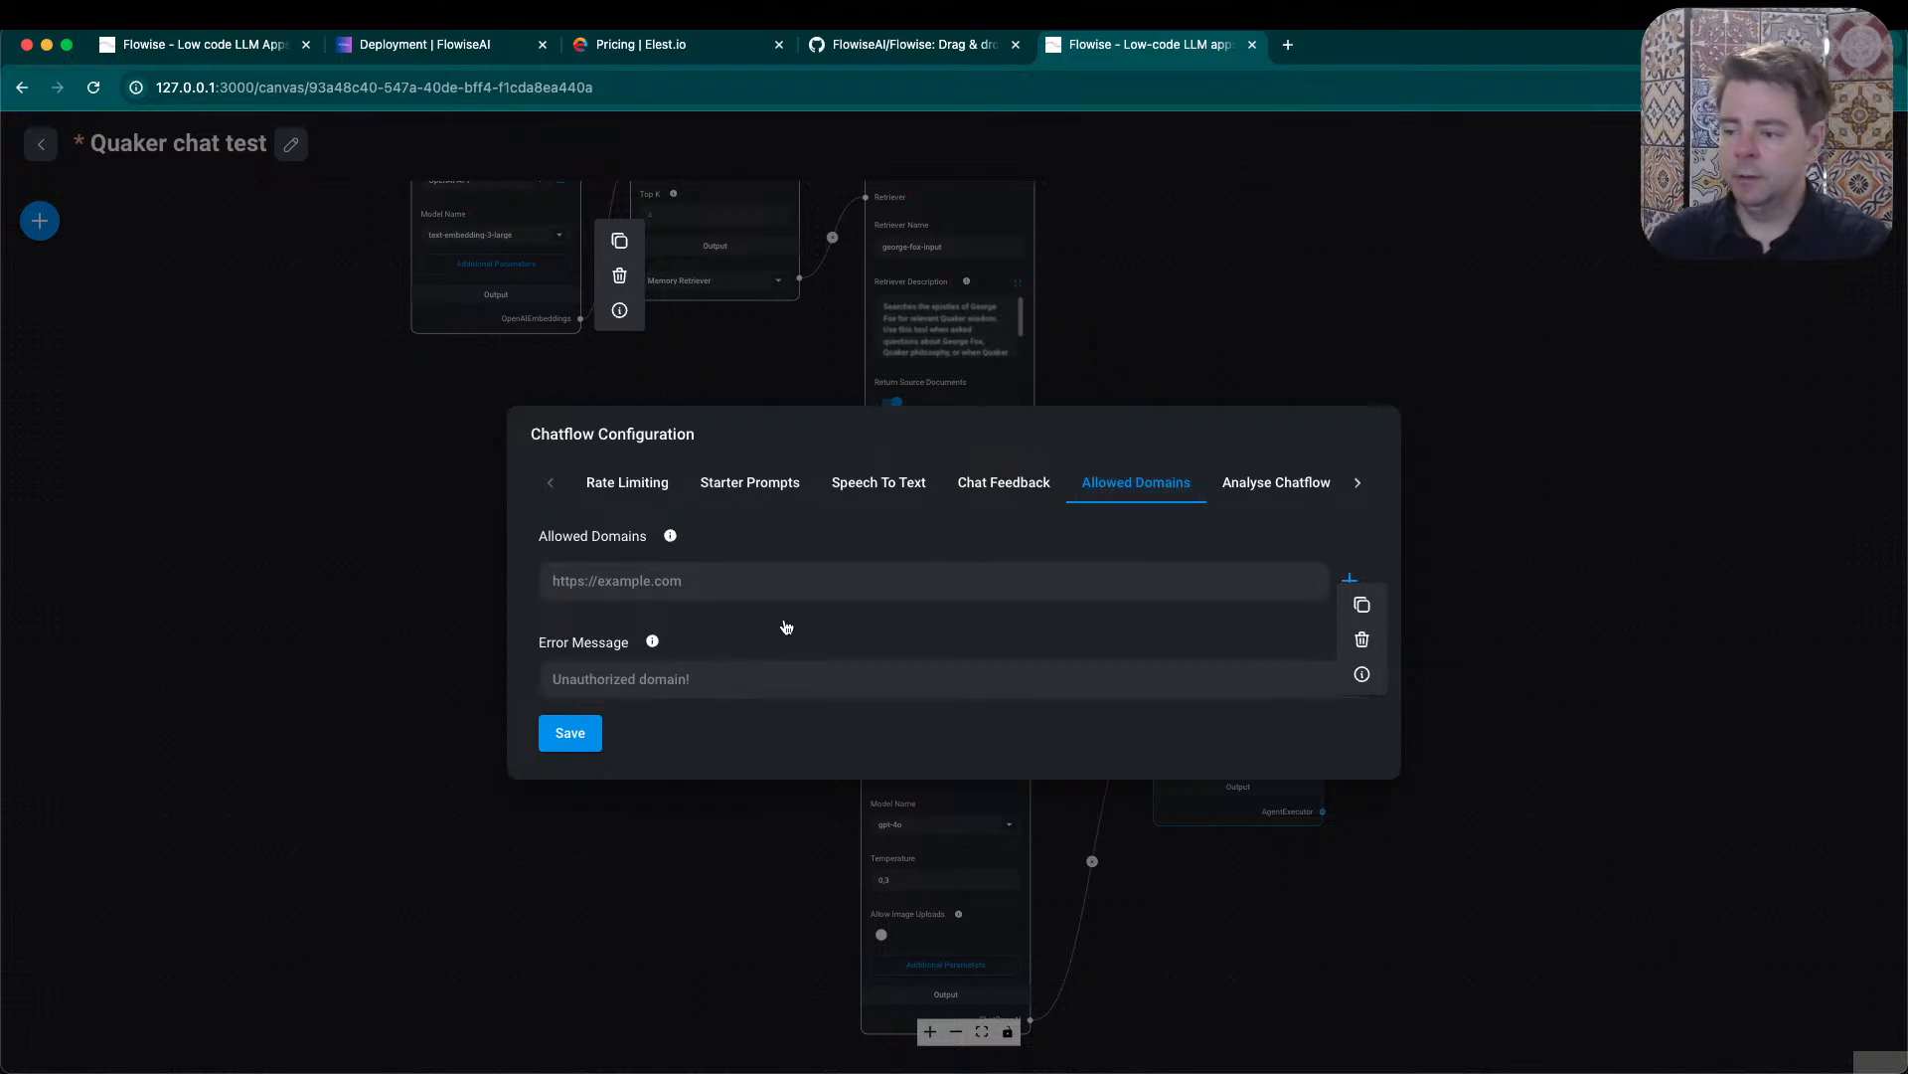
{"action": "left_click", "coordinate": [714, 581]}
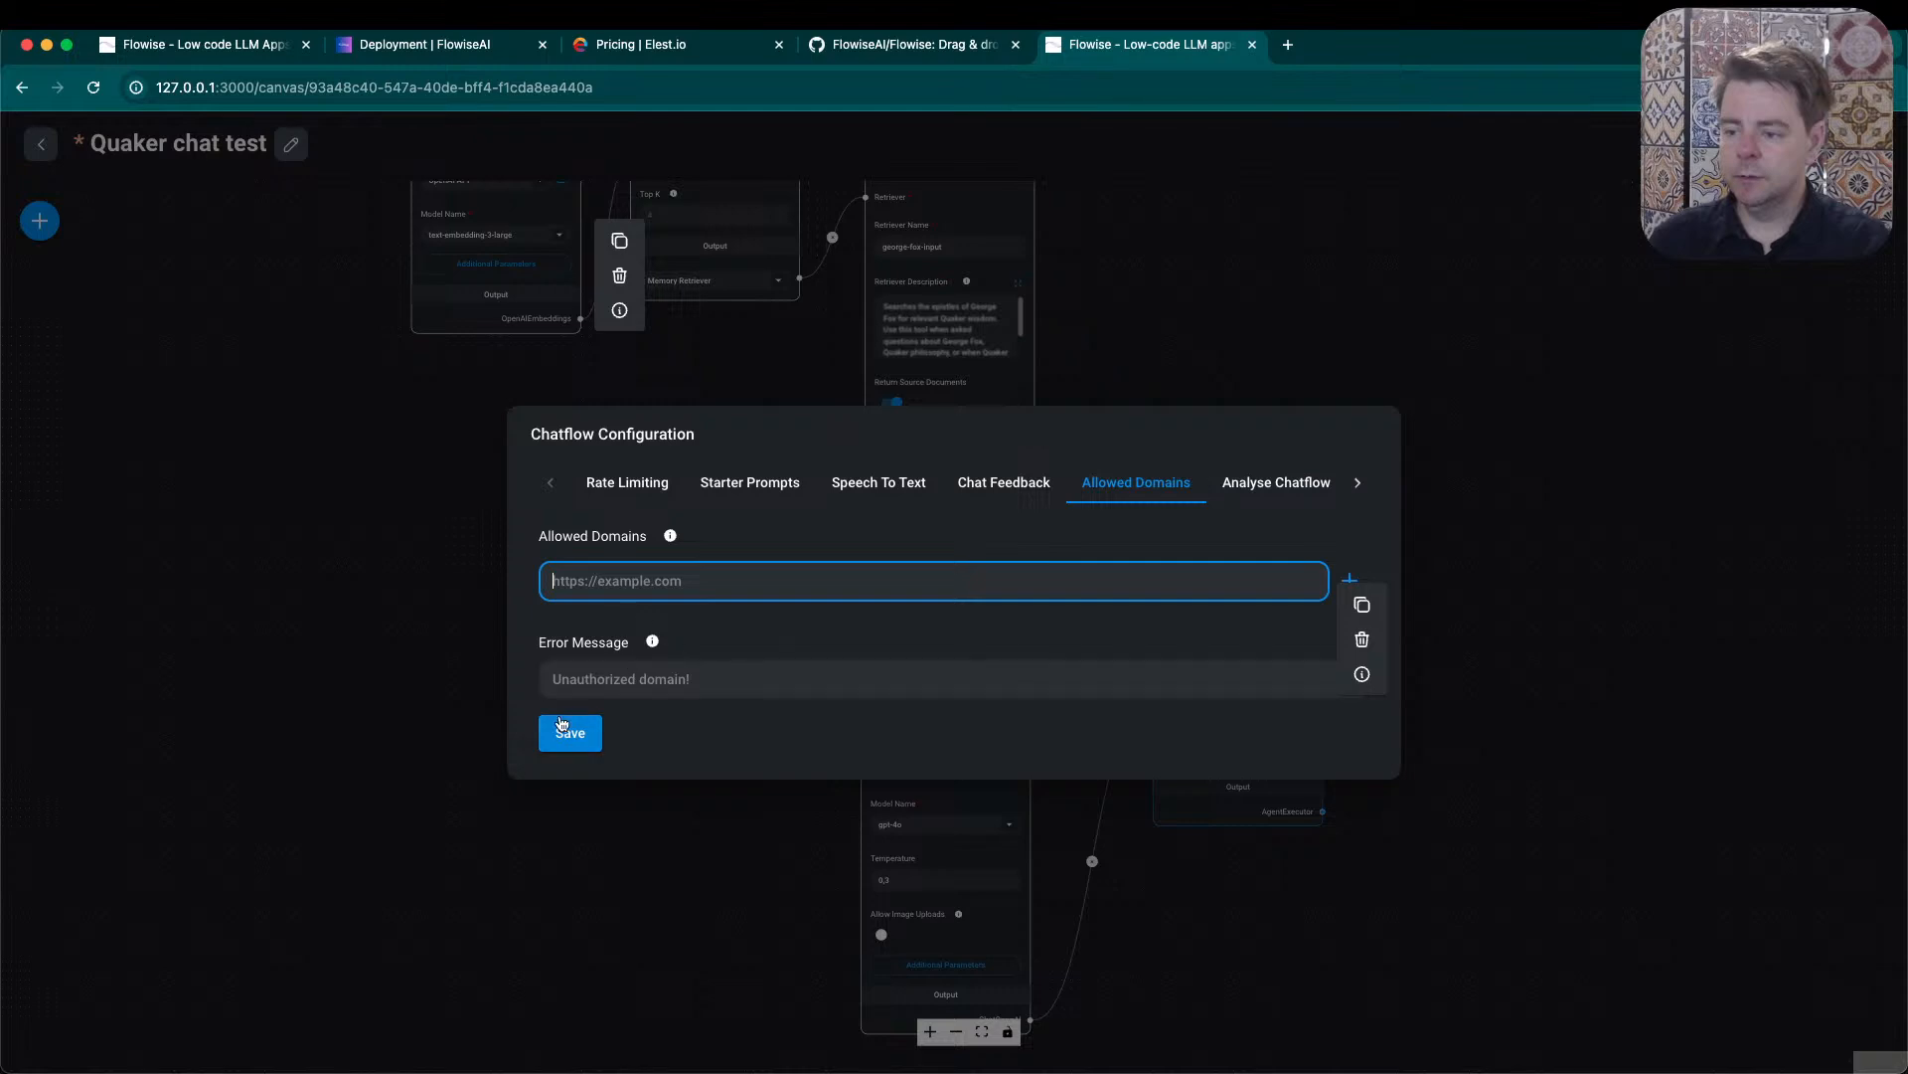
{"action": "left_click", "coordinate": [1255, 484]}
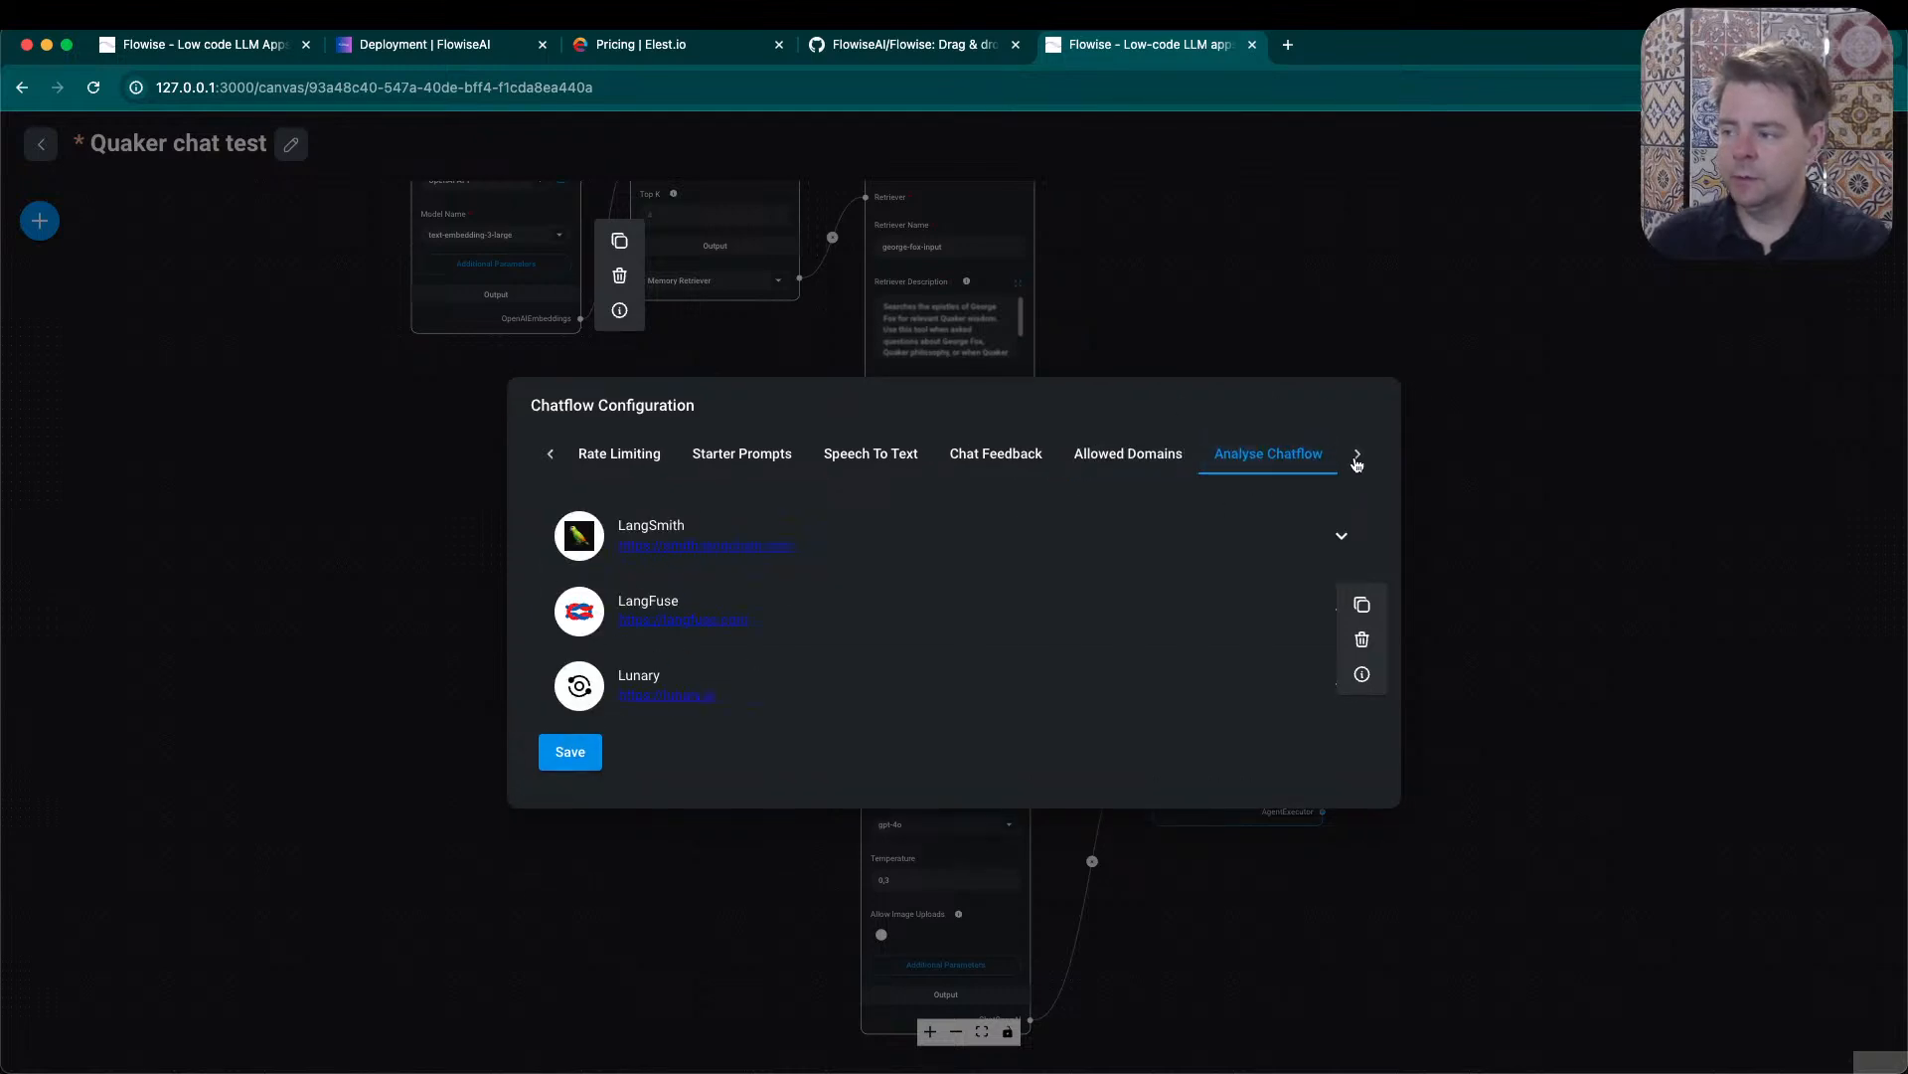
{"action": "left_click", "coordinate": [1358, 456]}
{"action": "left_click", "coordinate": [1322, 460]}
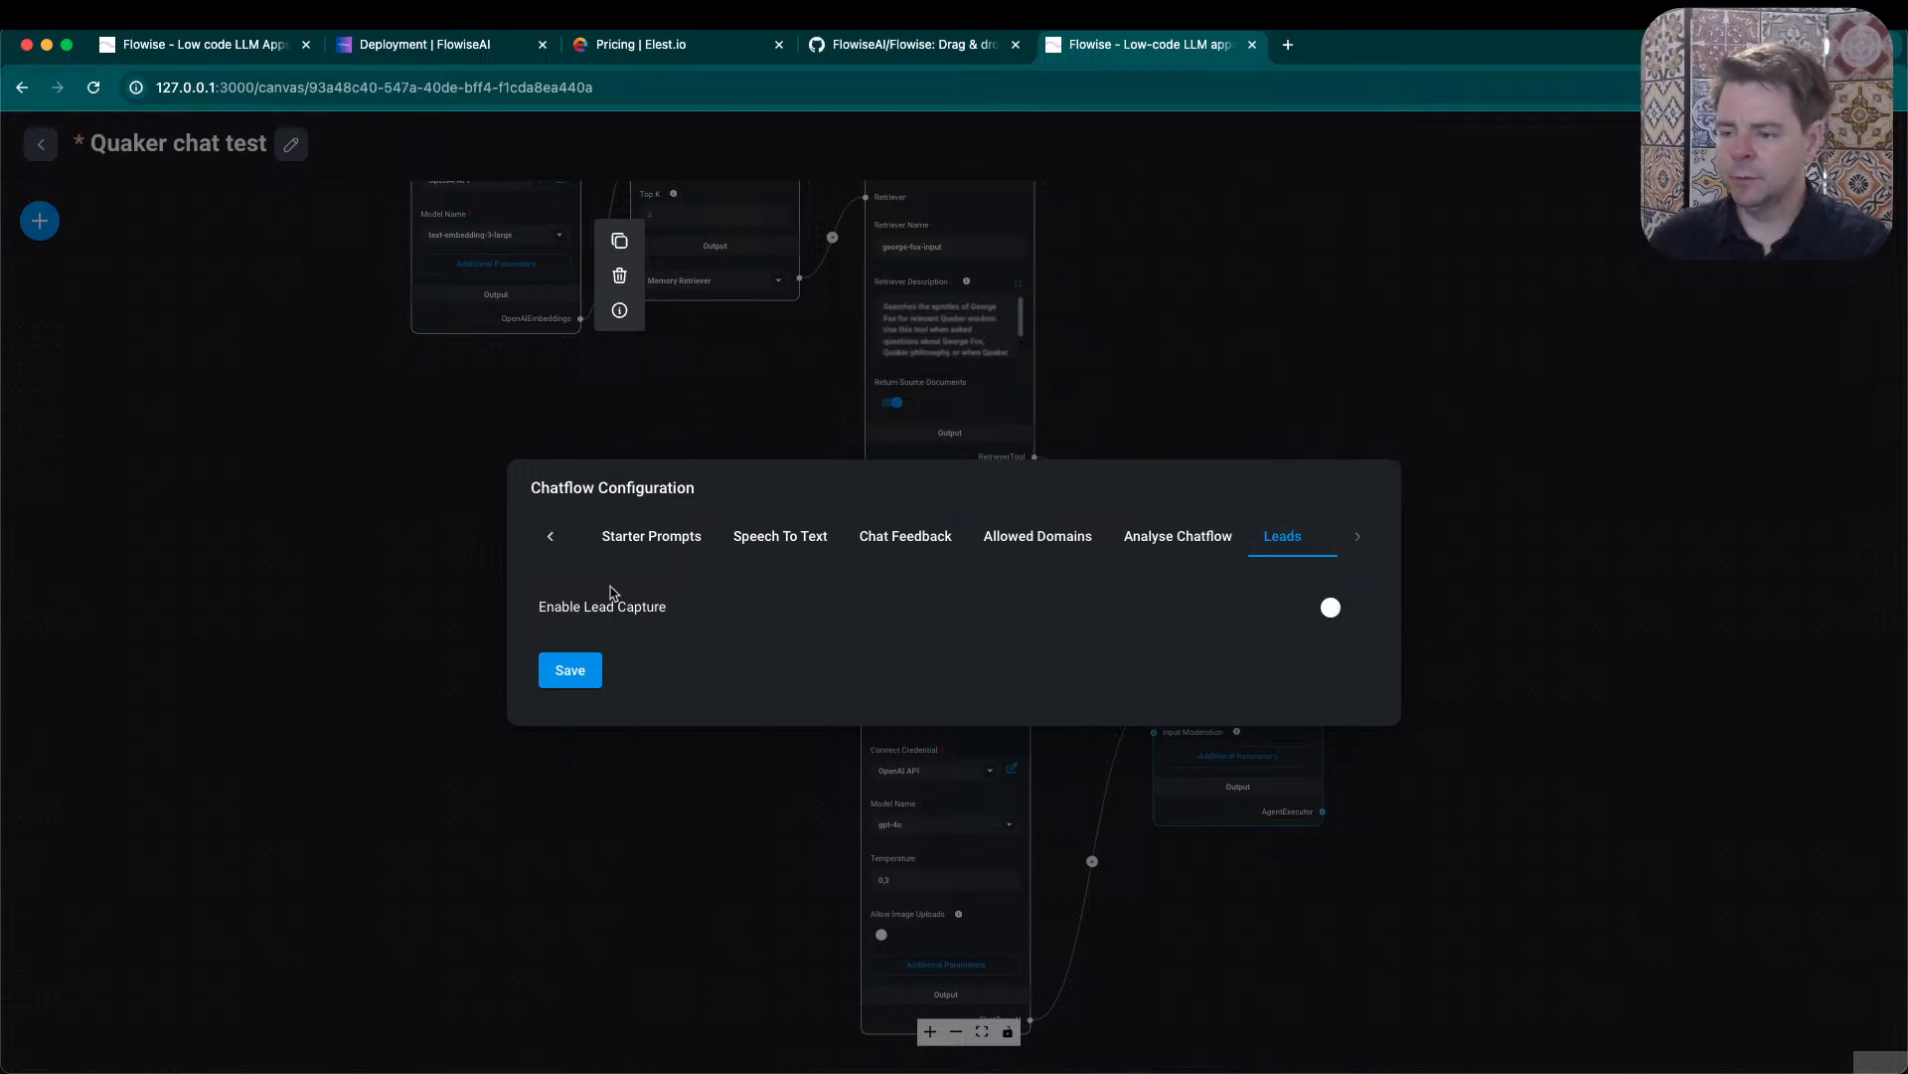
{"action": "left_click", "coordinate": [1447, 447]}
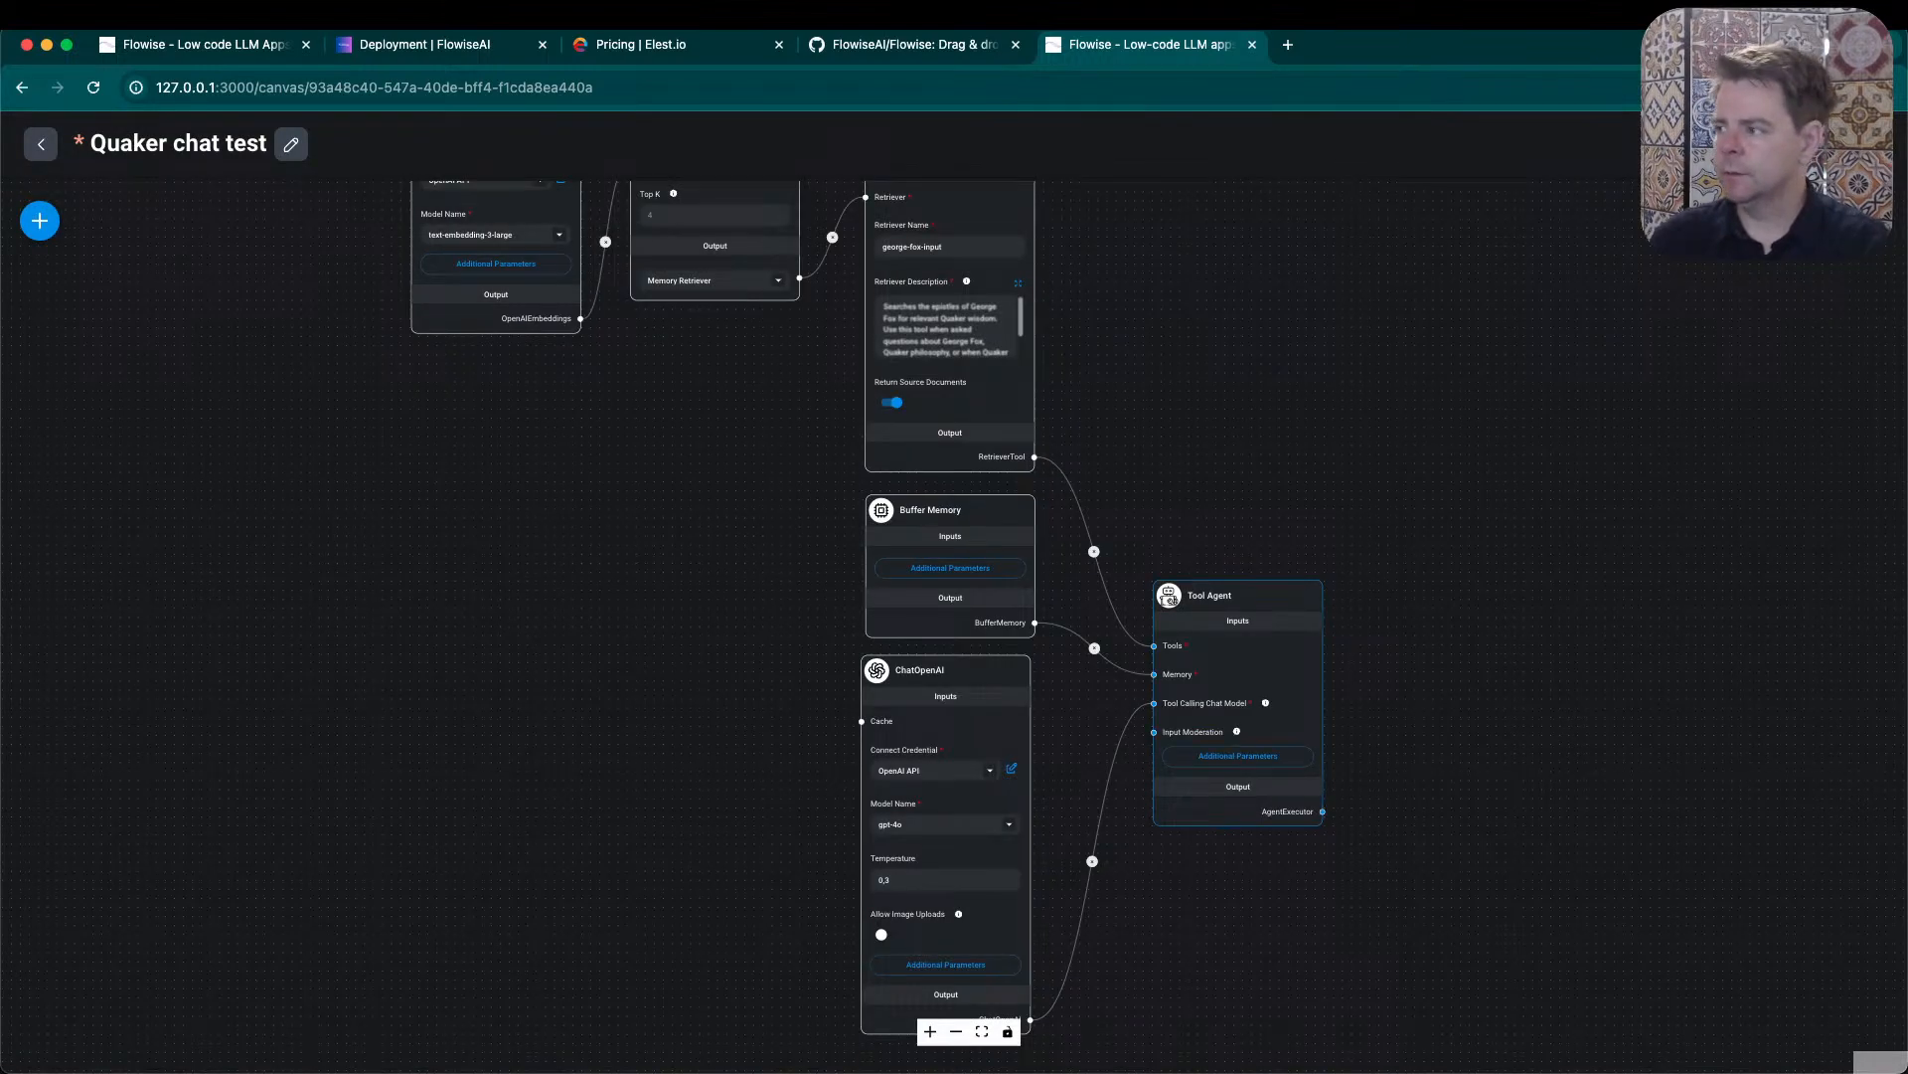
- Save the Quaker chat test chatflow
{"action": "left_click", "coordinate": [1819, 144]}
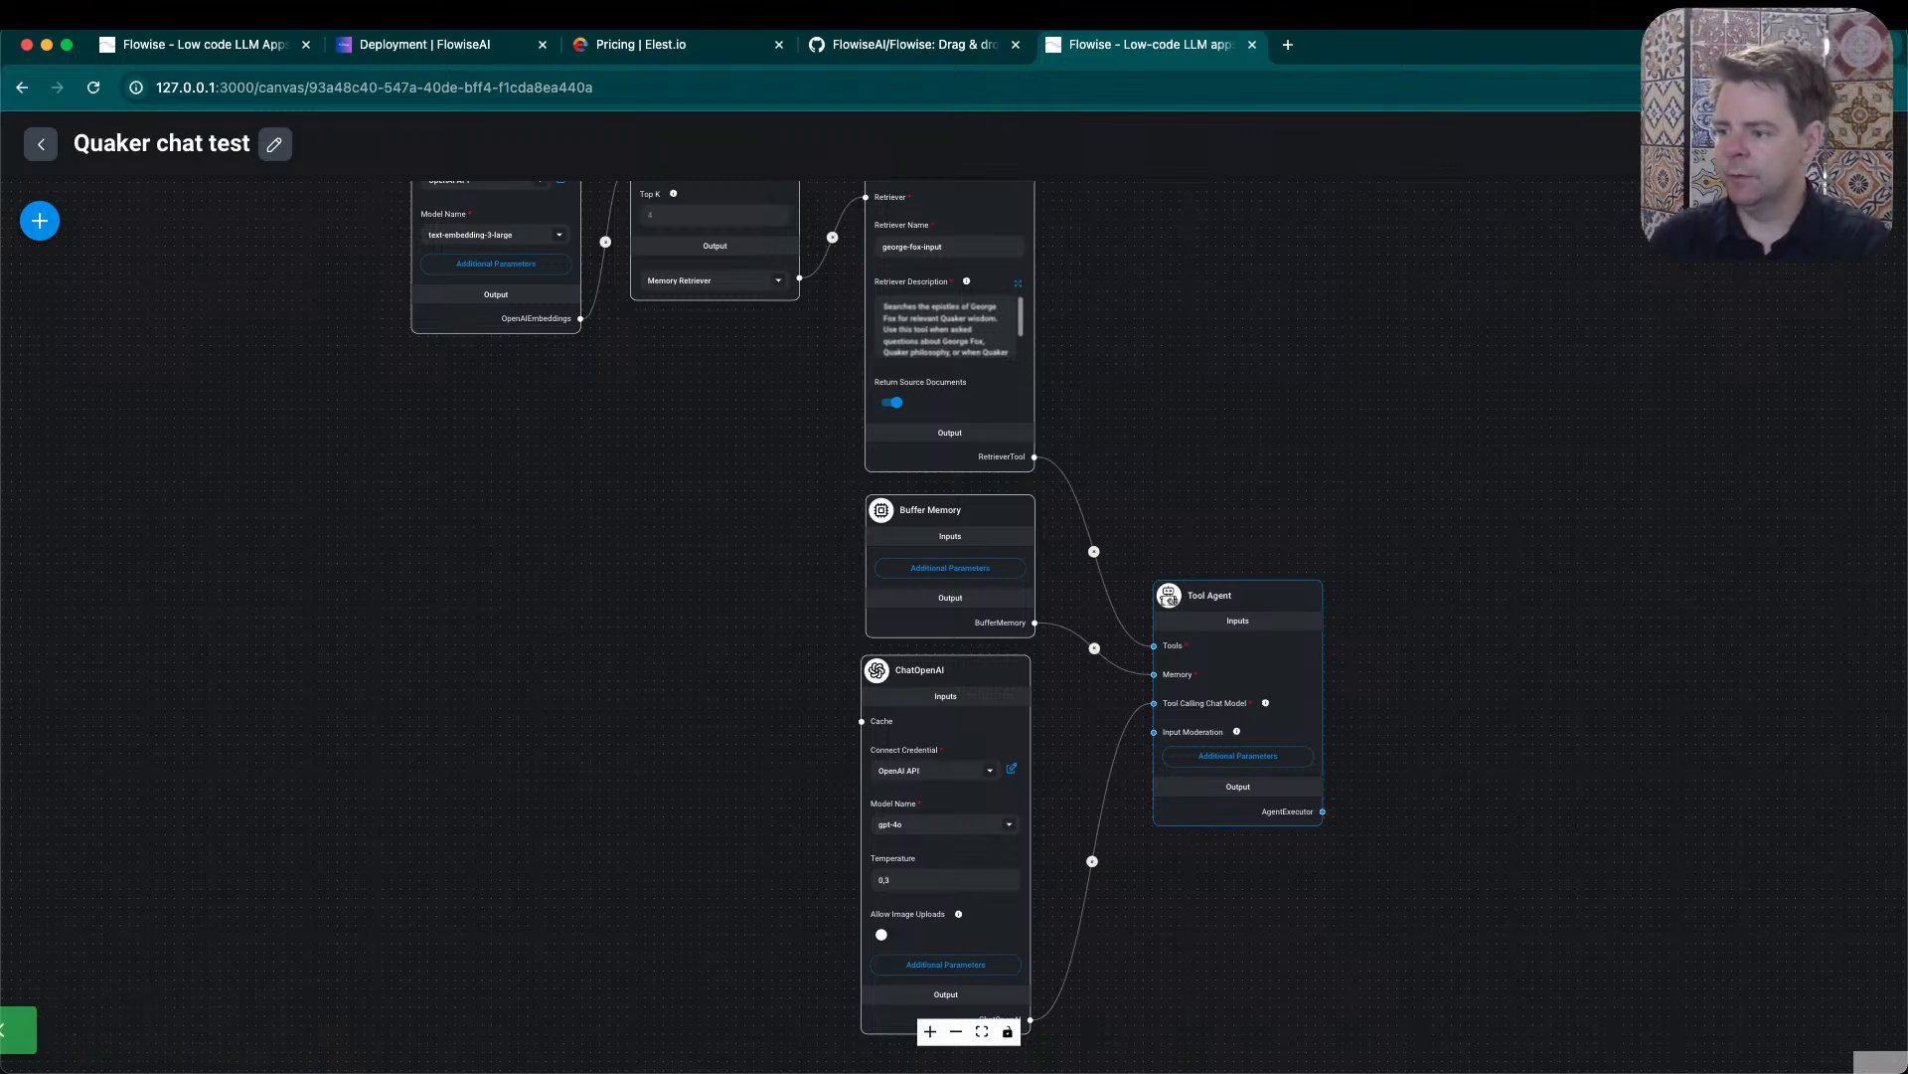
{"action": "left_click_drag", "start_coordinate": [1313, 461], "coordinate": [1463, 593]}
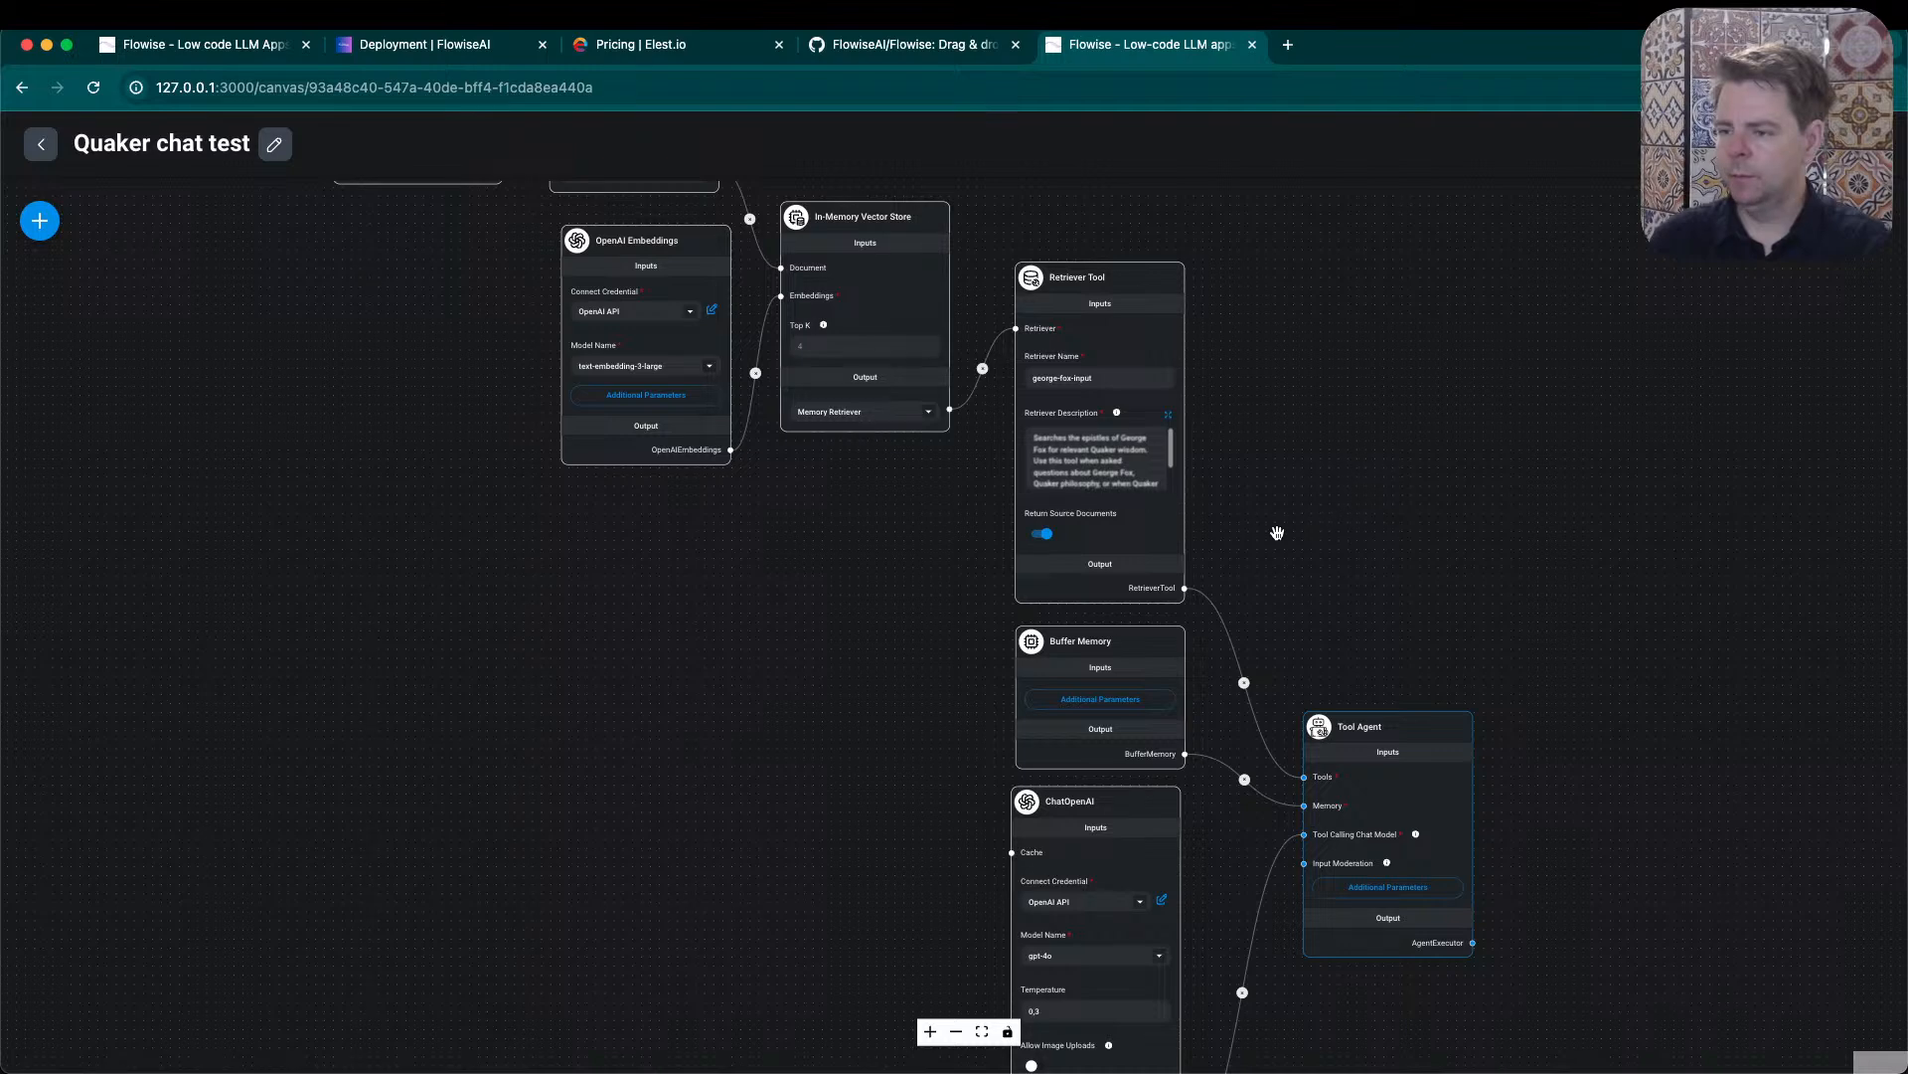
- Open the list of nodes to add, look through the LangChain agent nodes, and collapse the Agents category
{"action": "left_click", "coordinate": [40, 219]}
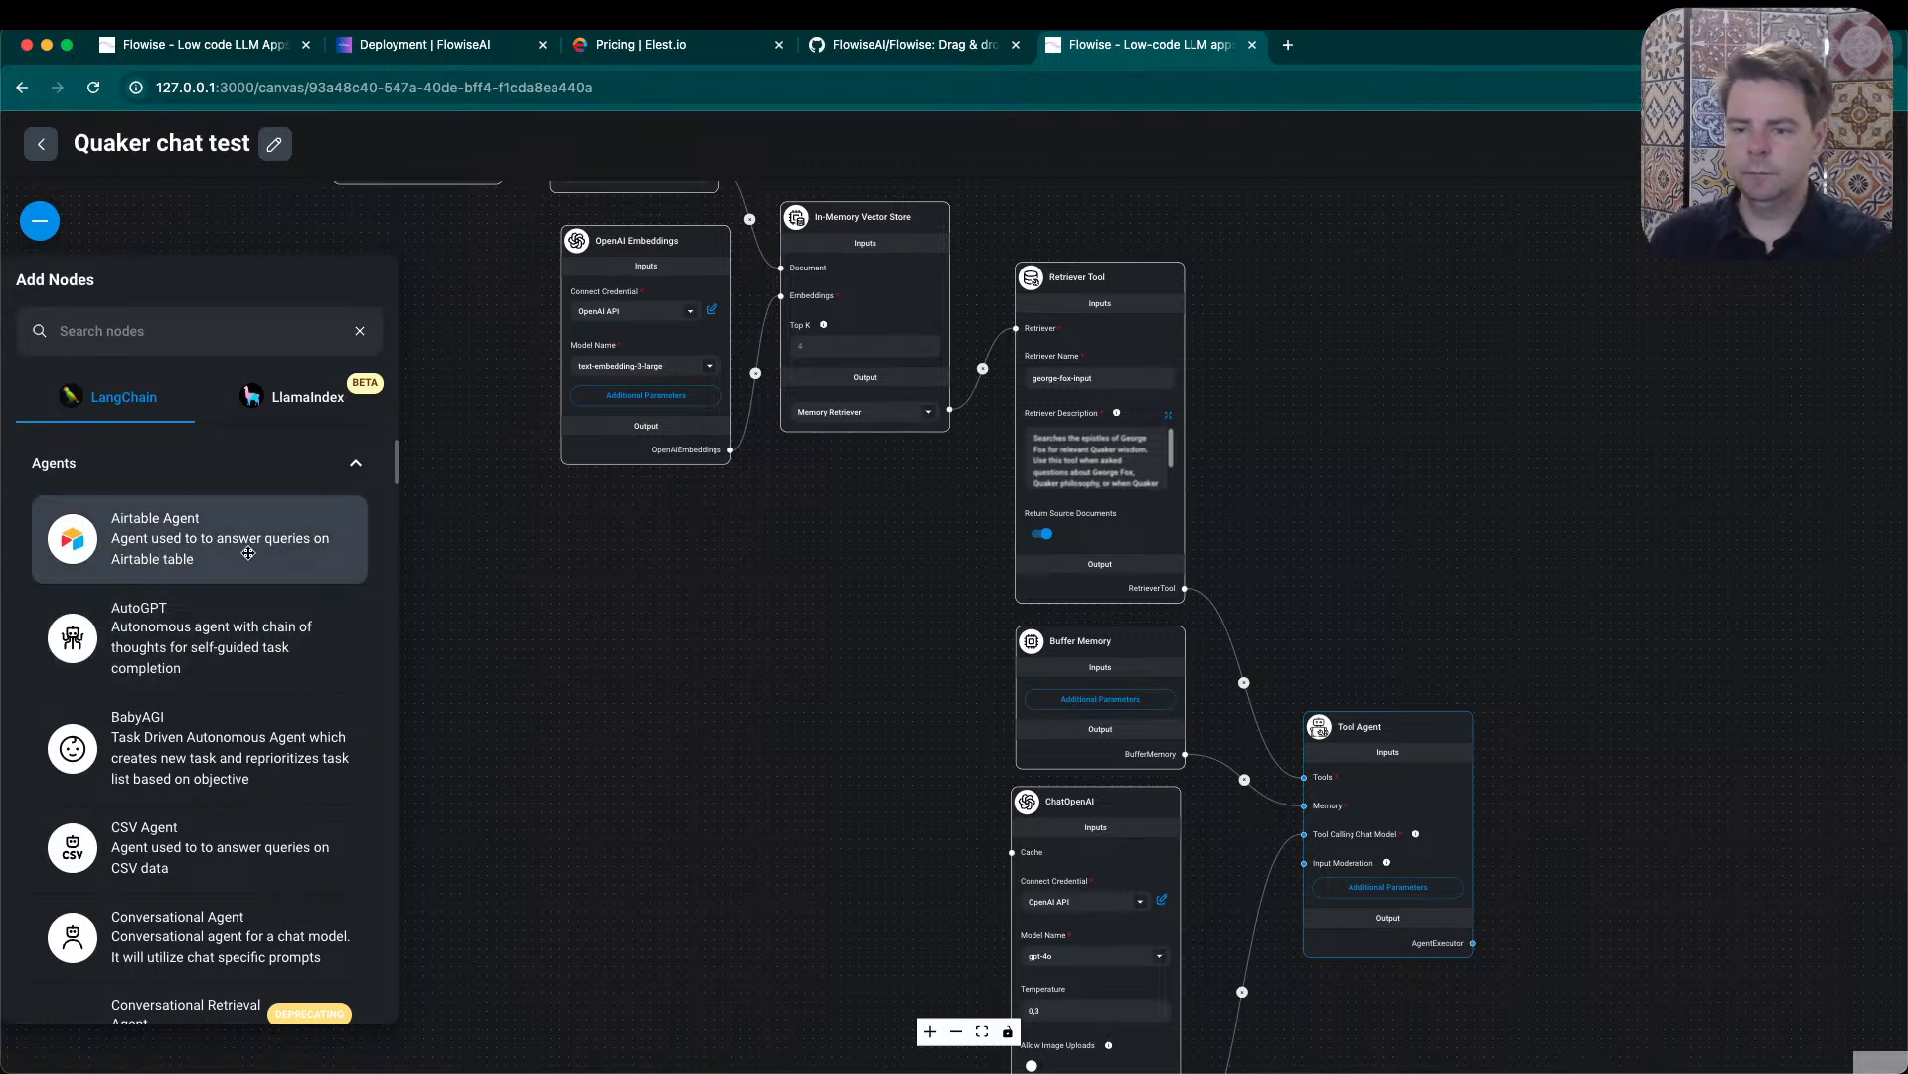
{"action": "scroll", "coordinate": [256, 586], "scroll_direction": "down", "scroll_amount": 1}
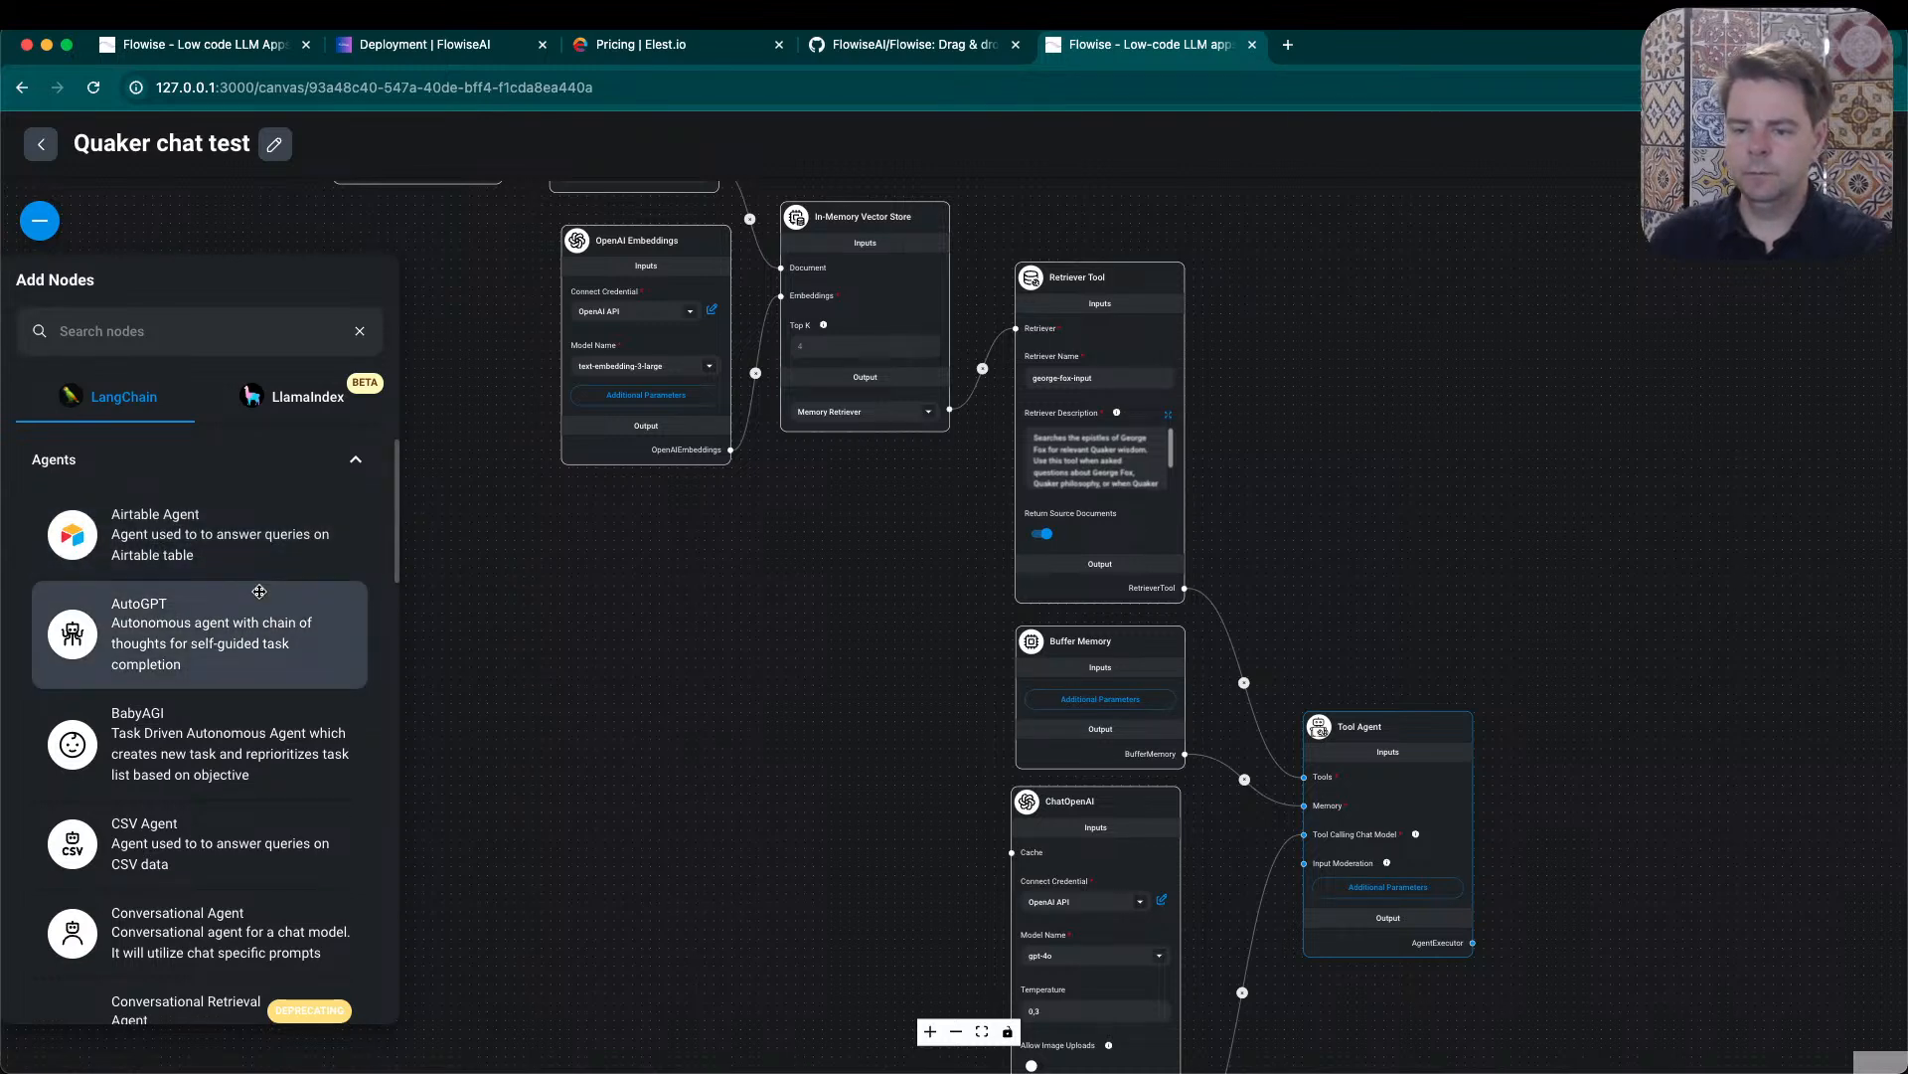
{"action": "scroll", "coordinate": [258, 590], "scroll_direction": "down", "scroll_amount": 2}
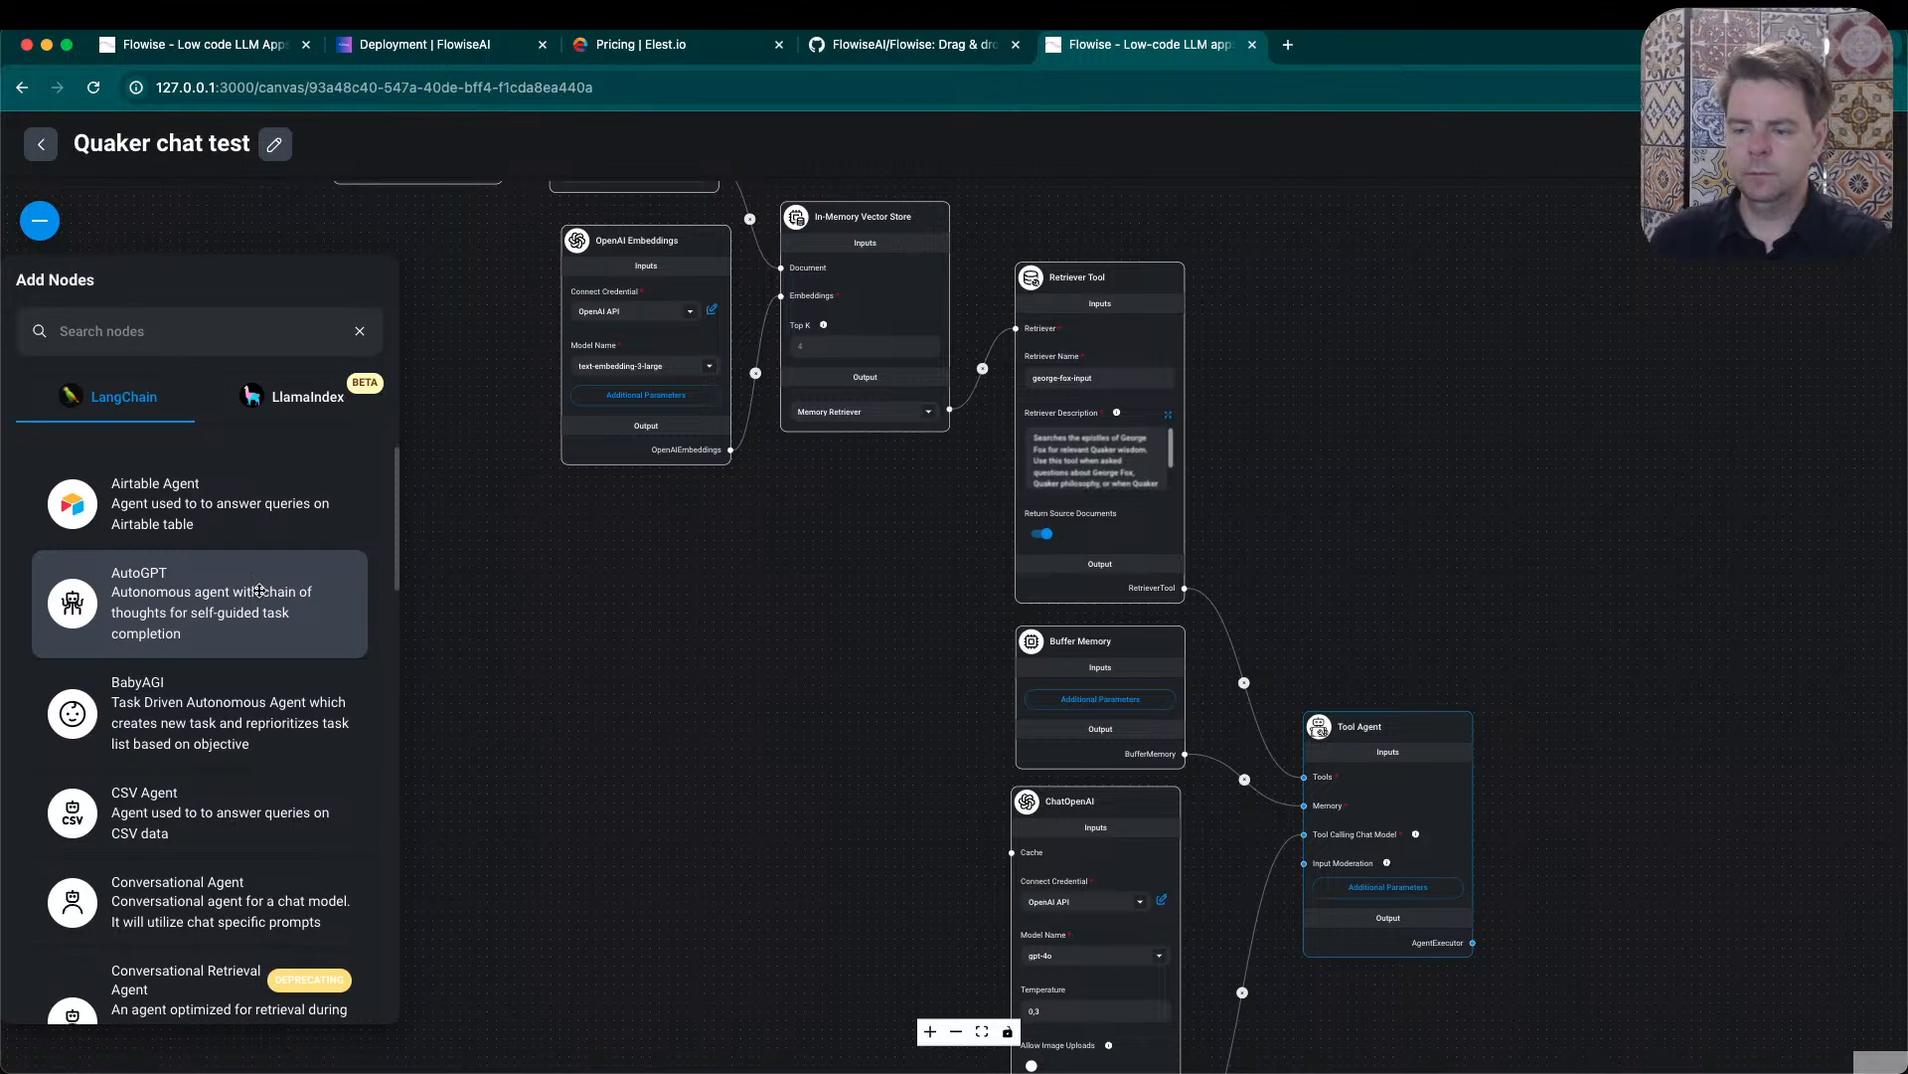
{"action": "scroll", "coordinate": [258, 591], "scroll_direction": "down", "scroll_amount": 4}
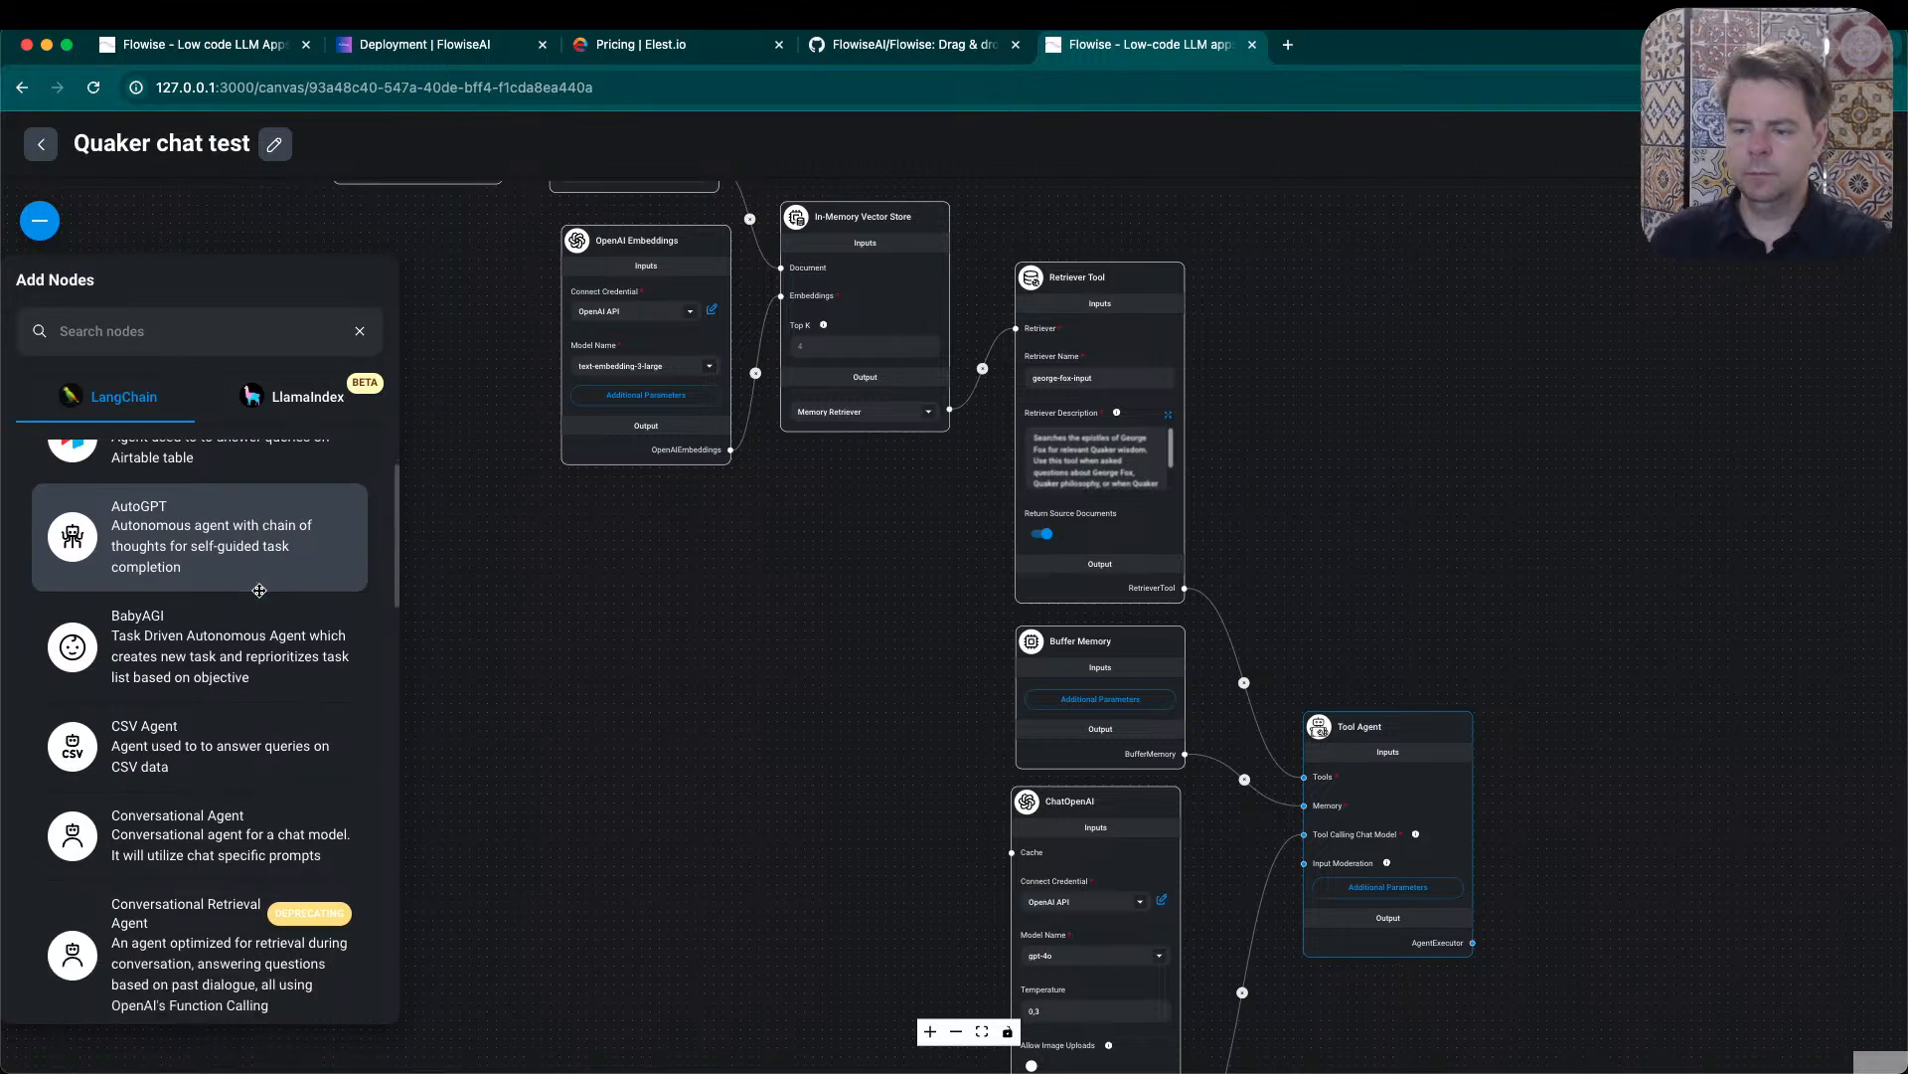
{"action": "scroll", "coordinate": [258, 590], "scroll_direction": "down", "scroll_amount": 10}
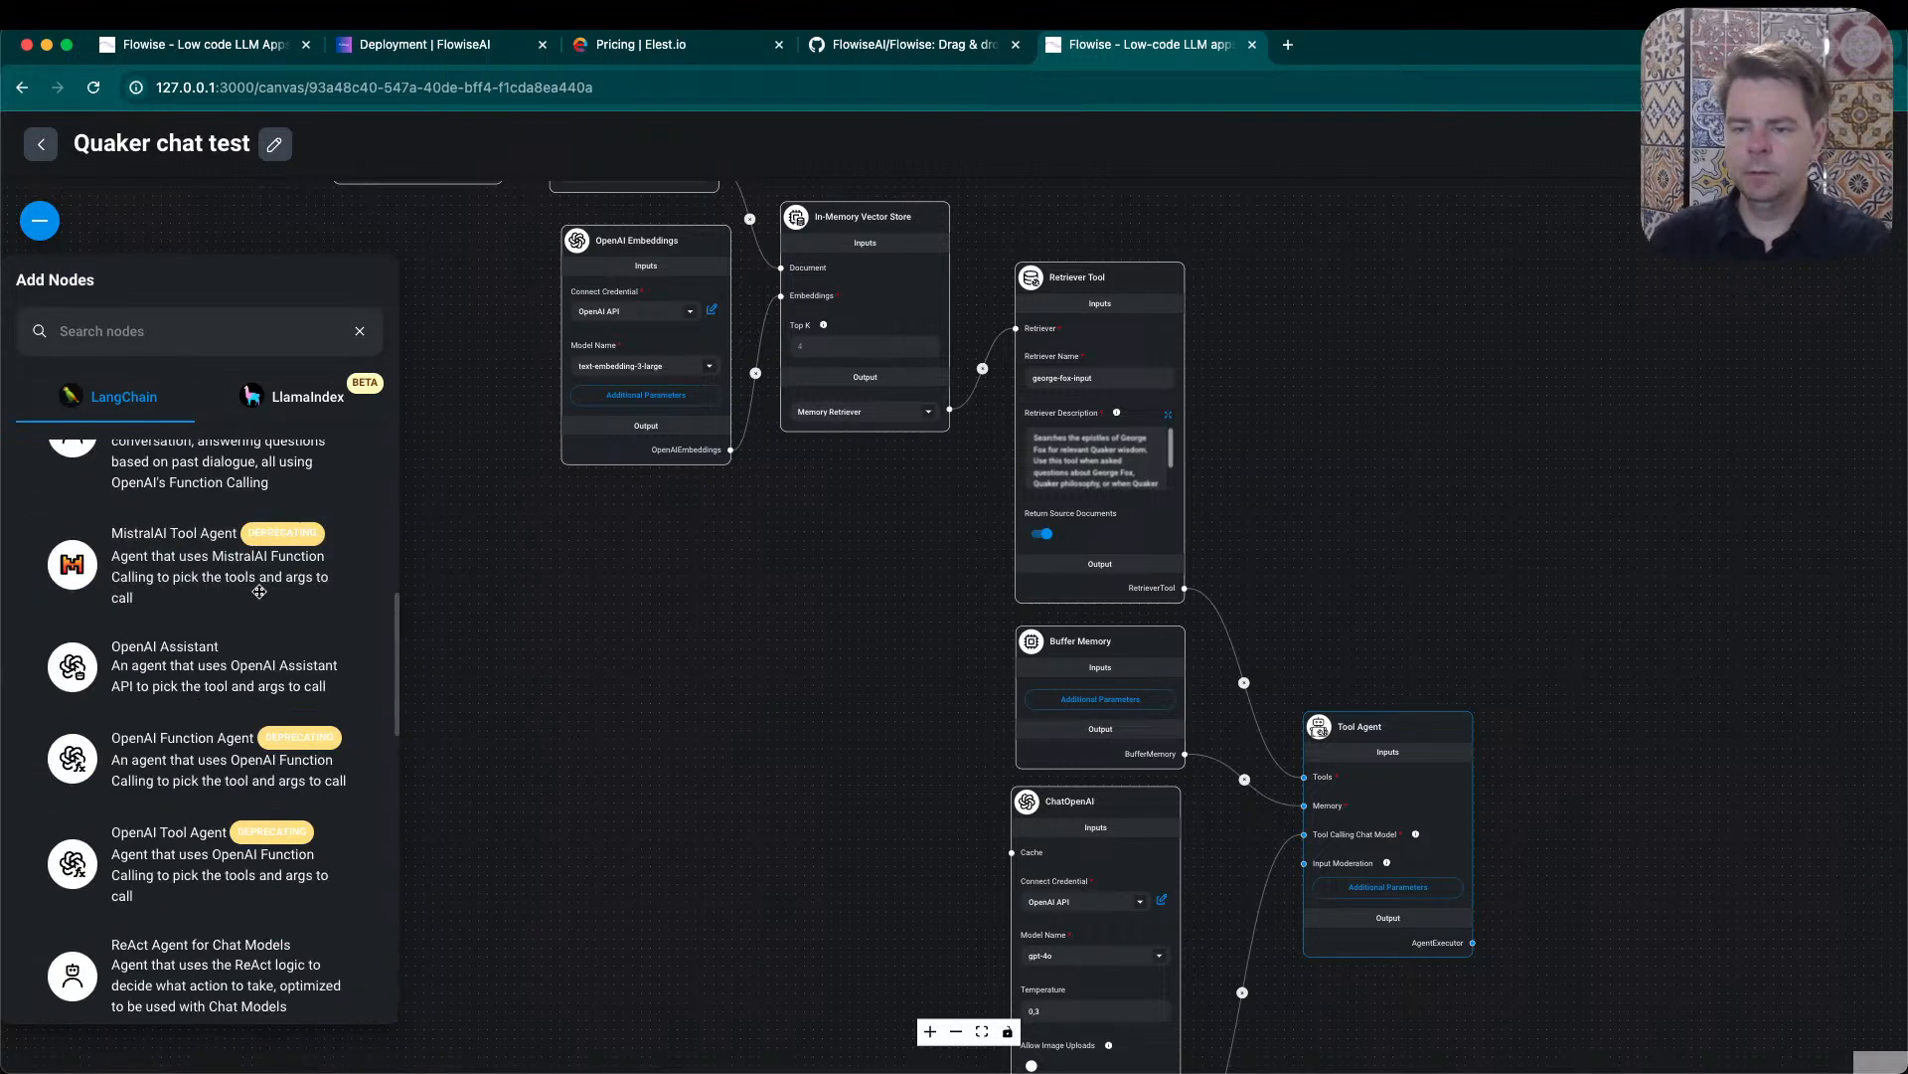
{"action": "scroll", "coordinate": [258, 591], "scroll_direction": "up", "scroll_amount": 15}
{"action": "left_click", "coordinate": [356, 465]}
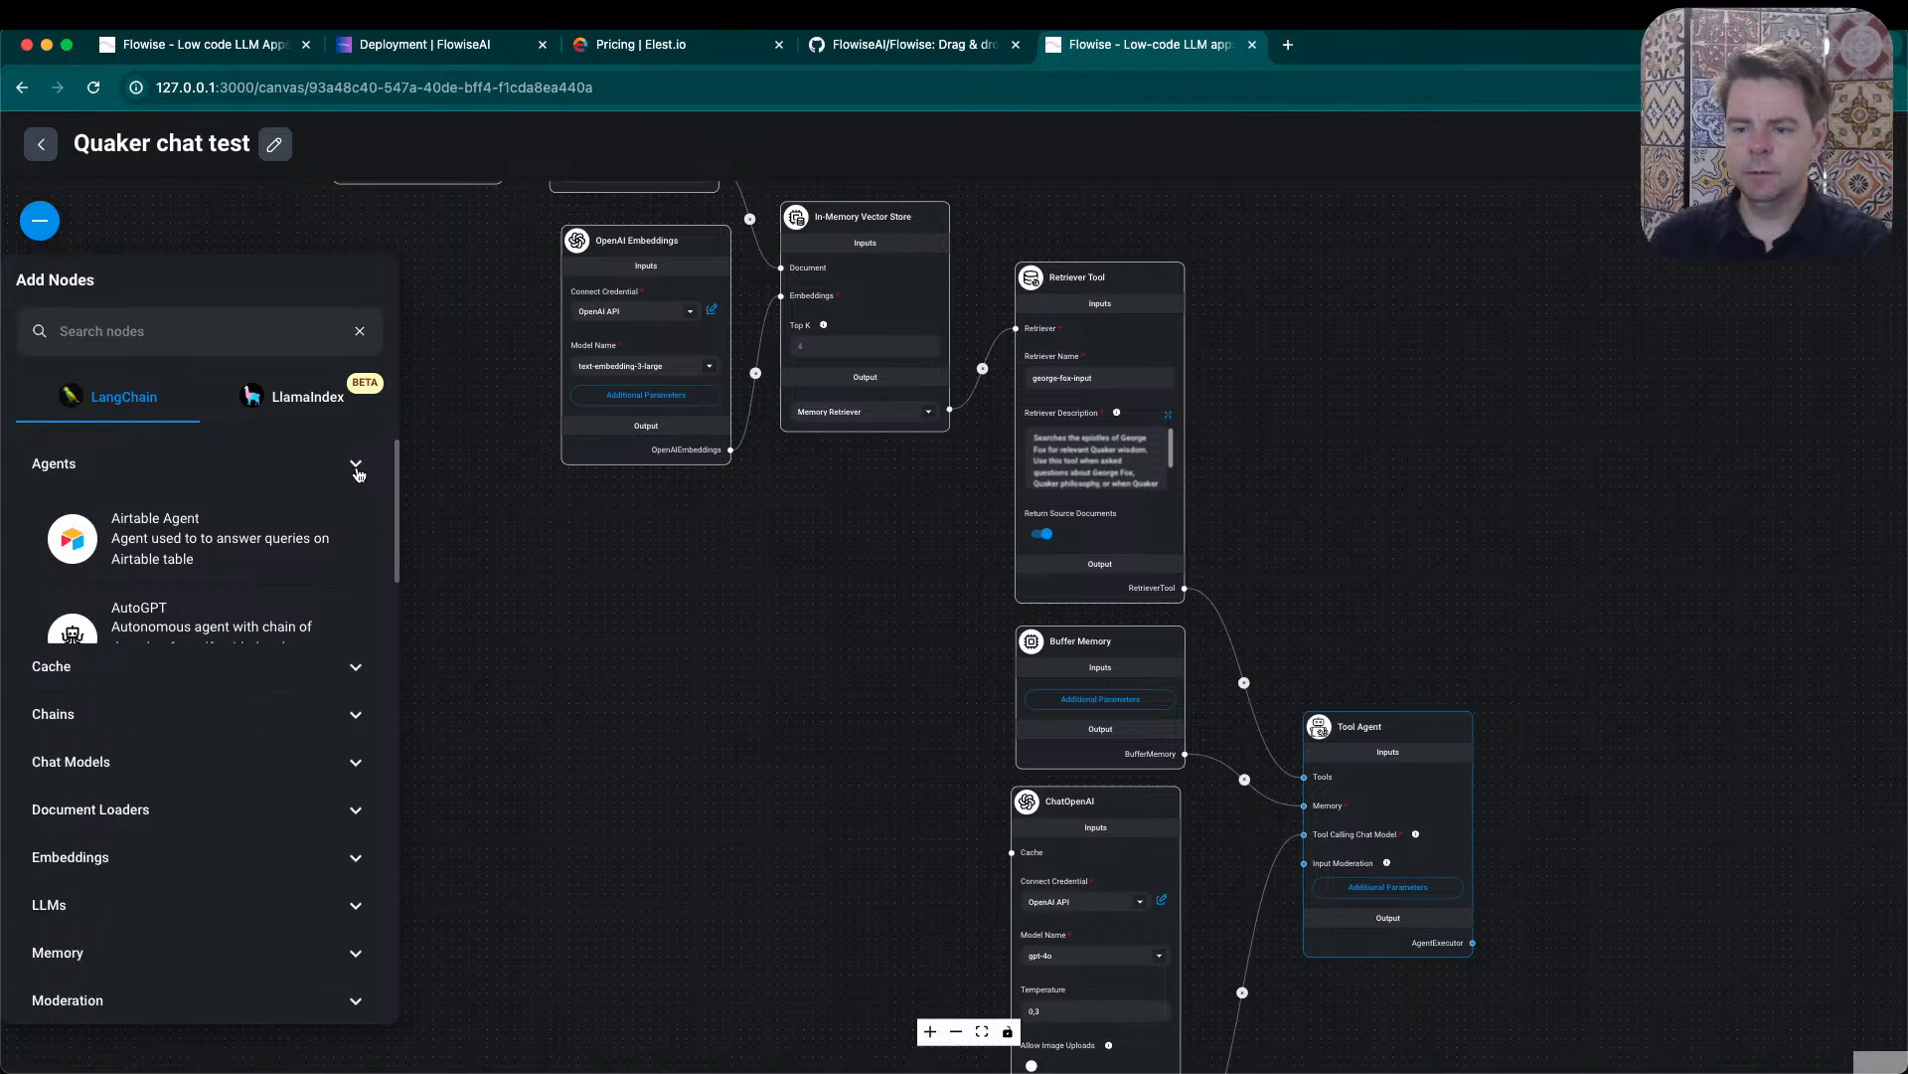
- Add a Chroma node from the new Vector Stores category to the canvas below the OpenAI Embeddings node
{"action": "scroll", "coordinate": [256, 616], "scroll_direction": "down", "scroll_amount": 5}
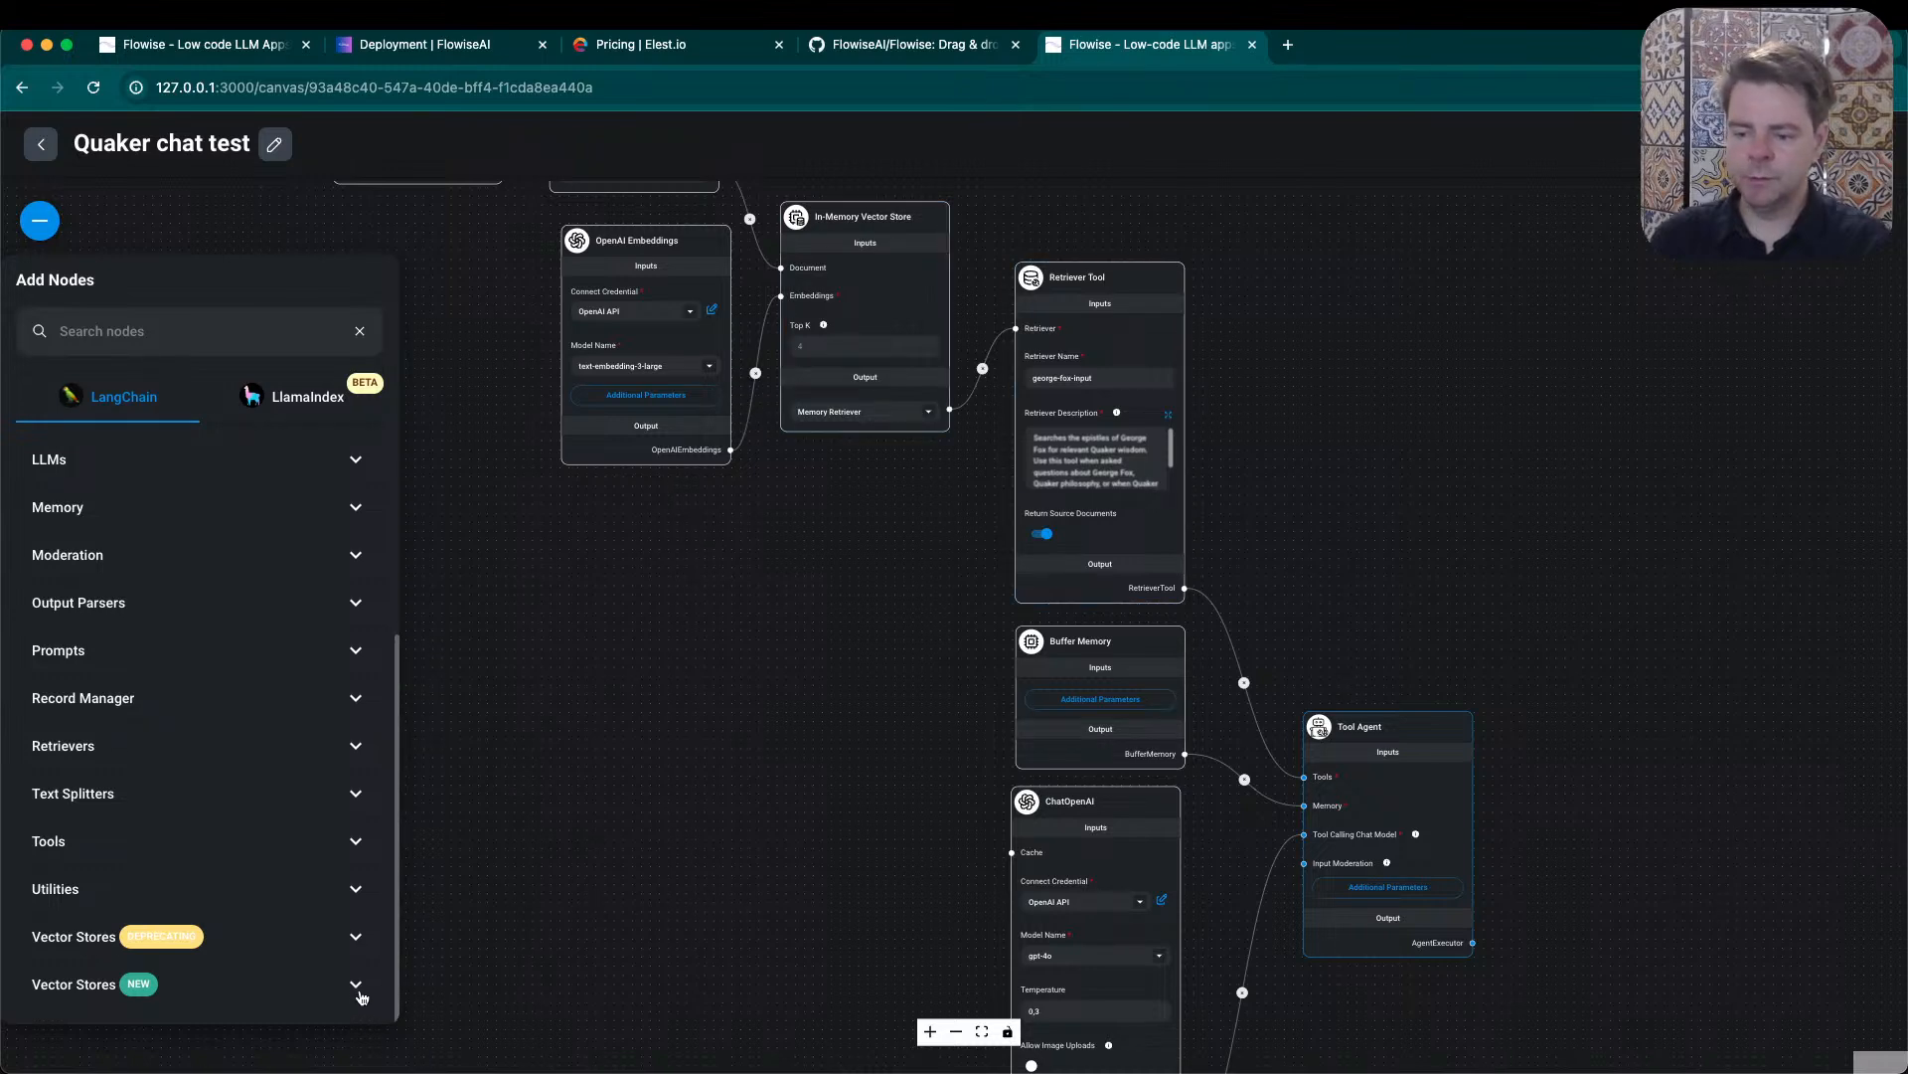
{"action": "scroll", "coordinate": [261, 917], "scroll_direction": "down", "scroll_amount": 10}
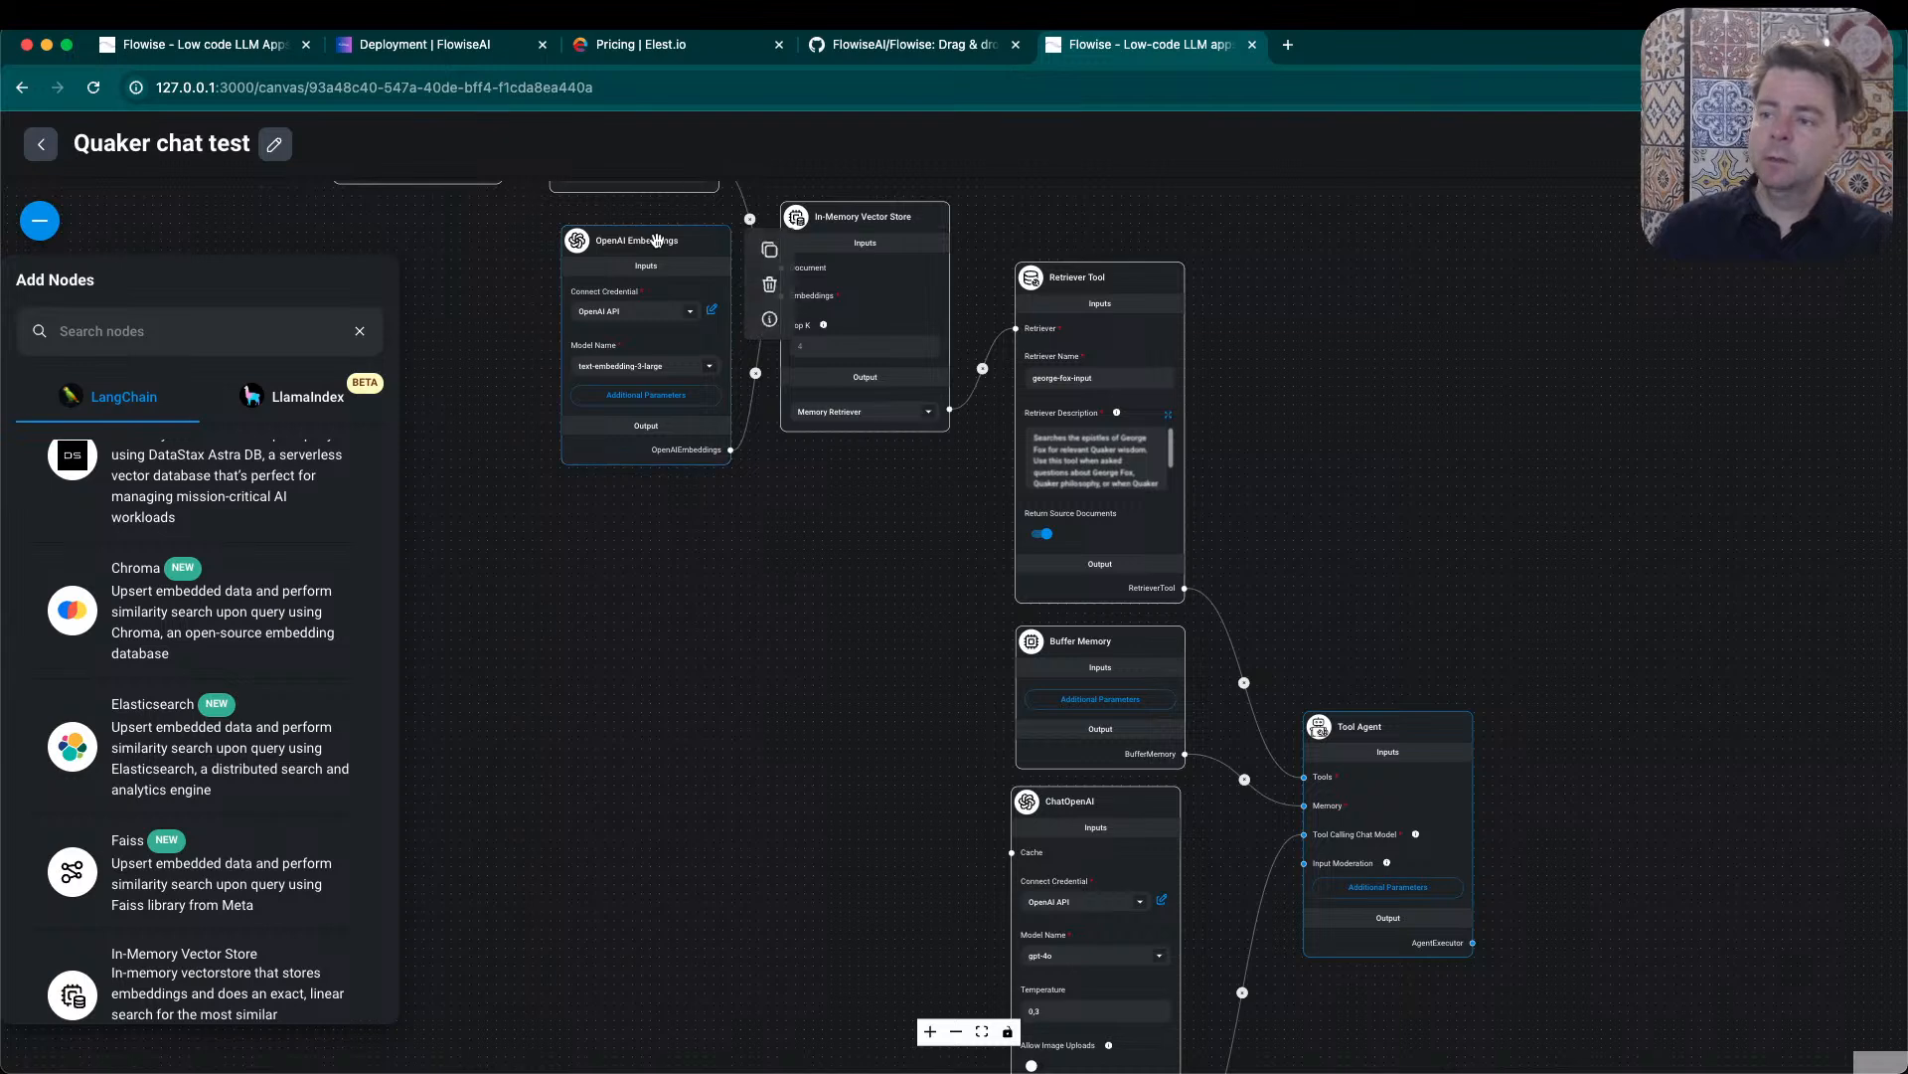
{"action": "left_click_drag", "start_coordinate": [646, 241], "coordinate": [637, 229]}
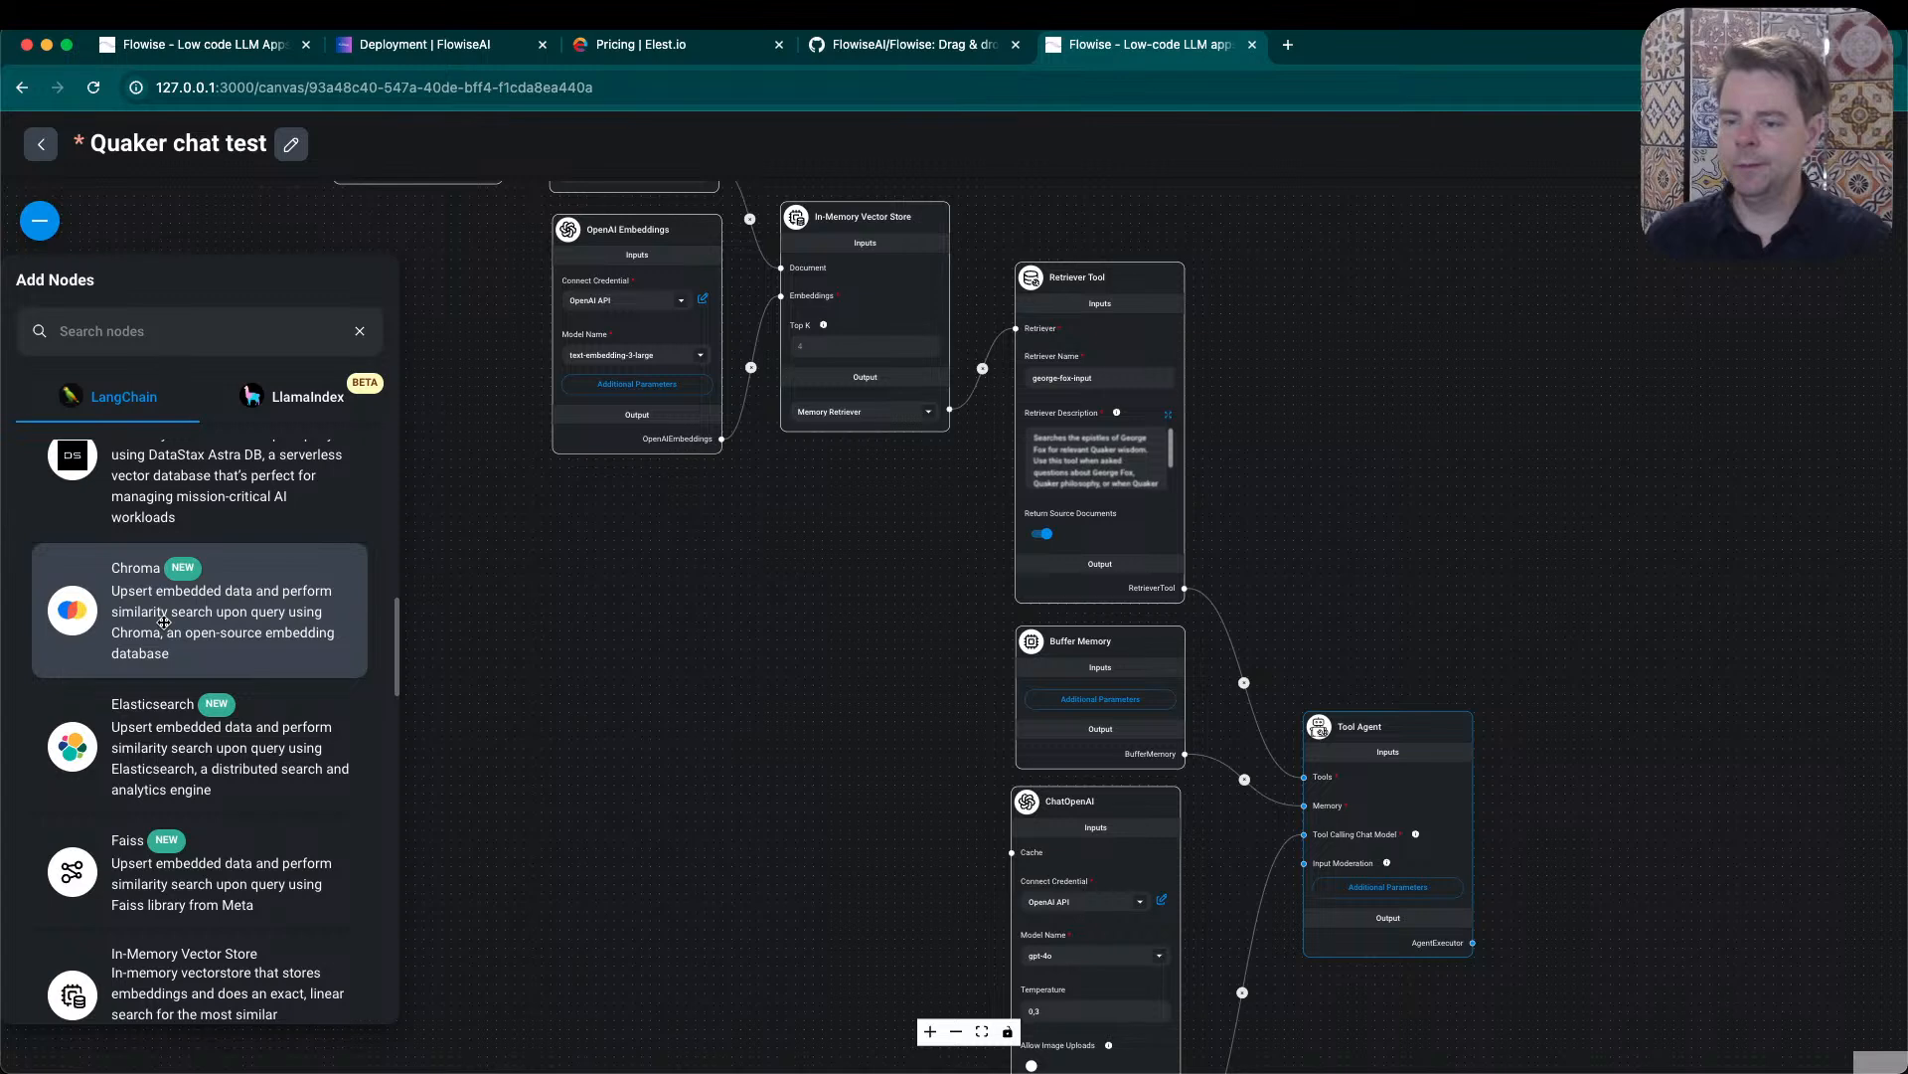
{"action": "left_click_drag", "start_coordinate": [162, 621], "coordinate": [659, 614]}
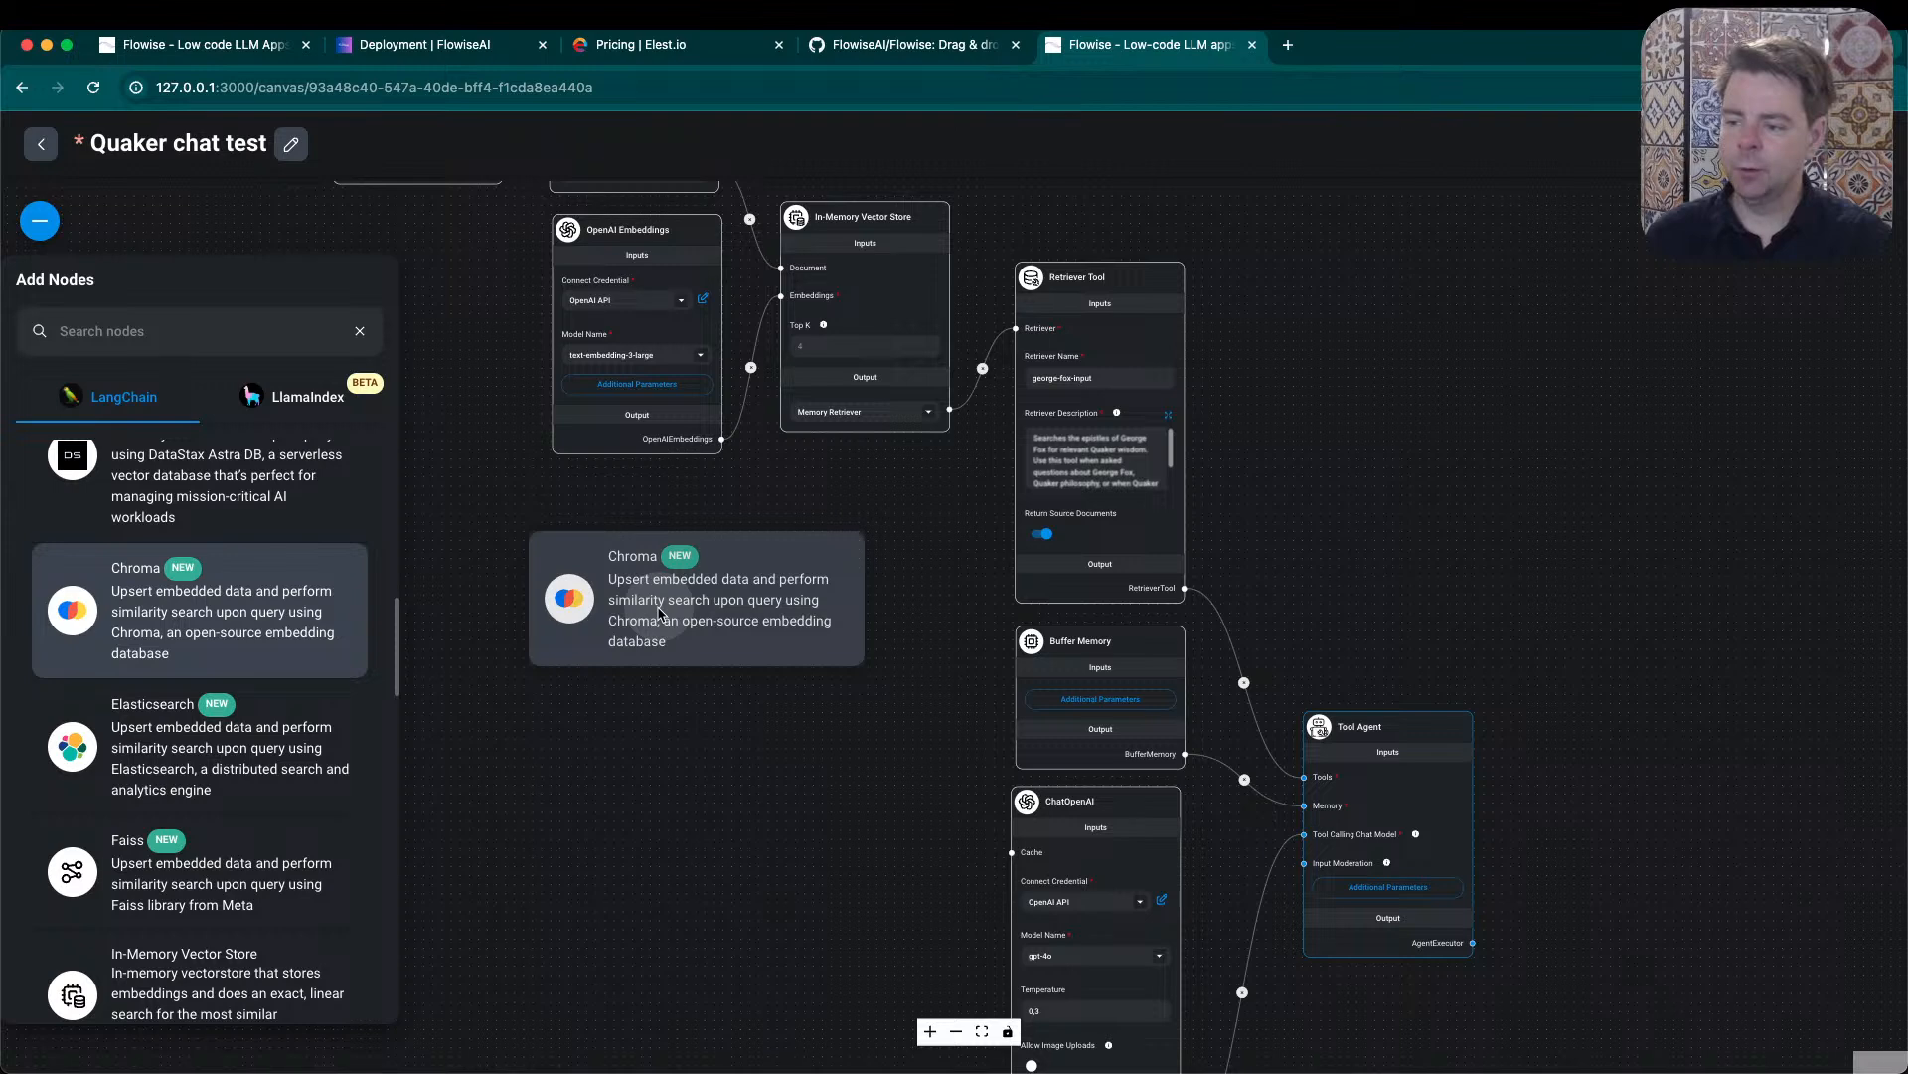
{"action": "left_click_drag", "start_coordinate": [659, 613], "coordinate": [656, 608]}
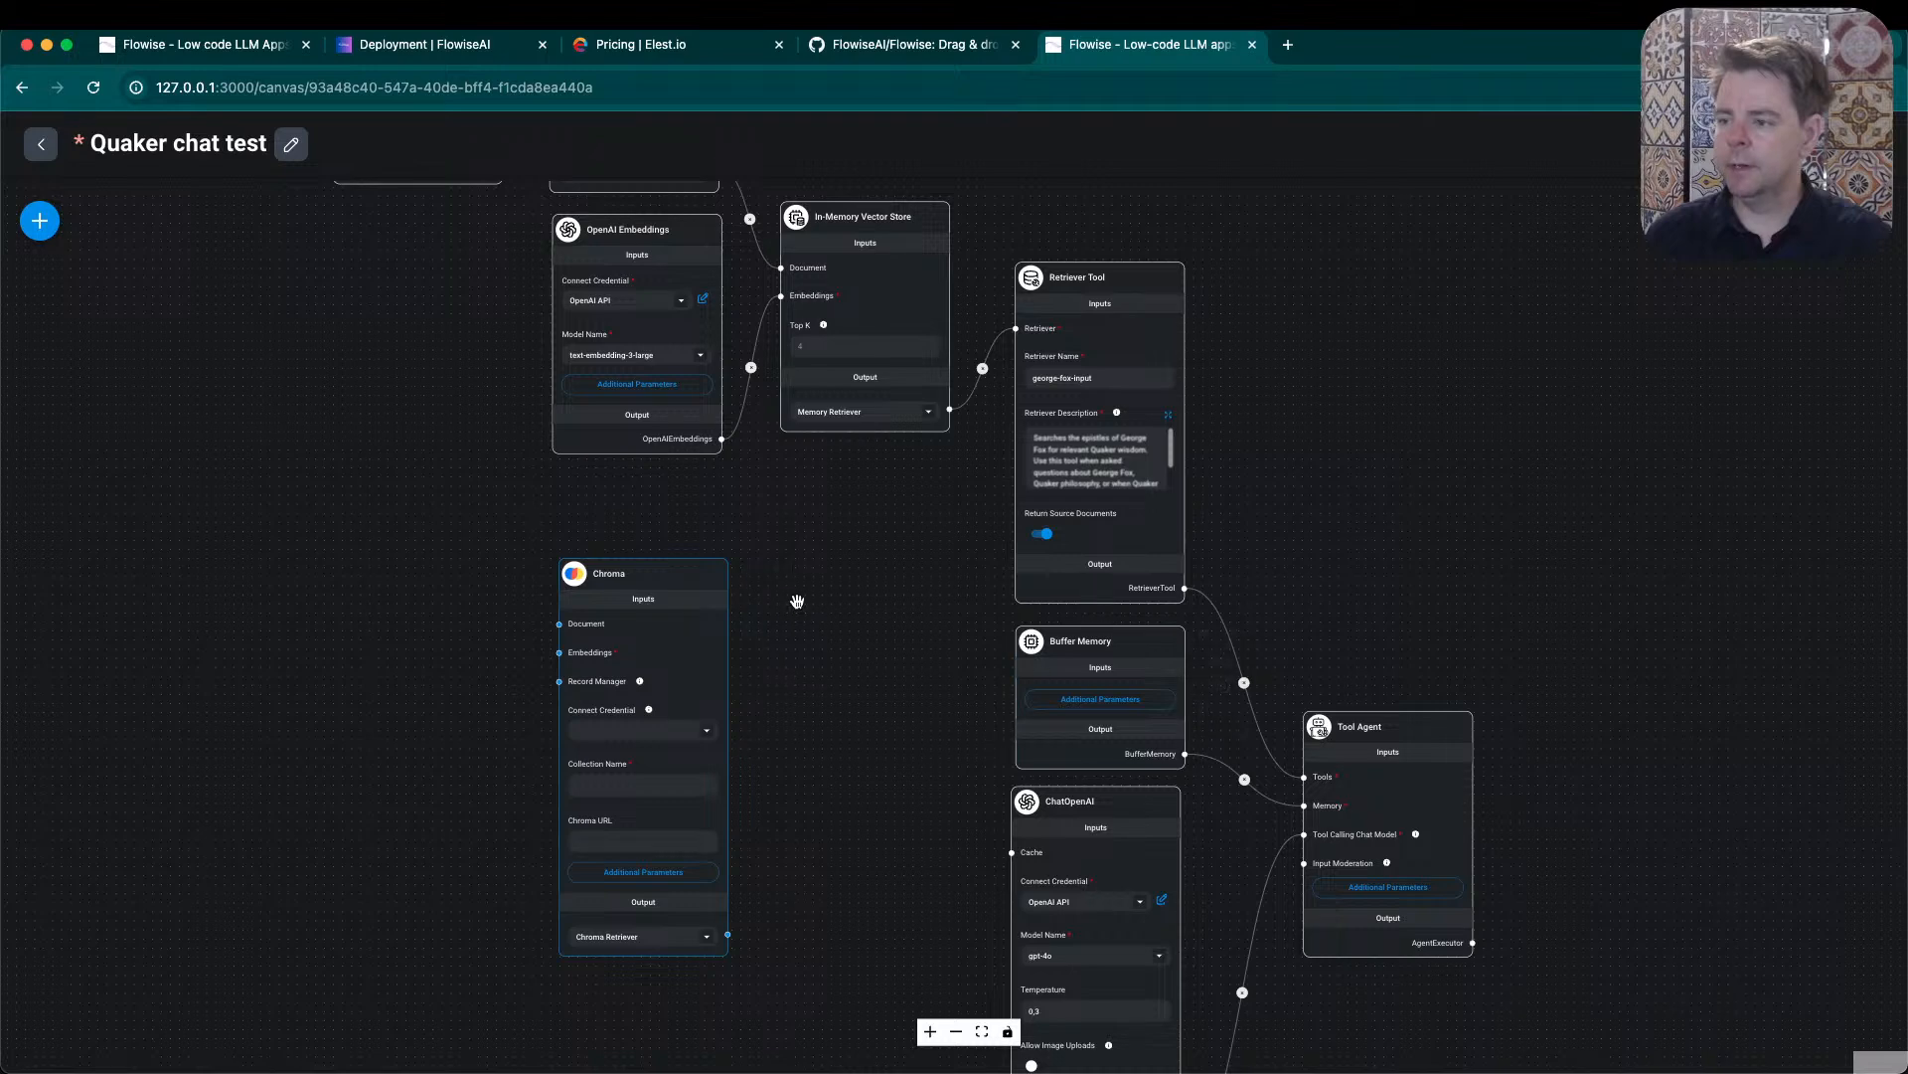
- Move the Chroma node to the free area above the Retriever Tool node
{"action": "left_click_drag", "start_coordinate": [879, 555], "coordinate": [928, 765]}
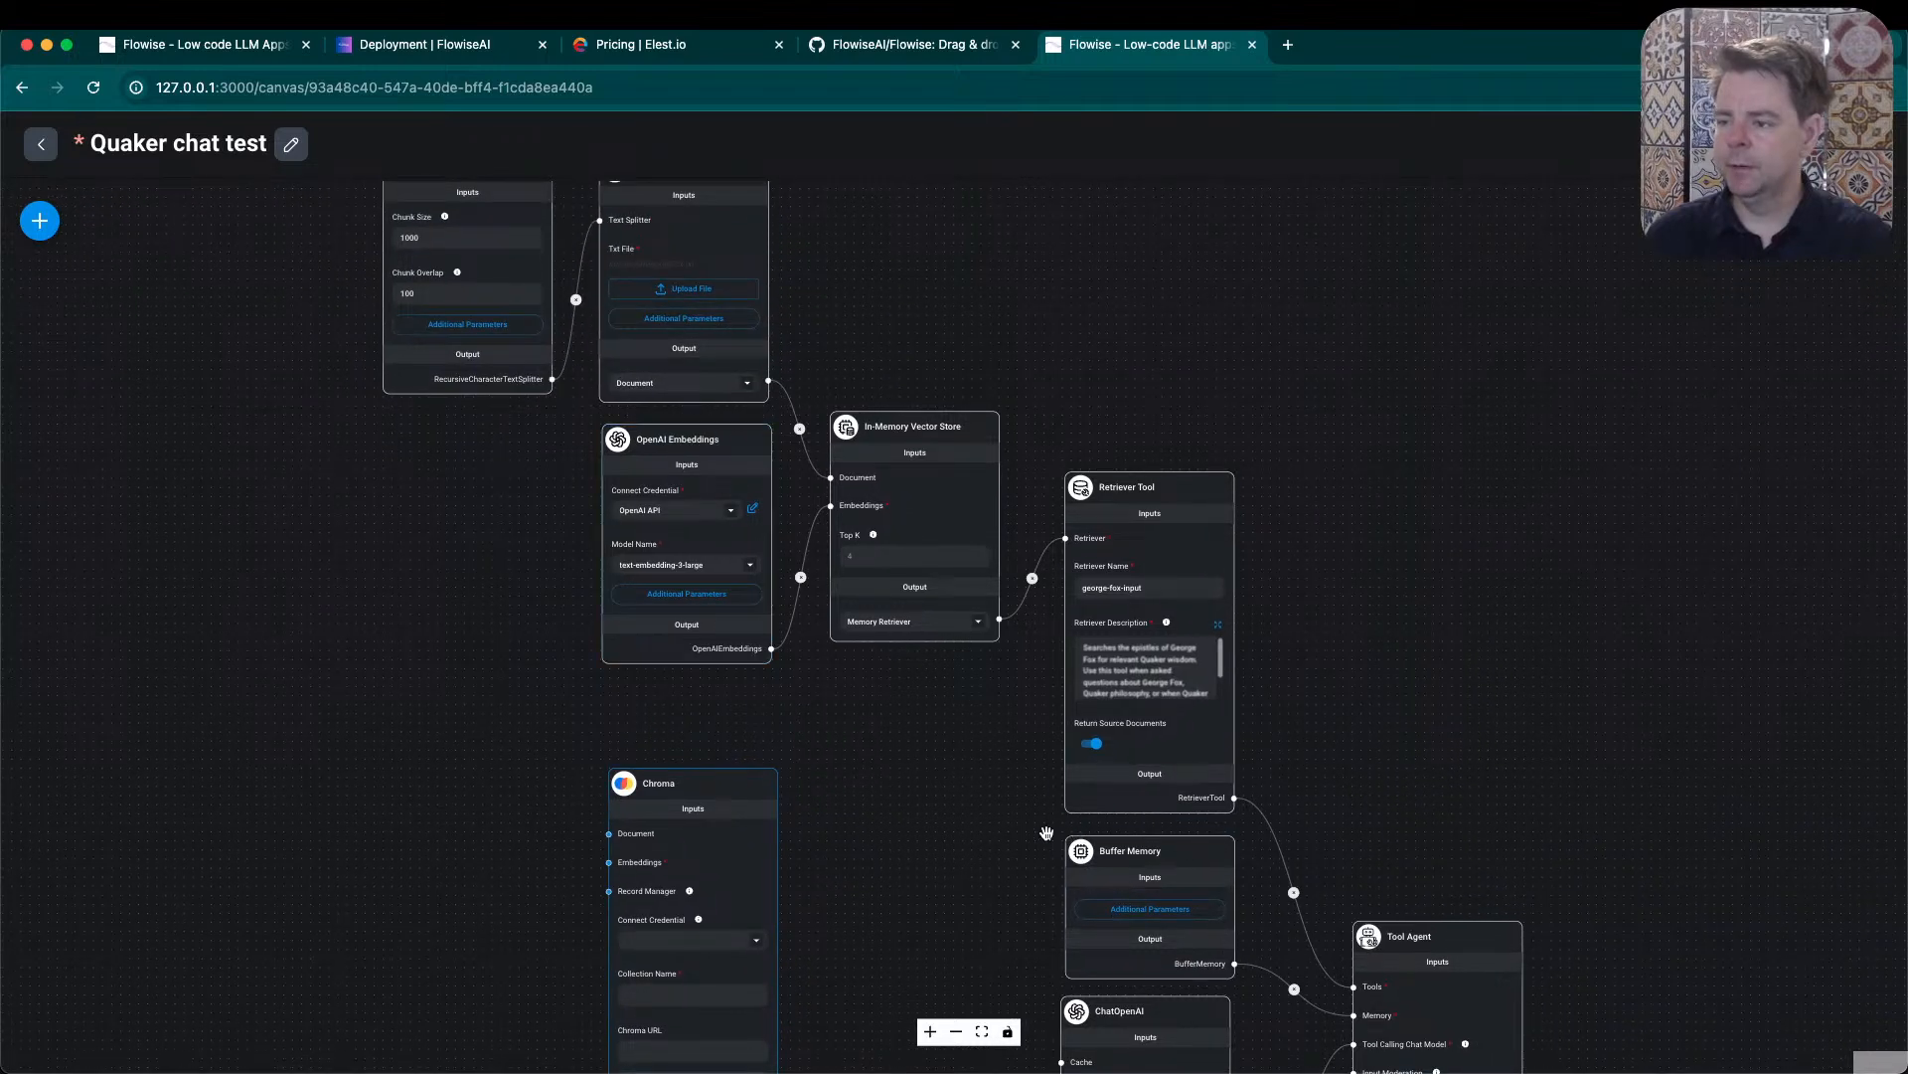
{"action": "left_click_drag", "start_coordinate": [1046, 833], "coordinate": [1041, 887]}
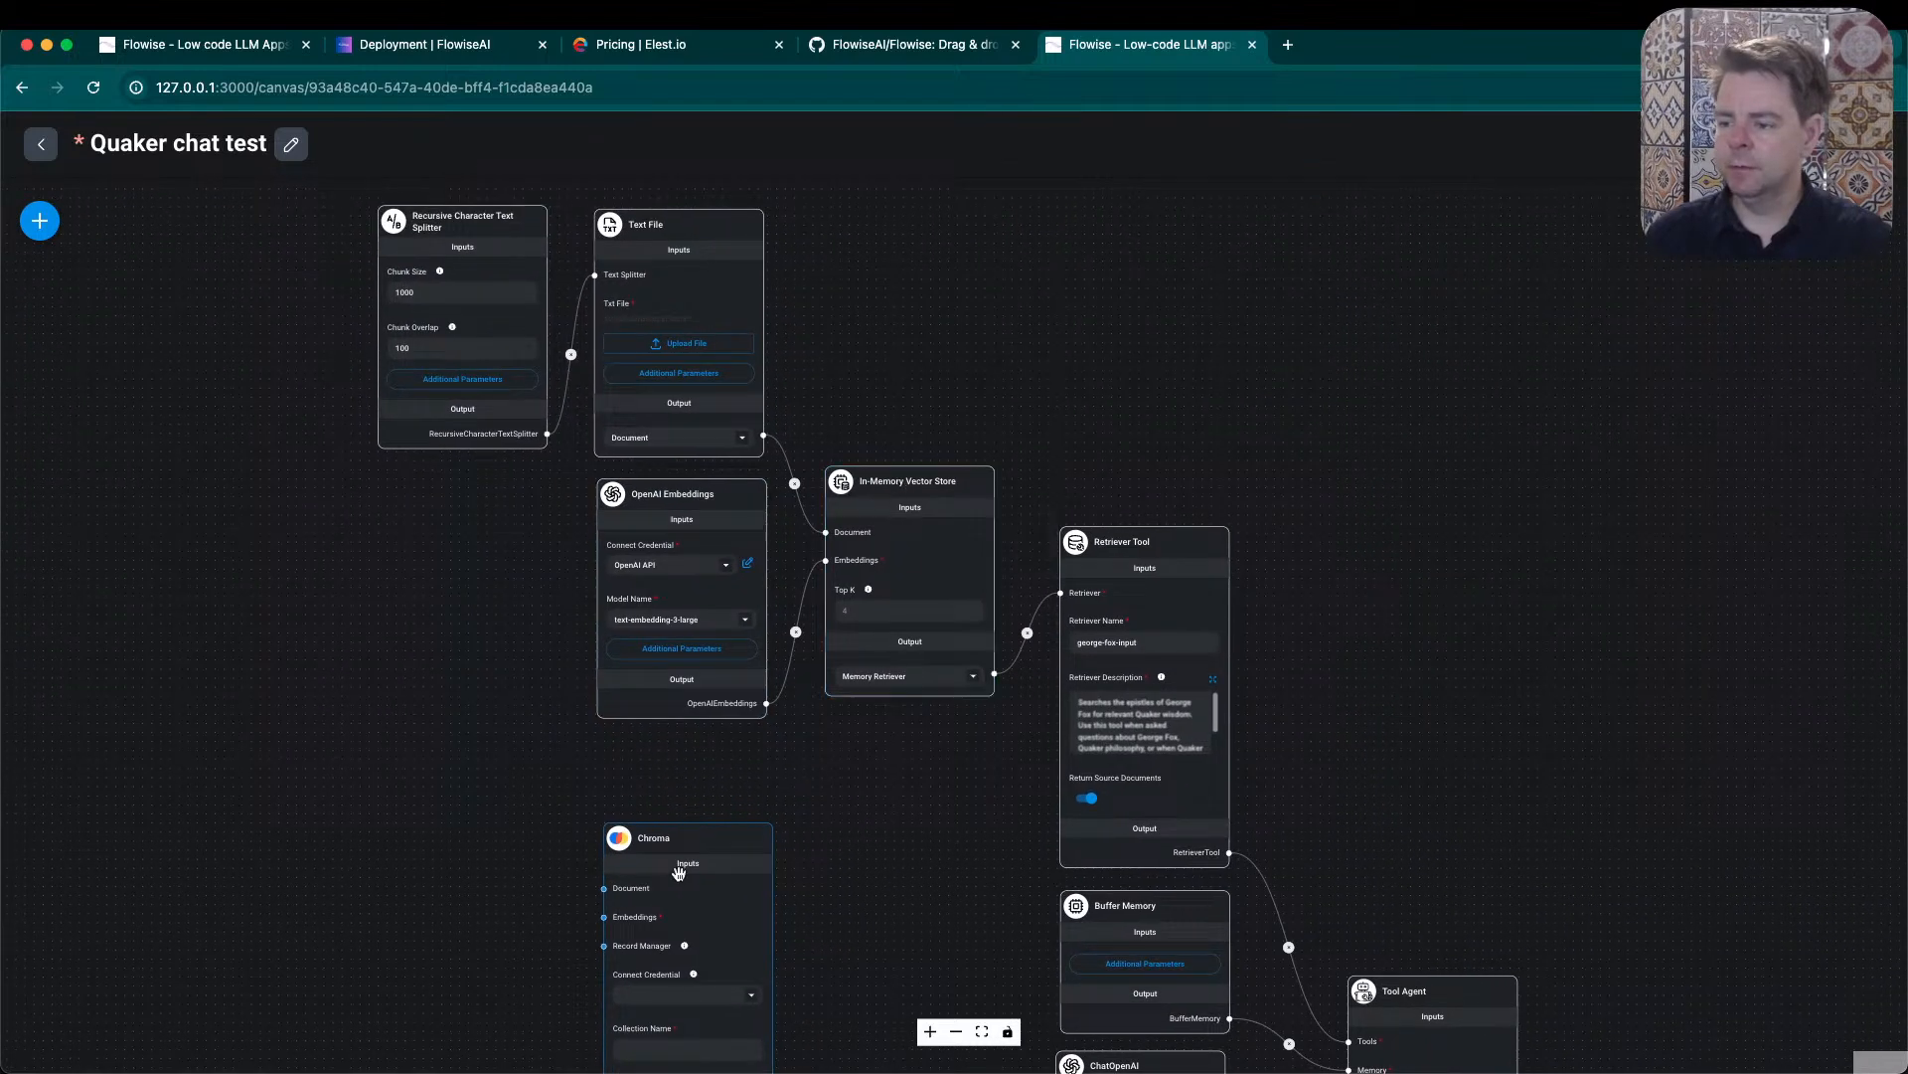
{"action": "left_click_drag", "start_coordinate": [696, 838], "coordinate": [1185, 376]}
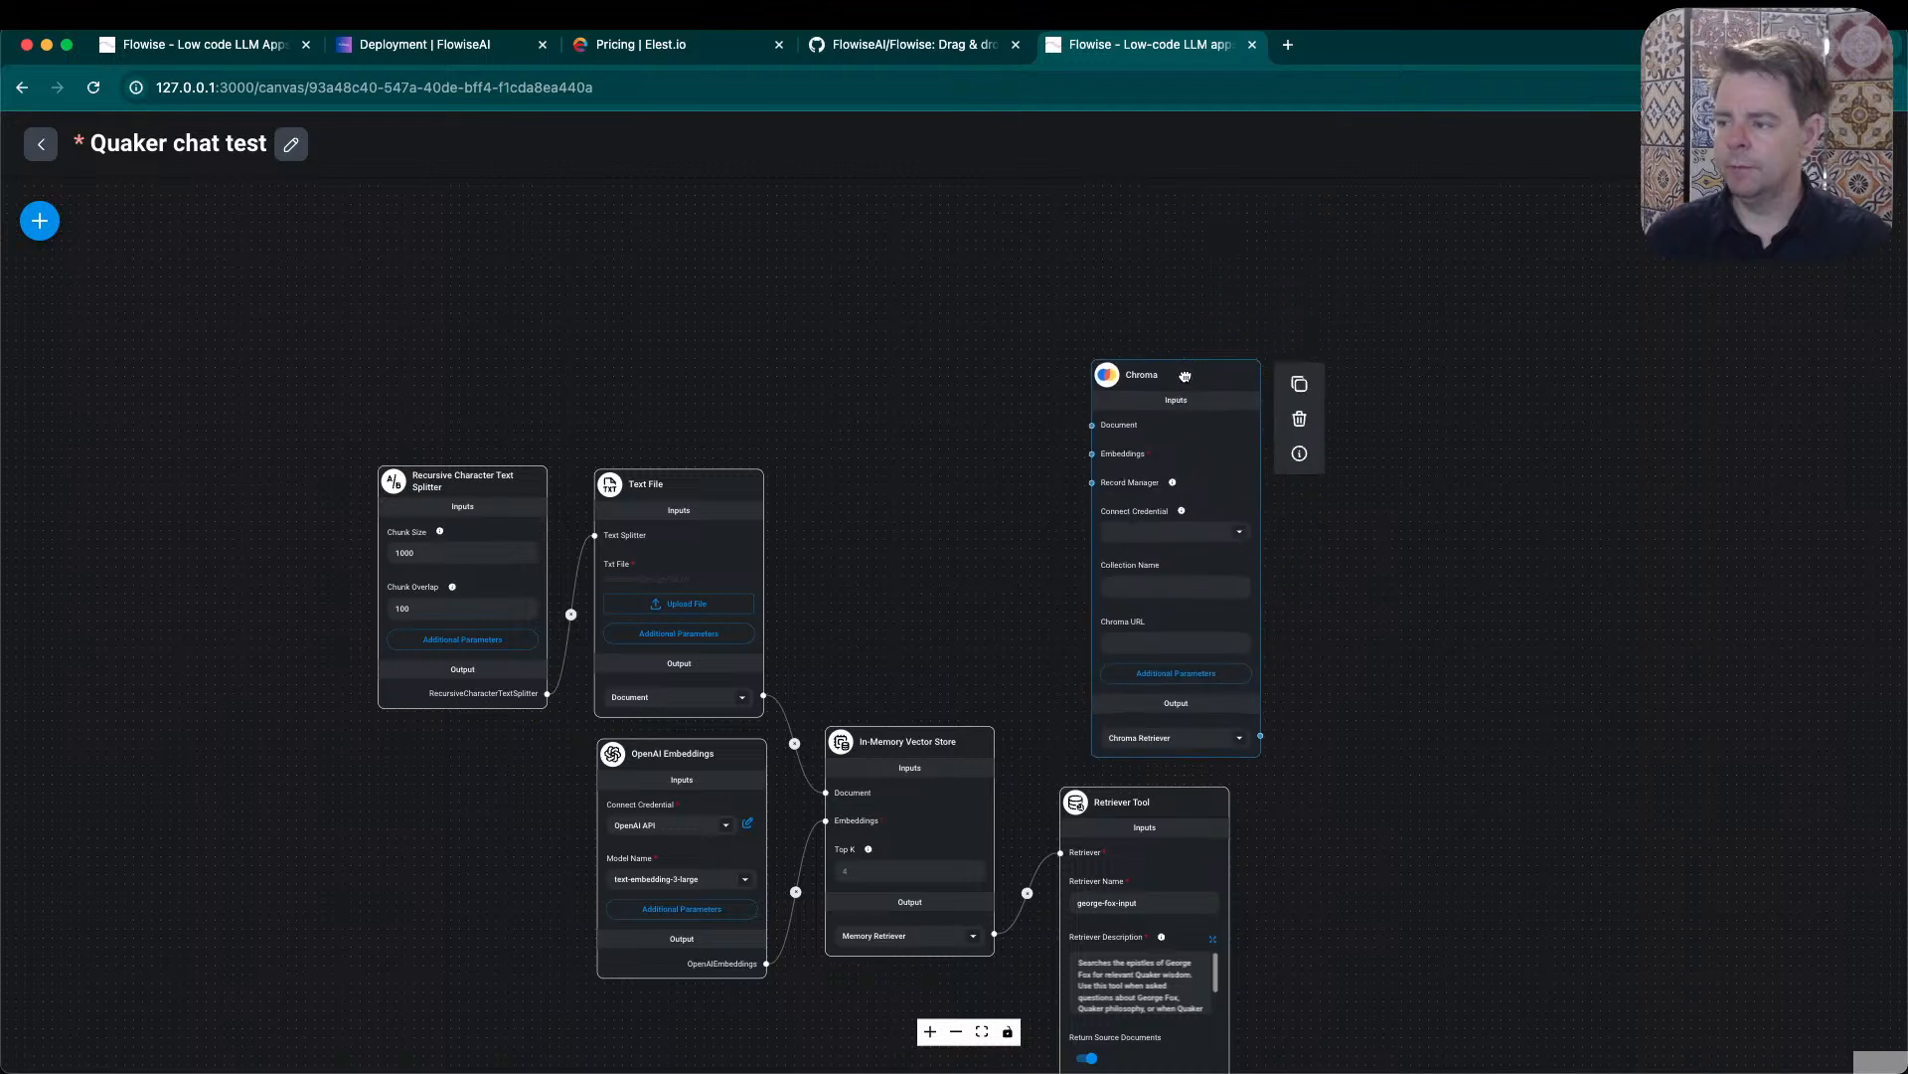
{"action": "left_click_drag", "start_coordinate": [1385, 712], "coordinate": [1382, 617]}
- Review the Chroma node's Connect Credential options and its Collection Name and Chroma URL fields without setting them
{"action": "left_click", "coordinate": [1149, 481]}
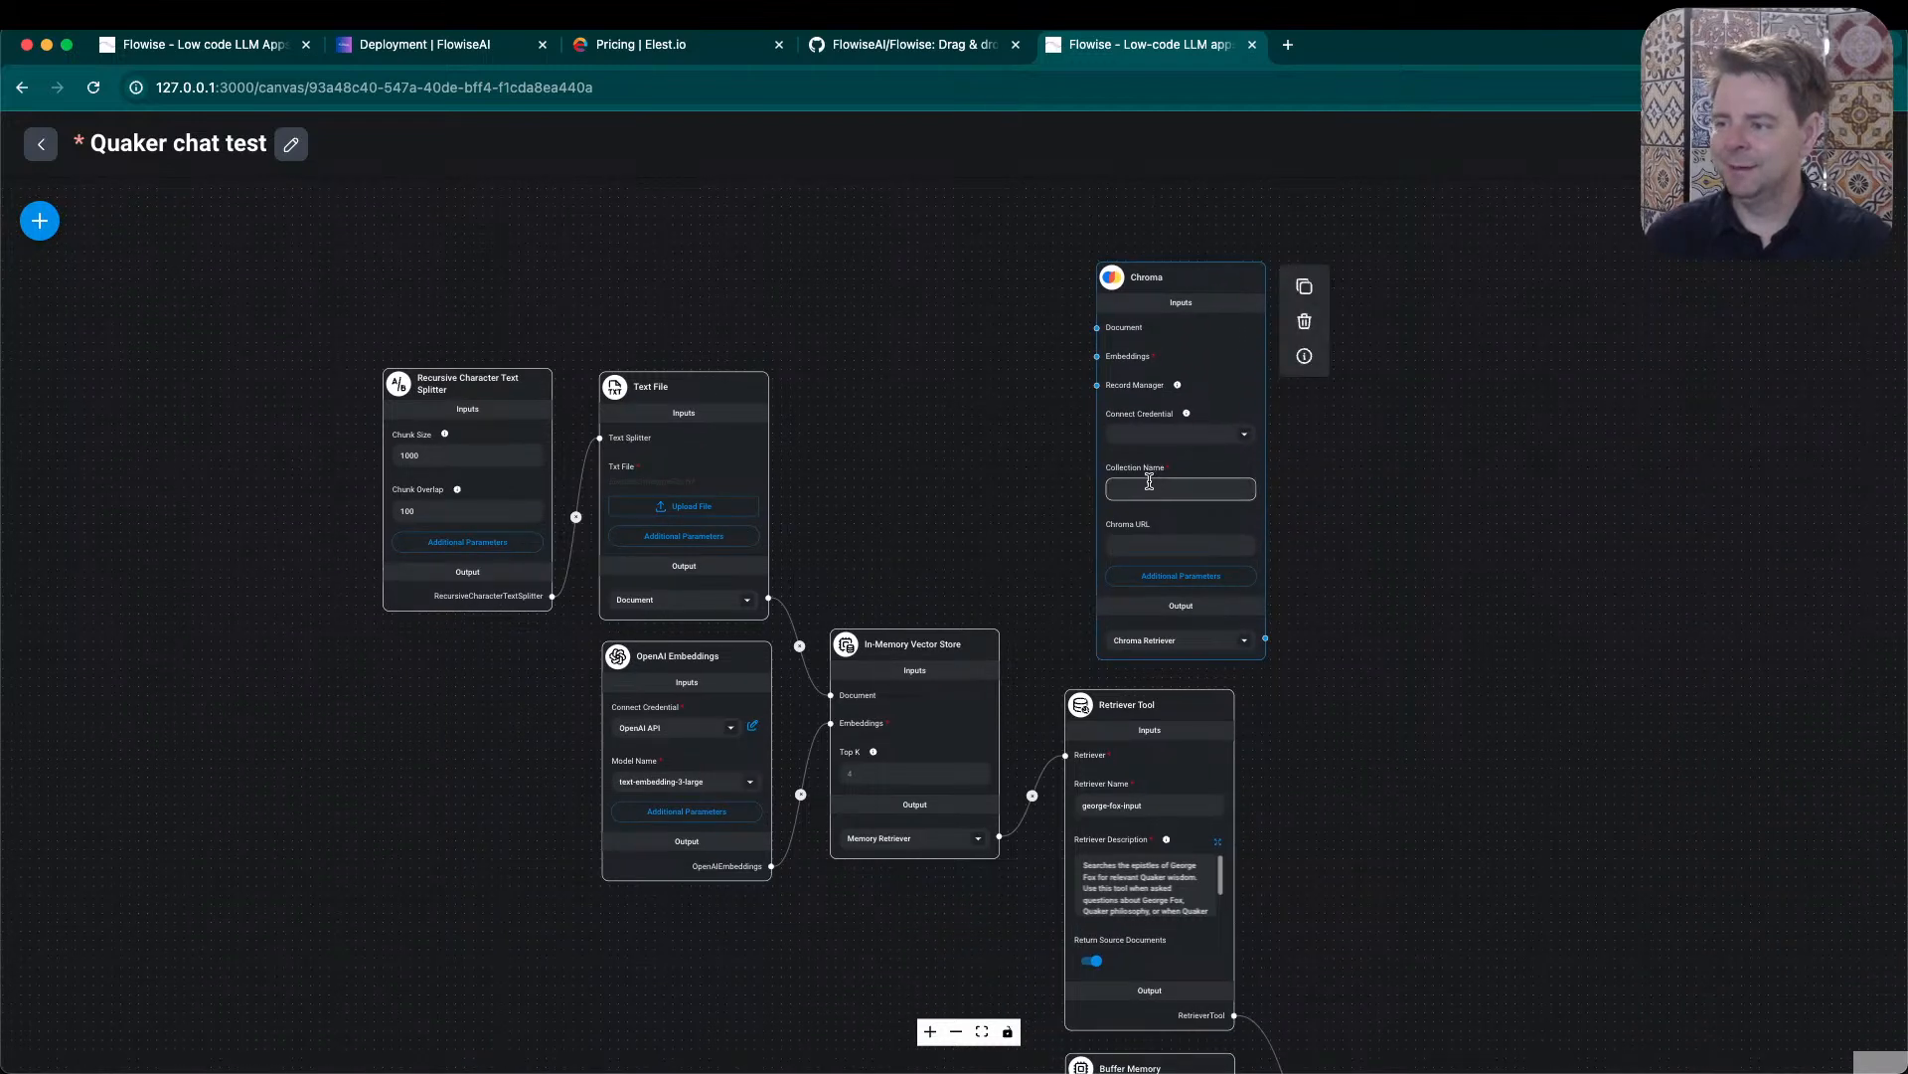
{"action": "left_click", "coordinate": [1243, 438]}
{"action": "left_click", "coordinate": [1247, 439]}
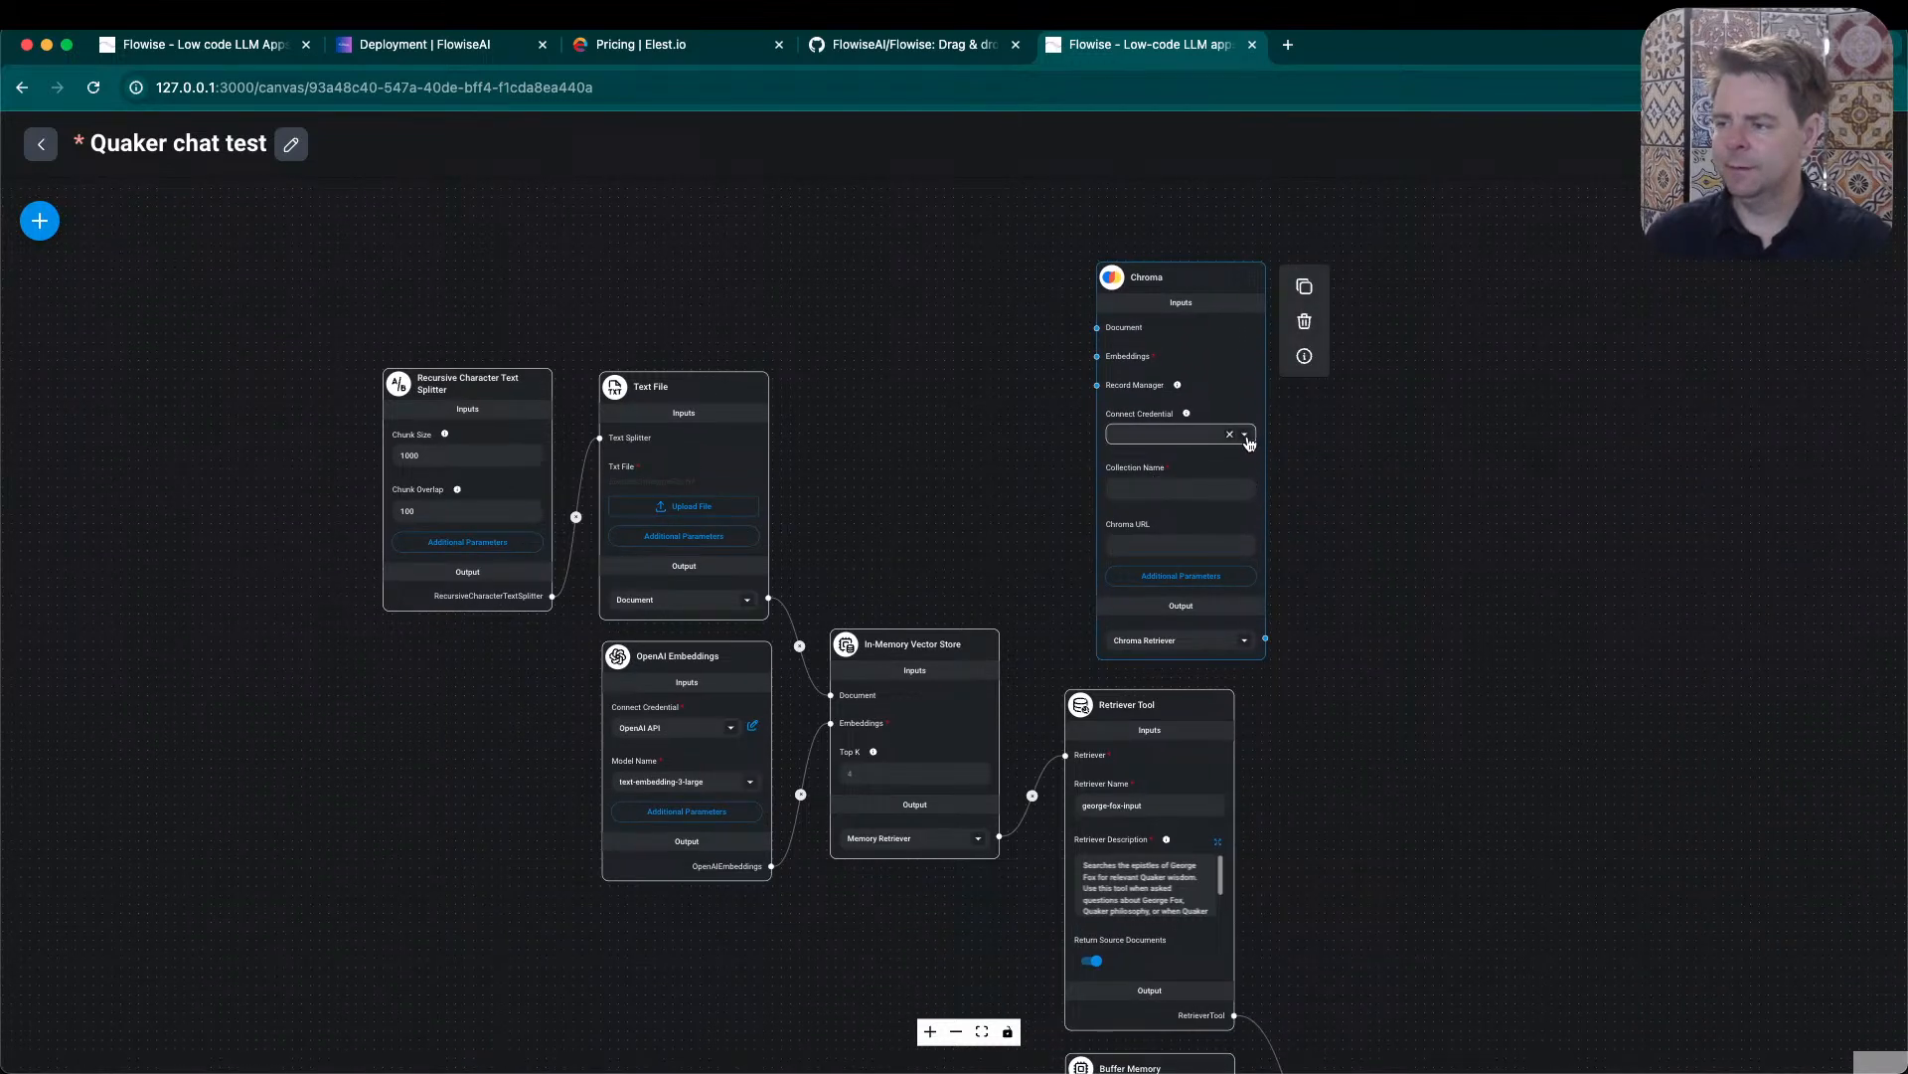
{"action": "left_click", "coordinate": [1247, 438]}
{"action": "left_click", "coordinate": [1247, 439]}
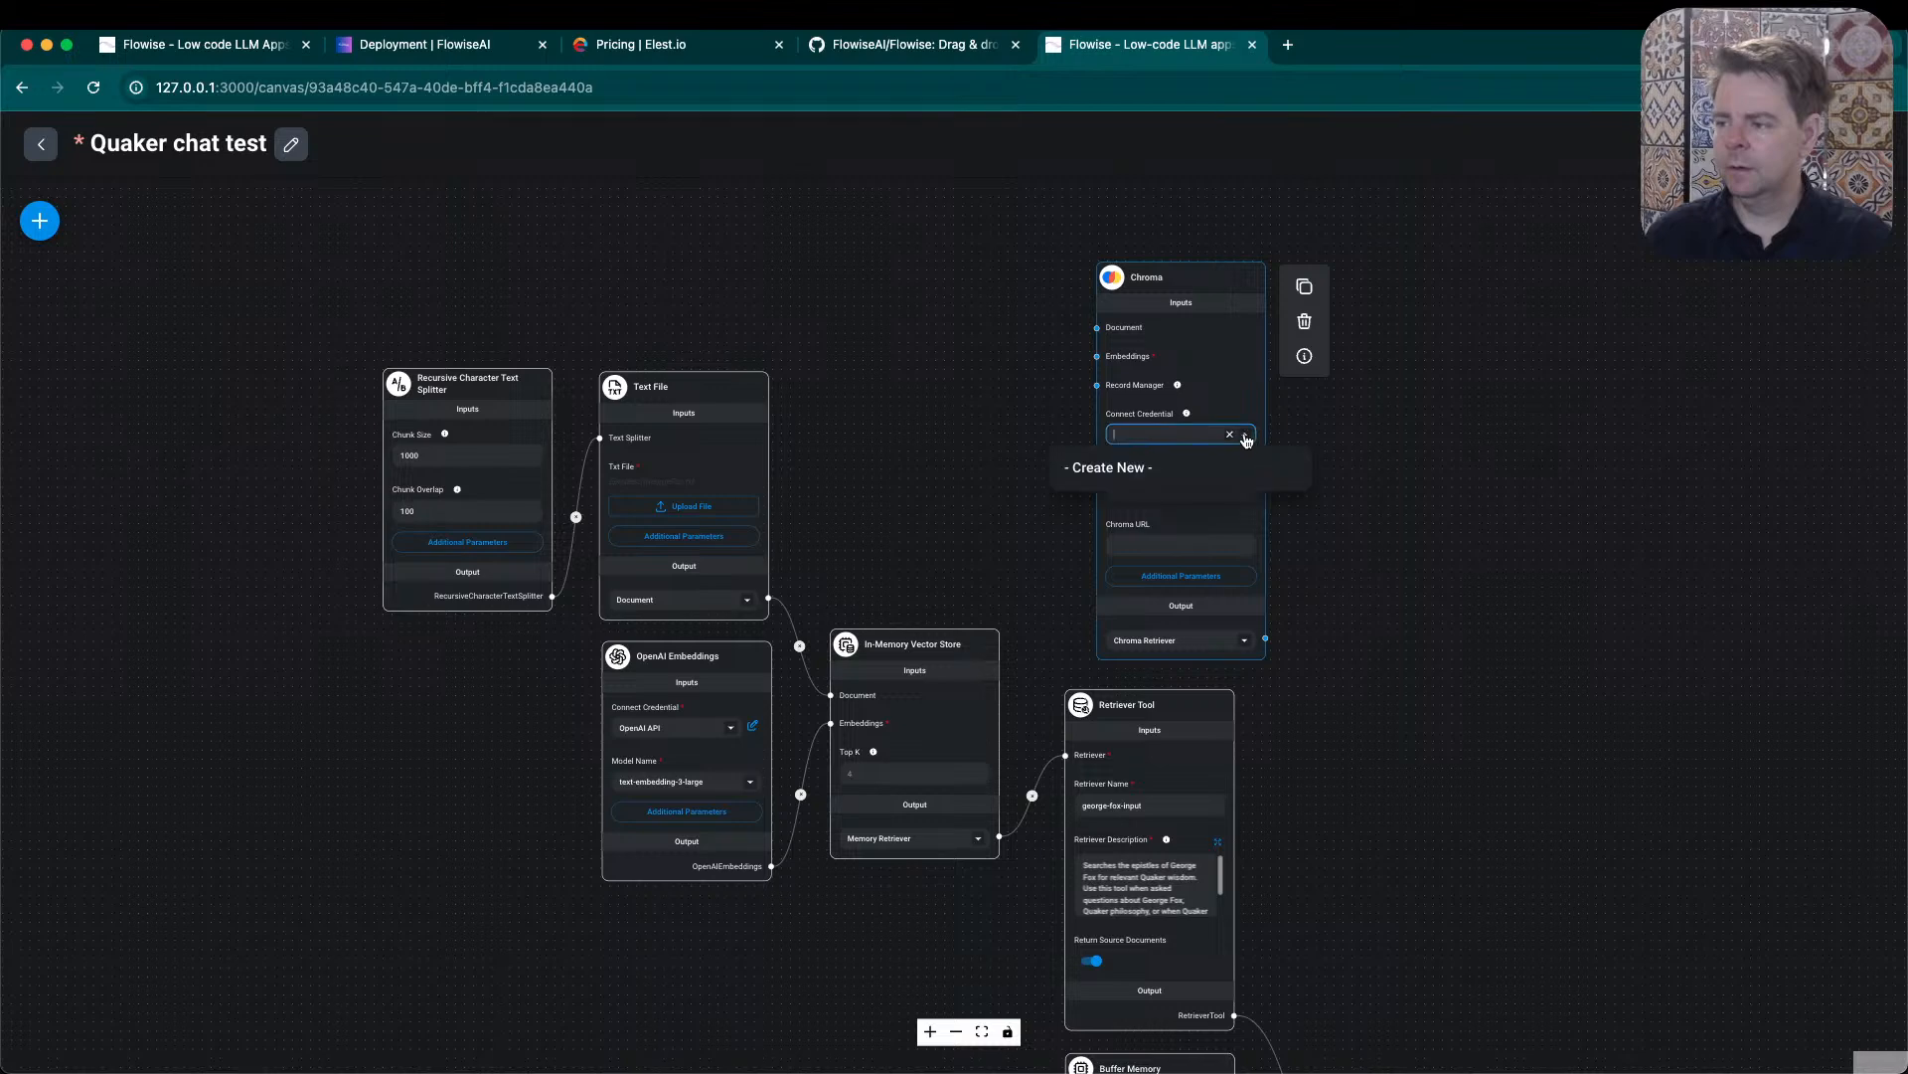
{"action": "left_click", "coordinate": [1540, 557]}
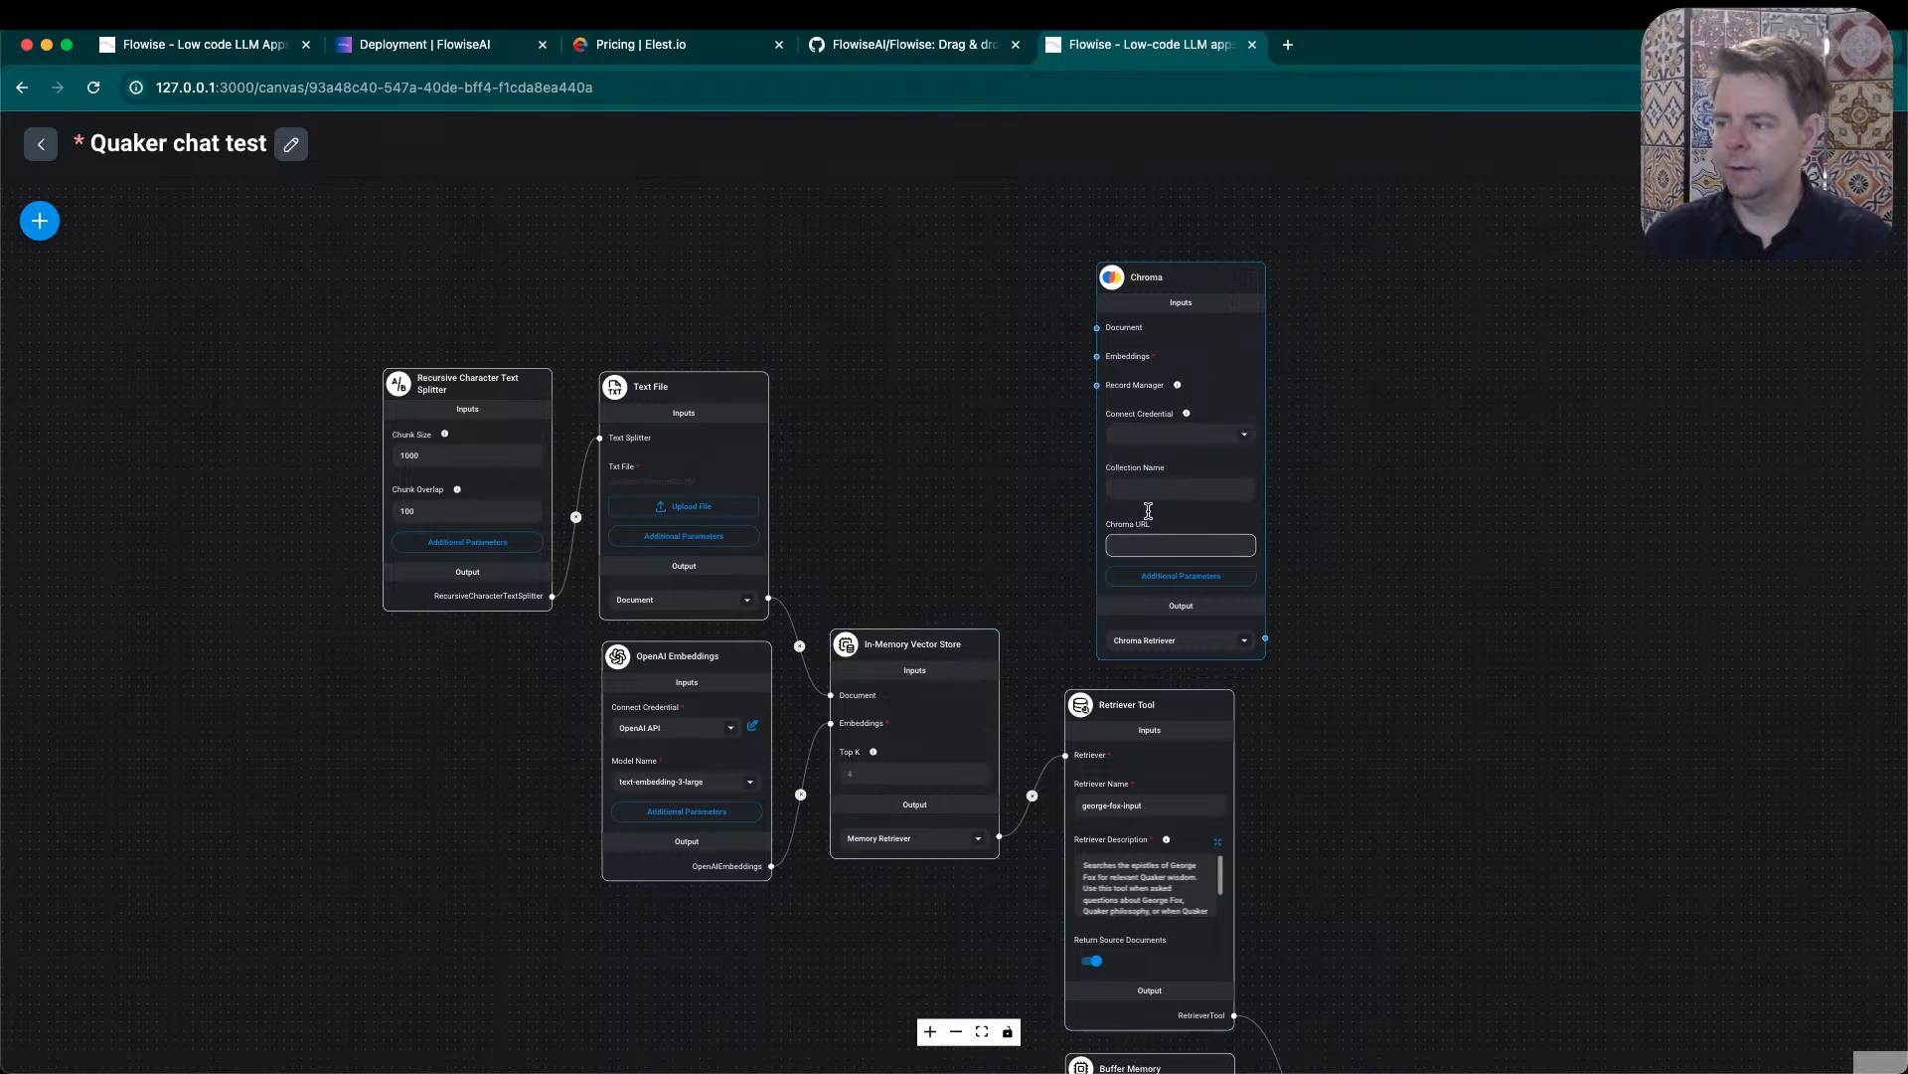
{"action": "mouse_move", "coordinate": [1169, 487]}
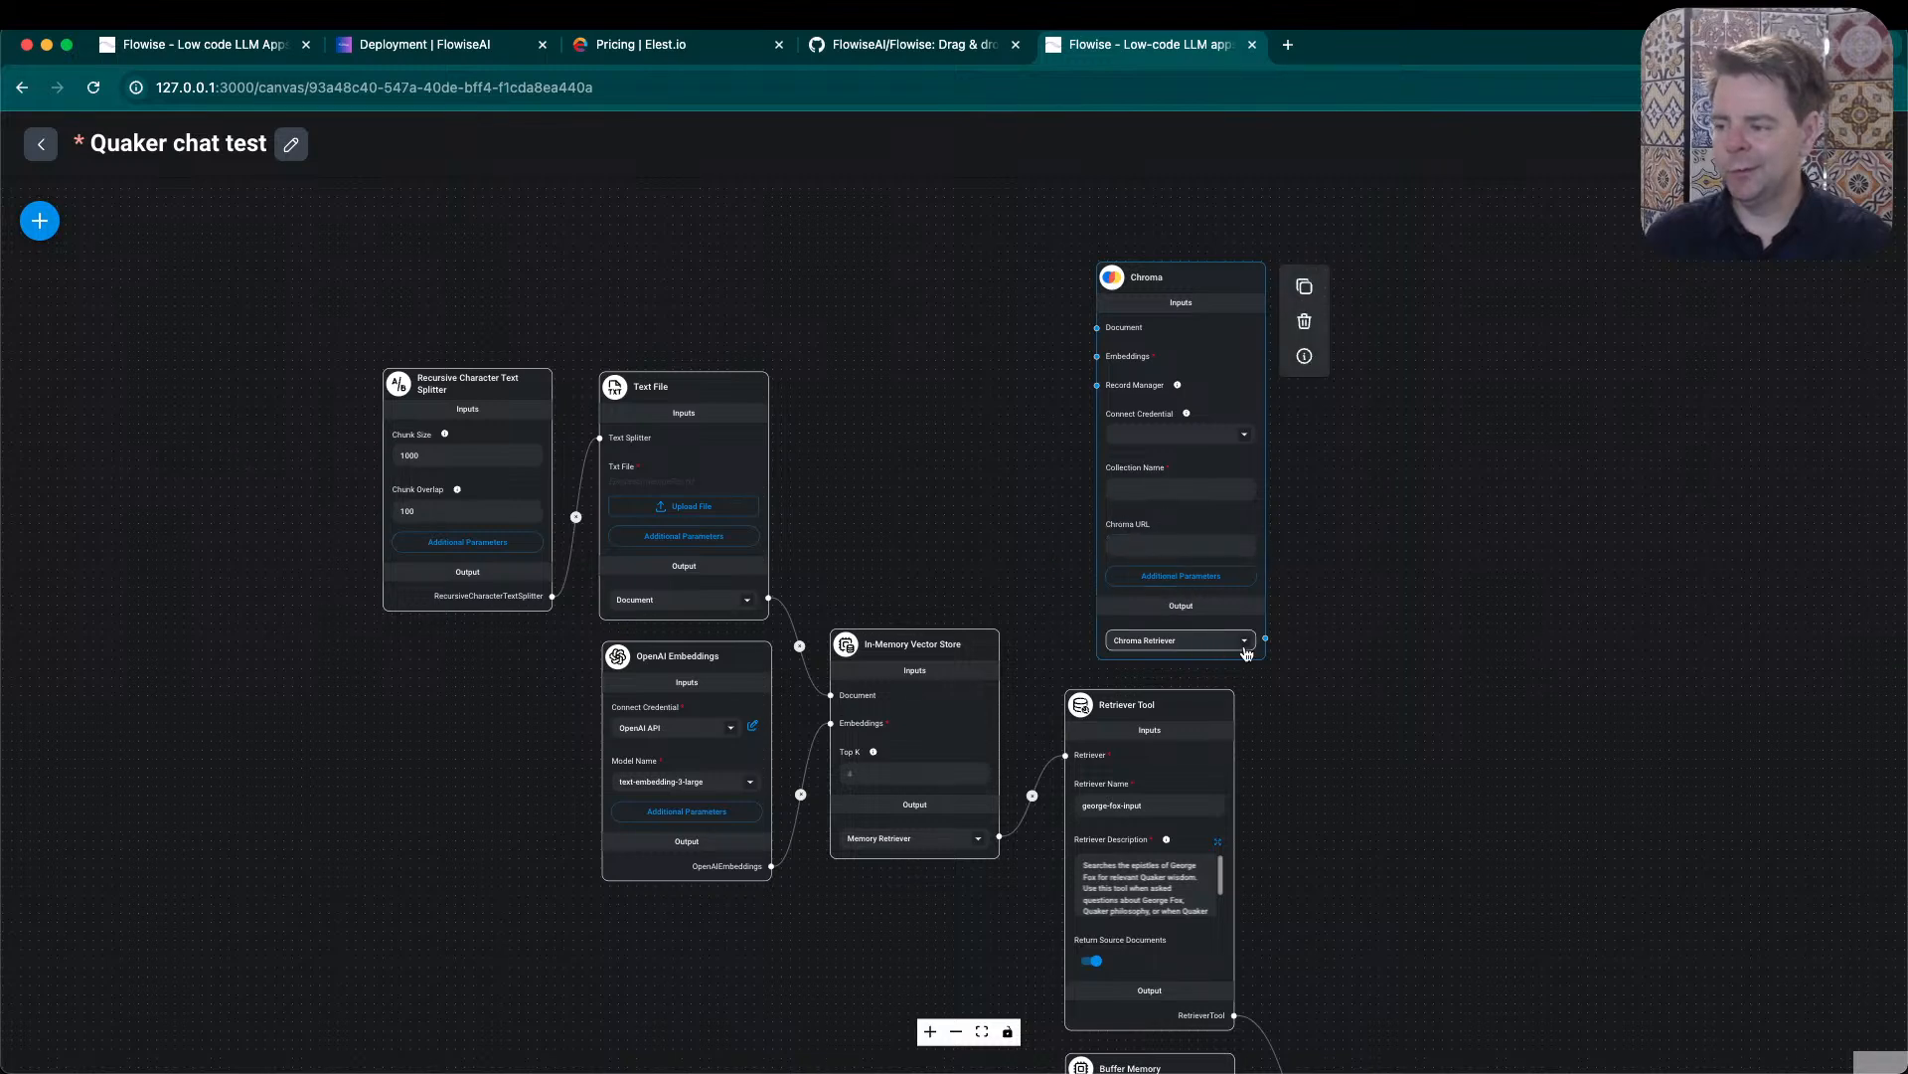
- Connect the Text File's Document output and the OpenAI Embeddings output to Chroma's matching inputs, and shift the In-Memory Vector Store node slightly
{"action": "left_click_drag", "start_coordinate": [1408, 791], "coordinate": [1361, 649]}
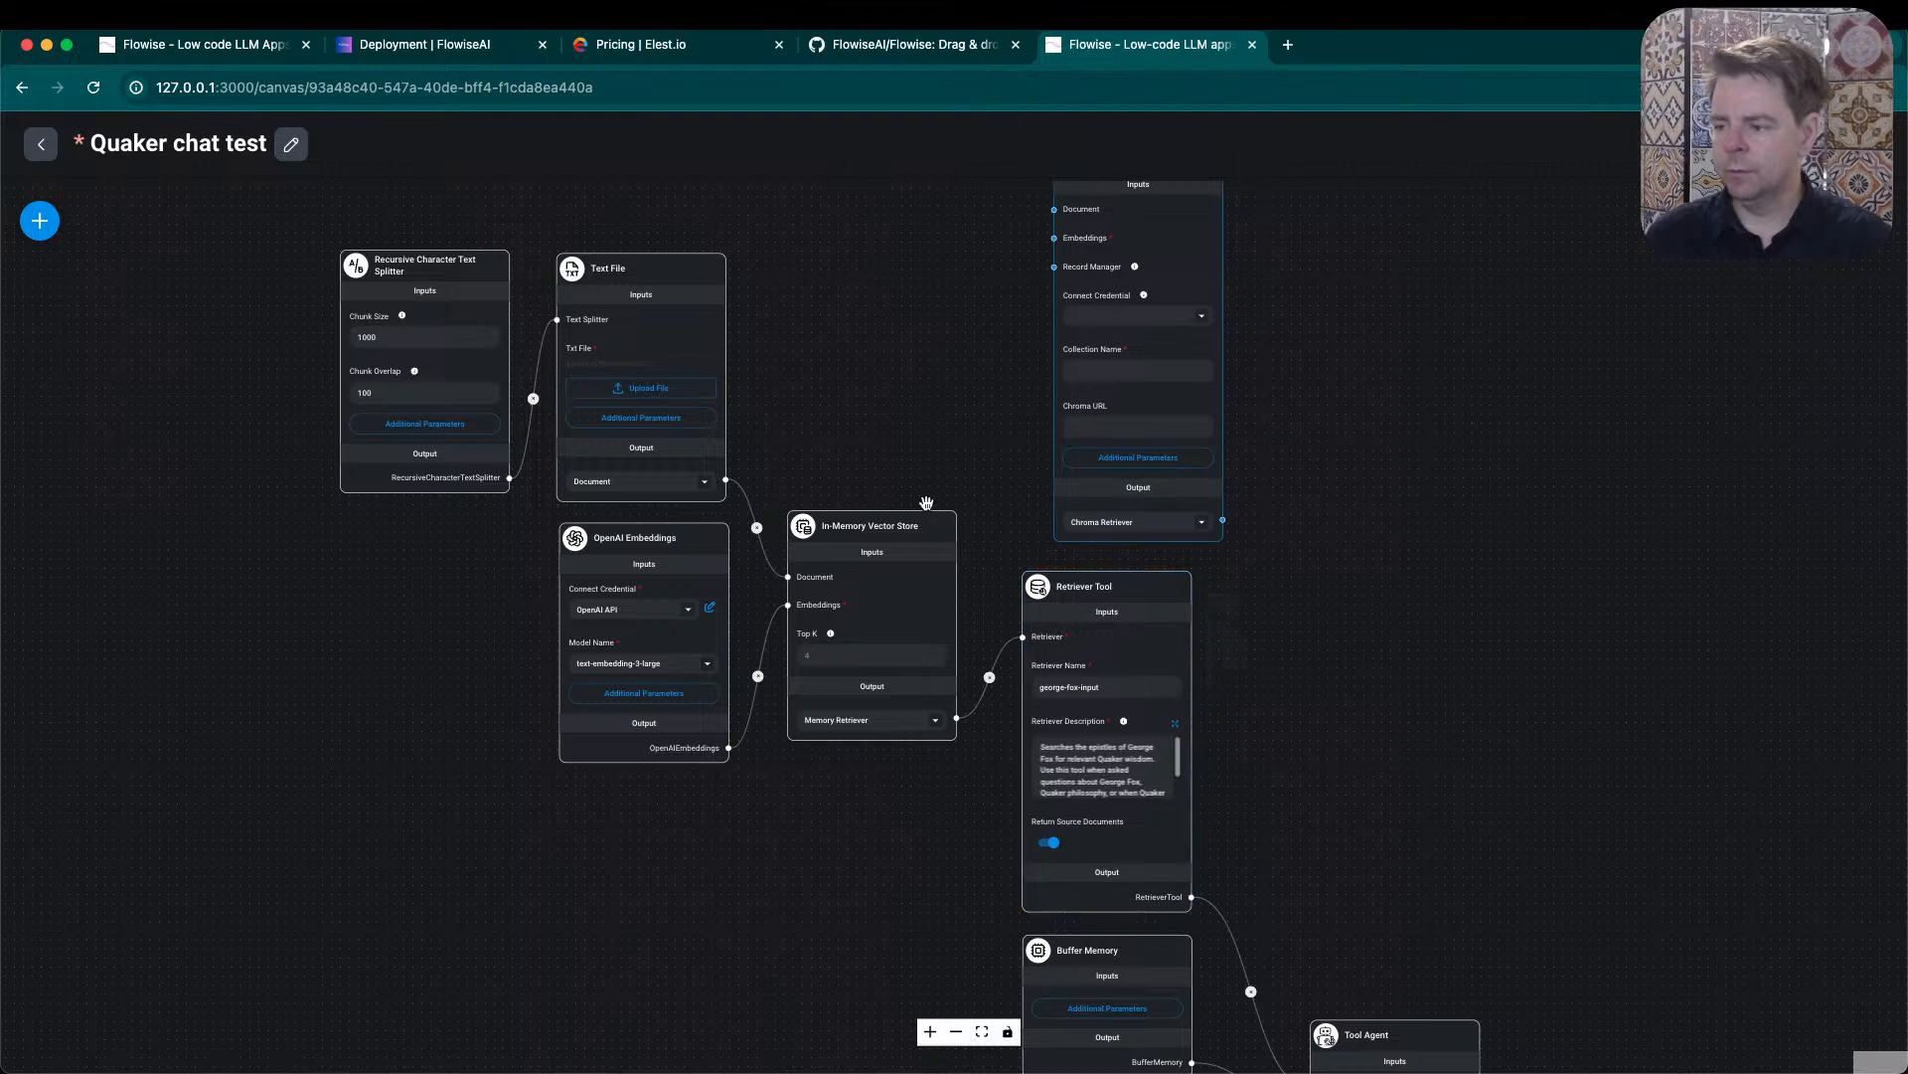
{"action": "left_click", "coordinate": [891, 532]}
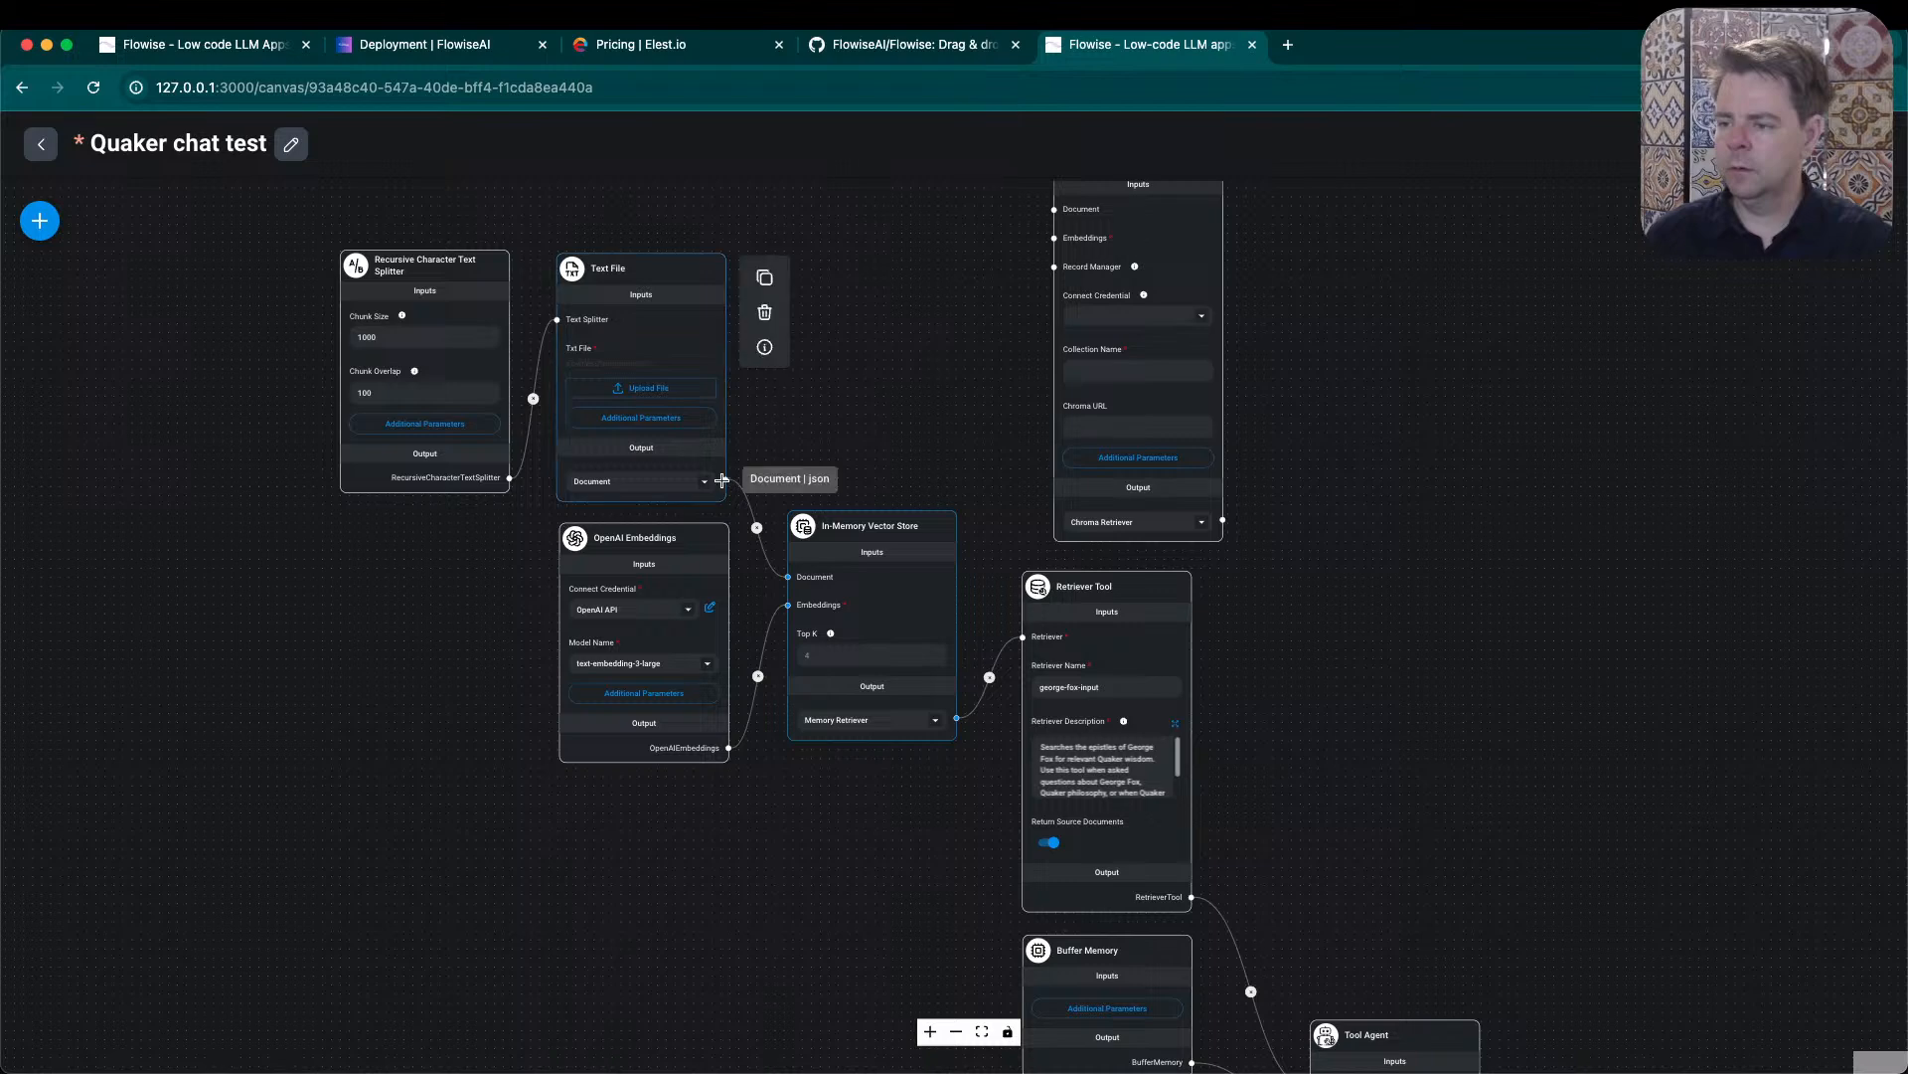
{"action": "left_click_drag", "start_coordinate": [726, 481], "coordinate": [1050, 255]}
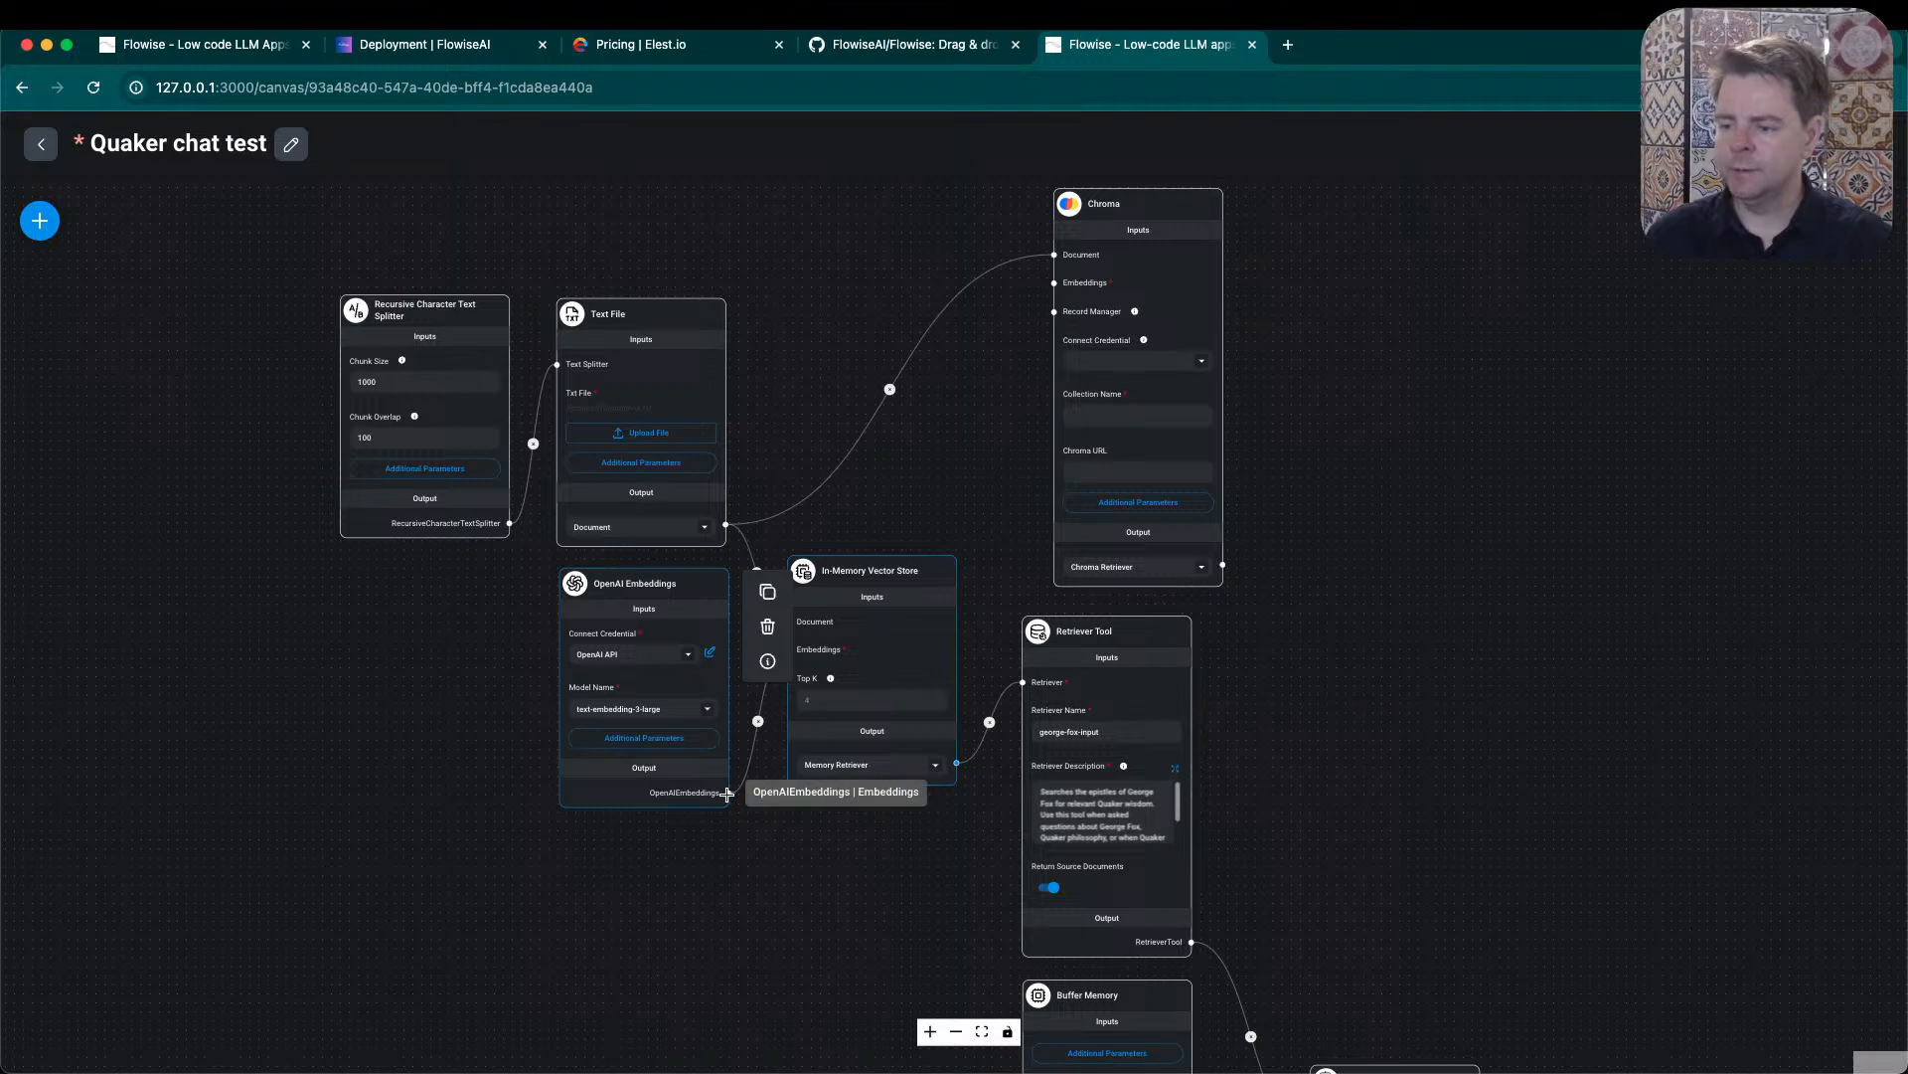
{"action": "left_click_drag", "start_coordinate": [730, 793], "coordinate": [1055, 282]}
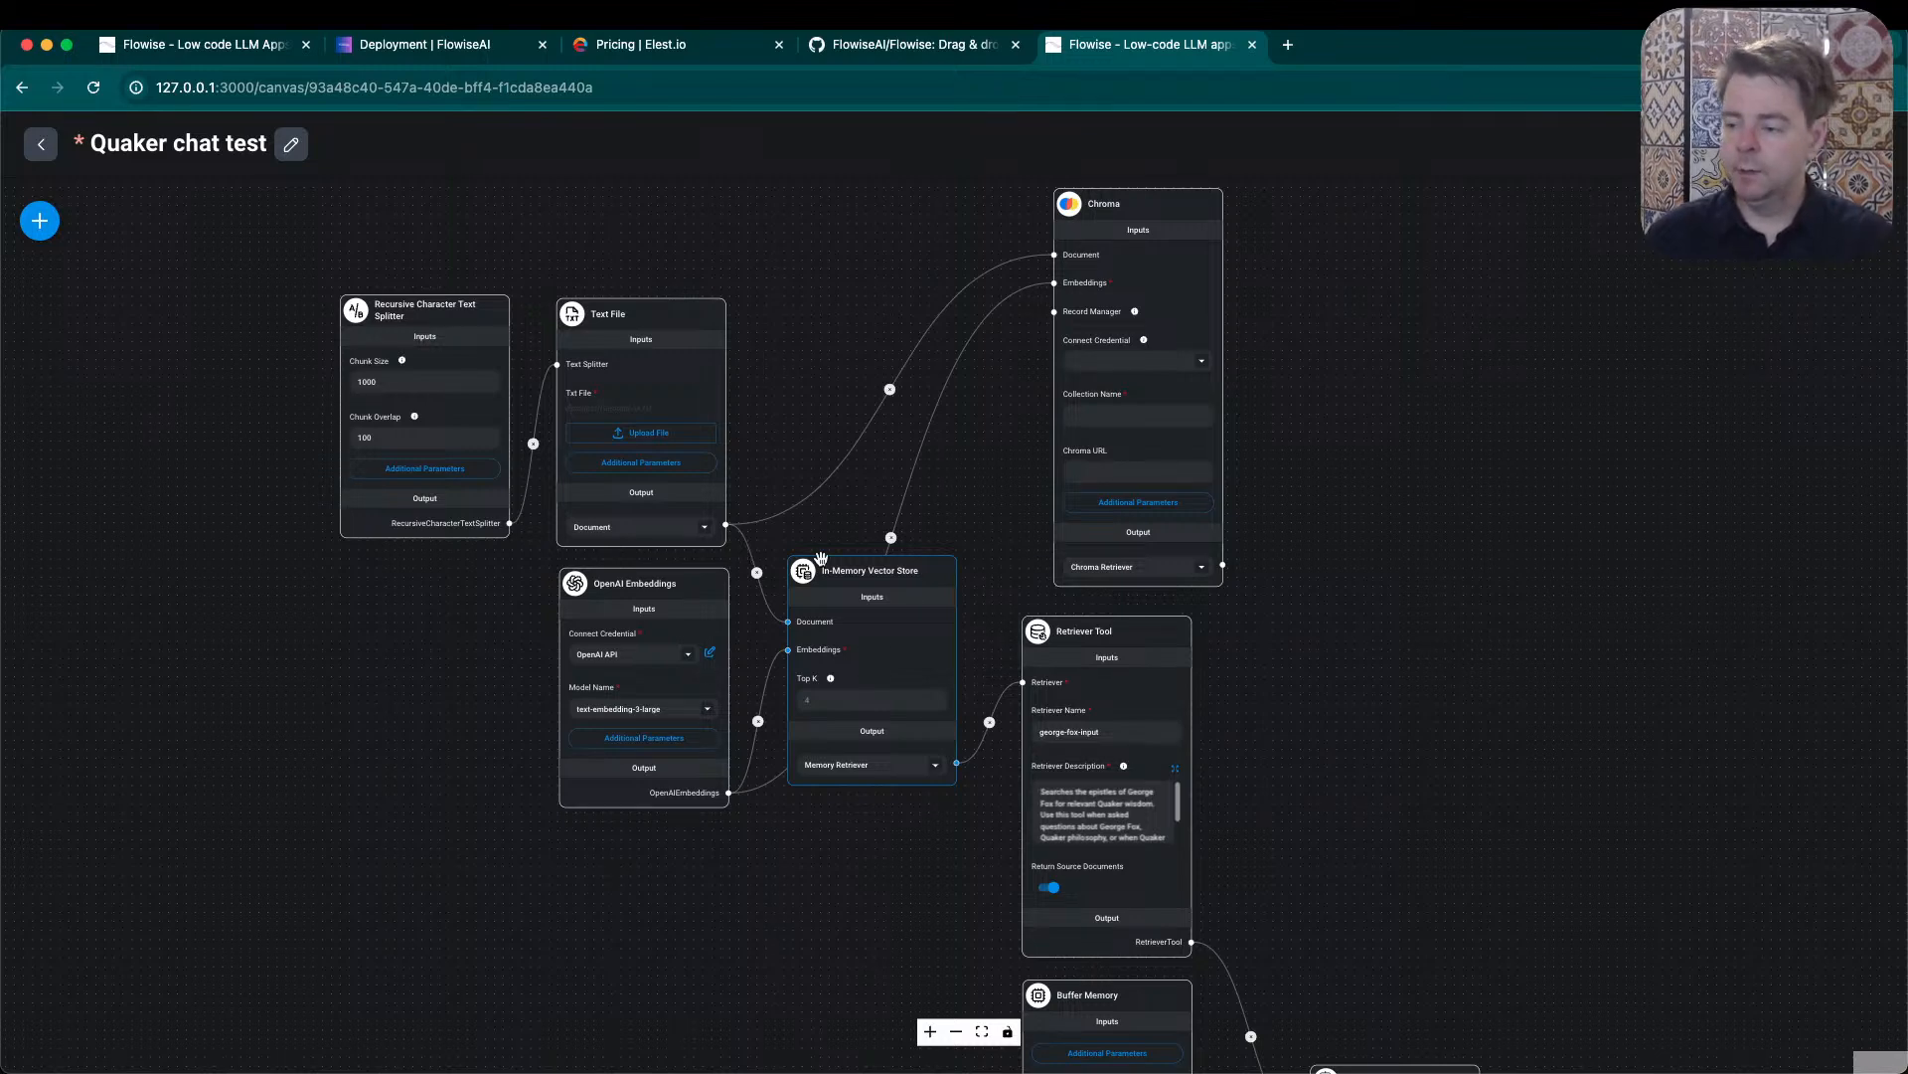
{"action": "mouse_move", "coordinate": [864, 579]}
{"action": "left_mouse_down"}
{"action": "mouse_move", "coordinate": [877, 588]}
{"action": "mouse_move", "coordinate": [852, 600]}
{"action": "left_mouse_up"}
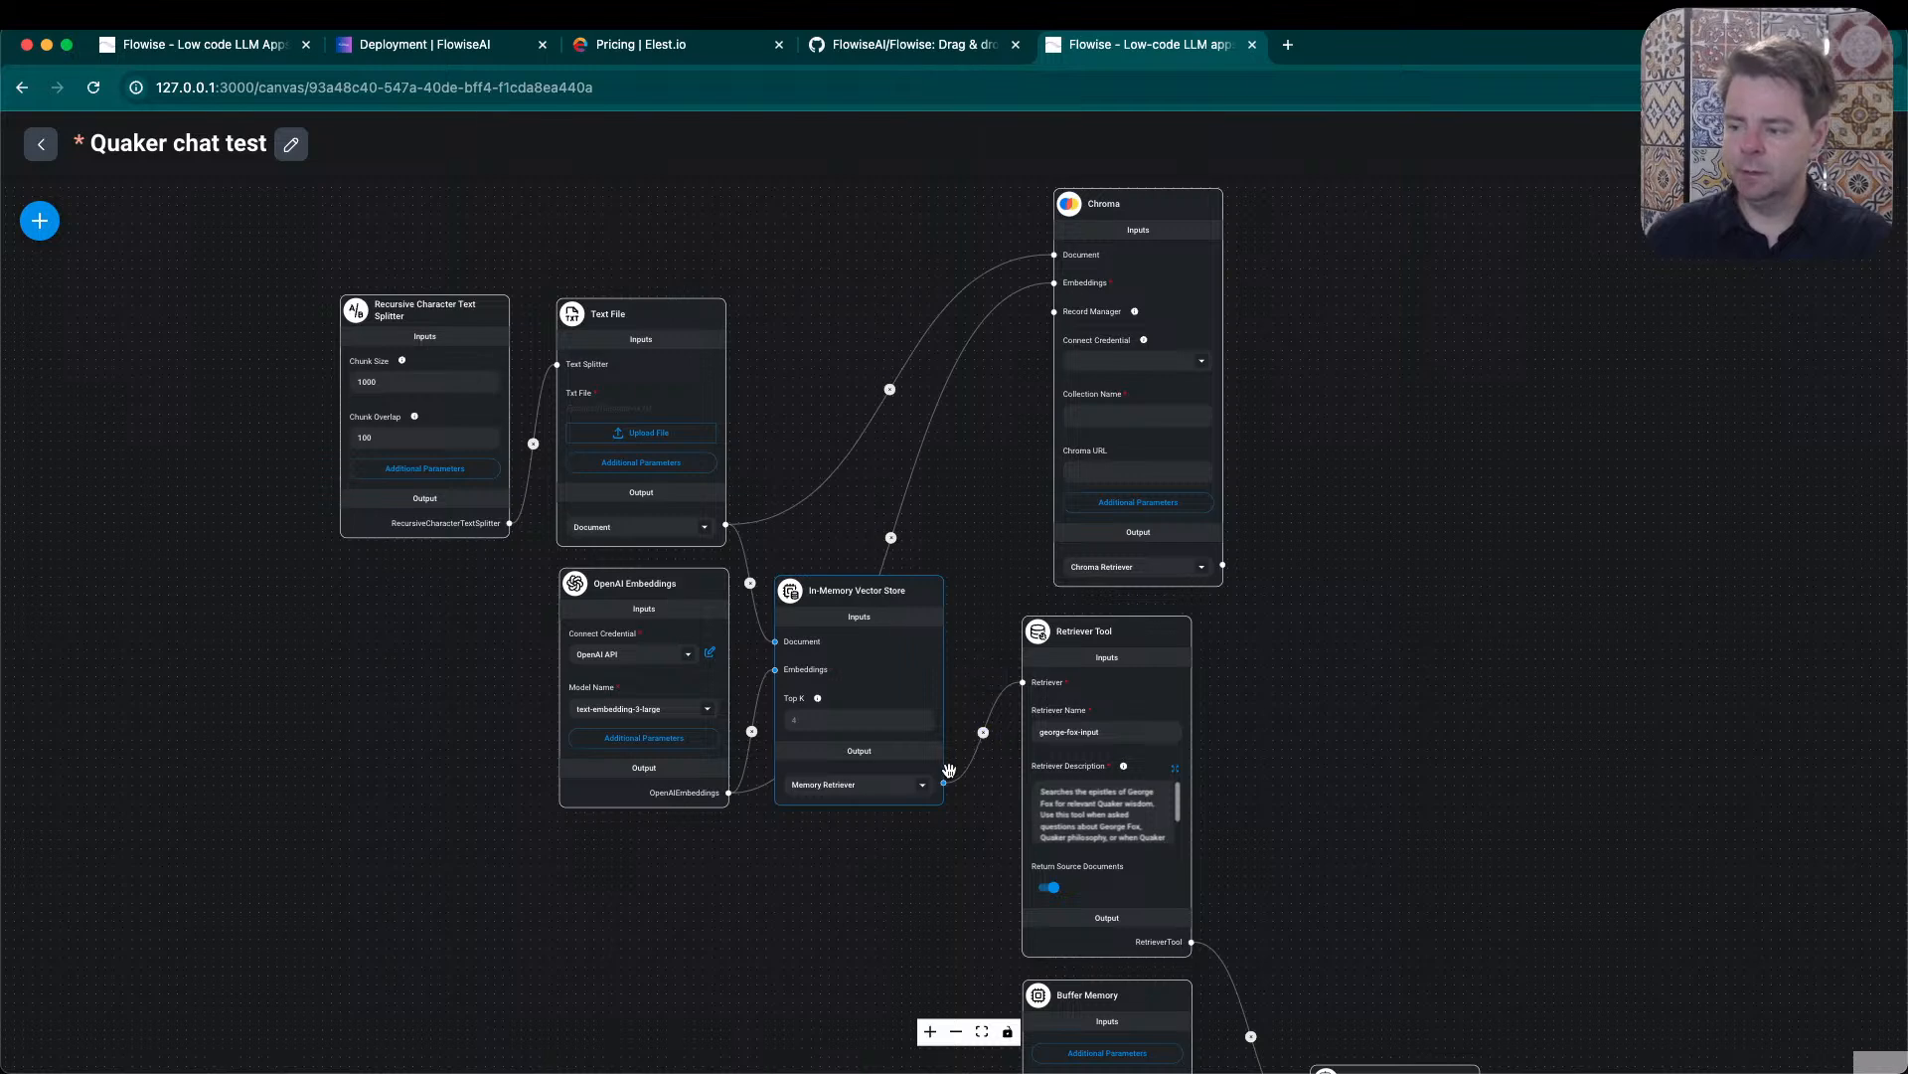
{"action": "left_click_drag", "start_coordinate": [940, 782], "coordinate": [1023, 396]}
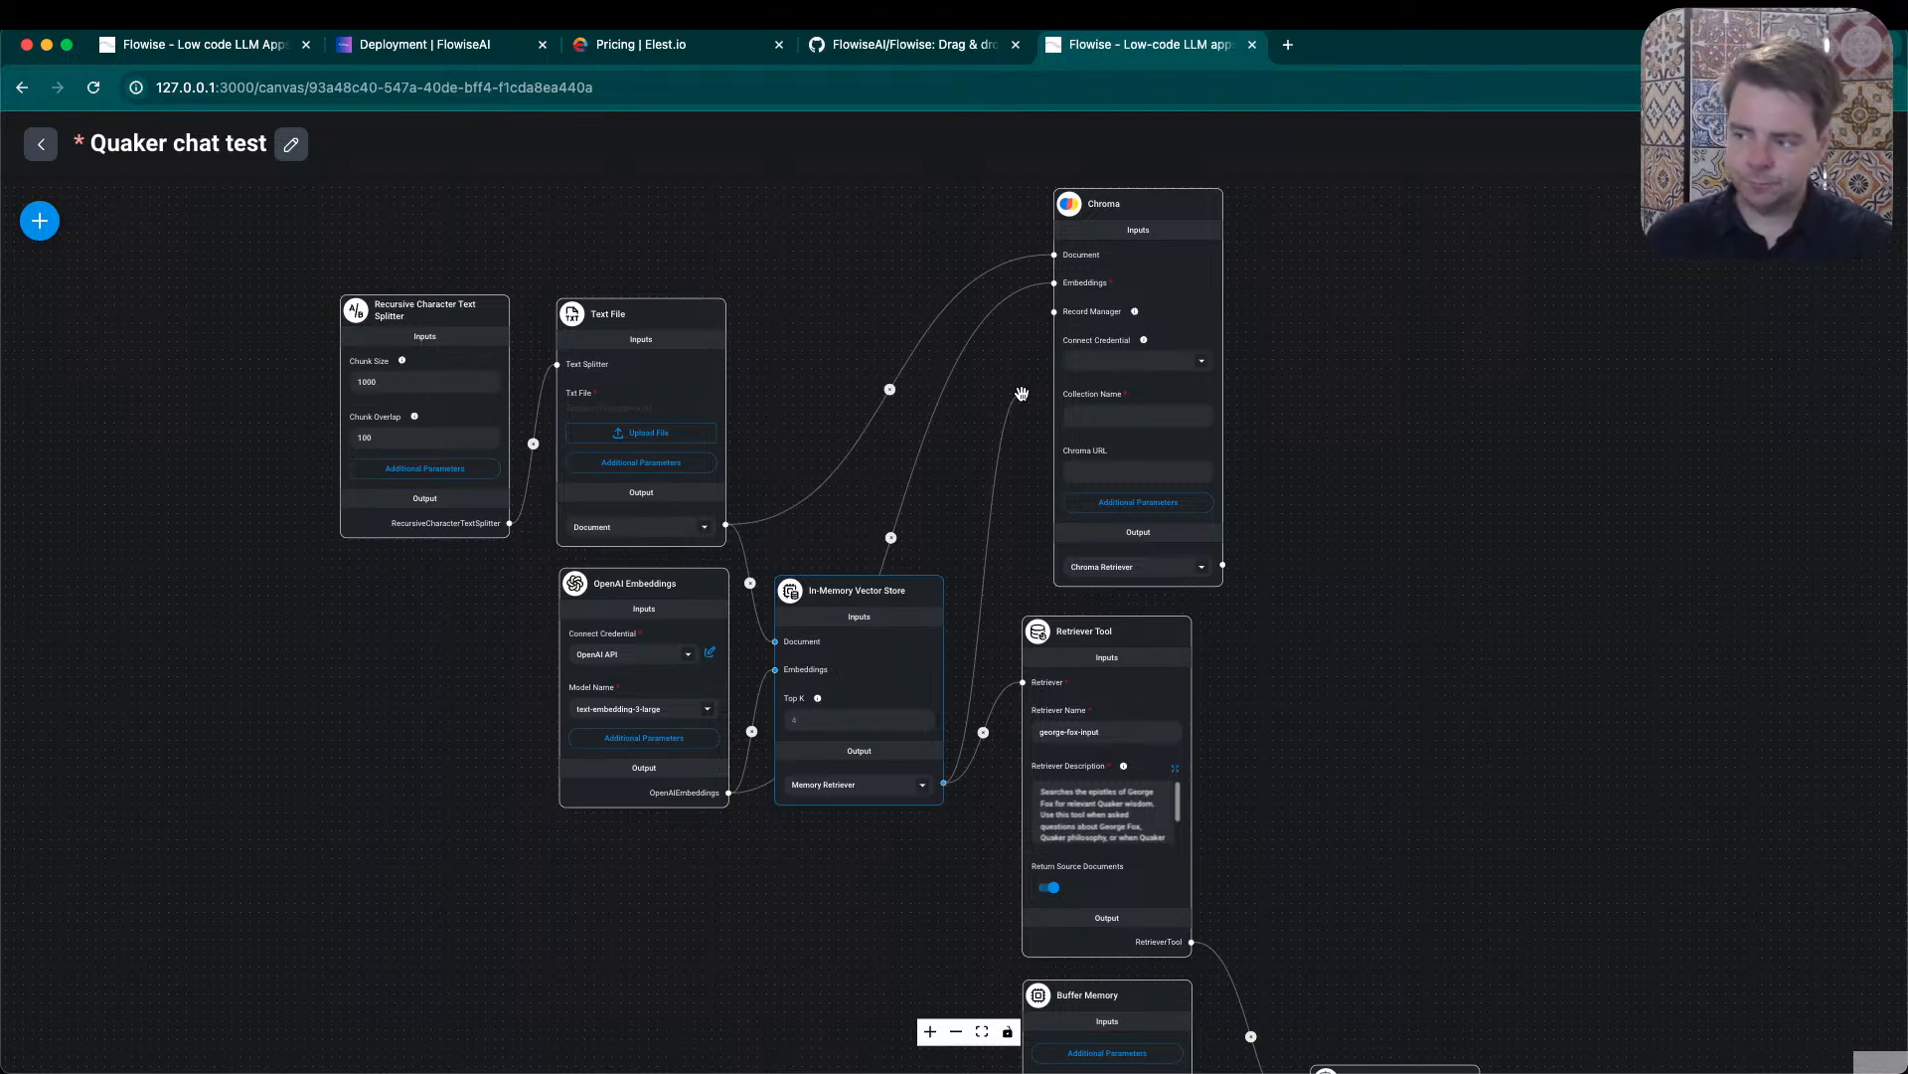
{"action": "left_click_drag", "start_coordinate": [1023, 394], "coordinate": [1024, 378]}
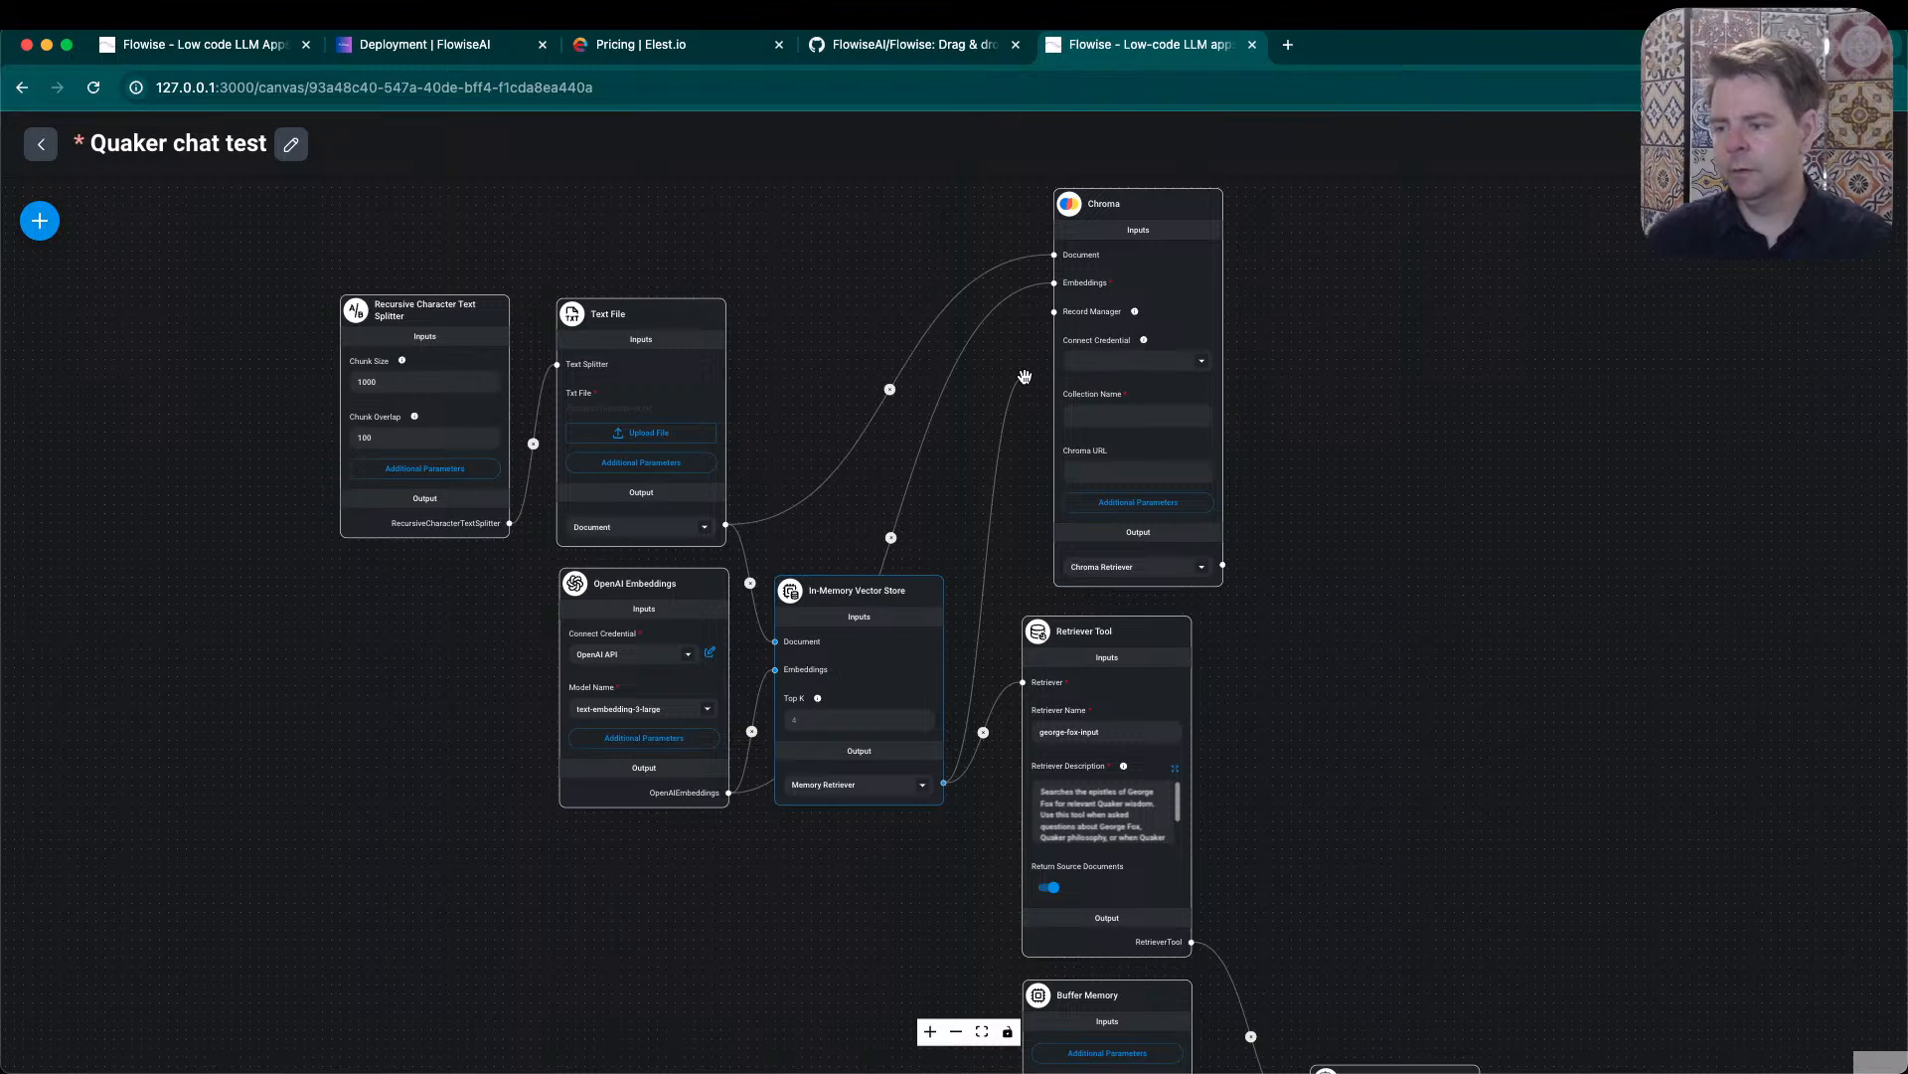
{"action": "left_click_drag", "start_coordinate": [1025, 377], "coordinate": [1025, 372]}
{"action": "left_click_drag", "start_coordinate": [1025, 372], "coordinate": [1025, 371]}
{"action": "left_click", "coordinate": [1080, 637]}
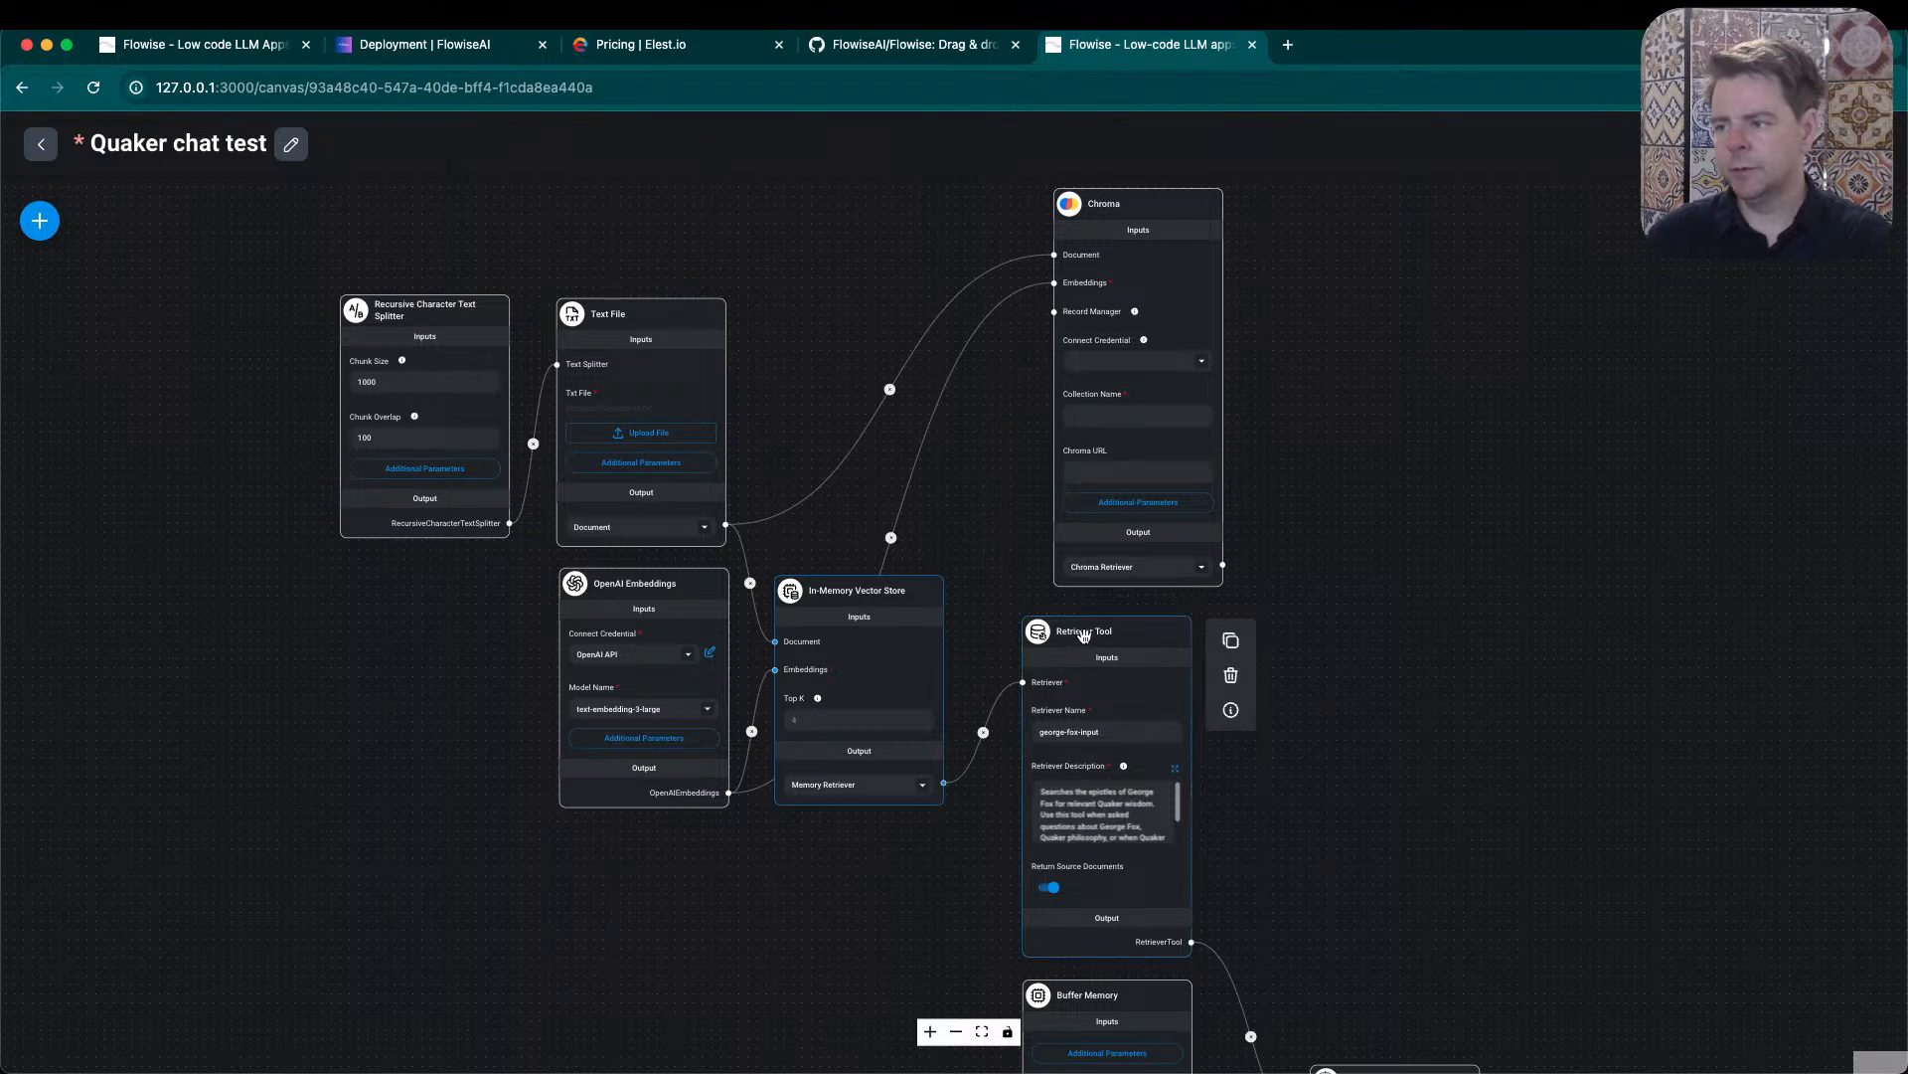
- Remove the link between the In-Memory Vector Store and the Retriever Tool, and connect the Chroma Retriever output to the tool's Retriever input instead
{"action": "mouse_move", "coordinate": [930, 611]}
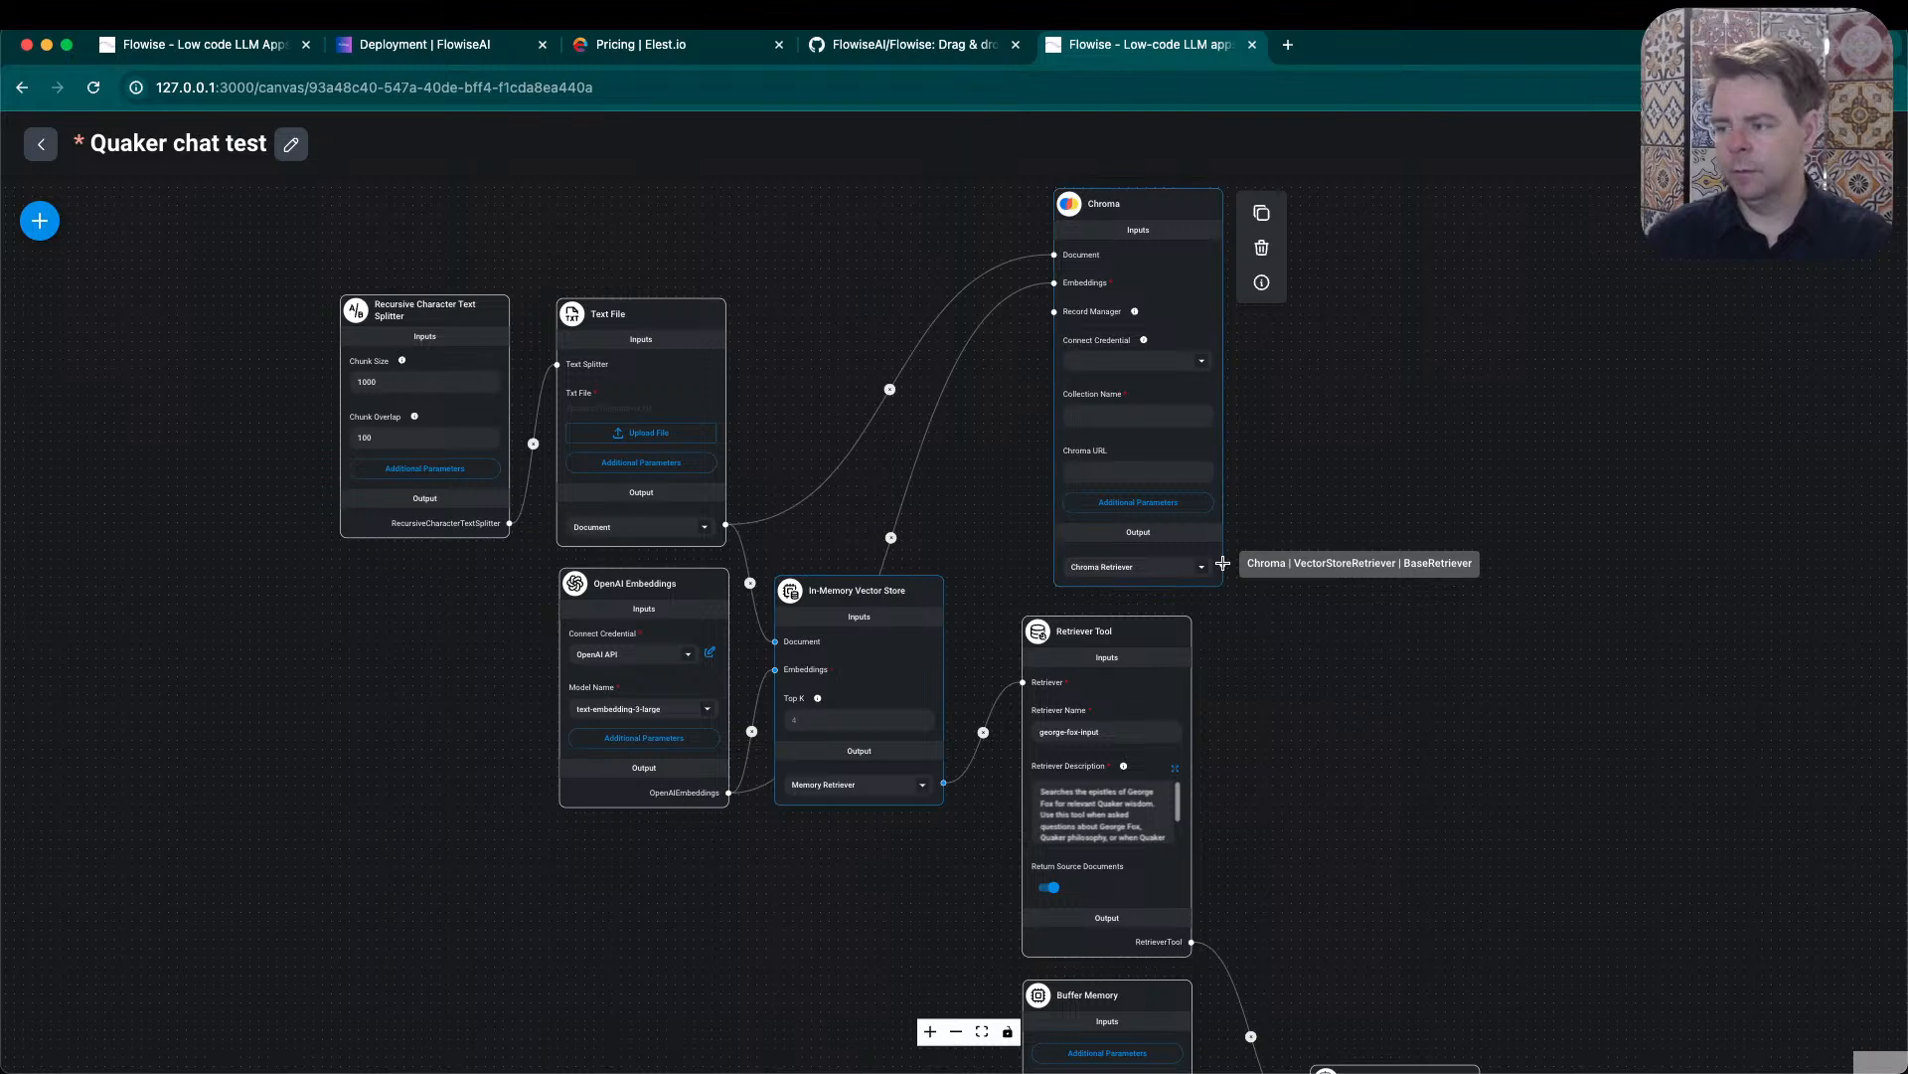
{"action": "left_click_drag", "start_coordinate": [1222, 564], "coordinate": [1025, 683]}
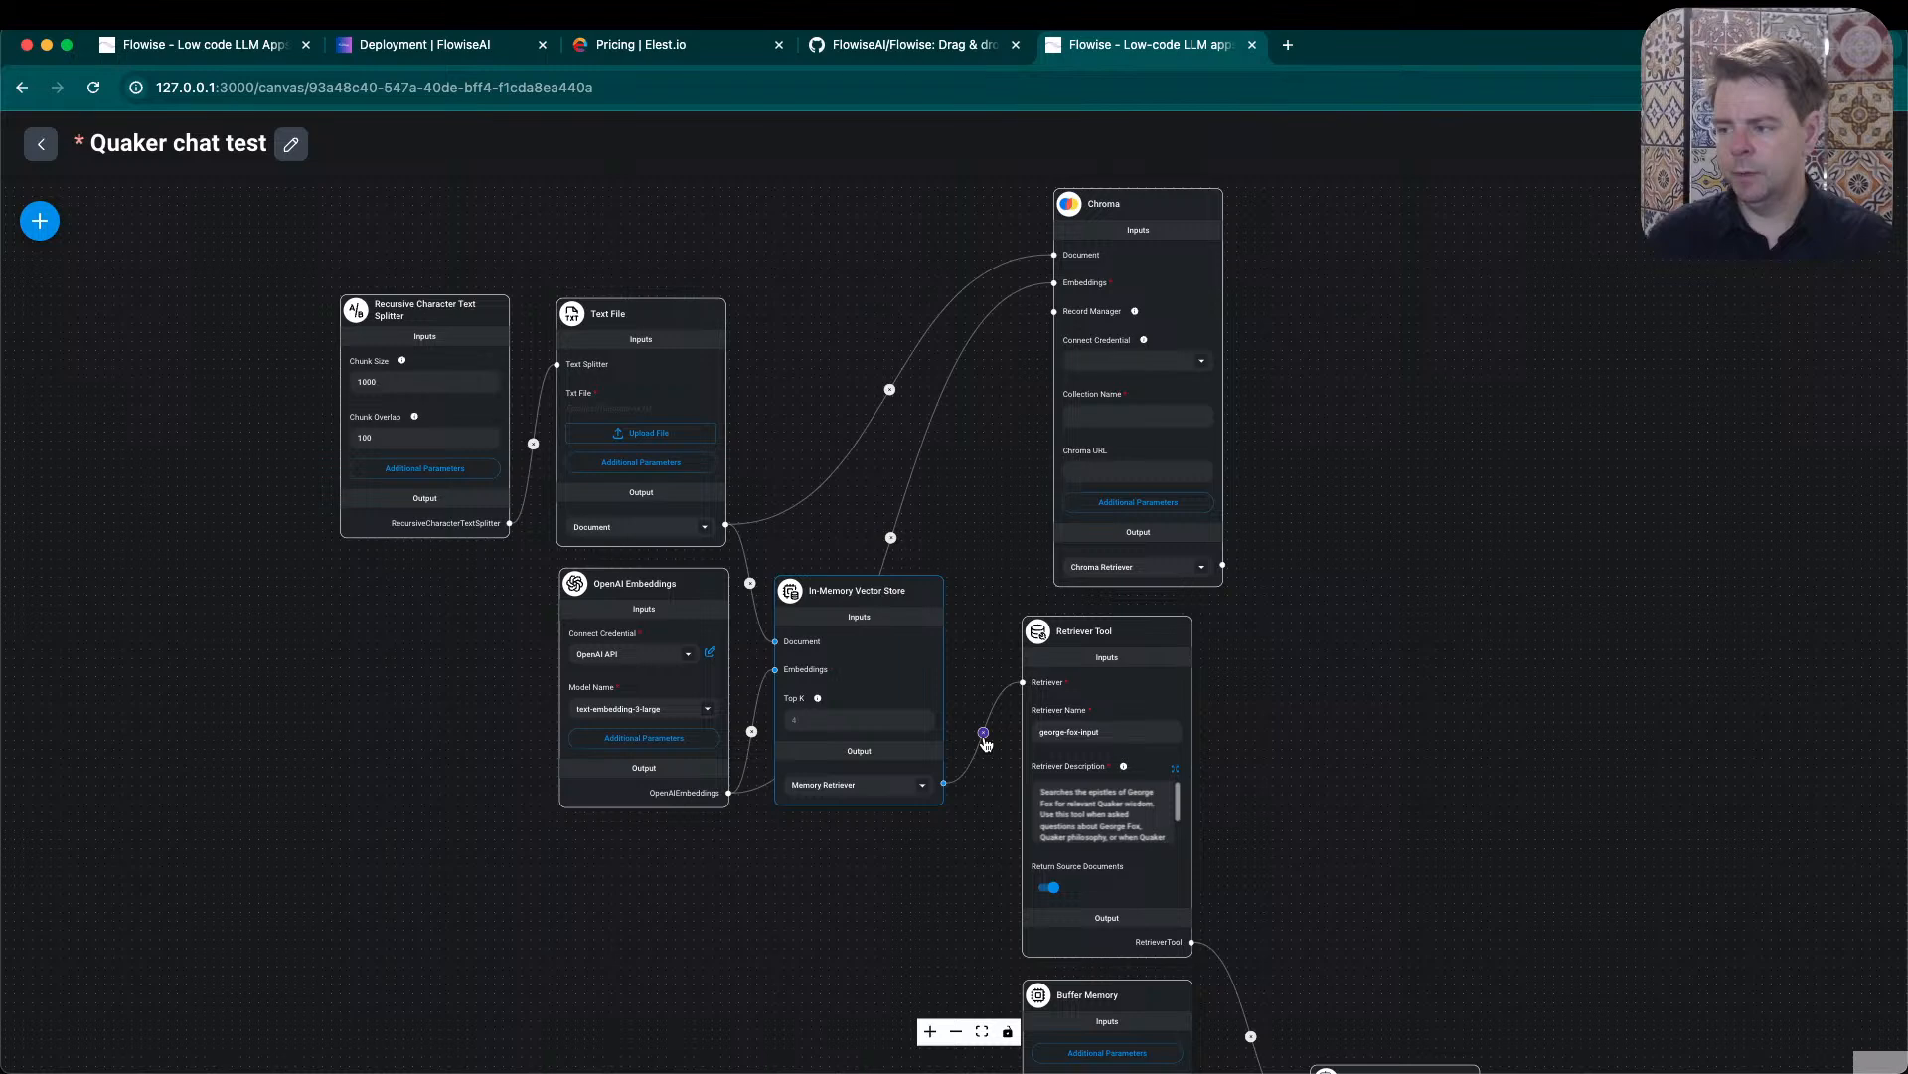
{"action": "left_click", "coordinate": [983, 733]}
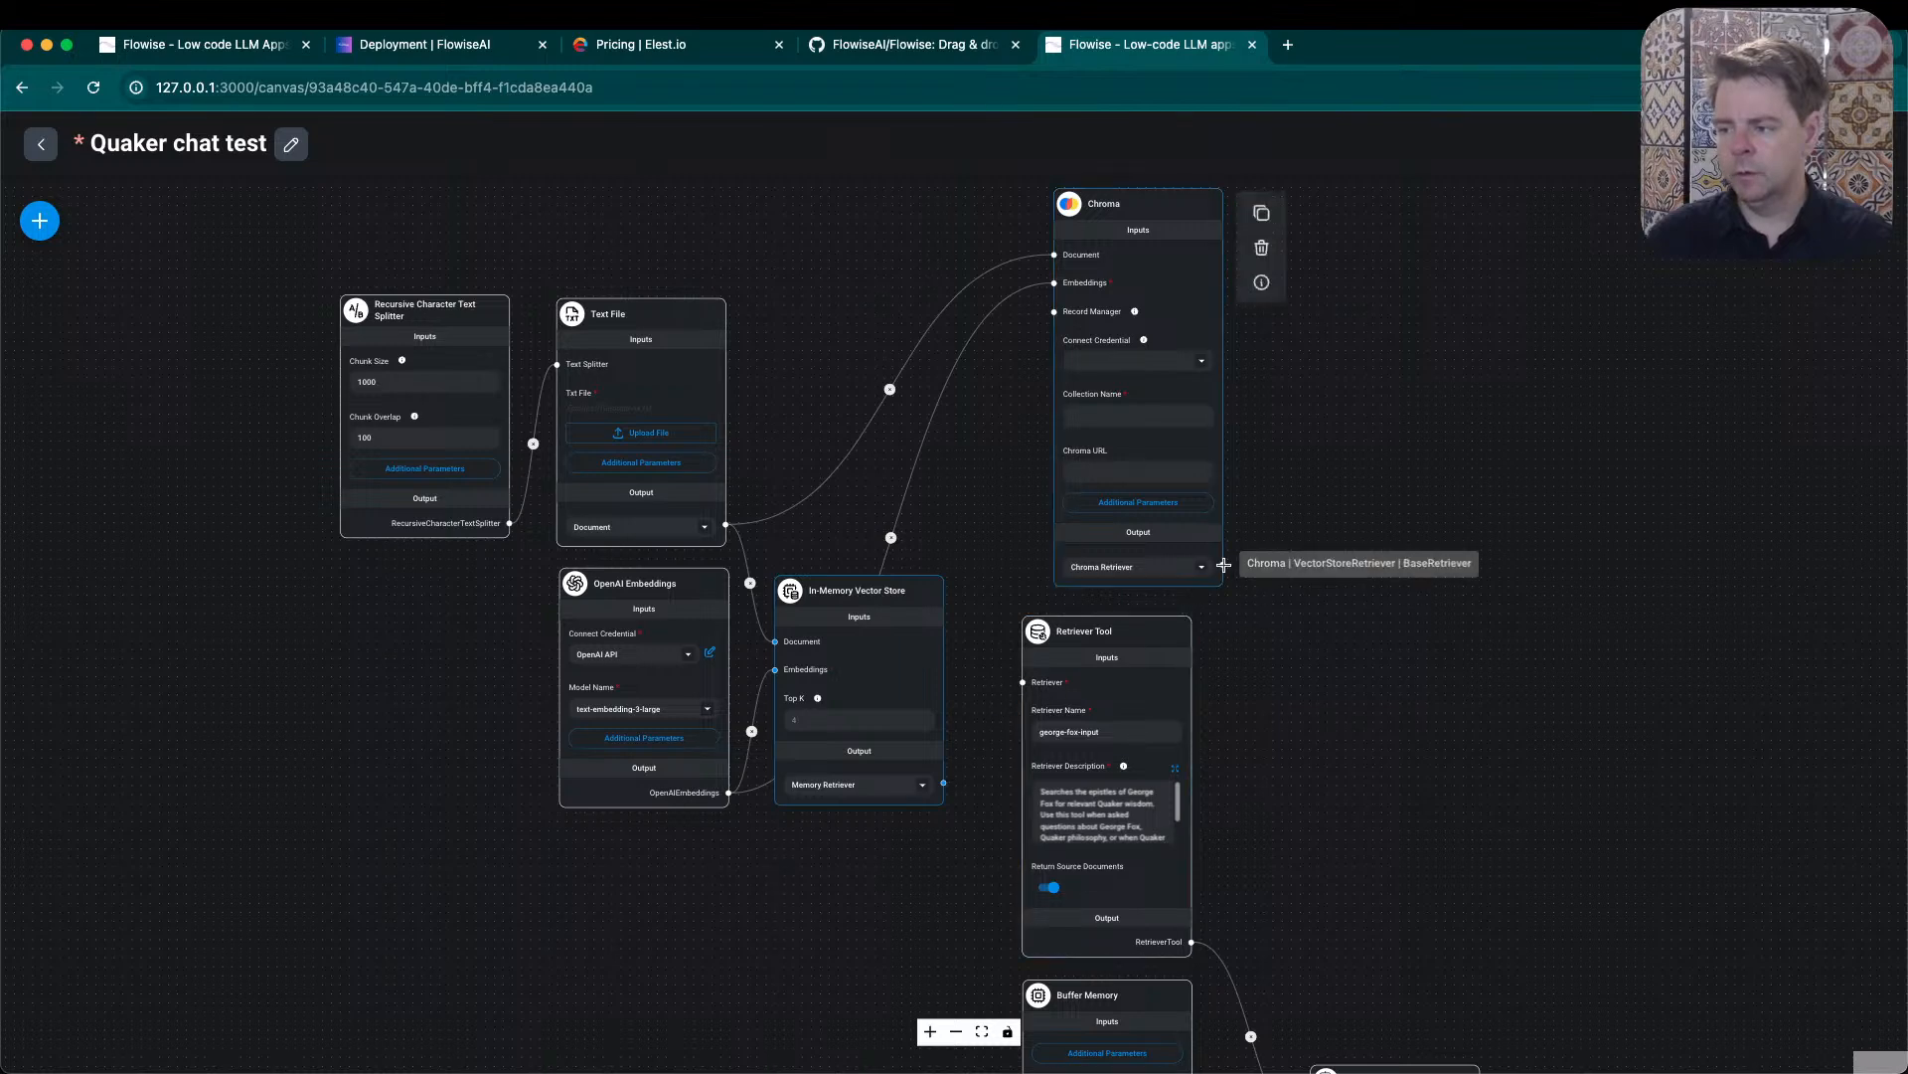
{"action": "left_click_drag", "start_coordinate": [1223, 563], "coordinate": [1024, 684]}
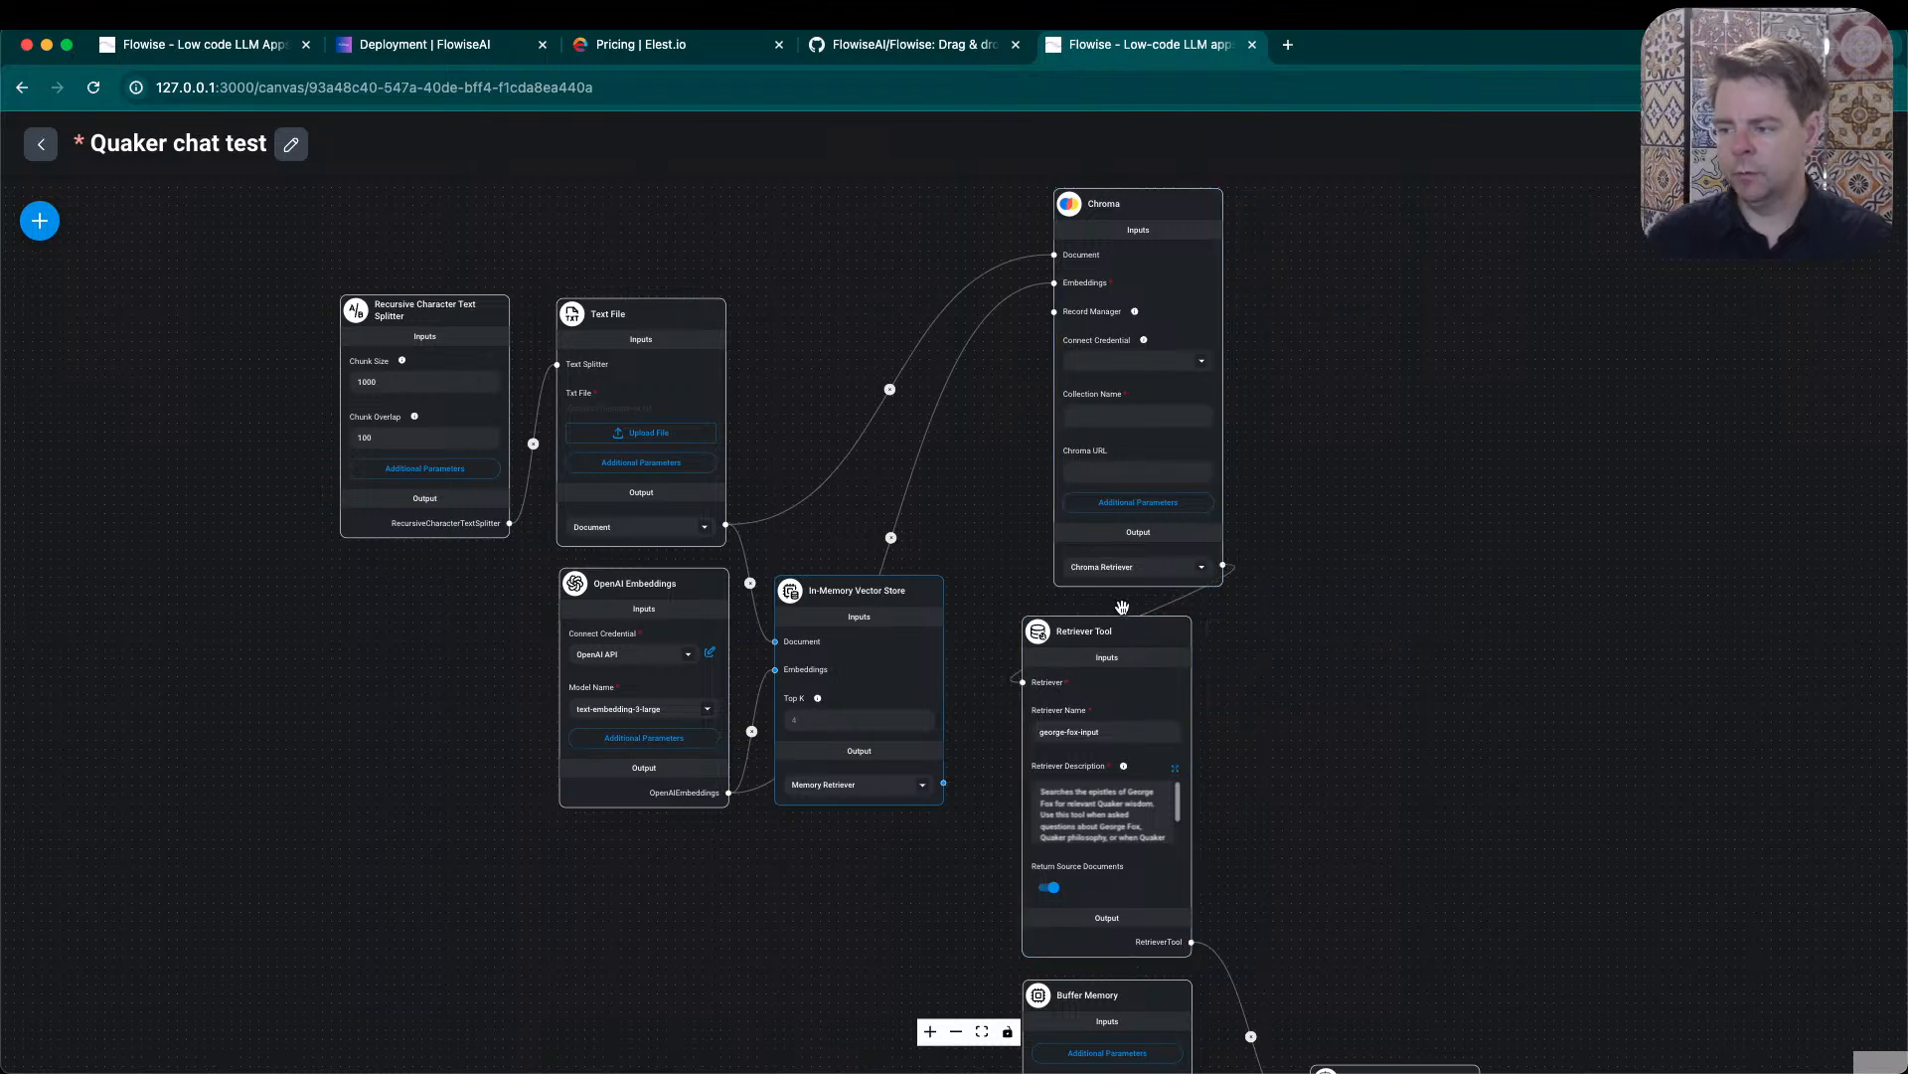
- Compare the output type options of the In-Memory Vector Store and Chroma nodes
{"action": "left_click", "coordinate": [924, 785]}
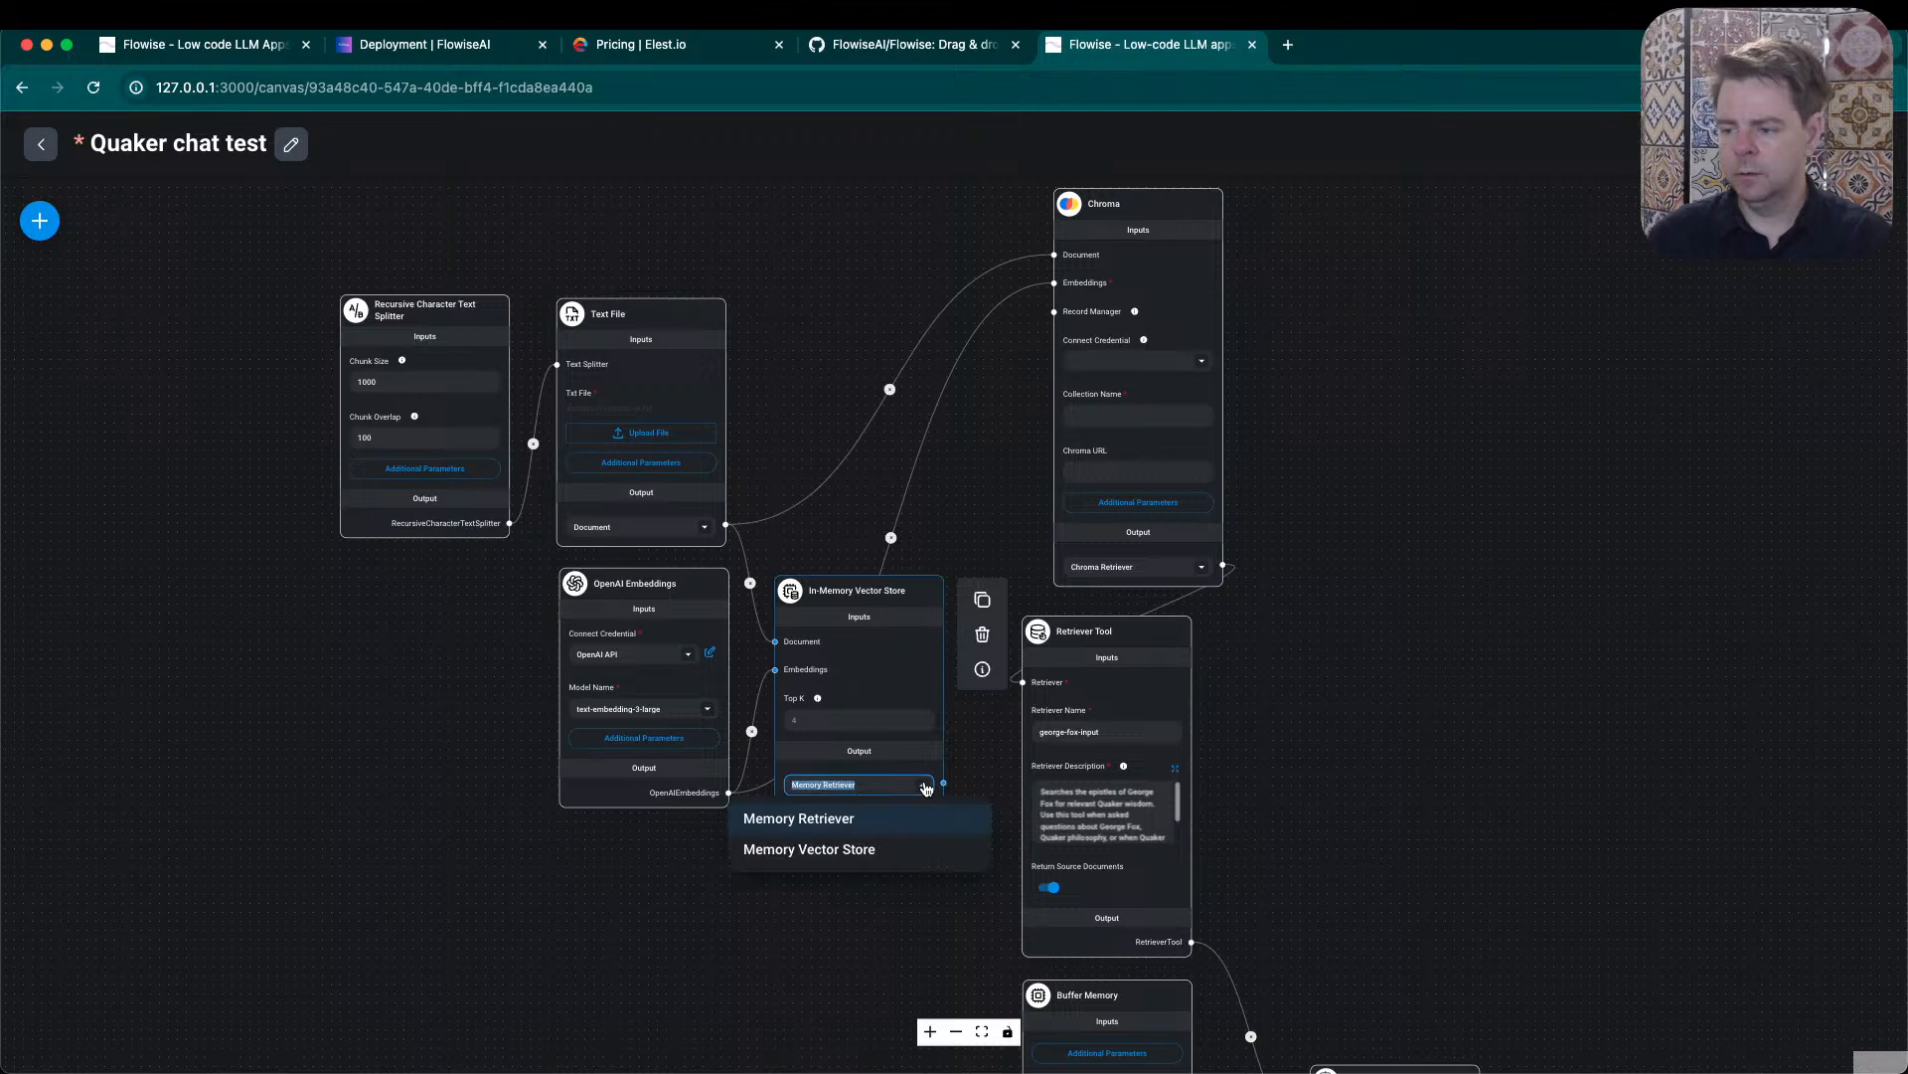
{"action": "left_click", "coordinate": [1203, 576]}
{"action": "left_click", "coordinate": [1202, 577]}
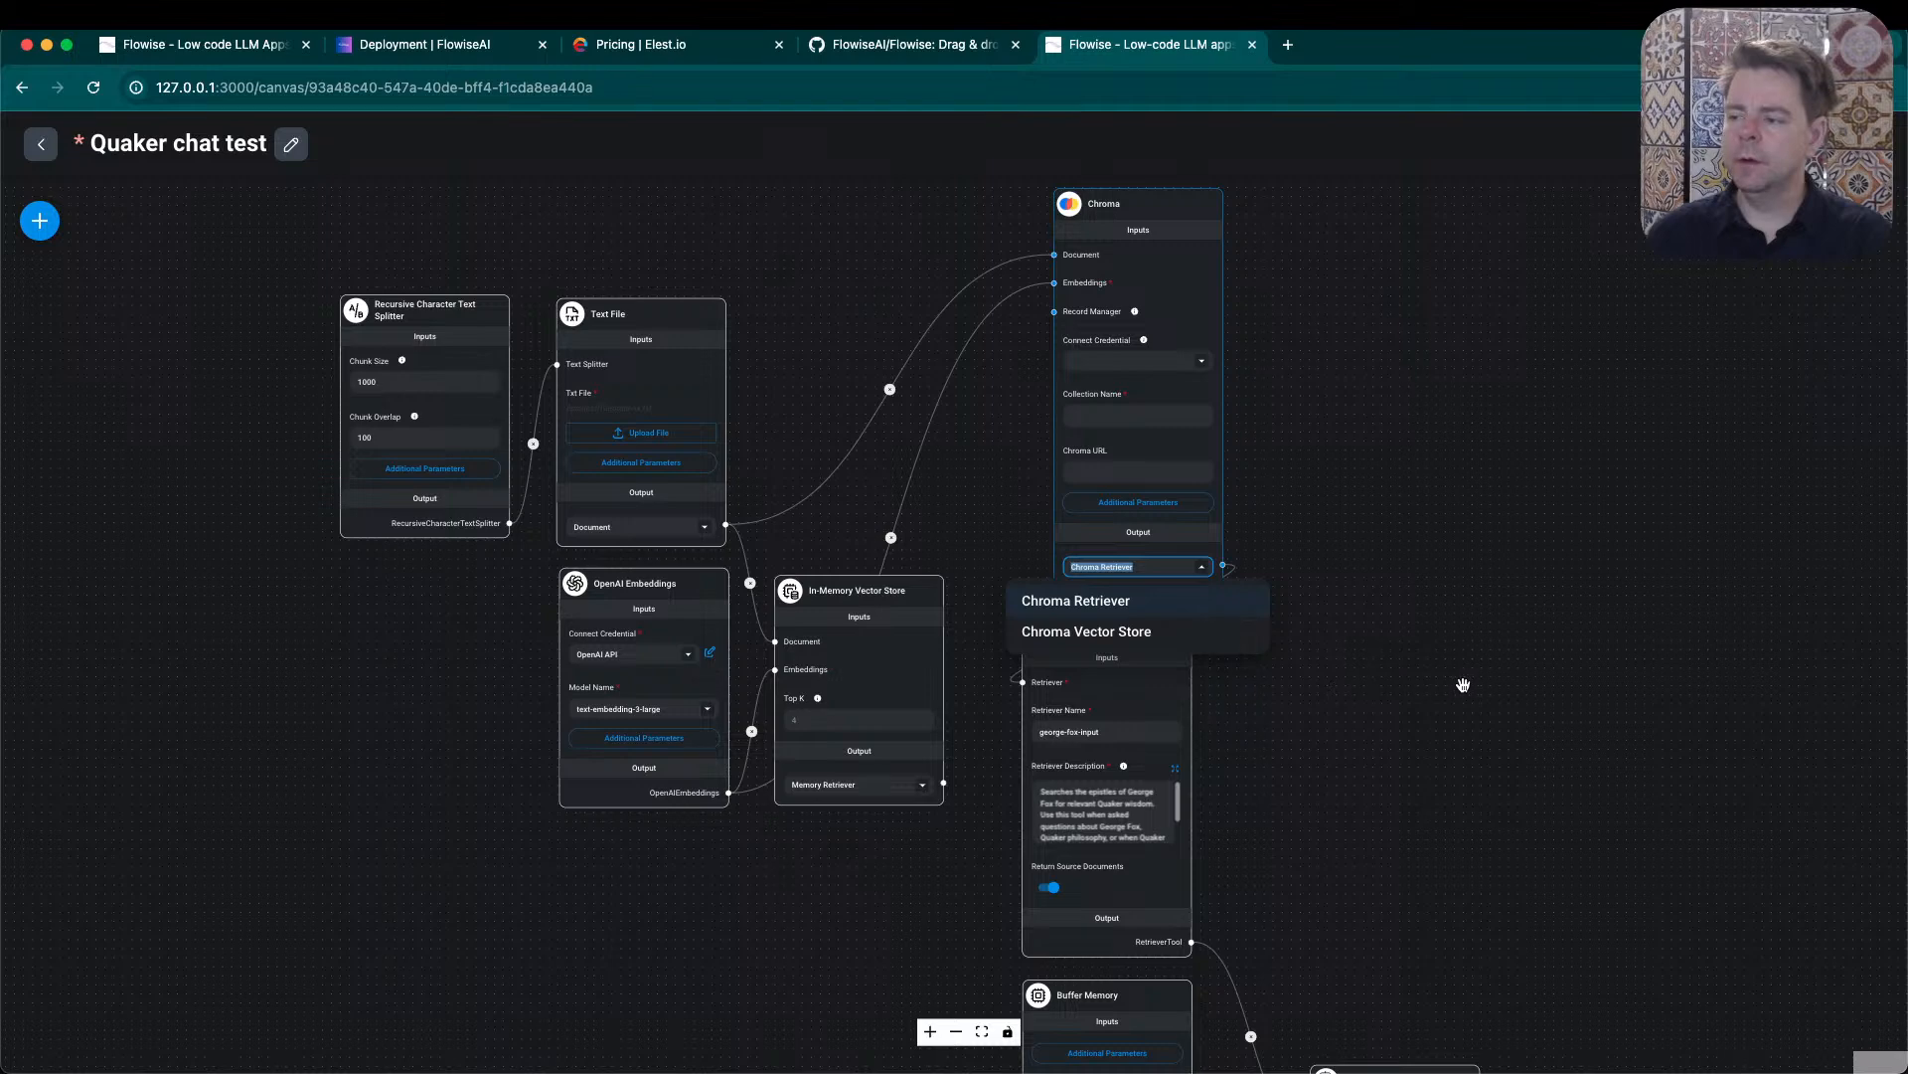
- Move the Recursive Character Text Splitter, Text File and OpenAI Embeddings nodes further left on the canvas to make room for Chroma
{"action": "left_click", "coordinate": [1419, 648]}
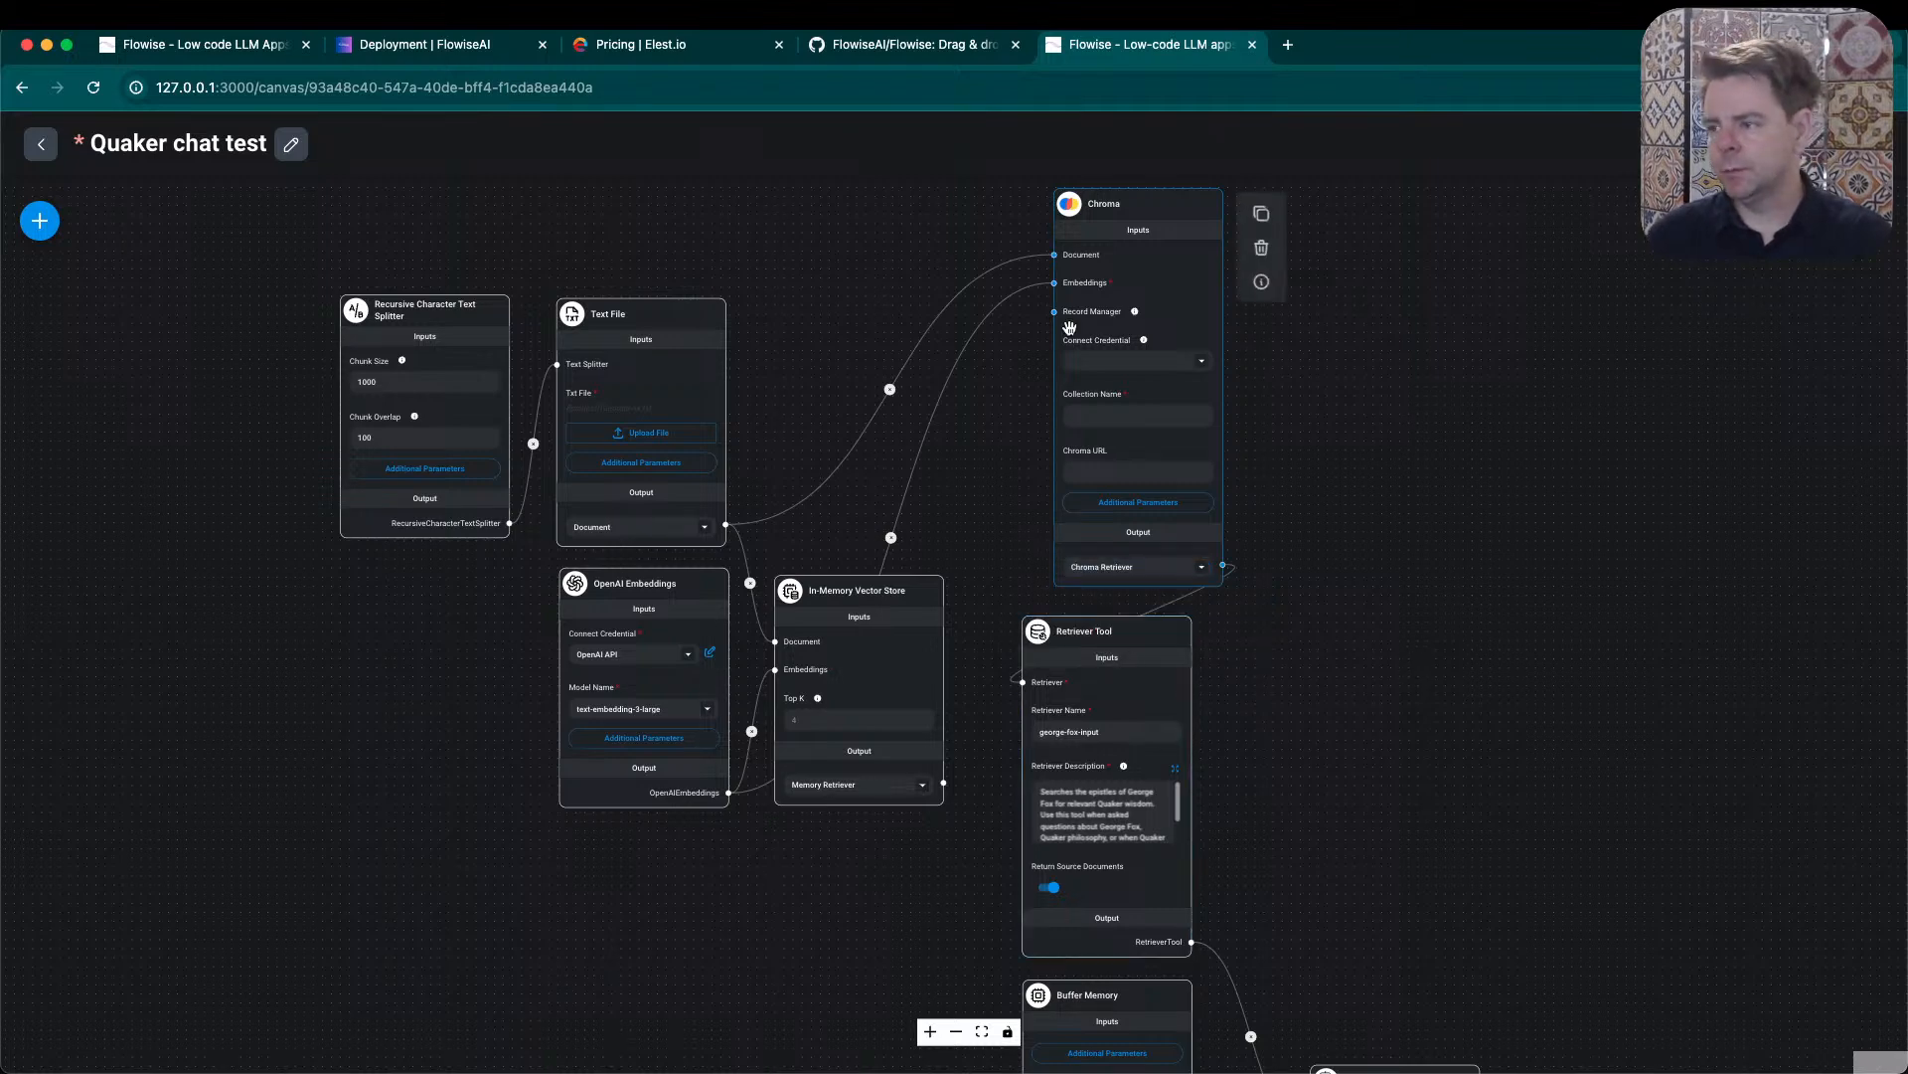
{"action": "mouse_move", "coordinate": [425, 323]}
{"action": "left_click_drag", "start_coordinate": [425, 323], "coordinate": [243, 303]}
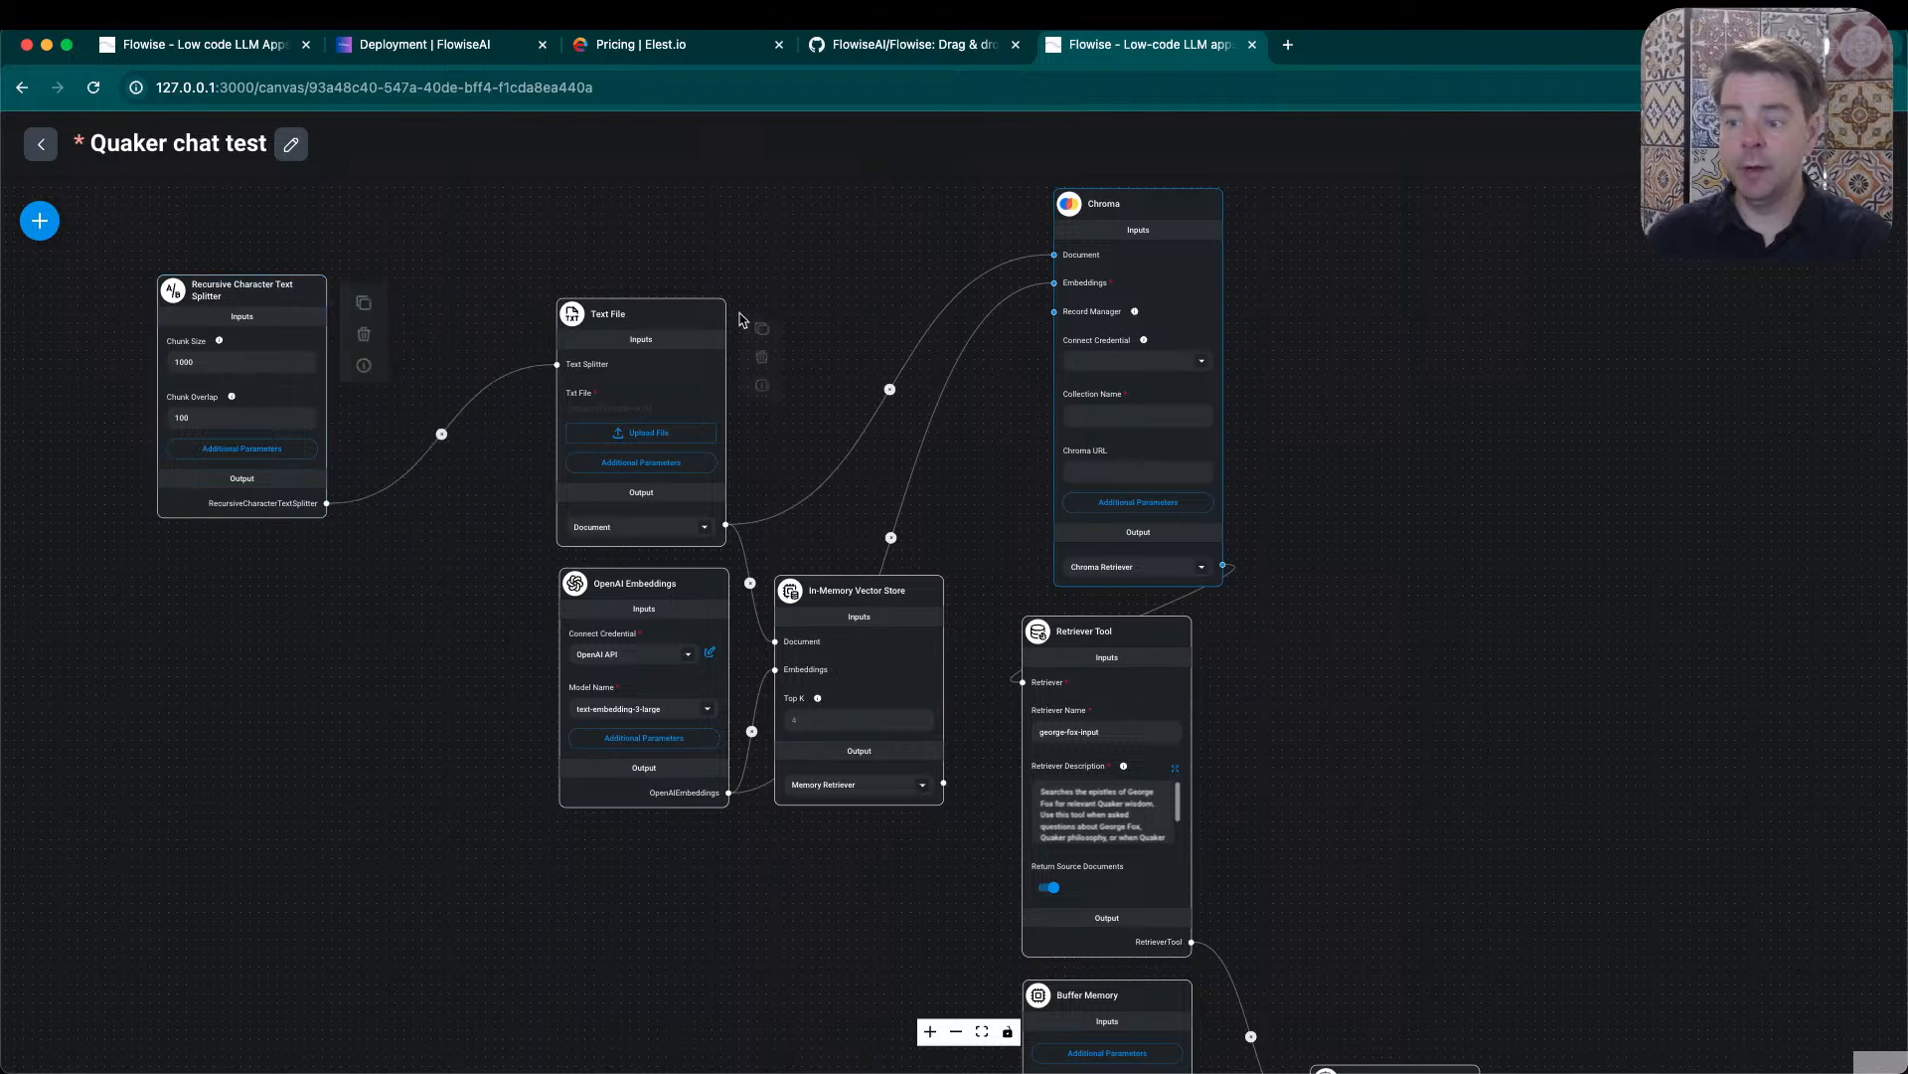
{"action": "left_click_drag", "start_coordinate": [654, 314], "coordinate": [459, 292]}
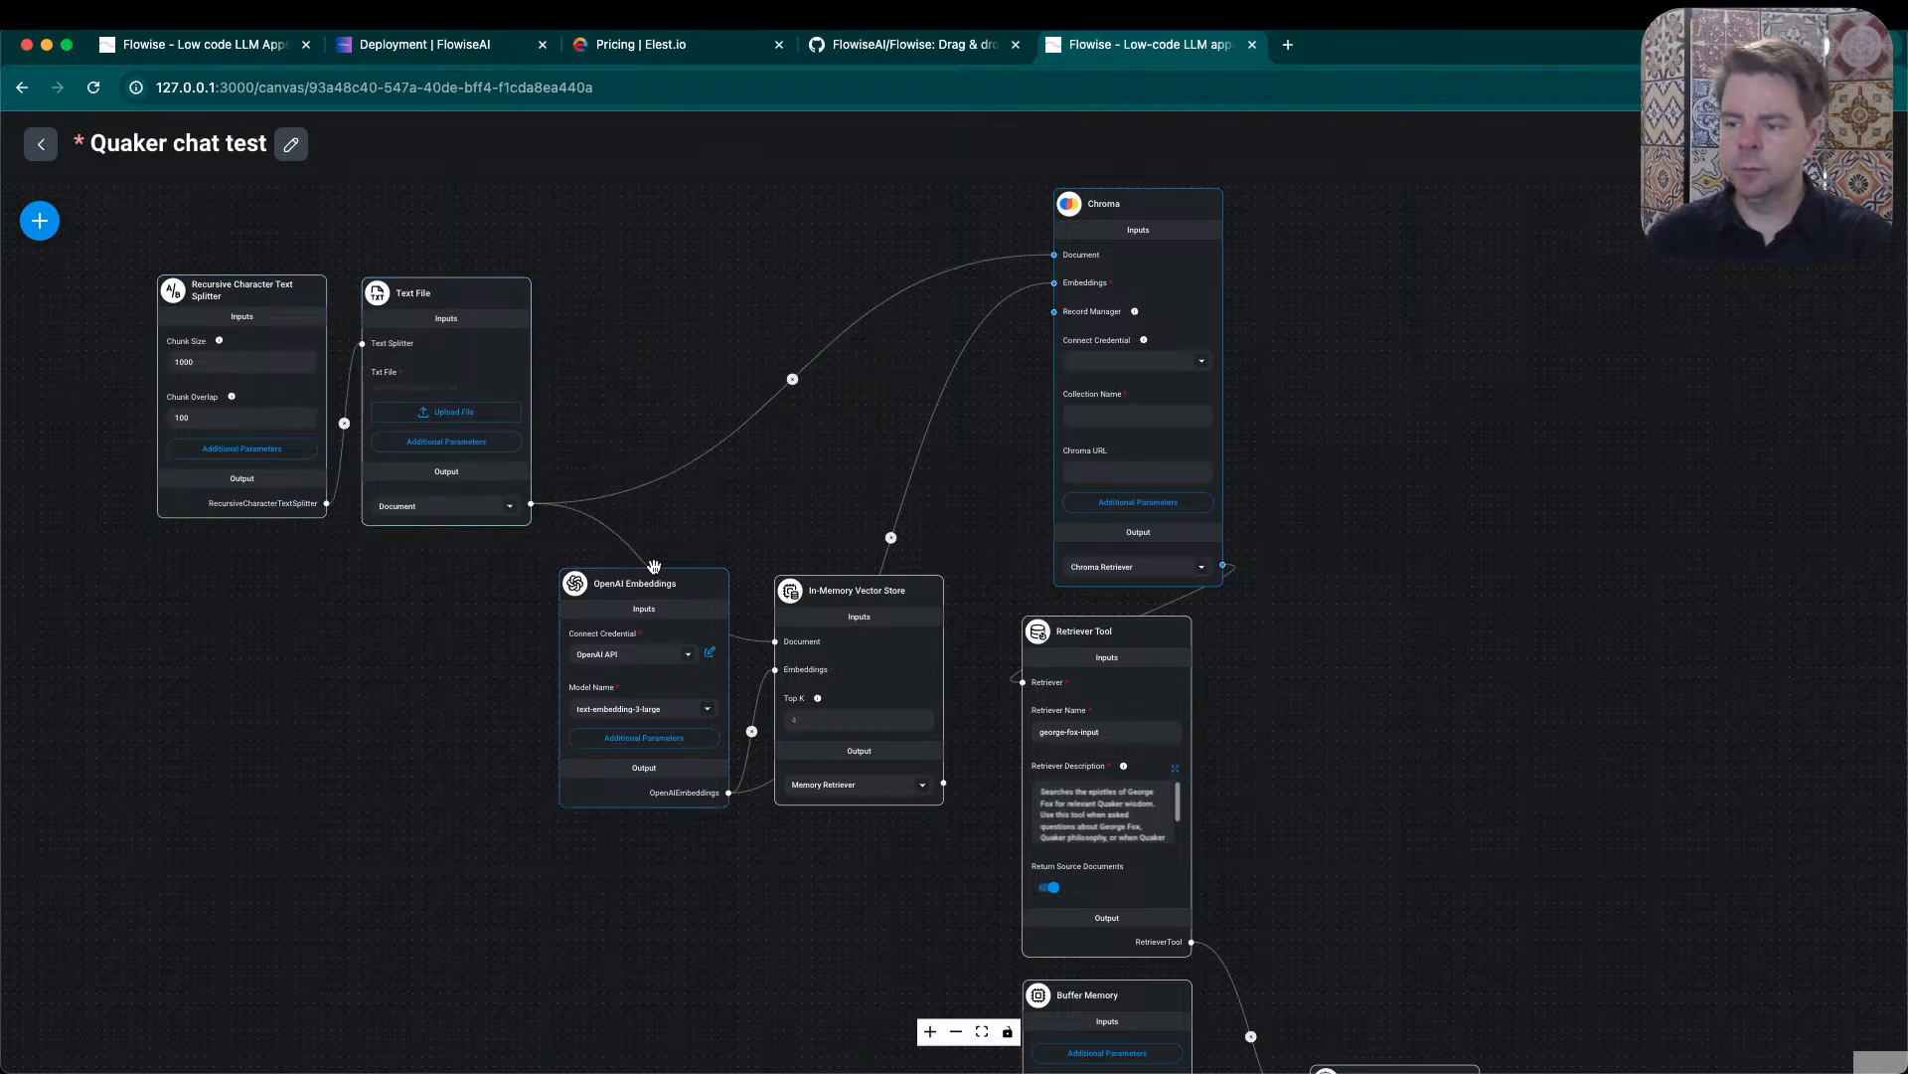
{"action": "left_click_drag", "start_coordinate": [669, 582], "coordinate": [442, 577]}
- Delete the In-Memory Vector Store node and move the Chroma node close to the Text File node
{"action": "mouse_move", "coordinate": [865, 585]}
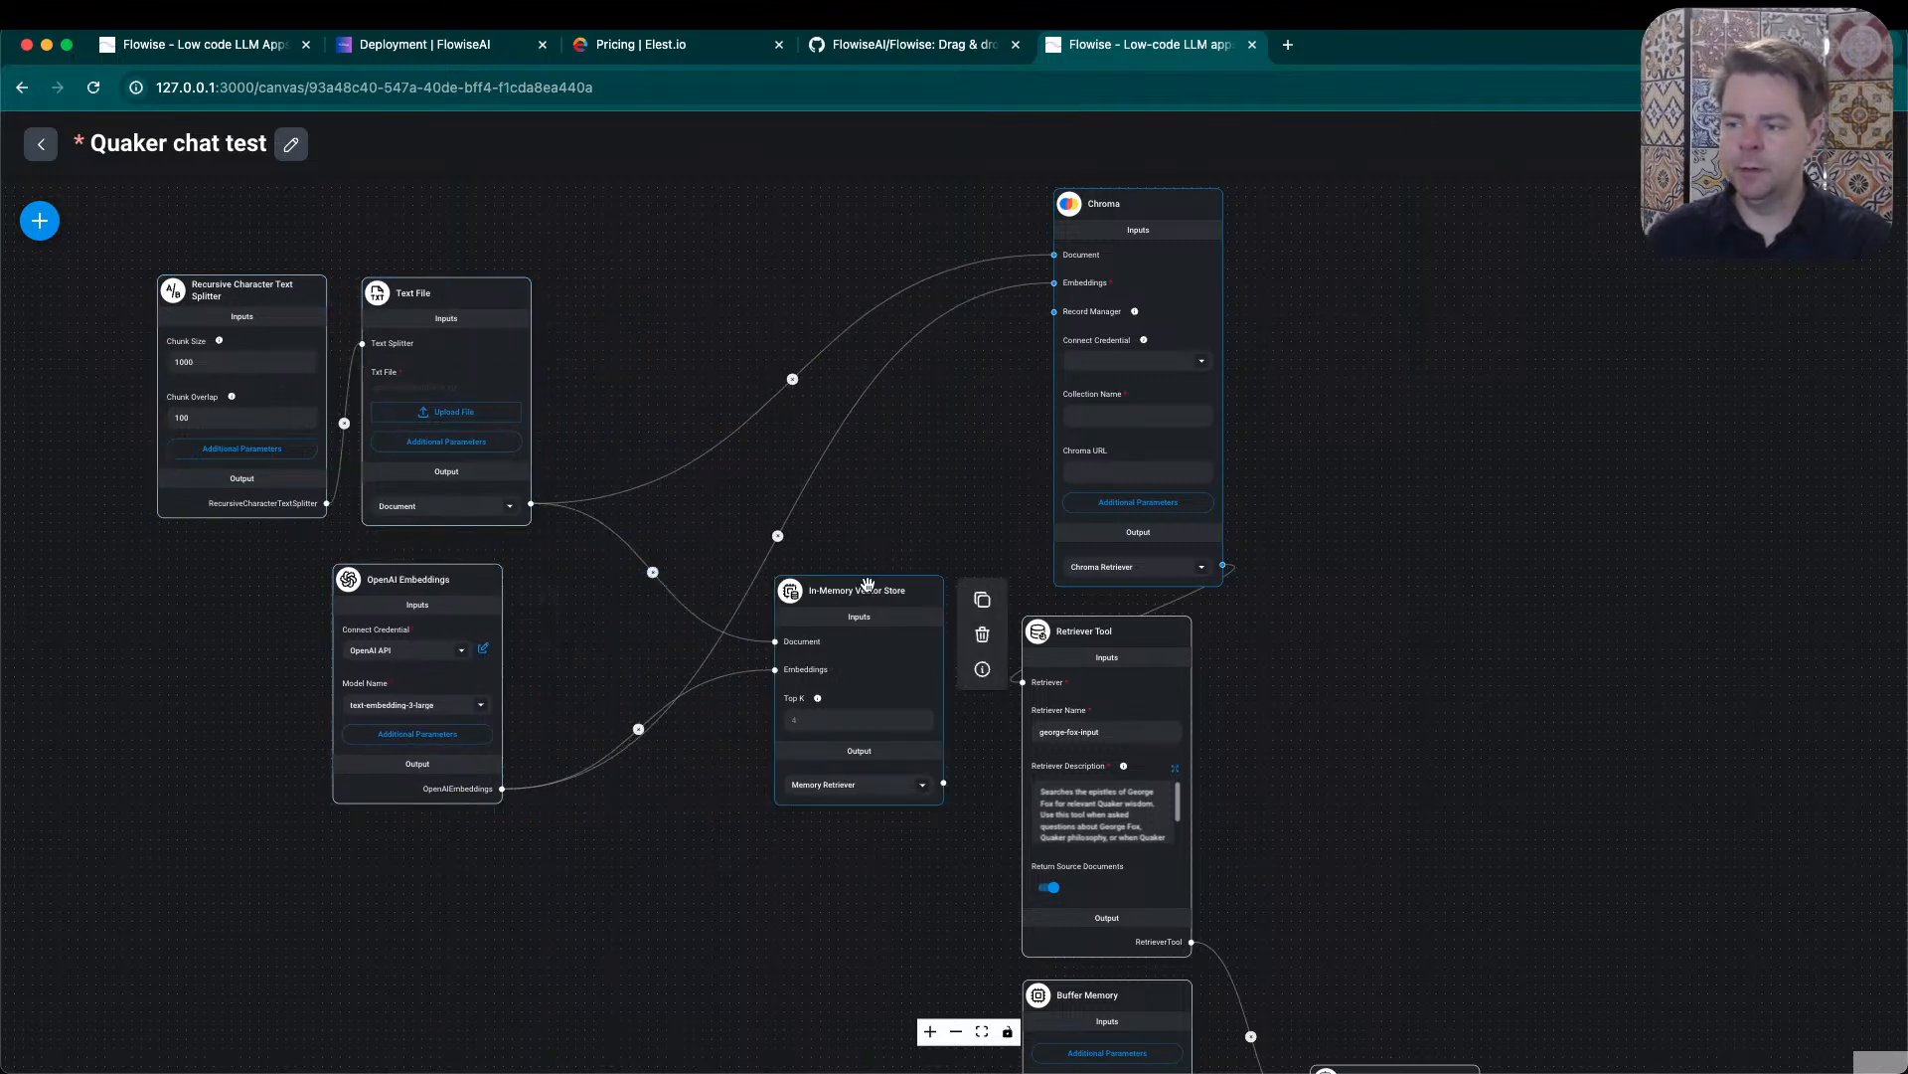
{"action": "left_click", "coordinate": [982, 634]}
{"action": "mouse_move", "coordinate": [1140, 190]}
{"action": "left_click_drag", "start_coordinate": [1146, 212], "coordinate": [761, 318]}
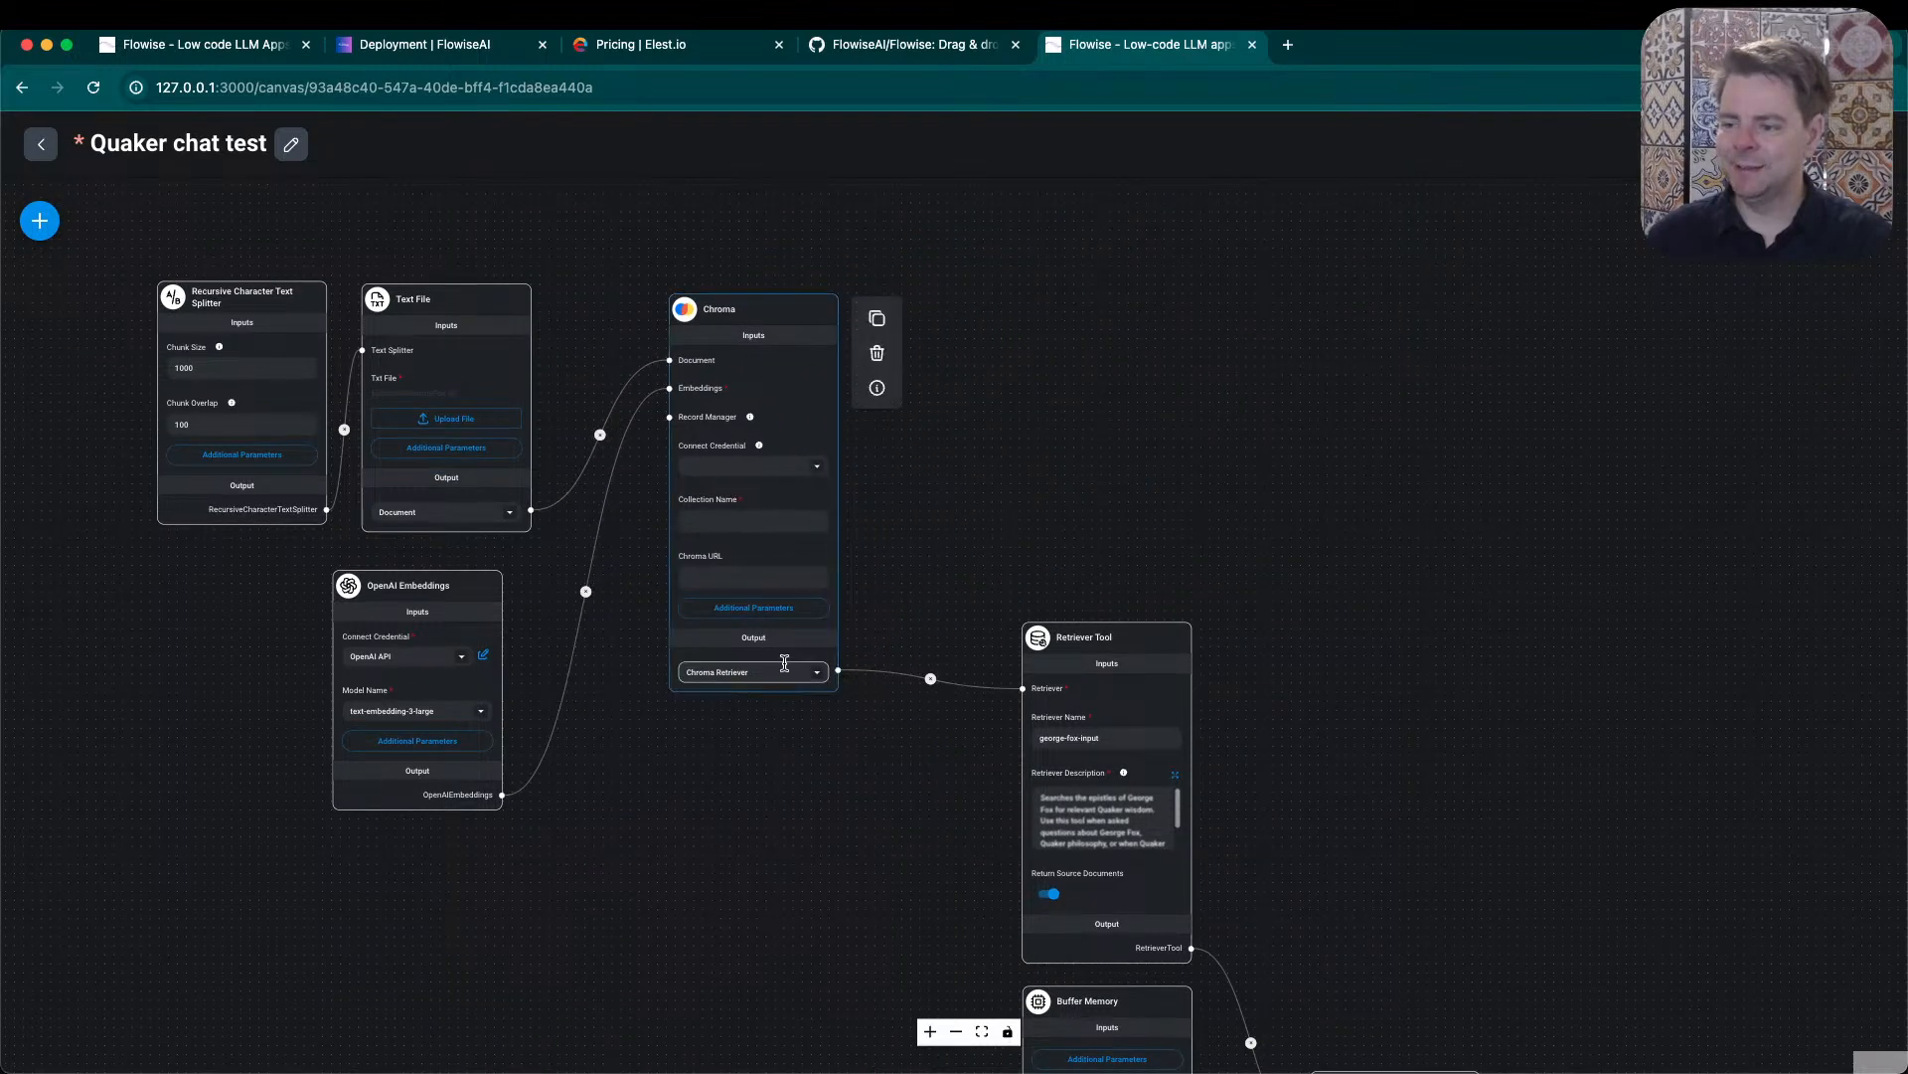
- Remove the link between Chroma and the Retriever Tool and set Chroma's output to Chroma Vector Store
{"action": "left_click", "coordinate": [931, 679]}
{"action": "left_click", "coordinate": [815, 674]}
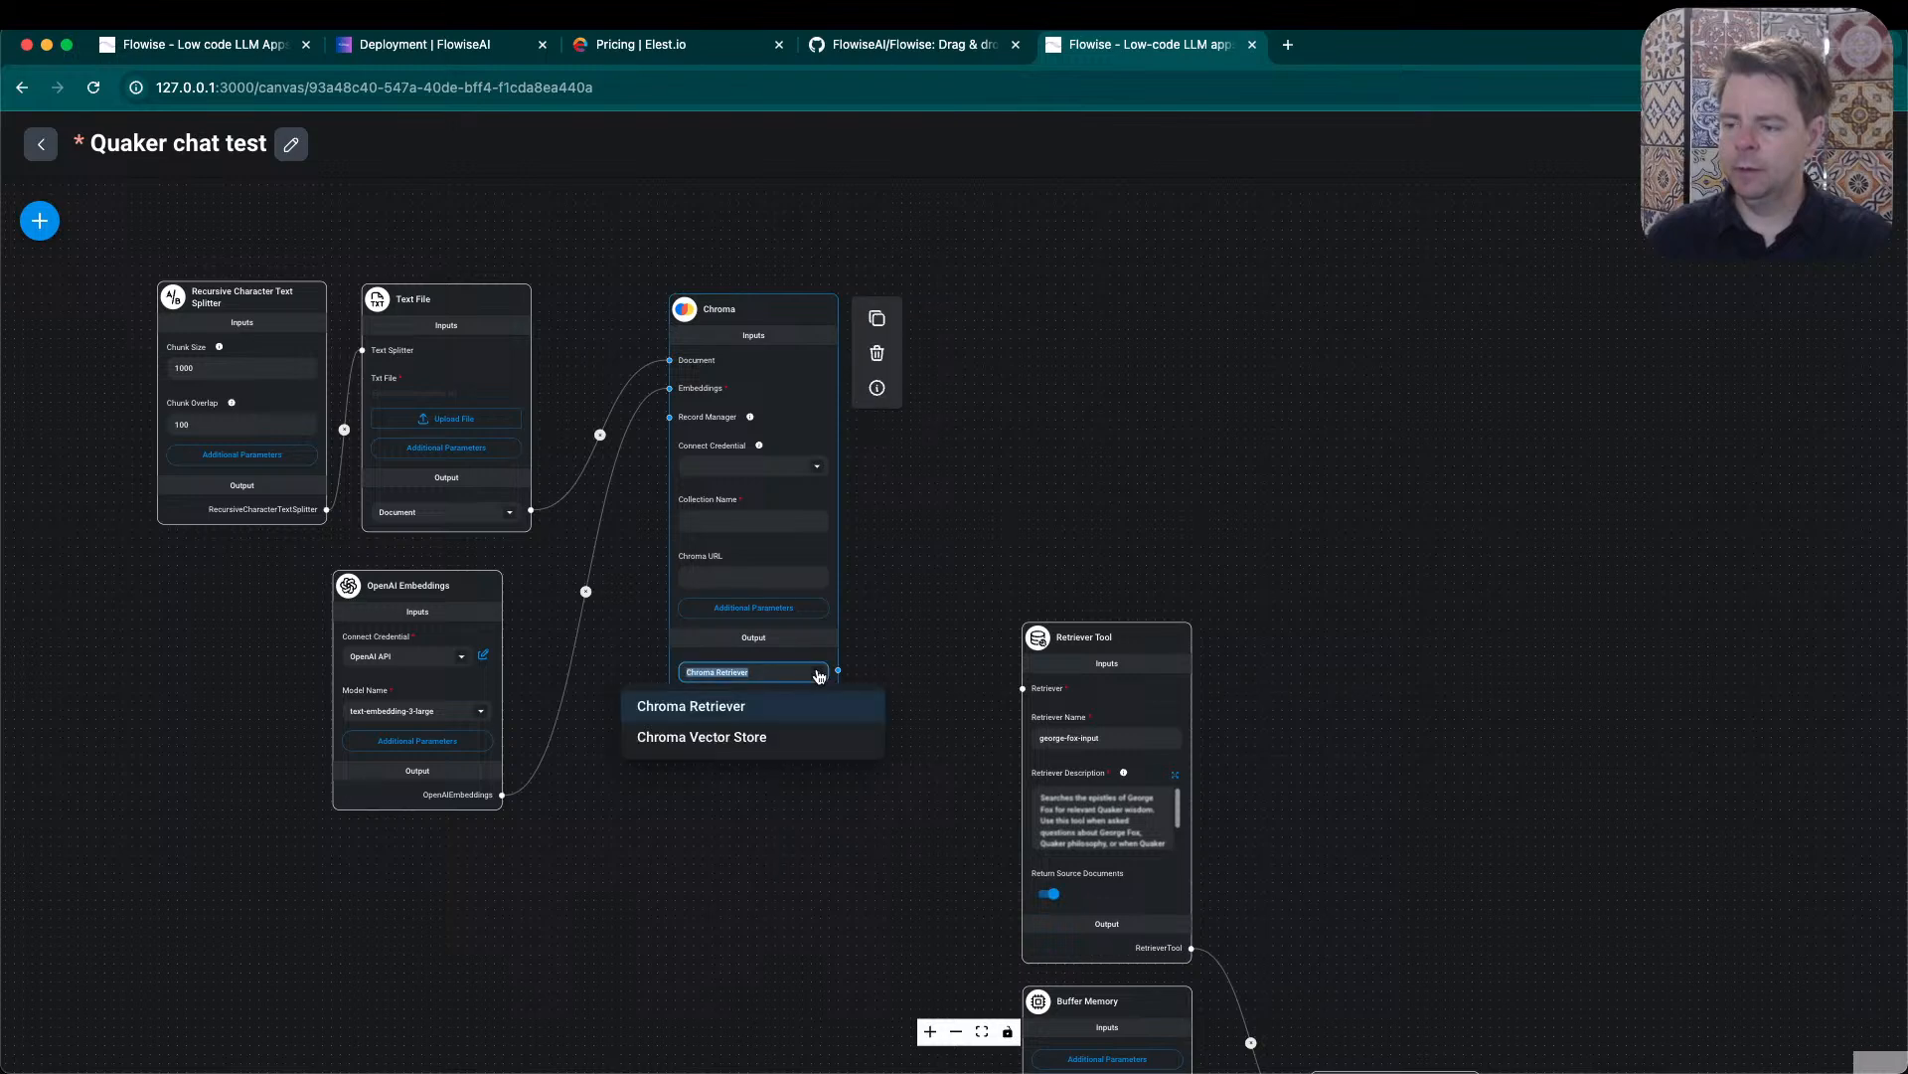
{"action": "left_click", "coordinate": [752, 735]}
- Set the Chroma node's Collection Name to george_fox_epistles
{"action": "left_click", "coordinate": [732, 522]}
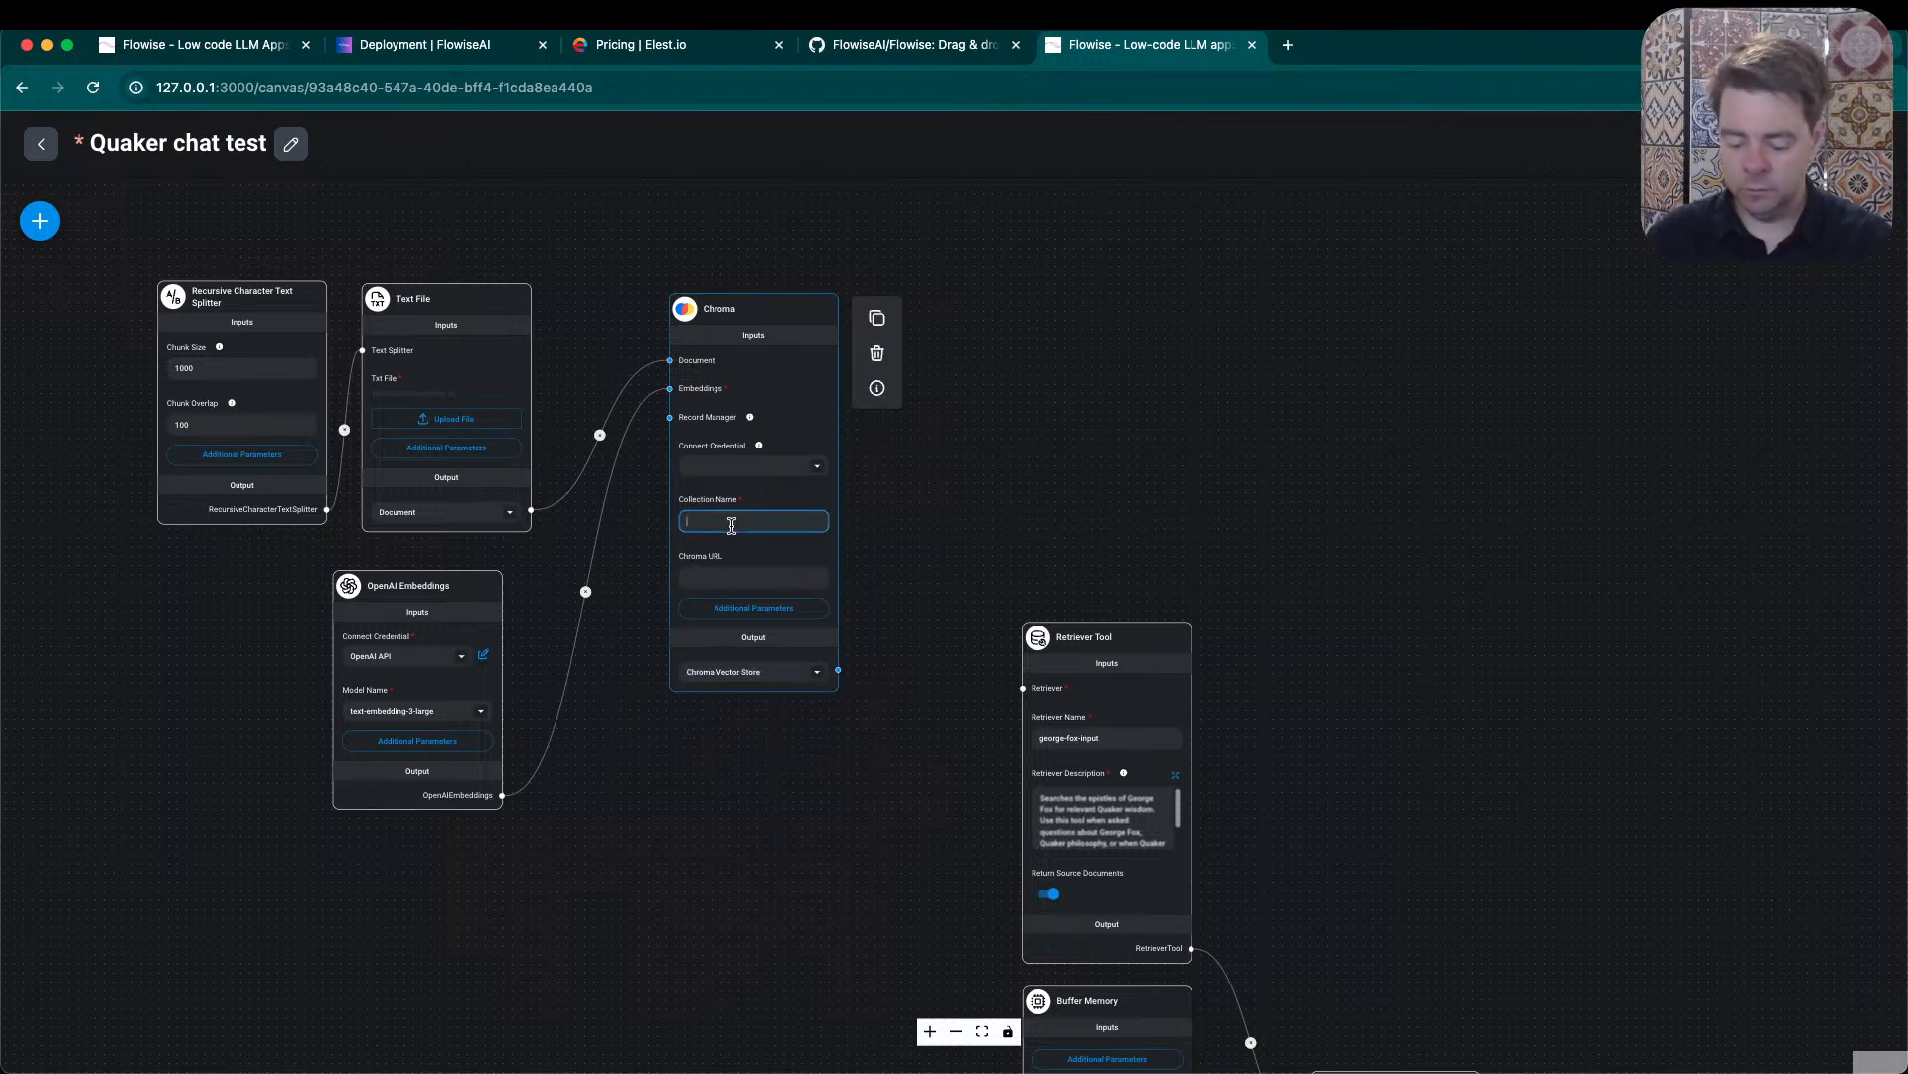
{"action": "type", "text": "george_fox_e"}
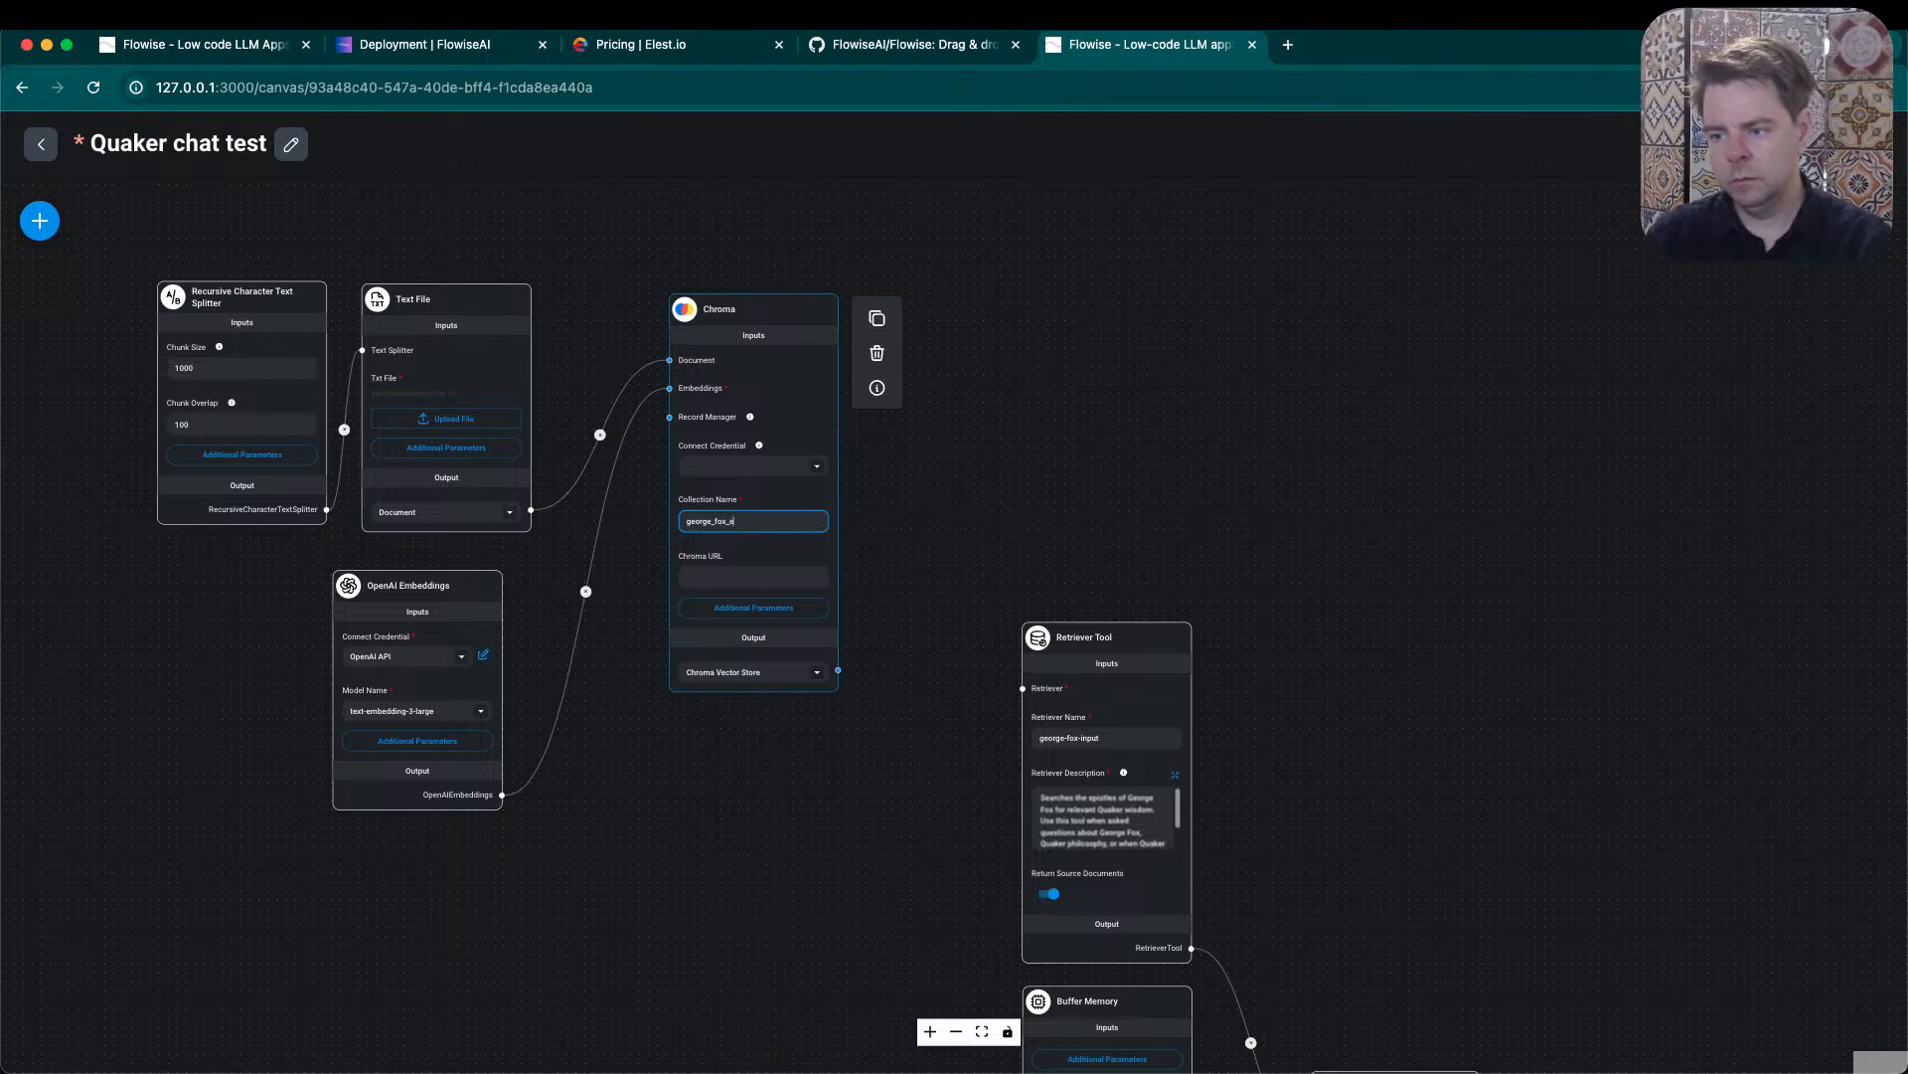
{"action": "type", "text": "pistles"}
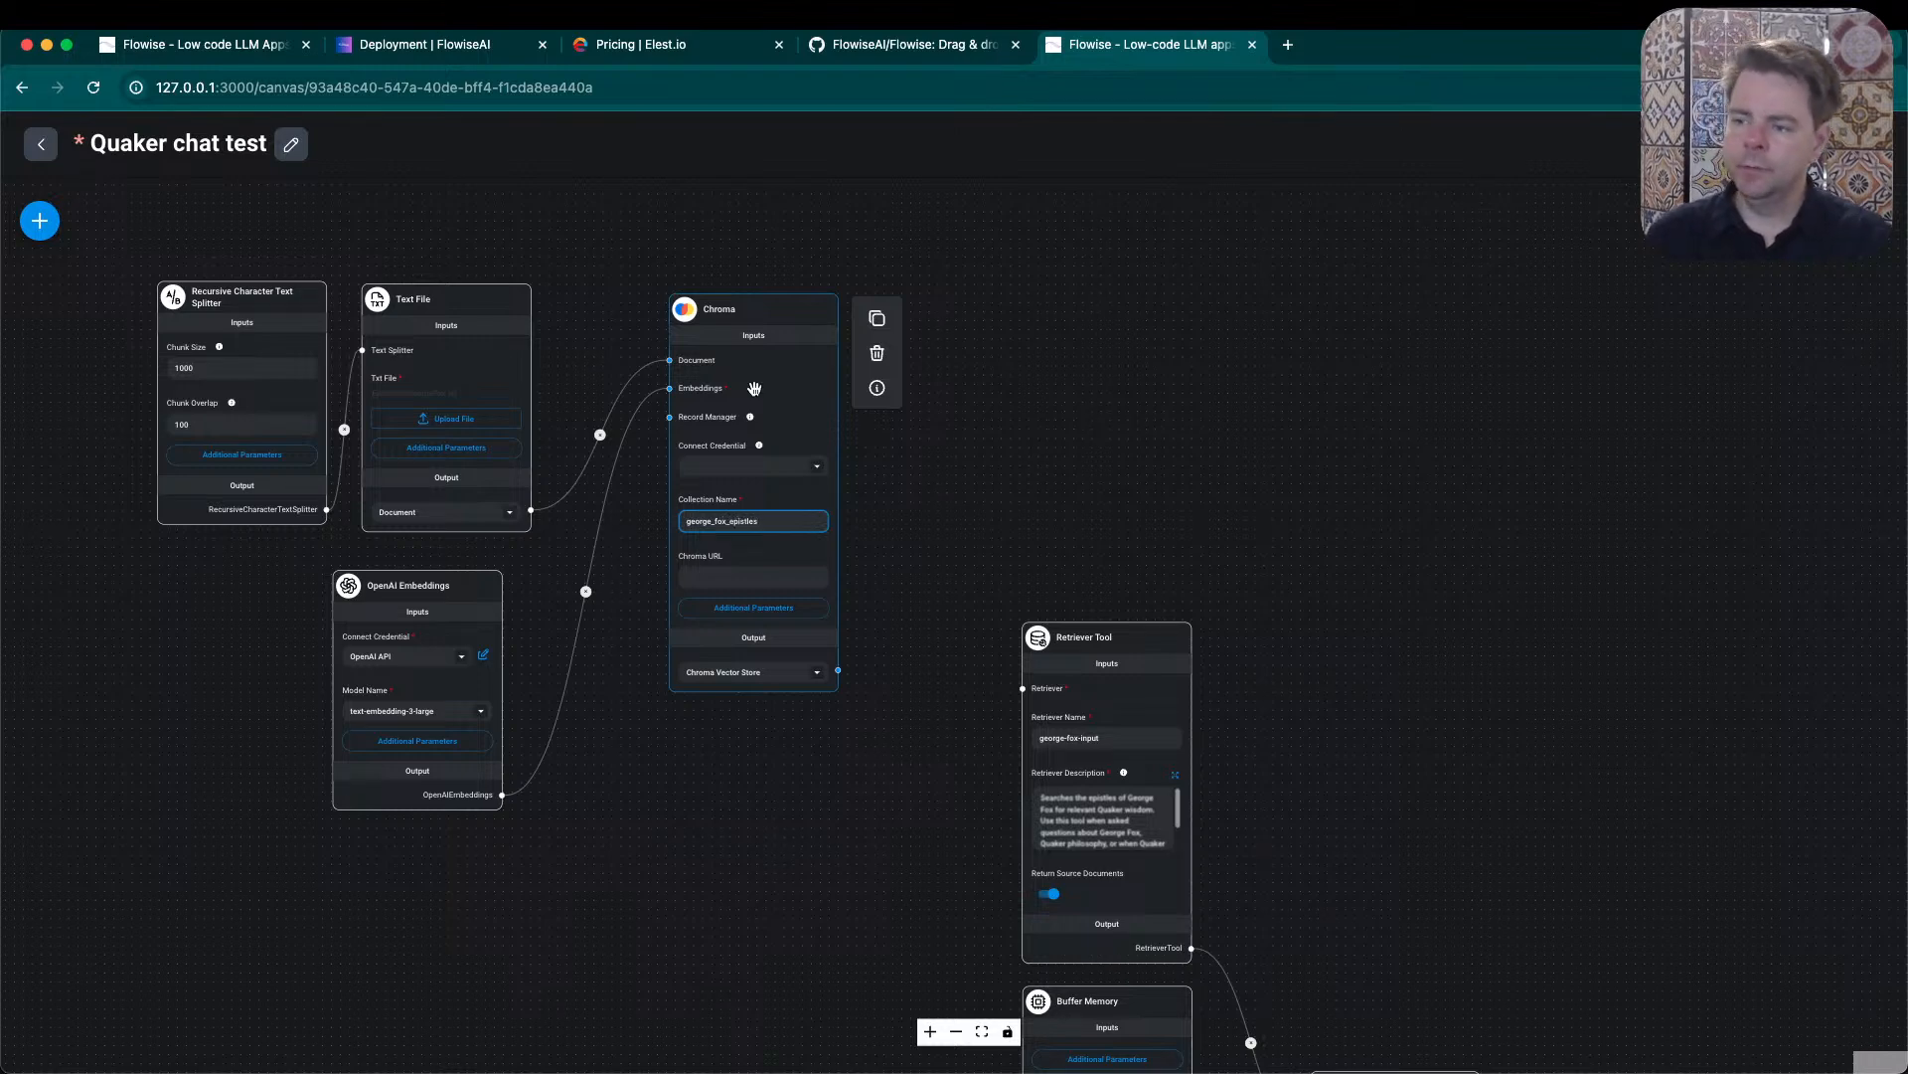
{"action": "left_click", "coordinate": [1267, 377]}
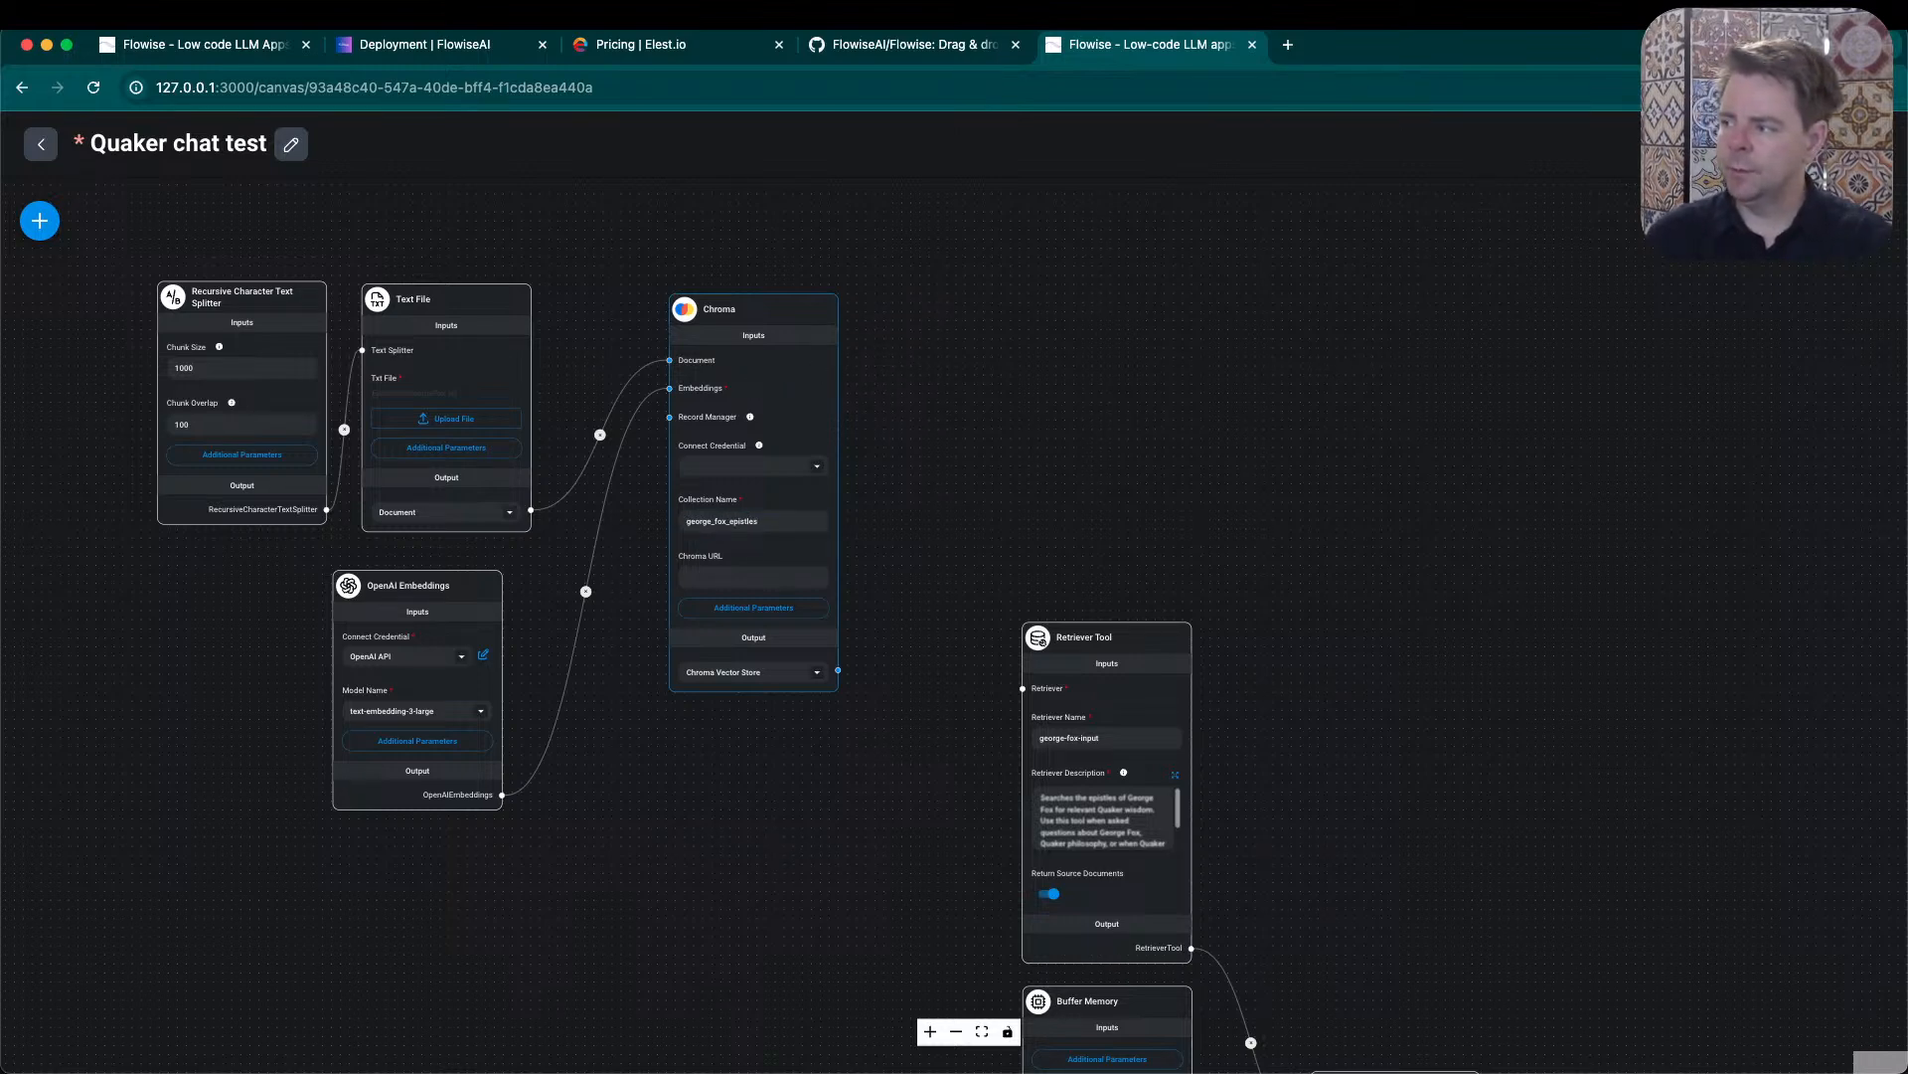
- Try to upsert the text file's embeddings into the Chroma vector store, repeat the attempt once, and leave the upsert dialog
{"action": "left_click", "coordinate": [1809, 220]}
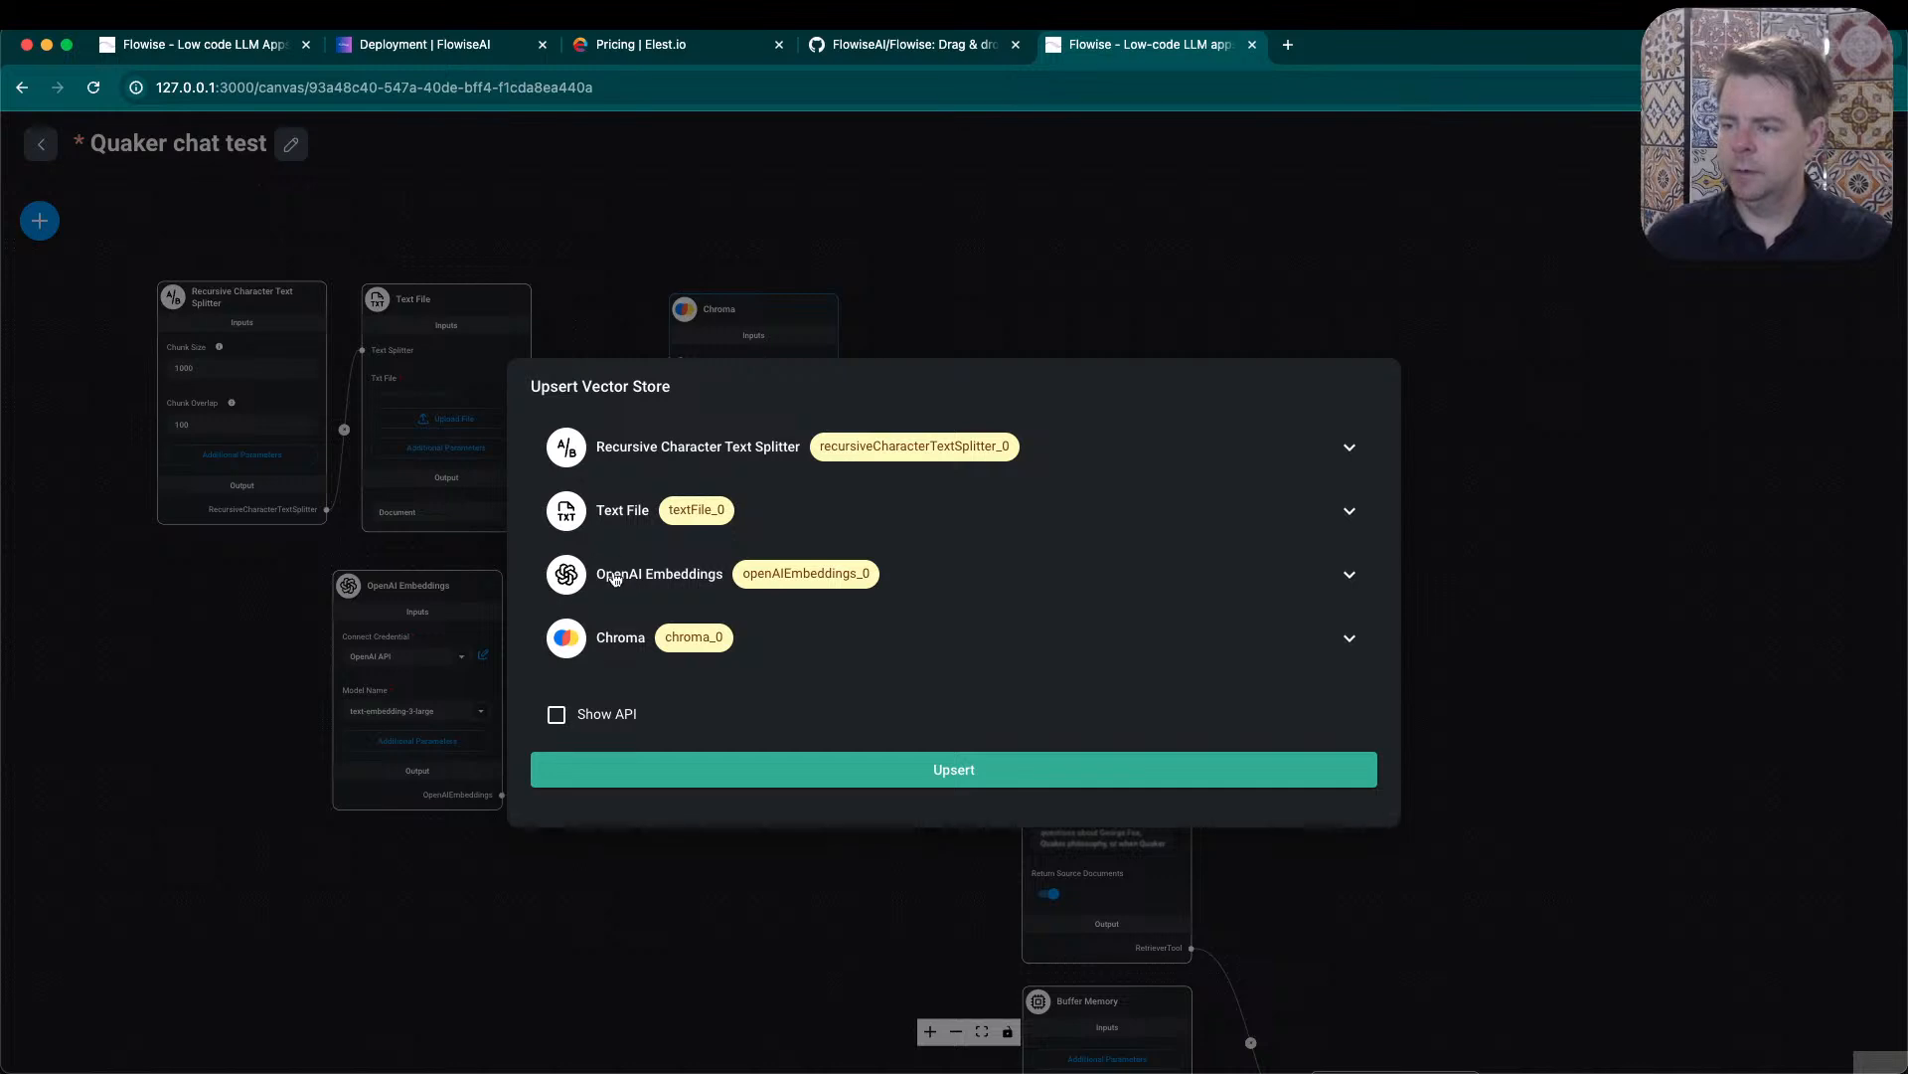
{"action": "left_click", "coordinate": [932, 775]}
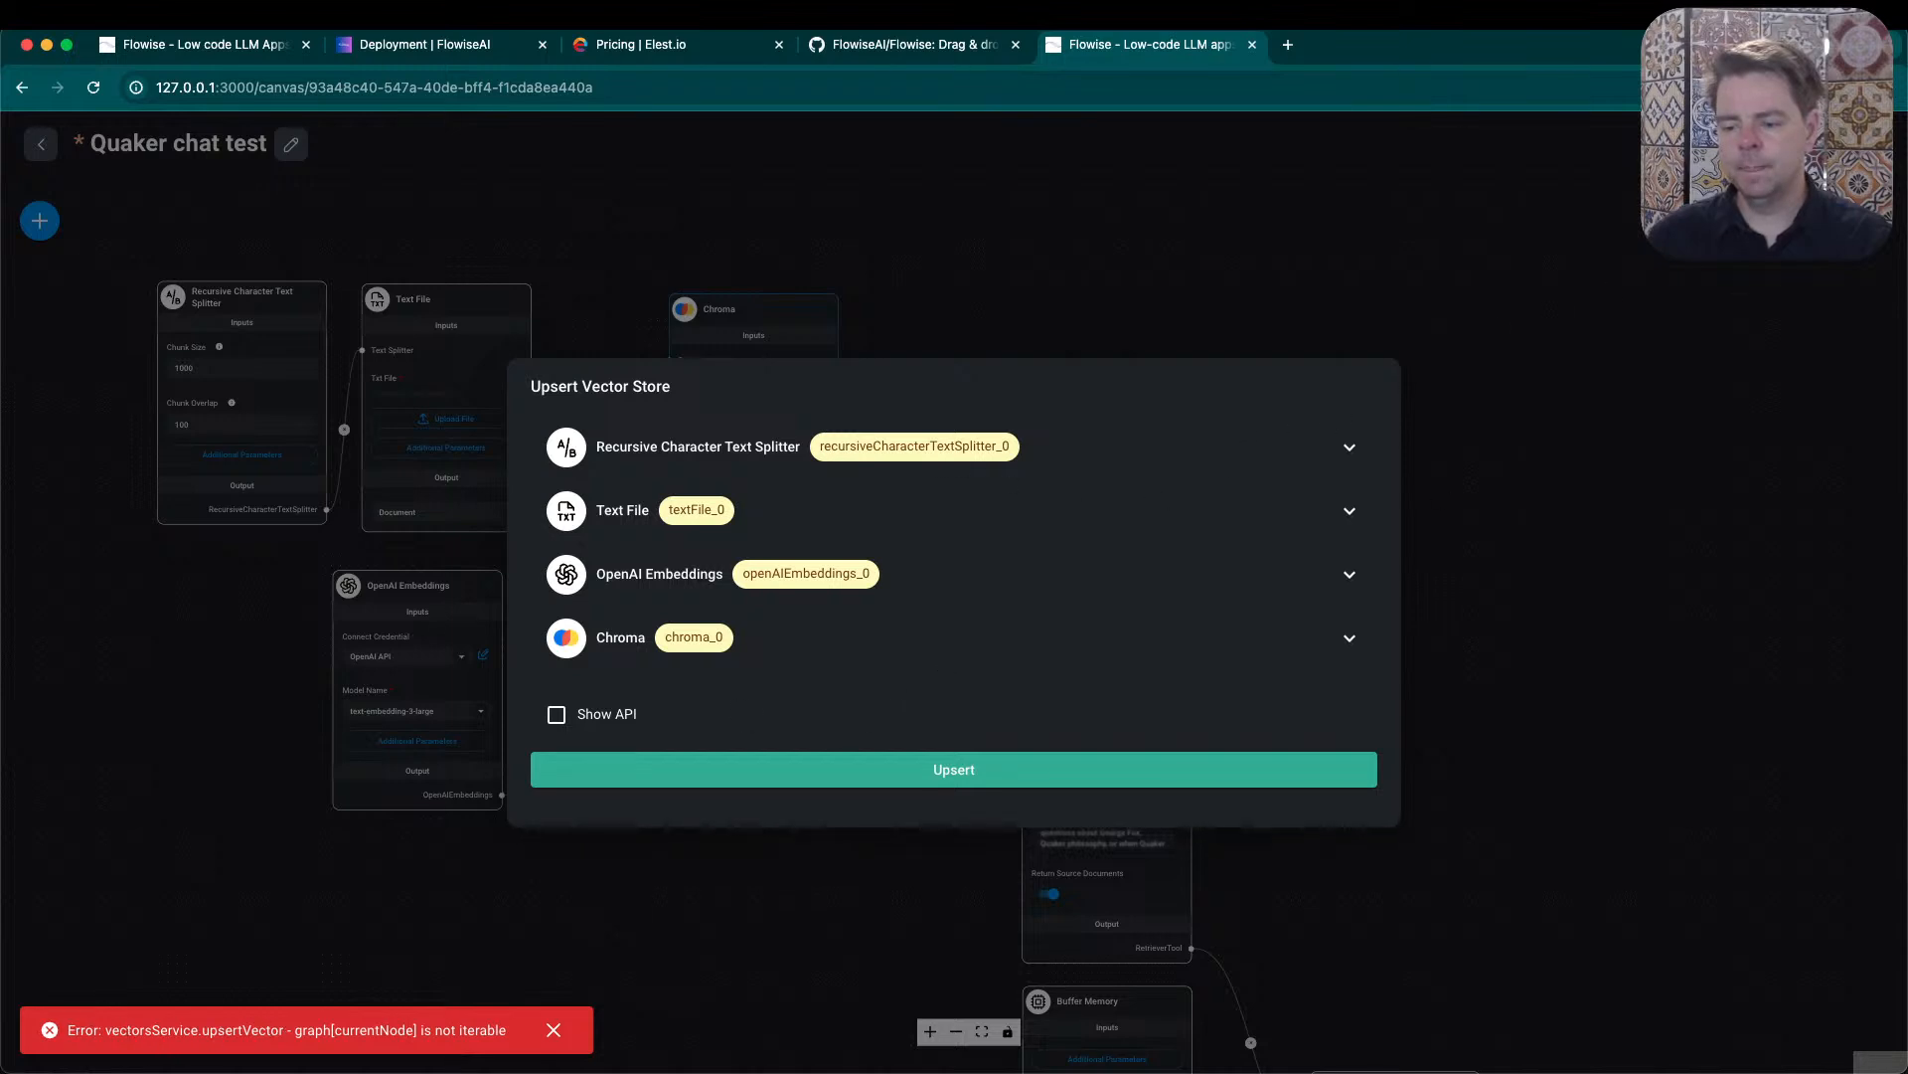
{"action": "left_click", "coordinate": [974, 760]}
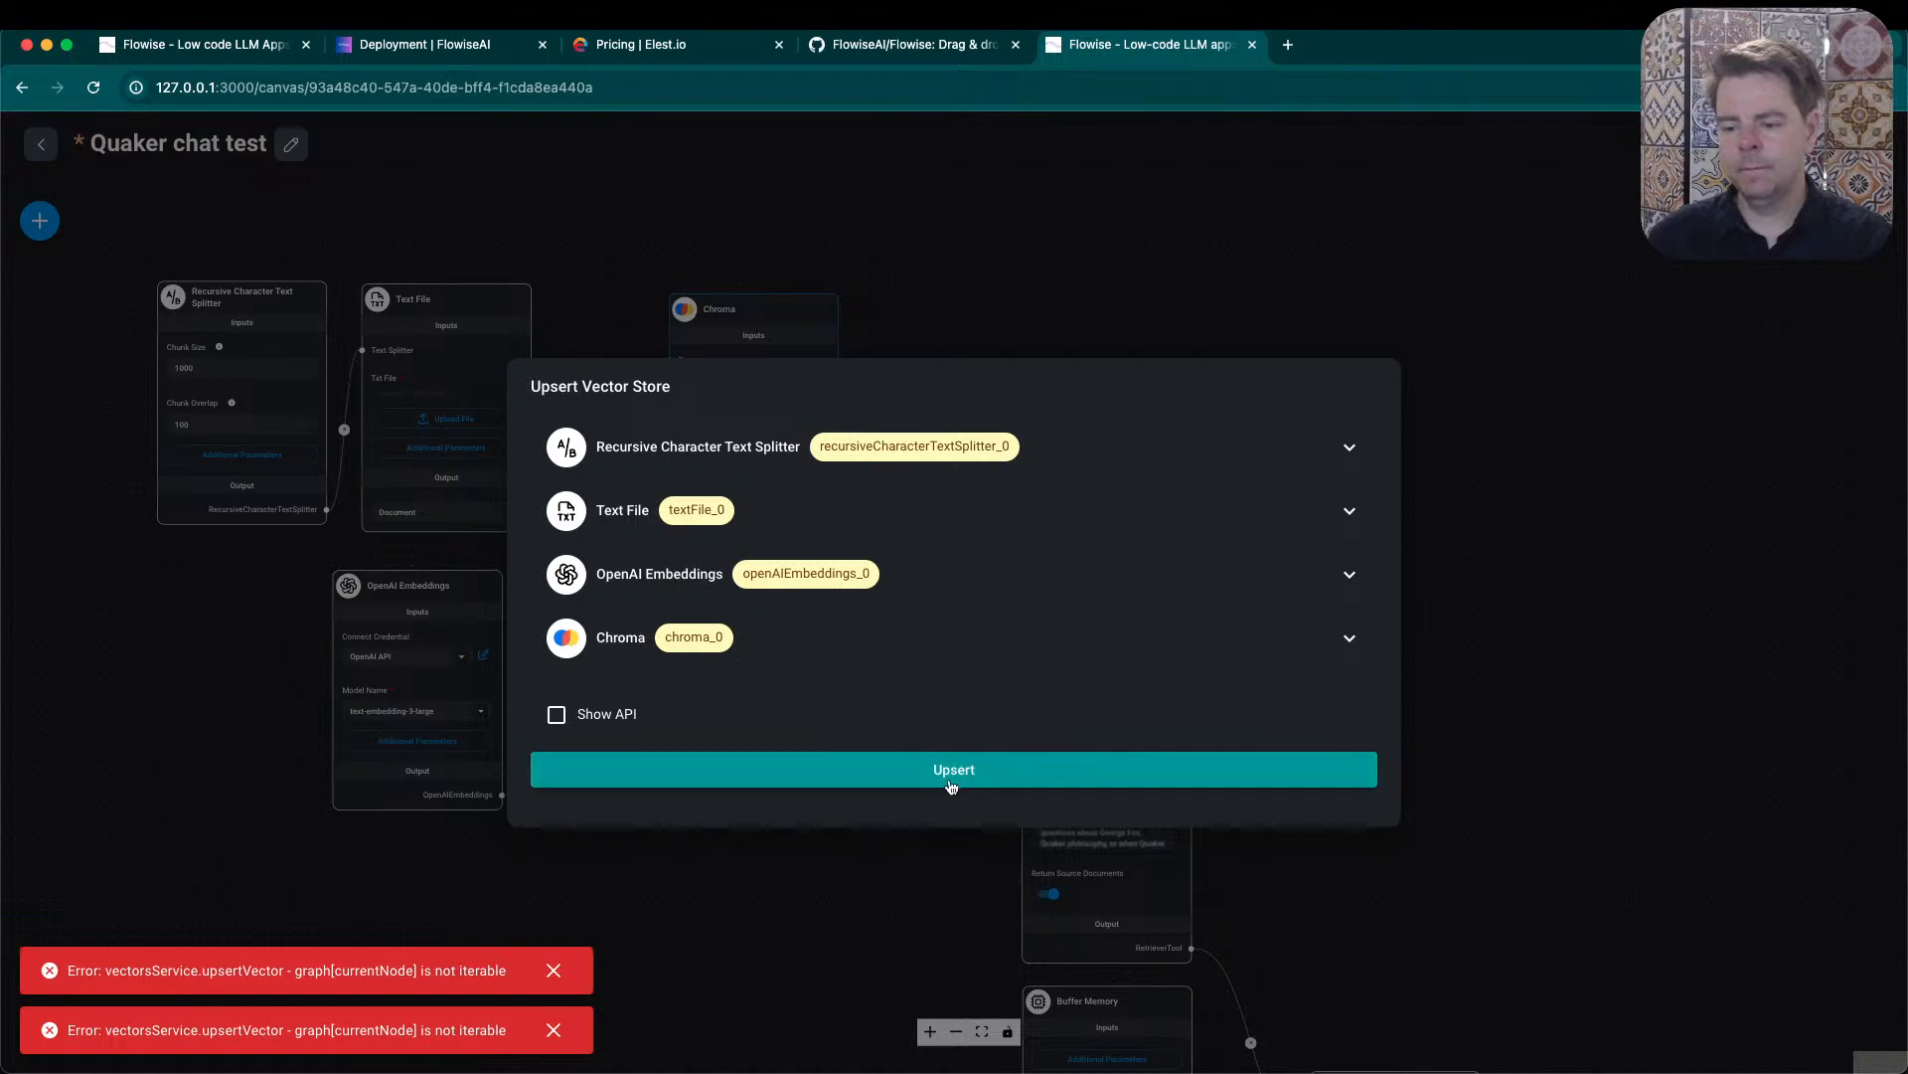
{"action": "left_click", "coordinate": [1607, 591]}
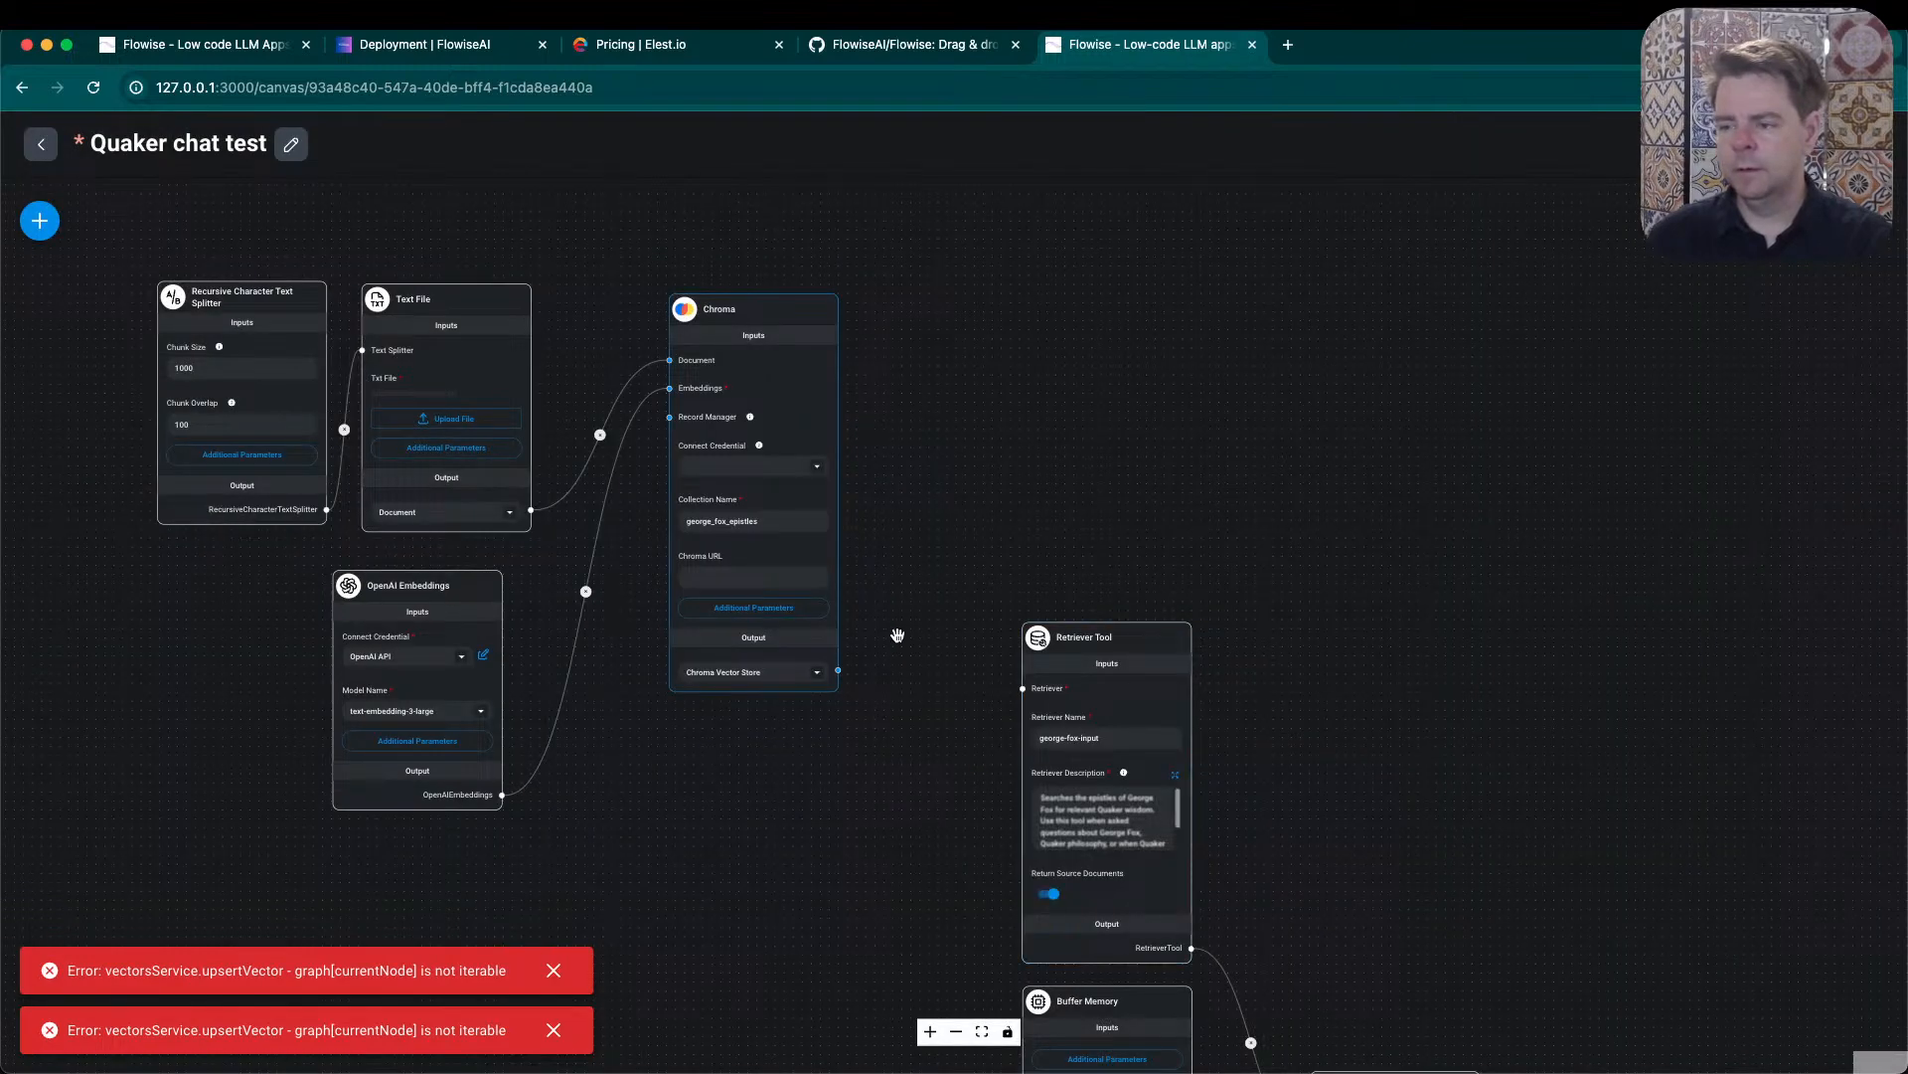
- Set Chroma's output back to Chroma Retriever and connect it to the Retriever Tool's Retriever input
{"action": "mouse_move", "coordinate": [794, 678]}
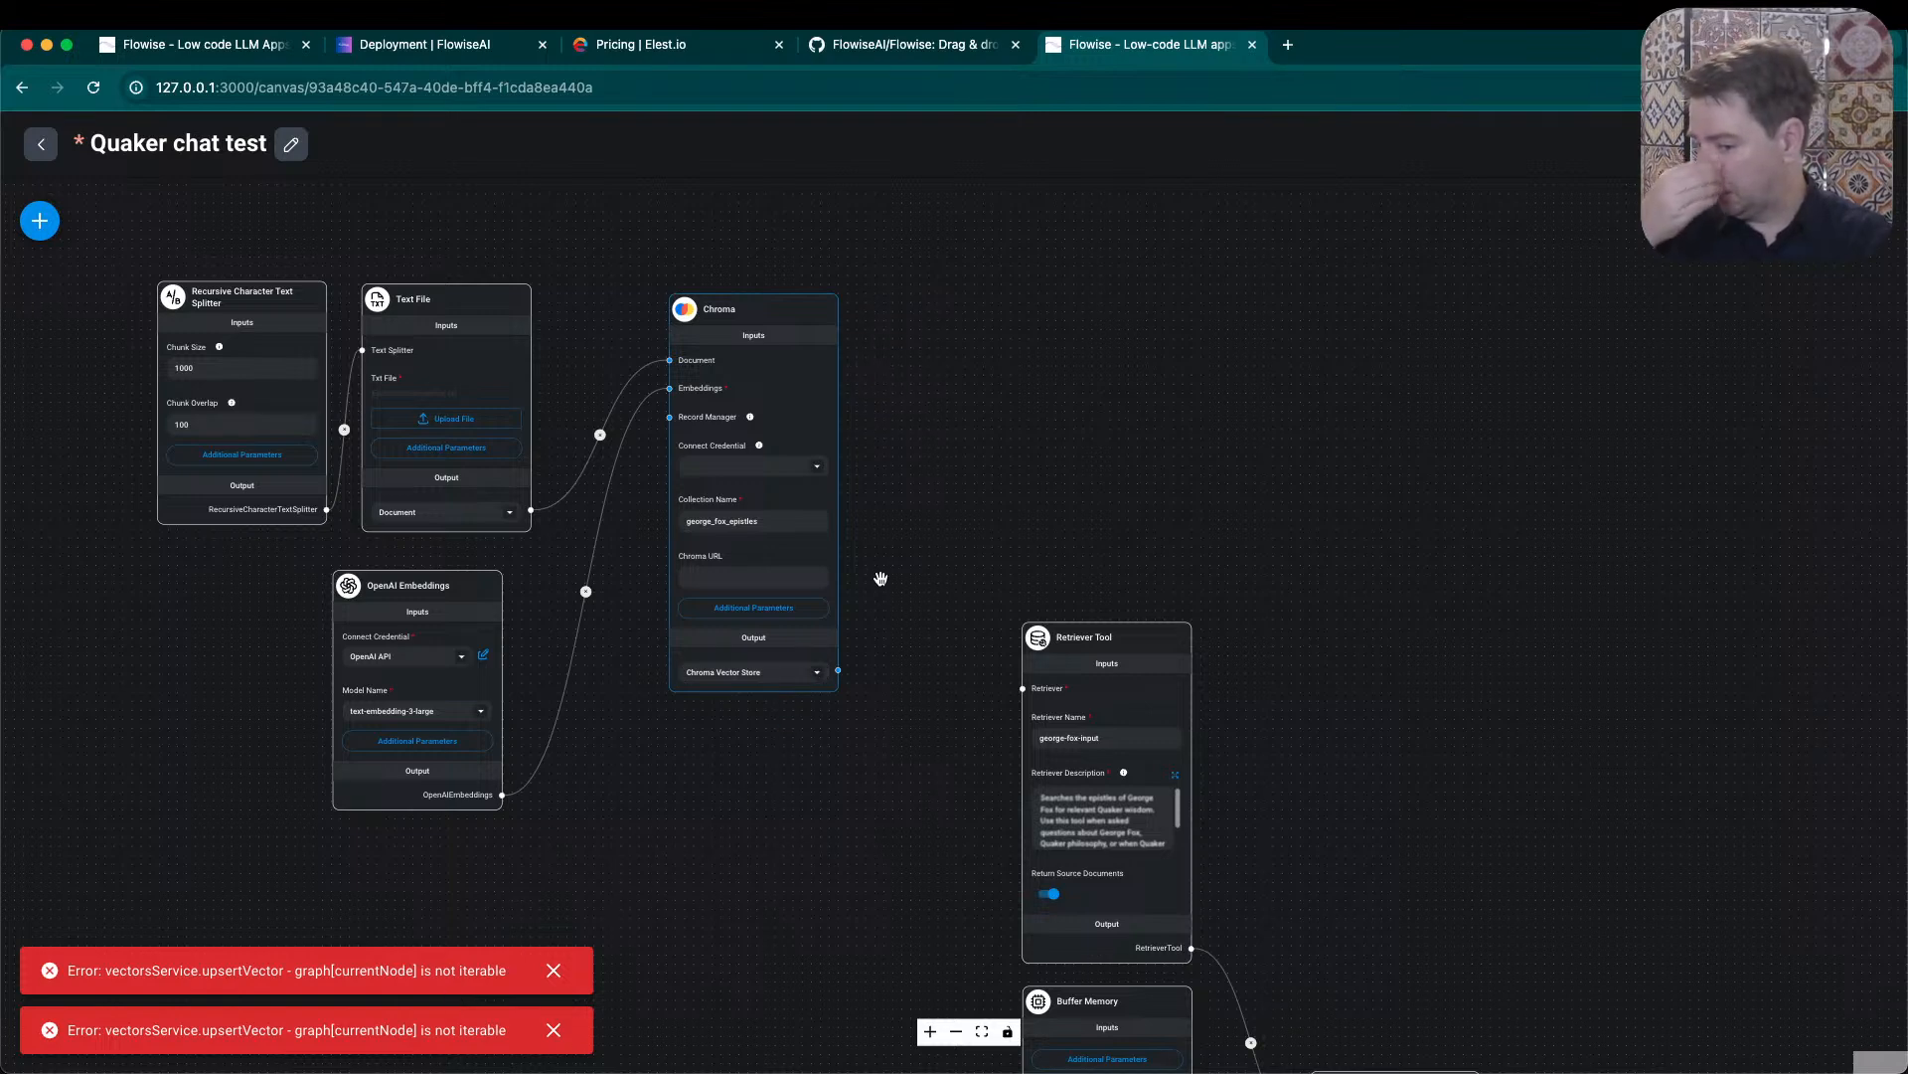
{"action": "left_click", "coordinate": [820, 672]}
{"action": "left_click", "coordinate": [785, 704]}
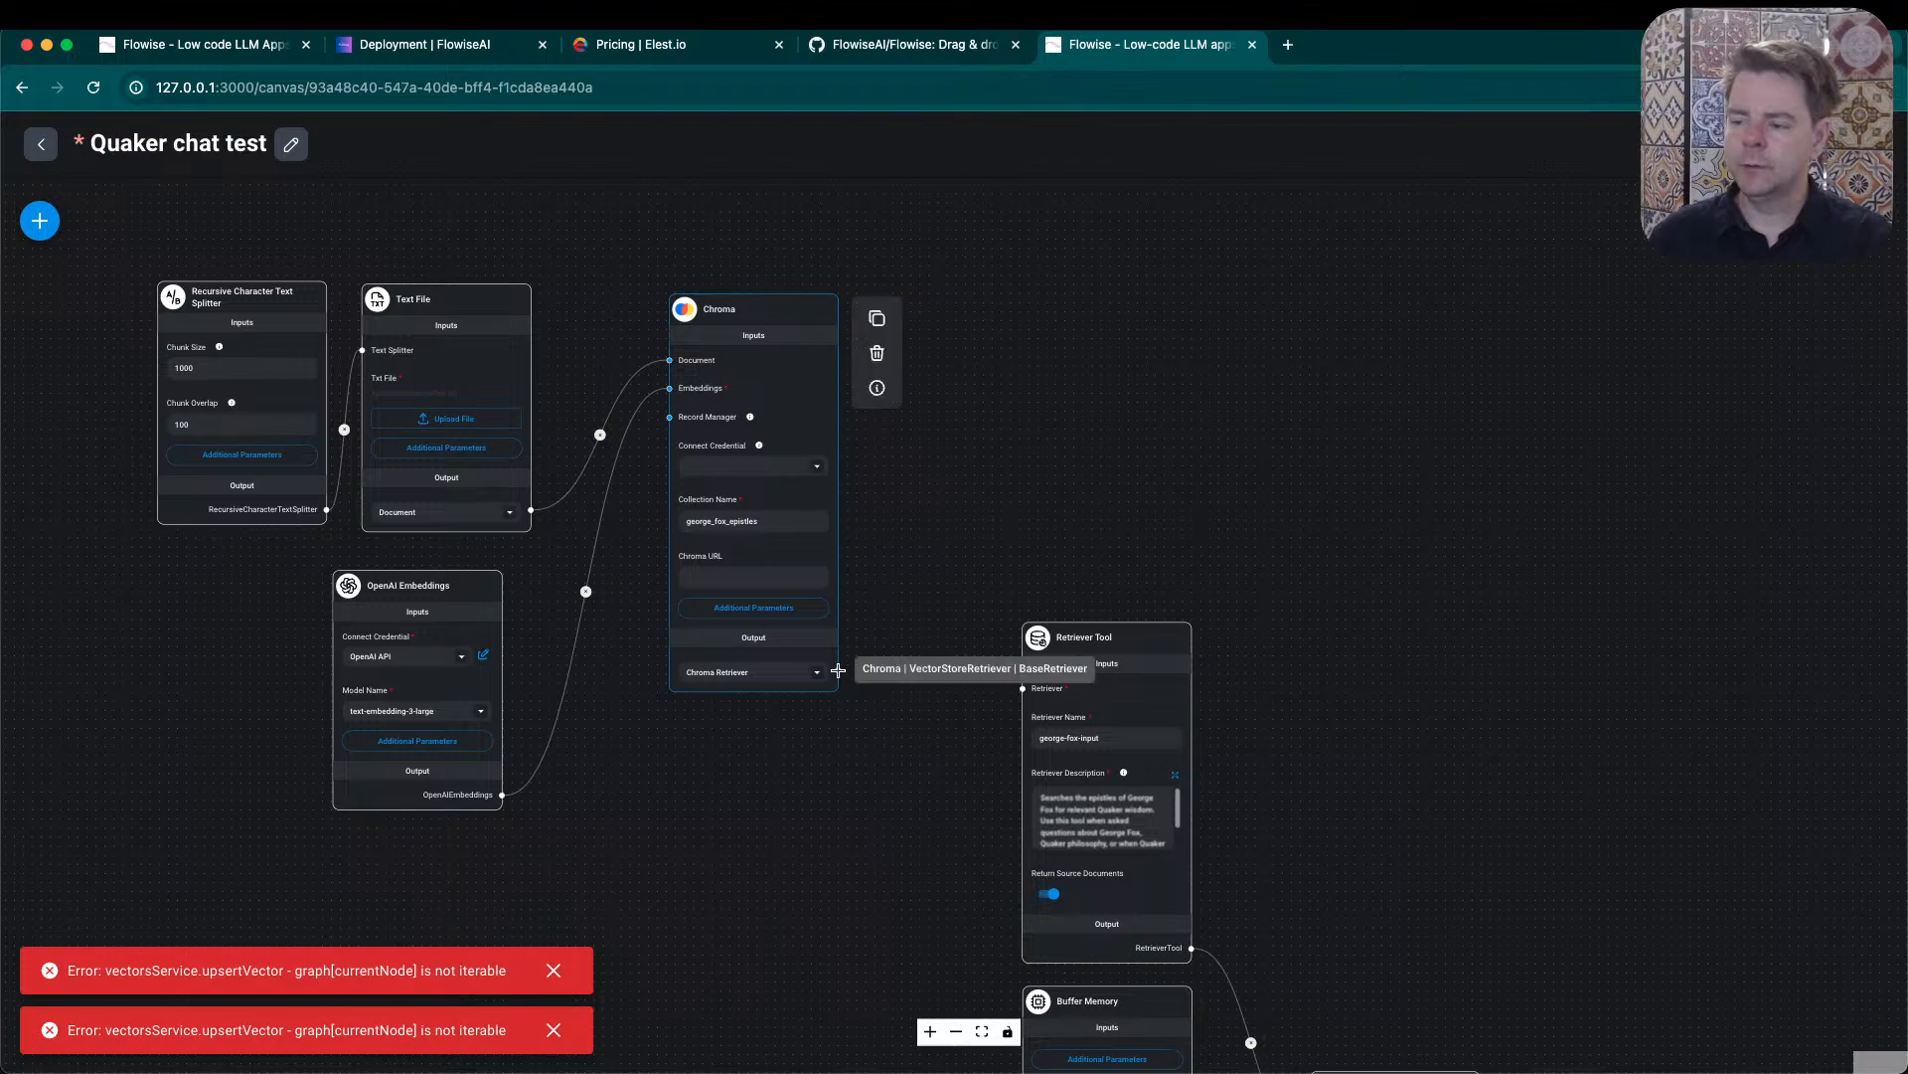
{"action": "left_click_drag", "start_coordinate": [894, 677], "coordinate": [1023, 688]}
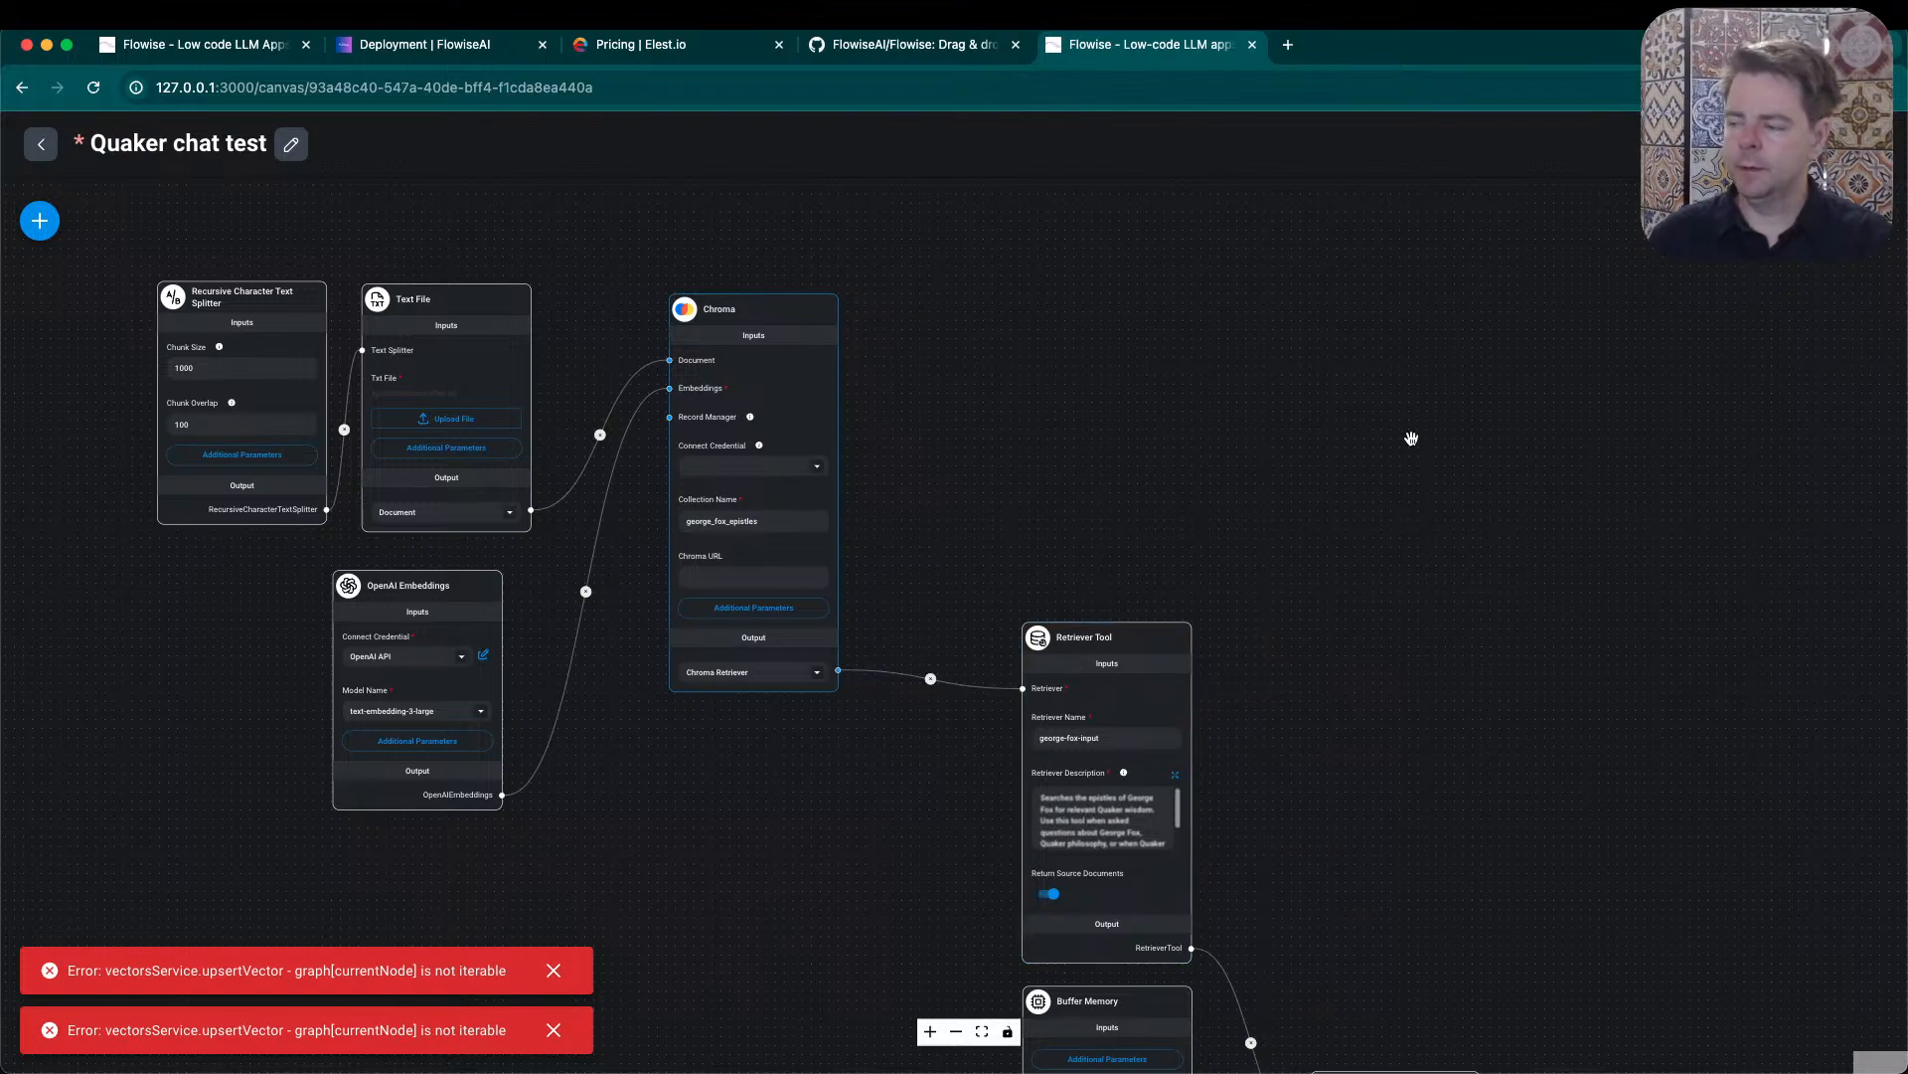
- Try the vector store upsert again with Chroma linked to the Retriever Tool, then dismiss the error notifications and leave the dialog
{"action": "left_click", "coordinate": [1809, 220]}
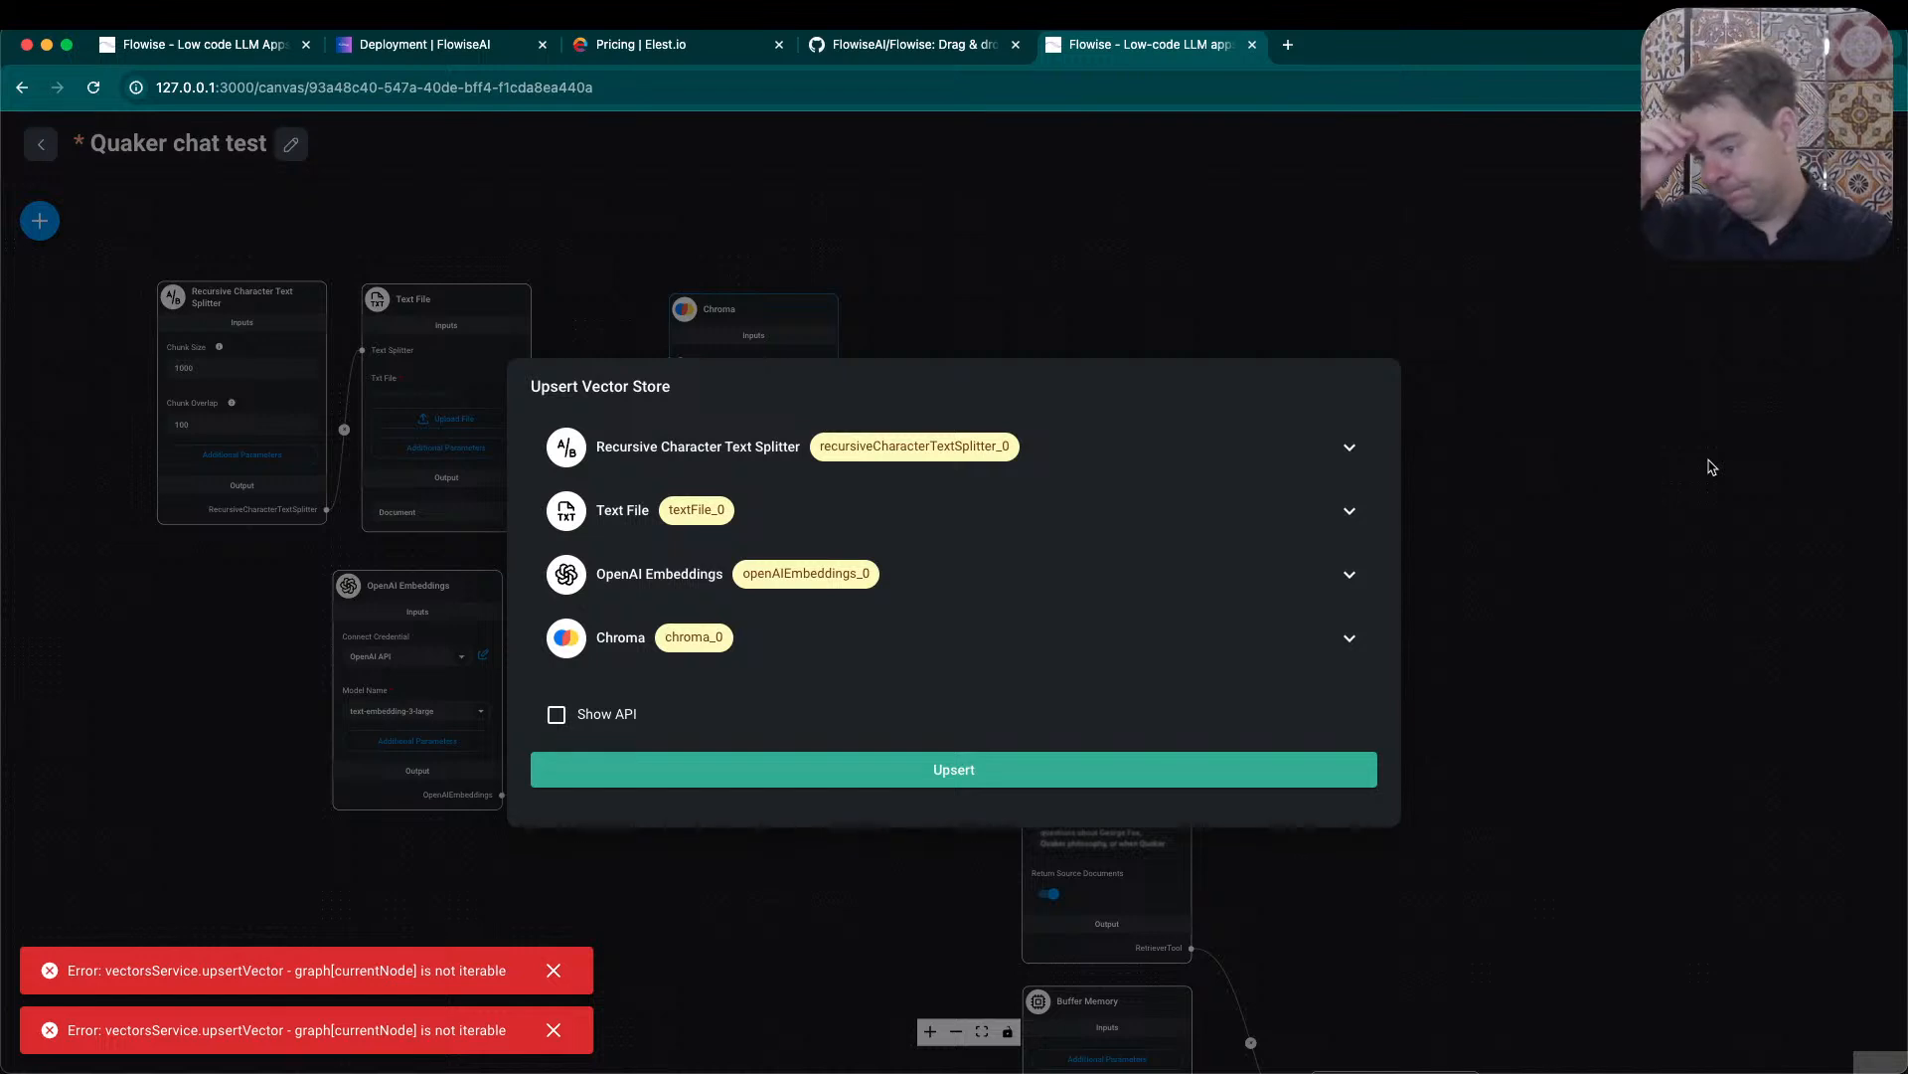
{"action": "left_click", "coordinate": [944, 771]}
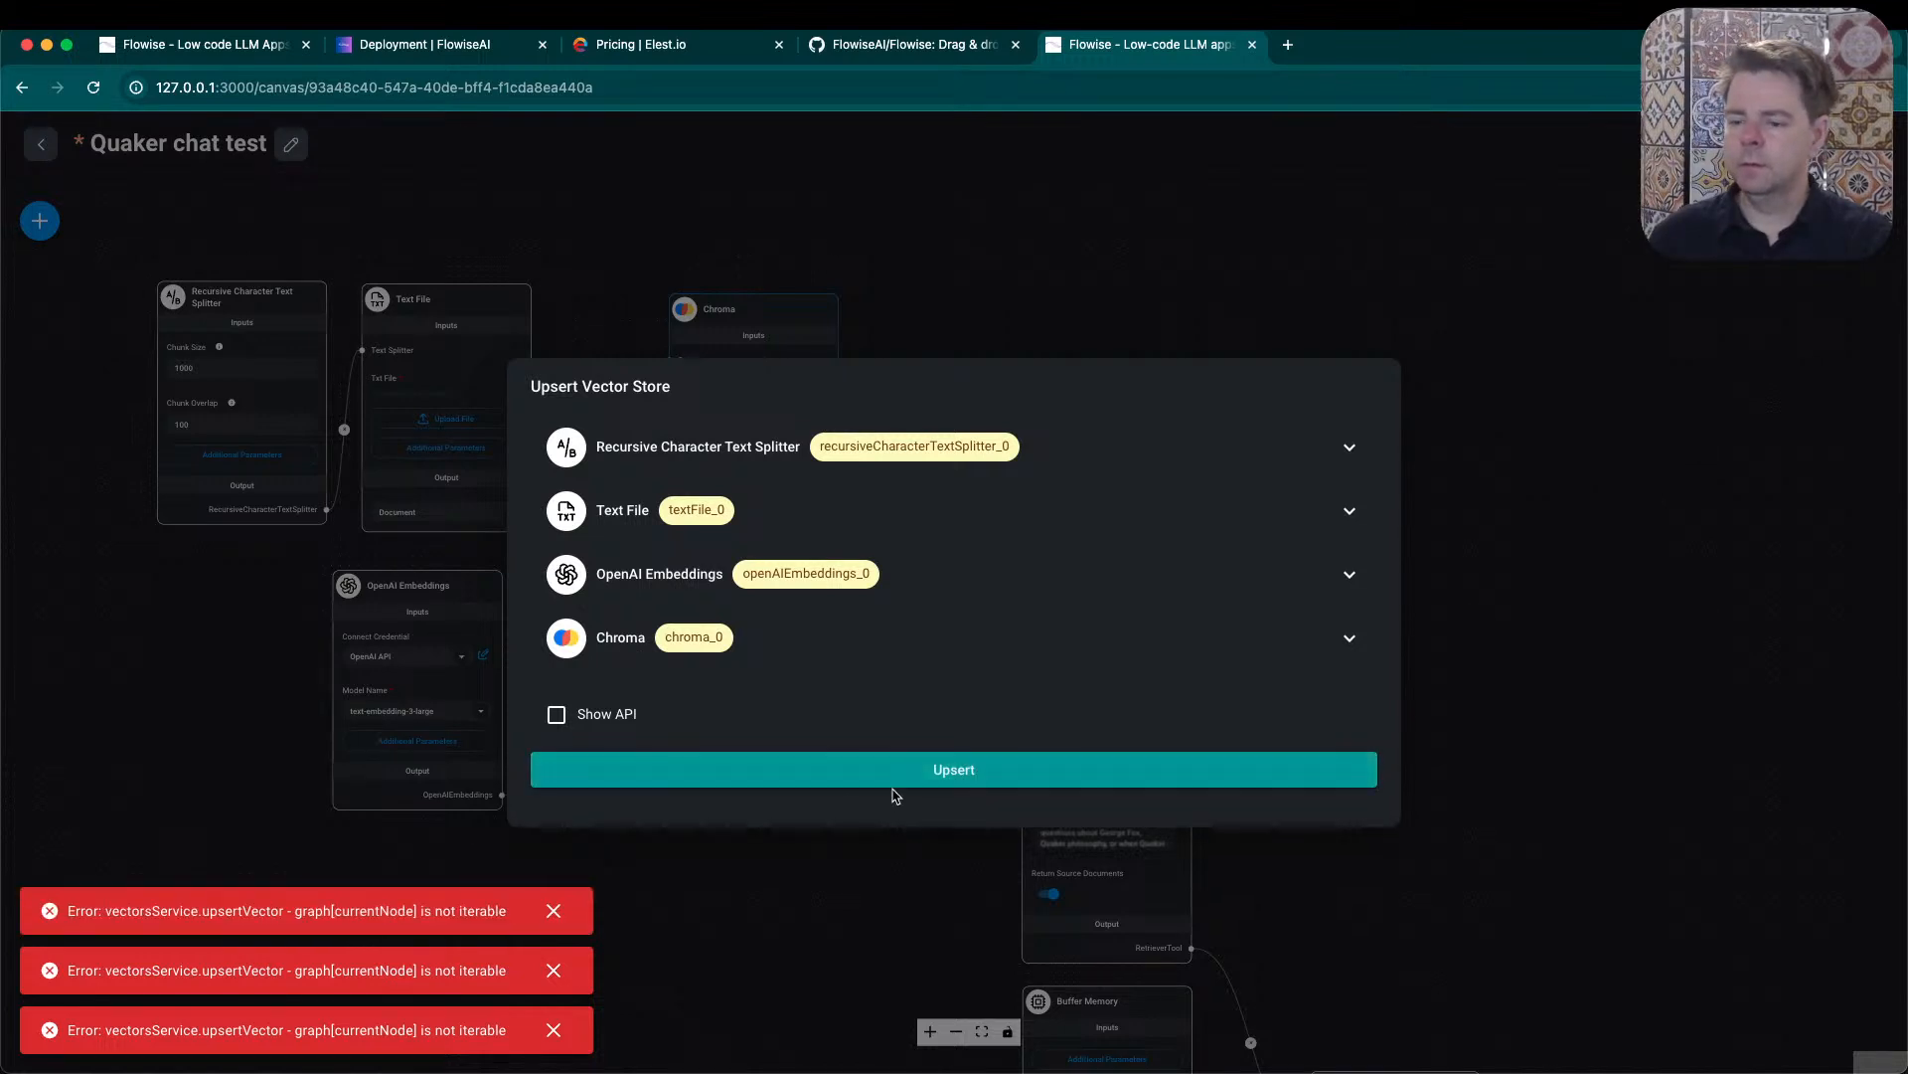
{"action": "left_click", "coordinate": [554, 910]}
{"action": "left_click", "coordinate": [554, 970]}
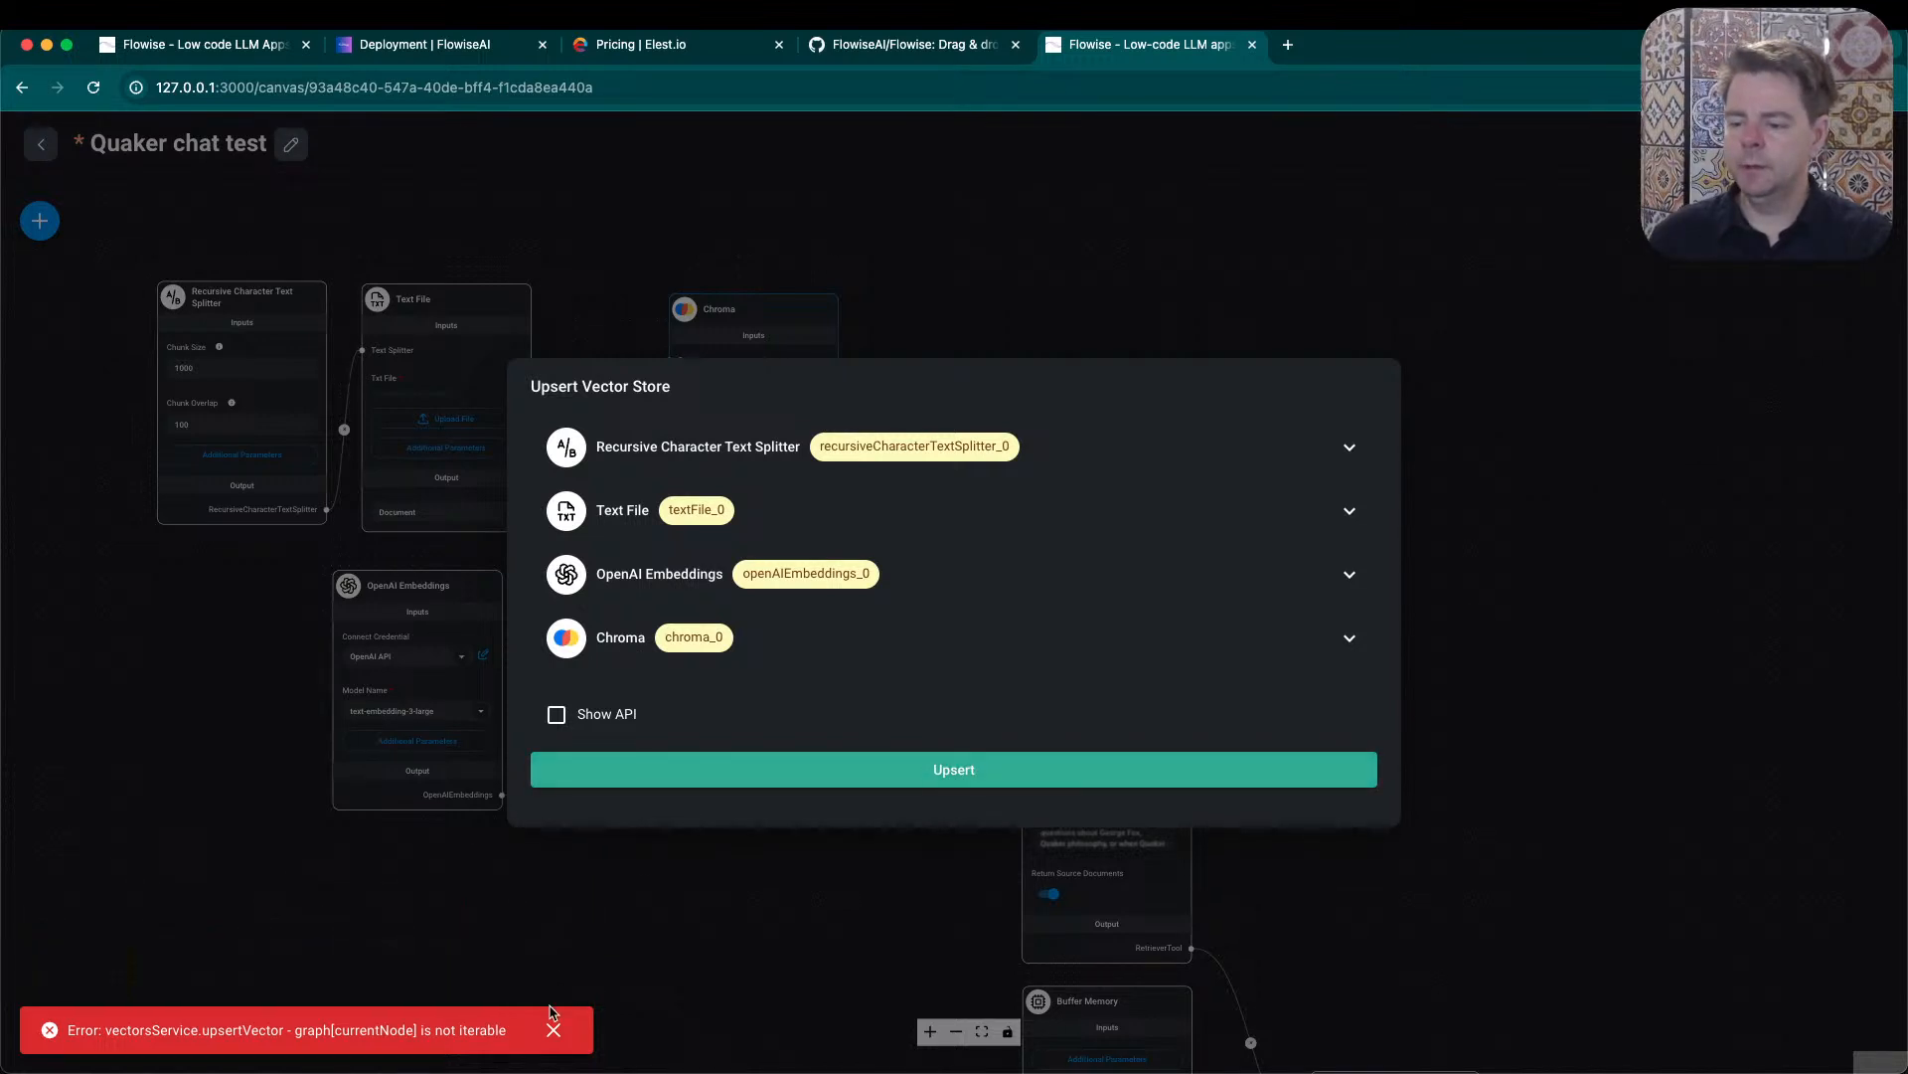
{"action": "left_click", "coordinate": [554, 1029]}
{"action": "left_click", "coordinate": [1466, 553]}
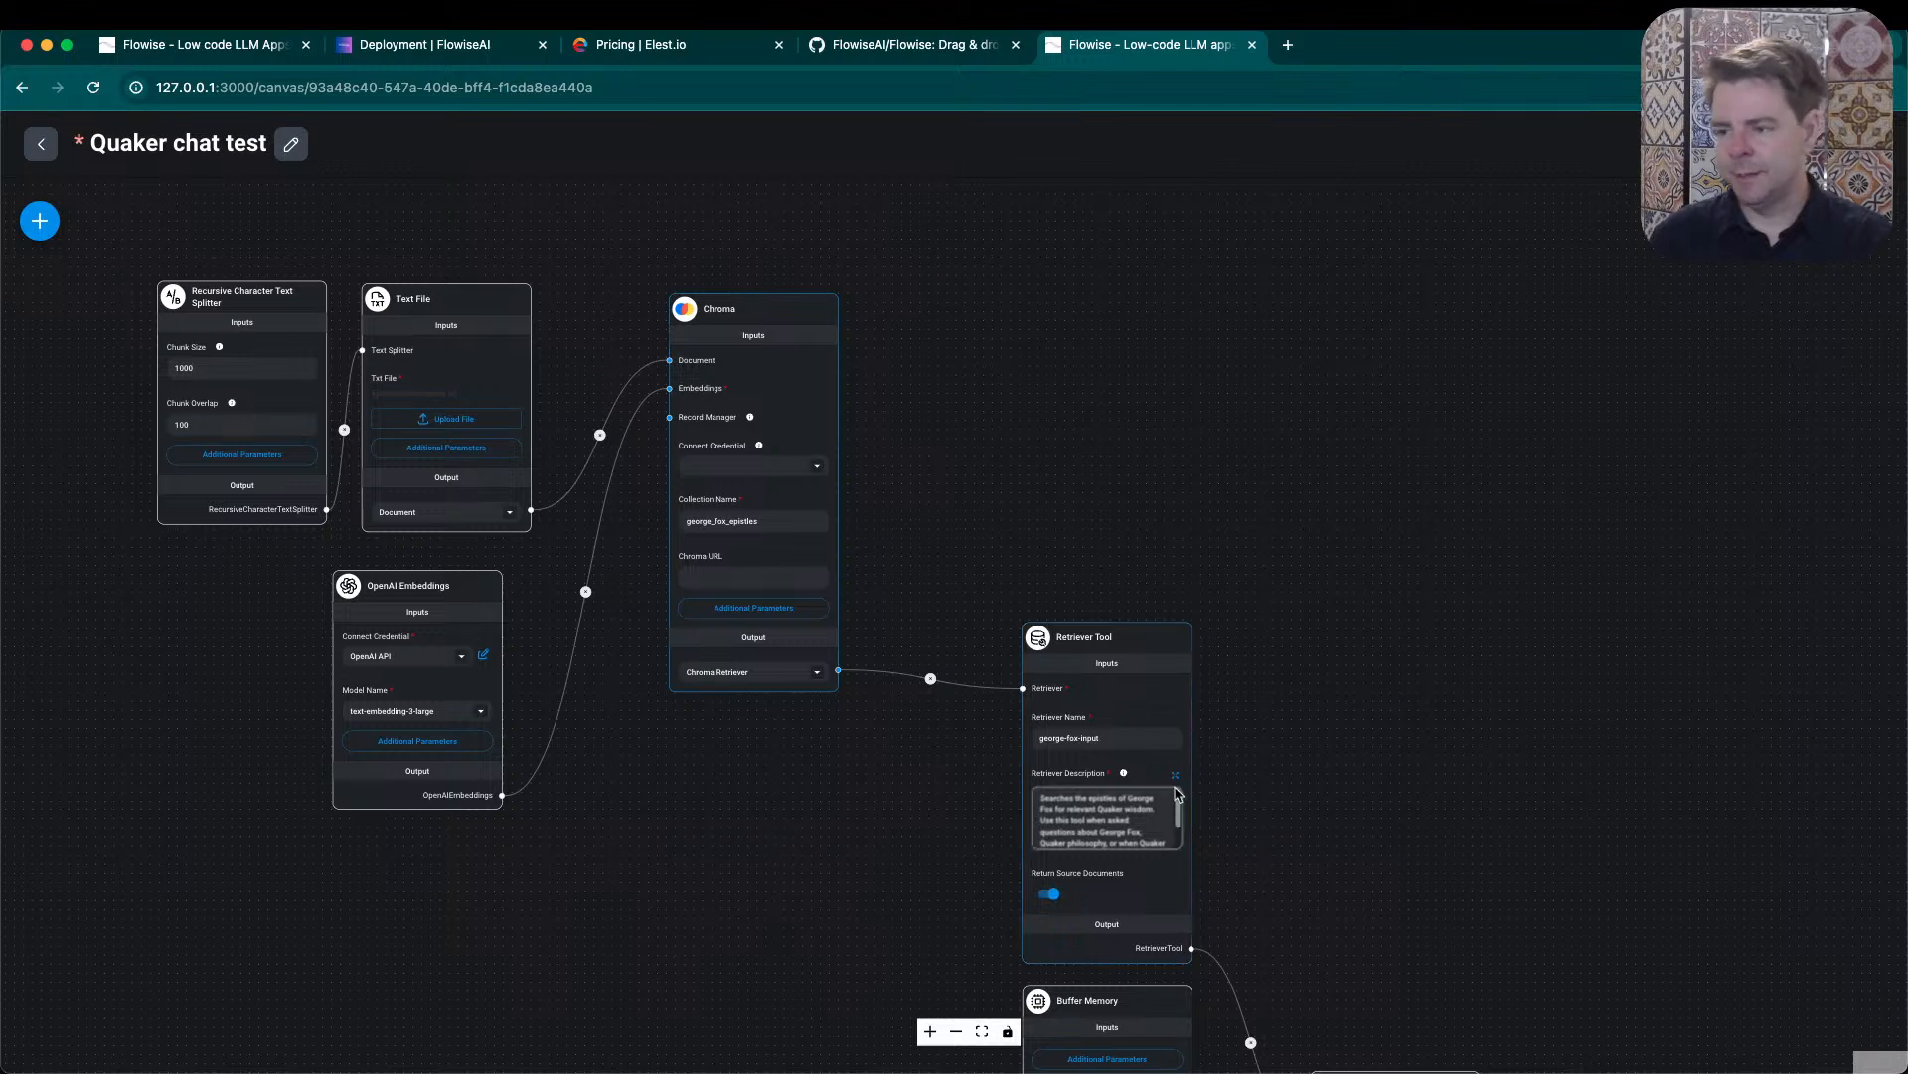
- Shift the Chroma node slightly and review its additional parameters, Chroma Metadata Filter and Top K, without changing them
{"action": "left_click_drag", "start_coordinate": [766, 315], "coordinate": [741, 319]}
{"action": "left_click", "coordinate": [717, 583]}
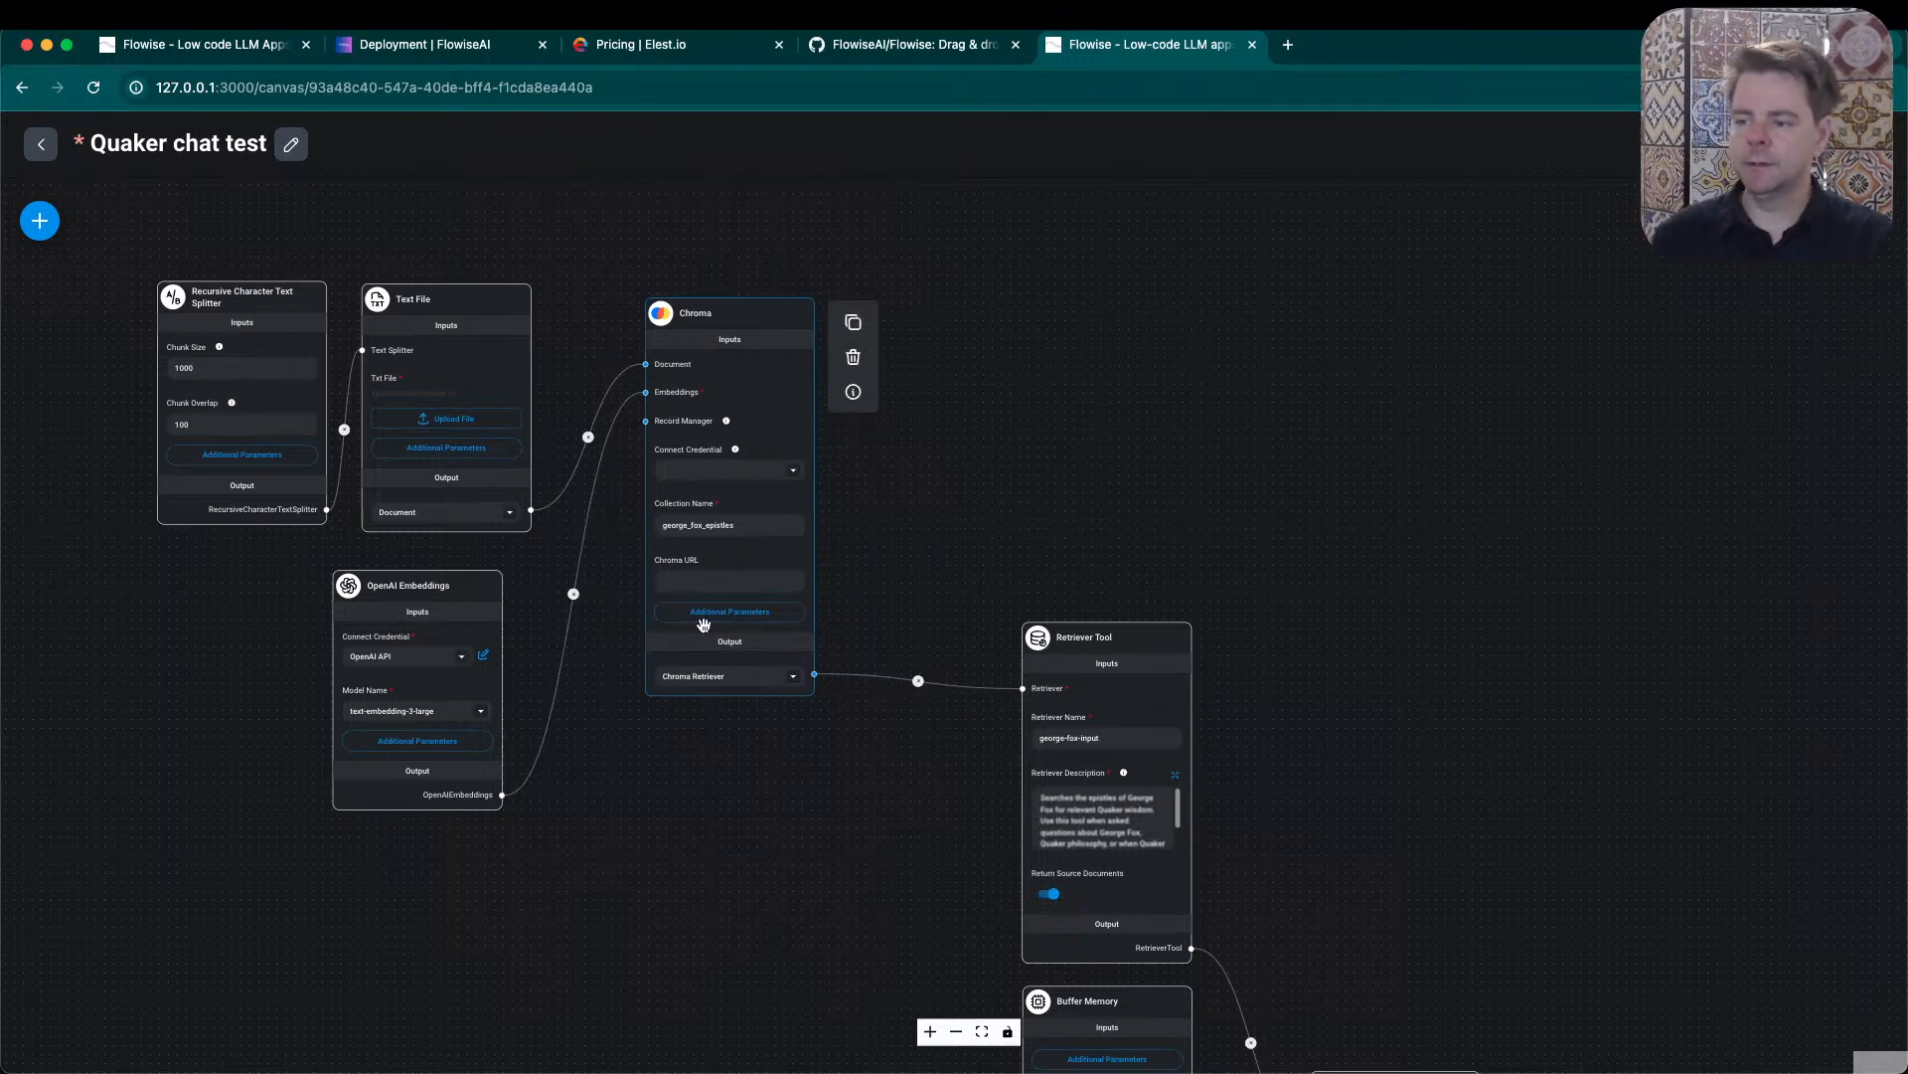
{"action": "left_click", "coordinate": [707, 612]}
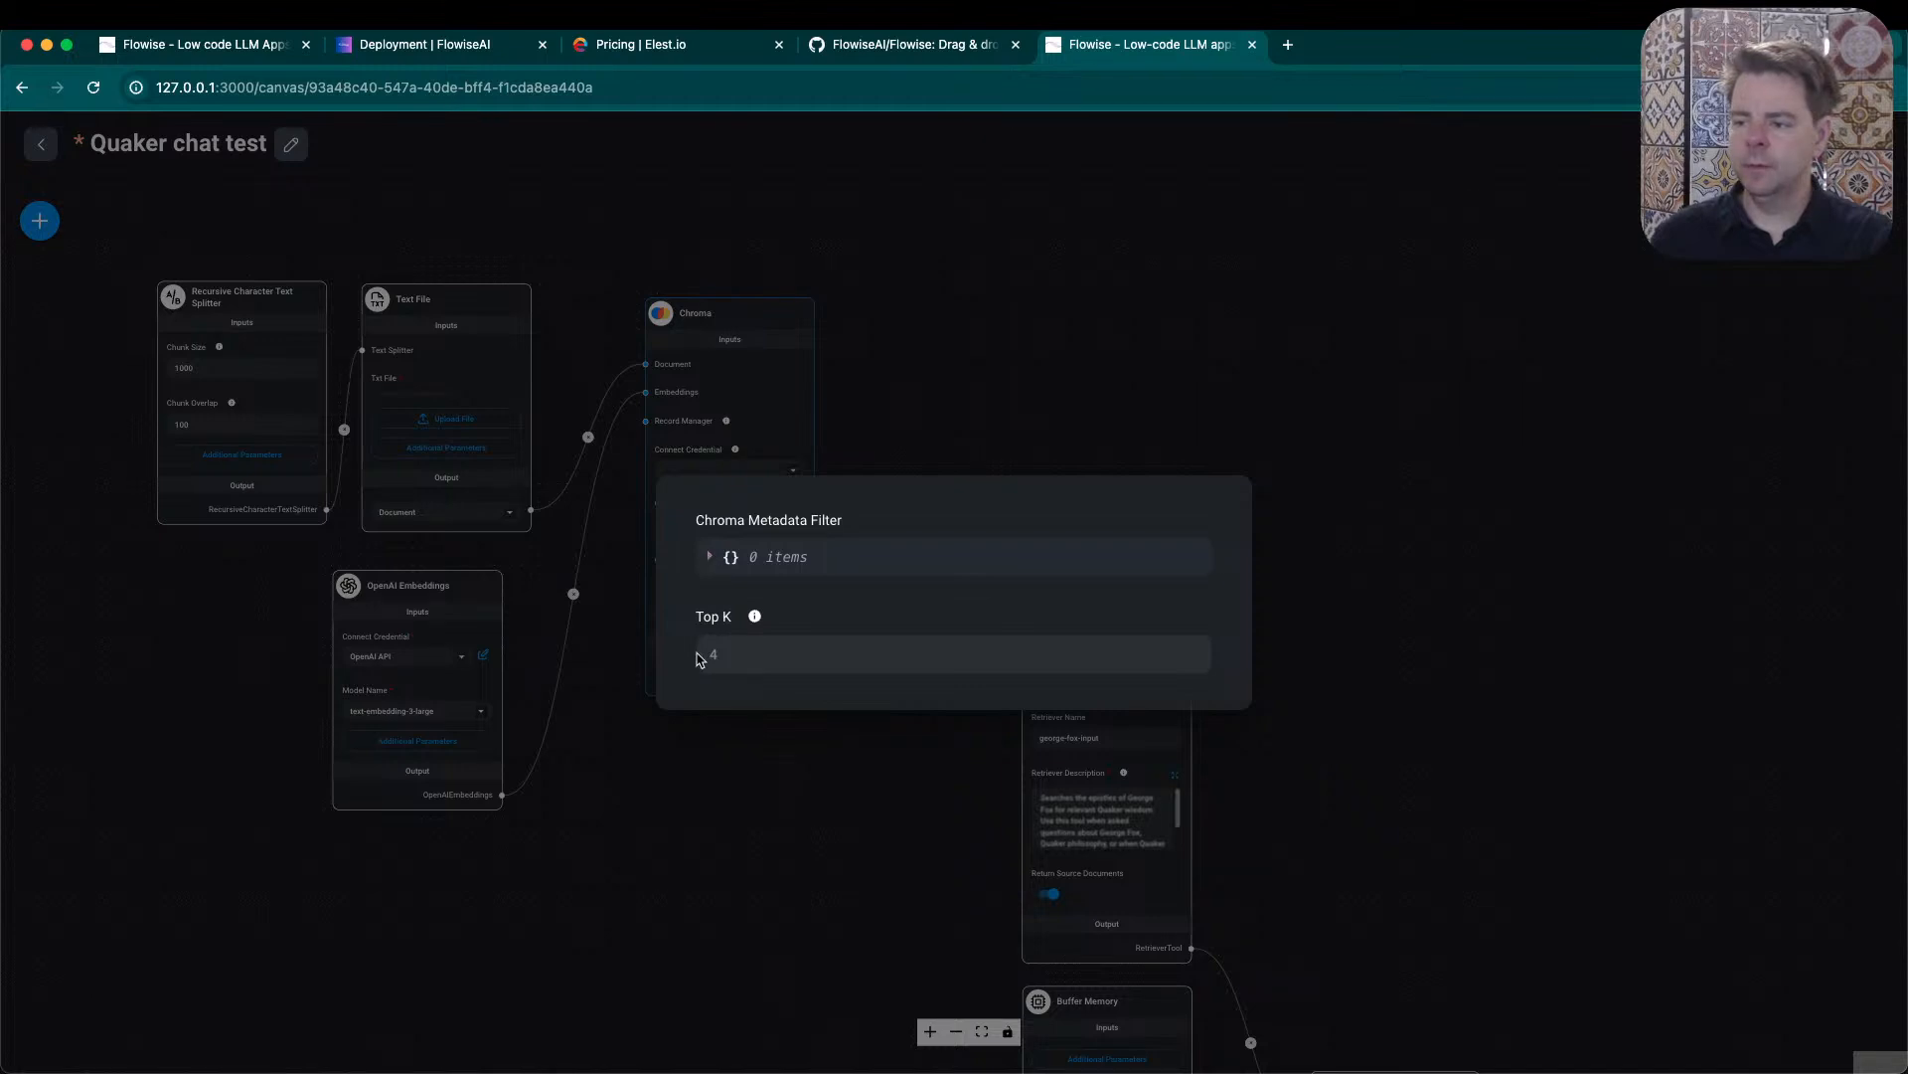
{"action": "left_click", "coordinate": [1325, 403]}
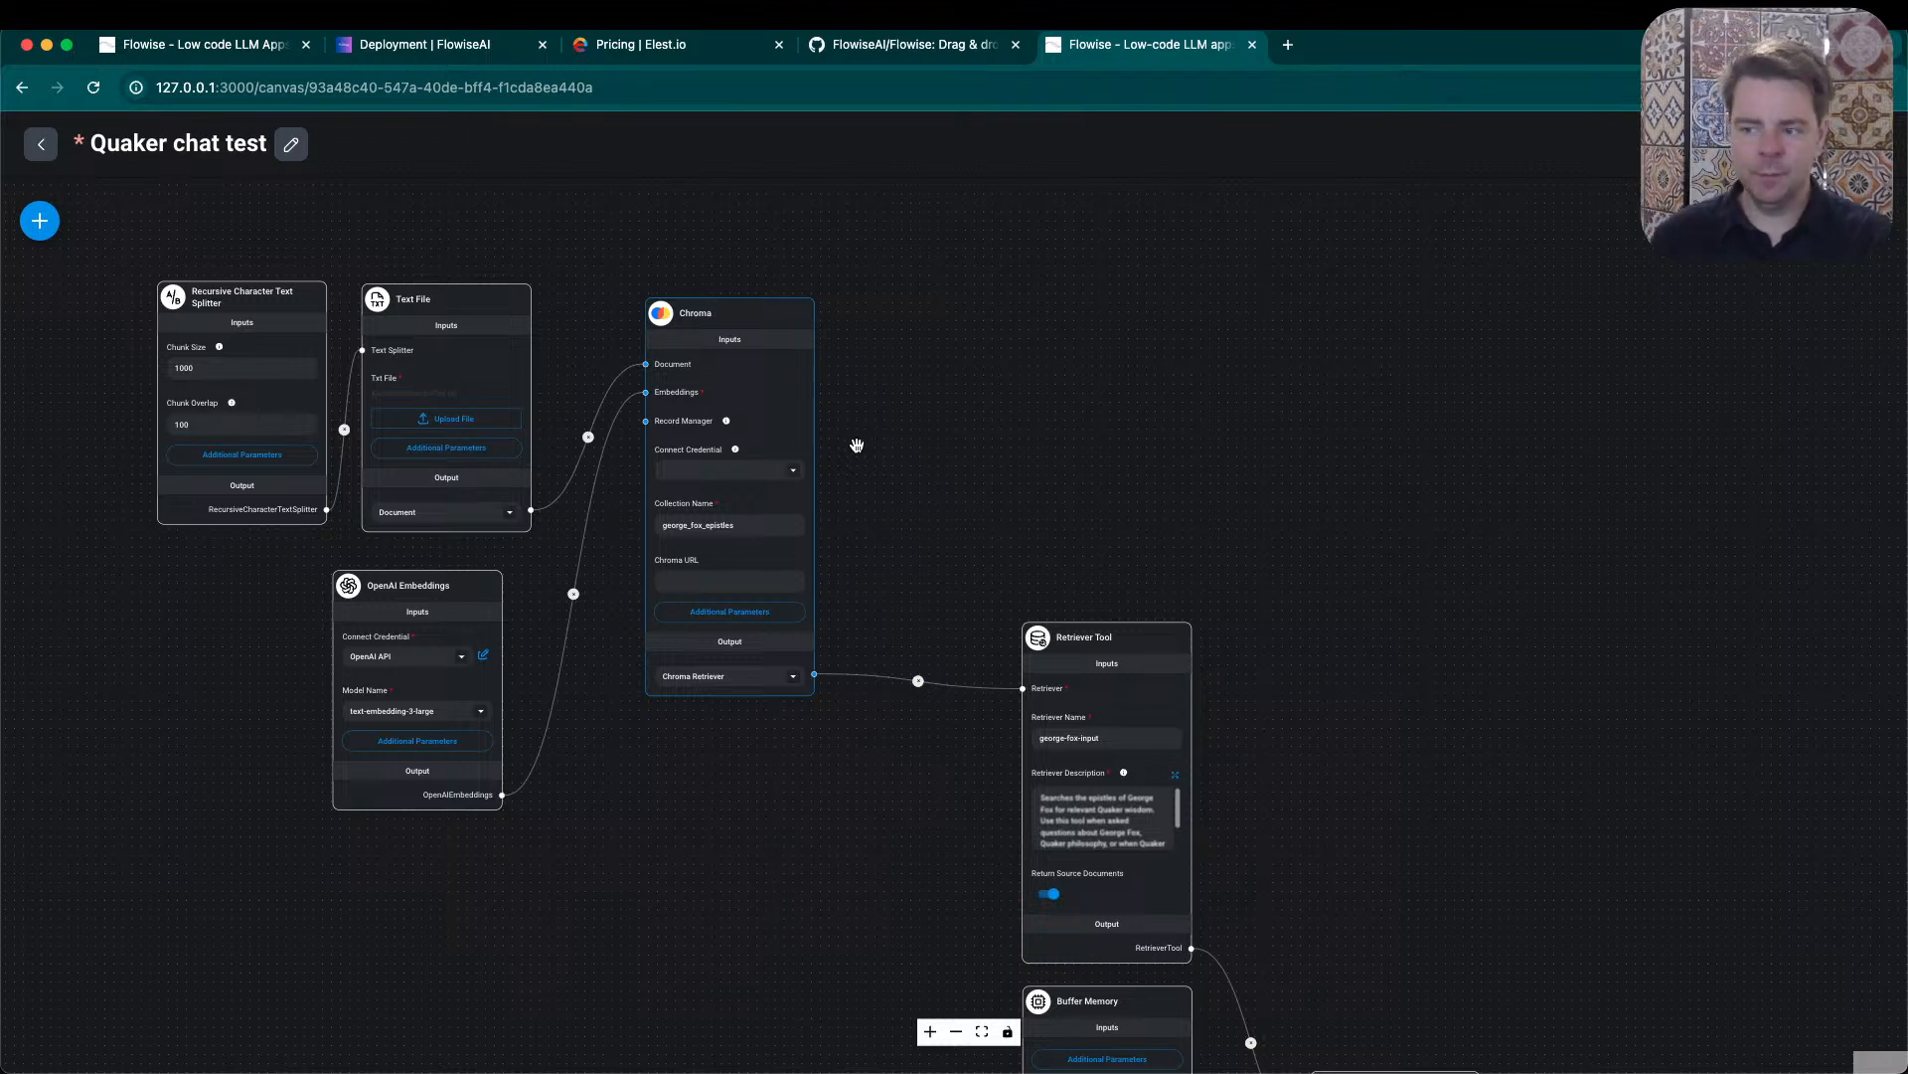
- Inspect the form for a new Chroma API credential without filling it in, and read the Connect Credential and Record Manager hints
{"action": "left_click", "coordinate": [796, 471]}
{"action": "left_click", "coordinate": [635, 503]}
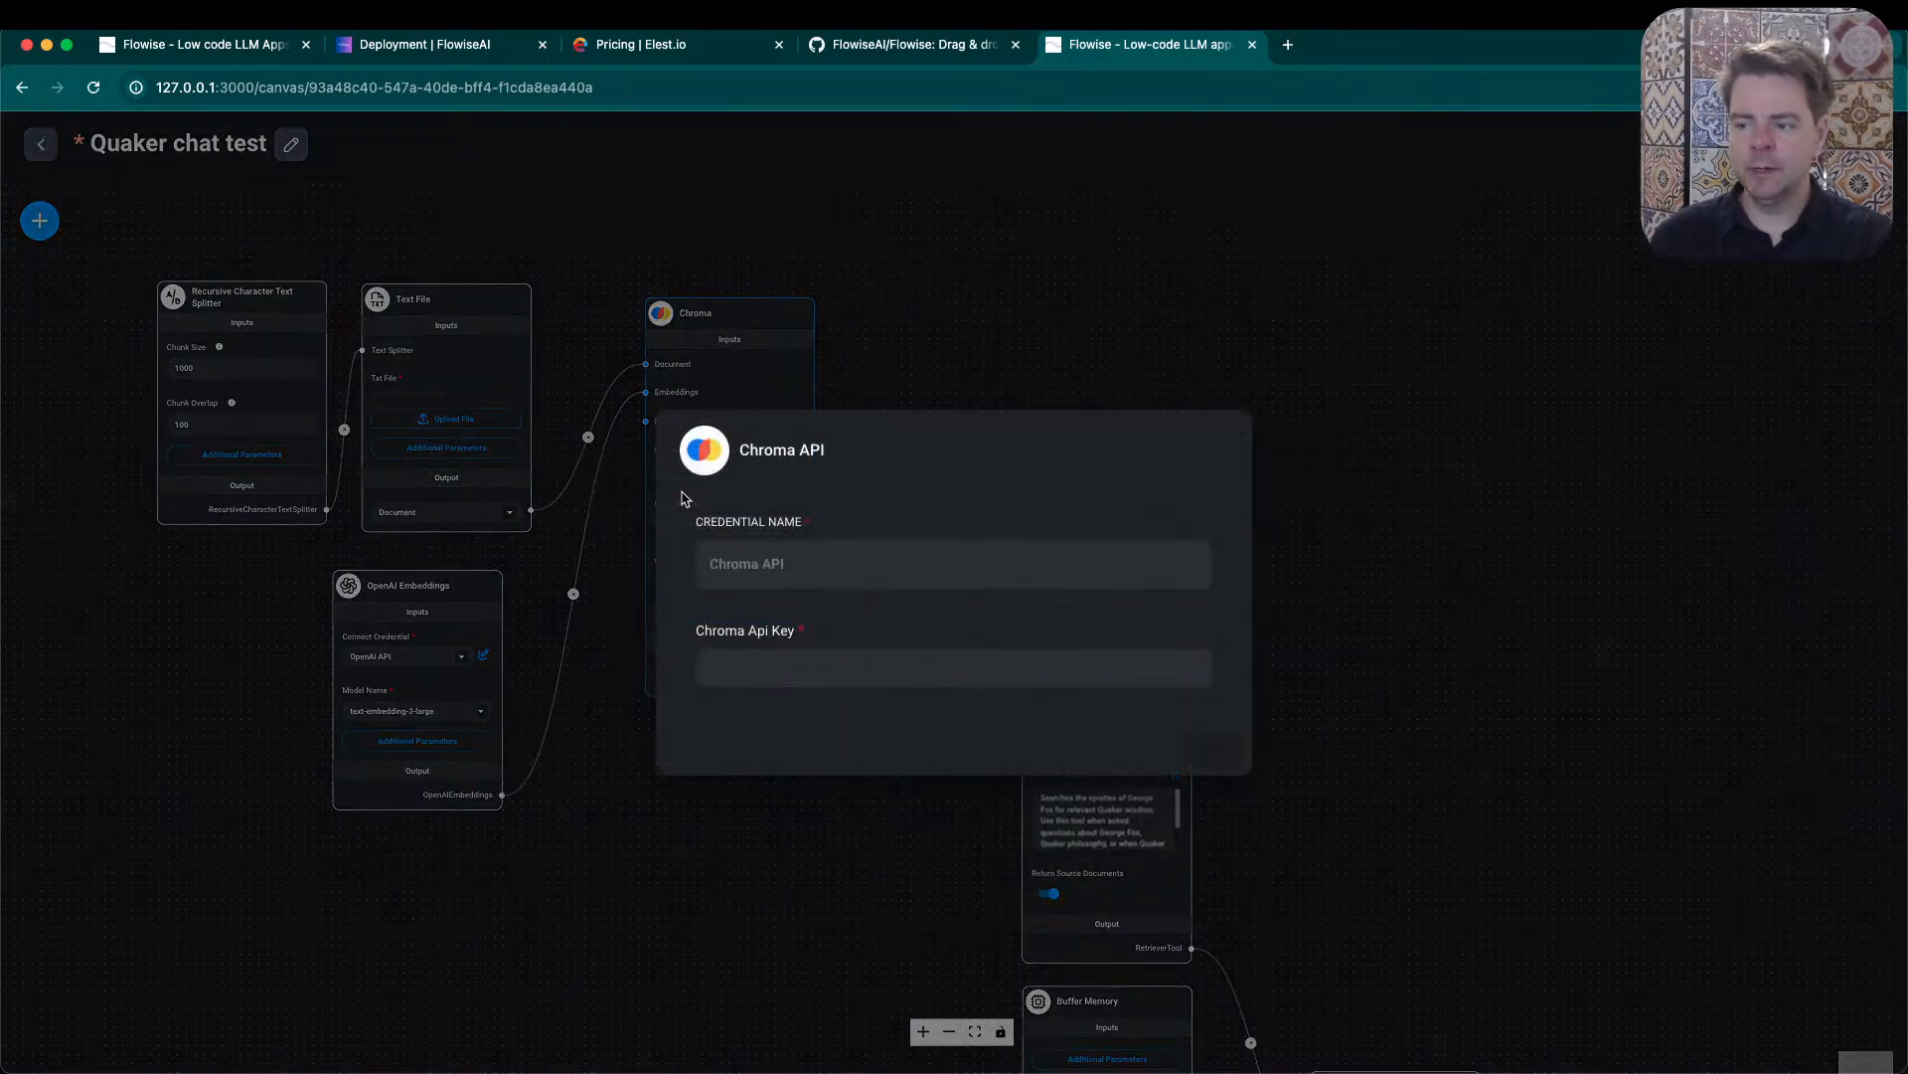
{"action": "left_click", "coordinate": [794, 565]}
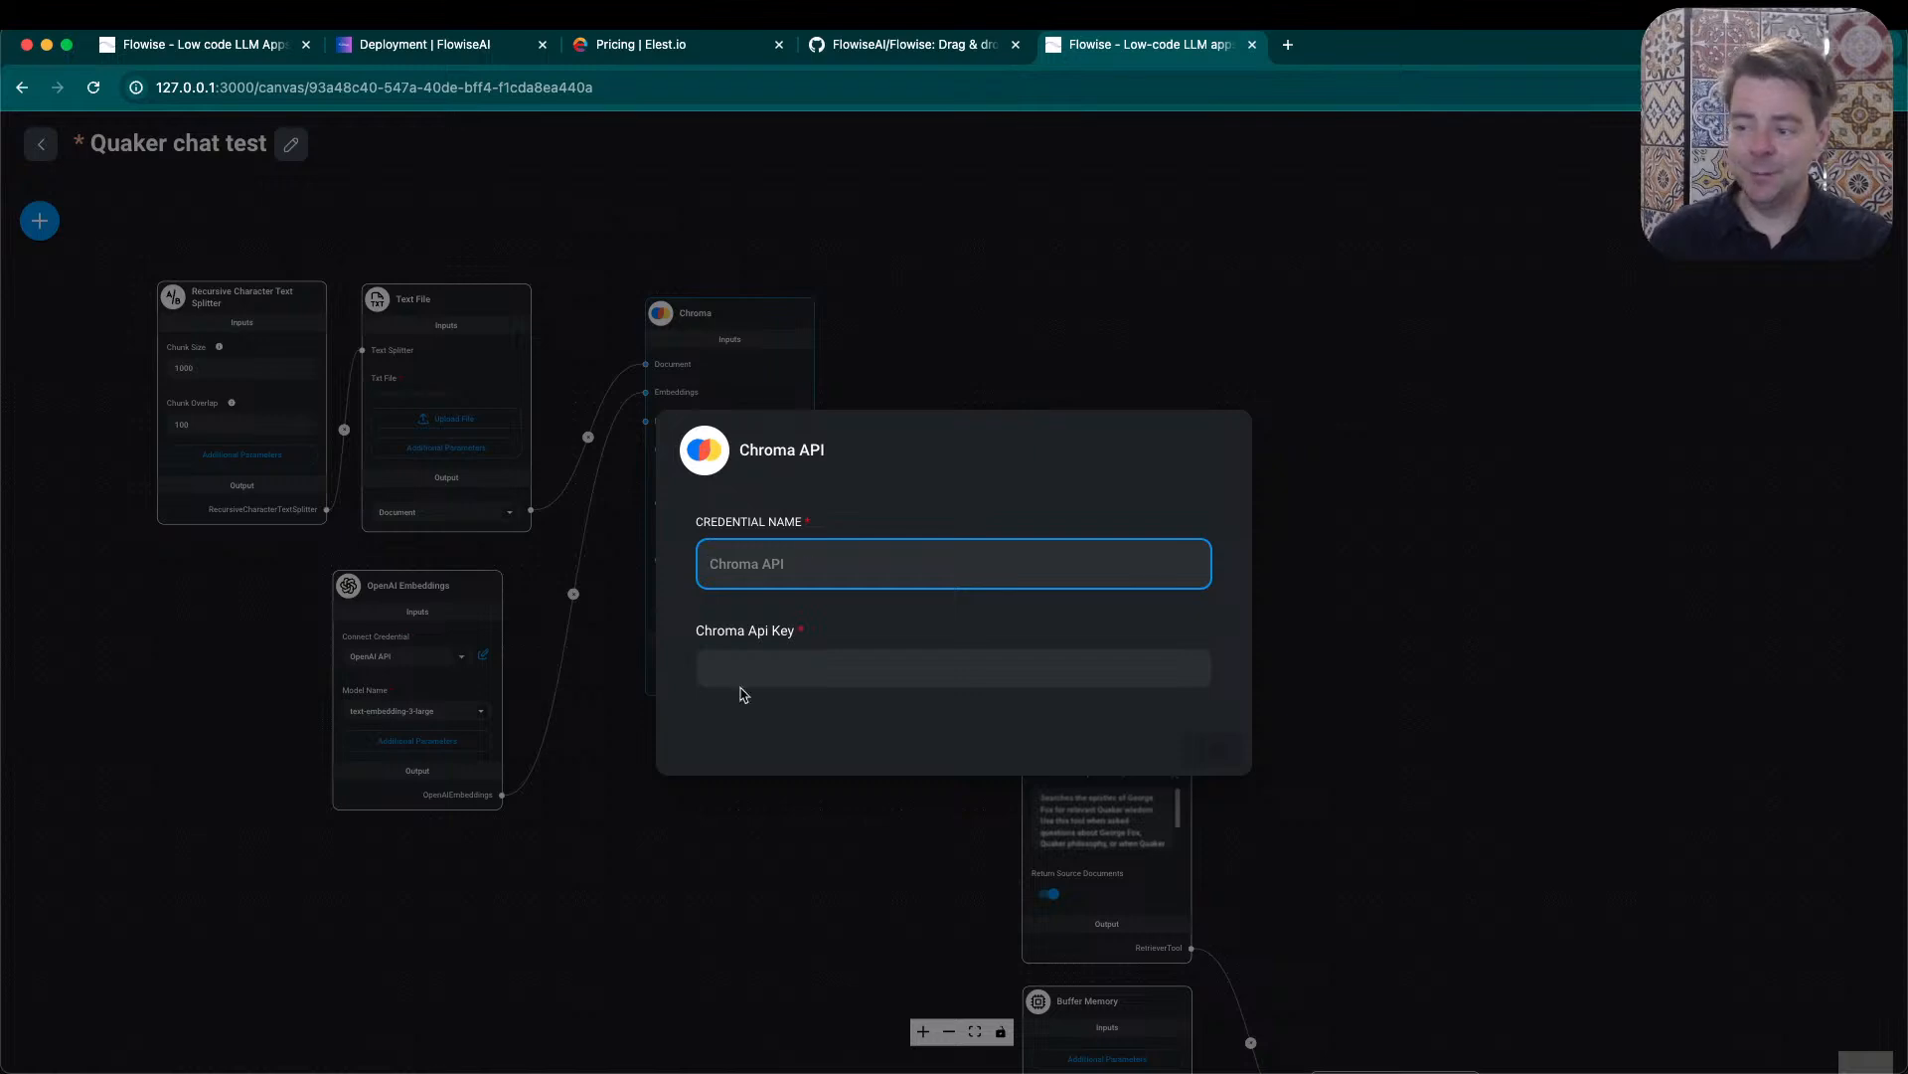
{"action": "left_click", "coordinate": [909, 295]}
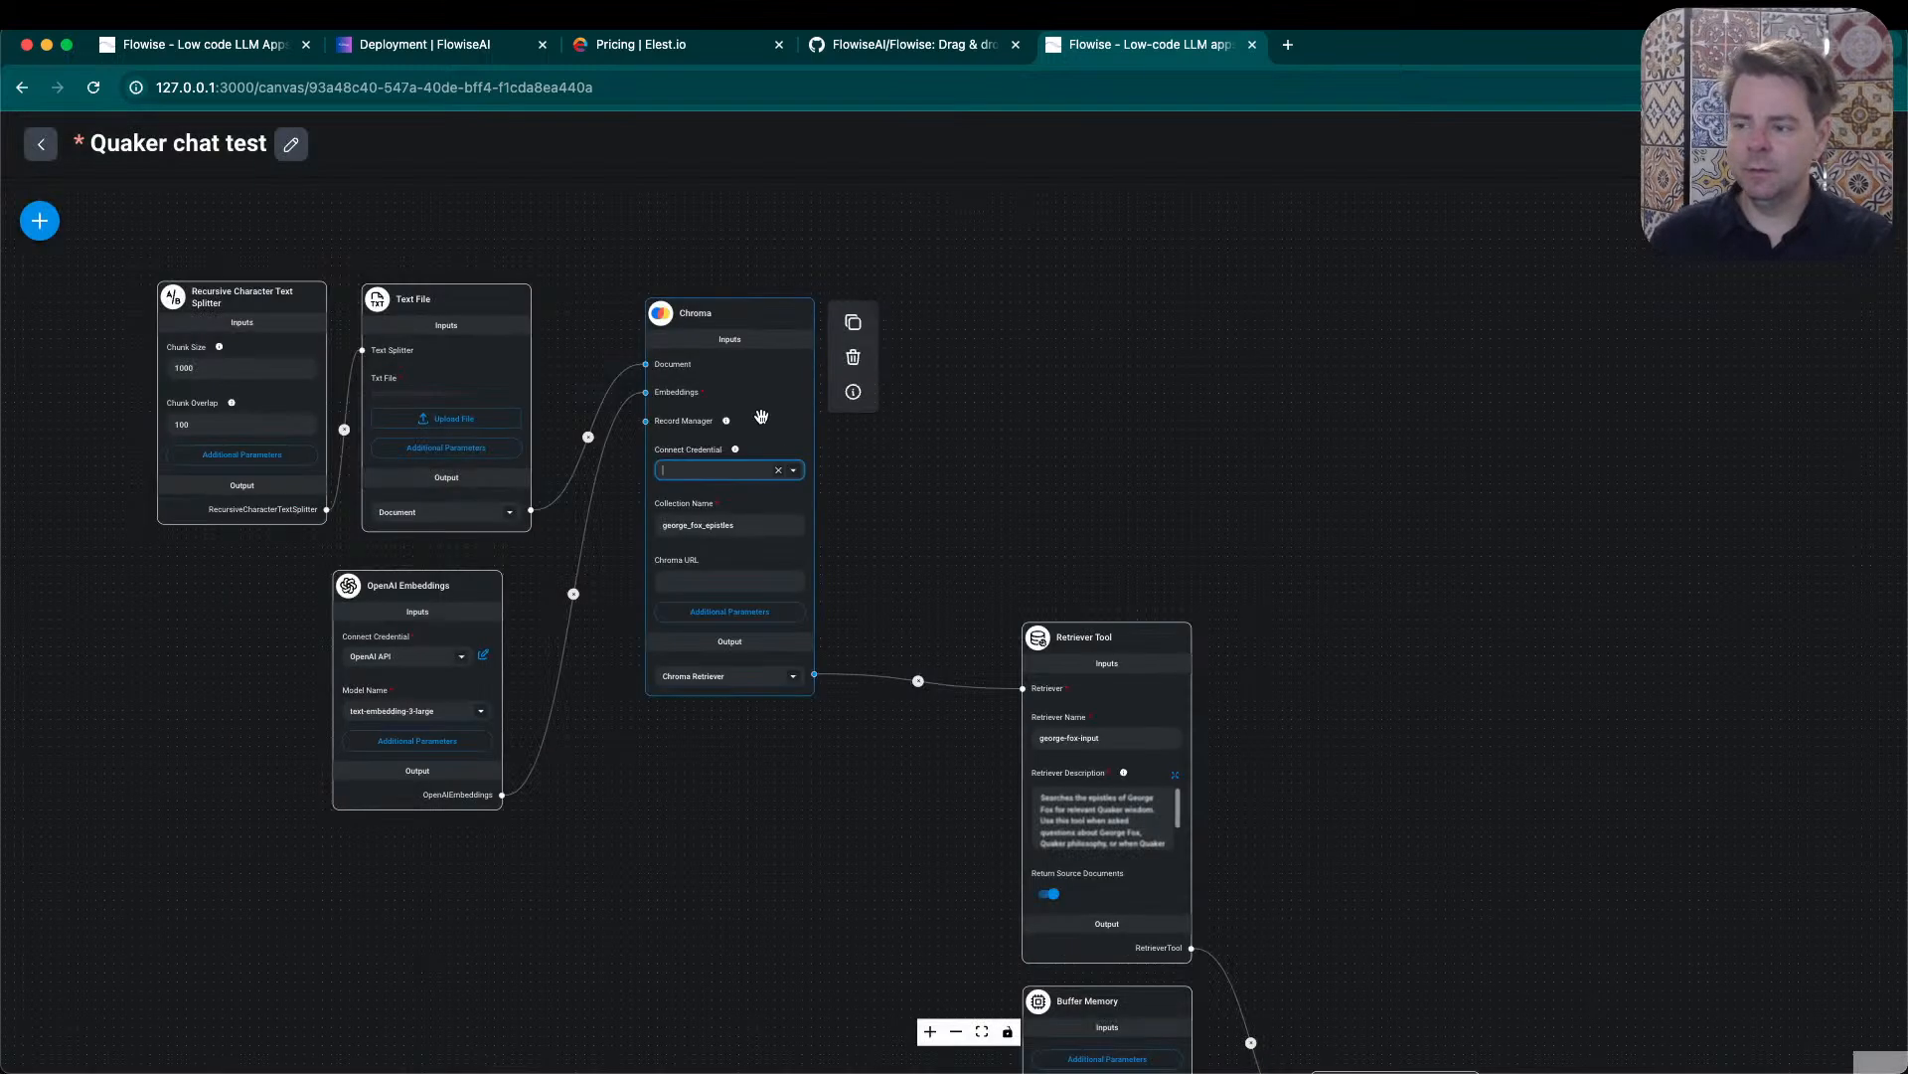
{"action": "mouse_move", "coordinate": [735, 455]}
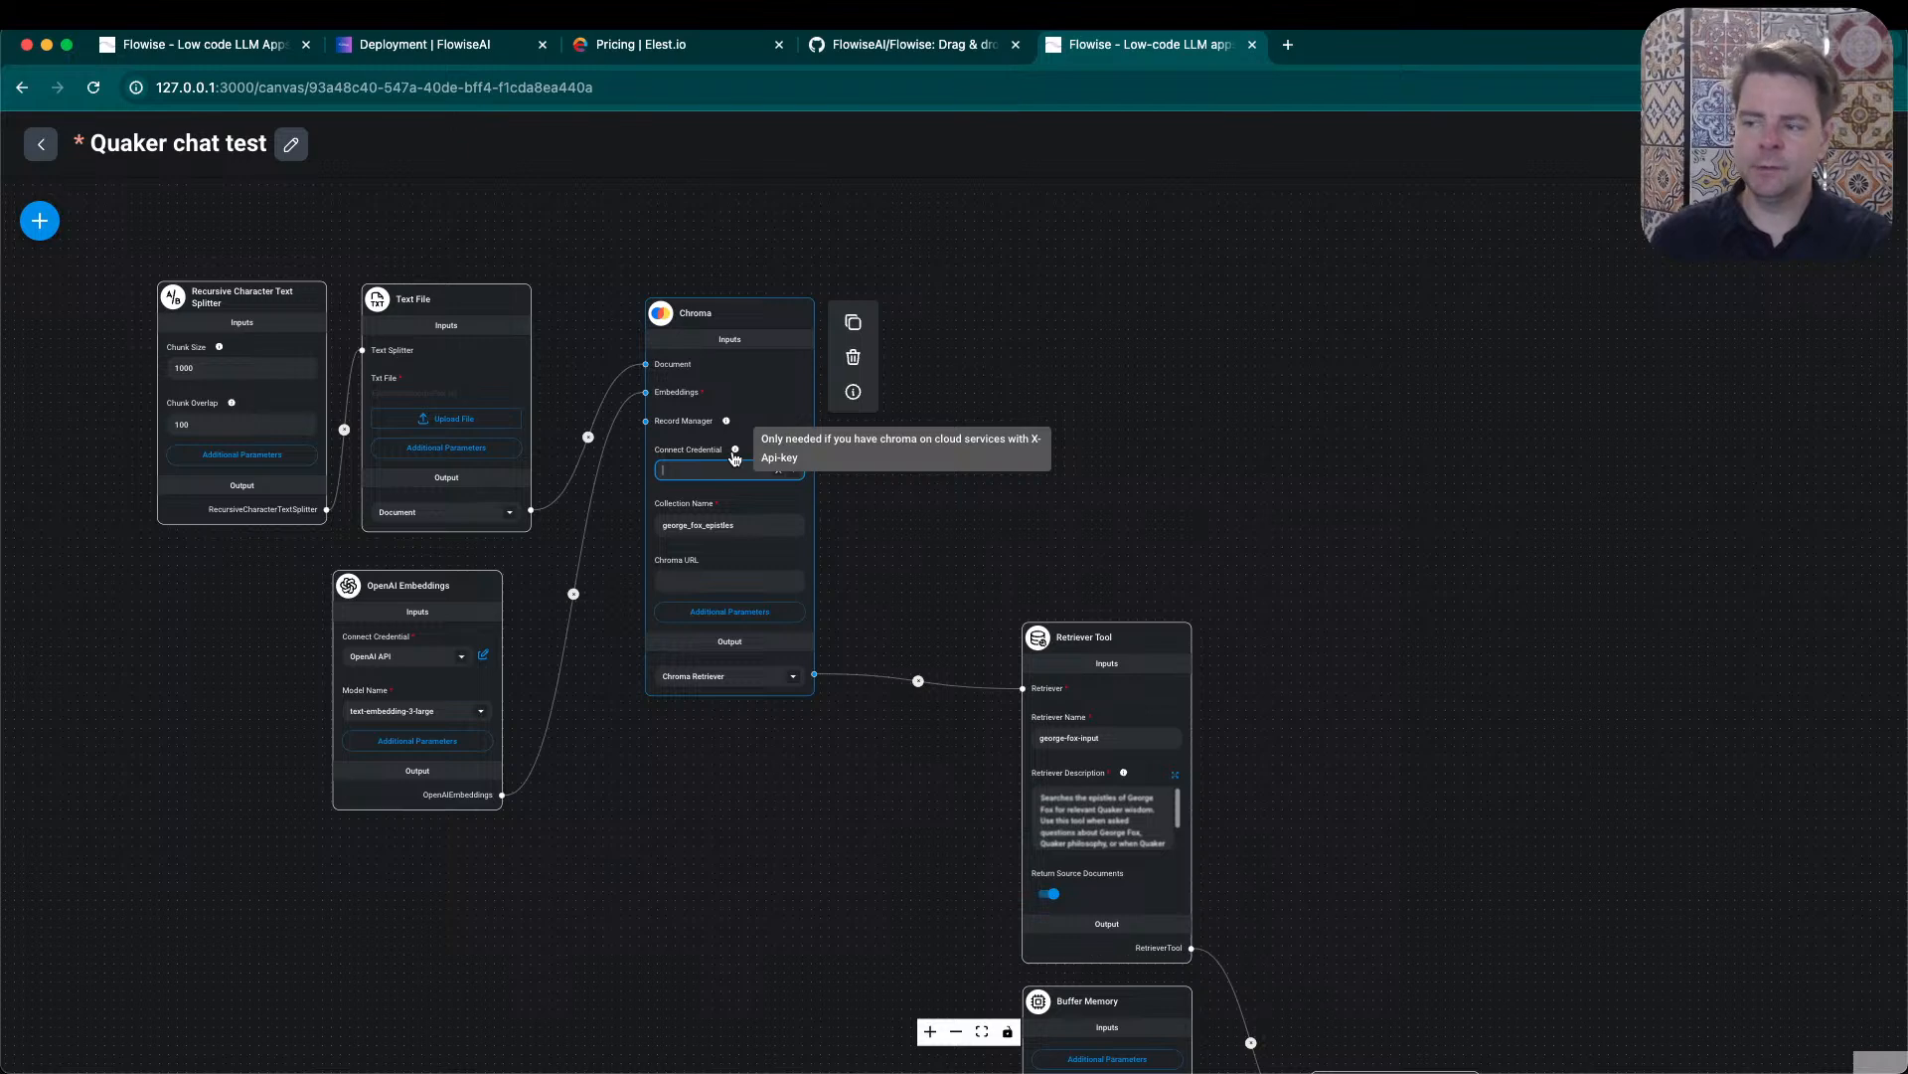
{"action": "left_click", "coordinate": [934, 491]}
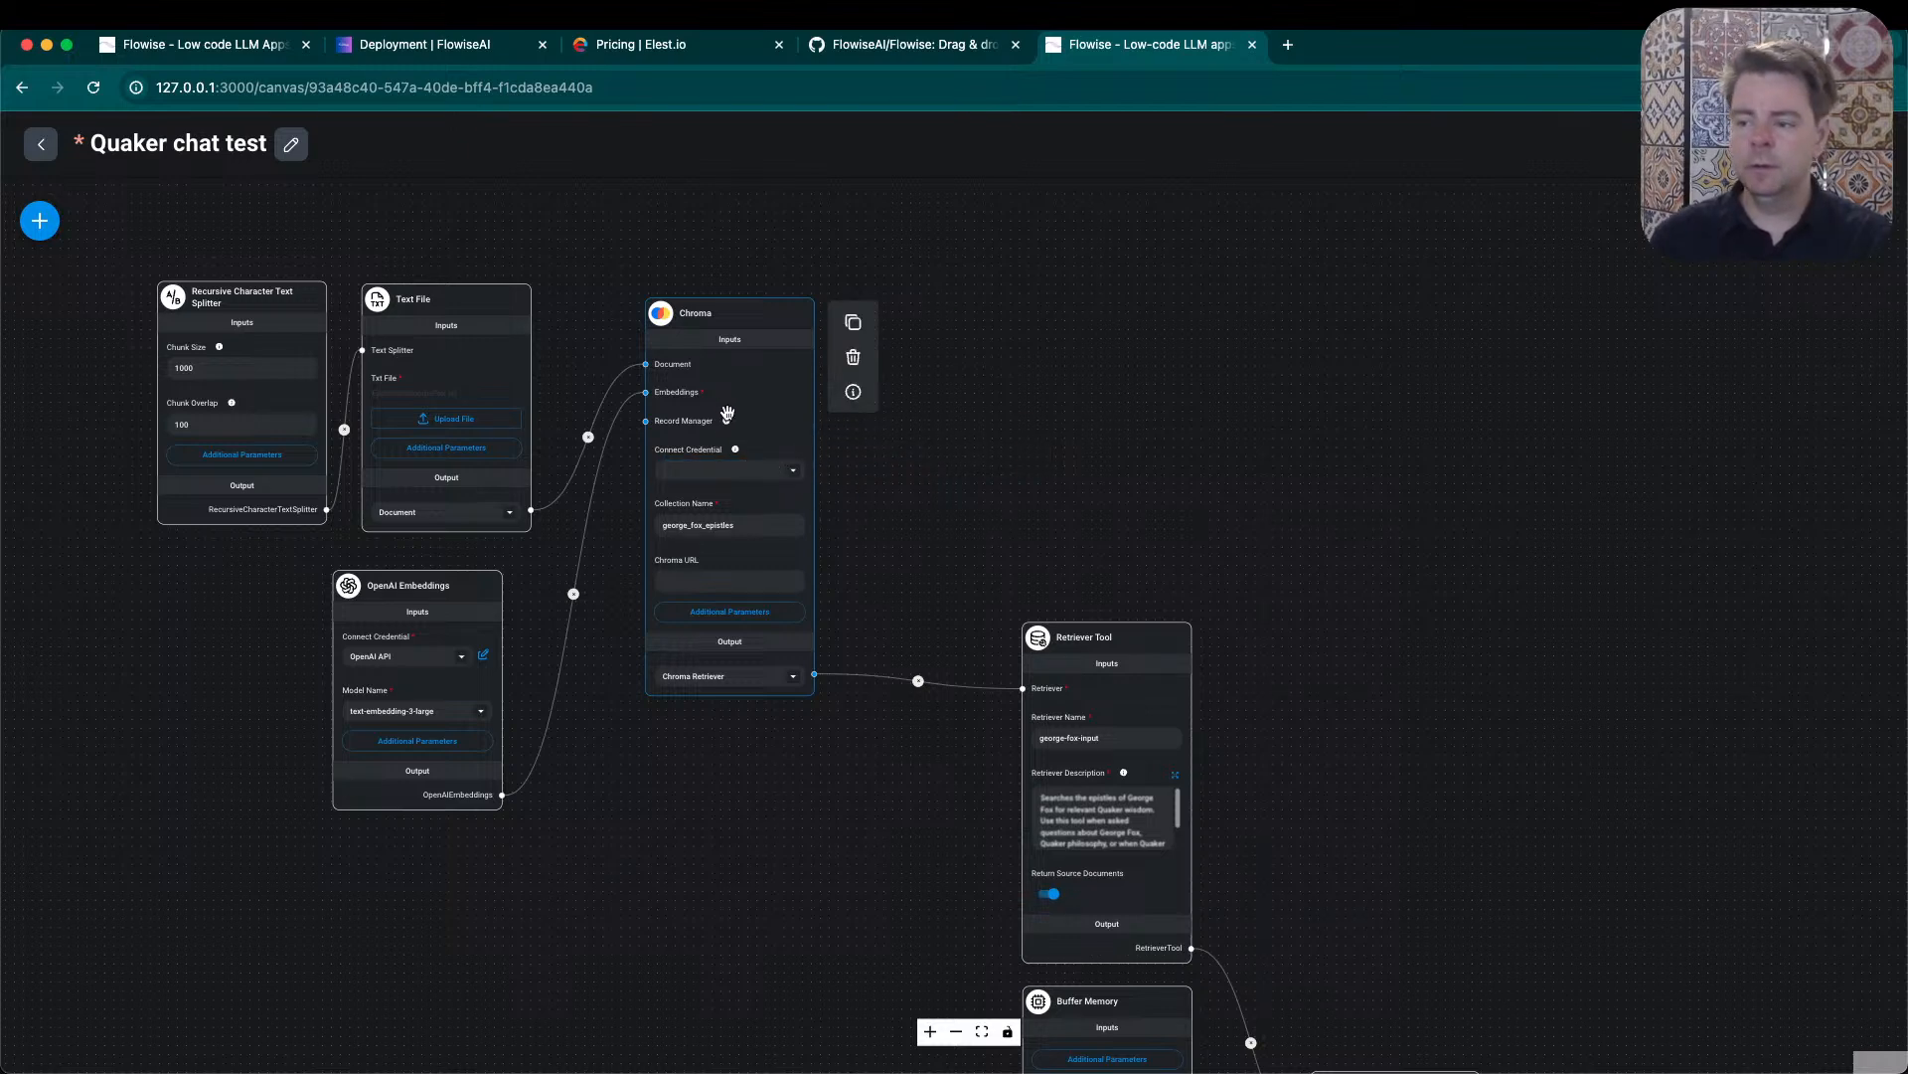
{"action": "mouse_move", "coordinate": [727, 423]}
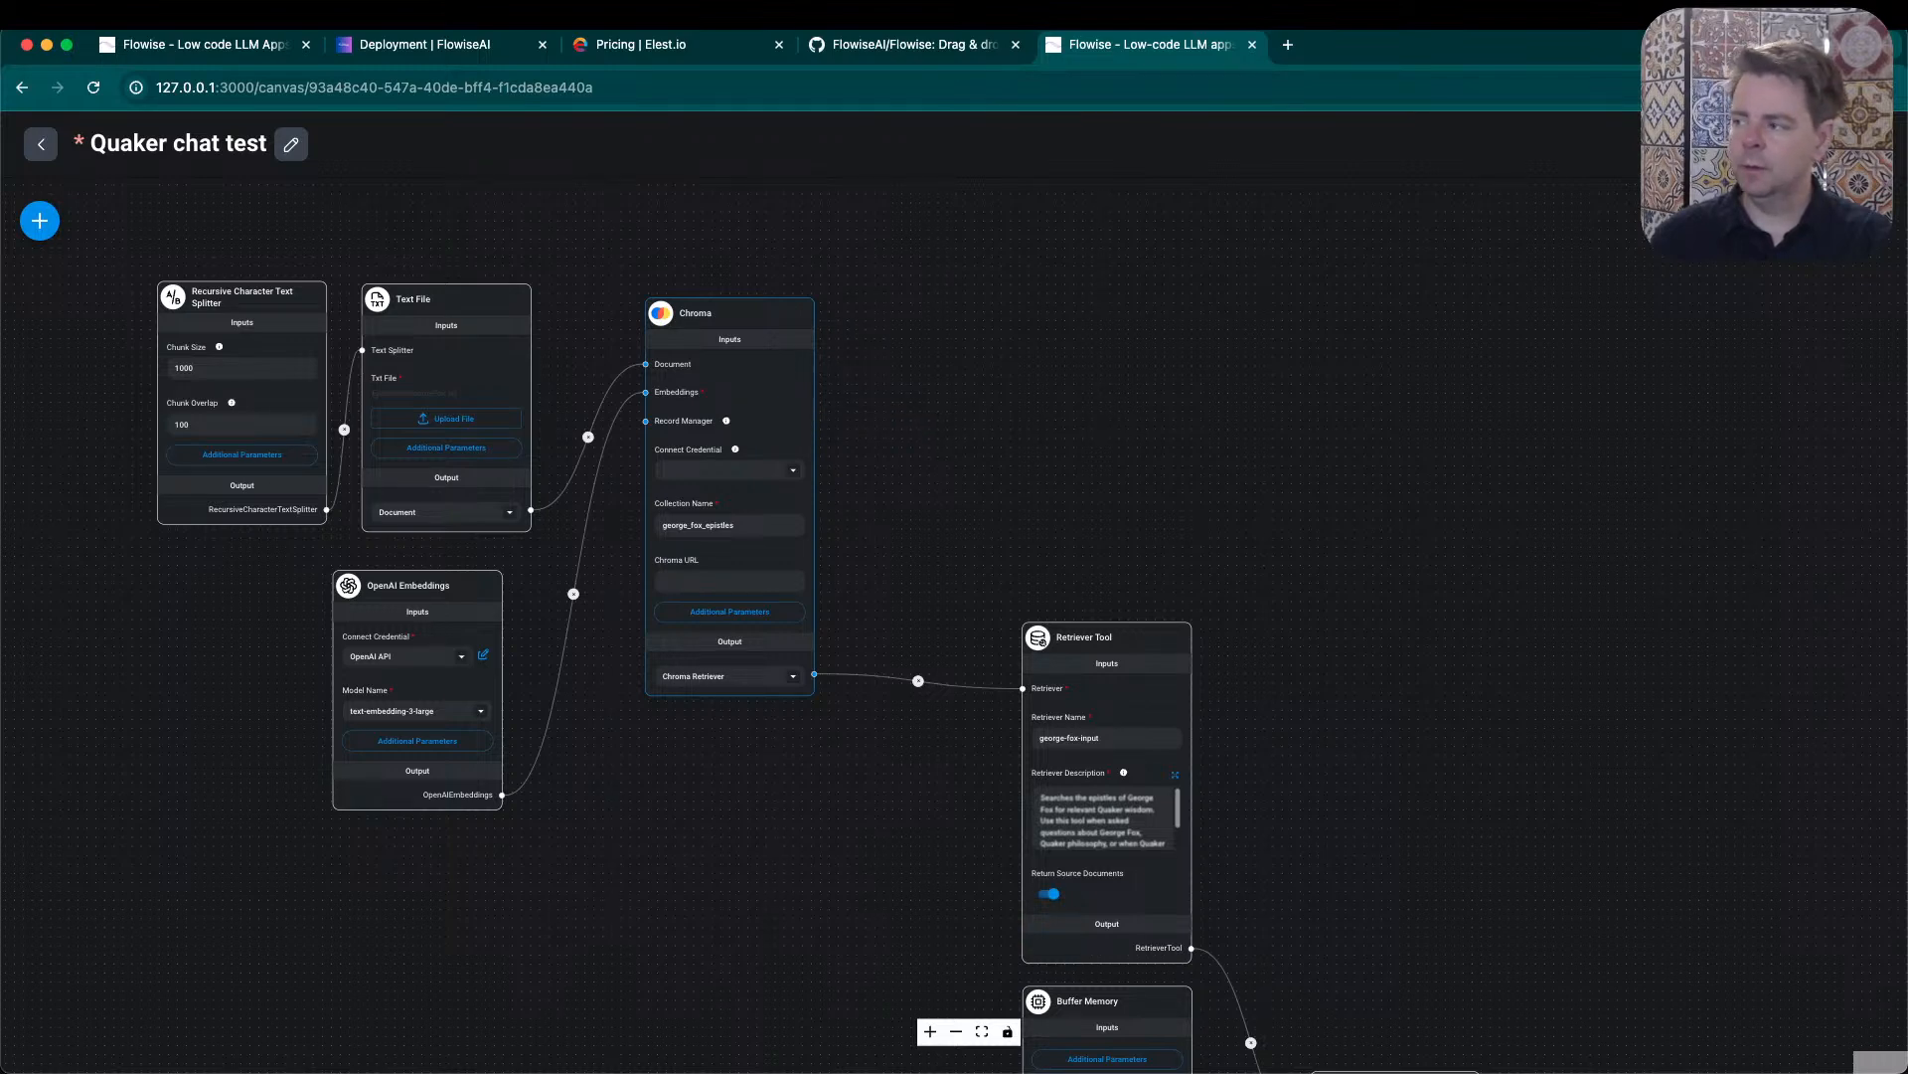
{"action": "left_click", "coordinate": [1868, 144]}
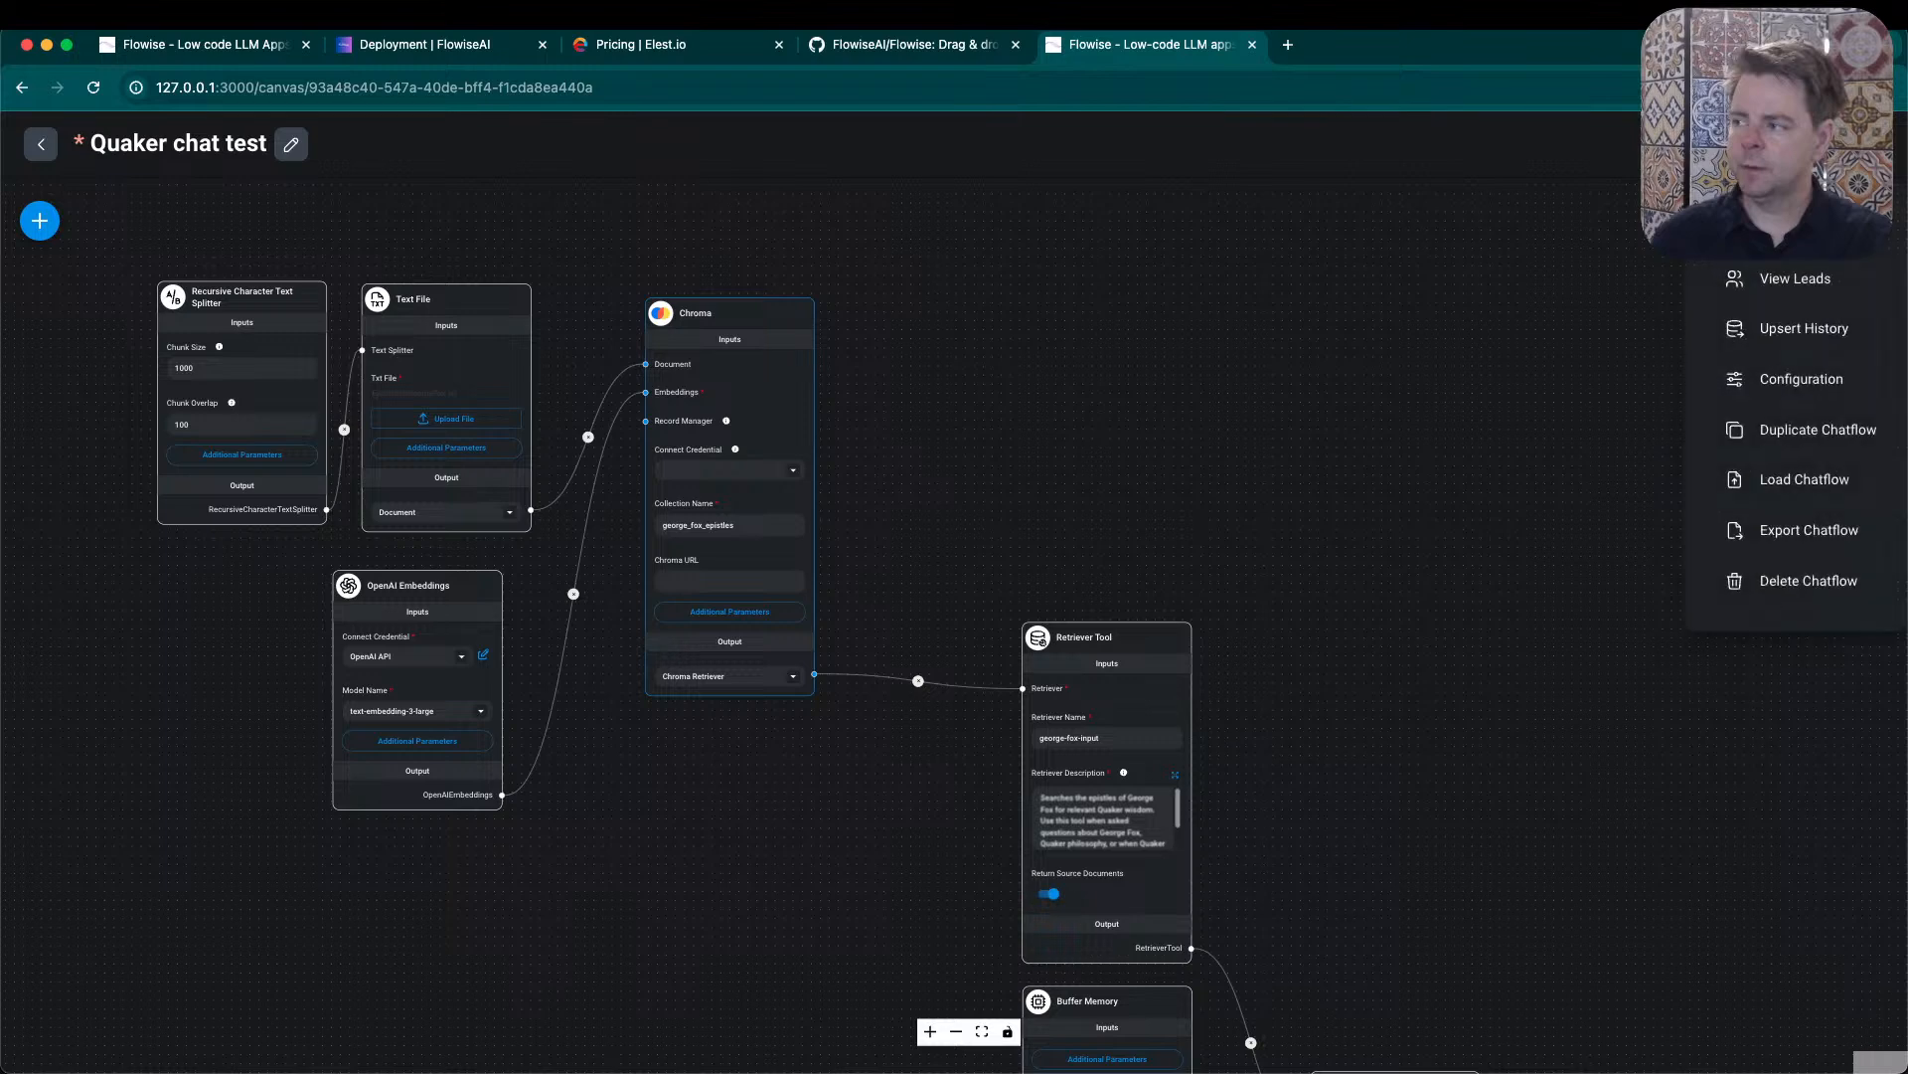
{"action": "left_click", "coordinate": [1551, 325]}
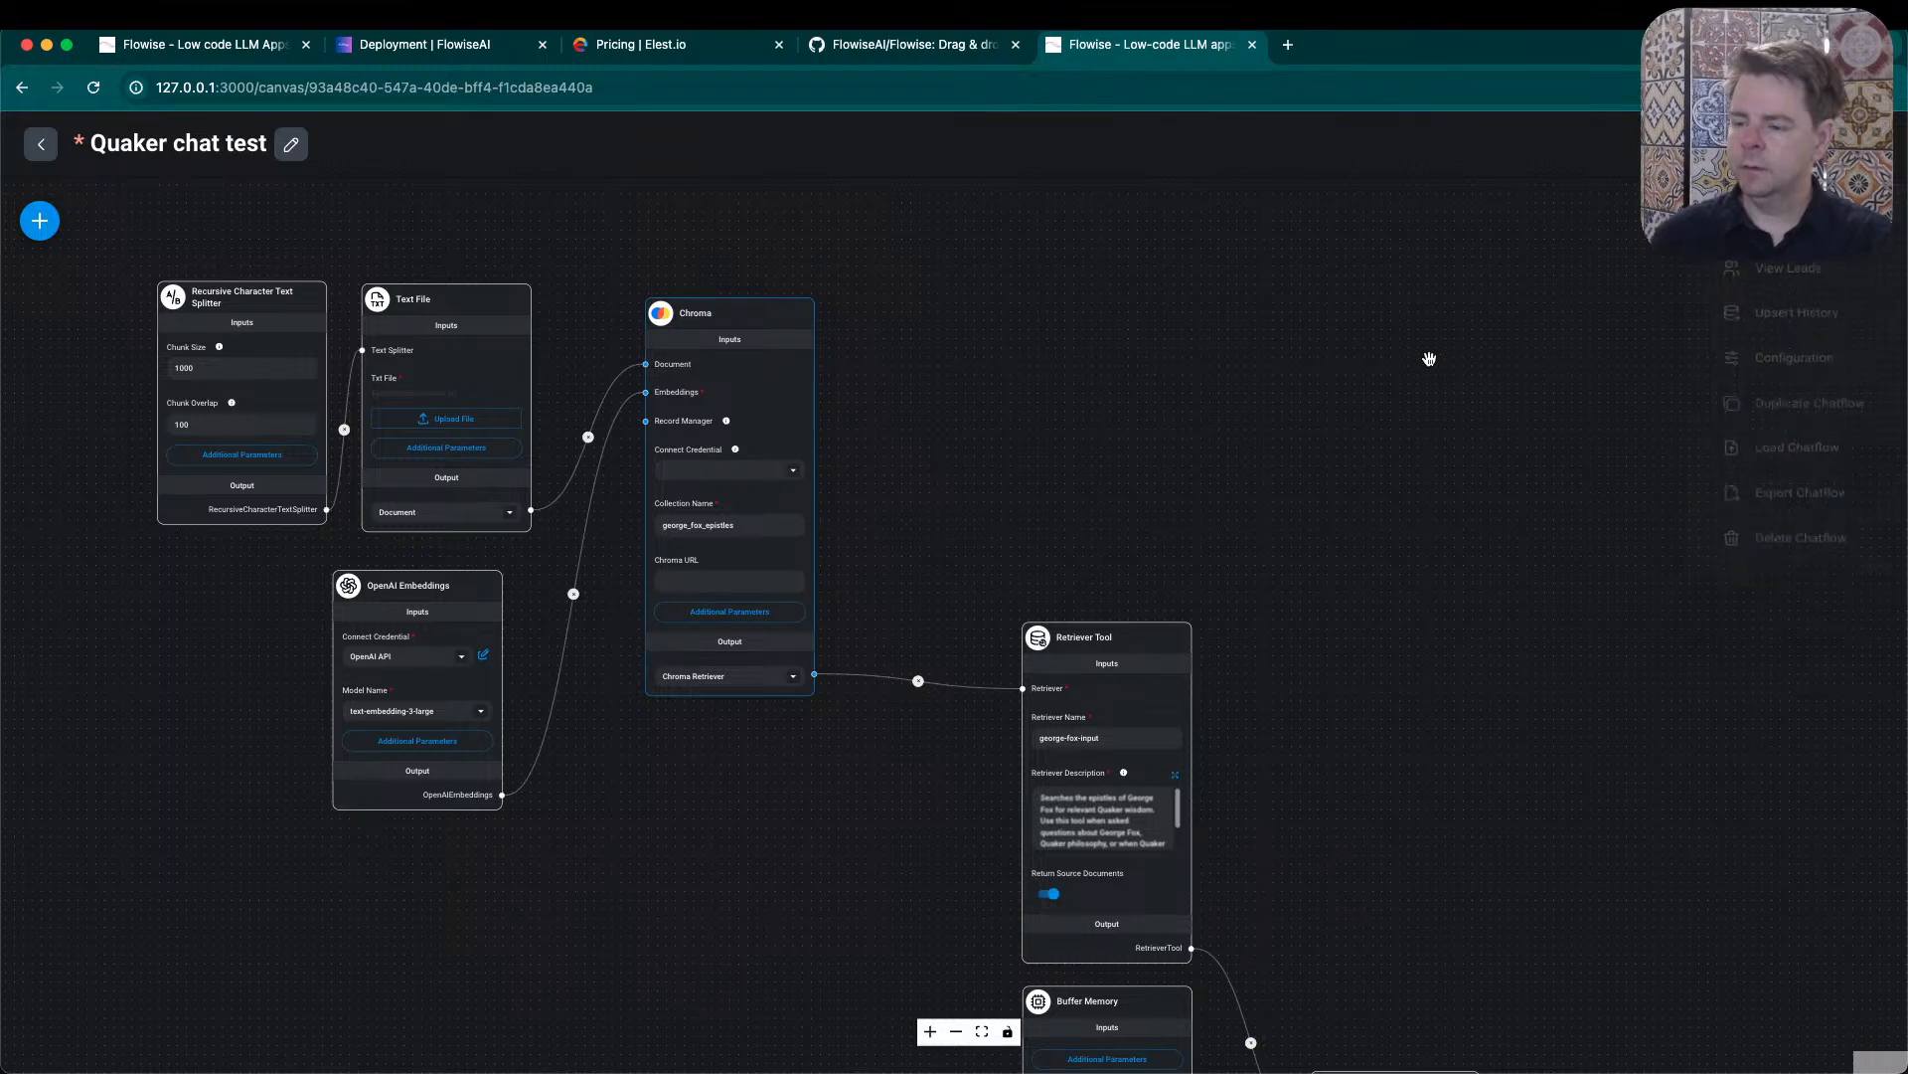
{"action": "left_click", "coordinate": [668, 577]}
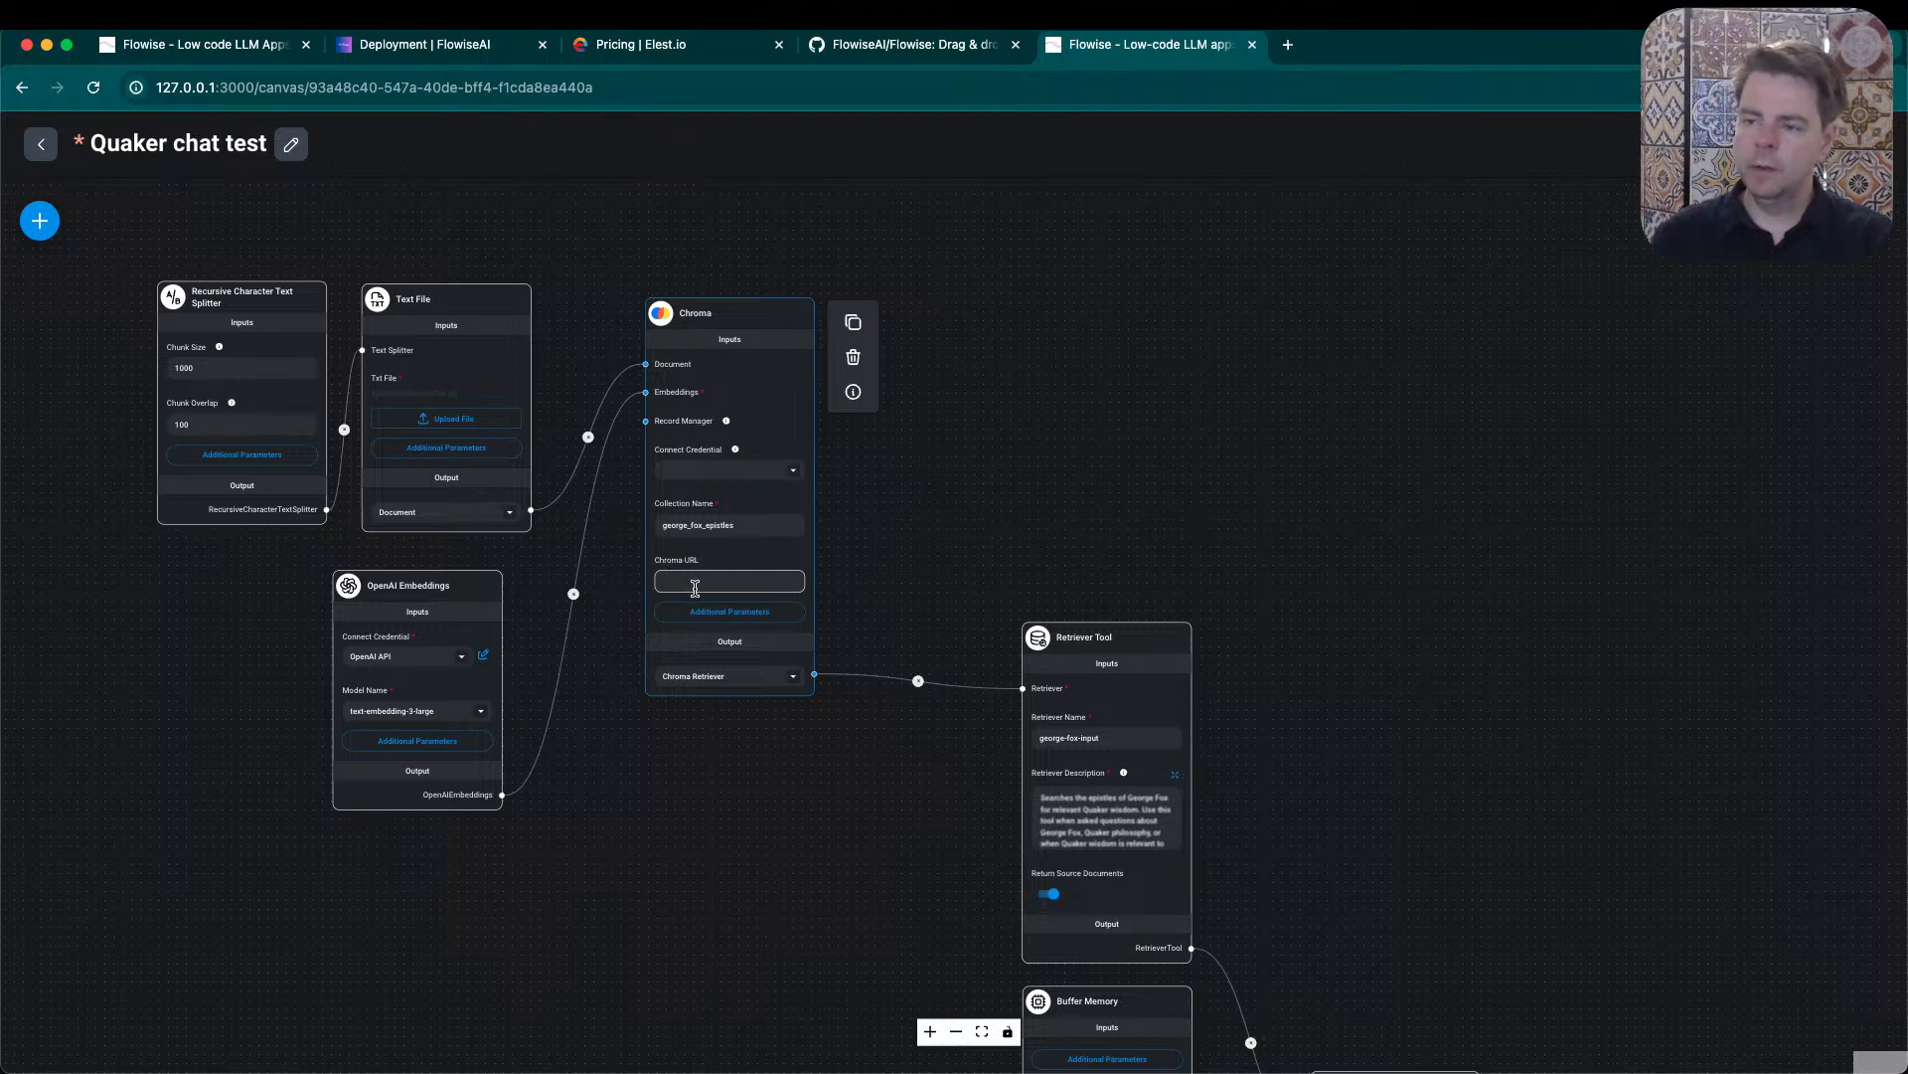
{"action": "left_click", "coordinate": [39, 220]}
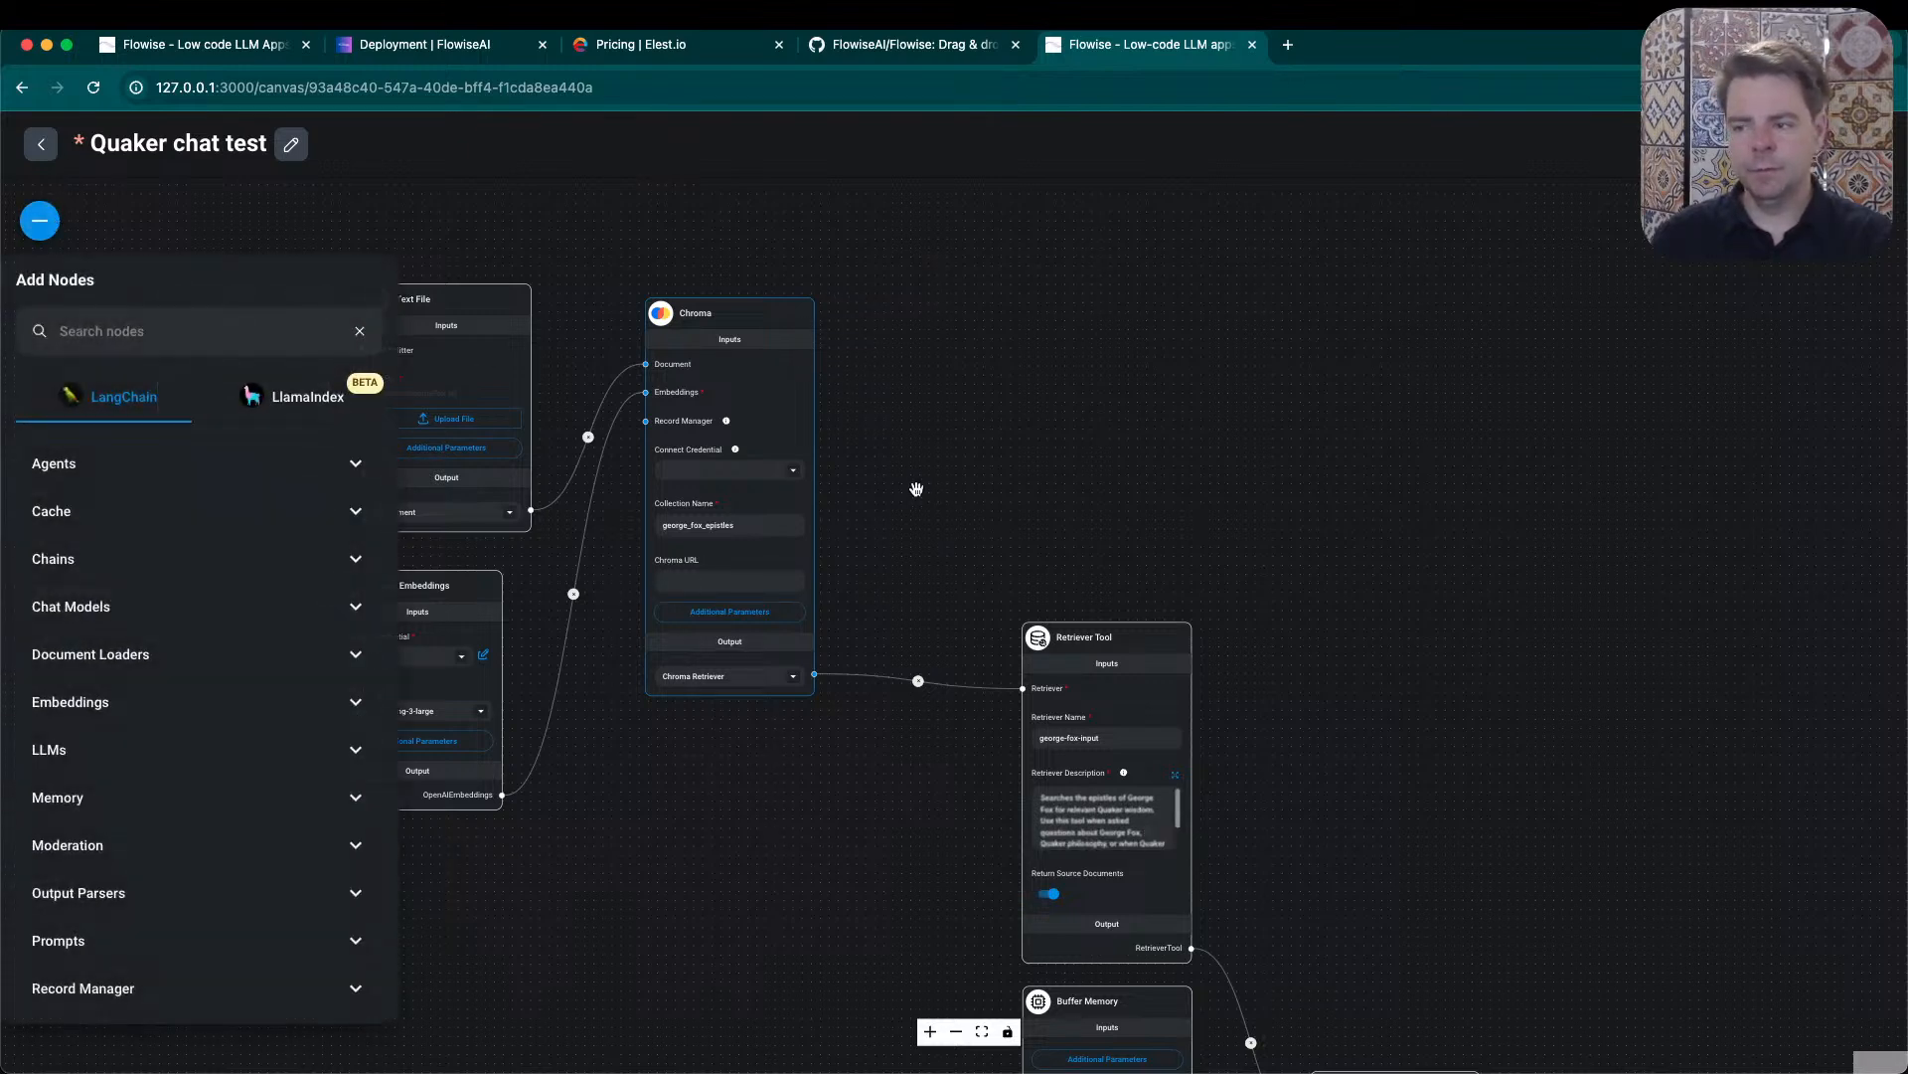
{"action": "left_click", "coordinate": [1010, 505]}
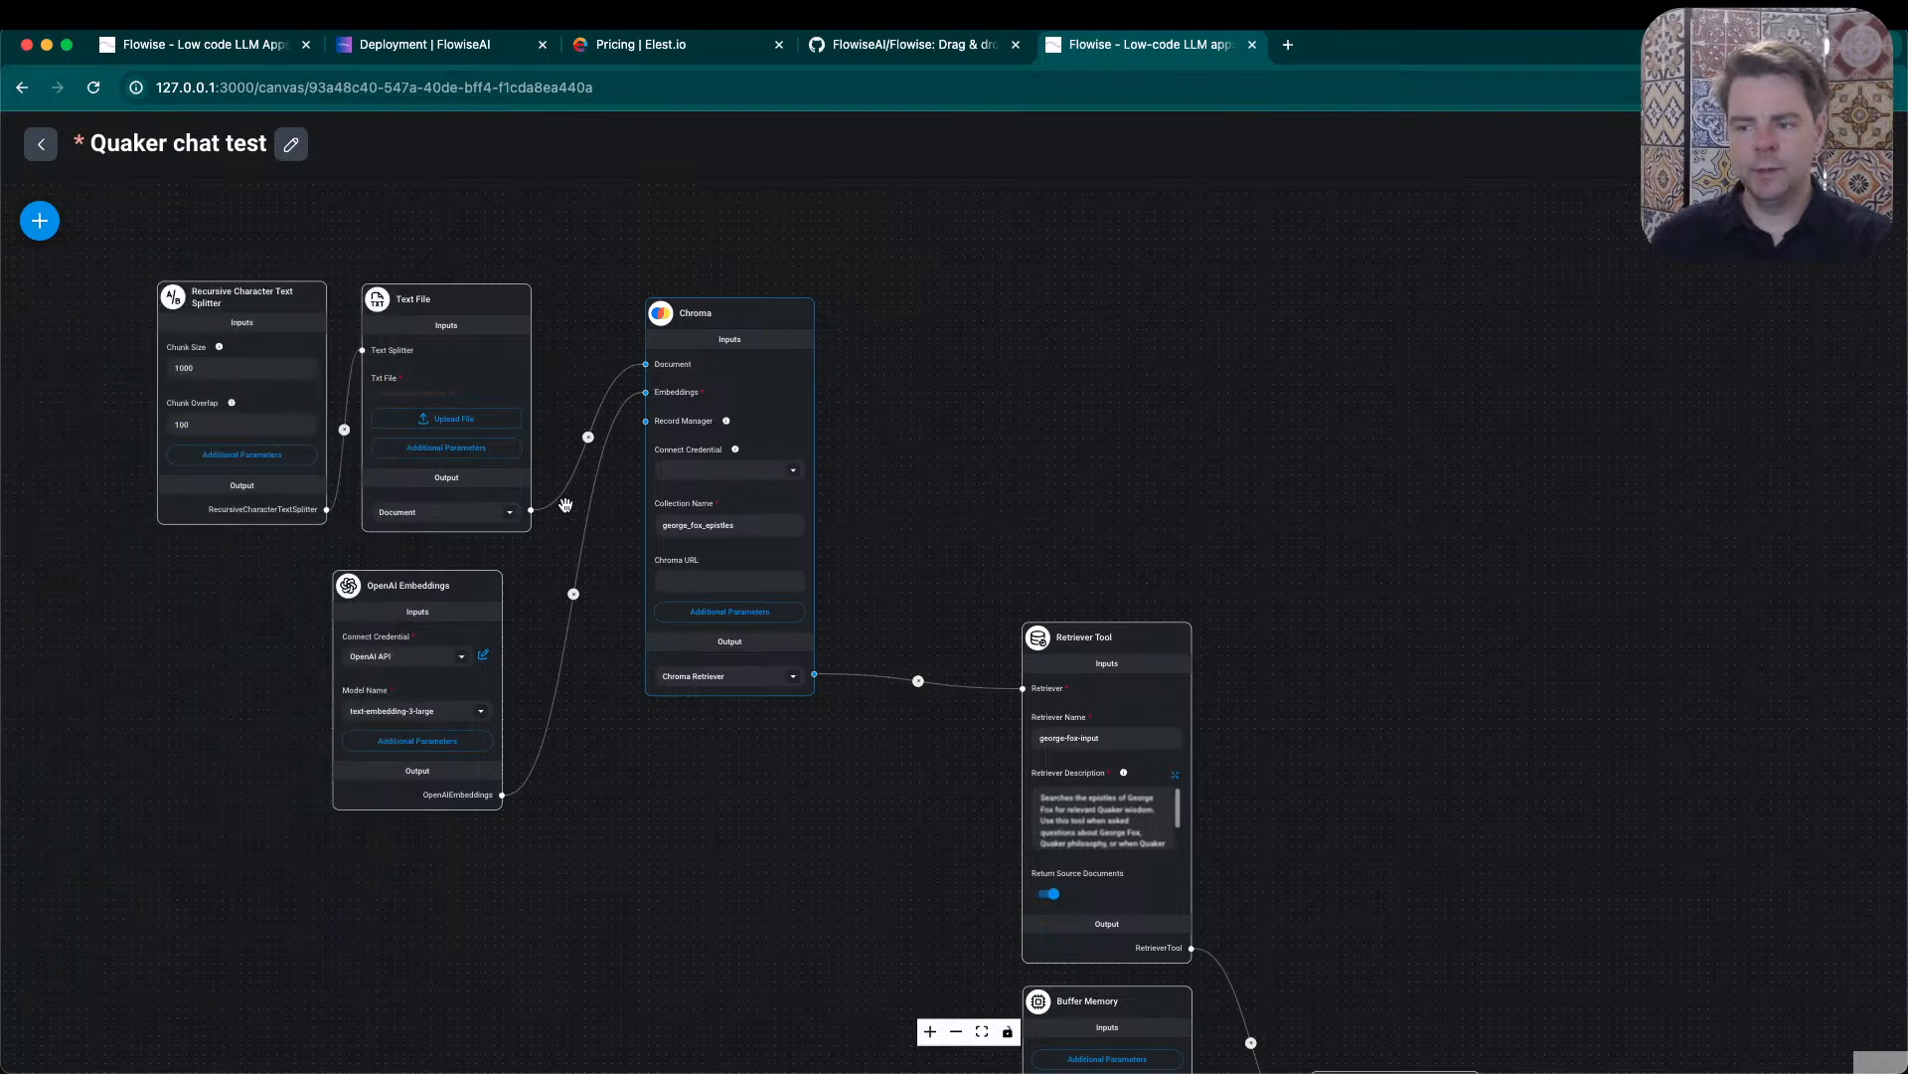
- Set the Text File node's output to Text and the Chroma node's output to Chroma Vector Store
{"action": "mouse_move", "coordinate": [502, 517]}
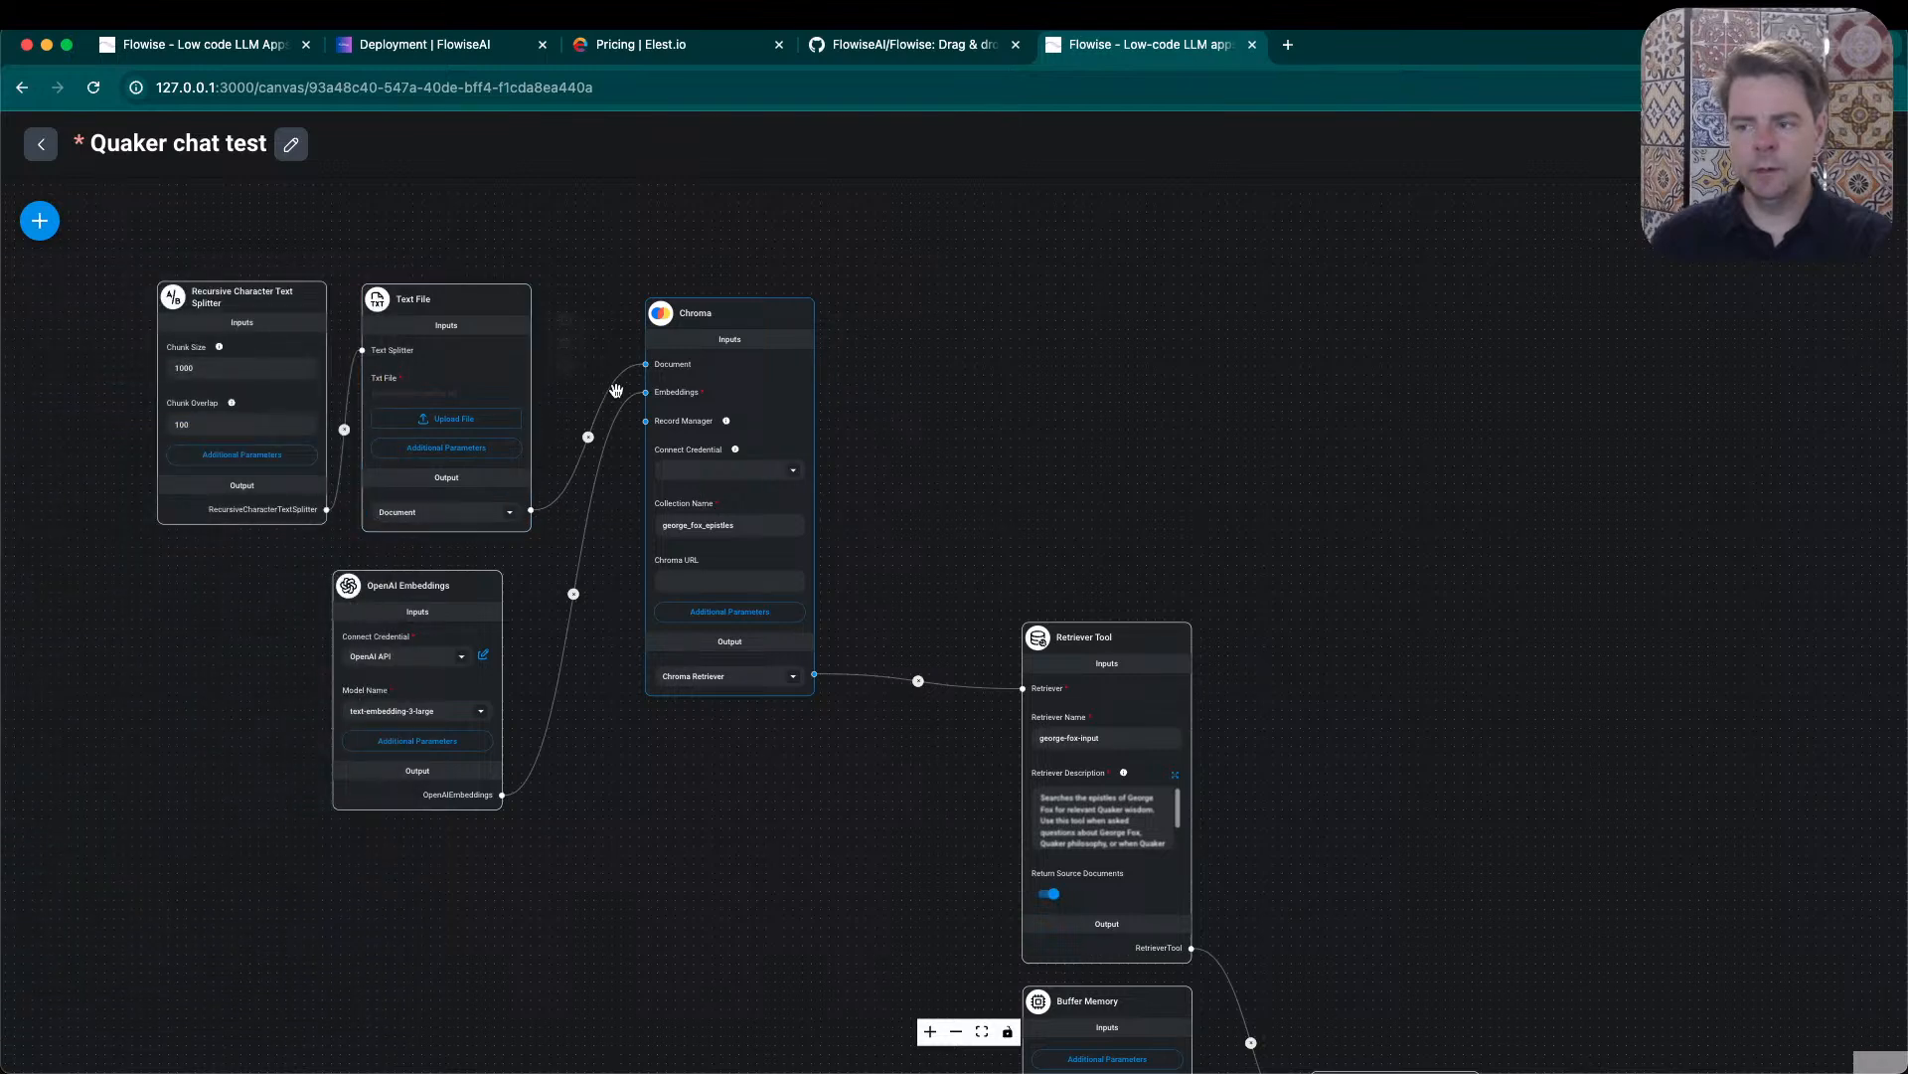
{"action": "left_click", "coordinate": [510, 515]}
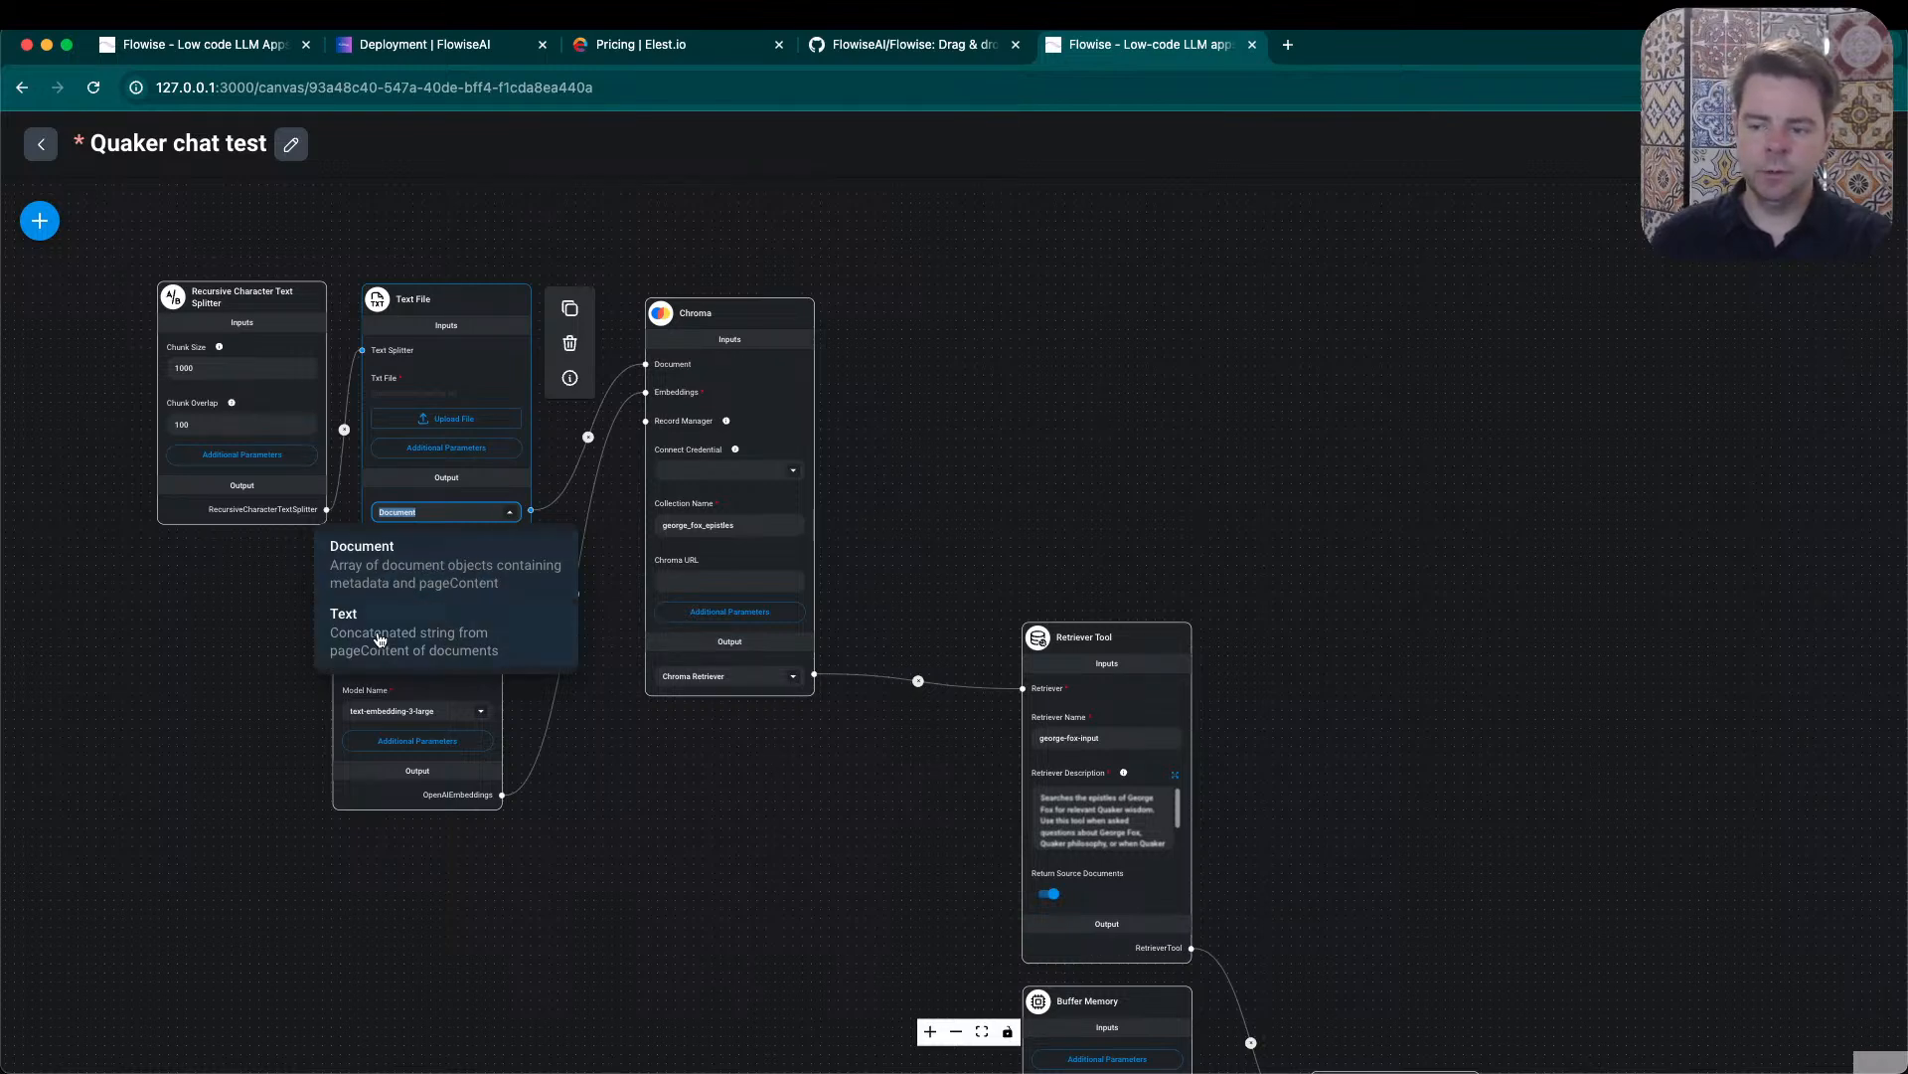
{"action": "left_click", "coordinate": [472, 656]}
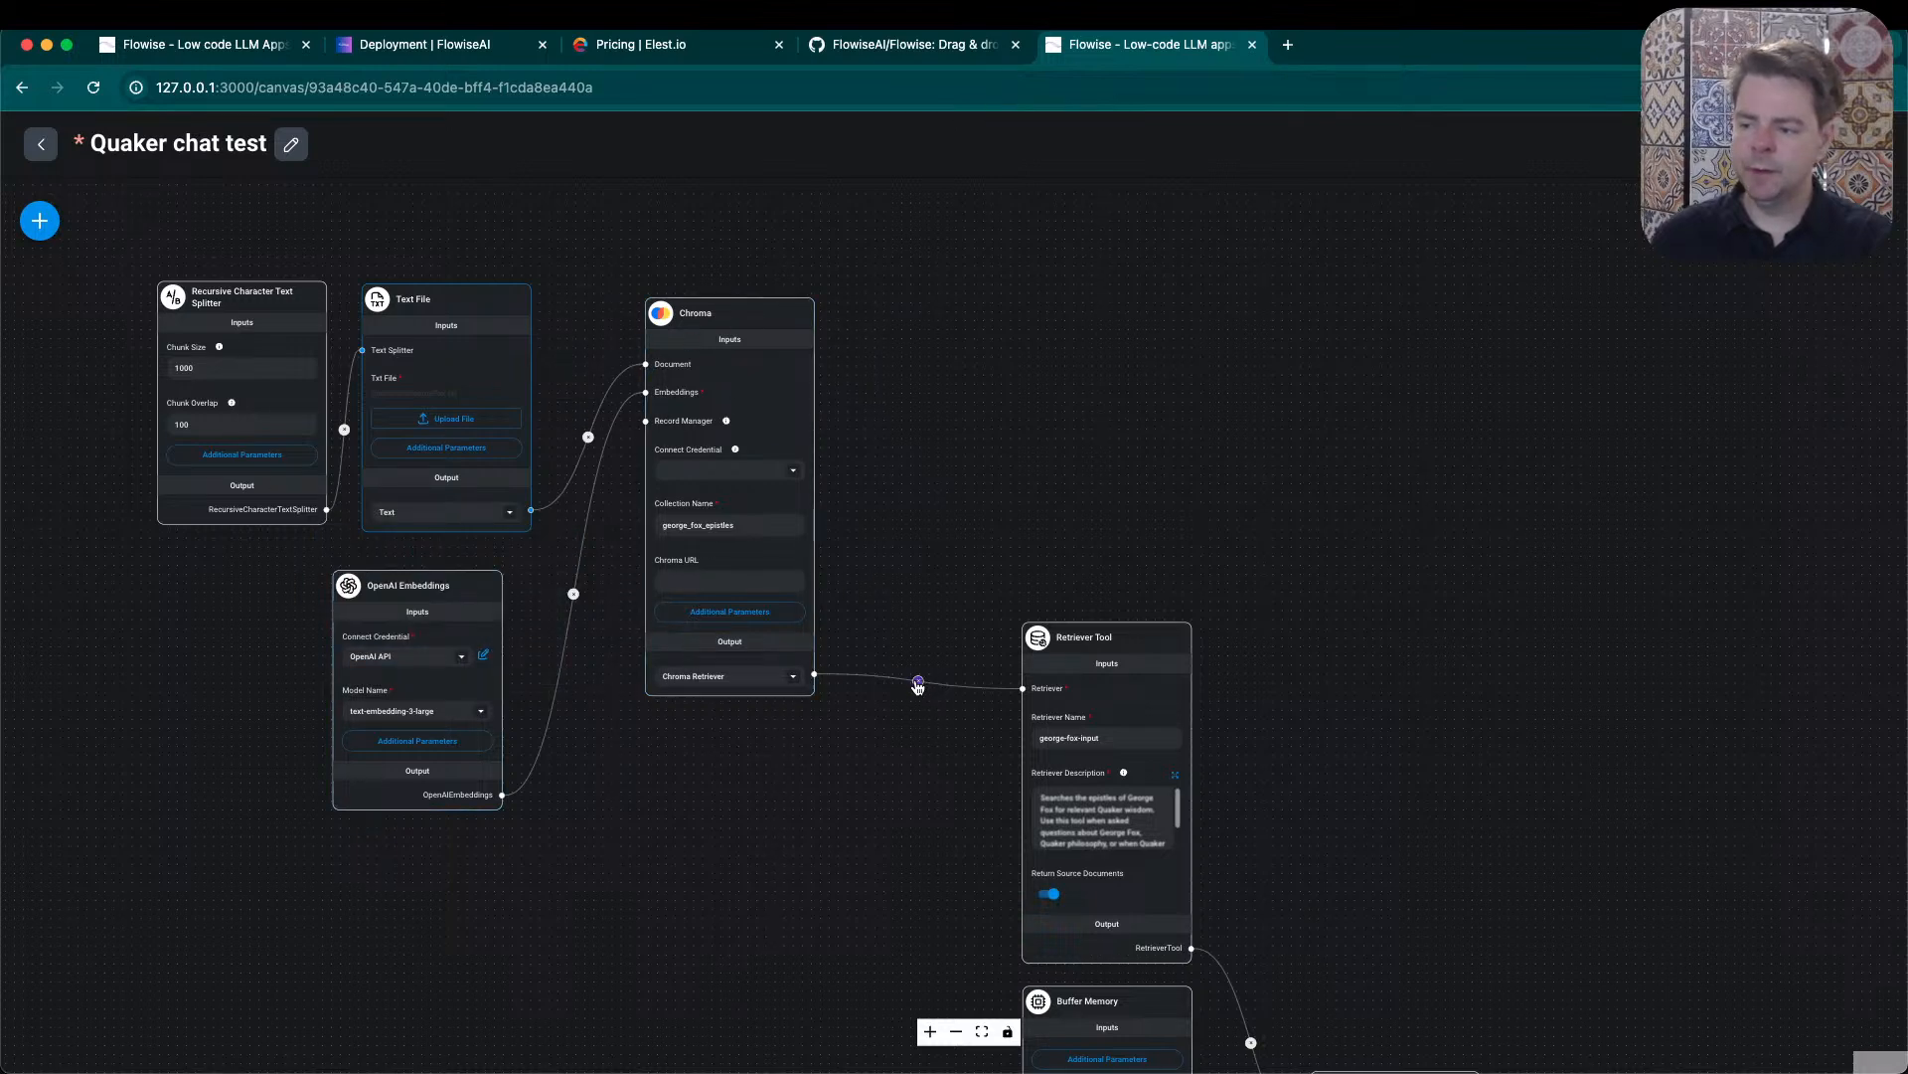
{"action": "left_click", "coordinate": [792, 680]}
{"action": "left_click", "coordinate": [741, 741]}
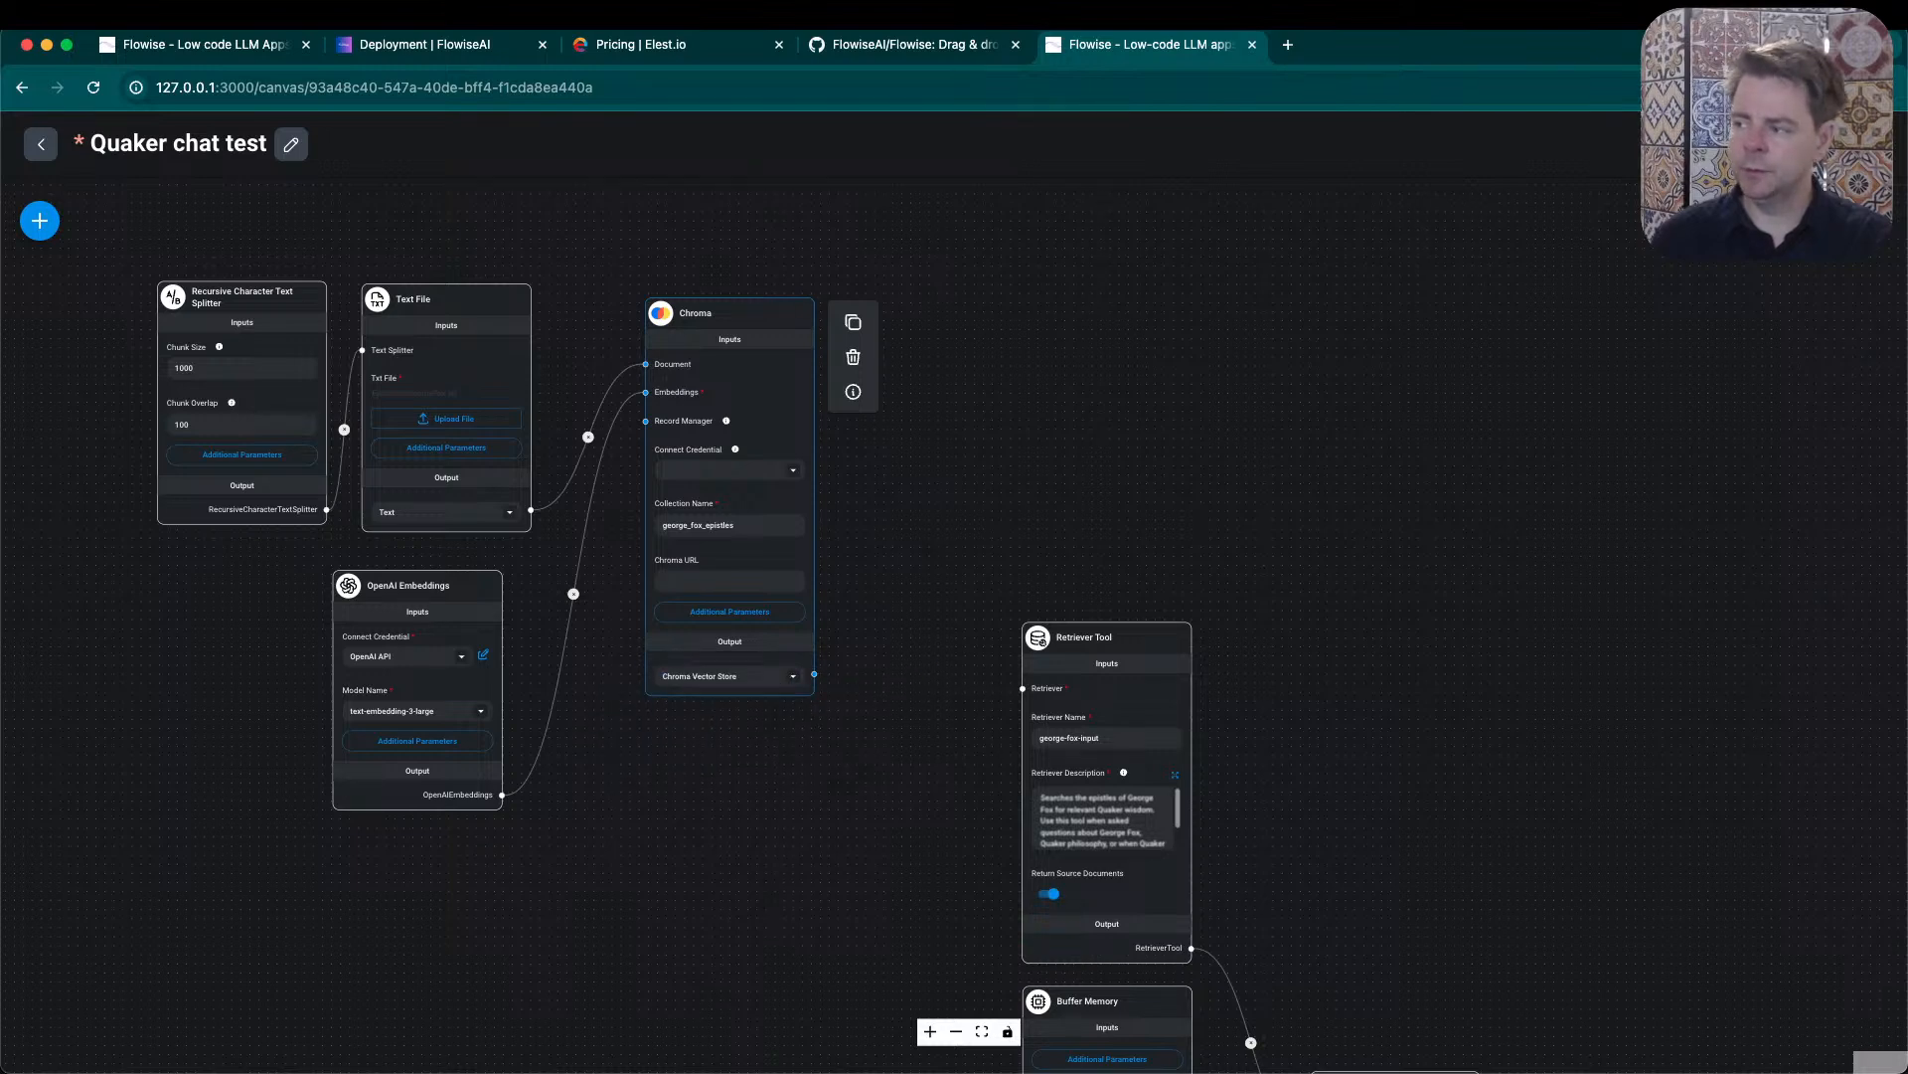
- Try the vector store upsert with the Text and Chroma Vector Store outputs, read the error notification, and leave the dialog
{"action": "left_click", "coordinate": [1809, 220]}
{"action": "left_click", "coordinate": [891, 761]}
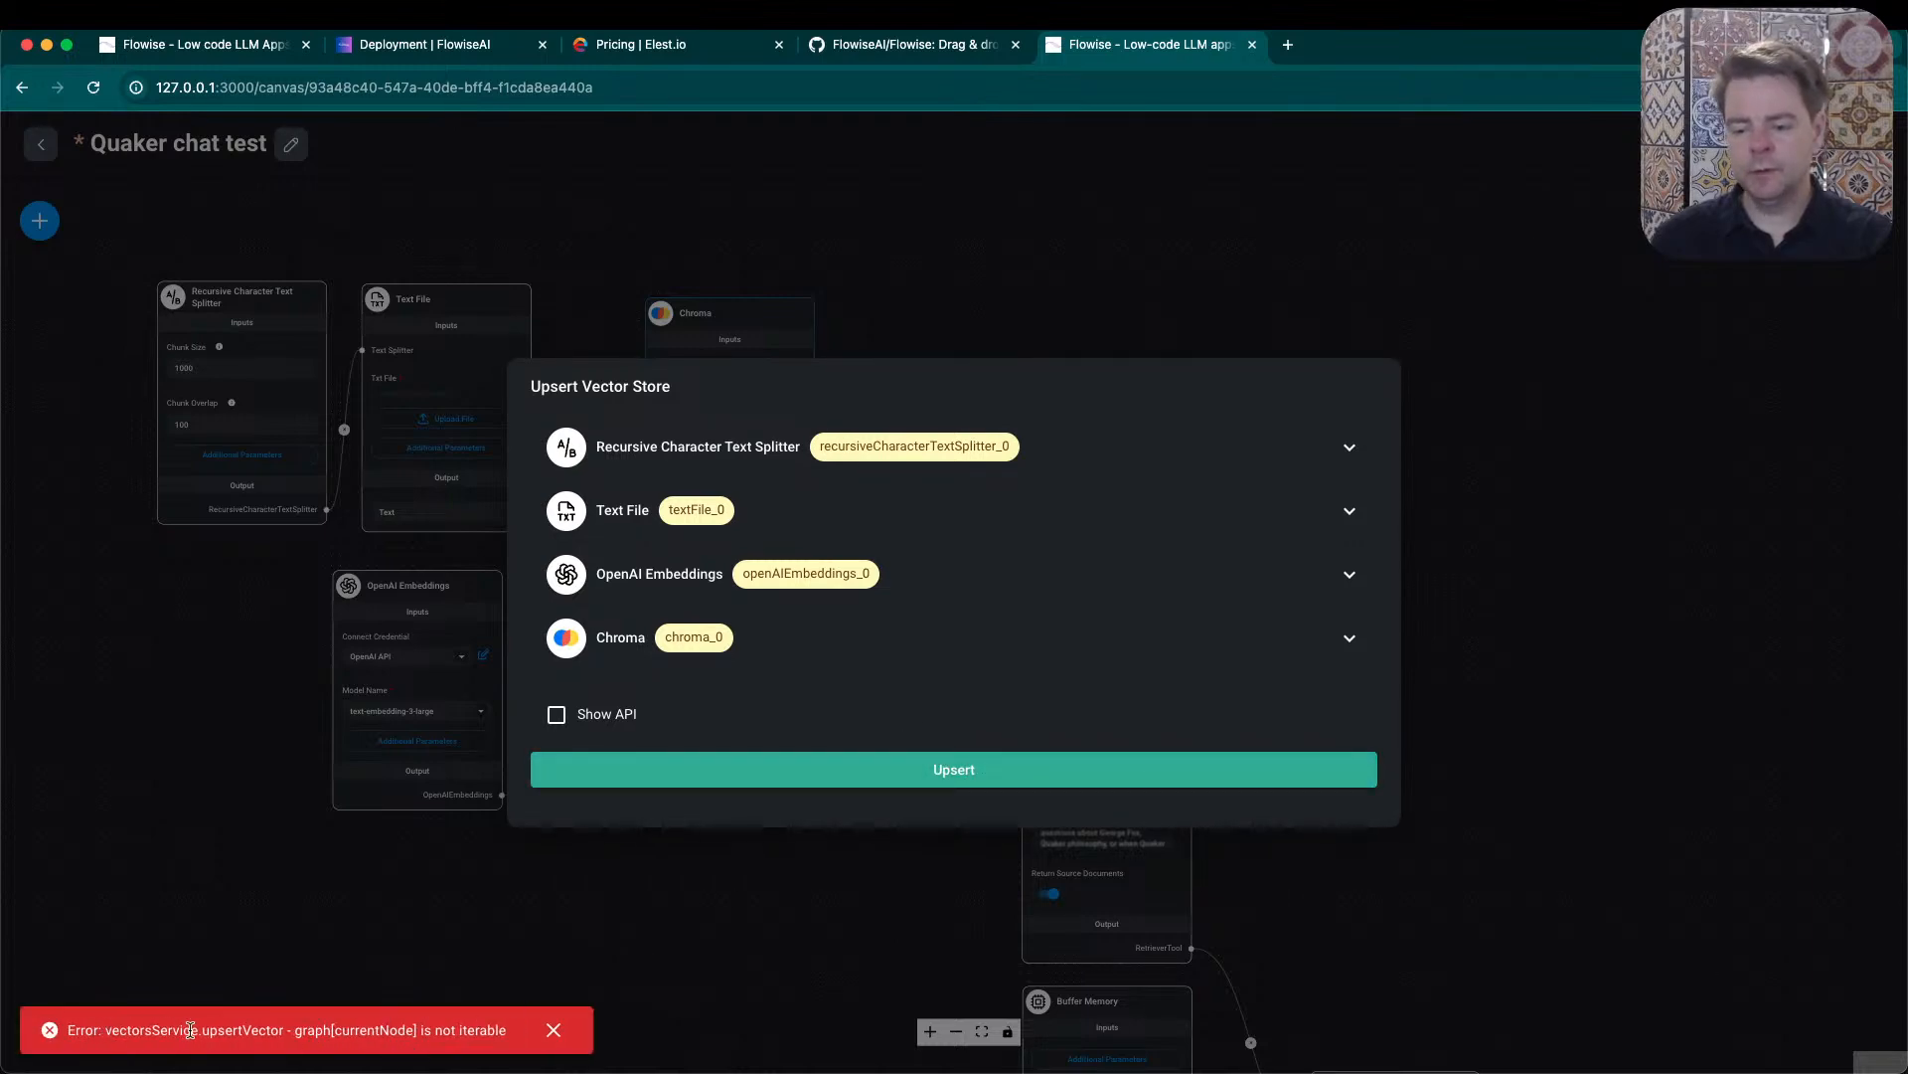
{"action": "double_click", "coordinate": [262, 1032]}
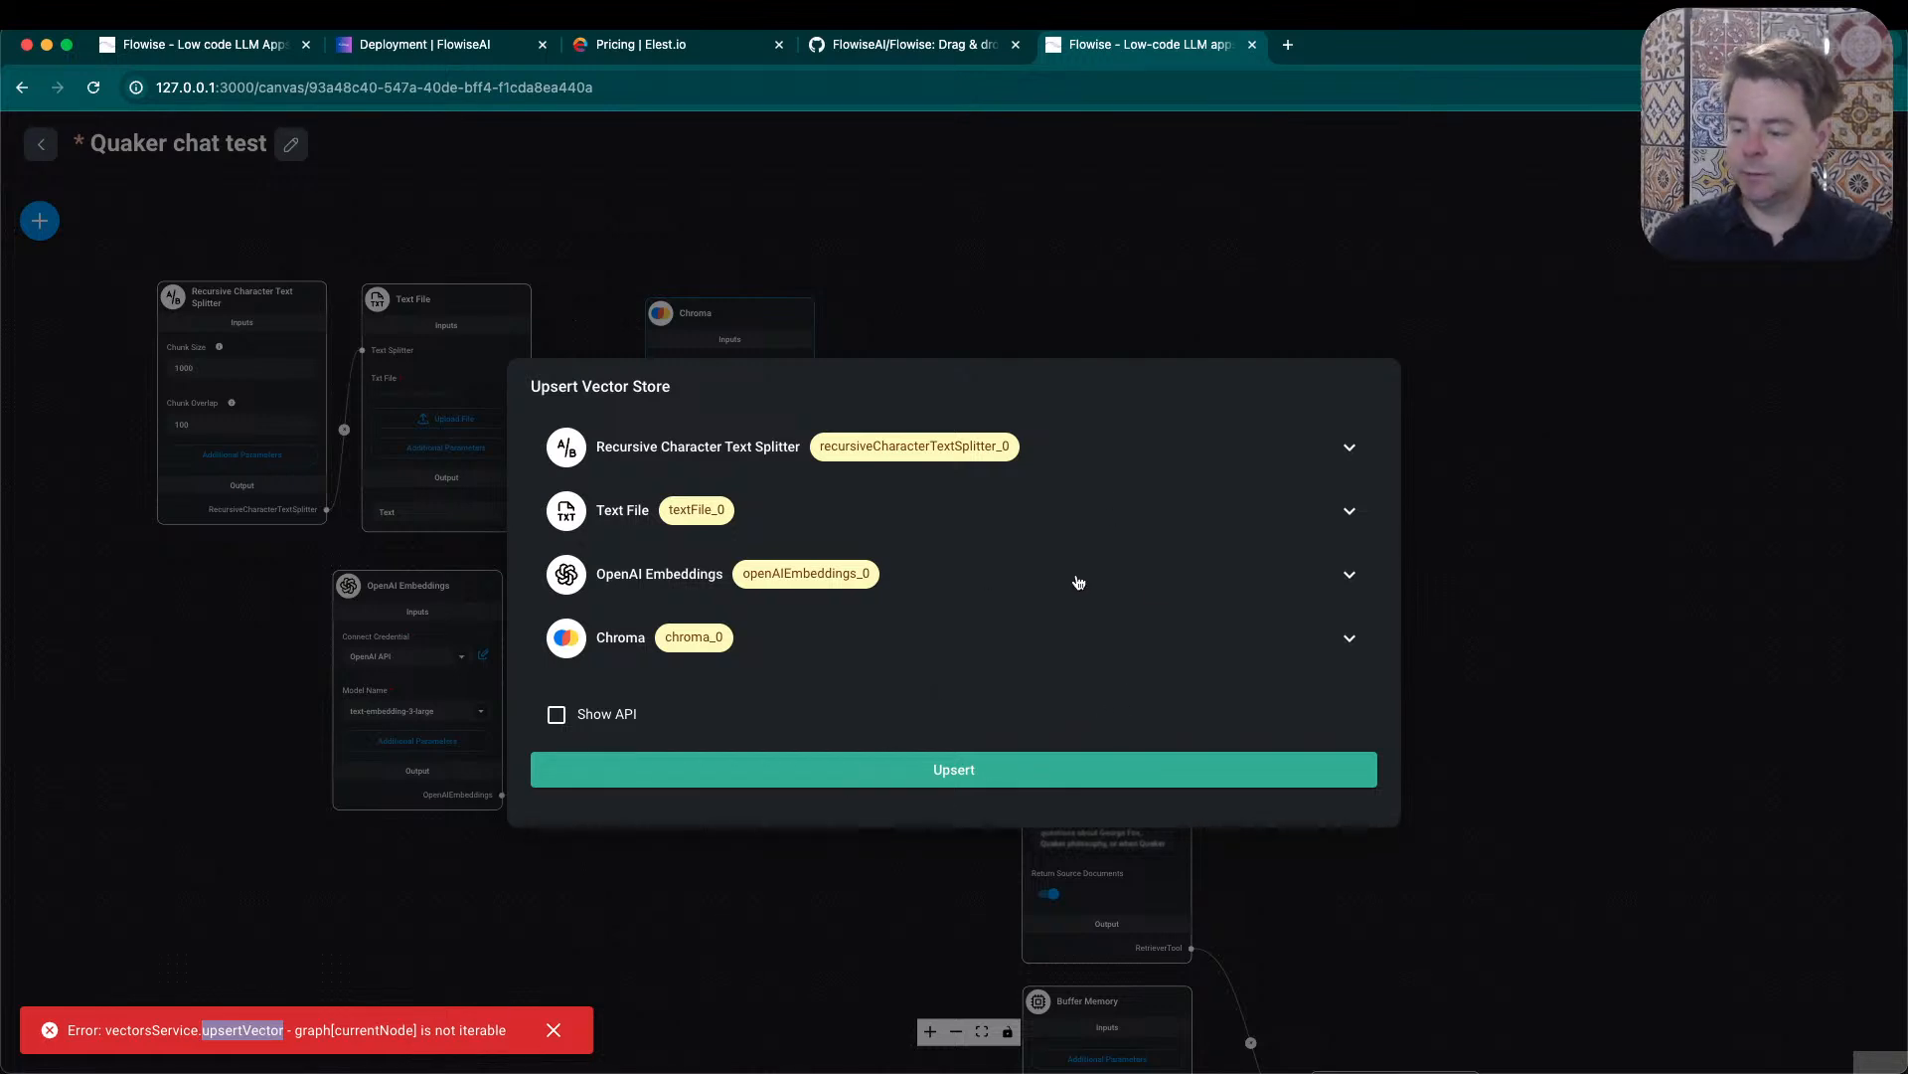
{"action": "left_click", "coordinate": [1530, 469]}
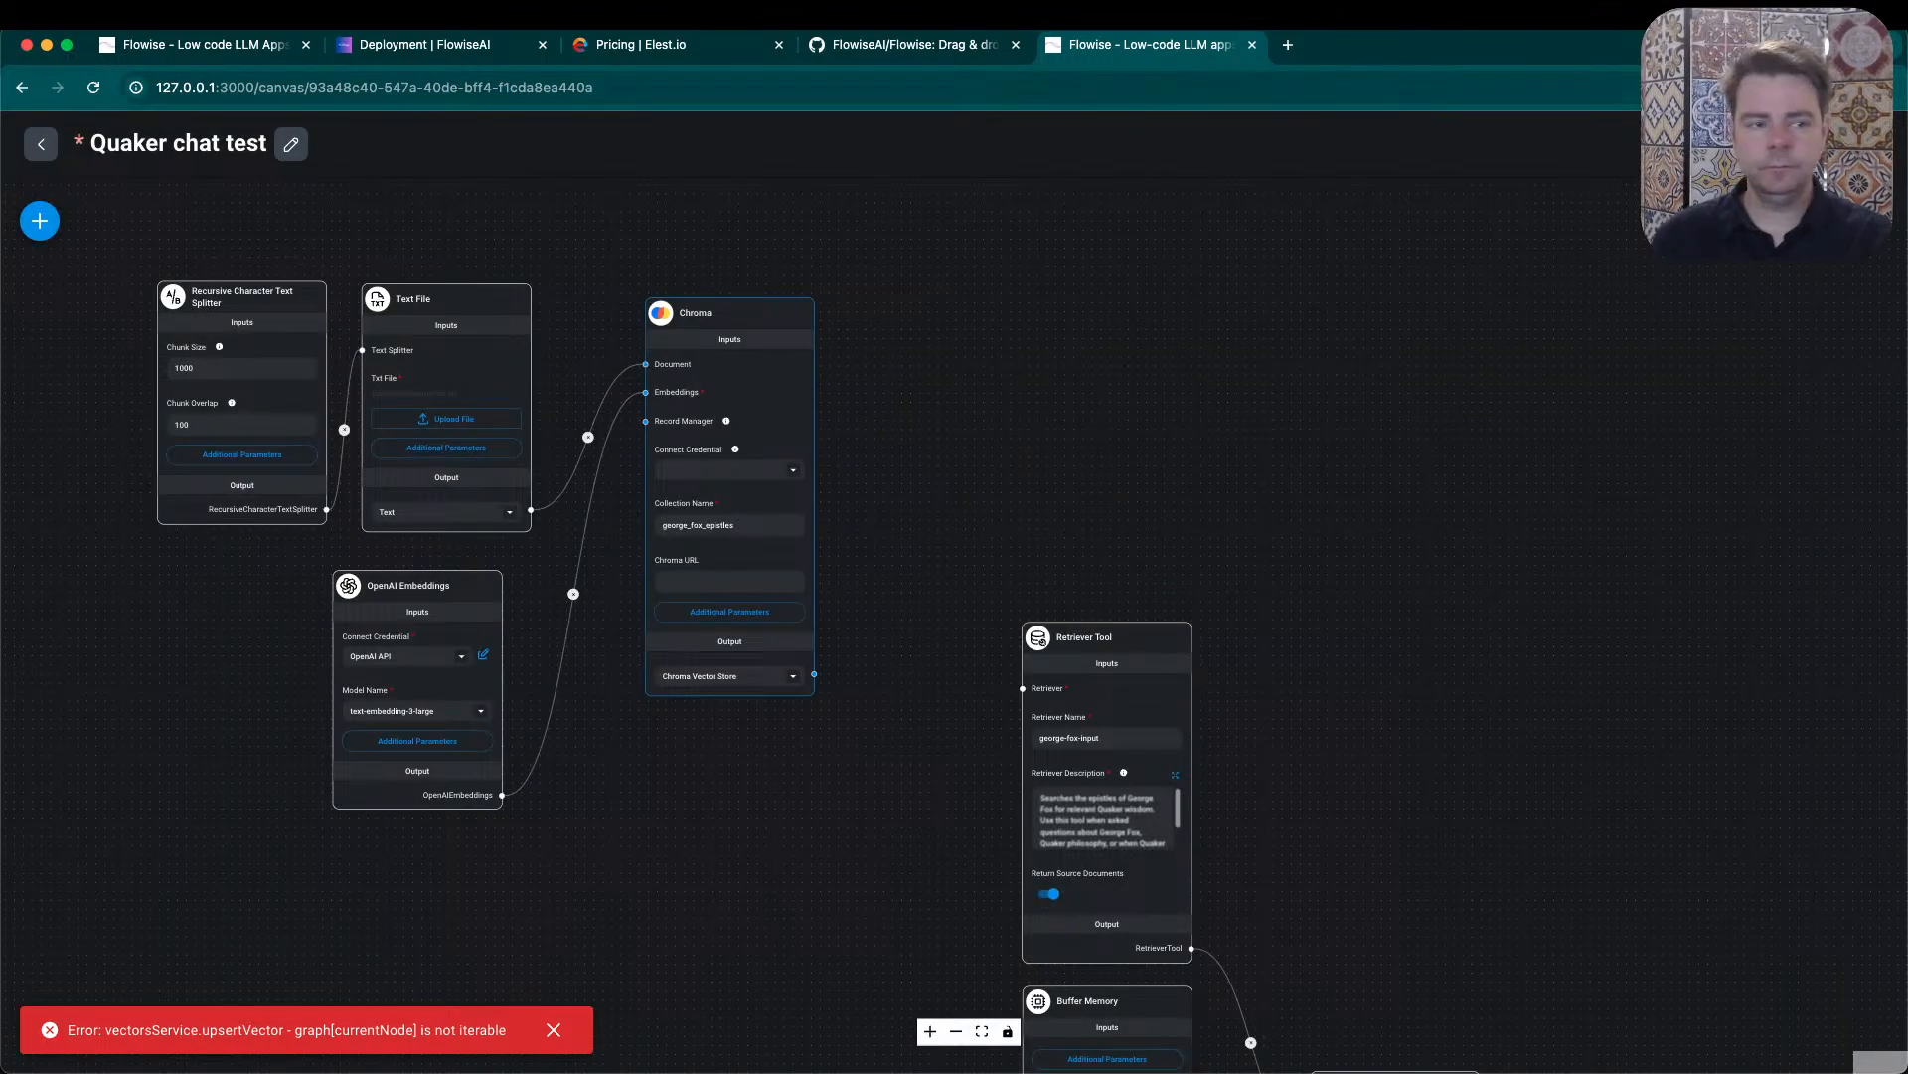
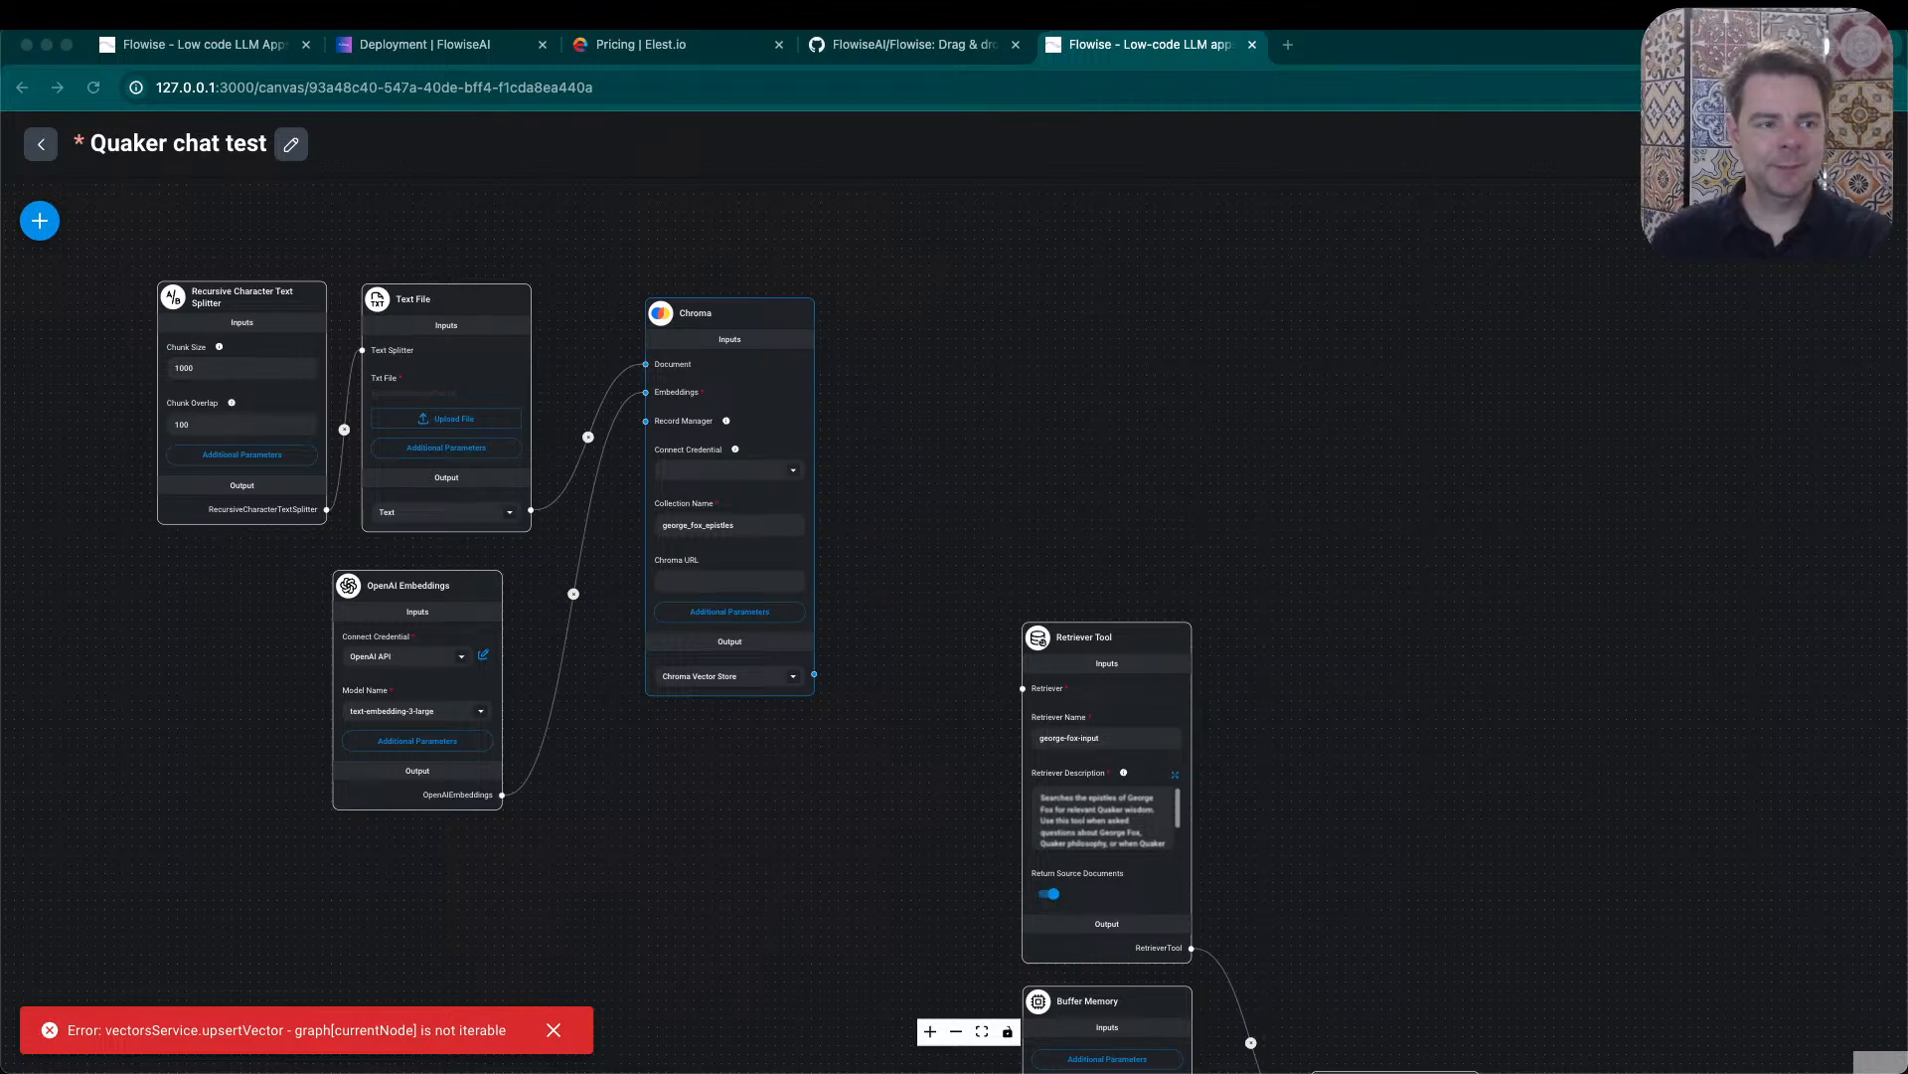
- Open the Chroma page of the Flowise documentation and read its prerequisites, setup table and additional Docker instructions
{"action": "left_click_drag", "start_coordinate": [1305, 70], "coordinate": [1188, 60]}
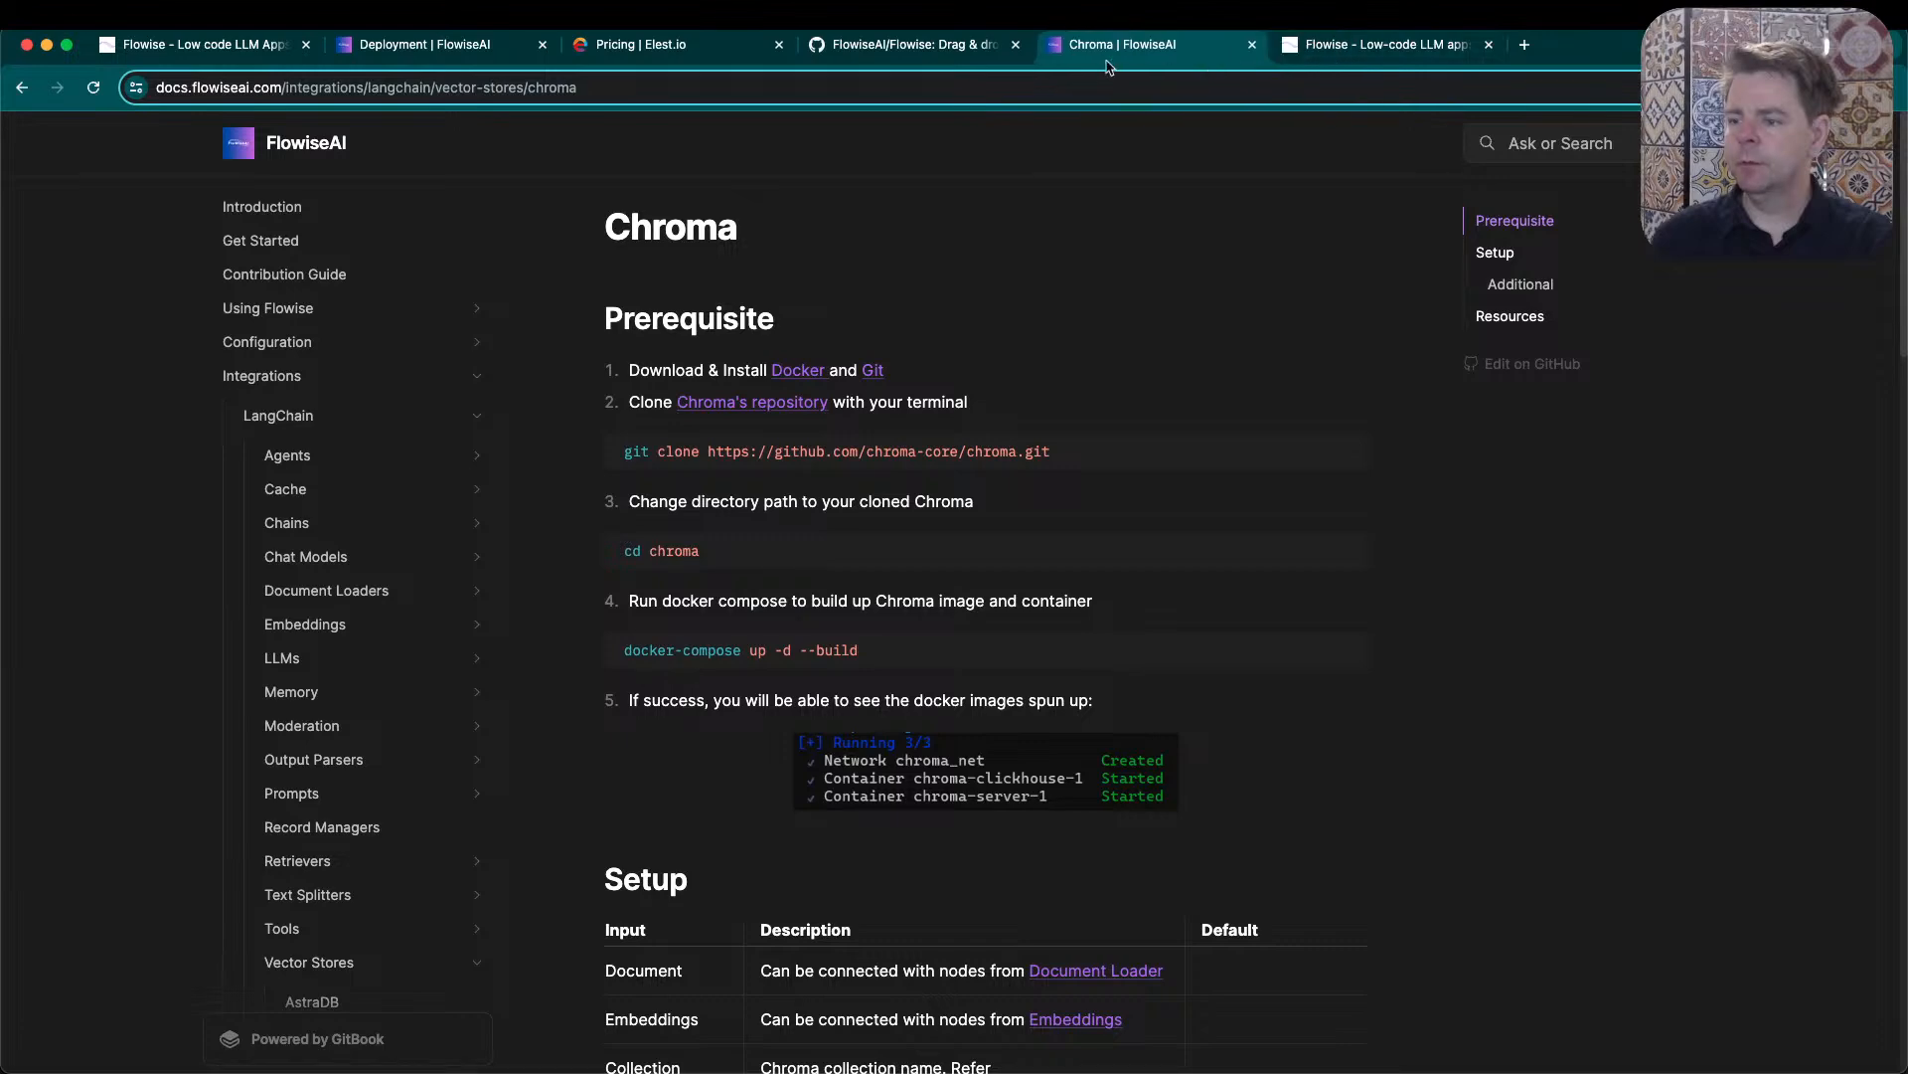
{"action": "scroll", "coordinate": [764, 778], "scroll_direction": "down", "scroll_amount": 8}
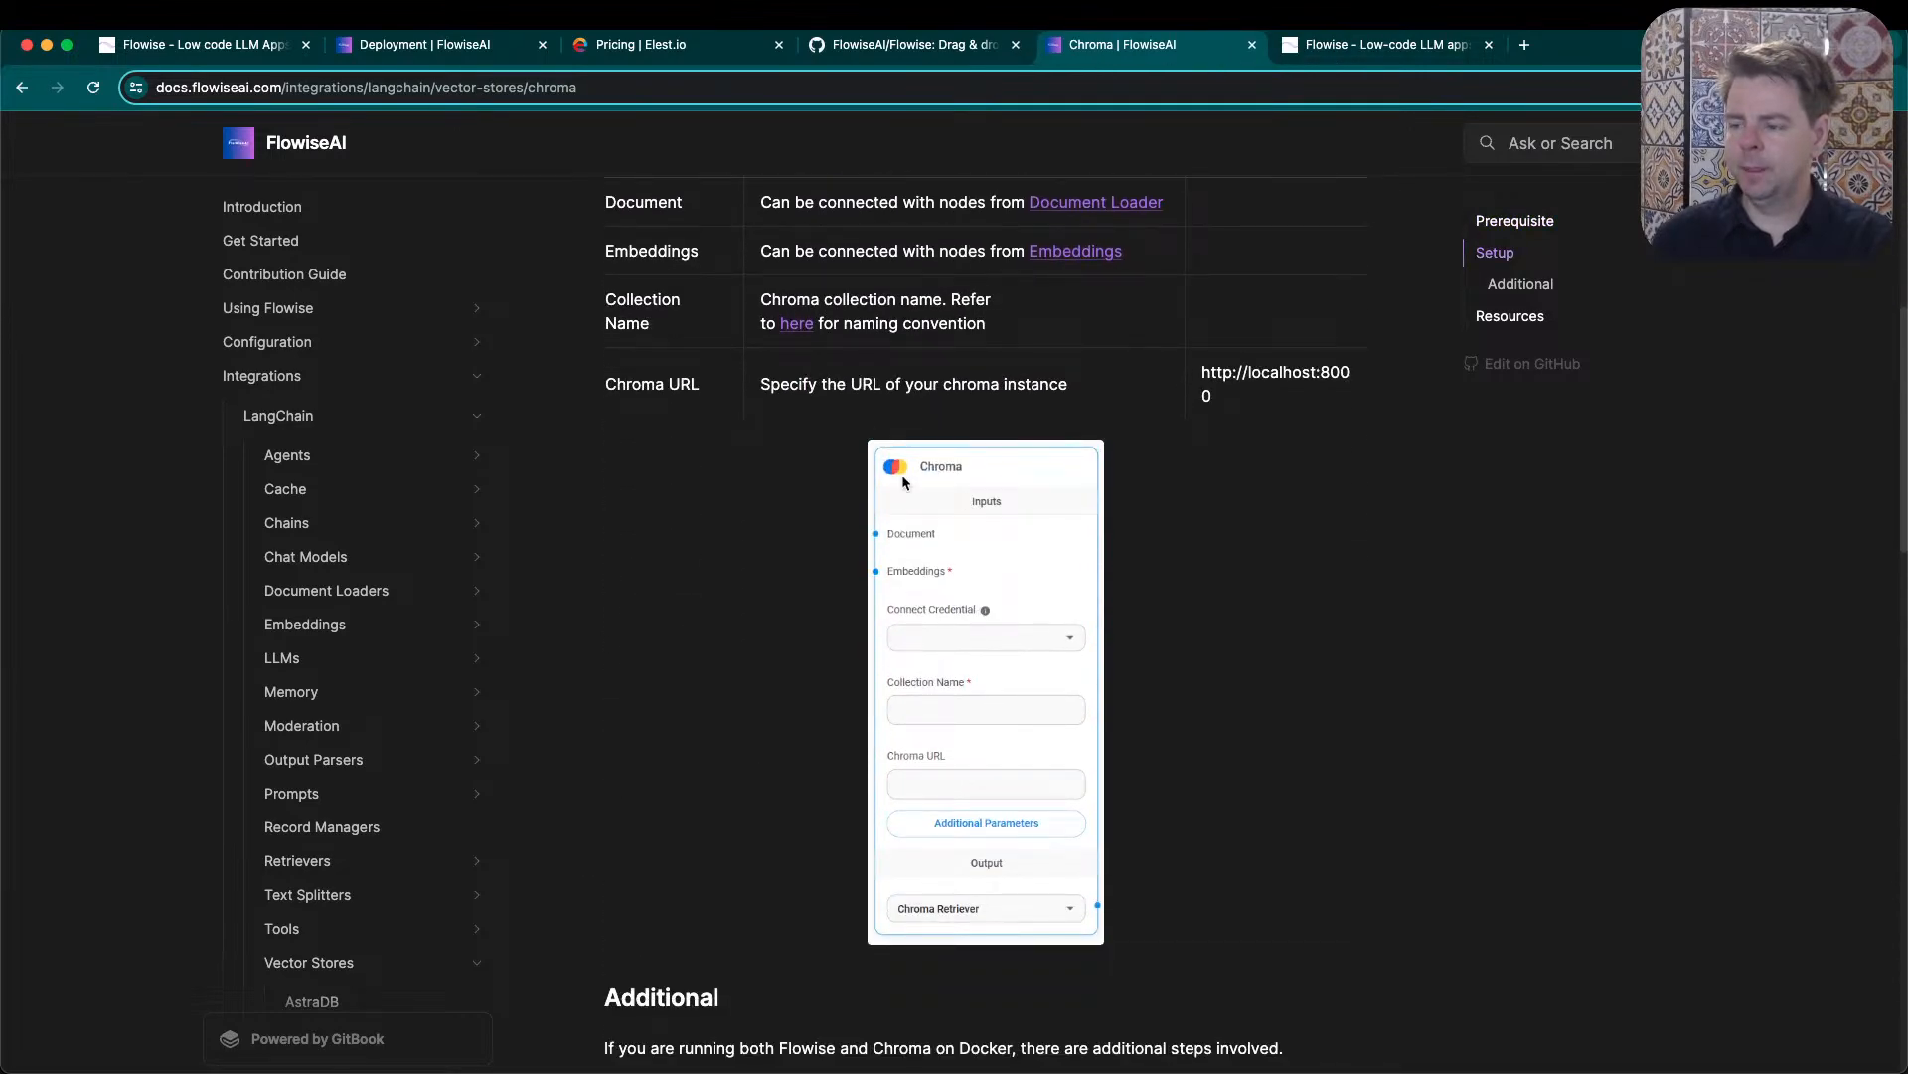
{"action": "scroll", "coordinate": [693, 736], "scroll_direction": "down", "scroll_amount": 5}
{"action": "scroll", "coordinate": [693, 708], "scroll_direction": "down", "scroll_amount": 4}
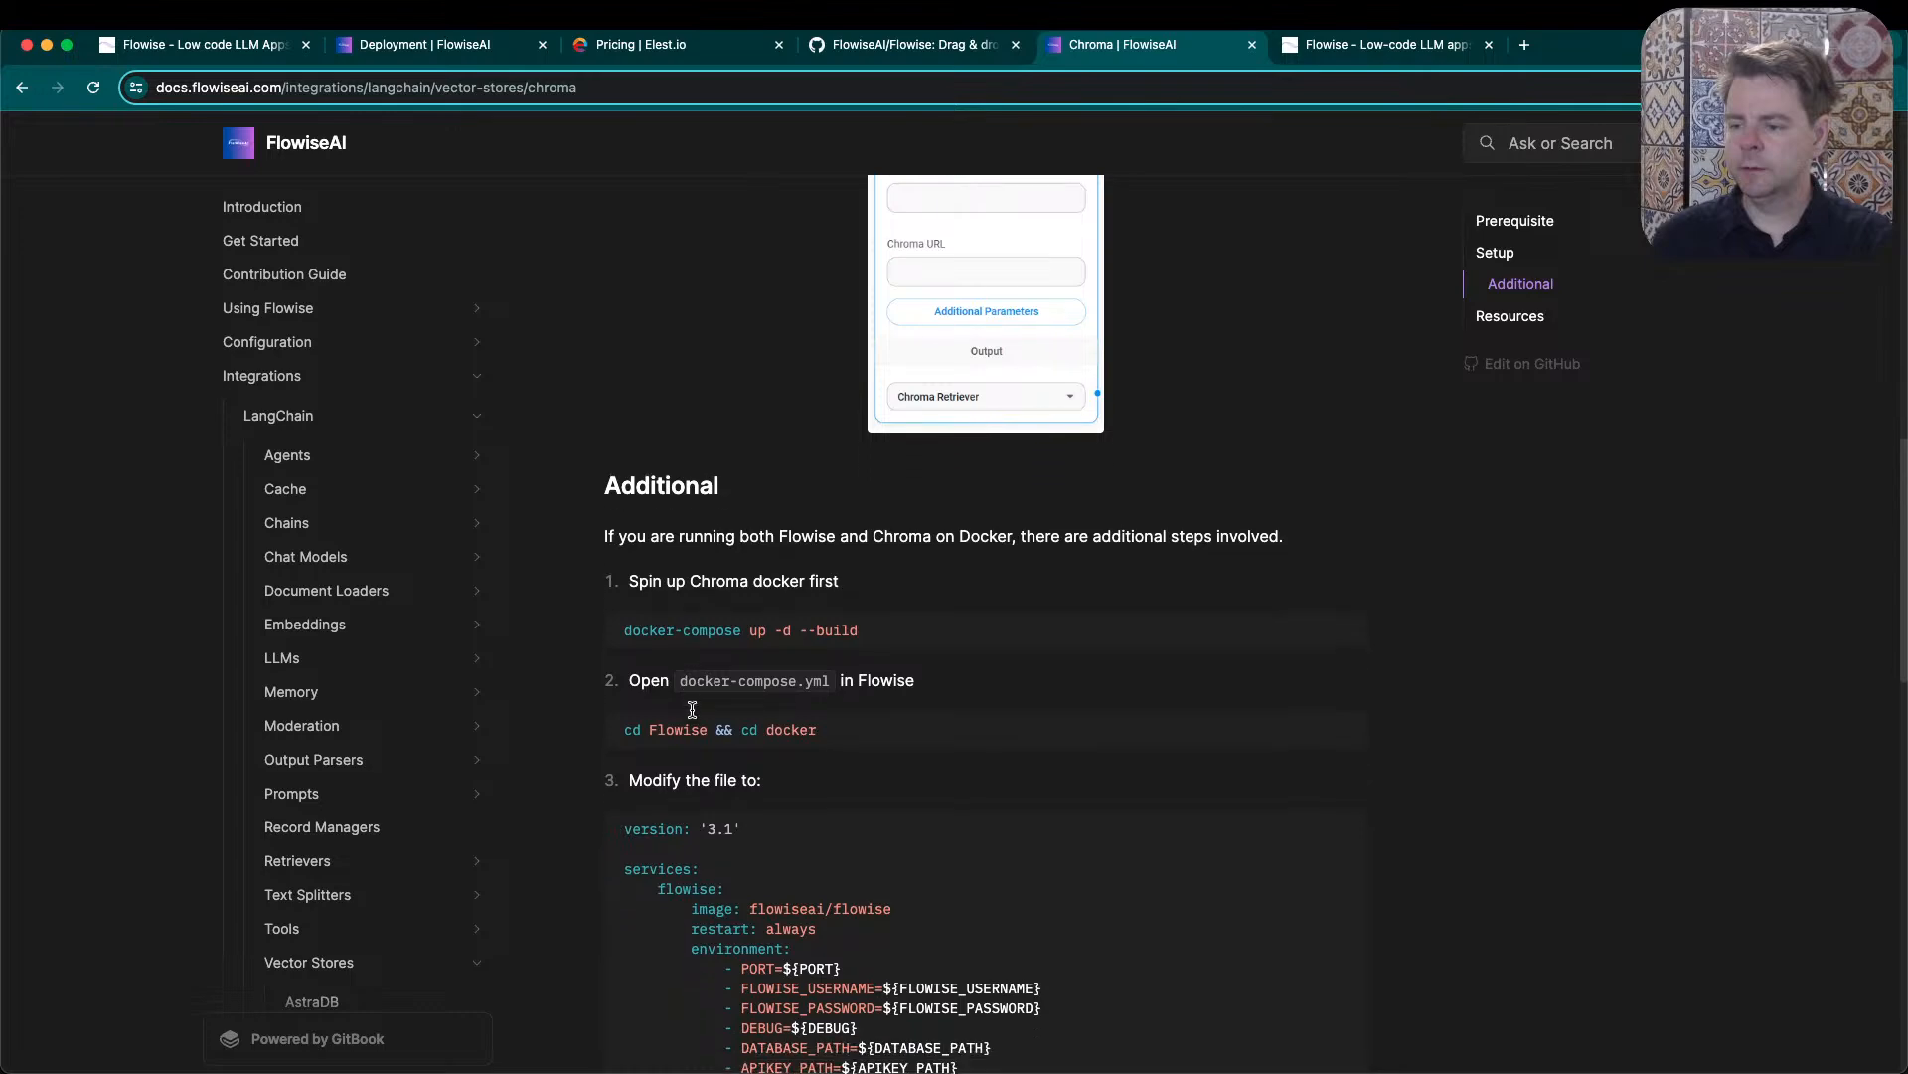
{"action": "scroll", "coordinate": [1034, 675], "scroll_direction": "down", "scroll_amount": 9}
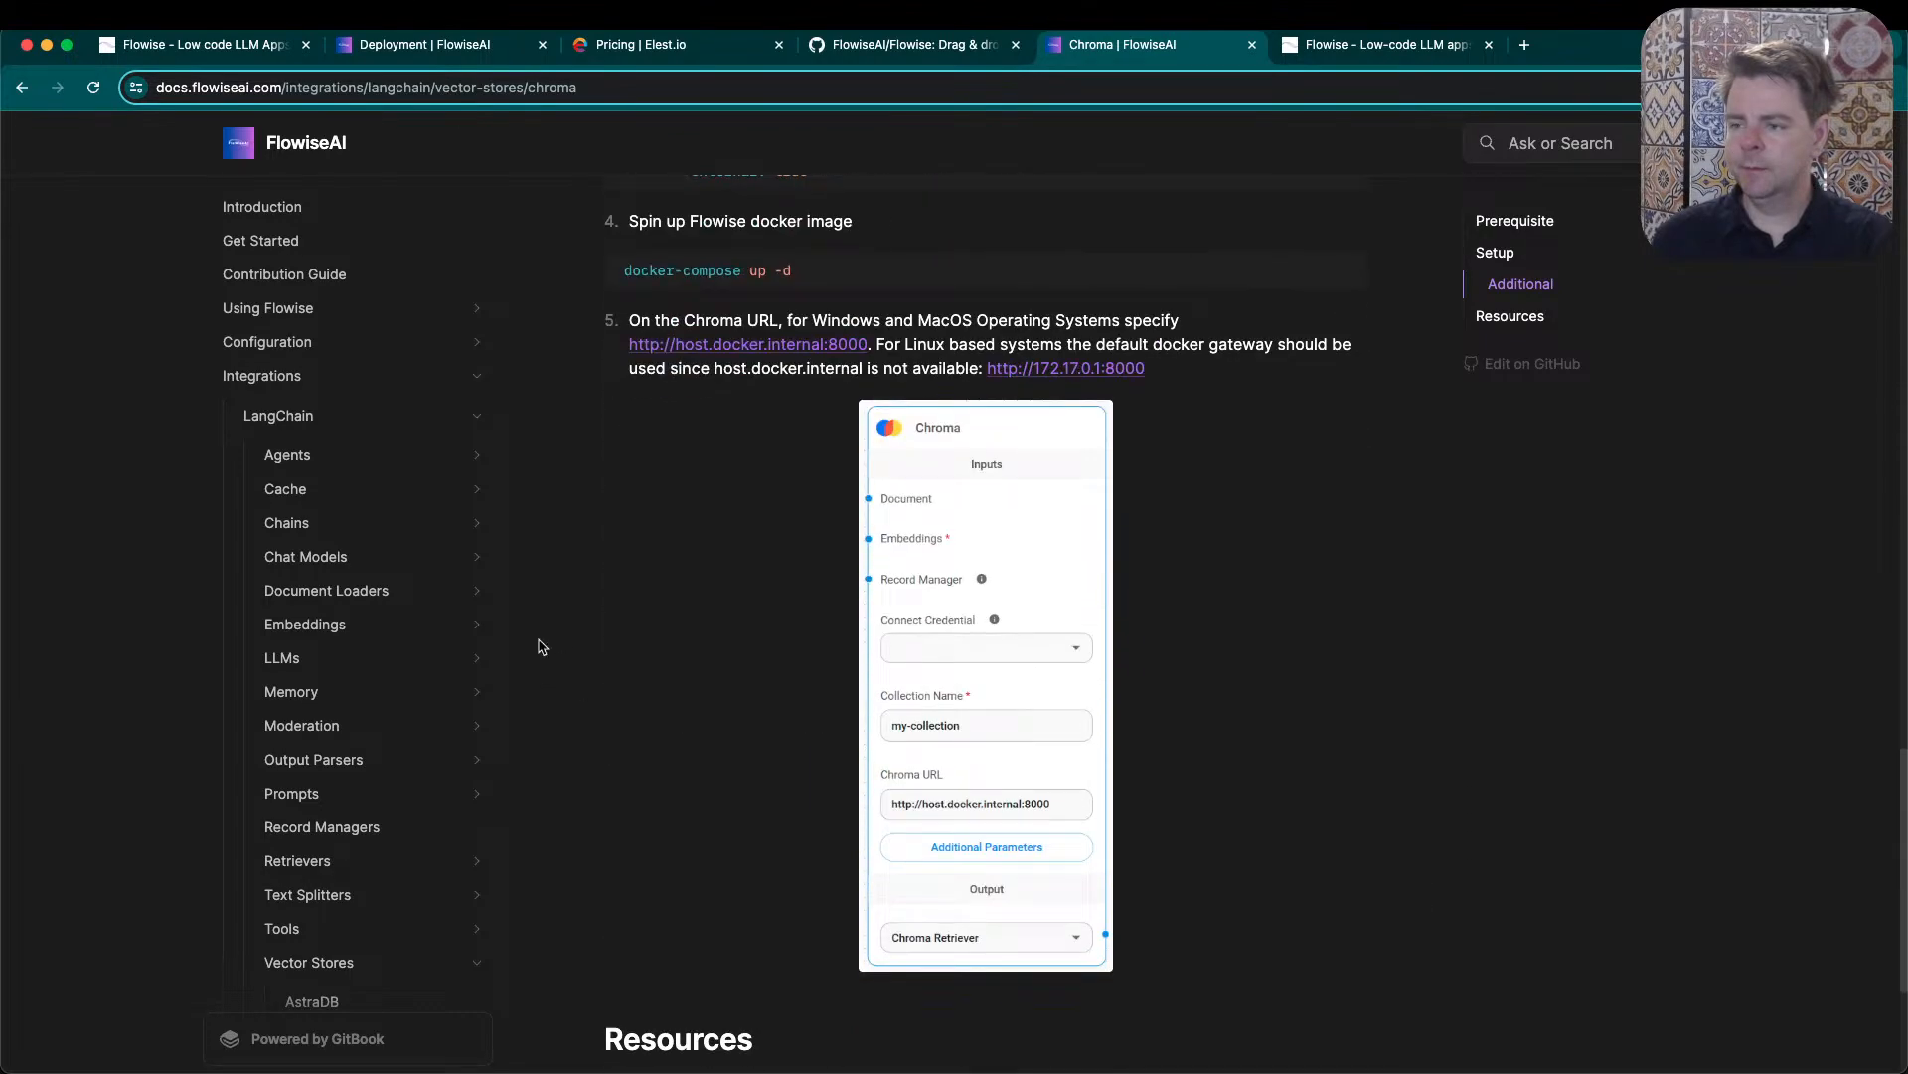
{"action": "scroll", "coordinate": [676, 497], "scroll_direction": "up", "scroll_amount": 13}
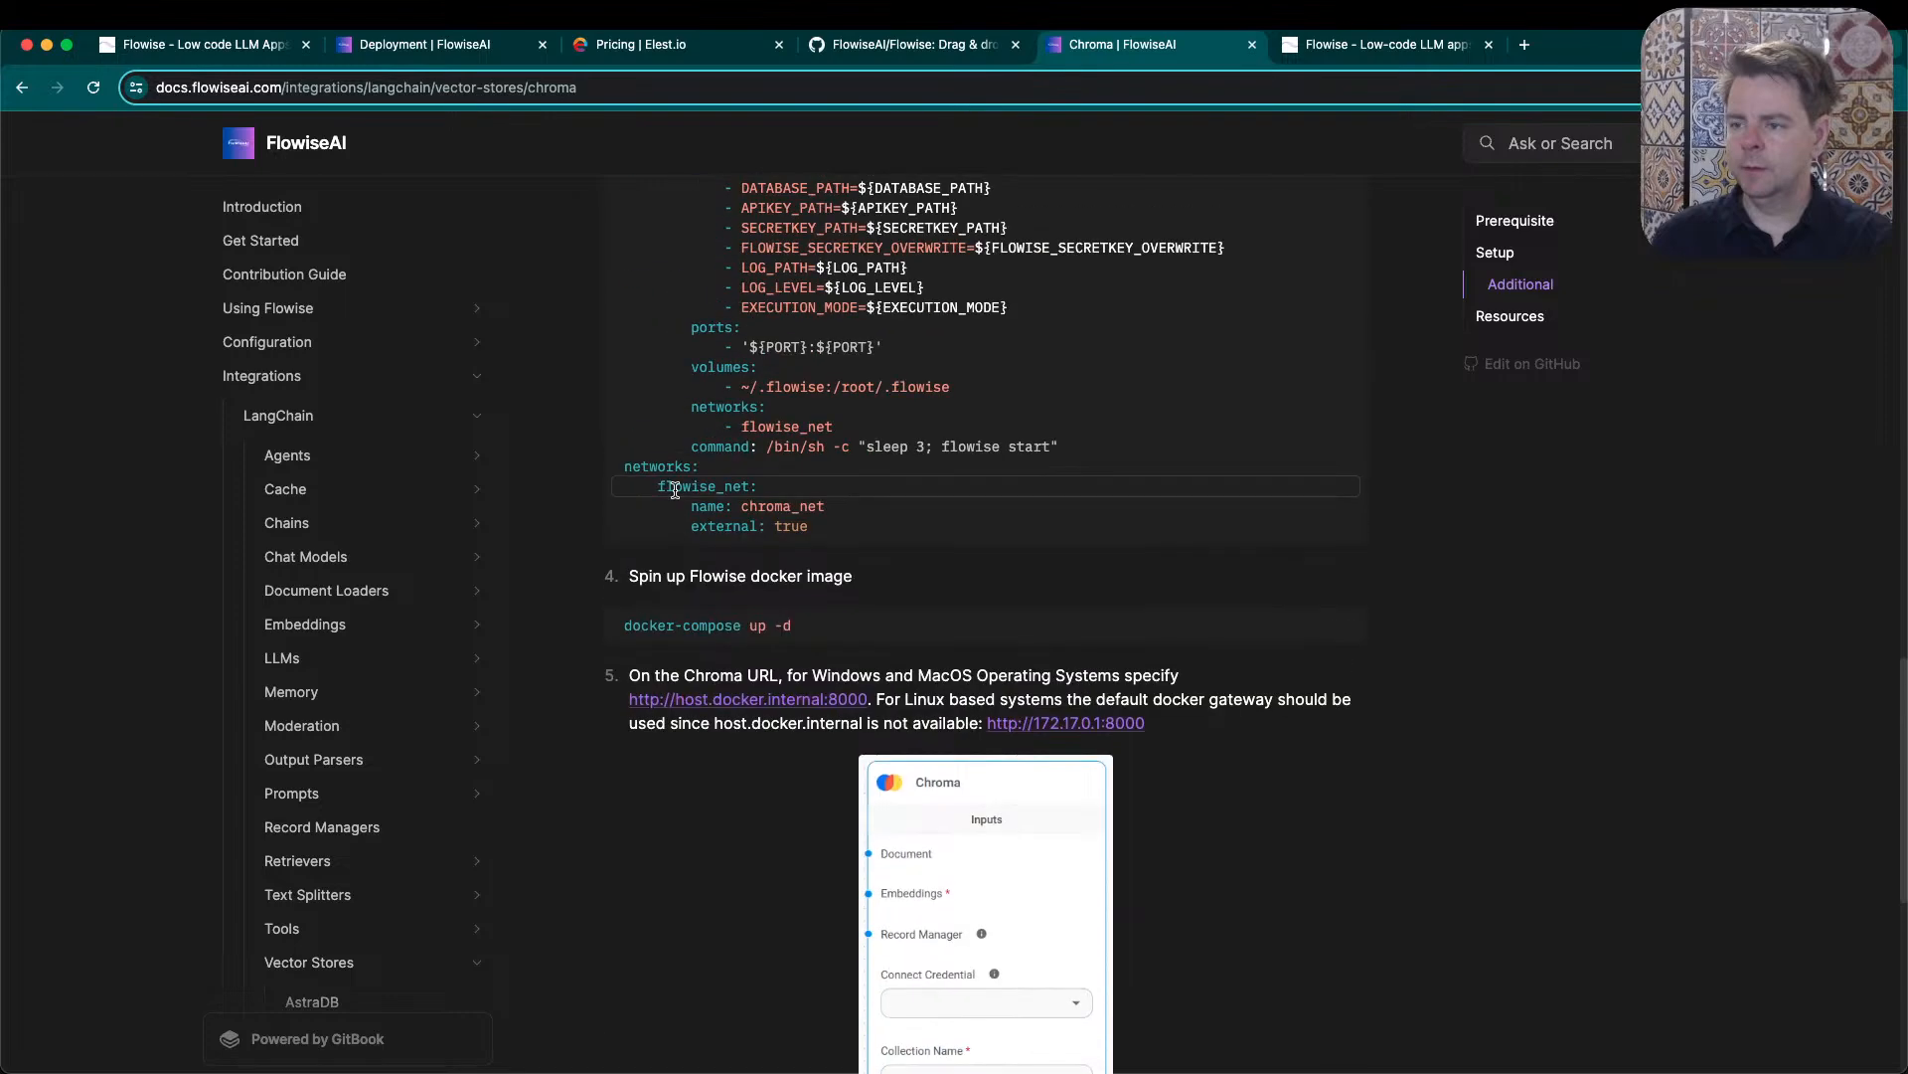
{"action": "scroll", "coordinate": [680, 490], "scroll_direction": "up", "scroll_amount": 1}
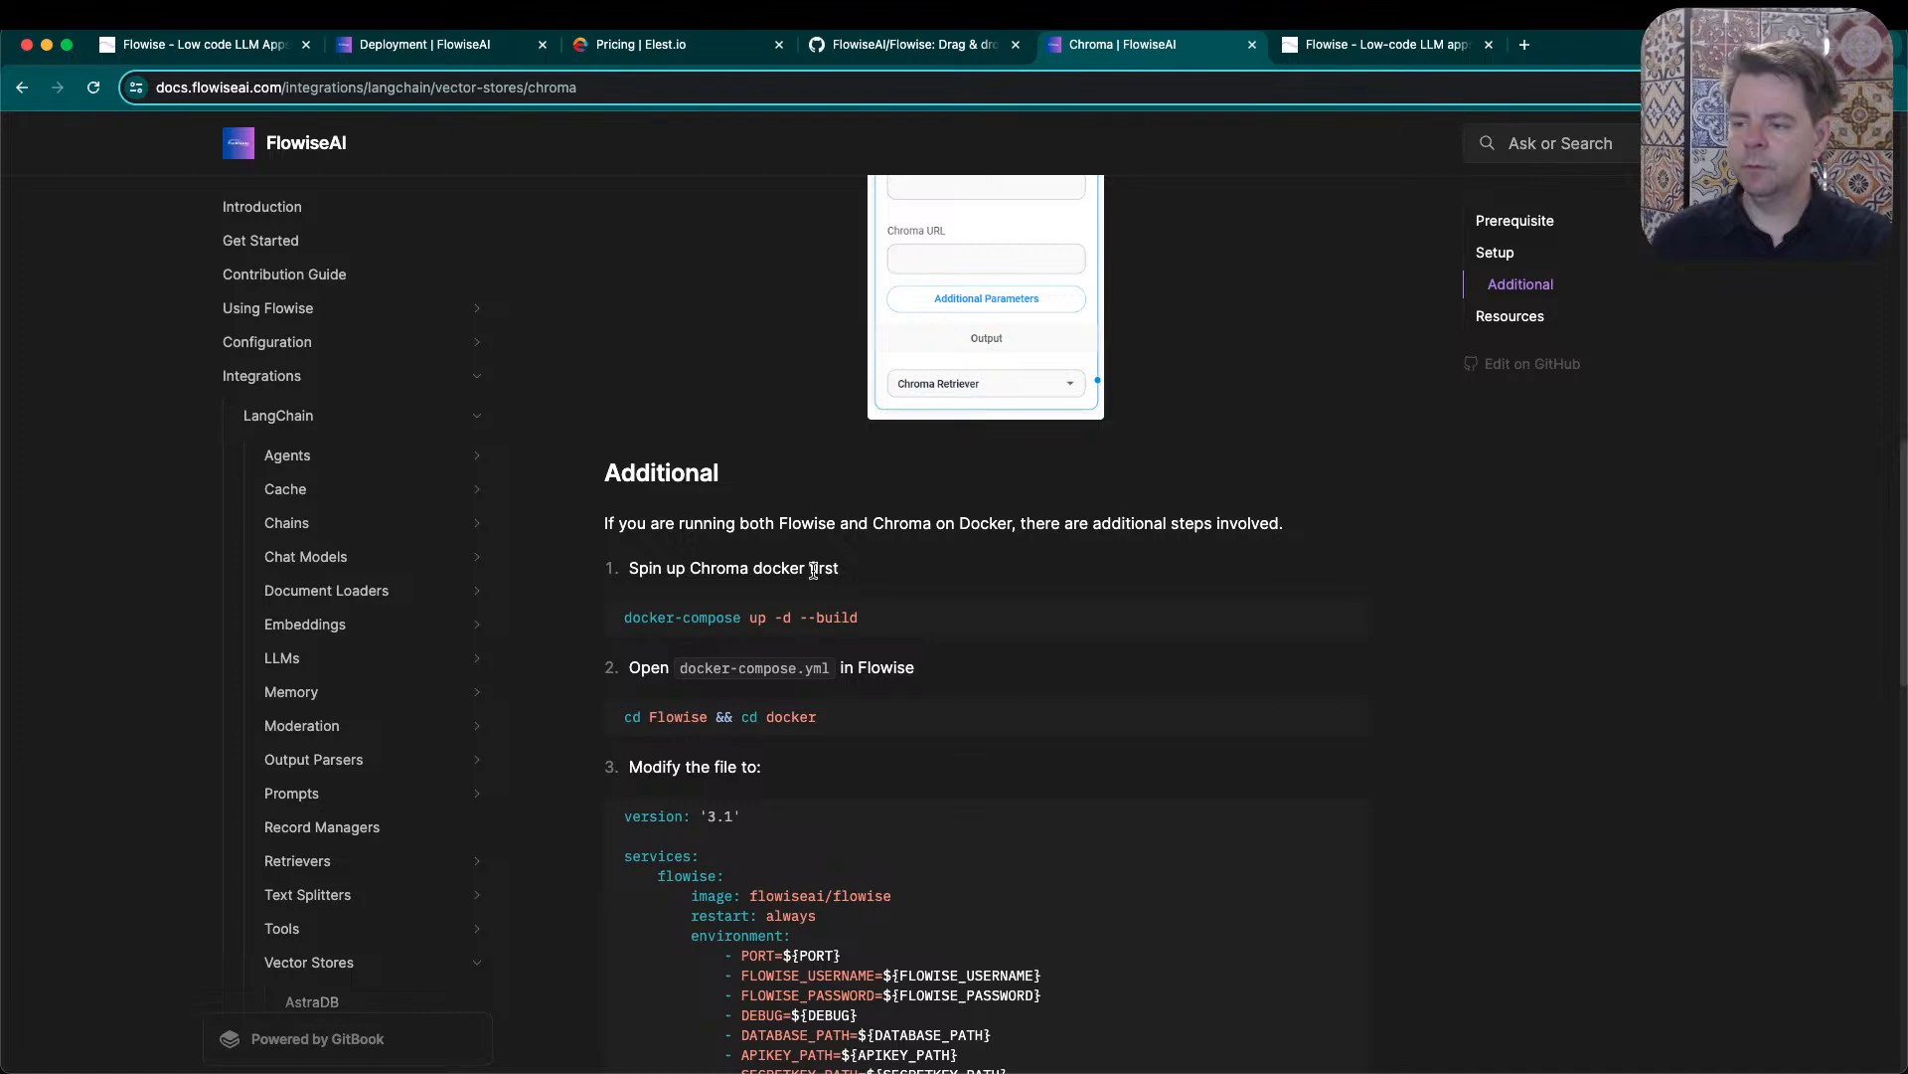
{"action": "scroll", "coordinate": [813, 570], "scroll_direction": "up", "scroll_amount": 15}
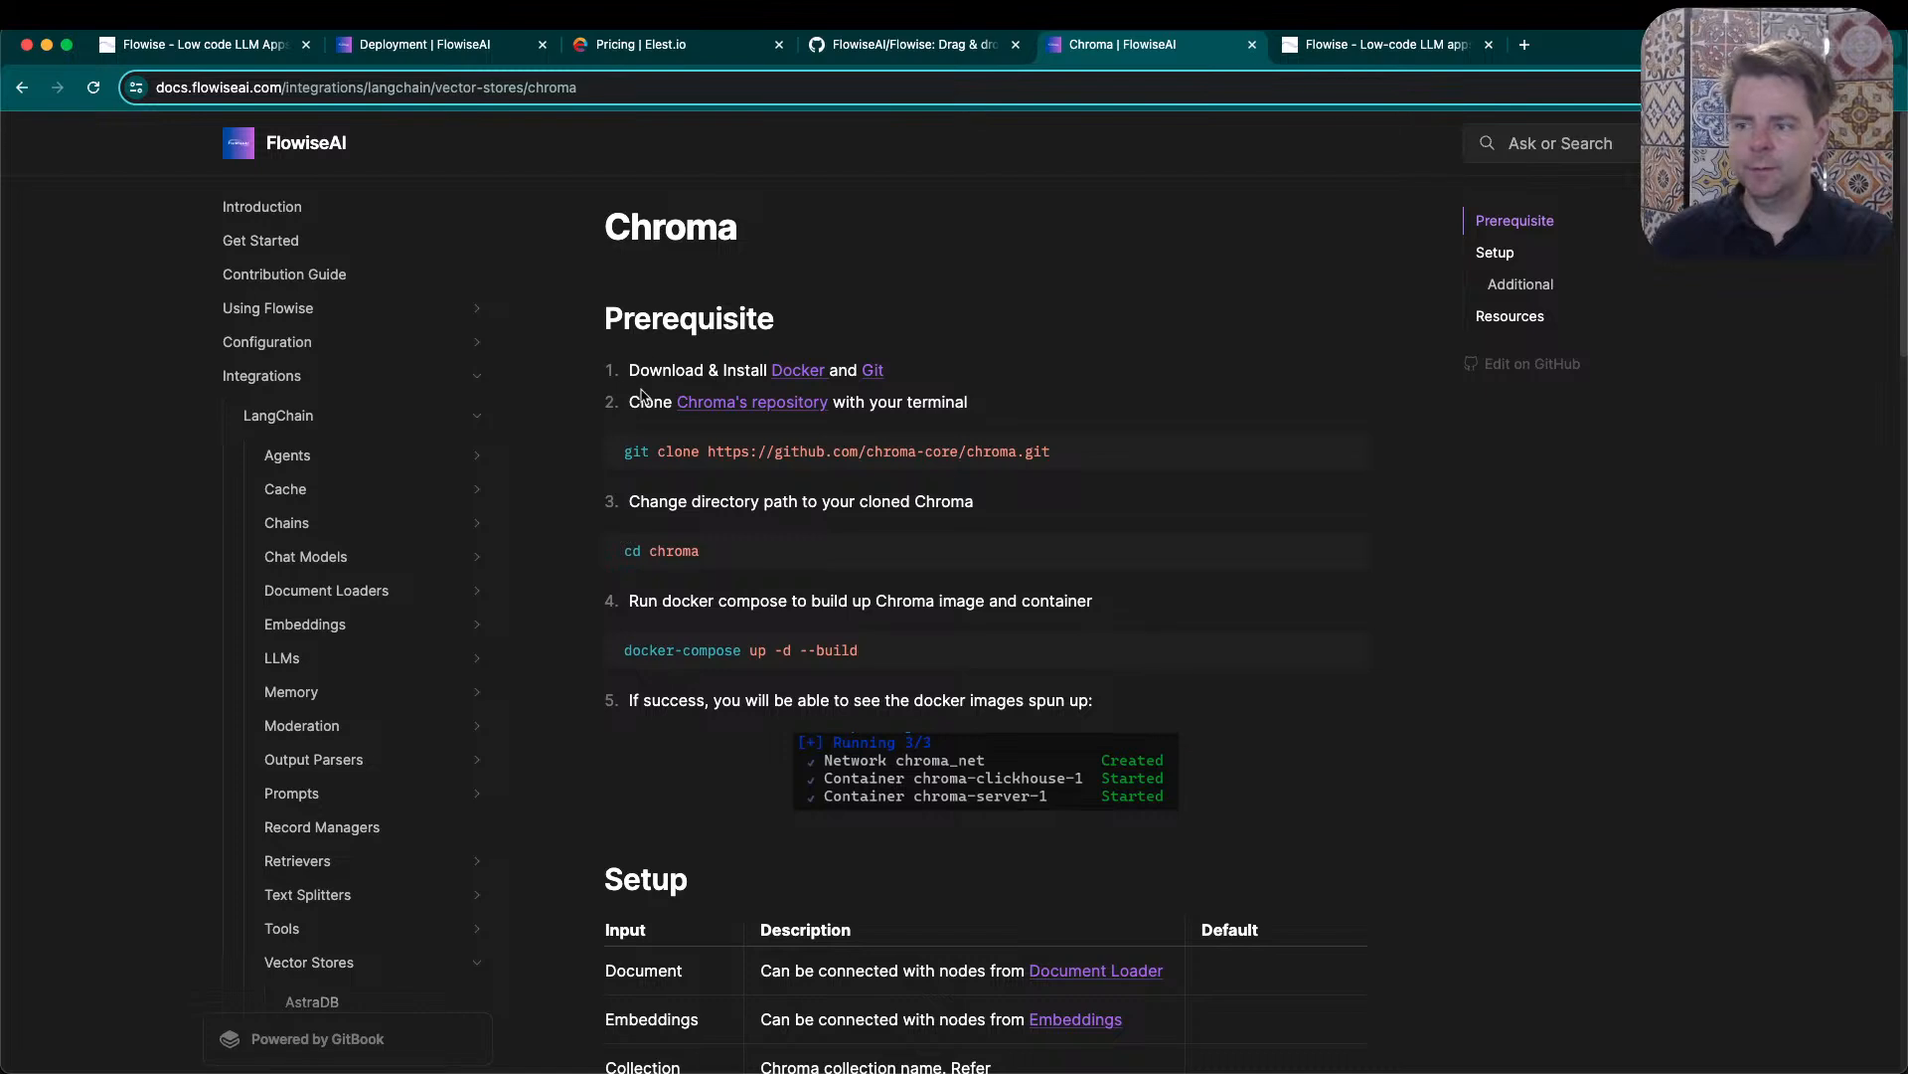
- Highlight the docker-compose up -d --build command and review the Setup section's Chroma inputs, including Chroma URL
{"action": "triple_click", "coordinate": [805, 658]}
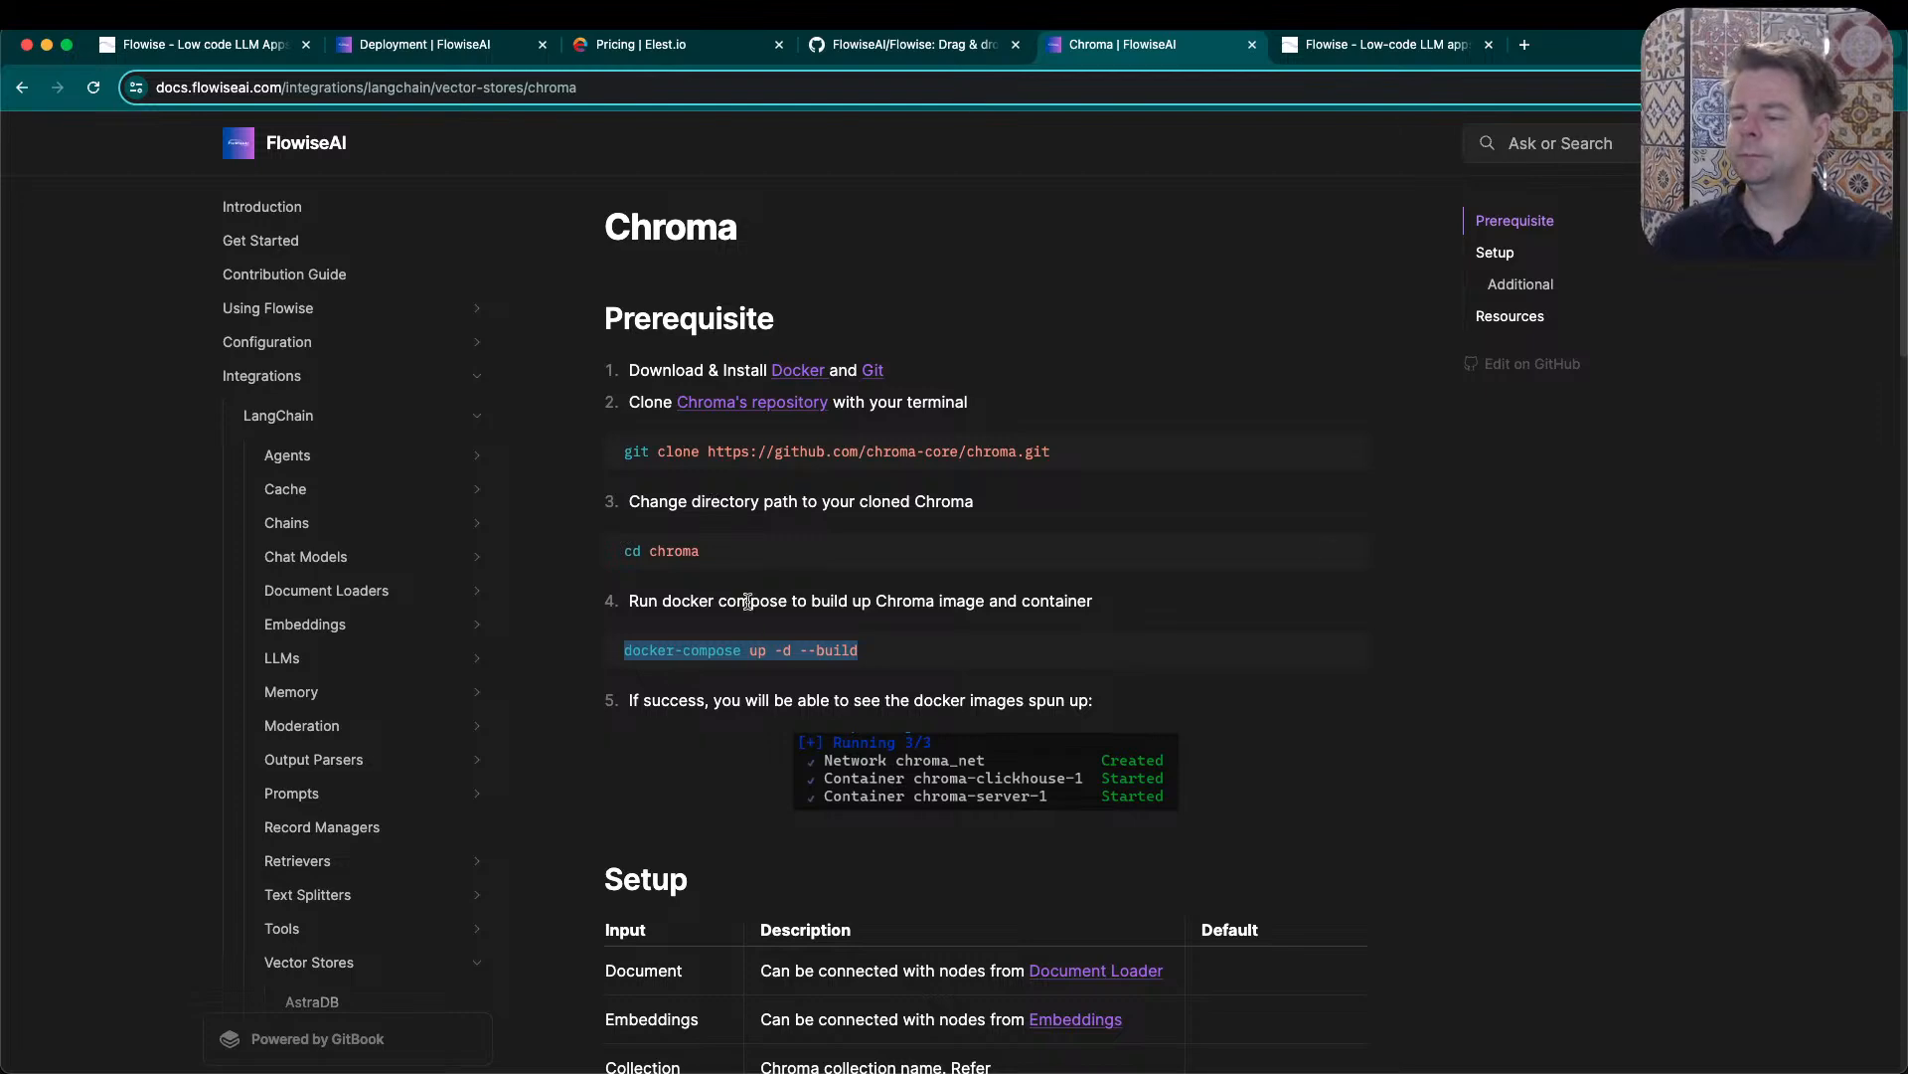
{"action": "scroll", "coordinate": [733, 724], "scroll_direction": "down", "scroll_amount": 5}
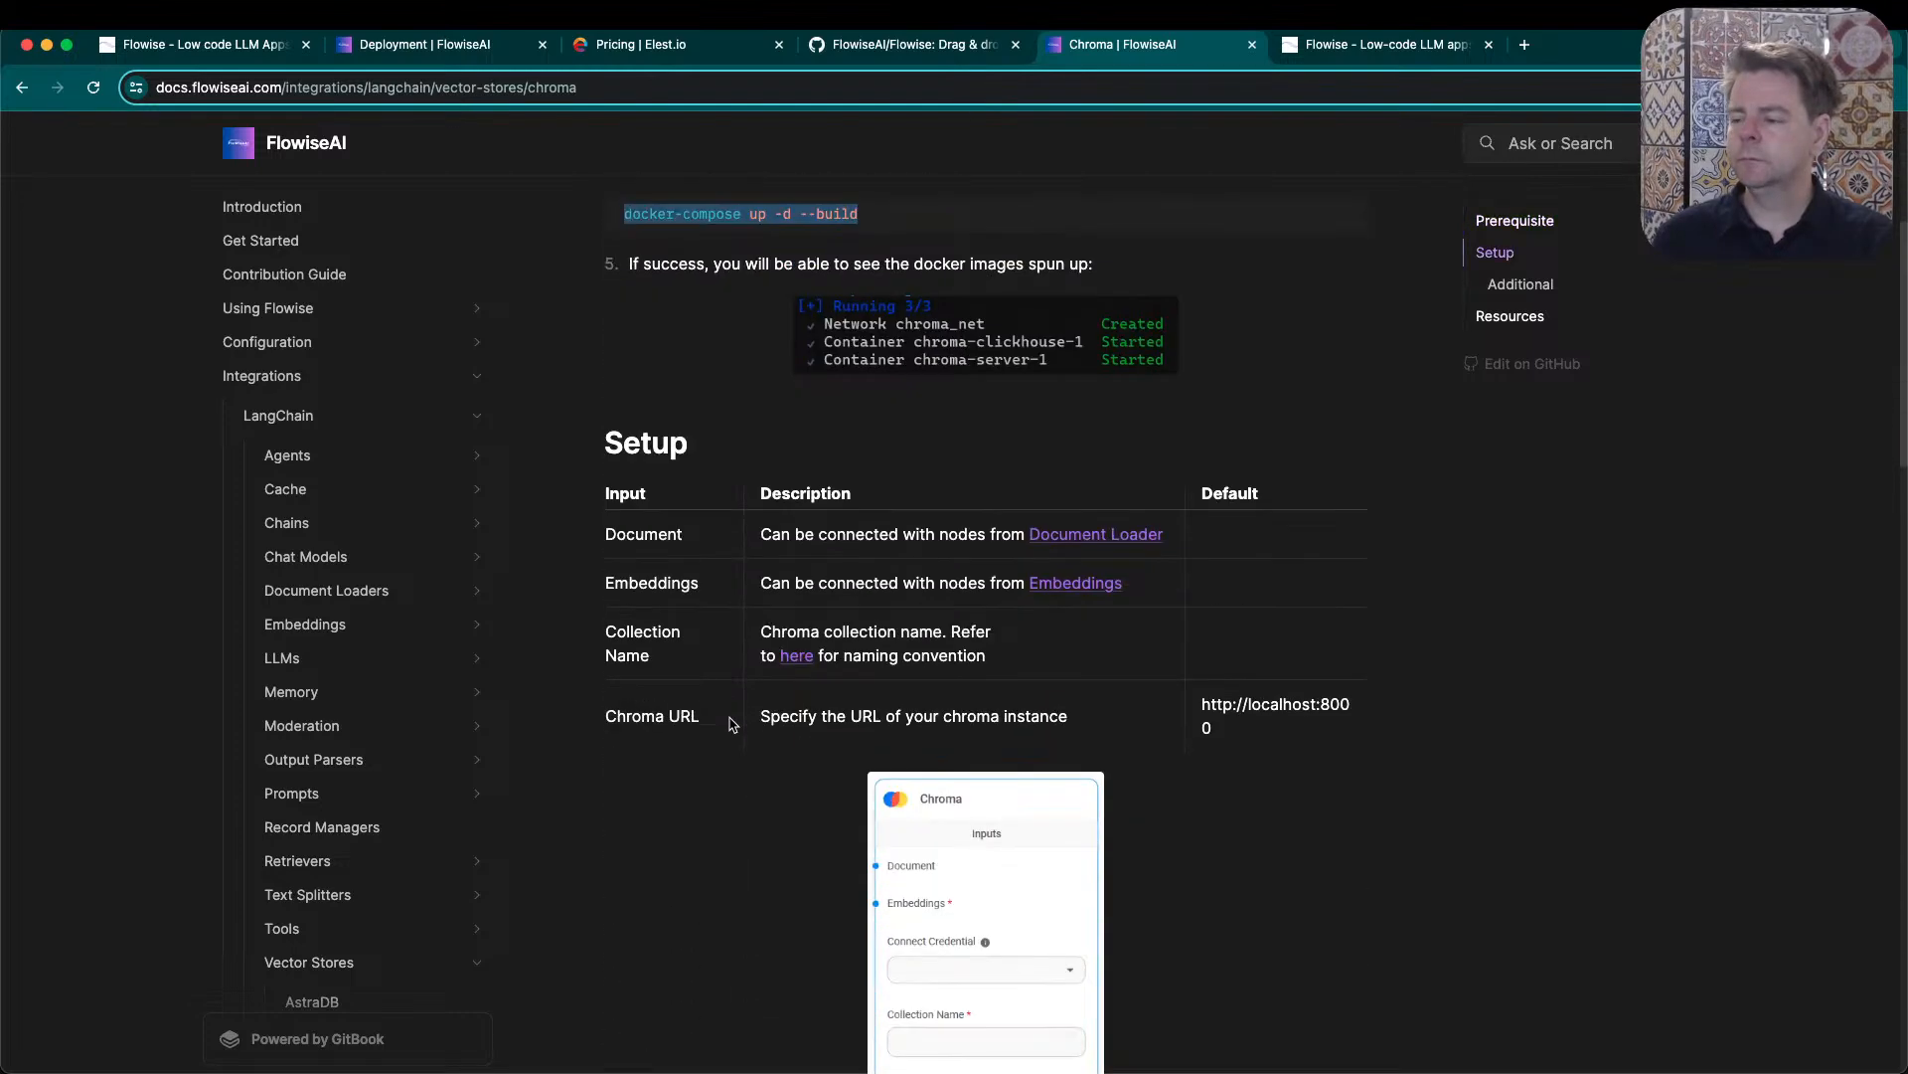
{"action": "scroll", "coordinate": [732, 724], "scroll_direction": "down", "scroll_amount": 1}
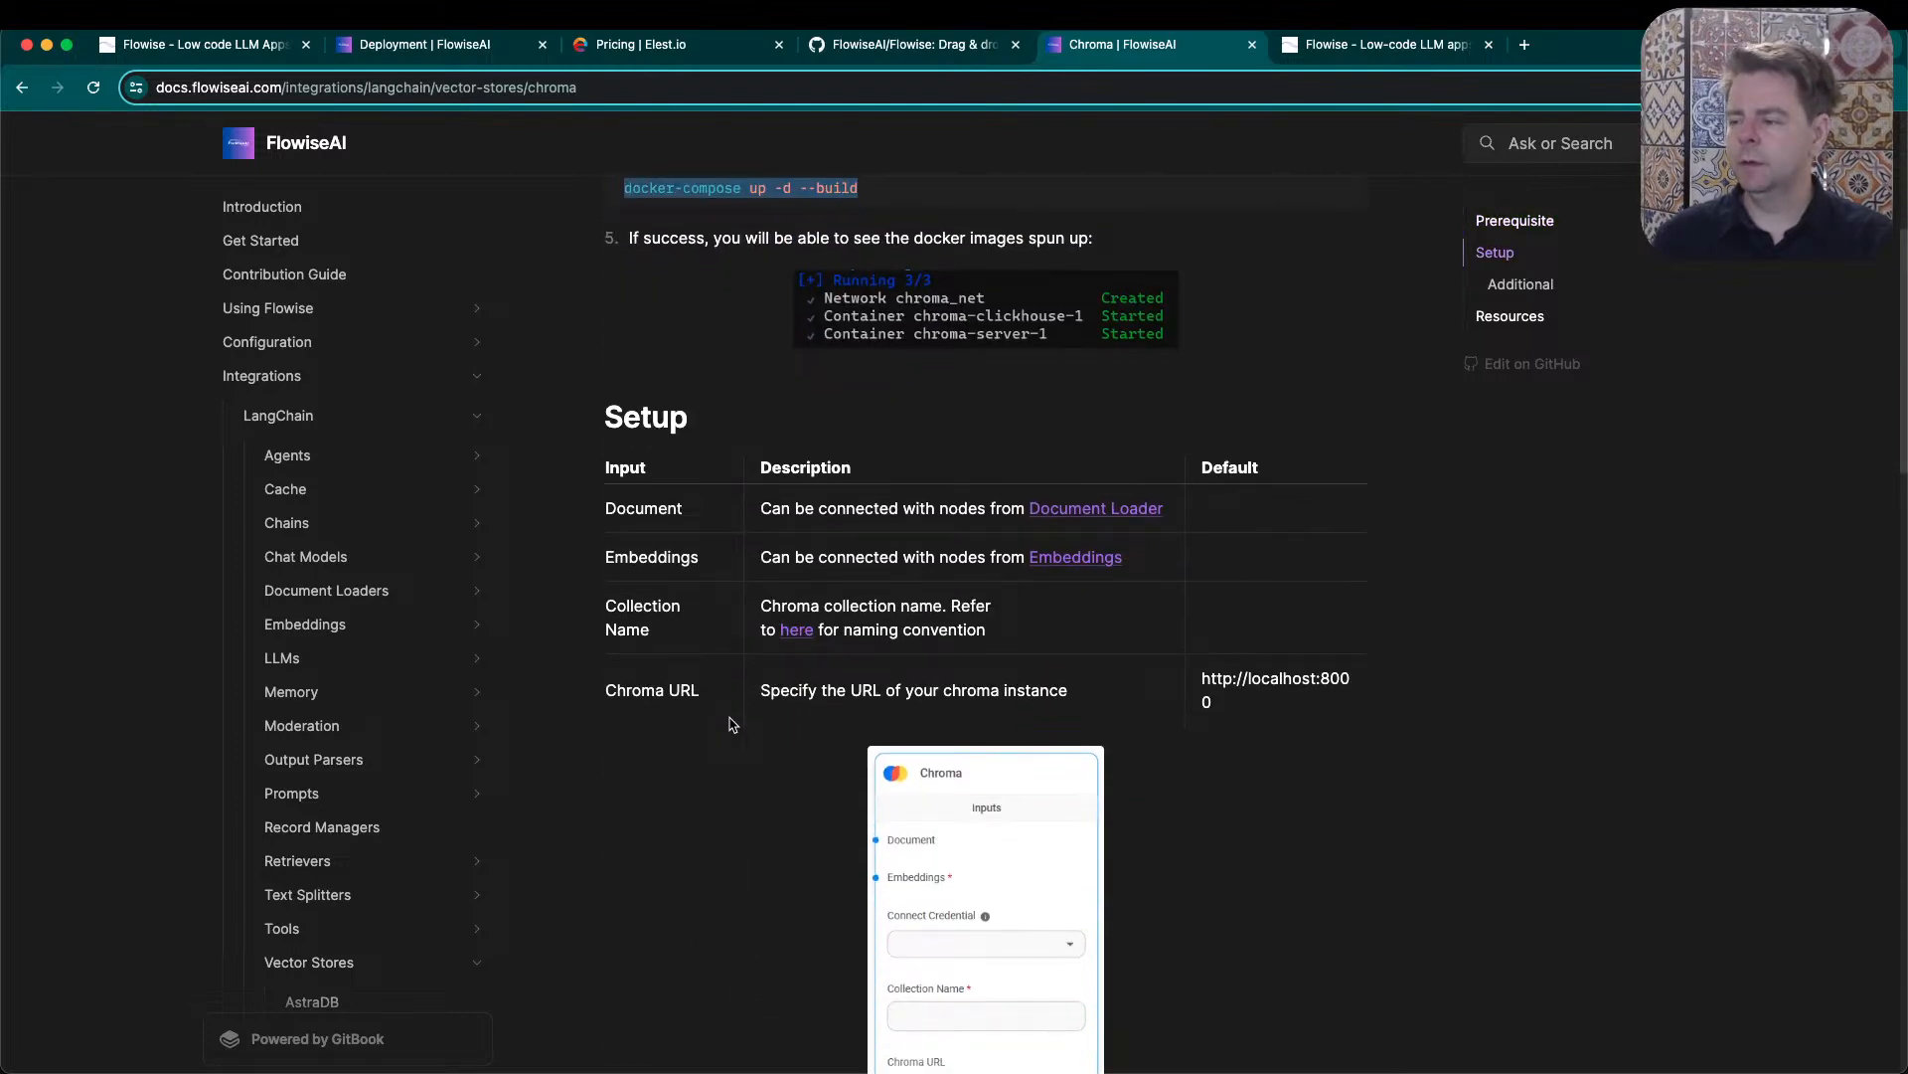
{"action": "scroll", "coordinate": [732, 724], "scroll_direction": "down", "scroll_amount": 4}
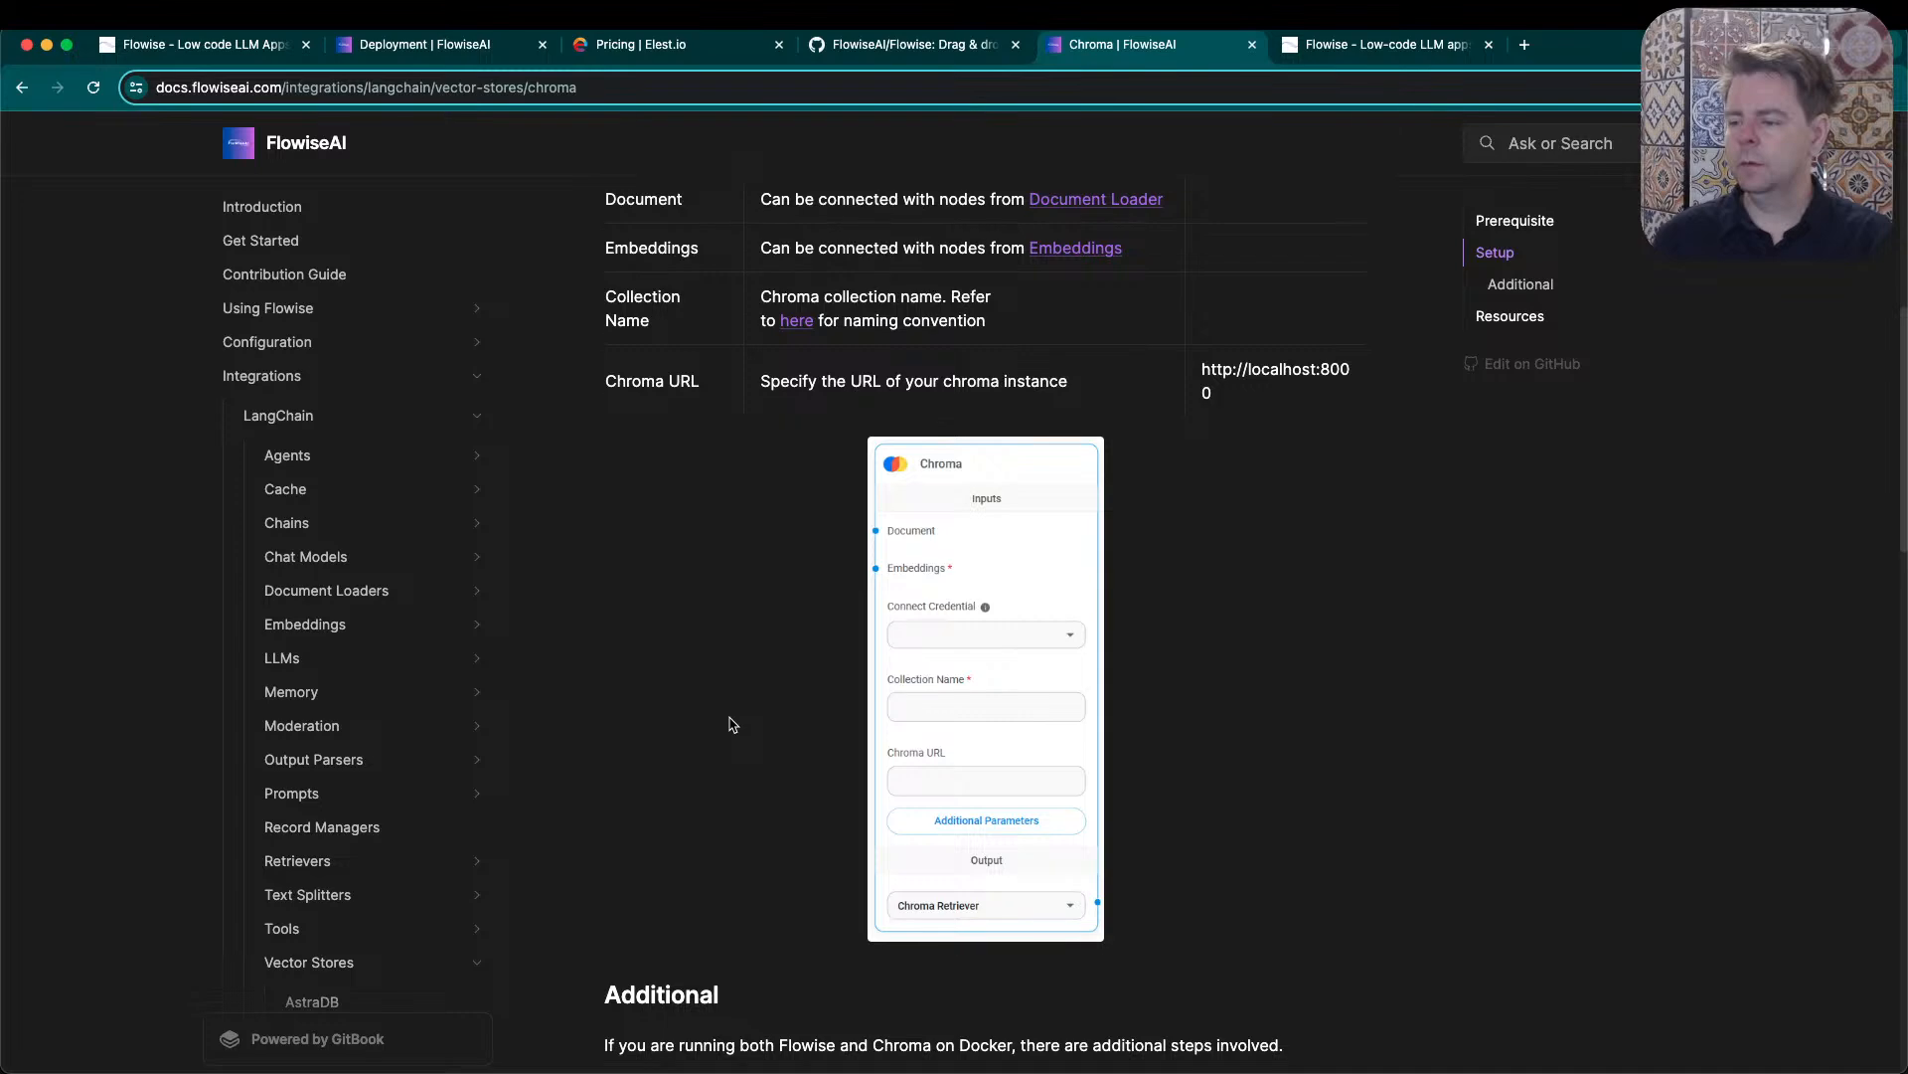
{"action": "scroll", "coordinate": [733, 723], "scroll_direction": "up", "scroll_amount": 10}
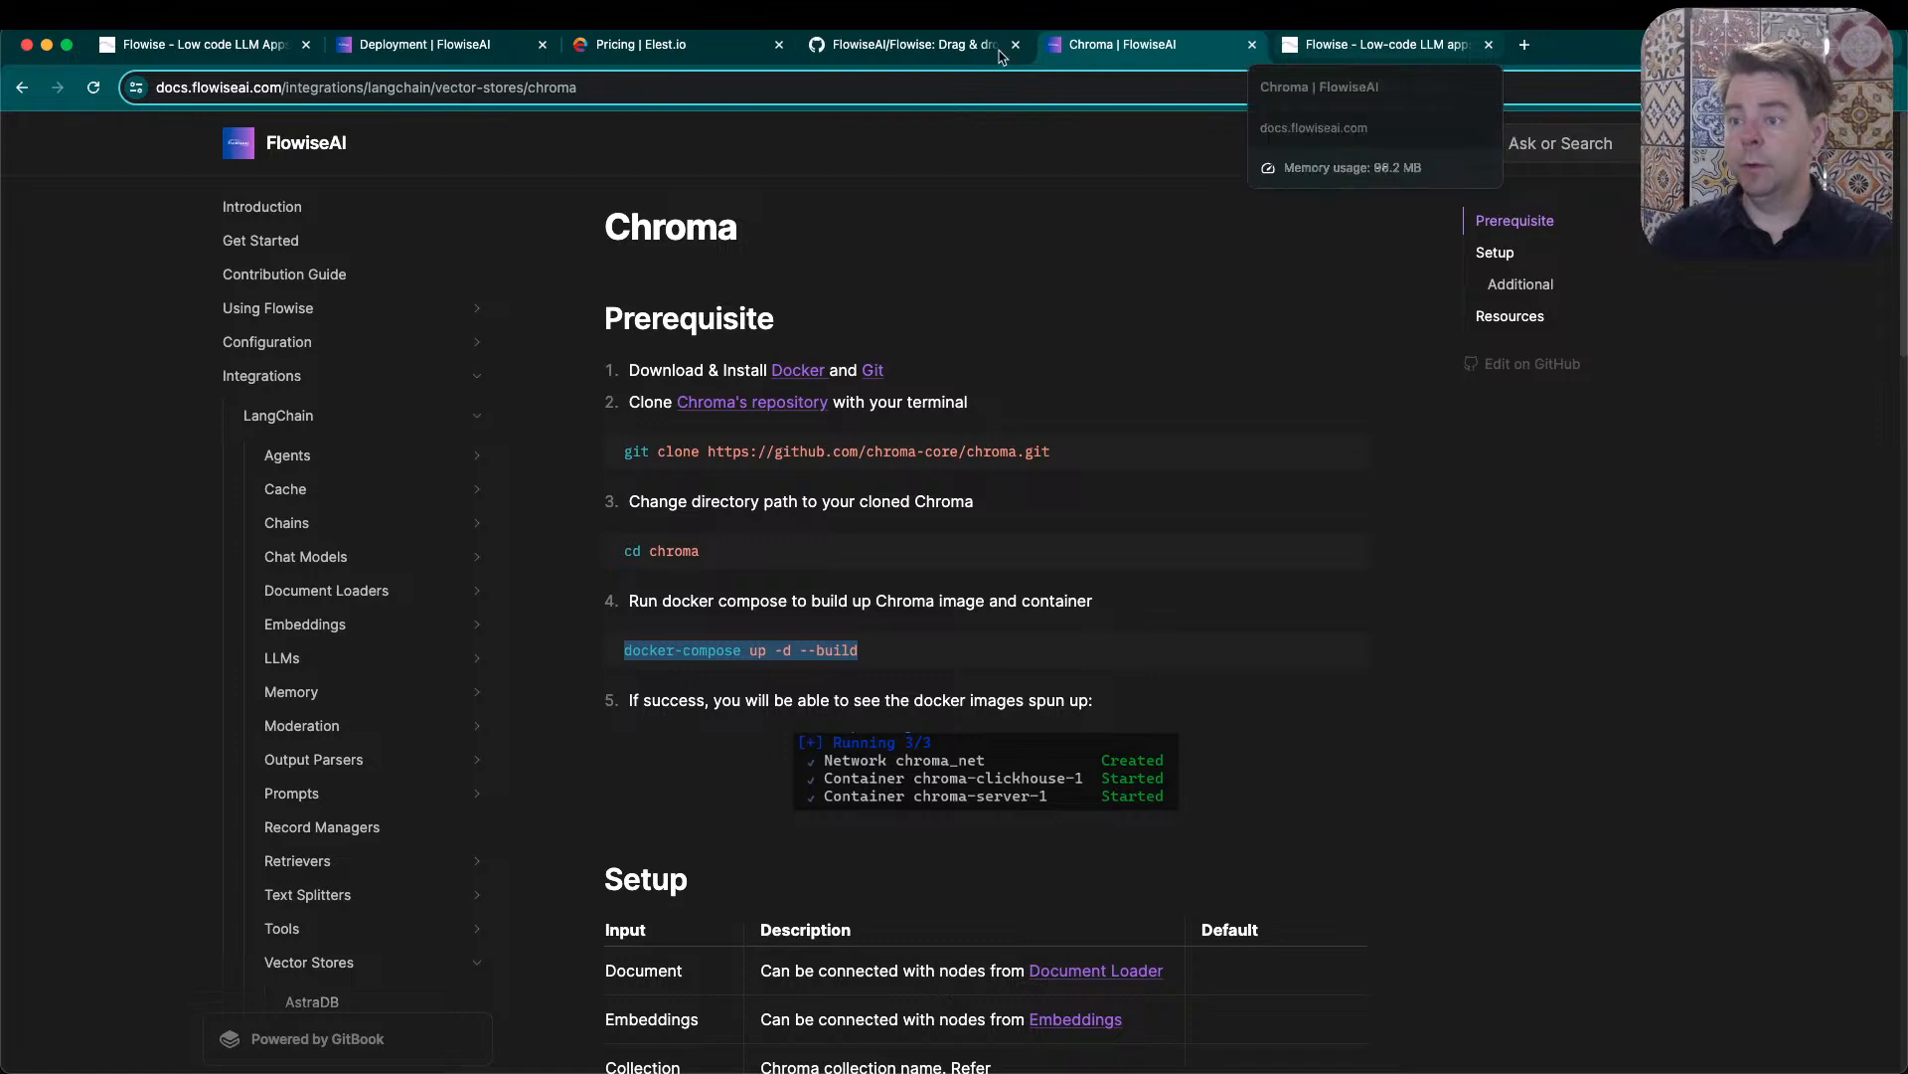
- Return from the Chroma documentation to the Quaker chat test canvas
{"action": "left_click", "coordinate": [199, 43]}
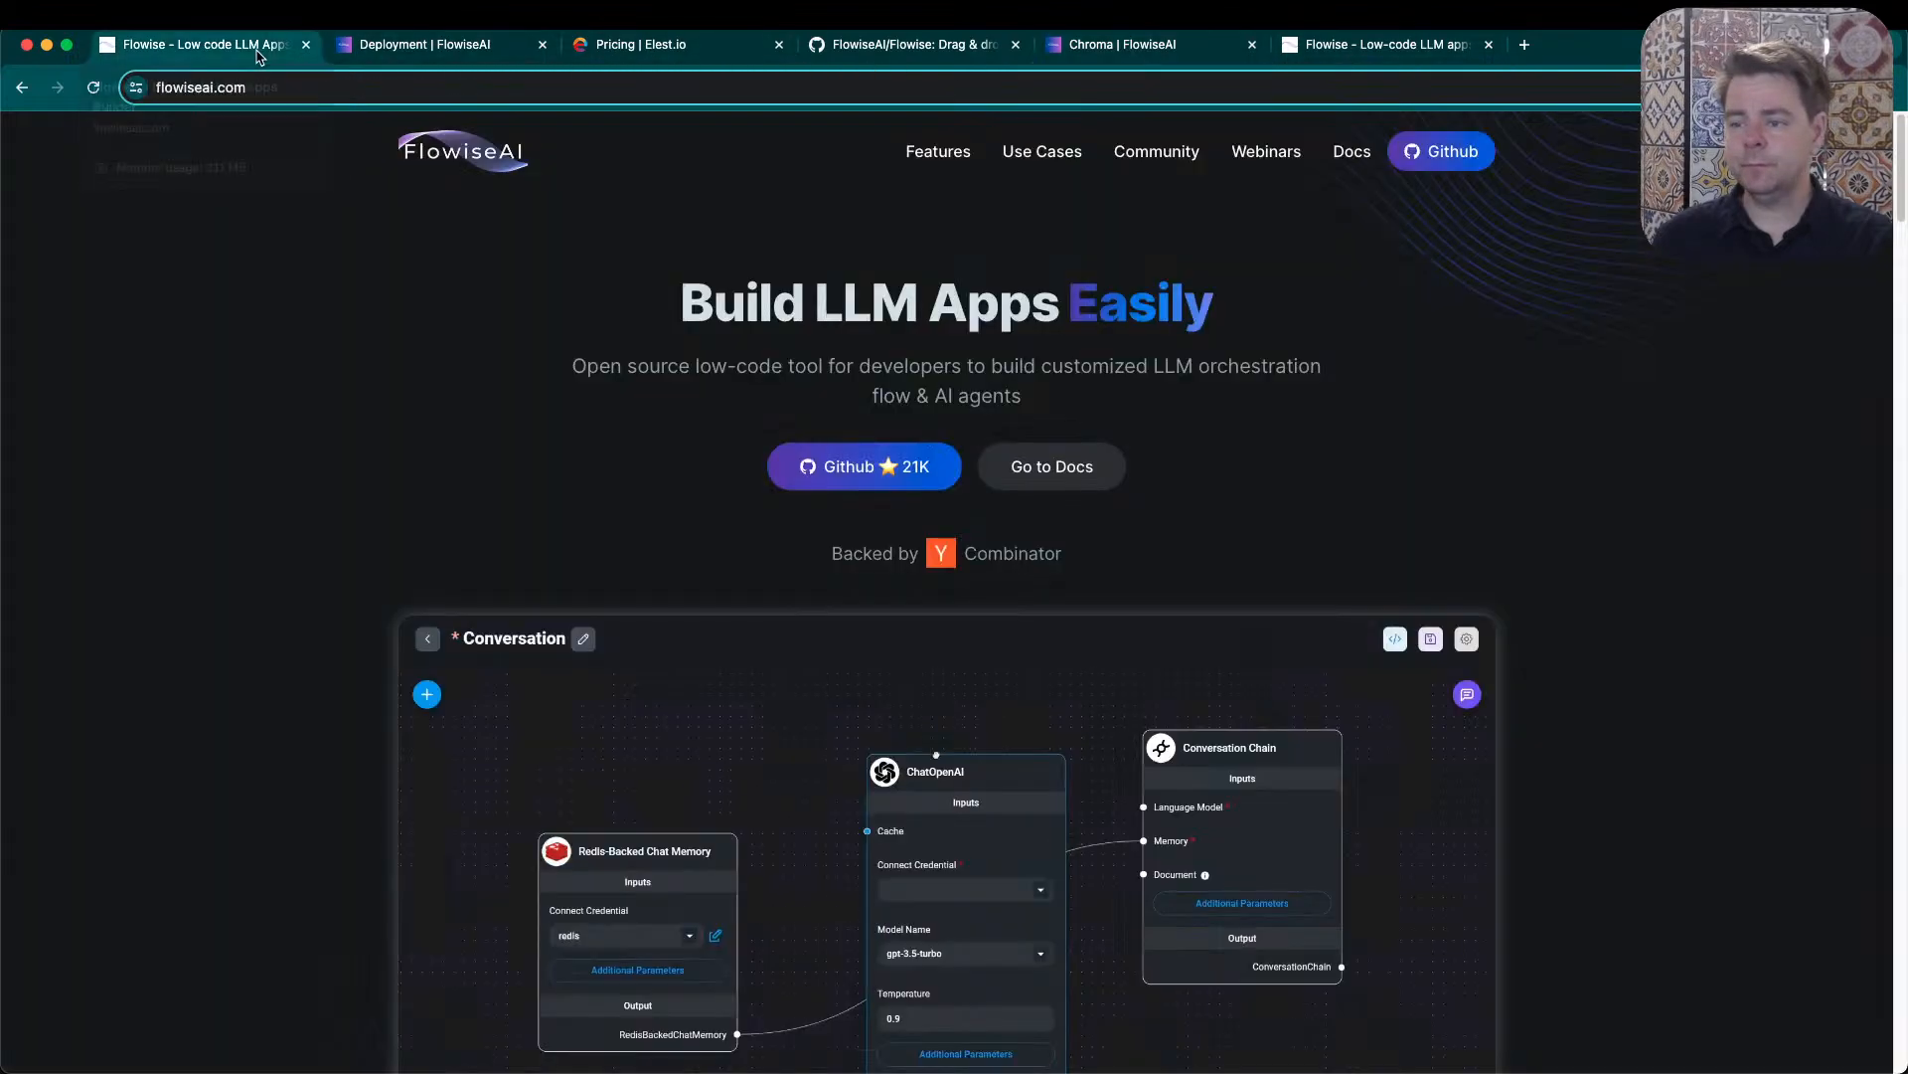
{"action": "left_click", "coordinate": [905, 48]}
{"action": "left_click", "coordinate": [1126, 50]}
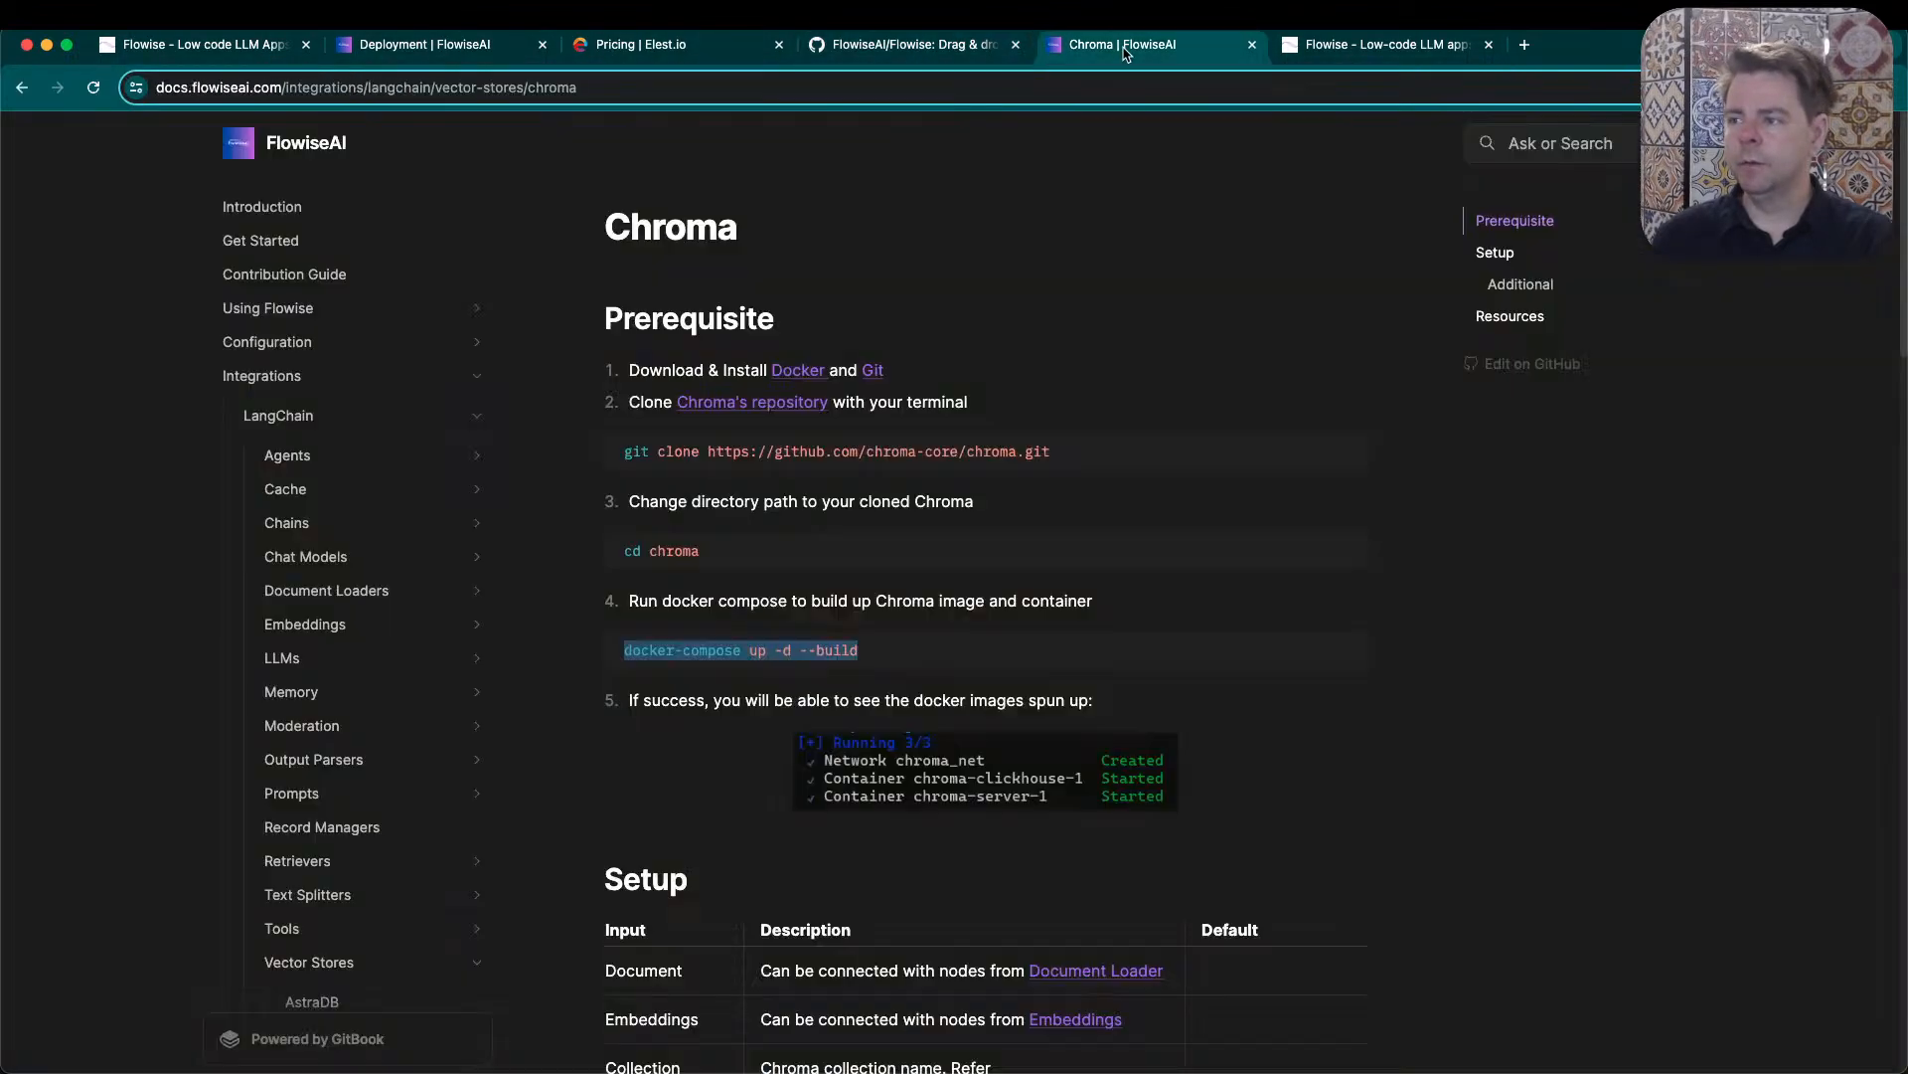
{"action": "left_click", "coordinate": [1323, 50]}
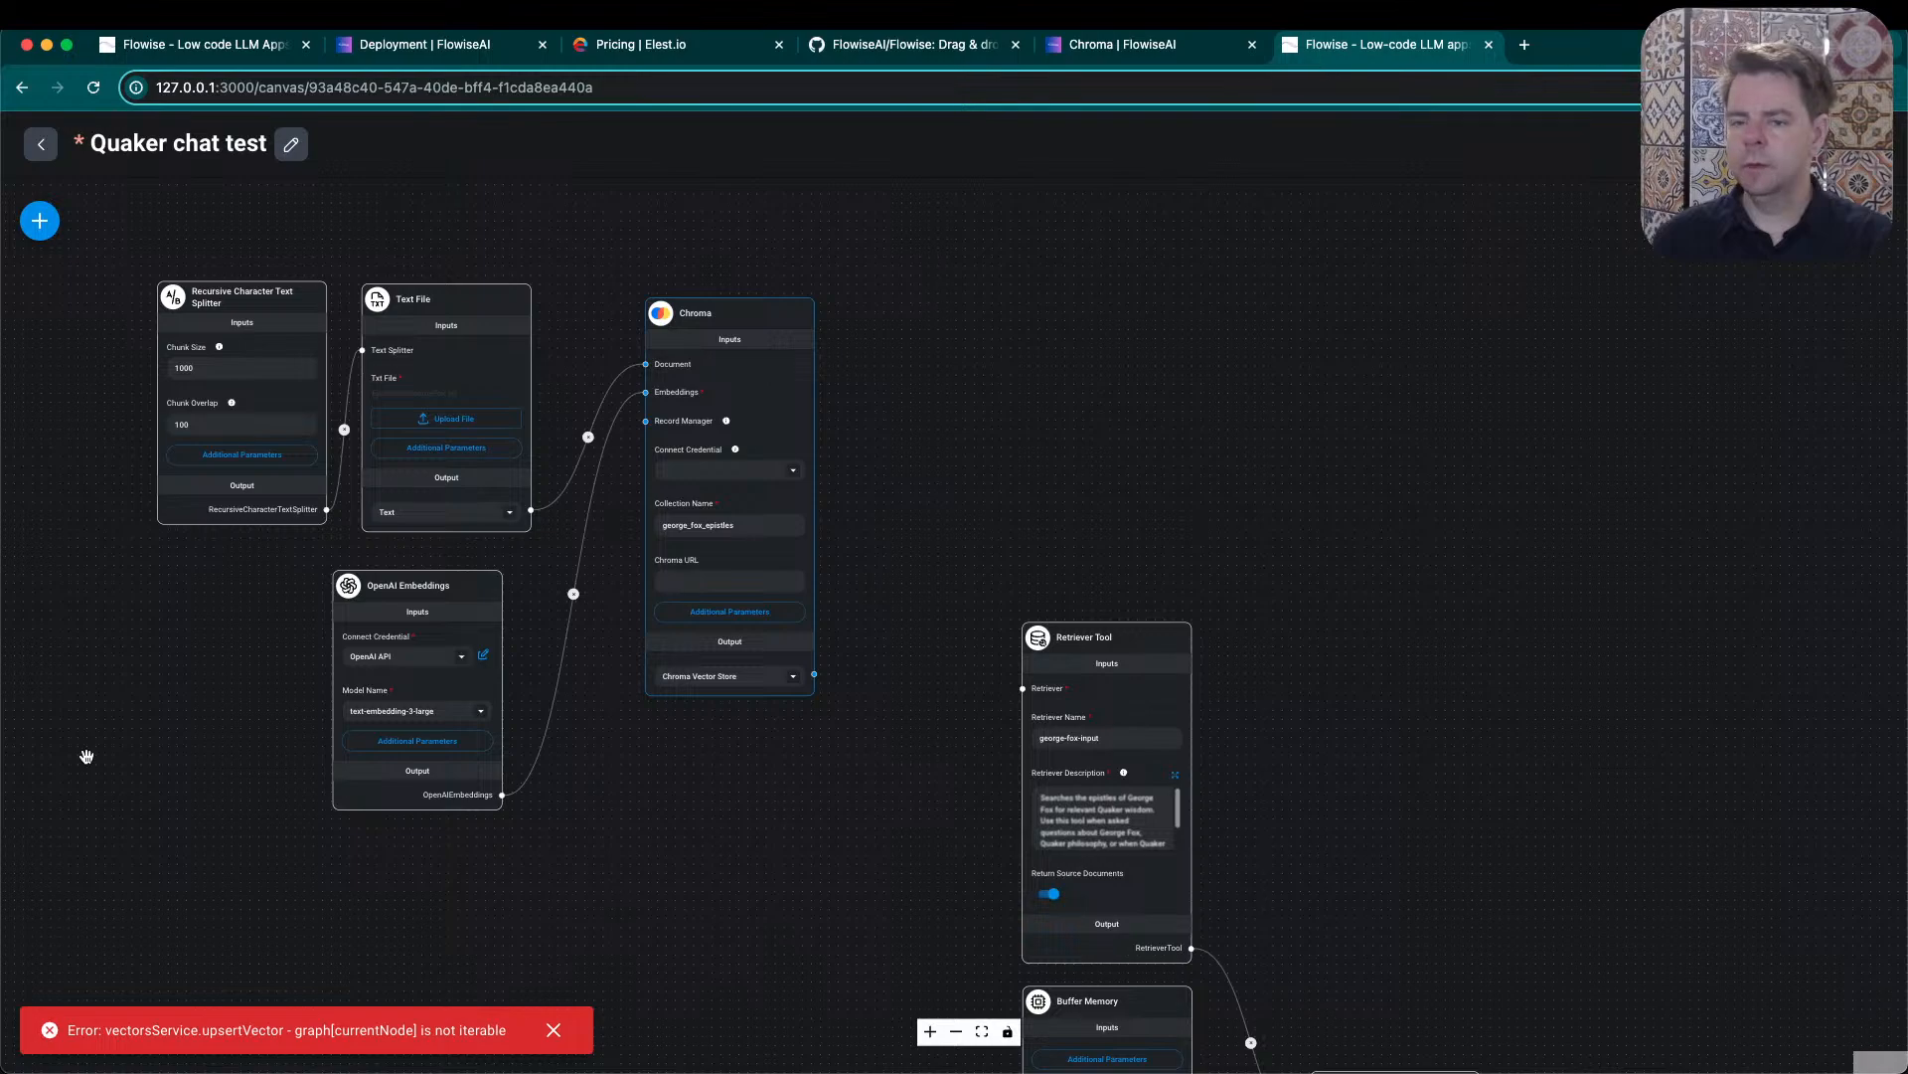
- Browse the new Vector Stores nodes that can be added to the flow, from Astra to Zep Collection - Cloud
{"action": "left_click", "coordinate": [40, 220]}
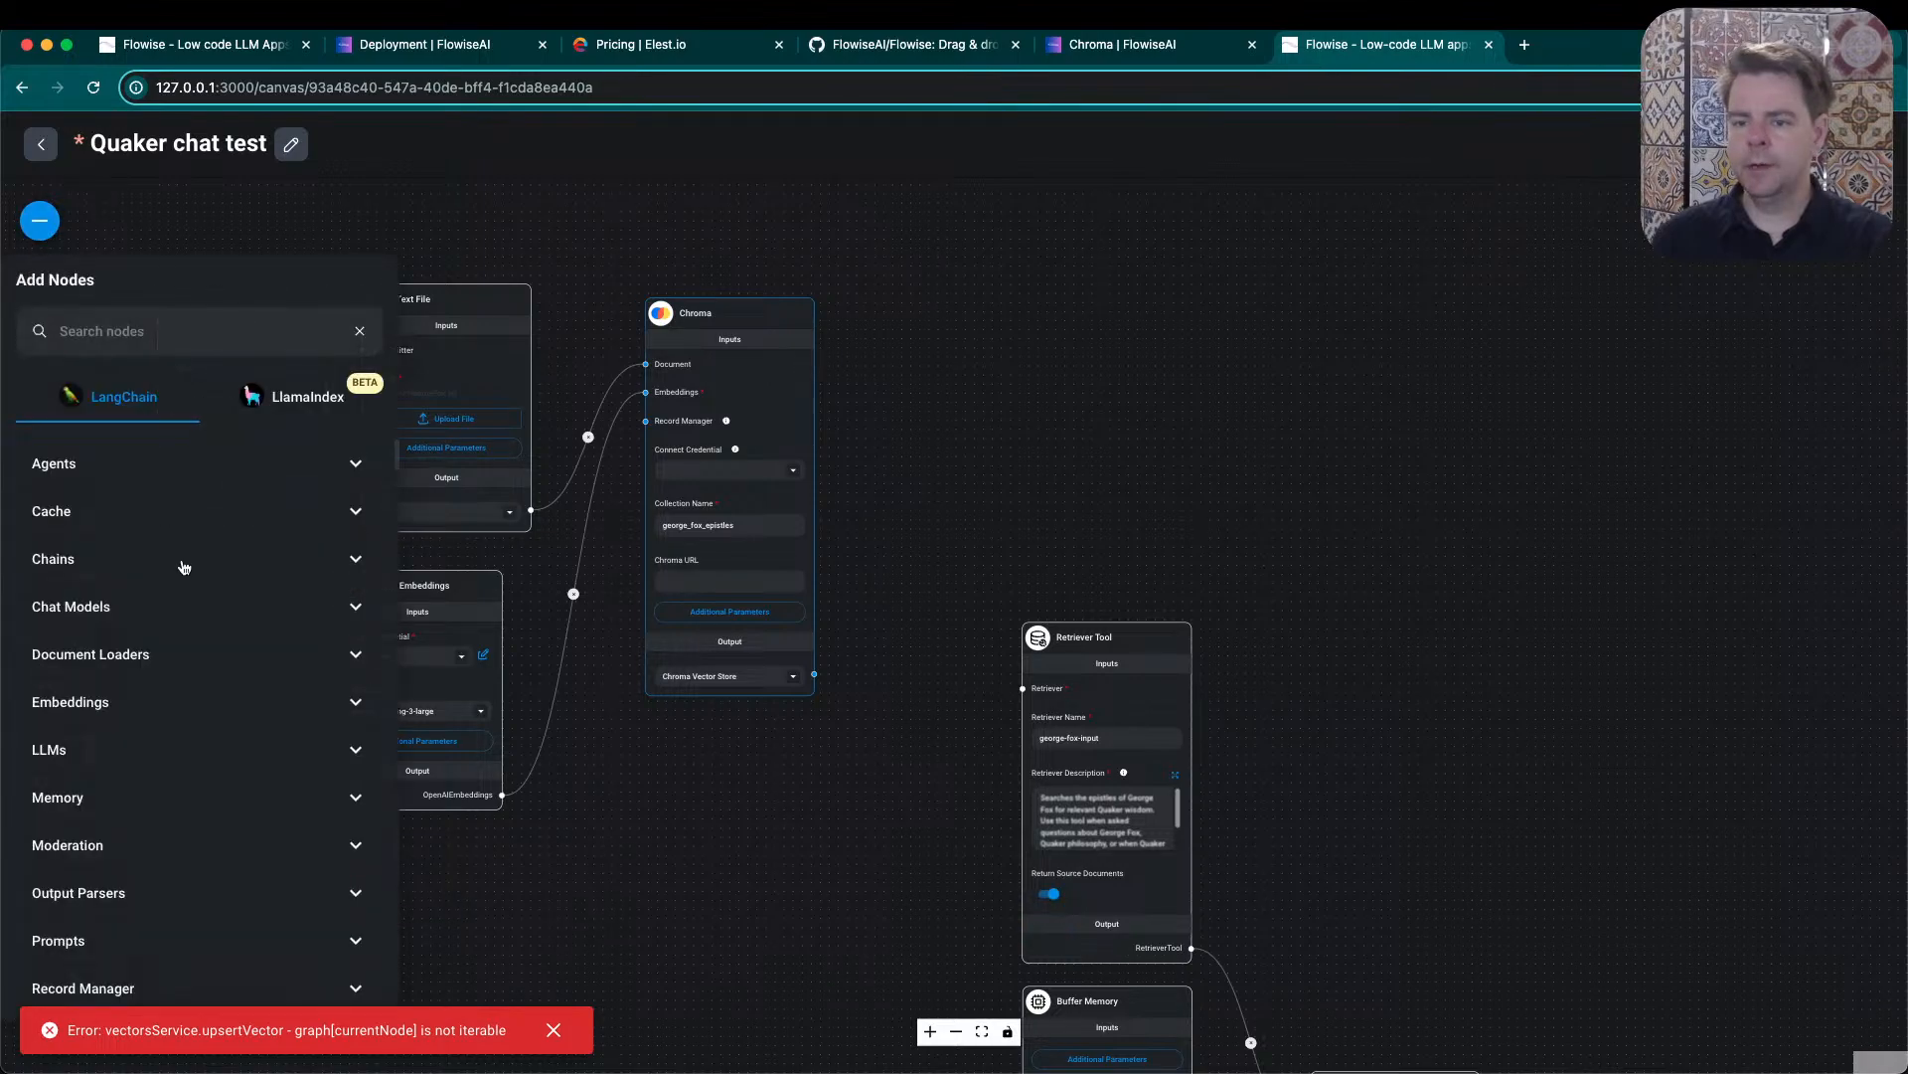
{"action": "scroll", "coordinate": [258, 736], "scroll_direction": "down", "scroll_amount": 10}
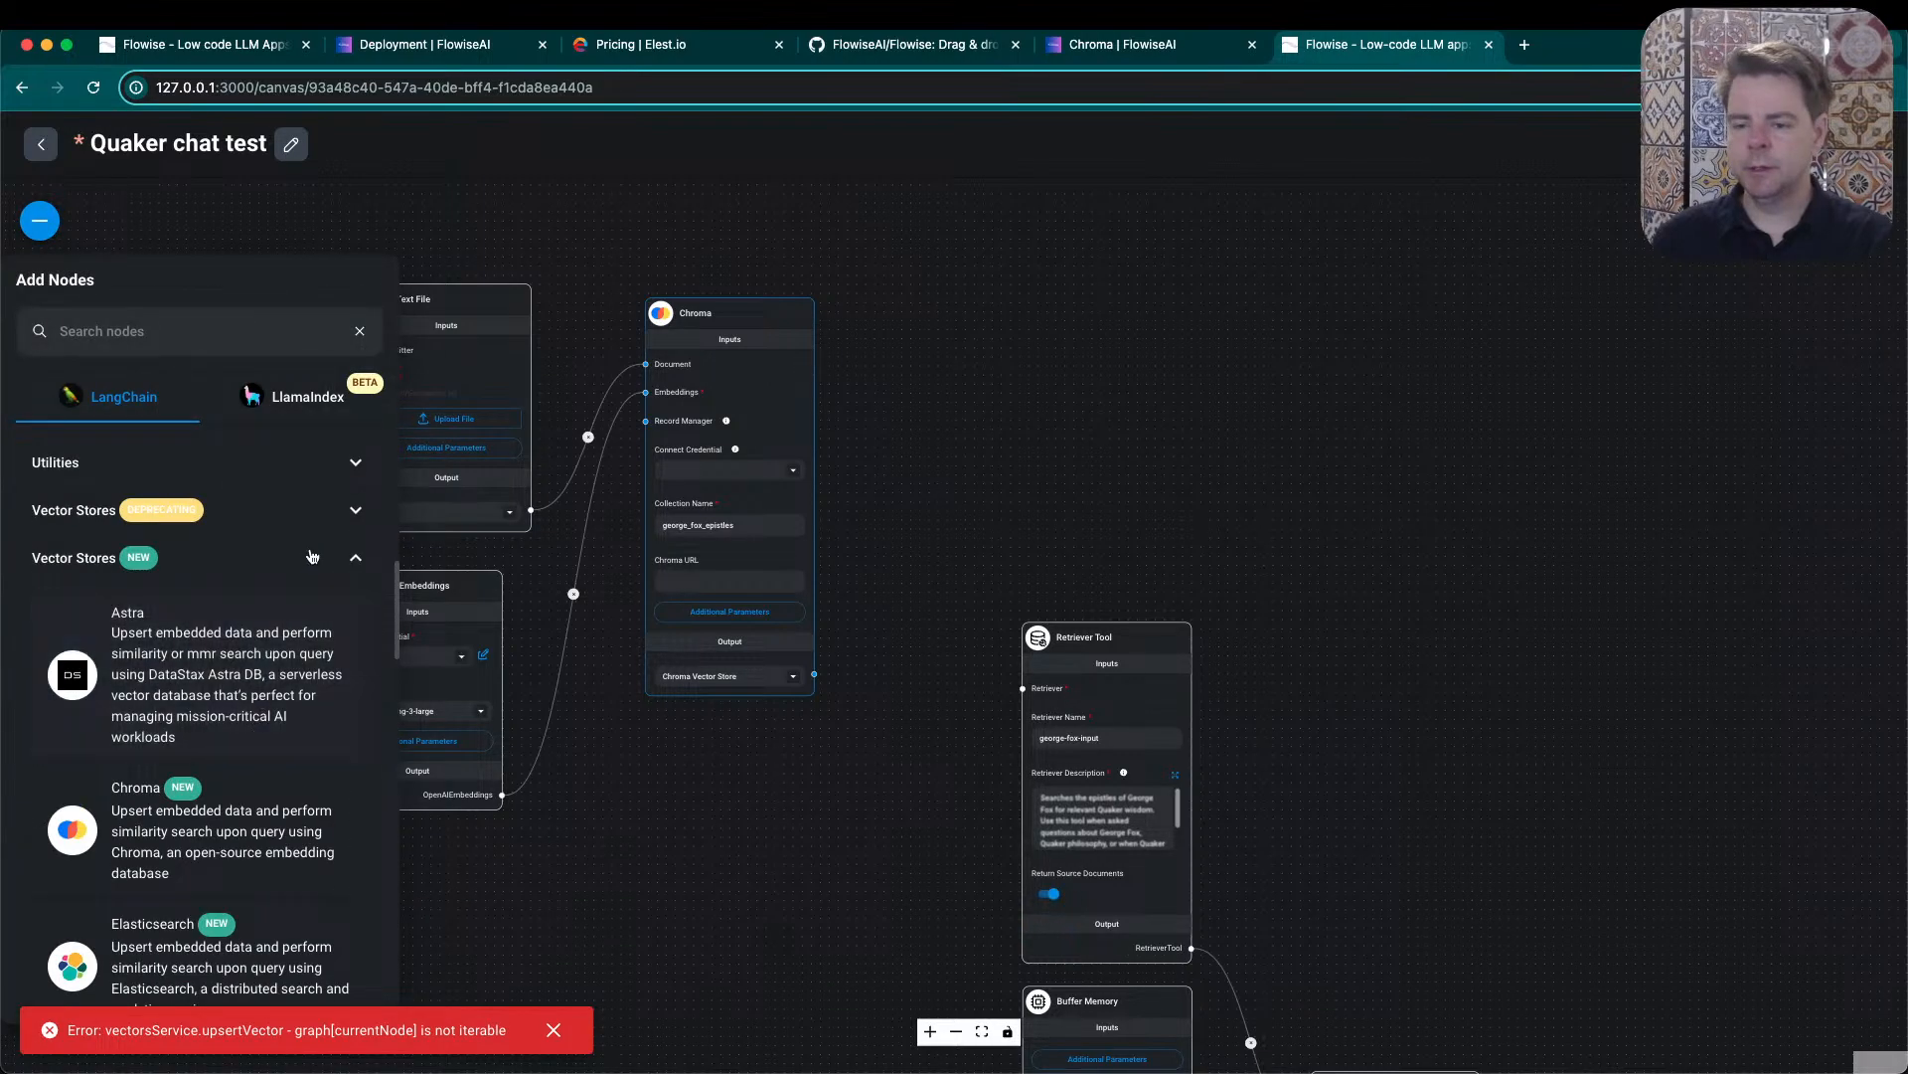
{"action": "scroll", "coordinate": [244, 597], "scroll_direction": "down", "scroll_amount": 3}
{"action": "scroll", "coordinate": [217, 625], "scroll_direction": "up", "scroll_amount": 2}
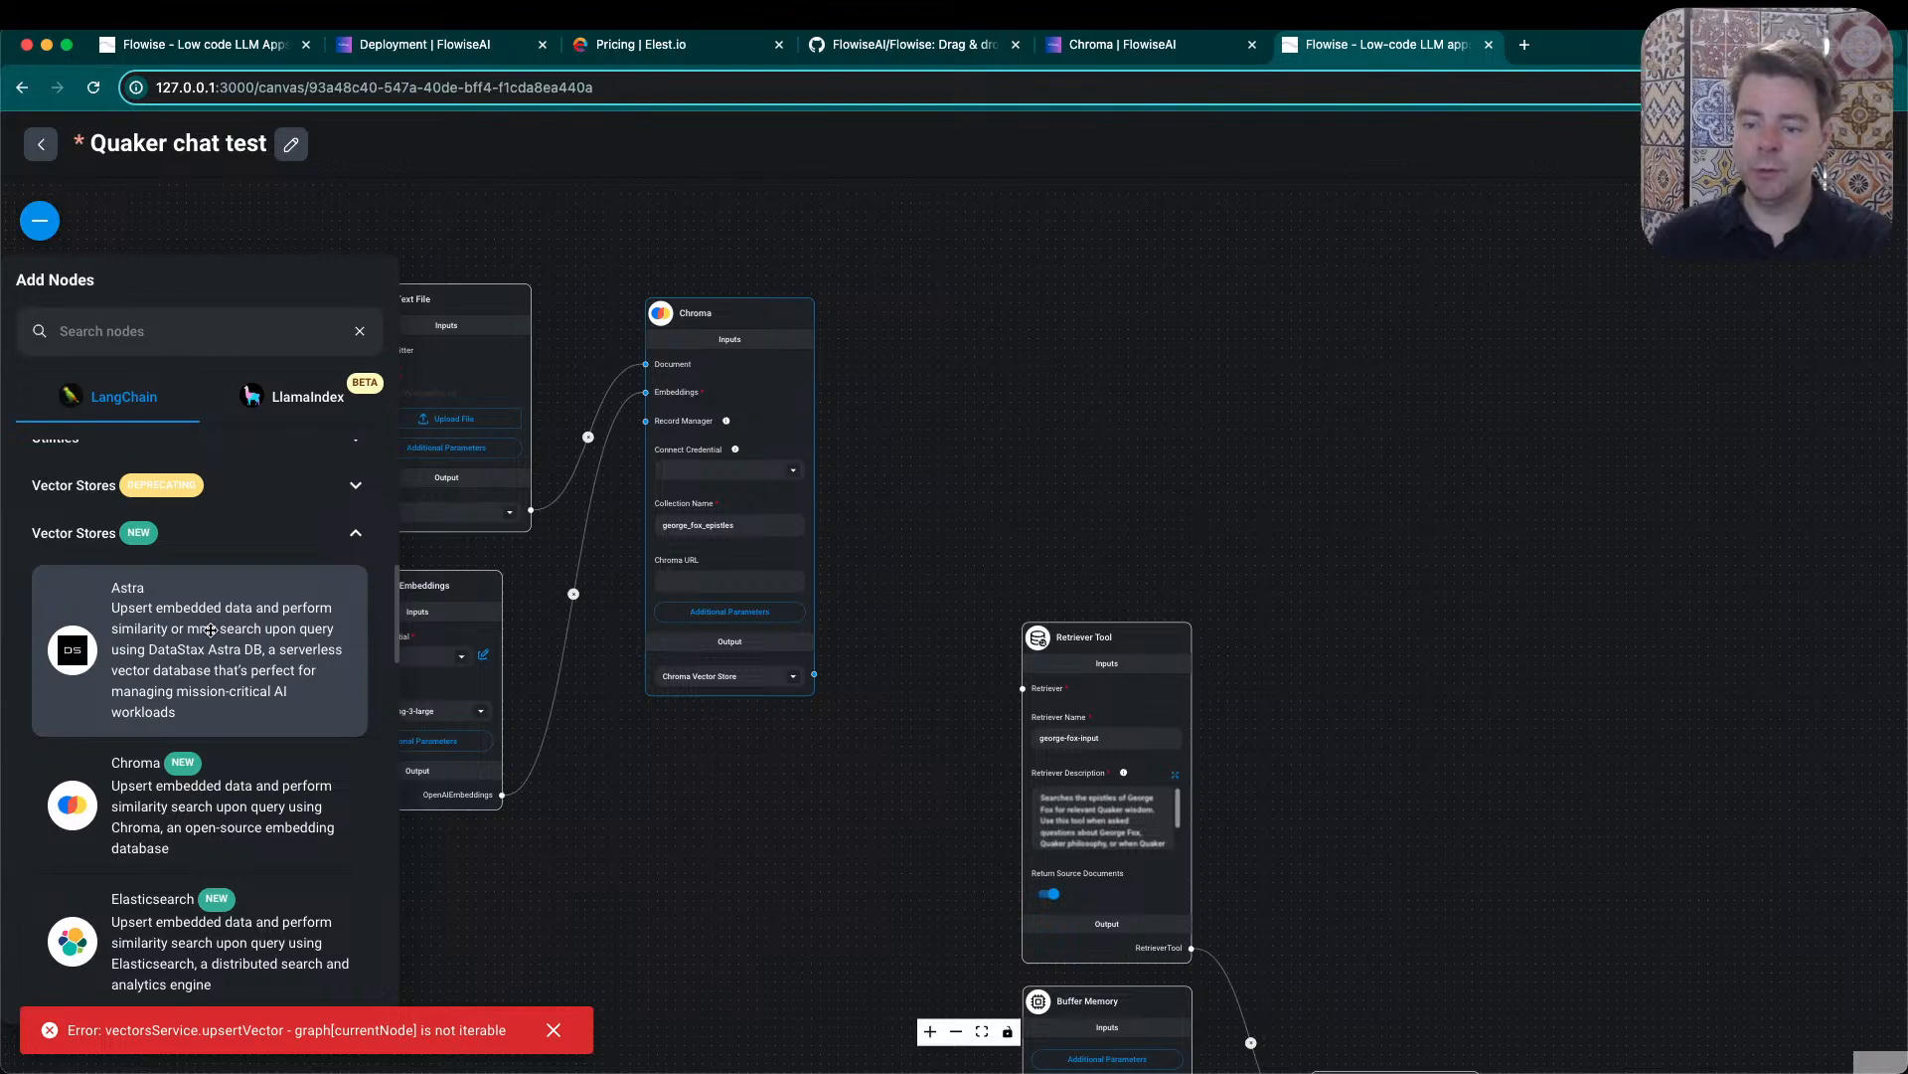
{"action": "scroll", "coordinate": [259, 716], "scroll_direction": "down", "scroll_amount": 3}
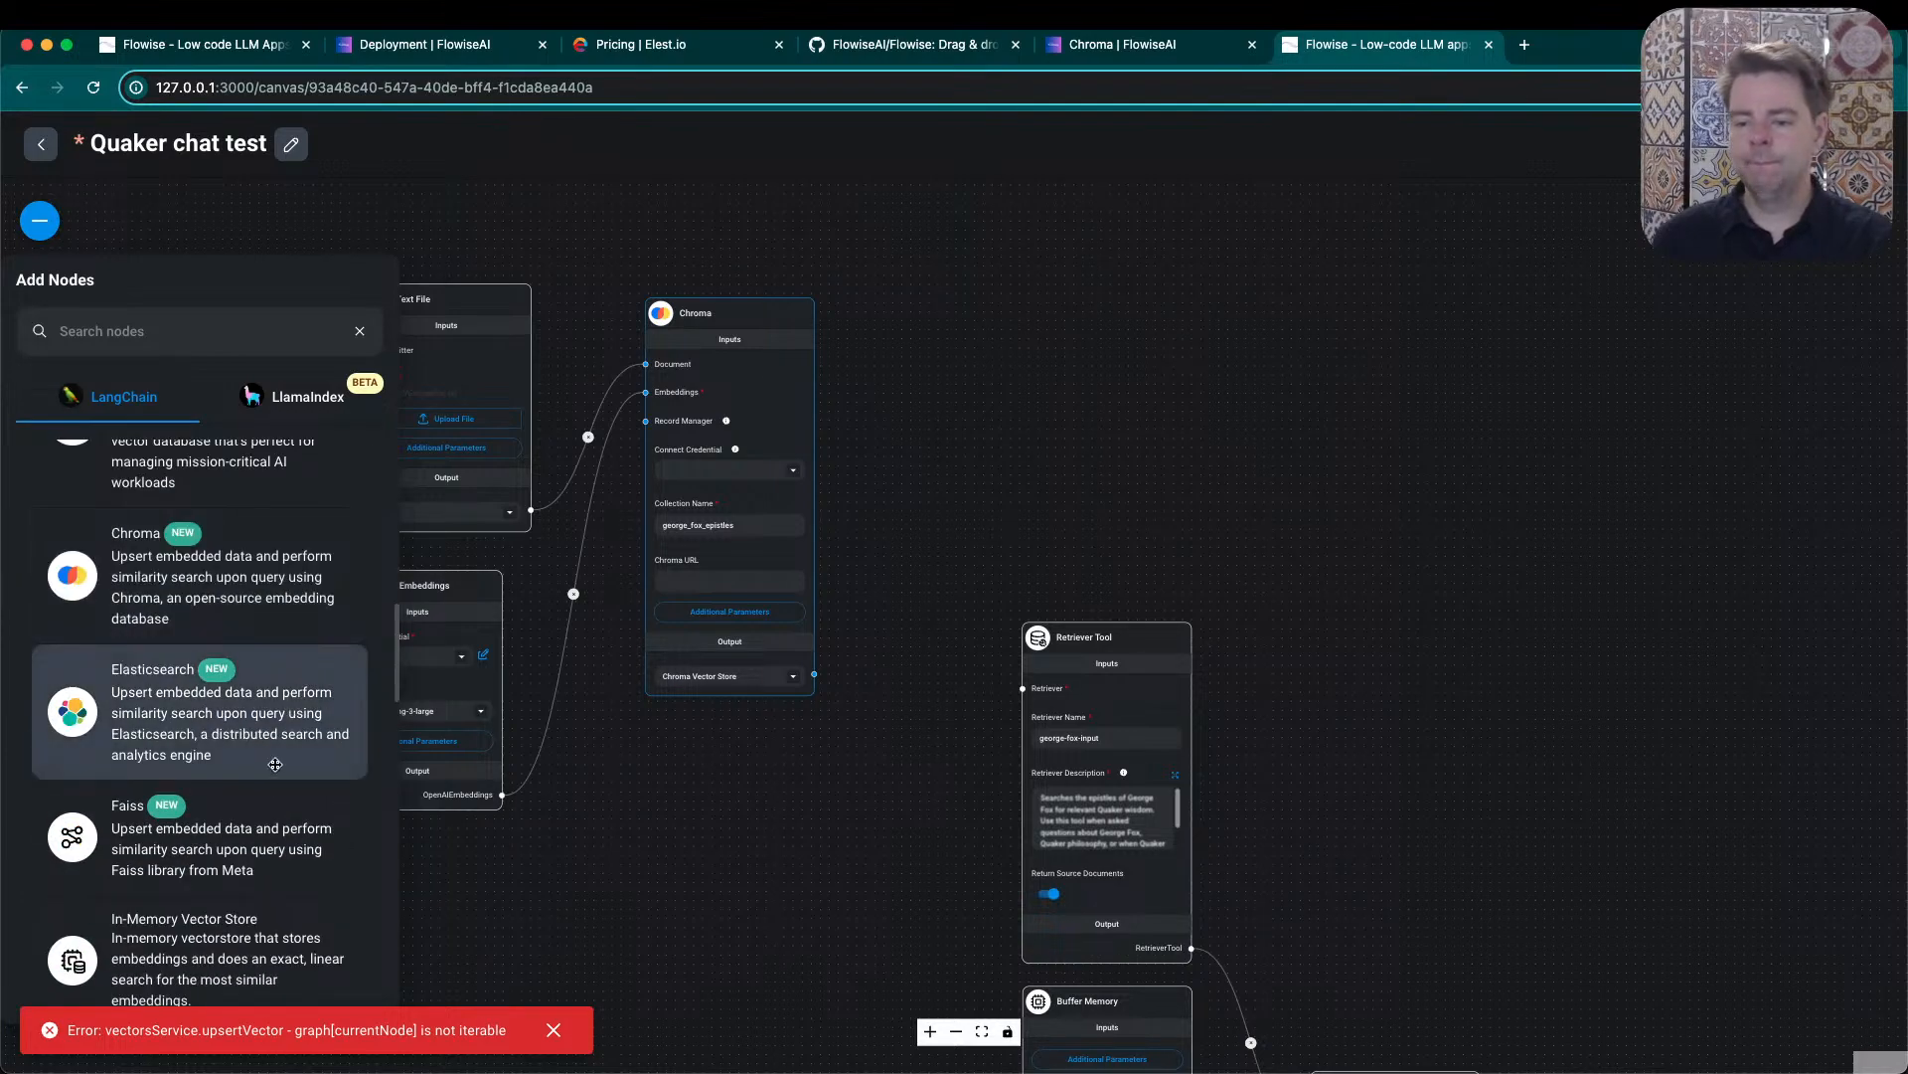
{"action": "scroll", "coordinate": [280, 753], "scroll_direction": "down", "scroll_amount": 2}
{"action": "scroll", "coordinate": [278, 755], "scroll_direction": "down", "scroll_amount": 1}
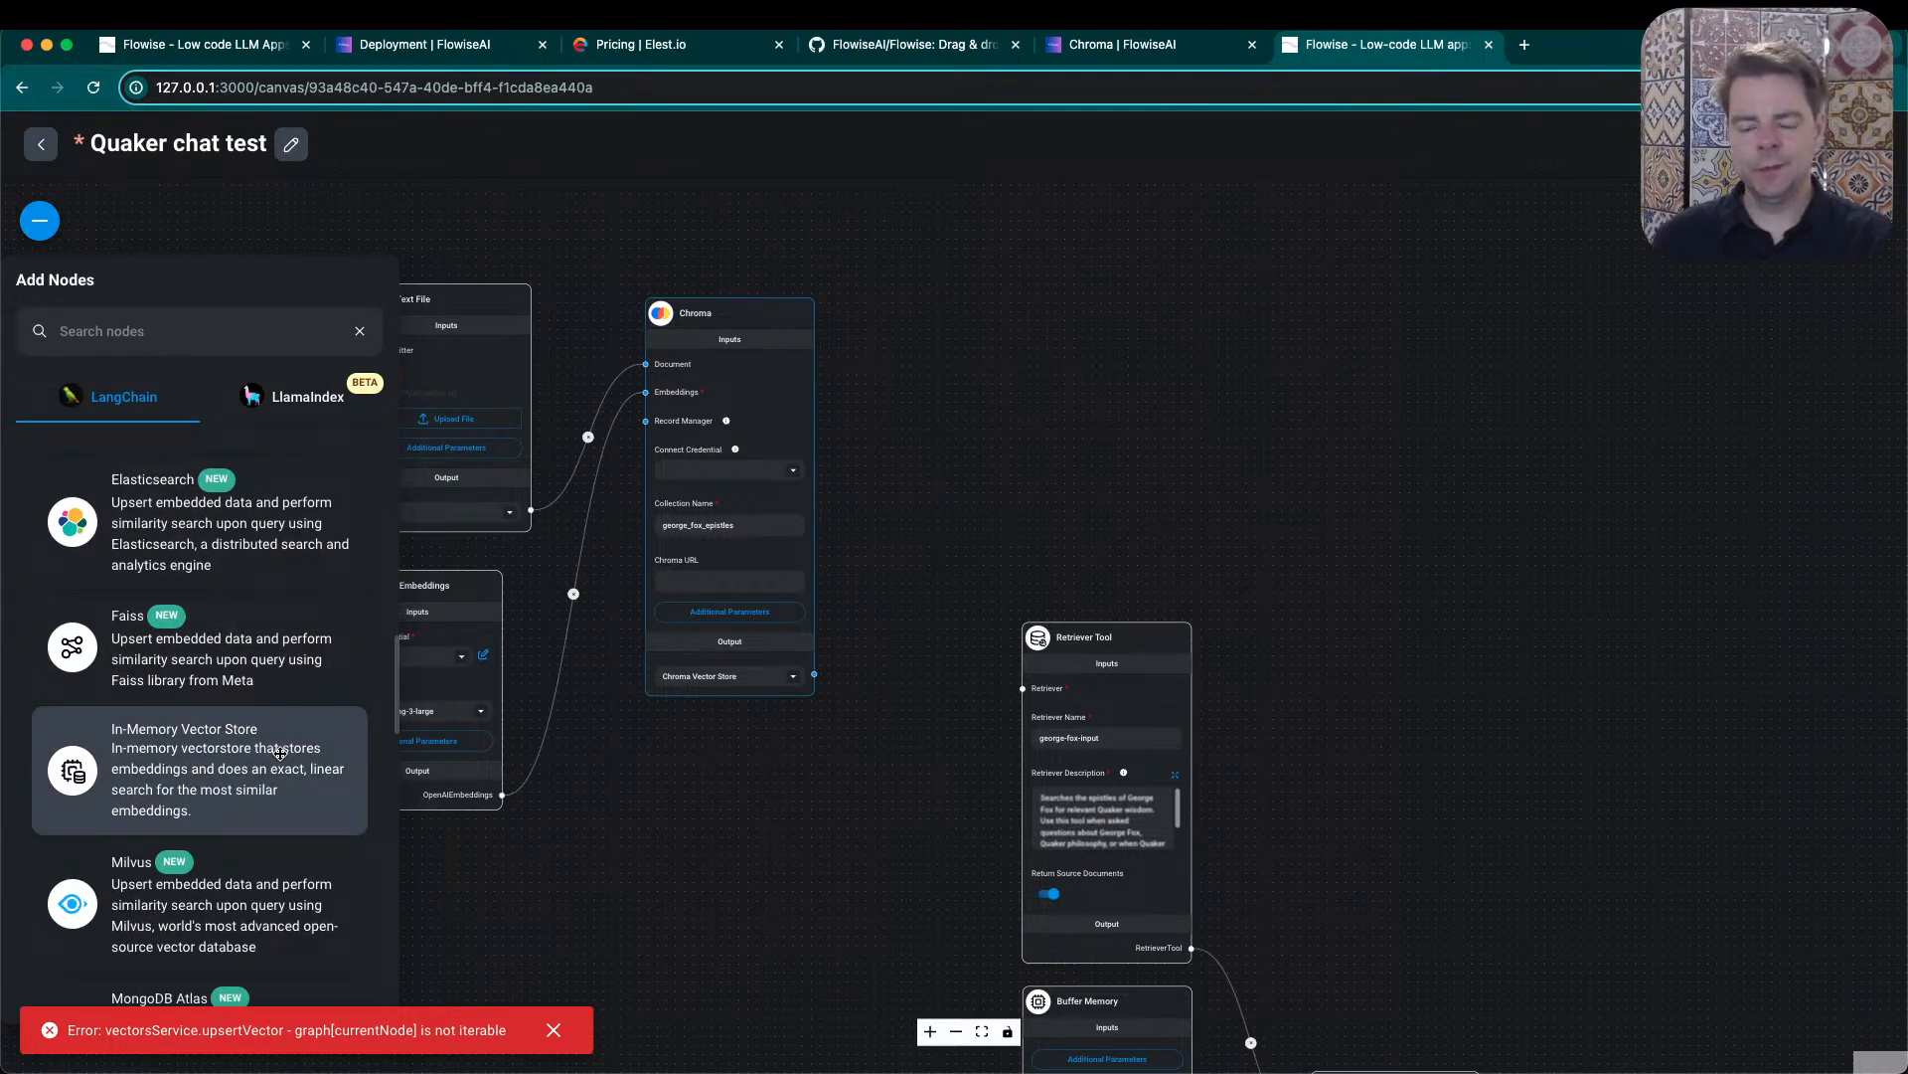
{"action": "scroll", "coordinate": [258, 760], "scroll_direction": "down", "scroll_amount": 1}
{"action": "scroll", "coordinate": [249, 785], "scroll_direction": "down", "scroll_amount": 2}
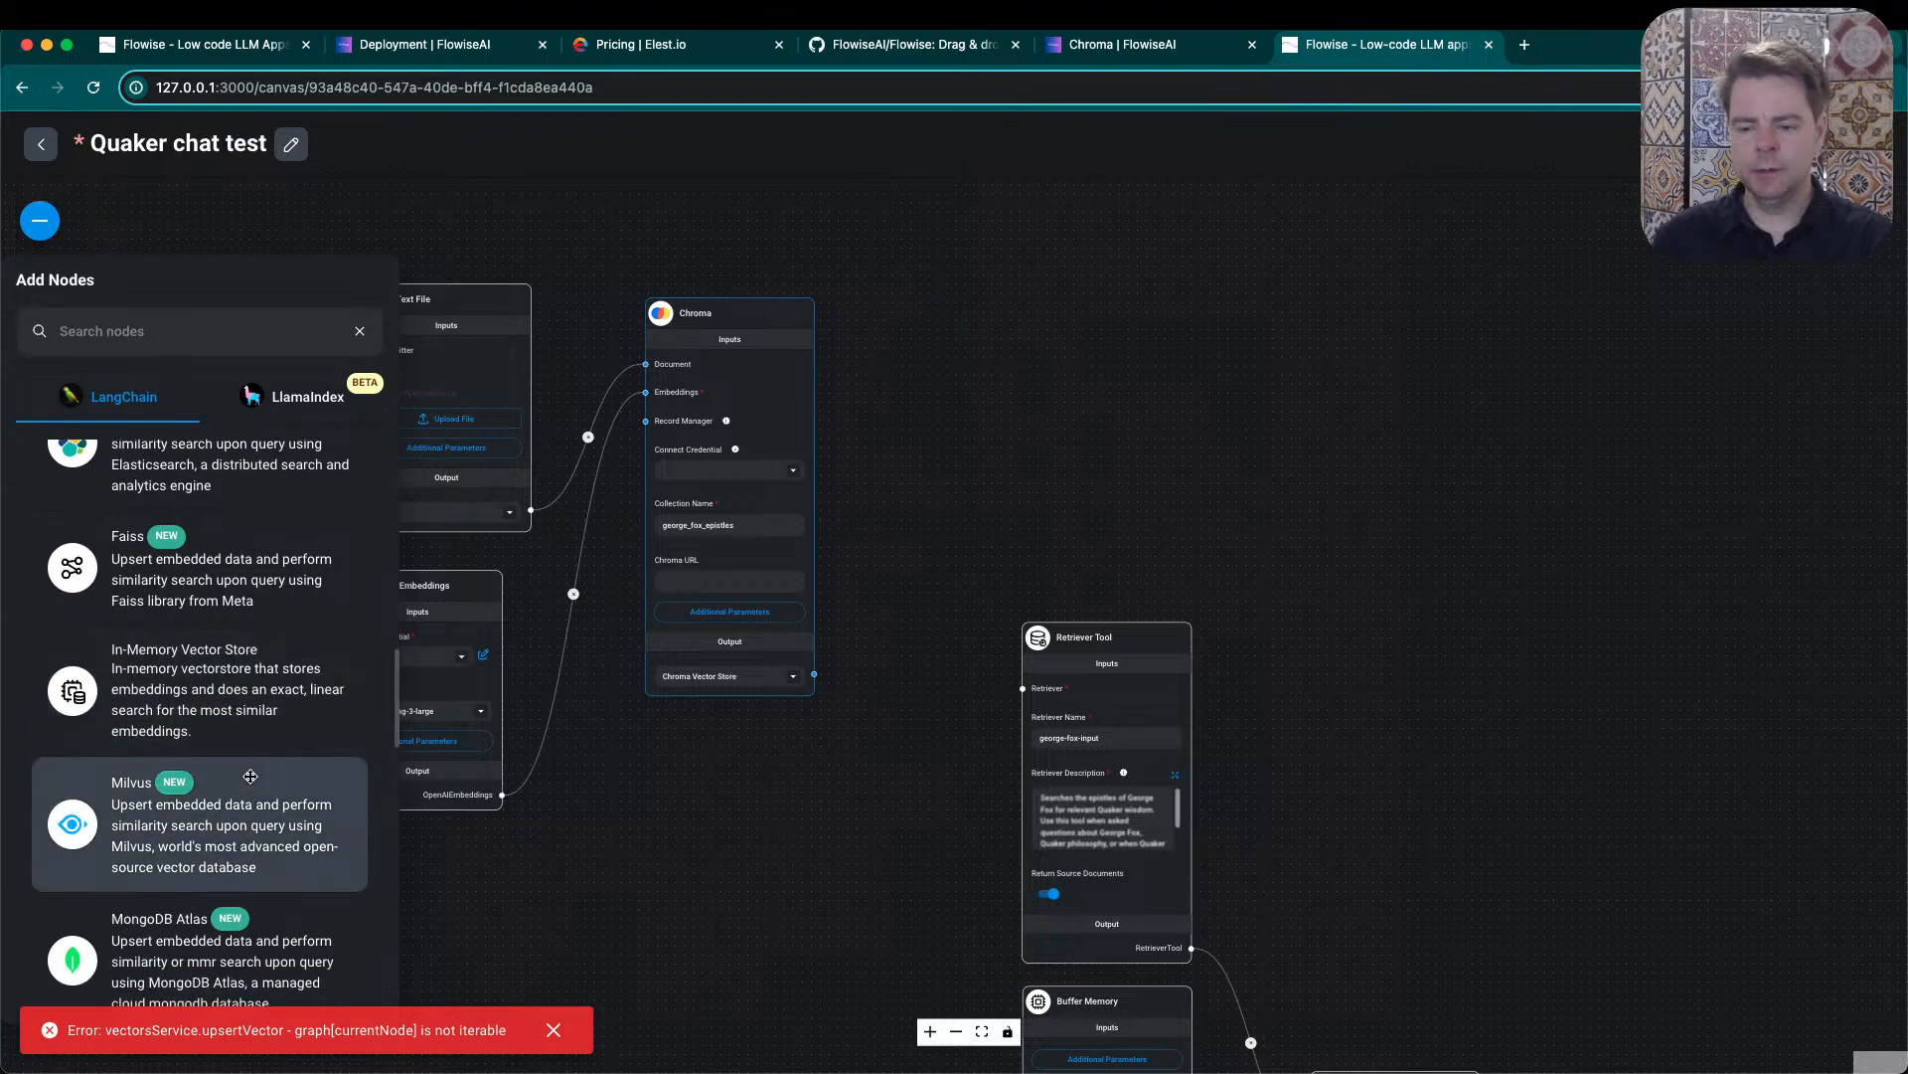
{"action": "scroll", "coordinate": [233, 674], "scroll_direction": "down", "scroll_amount": 3}
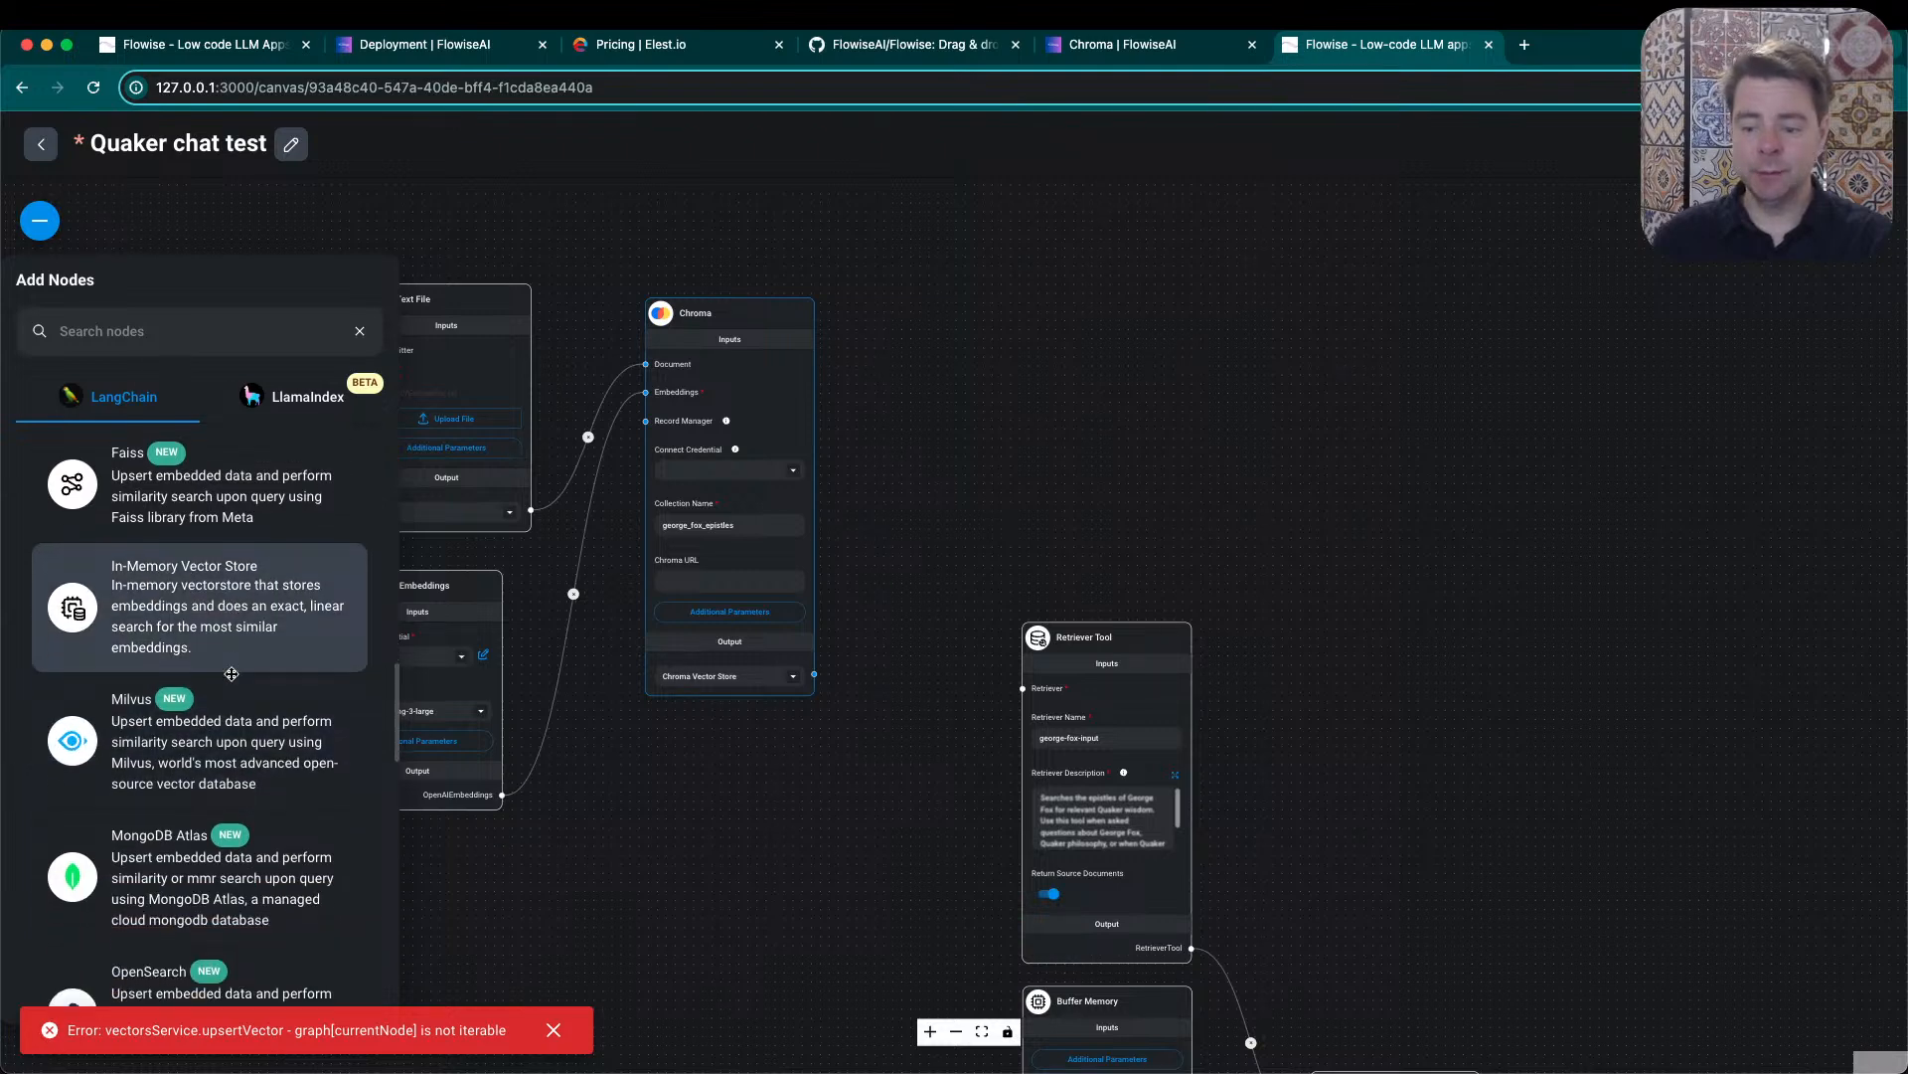
{"action": "scroll", "coordinate": [227, 726], "scroll_direction": "down", "scroll_amount": 7}
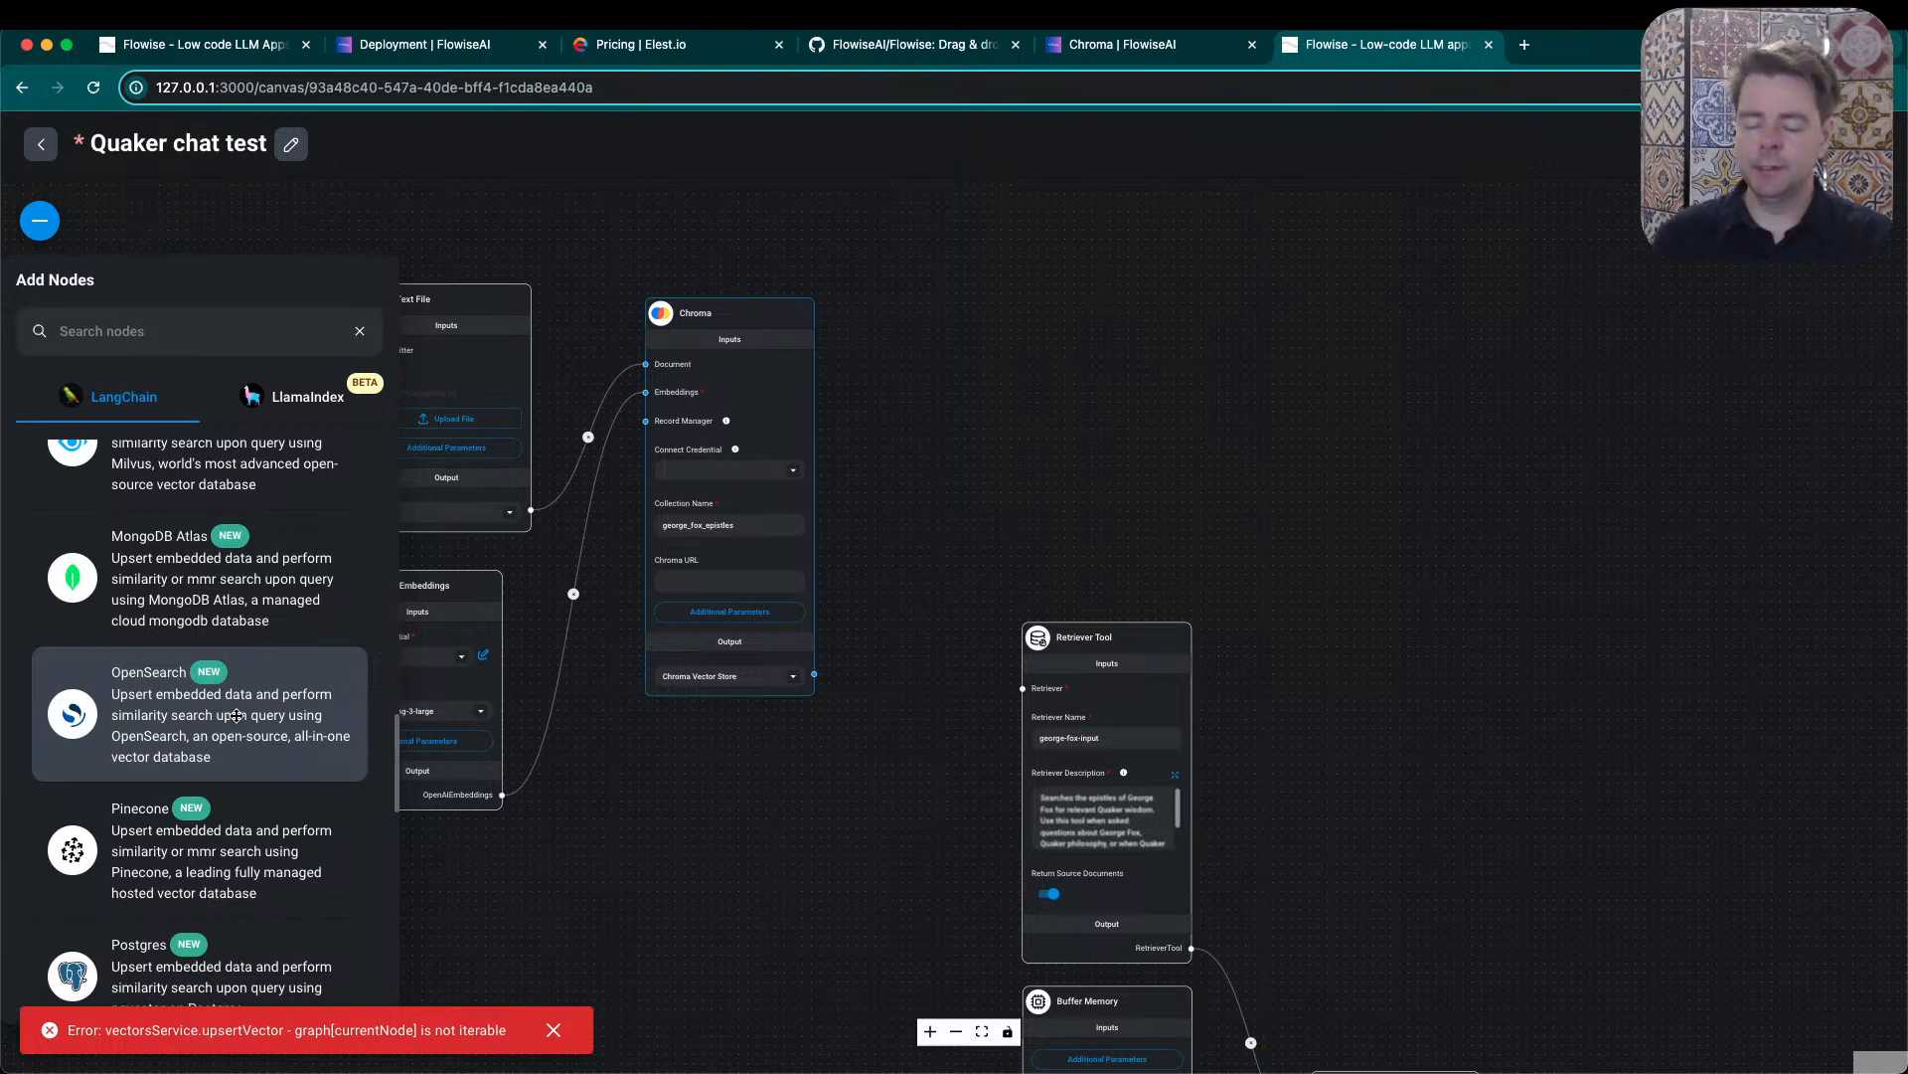
{"action": "scroll", "coordinate": [236, 715], "scroll_direction": "down", "scroll_amount": 7}
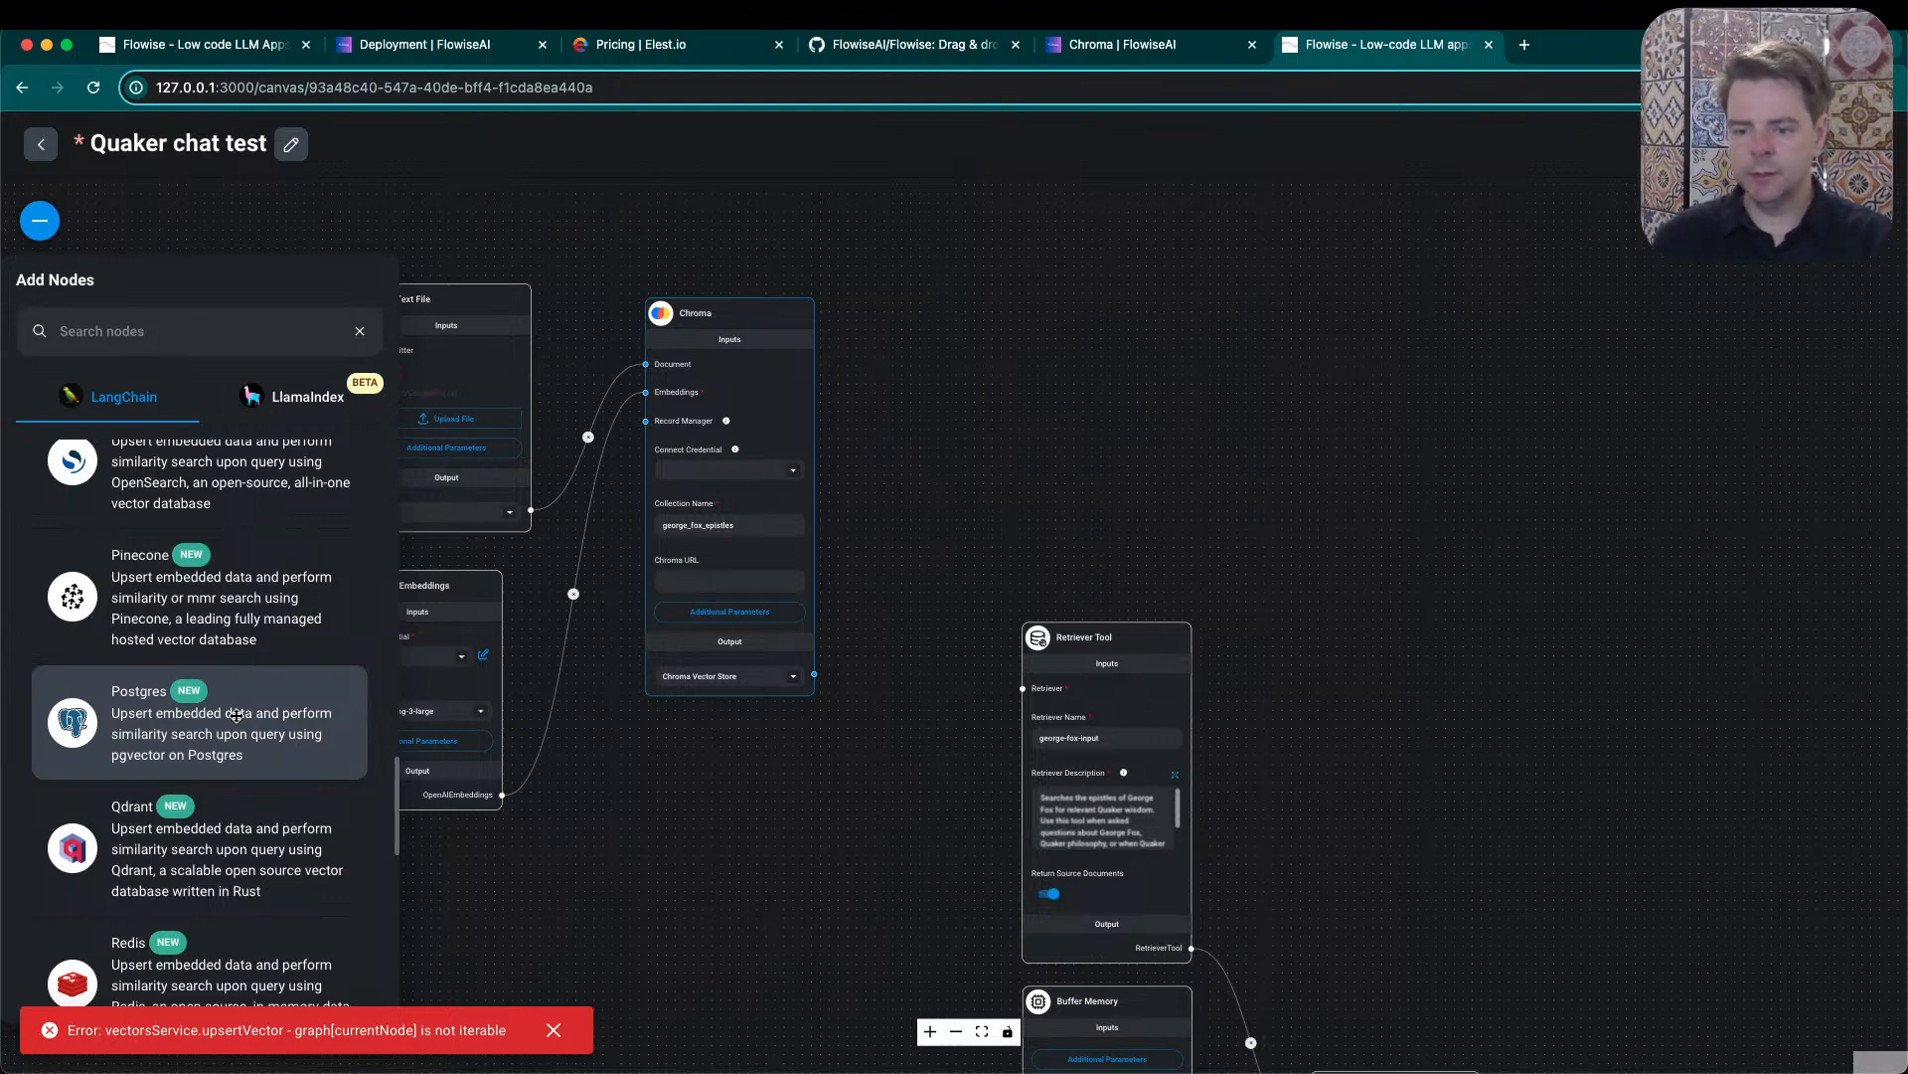
{"action": "scroll", "coordinate": [236, 716], "scroll_direction": "down", "scroll_amount": 7}
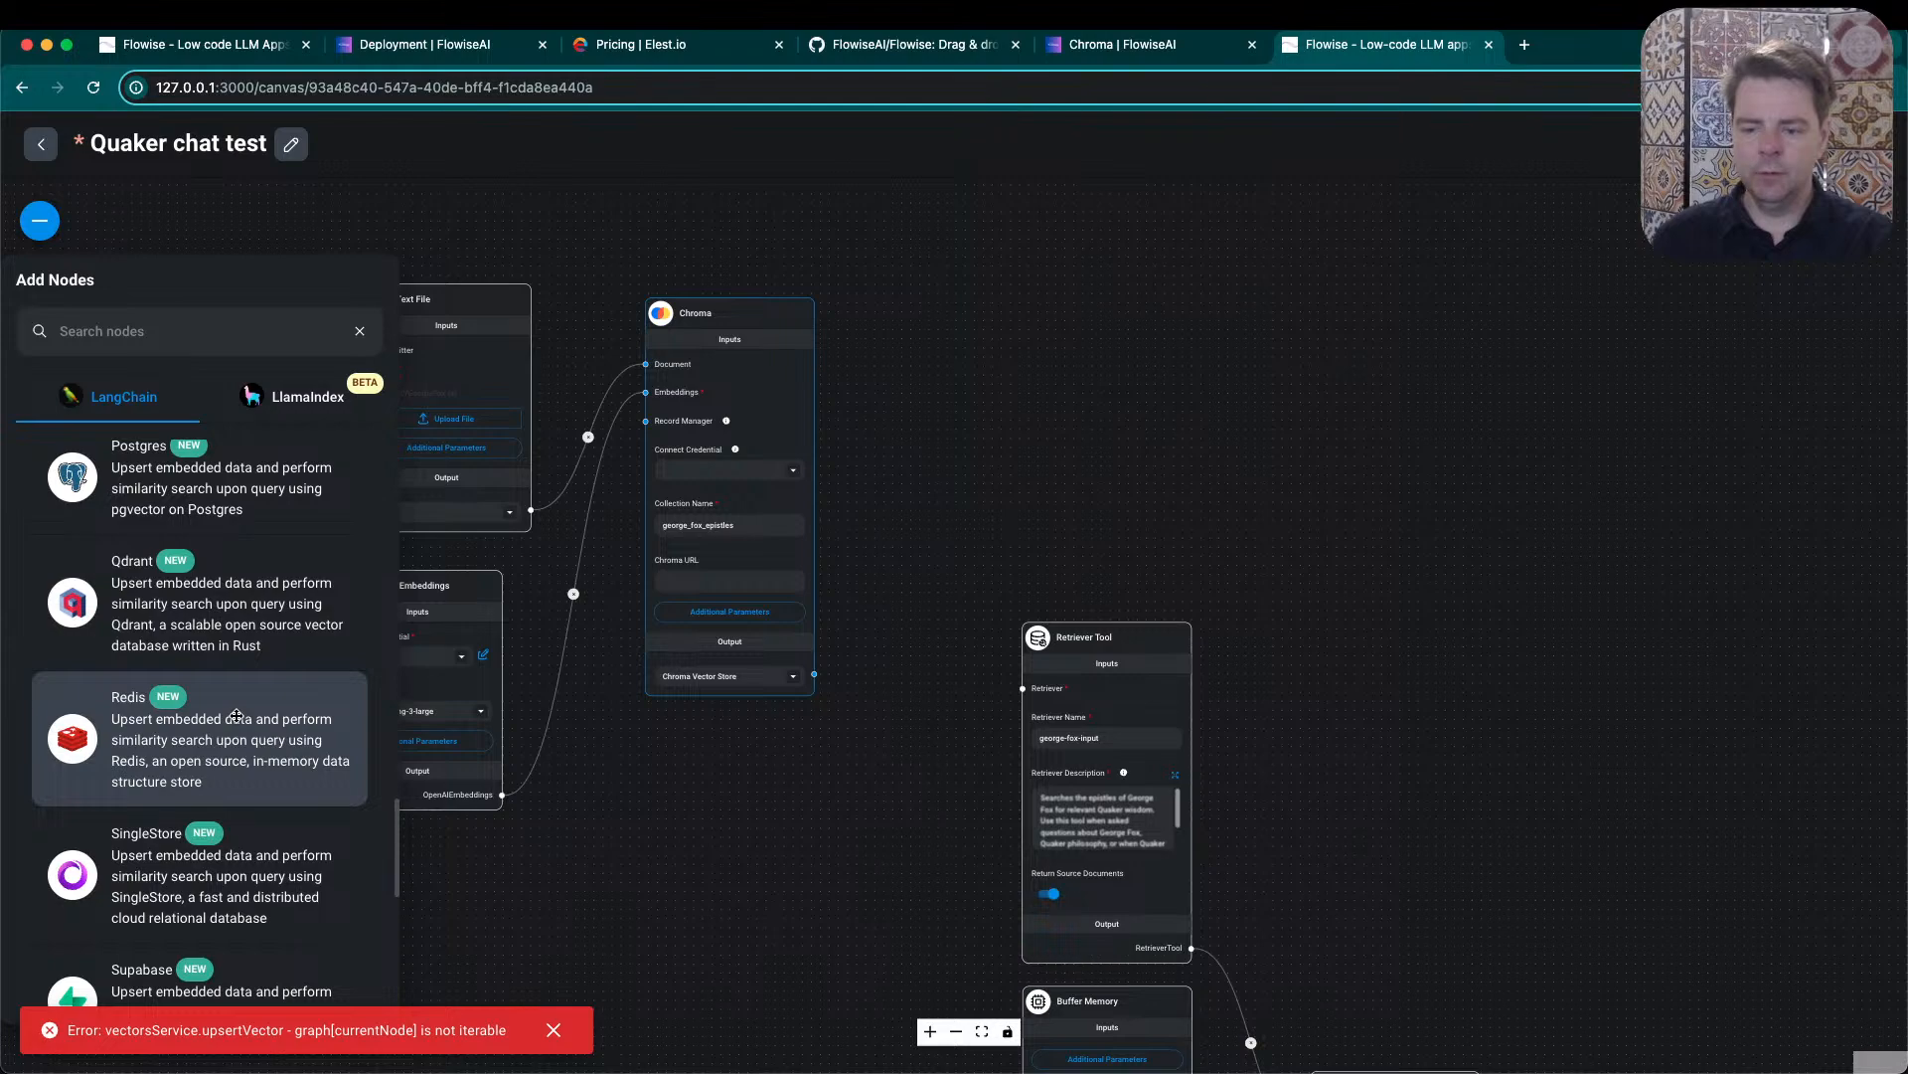
{"action": "scroll", "coordinate": [236, 716], "scroll_direction": "down", "scroll_amount": 4}
{"action": "scroll", "coordinate": [236, 716], "scroll_direction": "down", "scroll_amount": 3}
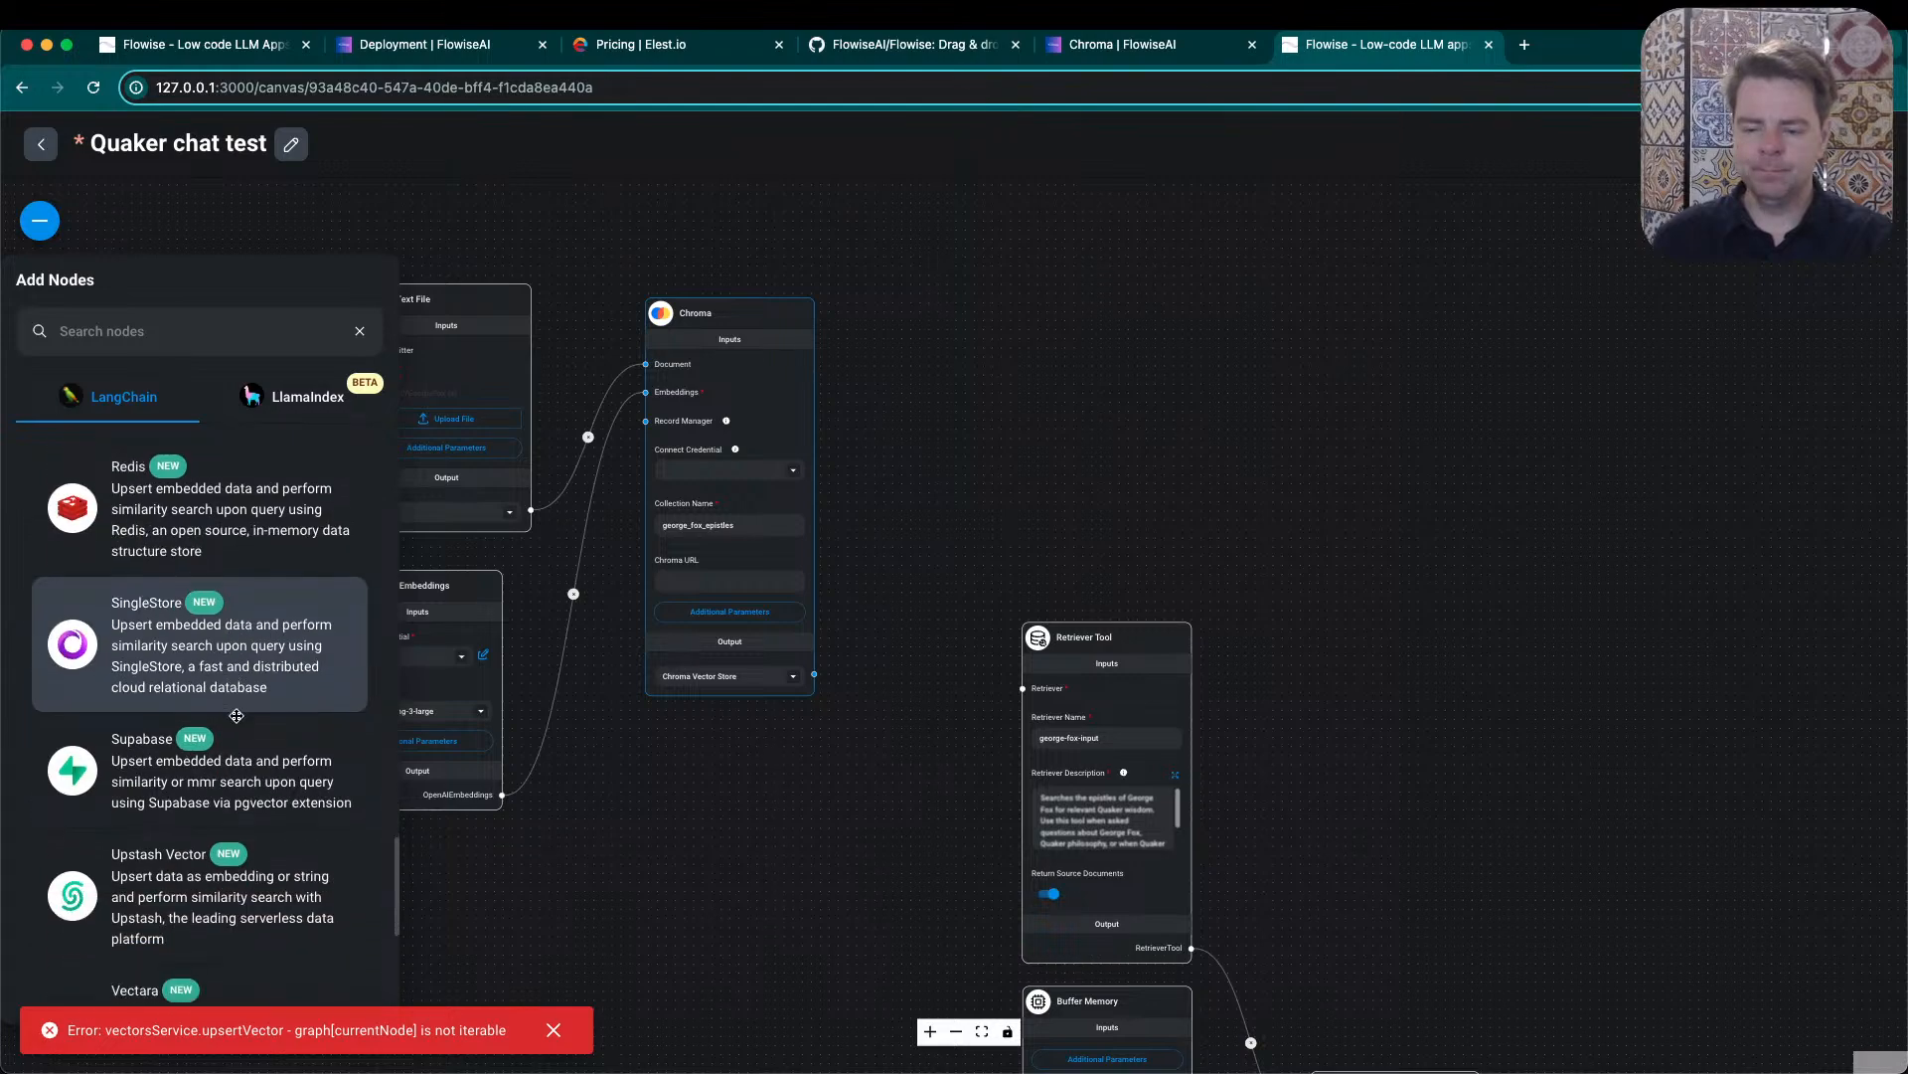
{"action": "scroll", "coordinate": [236, 716], "scroll_direction": "down", "scroll_amount": 5}
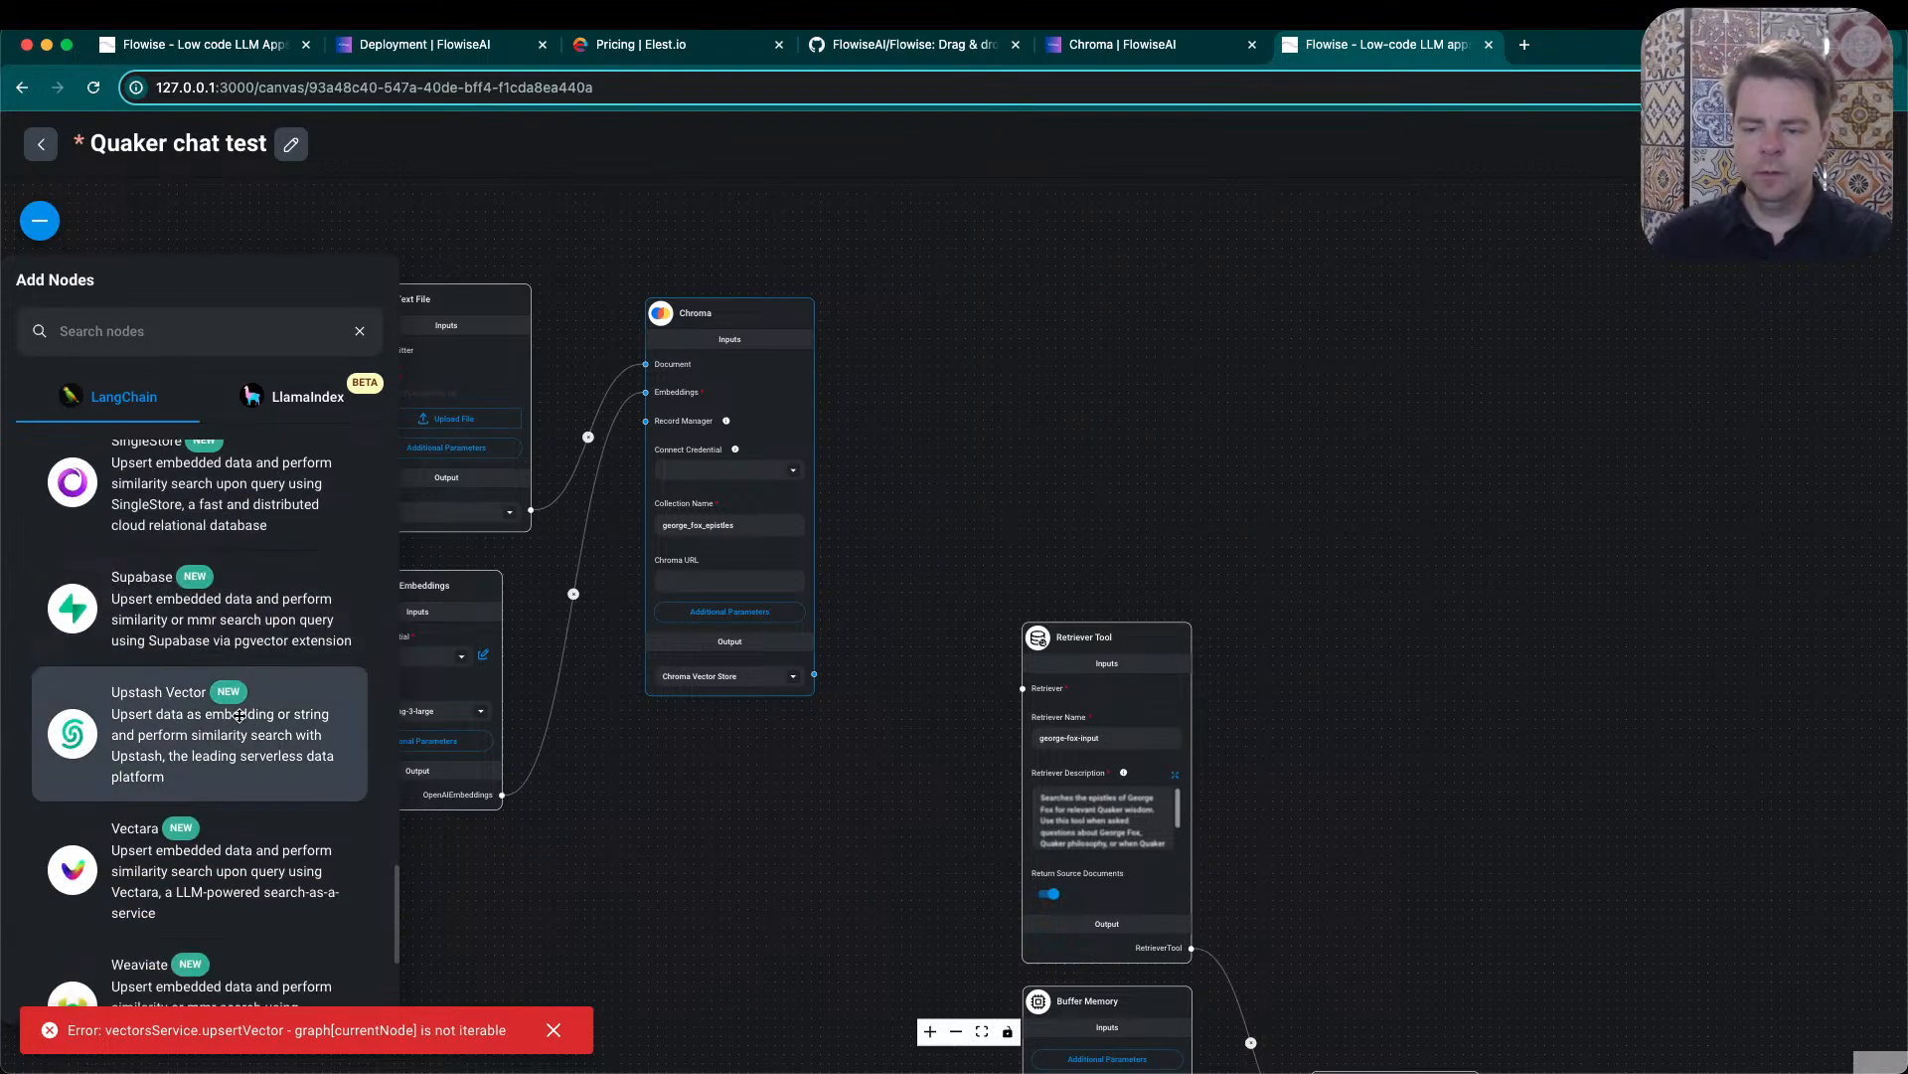
{"action": "scroll", "coordinate": [238, 716], "scroll_direction": "down", "scroll_amount": 10}
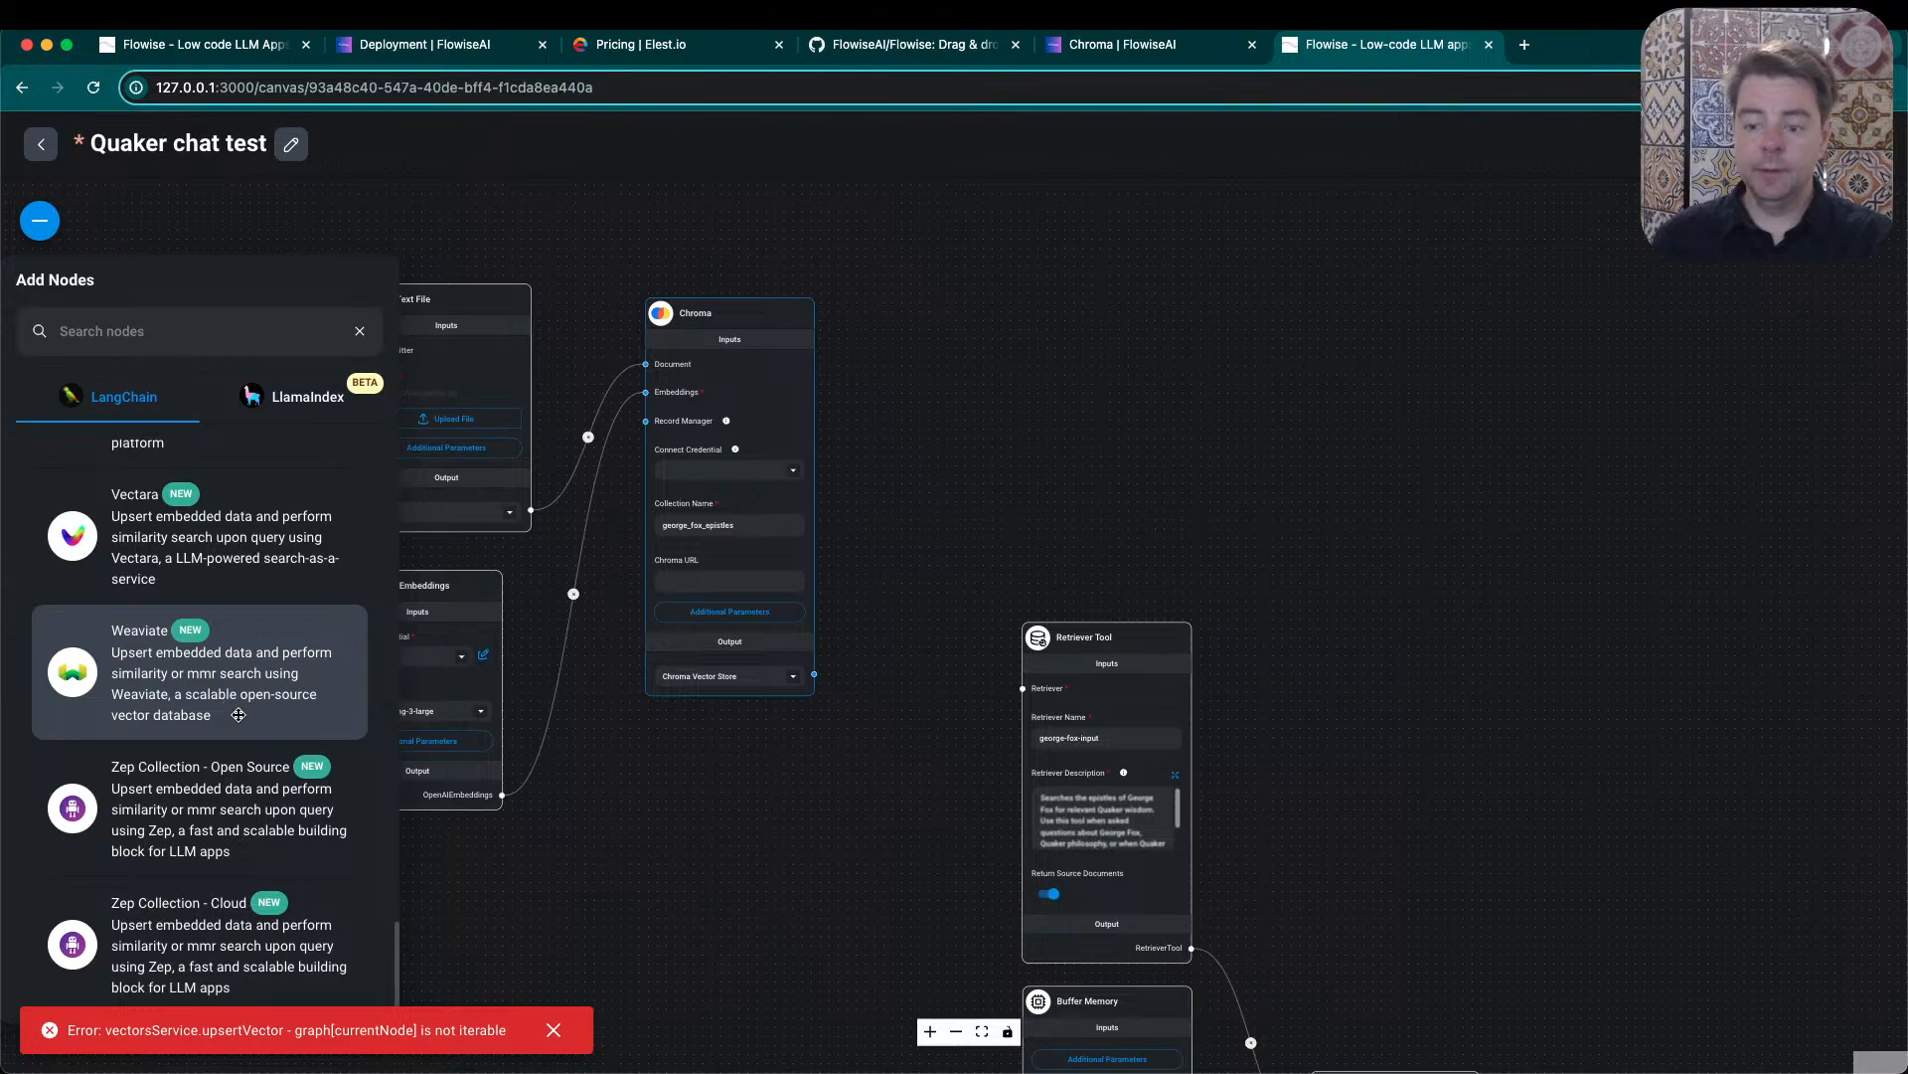
{"action": "scroll", "coordinate": [239, 715], "scroll_direction": "down", "scroll_amount": 1}
- Add an Astra vector store node to the canvas, beside the Chroma node and above the Retriever Tool
{"action": "scroll", "coordinate": [239, 715], "scroll_direction": "up", "scroll_amount": 20}
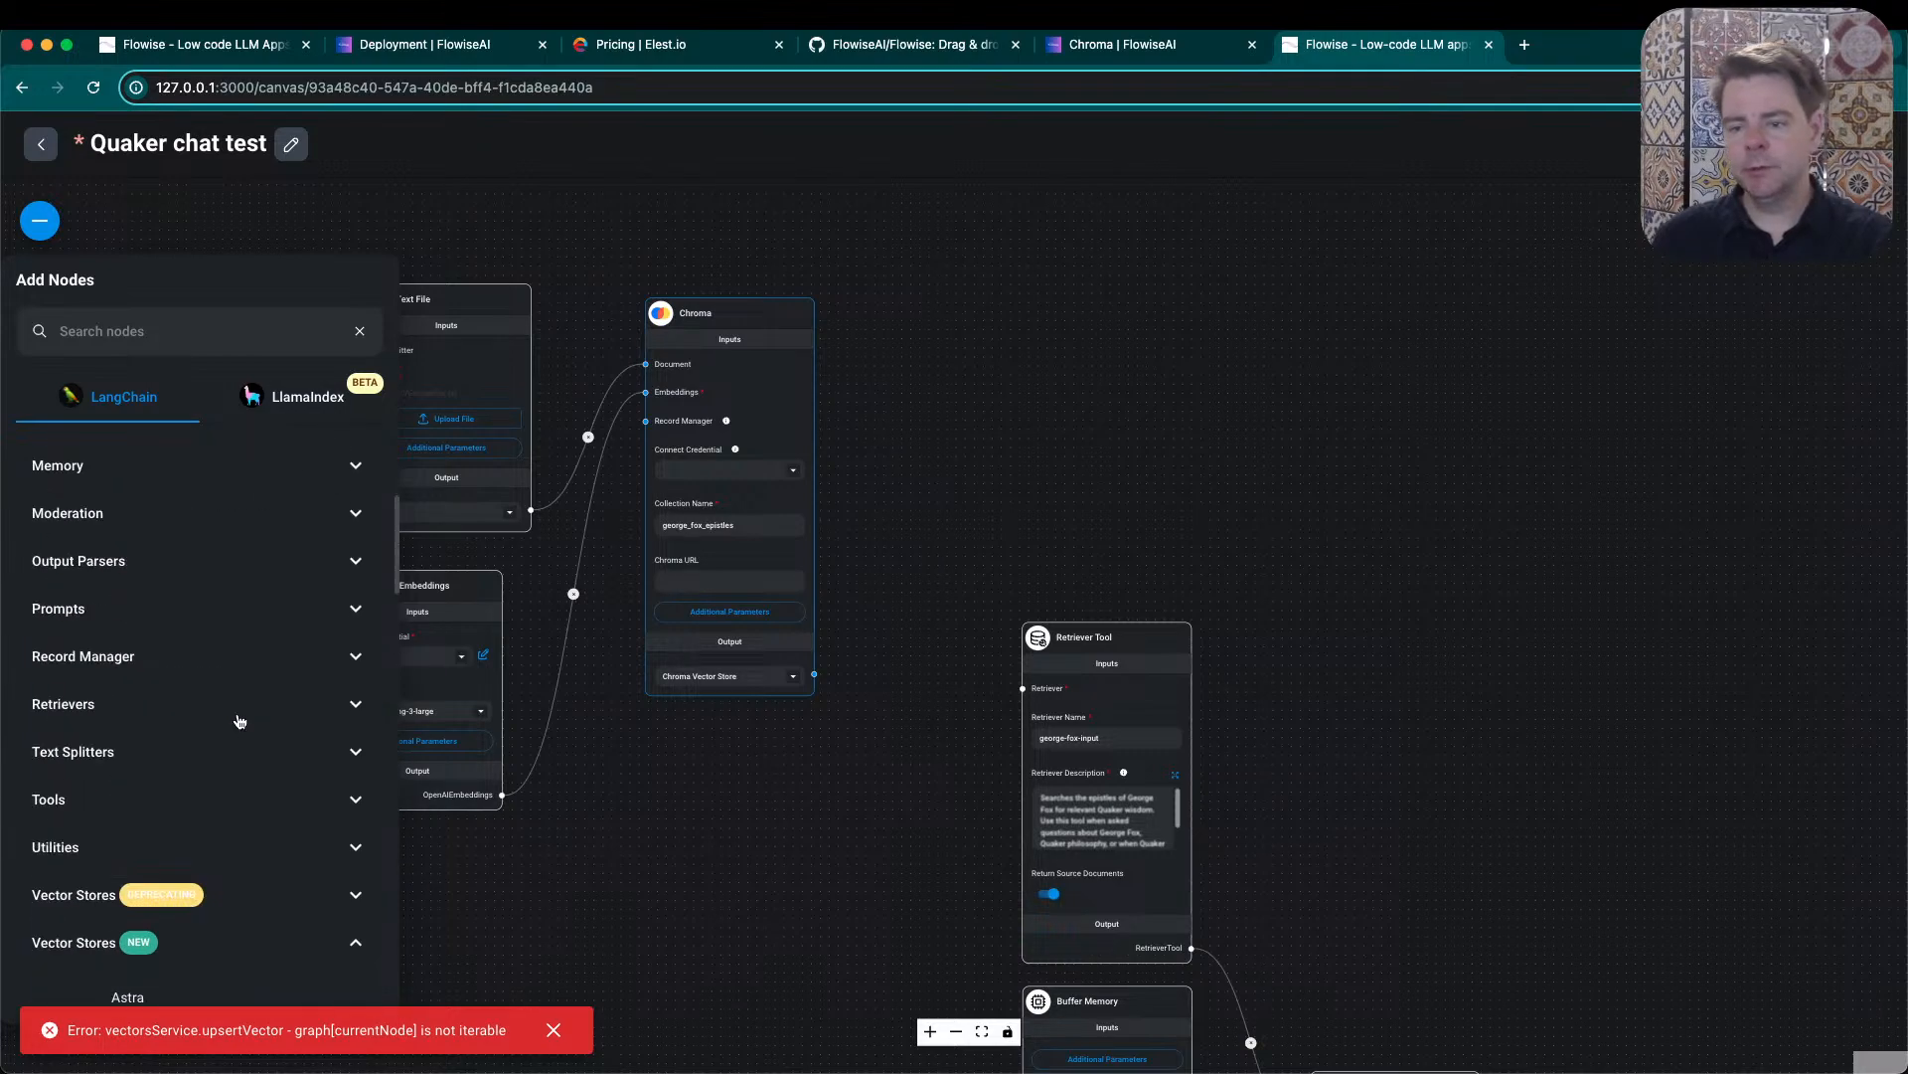
{"action": "scroll", "coordinate": [239, 715], "scroll_direction": "down", "scroll_amount": 20}
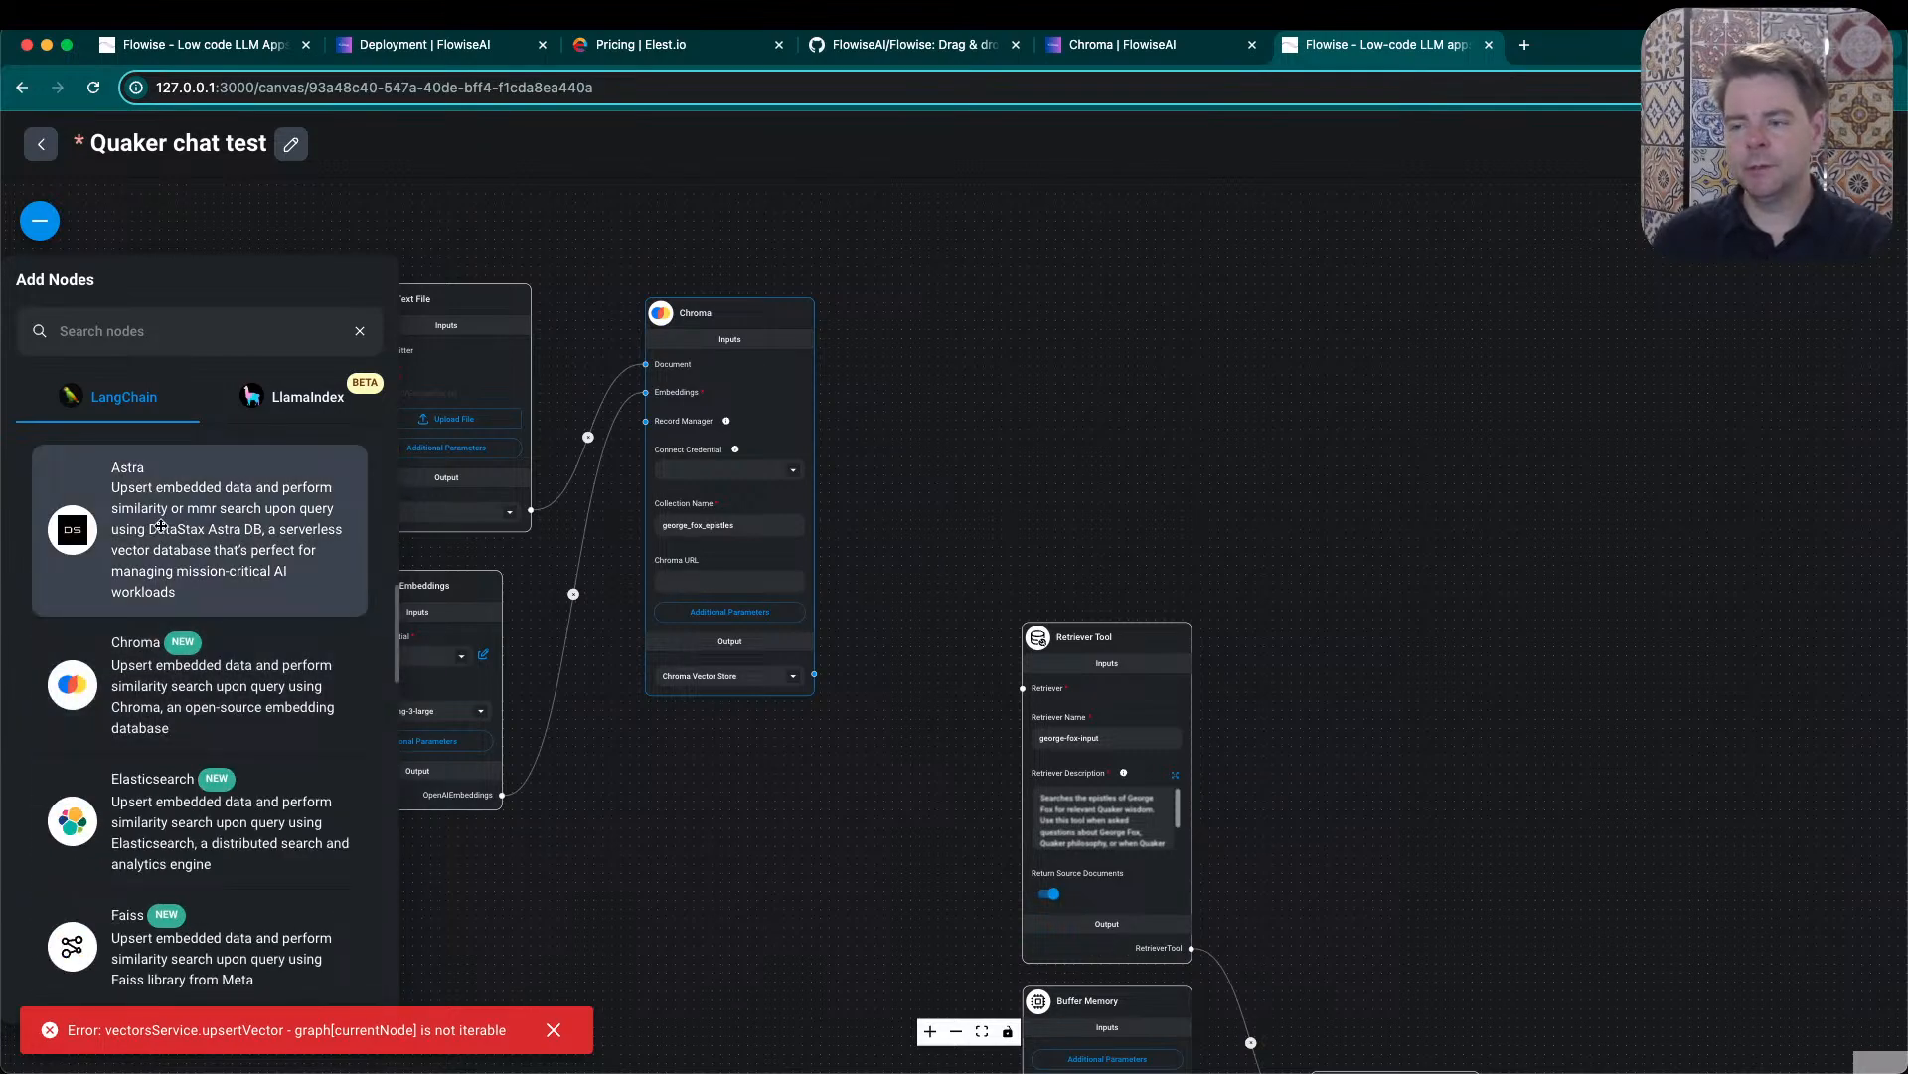
{"action": "left_click_drag", "start_coordinate": [161, 525], "coordinate": [1094, 358]}
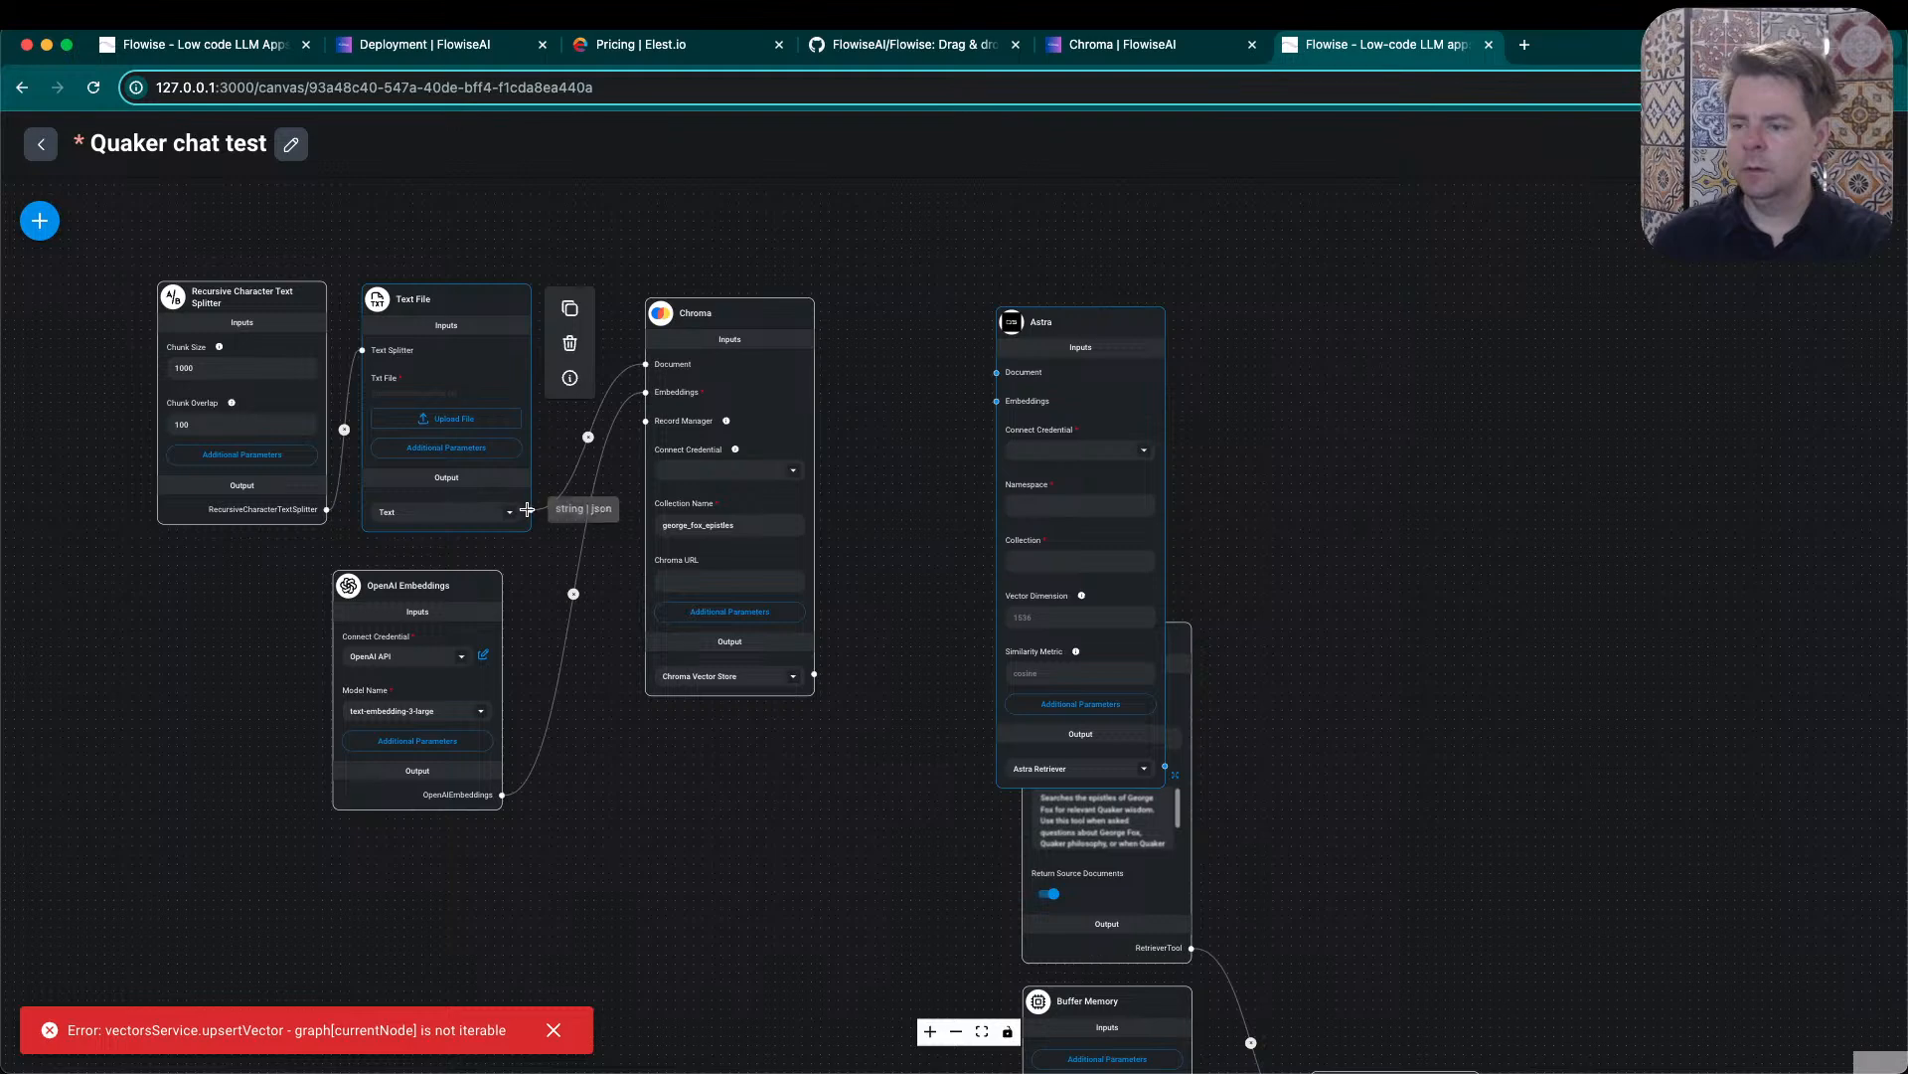
- Set the Text File node's output to Document and connect it to the Astra node's Document input
{"action": "left_click_drag", "start_coordinate": [527, 509], "coordinate": [1000, 374]}
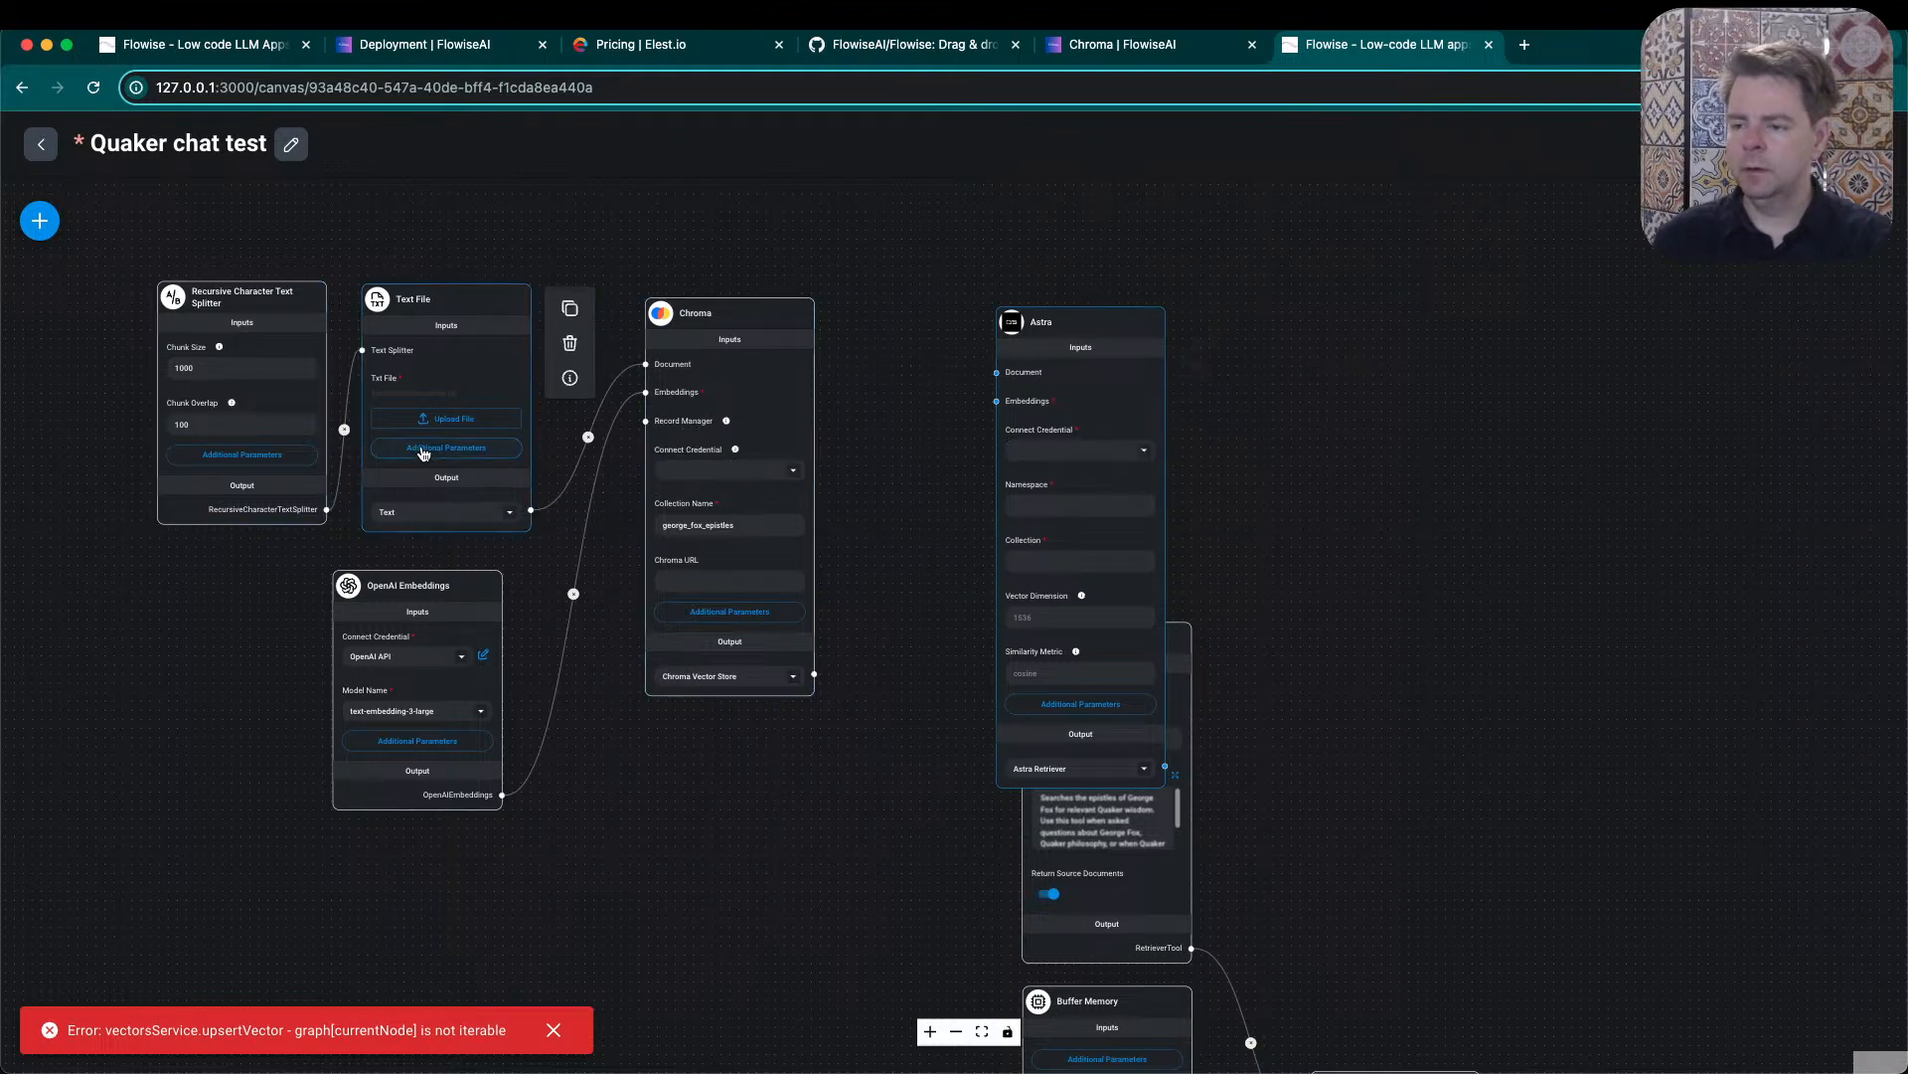
{"action": "left_click", "coordinate": [507, 513]}
{"action": "left_click", "coordinate": [463, 562]}
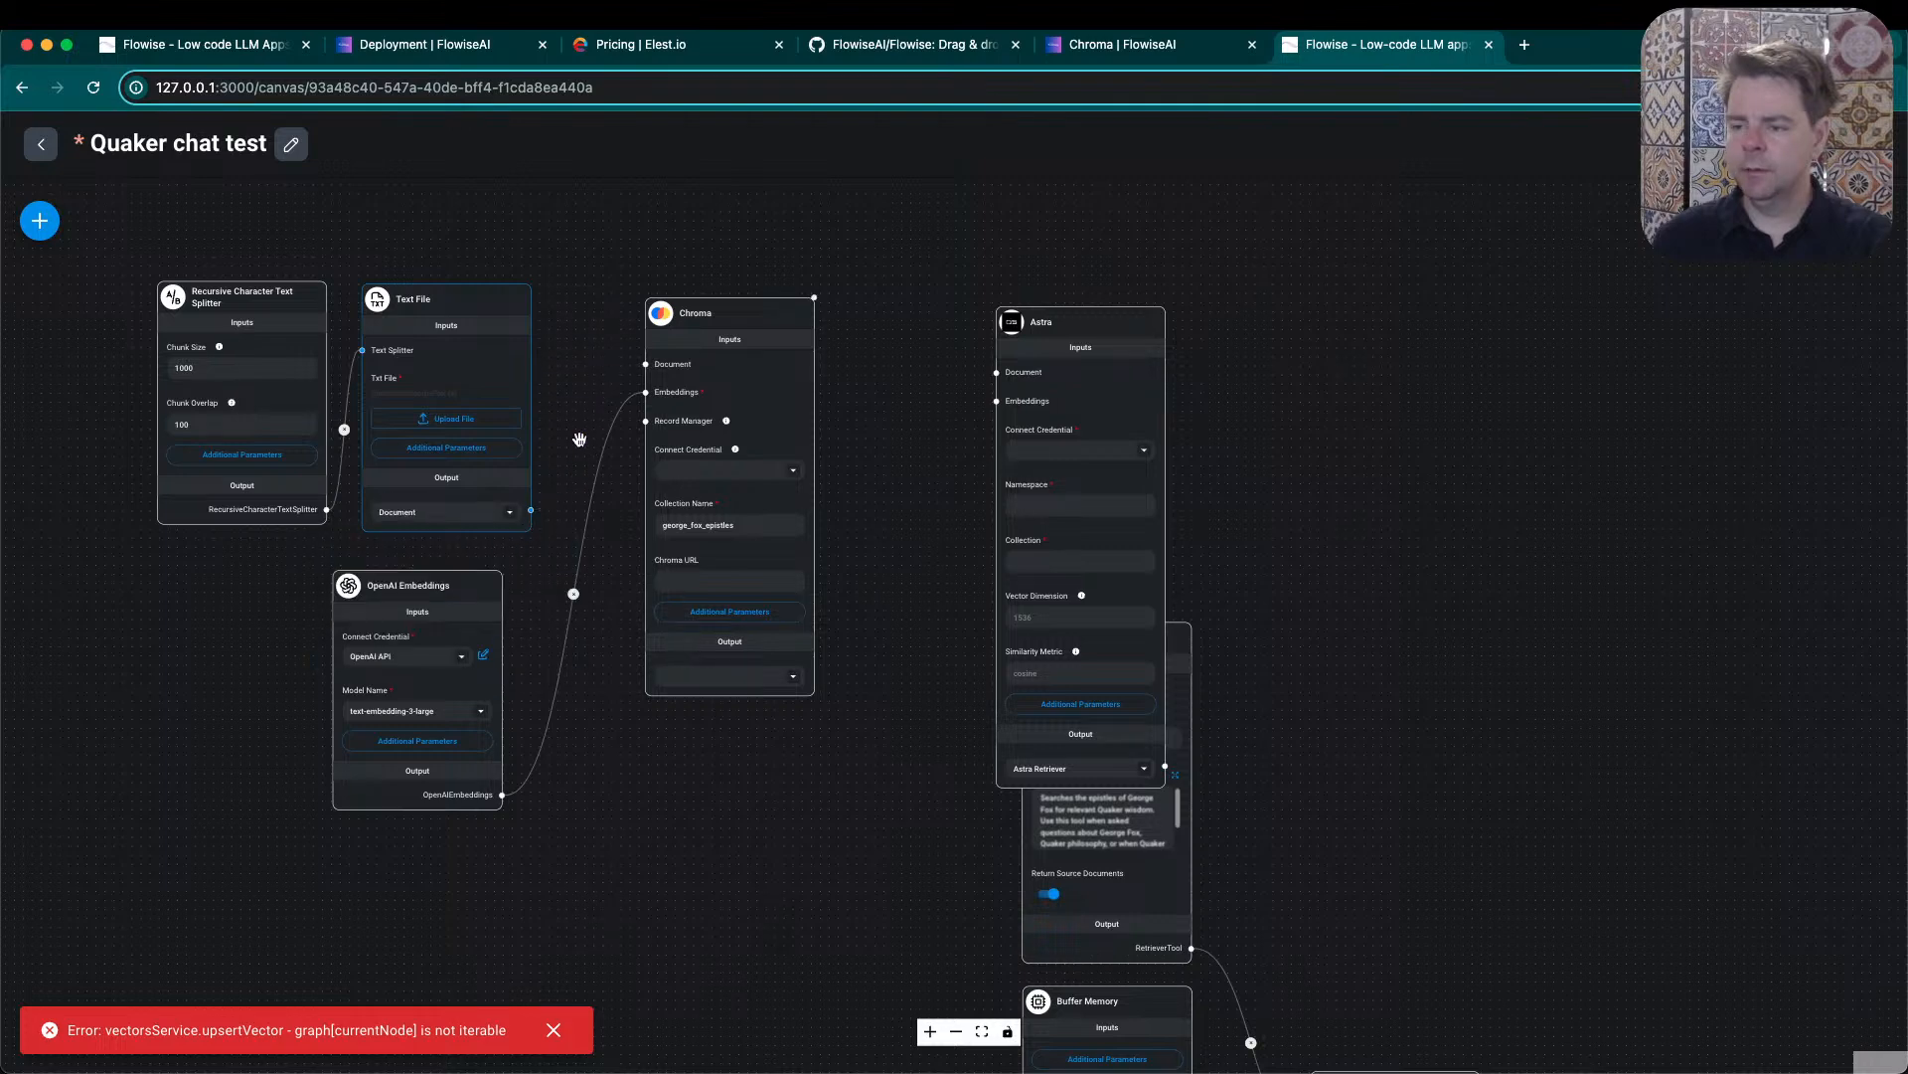
{"action": "left_click_drag", "start_coordinate": [531, 510], "coordinate": [998, 376]}
- Remove the link between OpenAI Embeddings and Chroma, and connect OpenAI Embeddings to the Astra node's Embeddings input
{"action": "left_click", "coordinate": [574, 593]}
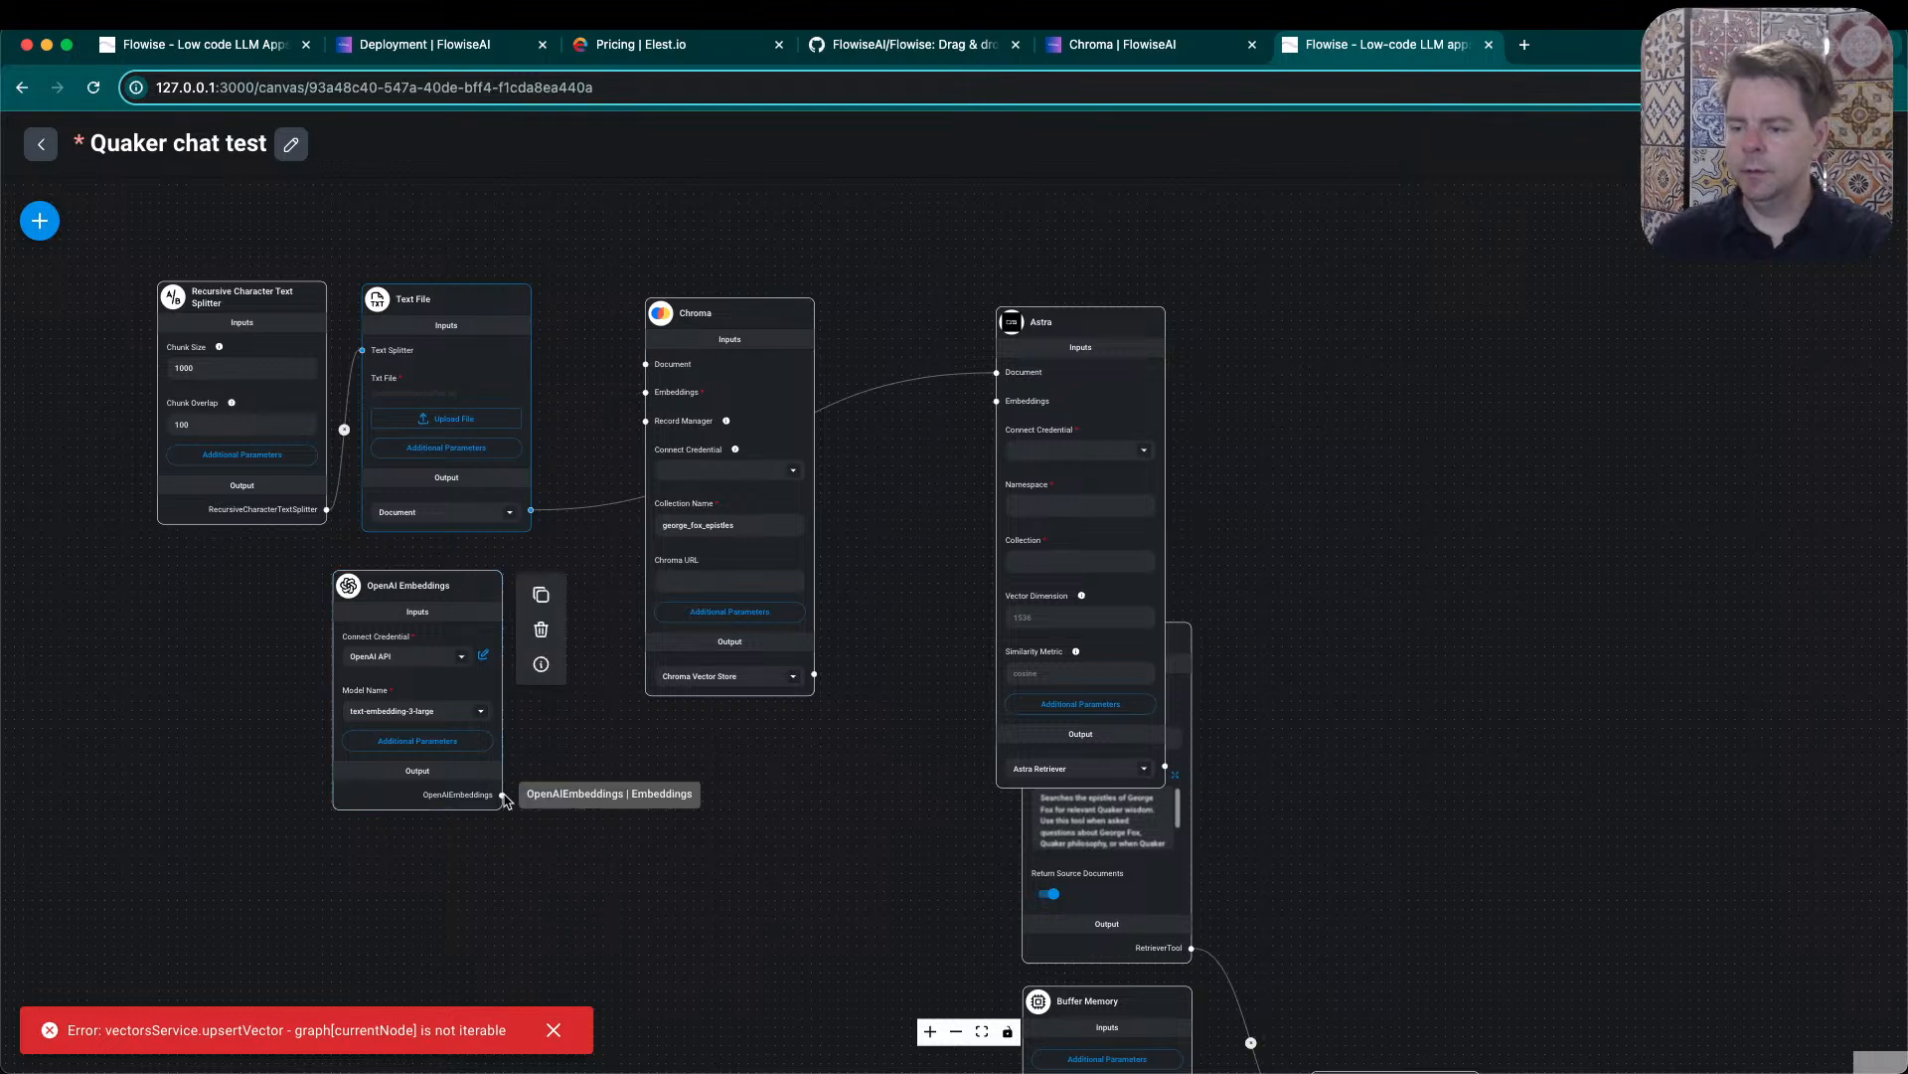
{"action": "left_click_drag", "start_coordinate": [502, 795], "coordinate": [998, 409]}
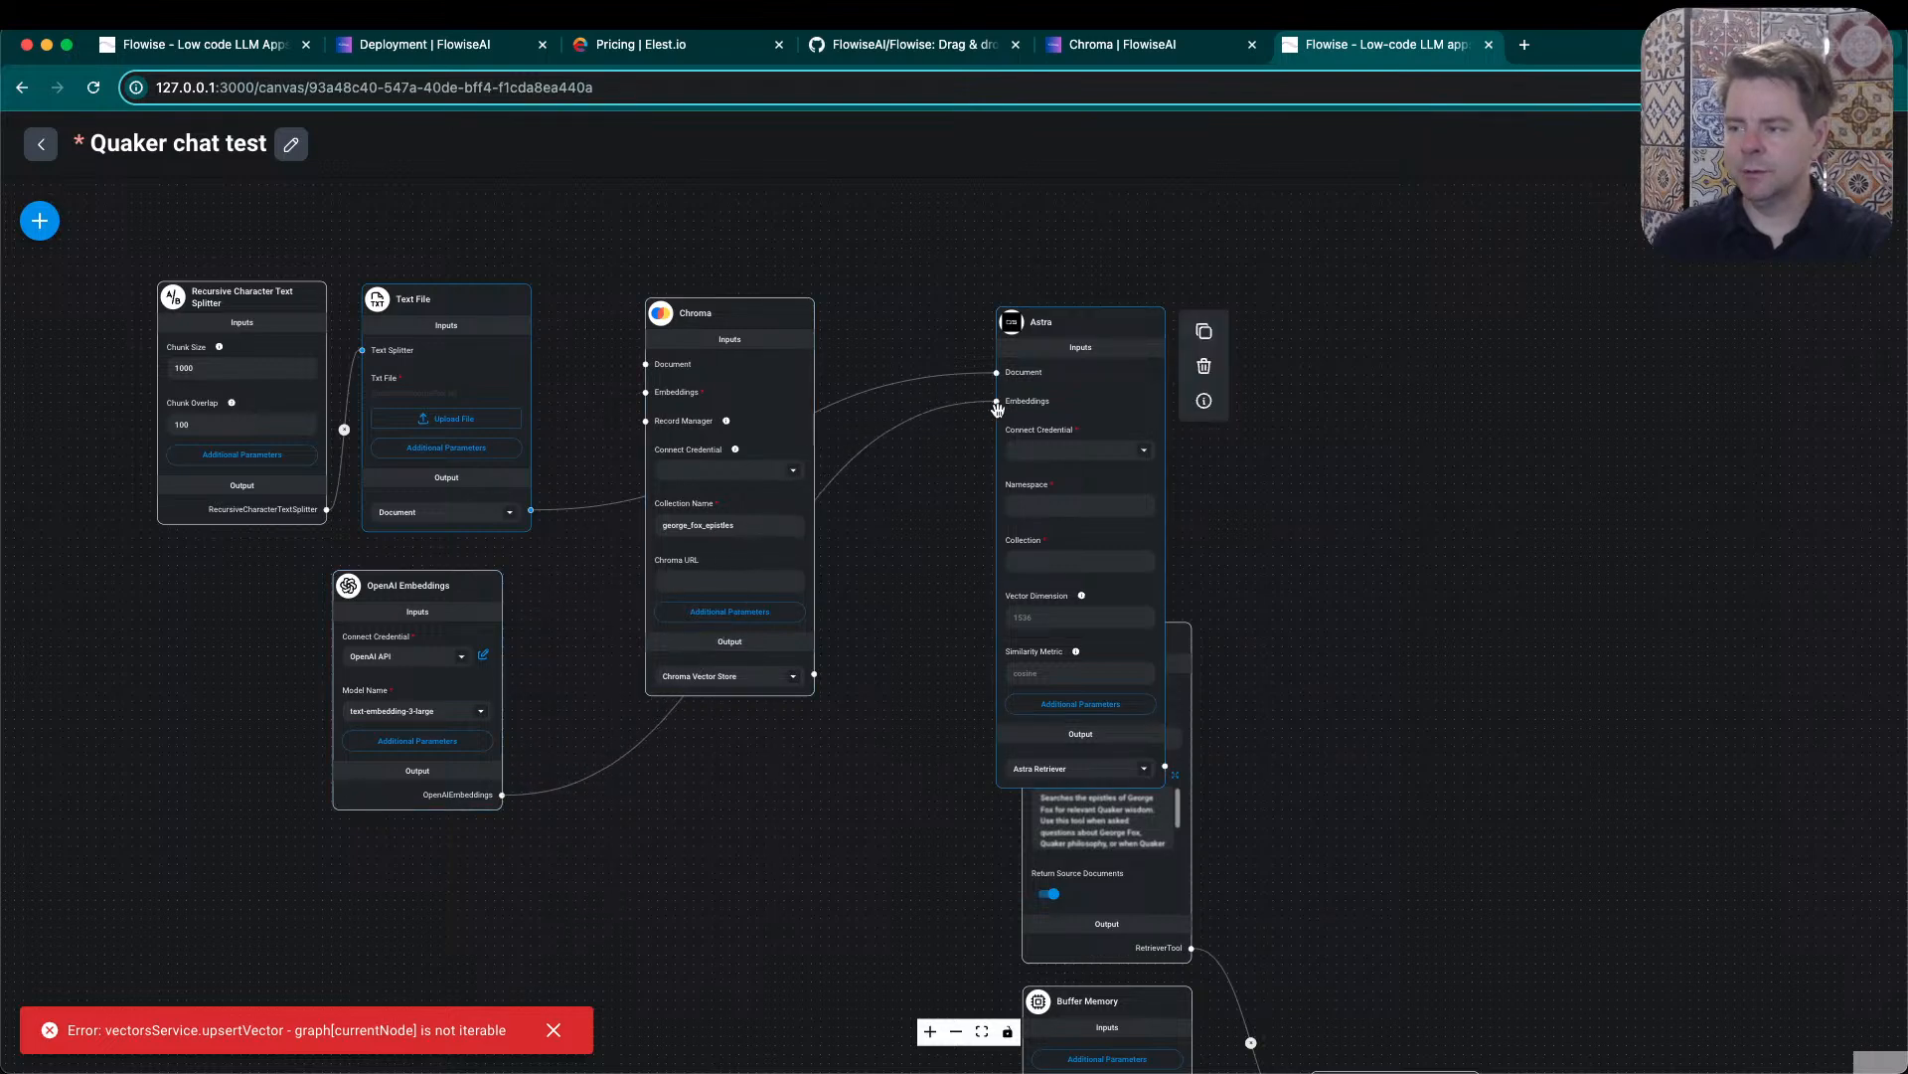
- Delete the Chroma vector store node from the flow
{"action": "mouse_move", "coordinate": [723, 336]}
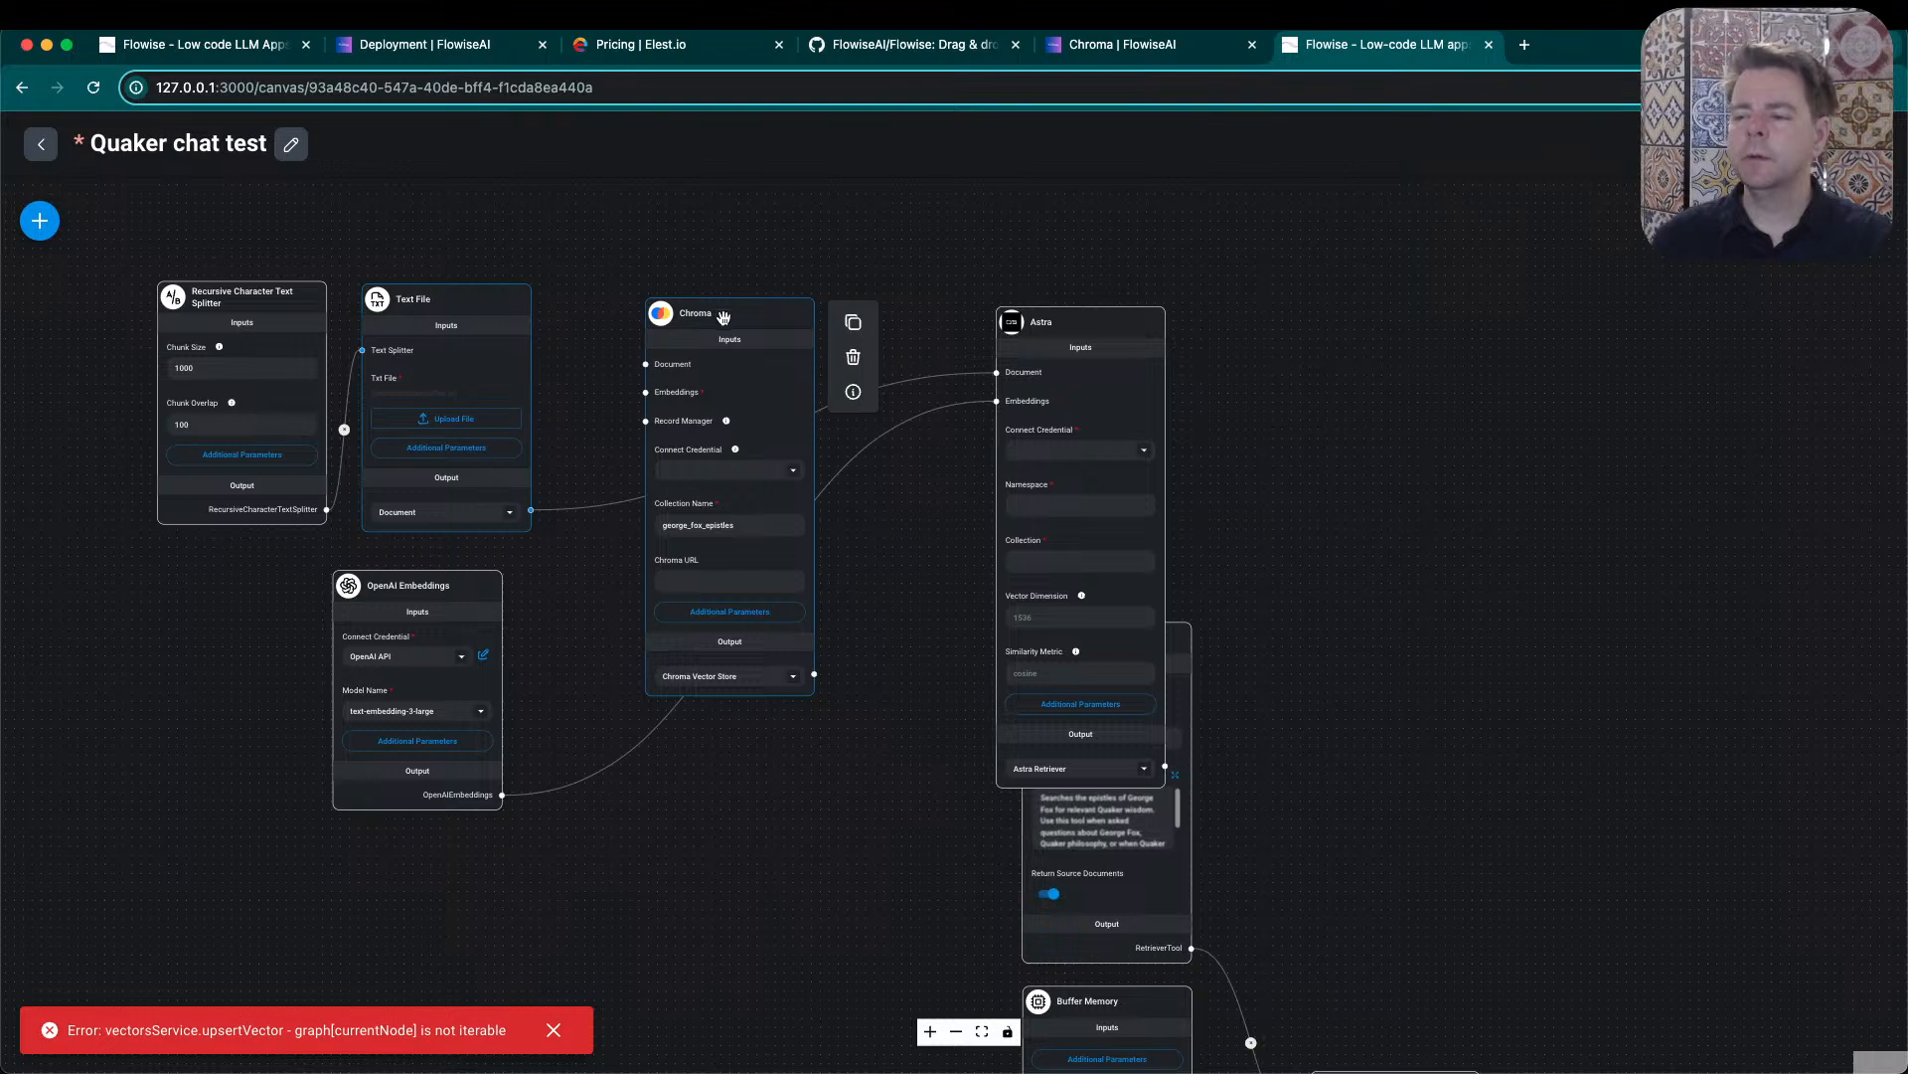
{"action": "left_click_drag", "start_coordinate": [722, 316], "coordinate": [683, 264]}
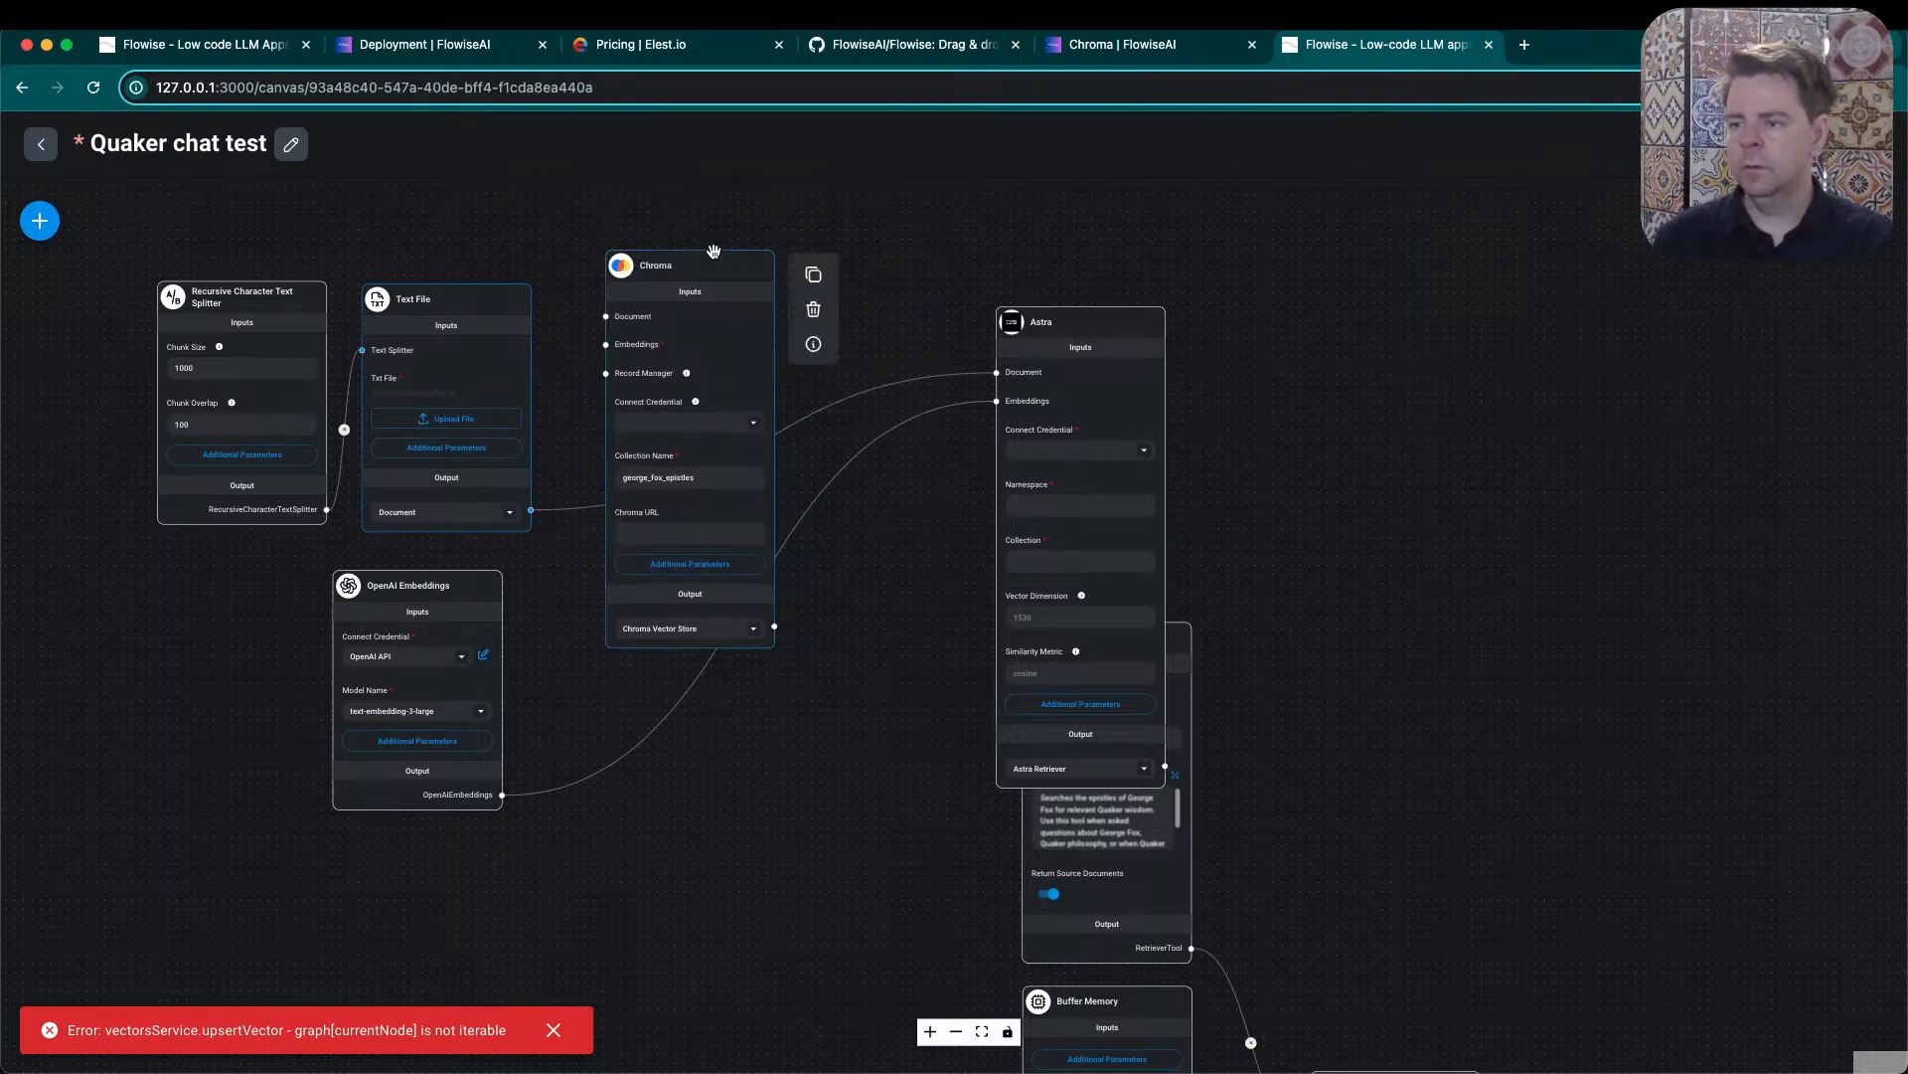
{"action": "left_click", "coordinate": [814, 309]}
- Move the Astra node beside the Text File node and connect its Astra Retriever output to the Retriever Tool's Retriever input
{"action": "left_click_drag", "start_coordinate": [1019, 330], "coordinate": [615, 385]}
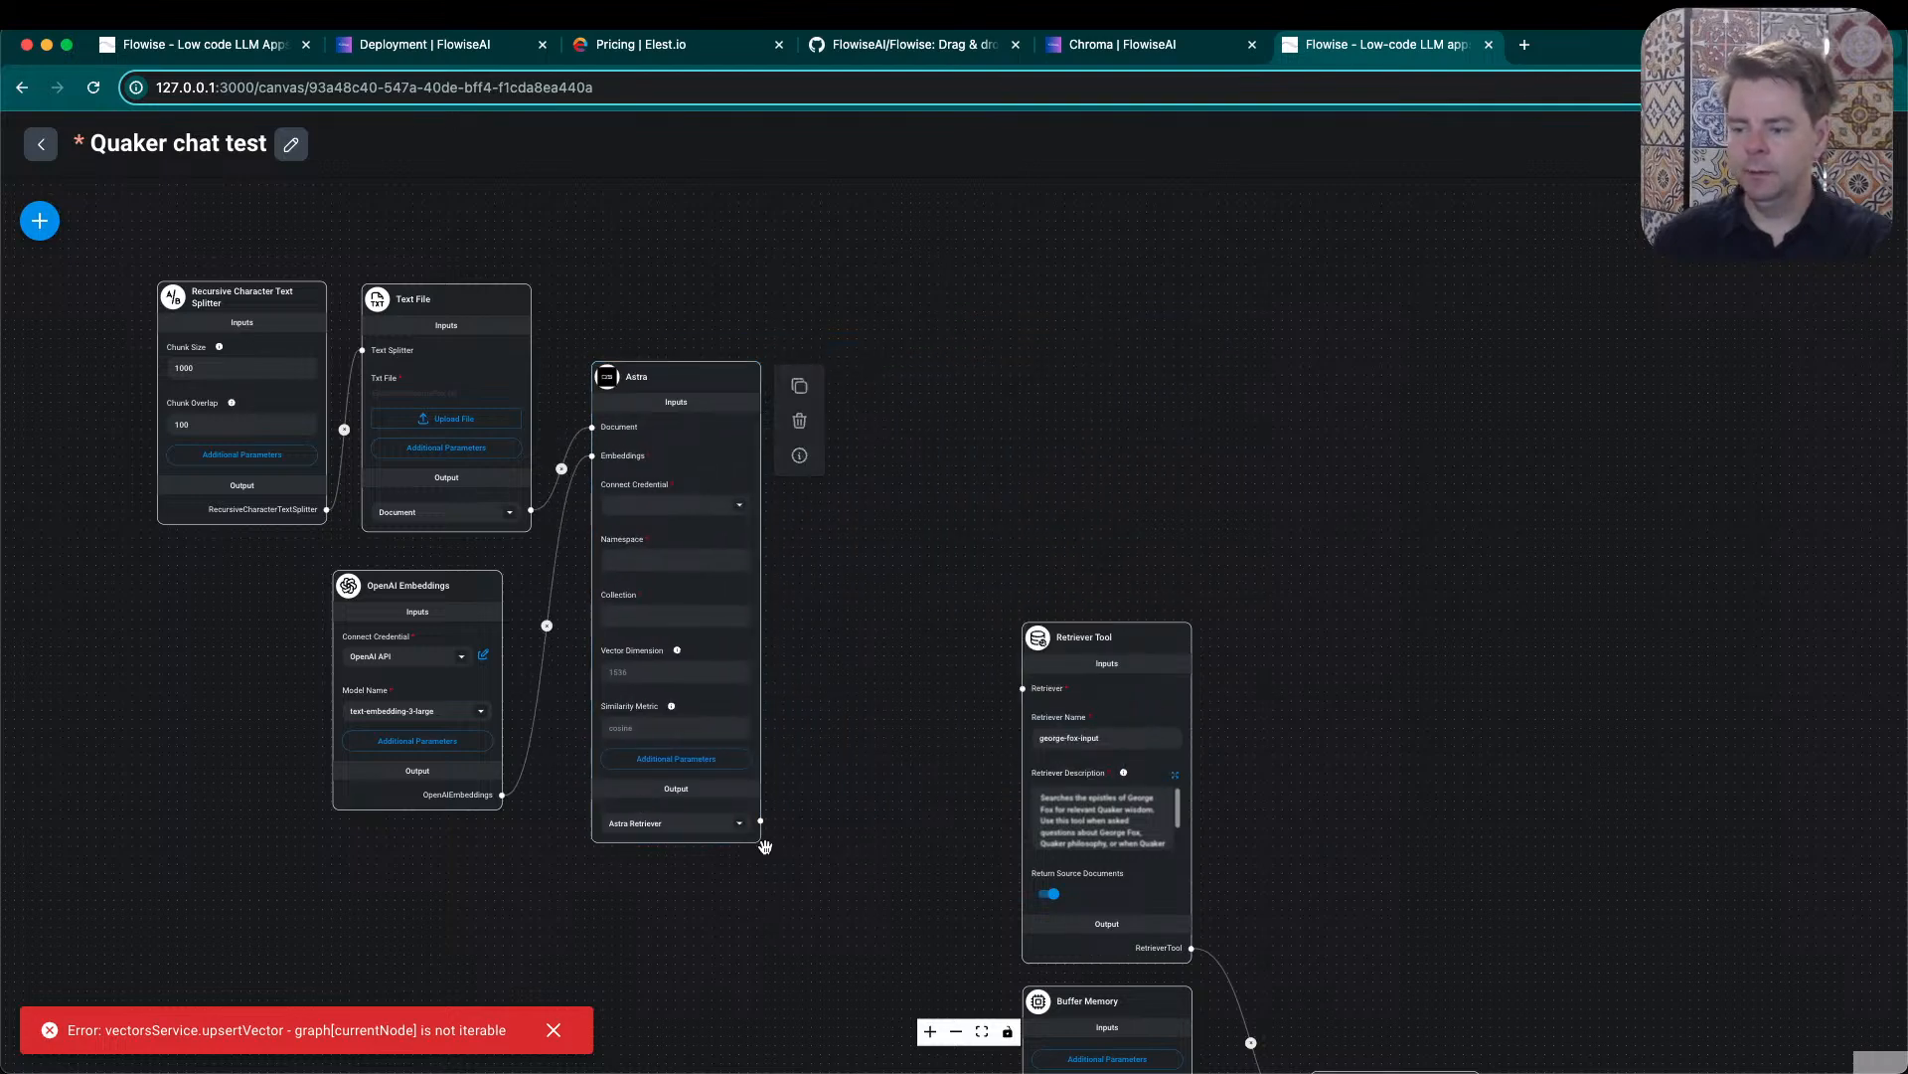
{"action": "left_click_drag", "start_coordinate": [760, 820], "coordinate": [1023, 688]}
{"action": "left_click_drag", "start_coordinate": [674, 385], "coordinate": [769, 419]}
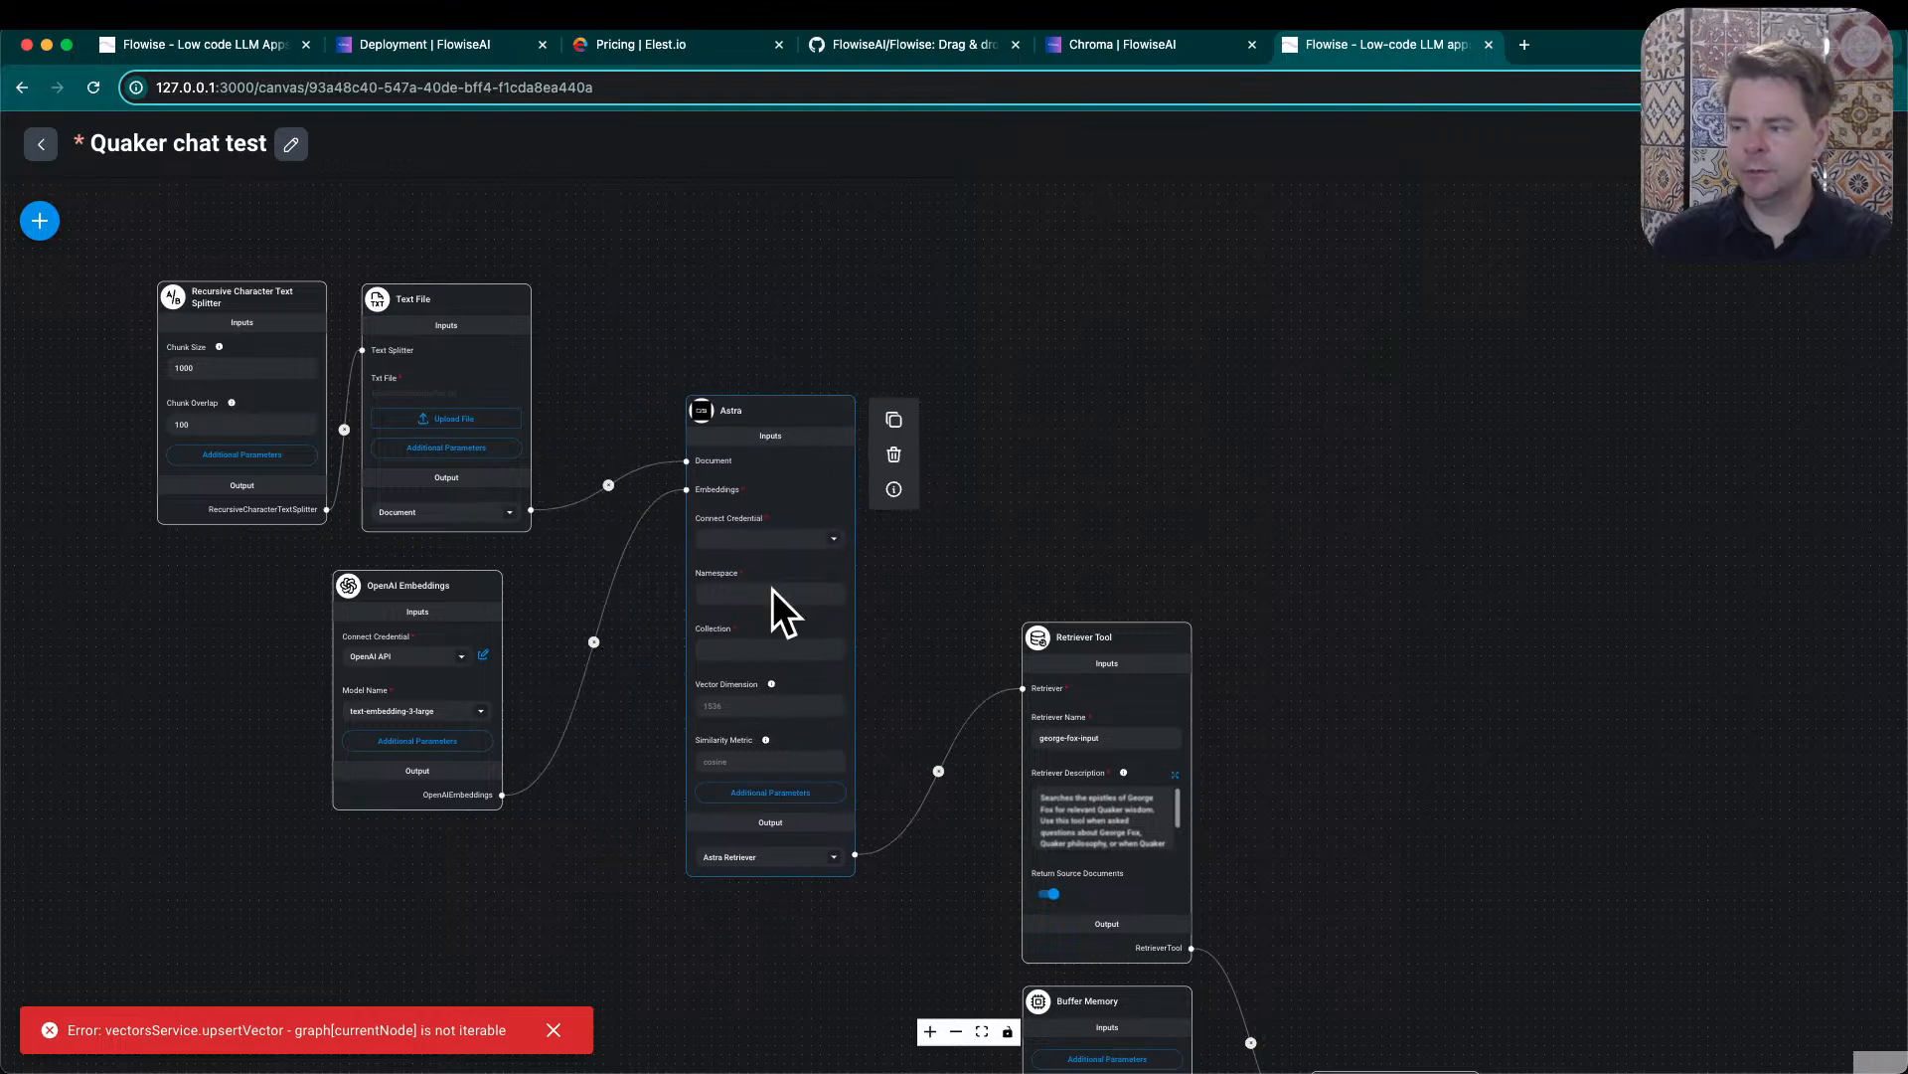
- Open the form for creating a new Astra DB API credential for the Astra node
{"action": "left_click", "coordinate": [834, 540]}
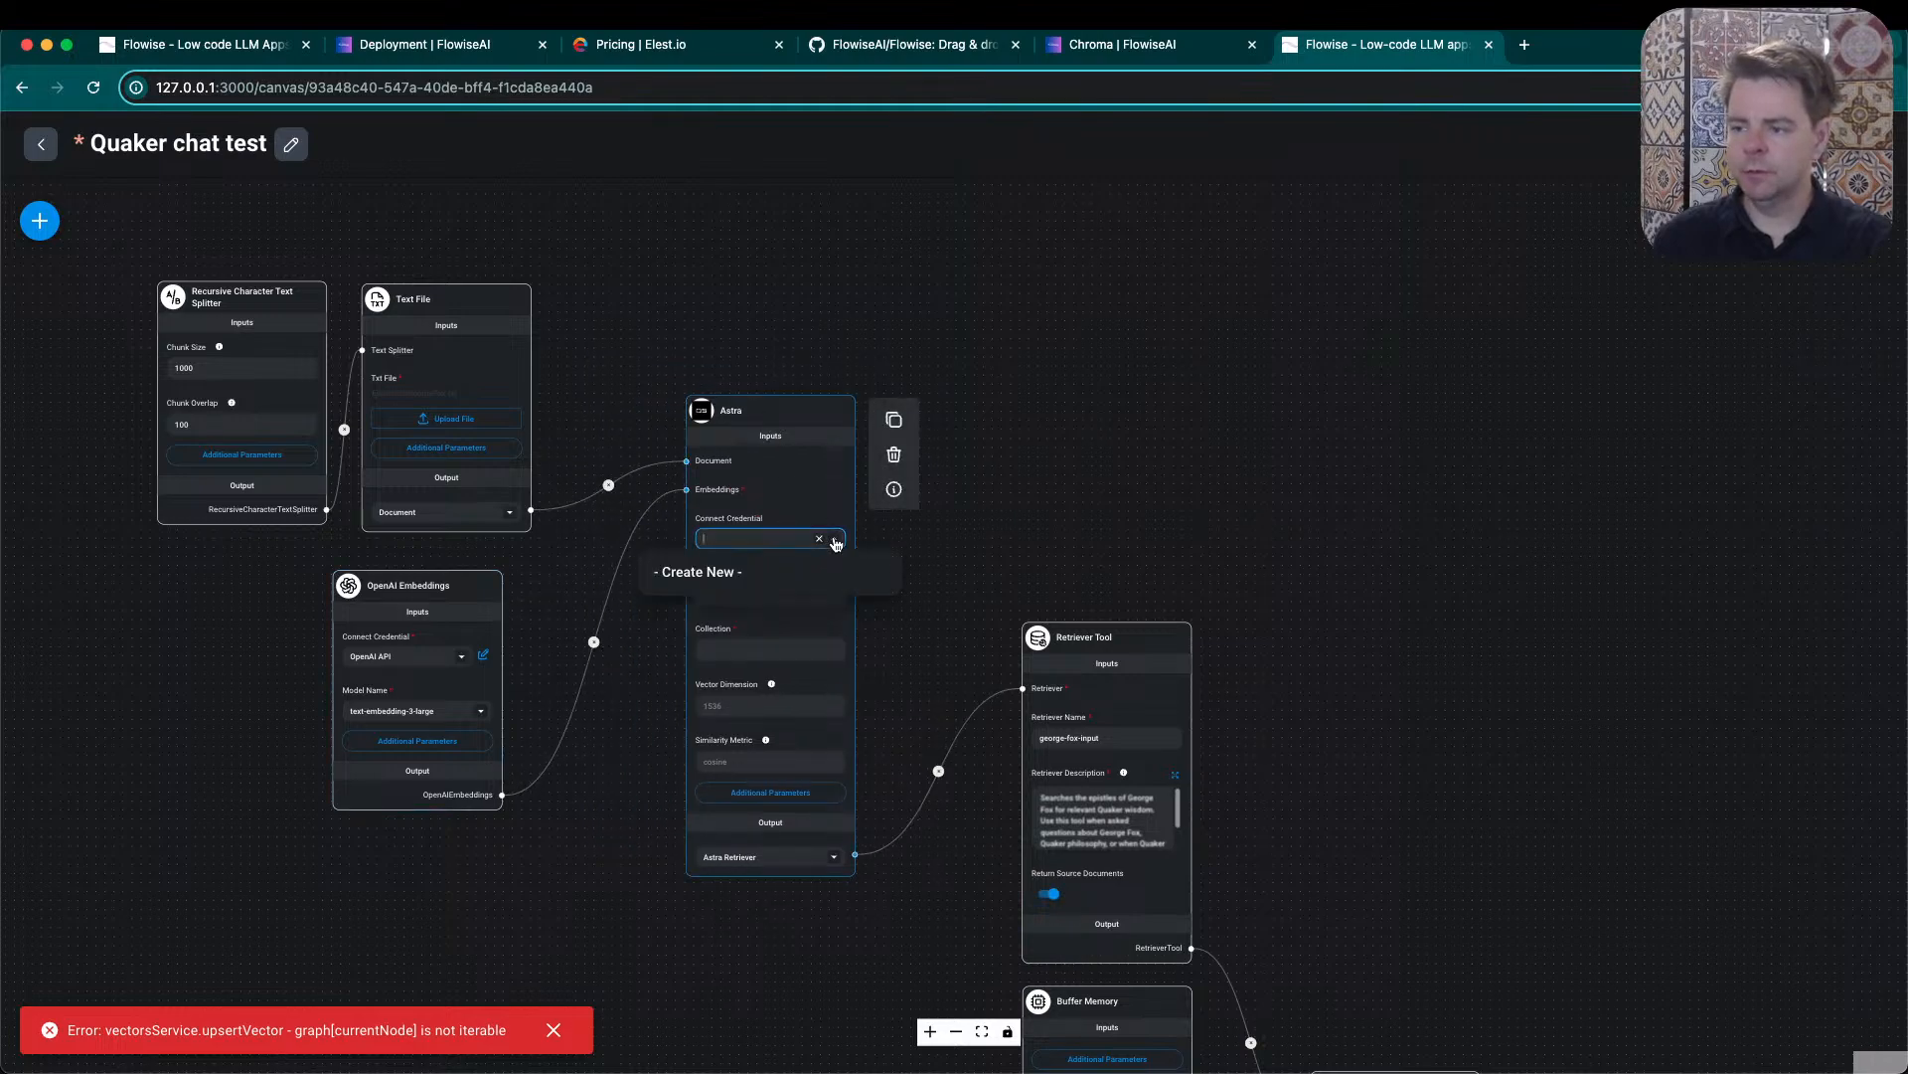
{"action": "left_click", "coordinate": [746, 572]}
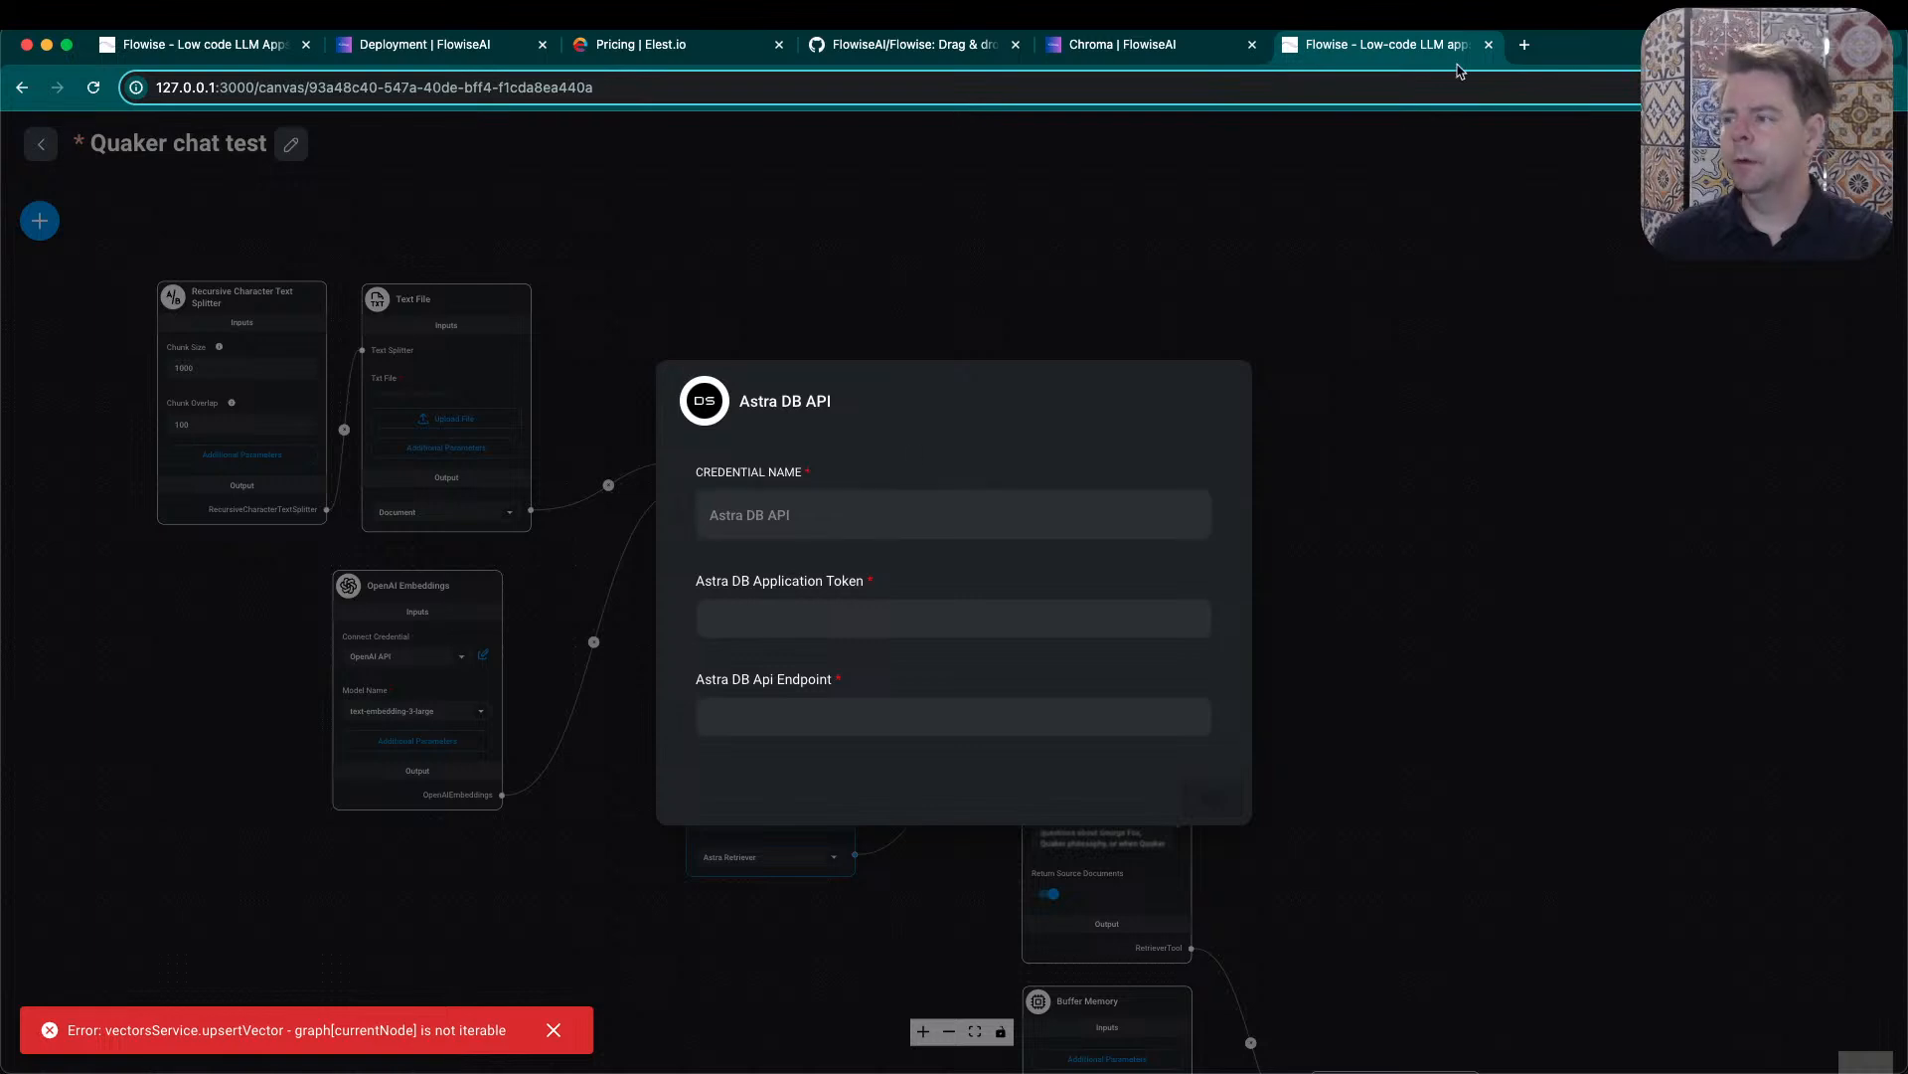
{"action": "left_click", "coordinate": [1488, 44]}
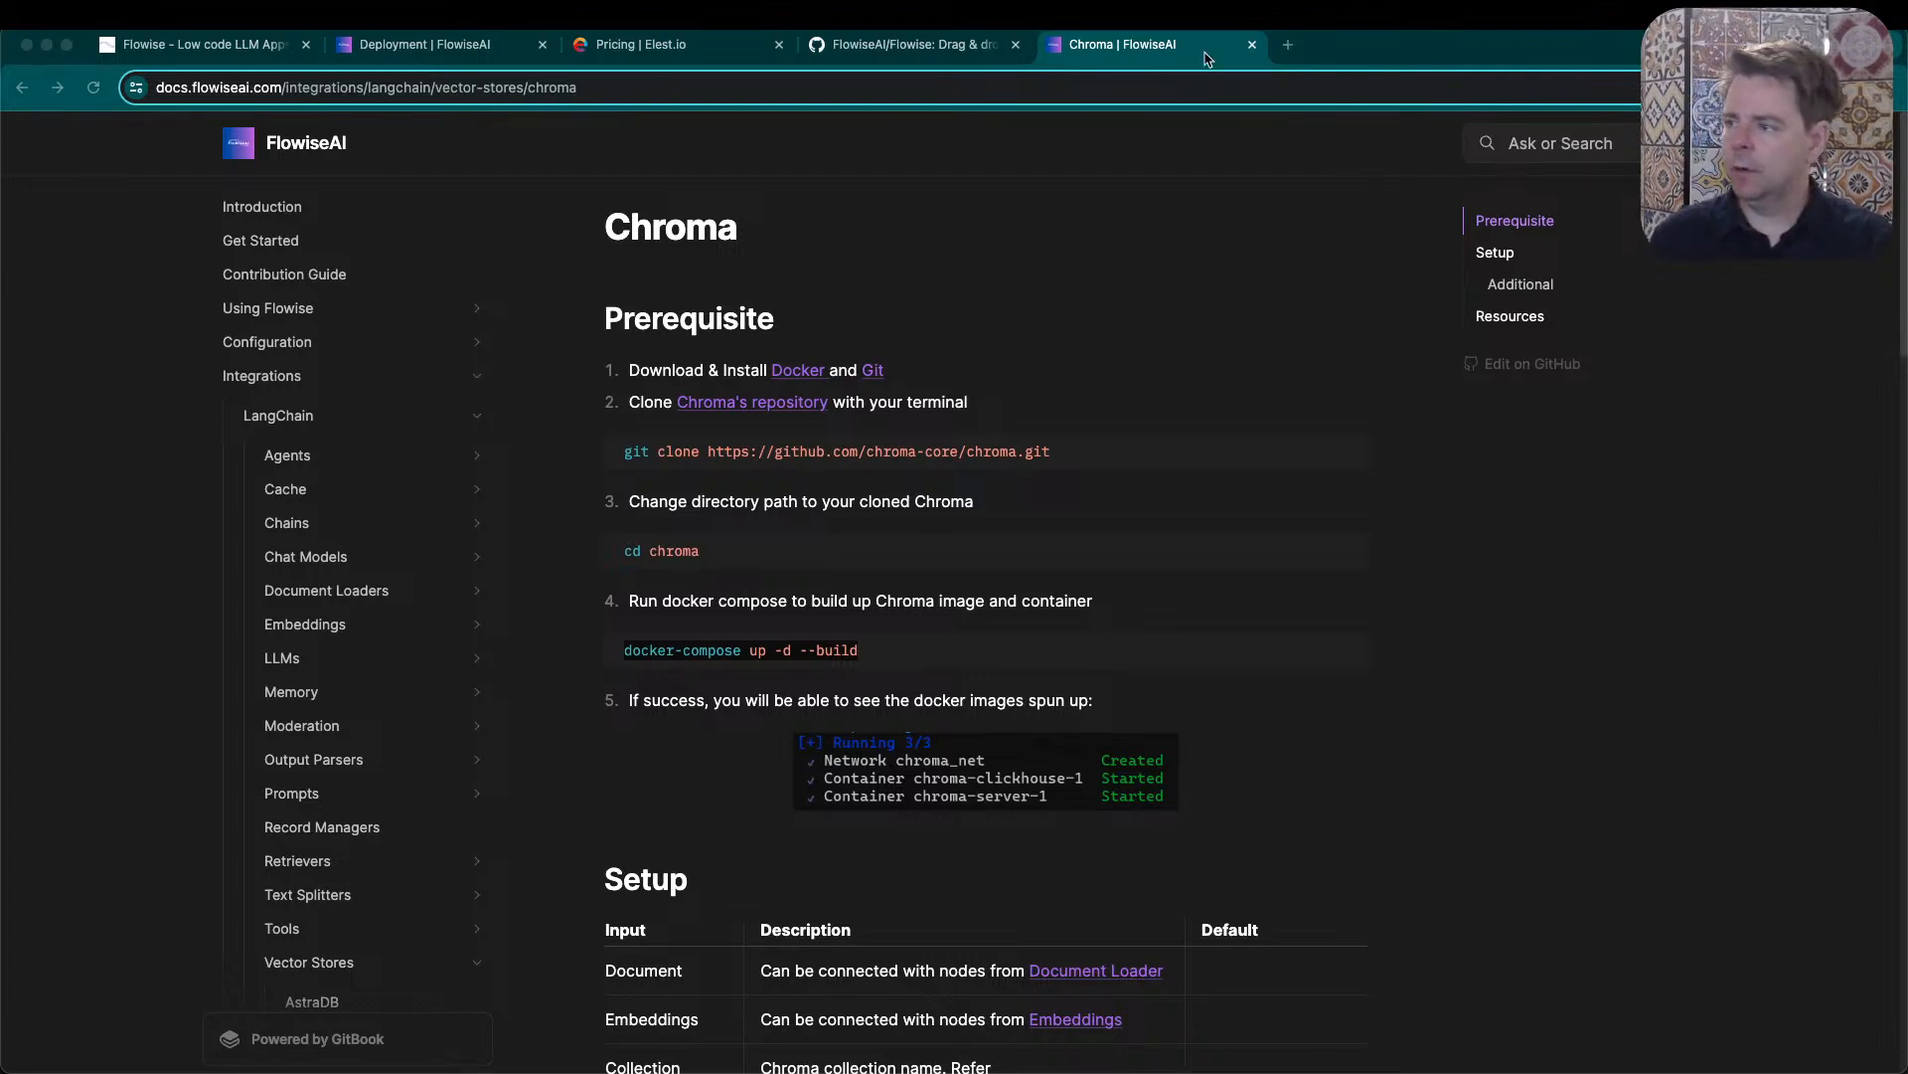
- Search the web for astra db, look over the DataStax Astra DB product page, and return to the flow
{"action": "left_click", "coordinate": [1288, 45]}
{"action": "type", "text": "astra db"}
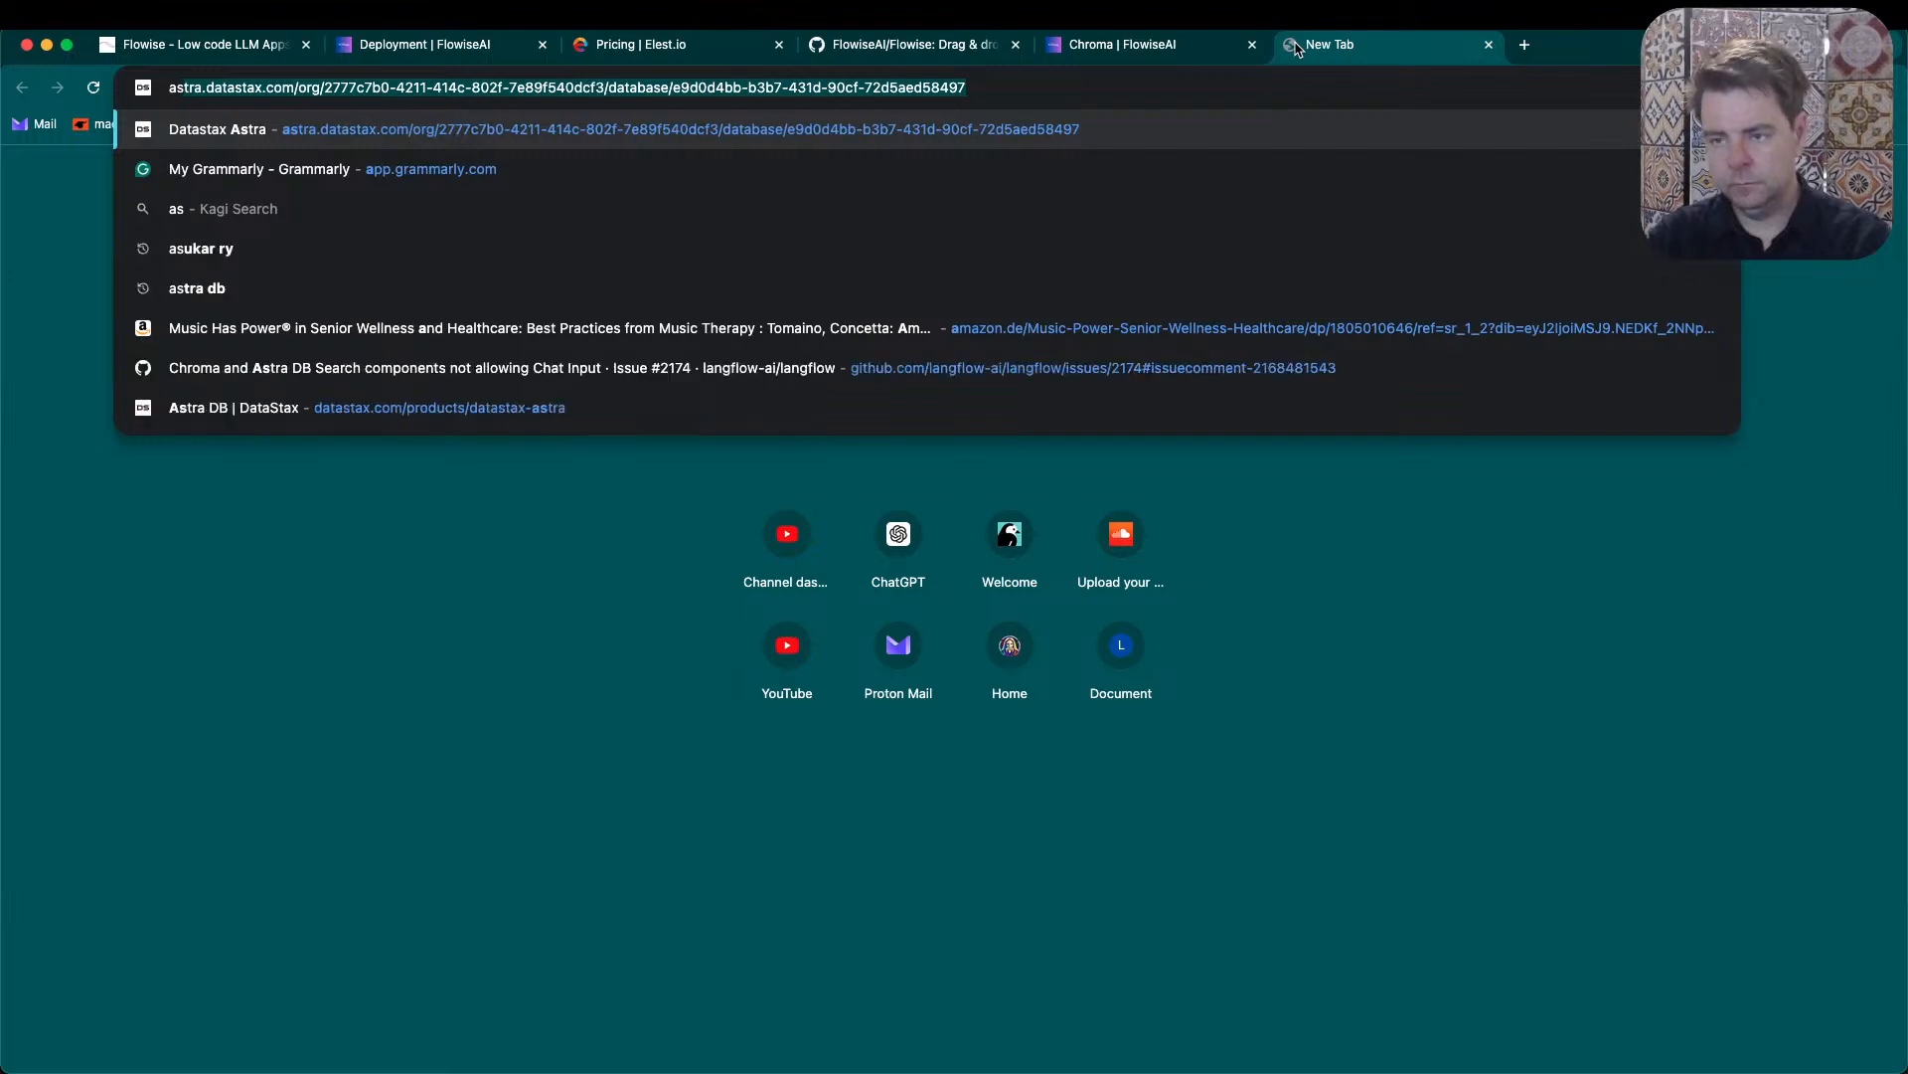
{"action": "key", "text": "Return"}
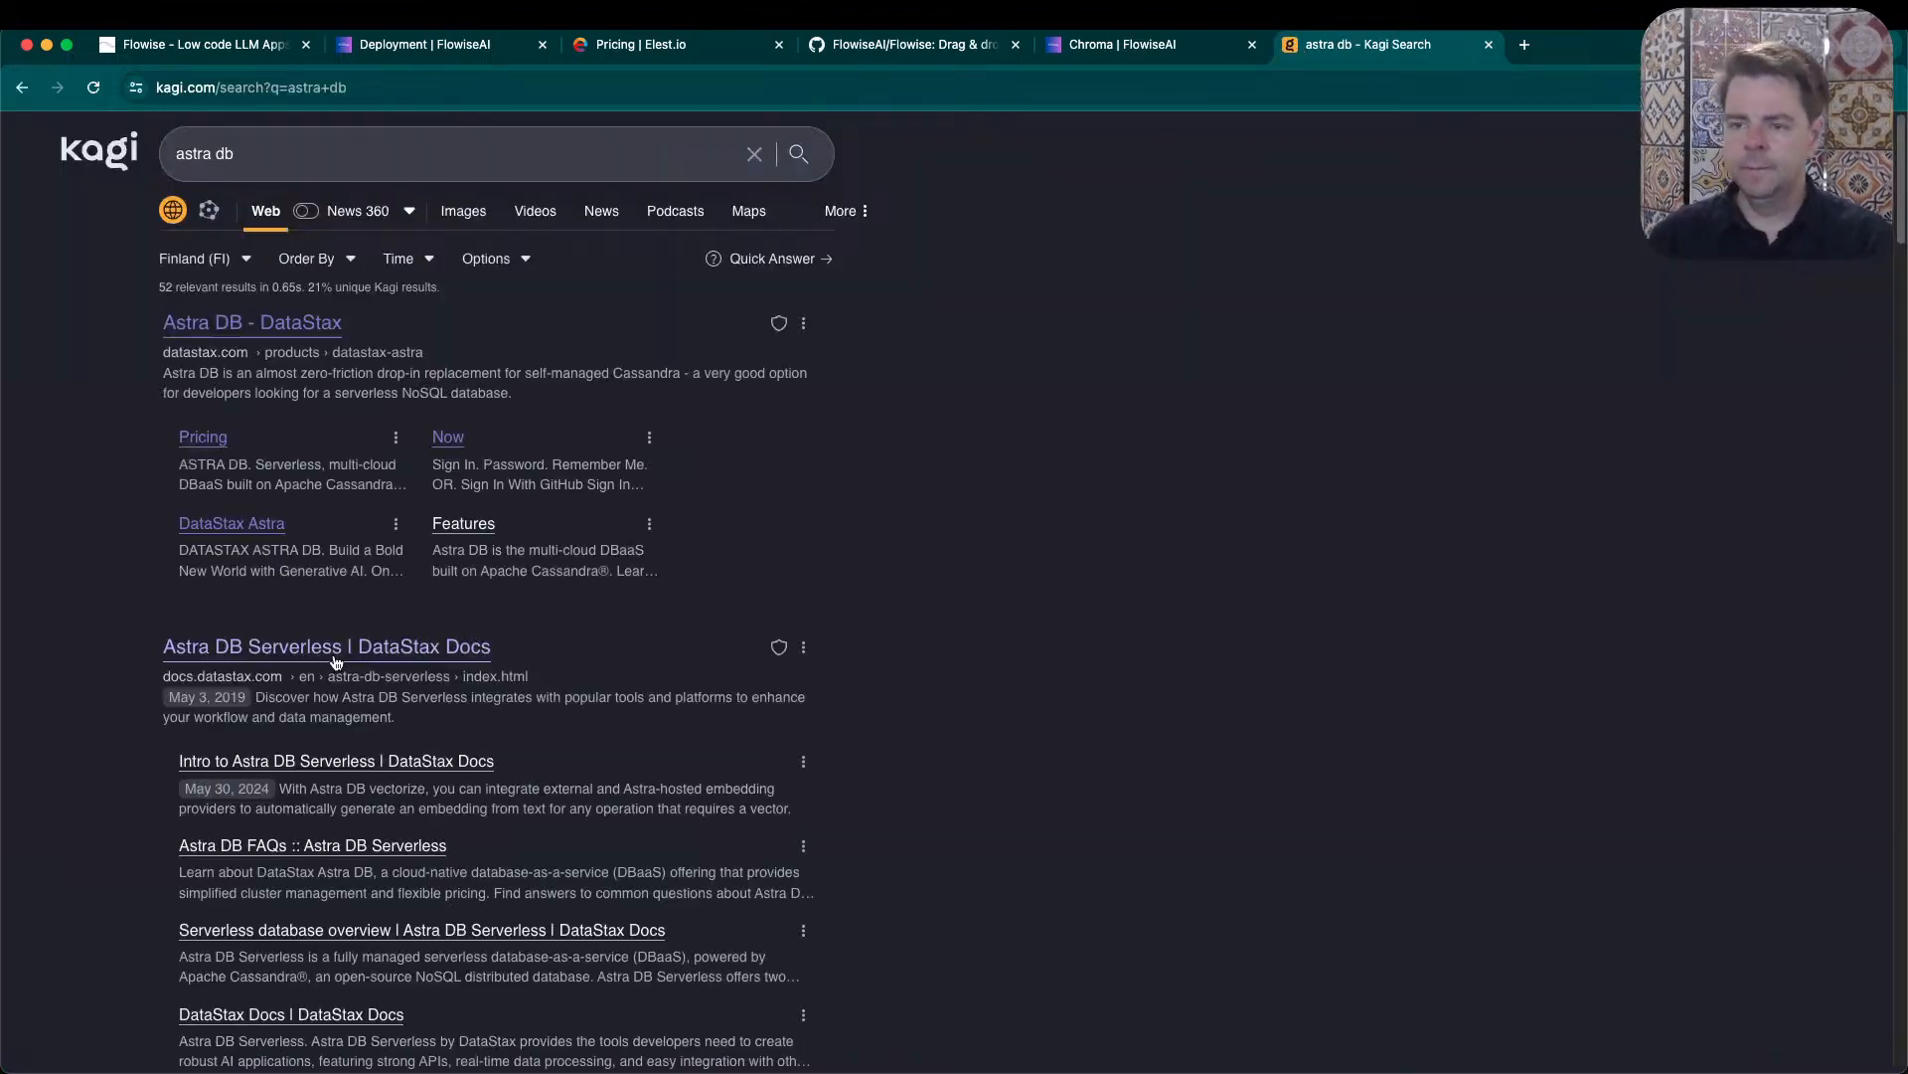
{"action": "left_click", "coordinate": [229, 525]}
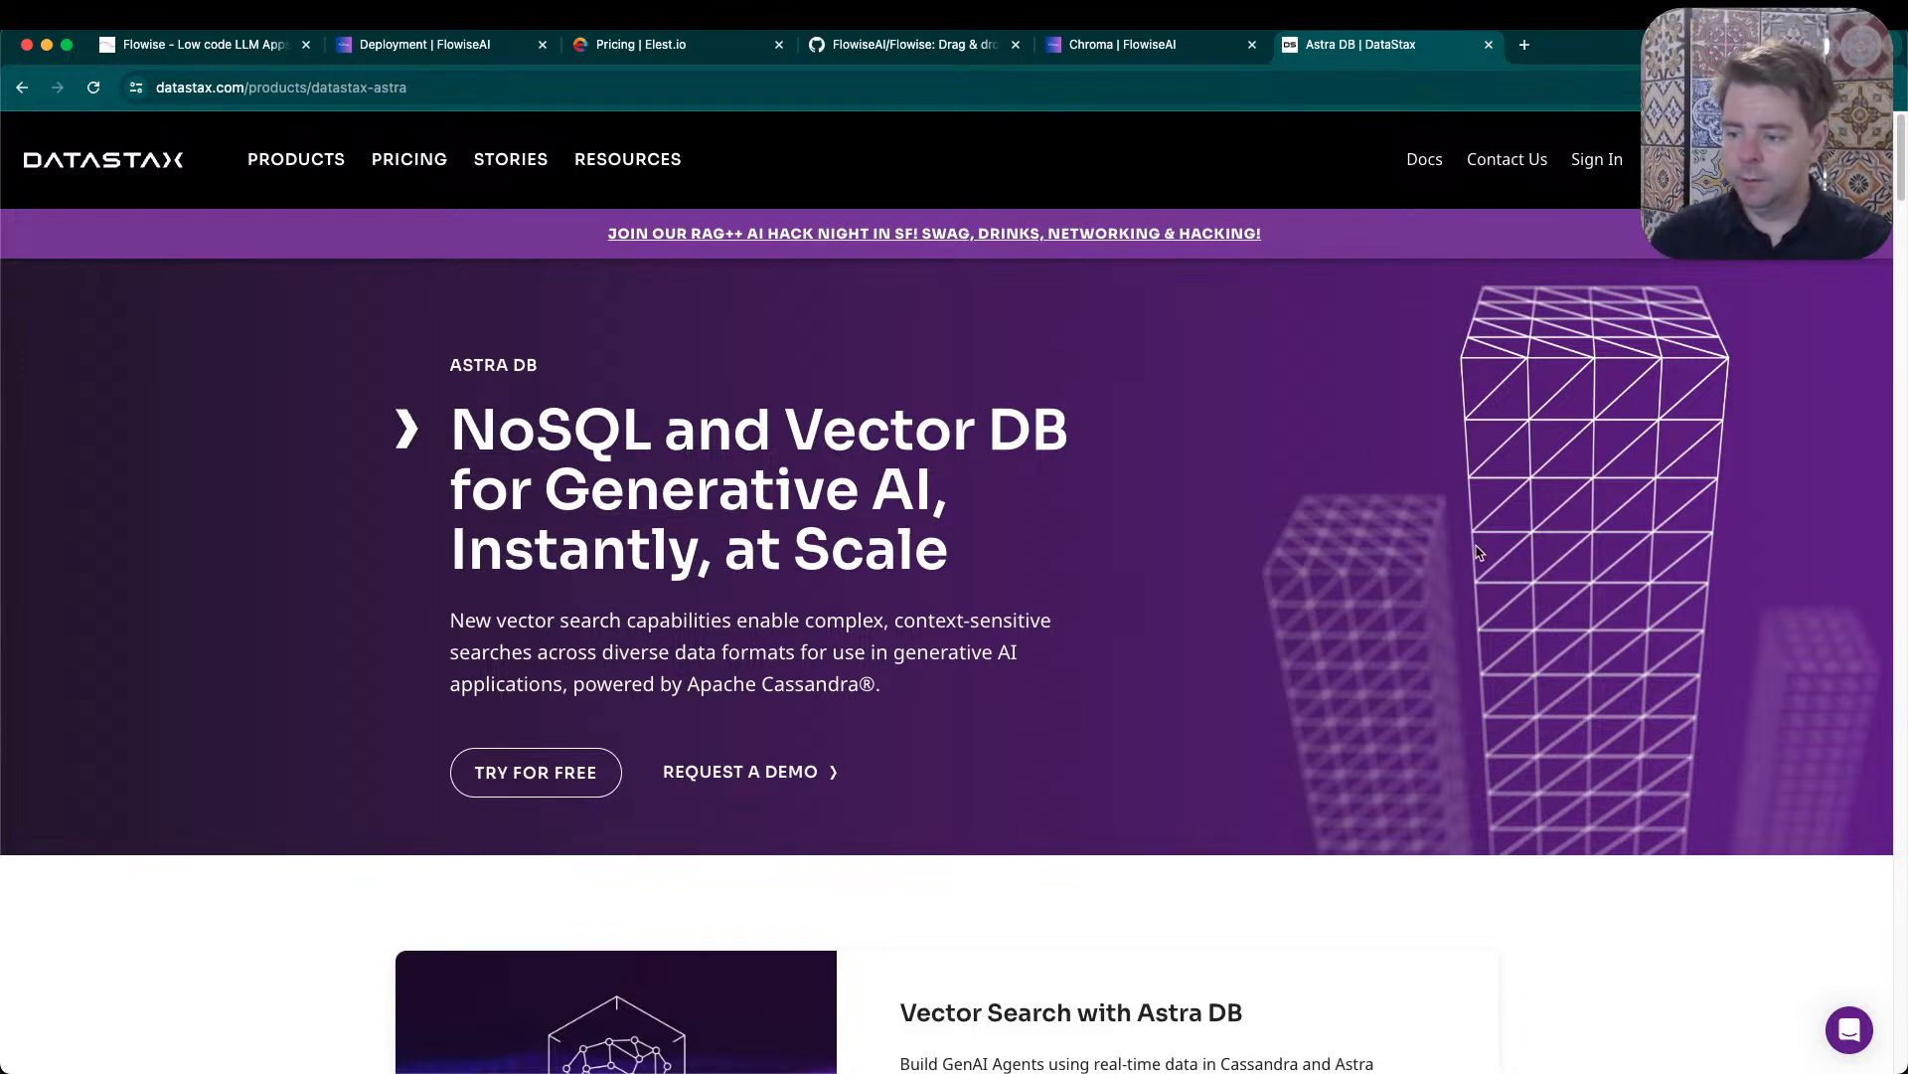
{"action": "scroll", "coordinate": [1251, 567], "scroll_direction": "down", "scroll_amount": 6}
{"action": "scroll", "coordinate": [633, 647], "scroll_direction": "down", "scroll_amount": 1}
{"action": "scroll", "coordinate": [633, 647], "scroll_direction": "up", "scroll_amount": 7}
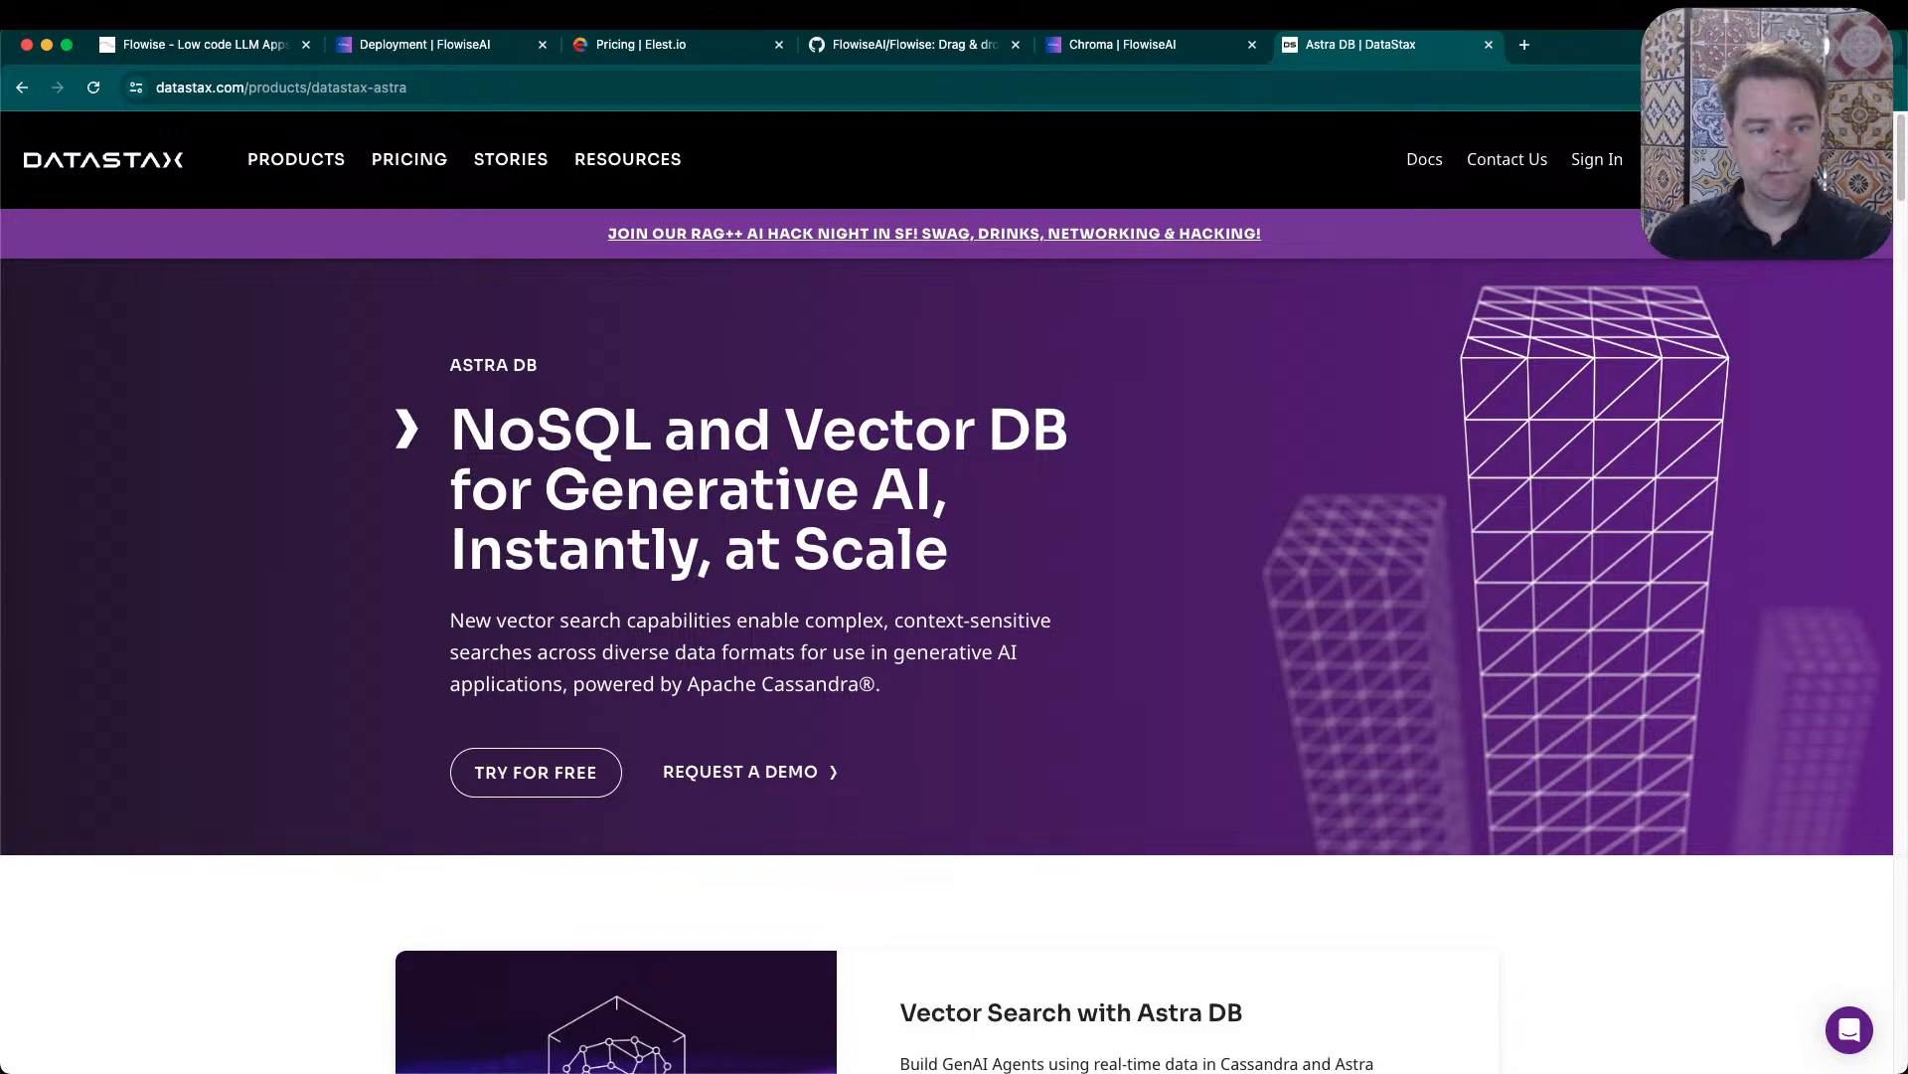
{"action": "key", "text": "super+Tab"}
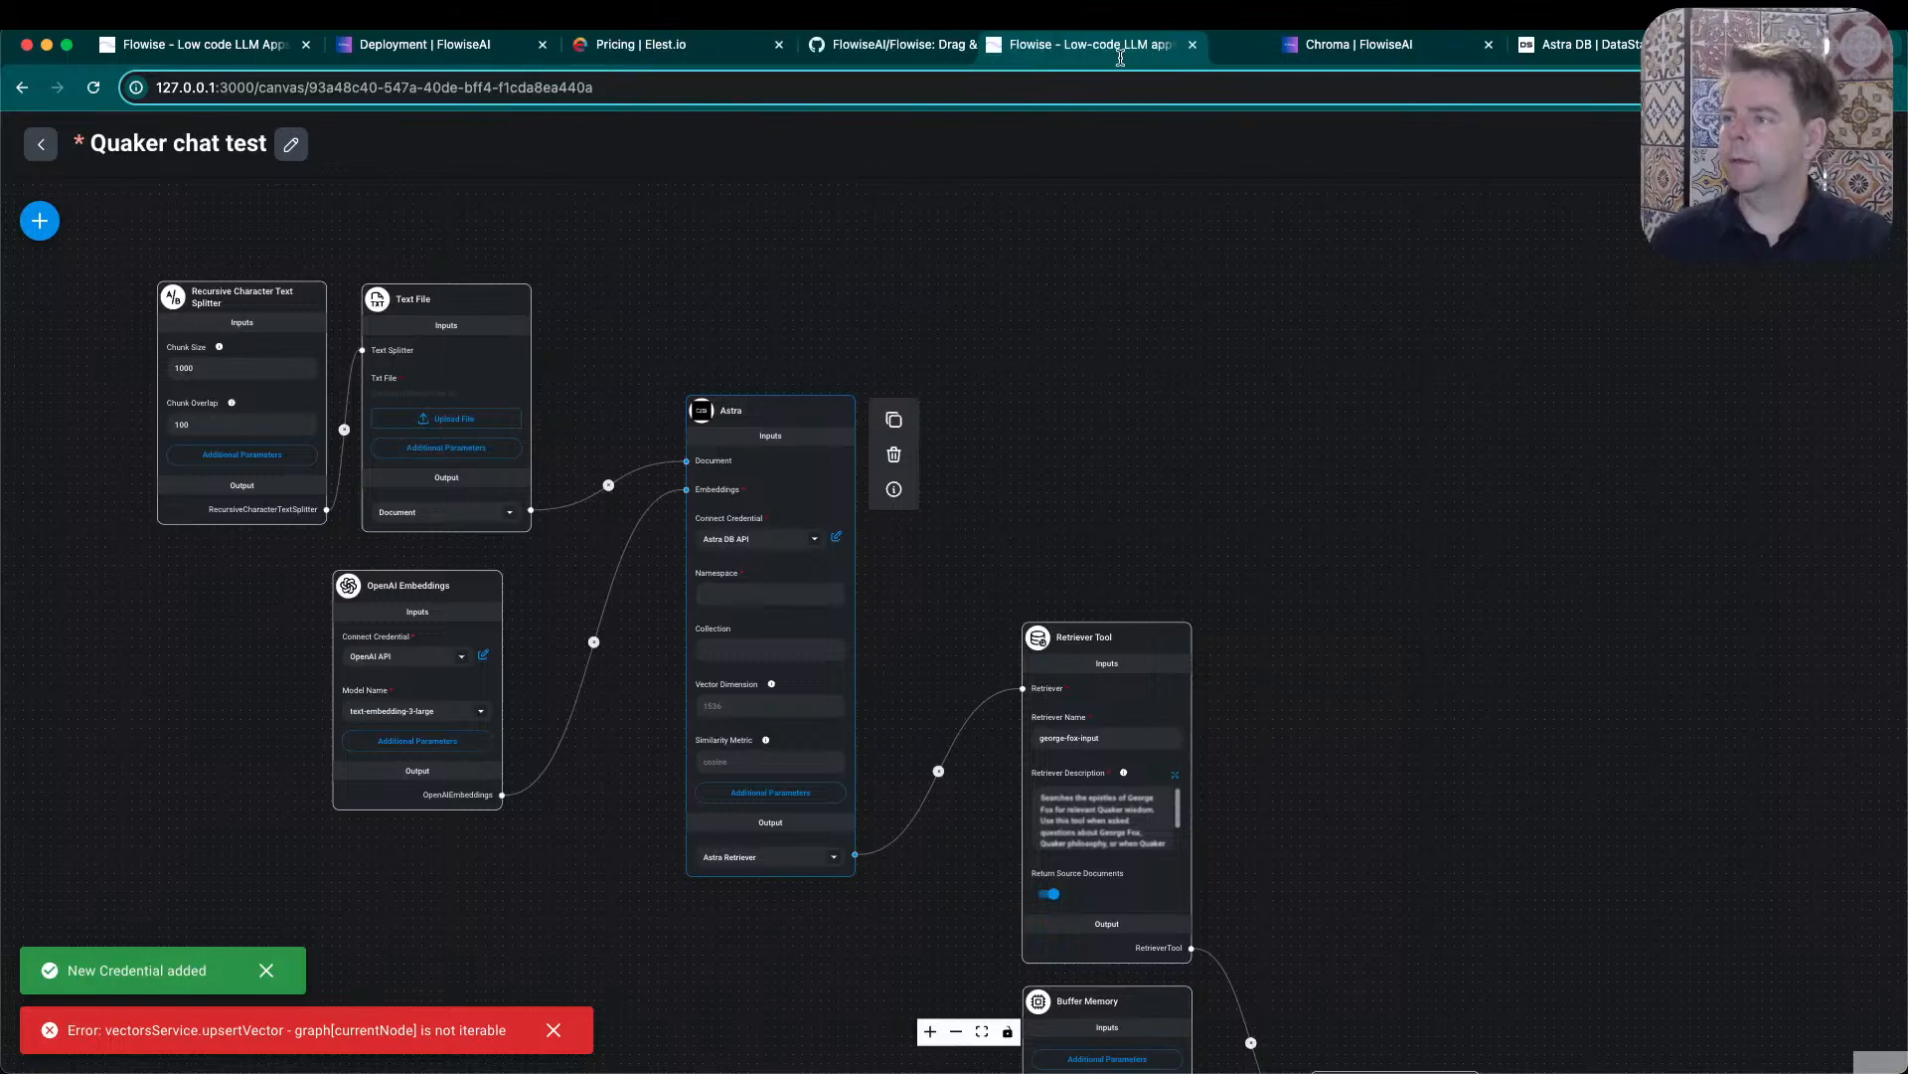
- Enter george_fox_epistl as the Astra node's namespace
{"action": "left_click", "coordinate": [767, 597]}
{"action": "type", "text": "d"}
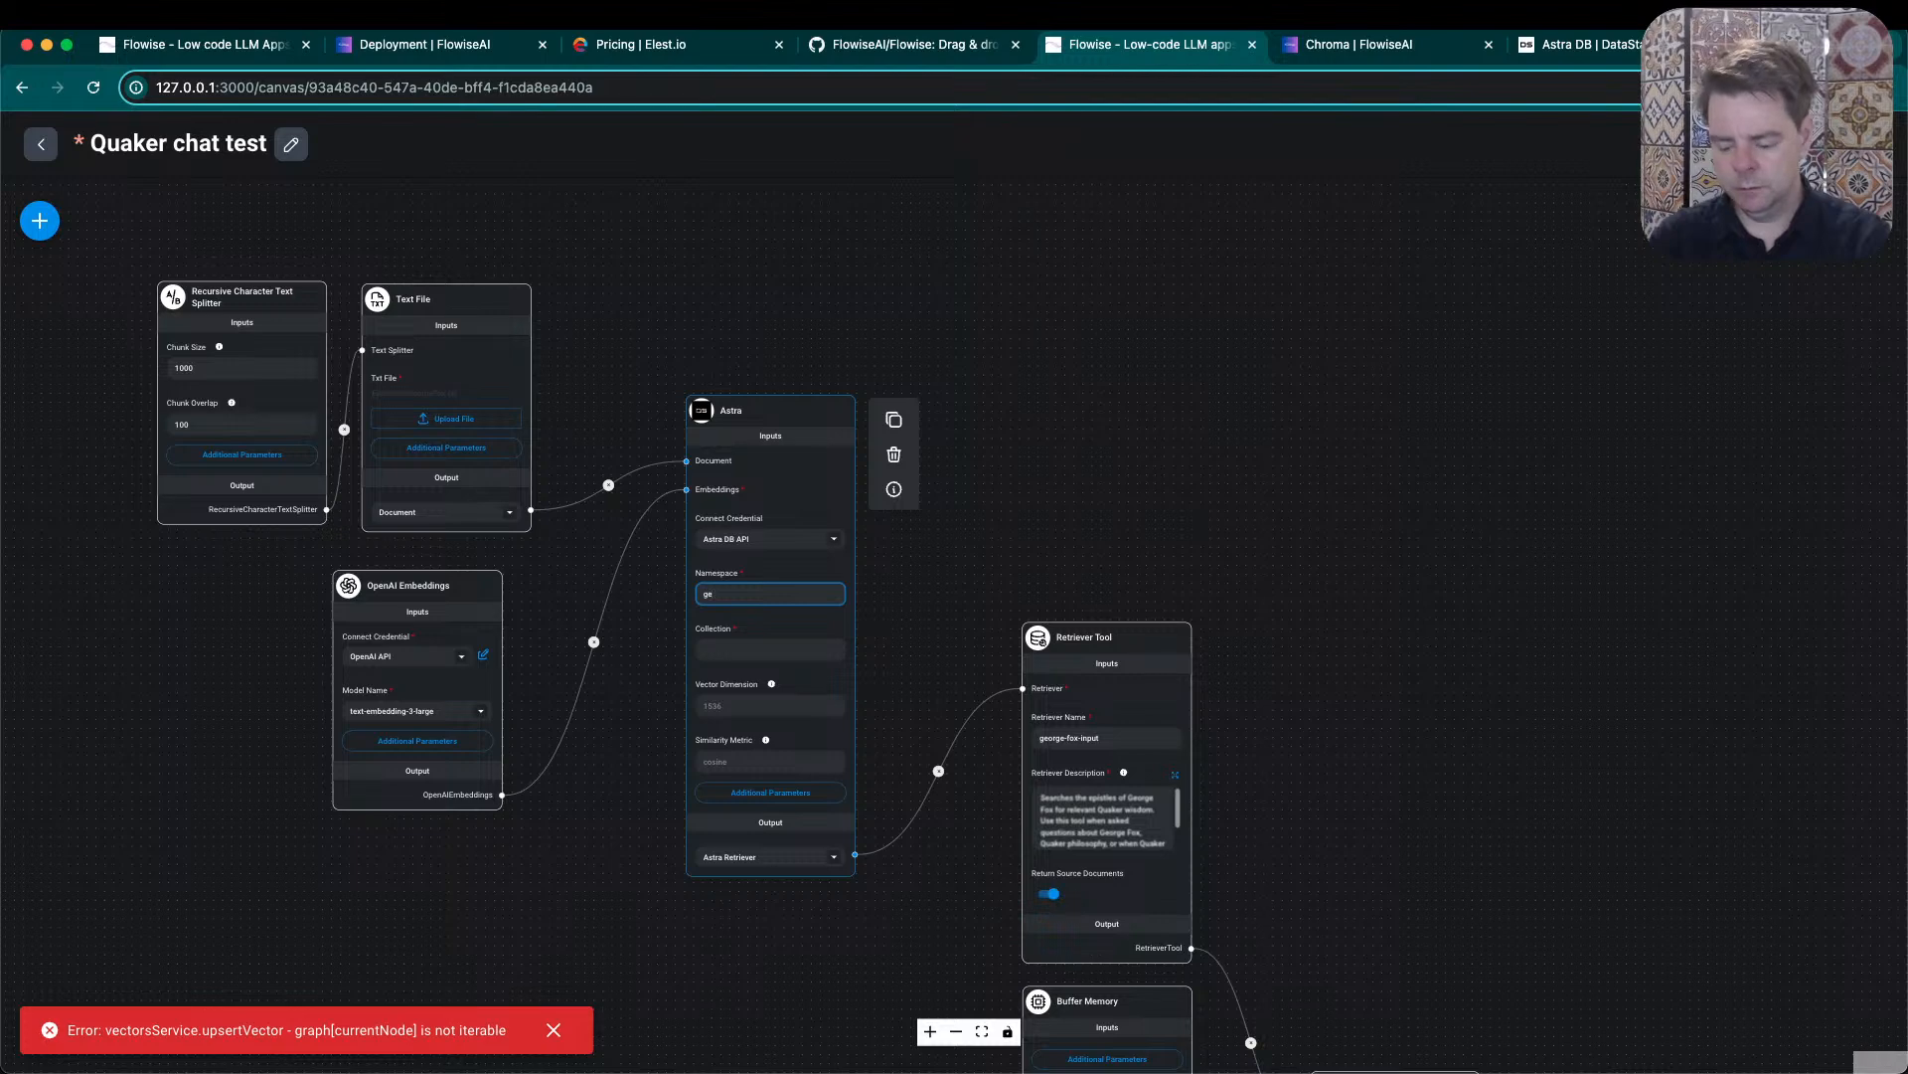
{"action": "type", "text": "eorge_fox_epistl"}
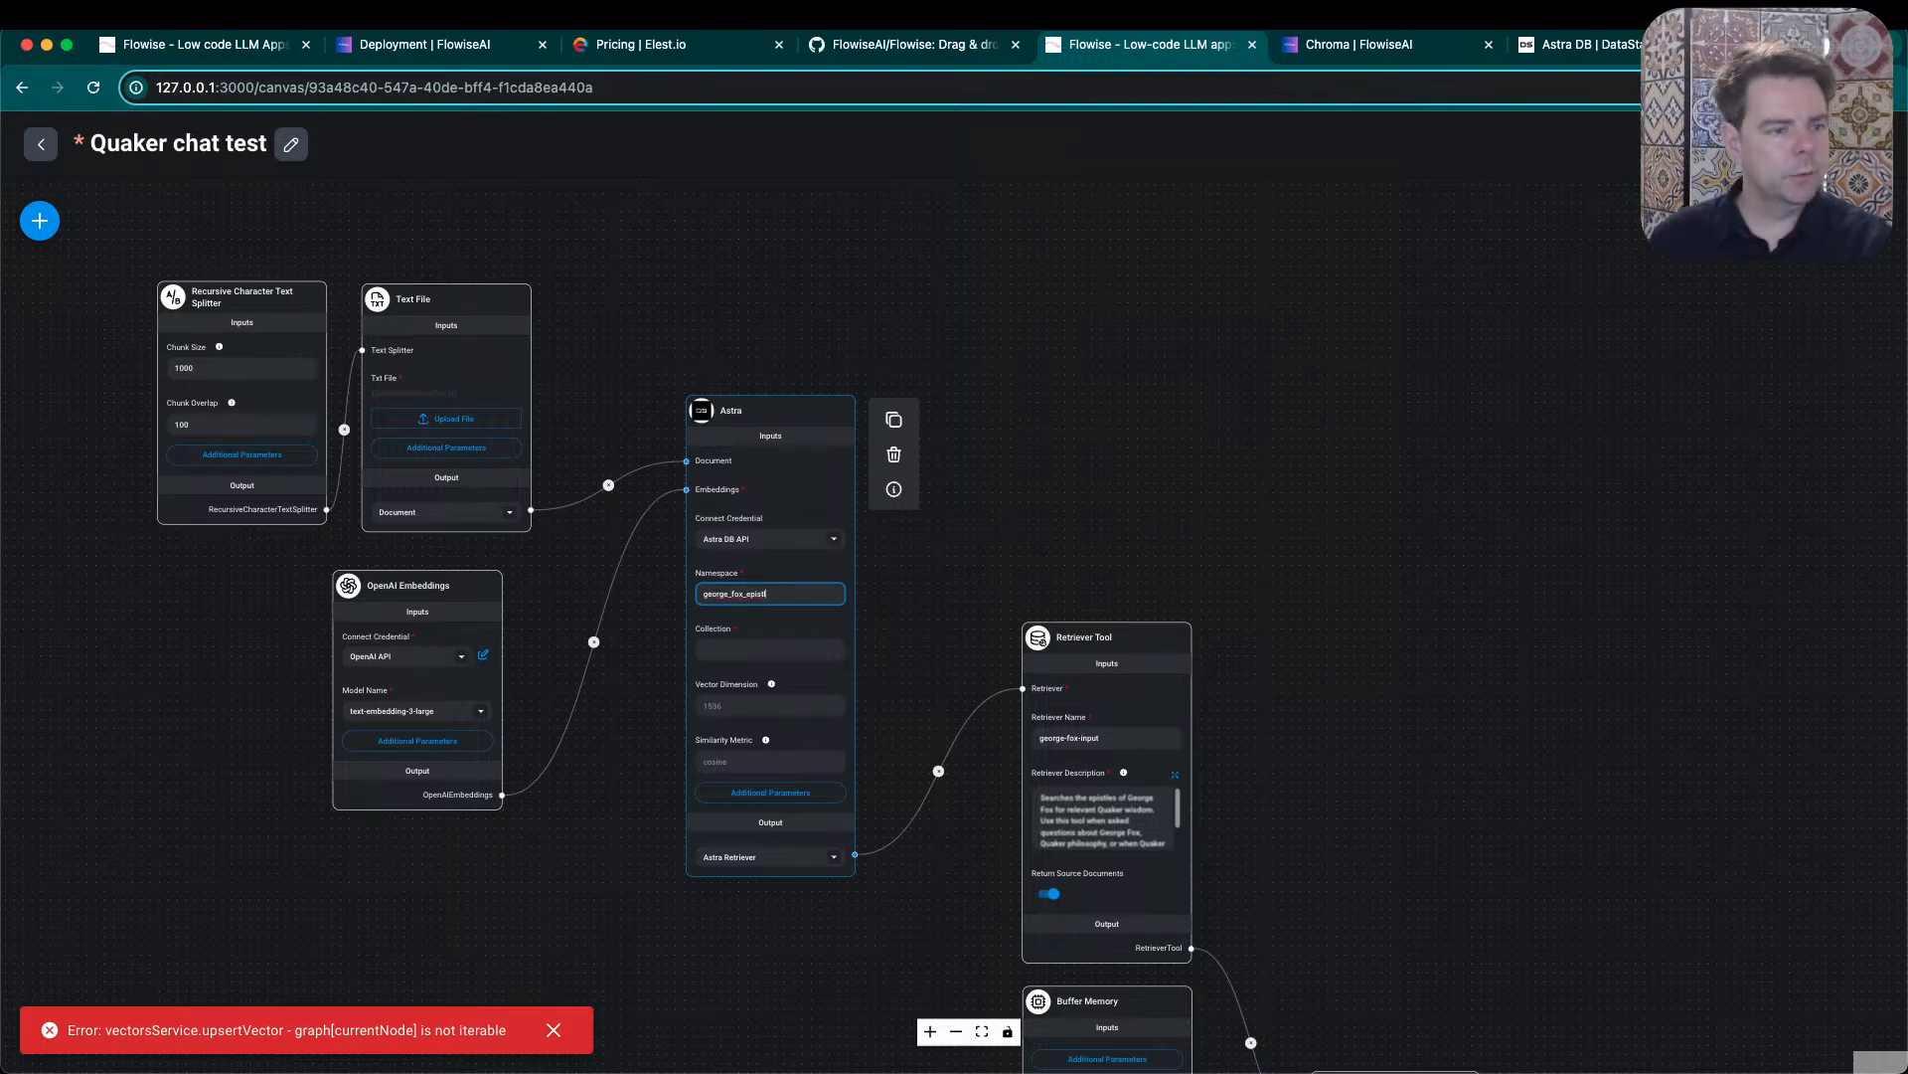
{"action": "left_click", "coordinate": [426, 537]}
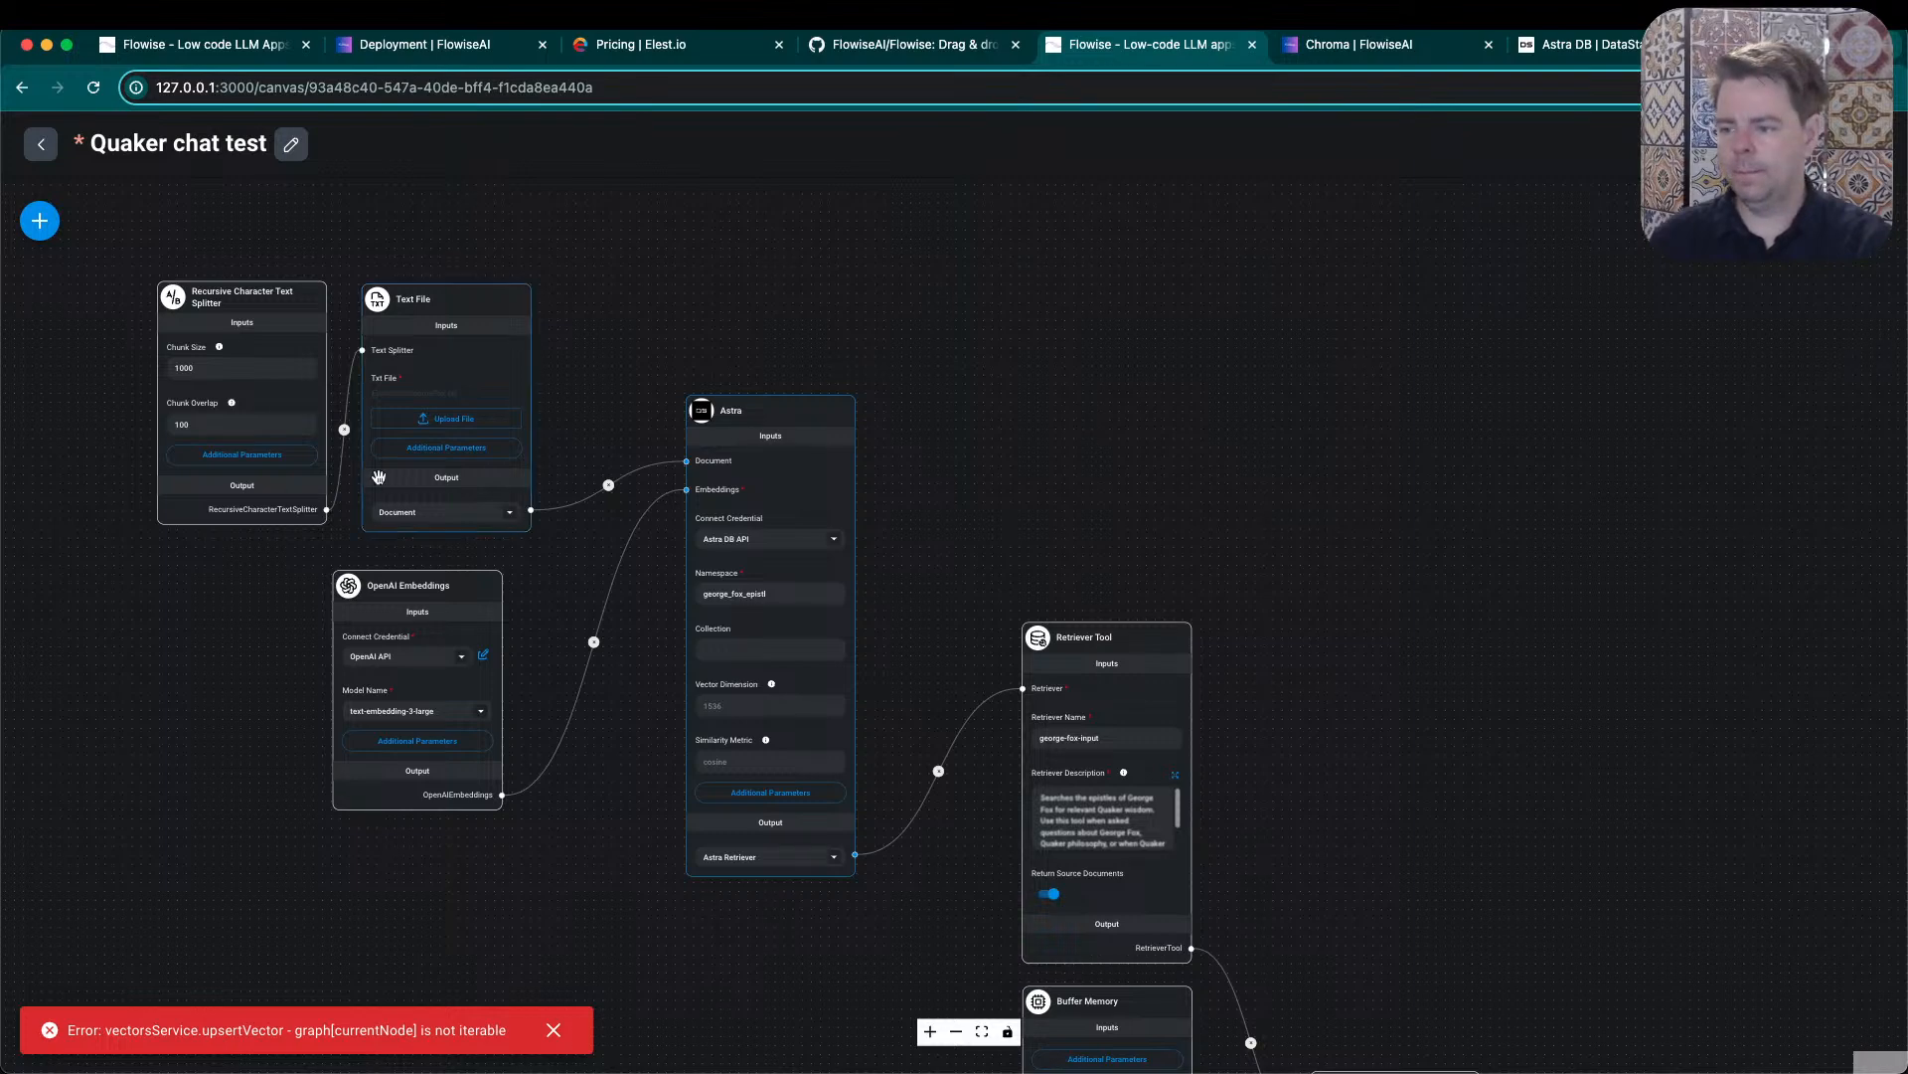
- Set the Astra node's collection to george_fox_epistles
{"action": "left_click", "coordinate": [742, 651]}
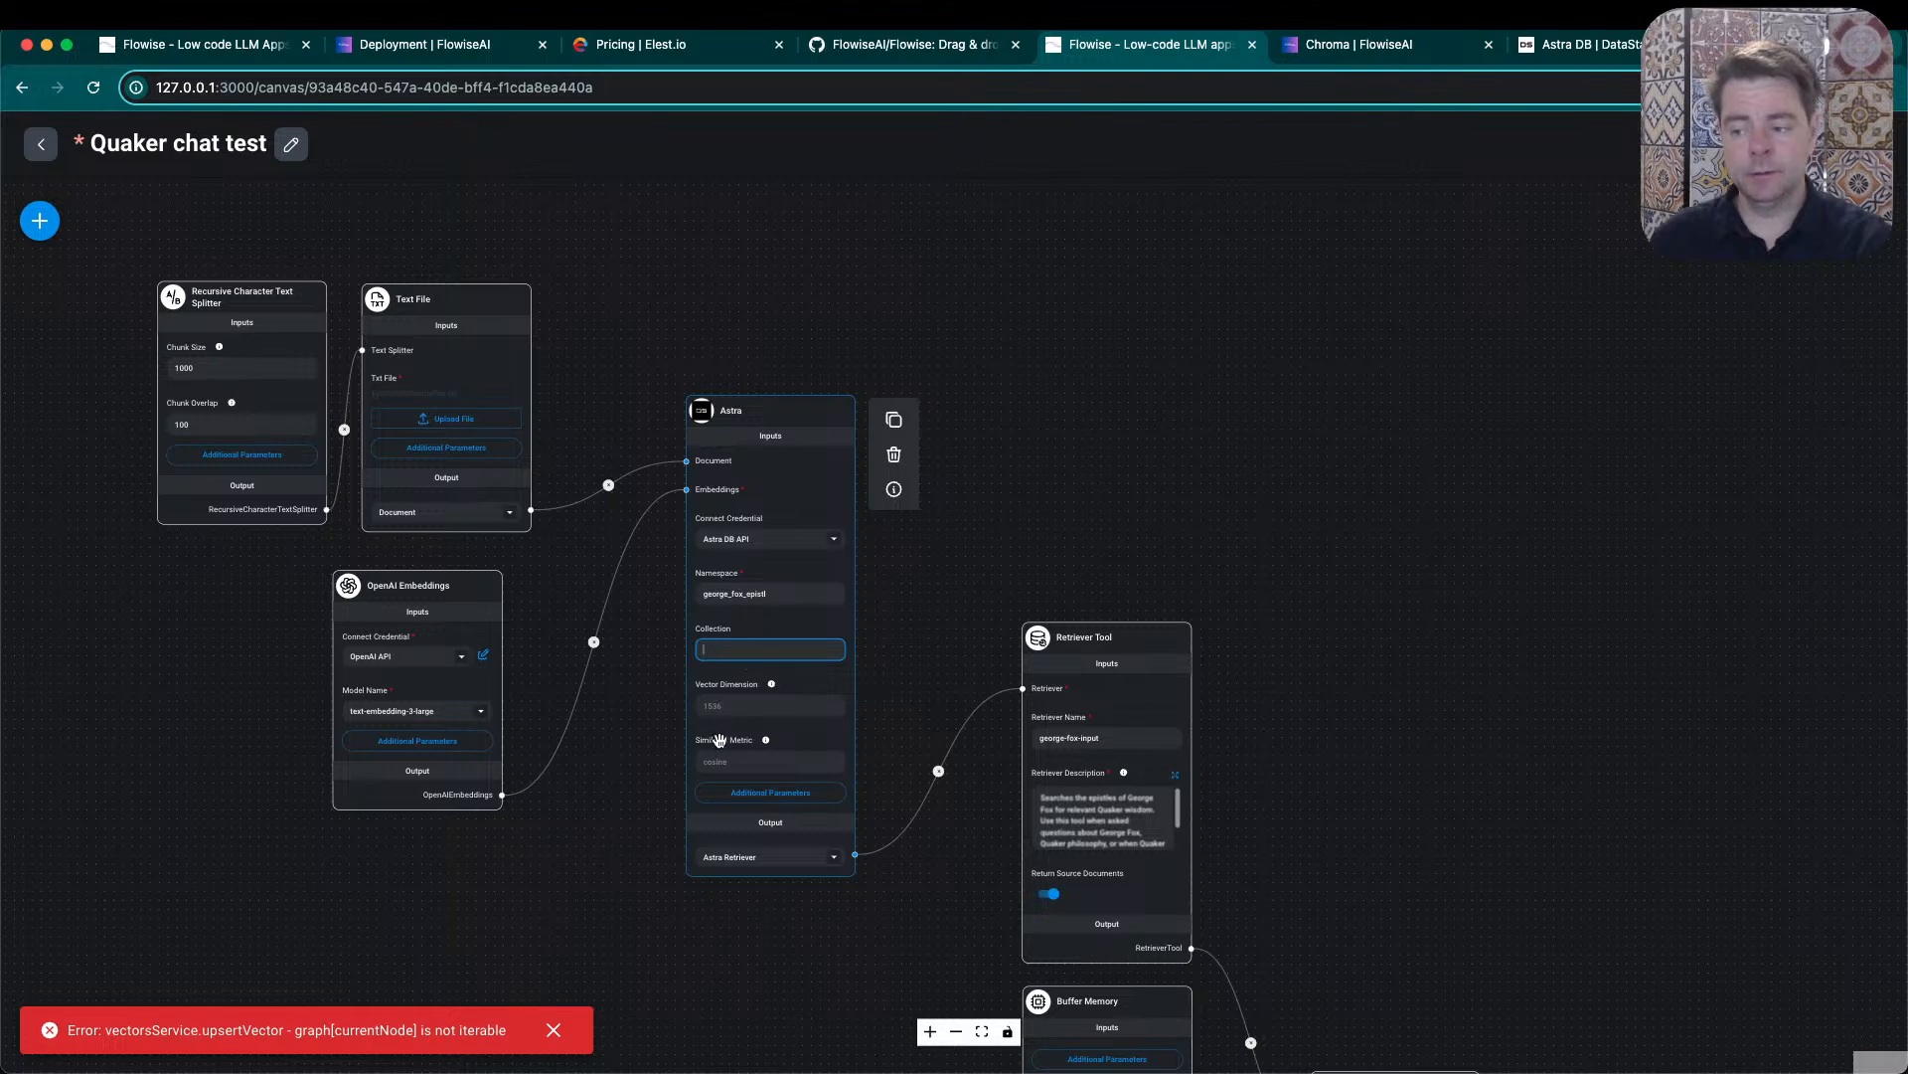
{"action": "left_click", "coordinate": [729, 650]}
{"action": "type", "text": "george"}
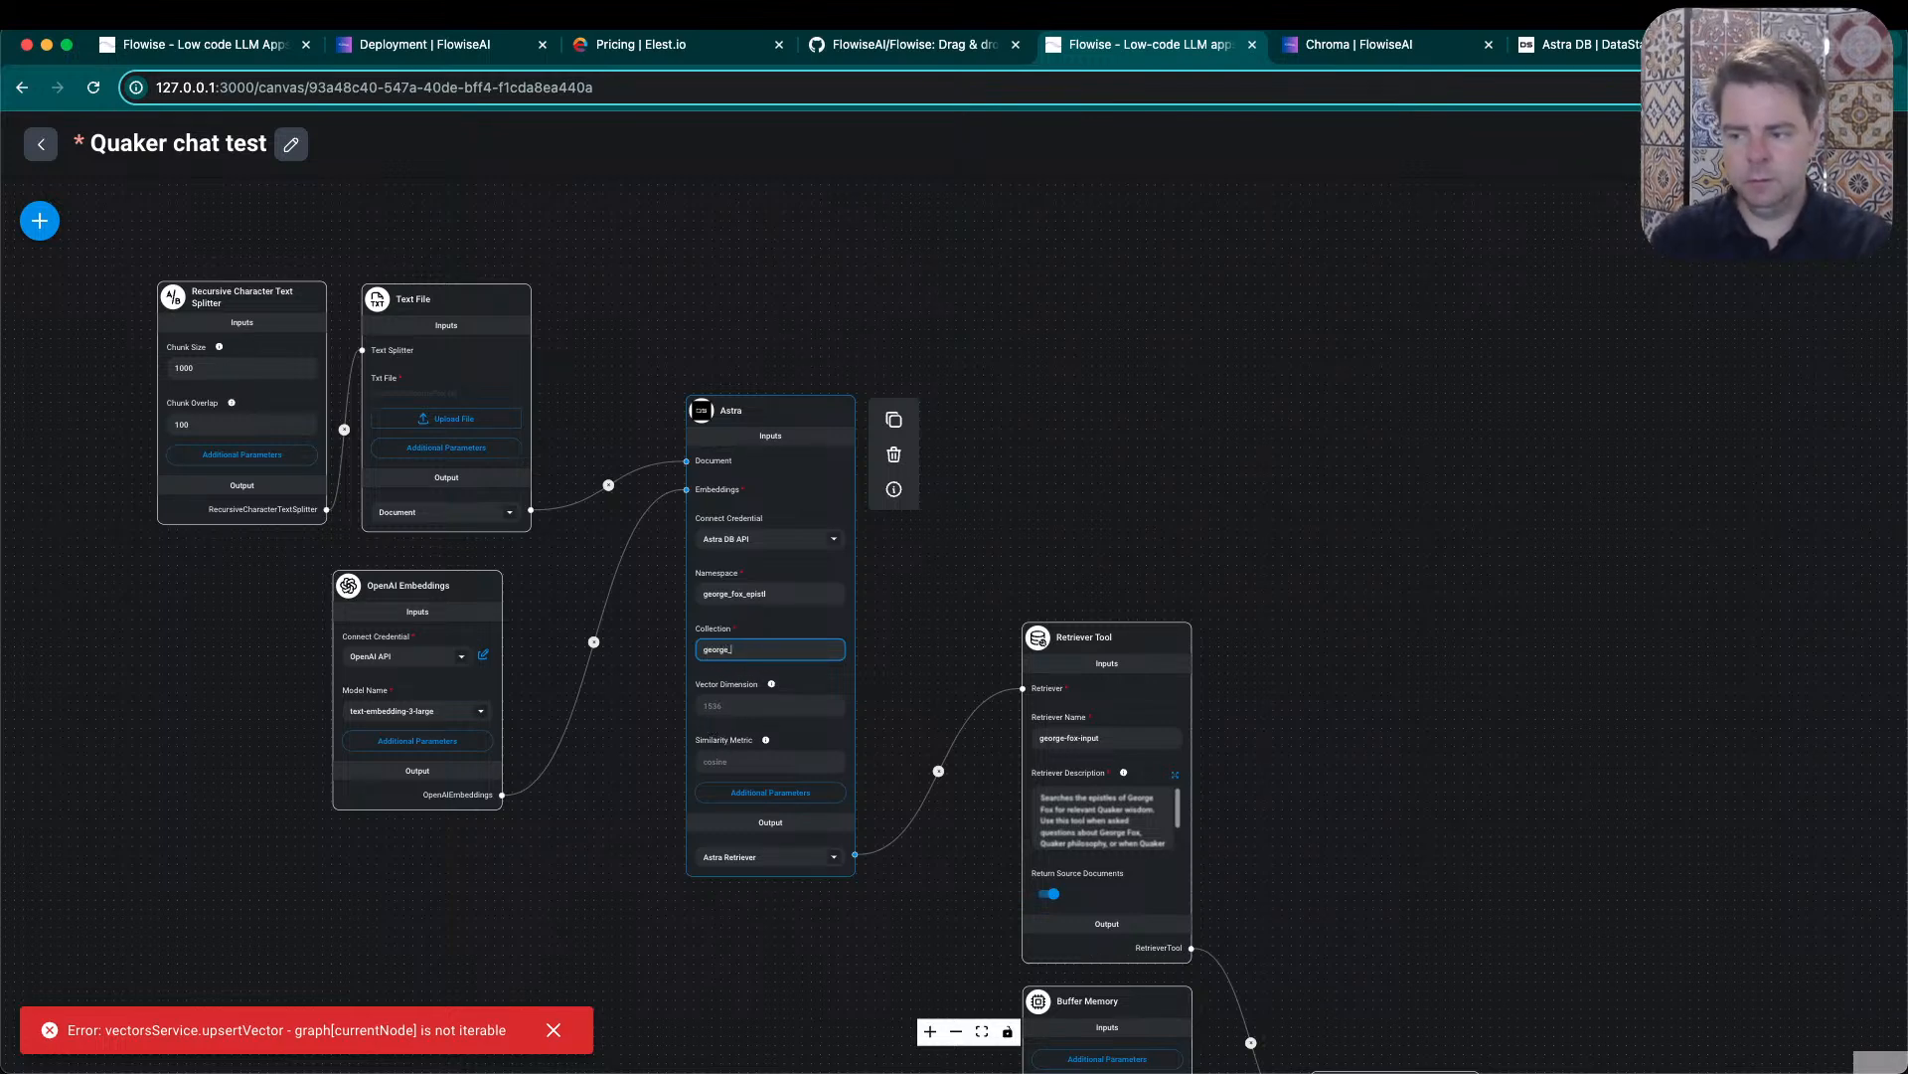
{"action": "type", "text": "_fox_epistles"}
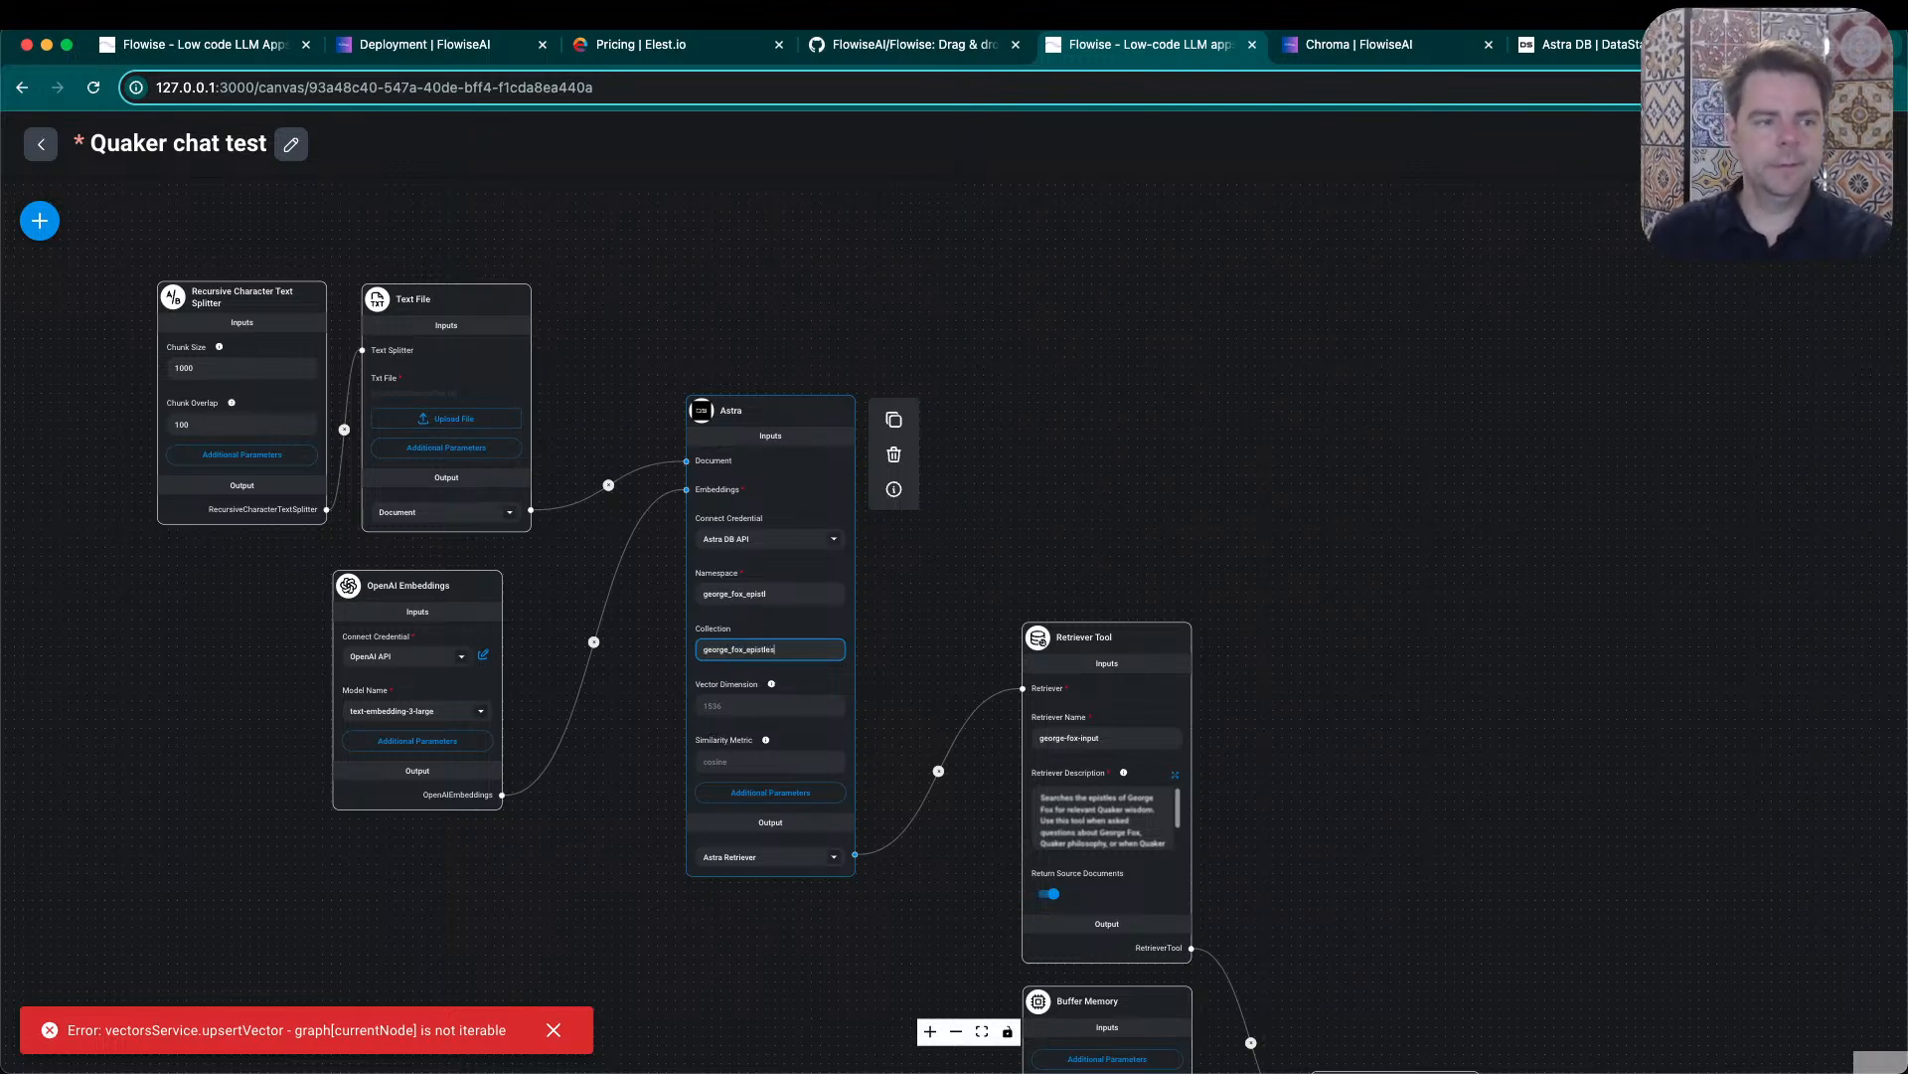
{"action": "key", "text": "super+Tab"}
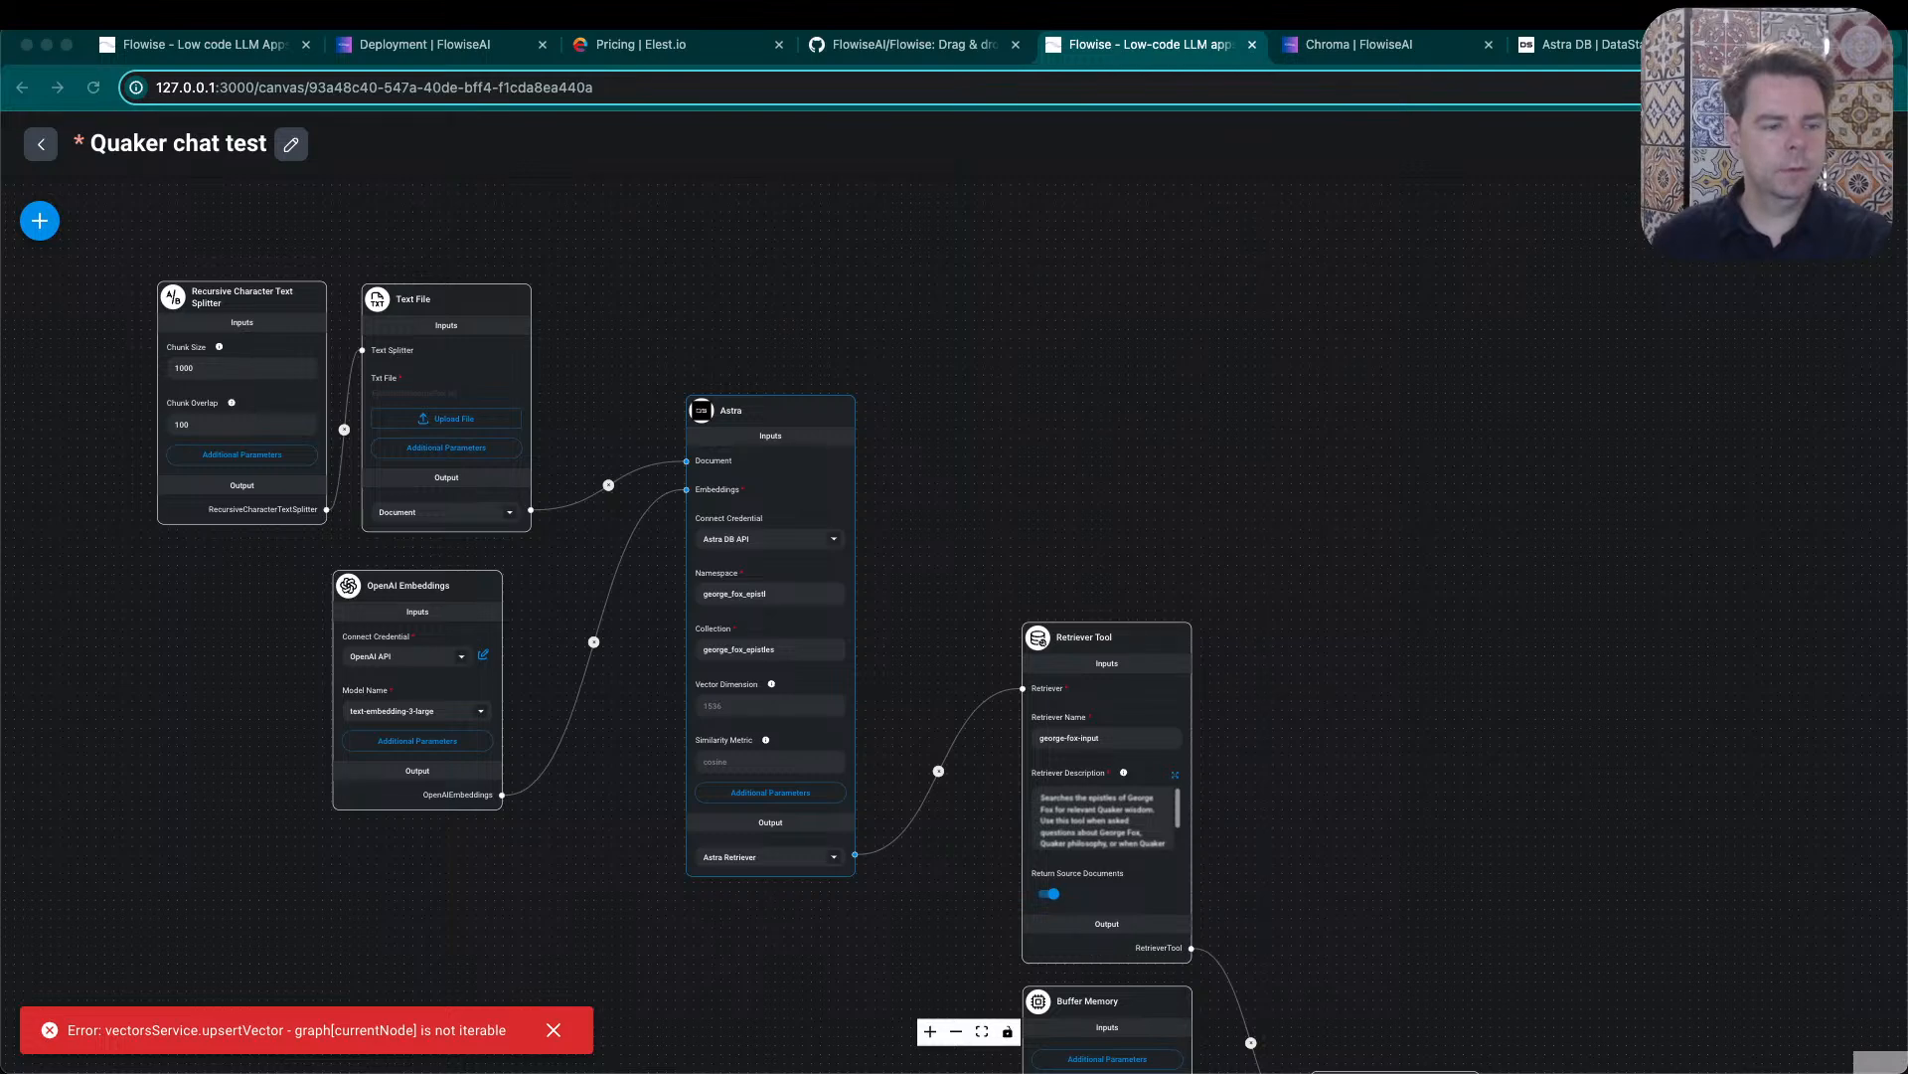
- Correct the Astra node's namespace to george_fox_epistles
{"action": "left_click", "coordinate": [795, 602]}
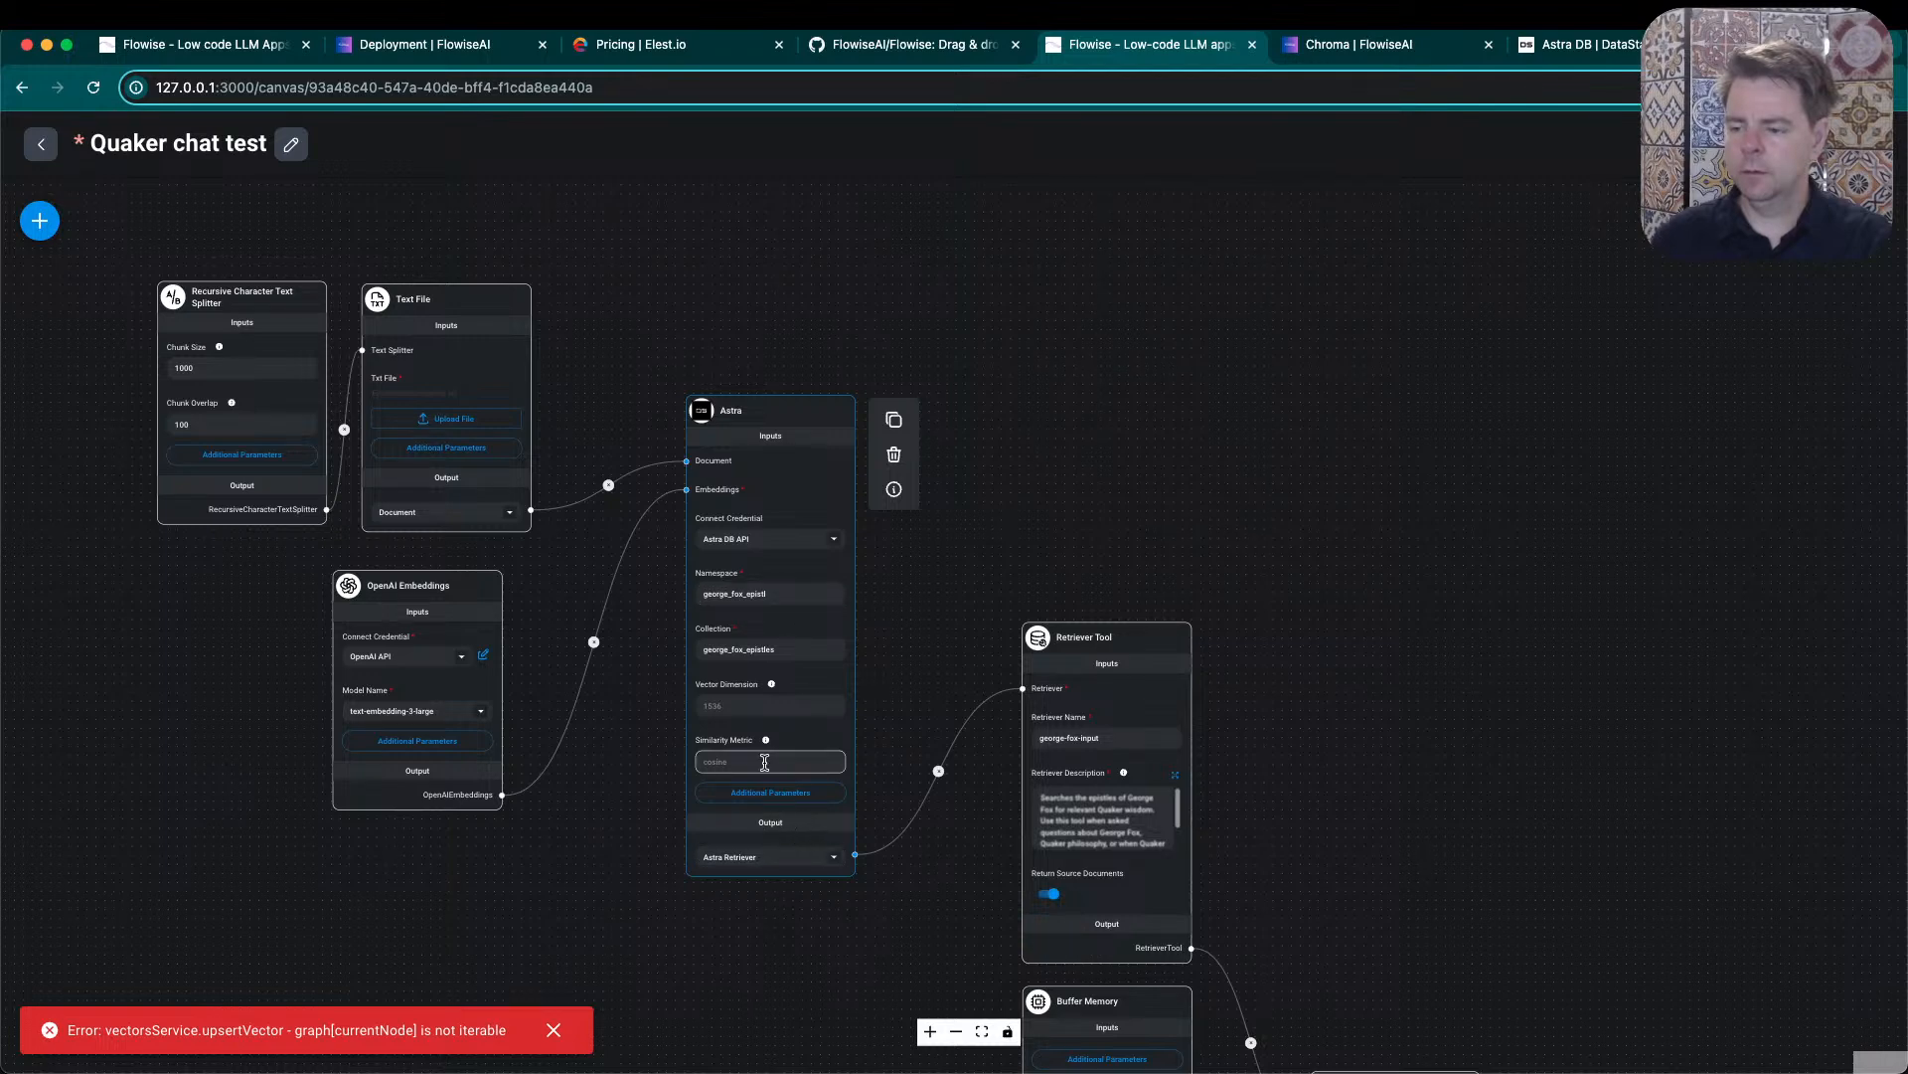
{"action": "left_click", "coordinate": [790, 598]}
{"action": "type", "text": "es"}
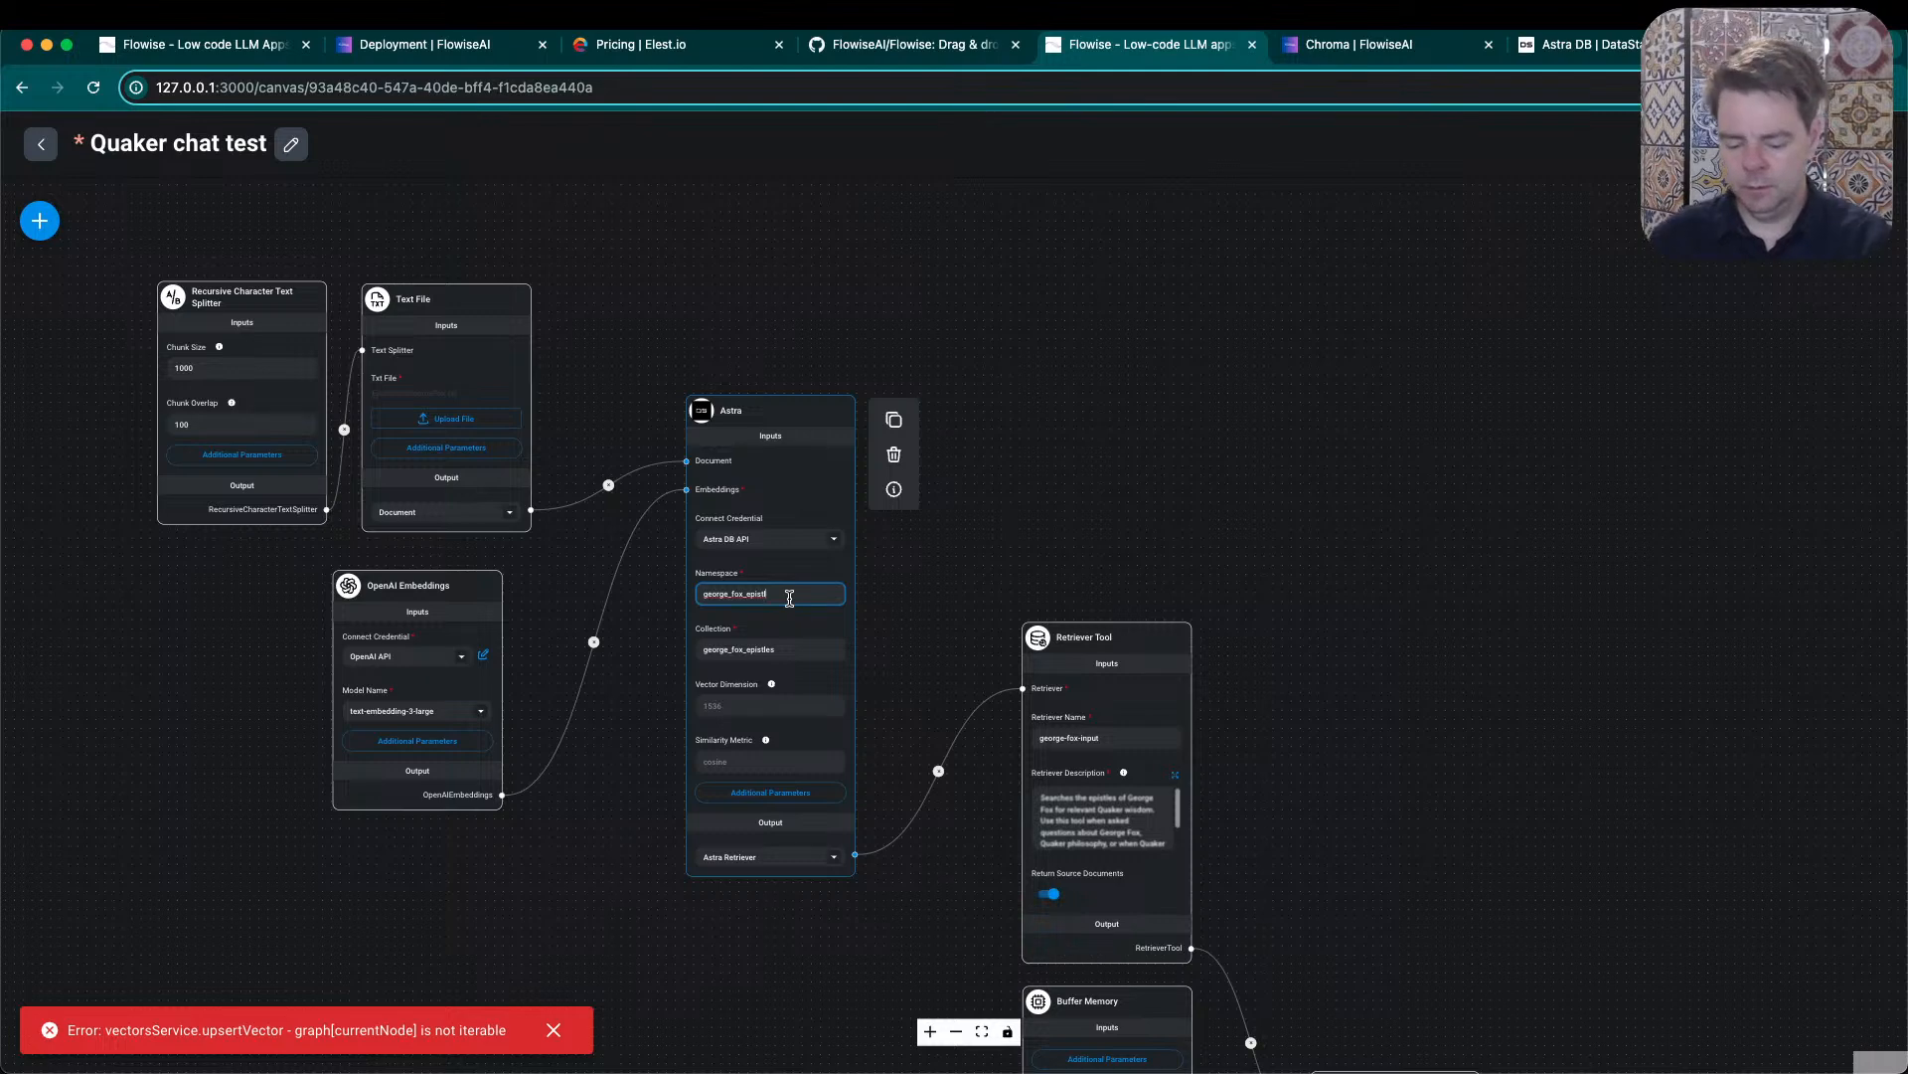
{"action": "left_click", "coordinate": [989, 608]}
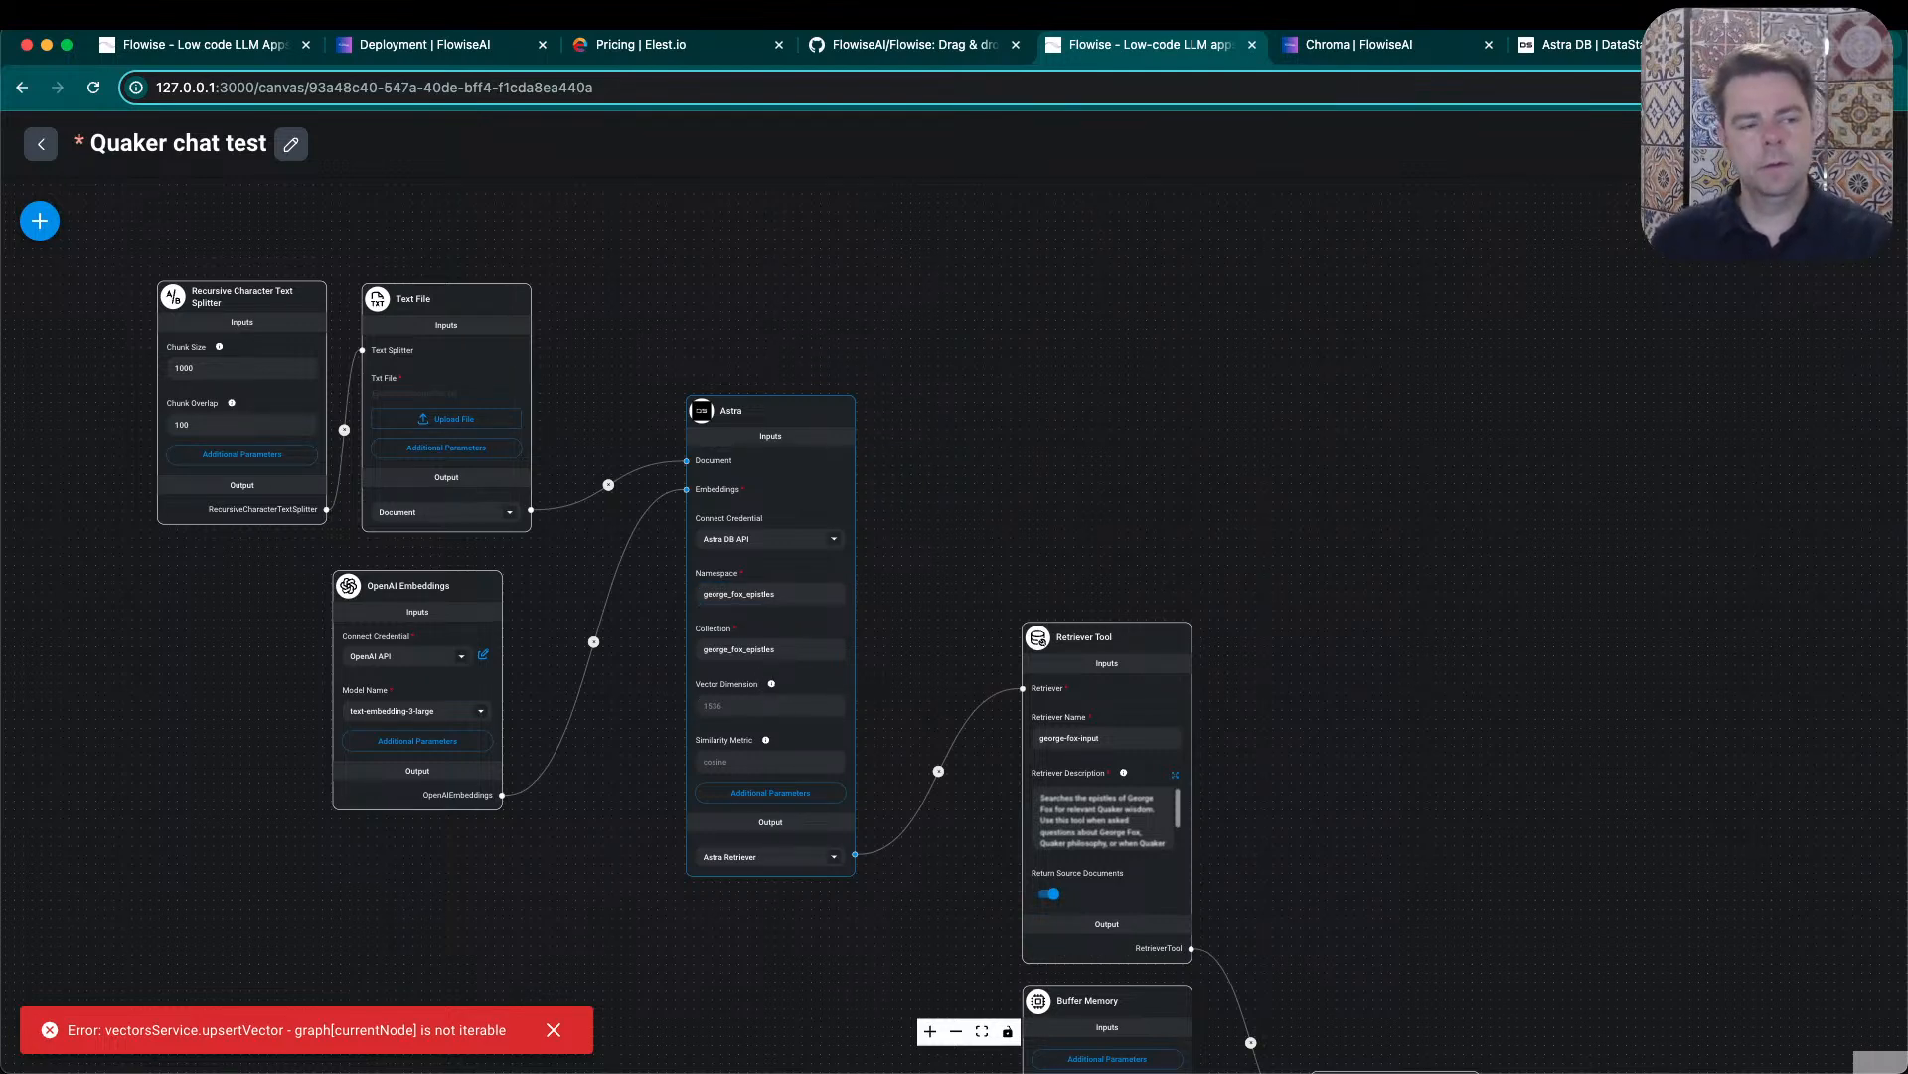
{"action": "key", "text": "super+Tab"}
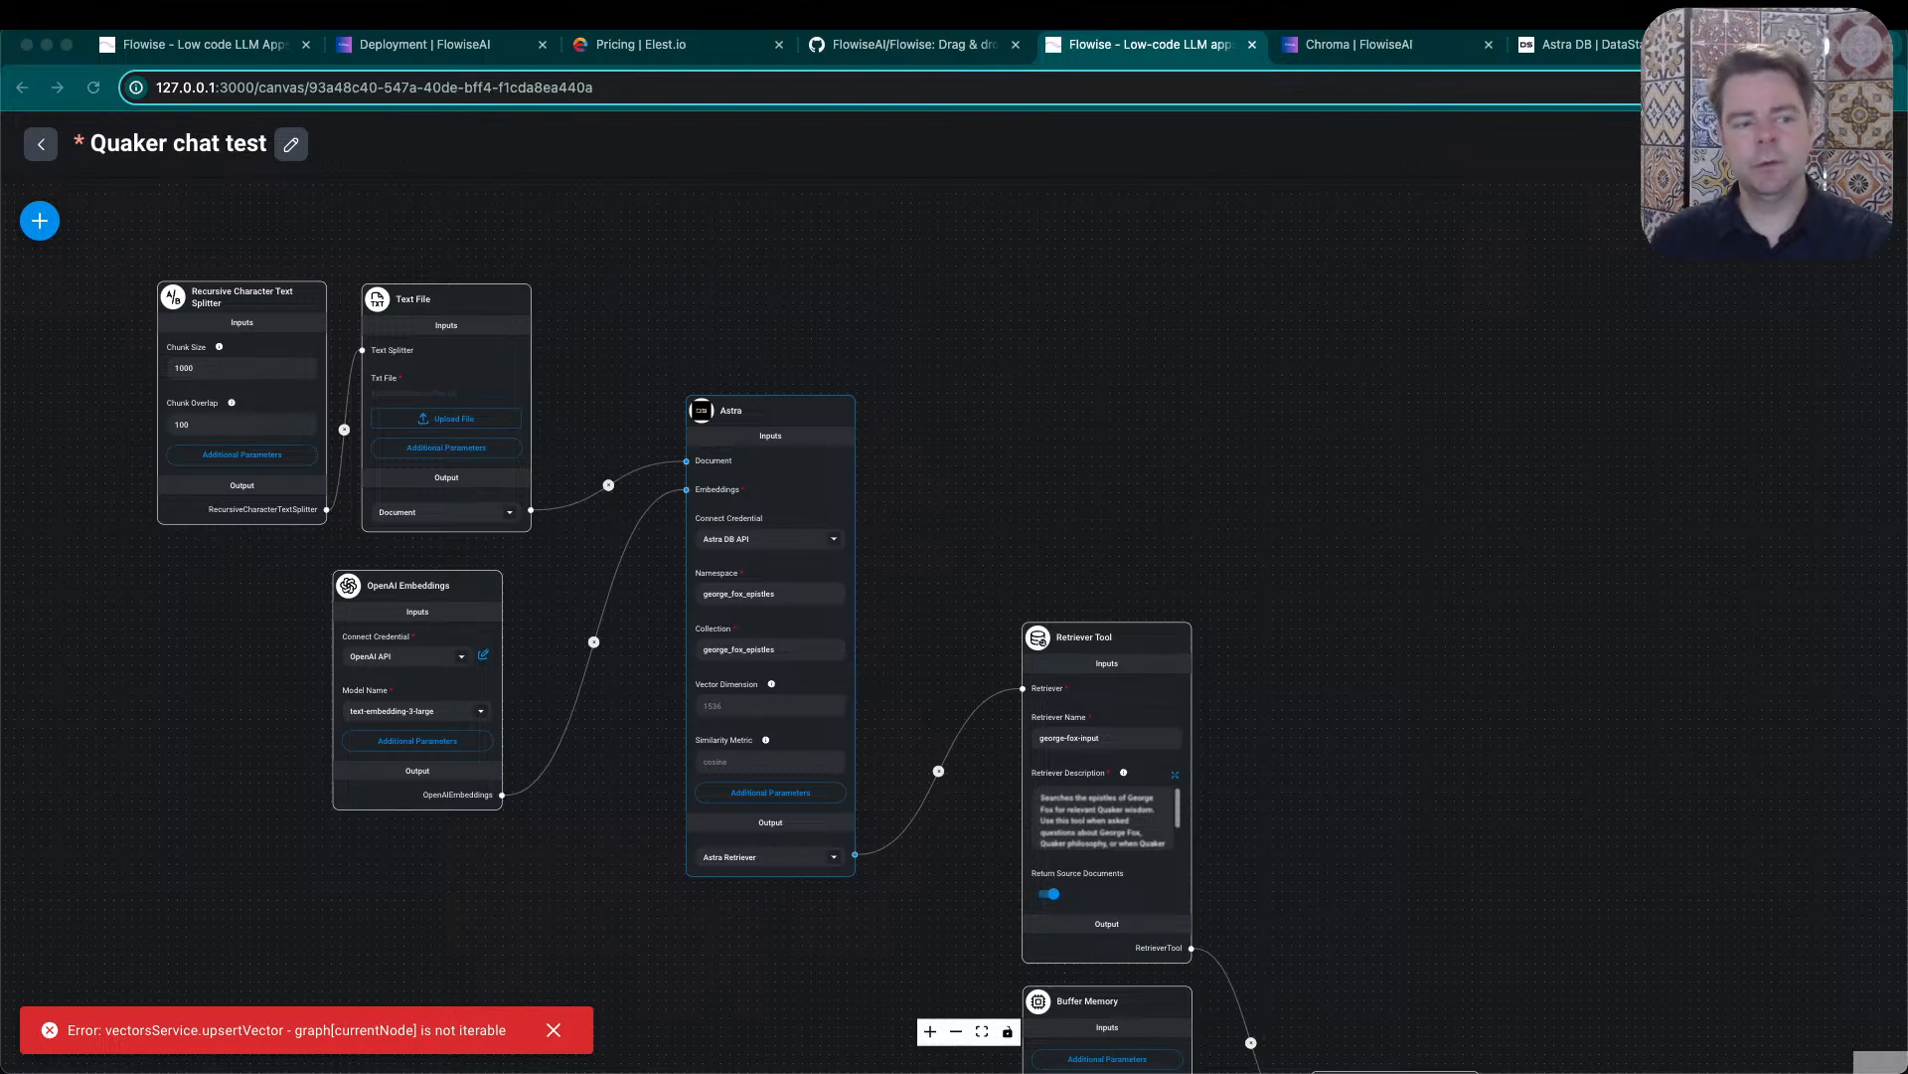
- Replace the Astra node's namespace with default_keyspace
{"action": "left_click", "coordinate": [807, 590]}
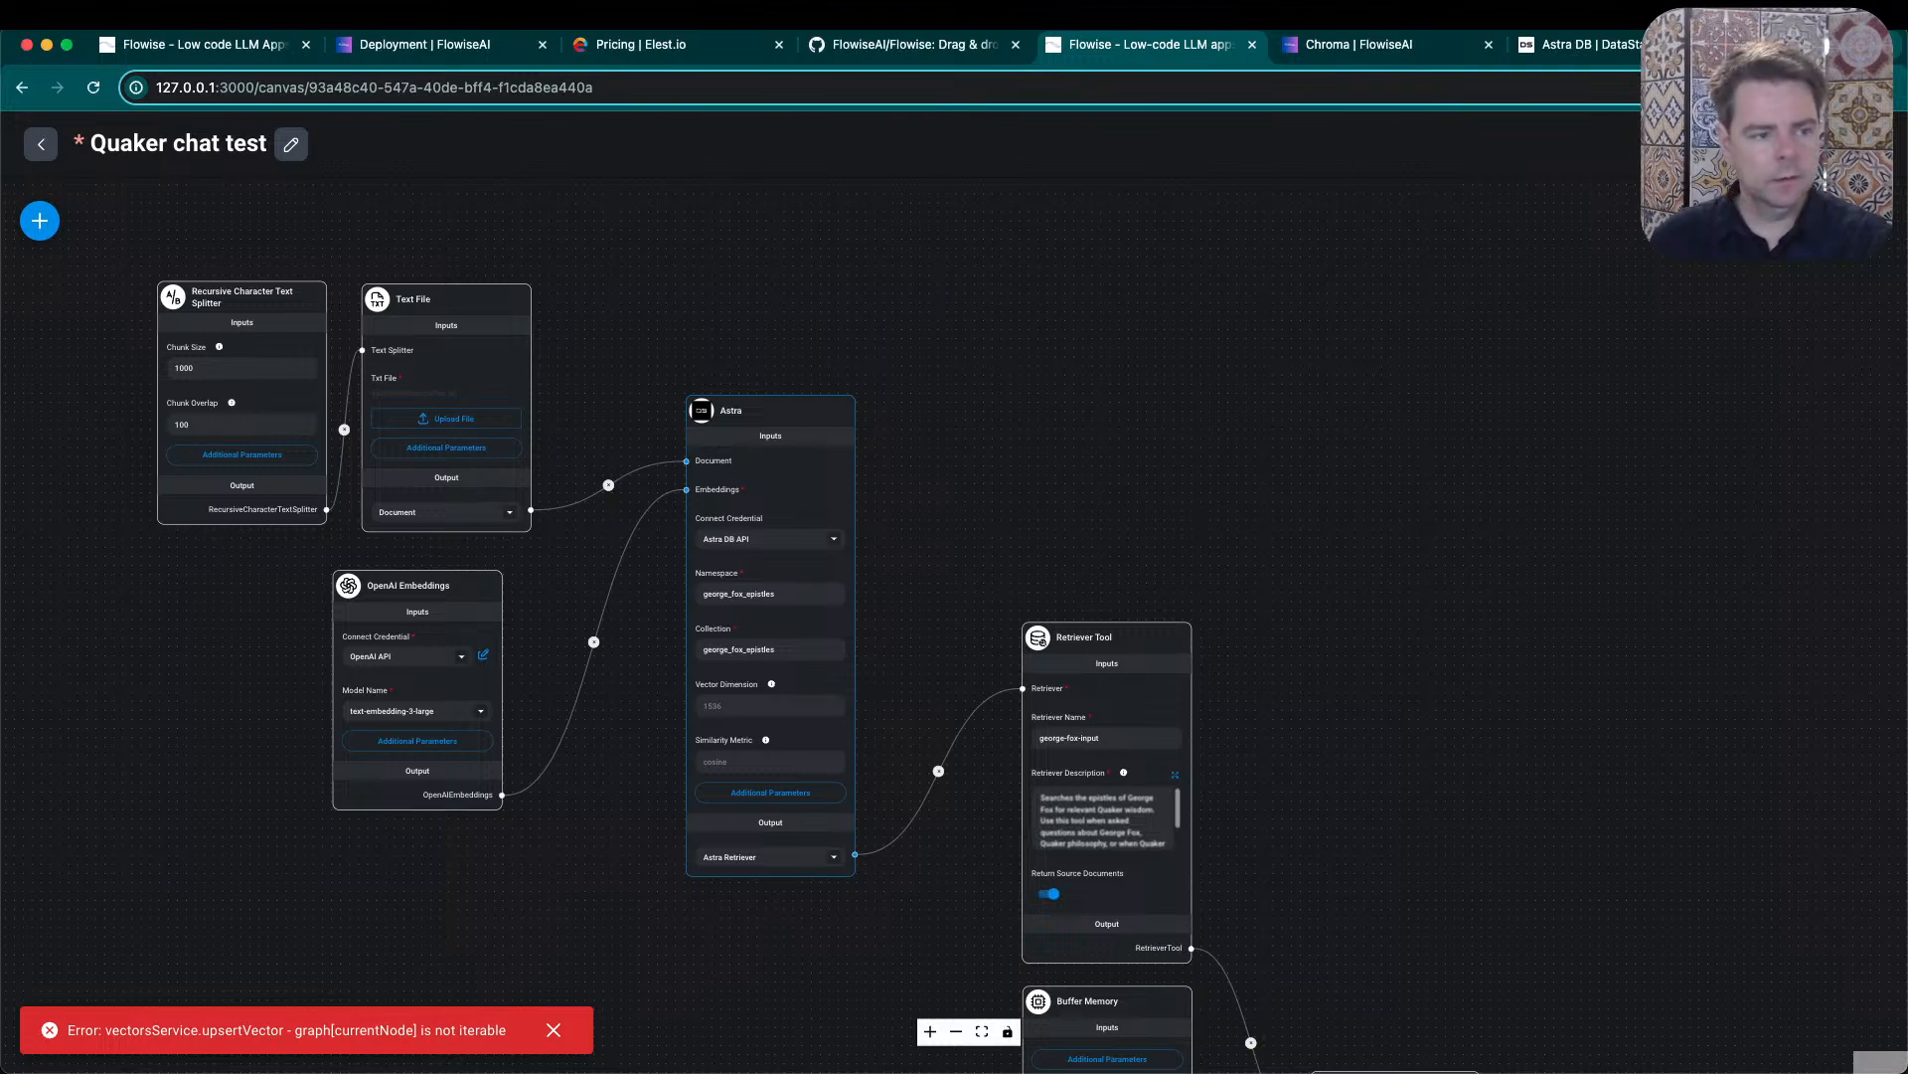
{"action": "double_click", "coordinate": [809, 596]}
{"action": "type", "text": "default_keys"}
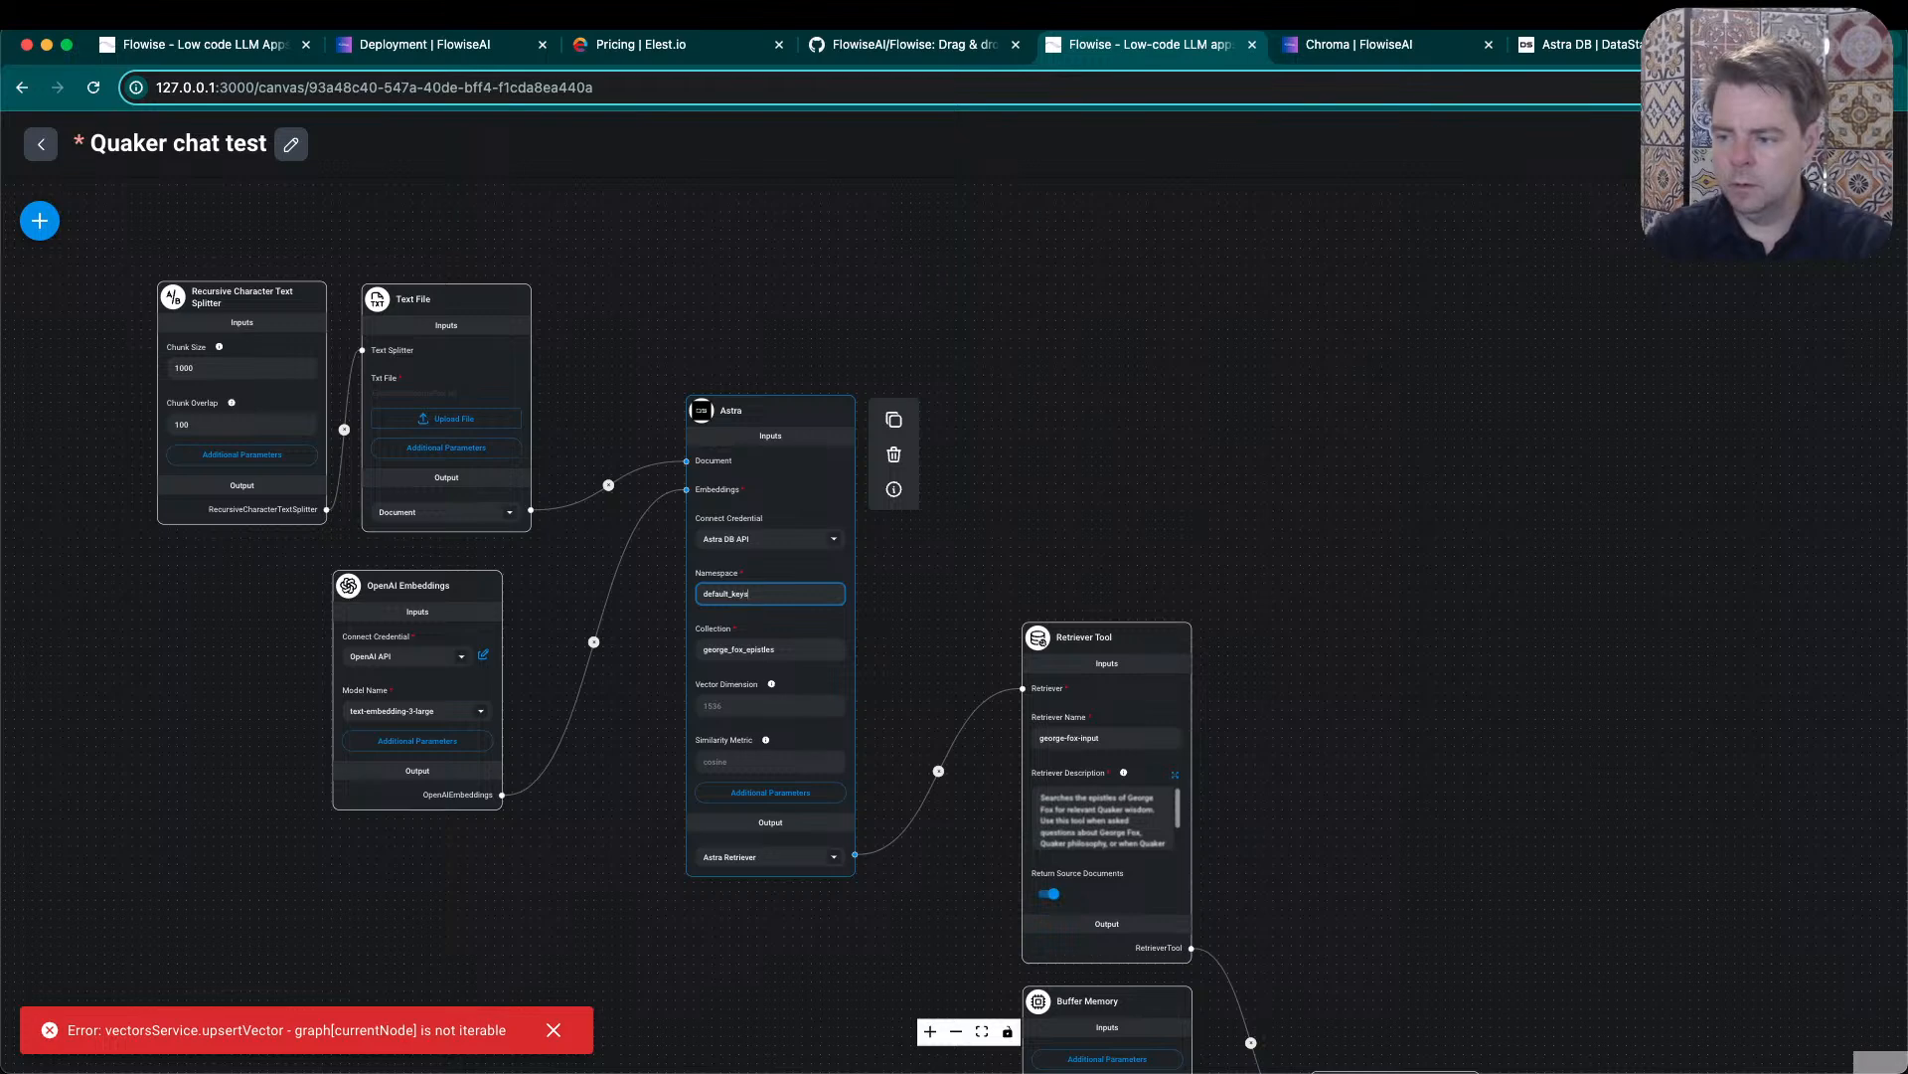
{"action": "type", "text": "pace"}
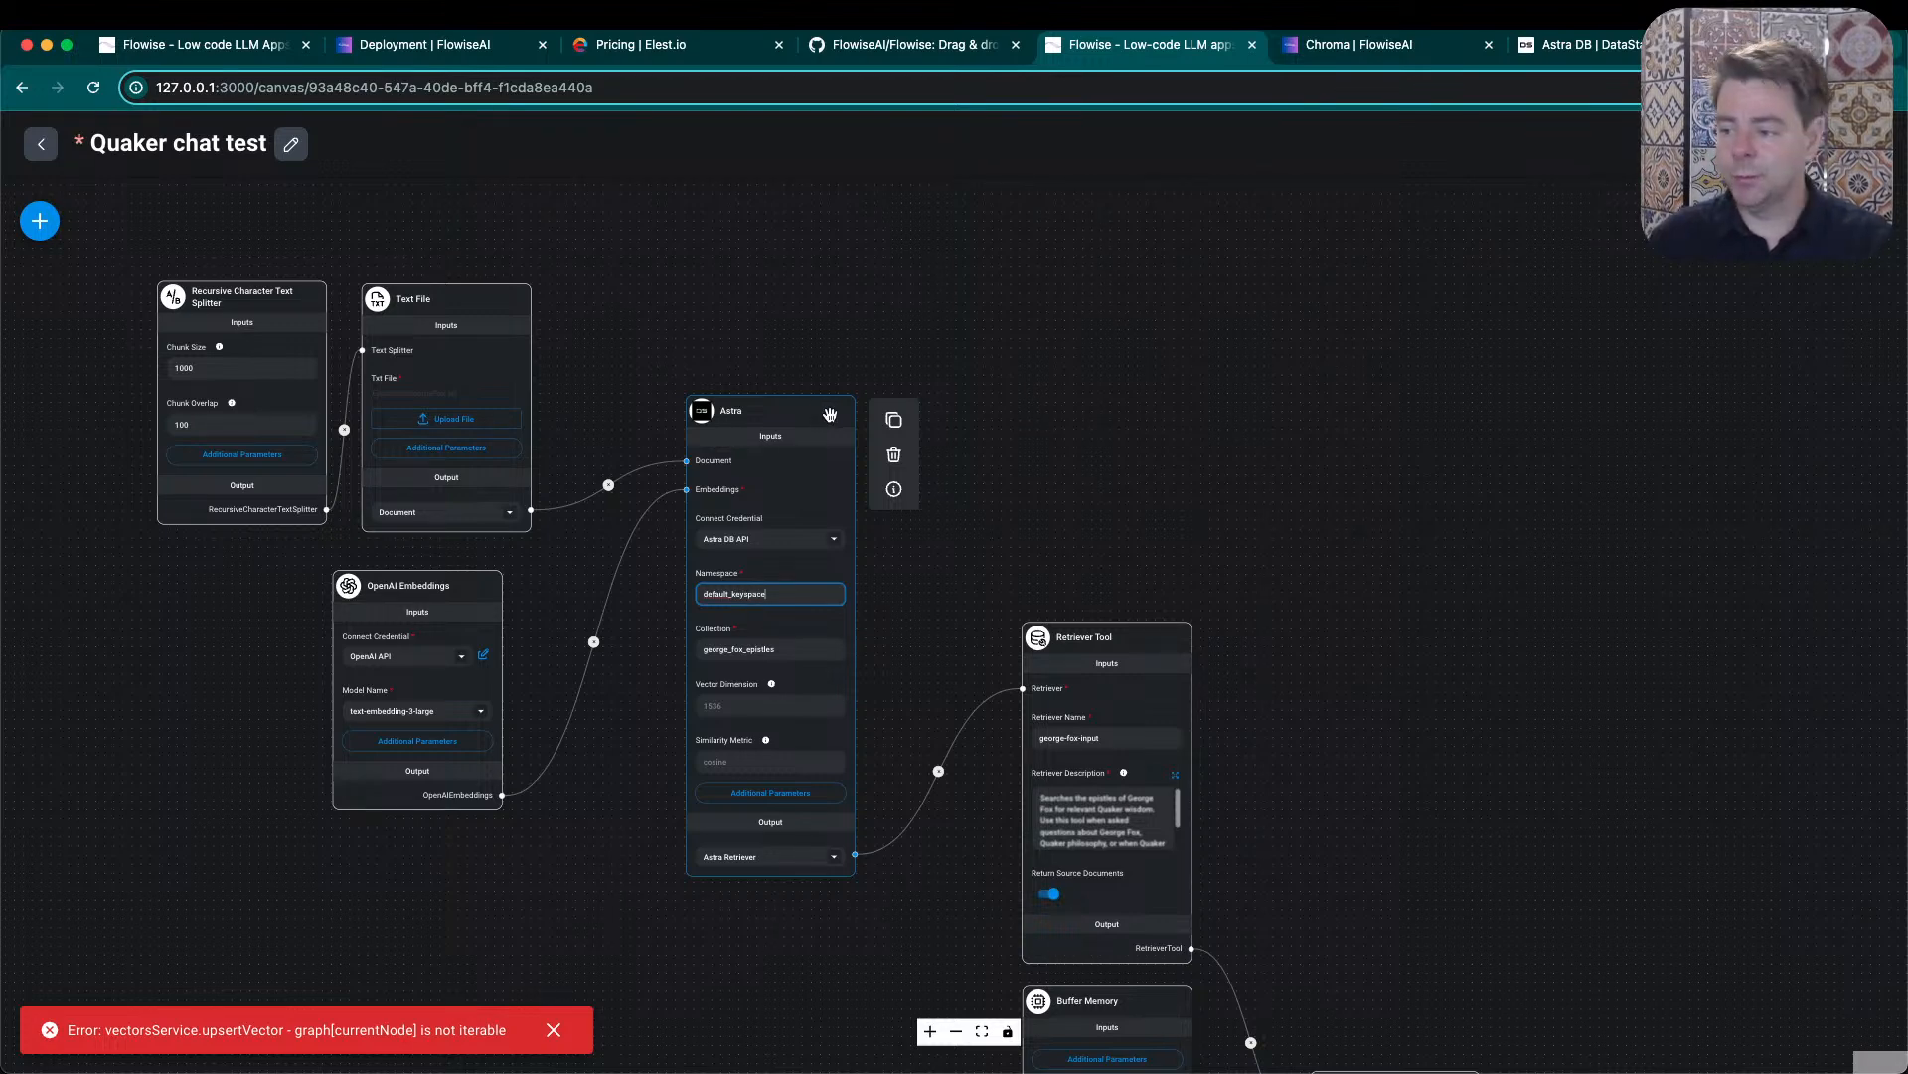
{"action": "left_click", "coordinate": [1325, 518]}
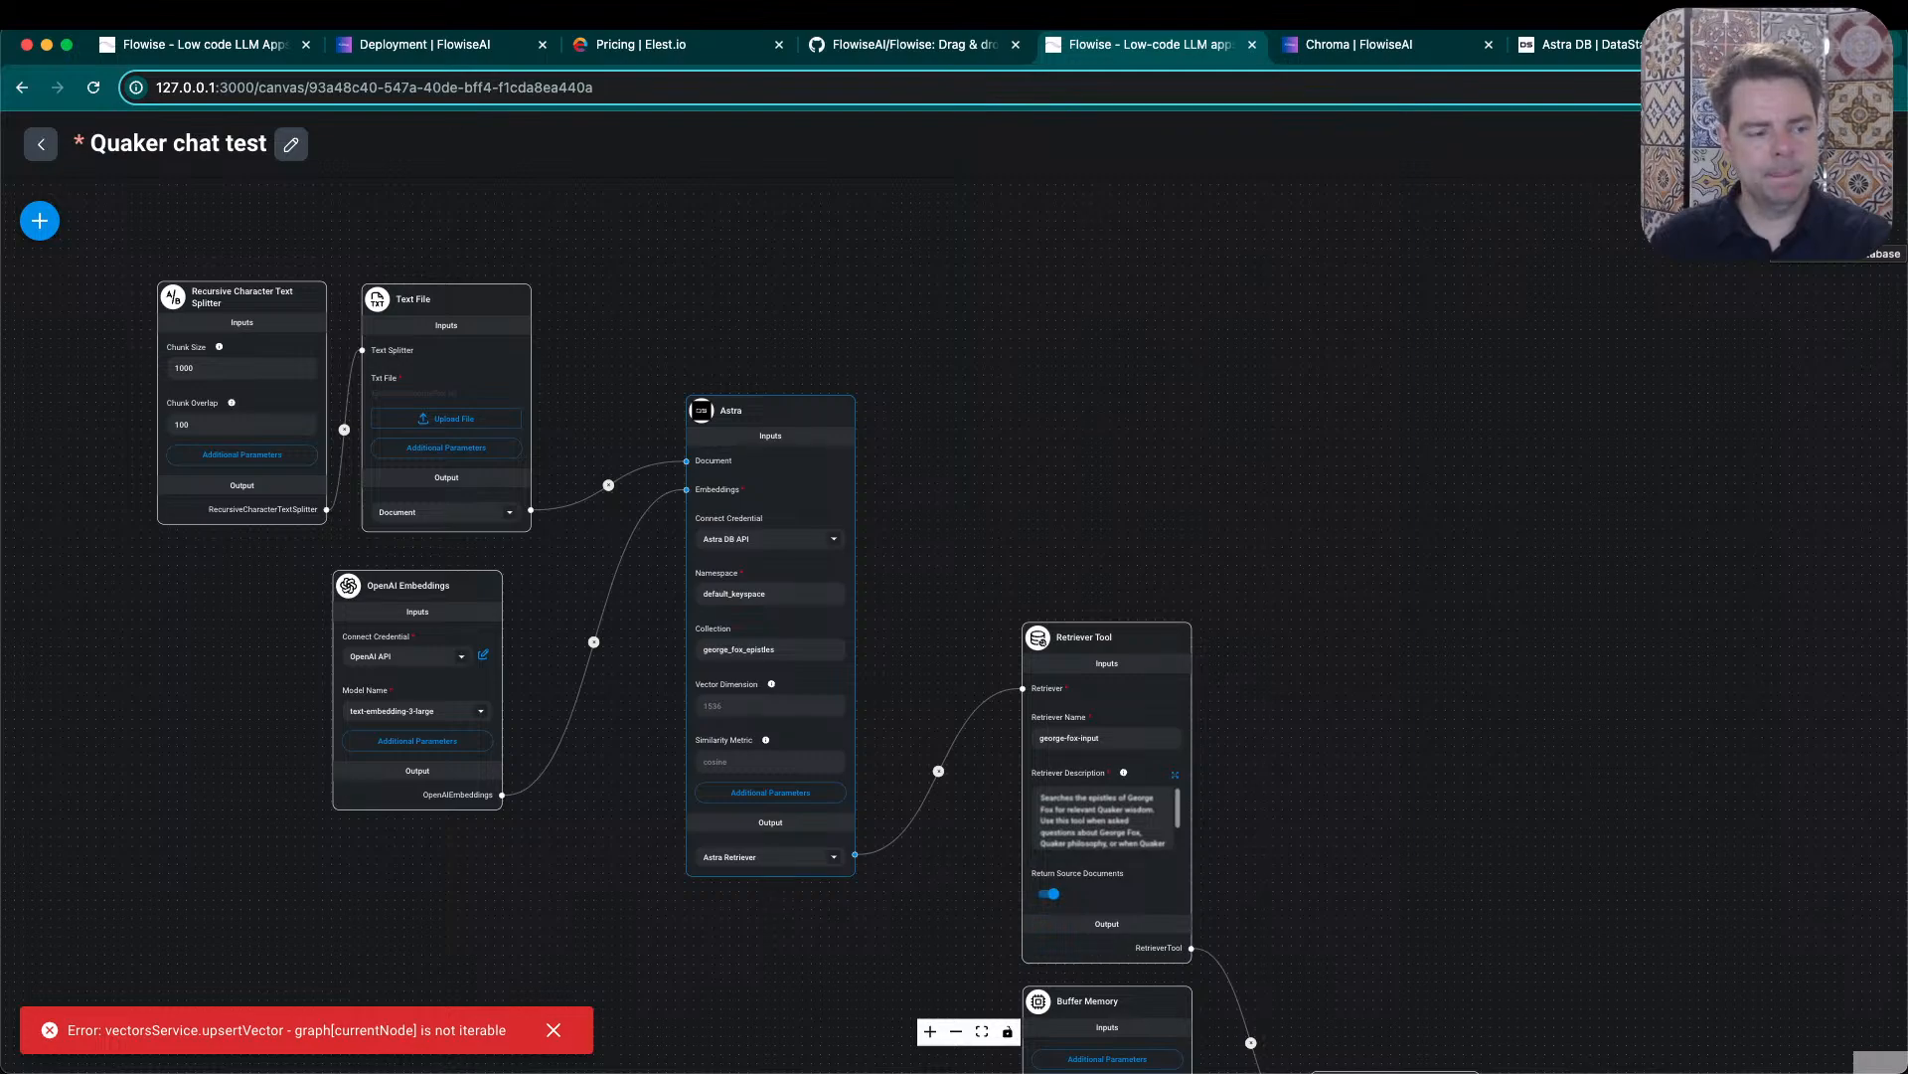
- Try to upsert the text file's data into the Astra vector store, and close the upsert dialog
{"action": "left_click", "coordinate": [1809, 221]}
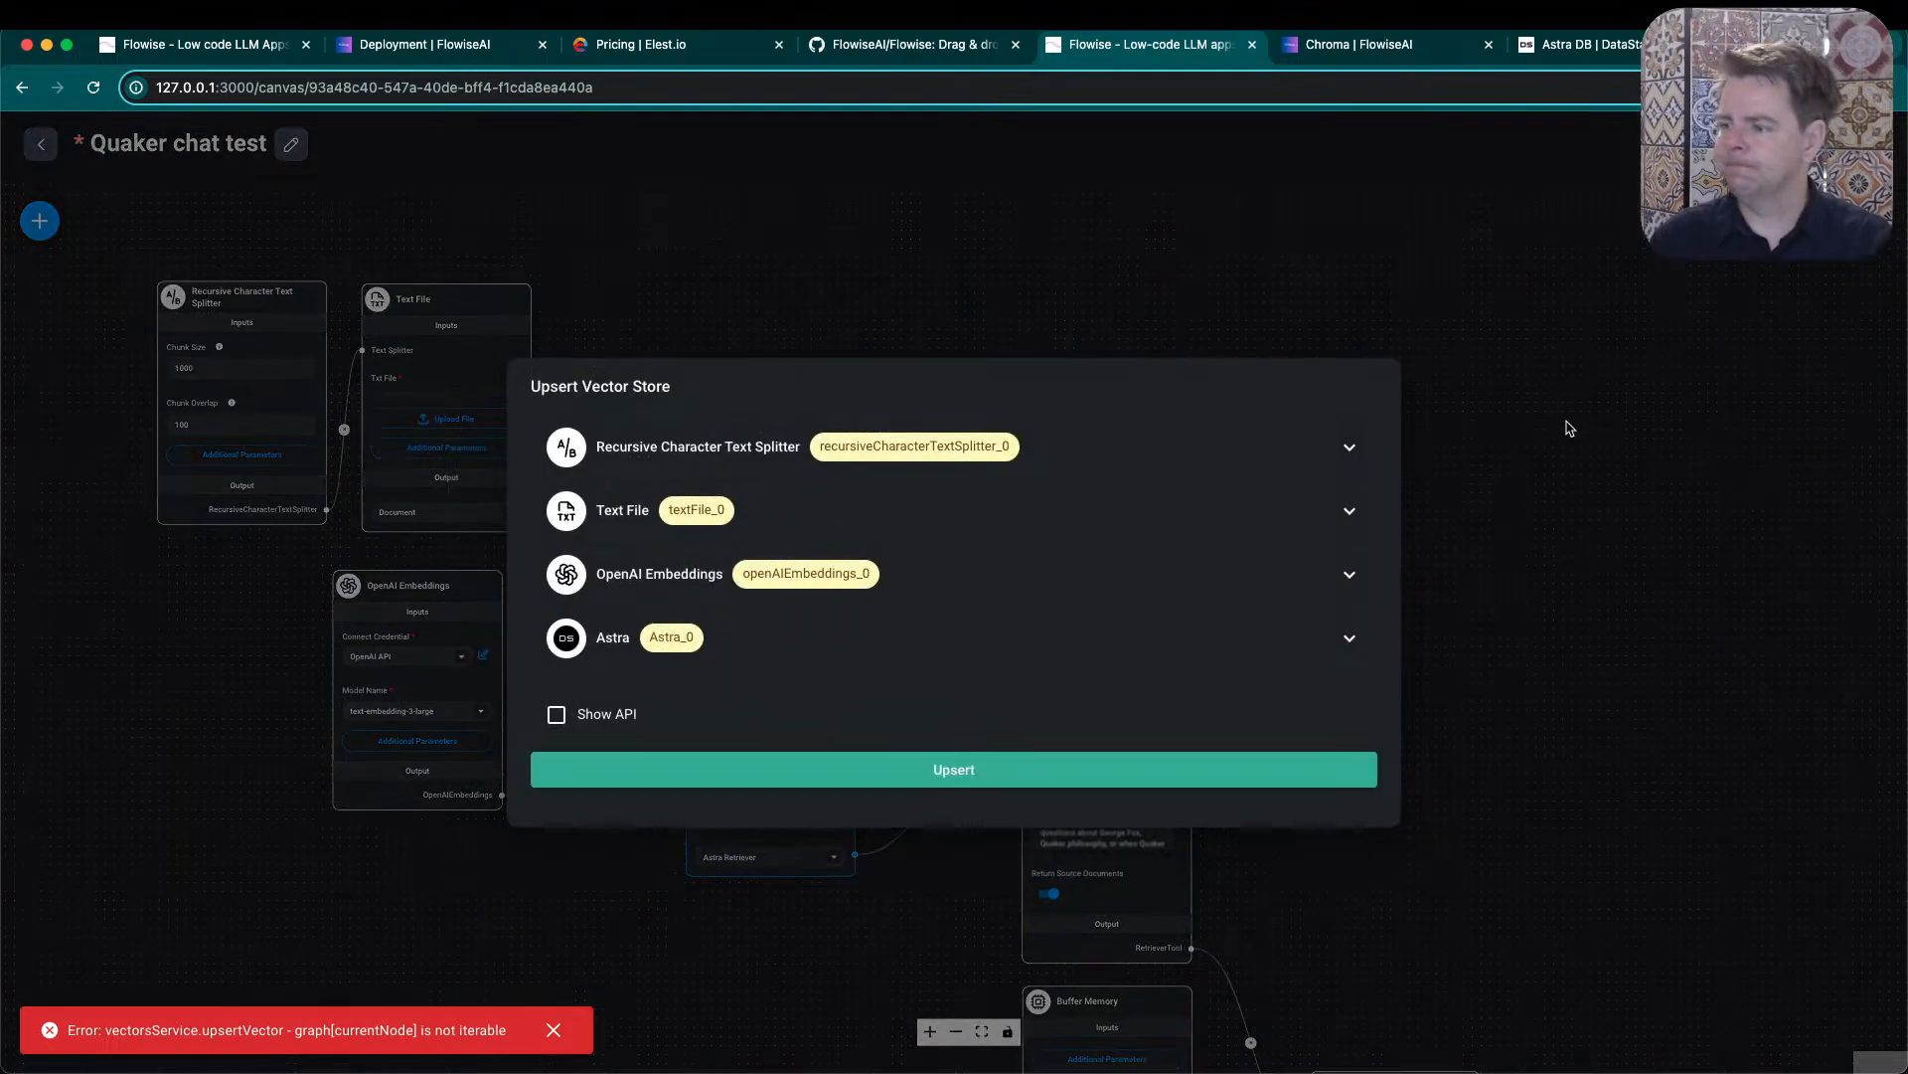
{"action": "left_click", "coordinate": [974, 768]}
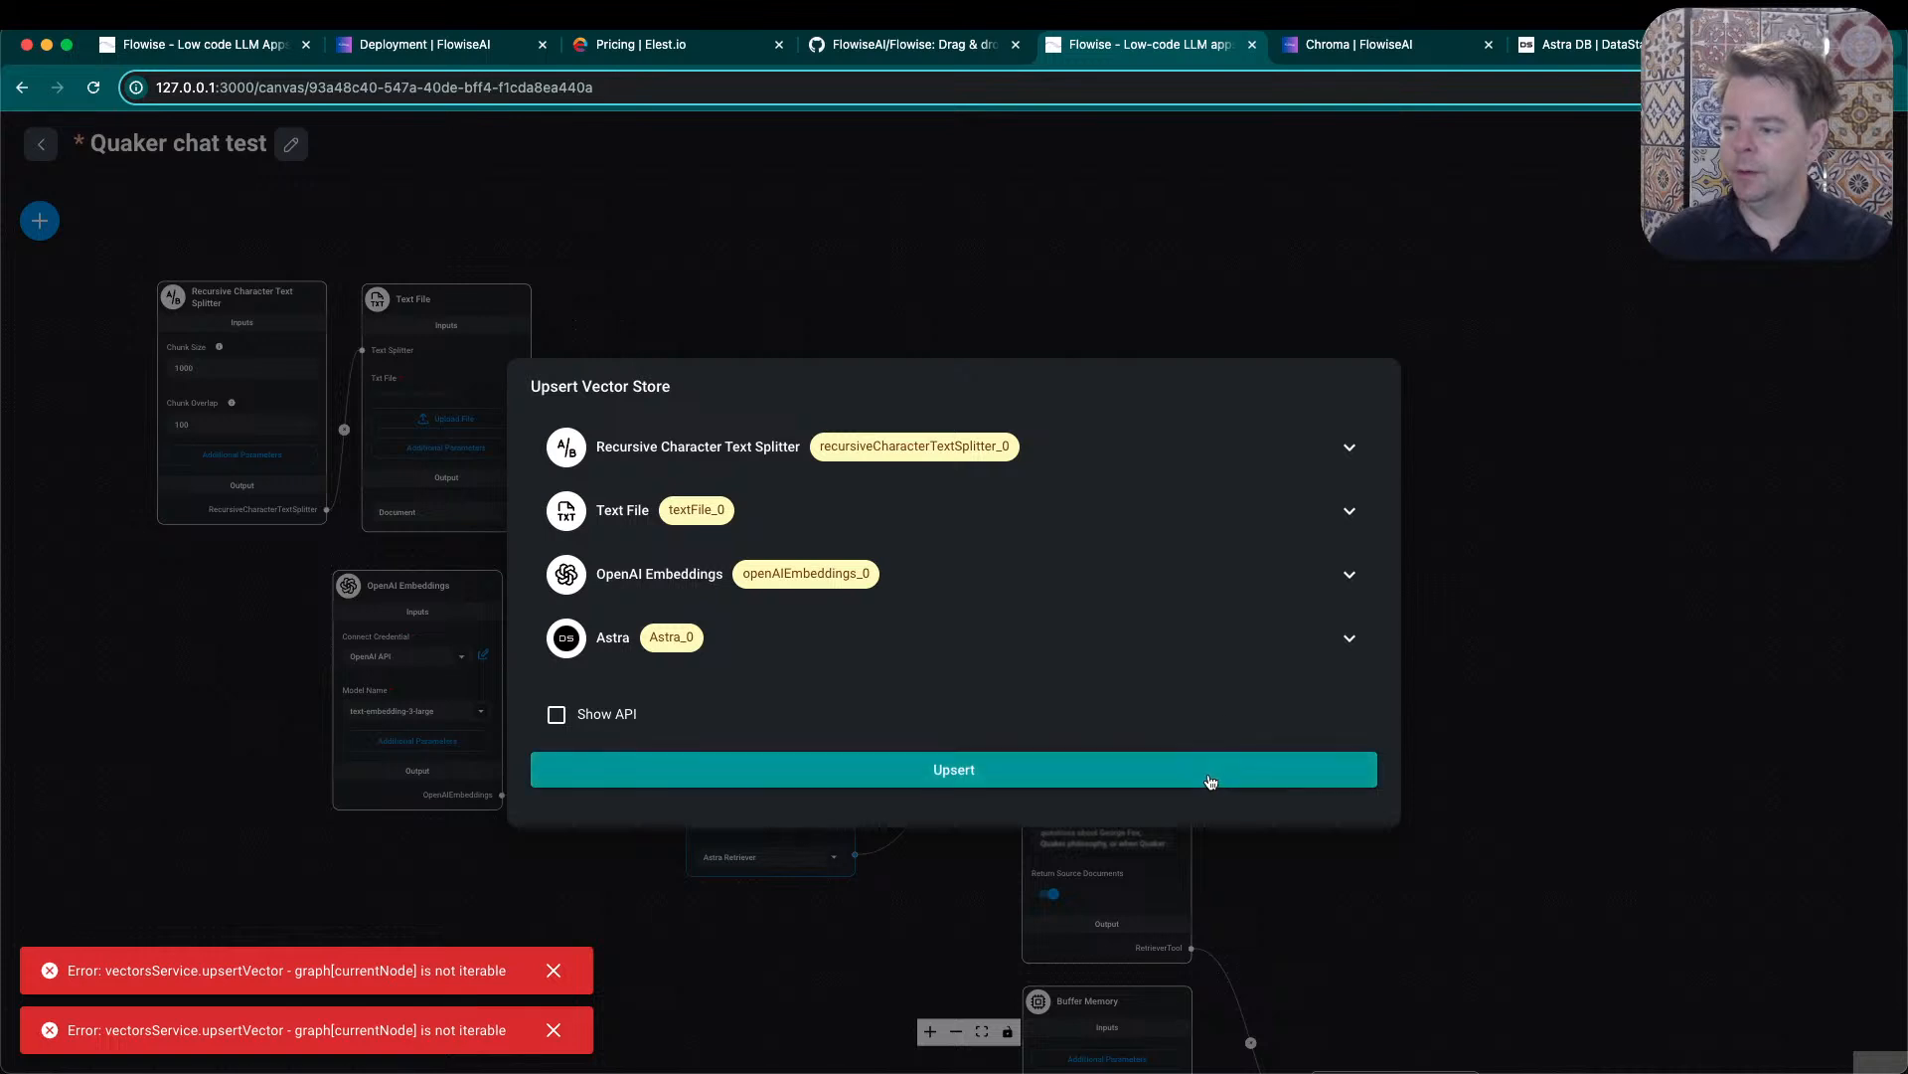
{"action": "left_click", "coordinate": [1497, 523]}
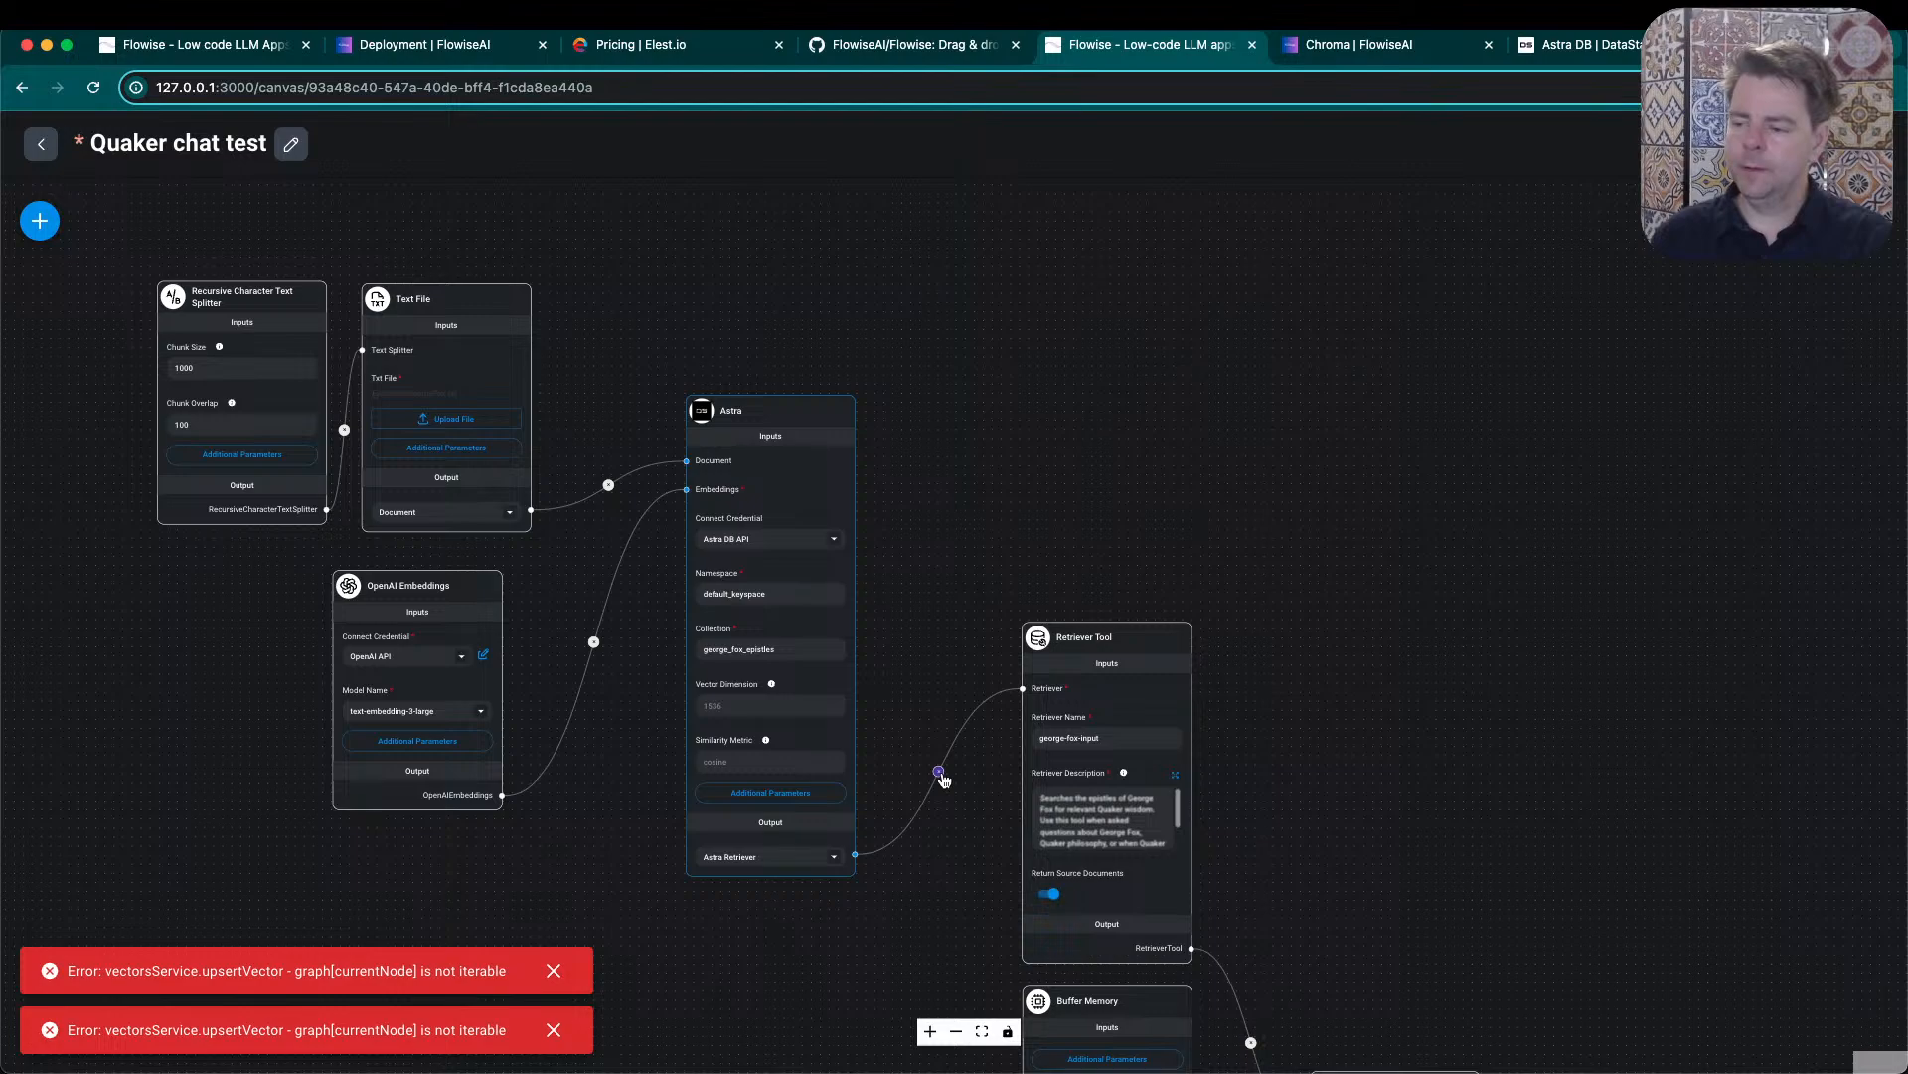
- Remove the link between the Astra node and the Retriever Tool, and try the vector store upsert again
{"action": "left_click", "coordinate": [940, 773]}
{"action": "mouse_move", "coordinate": [1114, 620]}
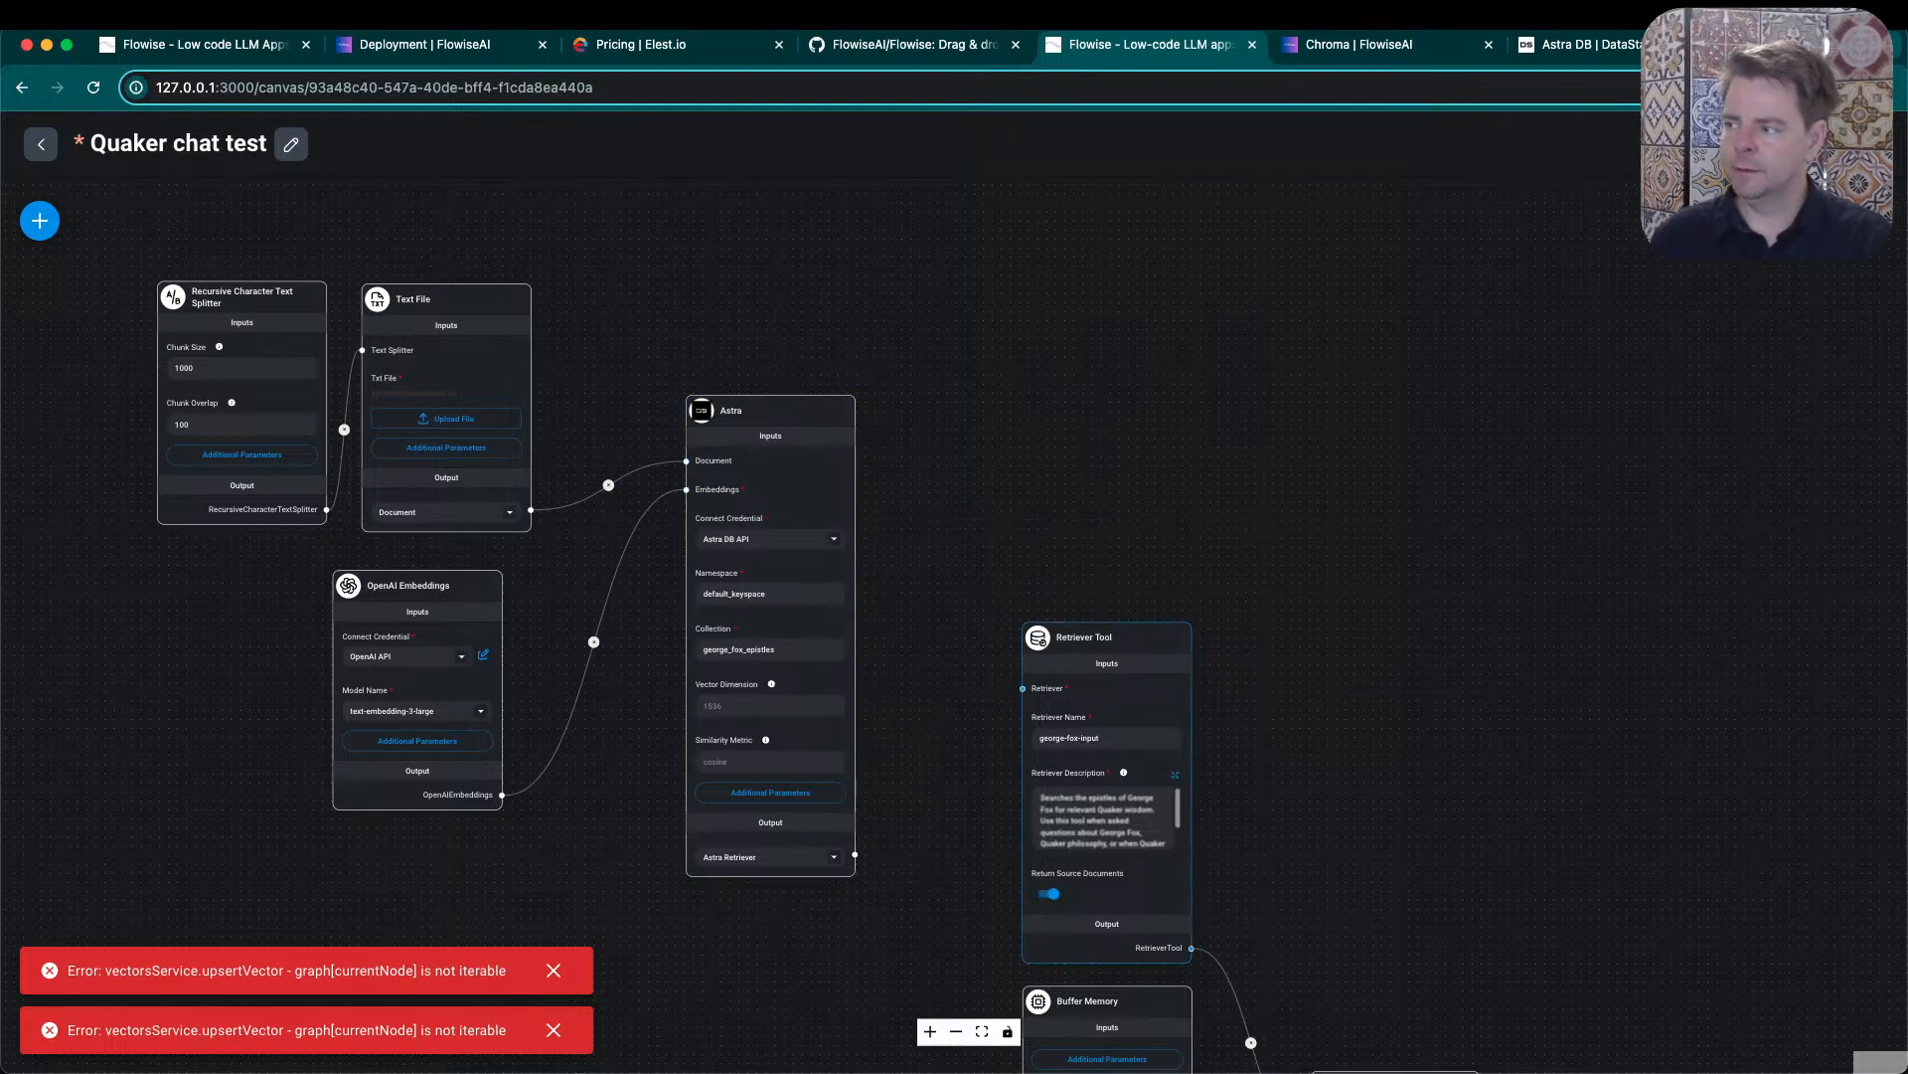
{"action": "left_click", "coordinate": [1809, 221]}
{"action": "left_click", "coordinate": [809, 777]}
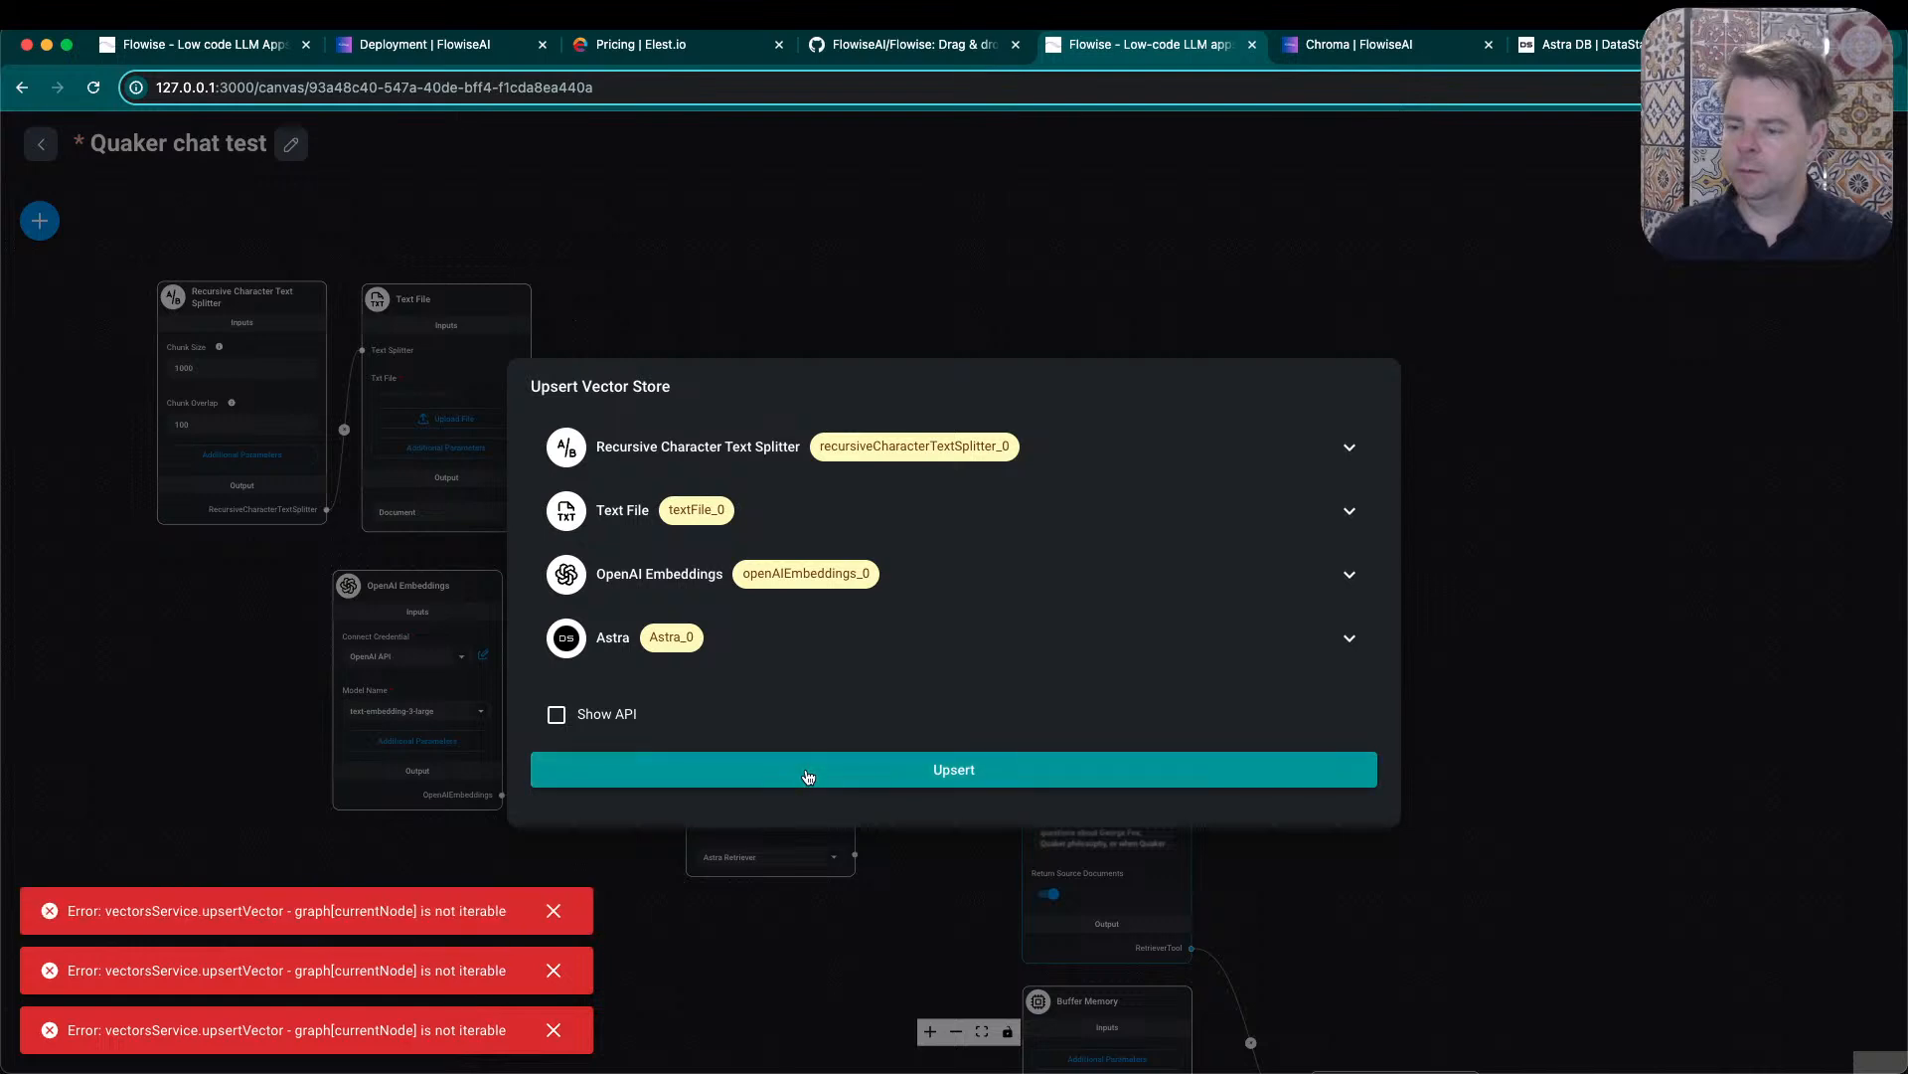
{"action": "left_click", "coordinate": [1540, 492]}
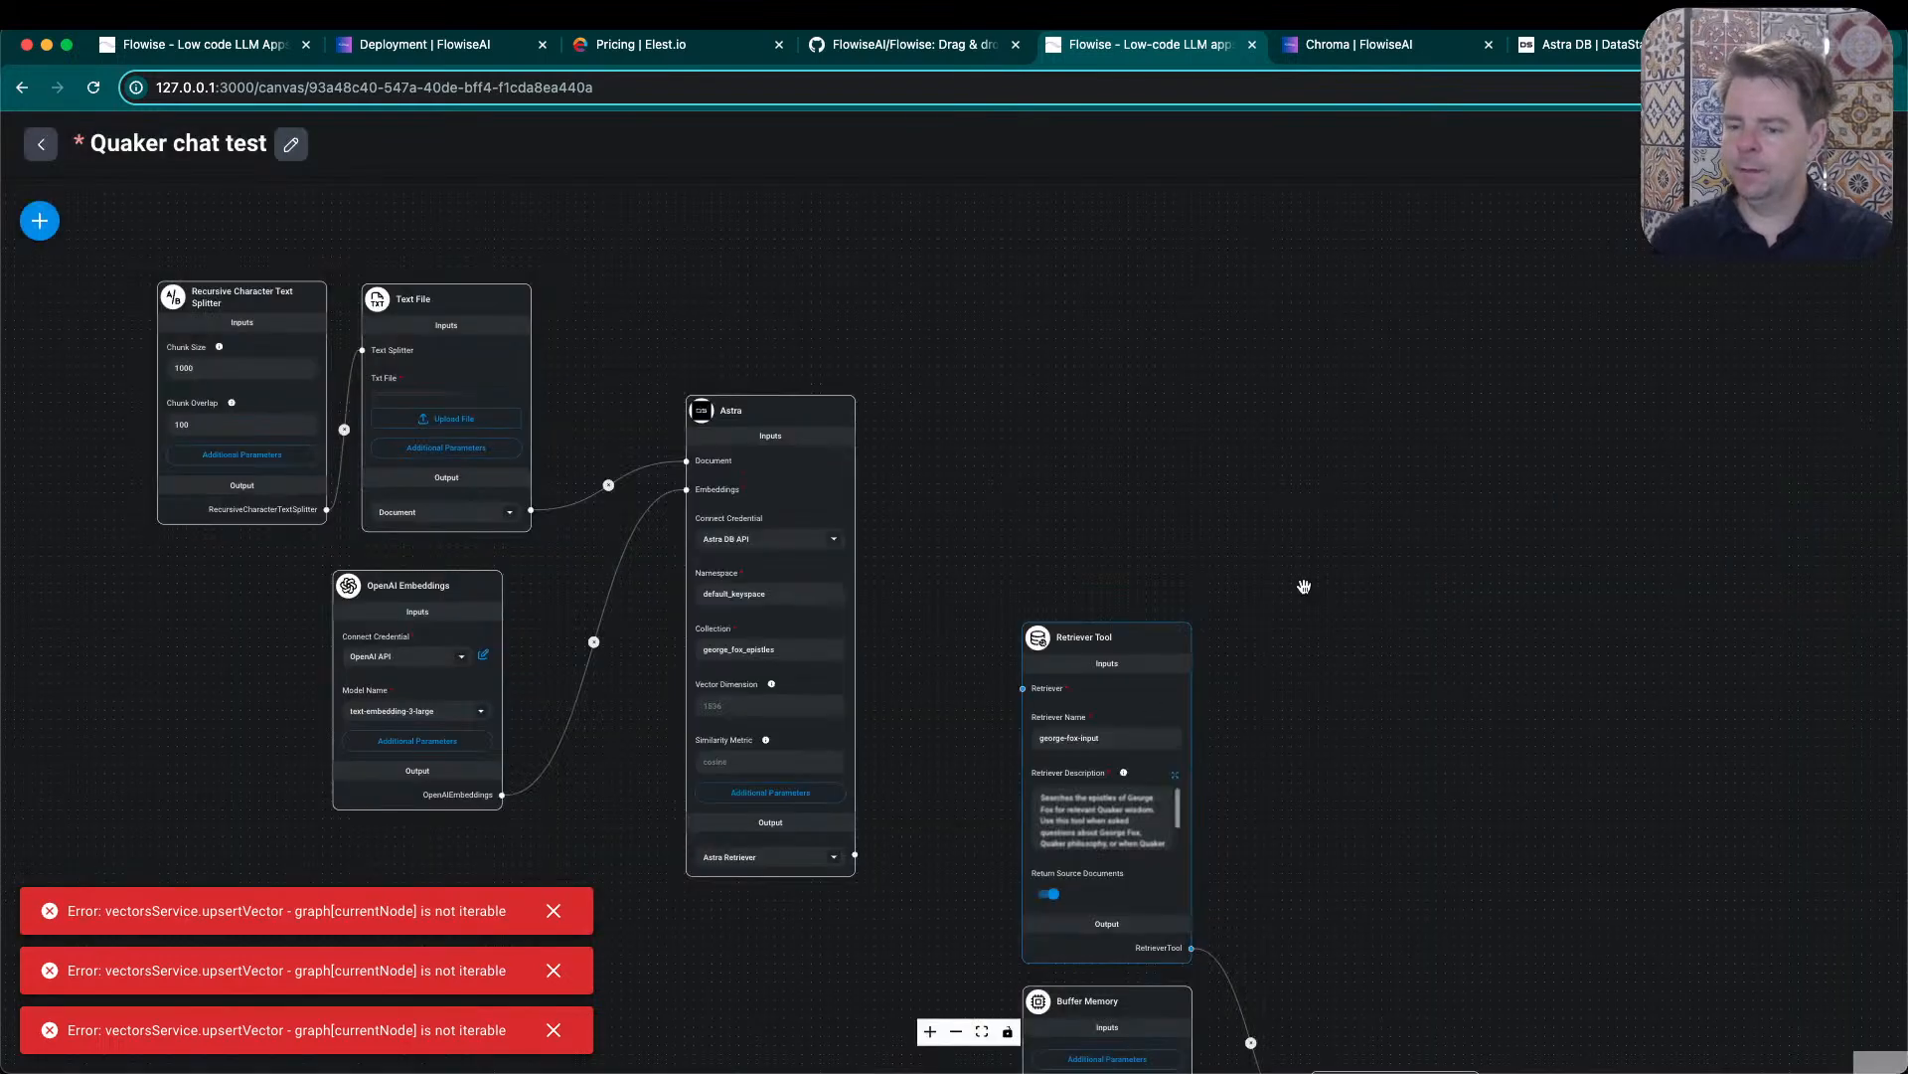
- Move the Astra node slightly closer to the Text File node
{"action": "mouse_move", "coordinate": [720, 393]}
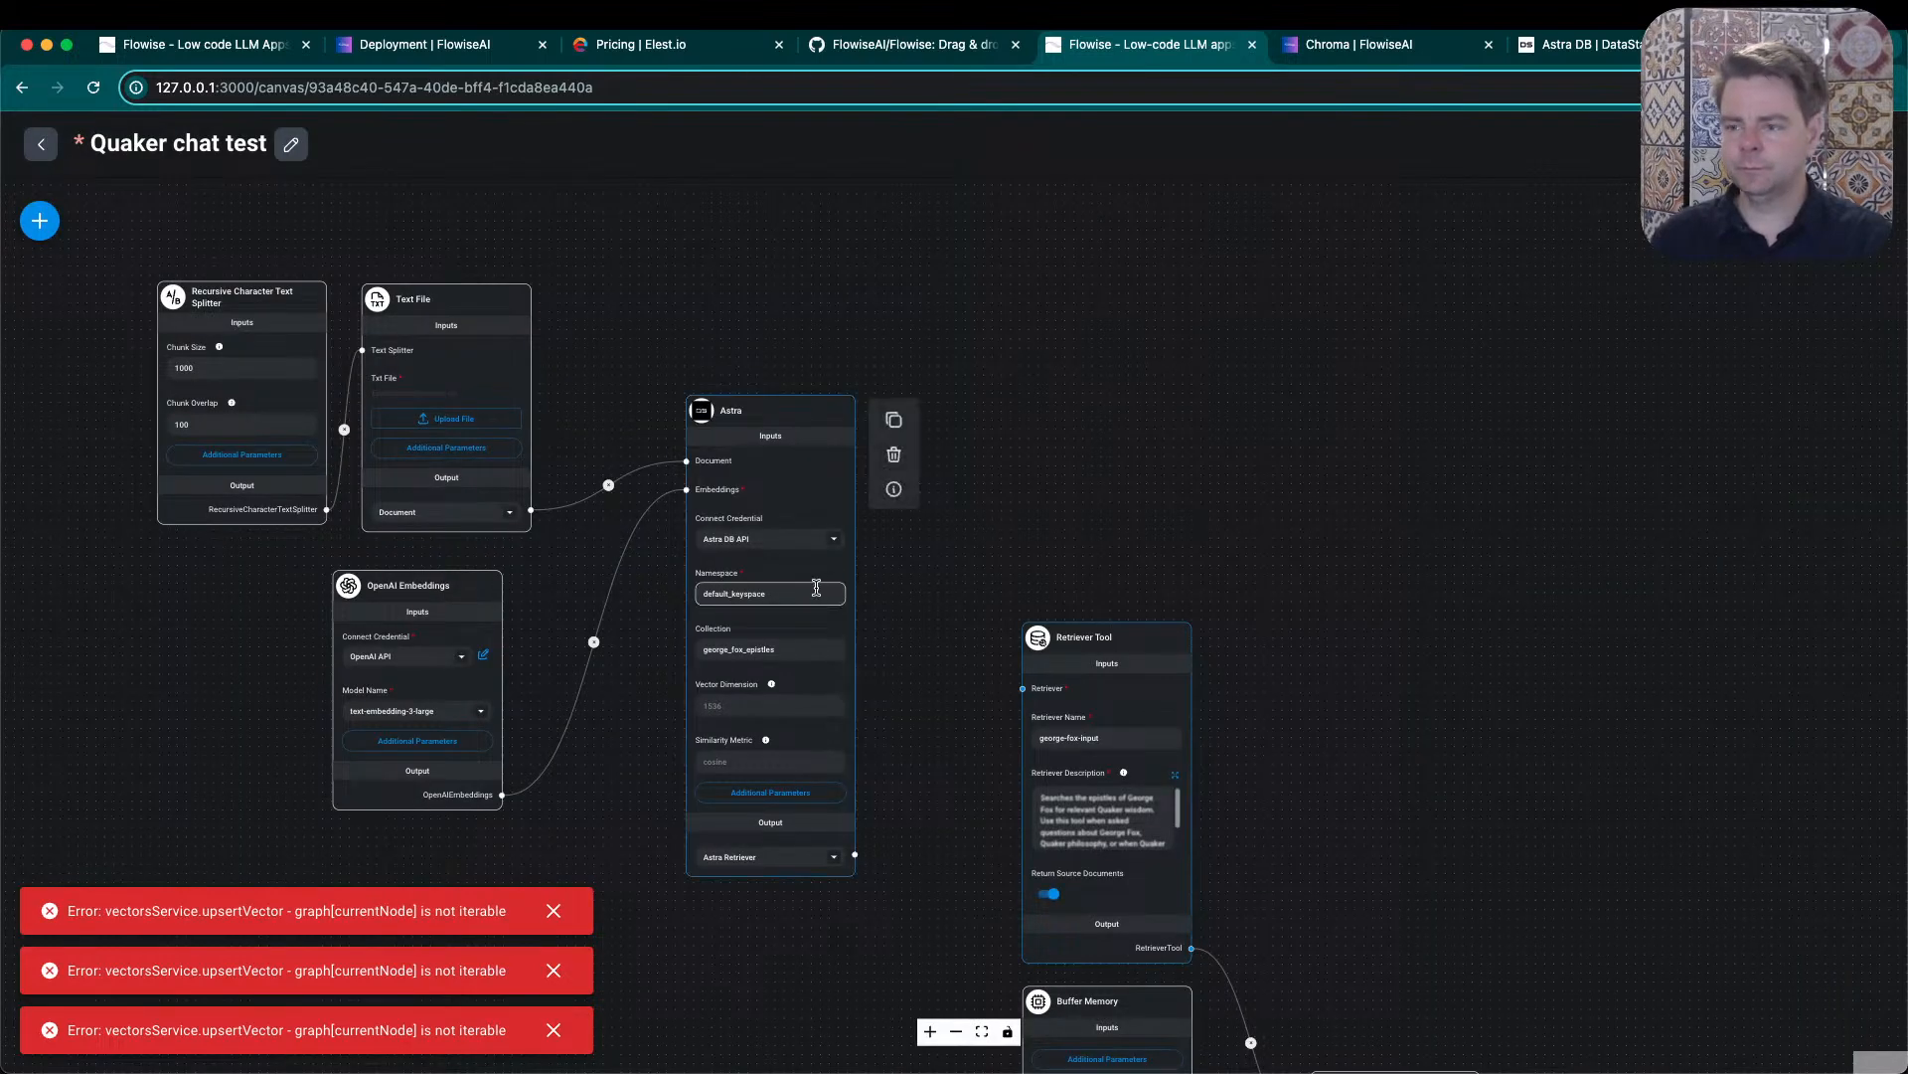
{"action": "left_click_drag", "start_coordinate": [764, 413], "coordinate": [695, 408]}
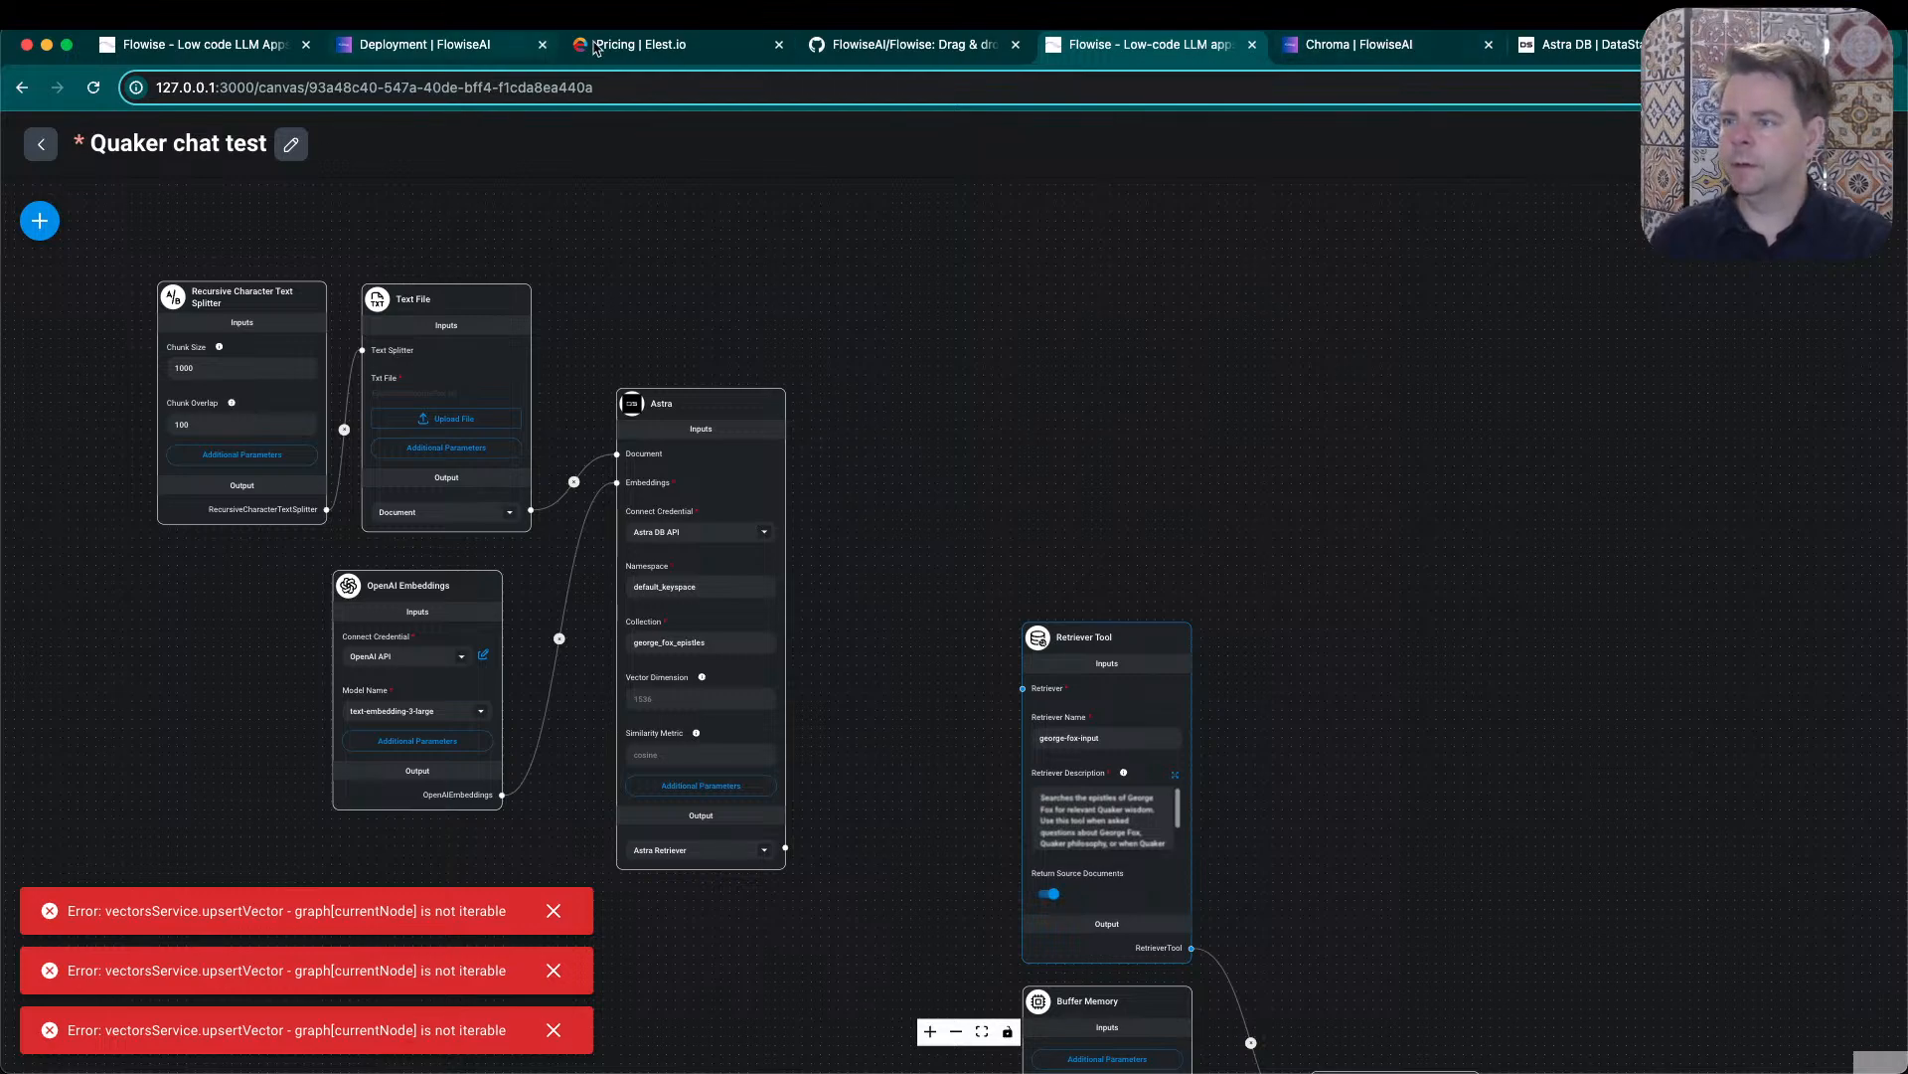
- Close the Elestio pricing page and check the Flowise Streaming docs for which final nodes support streaming
{"action": "left_click", "coordinate": [778, 45]}
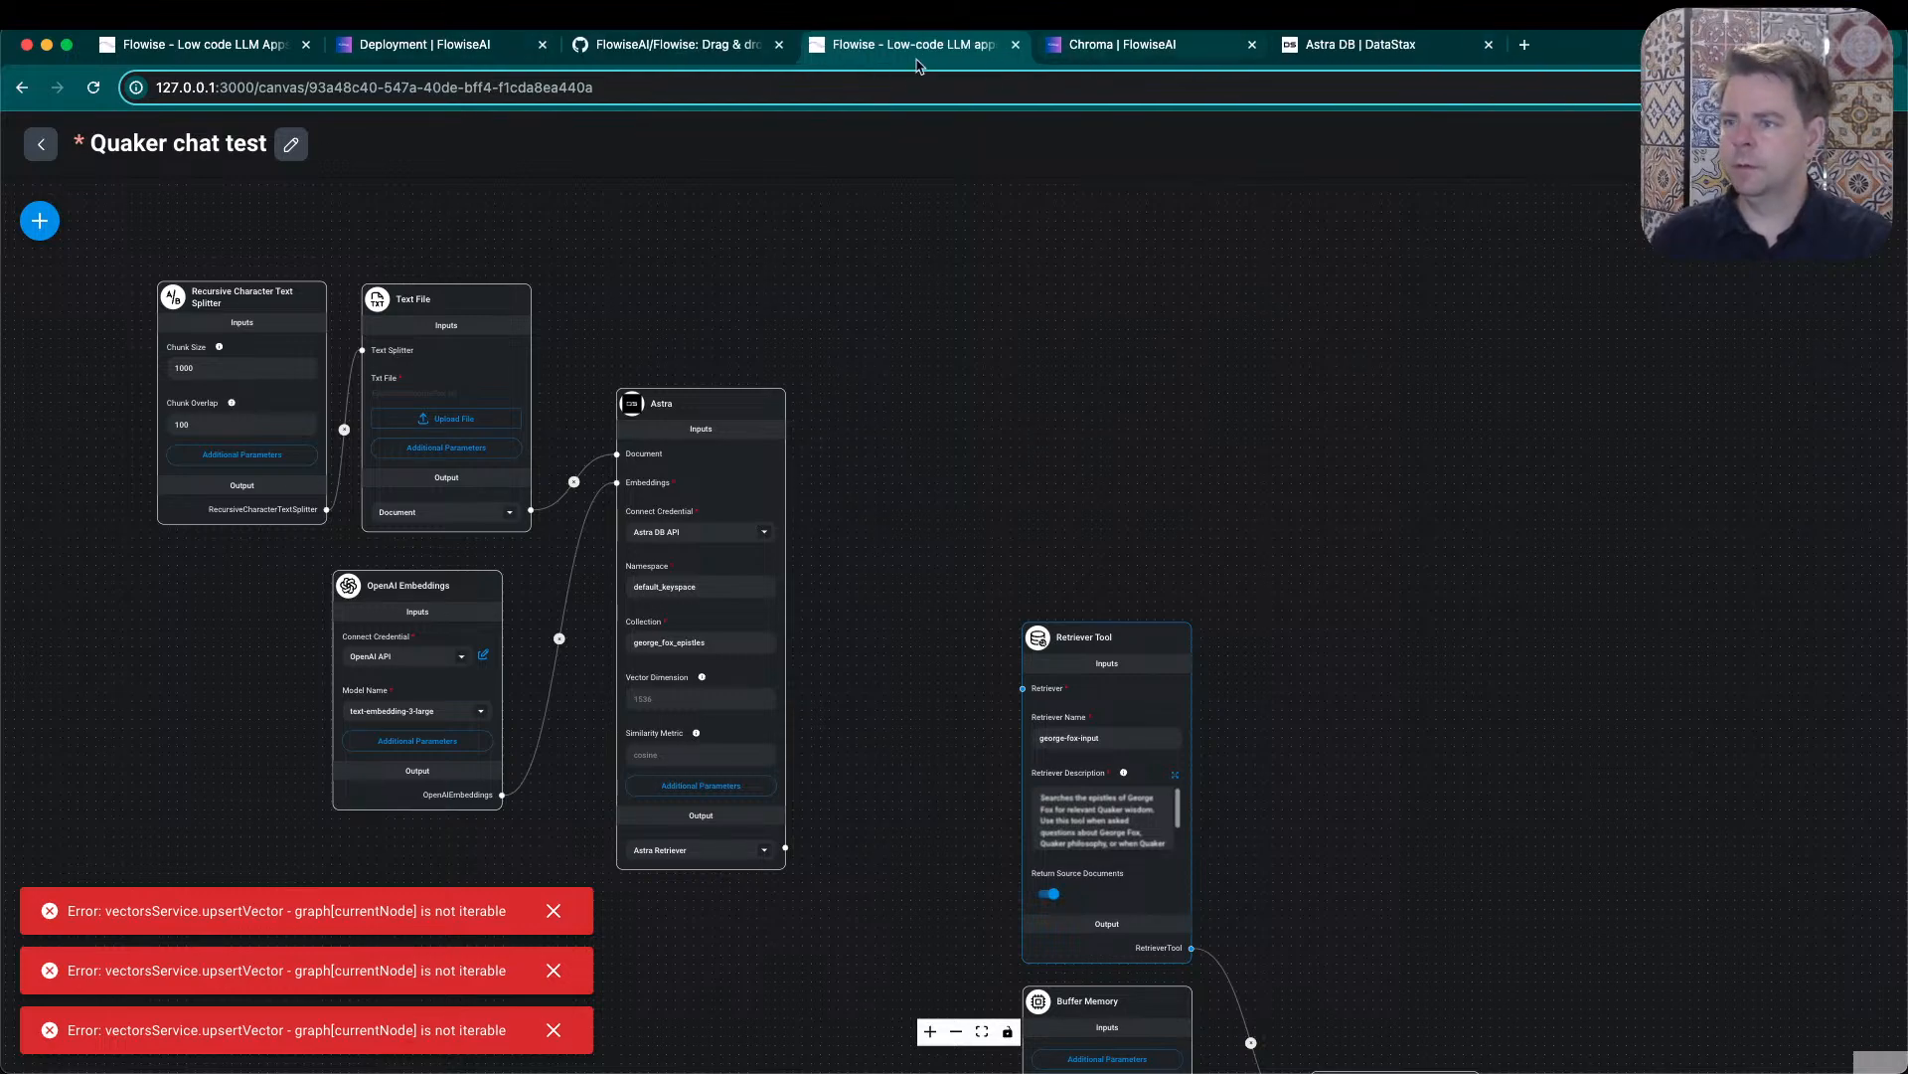
{"action": "left_click", "coordinate": [394, 45]}
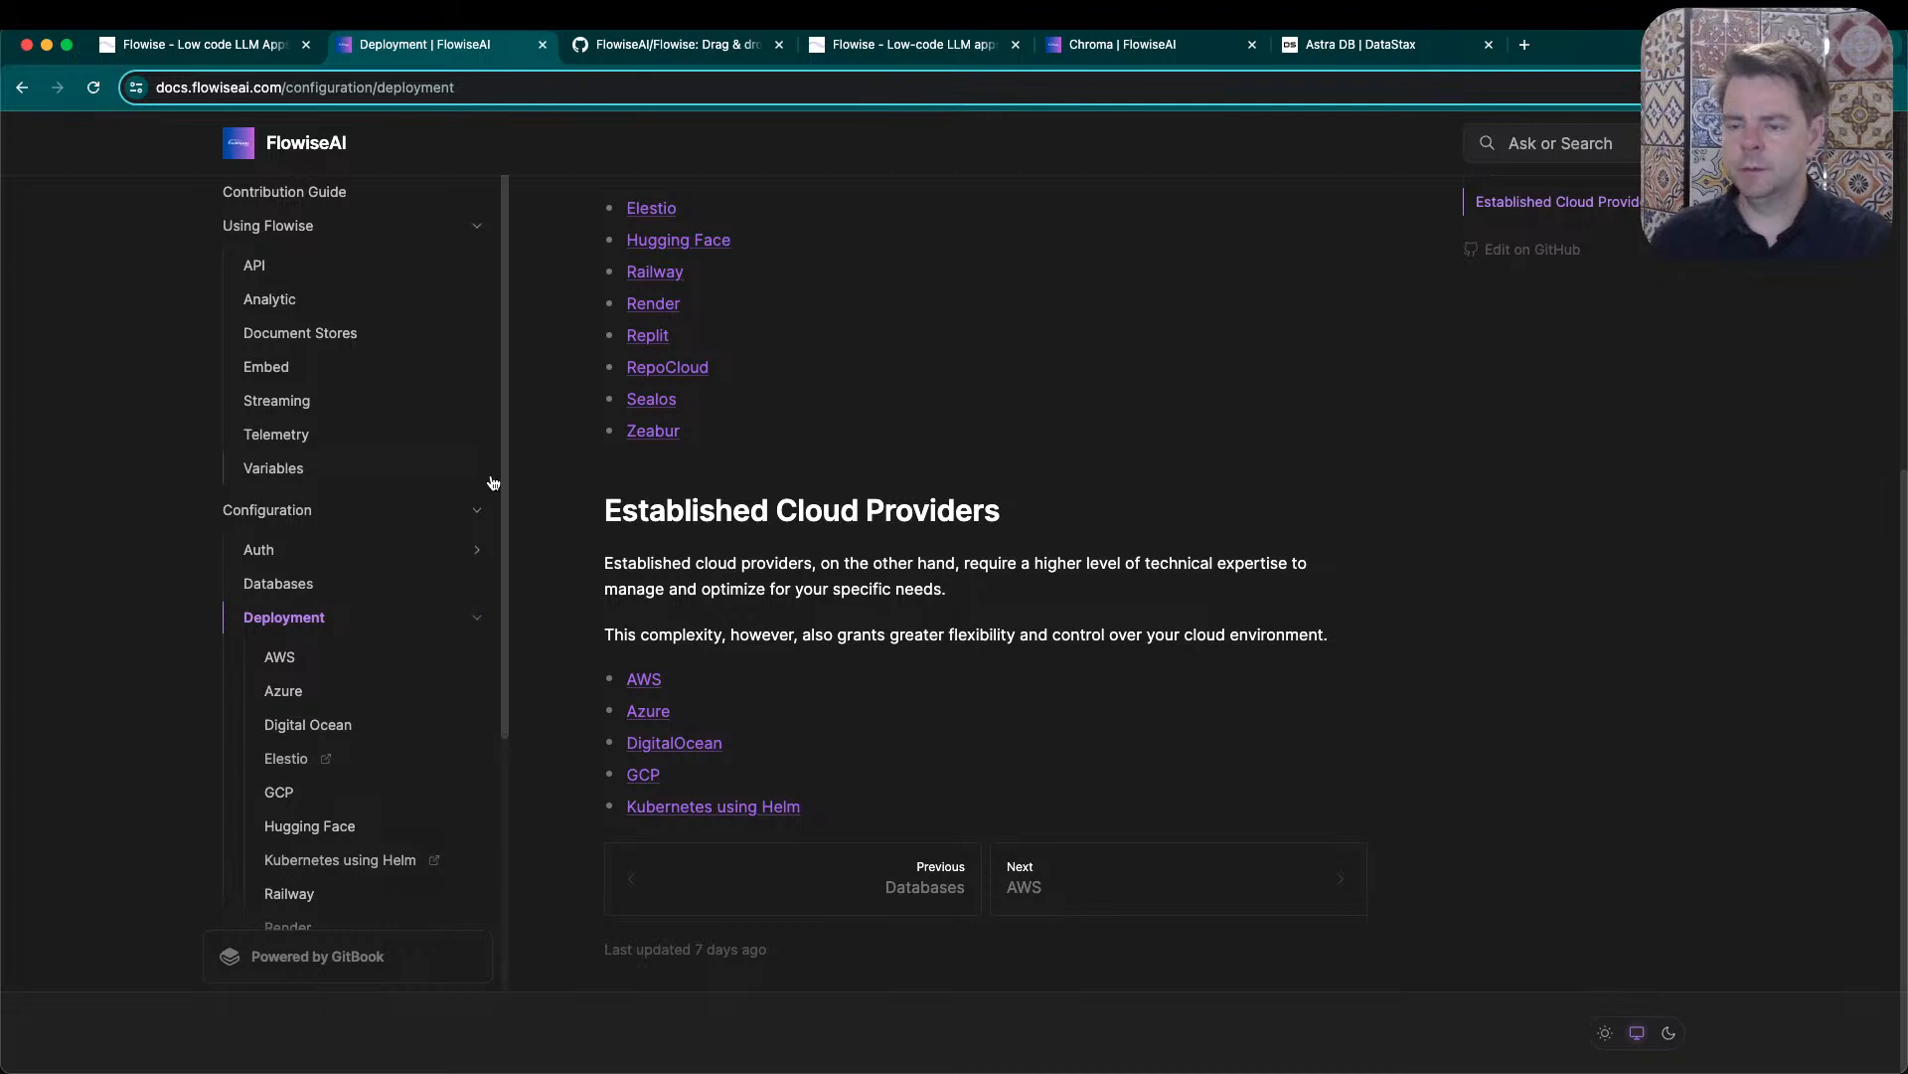
{"action": "left_click", "coordinate": [333, 400]}
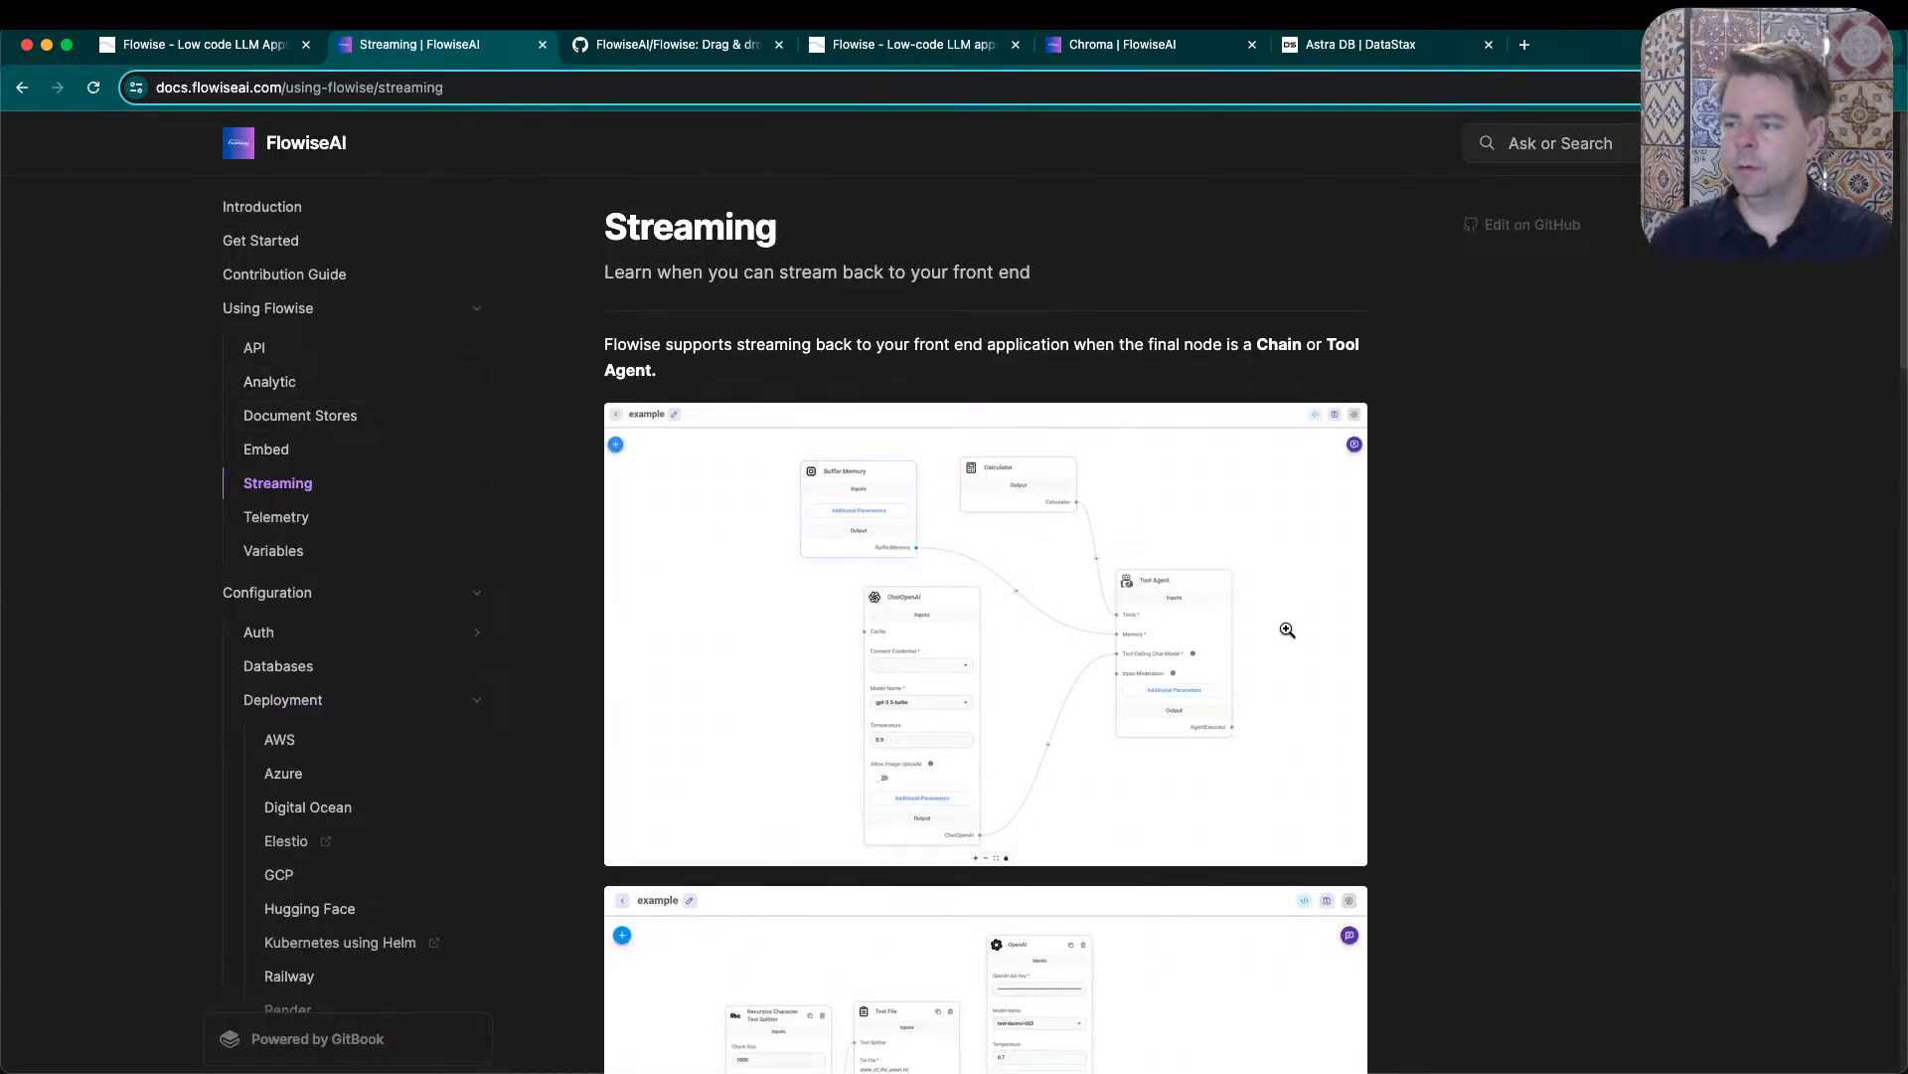
{"action": "double_click", "coordinate": [1270, 342]}
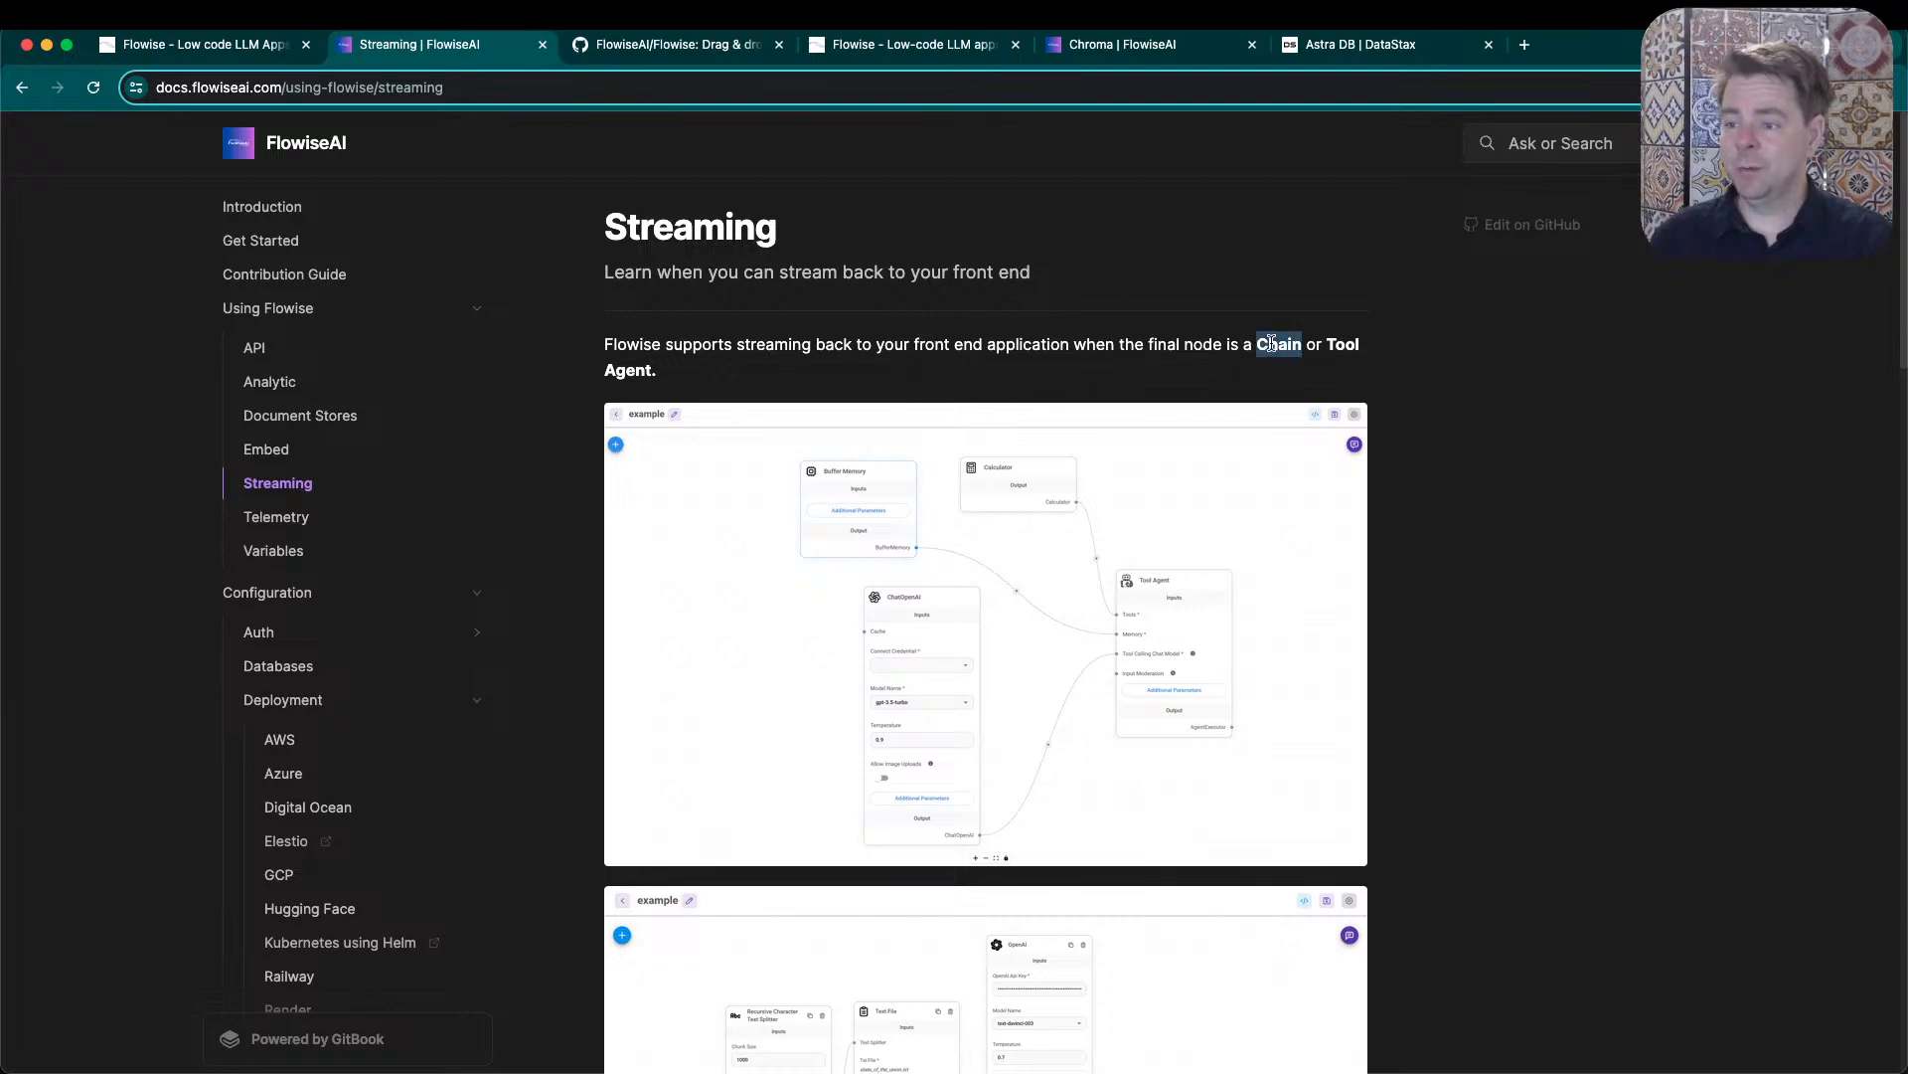
{"action": "left_click", "coordinate": [1372, 353]}
- Select the Tool Agent node in the Quaker chat test flow, and close the DataStax Astra DB page
{"action": "left_click", "coordinate": [1143, 45]}
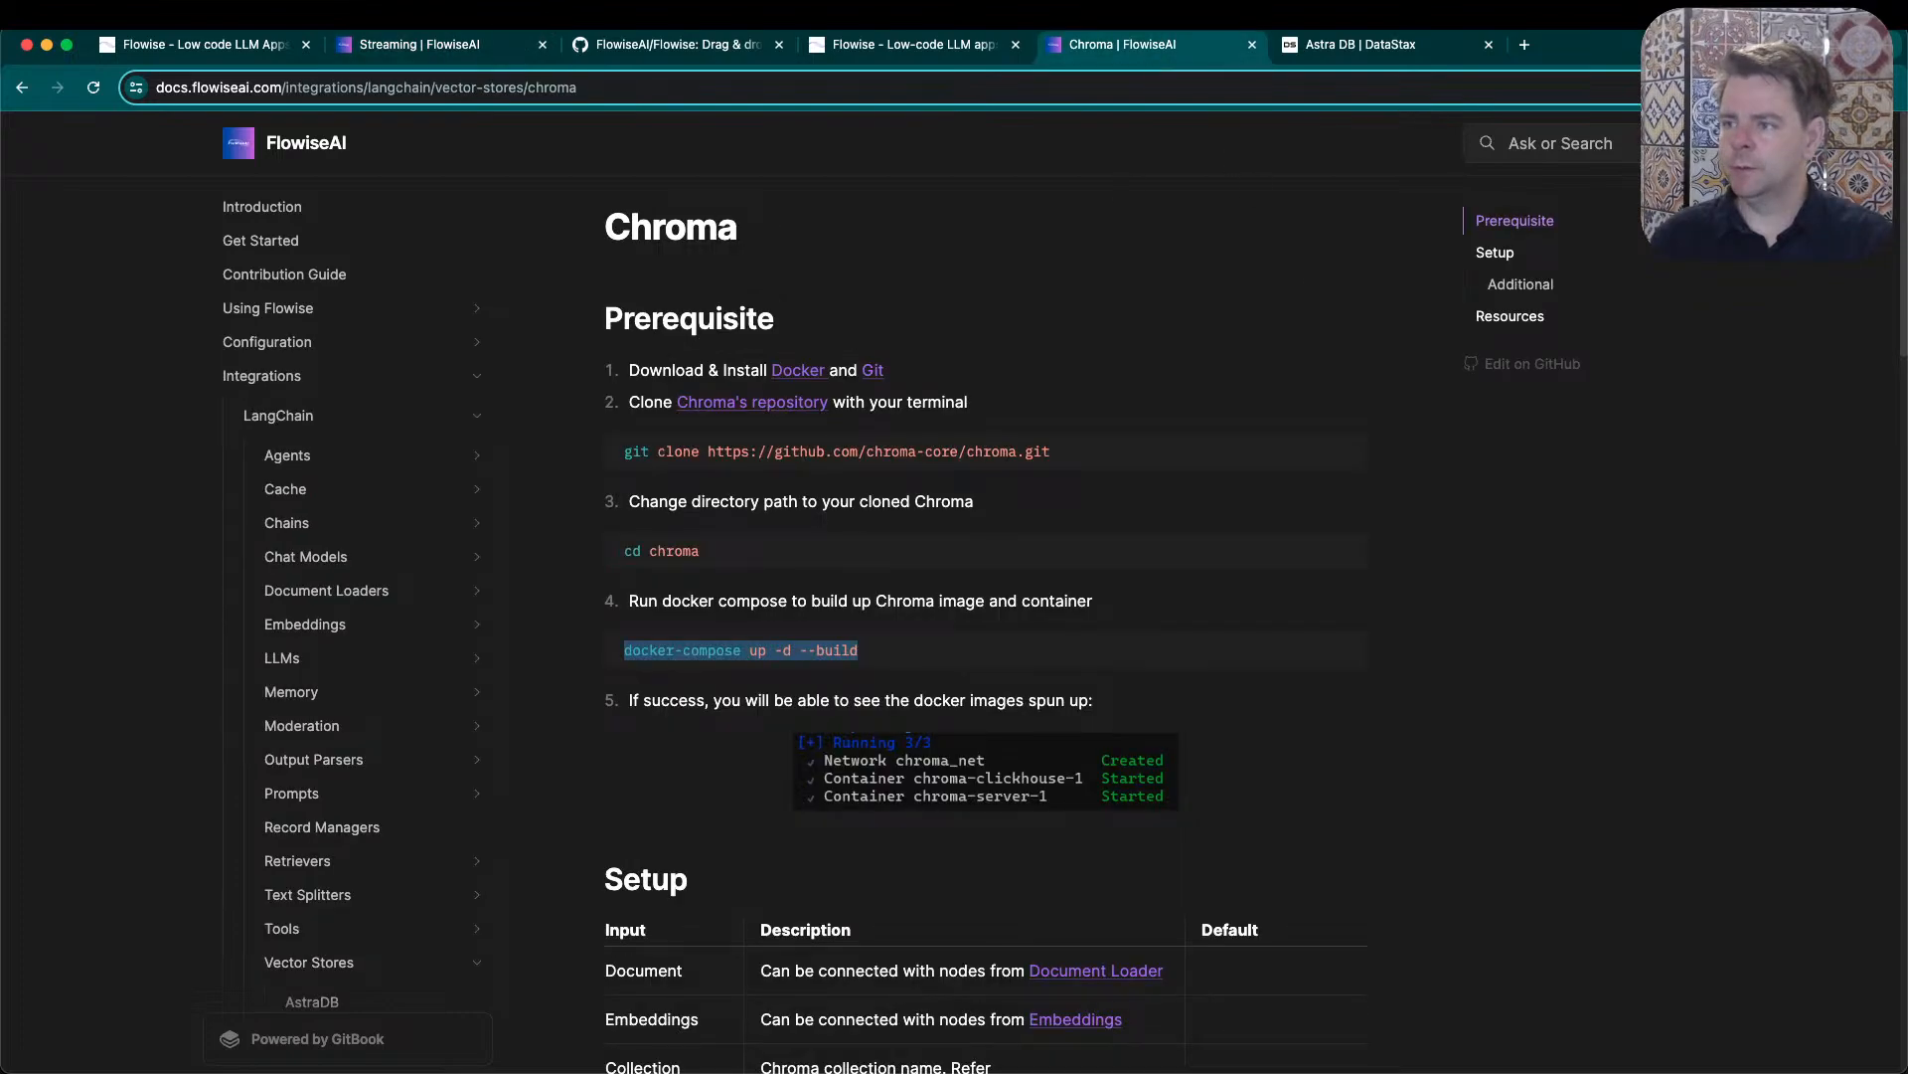
{"action": "left_click", "coordinate": [885, 52]}
{"action": "left_click_drag", "start_coordinate": [1757, 917], "coordinate": [1360, 453]}
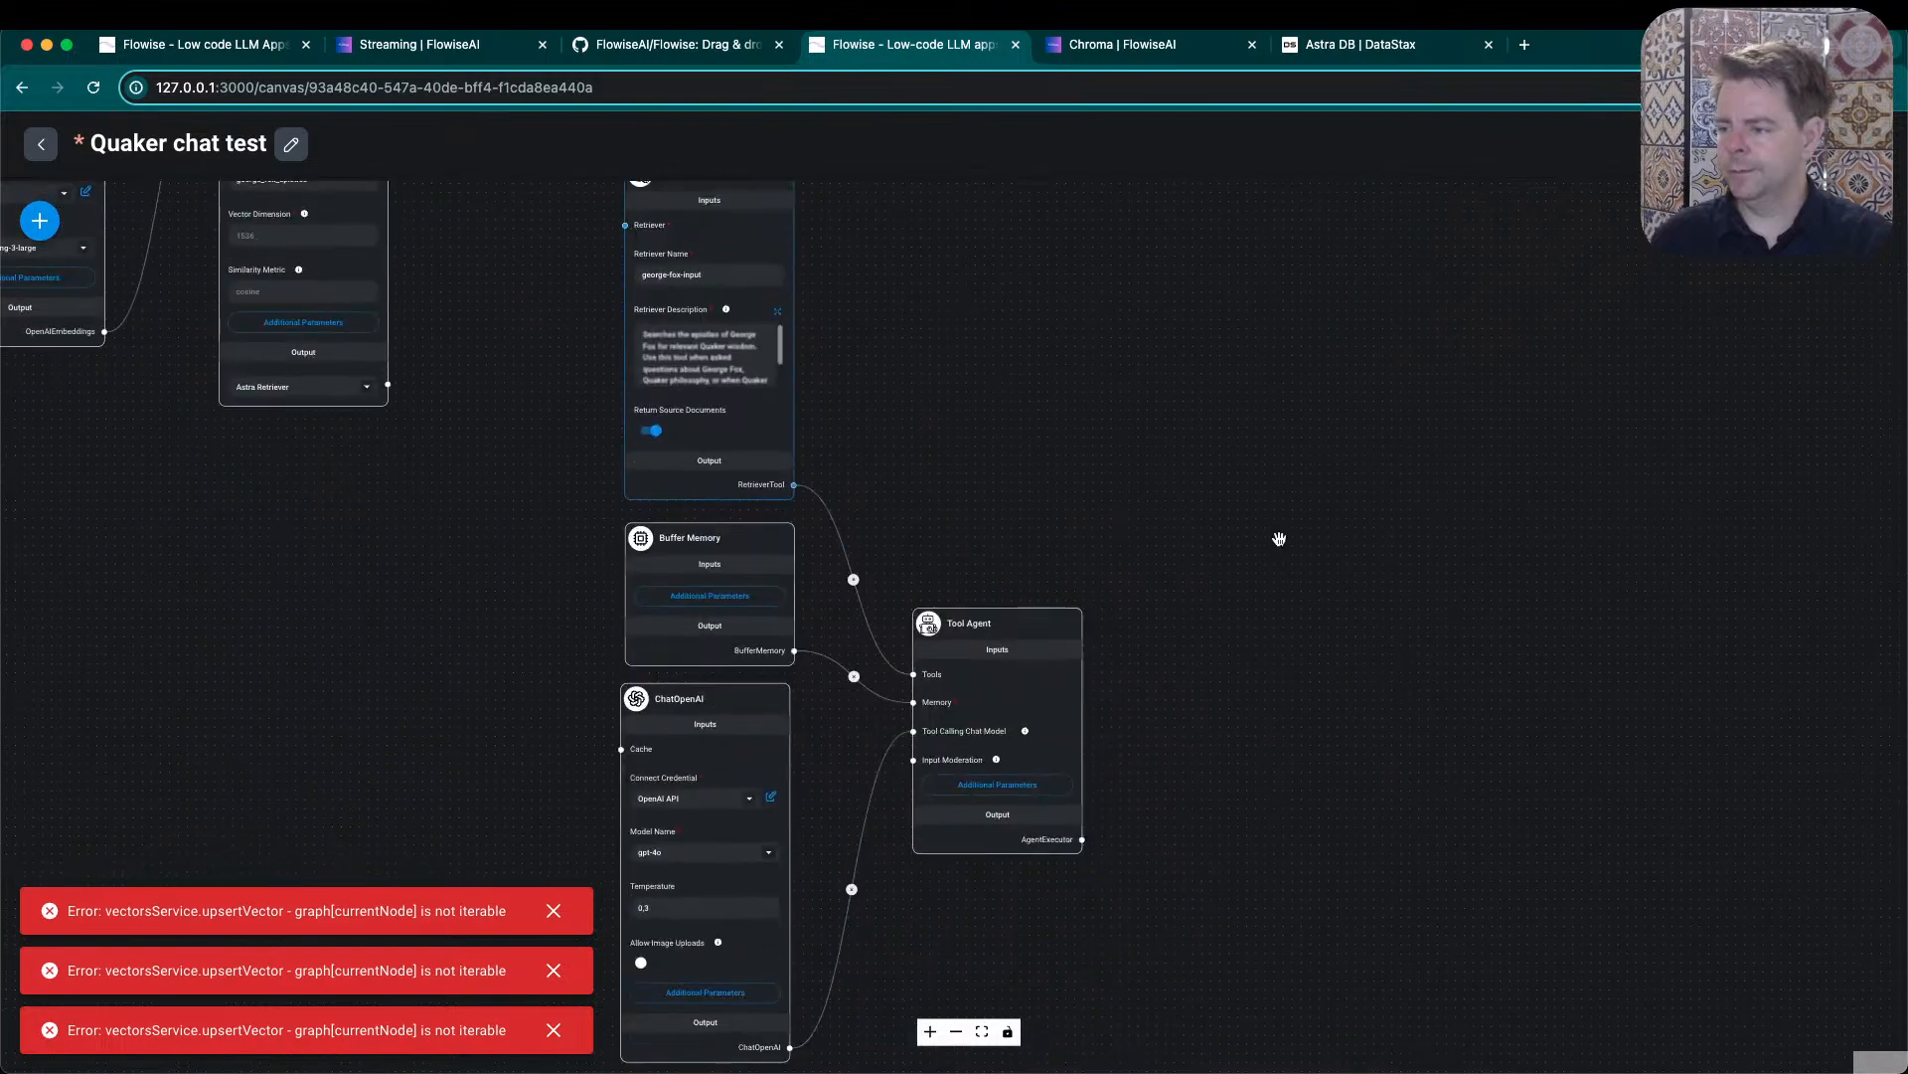
{"action": "left_click", "coordinate": [1053, 630]}
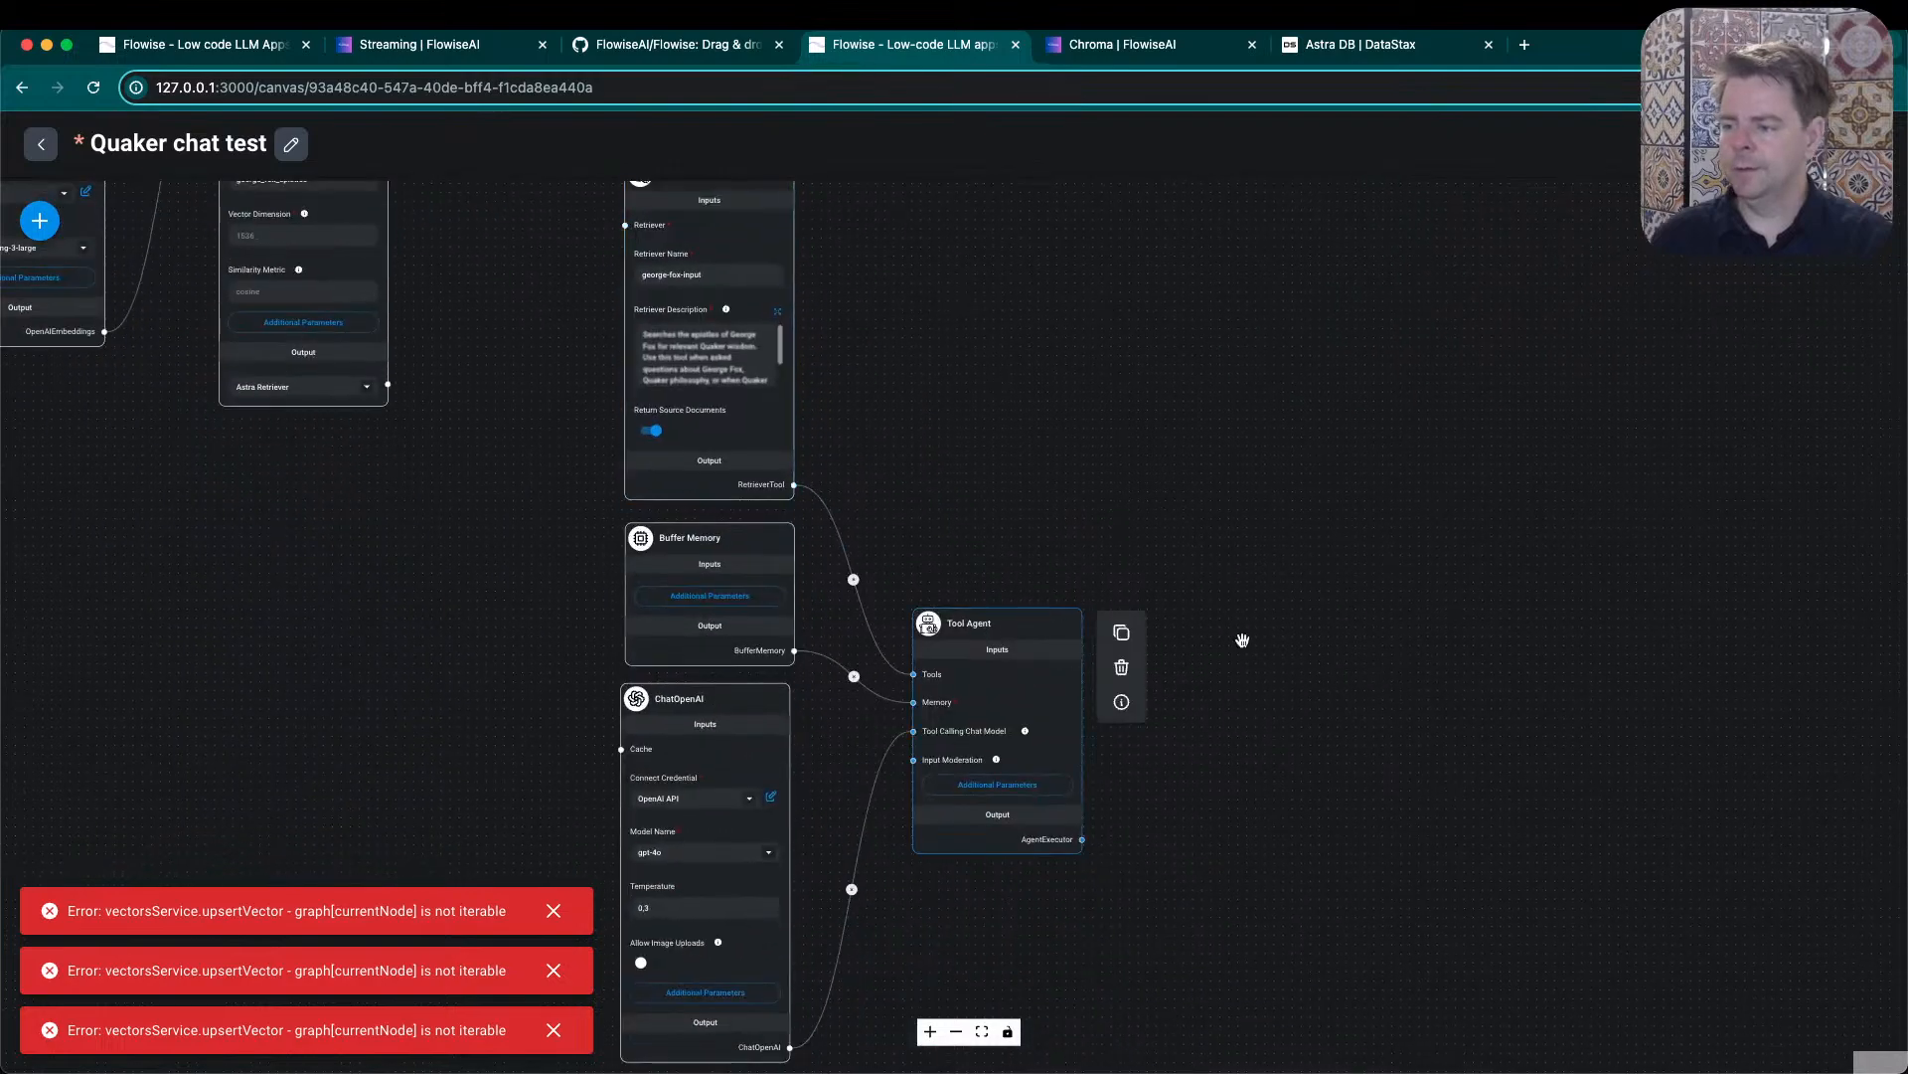
{"action": "left_click", "coordinate": [1298, 54]}
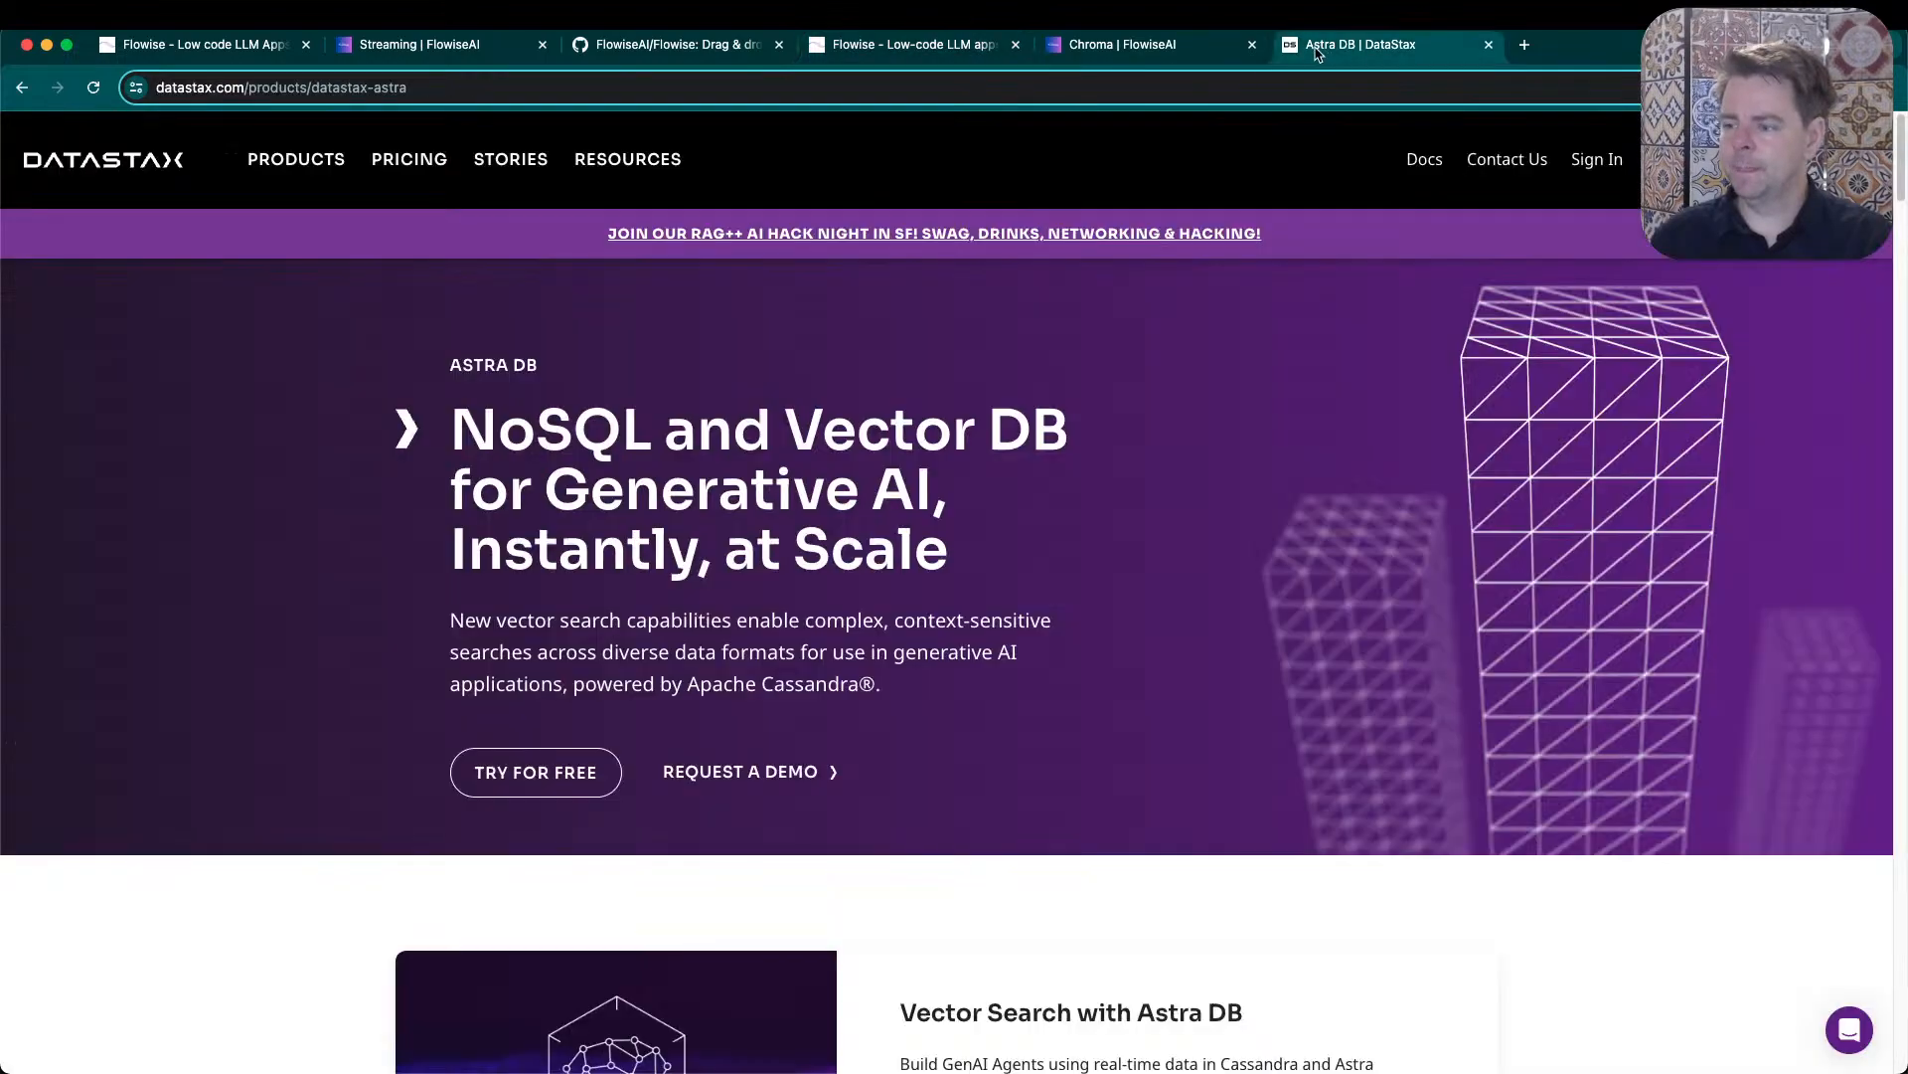
{"action": "left_click", "coordinate": [1487, 44]}
- Examine the Streaming docs page's socket.io-client setup instructions and the docs' list of other topics
{"action": "left_click", "coordinate": [704, 46]}
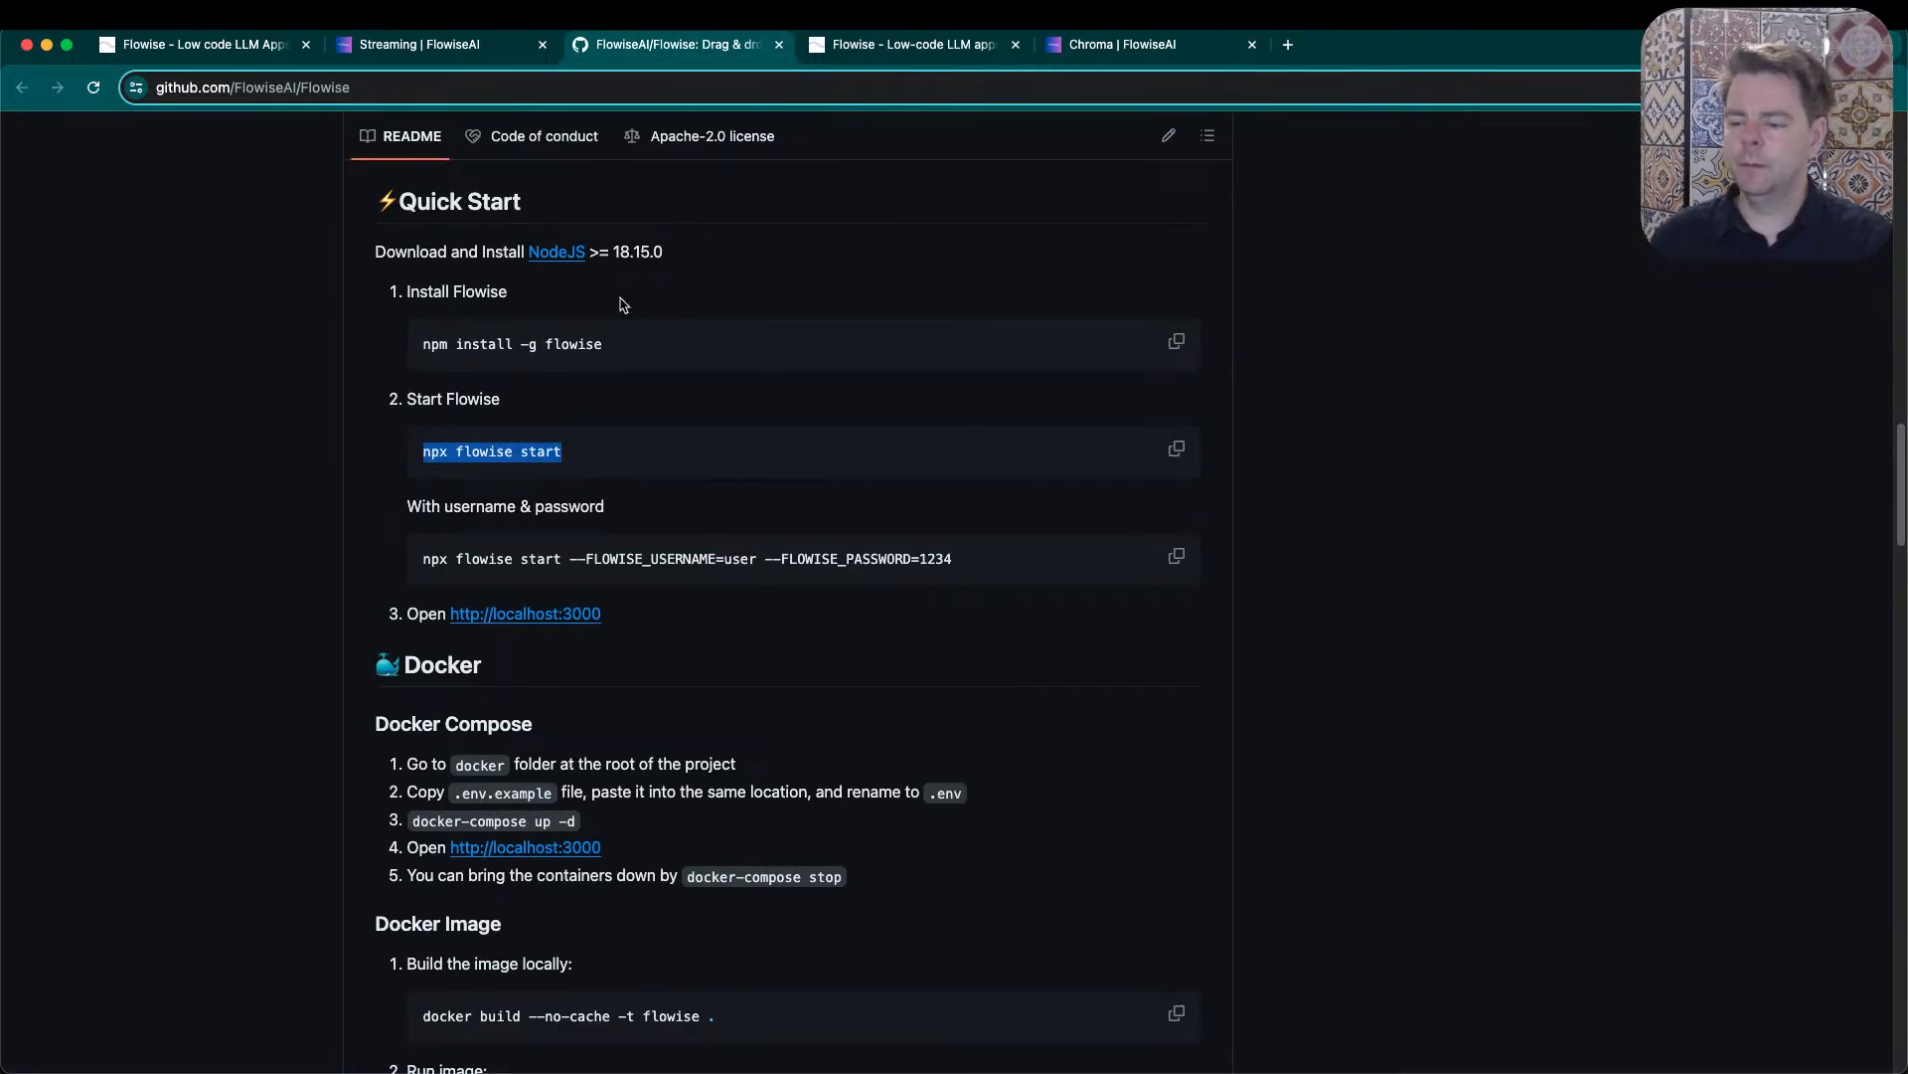
{"action": "left_click", "coordinate": [473, 50]}
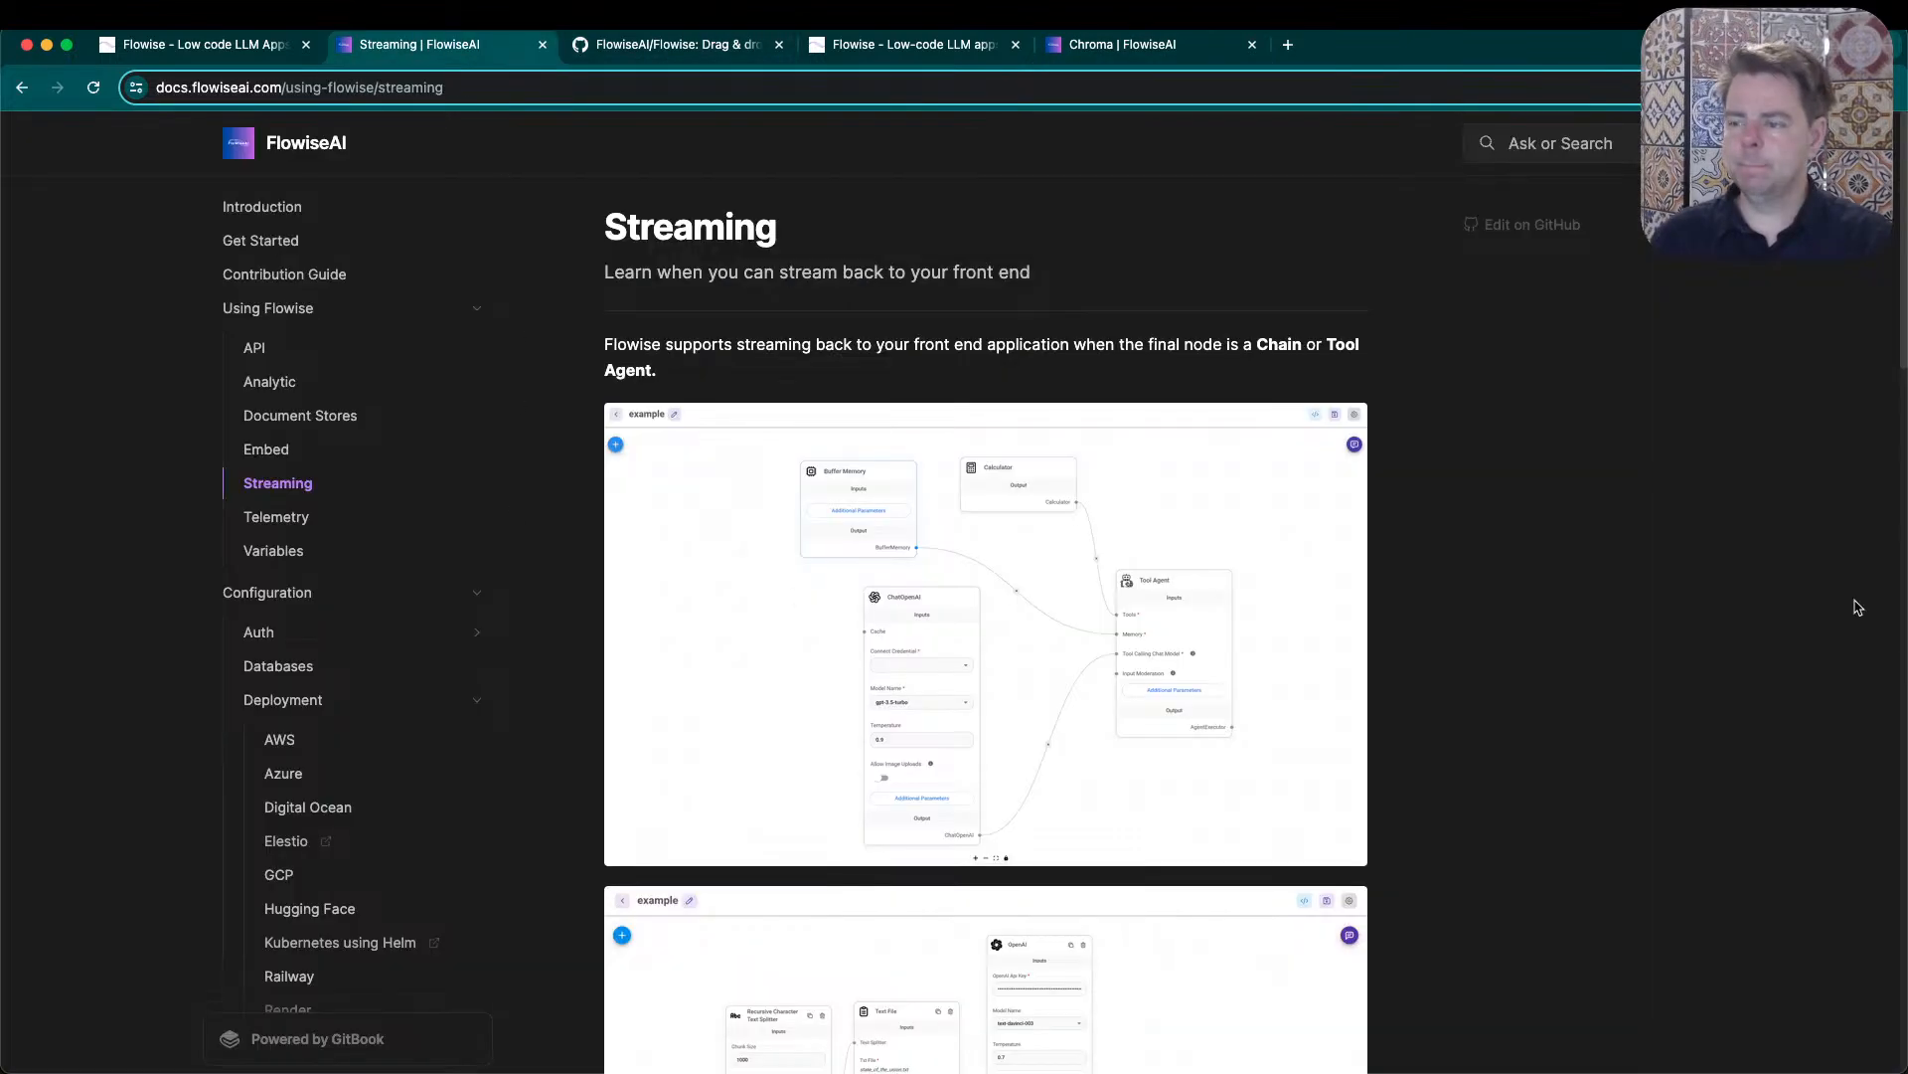
{"action": "scroll", "coordinate": [1547, 427], "scroll_direction": "down", "scroll_amount": 8}
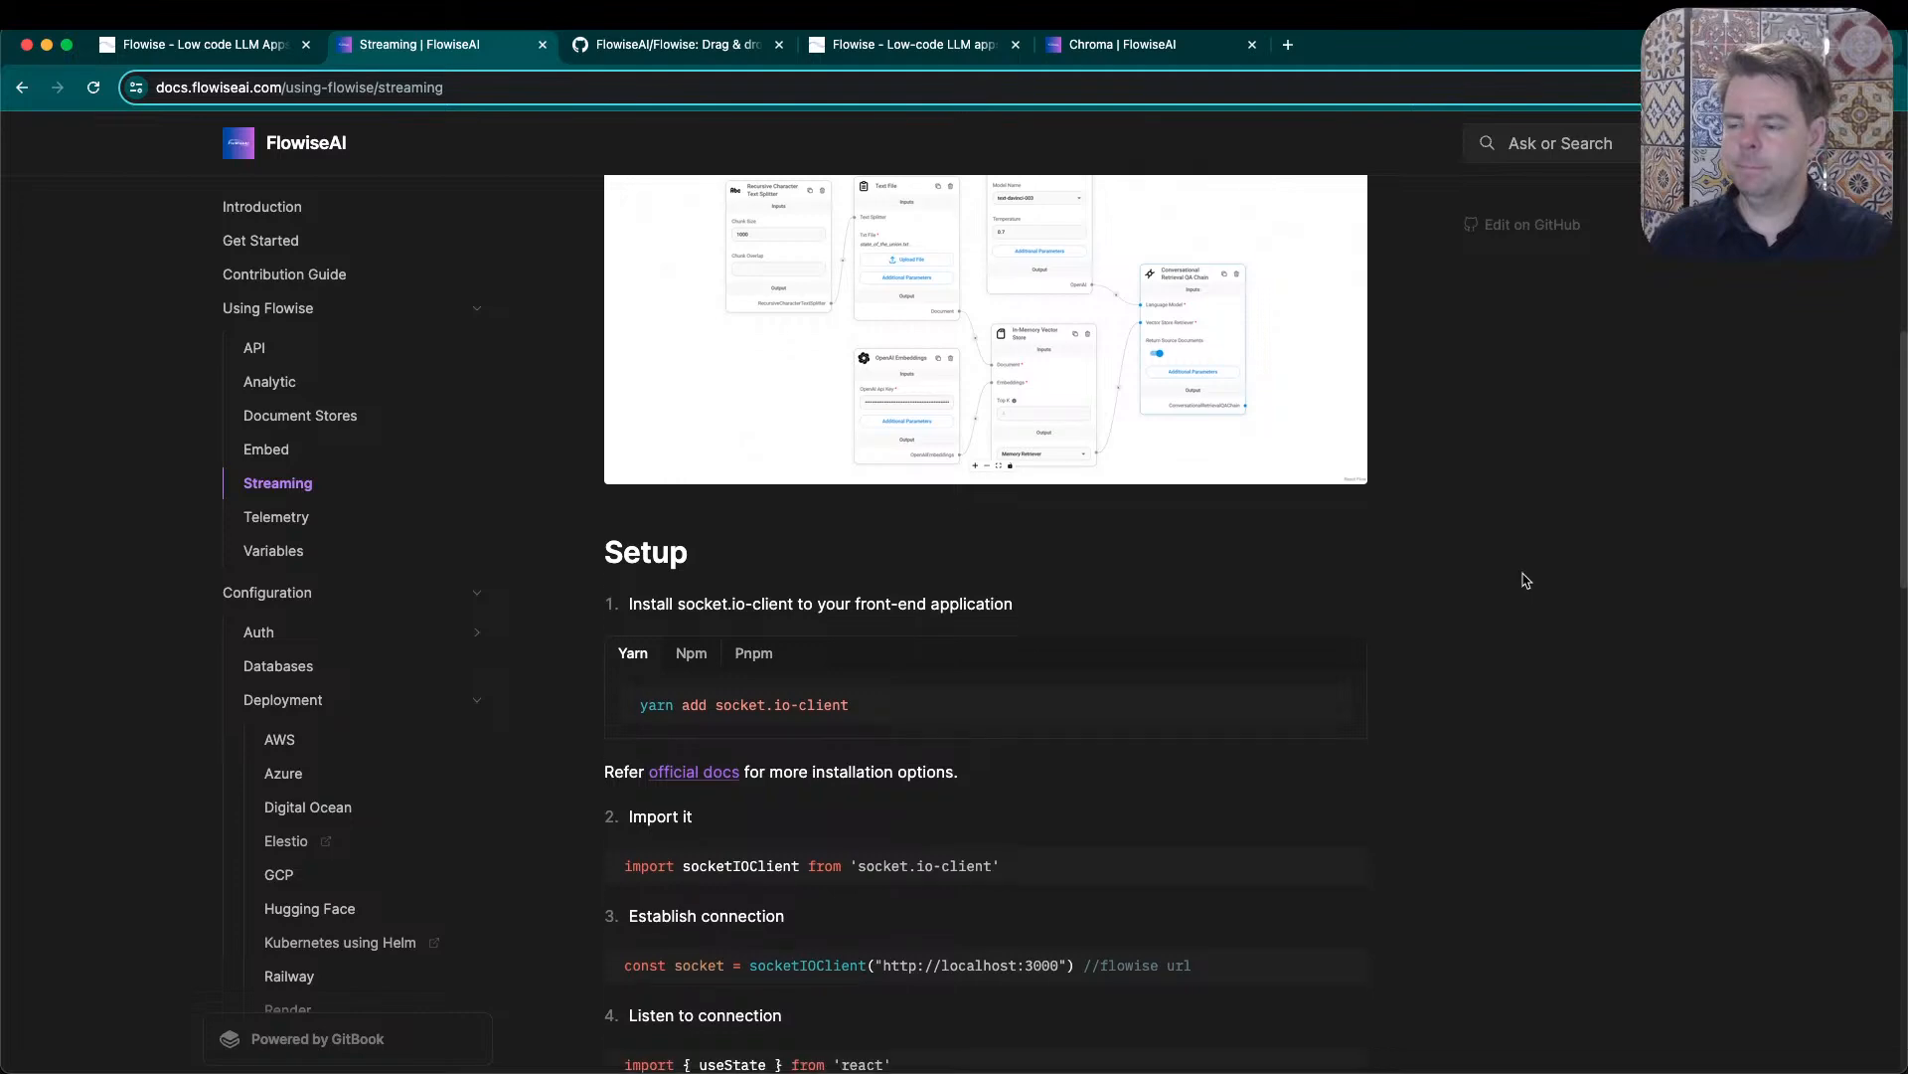
{"action": "scroll", "coordinate": [958, 899], "scroll_direction": "down", "scroll_amount": 5}
{"action": "scroll", "coordinate": [851, 729], "scroll_direction": "down", "scroll_amount": 15}
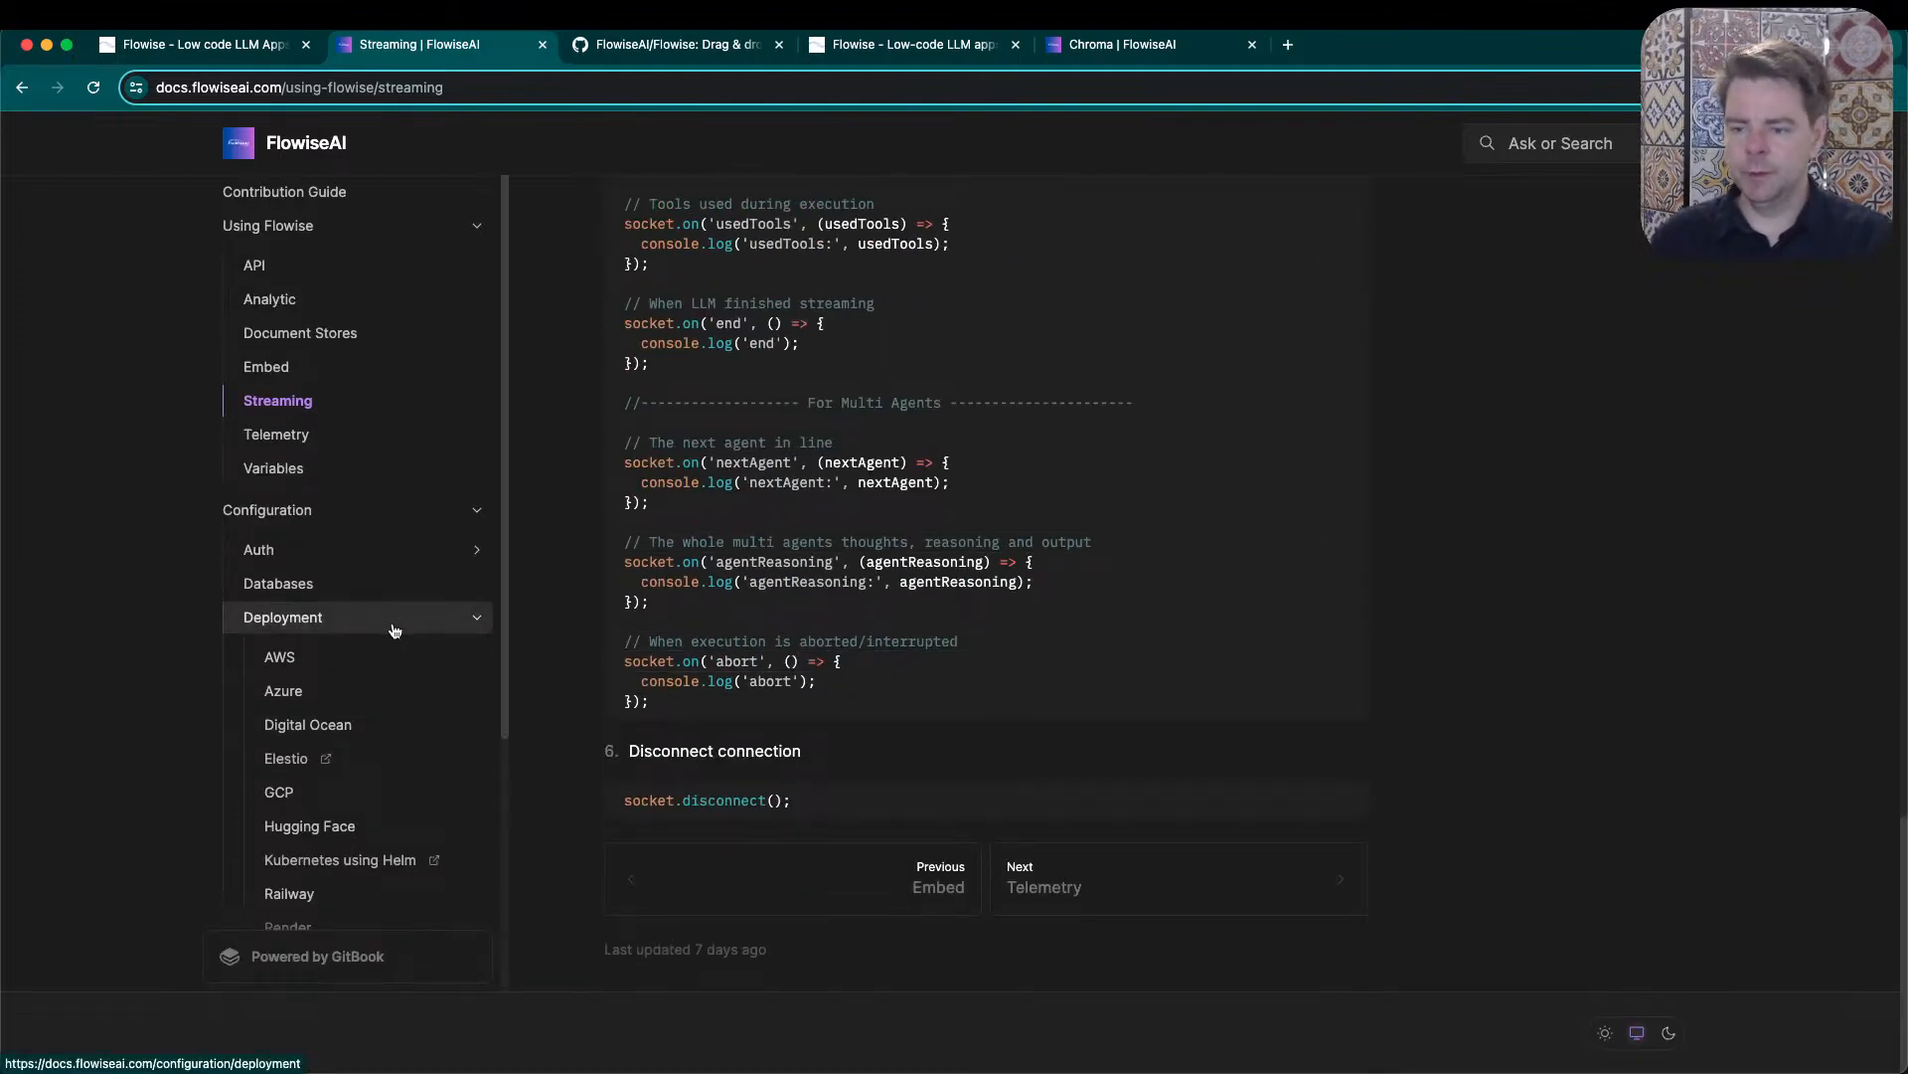
{"action": "scroll", "coordinate": [392, 628], "scroll_direction": "down", "scroll_amount": 4}
{"action": "key", "text": "ctrl+shift+Tab"}
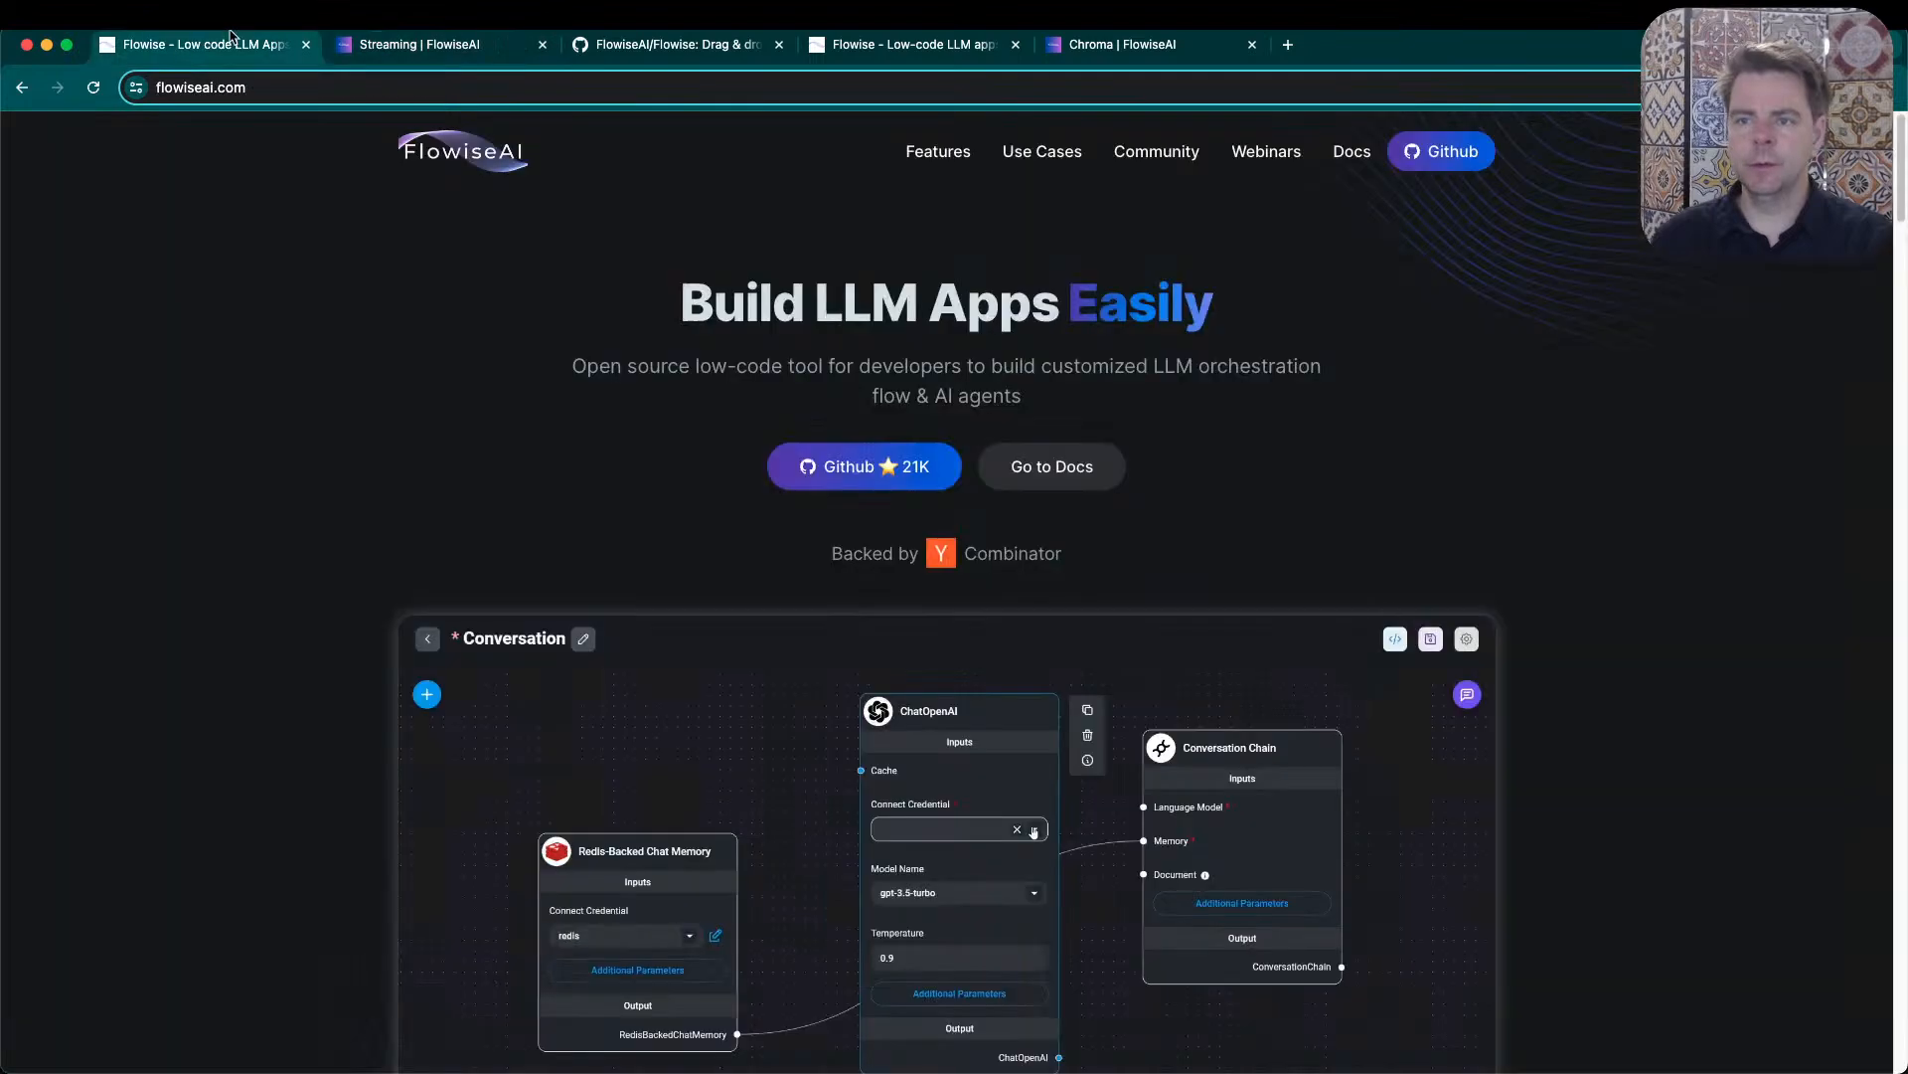
{"action": "left_click", "coordinate": [370, 37]}
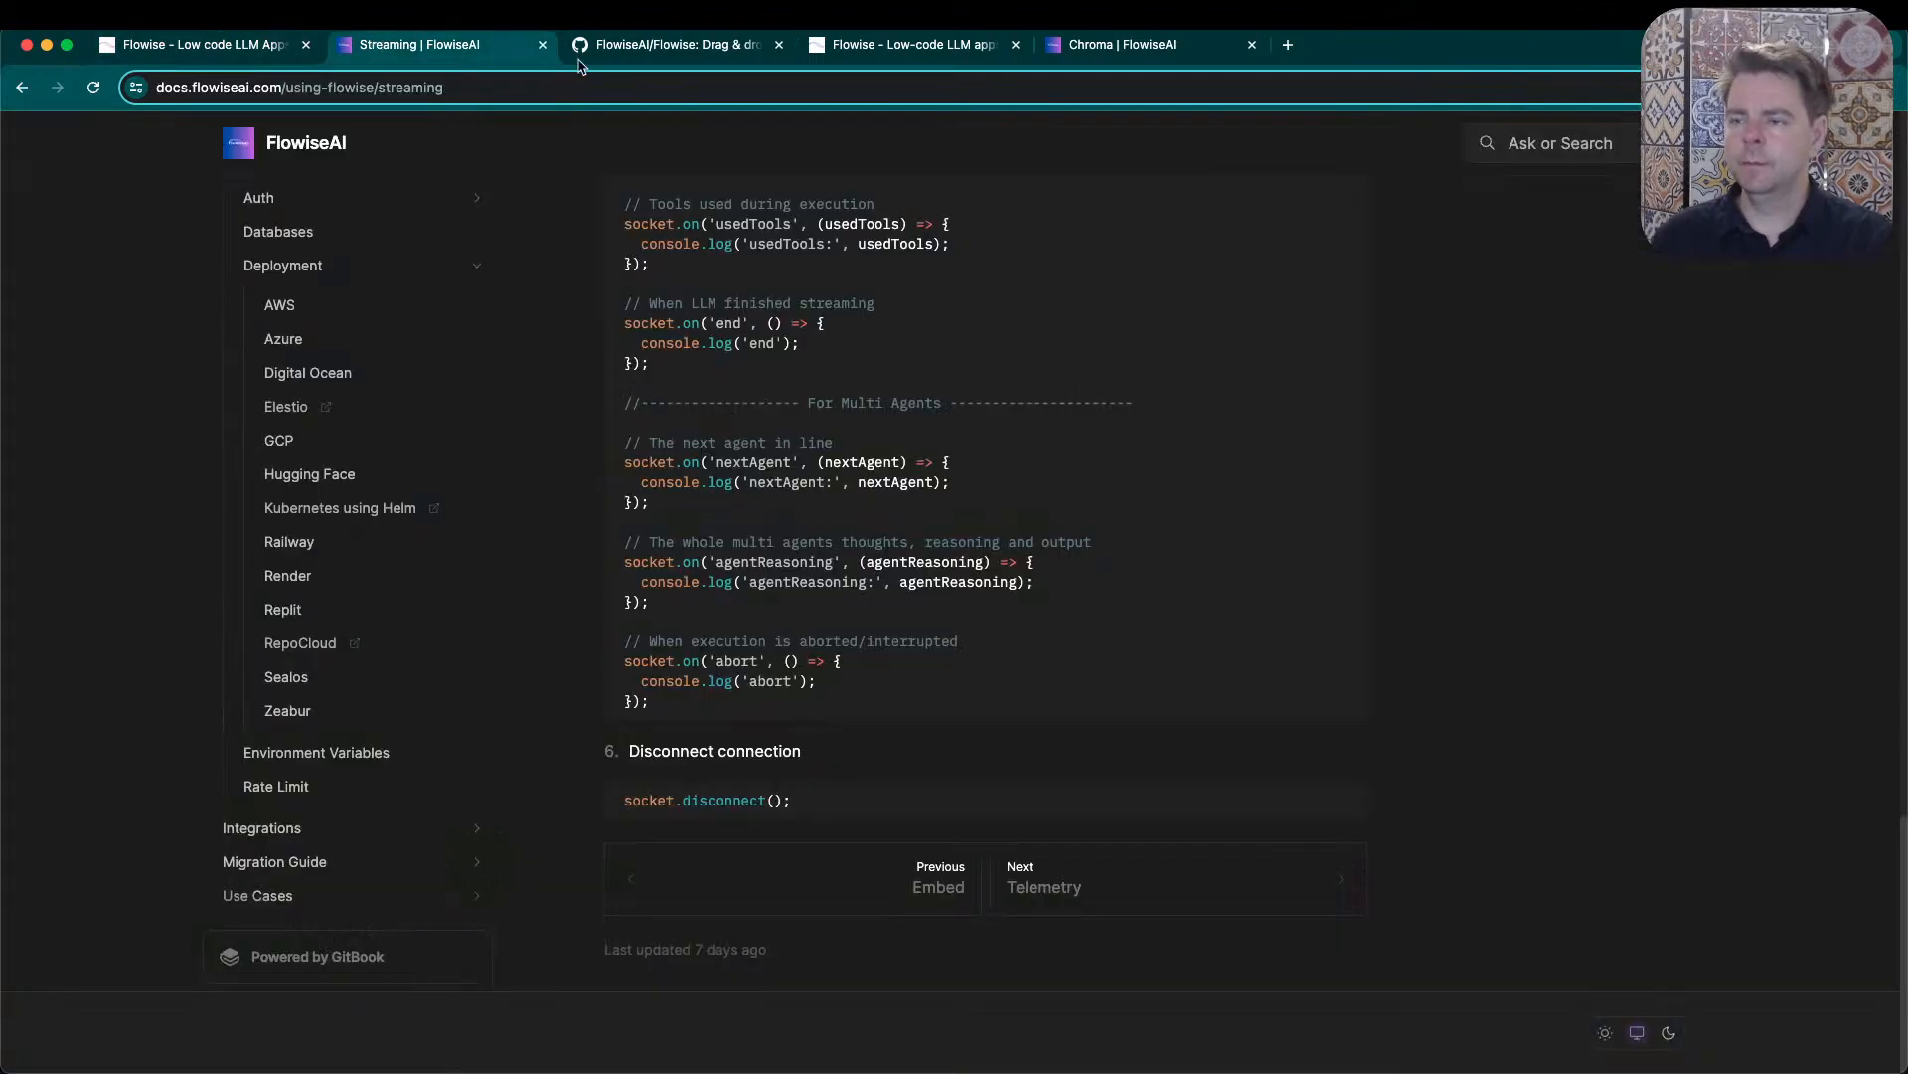
{"action": "scroll", "coordinate": [354, 362], "scroll_direction": "up", "scroll_amount": 1}
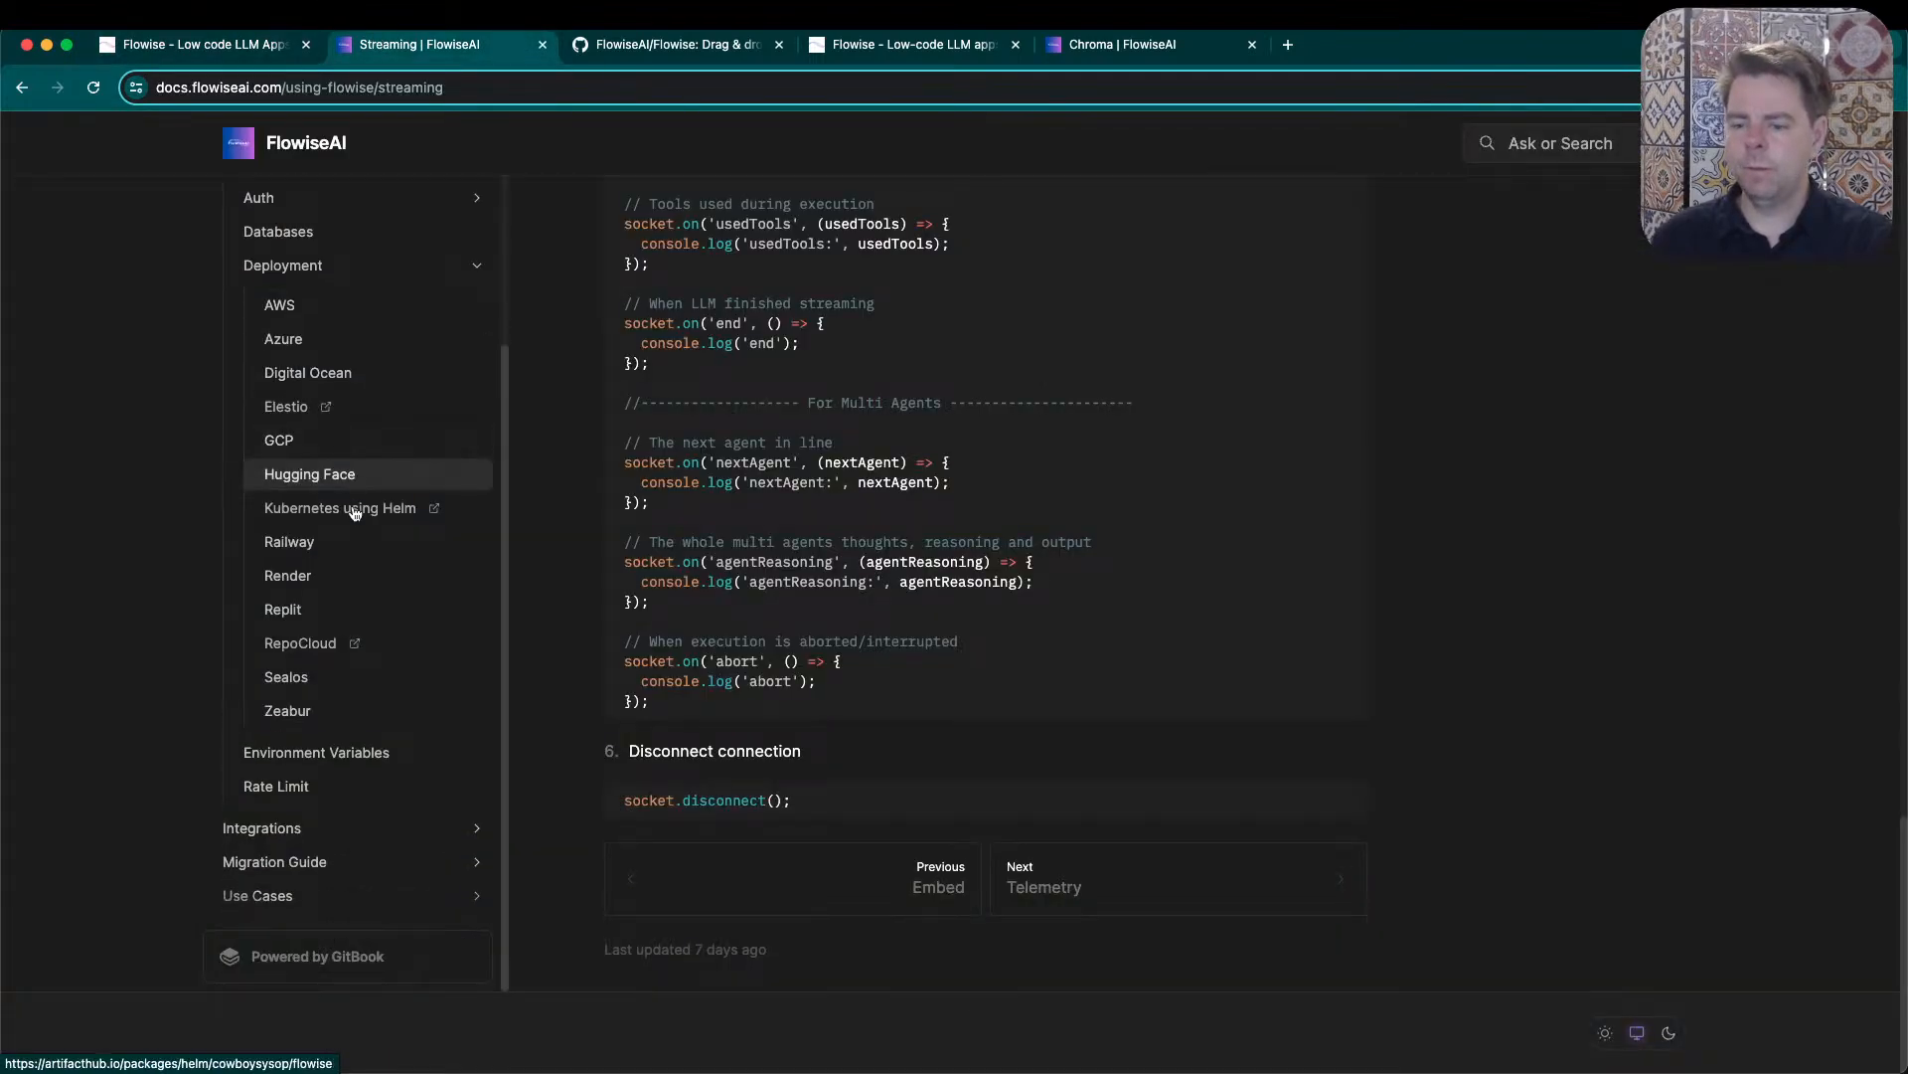
{"action": "scroll", "coordinate": [375, 630], "scroll_direction": "up", "scroll_amount": 4}
{"action": "scroll", "coordinate": [314, 345], "scroll_direction": "up", "scroll_amount": 5}
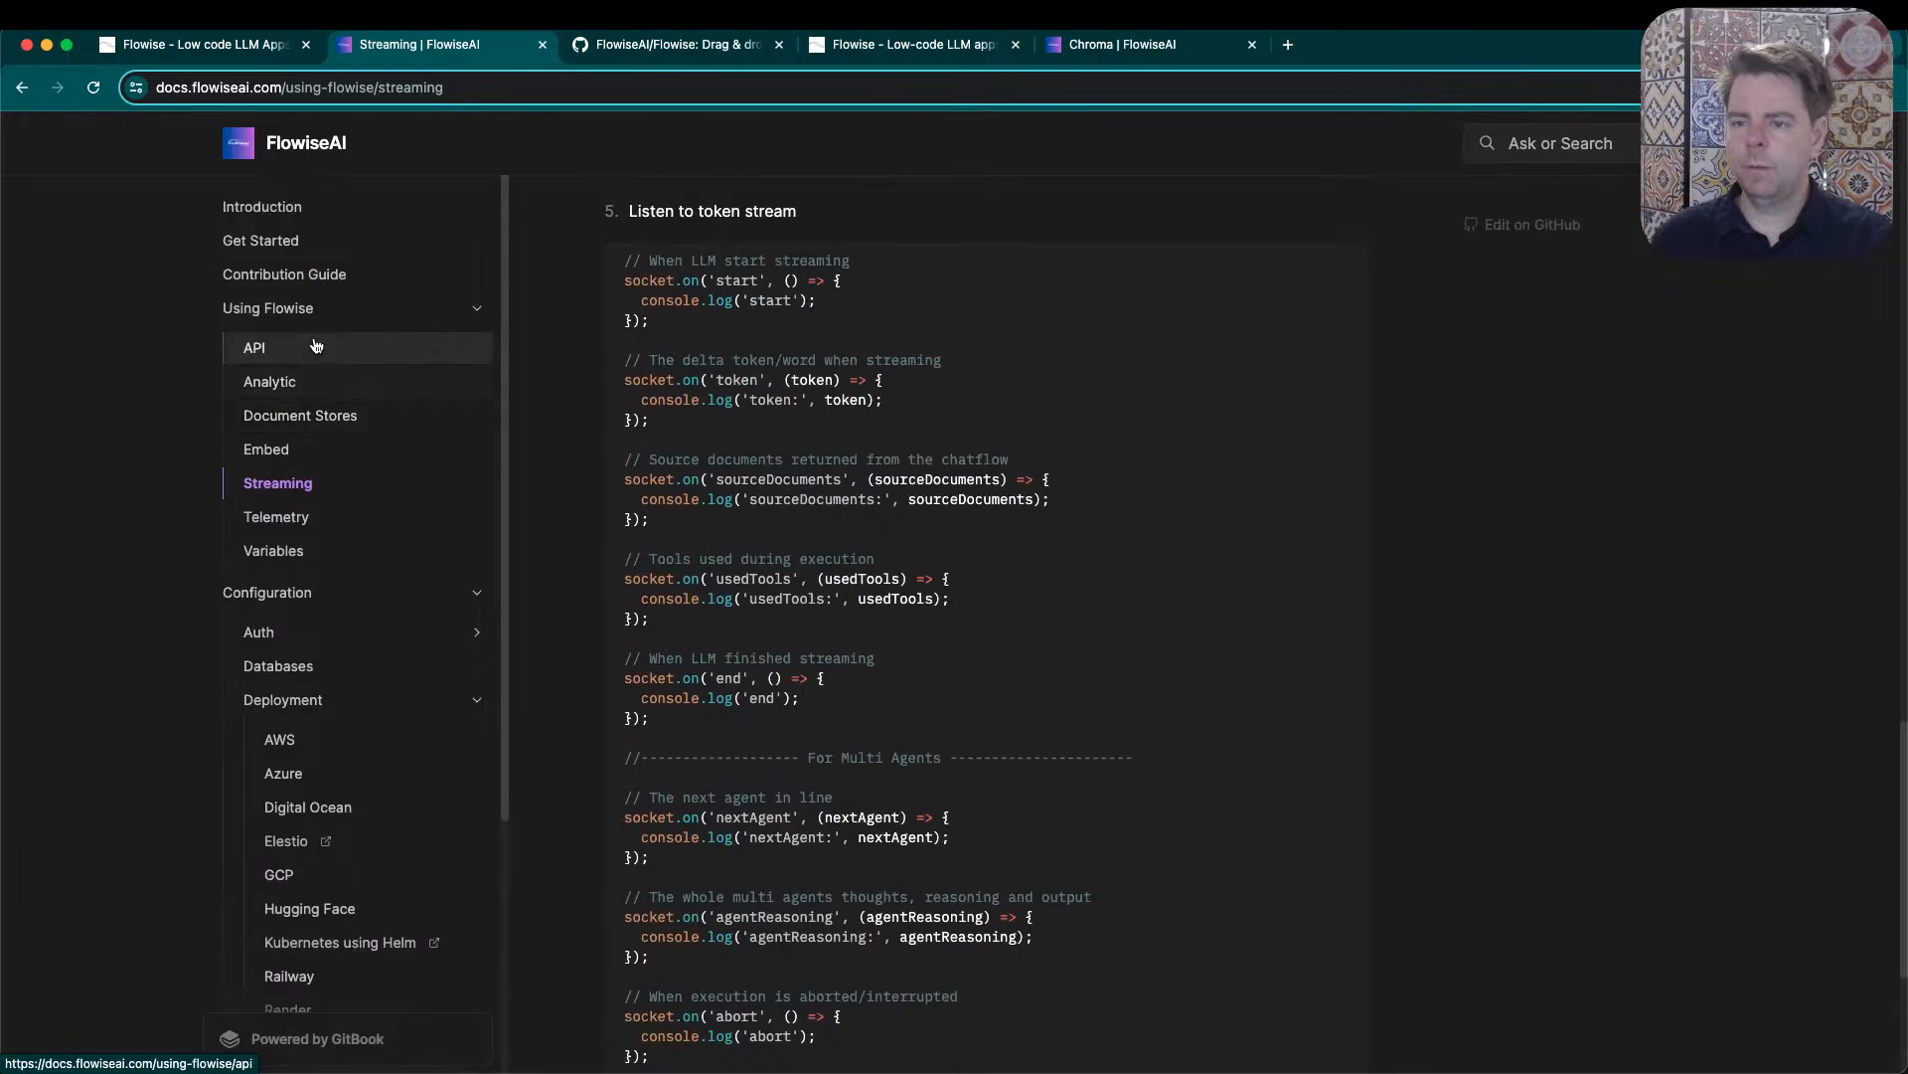
- Open the Document Stores docs and read the sections on document loaders, data preparation and text splitter settings
{"action": "left_click", "coordinate": [328, 414]}
{"action": "scroll", "coordinate": [1298, 724], "scroll_direction": "down", "scroll_amount": 10}
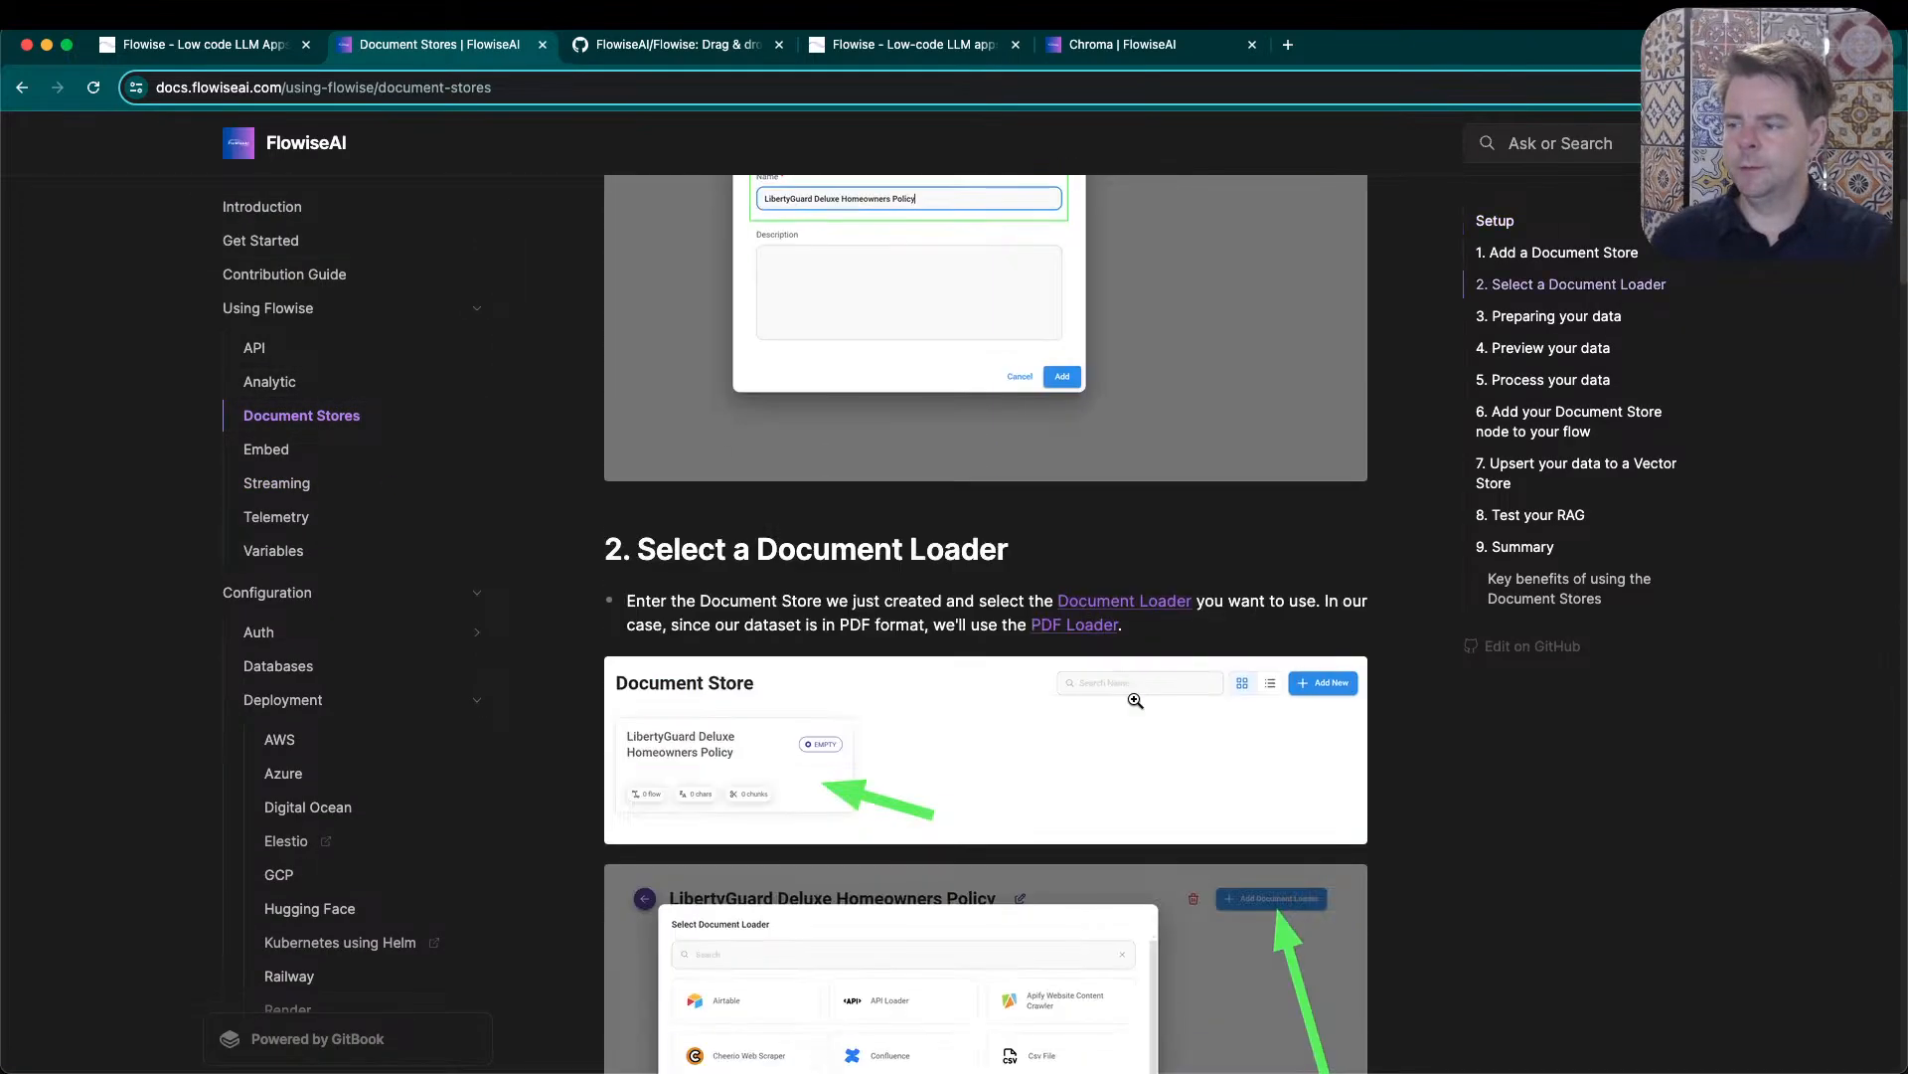
{"action": "scroll", "coordinate": [984, 616], "scroll_direction": "down", "scroll_amount": 5}
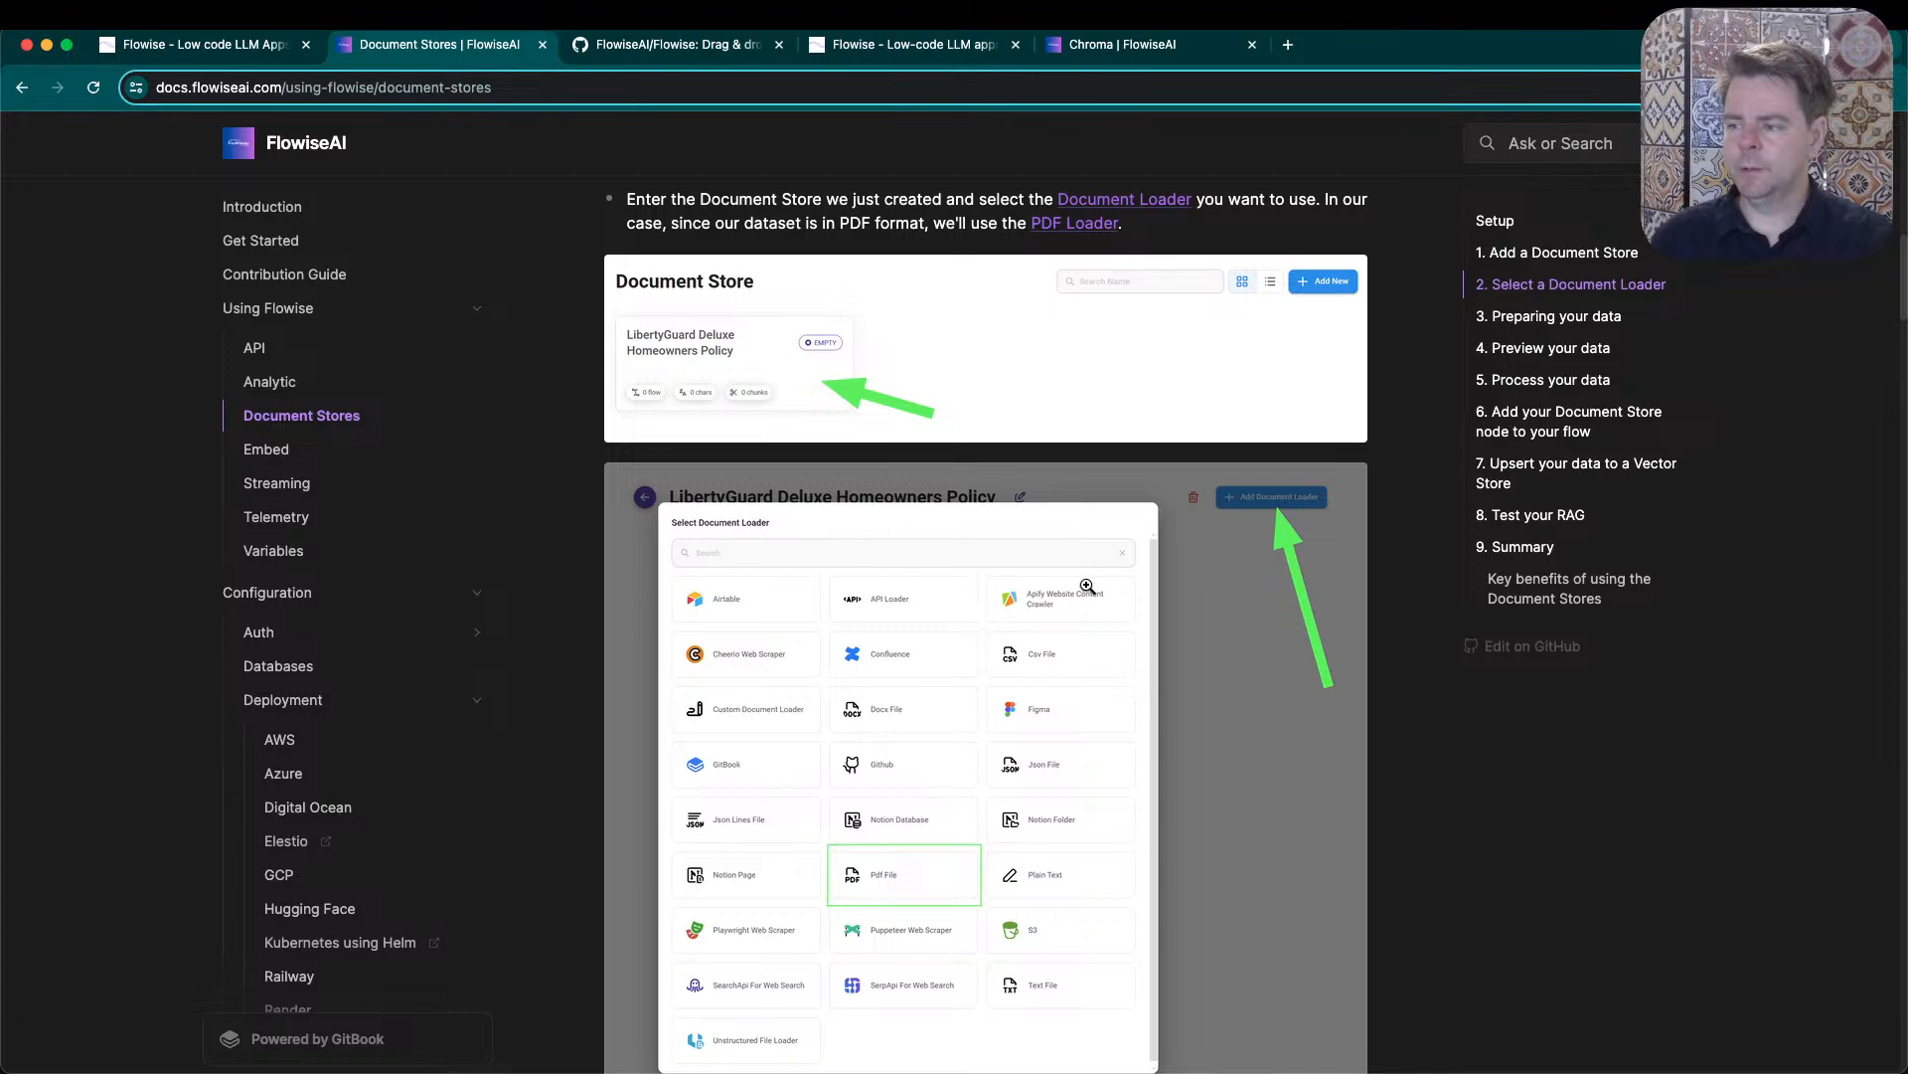
{"action": "scroll", "coordinate": [1304, 543], "scroll_direction": "down", "scroll_amount": 5}
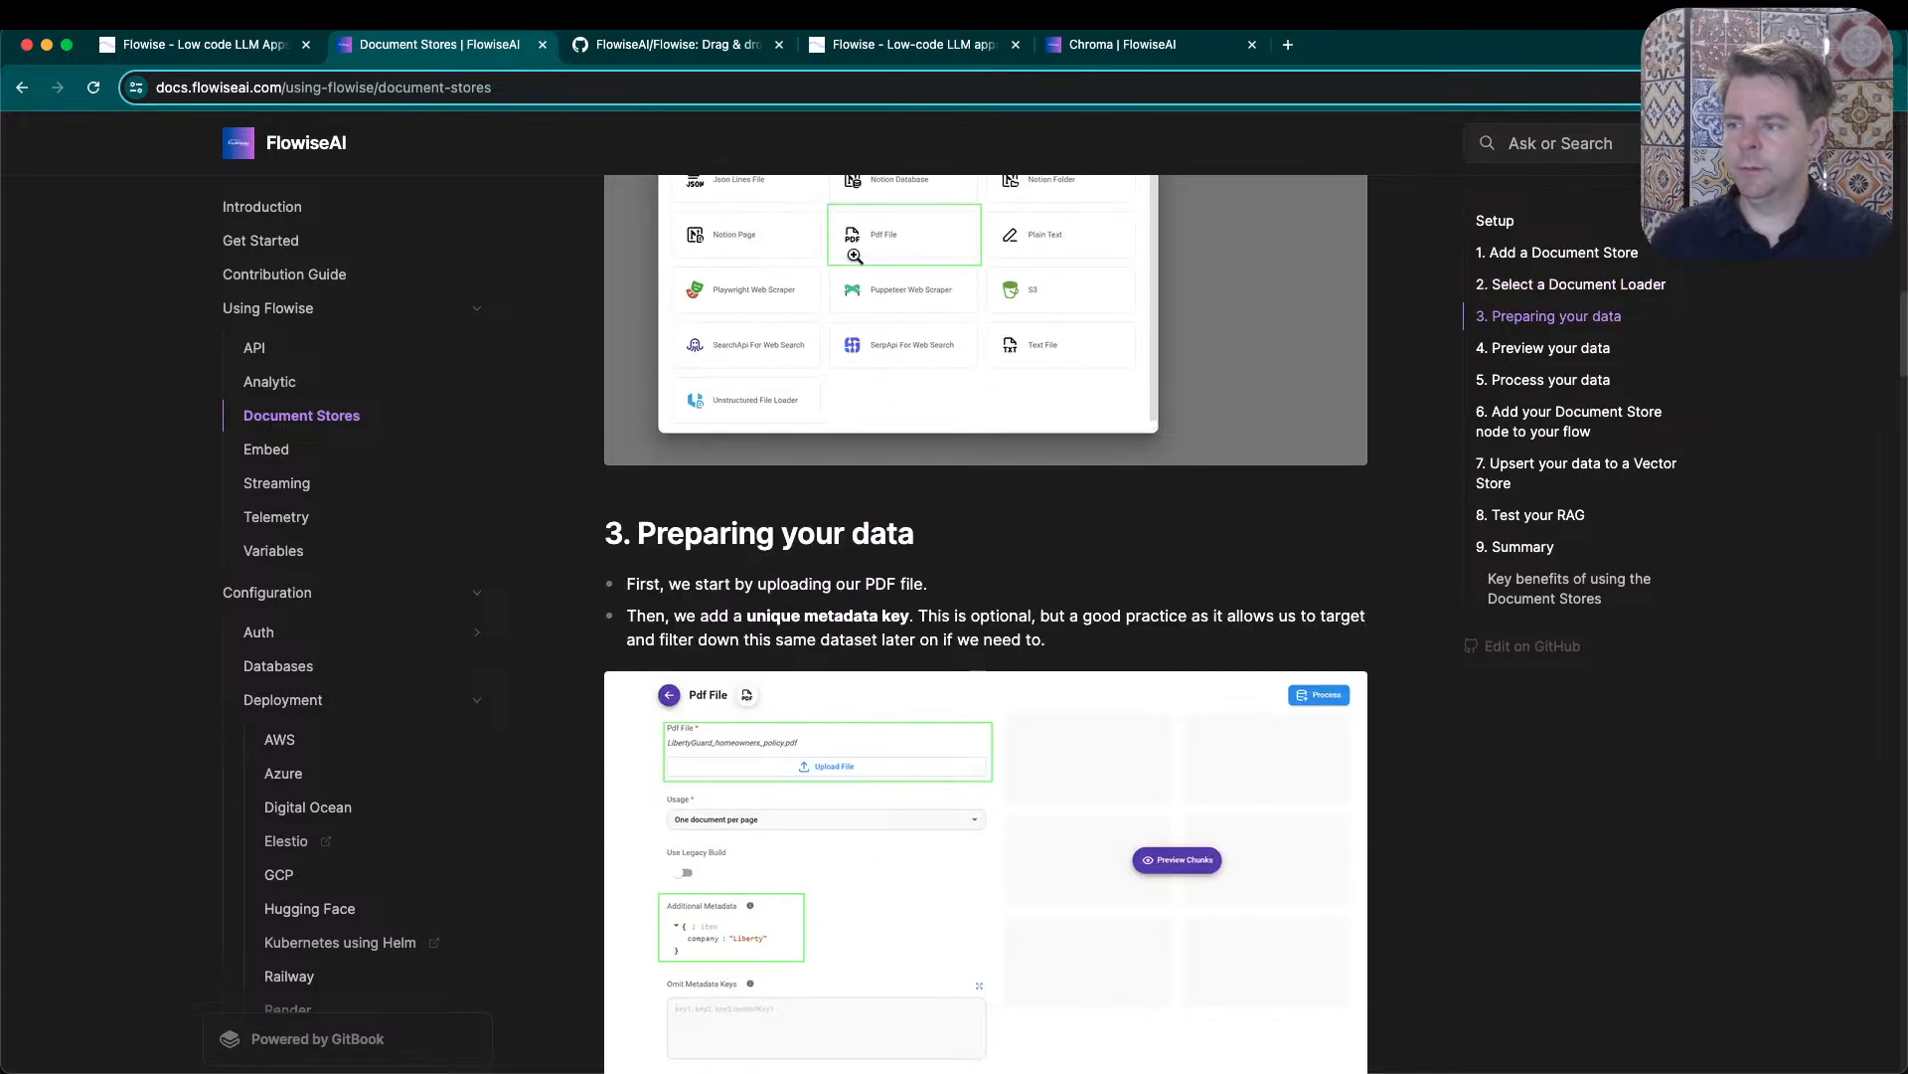
{"action": "scroll", "coordinate": [877, 456], "scroll_direction": "down", "scroll_amount": 3}
{"action": "scroll", "coordinate": [937, 626], "scroll_direction": "down", "scroll_amount": 4}
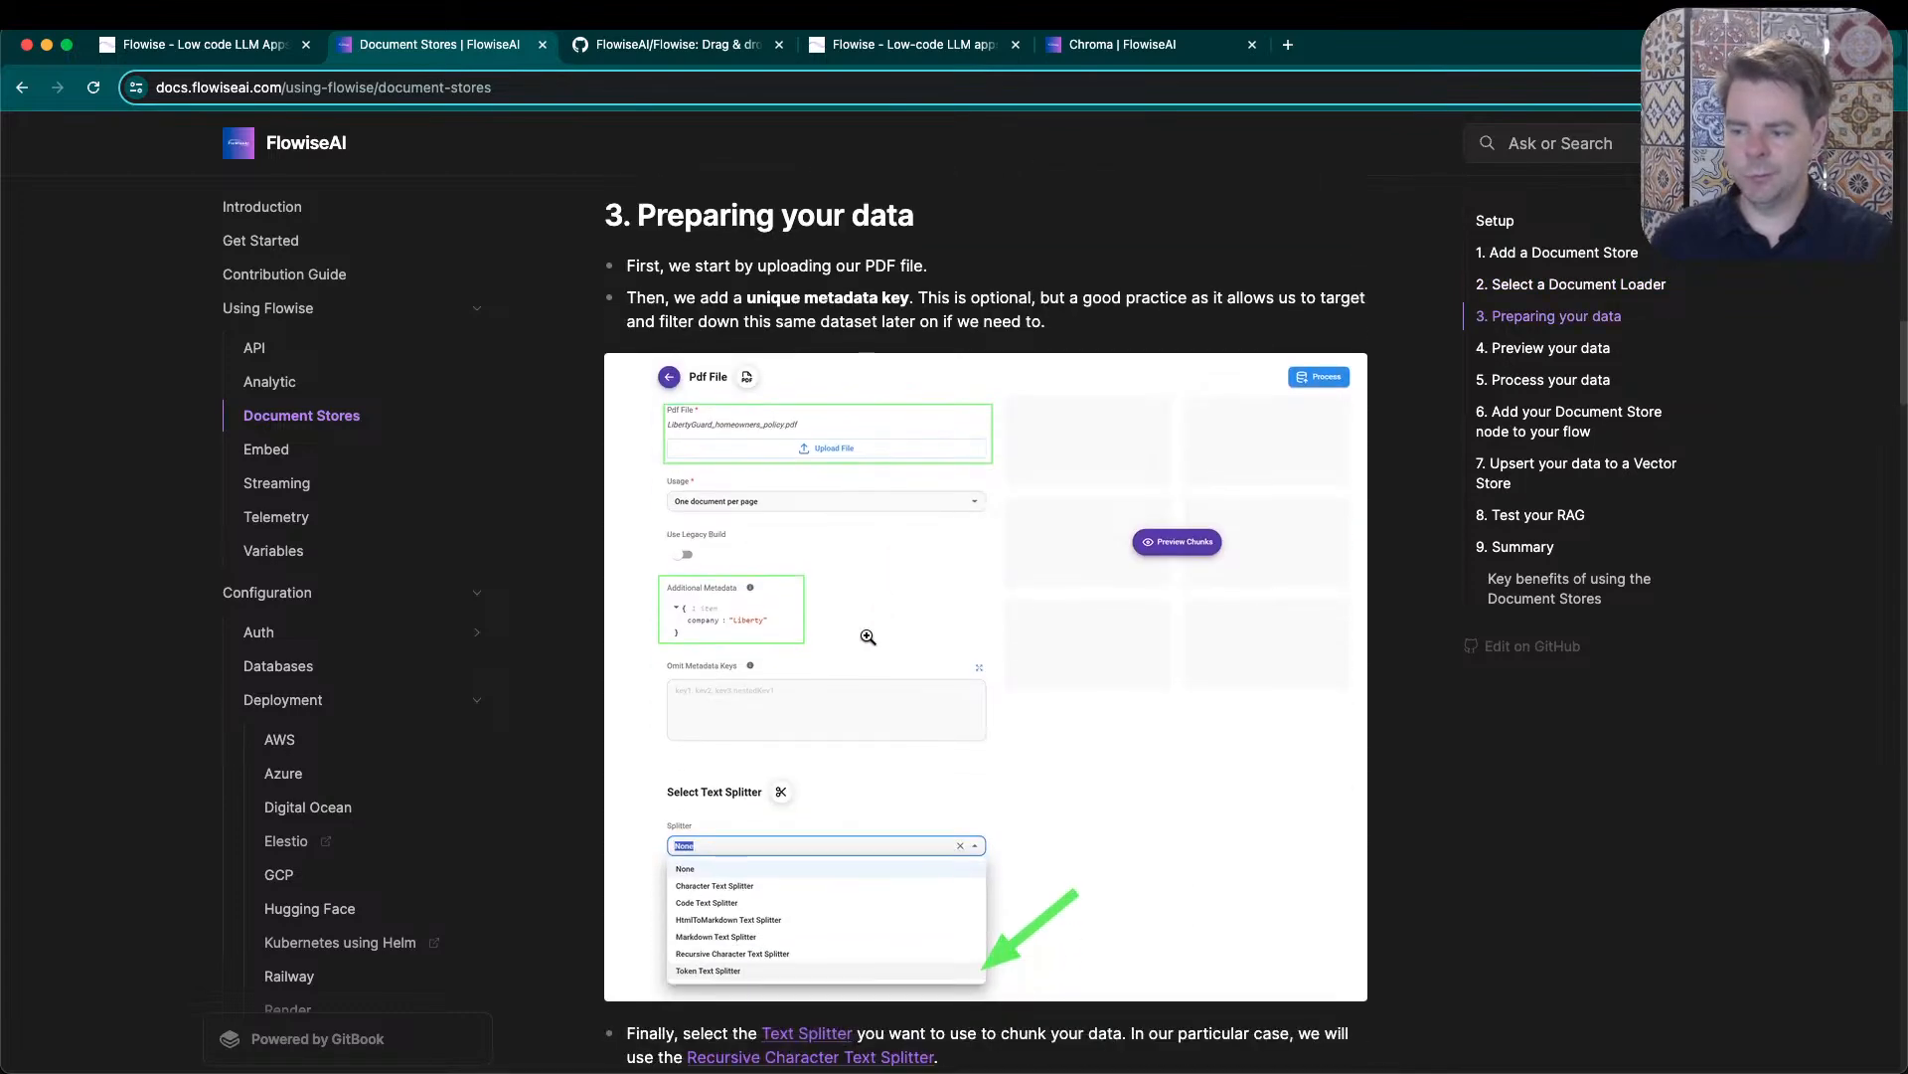
{"action": "scroll", "coordinate": [762, 786], "scroll_direction": "down", "scroll_amount": 10}
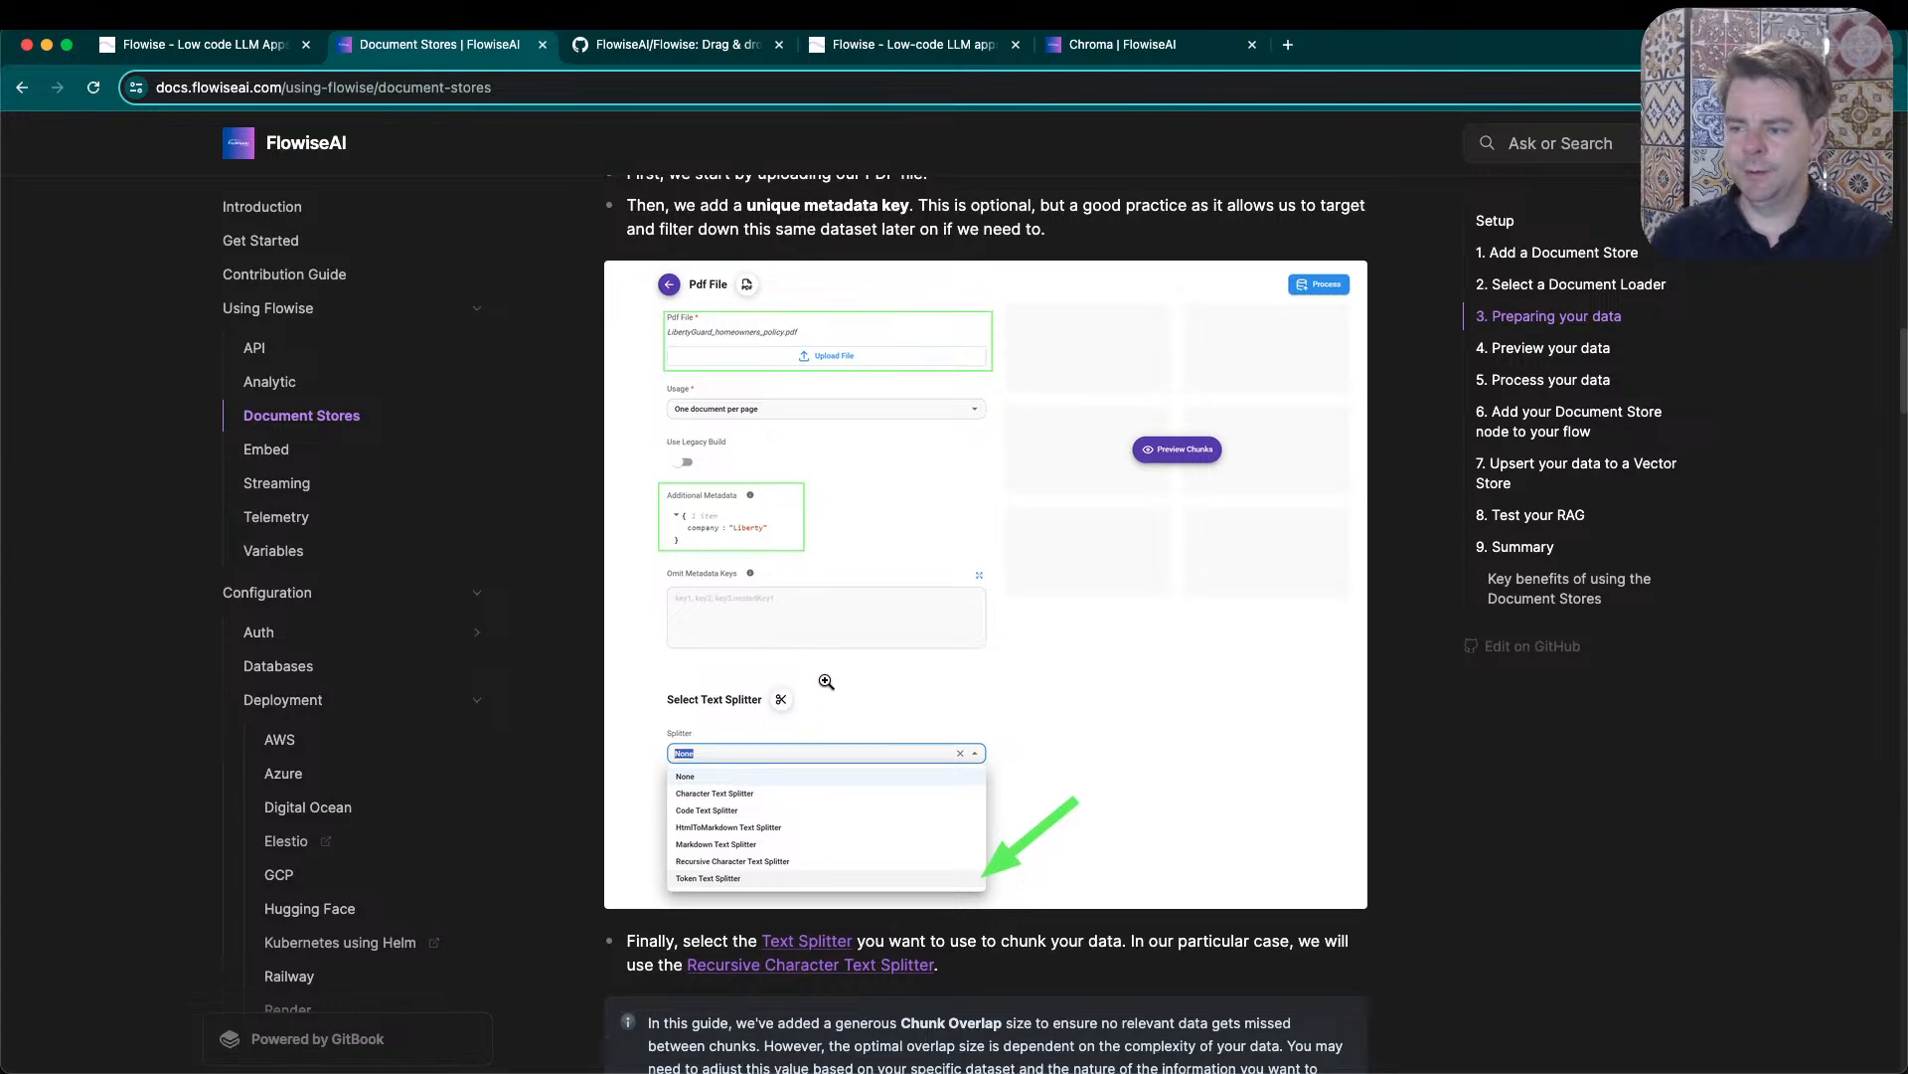
{"action": "scroll", "coordinate": [682, 570], "scroll_direction": "down", "scroll_amount": 6}
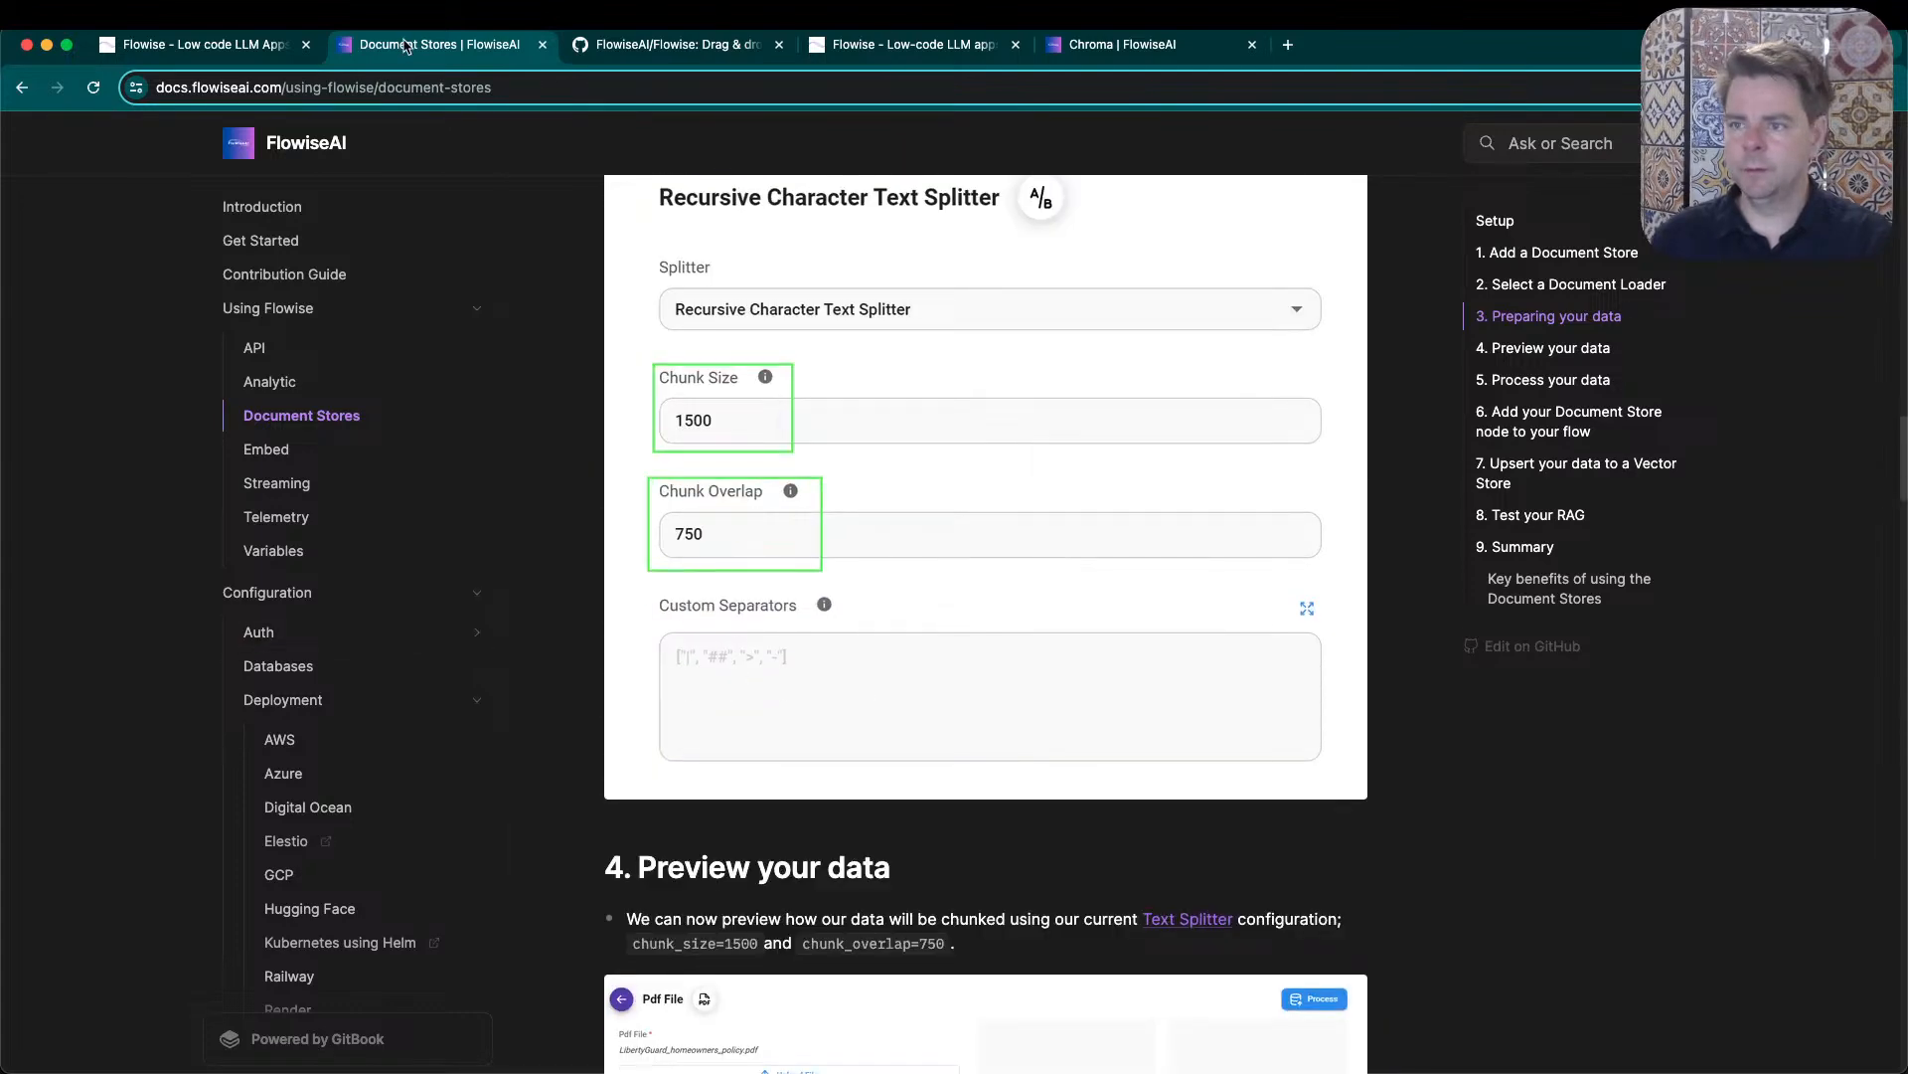
- Place the Document Stores docs in a separate window beside the Quaker chat test canvas, and dismiss the three upsert error notifications
{"action": "left_click_drag", "start_coordinate": [406, 45], "coordinate": [931, 291]}
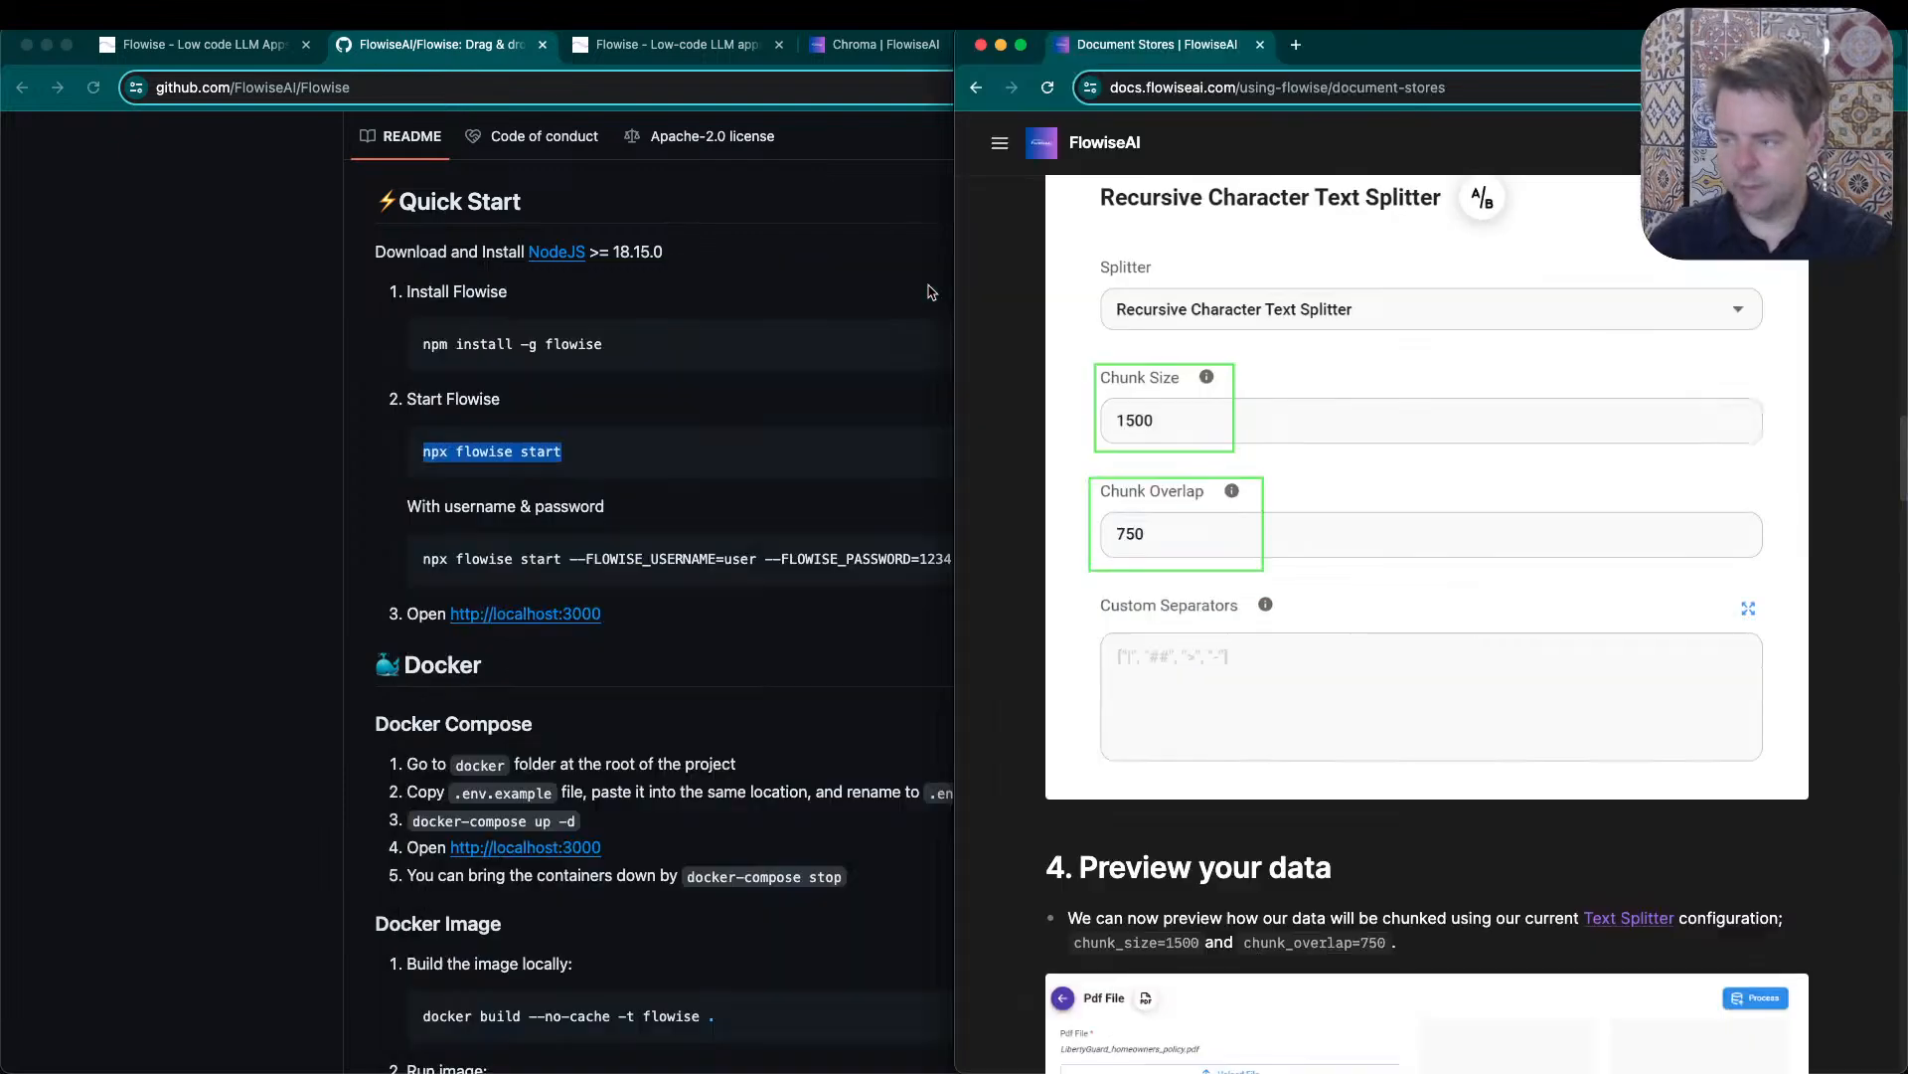
{"action": "left_click", "coordinate": [696, 49]}
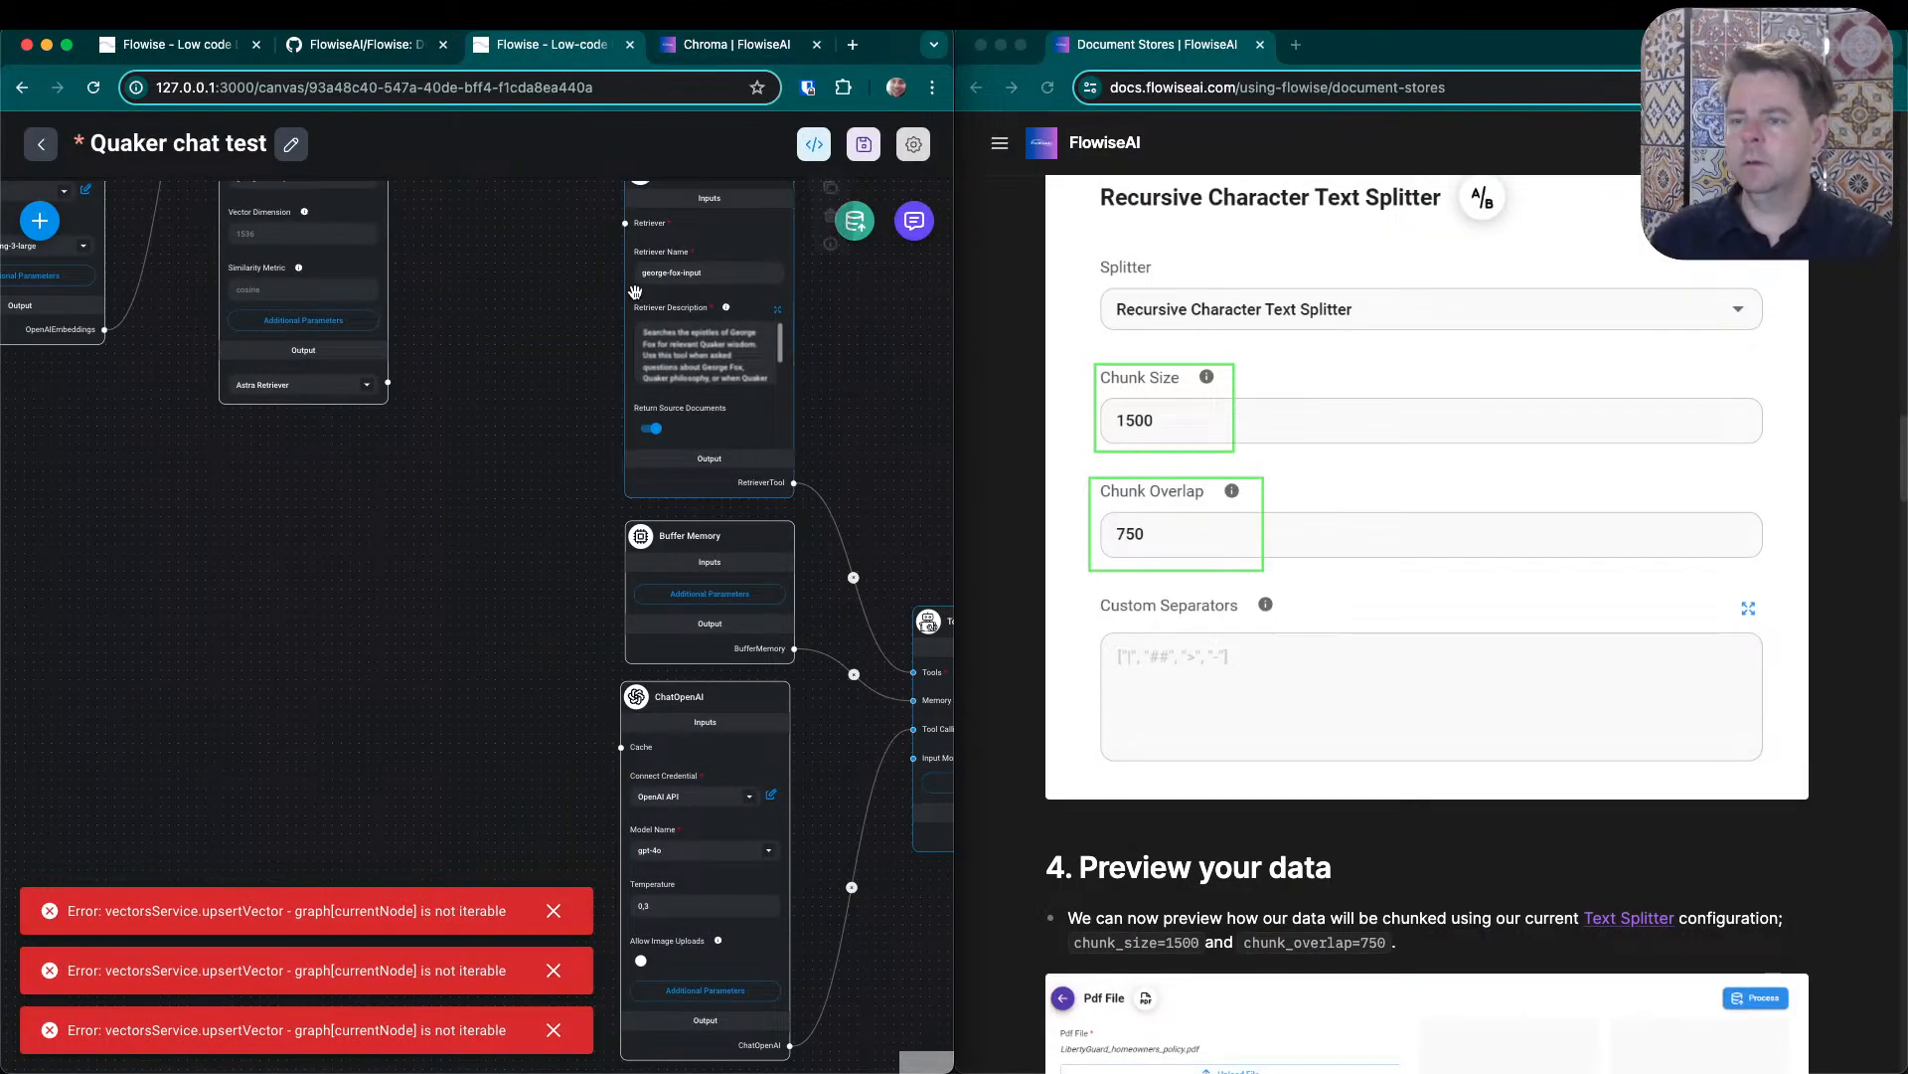
{"action": "left_click_drag", "start_coordinate": [315, 521], "coordinate": [614, 761]}
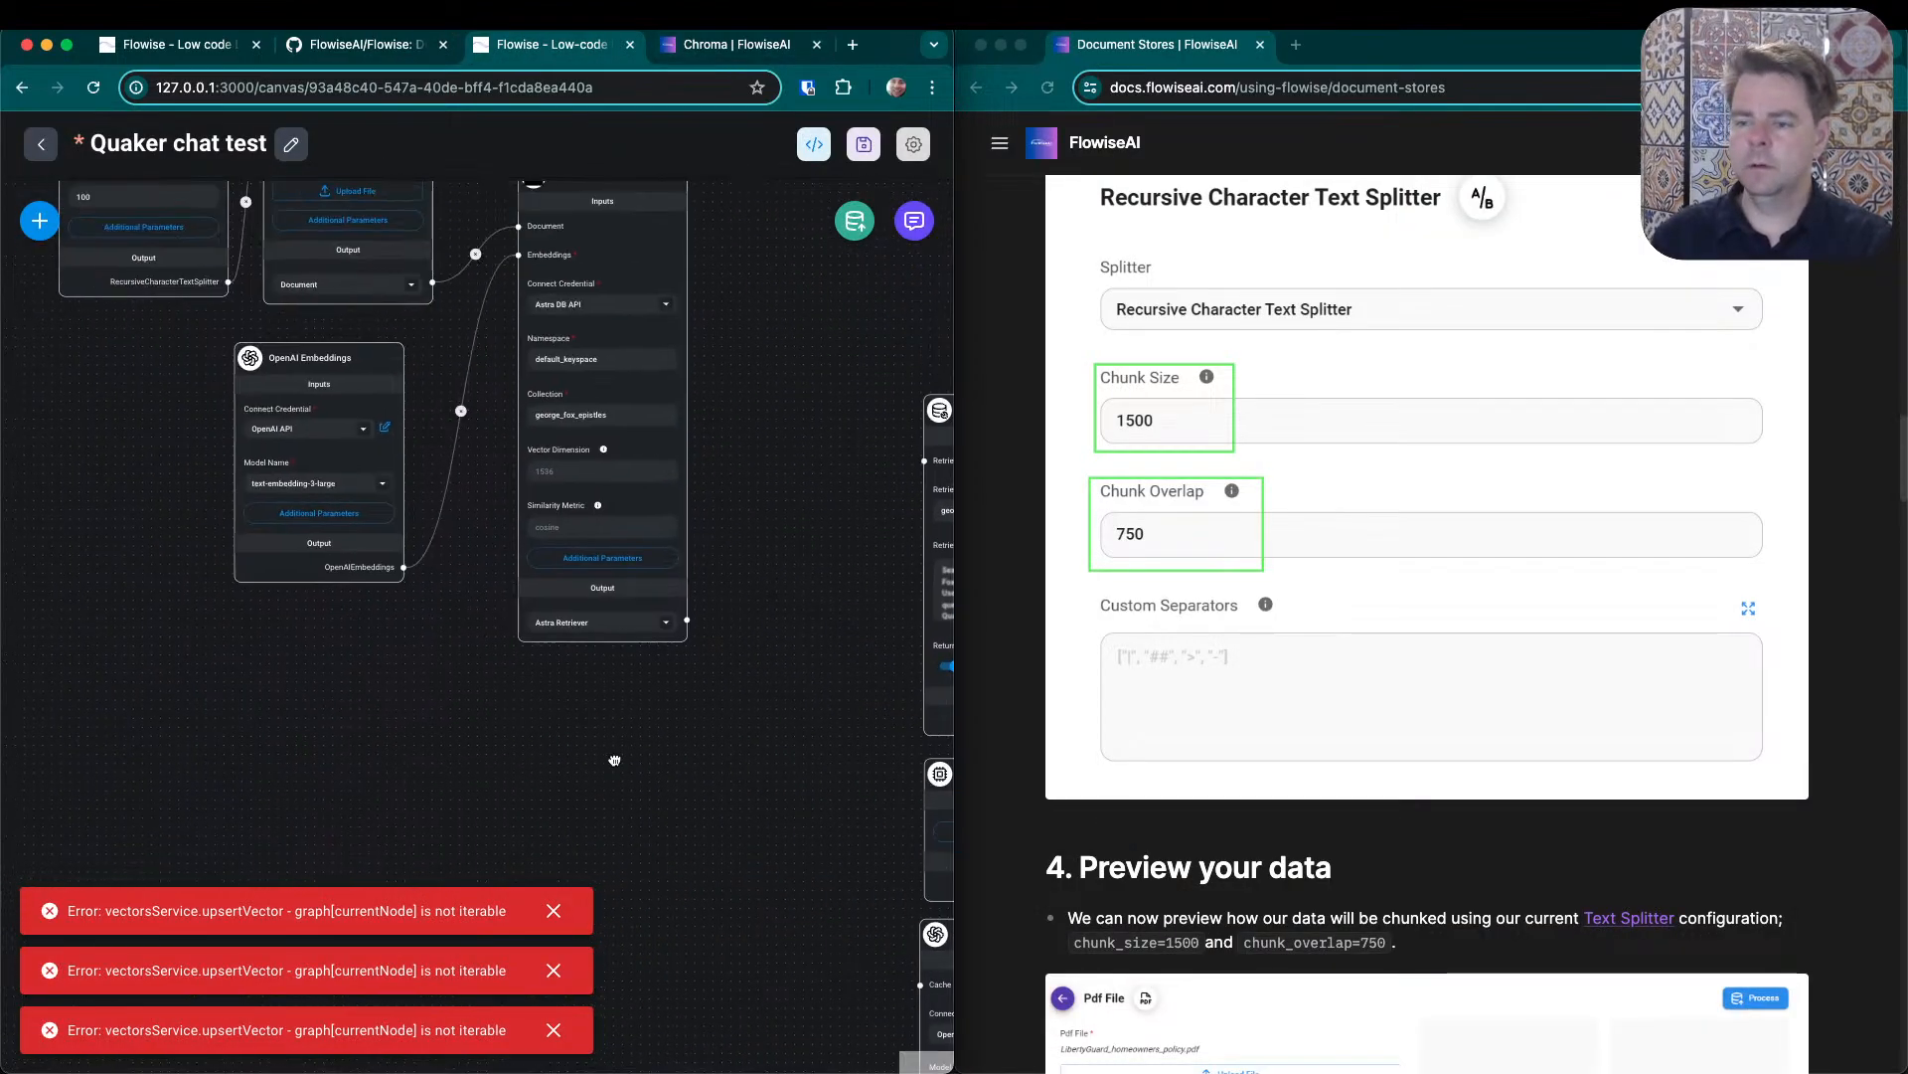
{"action": "left_click", "coordinate": [553, 911]}
{"action": "left_click", "coordinate": [554, 970]}
{"action": "left_click", "coordinate": [554, 1027]}
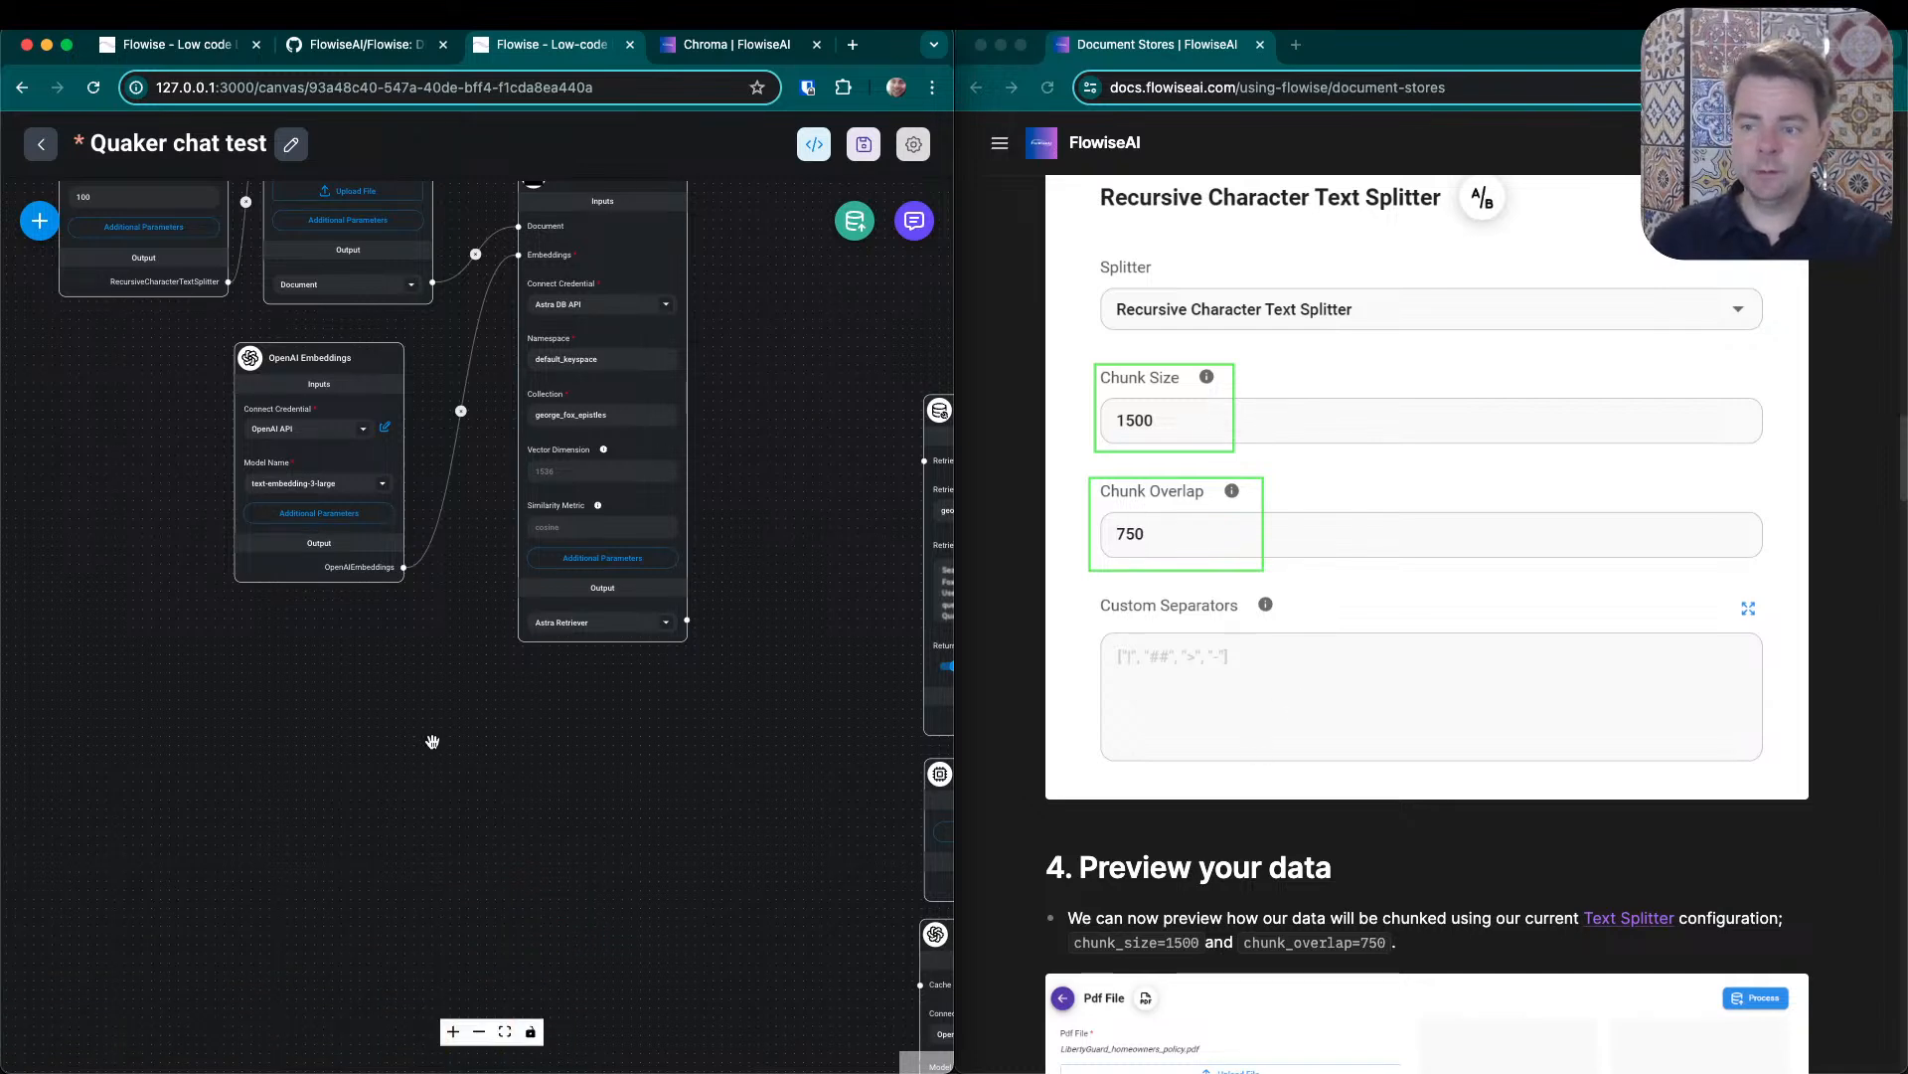
- Set the Recursive Character Text Splitter's chunk overlap to 350, using the splitter settings in the docs as reference
{"action": "left_click_drag", "start_coordinate": [432, 741], "coordinate": [542, 922]}
{"action": "left_click_drag", "start_coordinate": [842, 569], "coordinate": [819, 634]}
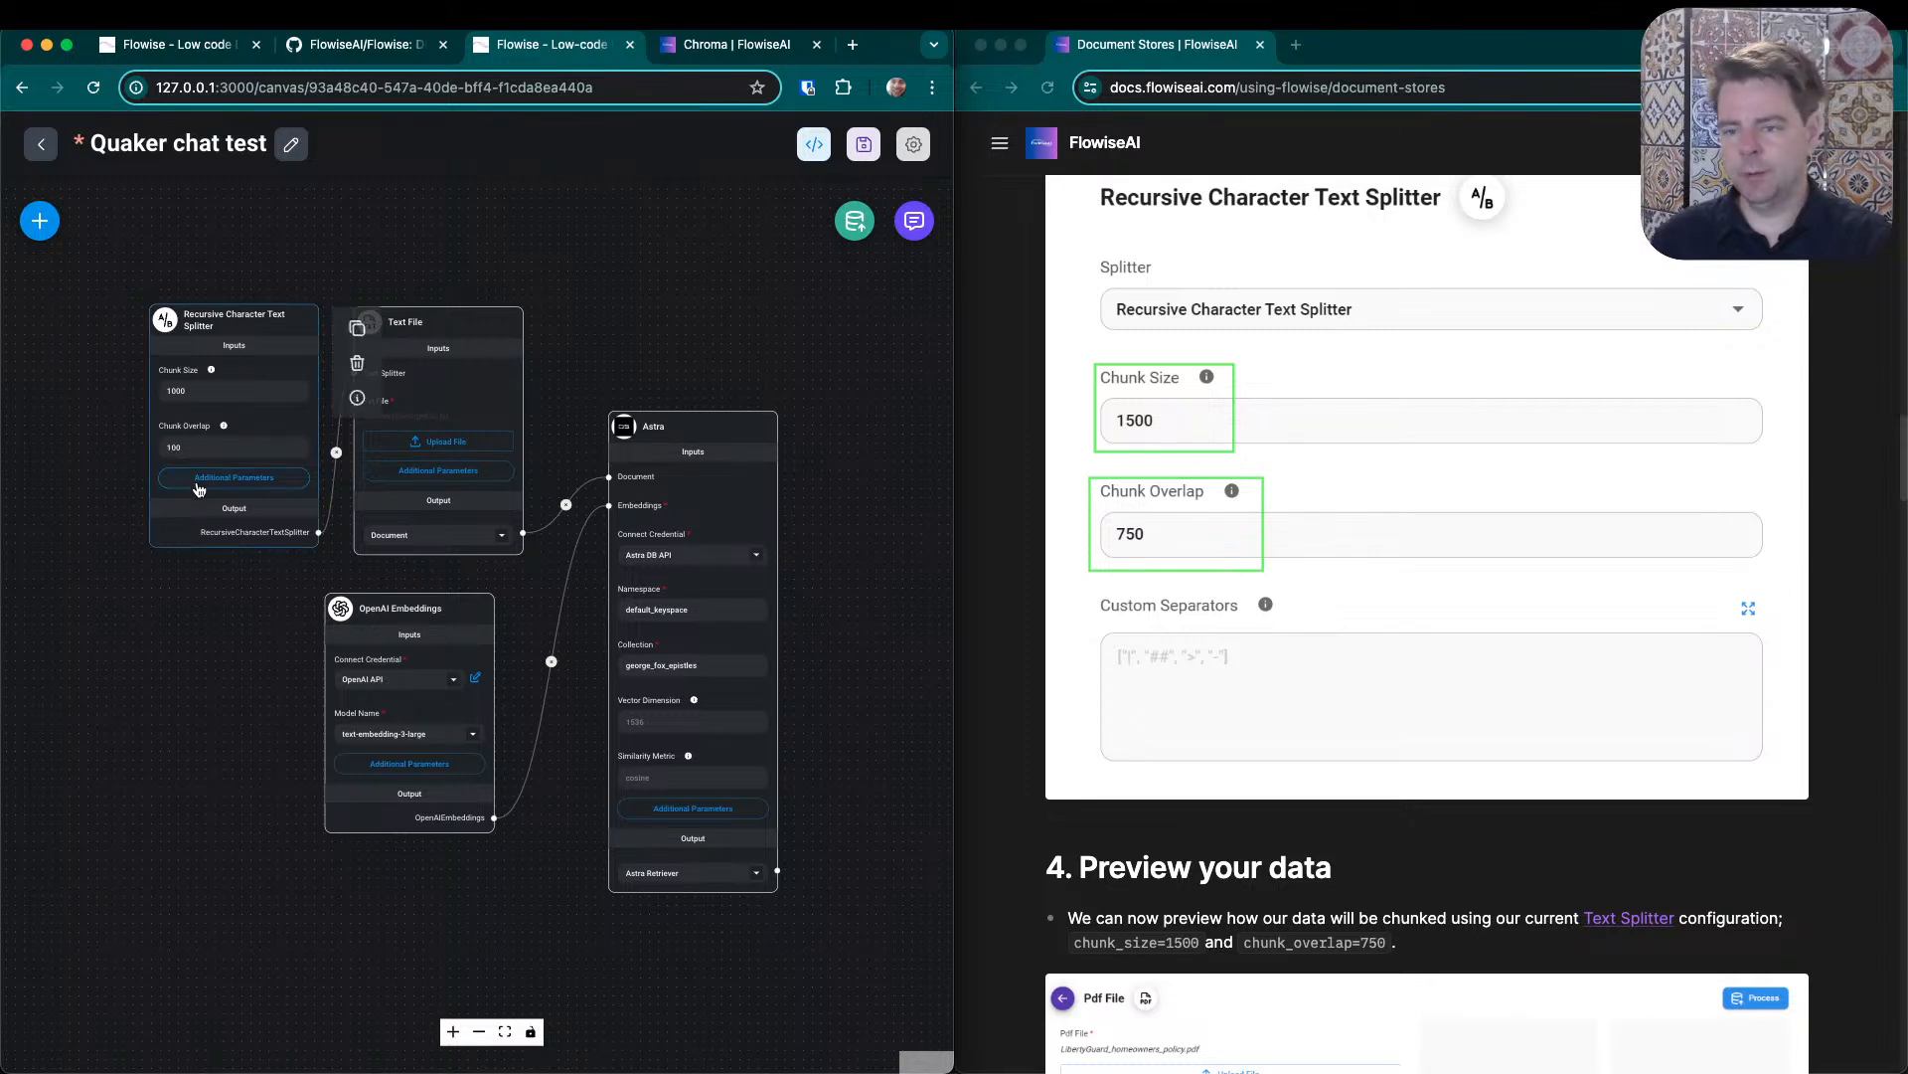
{"action": "left_click", "coordinate": [196, 447]}
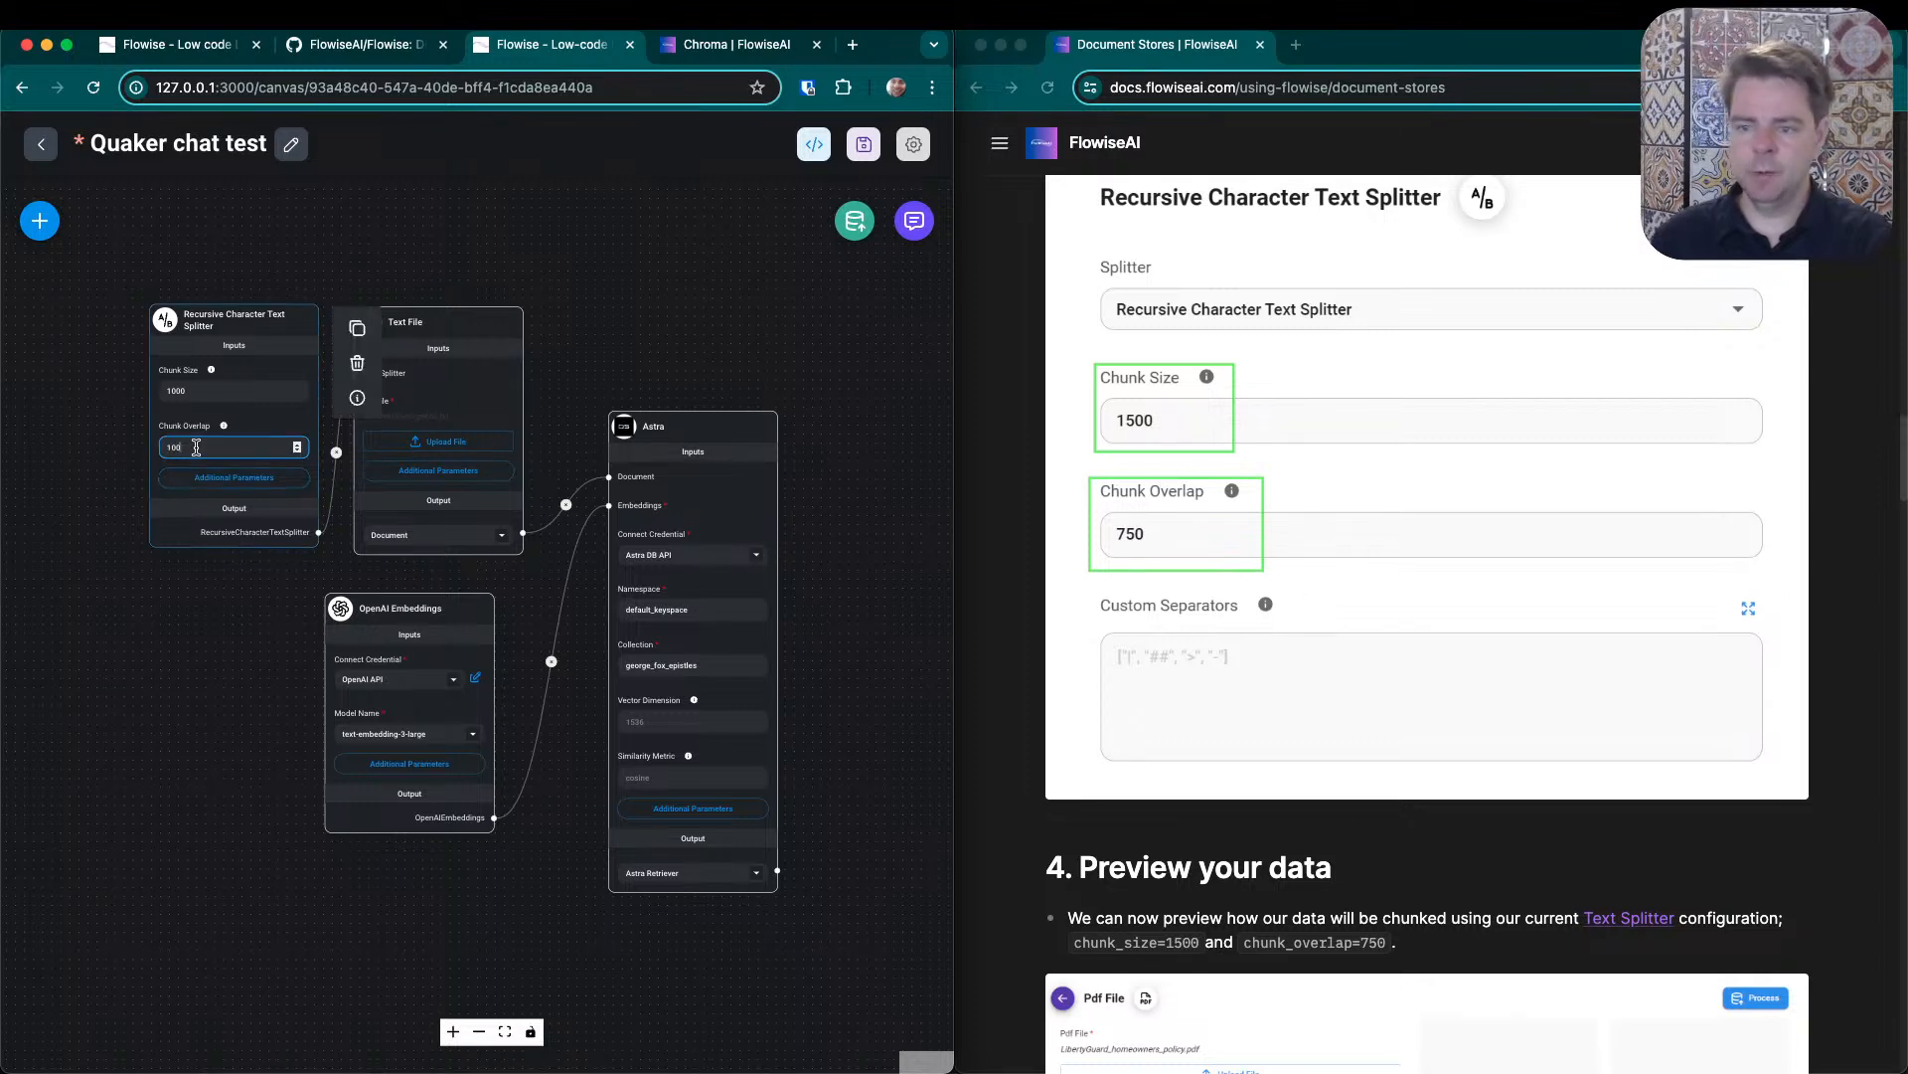
{"action": "left_click", "coordinate": [1377, 852]}
{"action": "scroll", "coordinate": [1322, 636], "scroll_direction": "down", "scroll_amount": 1}
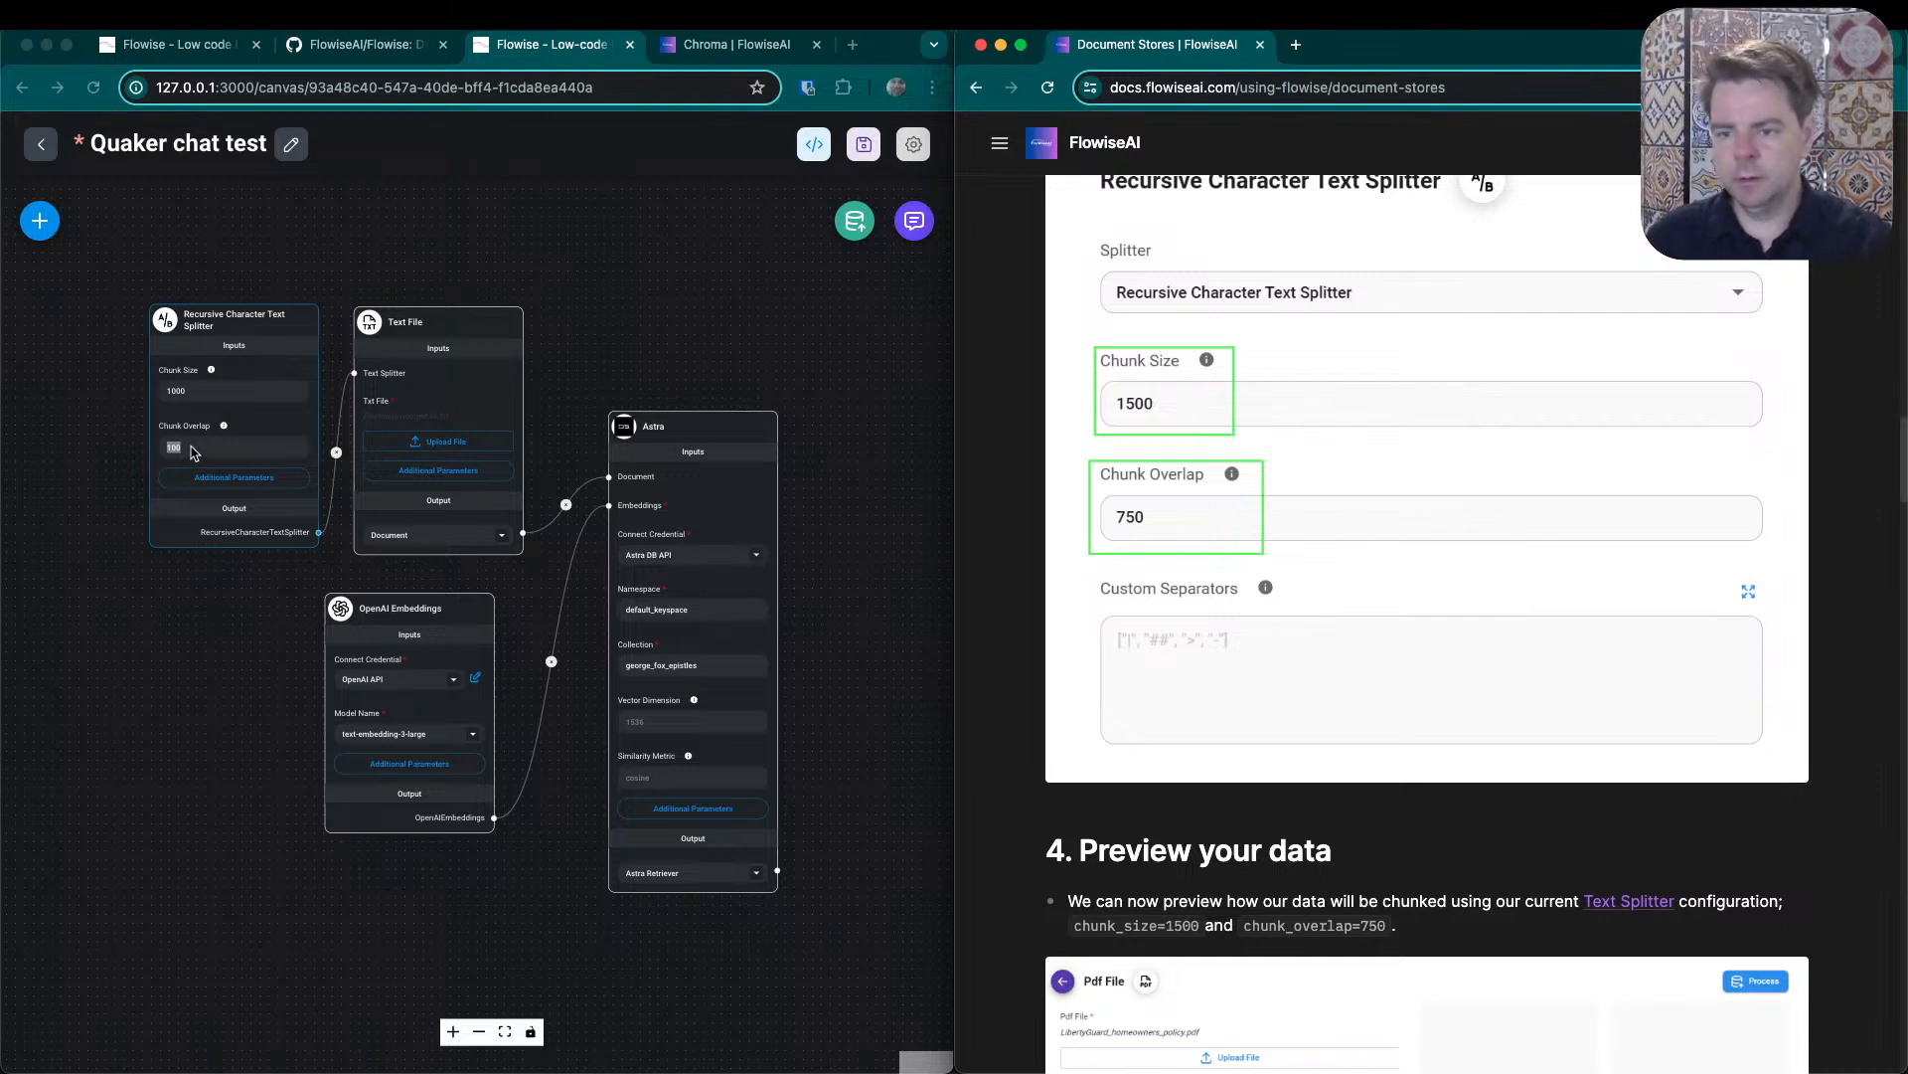
{"action": "double_click", "coordinate": [193, 447]}
{"action": "type", "text": "35"}
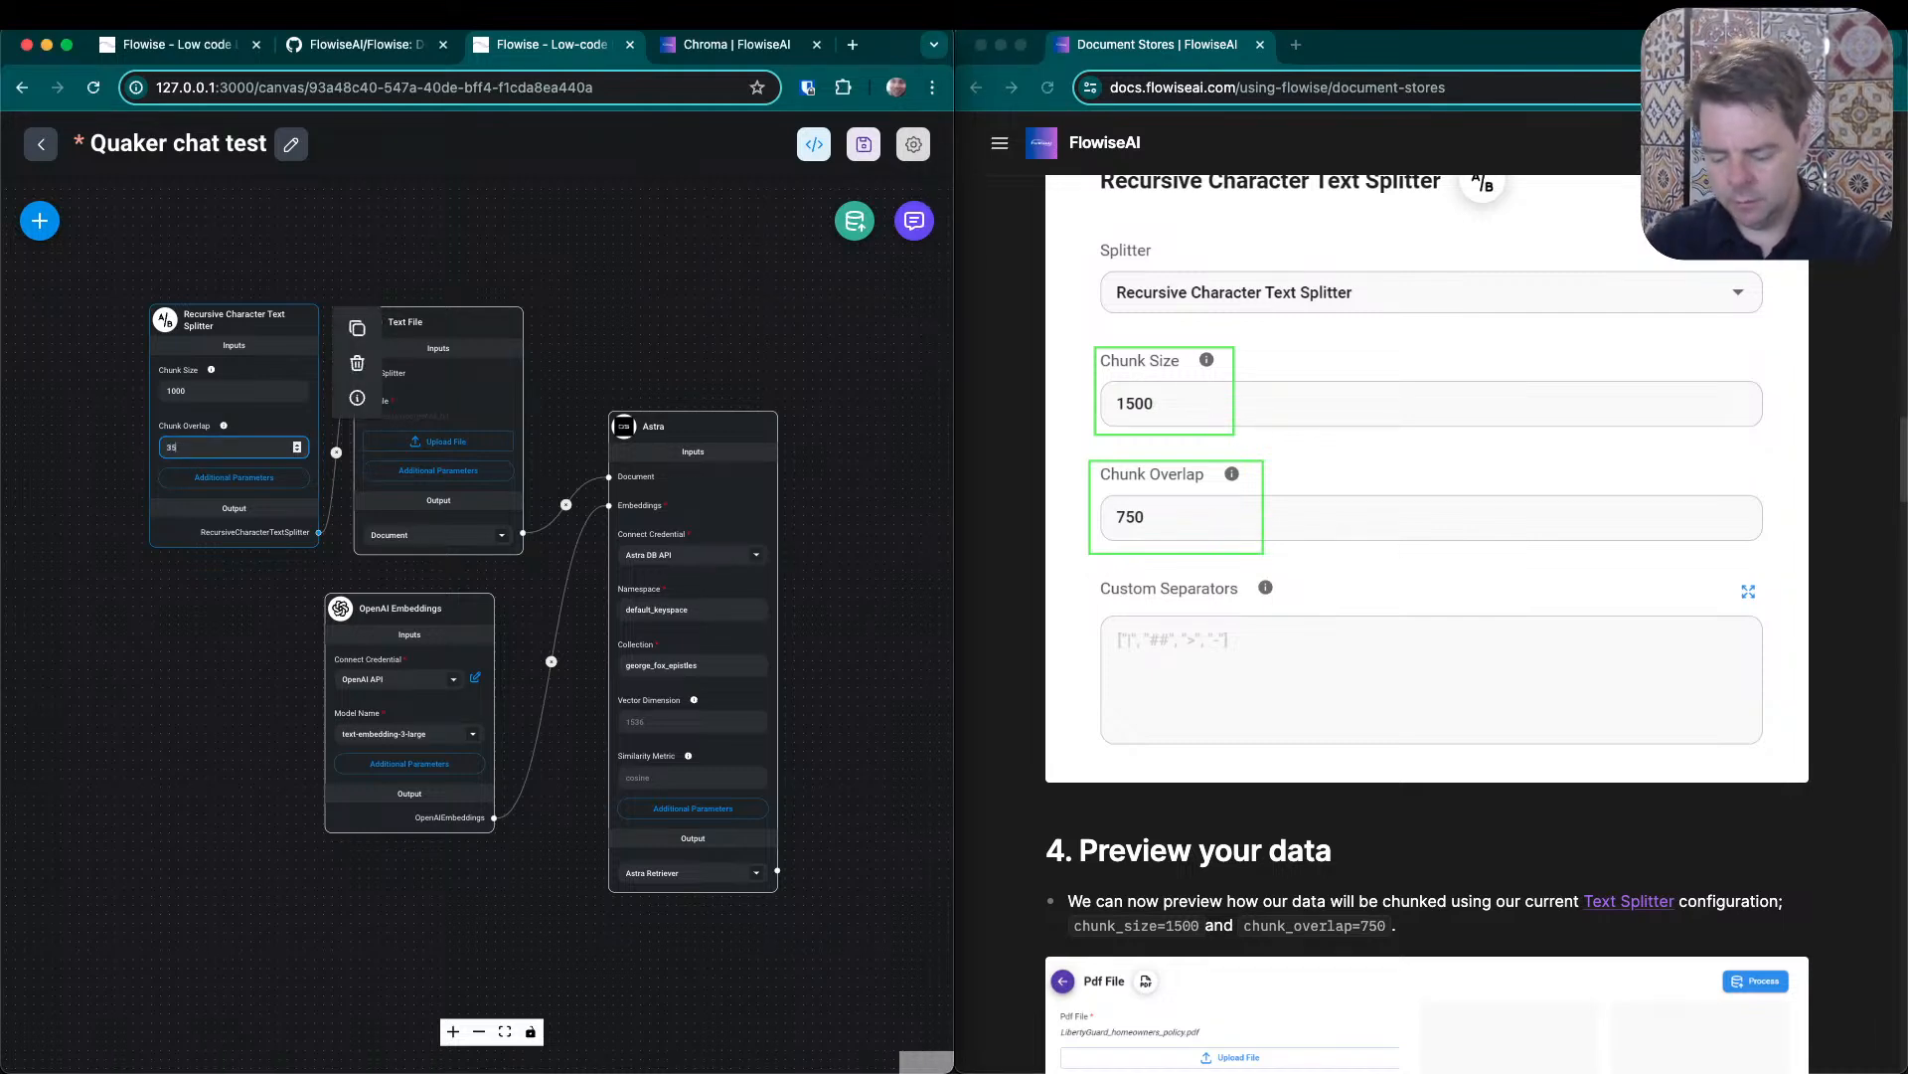
{"action": "type", "text": "0"}
{"action": "left_click", "coordinate": [210, 752]}
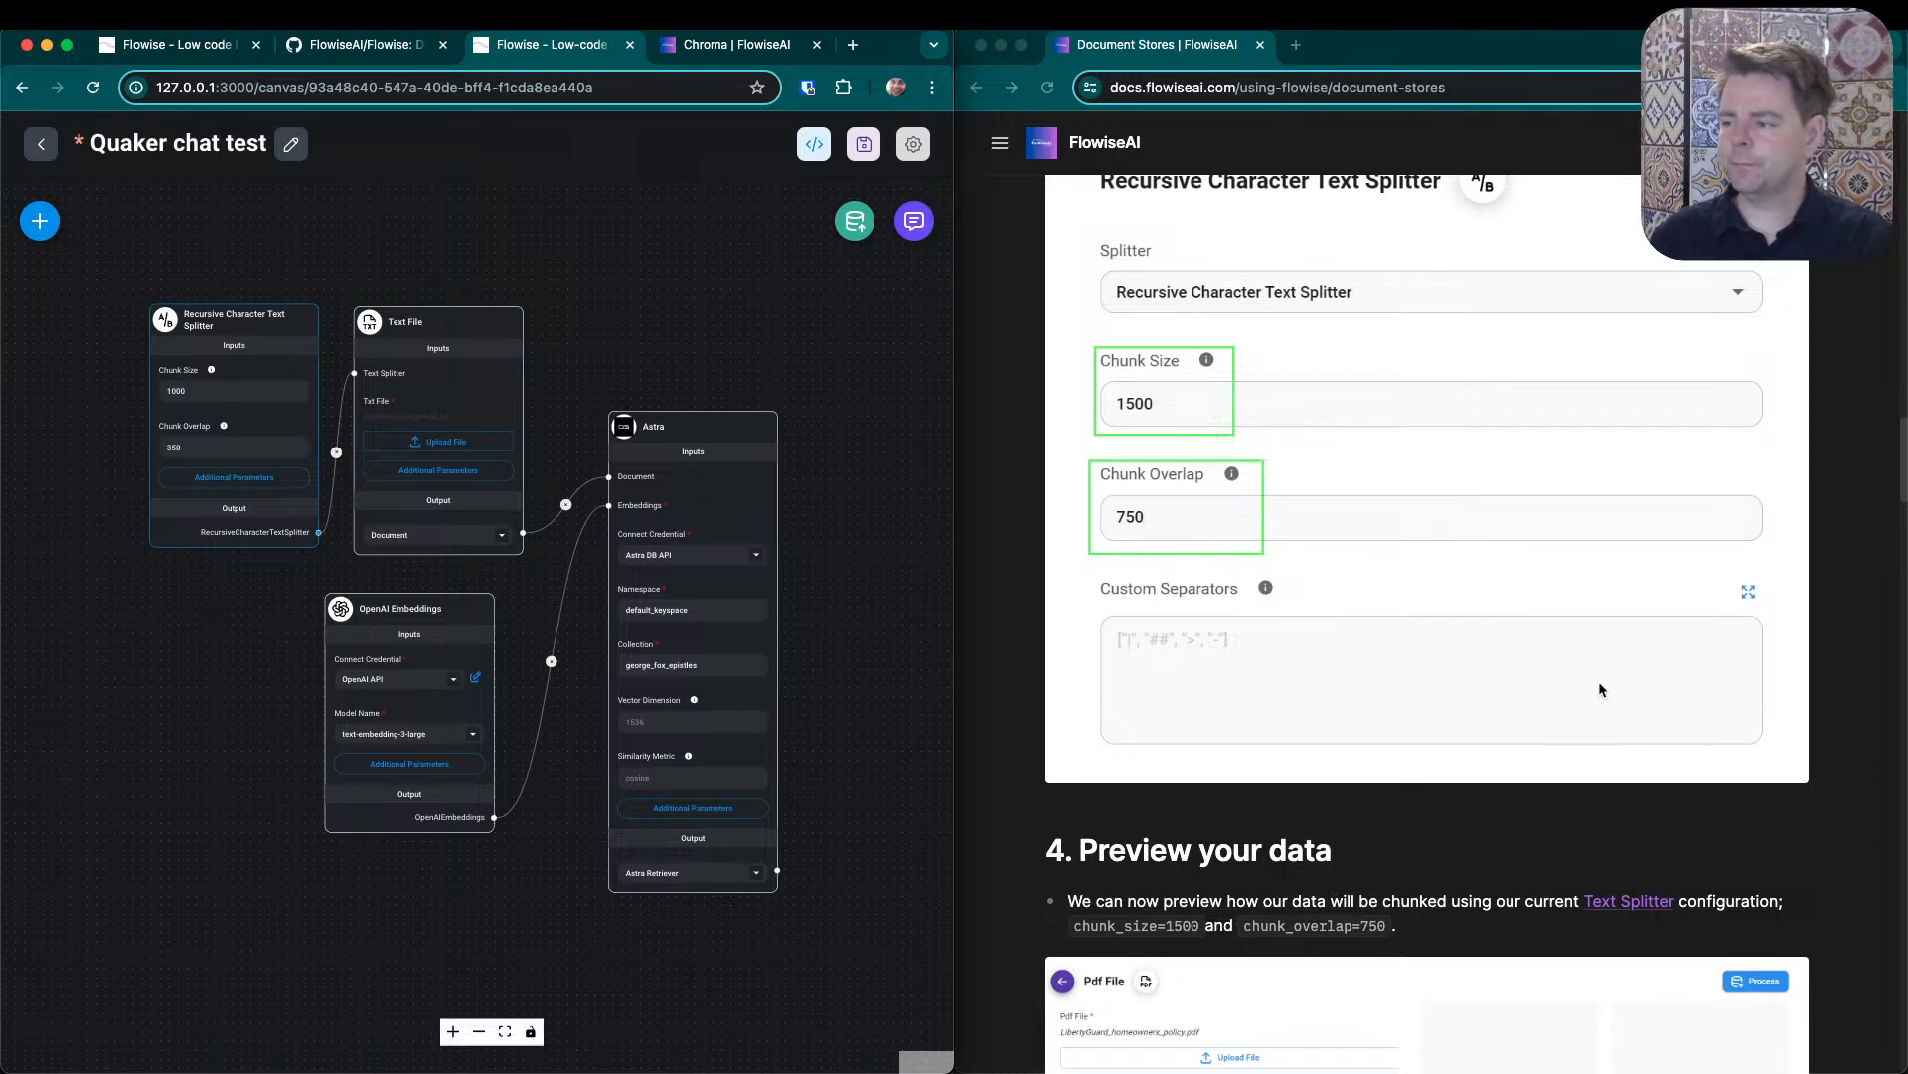
- Compare the Document Stores guide's preview, text splitter and document loader sections with the Text File node setup
{"action": "scroll", "coordinate": [1458, 632], "scroll_direction": "down", "scroll_amount": 5}
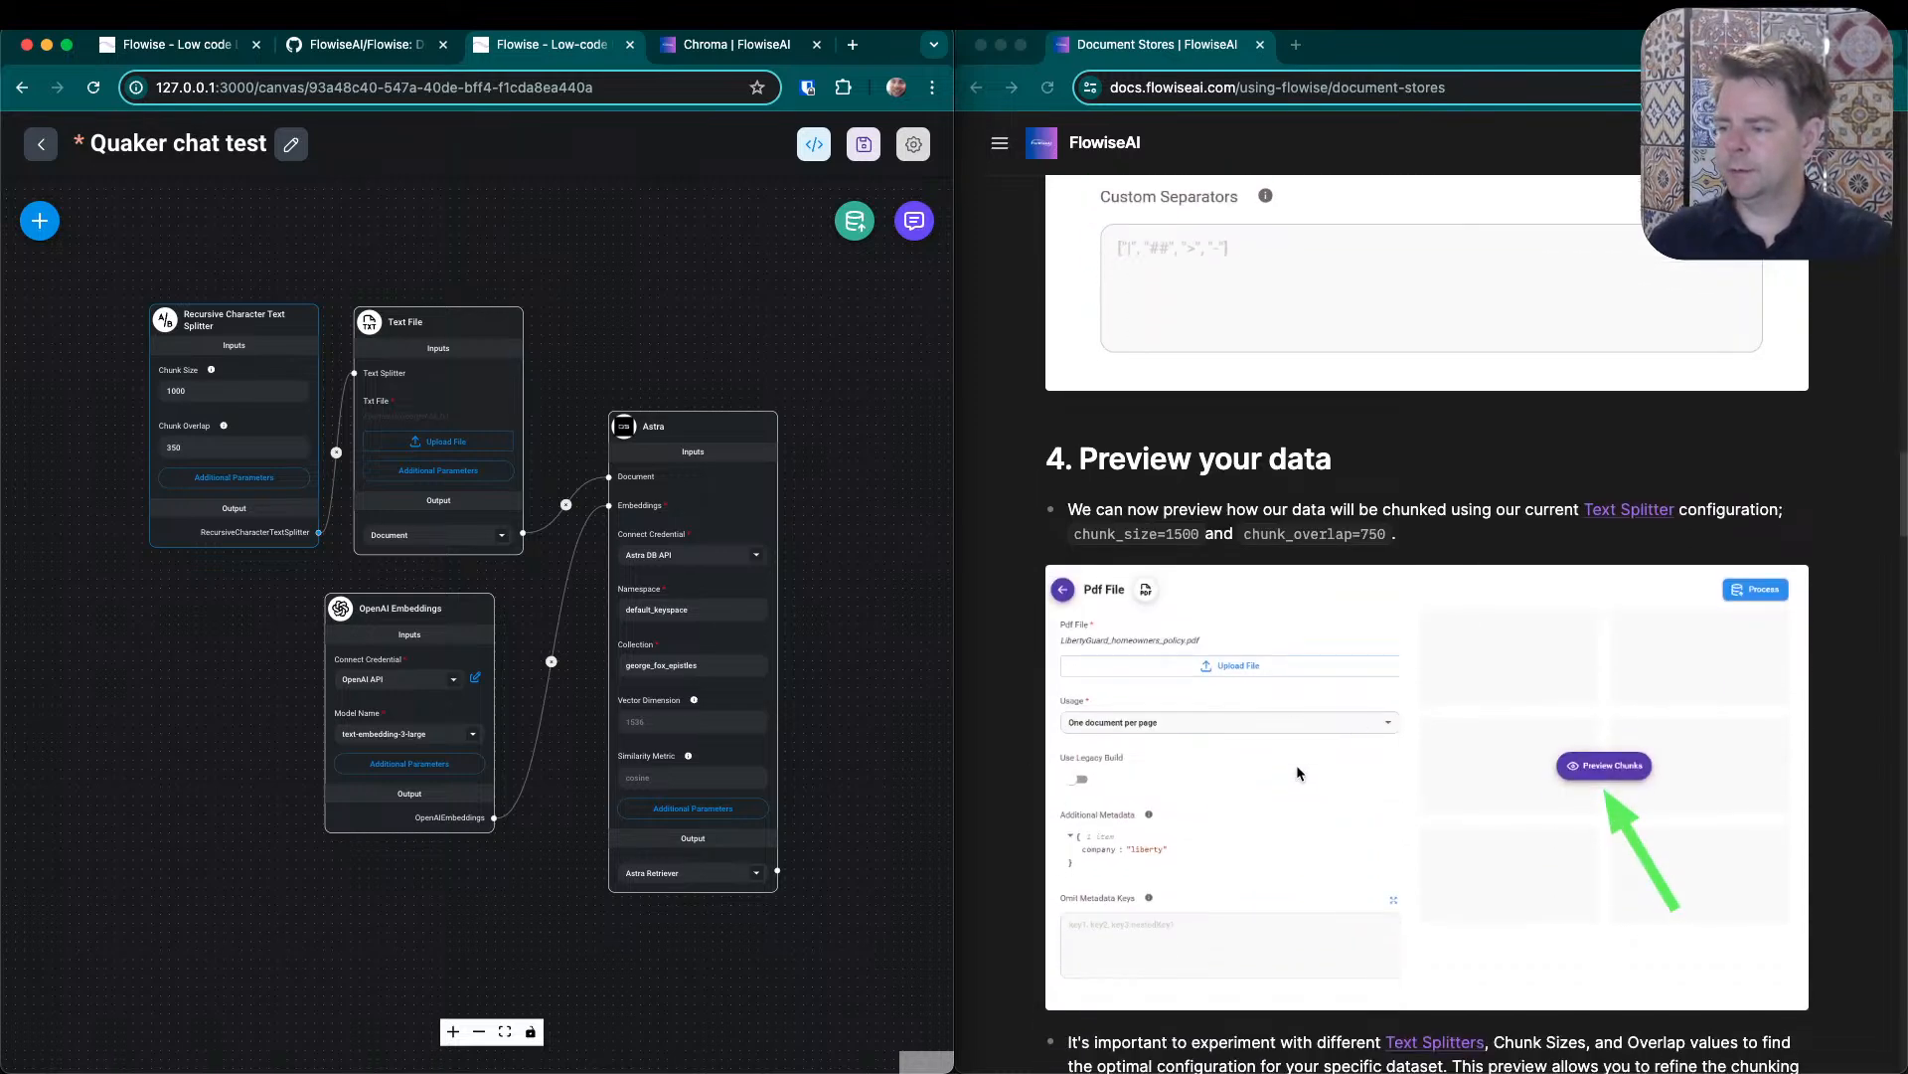
{"action": "mouse_move", "coordinate": [469, 339]}
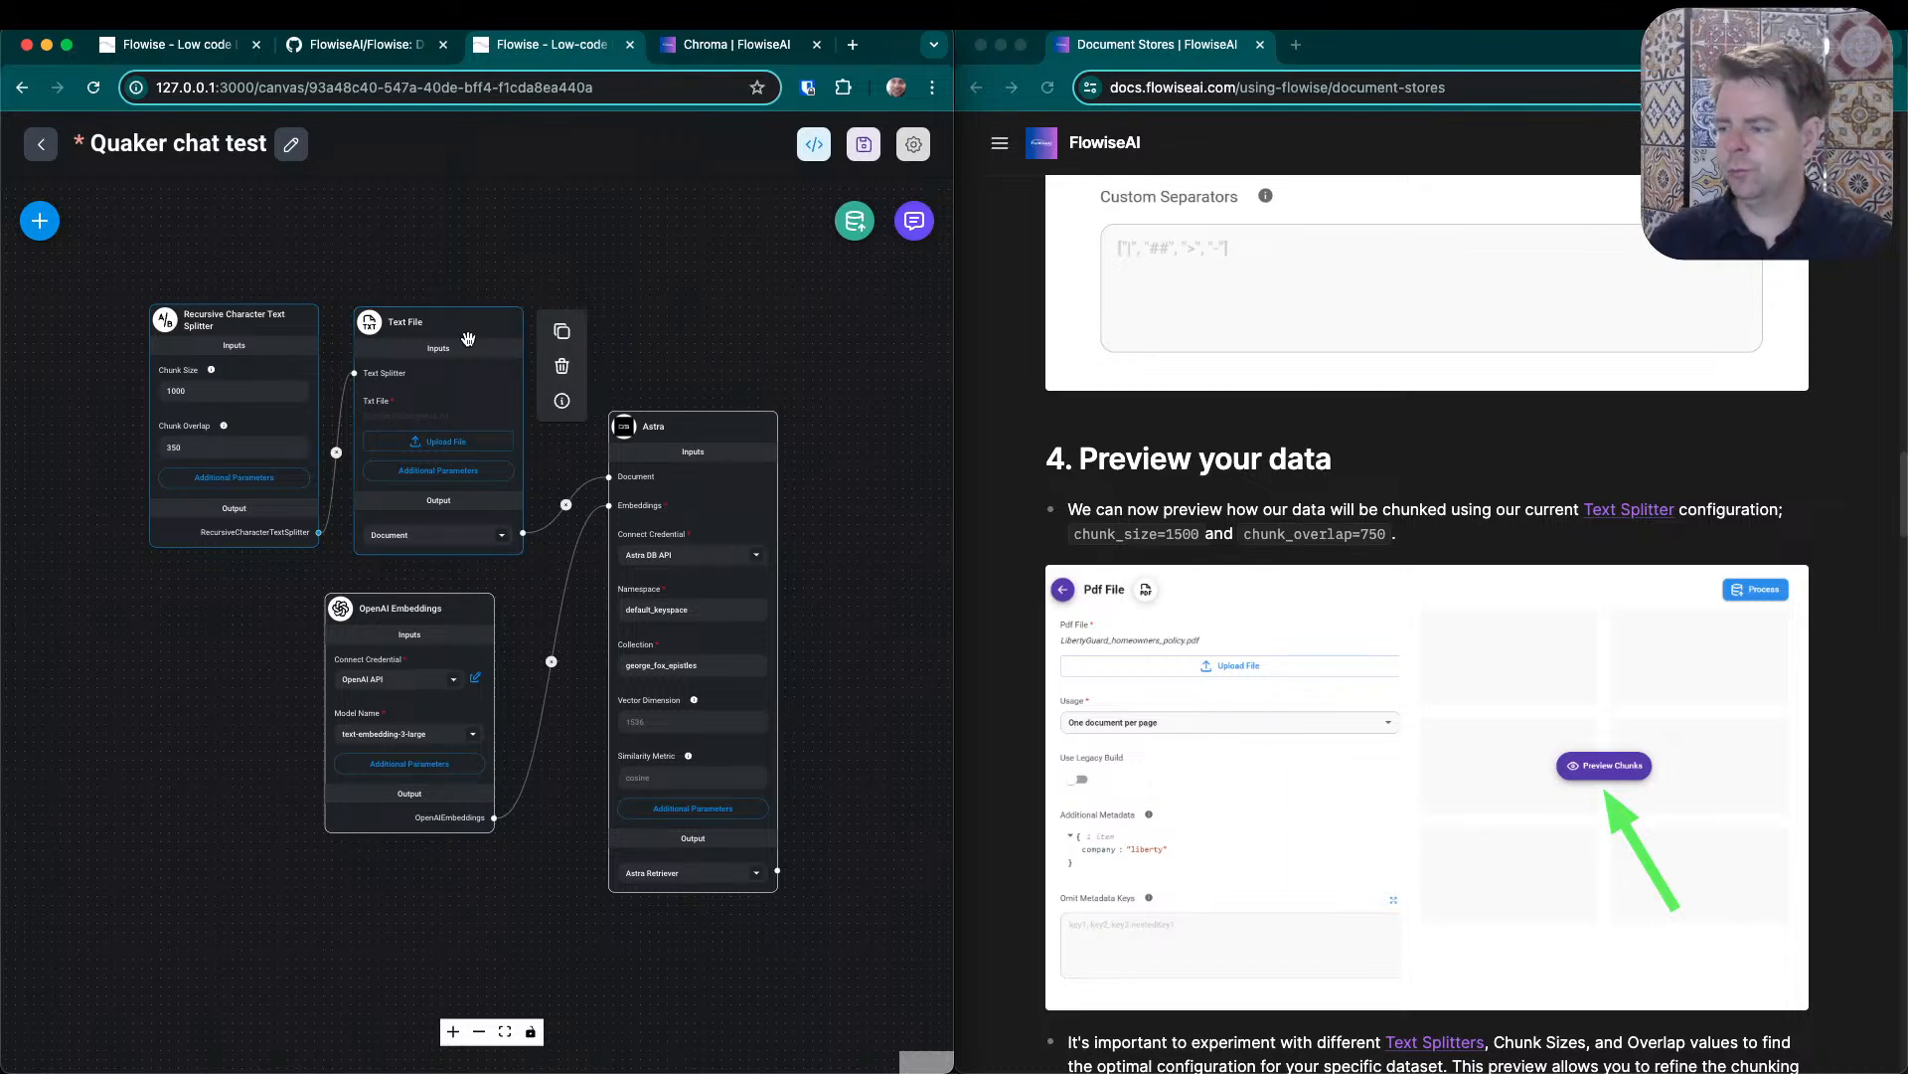
{"action": "scroll", "coordinate": [1655, 436], "scroll_direction": "up", "scroll_amount": 10}
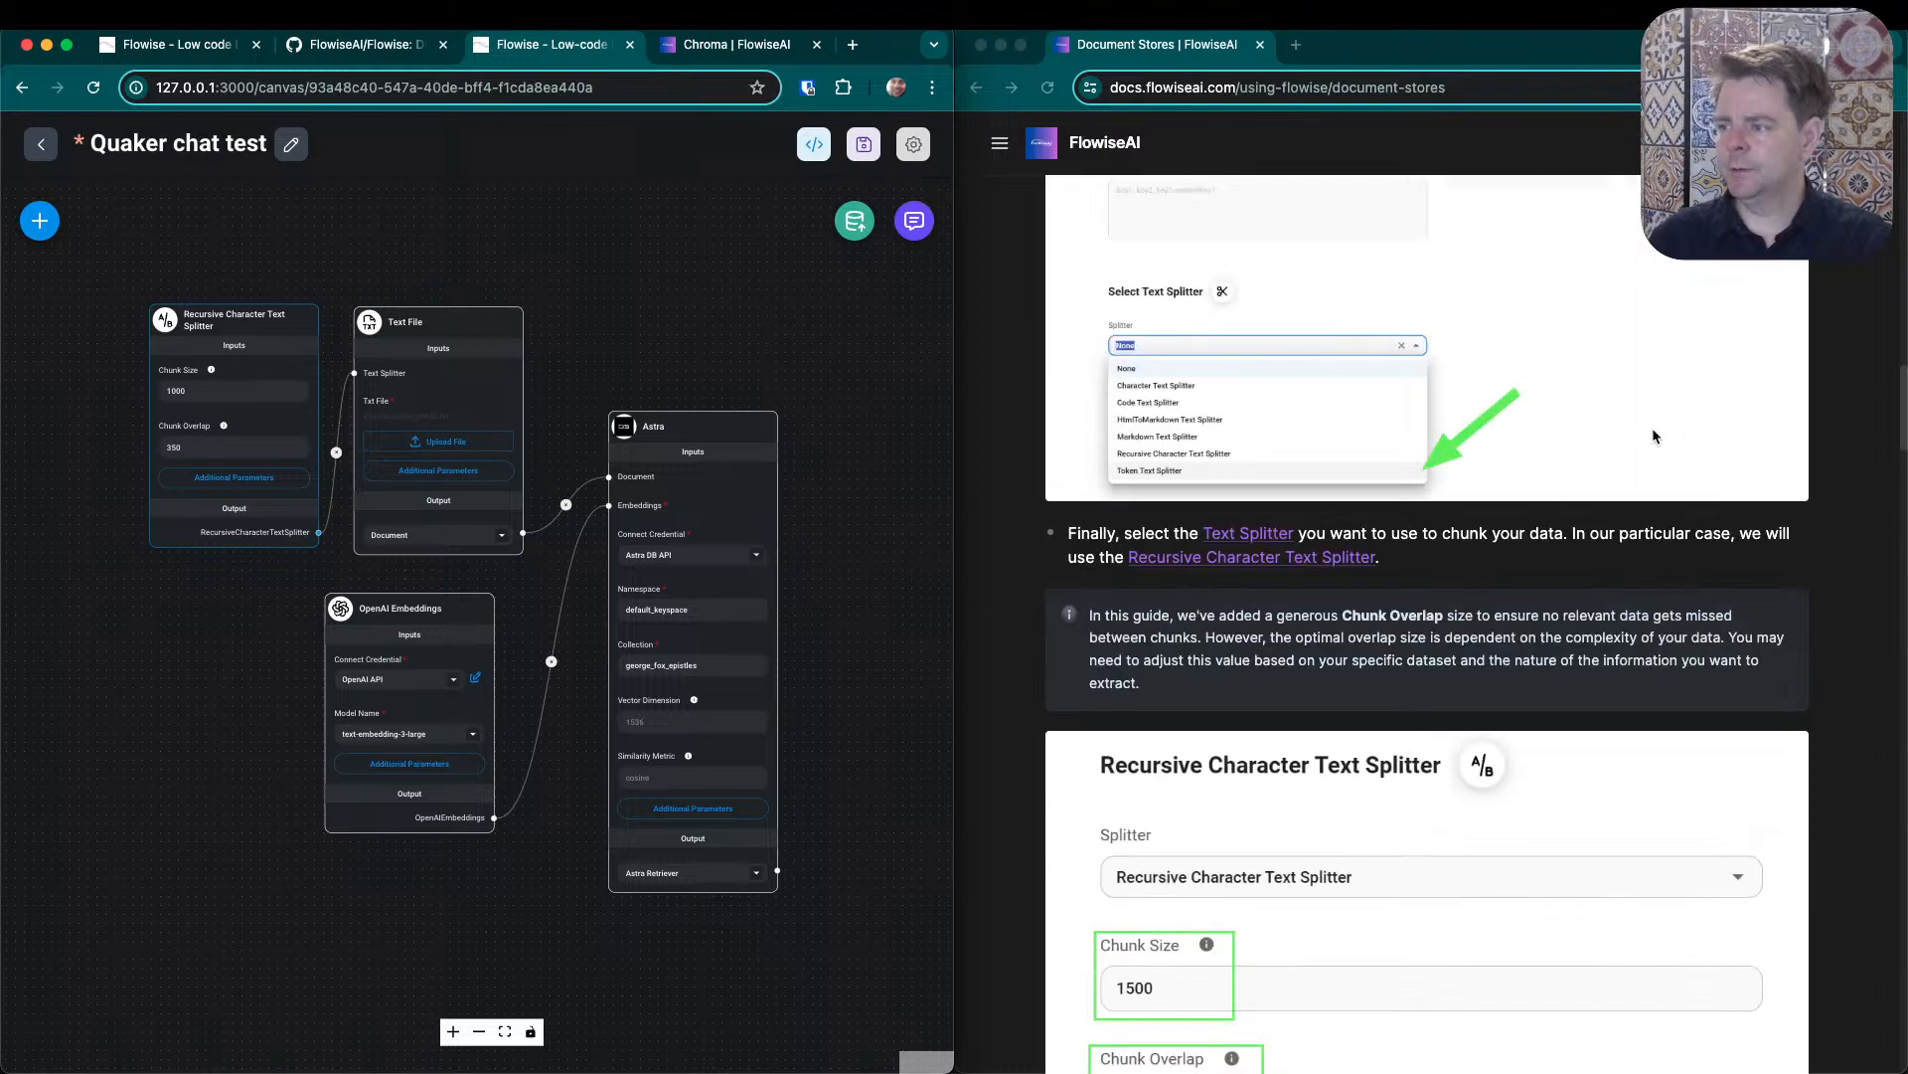
{"action": "scroll", "coordinate": [1315, 617], "scroll_direction": "up", "scroll_amount": 10}
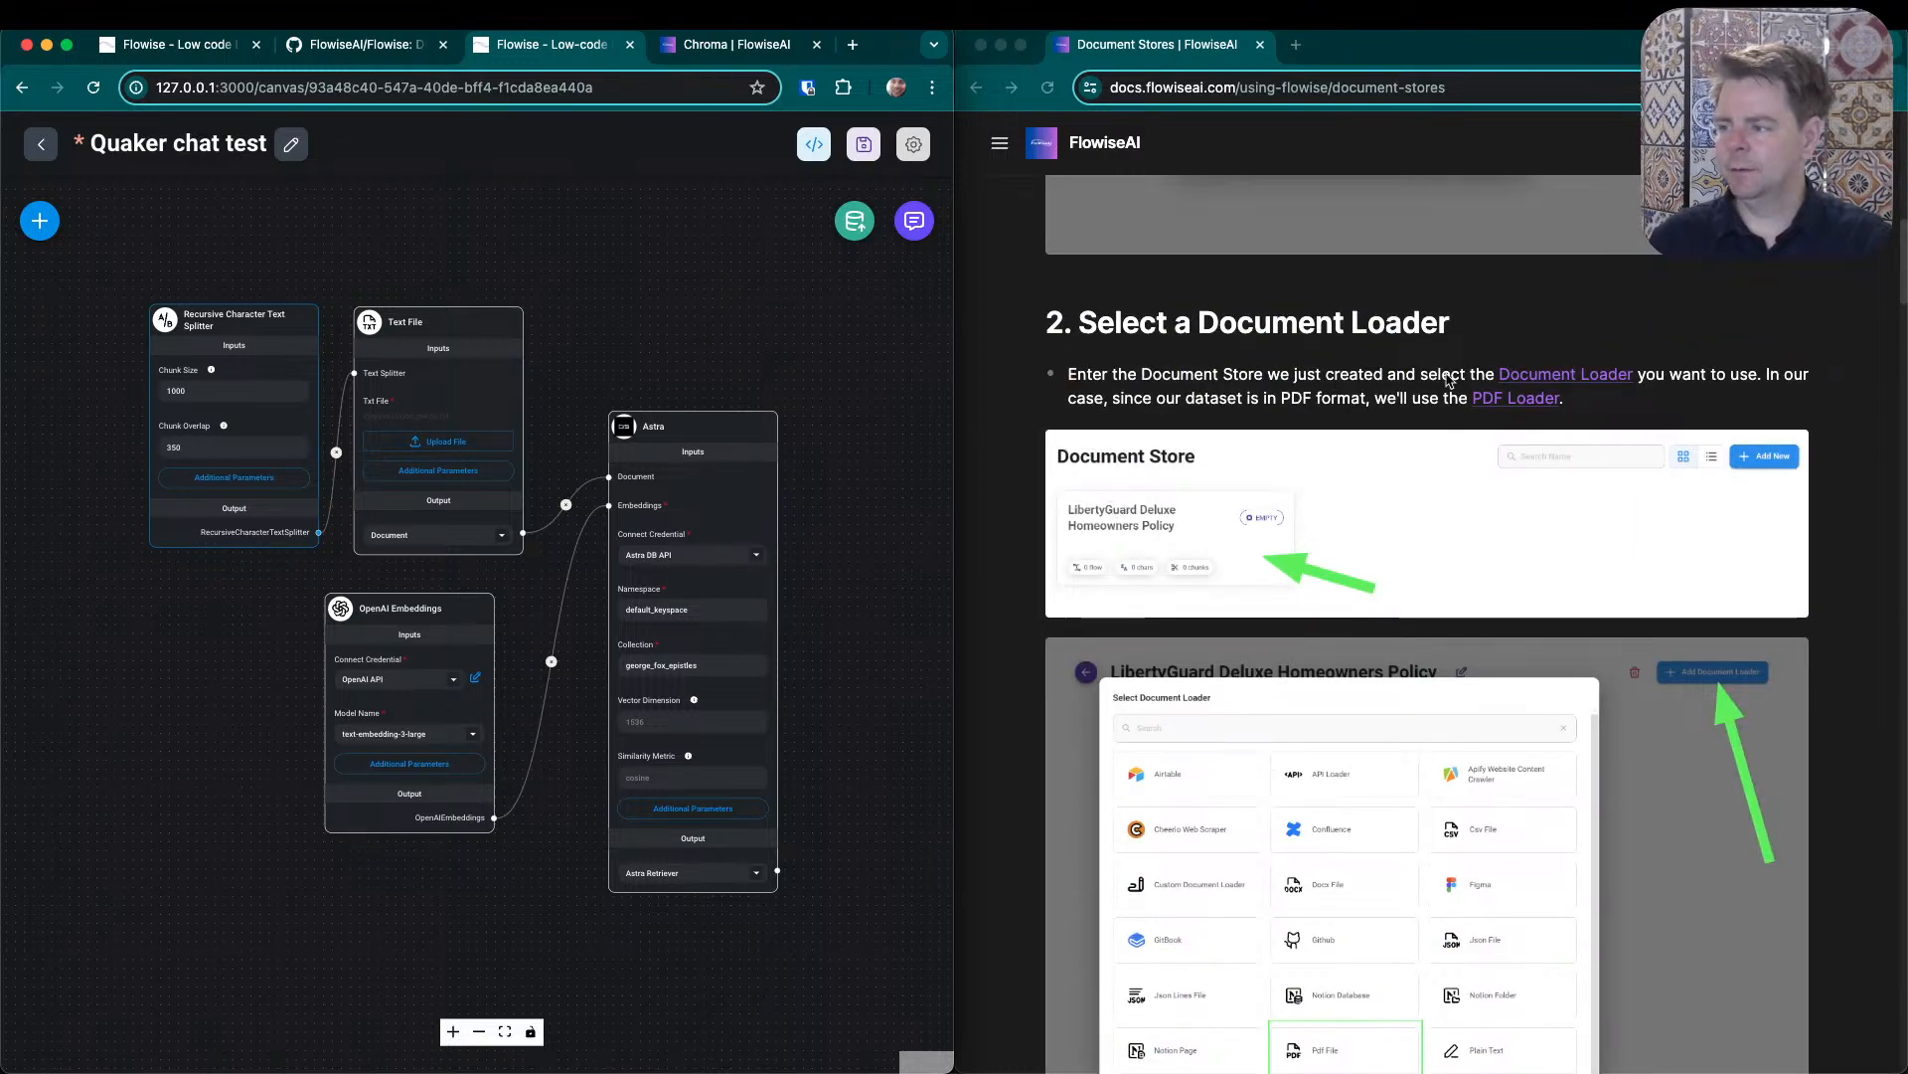
- Save the Quaker chat test chatflow and return to the chatflows list
{"action": "scroll", "coordinate": [1638, 380], "scroll_direction": "up", "scroll_amount": 15}
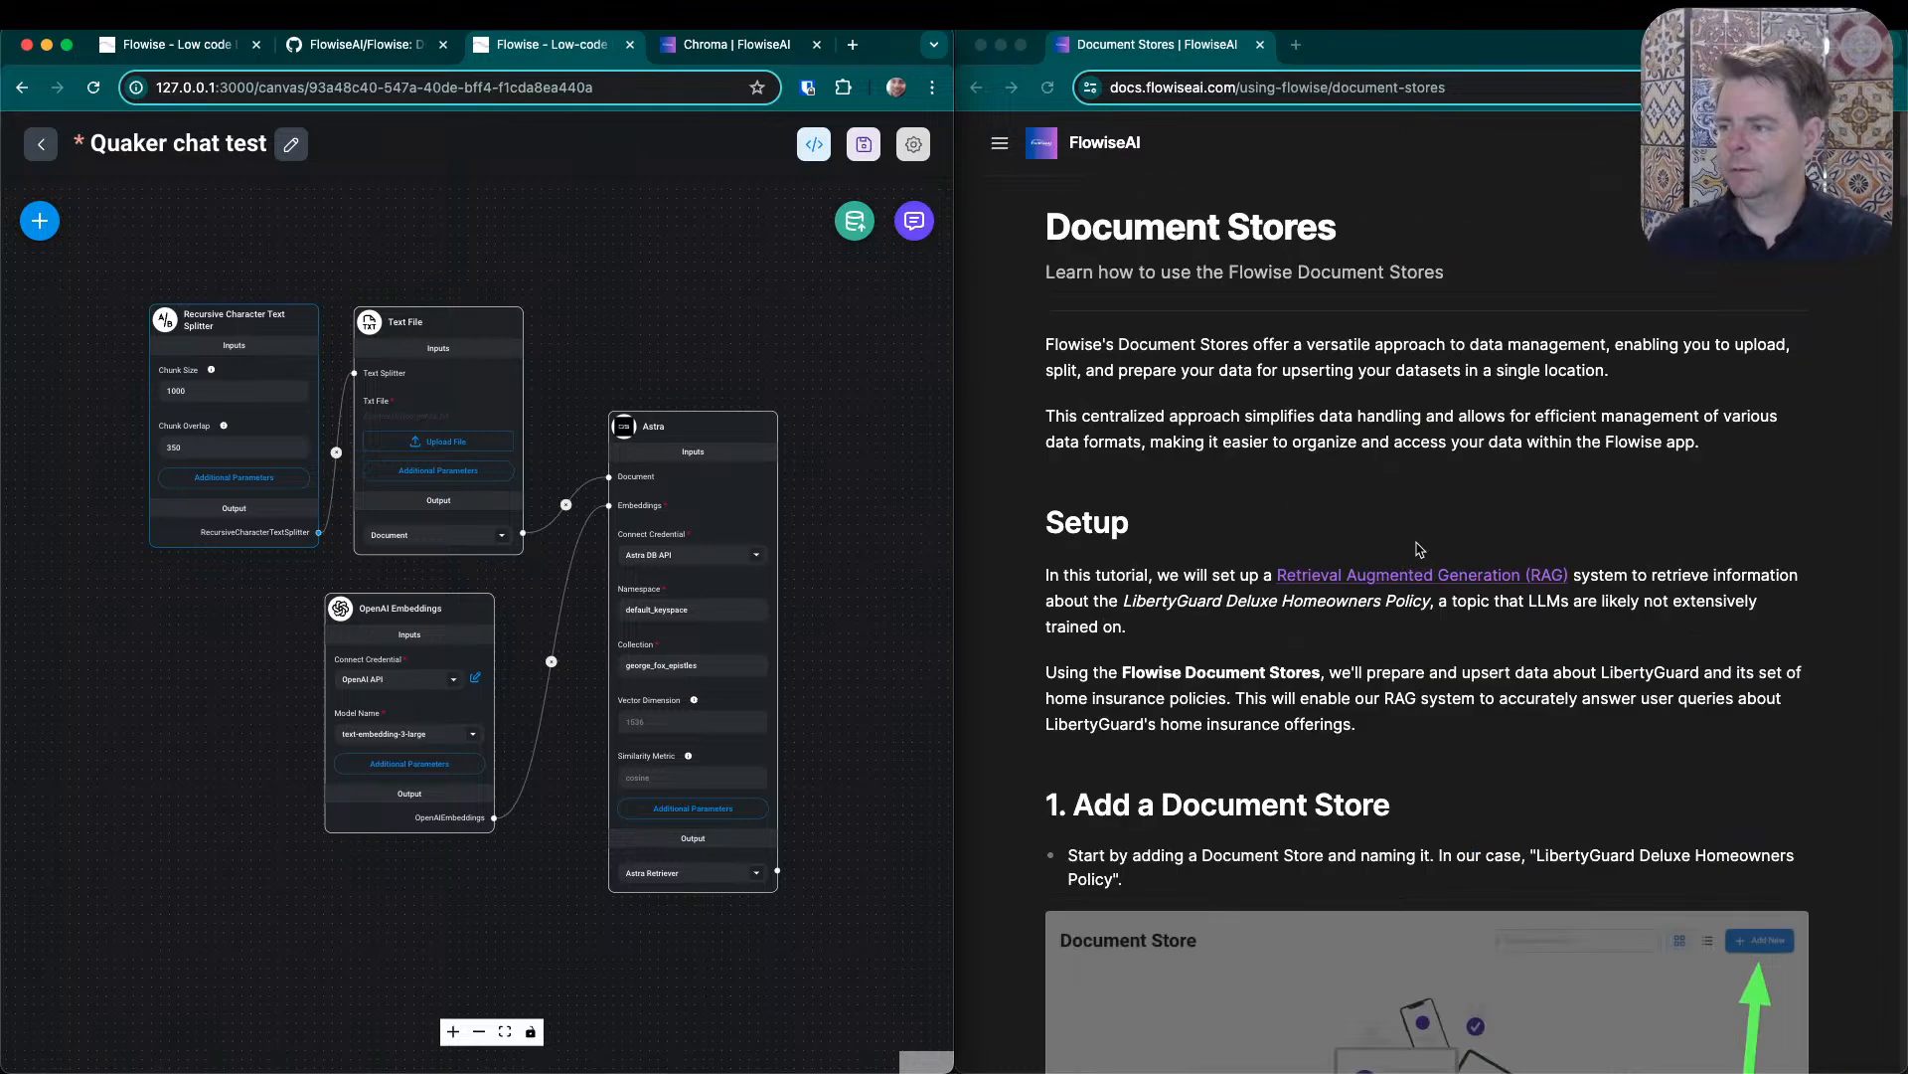
{"action": "left_click", "coordinate": [41, 147]}
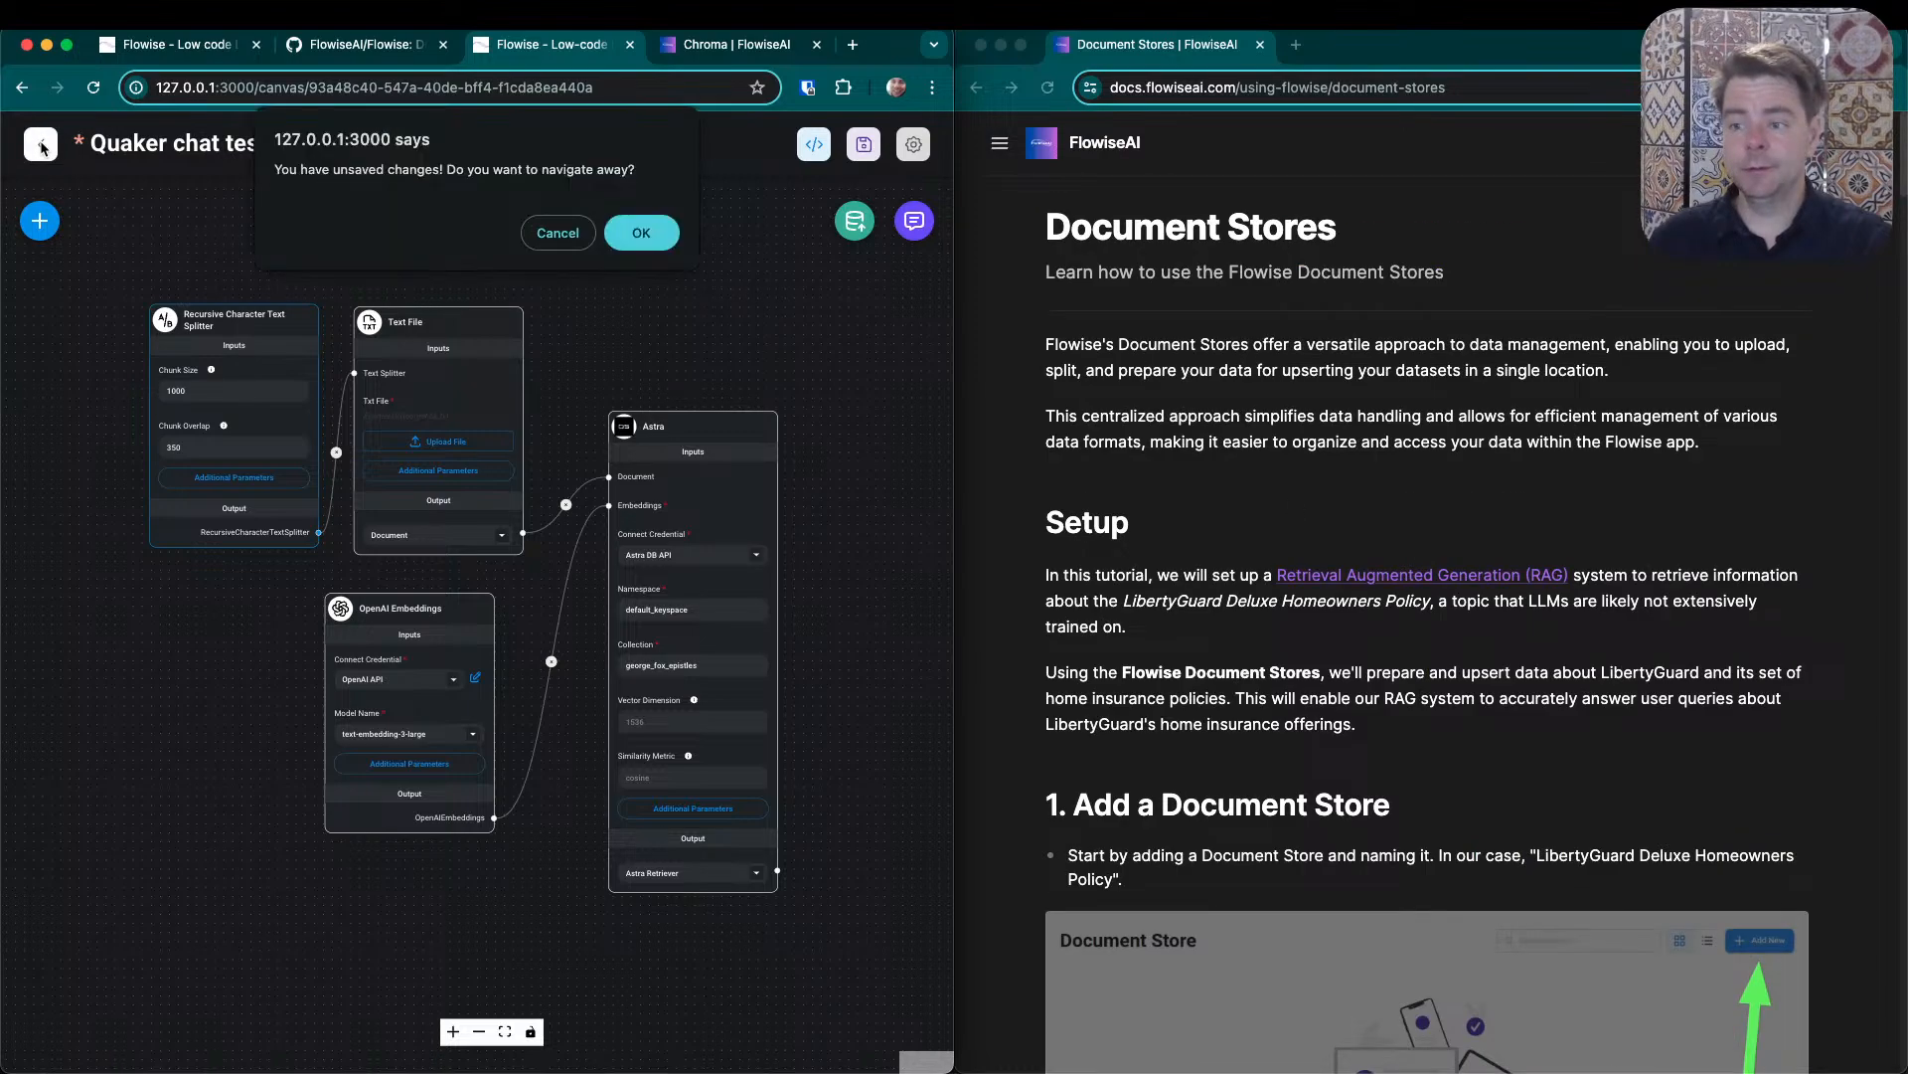
{"action": "left_click", "coordinate": [558, 232]}
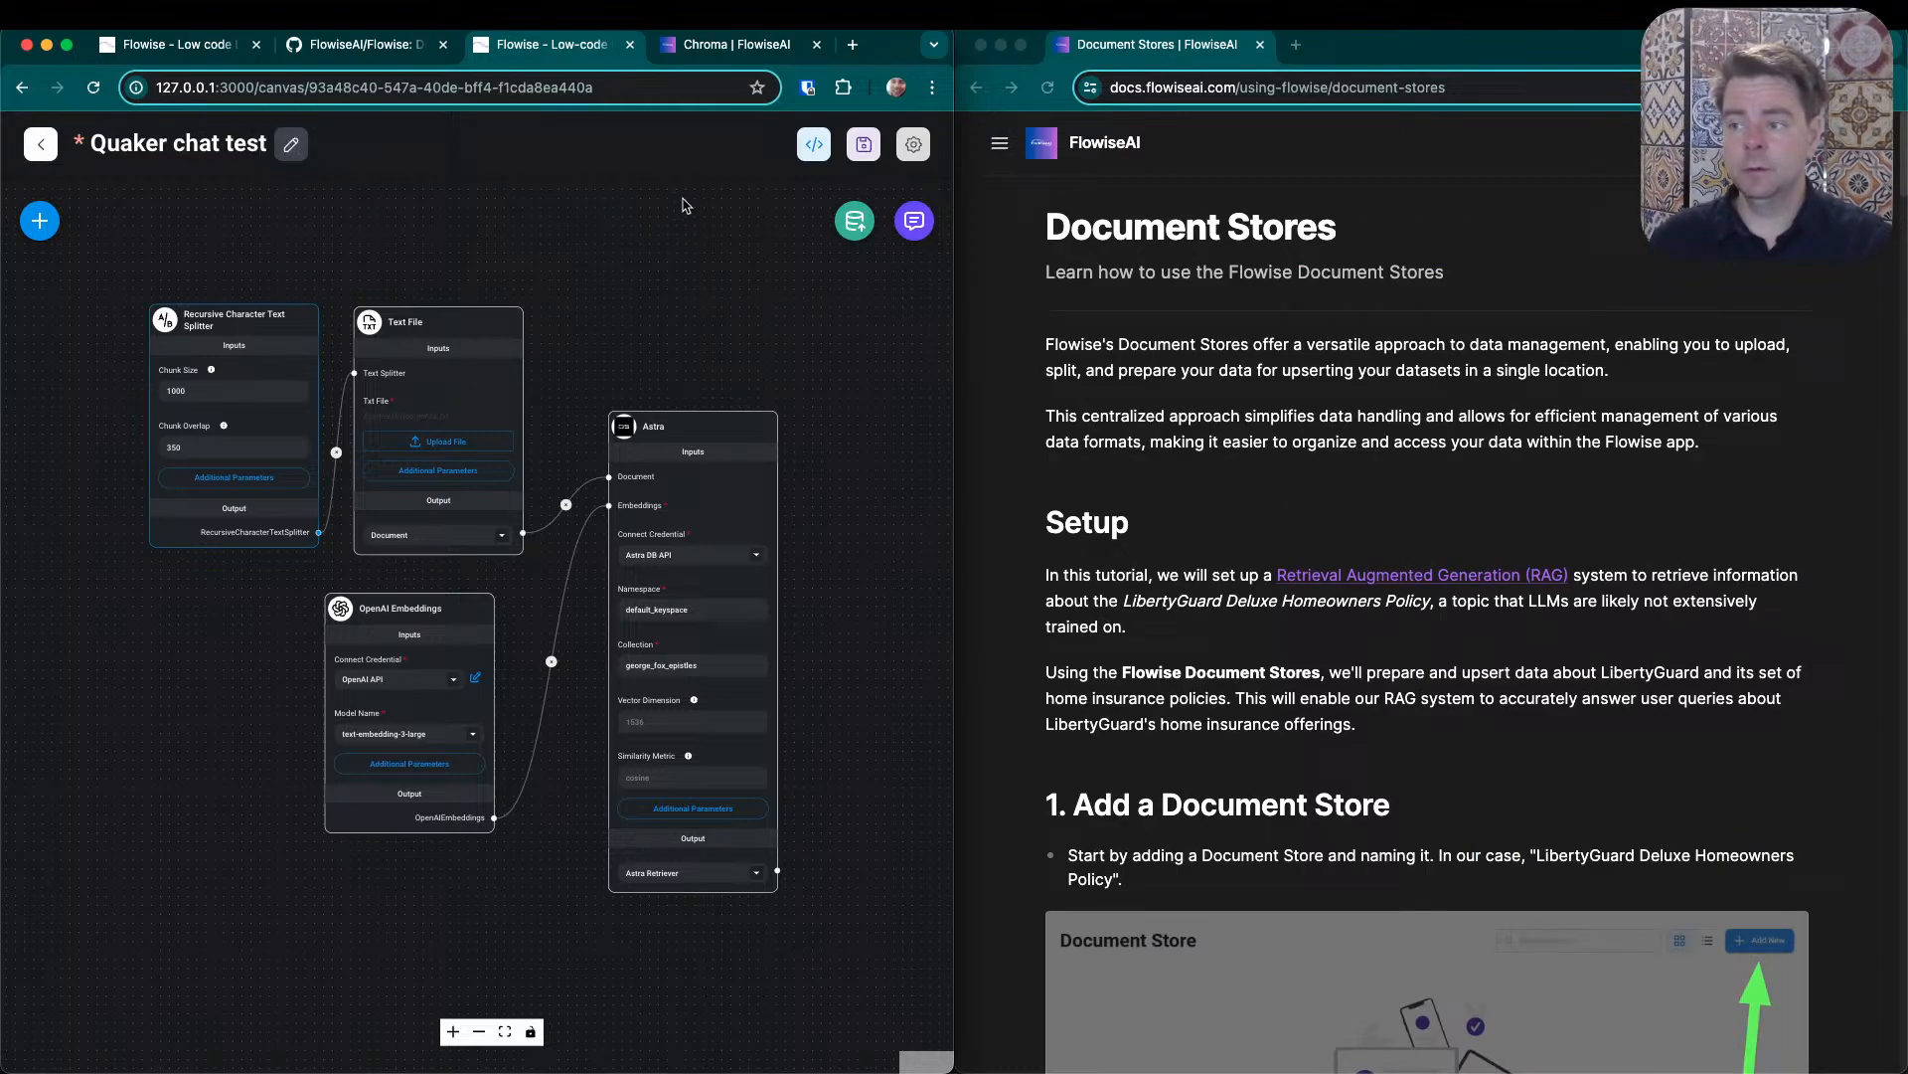
{"action": "left_click", "coordinate": [863, 144]}
{"action": "left_click", "coordinate": [26, 145]}
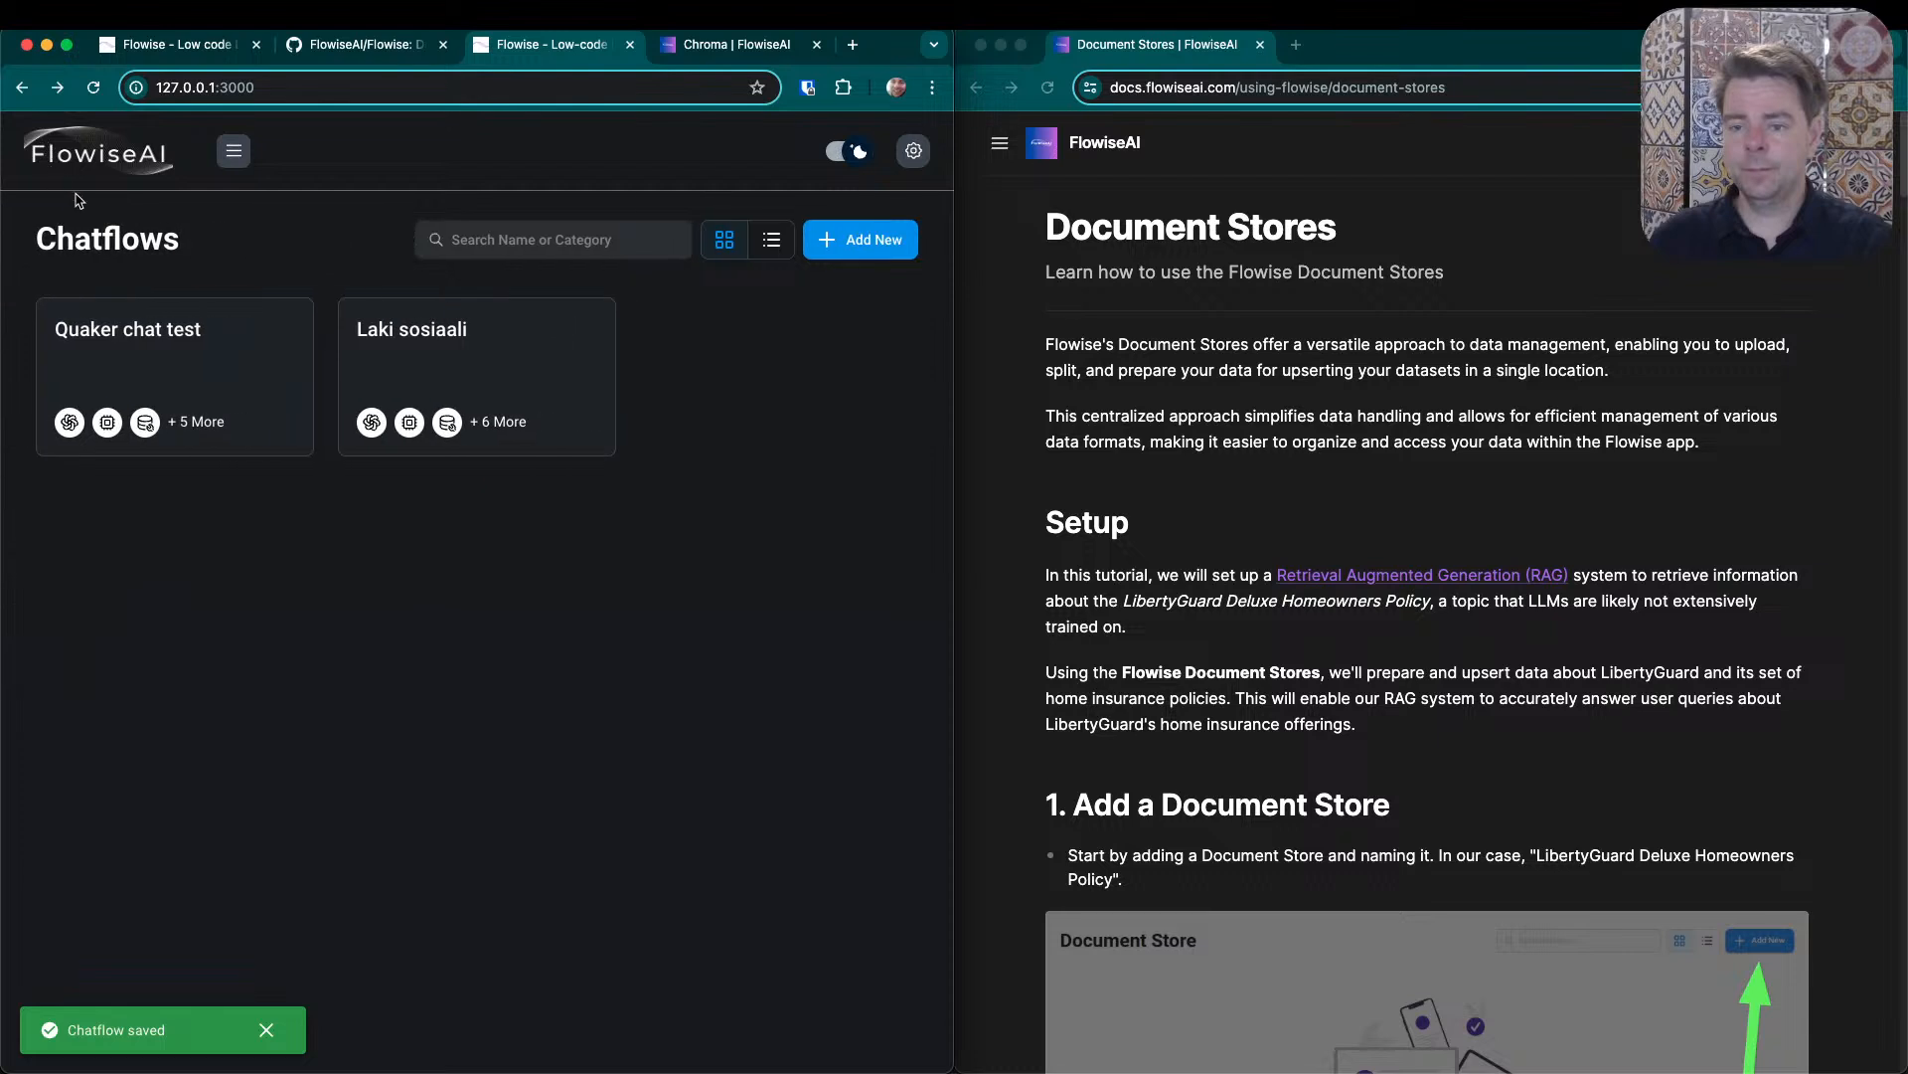
- Create a new document store named "George Fox Epistles"
{"action": "left_click", "coordinate": [244, 155]}
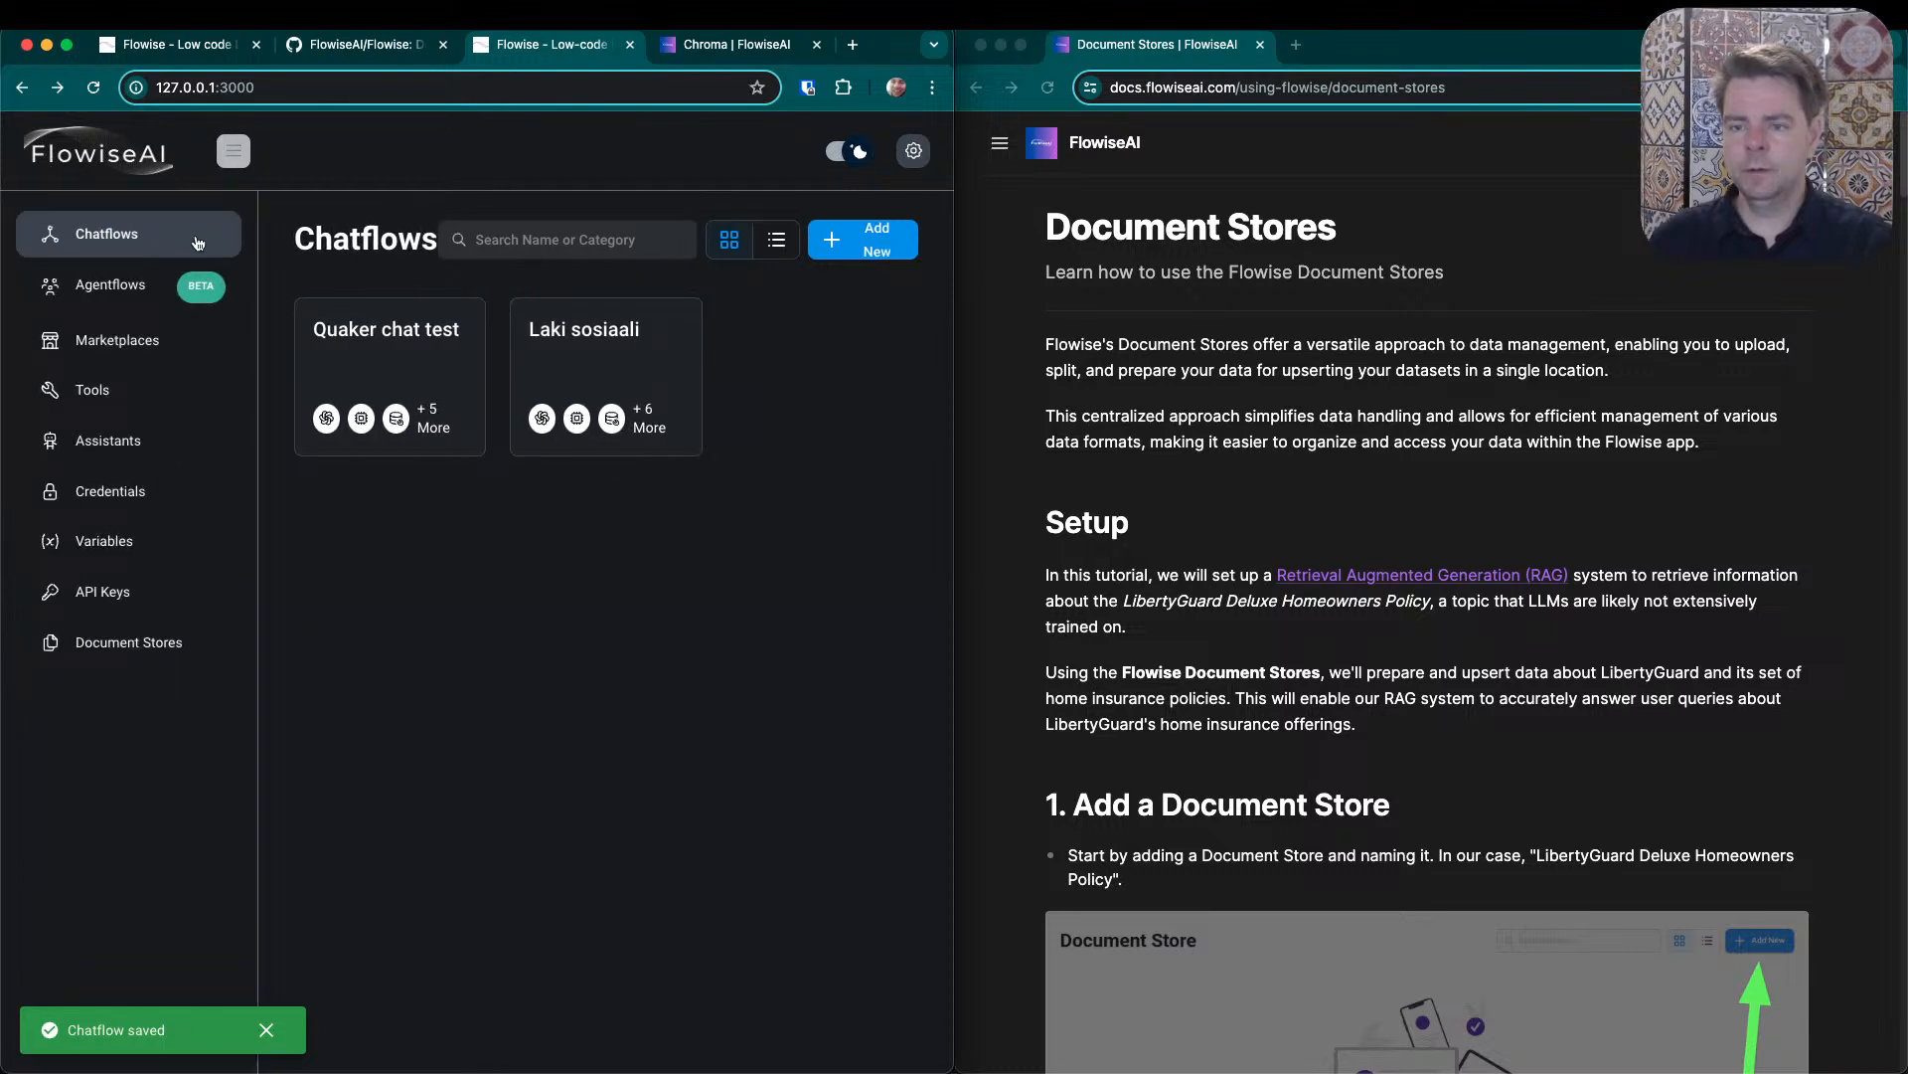
{"action": "left_click", "coordinate": [133, 641]}
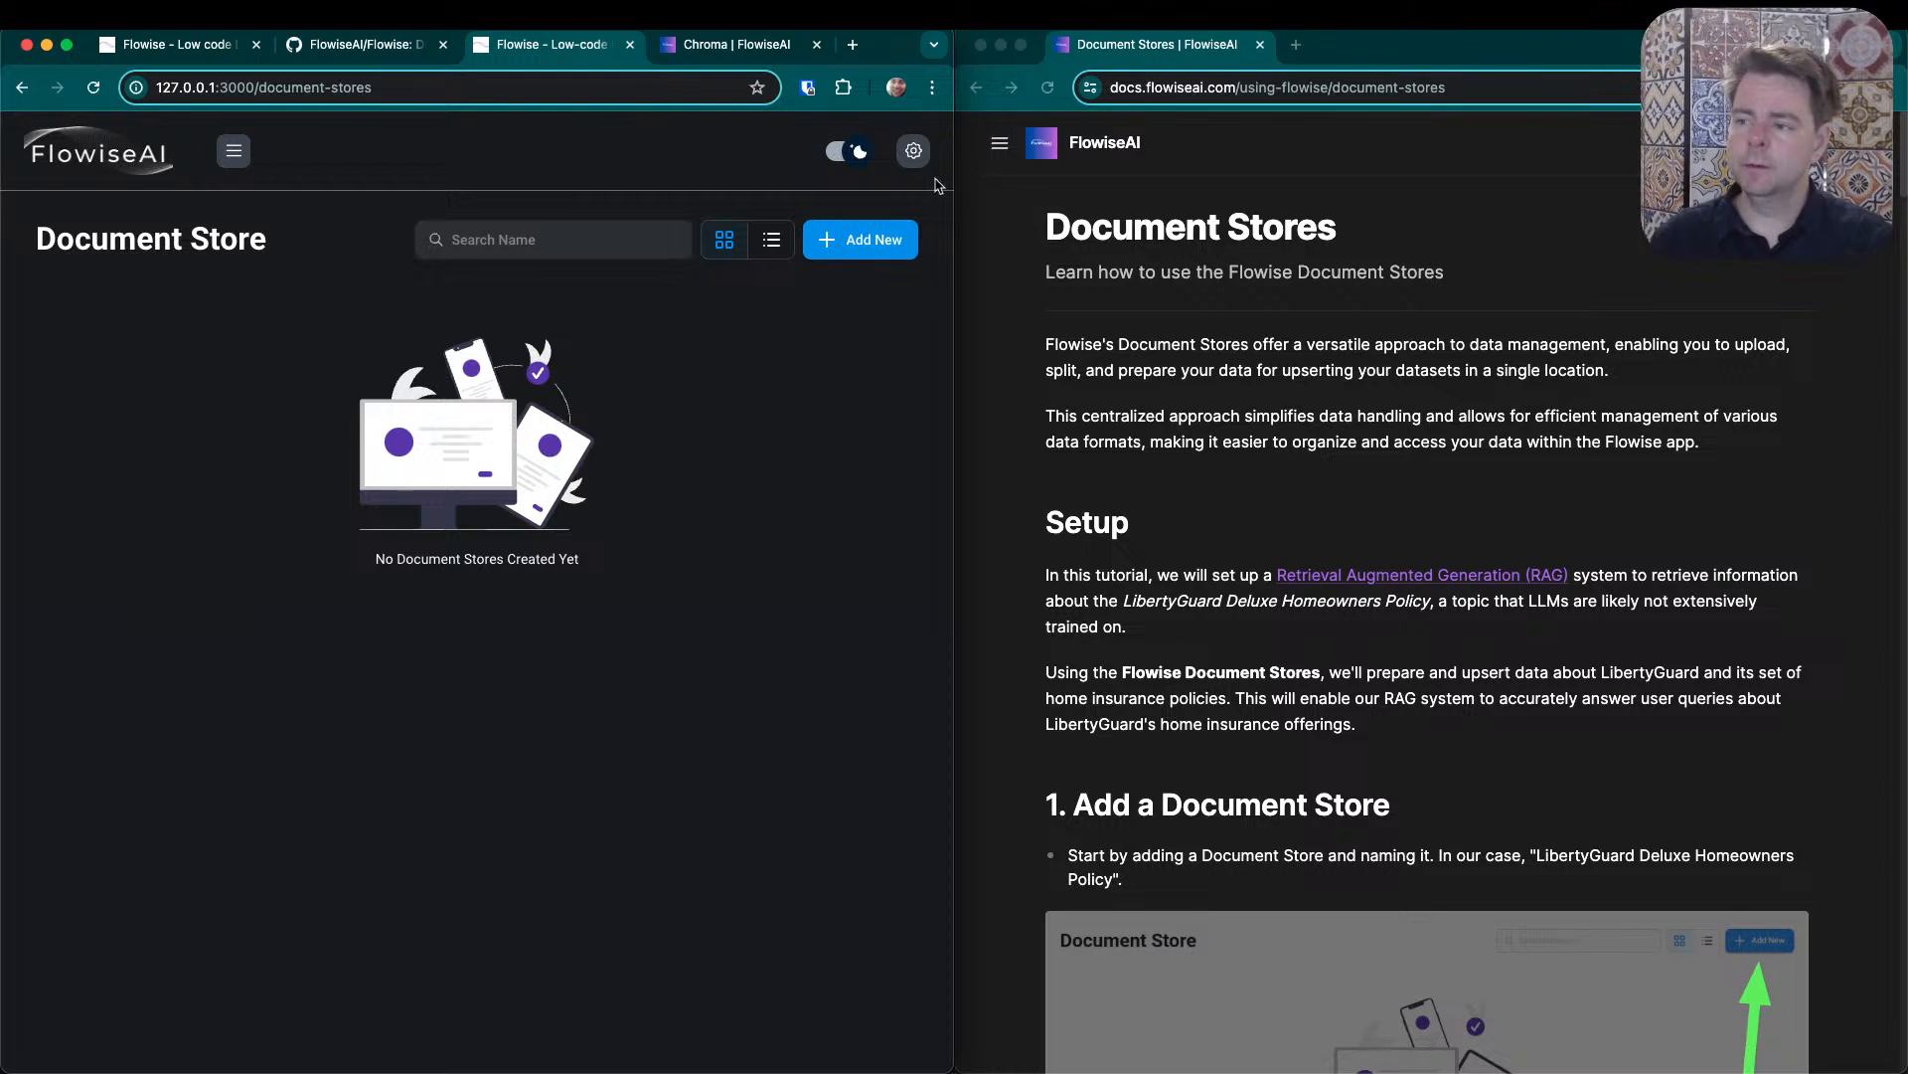
{"action": "left_click", "coordinate": [859, 240]}
{"action": "left_click", "coordinate": [300, 493]}
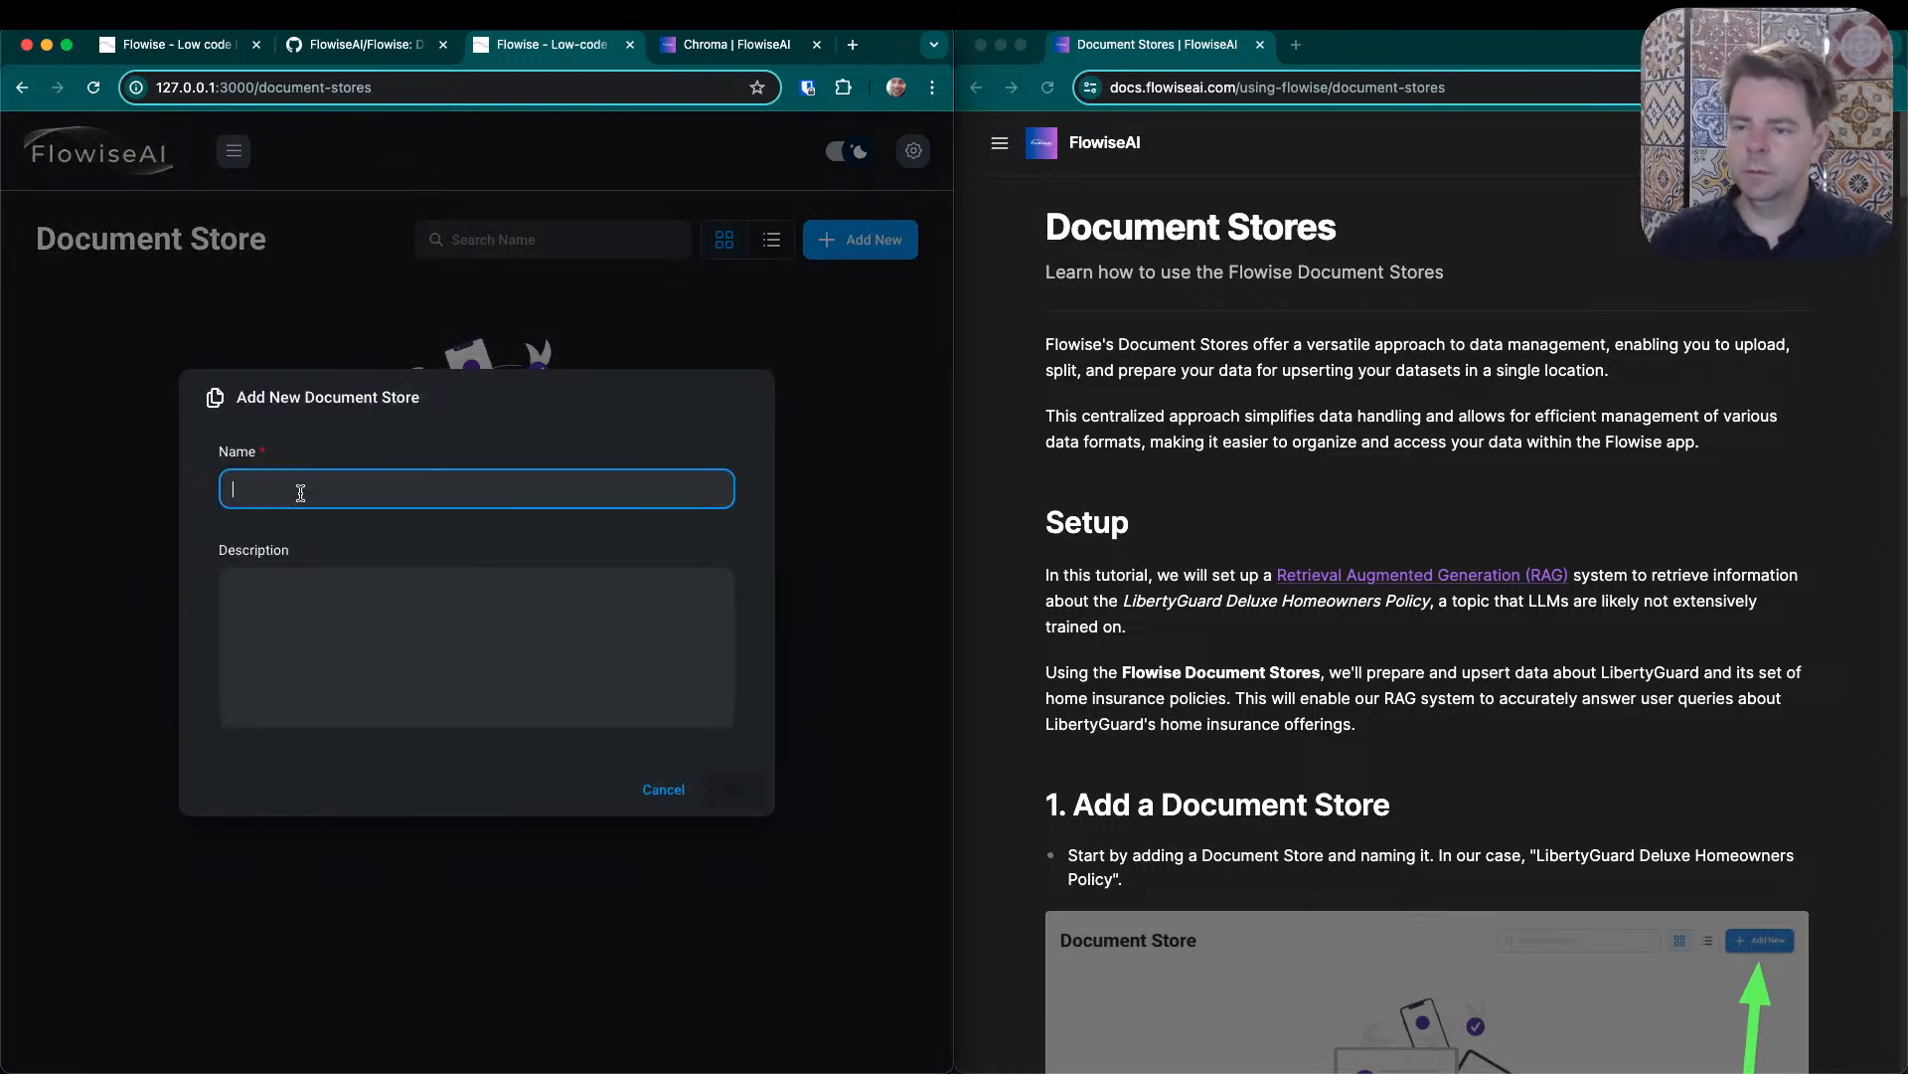
{"action": "type", "text": "George Fo"}
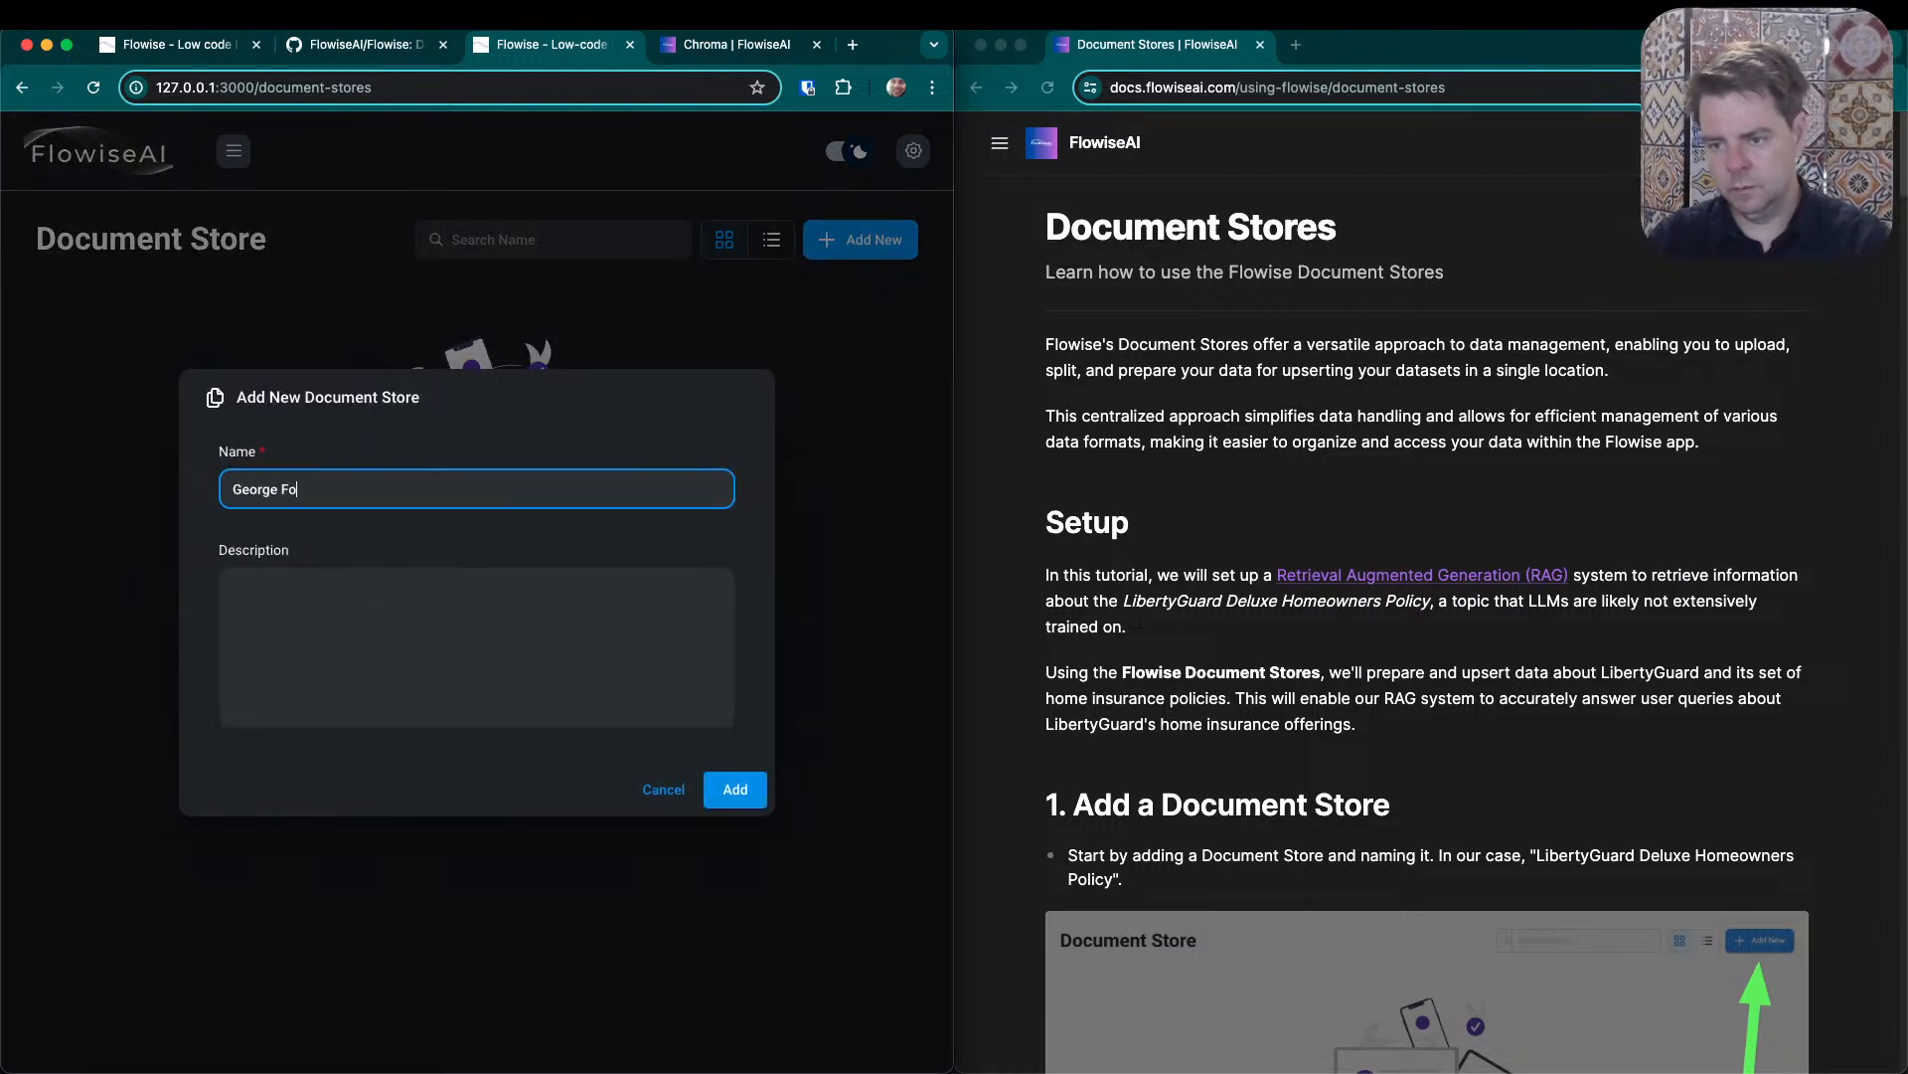
{"action": "type", "text": "x Epistles"}
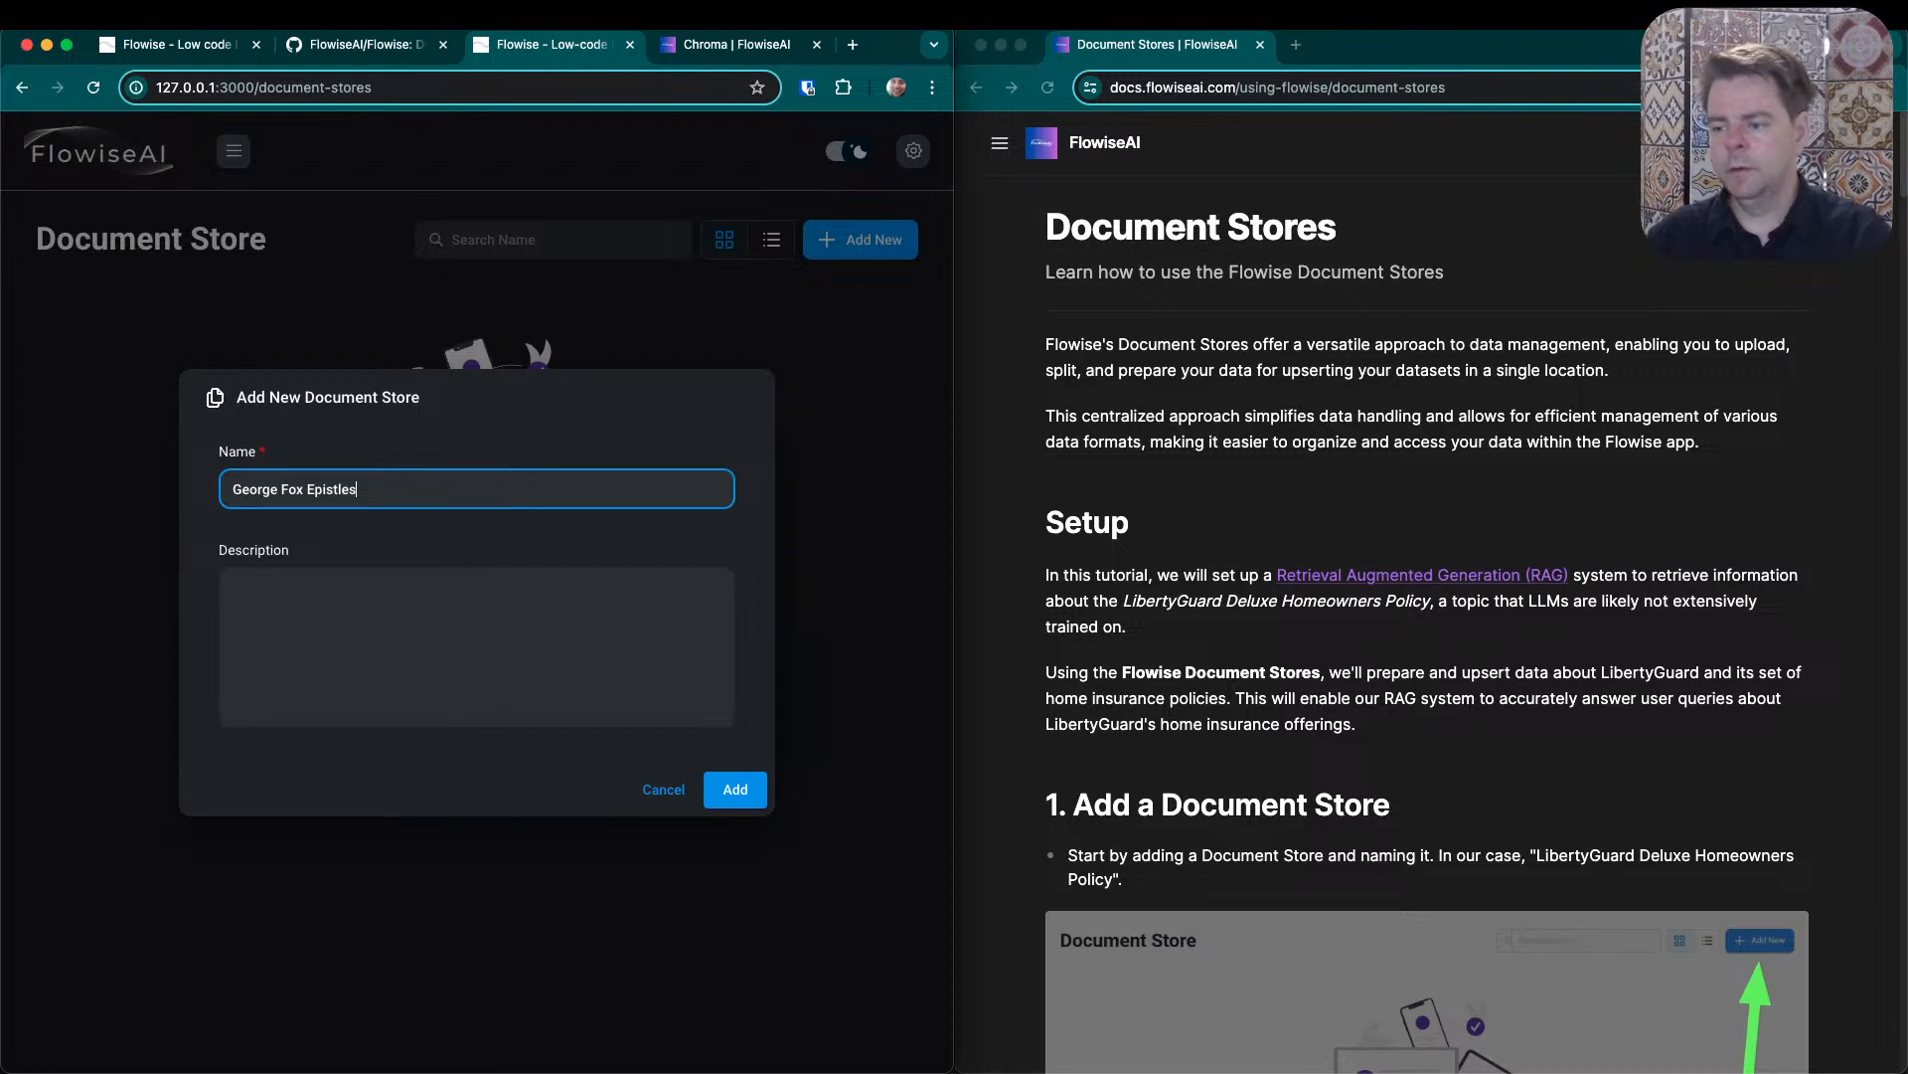
{"action": "left_click", "coordinate": [724, 789]}
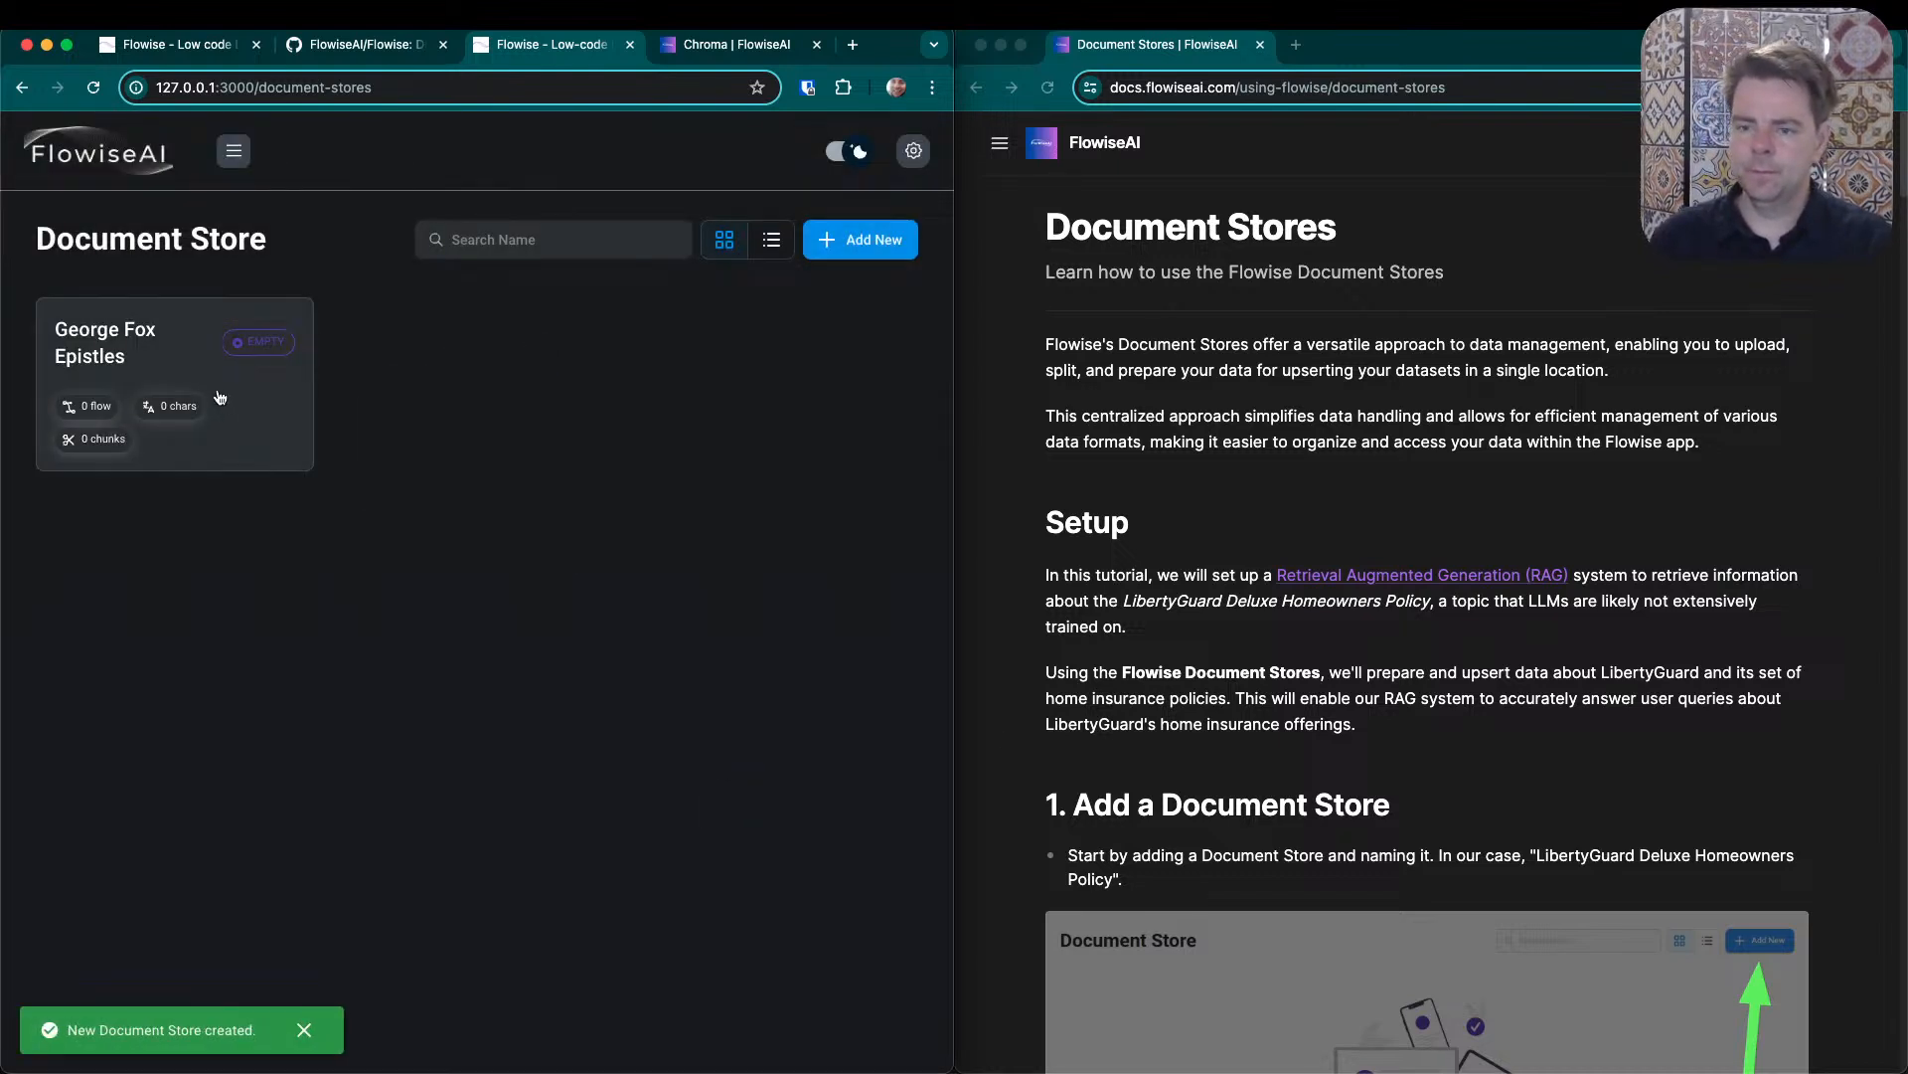
- Open the George Fox Epistles store, review the available document loaders and choose the Text File loader
{"action": "left_click", "coordinate": [141, 335]}
{"action": "left_click", "coordinate": [557, 552]}
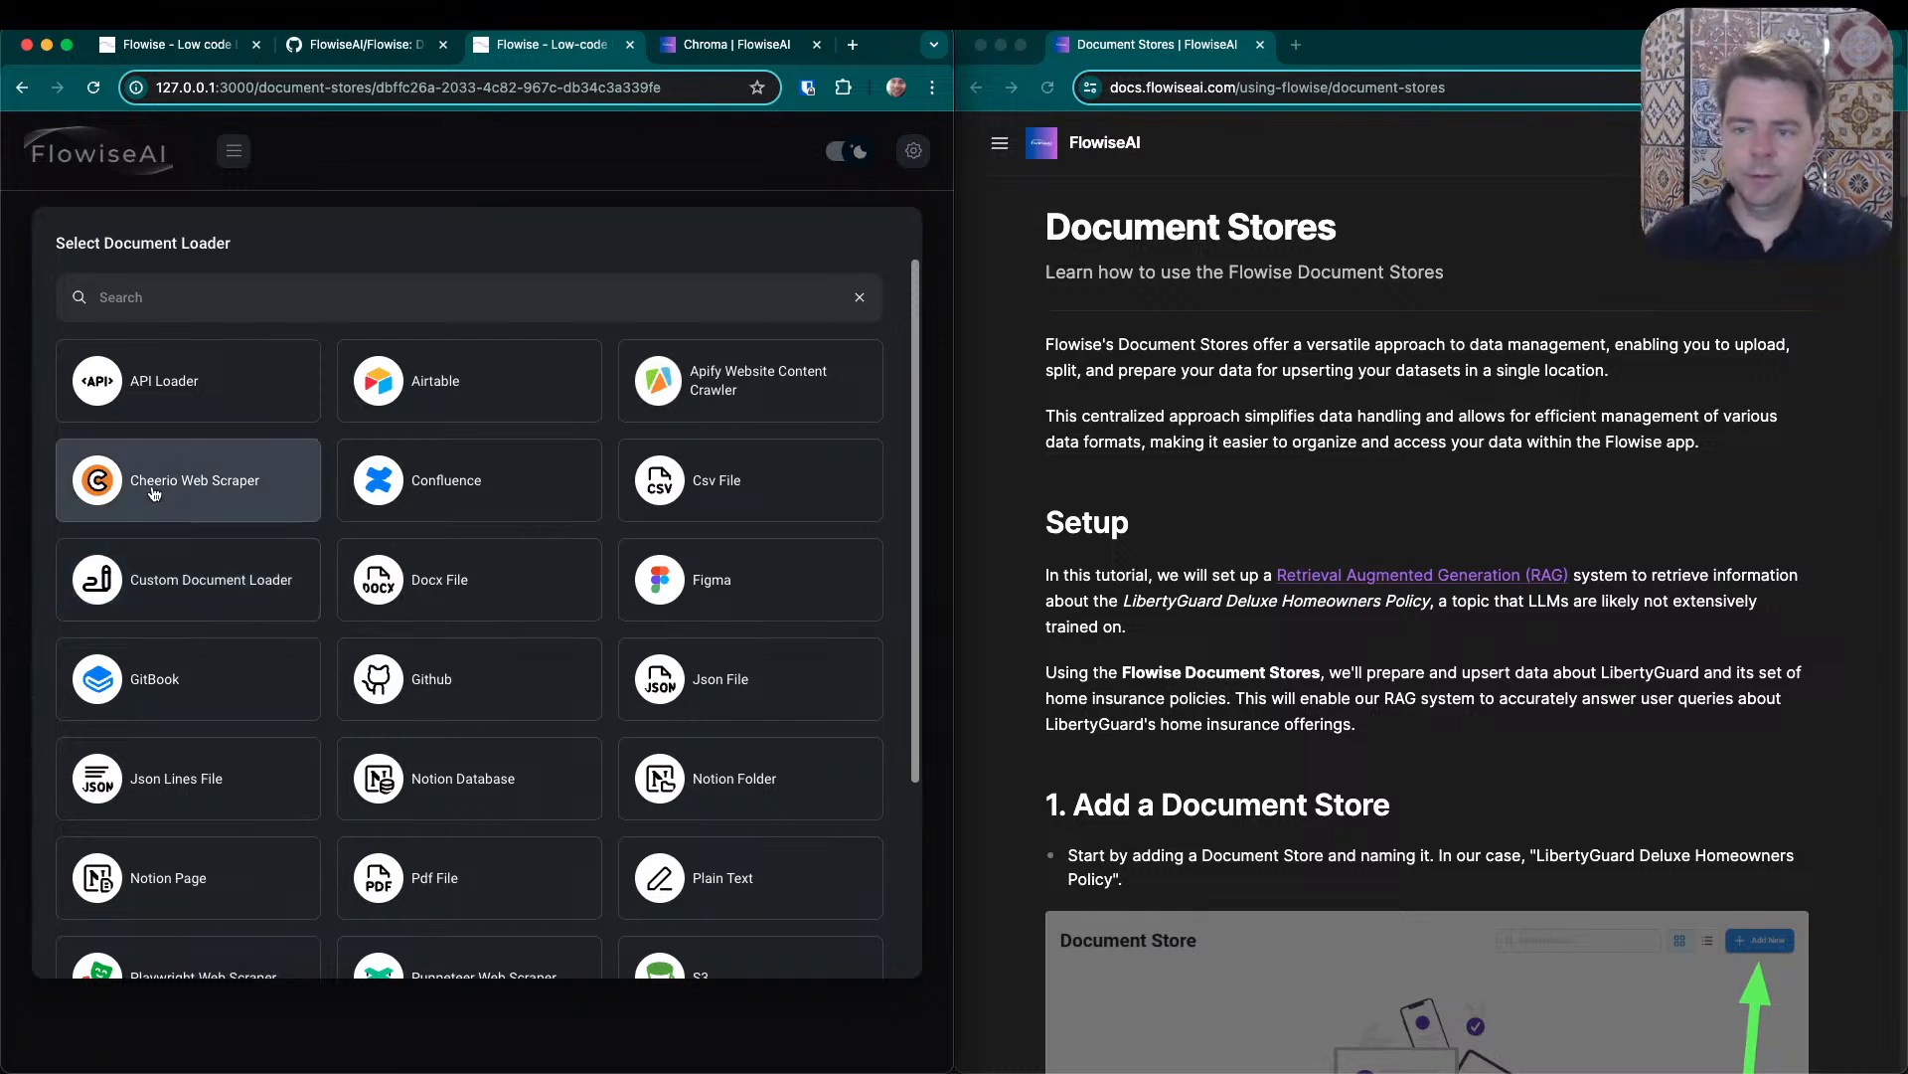
{"action": "scroll", "coordinate": [323, 527], "scroll_direction": "down", "scroll_amount": 3}
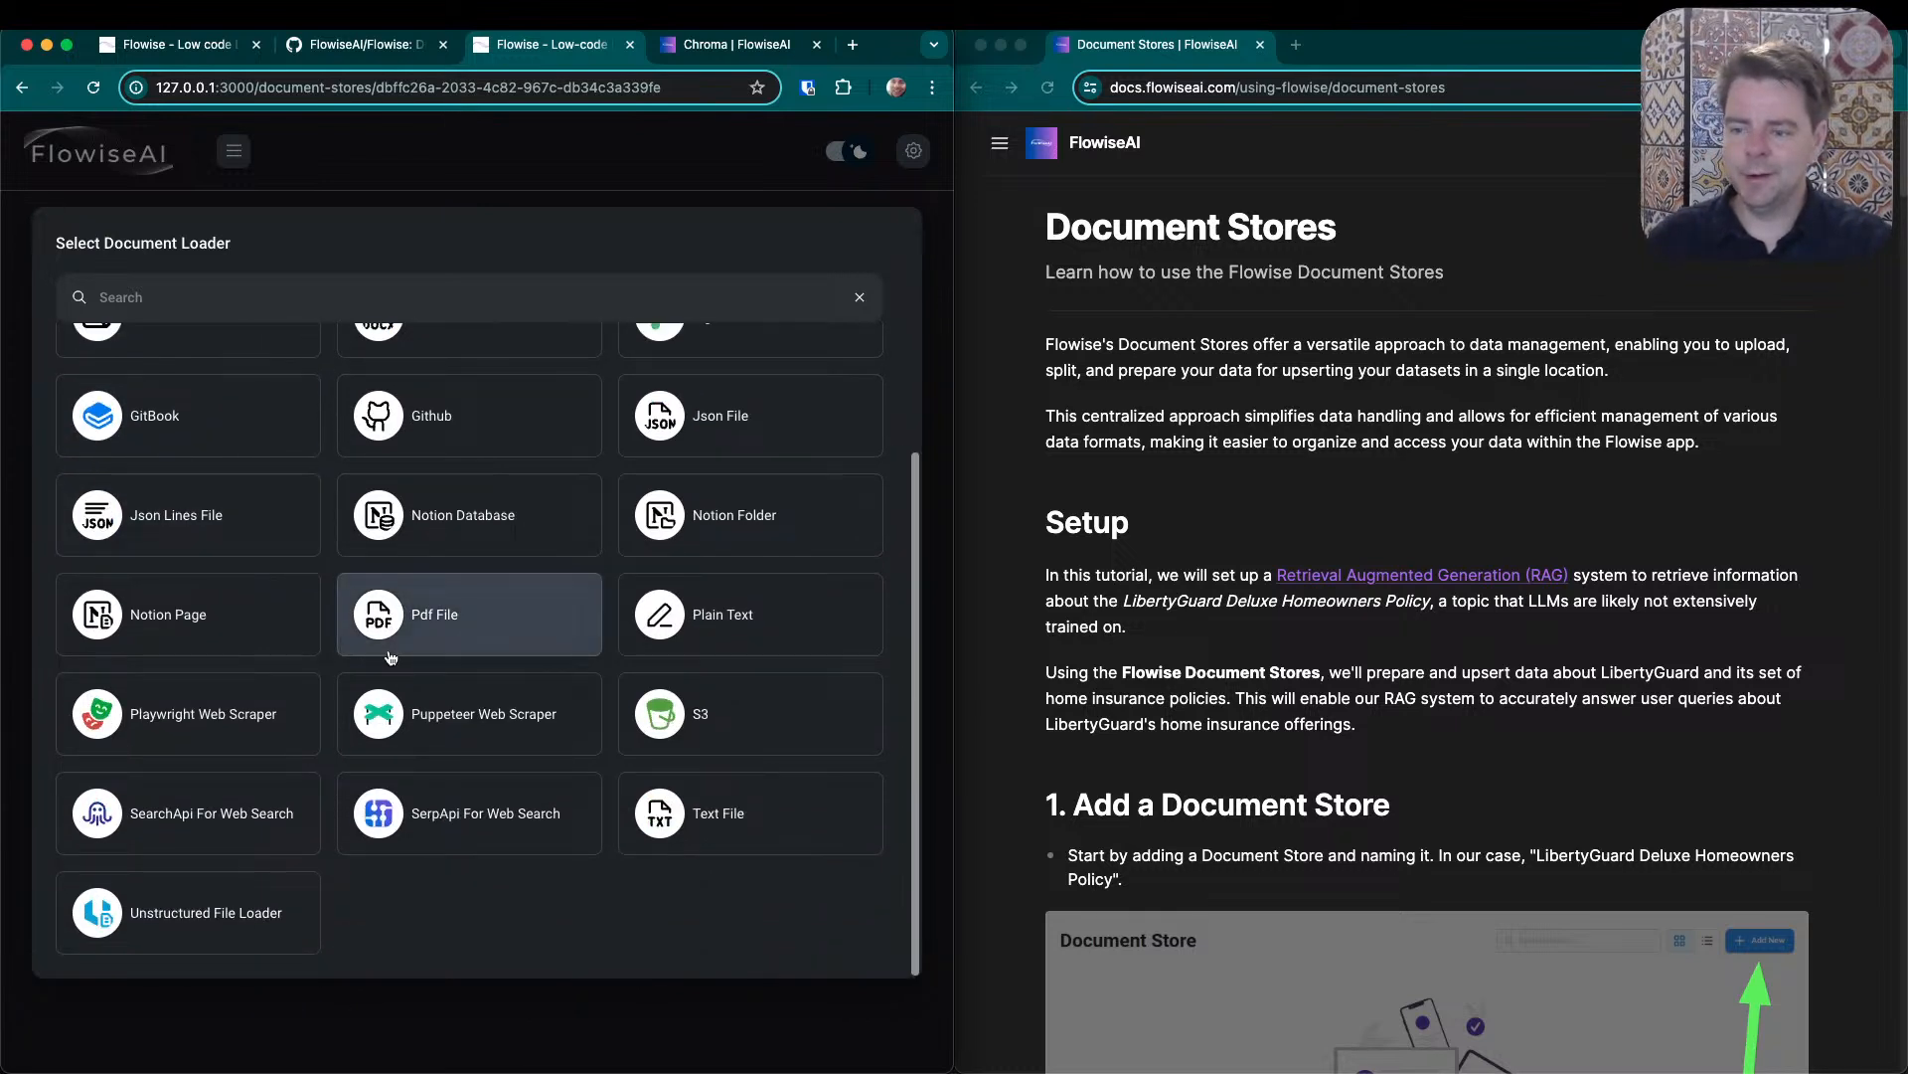
{"action": "scroll", "coordinate": [438, 611], "scroll_direction": "up", "scroll_amount": 2}
{"action": "scroll", "coordinate": [437, 617], "scroll_direction": "up", "scroll_amount": 2}
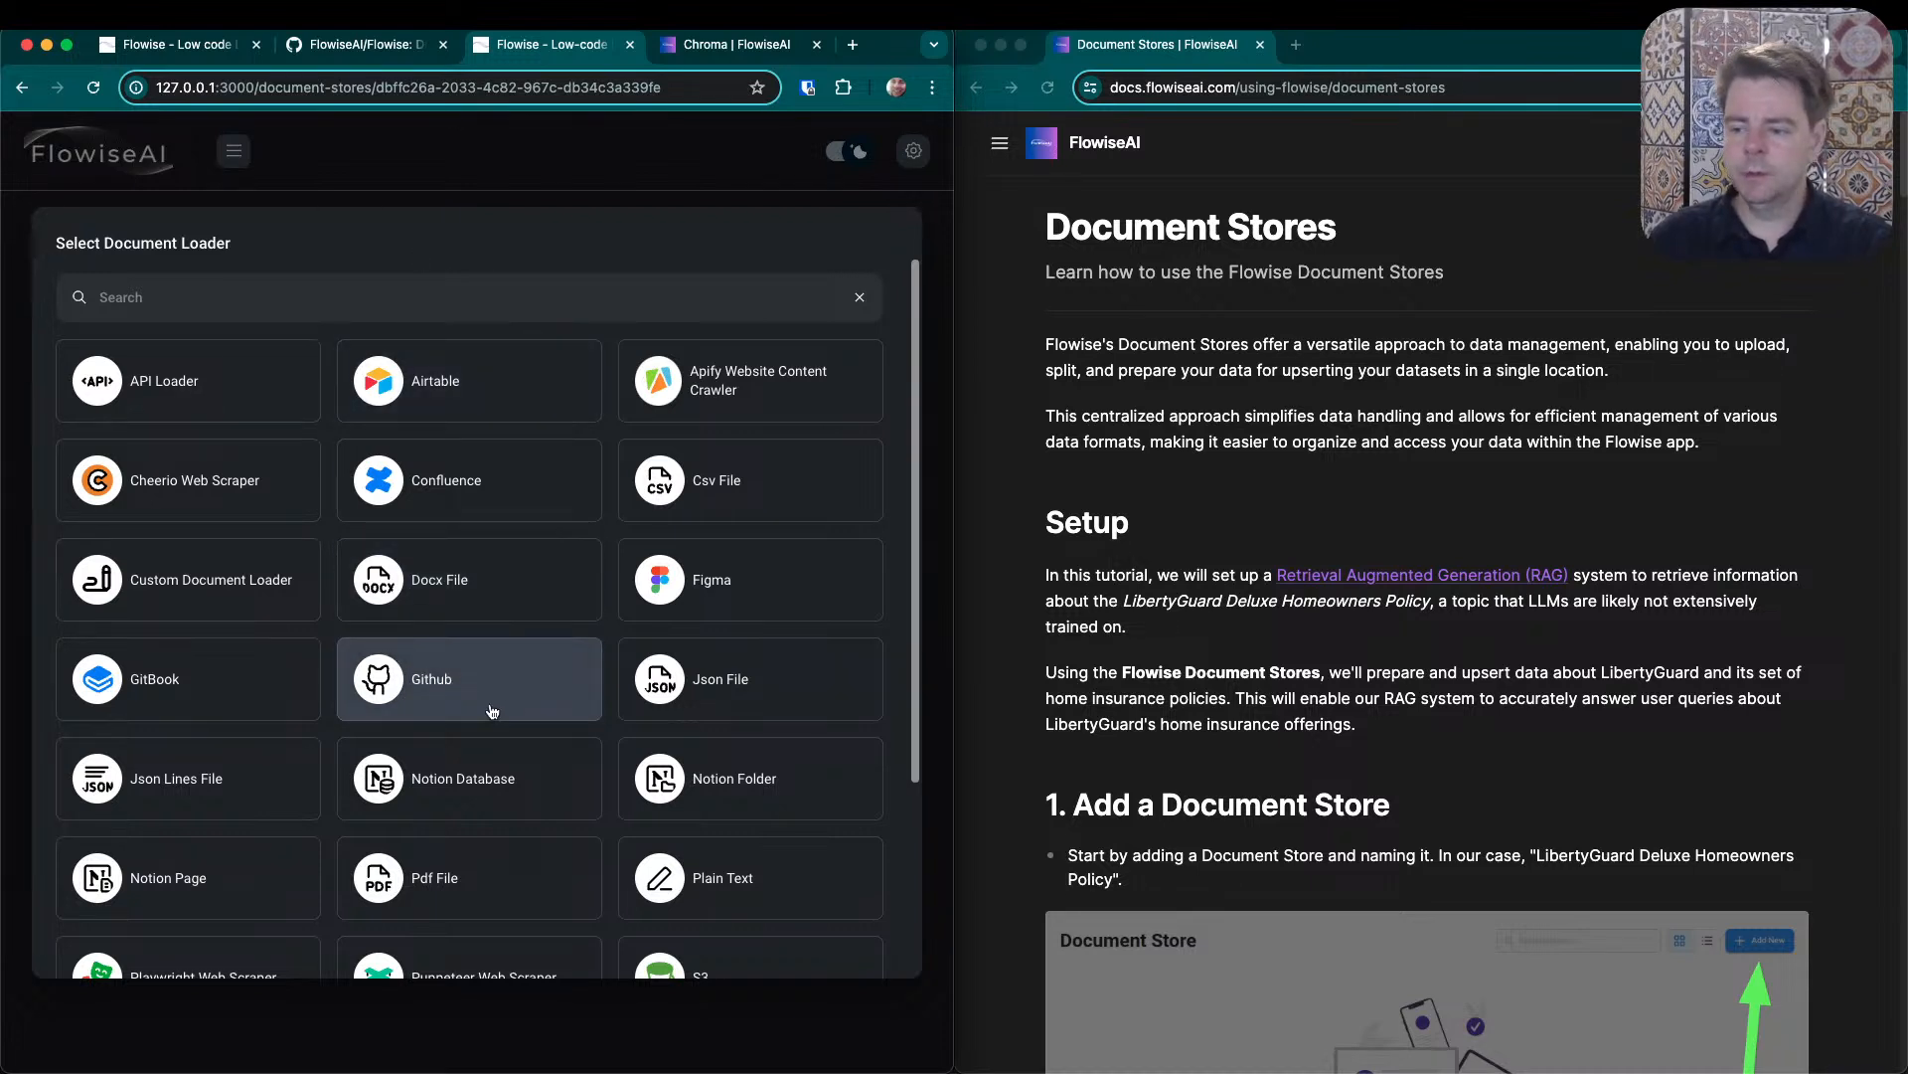
{"action": "scroll", "coordinate": [492, 712], "scroll_direction": "down", "scroll_amount": 3}
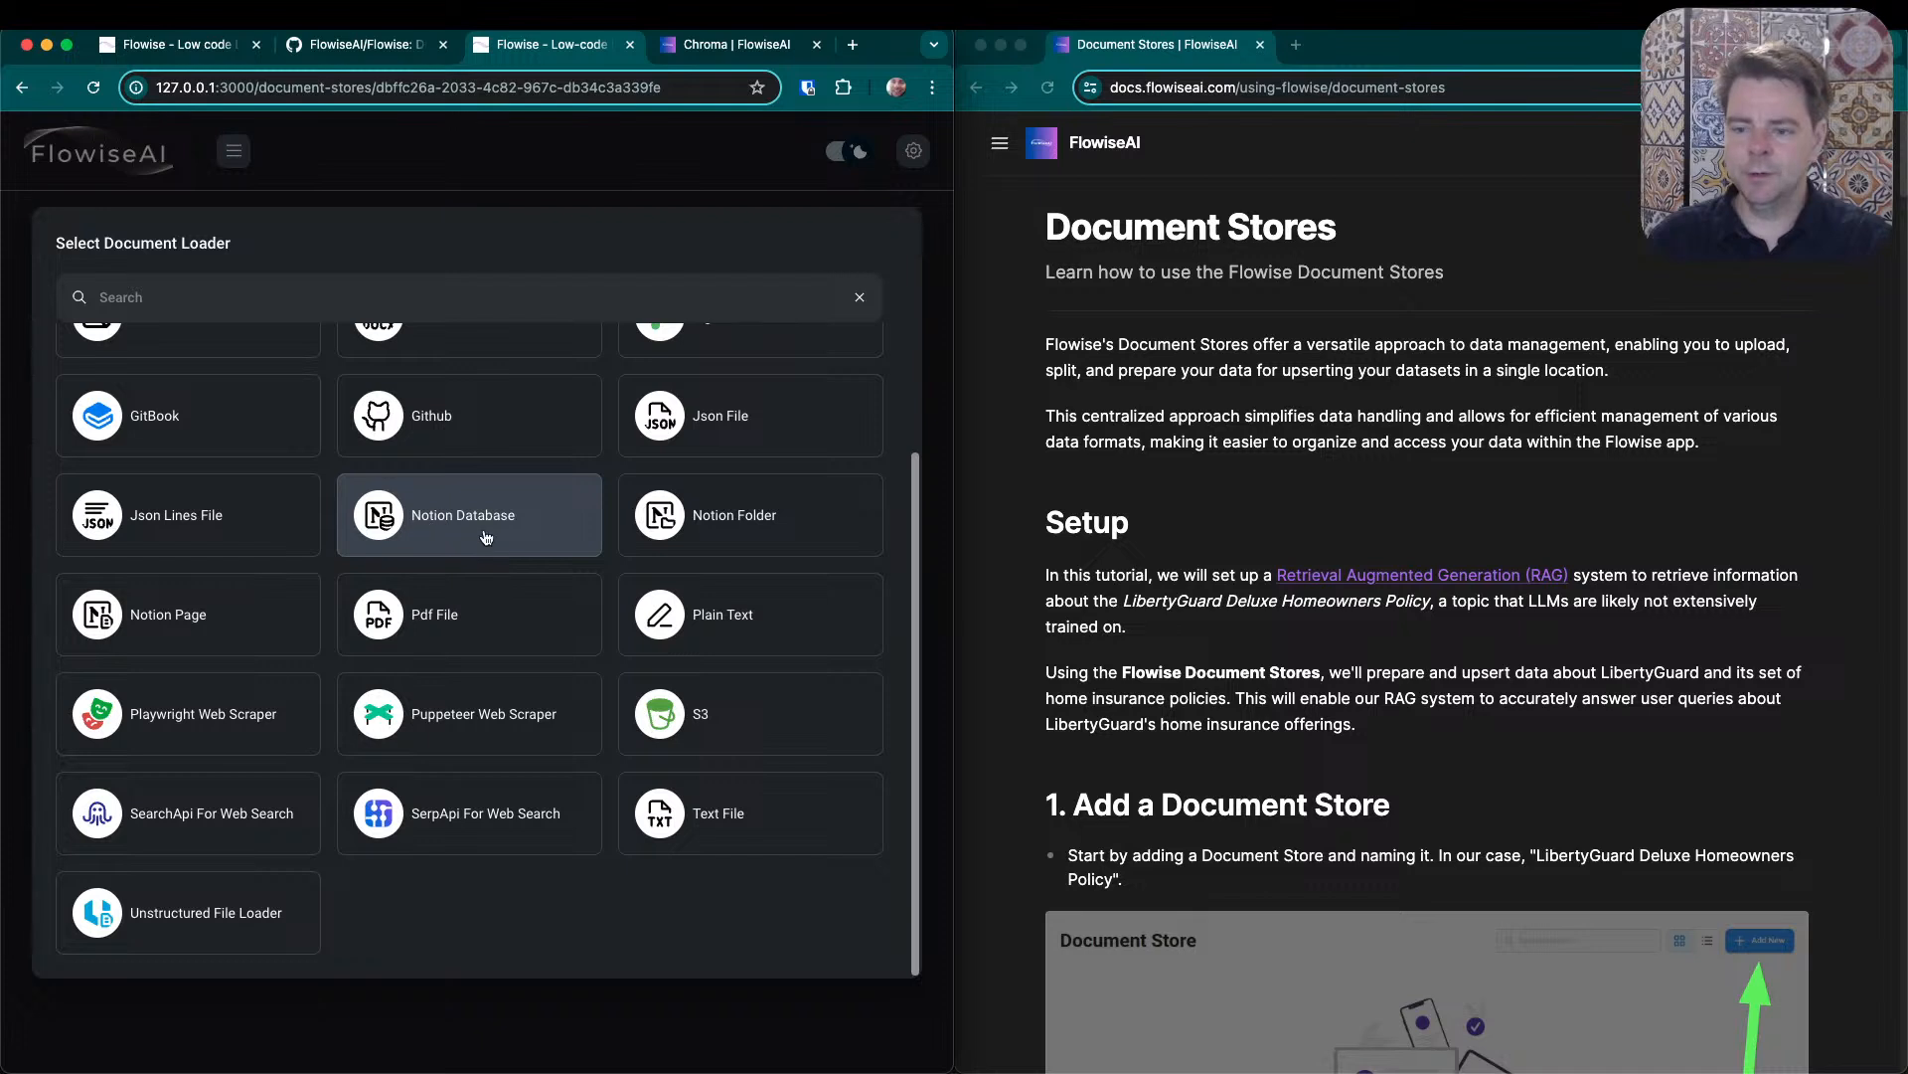
{"action": "scroll", "coordinate": [486, 538], "scroll_direction": "up", "scroll_amount": 2}
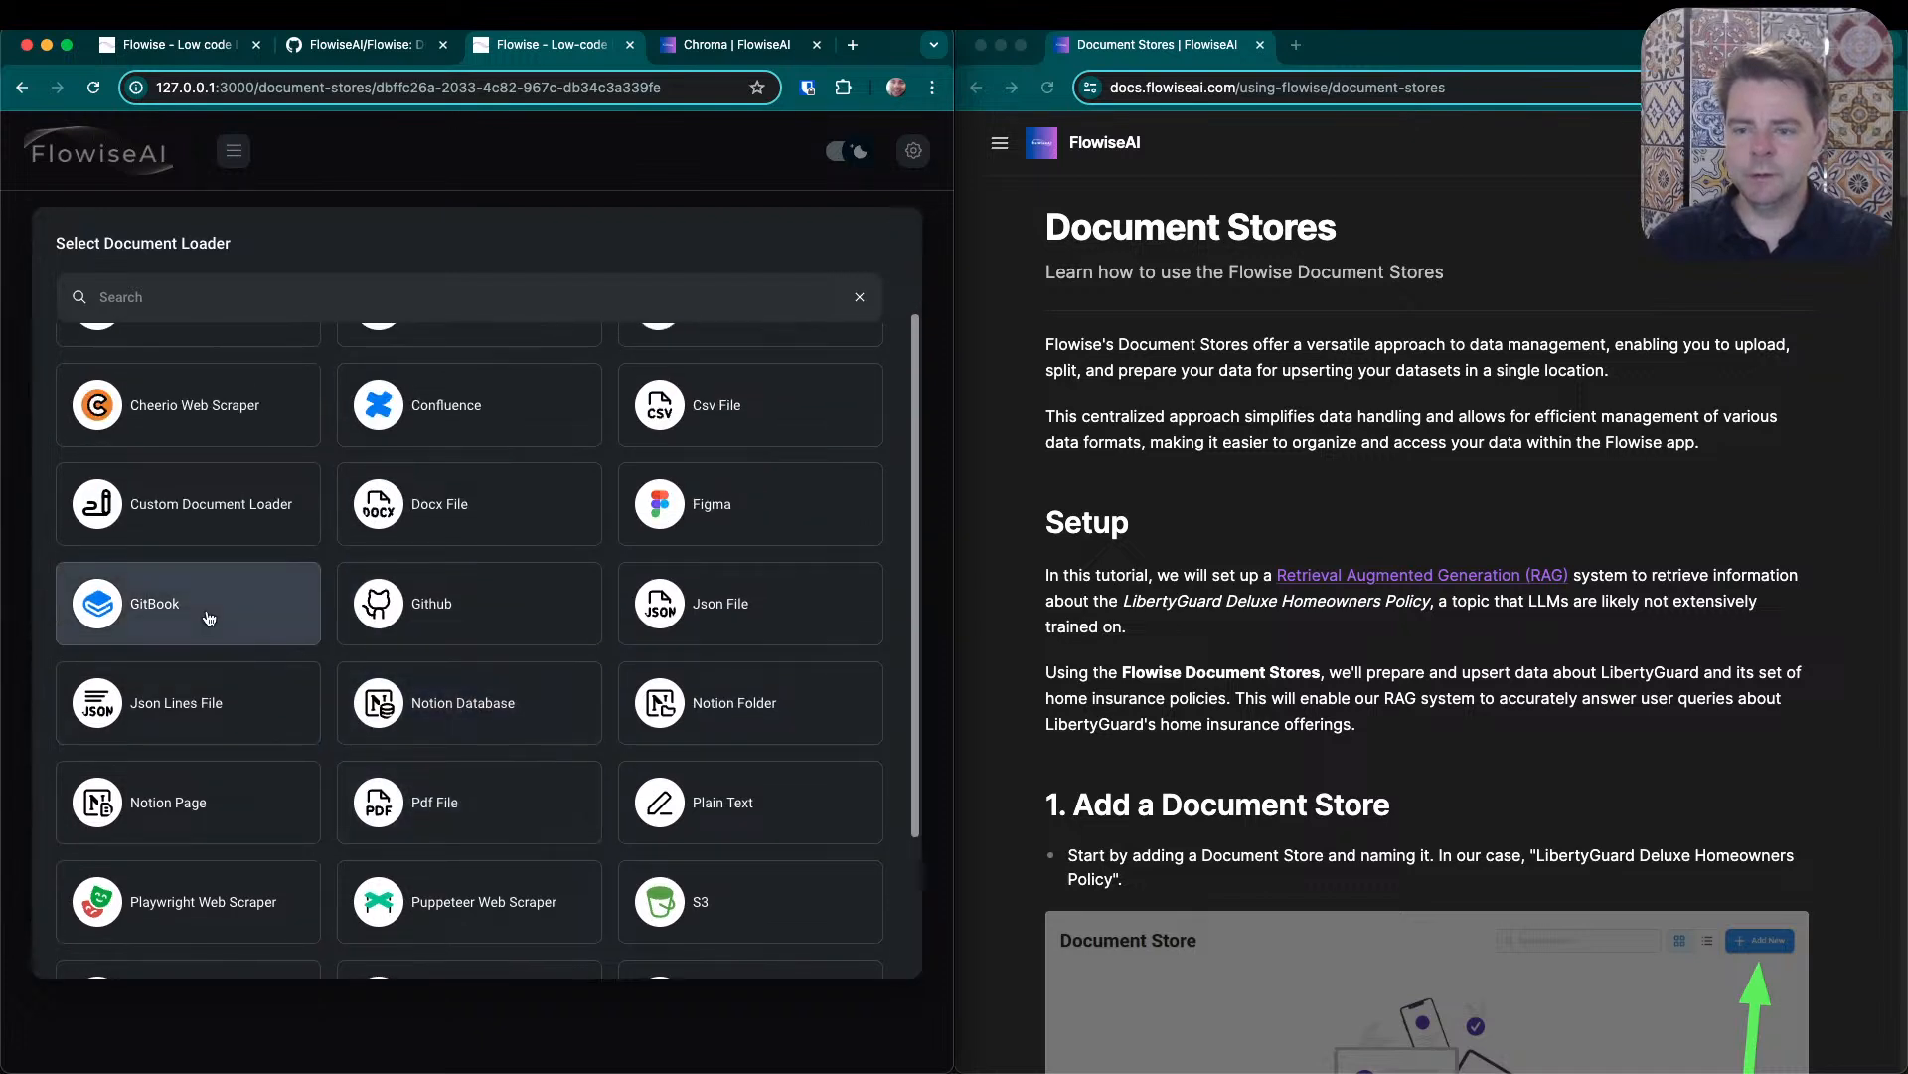
{"action": "scroll", "coordinate": [209, 618], "scroll_direction": "up", "scroll_amount": 1}
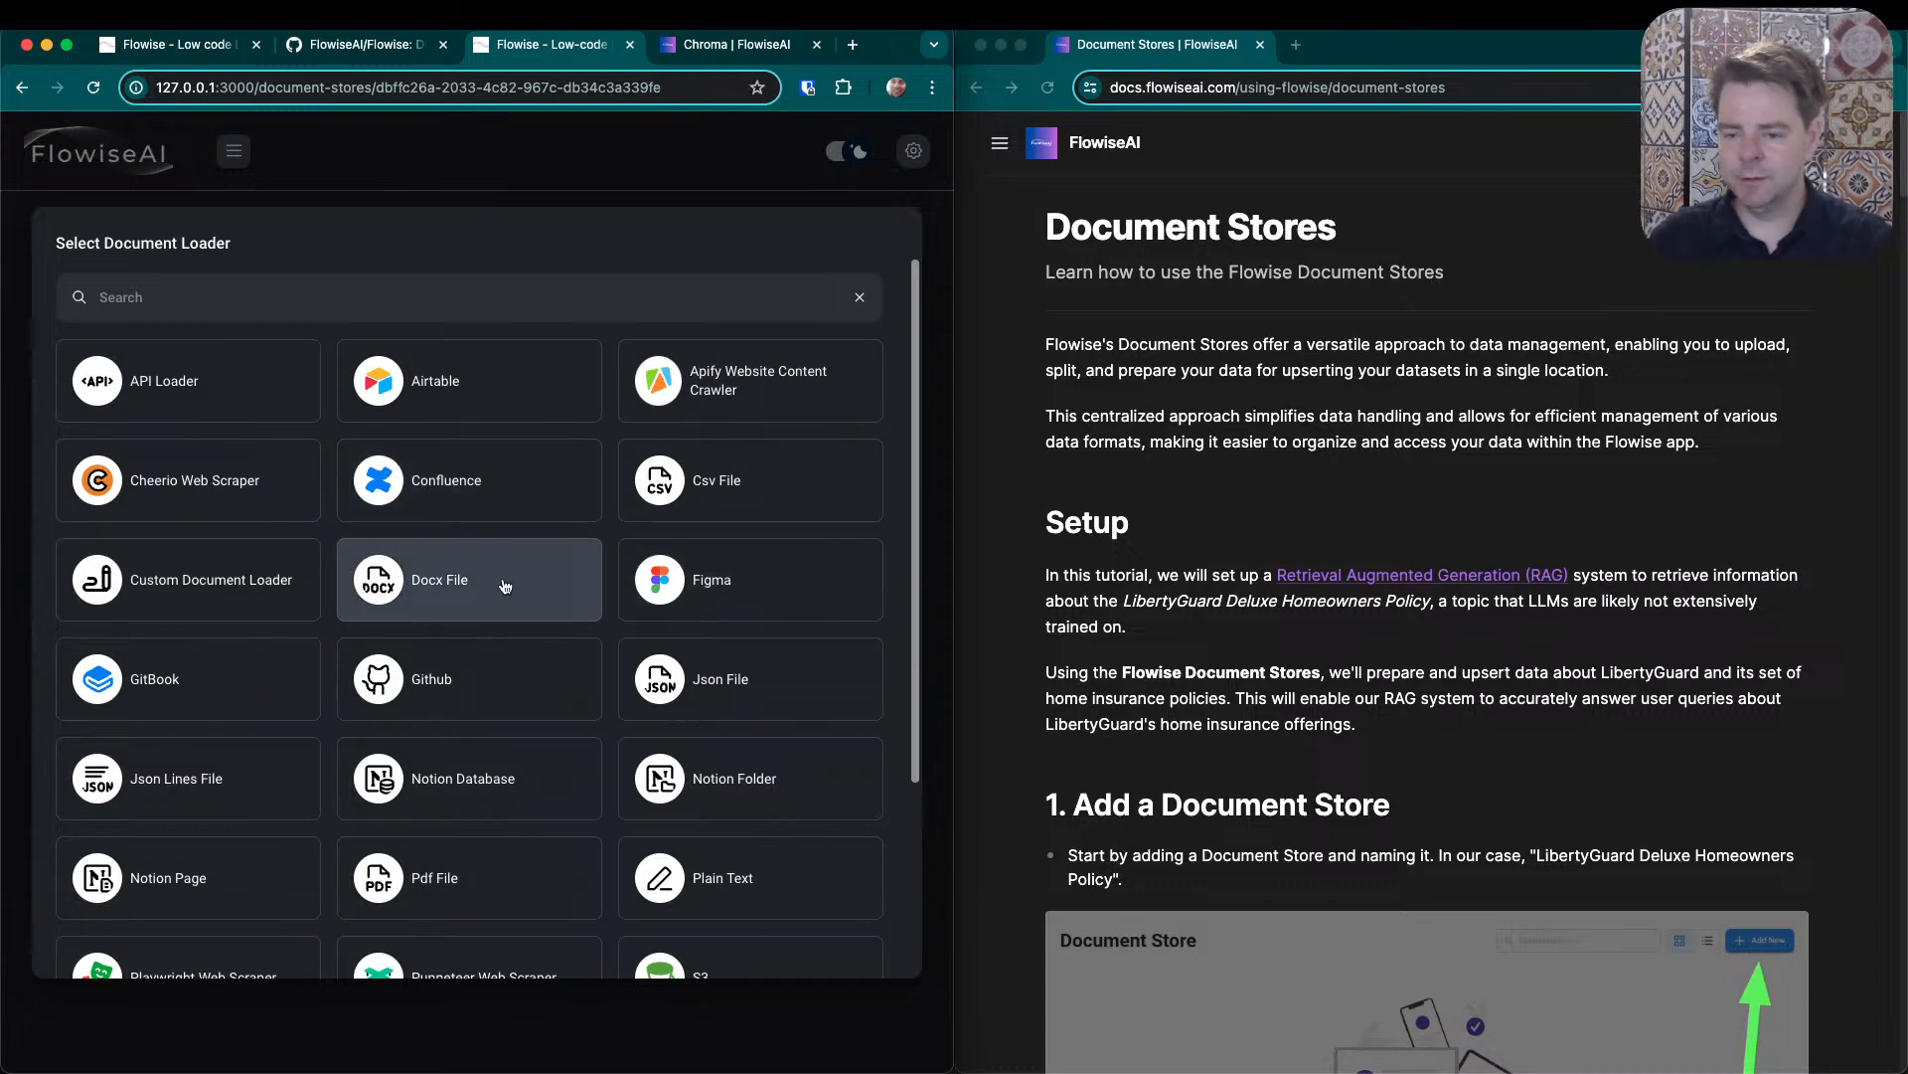
{"action": "scroll", "coordinate": [481, 541], "scroll_direction": "down", "scroll_amount": 2}
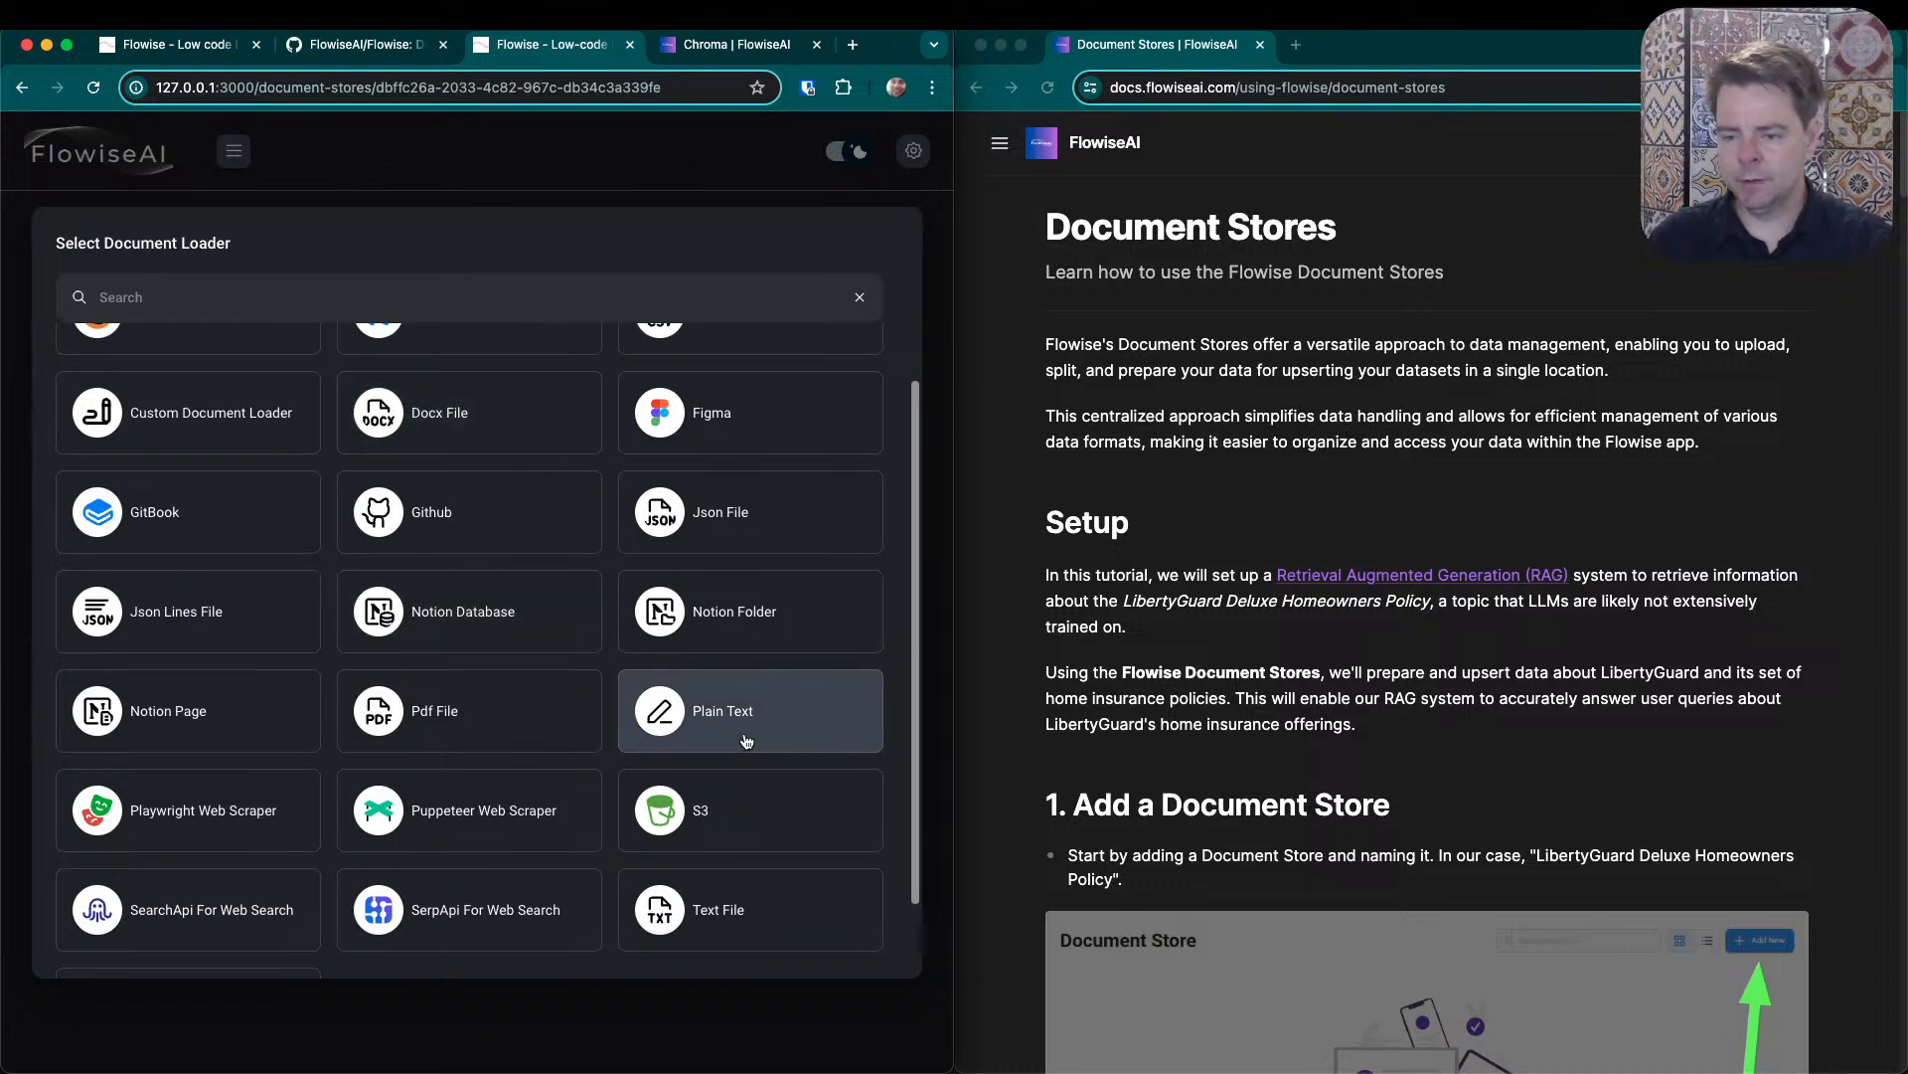
{"action": "scroll", "coordinate": [747, 740], "scroll_direction": "down", "scroll_amount": 1}
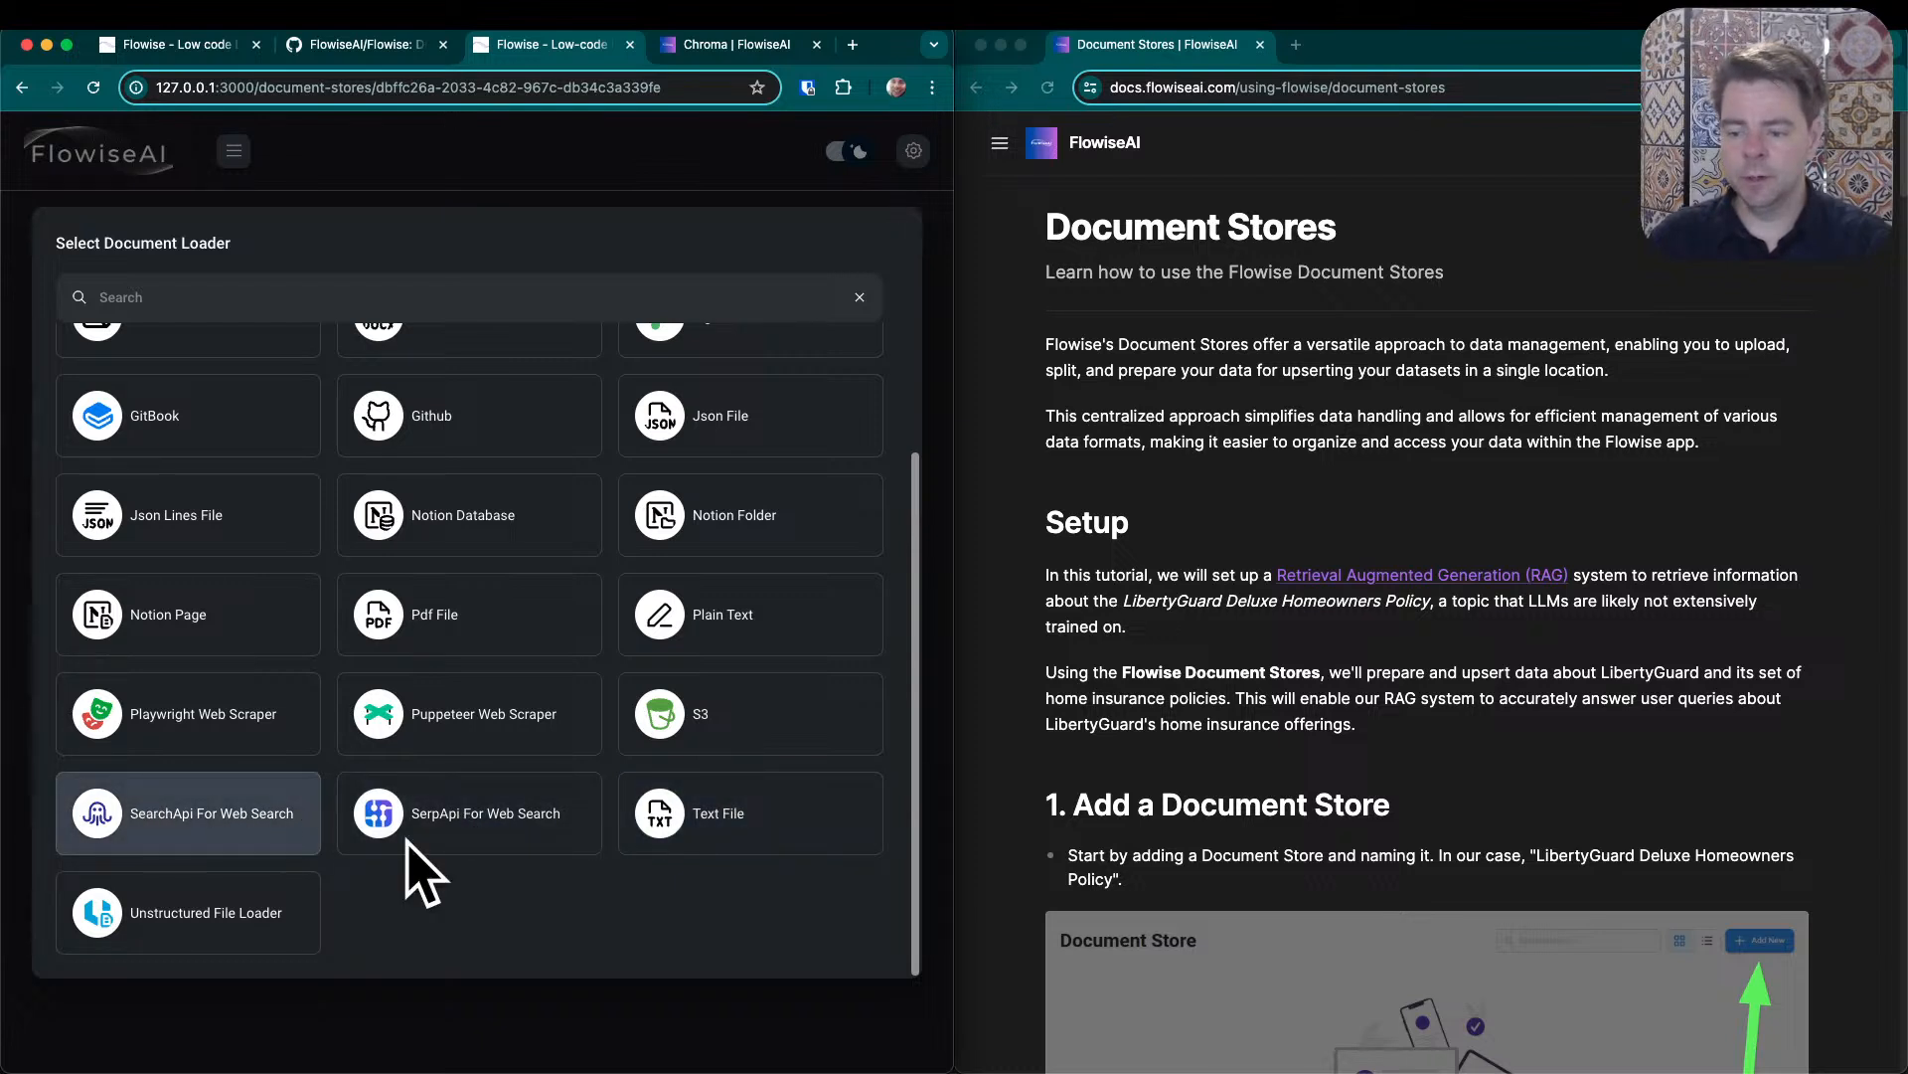
{"action": "left_click", "coordinate": [796, 833]}
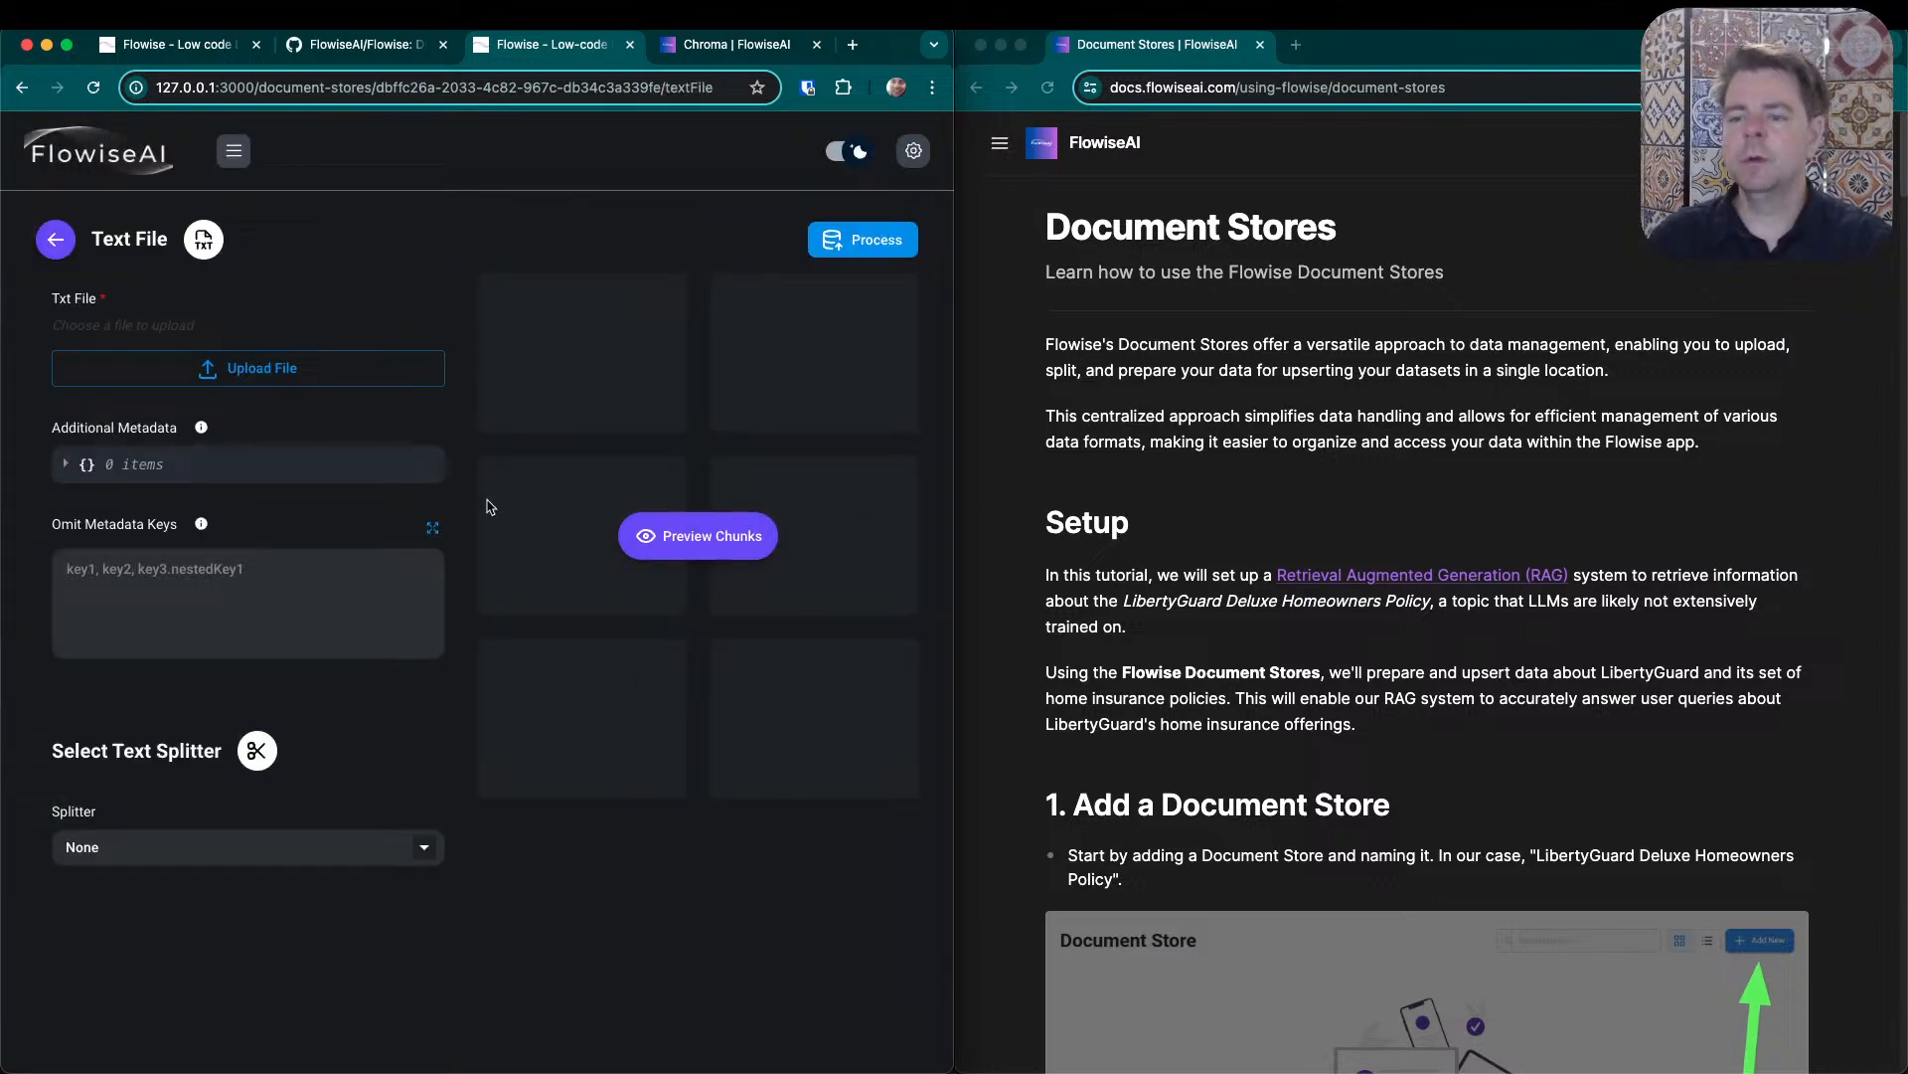
- Upload EpistlesOfGeorgeFox.txt from the code/flowise folder as the loader's text file
{"action": "left_click", "coordinate": [249, 370]}
{"action": "left_click", "coordinate": [143, 457]}
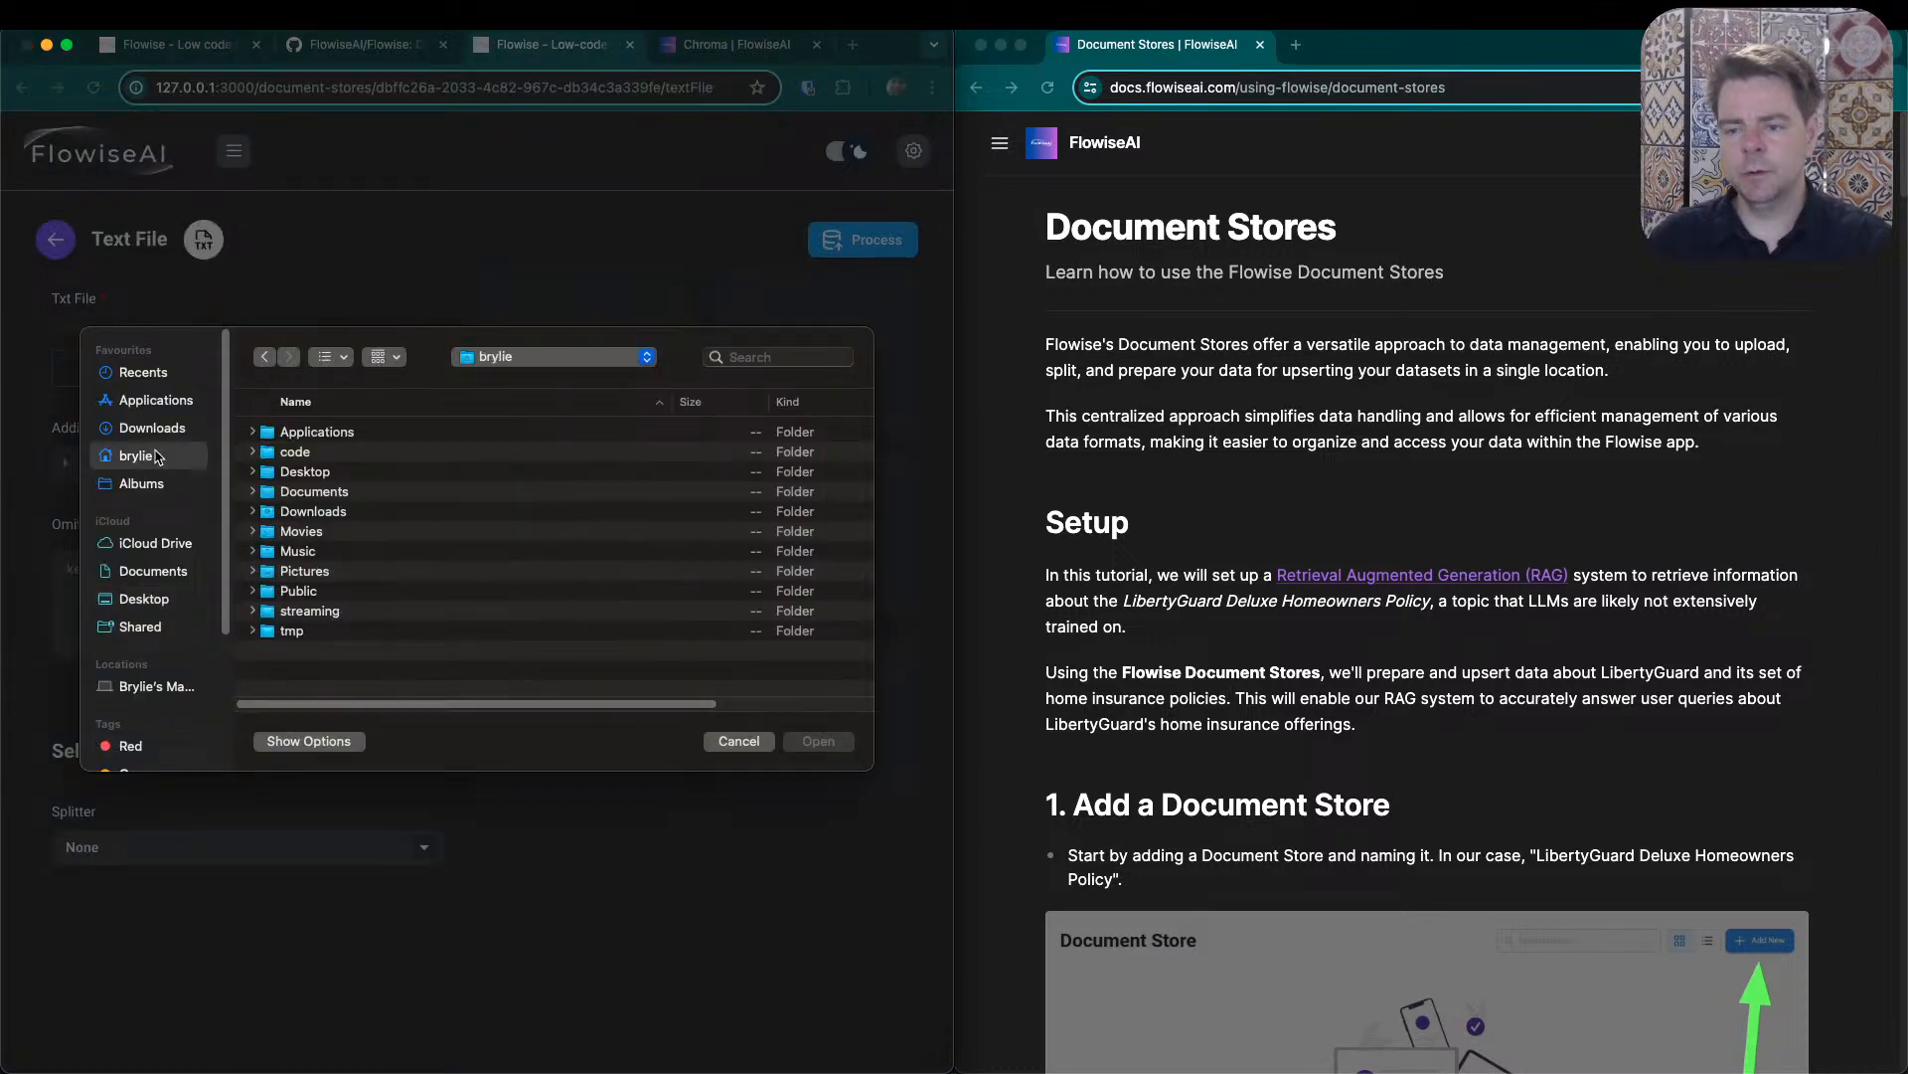
{"action": "double_click", "coordinate": [313, 454]}
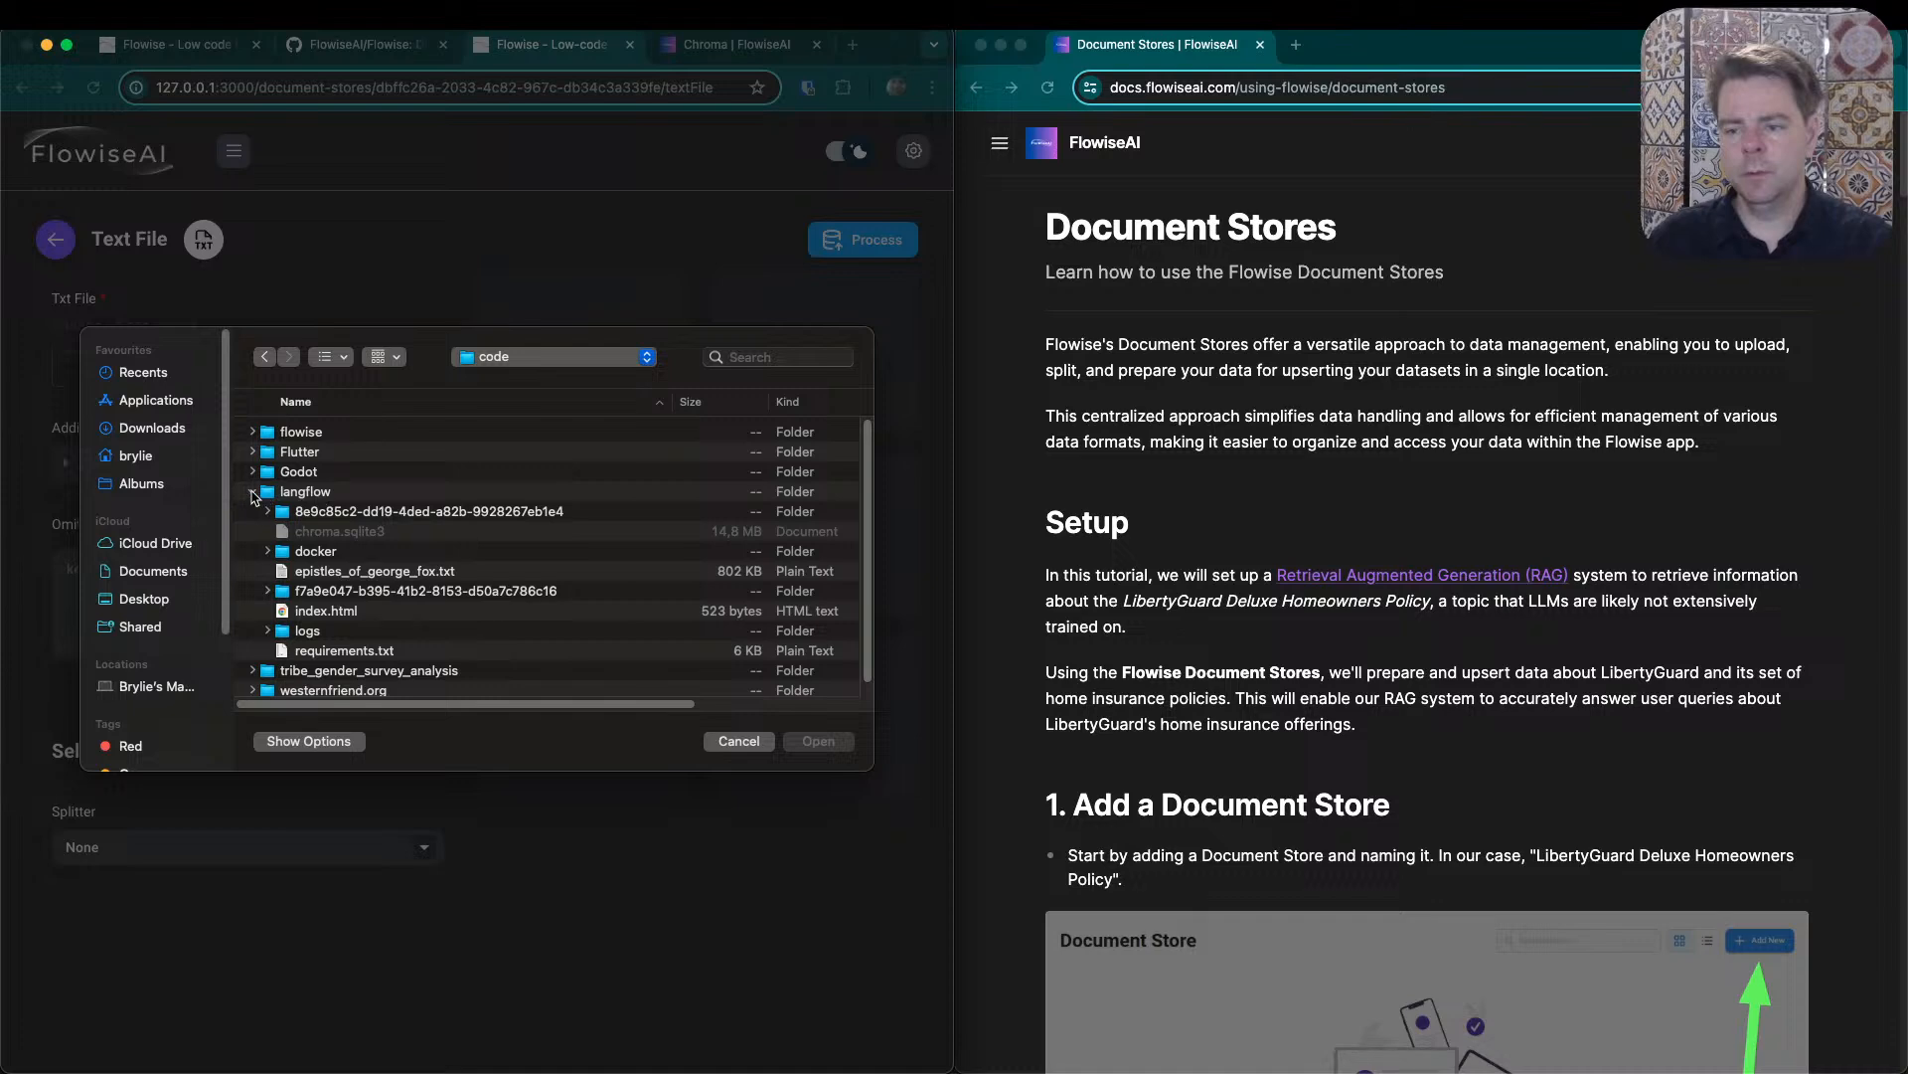
{"action": "left_click", "coordinate": [253, 493]}
{"action": "double_click", "coordinate": [274, 434]}
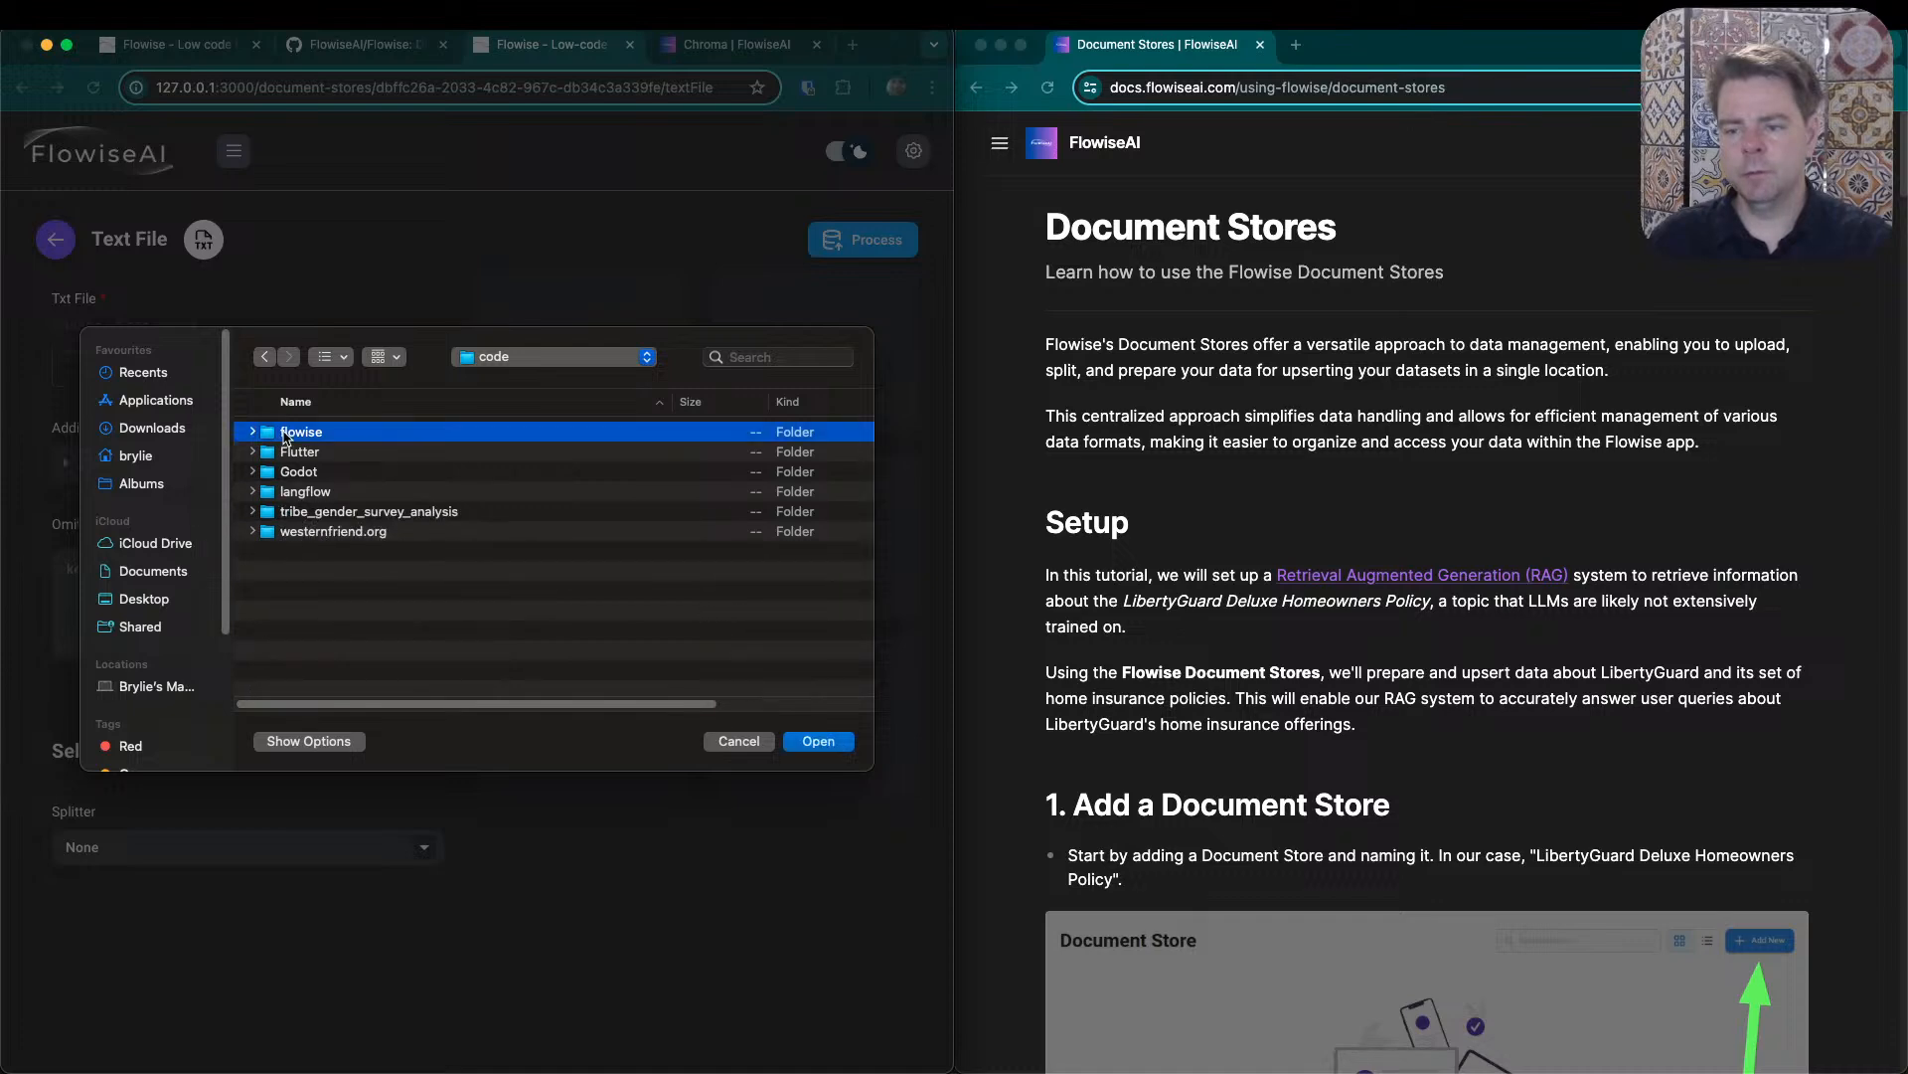
{"action": "left_click", "coordinate": [350, 434]}
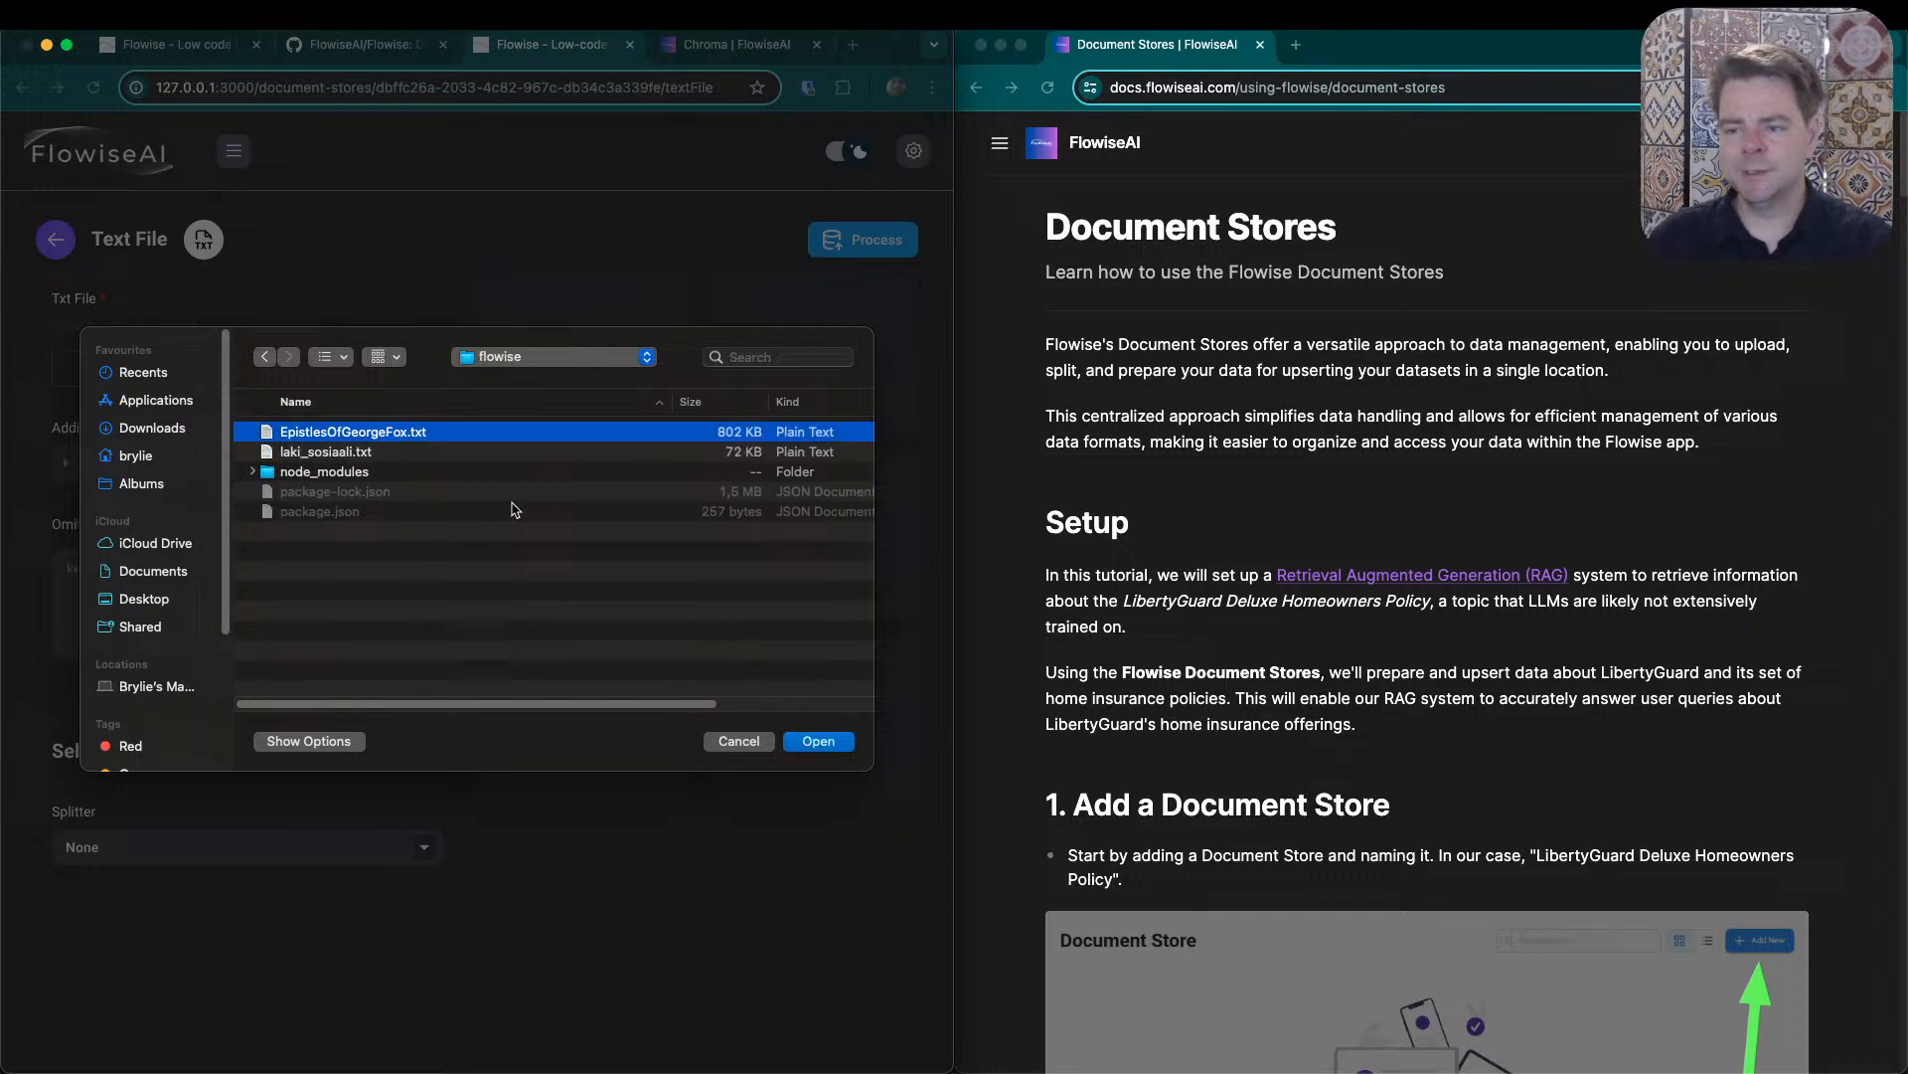
{"action": "left_click", "coordinate": [830, 740]}
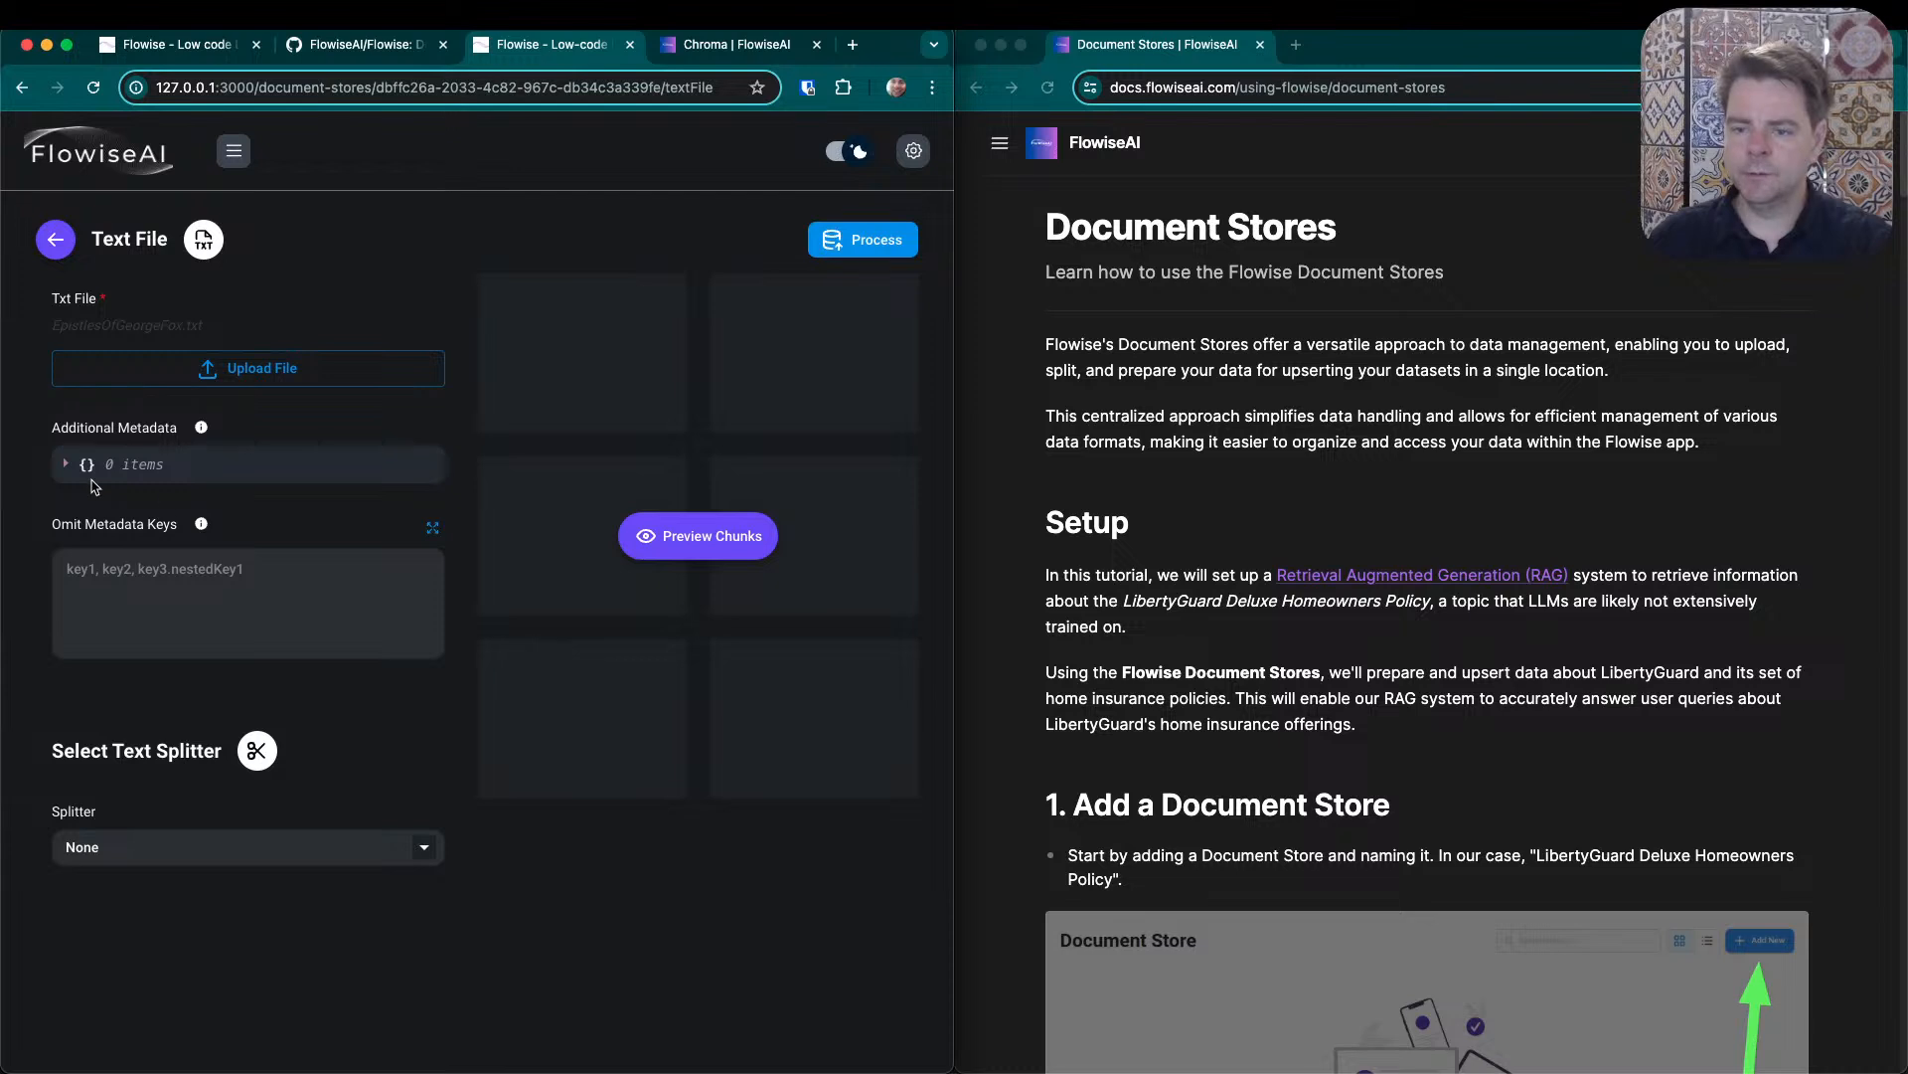
- Preview the file's chunks without a text splitter and look through the chunk text from beginning to end
{"action": "left_click", "coordinate": [723, 554]}
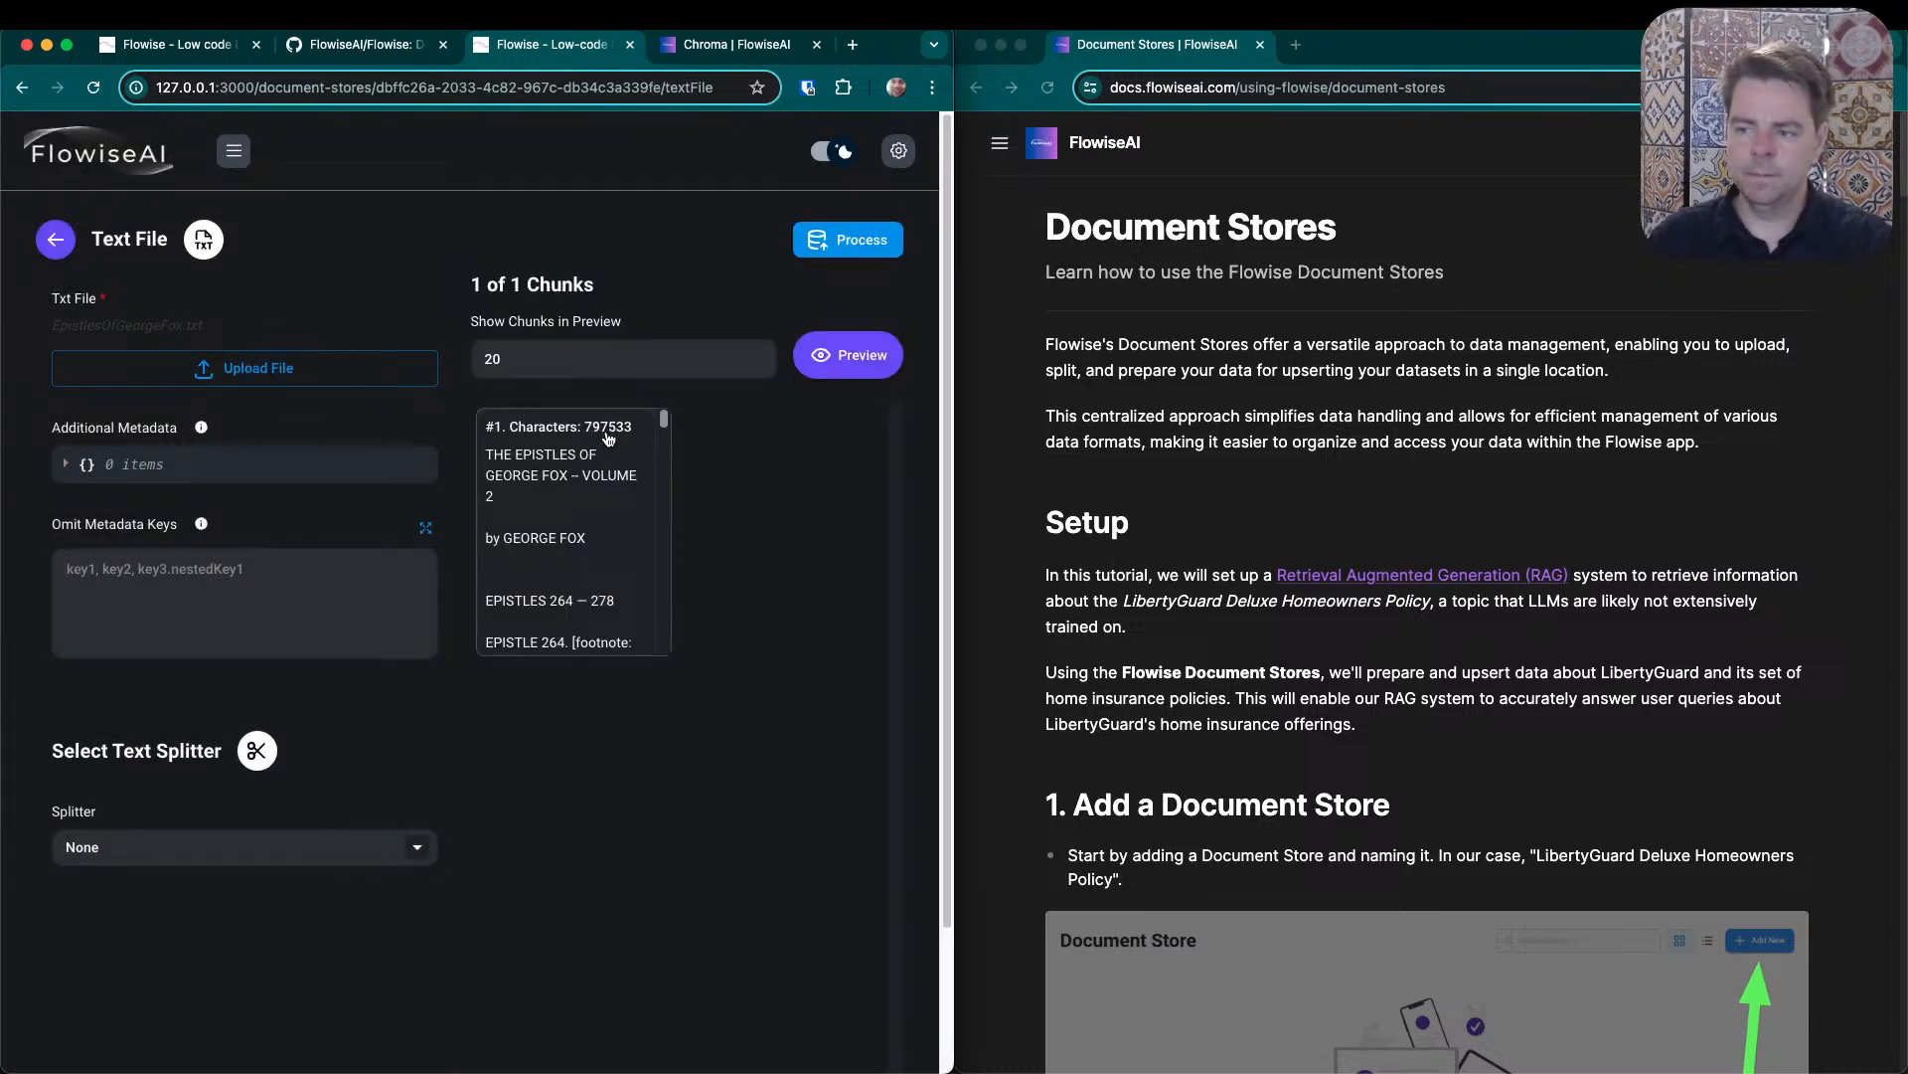
{"action": "left_click_drag", "start_coordinate": [664, 423], "coordinate": [684, 662]}
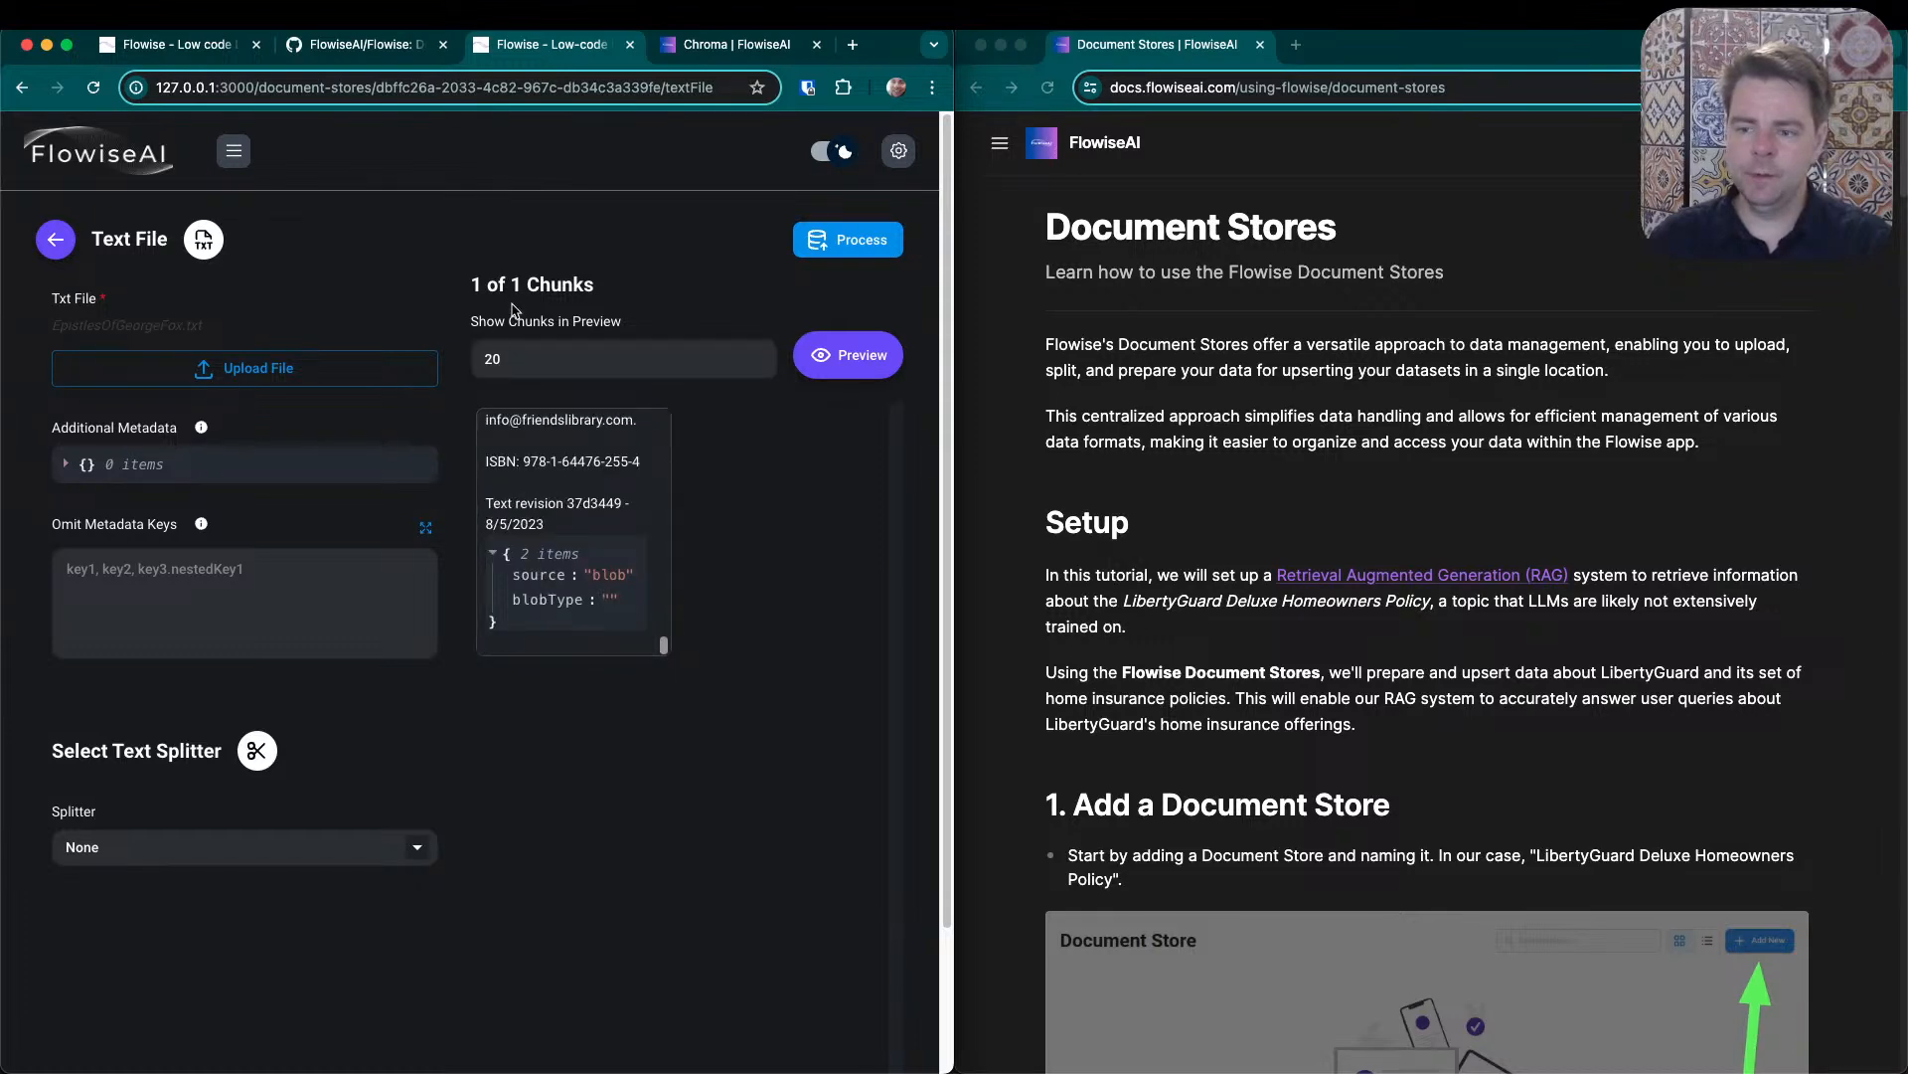
{"action": "left_click_drag", "start_coordinate": [666, 646], "coordinate": [680, 409]}
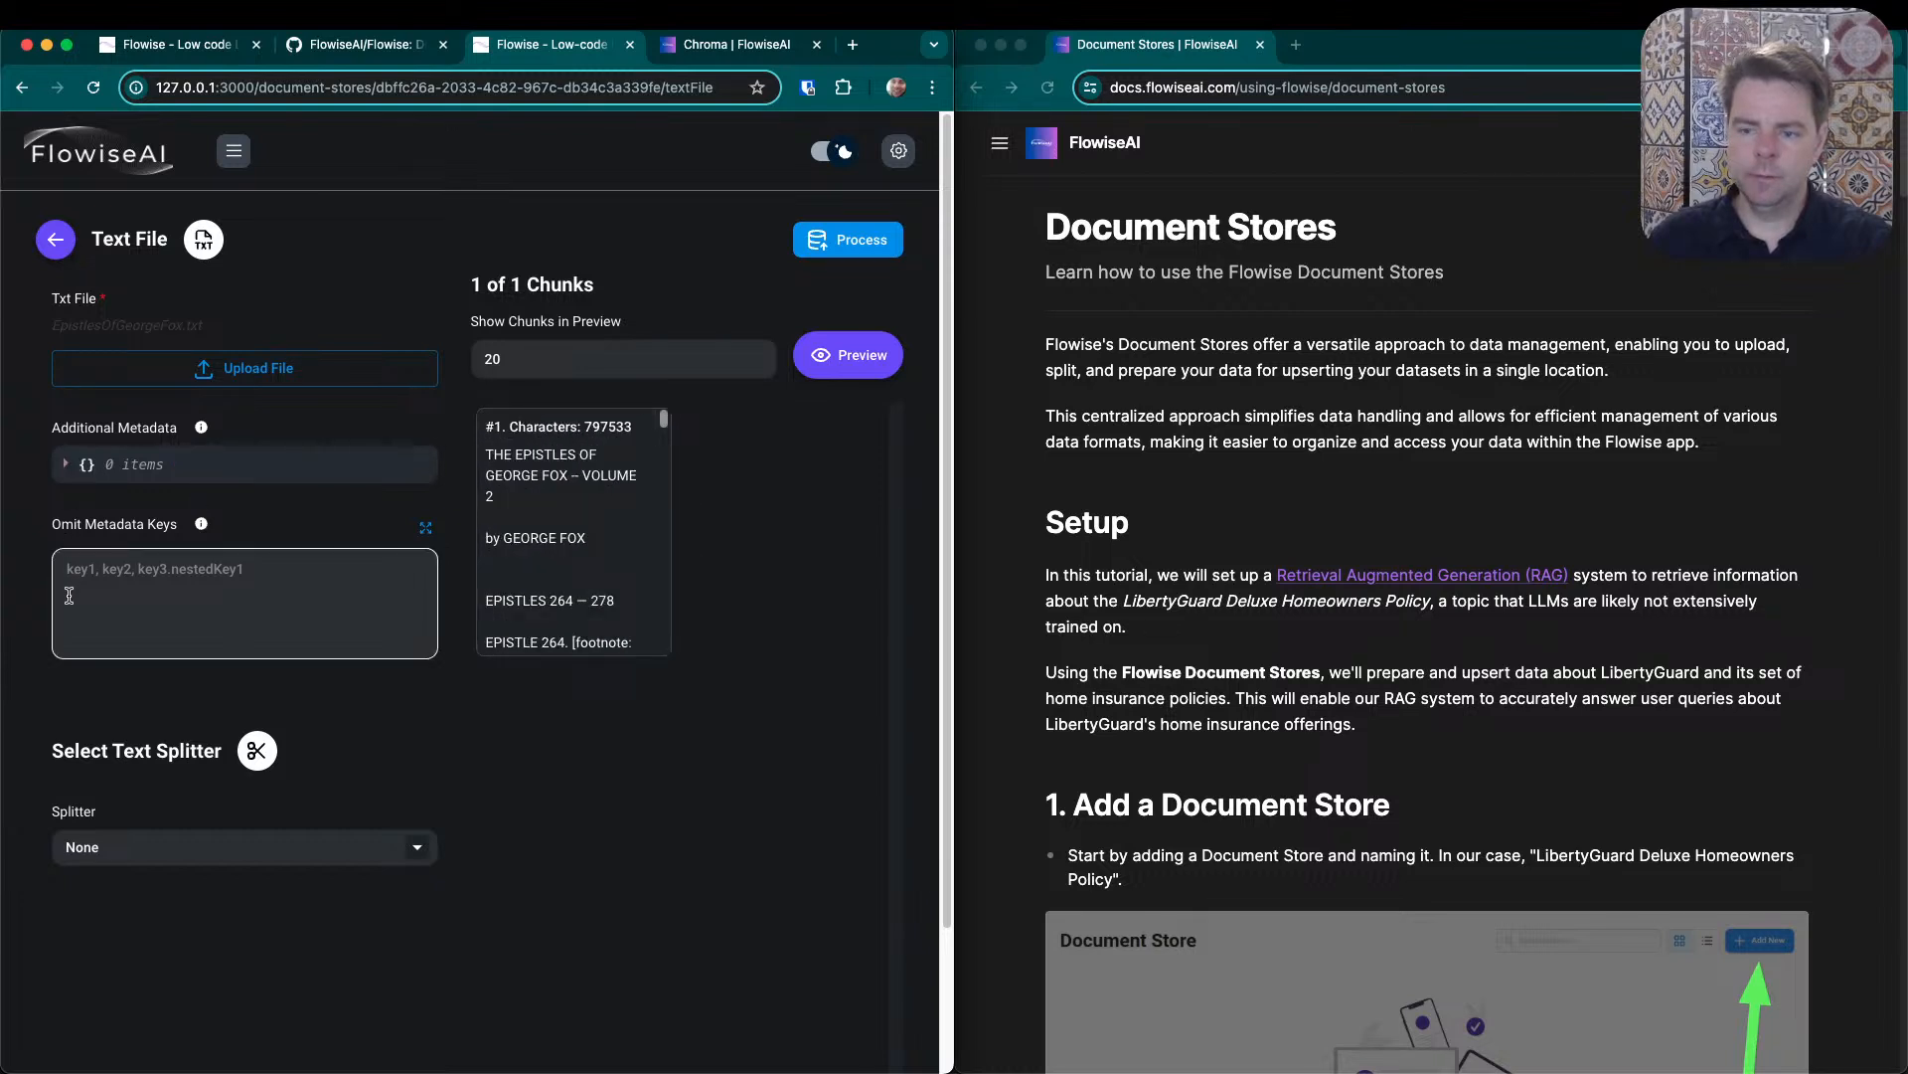
- Select the Recursive Character Text Splitter for the text file, review its settings and refresh the chunk preview
{"action": "left_click", "coordinate": [429, 858]}
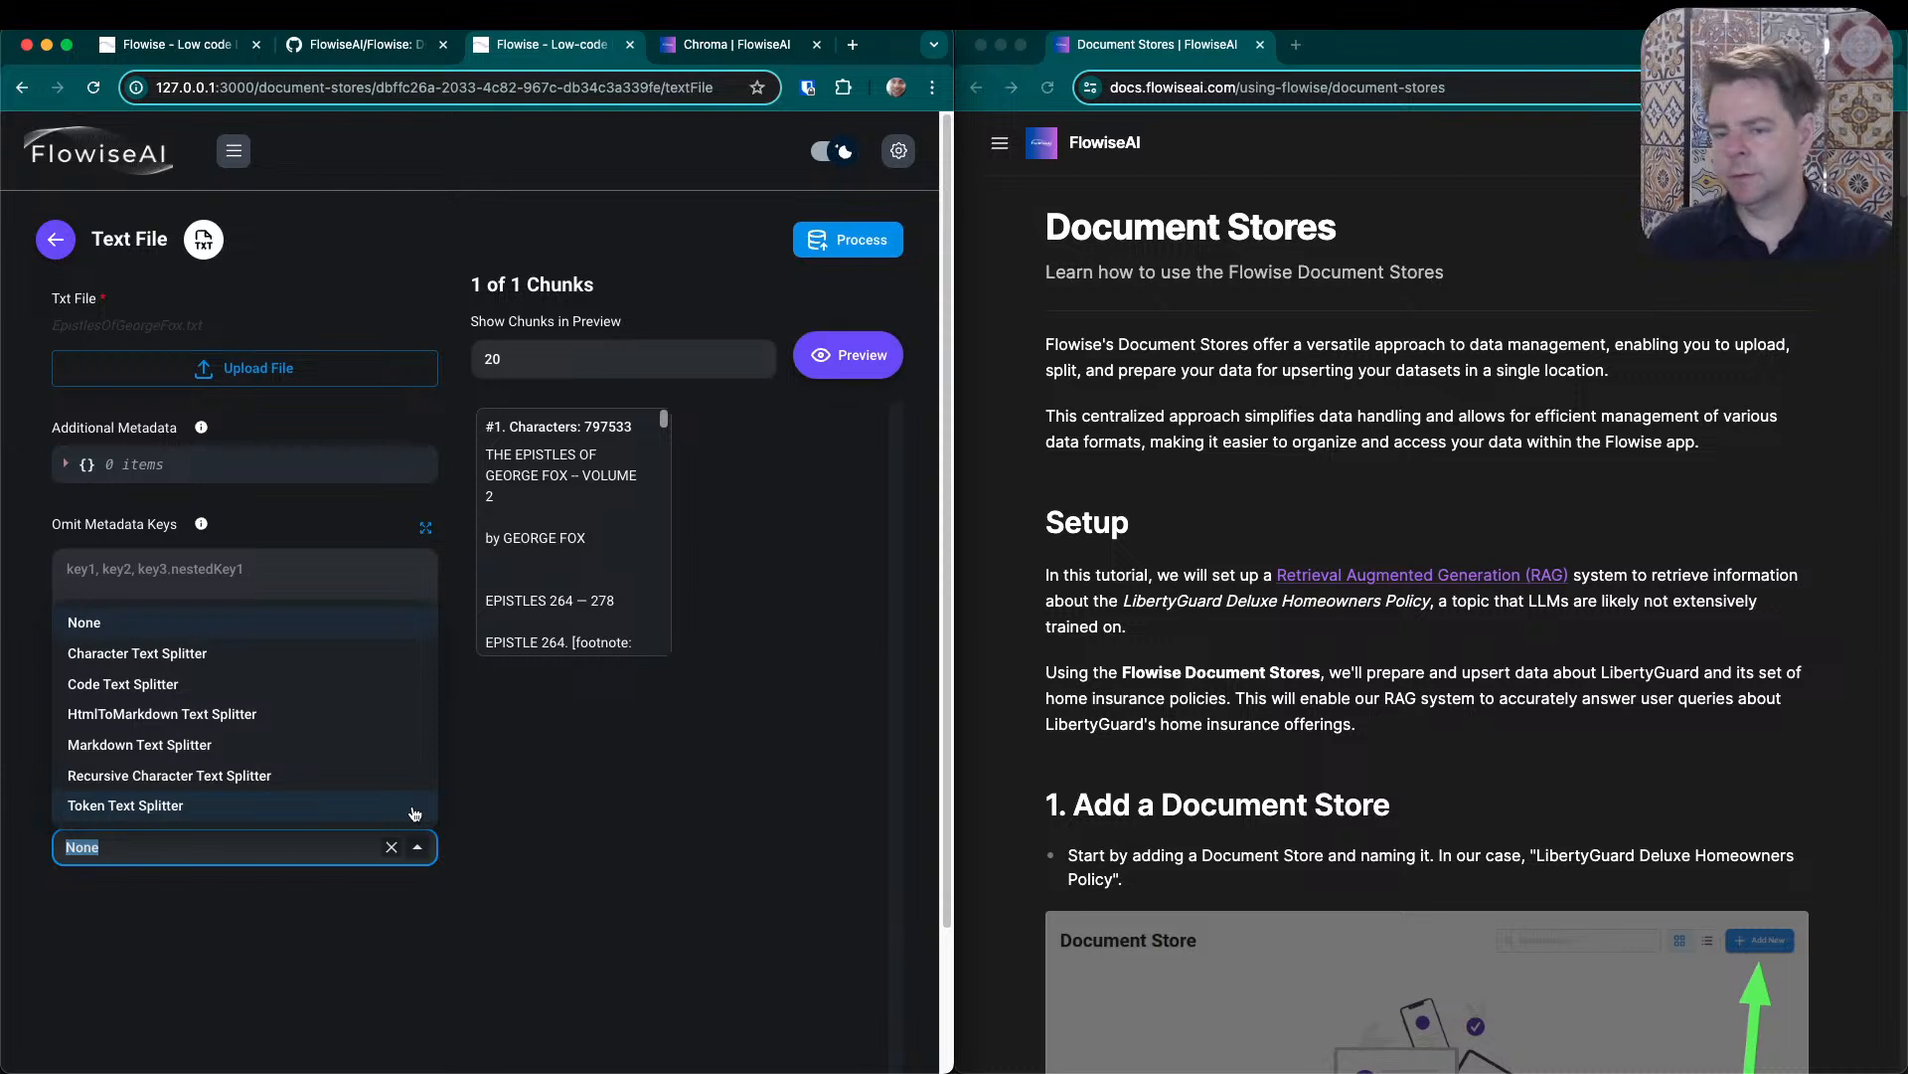
{"action": "left_click", "coordinate": [286, 778]}
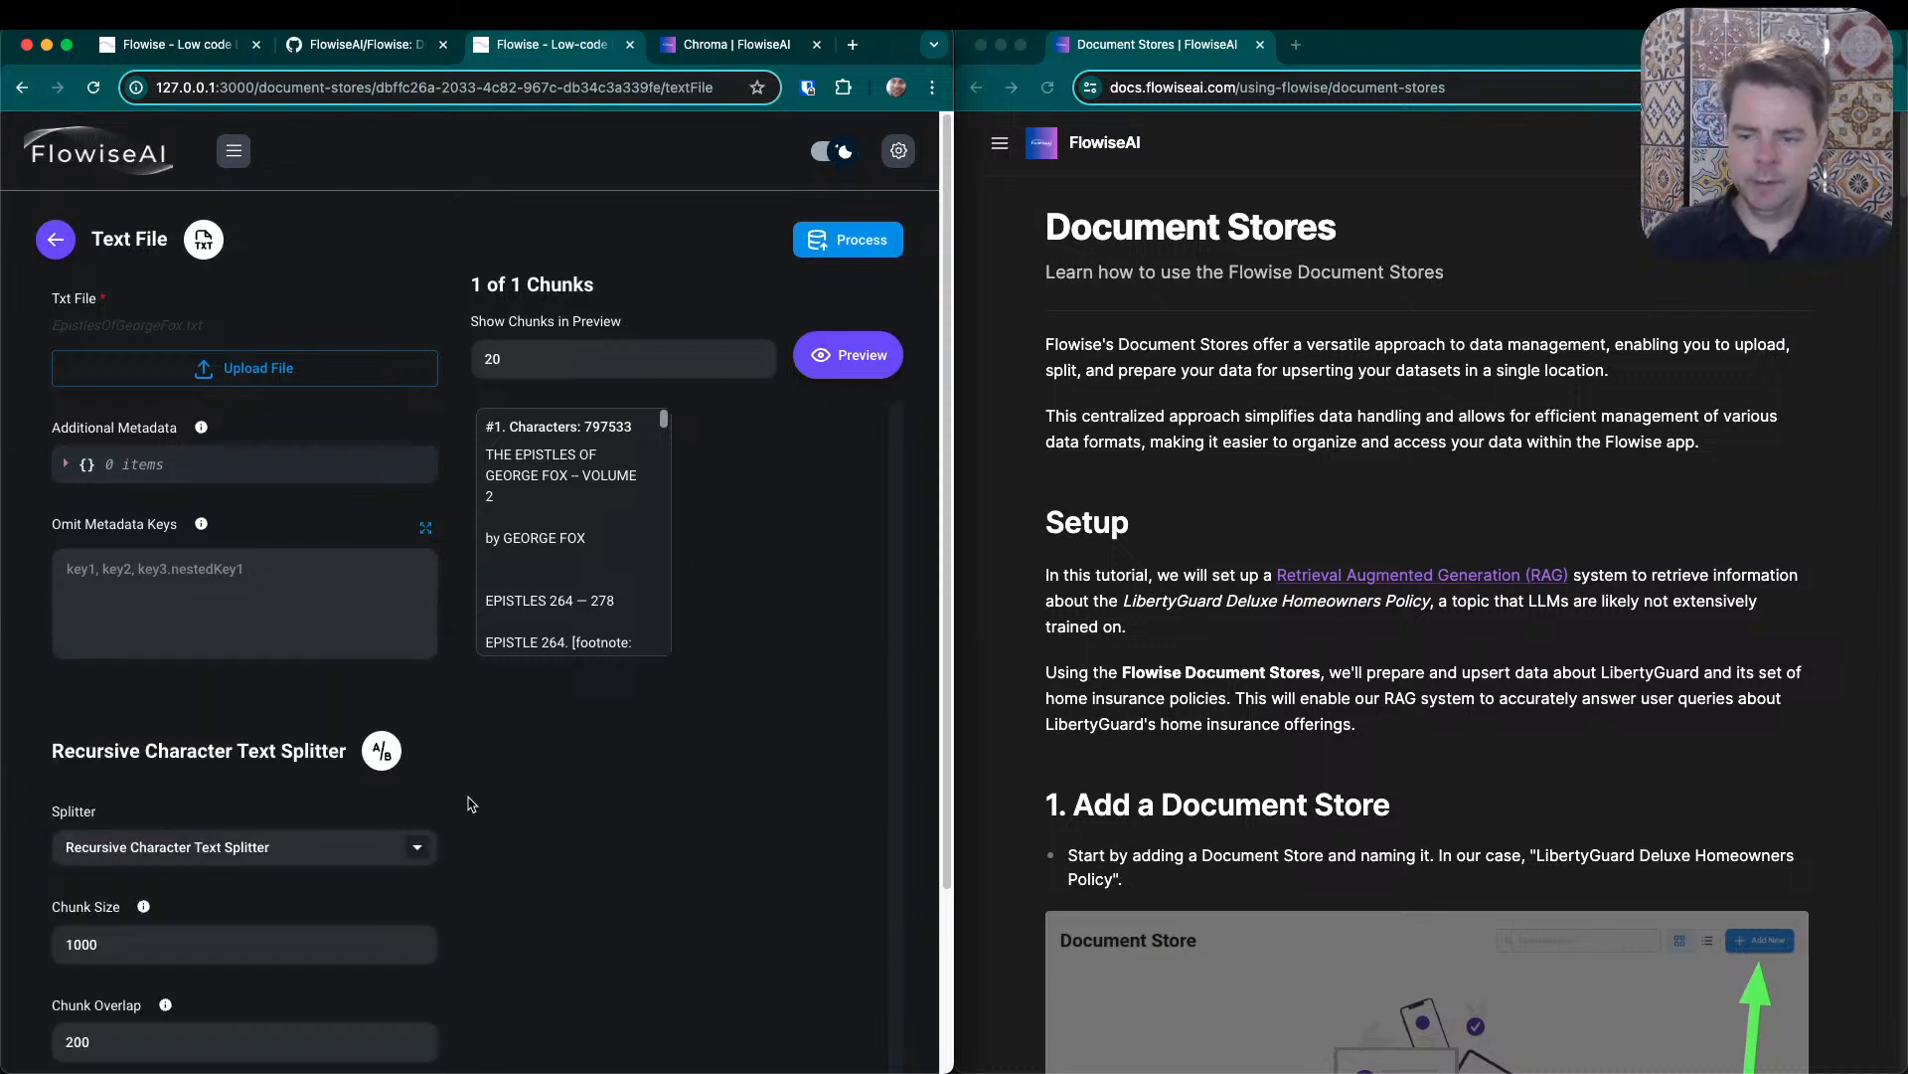
{"action": "scroll", "coordinate": [559, 844], "scroll_direction": "down", "scroll_amount": 2}
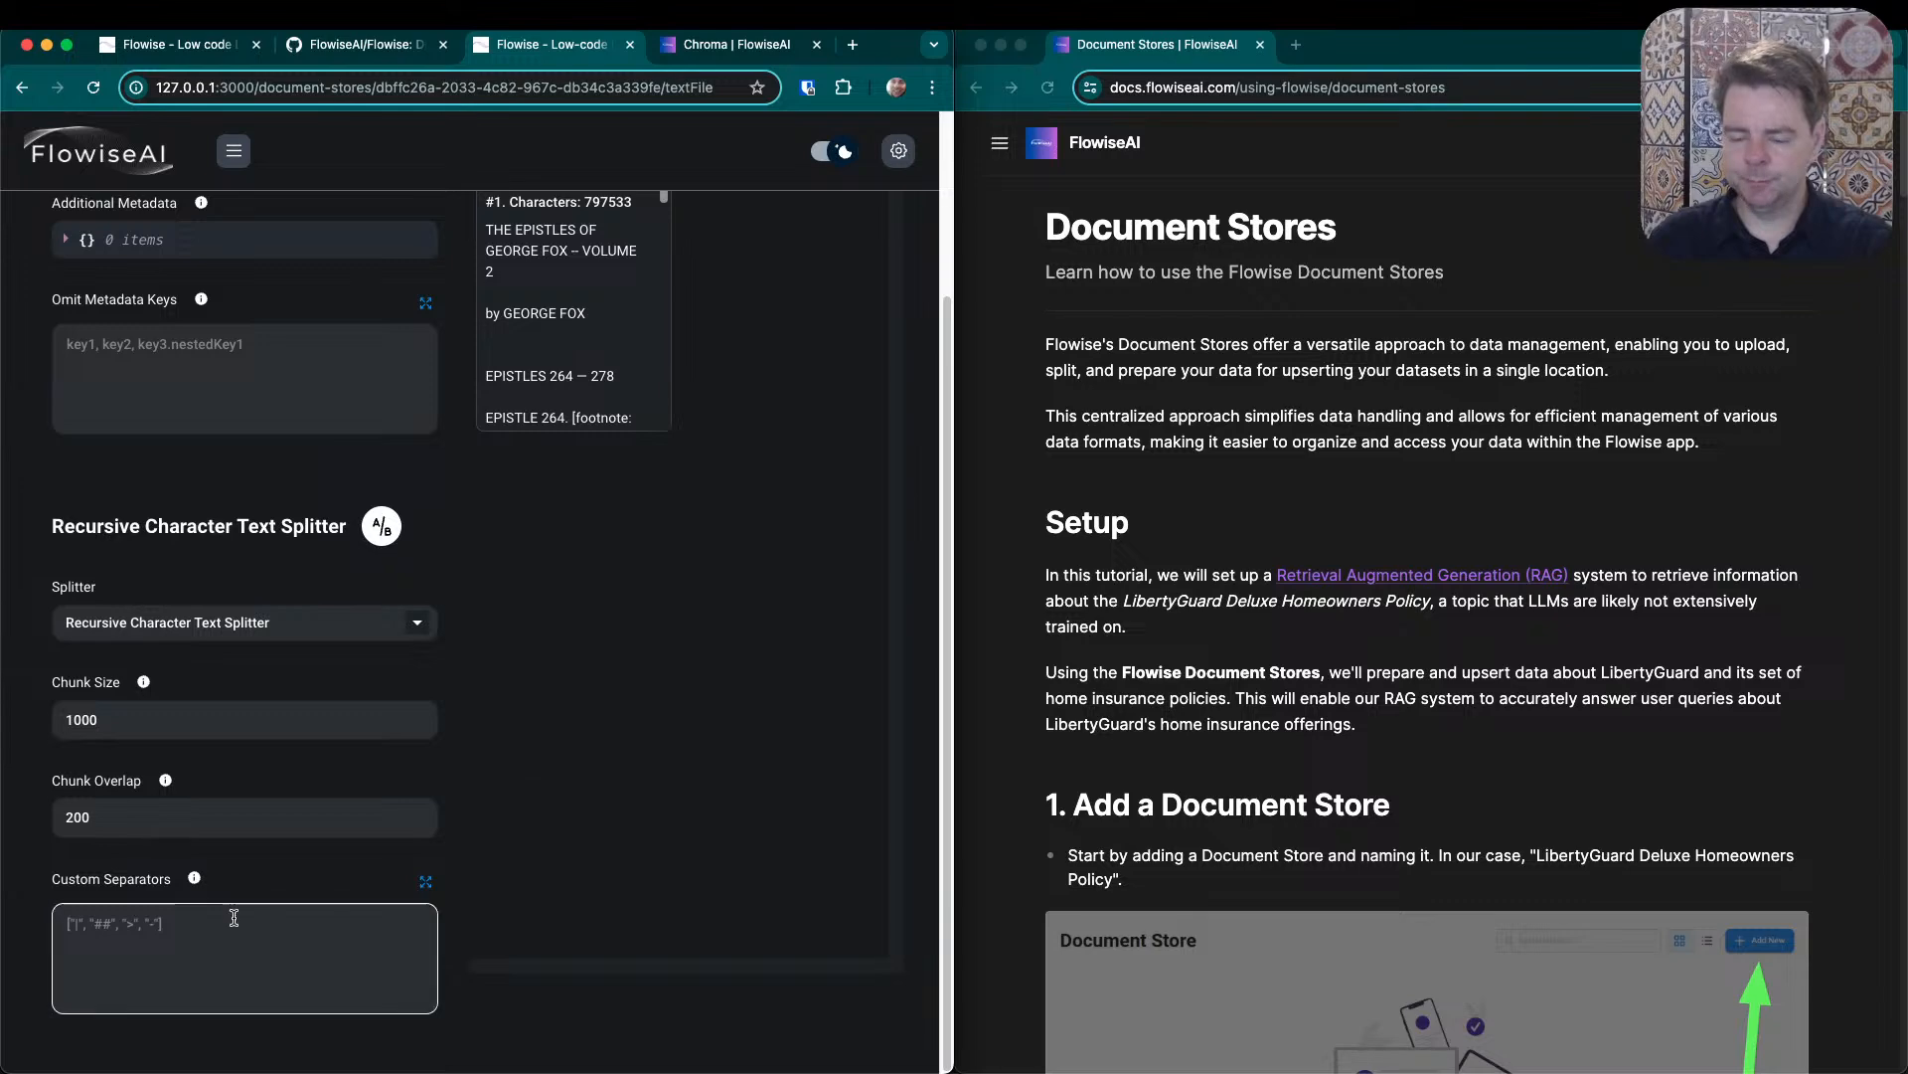
{"action": "scroll", "coordinate": [583, 892], "scroll_direction": "up", "scroll_amount": 3}
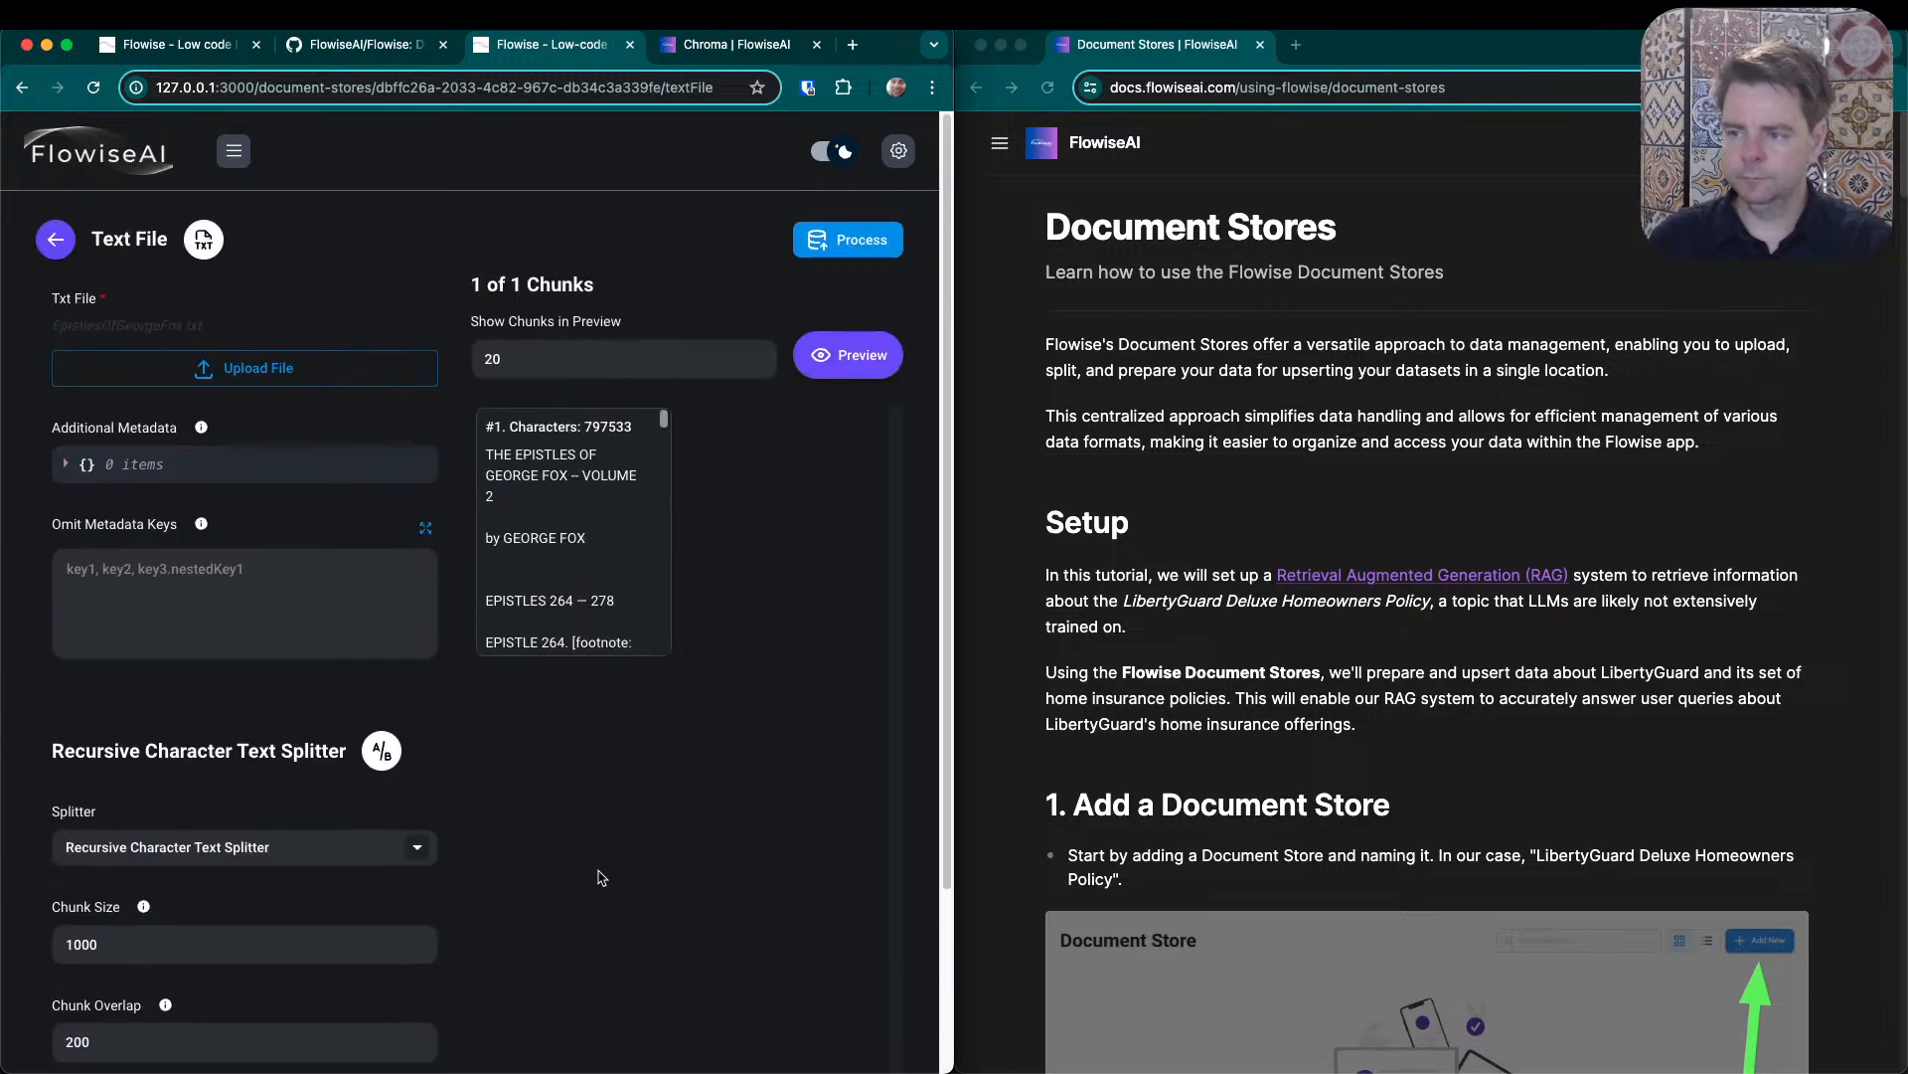
{"action": "left_click", "coordinate": [826, 370]}
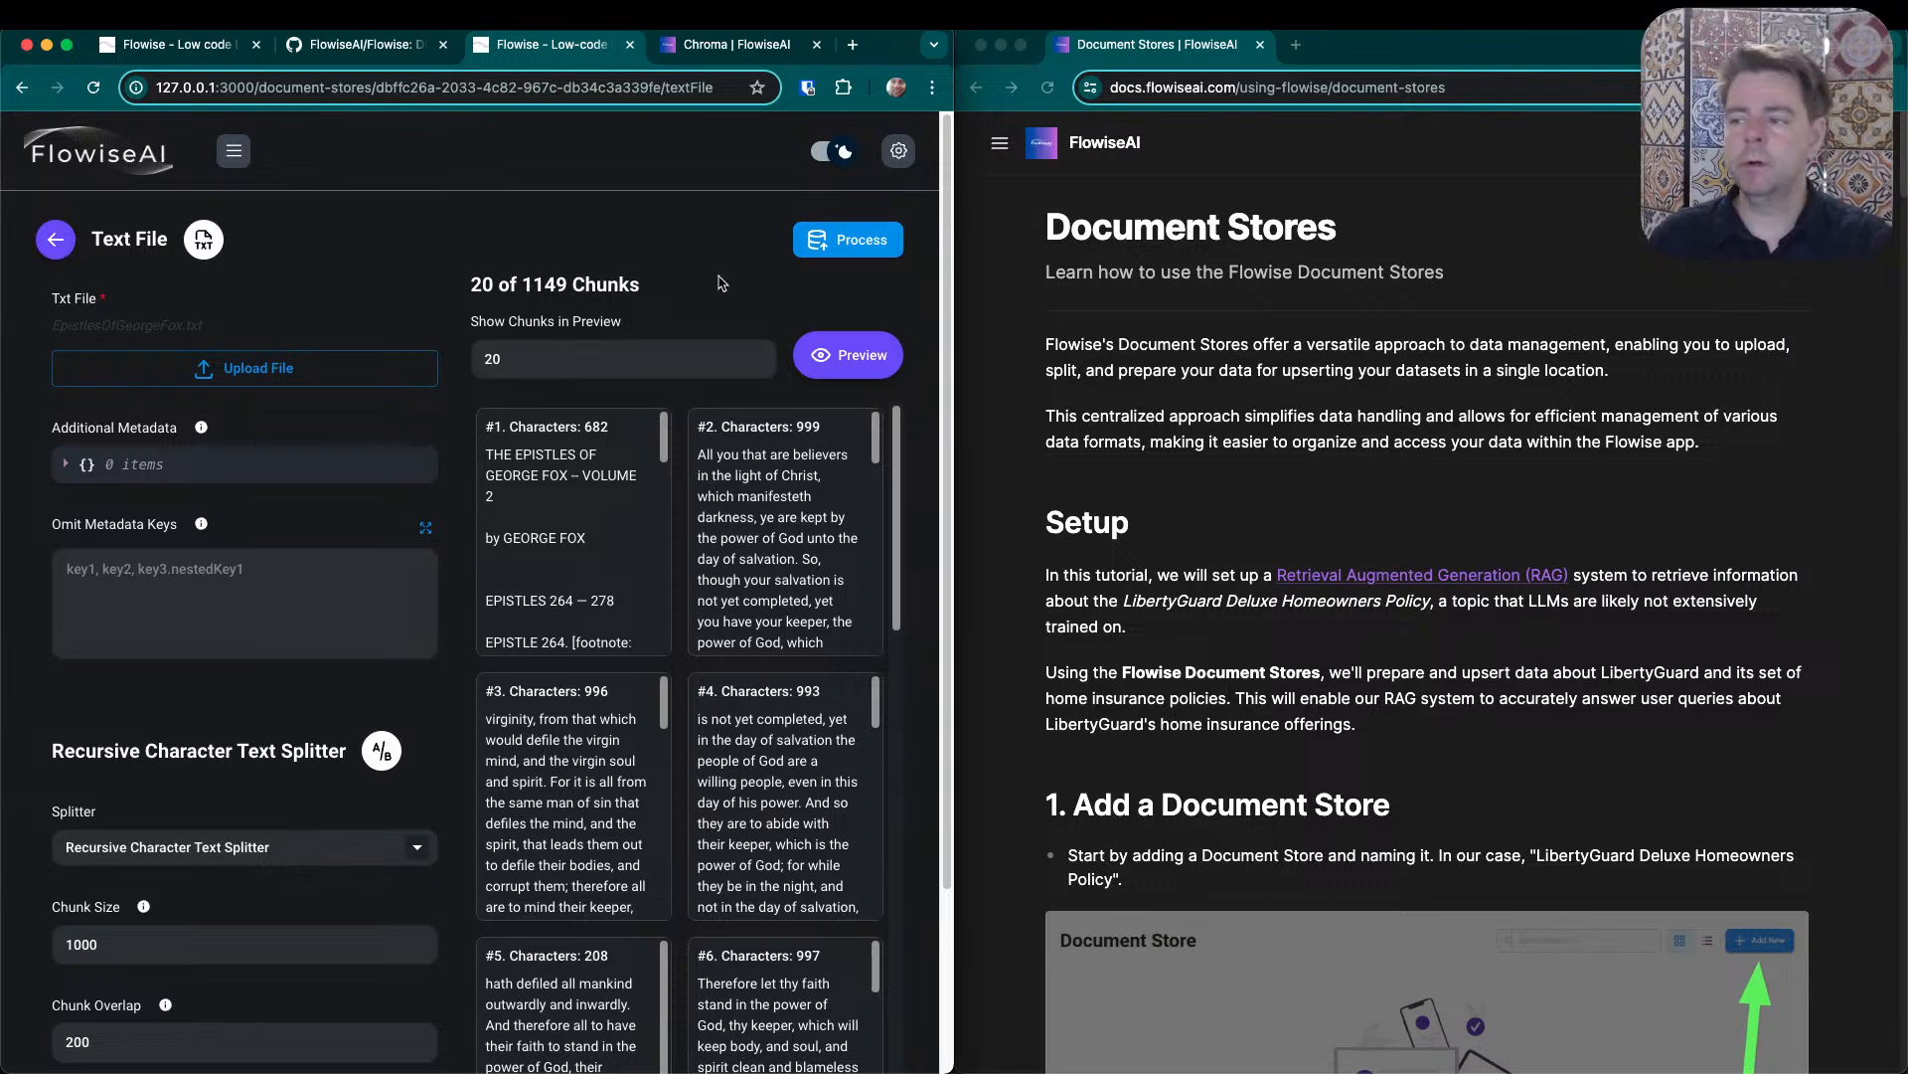
- Process the split text file into the document store and check which actions its loader entry offers
{"action": "left_click", "coordinate": [836, 239]}
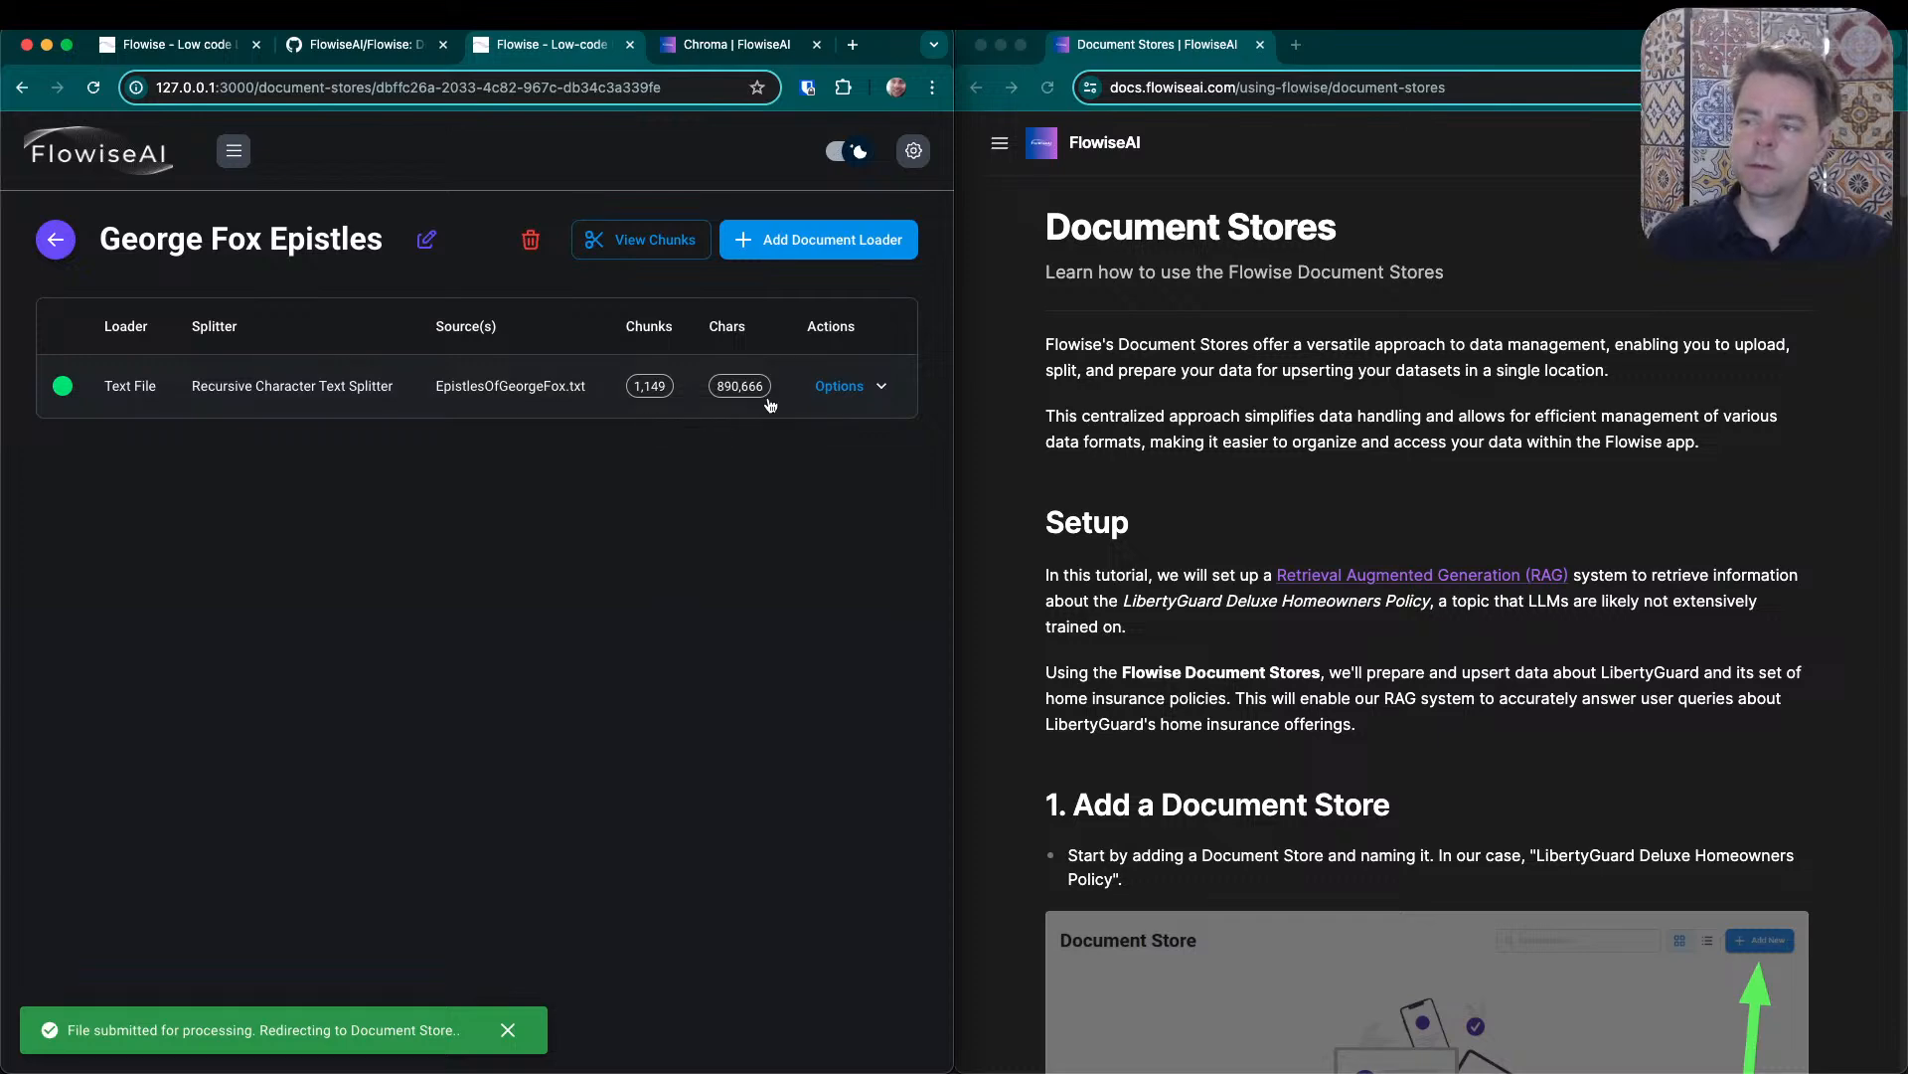
{"action": "left_click", "coordinate": [874, 391]}
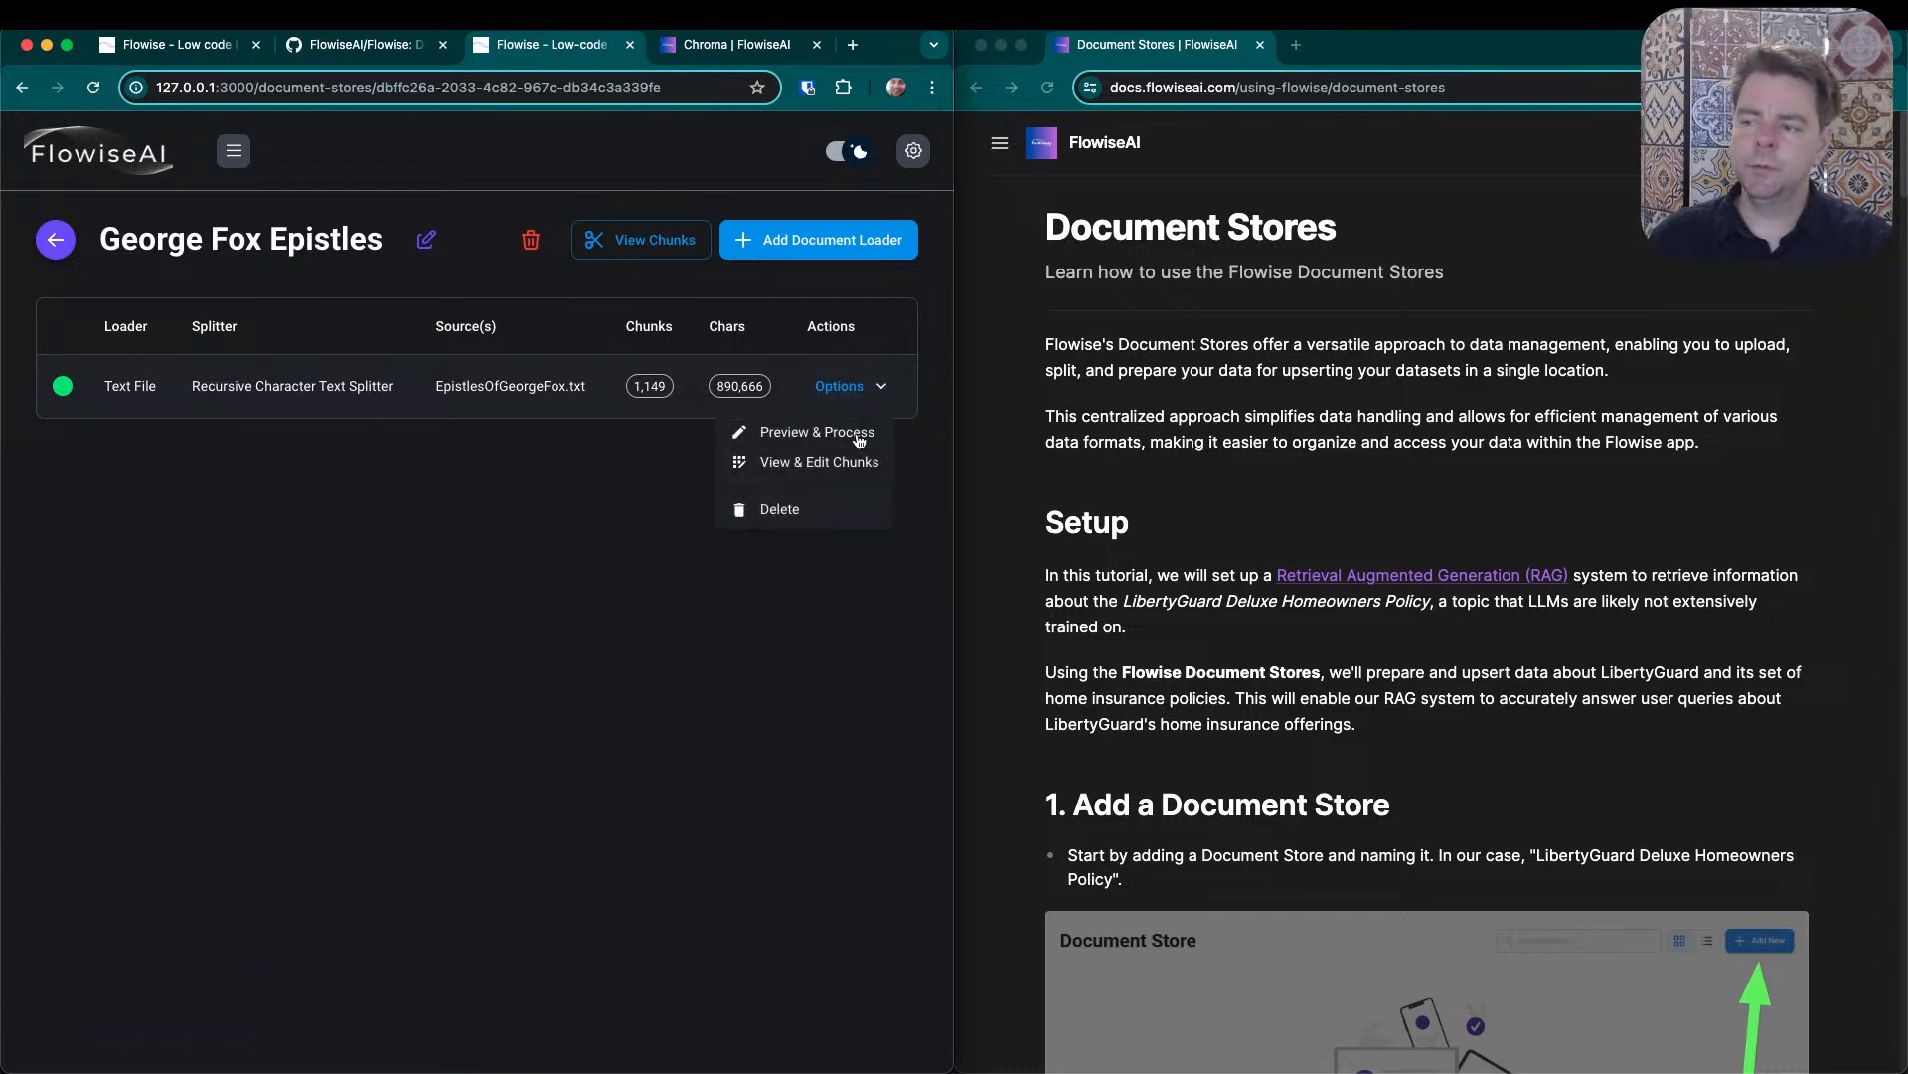
{"action": "left_click", "coordinate": [565, 580]}
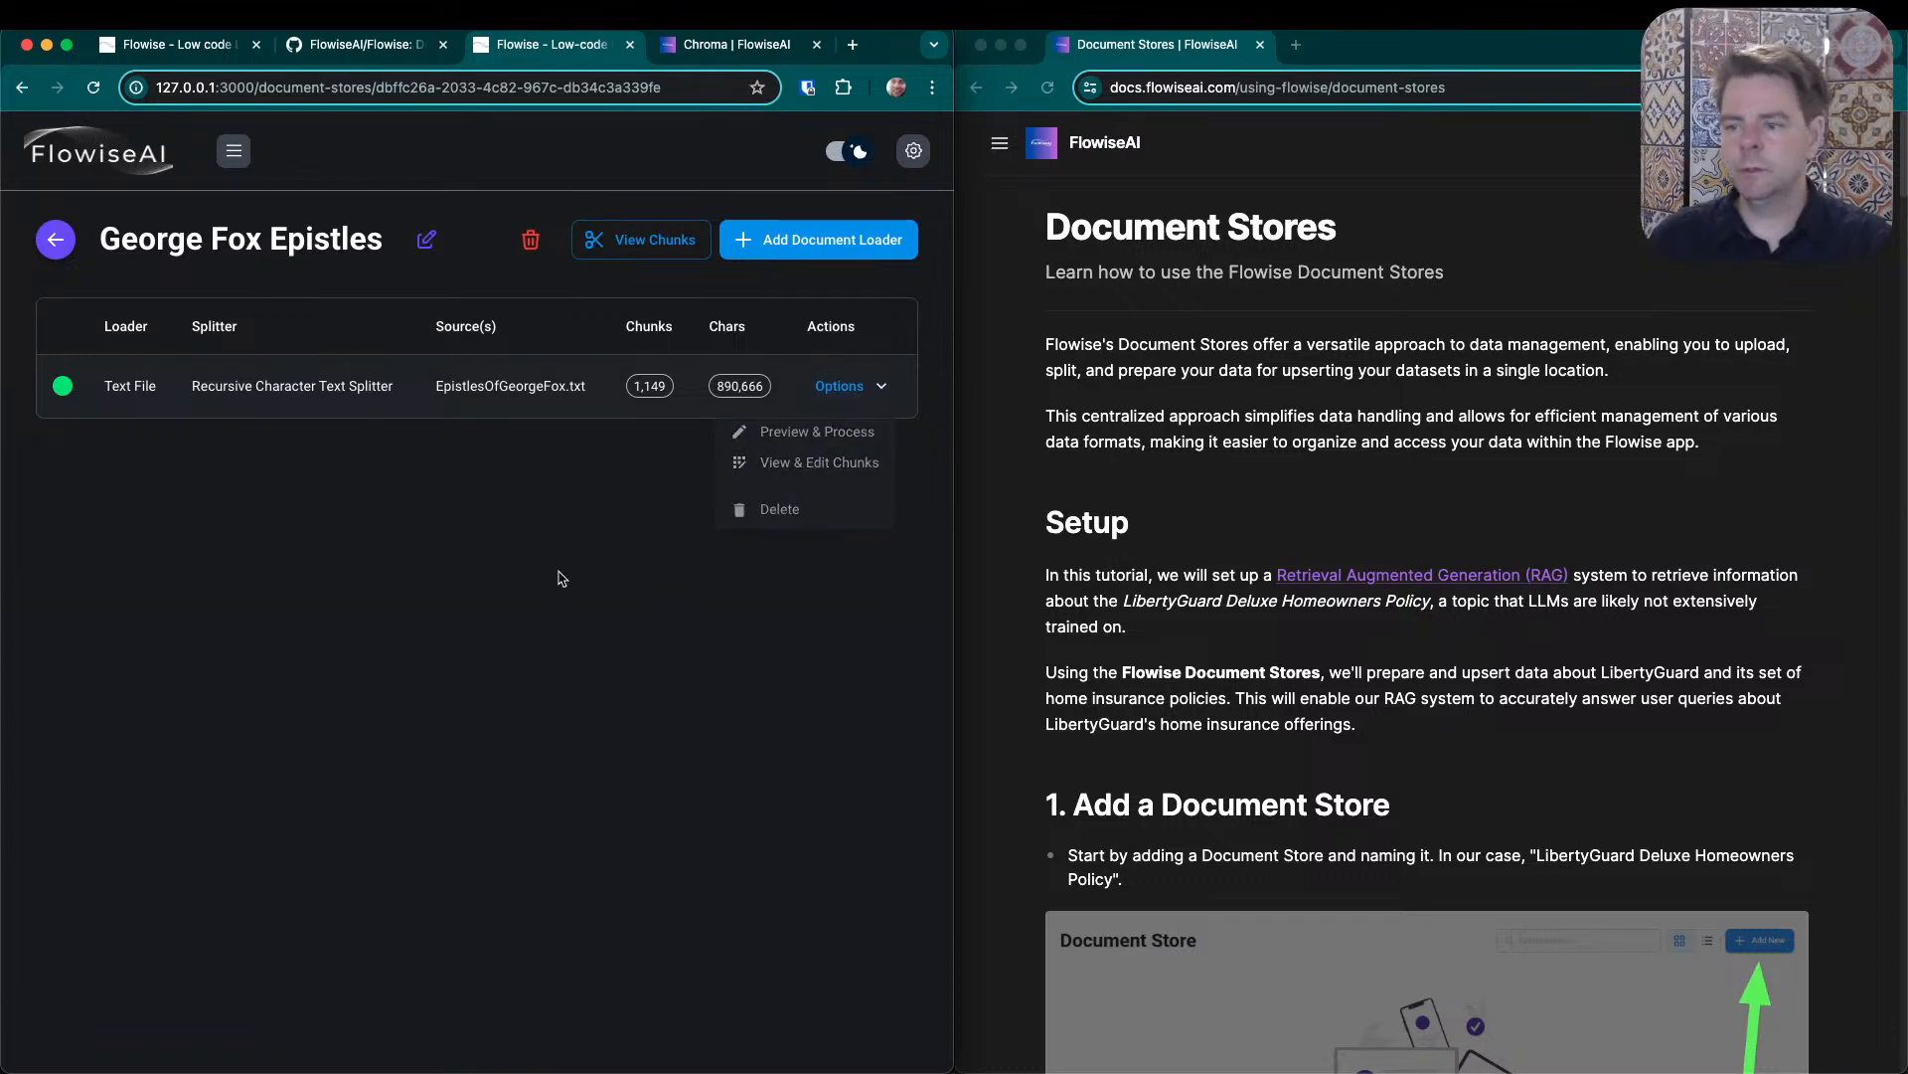
- Read the Document Stores guide from setup through preparing the data, and check which document loaders can be added to the store
{"action": "scroll", "coordinate": [1789, 962], "scroll_direction": "down", "scroll_amount": 10}
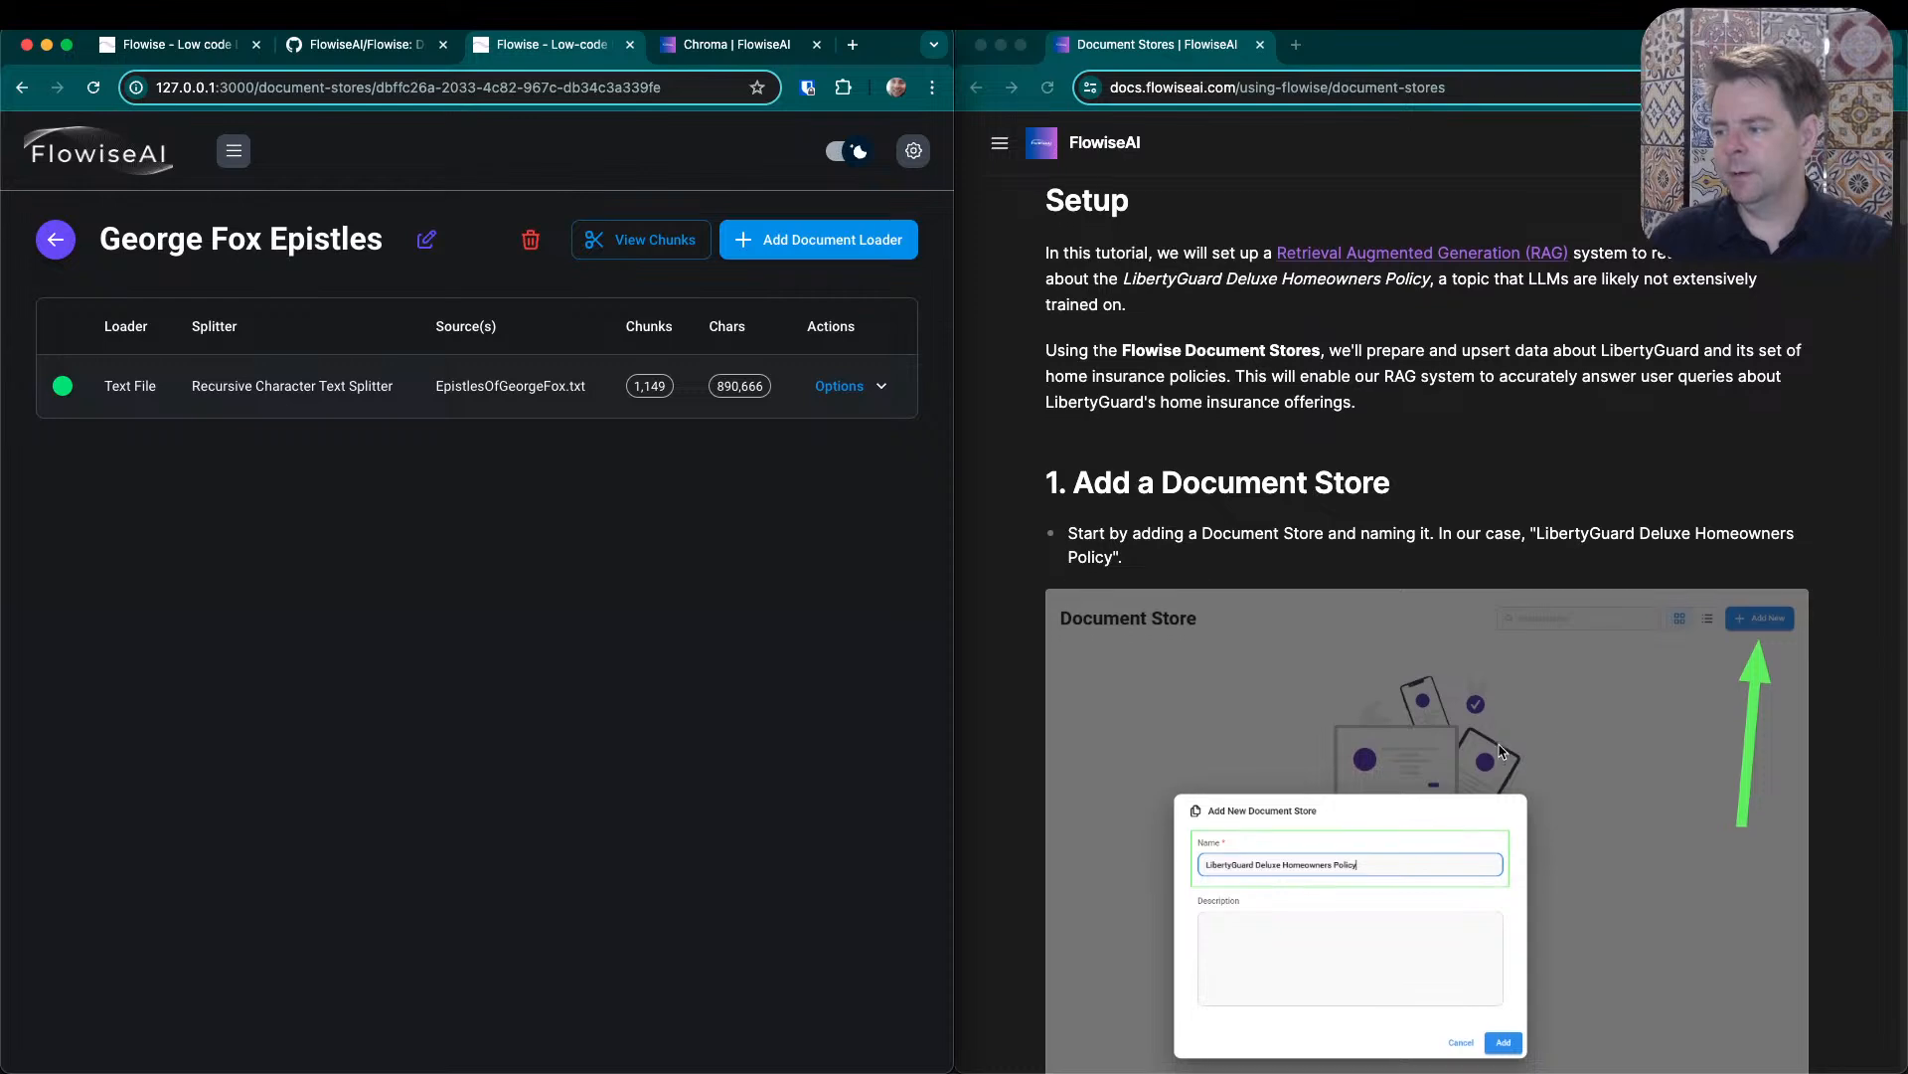
{"action": "scroll", "coordinate": [1308, 467], "scroll_direction": "down", "scroll_amount": 10}
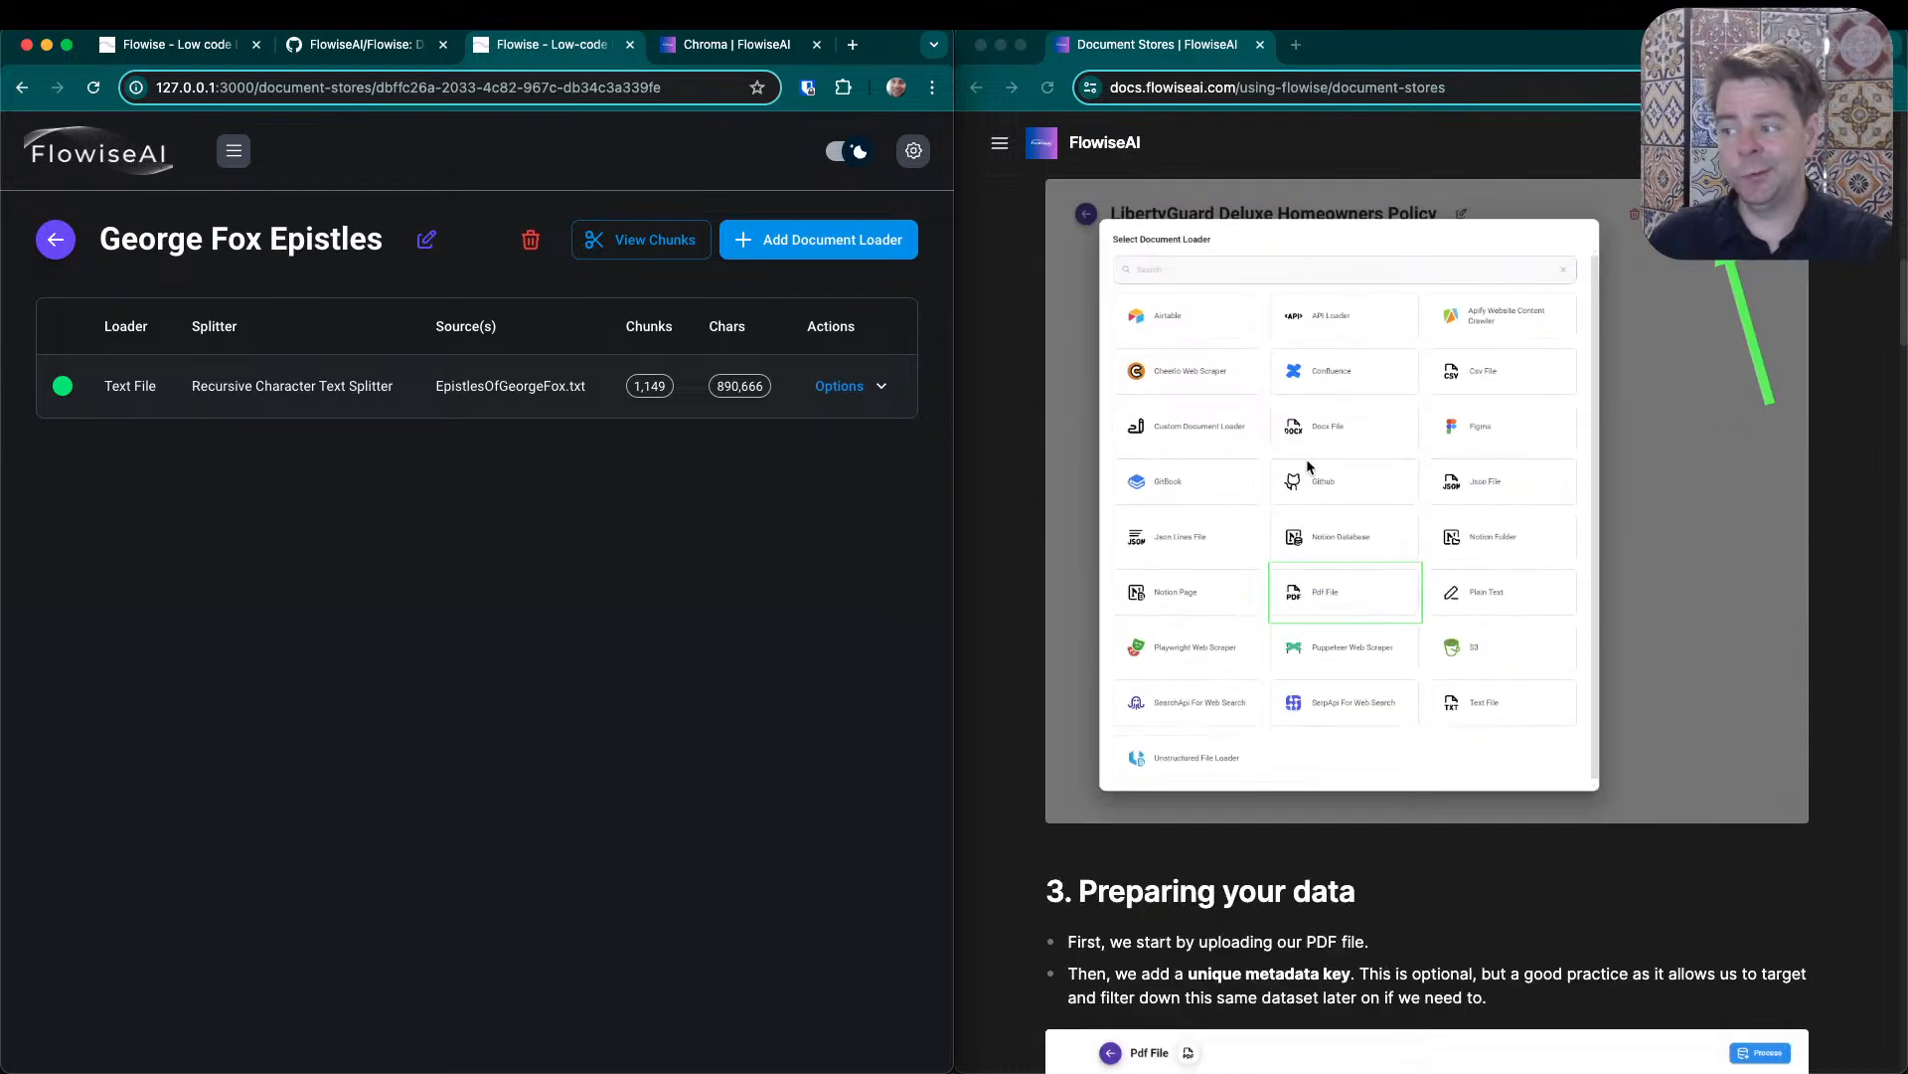
{"action": "scroll", "coordinate": [1327, 459], "scroll_direction": "down", "scroll_amount": 3}
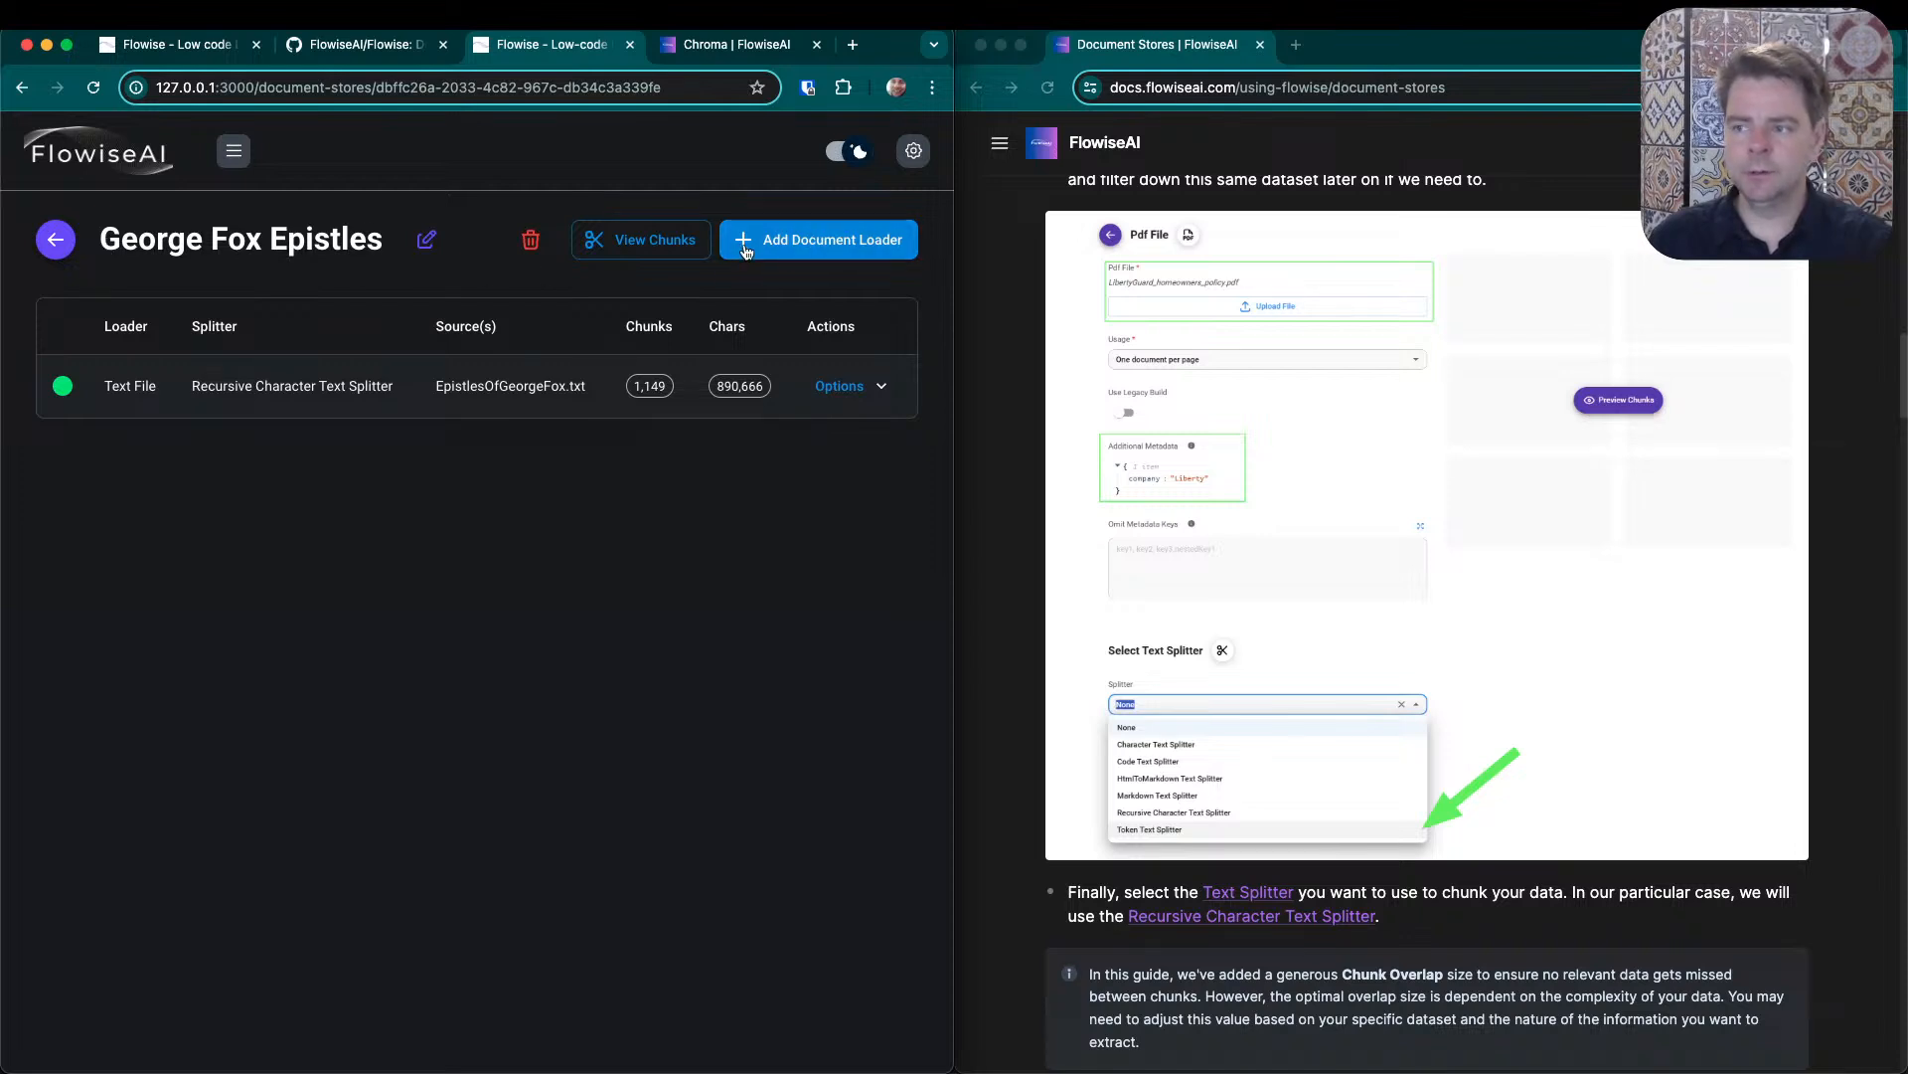
{"action": "left_click", "coordinate": [848, 254]}
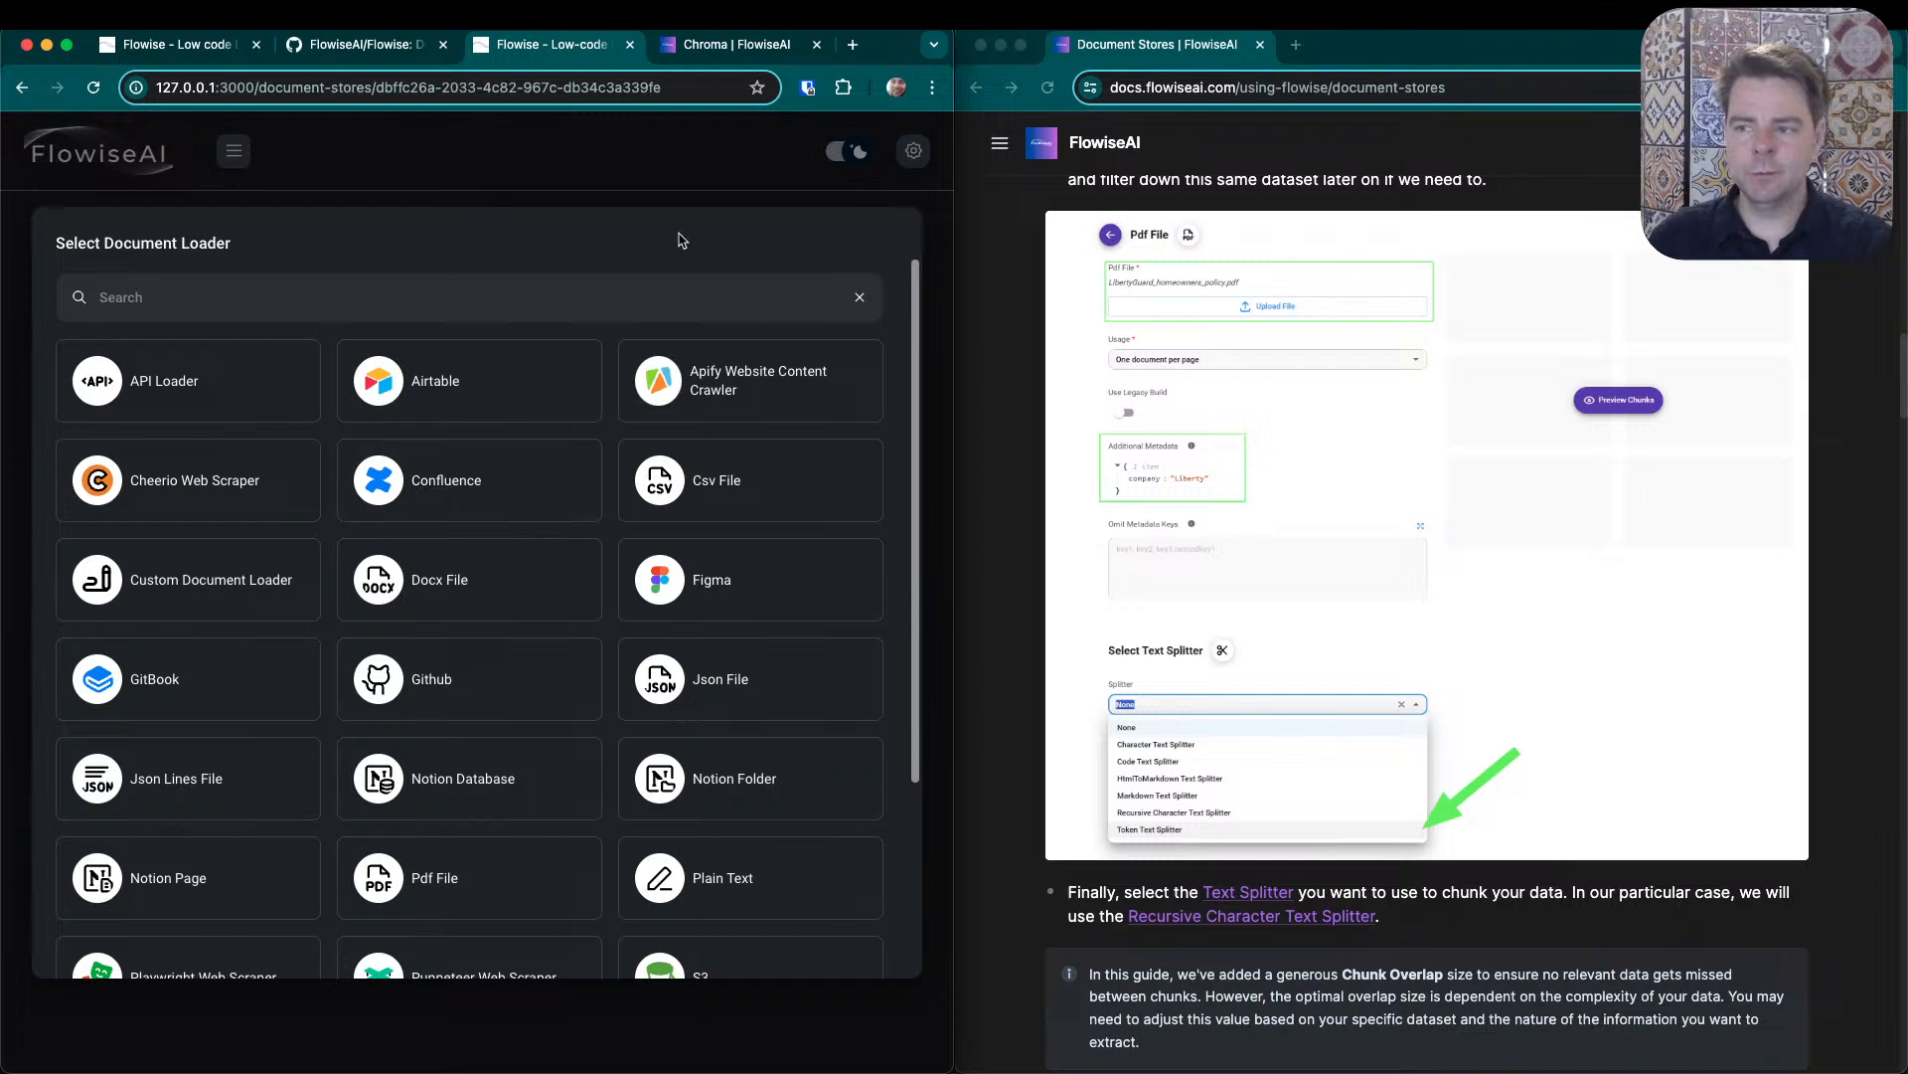
{"action": "left_click", "coordinate": [660, 204]}
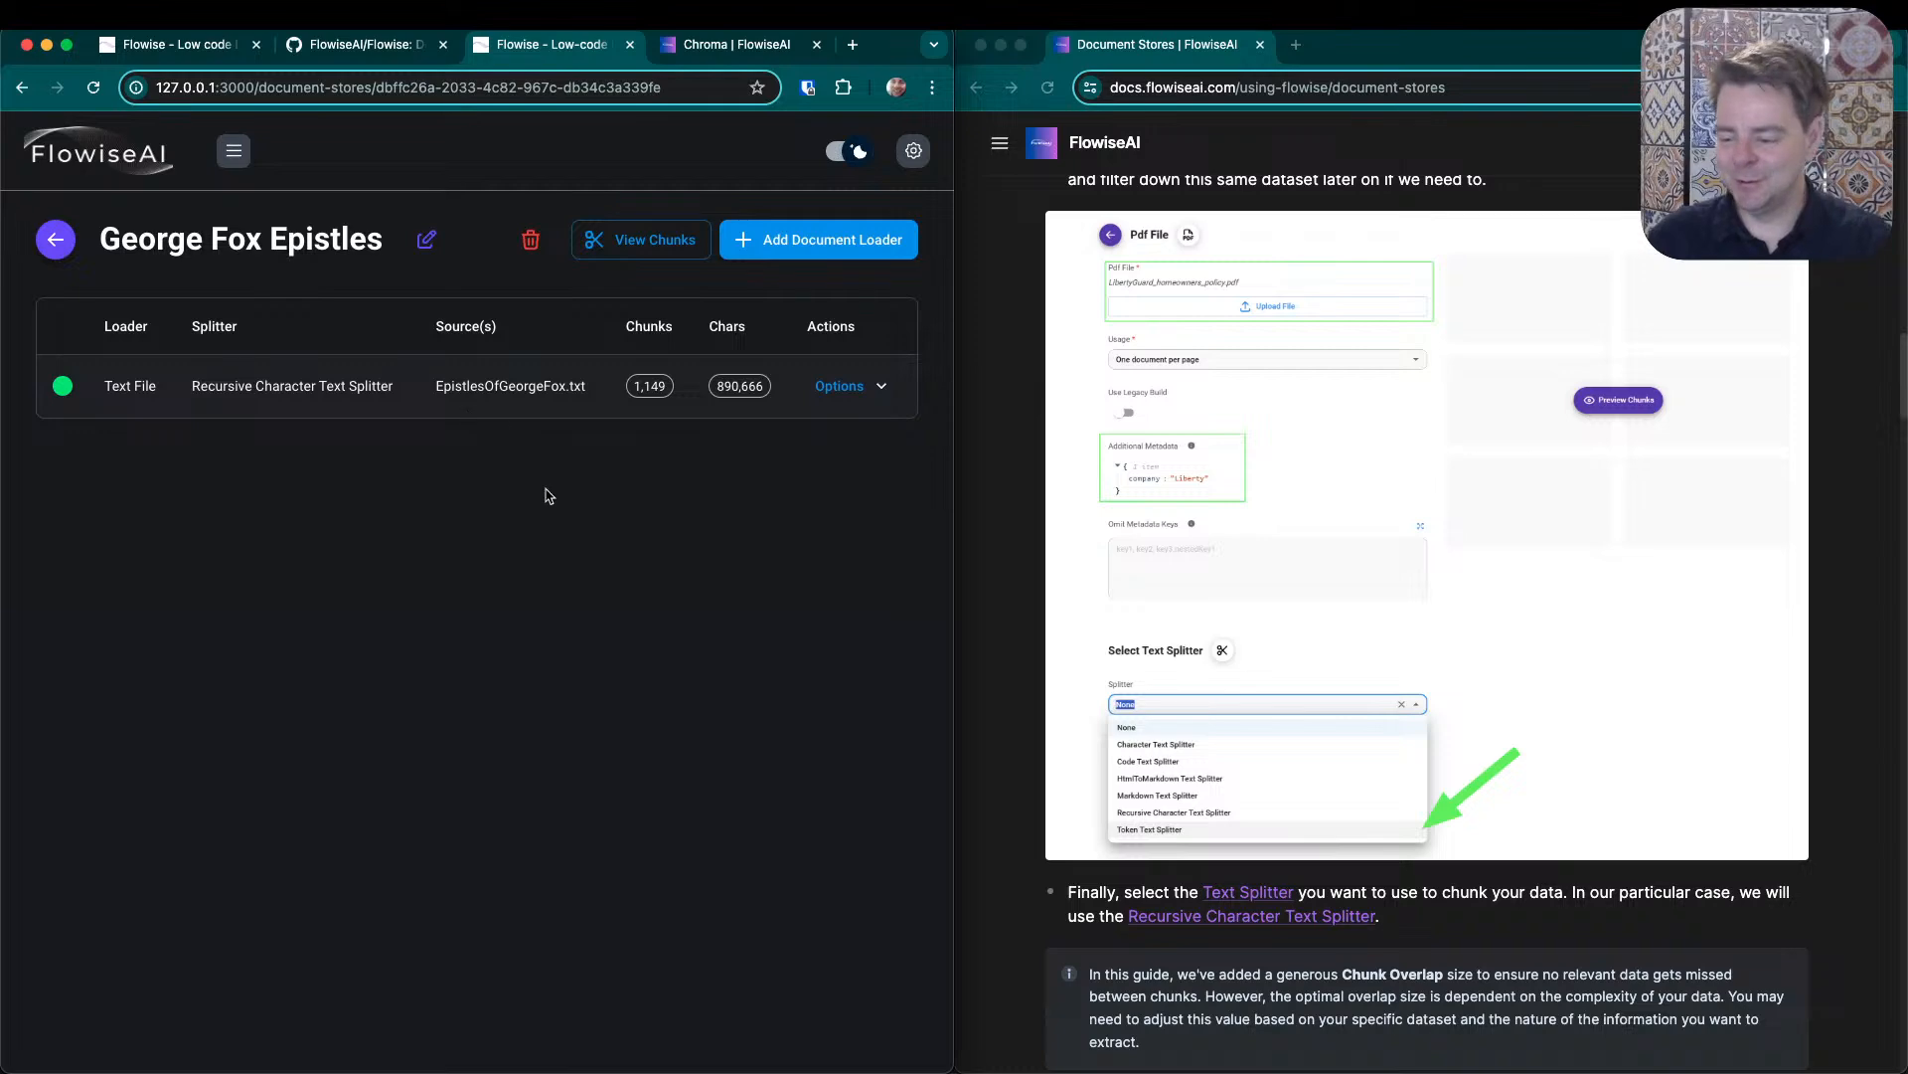
- Read the guide's sections on text splitting, previewing and processing data, adding the Document Store node and upserting to a vector store
{"action": "scroll", "coordinate": [1364, 719], "scroll_direction": "down", "scroll_amount": 10}
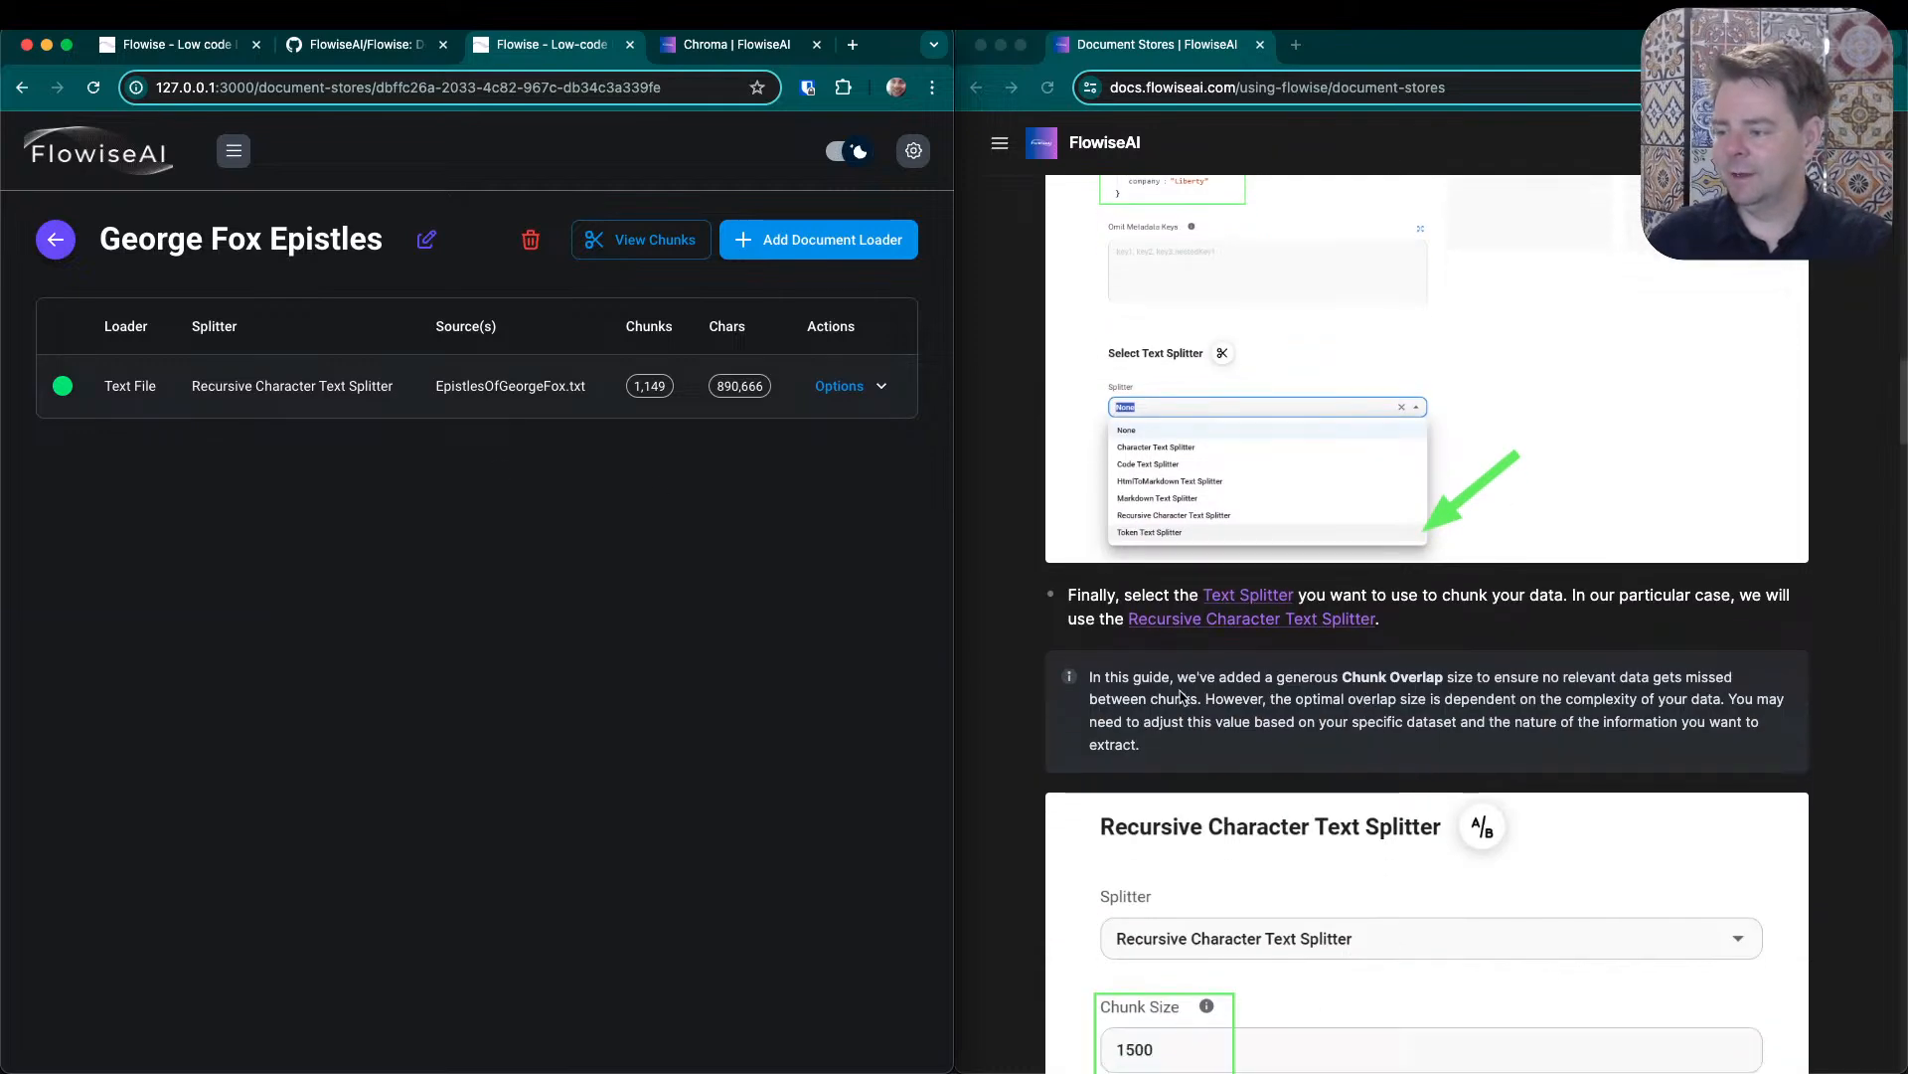
{"action": "scroll", "coordinate": [1209, 695], "scroll_direction": "down", "scroll_amount": 8}
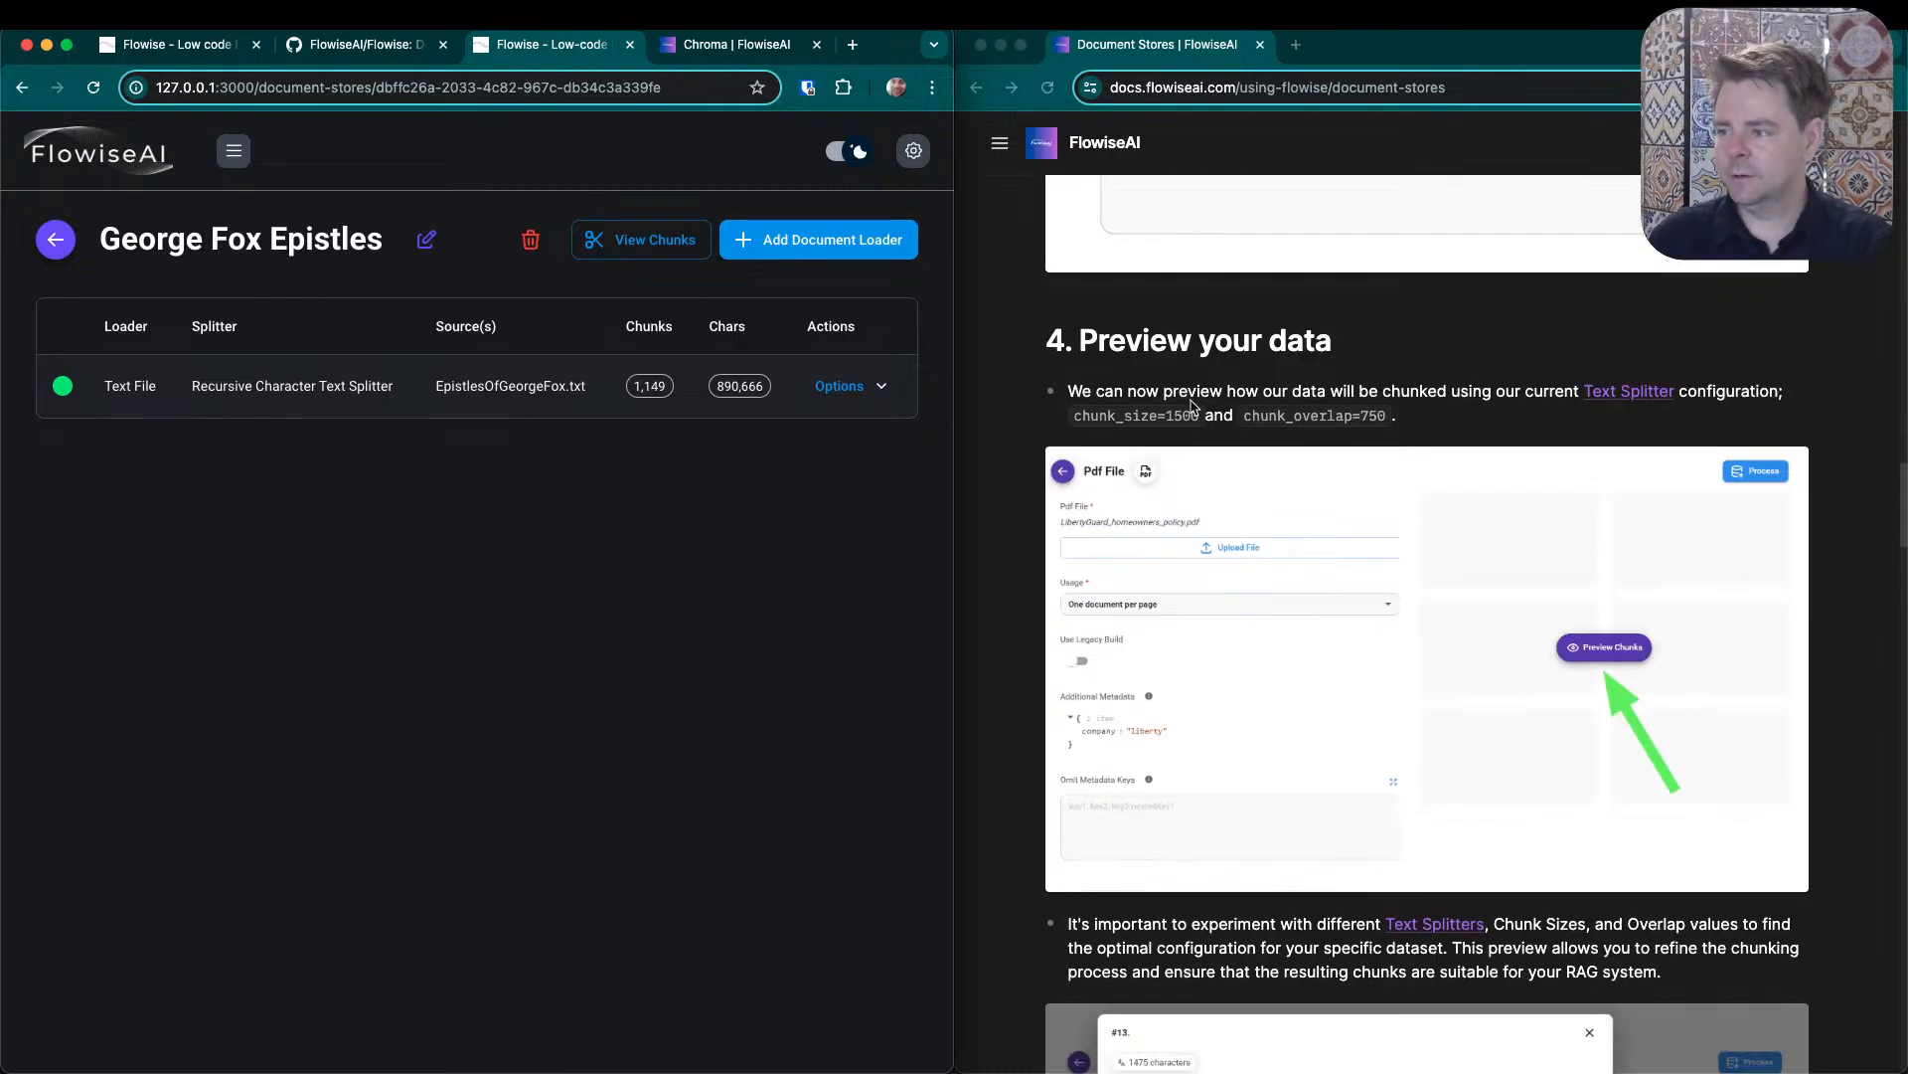
{"action": "scroll", "coordinate": [1396, 545], "scroll_direction": "down", "scroll_amount": 10}
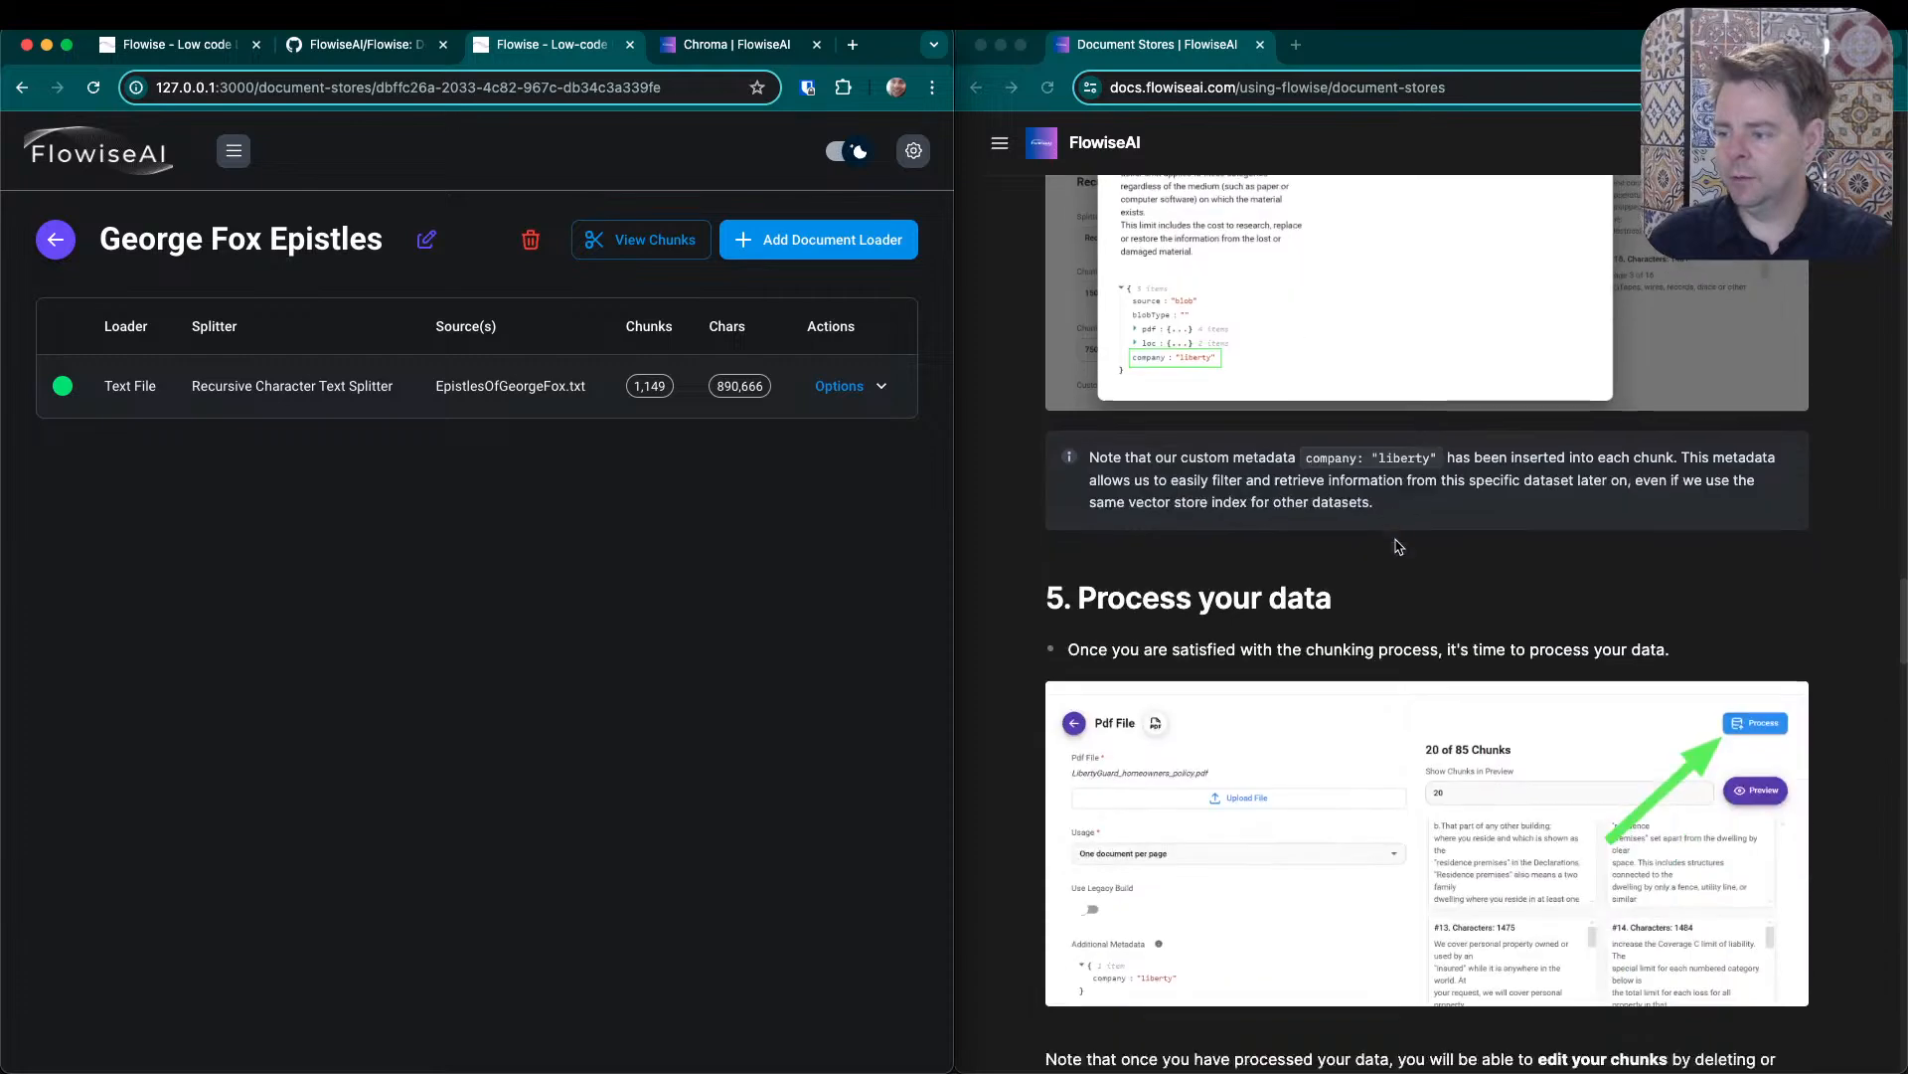
{"action": "scroll", "coordinate": [1459, 625], "scroll_direction": "down", "scroll_amount": 15}
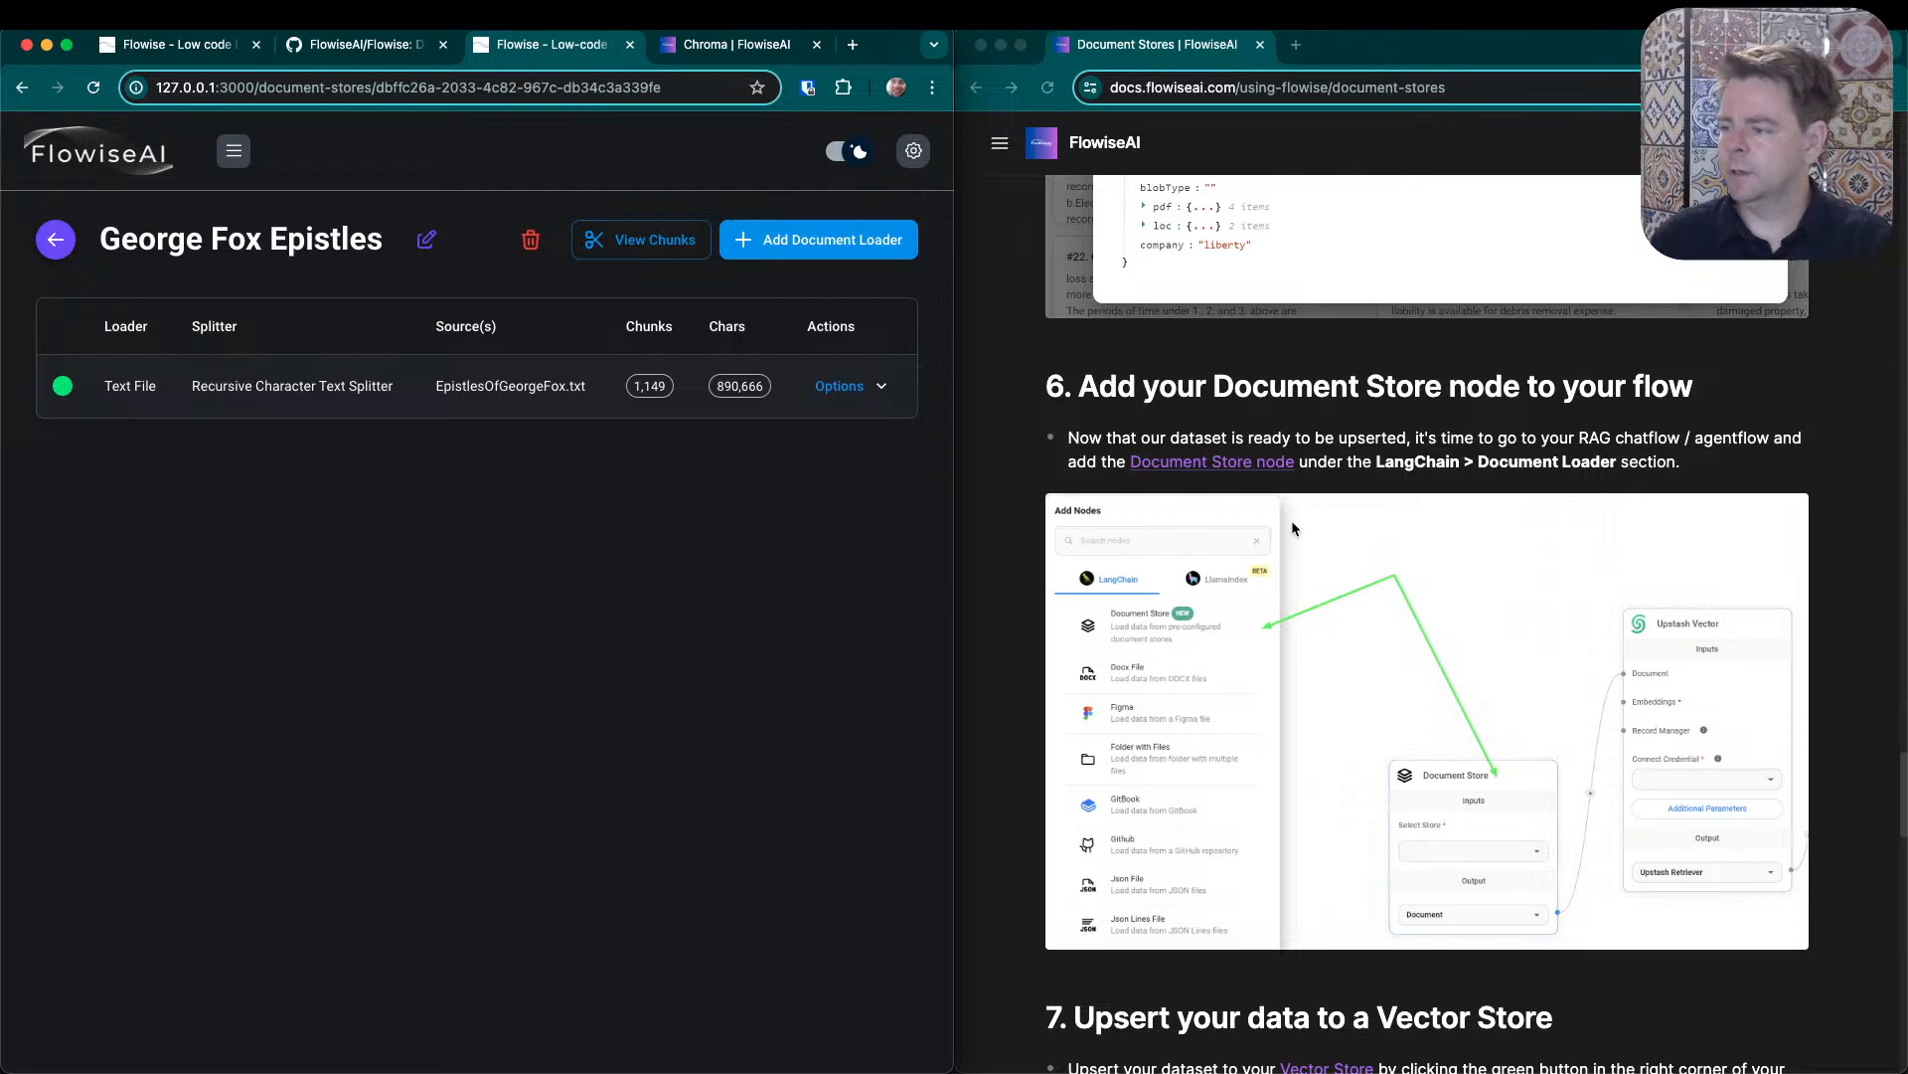
{"action": "scroll", "coordinate": [1252, 654], "scroll_direction": "down", "scroll_amount": 5}
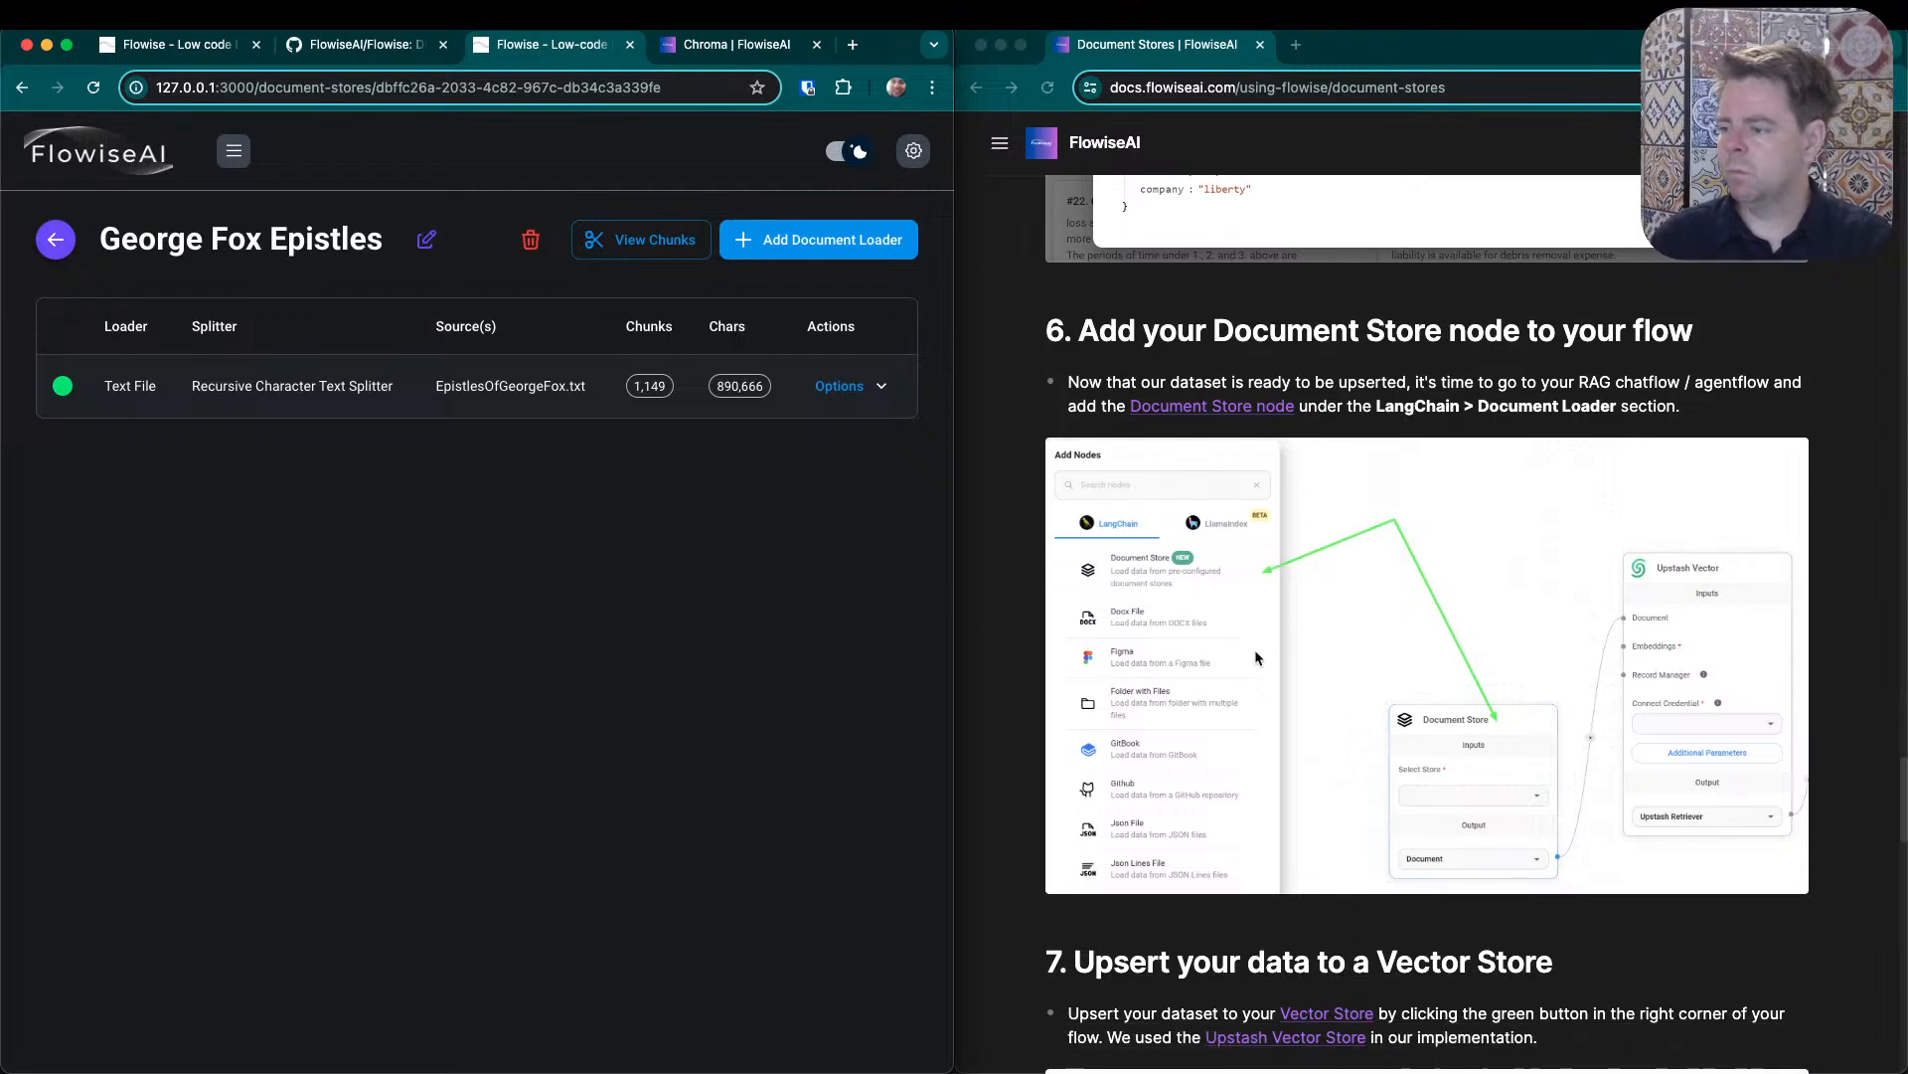
{"action": "scroll", "coordinate": [1293, 621], "scroll_direction": "down", "scroll_amount": 5}
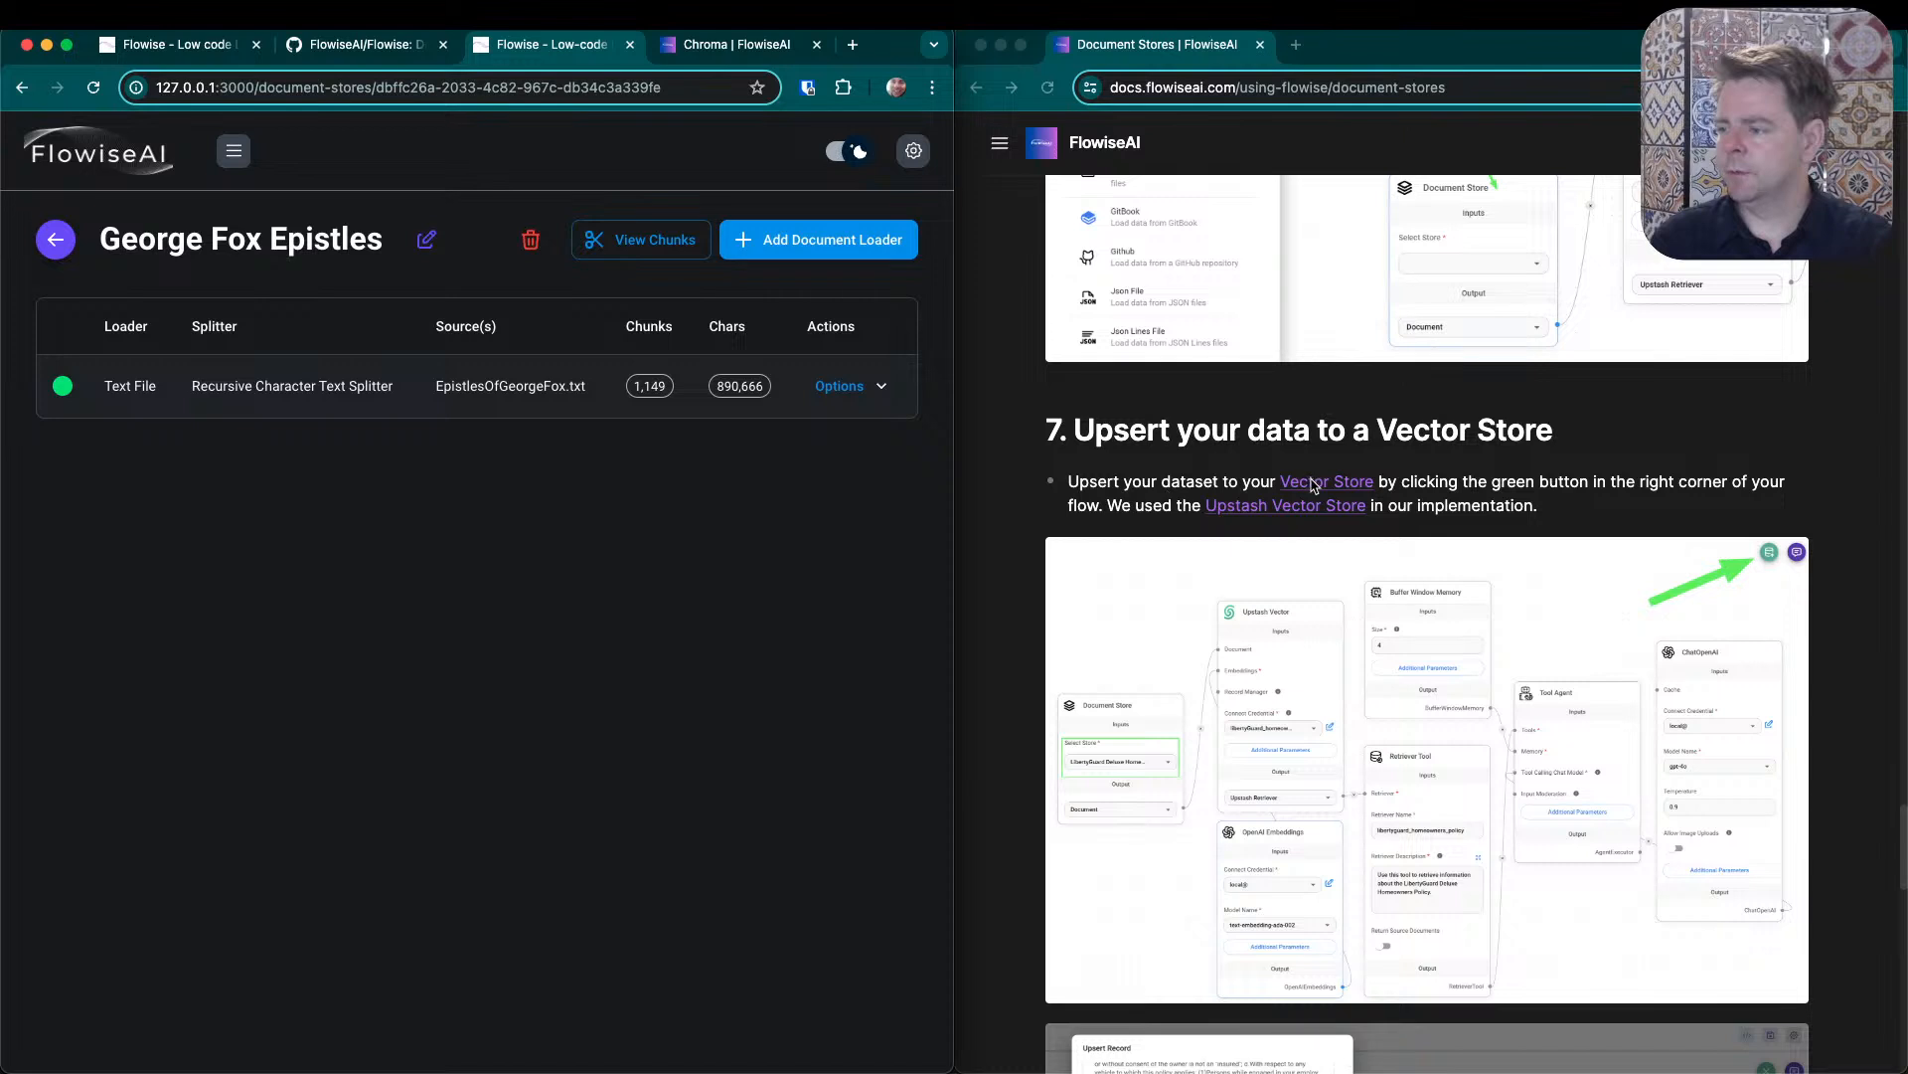
{"action": "left_click", "coordinate": [1431, 515]}
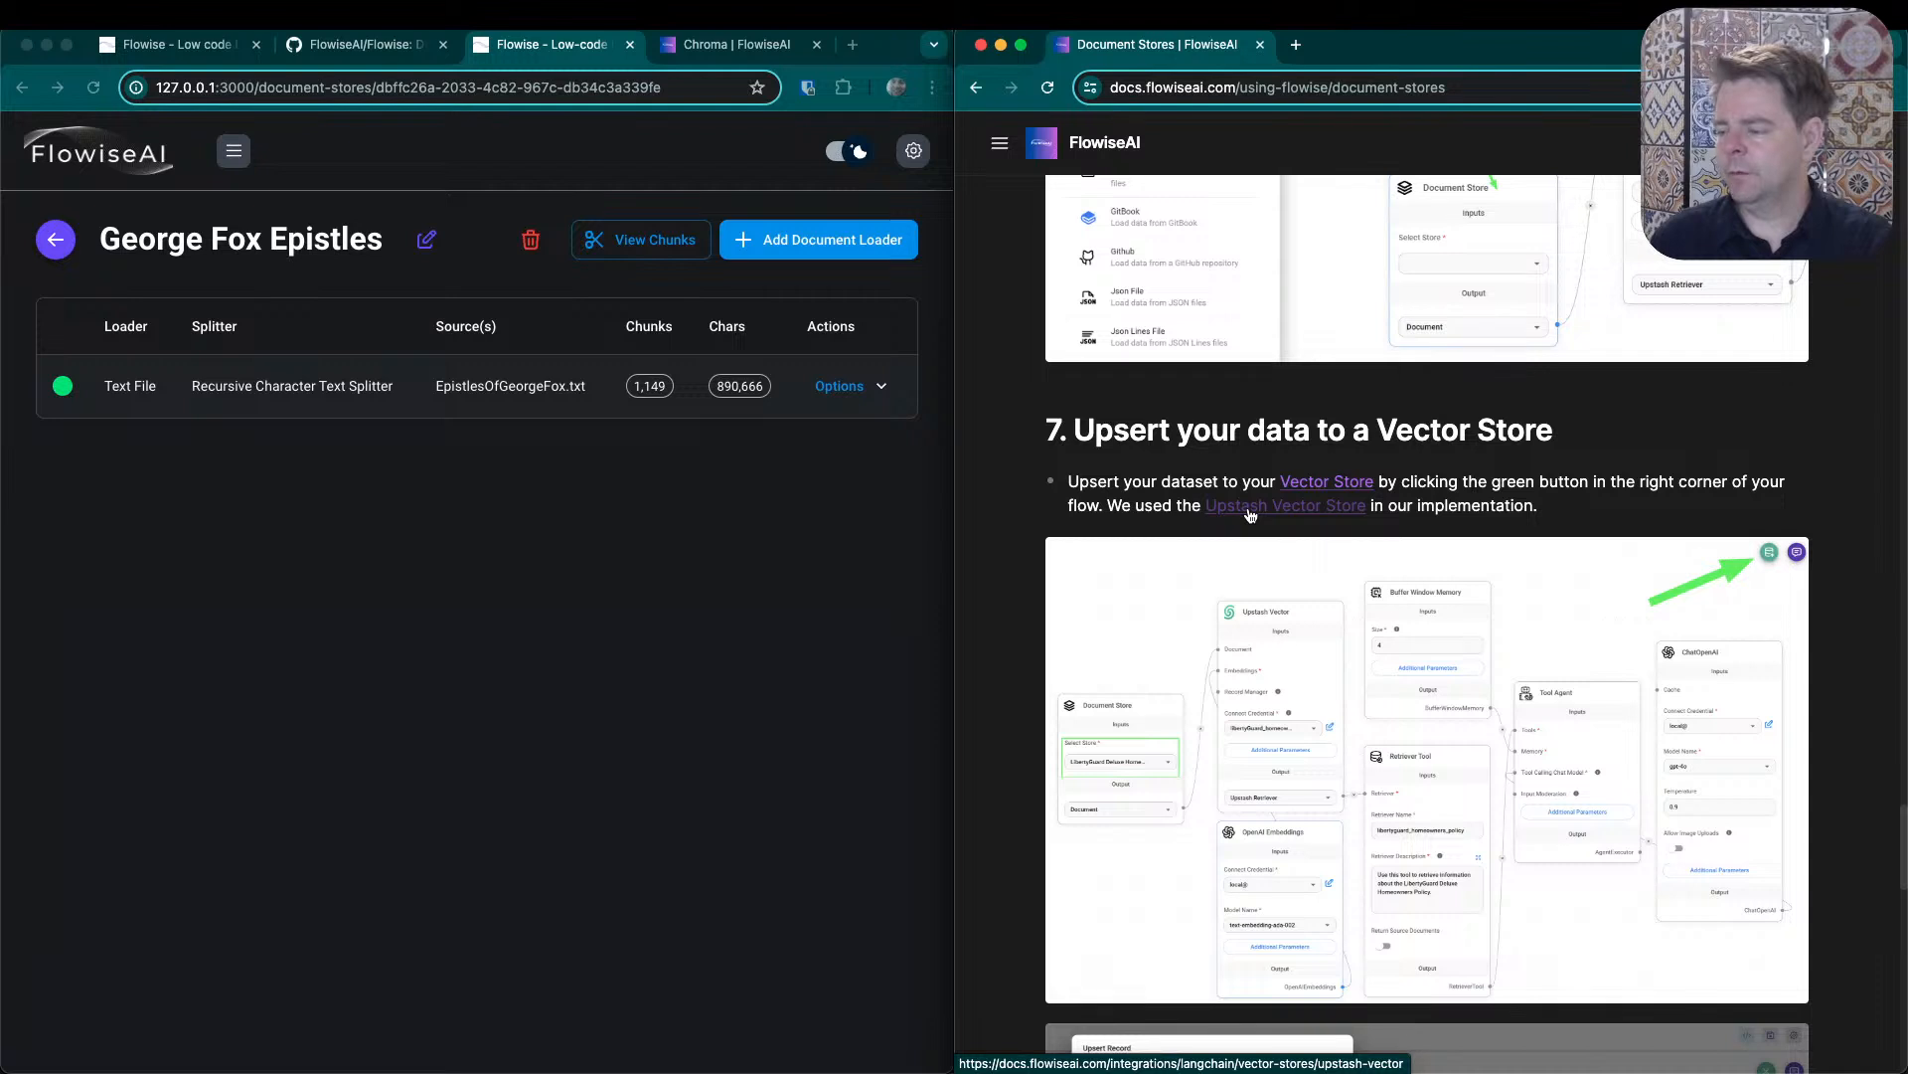
- Search the web for upstash in a new browser tab and open the pricing page of the Upstash site
{"action": "left_click", "coordinate": [1297, 45]}
{"action": "type", "text": "upstash"}
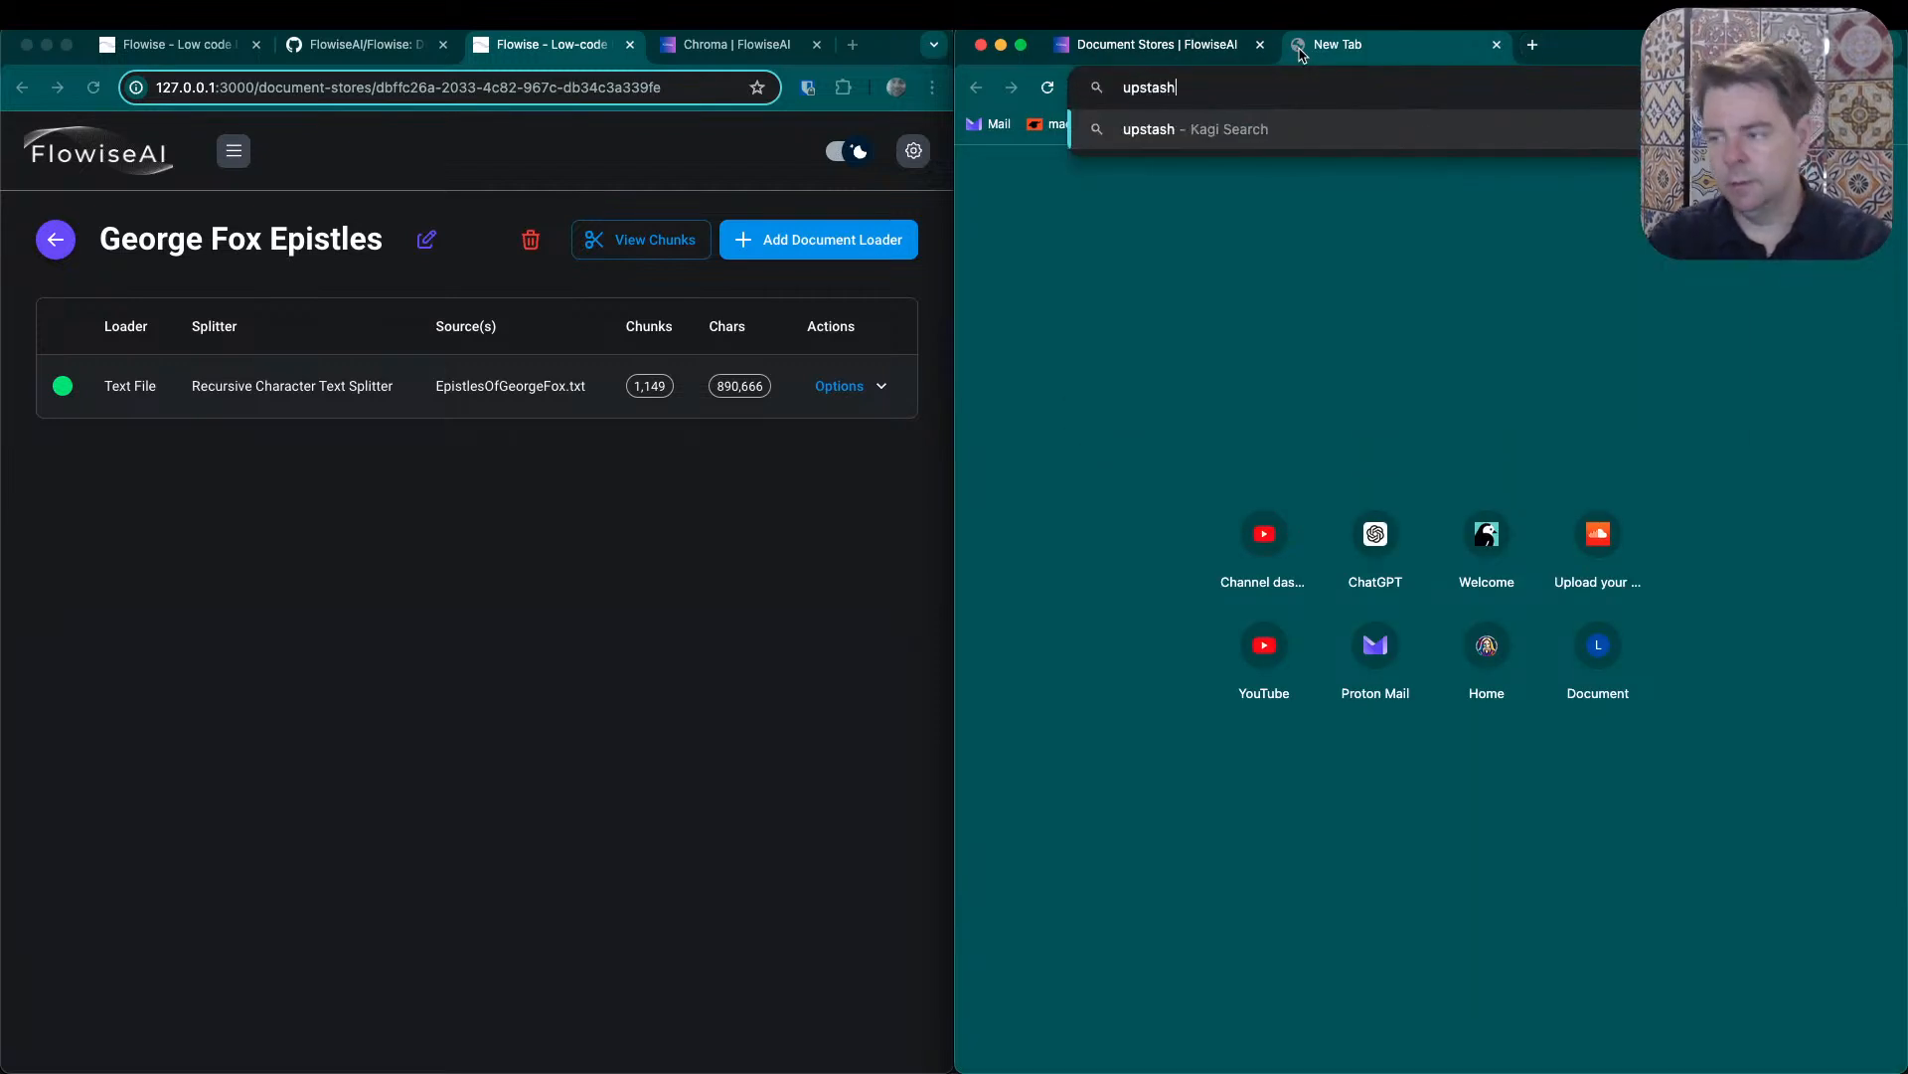
{"action": "key", "text": "Return"}
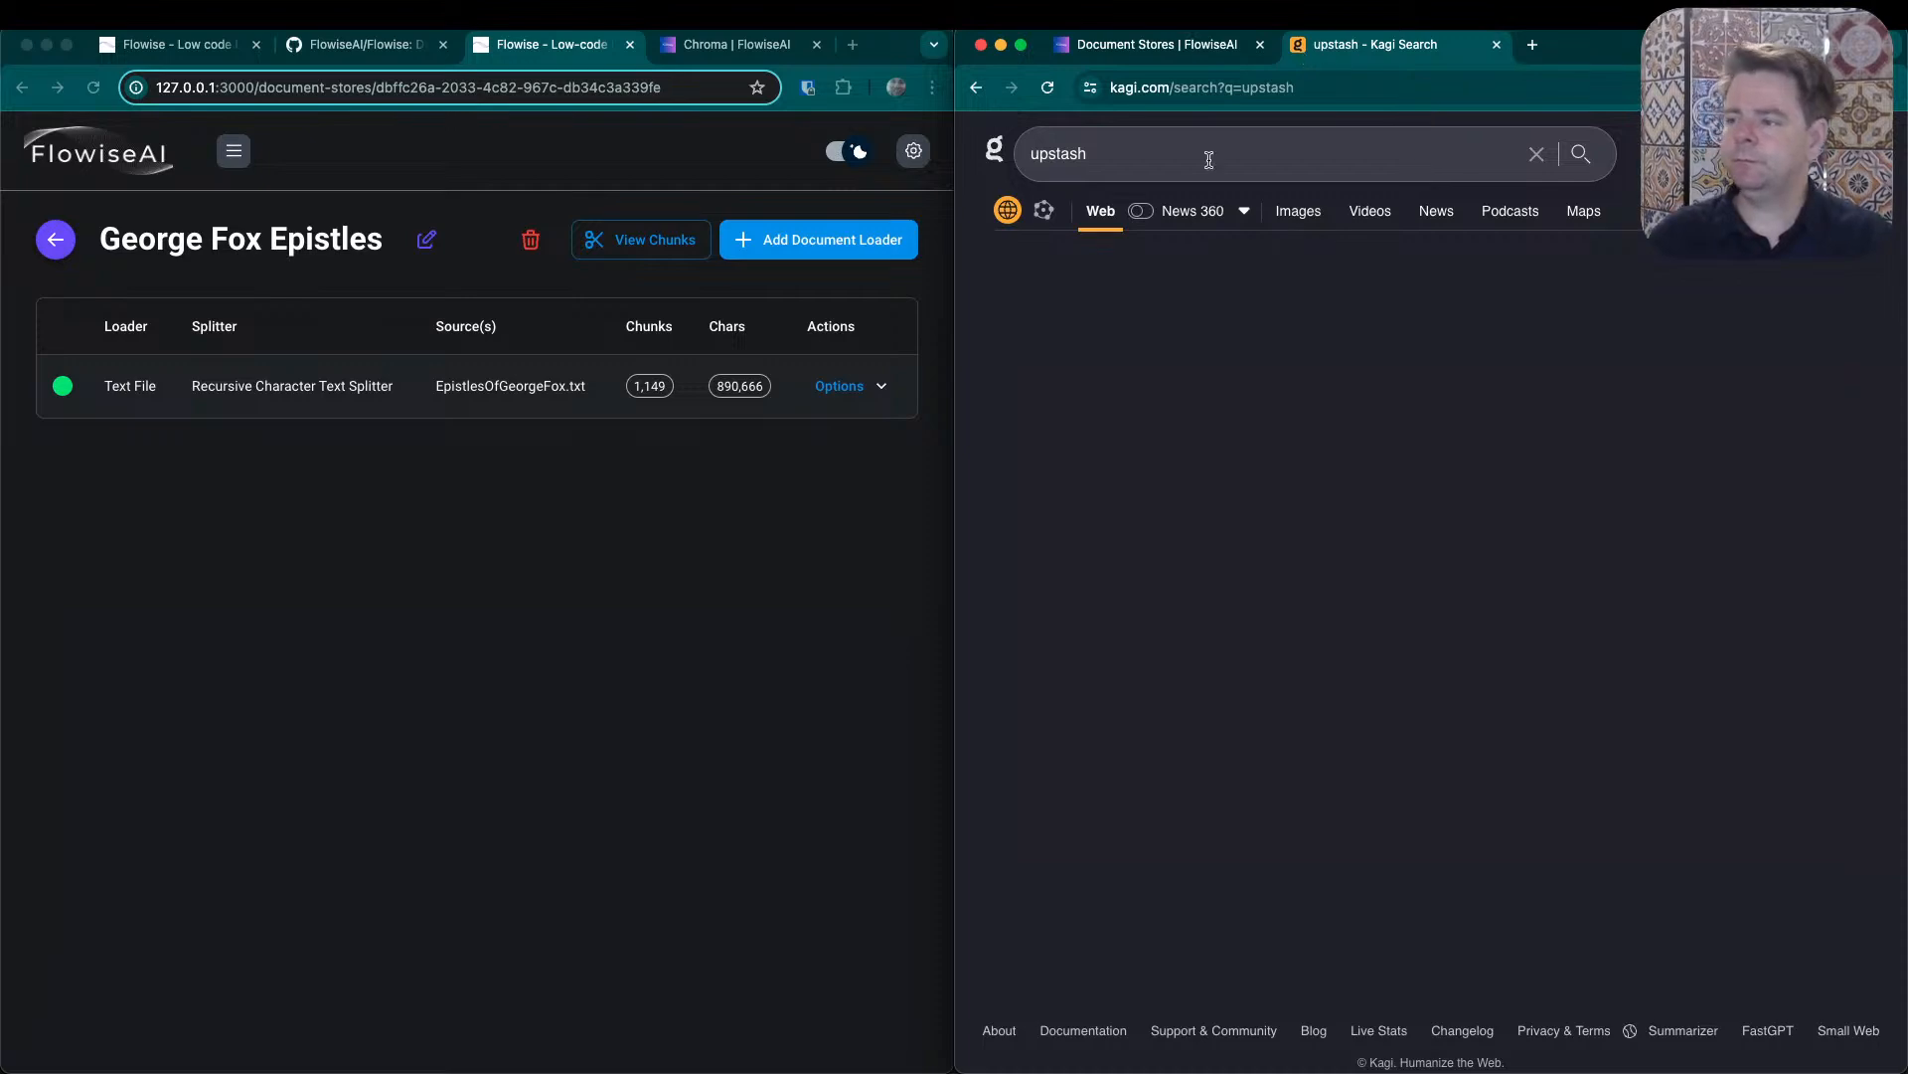
{"action": "left_click", "coordinate": [1177, 328]}
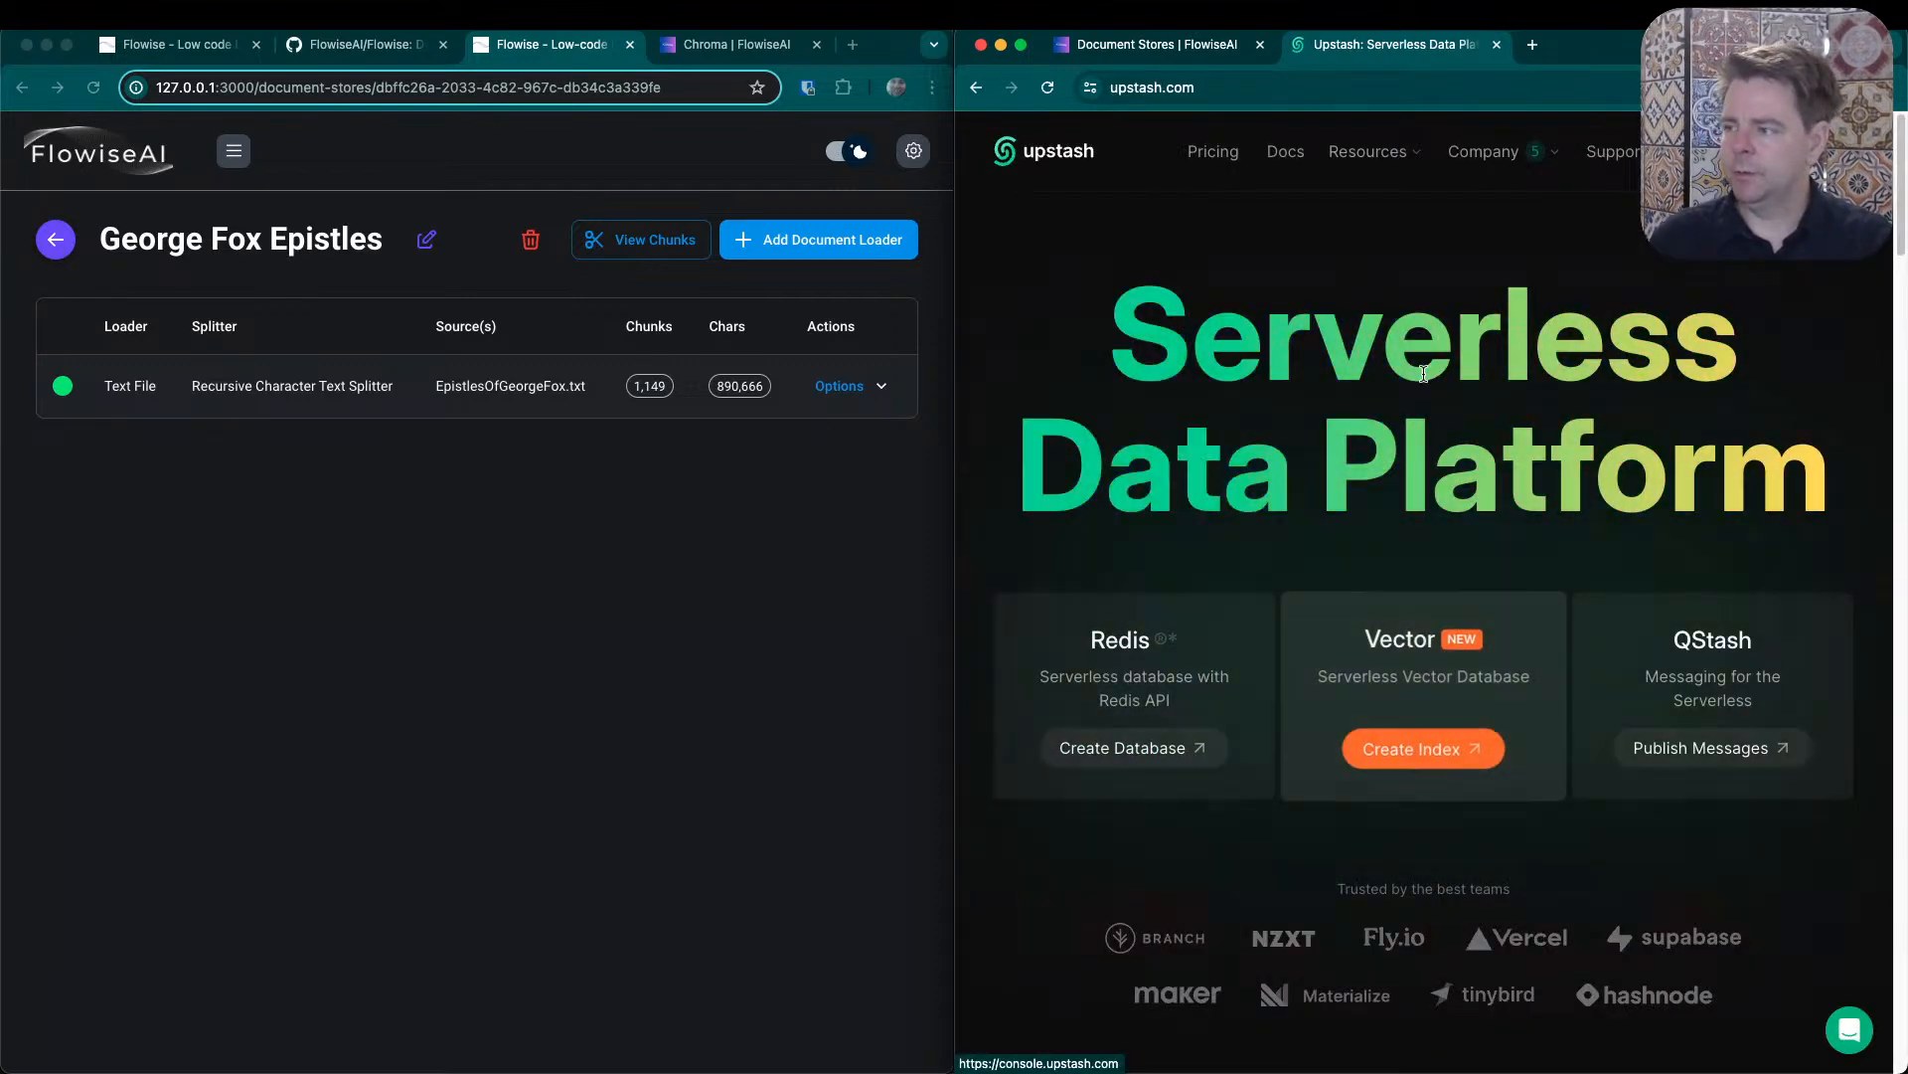
{"action": "left_click", "coordinate": [1213, 151]}
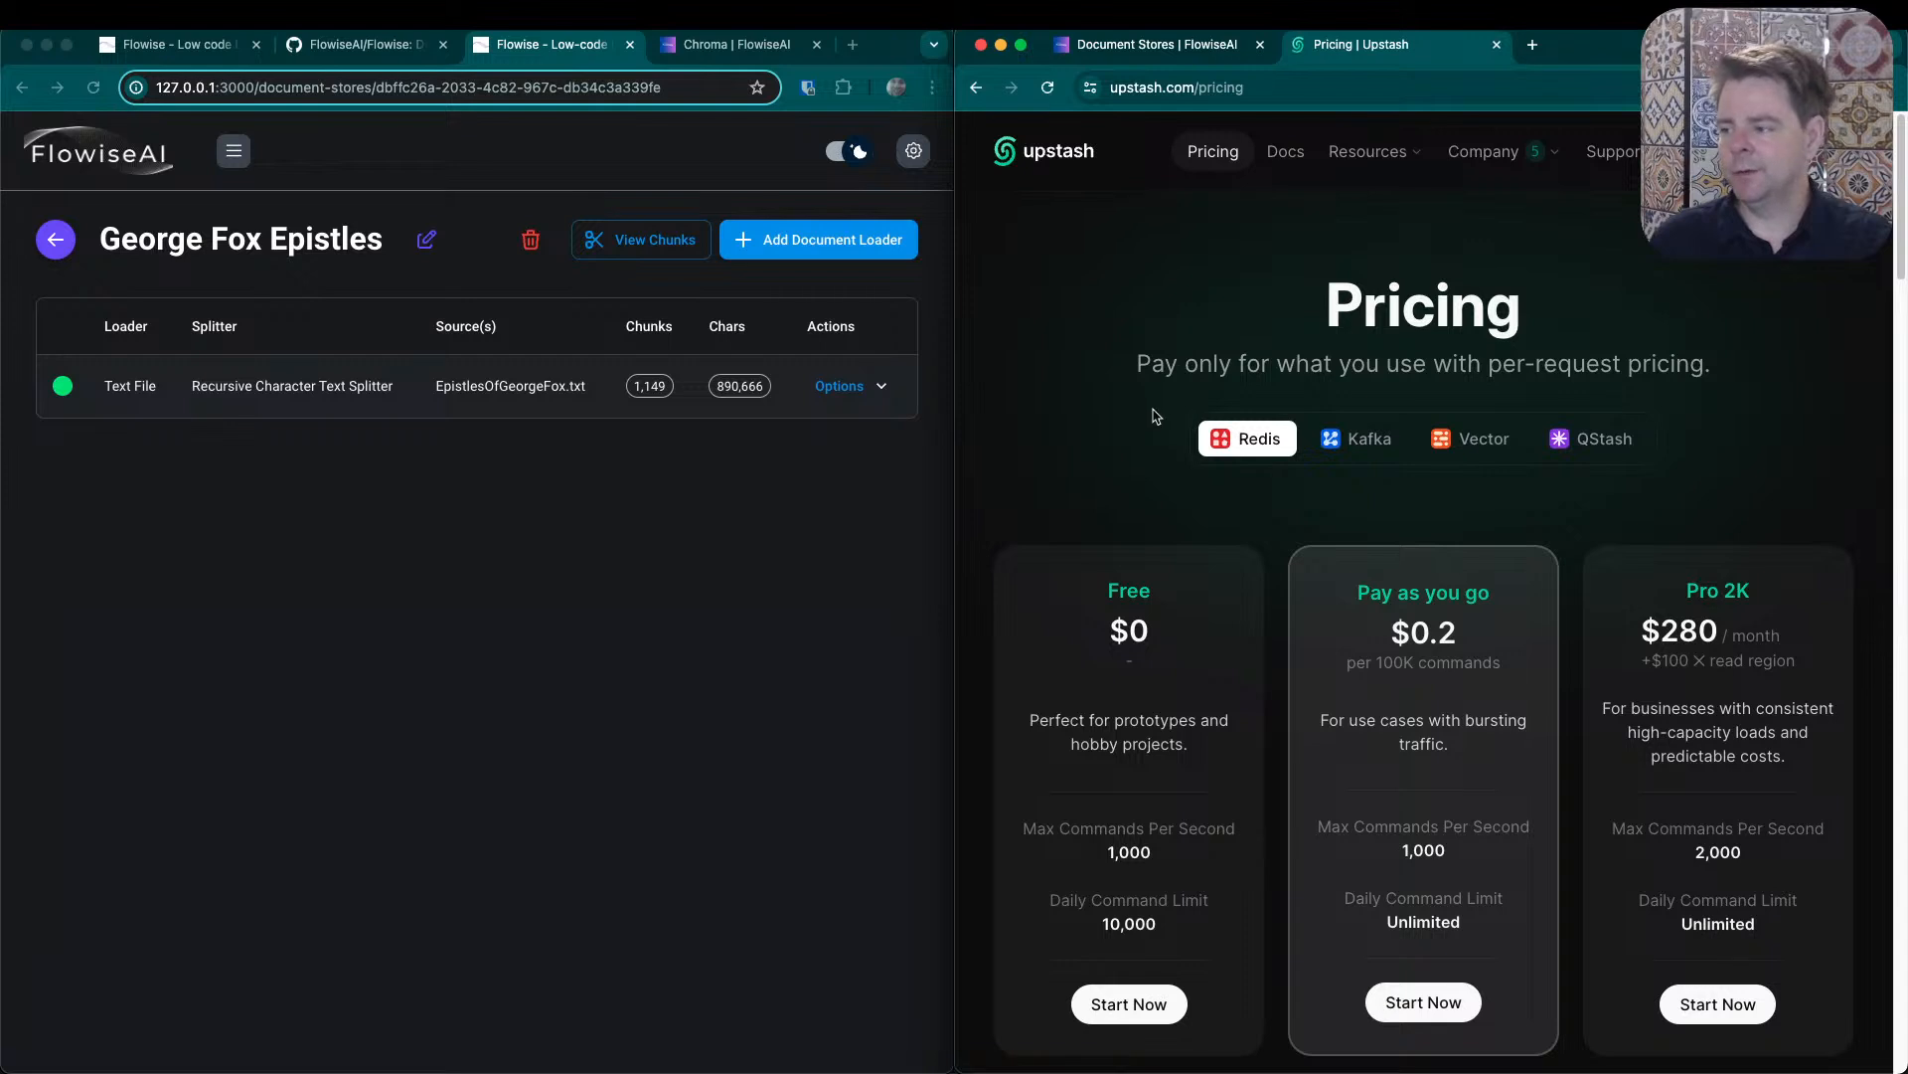
- Examine the prices and command limits of Upstash's Free, Pay as you go and Pro 2K Redis plans
{"action": "scroll", "coordinate": [1153, 415], "scroll_direction": "down", "scroll_amount": 2}
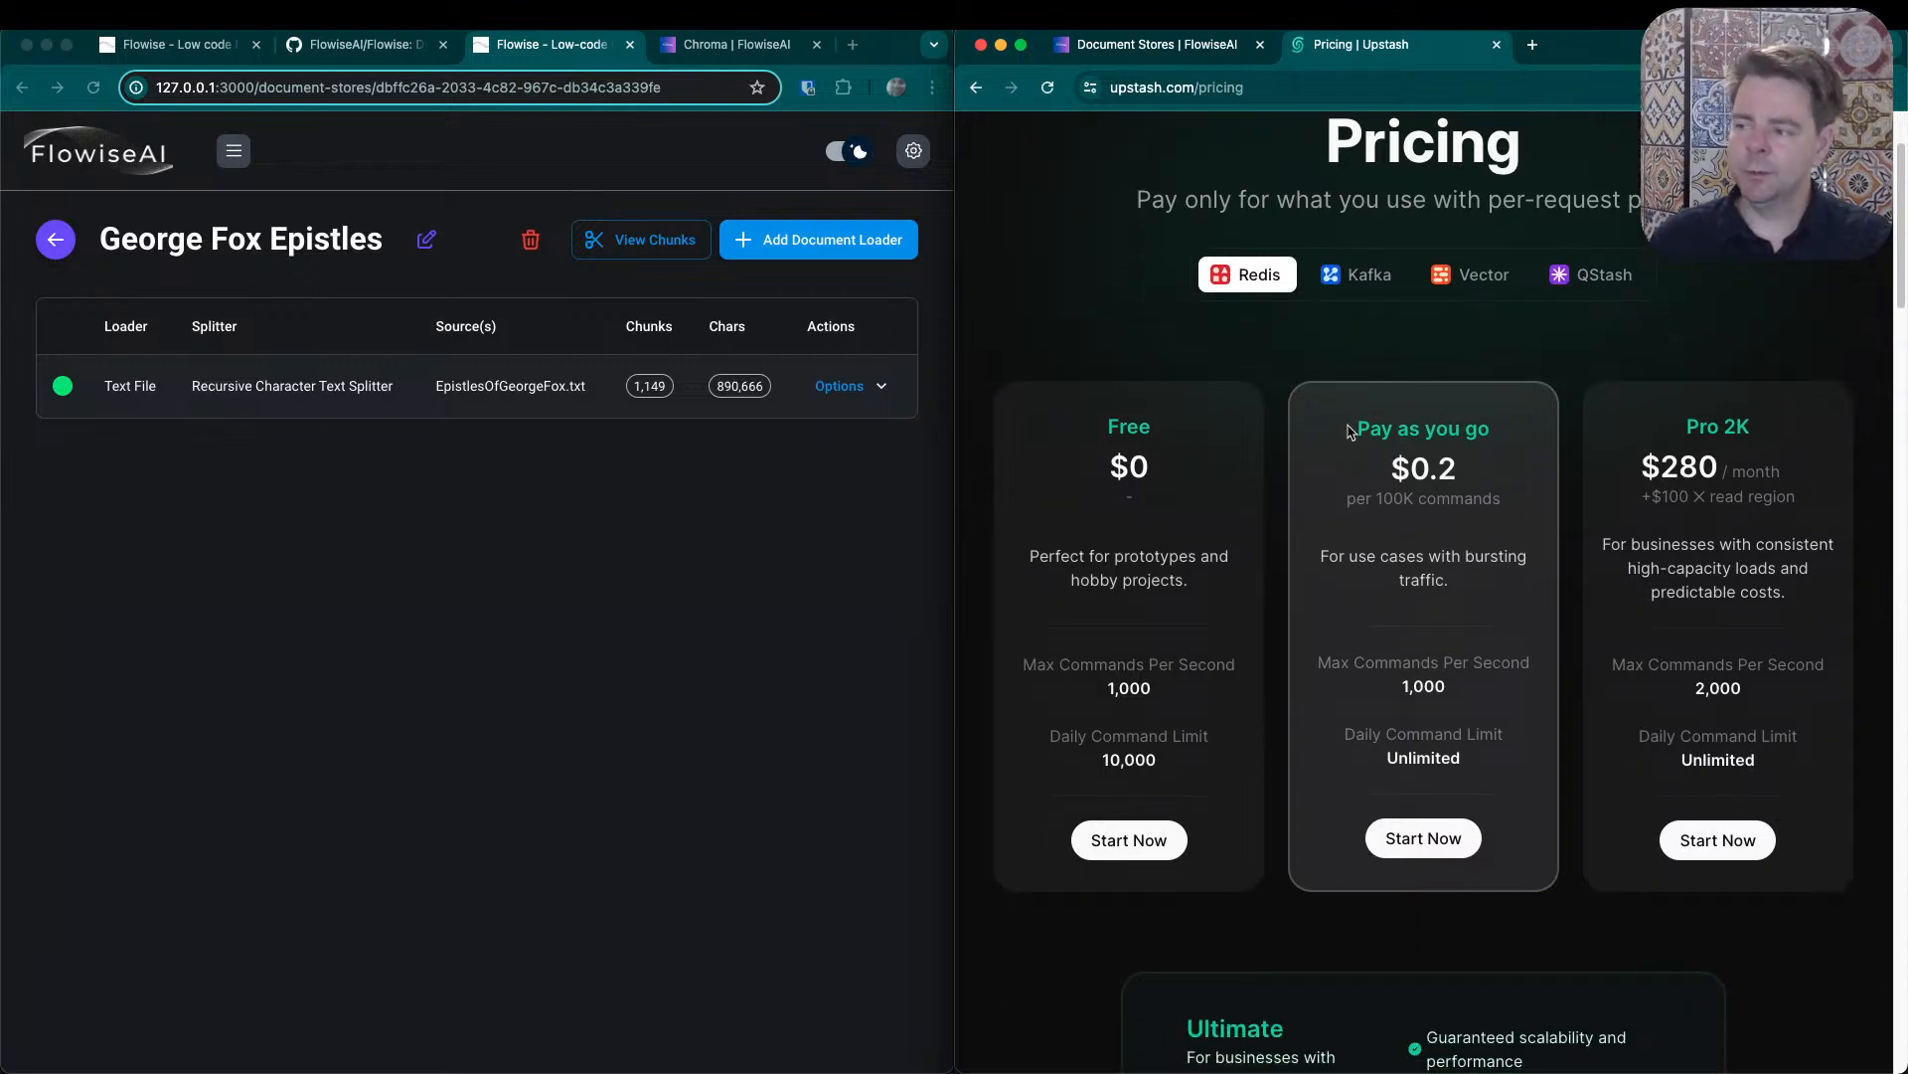
{"action": "left_click_drag", "start_coordinate": [1349, 430], "coordinate": [1461, 465]}
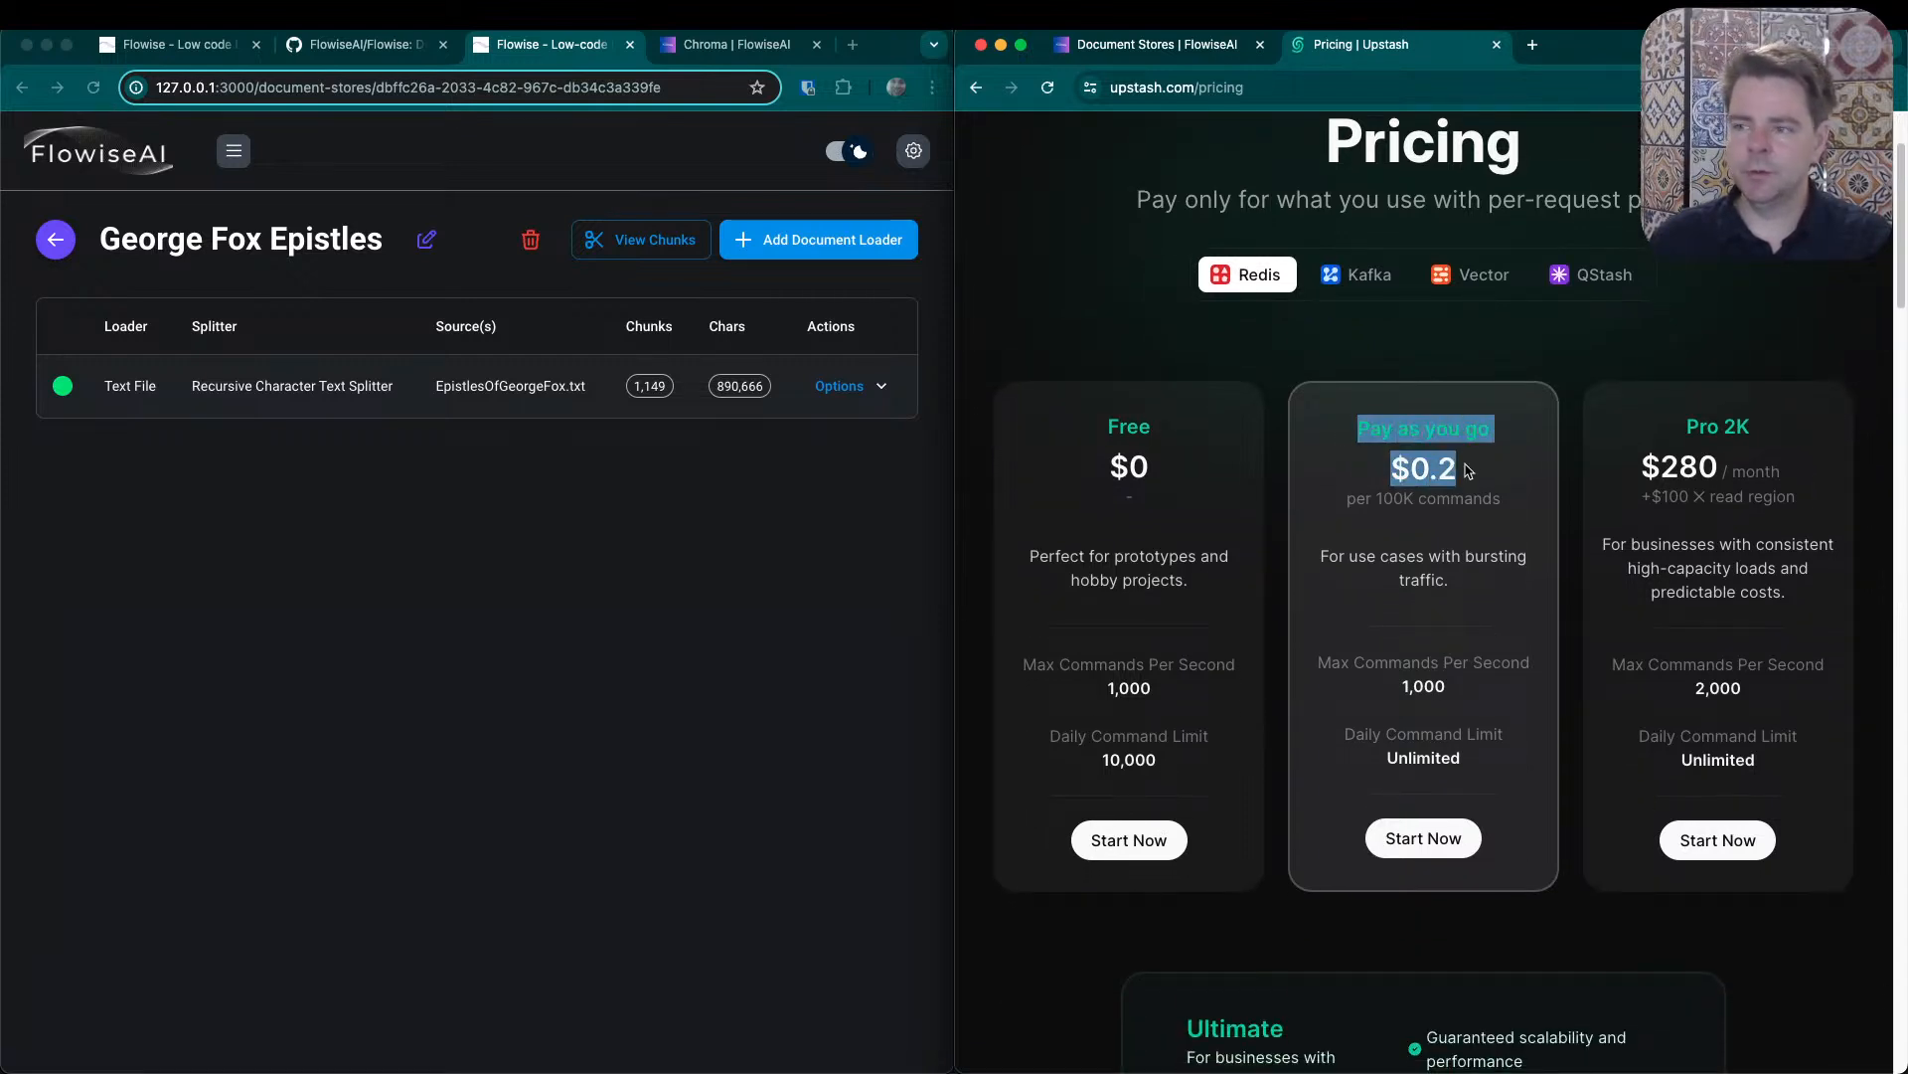
{"action": "left_click_drag", "start_coordinate": [1378, 498], "coordinate": [1442, 477]}
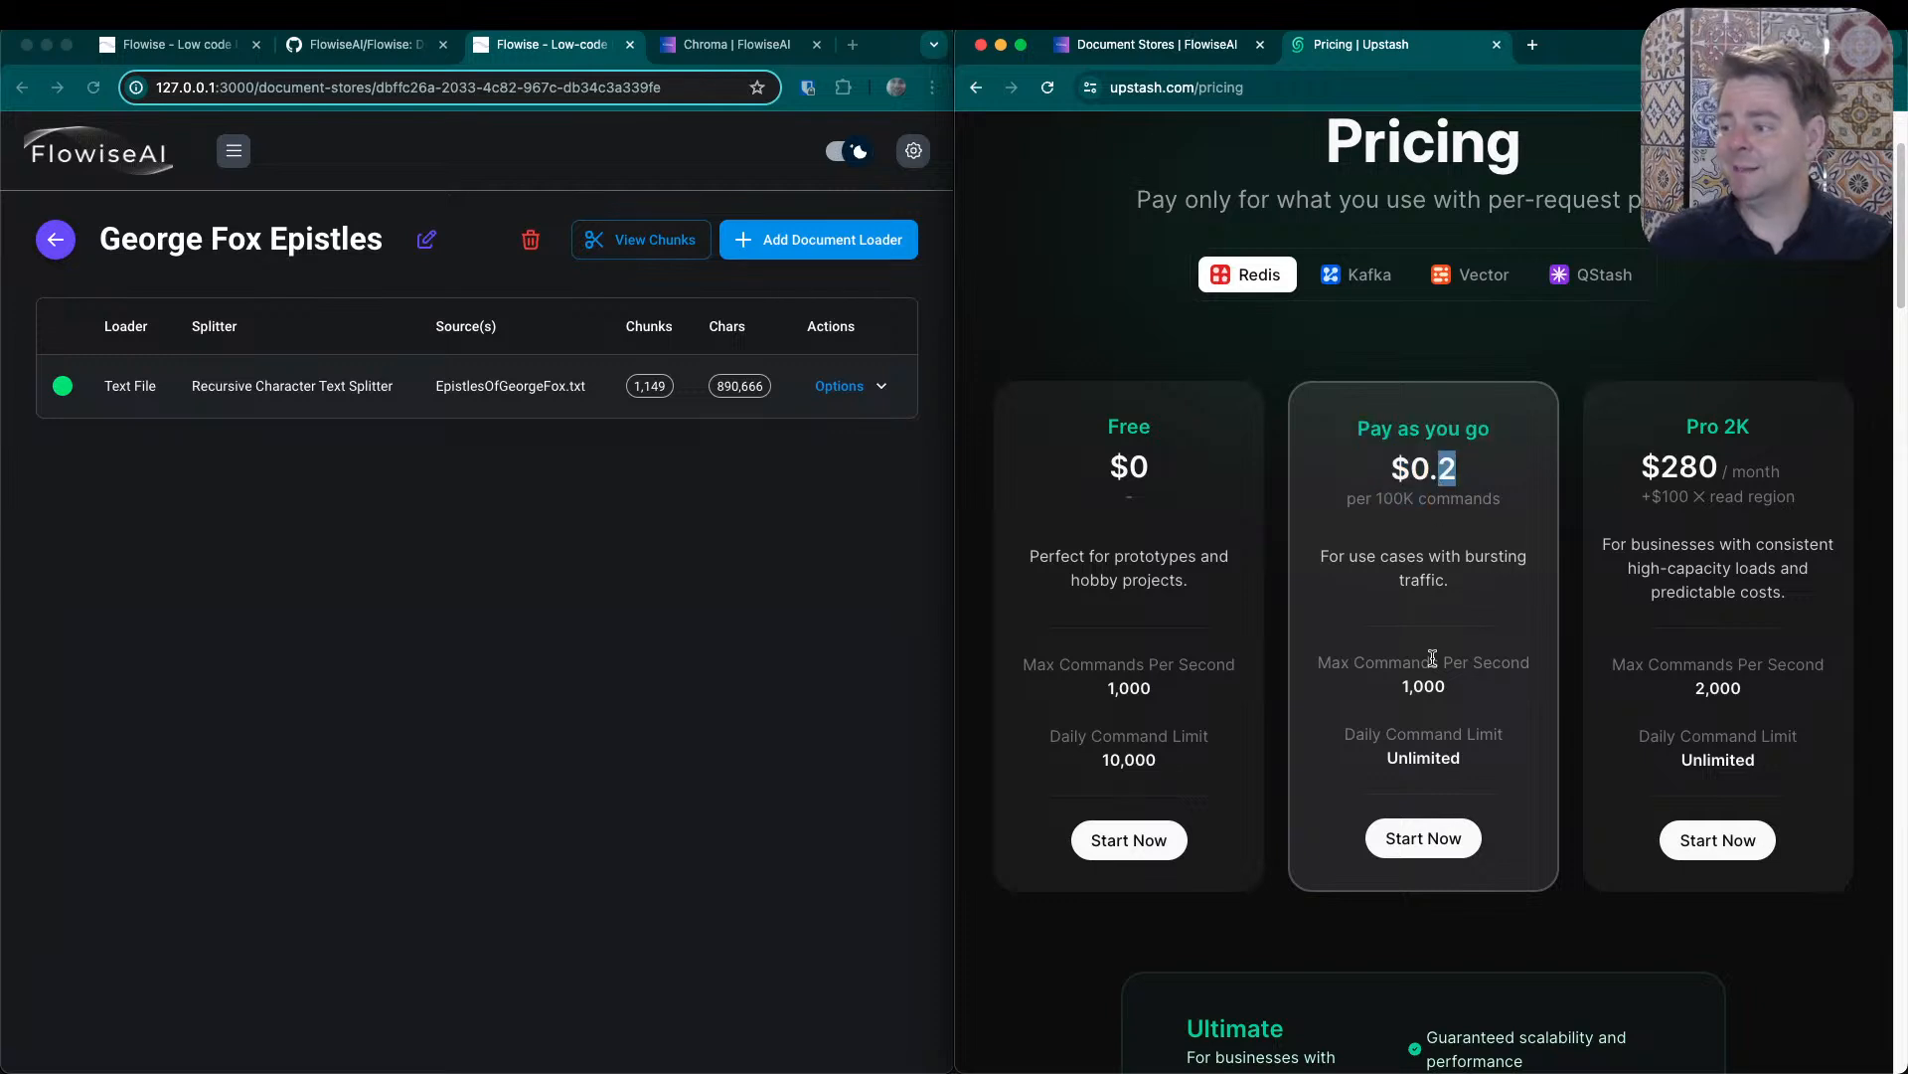
{"action": "left_click_drag", "start_coordinate": [1321, 662], "coordinate": [1432, 662]}
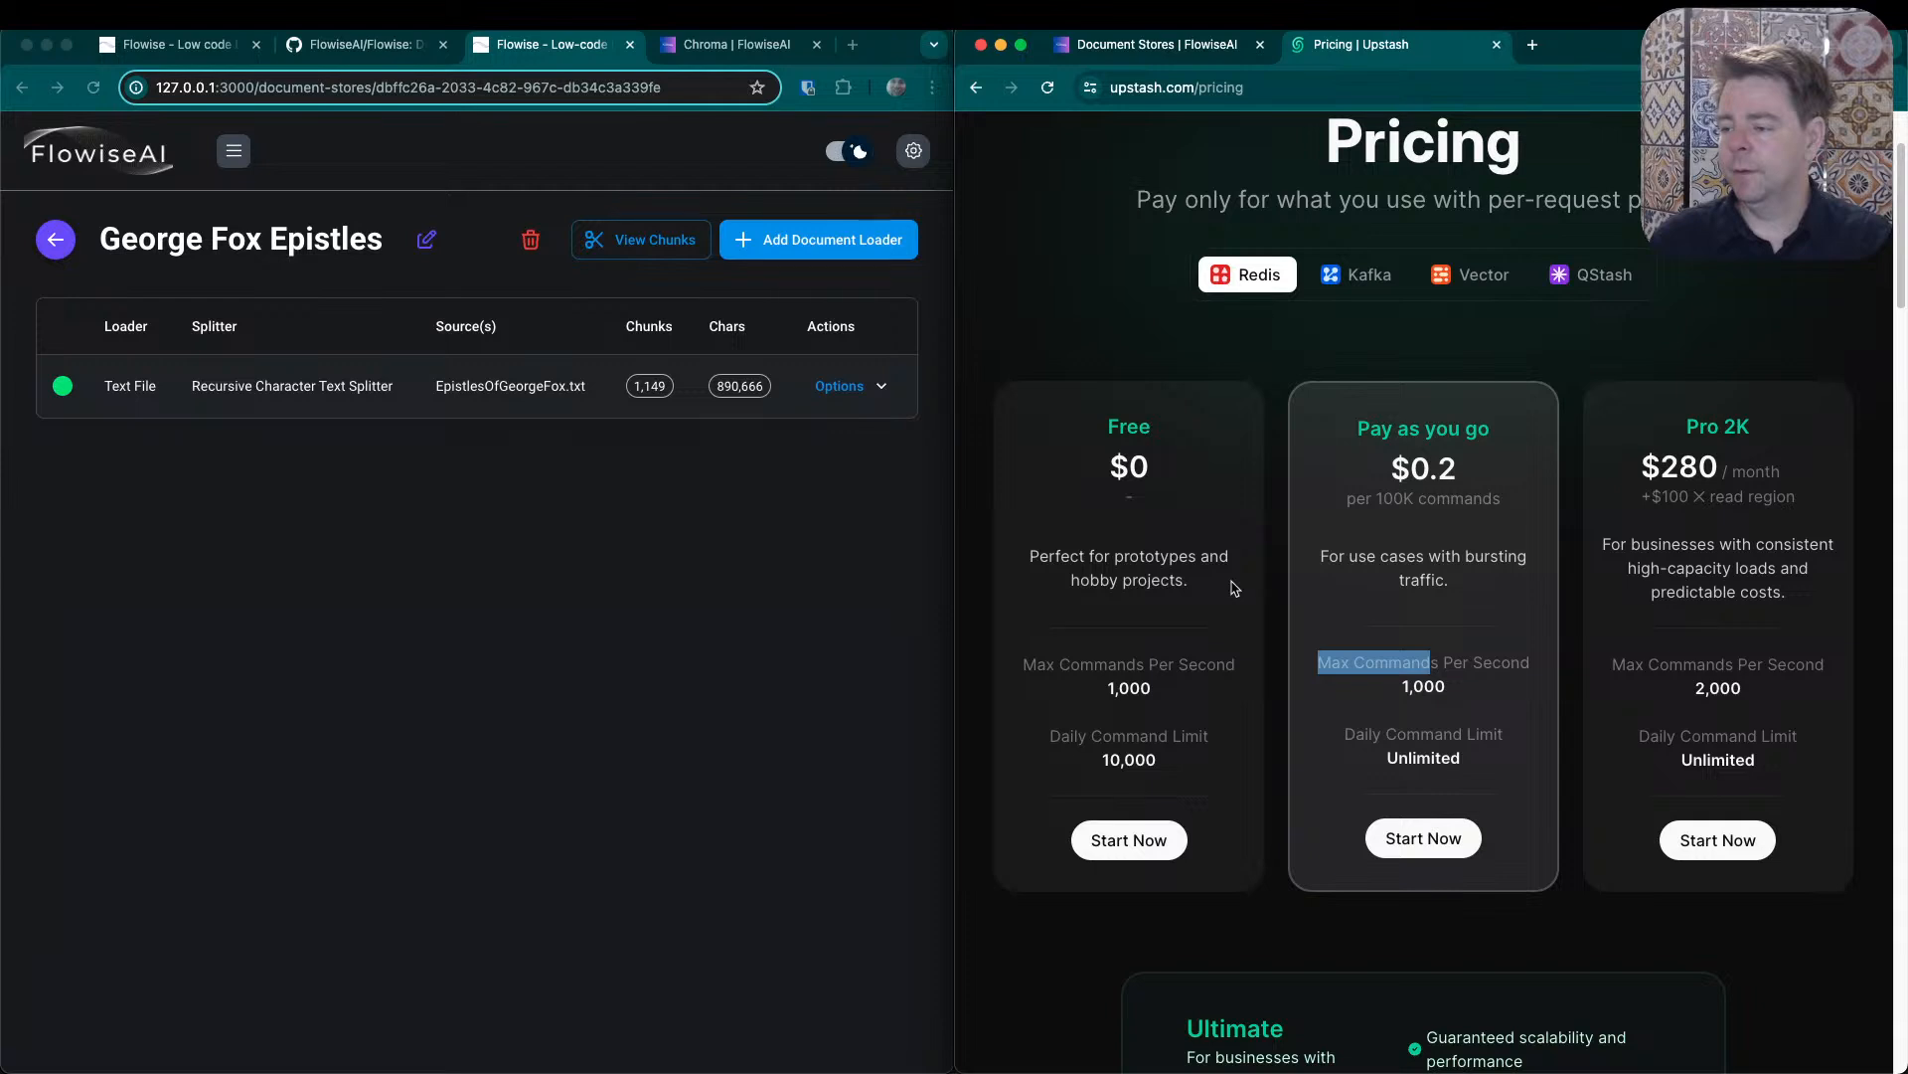
{"action": "left_click_drag", "start_coordinate": [1171, 763], "coordinate": [1097, 484]}
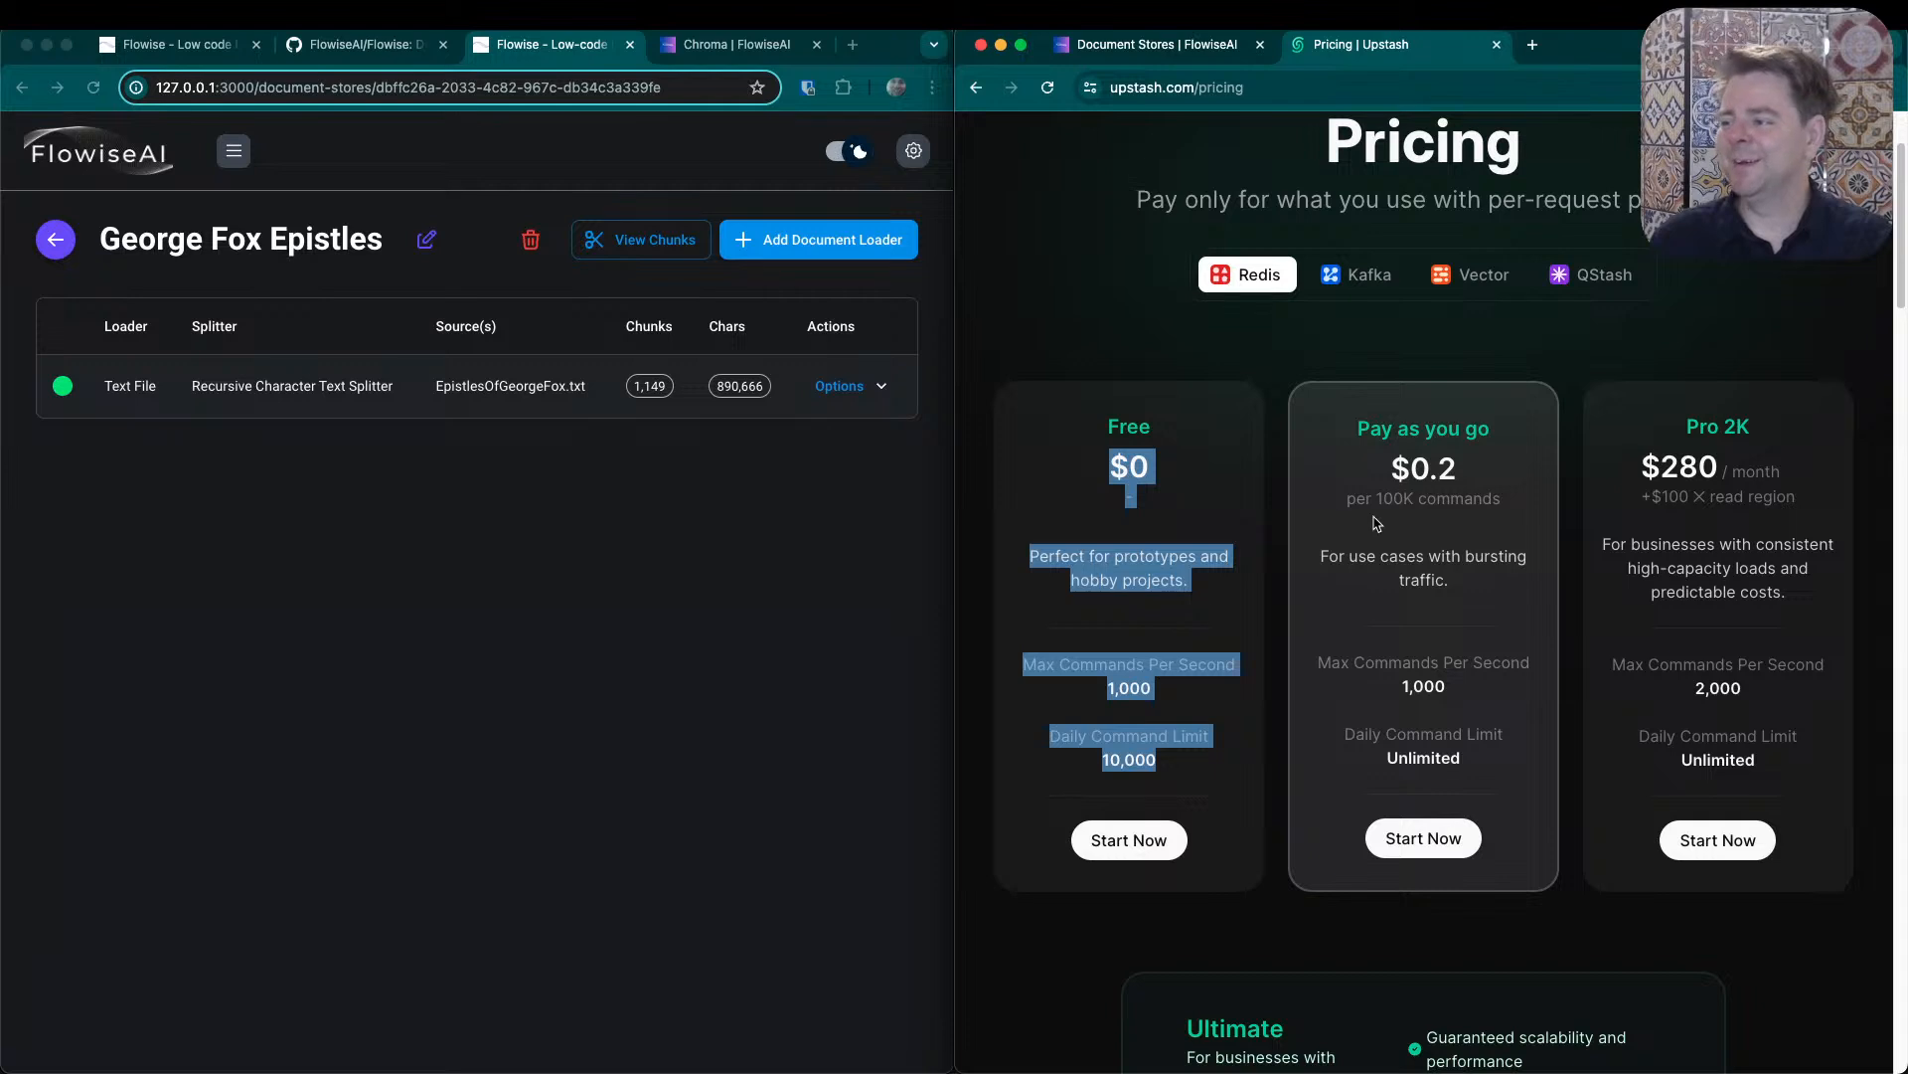
{"action": "left_click_drag", "start_coordinate": [1356, 428], "coordinate": [1454, 464]}
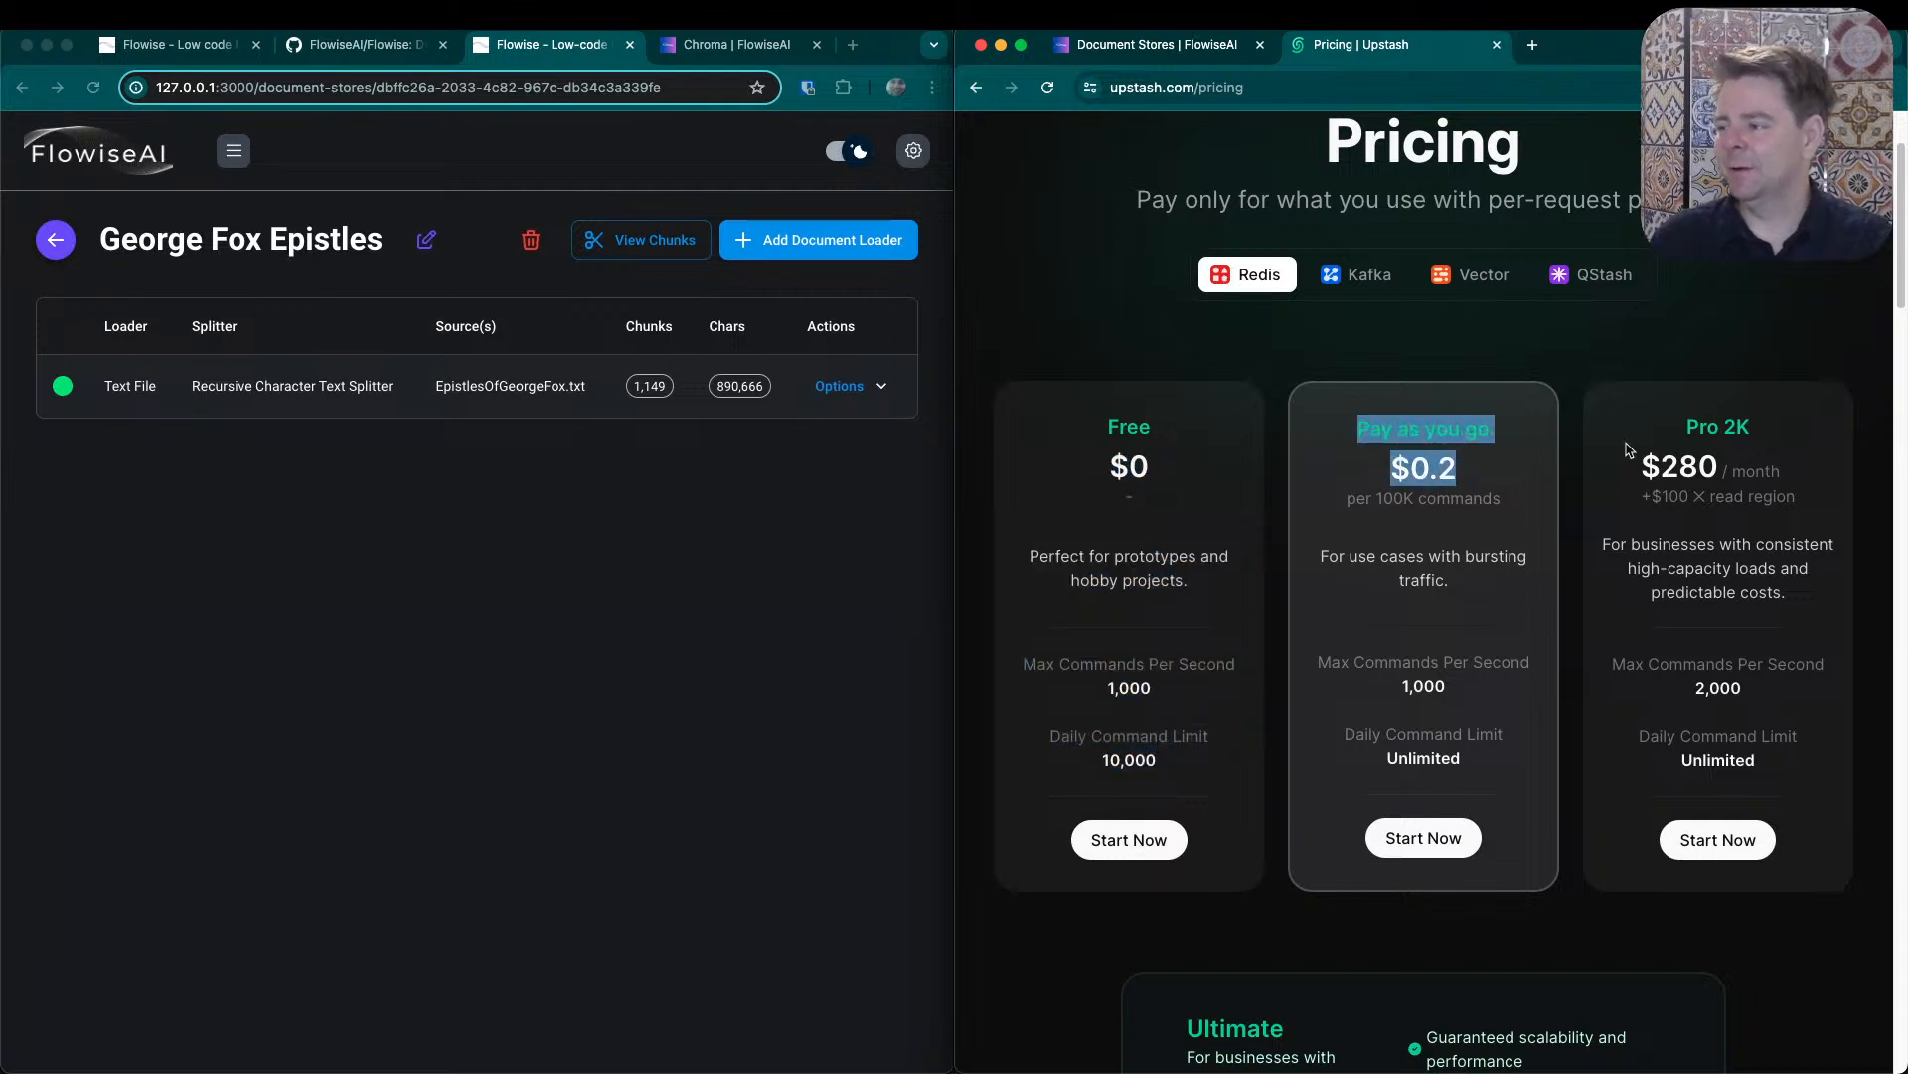
{"action": "left_click_drag", "start_coordinate": [1631, 453], "coordinate": [1820, 499]}
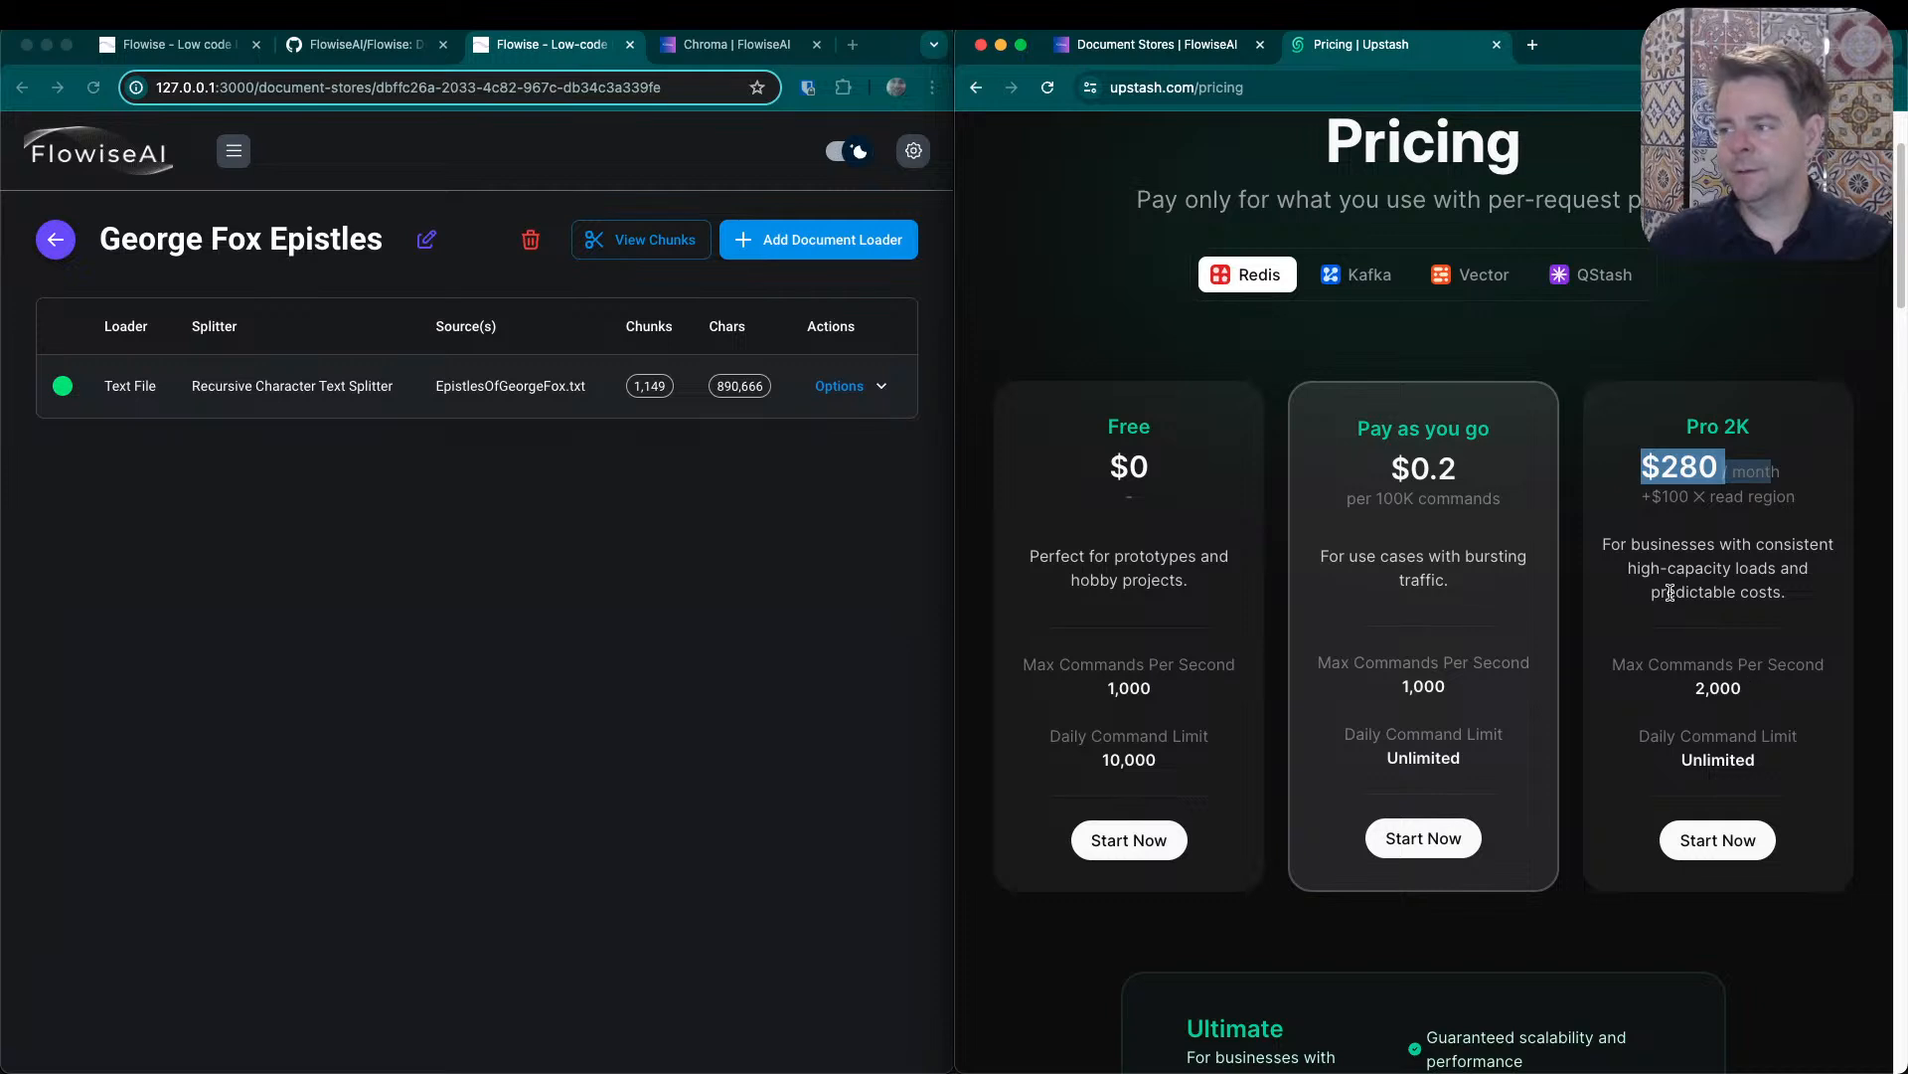
- Switch the Upstash pricing to Vector and examine the prices and daily query limits of its plans
{"action": "left_click", "coordinate": [1471, 274]}
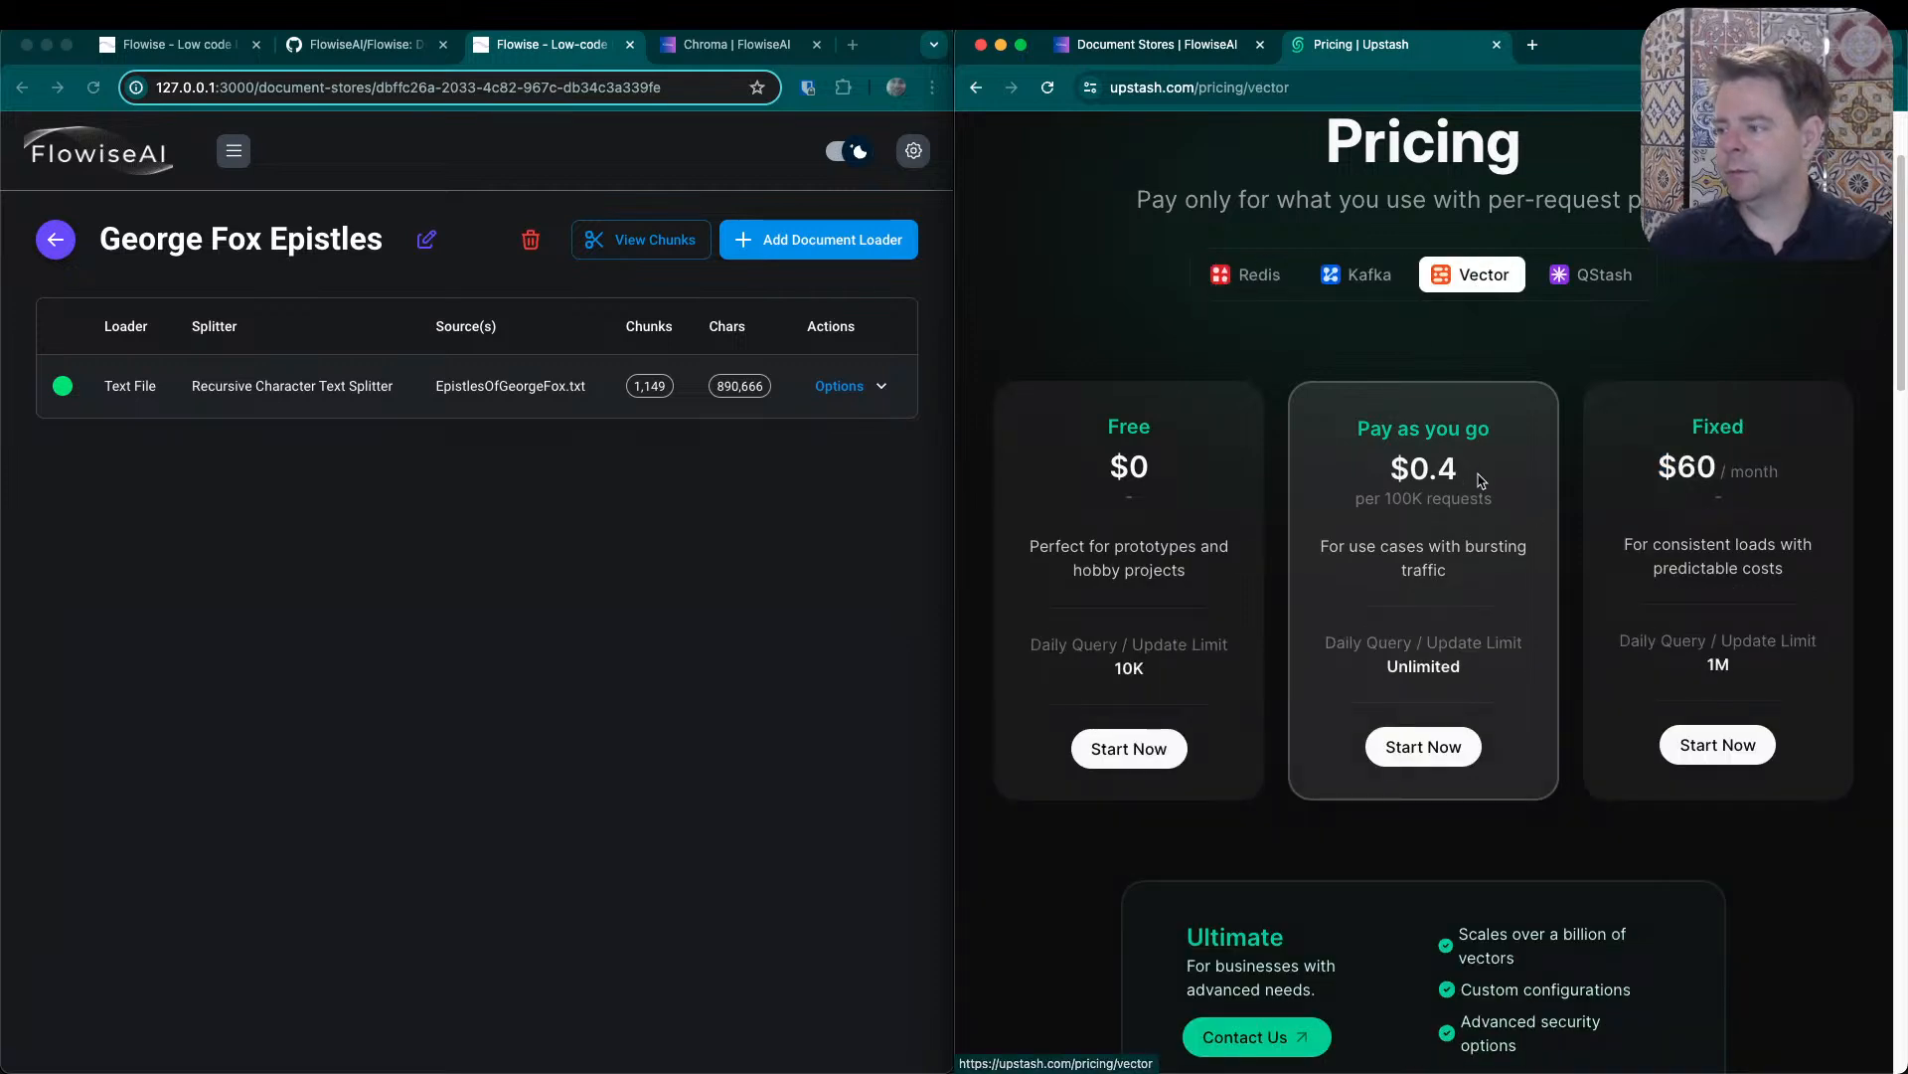
{"action": "left_click_drag", "start_coordinate": [1459, 466], "coordinate": [1392, 465]}
{"action": "double_click", "coordinate": [1690, 465]}
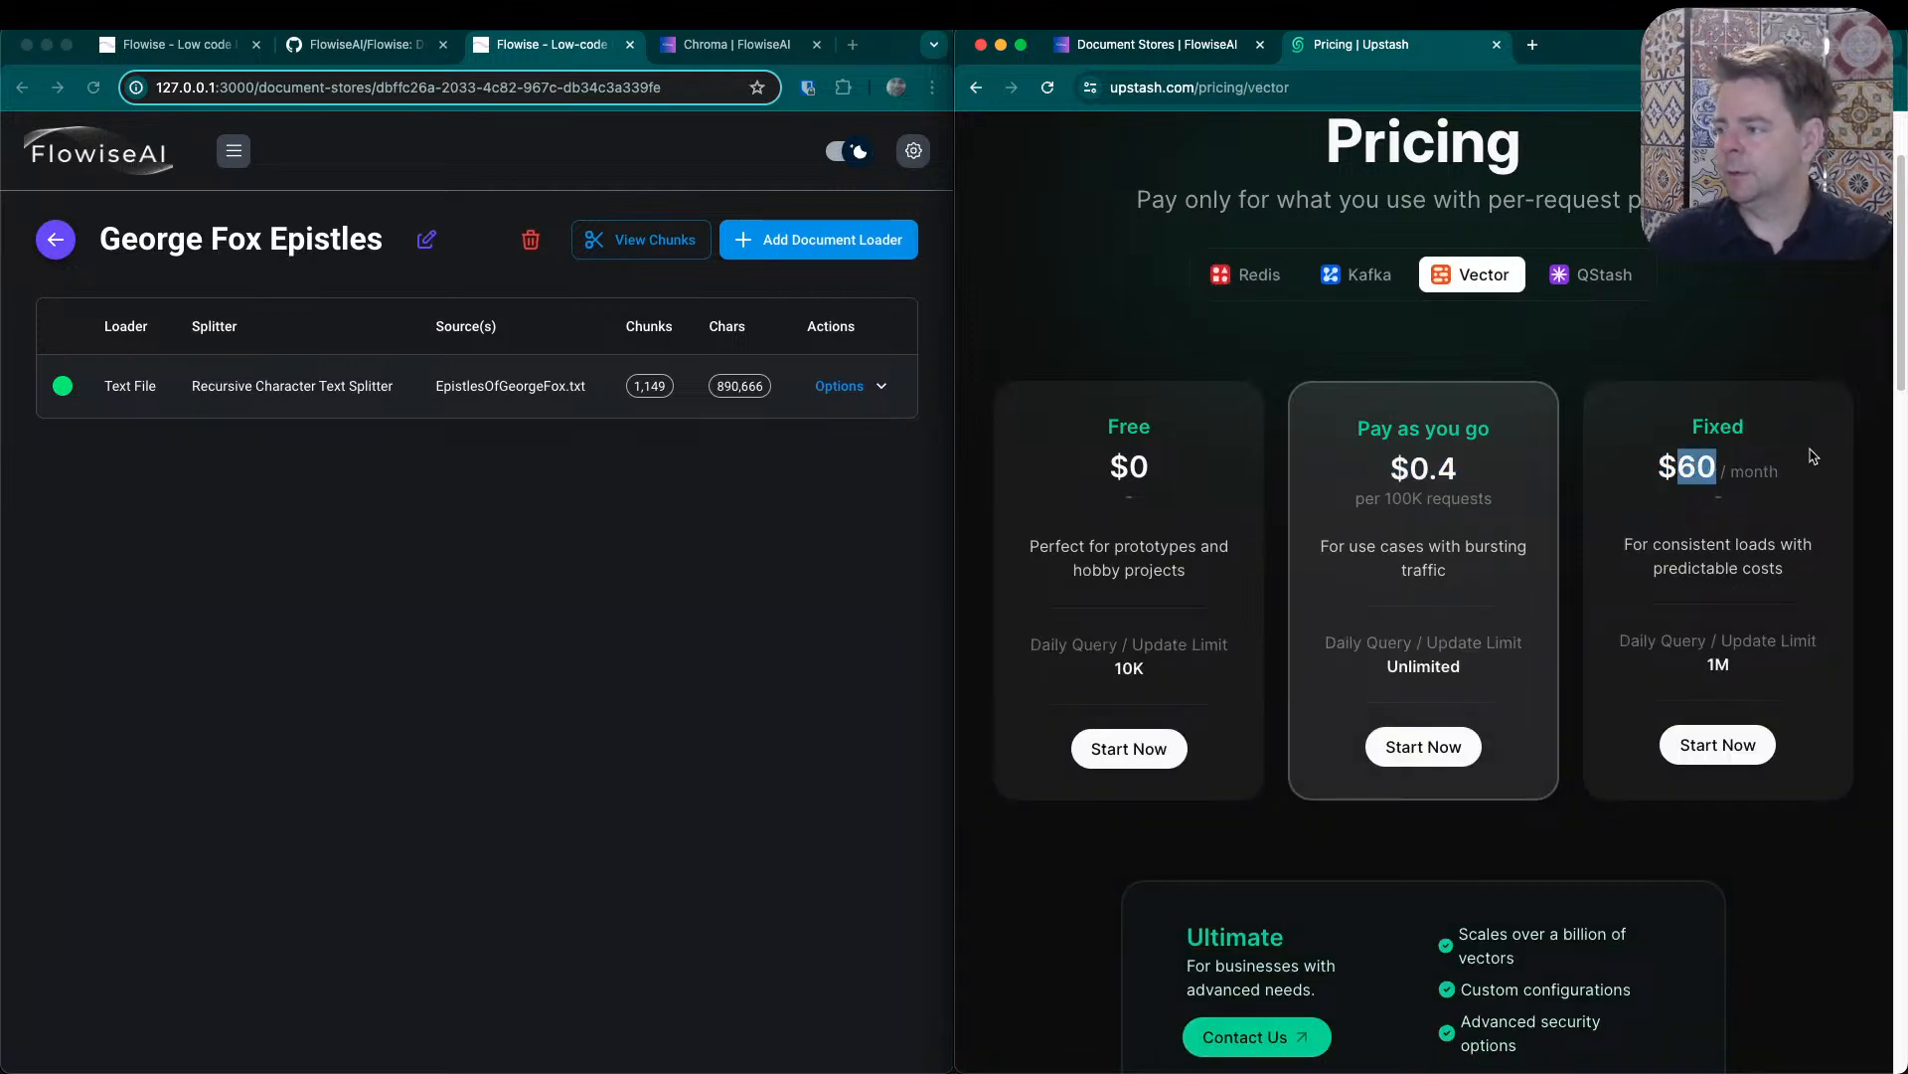
{"action": "left_click_drag", "start_coordinate": [1624, 544], "coordinate": [1734, 610]}
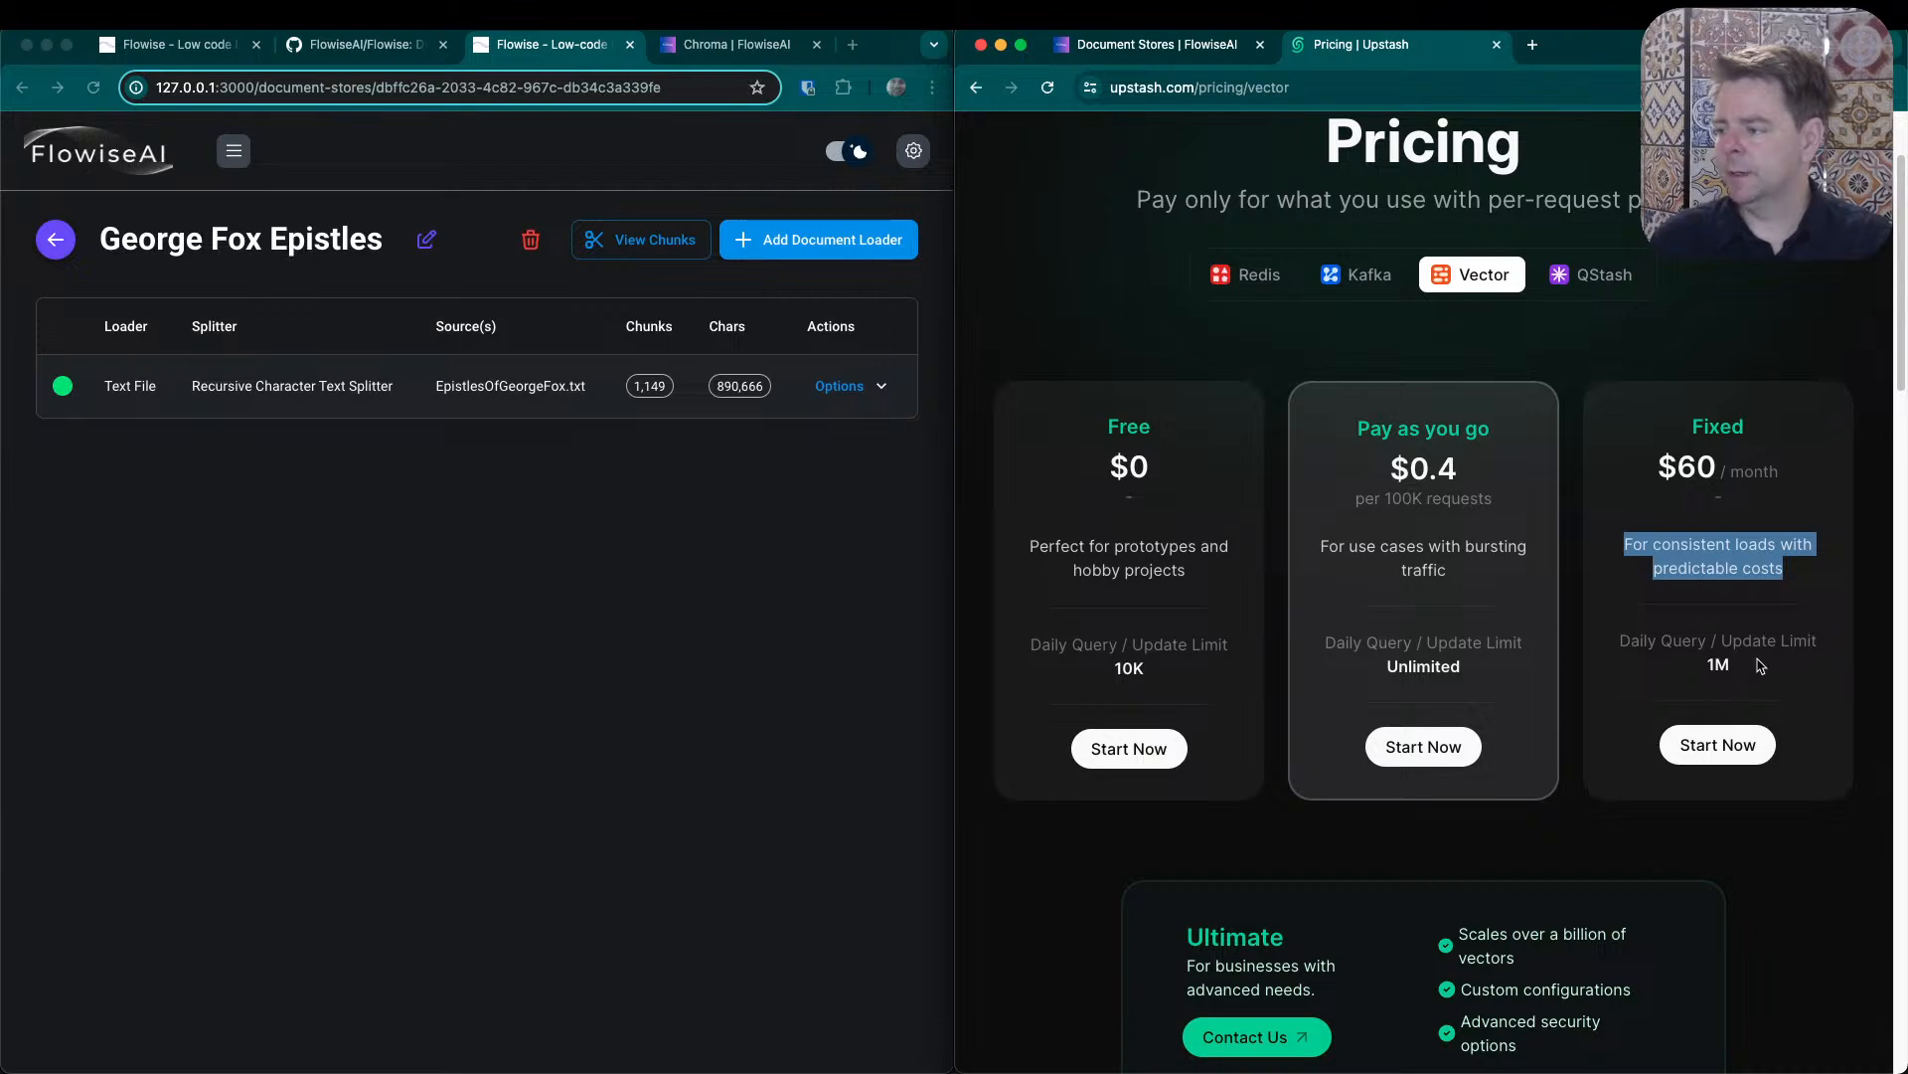
{"action": "left_click_drag", "start_coordinate": [1745, 672], "coordinate": [1634, 633]}
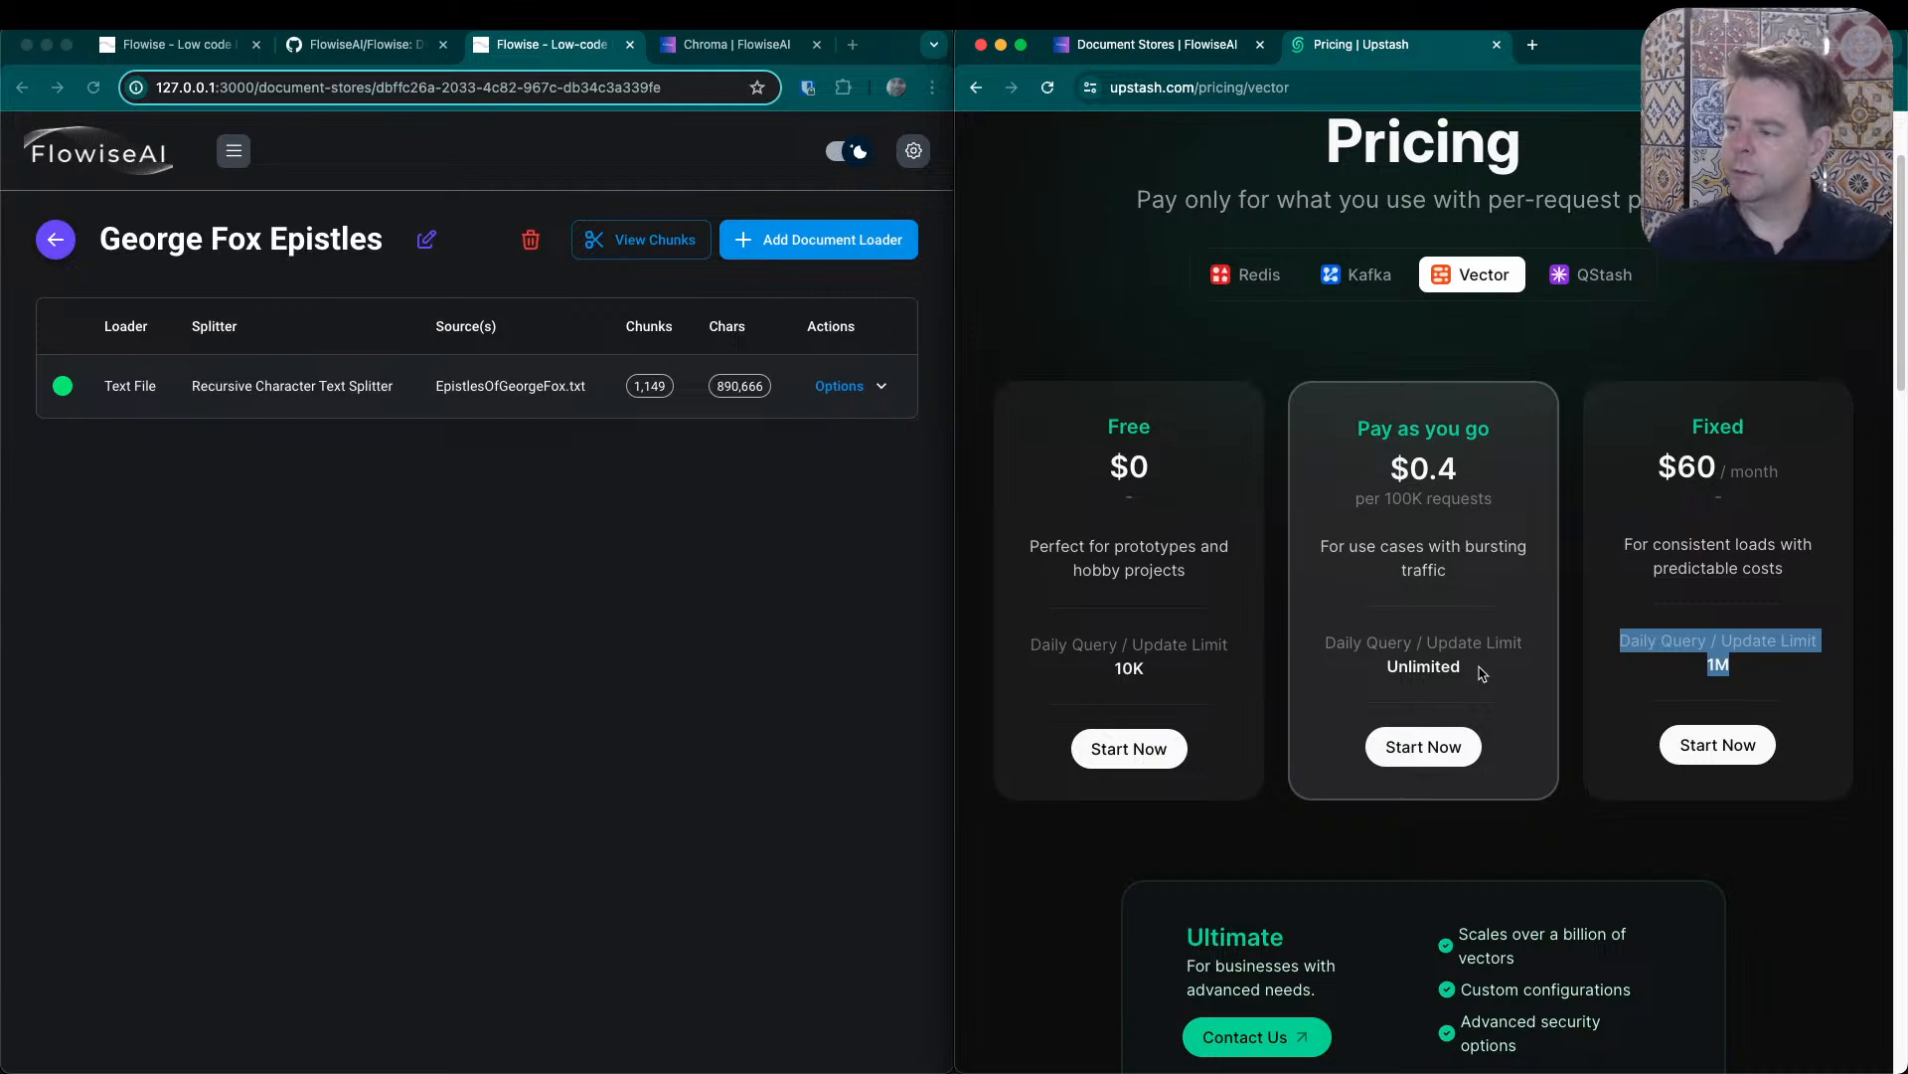
{"action": "left_click_drag", "start_coordinate": [1483, 674], "coordinate": [1326, 641]}
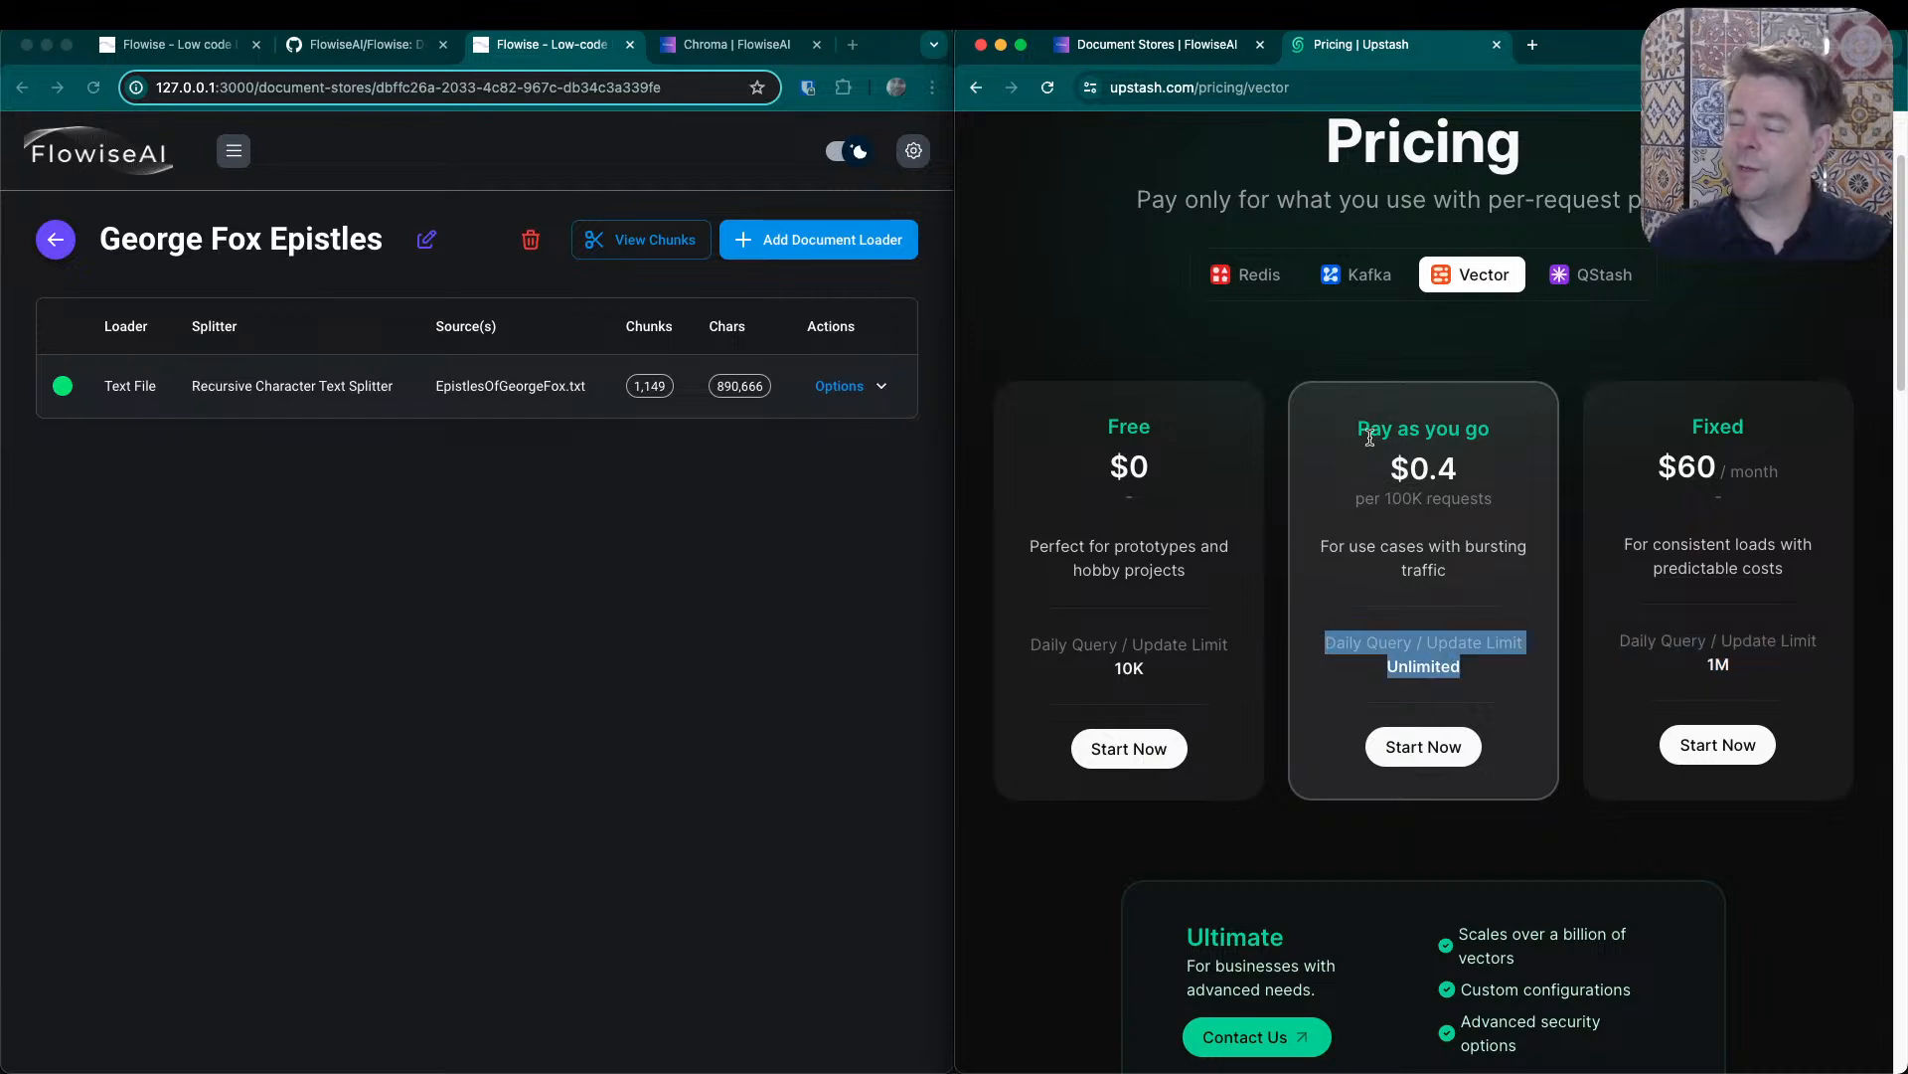
{"action": "left_click_drag", "start_coordinate": [1362, 431], "coordinate": [1479, 542]}
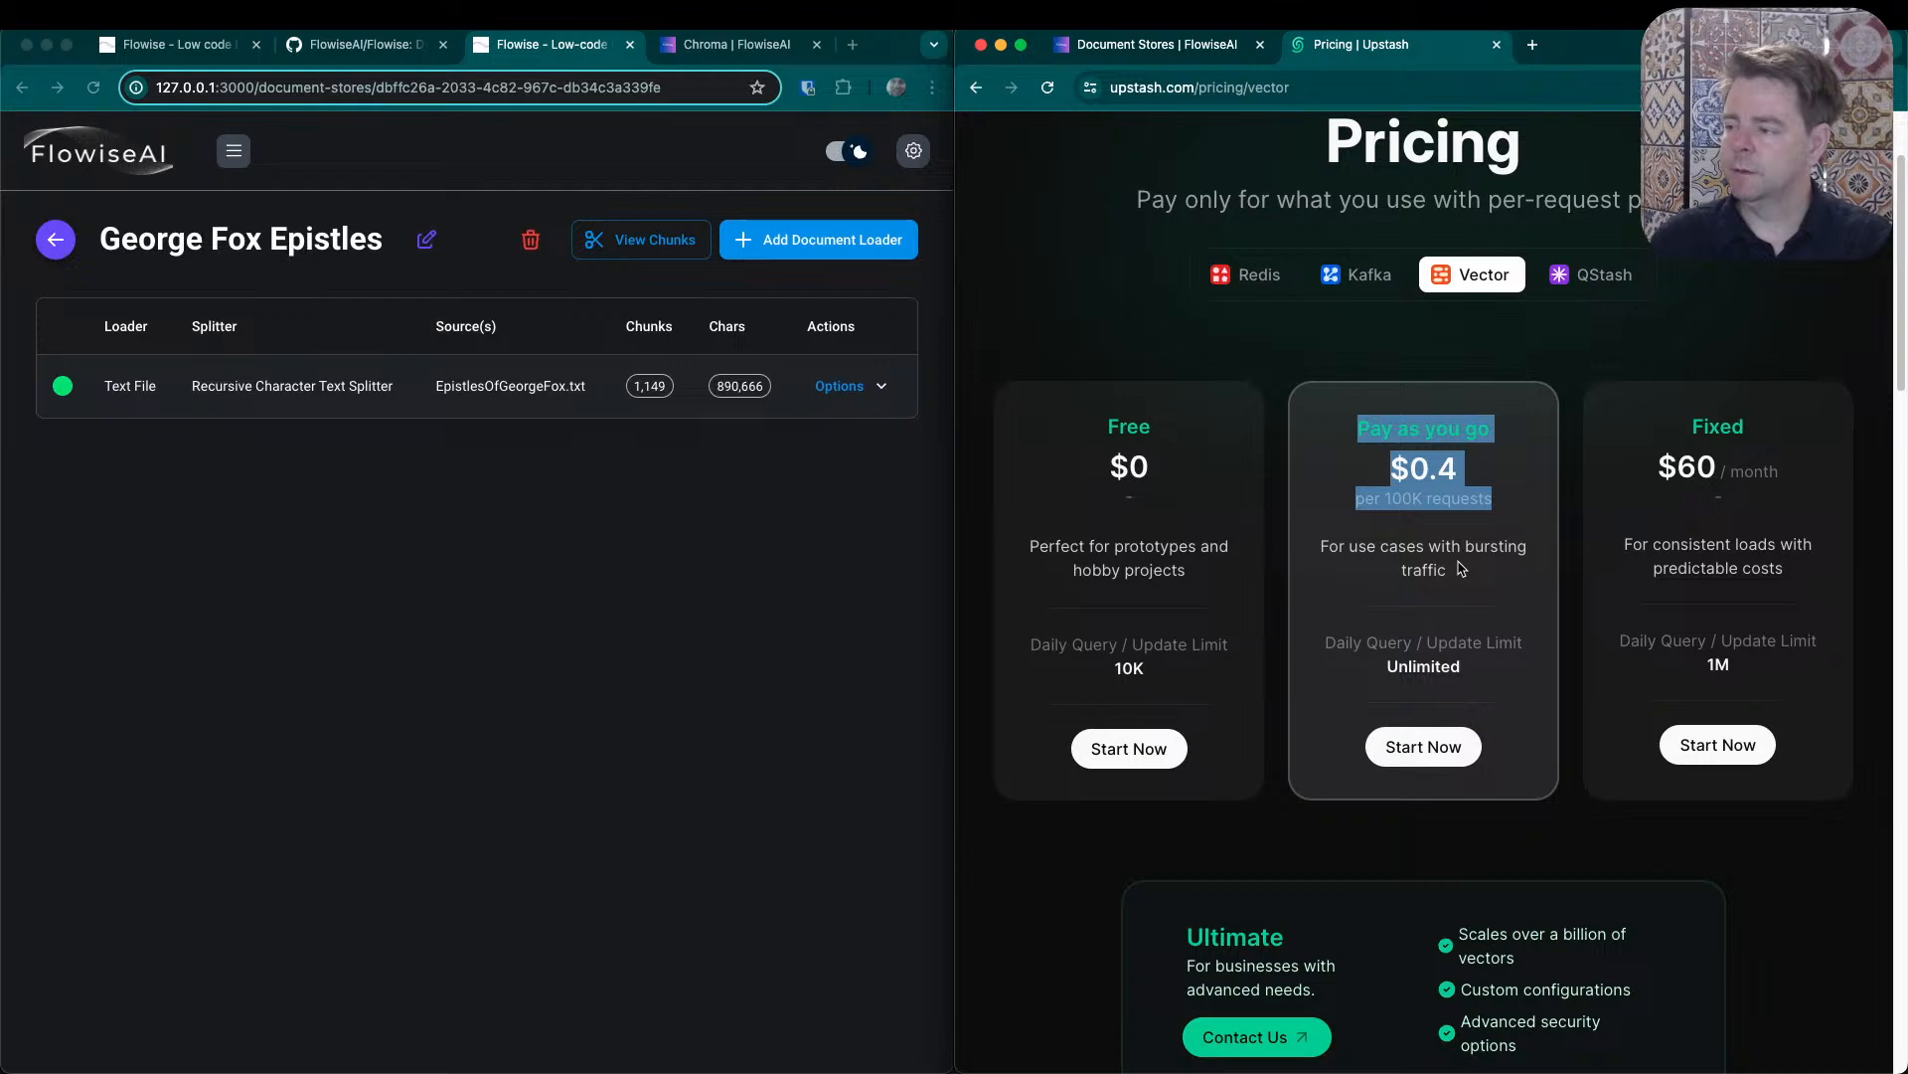
- Compare the Vector plans' capacity, maximum dimensions, features and support, and return to the Document Stores guide
{"action": "scroll", "coordinate": [1453, 575], "scroll_direction": "down", "scroll_amount": 5}
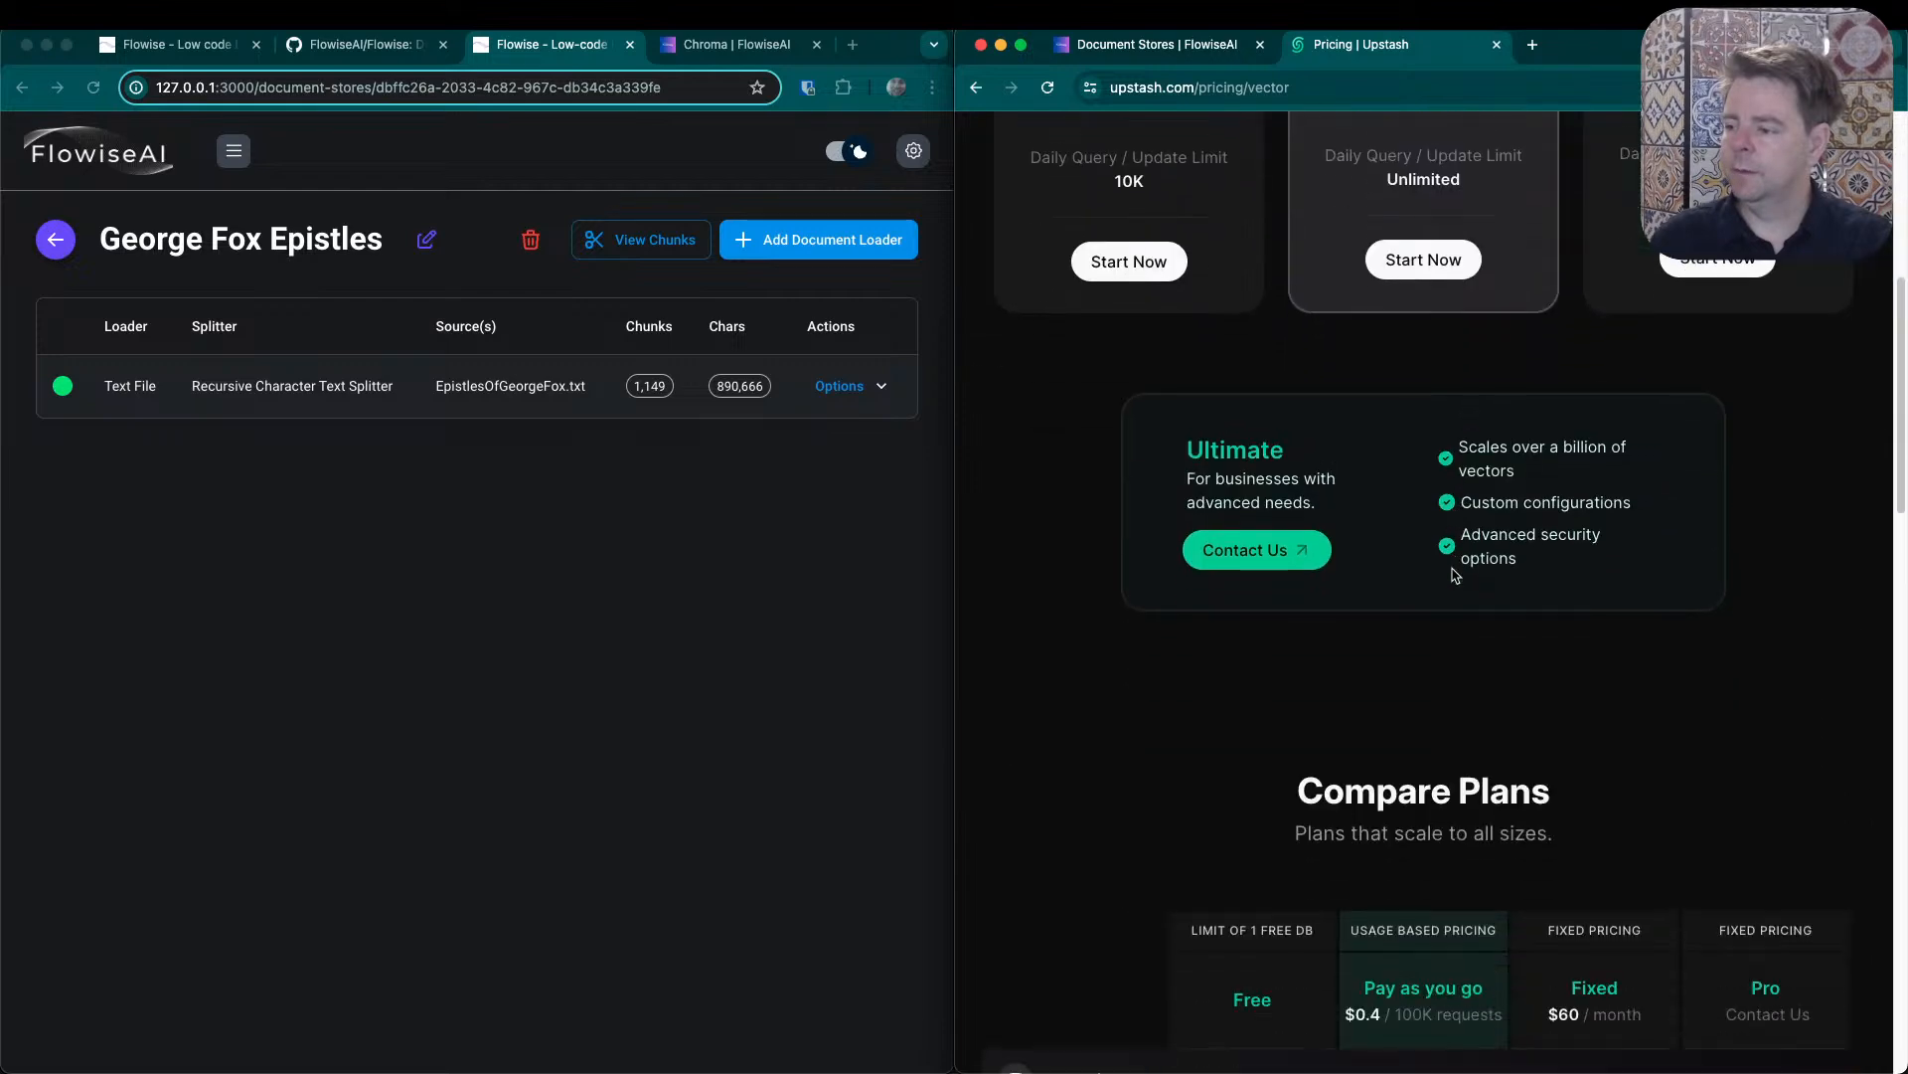
{"action": "scroll", "coordinate": [1292, 612], "scroll_direction": "down", "scroll_amount": 5}
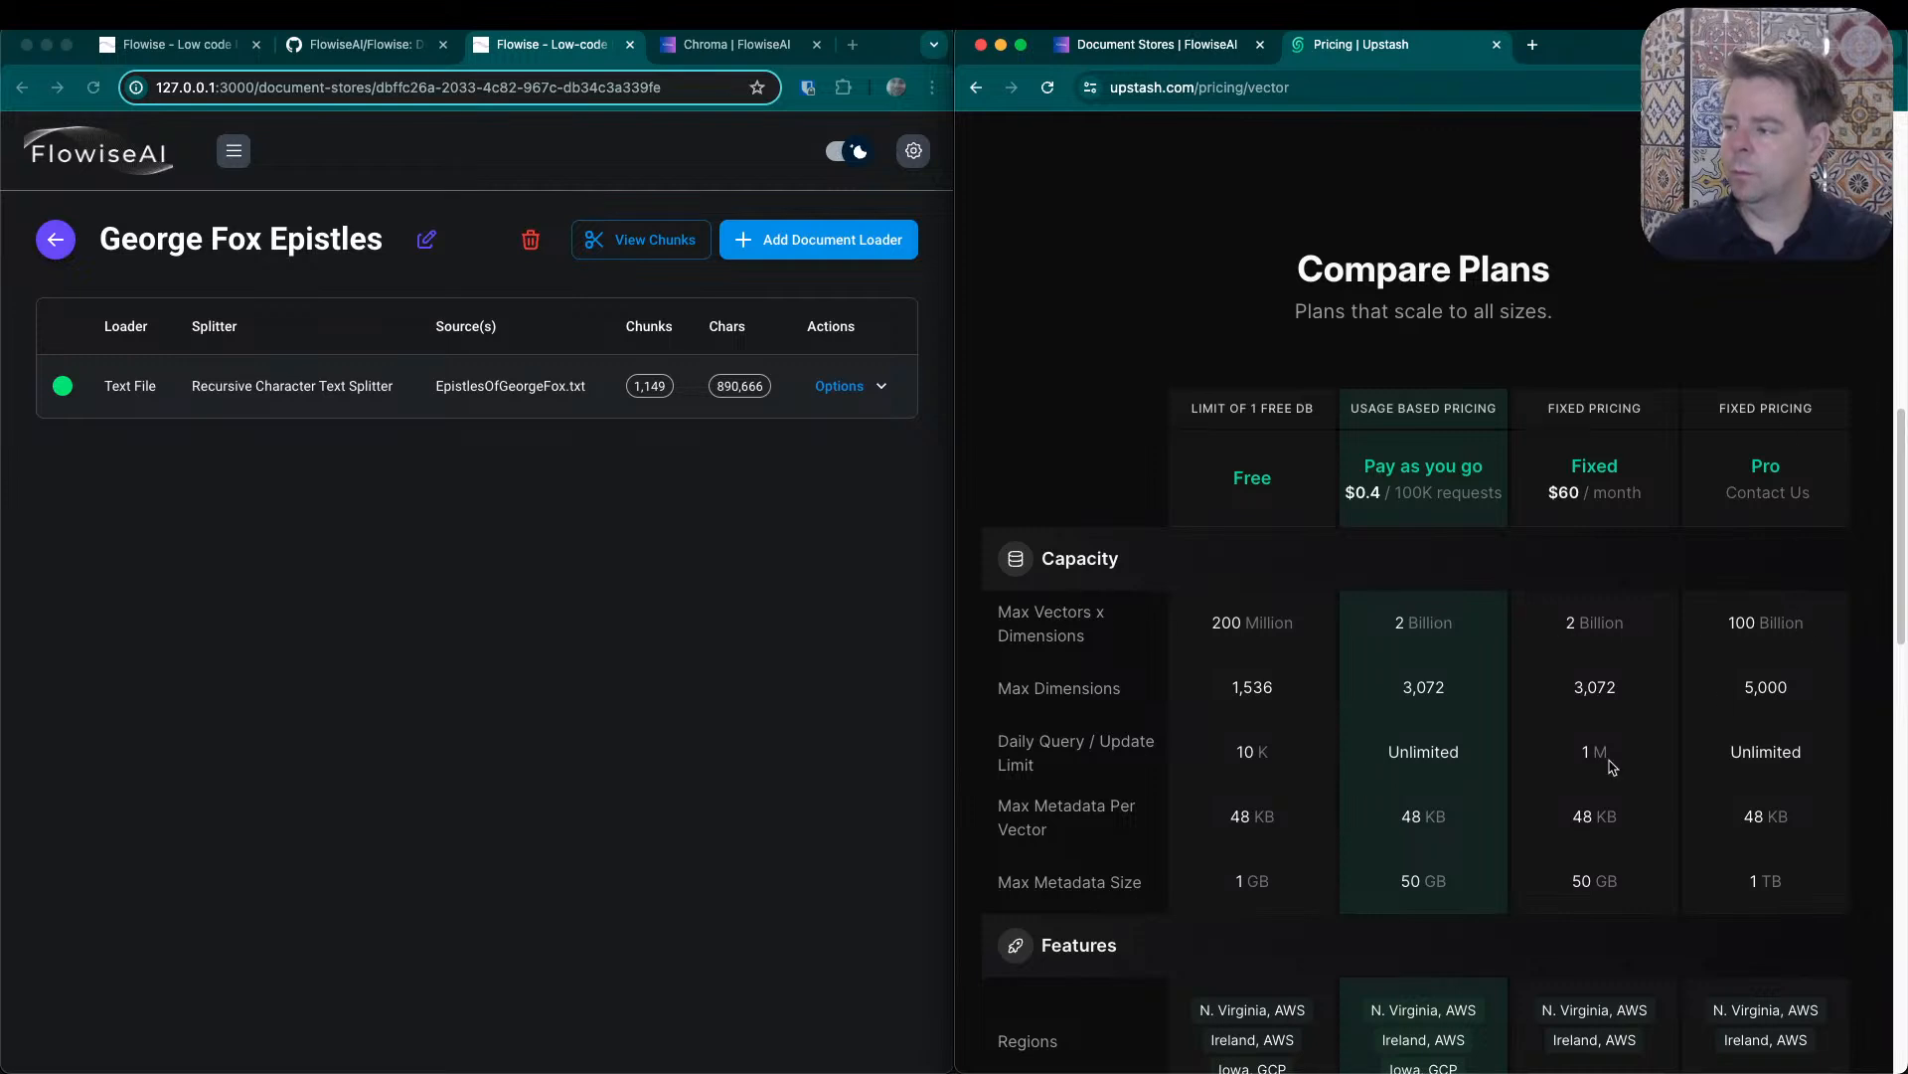
{"action": "double_click", "coordinate": [1247, 693]}
{"action": "double_click", "coordinate": [1403, 686]}
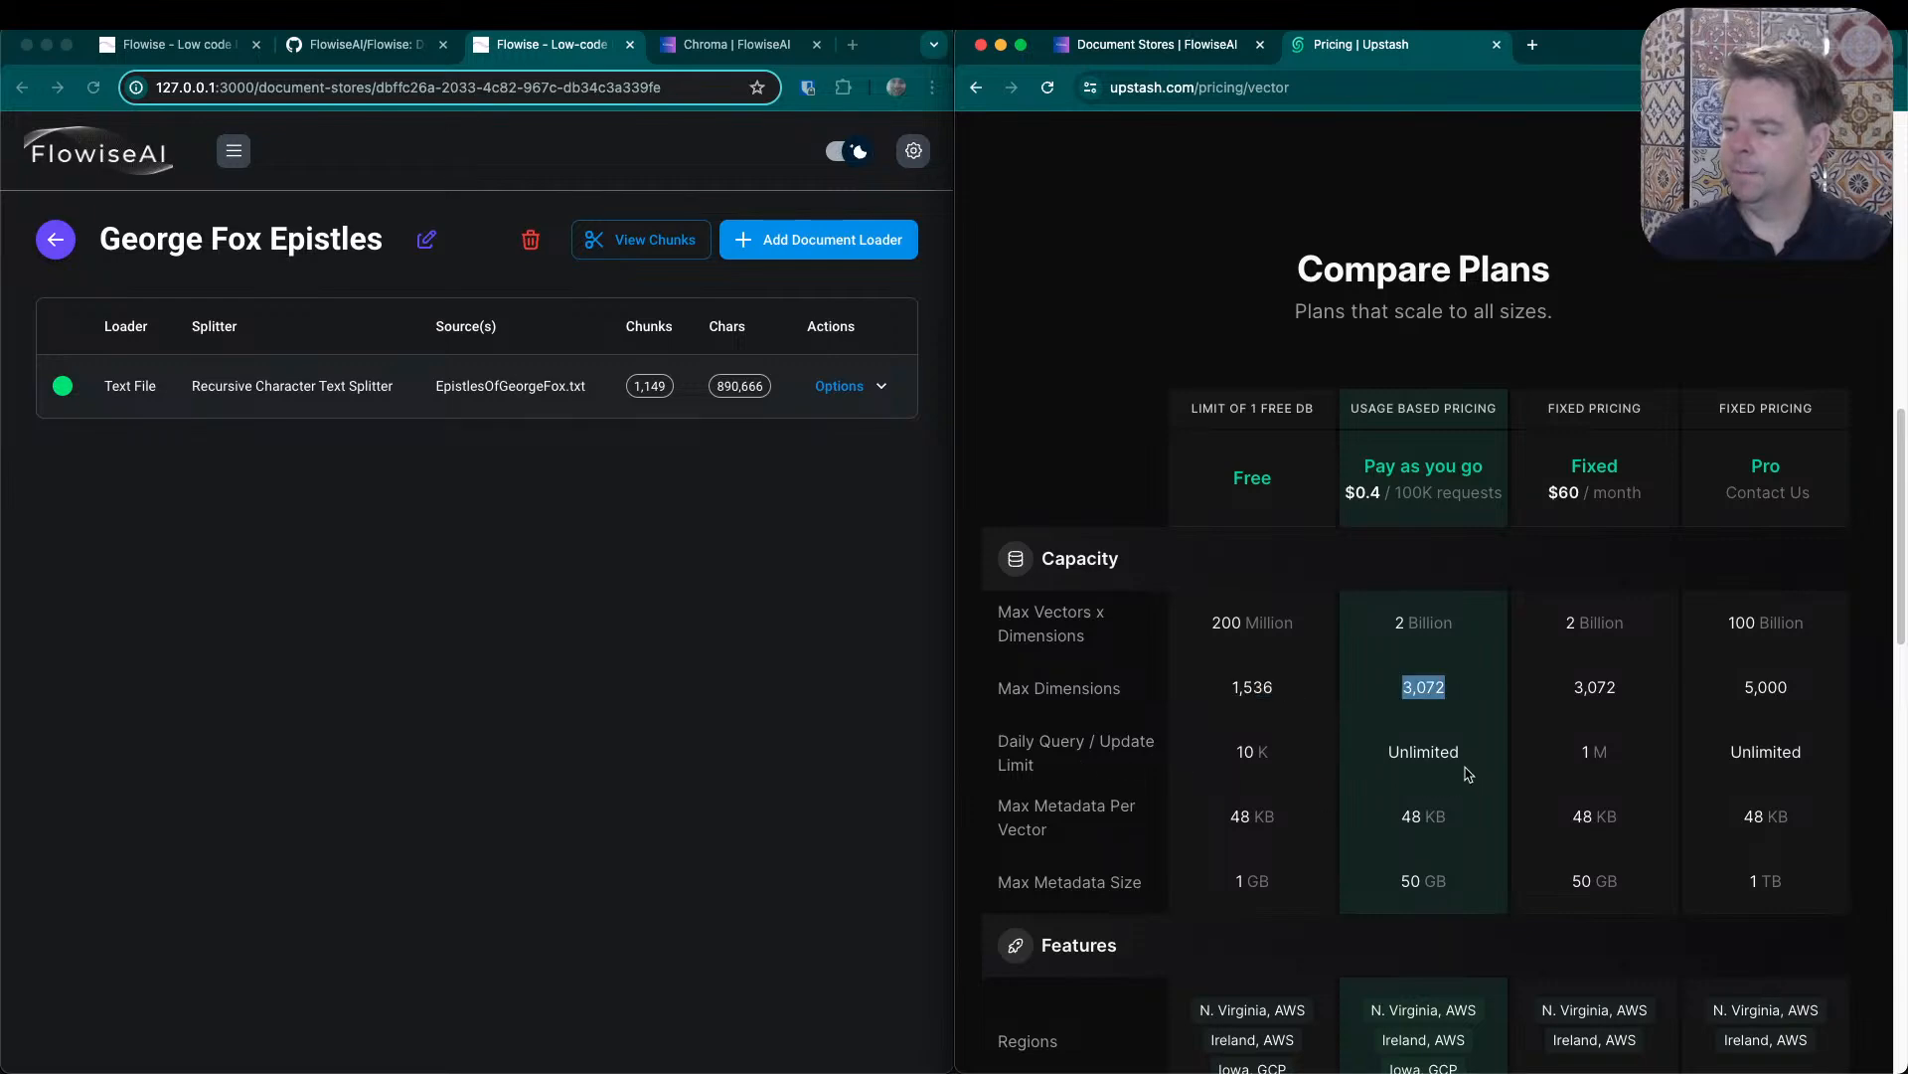
{"action": "scroll", "coordinate": [1468, 774], "scroll_direction": "down", "scroll_amount": 5}
{"action": "scroll", "coordinate": [1467, 732], "scroll_direction": "down", "scroll_amount": 5}
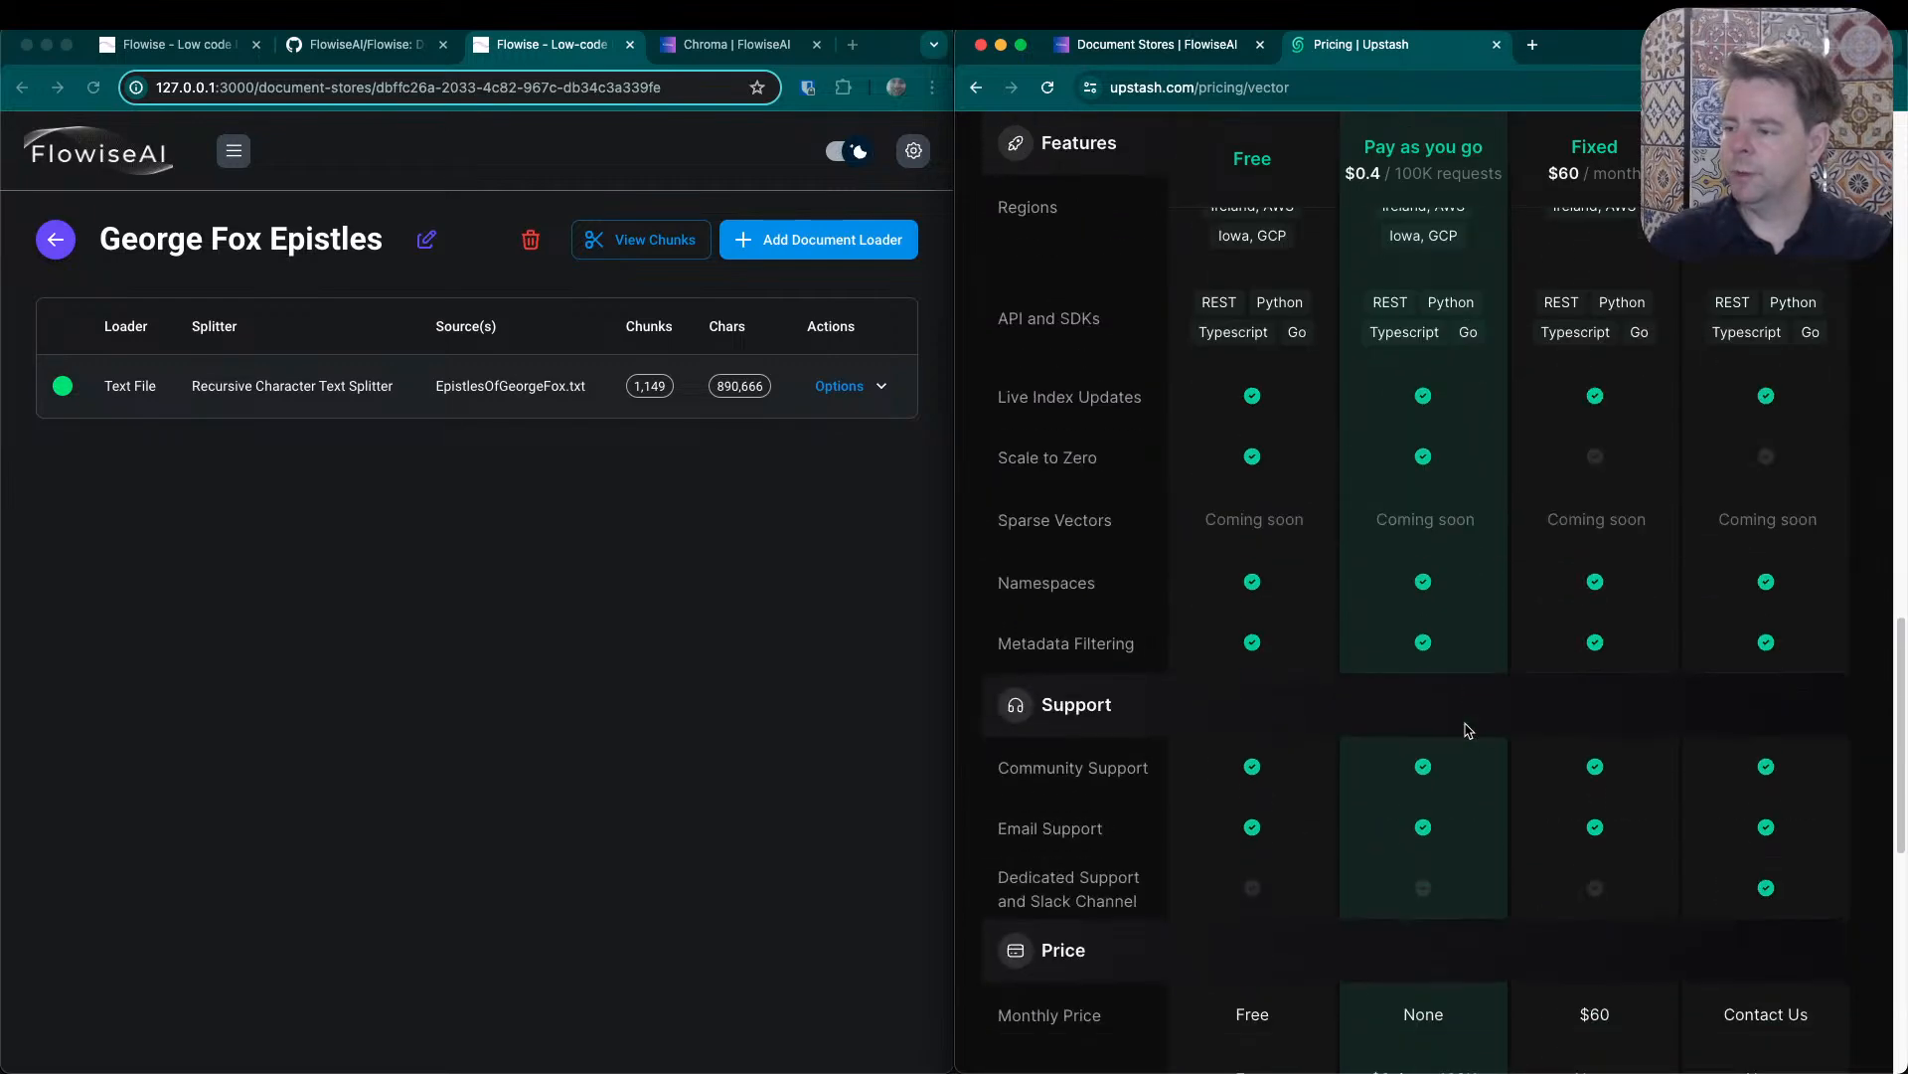
{"action": "scroll", "coordinate": [1468, 730], "scroll_direction": "up", "scroll_amount": 20}
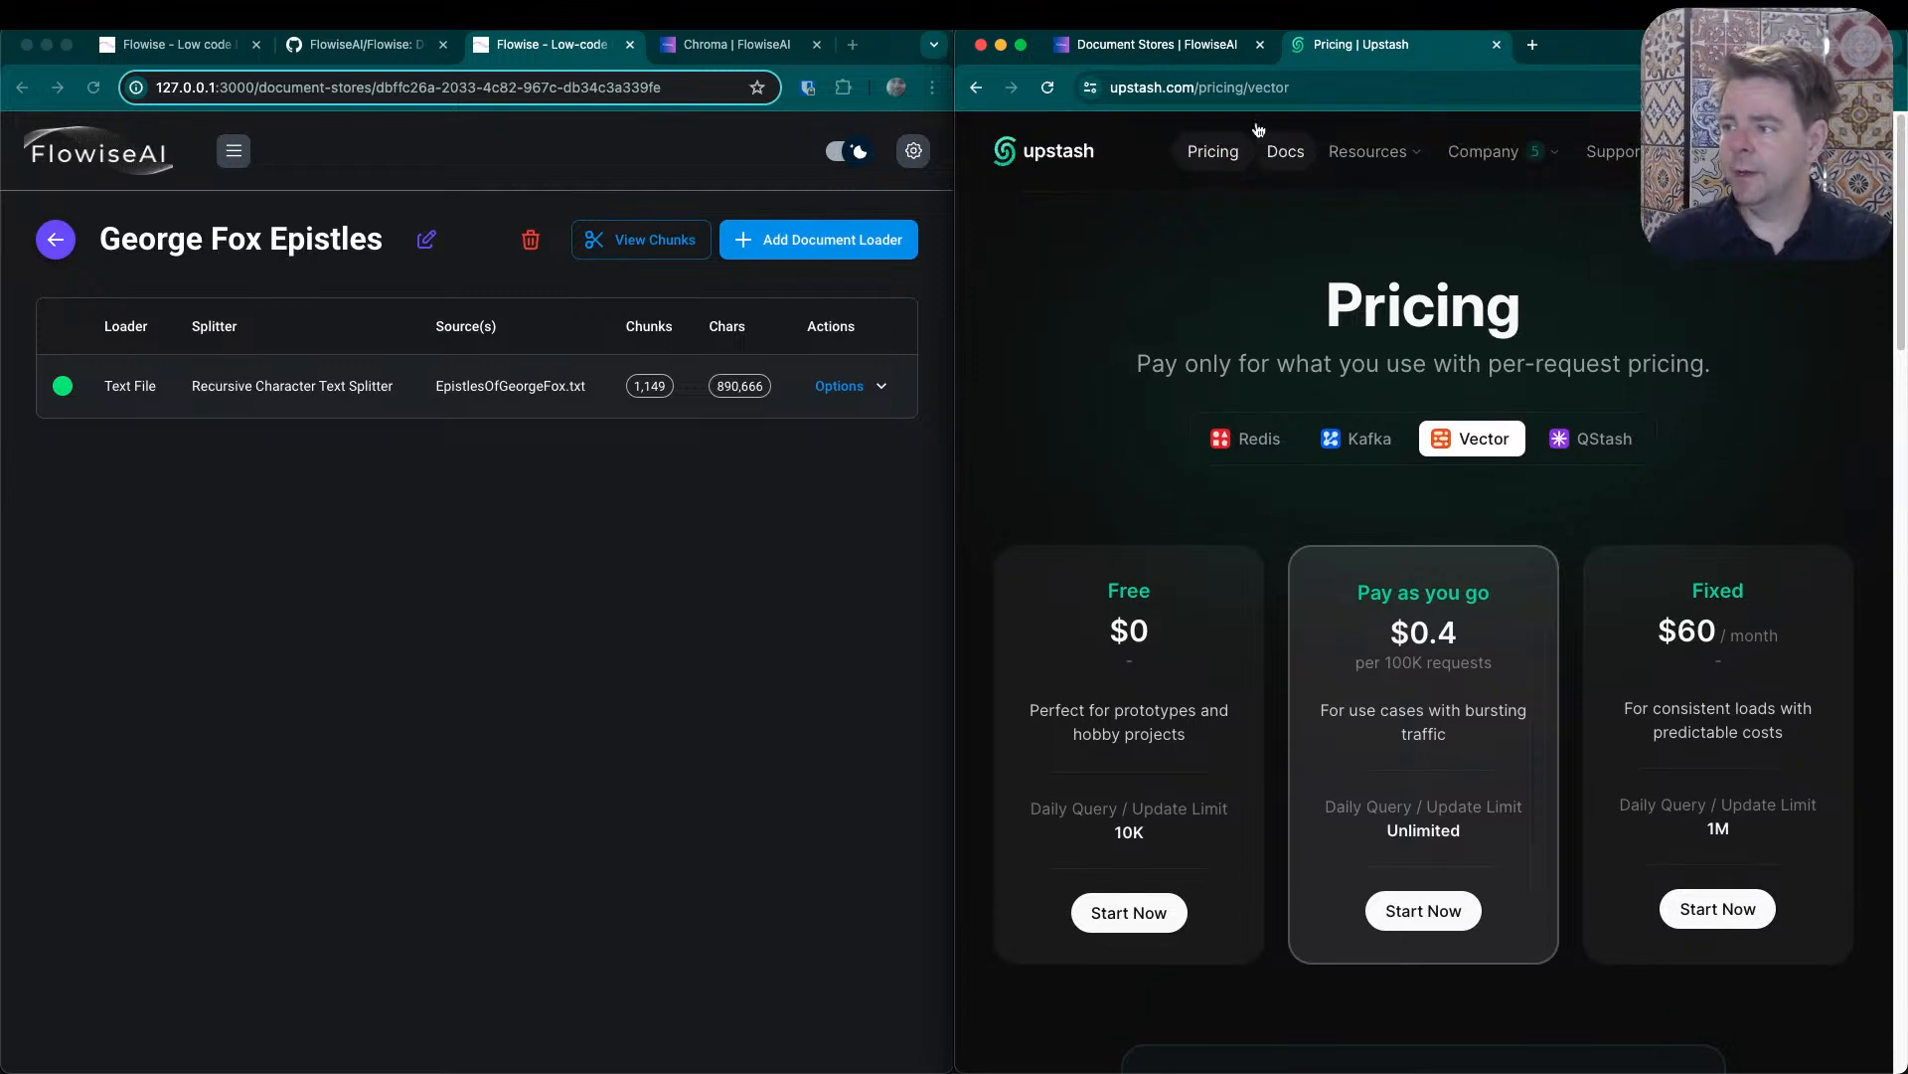
{"action": "left_click", "coordinate": [1169, 56]}
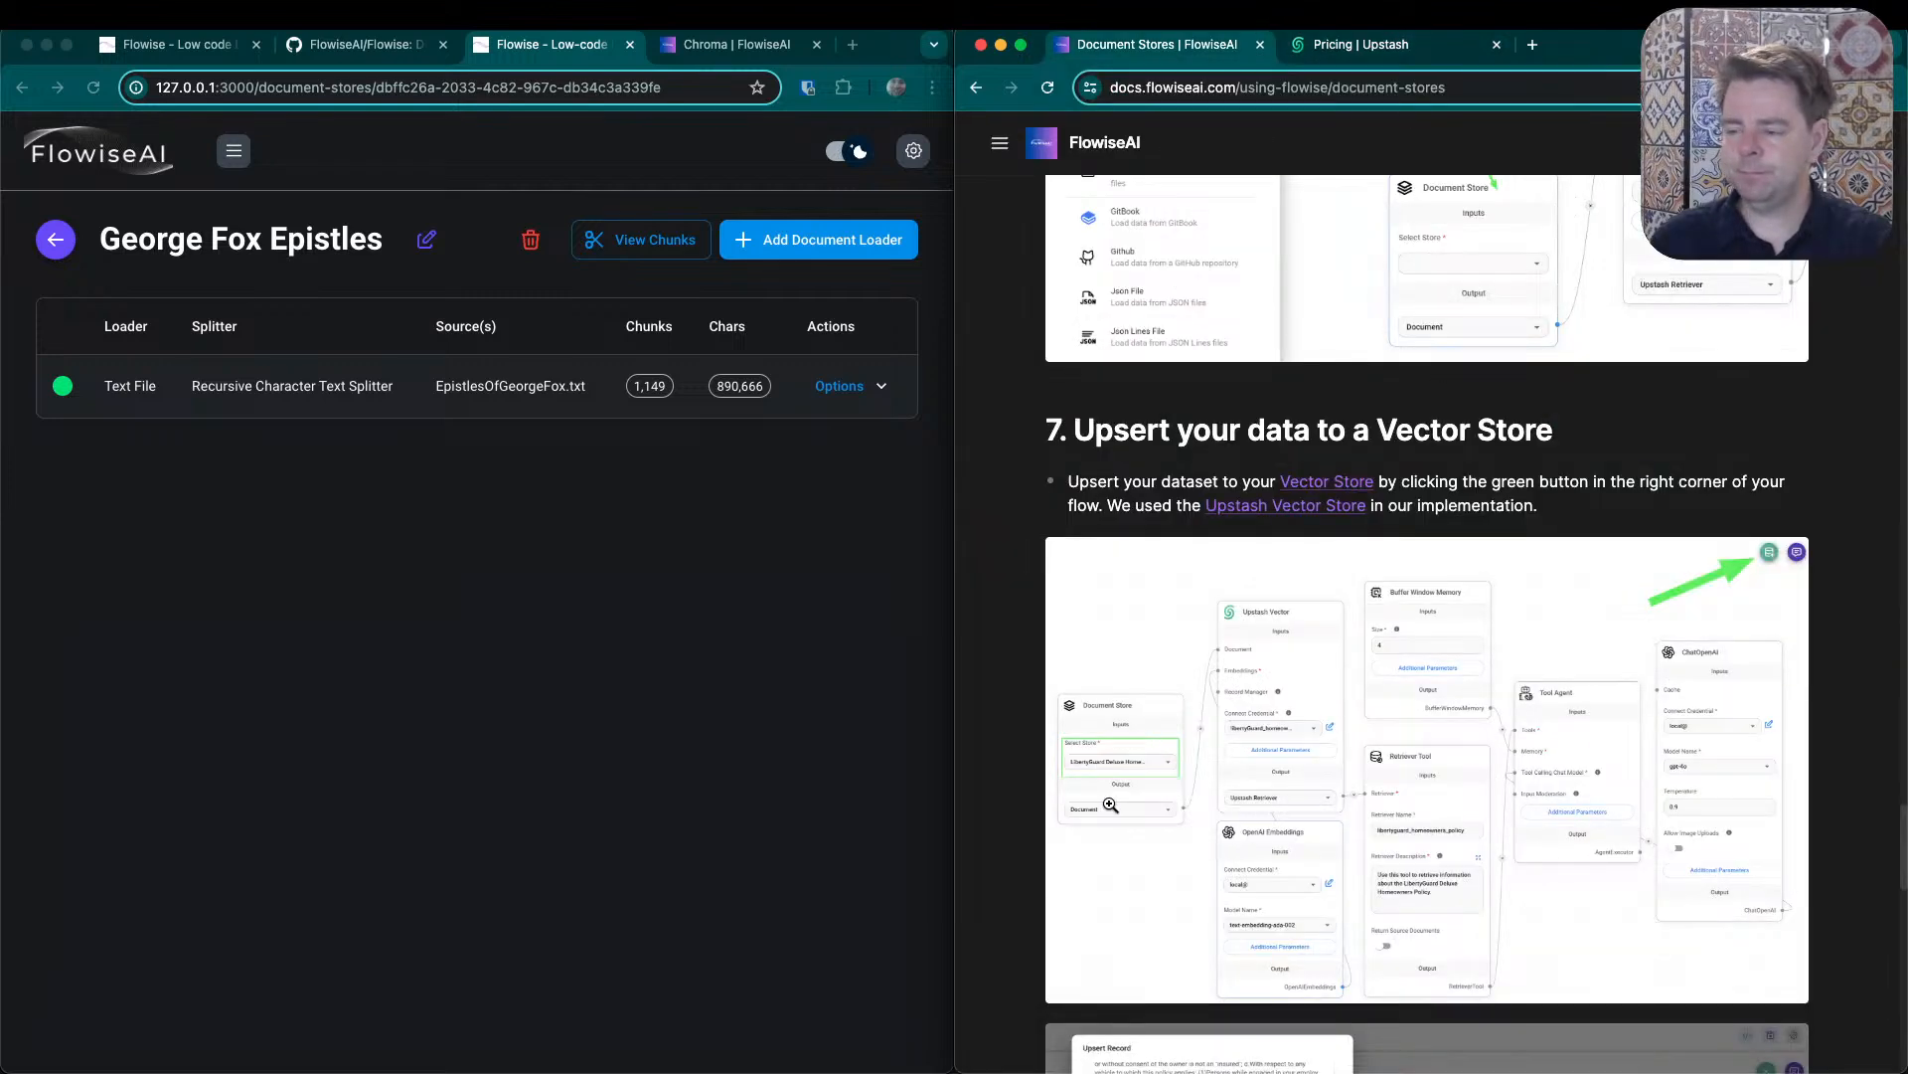
- Open the Quaker chat test chatflow from the list of chatflows
{"action": "left_click", "coordinate": [247, 152]}
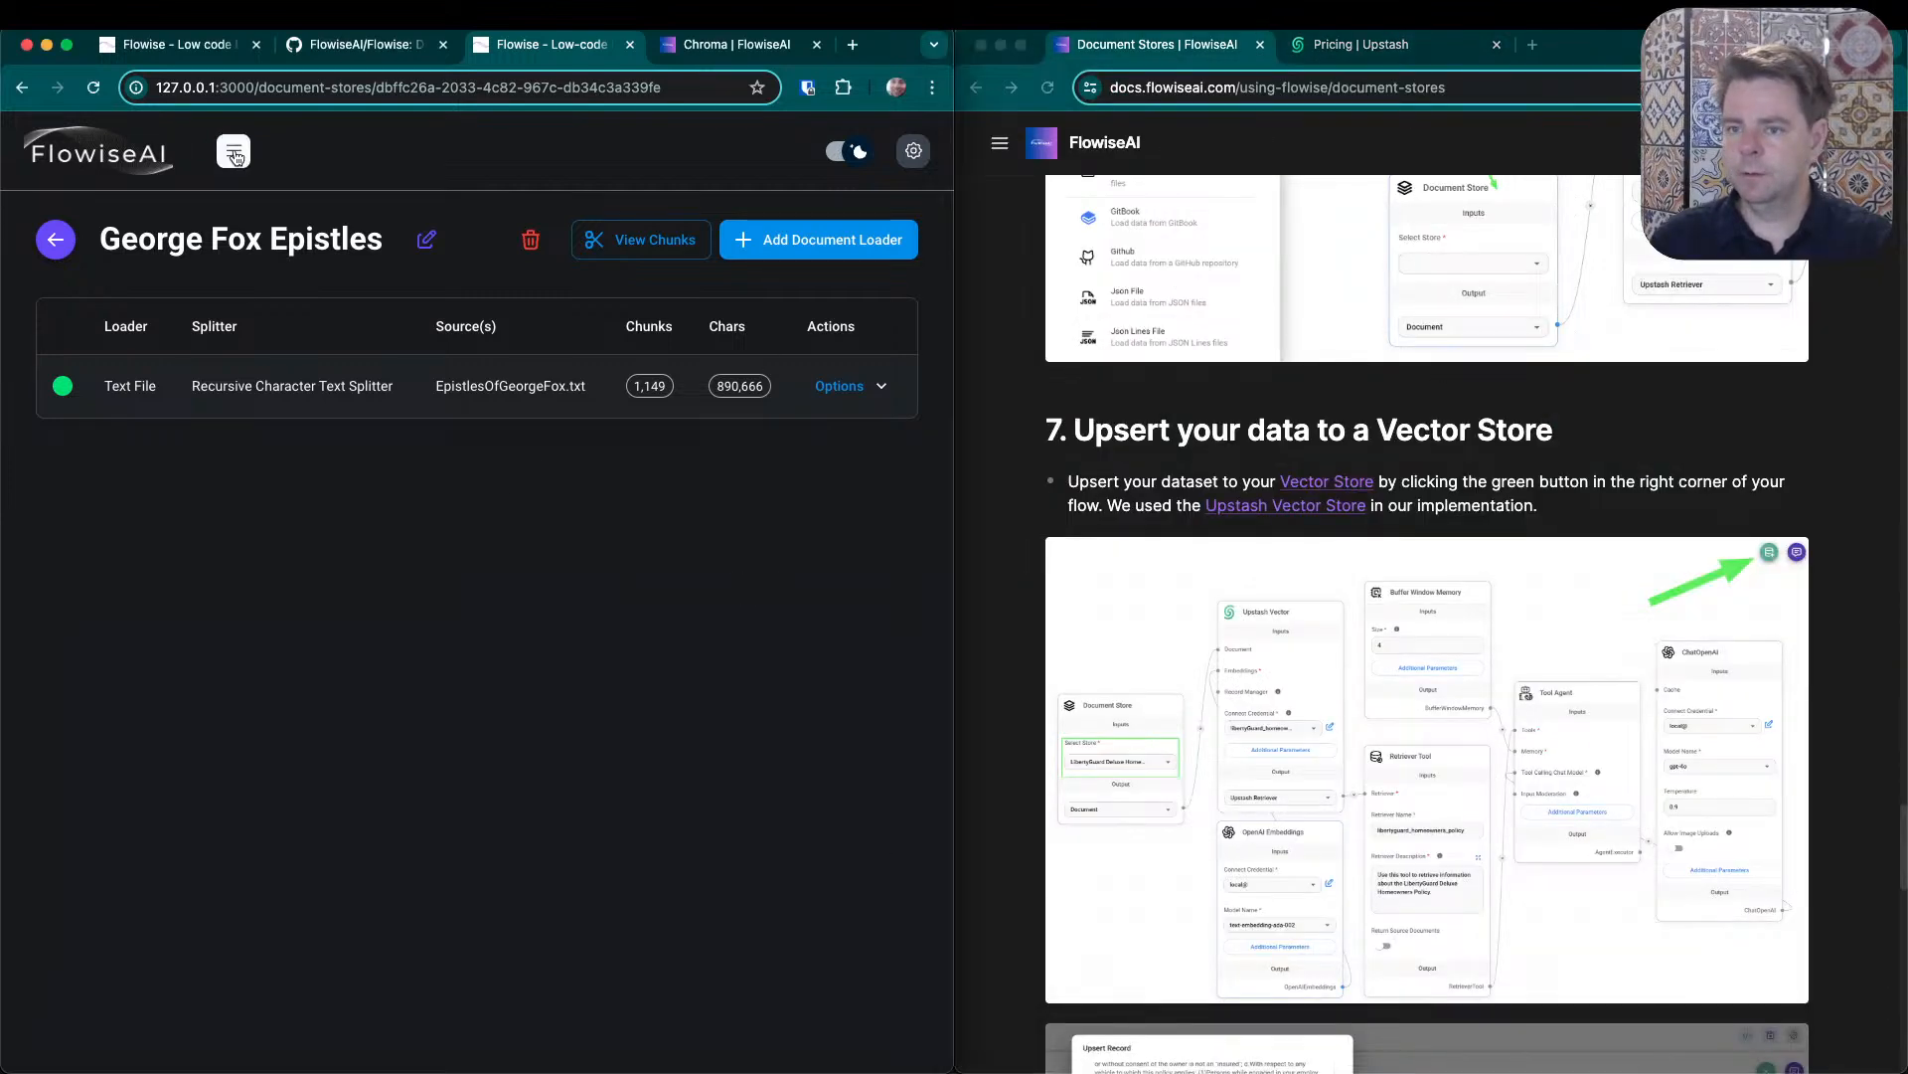
{"action": "left_click", "coordinate": [247, 153]}
{"action": "left_click", "coordinate": [130, 238]}
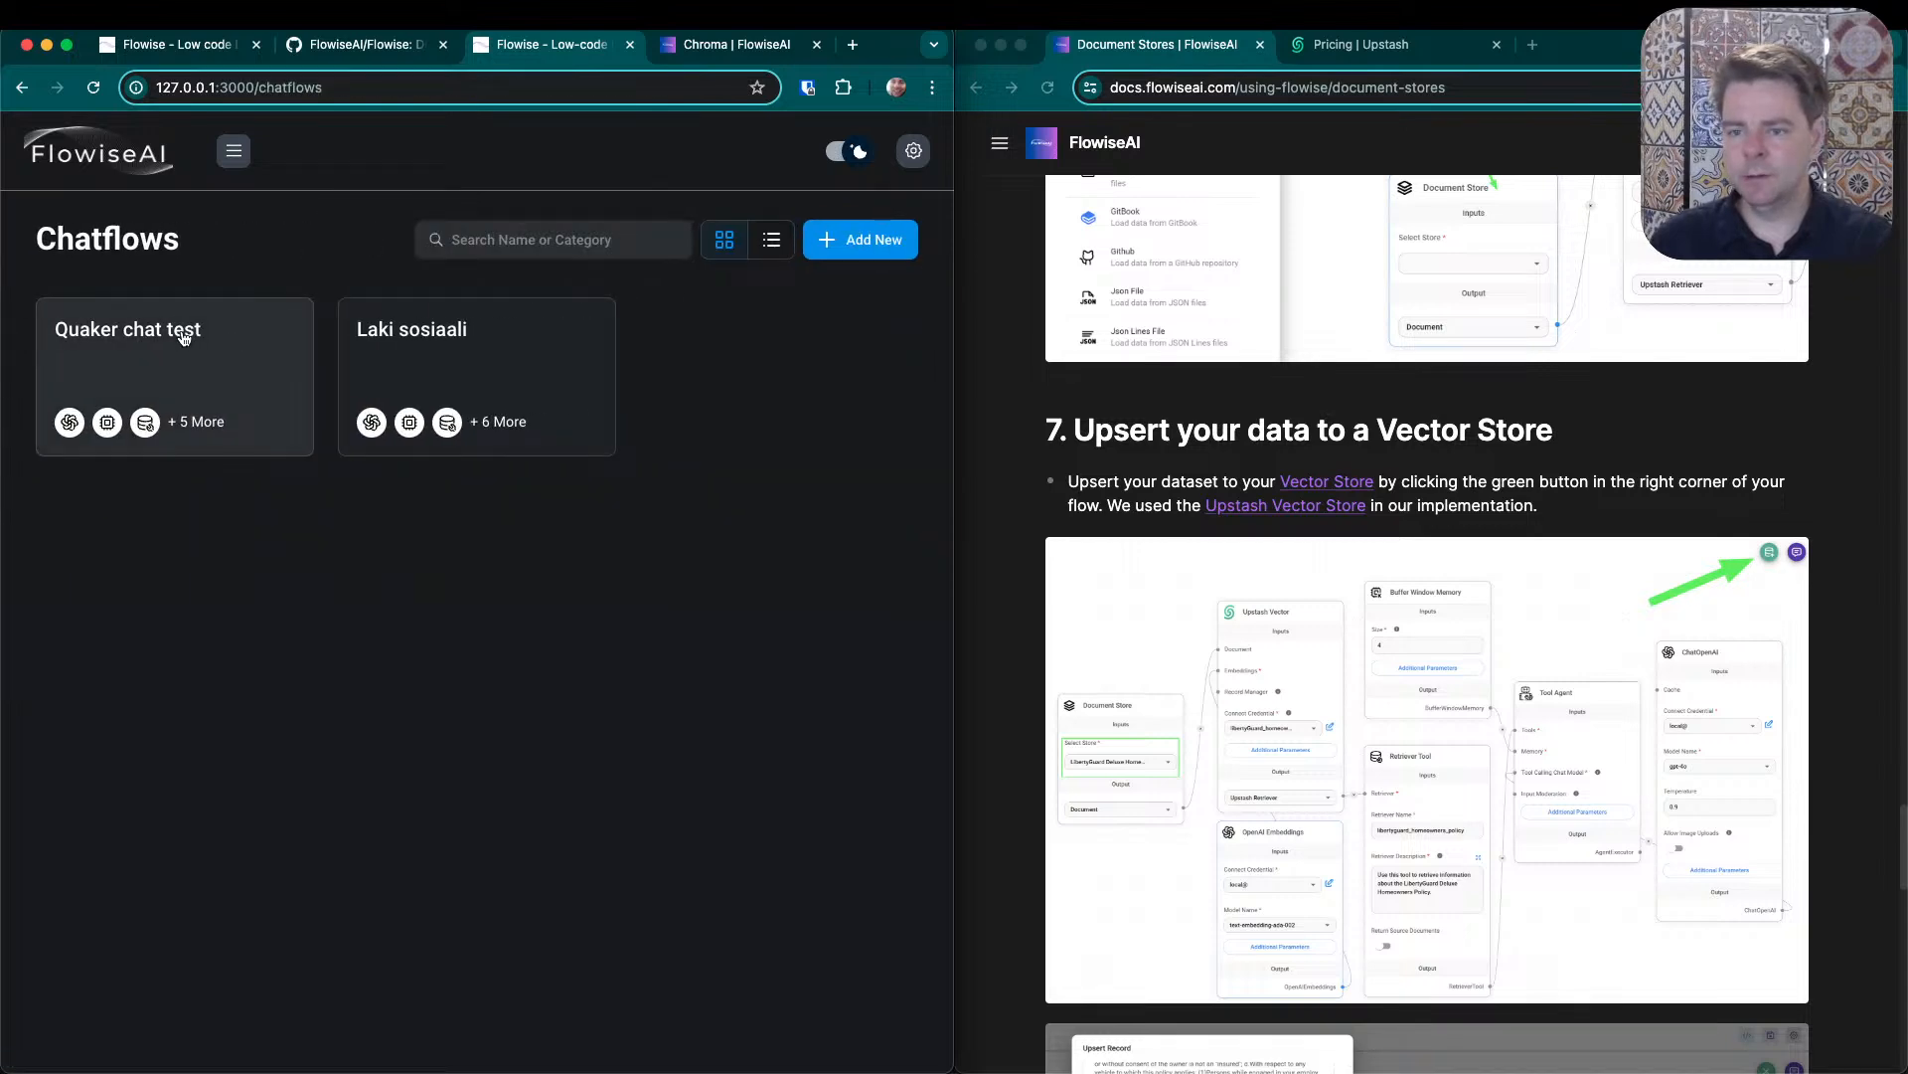
{"action": "left_click", "coordinate": [183, 339]}
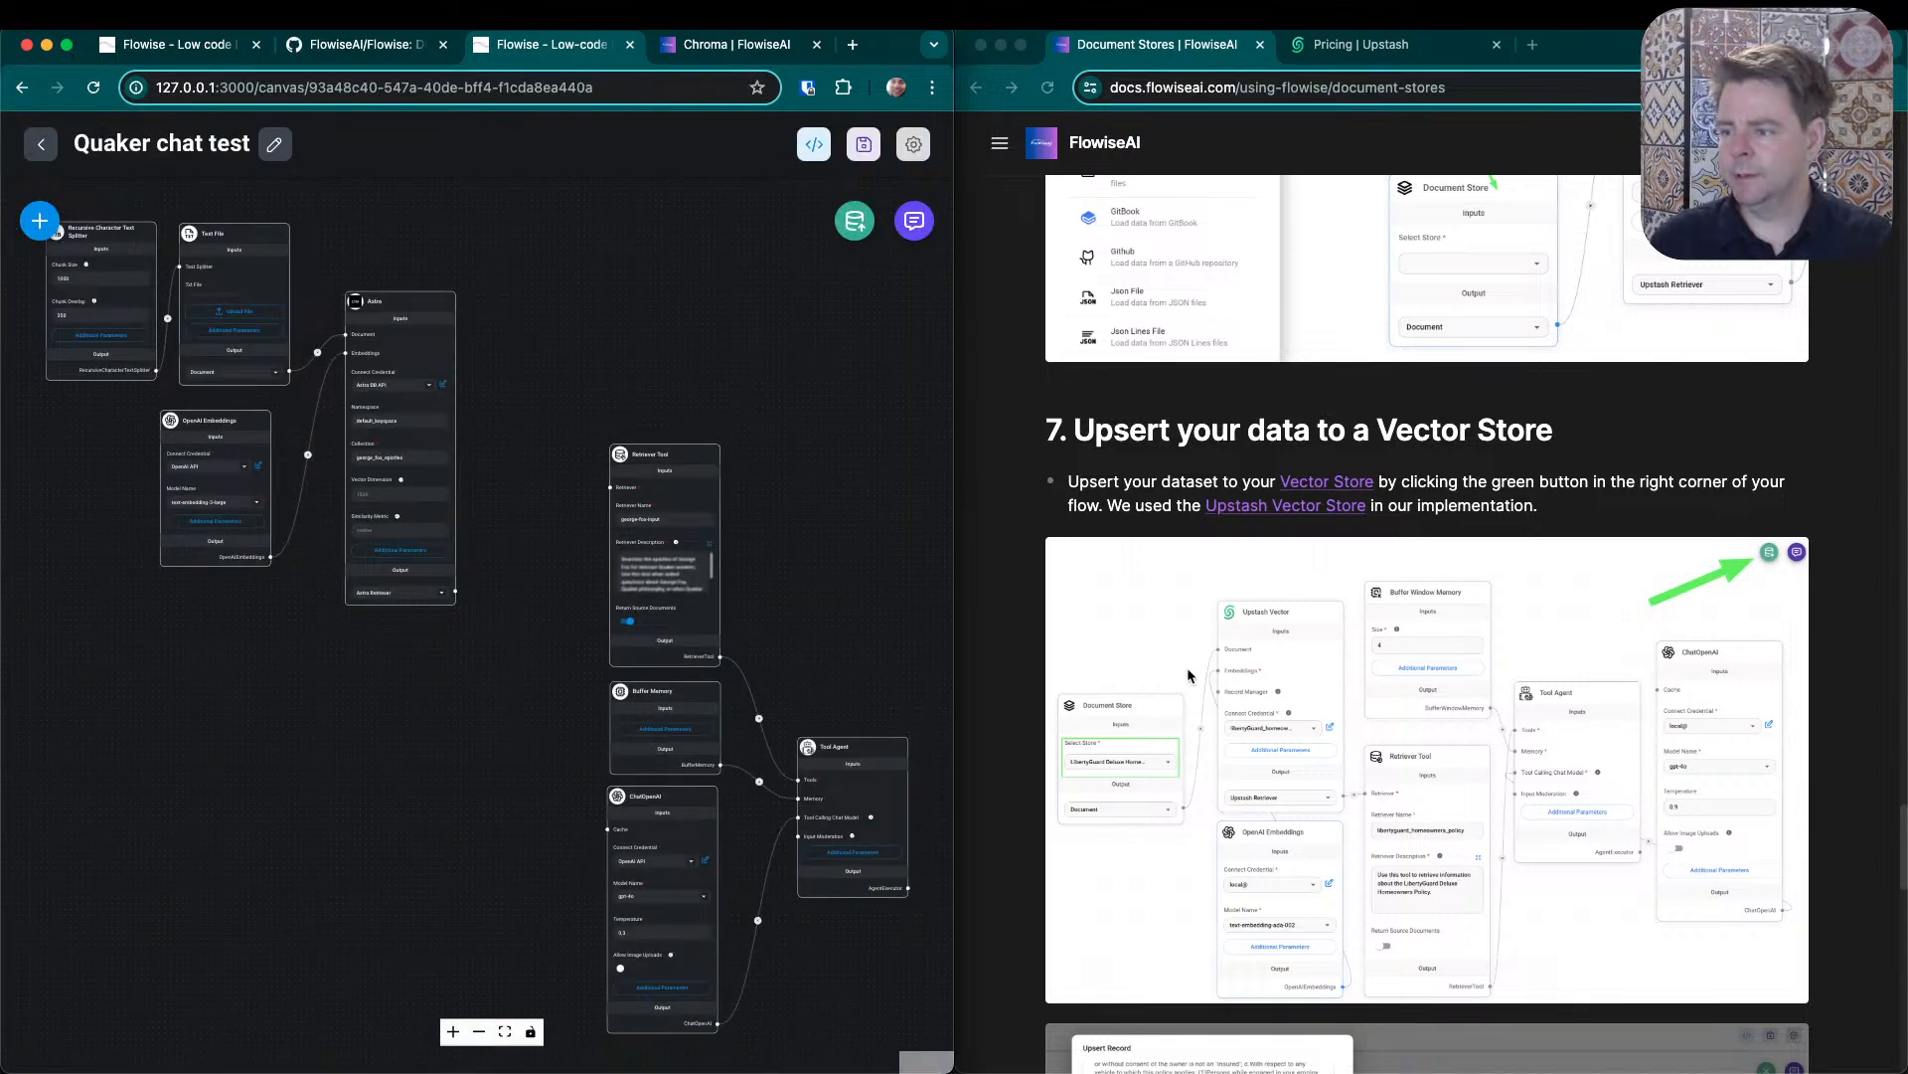
- Check the guide's example flow and connect the Astra node's Astra Retriever output to the Retriever input of the Retriever Tool
{"action": "scroll", "coordinate": [1187, 676], "scroll_direction": "down", "scroll_amount": 12}
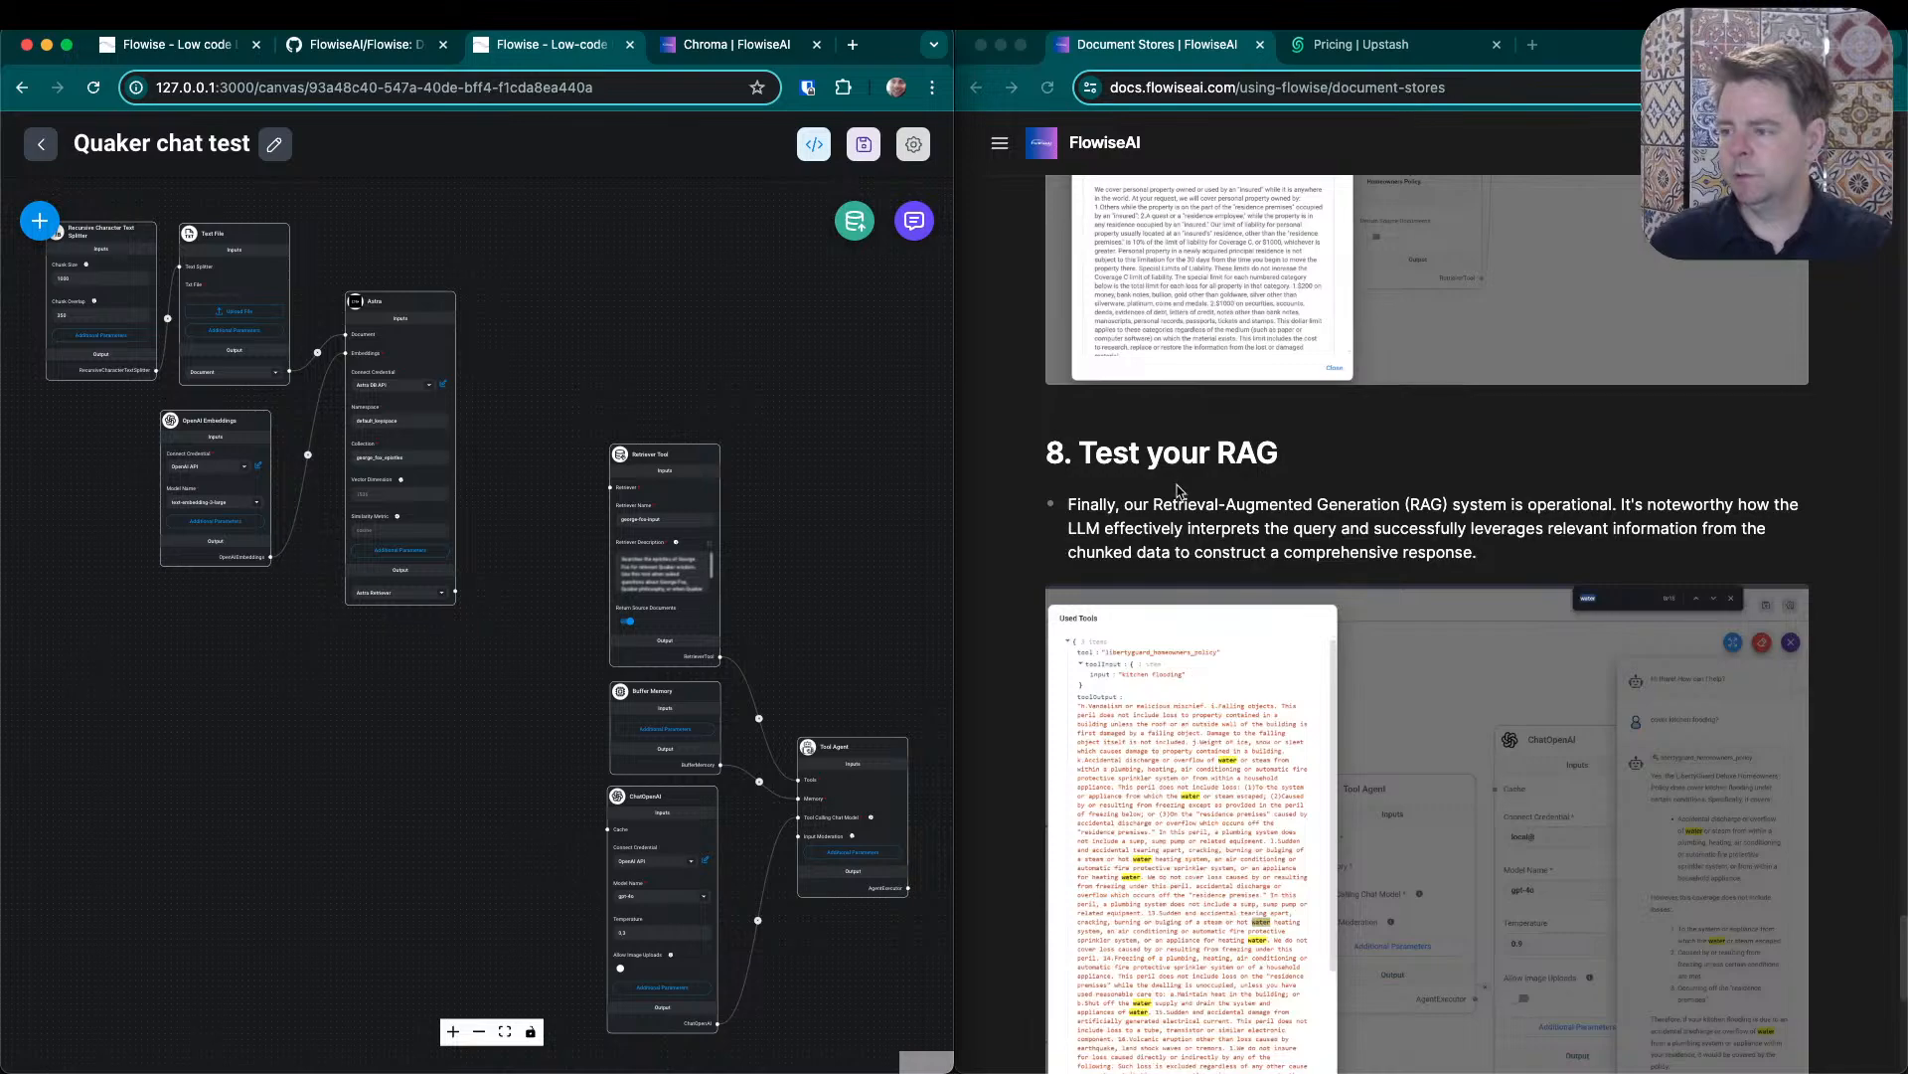
{"action": "scroll", "coordinate": [1224, 497], "scroll_direction": "up", "scroll_amount": 10}
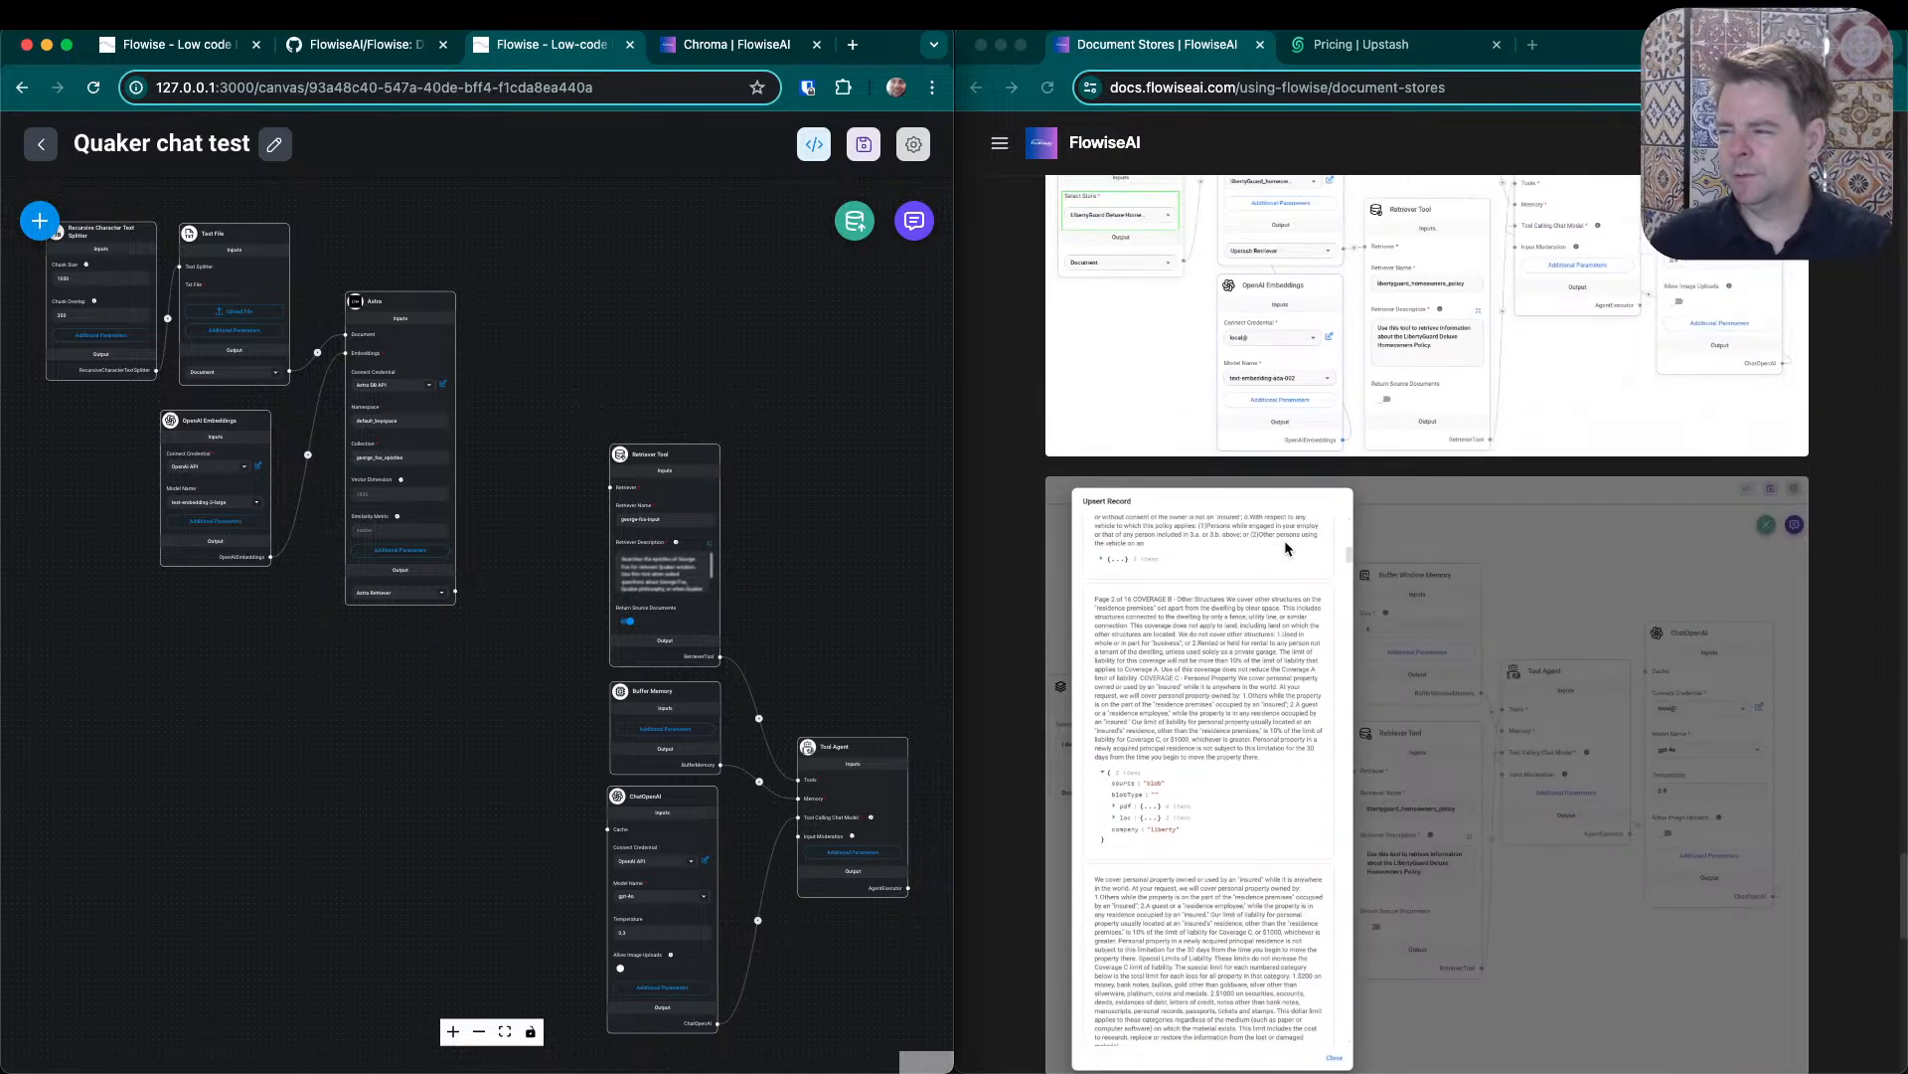
{"action": "scroll", "coordinate": [1334, 597], "scroll_direction": "up", "scroll_amount": 3}
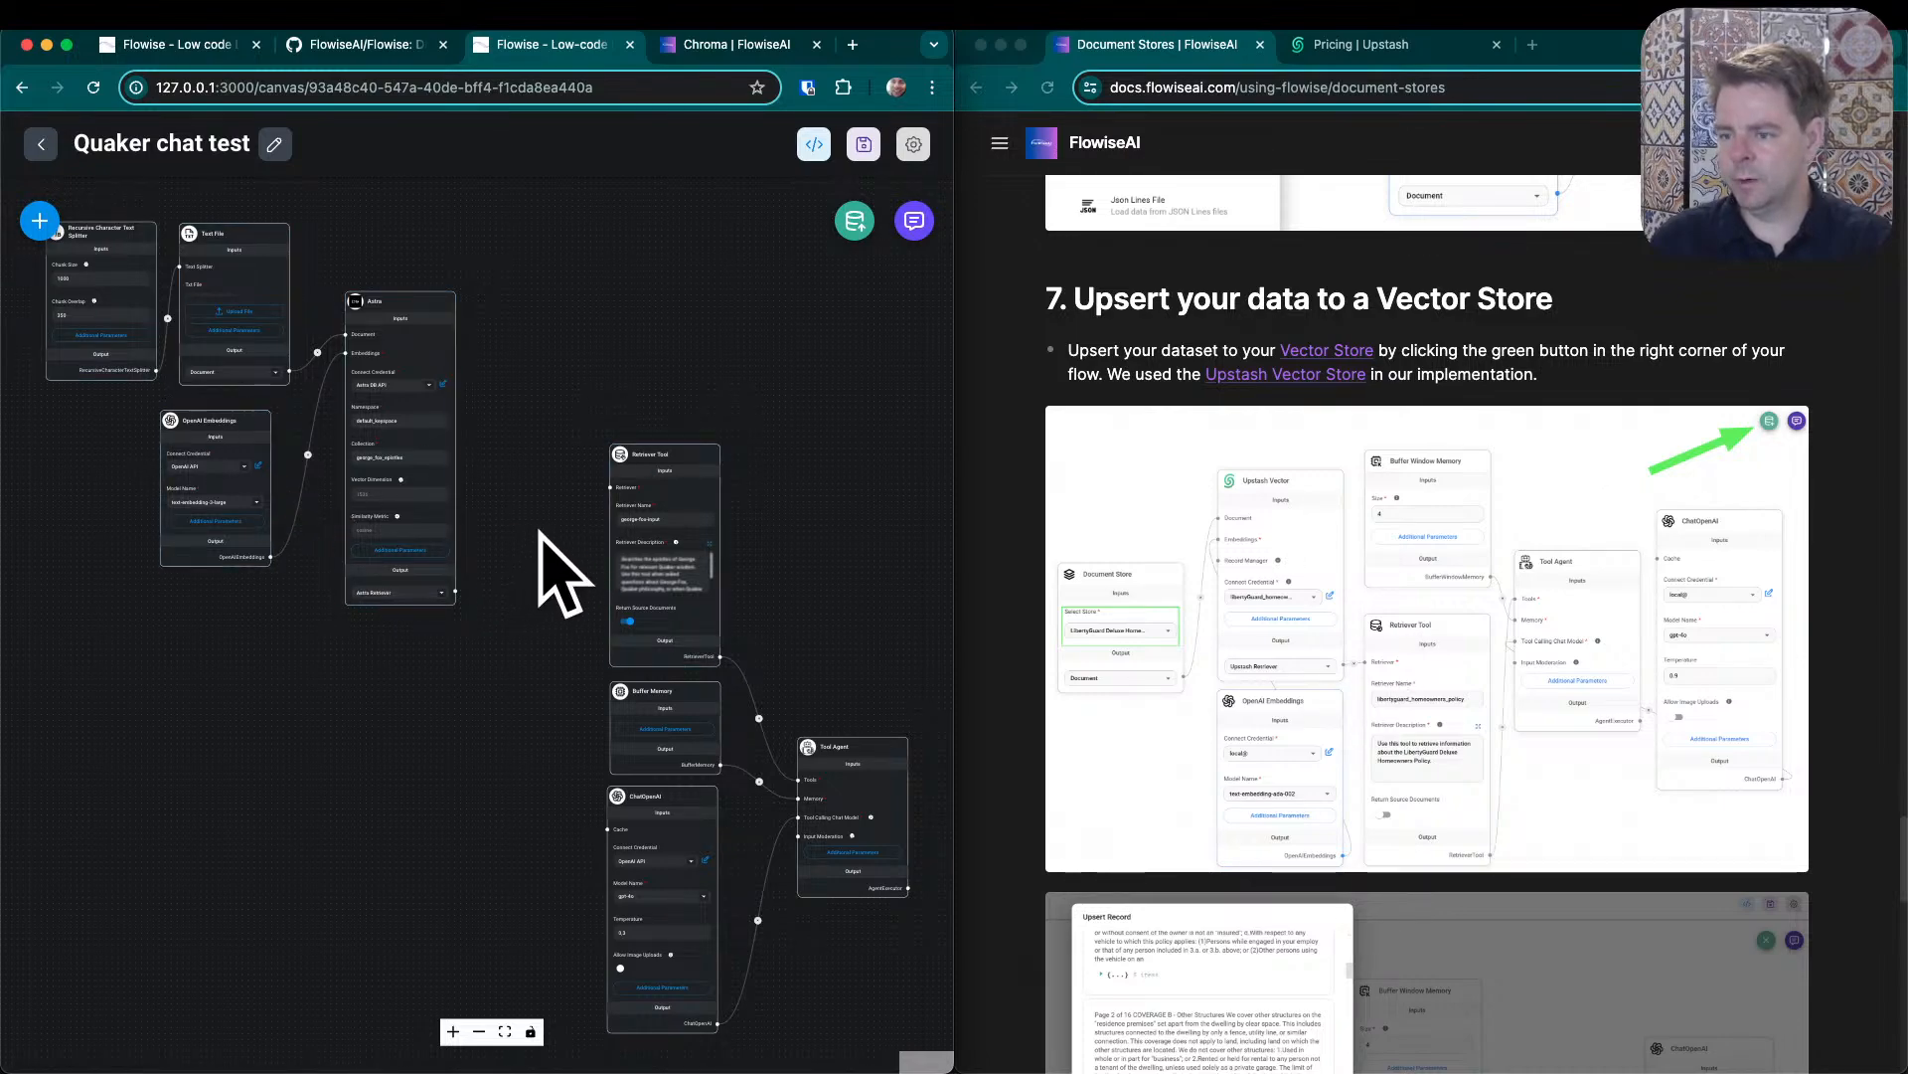
{"action": "scroll", "coordinate": [506, 564], "scroll_direction": "down", "scroll_amount": 2}
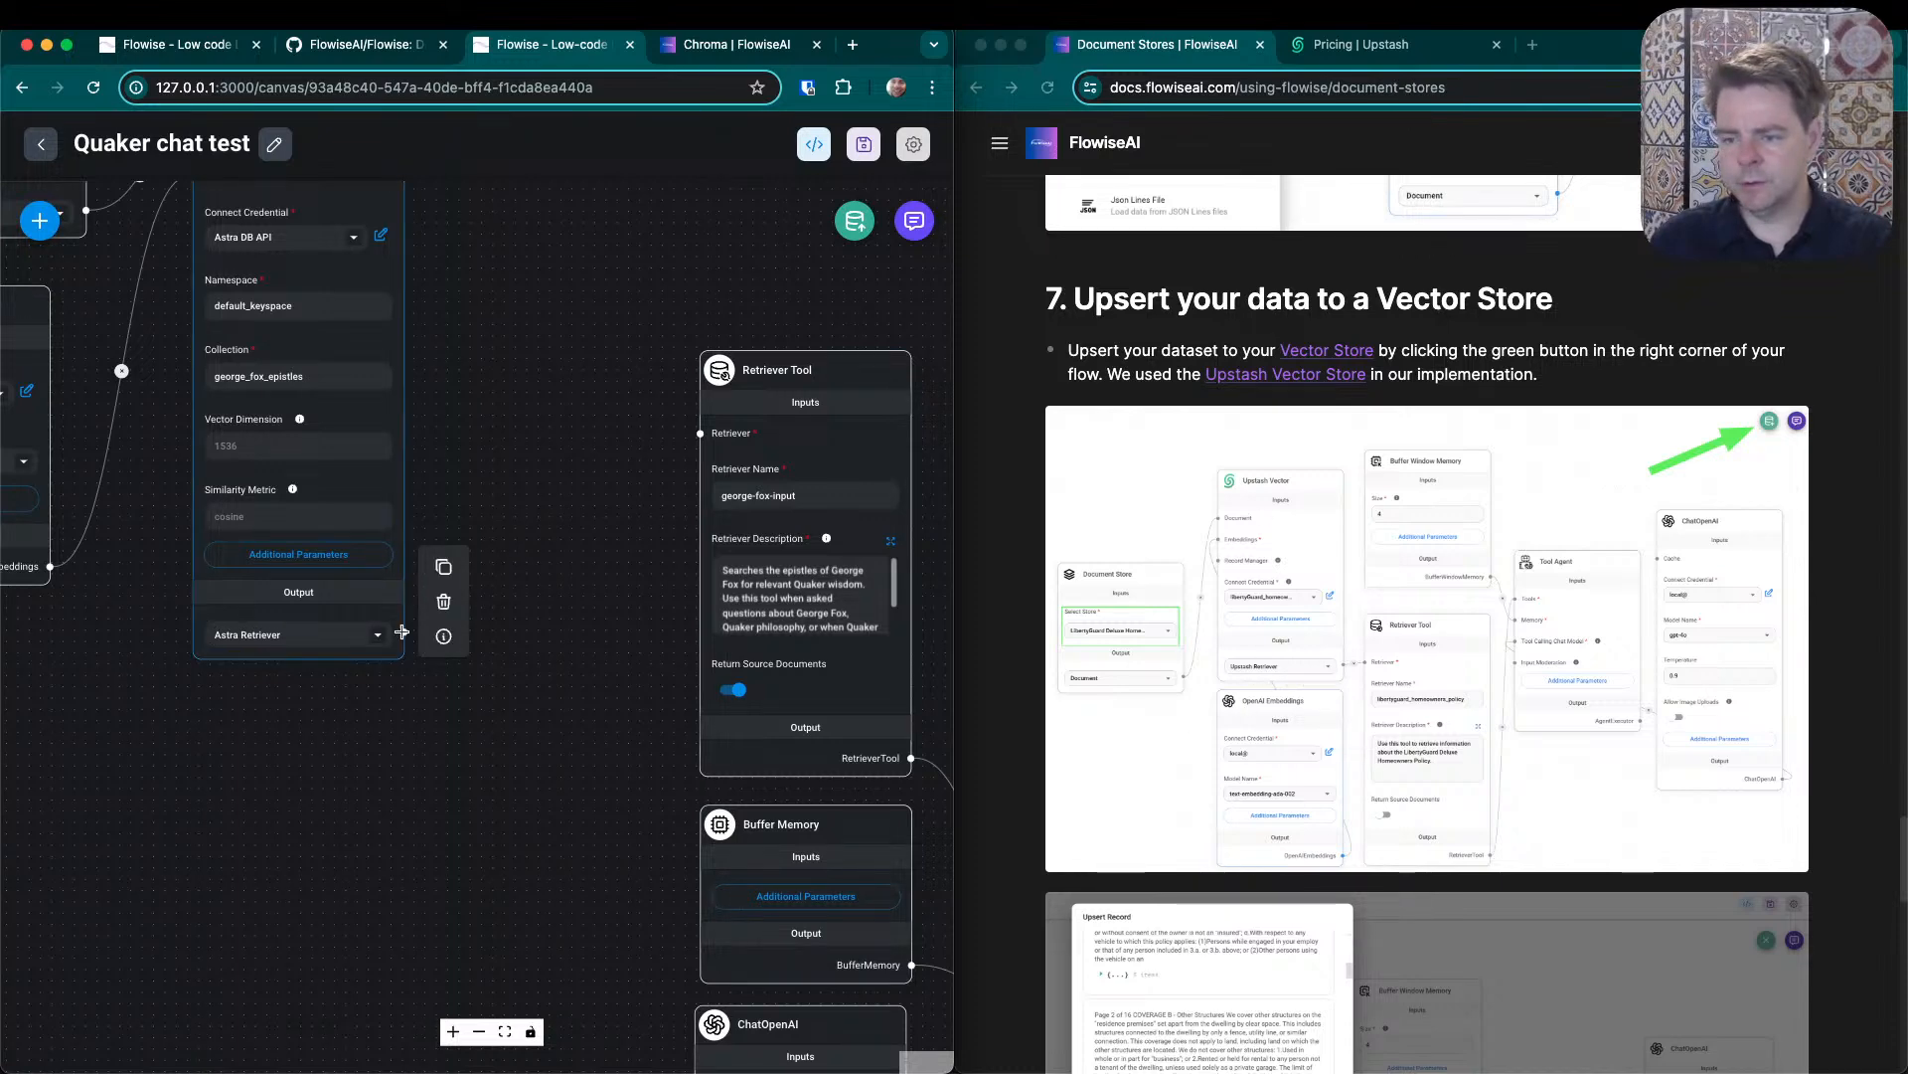
{"action": "left_click_drag", "start_coordinate": [403, 631], "coordinate": [701, 433]}
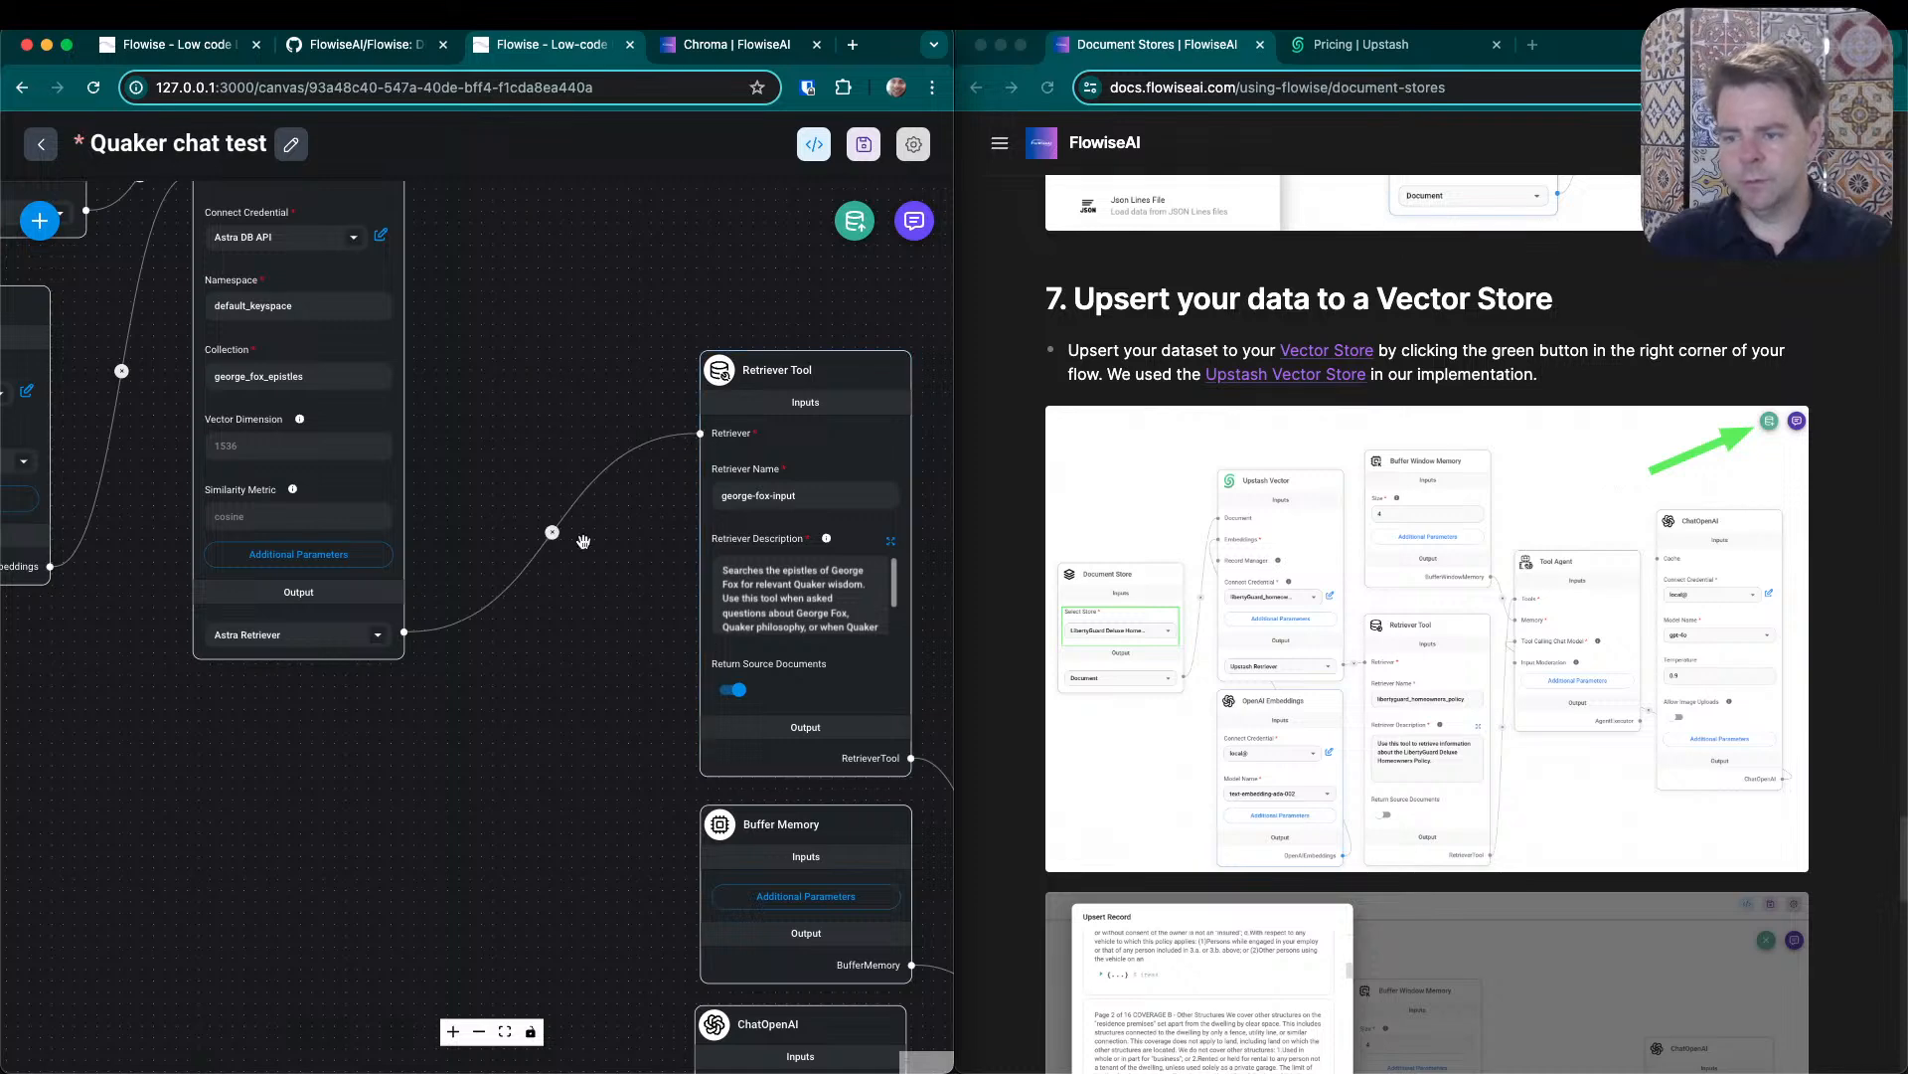
- Delete the Recursive Character Text Splitter and Text File nodes, and shift the OpenAI Embeddings node slightly toward the Astra node
{"action": "left_click_drag", "start_coordinate": [299, 705], "coordinate": [709, 886]}
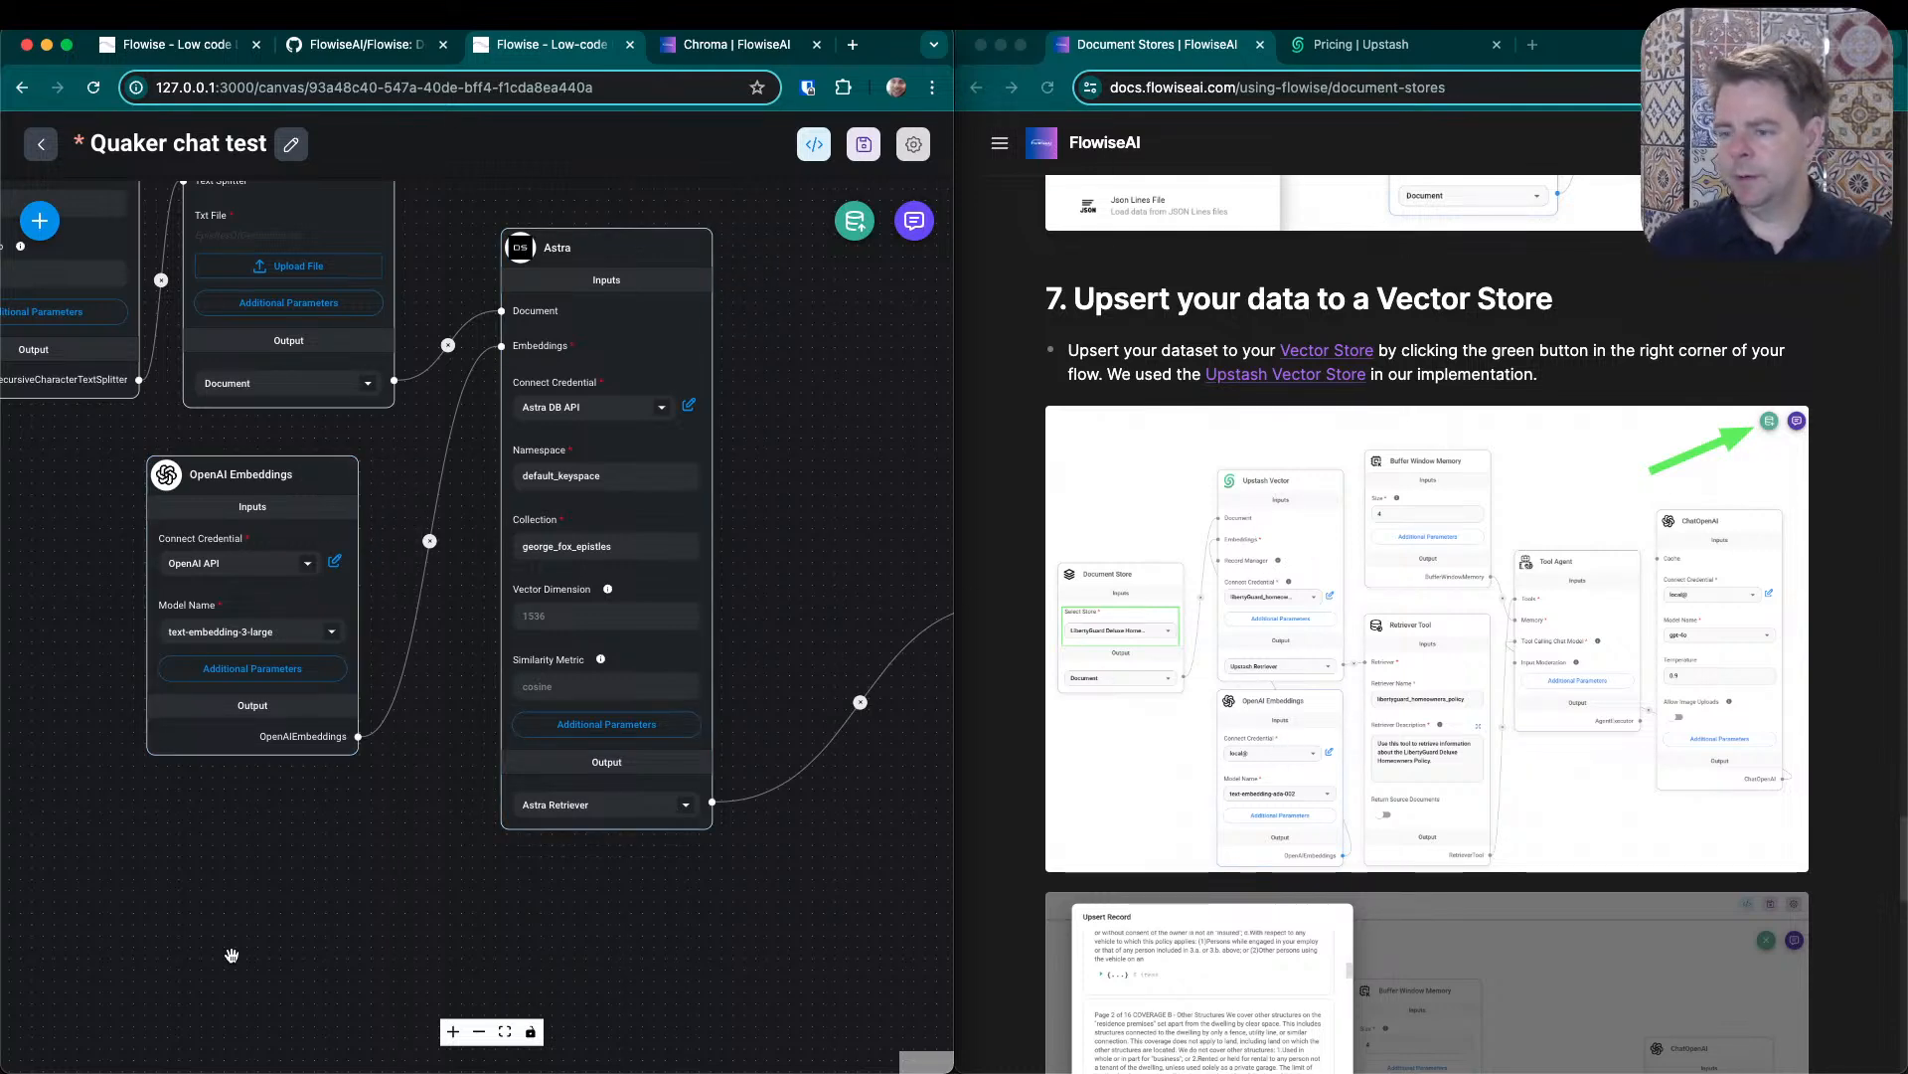
{"action": "left_click_drag", "start_coordinate": [206, 907], "coordinate": [475, 1050]}
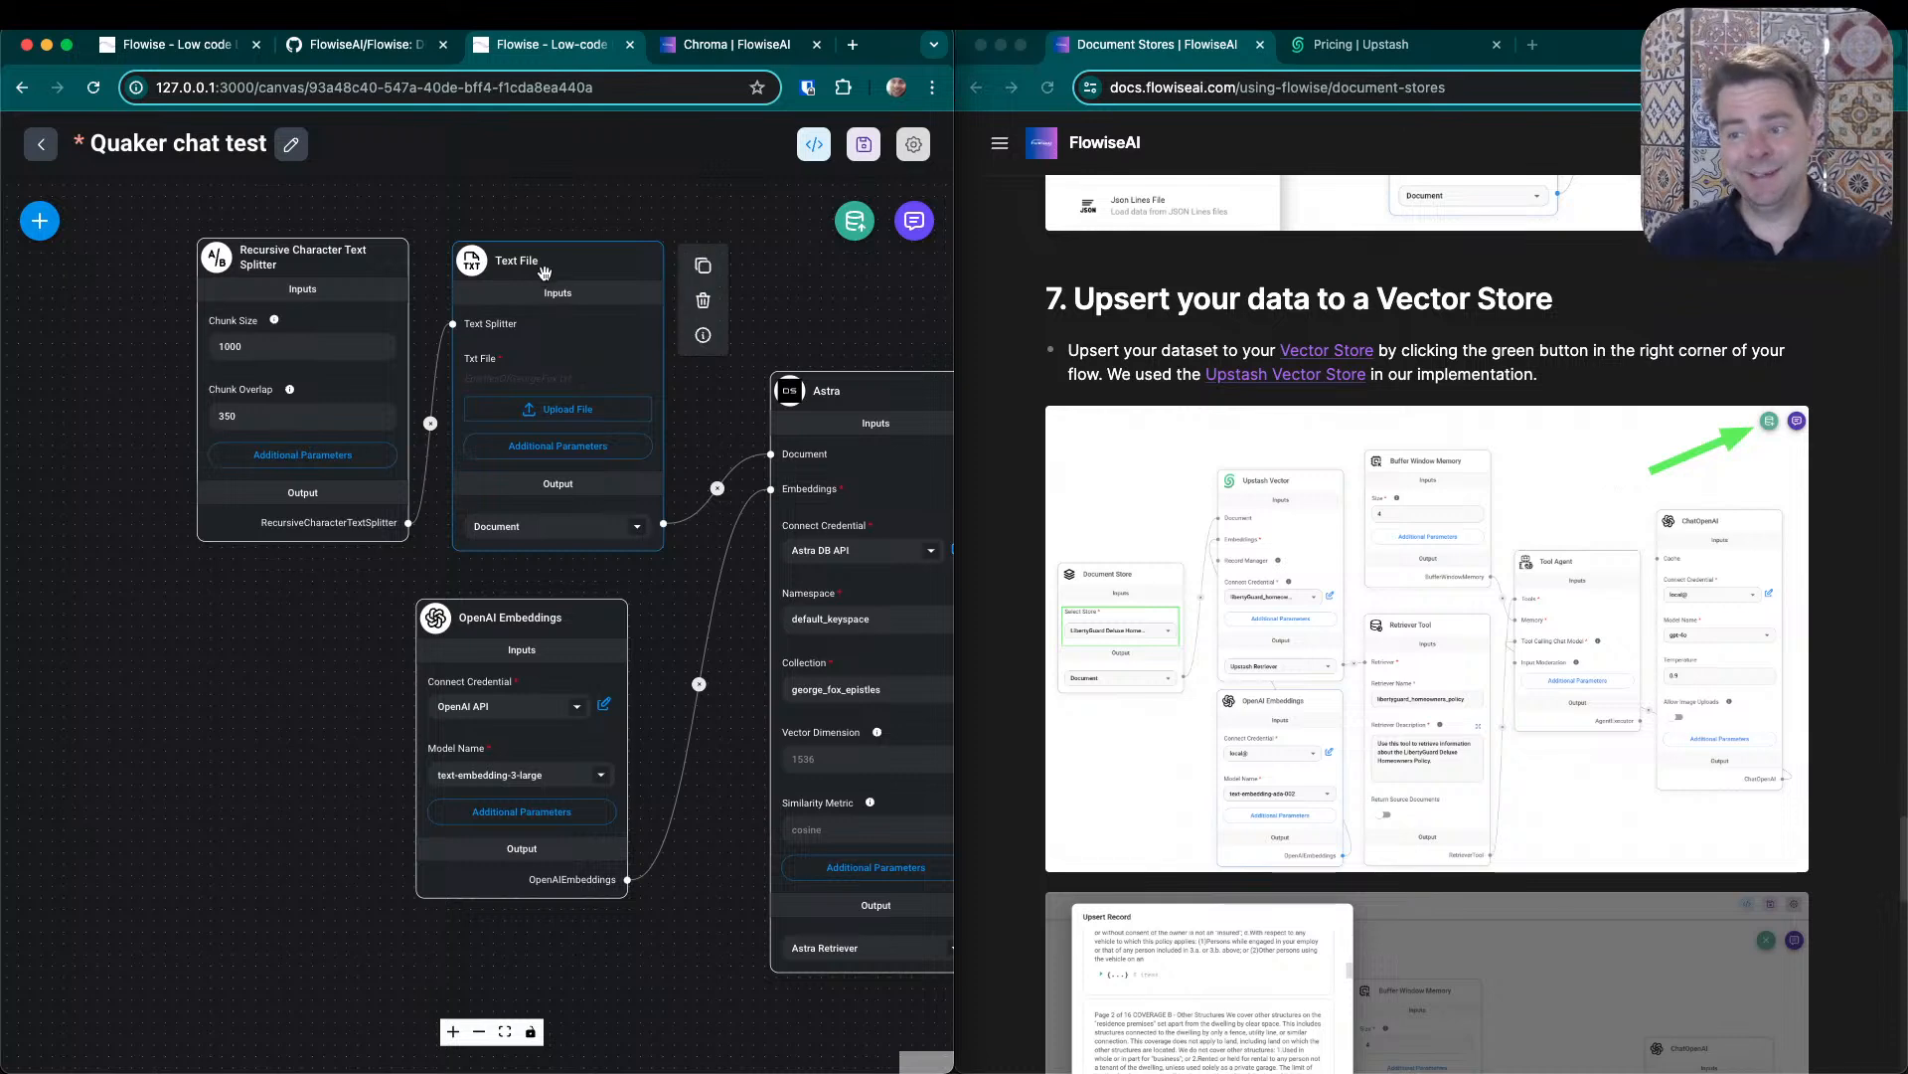
{"action": "left_click_drag", "start_coordinate": [159, 399], "coordinate": [312, 406]}
{"action": "mouse_move", "coordinate": [596, 343]}
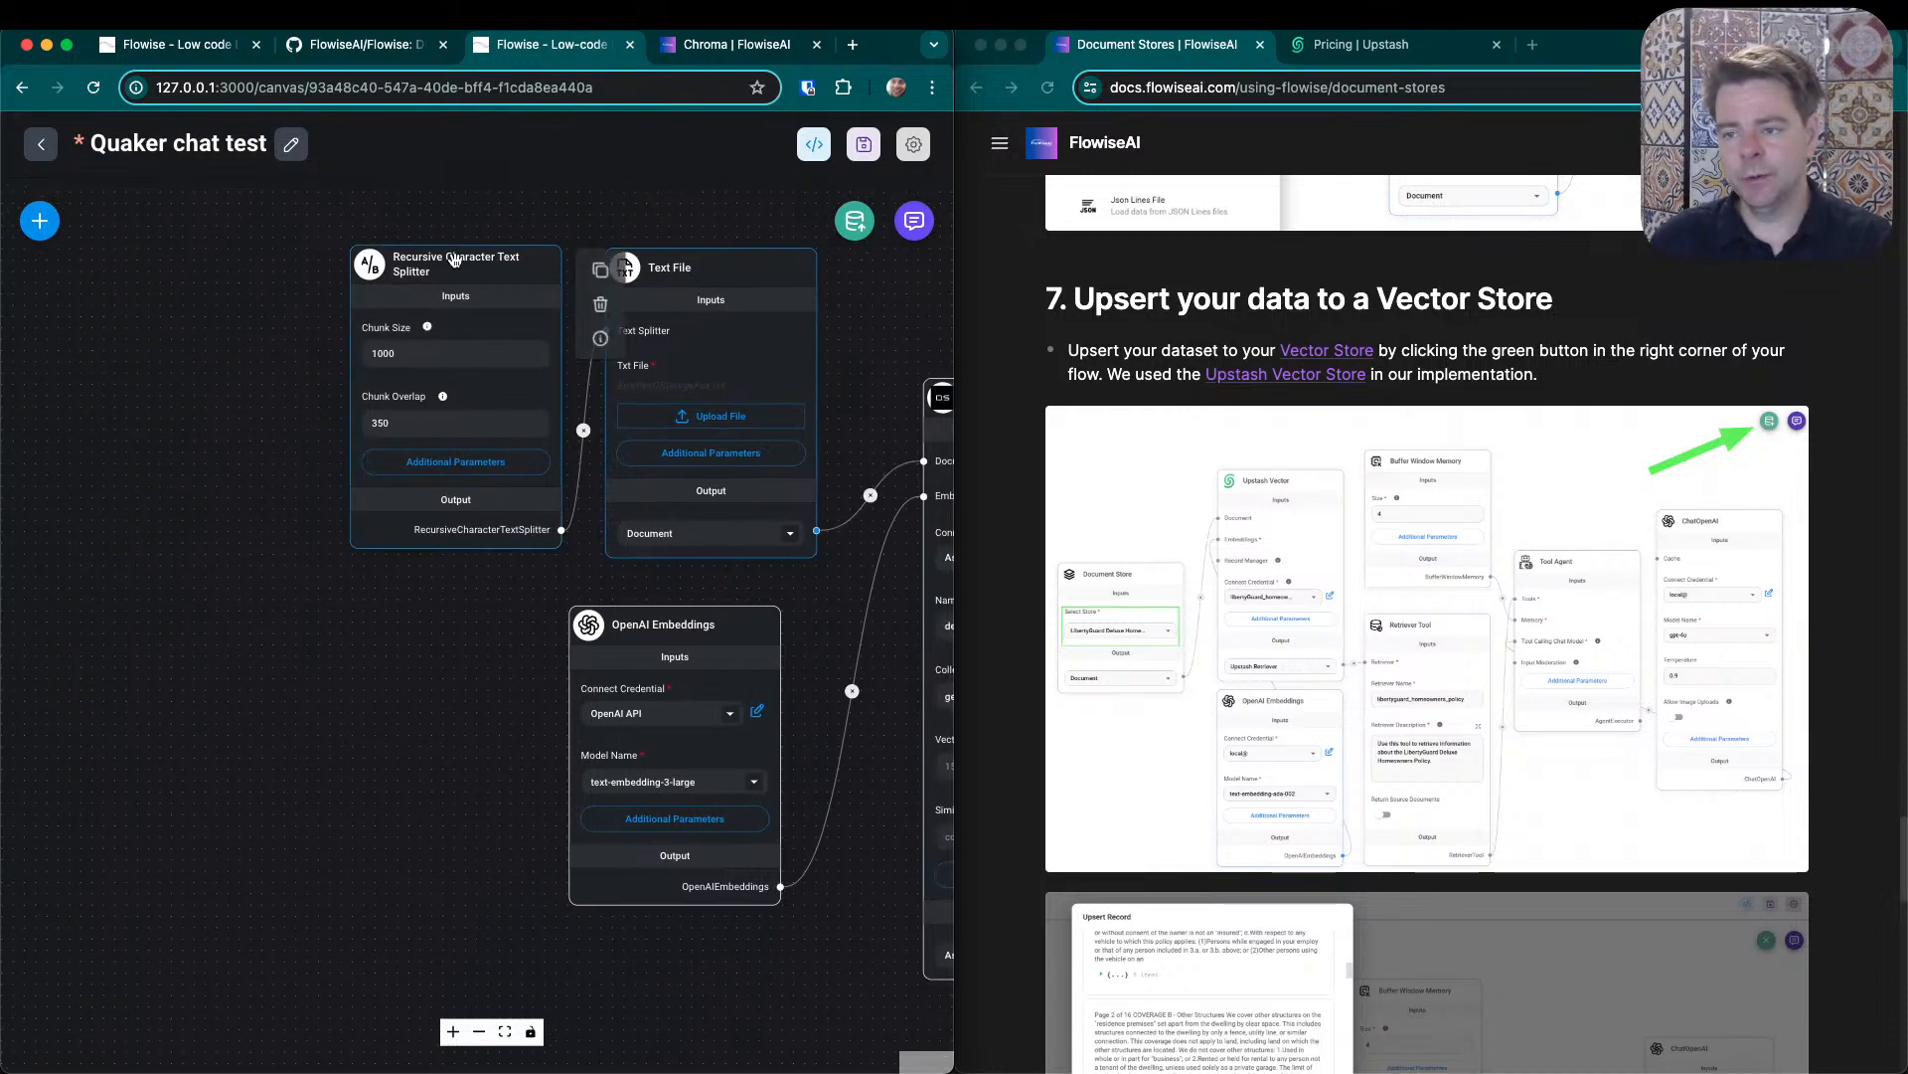
{"action": "left_click", "coordinate": [601, 306]}
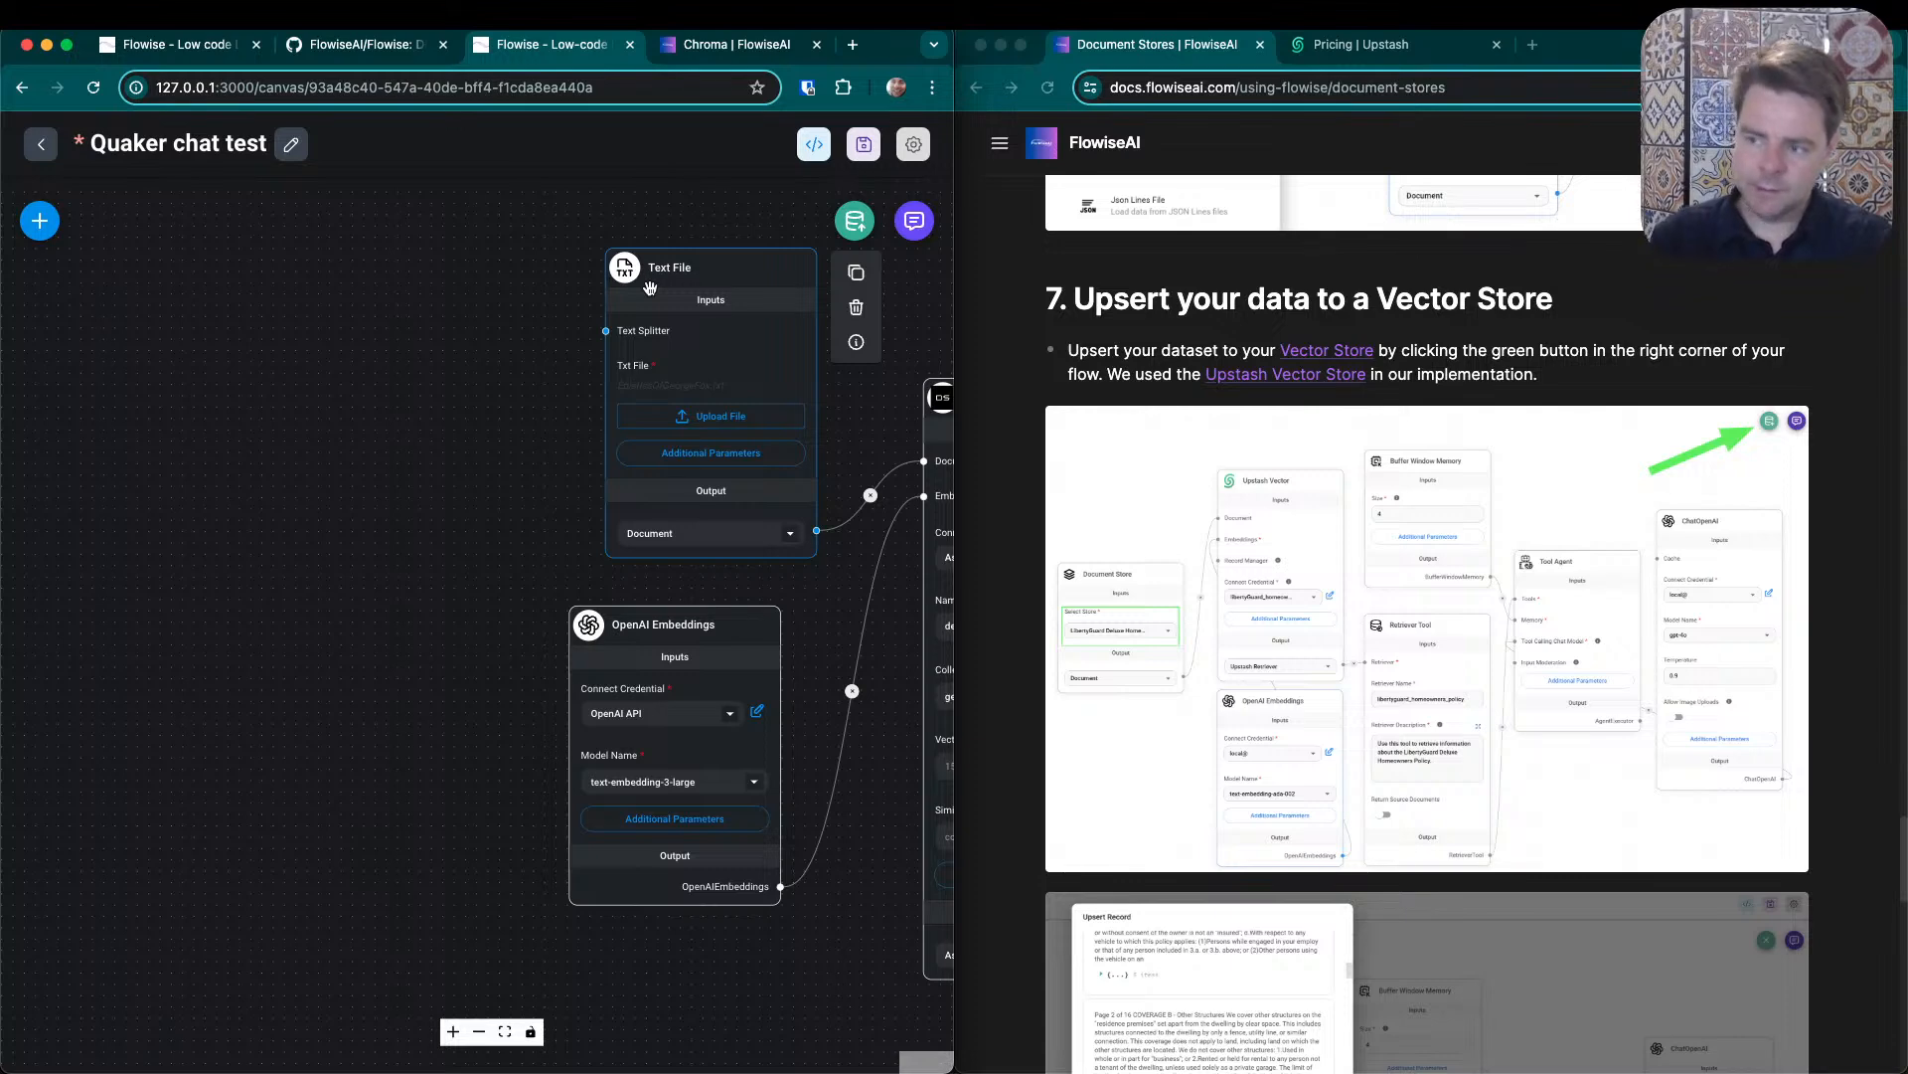
{"action": "left_click", "coordinate": [856, 308]}
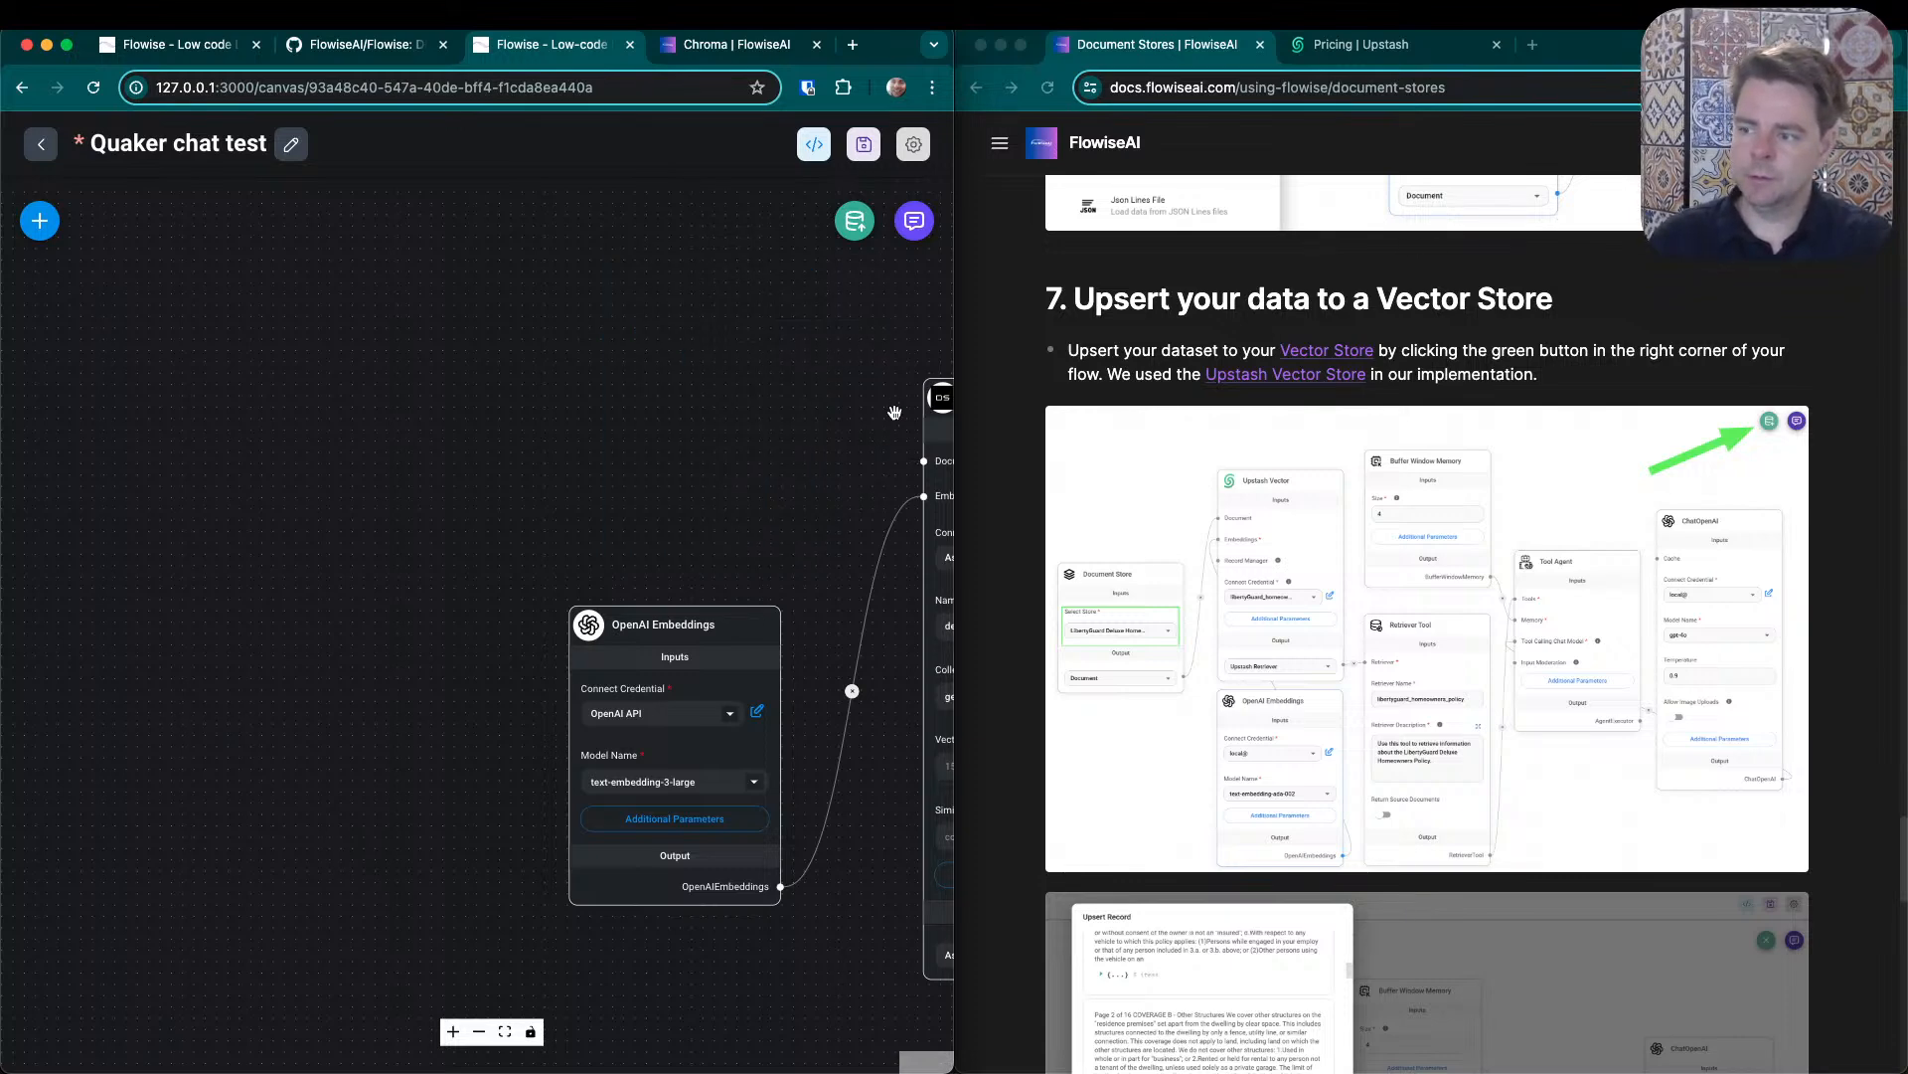
{"action": "left_click_drag", "start_coordinate": [708, 467], "coordinate": [460, 535]}
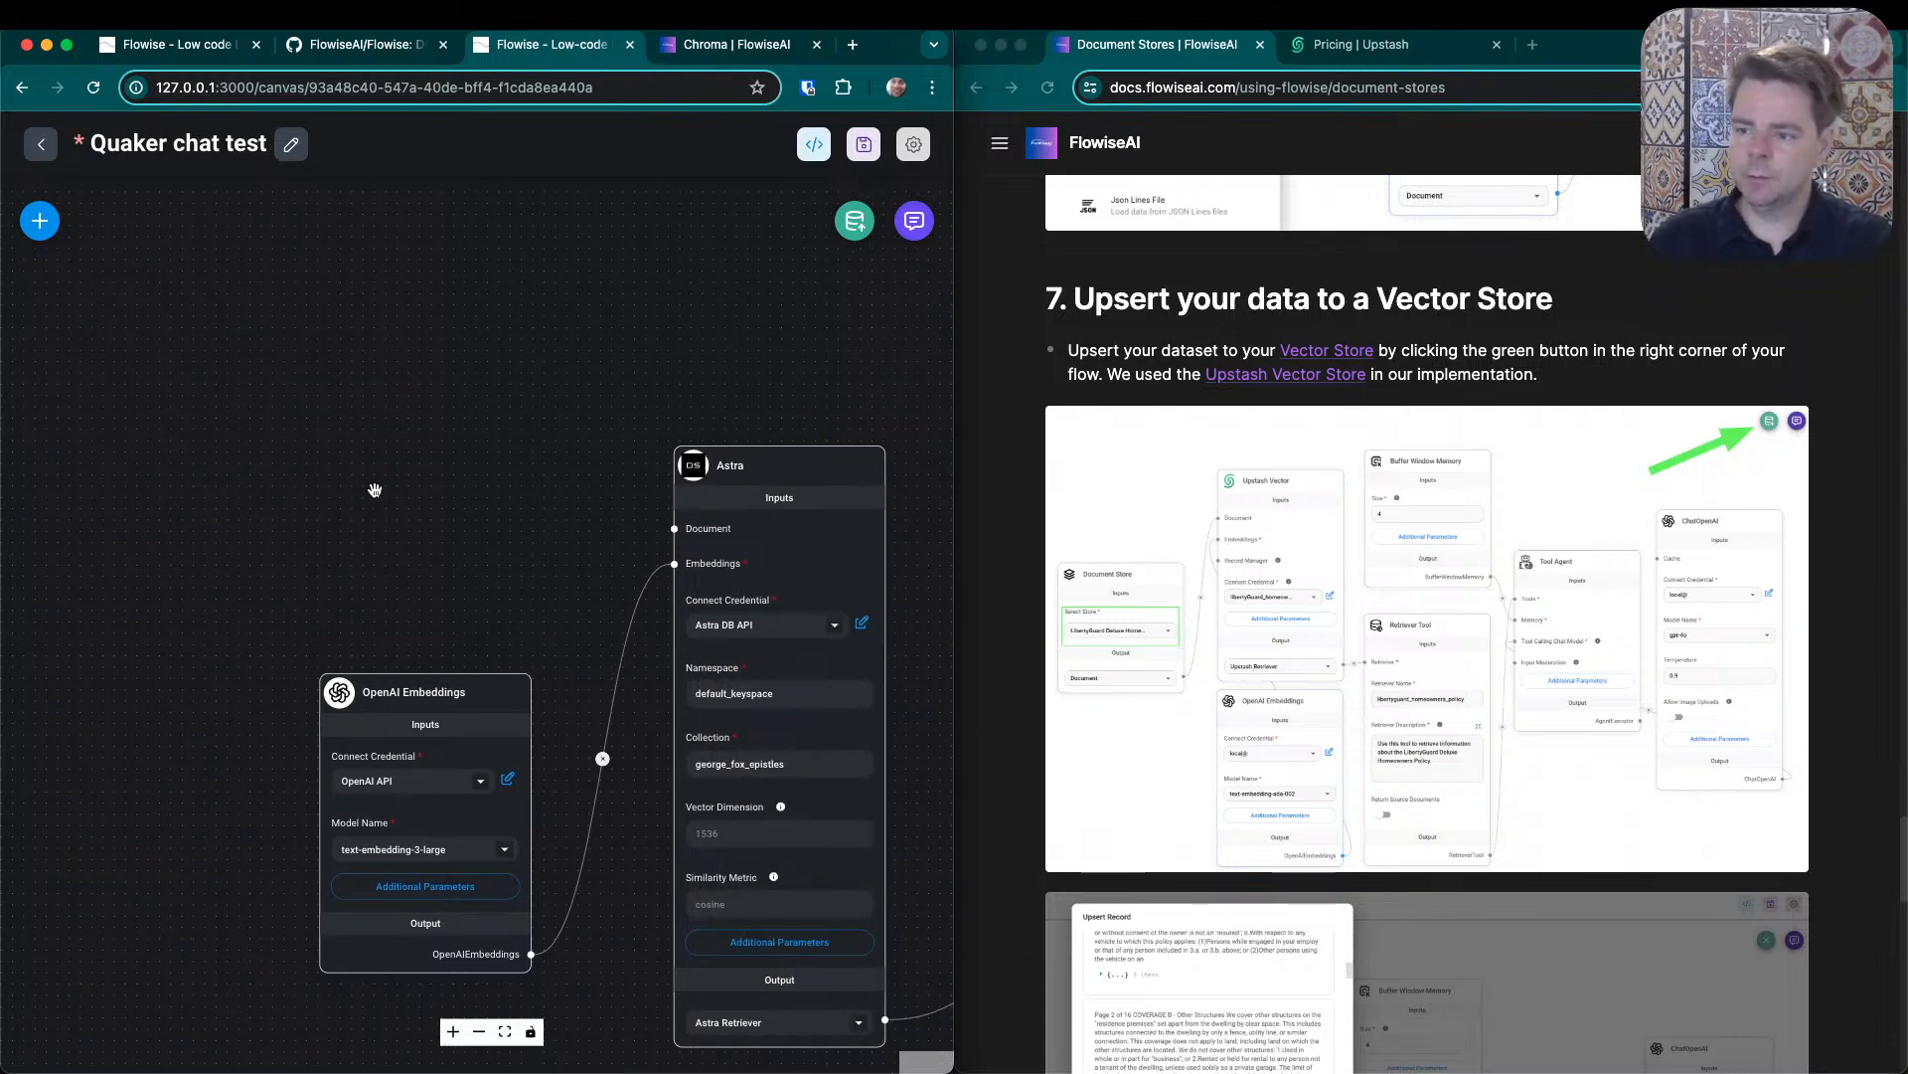
{"action": "left_click_drag", "start_coordinate": [438, 691], "coordinate": [489, 729]}
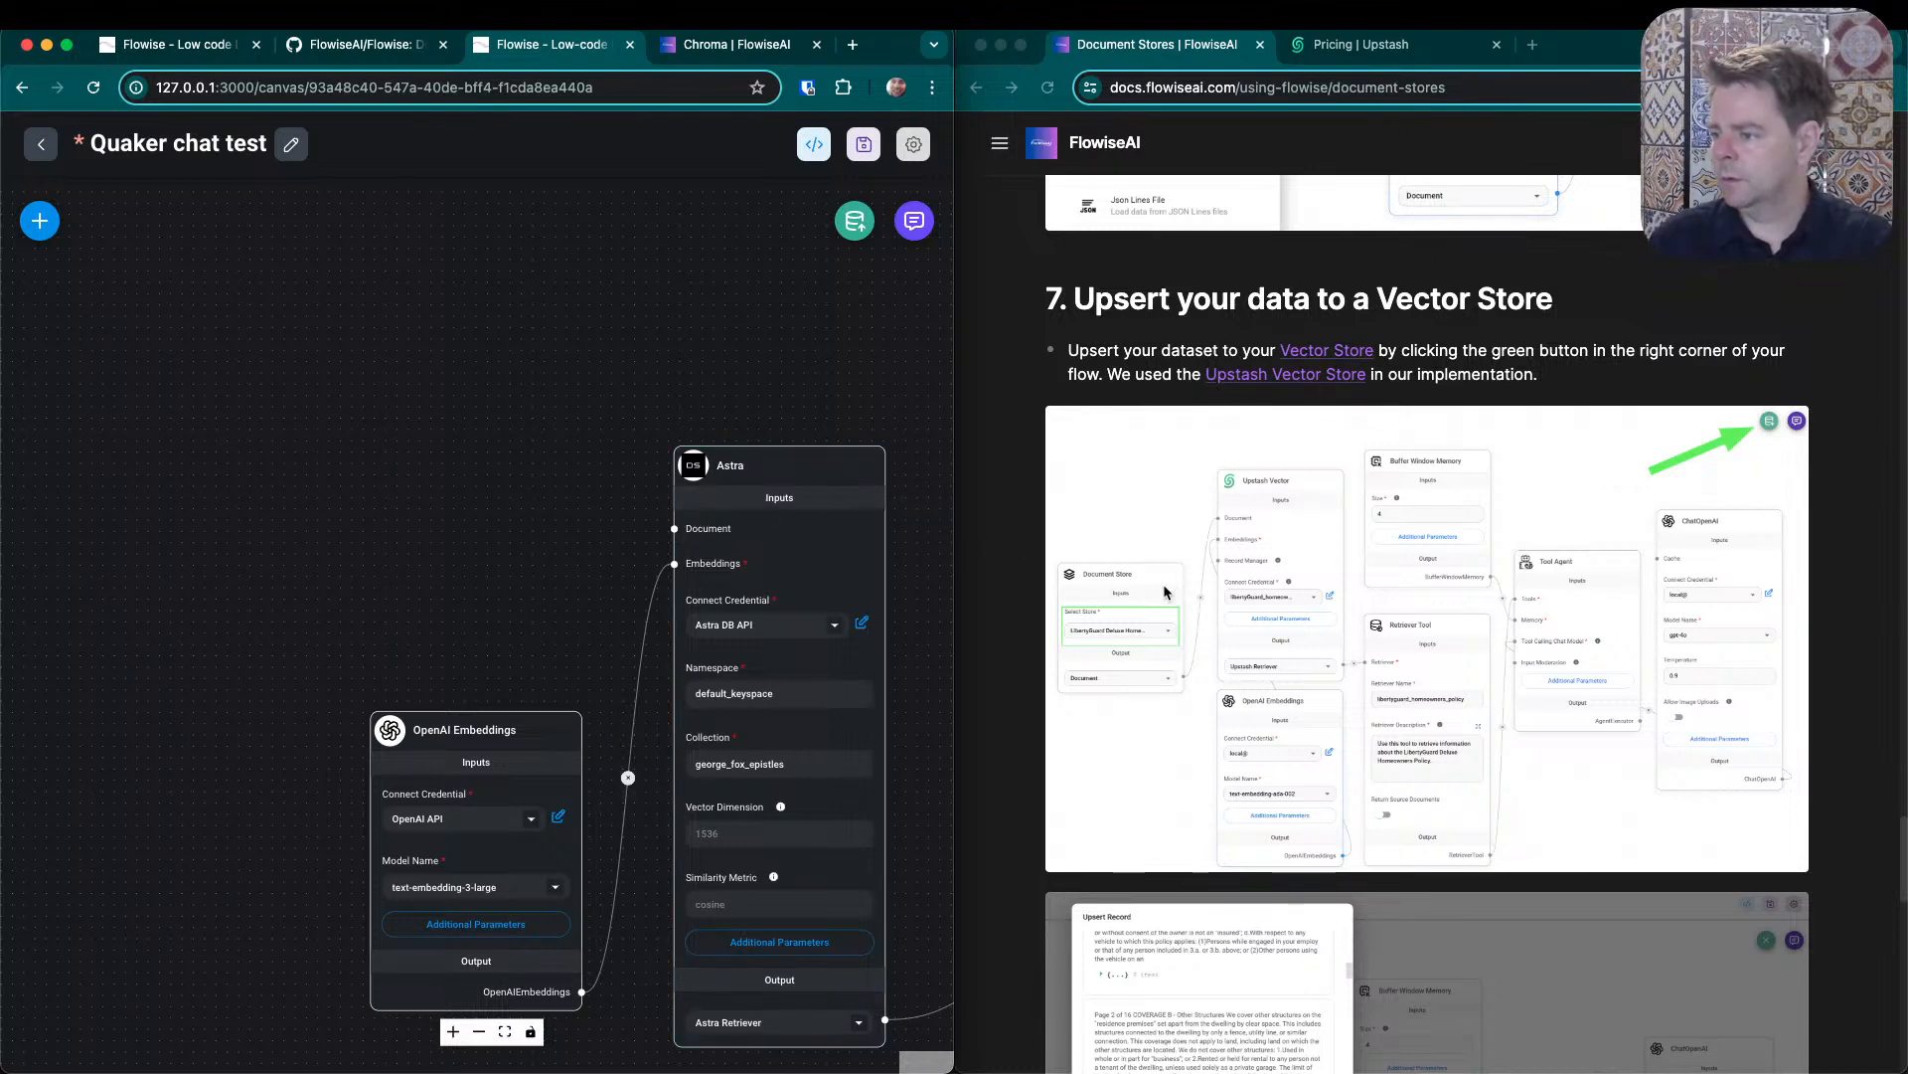
- Search the nodes for "store" and place a Document Store loader on the canvas above the OpenAI Embeddings node
{"action": "left_click", "coordinate": [39, 220]}
{"action": "scroll", "coordinate": [219, 682], "scroll_direction": "down", "scroll_amount": 5}
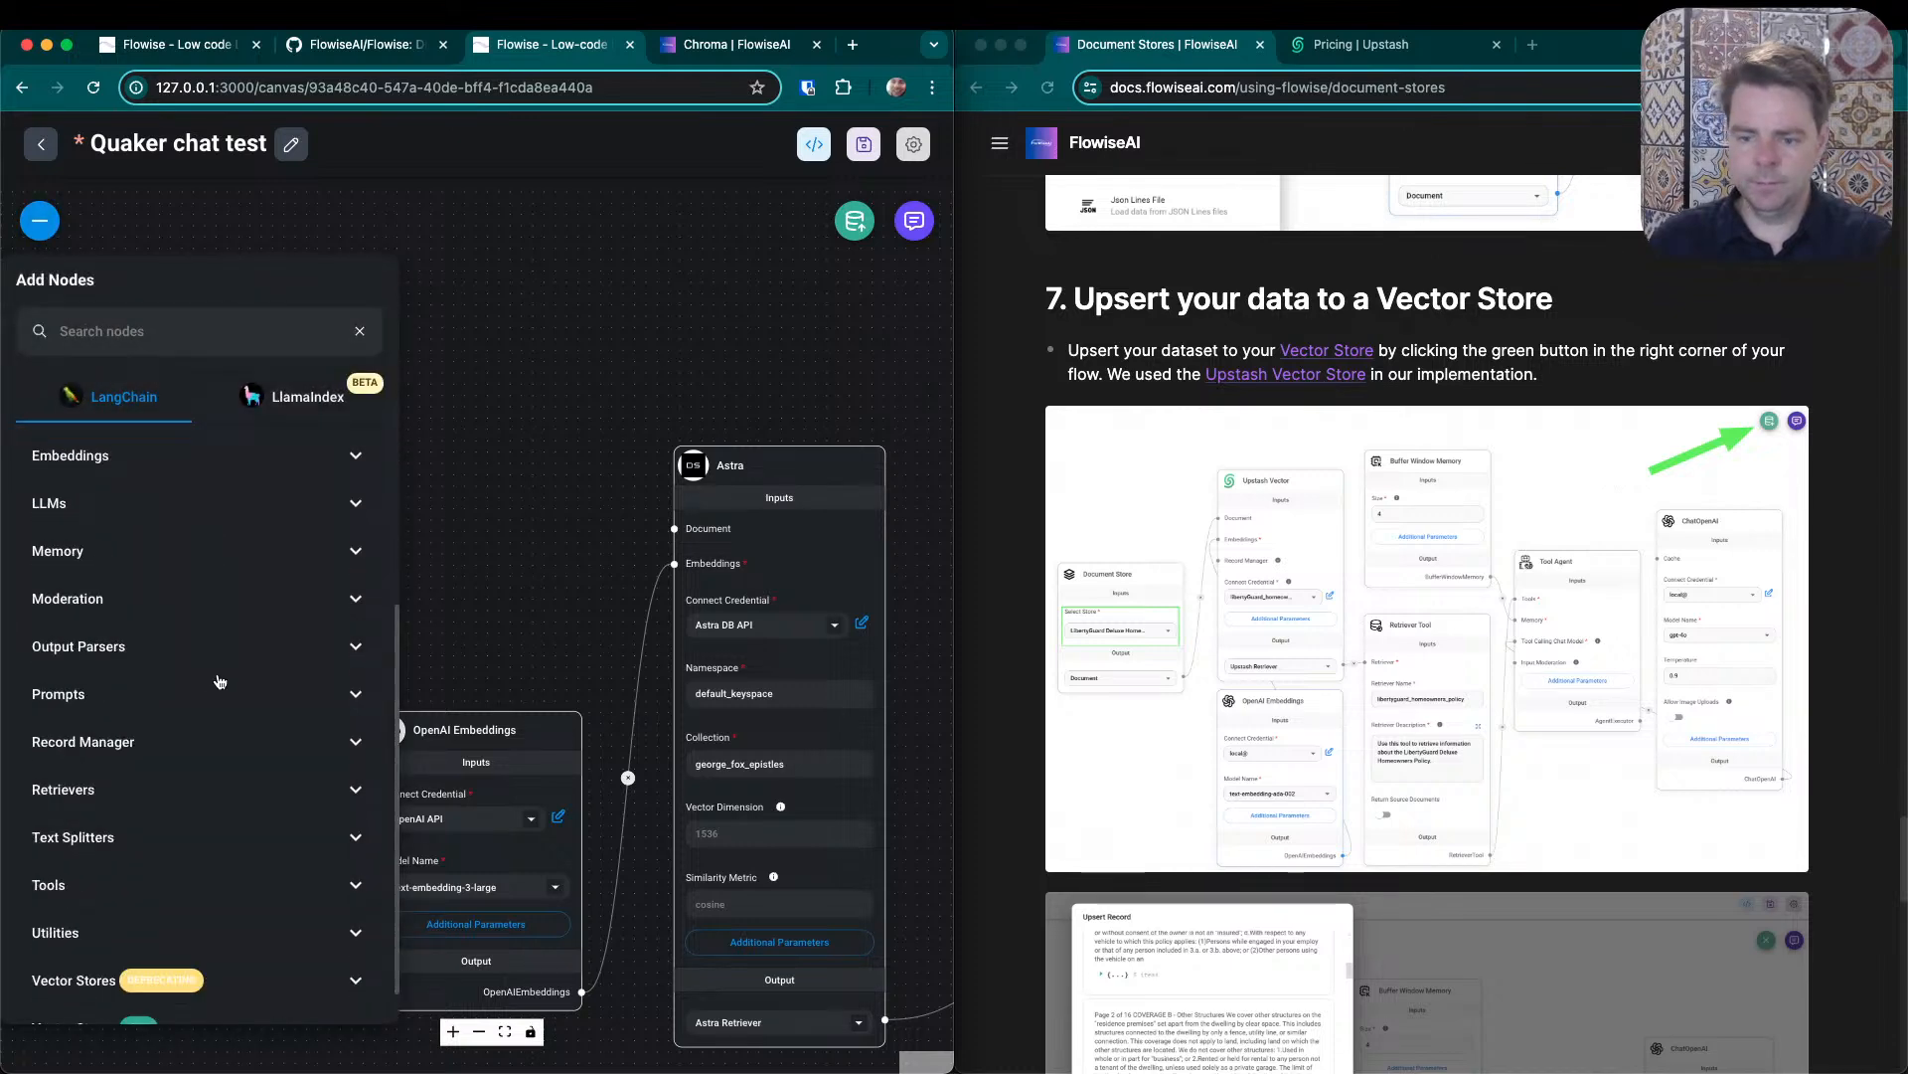
{"action": "scroll", "coordinate": [220, 682], "scroll_direction": "down", "scroll_amount": 1}
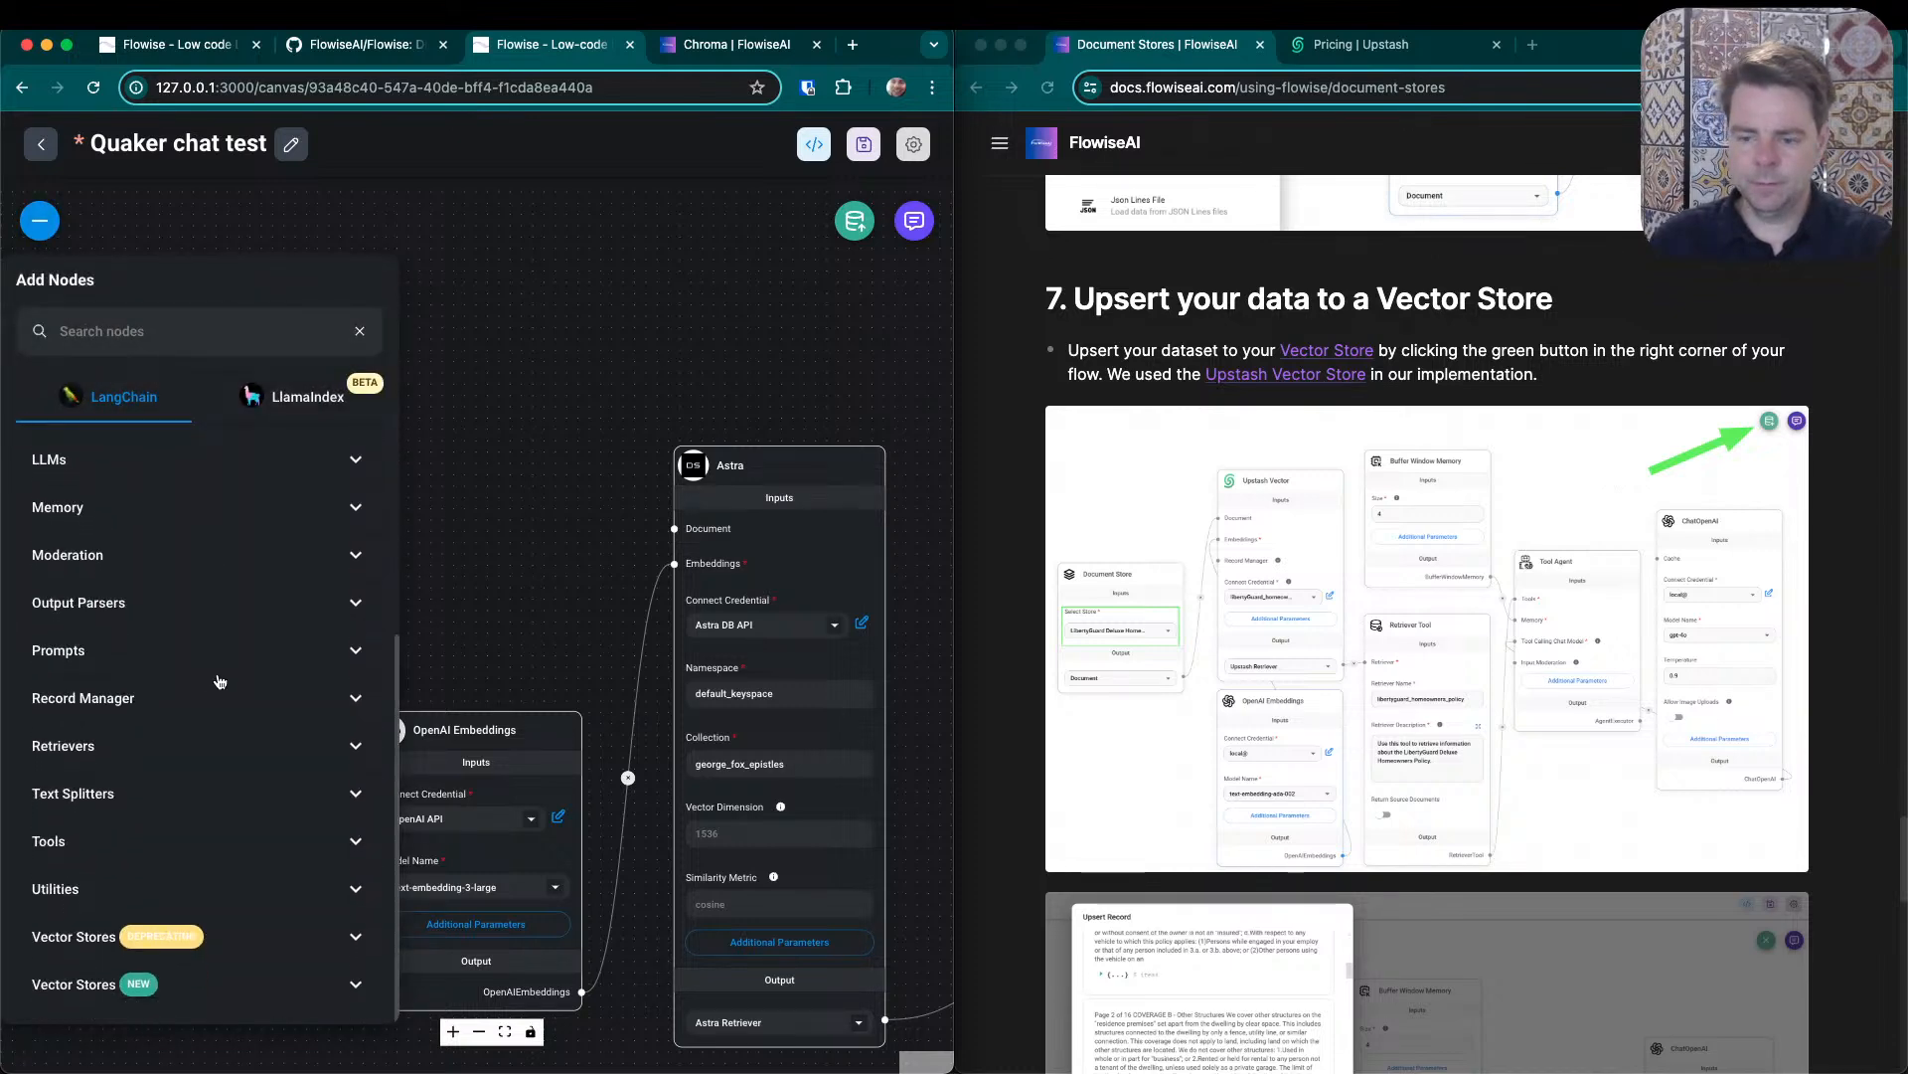
{"action": "scroll", "coordinate": [220, 682], "scroll_direction": "up", "scroll_amount": 6}
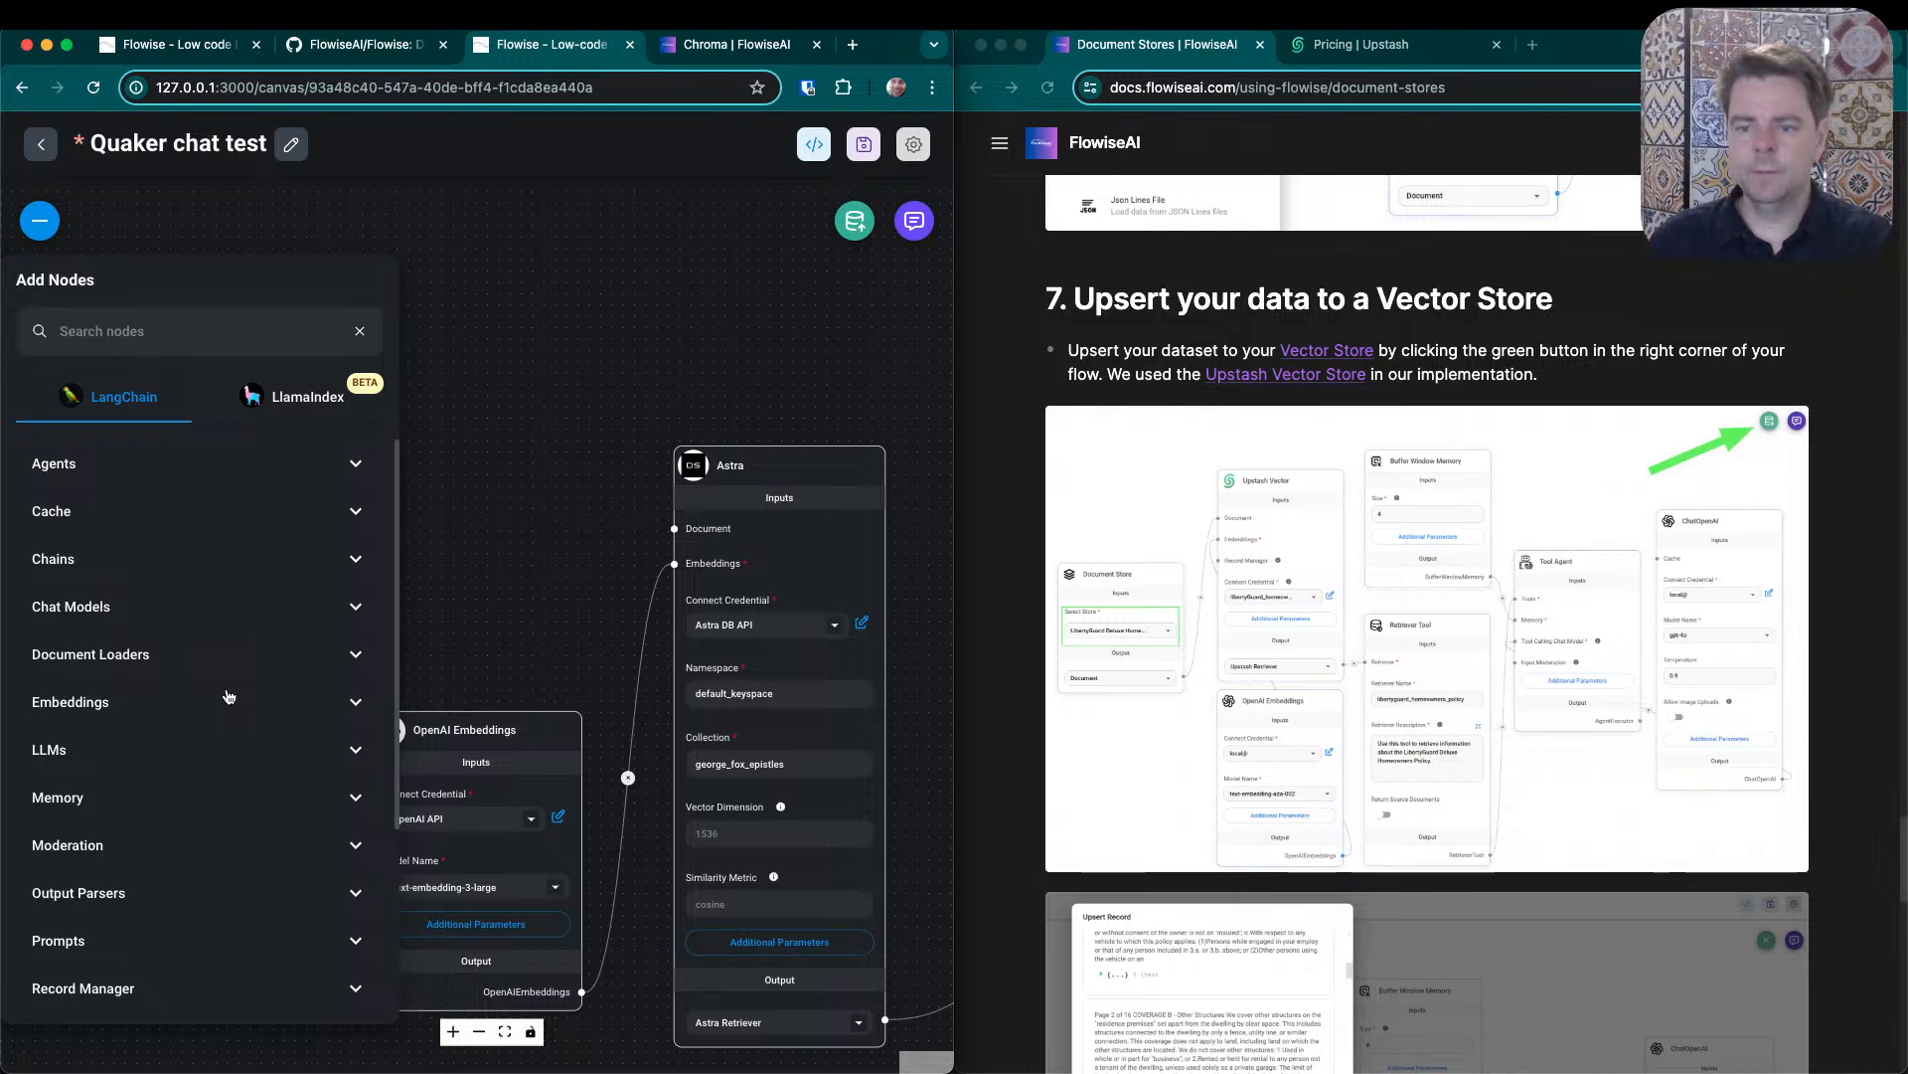
{"action": "left_click", "coordinate": [143, 334]}
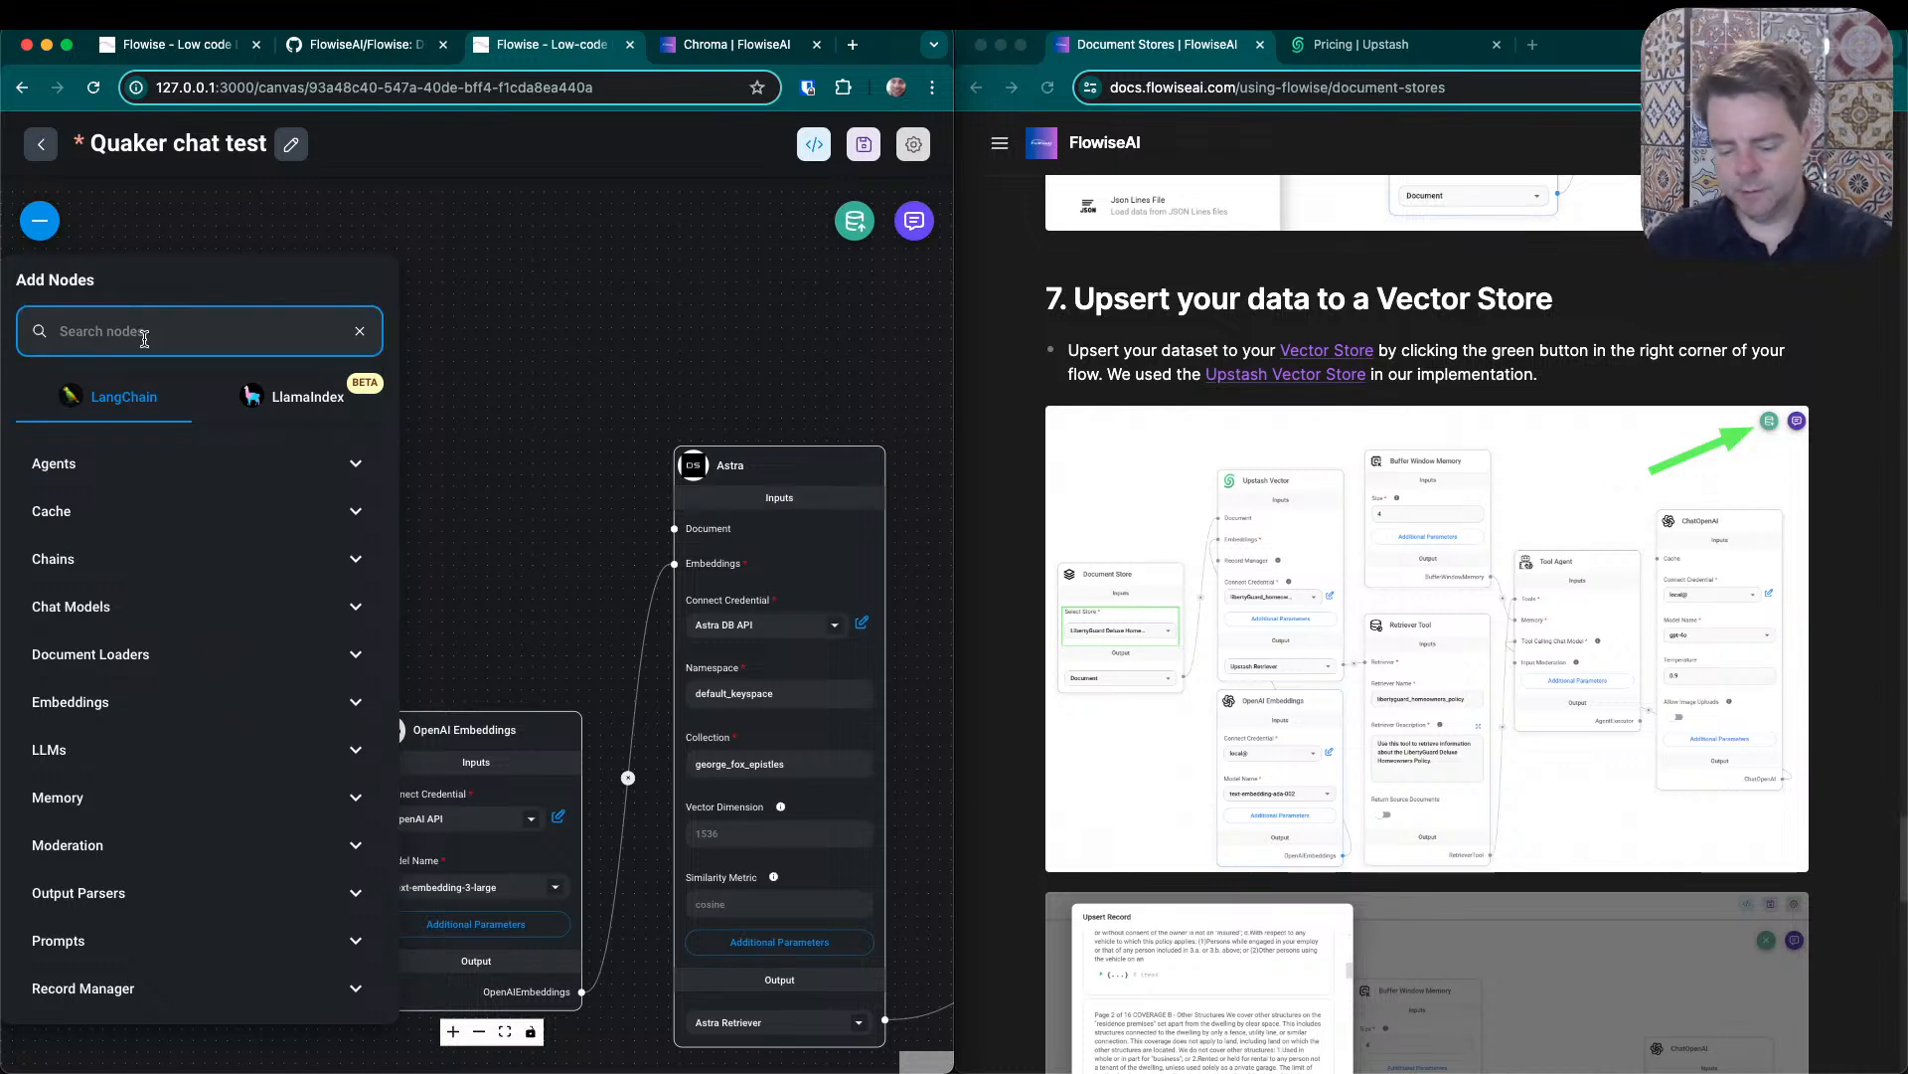
{"action": "type", "text": "document"}
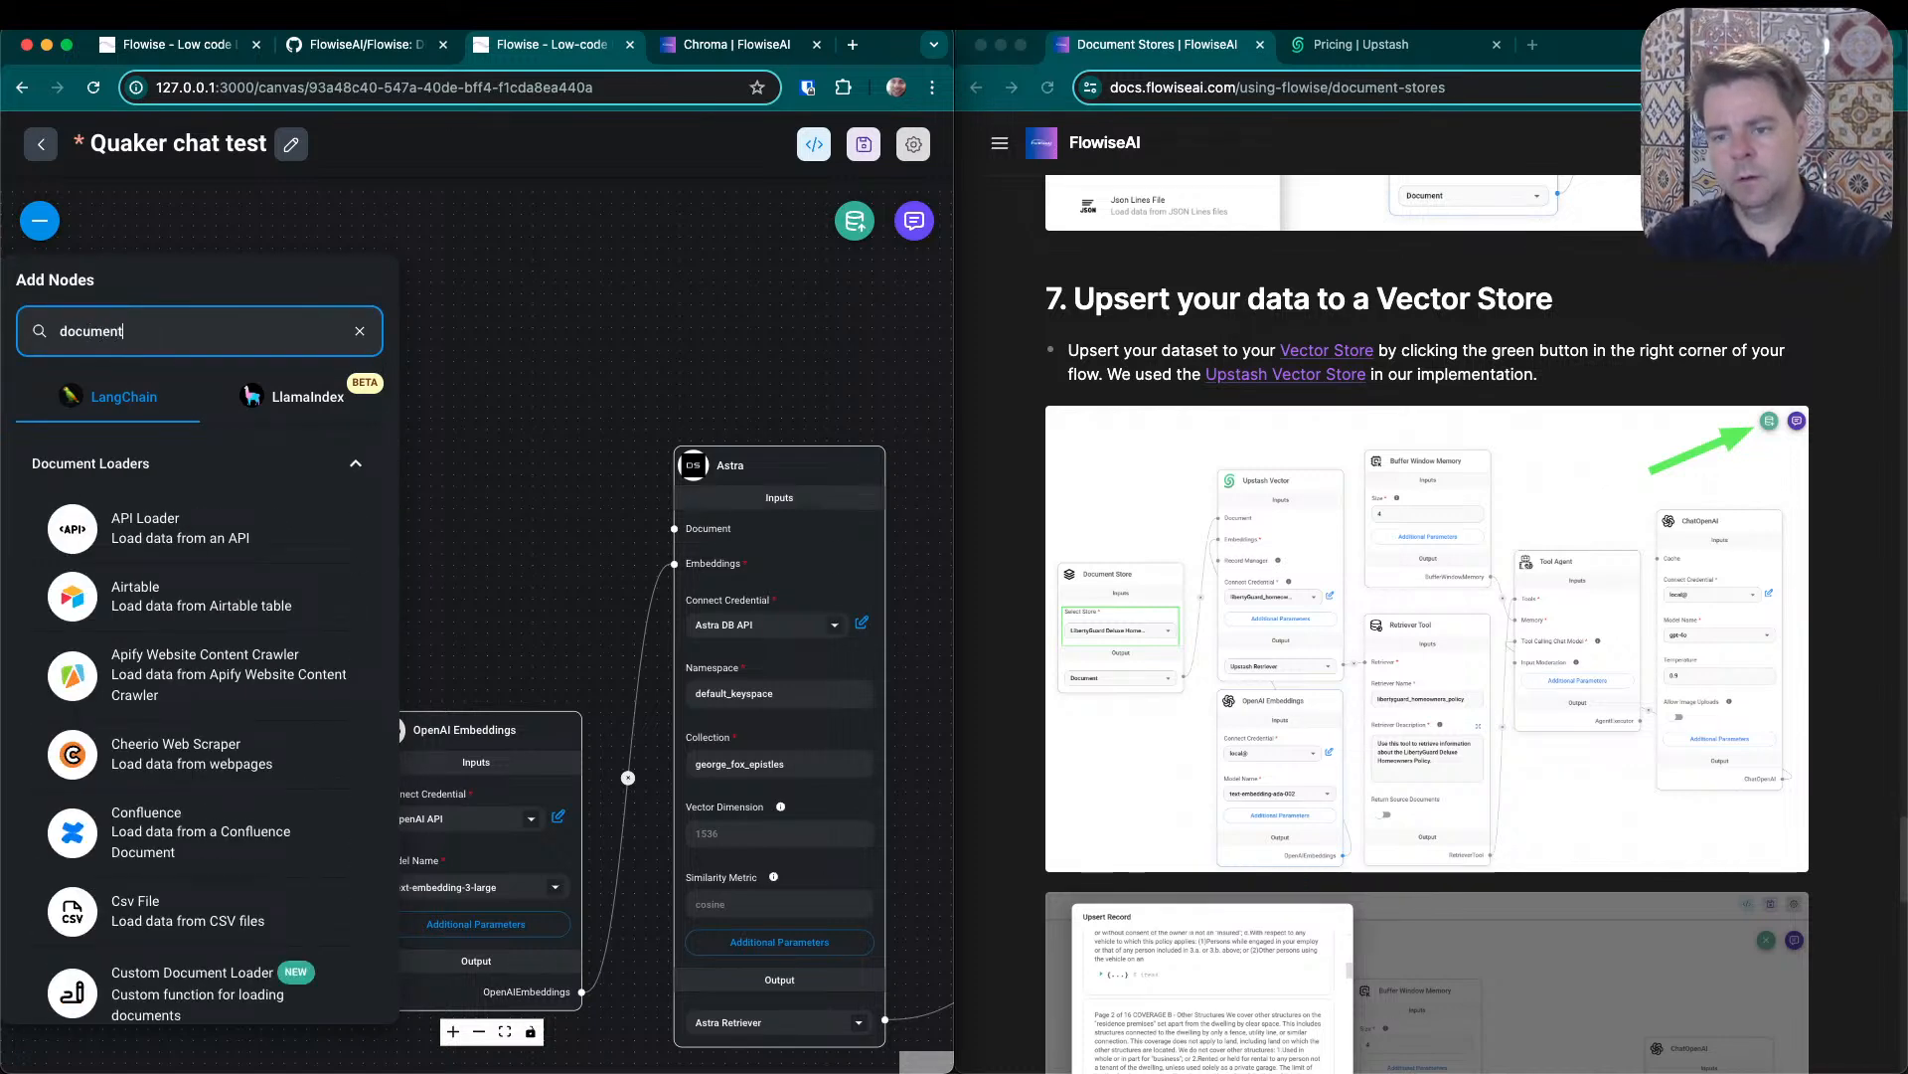
{"action": "type", "text": " stor"}
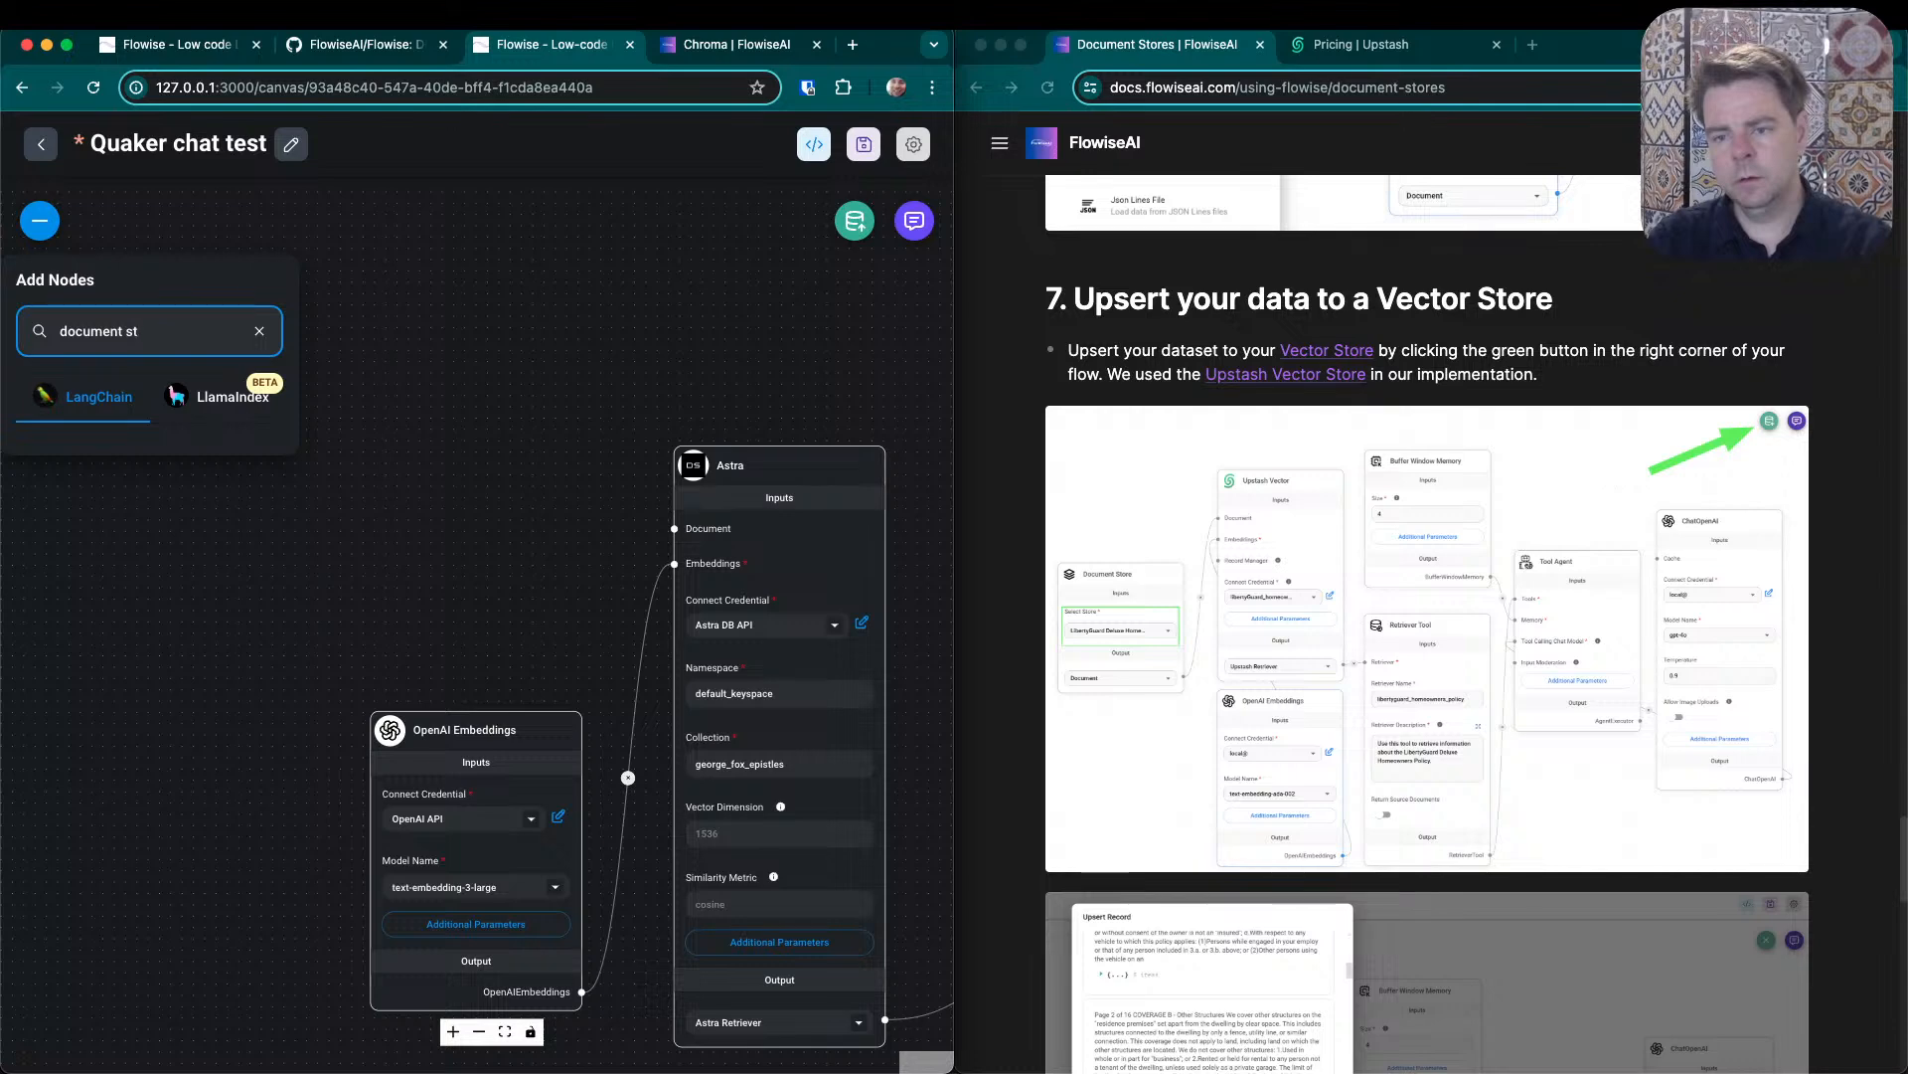
{"action": "key", "text": "BackSpace"}
{"action": "key", "text": "BackSpace"}
{"action": "key", "text": "BackSpace"}
{"action": "key", "text": "BackSpace"}
{"action": "key", "text": "BackSpace"}
{"action": "key", "text": "BackSpace"}
{"action": "key", "text": "BackSpace"}
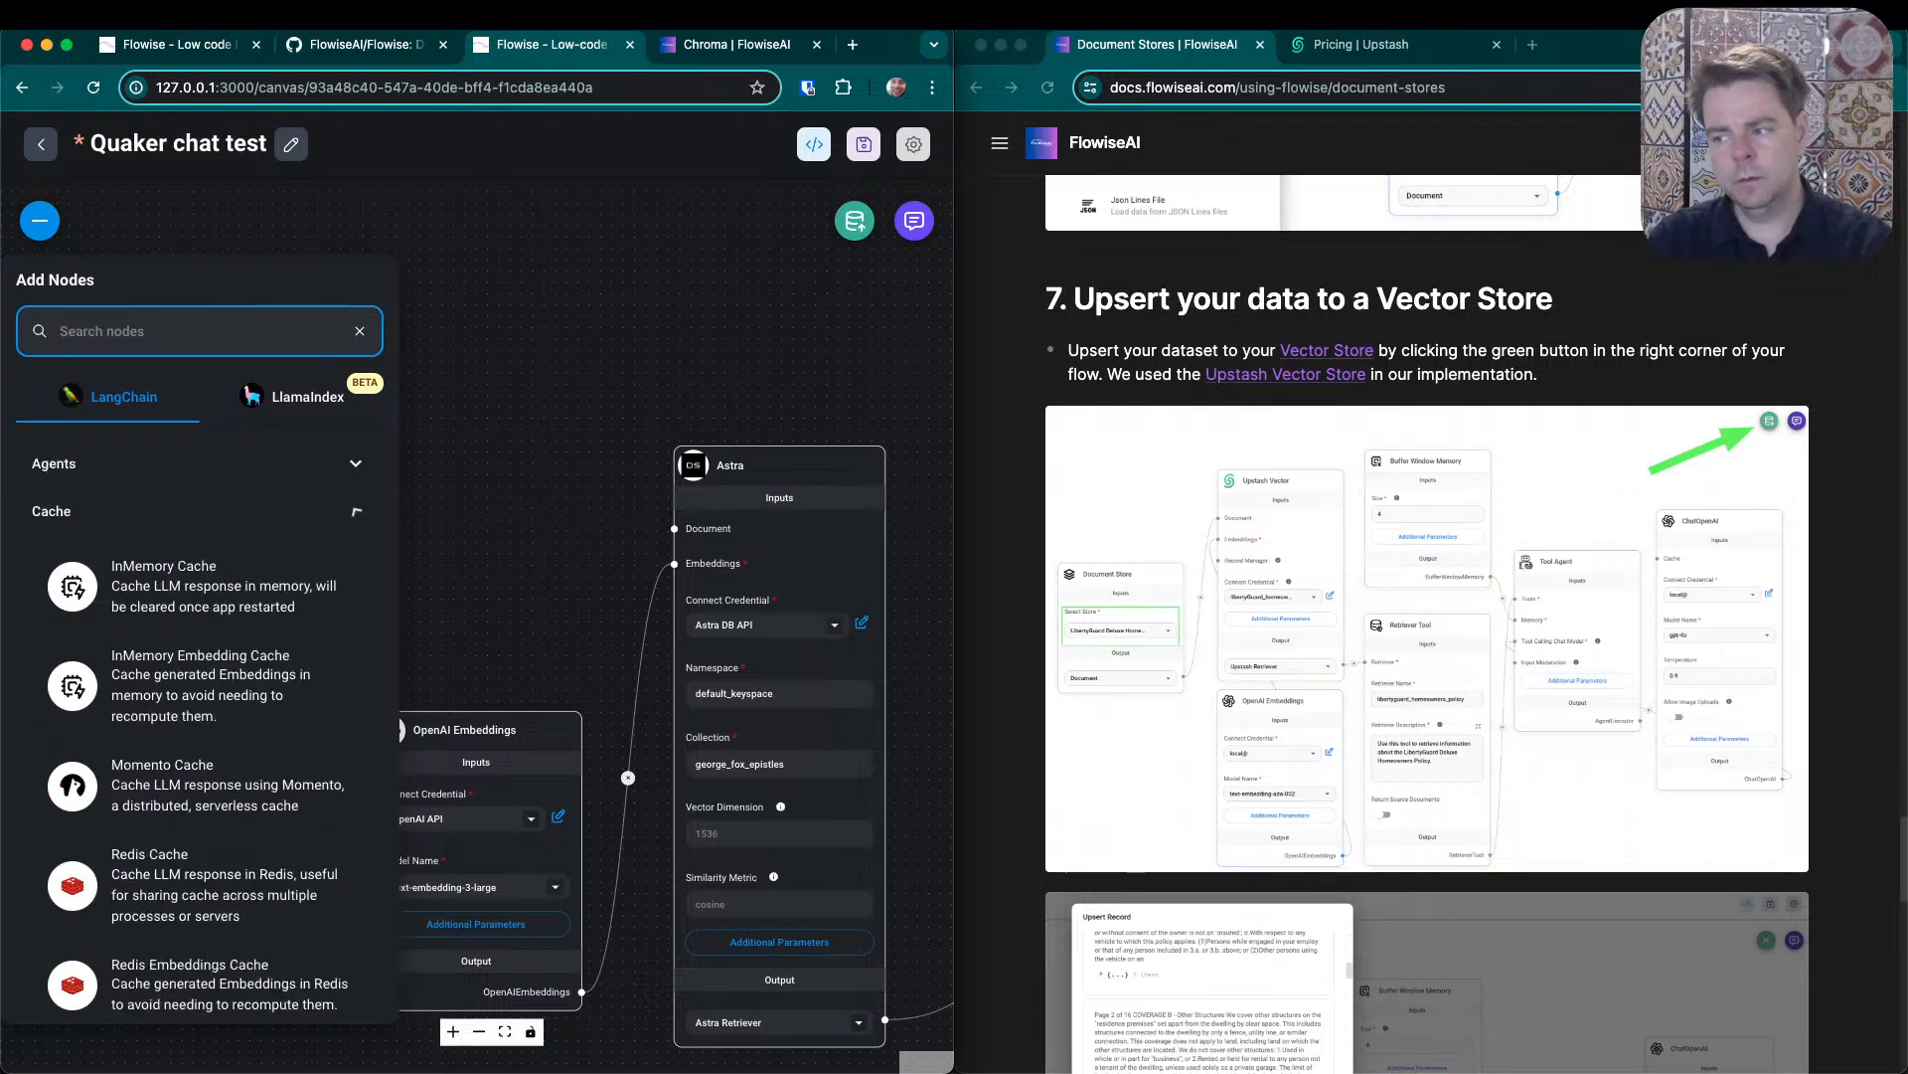
{"action": "type", "text": "store"}
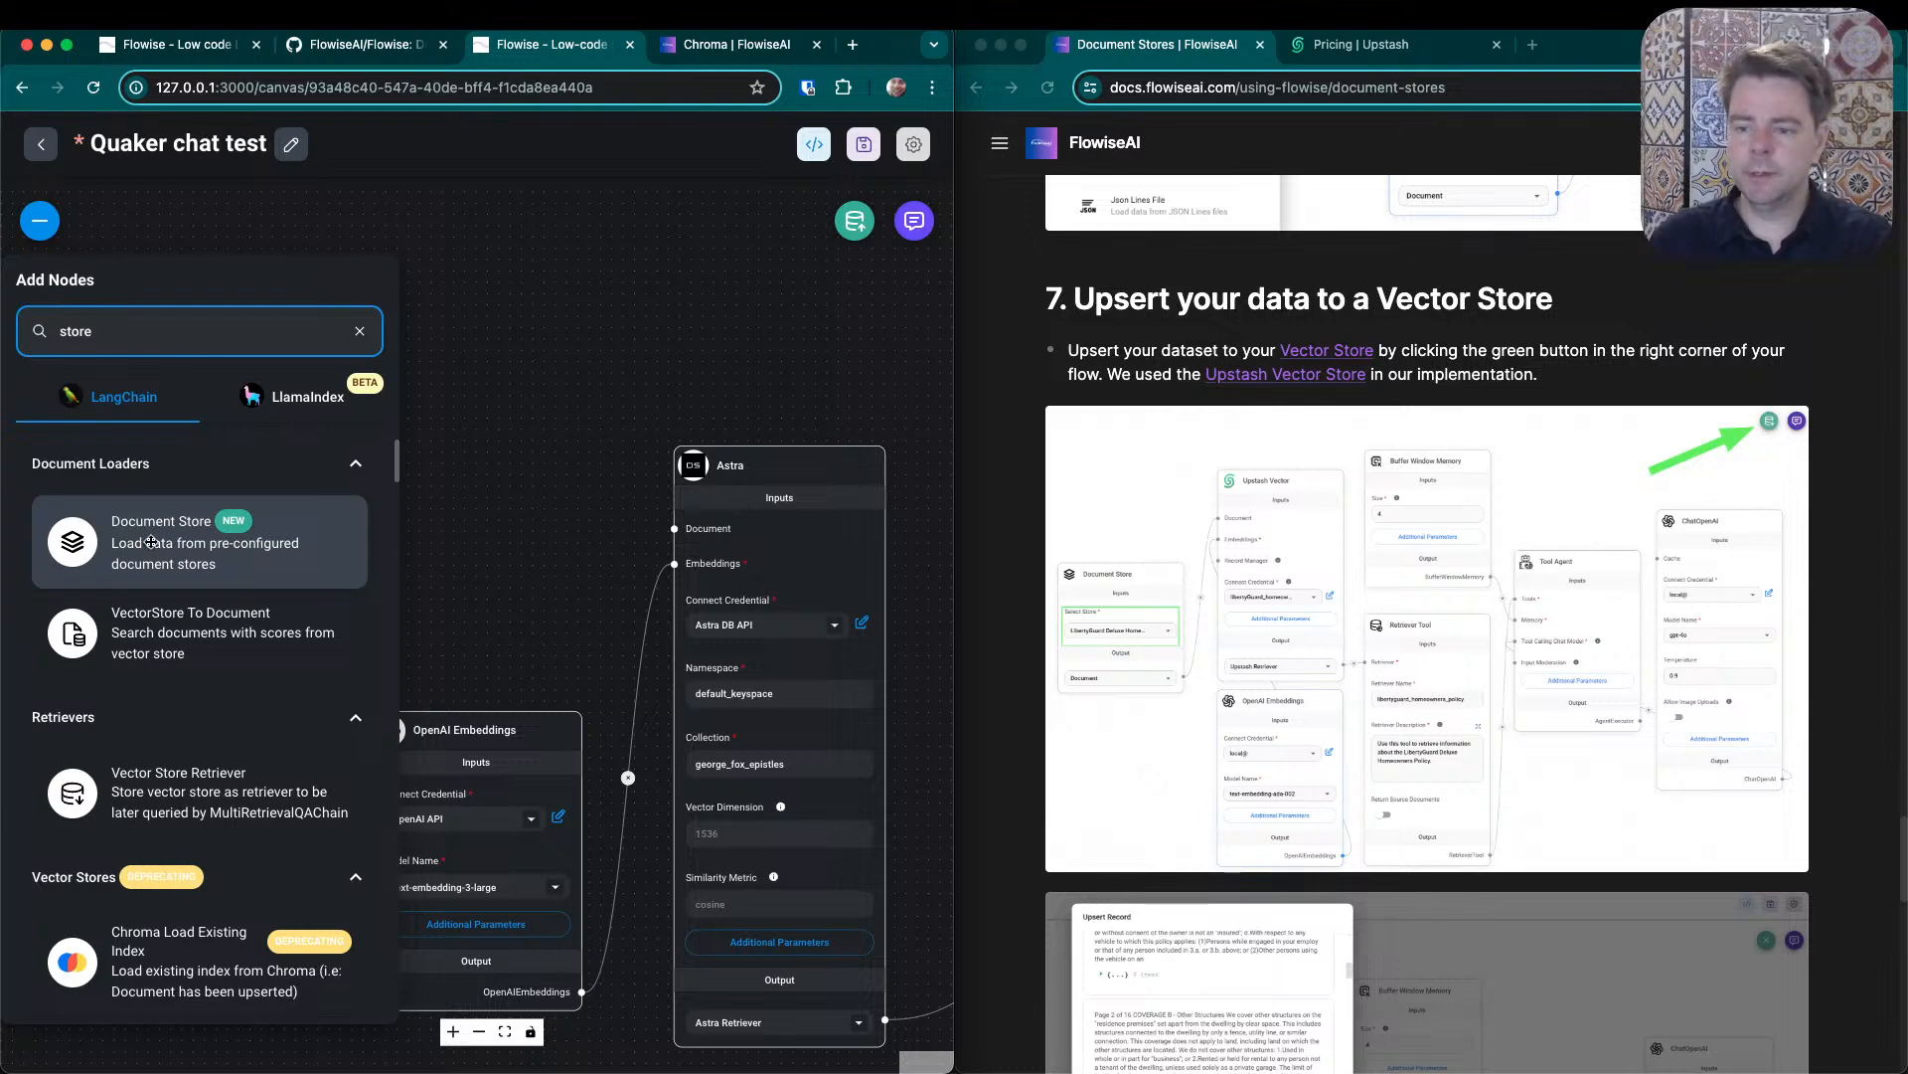
{"action": "left_click_drag", "start_coordinate": [151, 541], "coordinate": [234, 438]}
- Select George Fox Epistles in the Document Store node and connect its Document output to Astra's Document input
{"action": "left_click", "coordinate": [339, 515]}
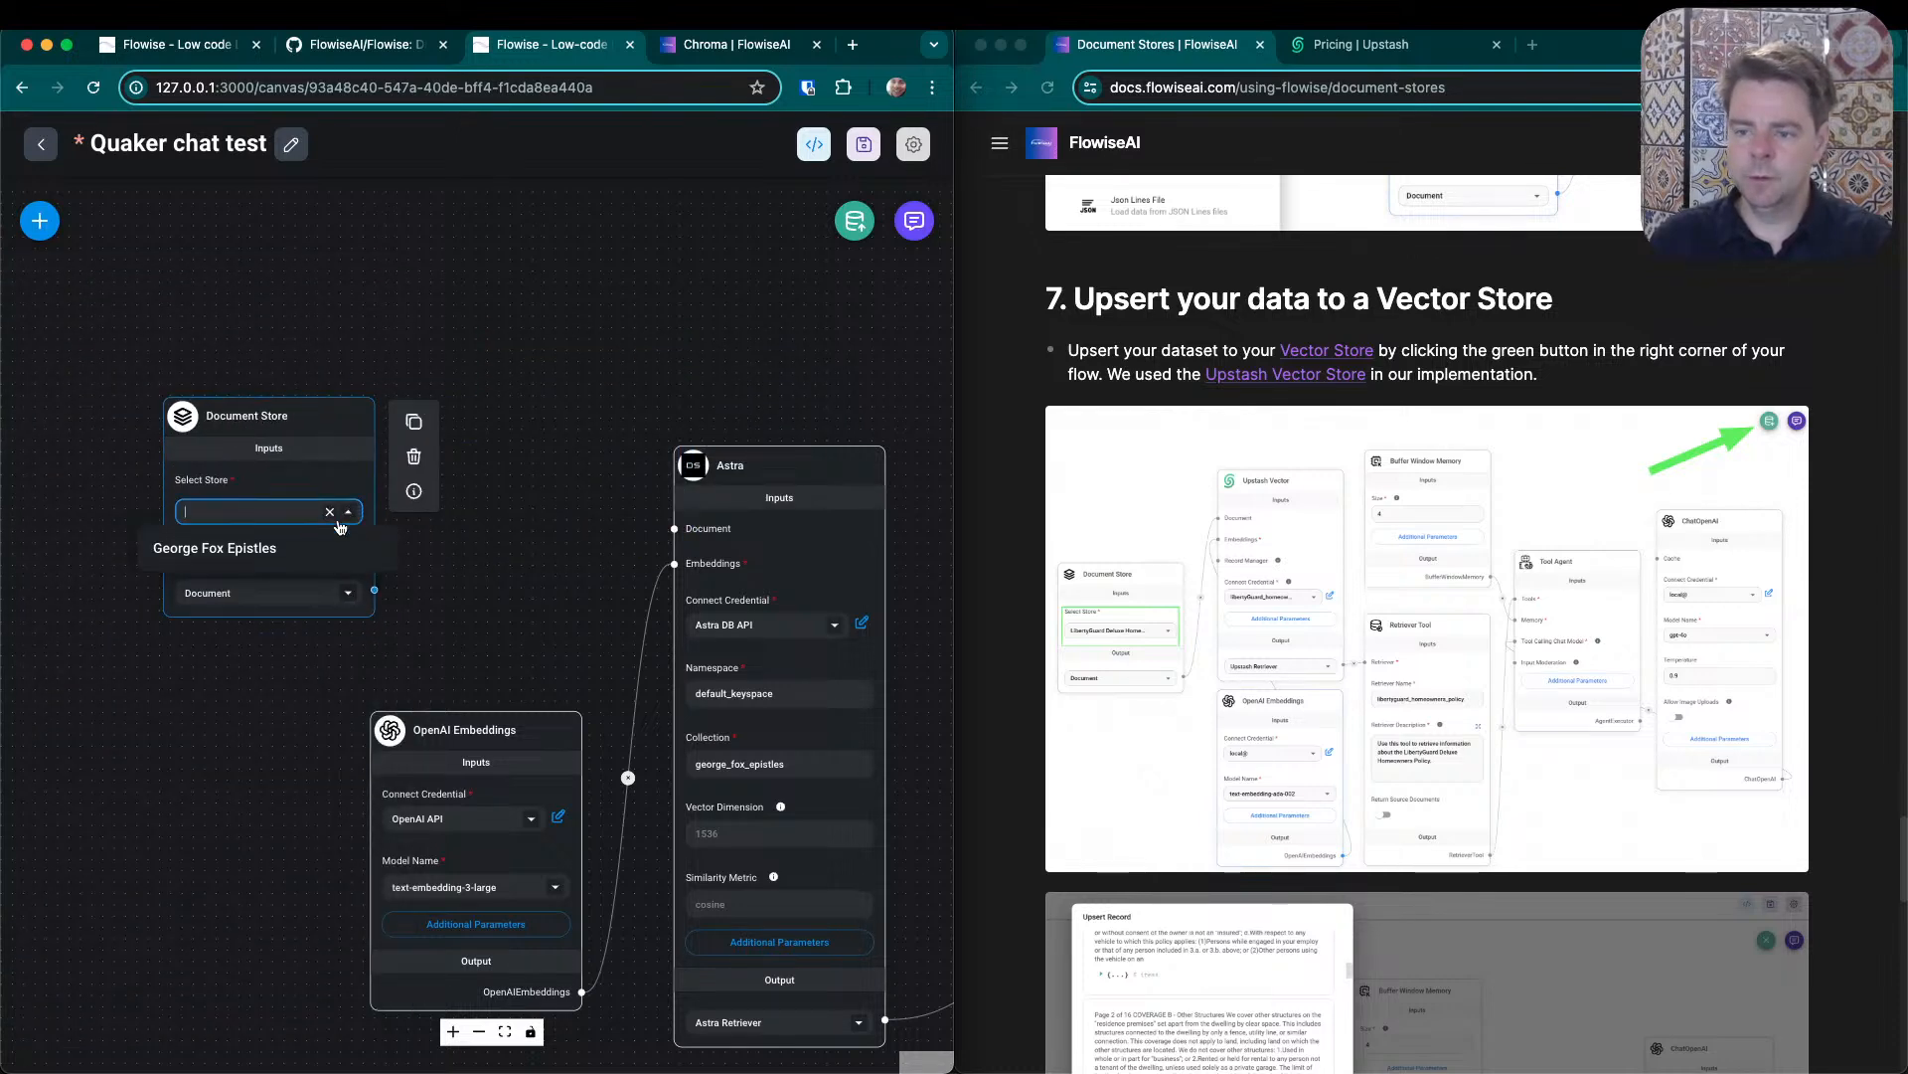
{"action": "left_click", "coordinate": [294, 549]}
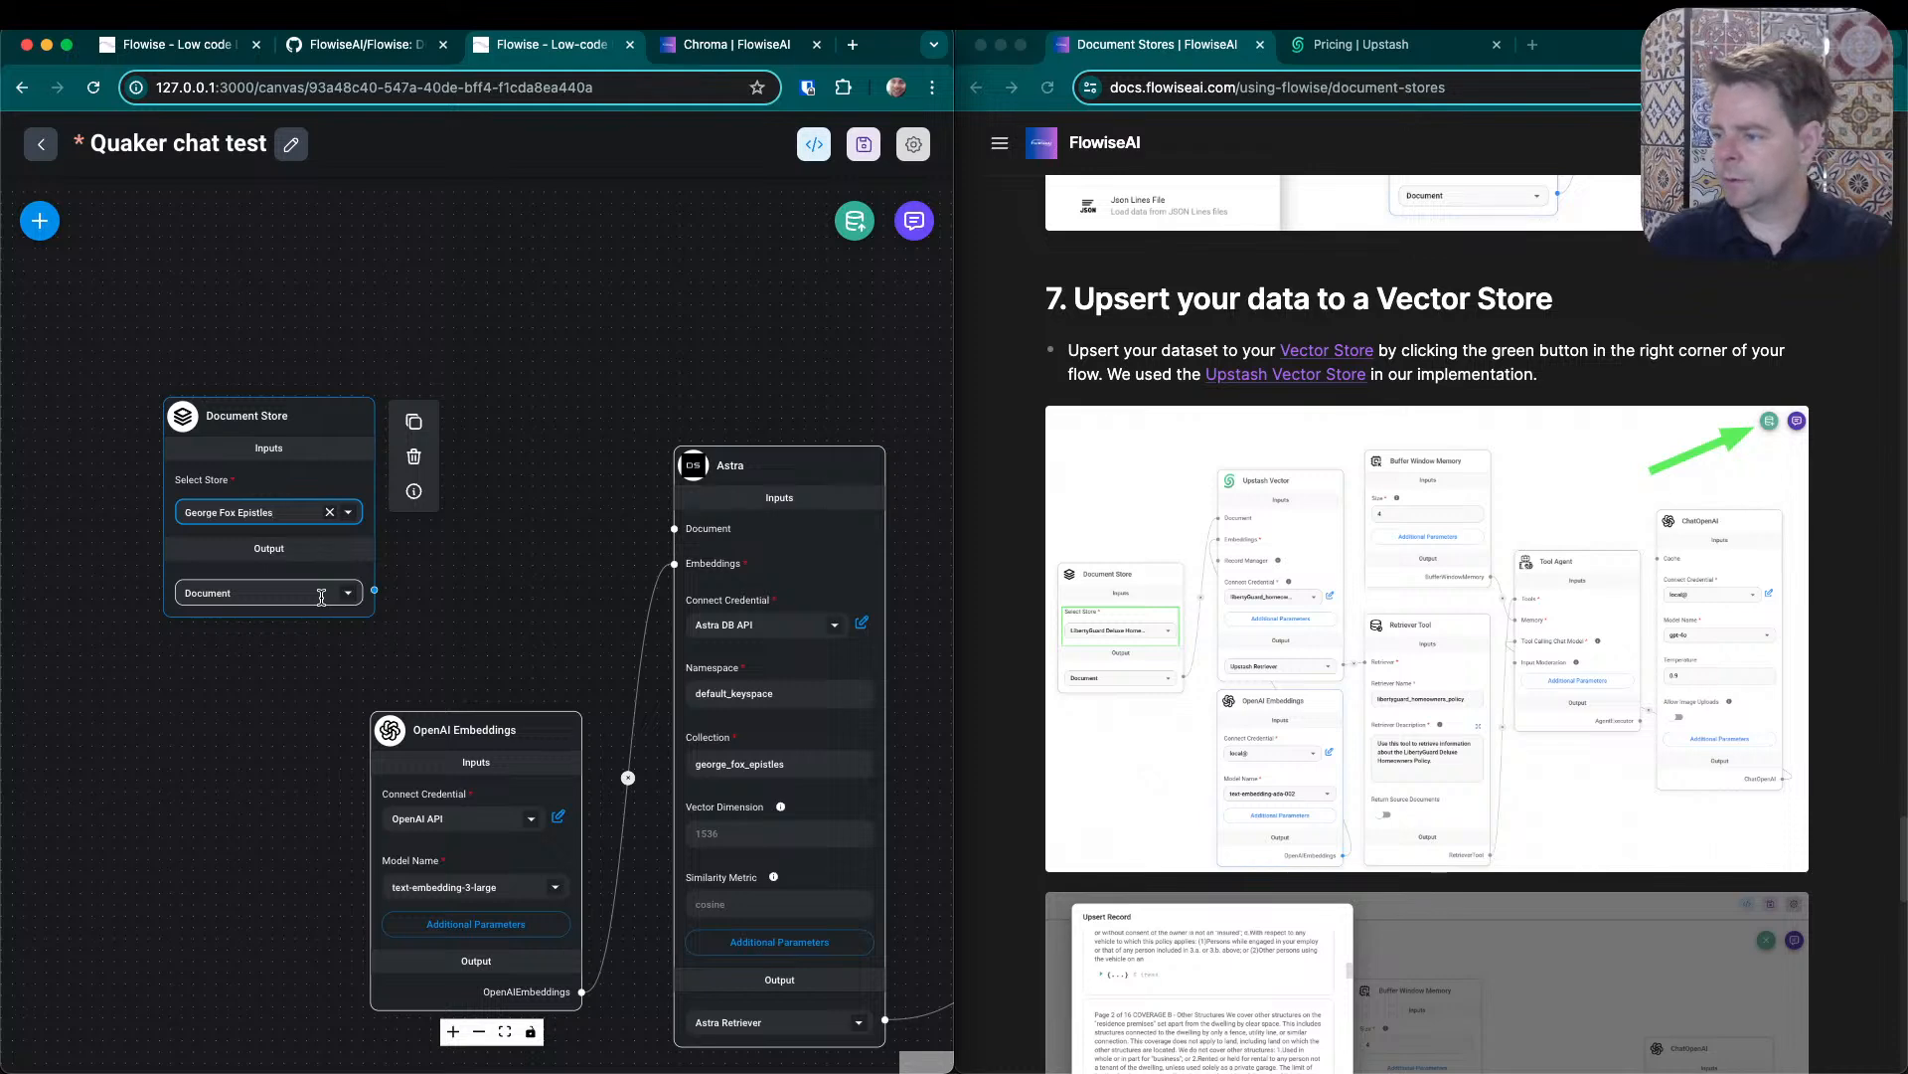
{"action": "left_click_drag", "start_coordinate": [374, 589], "coordinate": [676, 528]}
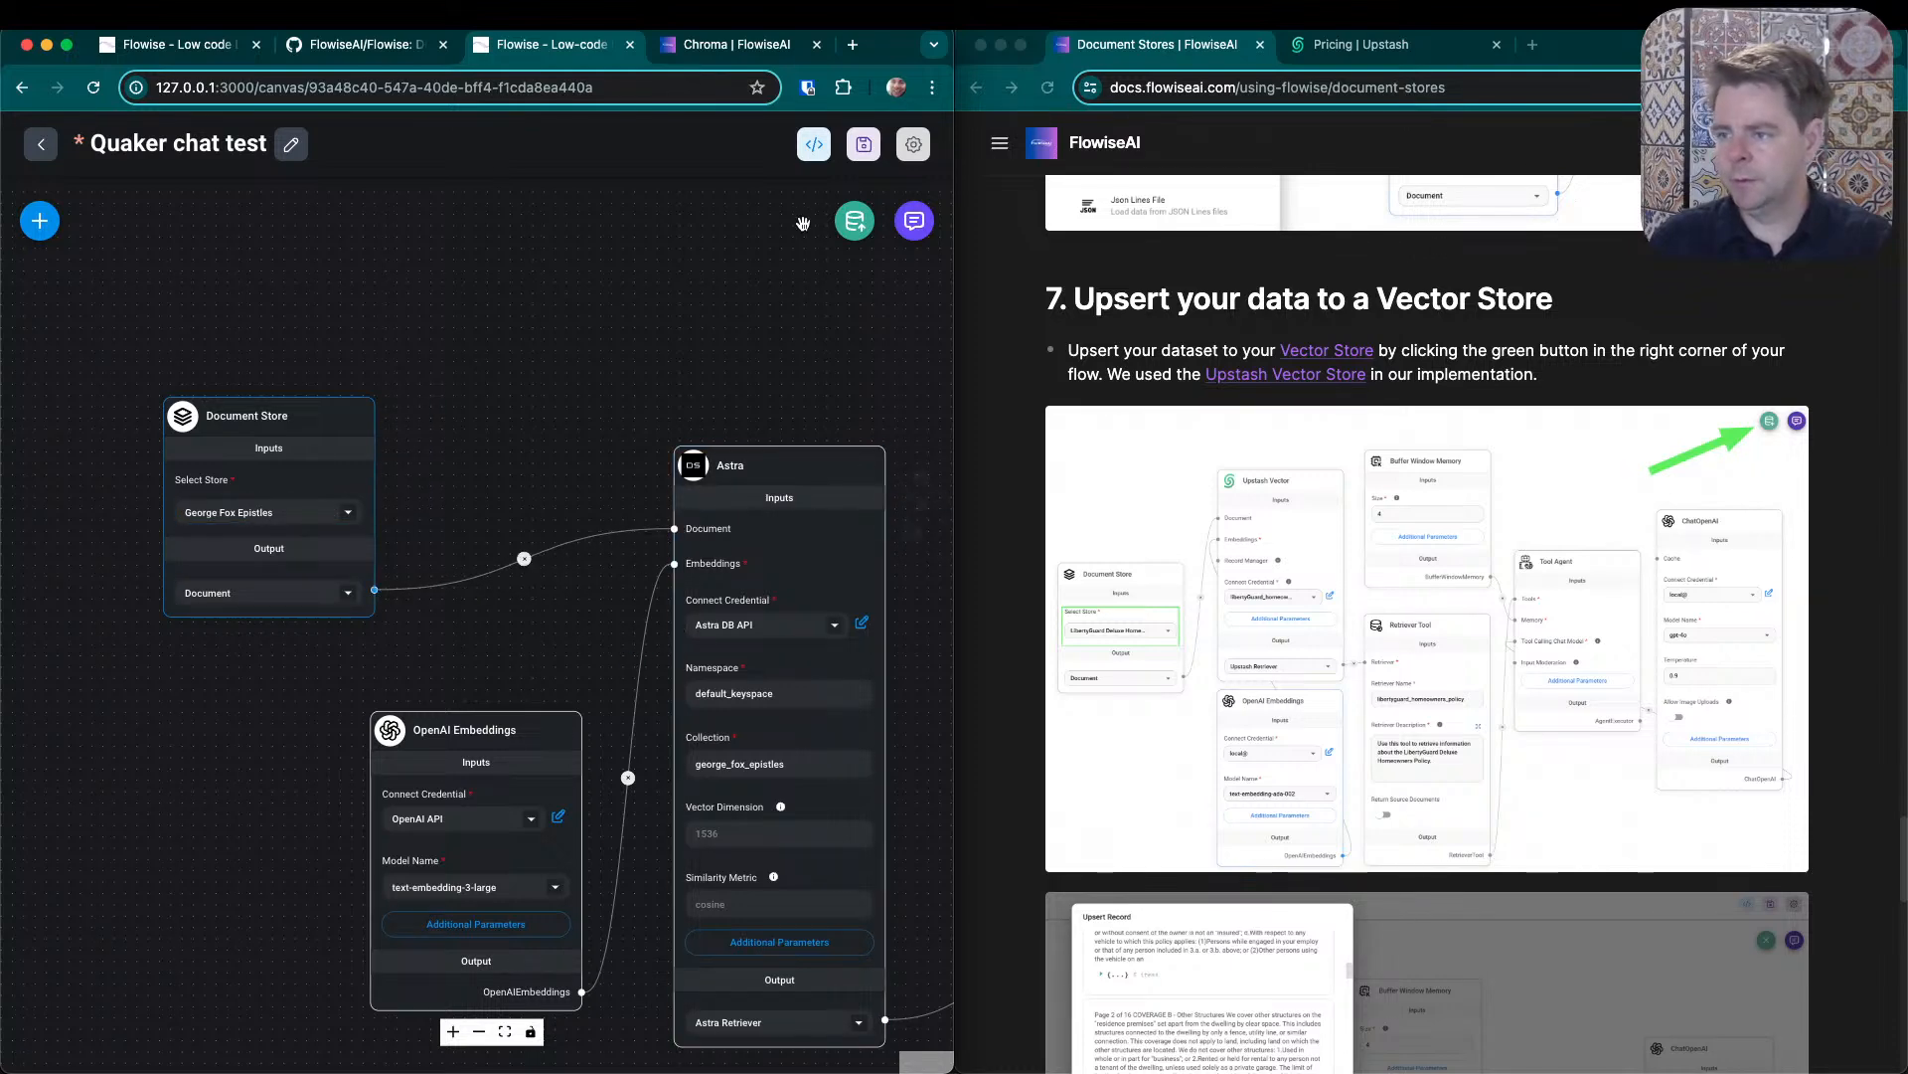
- Try to upsert the George Fox Epistles document store into the Astra vector store, and close the upsert dialog
{"action": "left_click", "coordinate": [857, 225]}
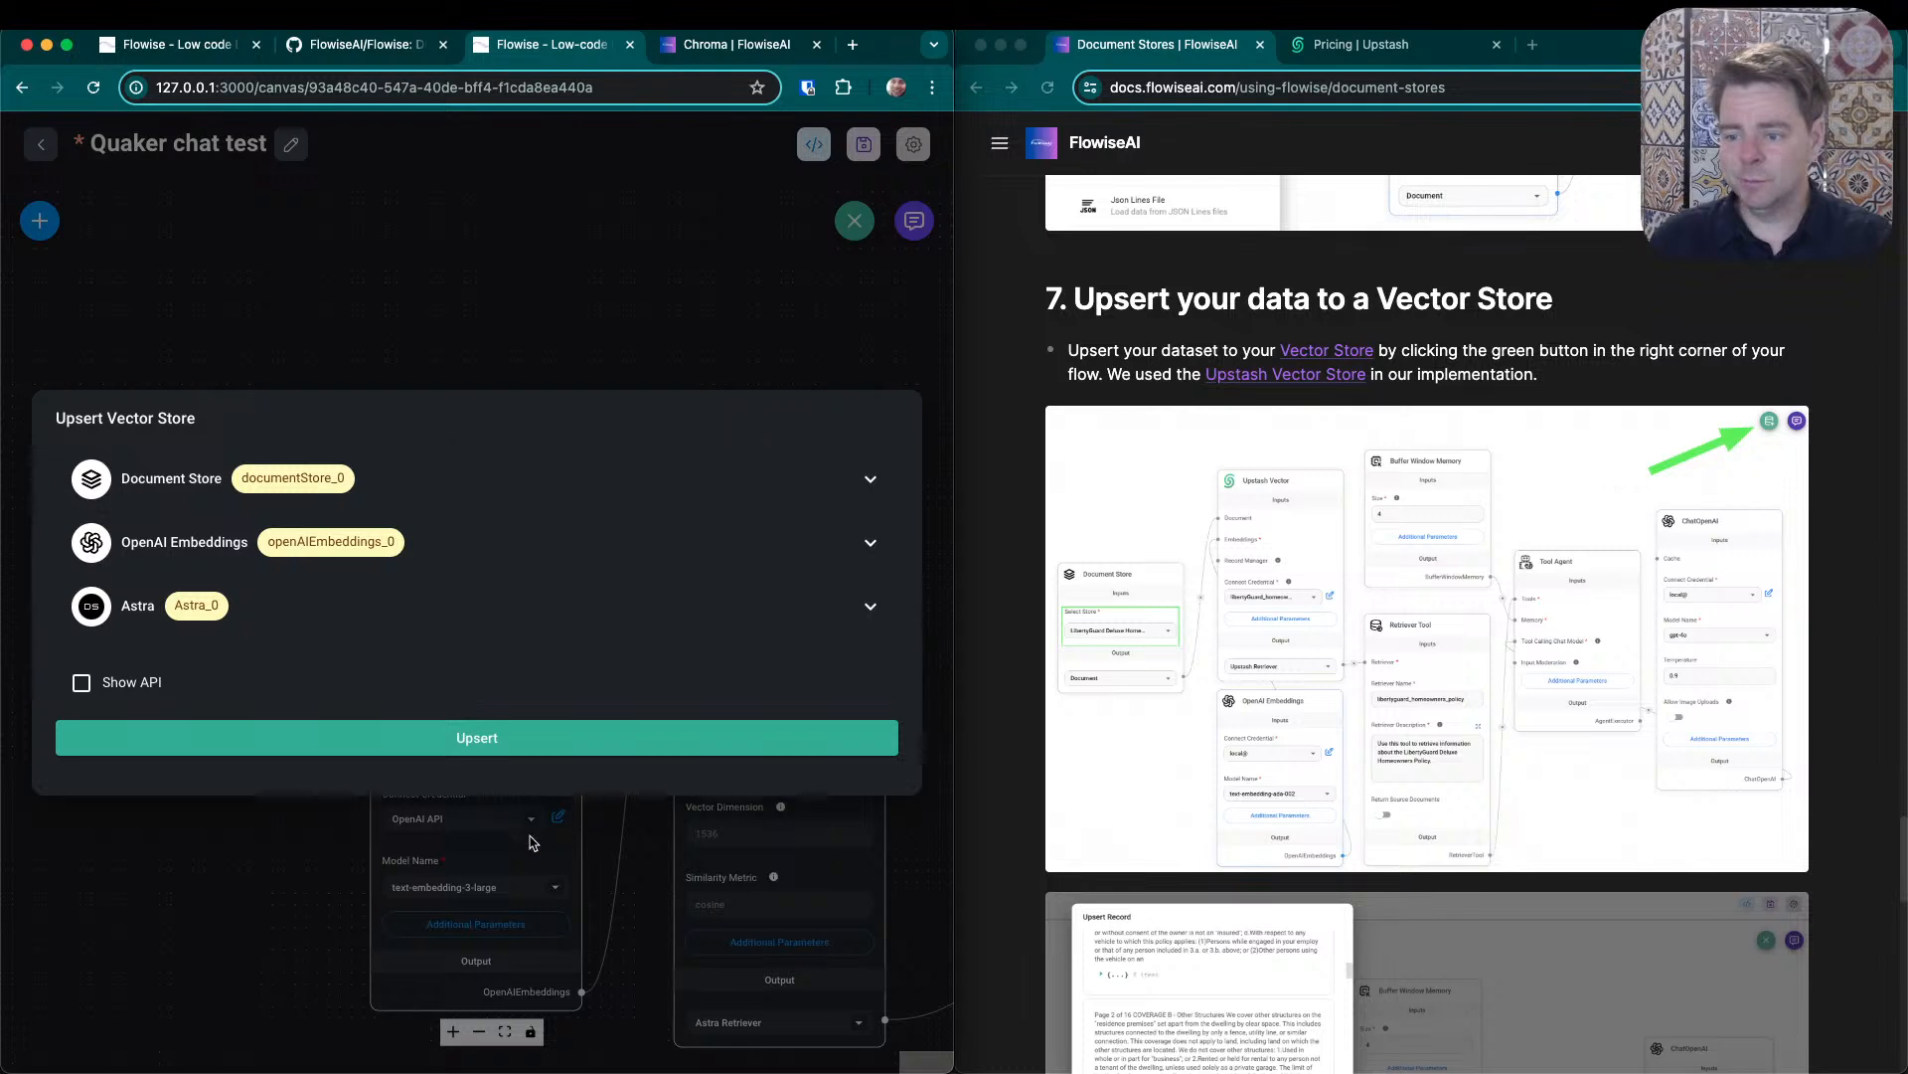
{"action": "left_click", "coordinate": [532, 741]}
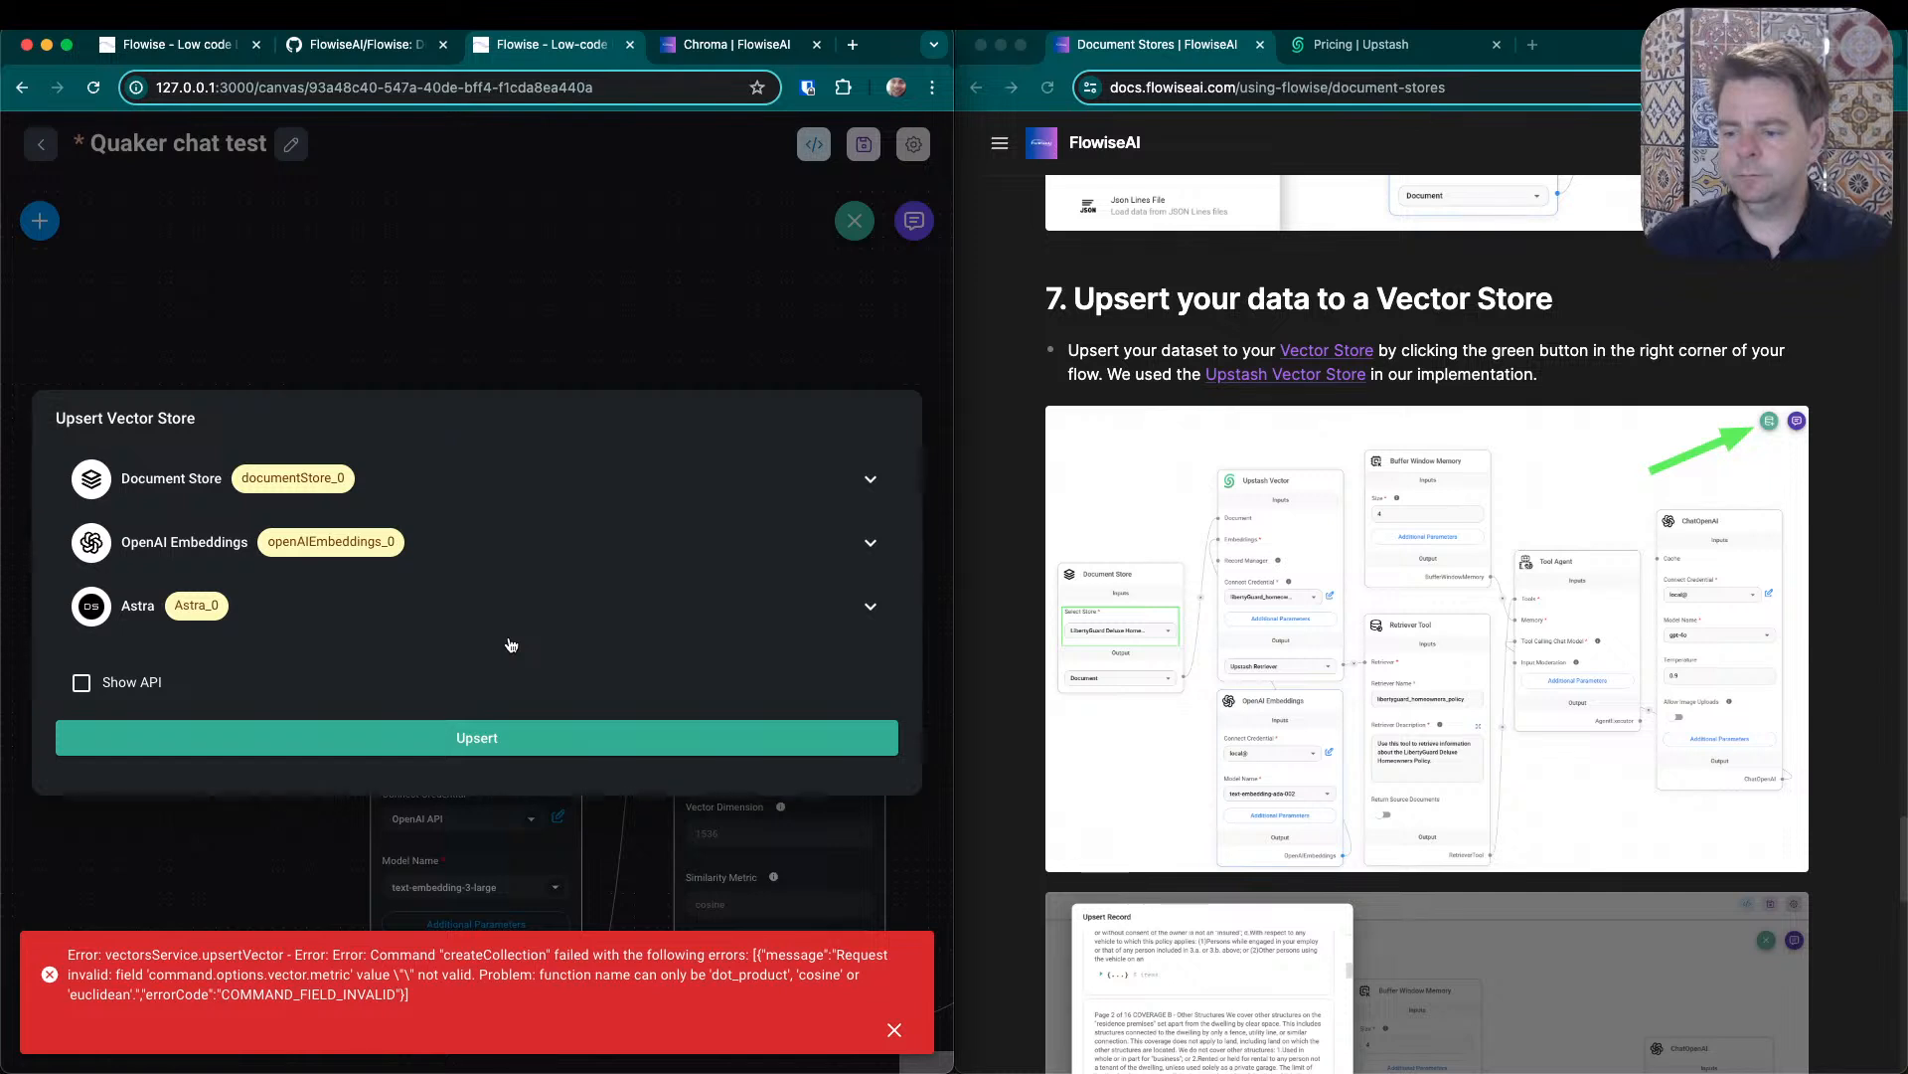
{"action": "left_click", "coordinate": [585, 341]}
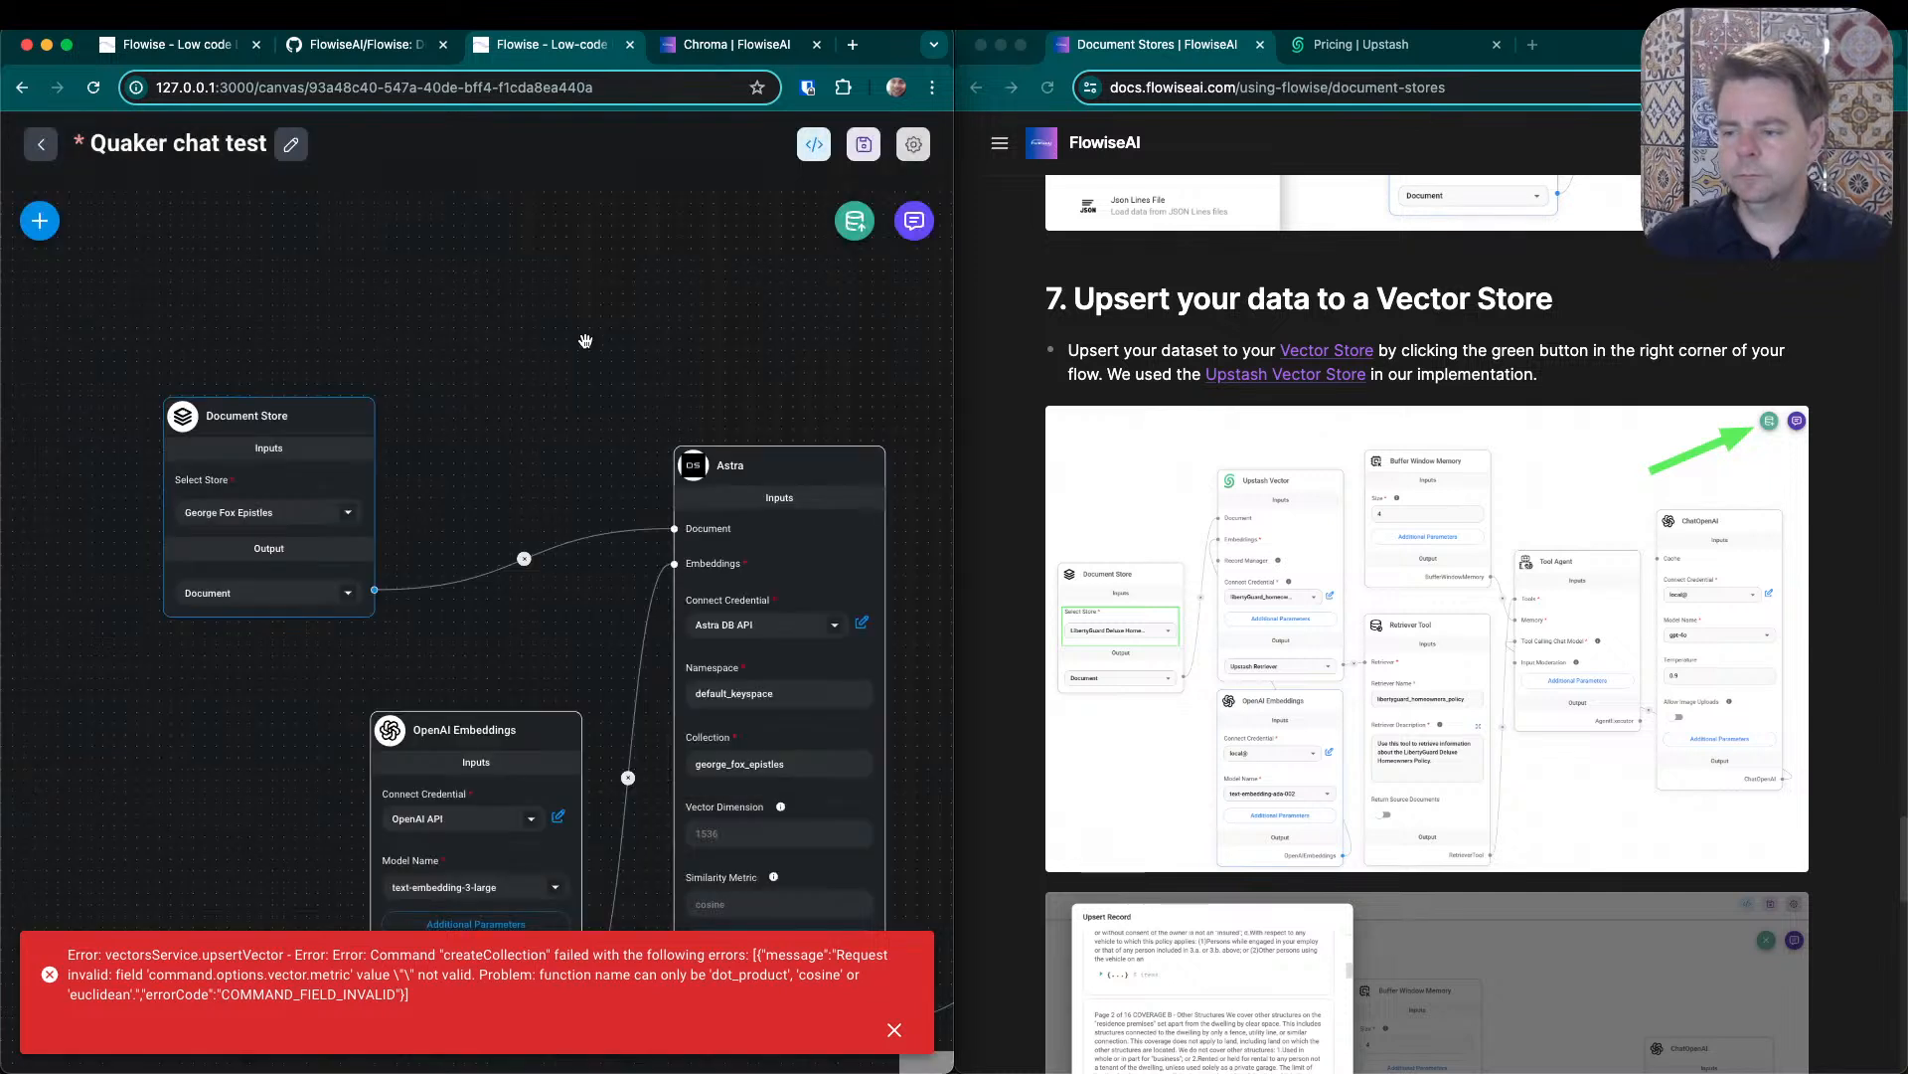
- Set the Astra node's Similarity Metric to cosine
{"action": "left_click_drag", "start_coordinate": [565, 707], "coordinate": [476, 463]}
{"action": "left_click", "coordinate": [658, 658]}
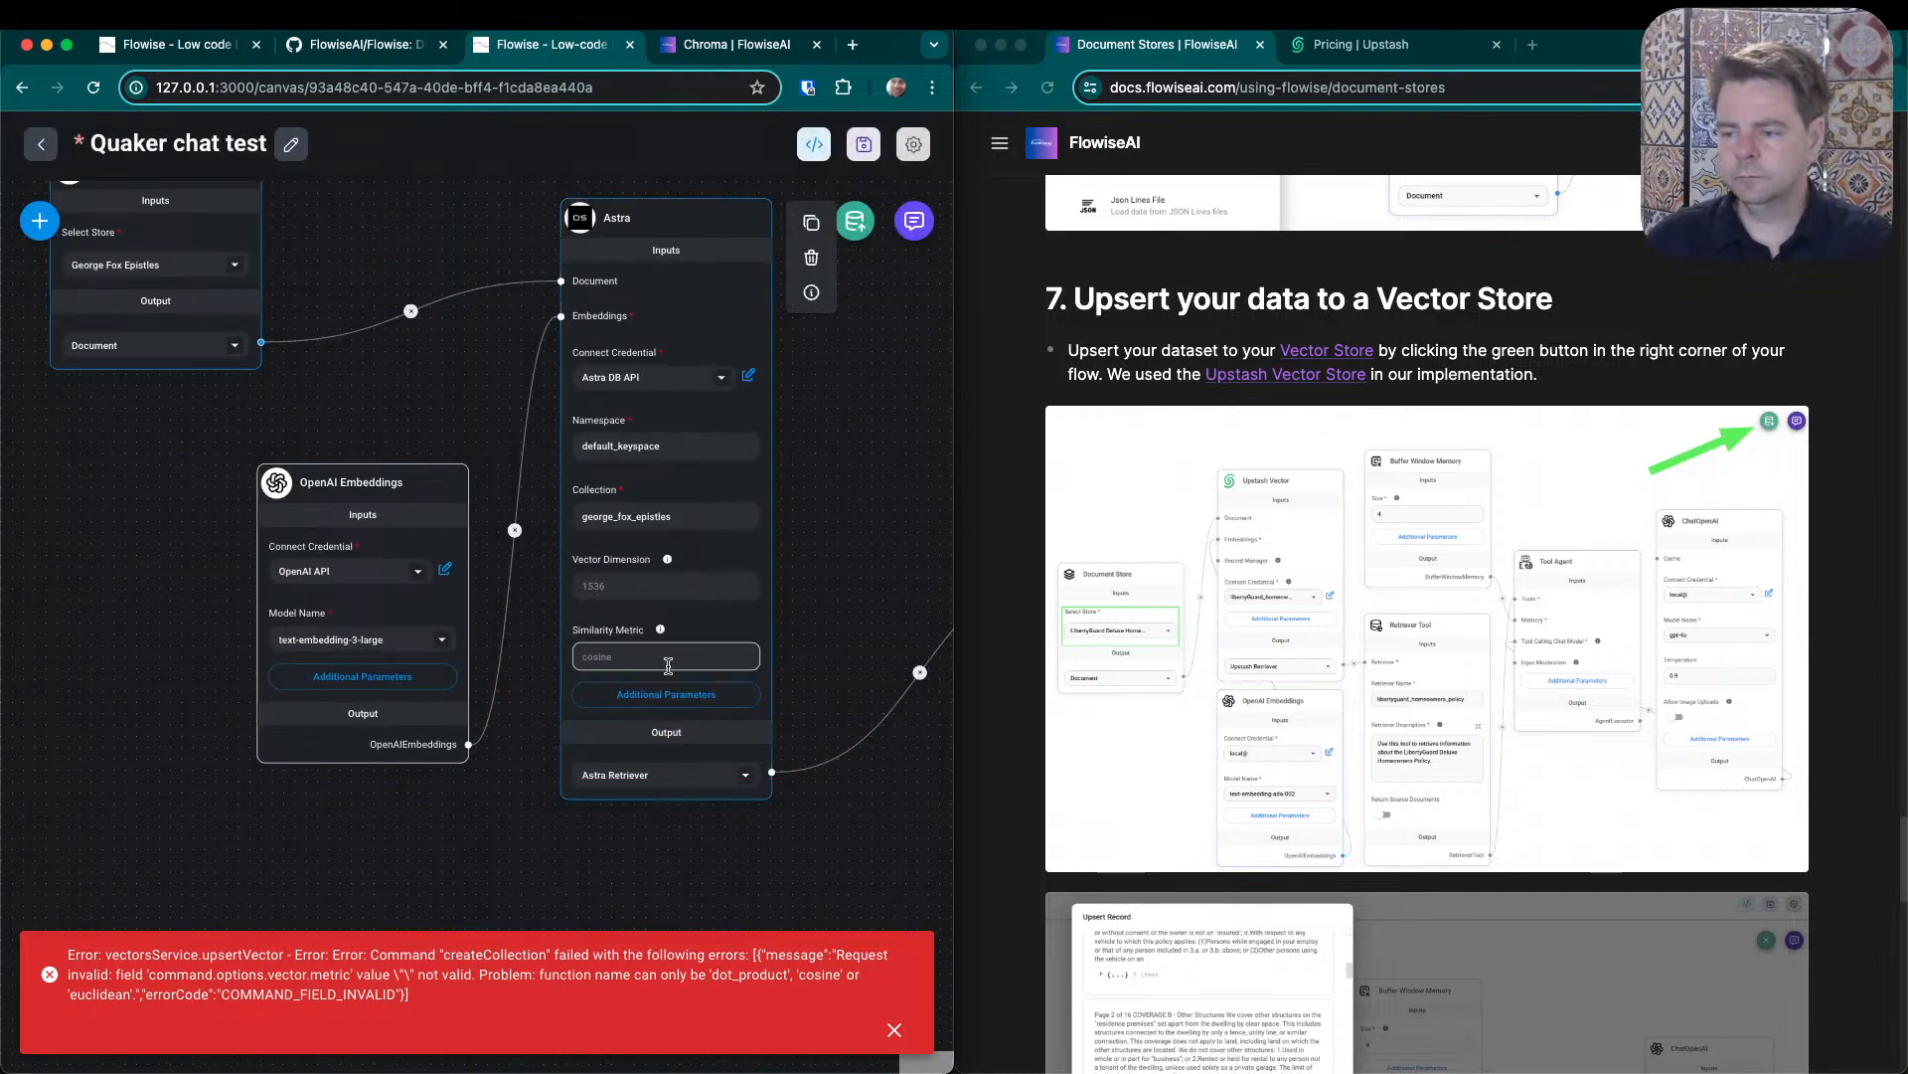
{"action": "type", "text": "cosine"}
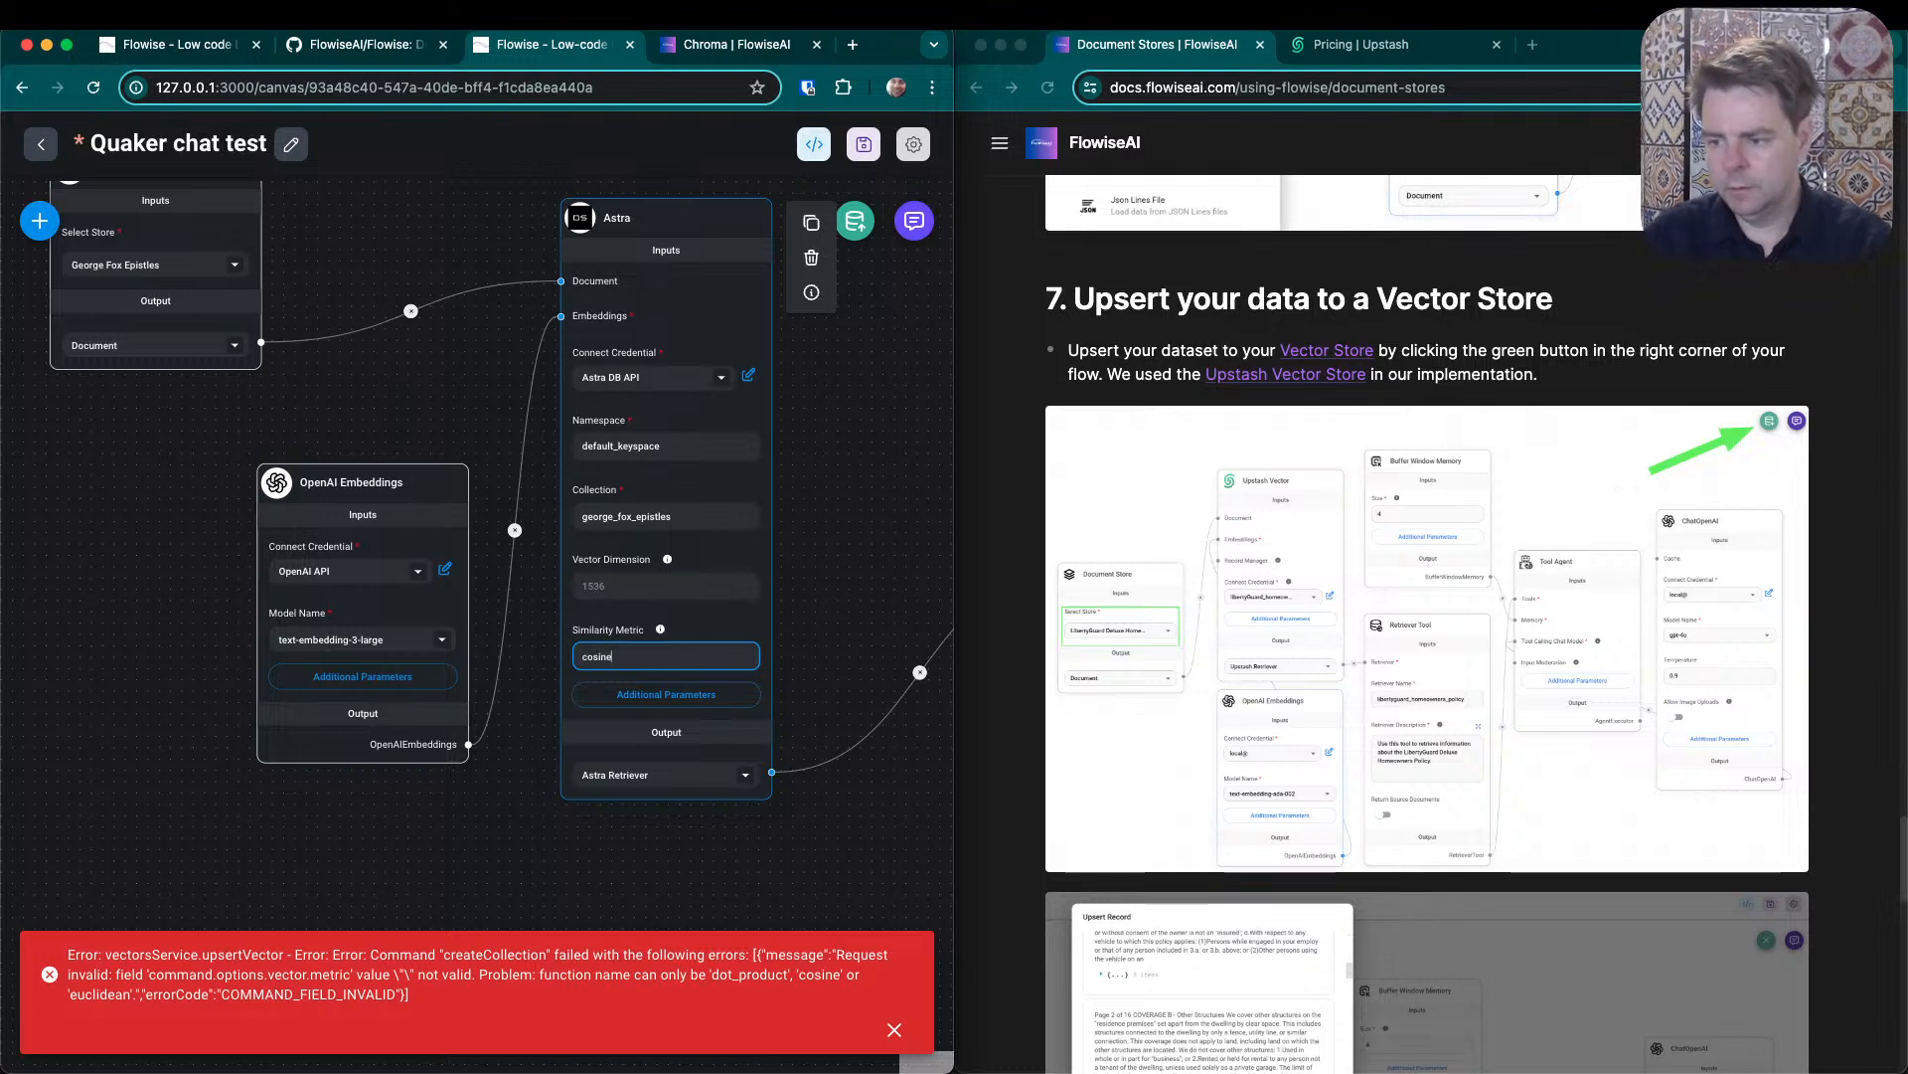
{"action": "left_click", "coordinate": [88, 557]}
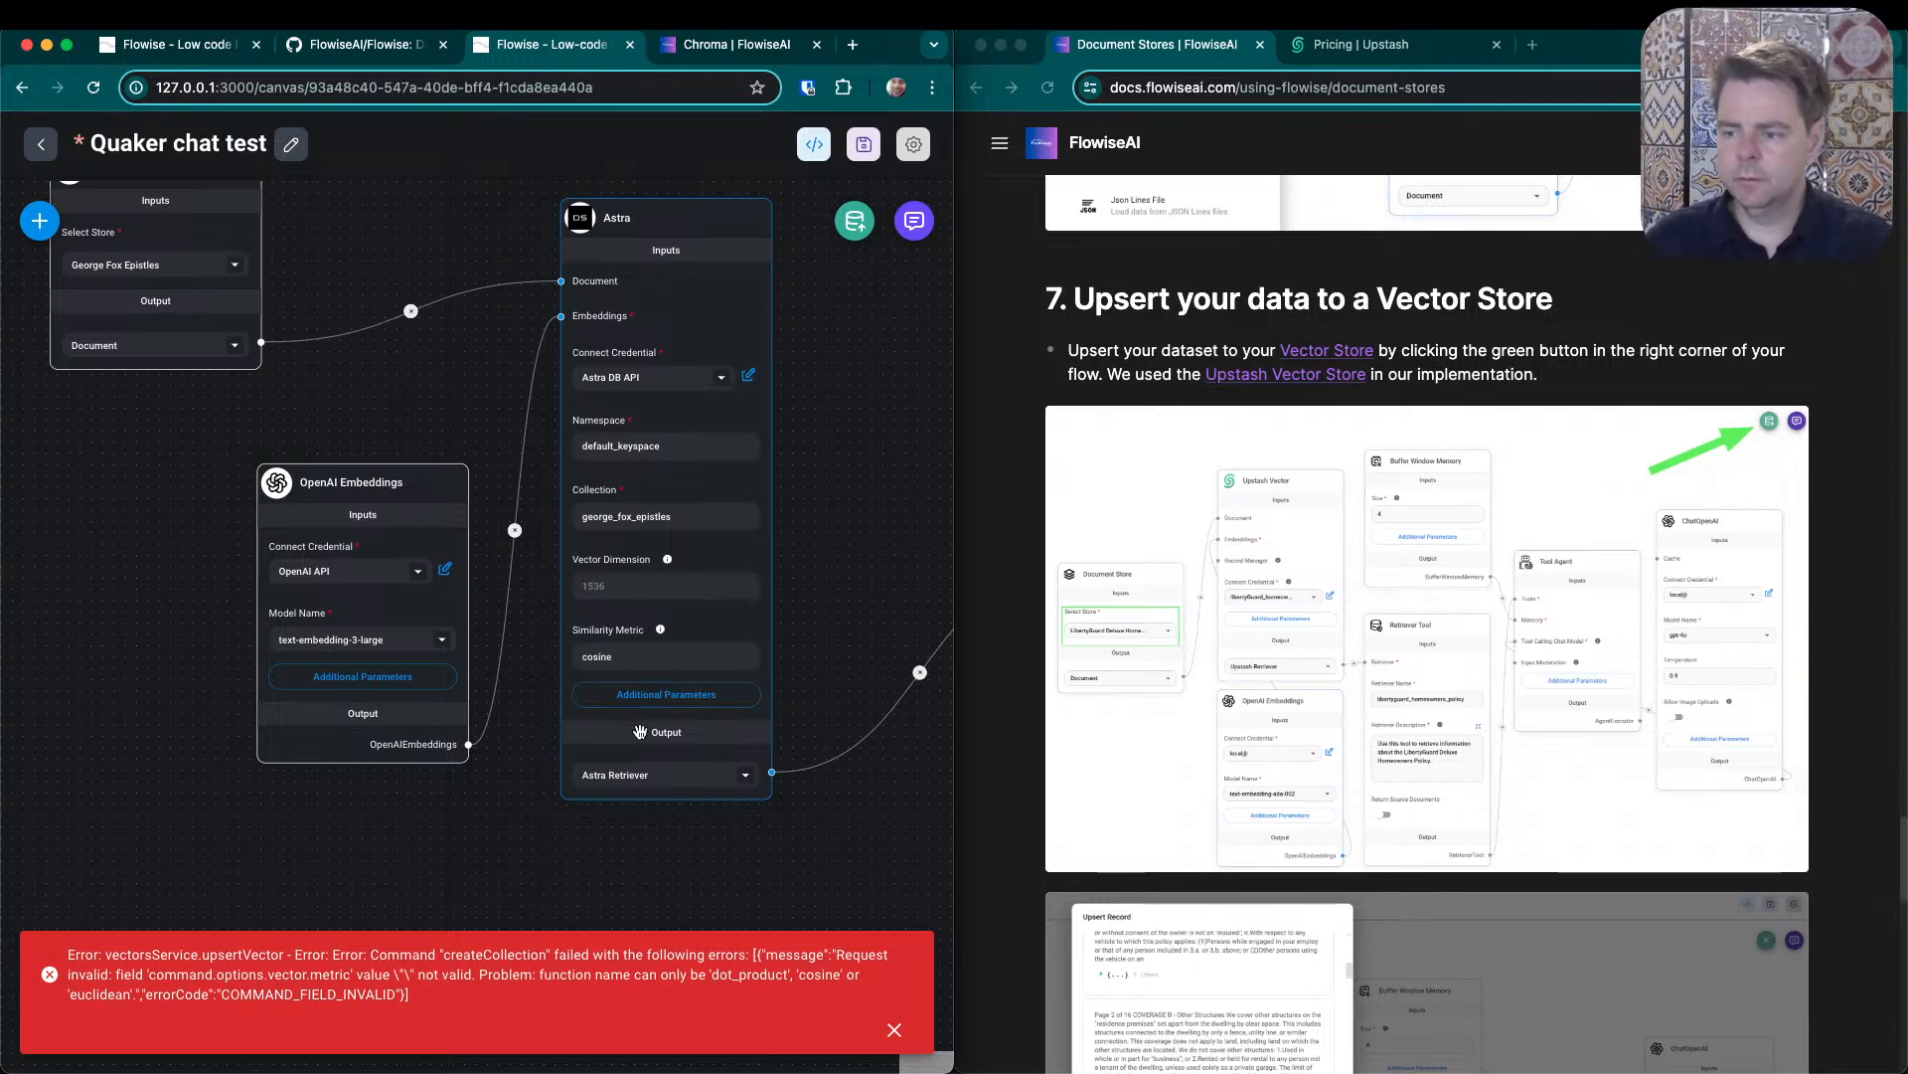
- Retry the vector store upsert with the cosine metric set and highlight upsertVector in the returned error text
{"action": "left_click", "coordinate": [874, 228]}
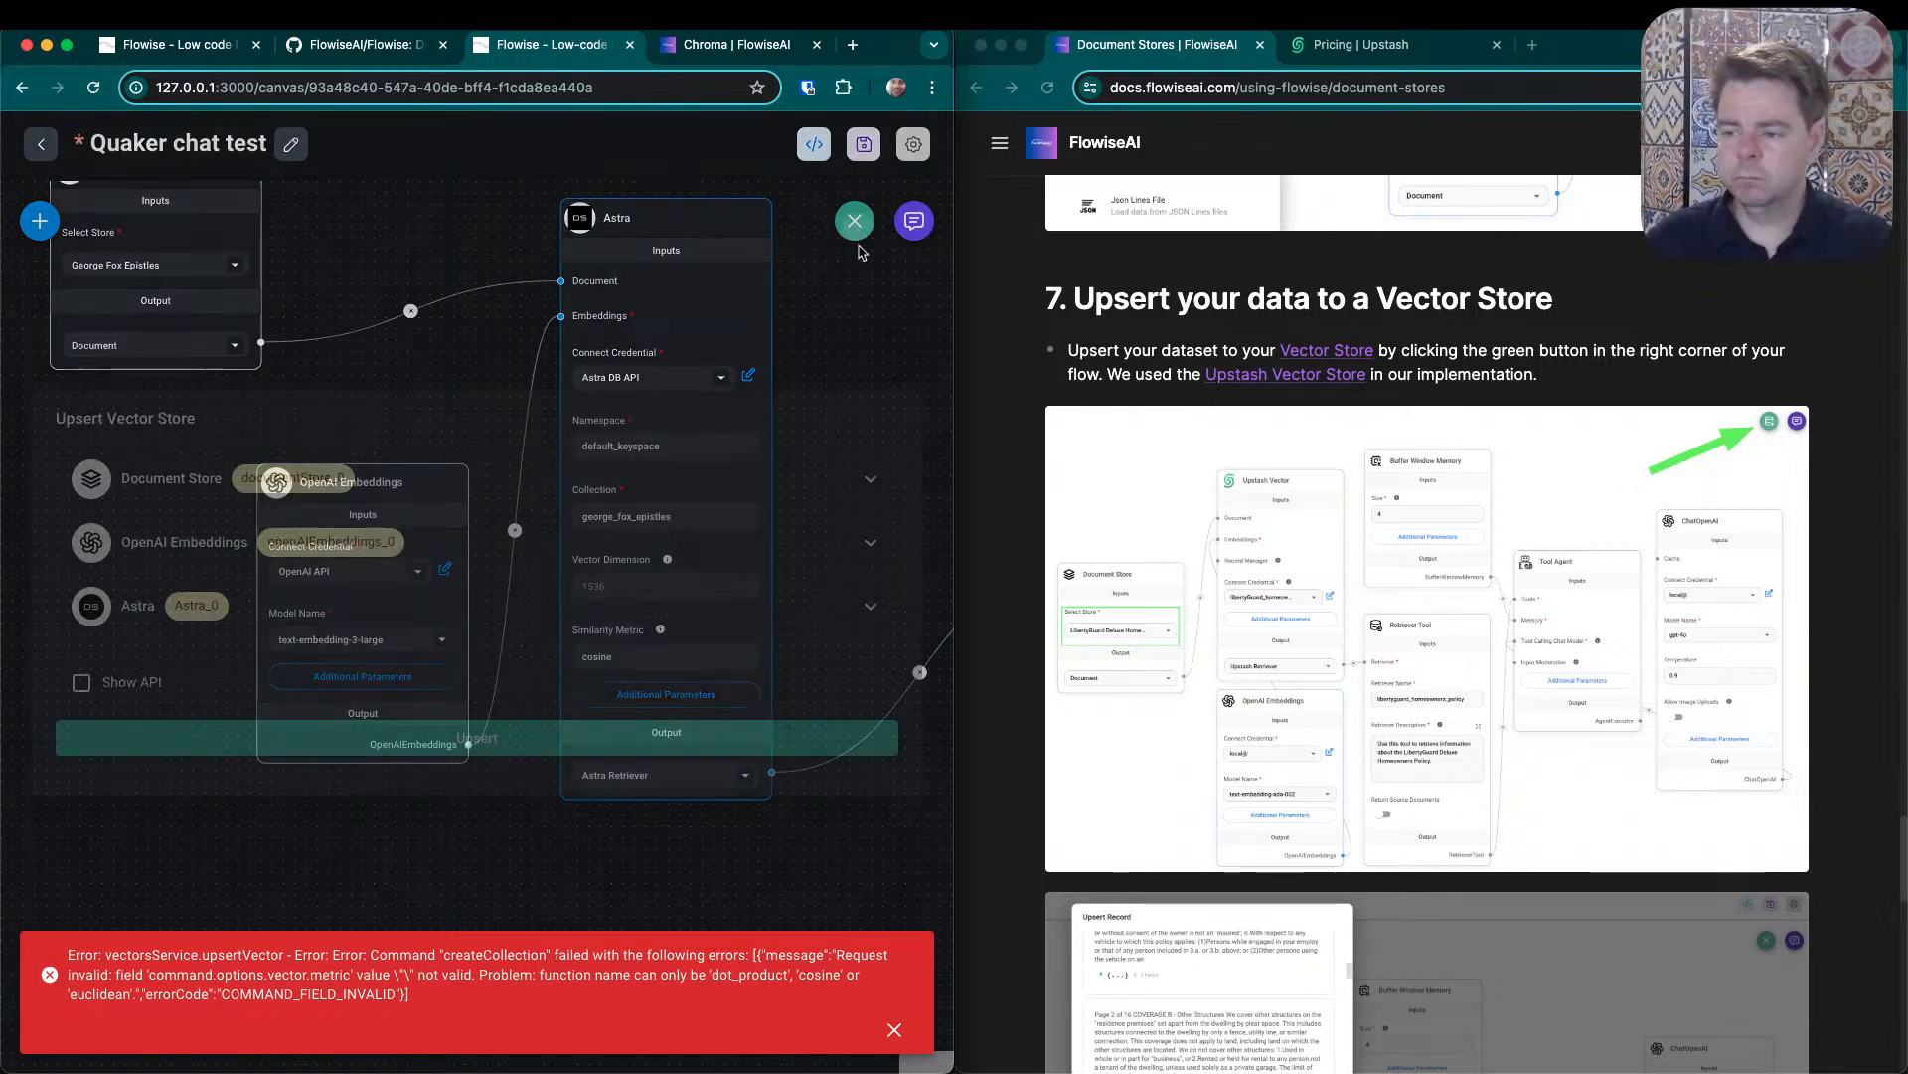
{"action": "left_click", "coordinate": [459, 733]}
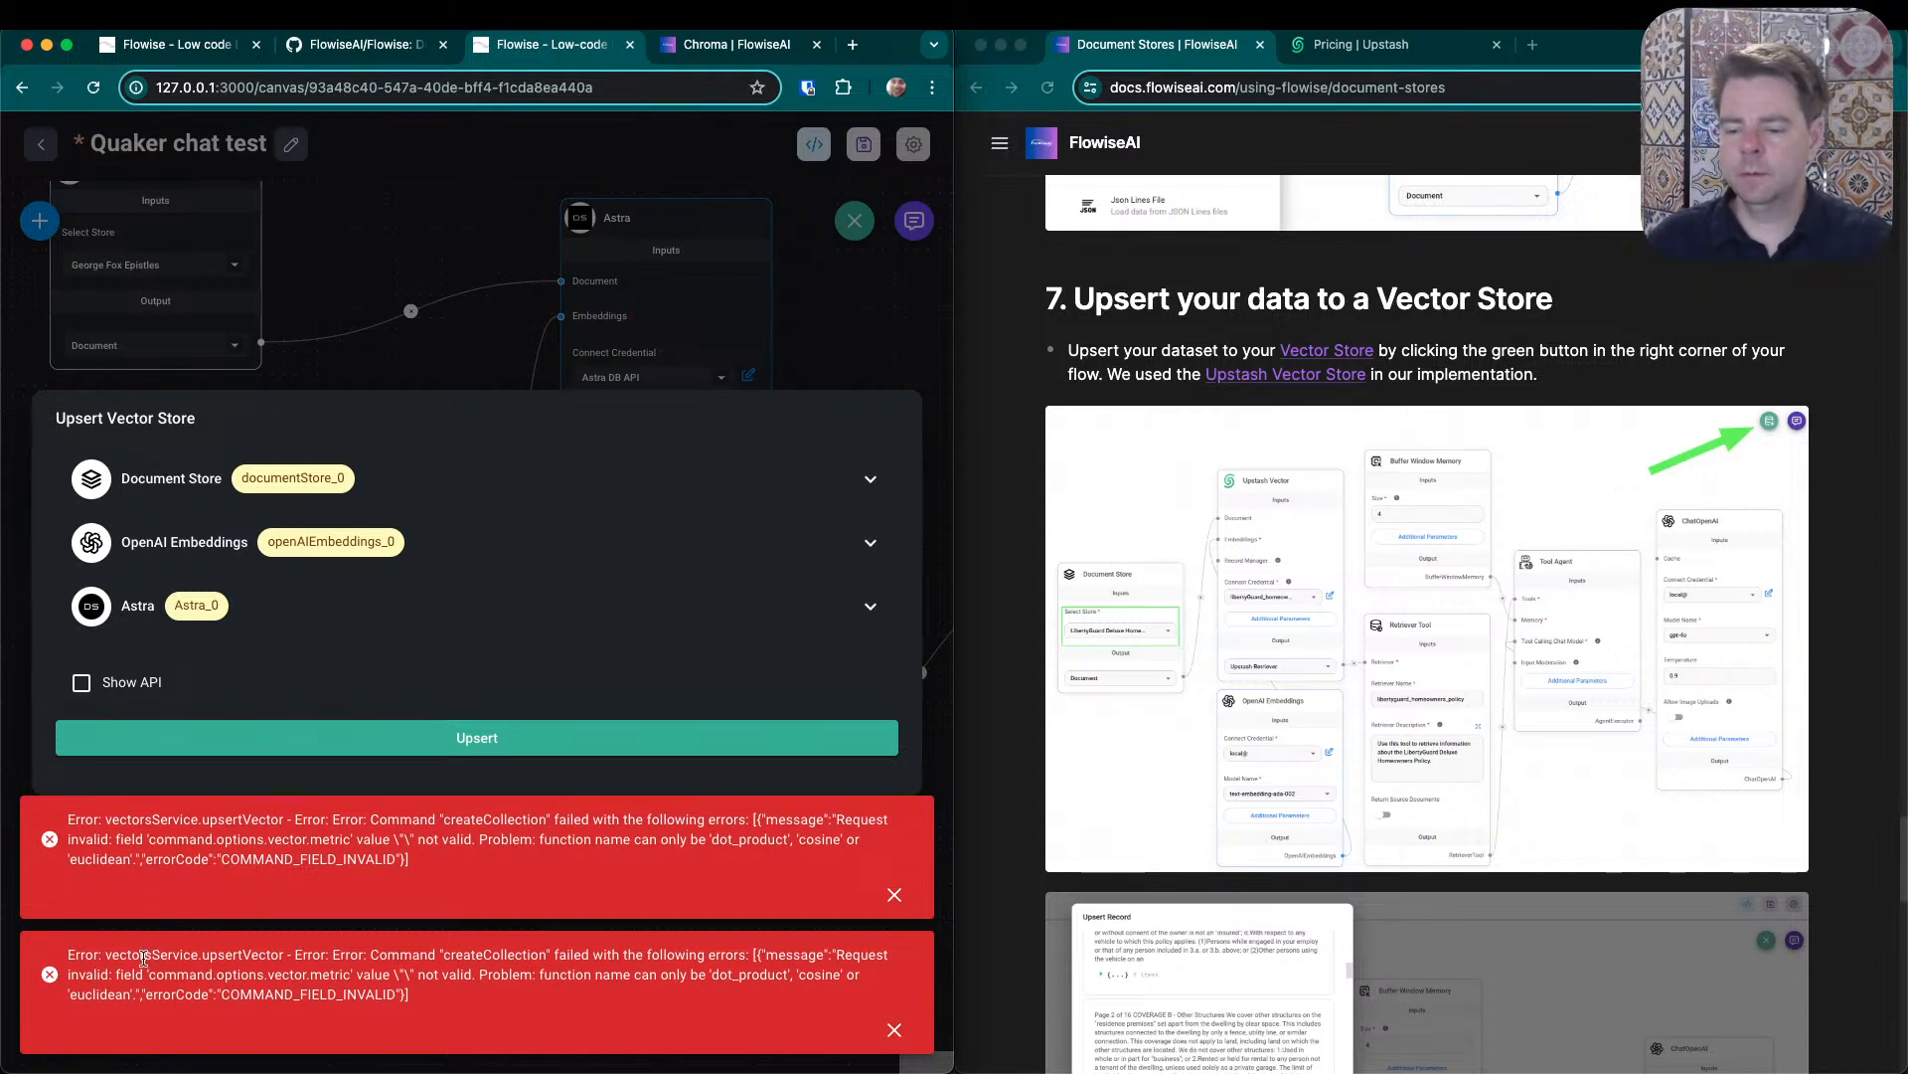
{"action": "double_click", "coordinate": [145, 956]}
{"action": "double_click", "coordinate": [241, 956]}
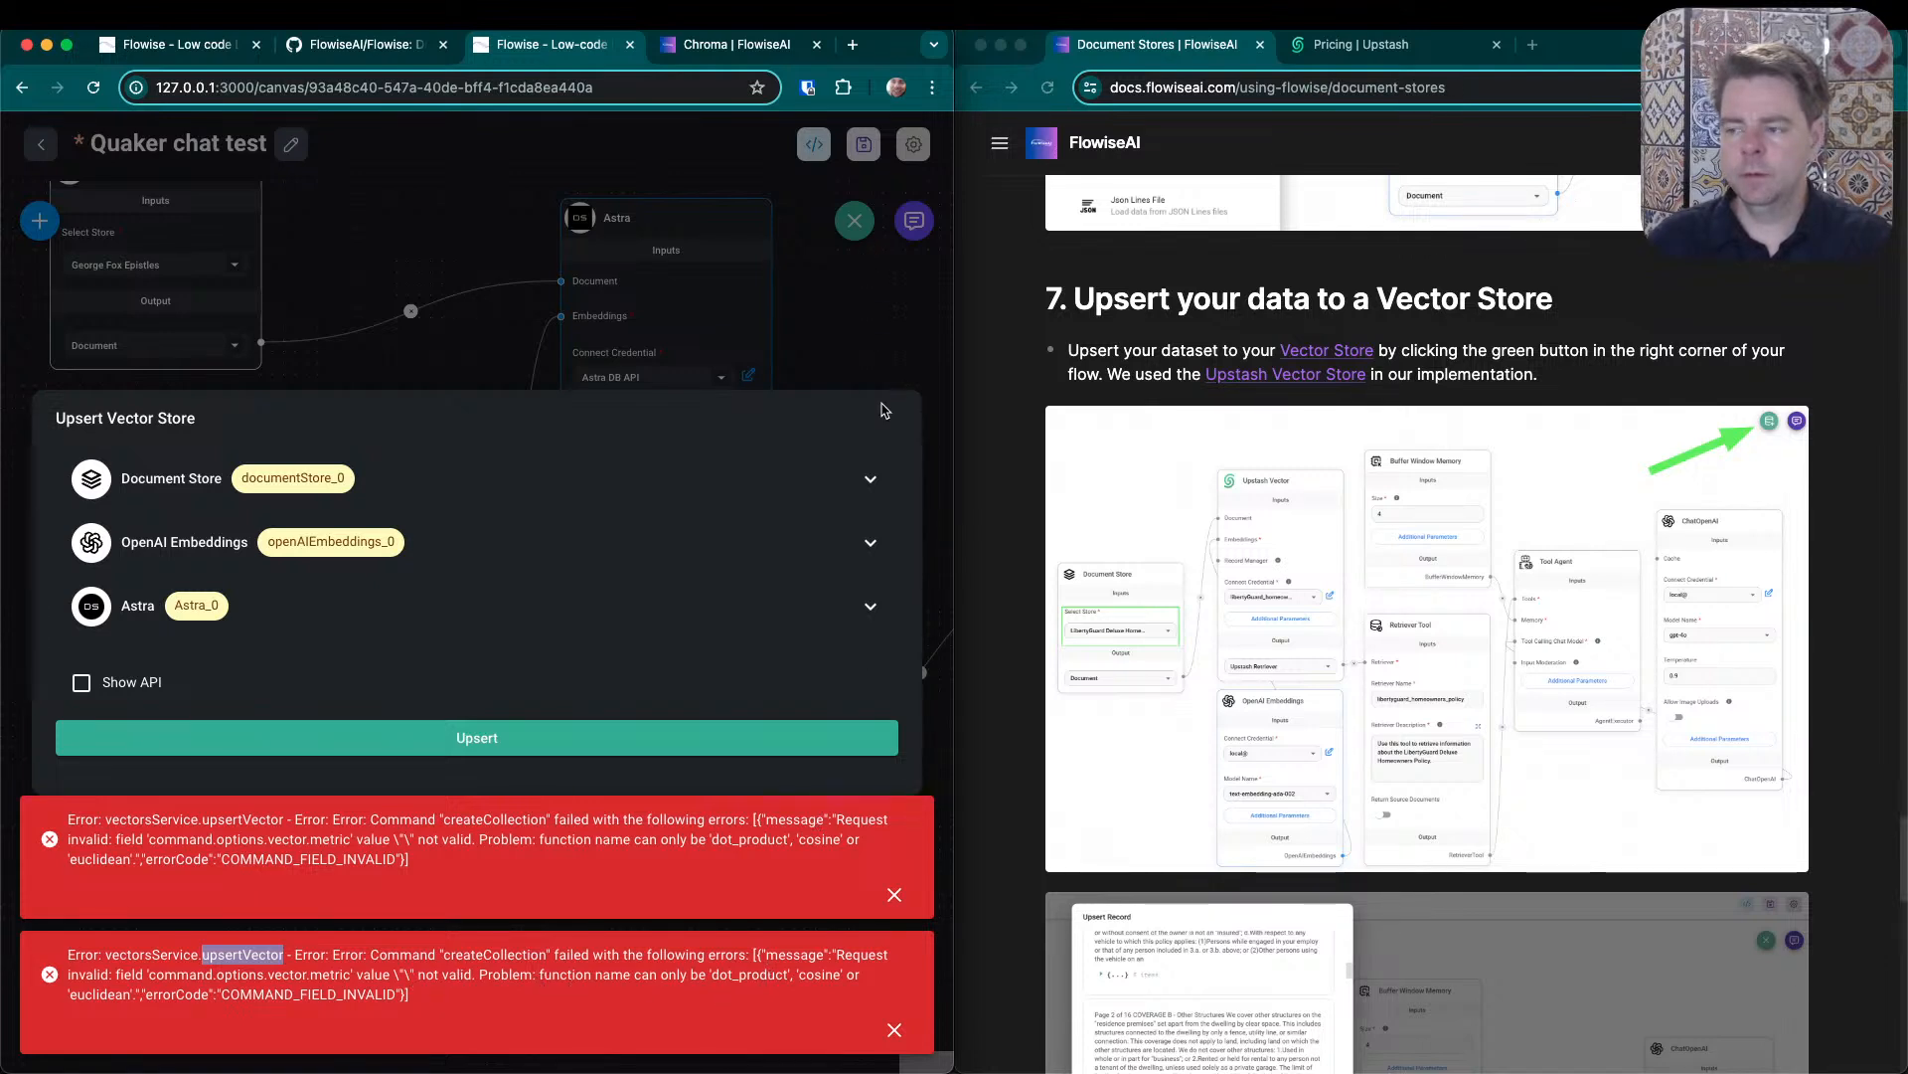
- Dismiss both upsert error messages and review the Astra node's additional parameters, including the Search Type setting and the Top K hint
{"action": "left_click", "coordinate": [886, 345]}
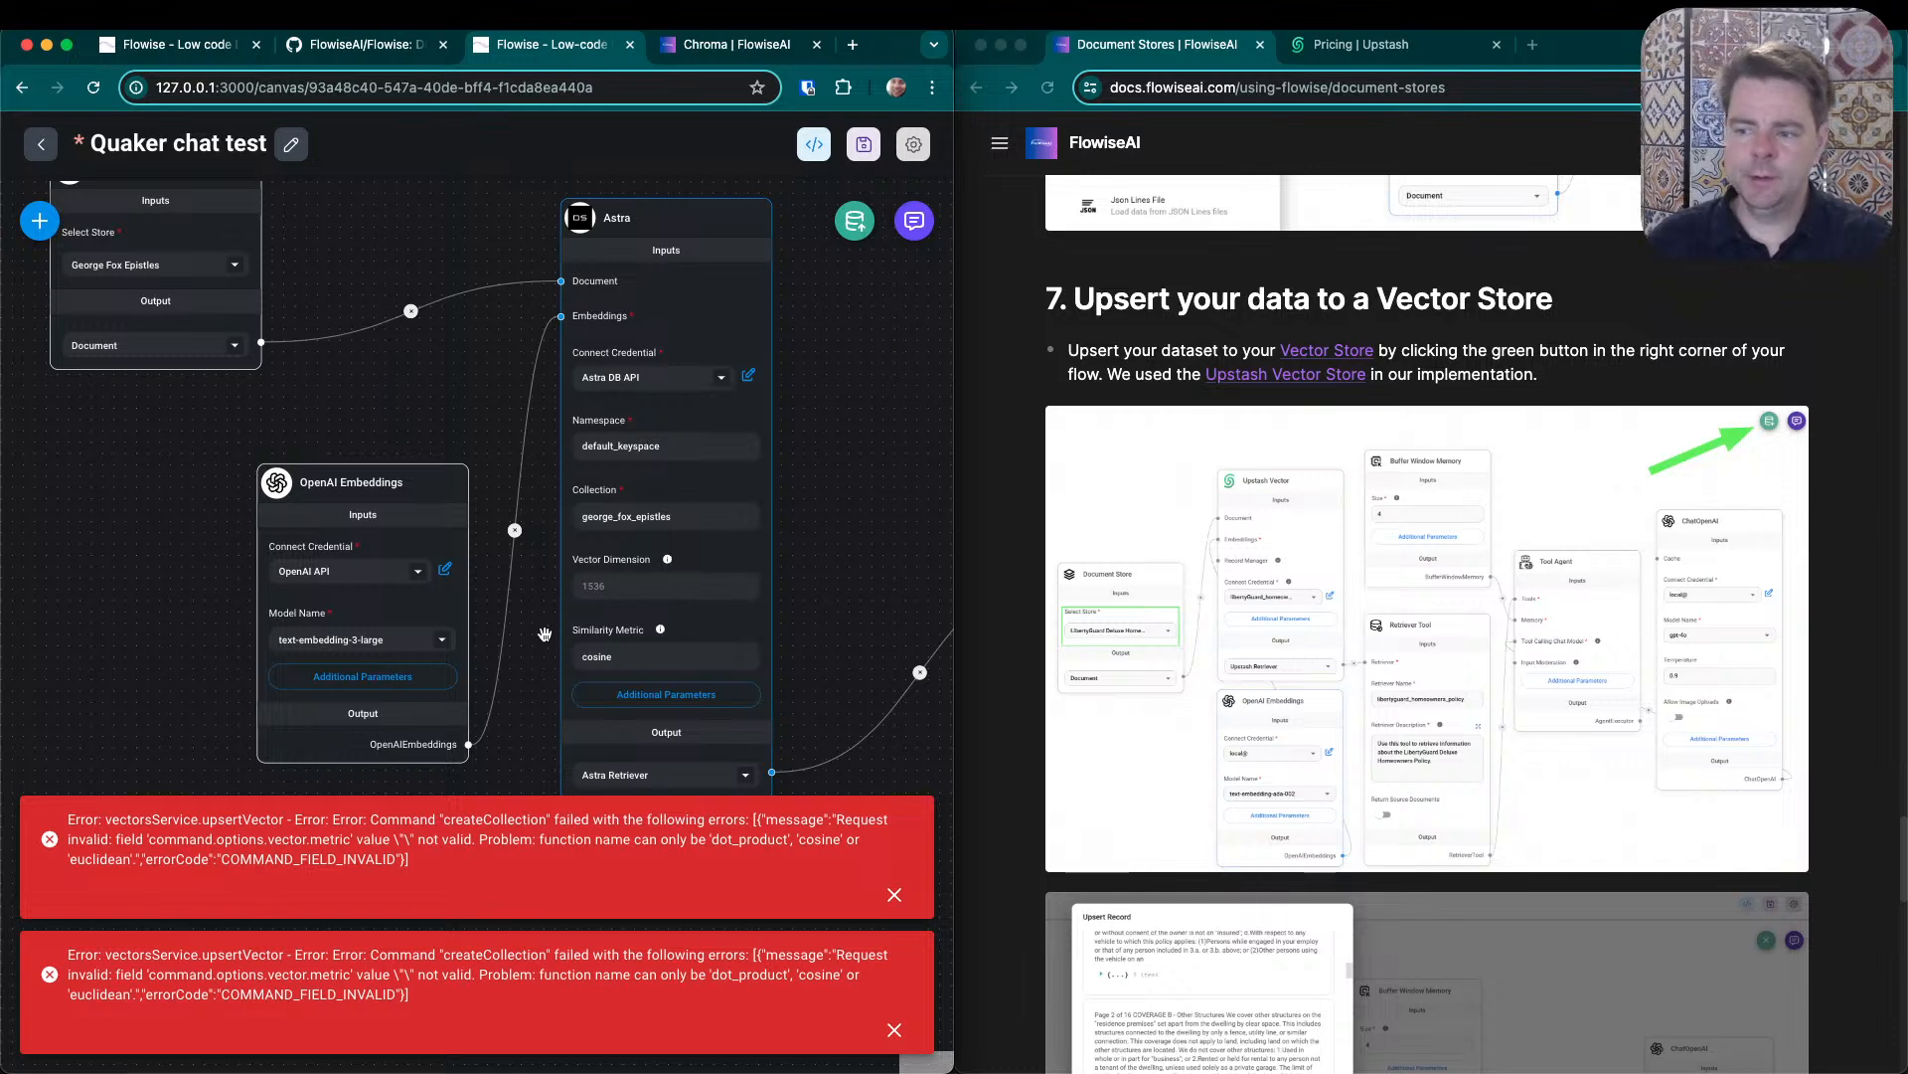
{"action": "left_click_drag", "start_coordinate": [844, 558], "coordinate": [841, 469]}
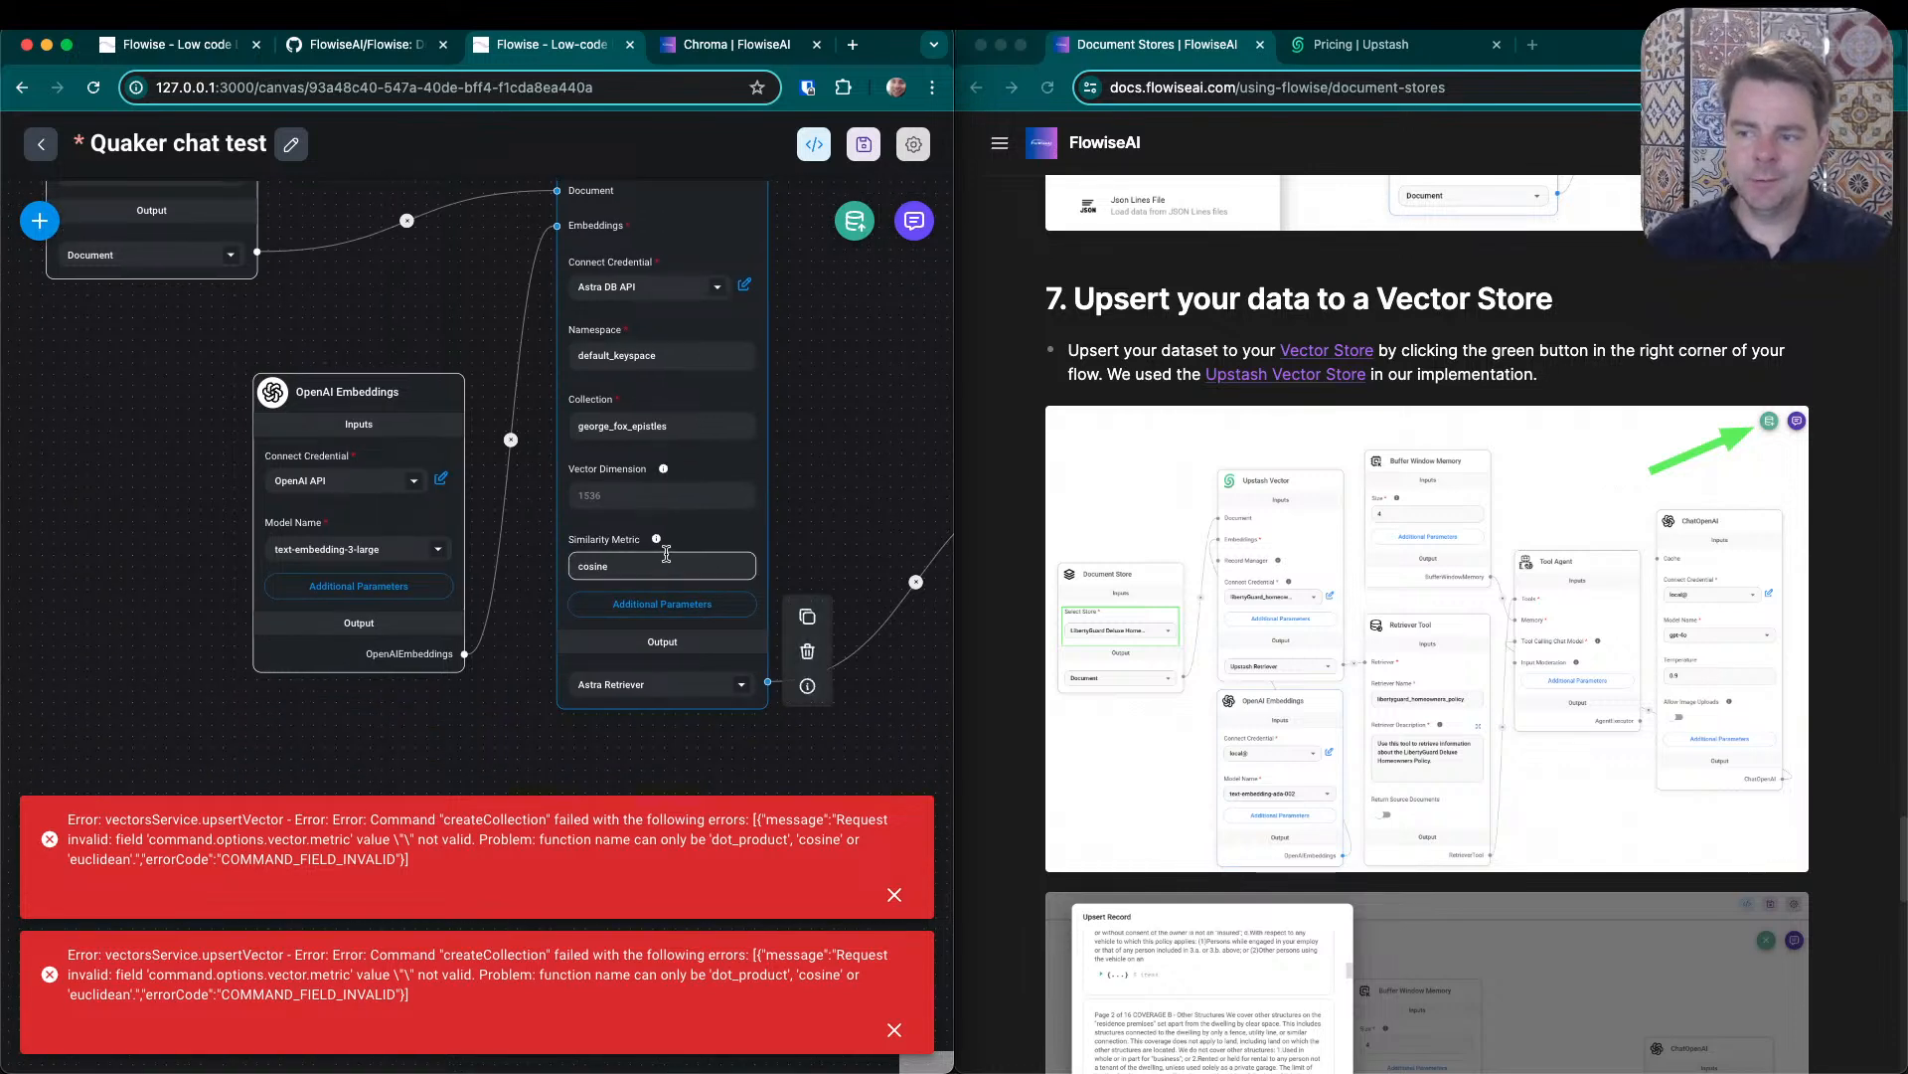
{"action": "mouse_move", "coordinate": [660, 545]}
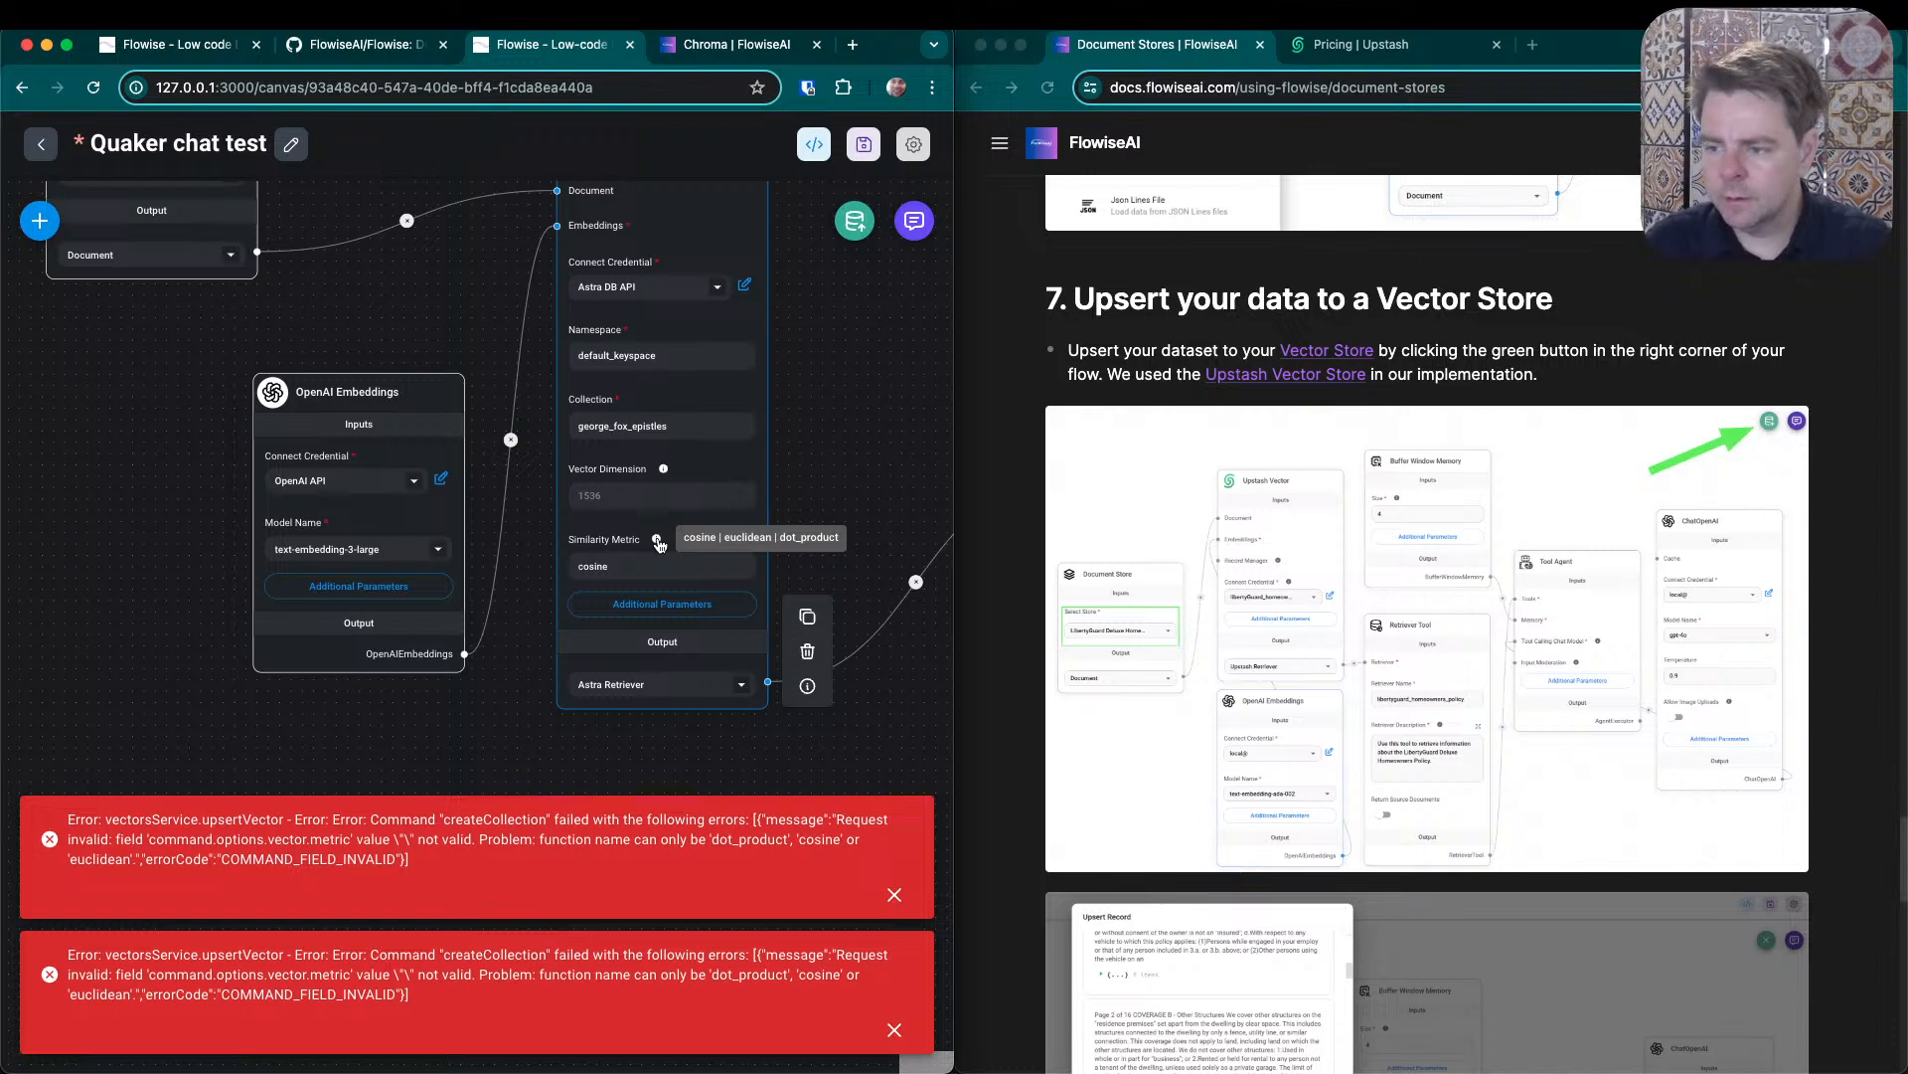
{"action": "left_click", "coordinate": [661, 607]}
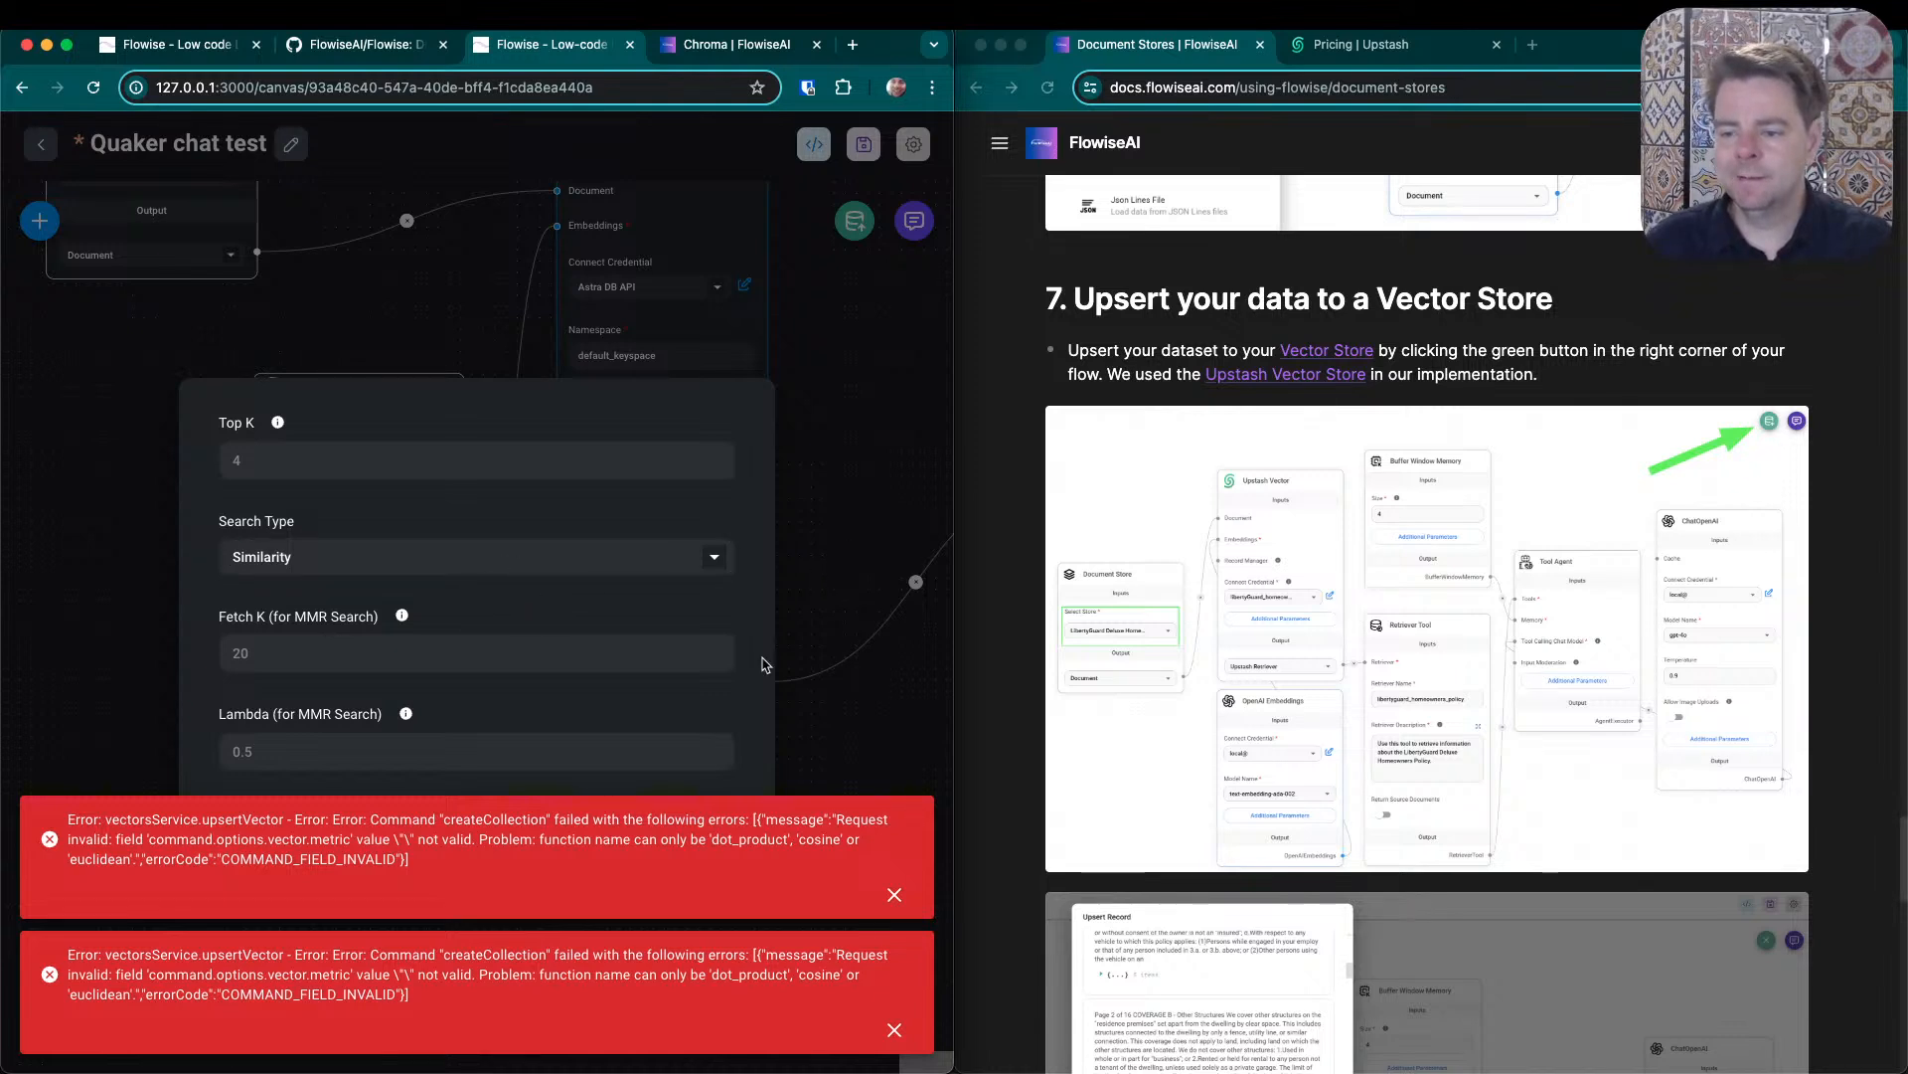
{"action": "left_click", "coordinate": [893, 896]}
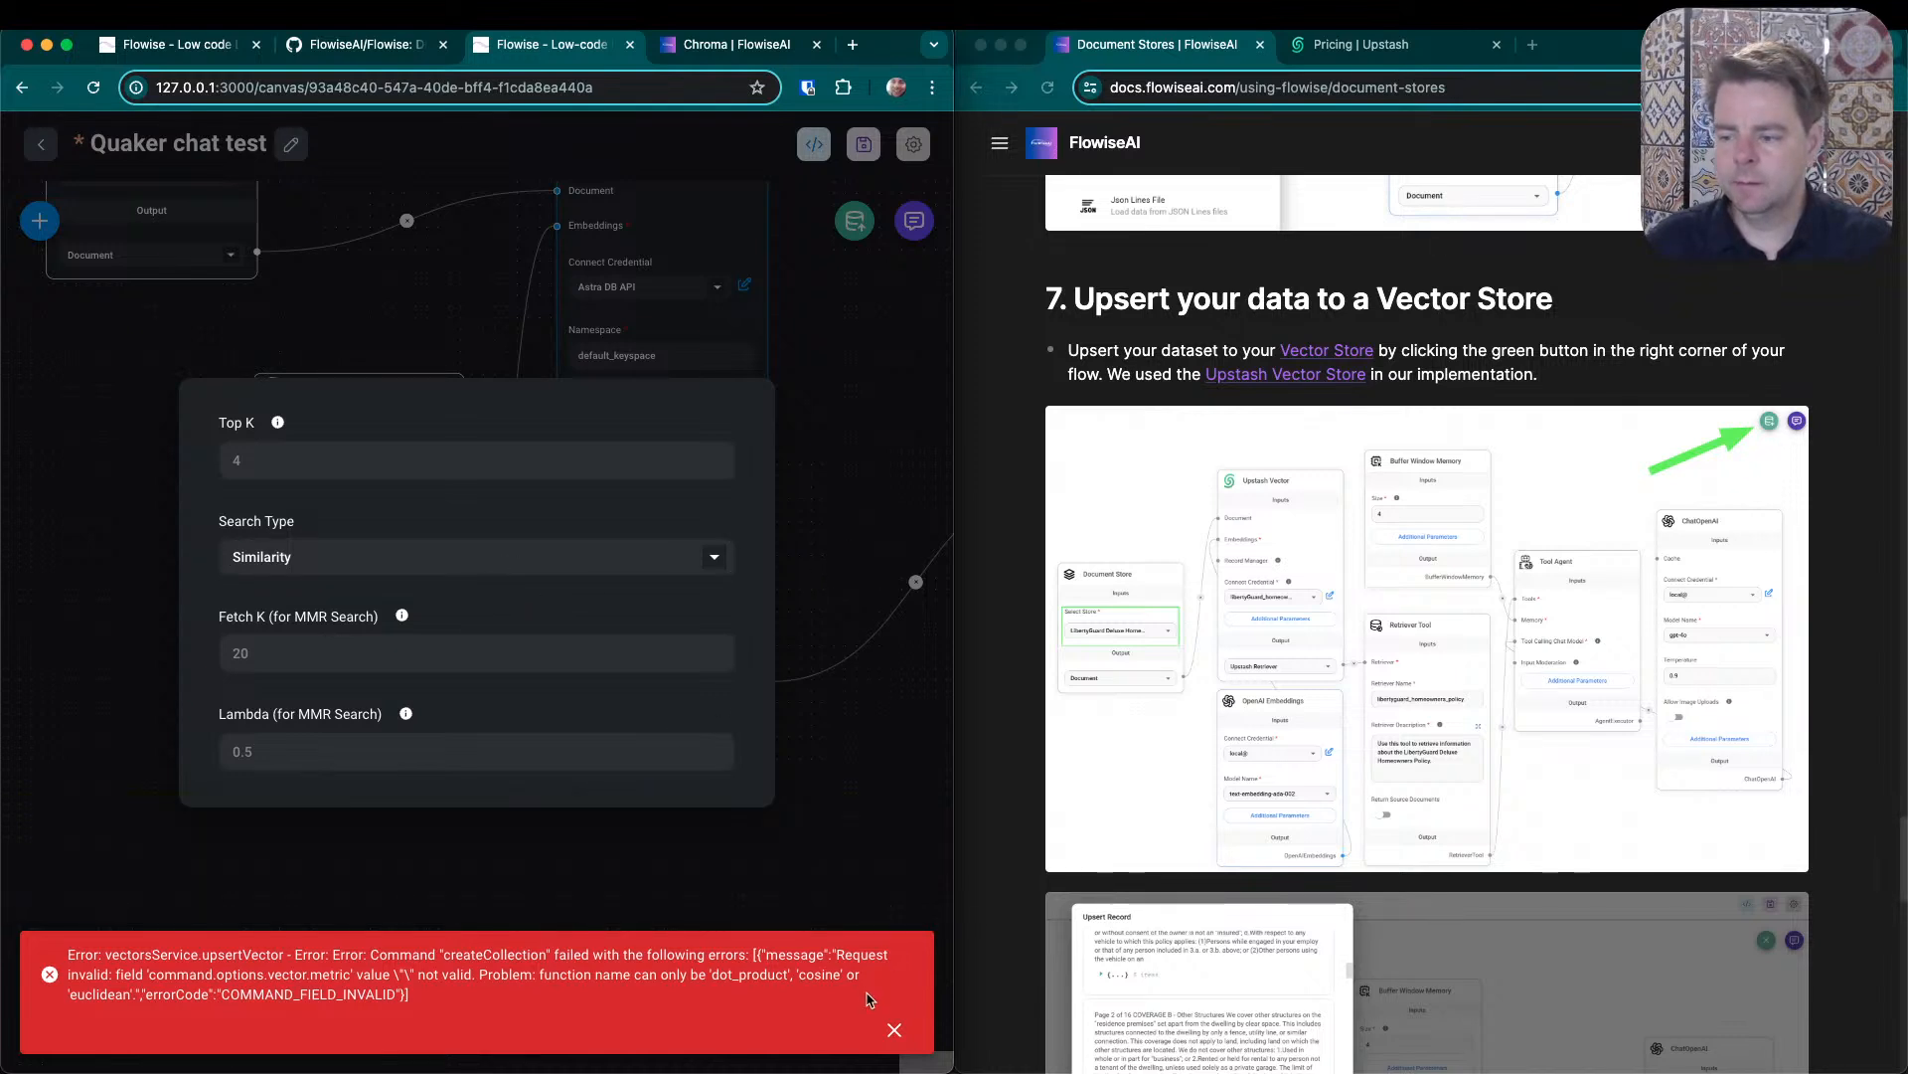
{"action": "left_click", "coordinate": [892, 1032]}
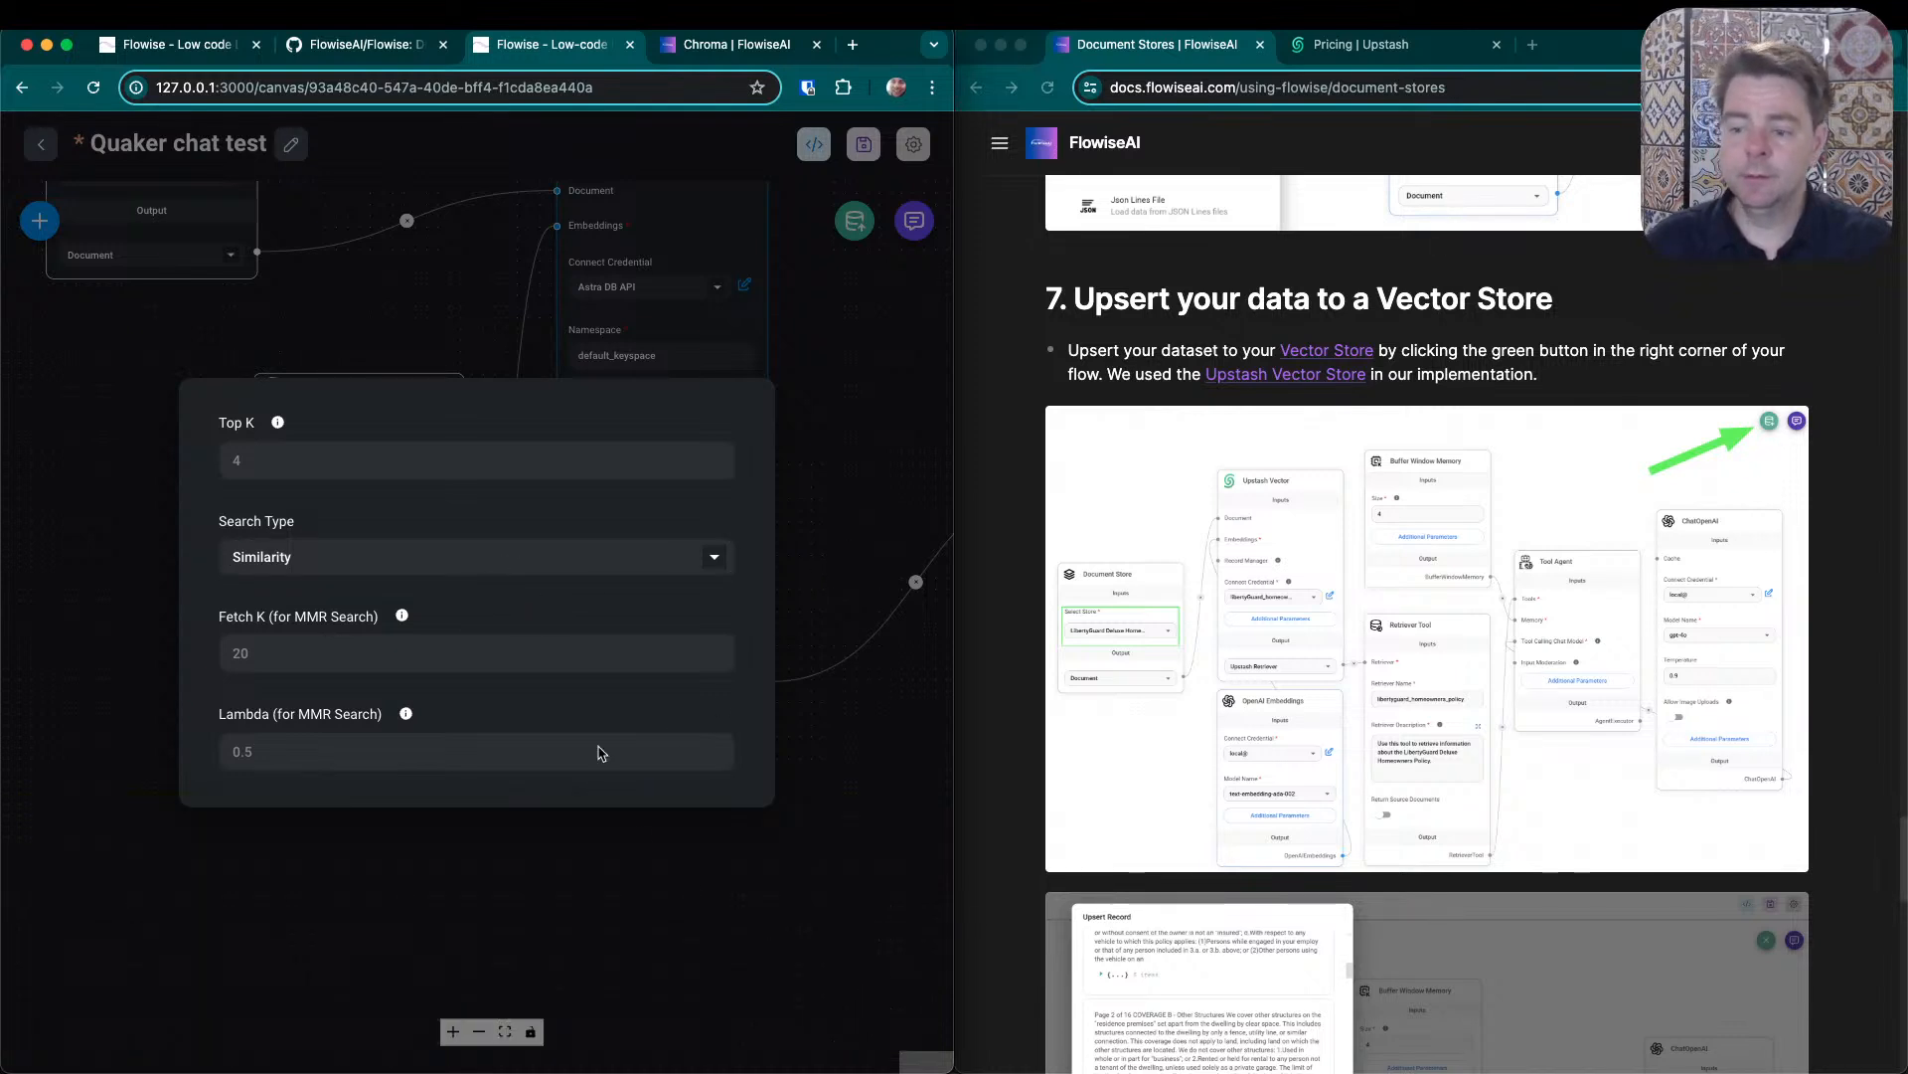
{"action": "left_click", "coordinate": [724, 557]}
{"action": "left_click", "coordinate": [270, 600]}
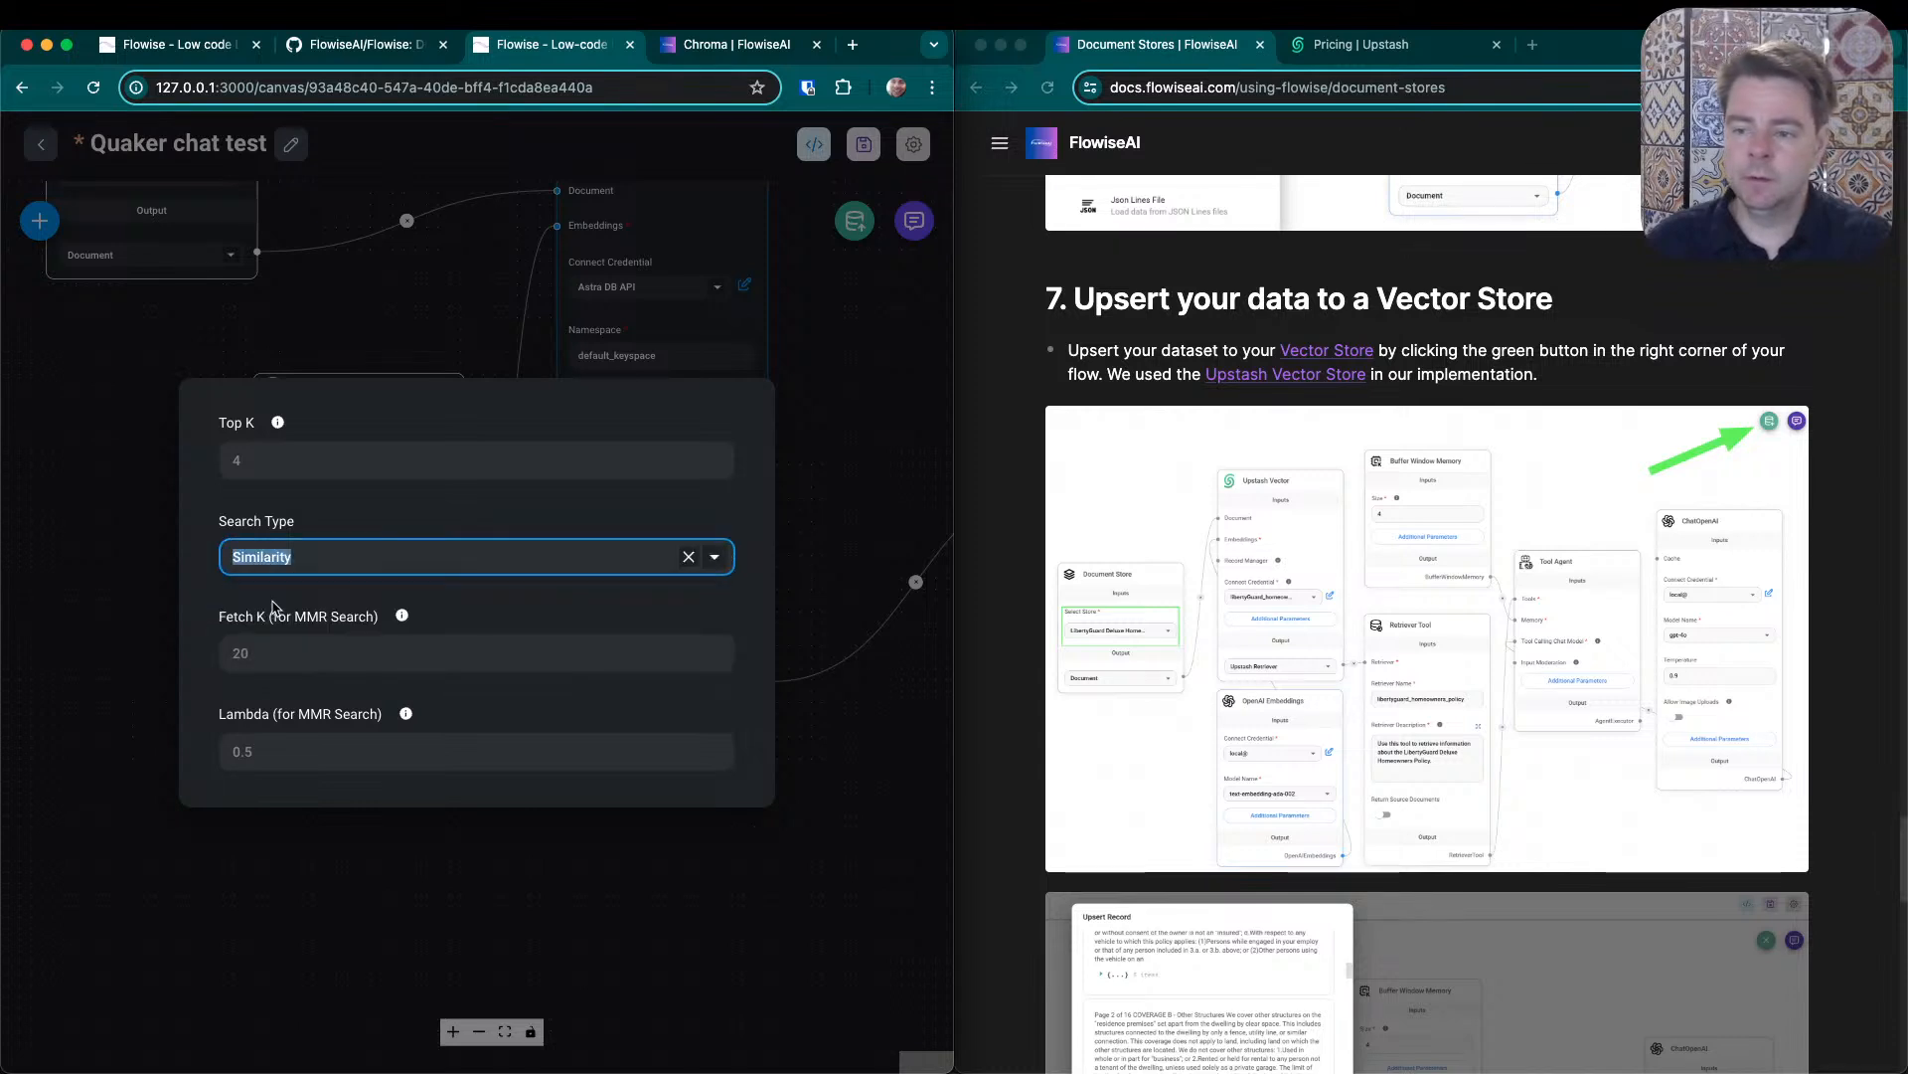
{"action": "mouse_move", "coordinate": [280, 425]}
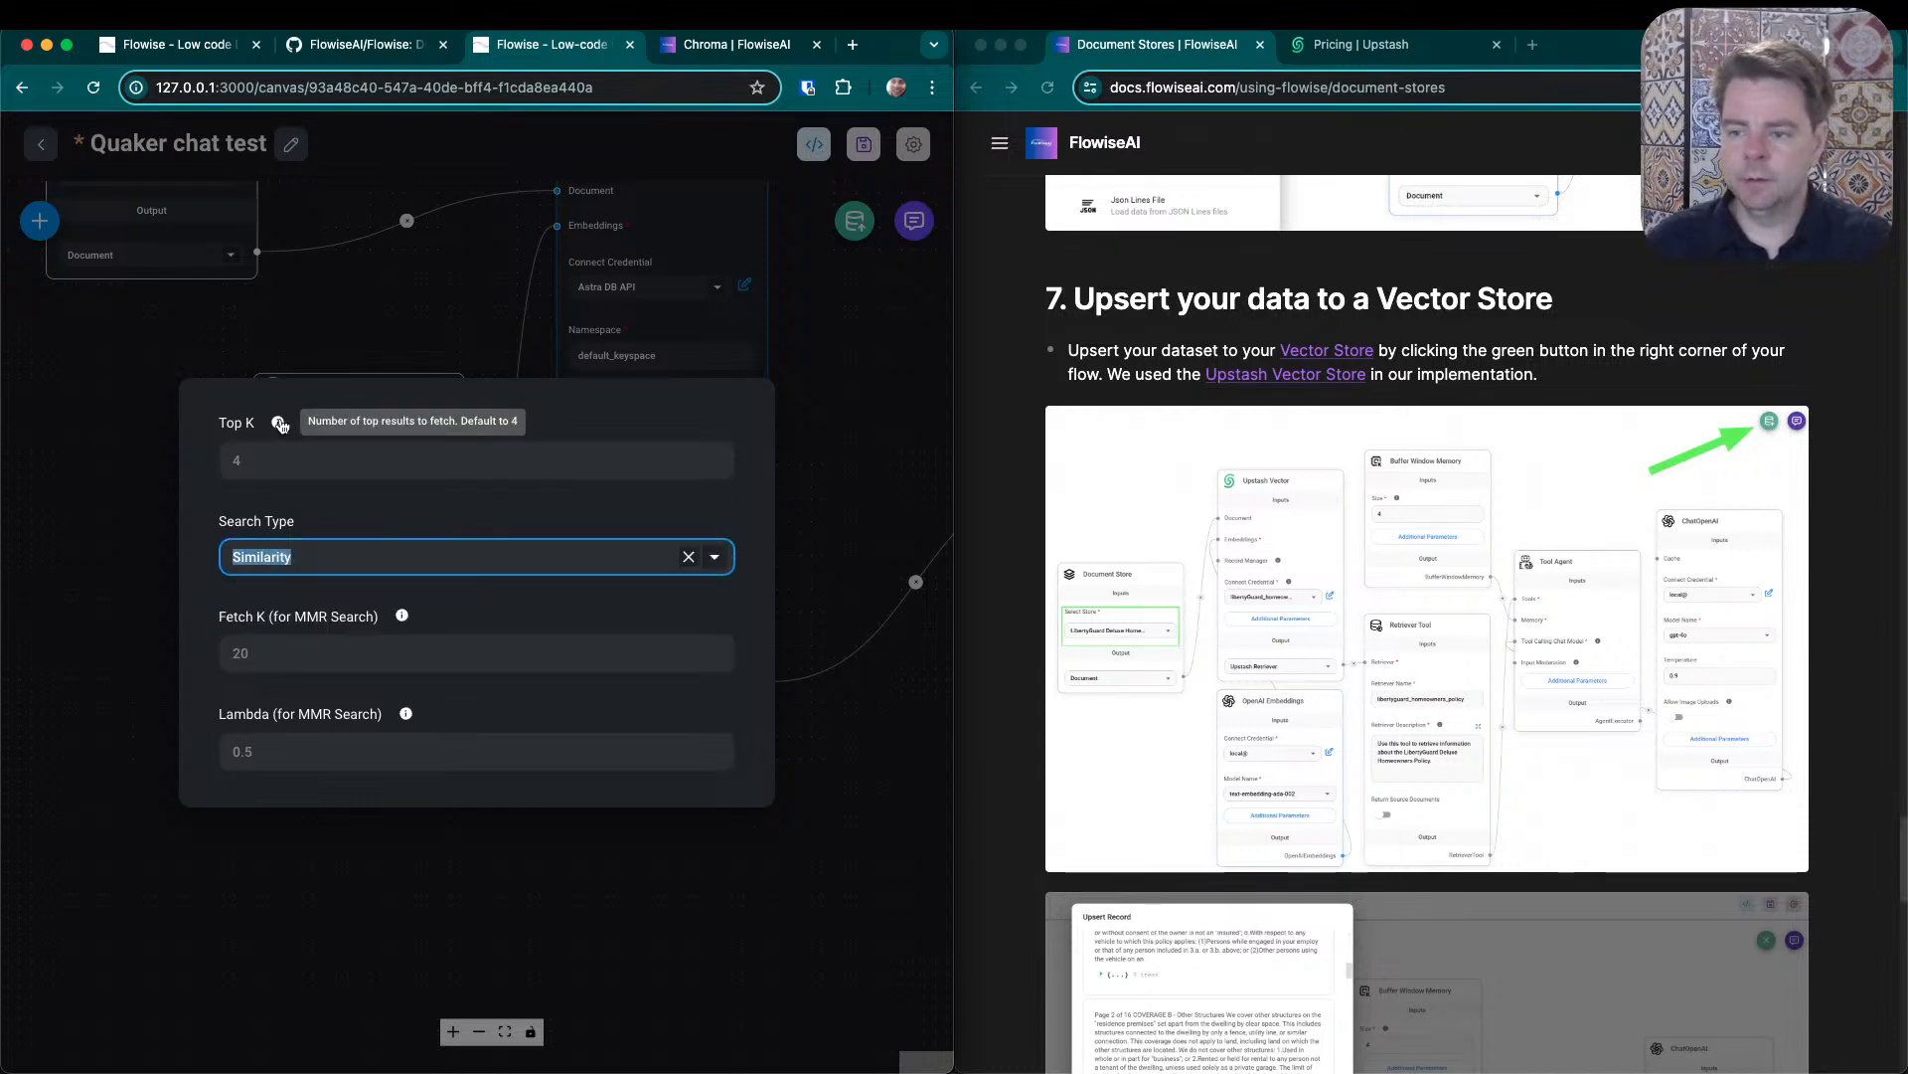
{"action": "left_click", "coordinate": [827, 378]}
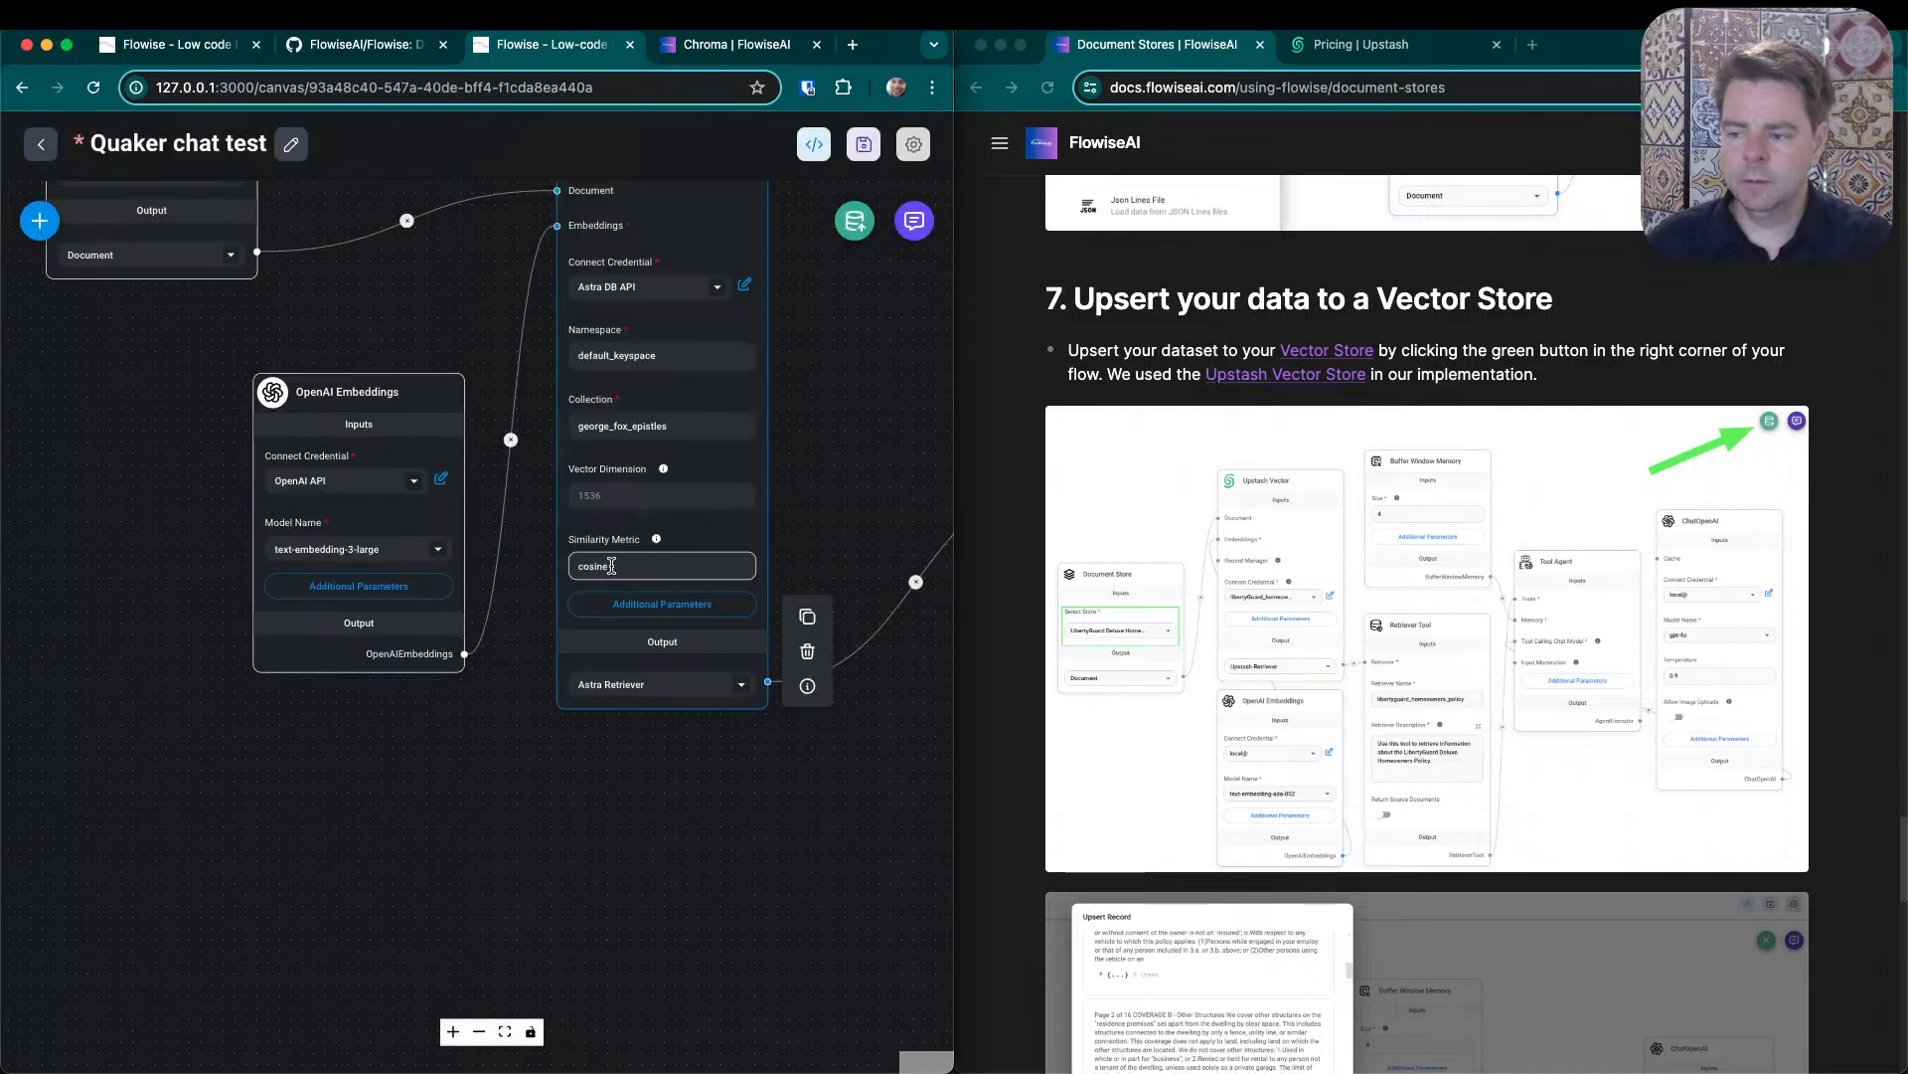
- Clear the Astra node's Similarity Metric, reposition the node beside OpenAI Embeddings, and save the chatflow
{"action": "left_click_drag", "start_coordinate": [611, 566], "coordinate": [430, 550]}
{"action": "left_click", "coordinate": [507, 540]}
{"action": "key", "text": "BackSpace"}
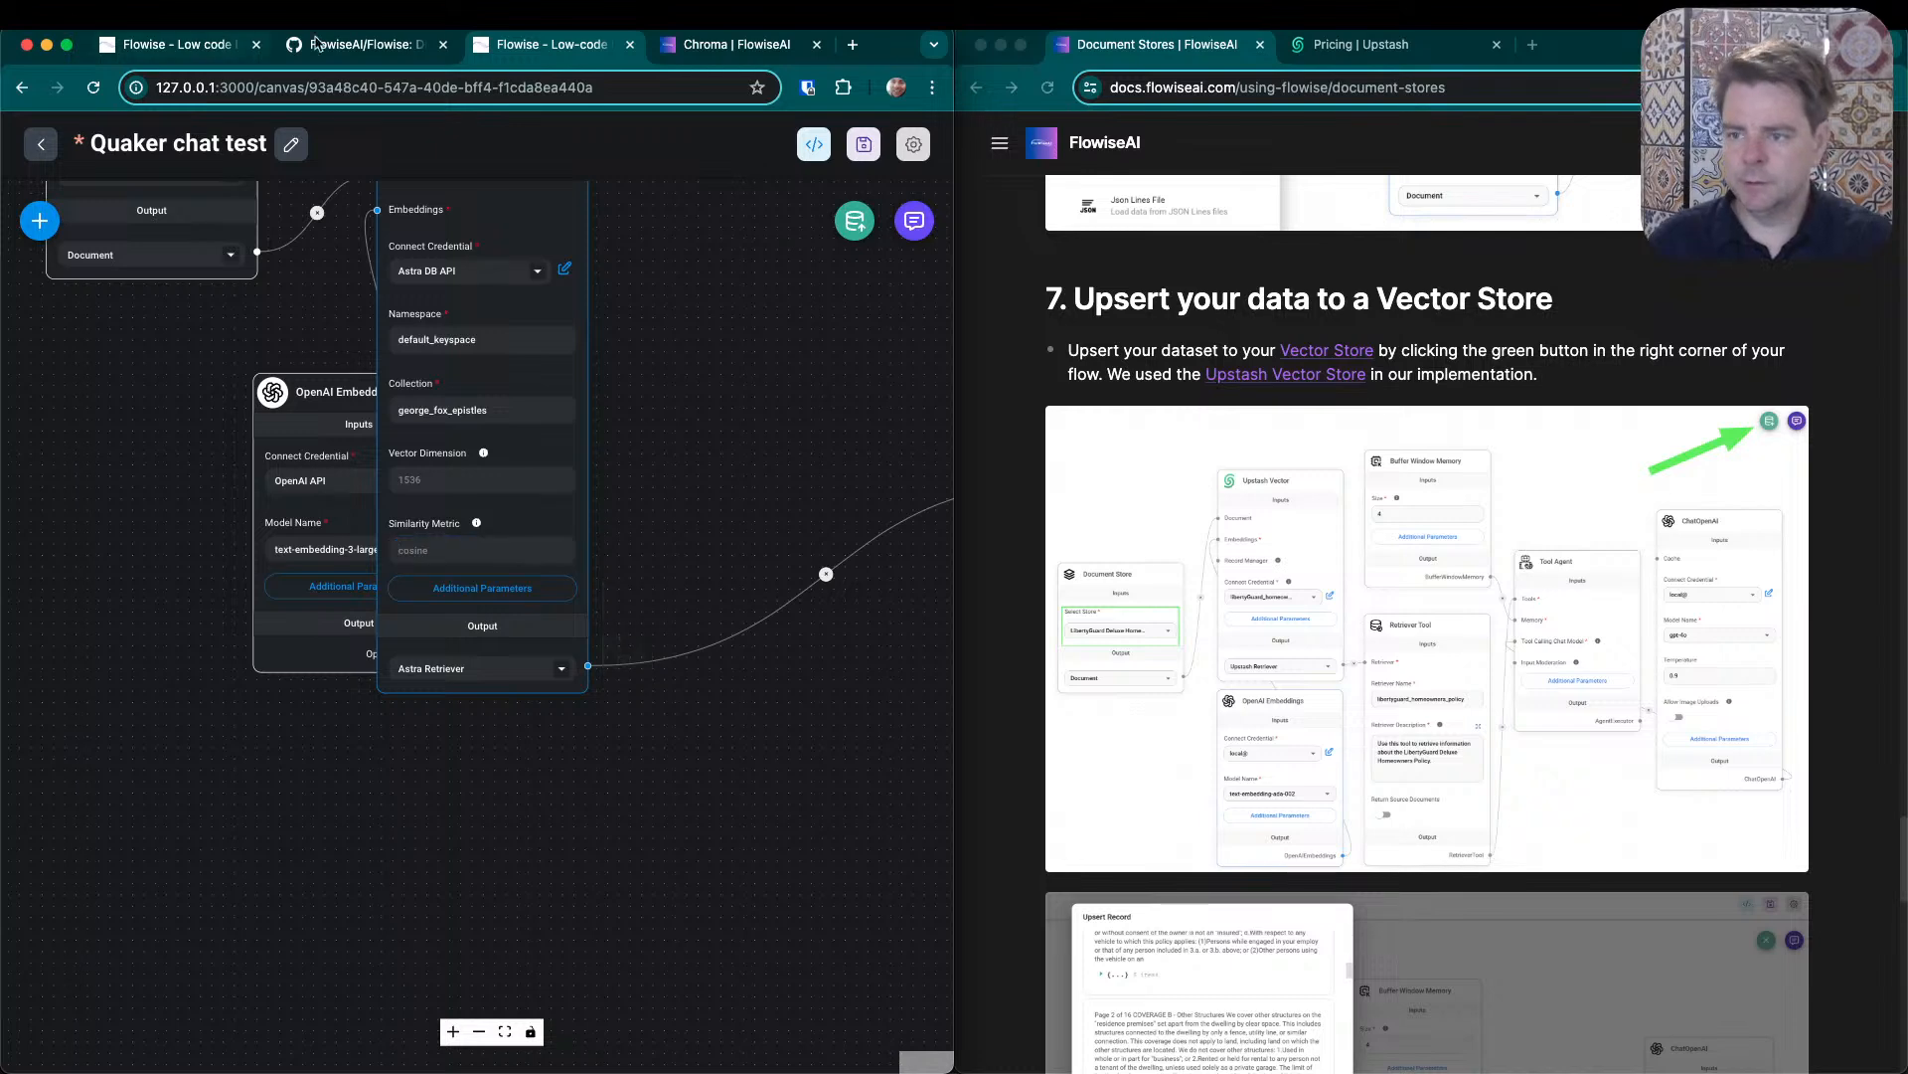
{"action": "left_click_drag", "start_coordinate": [484, 203], "coordinate": [646, 297]}
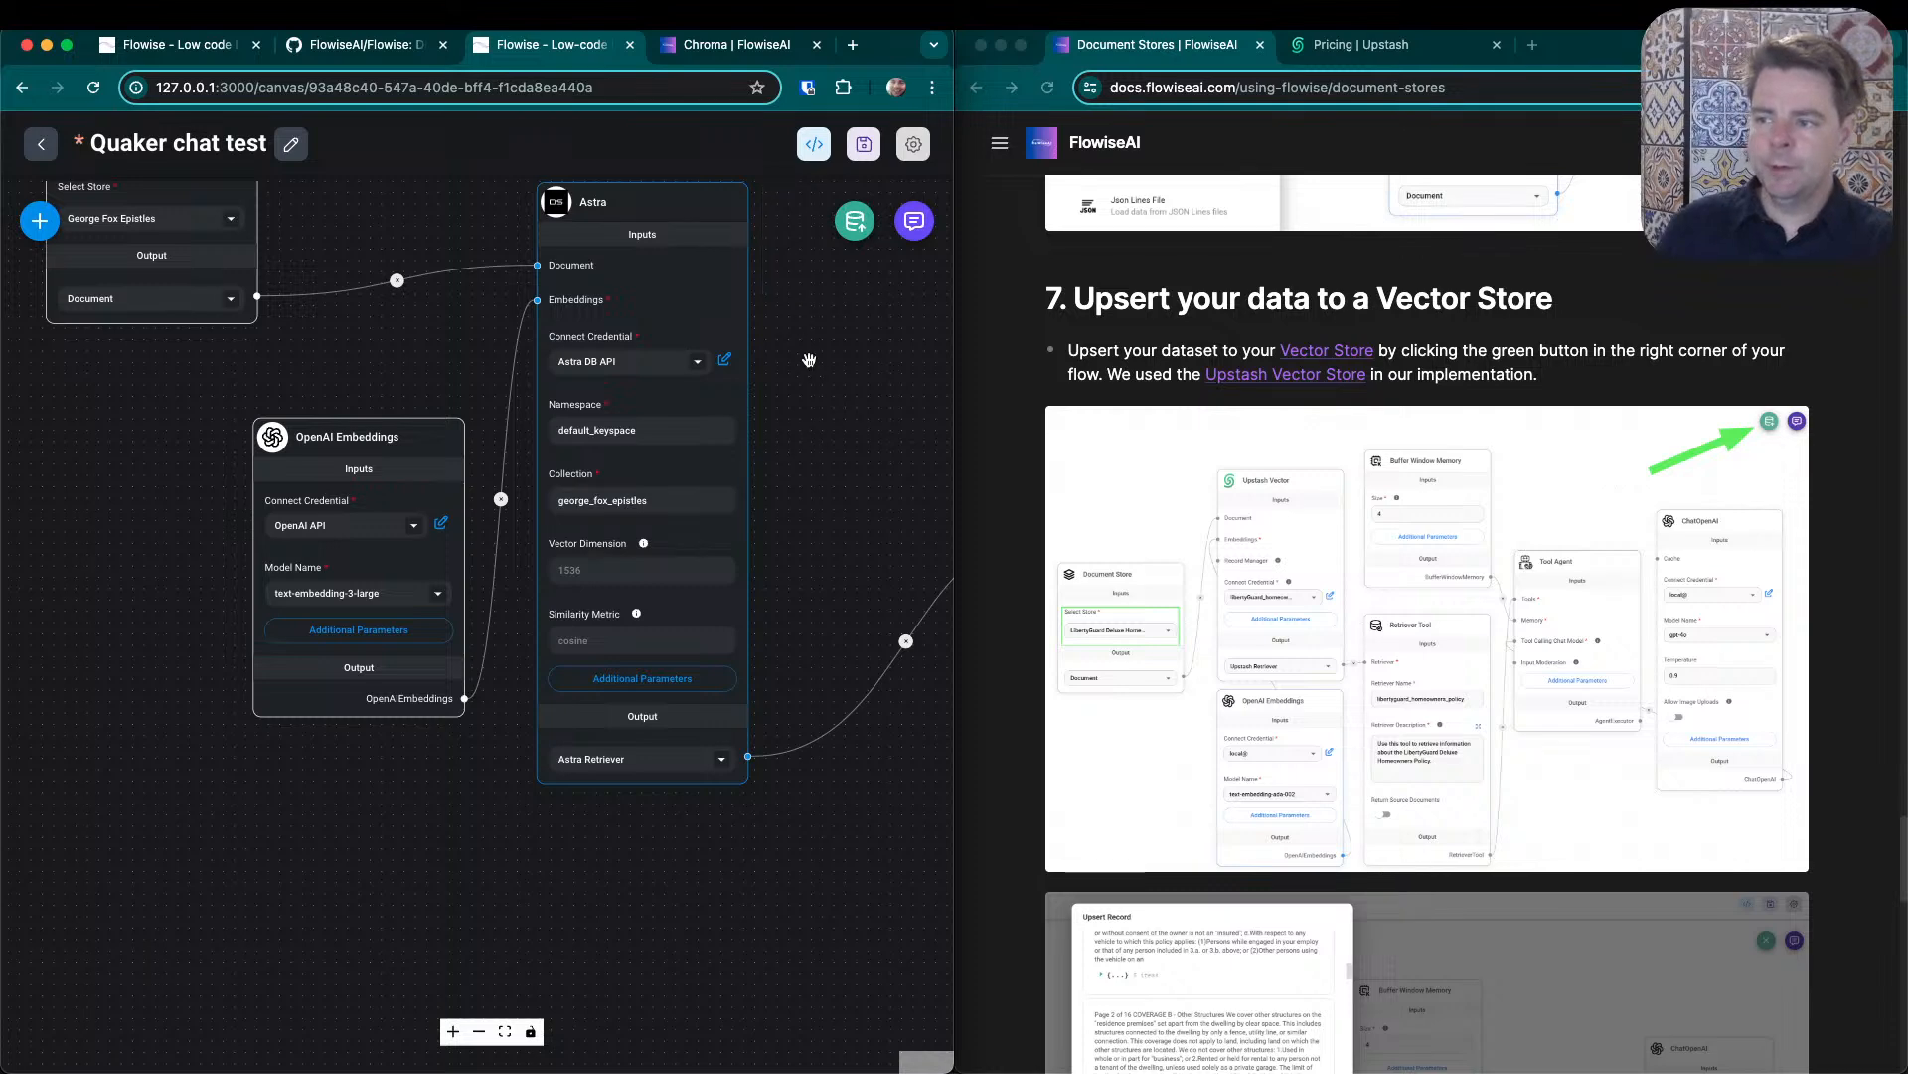
{"action": "left_click", "coordinate": [864, 144]}
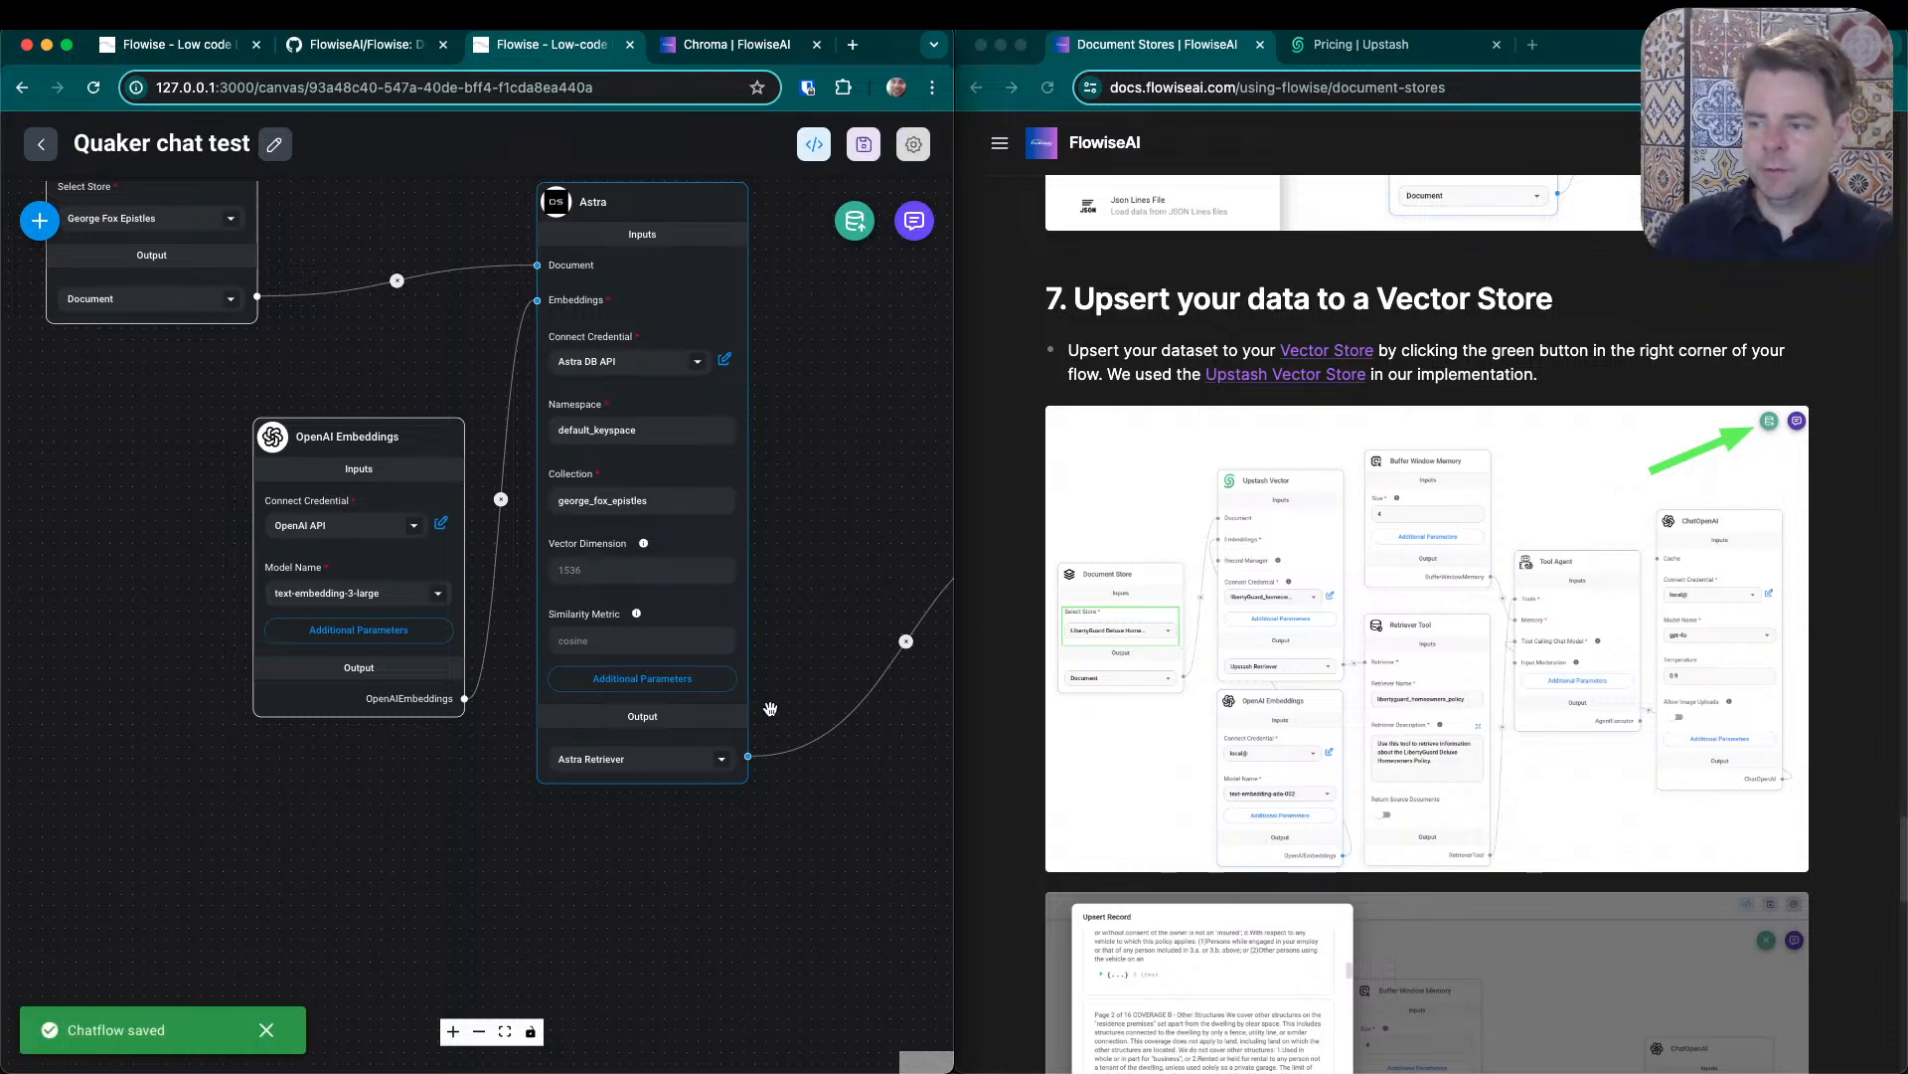
- Retry the vector store upsert with the Similarity Metric left empty, and select the full text of the returned error
{"action": "left_click", "coordinate": [855, 224]}
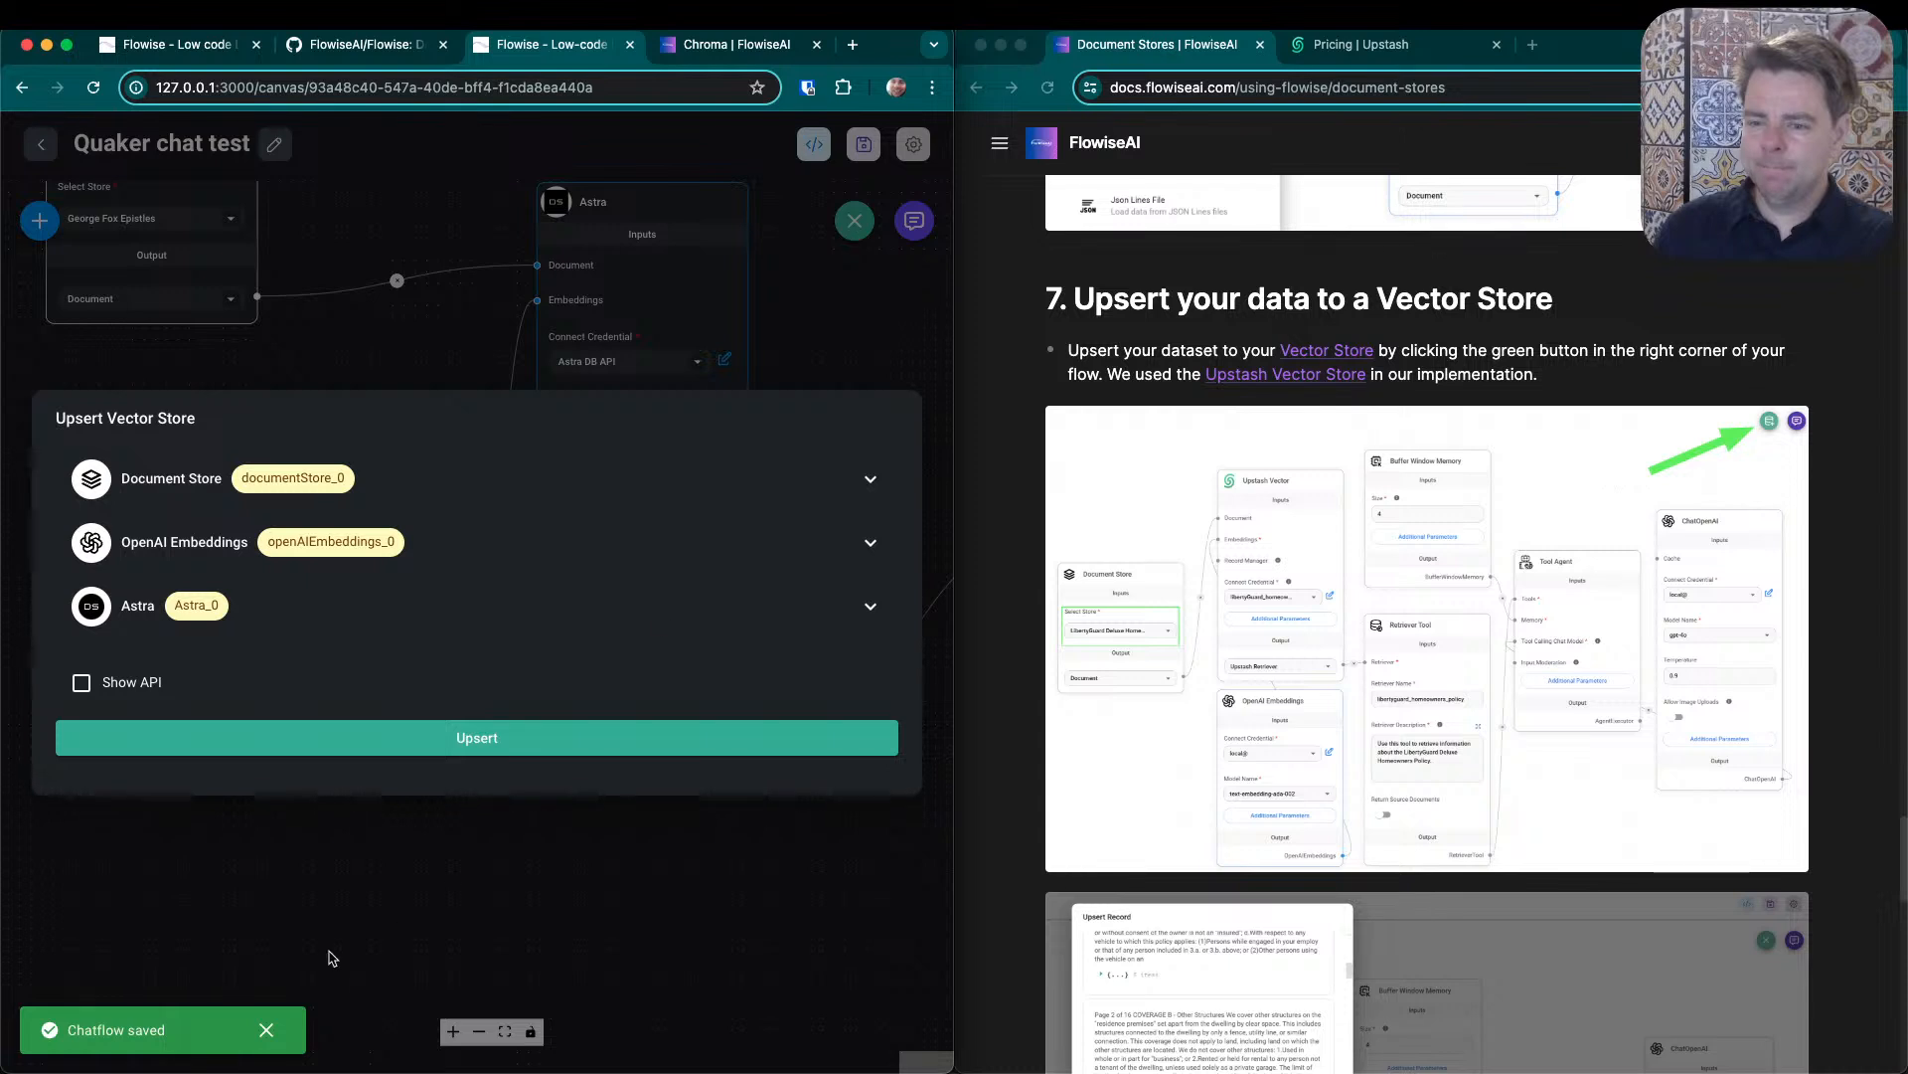
{"action": "left_click", "coordinate": [416, 753]}
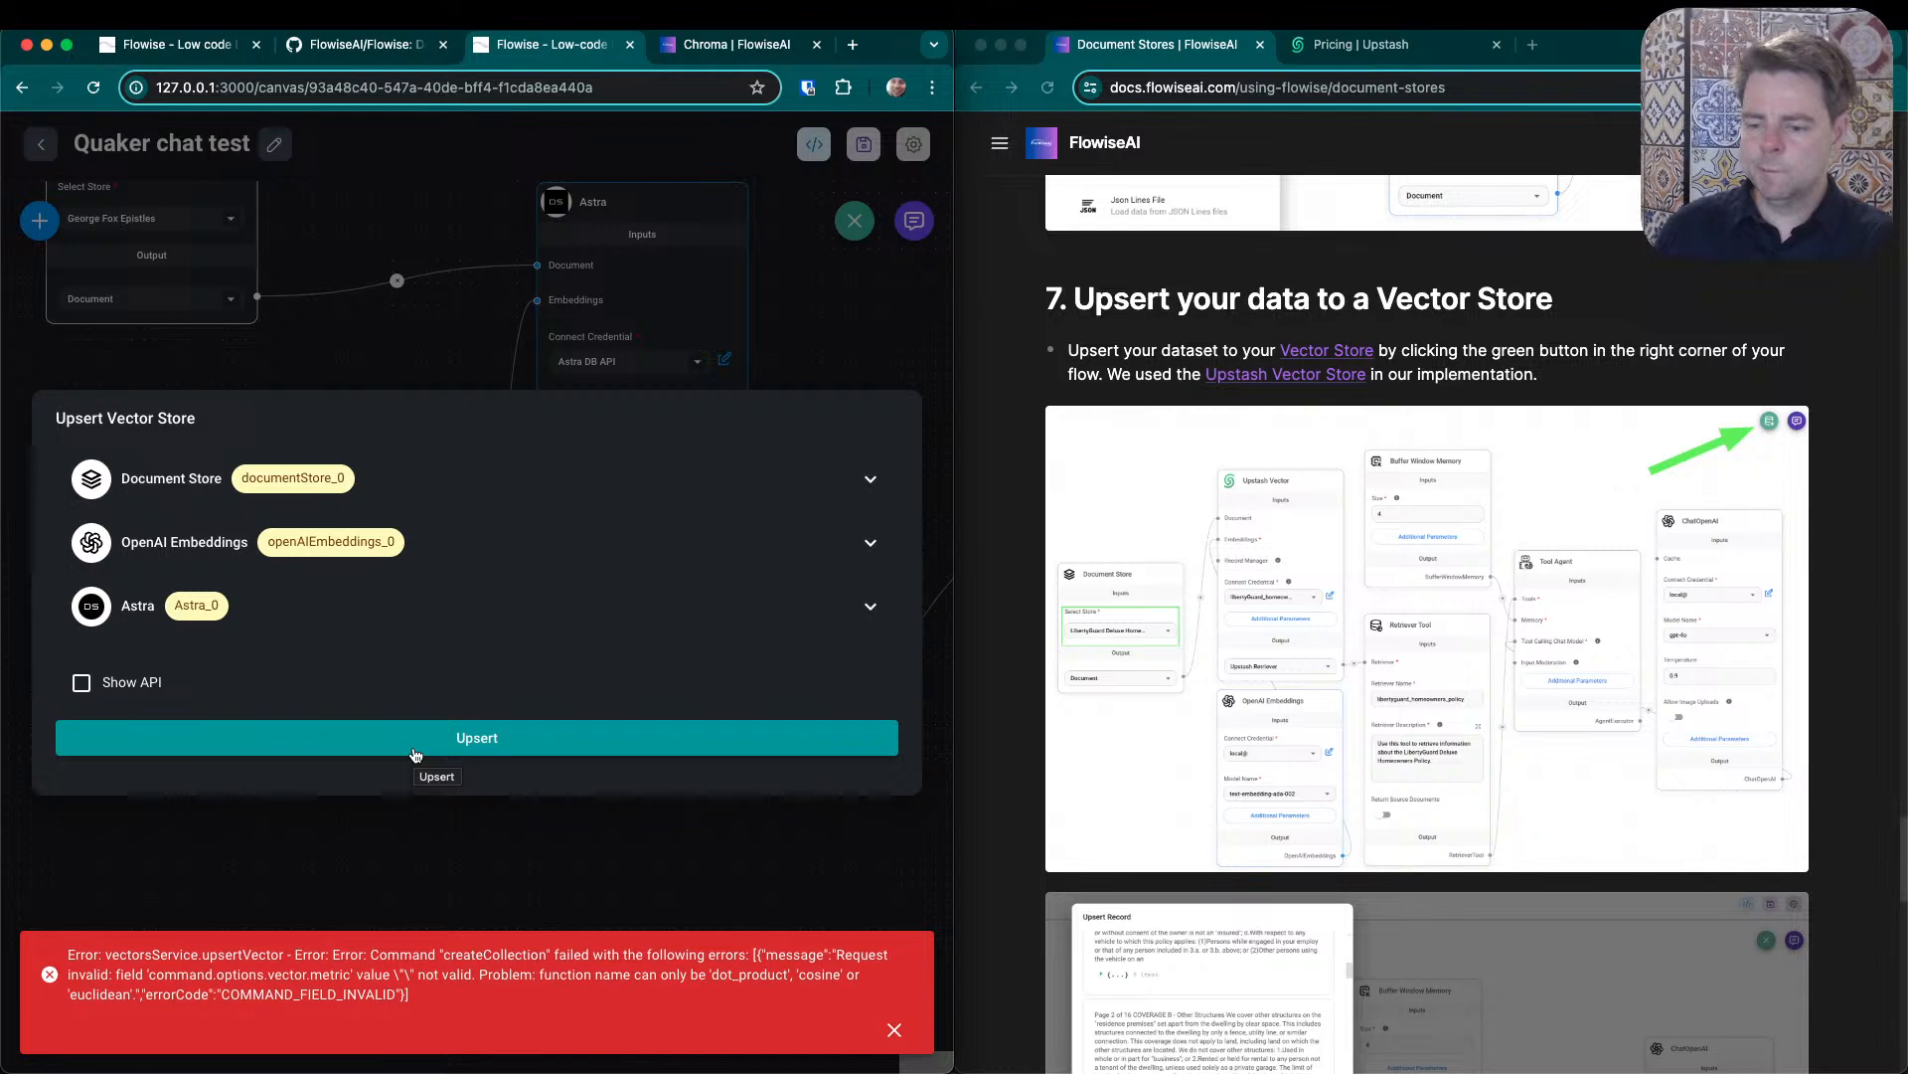
{"action": "left_click", "coordinate": [867, 336]}
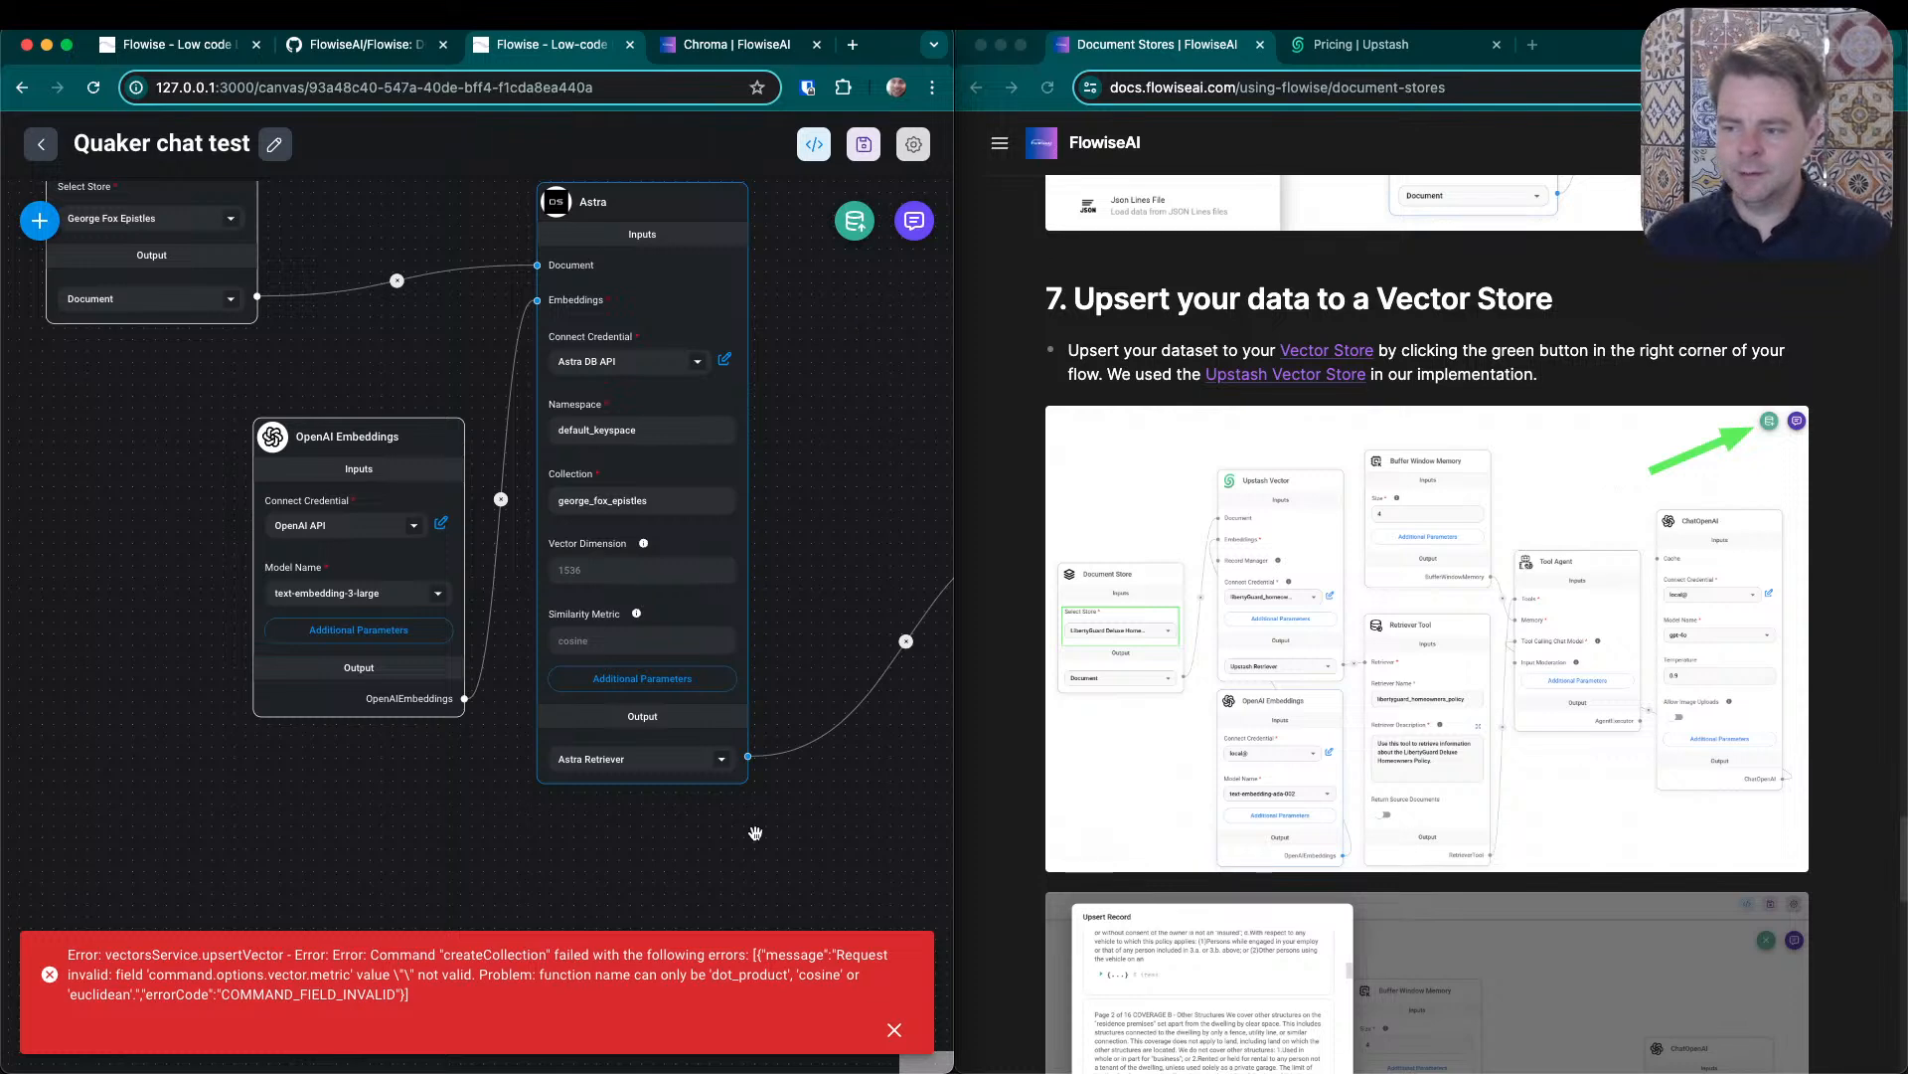
{"action": "mouse_move", "coordinate": [648, 547]}
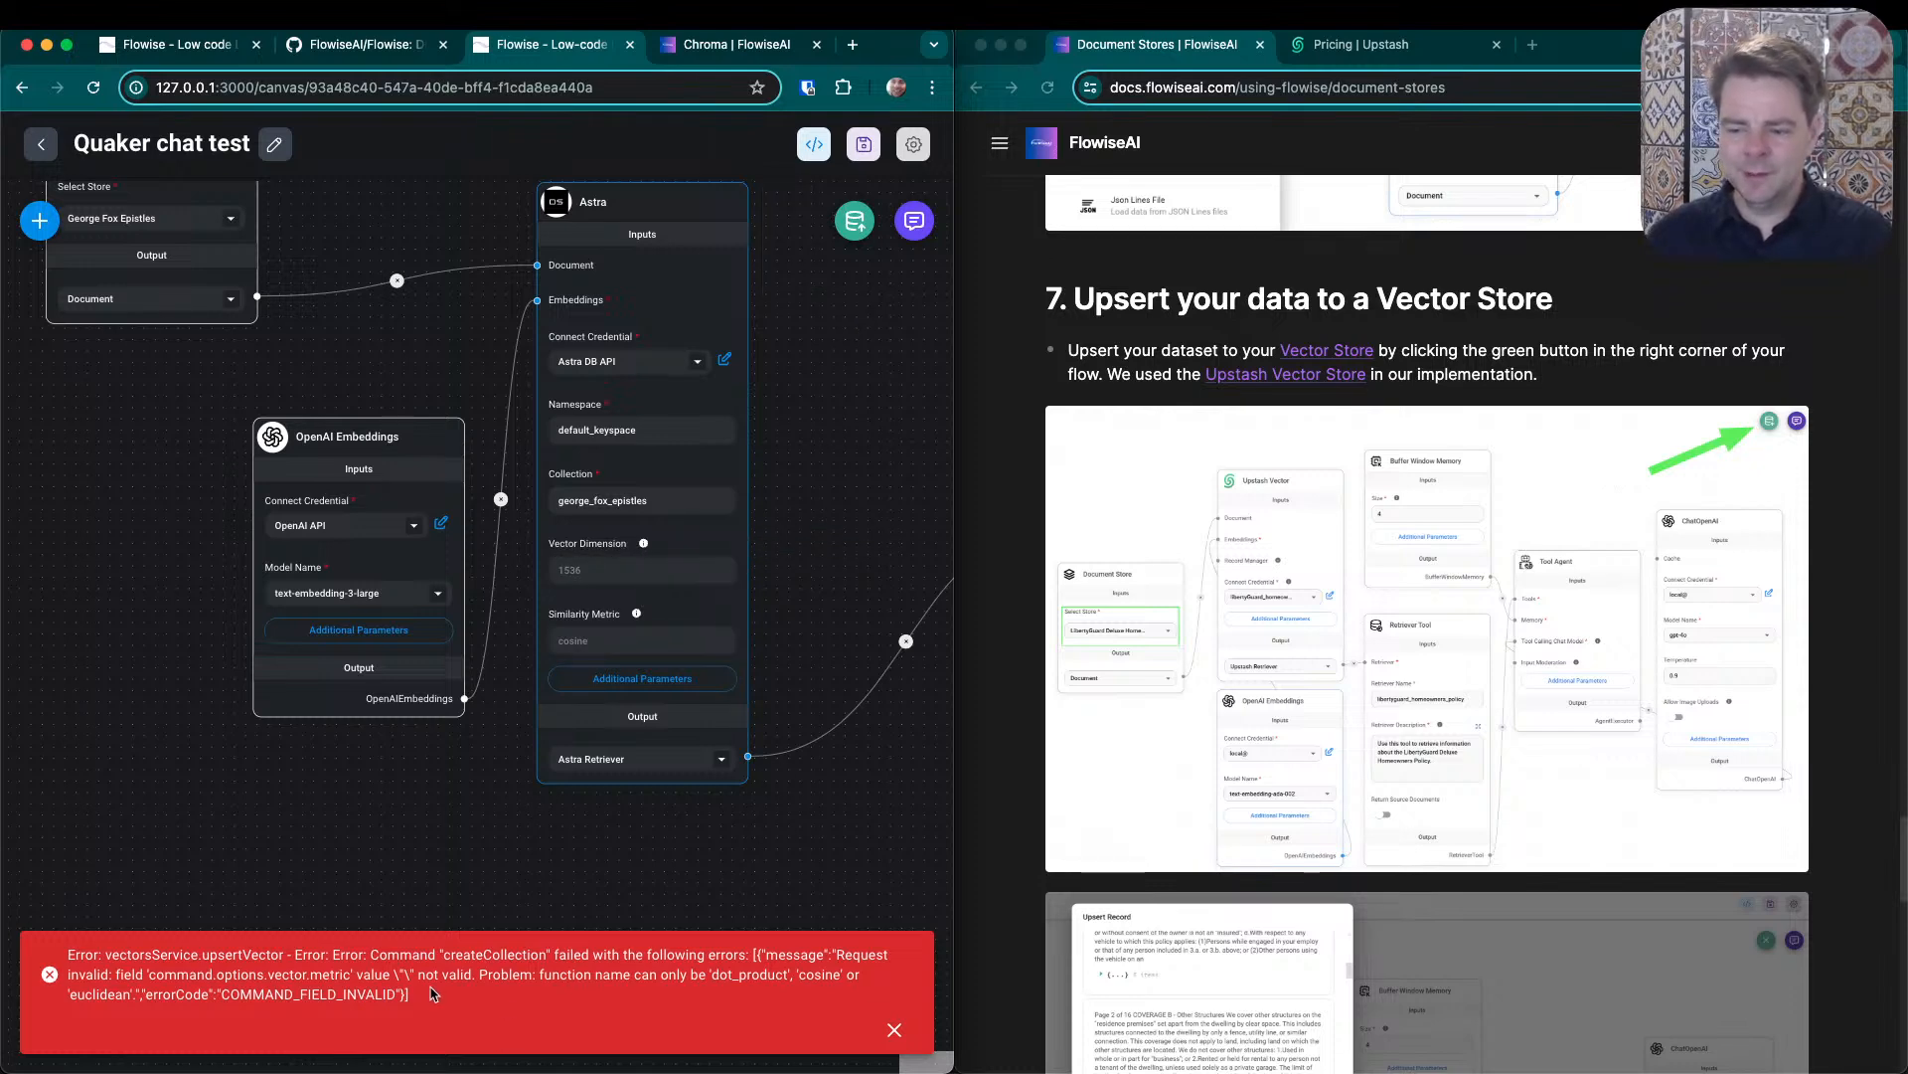
{"action": "left_click_drag", "start_coordinate": [436, 996], "coordinate": [203, 967]}
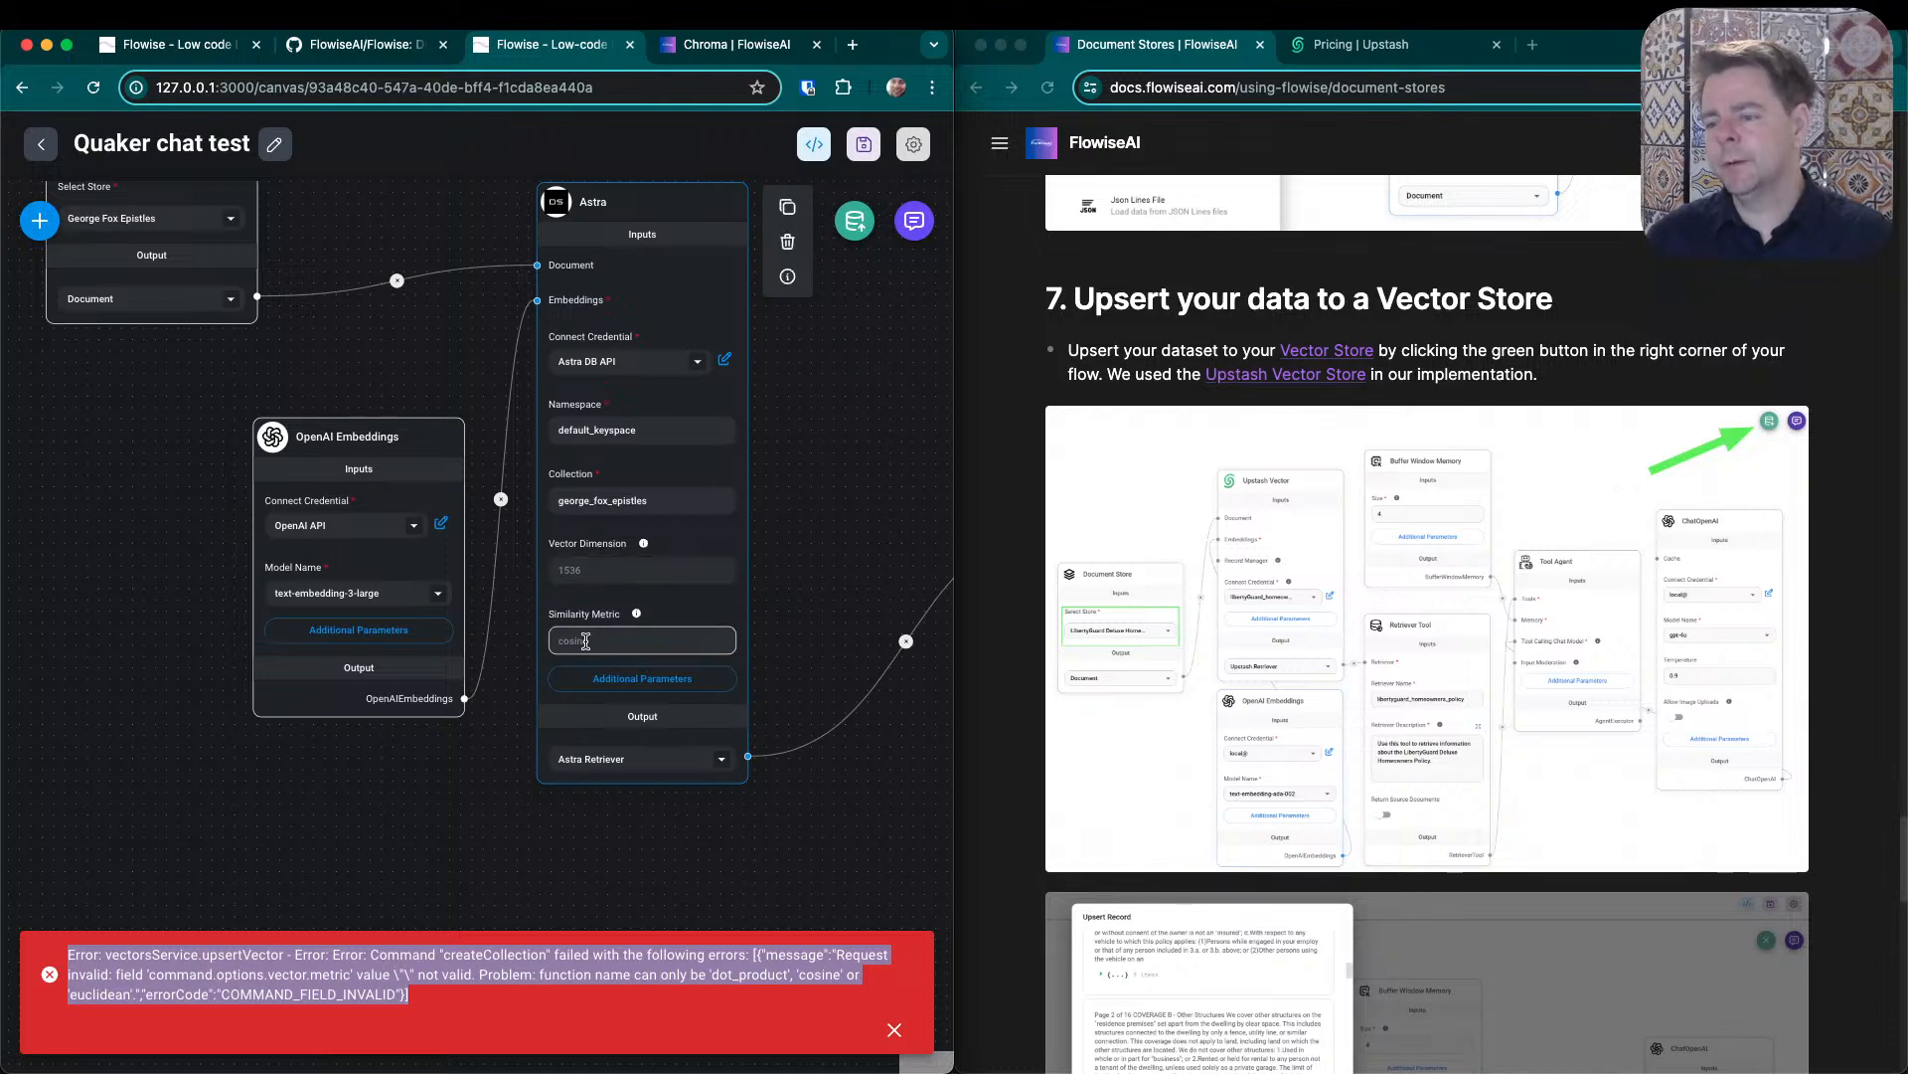
- Move the Upstash pricing page out of the documentation window and switch away from the Quaker chat test flow to another application
{"action": "left_click", "coordinate": [1379, 55]}
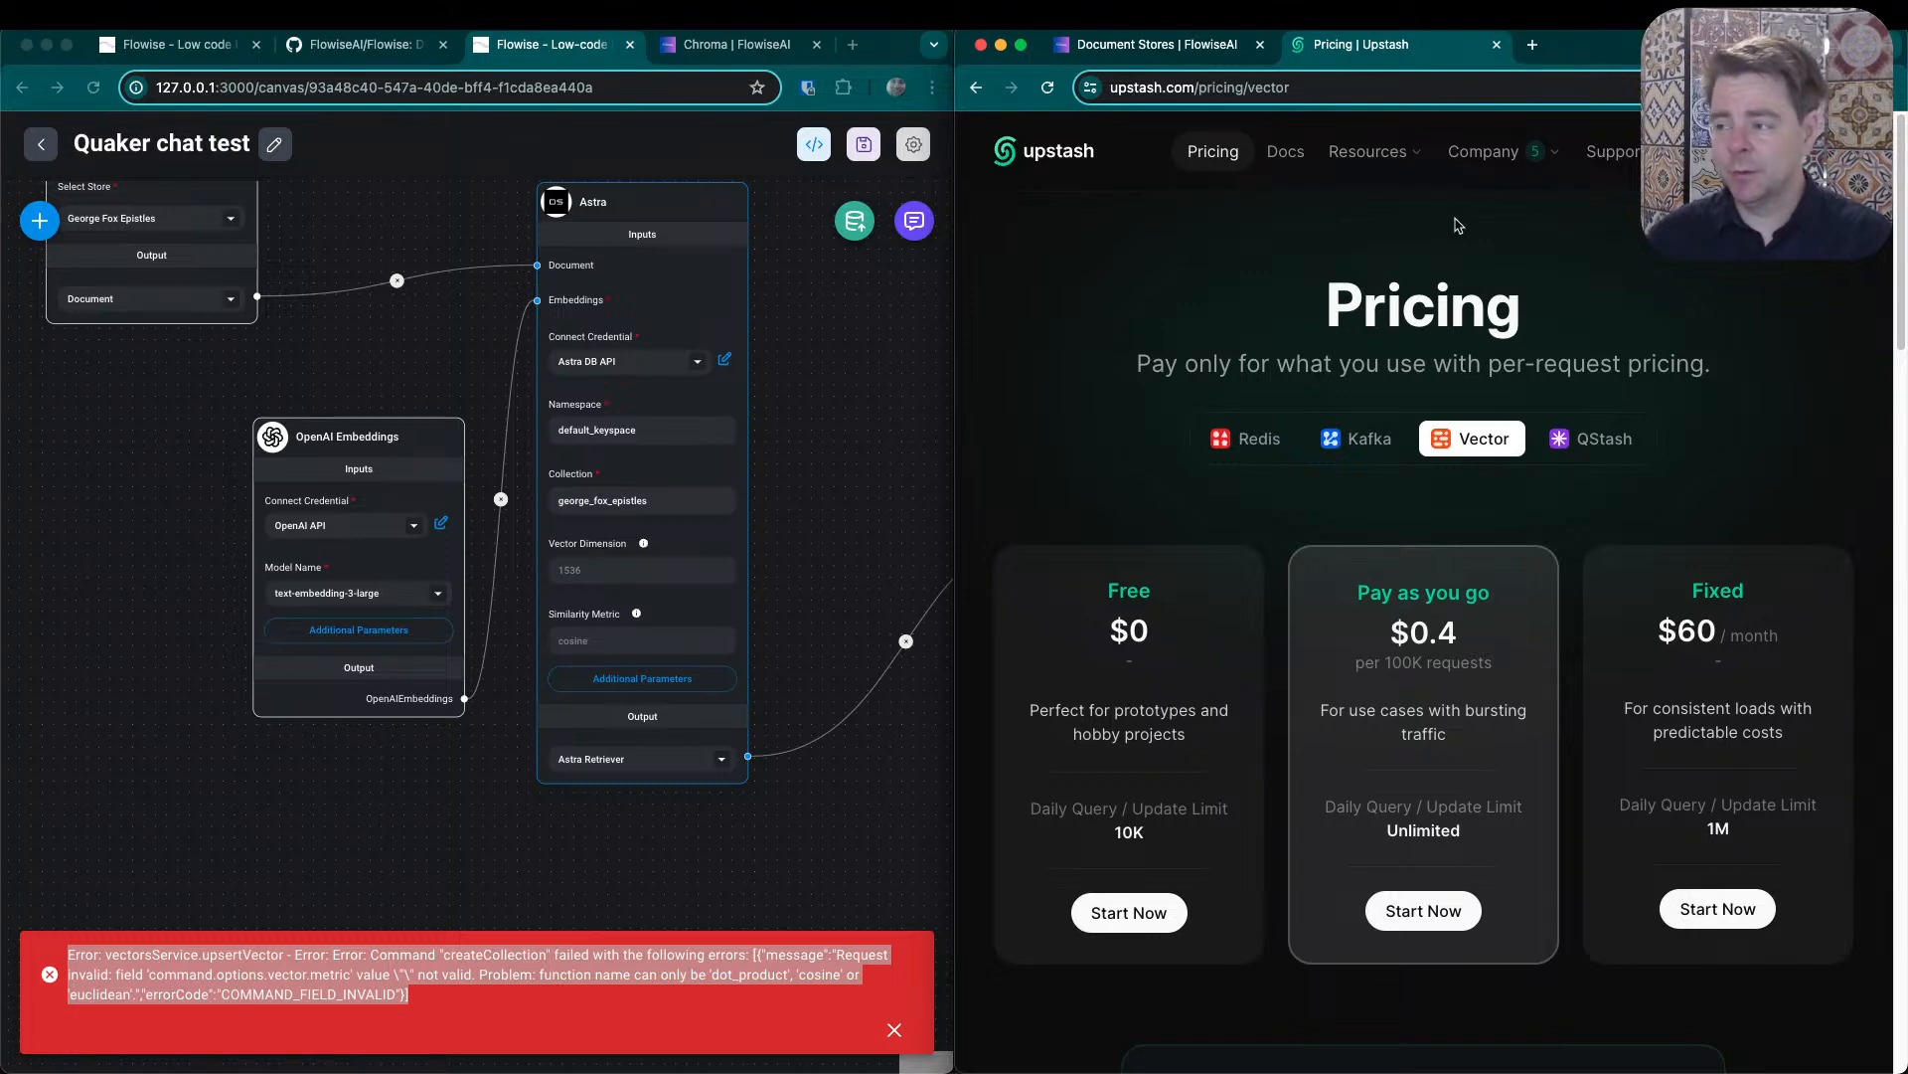
{"action": "left_click_drag", "start_coordinate": [1405, 55], "coordinate": [0, 427]}
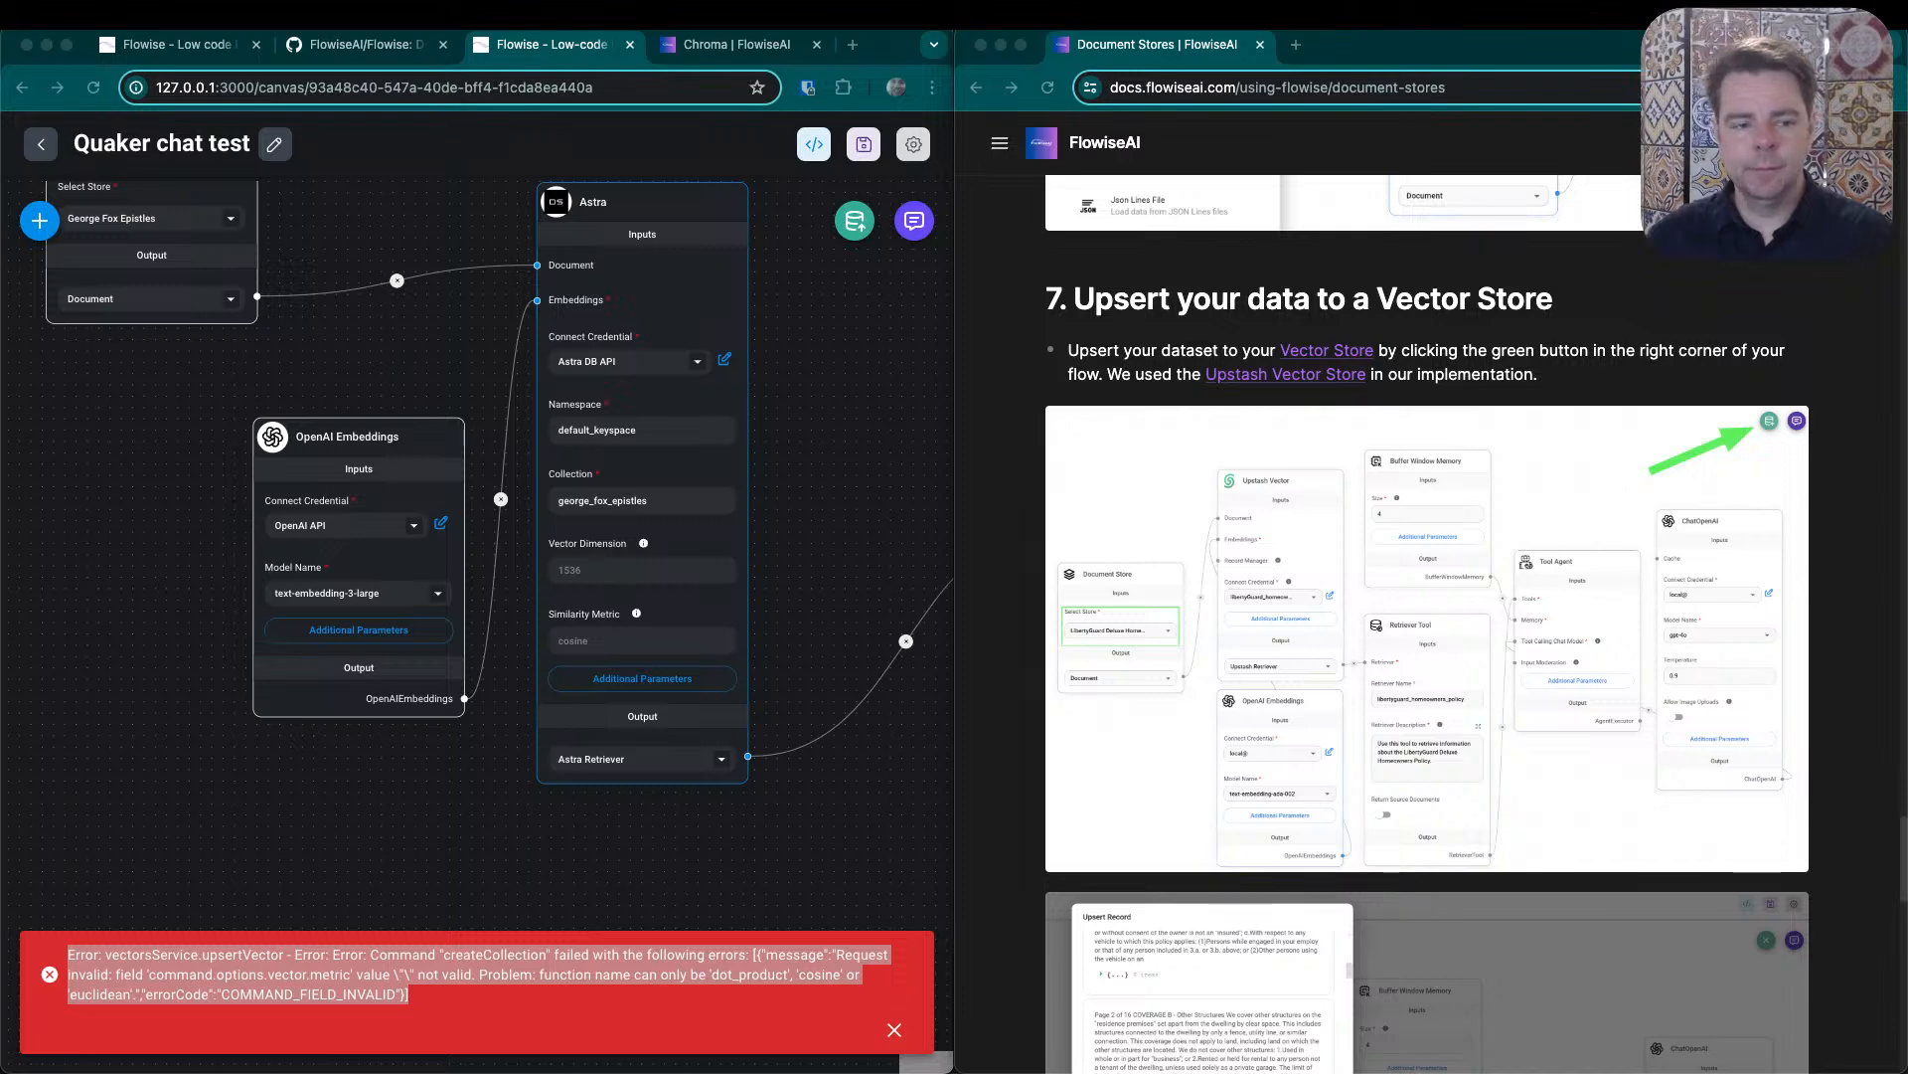
{"action": "left_click", "coordinate": [625, 205]}
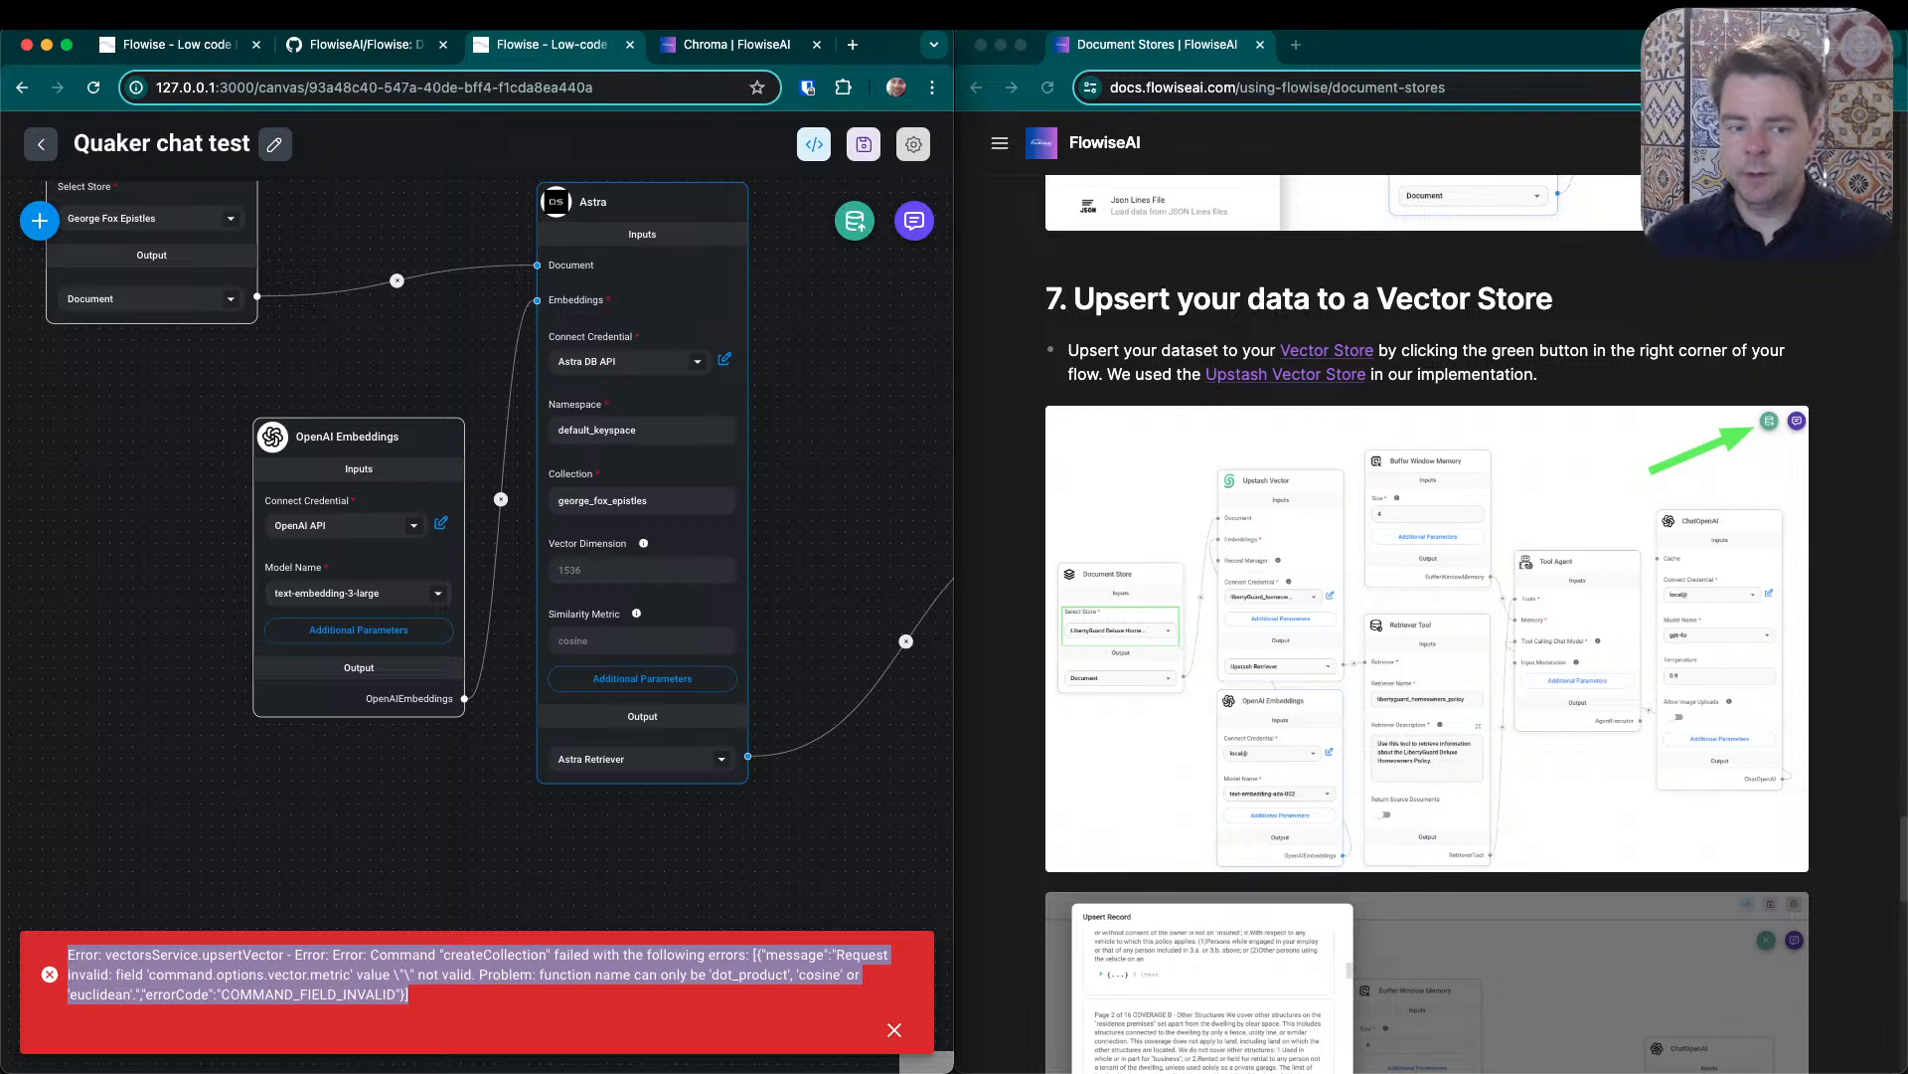
{"action": "key", "text": "super+Tab"}
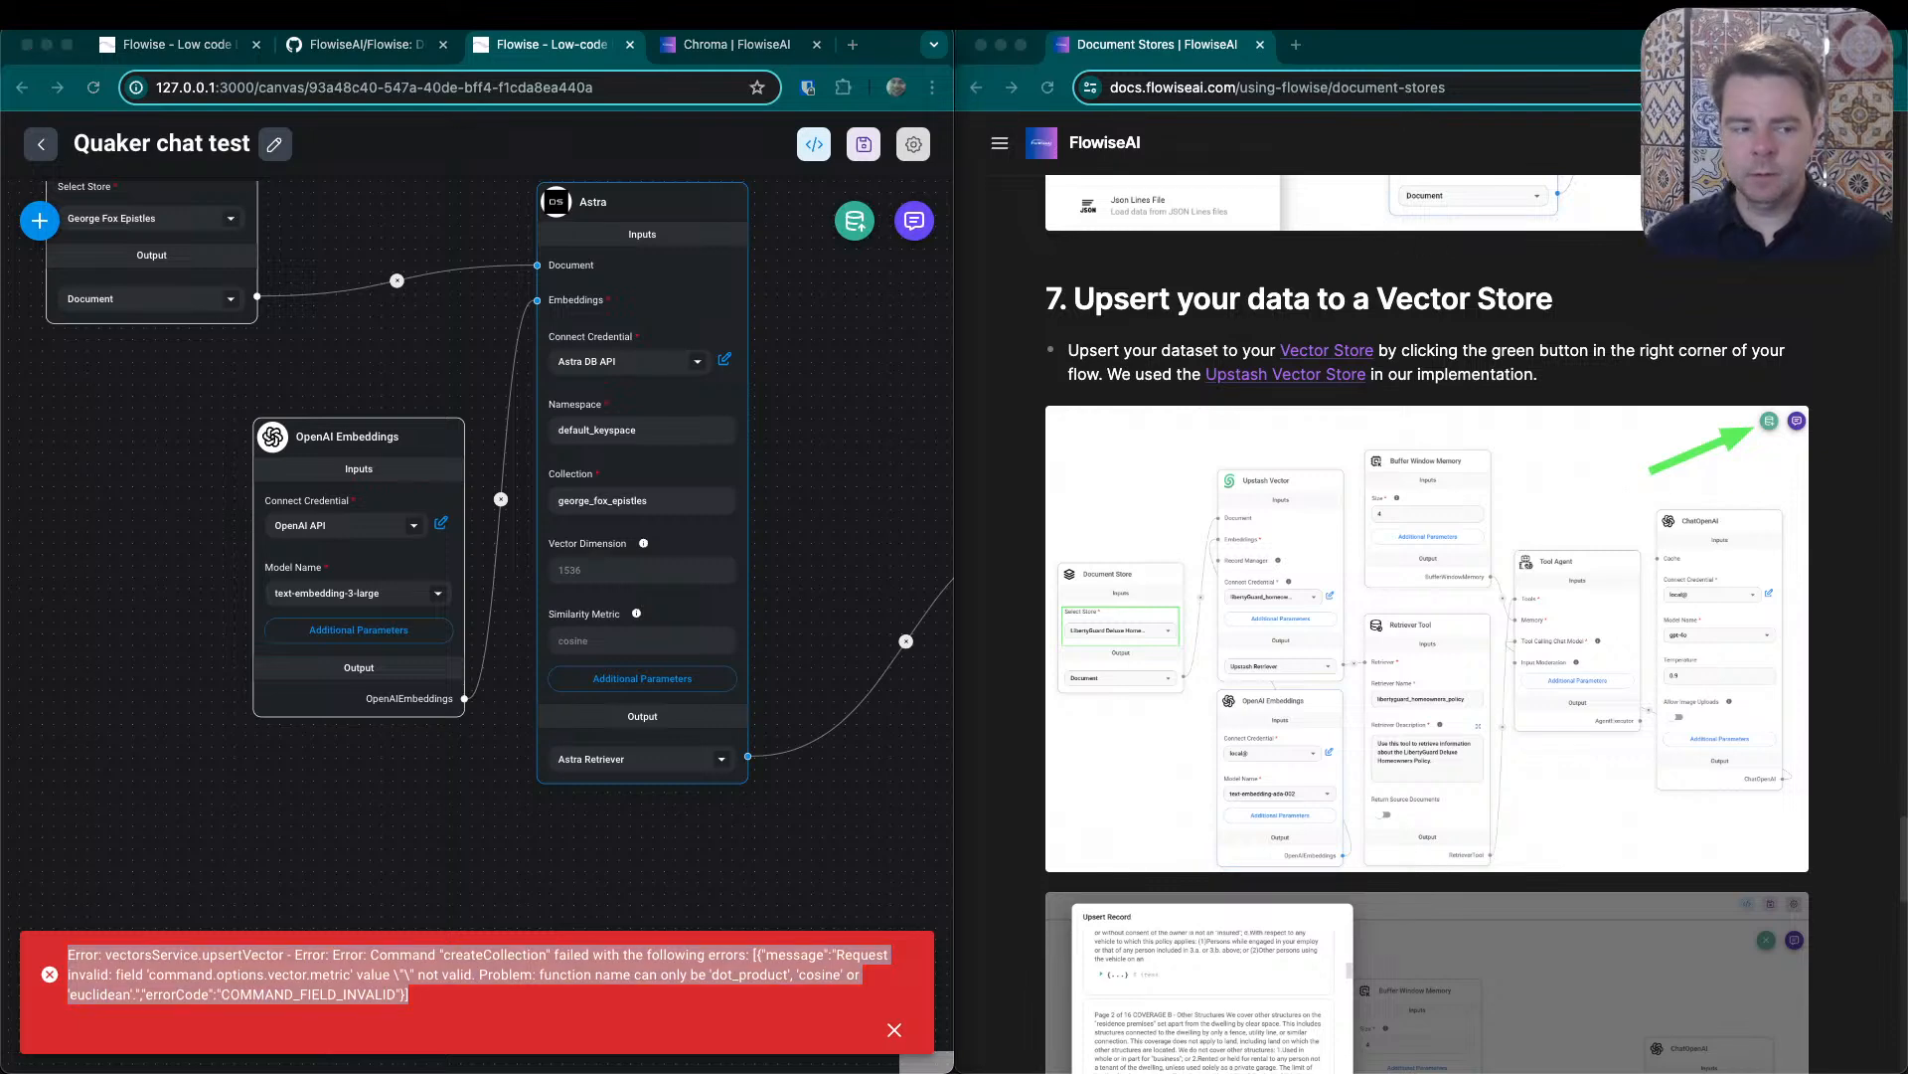
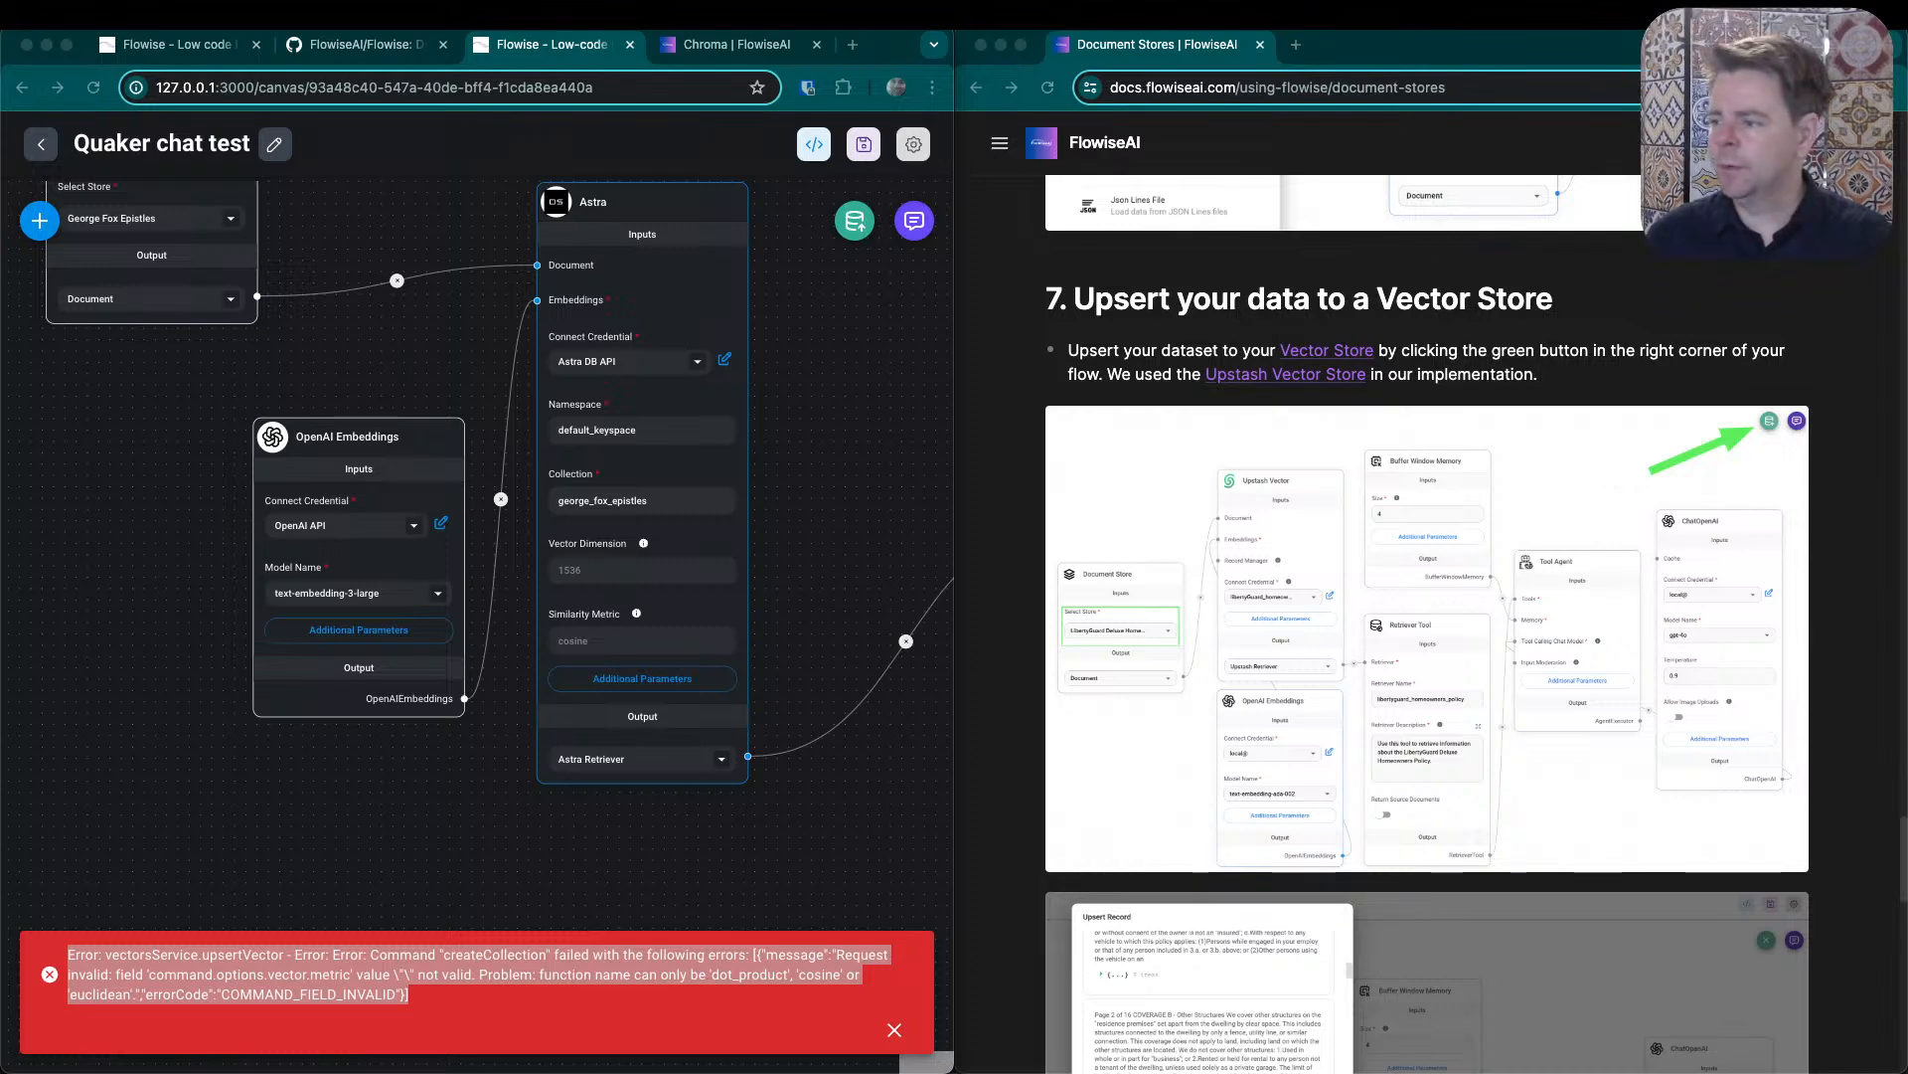
- Delete the Astra vector store node from the Quaker chat test flow
{"action": "scroll", "coordinate": [1320, 698], "scroll_direction": "up", "scroll_amount": 5}
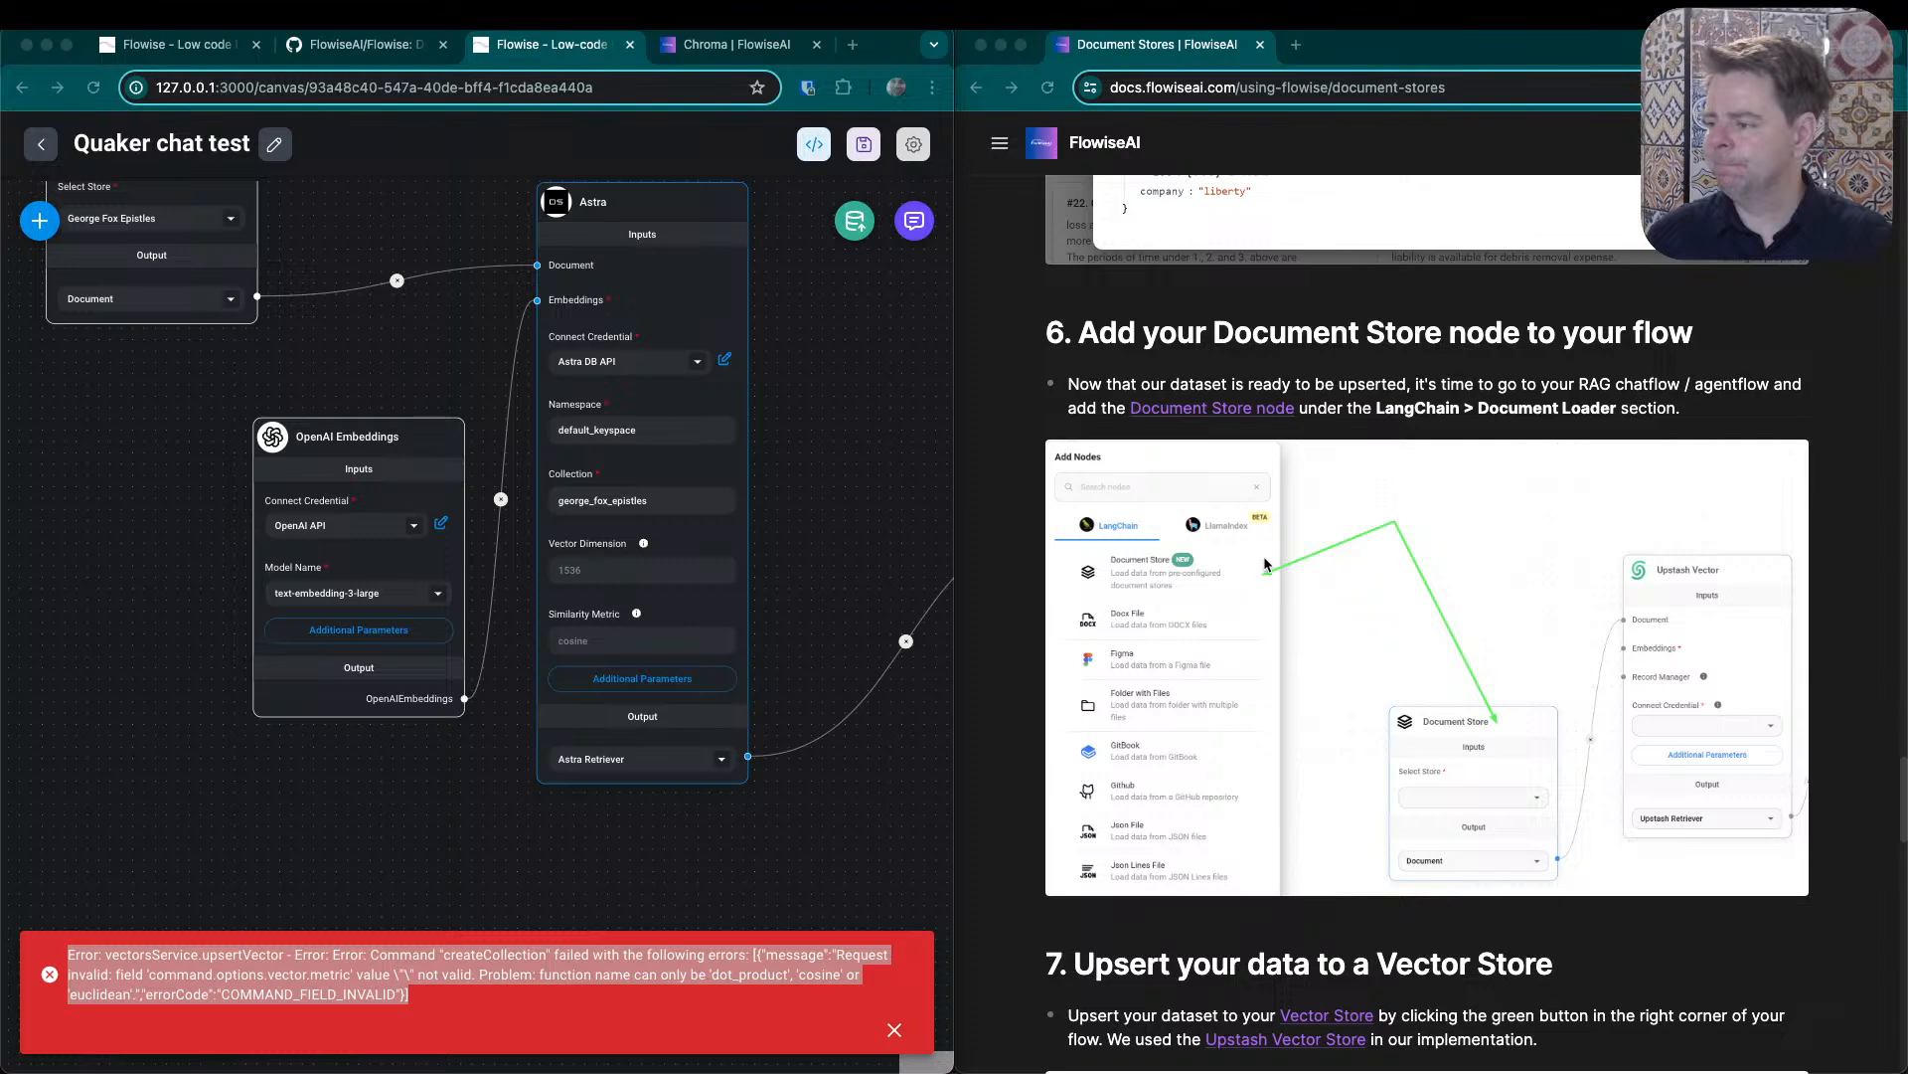
{"action": "scroll", "coordinate": [1263, 556], "scroll_direction": "up", "scroll_amount": 2}
{"action": "scroll", "coordinate": [1362, 584], "scroll_direction": "up", "scroll_amount": 10}
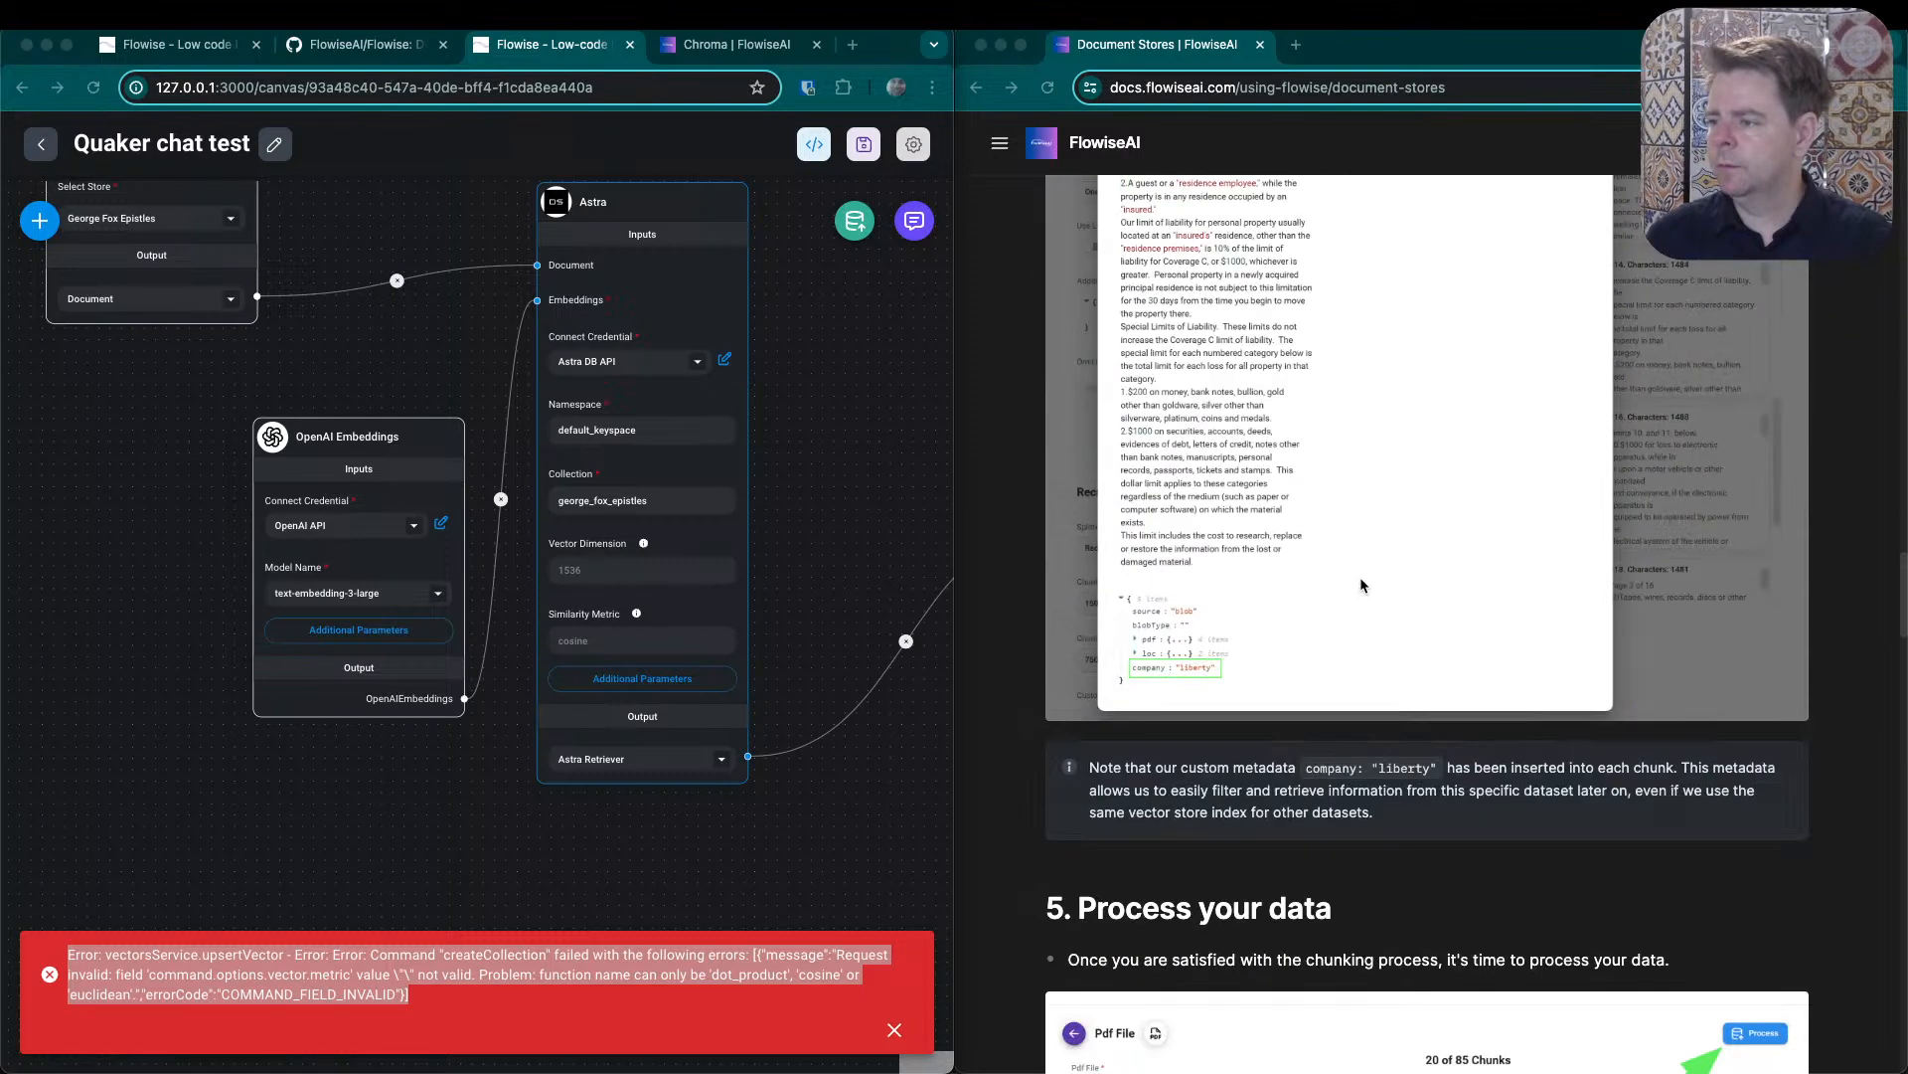
{"action": "scroll", "coordinate": [1360, 583], "scroll_direction": "up", "scroll_amount": 6}
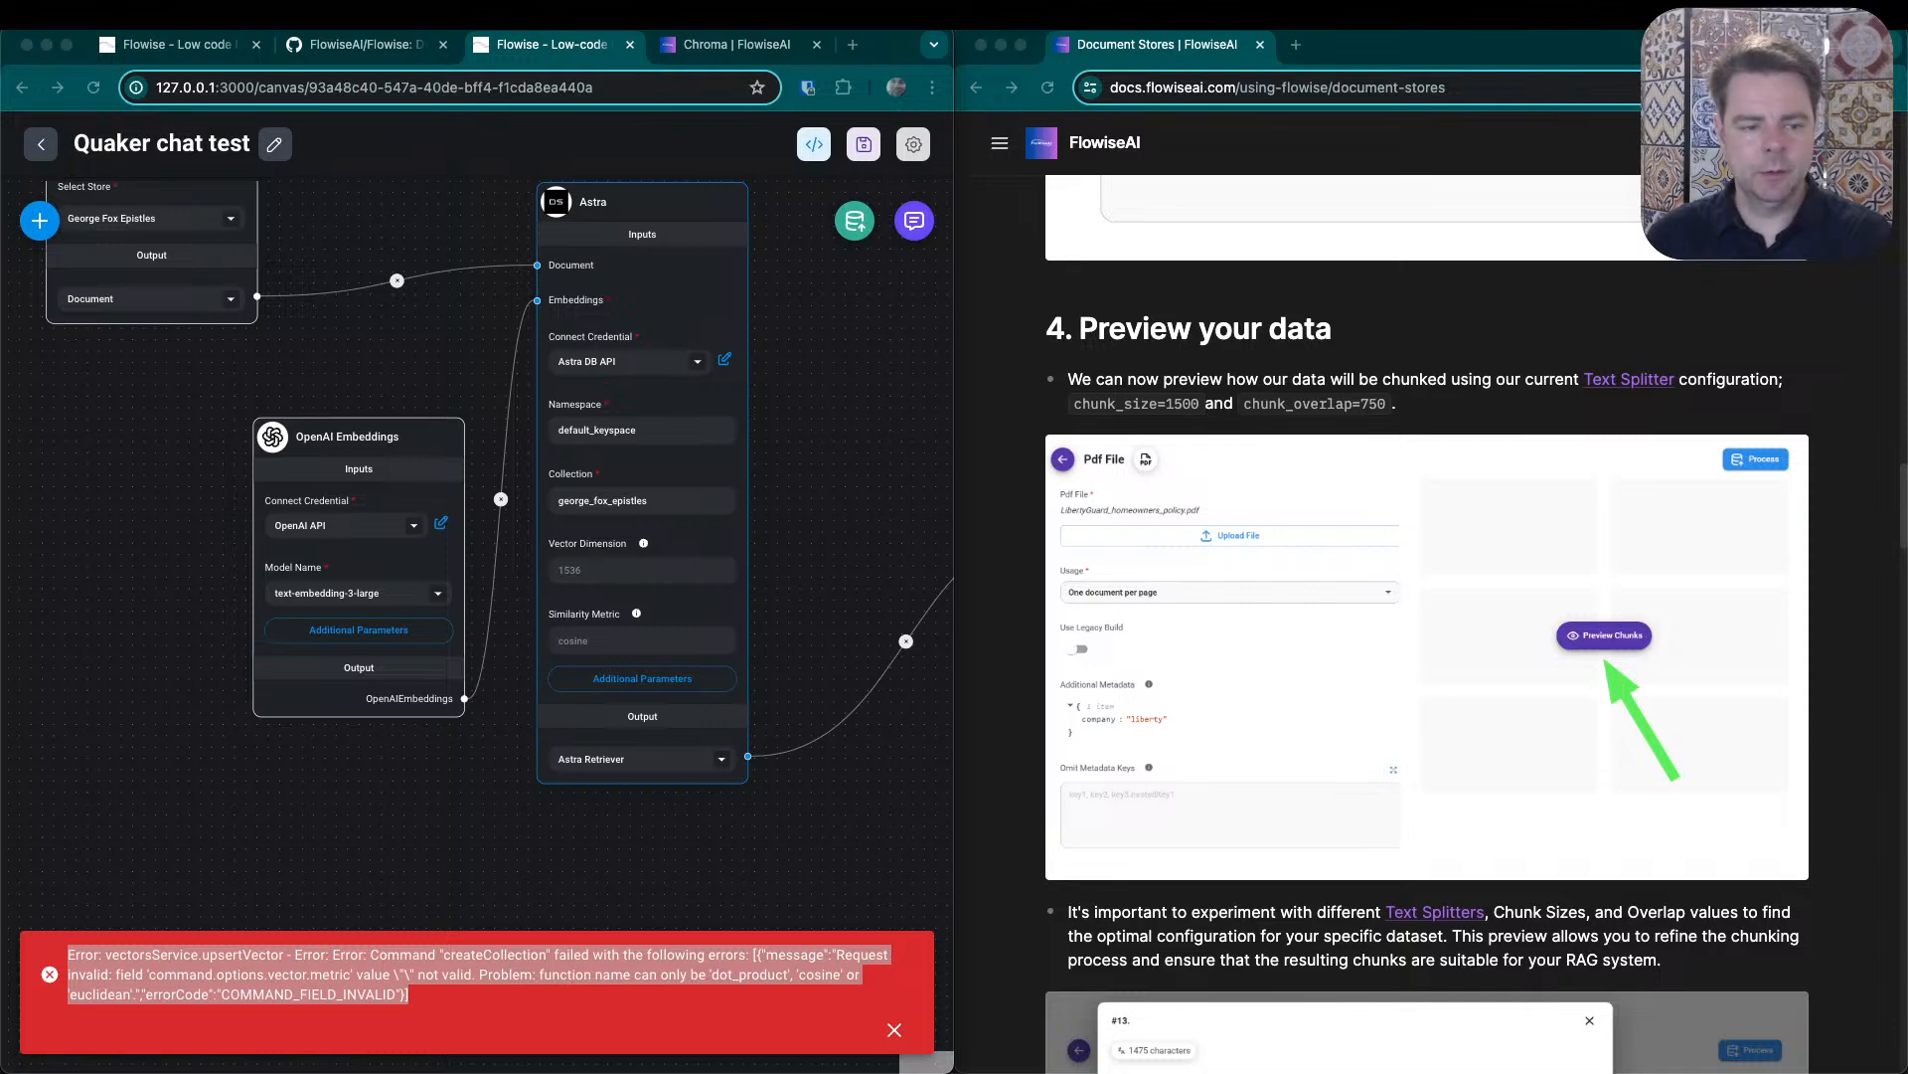
{"action": "left_click", "coordinate": [671, 207]}
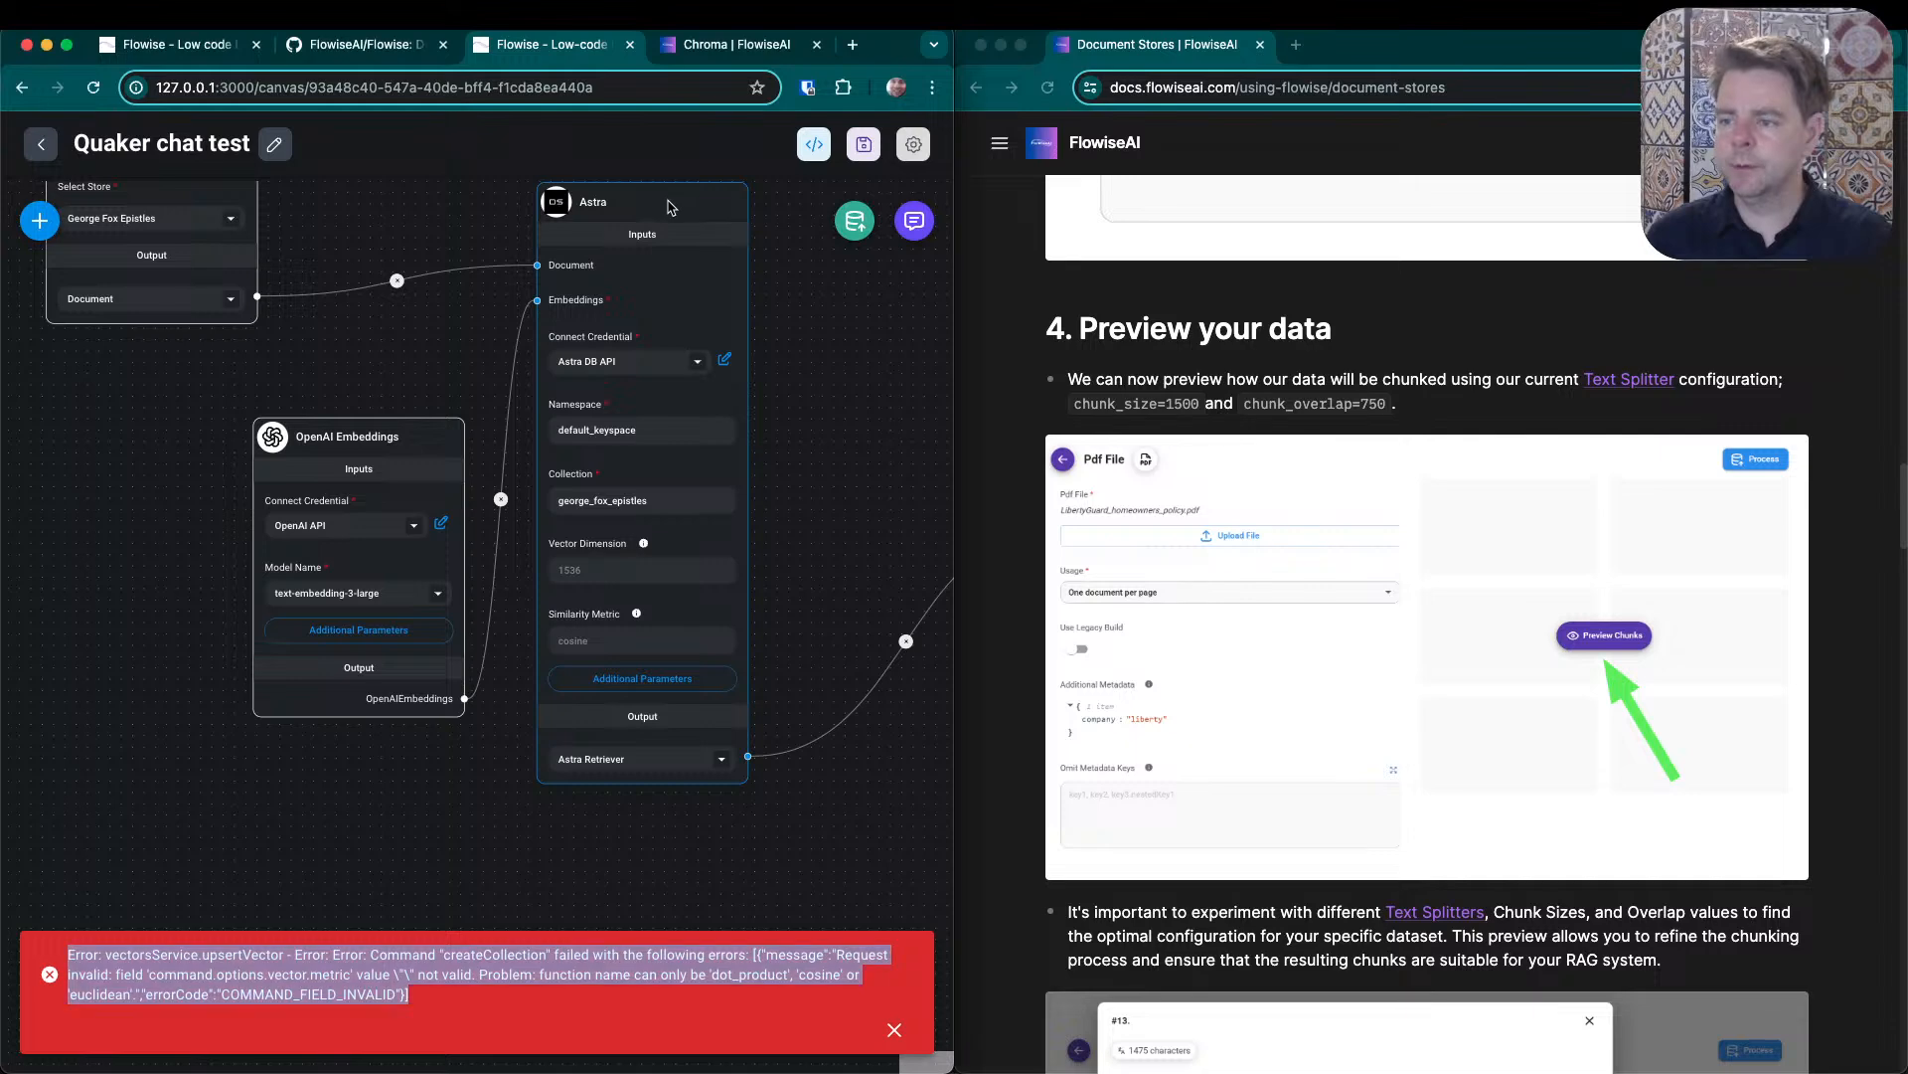
{"action": "left_click", "coordinate": [785, 251]}
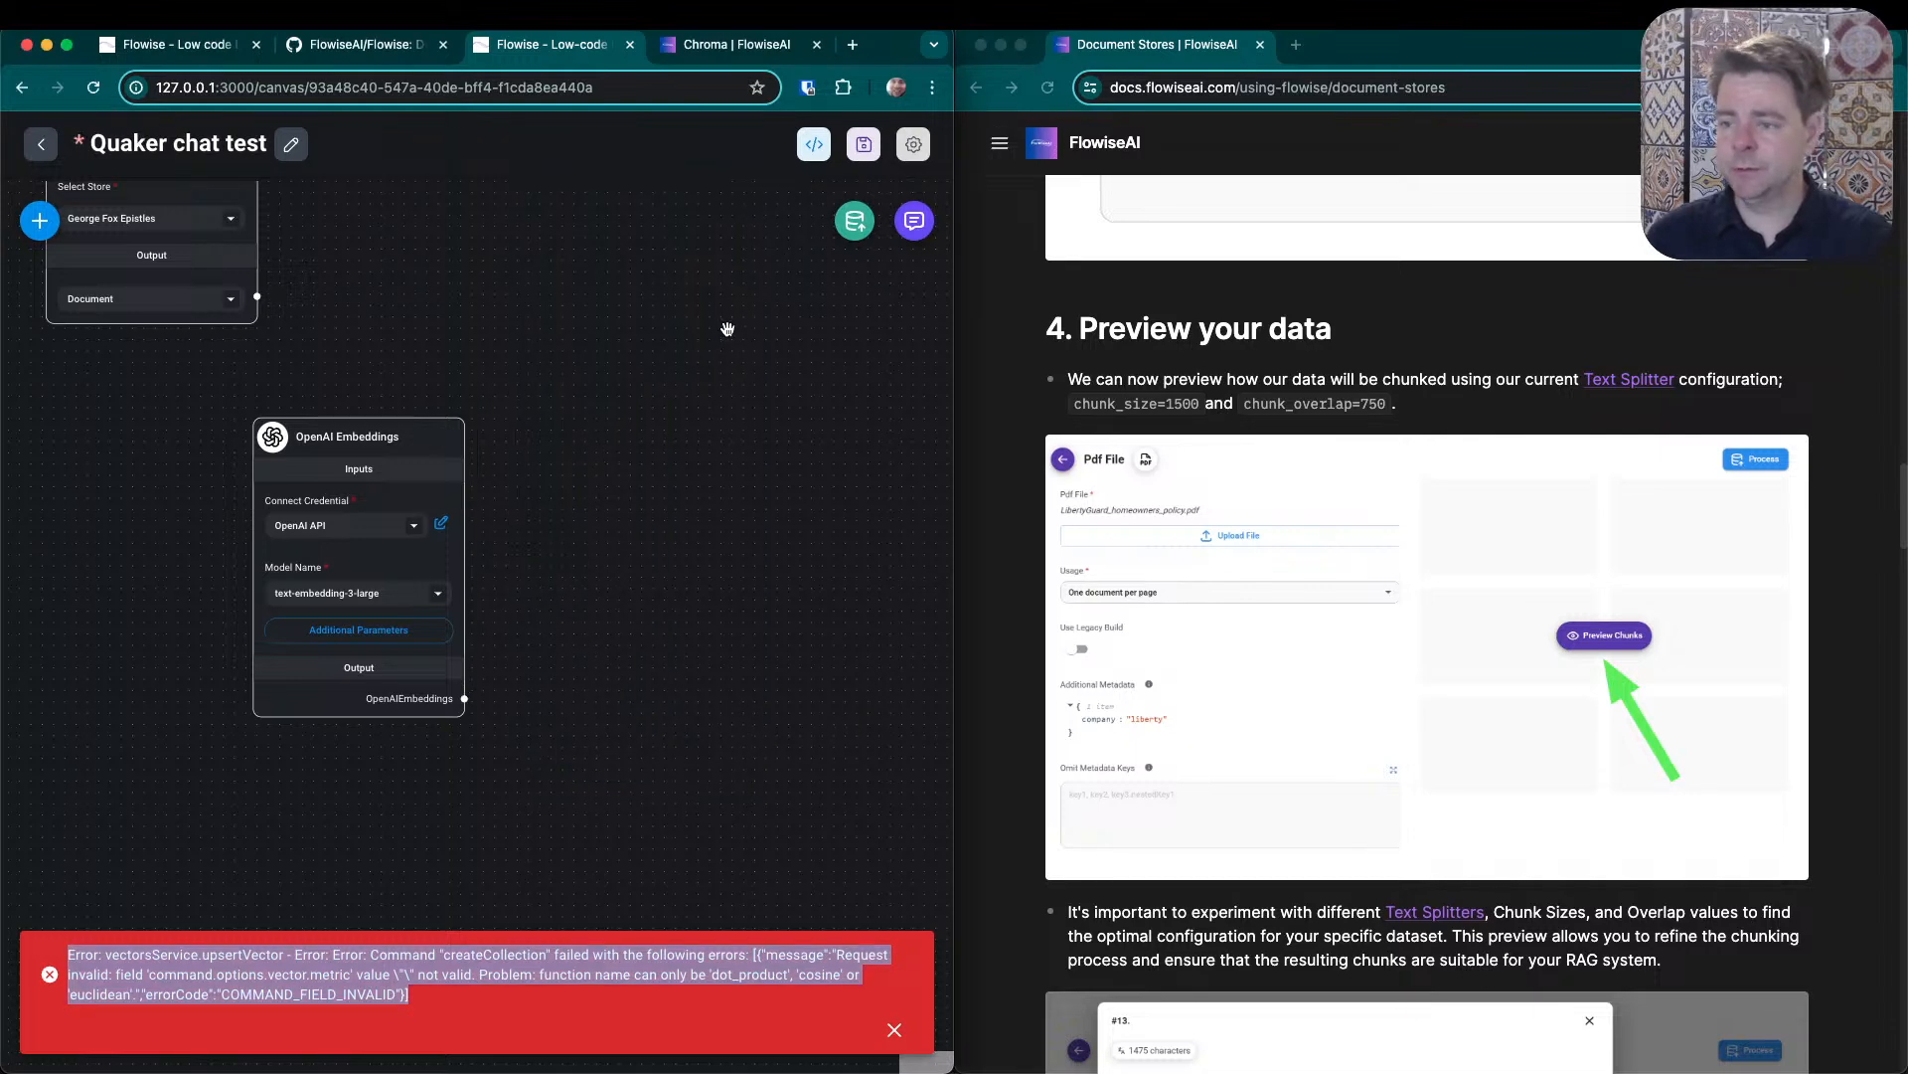
- Search the available nodes for upstash, dismiss the old upsert error, and add an Upstash Vector node beside OpenAI Embeddings
{"action": "left_click", "coordinate": [37, 229]}
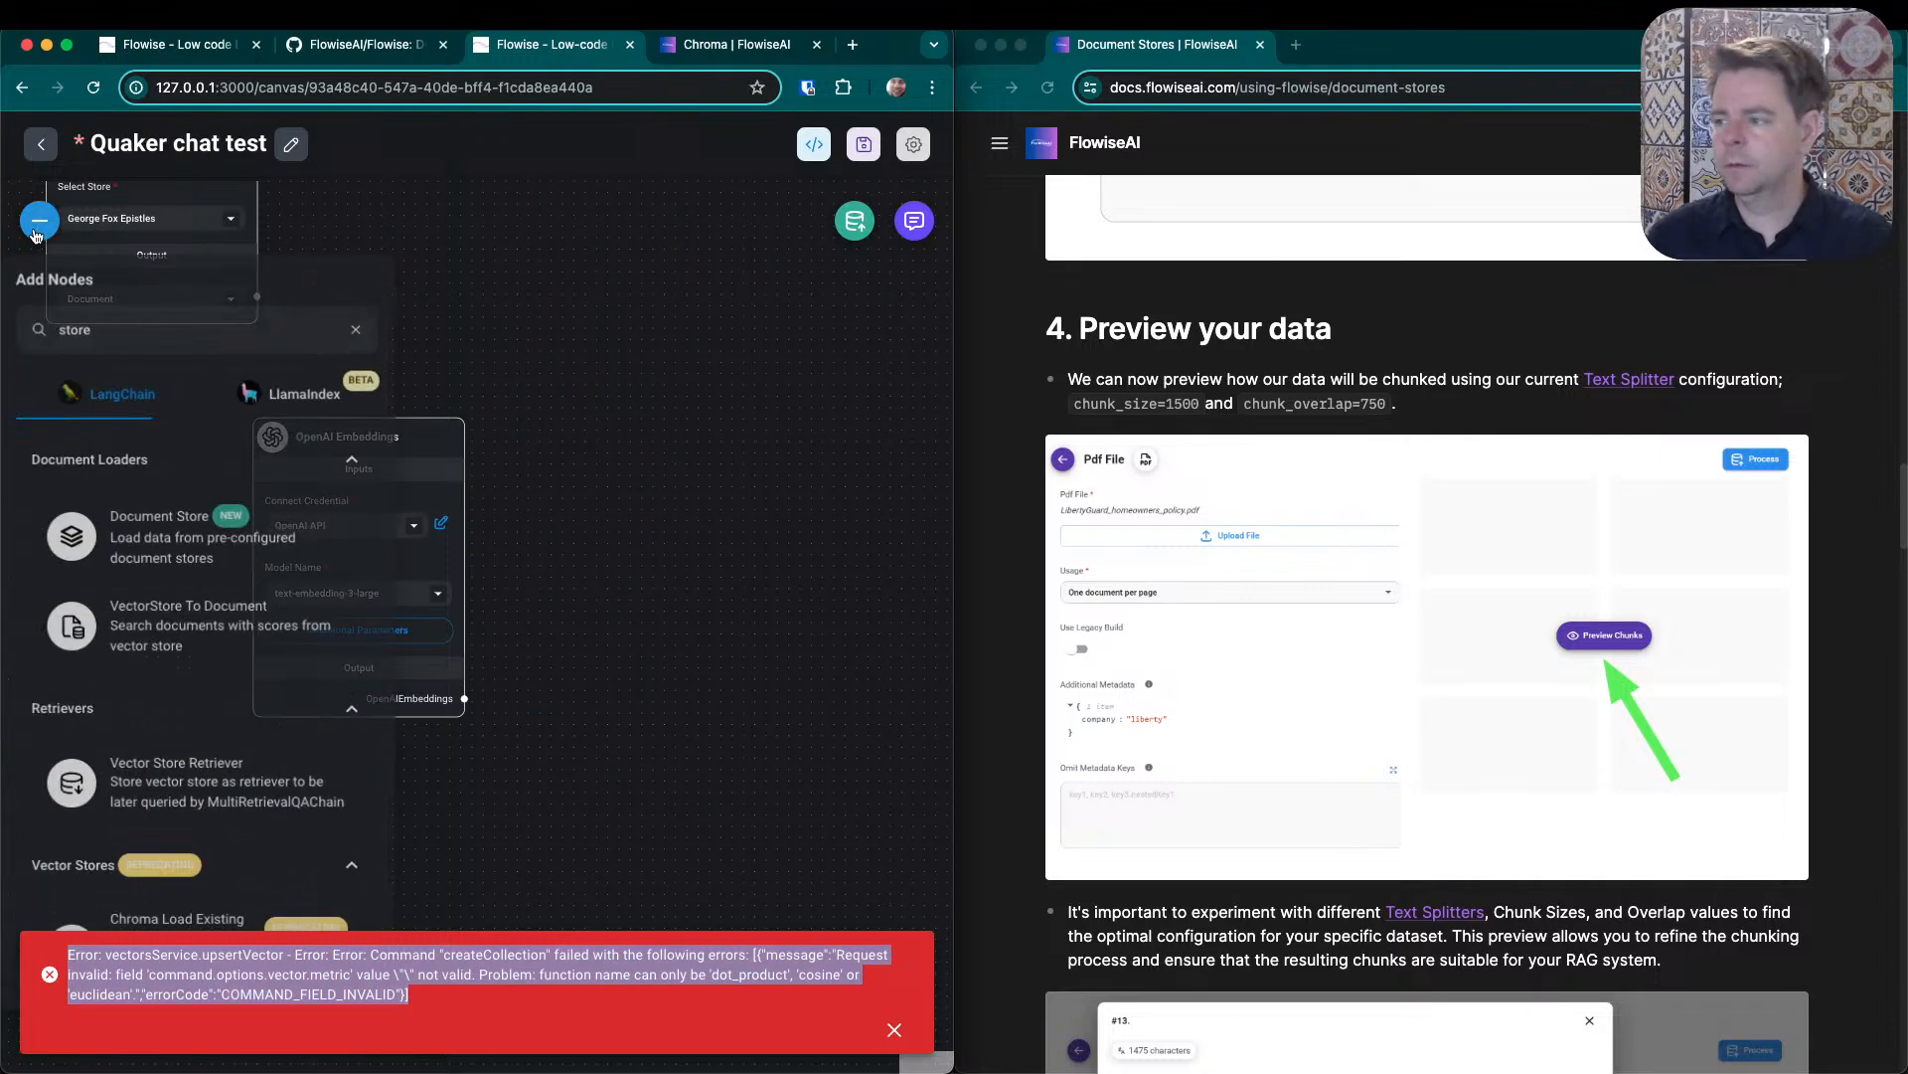
{"action": "double_click", "coordinate": [87, 338]}
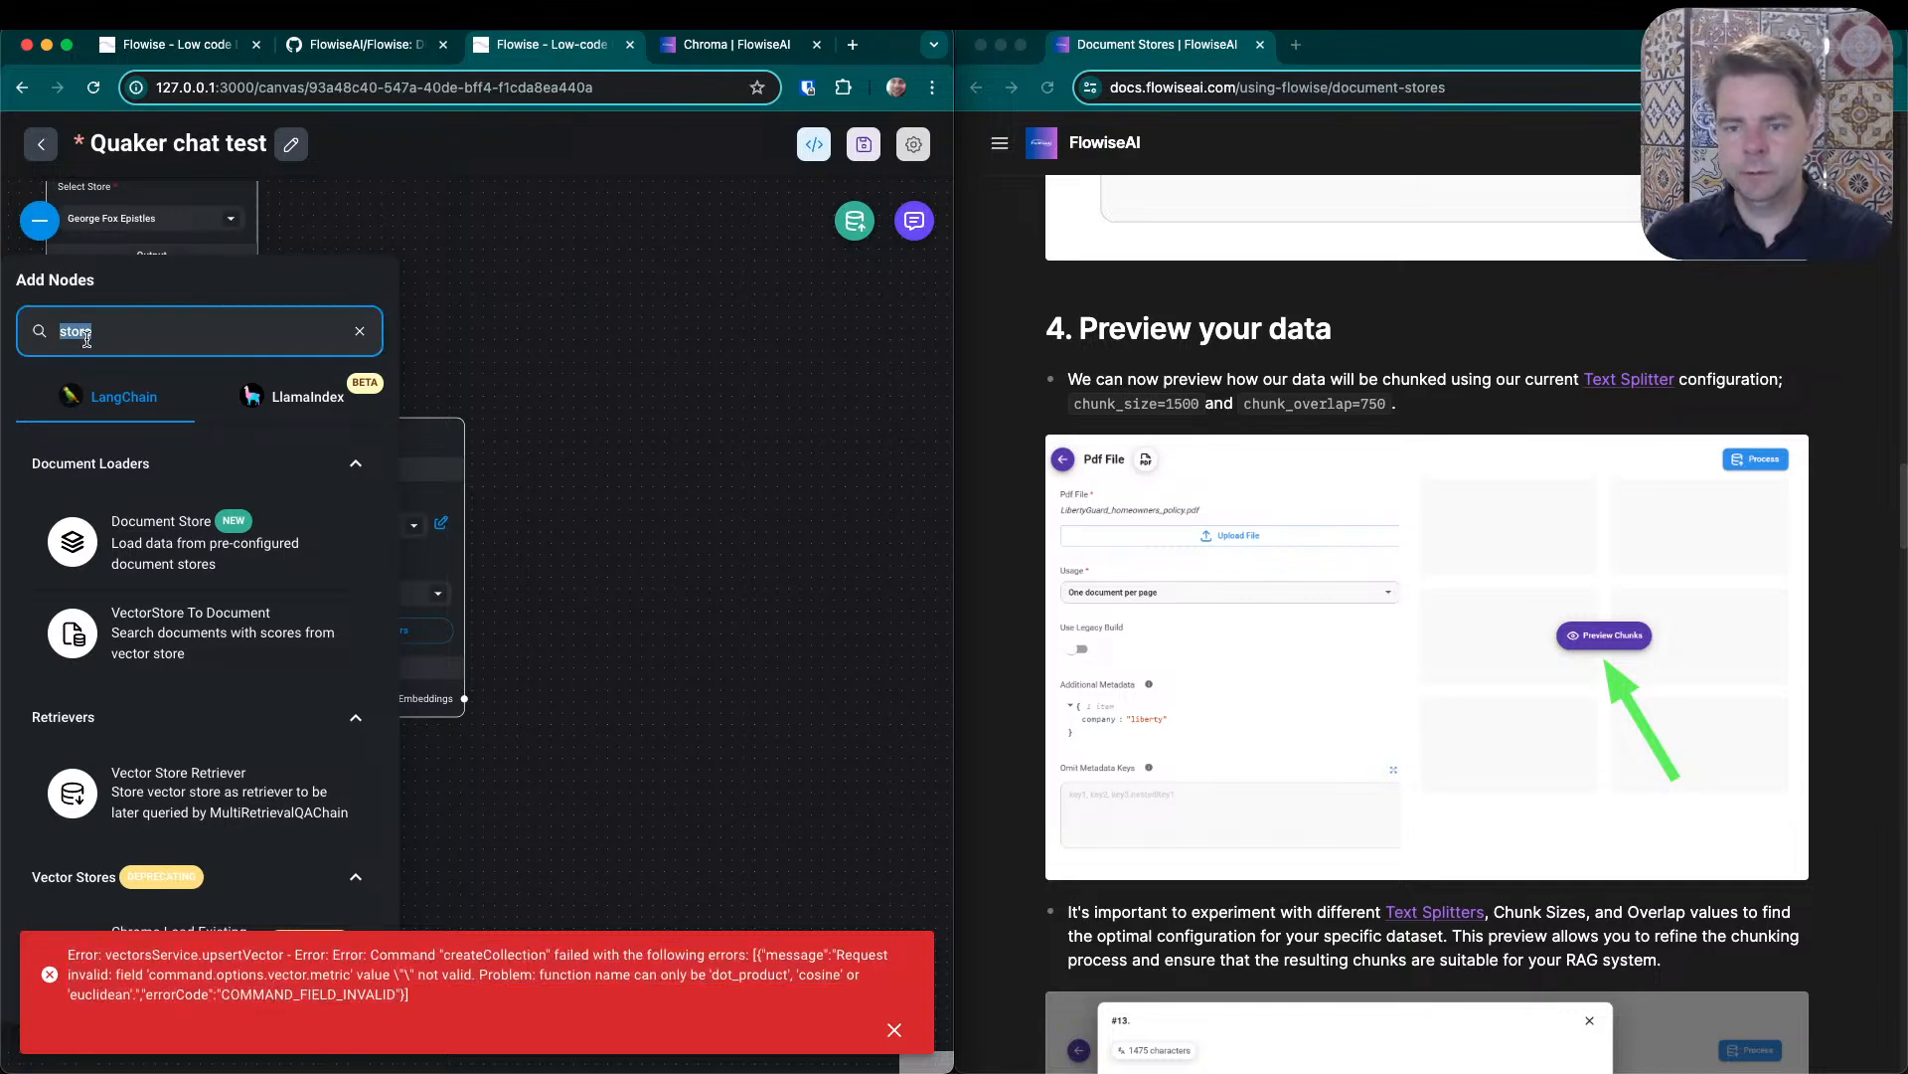
{"action": "type", "text": "upstash"}
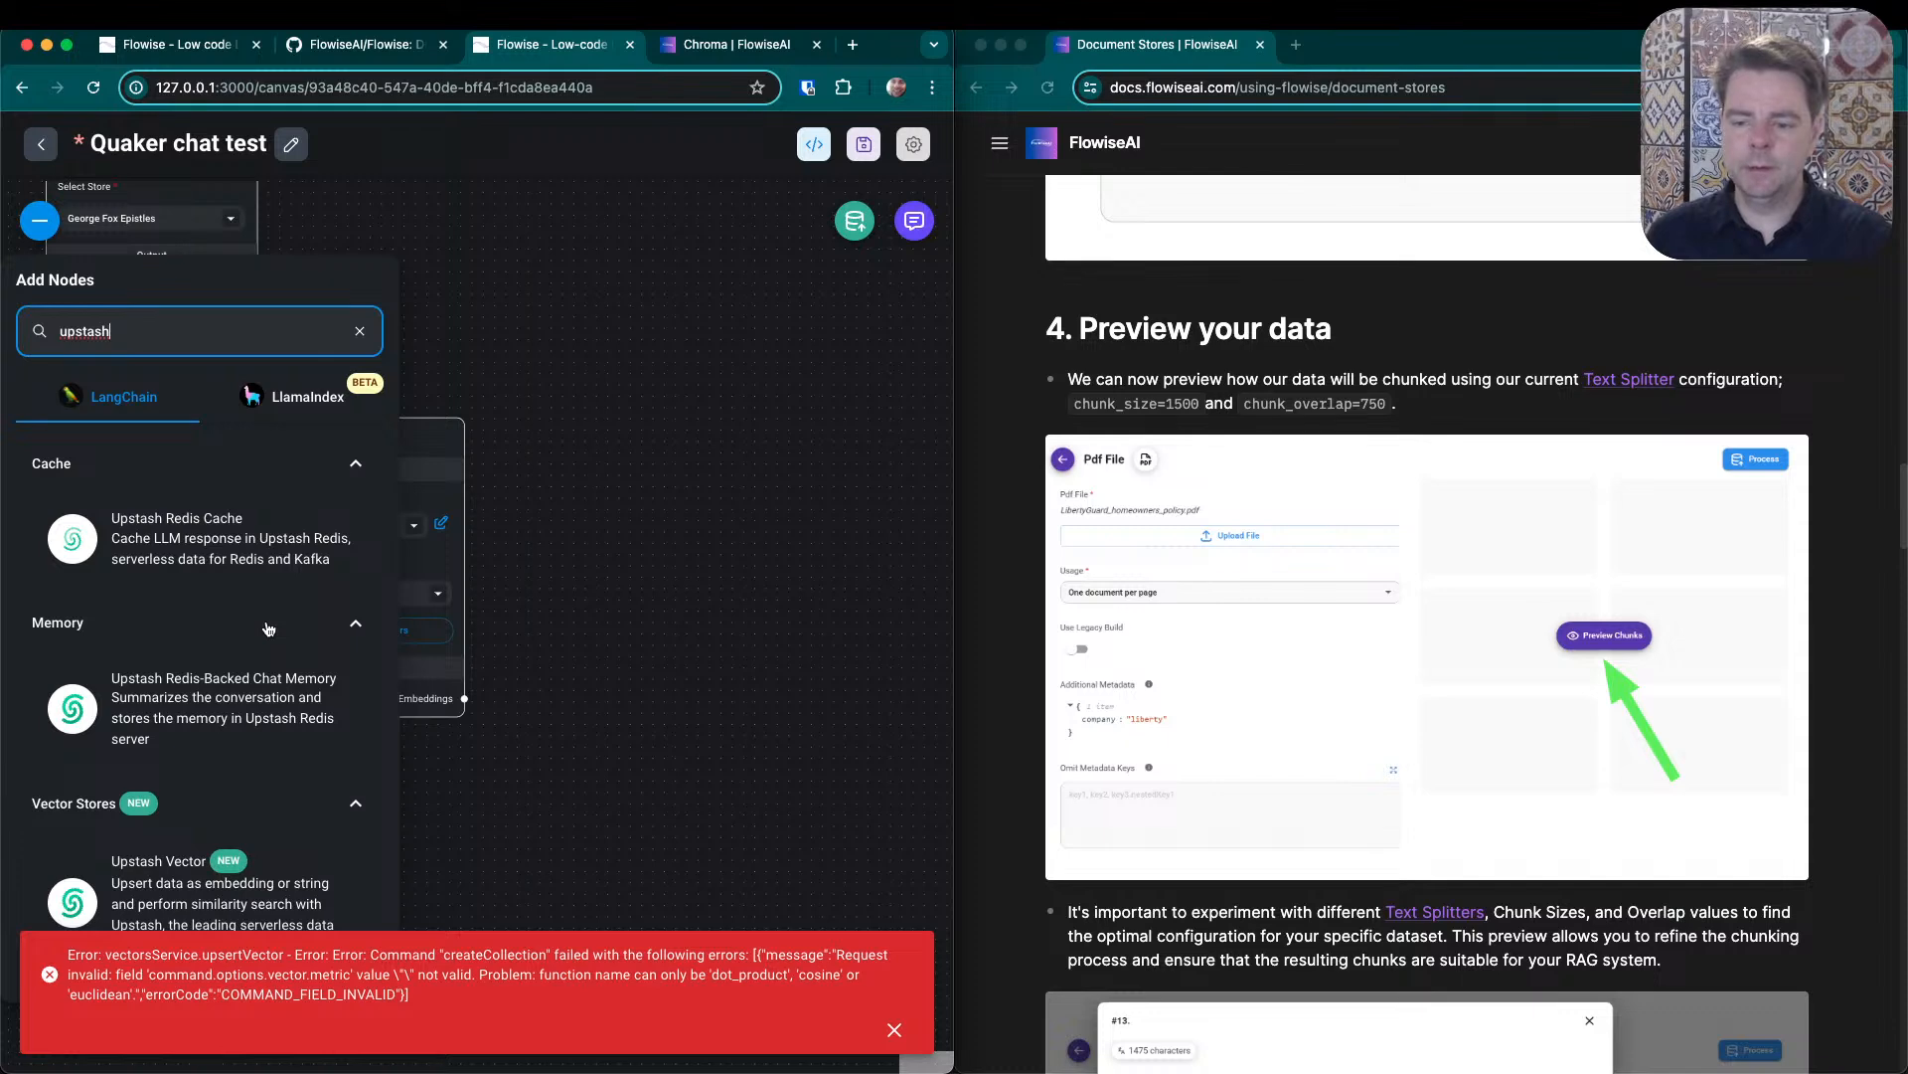
{"action": "left_click", "coordinate": [893, 1032]}
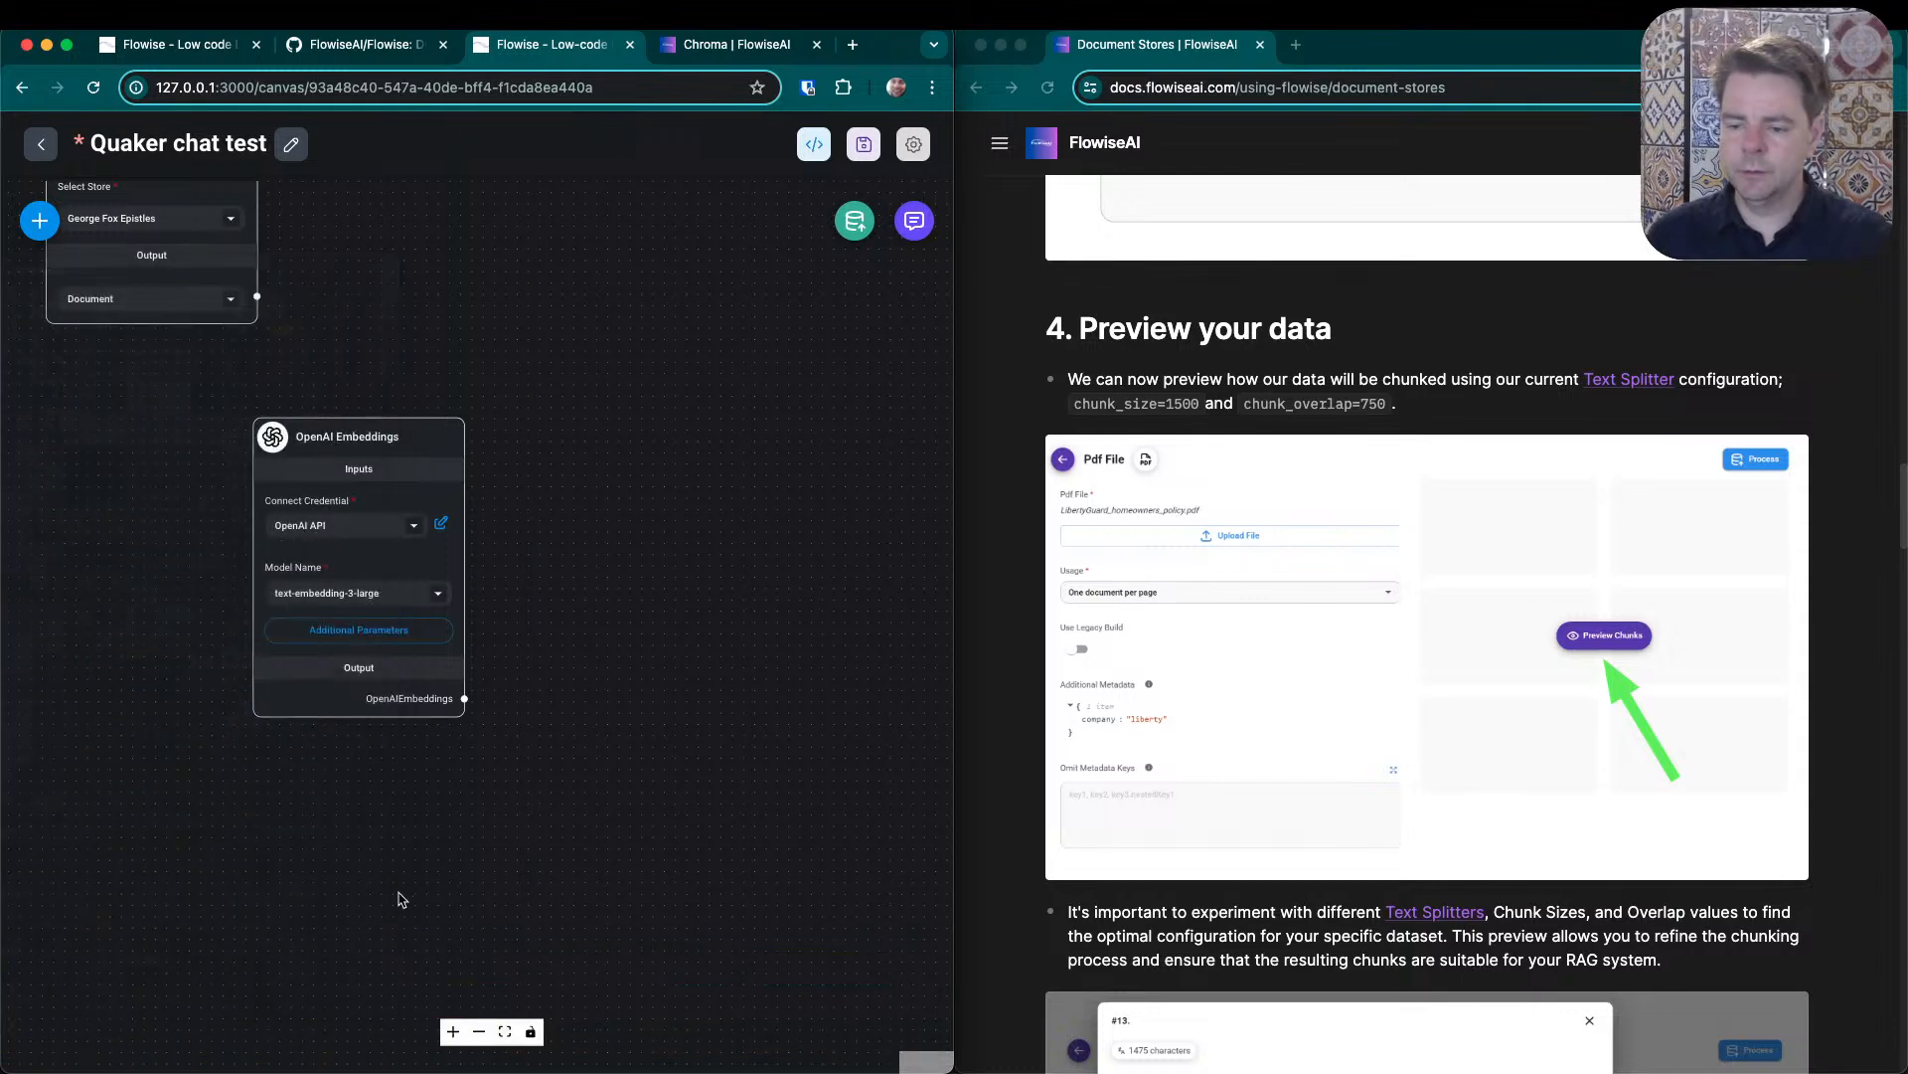
{"action": "left_click", "coordinate": [40, 220]}
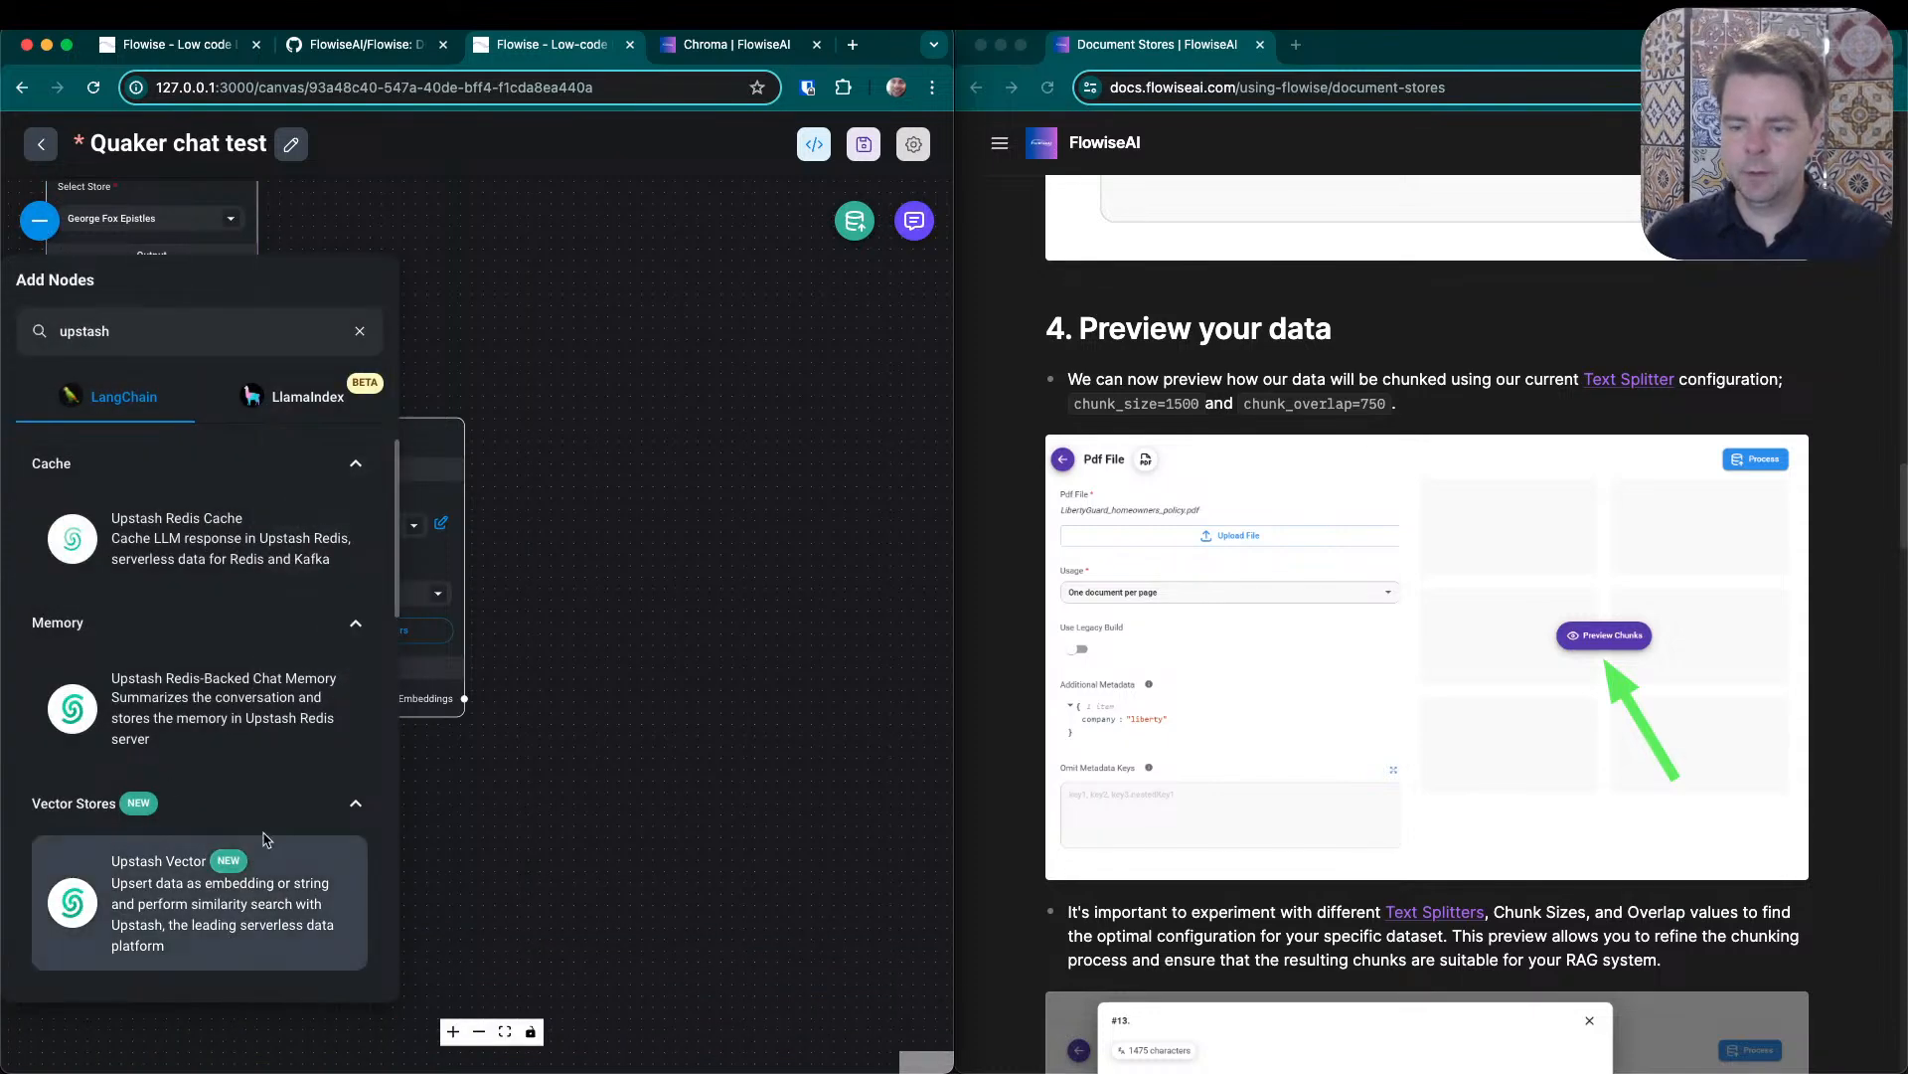
{"action": "left_click_drag", "start_coordinate": [189, 865], "coordinate": [670, 441]}
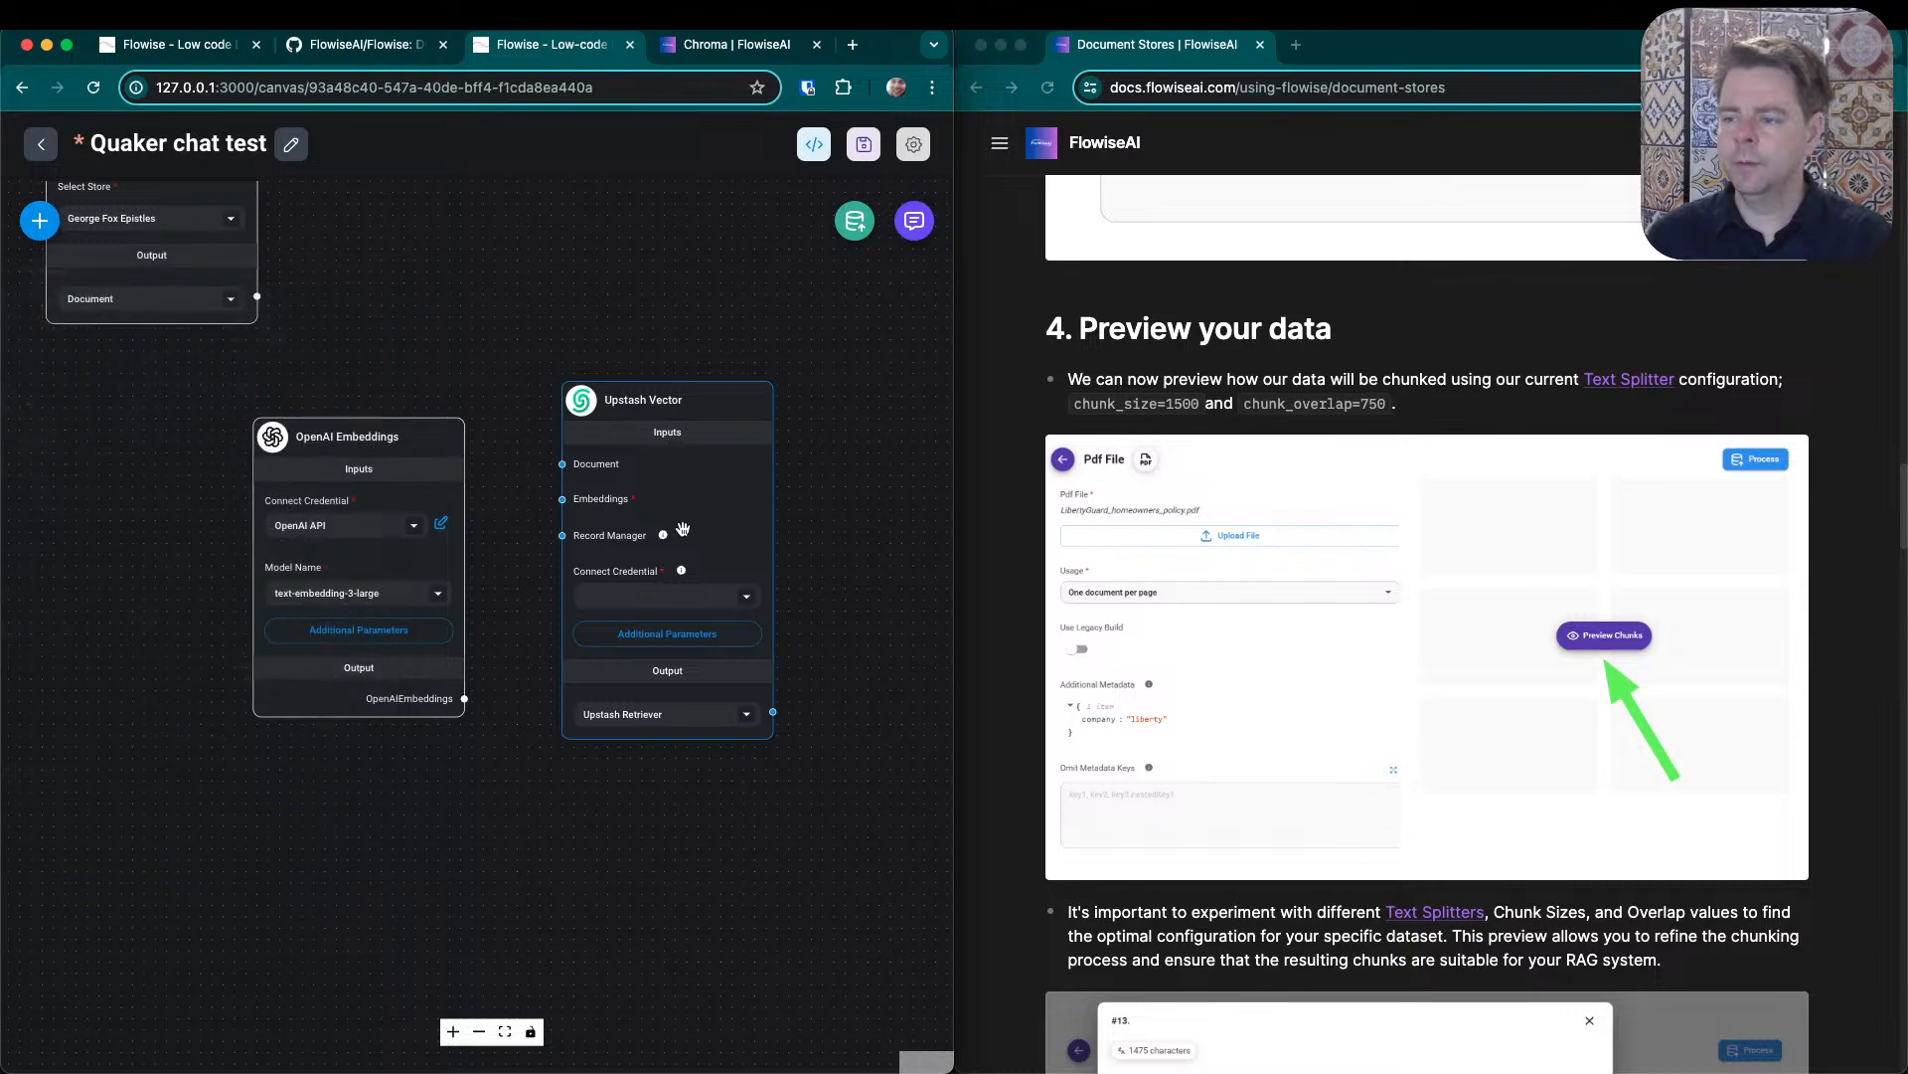
- Create and select a new Upstash Vector API credential for the Upstash Vector node, moving the chatflow tab off screen and back
{"action": "left_click", "coordinate": [747, 599]}
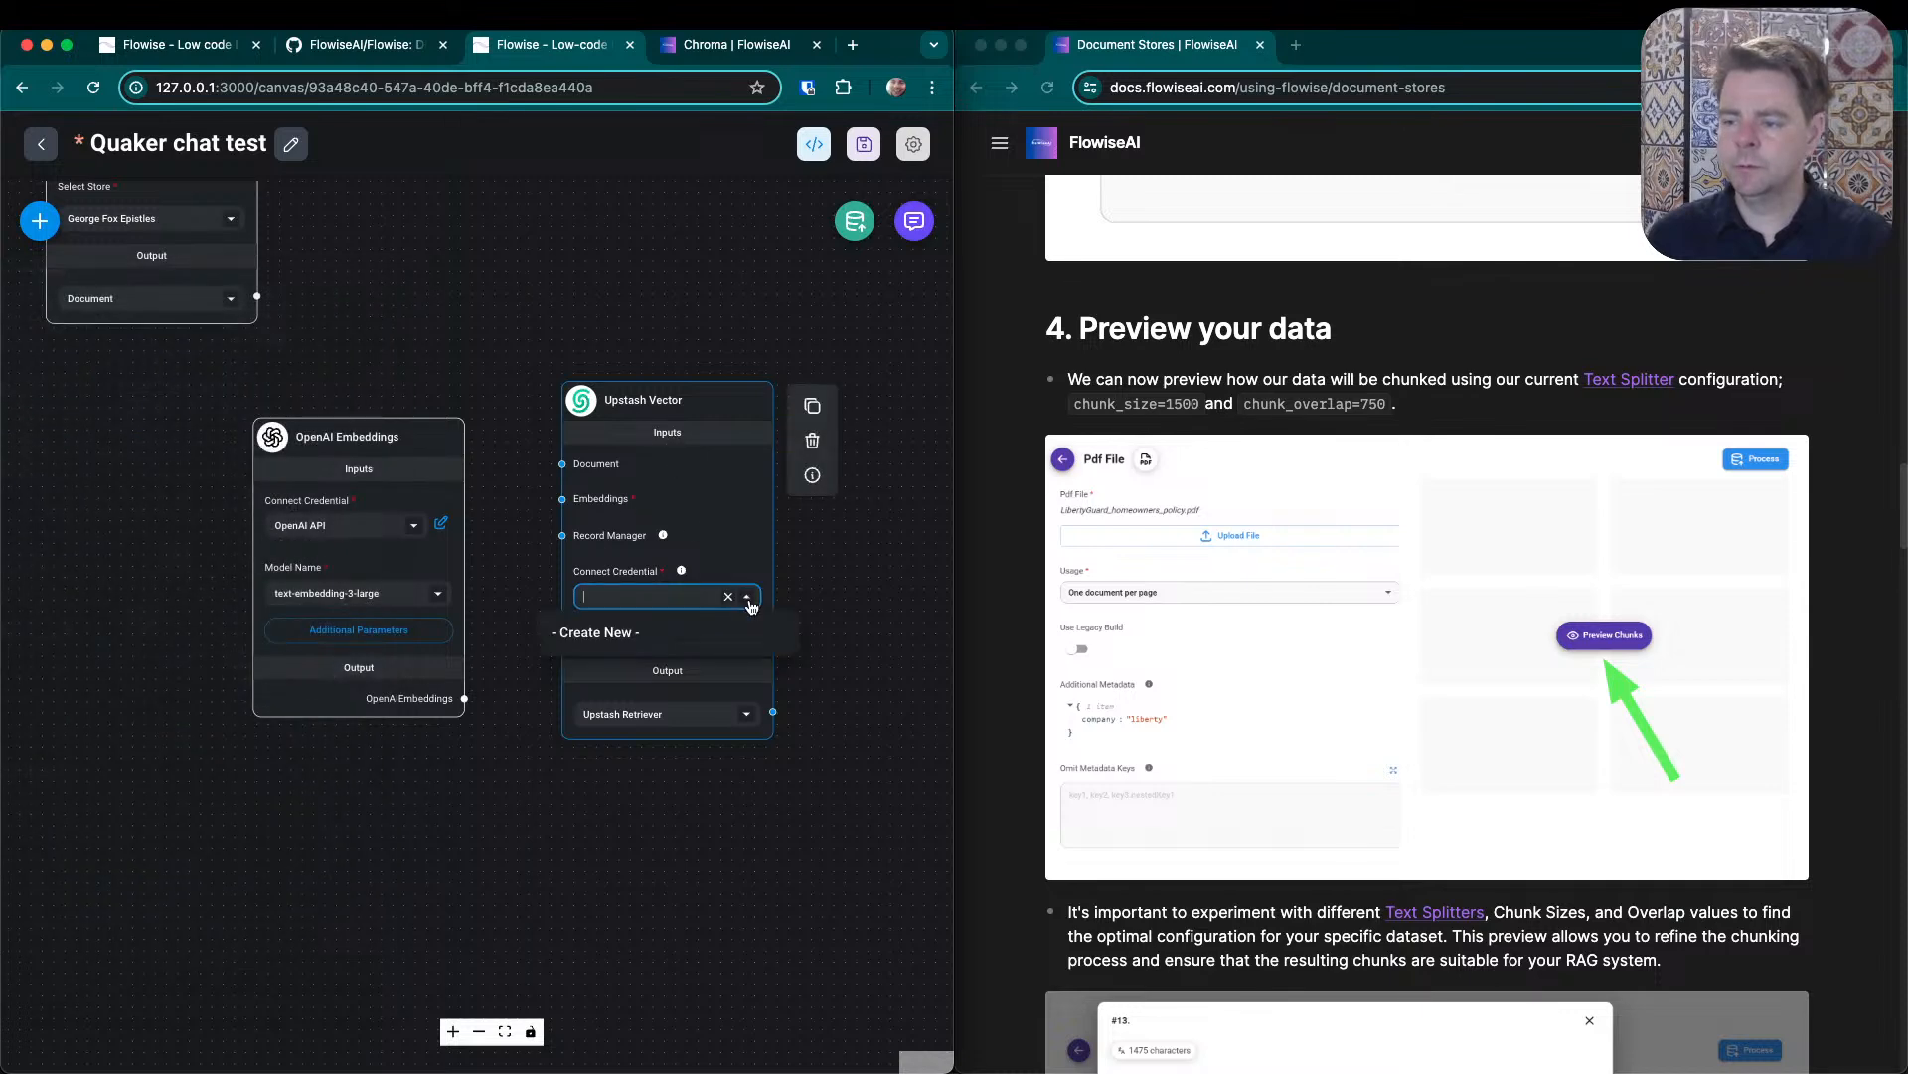
{"action": "left_click", "coordinate": [636, 633]}
{"action": "left_click_drag", "start_coordinate": [563, 53], "coordinate": [0, 94]}
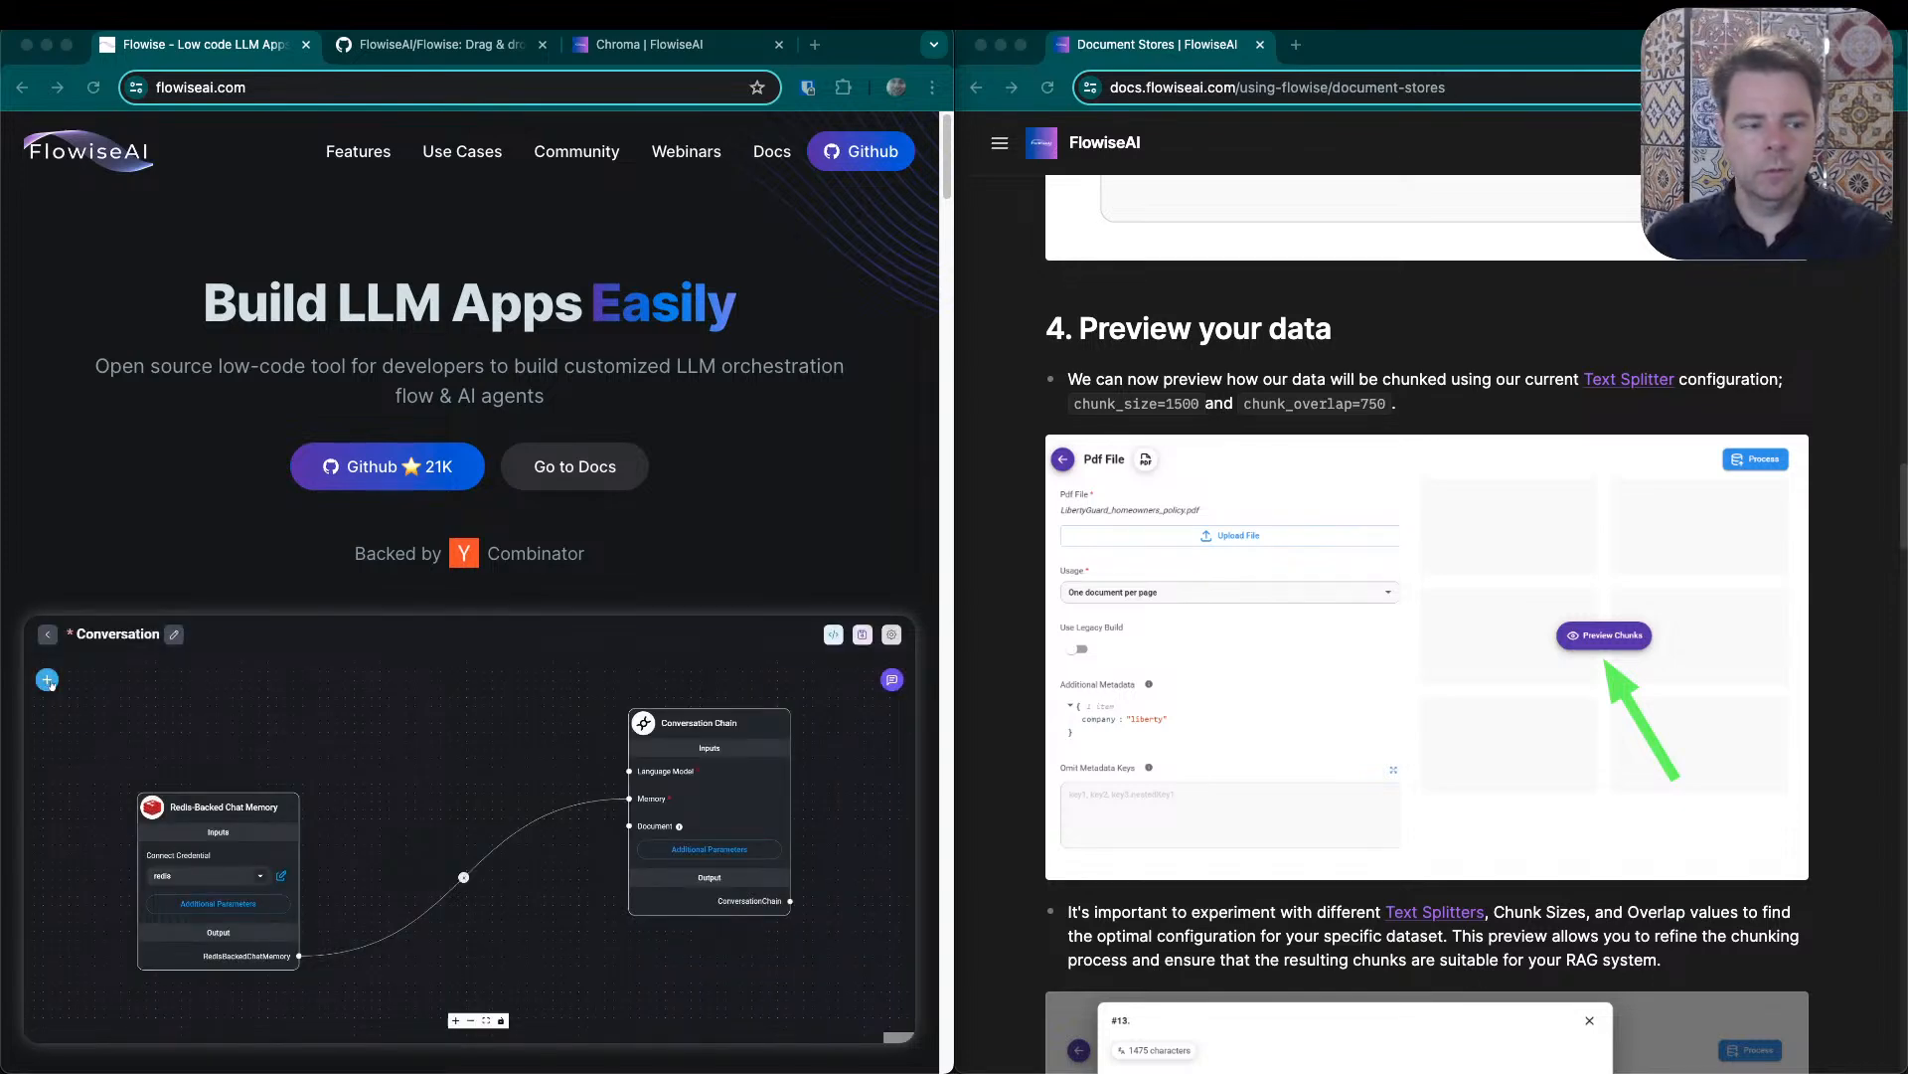
{"action": "left_click_drag", "start_coordinate": [569, 2], "coordinate": [569, 46]}
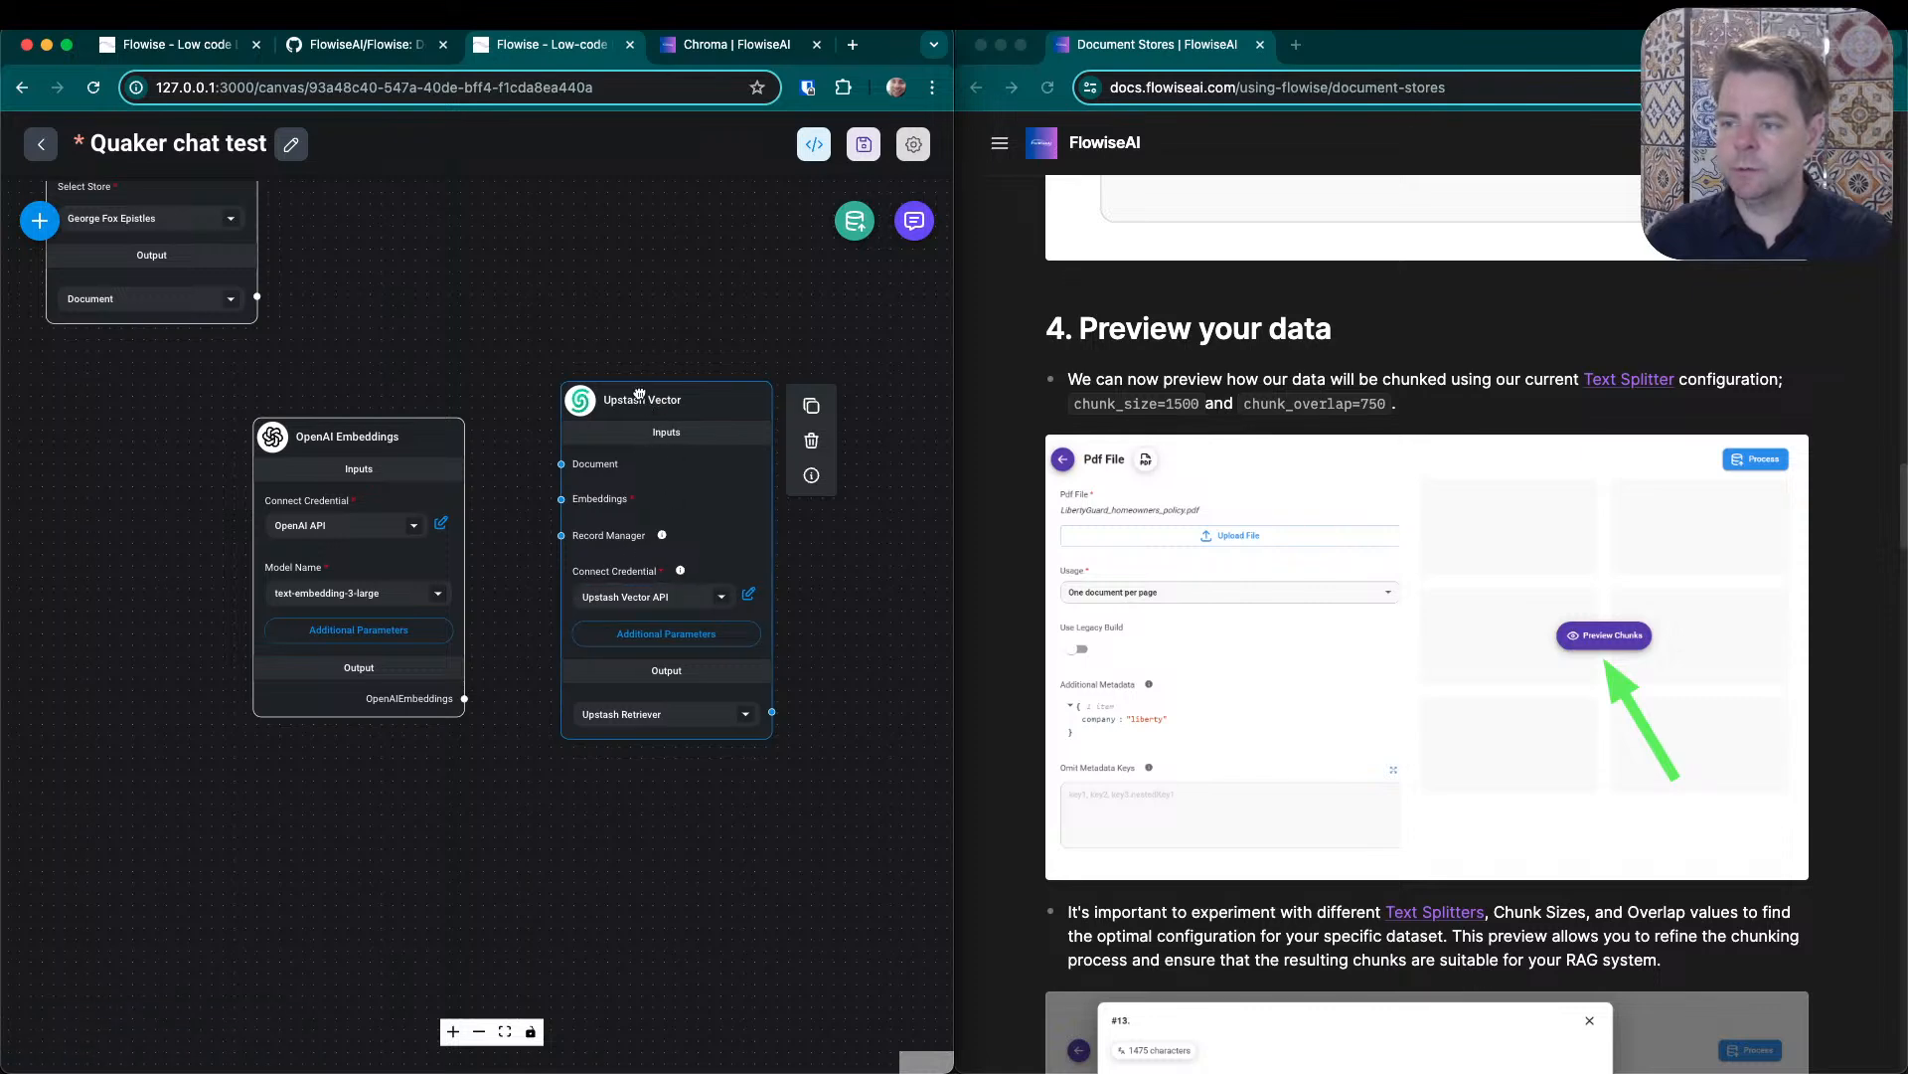
- Reposition the Upstash Vector node and place the Document Store node directly above OpenAI Embeddings
{"action": "left_click_drag", "start_coordinate": [654, 402], "coordinate": [609, 307]}
{"action": "left_click_drag", "start_coordinate": [414, 311], "coordinate": [465, 427]}
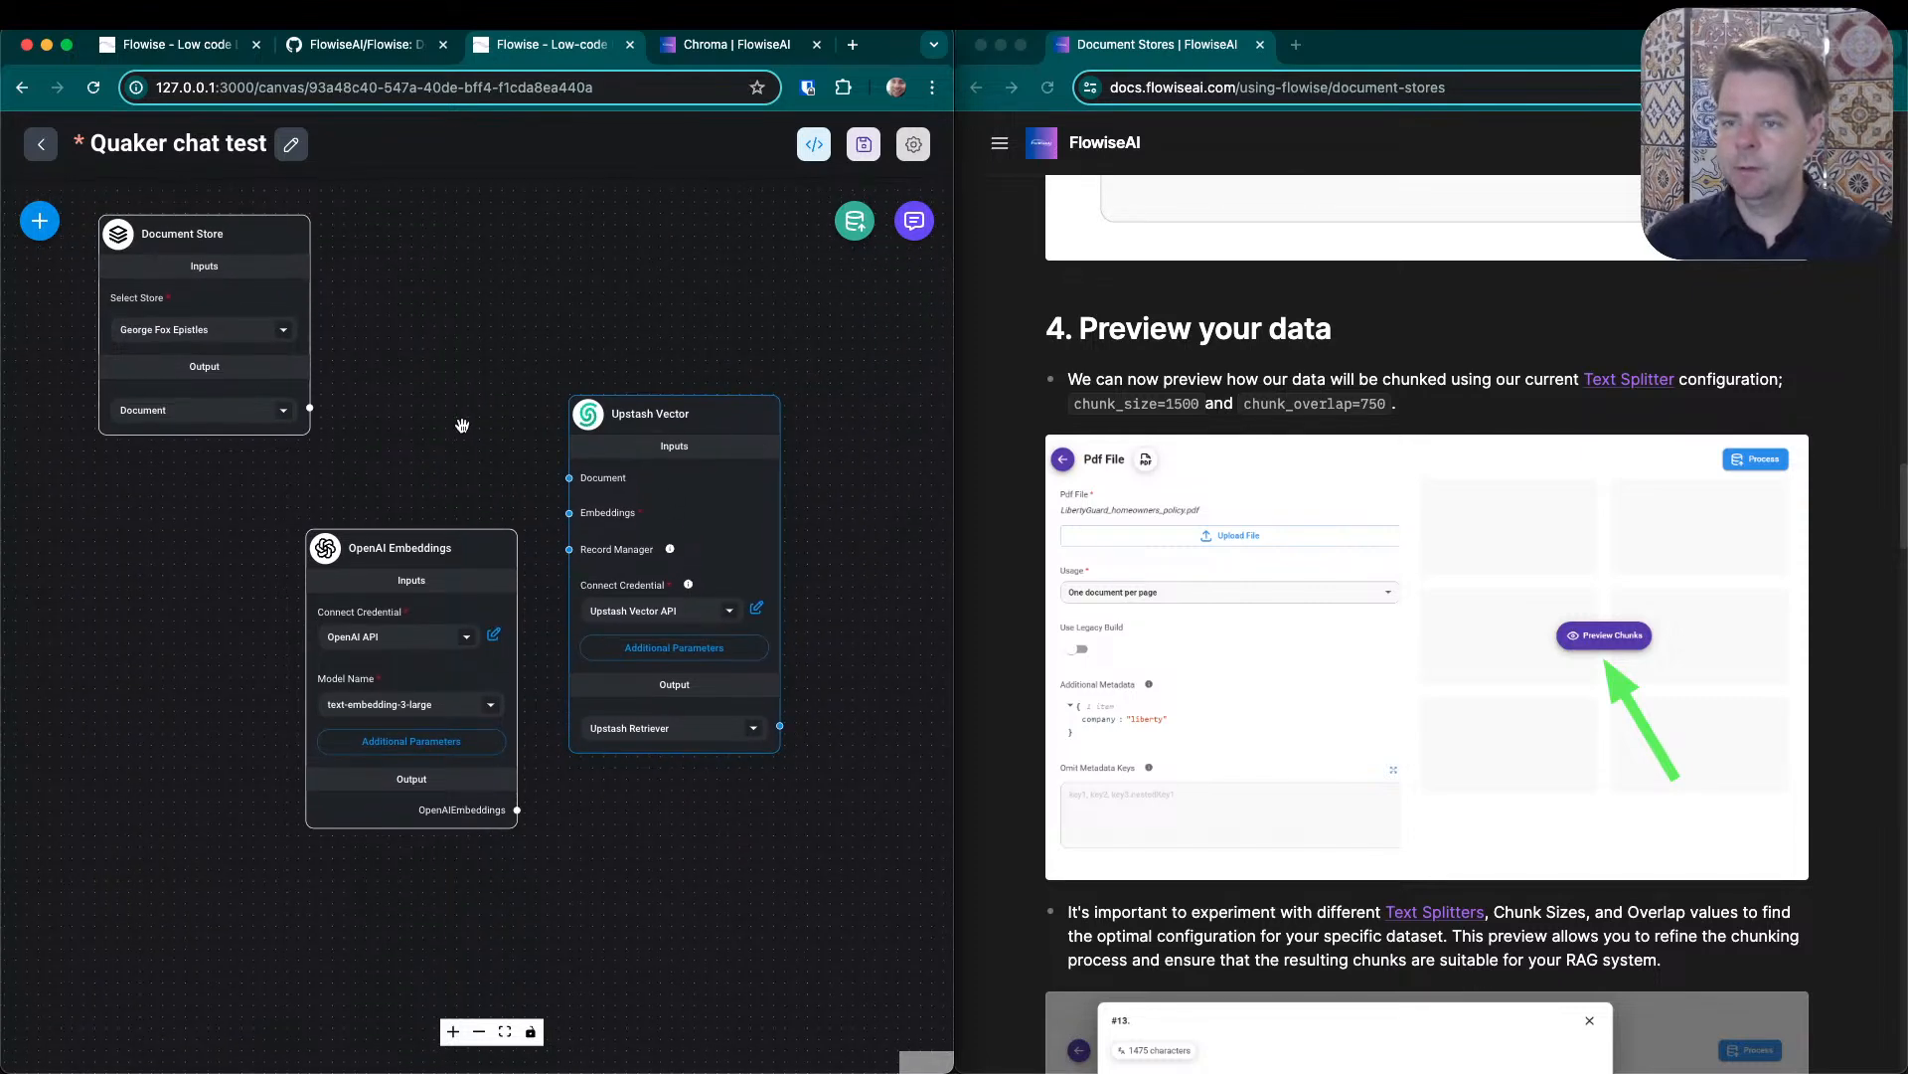
{"action": "left_click_drag", "start_coordinate": [209, 239], "coordinate": [419, 315]}
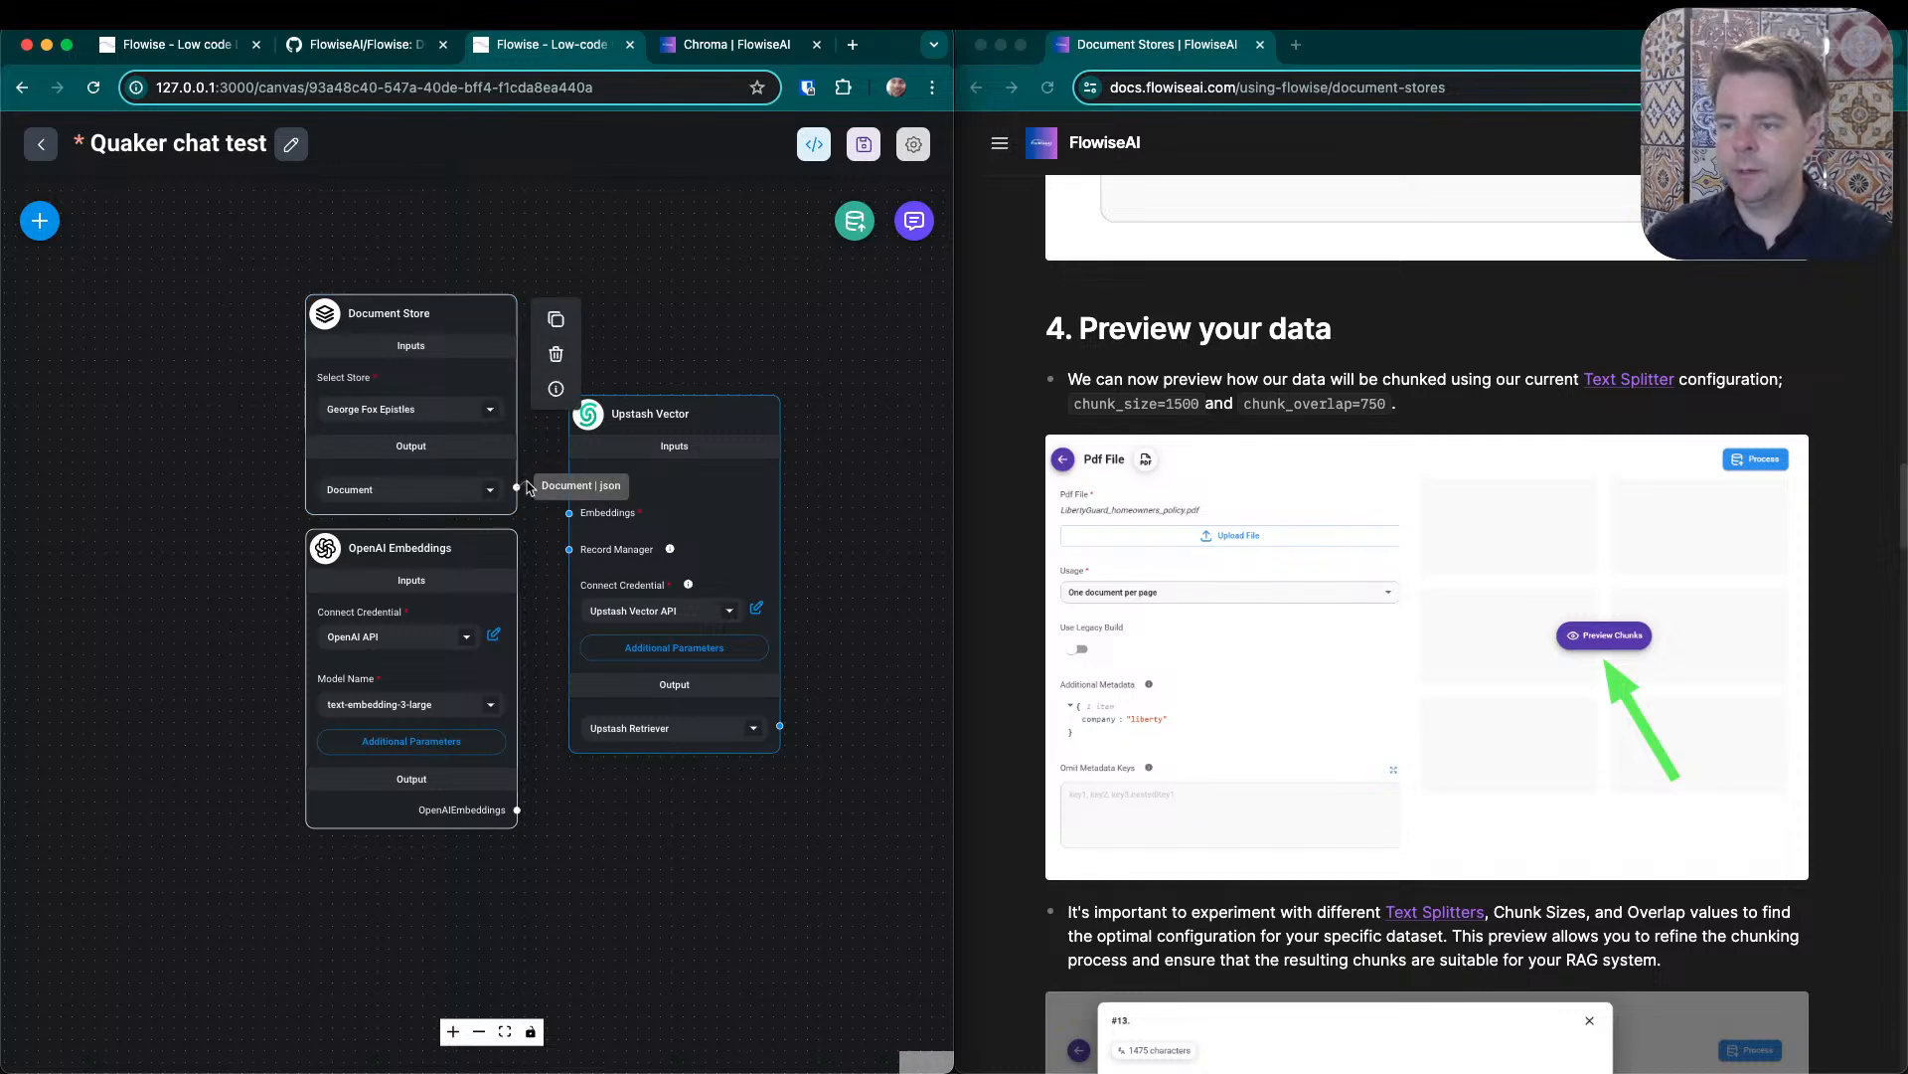
- Connect Document Store and OpenAI Embeddings to the Upstash Vector inputs, and link its Upstash Retriever output to the Retriever Tool
{"action": "left_click_drag", "start_coordinate": [564, 483], "coordinate": [570, 478]}
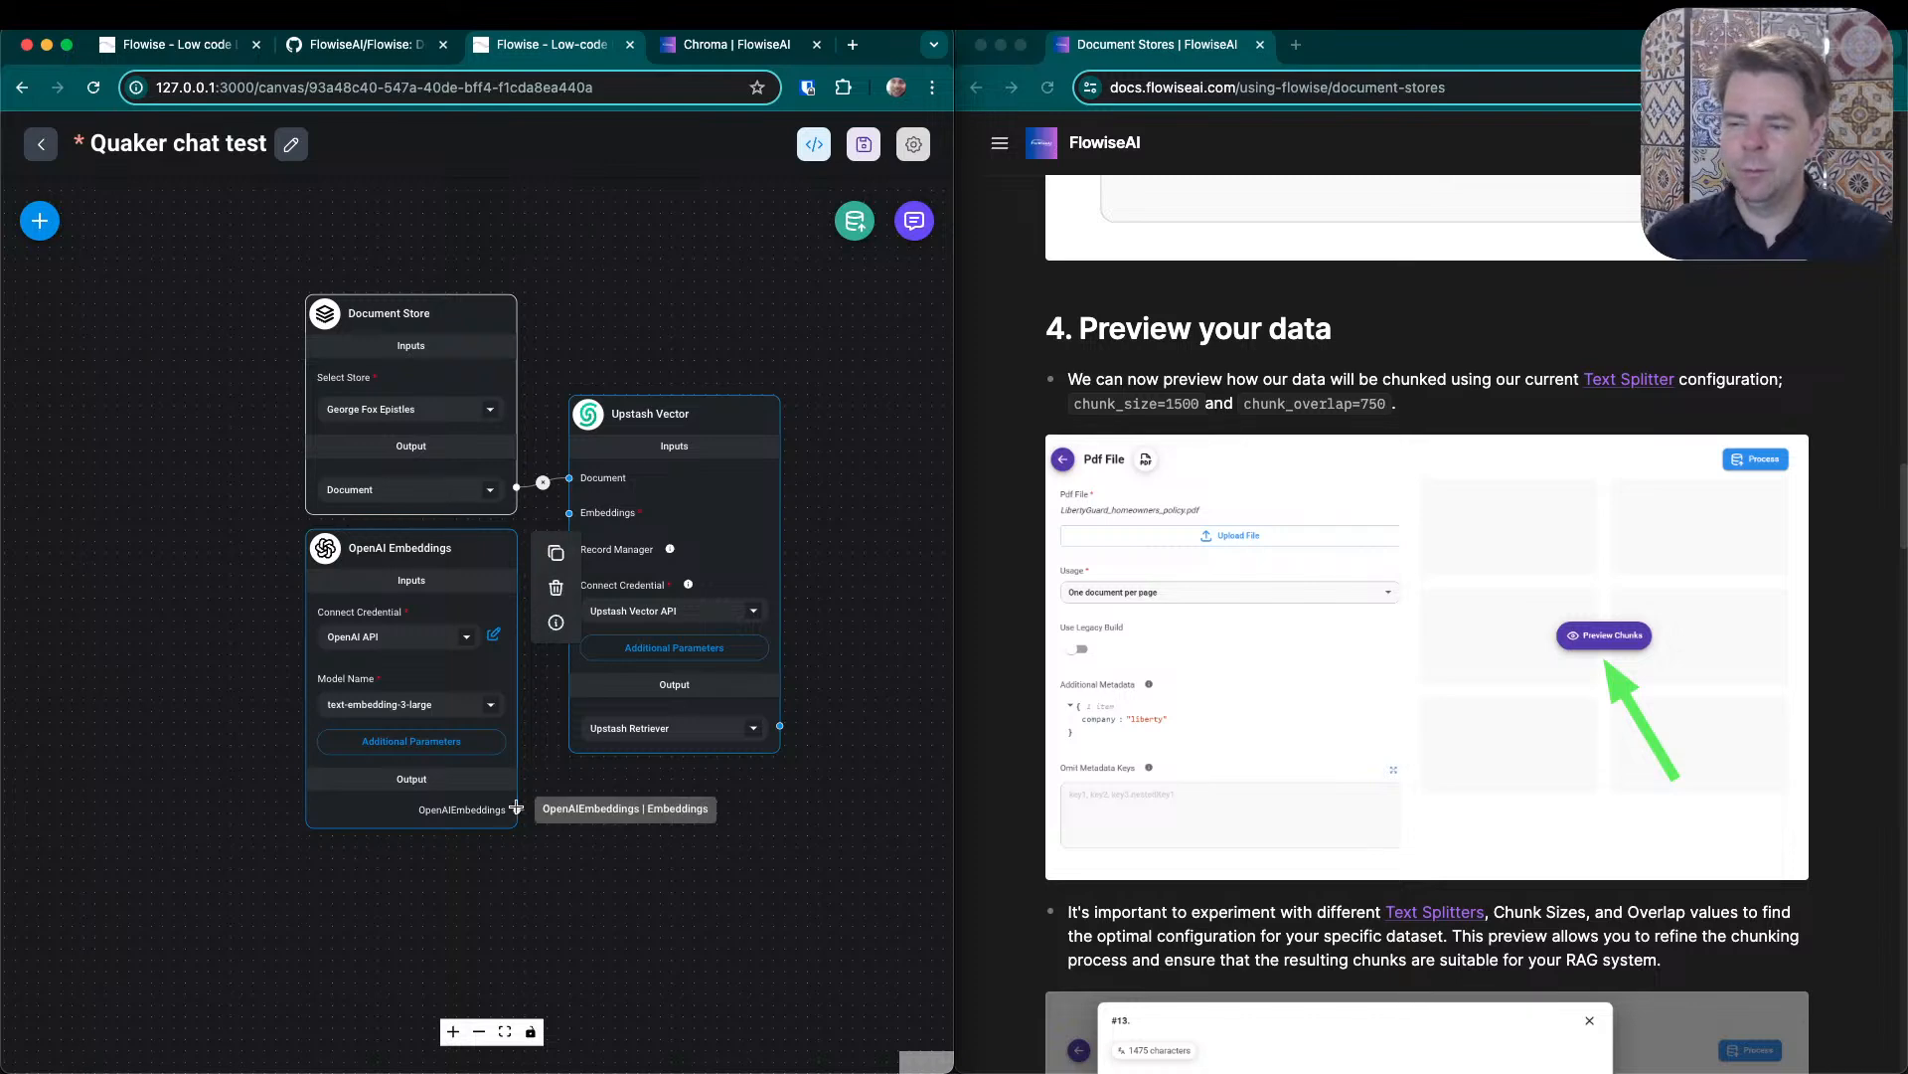
{"action": "left_click_drag", "start_coordinate": [516, 807], "coordinate": [569, 513]}
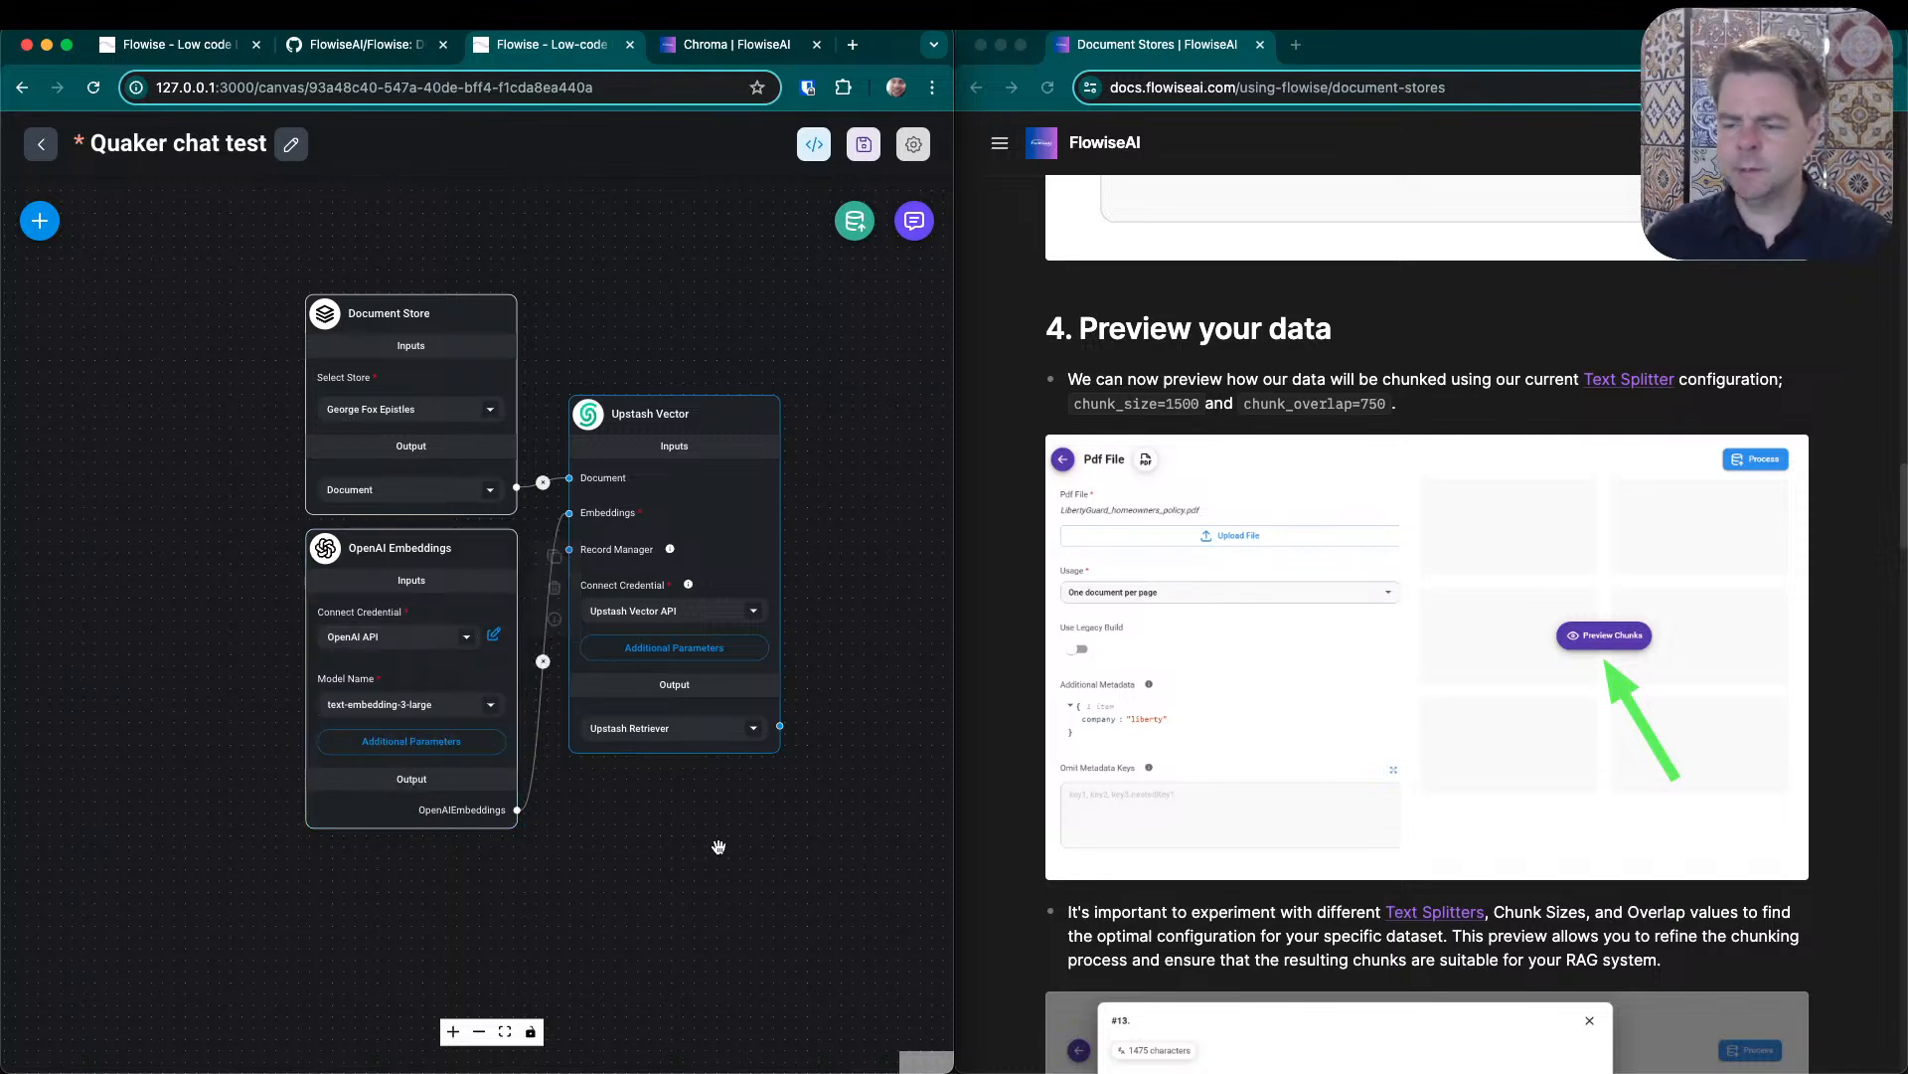
{"action": "left_click_drag", "start_coordinate": [748, 887], "coordinate": [394, 816]}
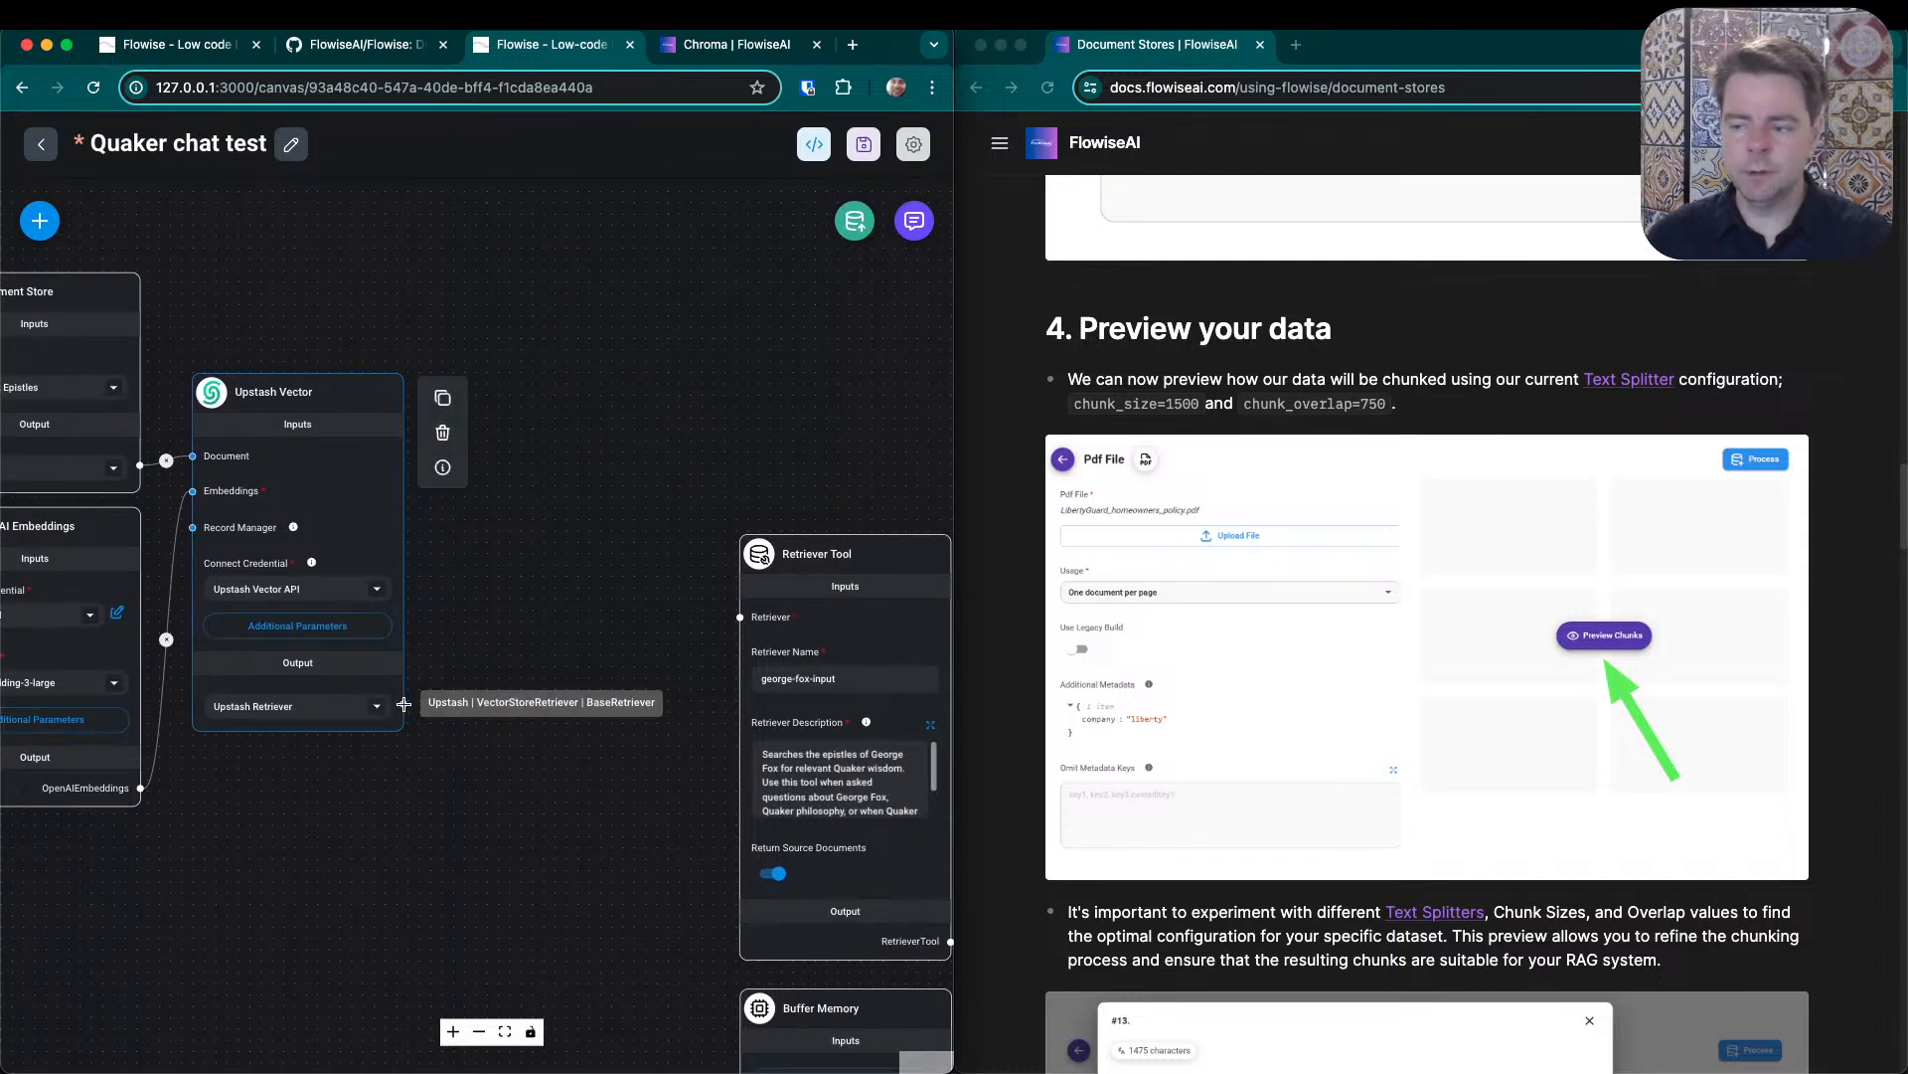
{"action": "left_click_drag", "start_coordinate": [403, 704], "coordinate": [741, 616]}
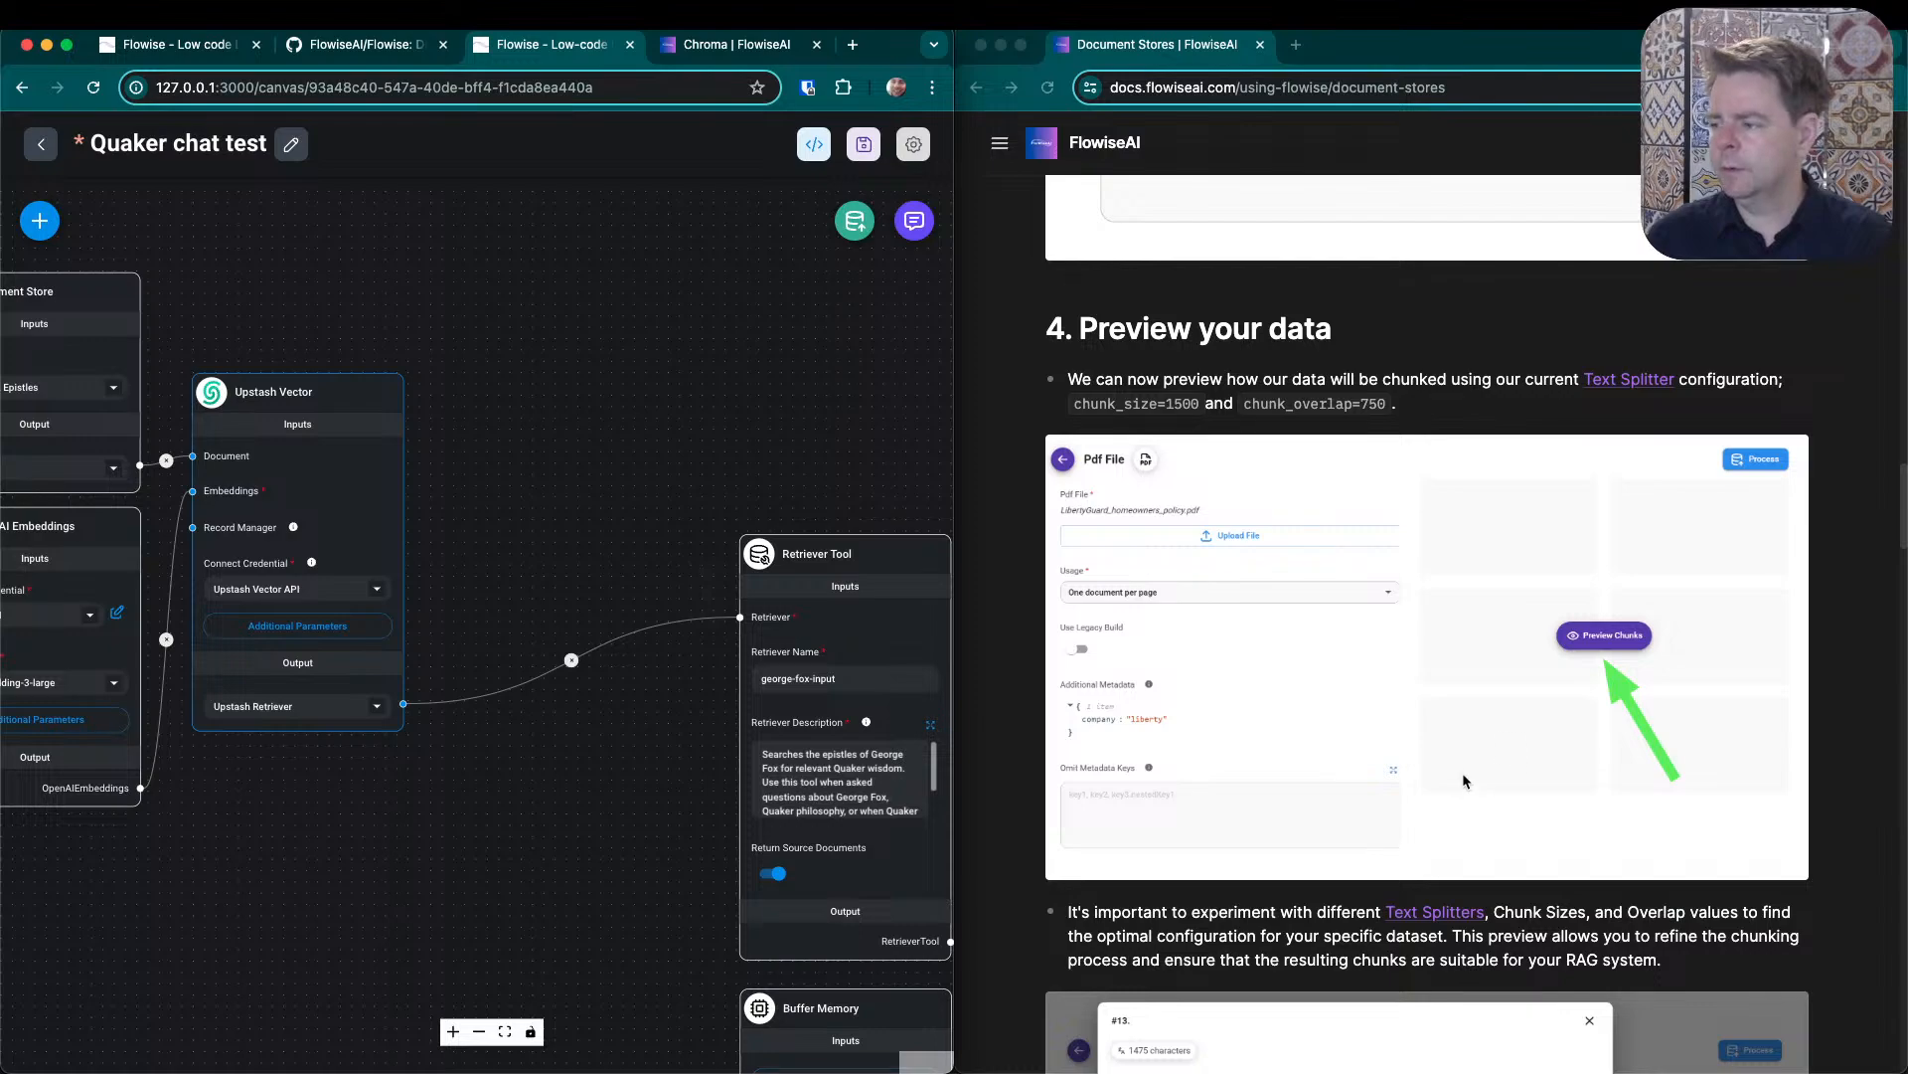
- Review the Document Stores guide from its setup section through to the example flow for upserting data to a vector store
{"action": "scroll", "coordinate": [1468, 774], "scroll_direction": "down", "scroll_amount": 12}
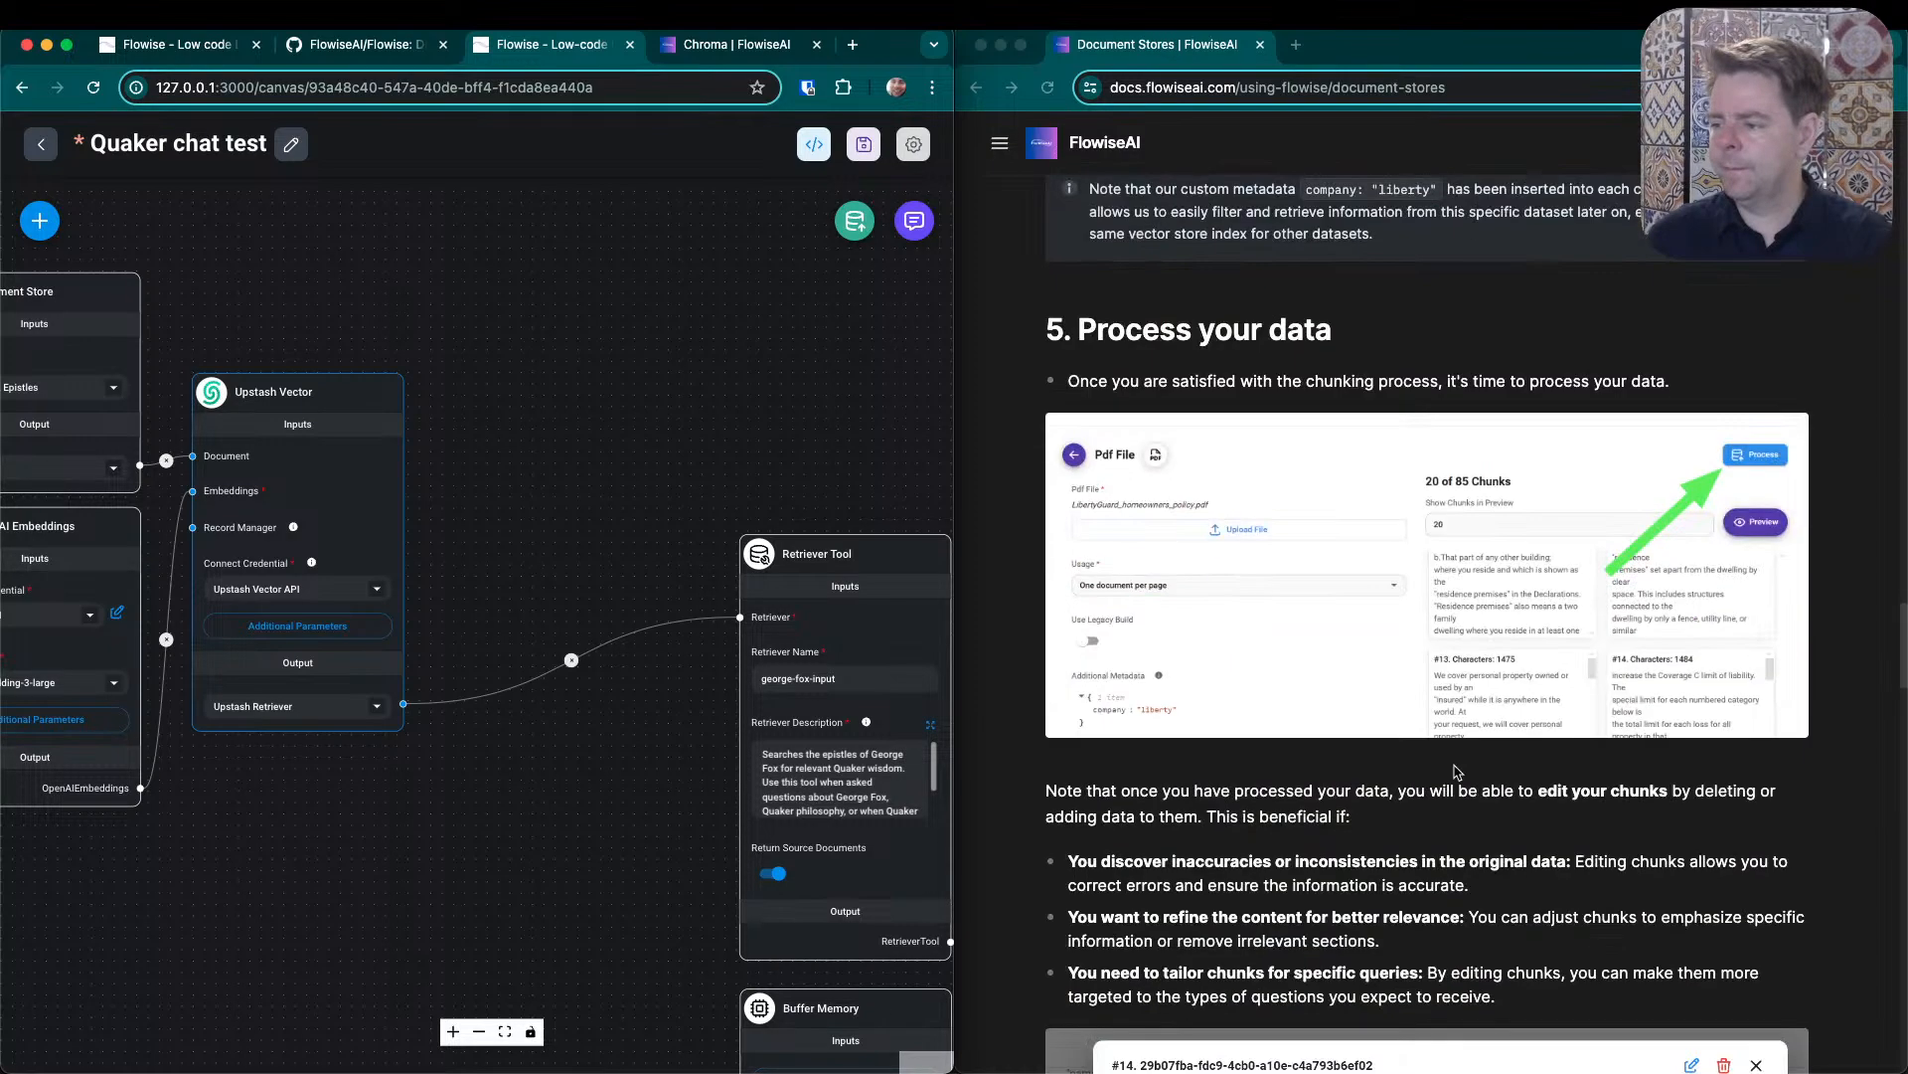
{"action": "scroll", "coordinate": [1456, 771], "scroll_direction": "down", "scroll_amount": 3}
{"action": "scroll", "coordinate": [1457, 780], "scroll_direction": "up", "scroll_amount": 15}
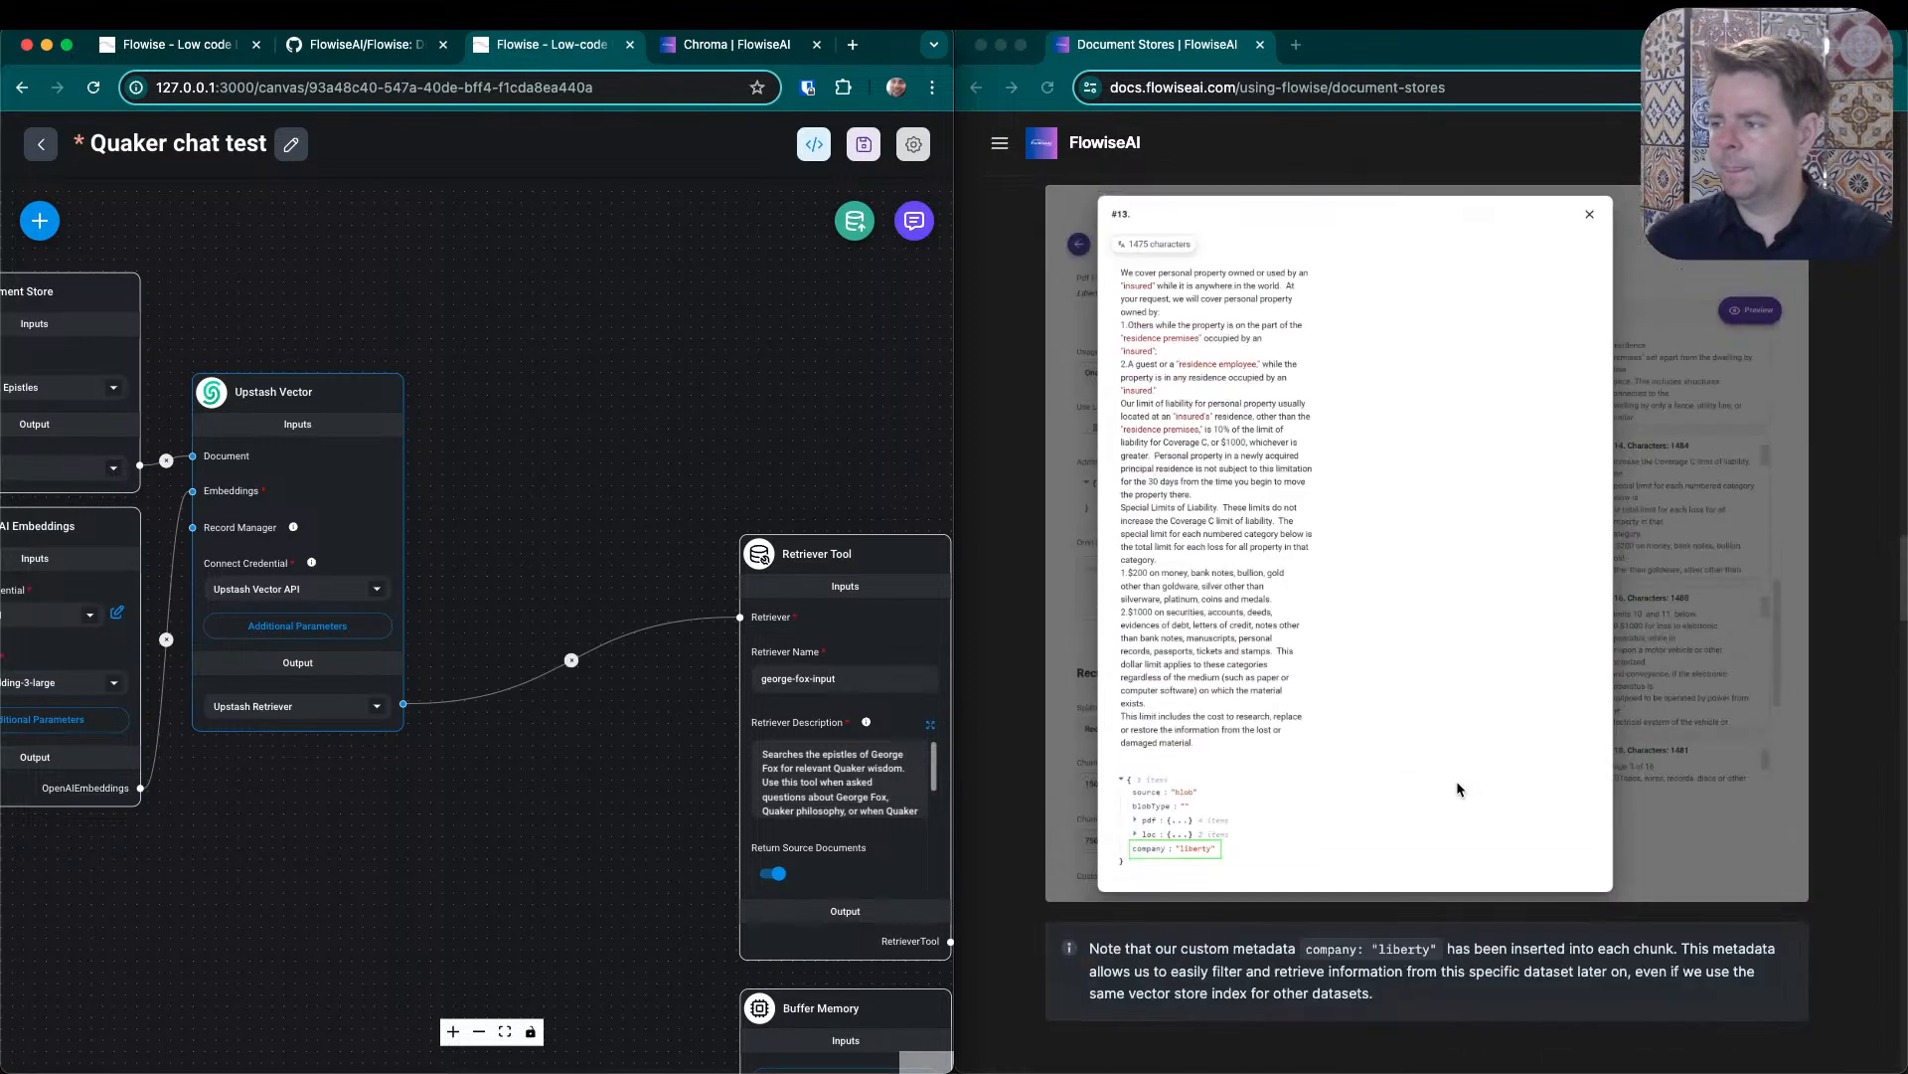
{"action": "scroll", "coordinate": [1466, 795], "scroll_direction": "up", "scroll_amount": 15}
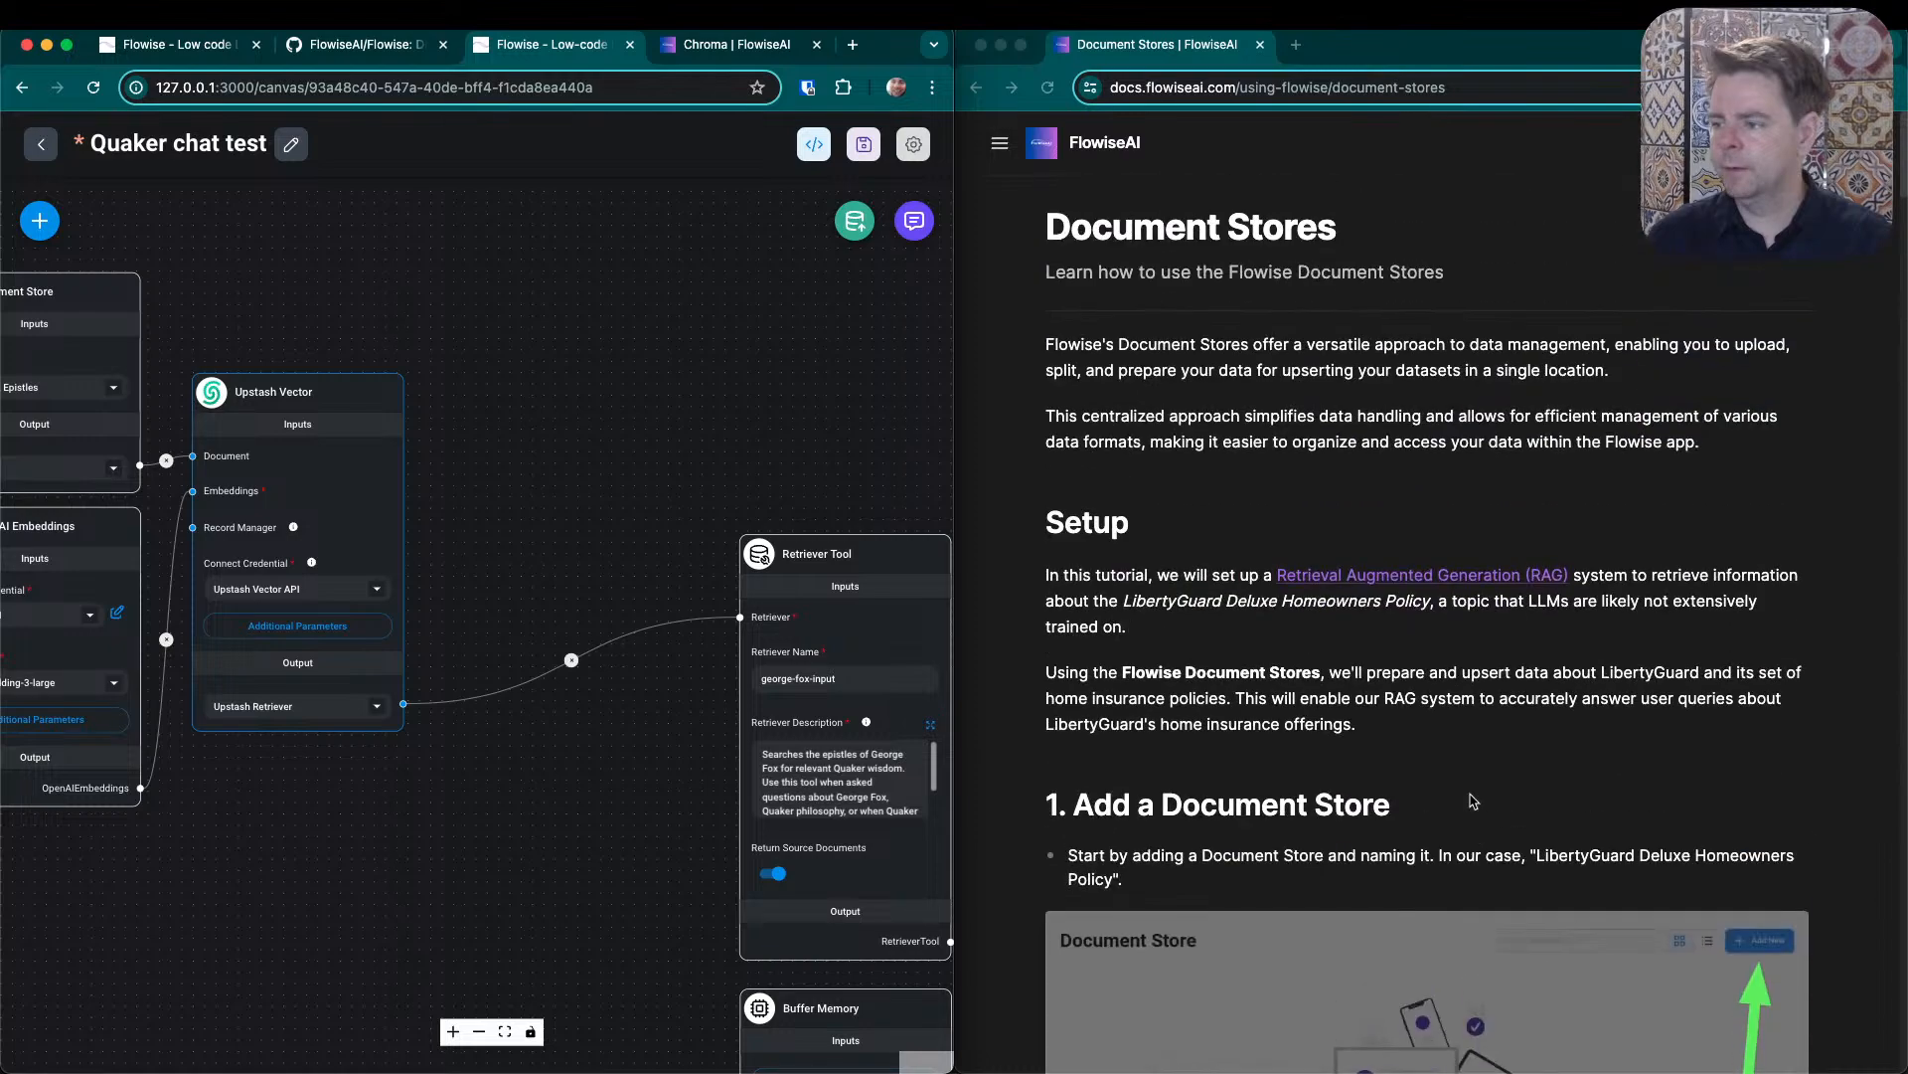
{"action": "scroll", "coordinate": [1472, 802], "scroll_direction": "down", "scroll_amount": 20}
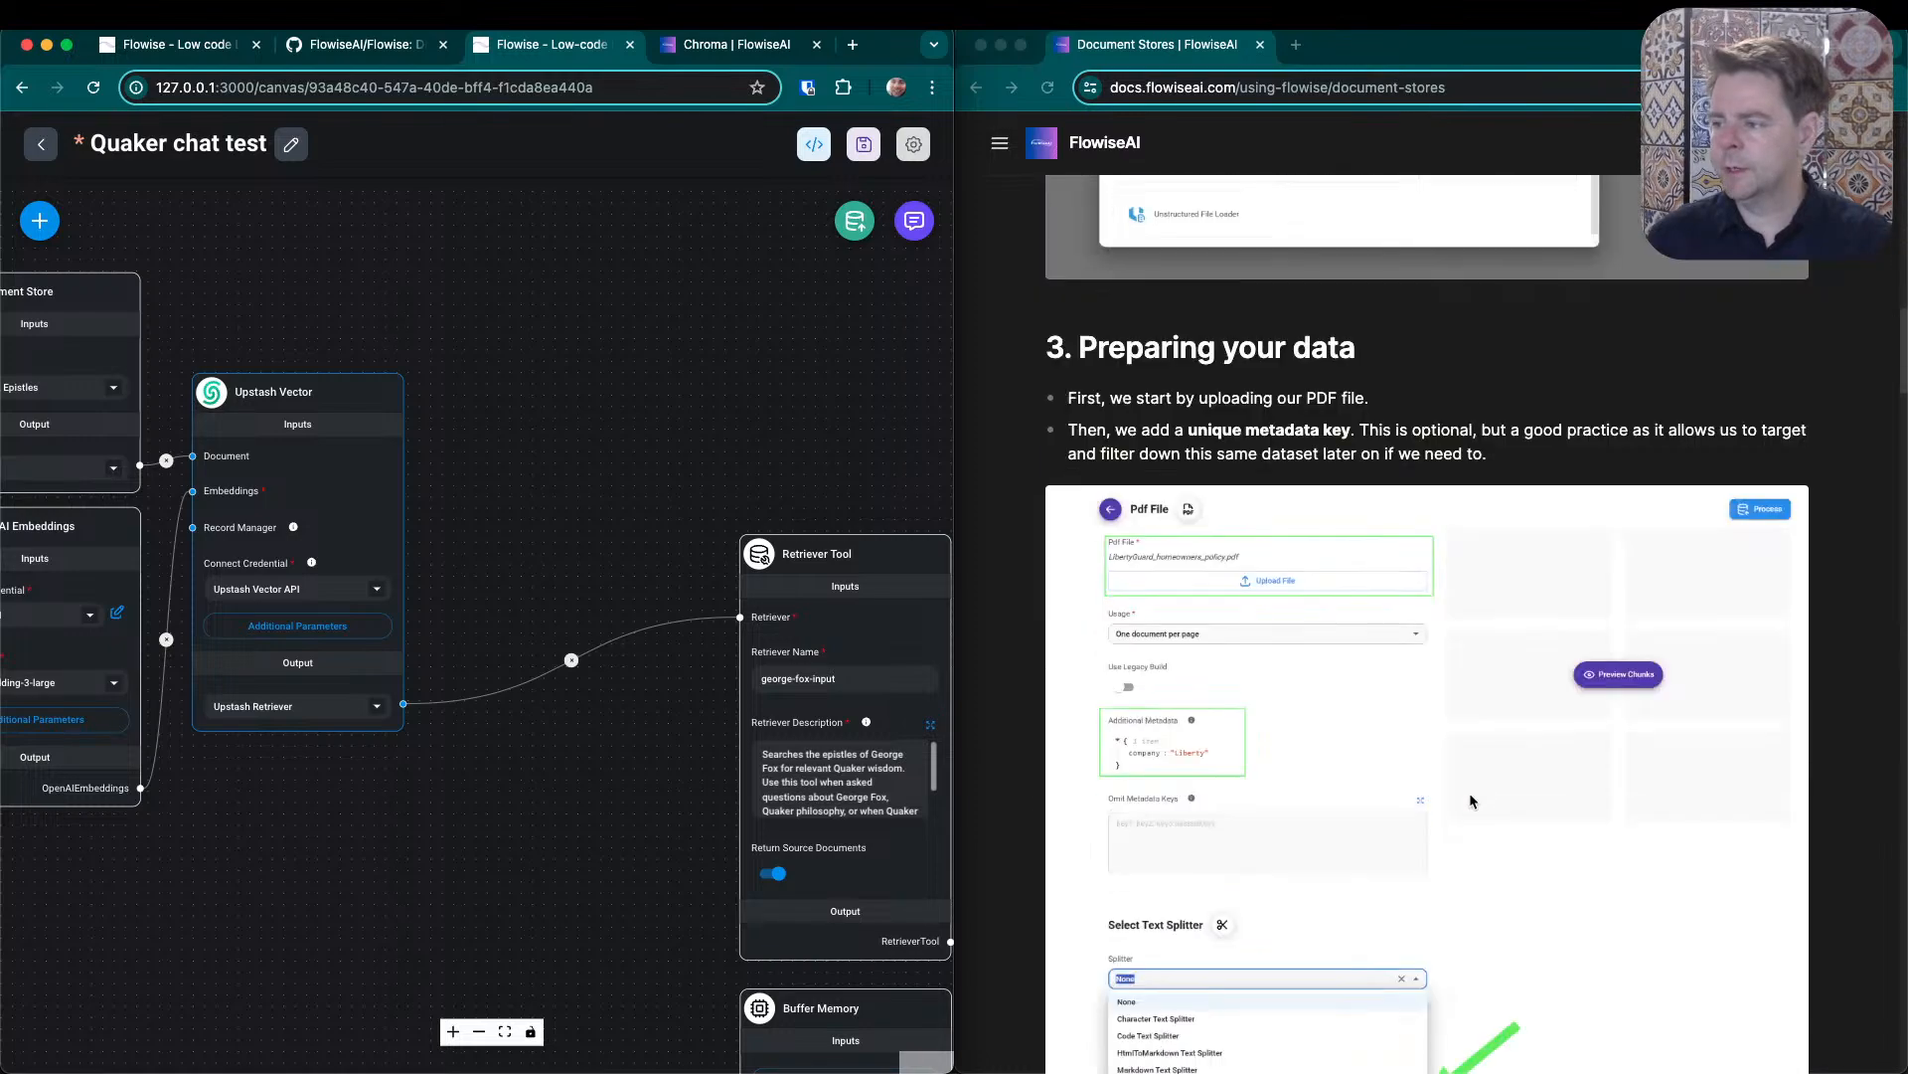
{"action": "scroll", "coordinate": [1472, 801], "scroll_direction": "down", "scroll_amount": 10}
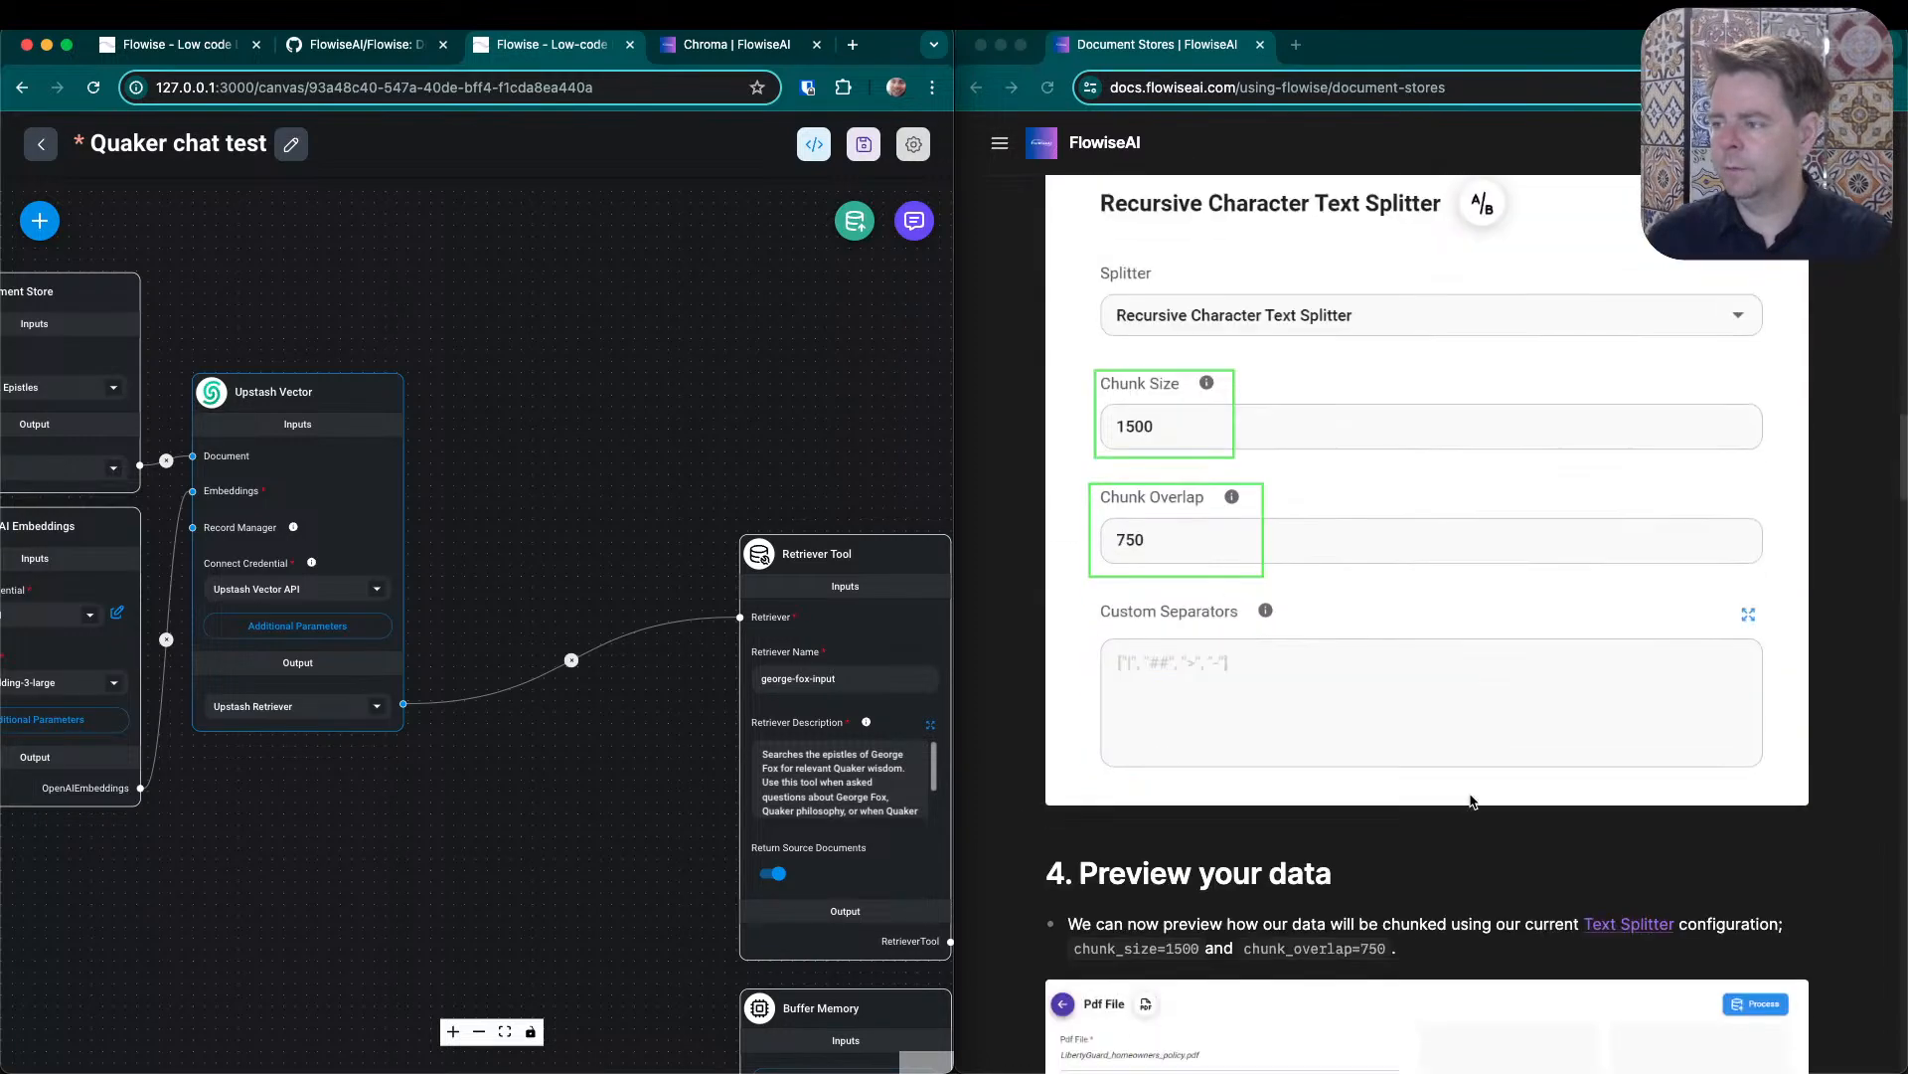
{"action": "scroll", "coordinate": [1472, 801], "scroll_direction": "down", "scroll_amount": 20}
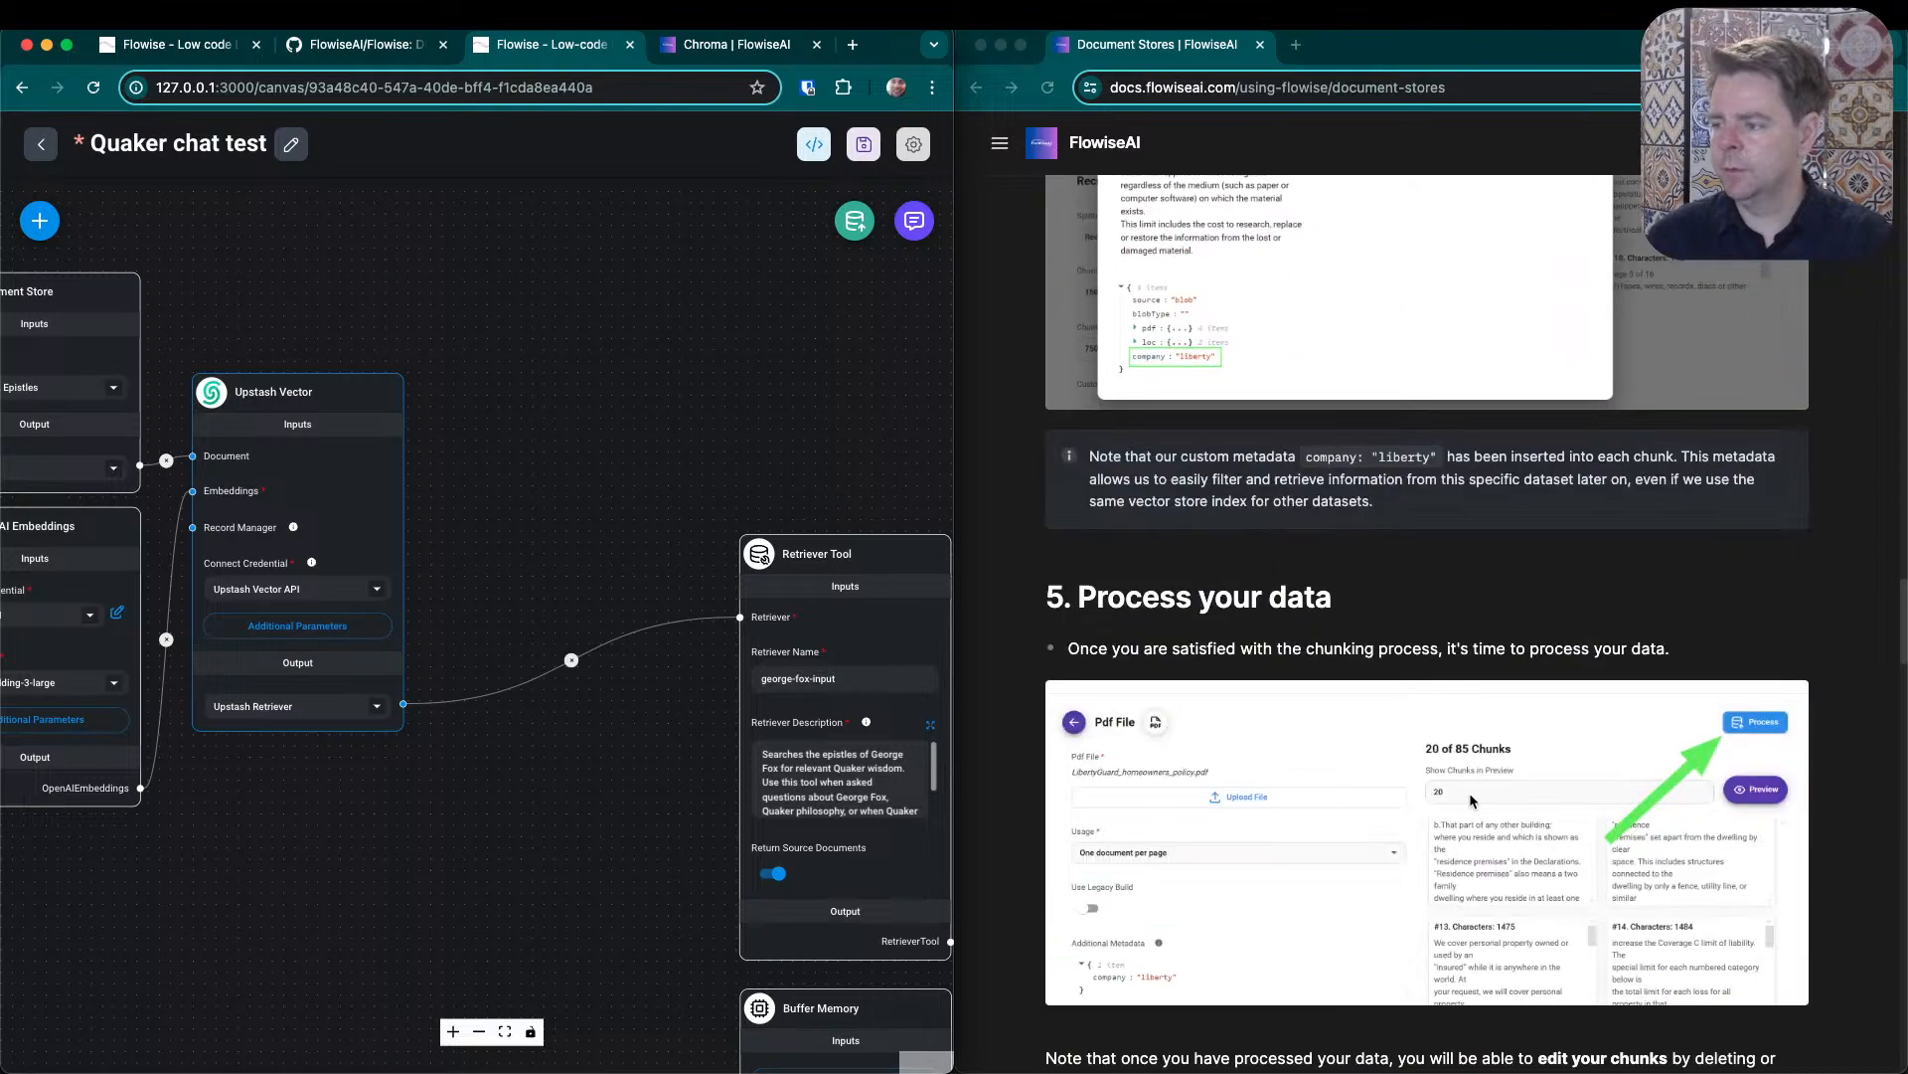
{"action": "scroll", "coordinate": [1472, 801], "scroll_direction": "down", "scroll_amount": 10}
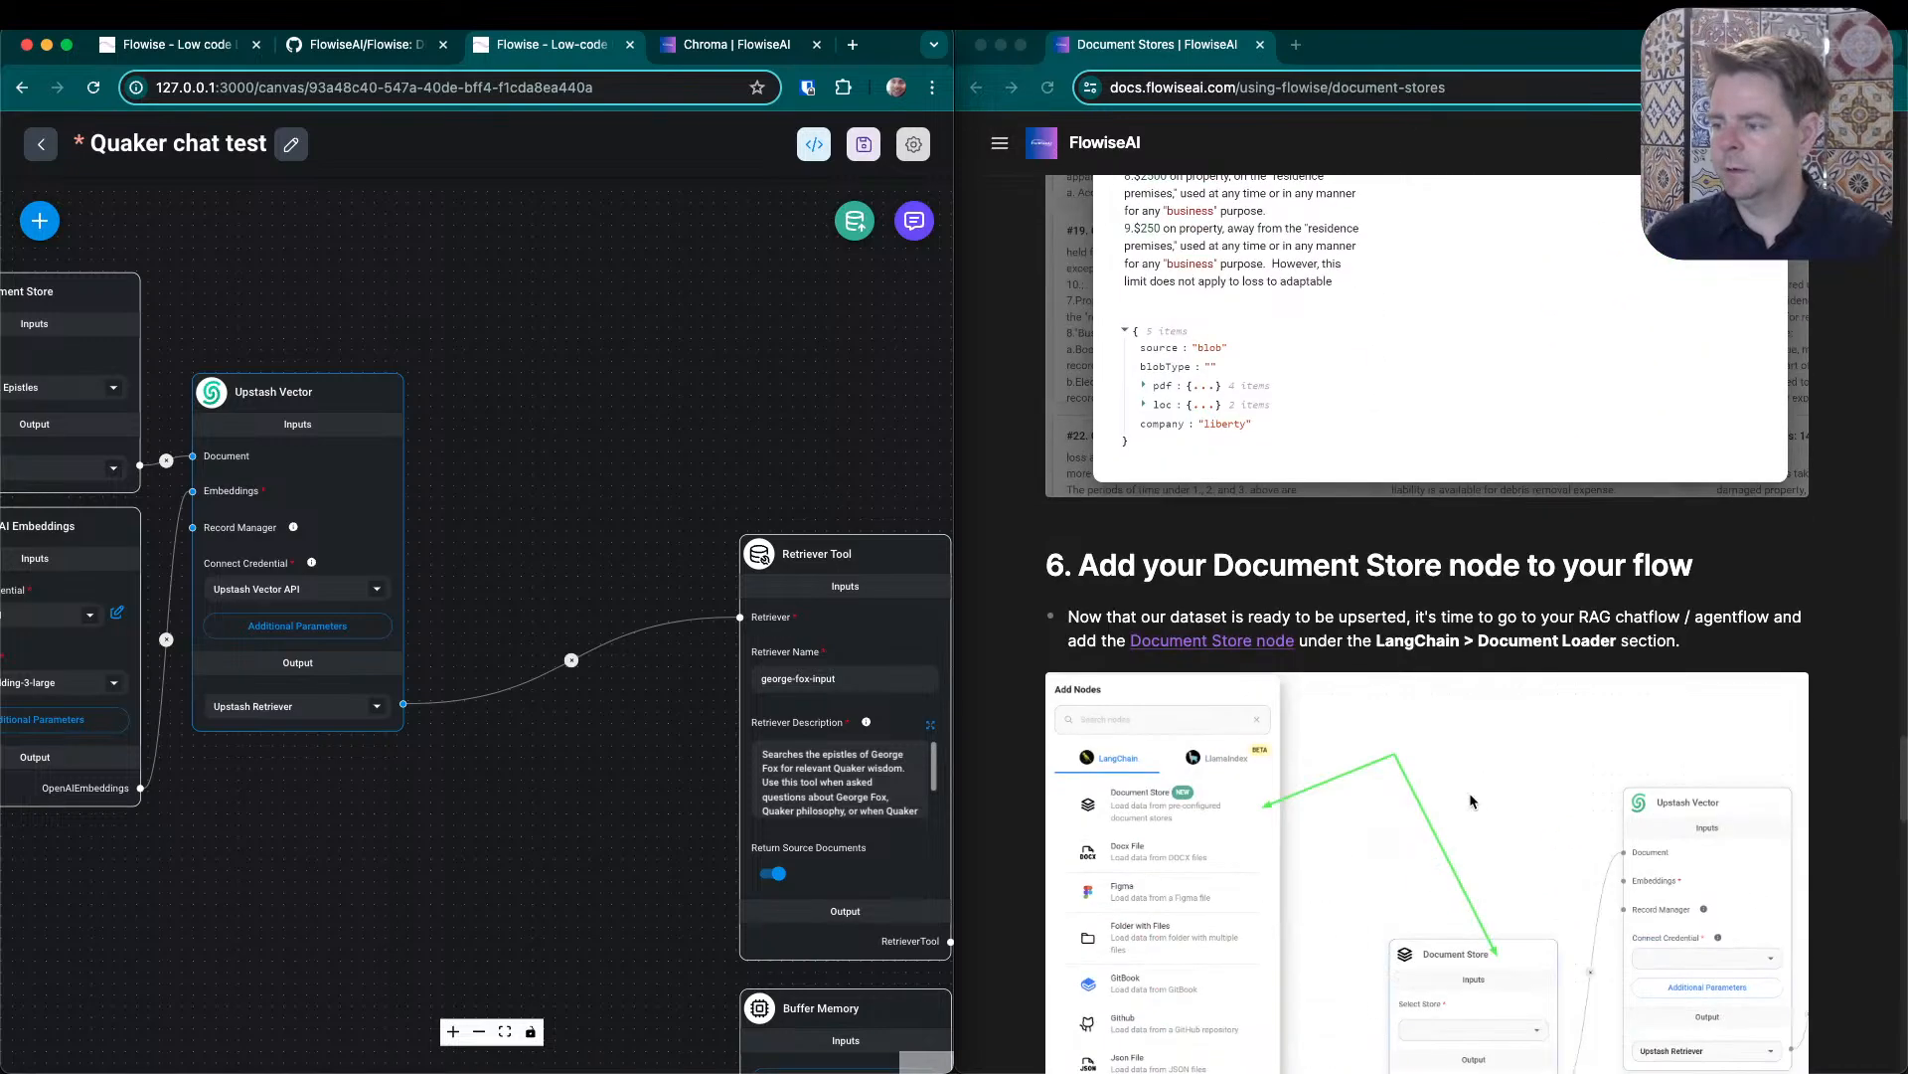
{"action": "scroll", "coordinate": [1472, 802], "scroll_direction": "down", "scroll_amount": 3}
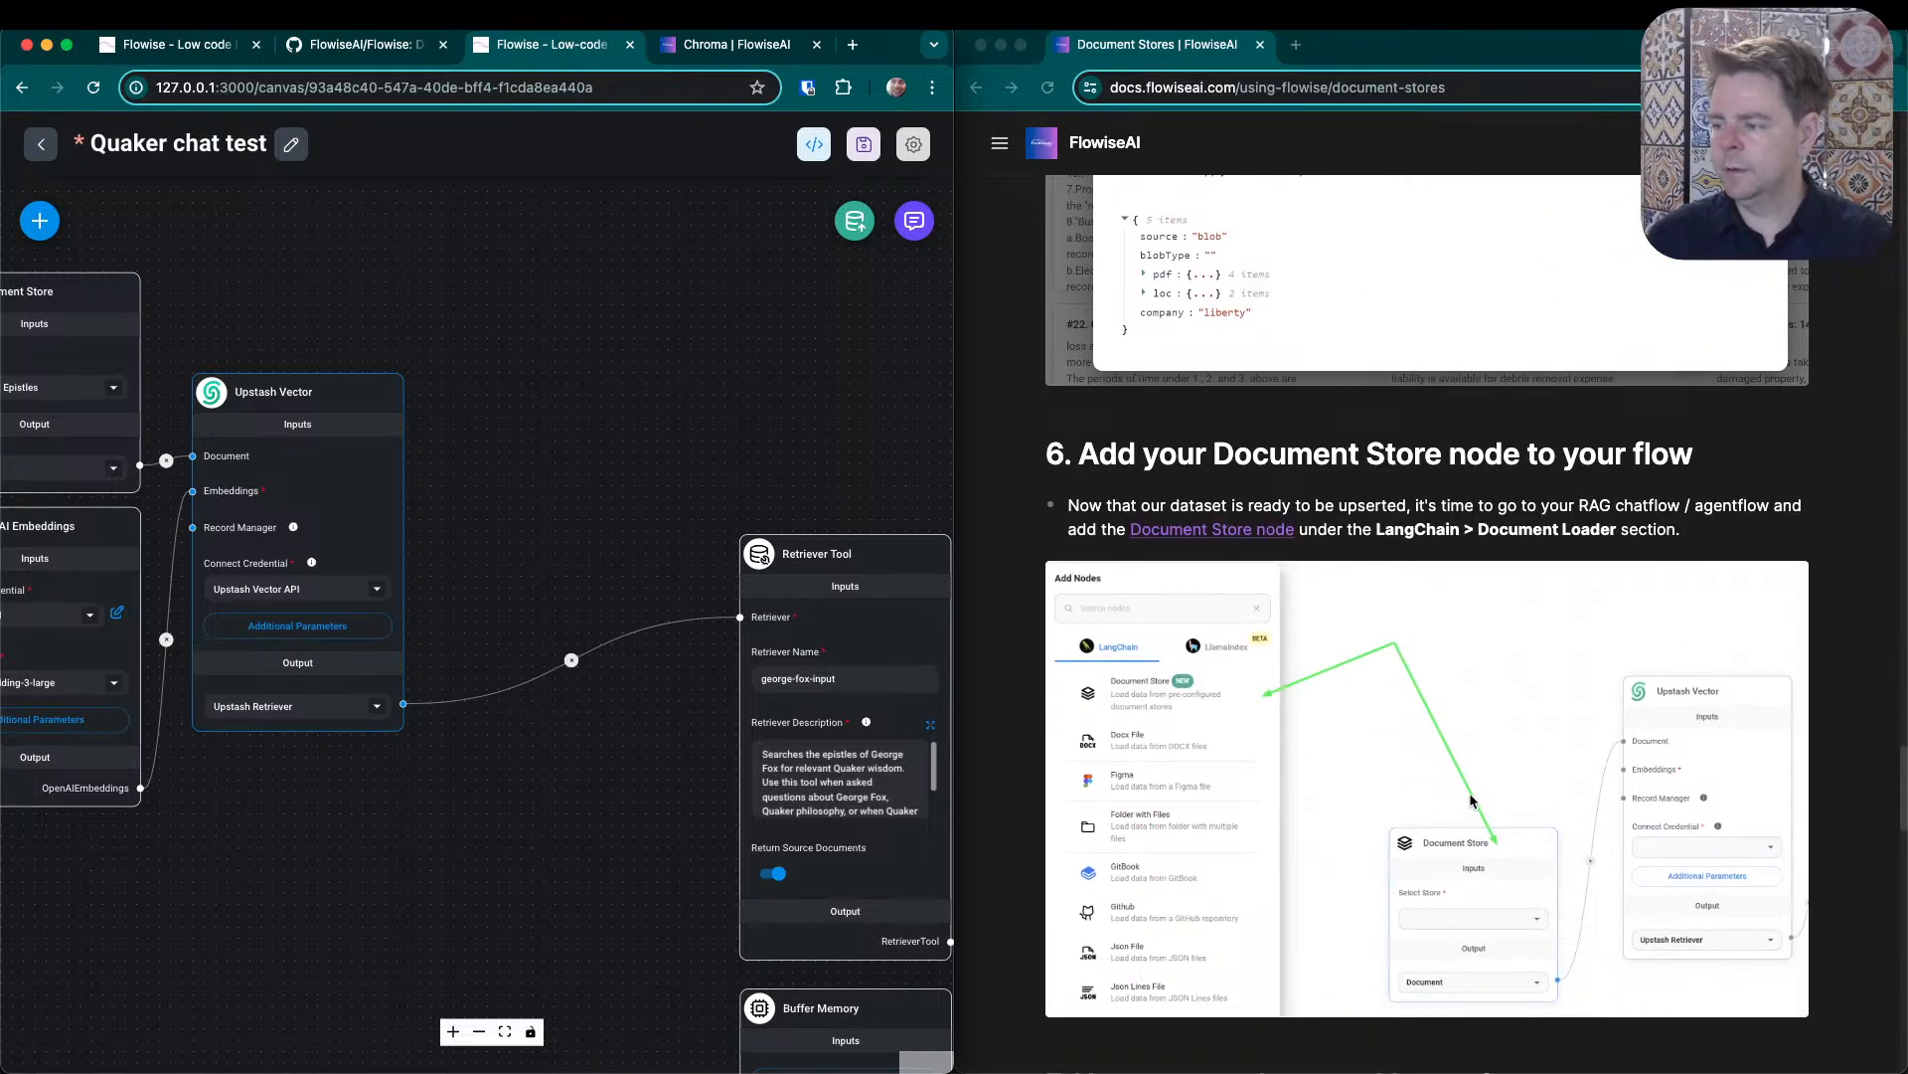
{"action": "scroll", "coordinate": [1472, 801], "scroll_direction": "down", "scroll_amount": 15}
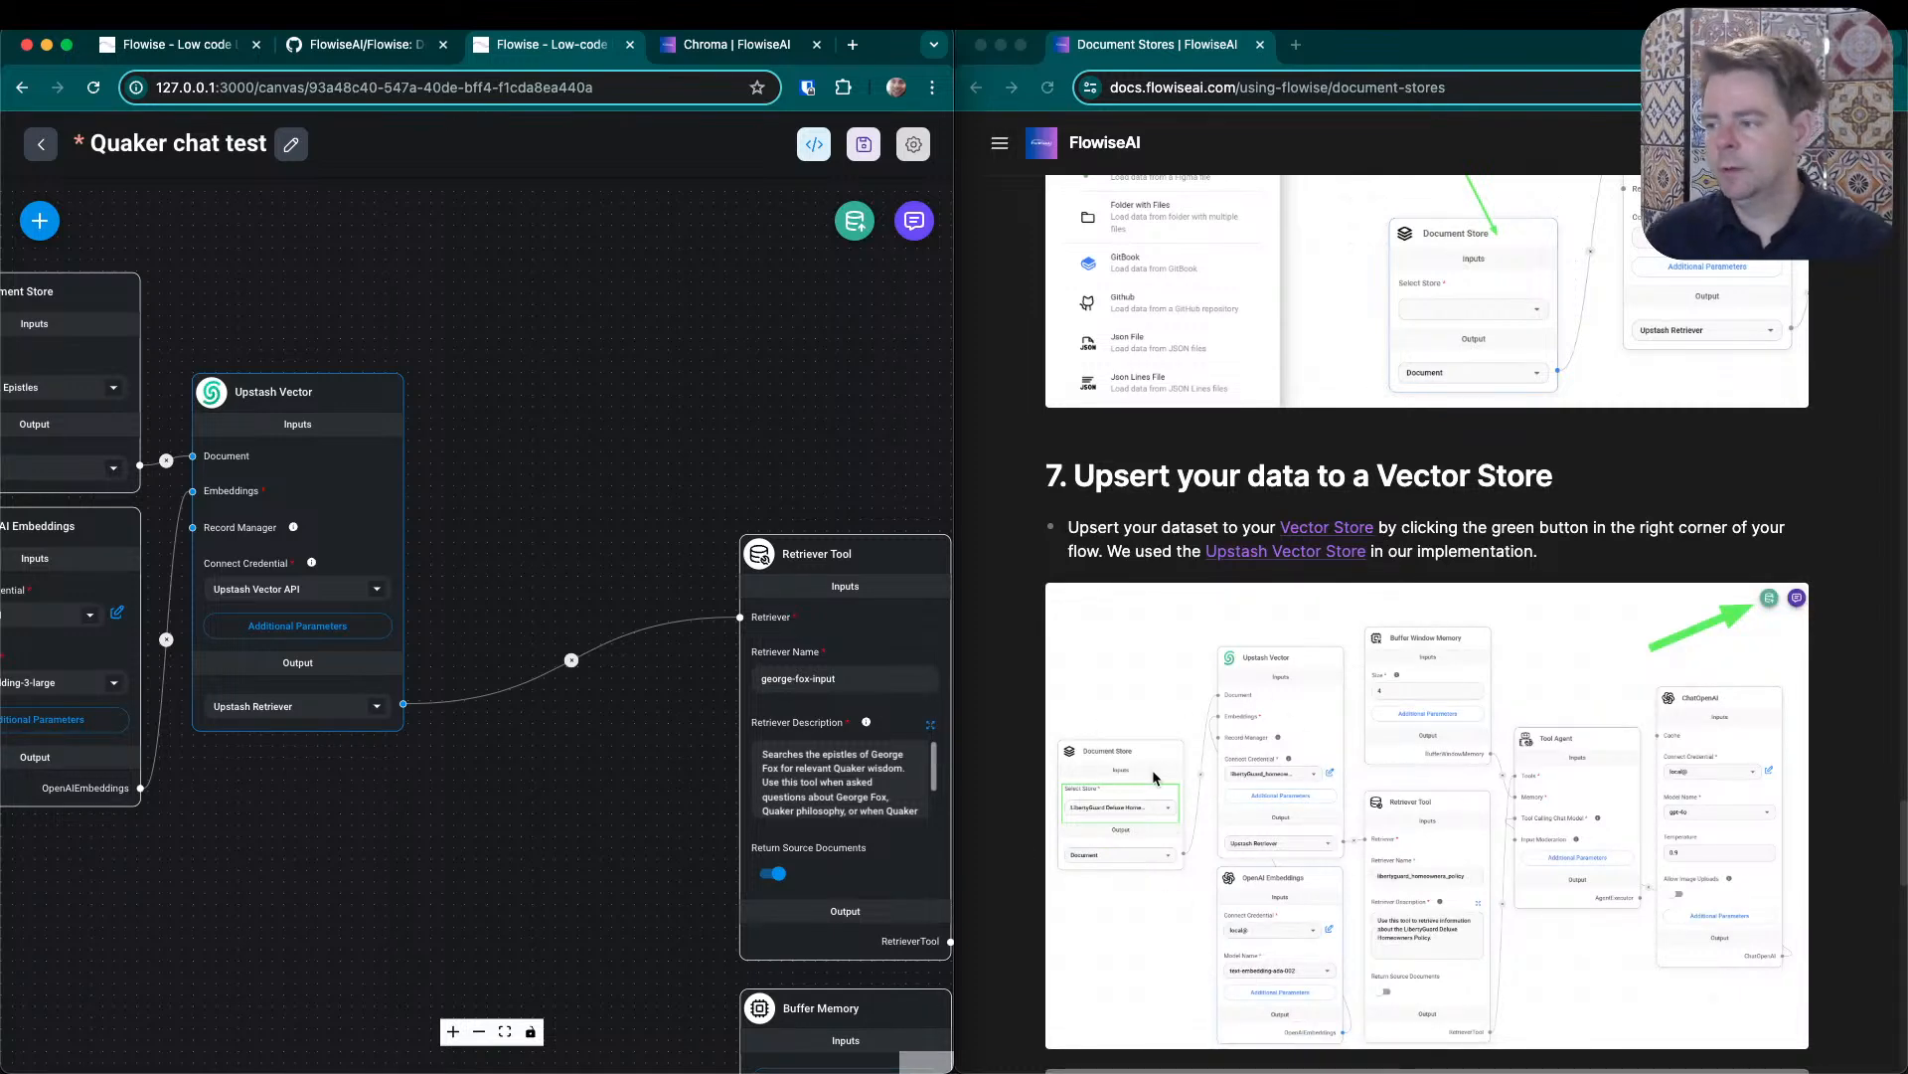
{"action": "scroll", "coordinate": [1153, 773], "scroll_direction": "down", "scroll_amount": 1}
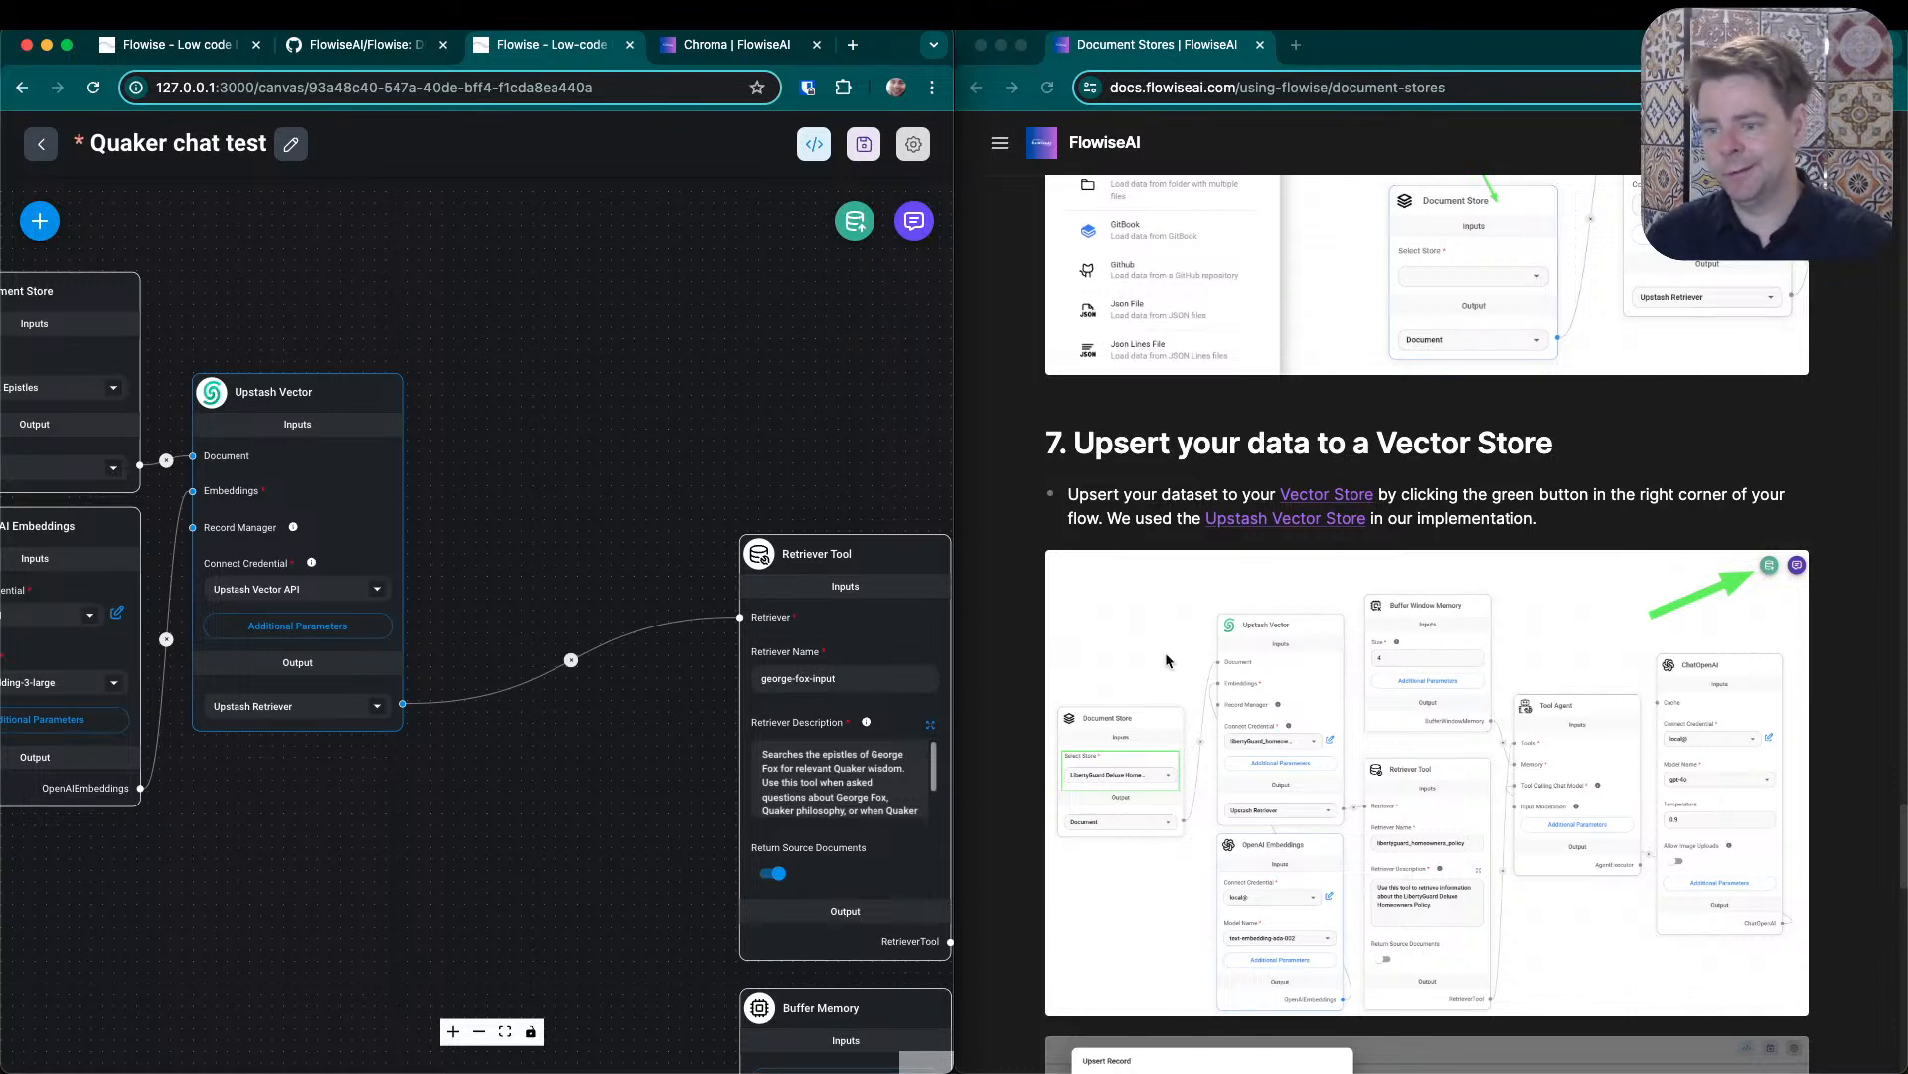
- Try to upsert the George Fox Epistles document store into Upstash Vector, and close the upsert dialog
{"action": "left_click", "coordinate": [852, 221]}
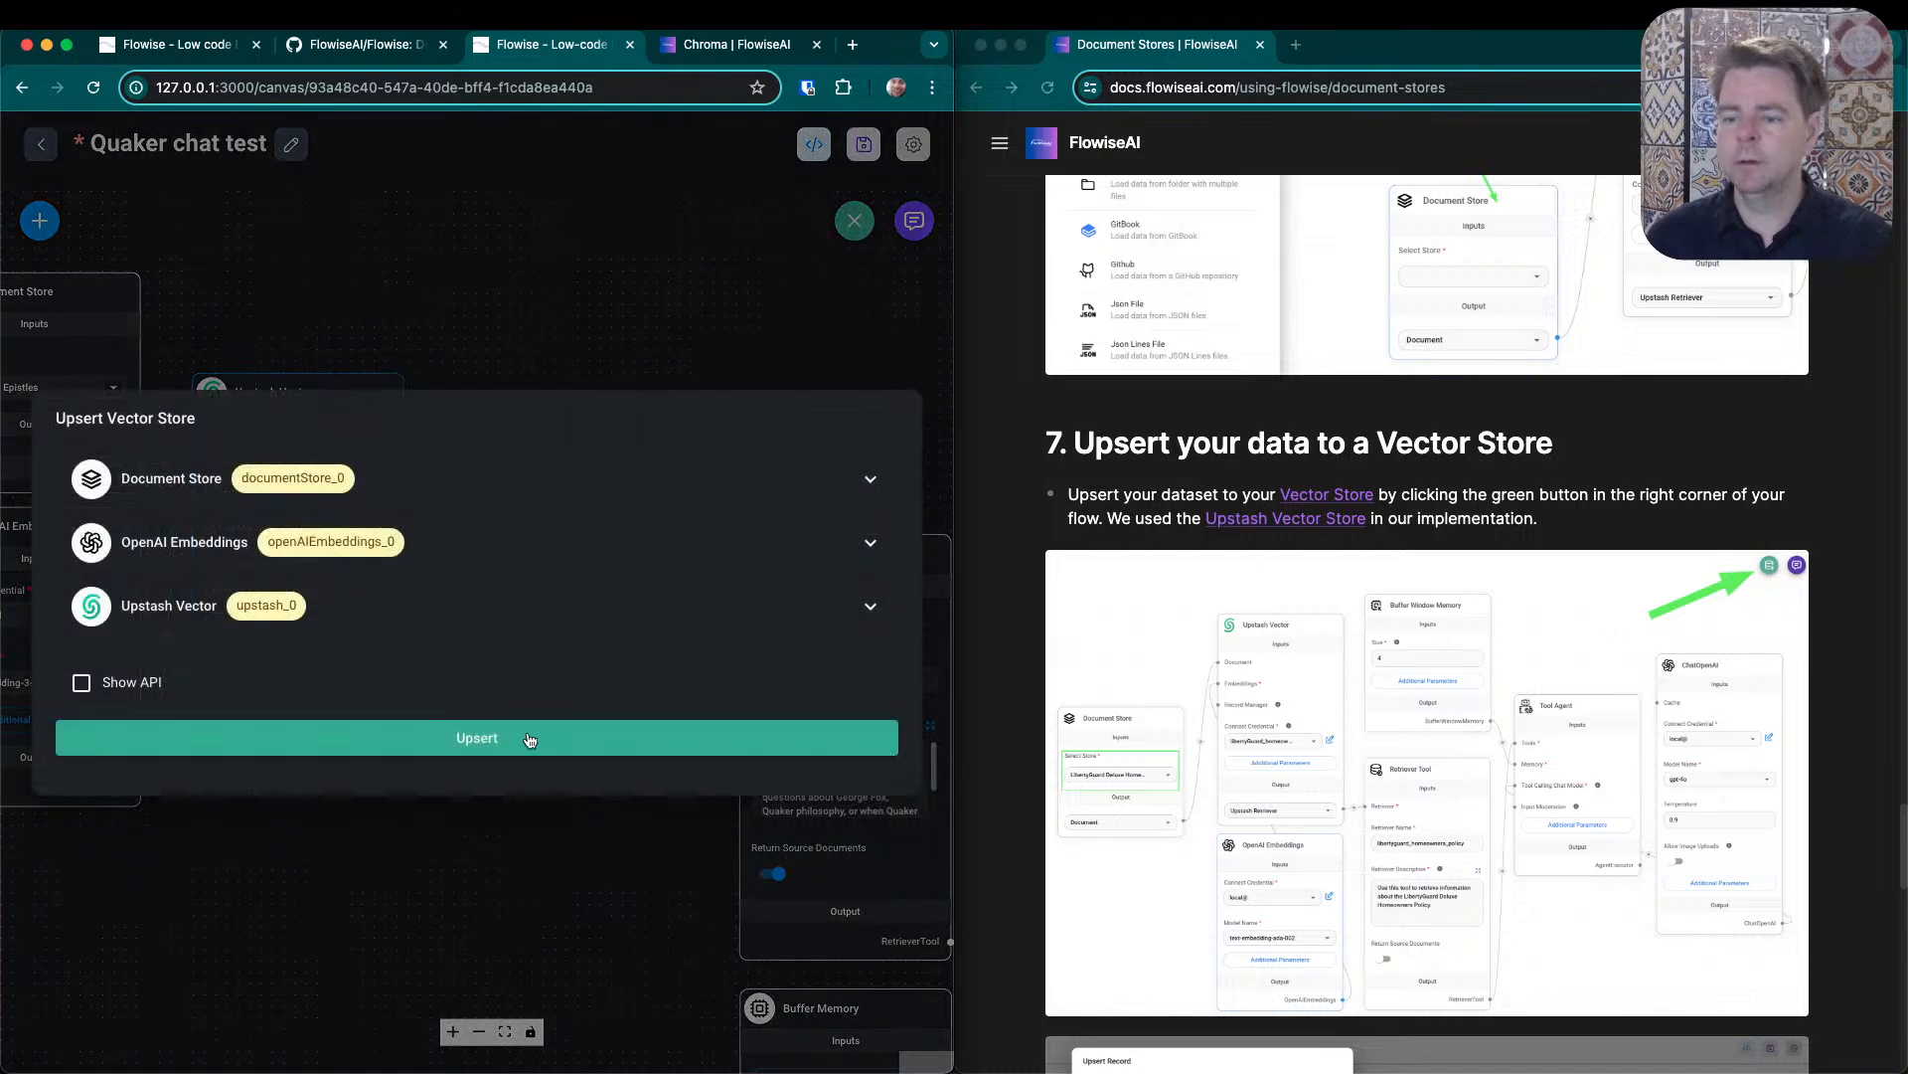
{"action": "left_click", "coordinate": [509, 746]}
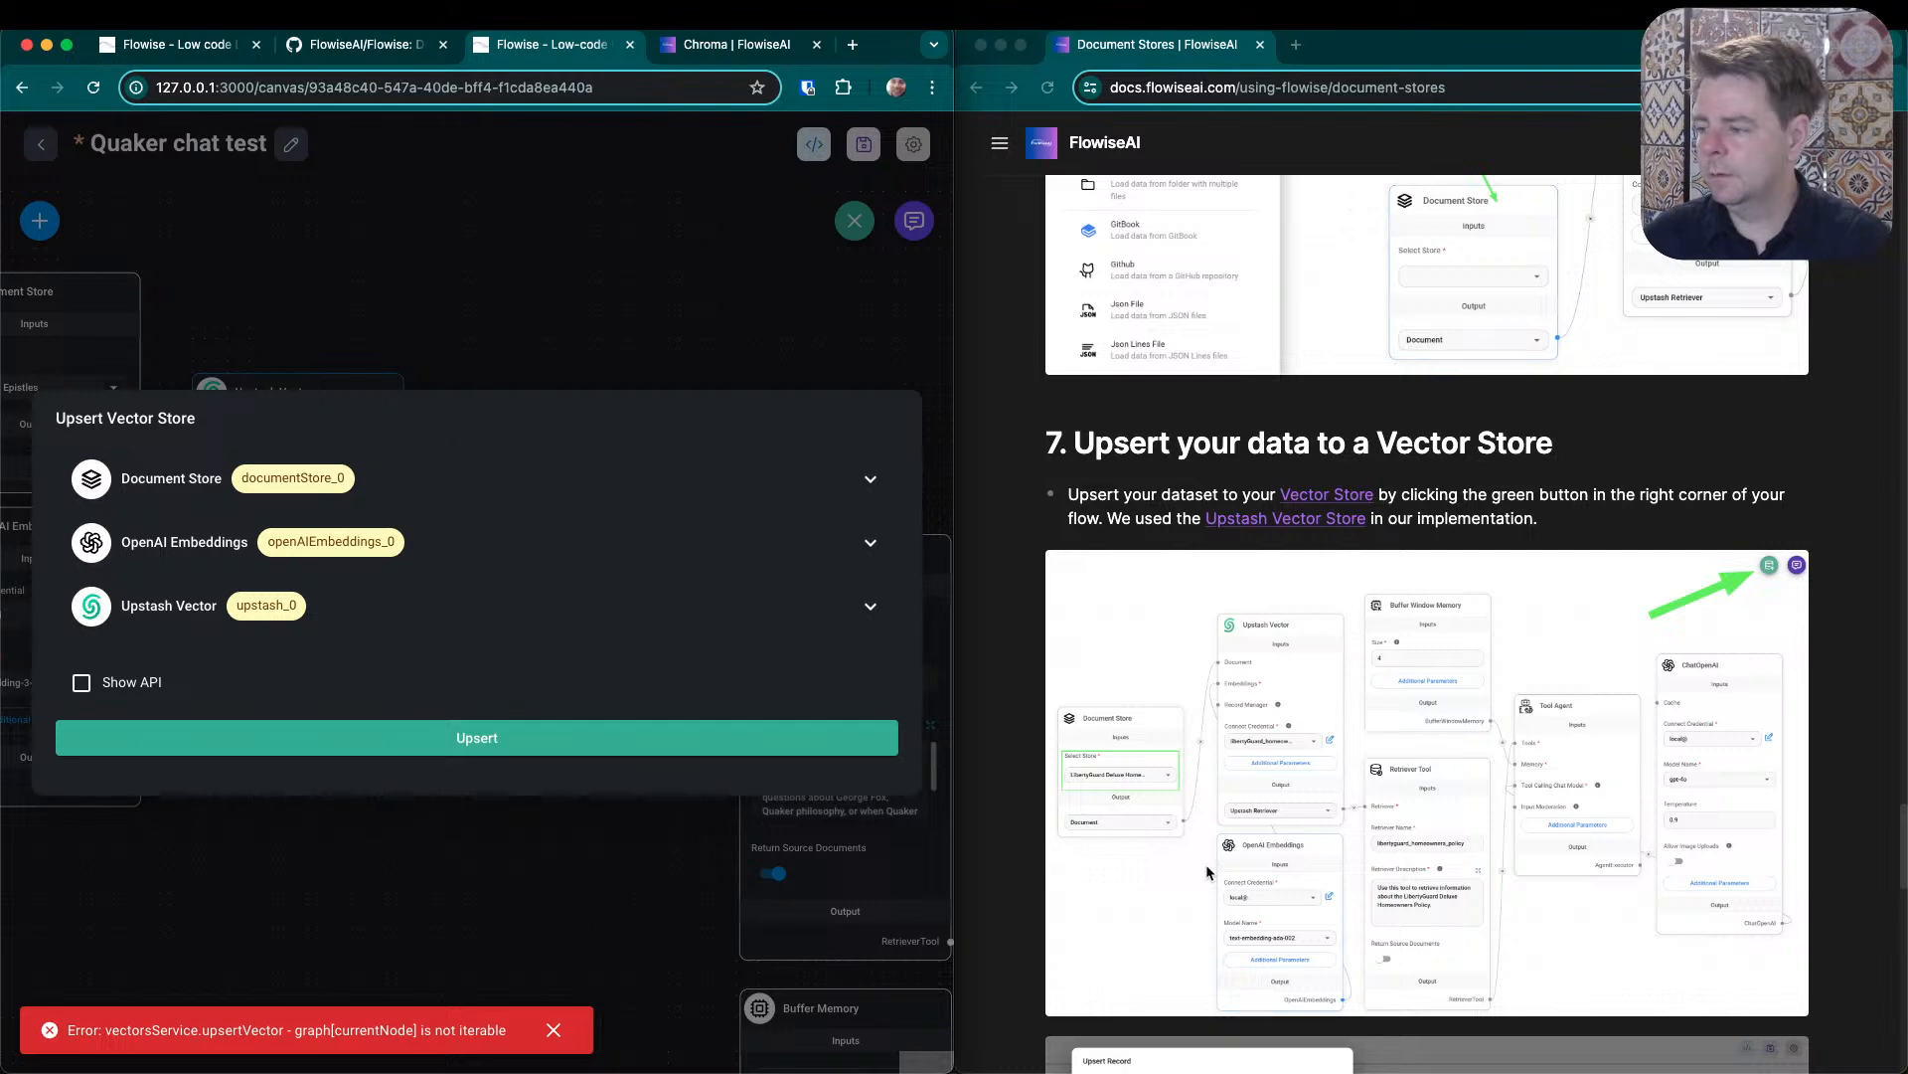
{"action": "left_click", "coordinate": [689, 317]}
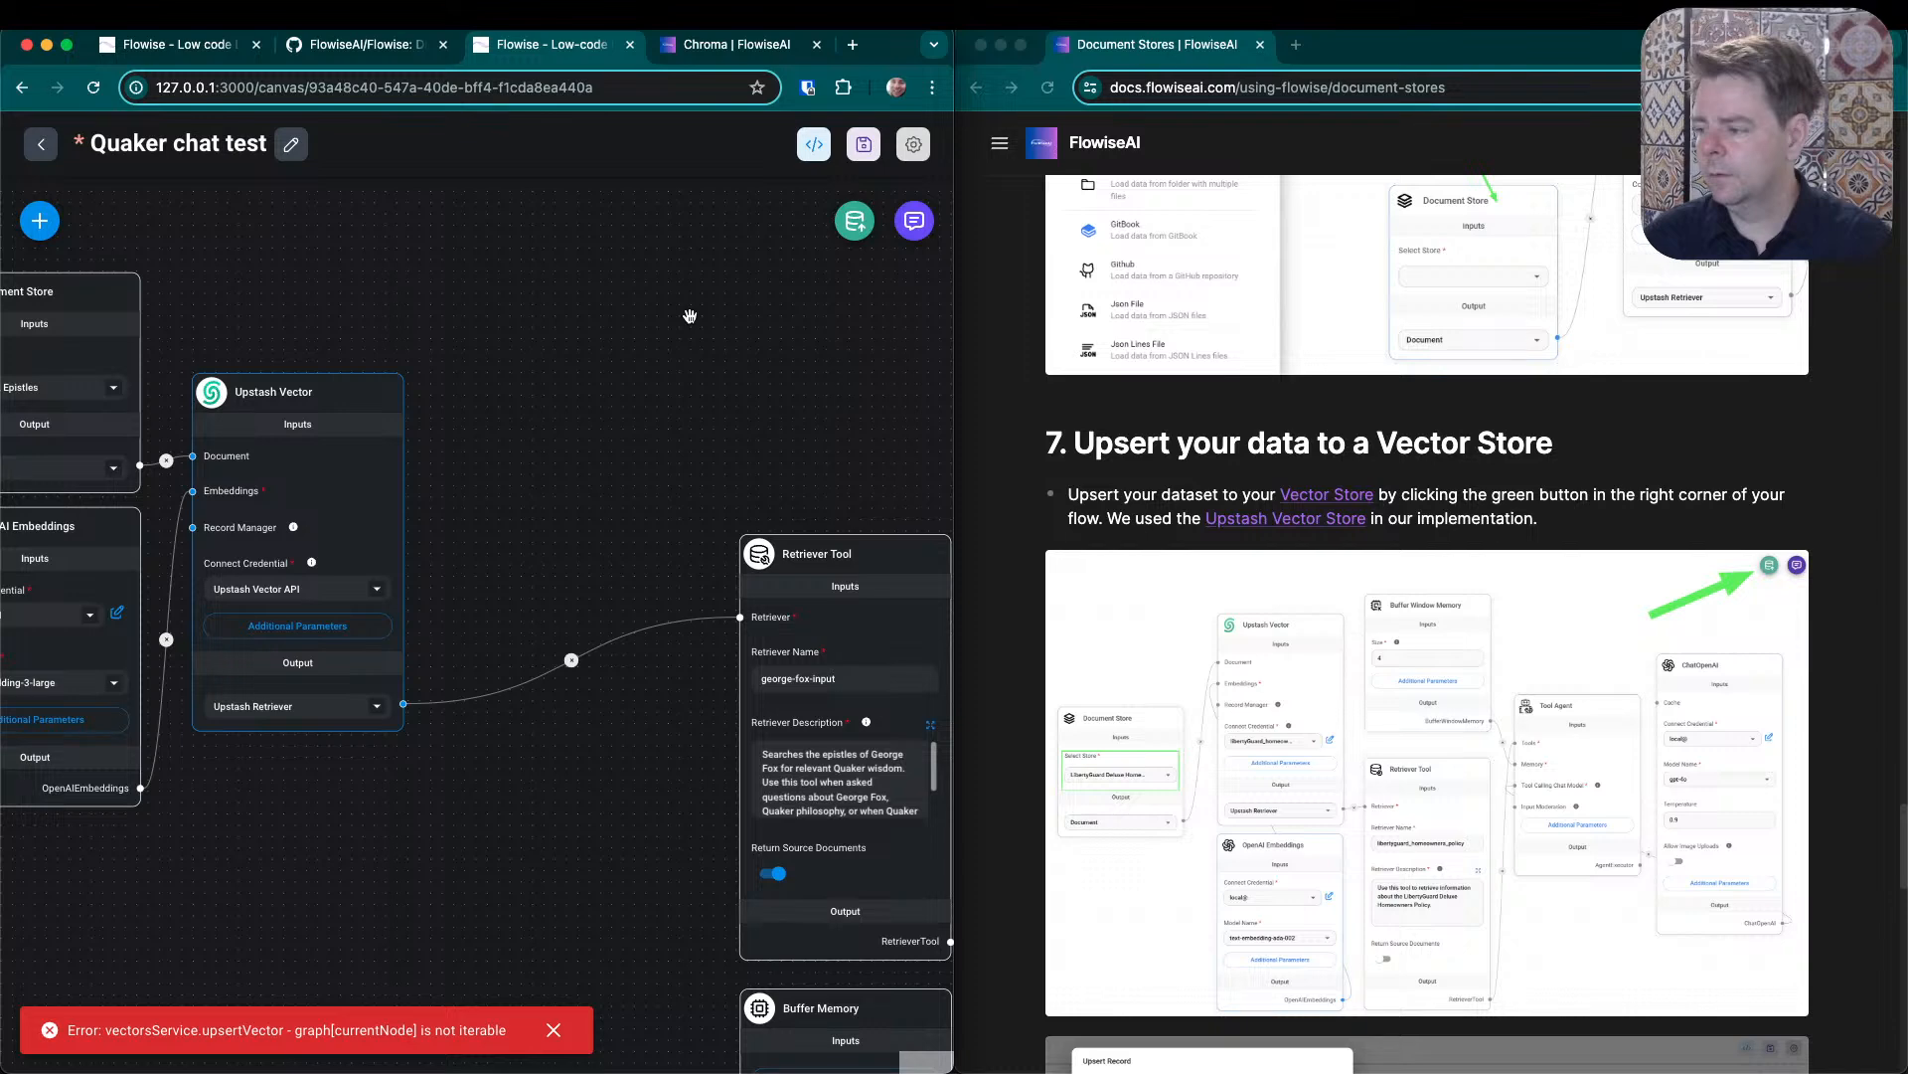
- Move the Retriever Tool node closer to the Upstash Vector node
{"action": "mouse_move", "coordinate": [812, 556]}
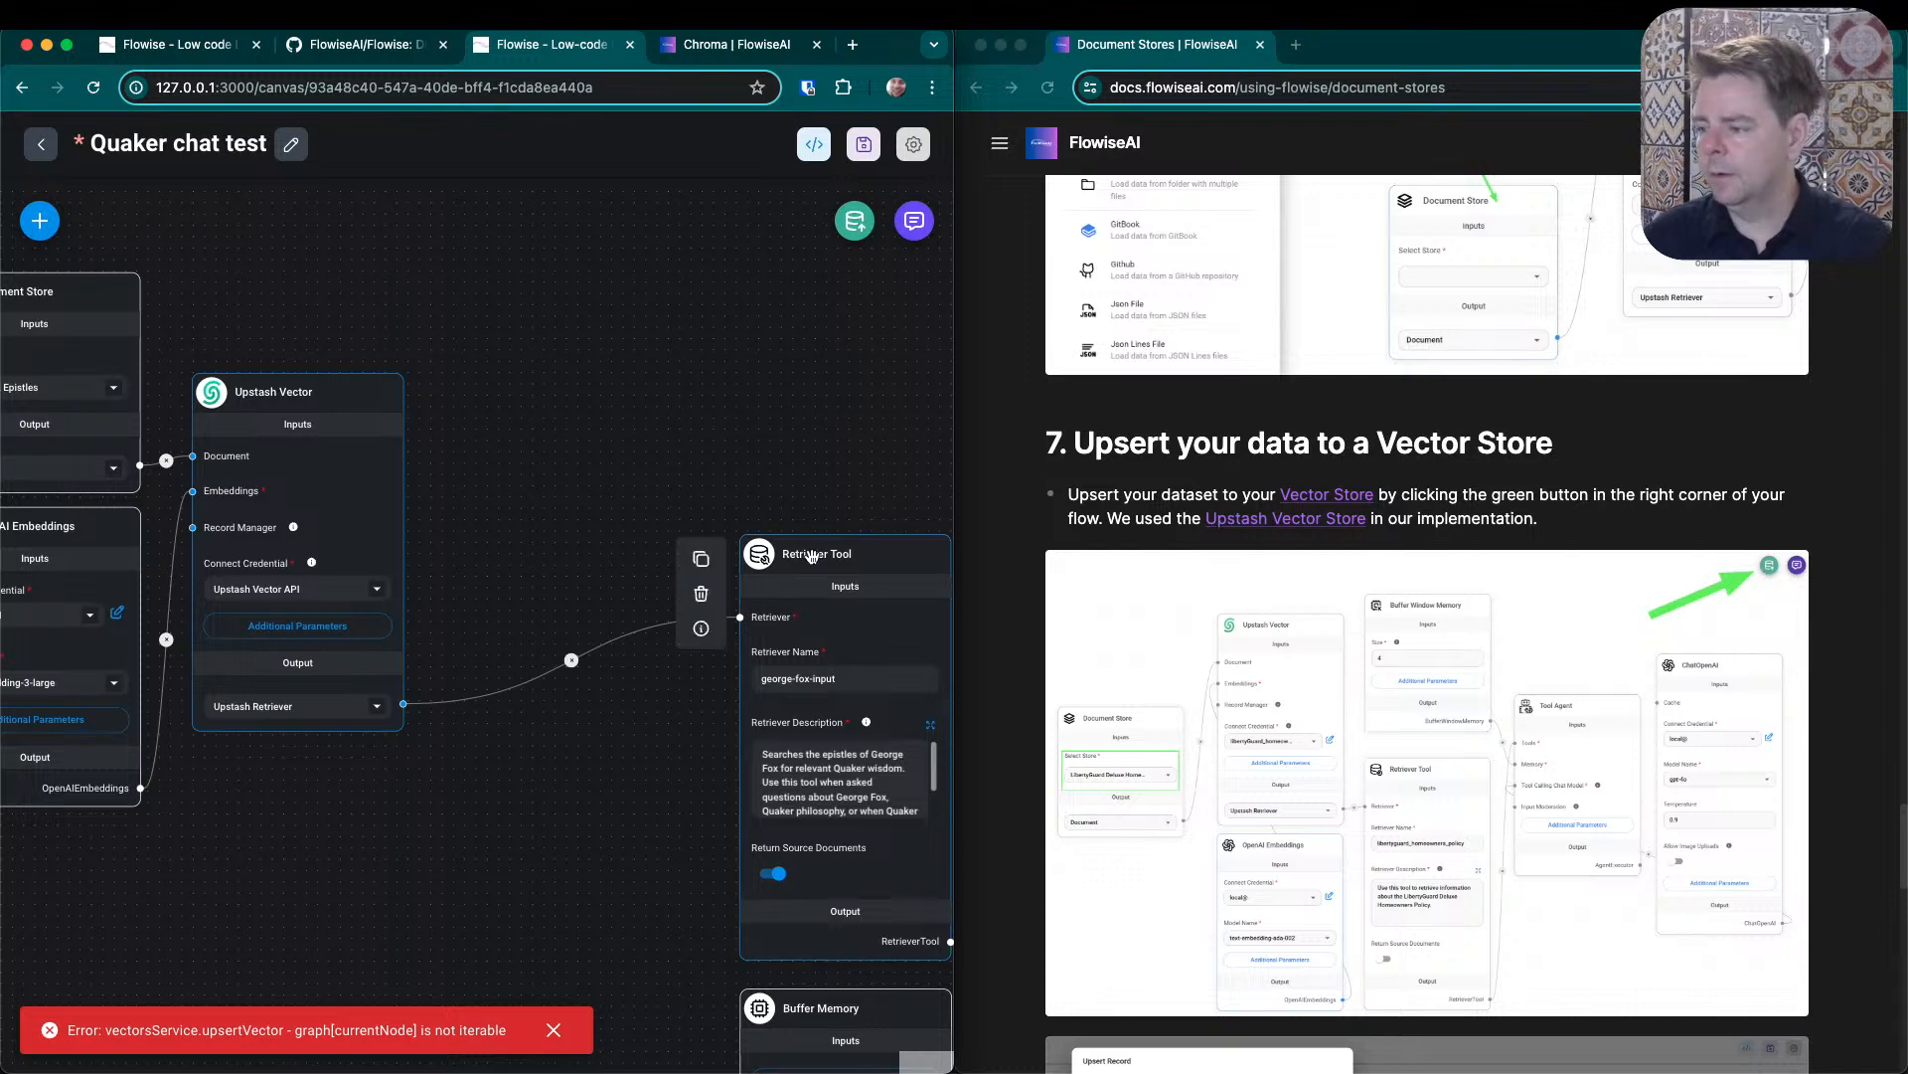
{"action": "left_click_drag", "start_coordinate": [812, 555], "coordinate": [568, 556]}
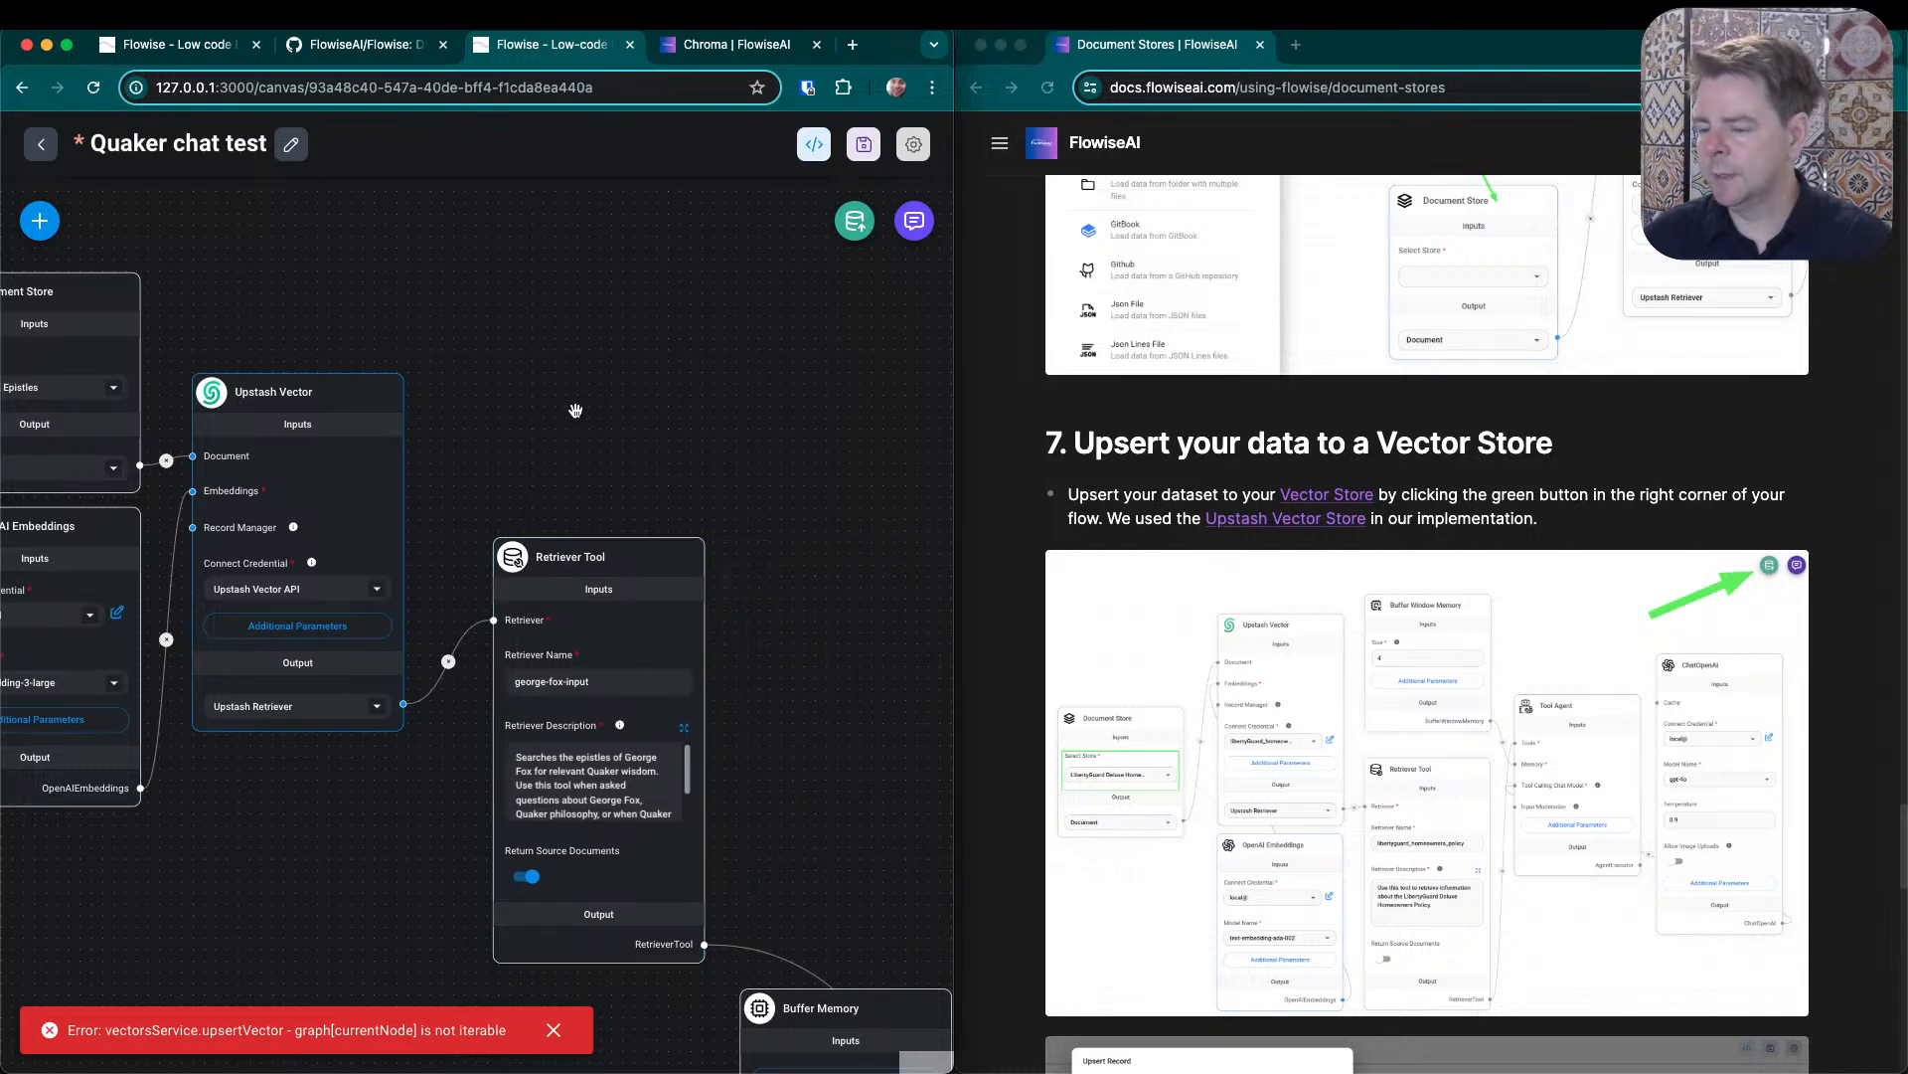
- Rearrange the flow with Buffer Memory above the Retriever Tool, ChatOpenAI below it, and Tool Agent closer to the Retriever Tool
{"action": "scroll", "coordinate": [582, 429], "scroll_direction": "down", "scroll_amount": 10}
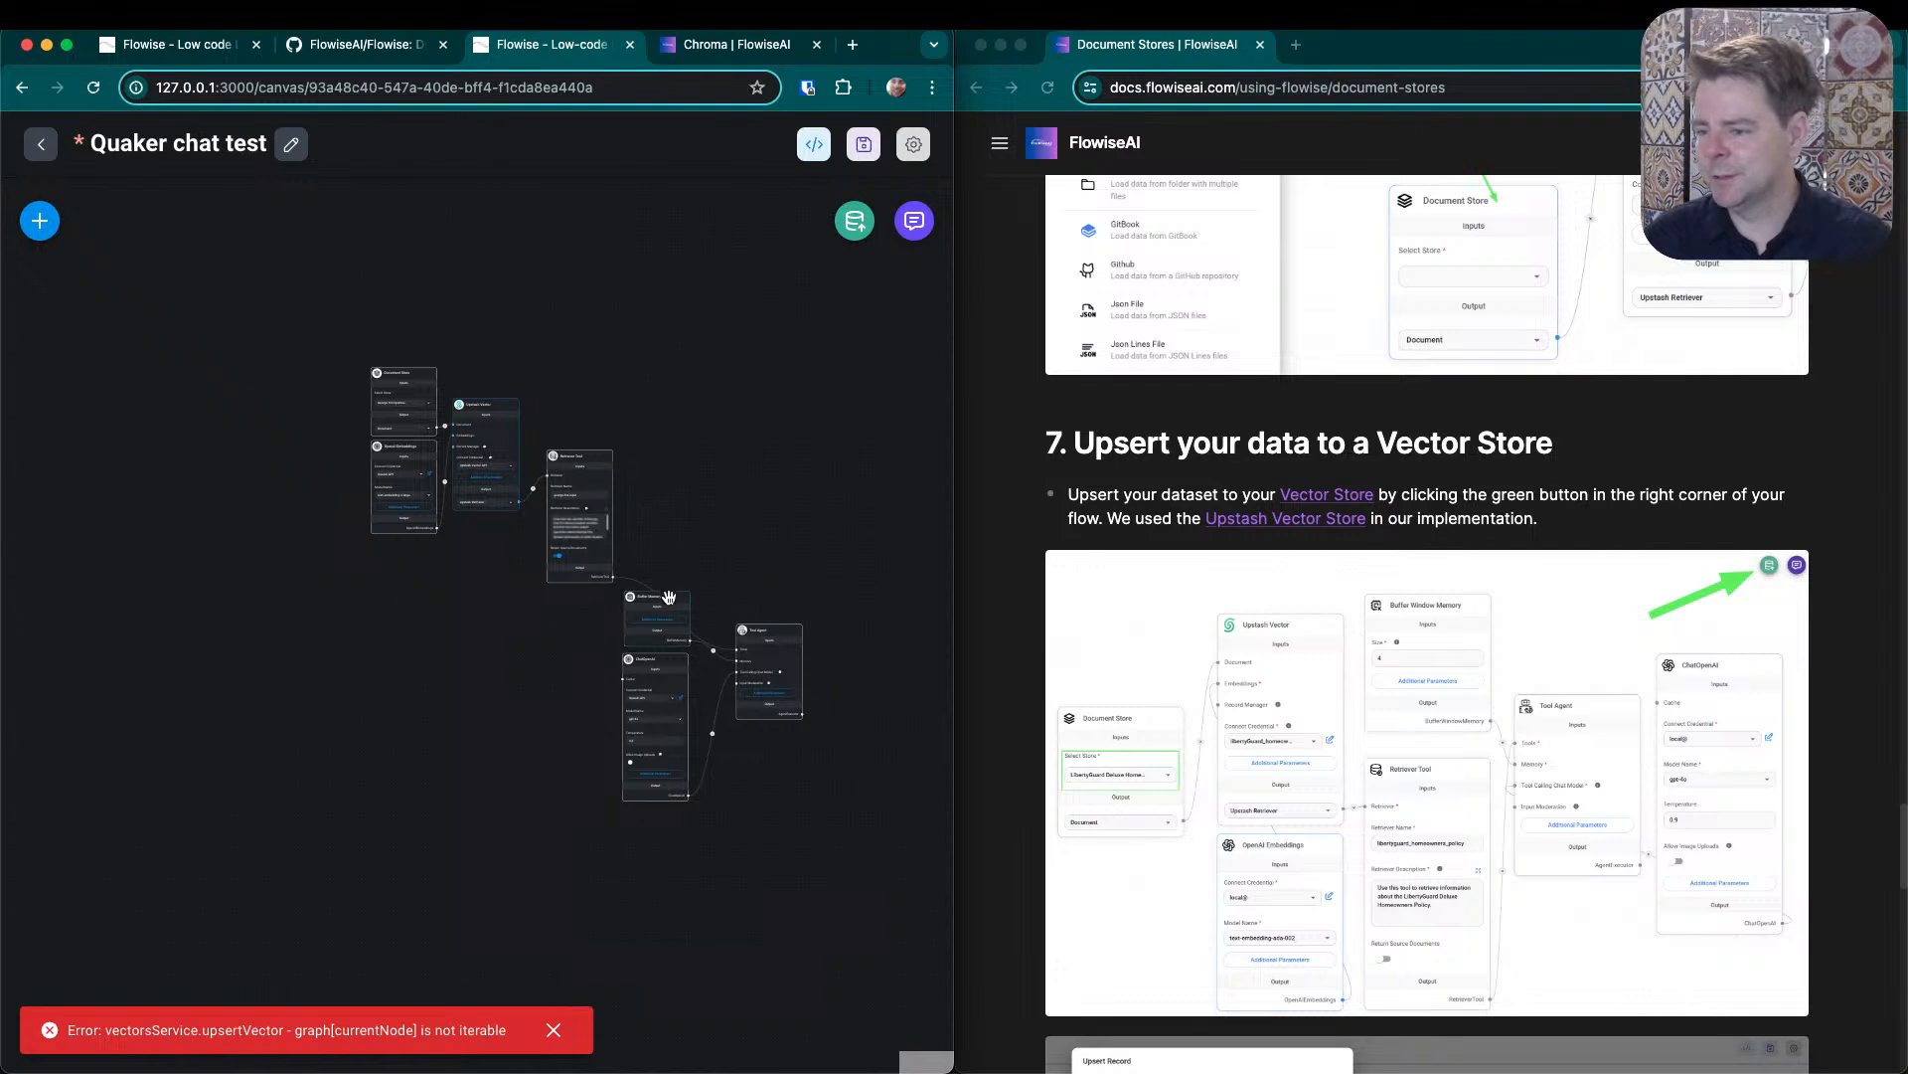
{"action": "mouse_move", "coordinate": [668, 599]}
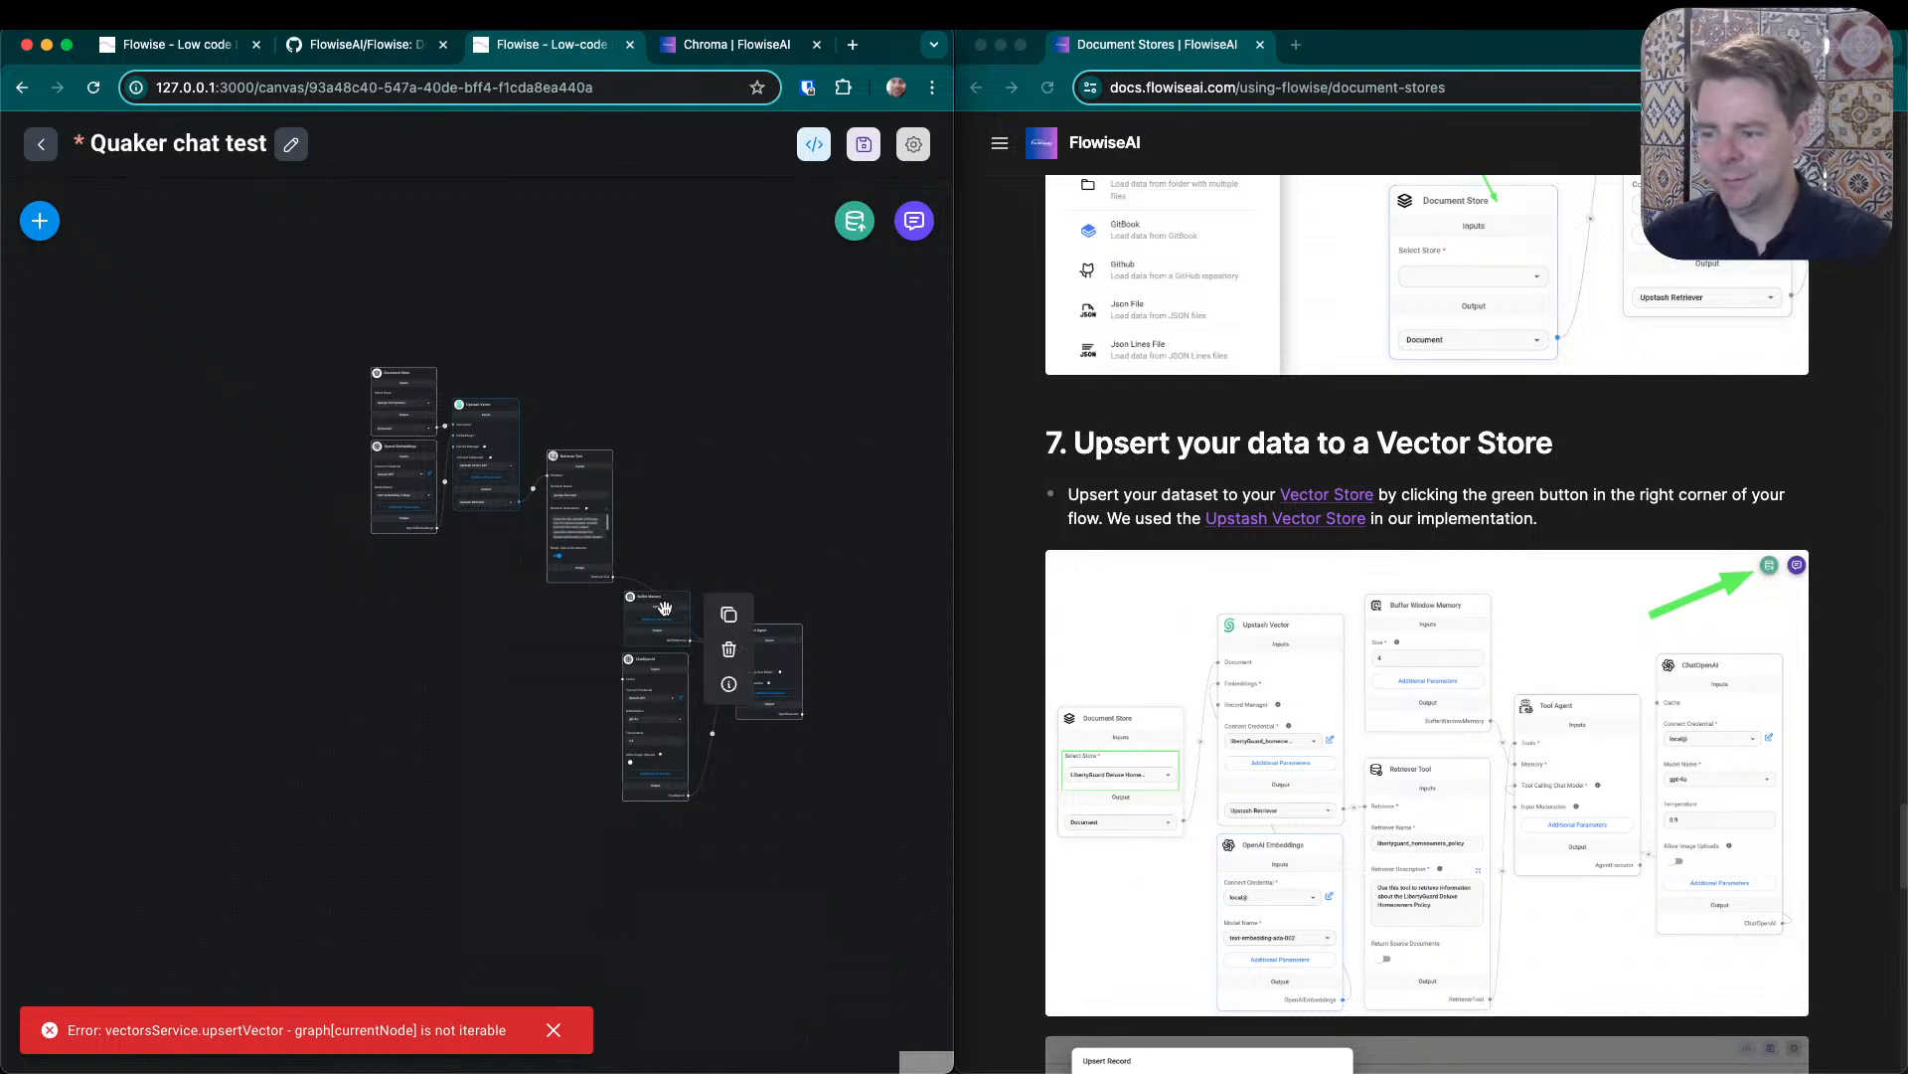
{"action": "left_click_drag", "start_coordinate": [661, 602], "coordinate": [574, 378]}
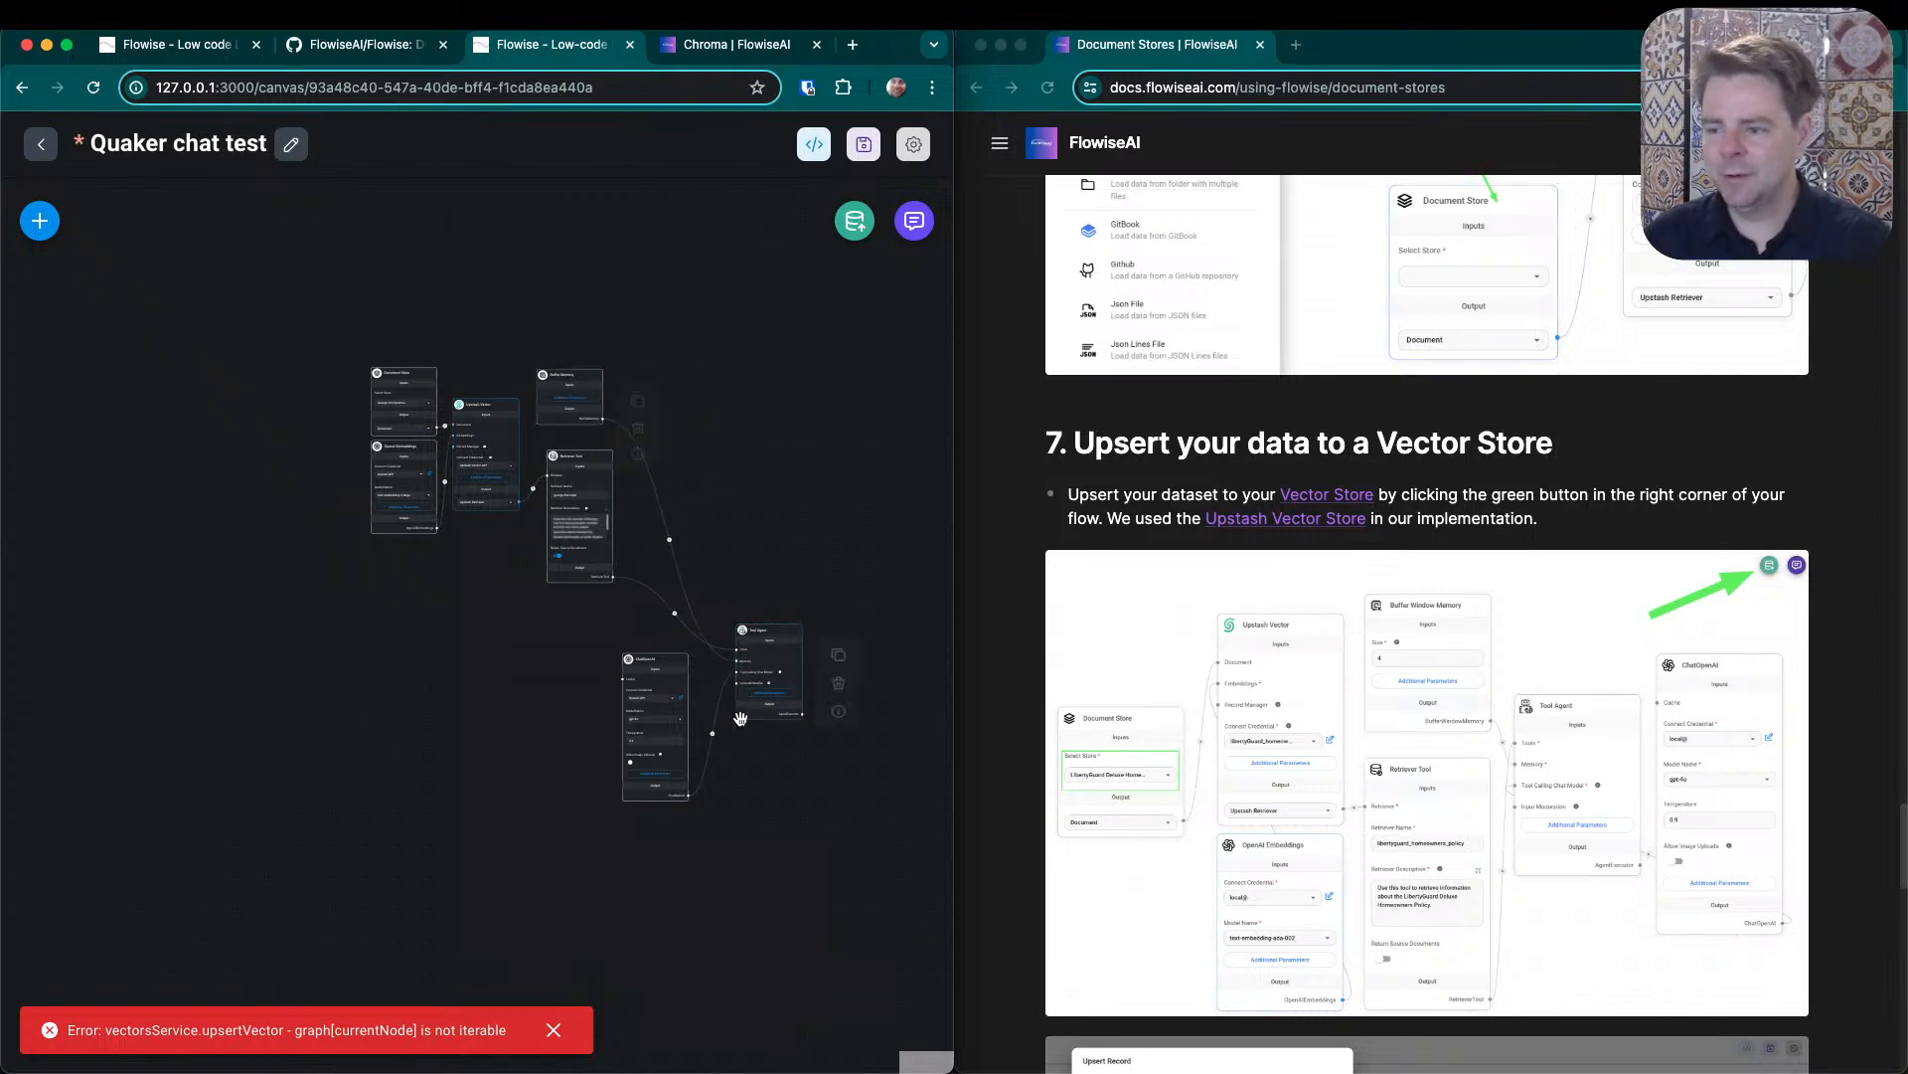
{"action": "mouse_move", "coordinate": [641, 661]}
{"action": "left_click_drag", "start_coordinate": [641, 661], "coordinate": [510, 619]}
{"action": "mouse_move", "coordinate": [754, 628]}
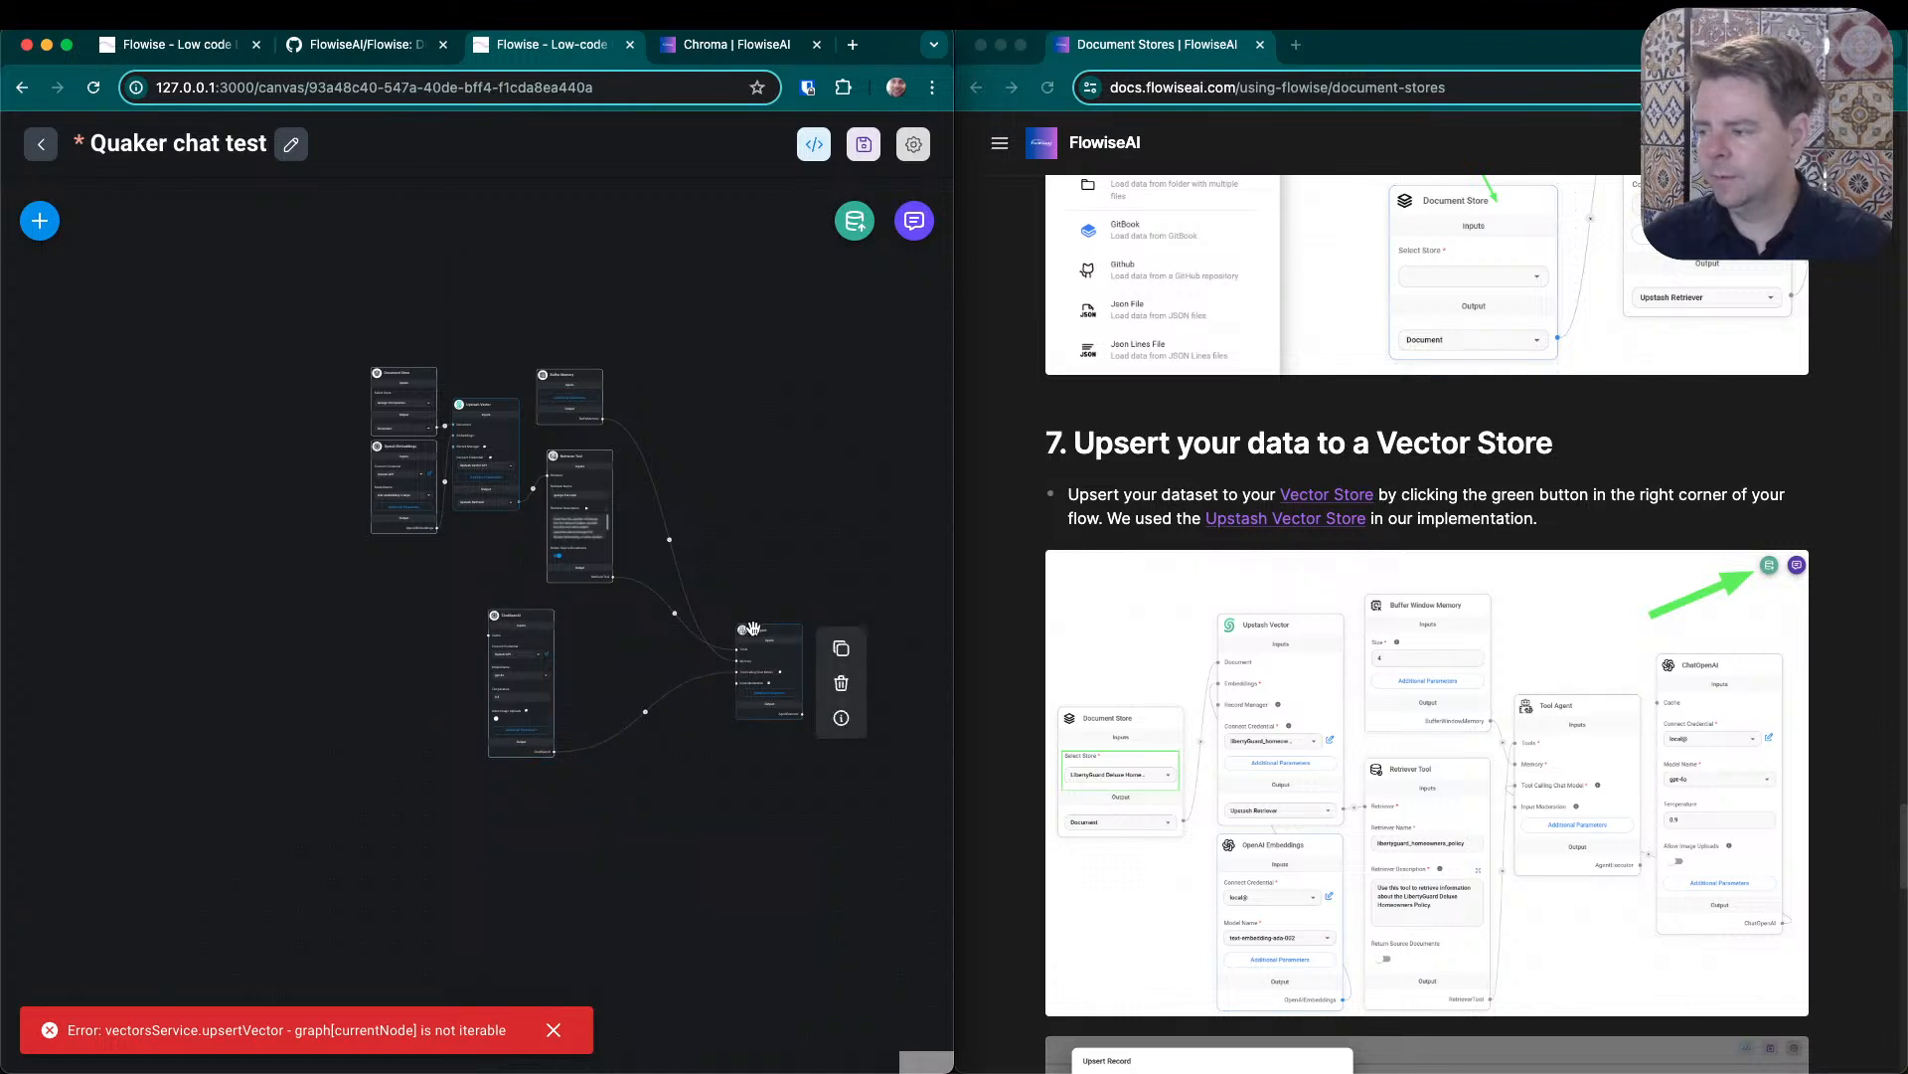
{"action": "left_click_drag", "start_coordinate": [753, 628], "coordinate": [720, 527]}
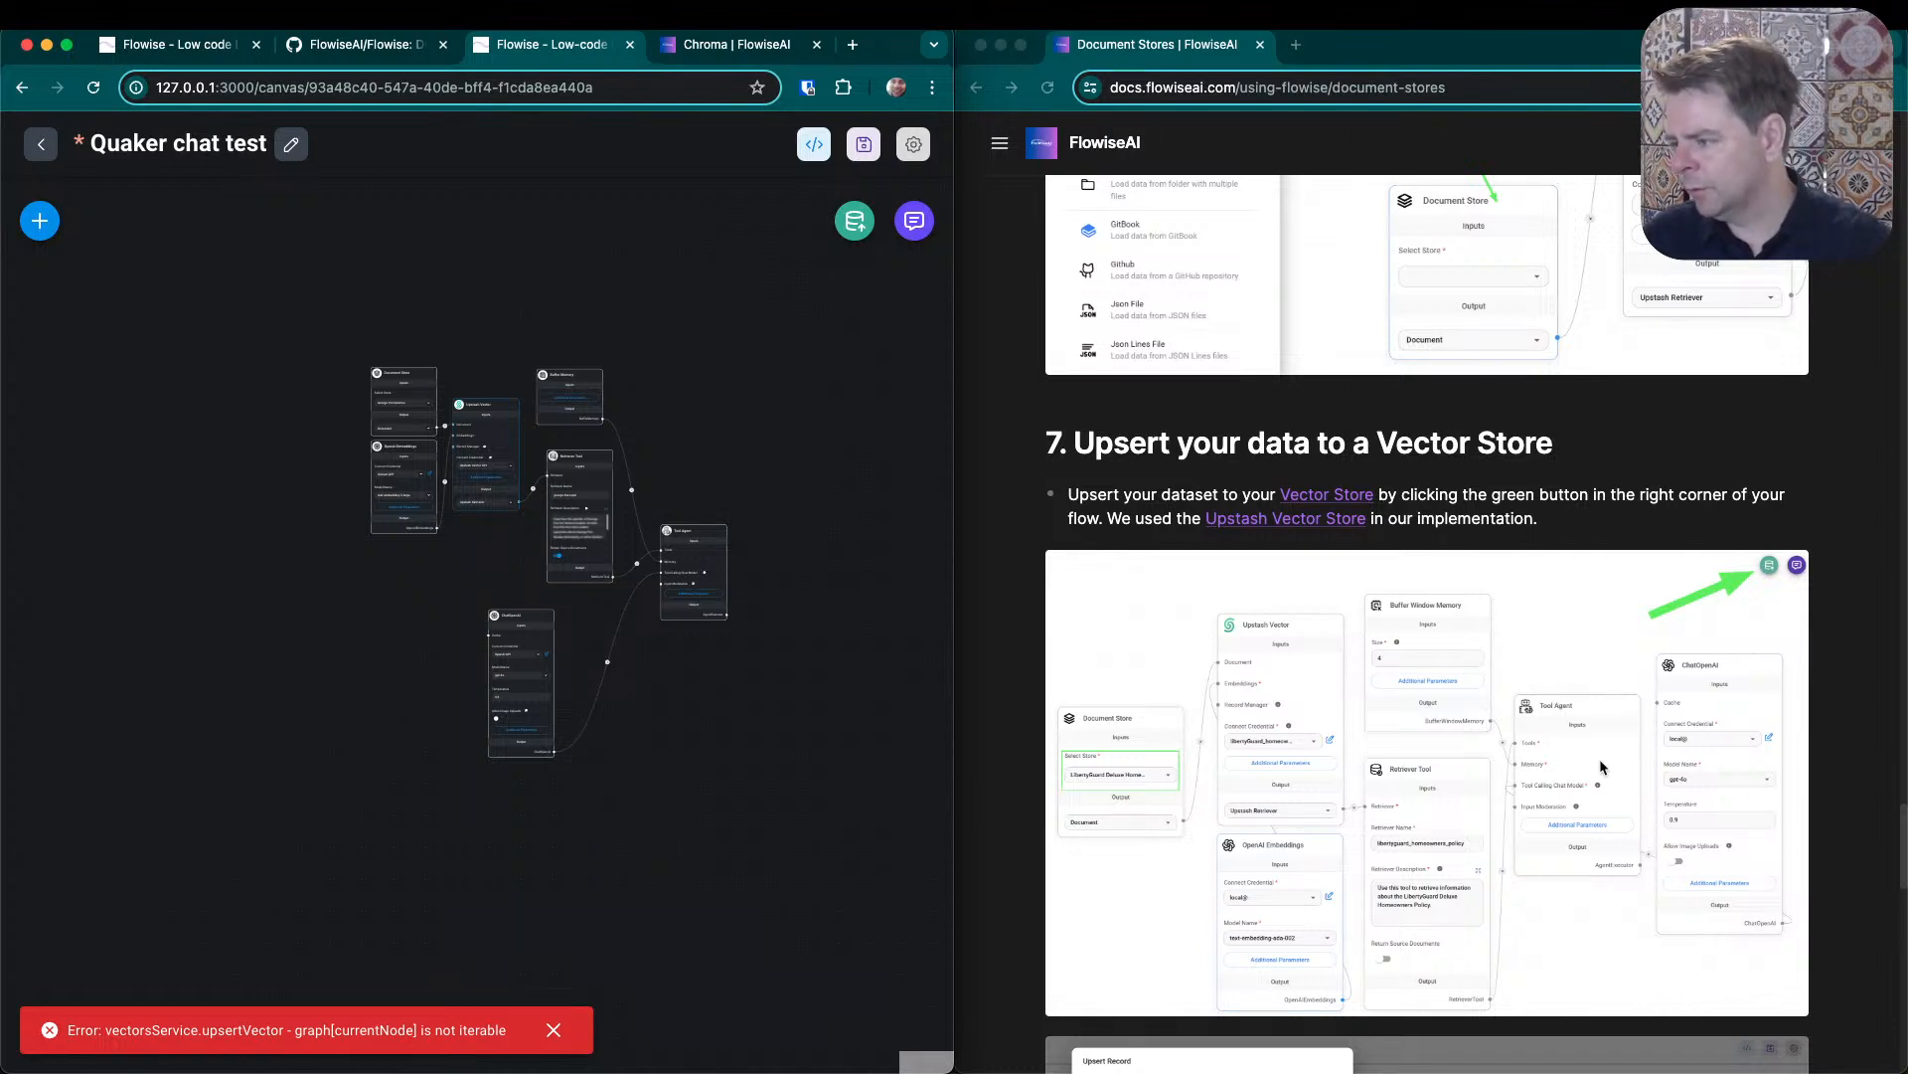
- Place Tool Agent beside the Retriever Tool, and align ChatOpenAI directly beneath and Buffer Memory directly above the Retriever Tool
{"action": "scroll", "coordinate": [669, 542], "scroll_direction": "up", "scroll_amount": 5}
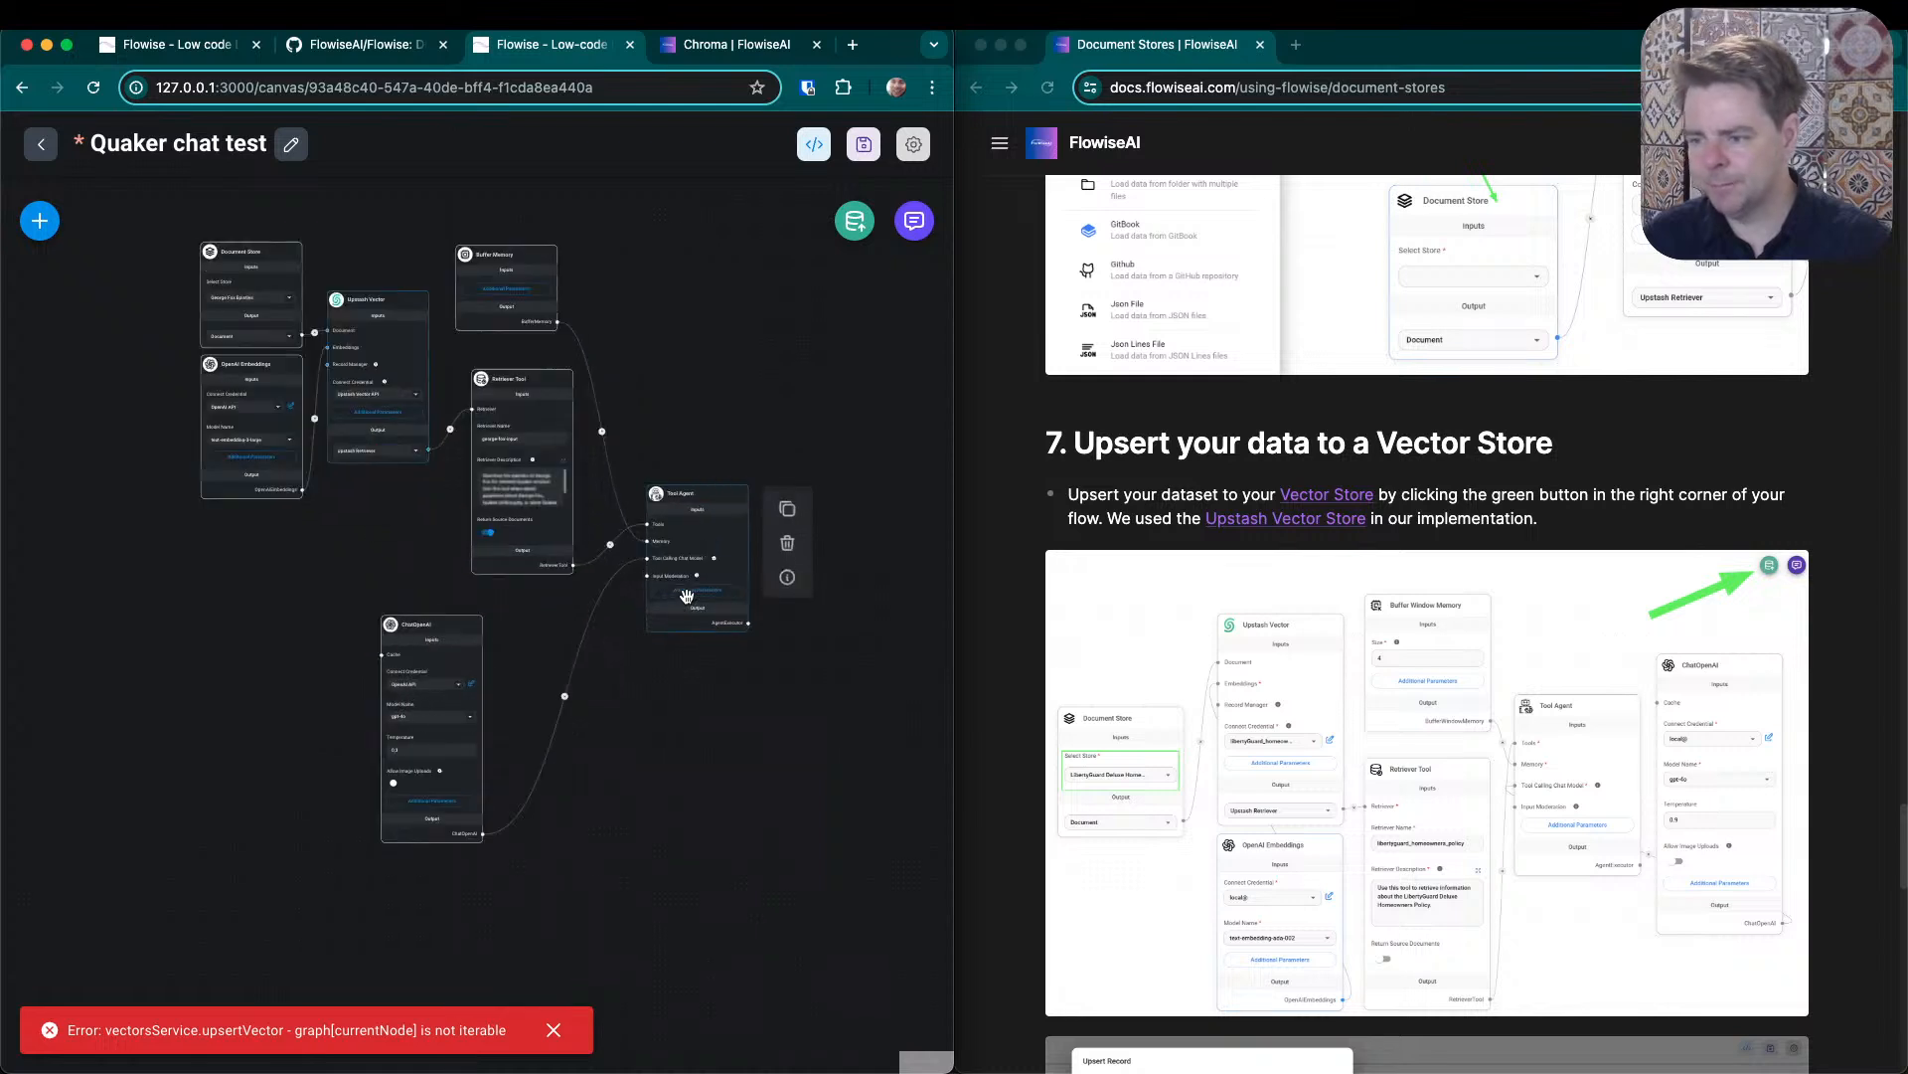
{"action": "left_click_drag", "start_coordinate": [669, 542], "coordinate": [650, 436]}
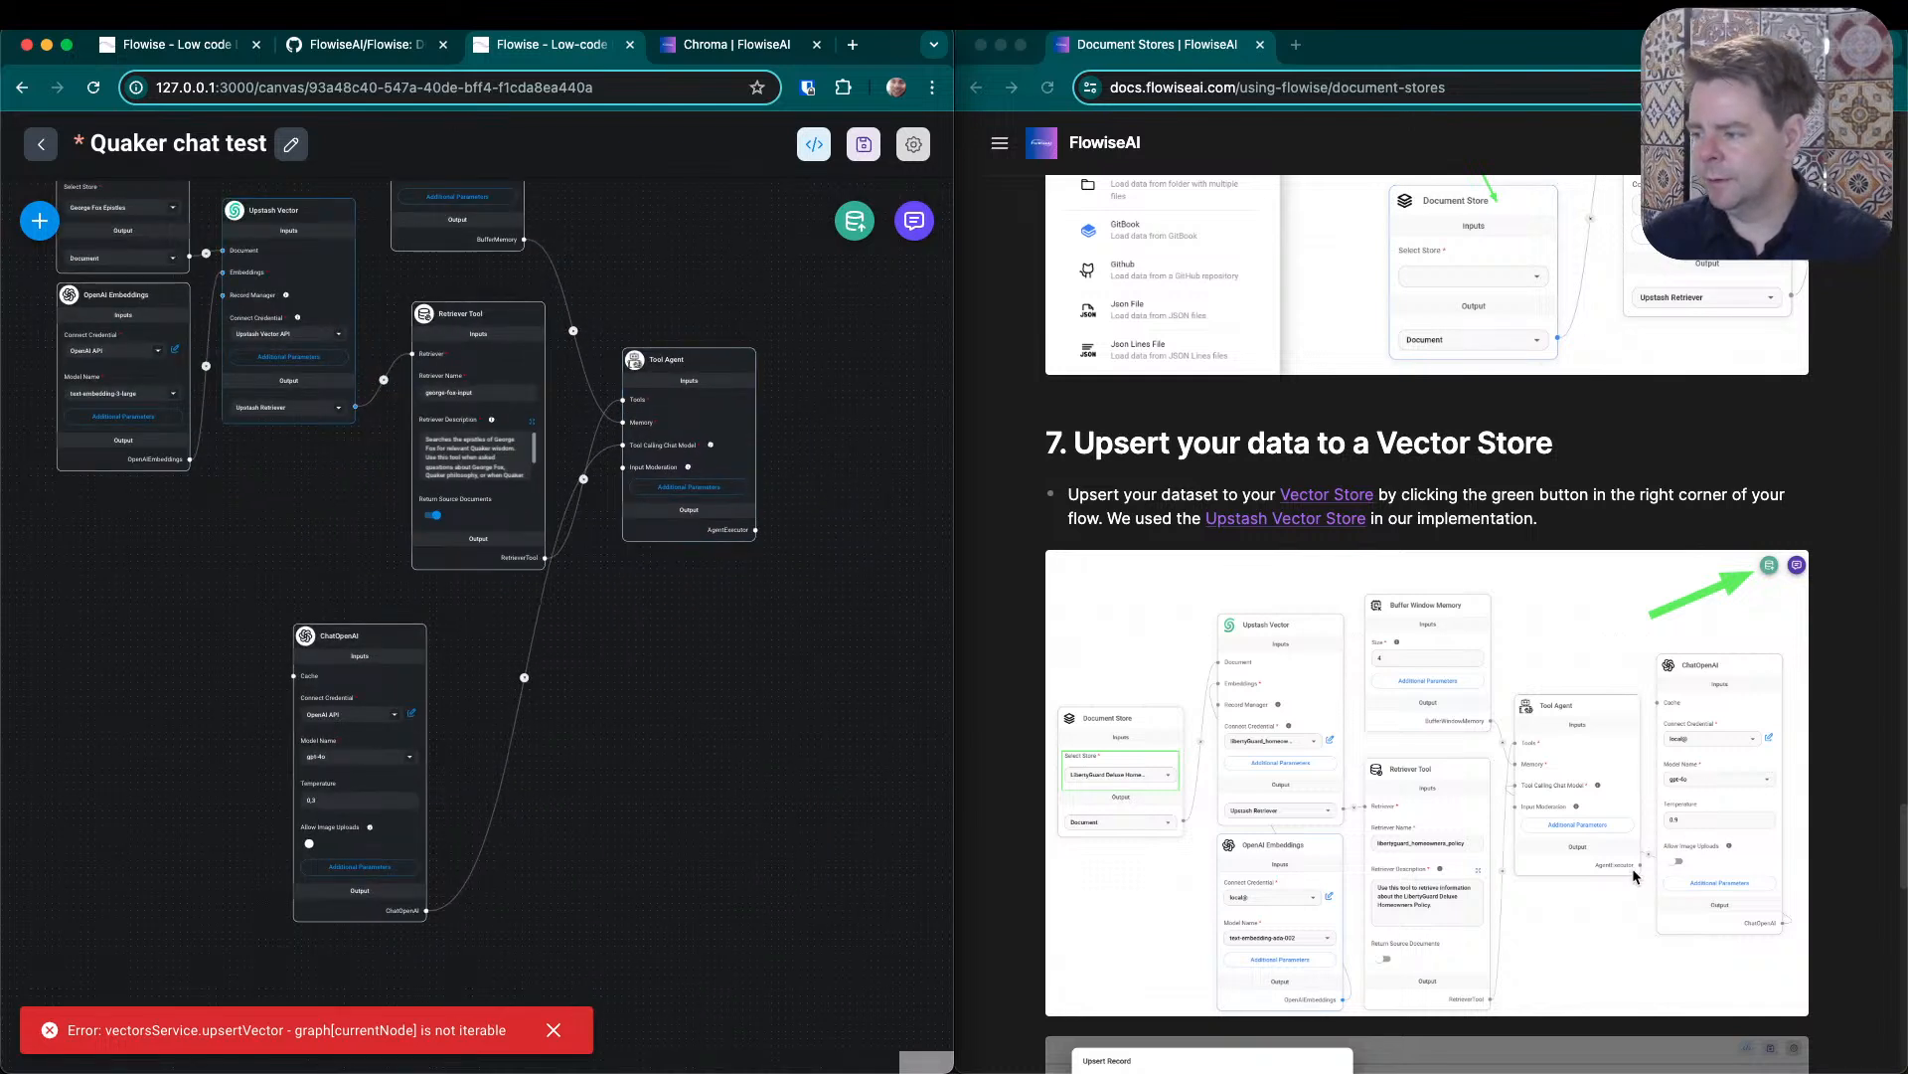
{"action": "left_click_drag", "start_coordinate": [668, 358], "coordinate": [680, 328]}
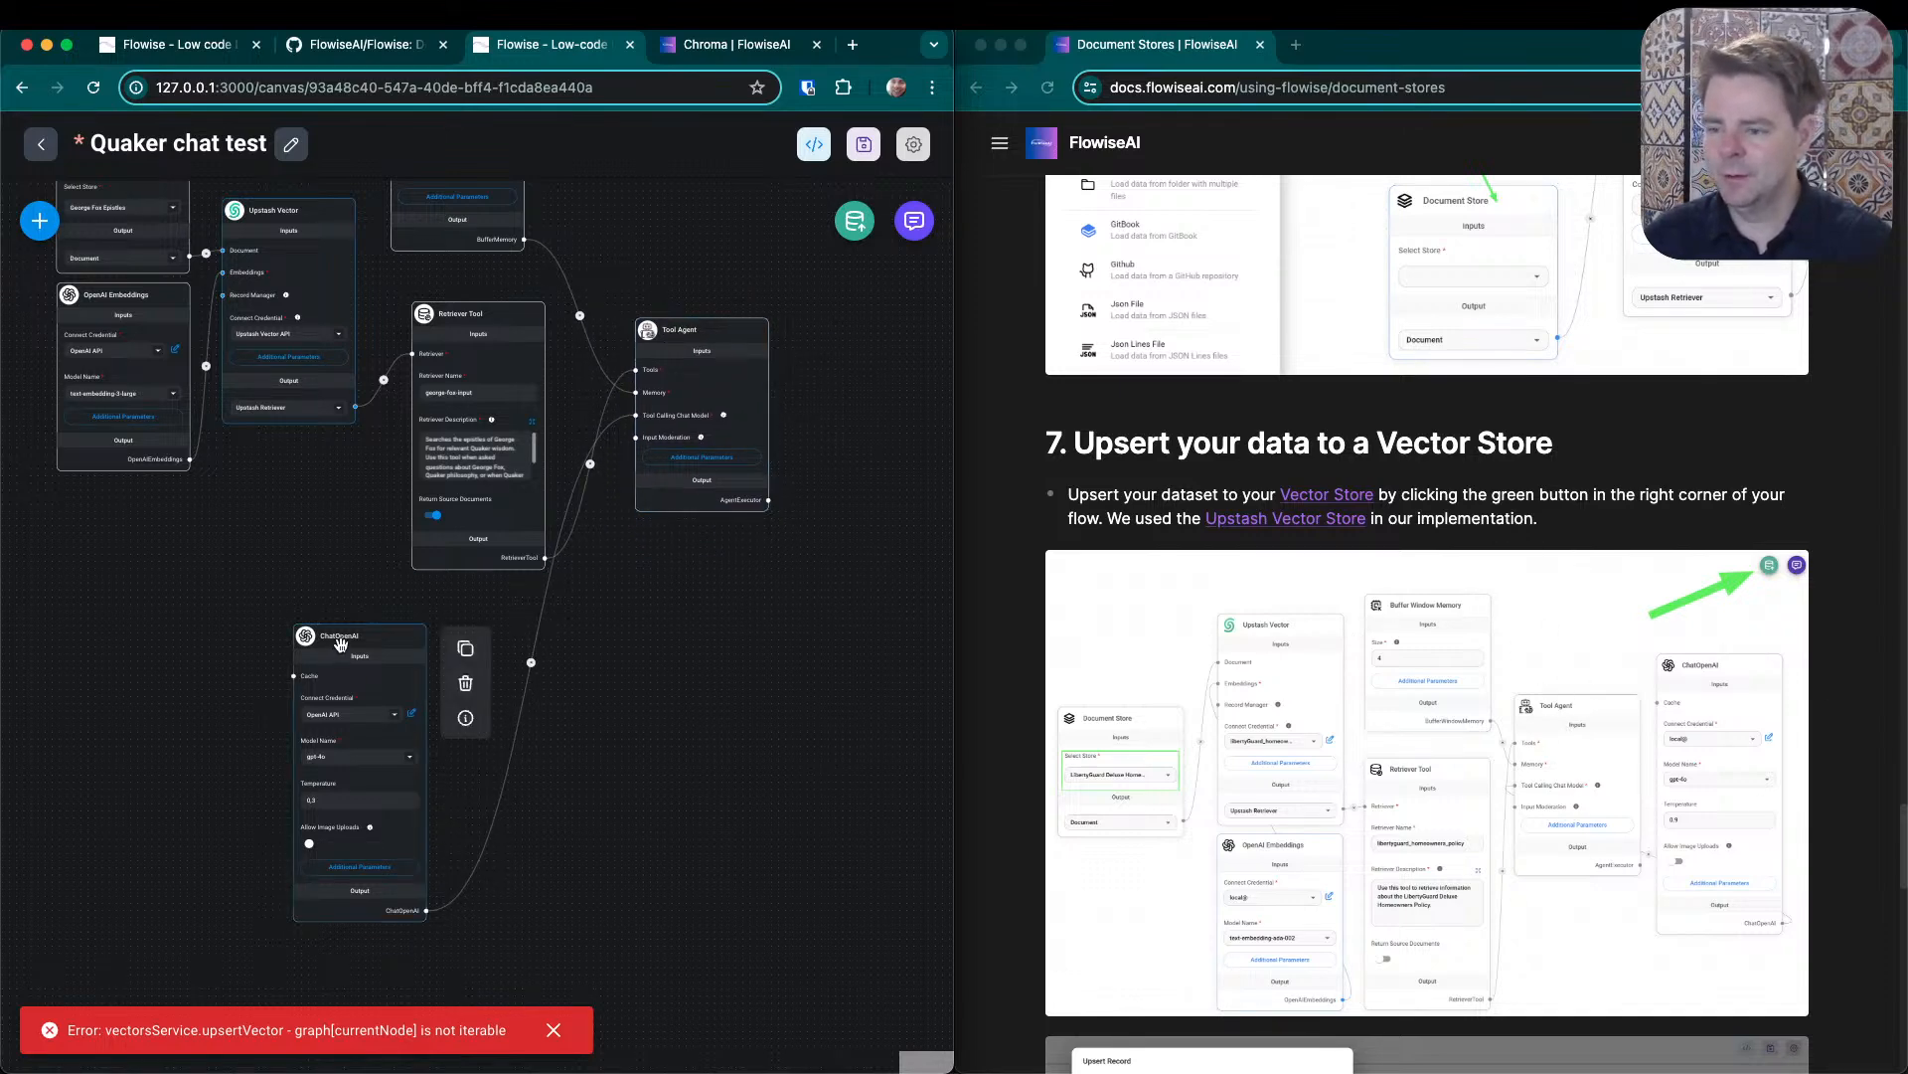
{"action": "left_click_drag", "start_coordinate": [412, 775], "coordinate": [538, 730]}
{"action": "left_click", "coordinate": [474, 253]}
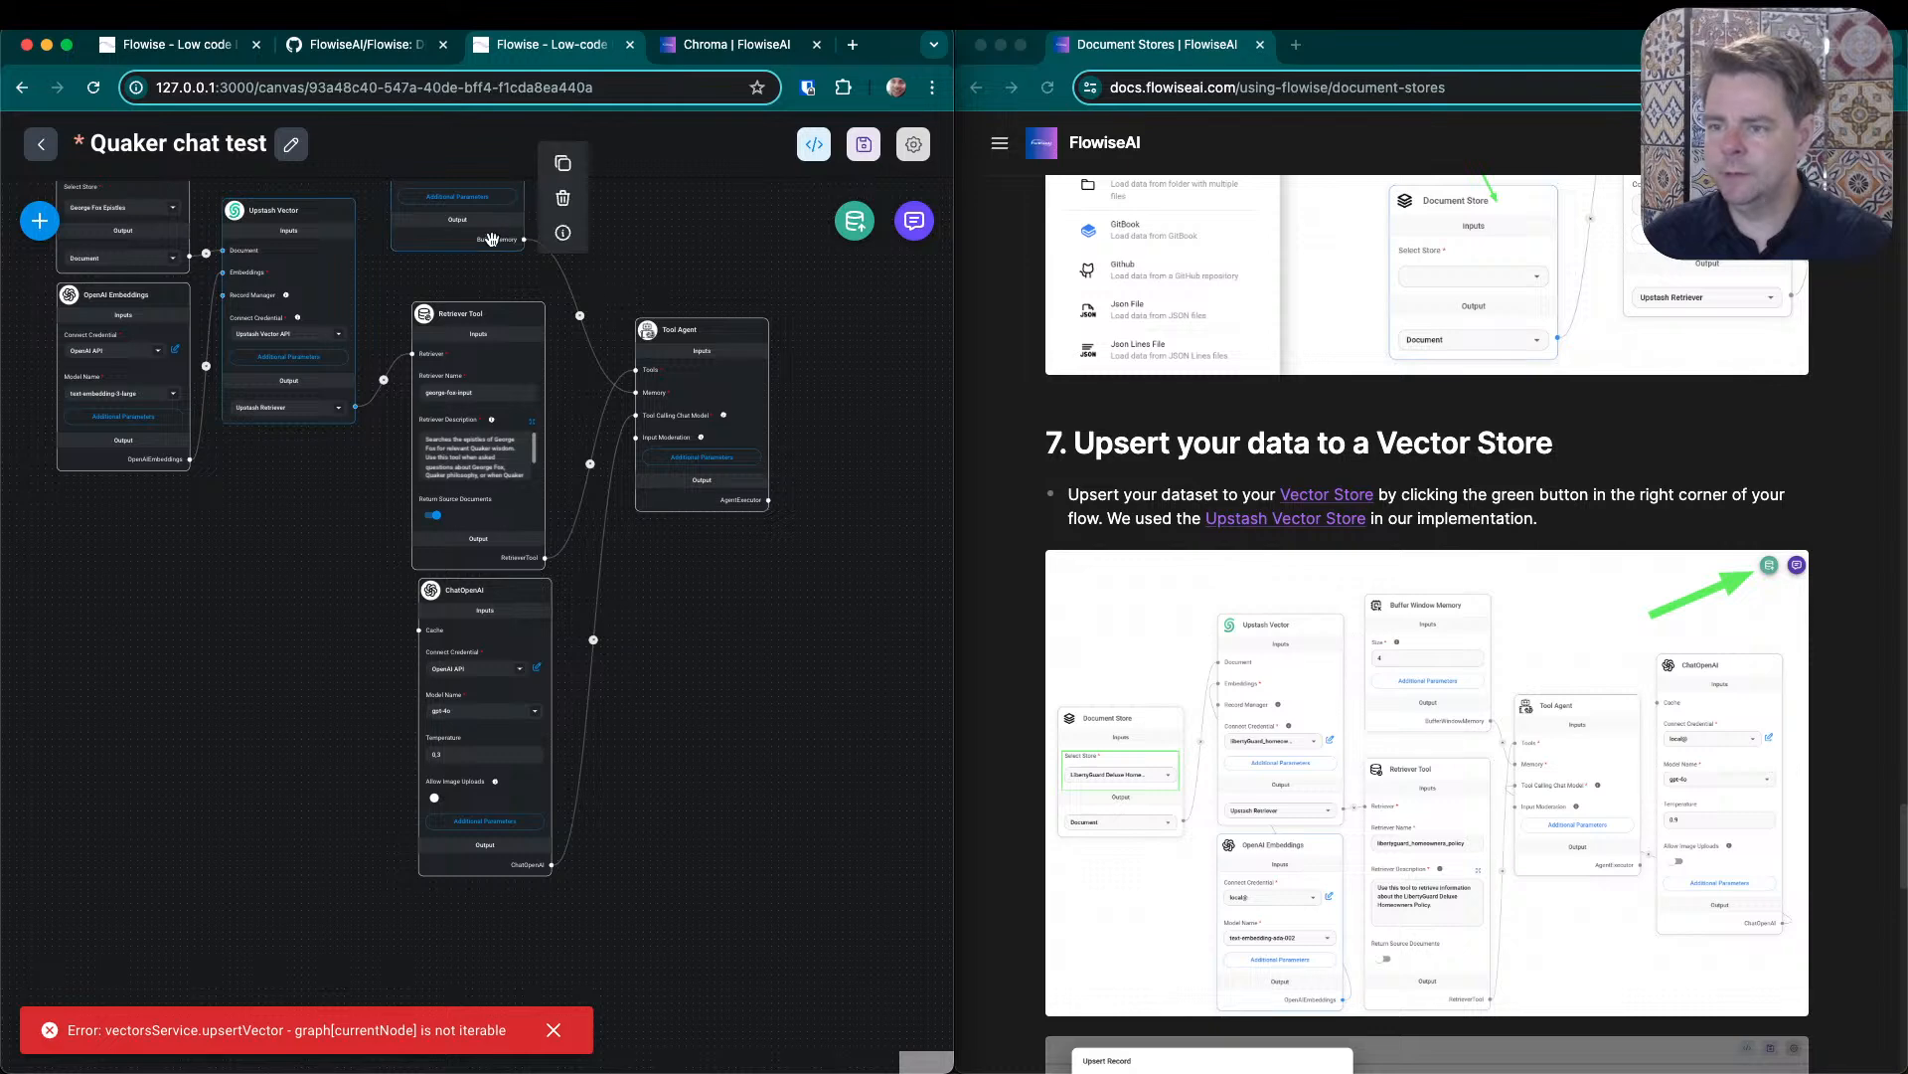
{"action": "left_click_drag", "start_coordinate": [474, 253], "coordinate": [494, 287]}
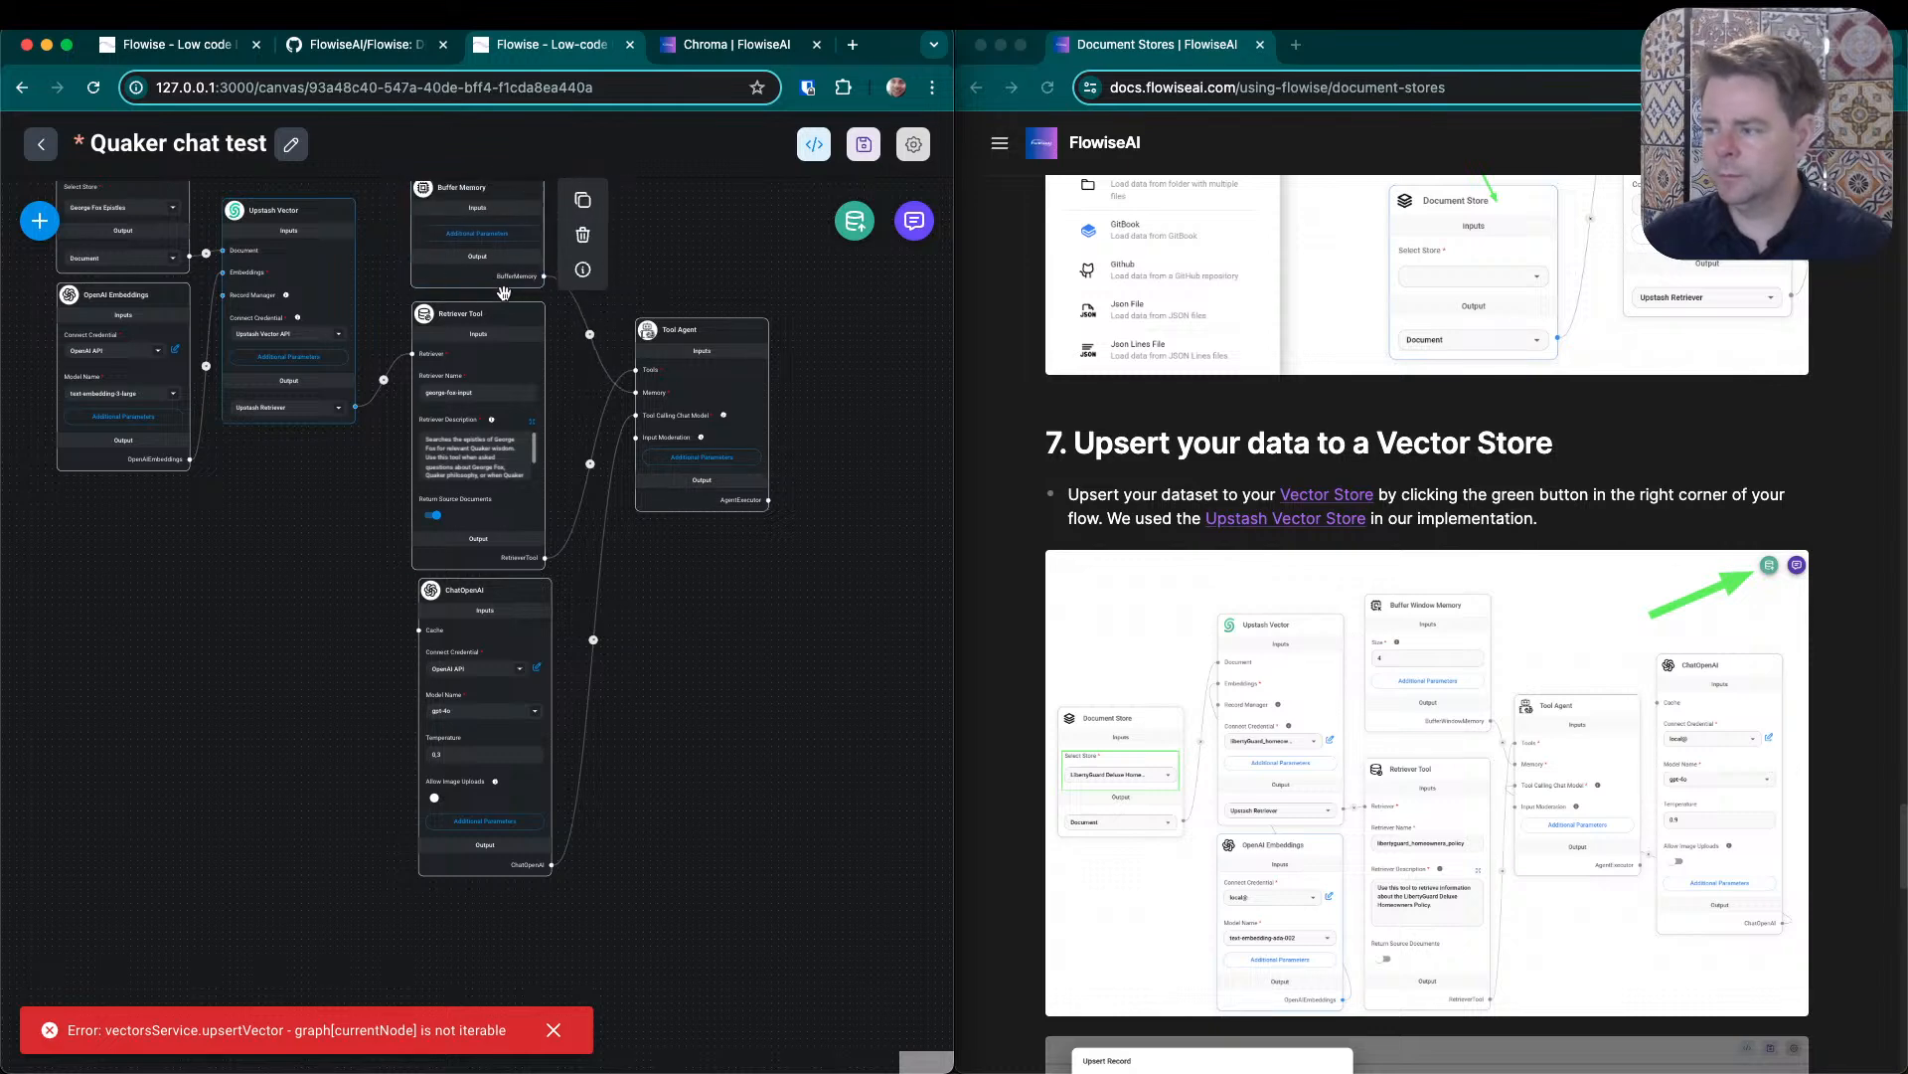
{"action": "left_click_drag", "start_coordinate": [656, 675], "coordinate": [716, 740]}
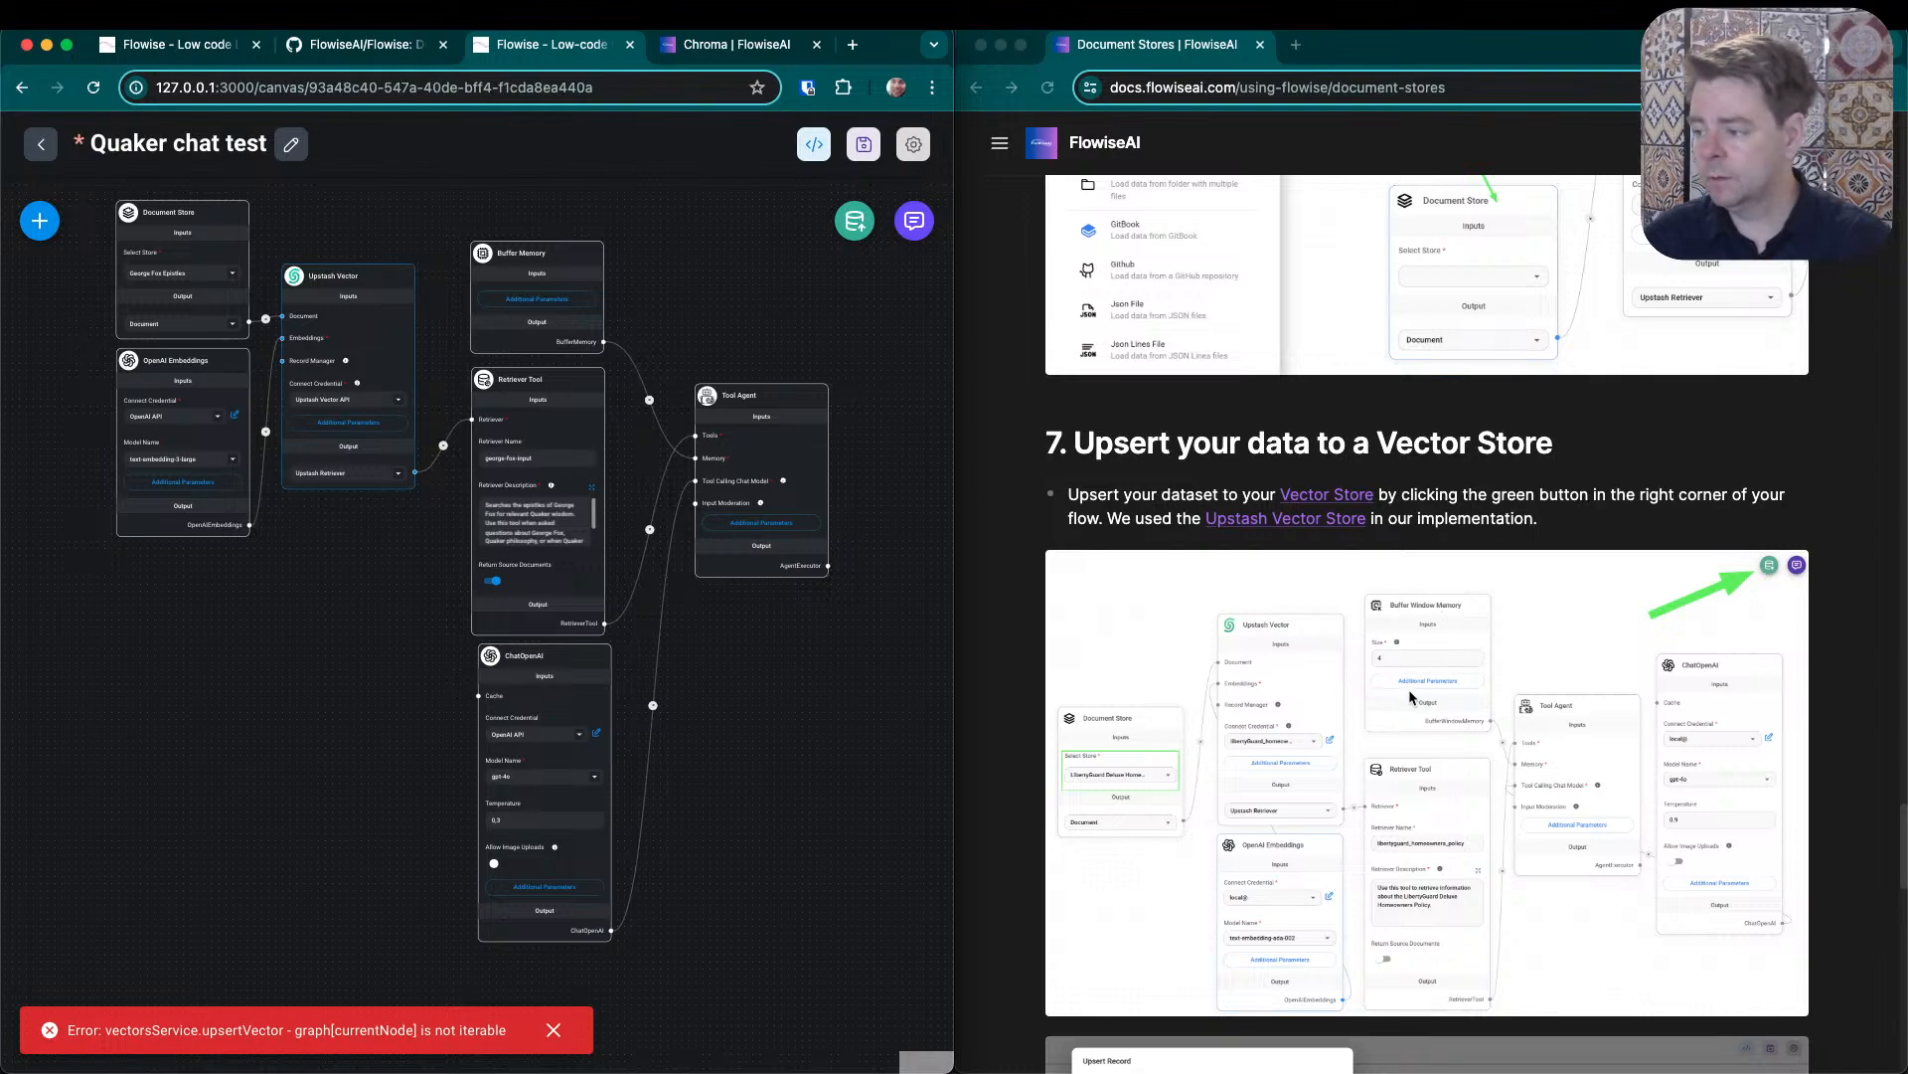
- Find the Buffer Window Memory node with the search "buffer", add it near Tool Agent, and delete the Buffer Memory node
{"action": "left_click", "coordinate": [35, 236]}
{"action": "left_click", "coordinate": [106, 333]}
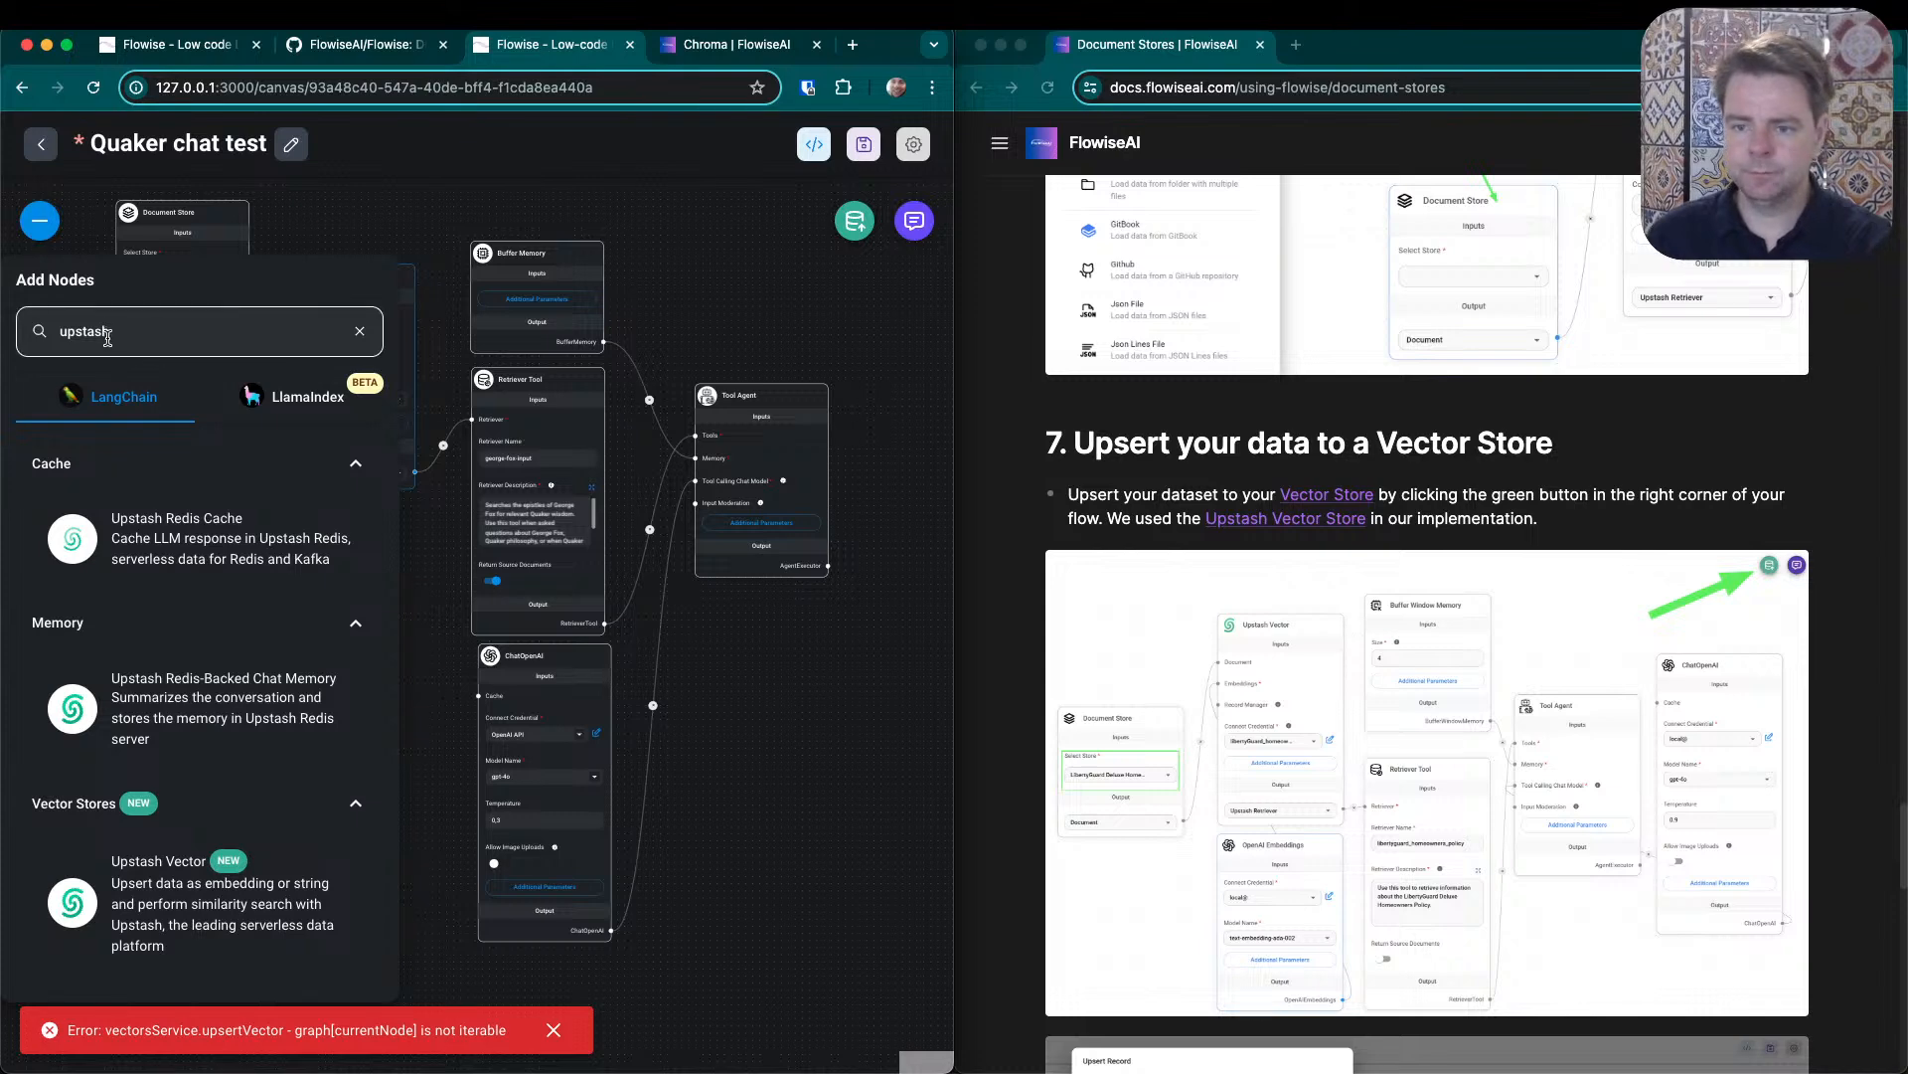
{"action": "double_click", "coordinate": [106, 333]}
{"action": "type", "text": "buffer"}
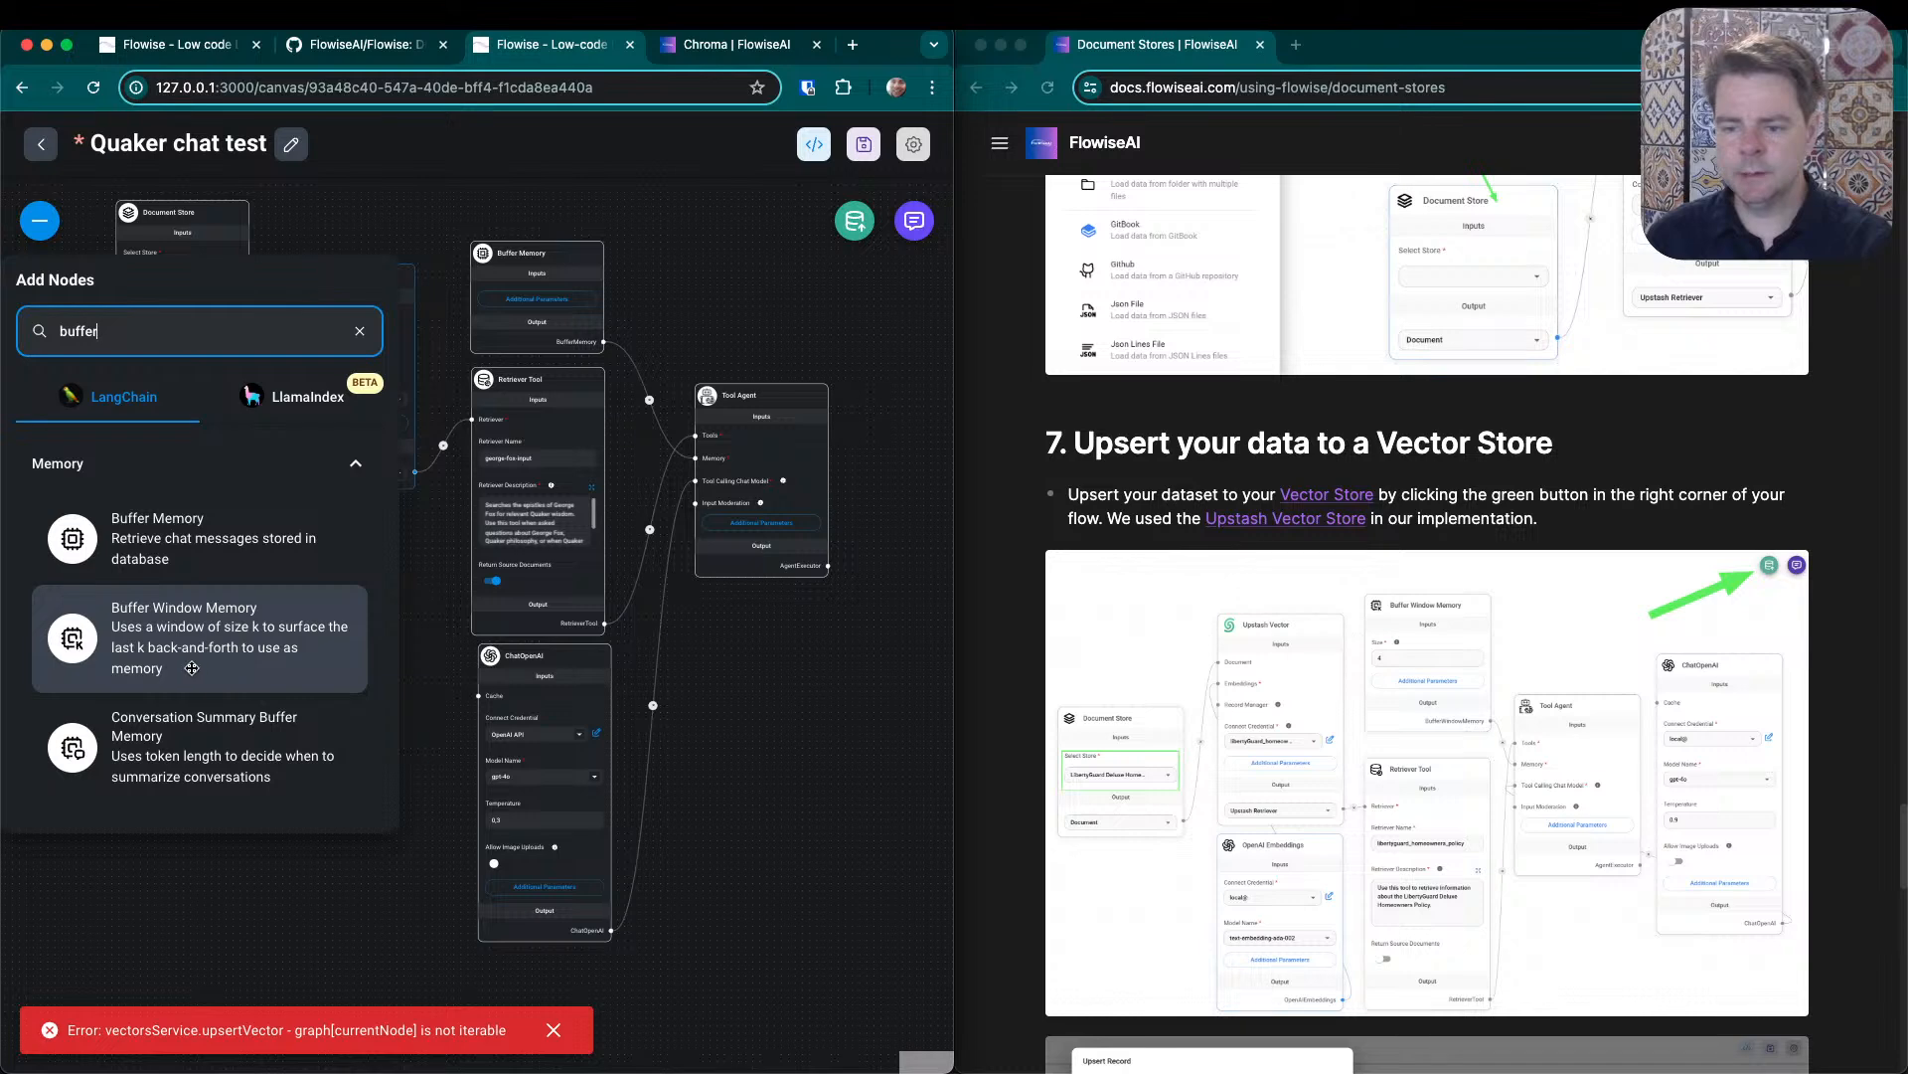
{"action": "left_click_drag", "start_coordinate": [186, 664], "coordinate": [706, 222]}
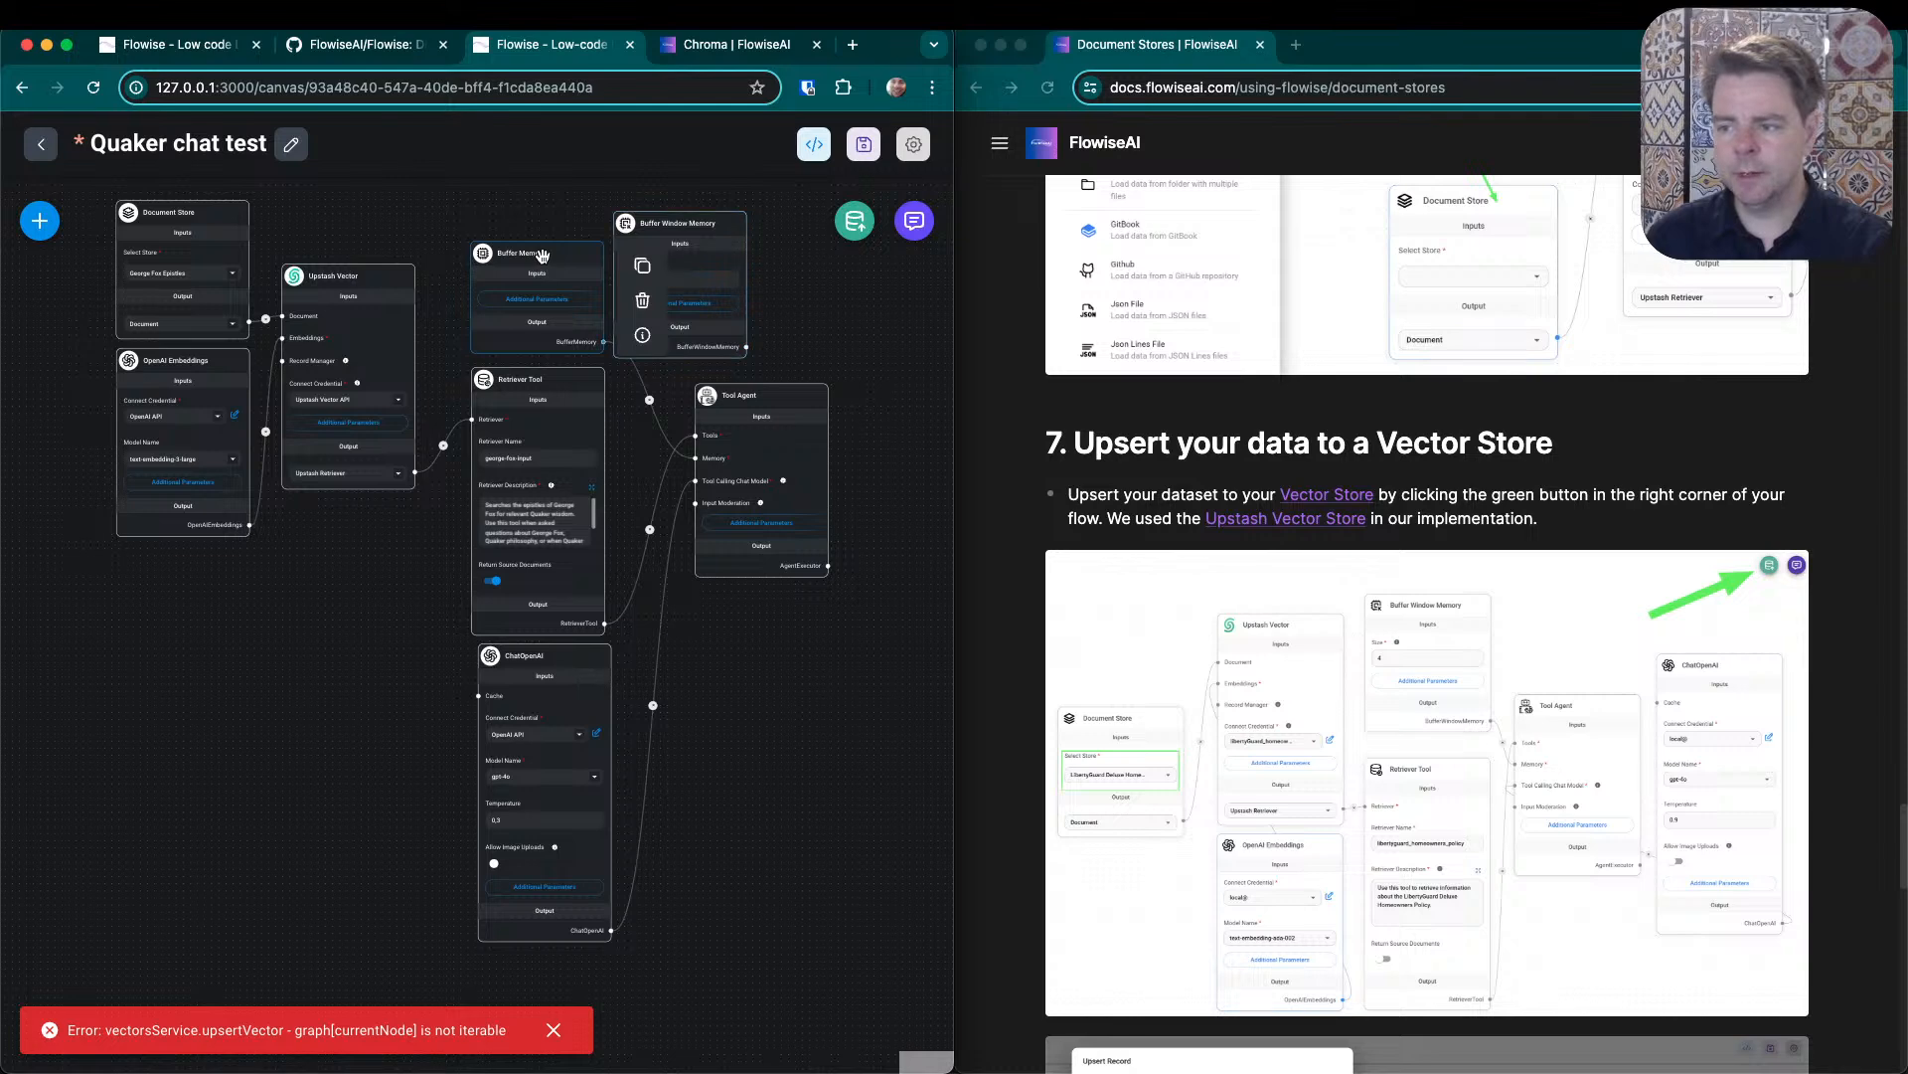
{"action": "left_click", "coordinate": [647, 299]}
- Connect Buffer Window Memory to the Tool Agent's Memory input and place the node above the Retriever Tool
{"action": "left_click_drag", "start_coordinate": [748, 353], "coordinate": [685, 399]}
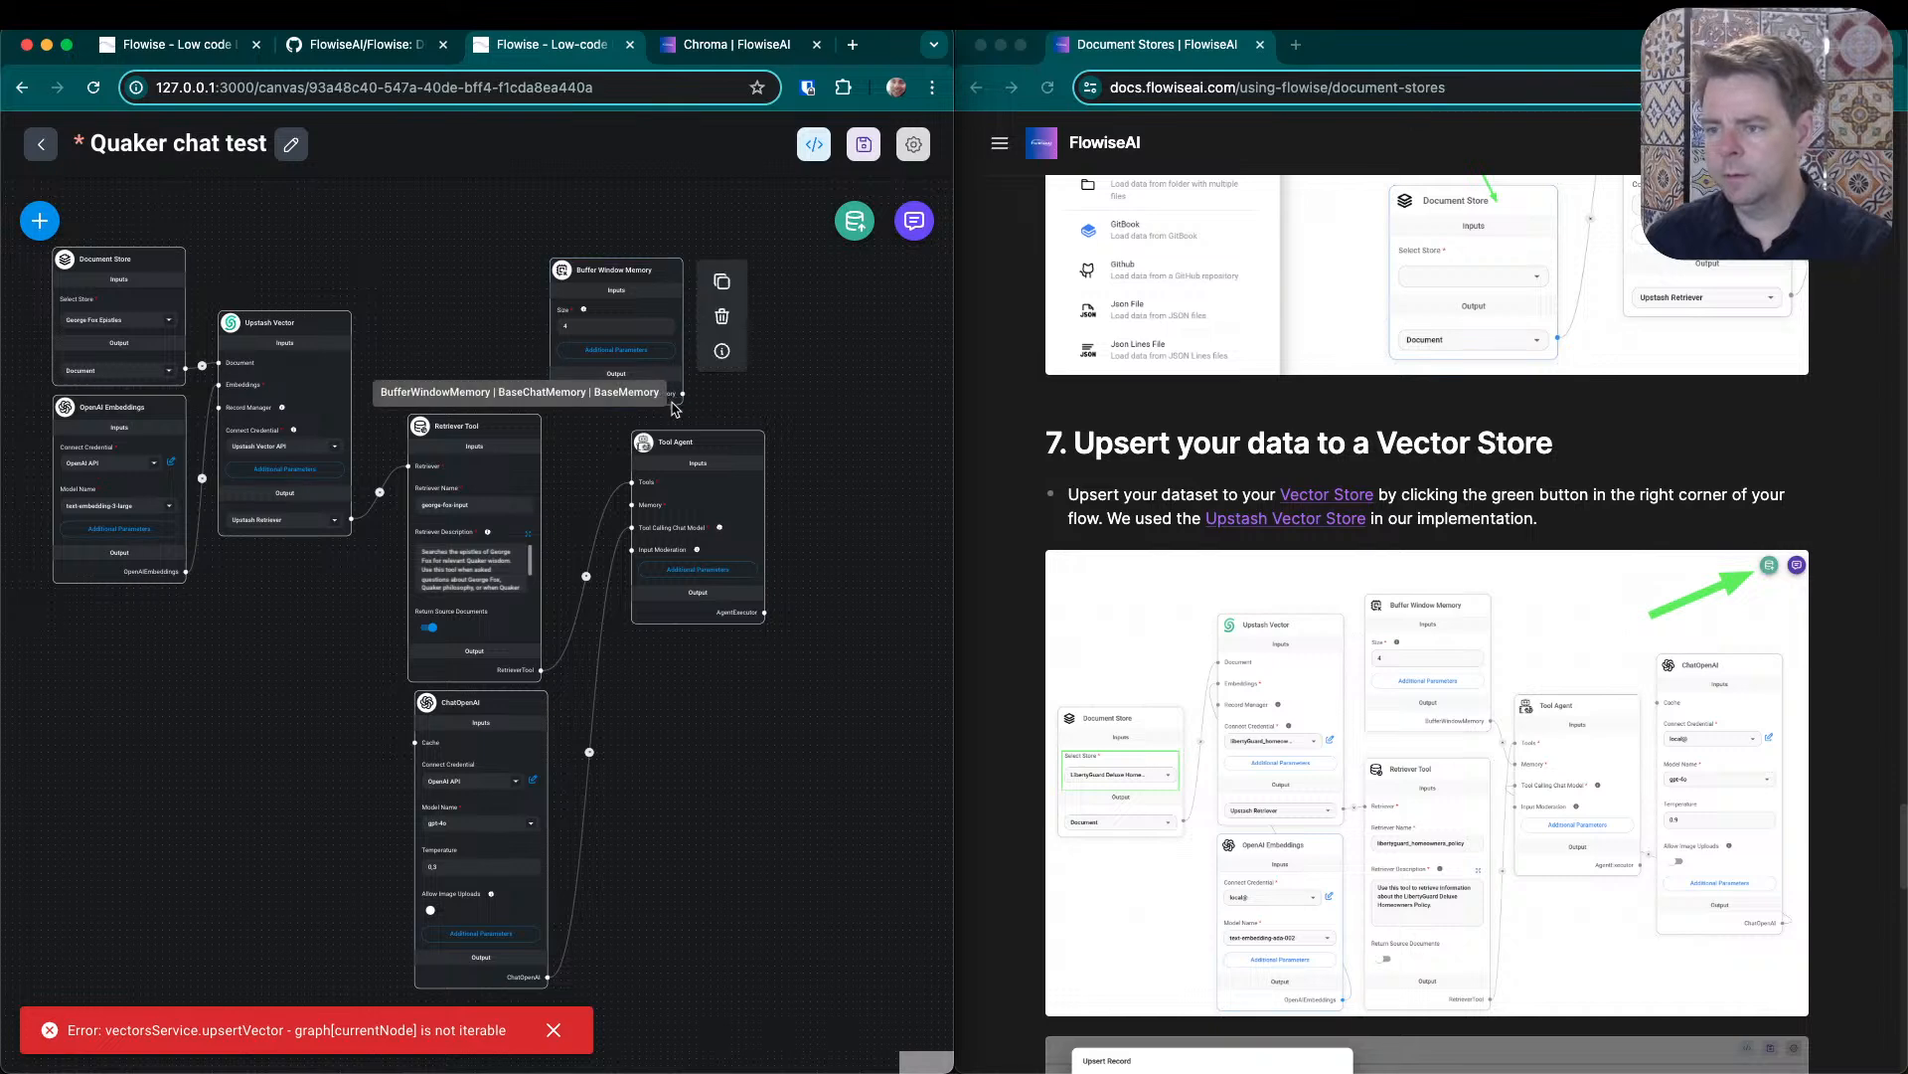
{"action": "left_click_drag", "start_coordinate": [685, 393], "coordinate": [635, 505]}
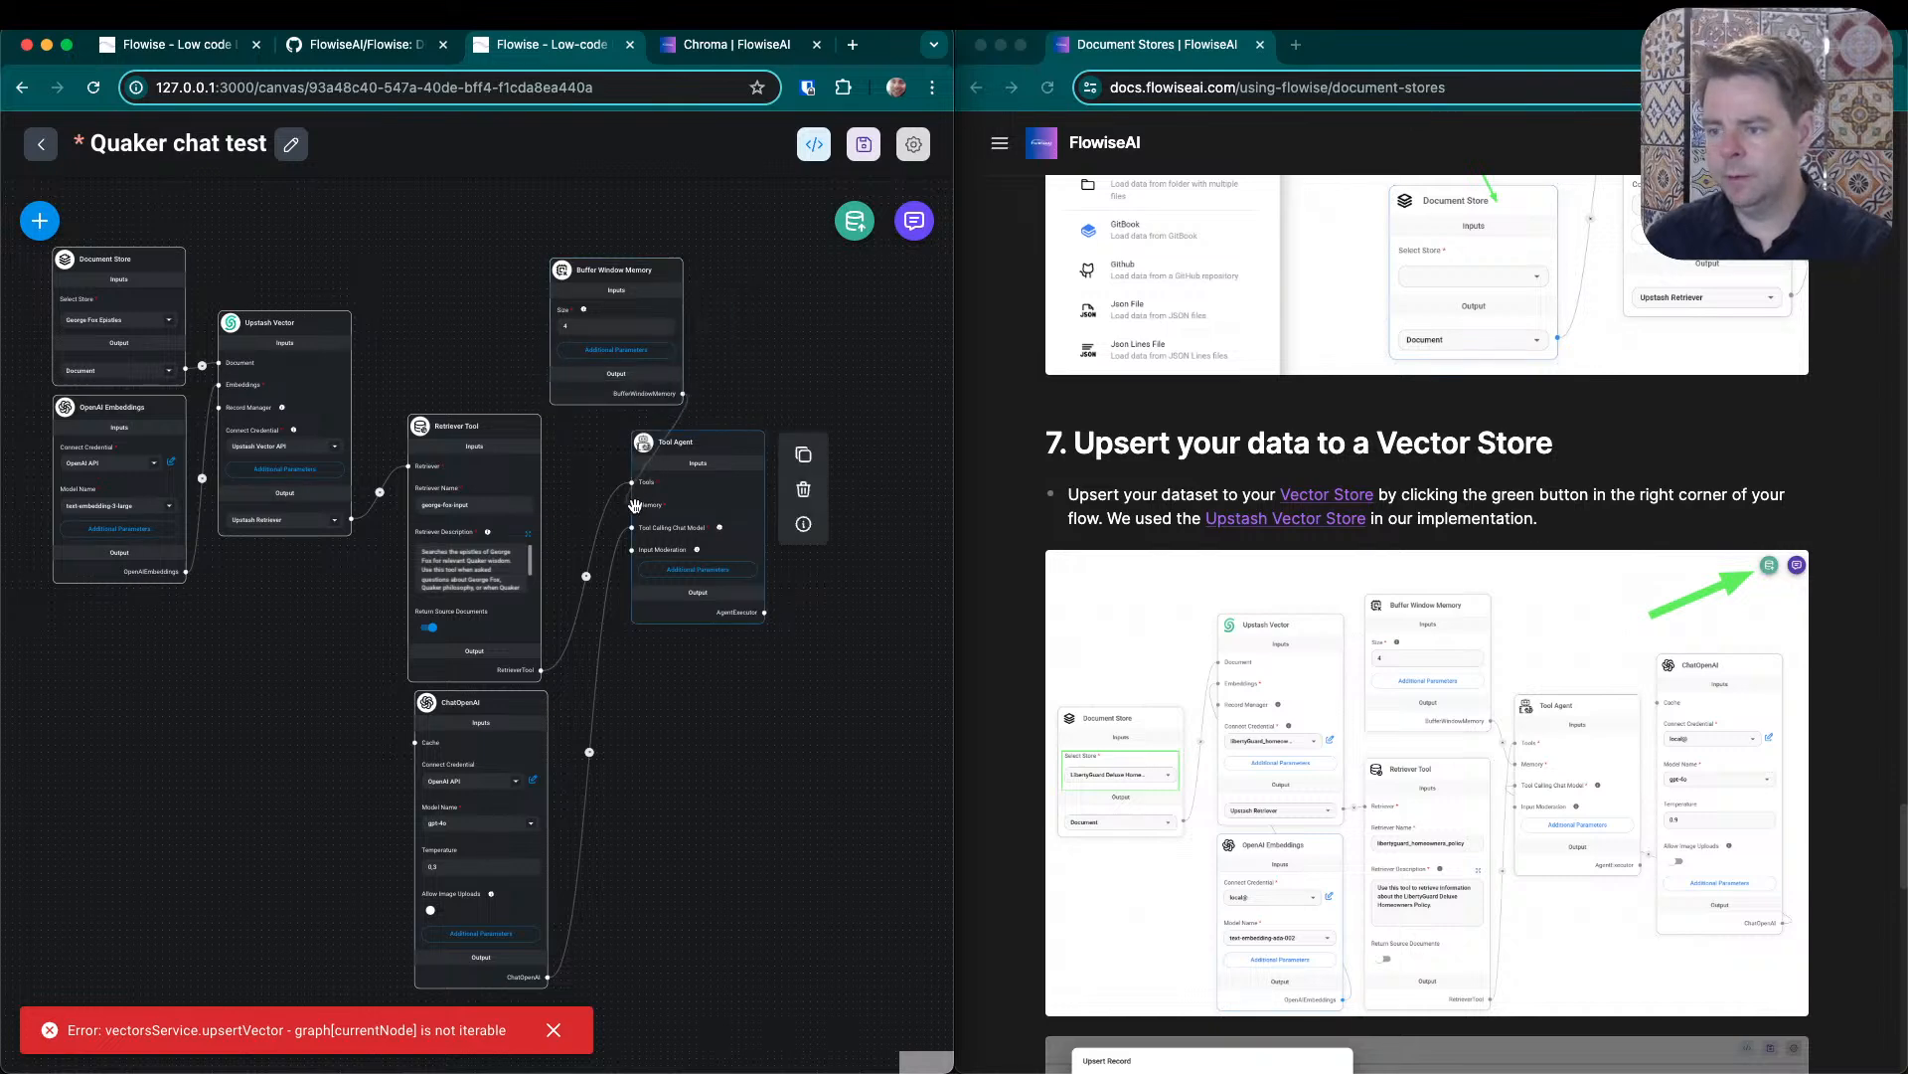
{"action": "left_click_drag", "start_coordinate": [616, 278], "coordinate": [488, 268]}
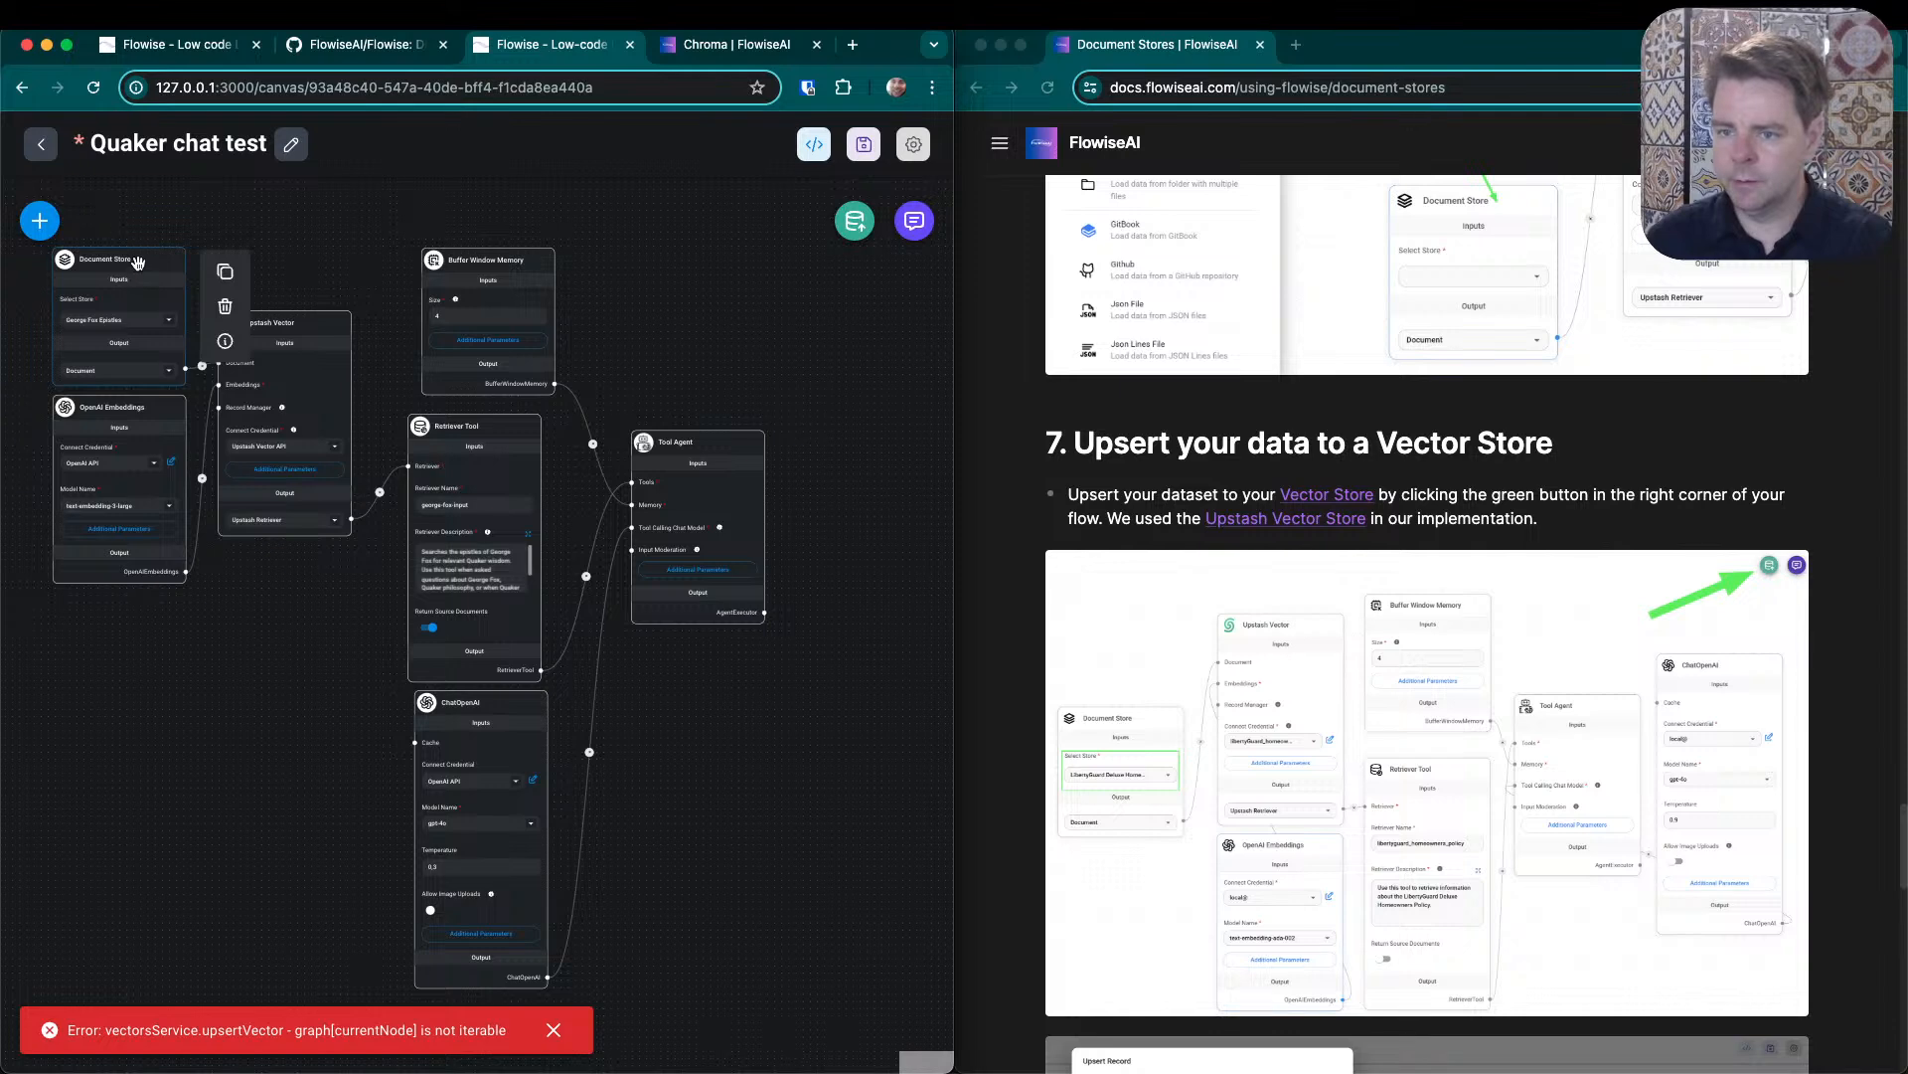
- Even out the spacing and alignment of all the nodes, from Document Store and Upstash Vector through to Tool Agent
{"action": "left_click_drag", "start_coordinate": [137, 261], "coordinate": [151, 250]}
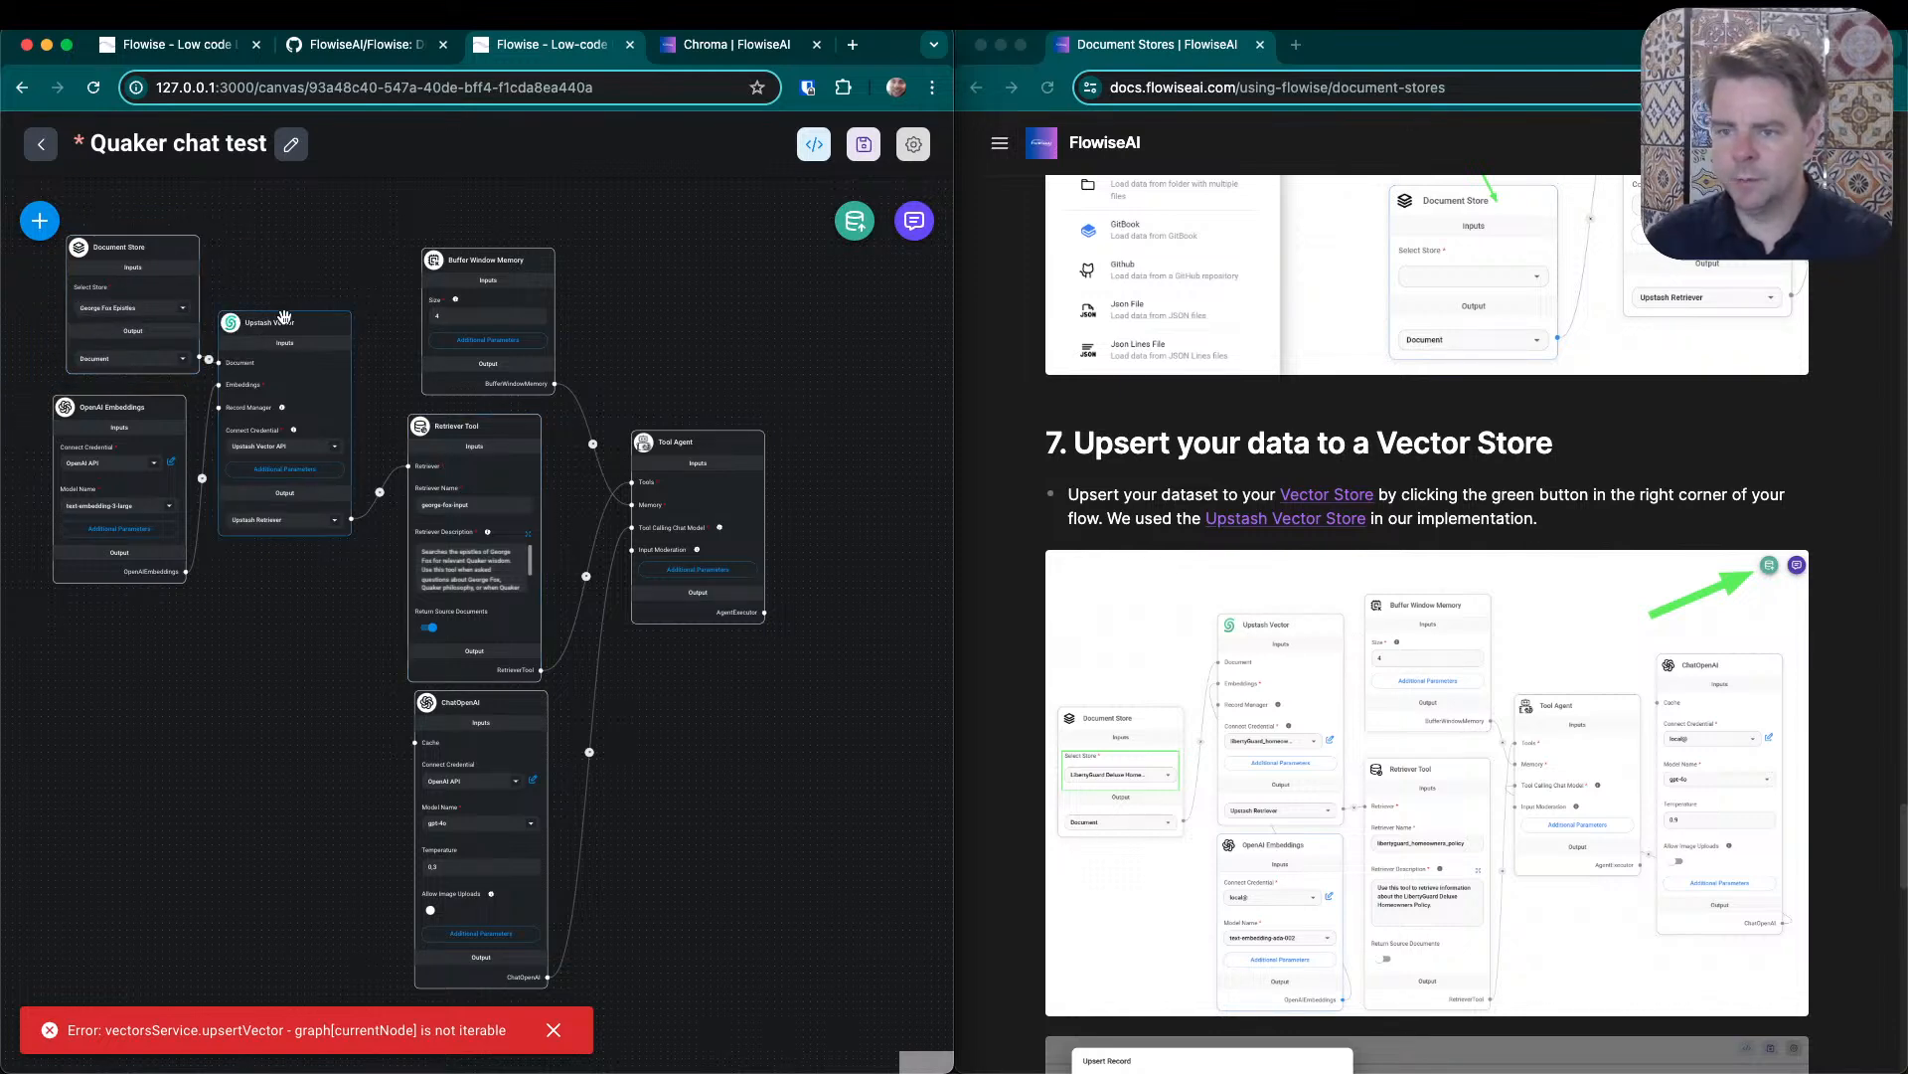
{"action": "left_click_drag", "start_coordinate": [283, 323], "coordinate": [305, 323]}
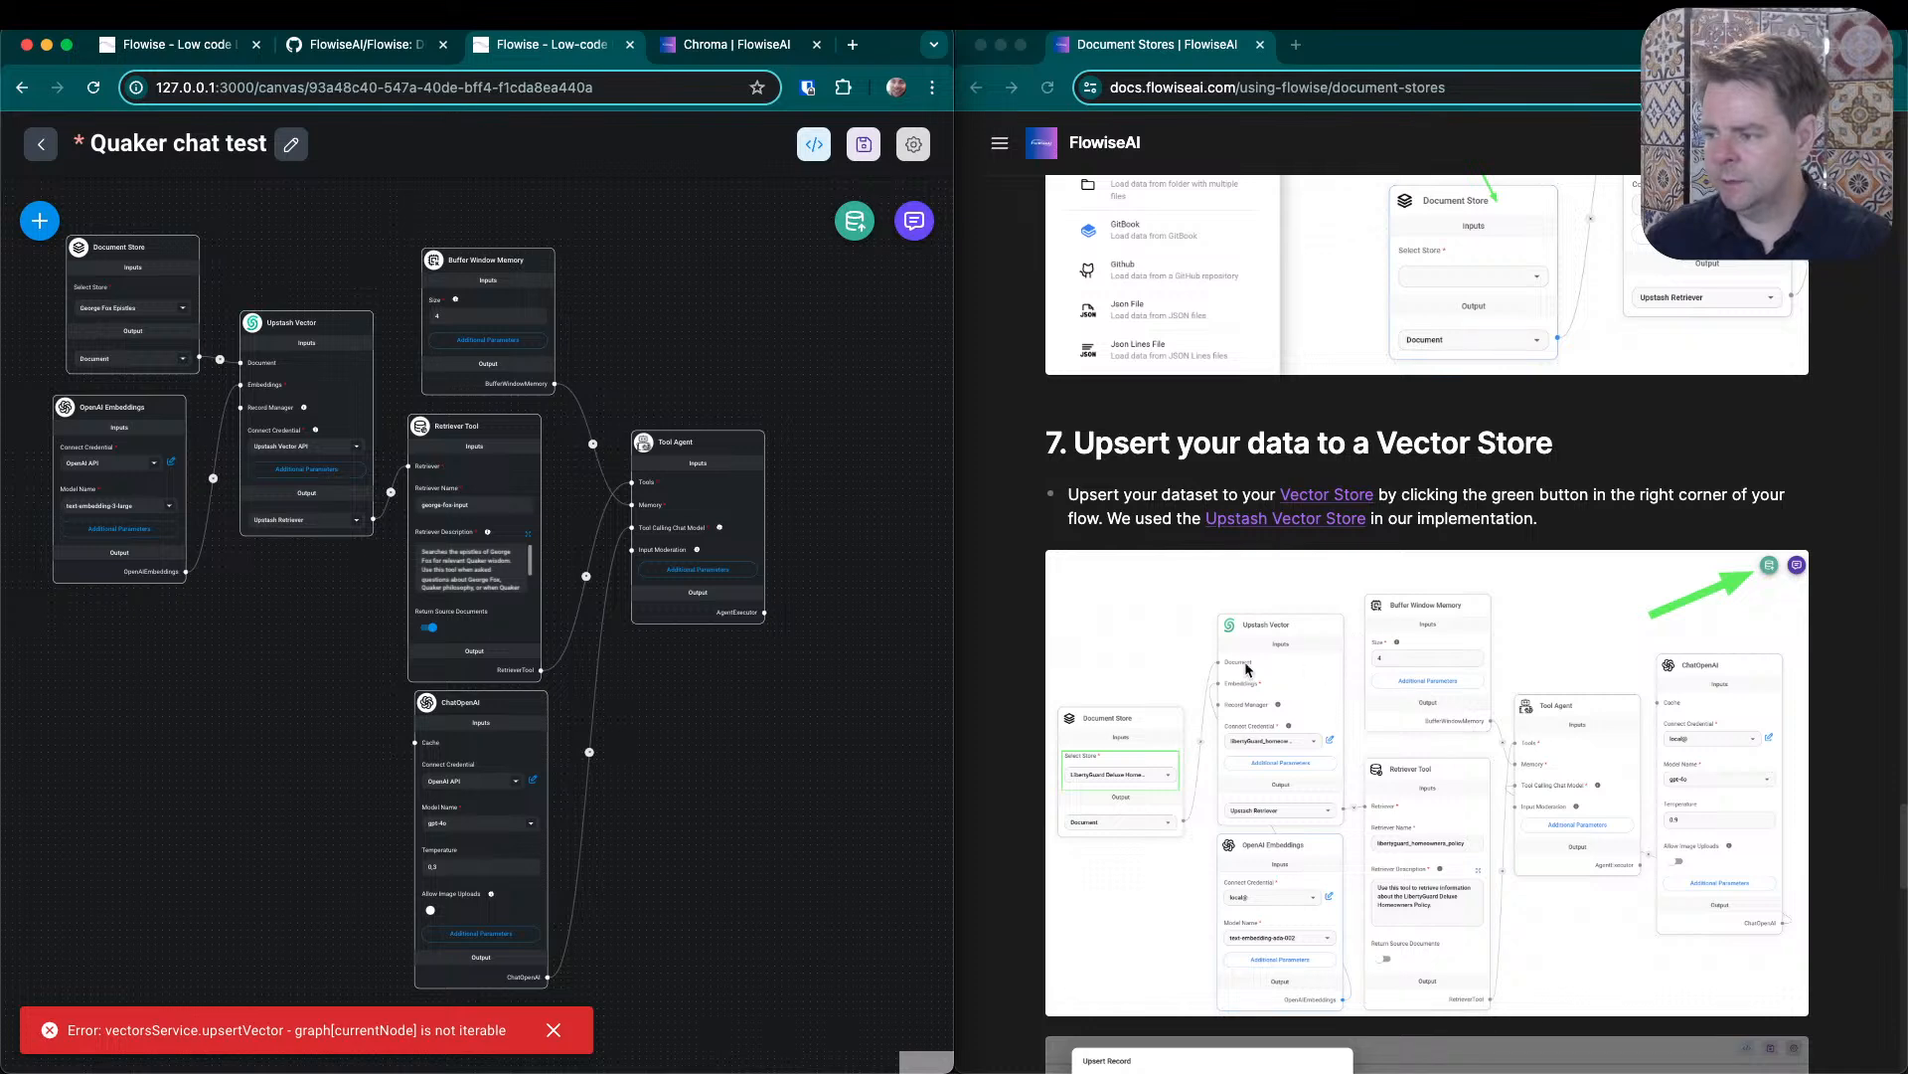
{"action": "left_click_drag", "start_coordinate": [121, 408], "coordinate": [138, 409]}
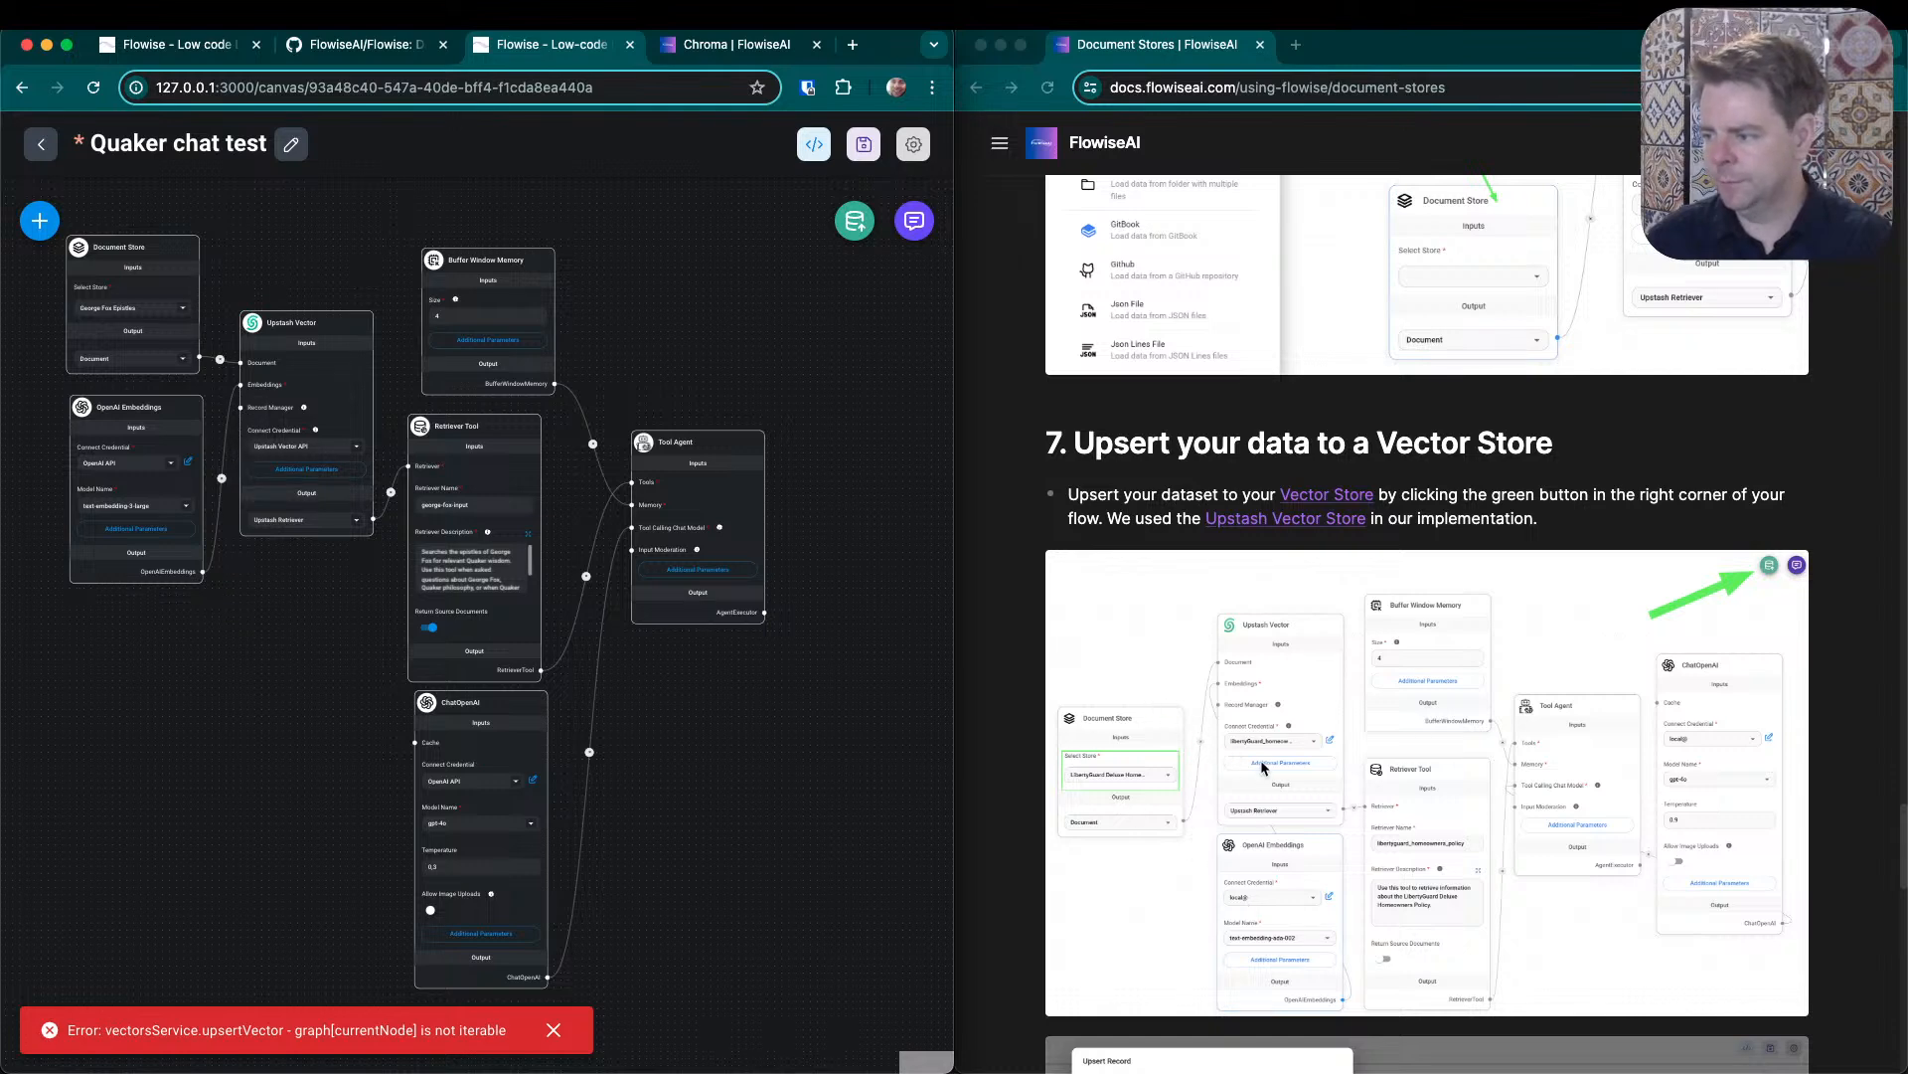
{"action": "left_click_drag", "start_coordinate": [518, 261], "coordinate": [491, 267]}
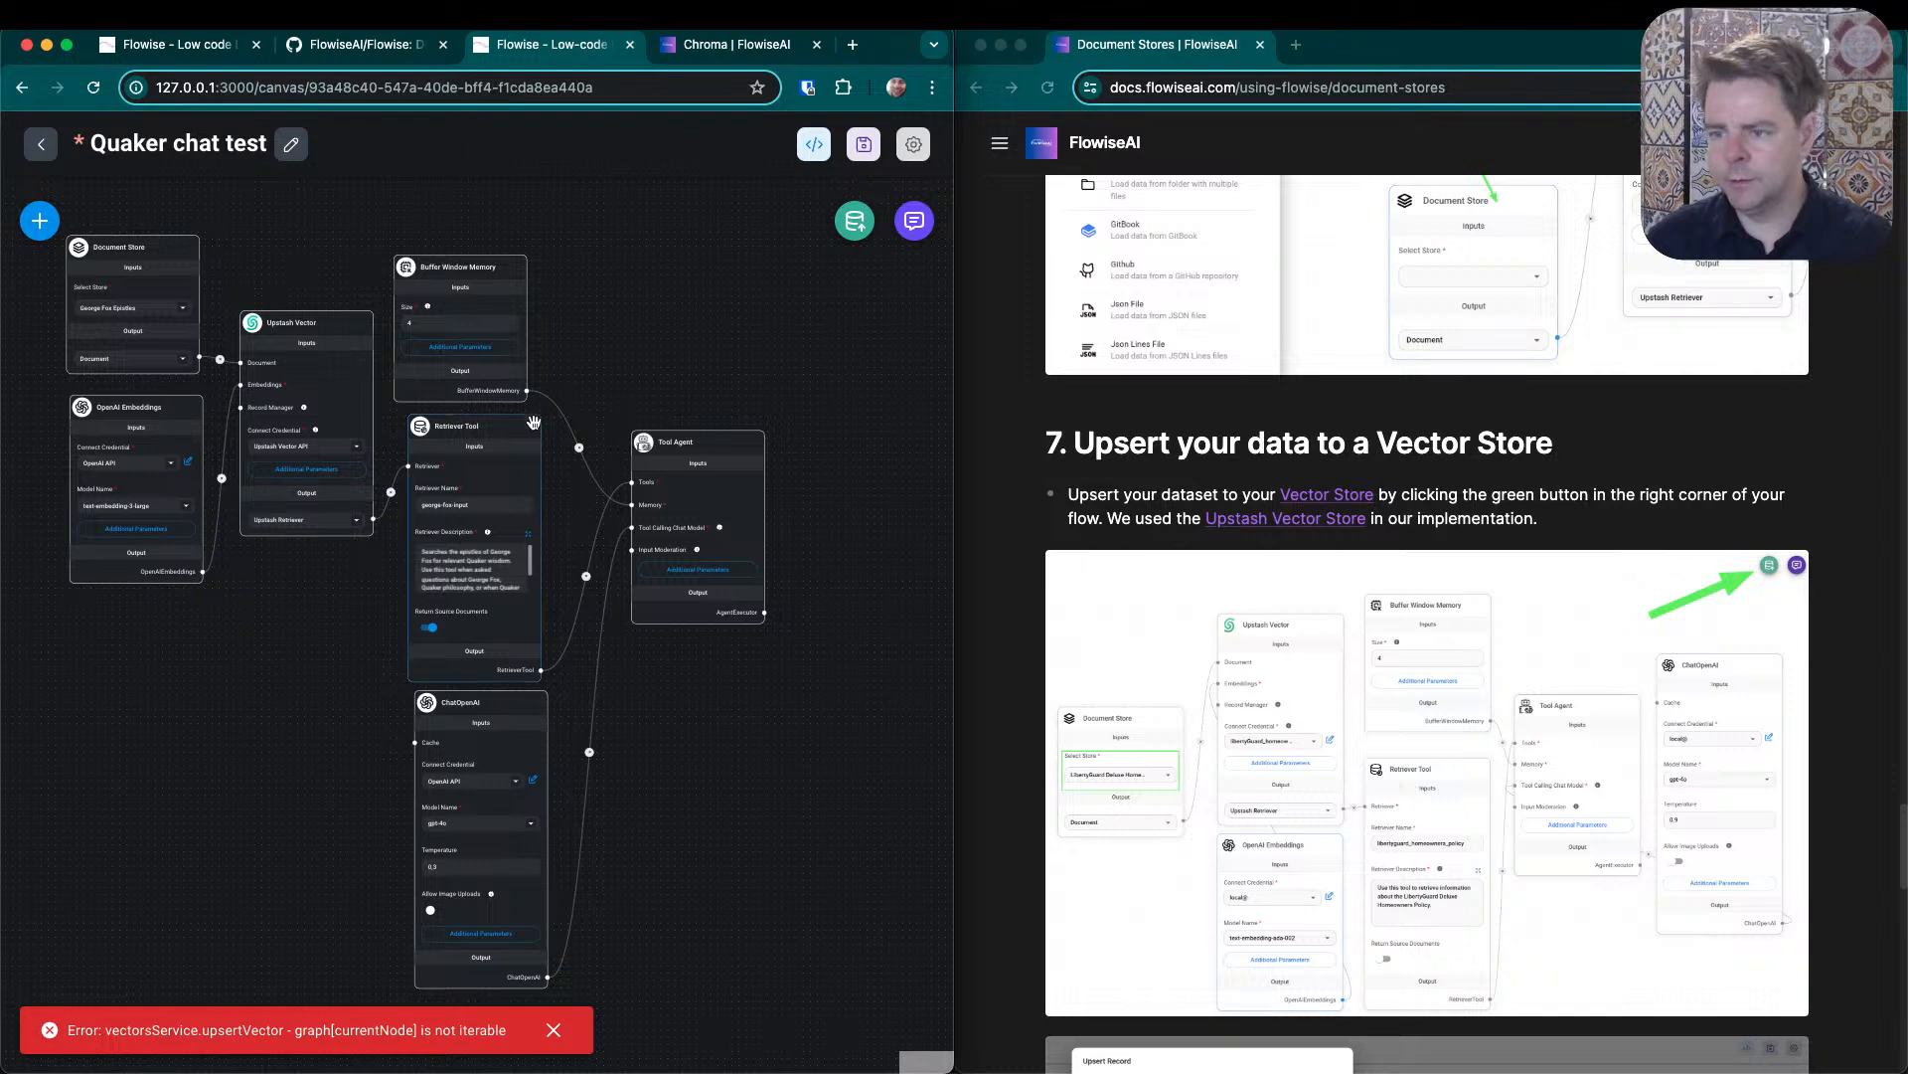
{"action": "left_click_drag", "start_coordinate": [494, 430], "coordinate": [488, 428]}
{"action": "left_click_drag", "start_coordinate": [504, 723], "coordinate": [490, 726]}
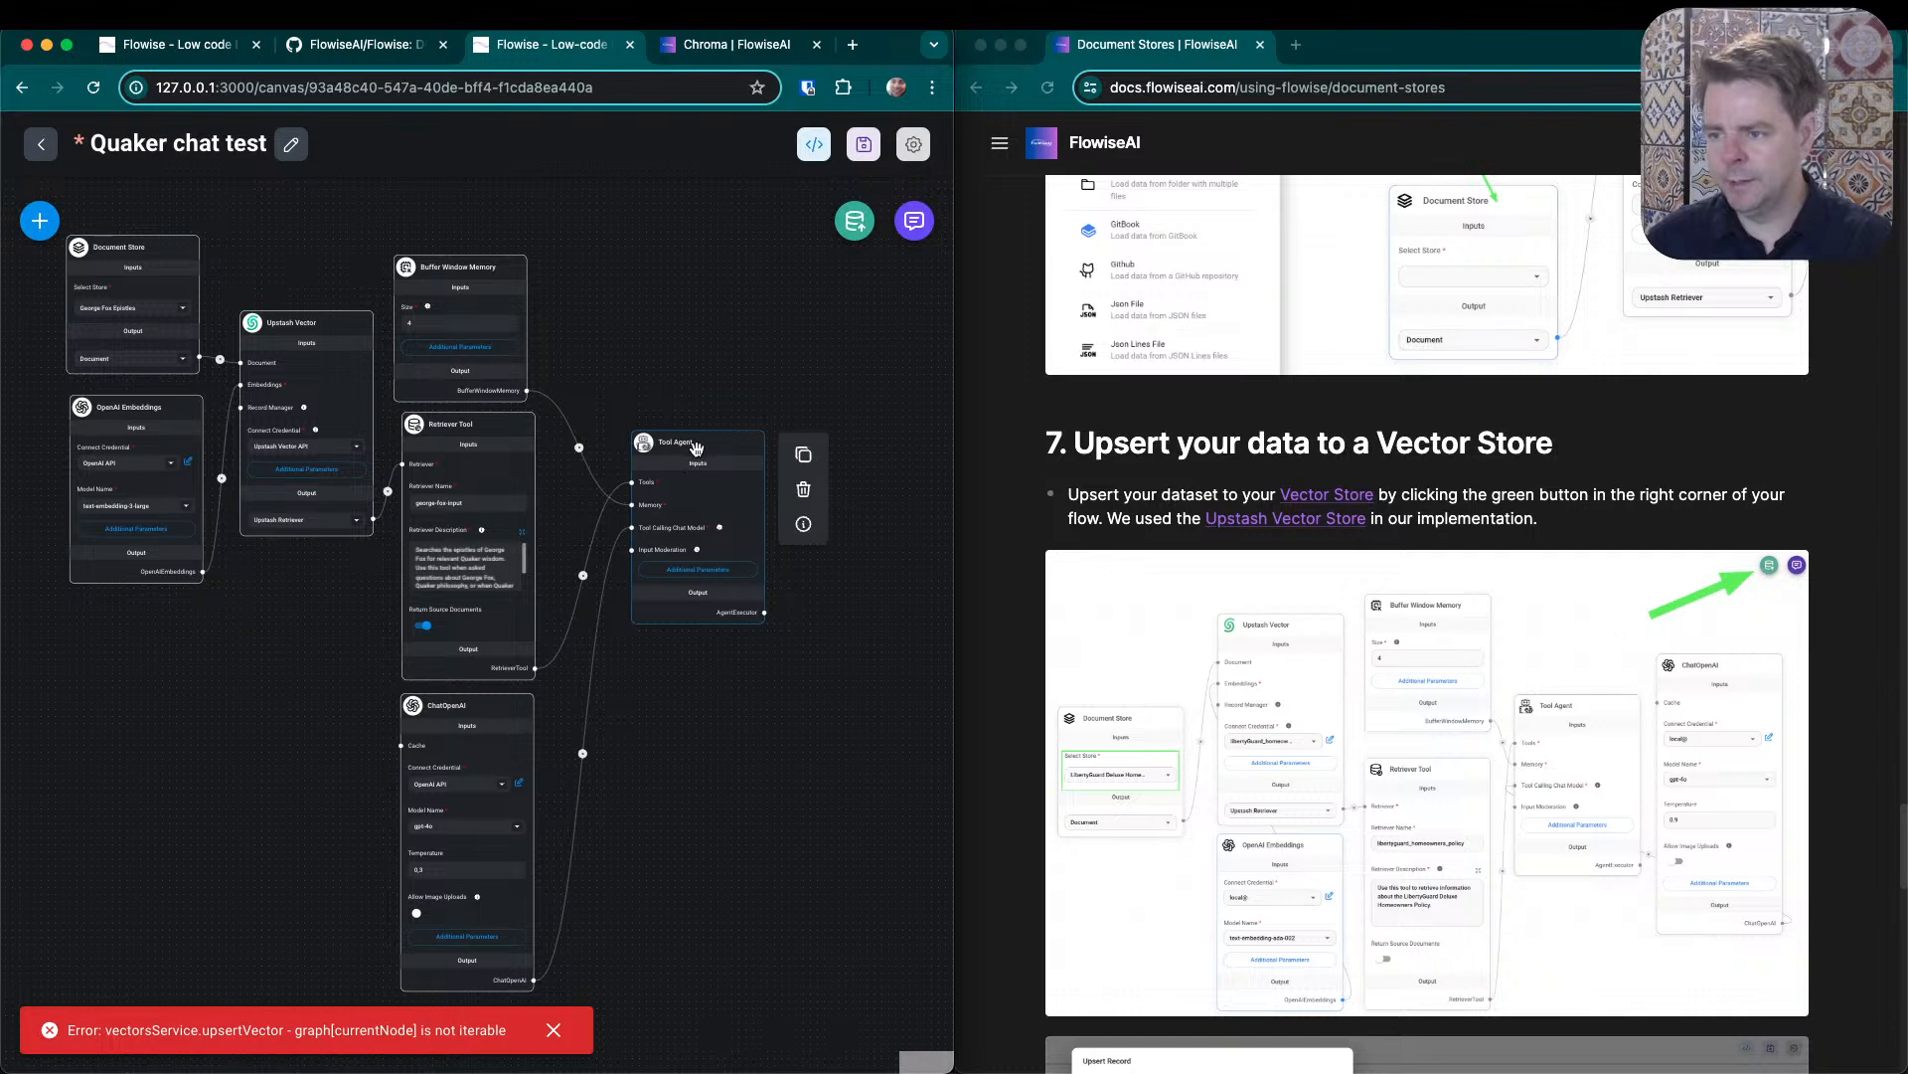
{"action": "left_click_drag", "start_coordinate": [696, 447], "coordinate": [658, 494]}
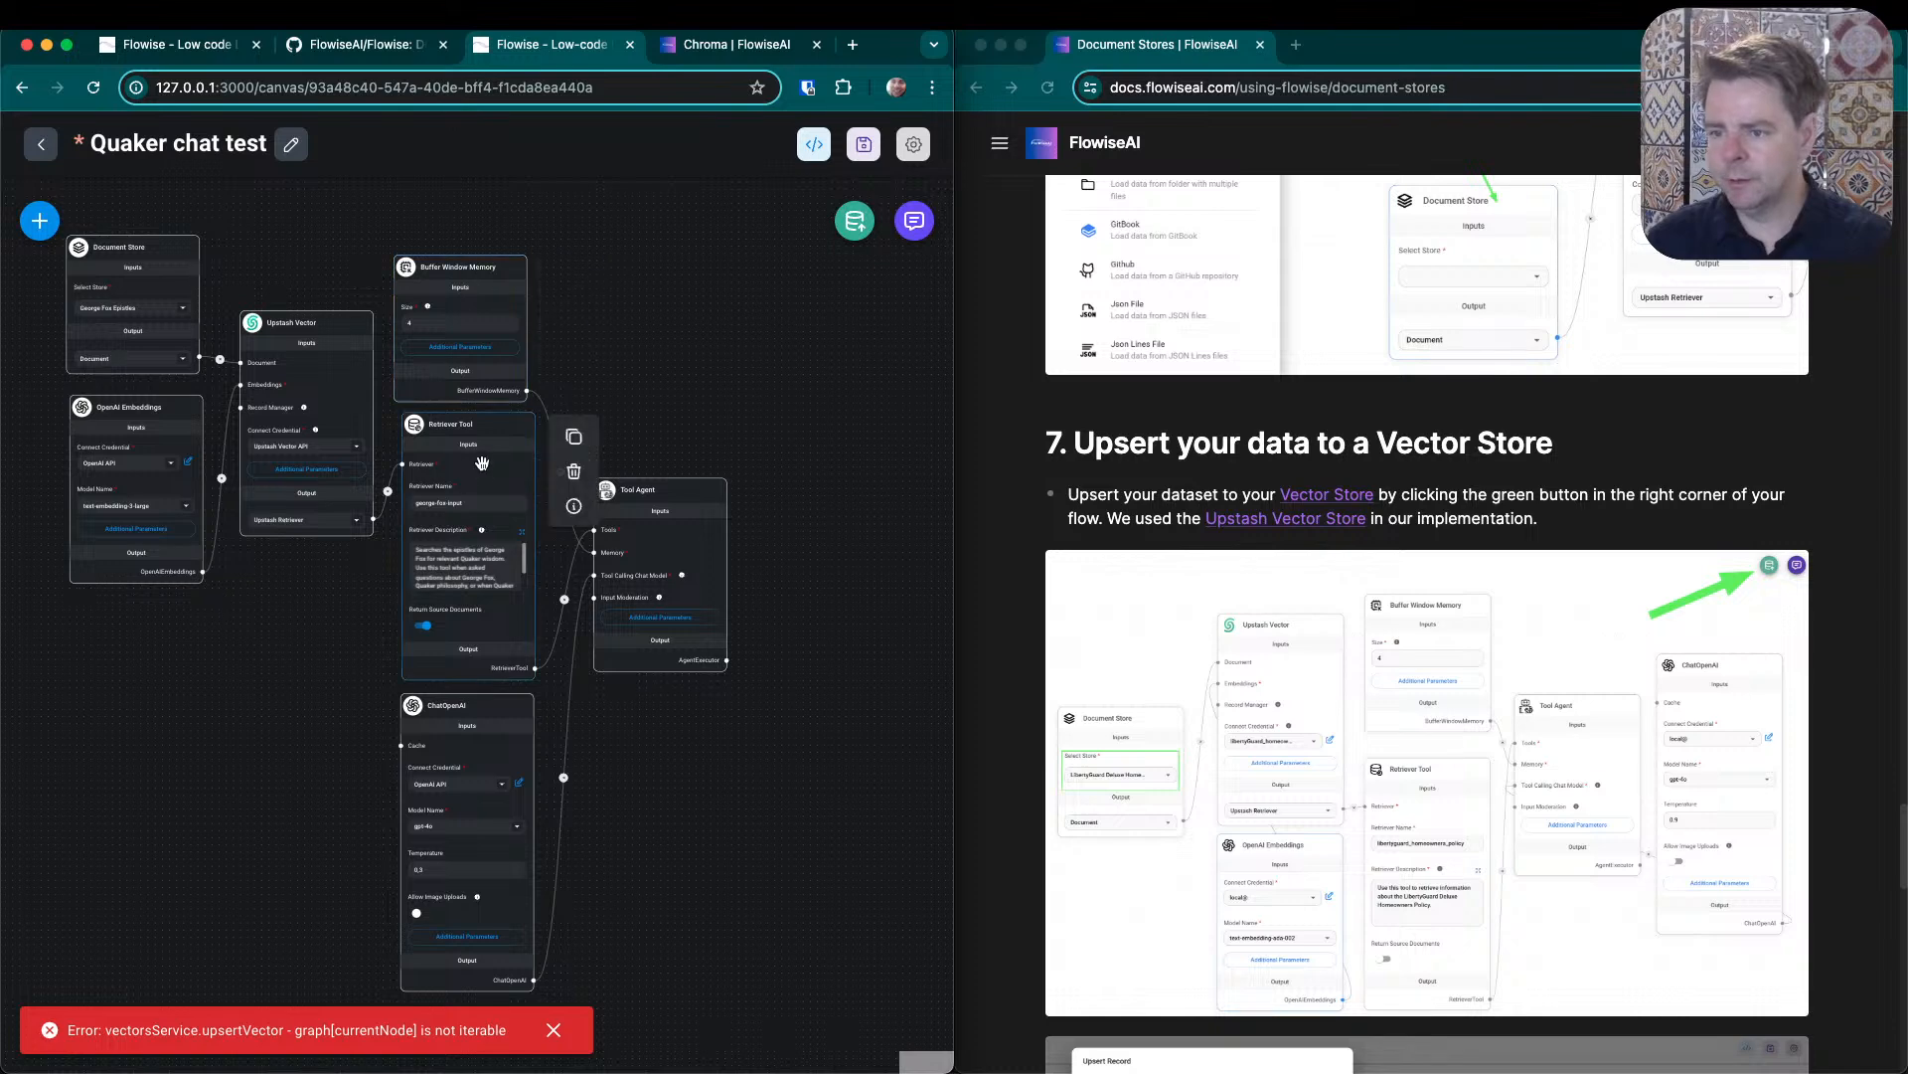
- Stack Retriever Tool, Buffer Window Memory and ChatOpenAI in one column in that order, with Tool Agent beside the lower nodes
{"action": "left_click_drag", "start_coordinate": [471, 286], "coordinate": [621, 714]}
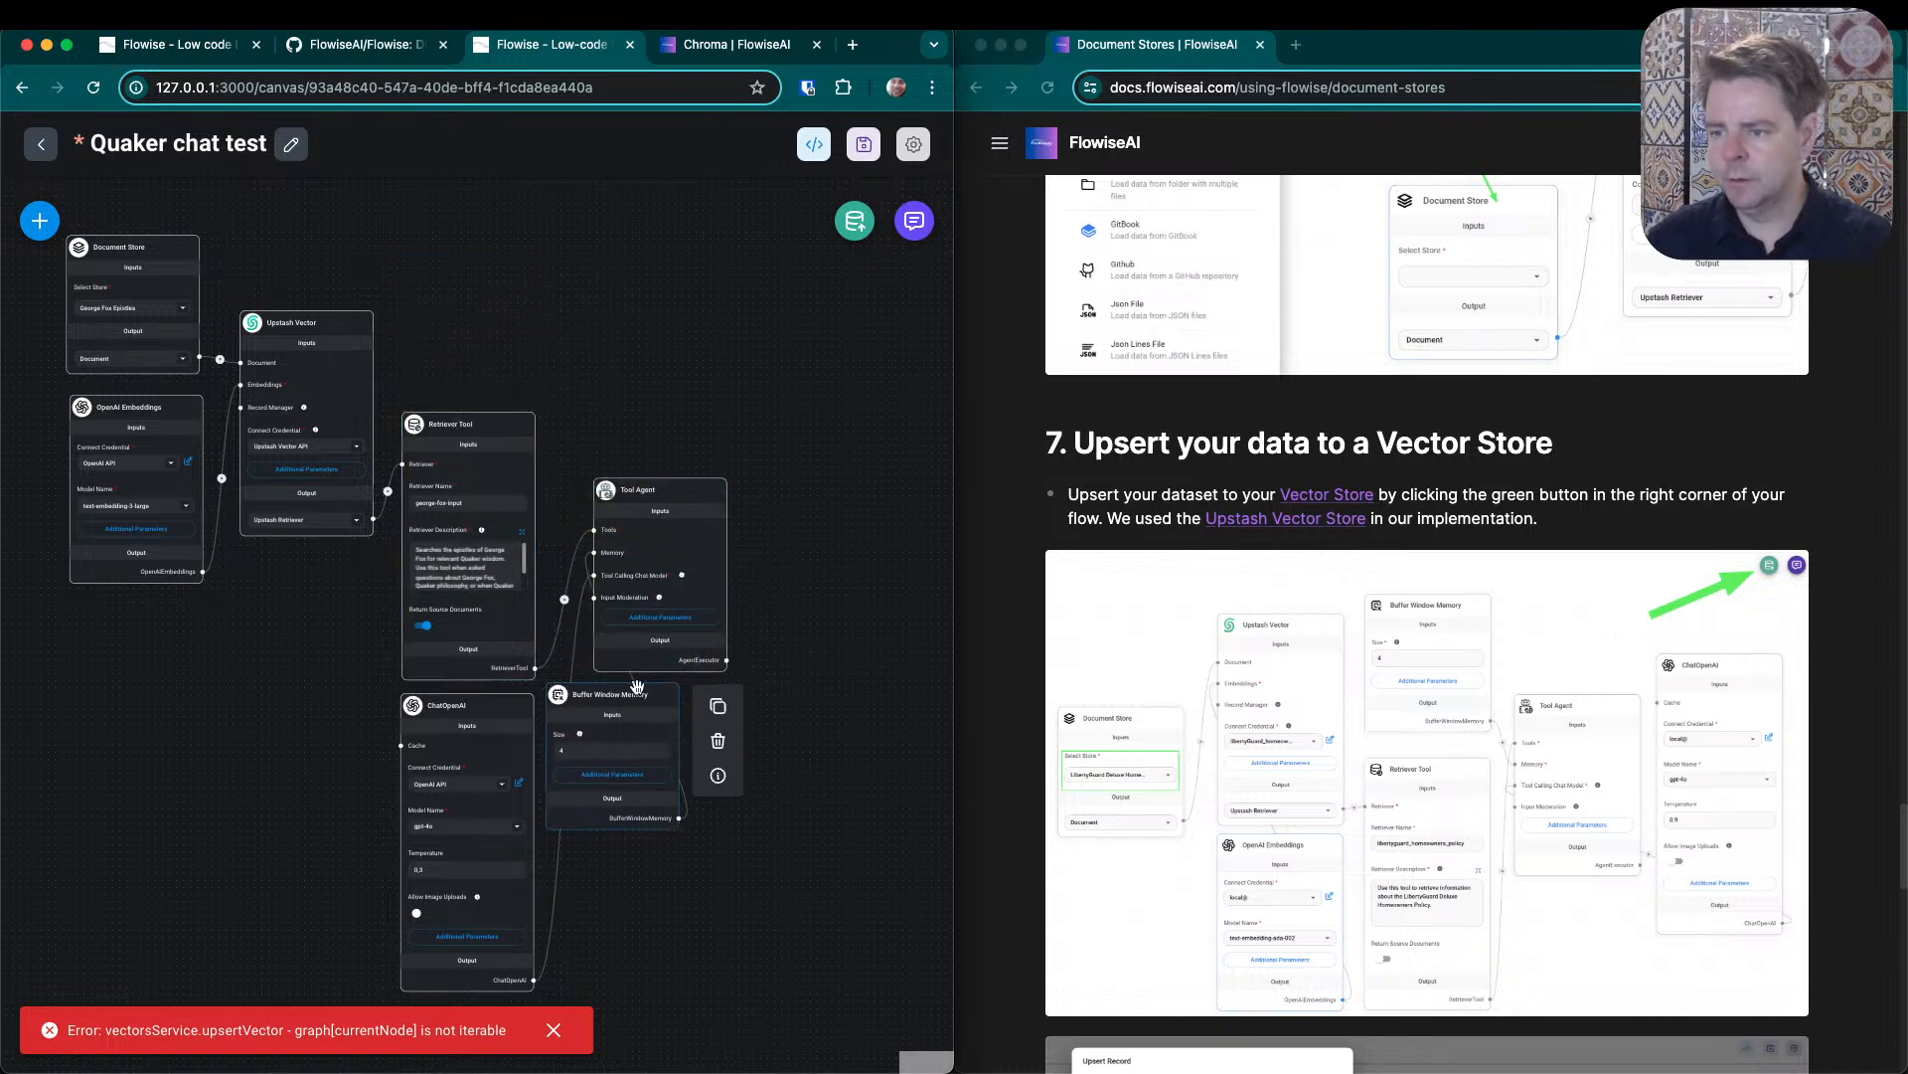
{"action": "left_click_drag", "start_coordinate": [669, 484], "coordinate": [791, 731]}
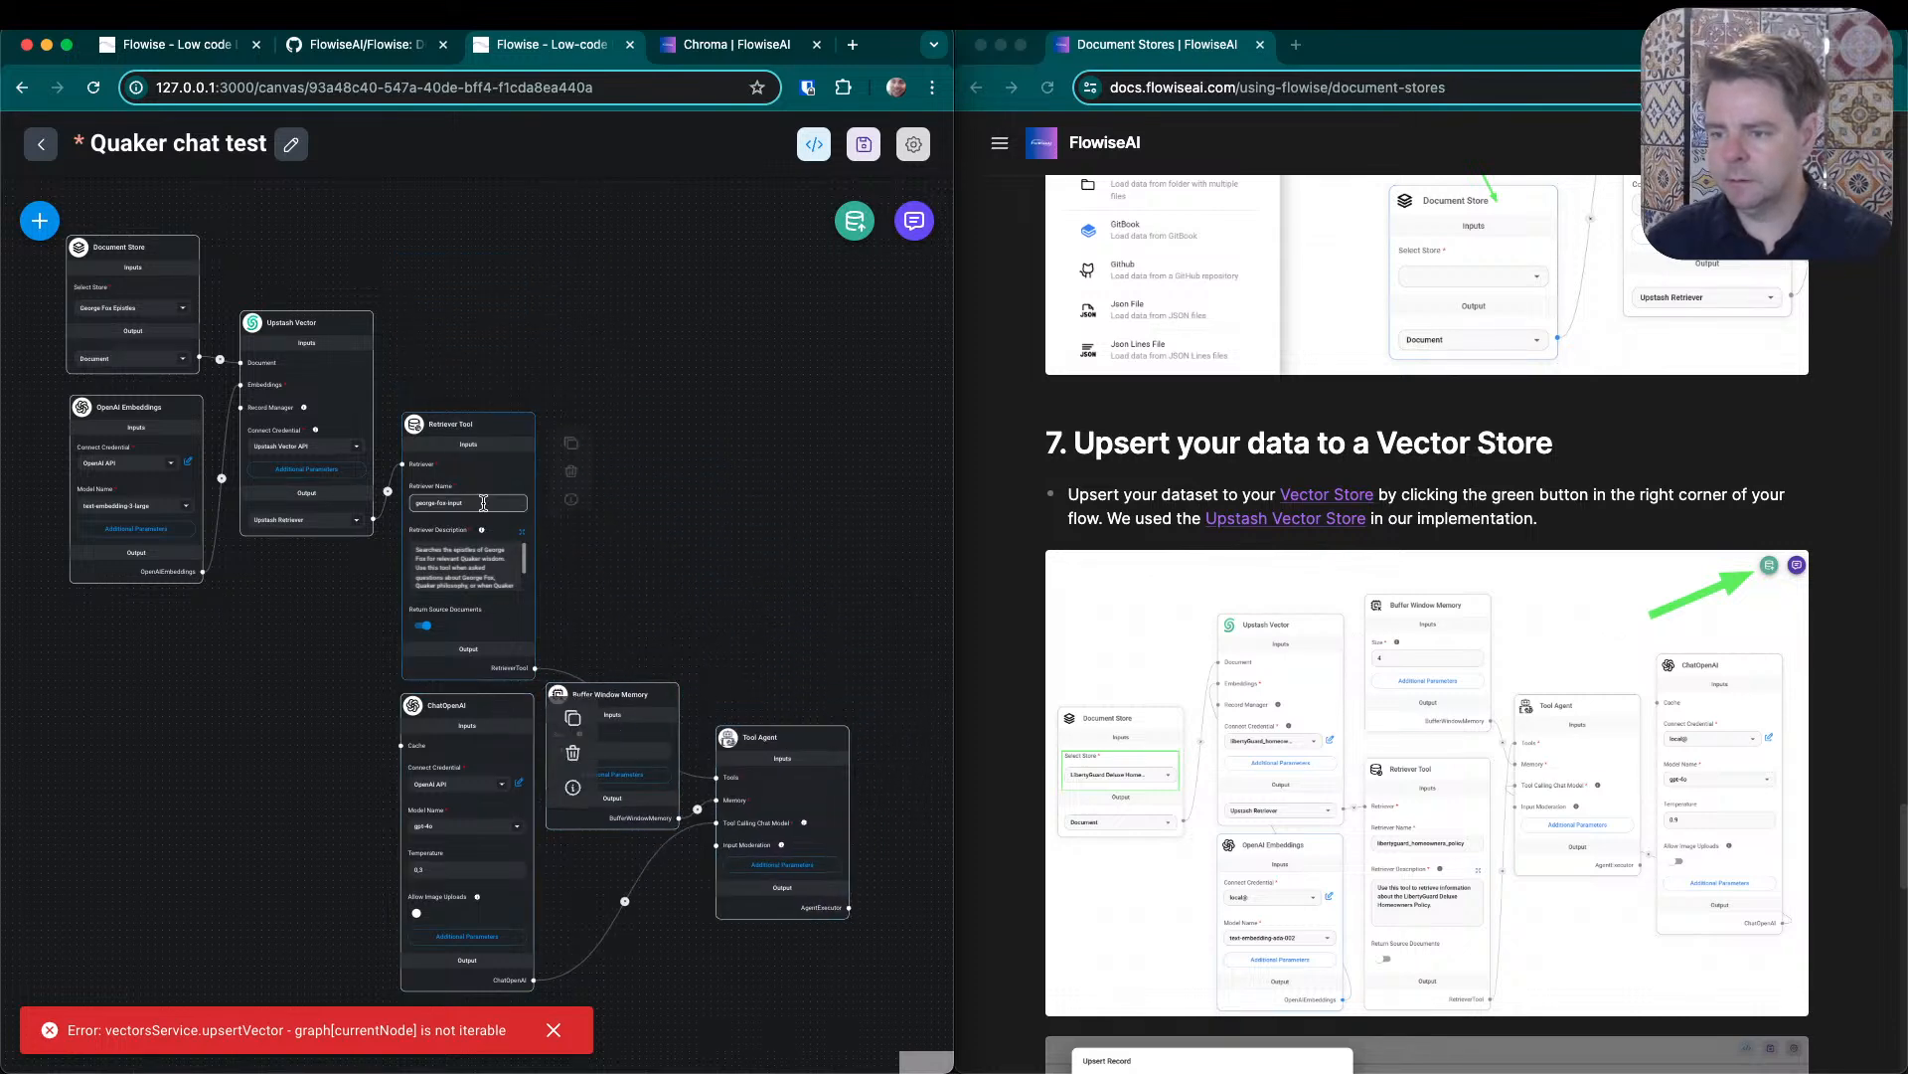
{"action": "left_click_drag", "start_coordinate": [463, 413], "coordinate": [460, 280]}
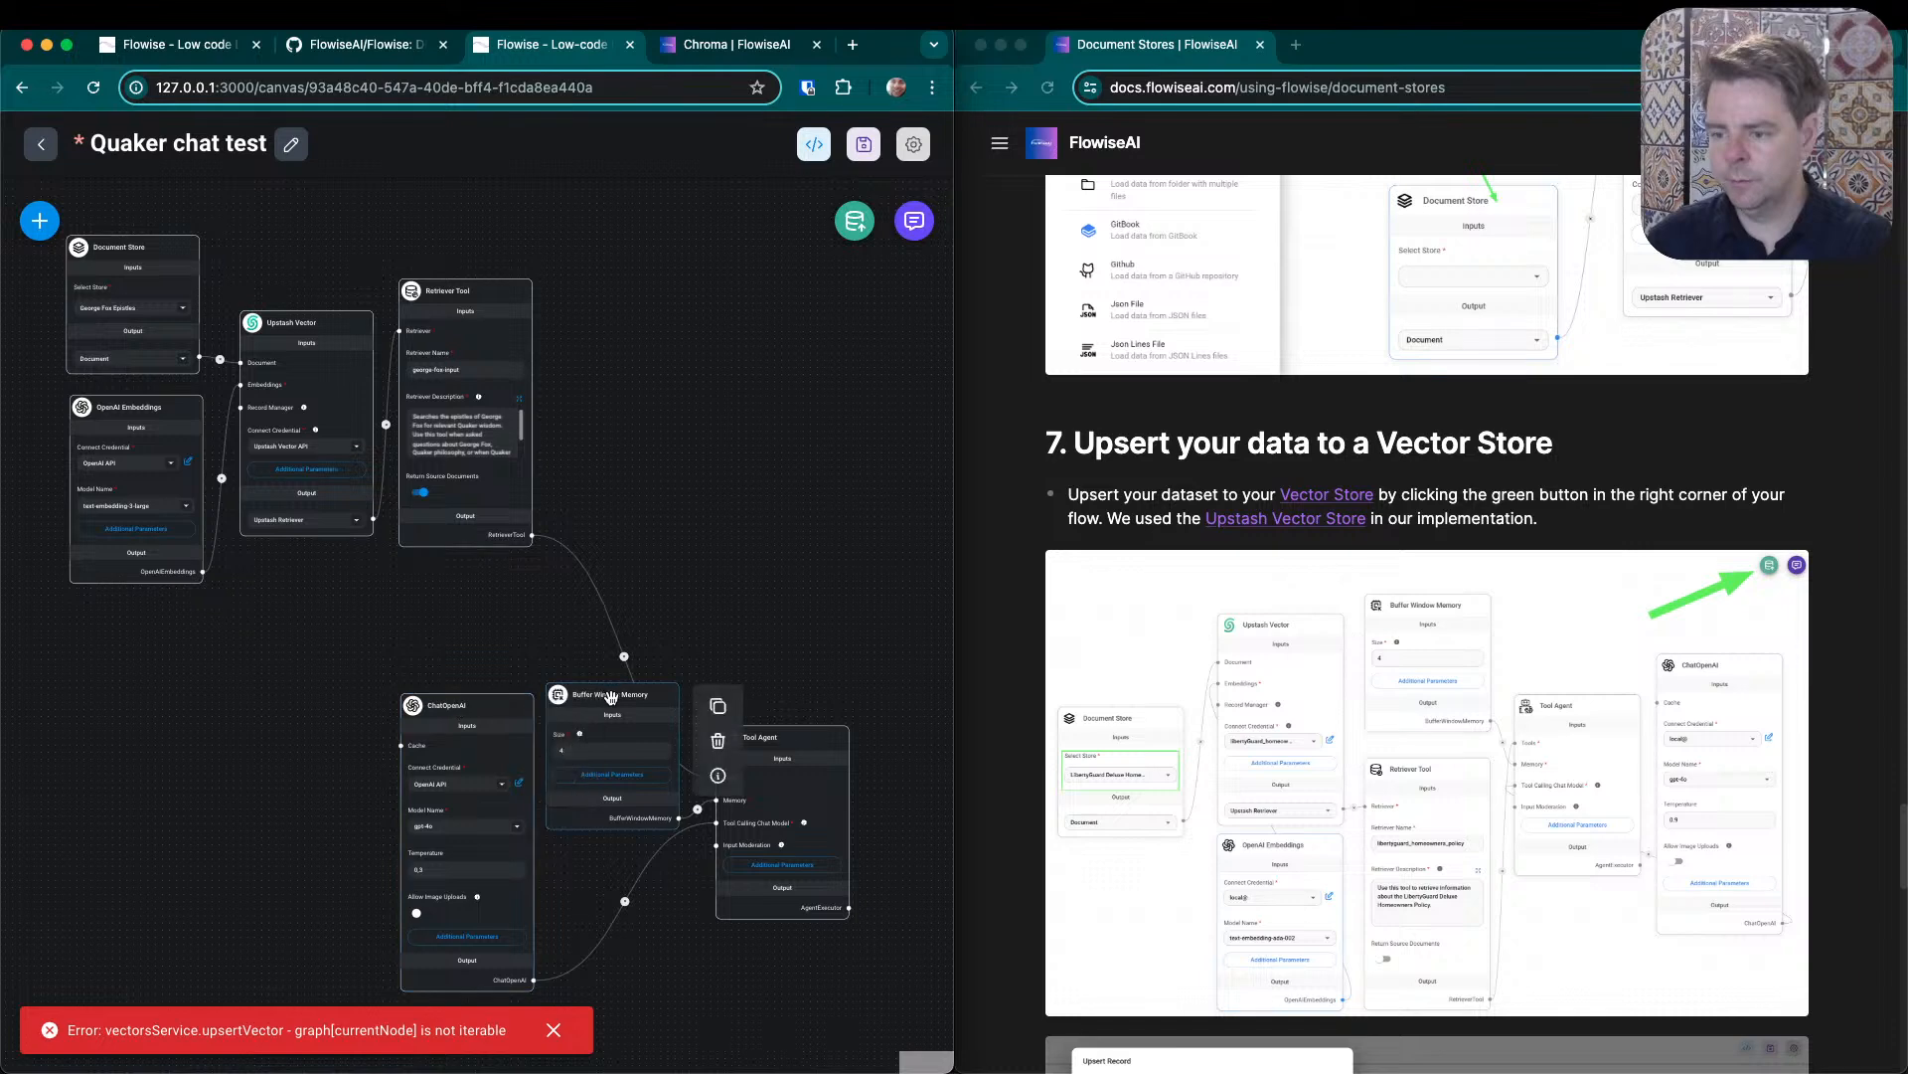
{"action": "left_click_drag", "start_coordinate": [608, 701], "coordinate": [470, 564]}
{"action": "mouse_move", "coordinate": [447, 707]}
{"action": "left_mouse_down"}
{"action": "mouse_move", "coordinate": [475, 746]}
{"action": "mouse_move", "coordinate": [457, 709]}
{"action": "left_mouse_up"}
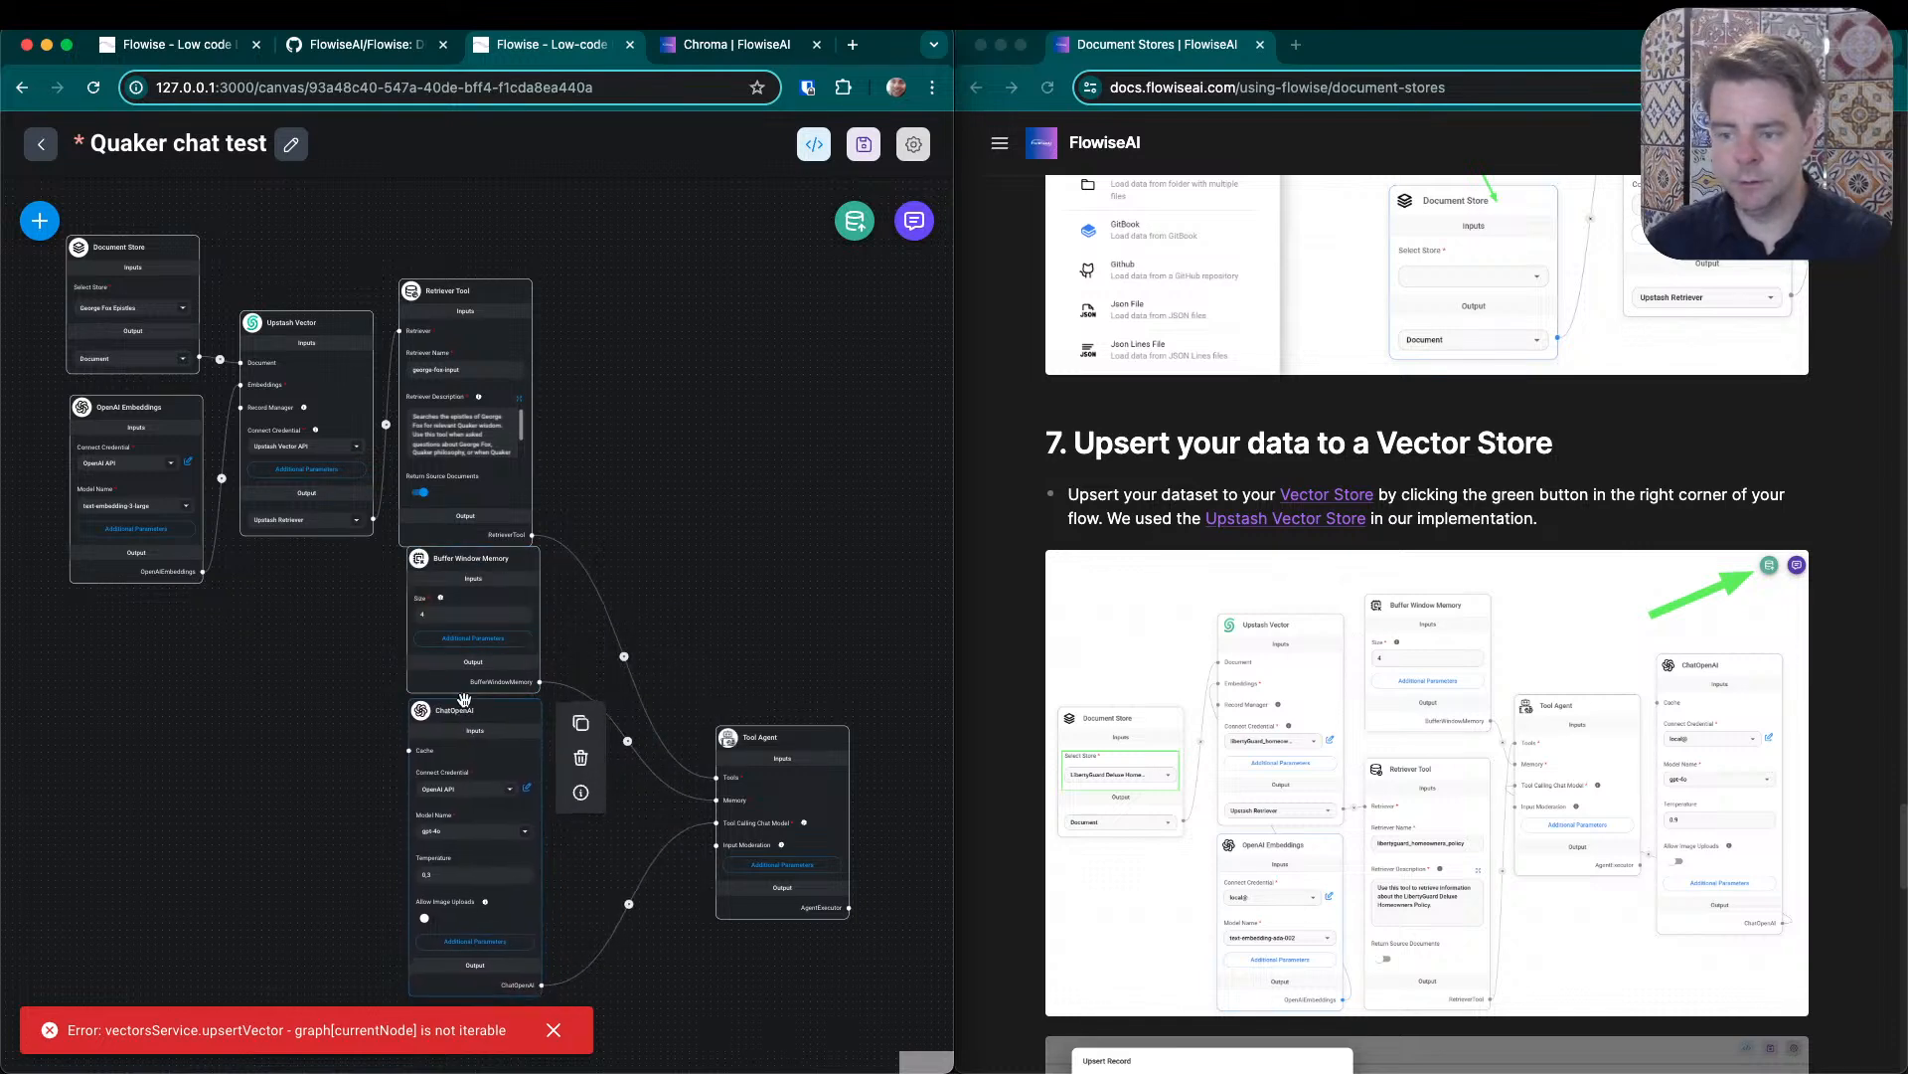
- Fine-tune the column so Retriever Tool, Buffer Window Memory and ChatOpenAI line up with small gaps between them
{"action": "left_click_drag", "start_coordinate": [463, 570], "coordinate": [462, 574]}
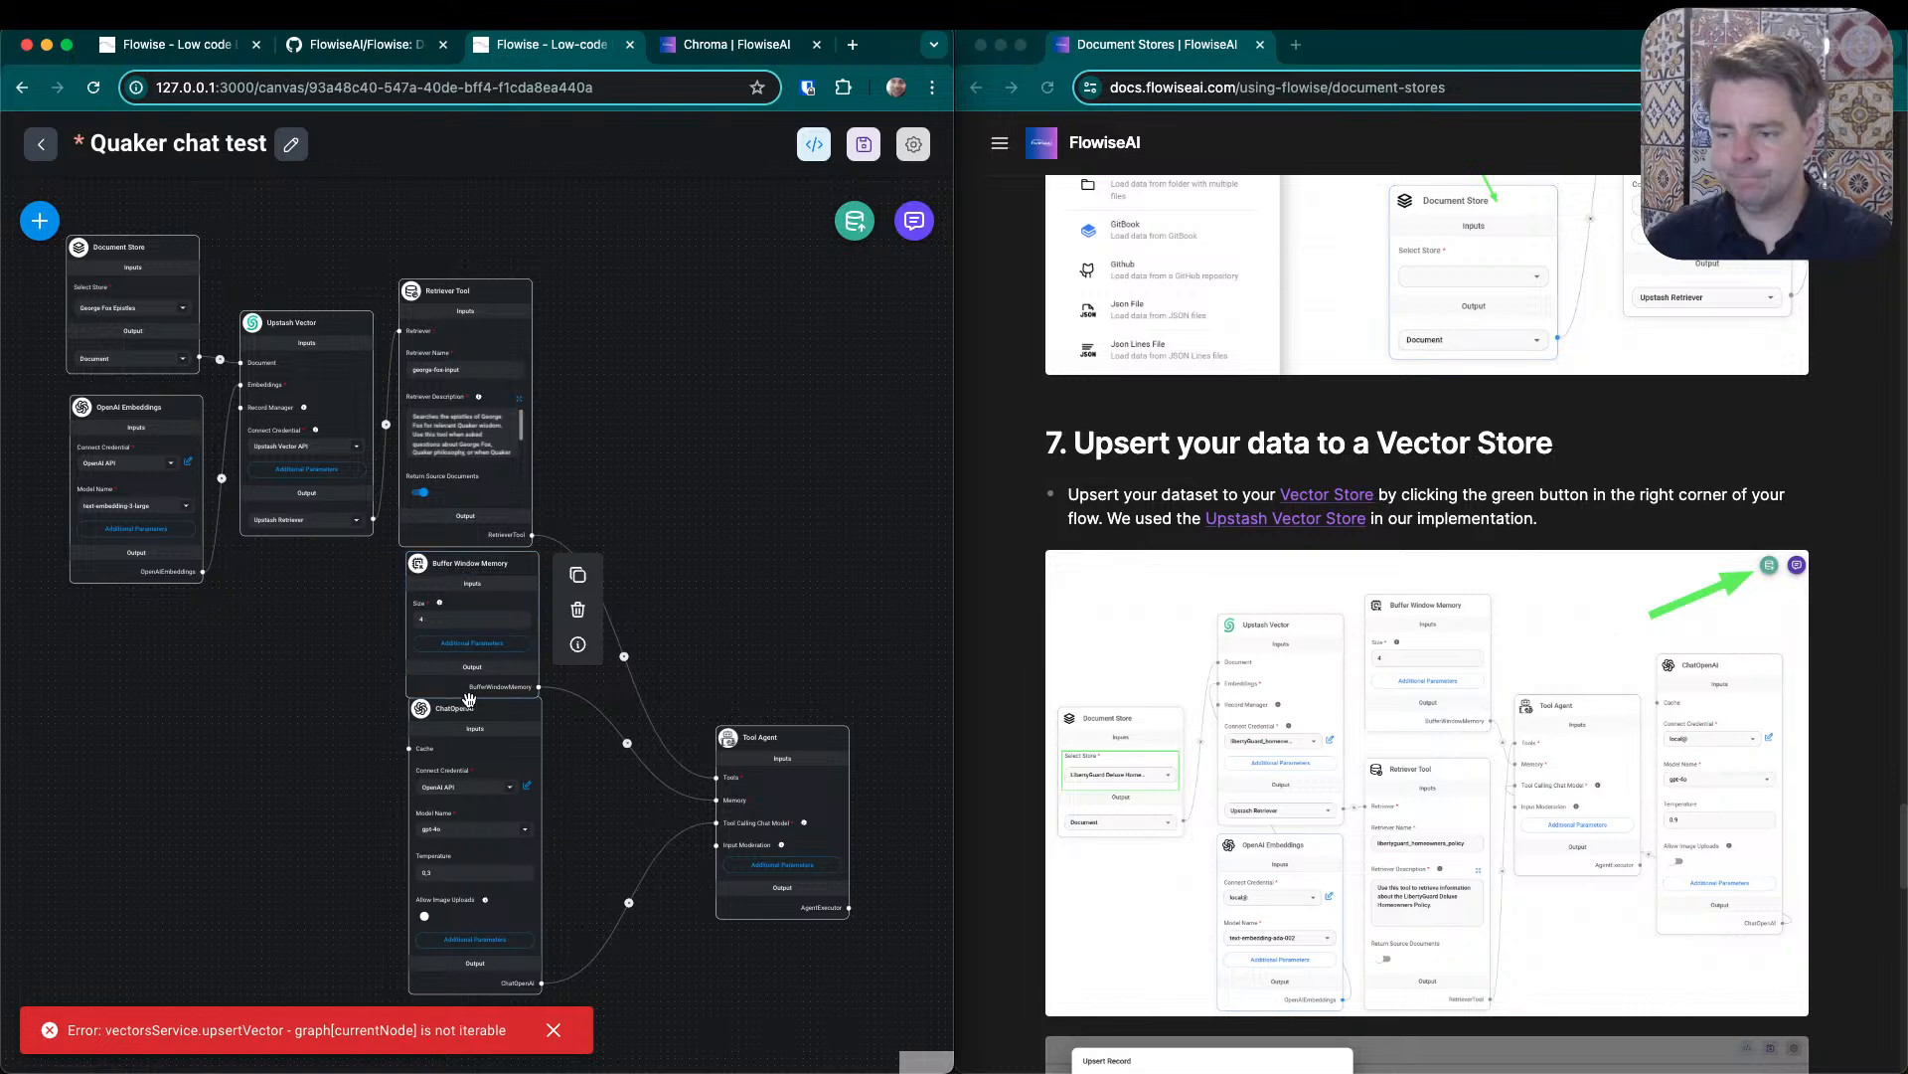
{"action": "left_click_drag", "start_coordinate": [467, 722], "coordinate": [463, 737]}
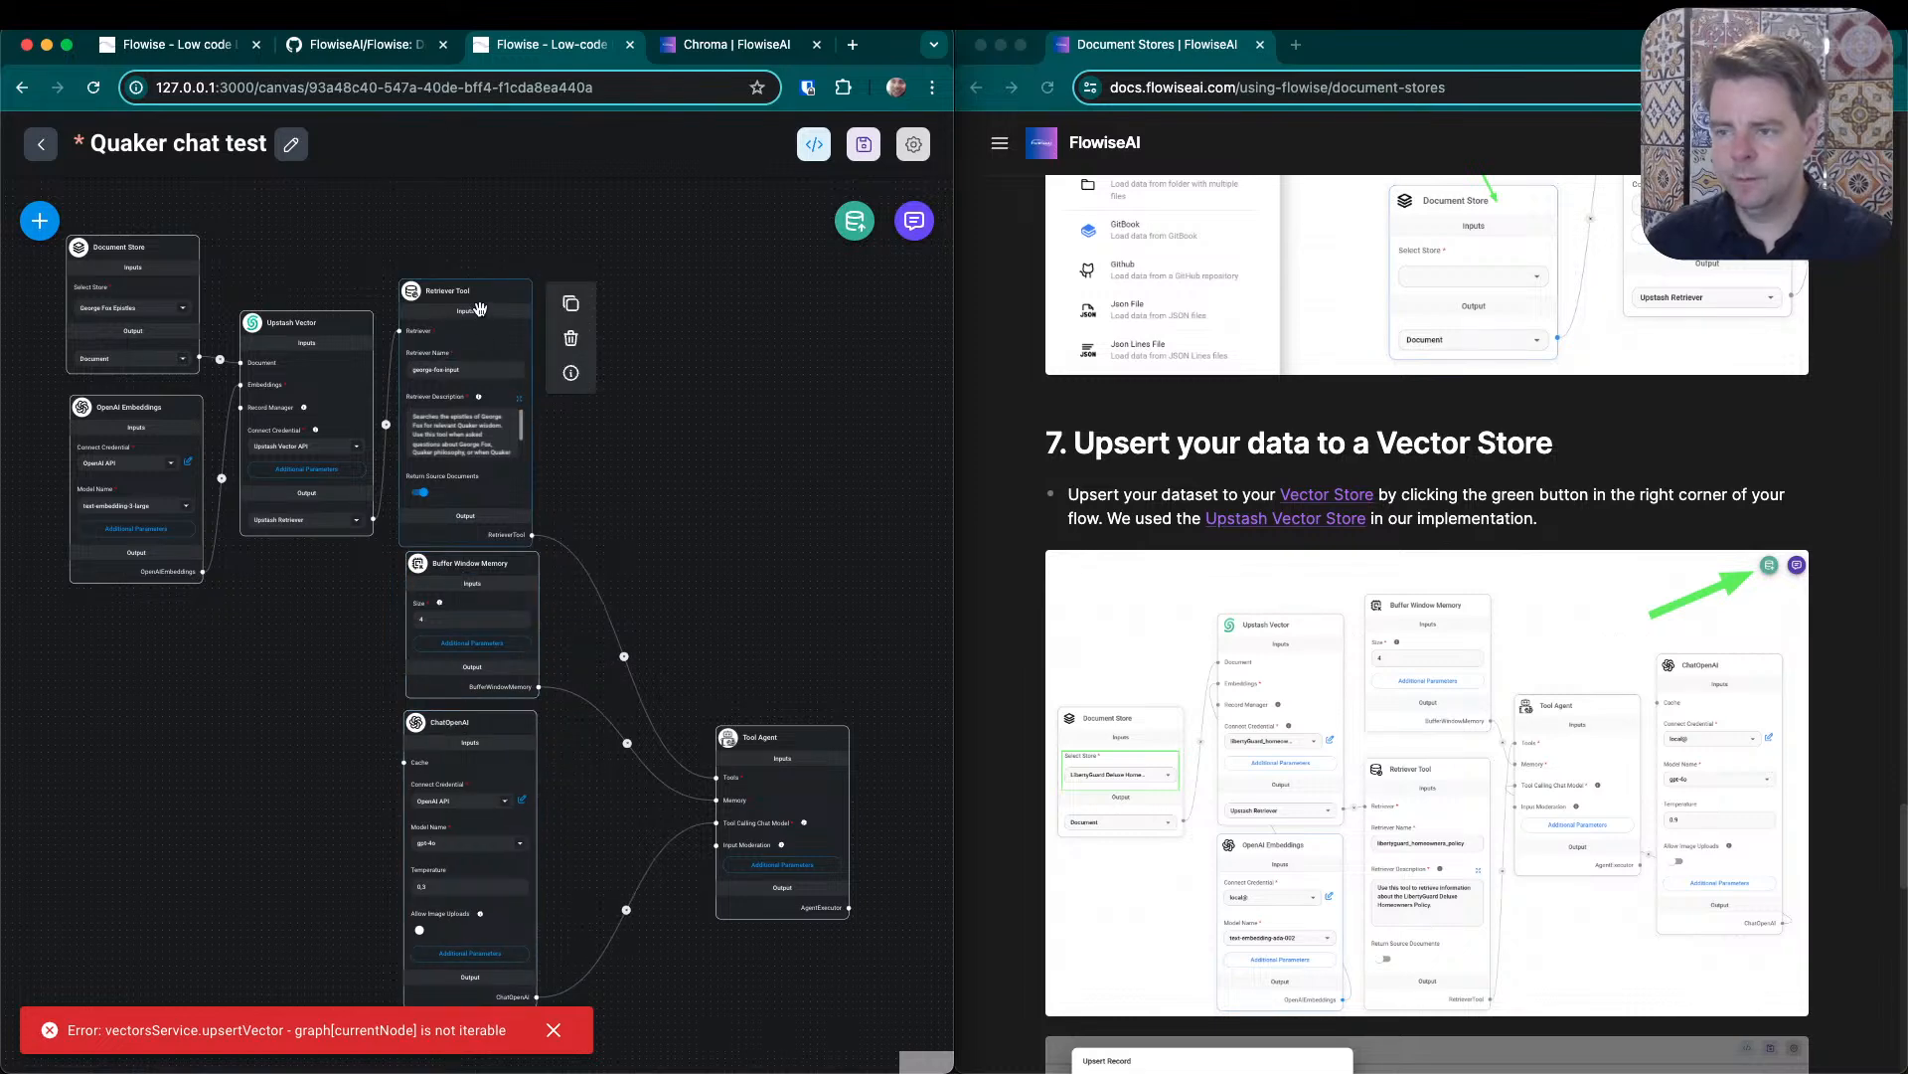
{"action": "left_click_drag", "start_coordinate": [479, 294], "coordinate": [488, 284]}
{"action": "left_click", "coordinate": [457, 582]}
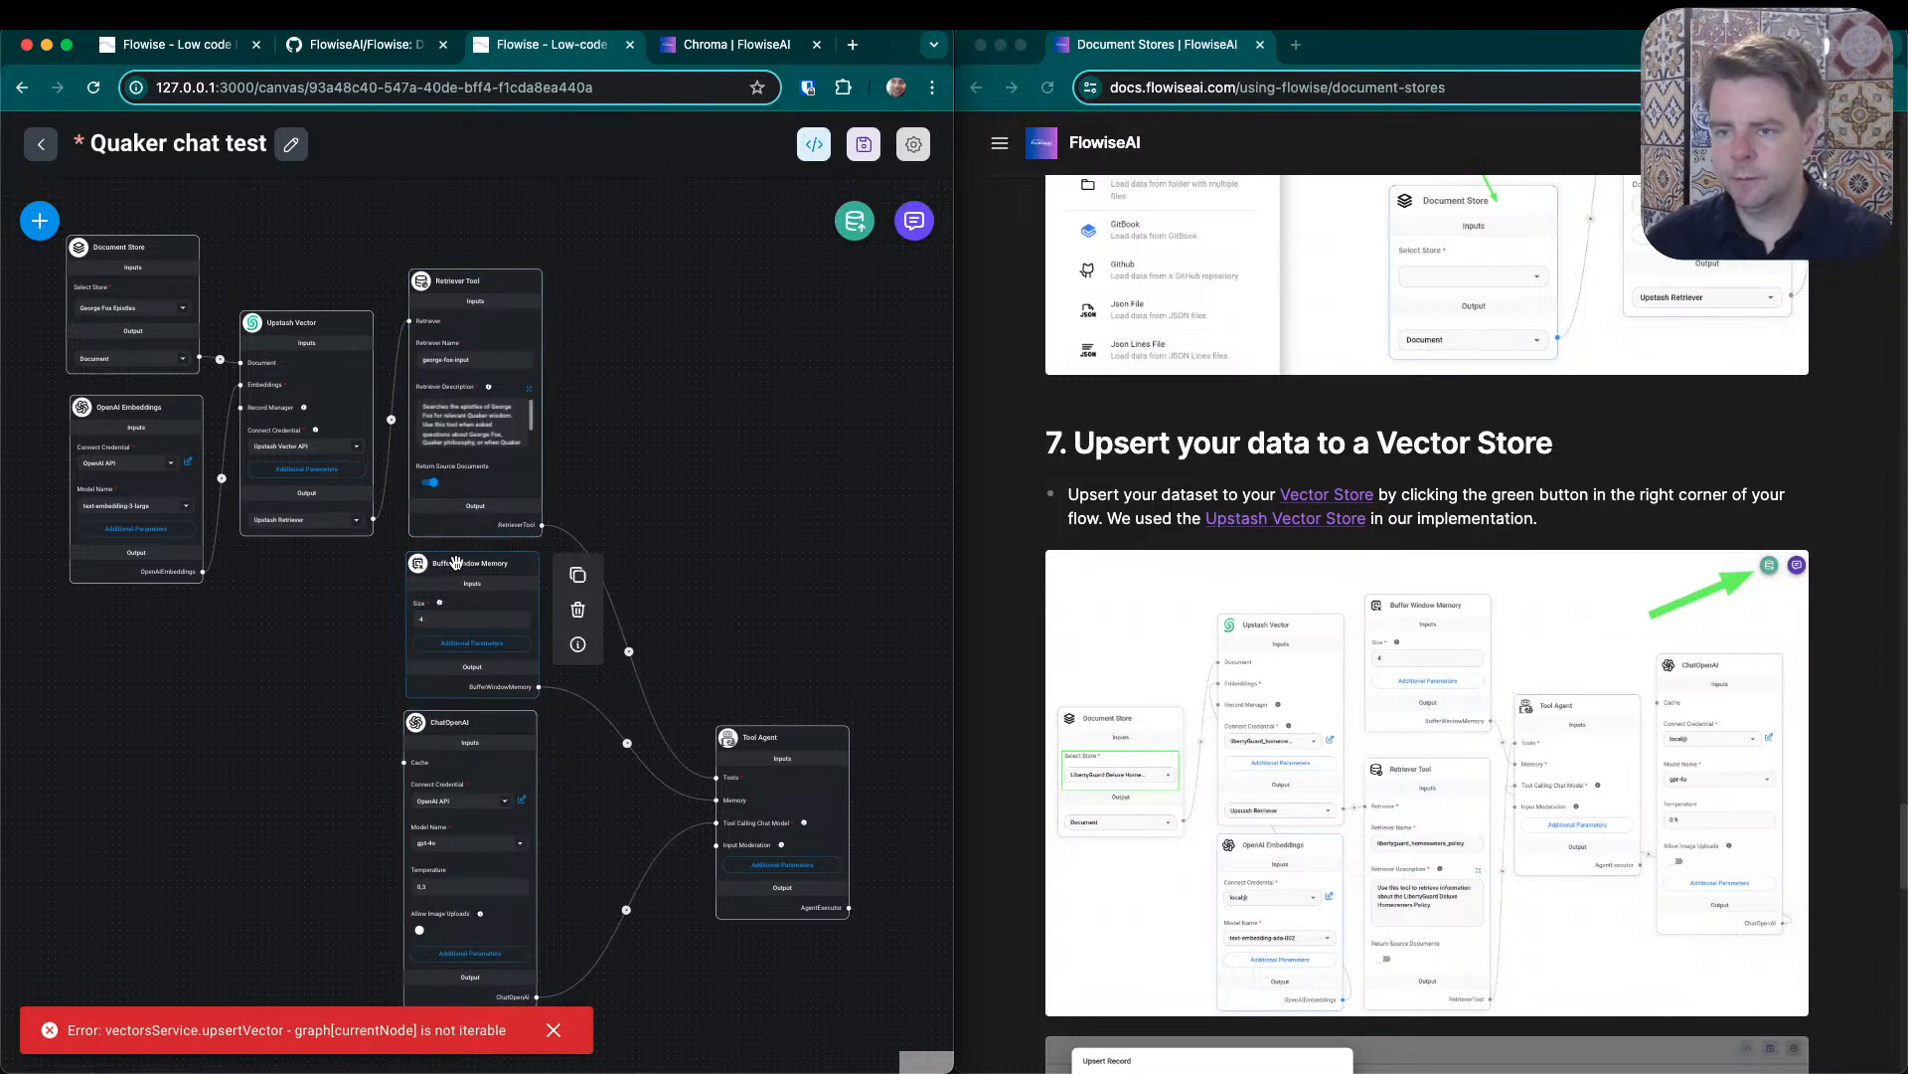
{"action": "left_click_drag", "start_coordinate": [456, 562], "coordinate": [458, 556]}
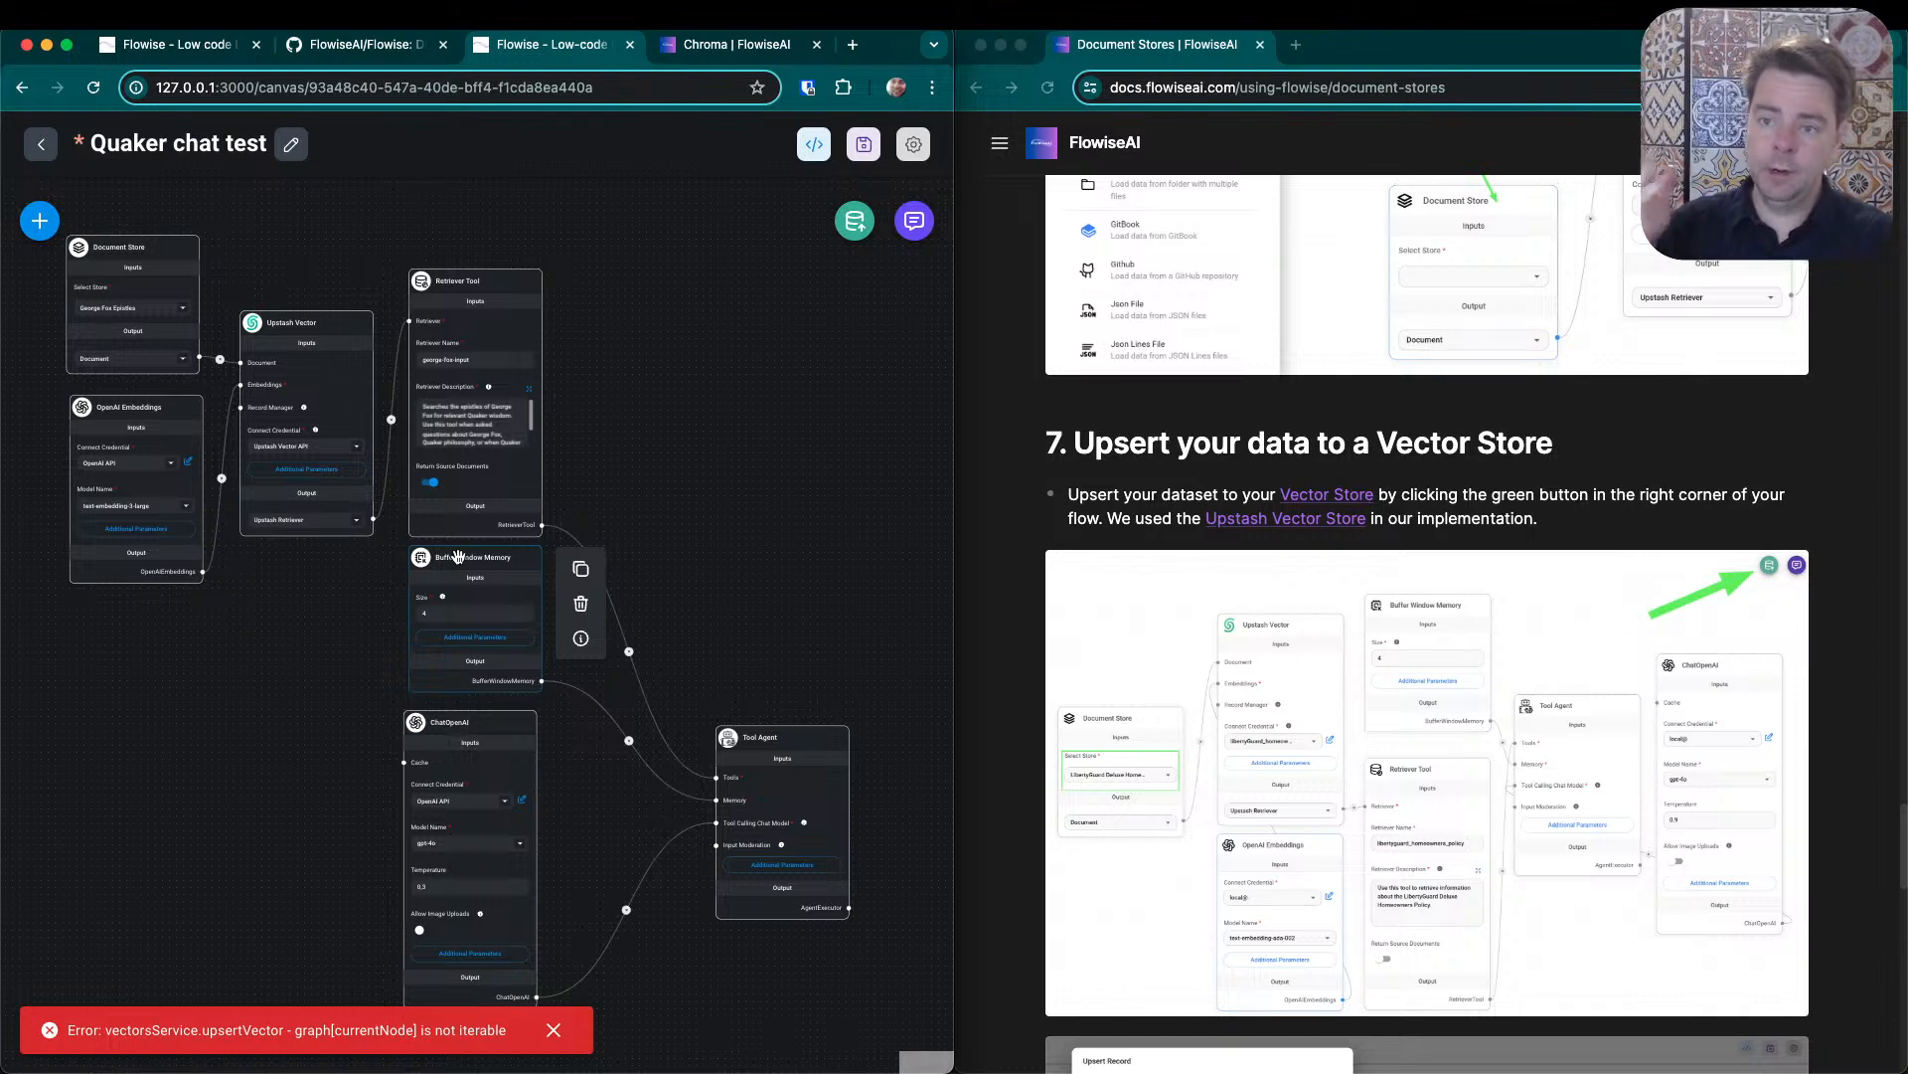
{"action": "left_click", "coordinate": [398, 588]}
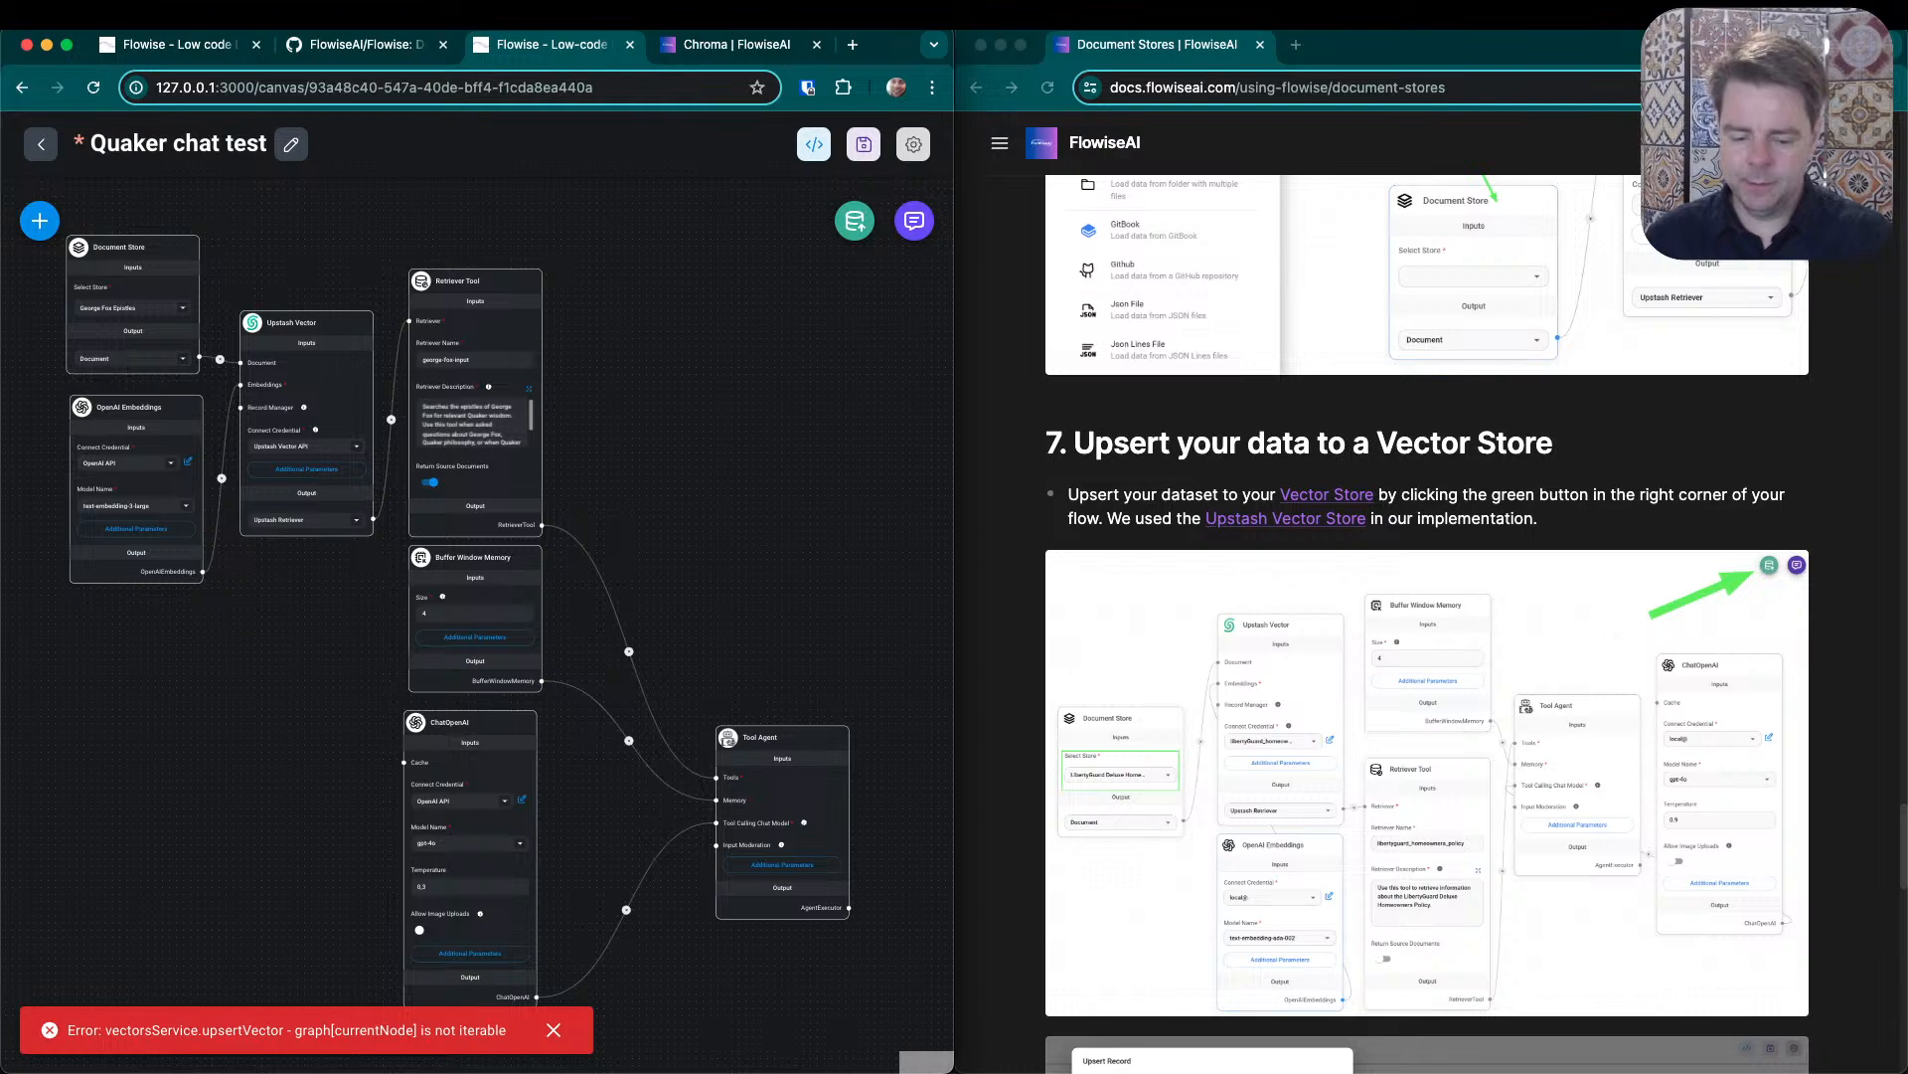
- Switch to VS Code, check the flowise dependency version in package.json, and select the latest upsert error trace in the terminal
{"action": "key", "text": "super+Tab"}
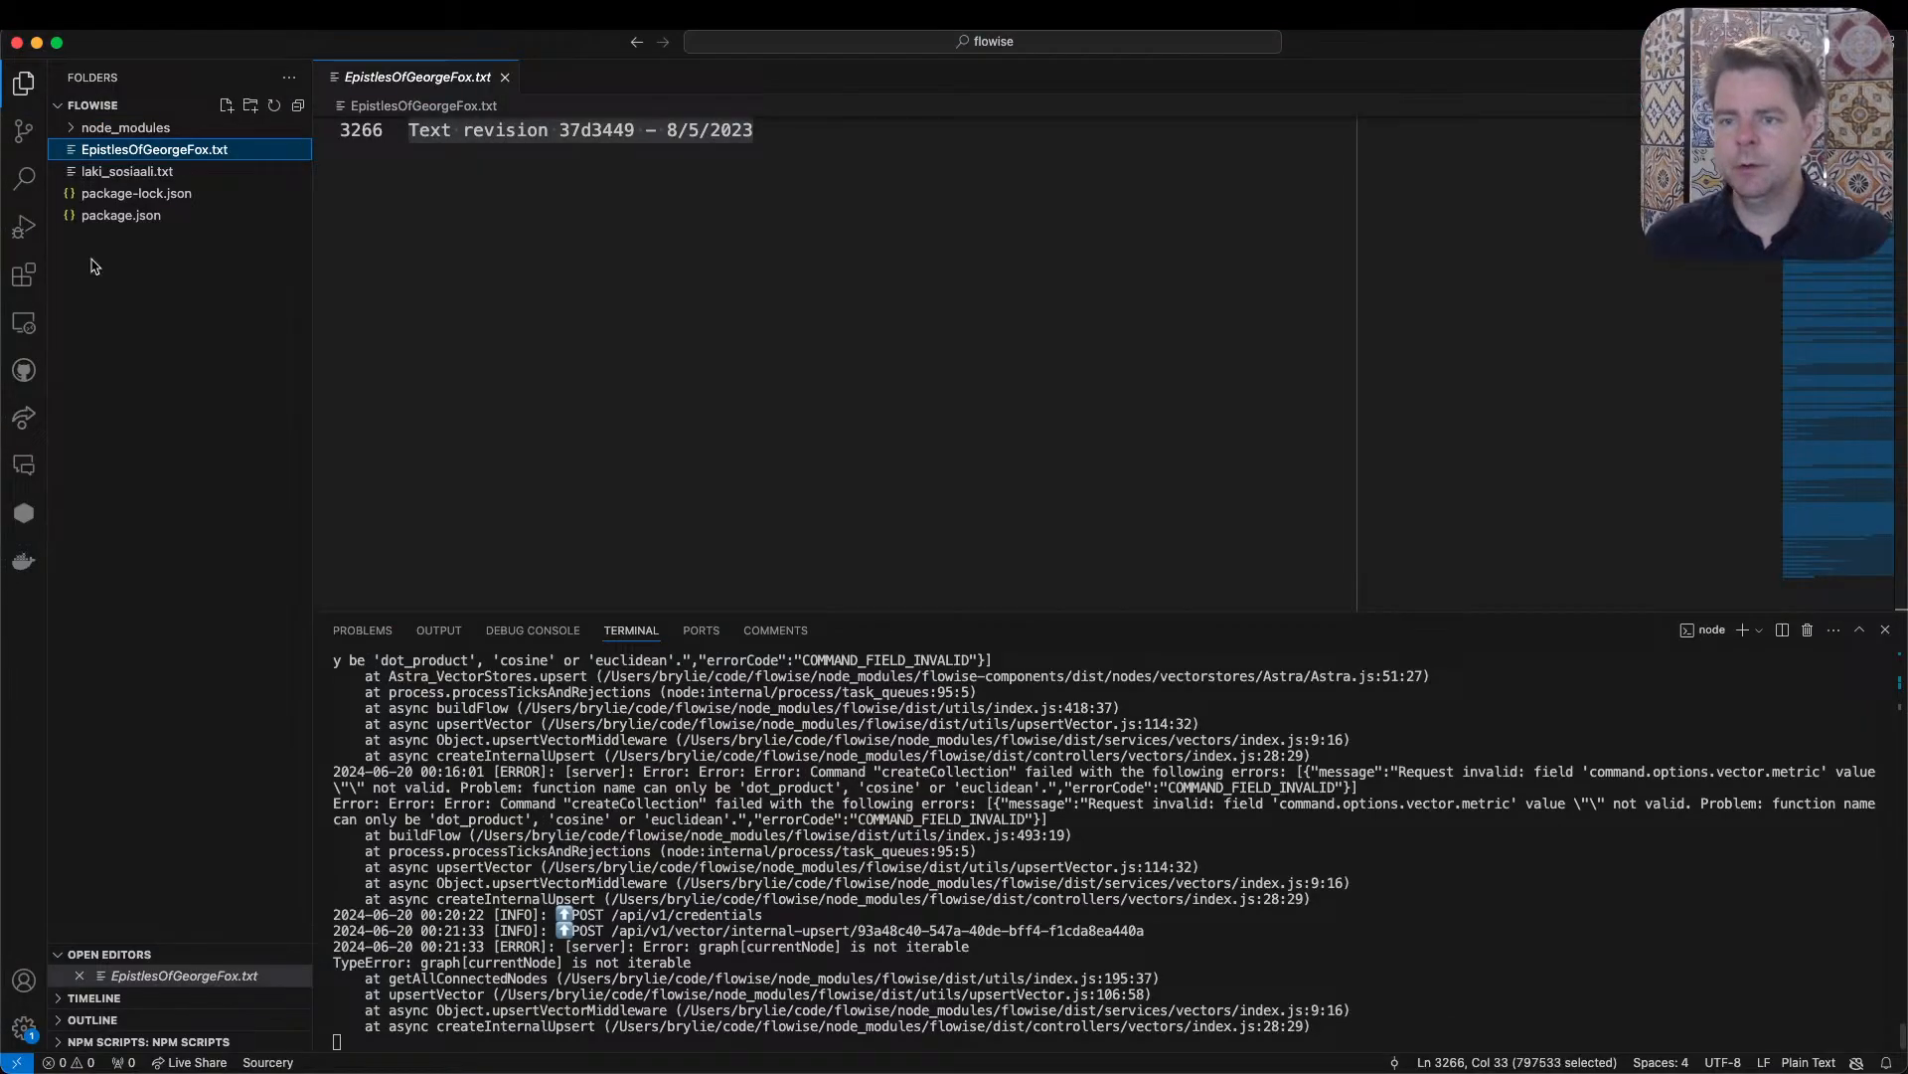
{"action": "left_click", "coordinate": [119, 216]}
{"action": "left_click_drag", "start_coordinate": [701, 452], "coordinate": [475, 448]}
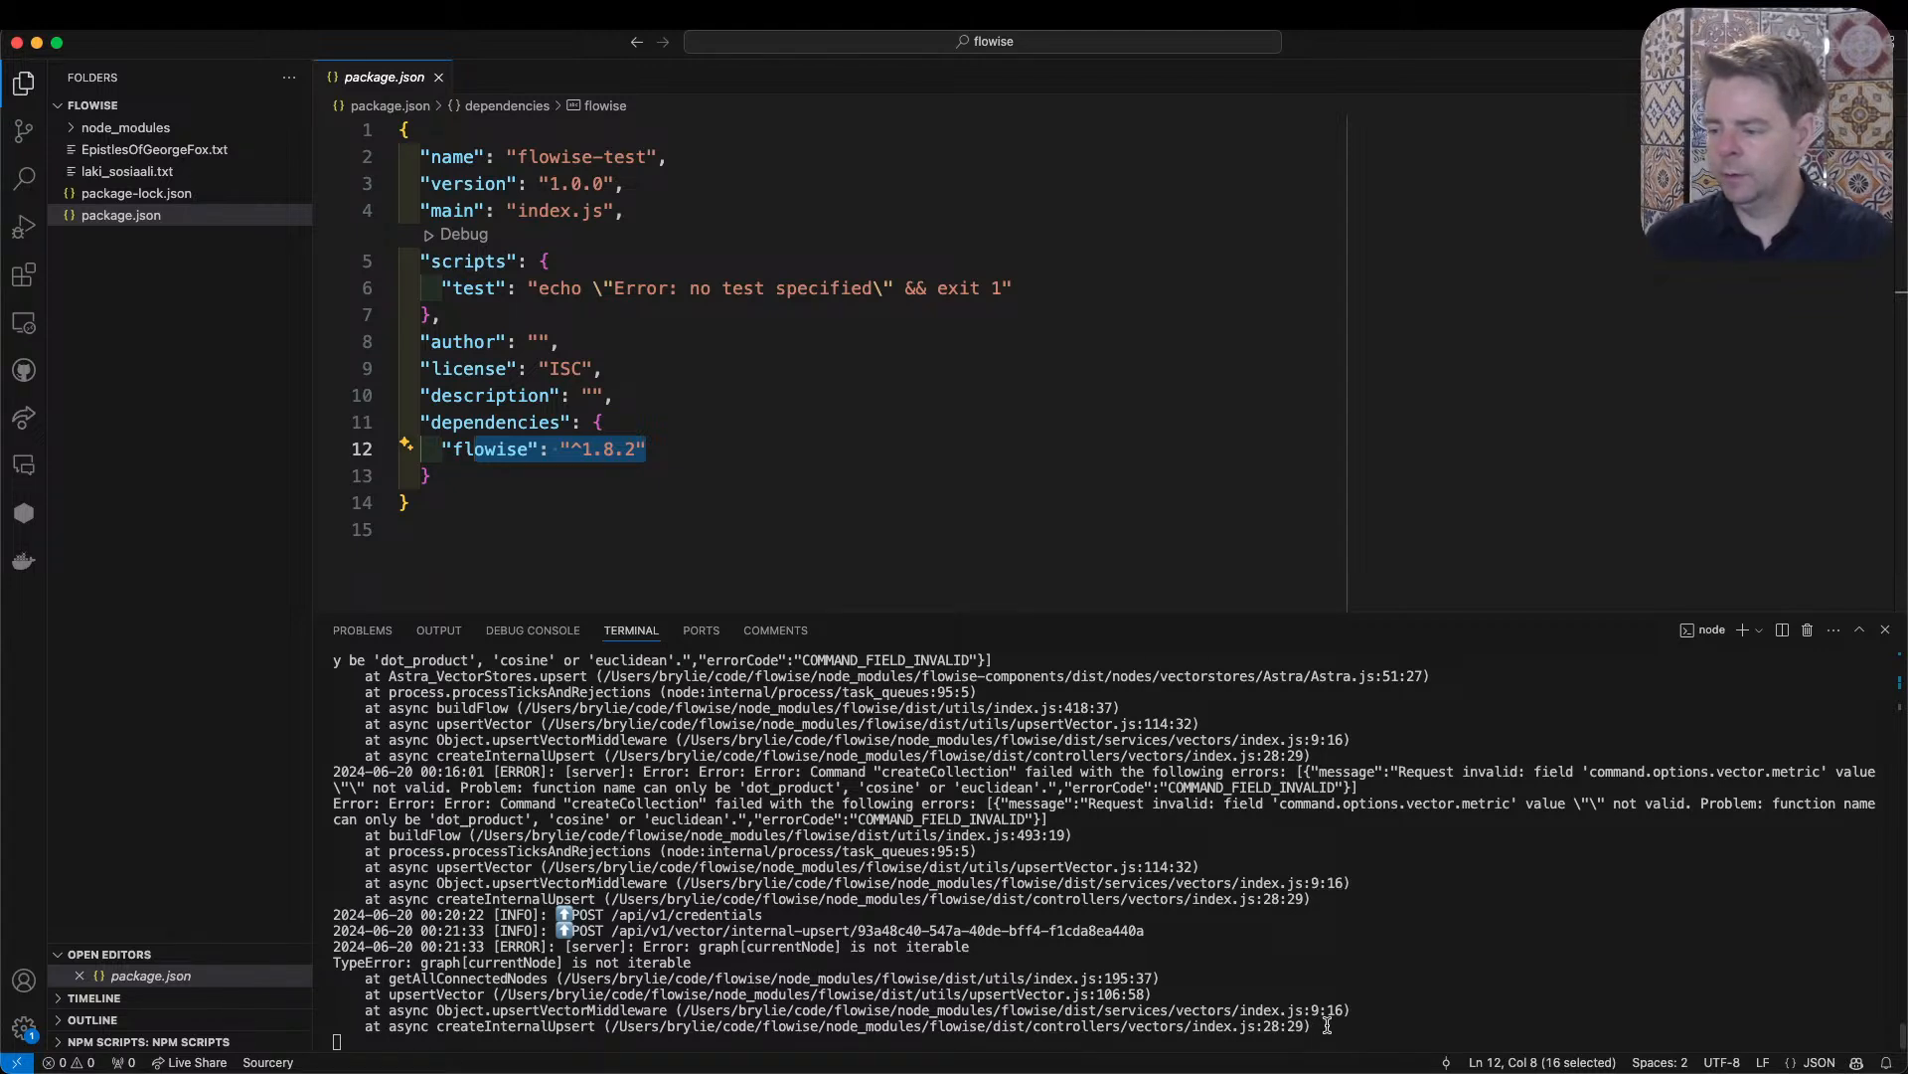
{"action": "left_click_drag", "start_coordinate": [1327, 1025], "coordinate": [333, 949]}
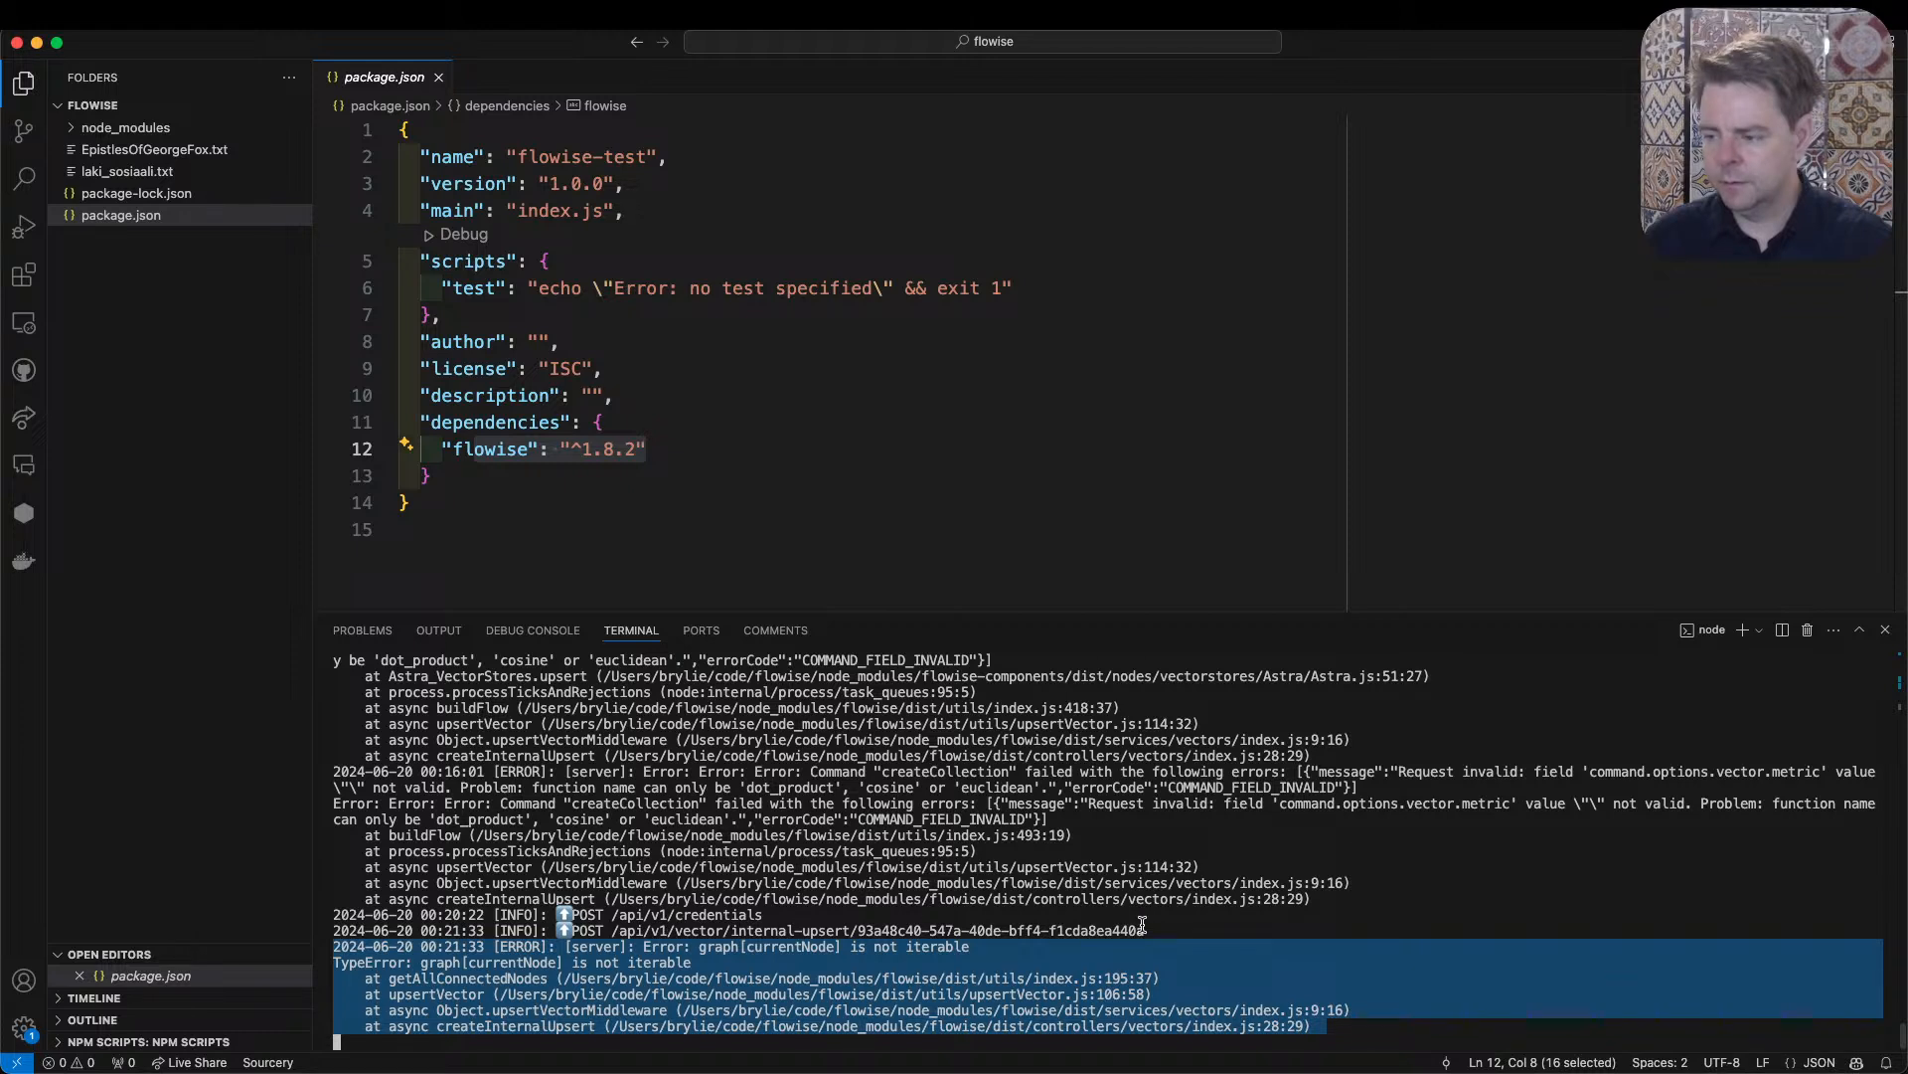
- Reselect the latest upsert error trace in the VS Code terminal, then switch back to the browser
{"action": "left_click", "coordinate": [643, 805]}
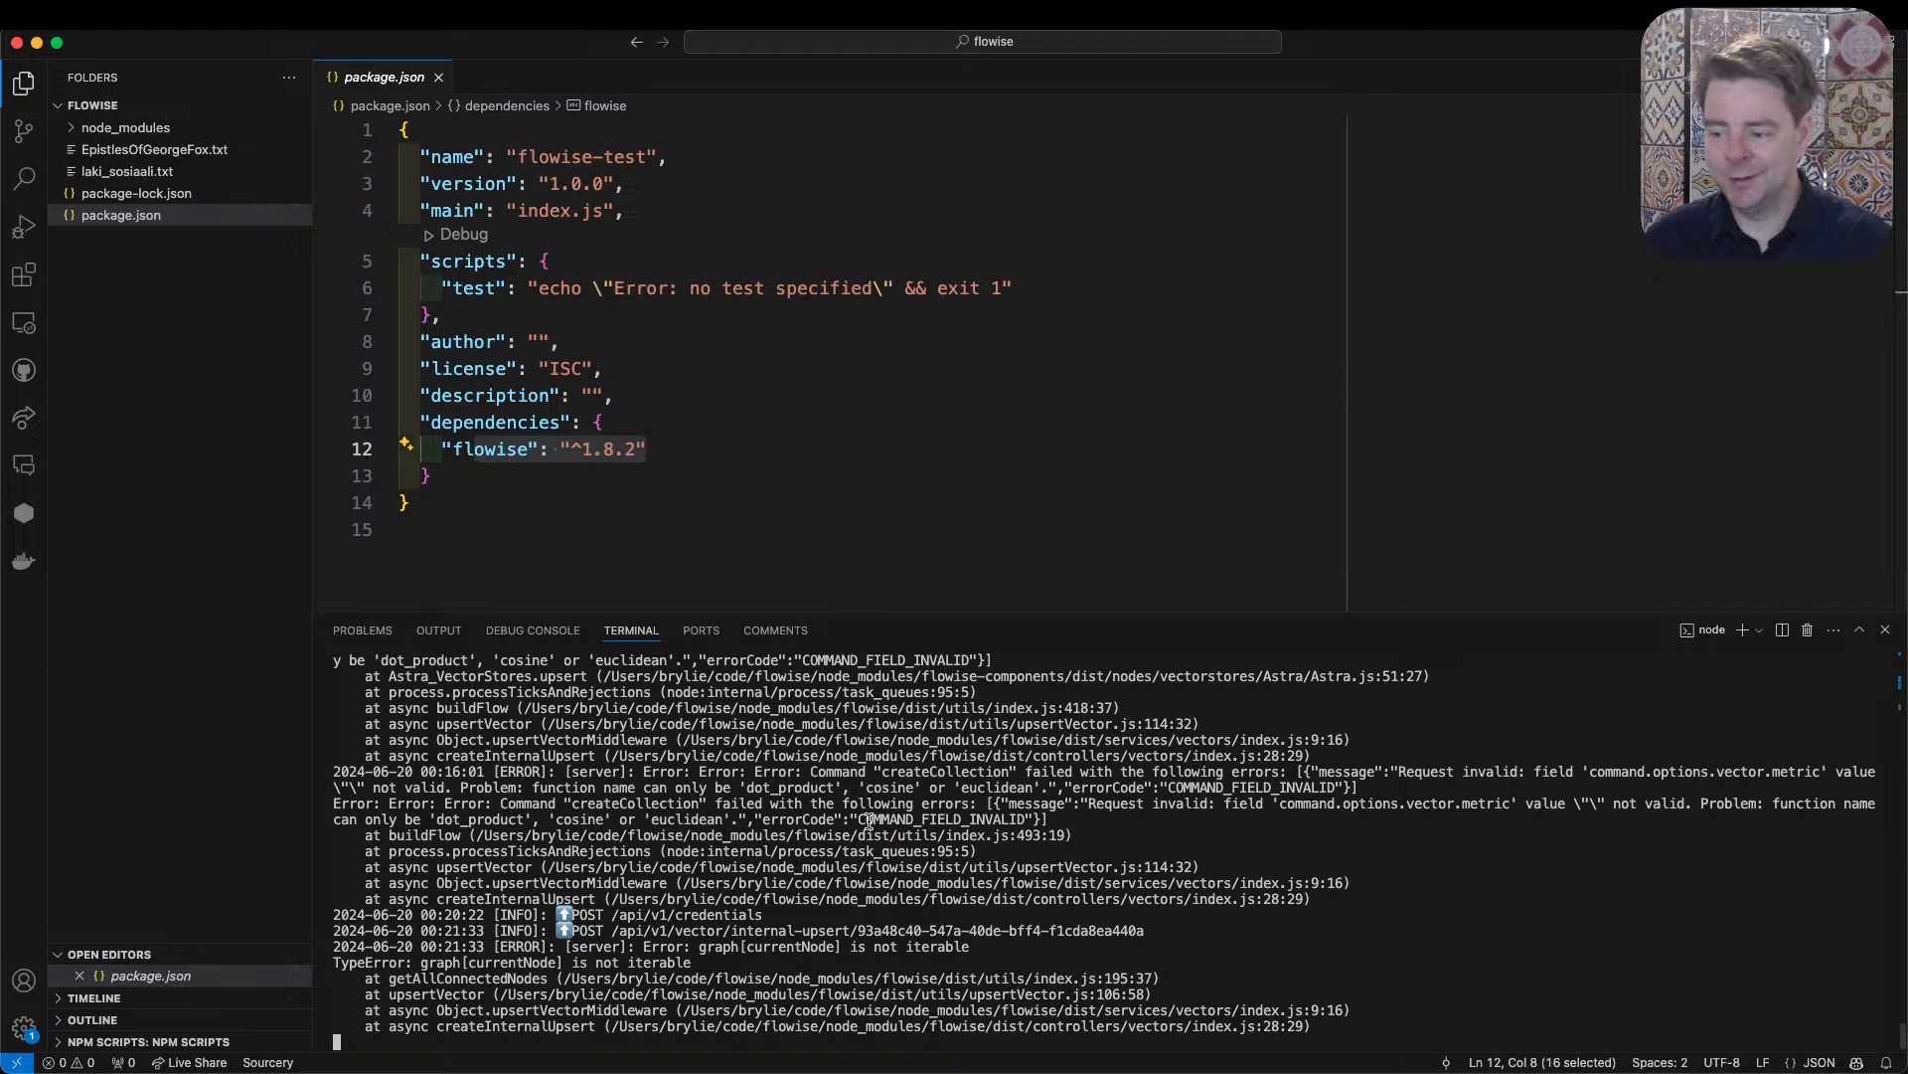
{"action": "left_click_drag", "start_coordinate": [1333, 1027], "coordinate": [336, 952]}
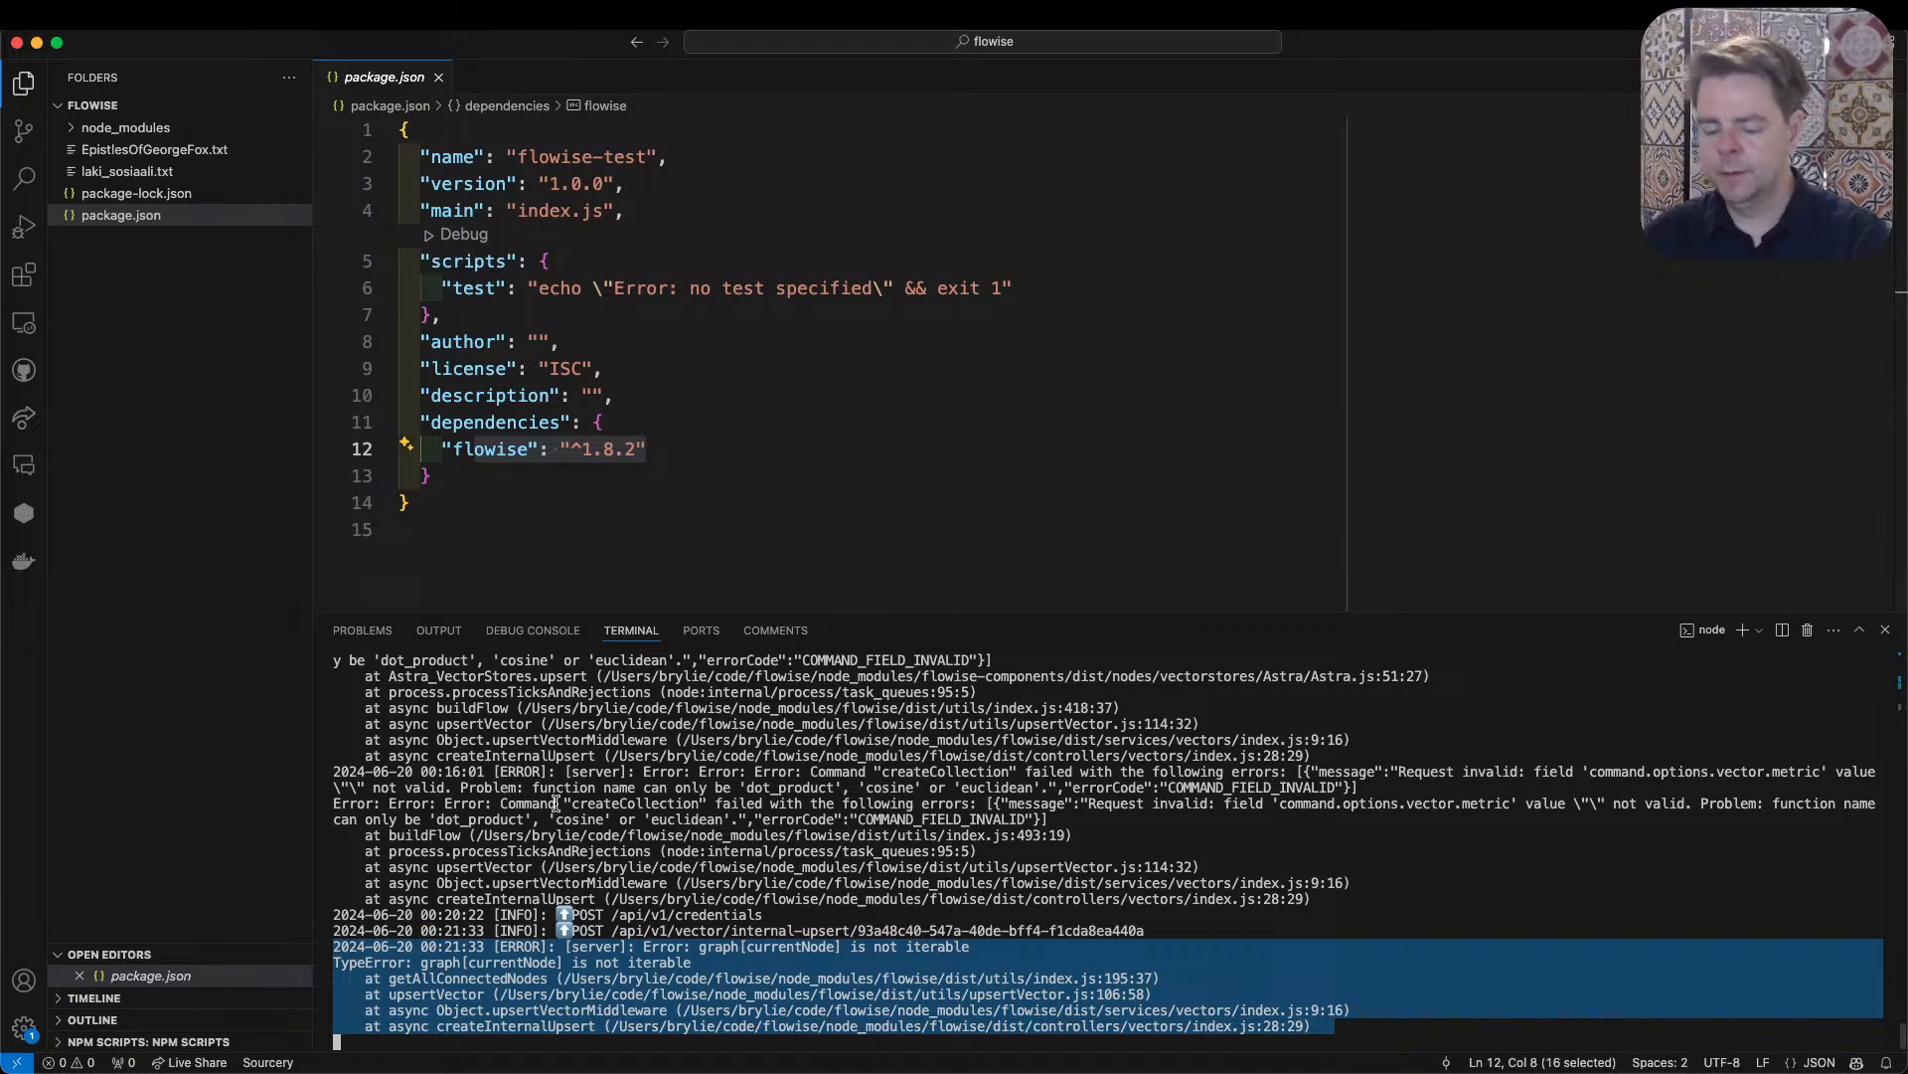
{"action": "key", "text": "super+Tab"}
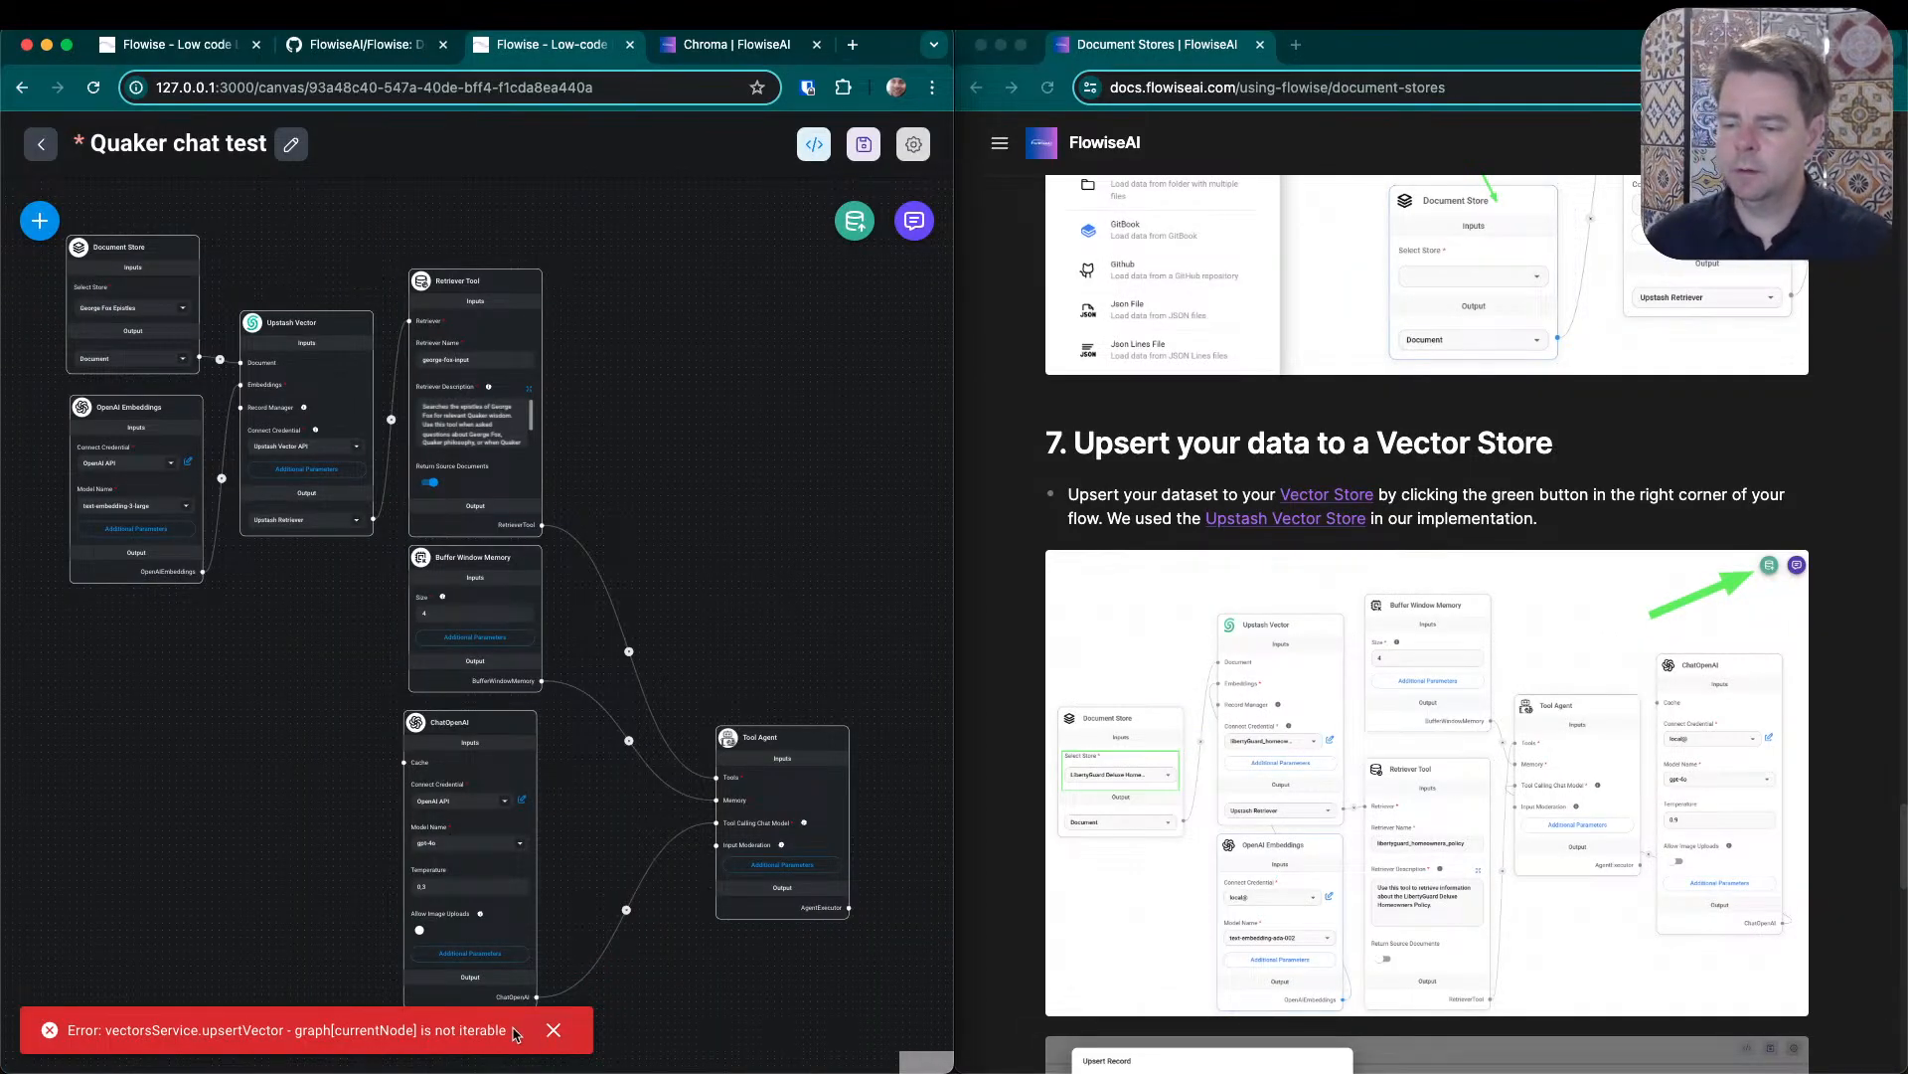
- Search the Flowise repository's open GitHub issues for the error "vectorsService.upsertVector - graph[currentNode] is not iterable"
{"action": "left_click_drag", "start_coordinate": [514, 1034], "coordinate": [113, 1022]}
{"action": "key", "text": "super+c"}
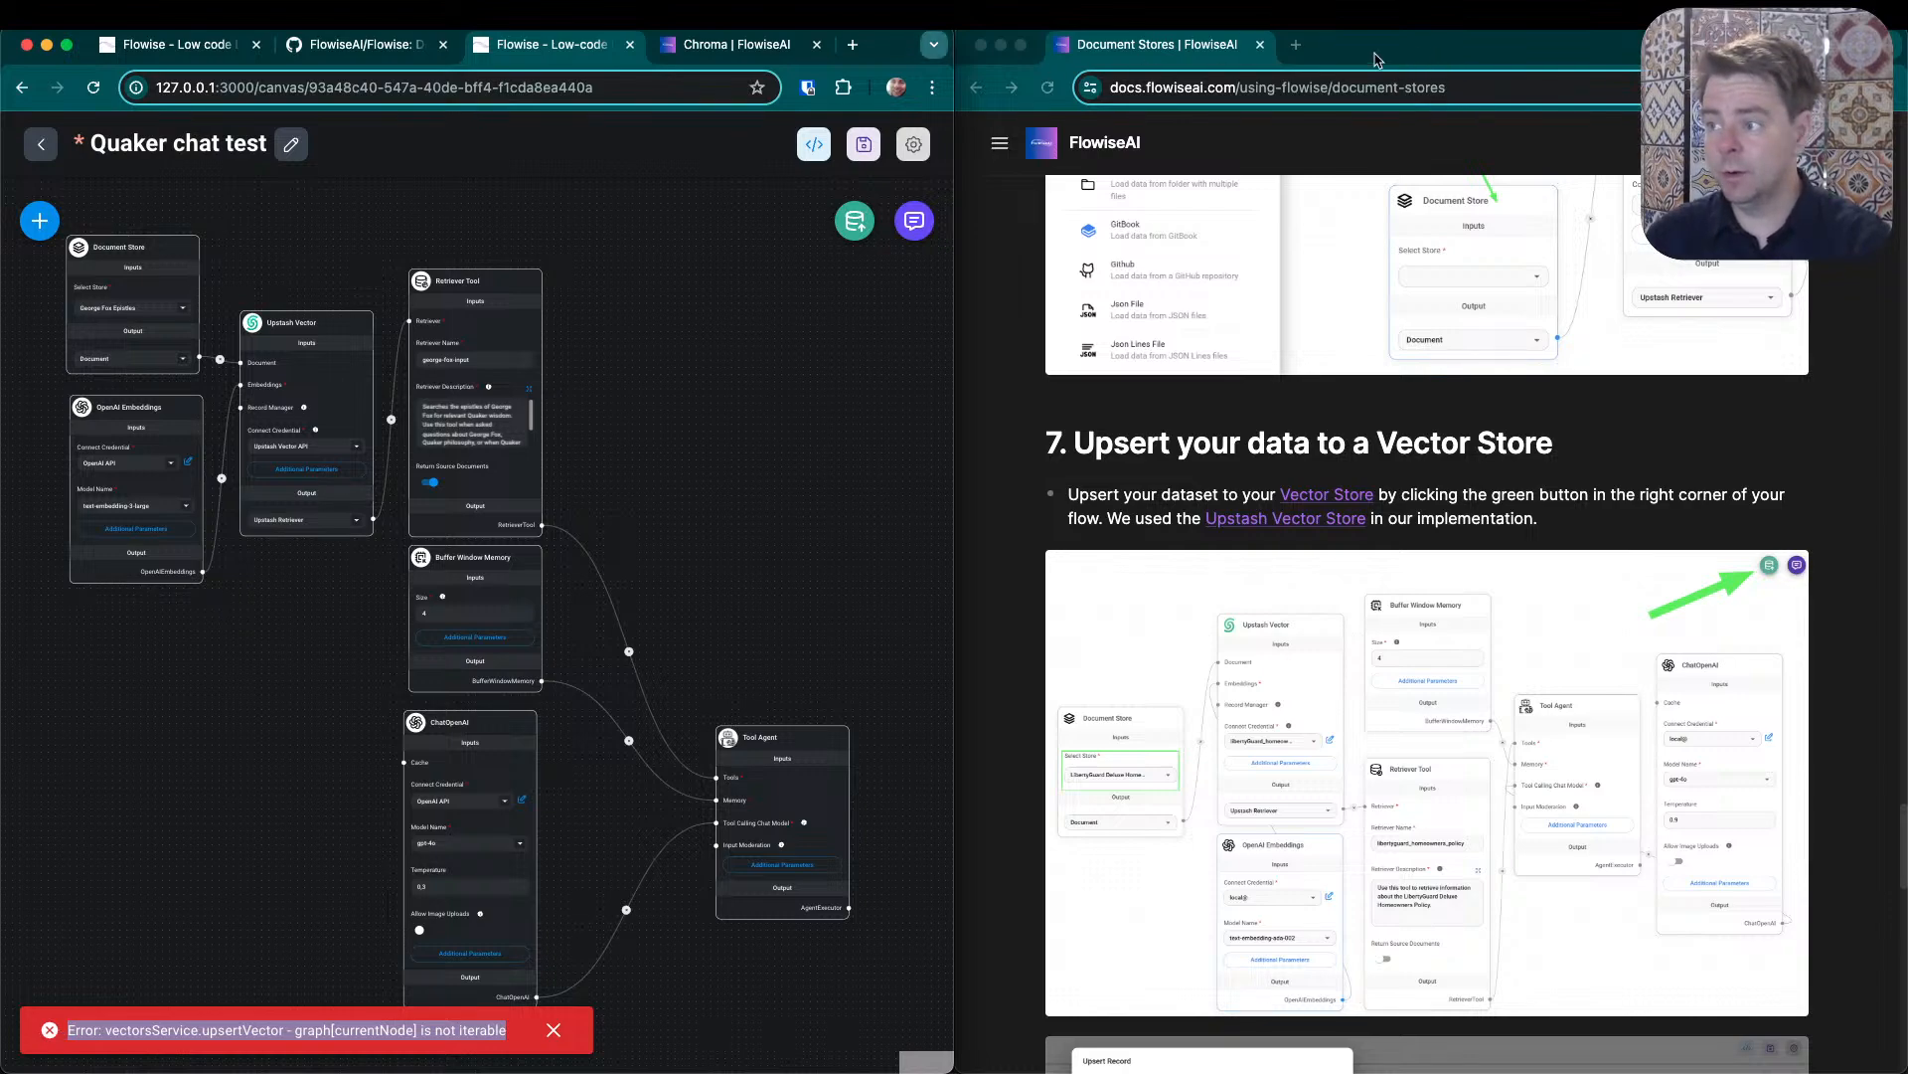
{"action": "left_click", "coordinate": [375, 56]}
{"action": "scroll", "coordinate": [229, 298], "scroll_direction": "up", "scroll_amount": 20}
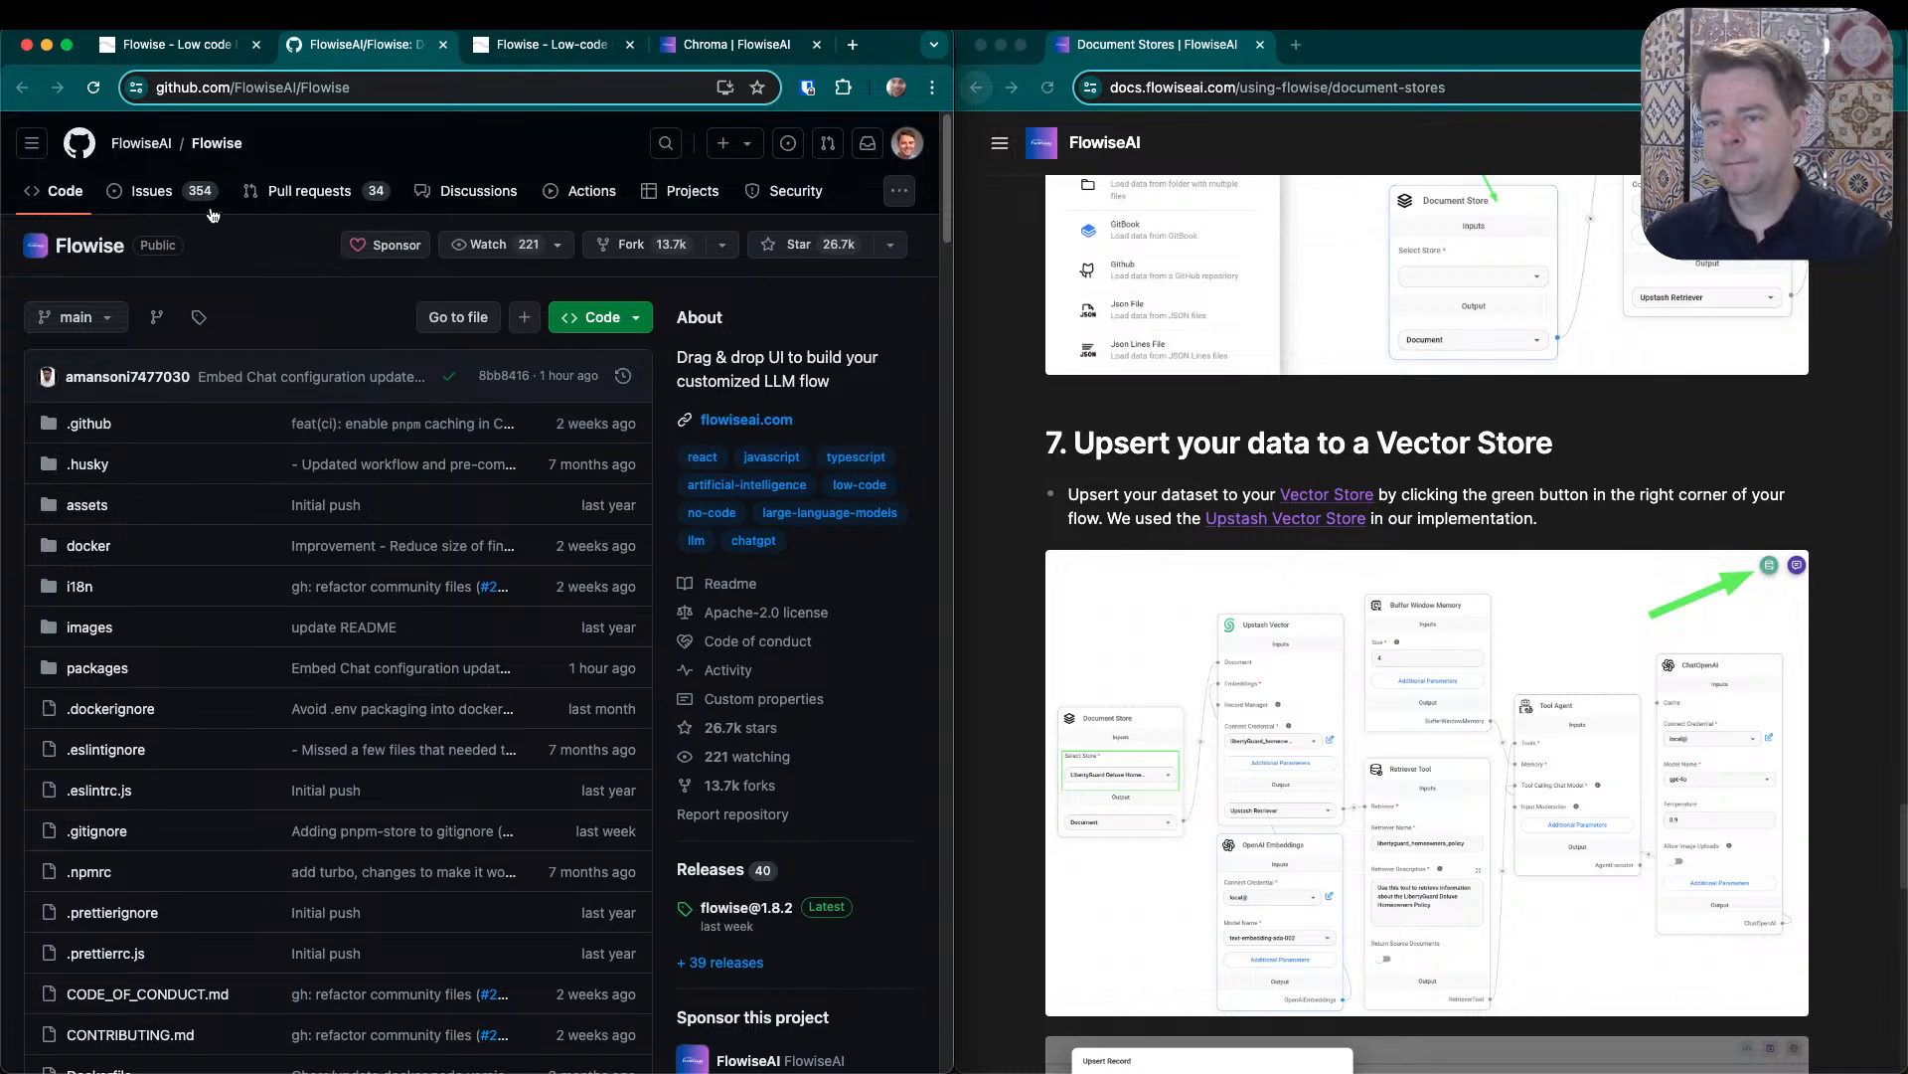
{"action": "left_click", "coordinate": [154, 202]}
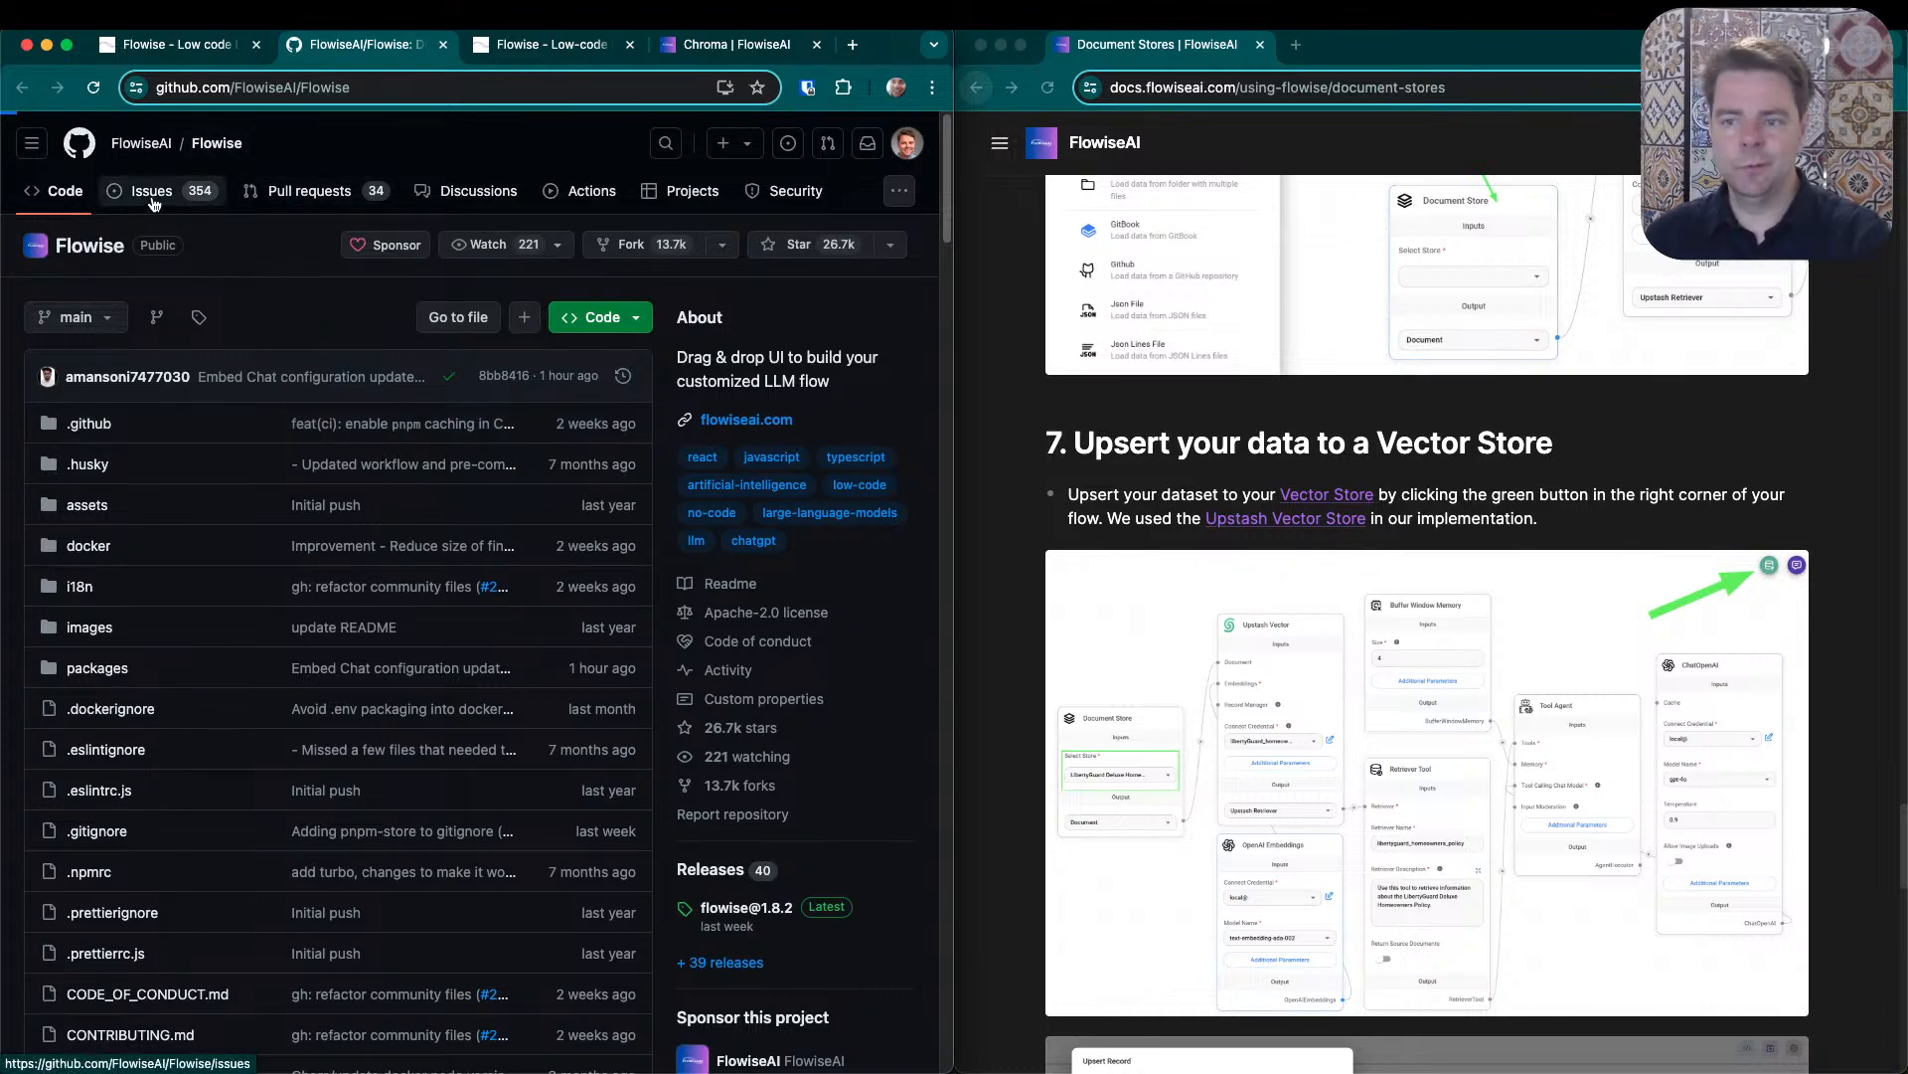
{"action": "left_click", "coordinate": [344, 257]}
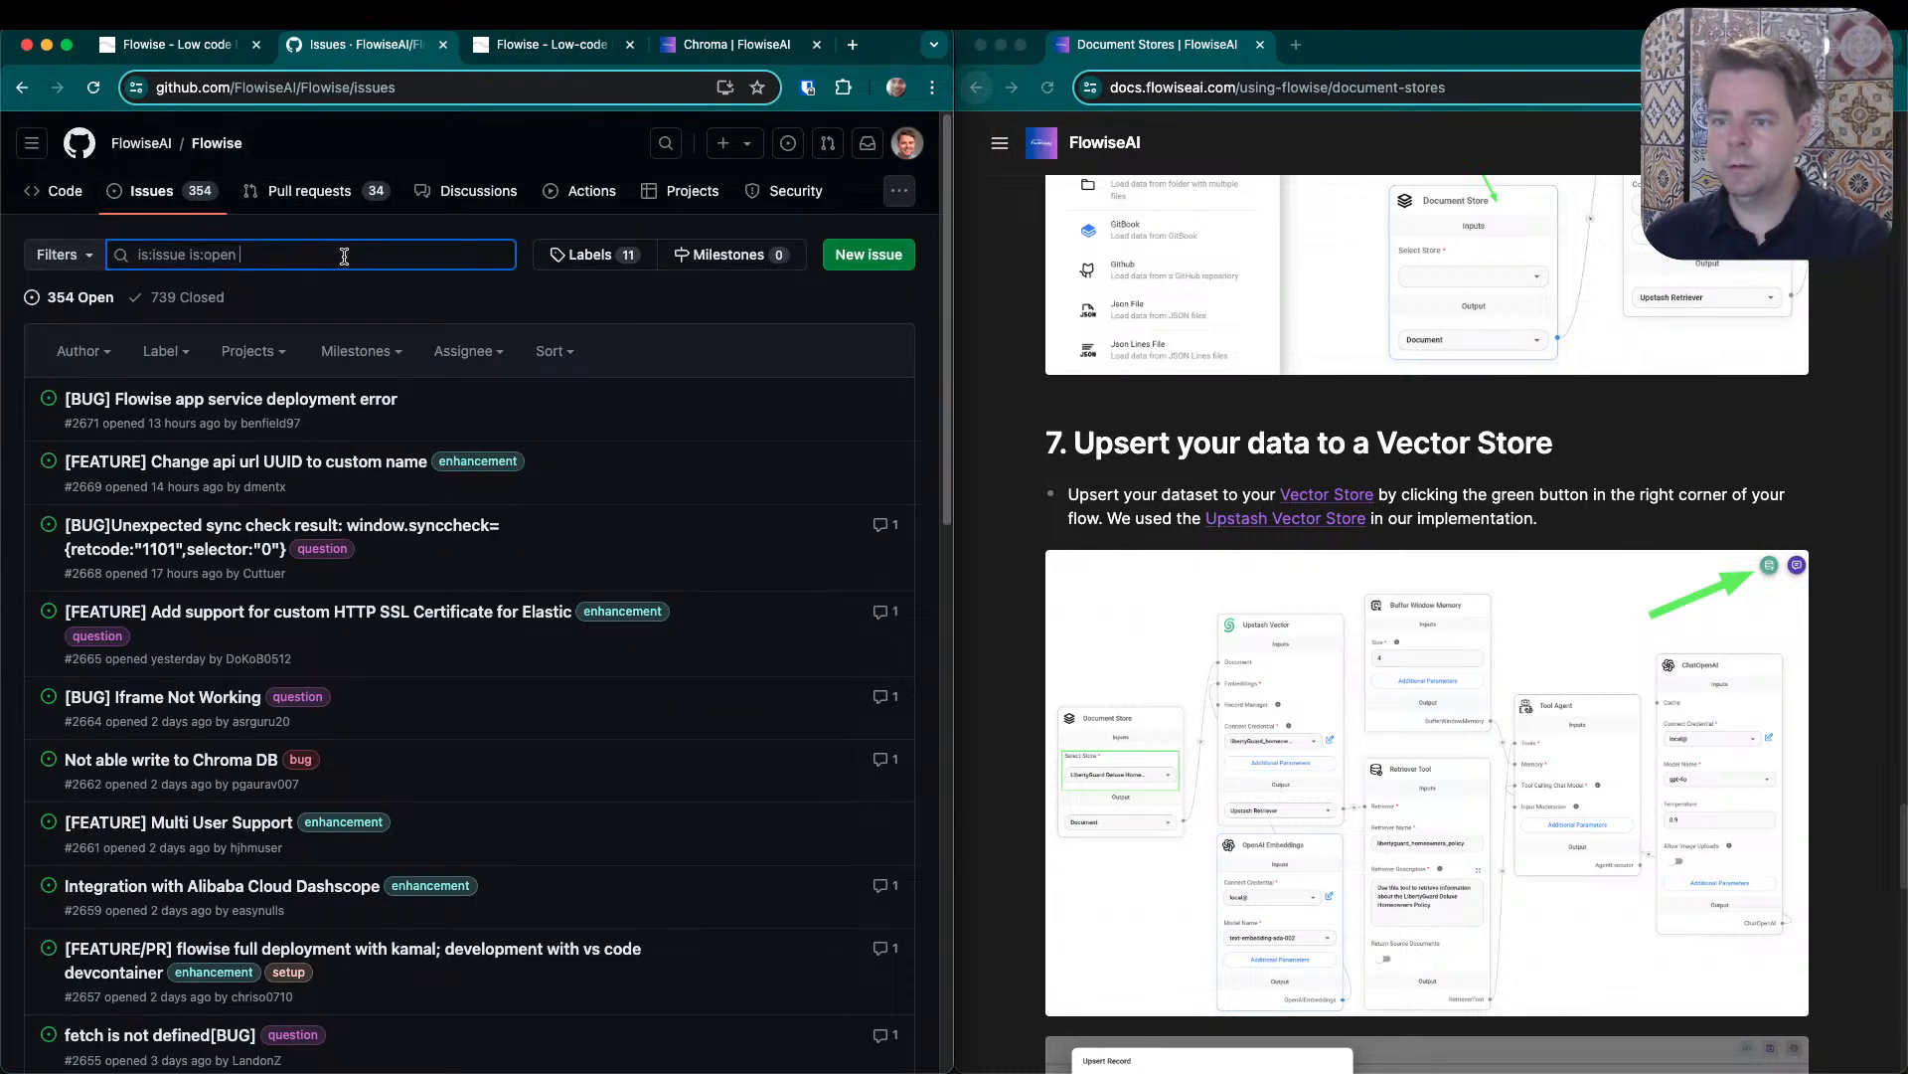
{"action": "key", "text": "super+v"}
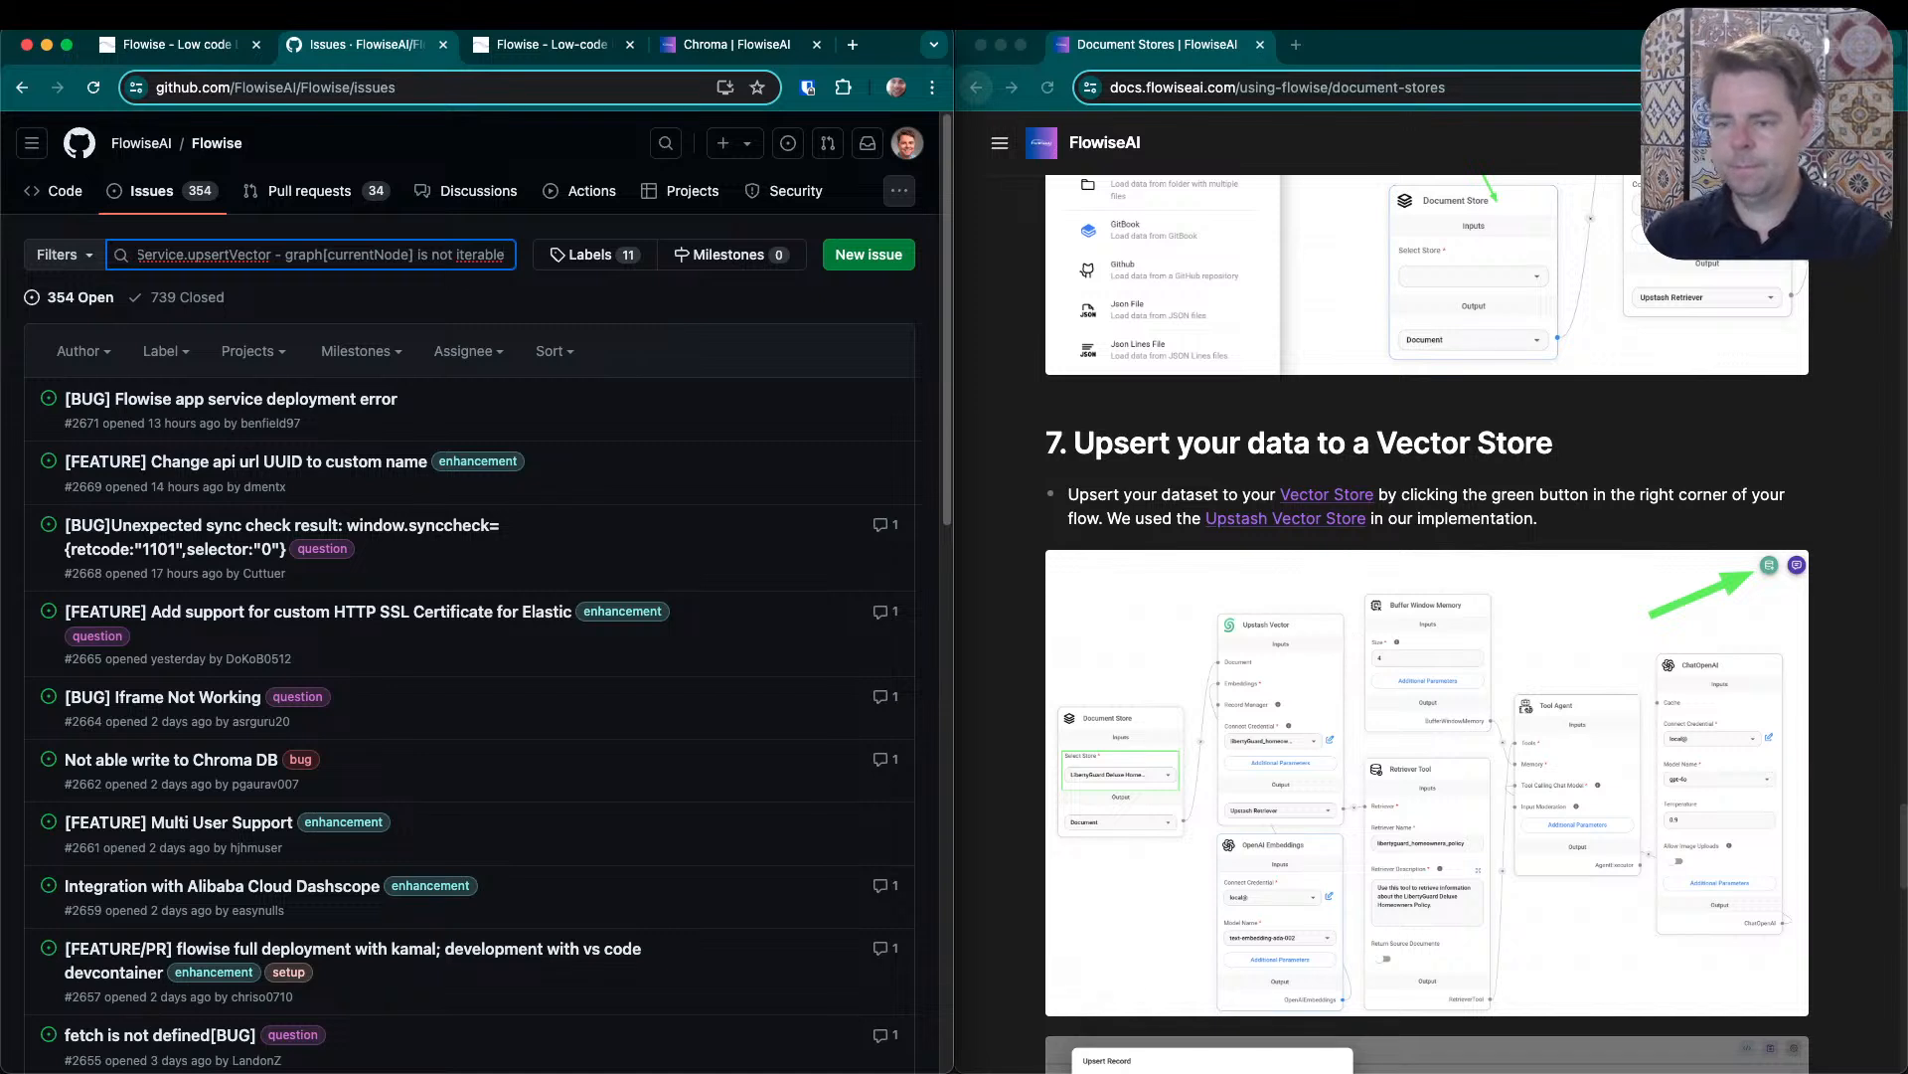
{"action": "key", "text": "Return"}
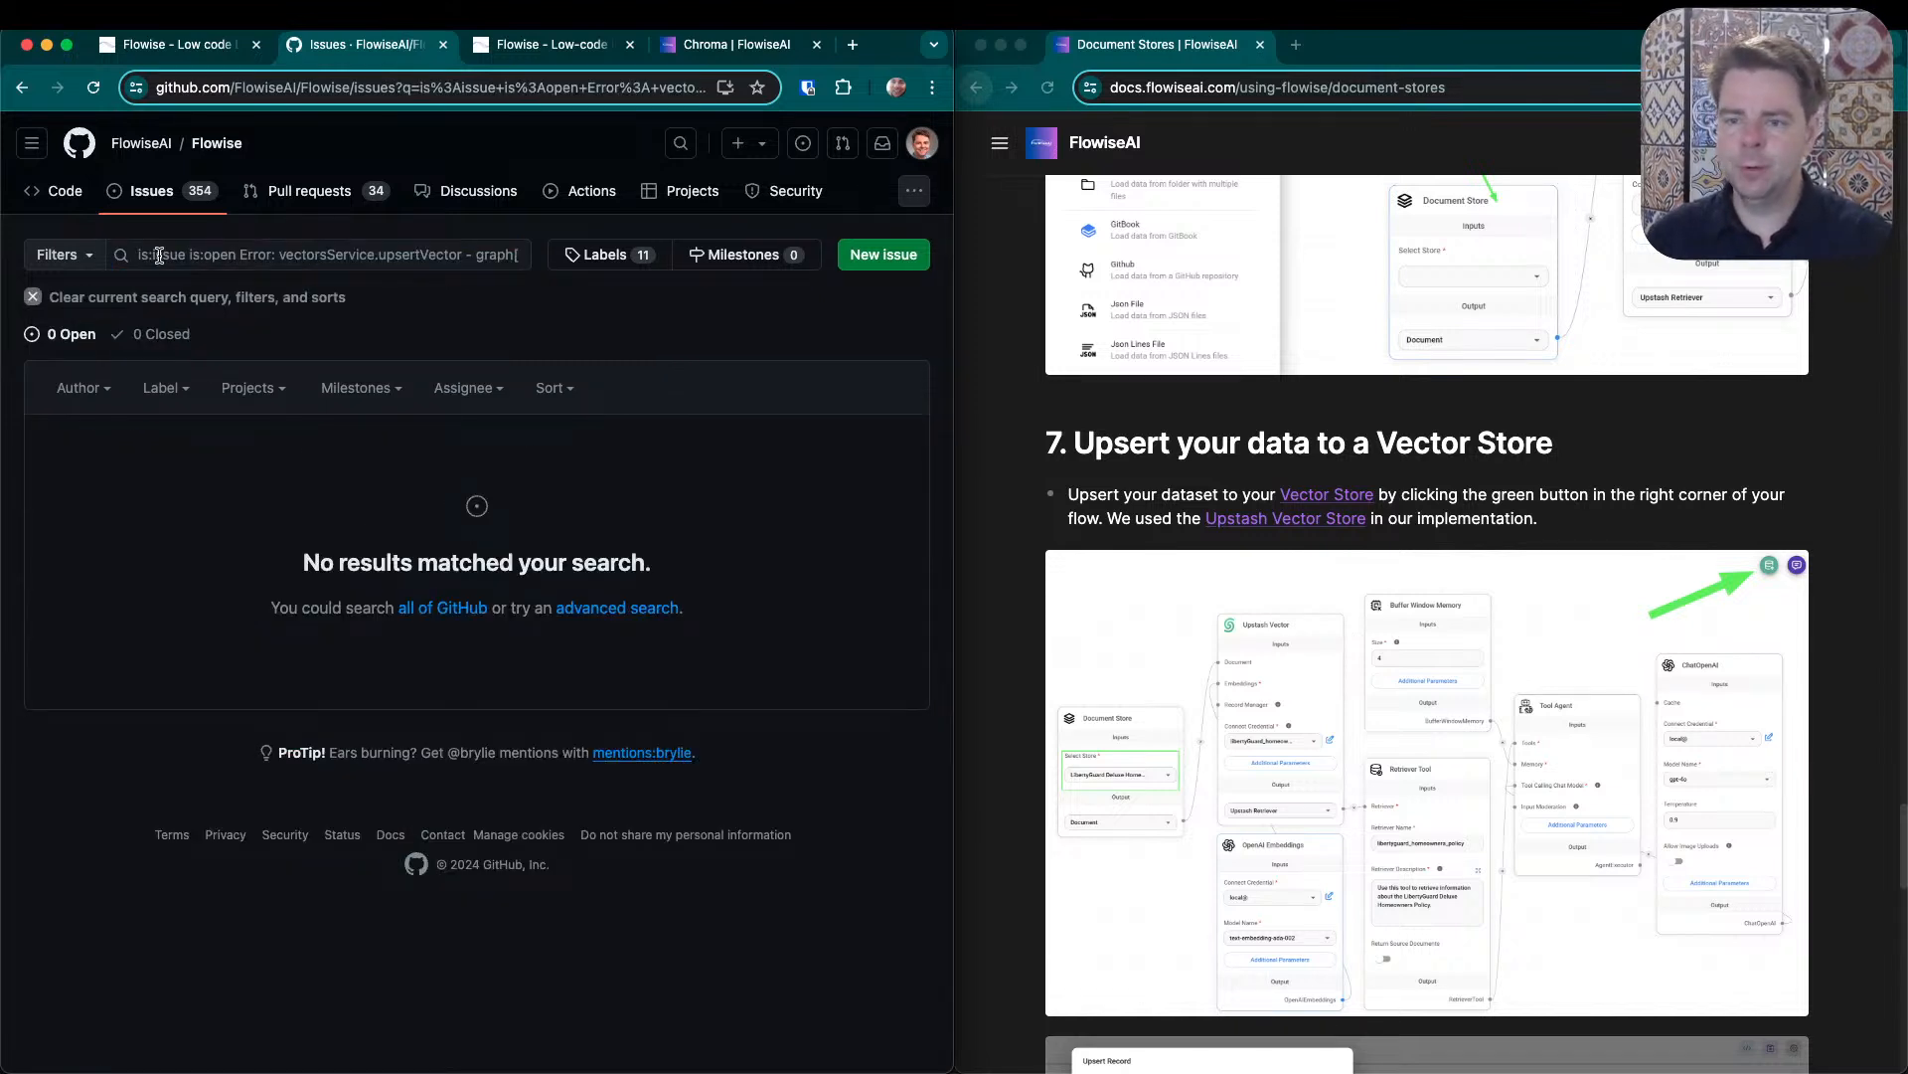
- Search the web for "flowise" followed by the copied upsertVector error message
{"action": "left_click", "coordinate": [367, 89]}
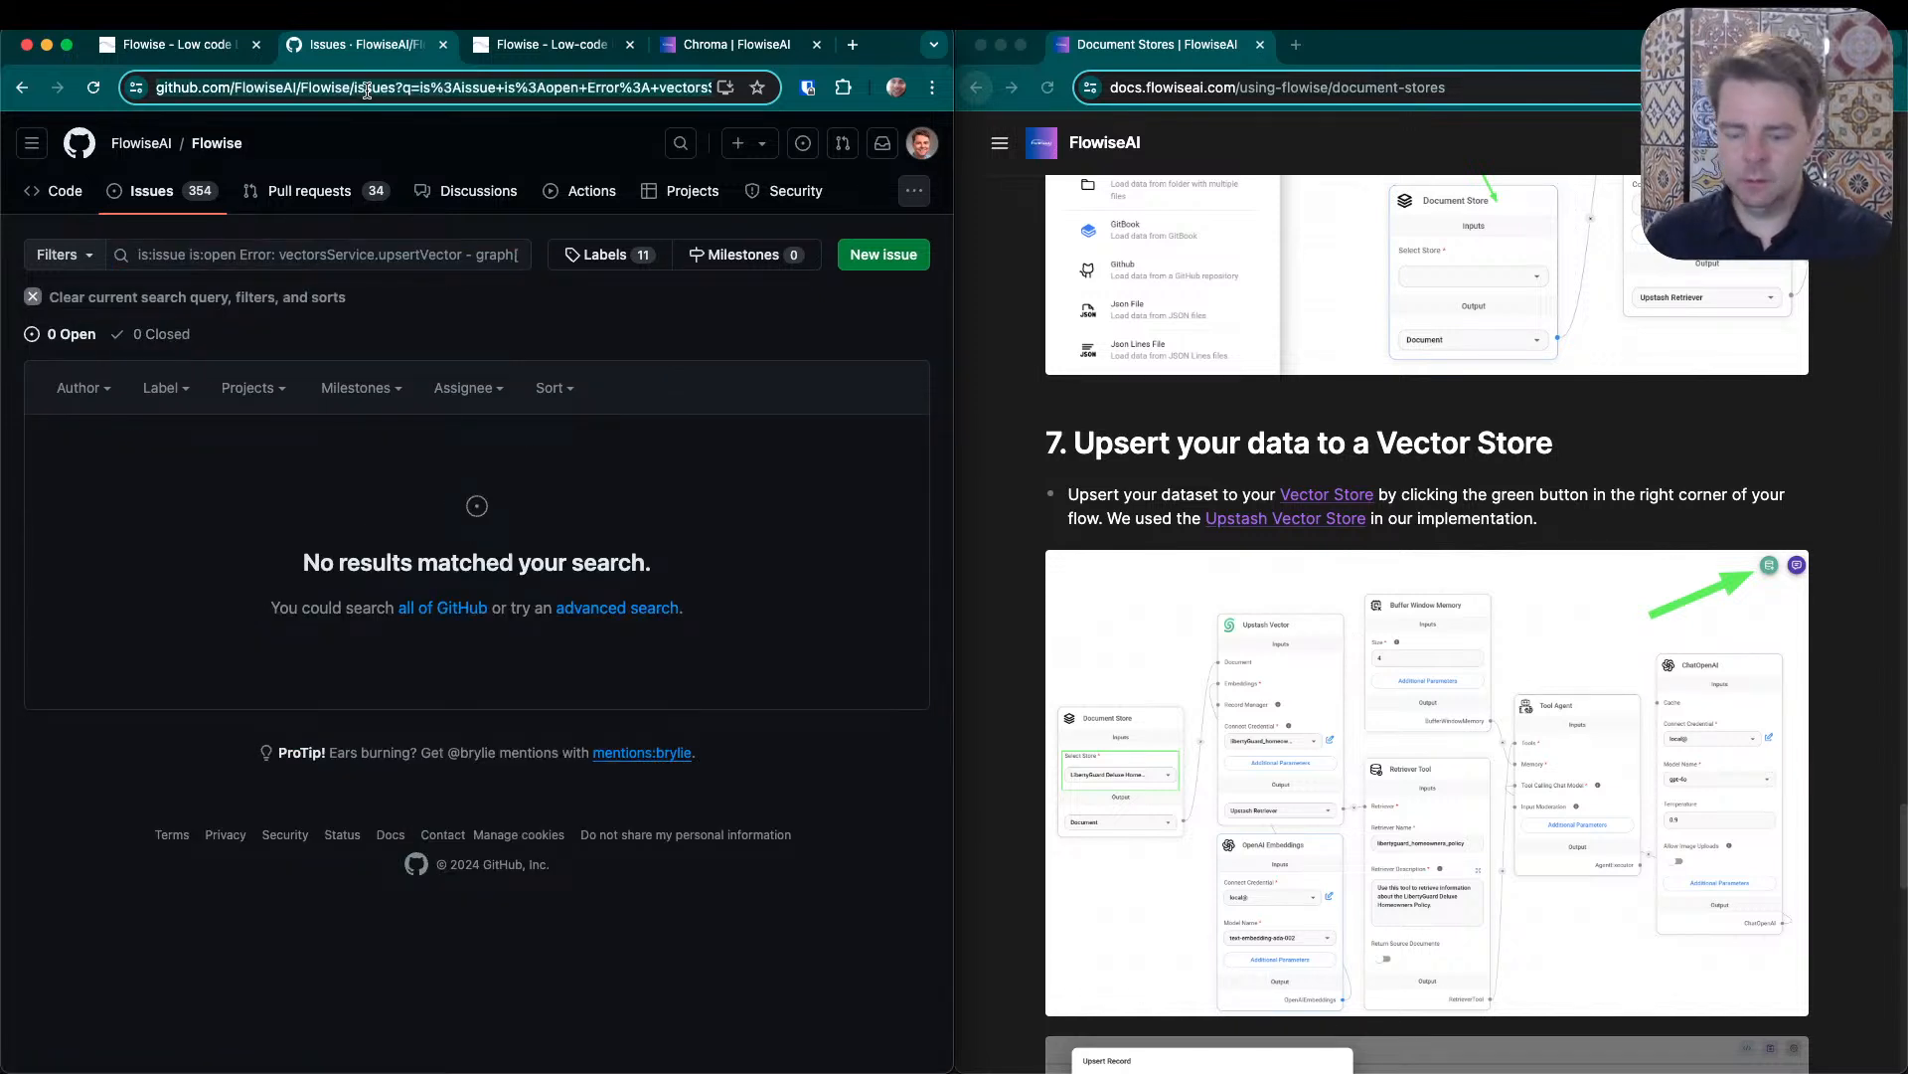
{"action": "type", "text": "flowise"}
{"action": "key", "text": "super+v"}
{"action": "key", "text": "Return"}
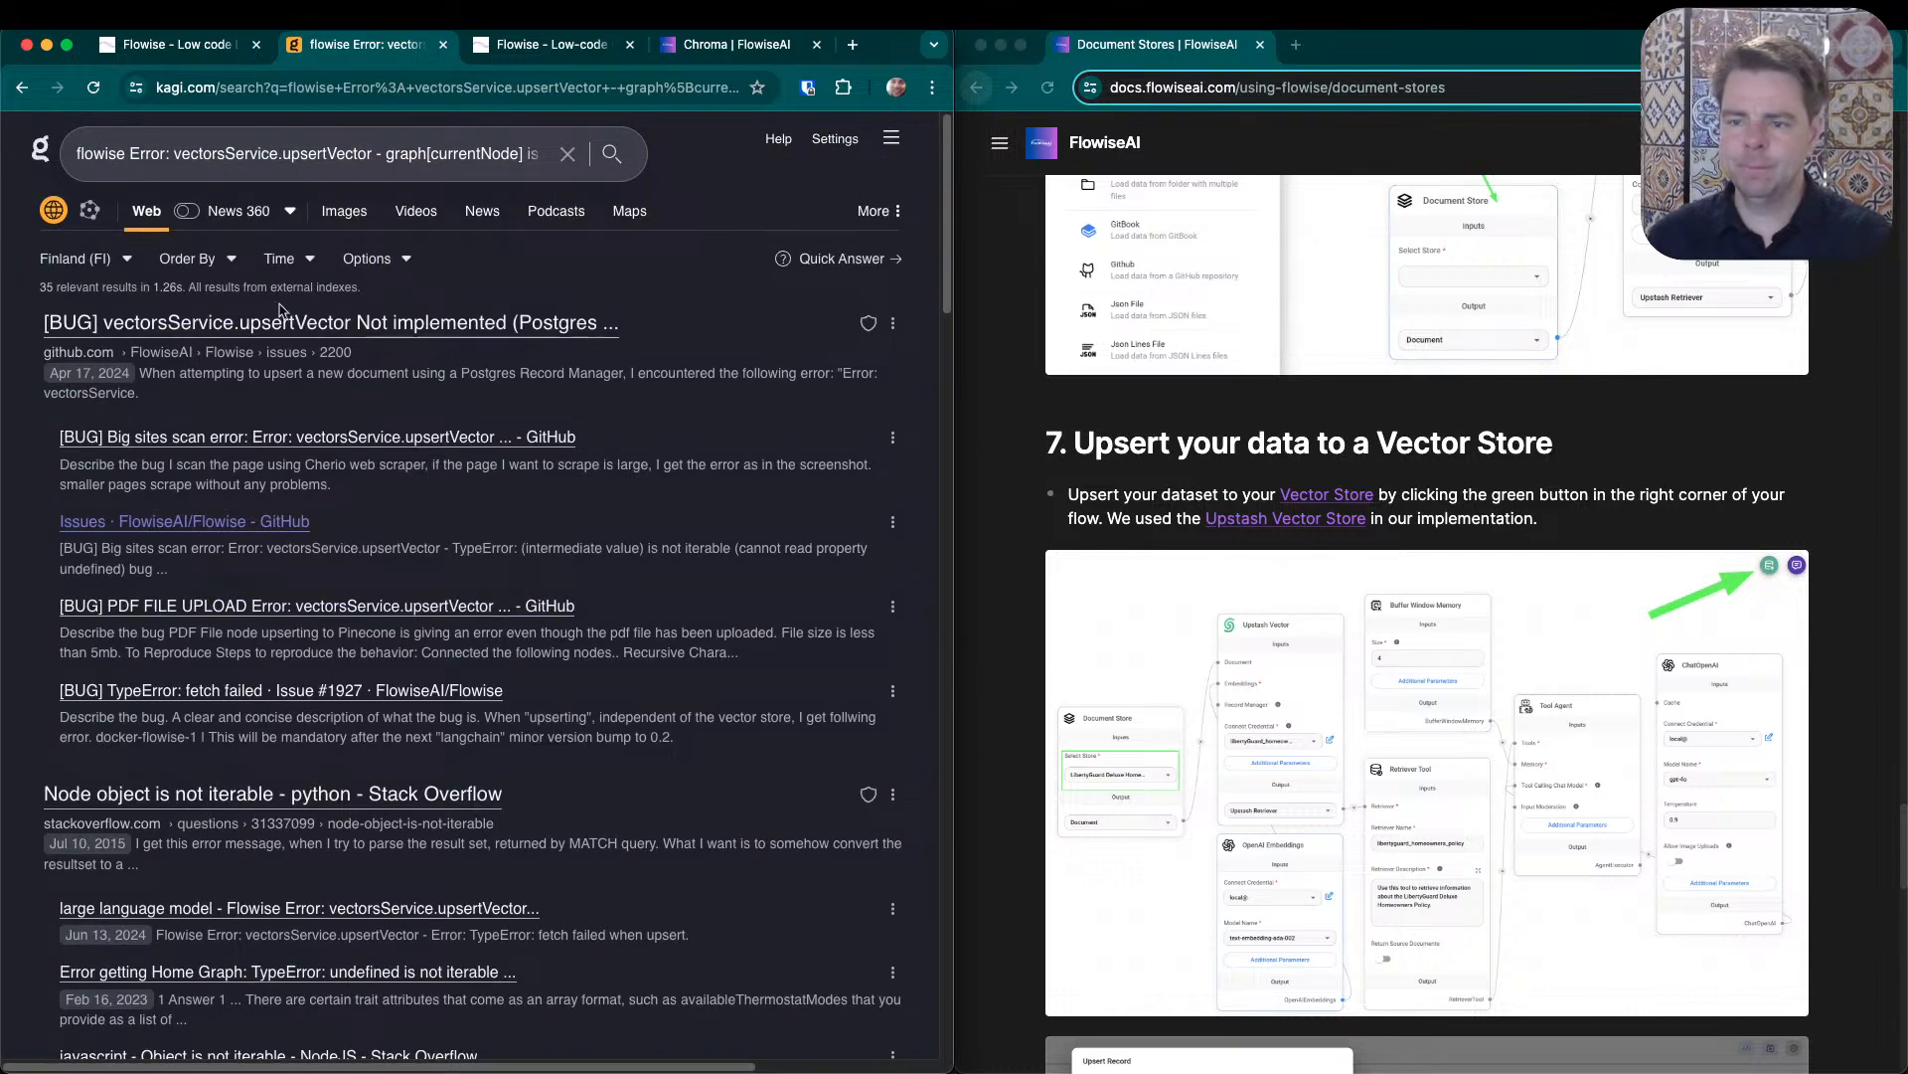
- Open GitHub issue #2617 on the big sites scan error and examine its error title, scraper description, setup and linked fix
{"action": "left_click", "coordinate": [372, 439]}
{"action": "scroll", "coordinate": [491, 782], "scroll_direction": "down", "scroll_amount": 5}
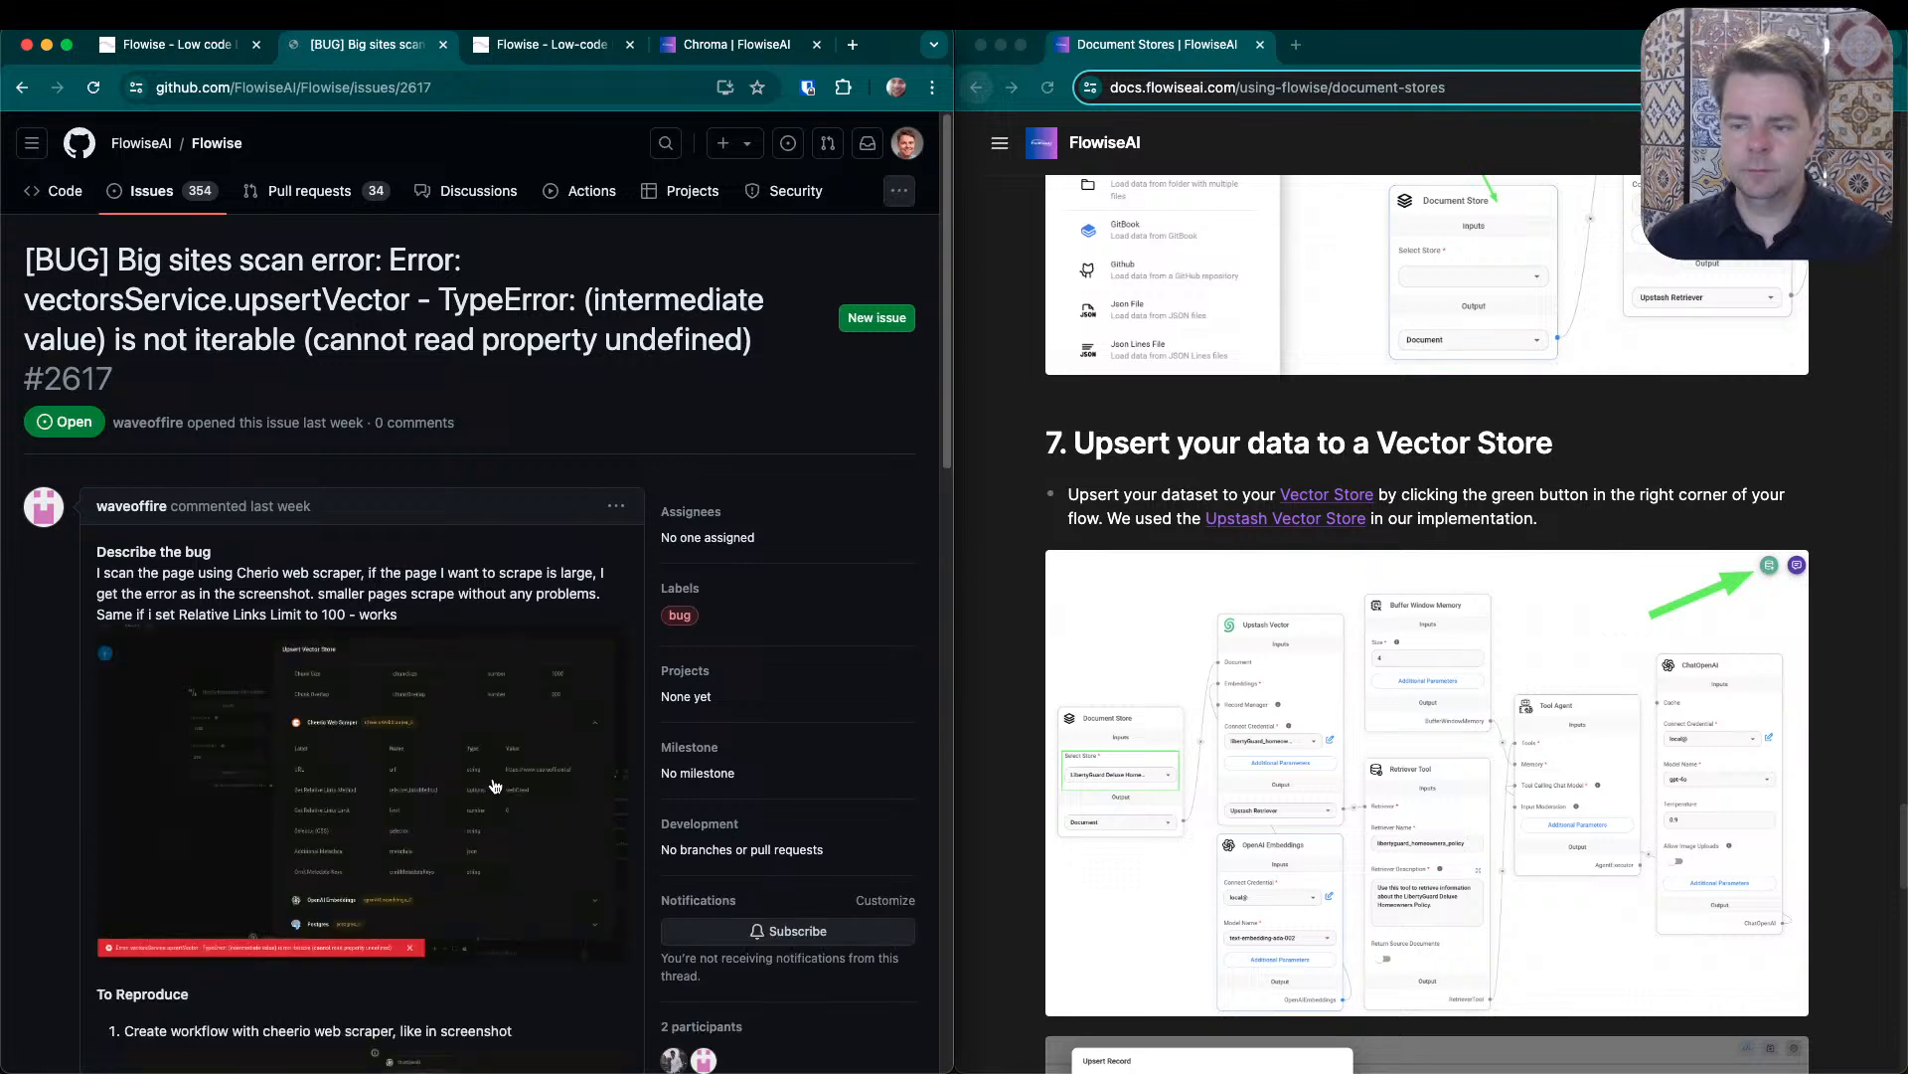
{"action": "scroll", "coordinate": [491, 781], "scroll_direction": "up", "scroll_amount": 3}
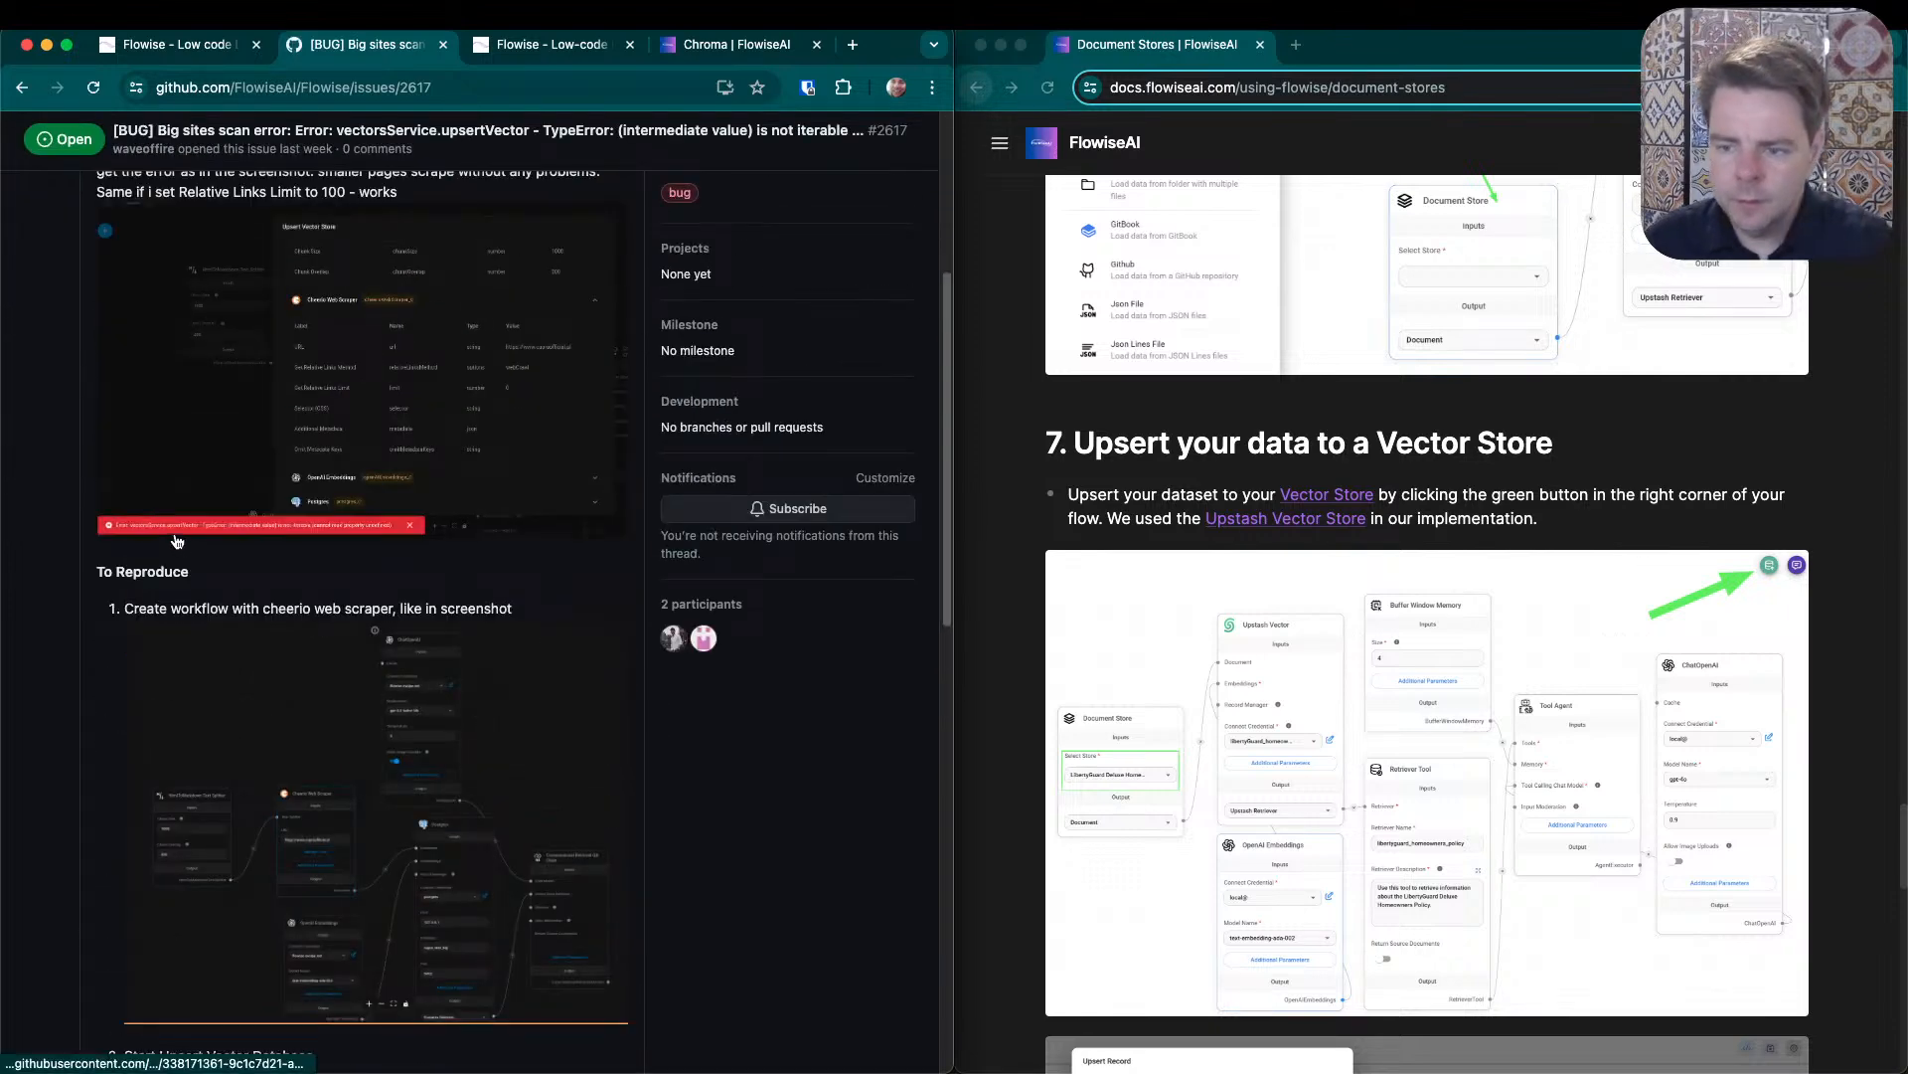
{"action": "scroll", "coordinate": [228, 537], "scroll_direction": "down", "scroll_amount": 15}
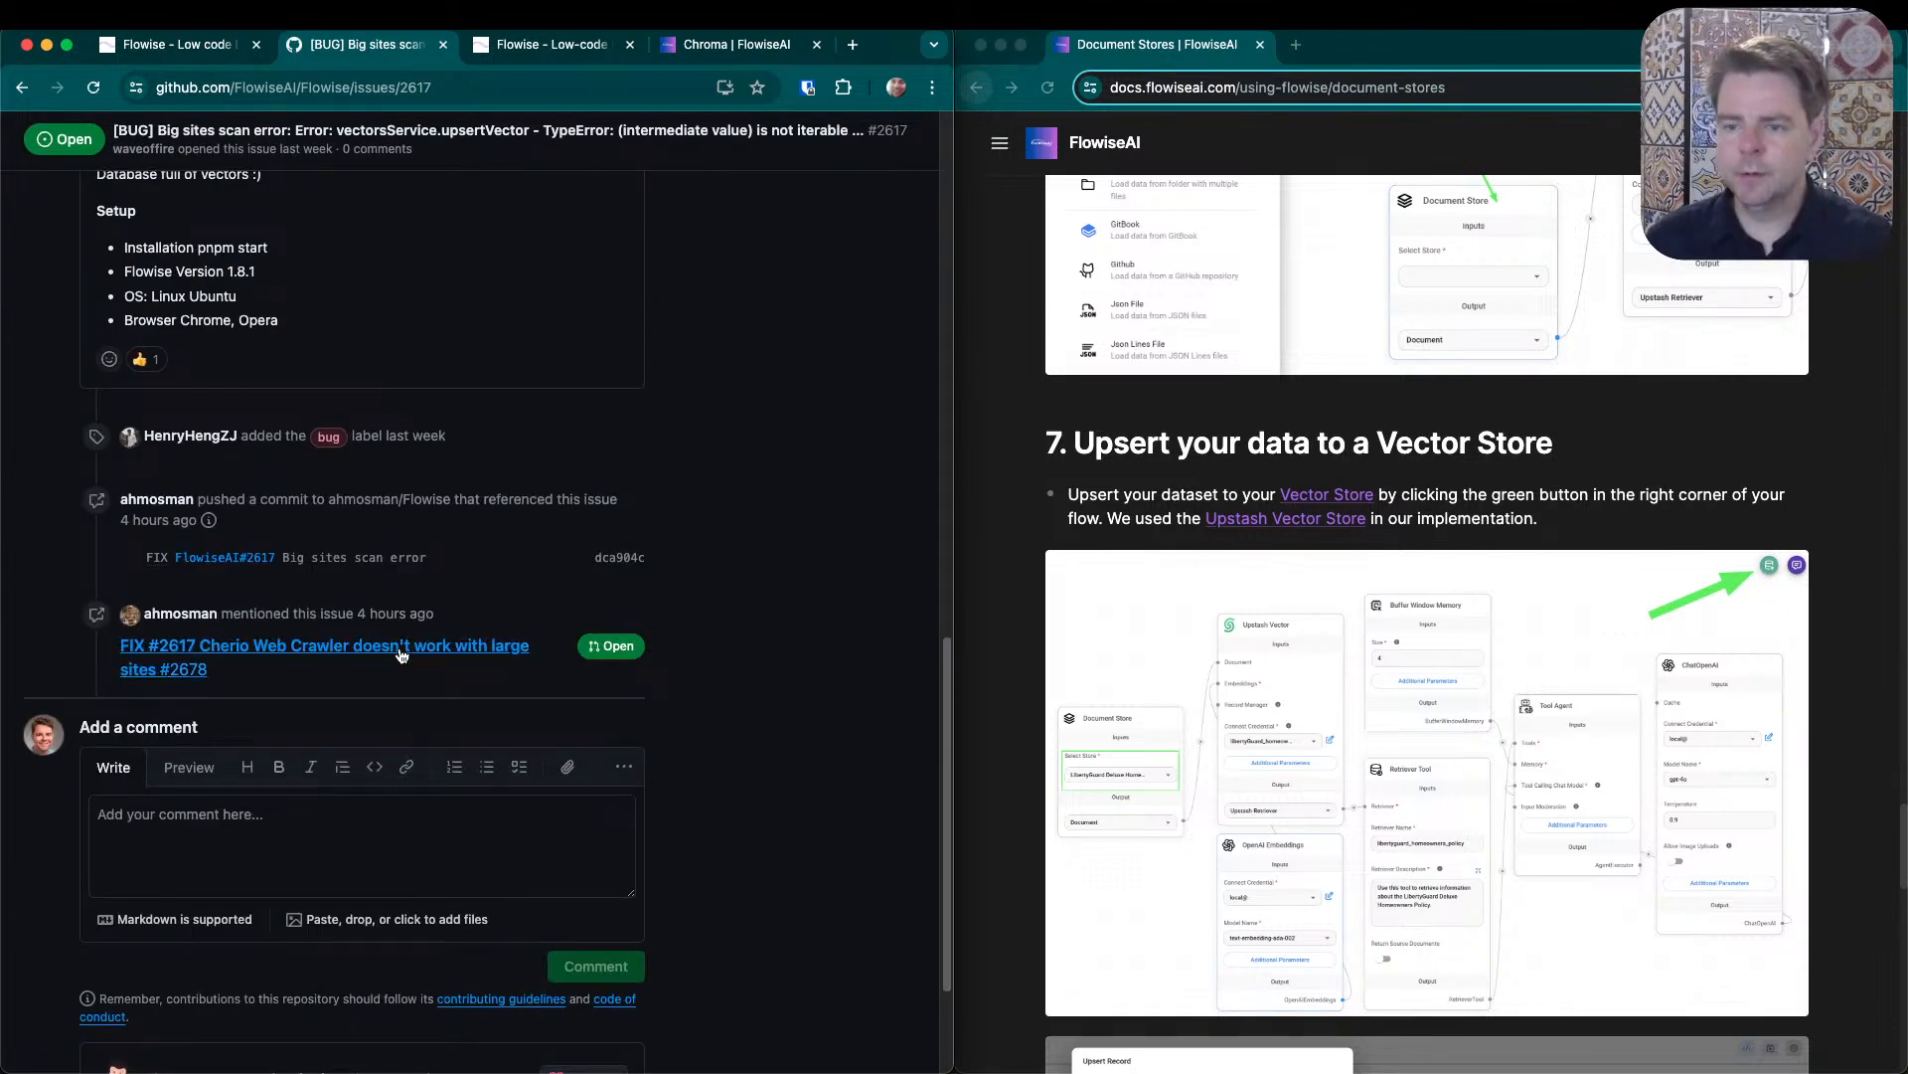
{"action": "scroll", "coordinate": [463, 692], "scroll_direction": "up", "scroll_amount": 20}
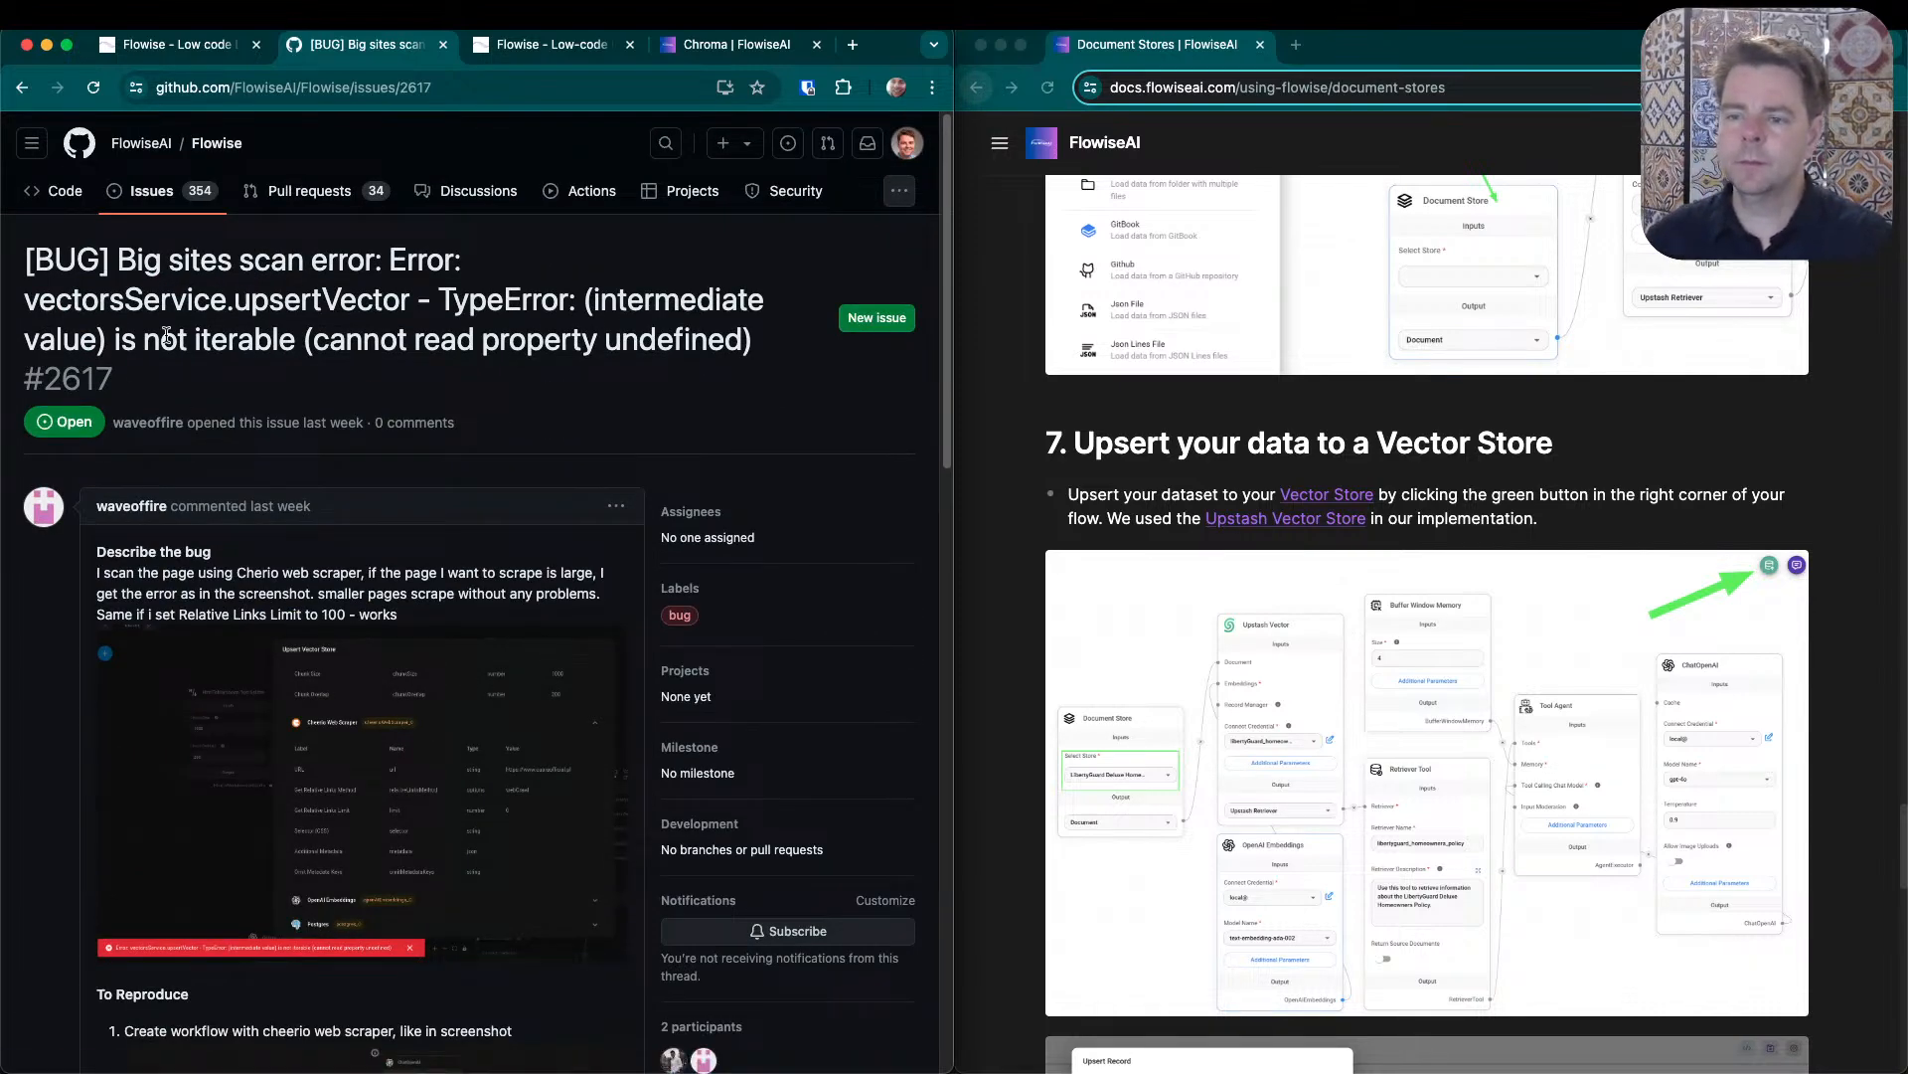
{"action": "left_click_drag", "start_coordinate": [114, 338], "coordinate": [274, 339]}
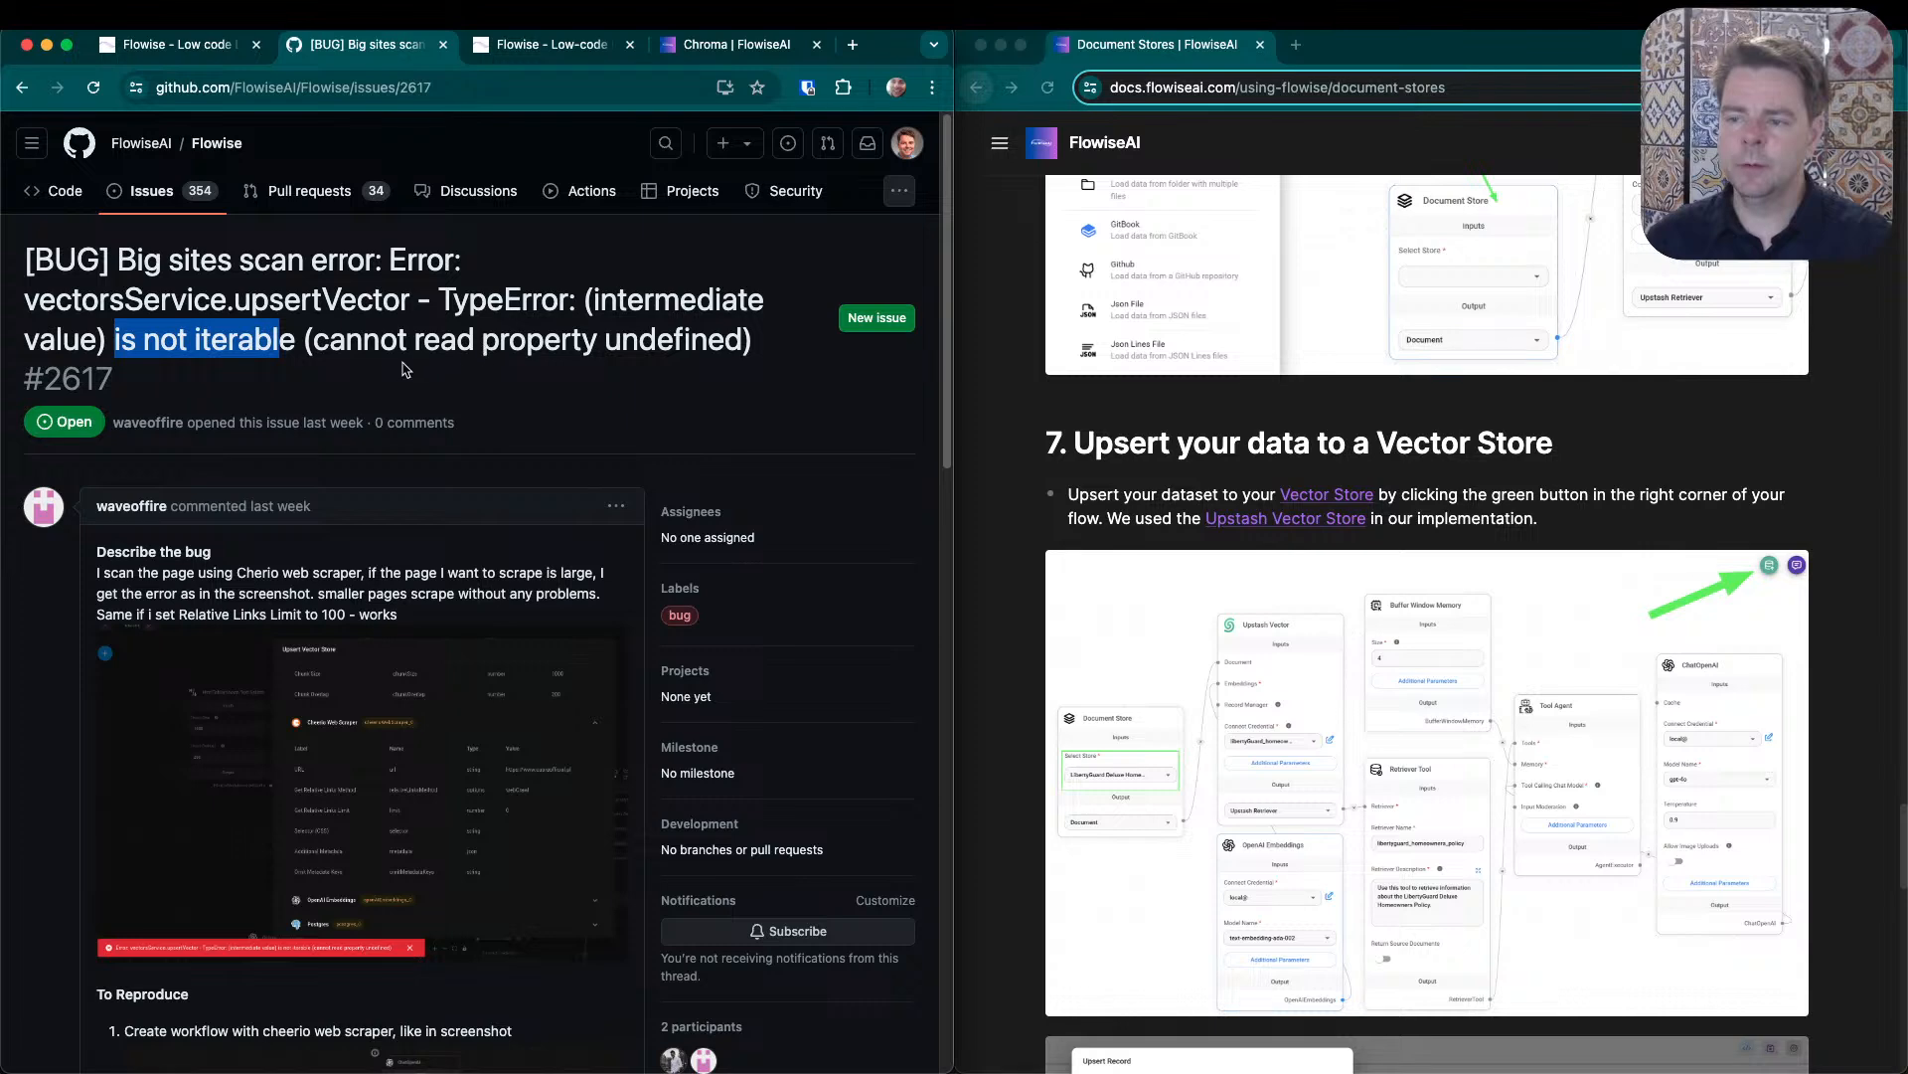
{"action": "scroll", "coordinate": [474, 453], "scroll_direction": "down", "scroll_amount": 3}
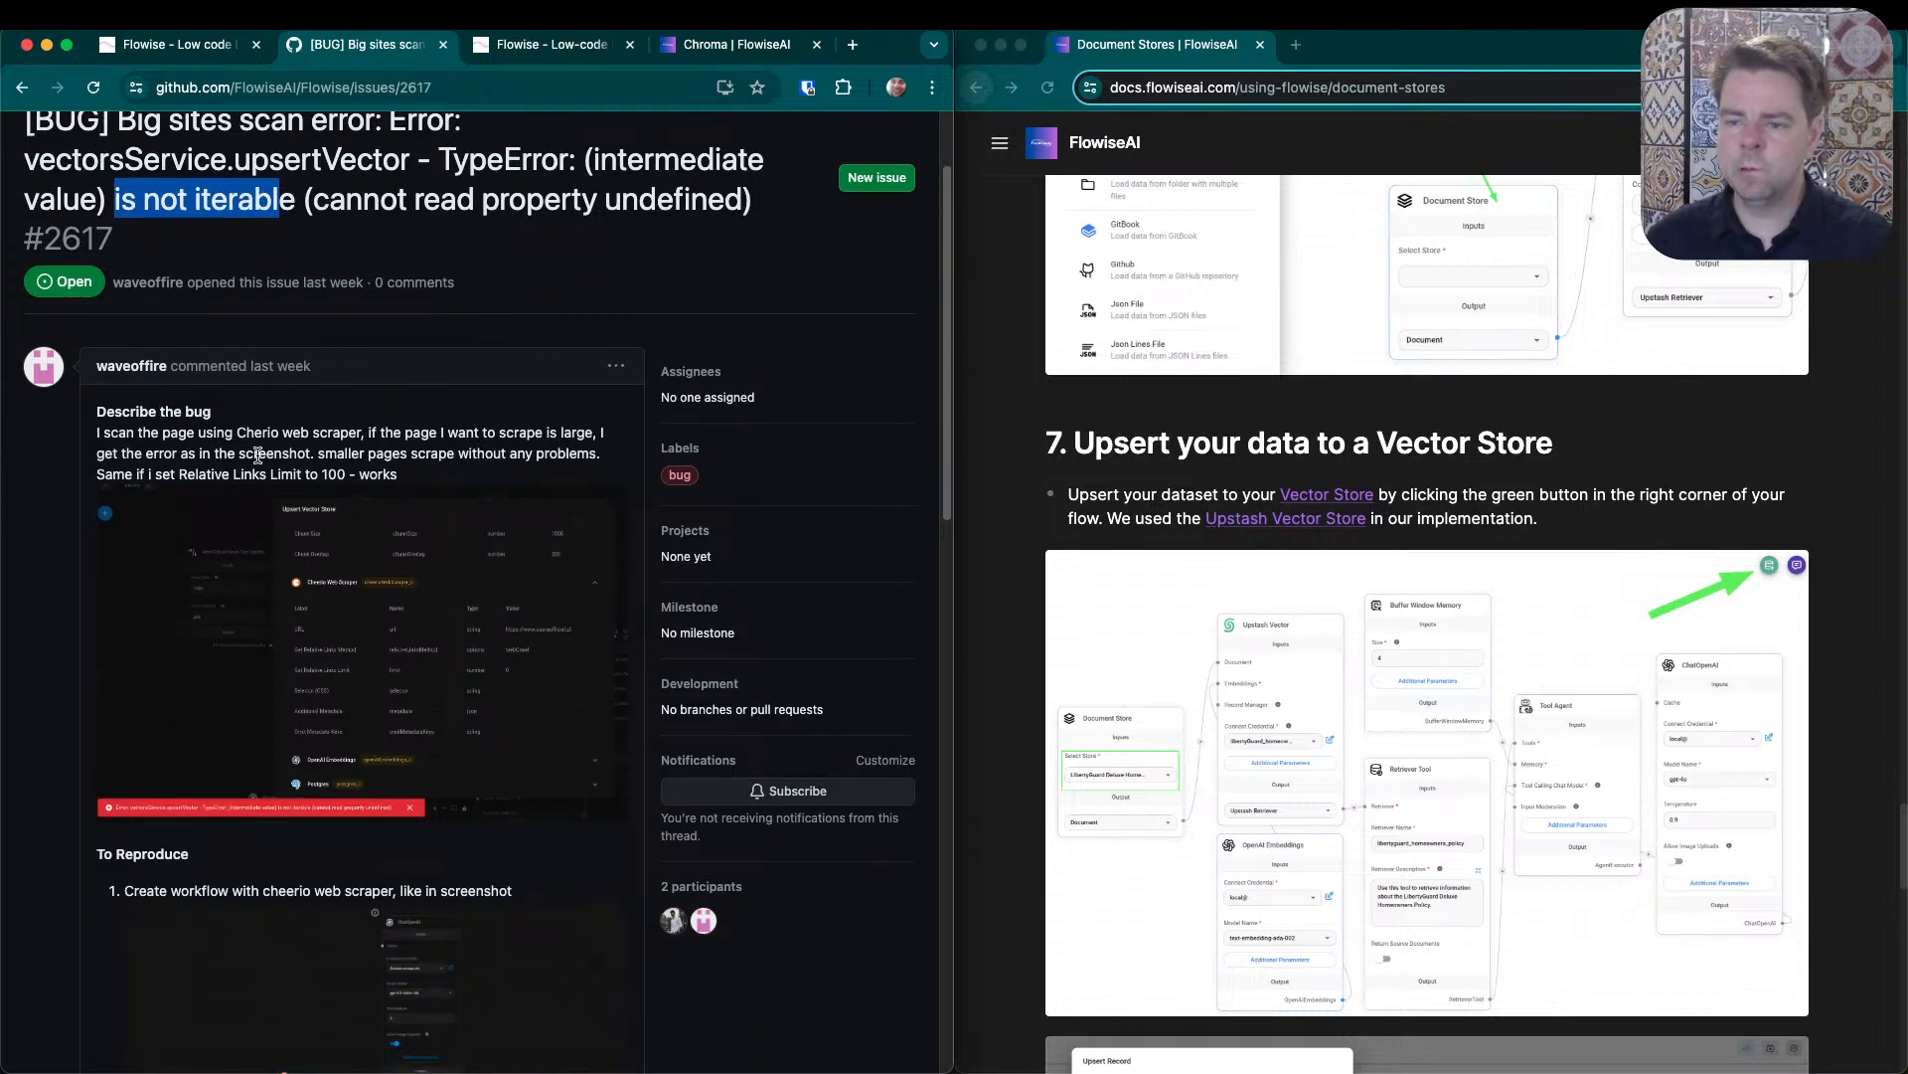
{"action": "left_click_drag", "start_coordinate": [236, 433], "coordinate": [364, 434]}
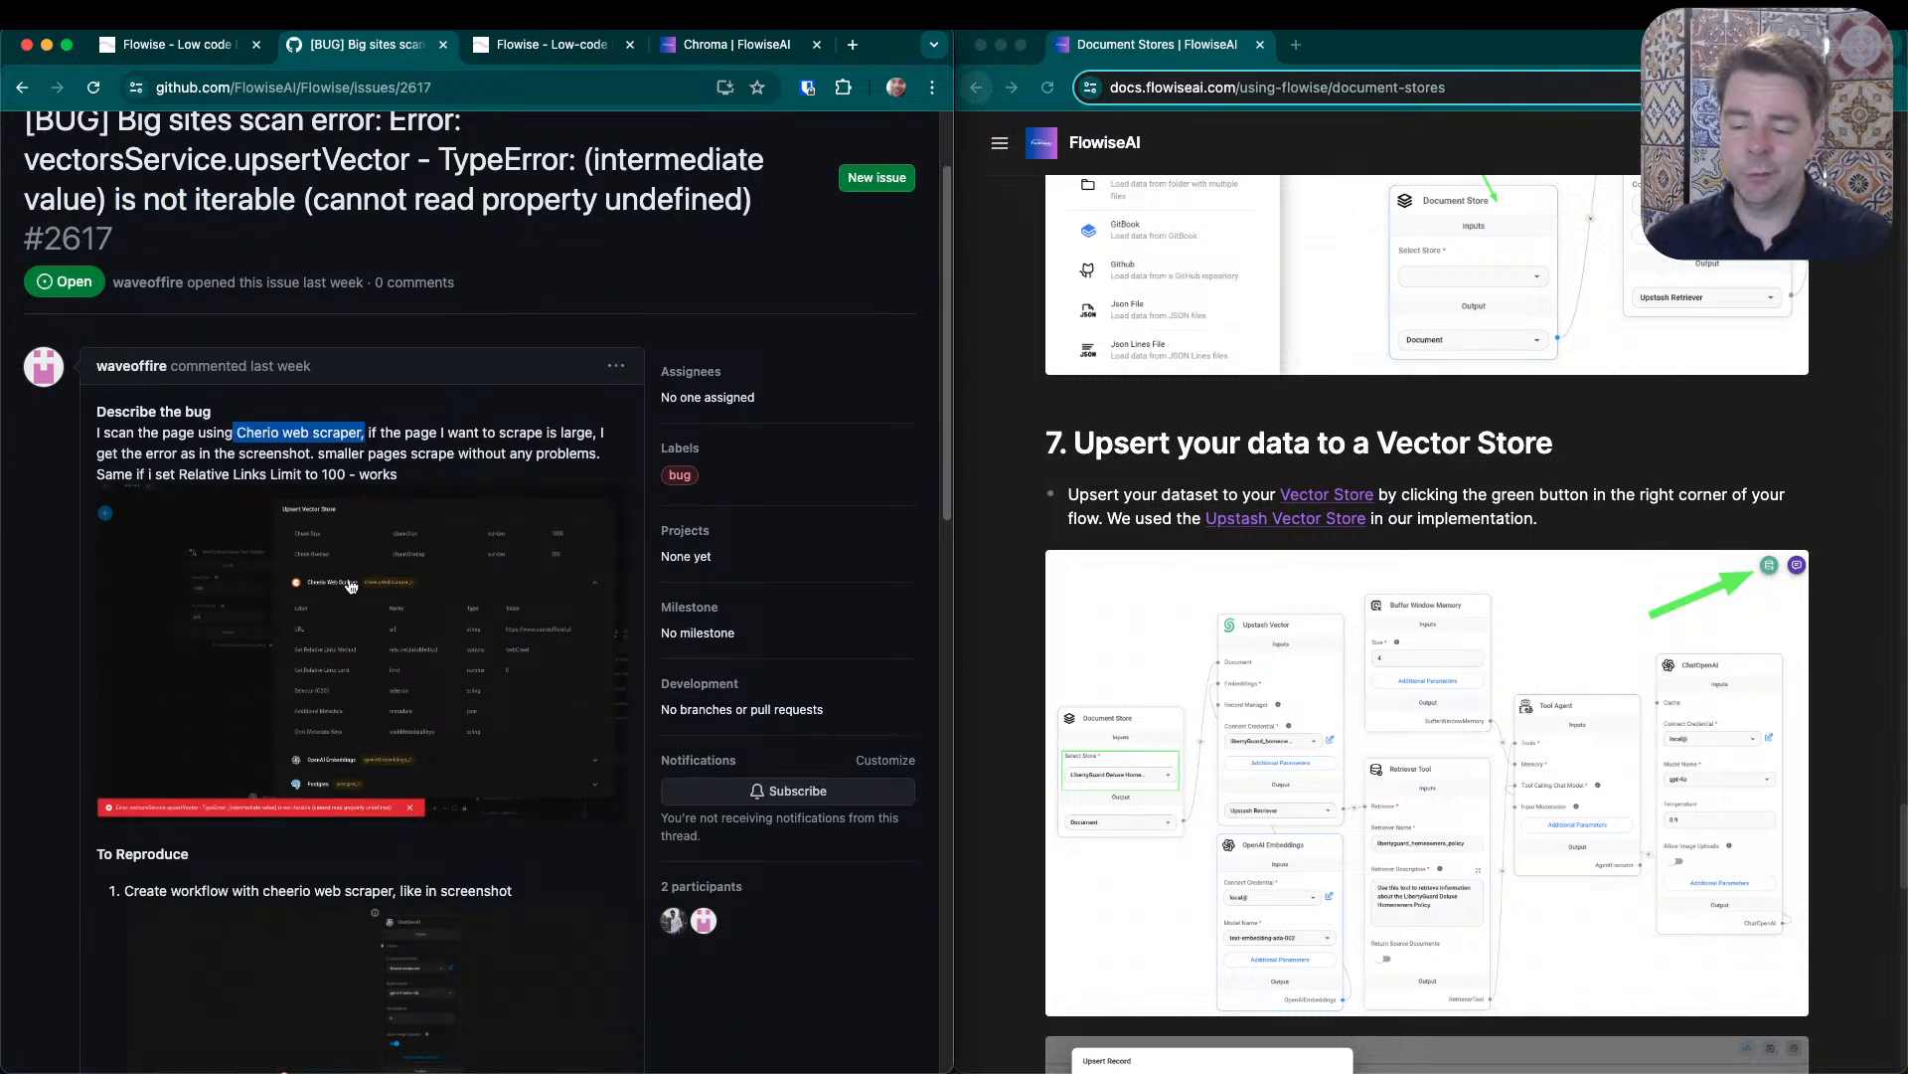
{"action": "scroll", "coordinate": [350, 586], "scroll_direction": "down", "scroll_amount": 12}
{"action": "scroll", "coordinate": [398, 756], "scroll_direction": "down", "scroll_amount": 6}
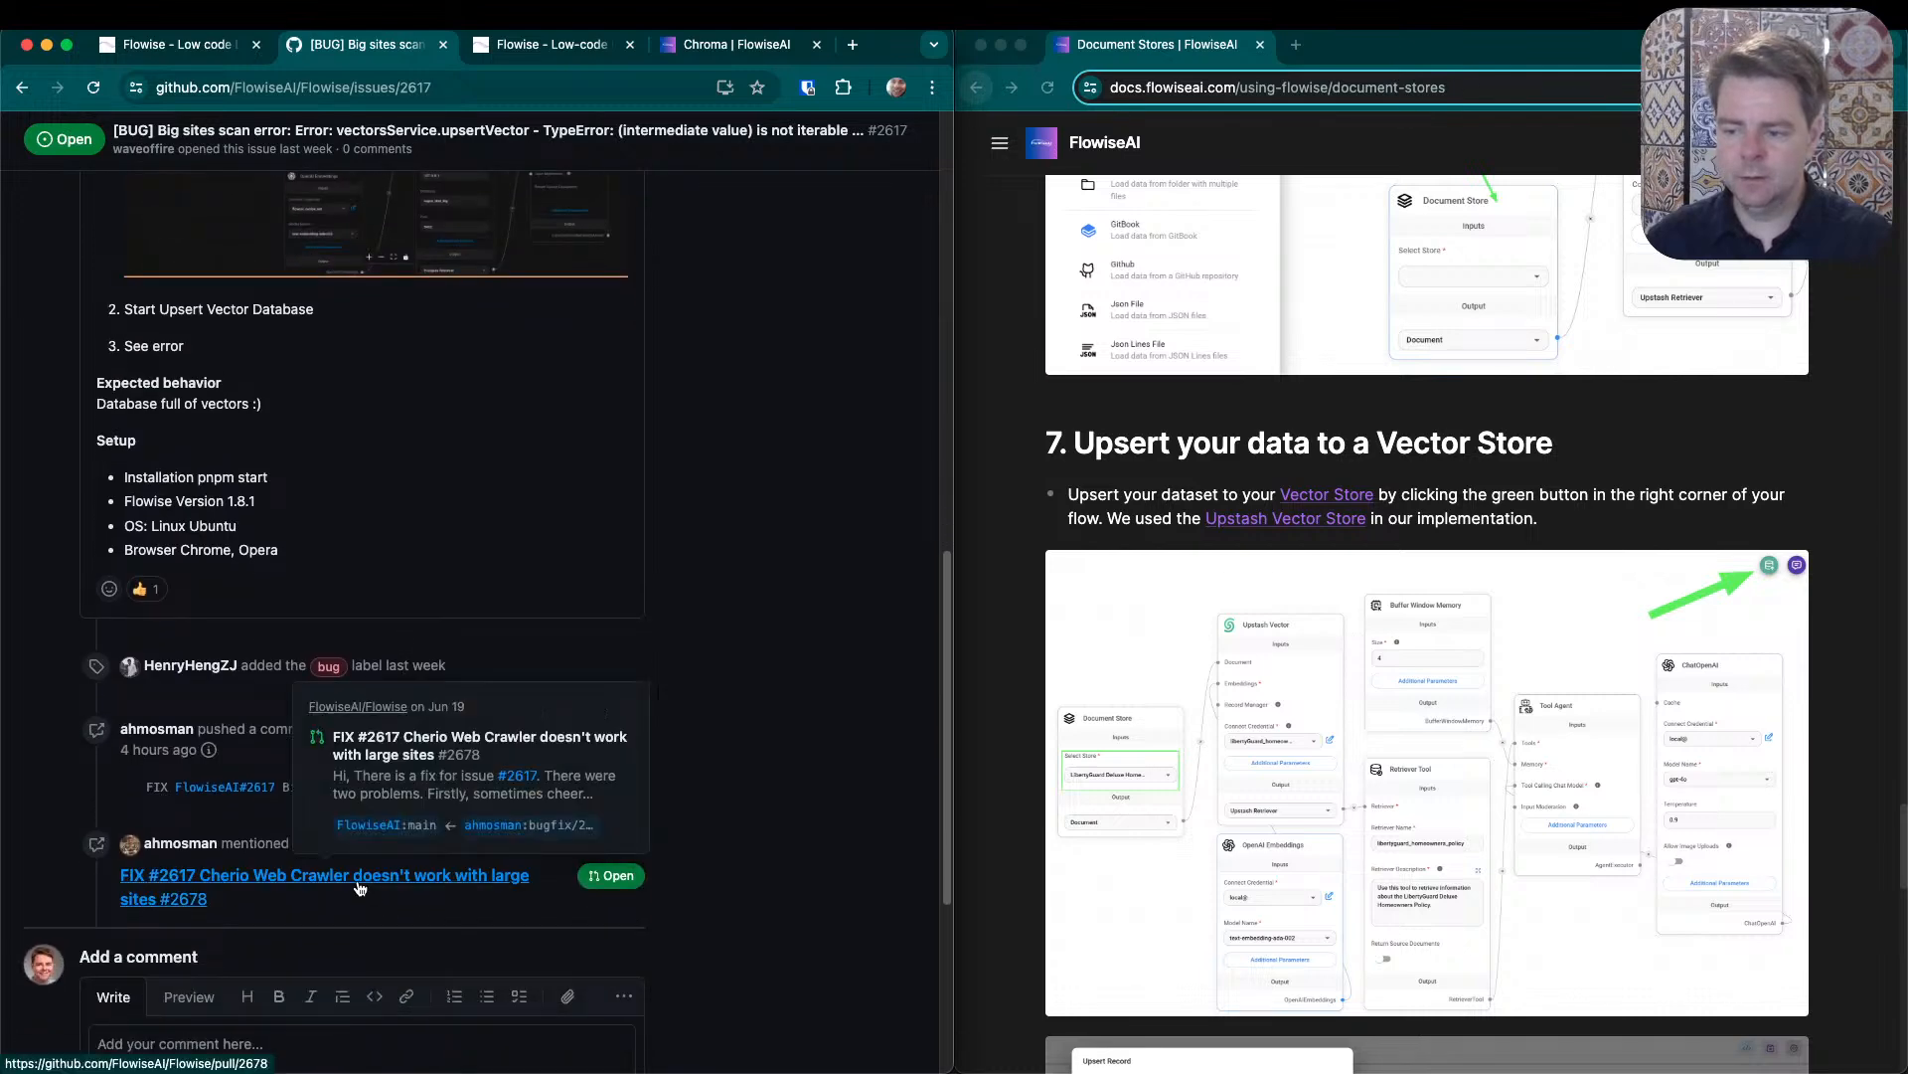
- Review the files changed in linked pull request #2678 for the Cheerio crawler, then return to issue #2617
{"action": "left_click", "coordinate": [360, 888]}
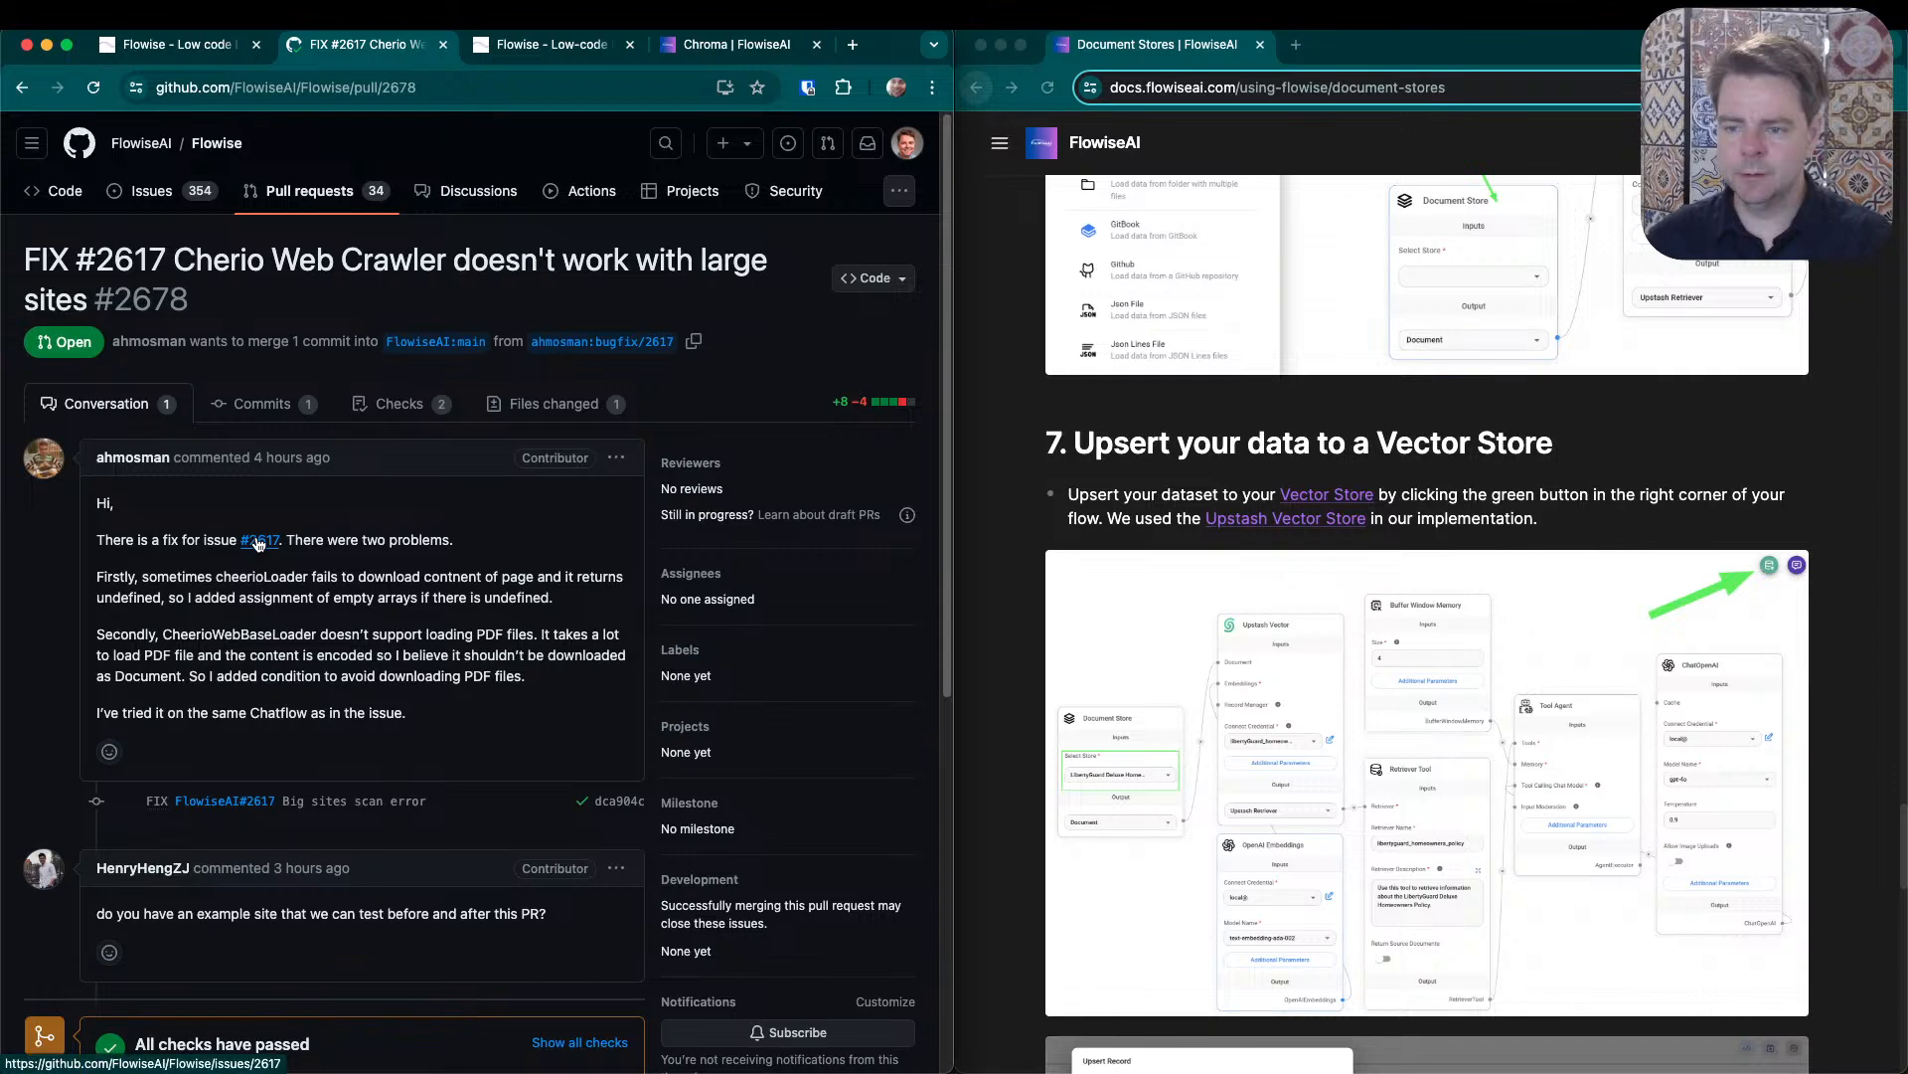
{"action": "left_click", "coordinate": [553, 404]}
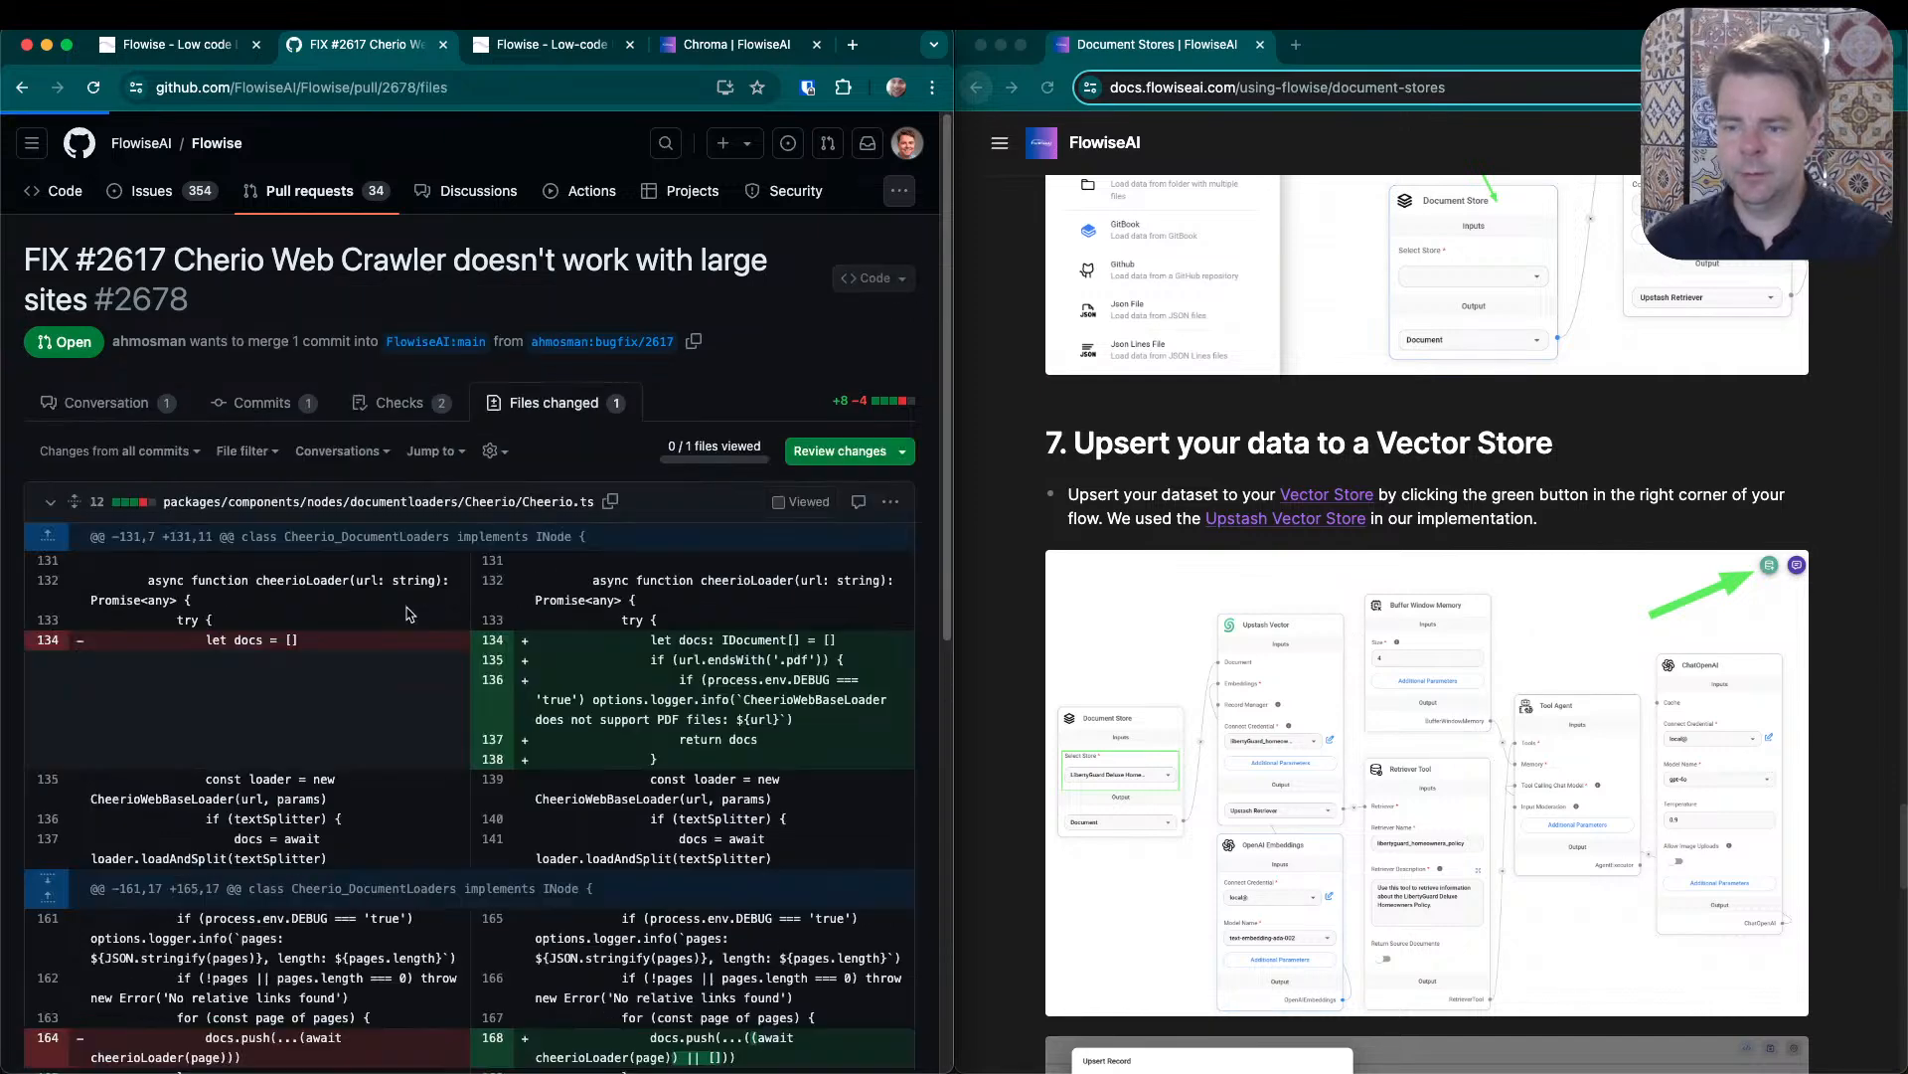
{"action": "scroll", "coordinate": [727, 668], "scroll_direction": "down", "scroll_amount": 5}
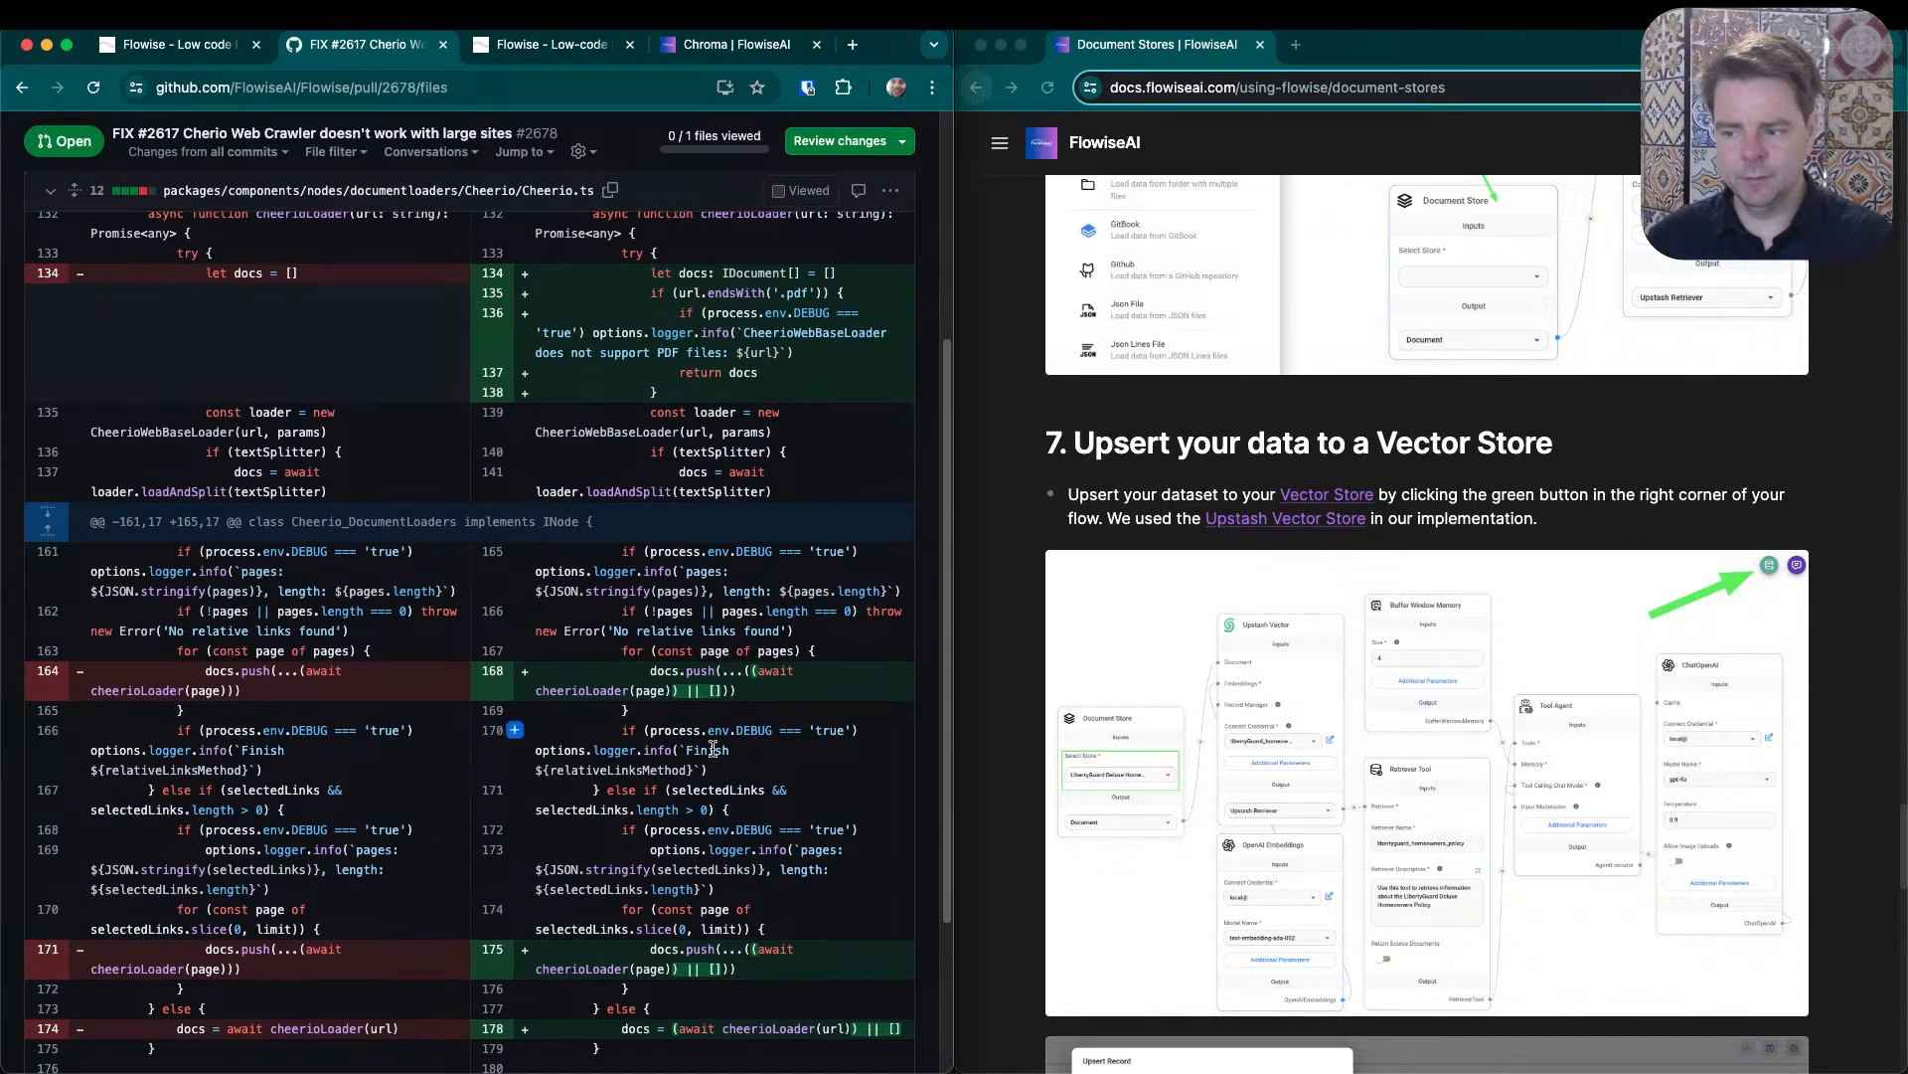
{"action": "left_click", "coordinate": [20, 85]}
{"action": "left_click", "coordinate": [20, 87]}
{"action": "left_click", "coordinate": [20, 87]}
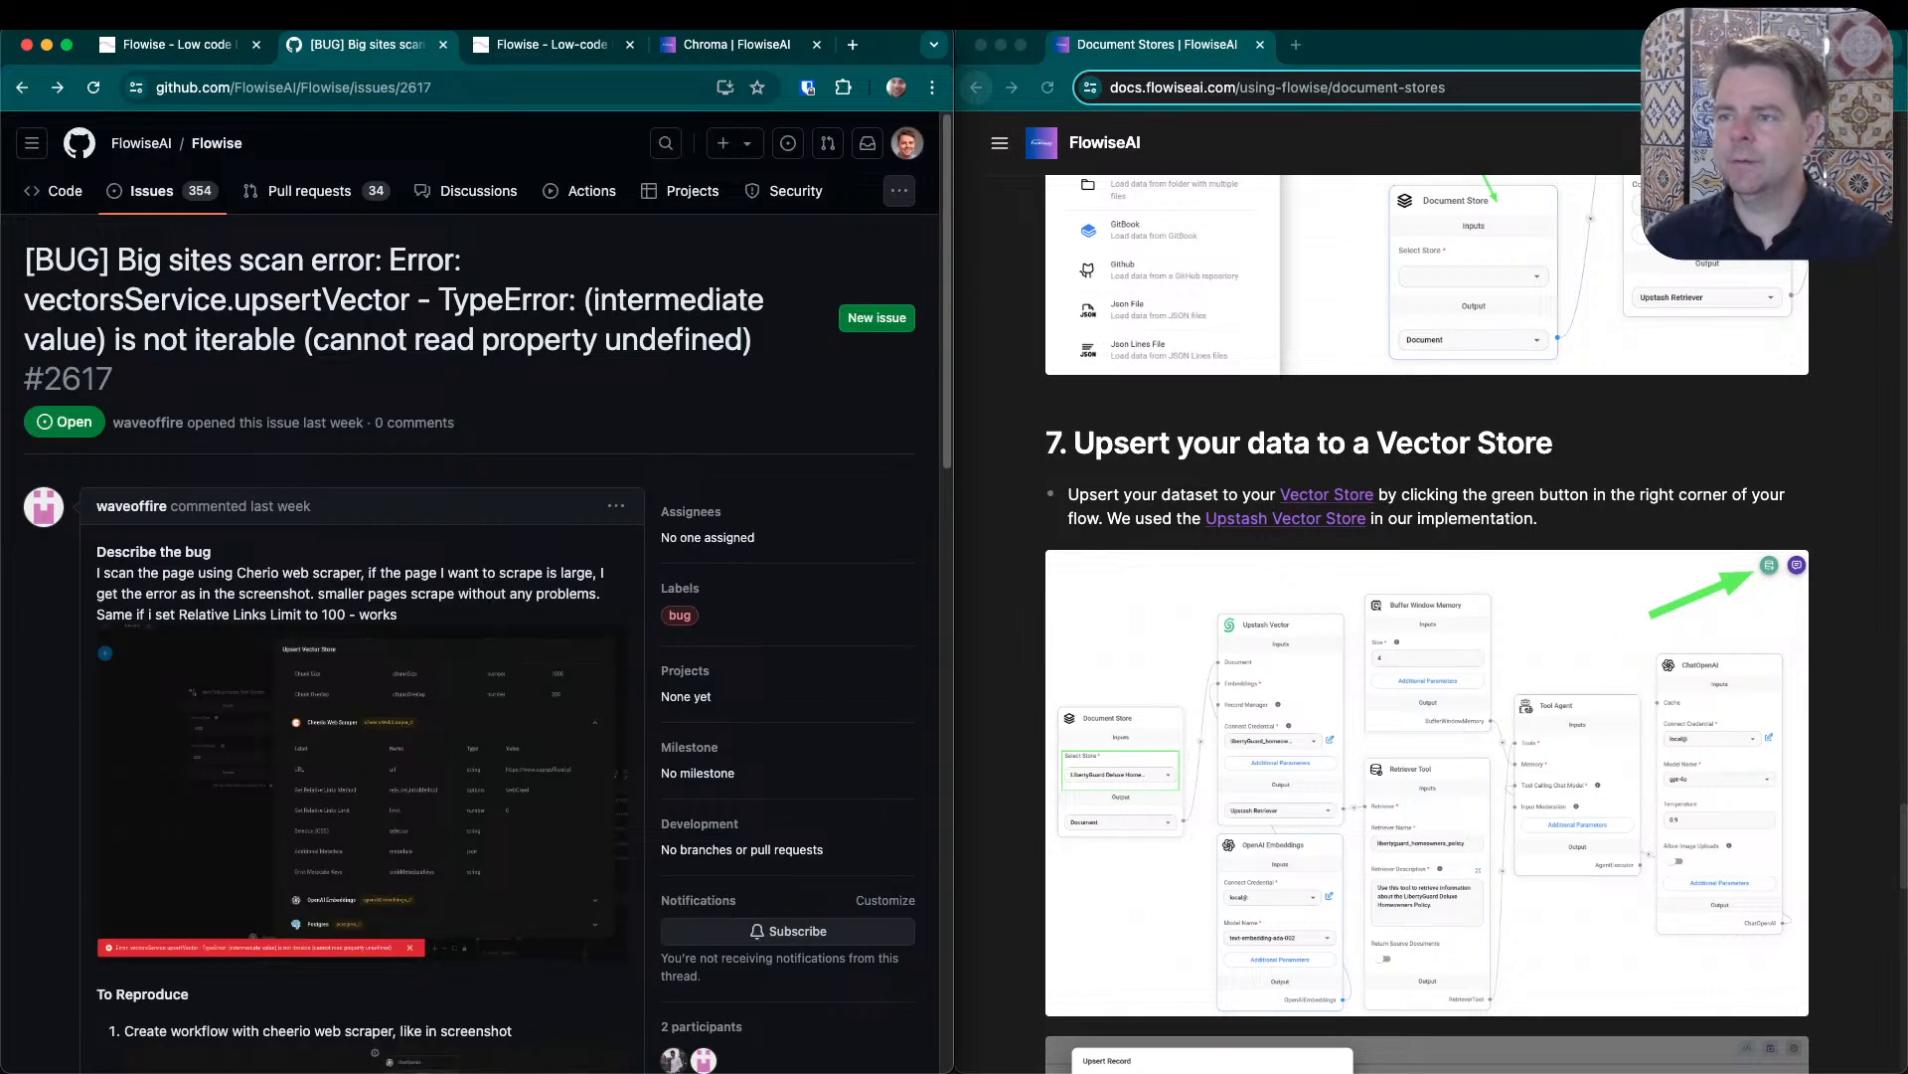
- Return to the Quaker chat test flow, even out the Retriever Tool, Buffer Window Memory and ChatOpenAI column, and move Tool Agent beside it
{"action": "left_click", "coordinate": [696, 42]}
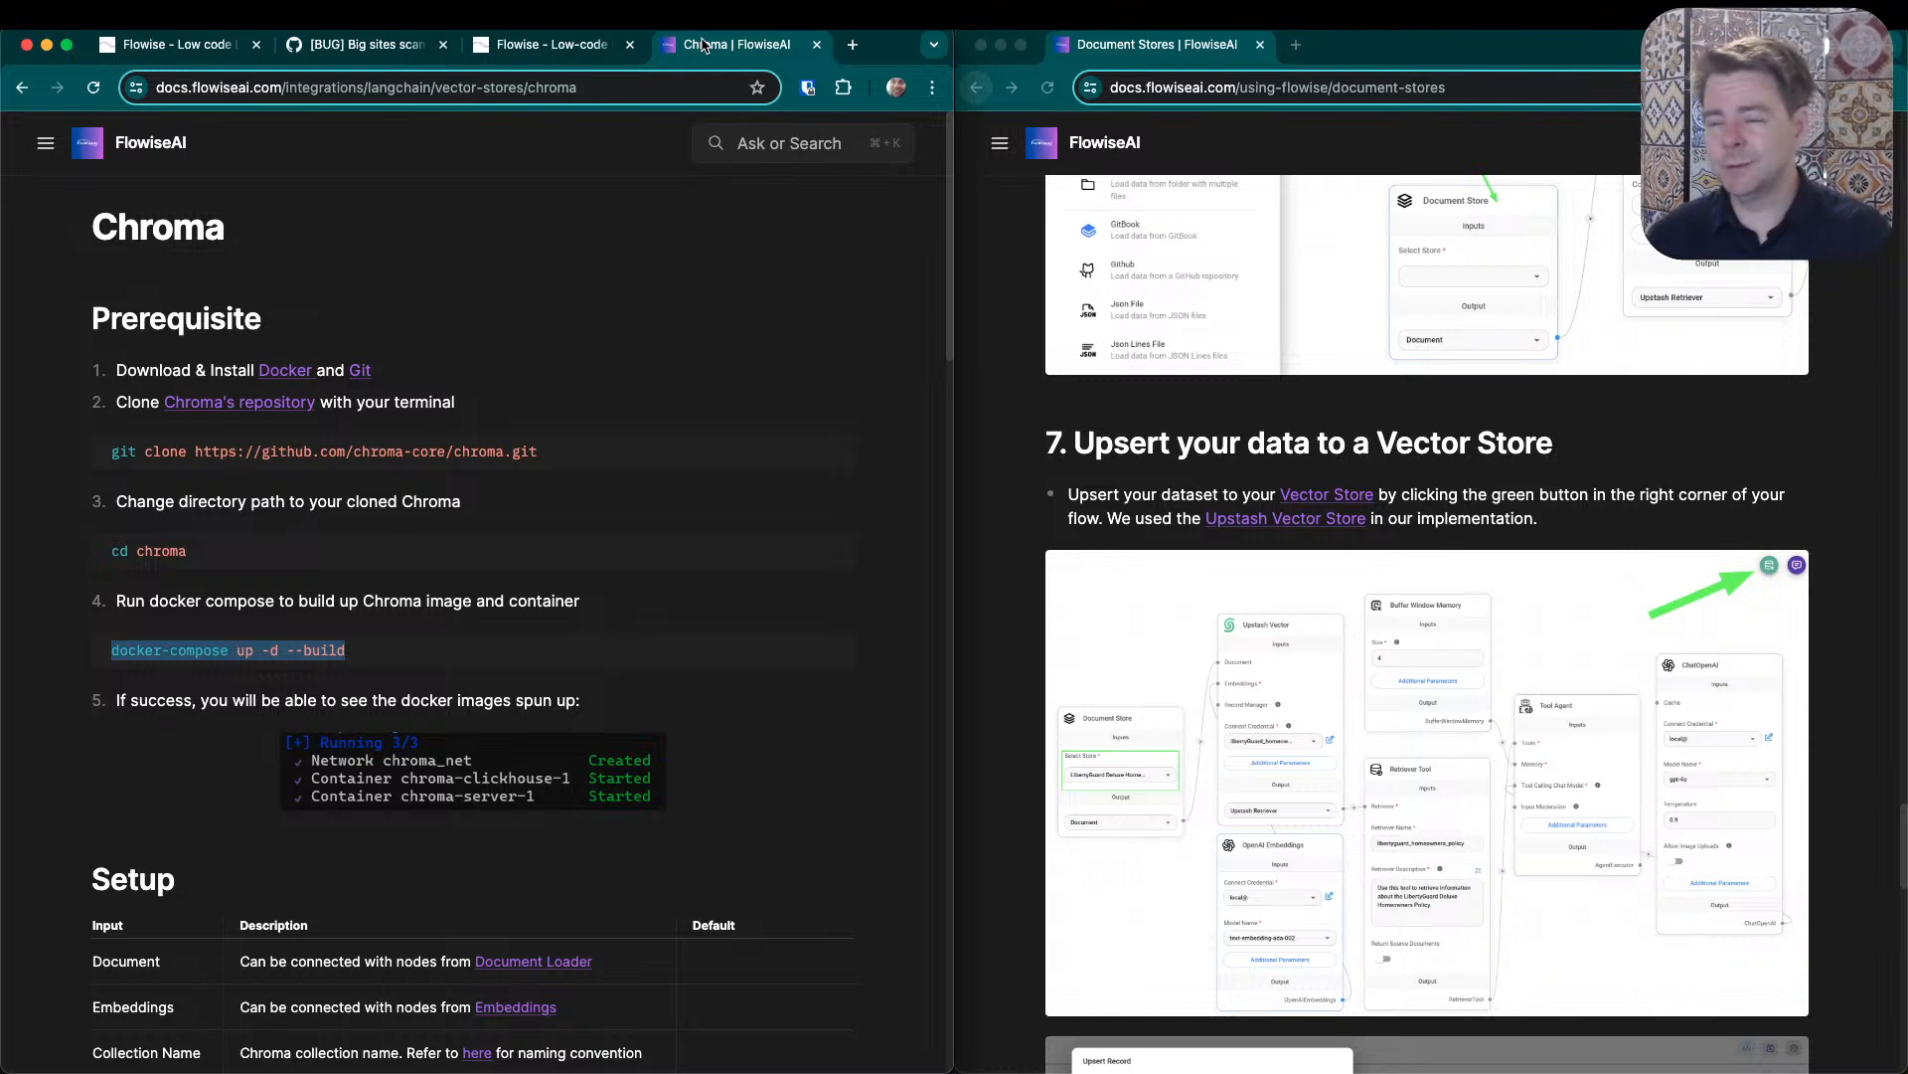
{"action": "left_click", "coordinate": [614, 40]}
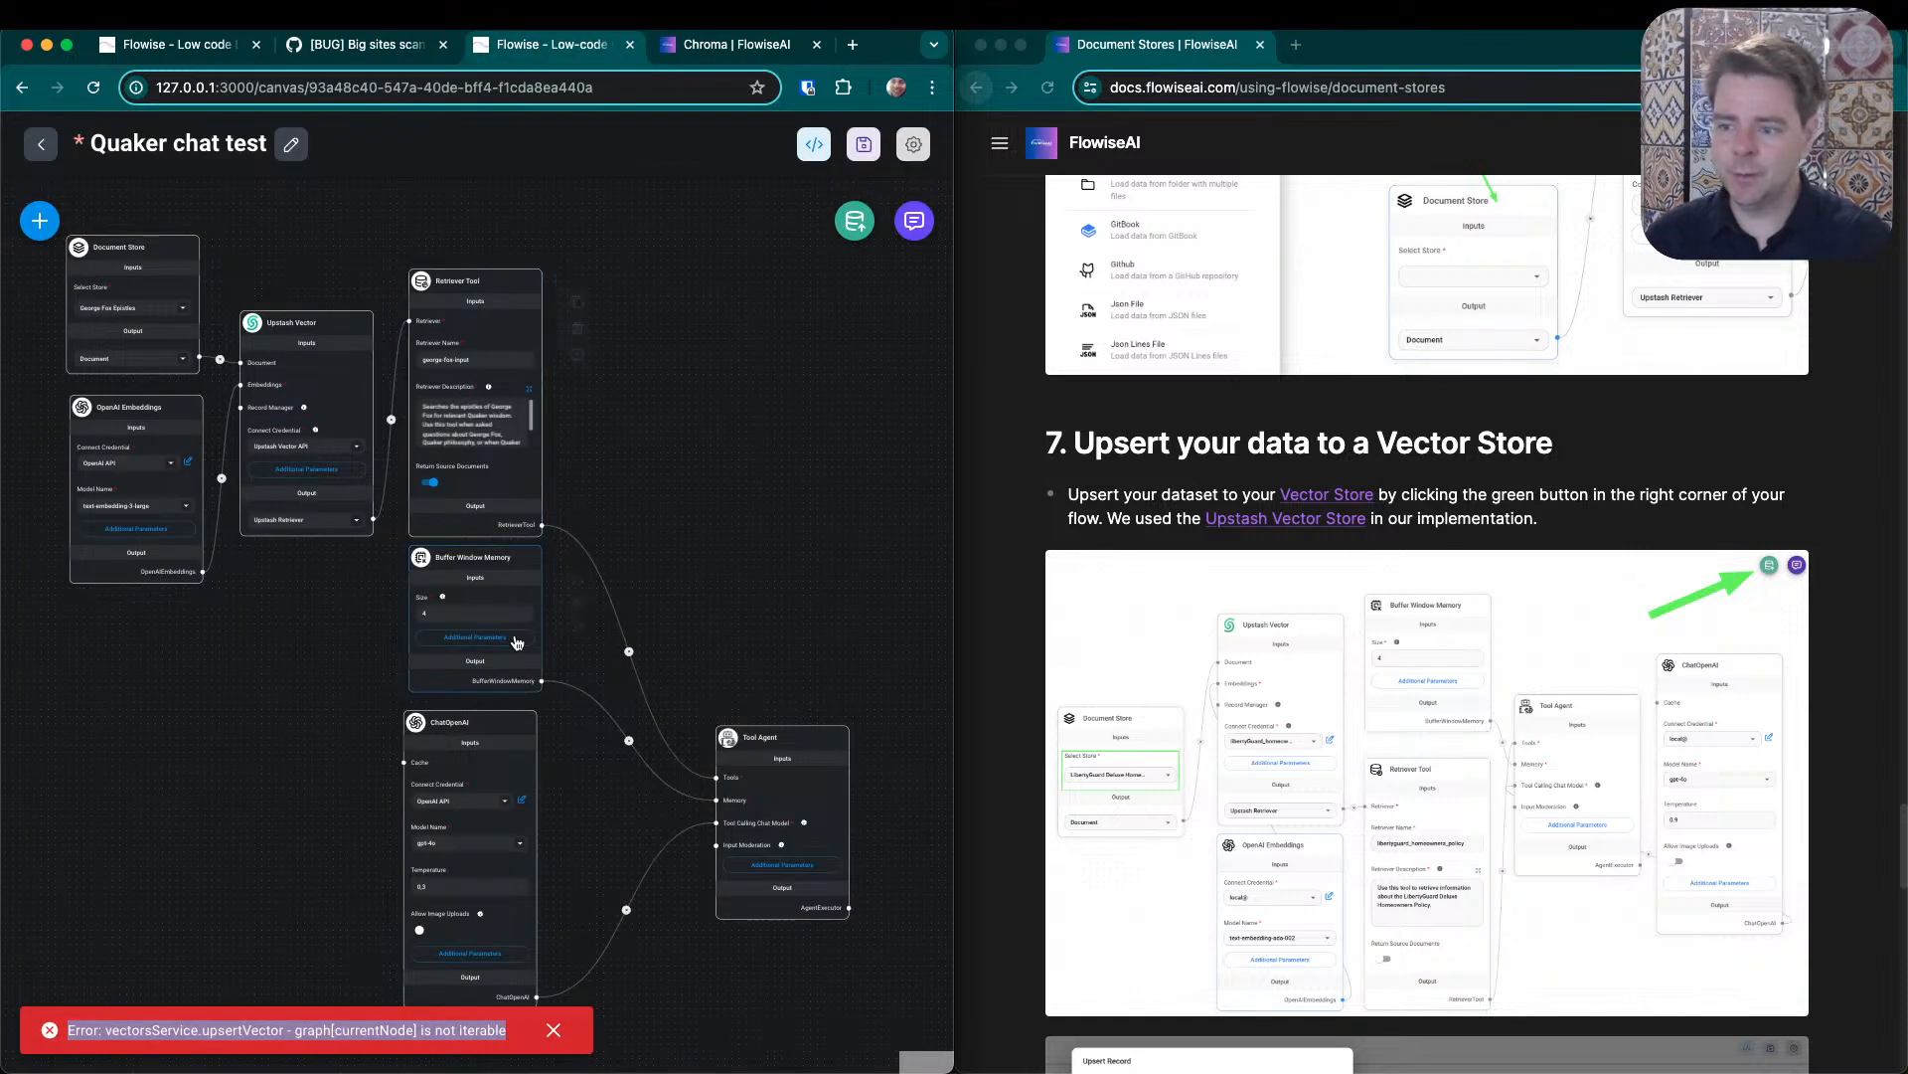
{"action": "left_click_drag", "start_coordinate": [494, 275], "coordinate": [491, 267]}
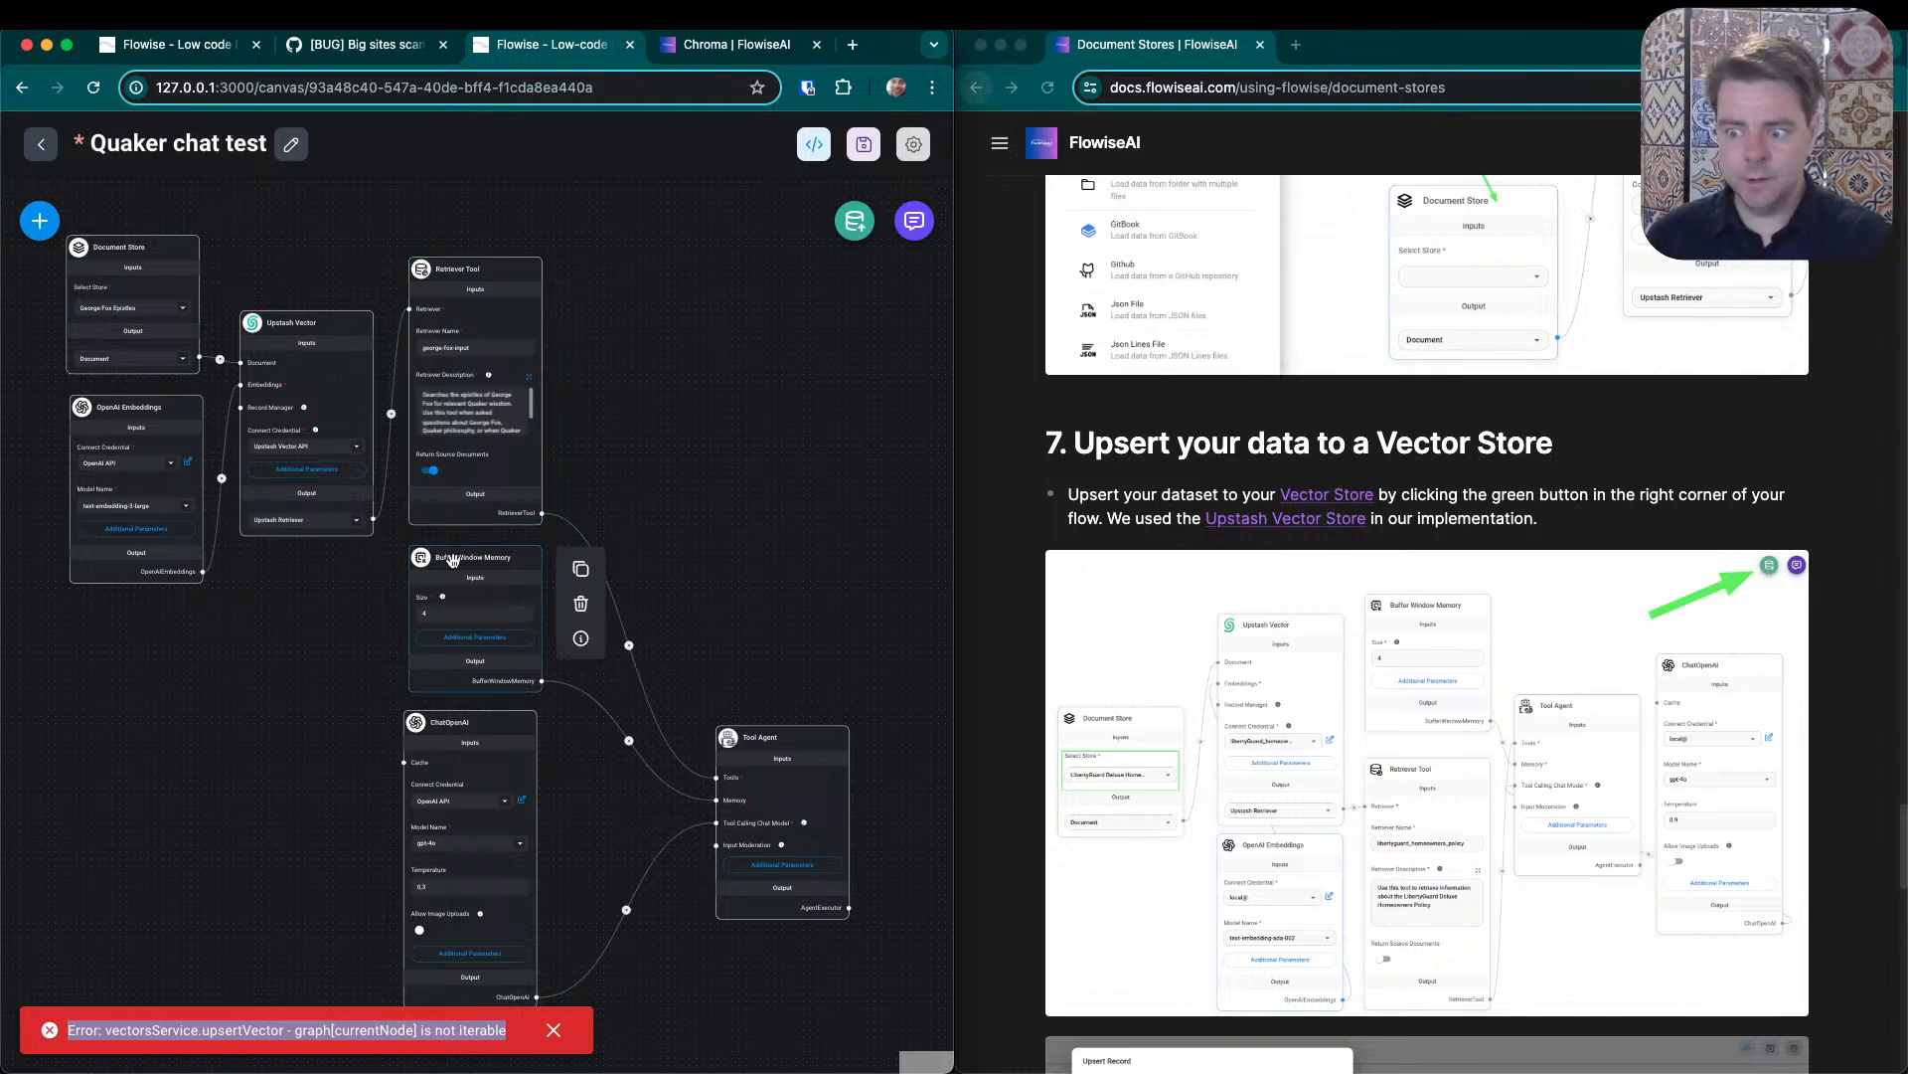
{"action": "left_click_drag", "start_coordinate": [453, 560], "coordinate": [452, 549]}
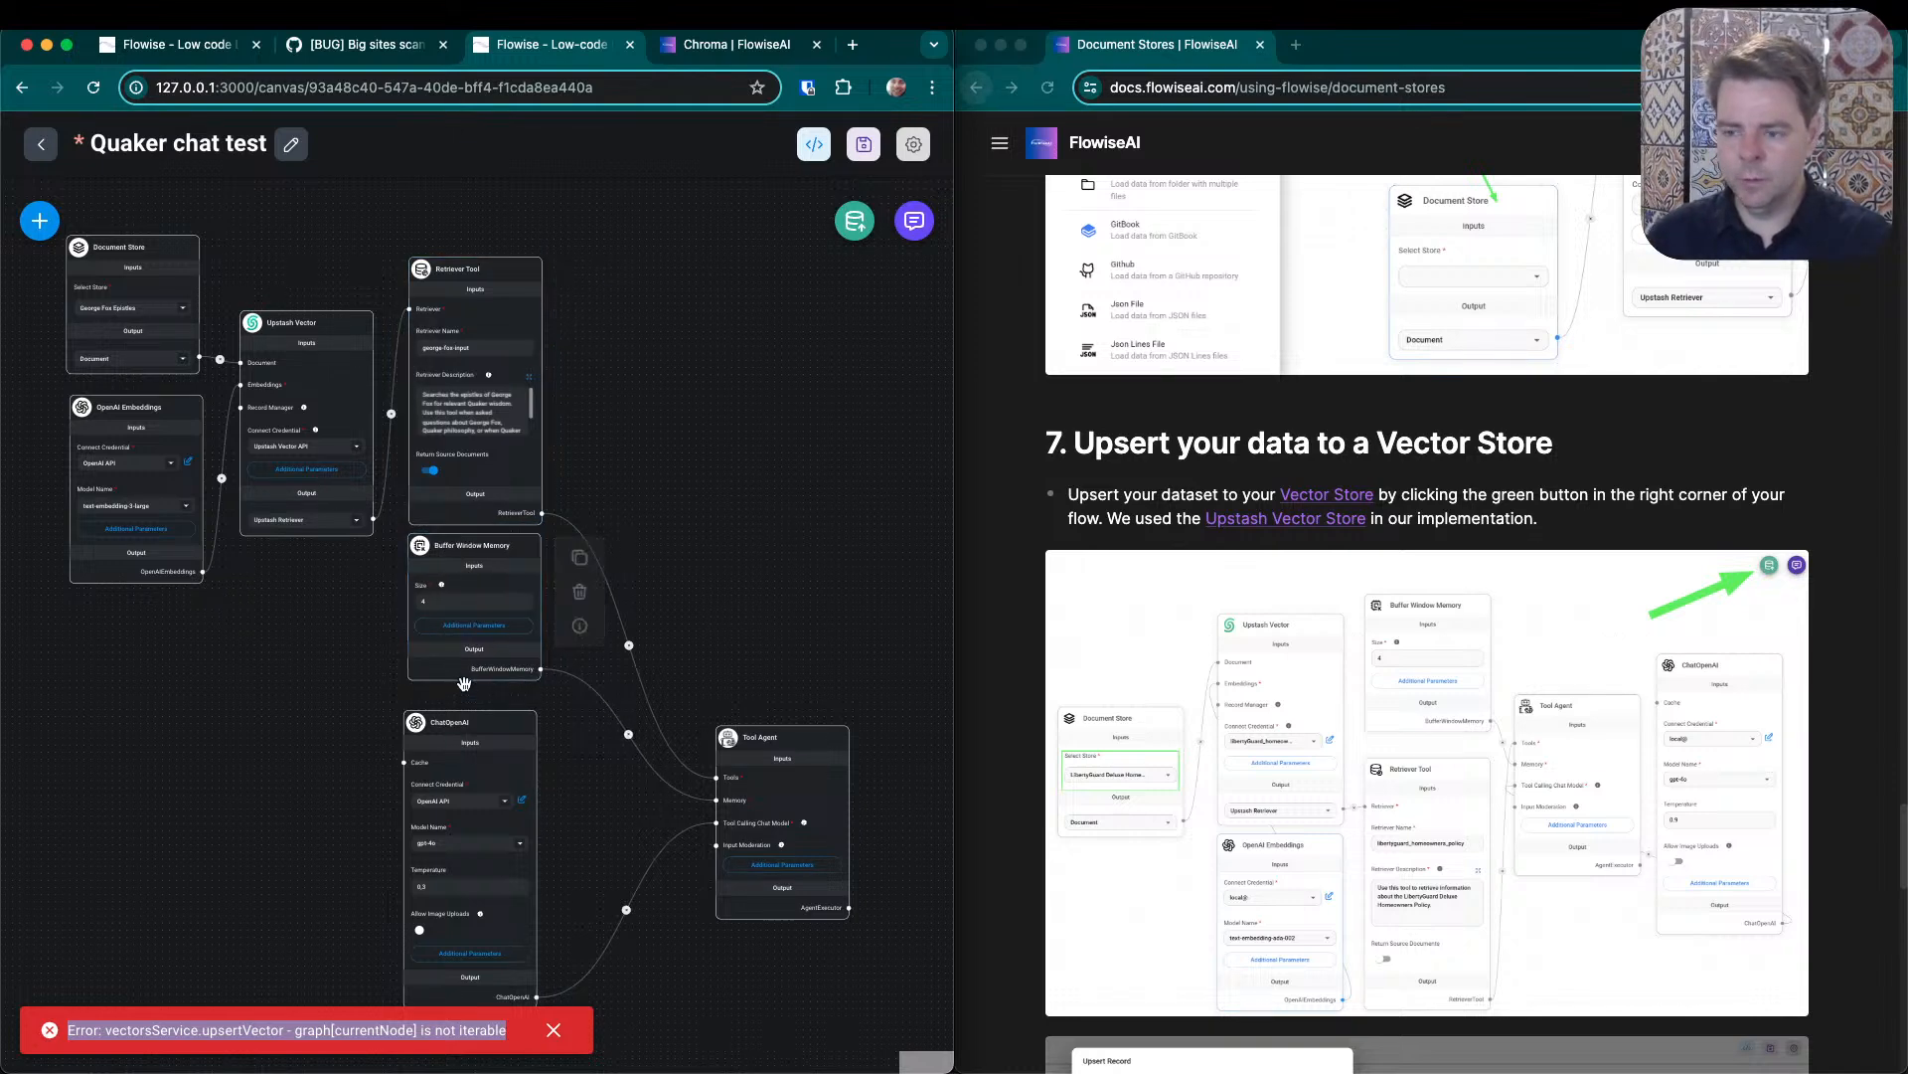
{"action": "left_click_drag", "start_coordinate": [465, 724], "coordinate": [469, 704]}
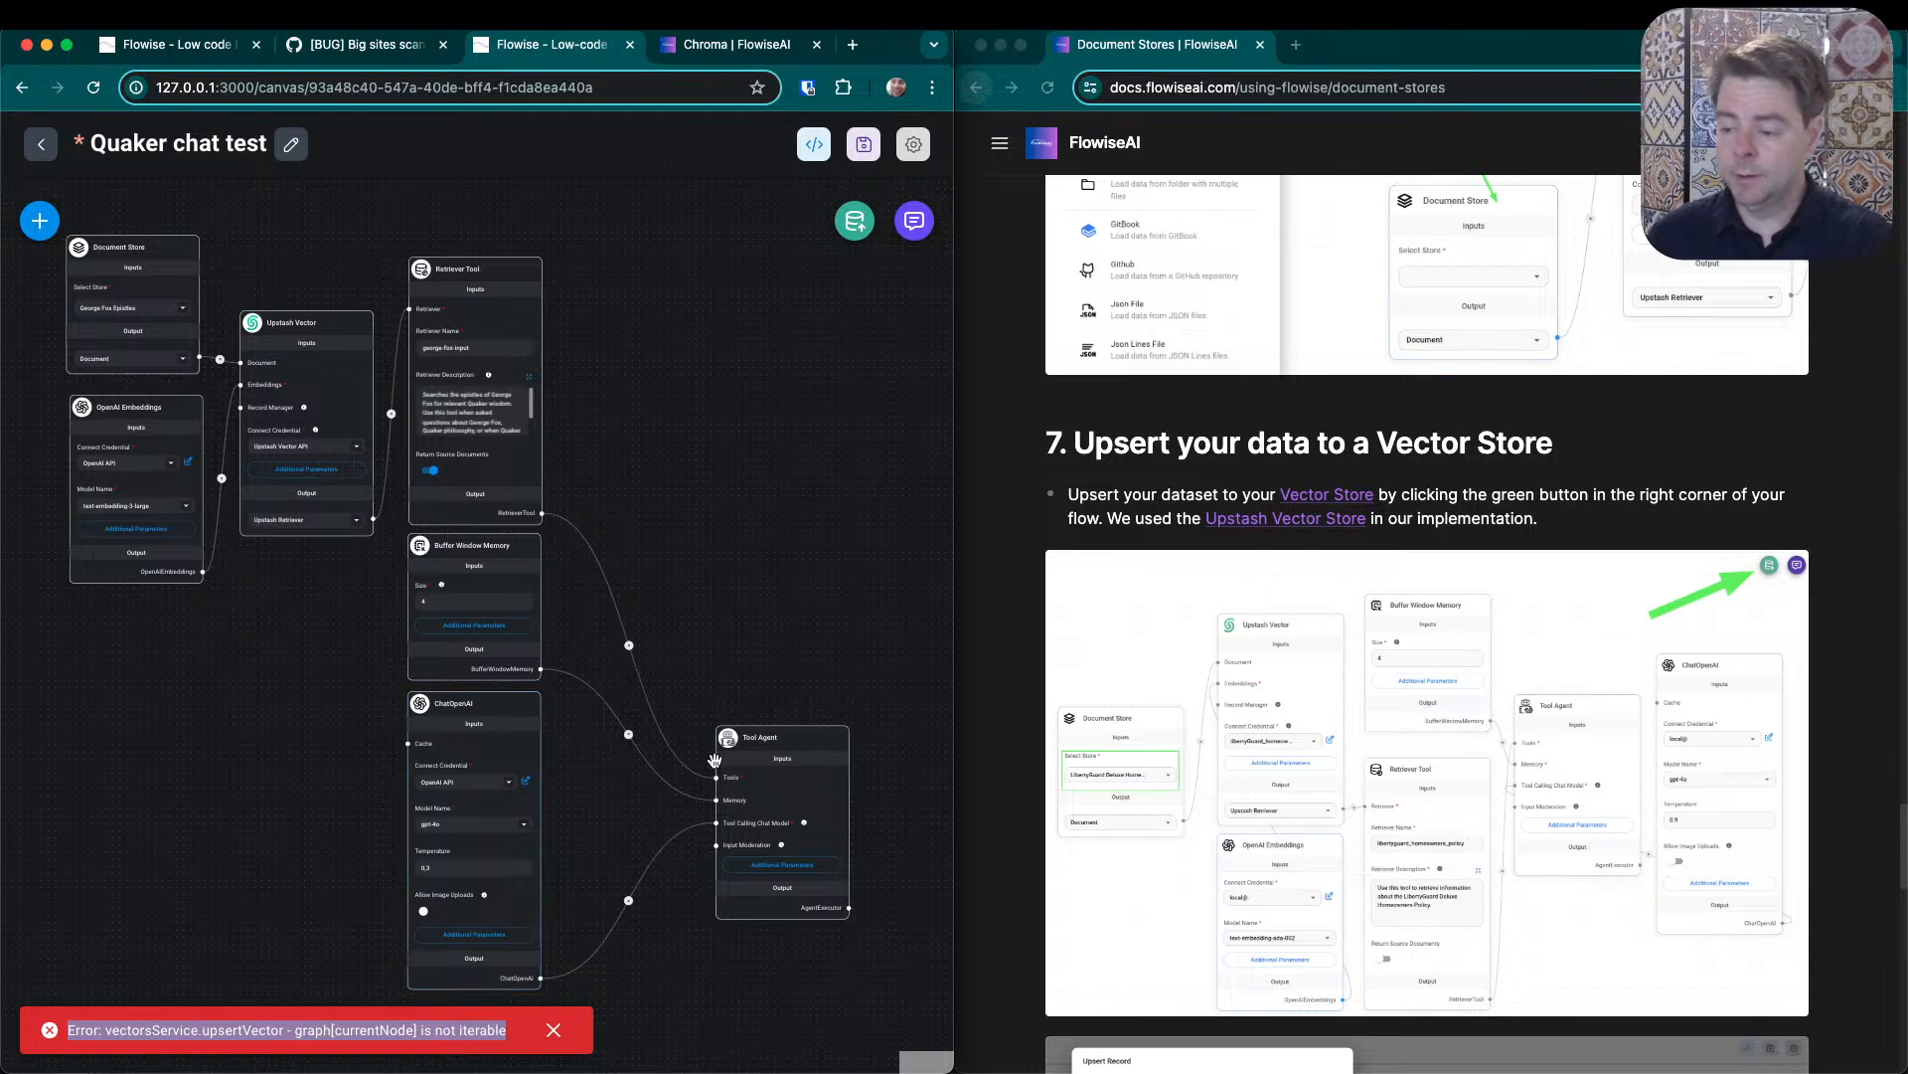
{"action": "left_click_drag", "start_coordinate": [771, 744], "coordinate": [651, 617]}
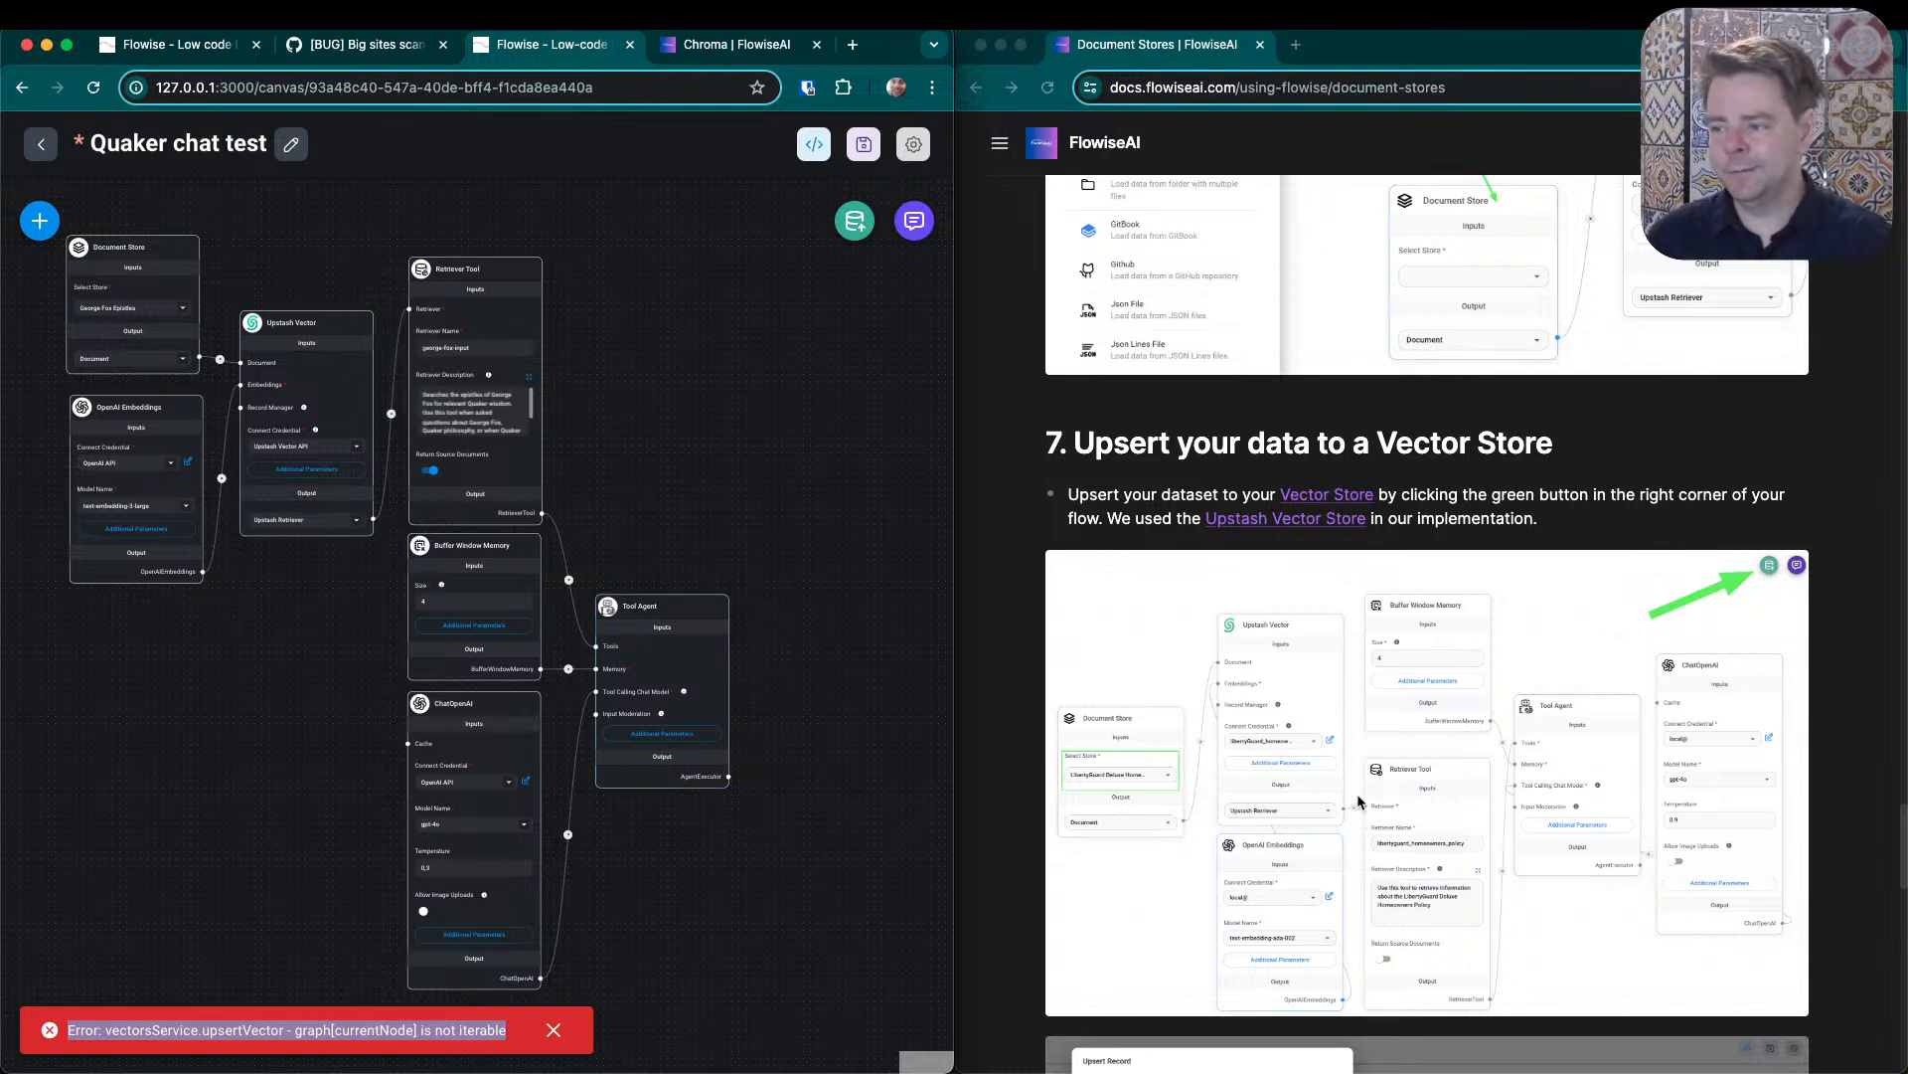
- Match the guide's Retriever Tool settings by renaming the retriever george_fox_input and turning off Return Source Documents
{"action": "scroll", "coordinate": [1320, 731], "scroll_direction": "down", "scroll_amount": 4}
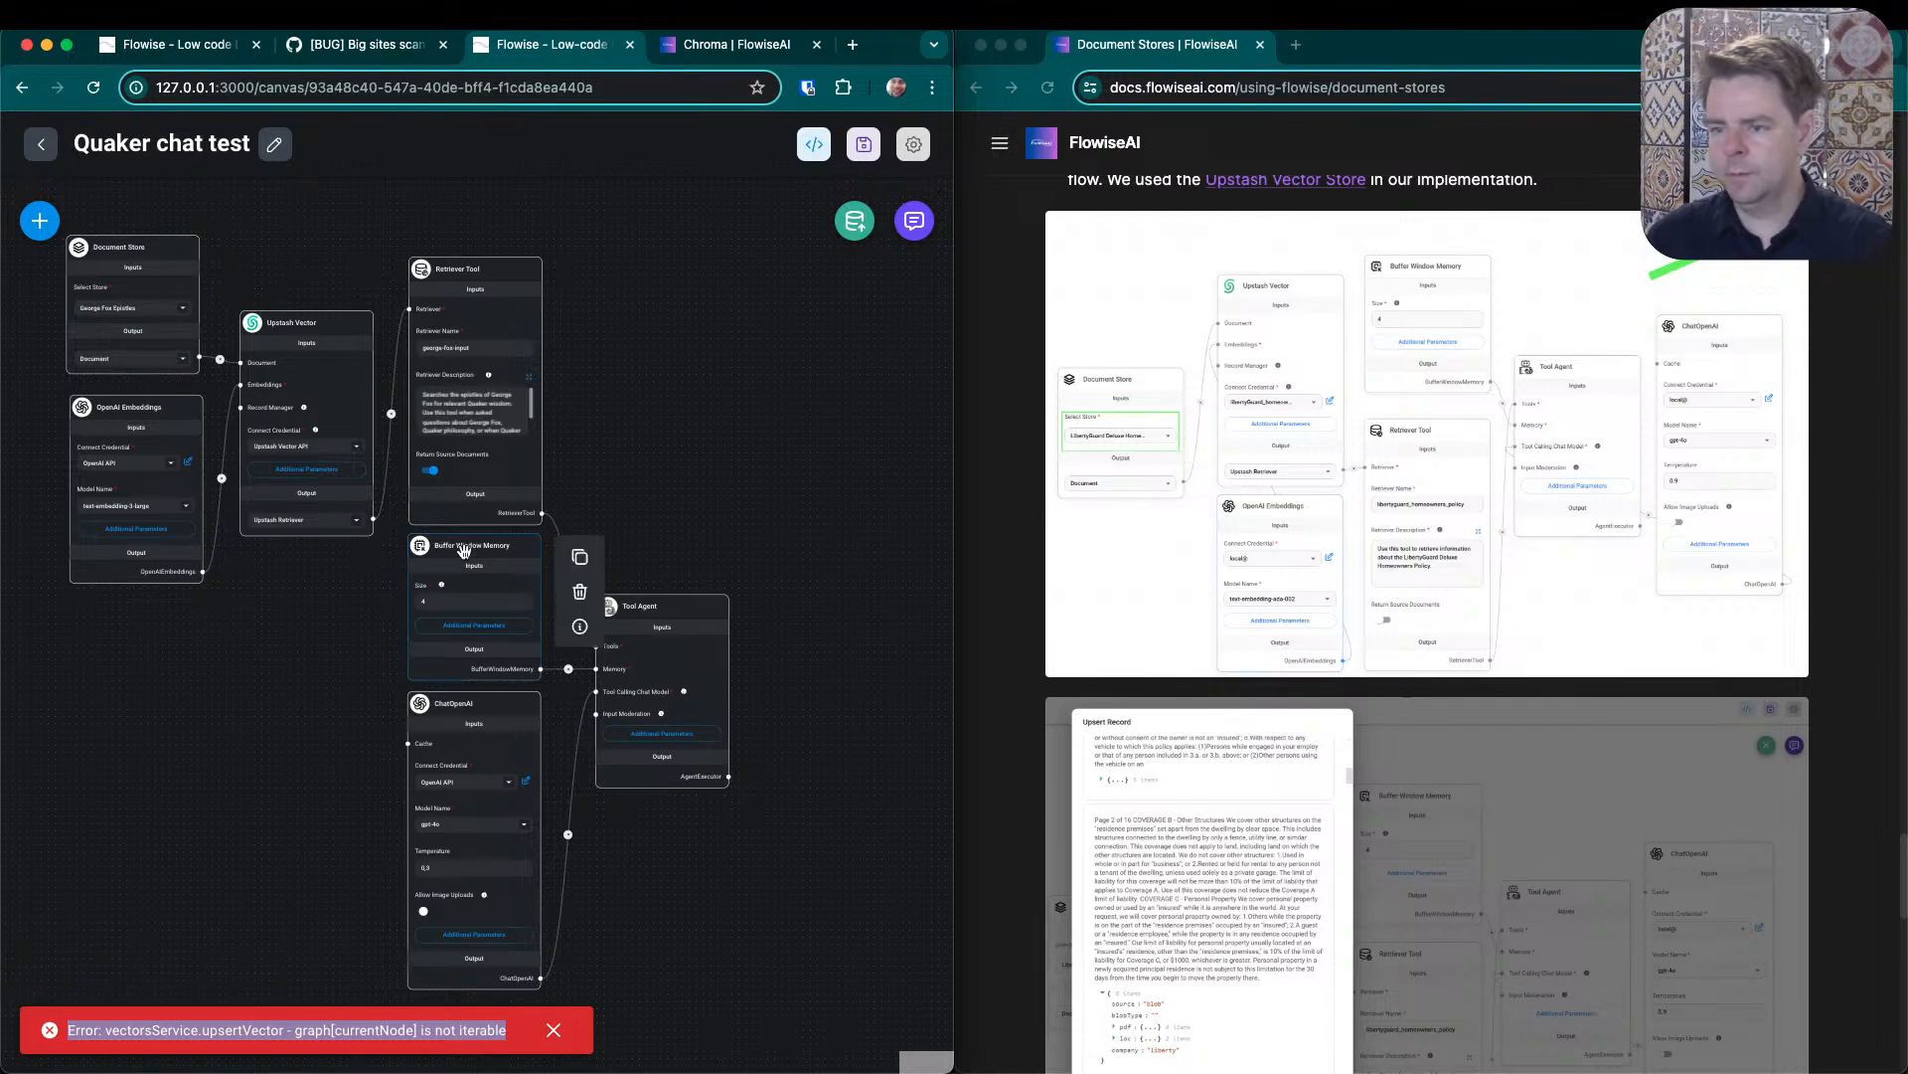
{"action": "scroll", "coordinate": [504, 371], "scroll_direction": "up", "scroll_amount": 5}
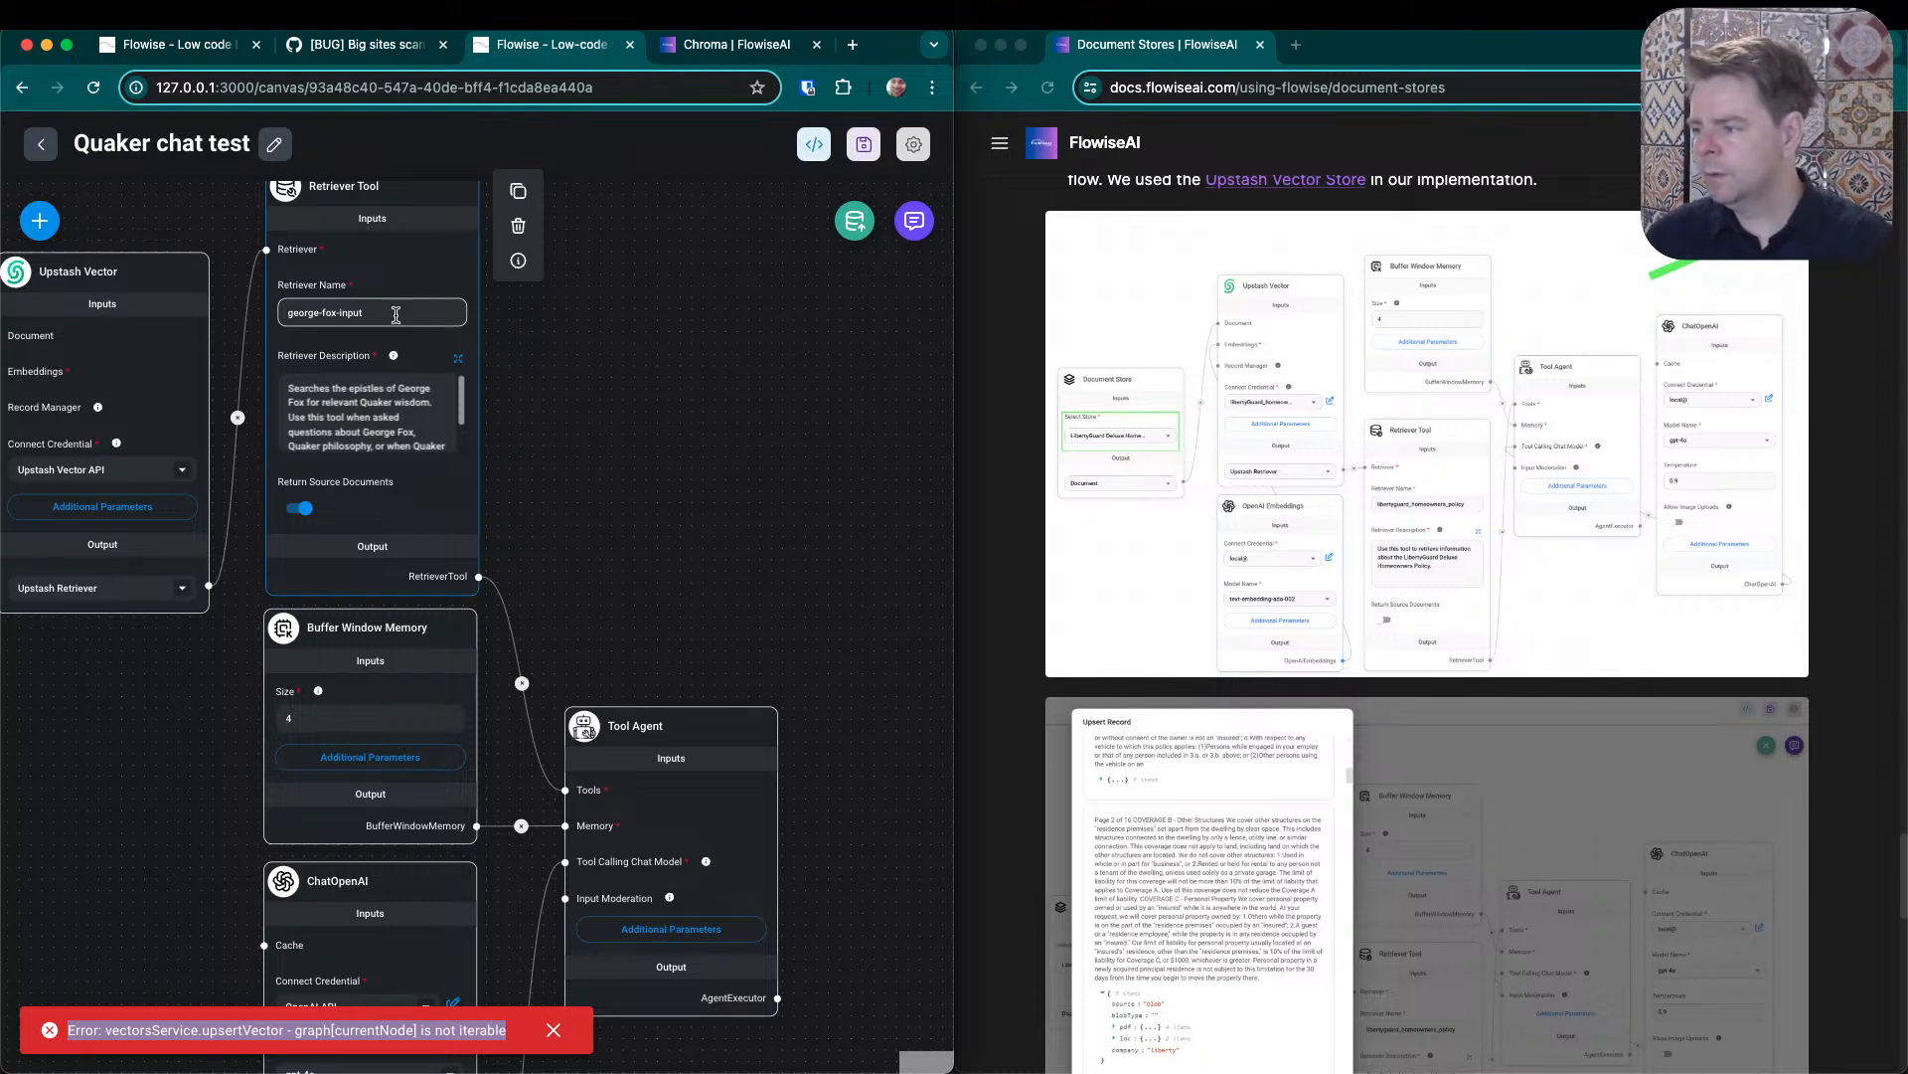
{"action": "left_click", "coordinate": [395, 316]}
{"action": "key", "text": "super+a"}
{"action": "type", "text": "george"}
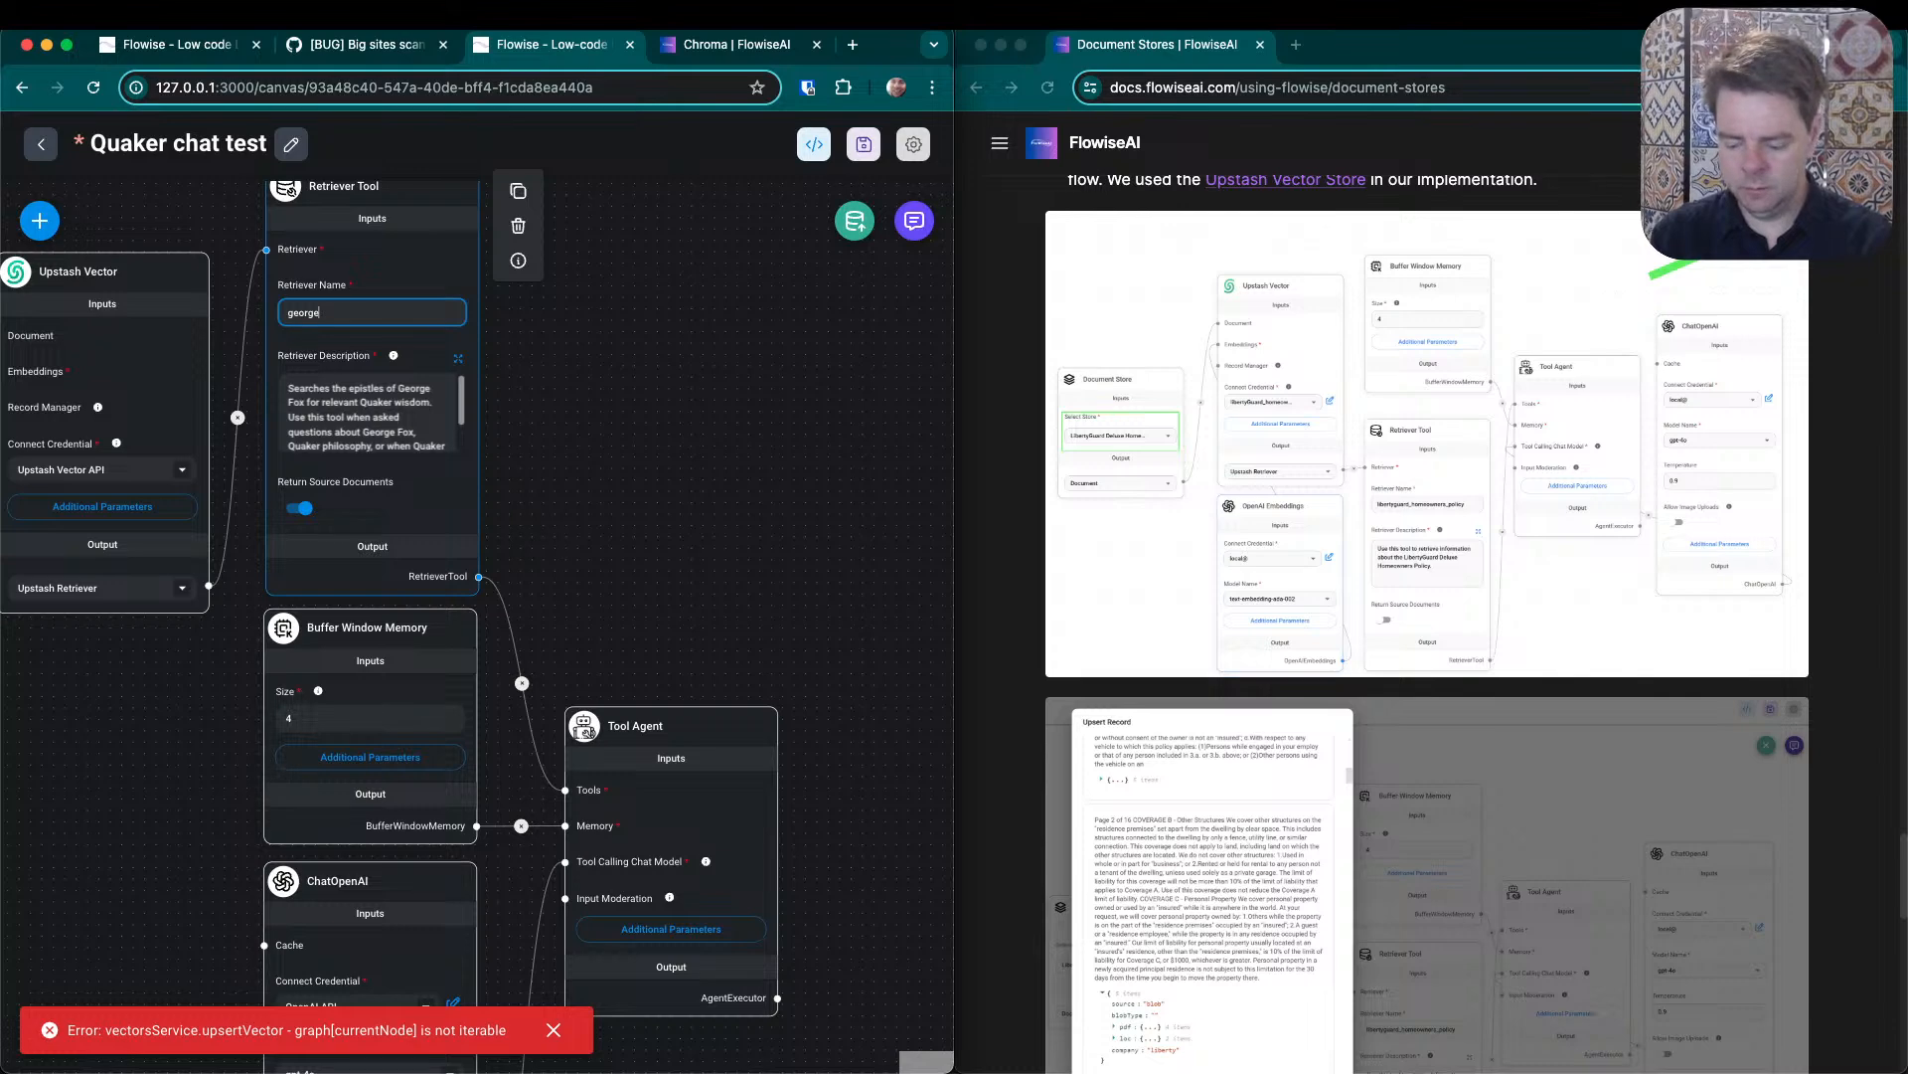
{"action": "type", "text": "_fox_input"}
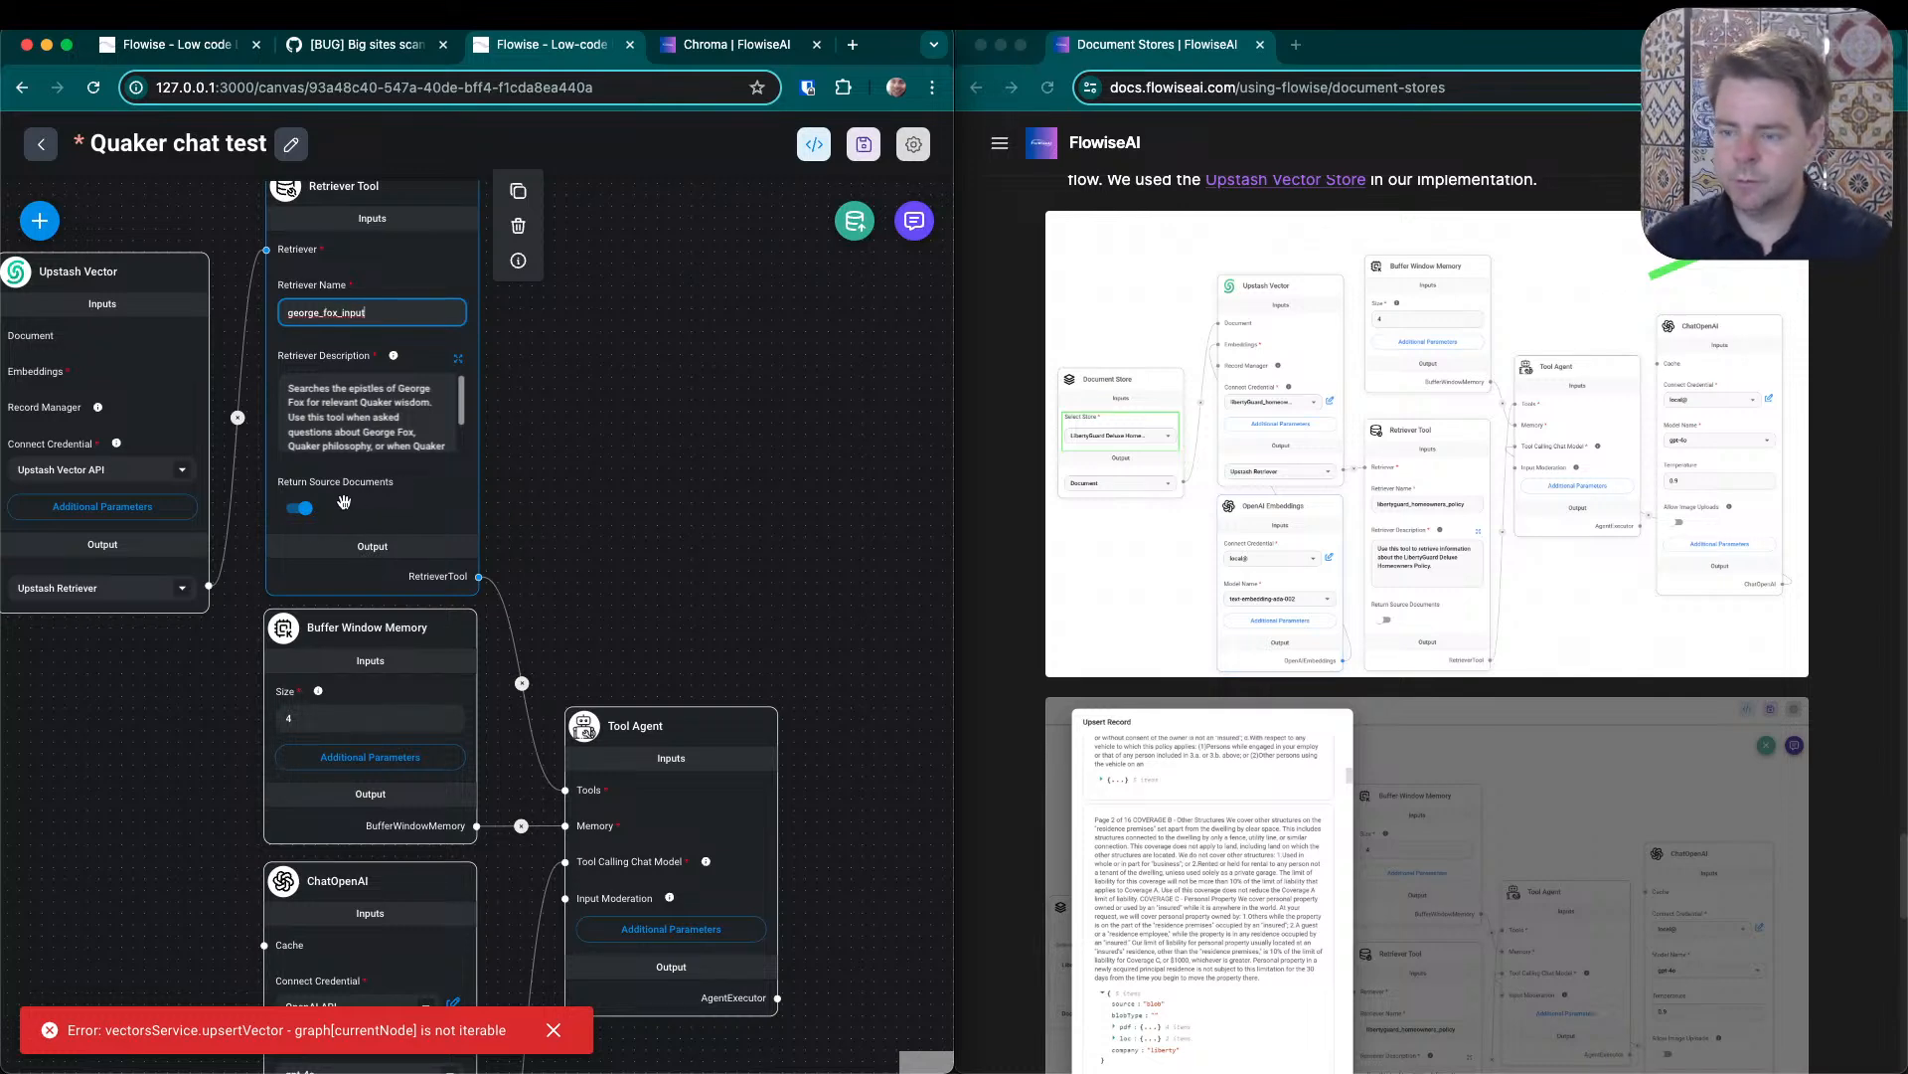
{"action": "left_click", "coordinate": [520, 515]}
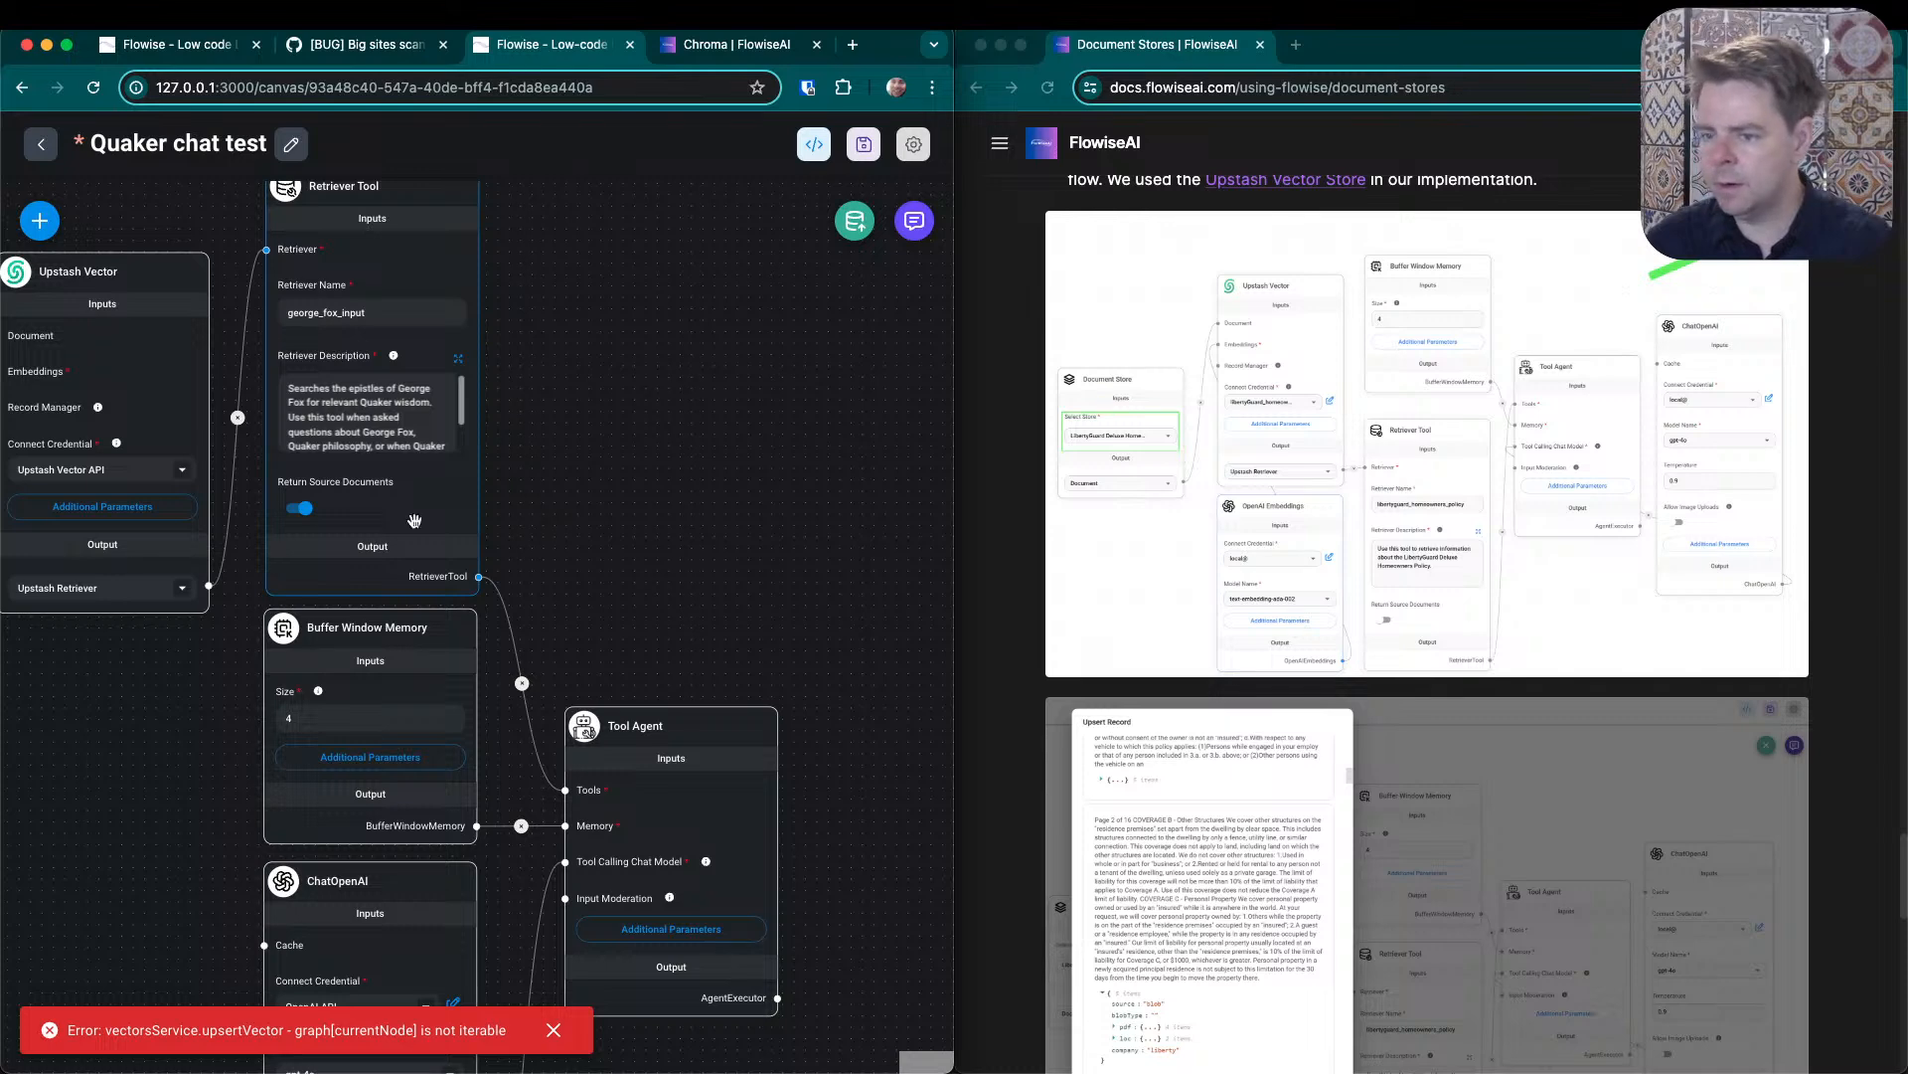
{"action": "left_click", "coordinate": [295, 509]}
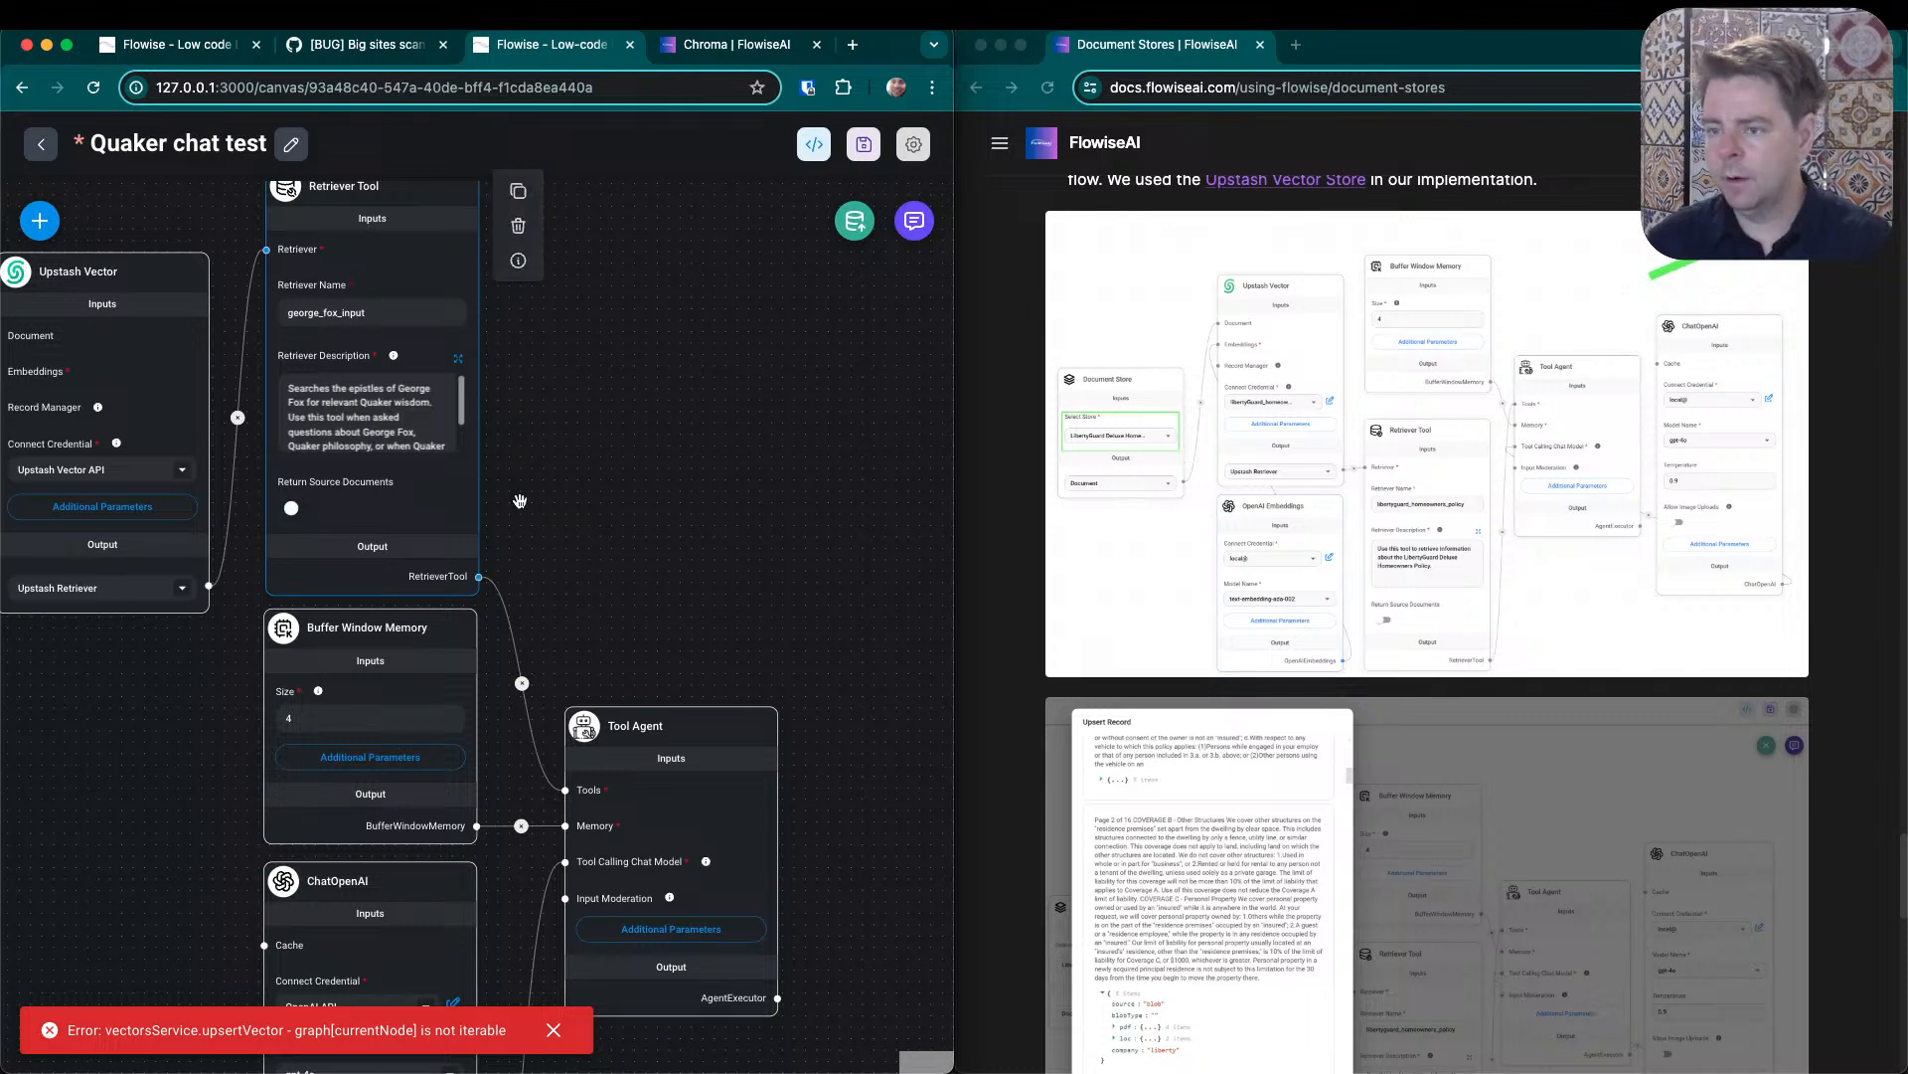
- Try to upsert the George Fox Epistles document store into Upstash Vector, dismissing the old error, then close the upsert dialog
{"action": "left_click", "coordinate": [855, 219]}
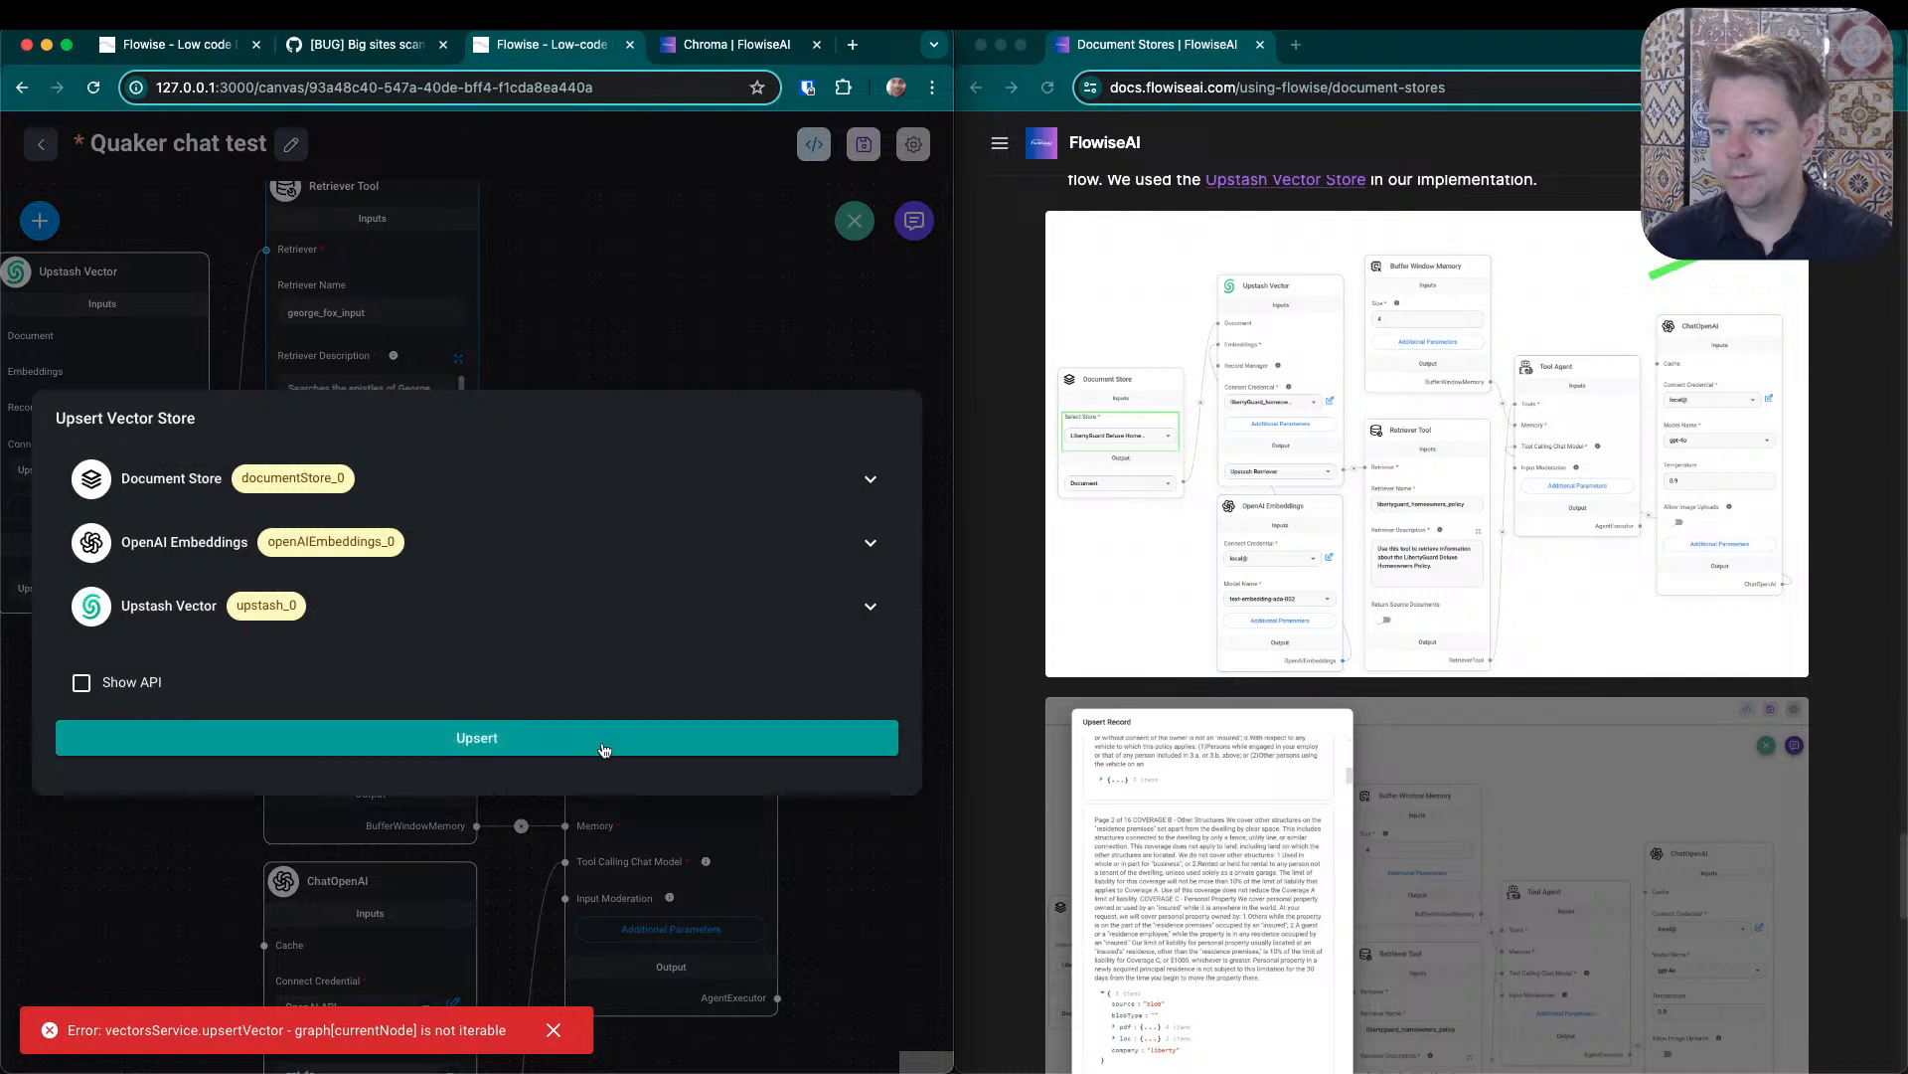
{"action": "left_click", "coordinate": [606, 741]}
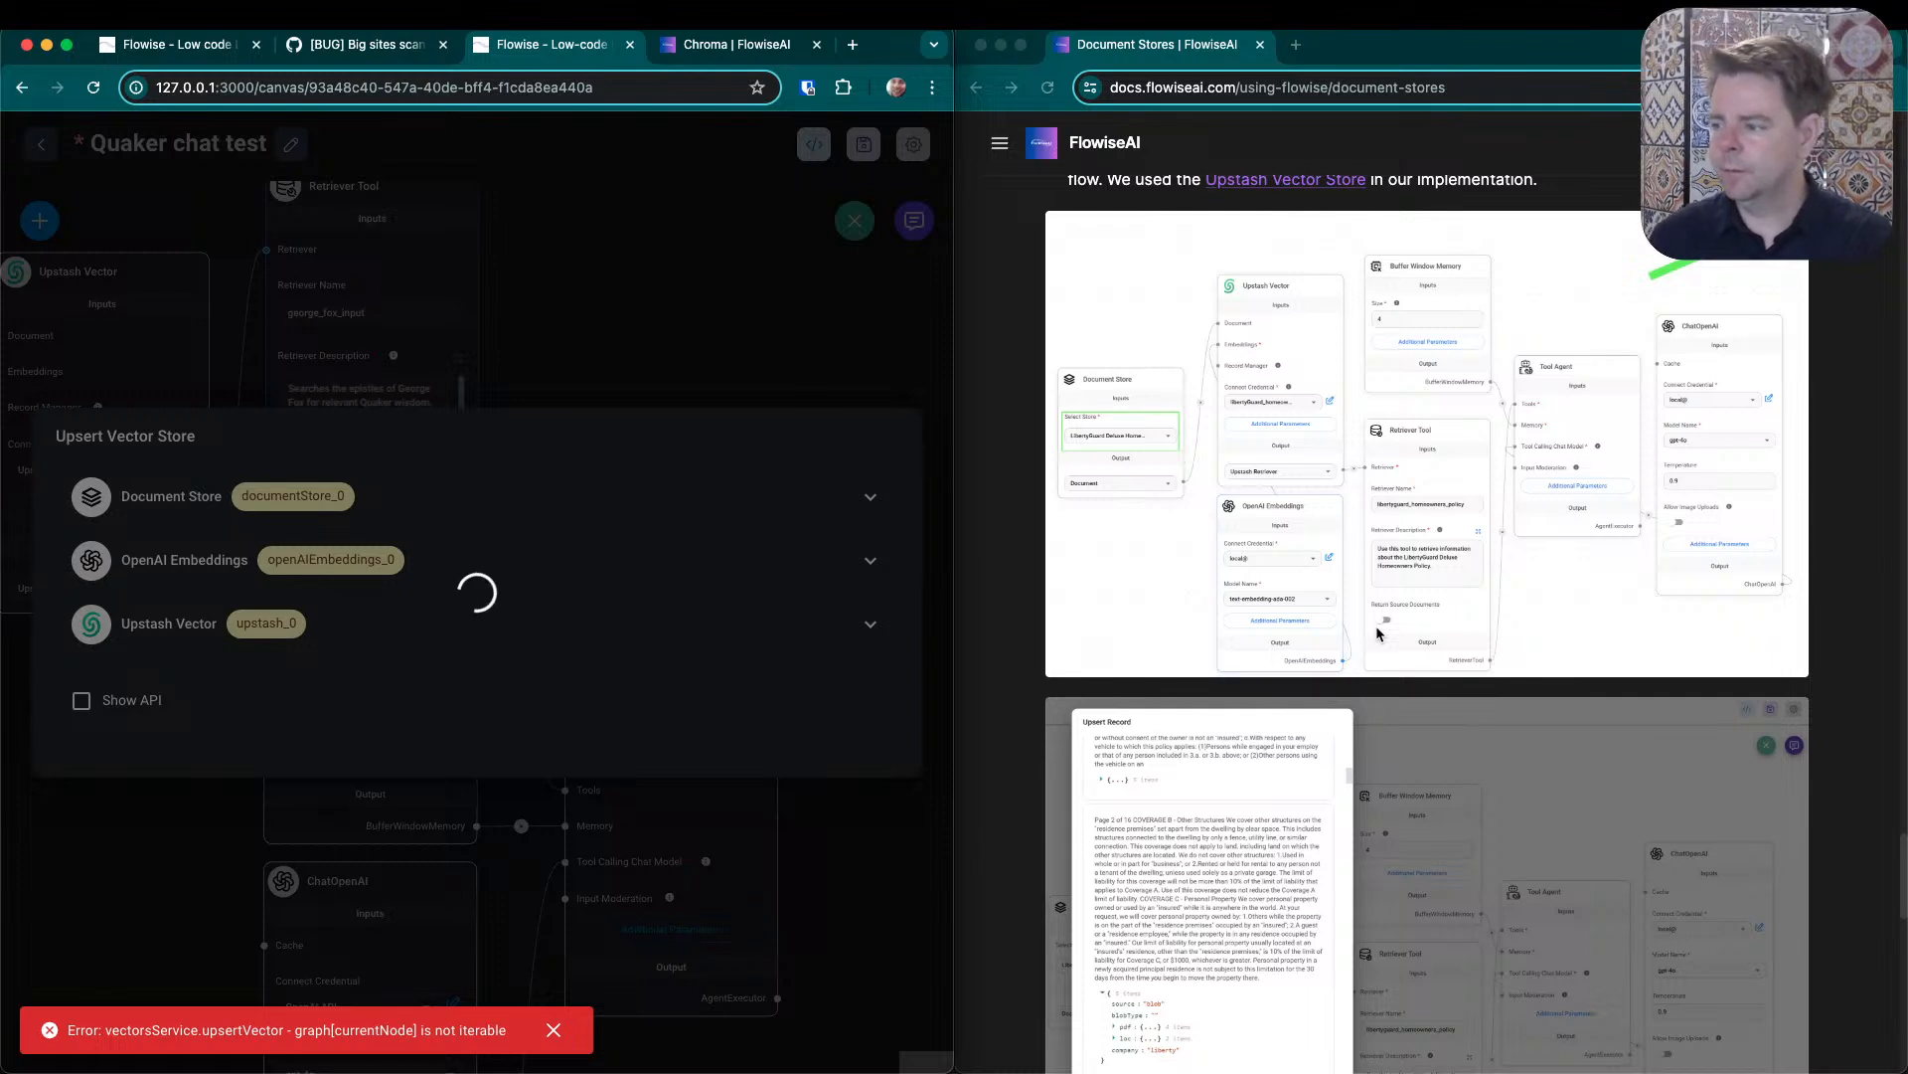
{"action": "left_click", "coordinate": [554, 1031]}
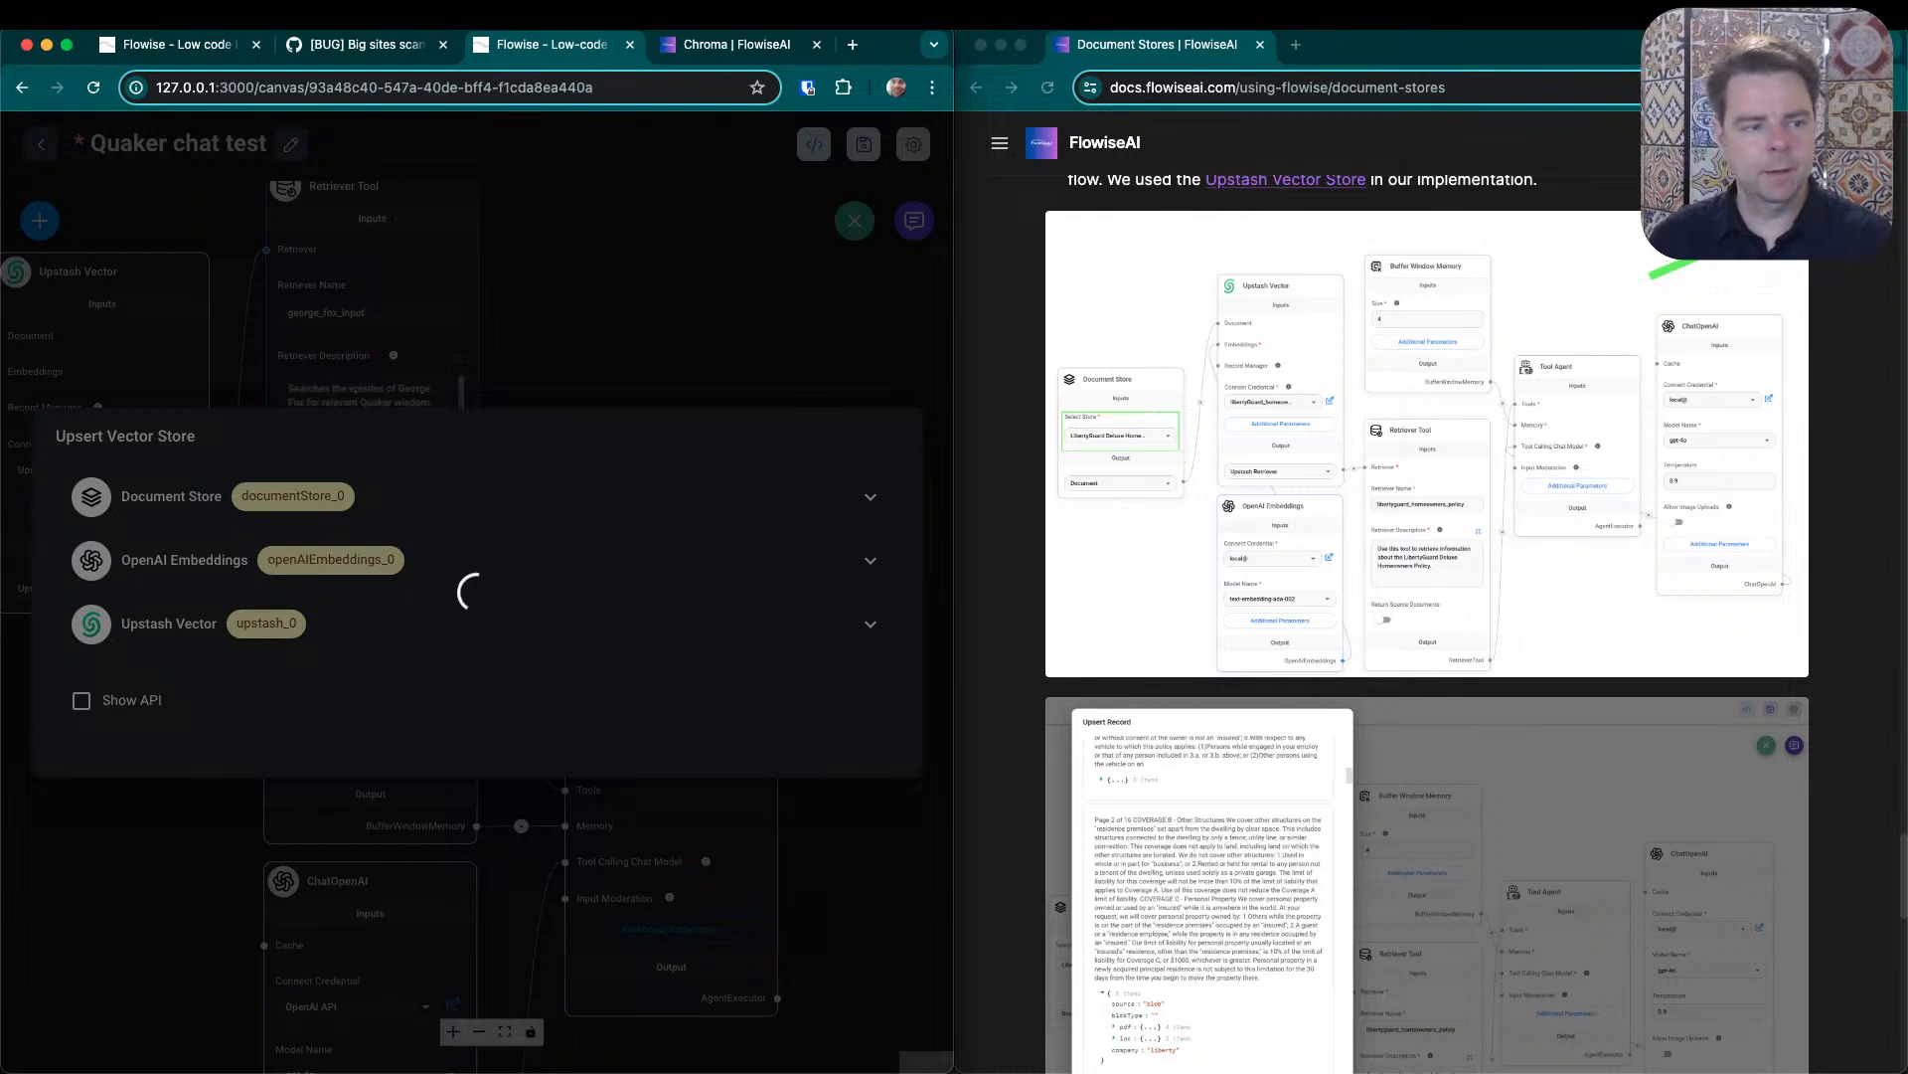
{"action": "key", "text": "super+Tab"}
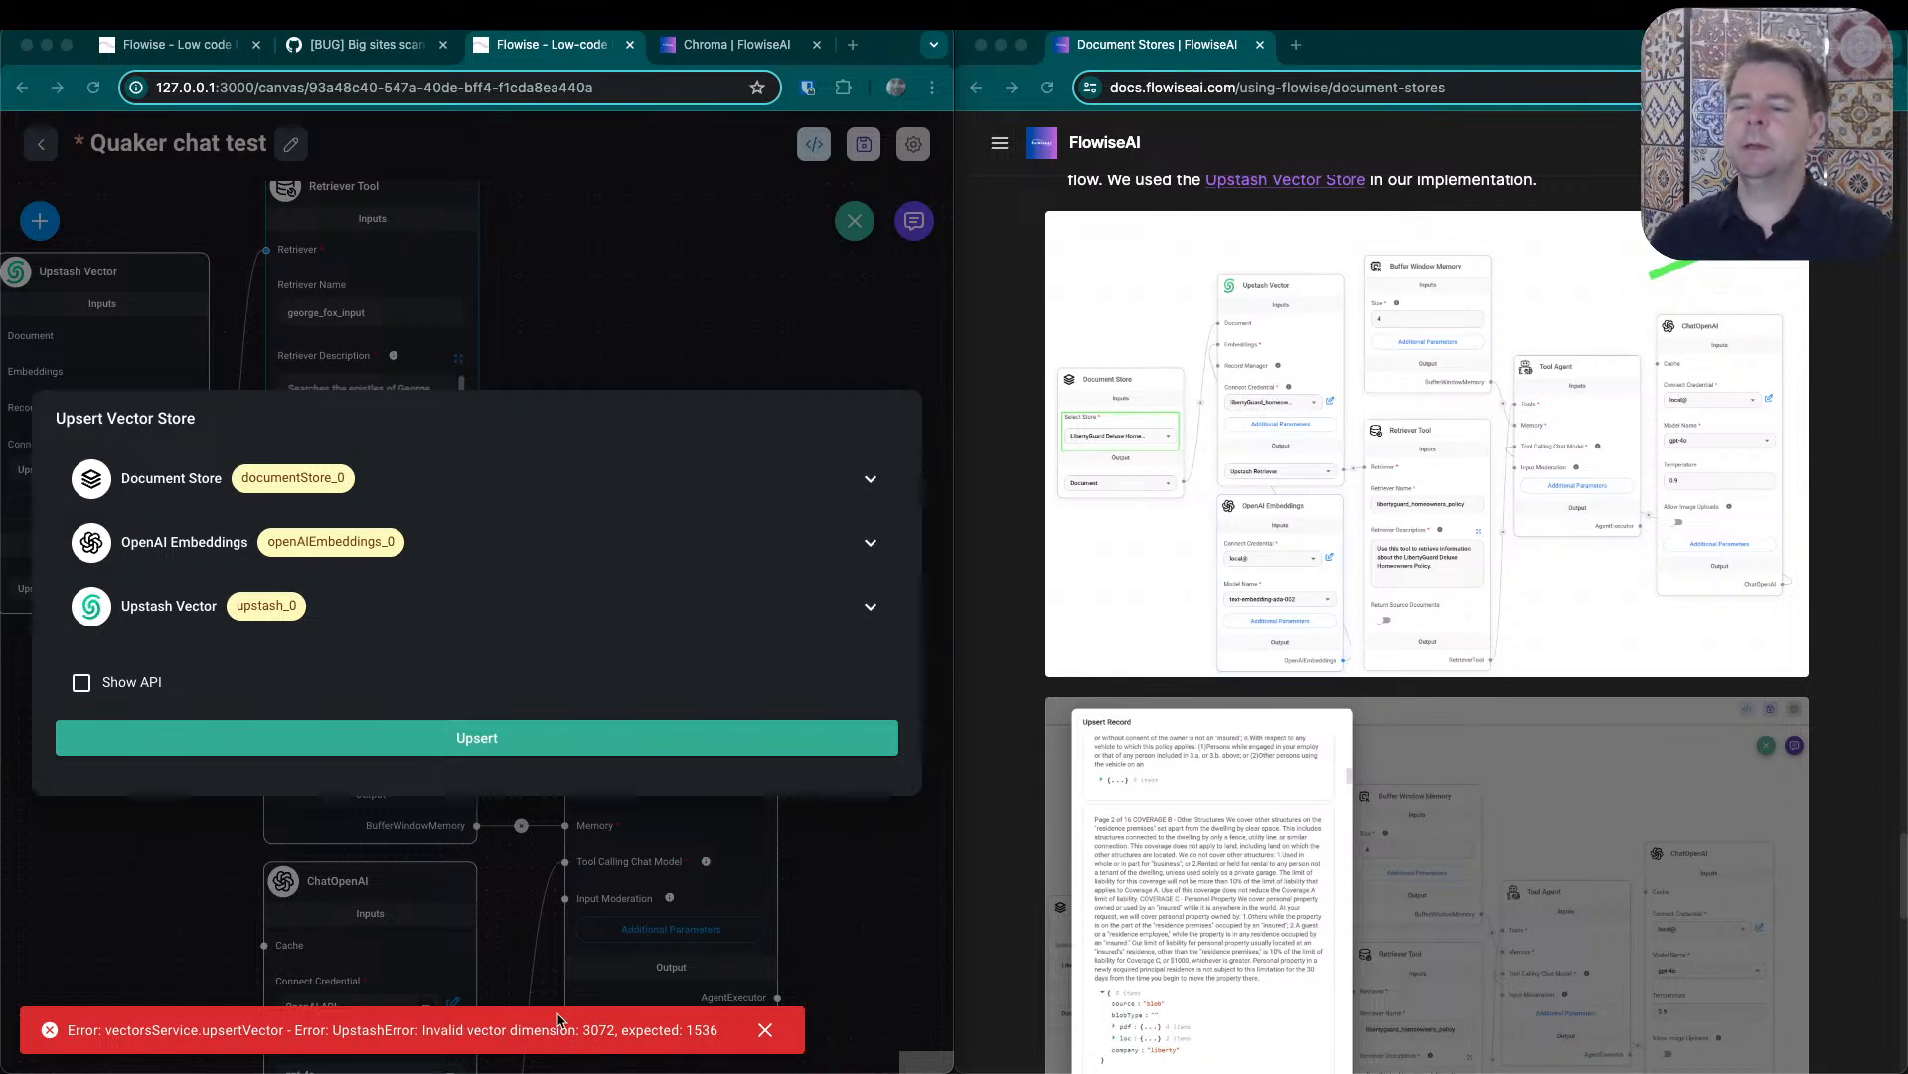
{"action": "left_click", "coordinate": [724, 310]}
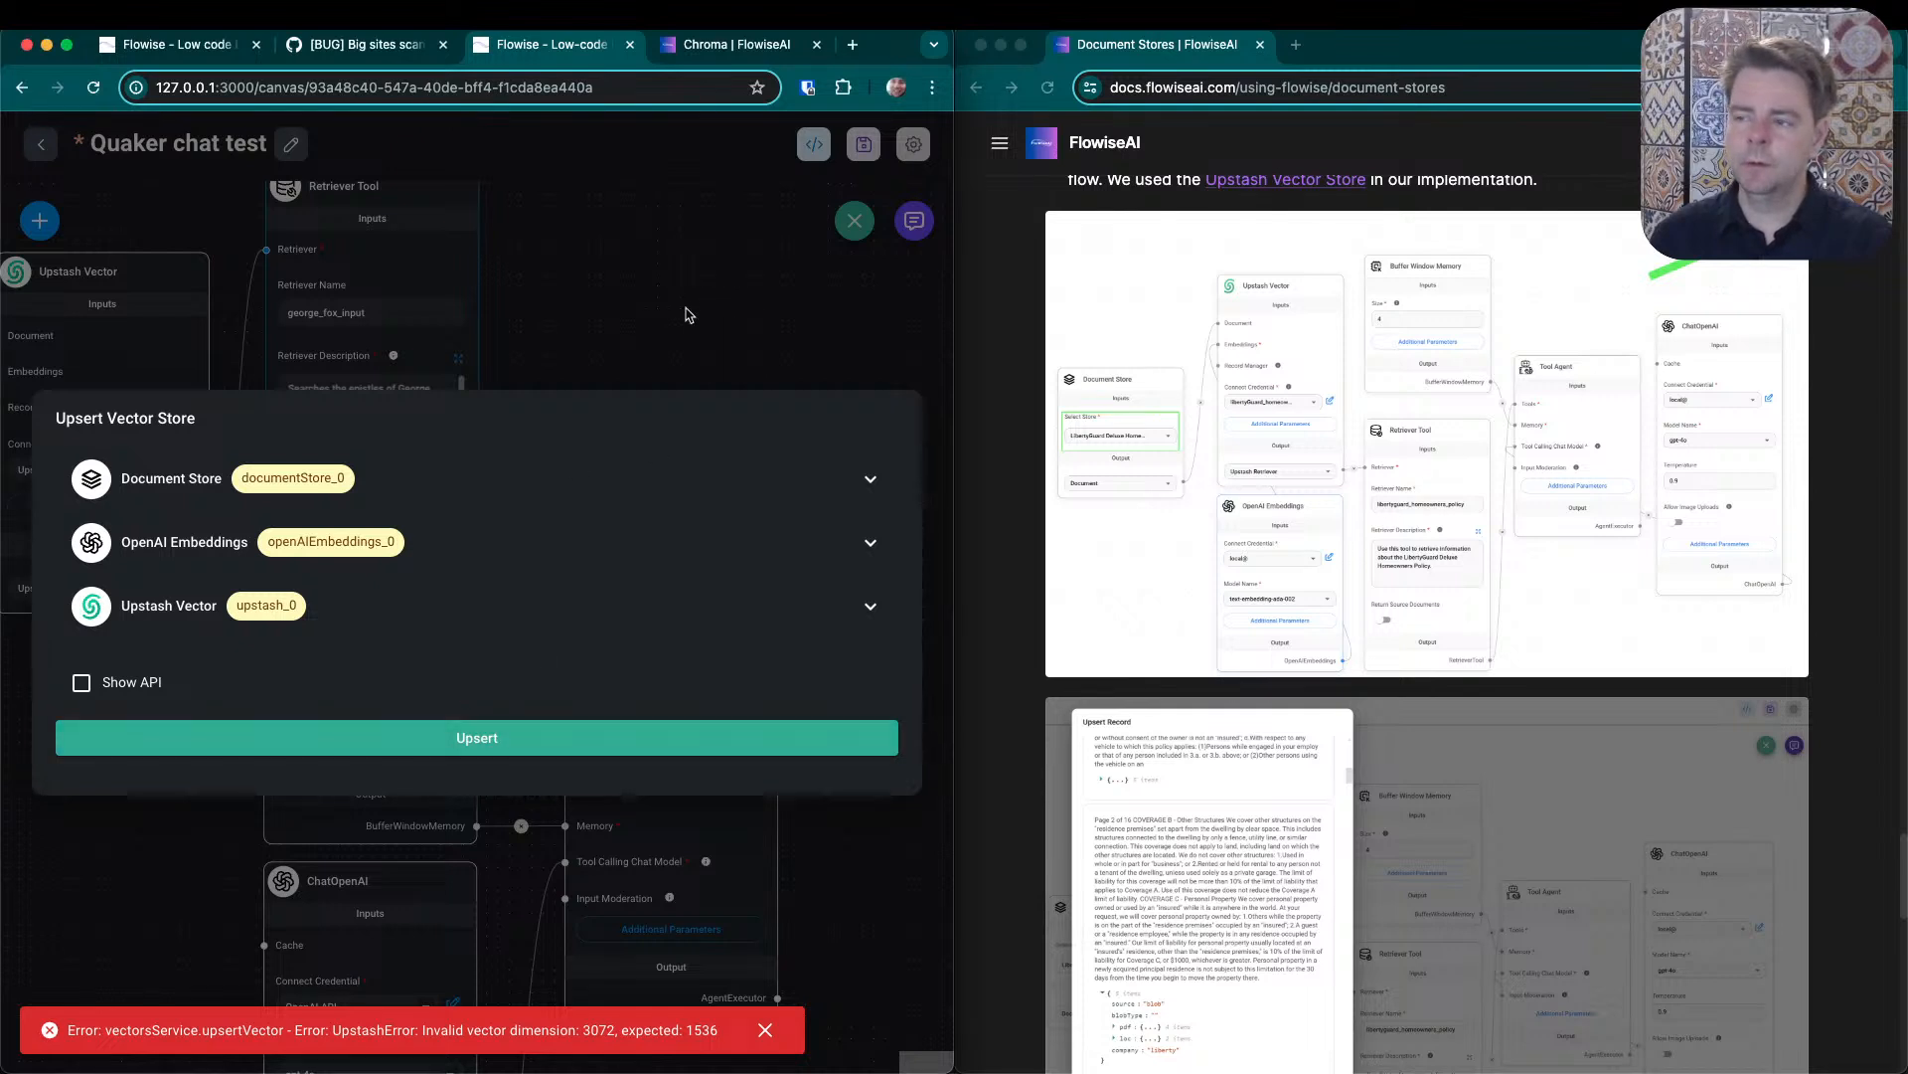
{"action": "left_click", "coordinate": [690, 308]}
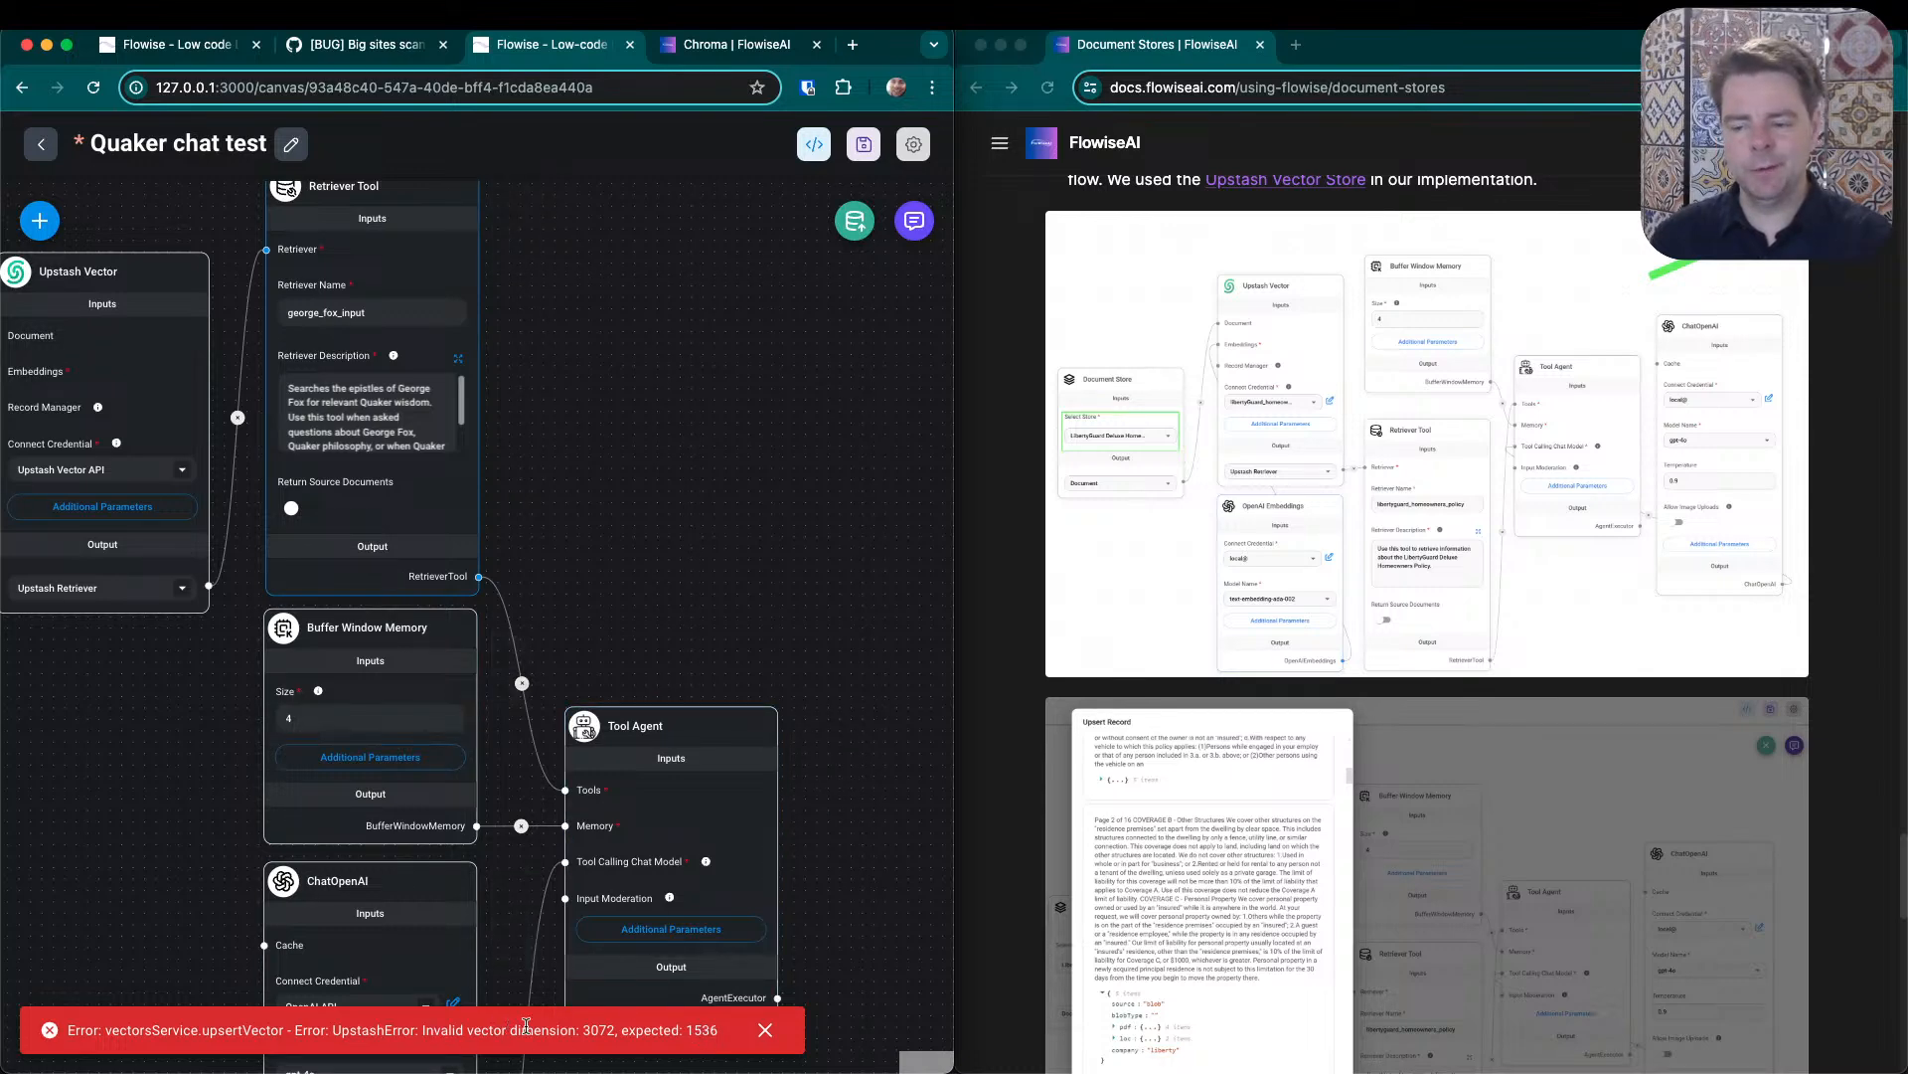
- Examine the vector dimensions named in the upsert error against the Document Store, OpenAI Embeddings and Upstash Vector nodes
{"action": "left_click_drag", "start_coordinate": [601, 450], "coordinate": [851, 508]}
{"action": "left_click_drag", "start_coordinate": [271, 762], "coordinate": [452, 816]}
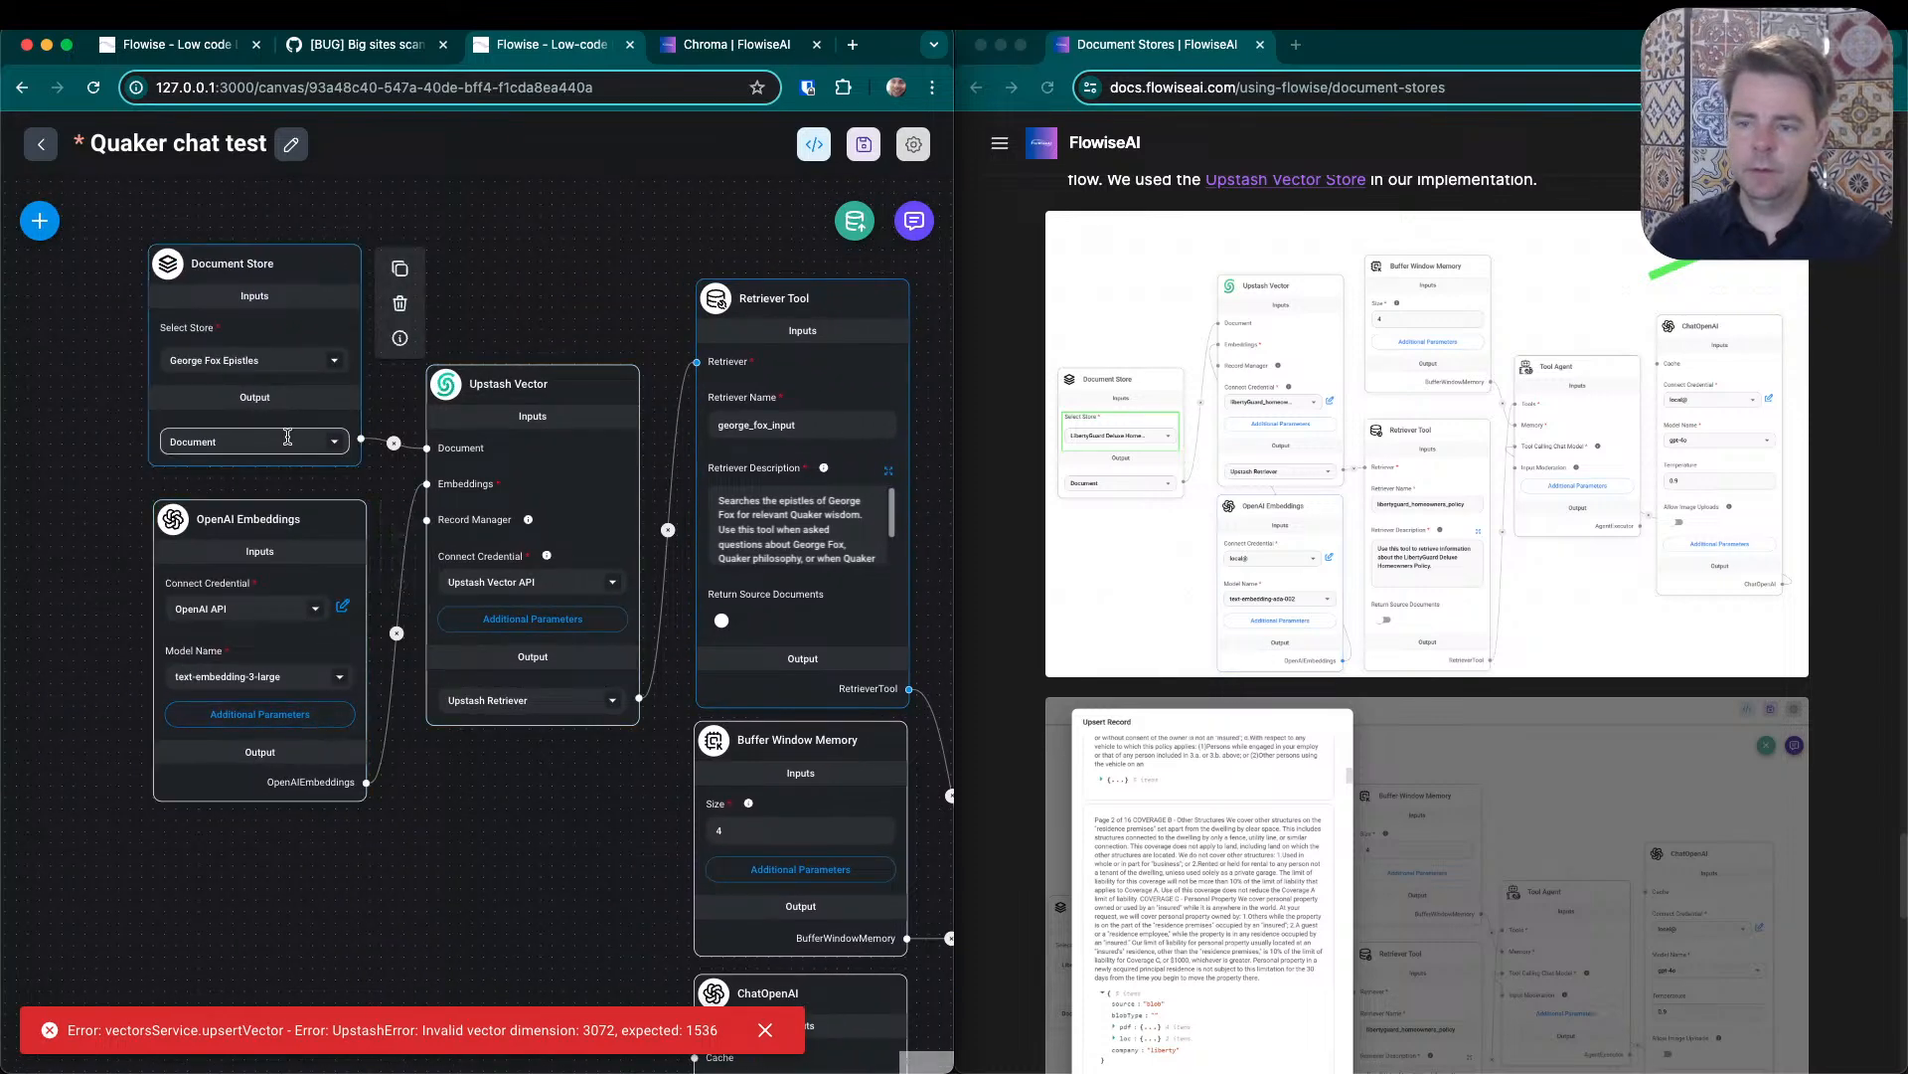
{"action": "double_click", "coordinate": [599, 1031]}
{"action": "double_click", "coordinate": [702, 1029]}
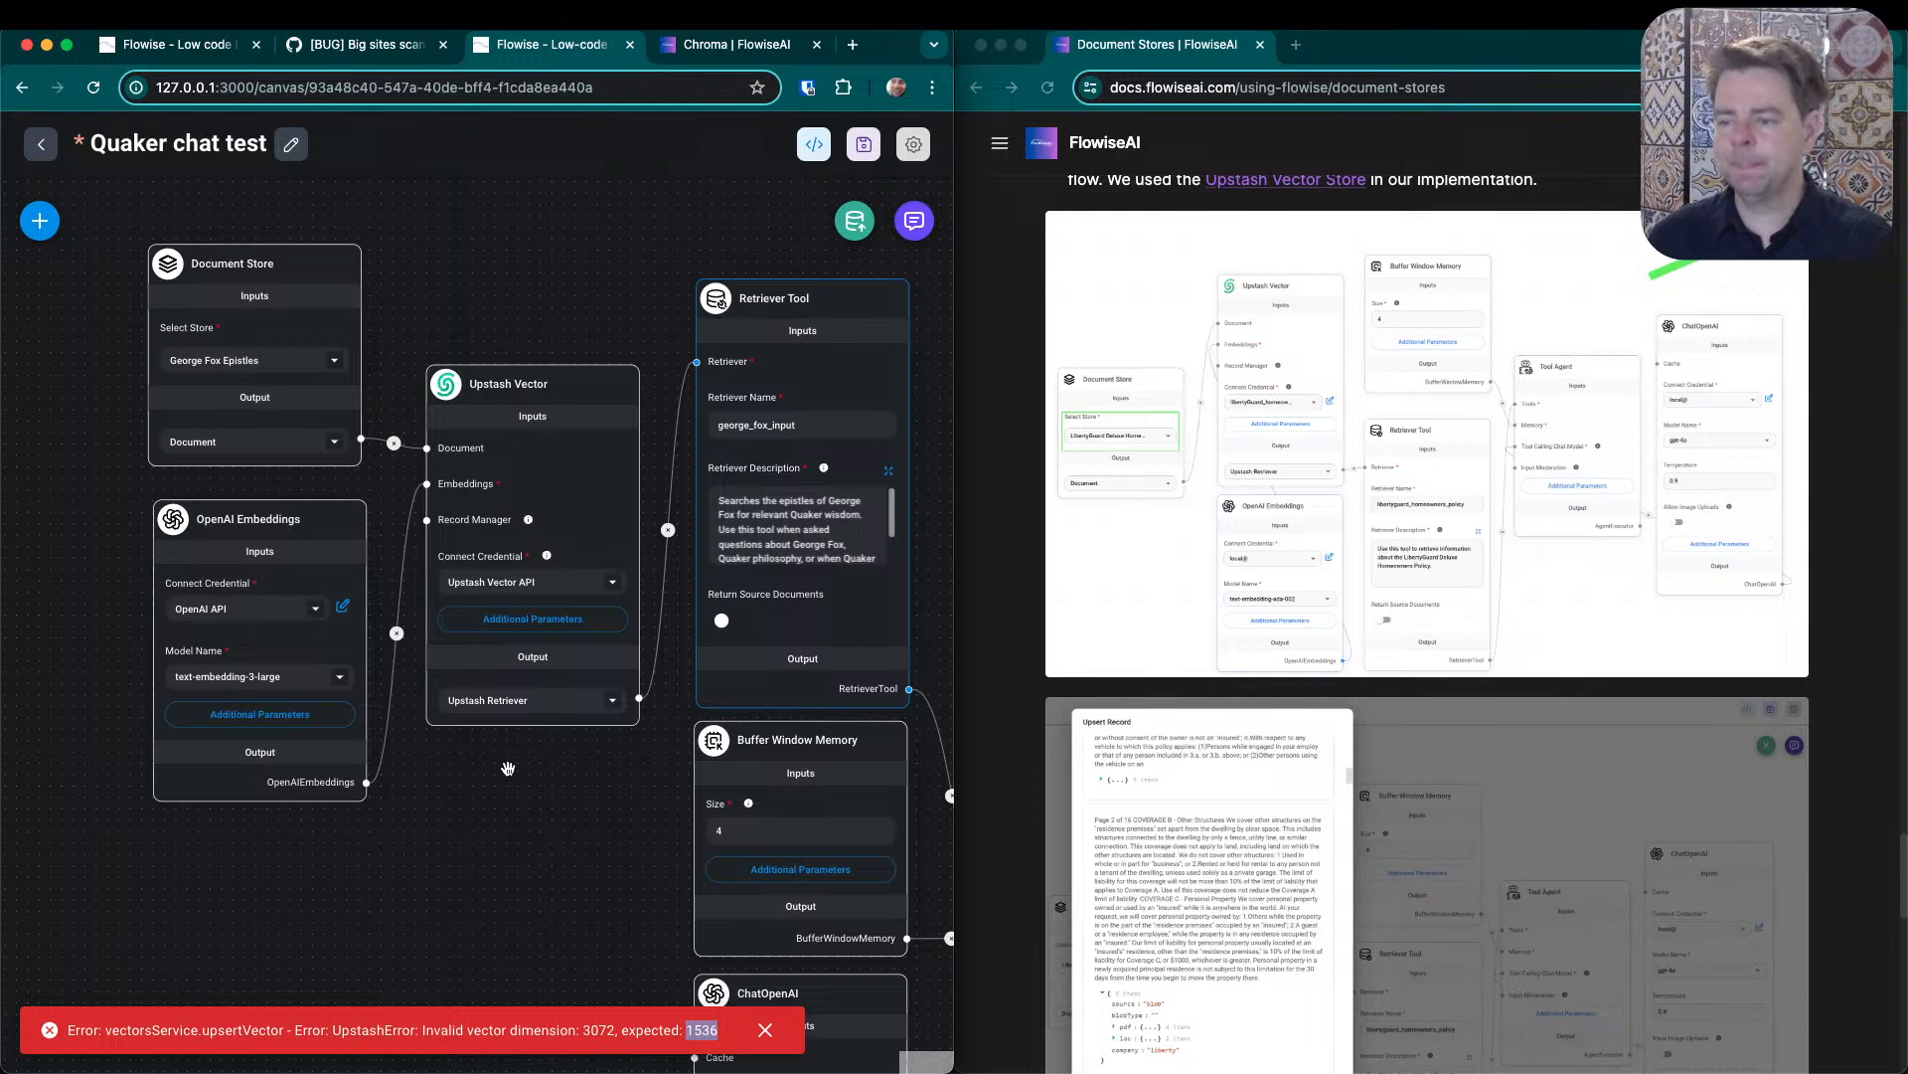
{"action": "mouse_move", "coordinate": [546, 395]}
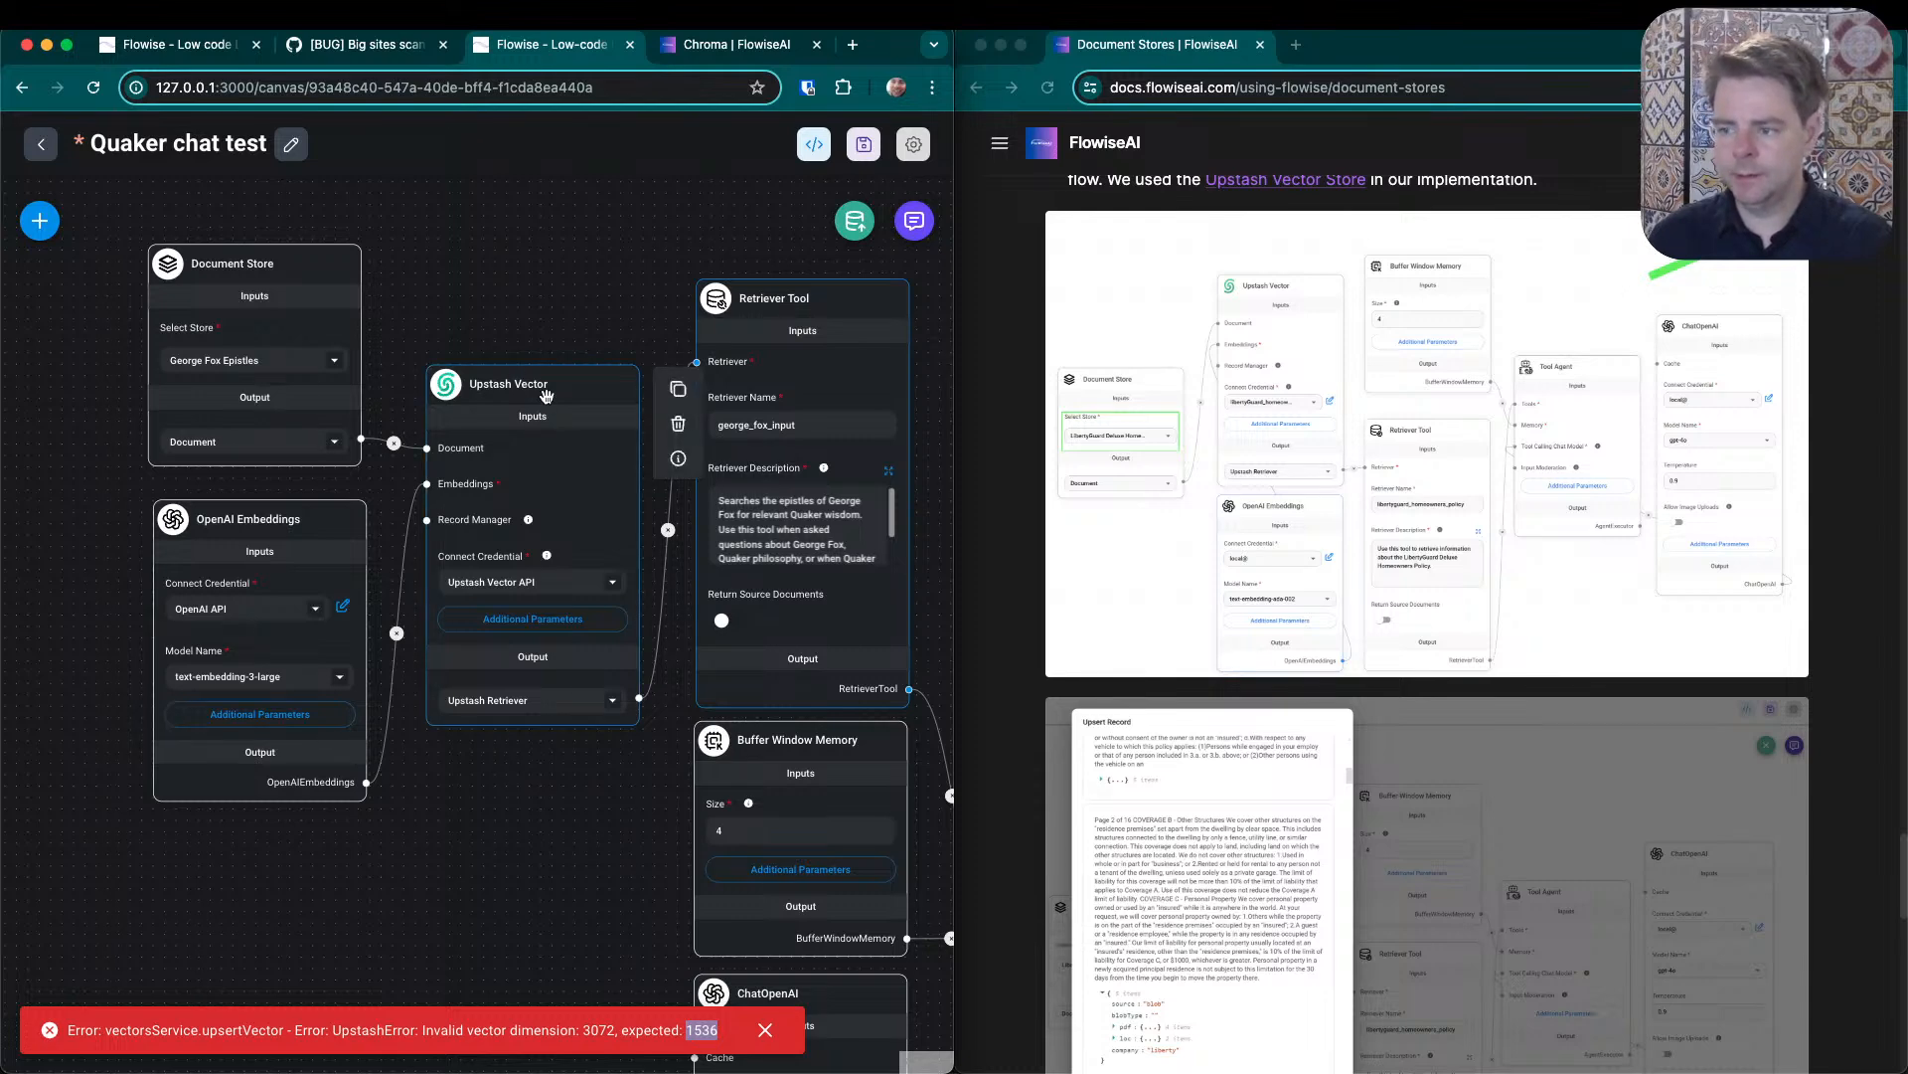
{"action": "mouse_move", "coordinate": [298, 320]}
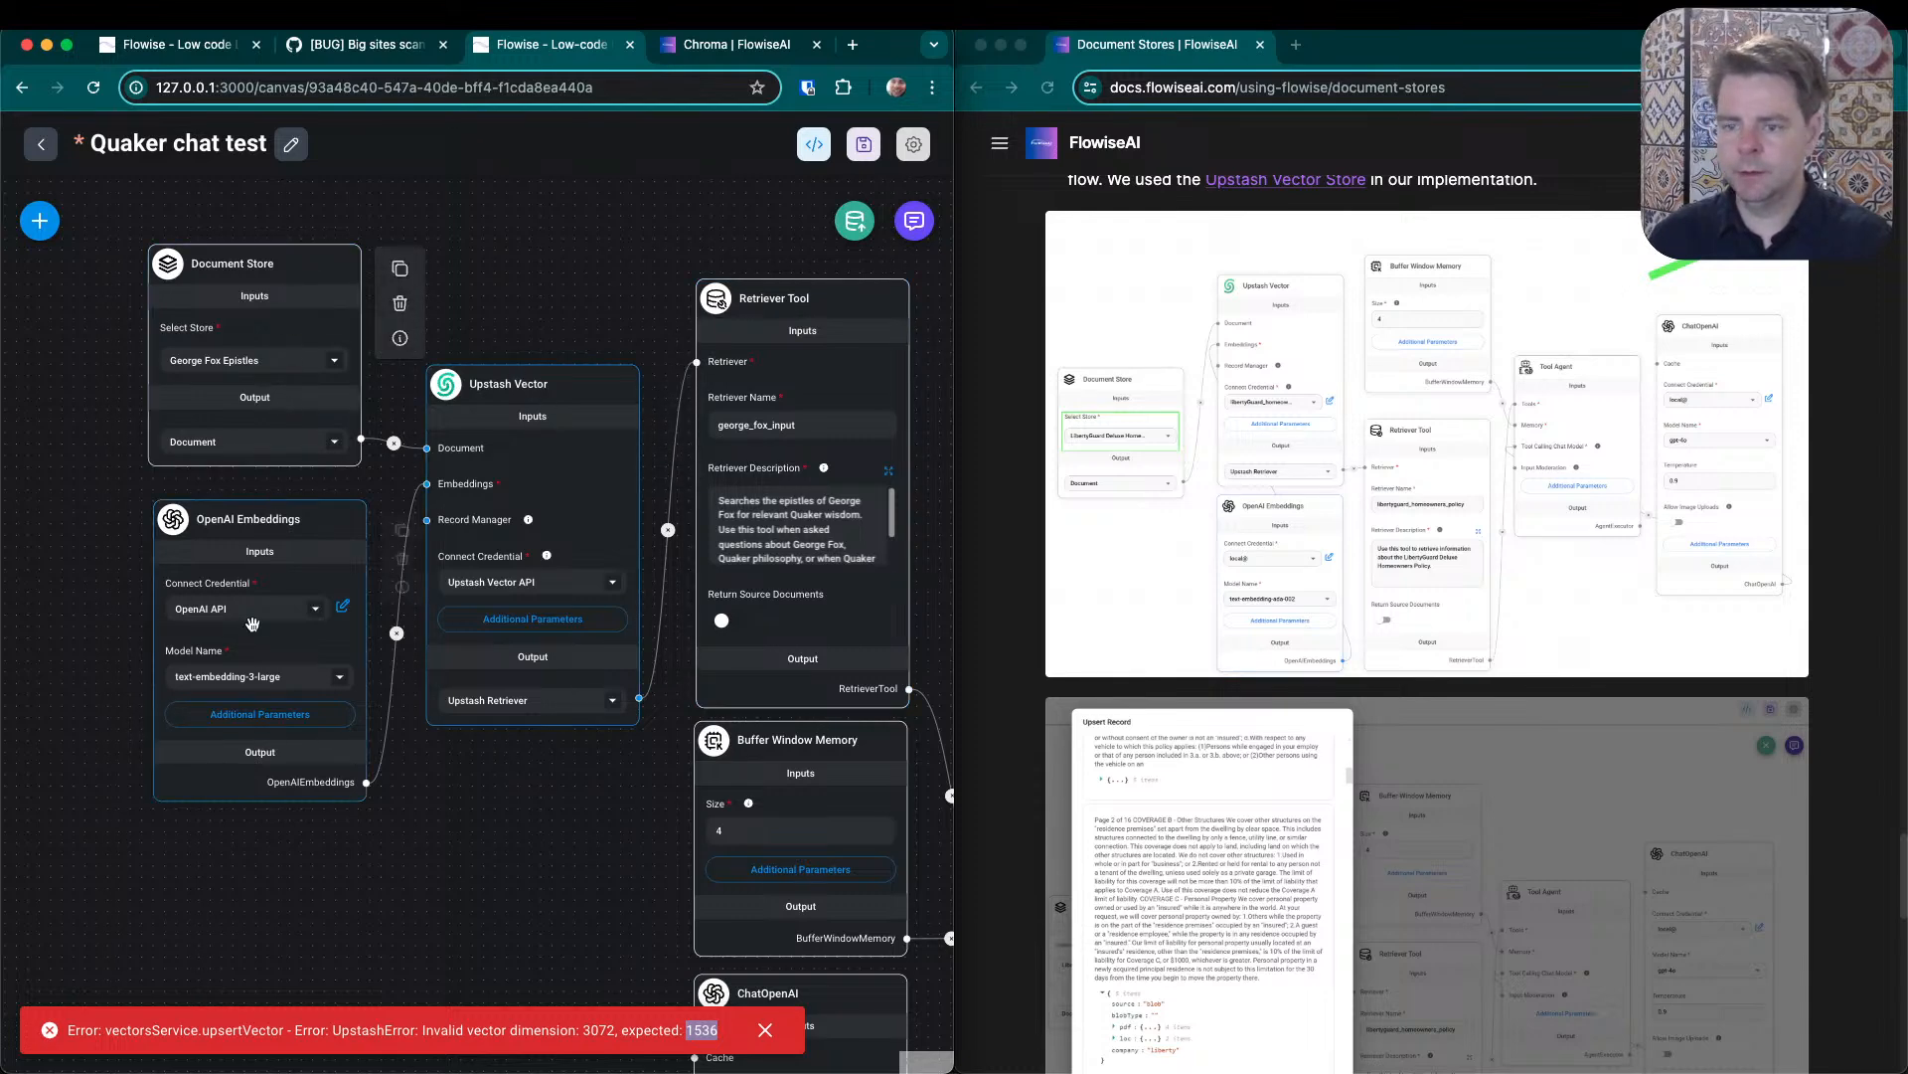
- Save the Quaker chat test flow and open the George Fox Epistles document store
{"action": "left_click", "coordinate": [864, 144]}
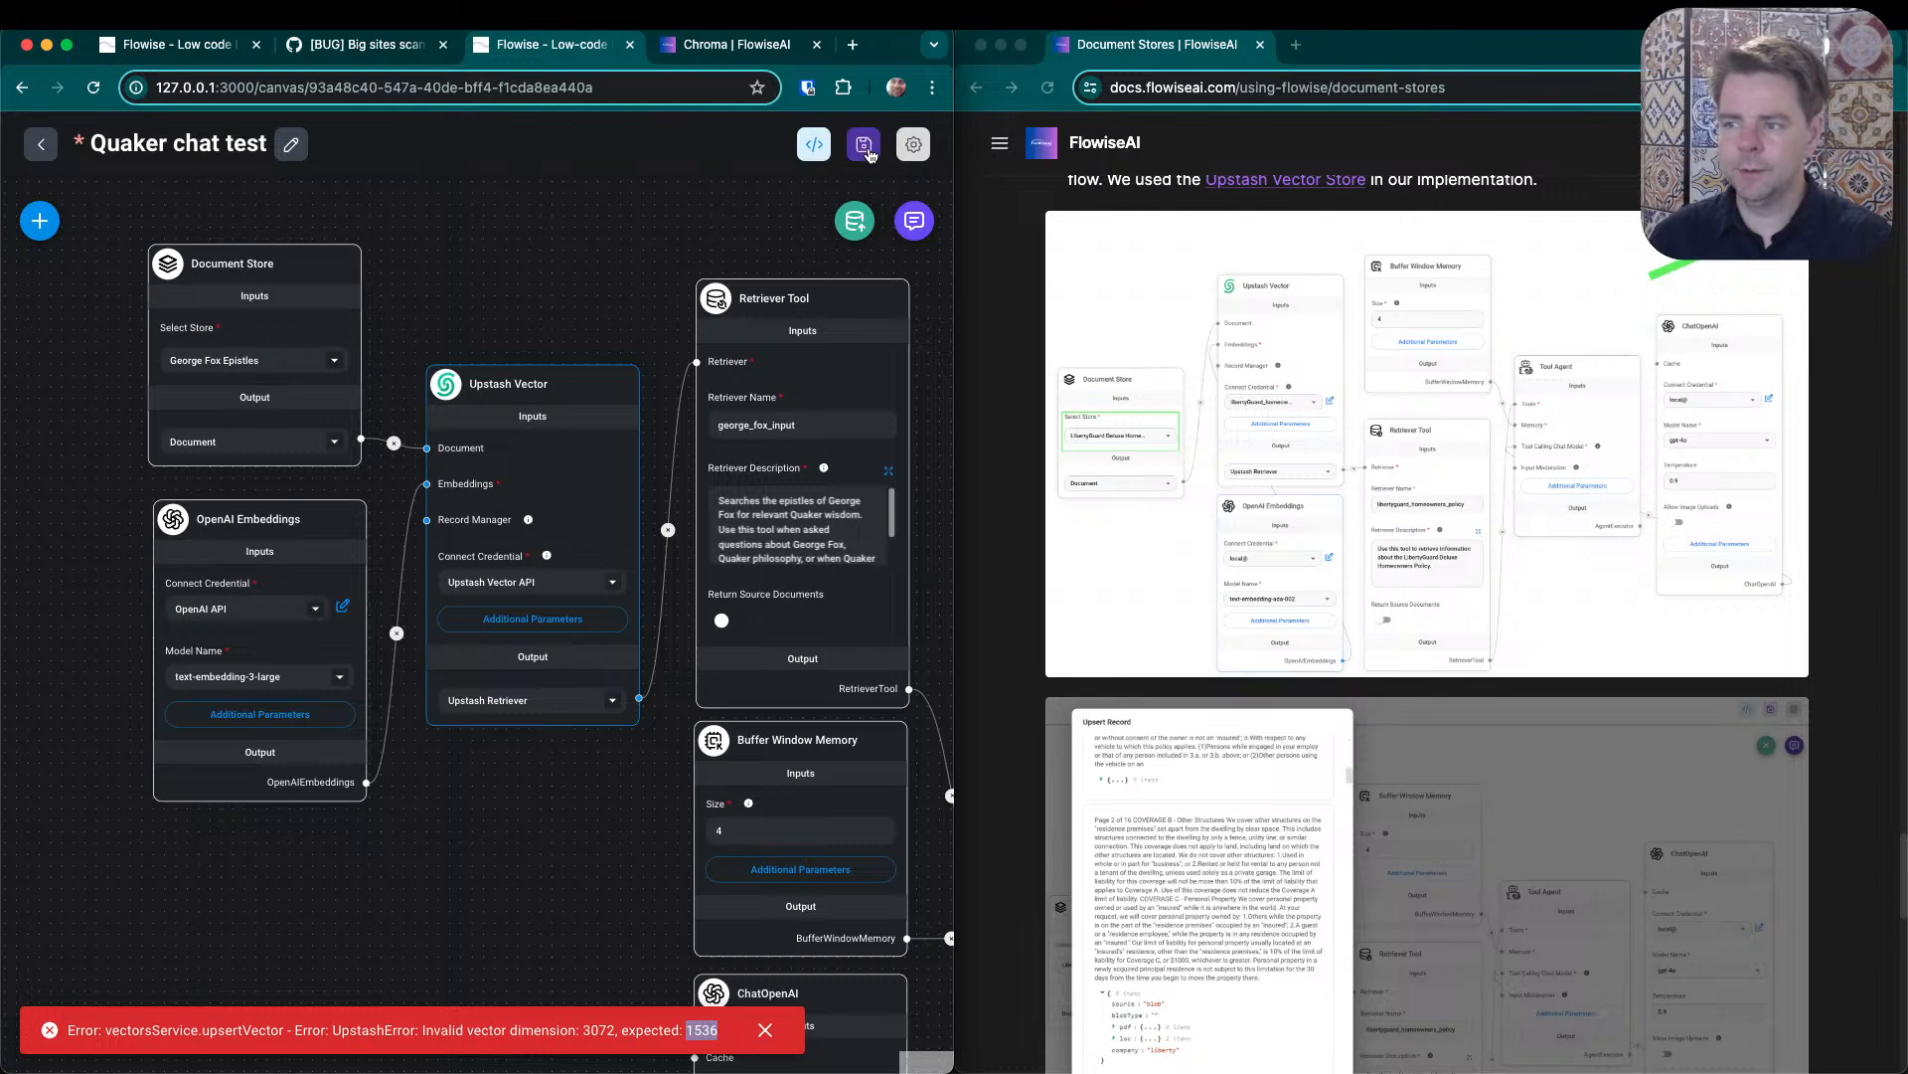
{"action": "left_click", "coordinate": [43, 146]}
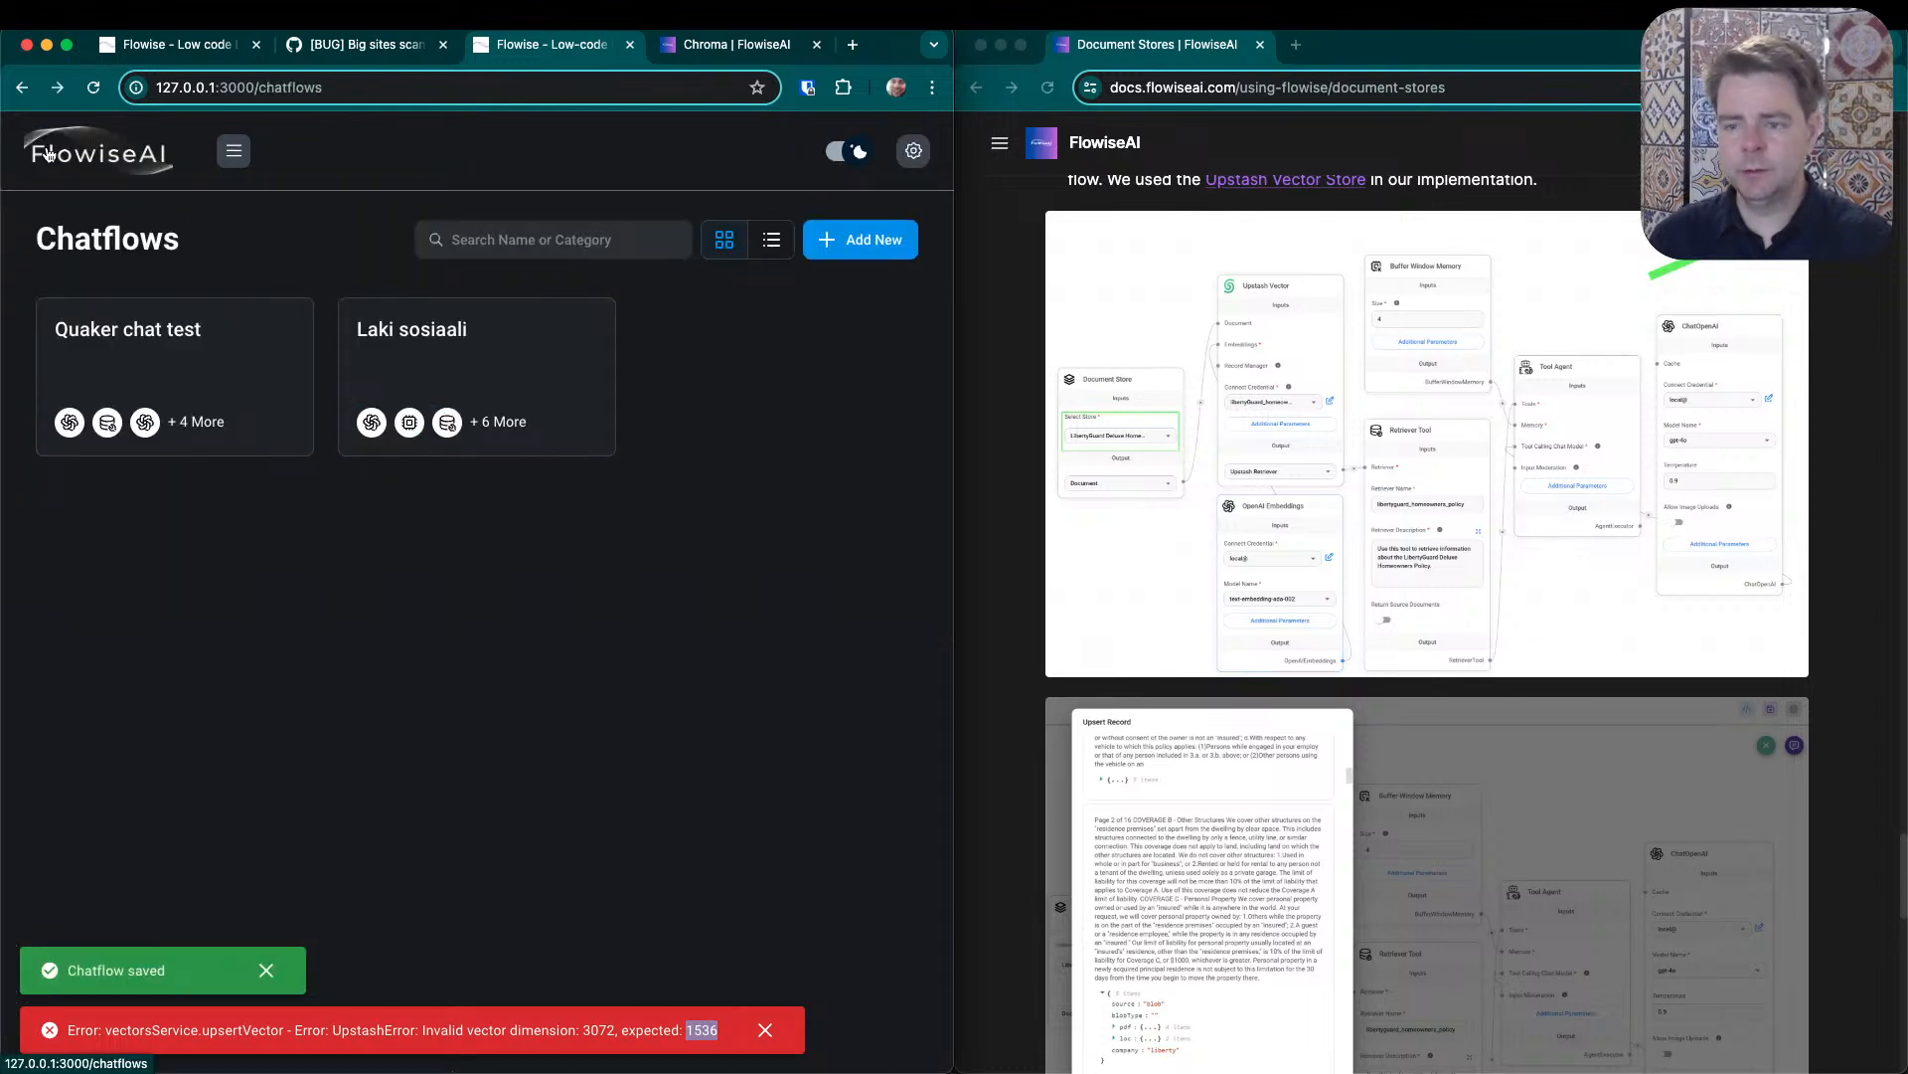
{"action": "left_click", "coordinate": [234, 151]}
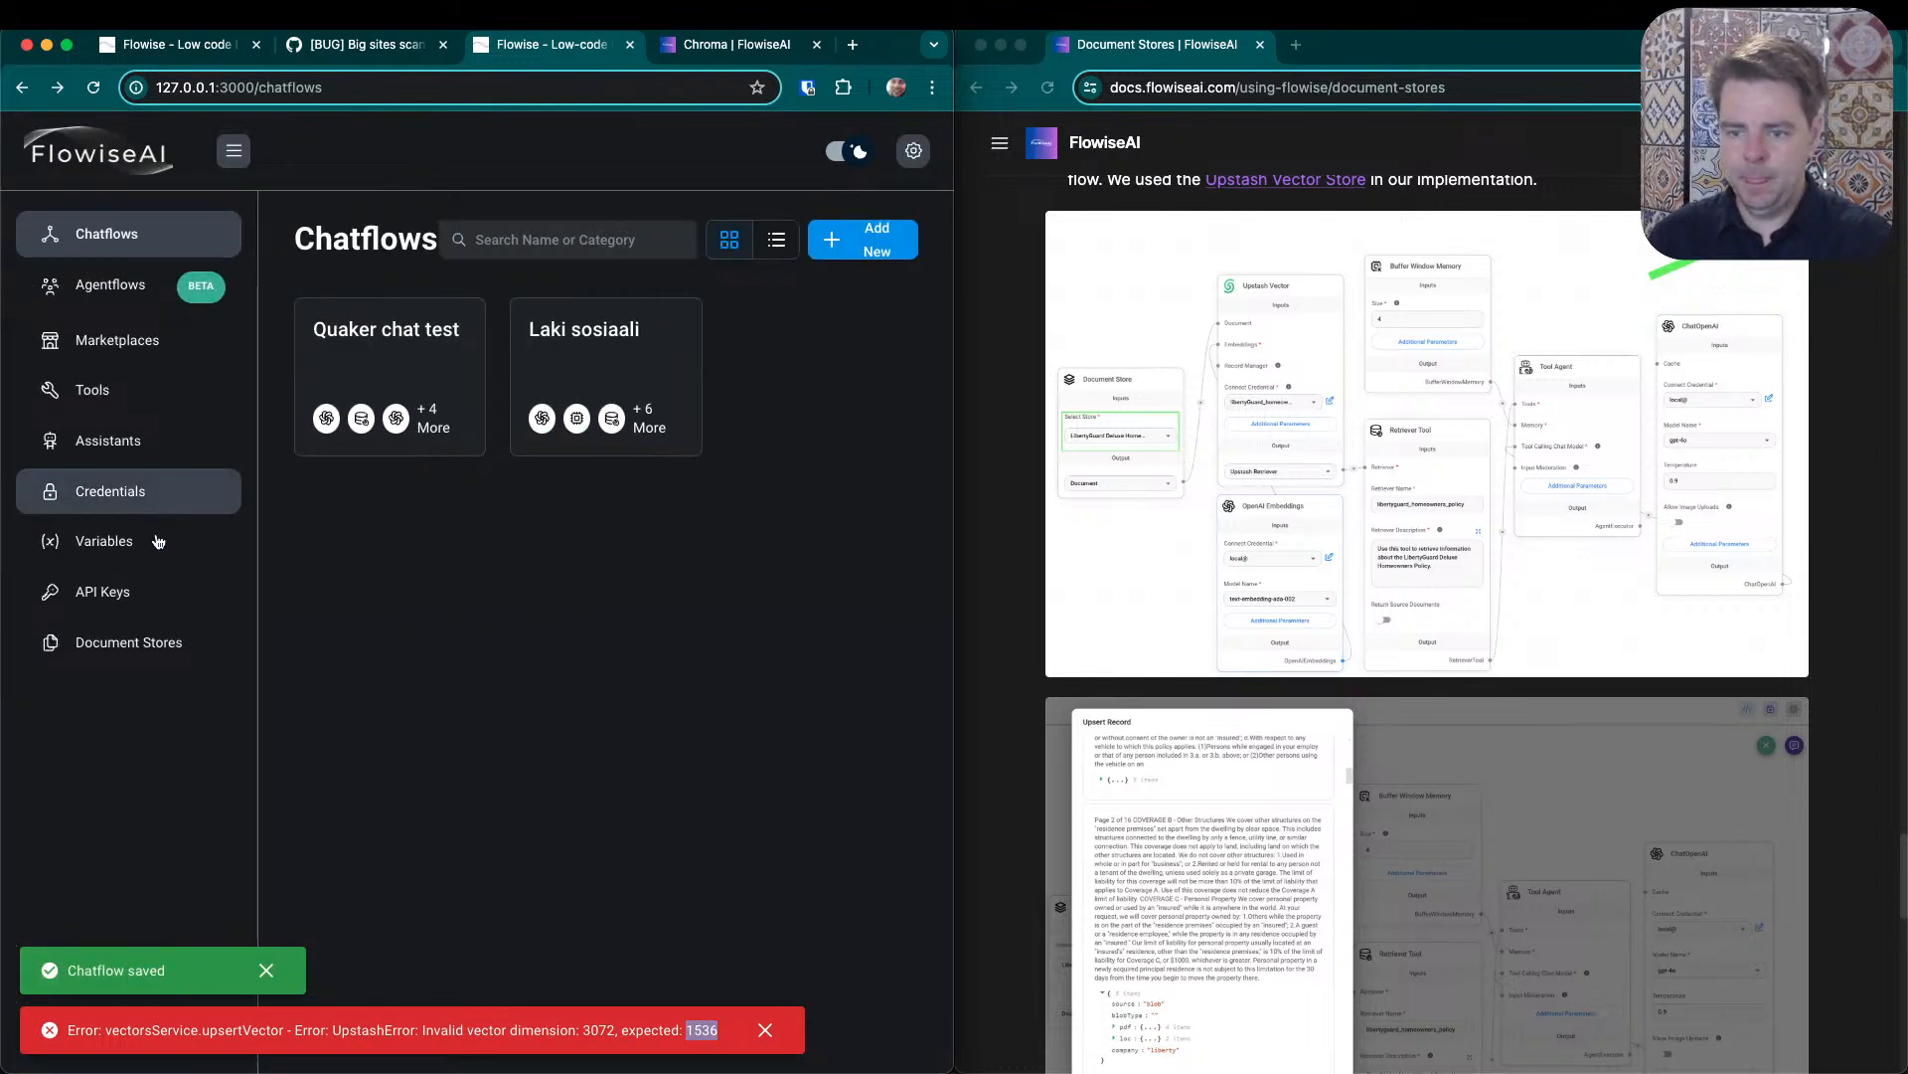
{"action": "left_click", "coordinate": [157, 640]}
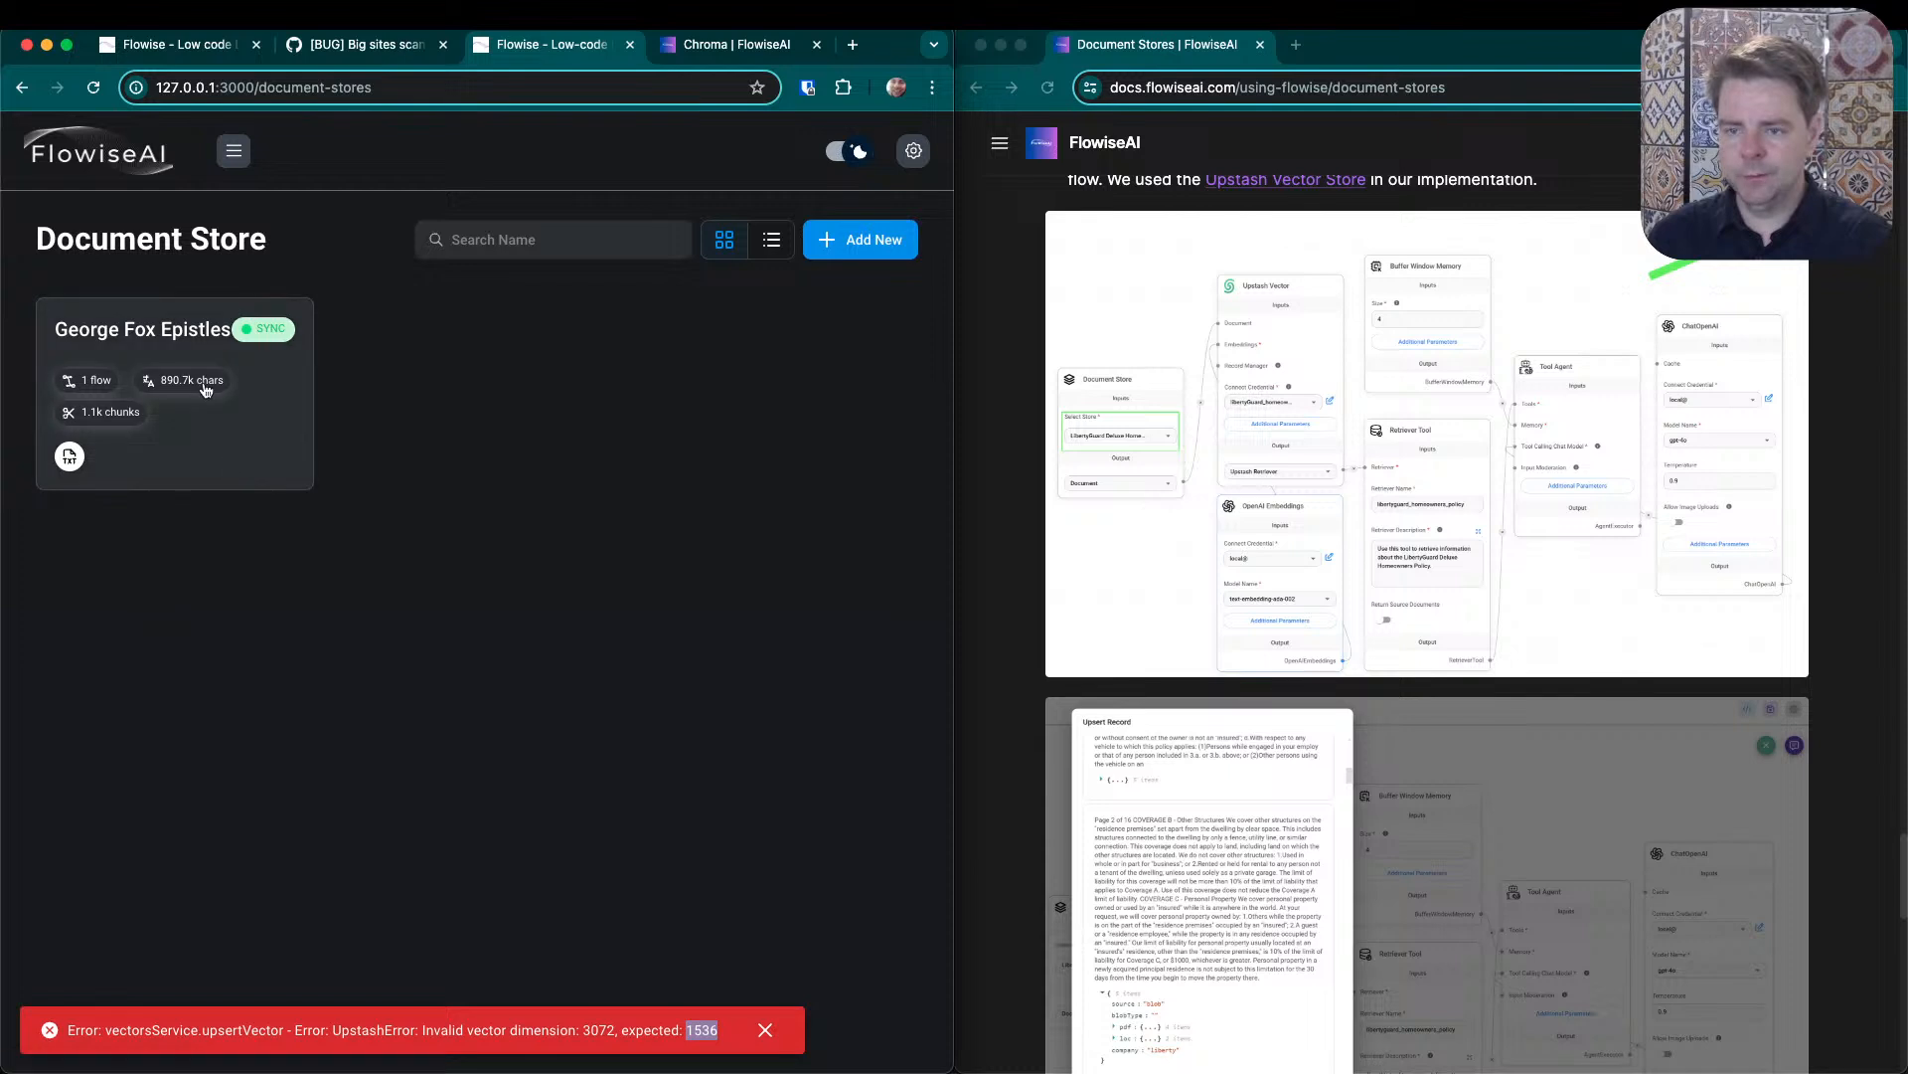
{"action": "left_click", "coordinate": [152, 334]}
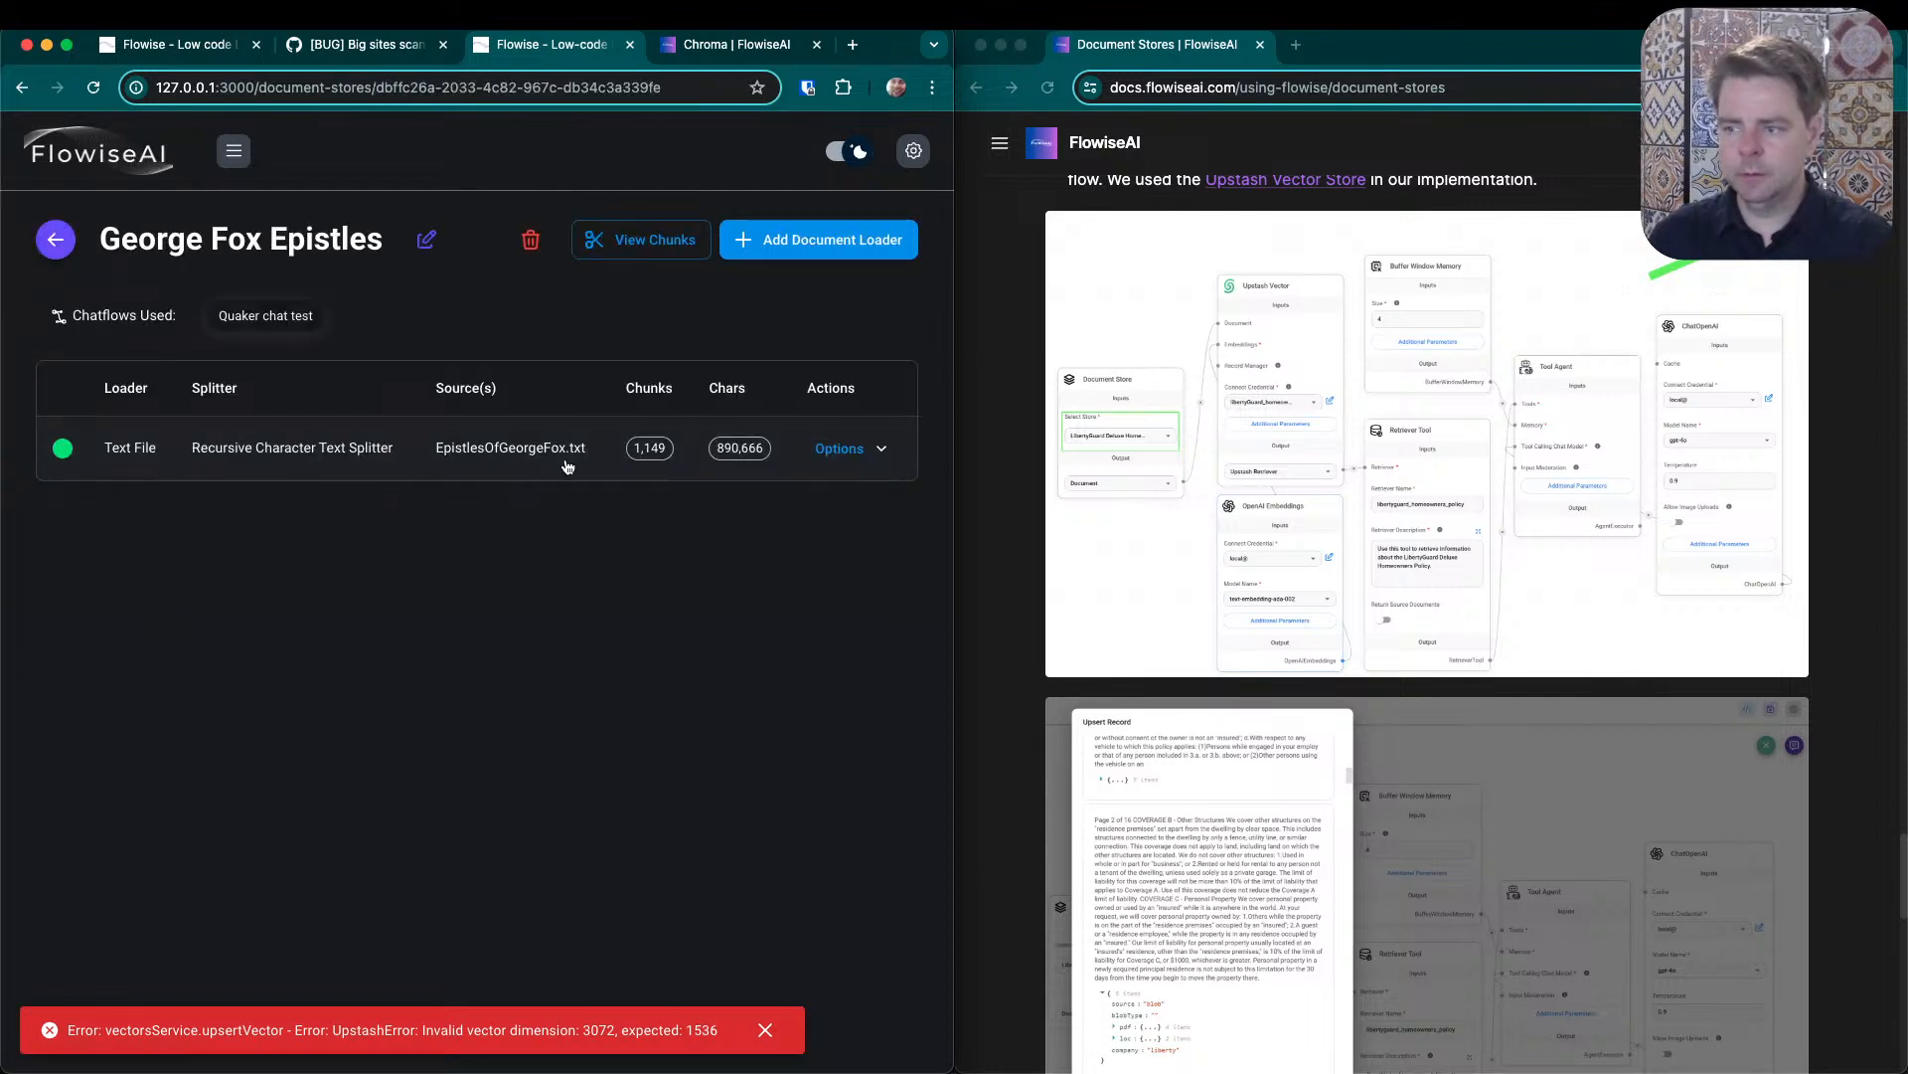
- Check the text file loader's processing settings, including splitter type, chunk size and overlap, then return to the document store
{"action": "left_click", "coordinate": [881, 449]}
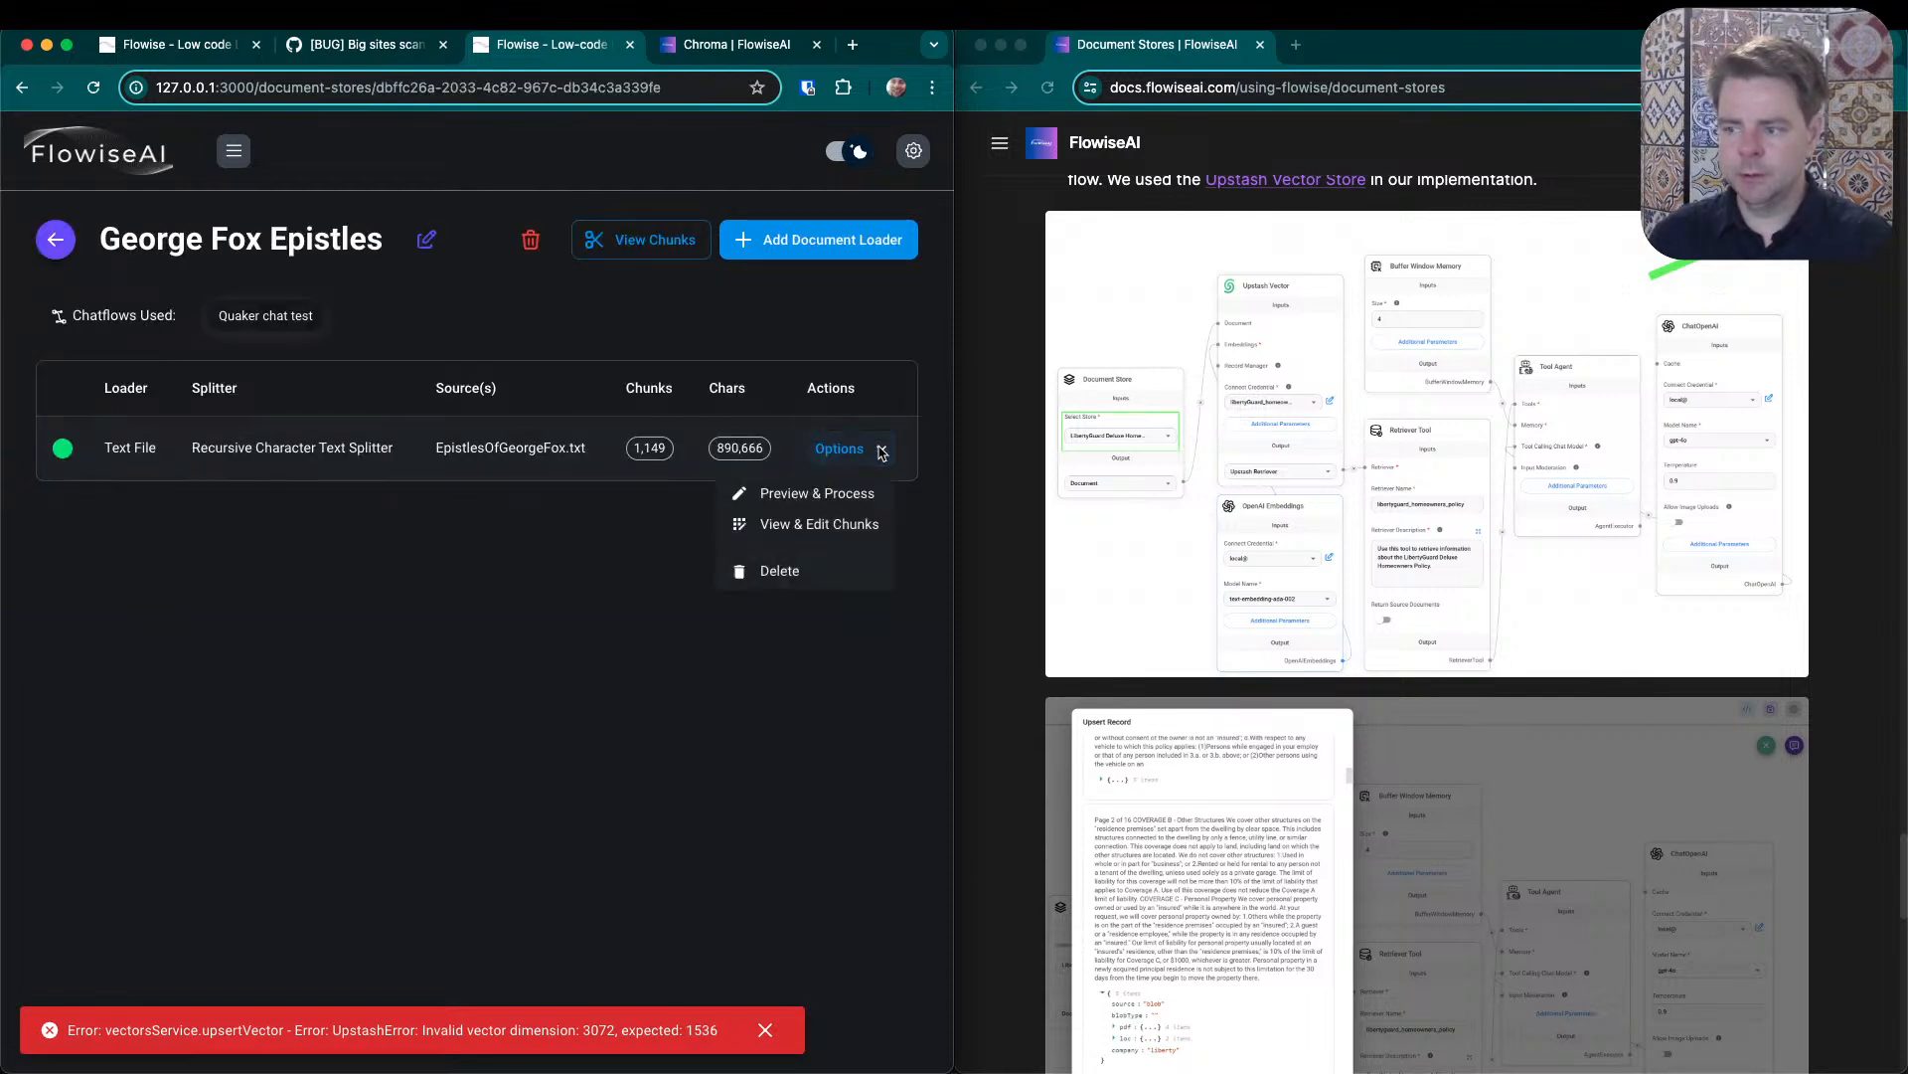
{"action": "left_click", "coordinate": [836, 494]}
{"action": "scroll", "coordinate": [250, 730], "scroll_direction": "down", "scroll_amount": 3}
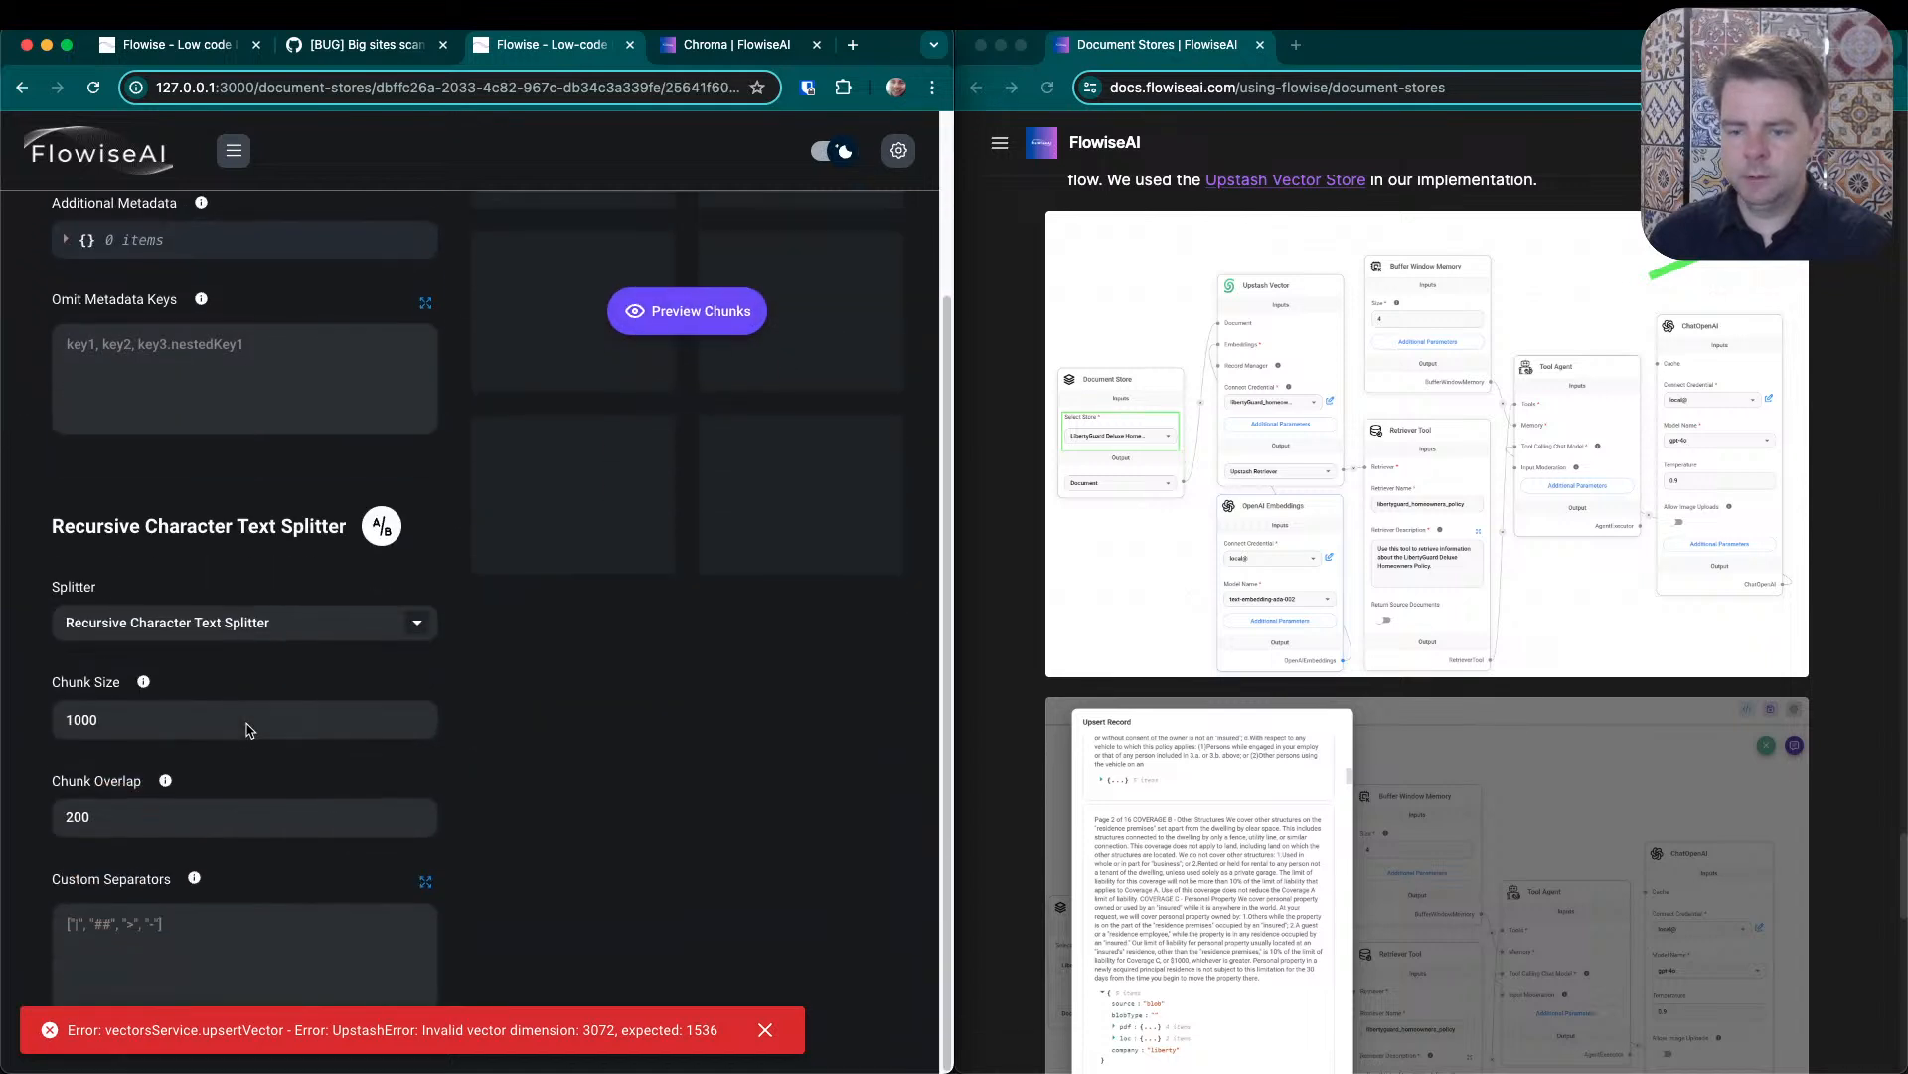
{"action": "scroll", "coordinate": [533, 732], "scroll_direction": "up", "scroll_amount": 3}
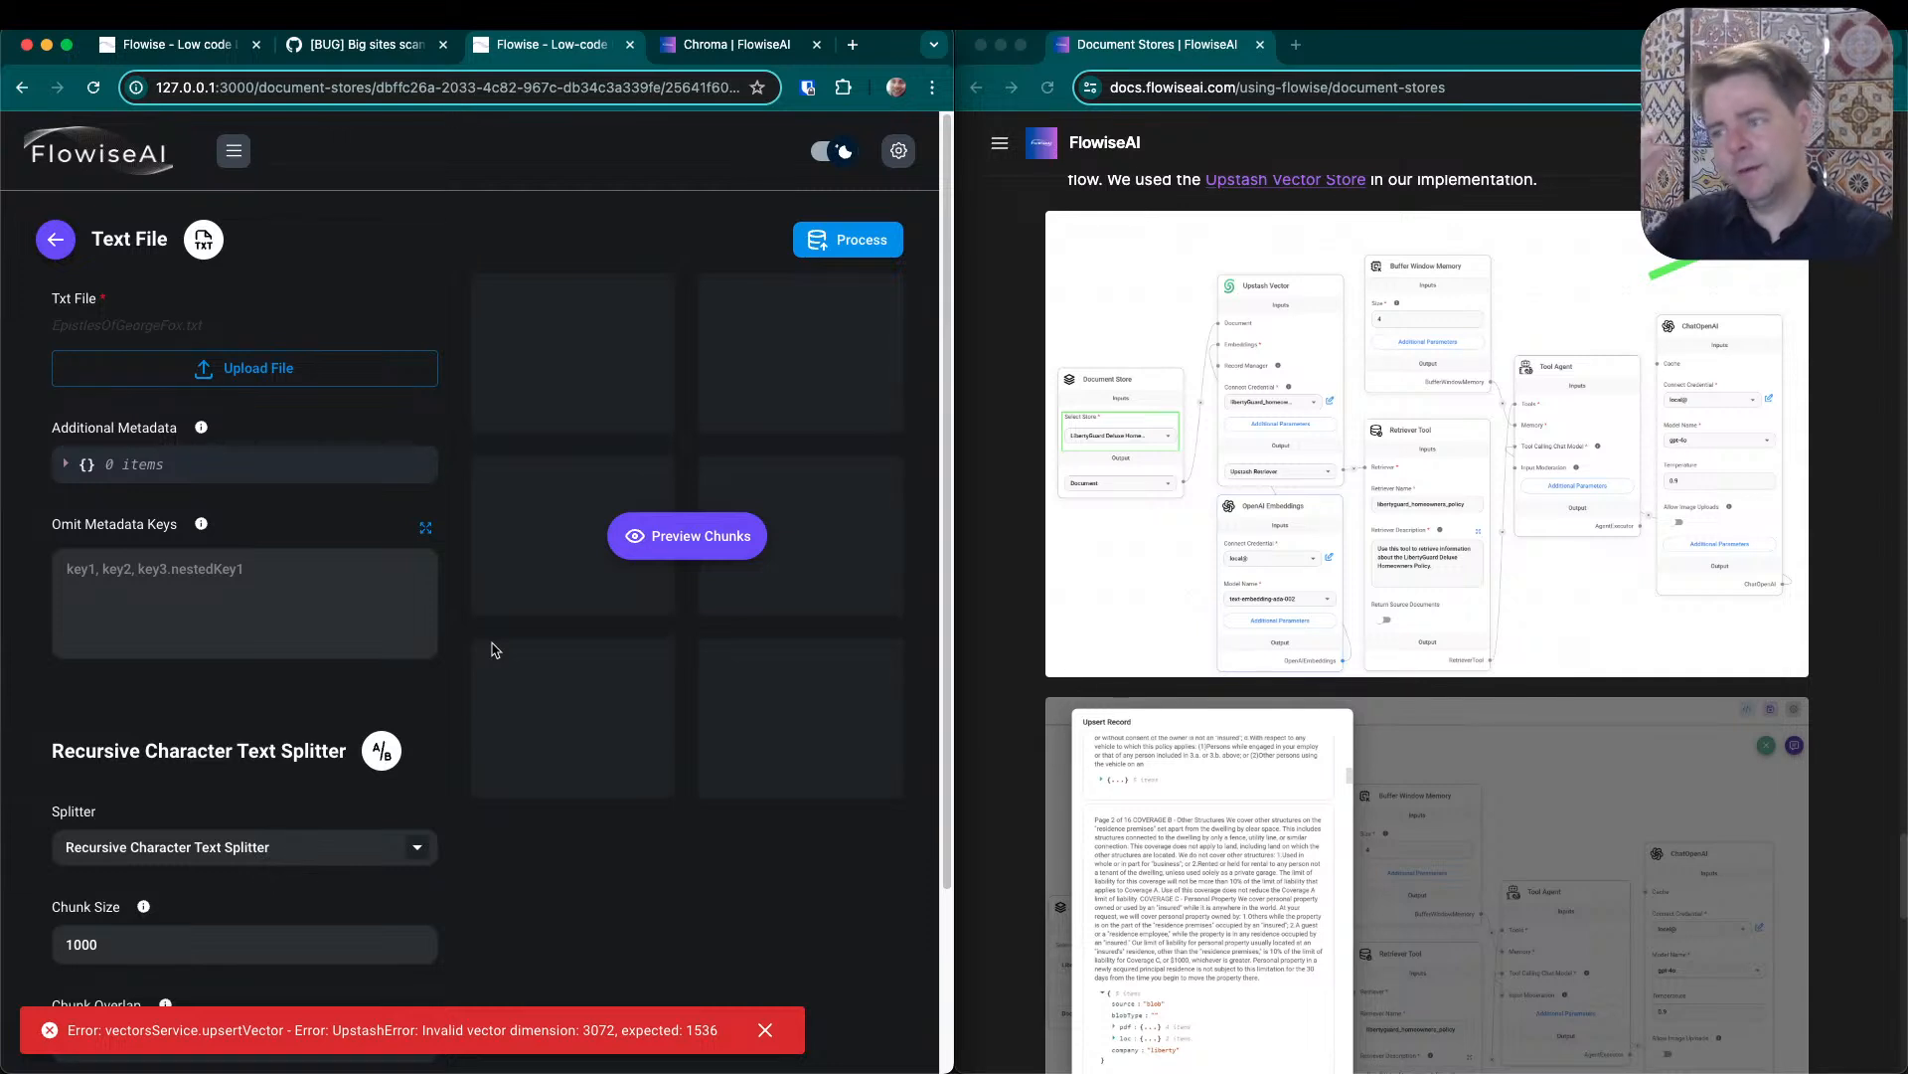
{"action": "scroll", "coordinate": [447, 597], "scroll_direction": "down", "scroll_amount": 5}
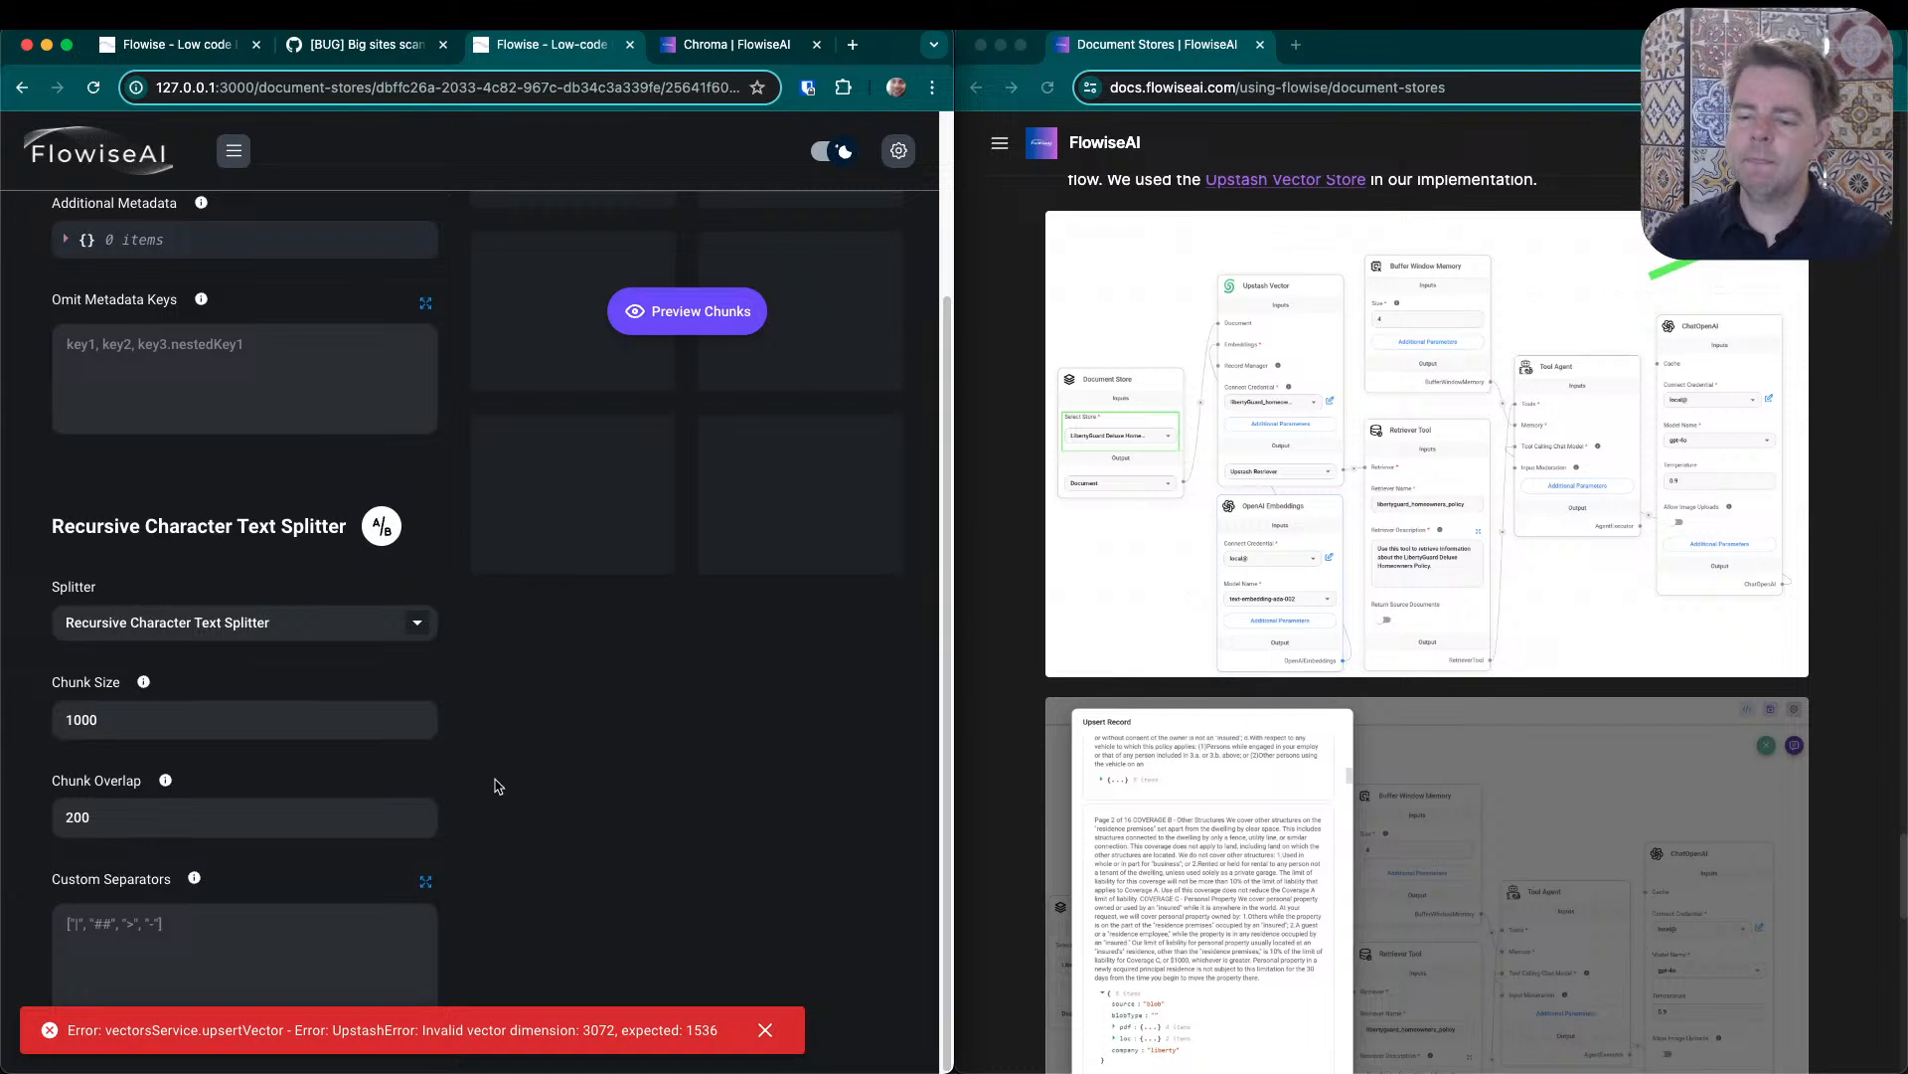
{"action": "left_click", "coordinate": [418, 627]}
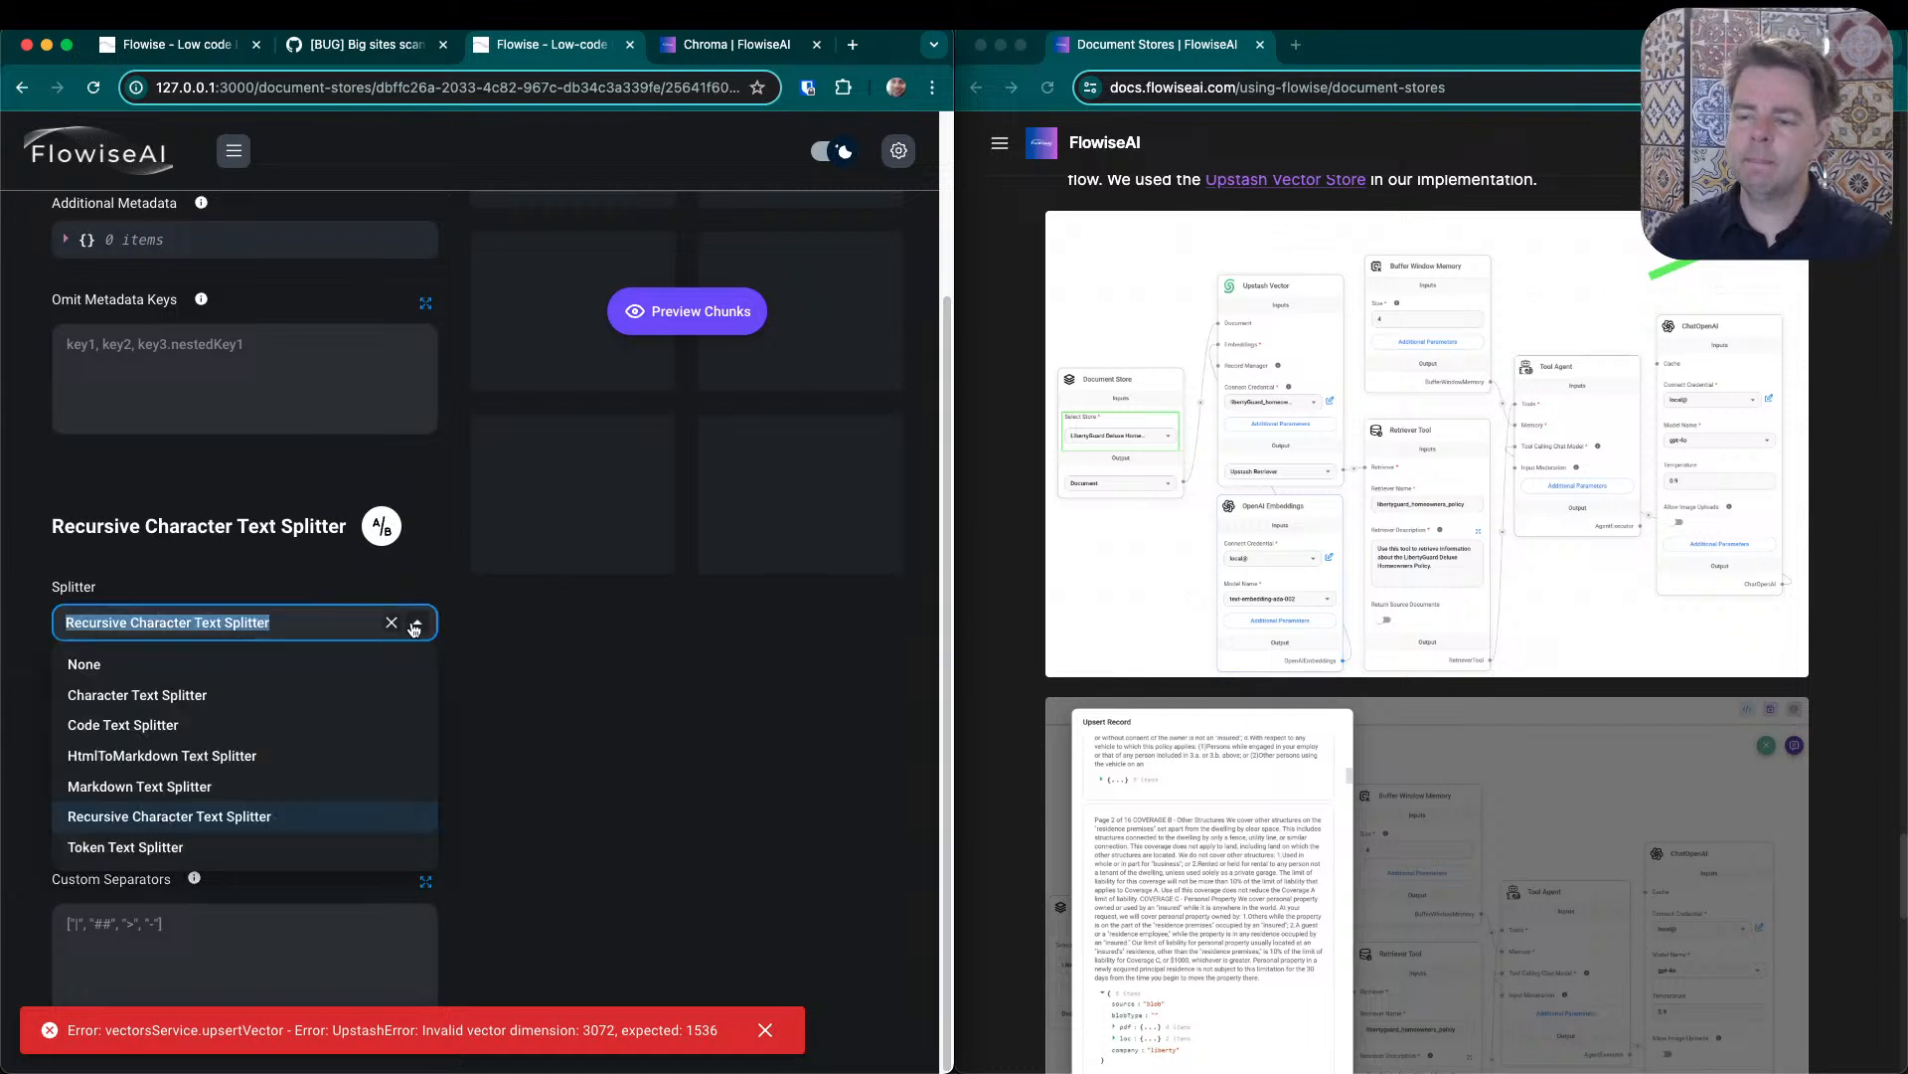
{"action": "left_click", "coordinate": [236, 810]}
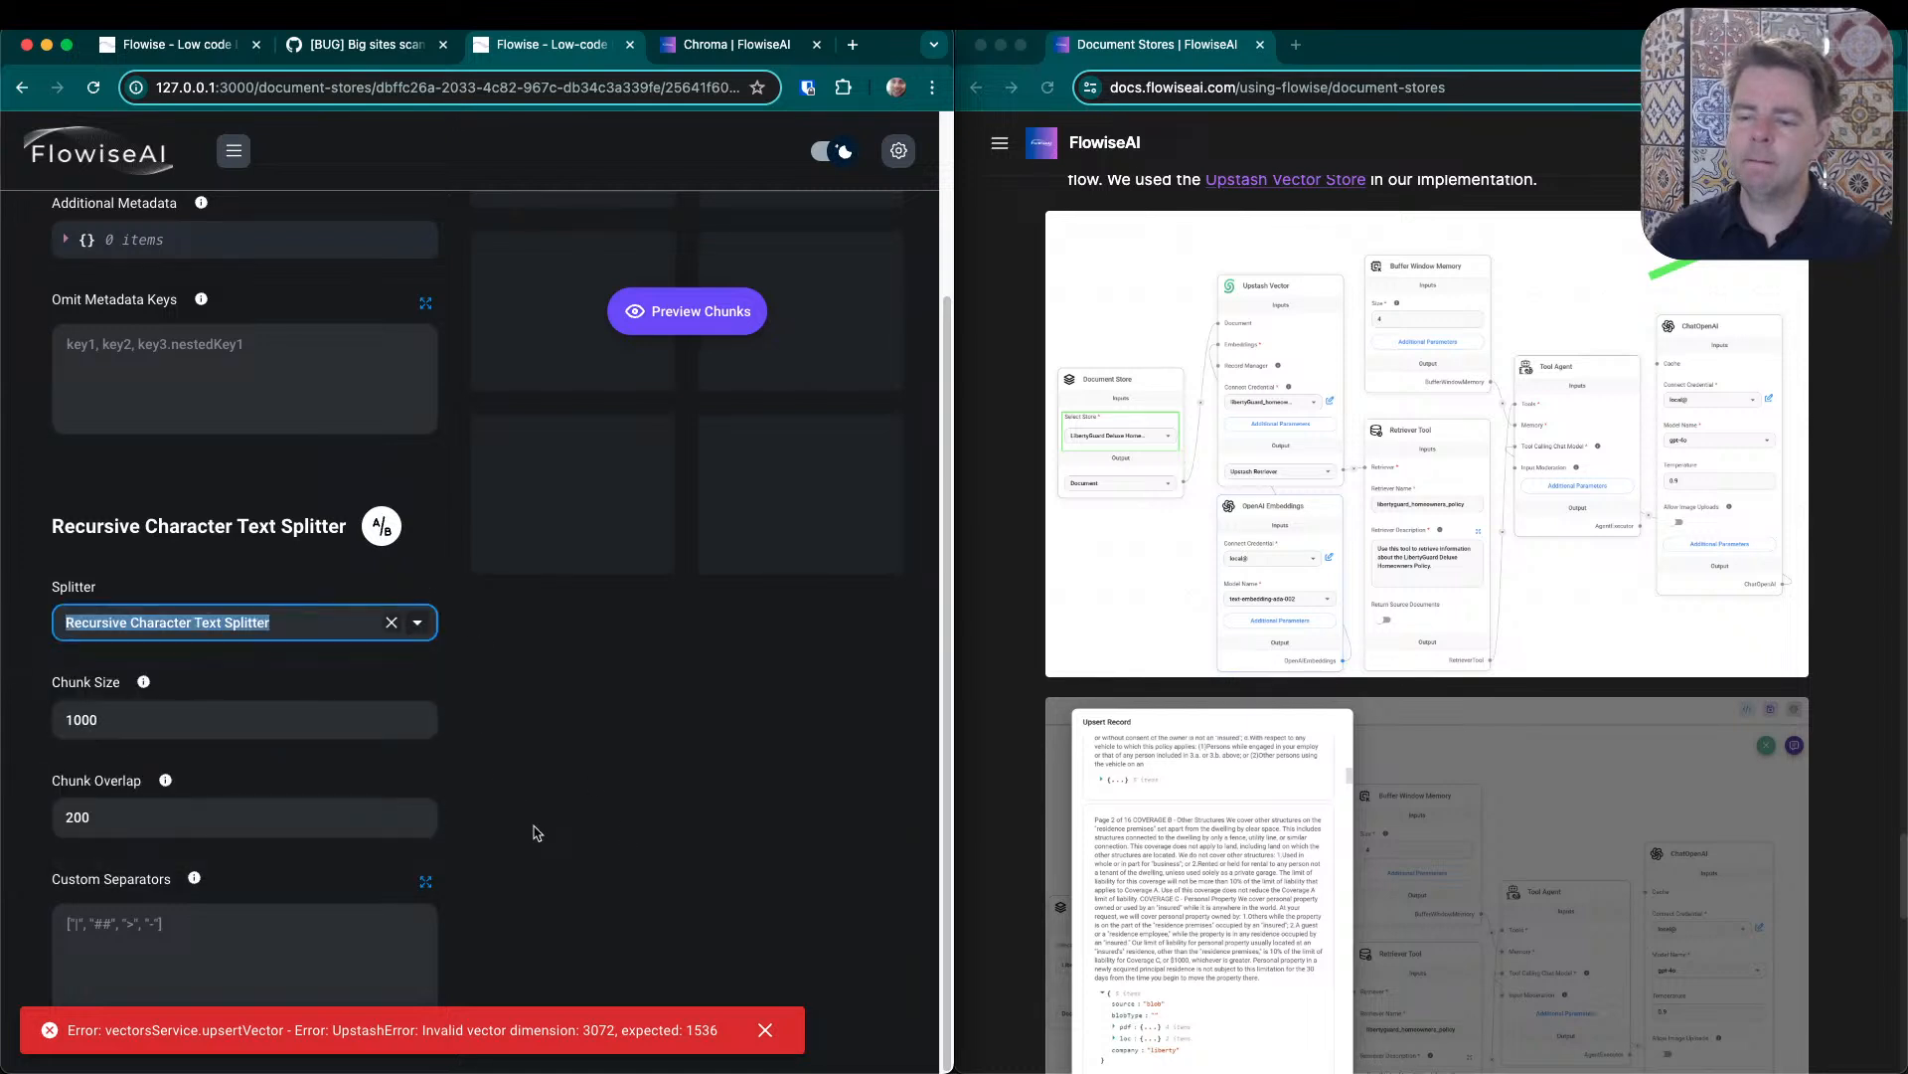
{"action": "scroll", "coordinate": [542, 825], "scroll_direction": "up", "scroll_amount": 5}
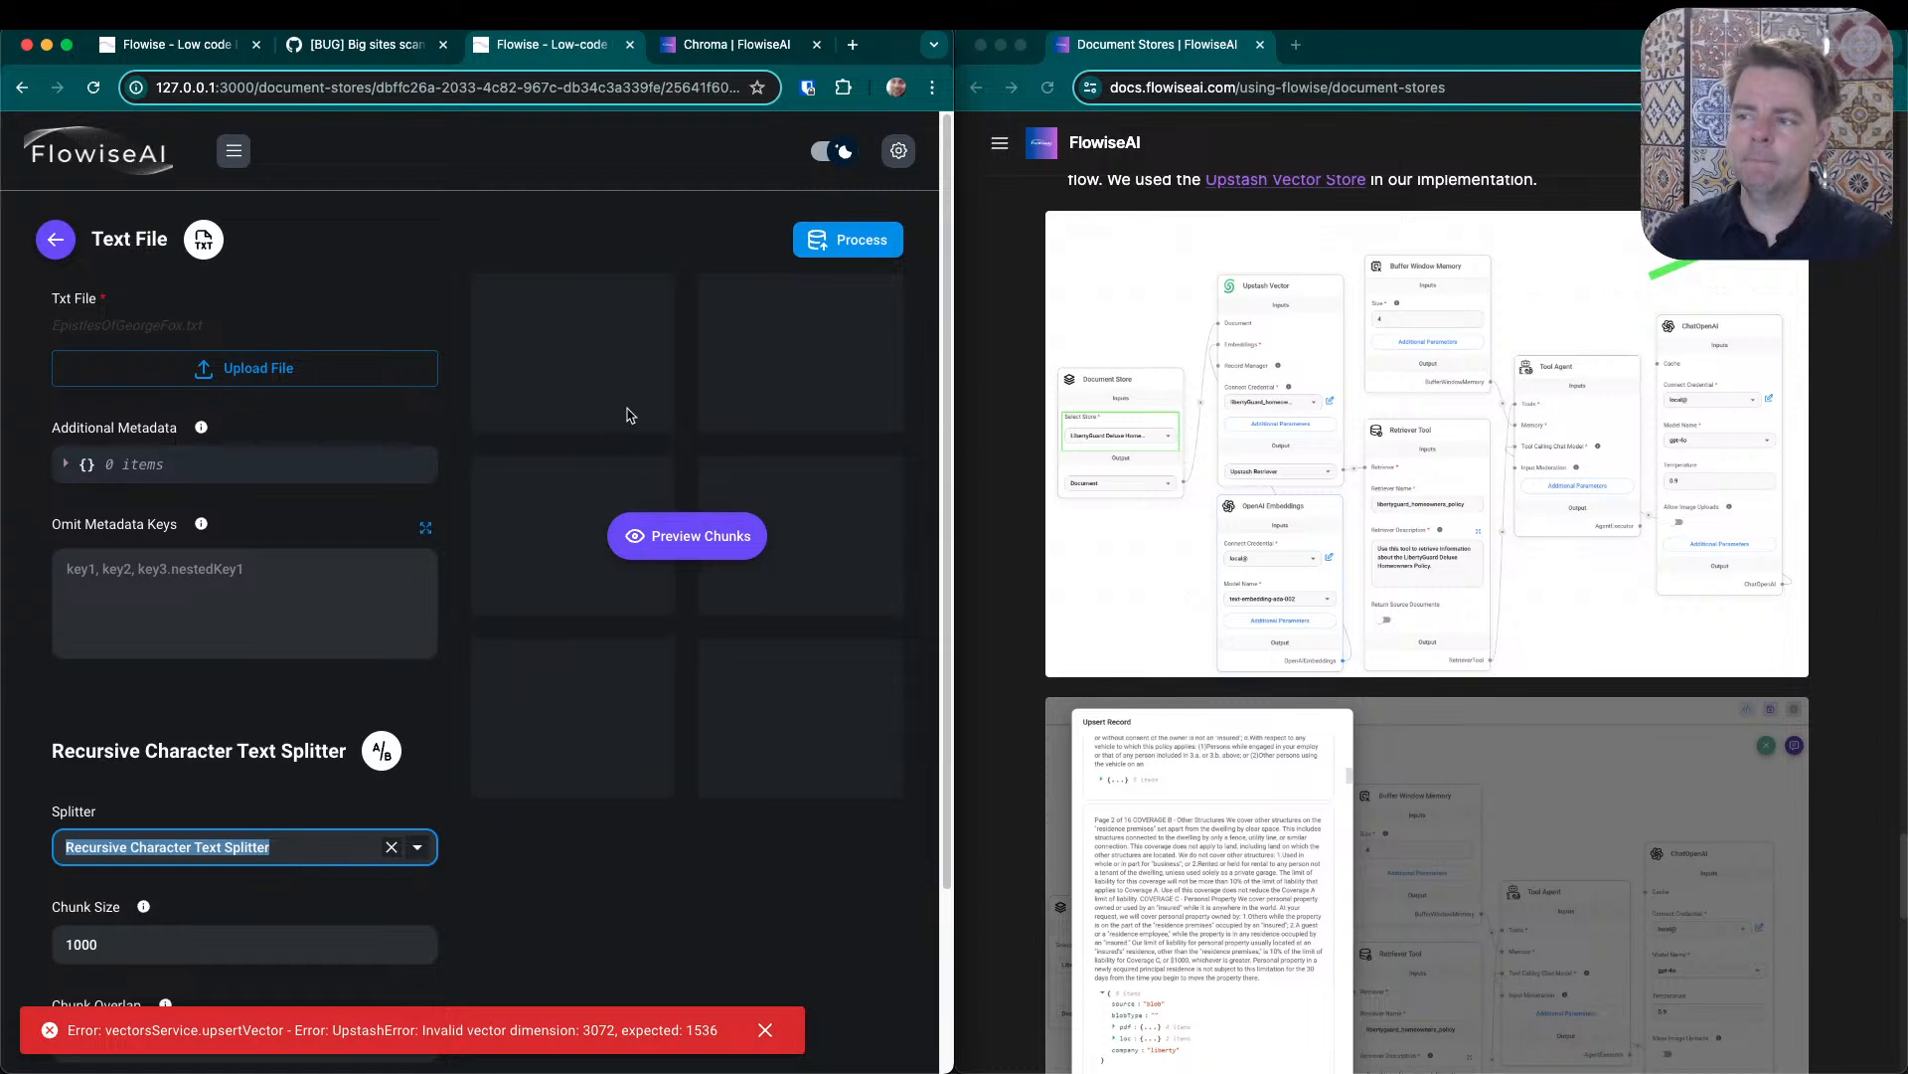
{"action": "left_click", "coordinate": [899, 169]}
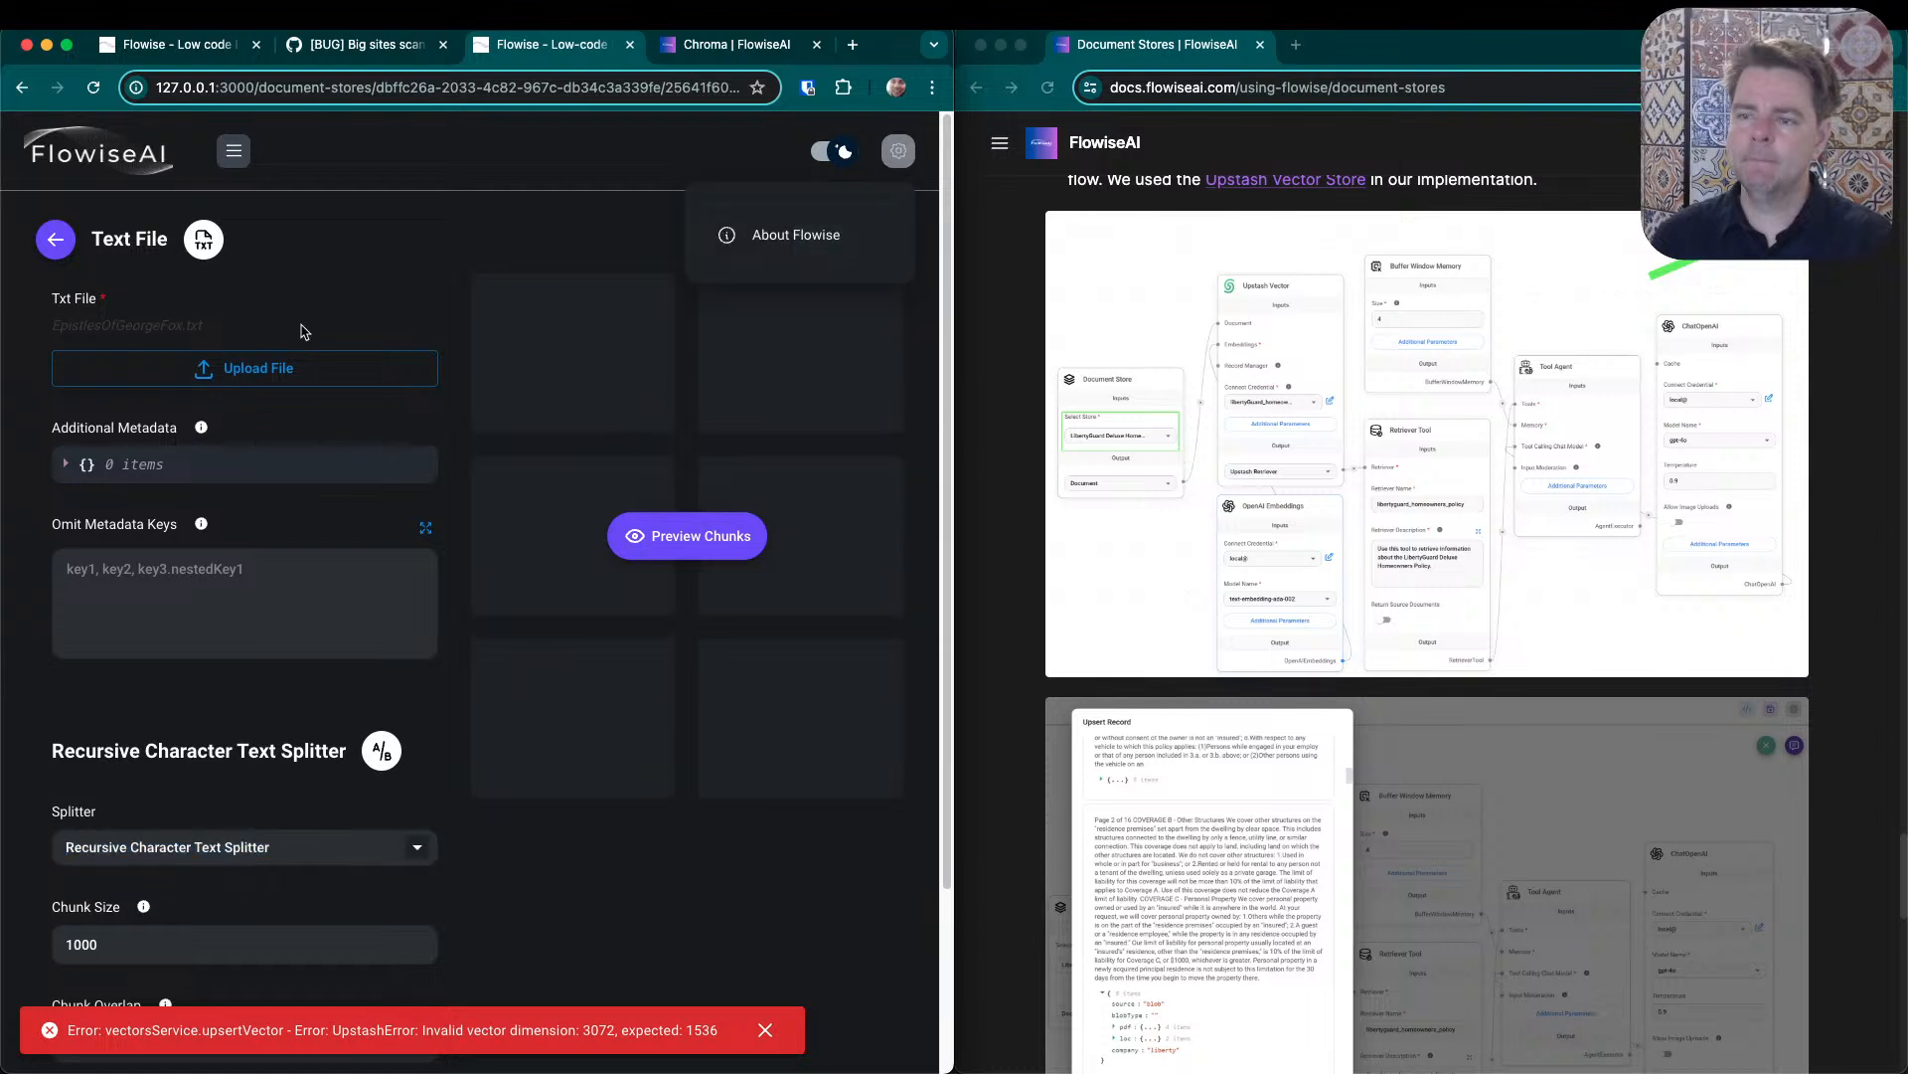
{"action": "left_click", "coordinate": [62, 241]}
{"action": "left_click", "coordinate": [70, 243]}
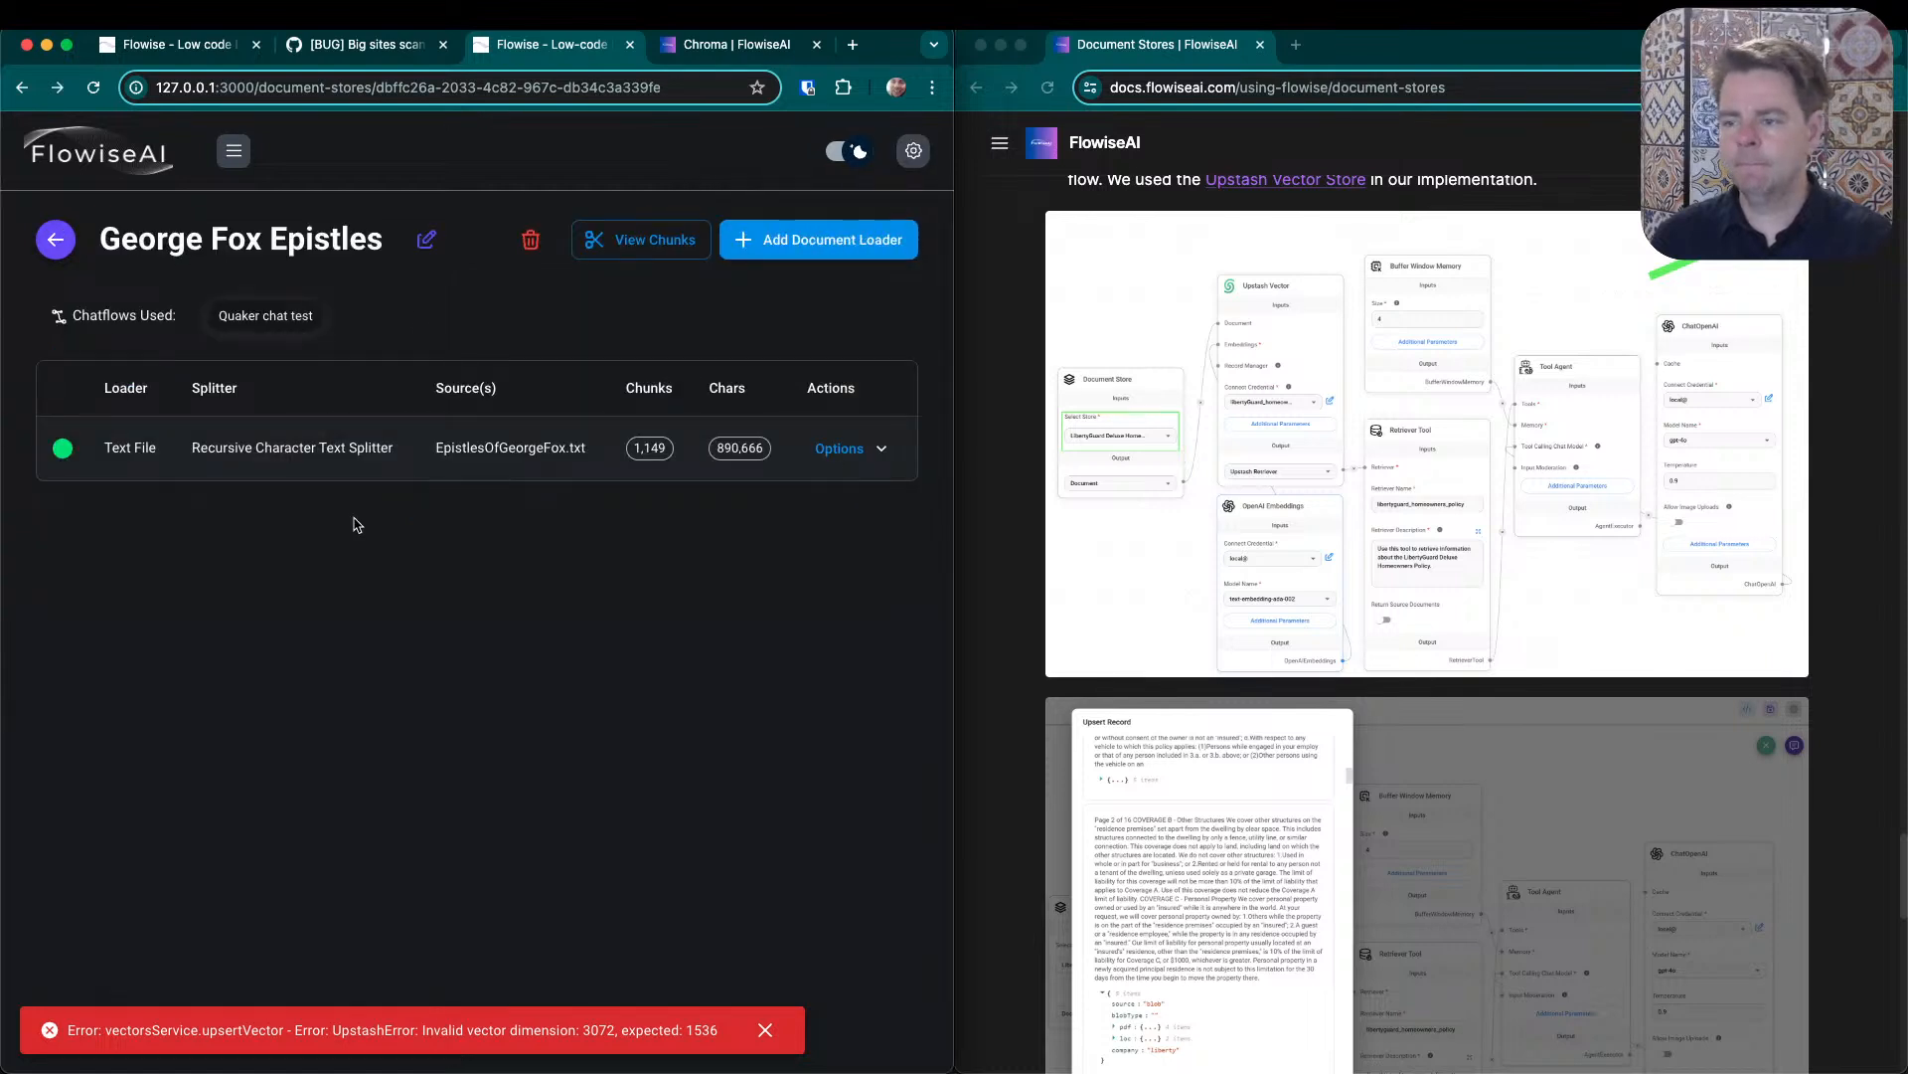
- Review the stored chunks of EpistlesOfGeorgeFox.txt, viewing the first chunk's full text and metadata
{"action": "left_click", "coordinate": [878, 454]}
{"action": "left_click", "coordinate": [843, 527]}
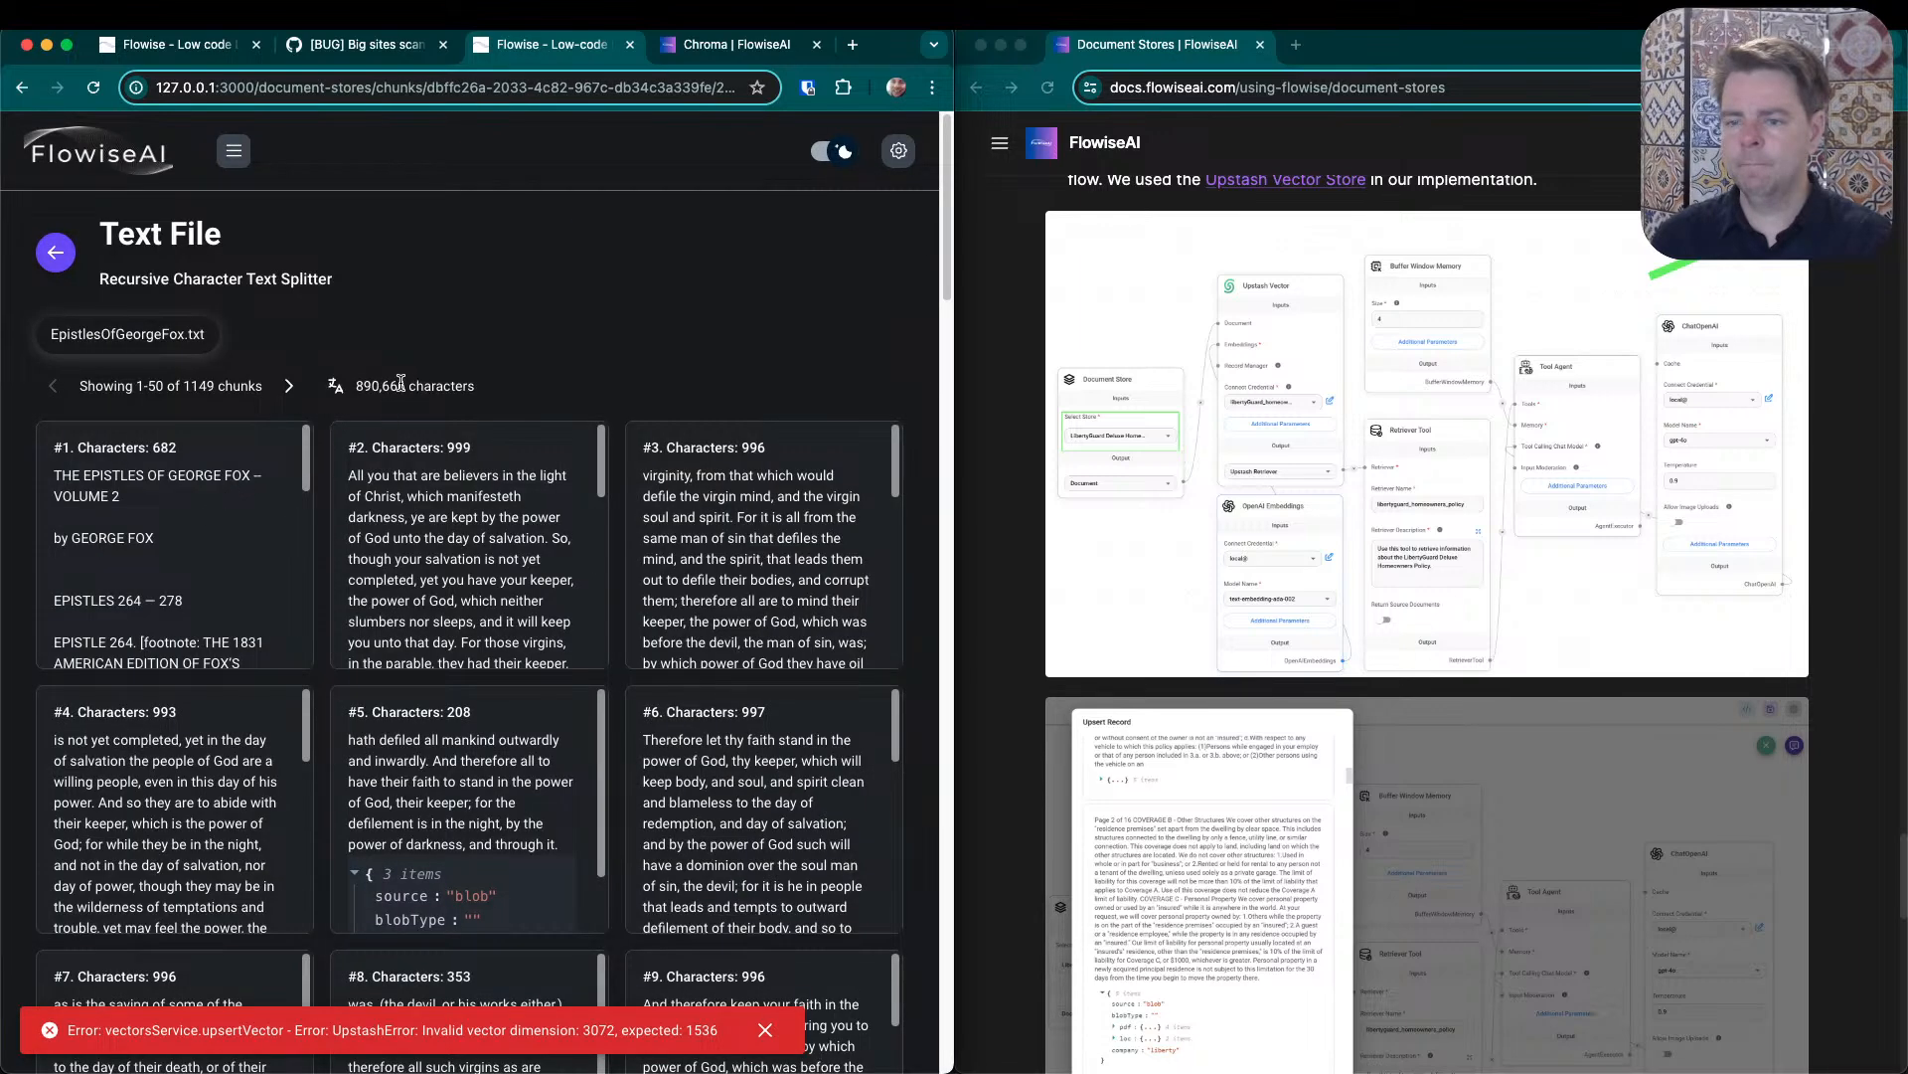
{"action": "left_click", "coordinate": [184, 538]}
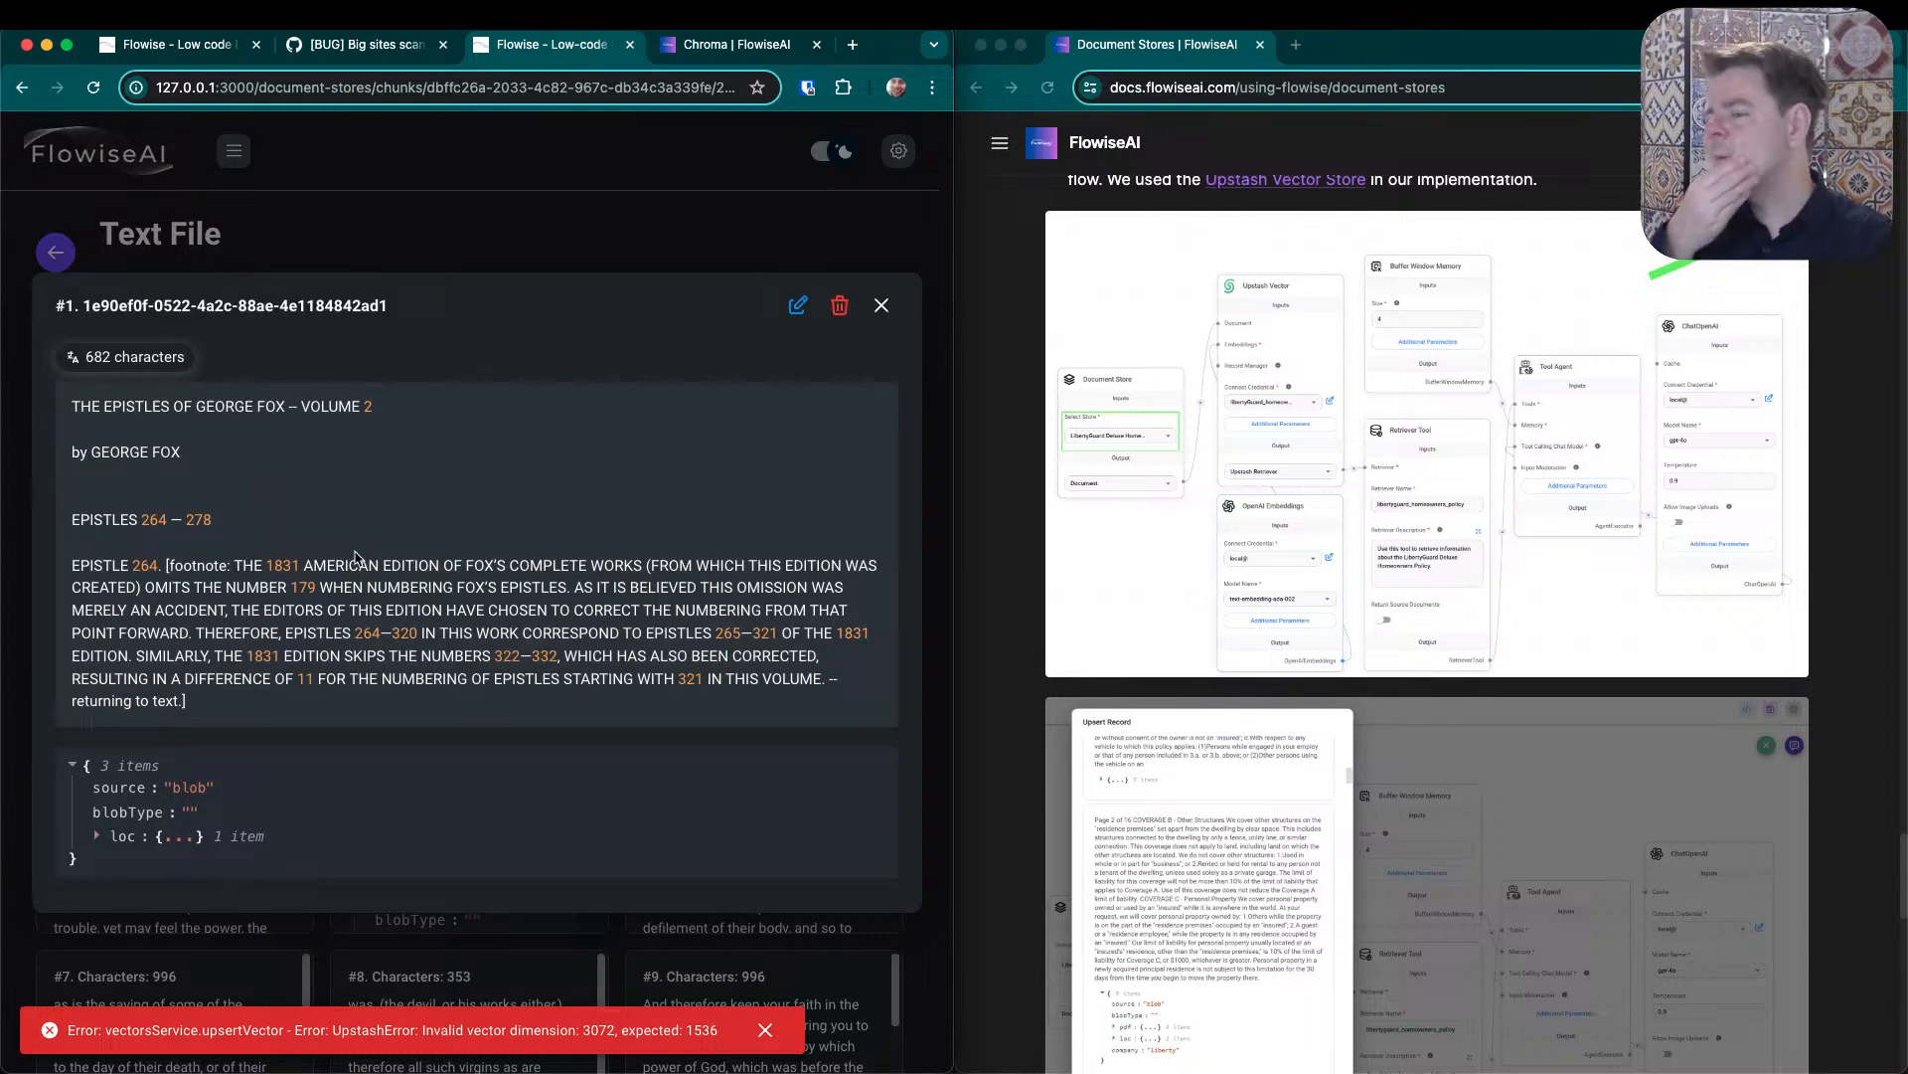
{"action": "left_click", "coordinate": [882, 305]}
{"action": "scroll", "coordinate": [711, 310], "scroll_direction": "down", "scroll_amount": 15}
{"action": "scroll", "coordinate": [597, 299], "scroll_direction": "up", "scroll_amount": 15}
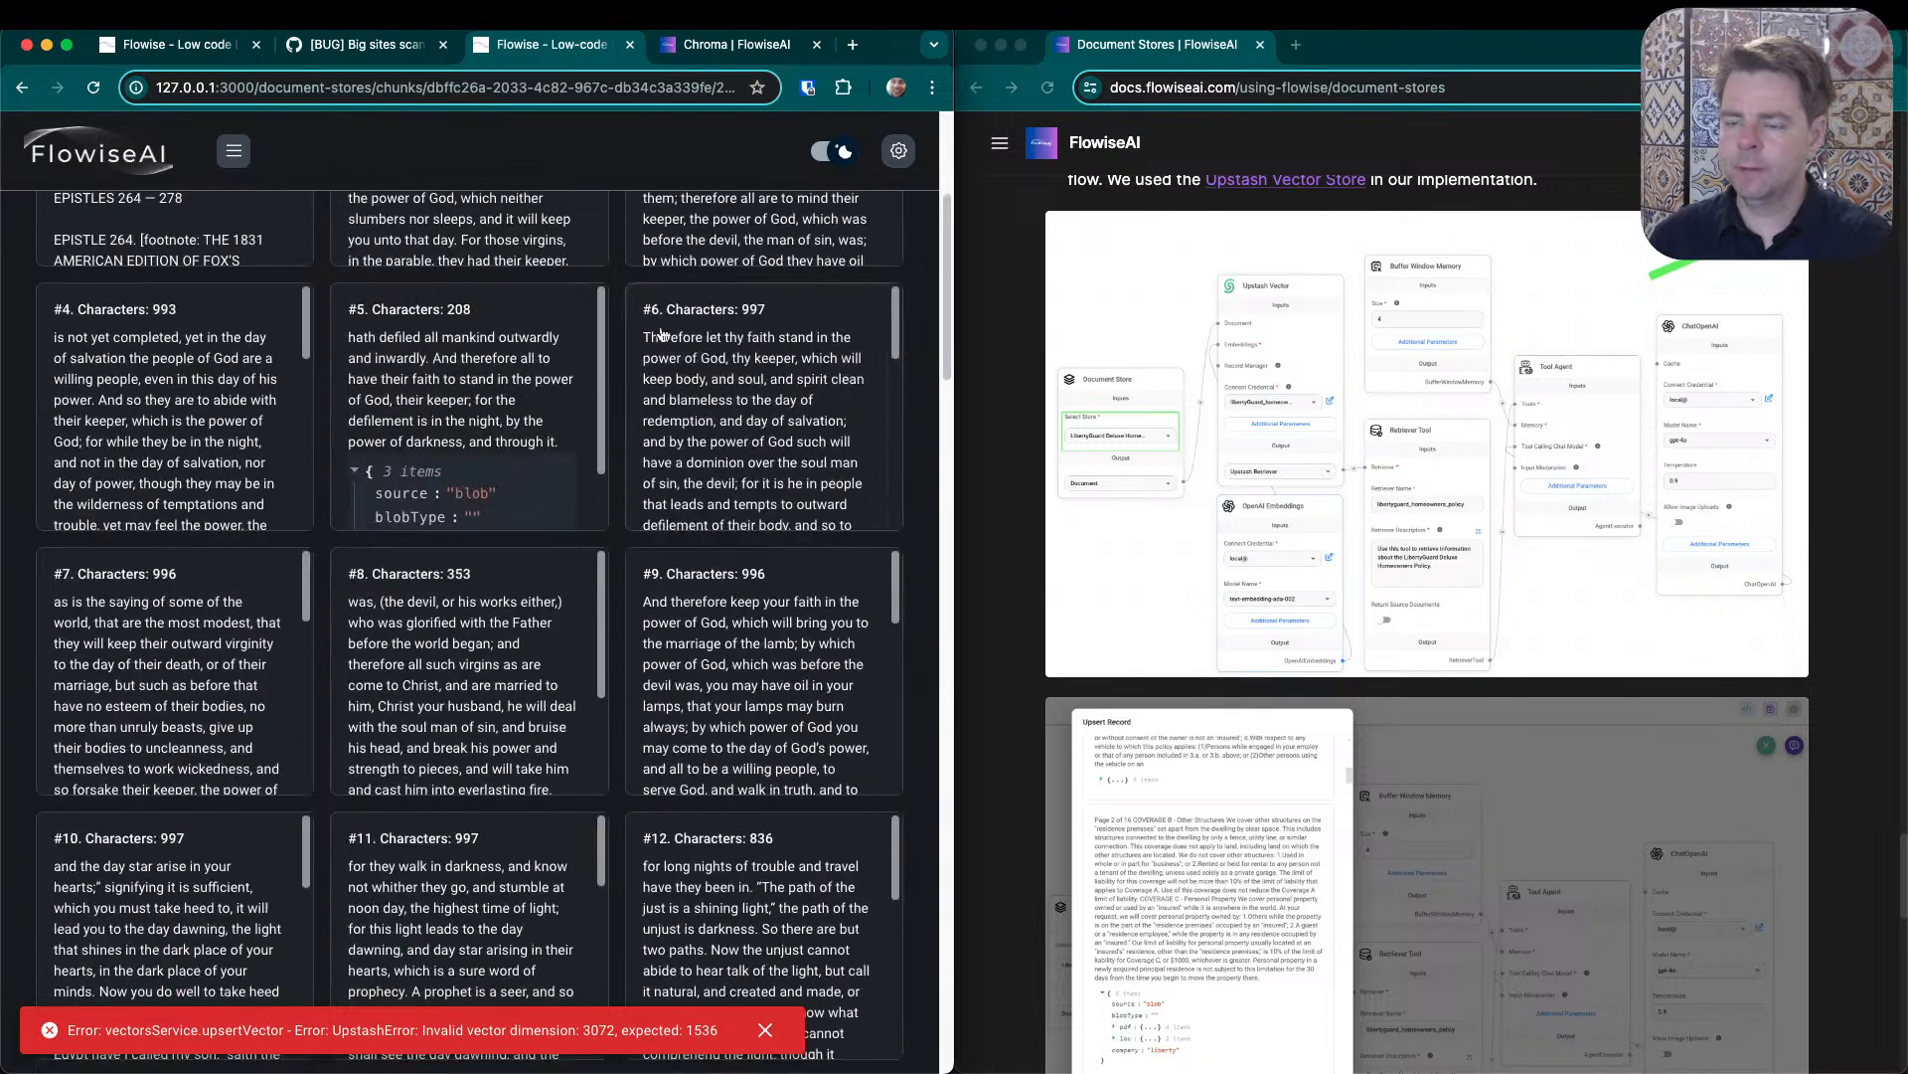
- Reopen the Quaker chat test flow and set the OpenAI Embeddings model to text-embedding-3-small
{"action": "left_click", "coordinate": [230, 152]}
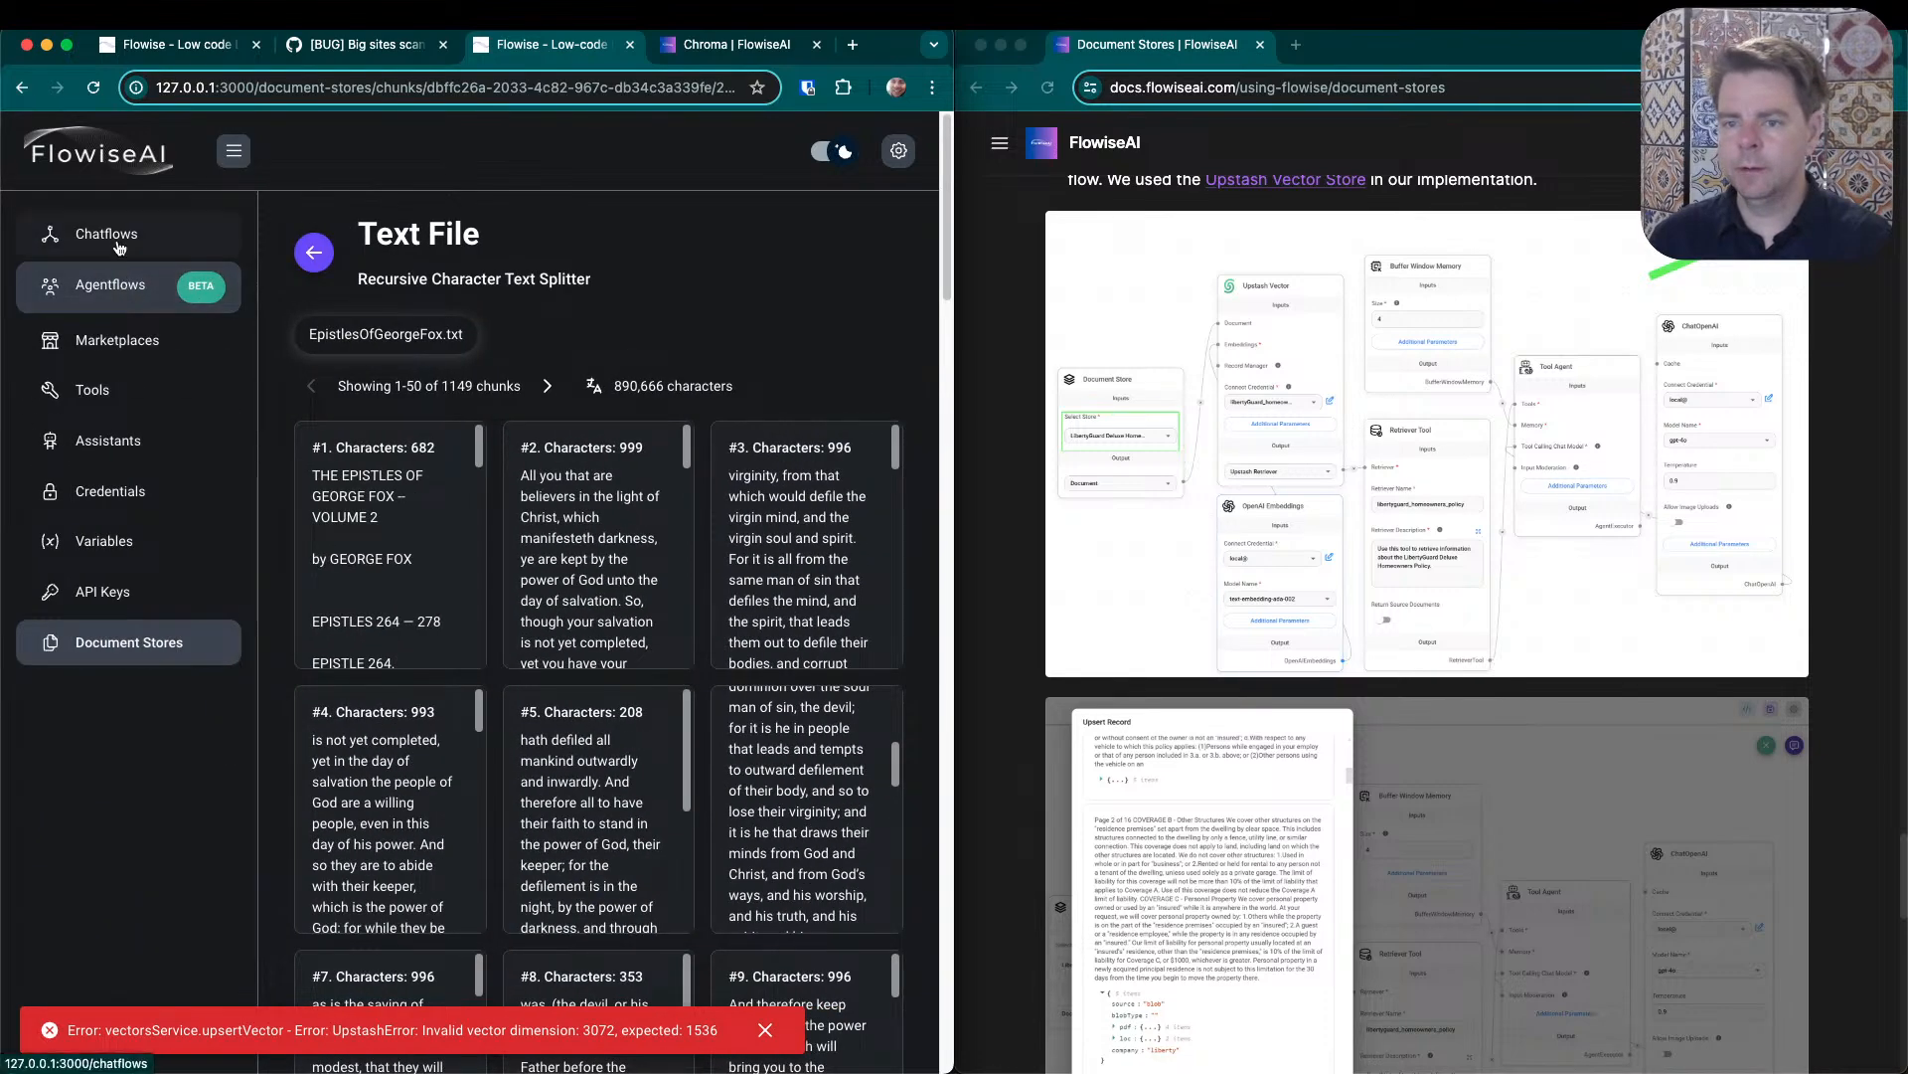
{"action": "left_click", "coordinate": [124, 232]}
{"action": "left_click", "coordinate": [169, 361]}
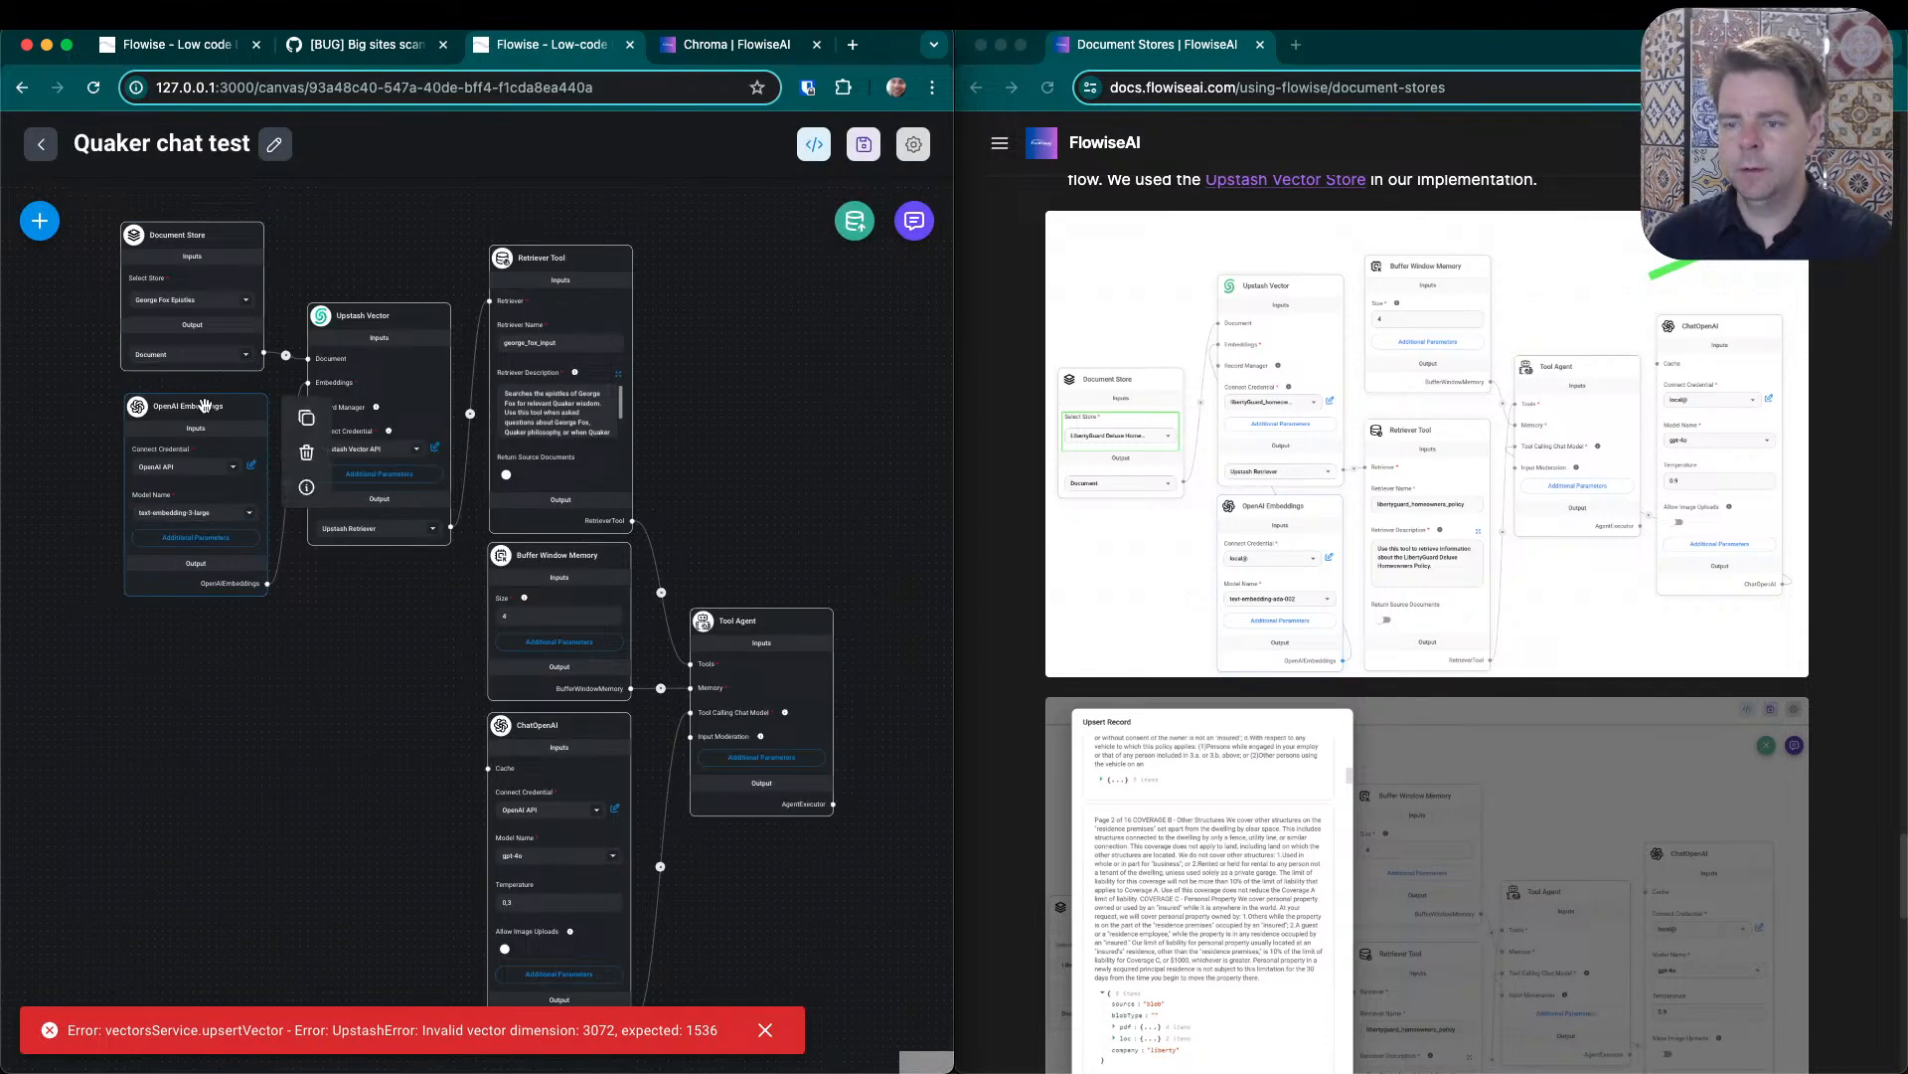
{"action": "left_click", "coordinate": [227, 557]}
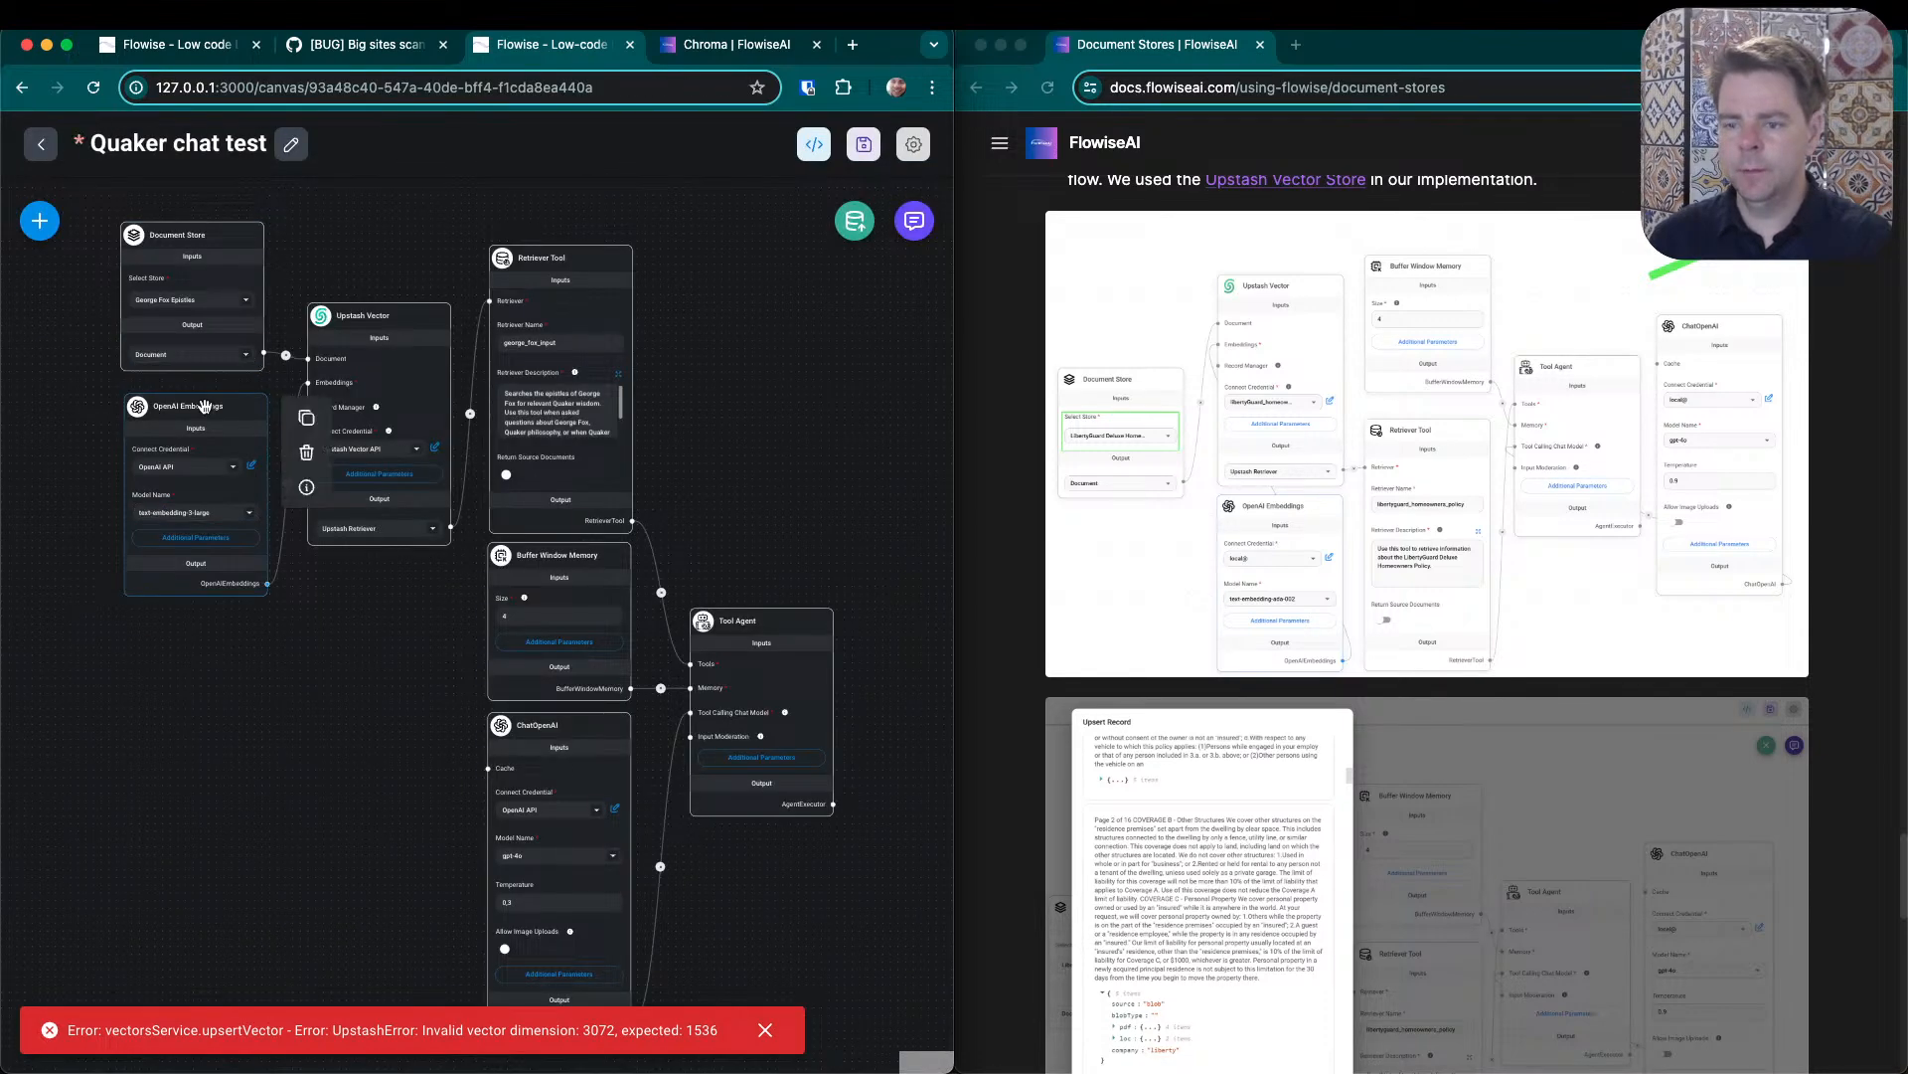
{"action": "left_click", "coordinate": [251, 516]}
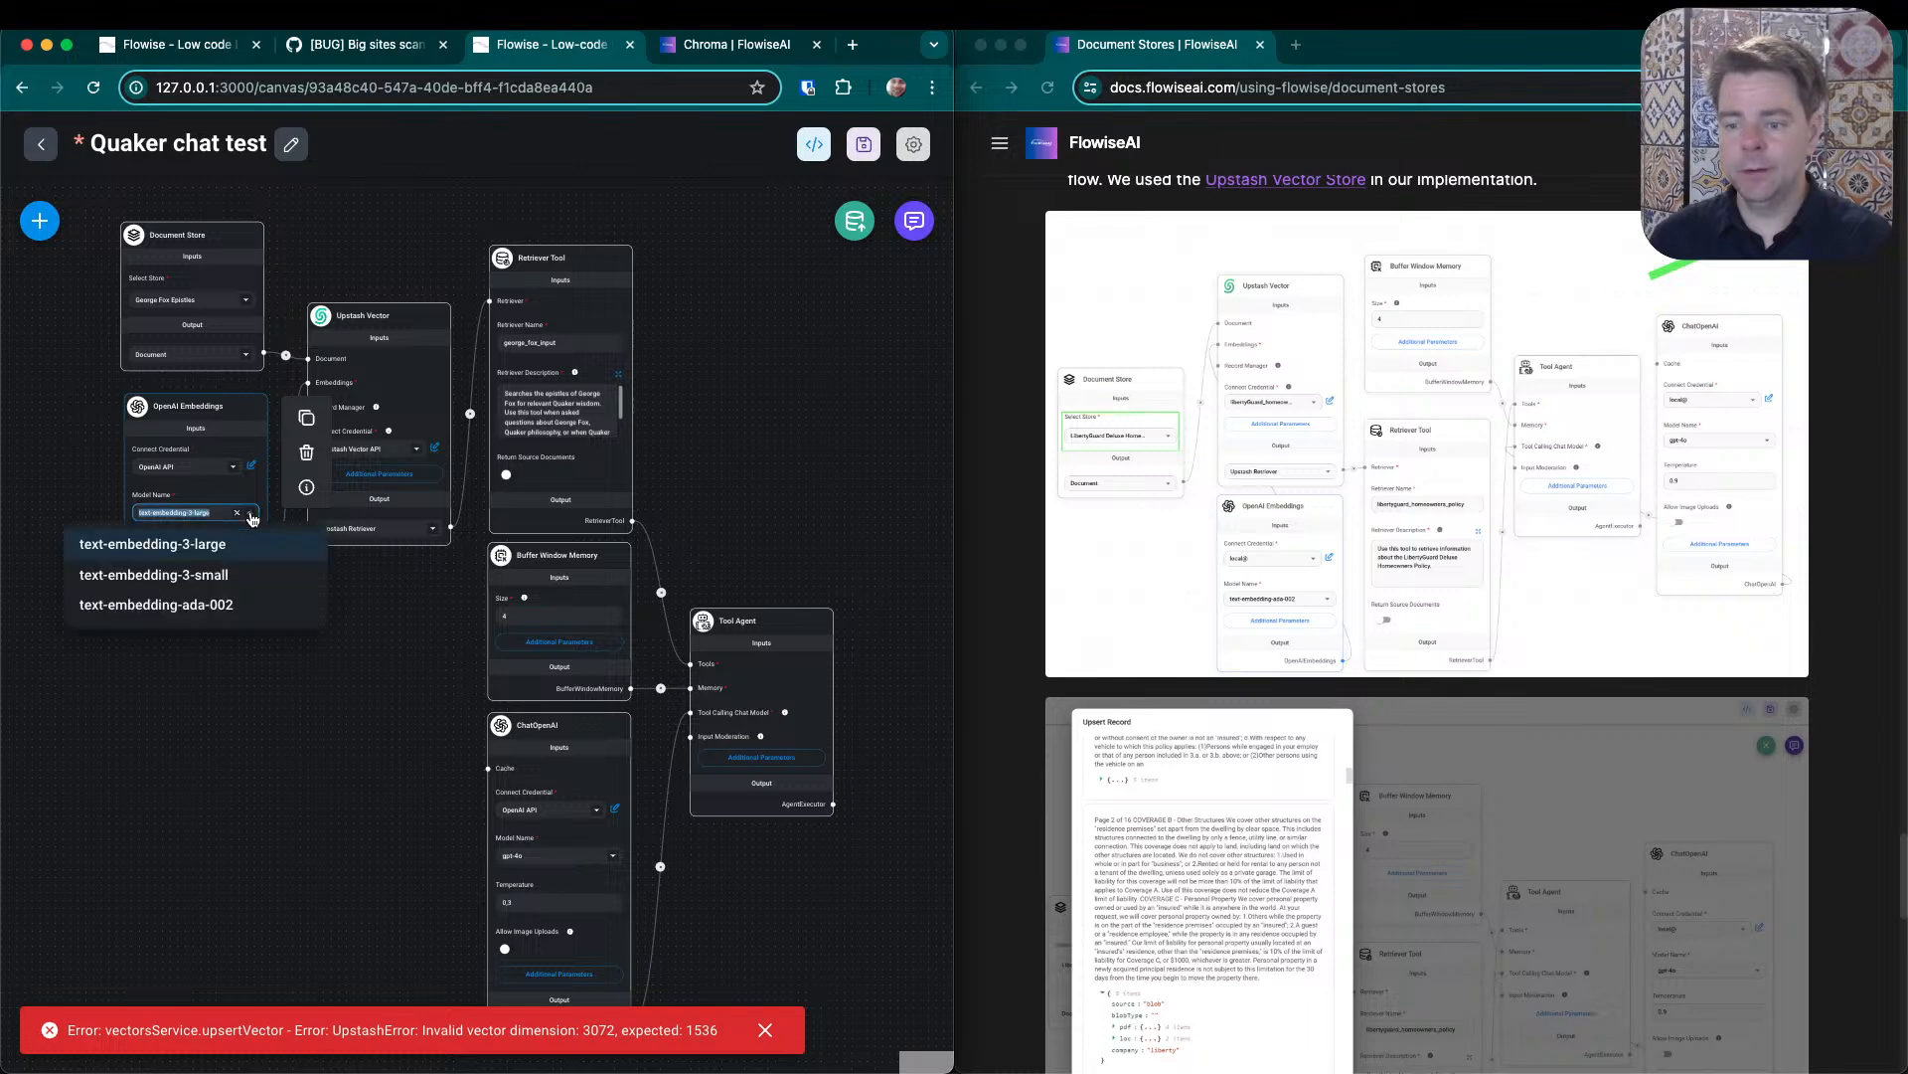
{"action": "left_click", "coordinate": [180, 575]}
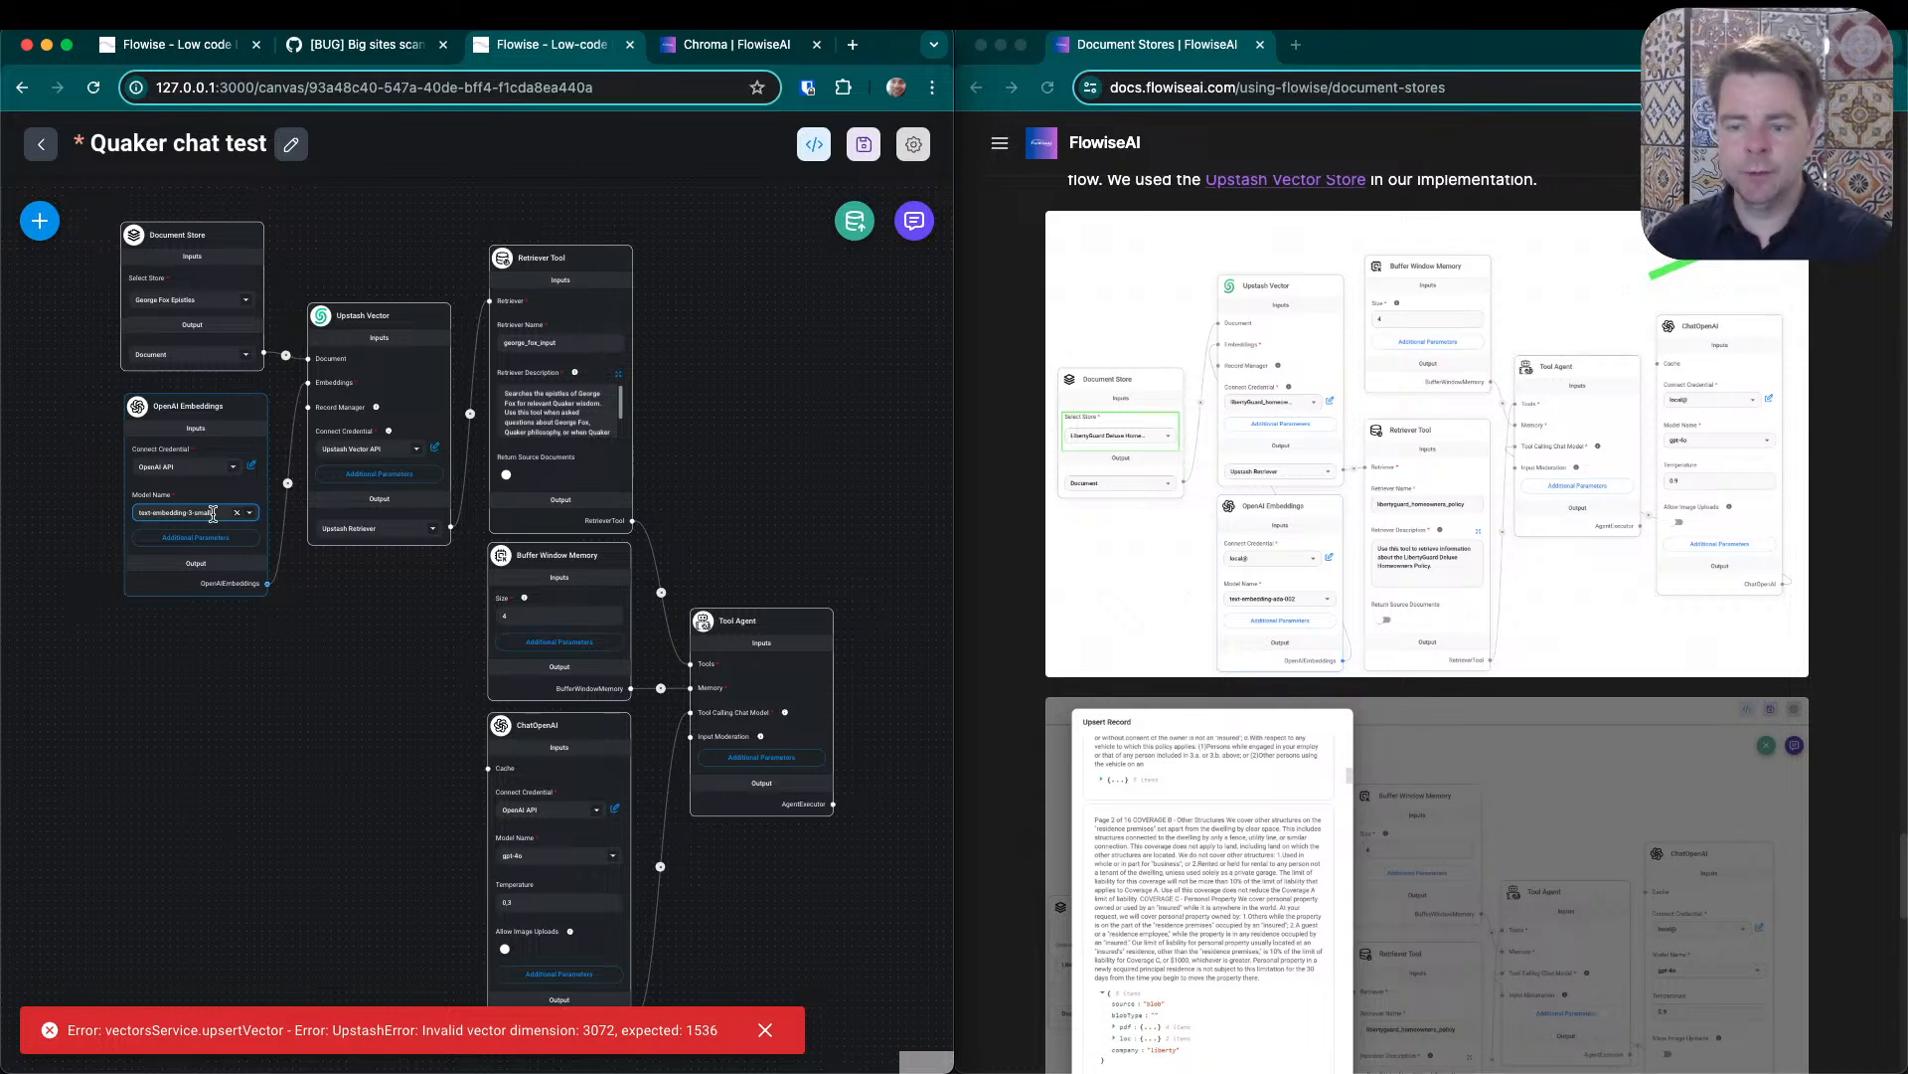
{"action": "left_click", "coordinate": [249, 514]}
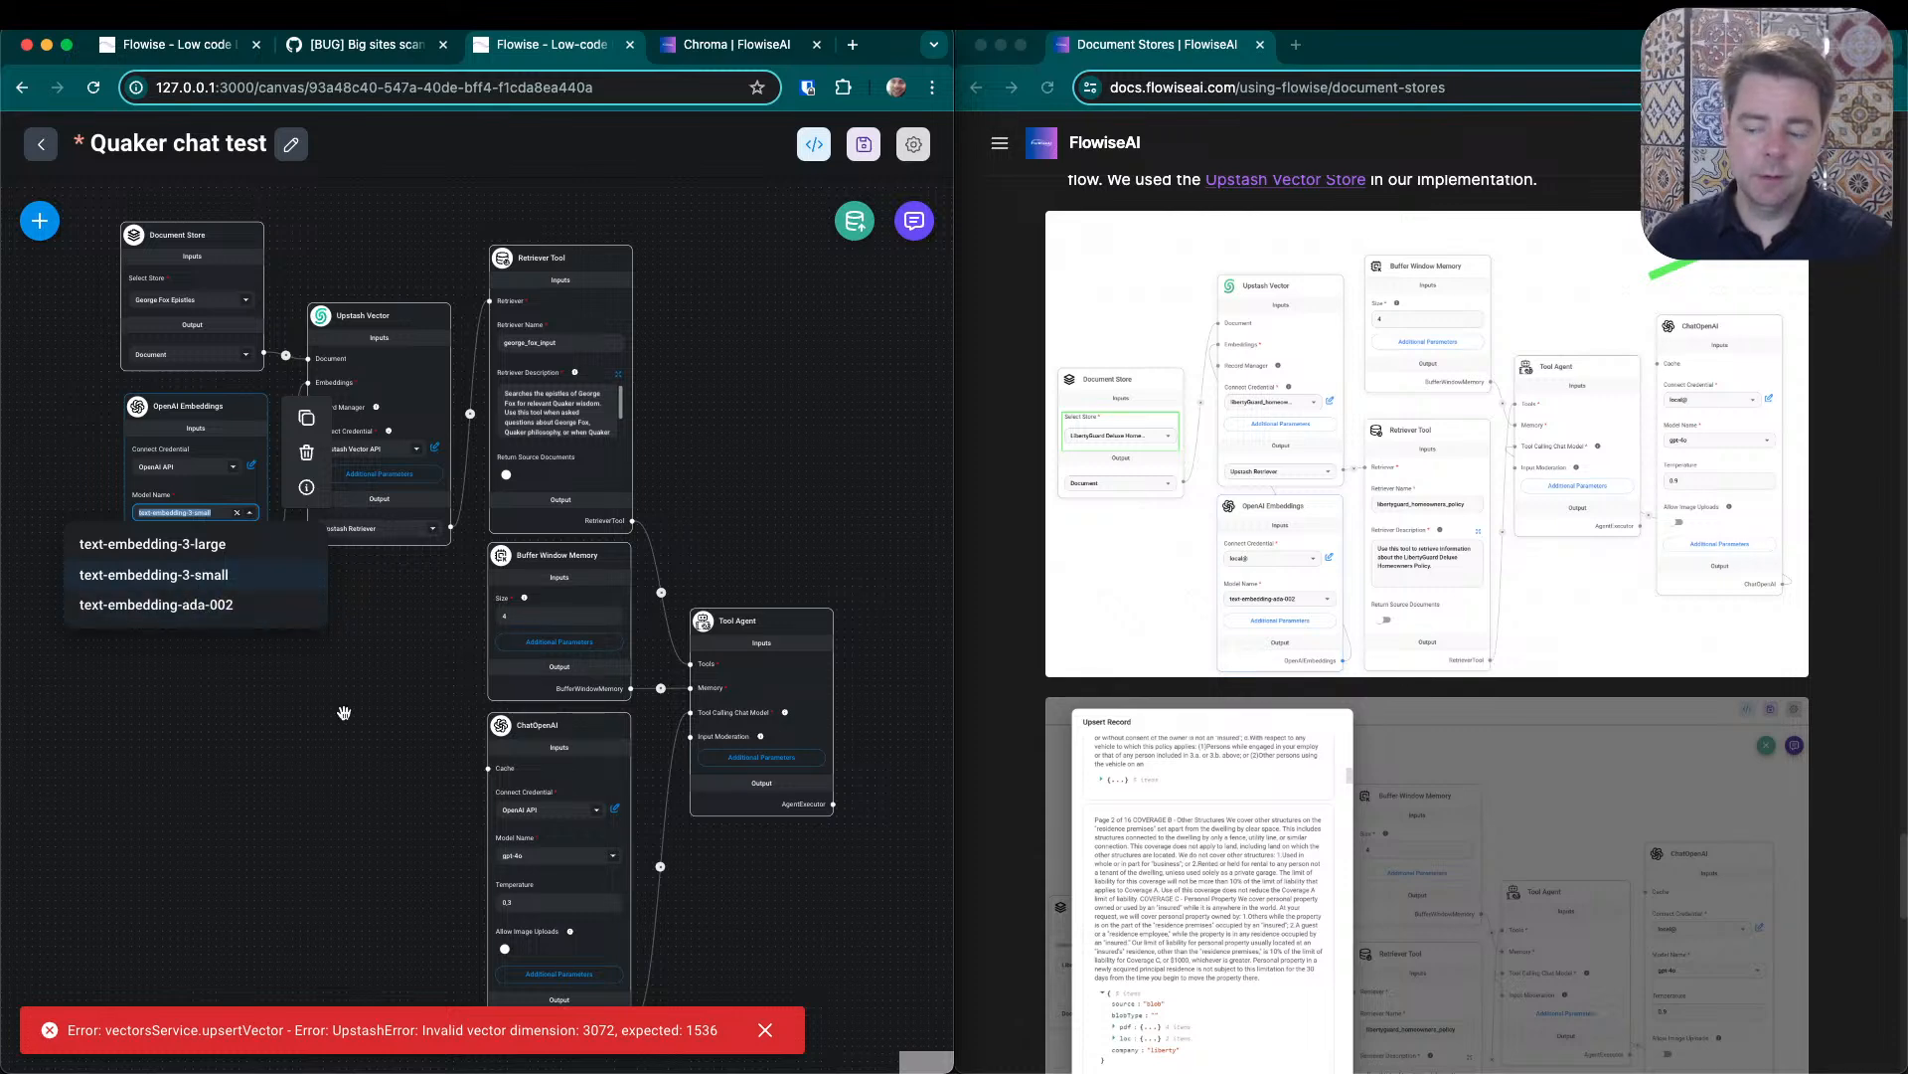
{"action": "left_click", "coordinate": [176, 572]}
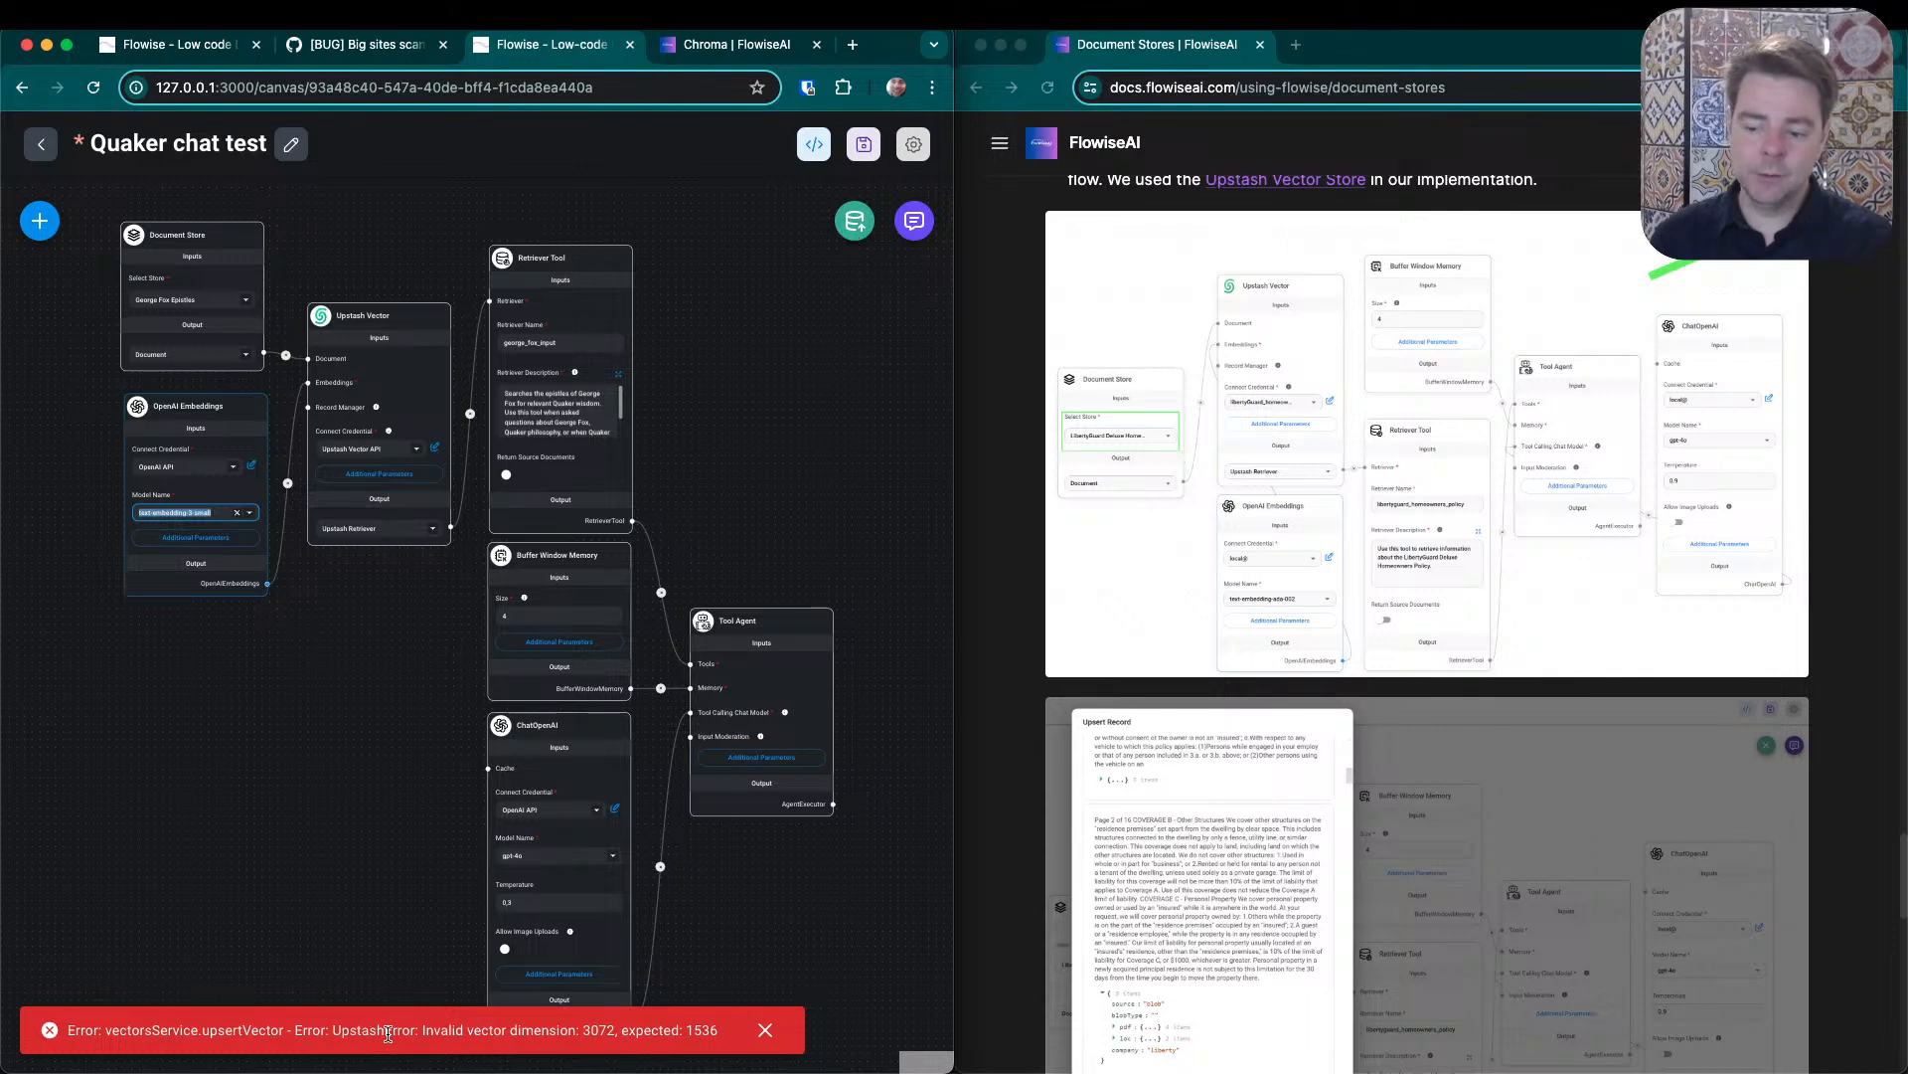
{"action": "mouse_move", "coordinate": [204, 418]}
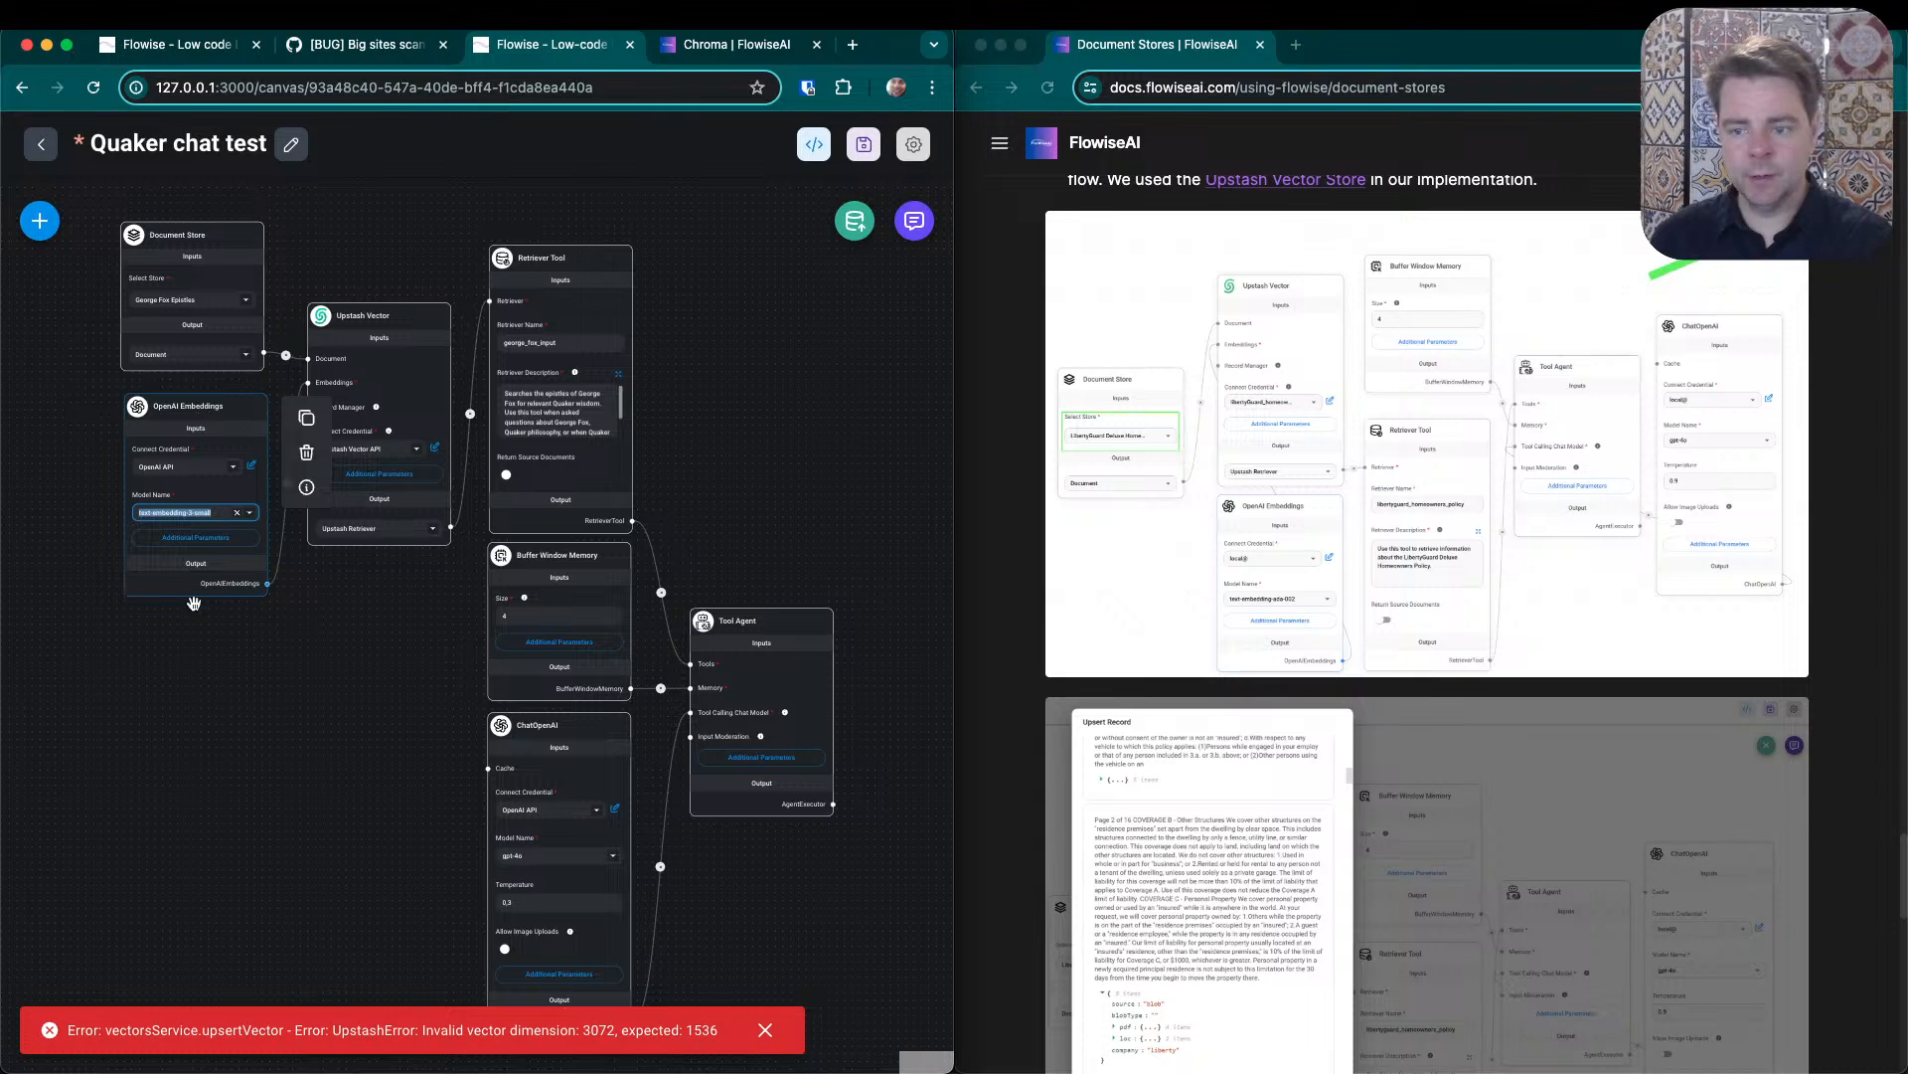
- Try to upsert the George Fox Epistles document store into Upstash Vector again and dismiss the error notification
{"action": "left_click", "coordinate": [292, 826]}
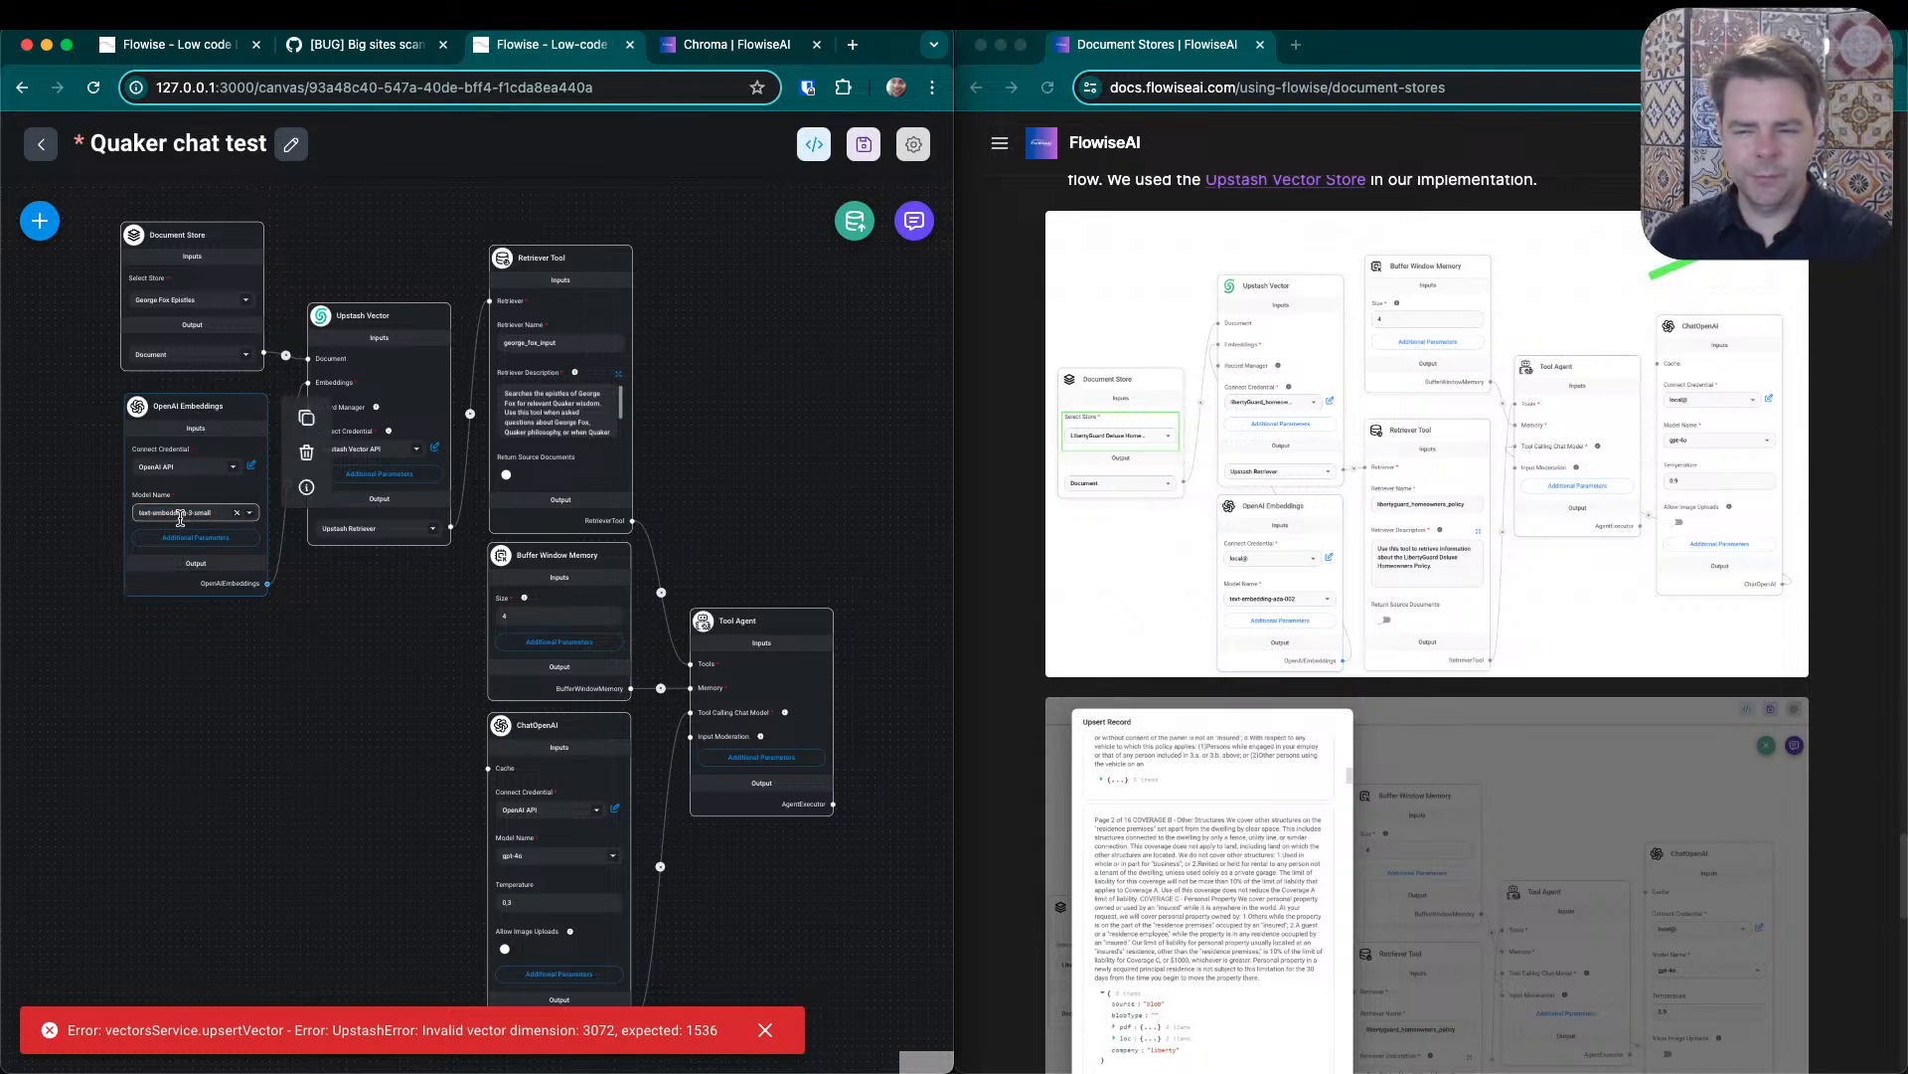
{"action": "mouse_move", "coordinate": [193, 500]}
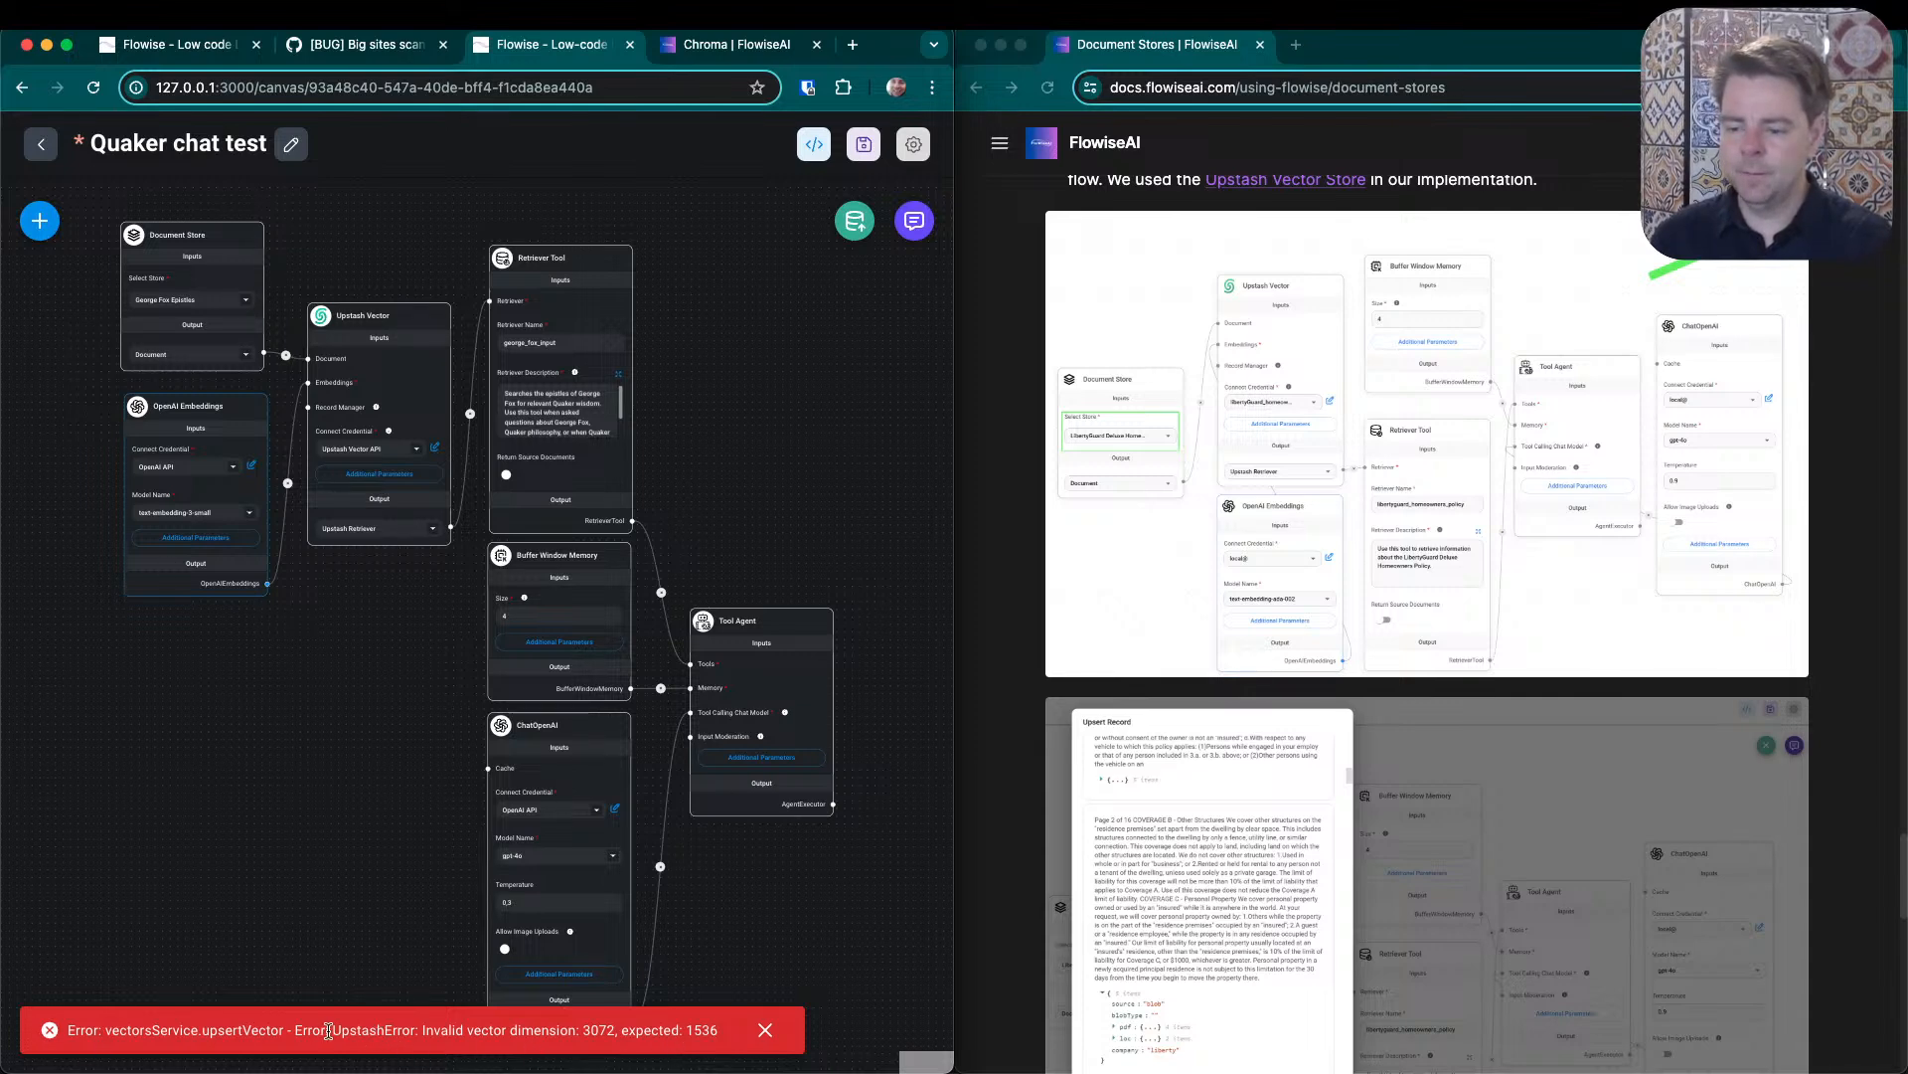
{"action": "left_click_drag", "start_coordinate": [333, 1030], "coordinate": [744, 1037]}
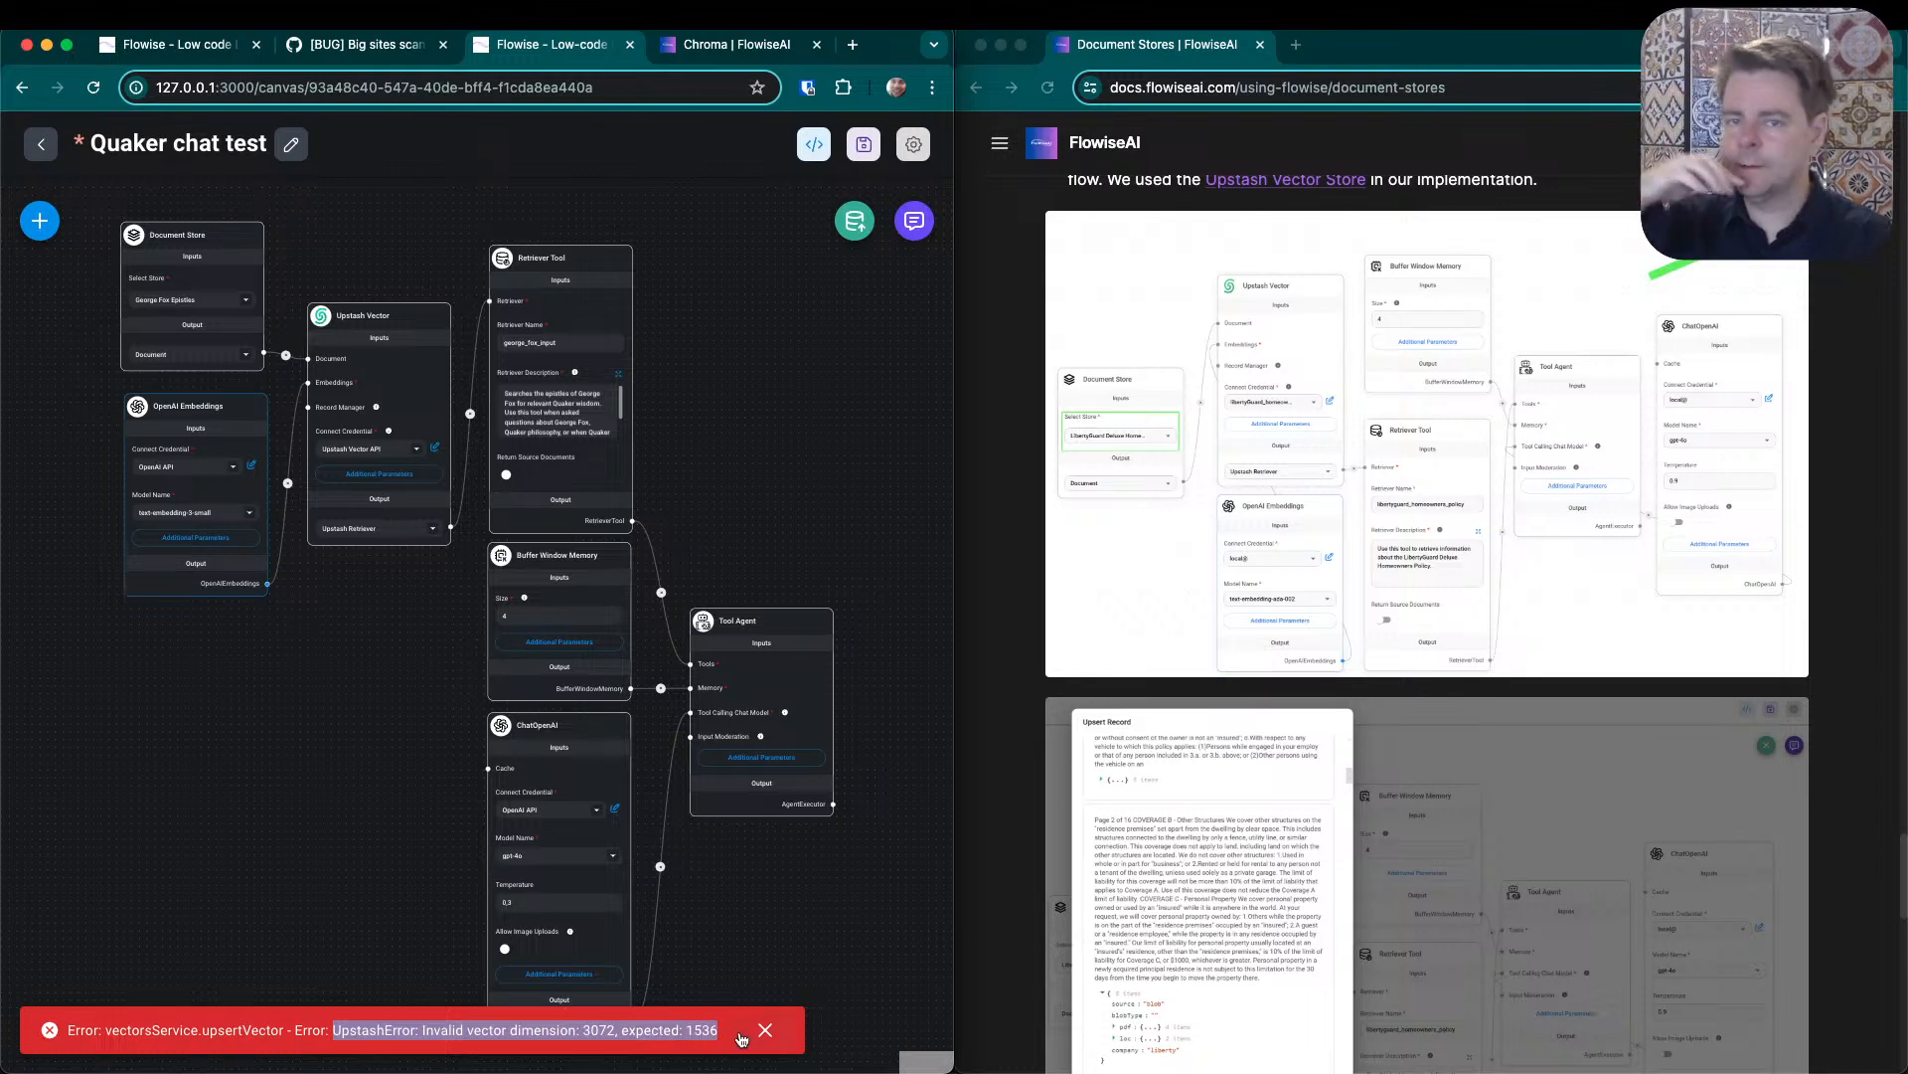
{"action": "left_click", "coordinate": [855, 225]}
{"action": "left_click", "coordinate": [518, 755]}
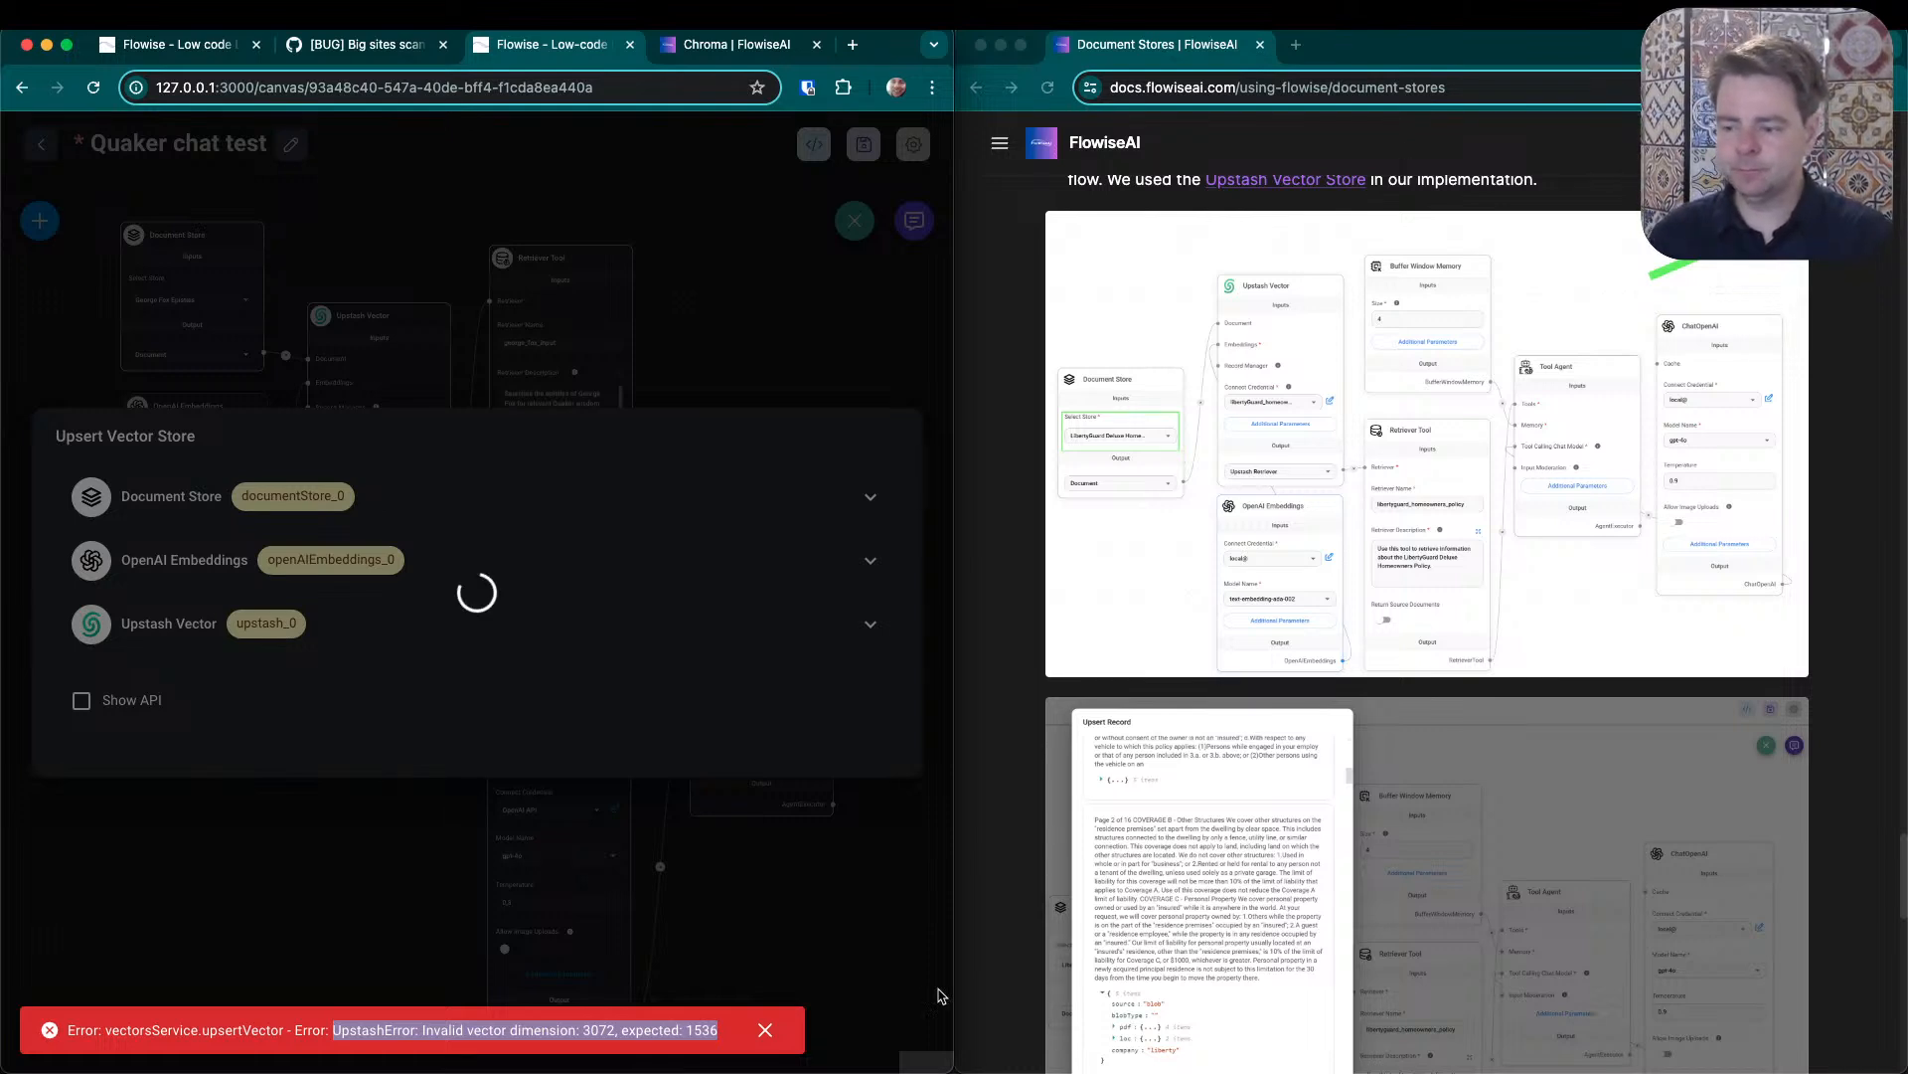
{"action": "left_click", "coordinate": [766, 1031]}
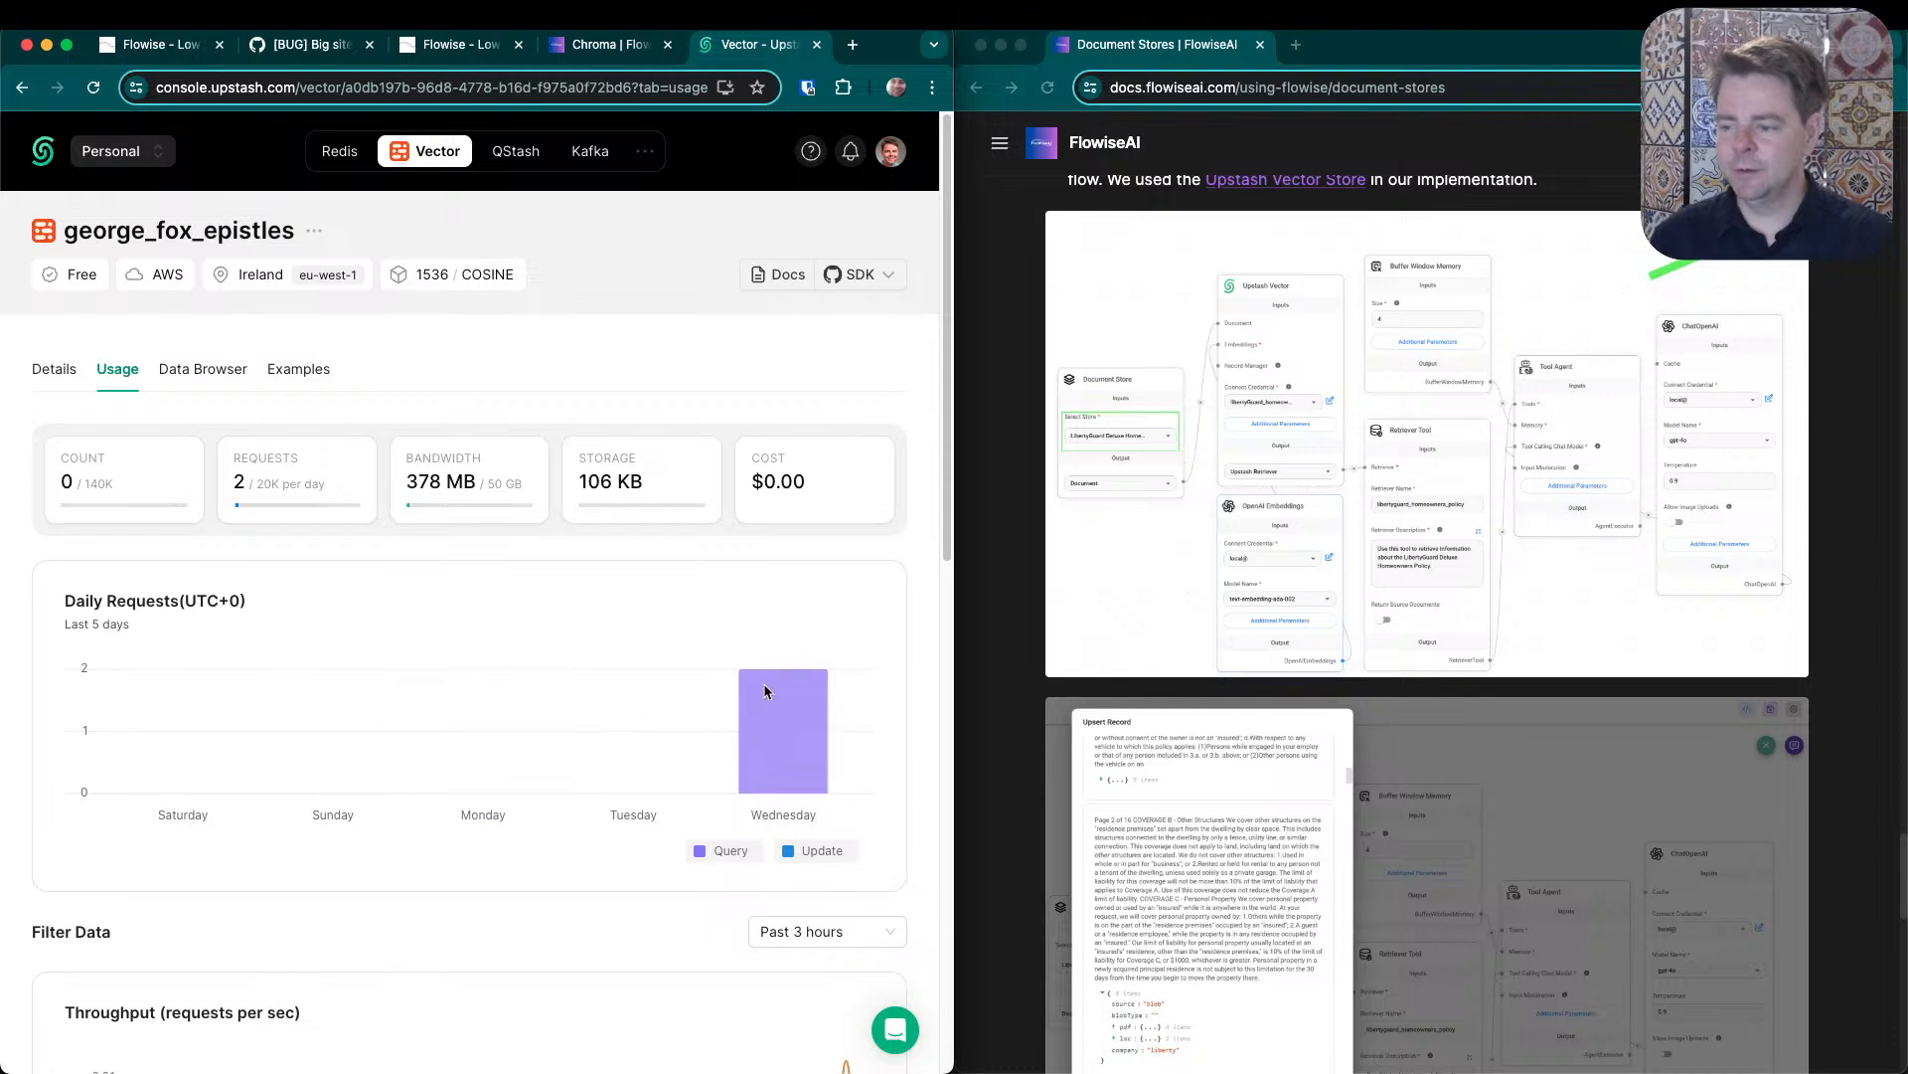
- Check the george_fox_epistles index's usage, stored records and connection details in the Upstash console, then reload its usage statistics
{"action": "mouse_move", "coordinate": [784, 723]}
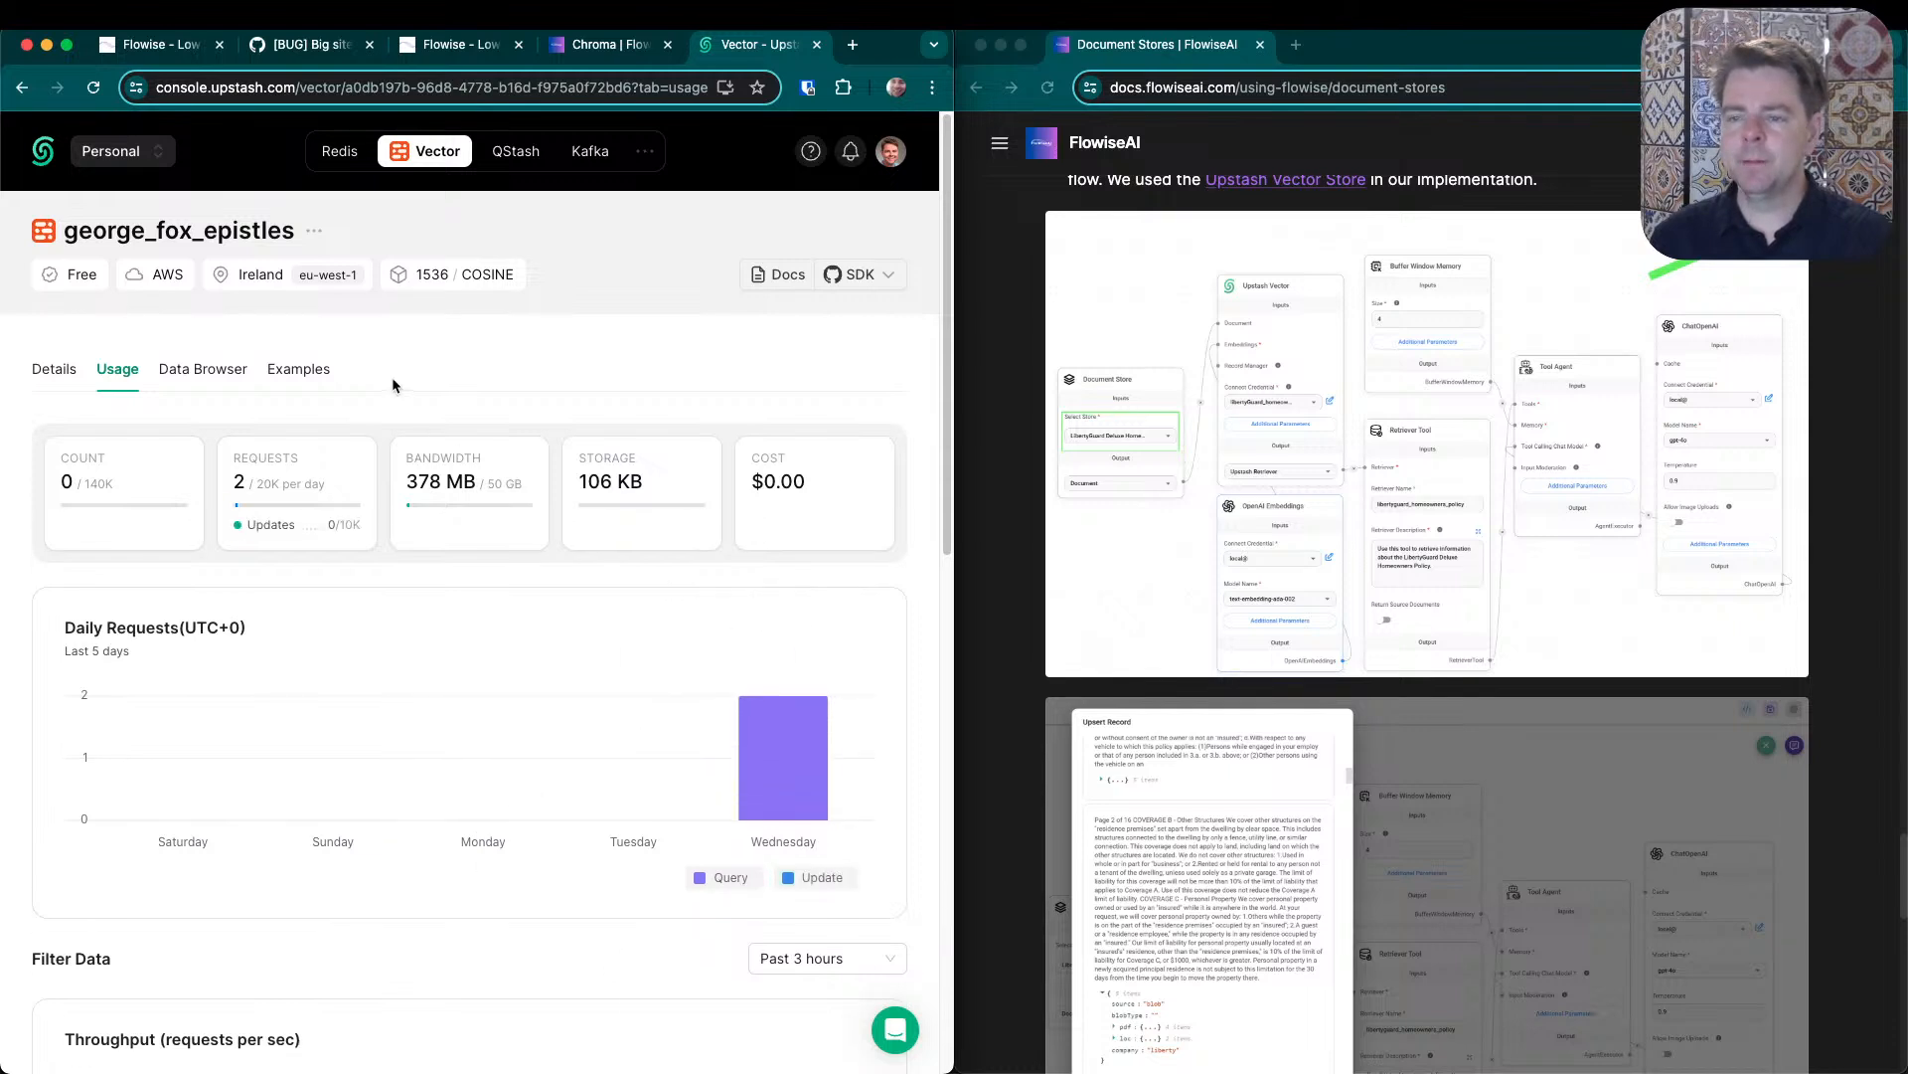
{"action": "left_click", "coordinate": [202, 377]}
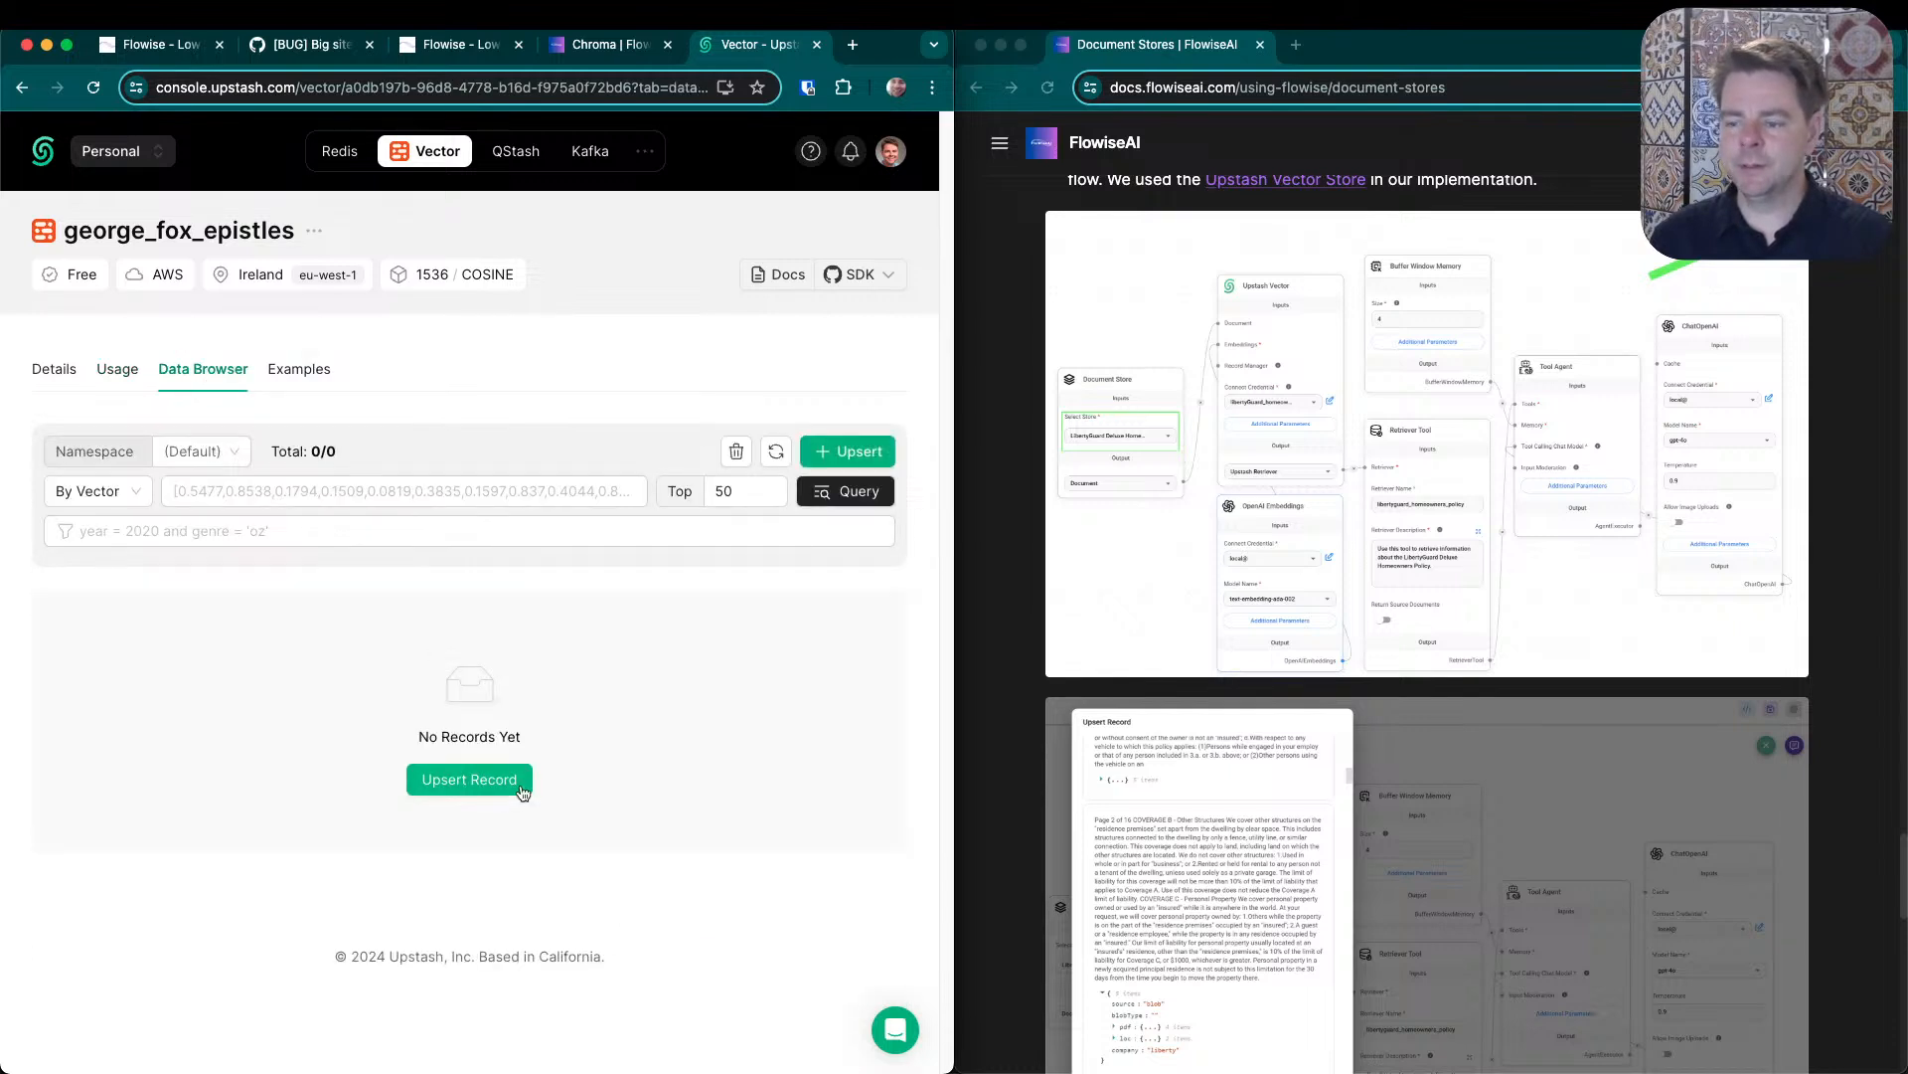
{"action": "left_click", "coordinate": [136, 376]}
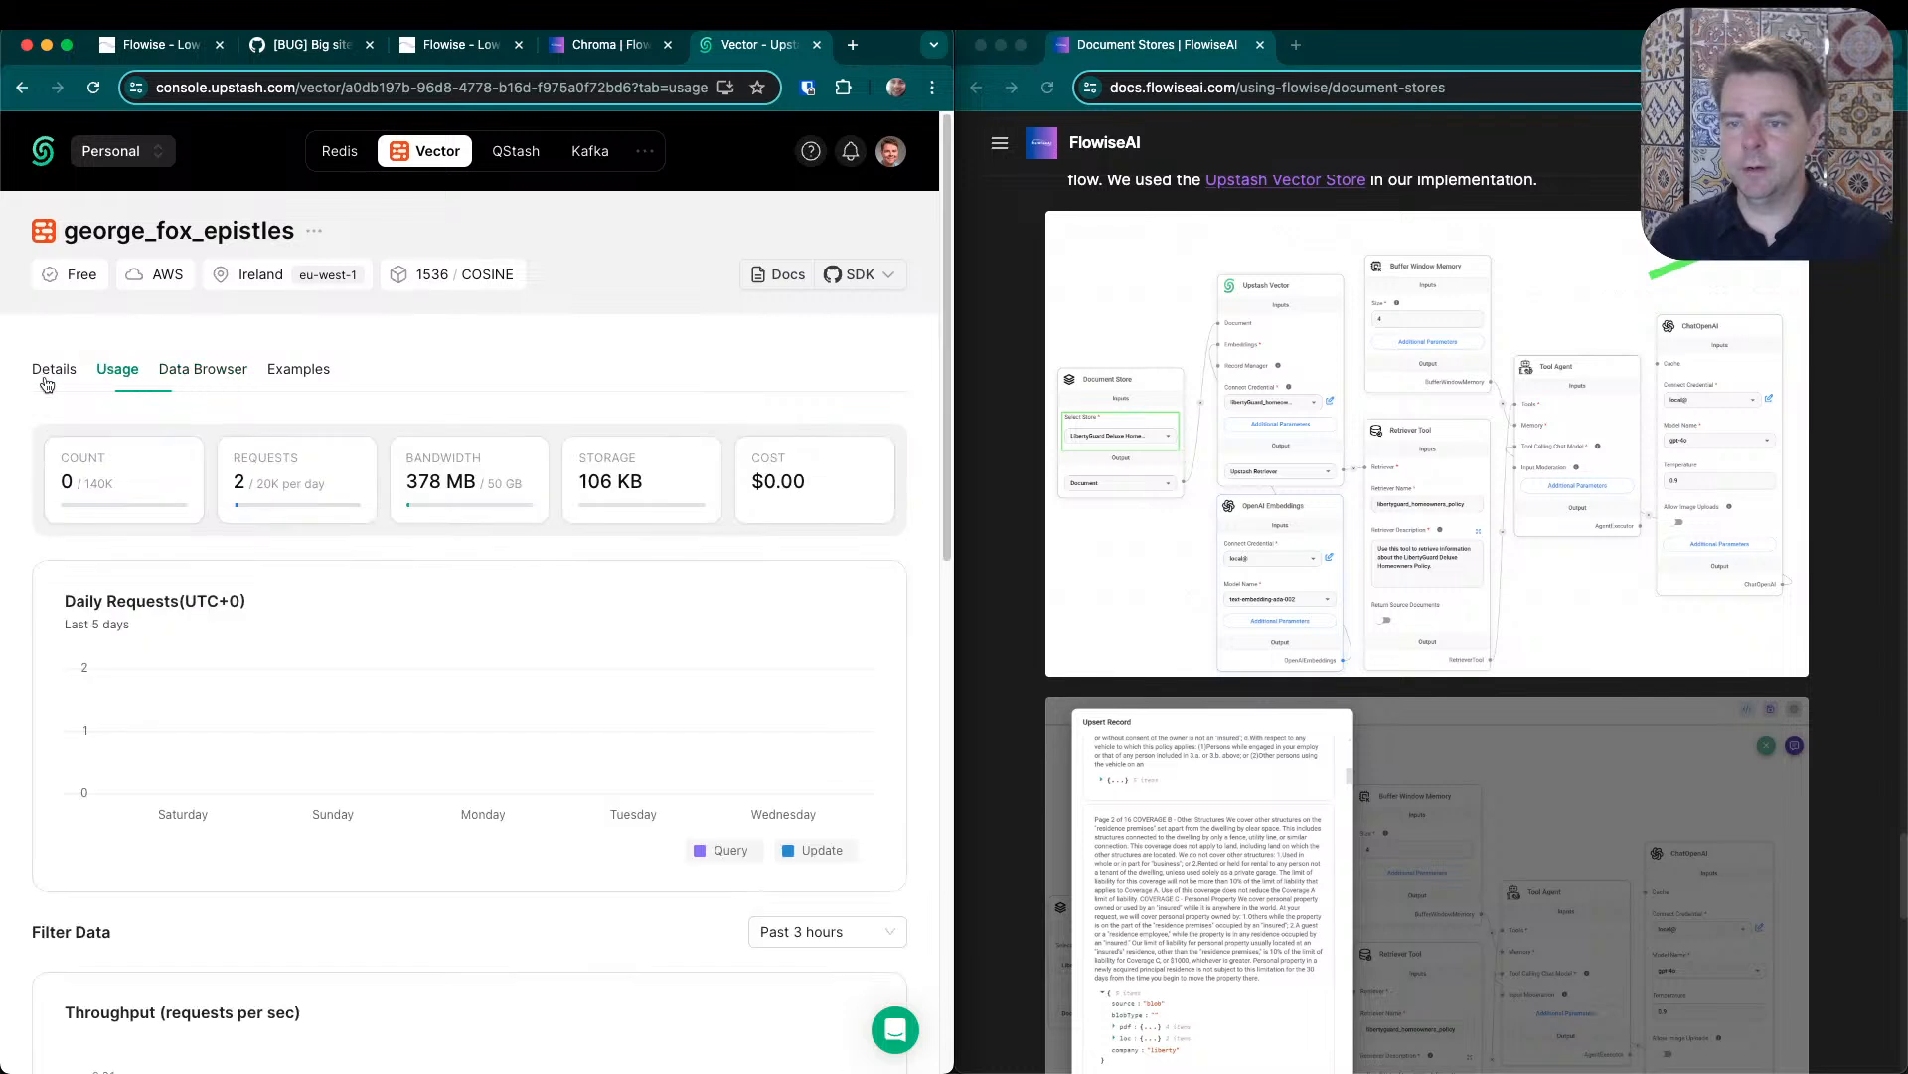
{"action": "left_click", "coordinate": [44, 384]}
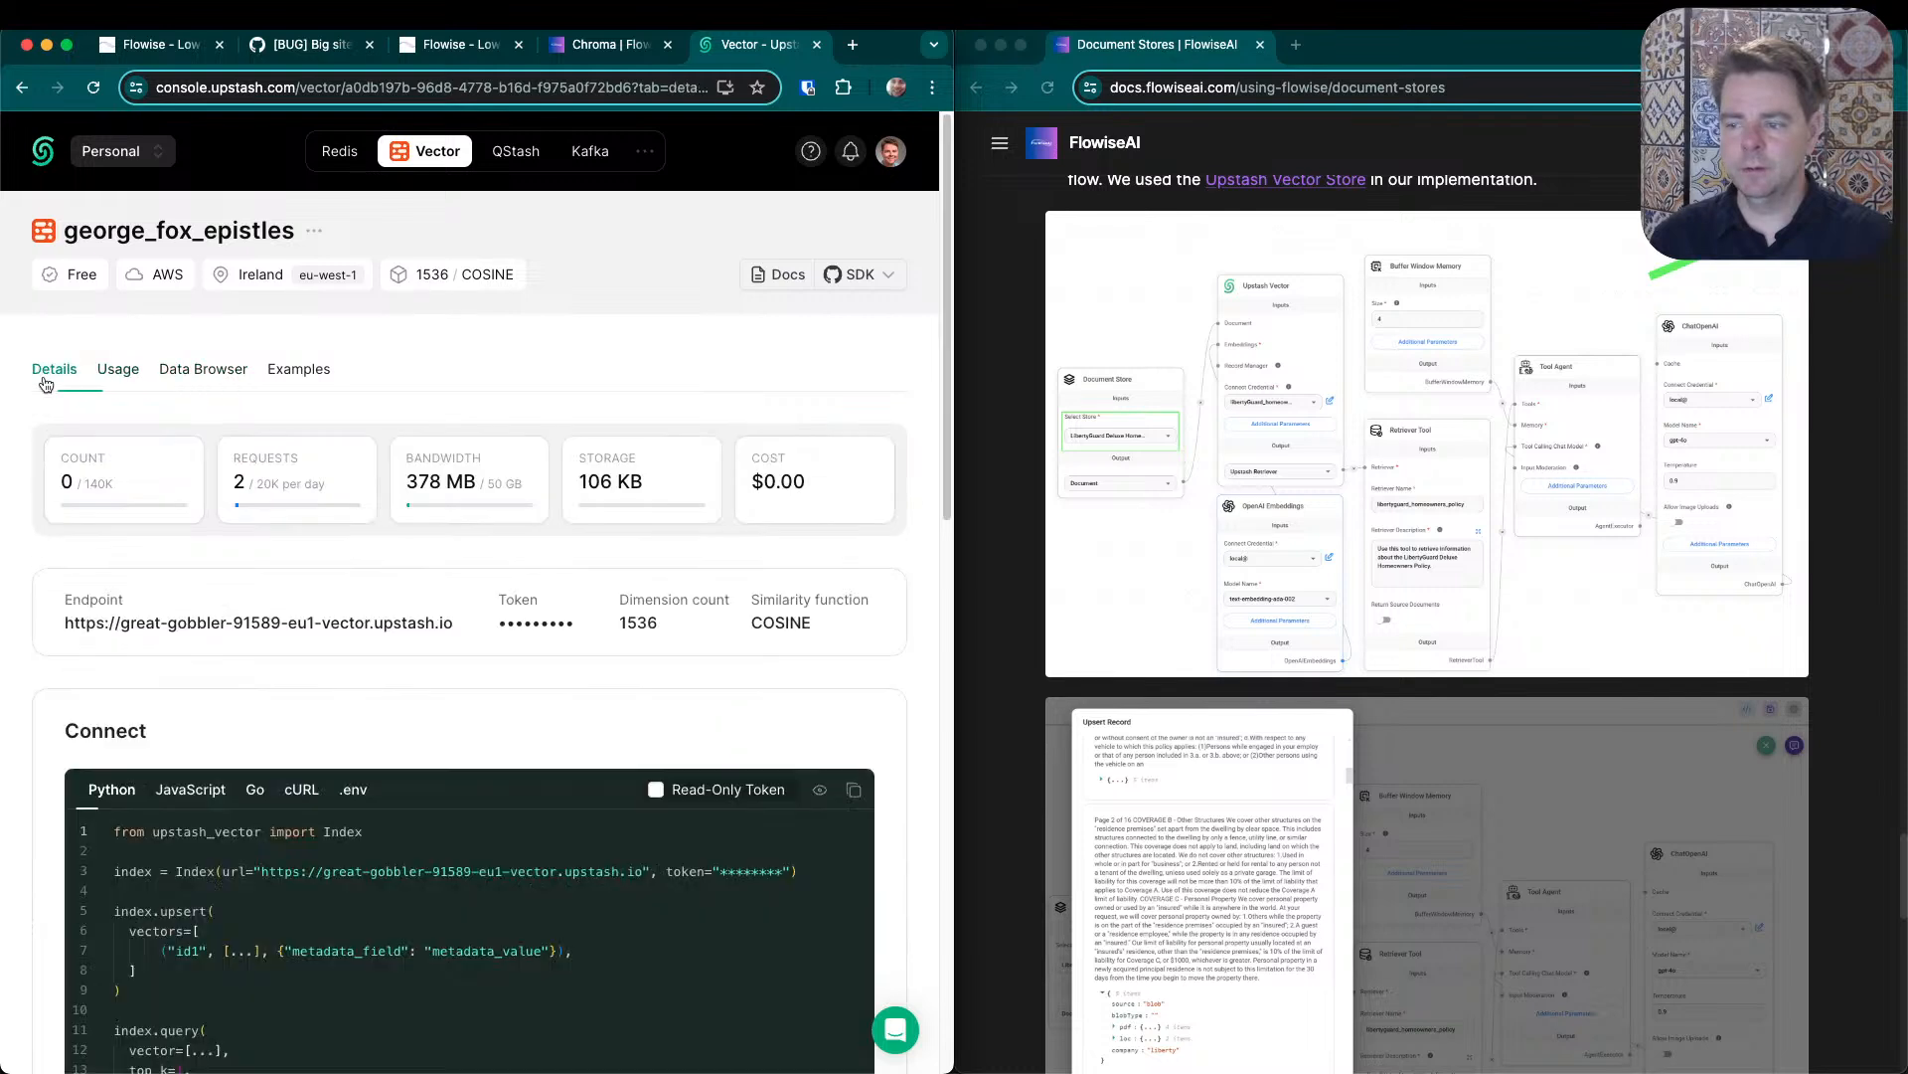
{"action": "left_click", "coordinate": [117, 373]}
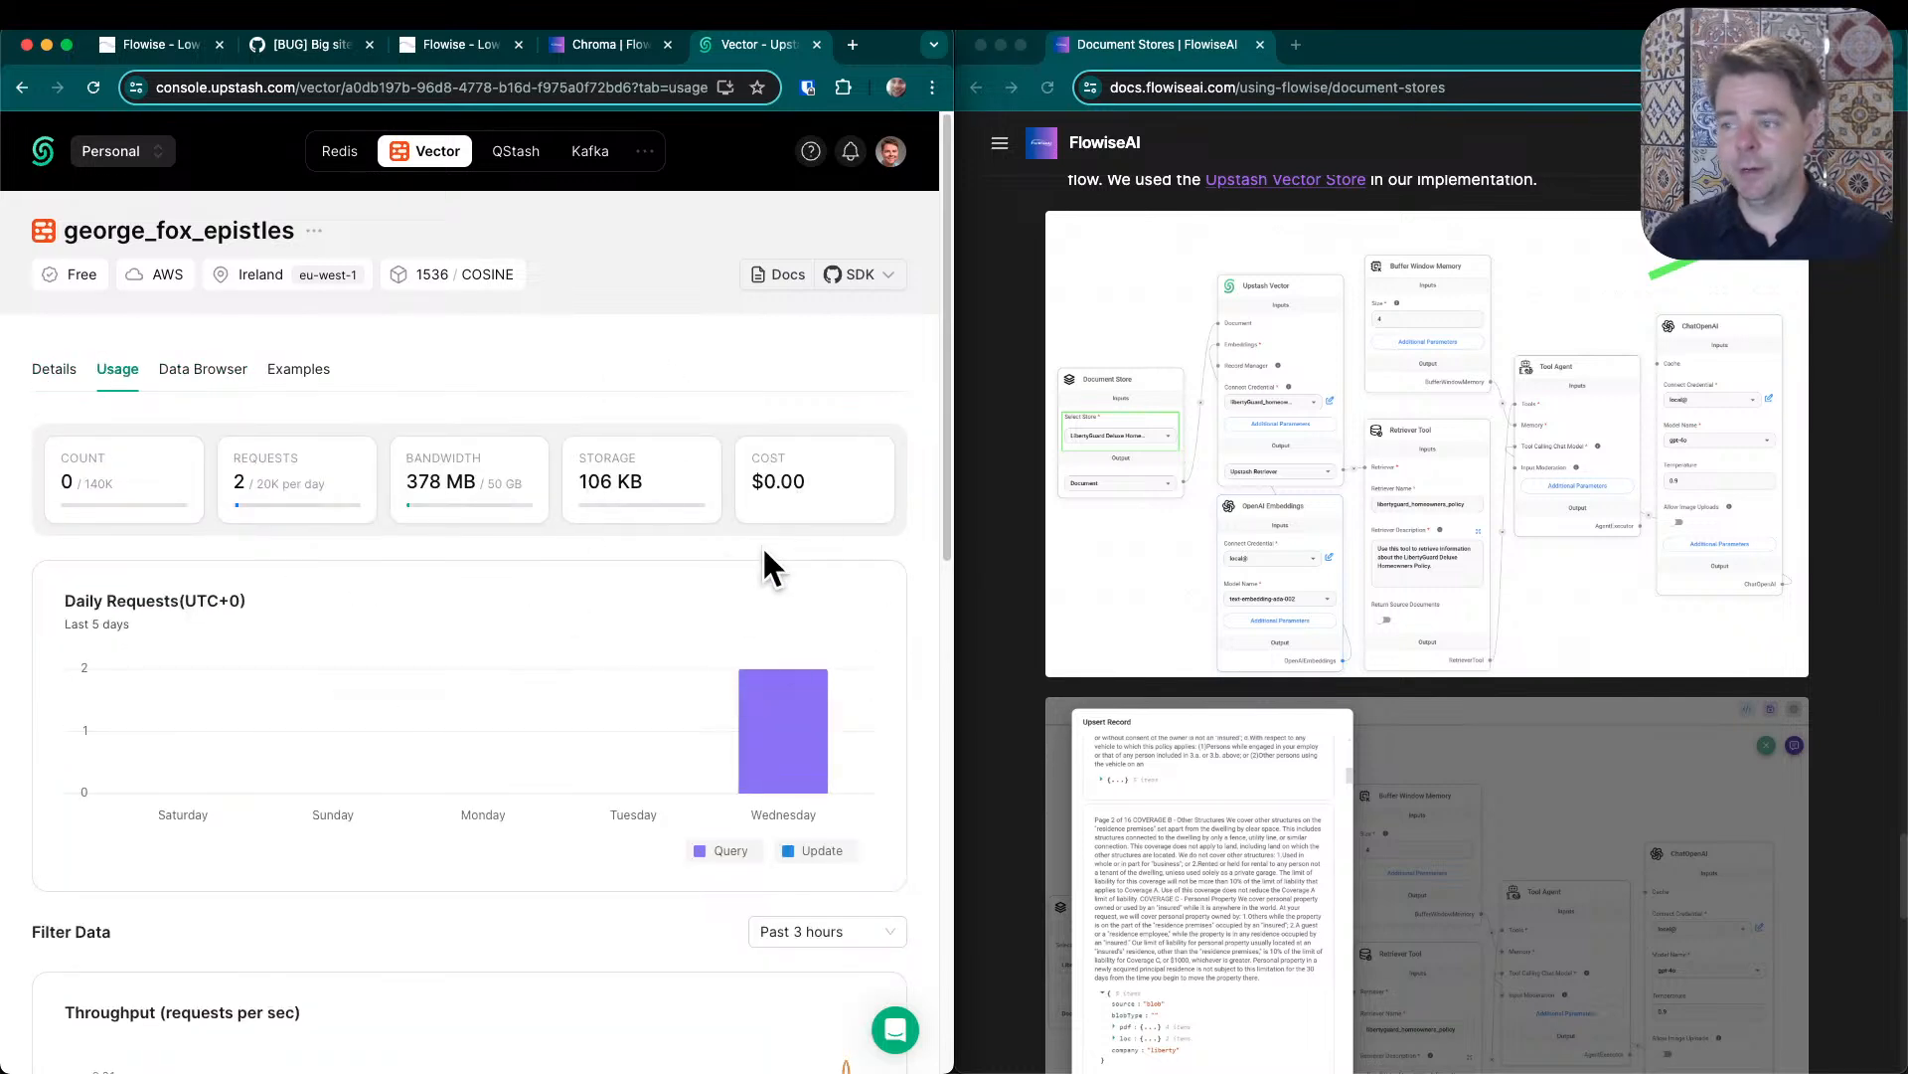
{"action": "key", "text": "super+r"}
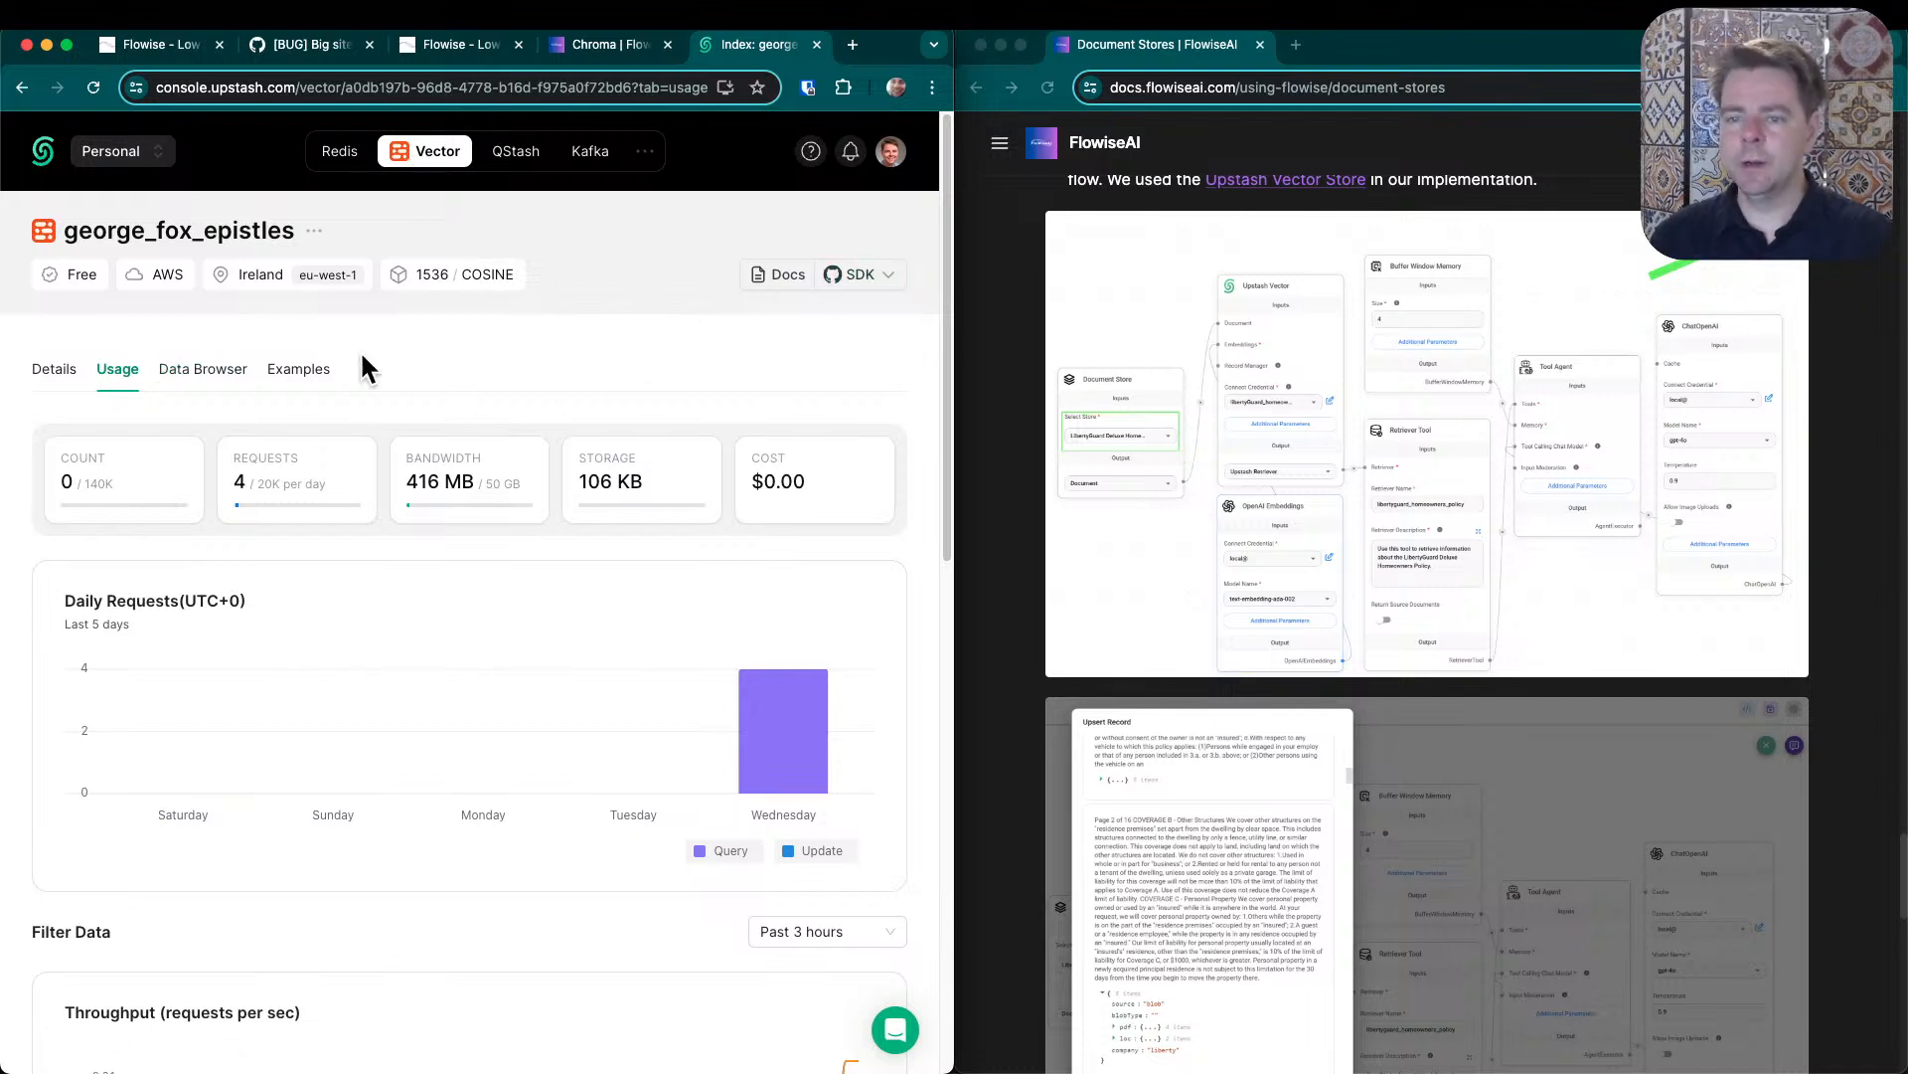
- Close the Upstash console, return to the Quaker chat test flow, and dismiss the upsert error and the Upsert Vector Store dialog
{"action": "key", "text": "super+w"}
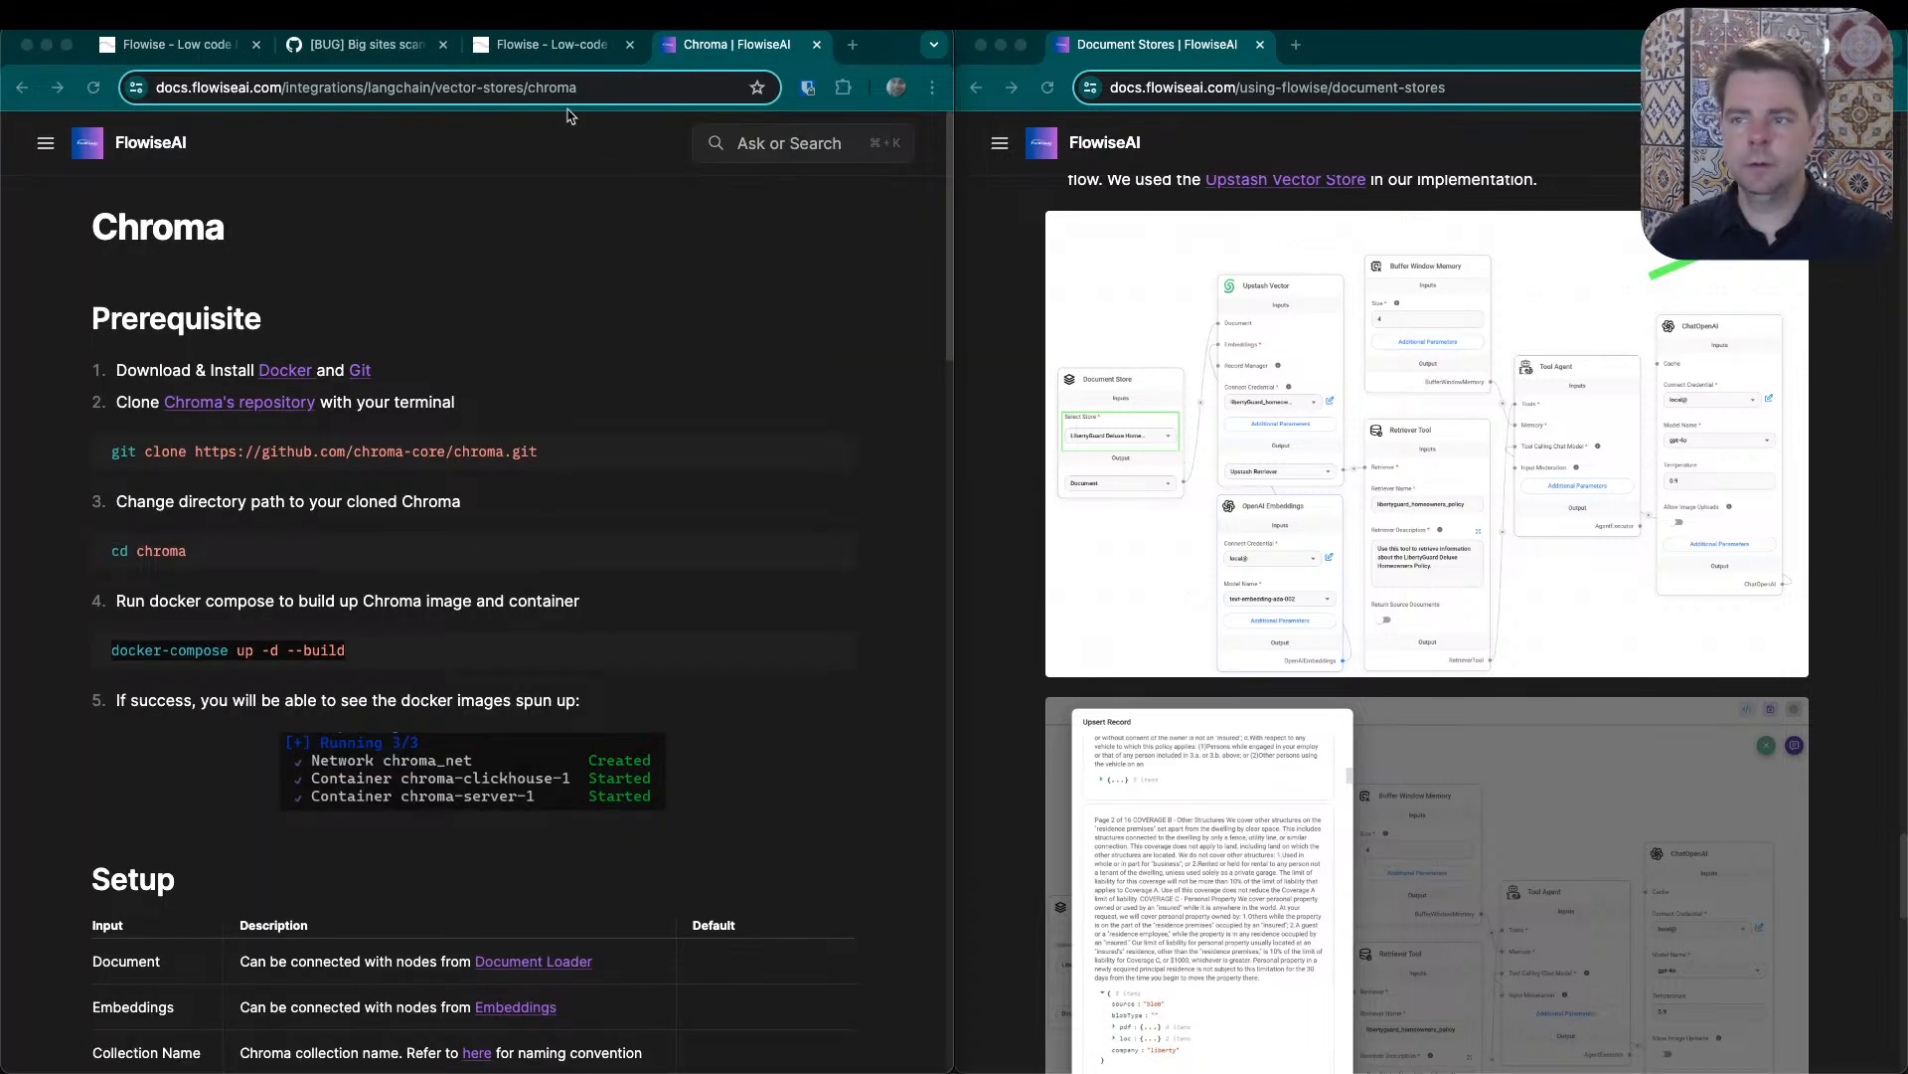
{"action": "left_click", "coordinate": [564, 49]}
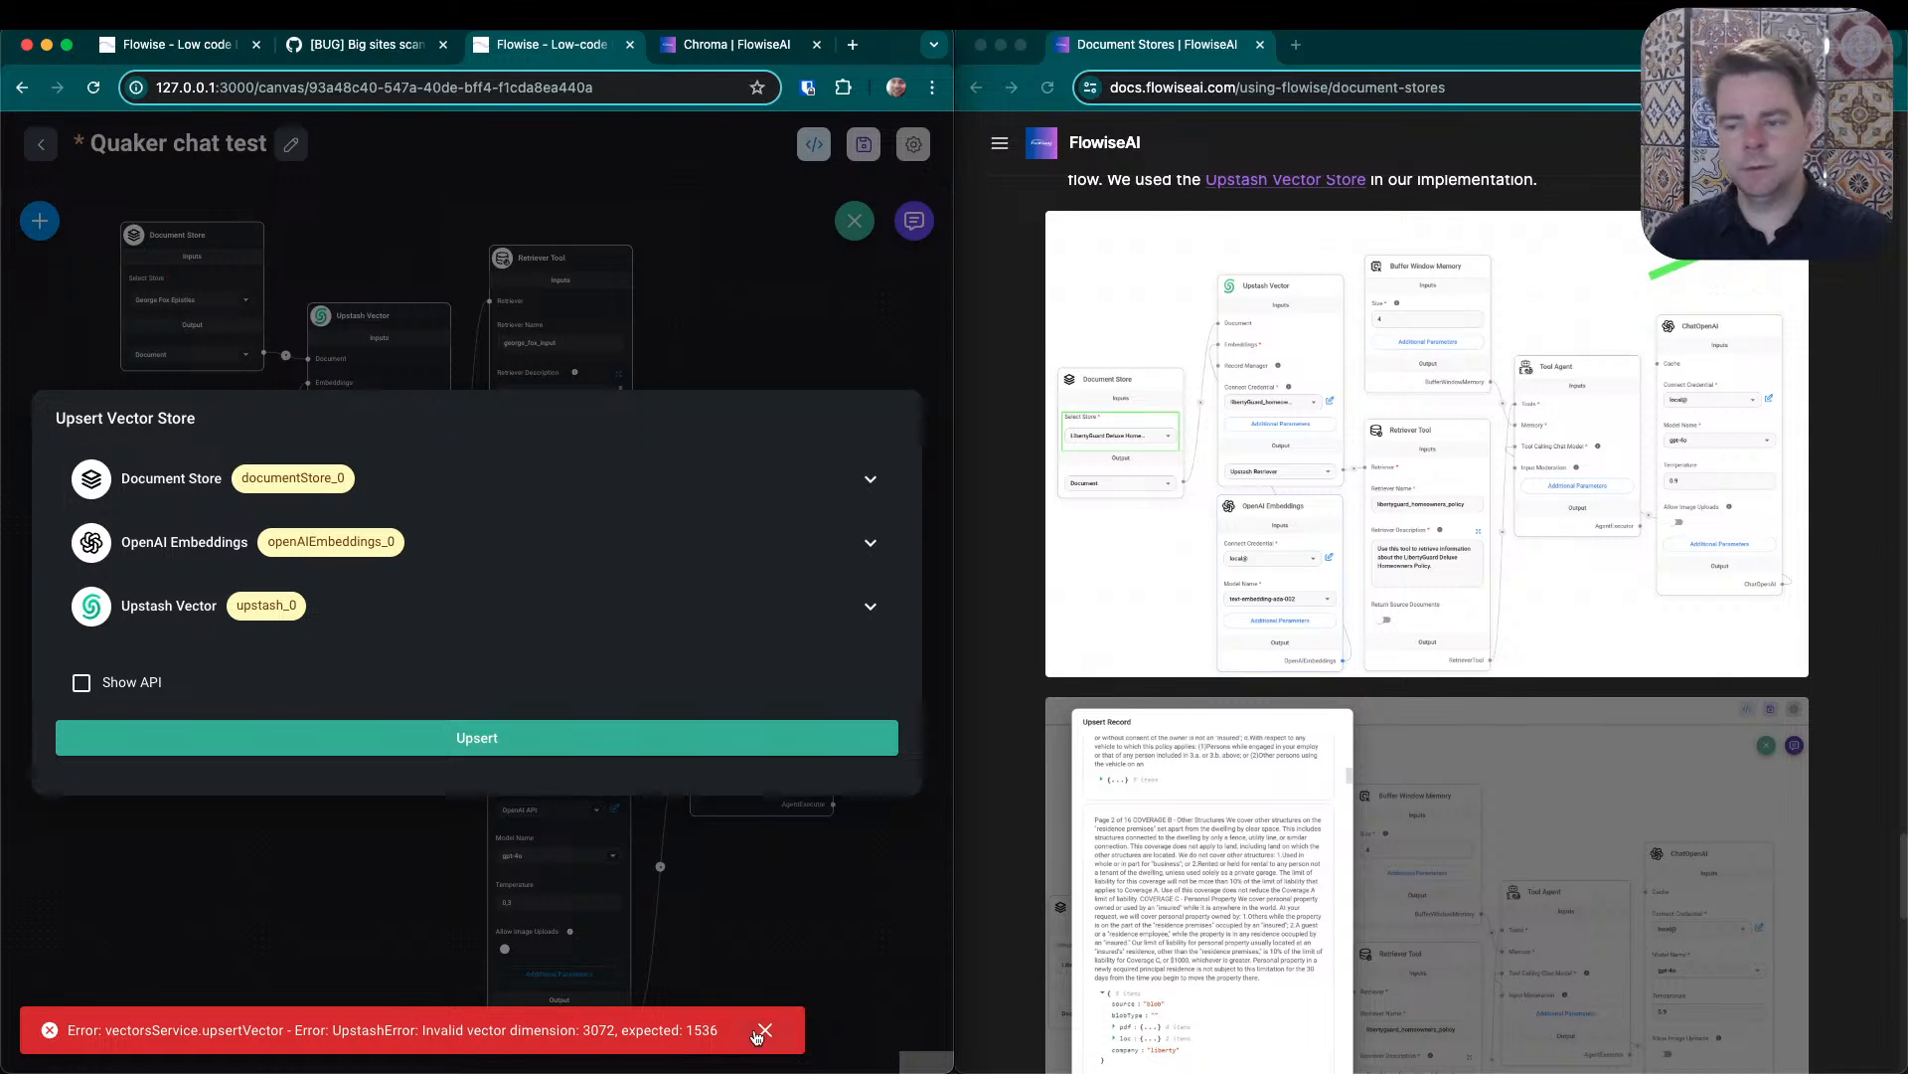
{"action": "left_click", "coordinate": [763, 1032]}
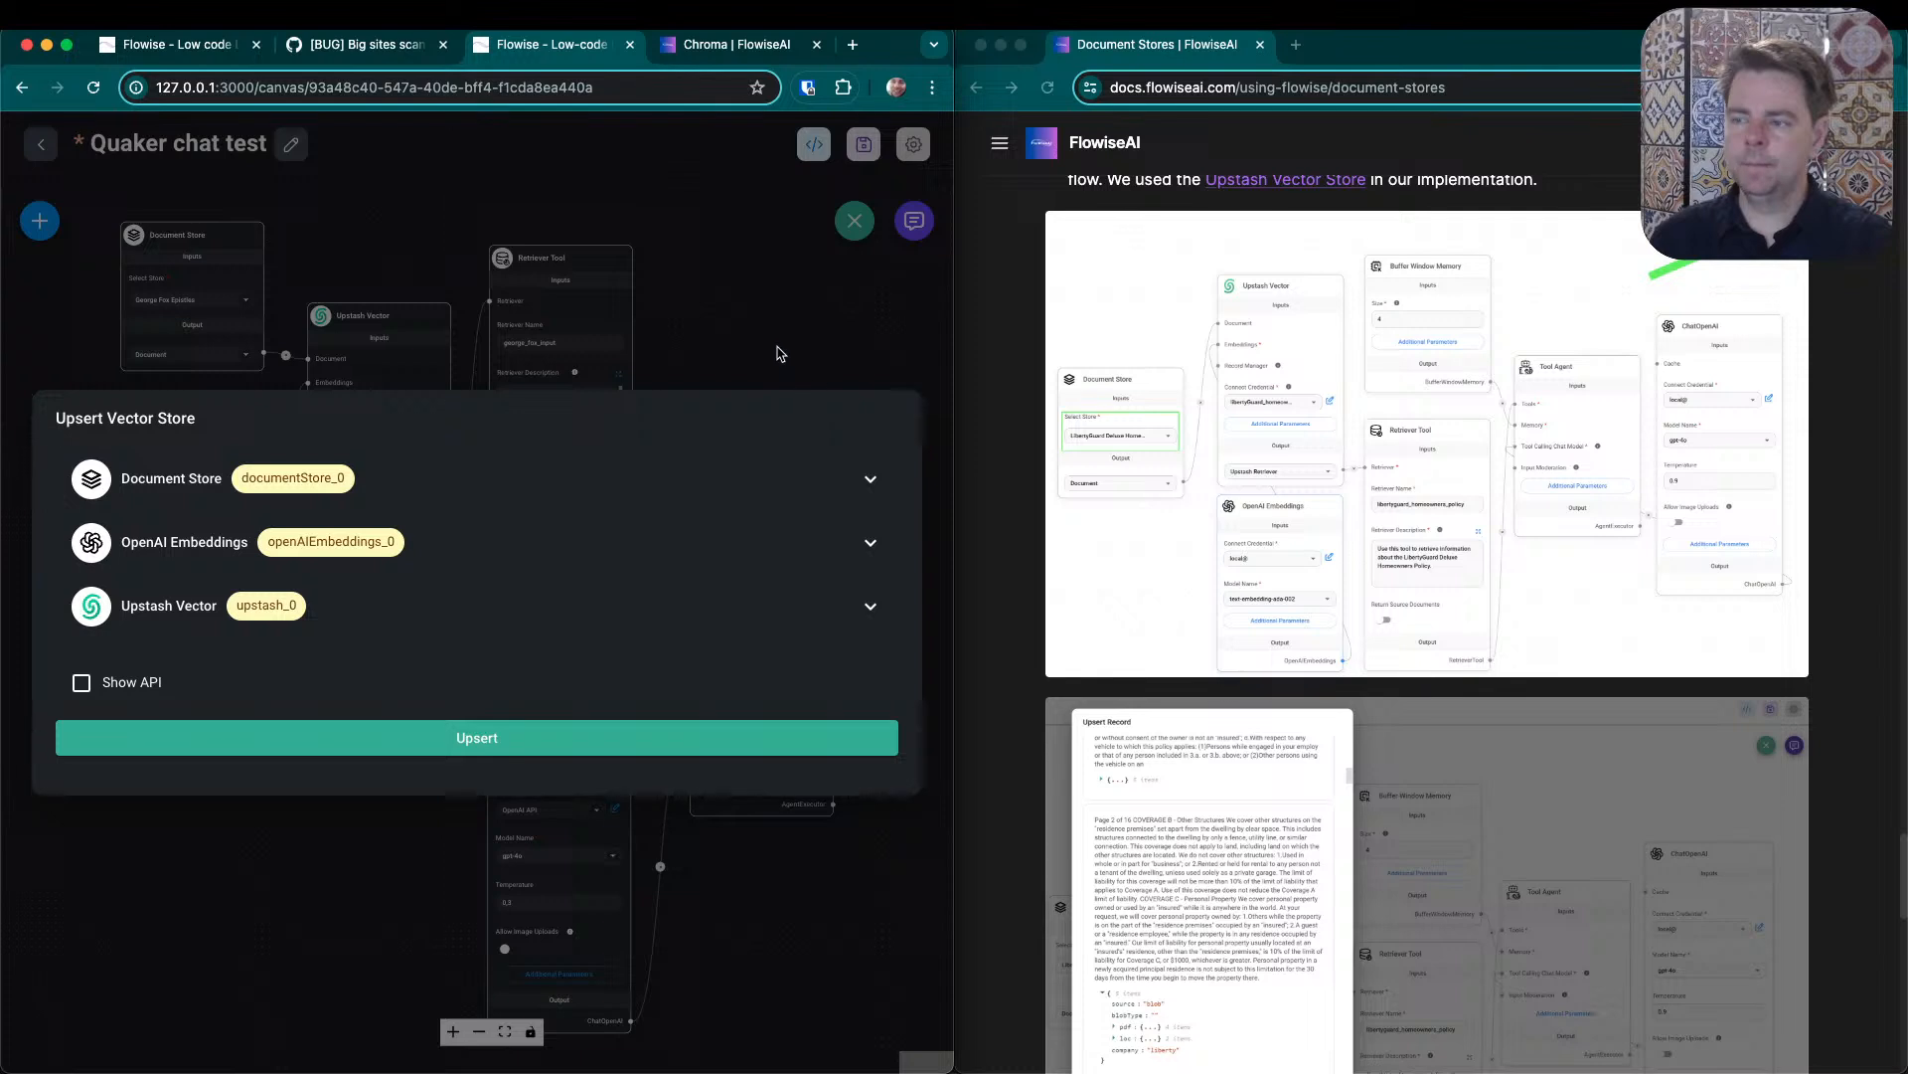
{"action": "left_click", "coordinate": [782, 353]}
- Search the web for "openai embedding models" and skim OpenAI's Embeddings guide
{"action": "left_click", "coordinate": [852, 45]}
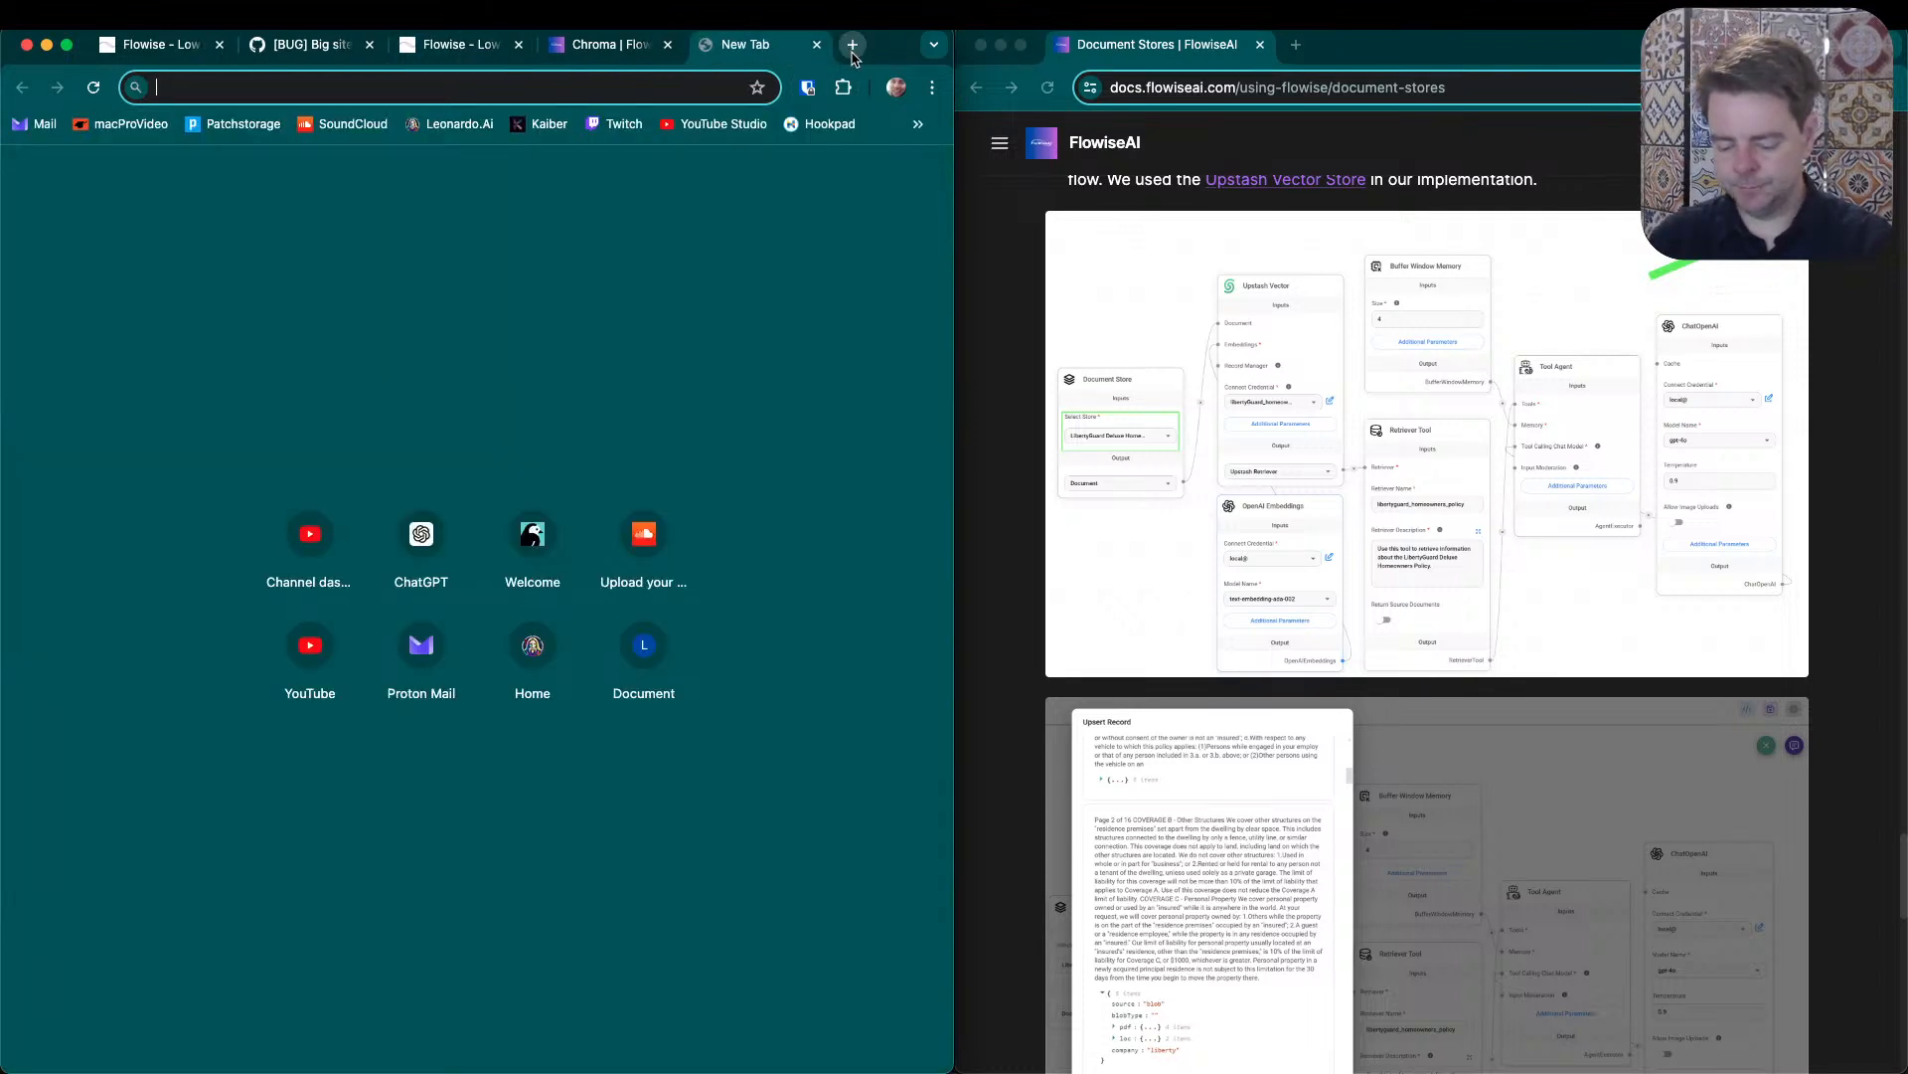
{"action": "type", "text": "openai"}
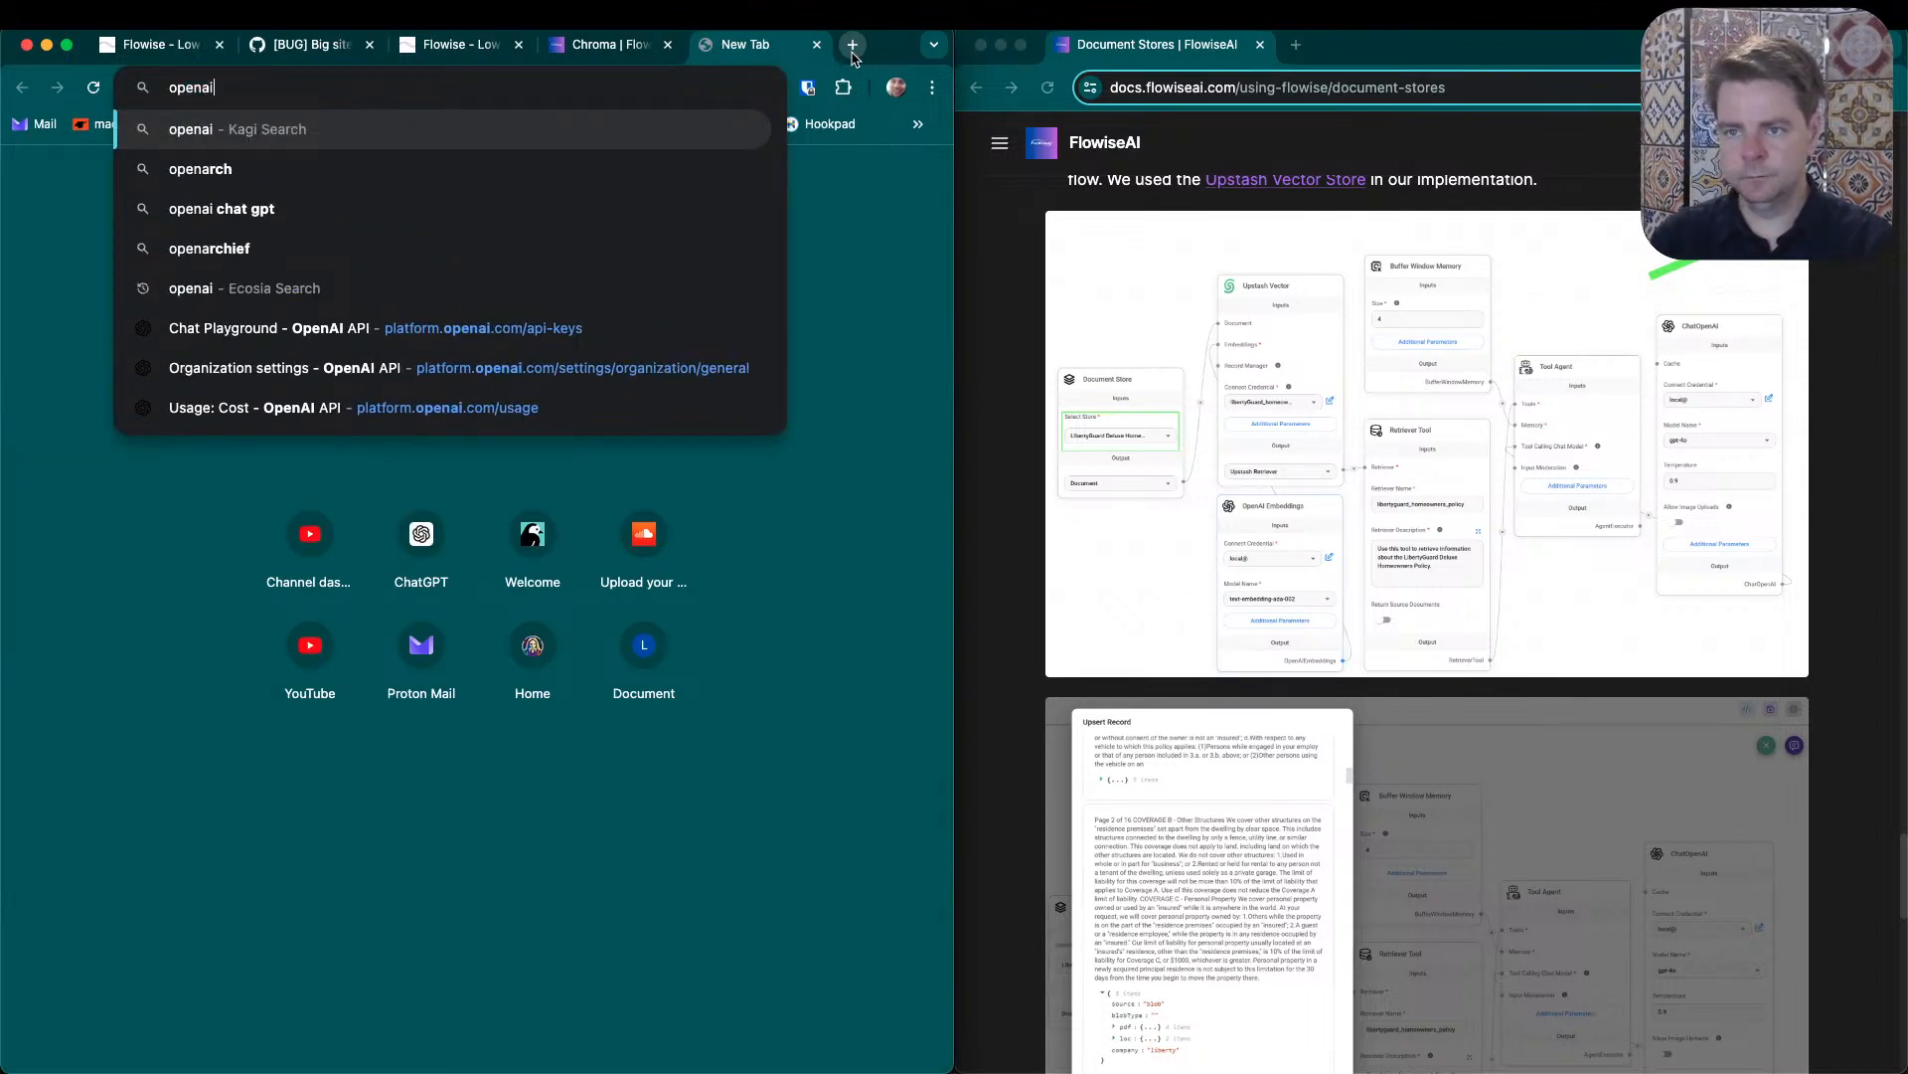
{"action": "type", "text": " embedding models"}
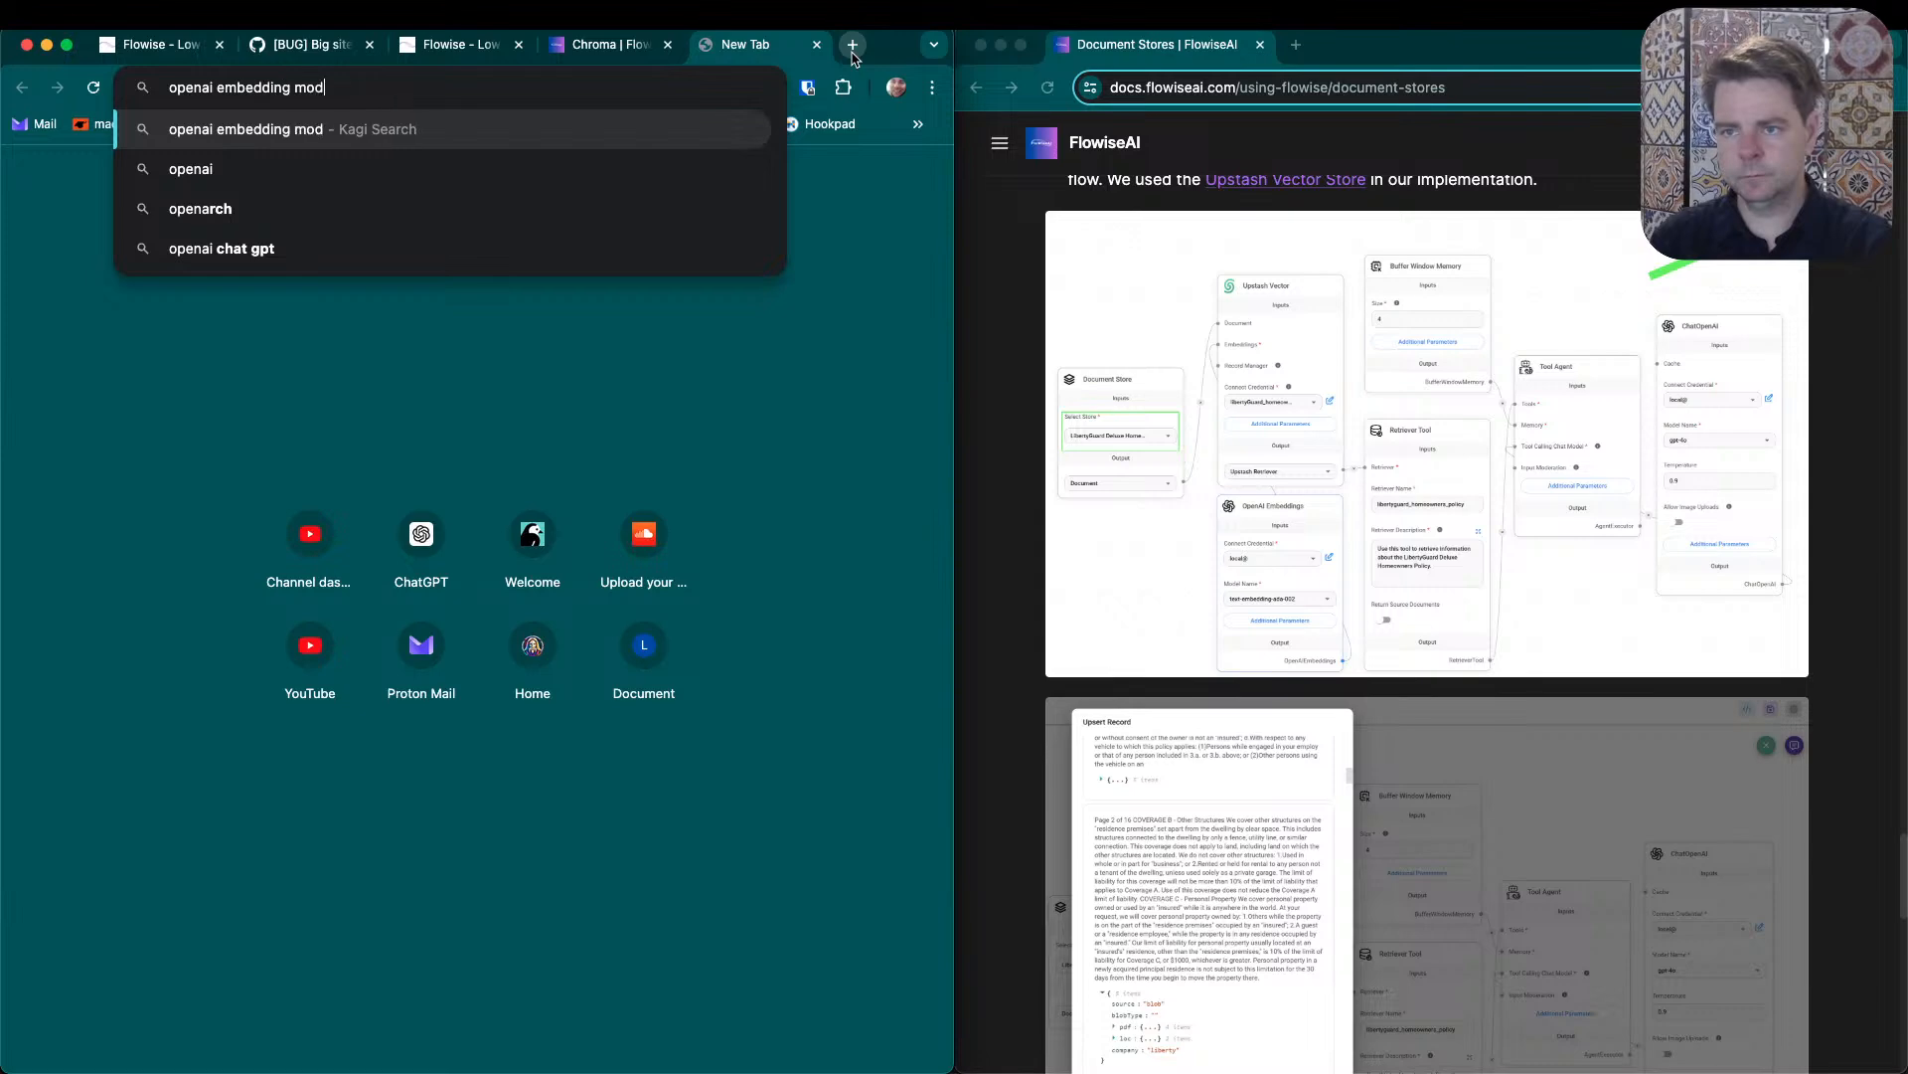
{"action": "key", "text": "Return"}
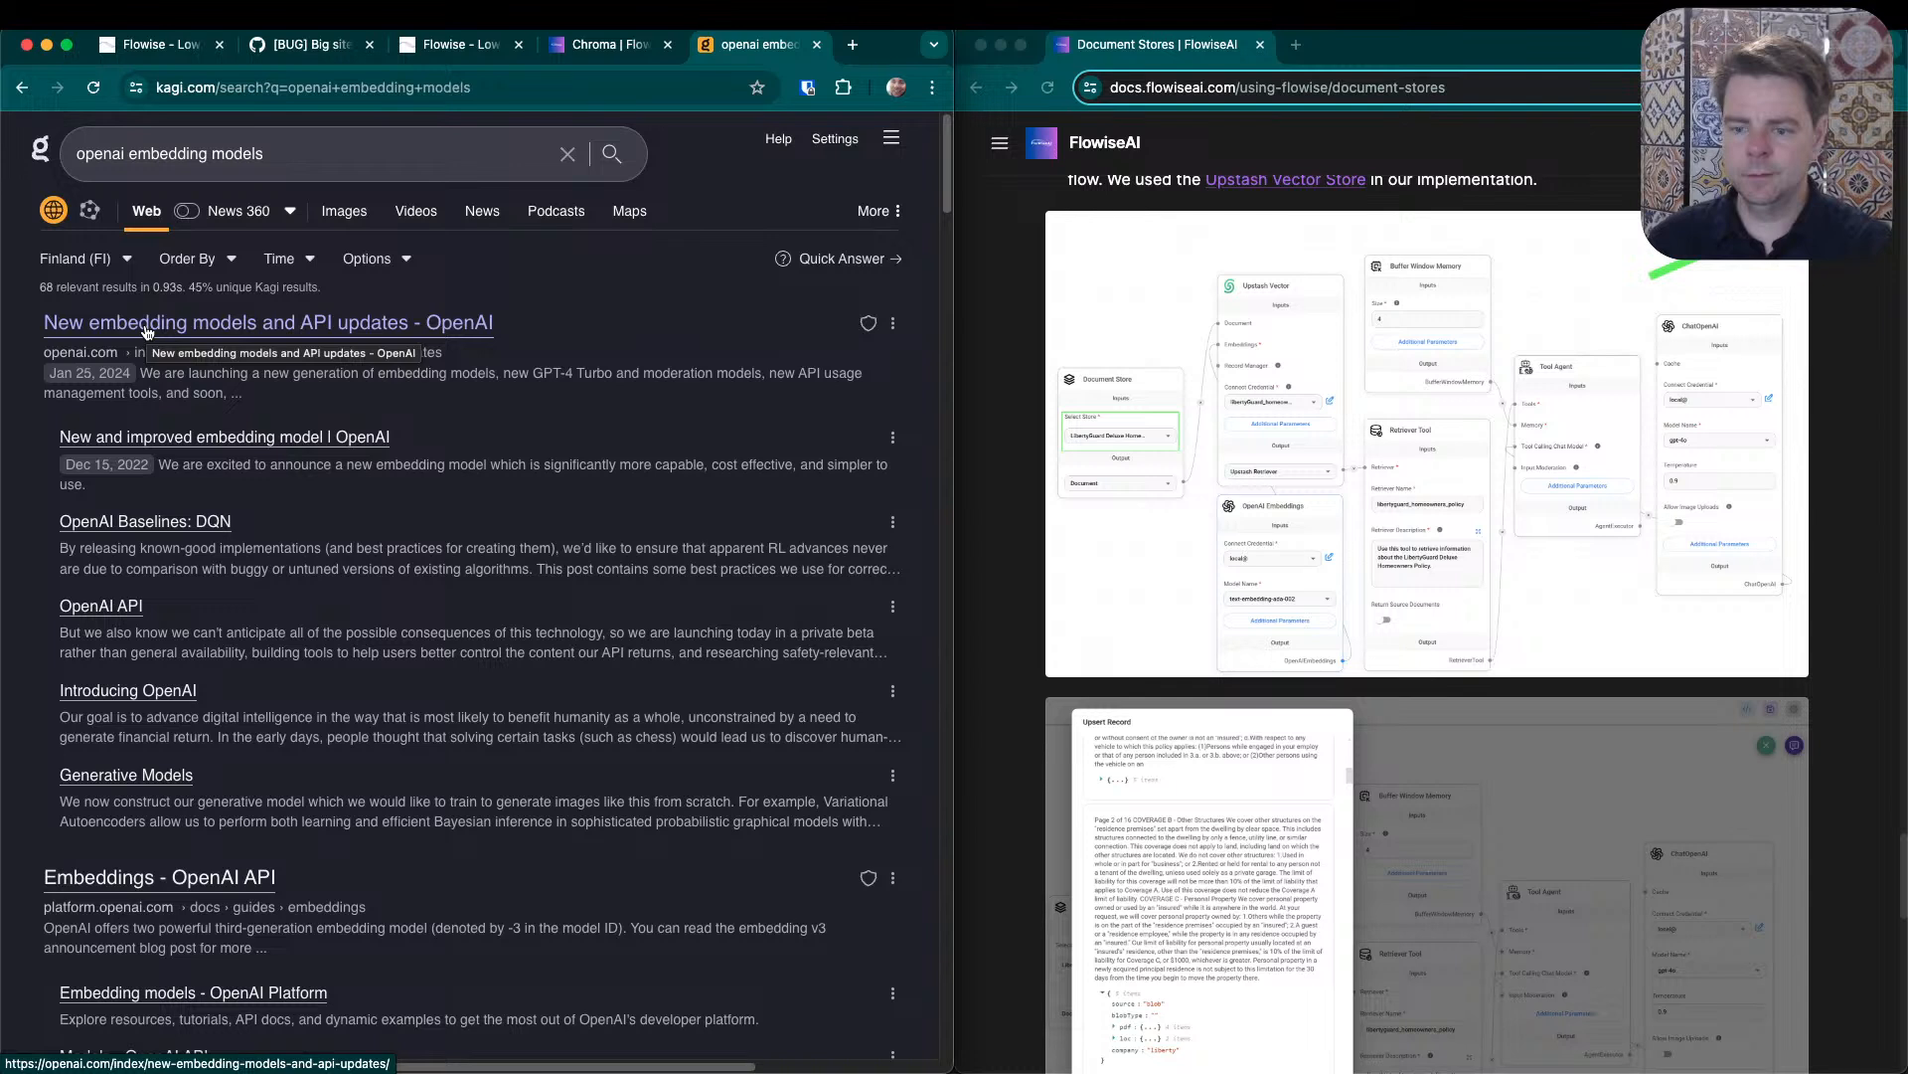
{"action": "left_click", "coordinate": [169, 880]}
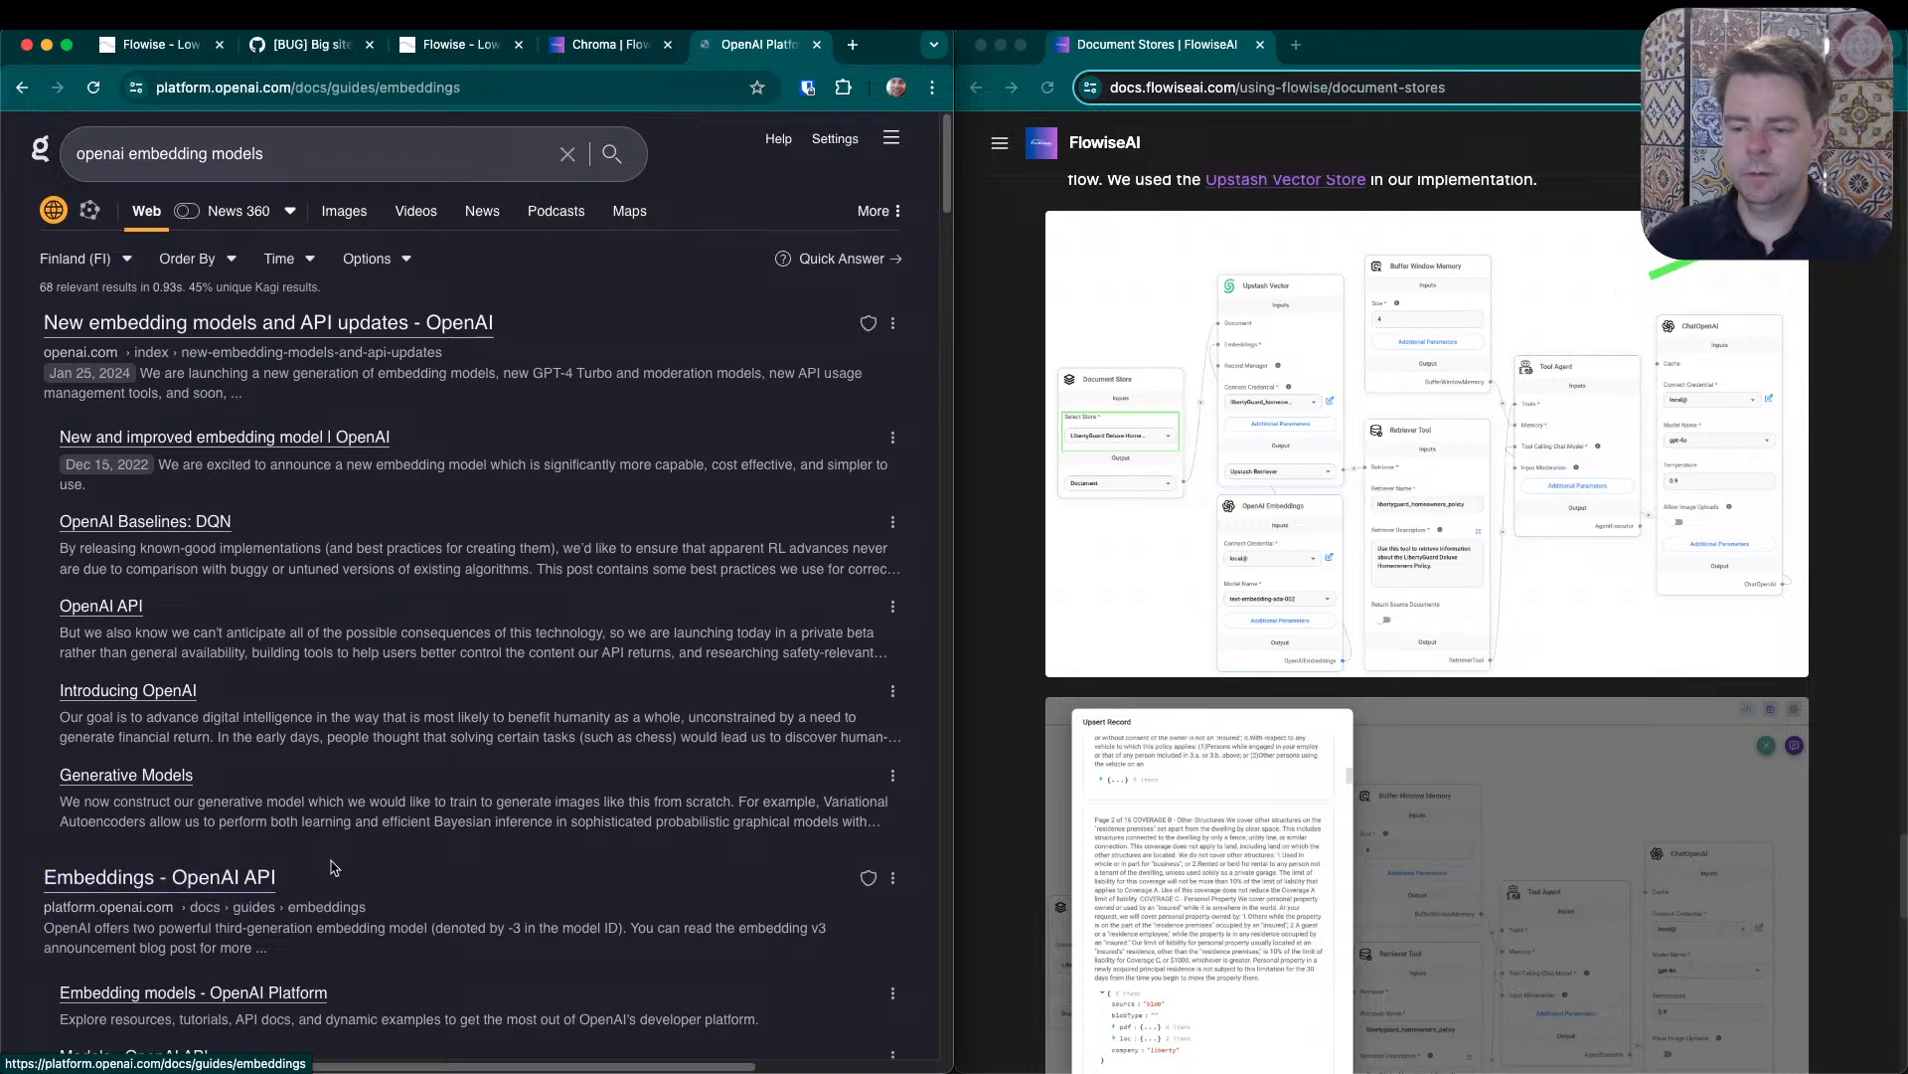
{"action": "scroll", "coordinate": [395, 843], "scroll_direction": "down", "scroll_amount": 20}
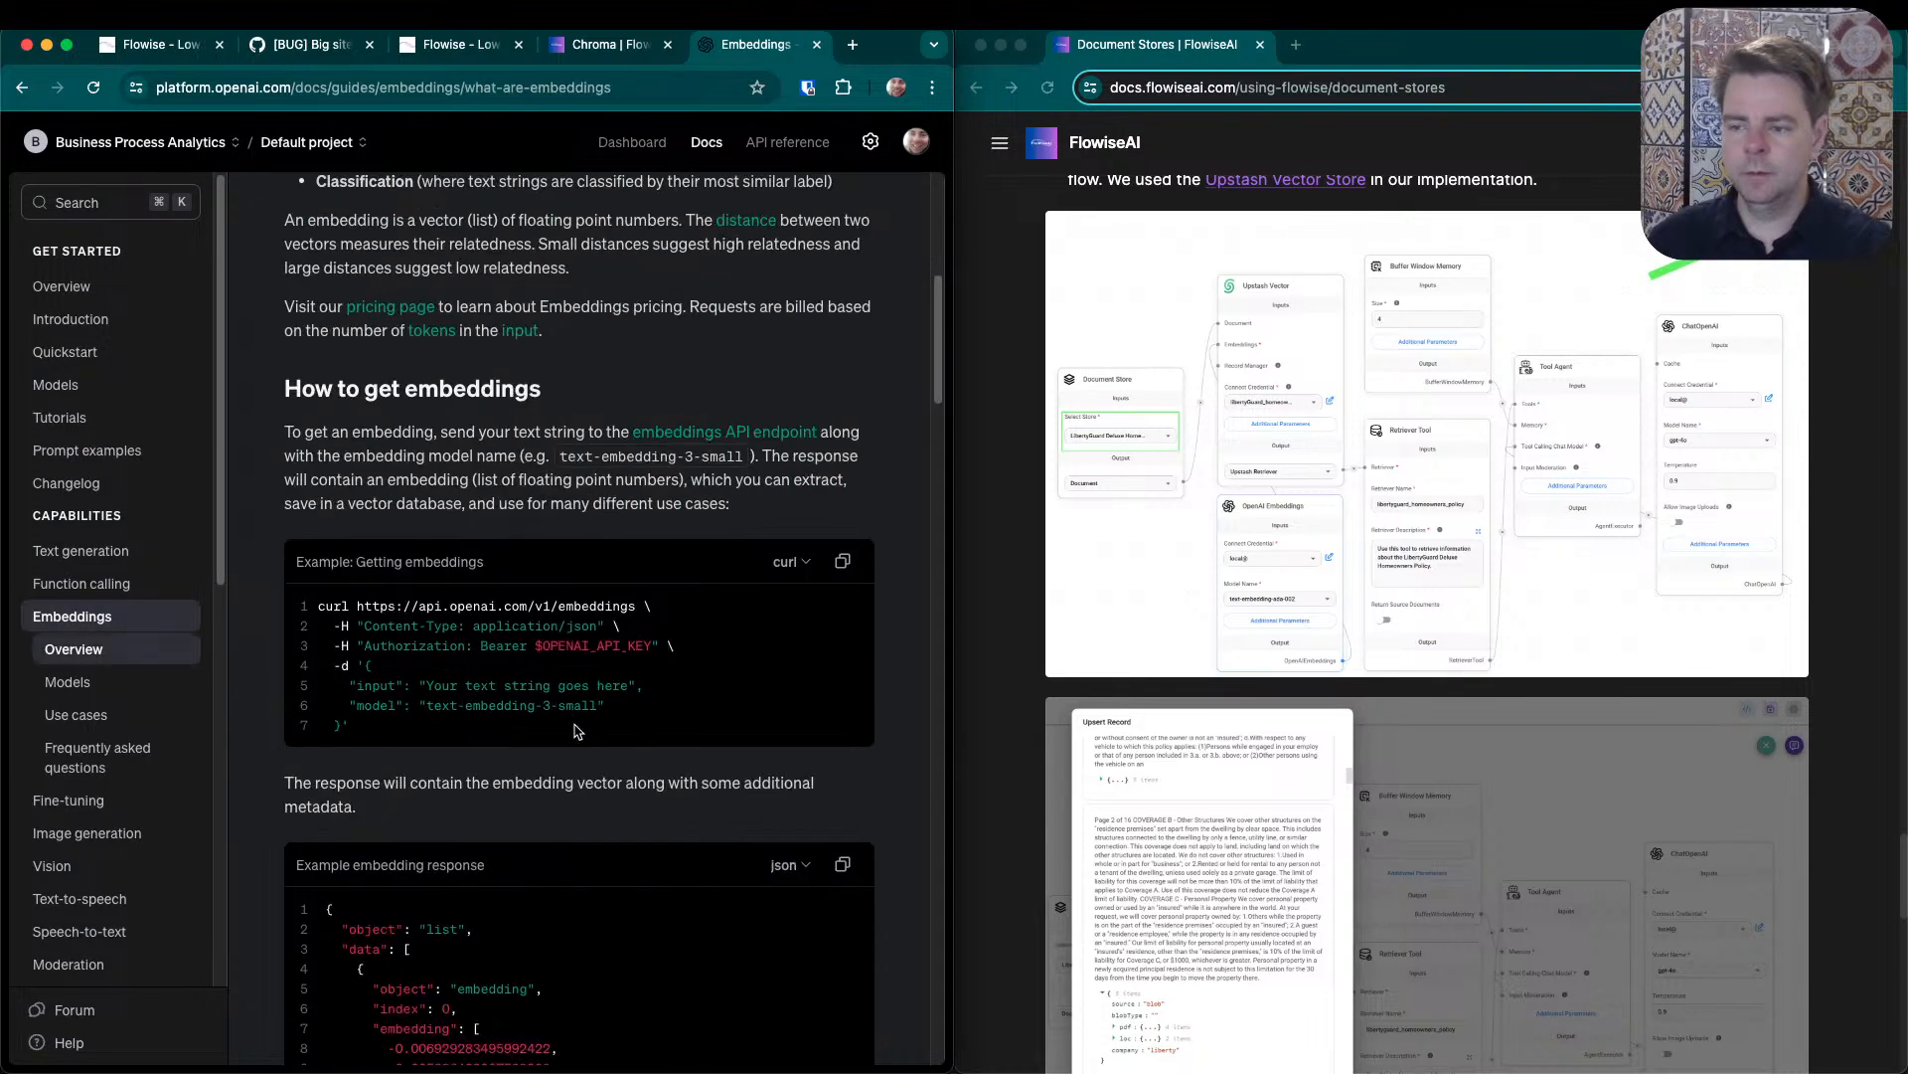
{"action": "scroll", "coordinate": [562, 741], "scroll_direction": "down", "scroll_amount": 10}
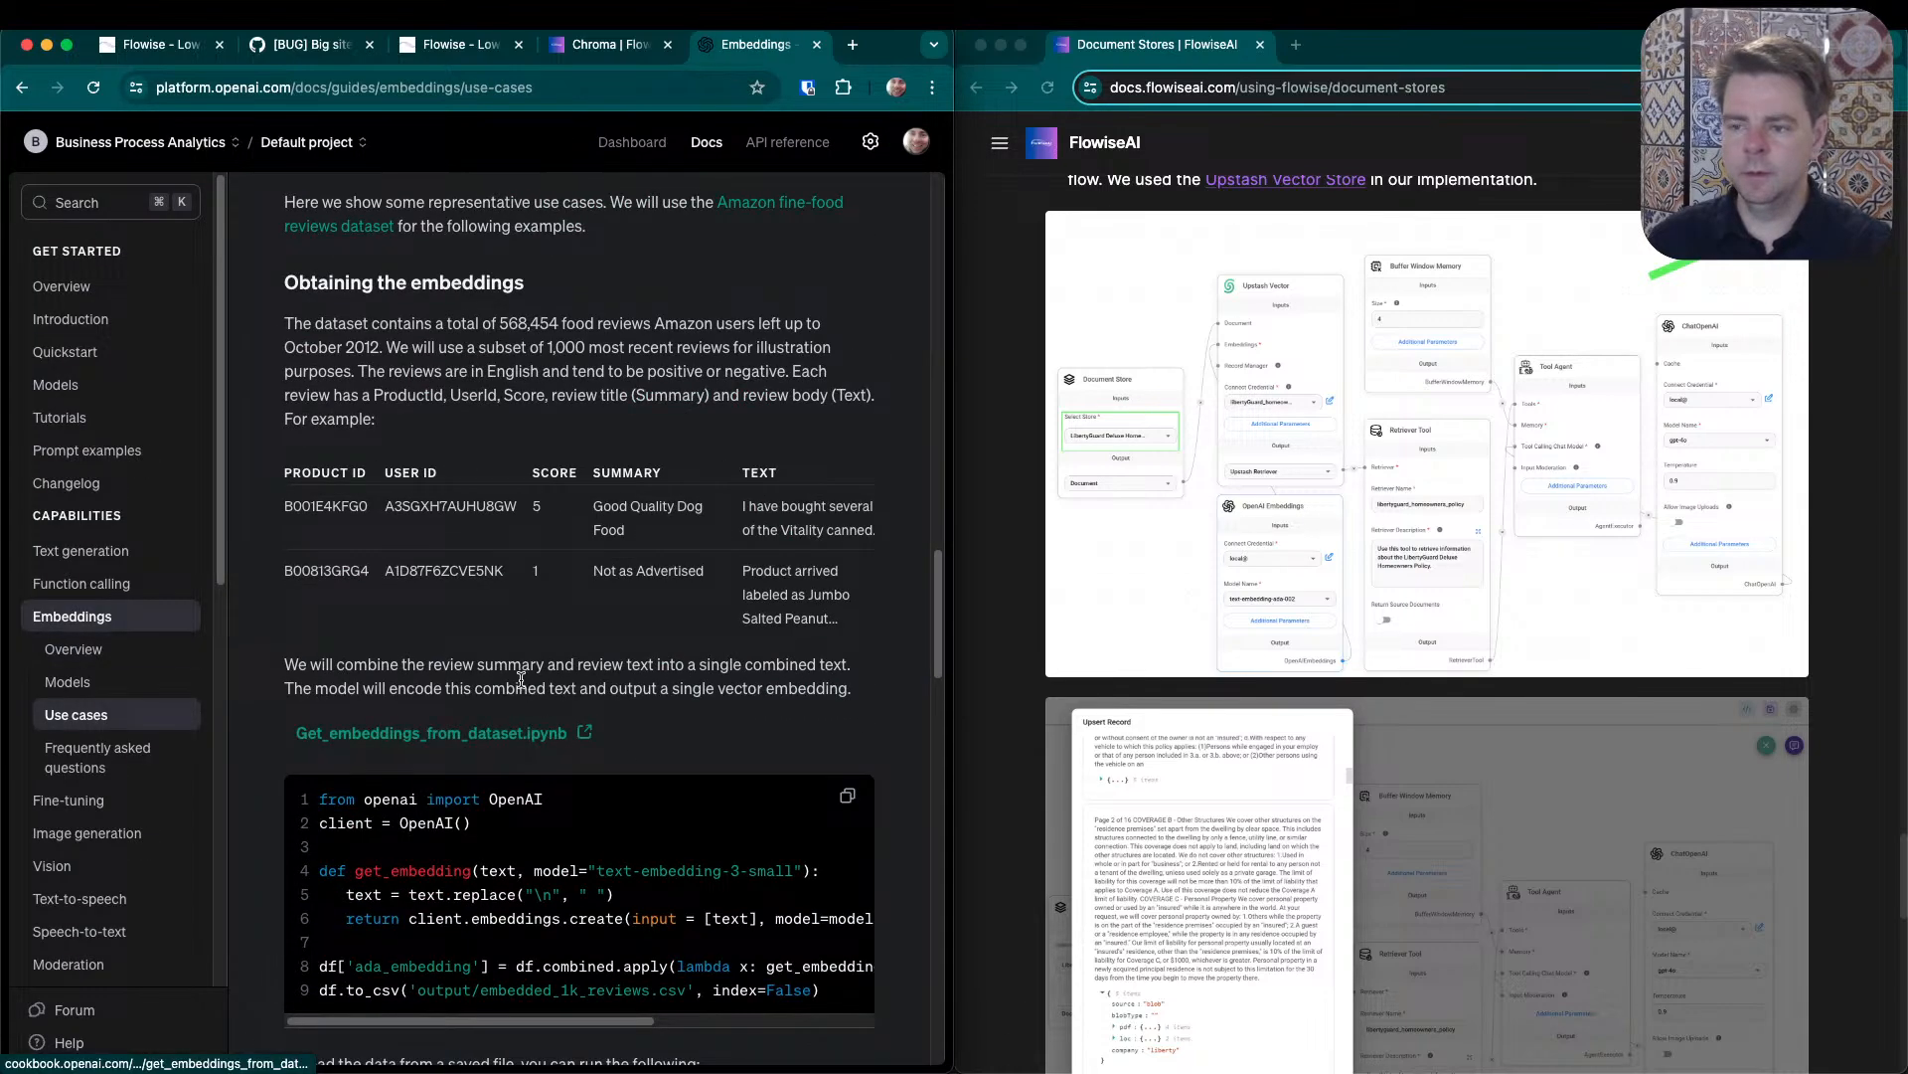
{"action": "scroll", "coordinate": [583, 712], "scroll_direction": "down", "scroll_amount": 3}
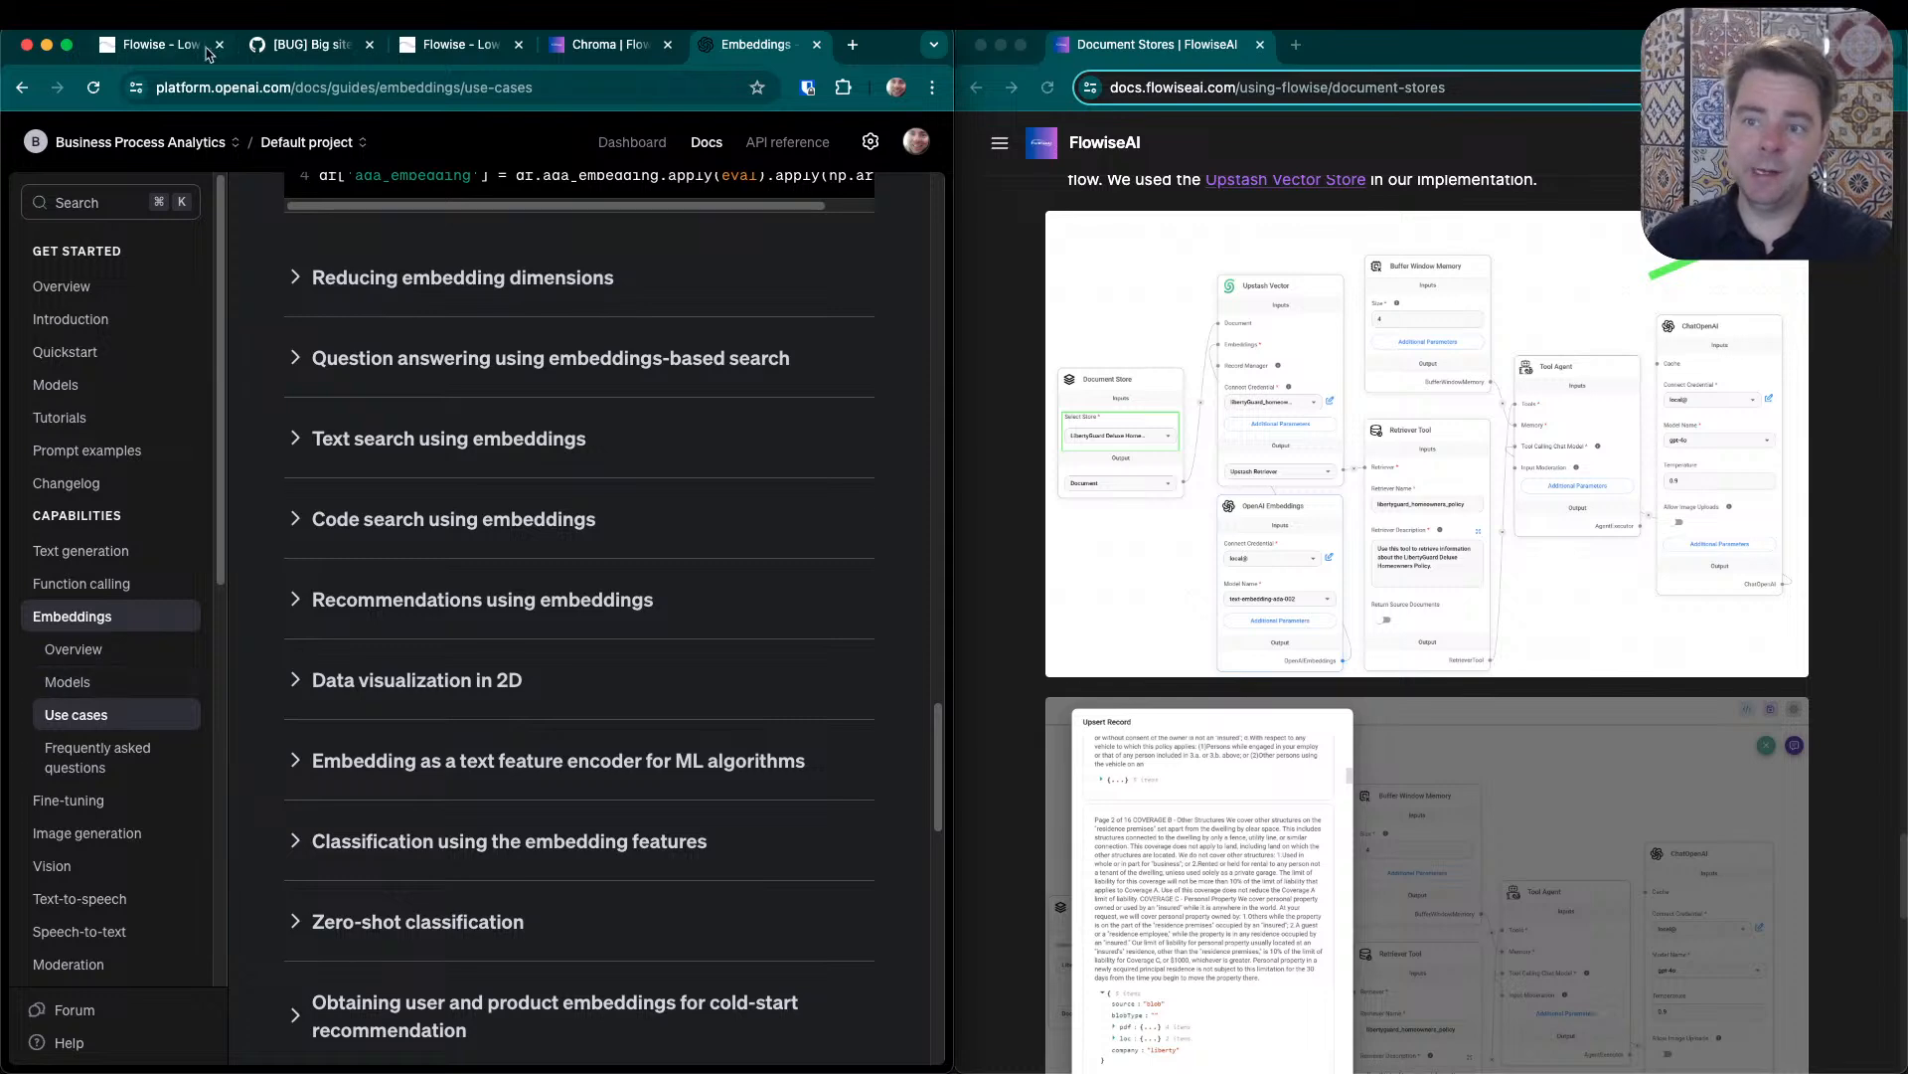
- Return to the Quaker chat test flow and set the OpenAI Embeddings model to text-embedding-ada-002
{"action": "key", "text": "super+1"}
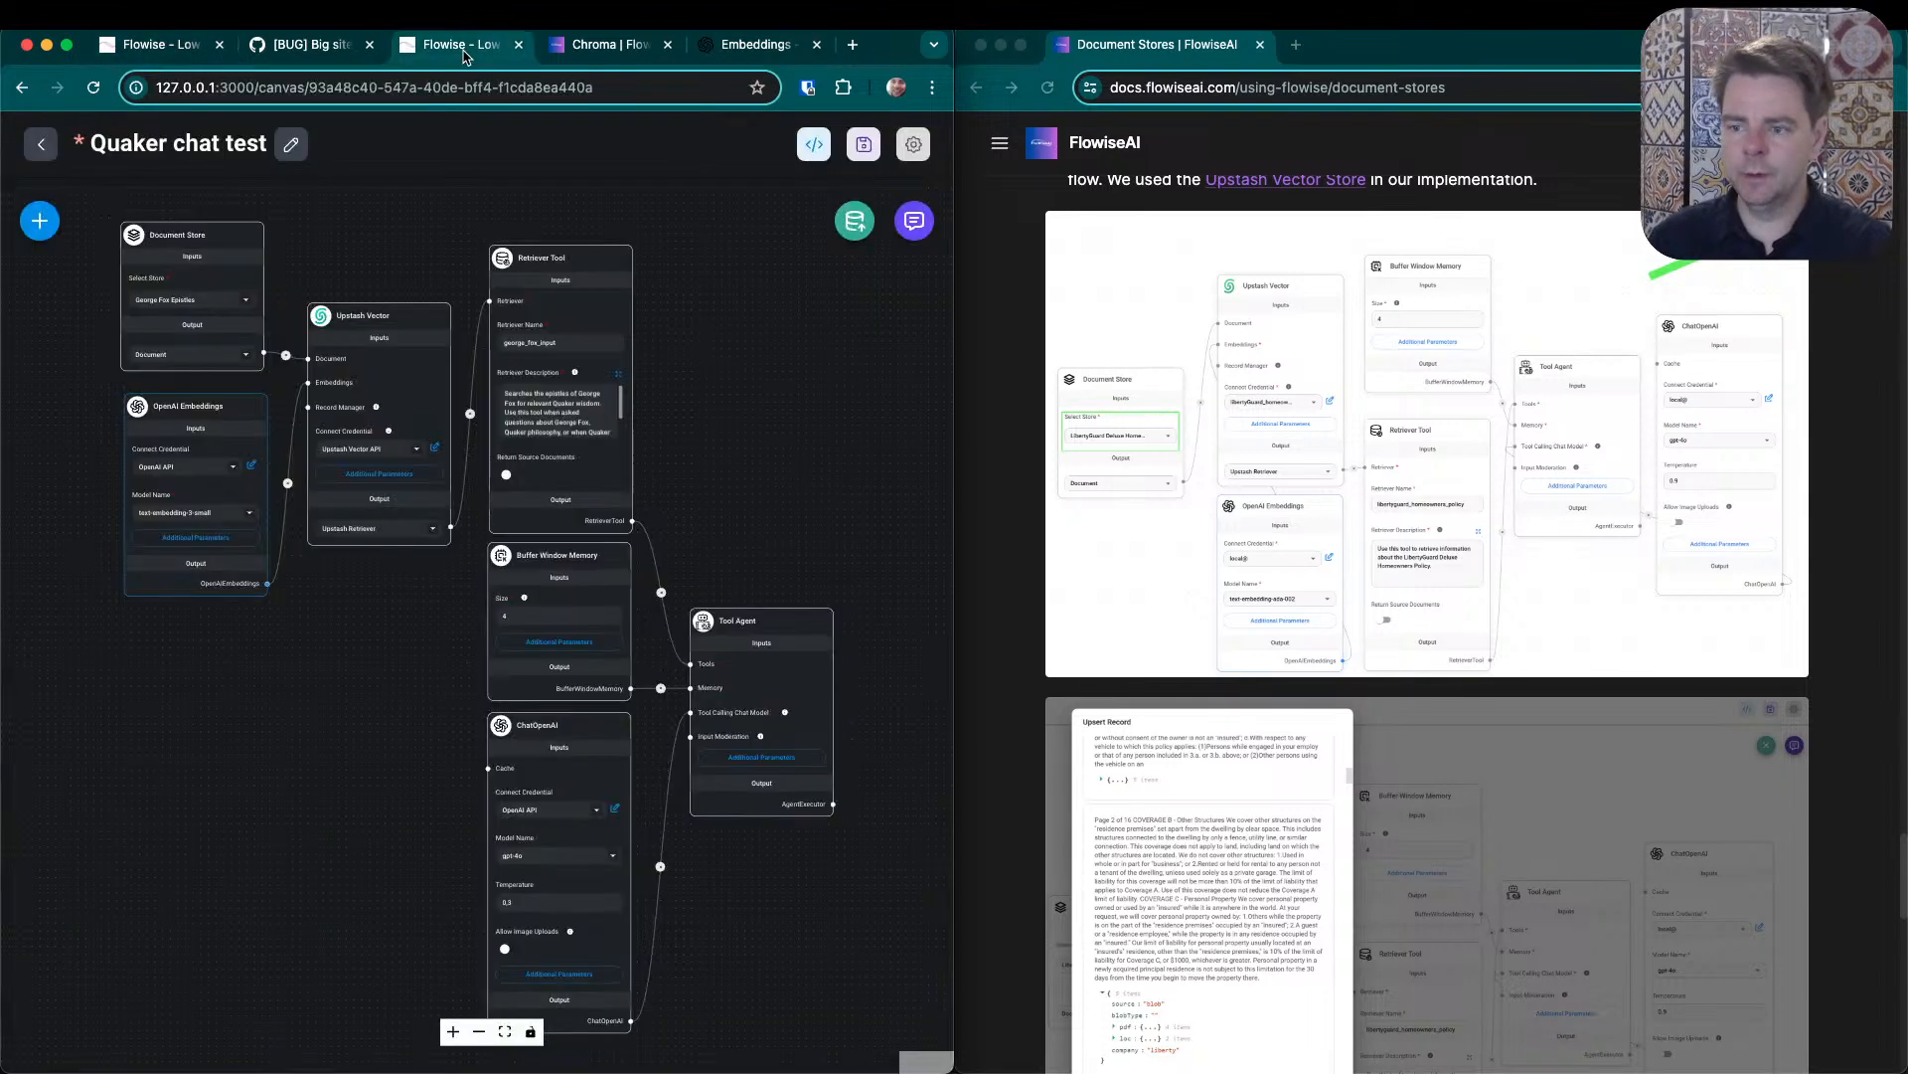
{"action": "key", "text": "super+3"}
{"action": "left_click", "coordinate": [230, 515]}
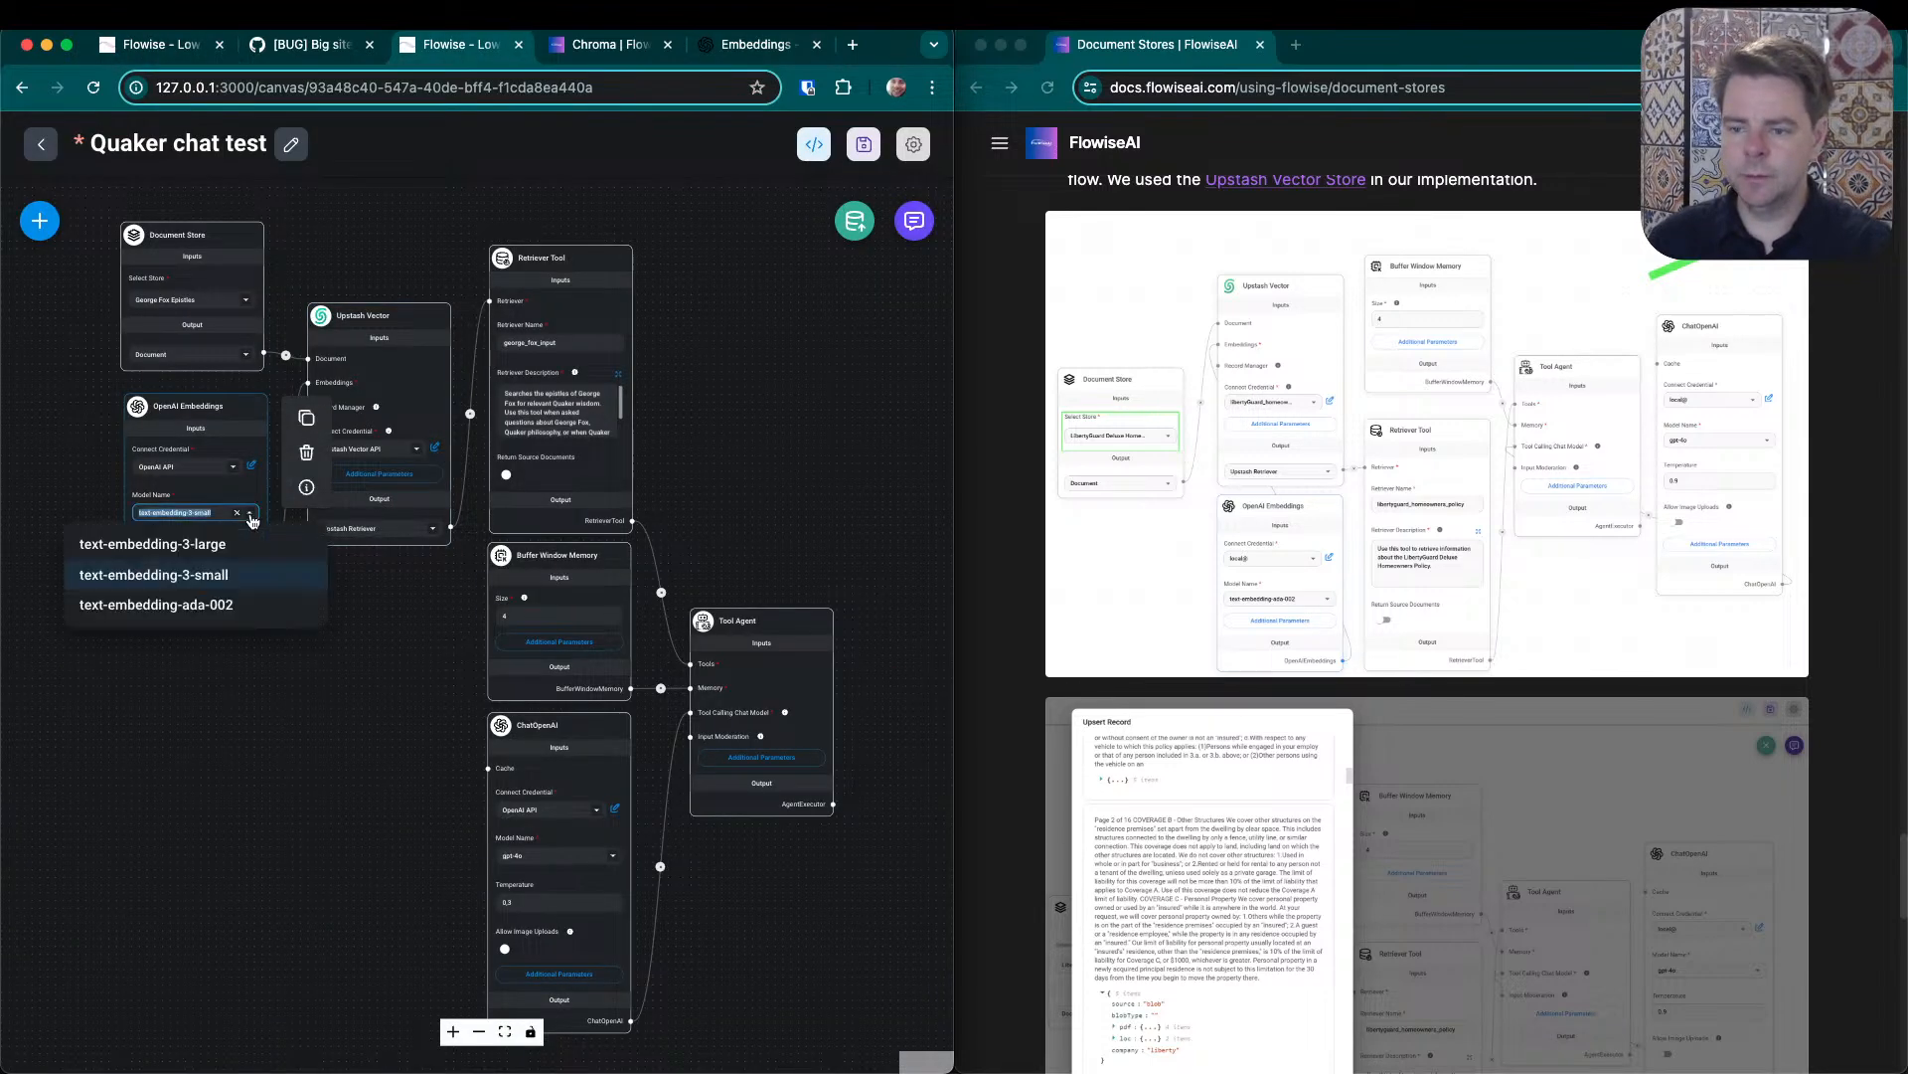
{"action": "left_click", "coordinate": [208, 606]}
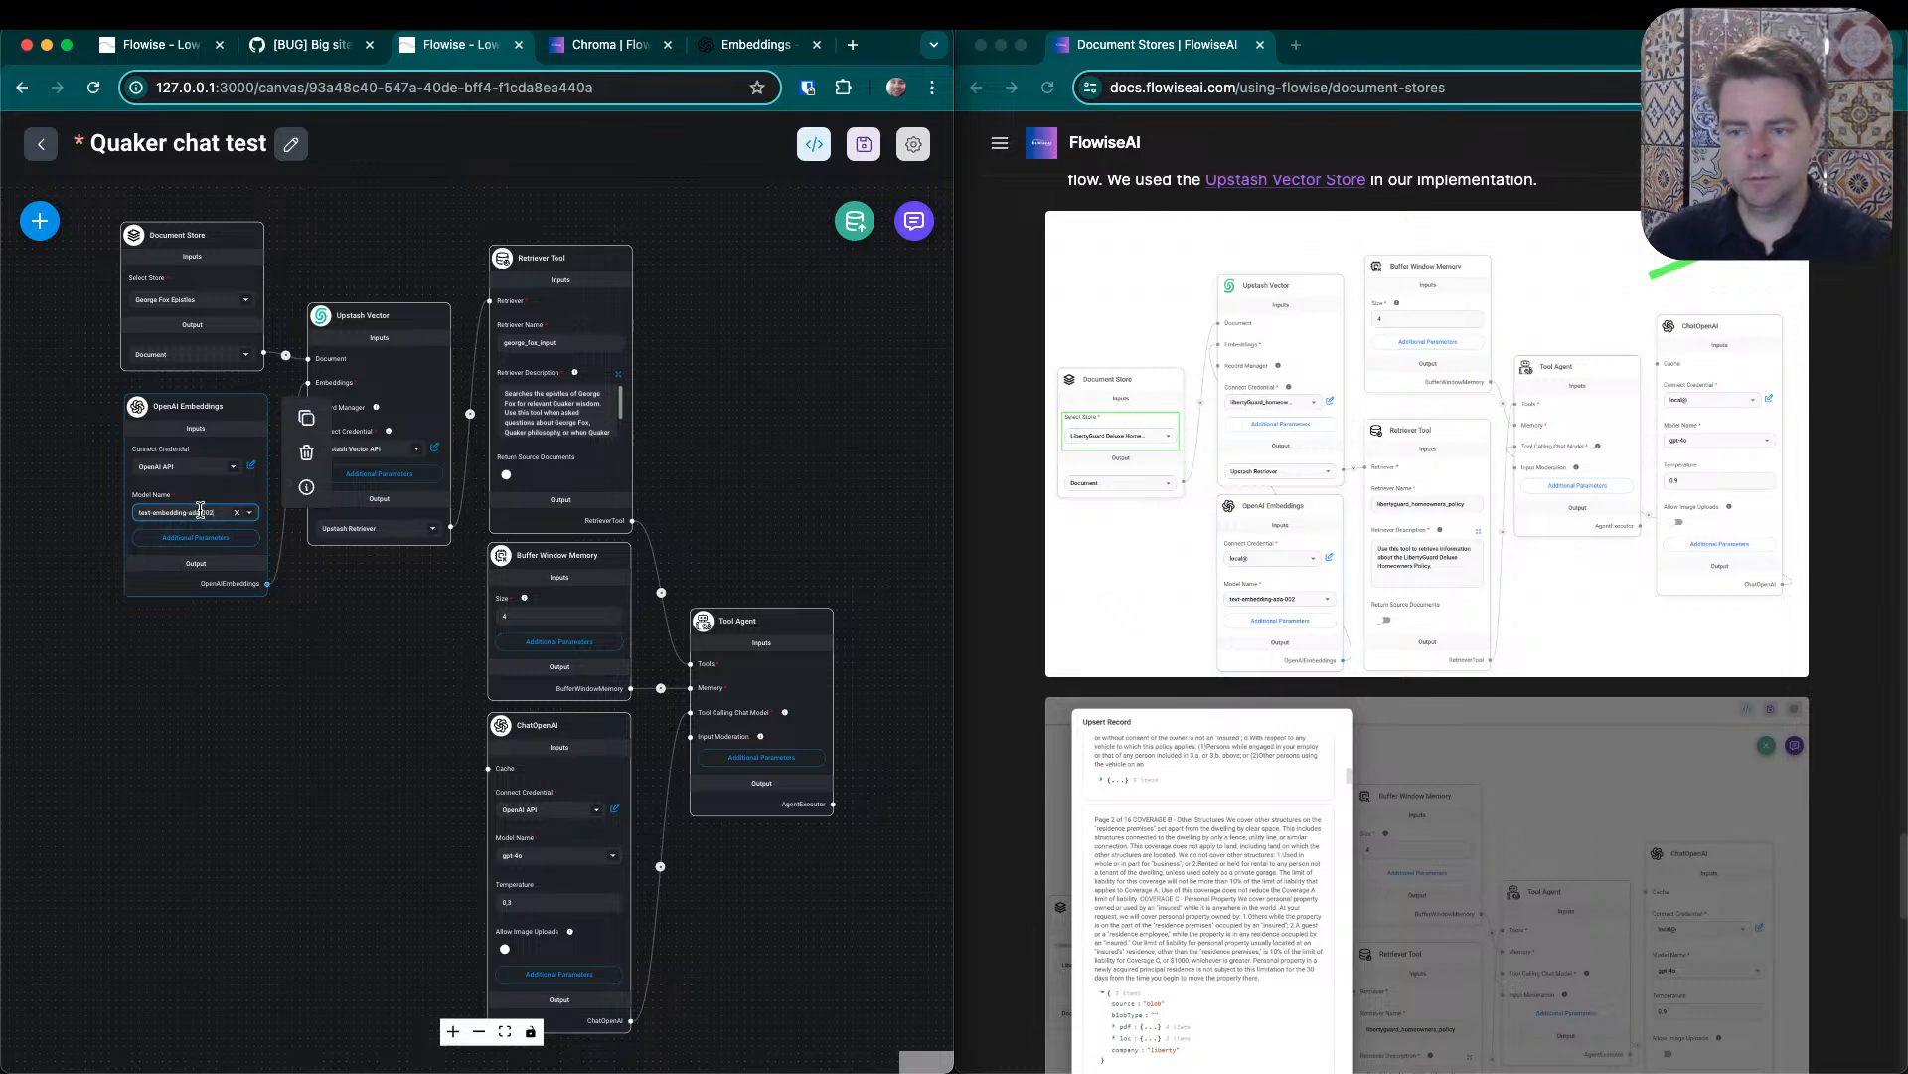
- Save the Quaker chat test flow and start upserting its document store into Upstash Vector
{"action": "left_click", "coordinate": [912, 147]}
{"action": "left_click", "coordinate": [888, 159]}
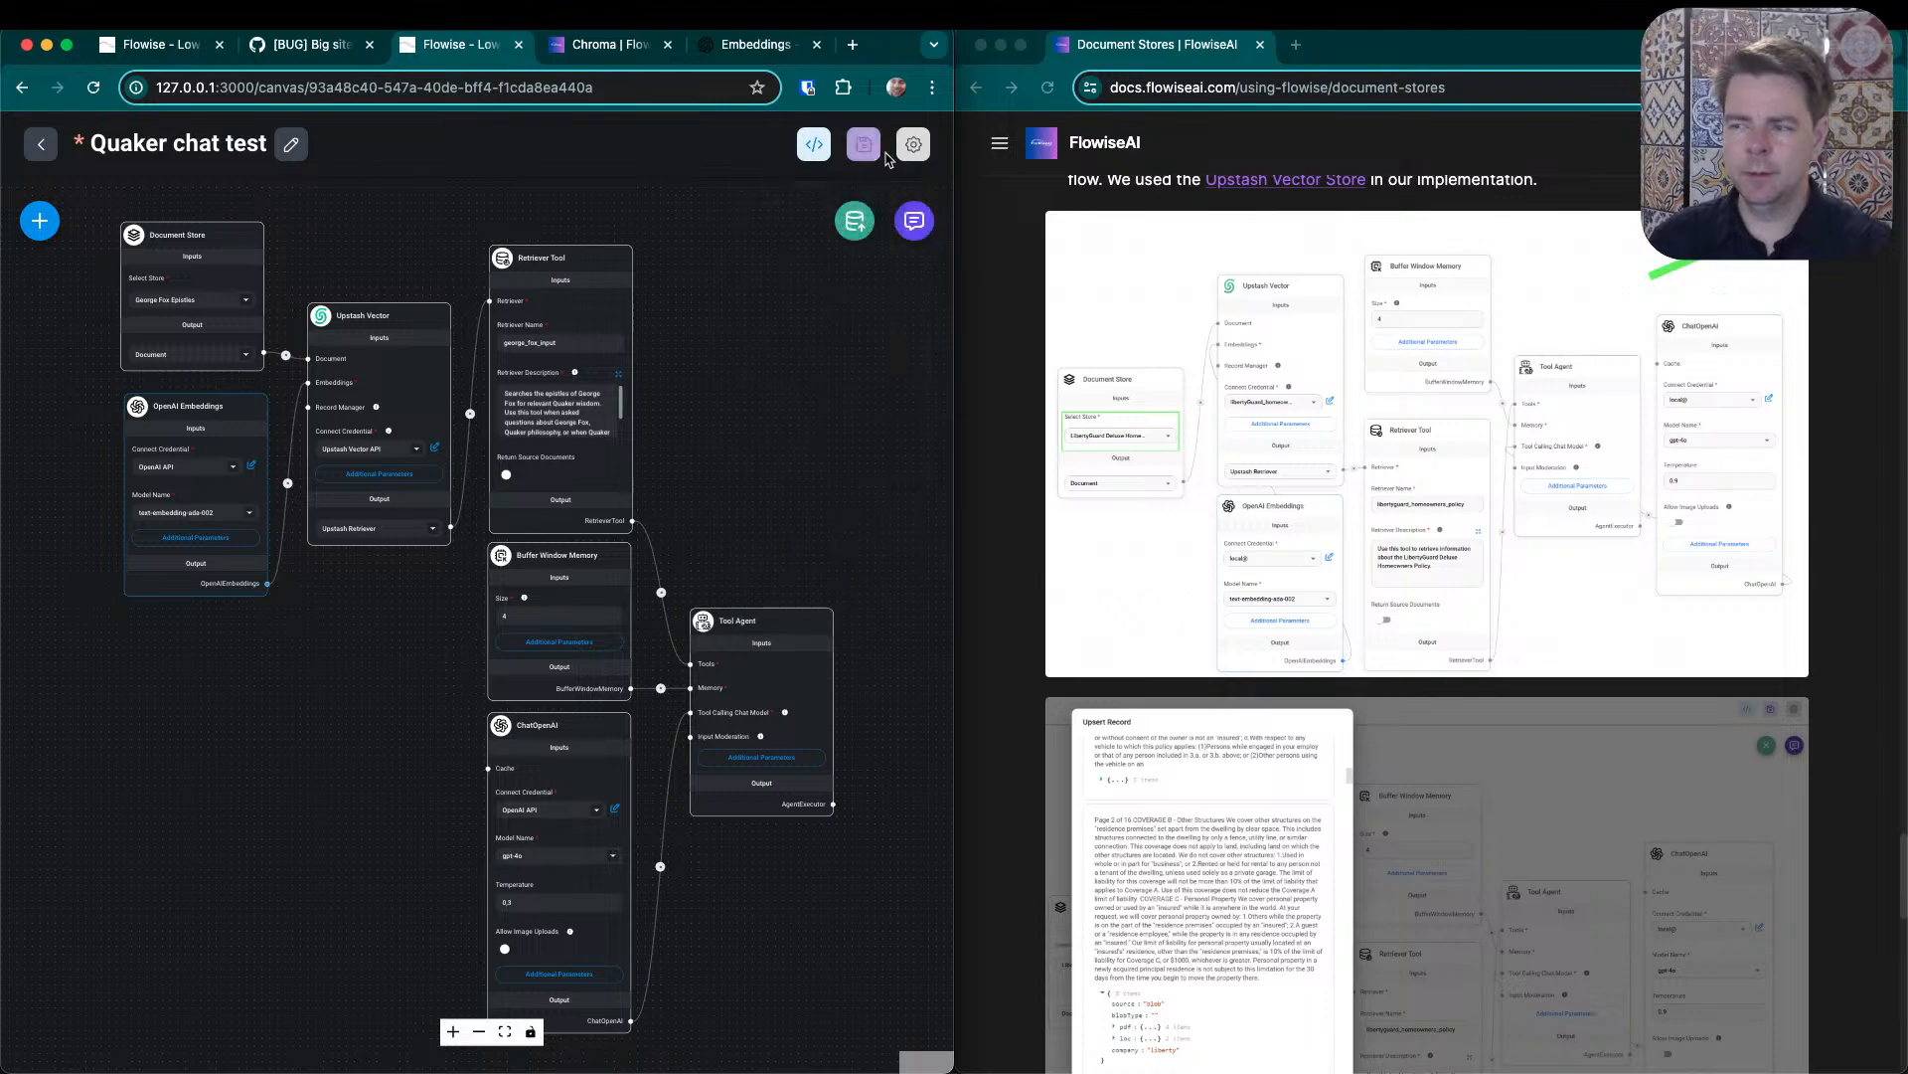
{"action": "left_click", "coordinate": [864, 146]}
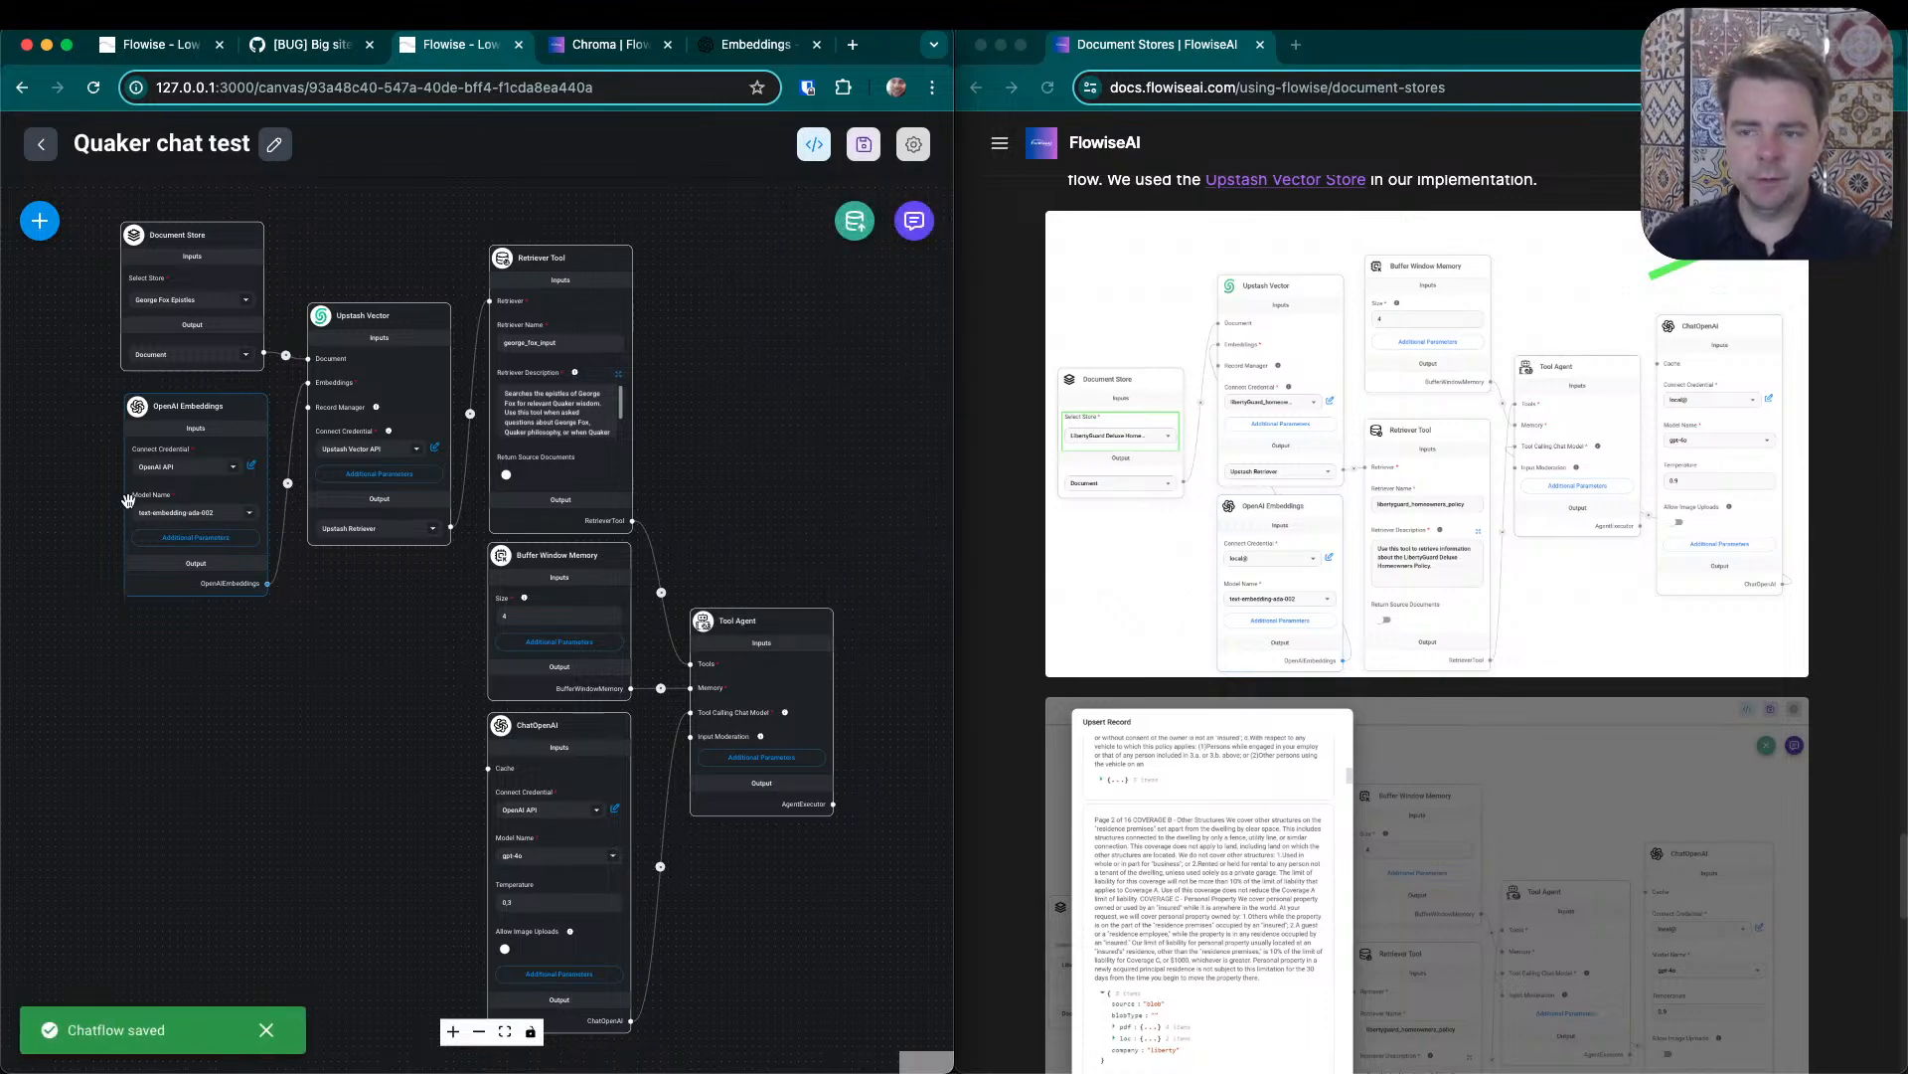
{"action": "left_click", "coordinate": [854, 220]}
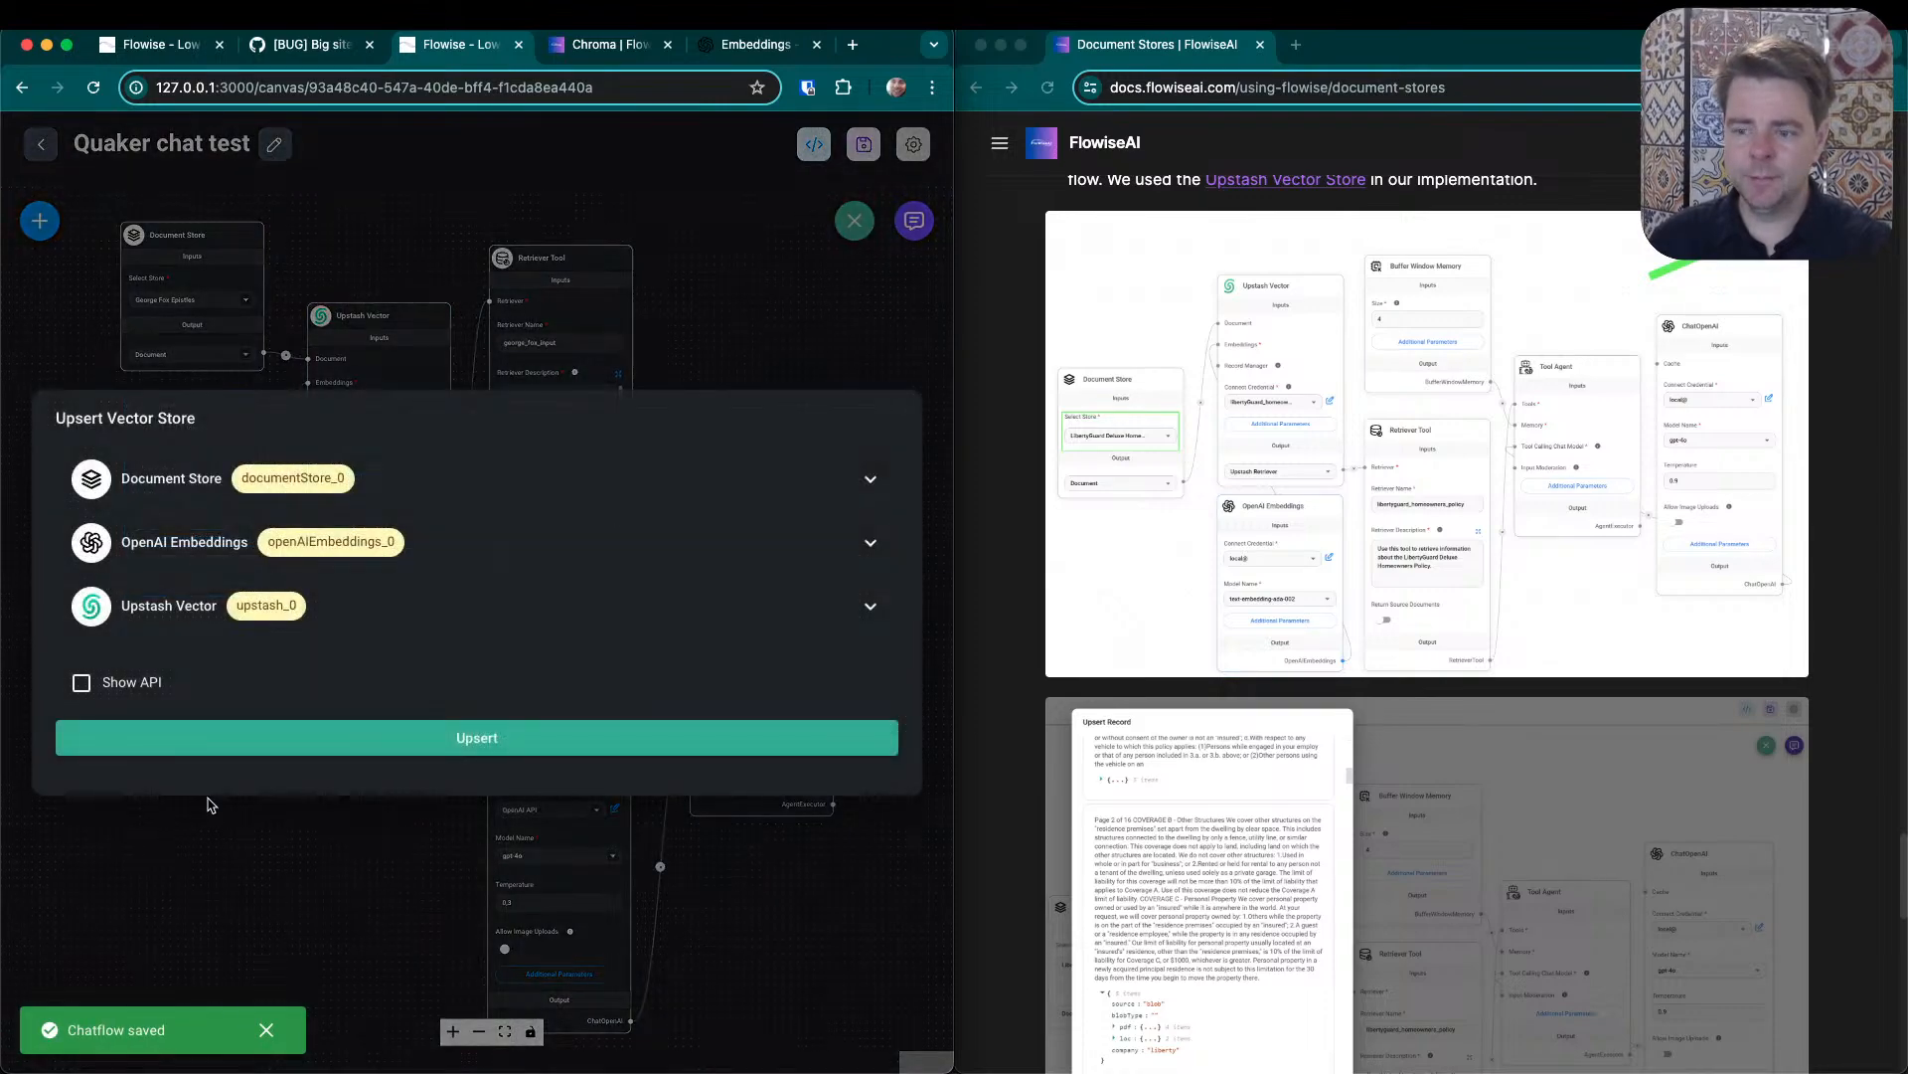
{"action": "left_click", "coordinate": [382, 749]}
- Examine the embedding models comparison and the default vector lengths in OpenAI's Embeddings guide
{"action": "left_click", "coordinate": [762, 46]}
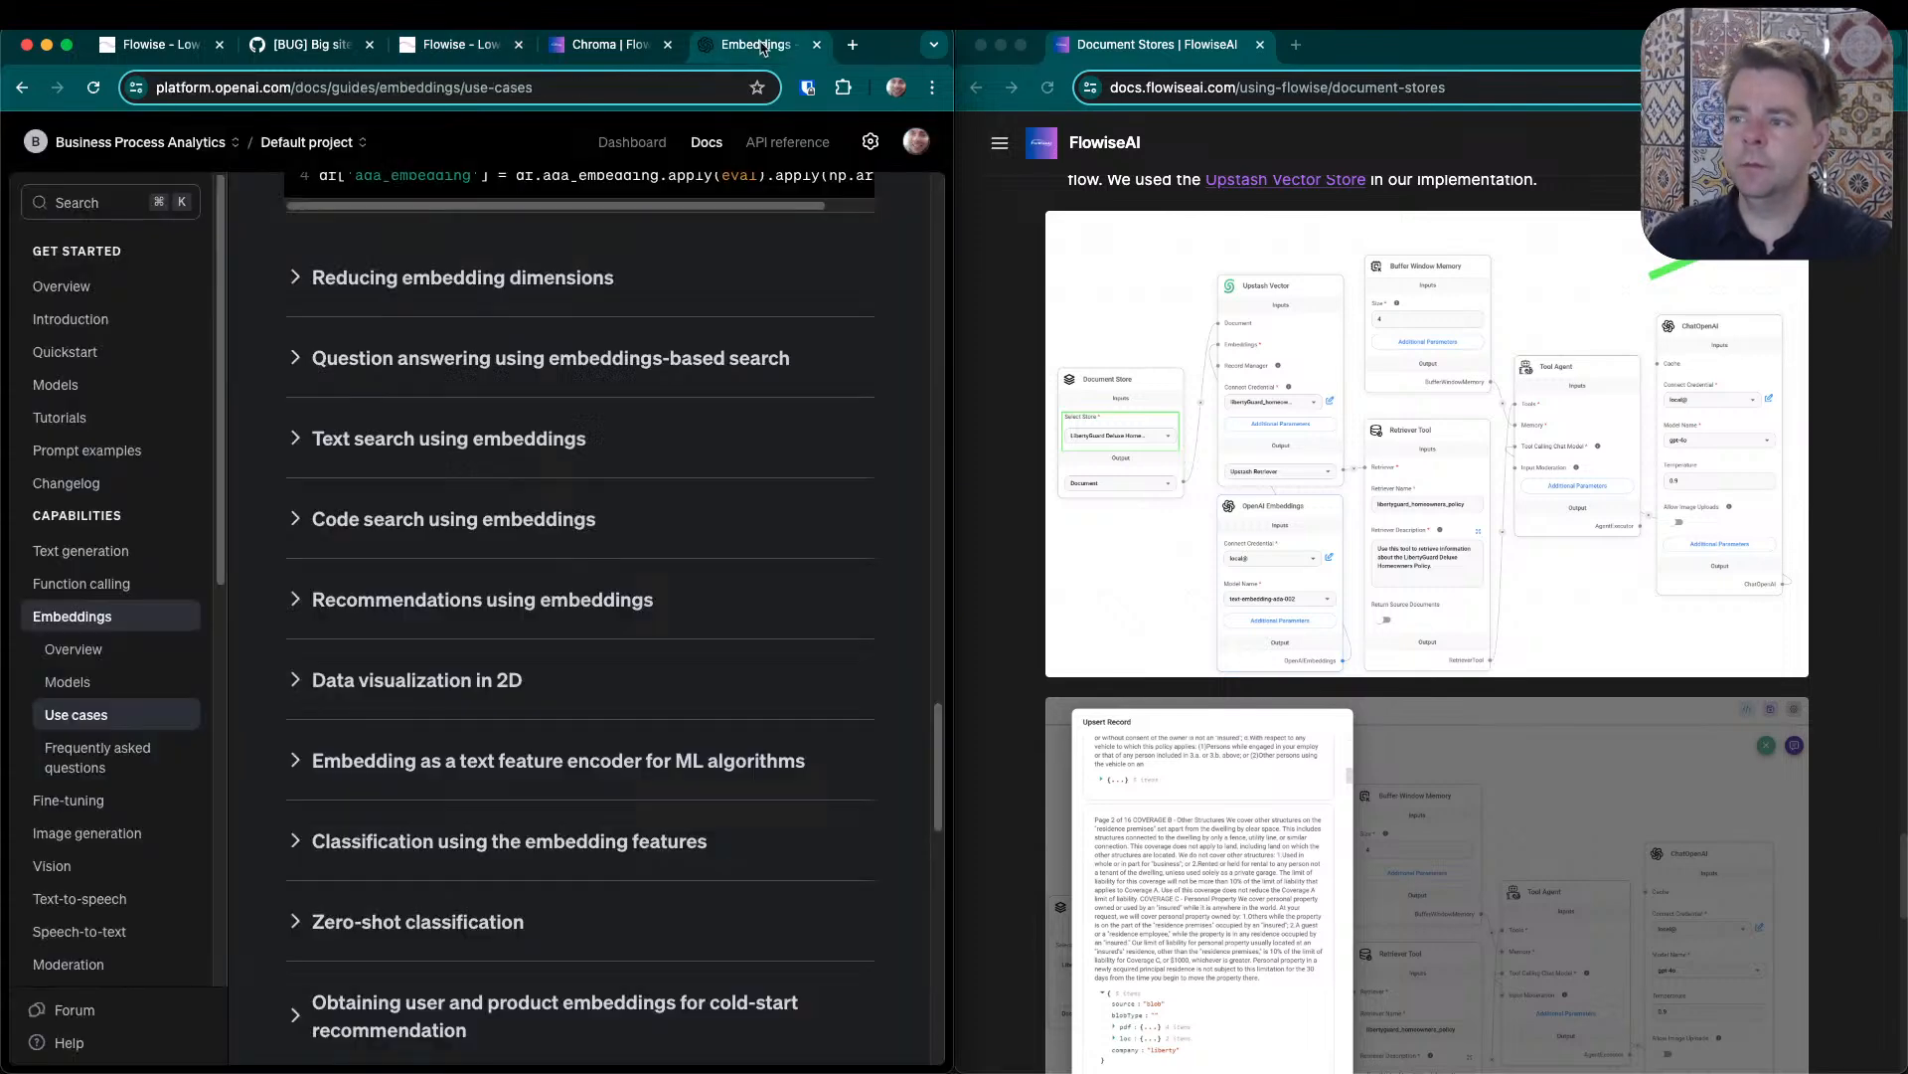
{"action": "scroll", "coordinate": [475, 696], "scroll_direction": "down", "scroll_amount": 15}
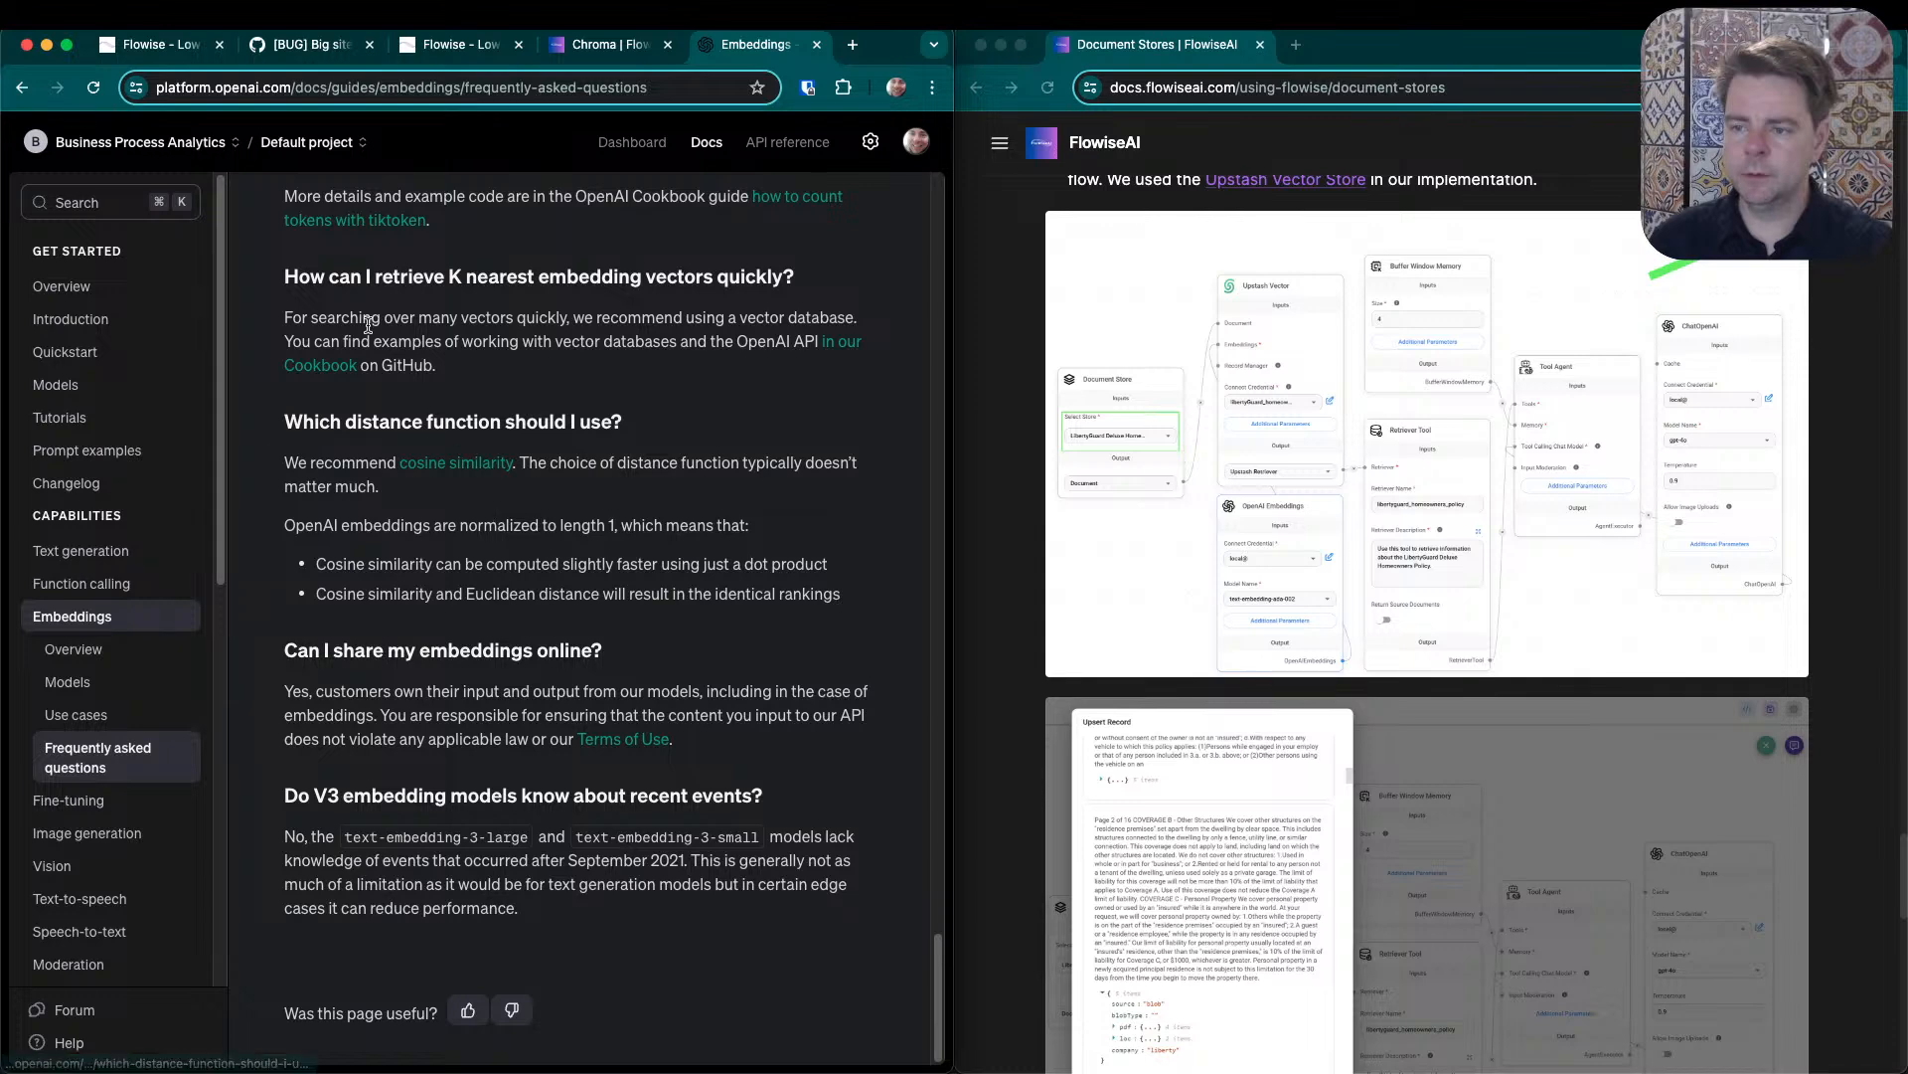
{"action": "scroll", "coordinate": [299, 368], "scroll_direction": "up", "scroll_amount": 3}
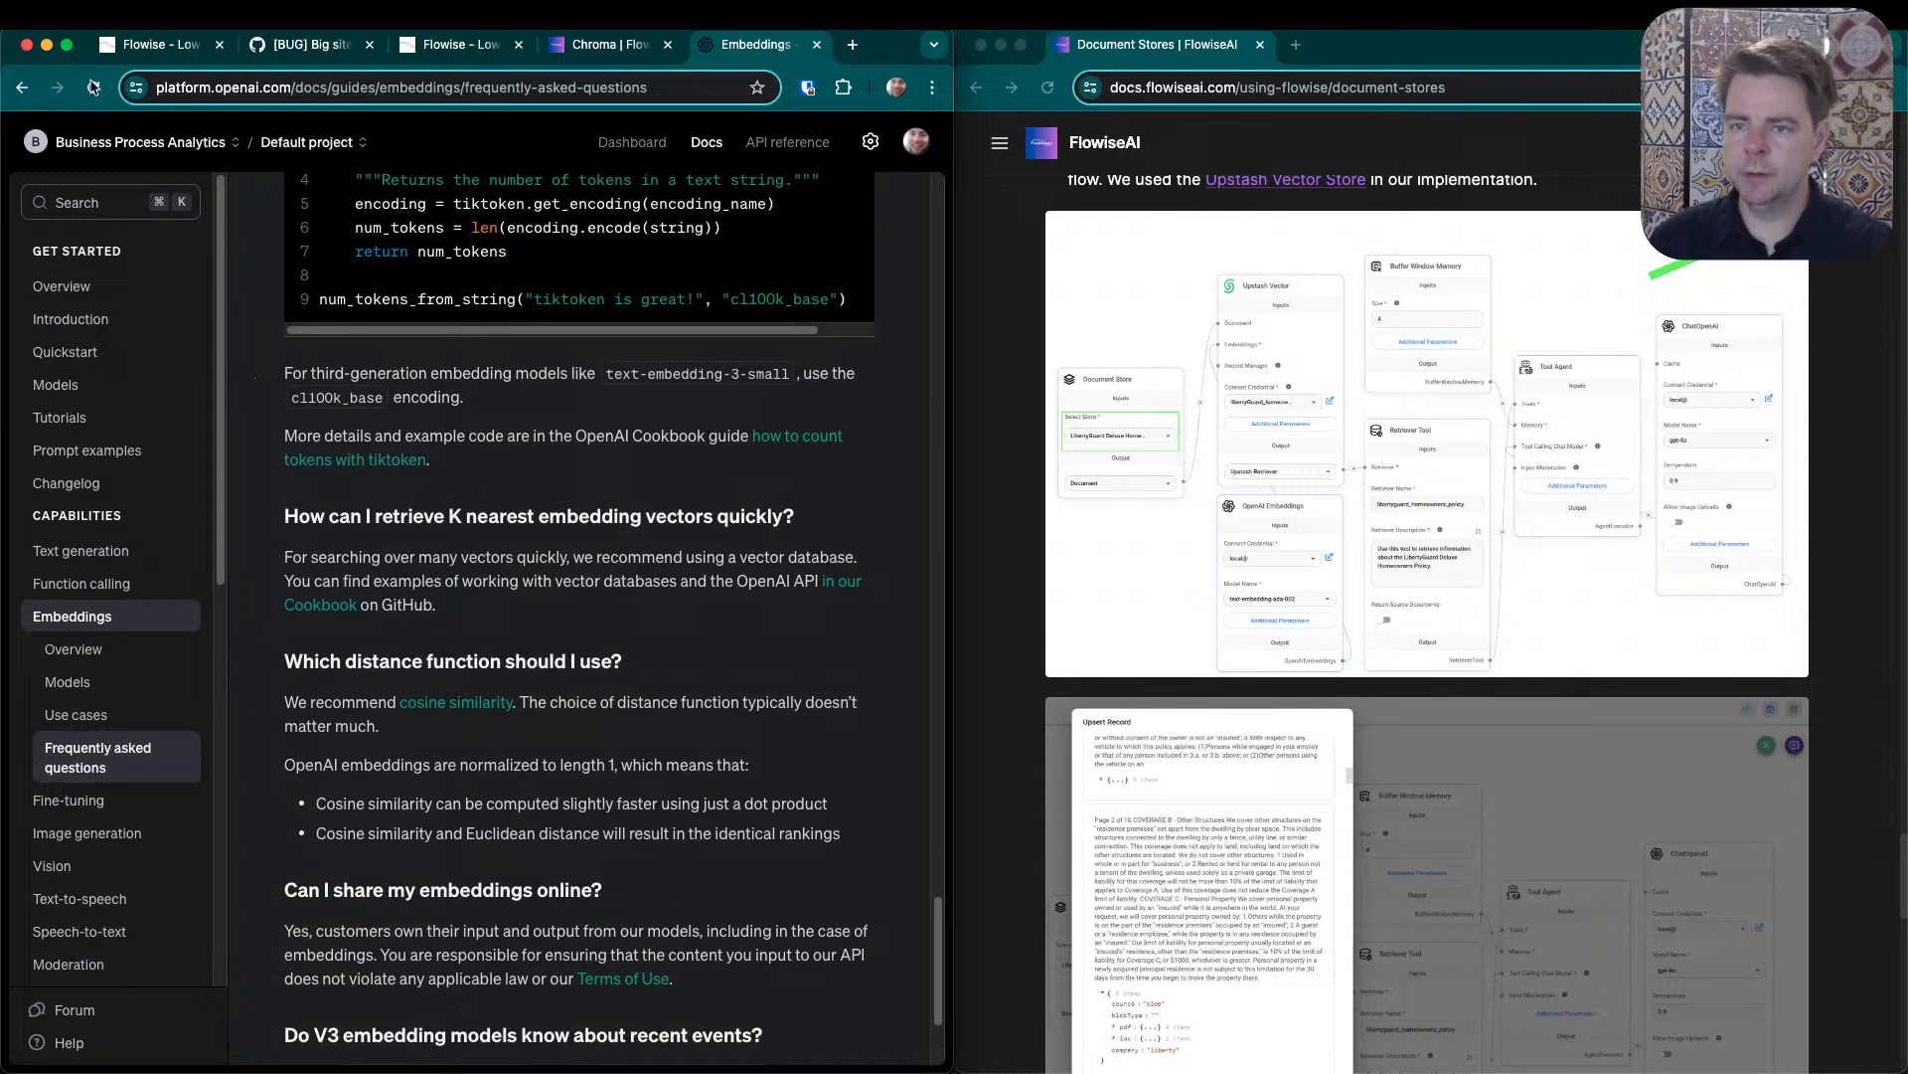
{"action": "left_click", "coordinate": [33, 686]}
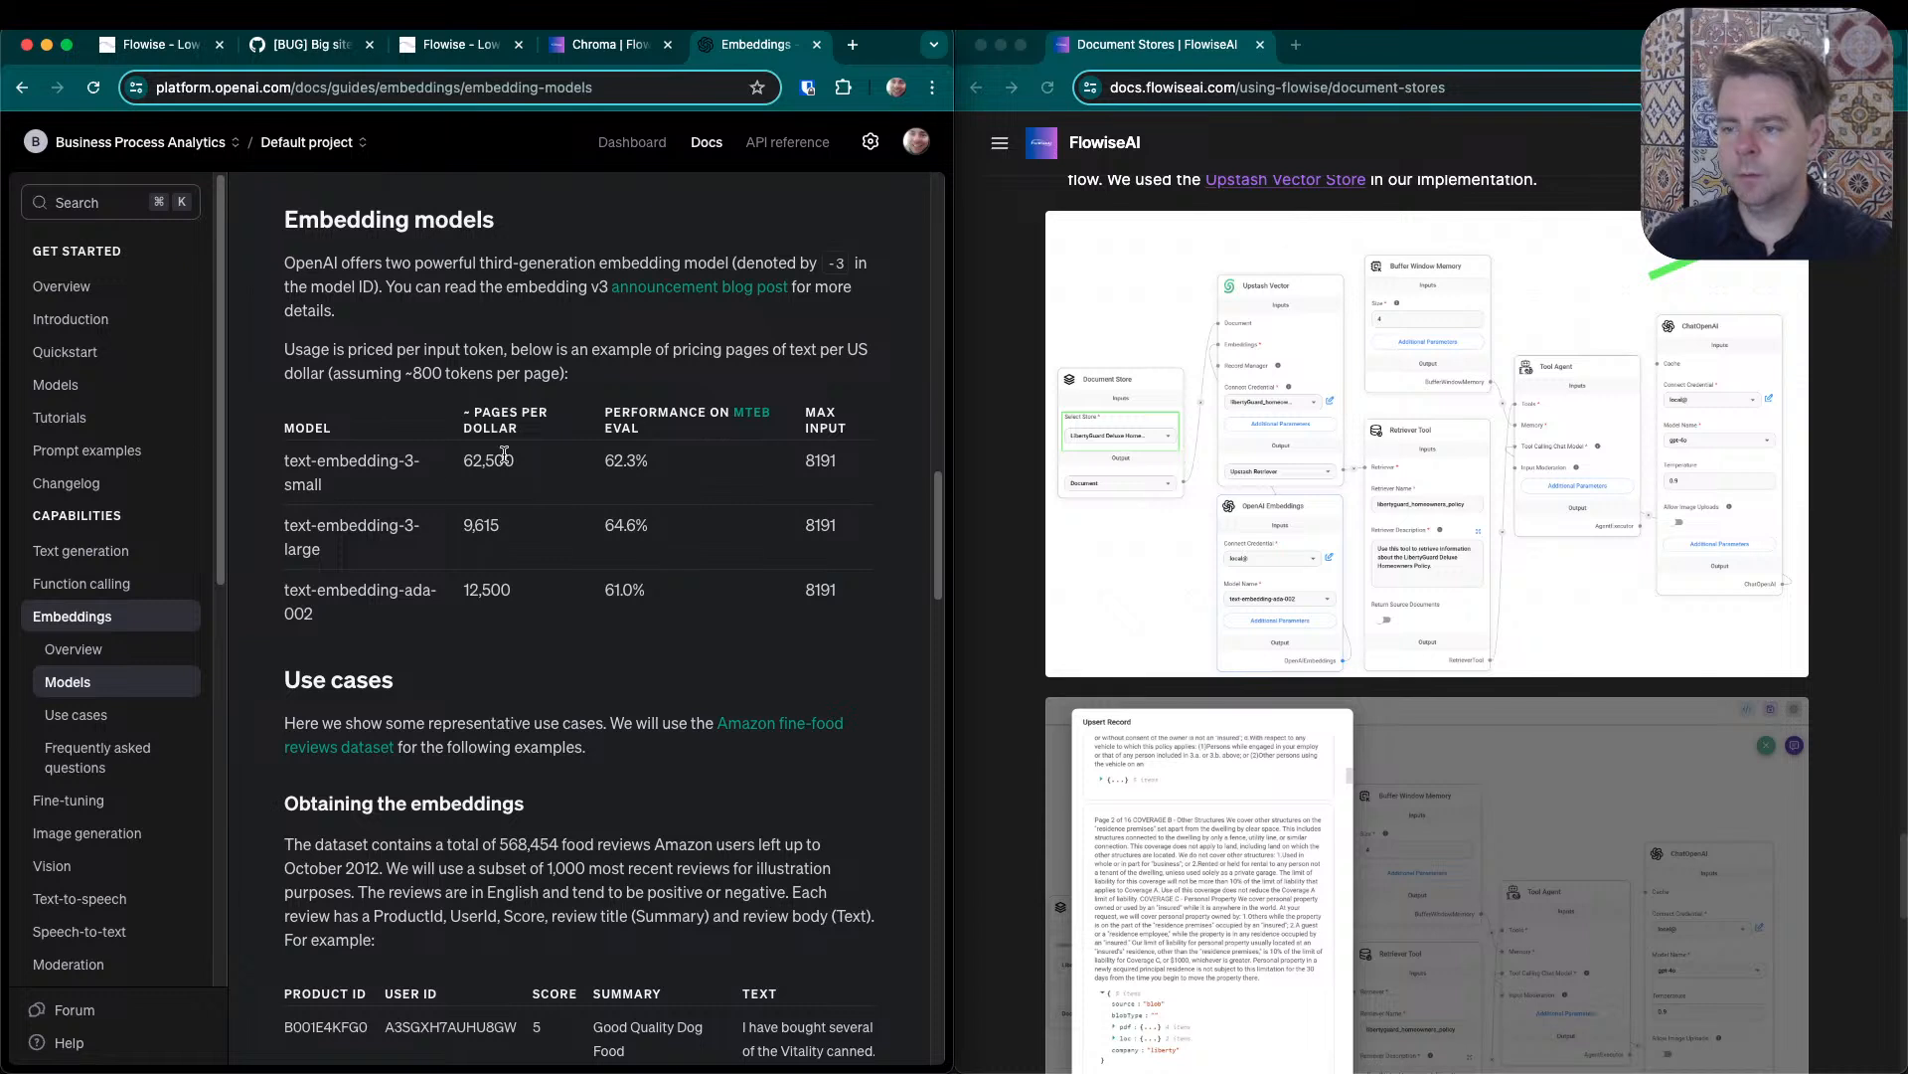
{"action": "left_click_drag", "start_coordinate": [843, 468], "coordinate": [790, 472]}
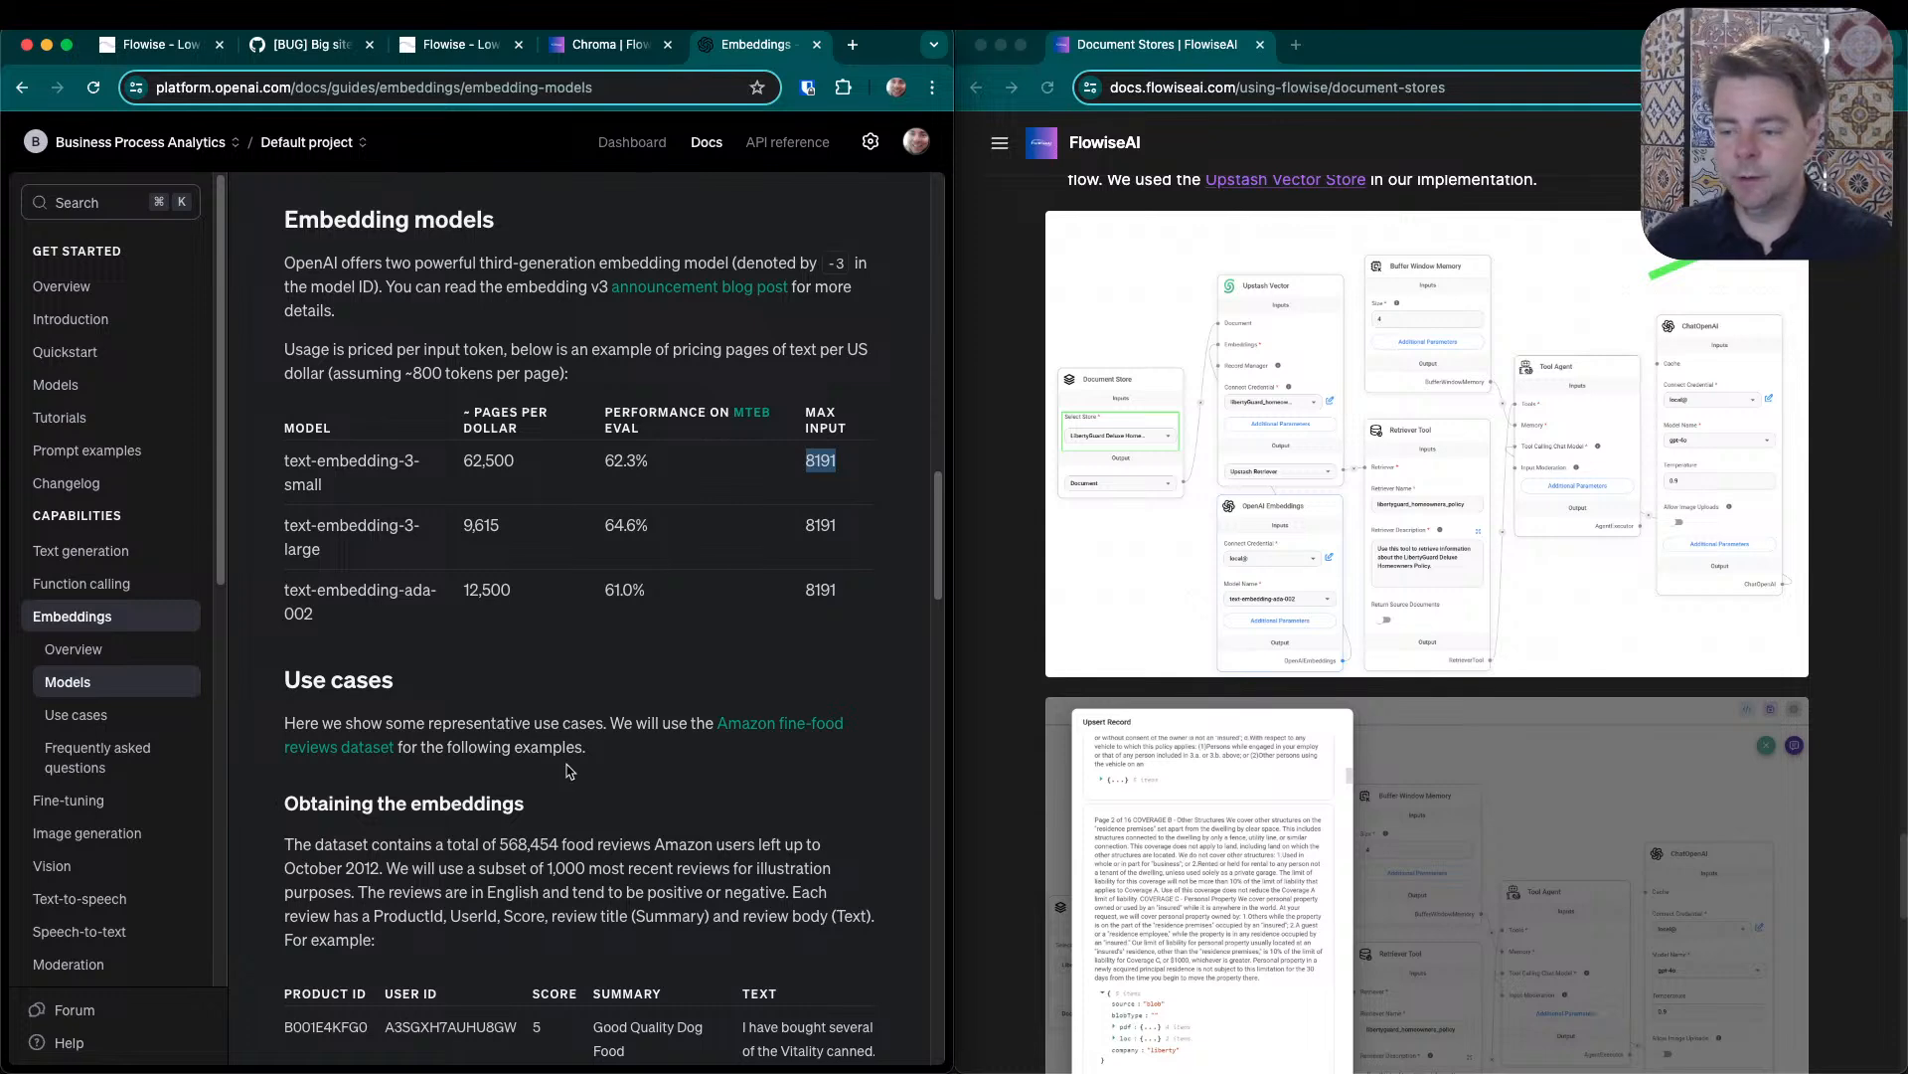
{"action": "scroll", "coordinate": [588, 779], "scroll_direction": "down", "scroll_amount": 3}
{"action": "scroll", "coordinate": [588, 779], "scroll_direction": "up", "scroll_amount": 9}
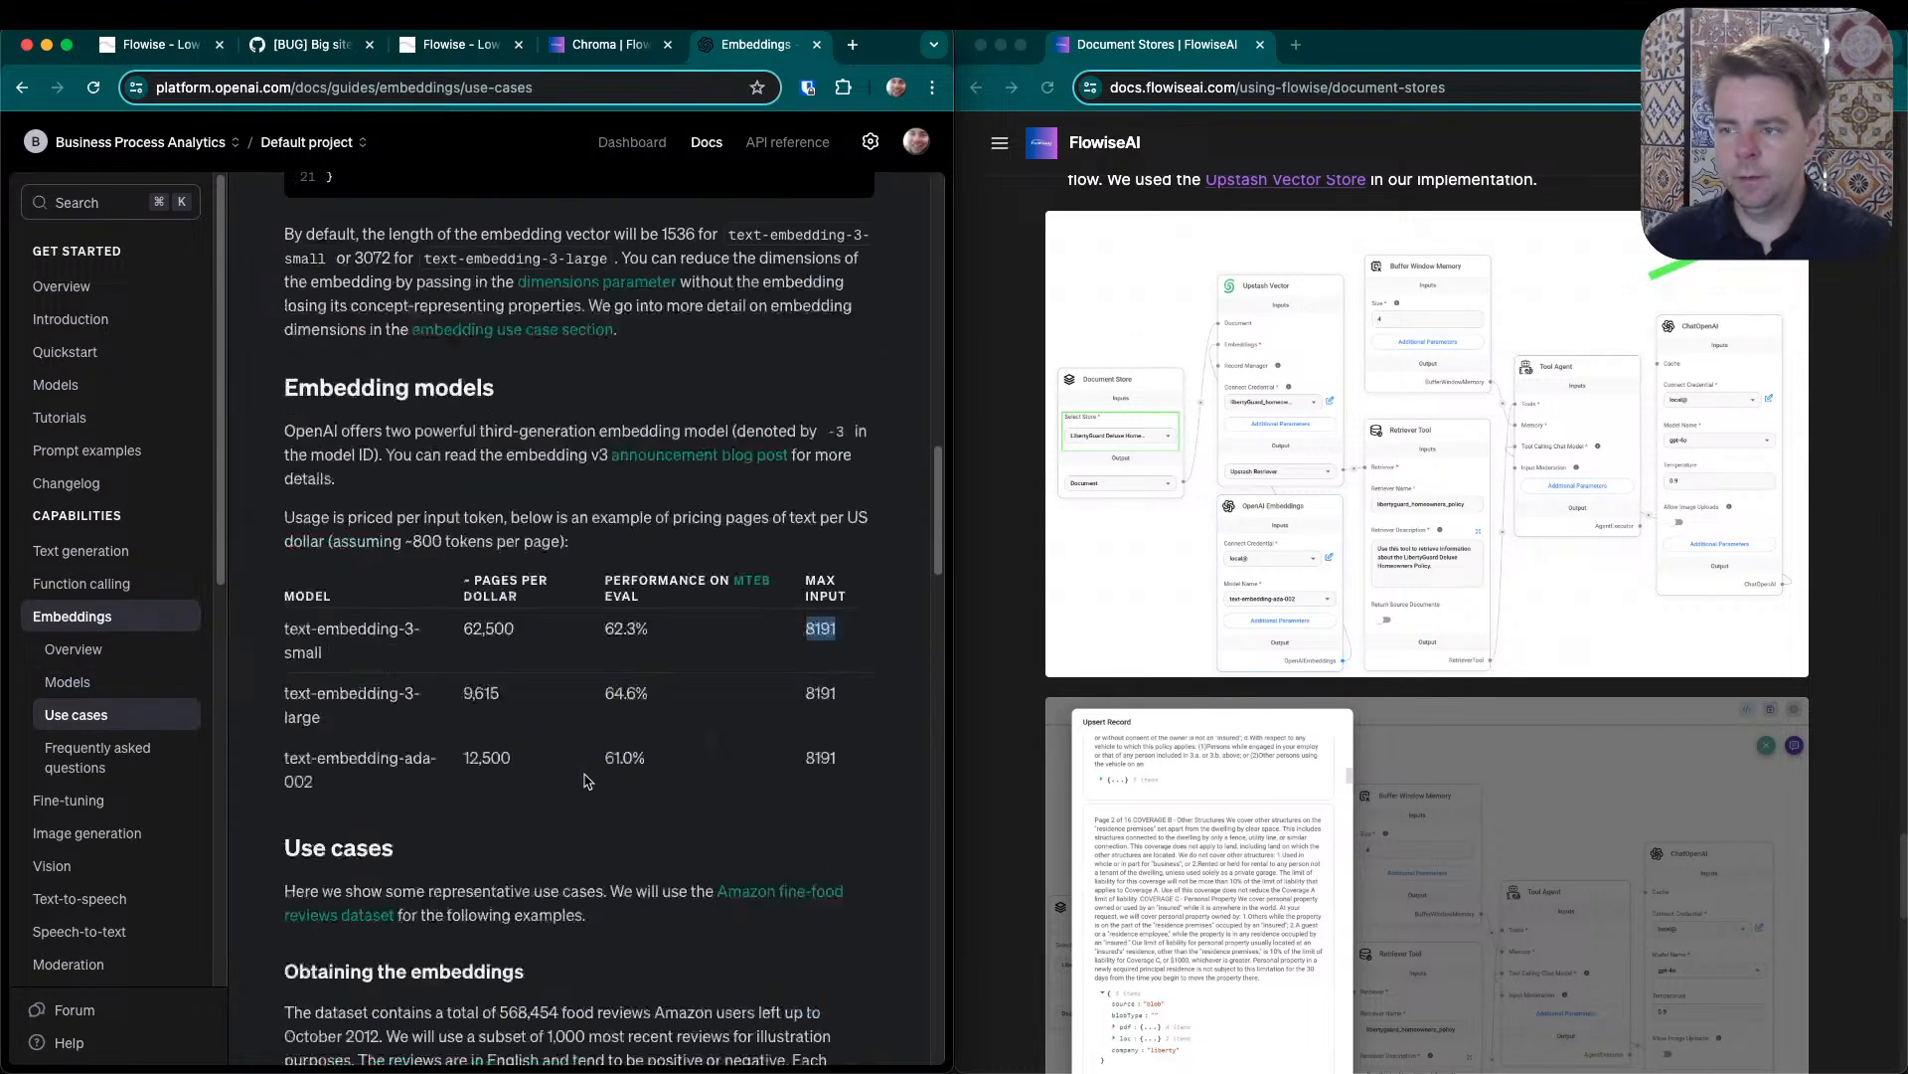
{"action": "scroll", "coordinate": [615, 746], "scroll_direction": "down", "scroll_amount": 3}
{"action": "scroll", "coordinate": [614, 746], "scroll_direction": "down", "scroll_amount": 2}
{"action": "left_click", "coordinate": [665, 341]}
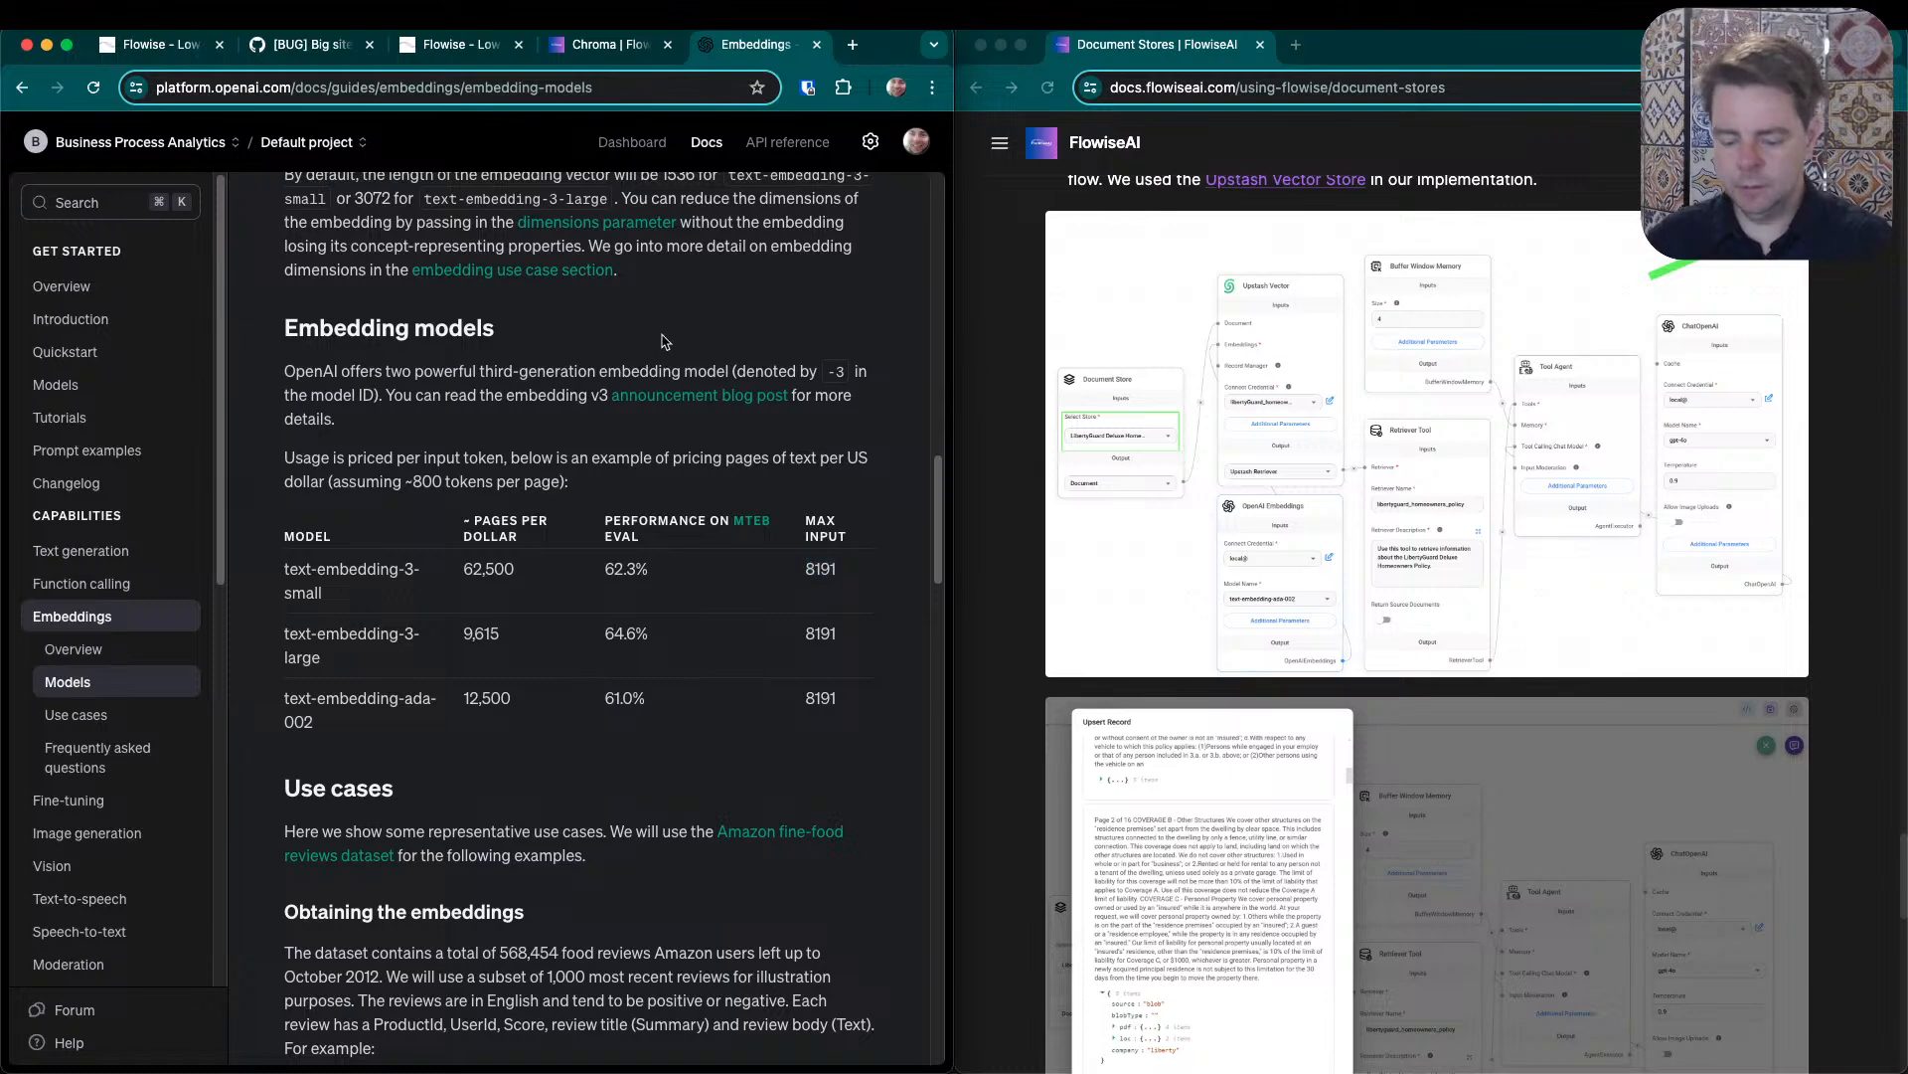
- Search OpenAI's Embeddings guide for "vector" and go through the matches to the passage on default vector length
{"action": "key", "text": "super+f"}
{"action": "type", "text": "vector"}
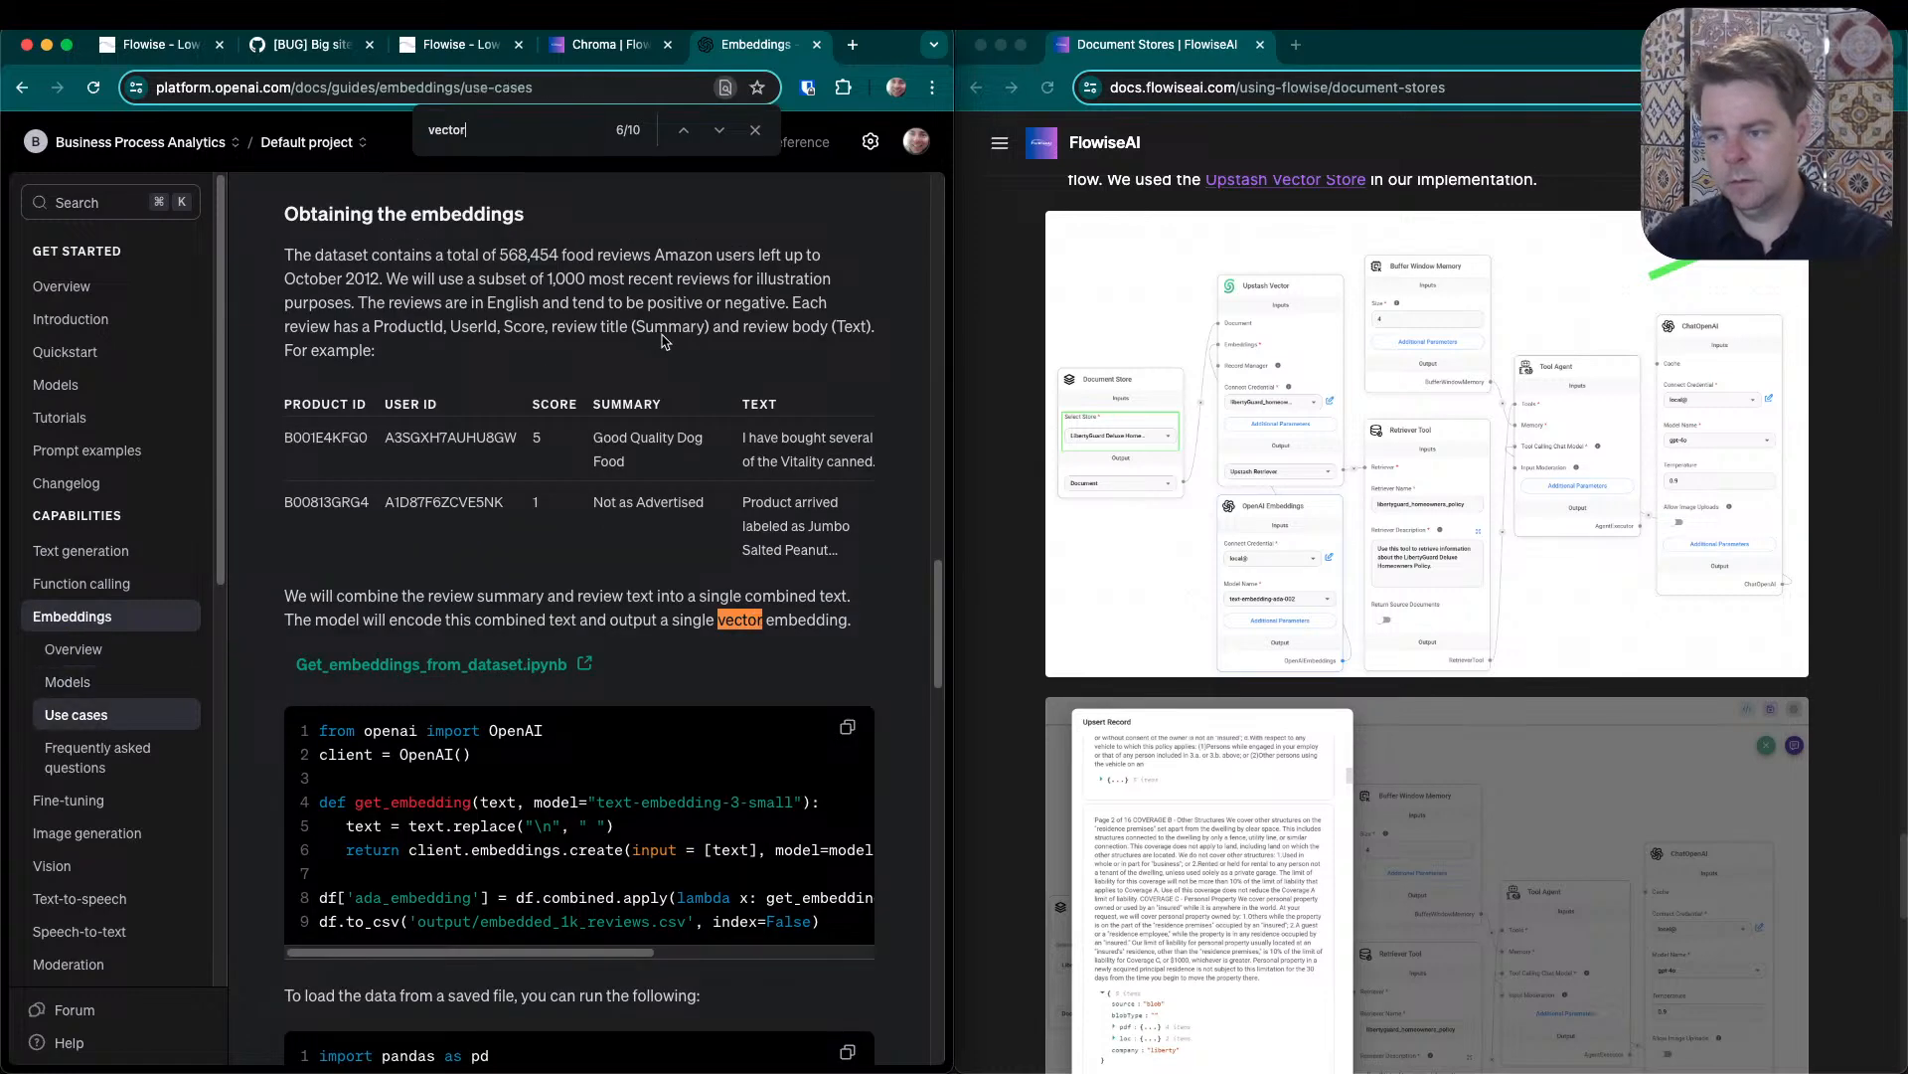
{"action": "key", "text": "Return"}
{"action": "key", "text": "Return"}
{"action": "key", "text": "Return"}
{"action": "key", "text": "Return"}
{"action": "key", "text": "Return"}
{"action": "key", "text": "Return"}
{"action": "key", "text": "Return"}
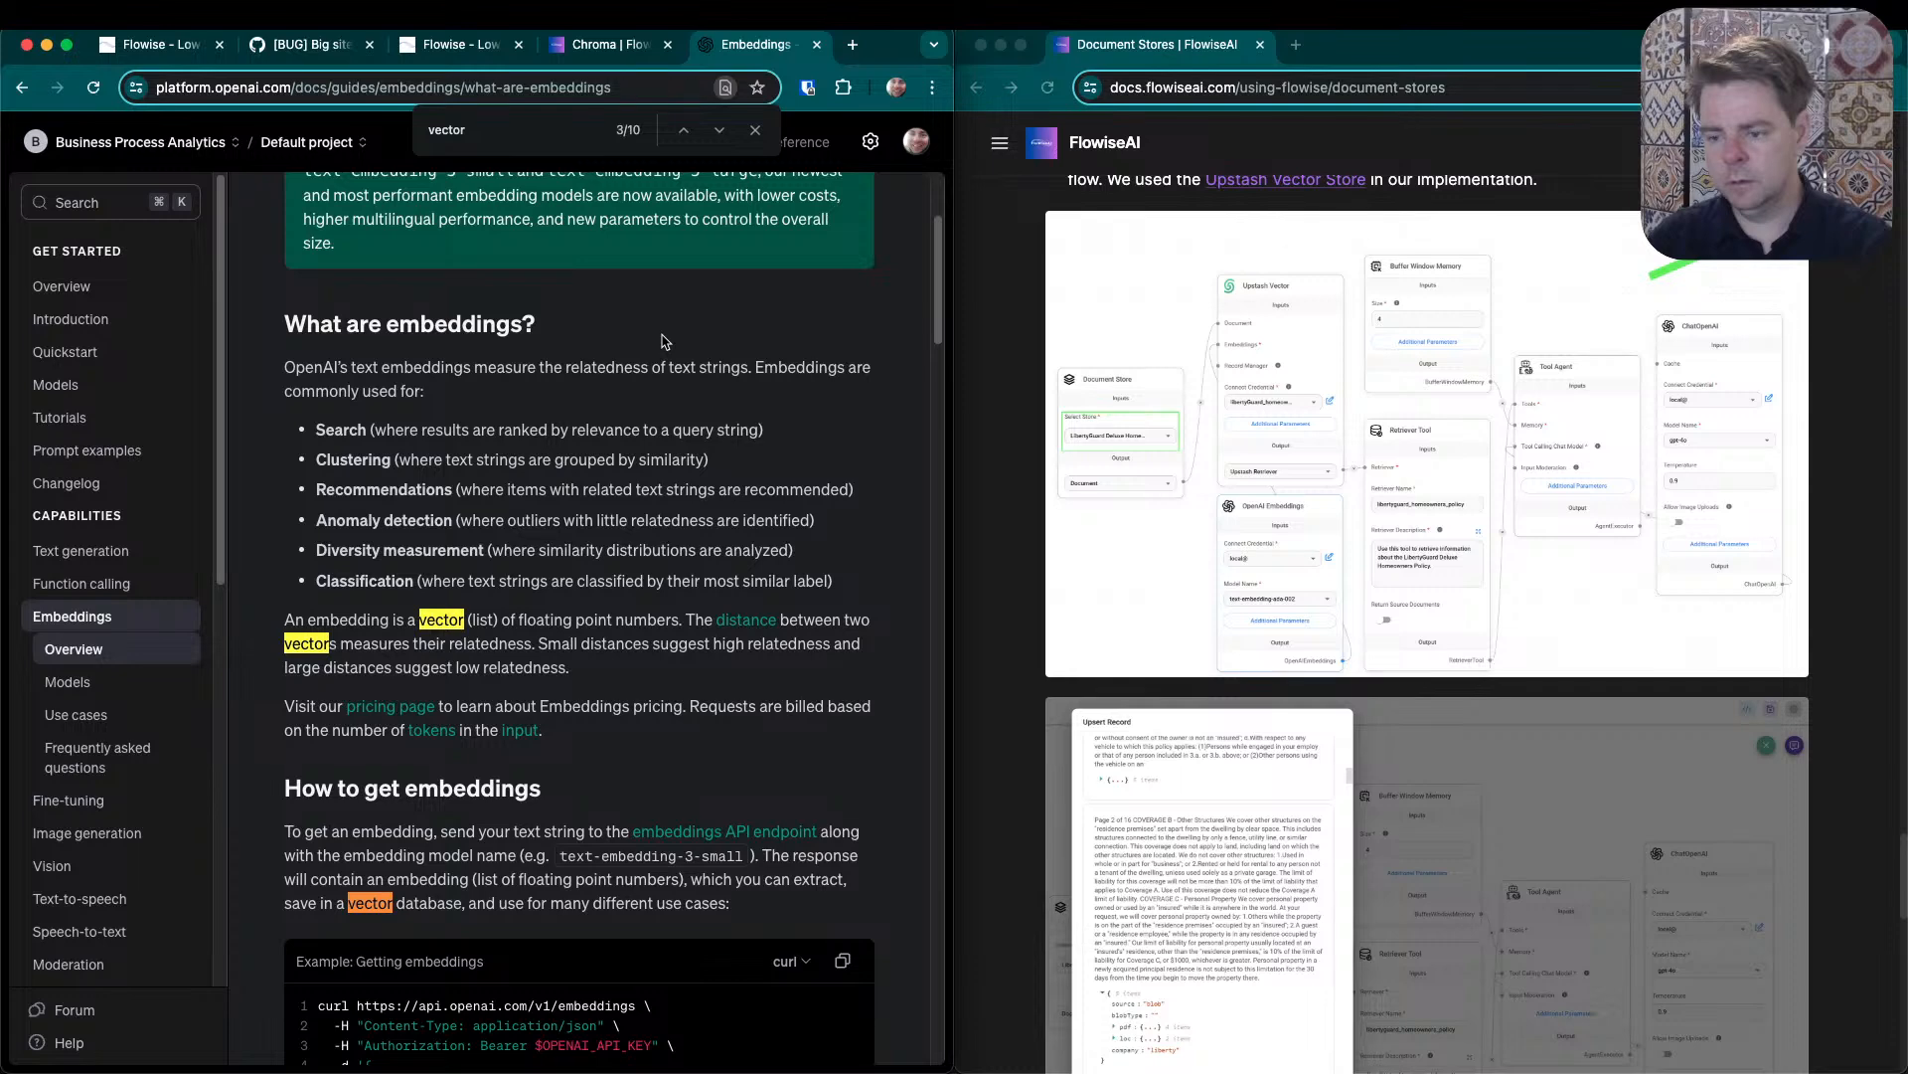
{"action": "key", "text": "Return"}
{"action": "key", "text": "Return"}
{"action": "key", "text": "Return"}
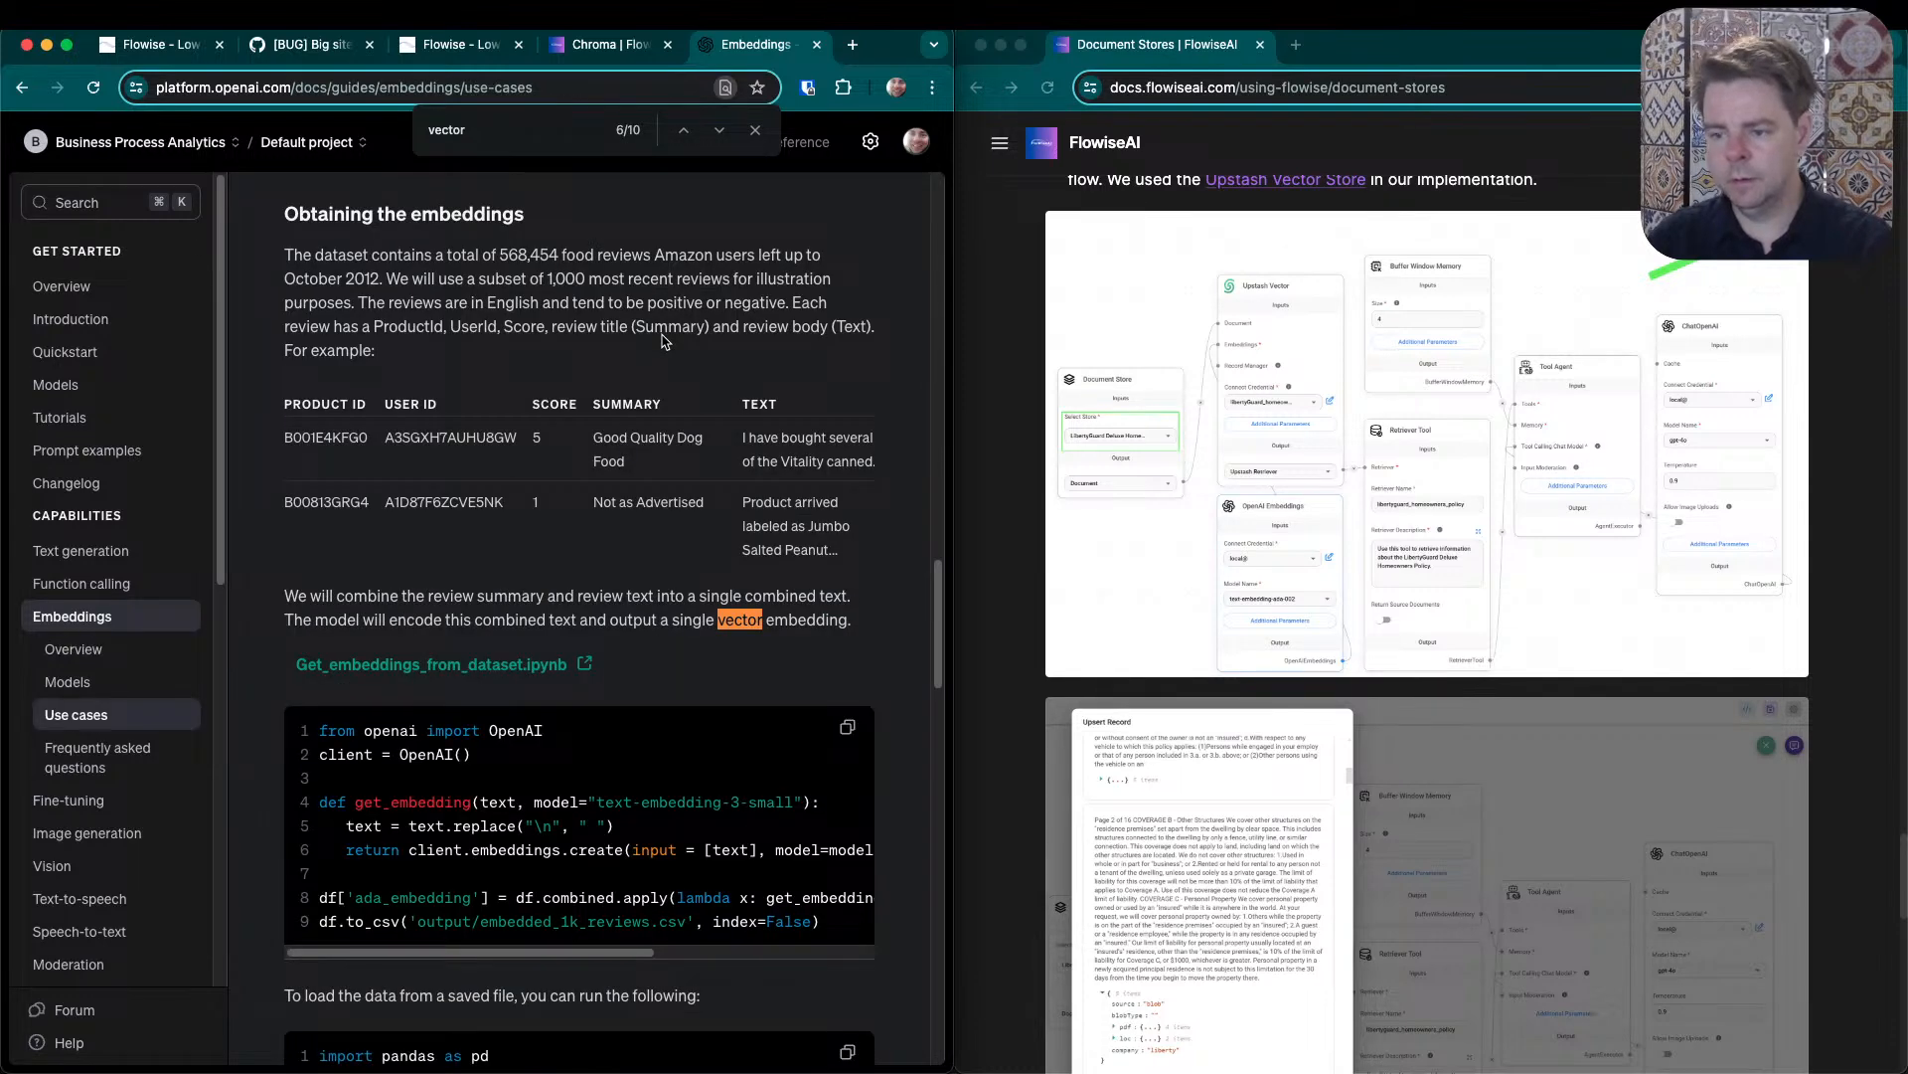
{"action": "key", "text": "Return"}
{"action": "key", "text": "Return"}
{"action": "key", "text": "Return"}
{"action": "key", "text": "Return"}
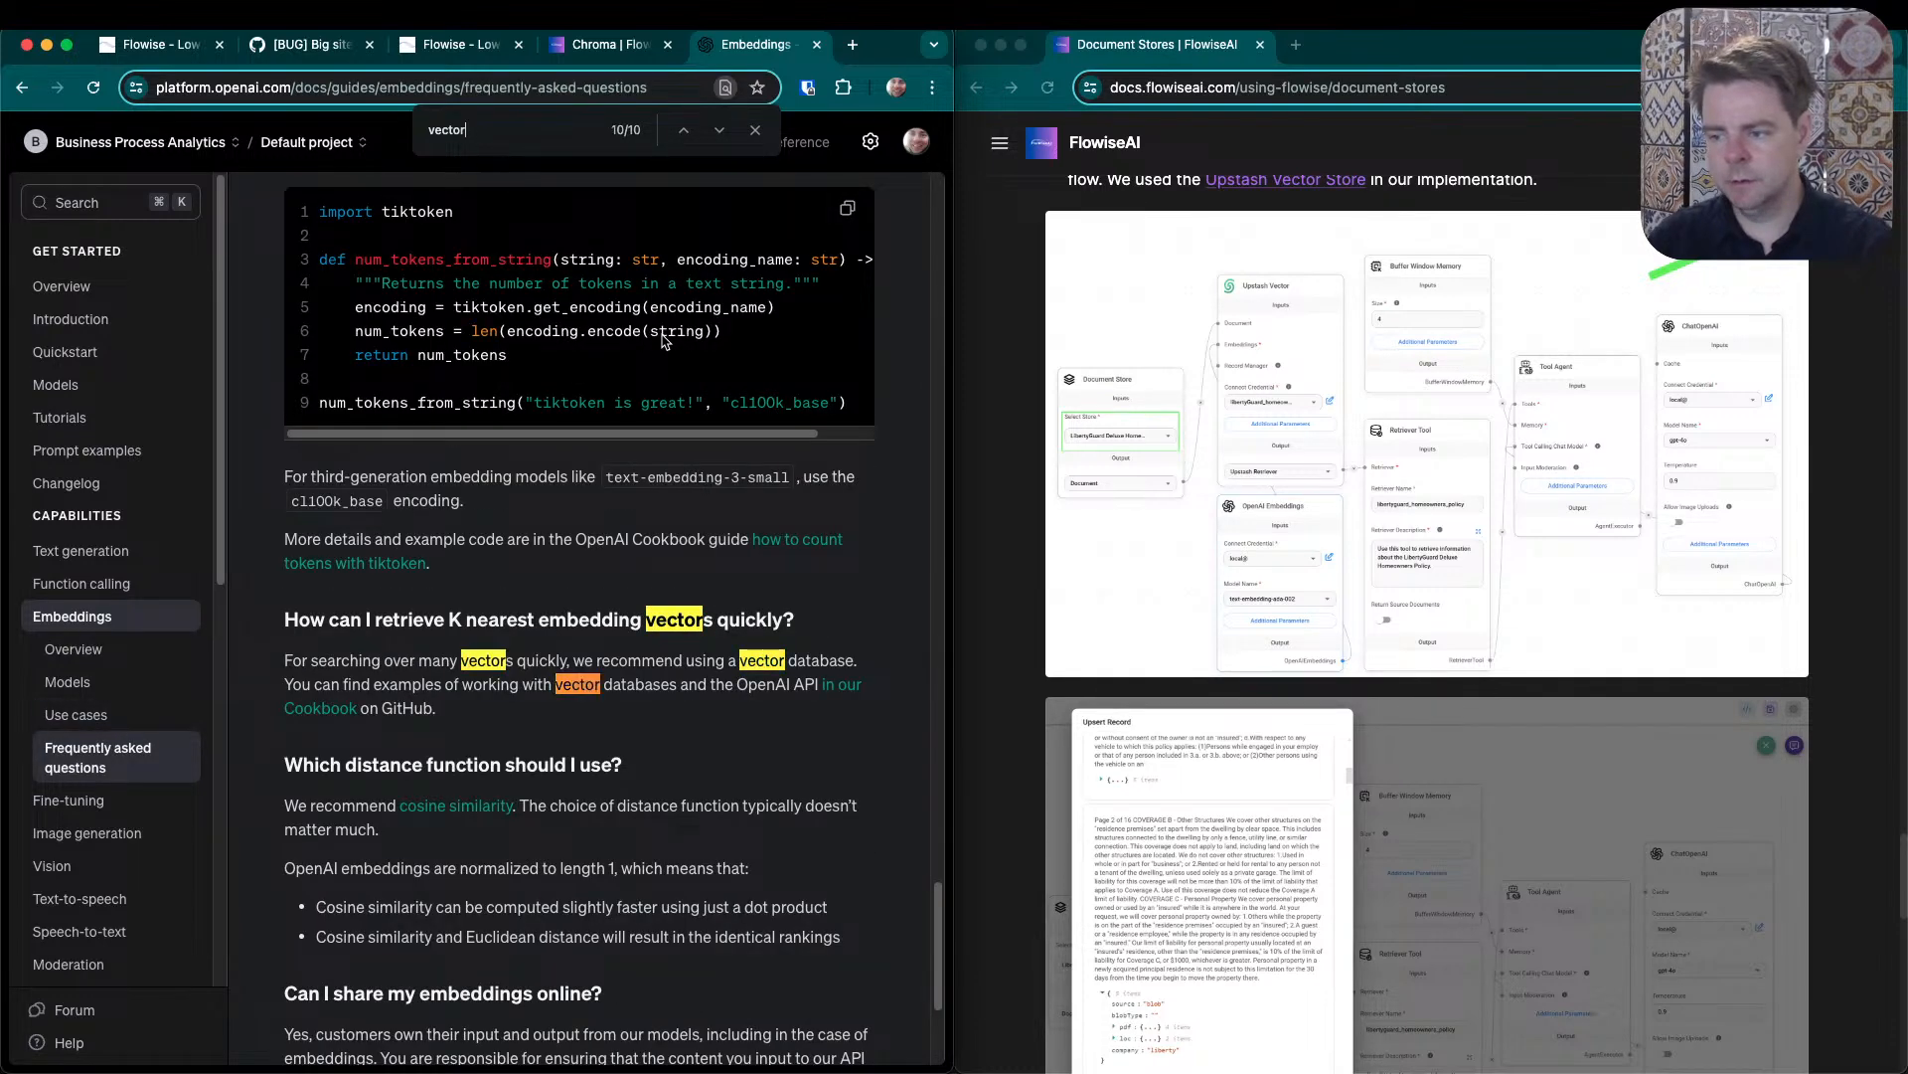
{"action": "key", "text": "Return"}
{"action": "key", "text": "Return"}
{"action": "key", "text": "Return"}
{"action": "key", "text": "Return"}
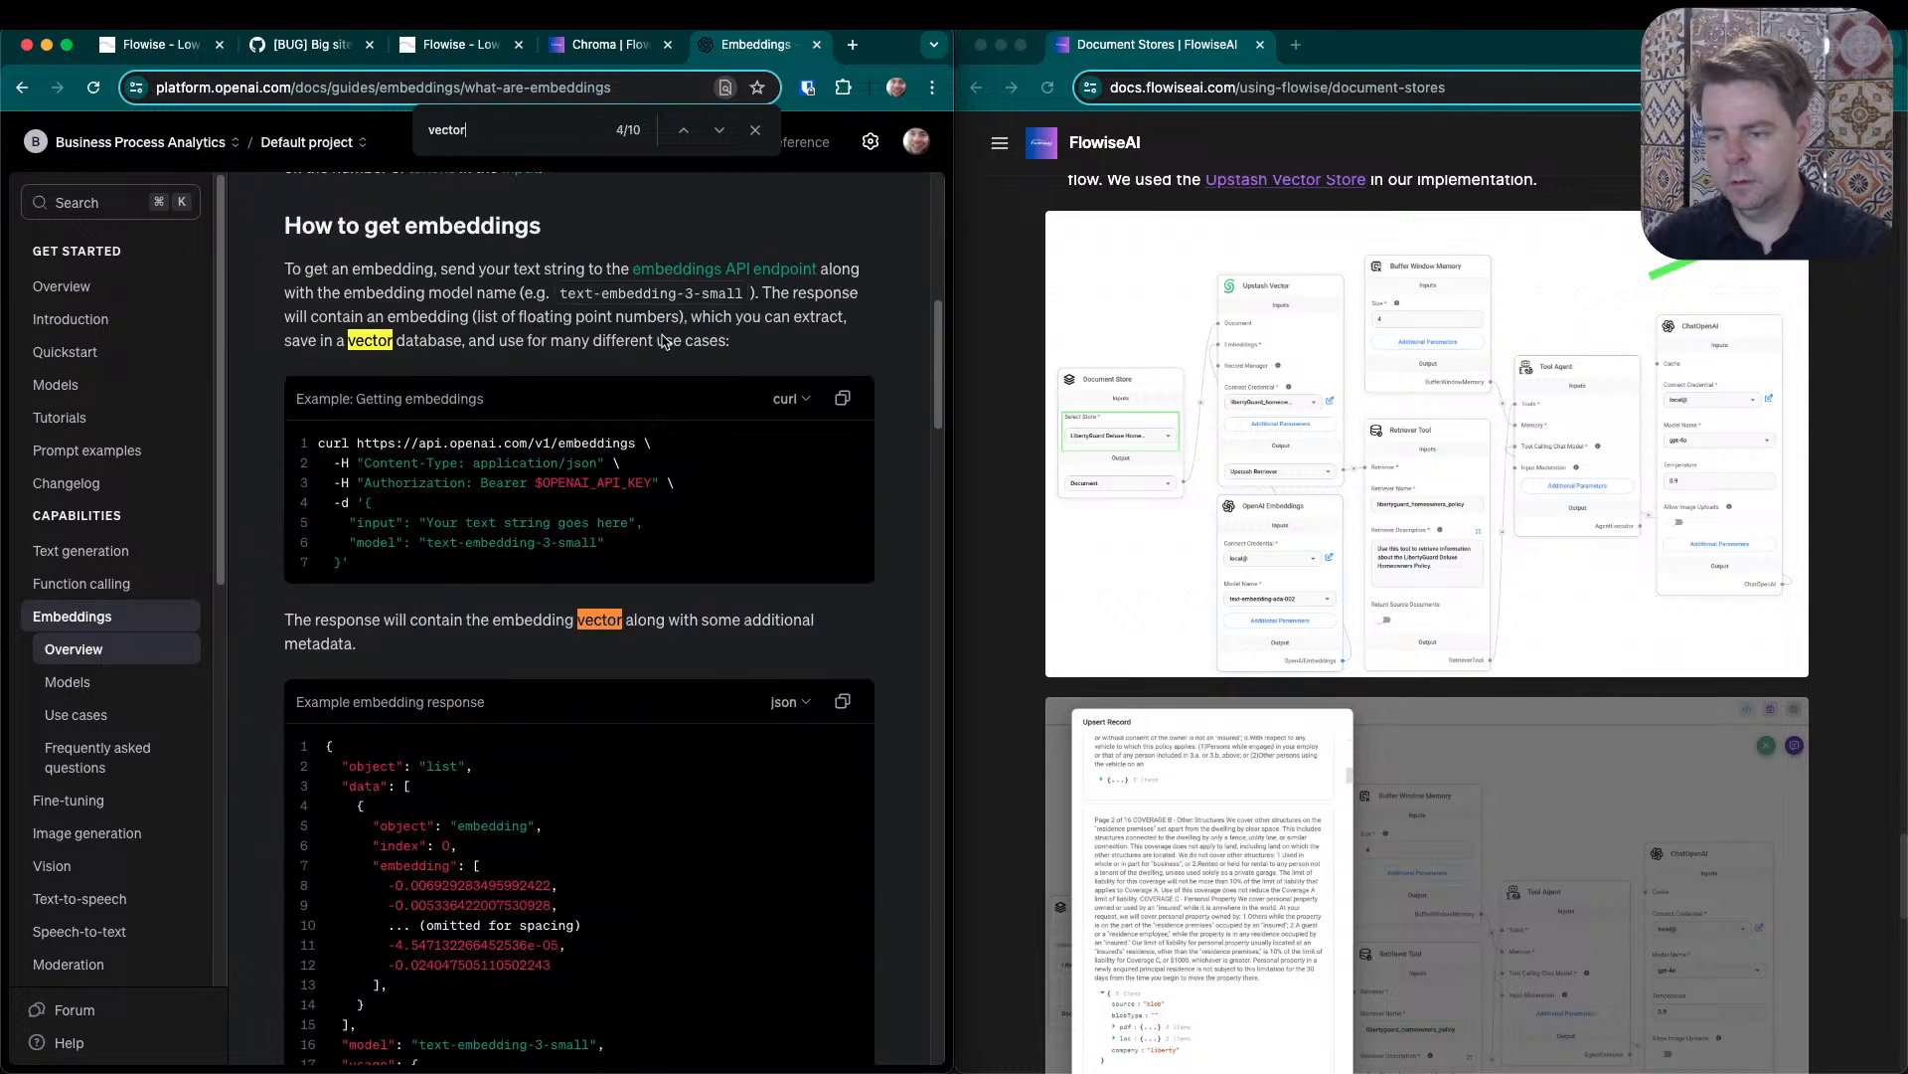
{"action": "key", "text": "Return"}
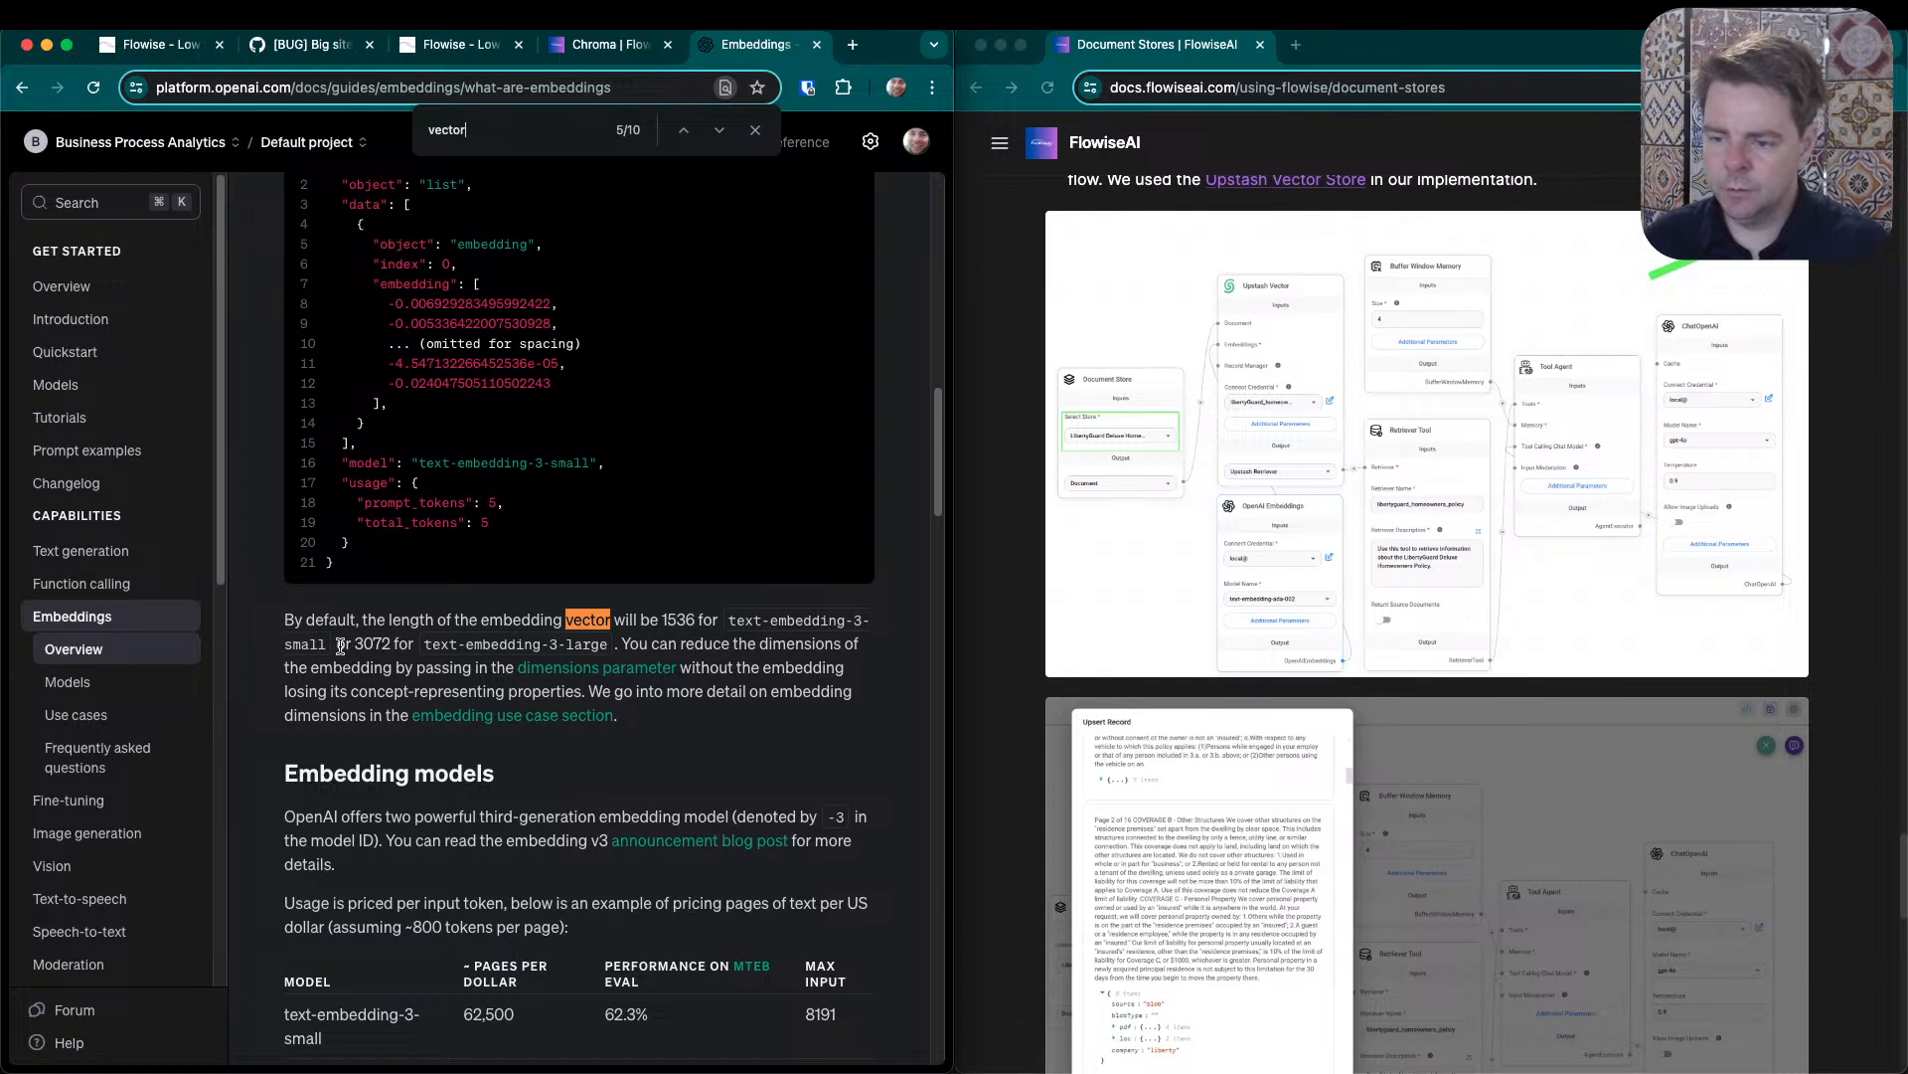
- Examine the default vector lengths given for text-embedding-3-large and text-embedding-3-small, highlighting the values and model names
{"action": "double_click", "coordinate": [372, 645]}
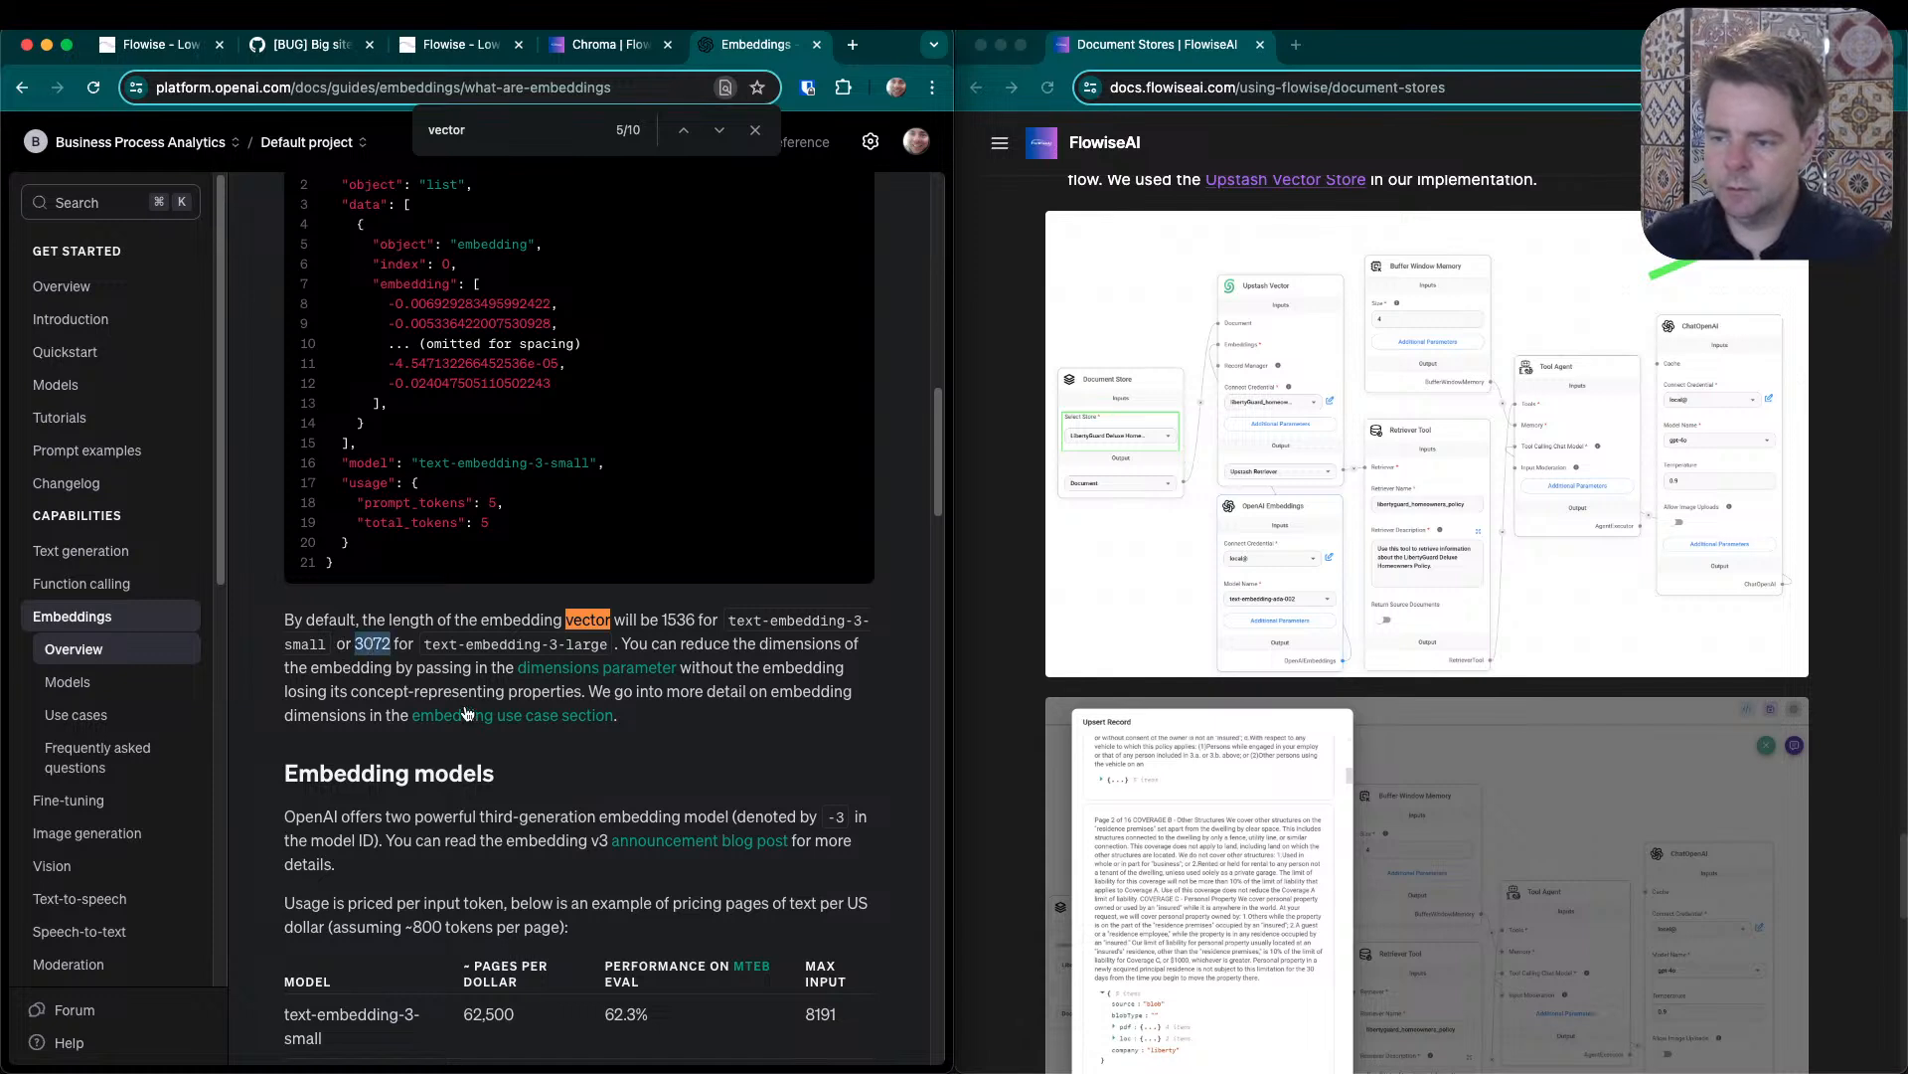
{"action": "double_click", "coordinate": [586, 644]}
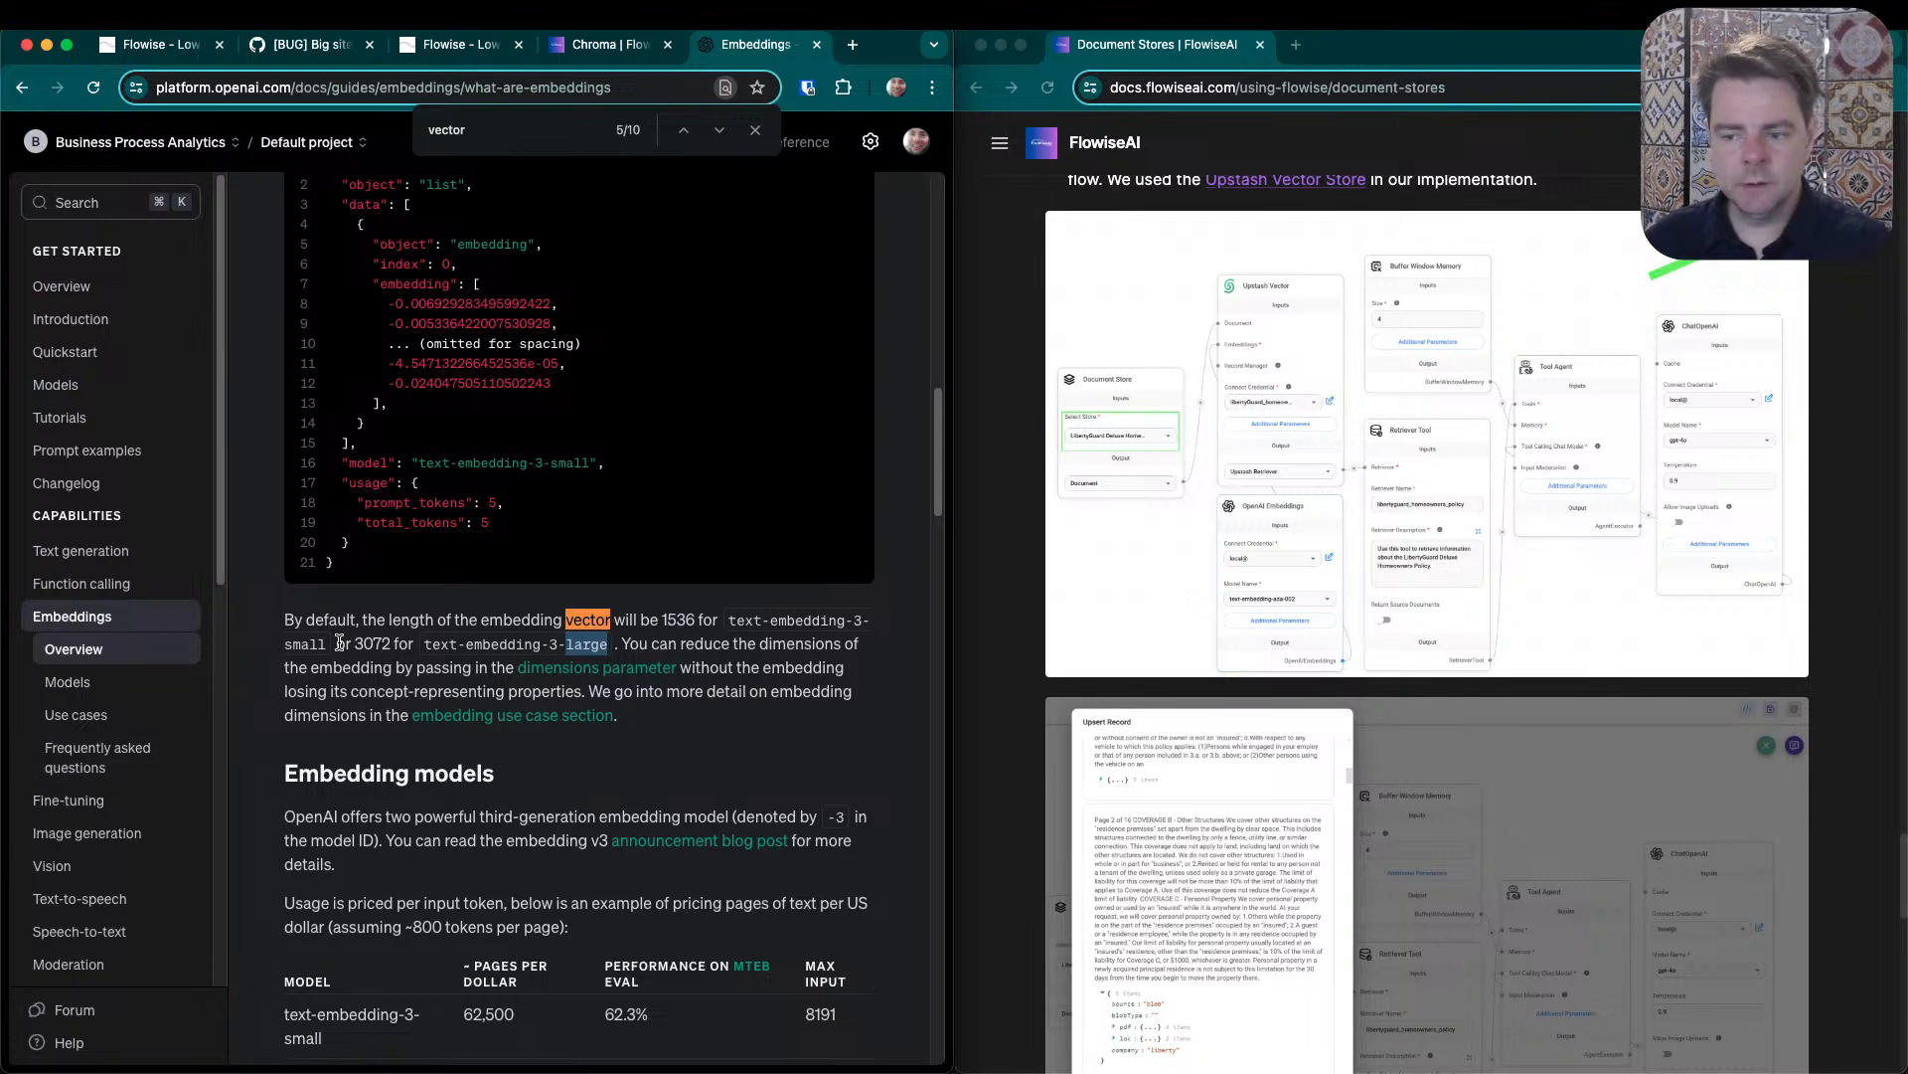
{"action": "left_click_drag", "start_coordinate": [730, 621], "coordinate": [319, 641]}
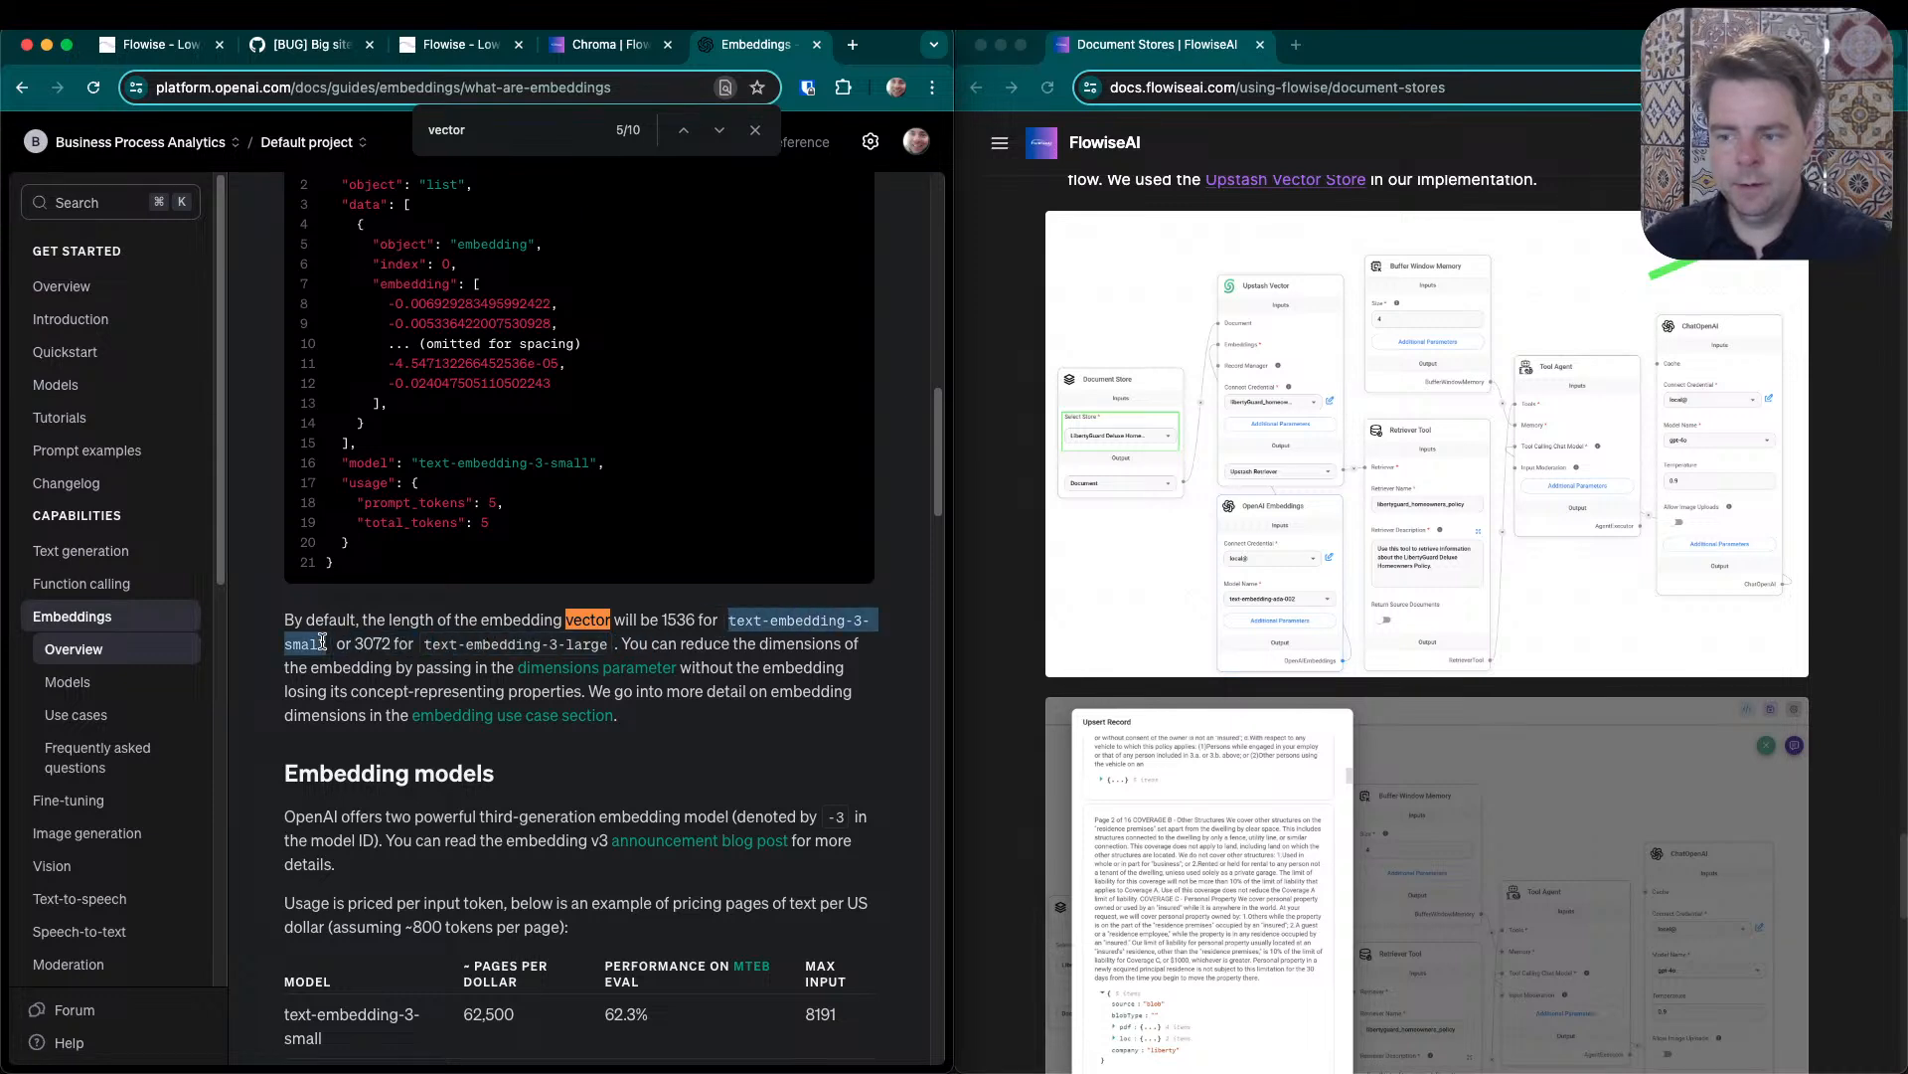
{"action": "left_click_drag", "start_coordinate": [664, 619], "coordinate": [326, 644]}
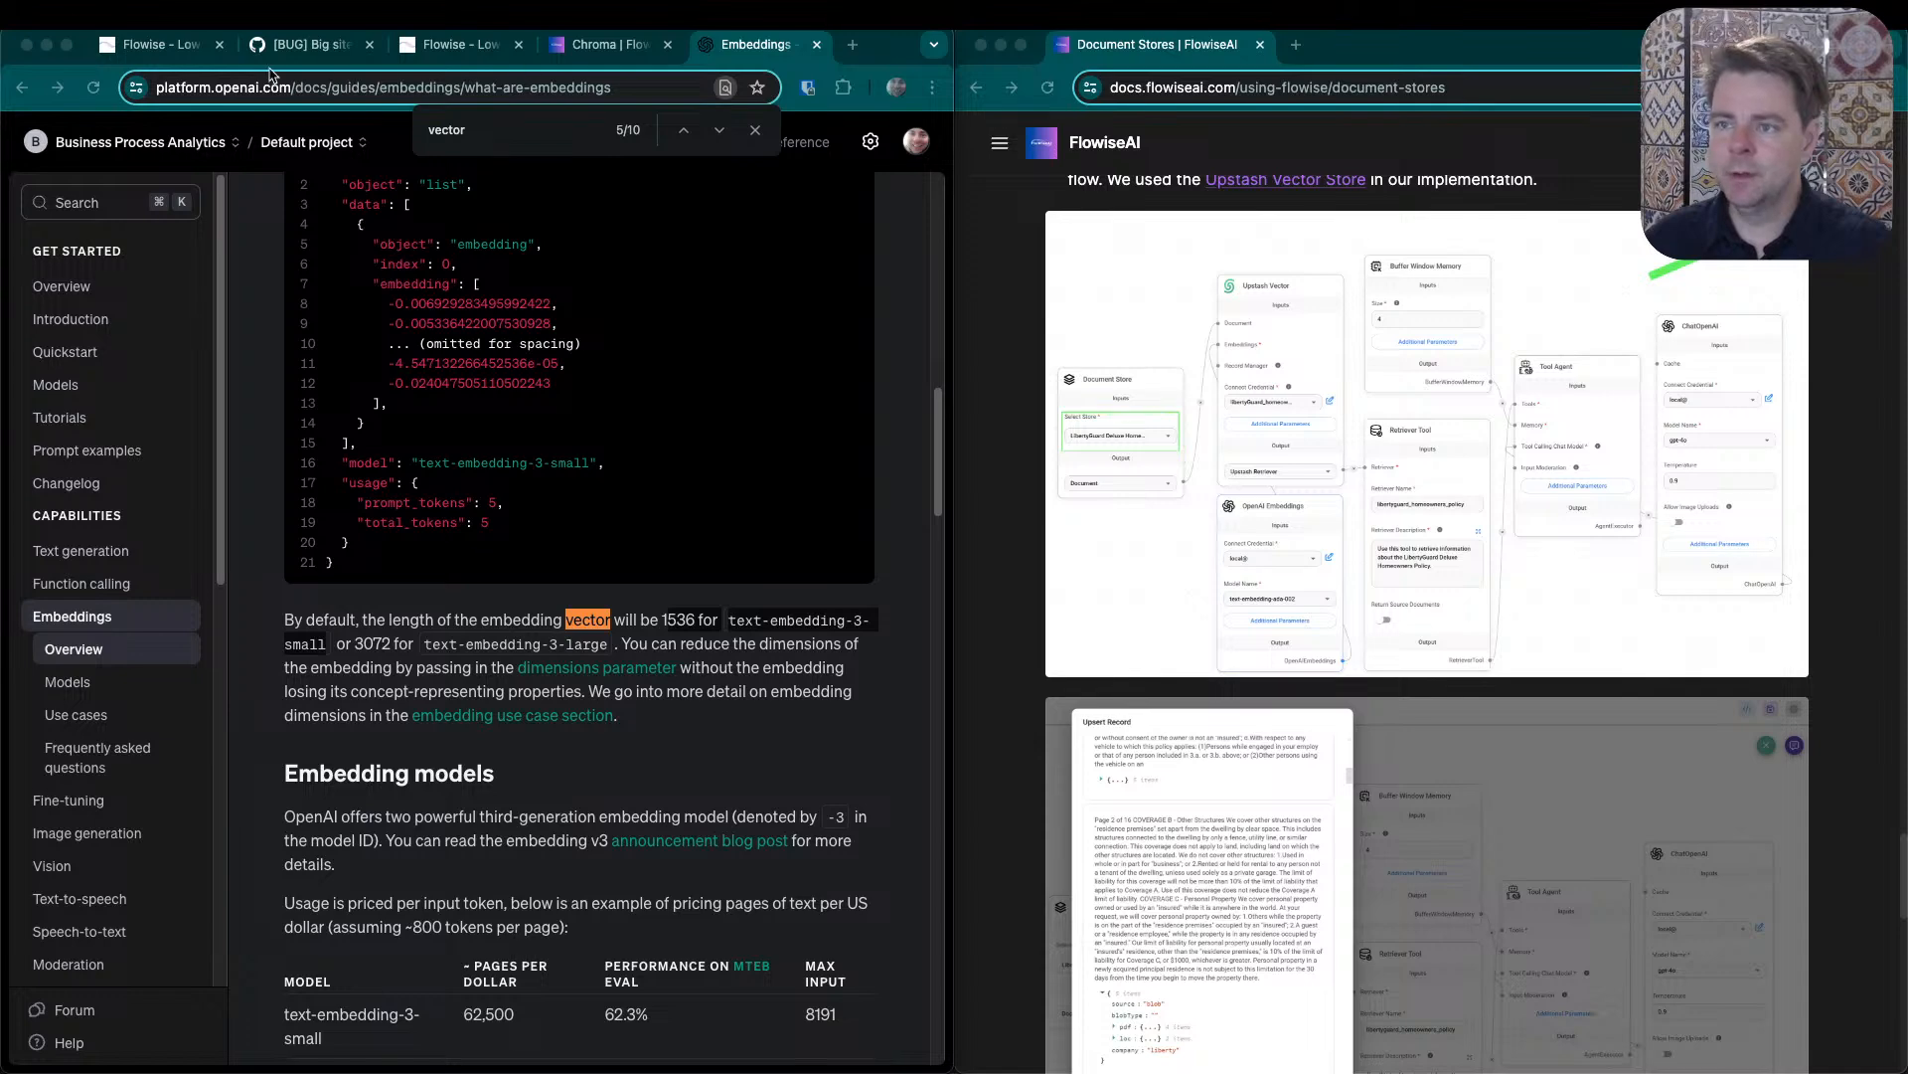
- Return to the Quaker chat test flow and dismiss the upsert record
{"action": "left_click", "coordinate": [156, 48]}
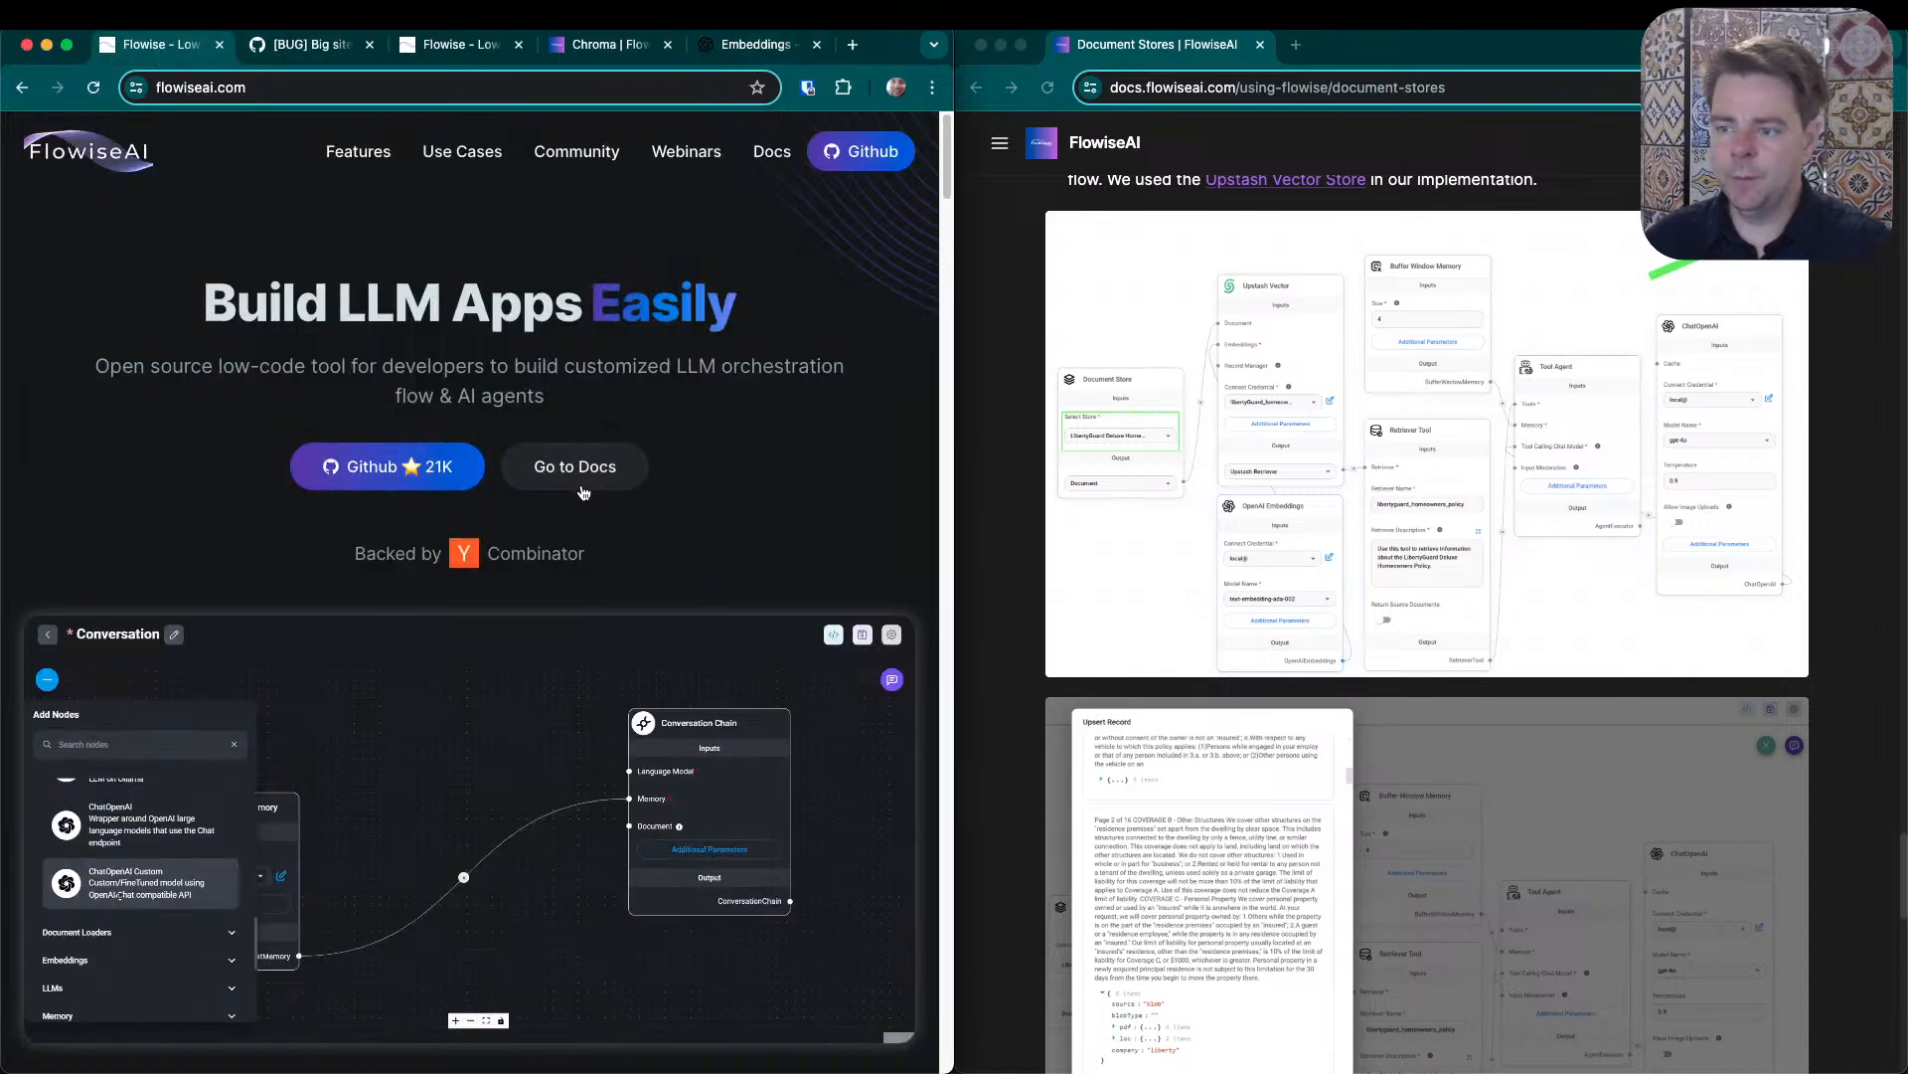
{"action": "left_click", "coordinate": [599, 50]}
{"action": "left_click", "coordinate": [460, 50]}
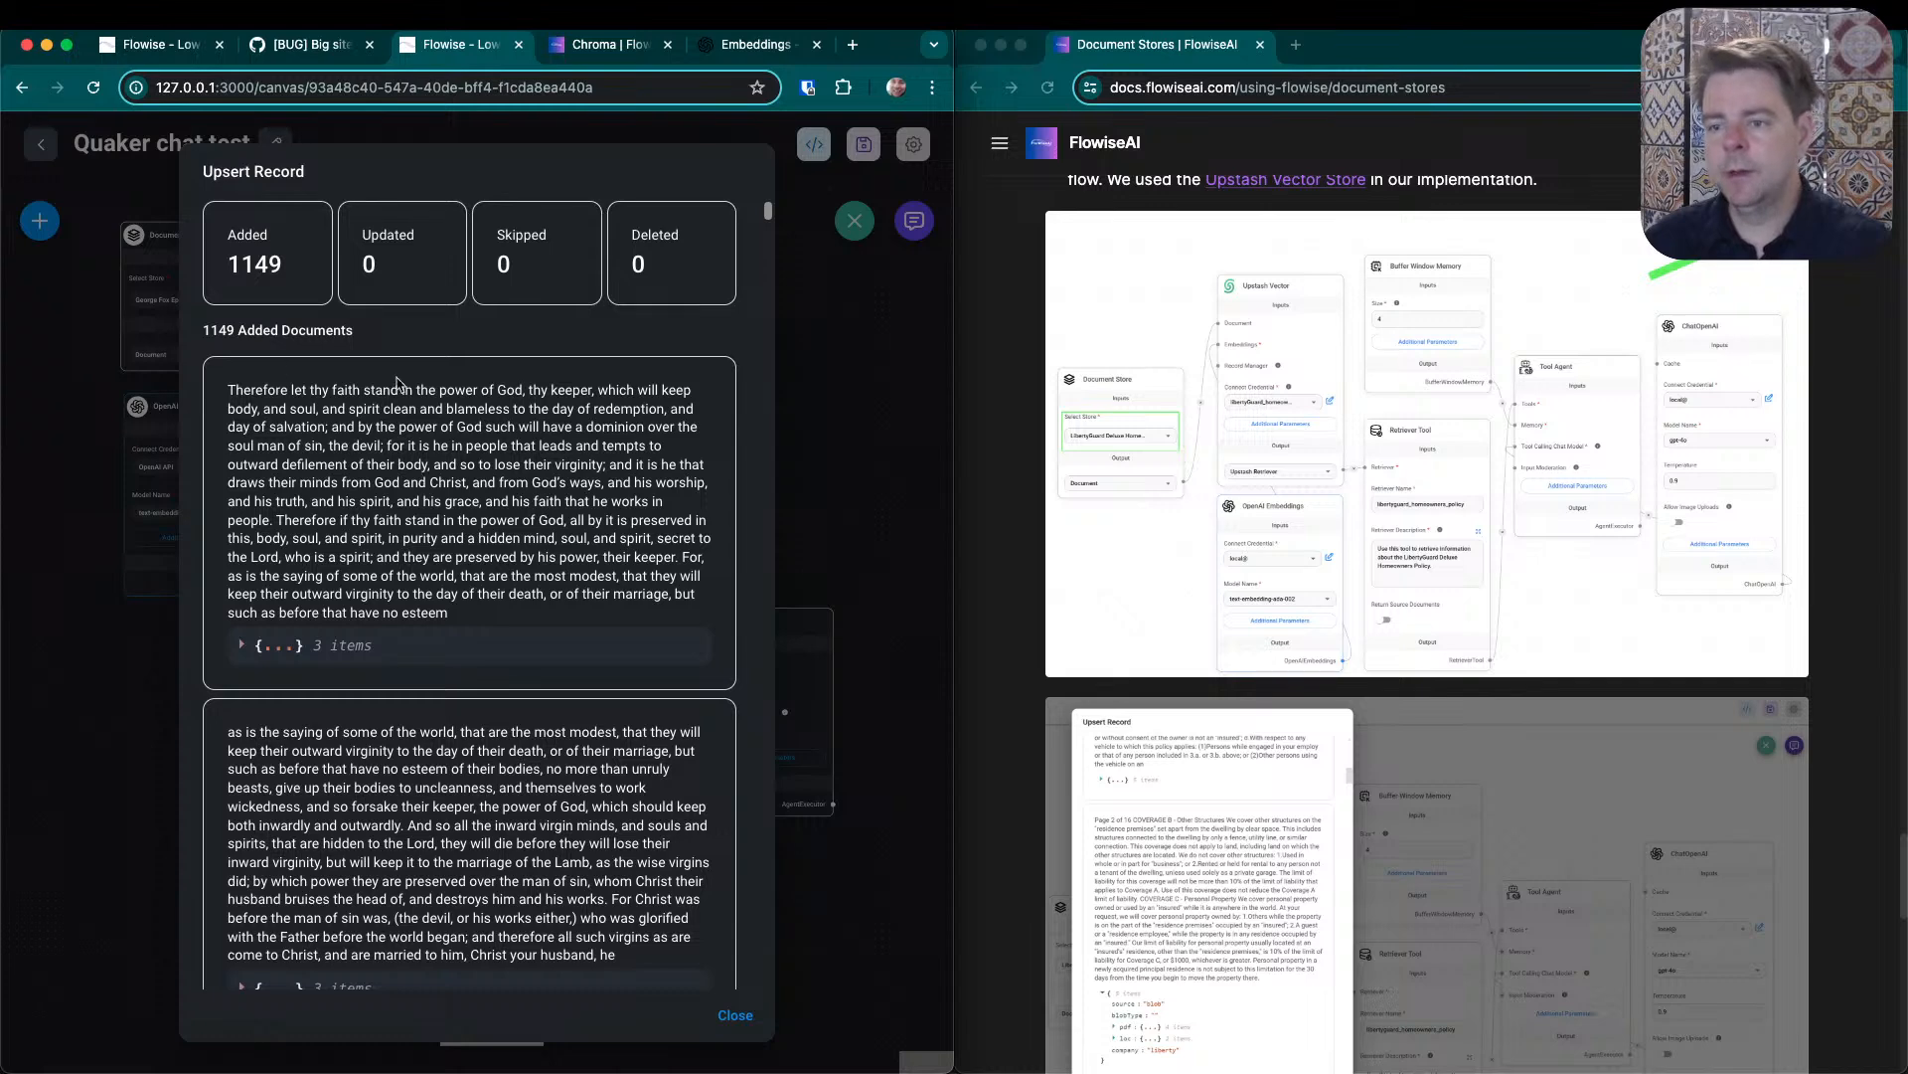
{"action": "left_click", "coordinate": [833, 352]}
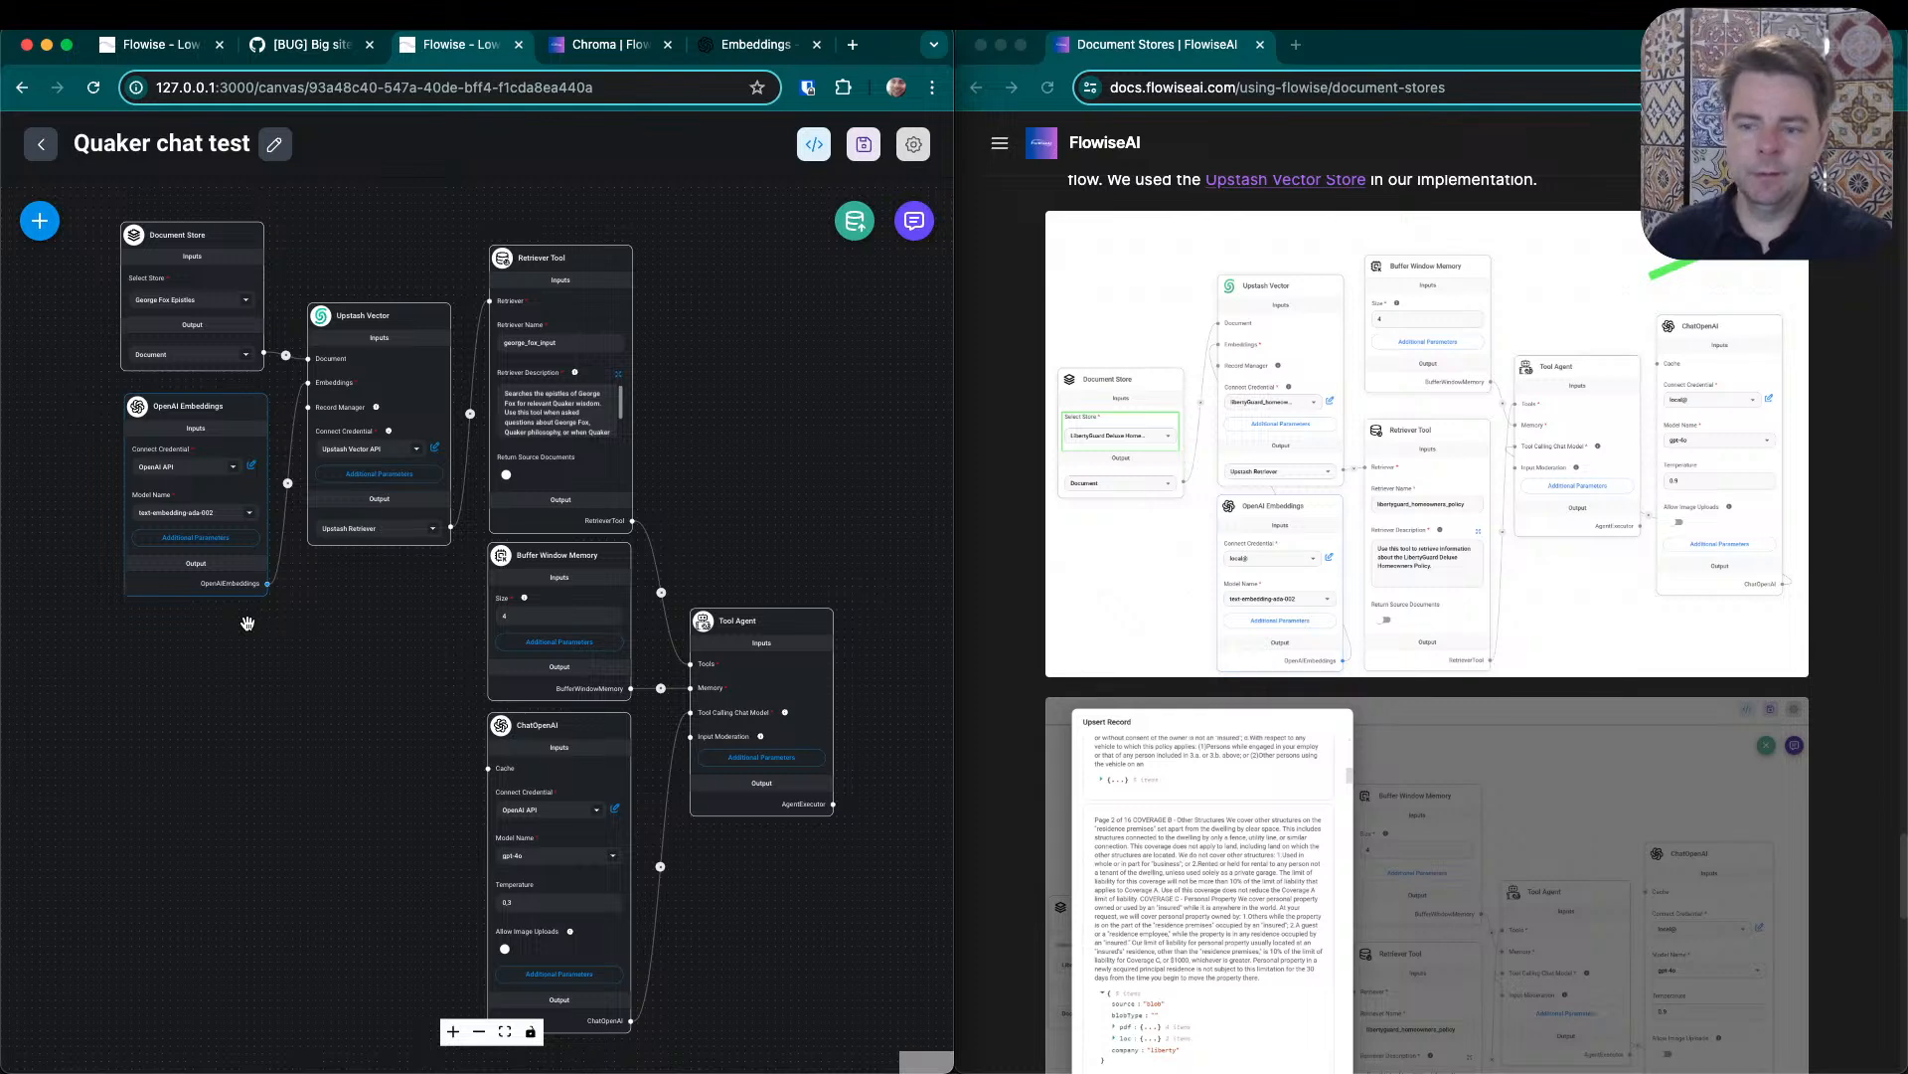
- Set the OpenAI Embeddings model to text-embedding-3-small
{"action": "left_click", "coordinate": [250, 512]}
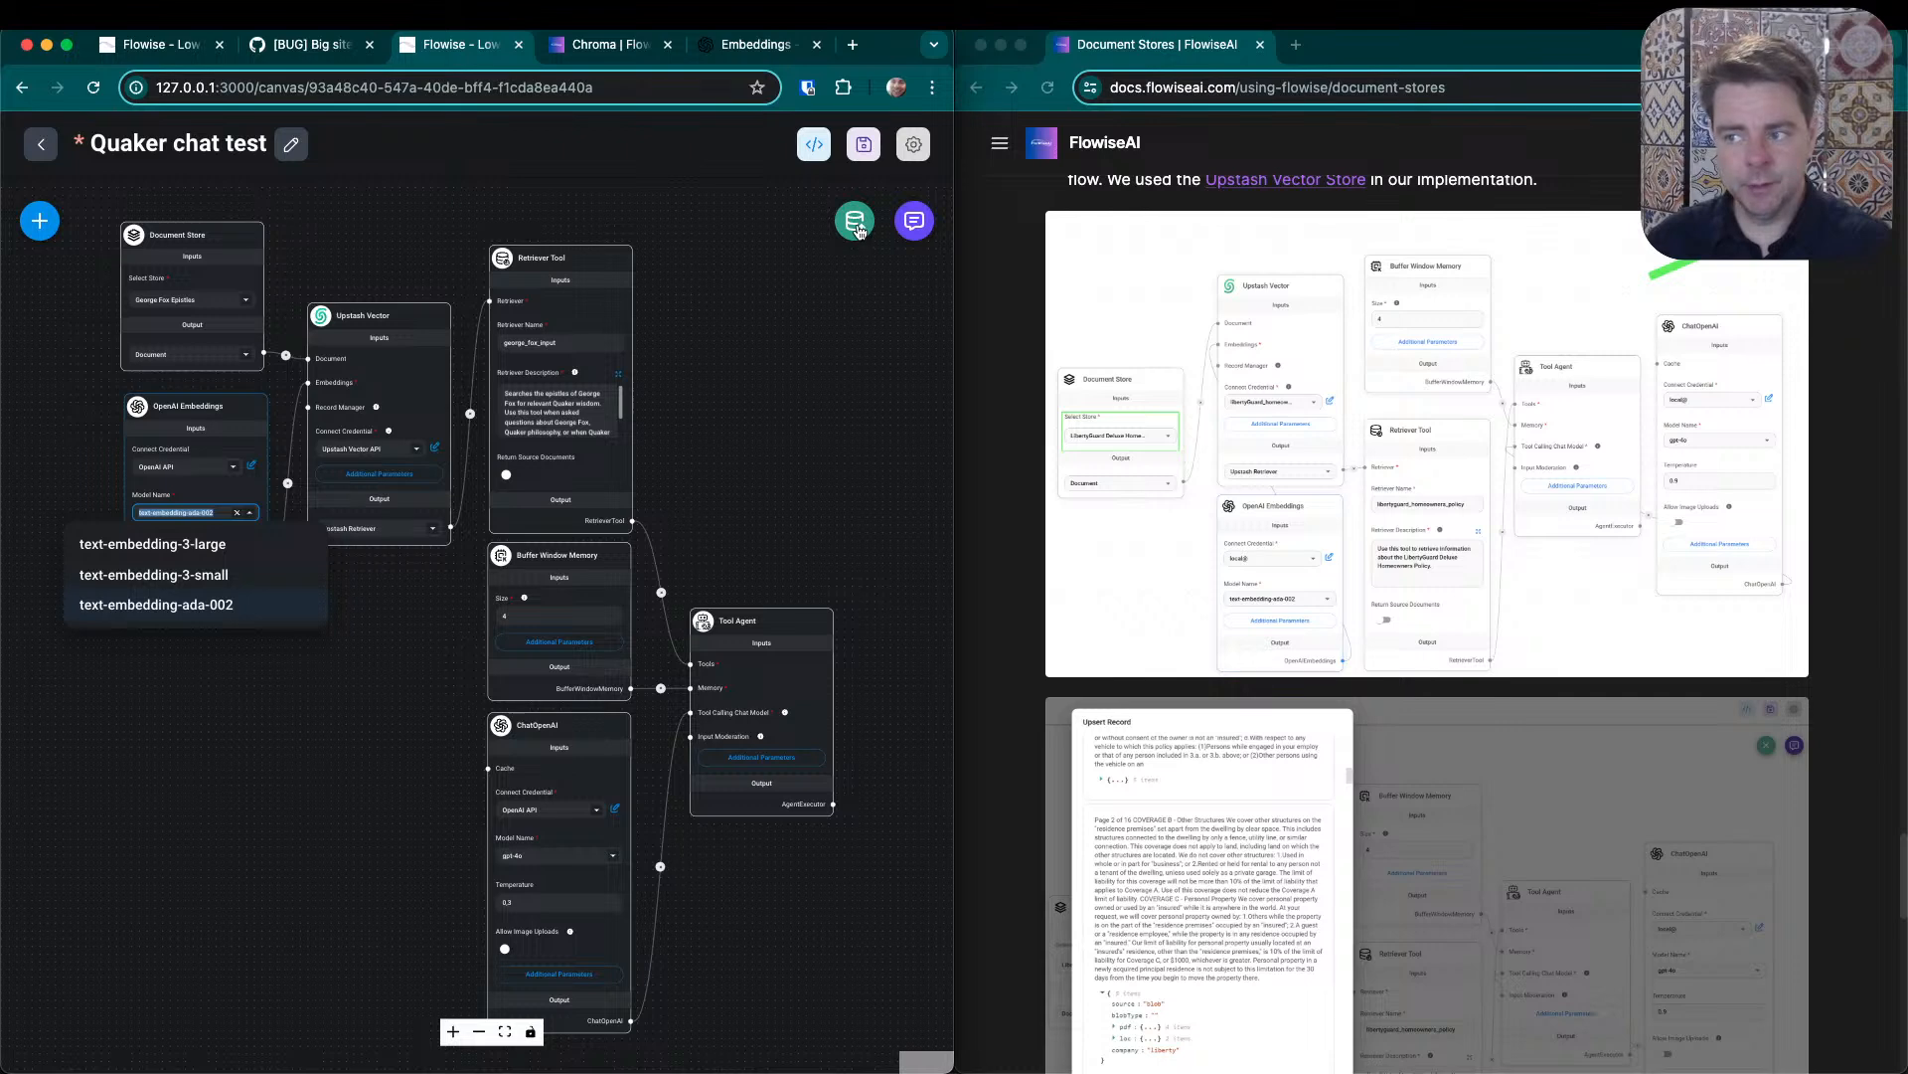
{"action": "left_click", "coordinate": [169, 575]}
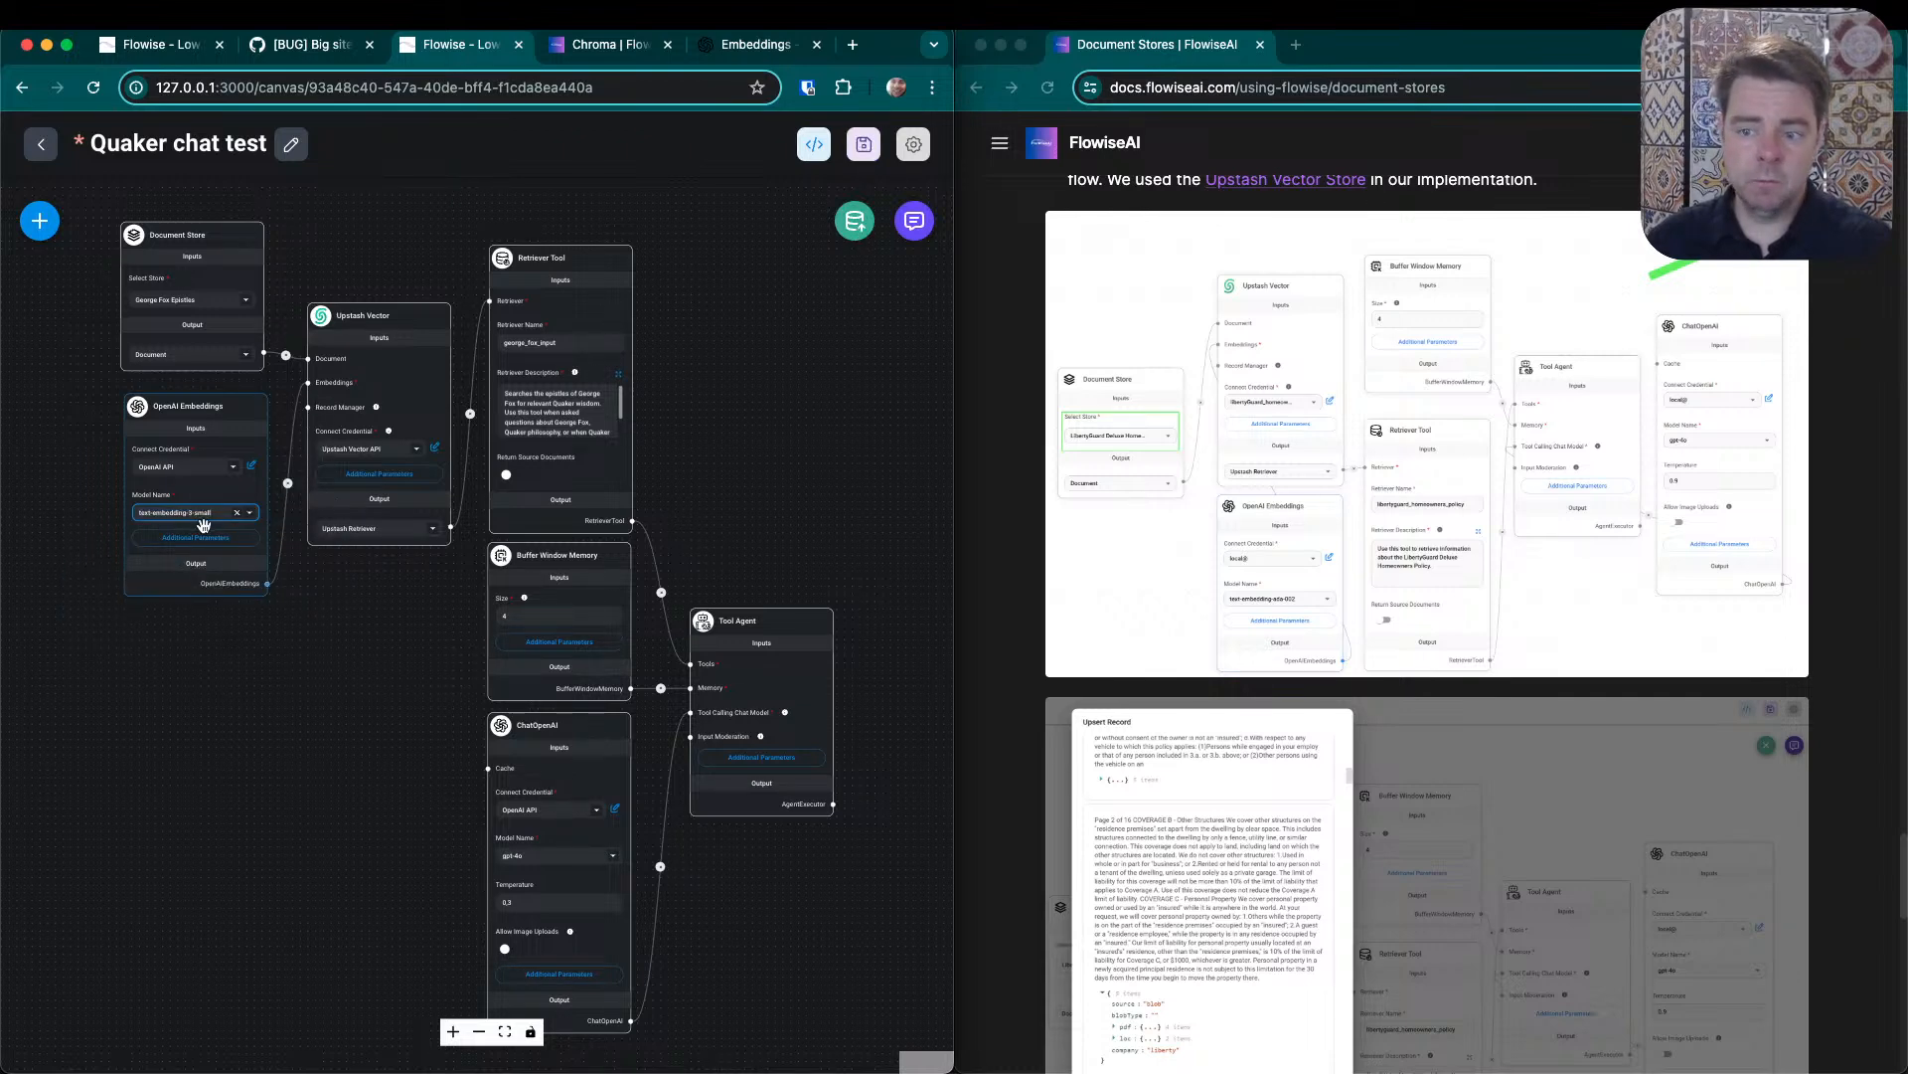
- Set the OpenAI Embeddings model back to text-embedding-ada-002 and save the Quaker chat test flow
{"action": "left_click", "coordinate": [251, 513]}
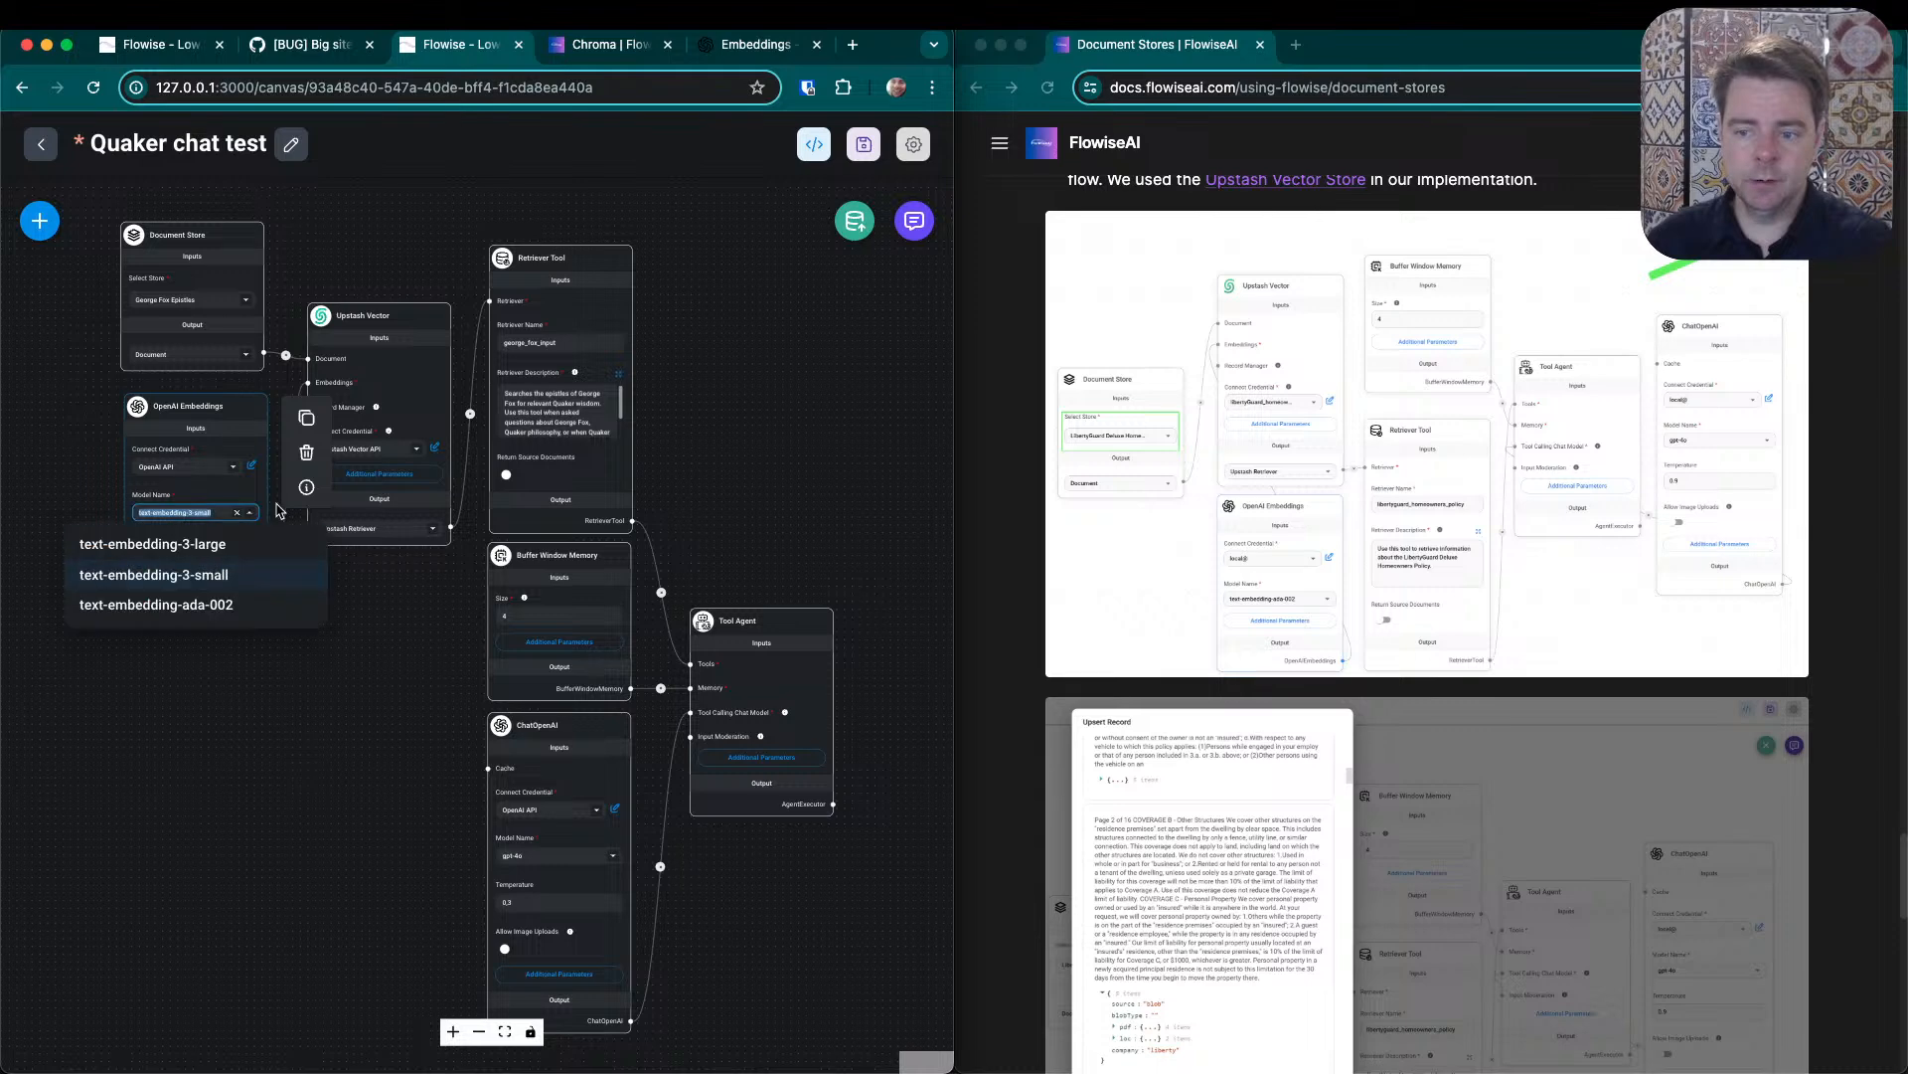
{"action": "left_click", "coordinate": [171, 604]}
{"action": "left_click", "coordinate": [864, 144]}
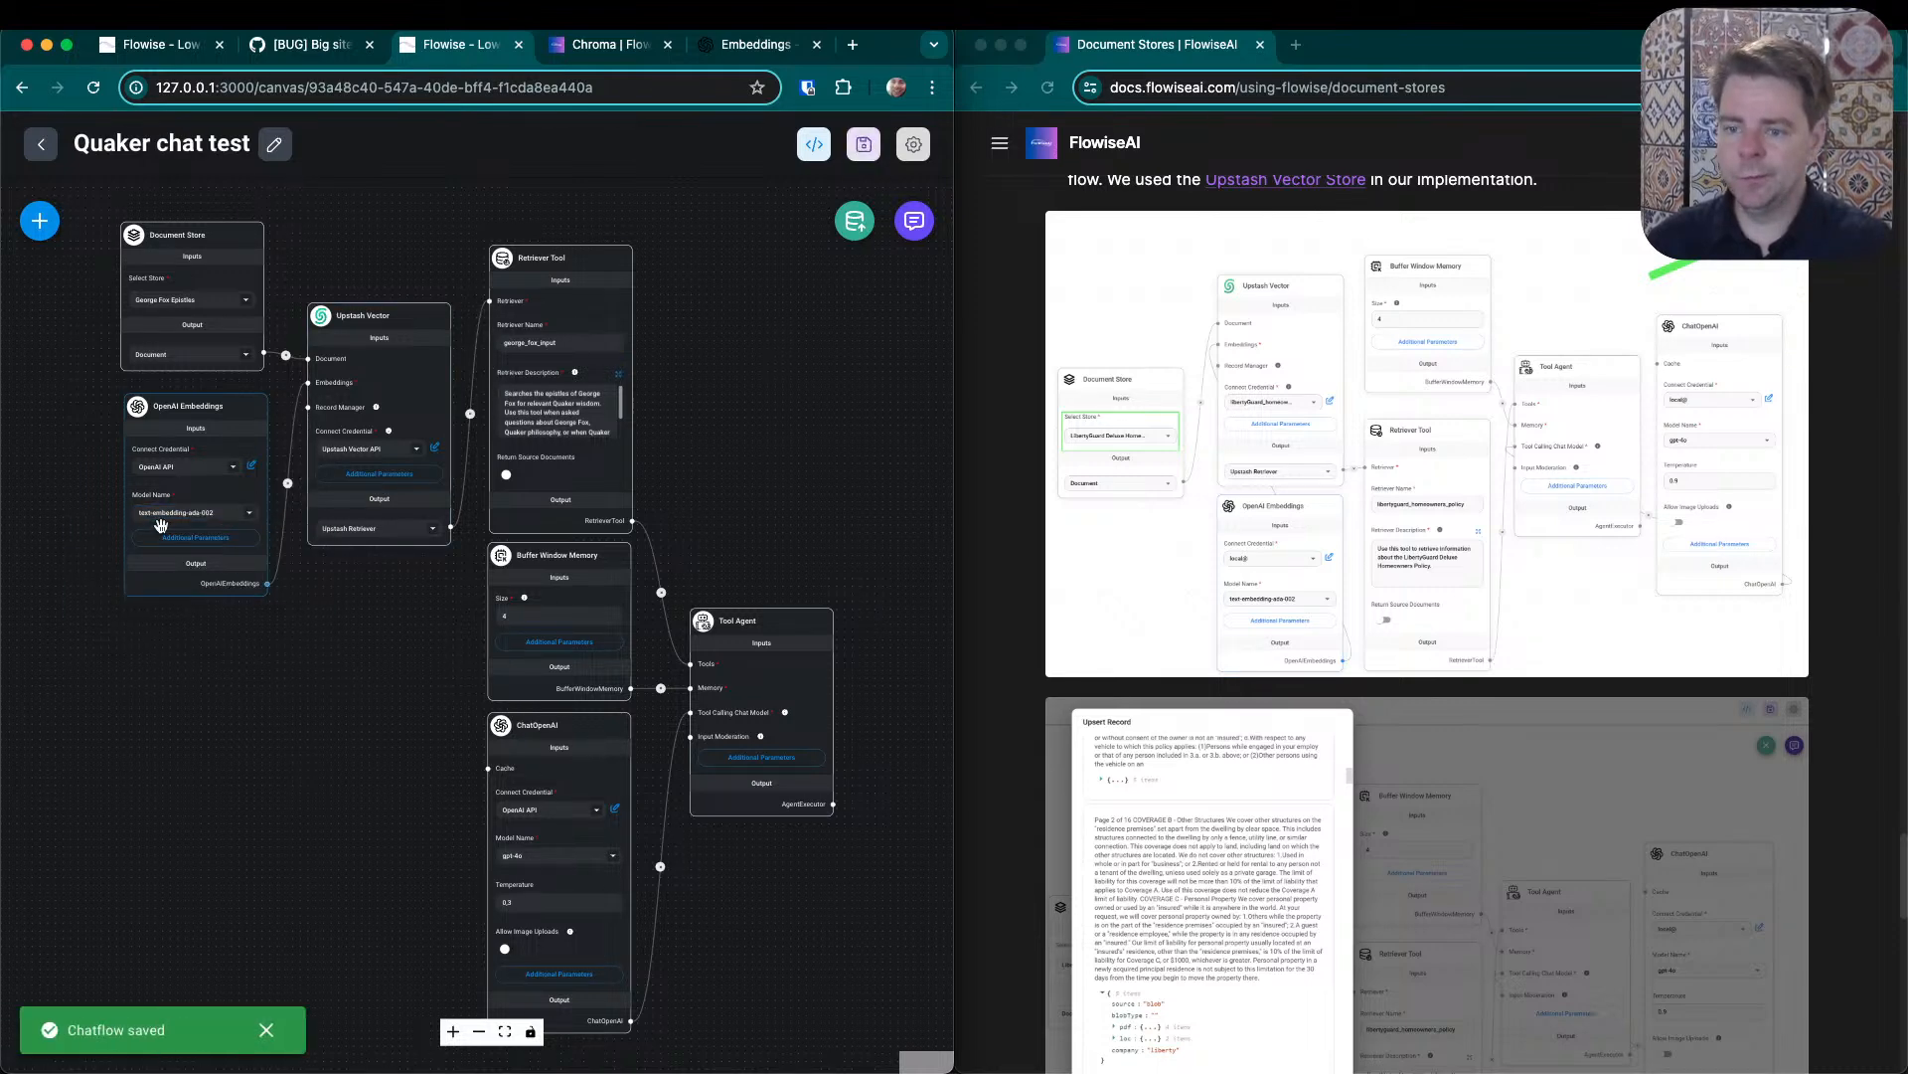
{"action": "left_click", "coordinate": [252, 514]}
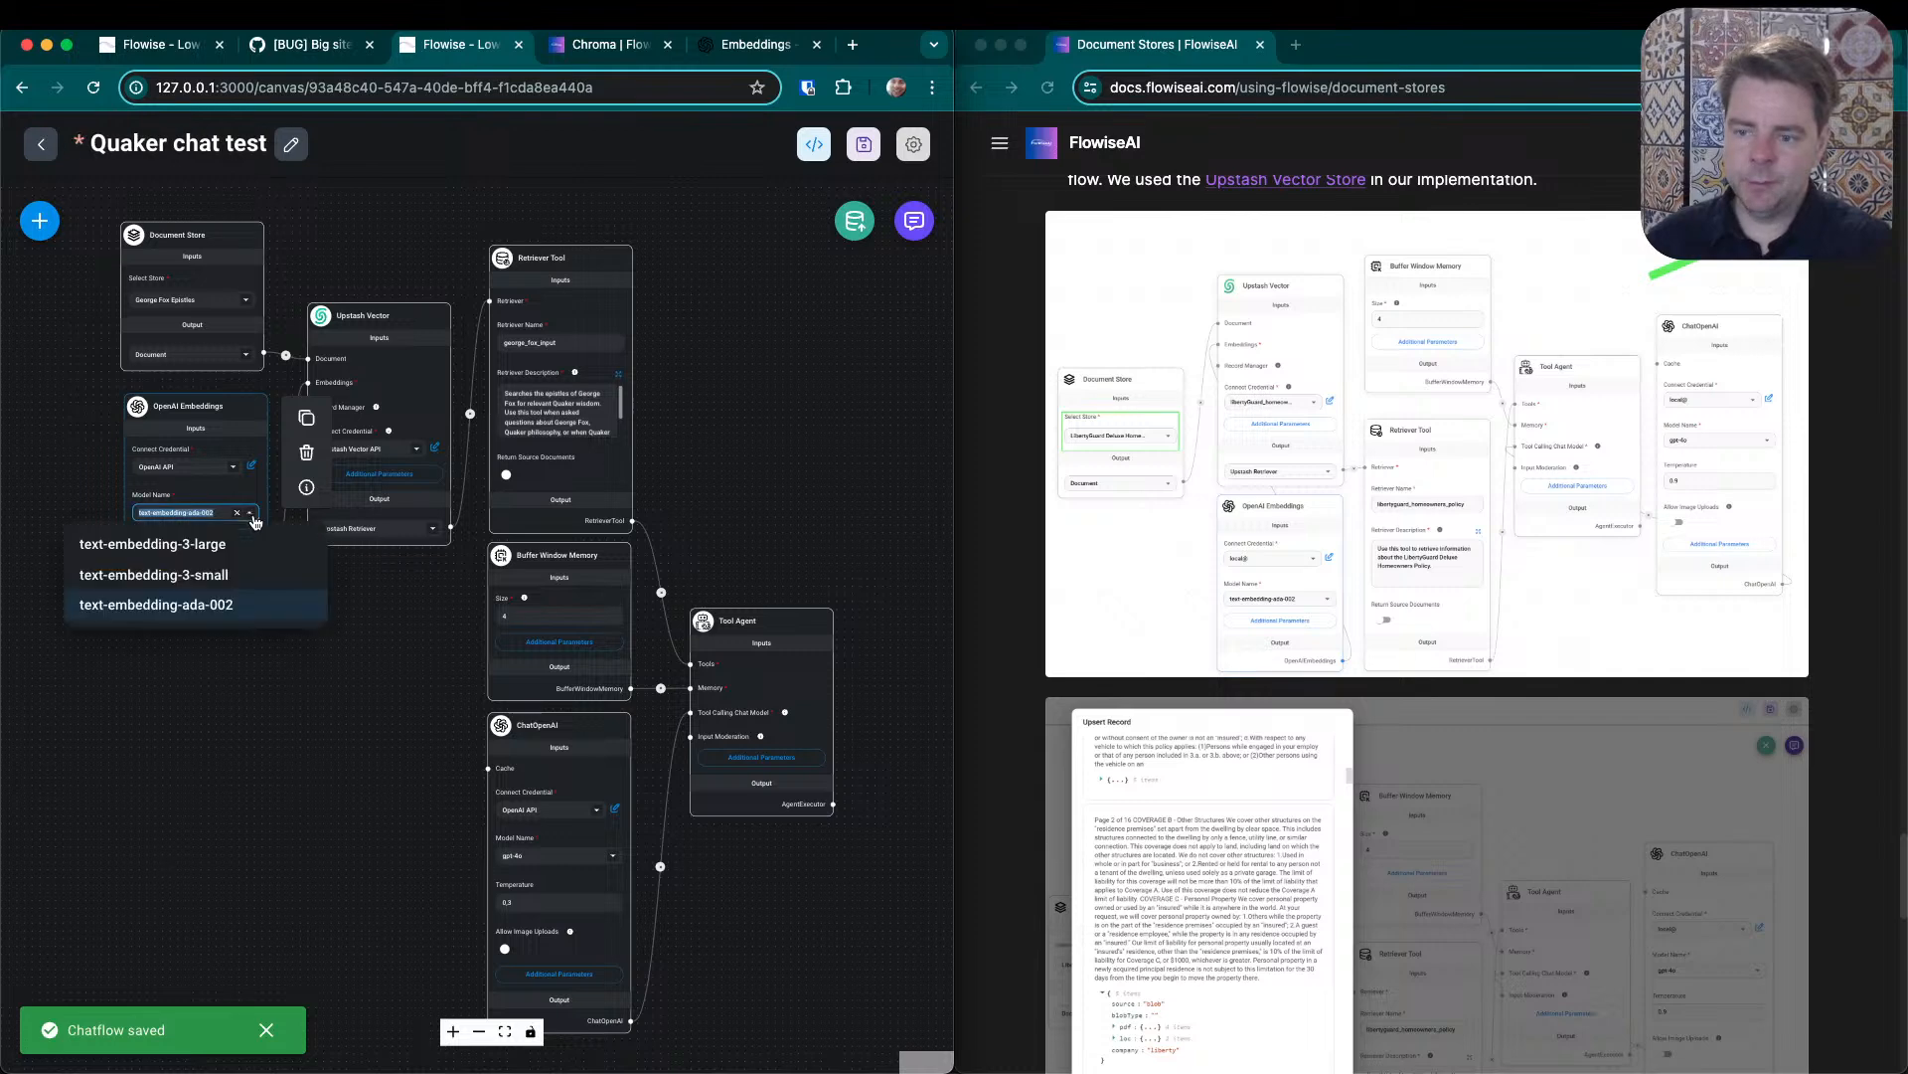
{"action": "left_click", "coordinate": [756, 452]}
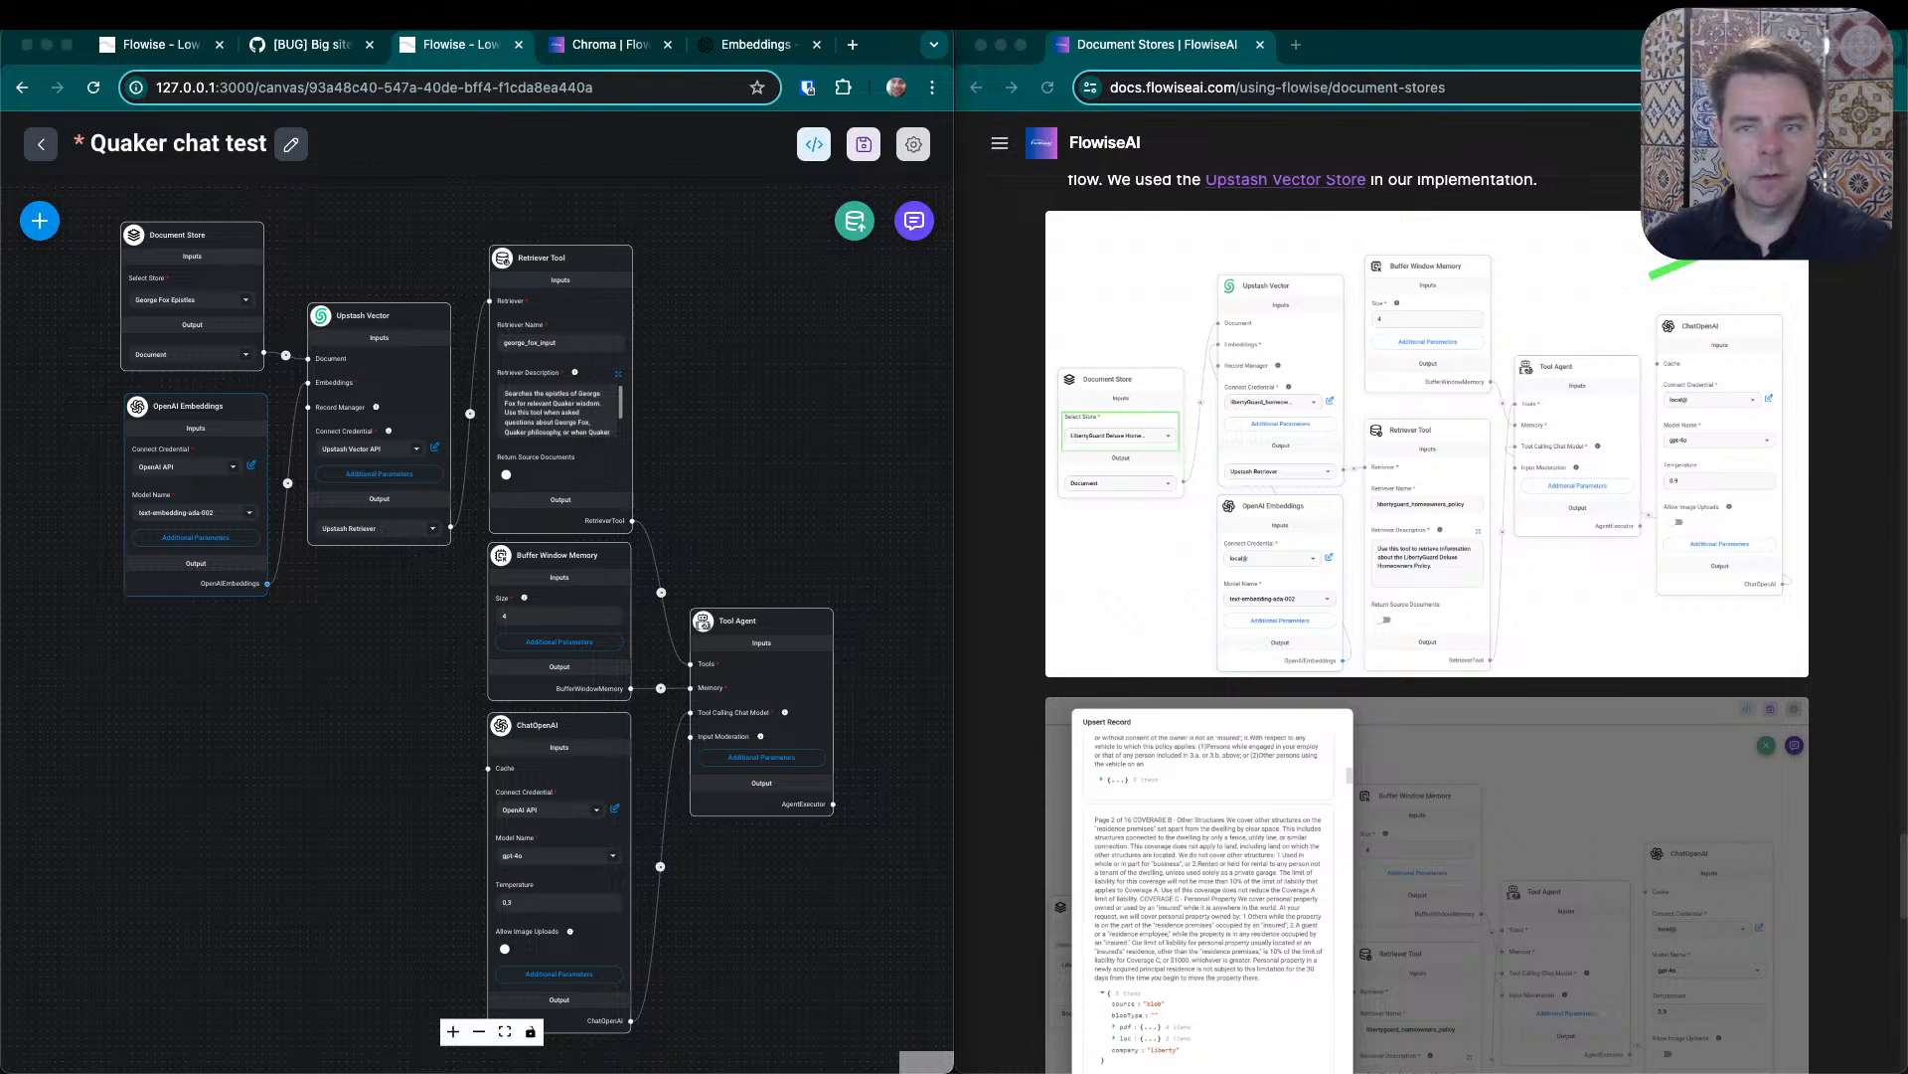
- Move the Upstash console page into the Flowise browser window and open the stored records of the george_fox_epistles index
{"action": "left_click_drag", "start_coordinate": [316, 66], "coordinate": [572, 52]}
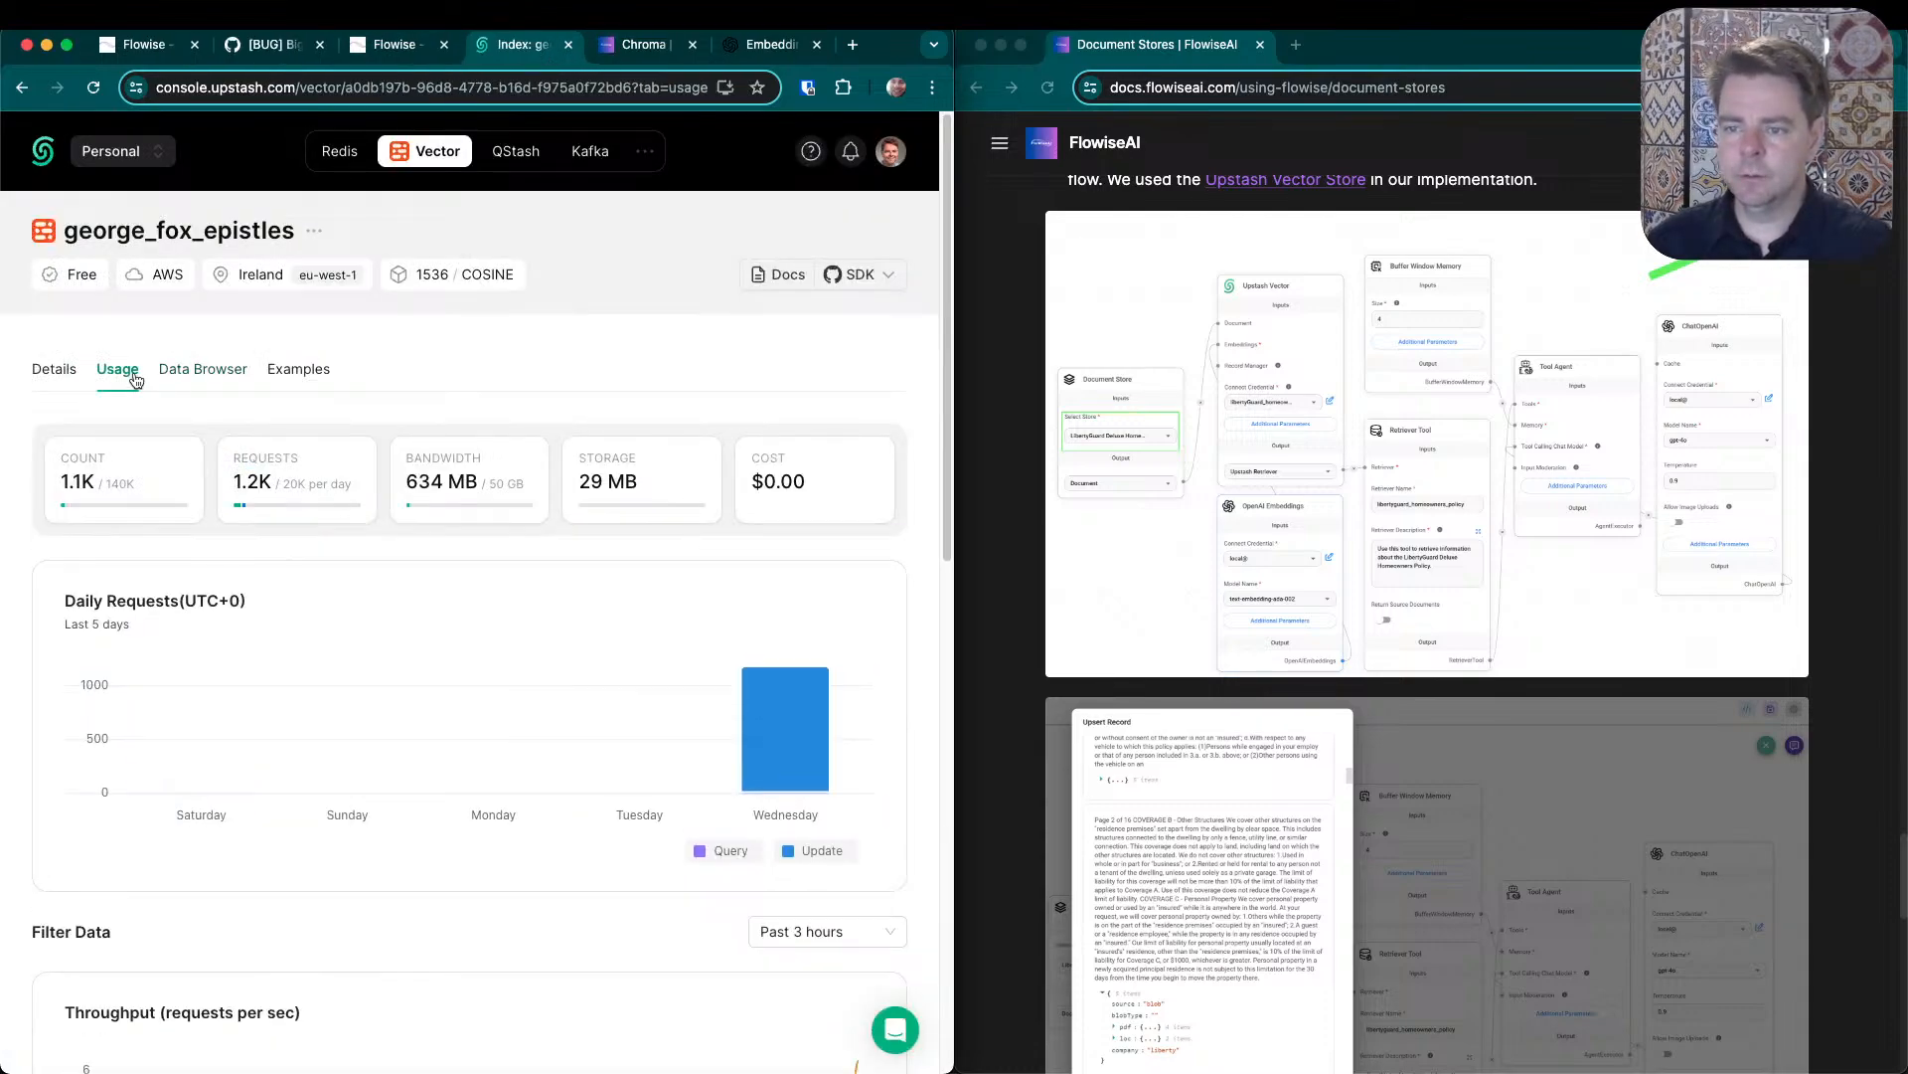
{"action": "left_click", "coordinate": [202, 365]}
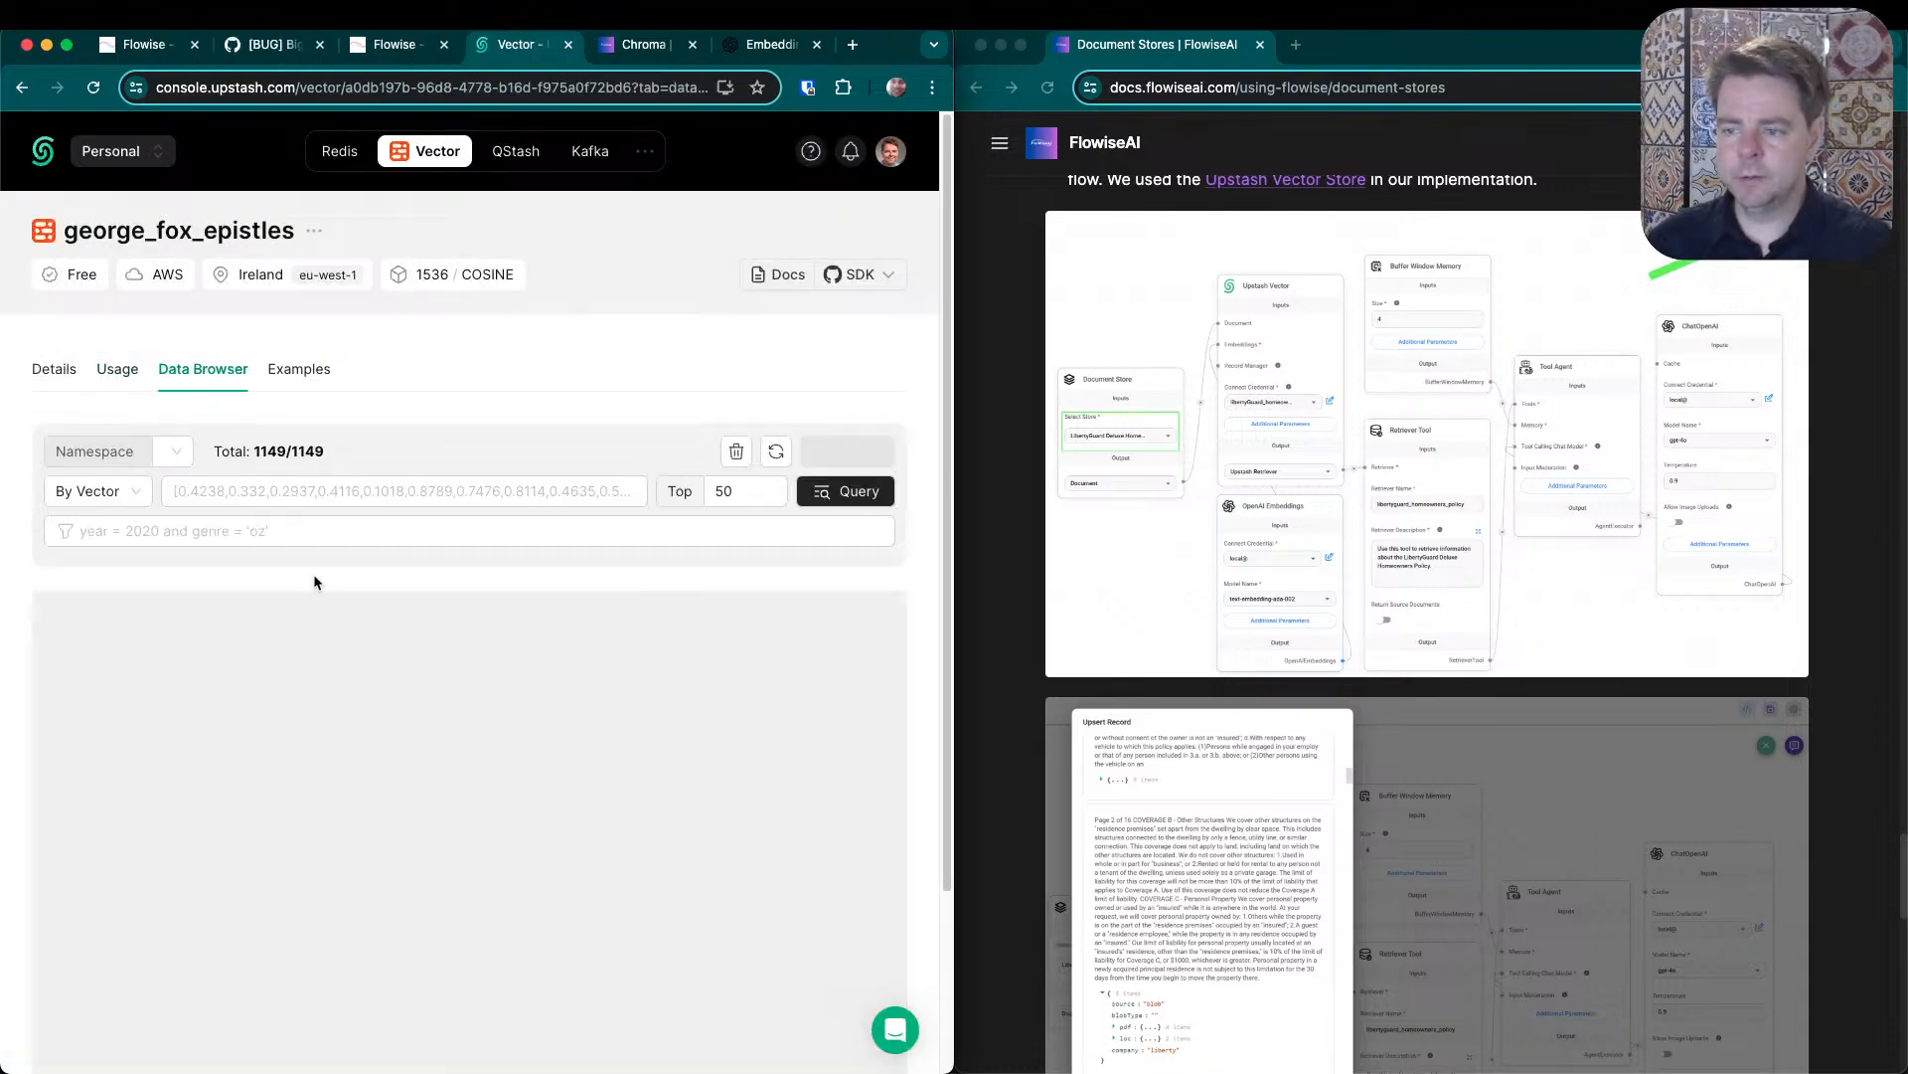
{"action": "scroll", "coordinate": [576, 684], "scroll_direction": "down", "scroll_amount": 1}
{"action": "scroll", "coordinate": [576, 684], "scroll_direction": "down", "scroll_amount": 5}
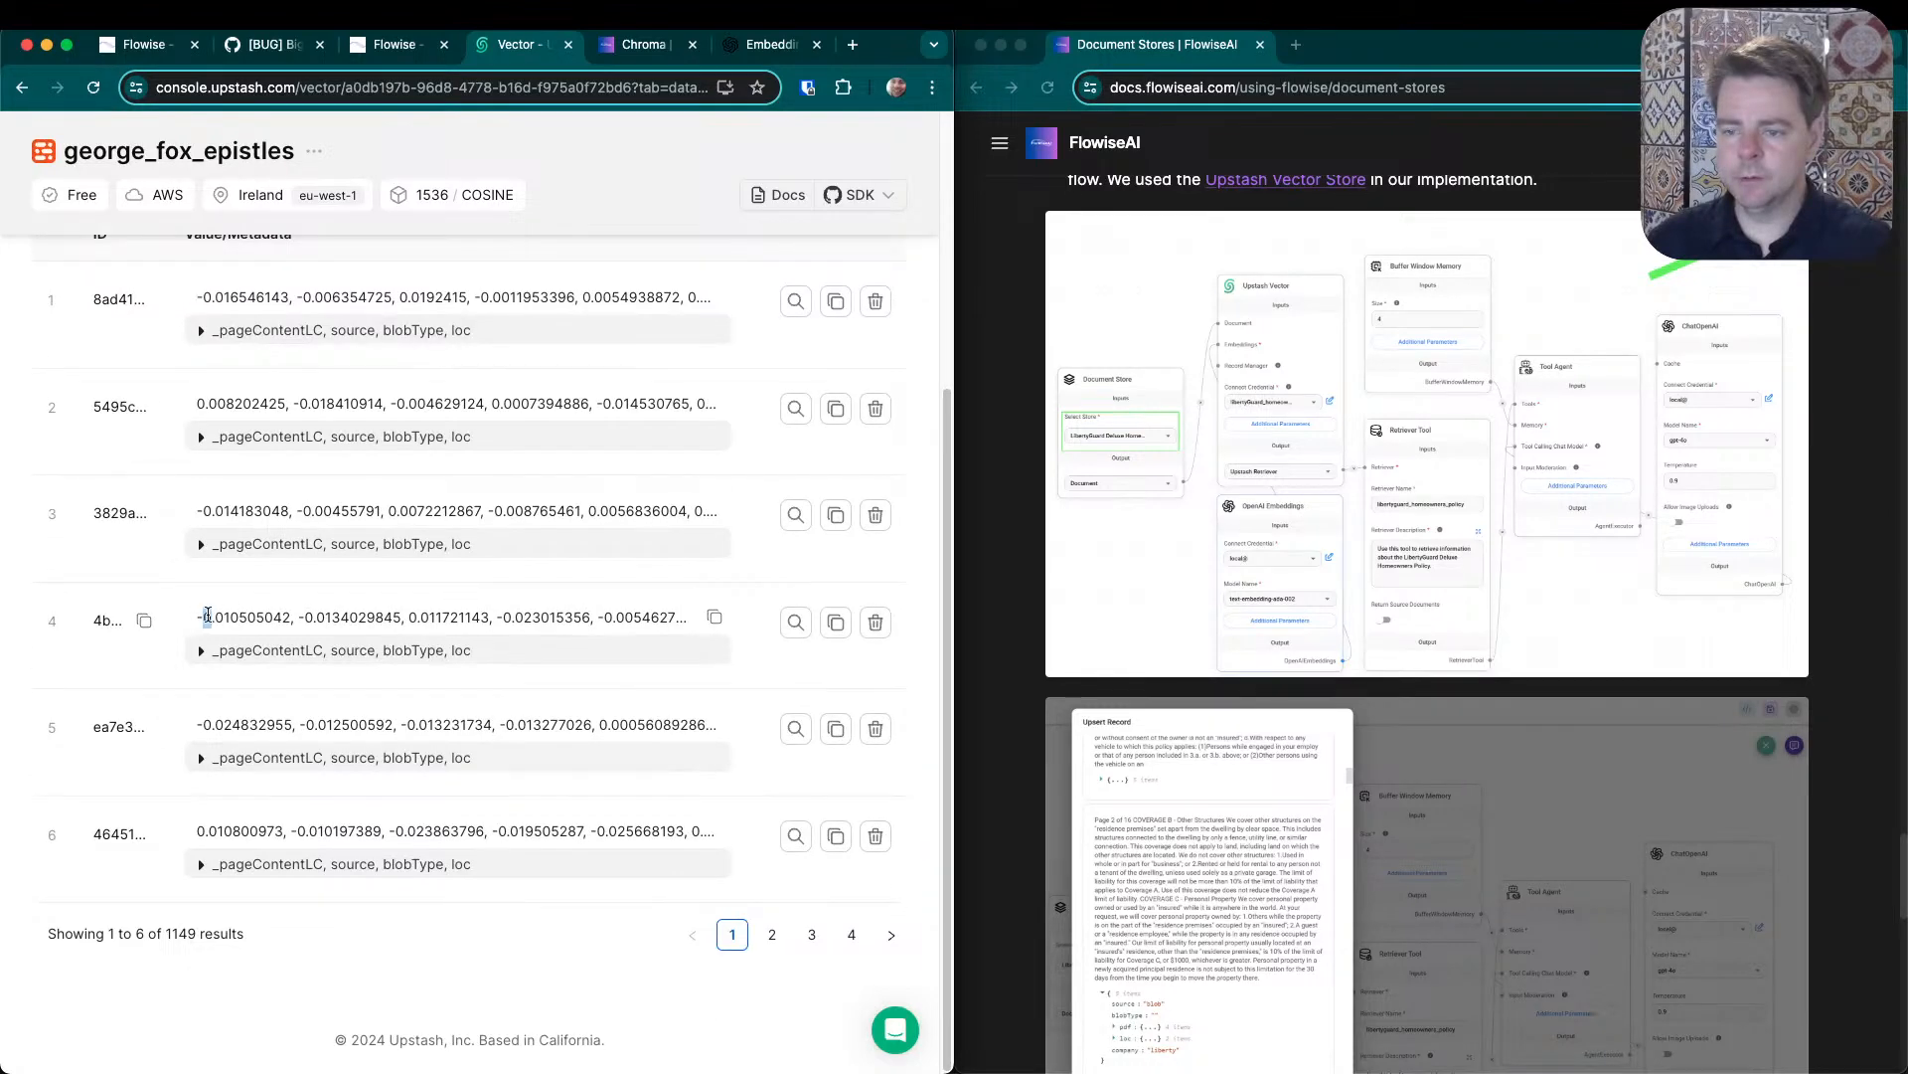
- Expand the fourth record's metadata and examine its vector values, page content, source and line range
{"action": "left_click_drag", "start_coordinate": [207, 615], "coordinate": [595, 618]}
{"action": "left_click", "coordinate": [201, 655]}
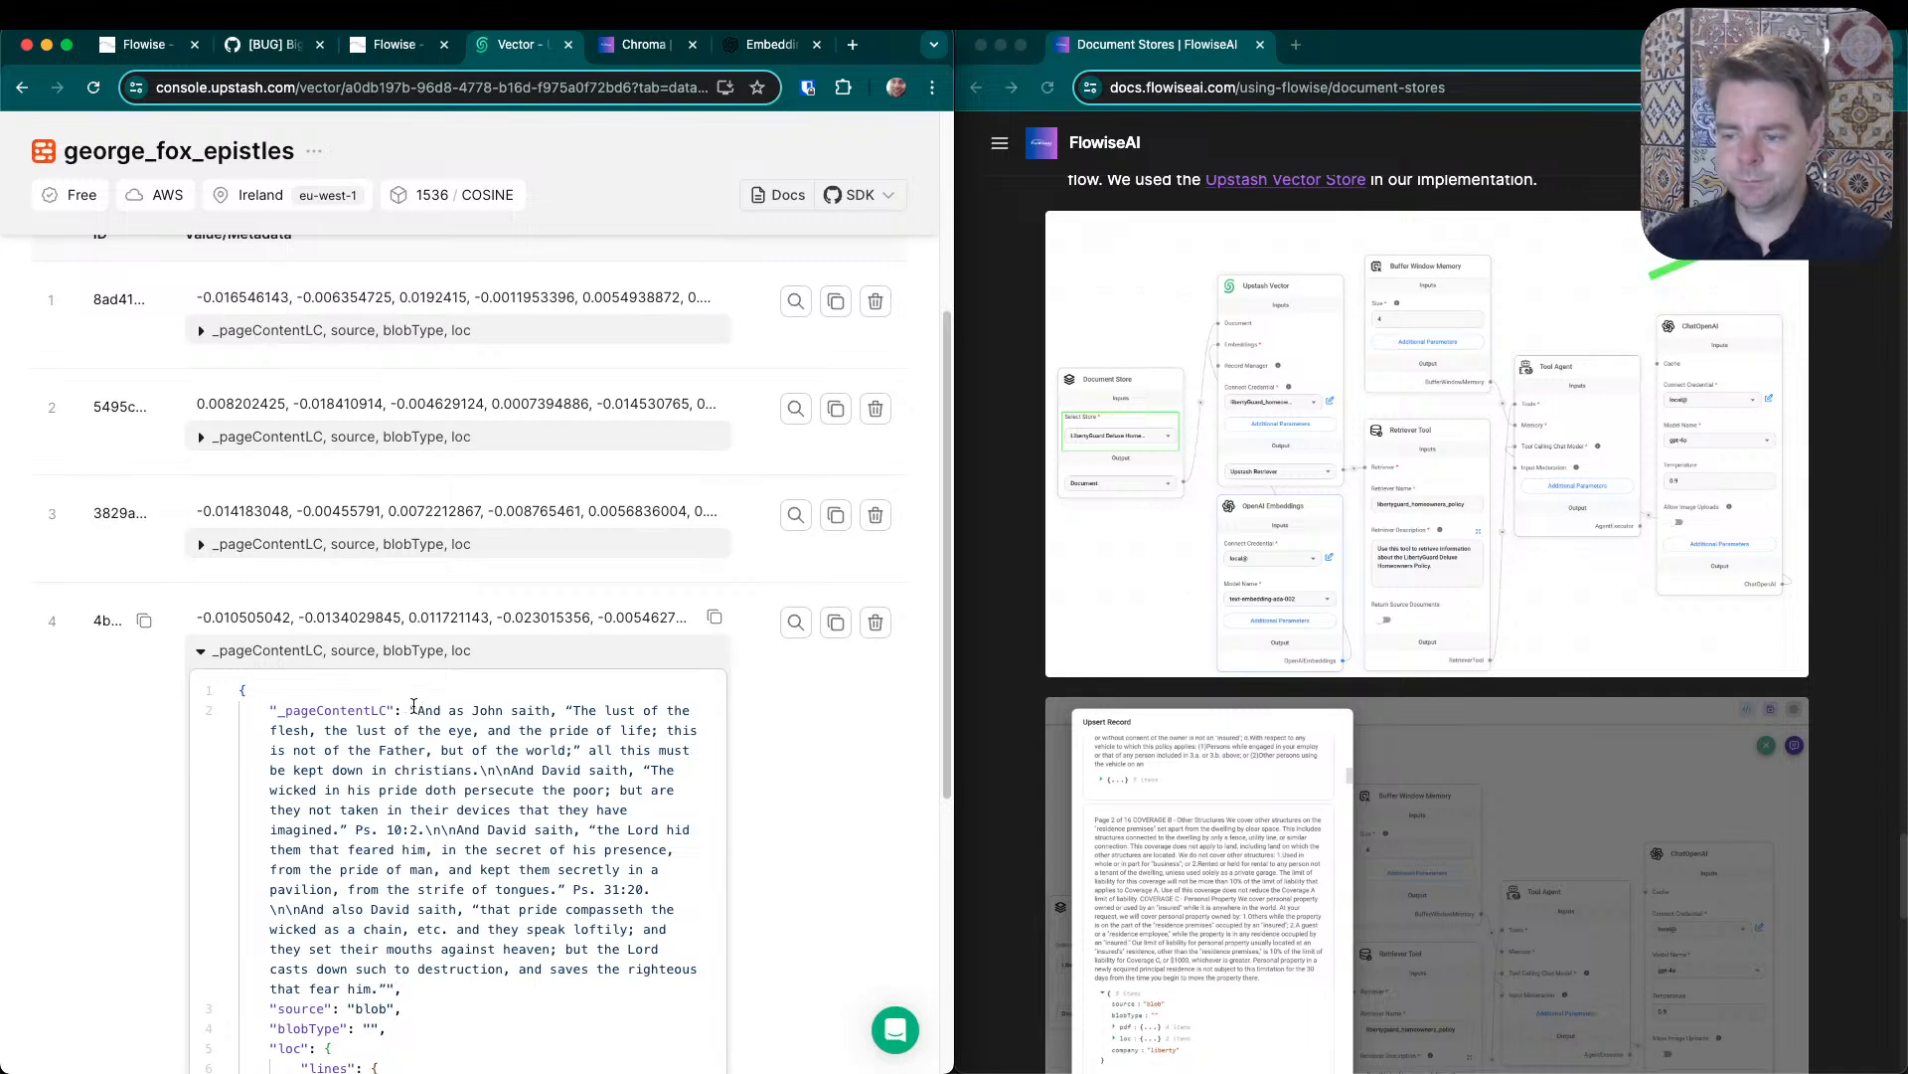
{"action": "left_click_drag", "start_coordinate": [410, 708], "coordinate": [395, 984]}
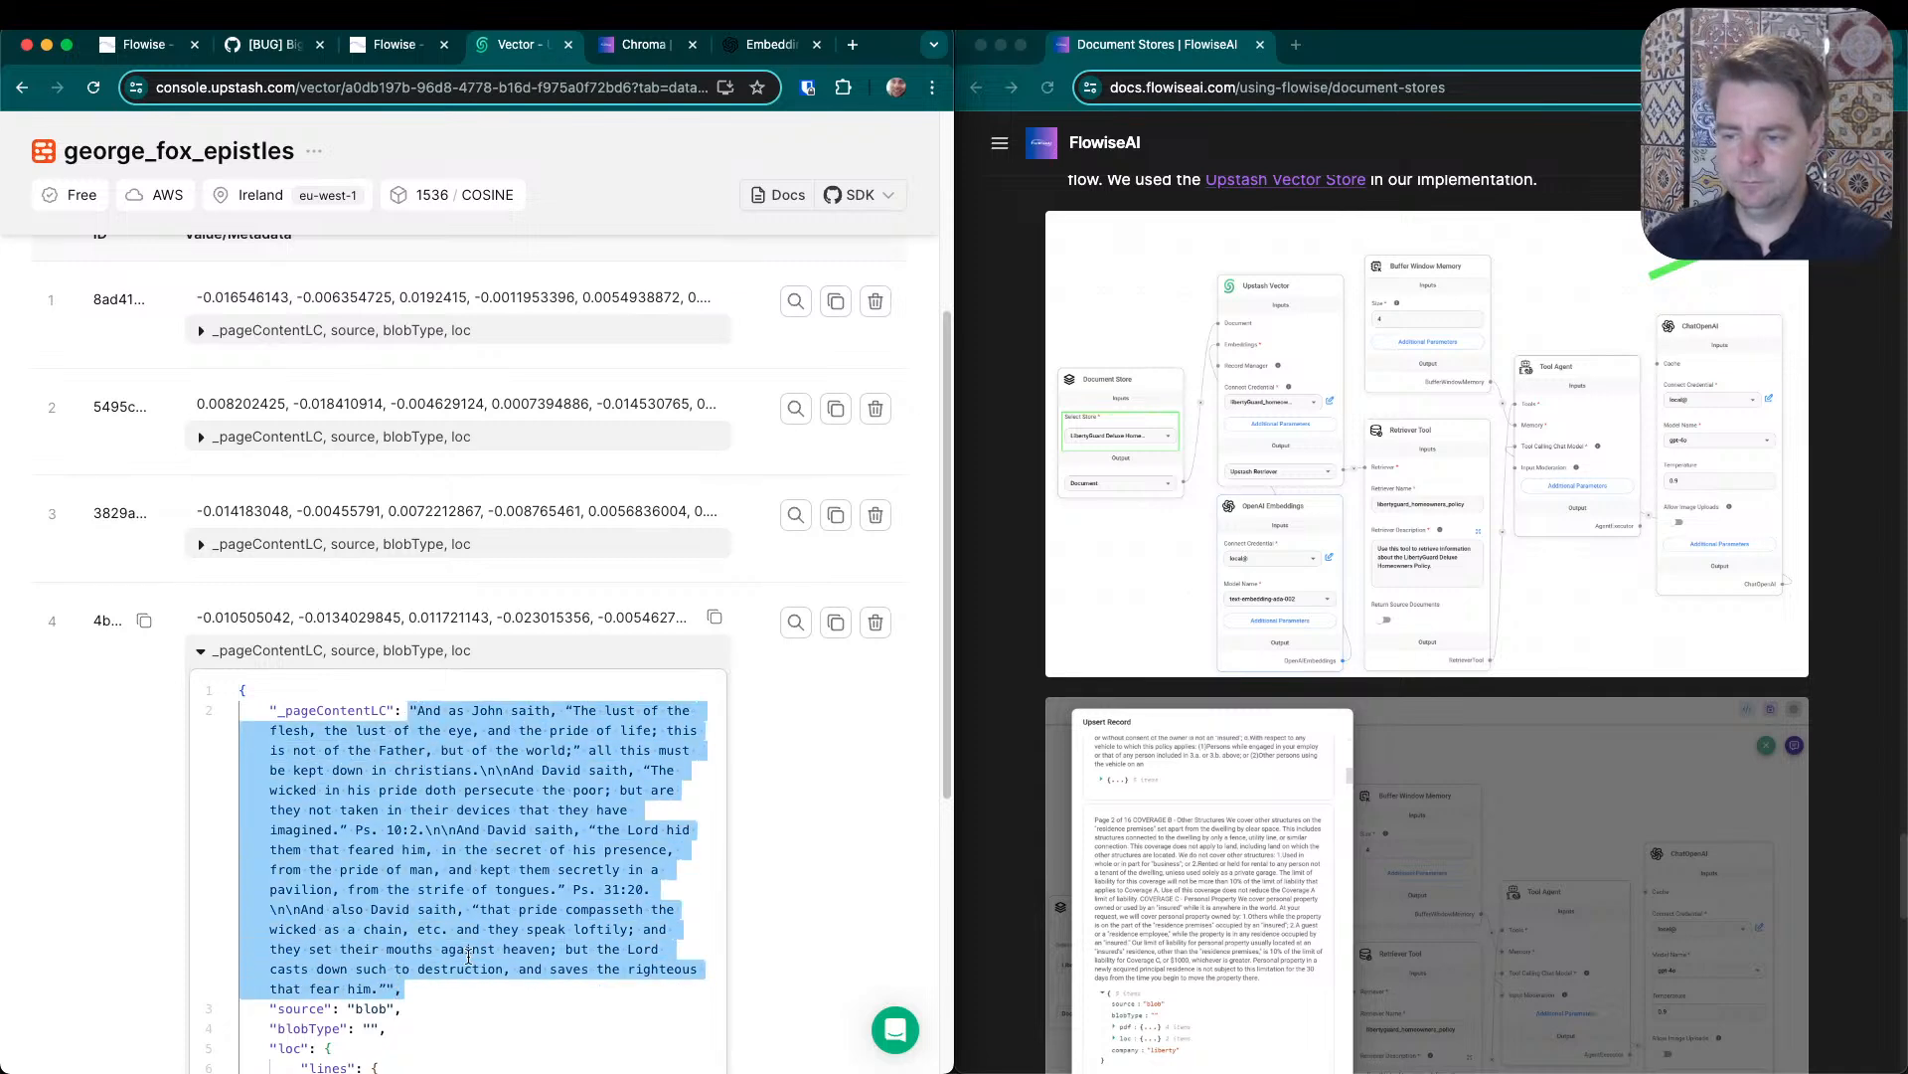
{"action": "scroll", "coordinate": [641, 734], "scroll_direction": "down", "scroll_amount": 5}
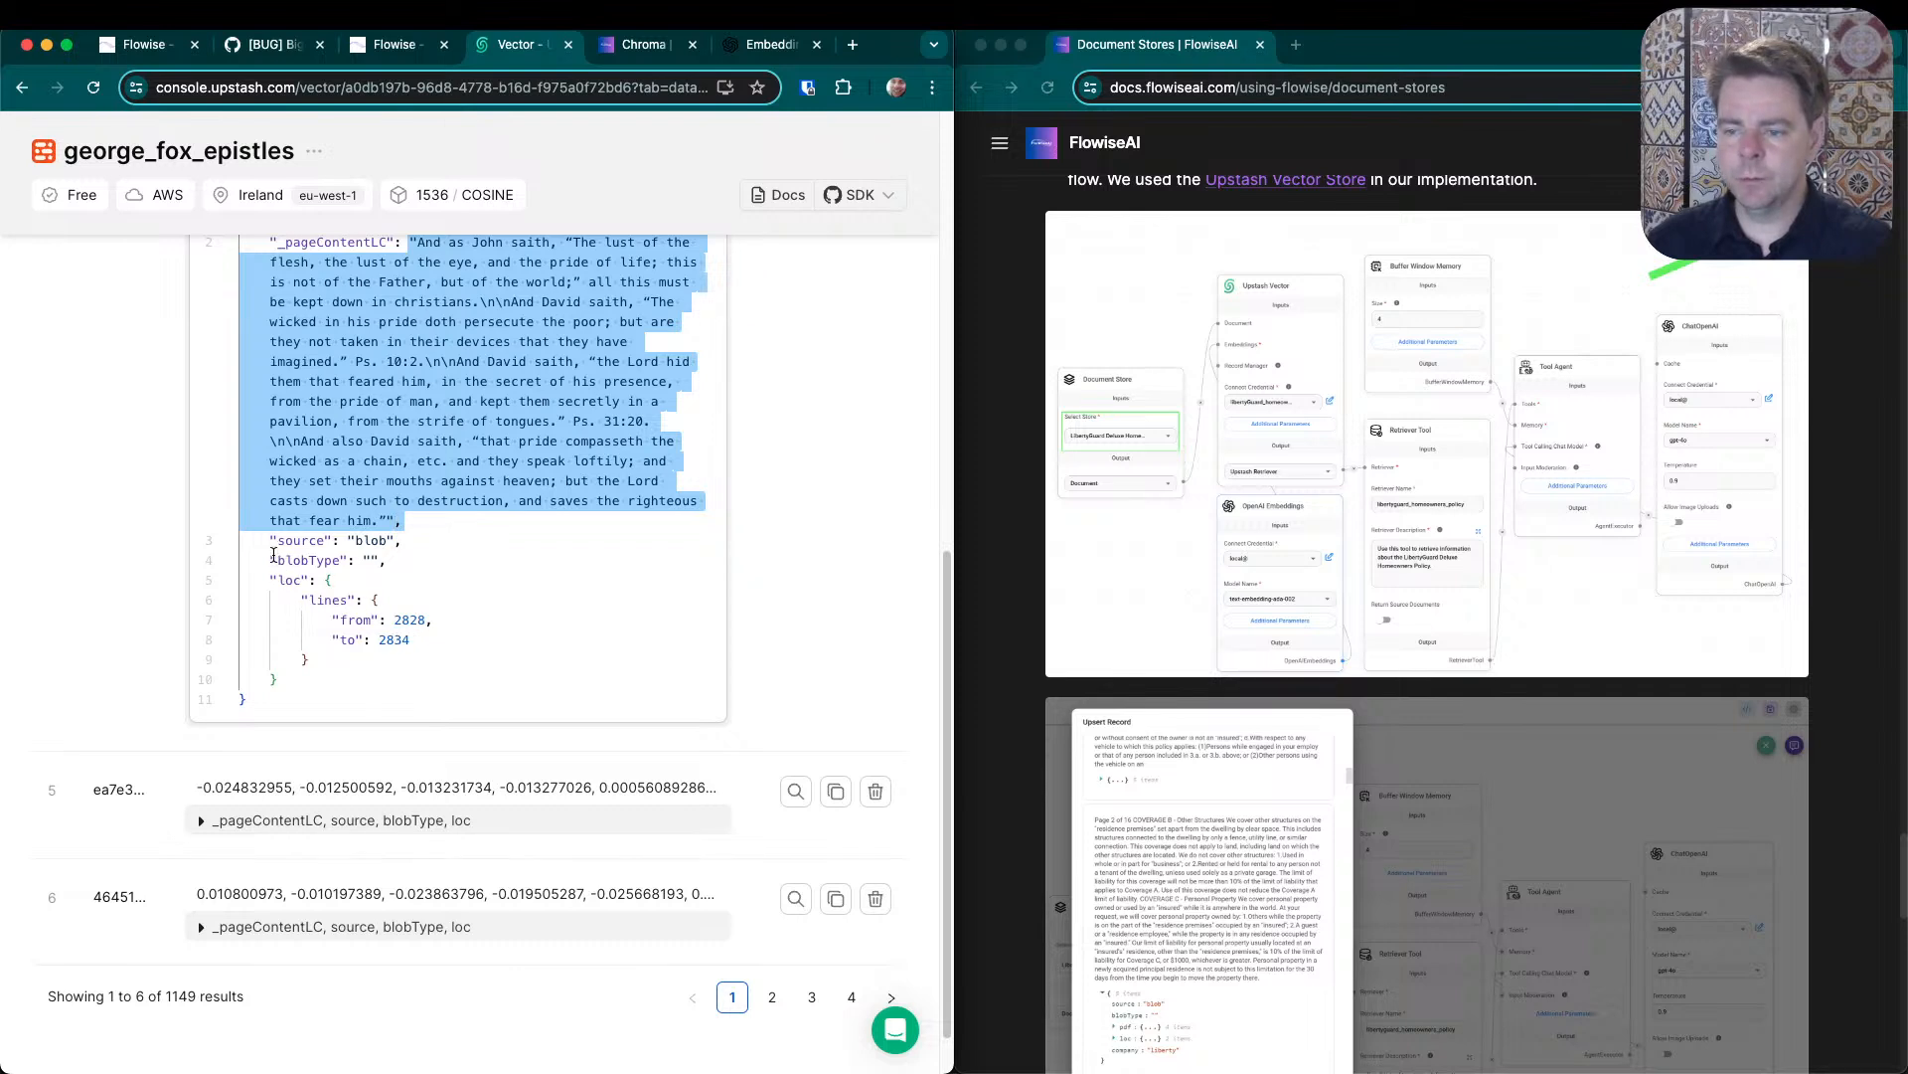
{"action": "left_click_drag", "start_coordinate": [270, 540], "coordinate": [318, 659]}
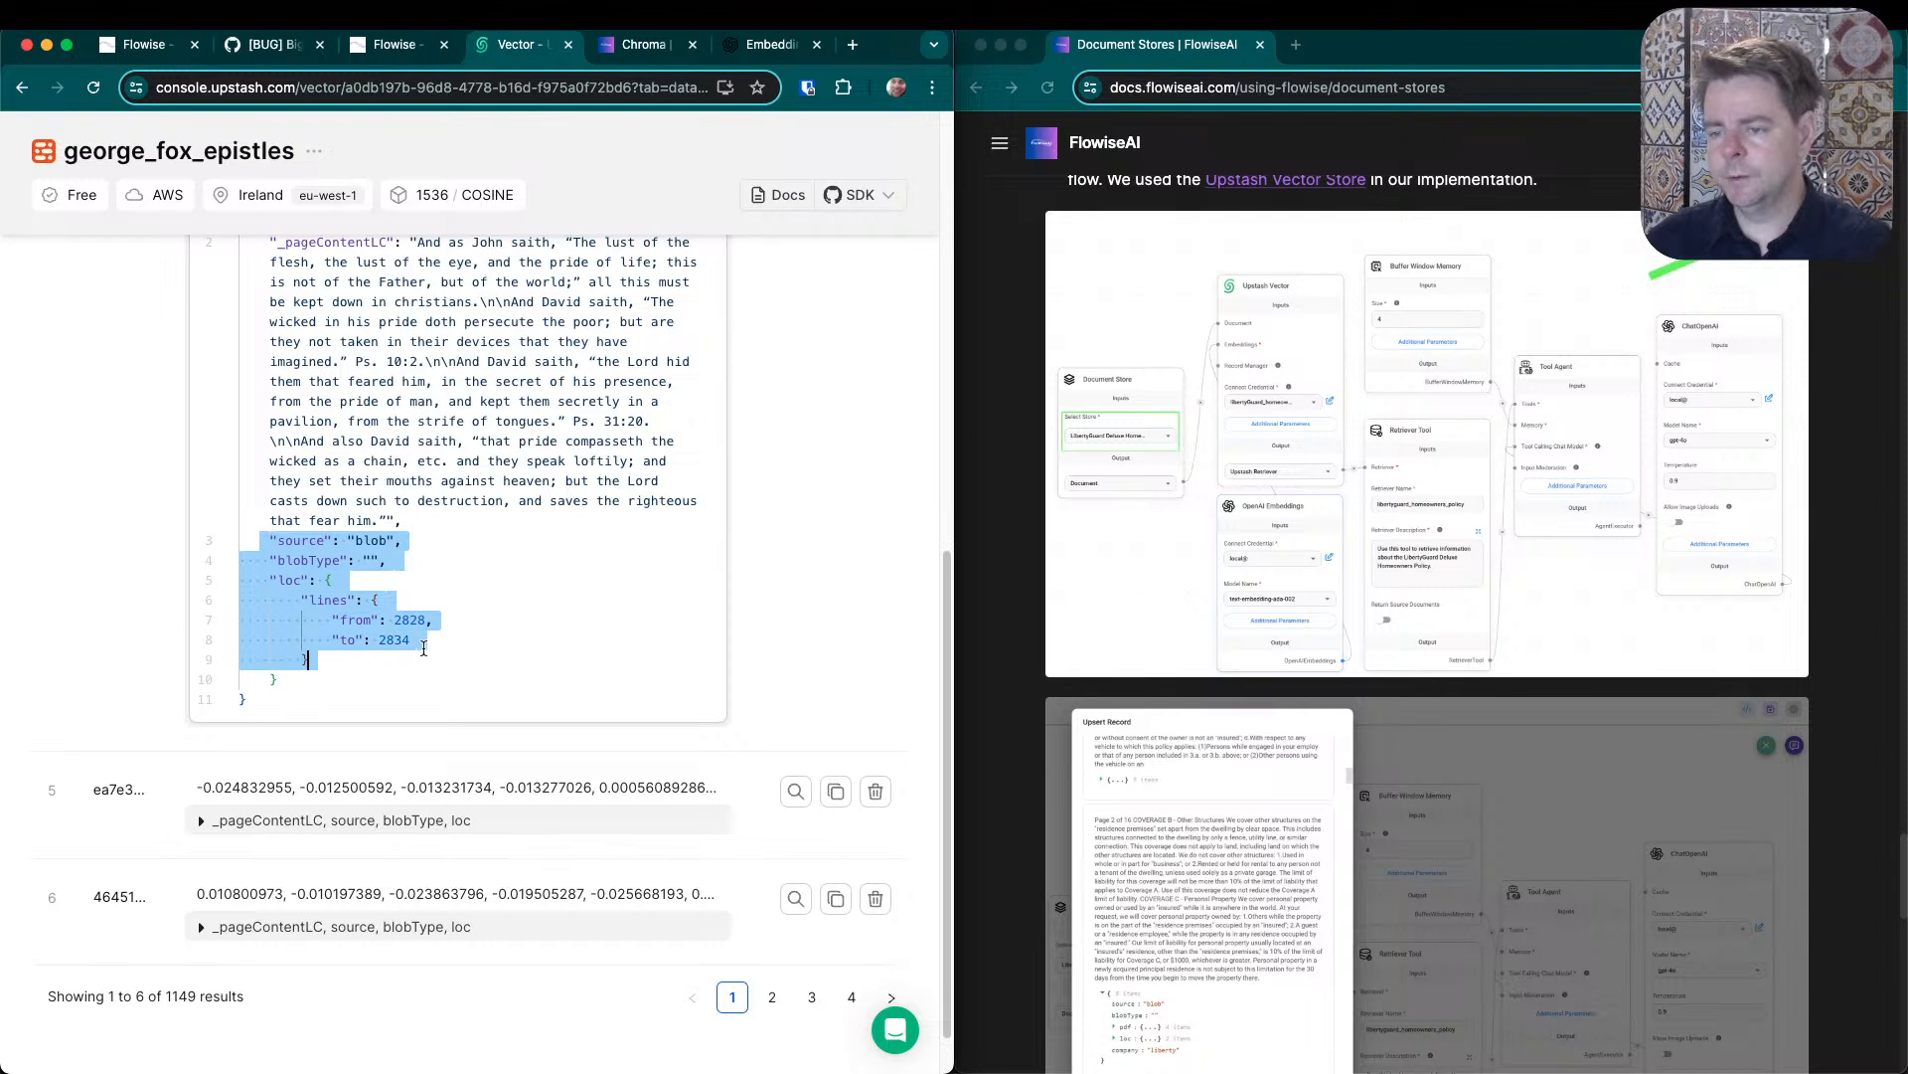
{"action": "double_click", "coordinate": [394, 639]}
{"action": "left_click", "coordinate": [364, 561]}
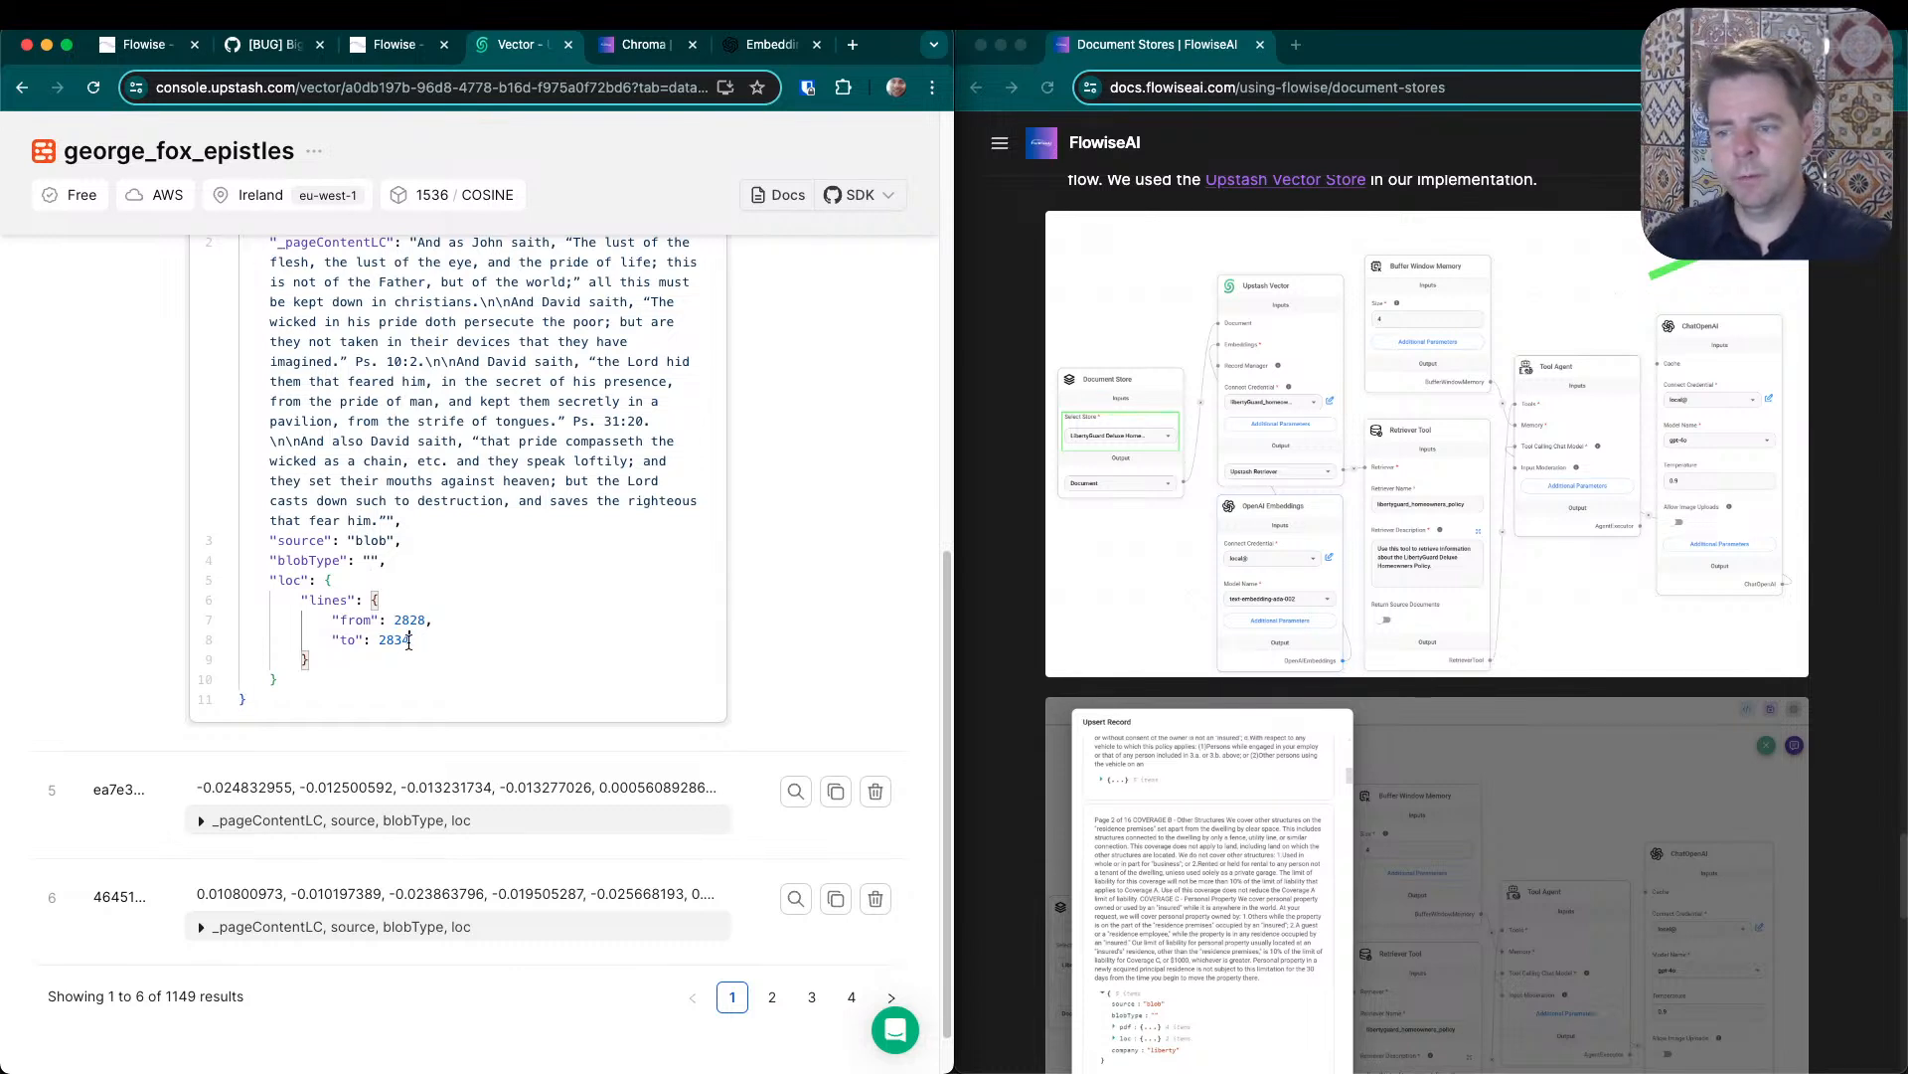
{"action": "left_click_drag", "start_coordinate": [427, 640], "coordinate": [404, 542]}
{"action": "left_click", "coordinate": [335, 542]}
{"action": "double_click", "coordinate": [362, 537]}
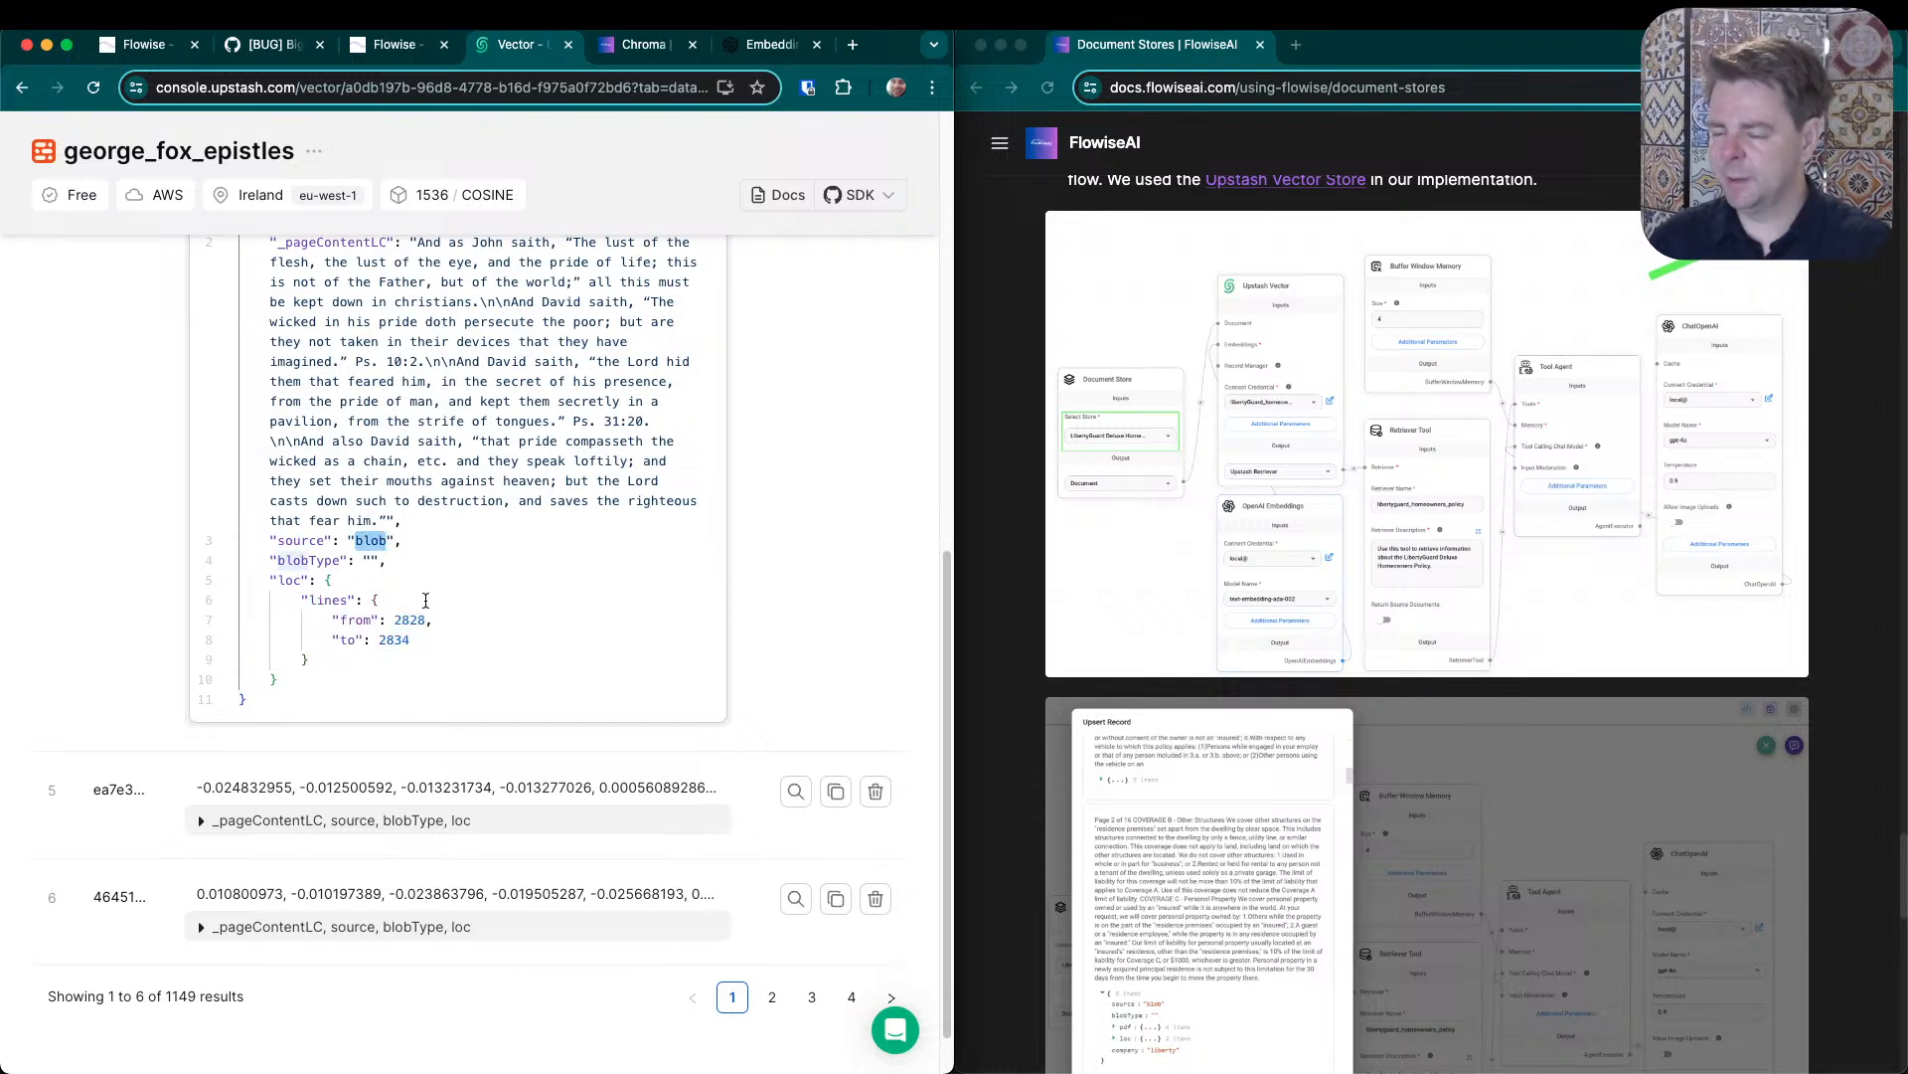
{"action": "scroll", "coordinate": [427, 850], "scroll_direction": "down", "scroll_amount": 1}
{"action": "scroll", "coordinate": [447, 853], "scroll_direction": "up", "scroll_amount": 15}
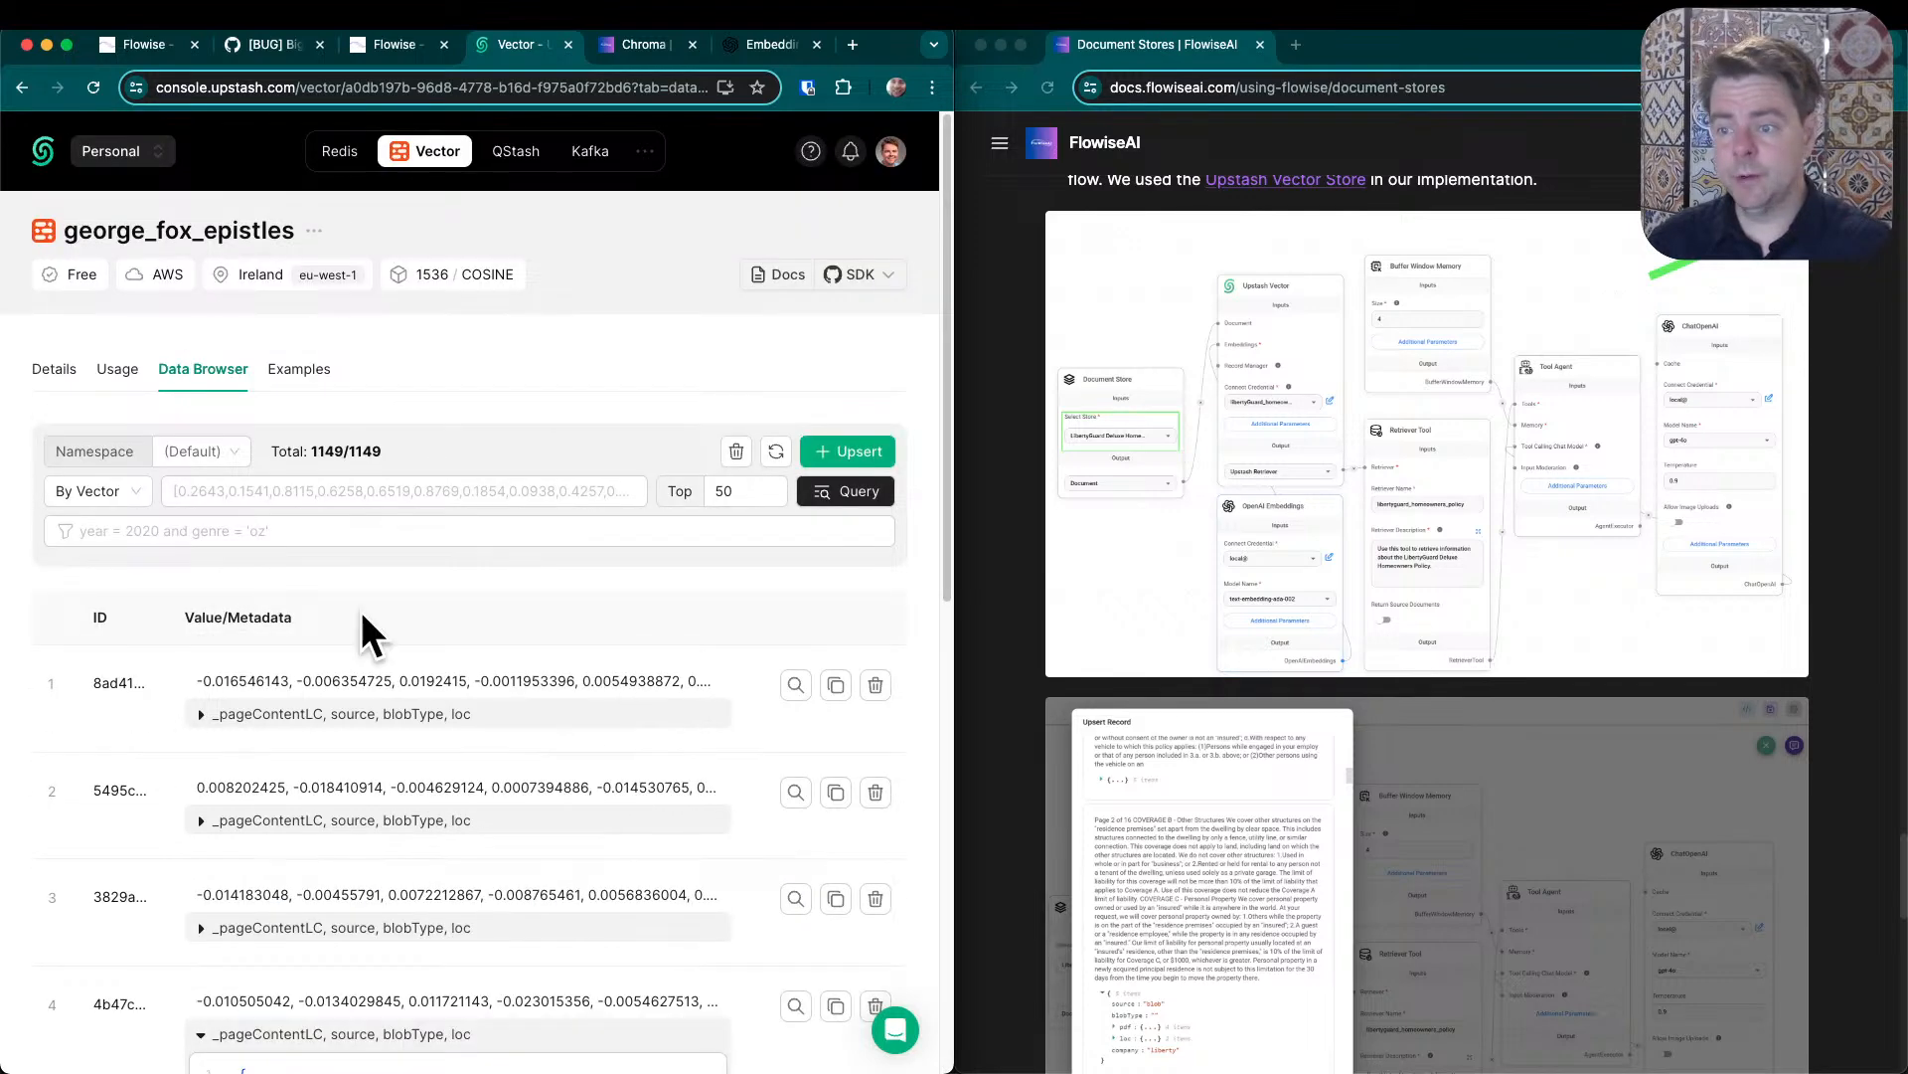
- Review the prerequisite commands on the Chroma page of the Flowise documentation, highlighting the title and the setup steps
{"action": "left_click", "coordinate": [621, 45]}
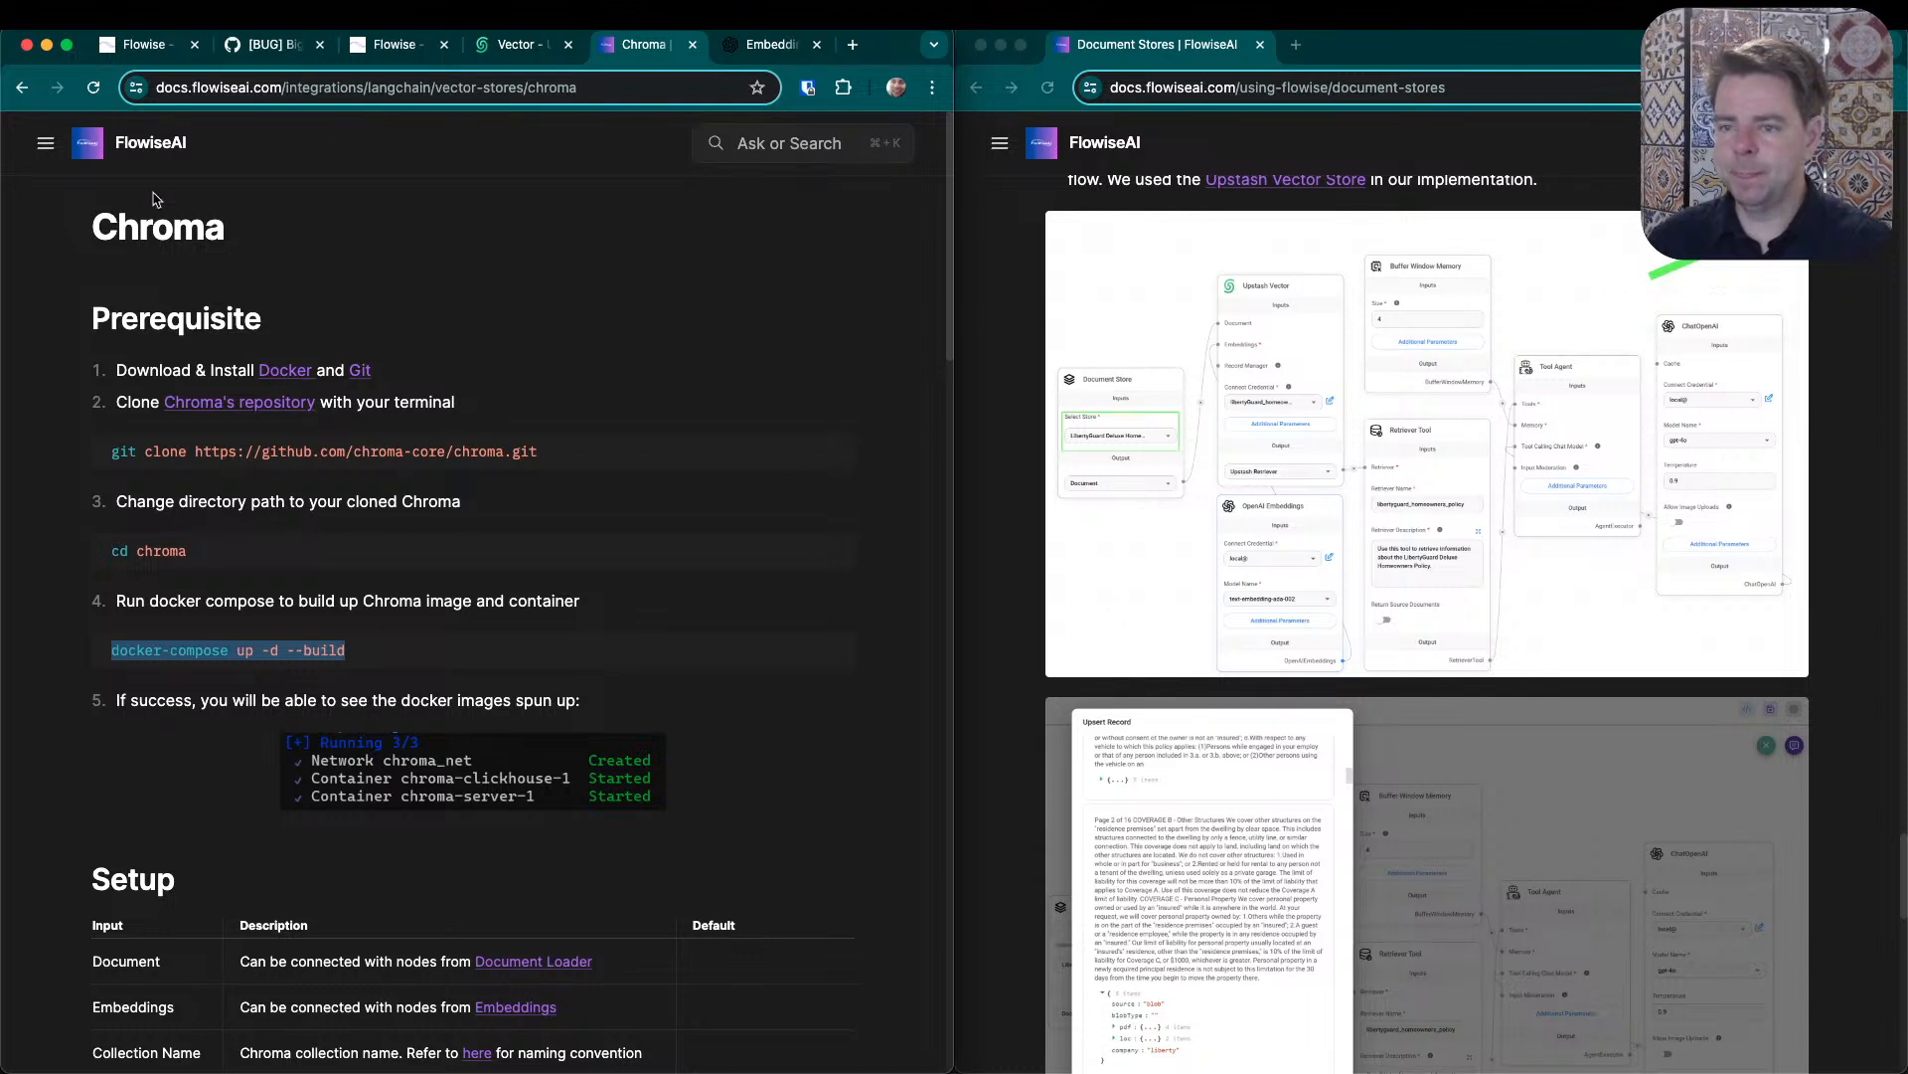
{"action": "left_click_drag", "start_coordinate": [95, 220], "coordinate": [283, 233]}
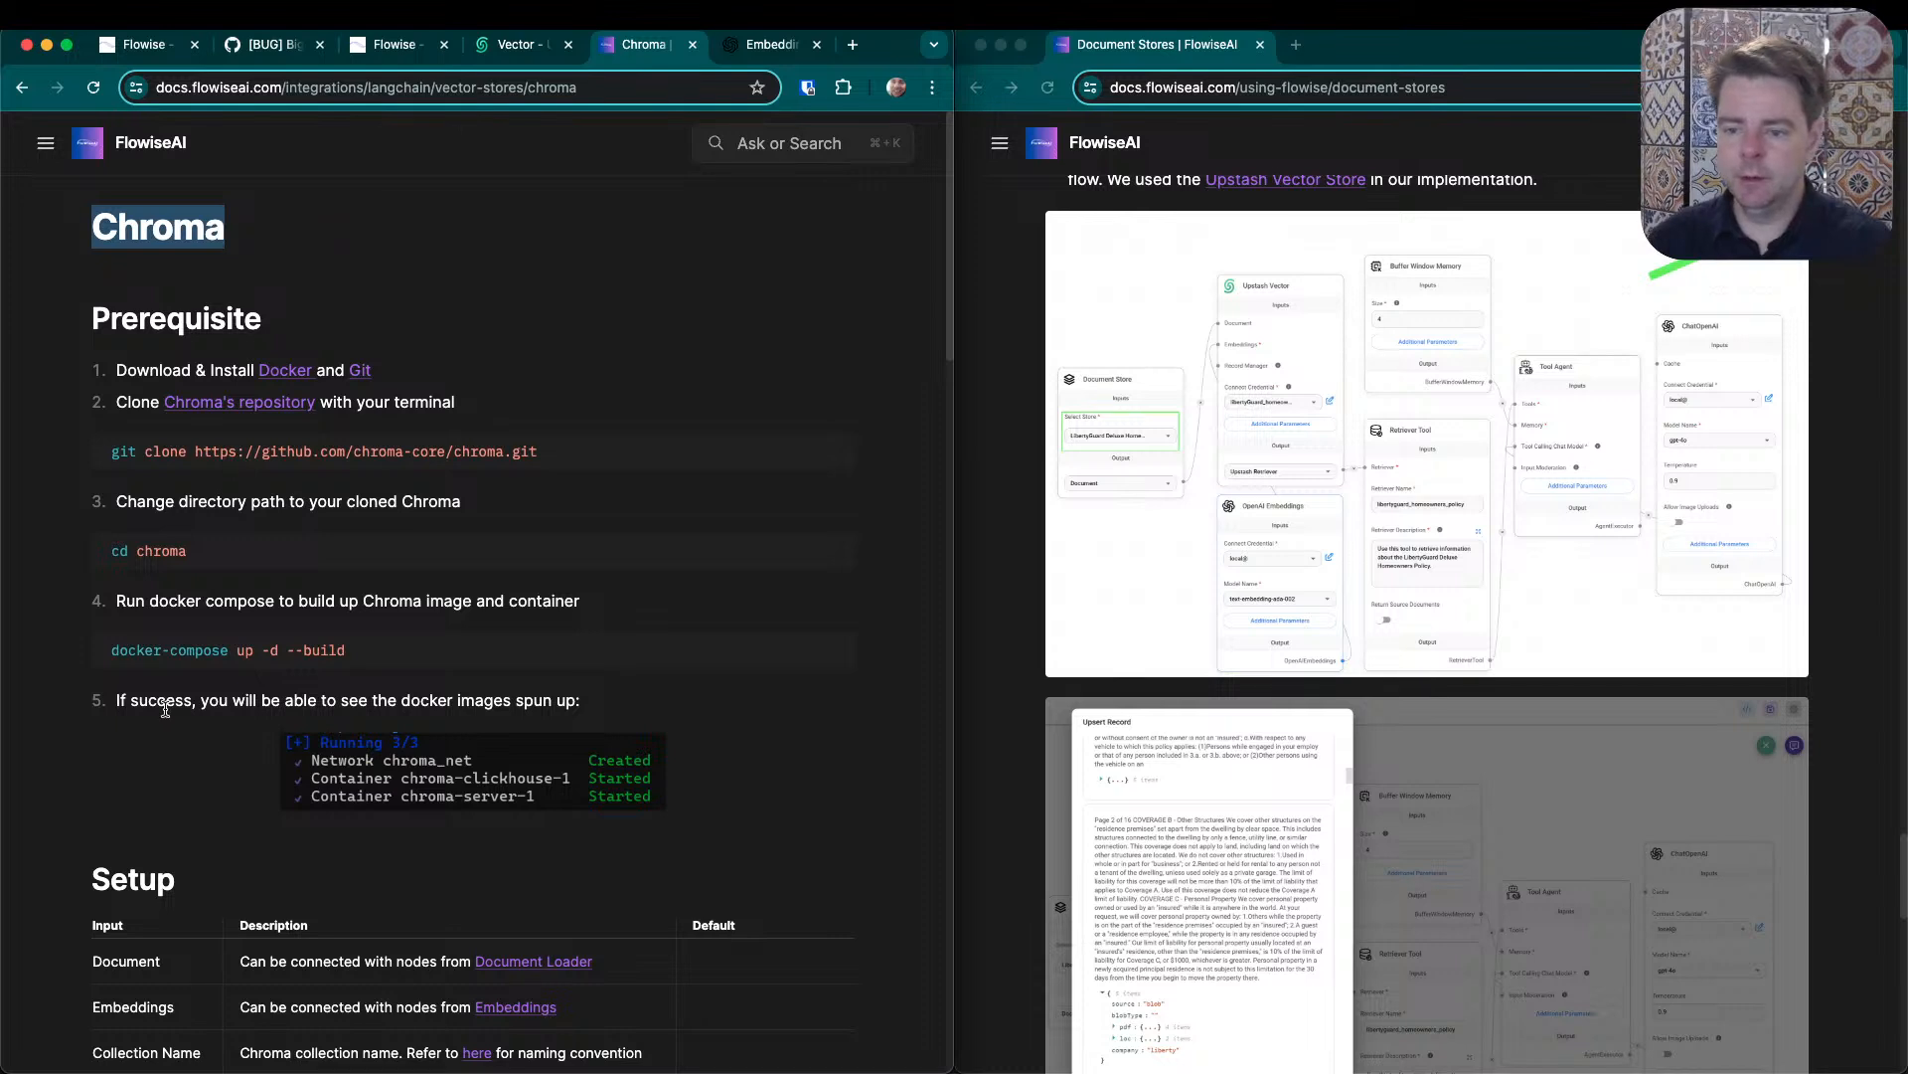
{"action": "mouse_move", "coordinate": [413, 661]}
{"action": "left_mouse_down"}
{"action": "mouse_move", "coordinate": [44, 597]}
{"action": "mouse_move", "coordinate": [109, 437]}
{"action": "left_mouse_up"}
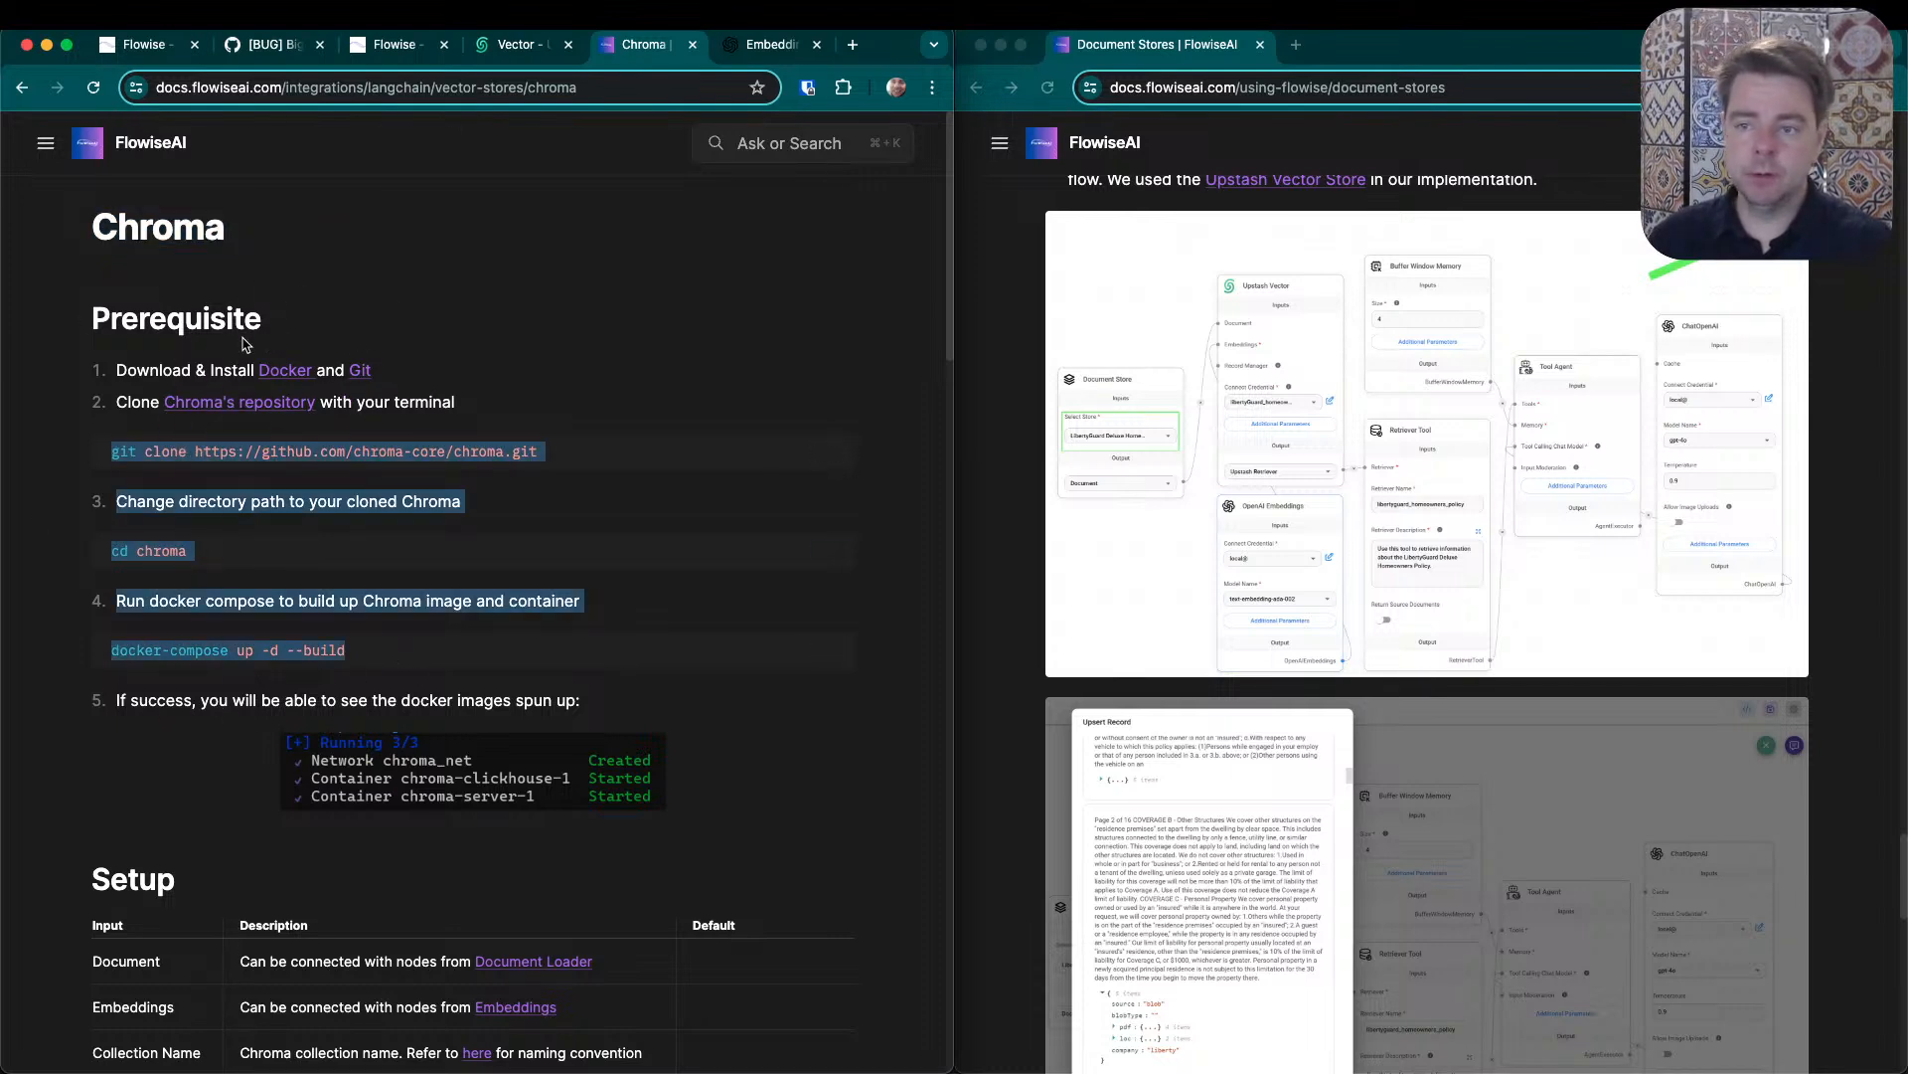
{"action": "double_click", "coordinate": [199, 225]}
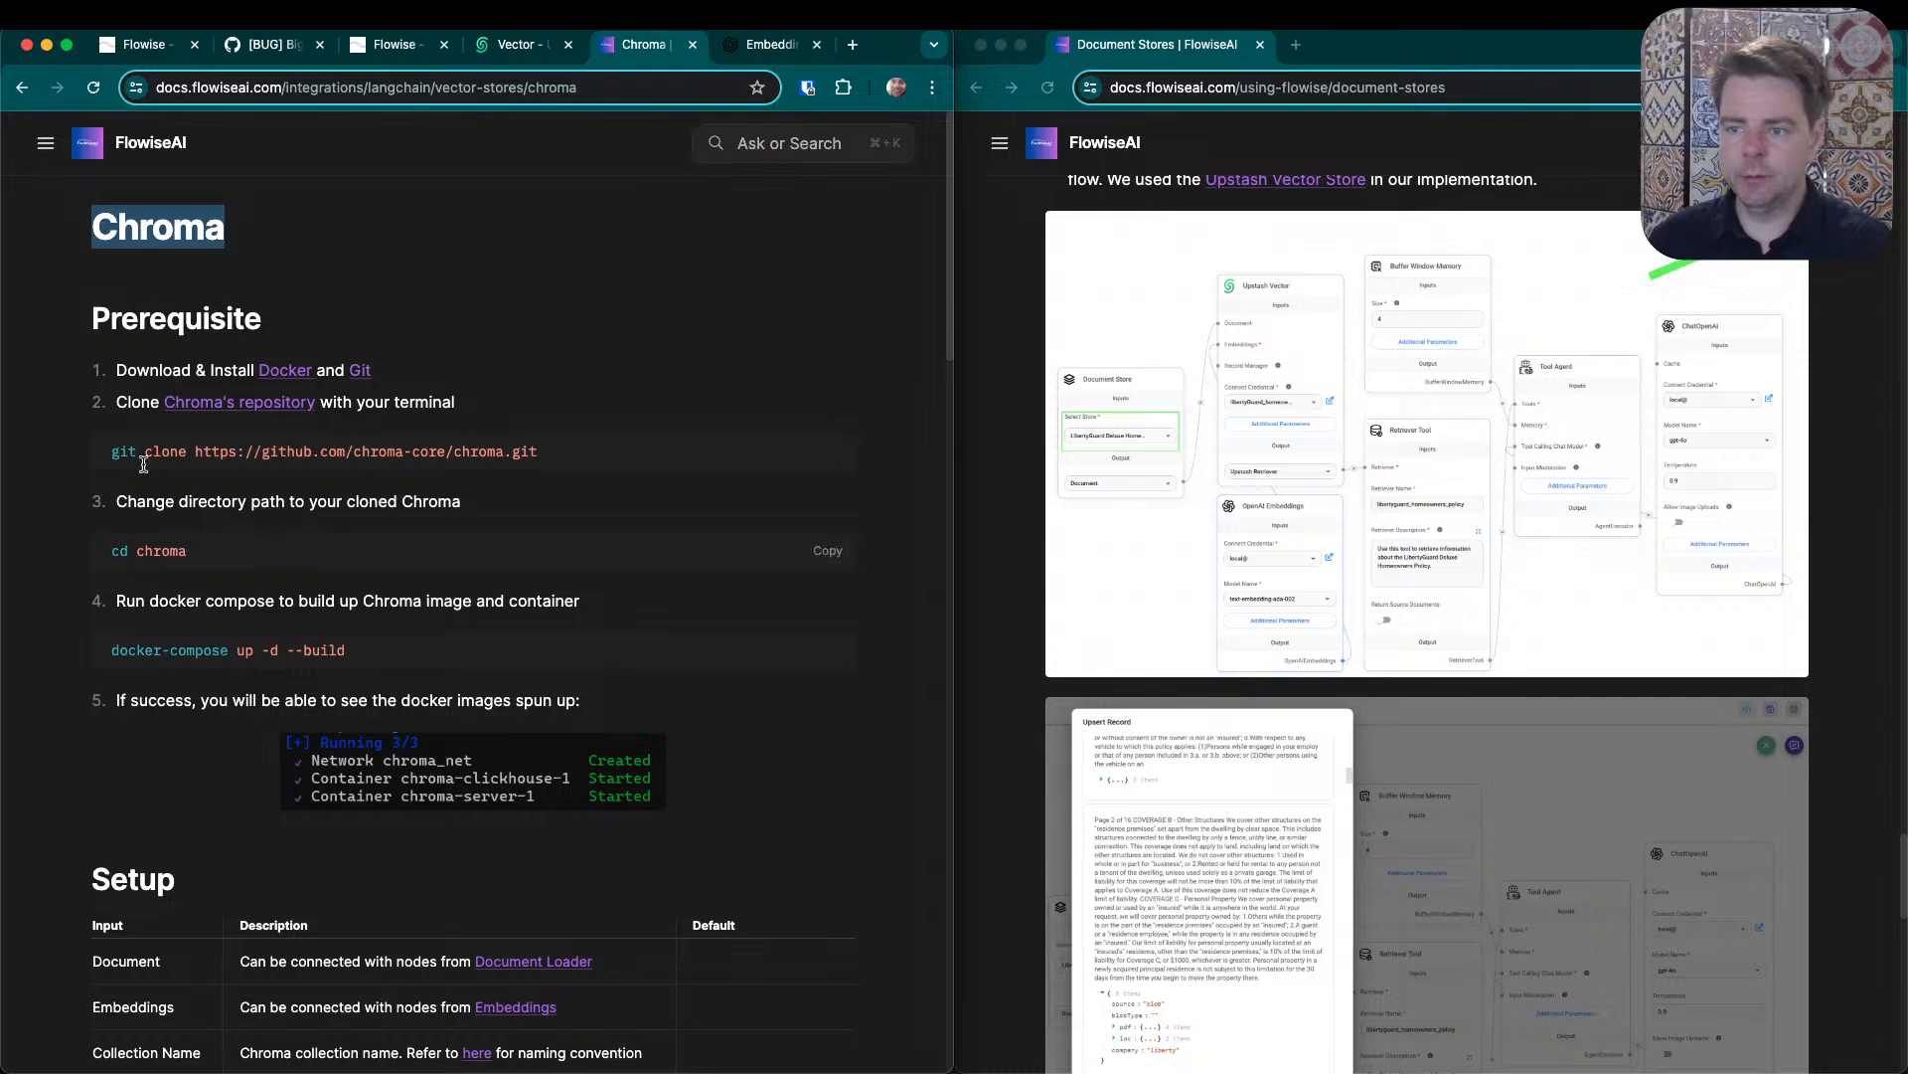
- Close the Chroma documentation page and return to the Quaker chat test flow
{"action": "left_click", "coordinate": [699, 46]}
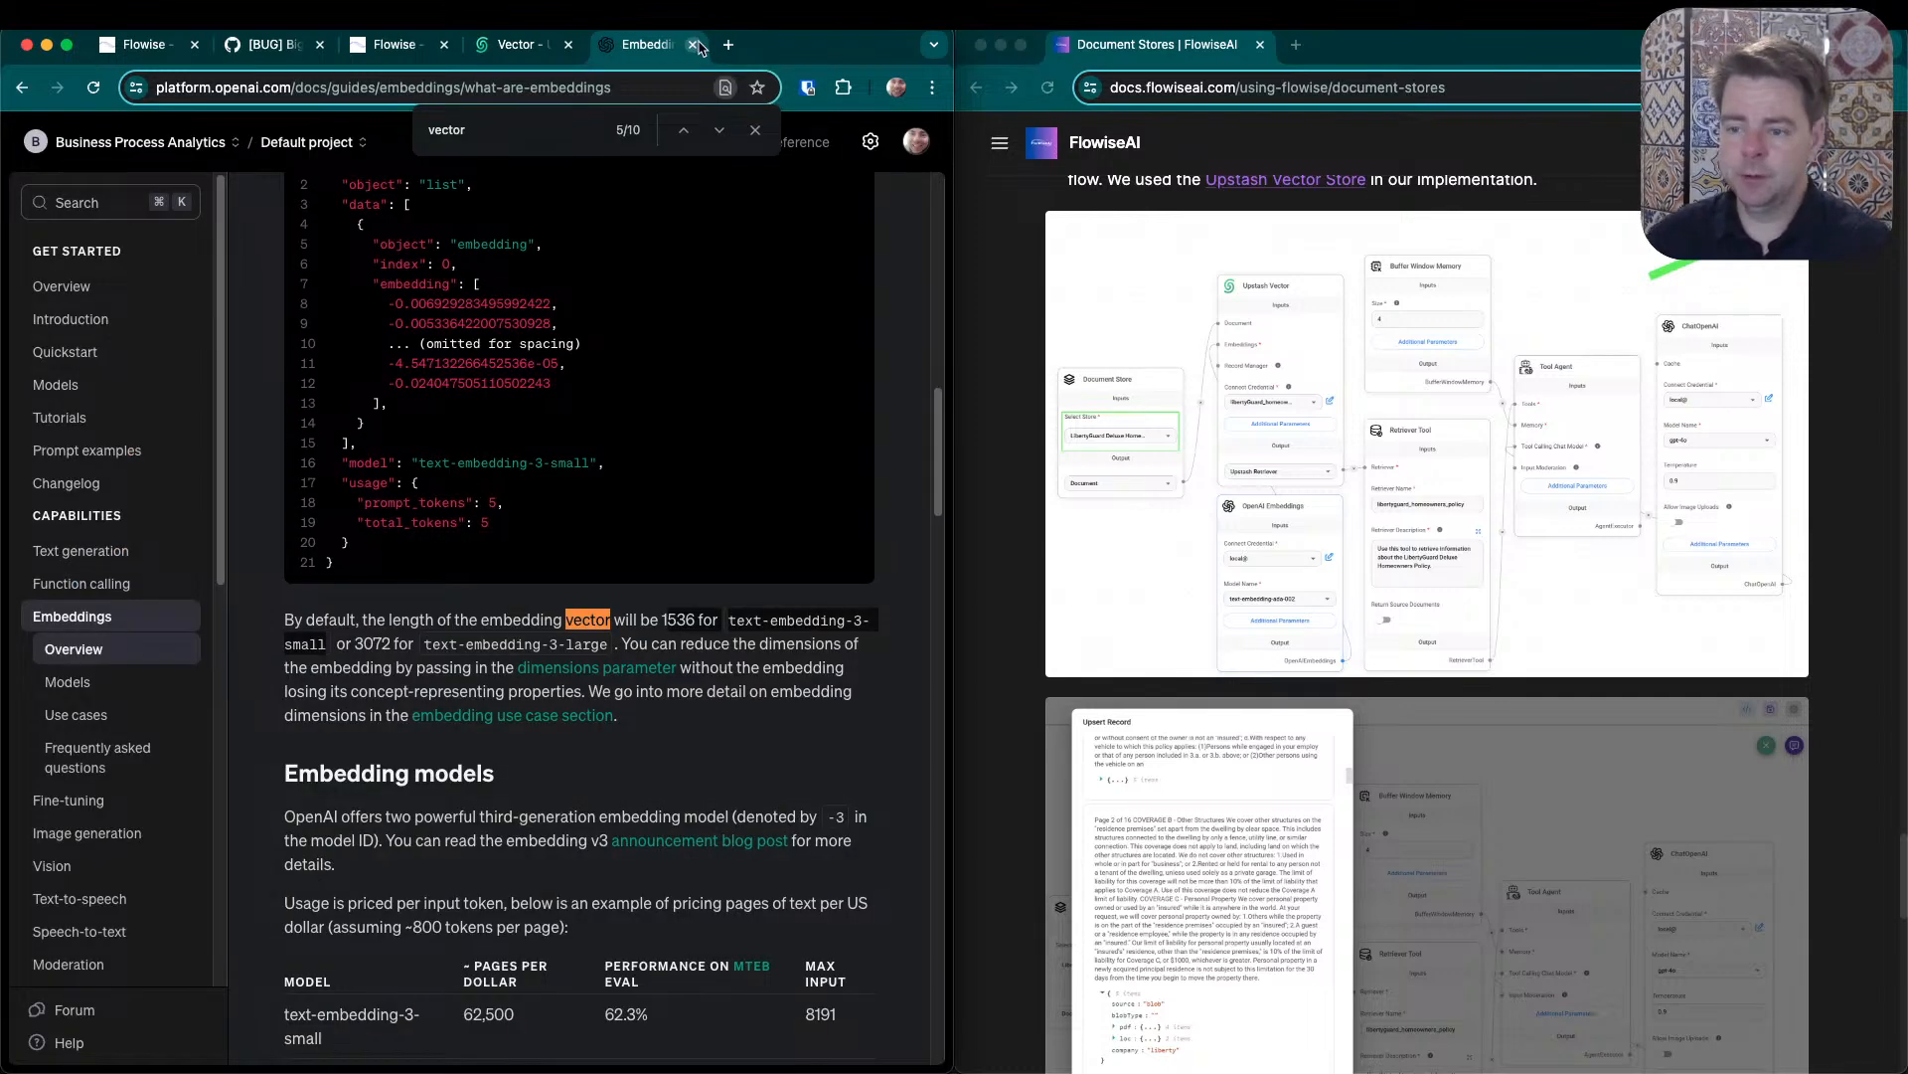
{"action": "left_click", "coordinate": [516, 55]}
{"action": "left_click", "coordinate": [410, 48]}
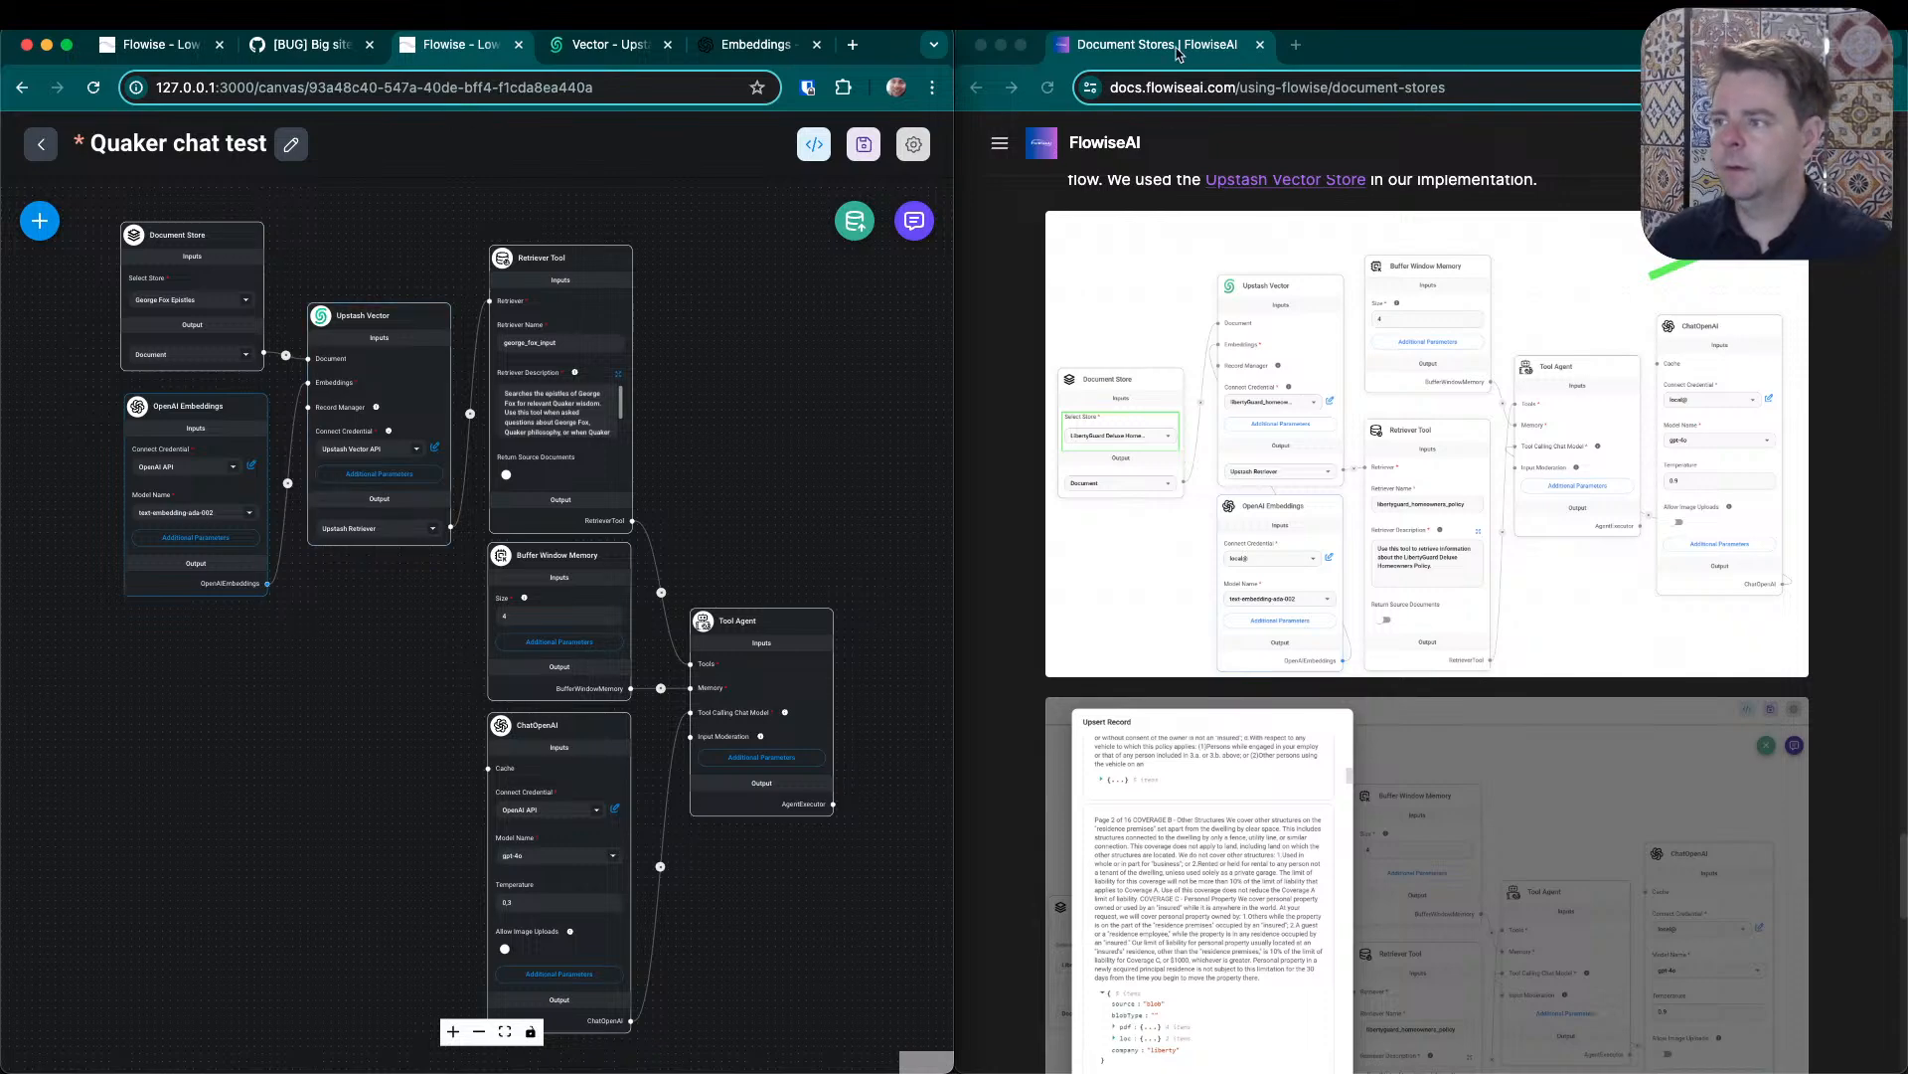
- Move the Document Stores documentation page into the Flowise browser window and place the Visual Studio Code window beside it
{"action": "left_click_drag", "start_coordinate": [1176, 52], "coordinate": [804, 50]}
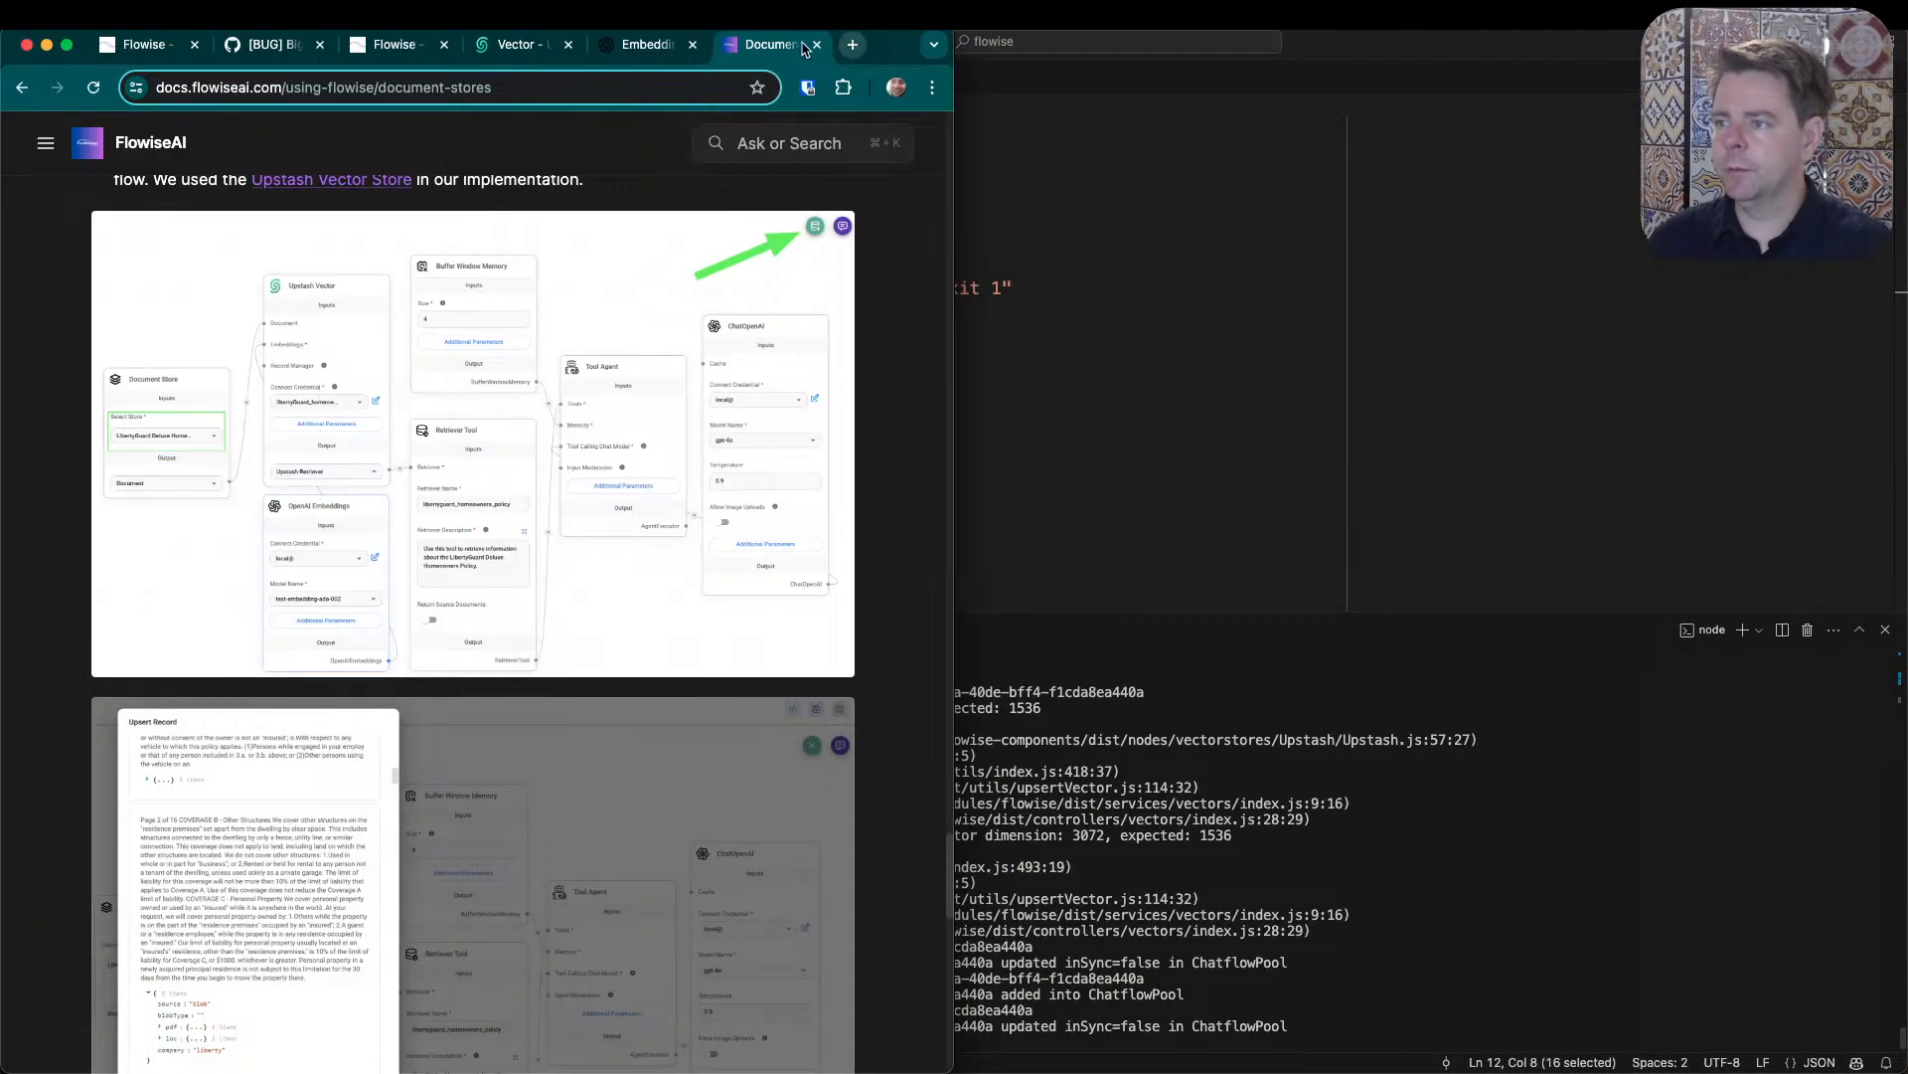
{"action": "left_click", "coordinate": [1422, 62]}
{"action": "key", "text": "ctrl+alt+Right"}
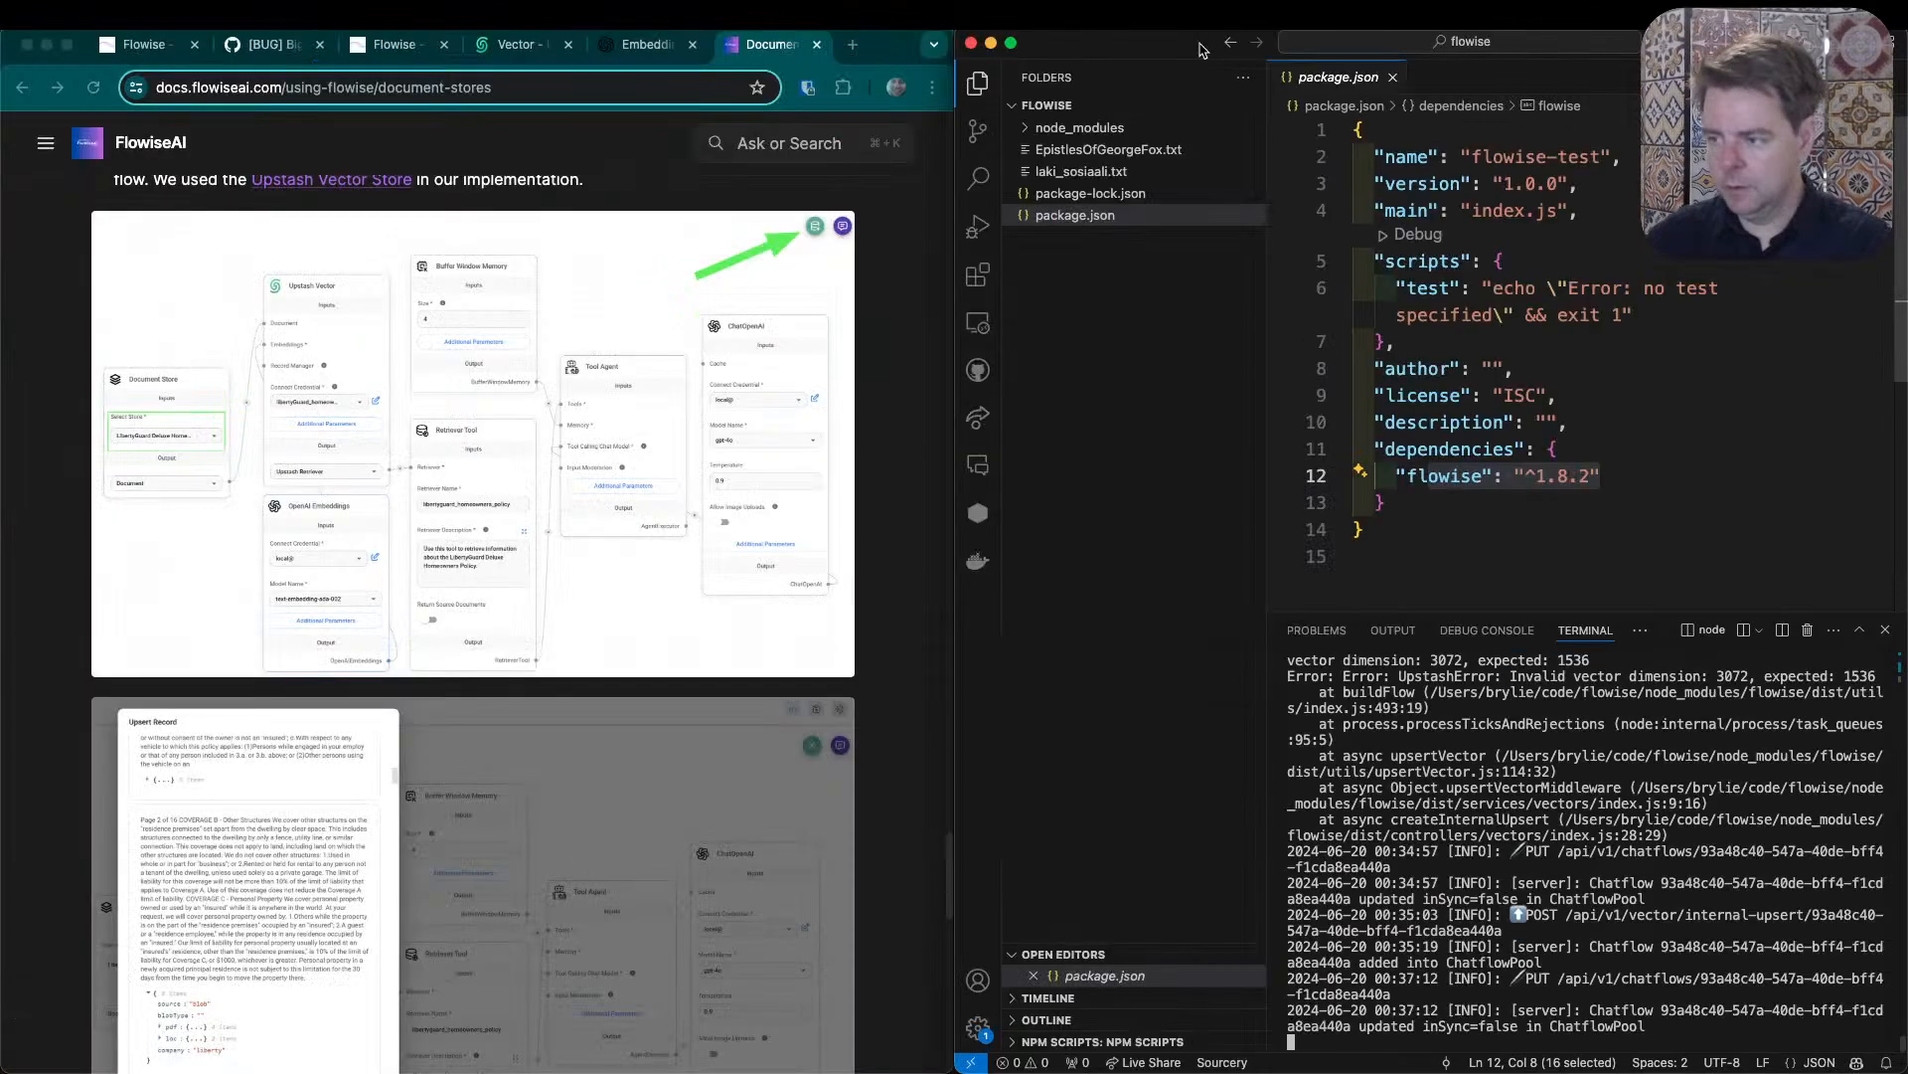
- Open EpistlesOfGeorgeFox.txt in Visual Studio Code and highlight "brittle spirits" in an epistle near the end of the file
{"action": "left_click", "coordinate": [1112, 150]}
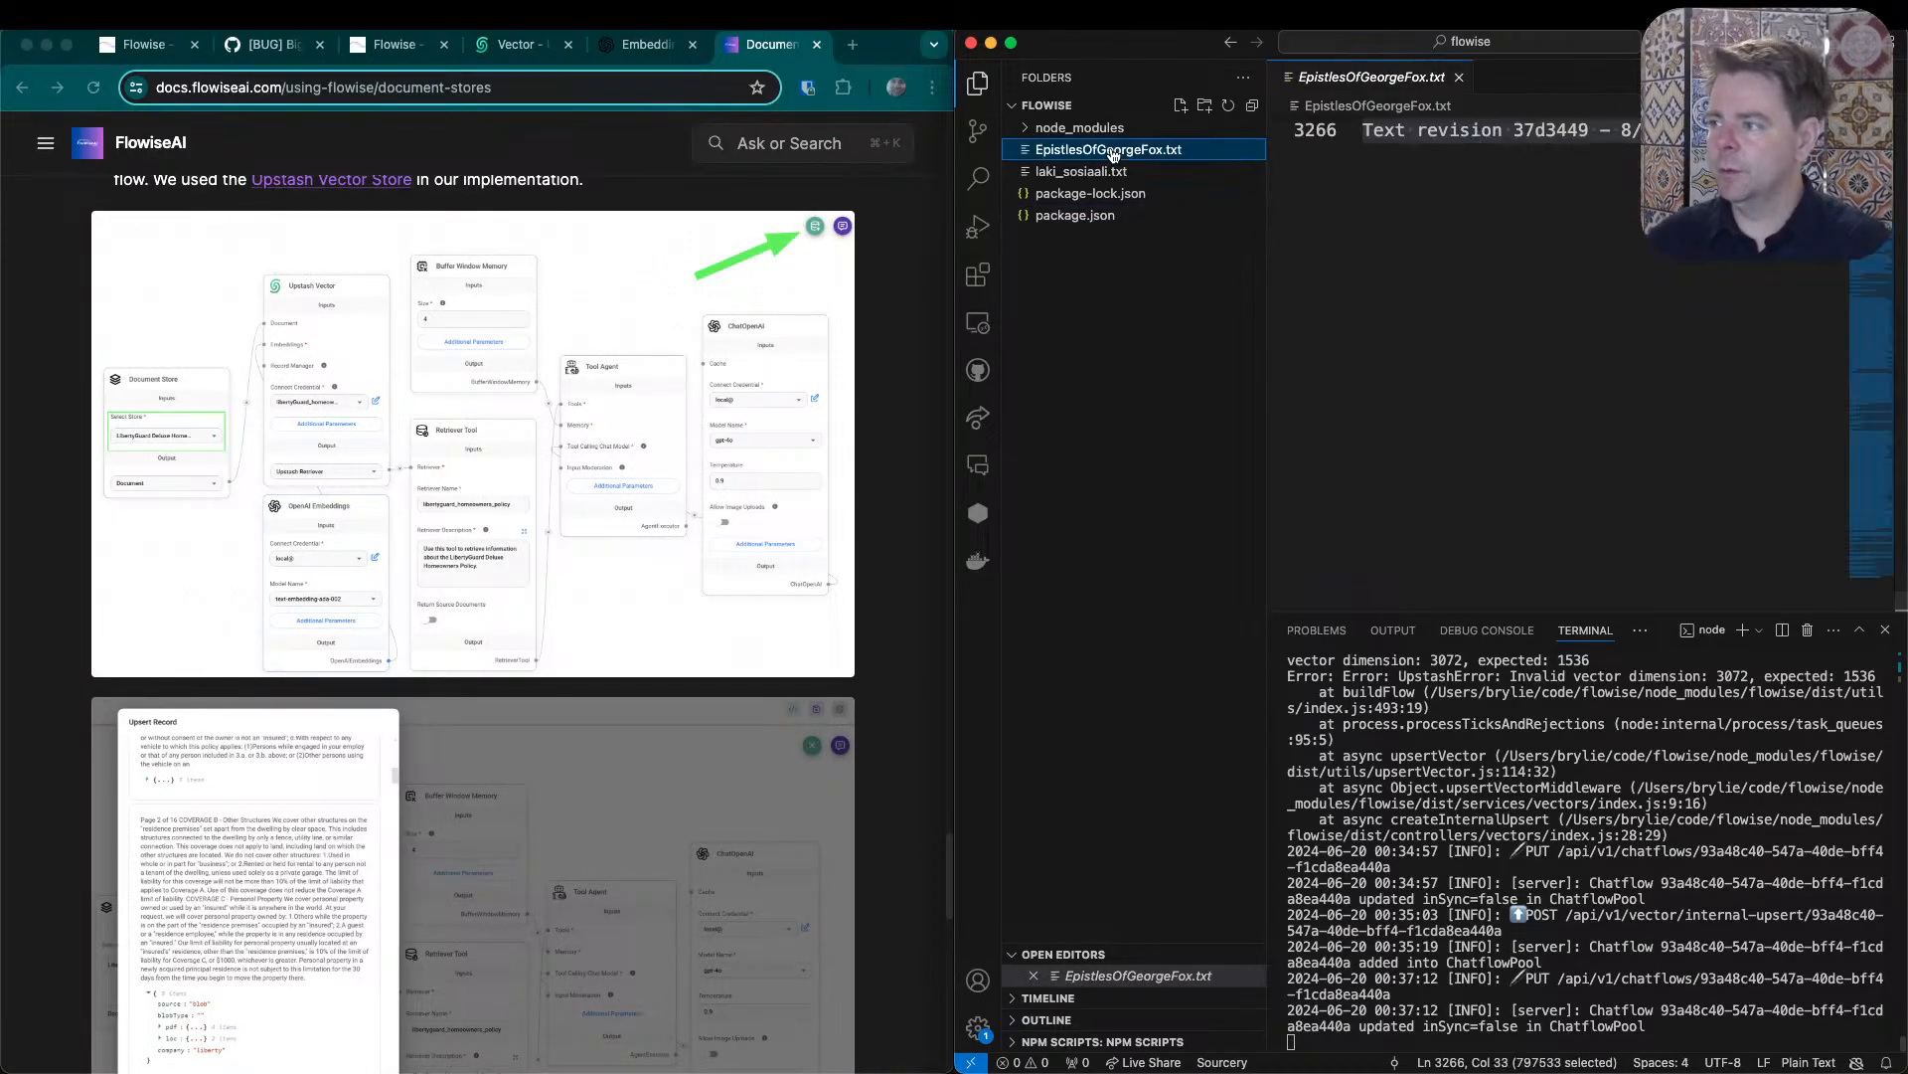
{"action": "scroll", "coordinate": [1877, 355], "scroll_direction": "up", "scroll_amount": 10}
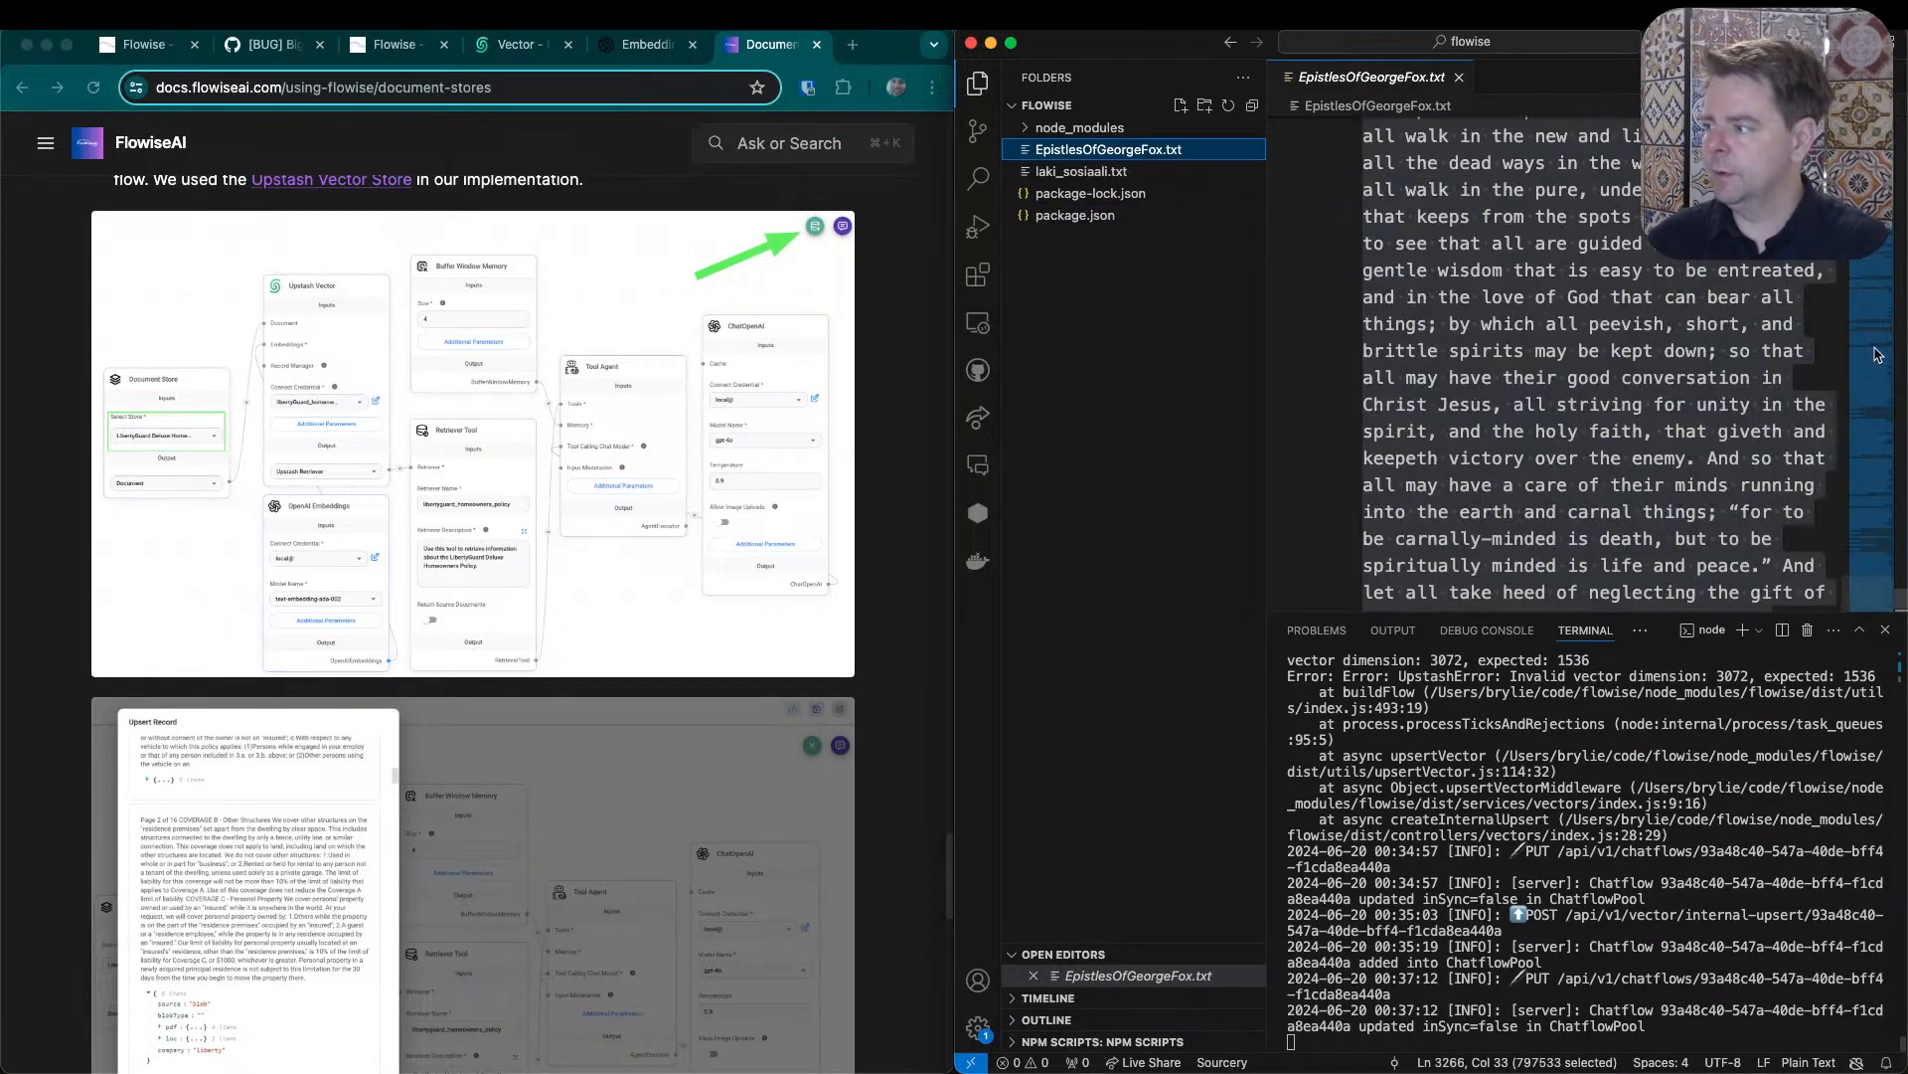
{"action": "left_click", "coordinate": [1772, 358]}
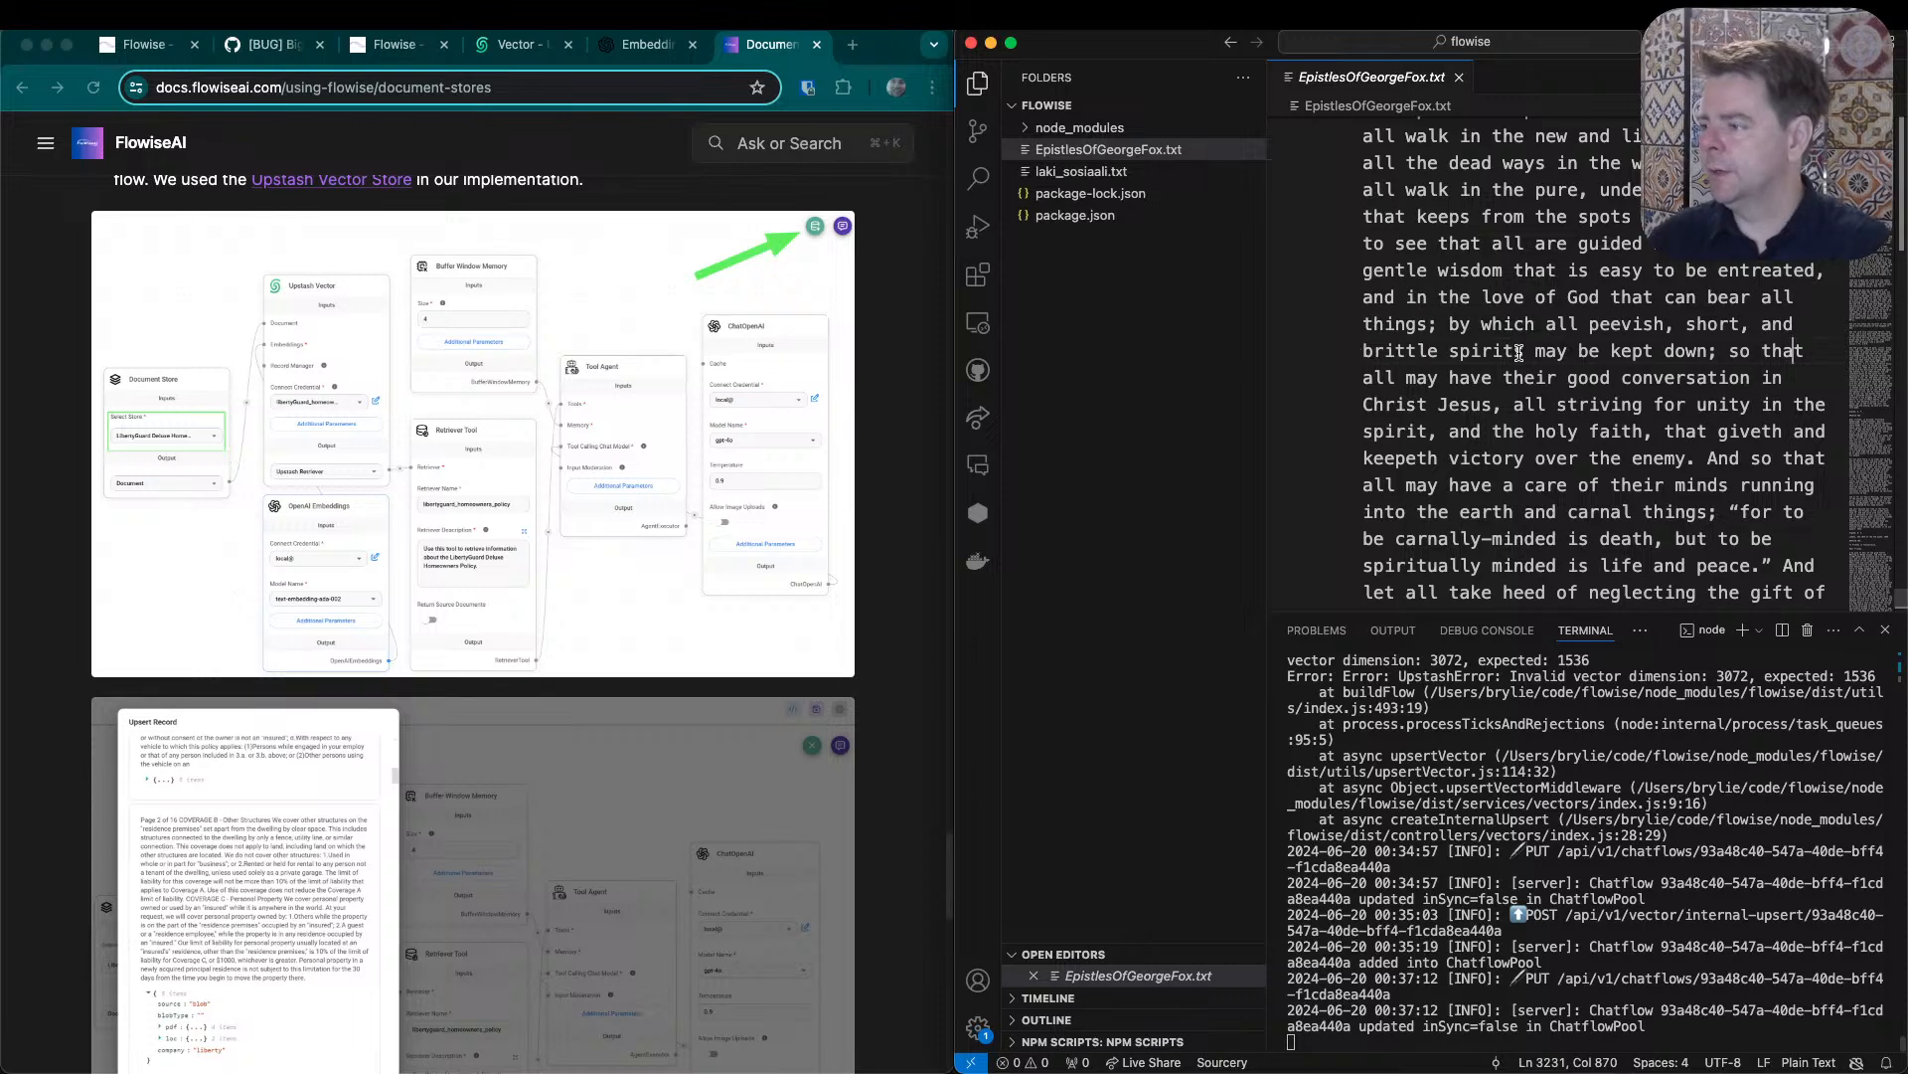
{"action": "left_click_drag", "start_coordinate": [1519, 352], "coordinate": [1338, 355]}
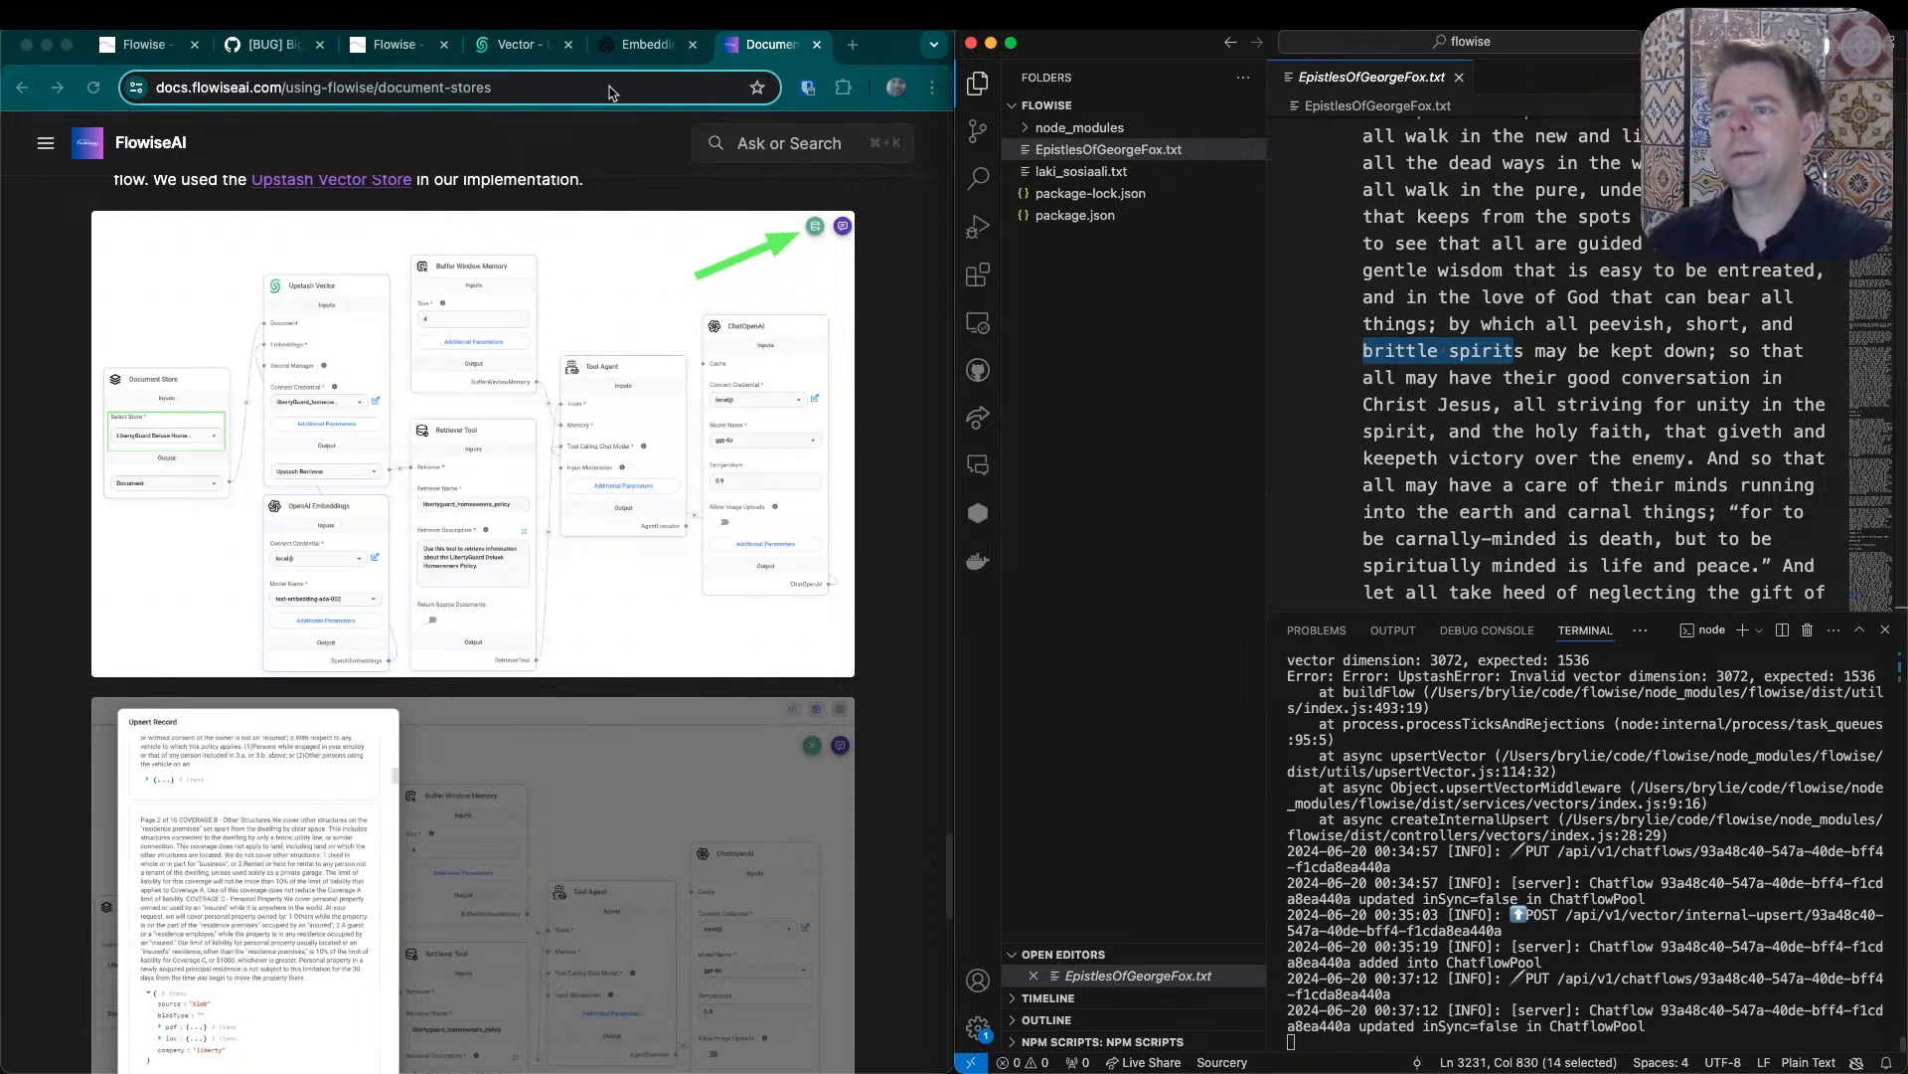
- Return to the Quaker chat test flow in the browser and ask its chat "What does George Fox say about peevish and brittle spirits?"
{"action": "left_click", "coordinate": [517, 44]}
{"action": "left_click", "coordinate": [395, 43]}
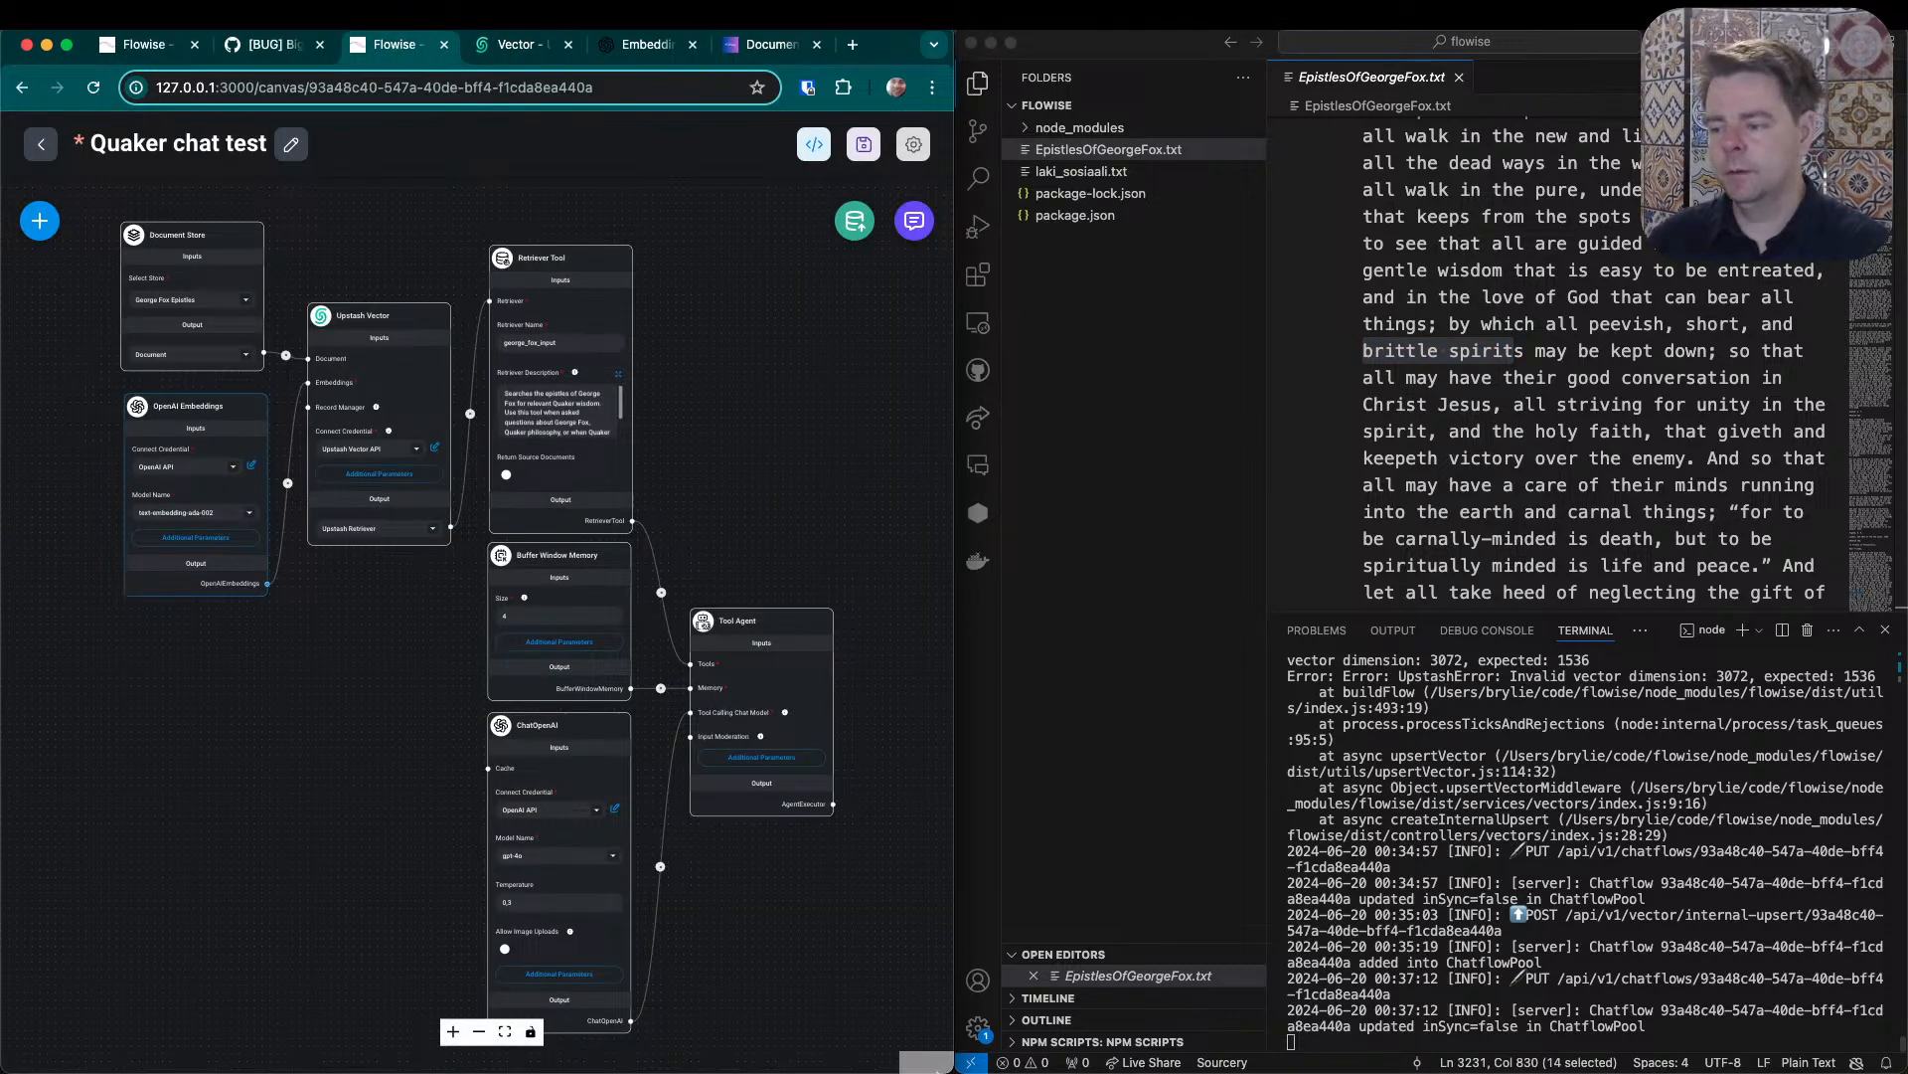
{"action": "left_click", "coordinate": [855, 220]}
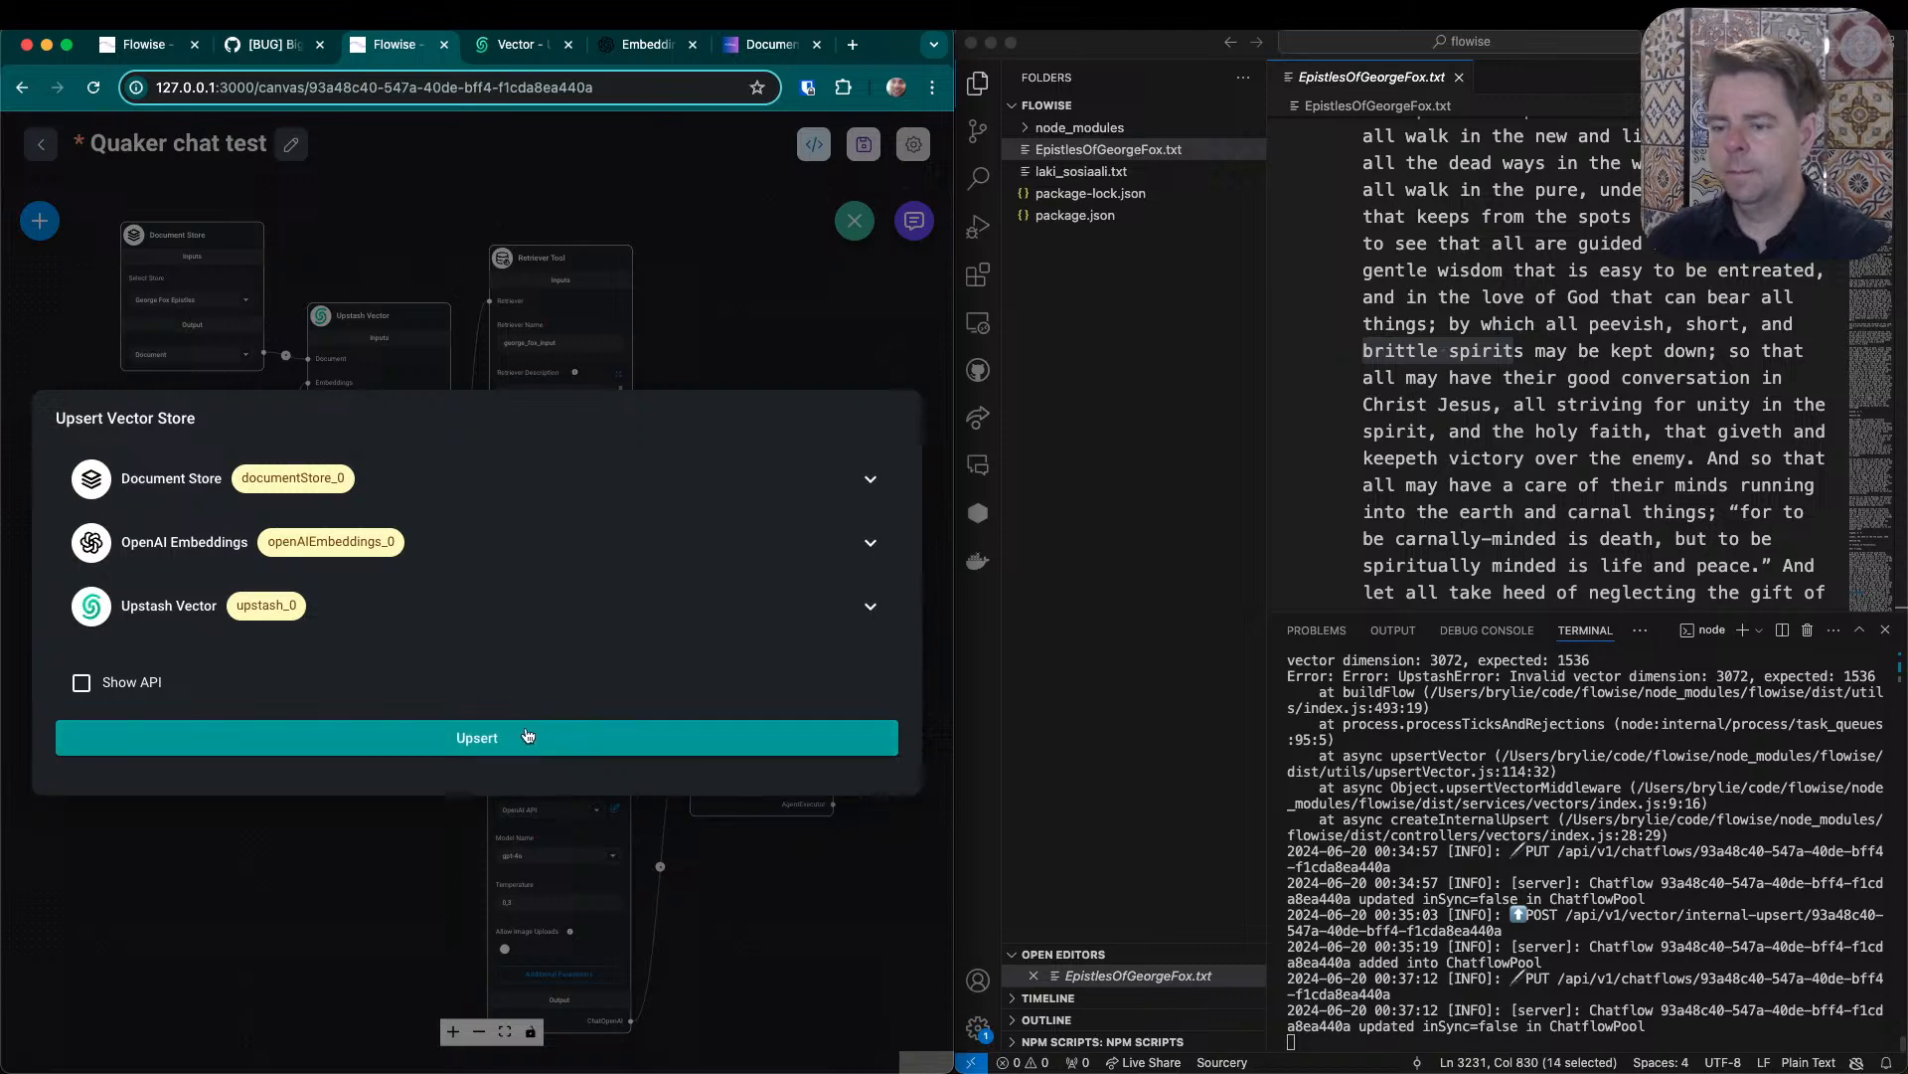
{"action": "left_click", "coordinate": [840, 276]}
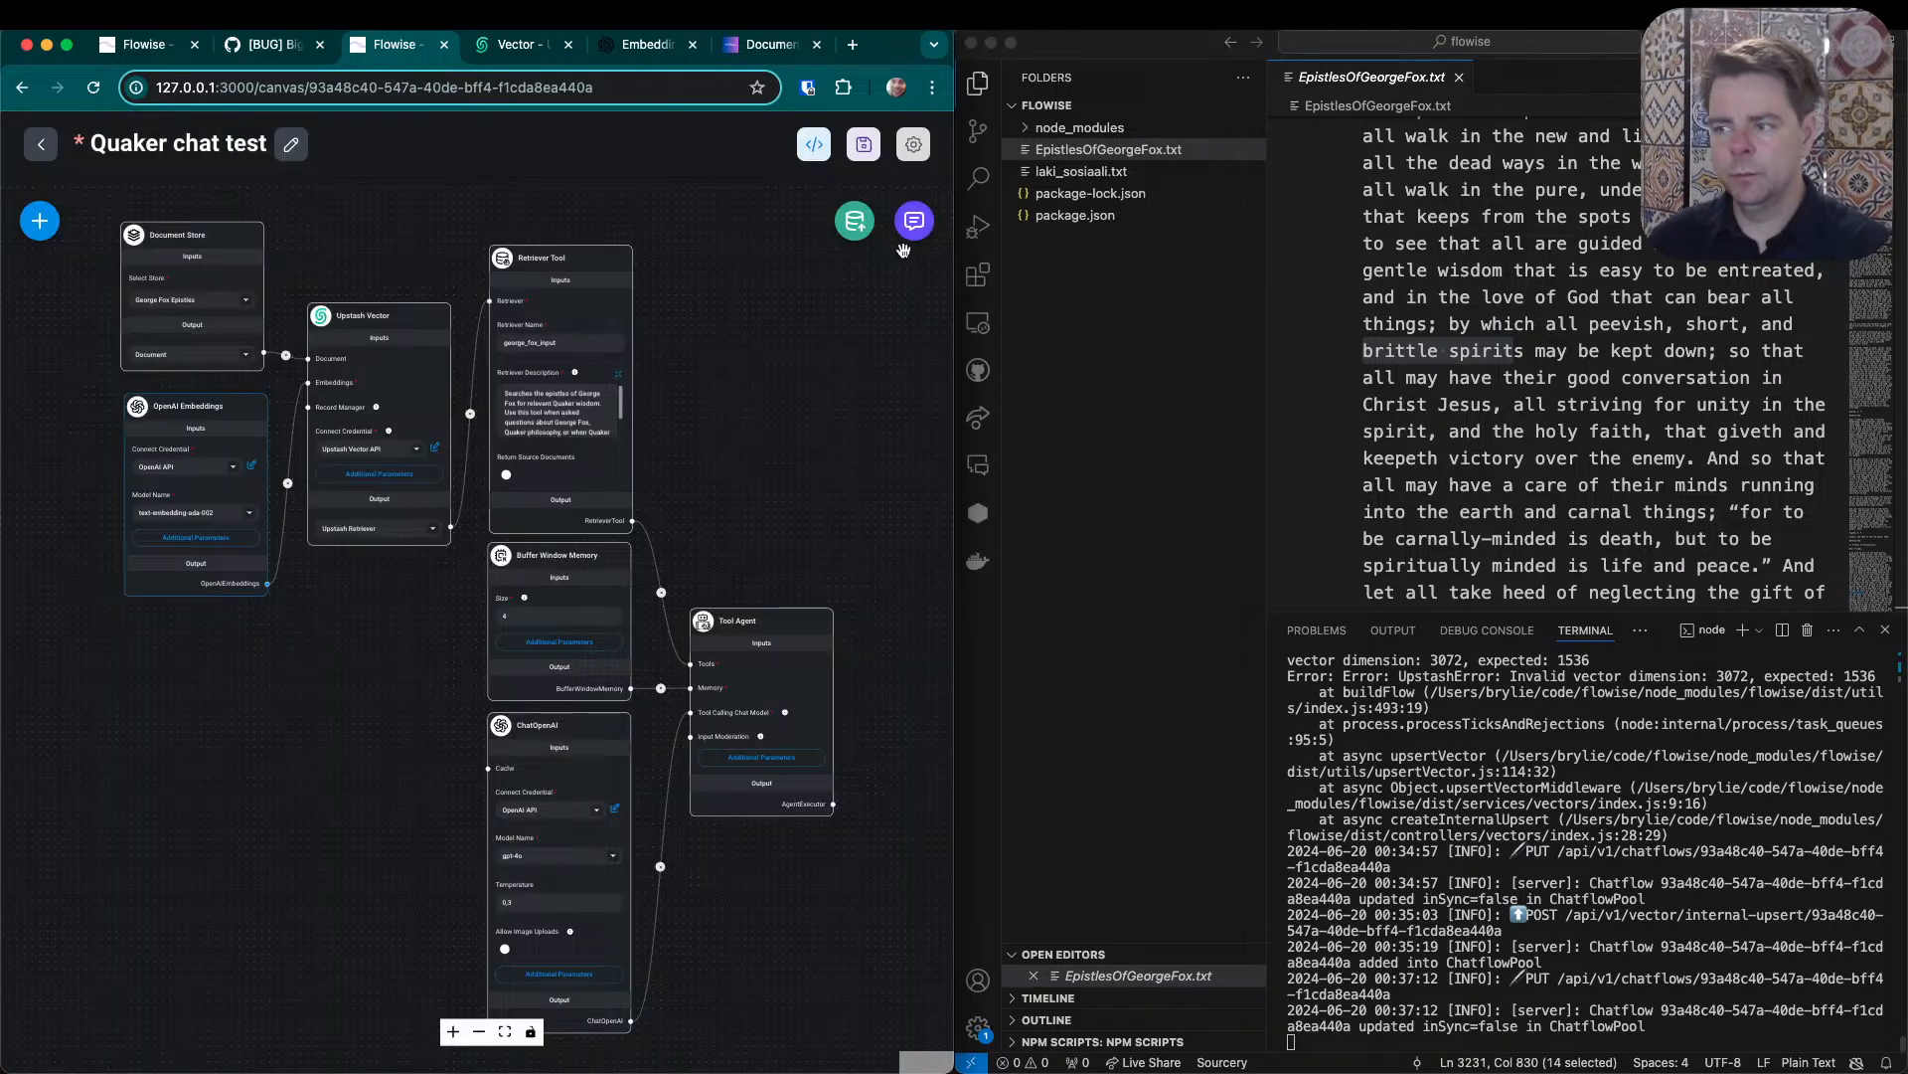
{"action": "left_click", "coordinate": [914, 220]}
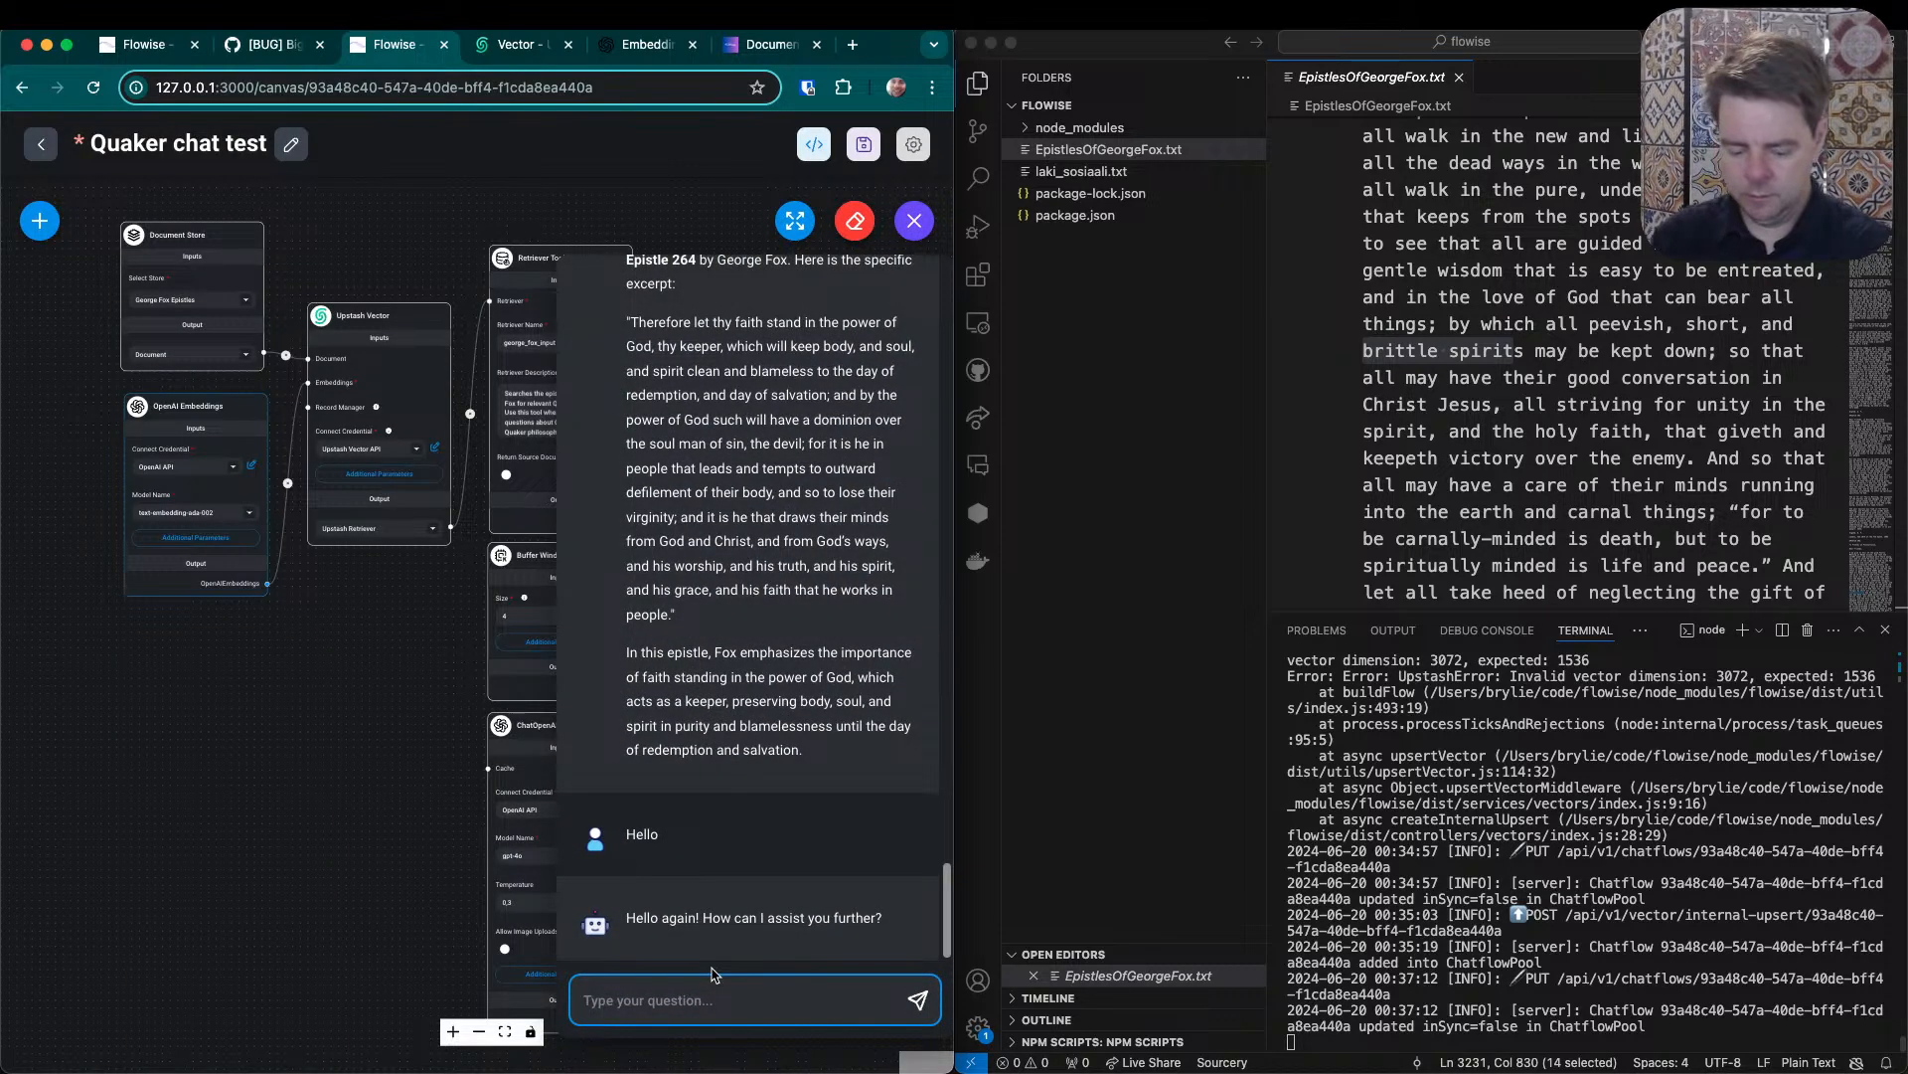
{"action": "type", "text": "What does George Fox"}
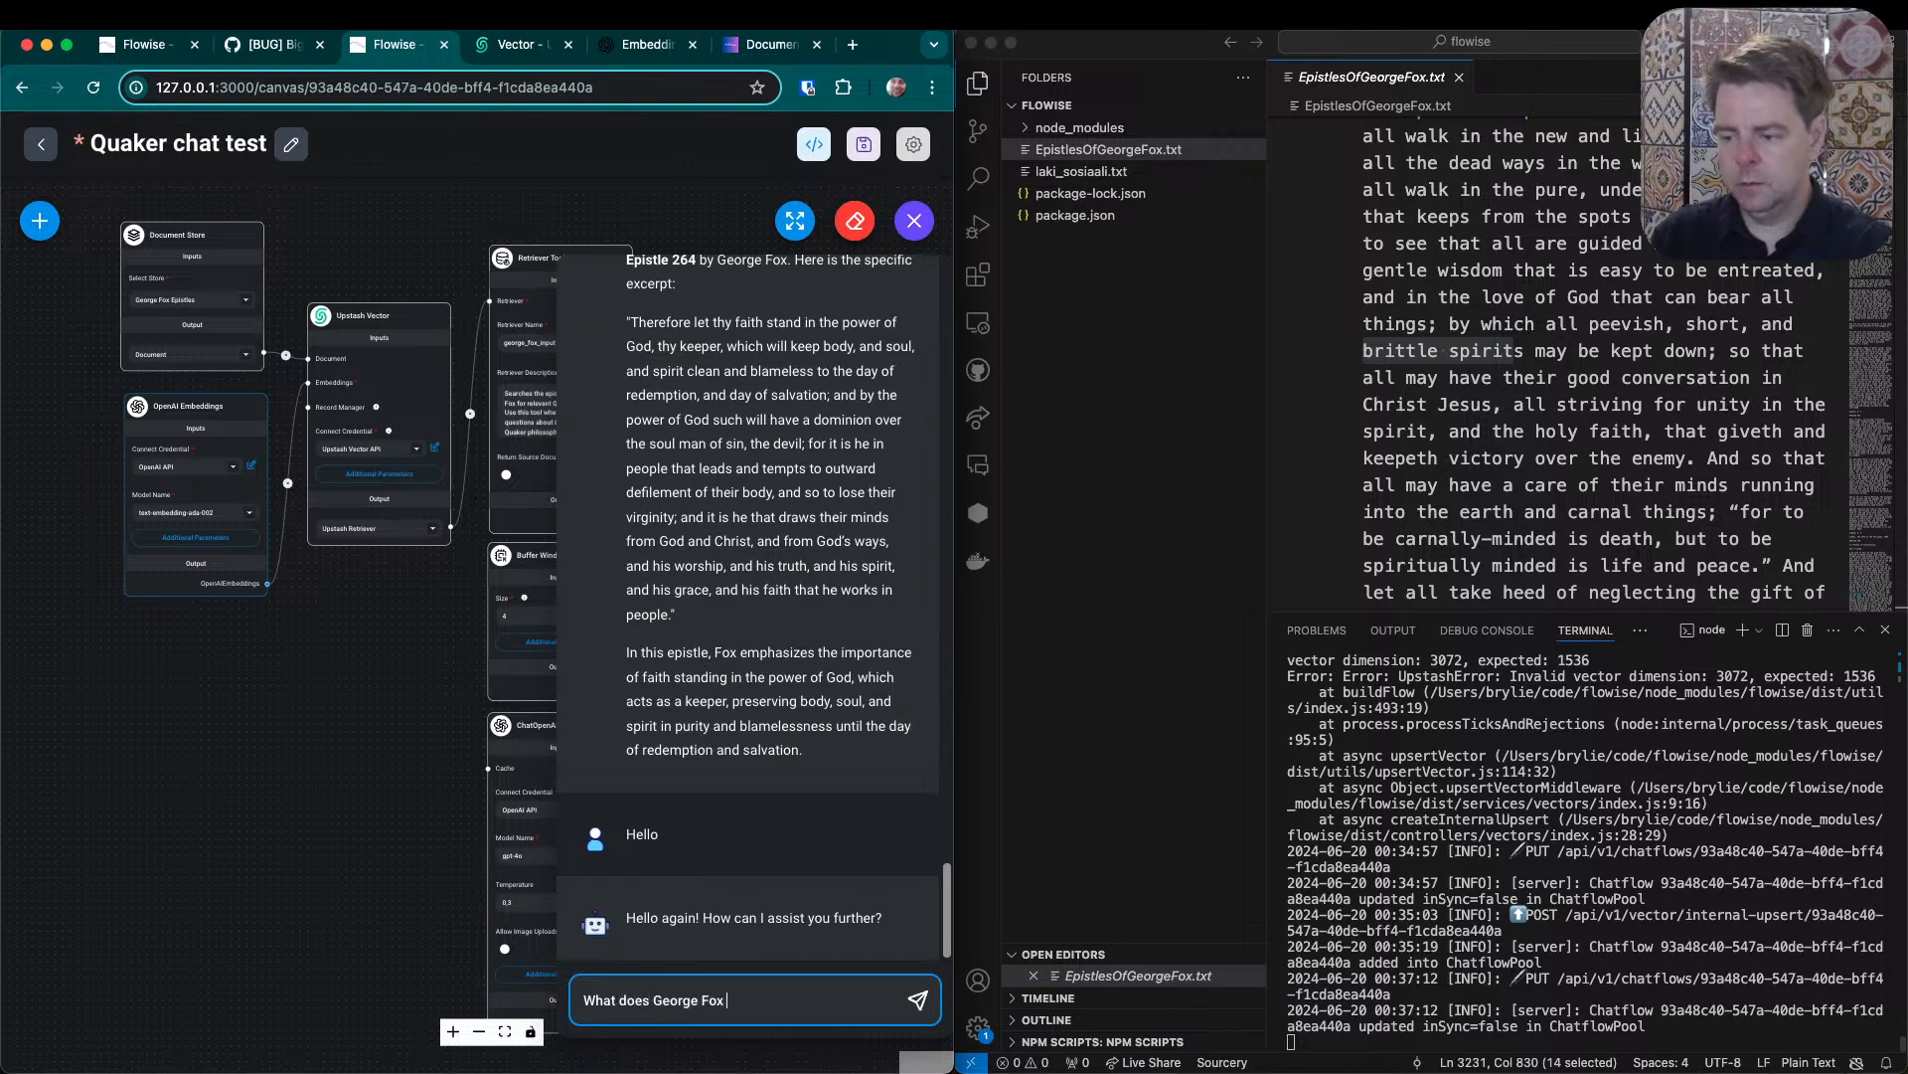
{"action": "type", "text": " say about"}
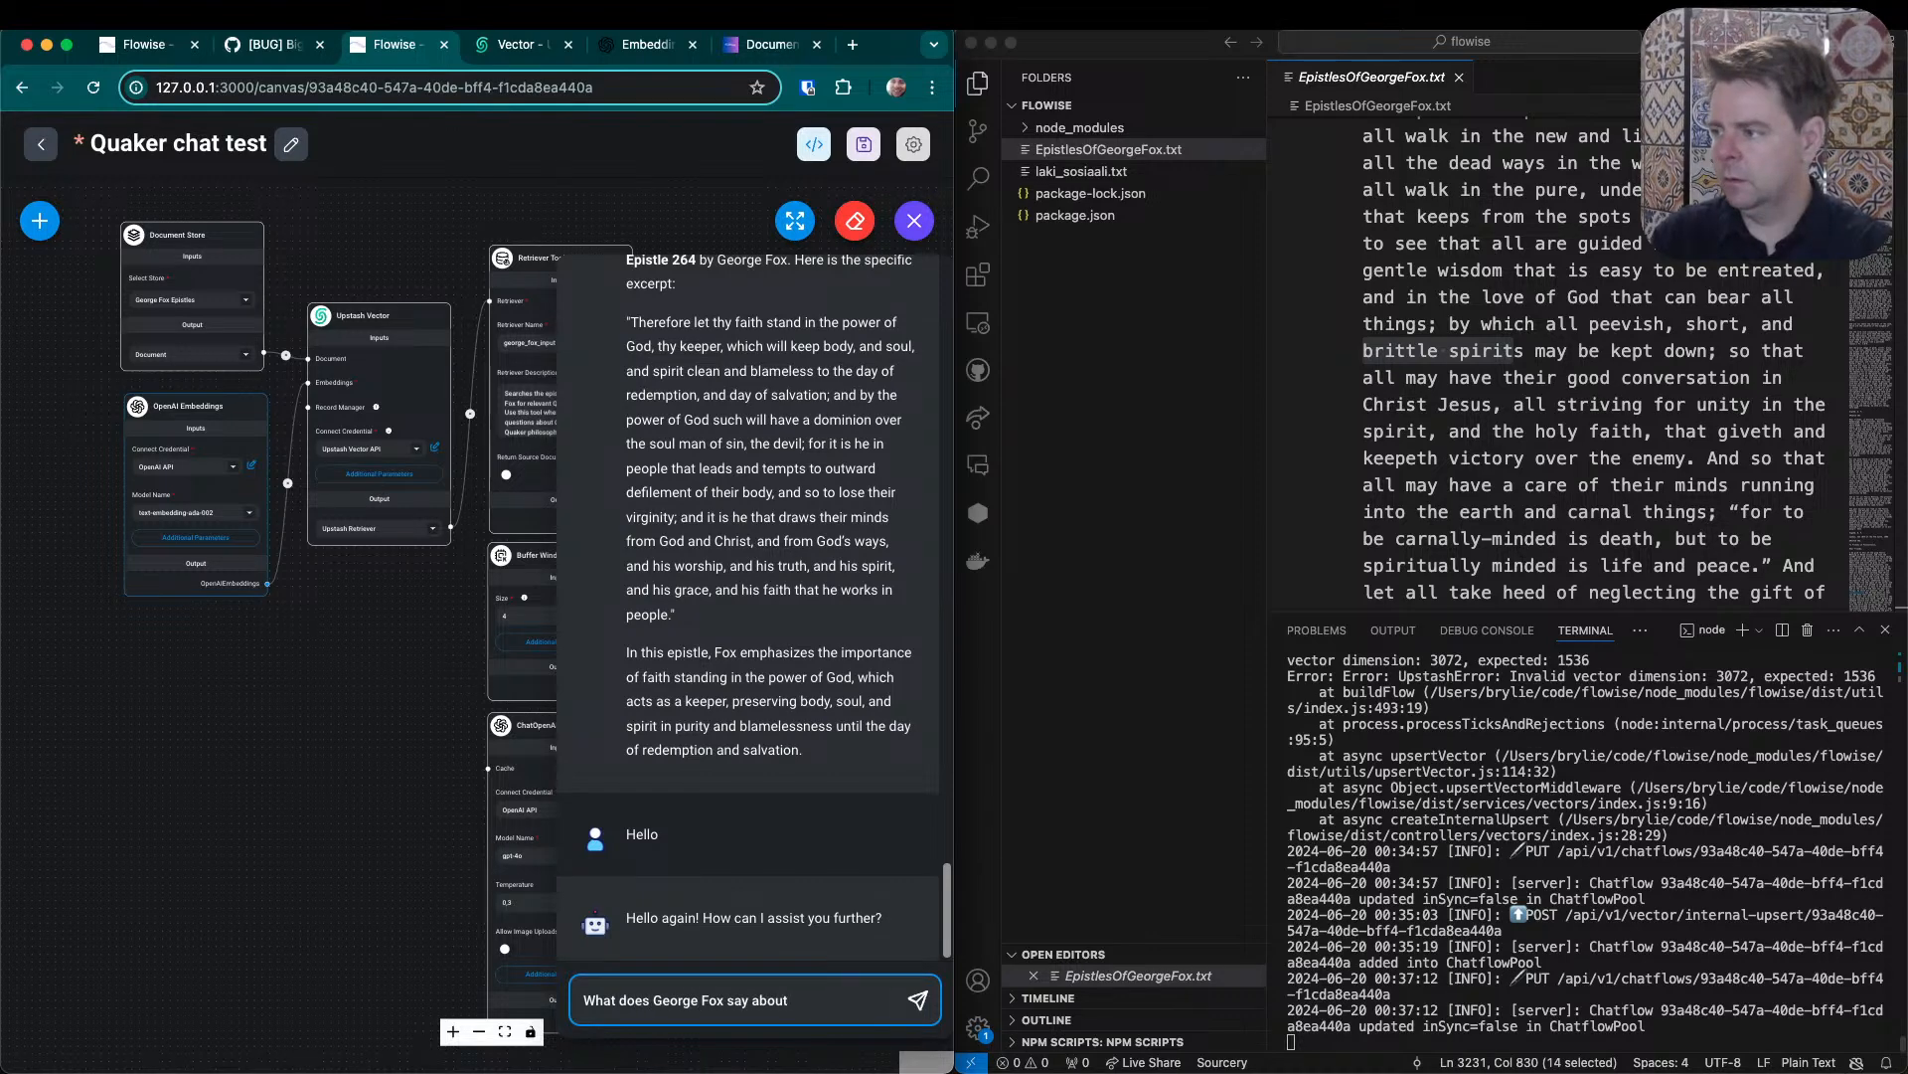
{"action": "type", "text": " peevish and brittle spirits?"}
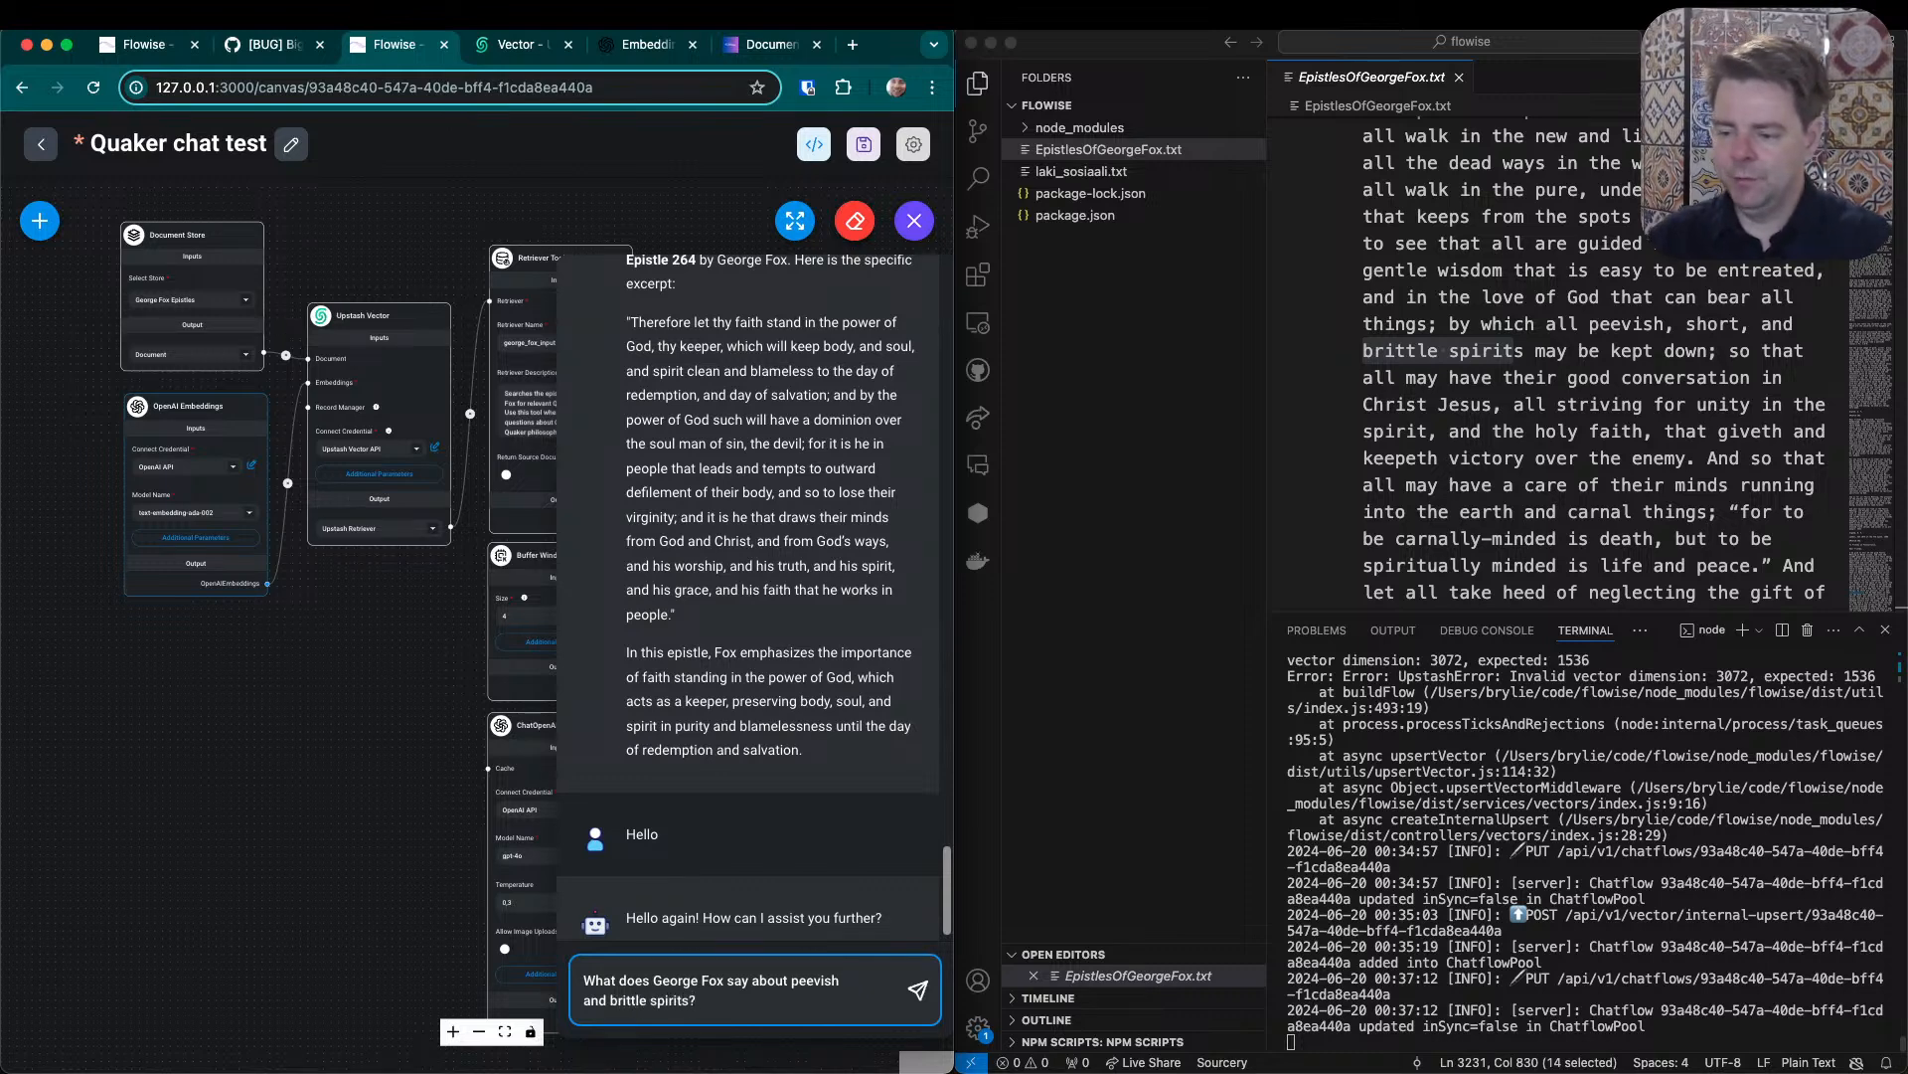
{"action": "key", "text": "Return"}
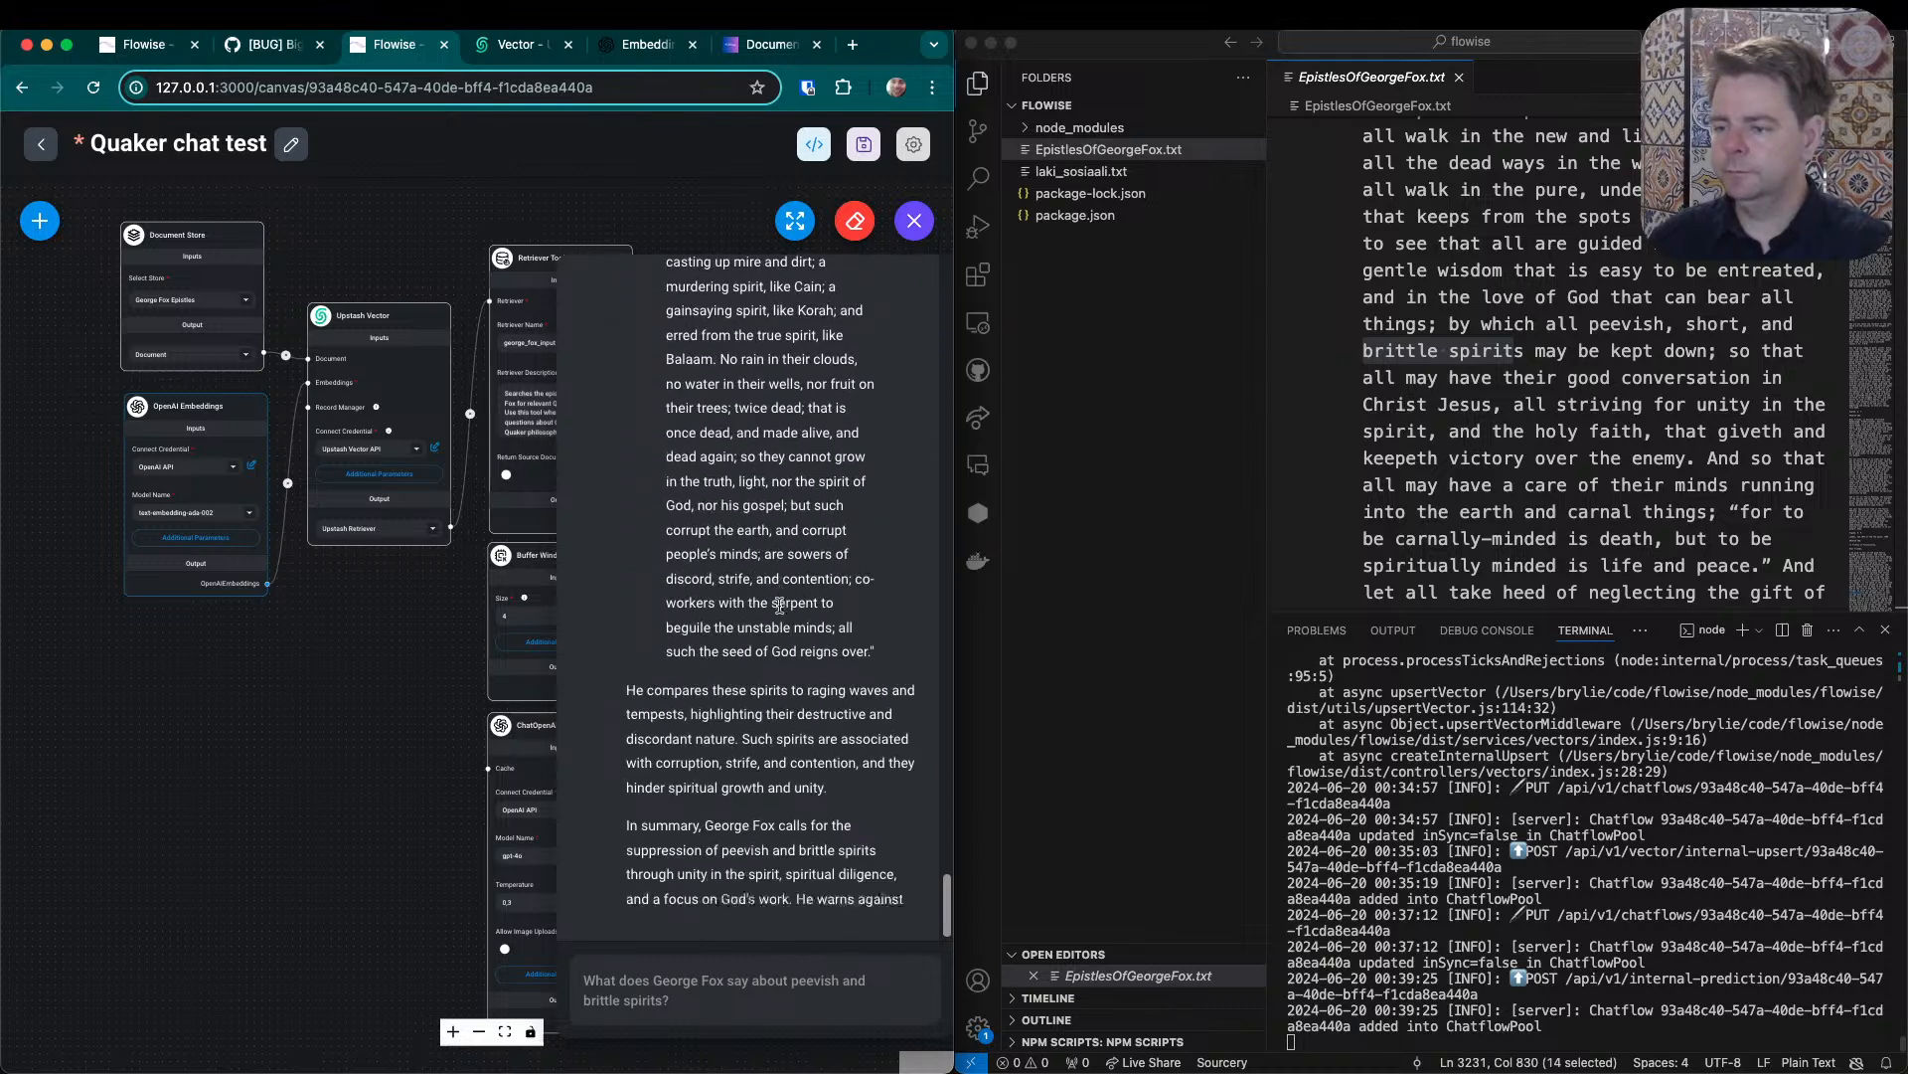
- Compare the chat answer's excerpt with the source file, highlighting "which all peevish, short, and brittle spirits may be kept down" in the text
{"action": "scroll", "coordinate": [766, 701], "scroll_direction": "up", "scroll_amount": 2}
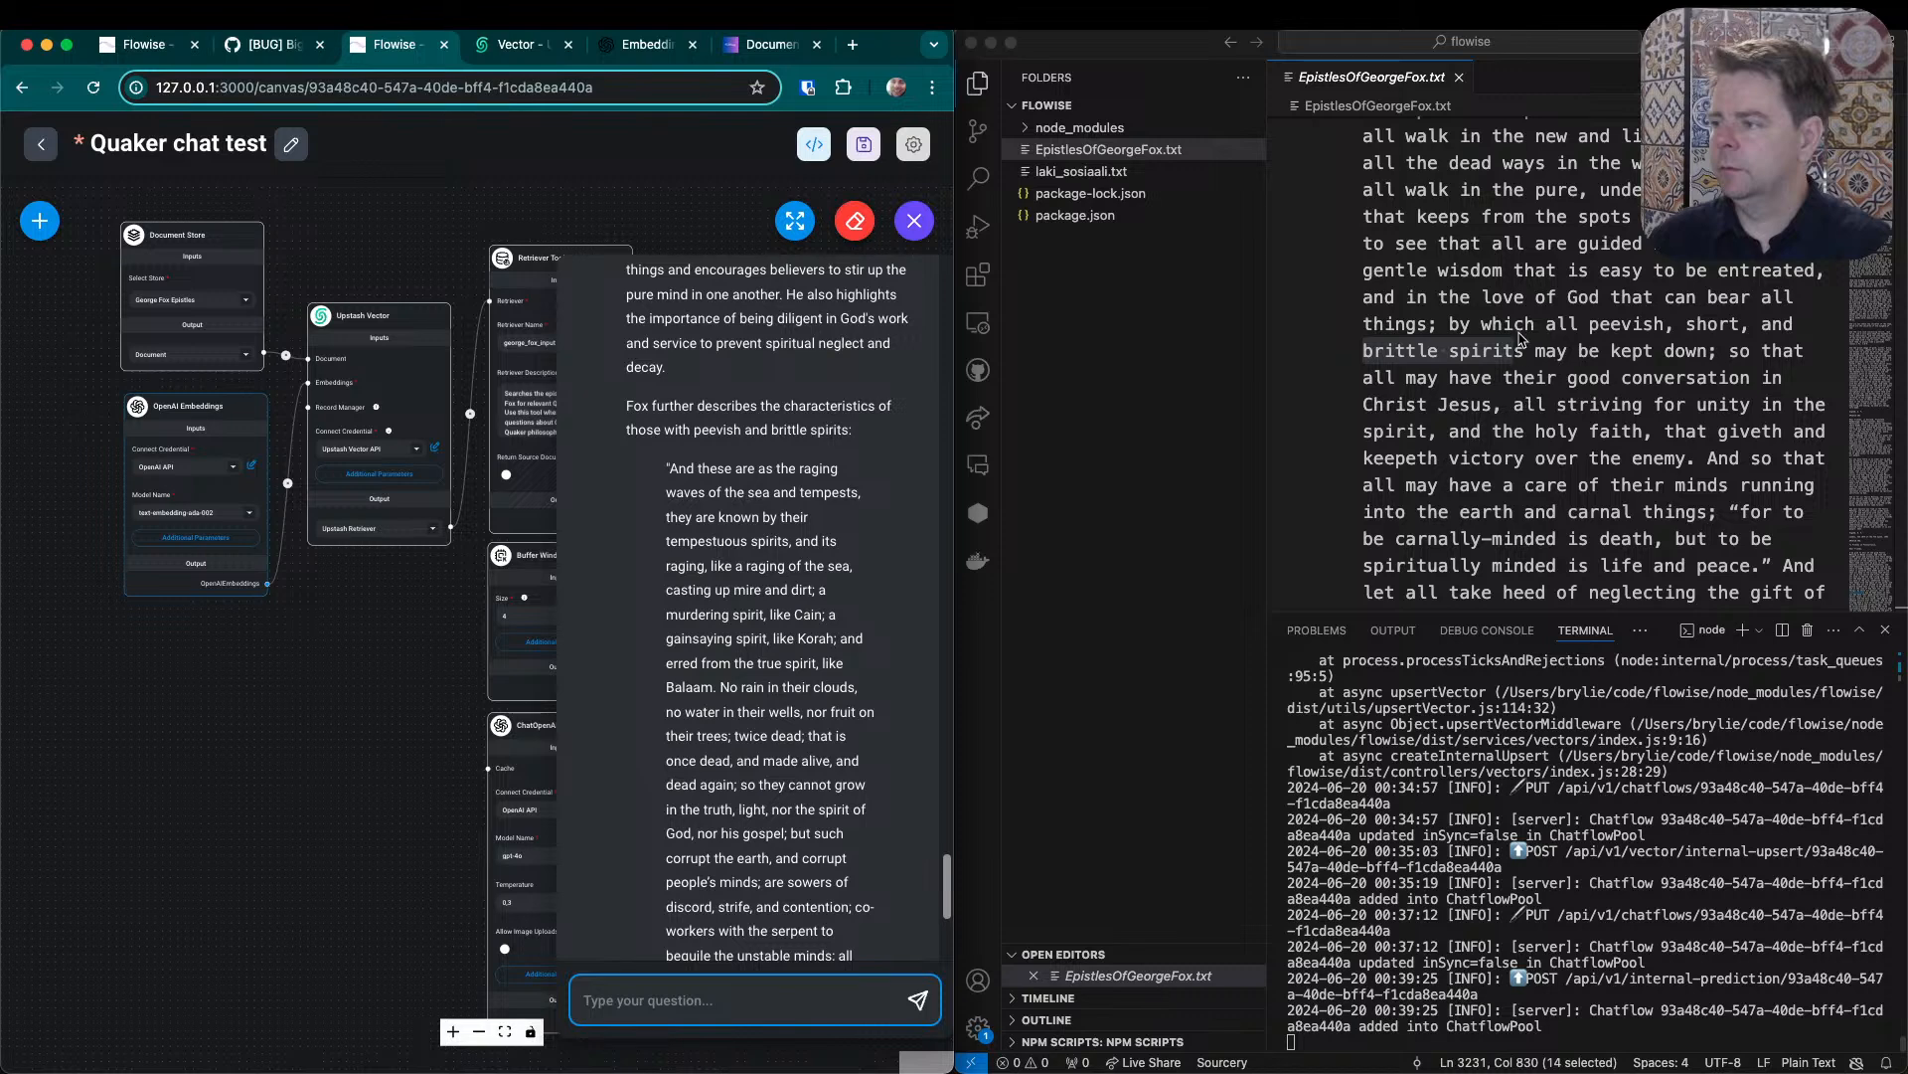
{"action": "scroll", "coordinate": [818, 510], "scroll_direction": "up", "scroll_amount": 8}
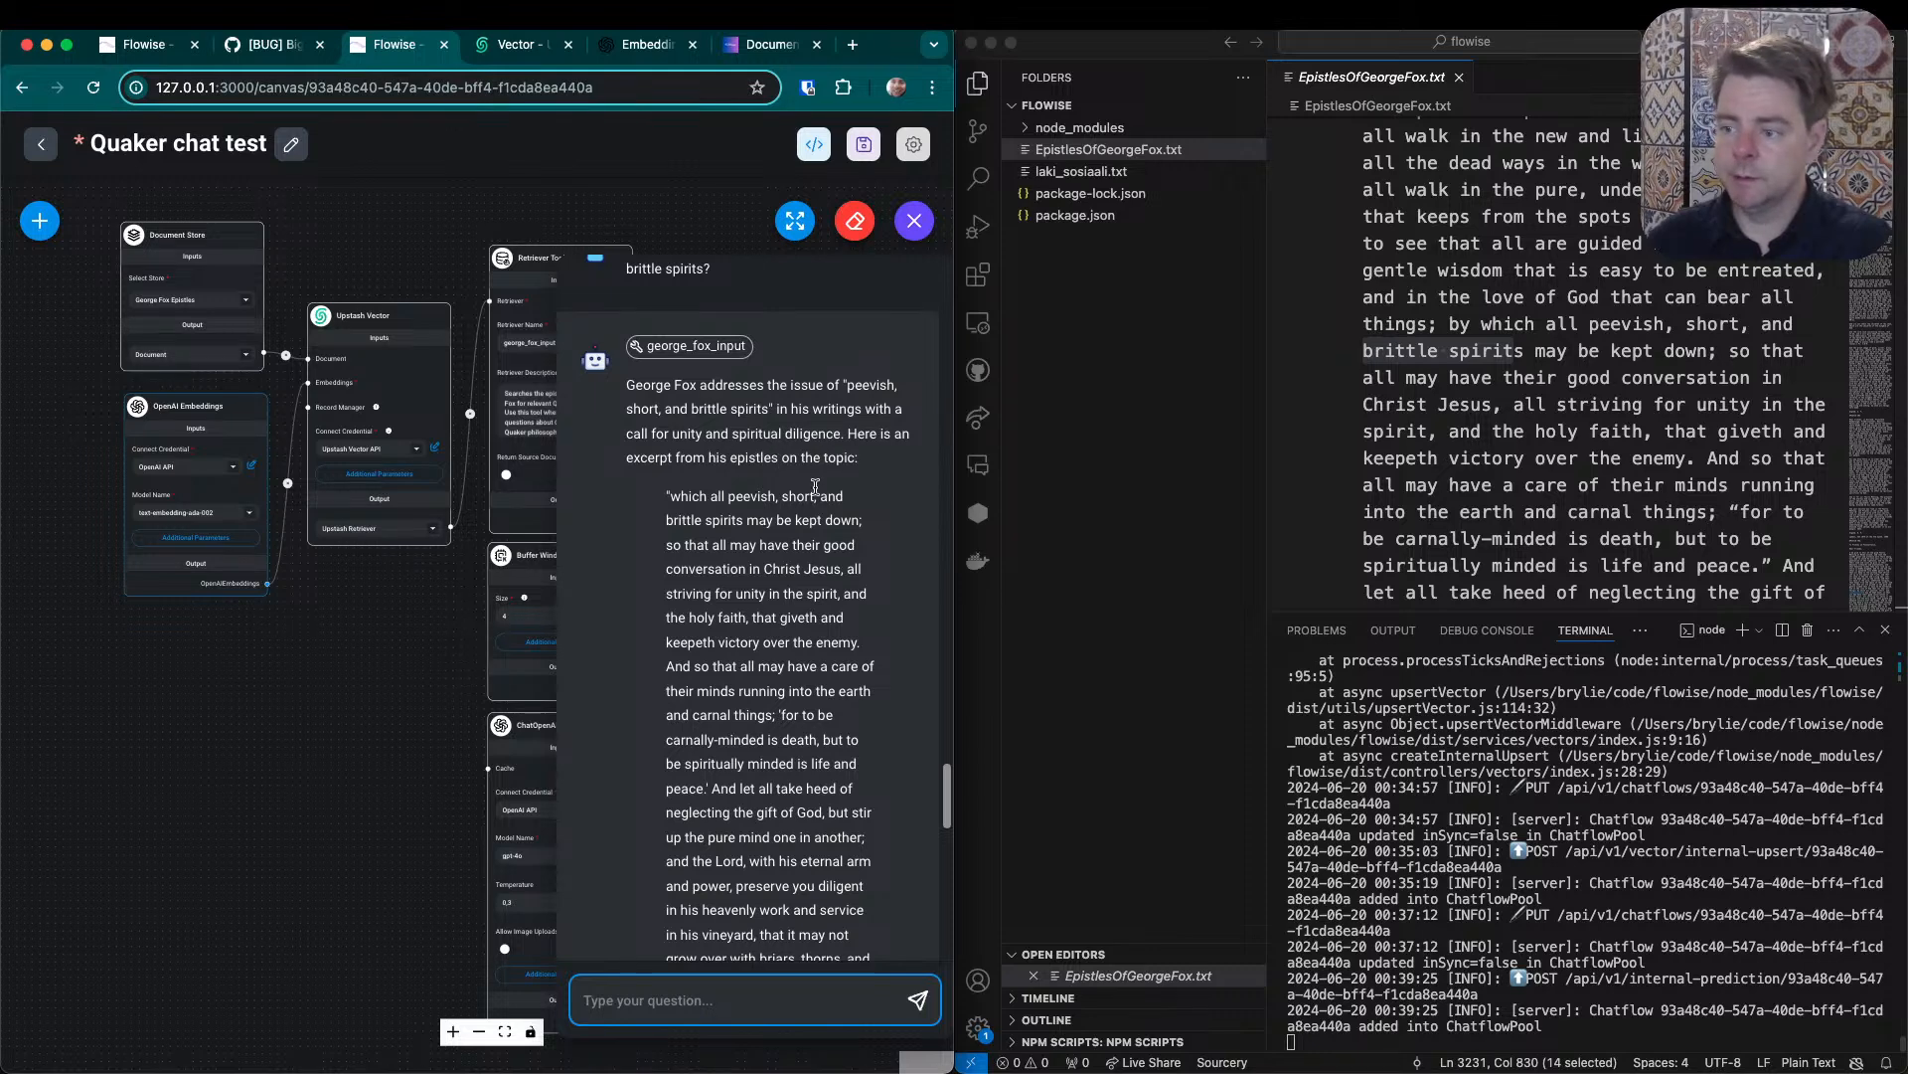
{"action": "scroll", "coordinate": [815, 487], "scroll_direction": "down", "scroll_amount": 2}
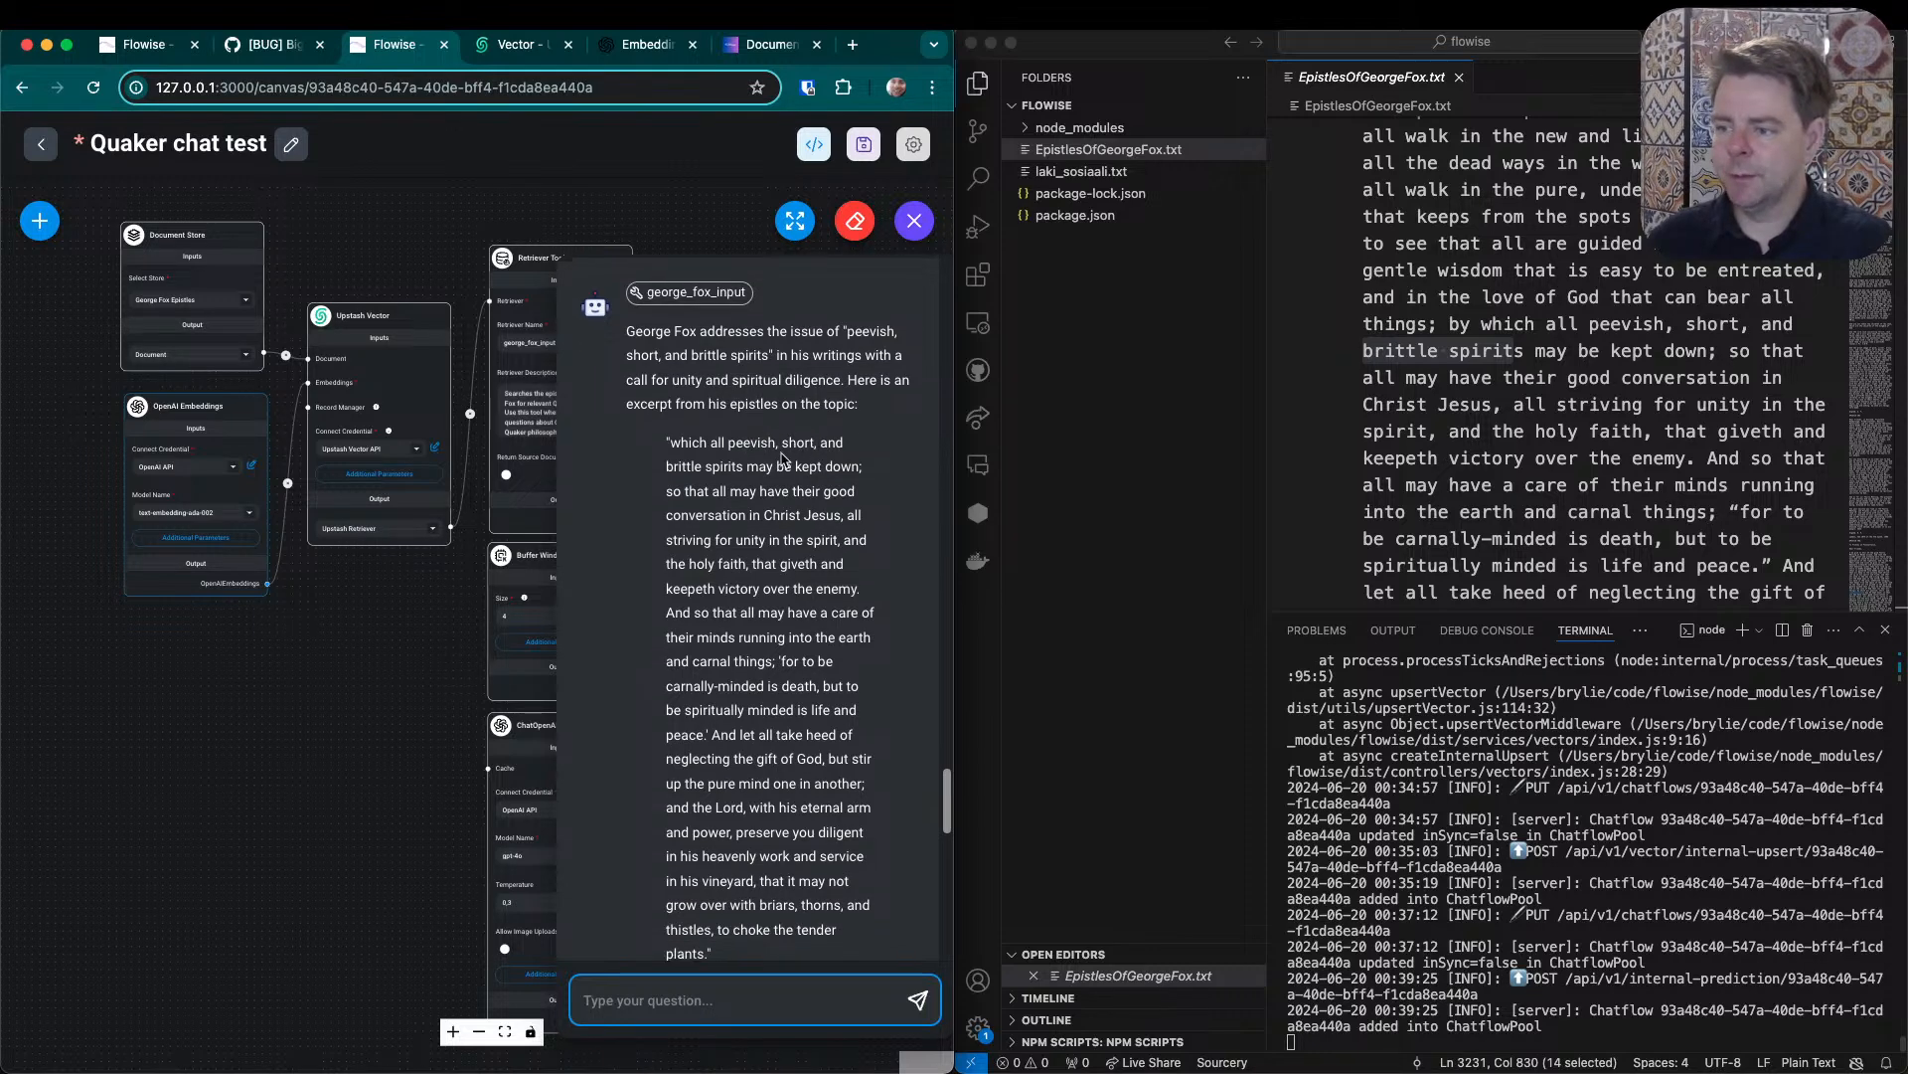
{"action": "scroll", "coordinate": [782, 459], "scroll_direction": "down", "scroll_amount": 1}
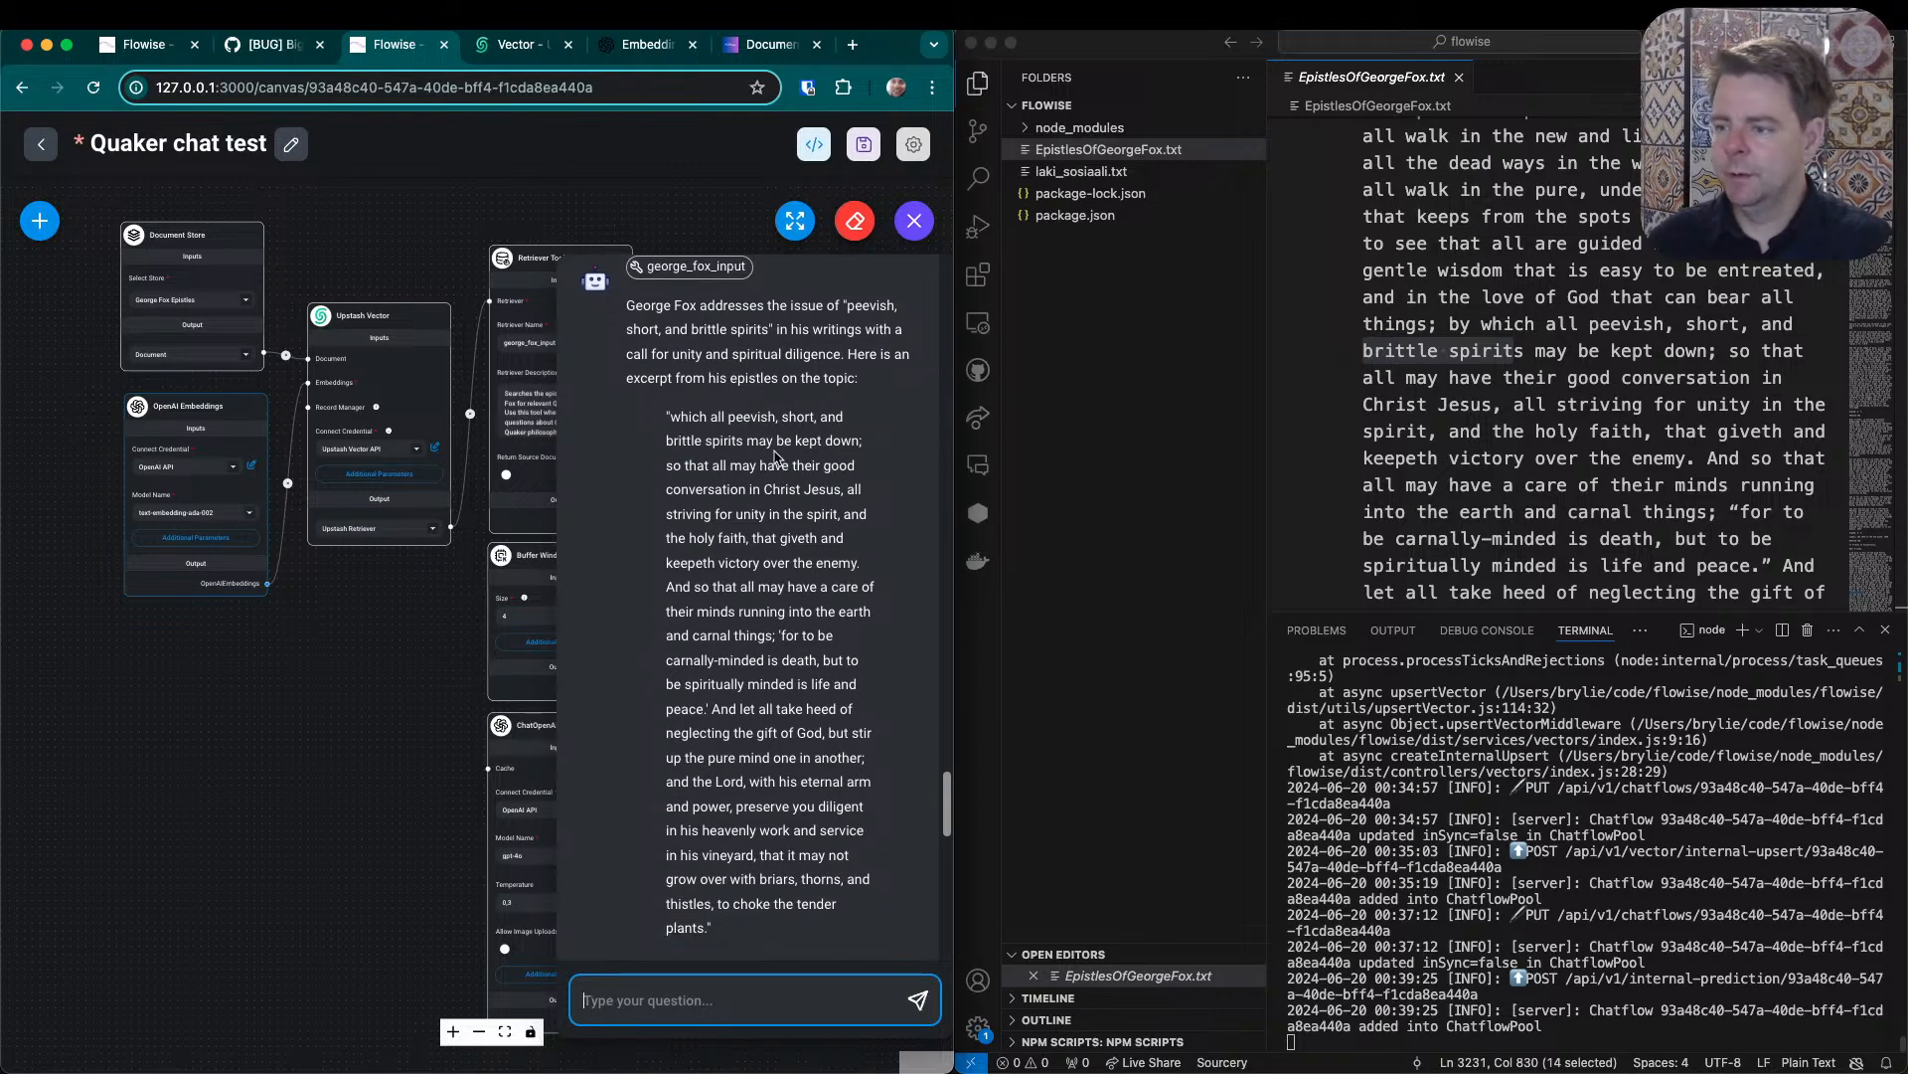
{"action": "left_click", "coordinate": [1560, 378]}
{"action": "left_click_drag", "start_coordinate": [1483, 323], "coordinate": [1707, 360]}
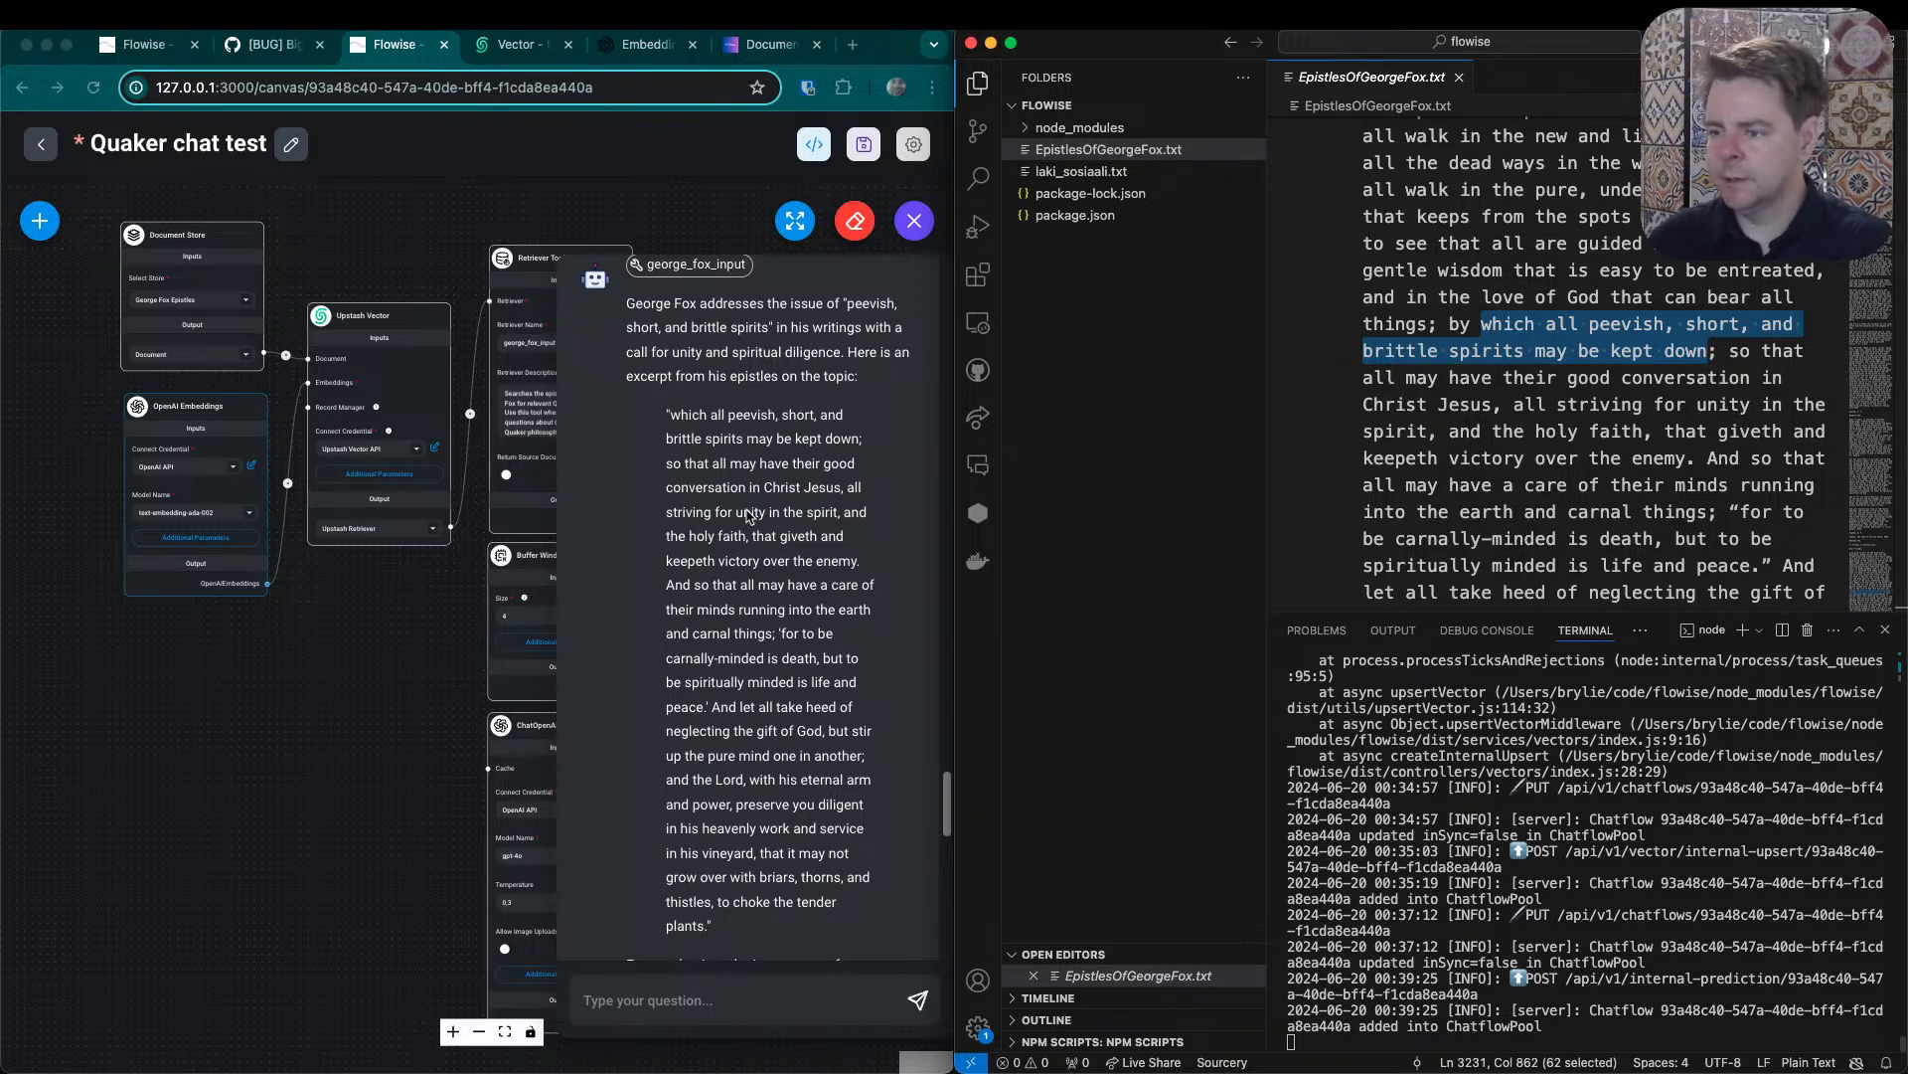
- Read further through the chat answer's quotation and interpretation, and look back through the epistles file as far as Epistle 349
{"action": "scroll", "coordinate": [683, 476], "scroll_direction": "down", "scroll_amount": 1}
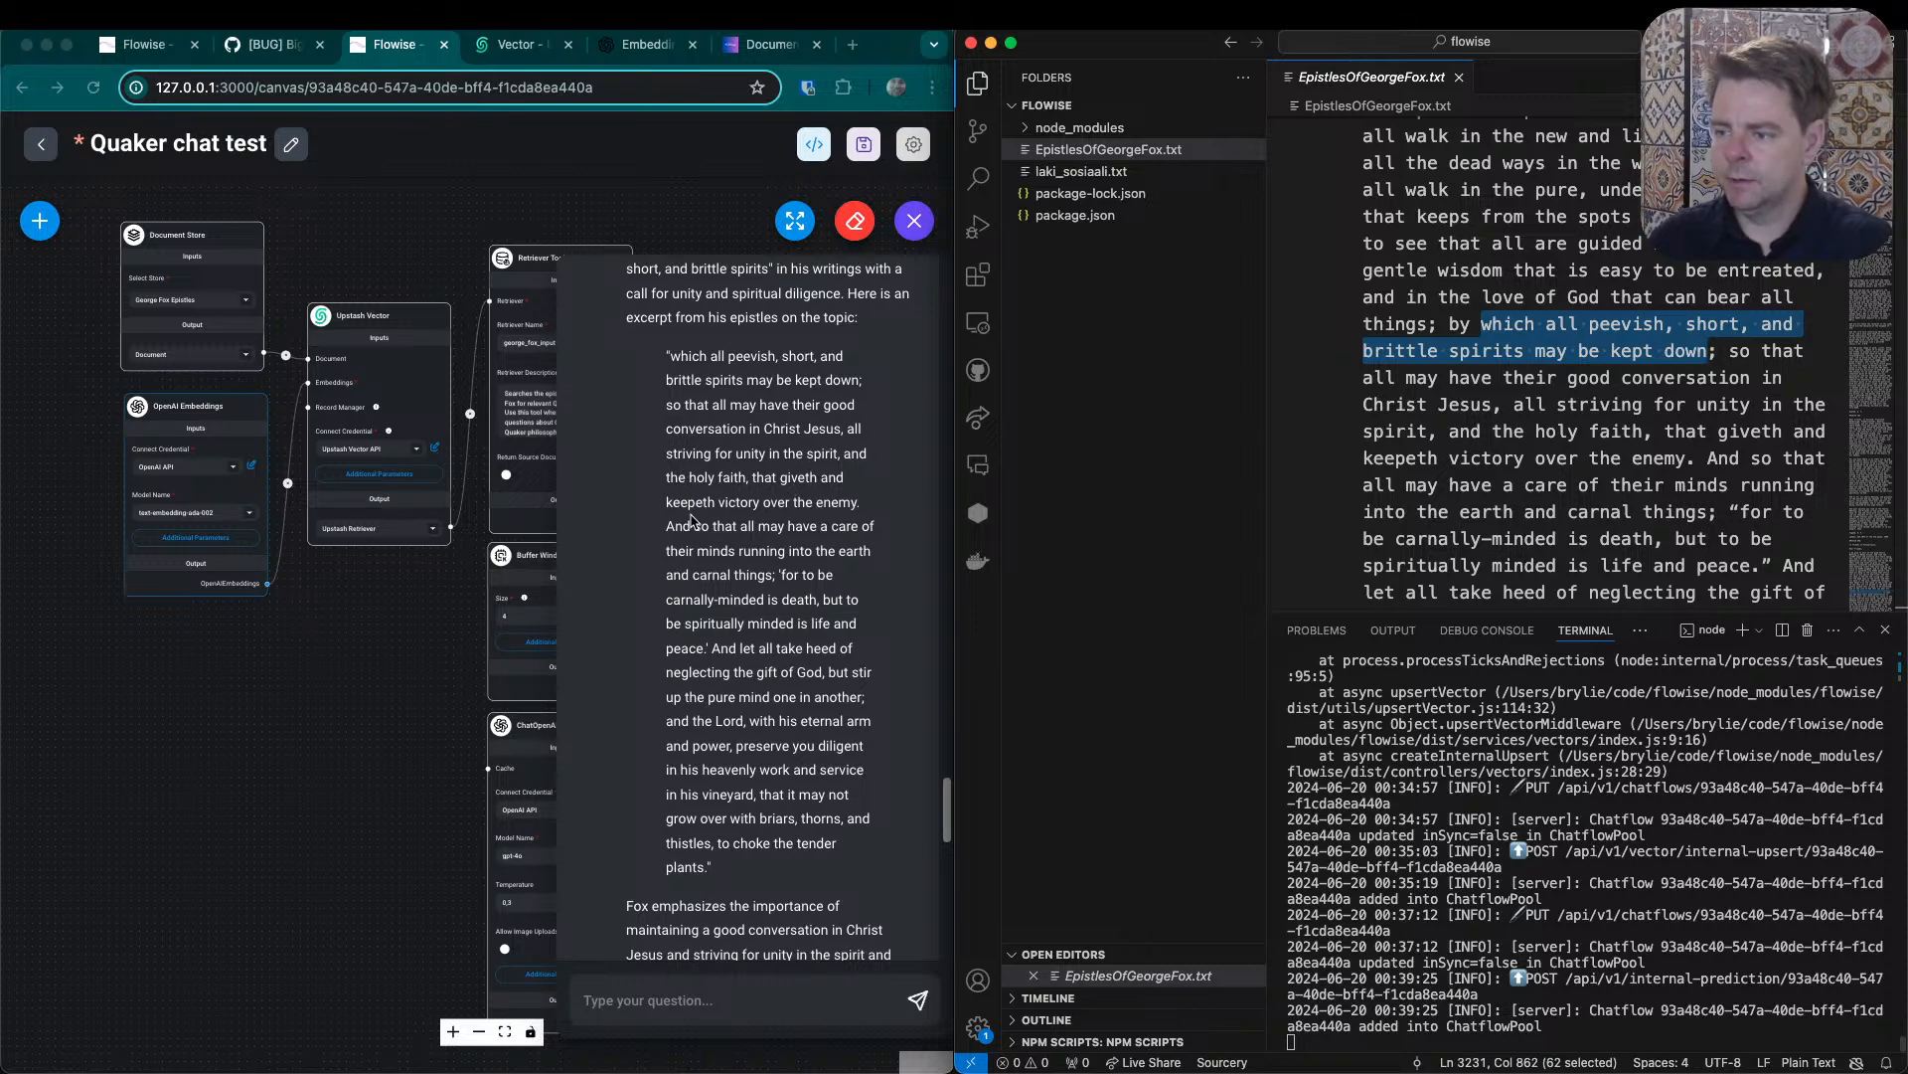
{"action": "scroll", "coordinate": [831, 519], "scroll_direction": "down", "scroll_amount": 1}
{"action": "scroll", "coordinate": [831, 519], "scroll_direction": "down", "scroll_amount": 2}
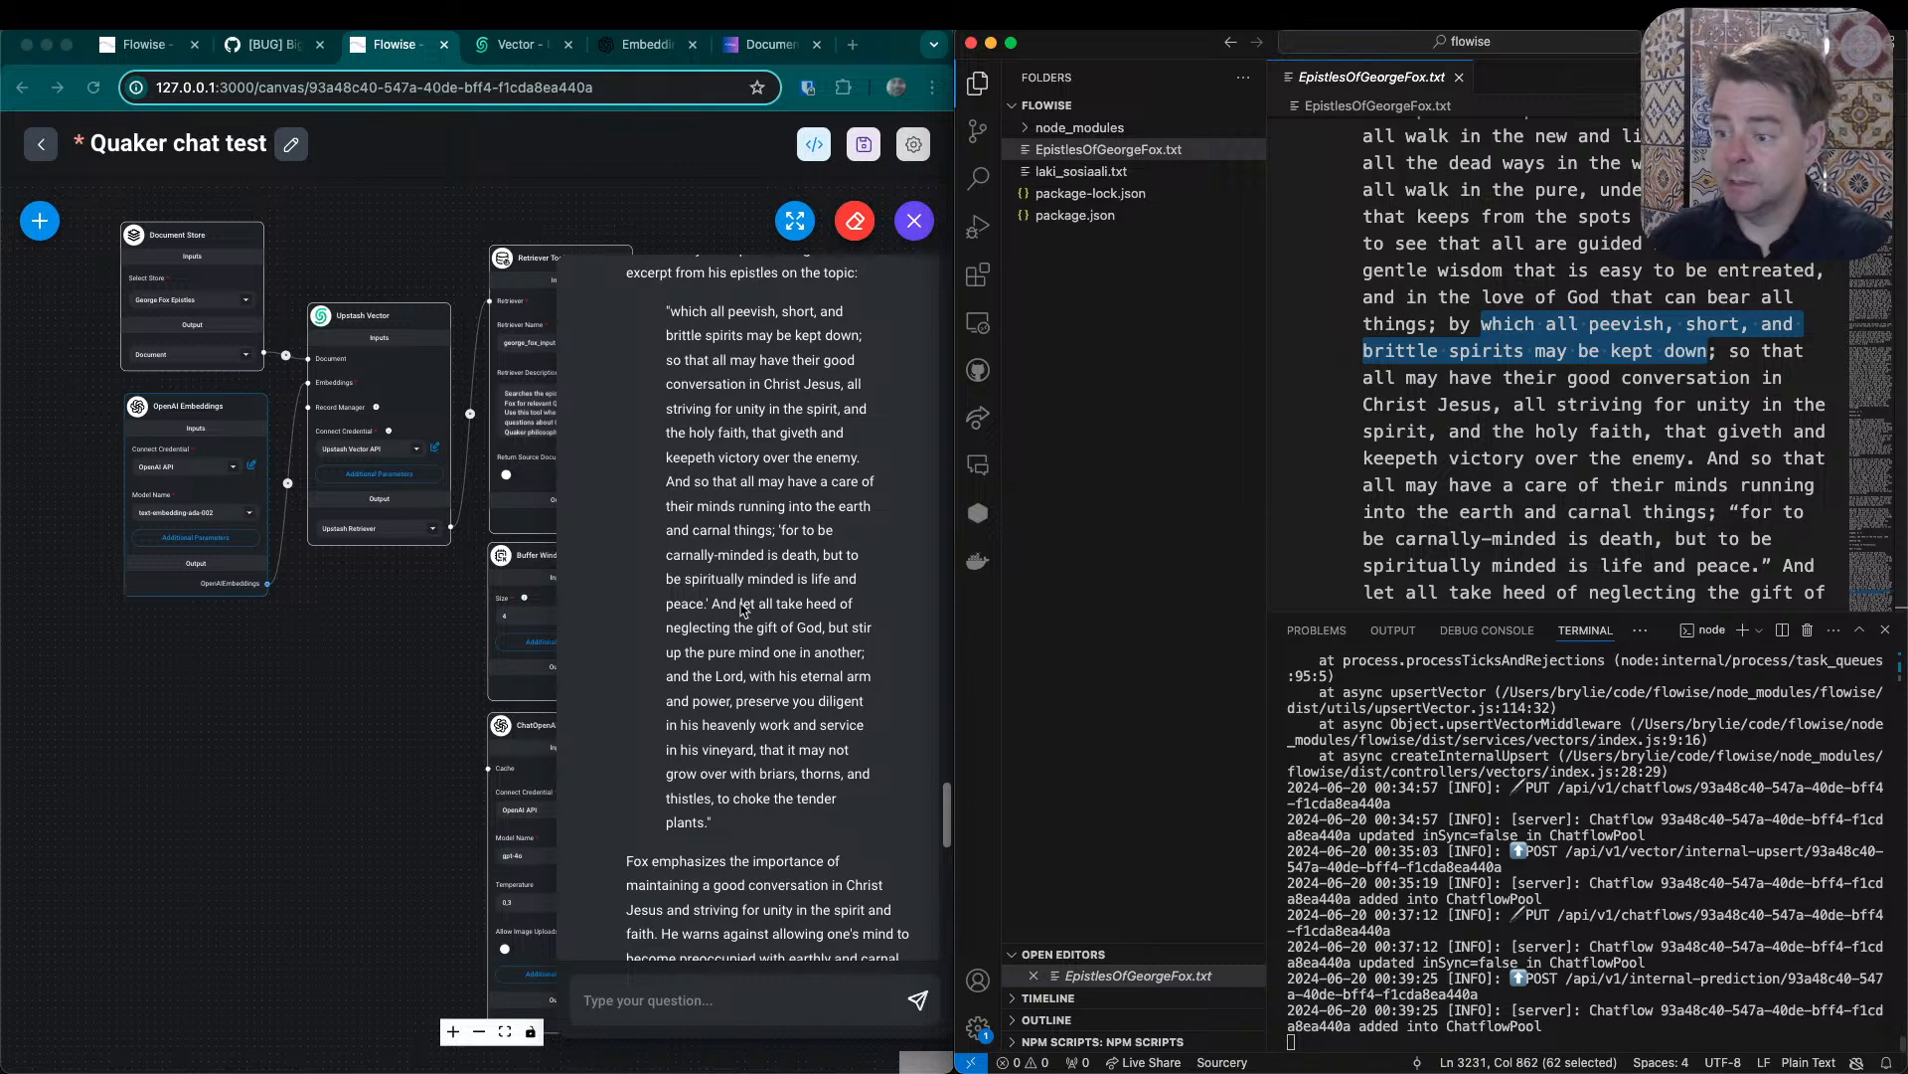
{"action": "scroll", "coordinate": [731, 611], "scroll_direction": "down", "scroll_amount": 1}
{"action": "scroll", "coordinate": [730, 611], "scroll_direction": "down", "scroll_amount": 1}
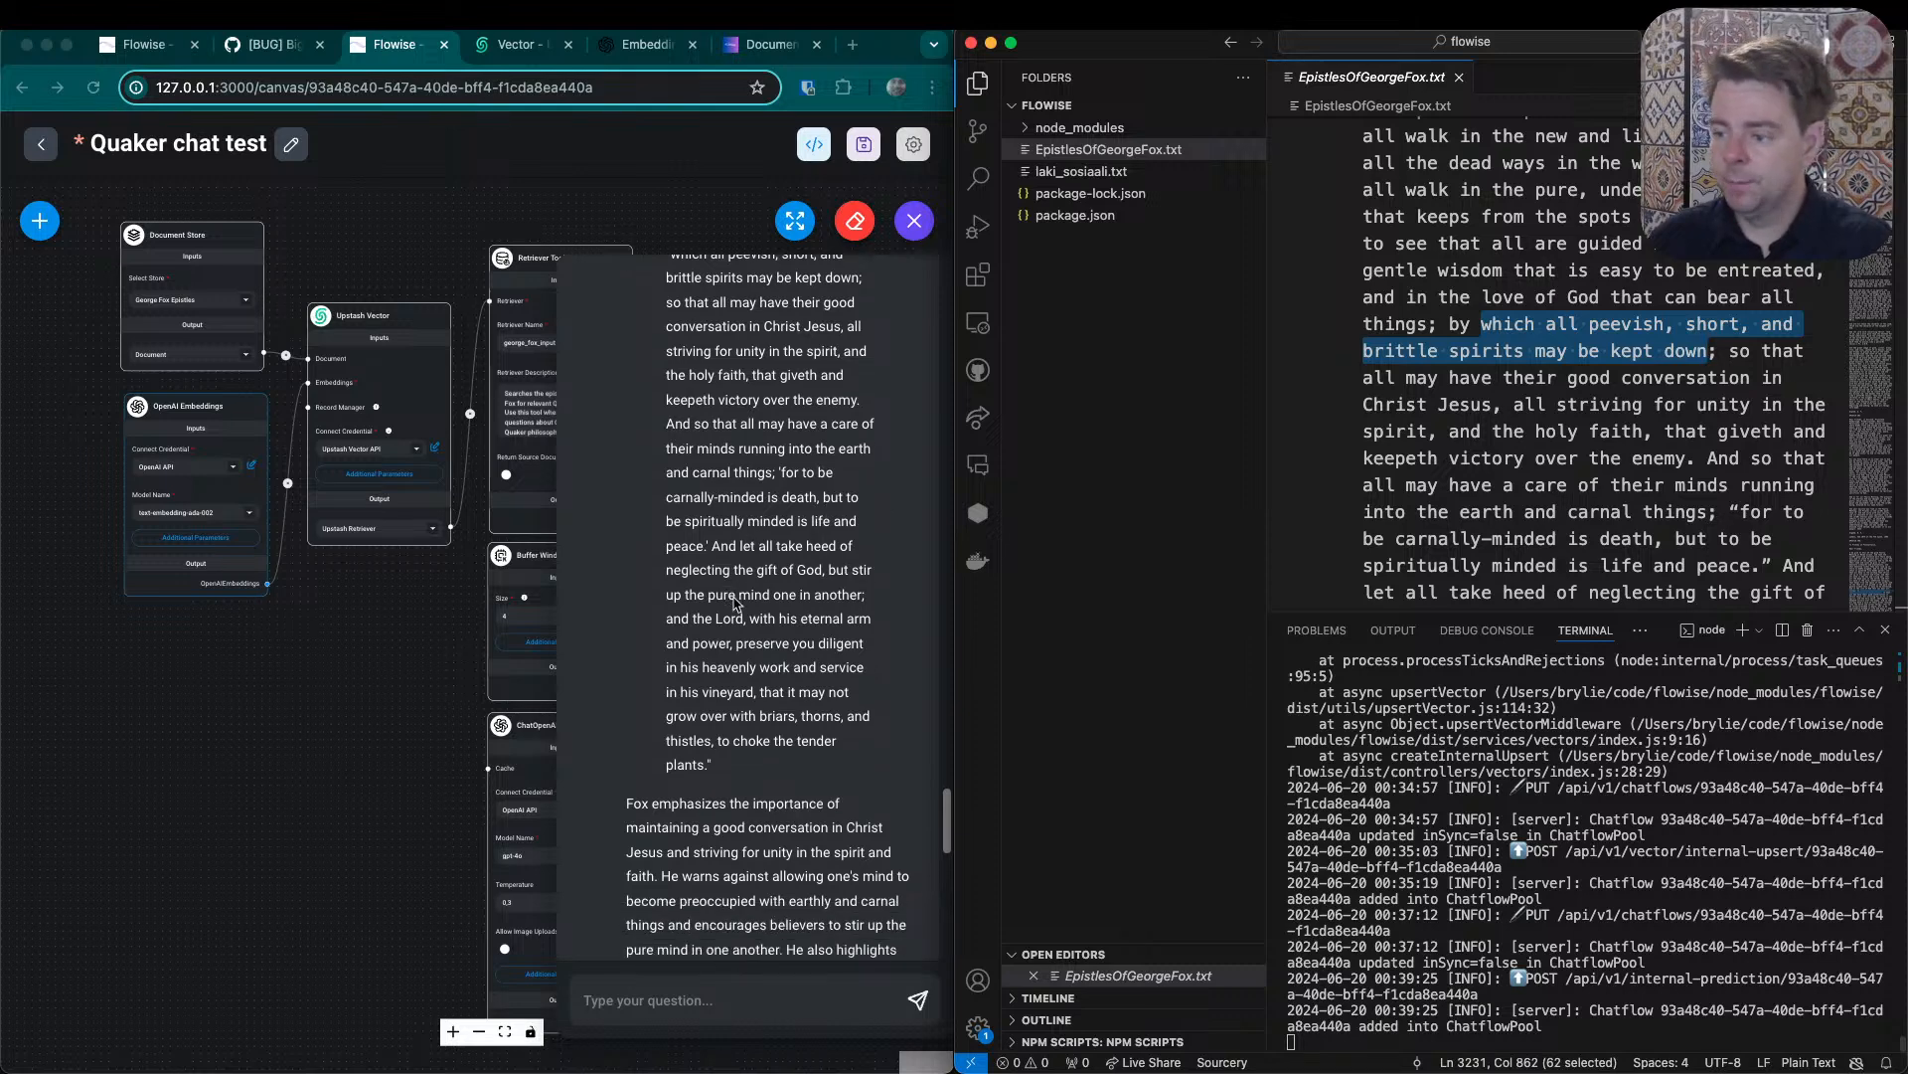
{"action": "scroll", "coordinate": [785, 558], "scroll_direction": "down", "scroll_amount": 1}
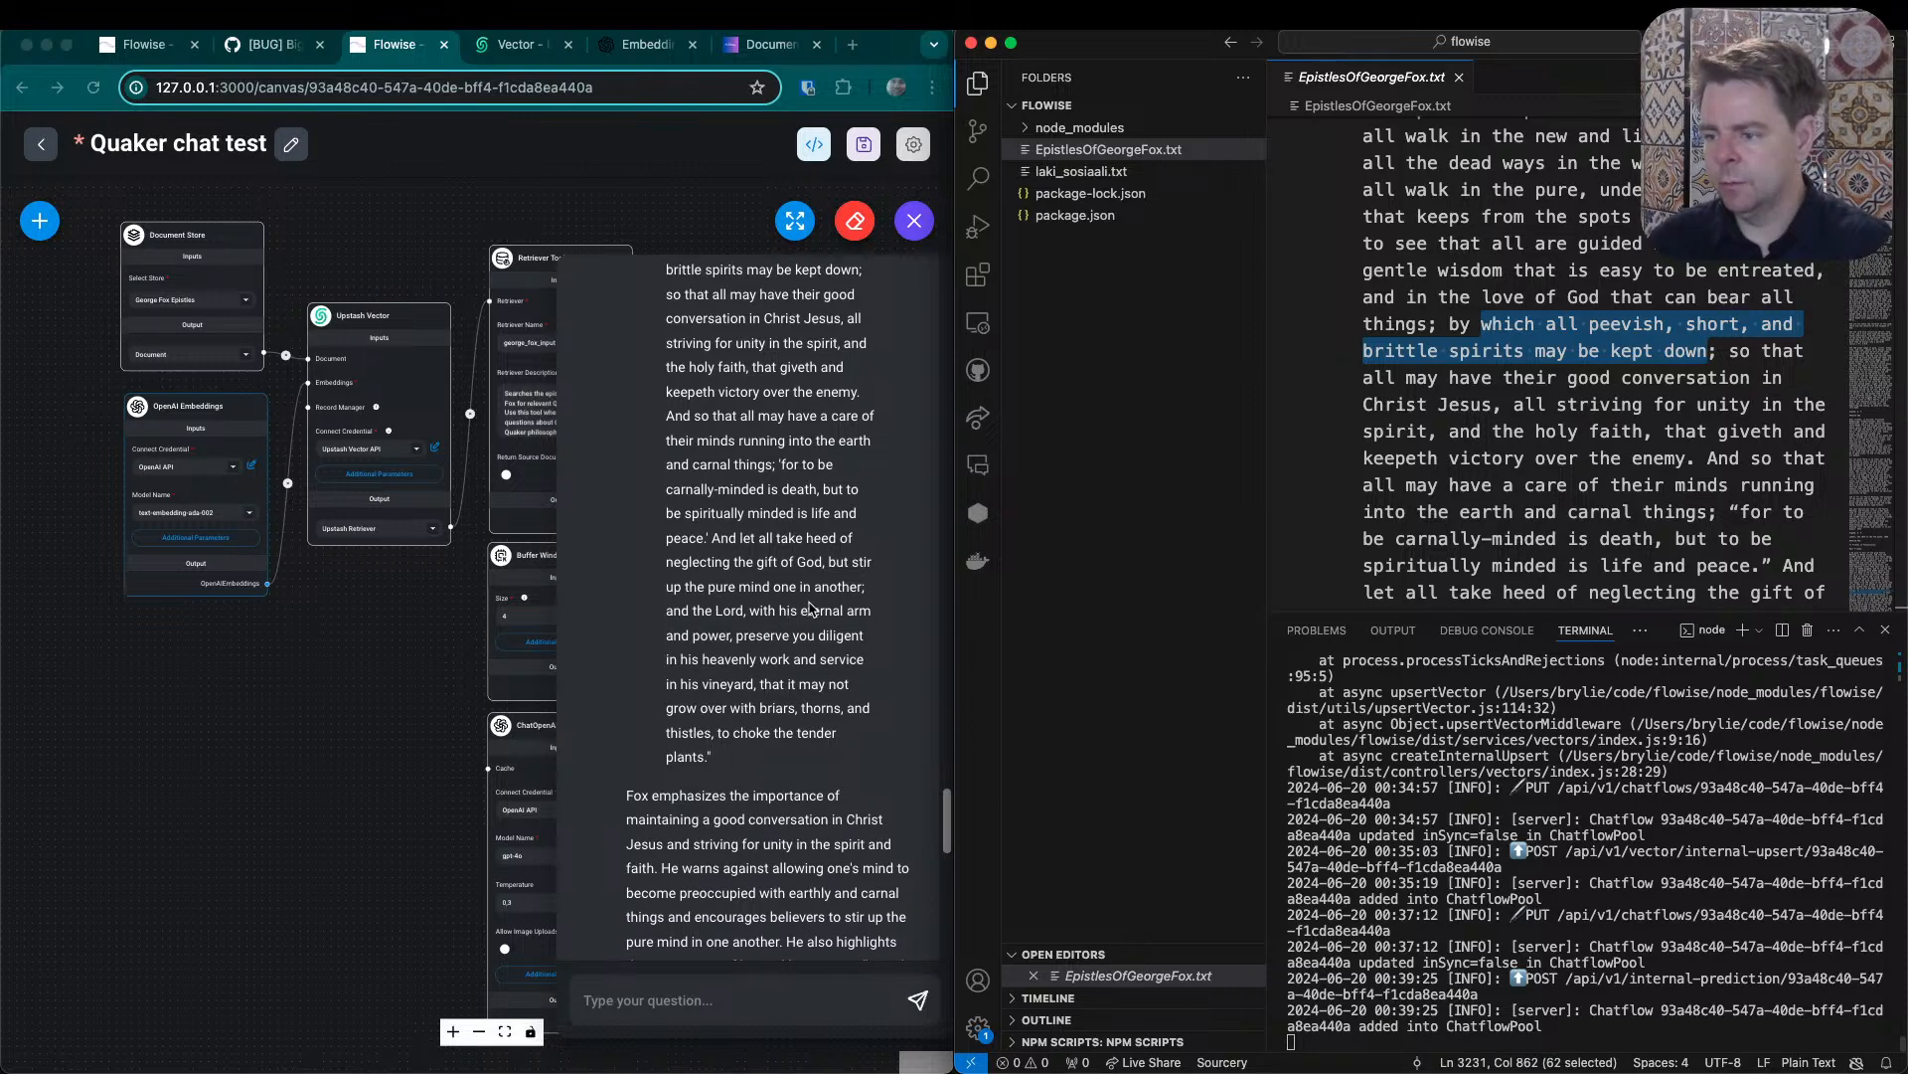
{"action": "scroll", "coordinate": [741, 616], "scroll_direction": "down", "scroll_amount": 3}
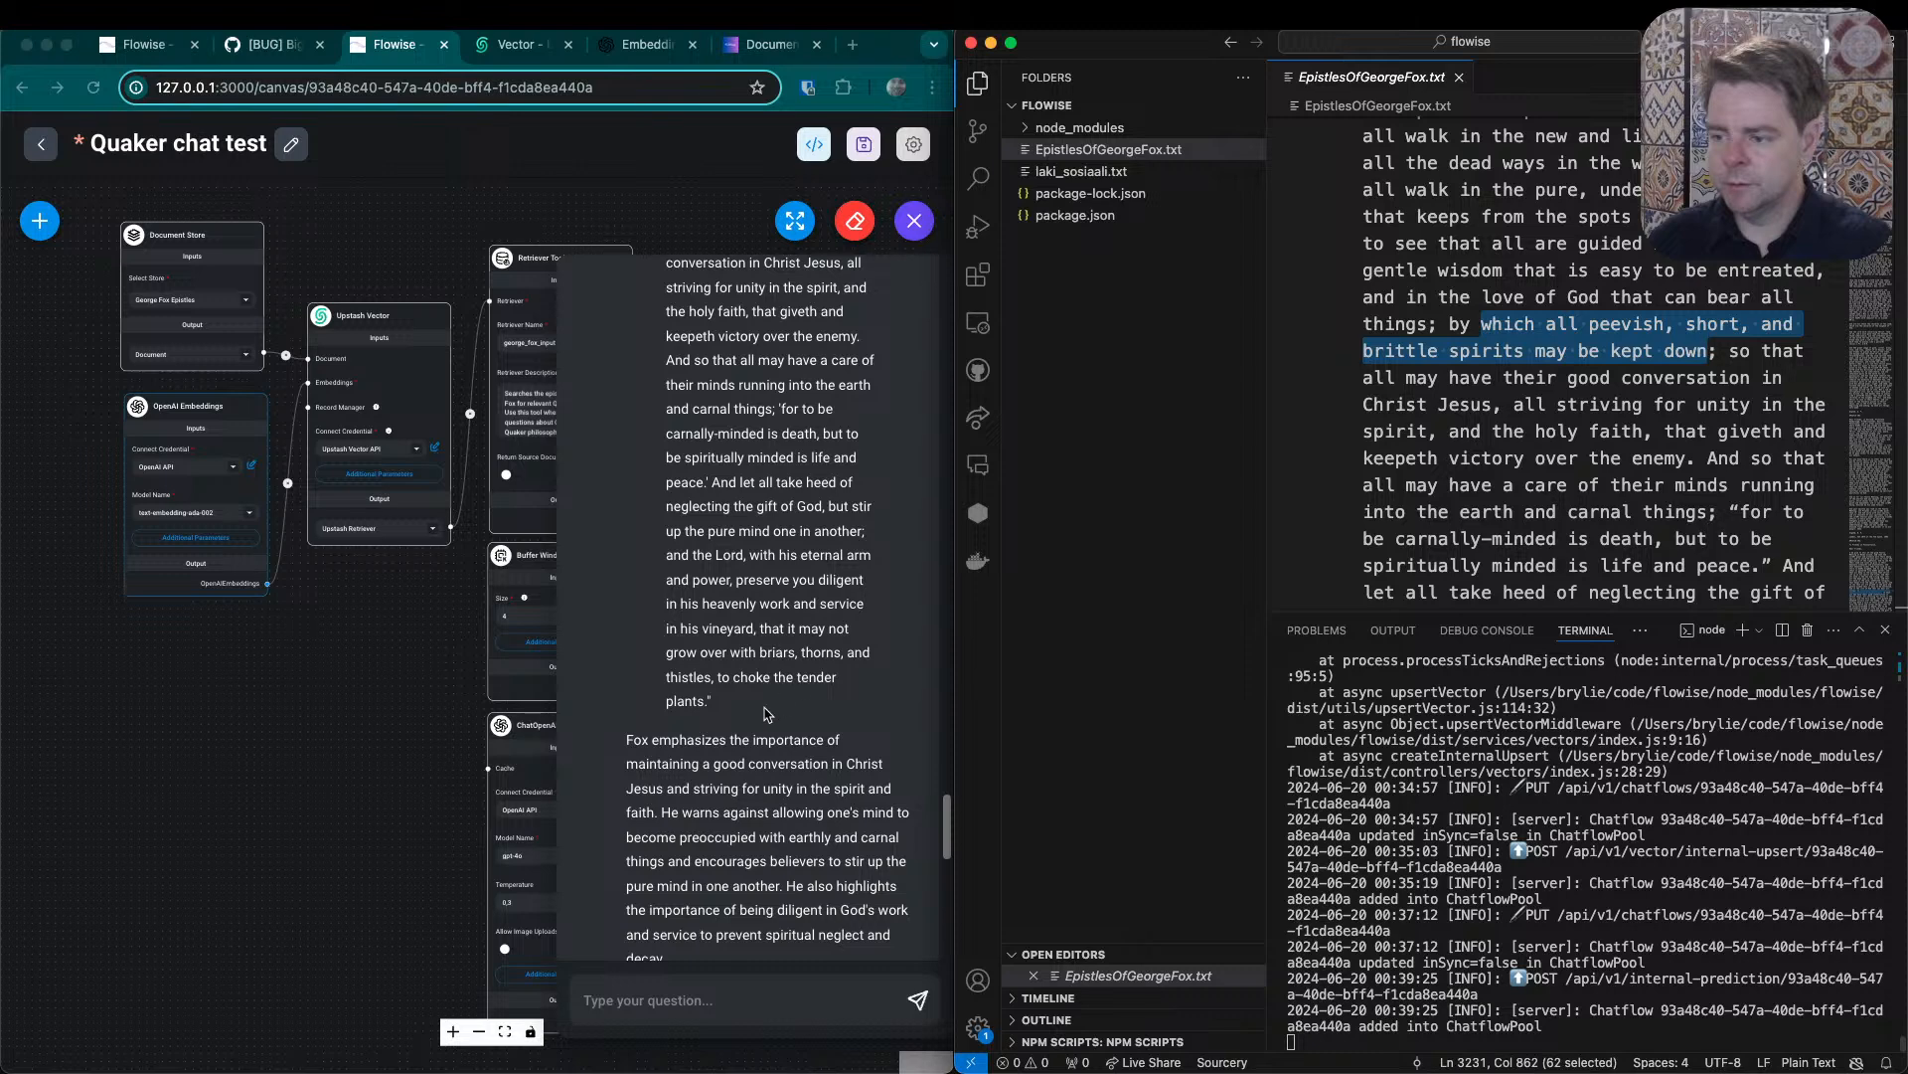
{"action": "scroll", "coordinate": [787, 681], "scroll_direction": "down", "scroll_amount": 3}
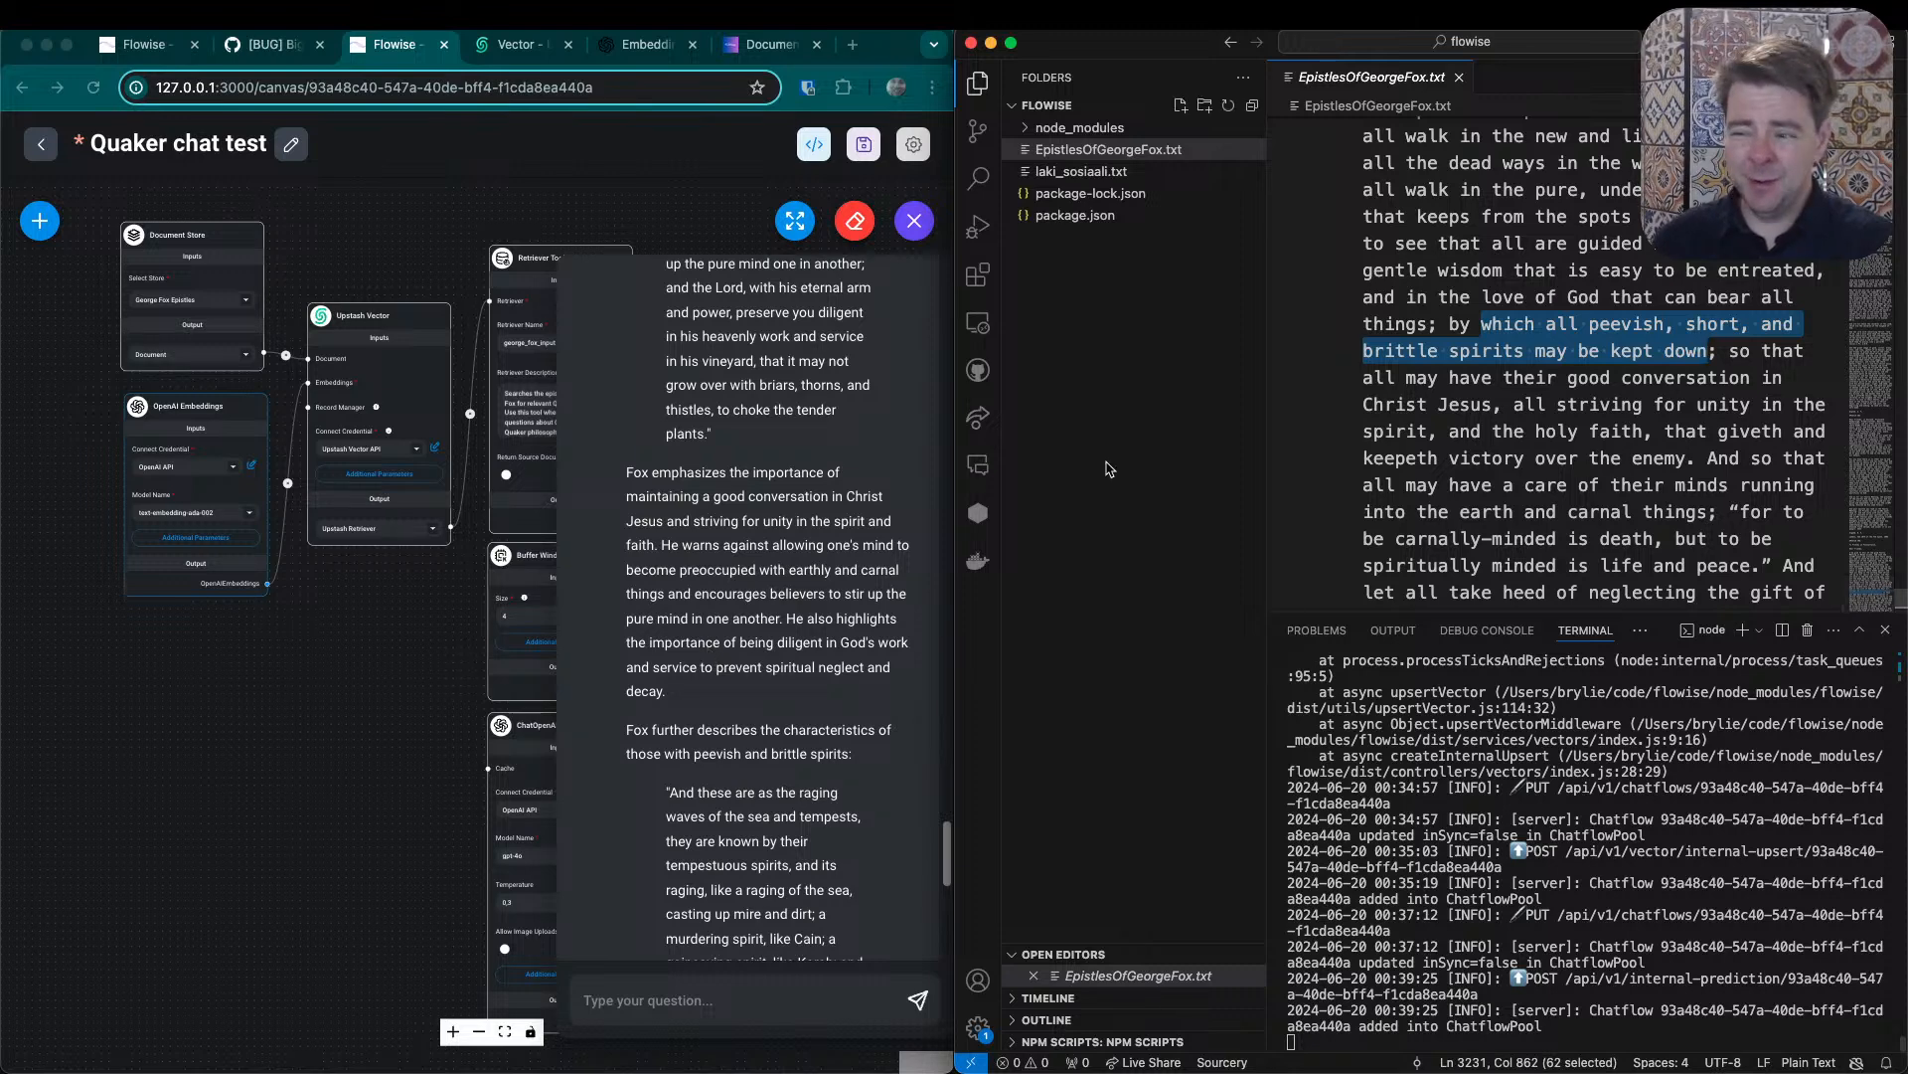
{"action": "scroll", "coordinate": [761, 435], "scroll_direction": "up", "scroll_amount": 3}
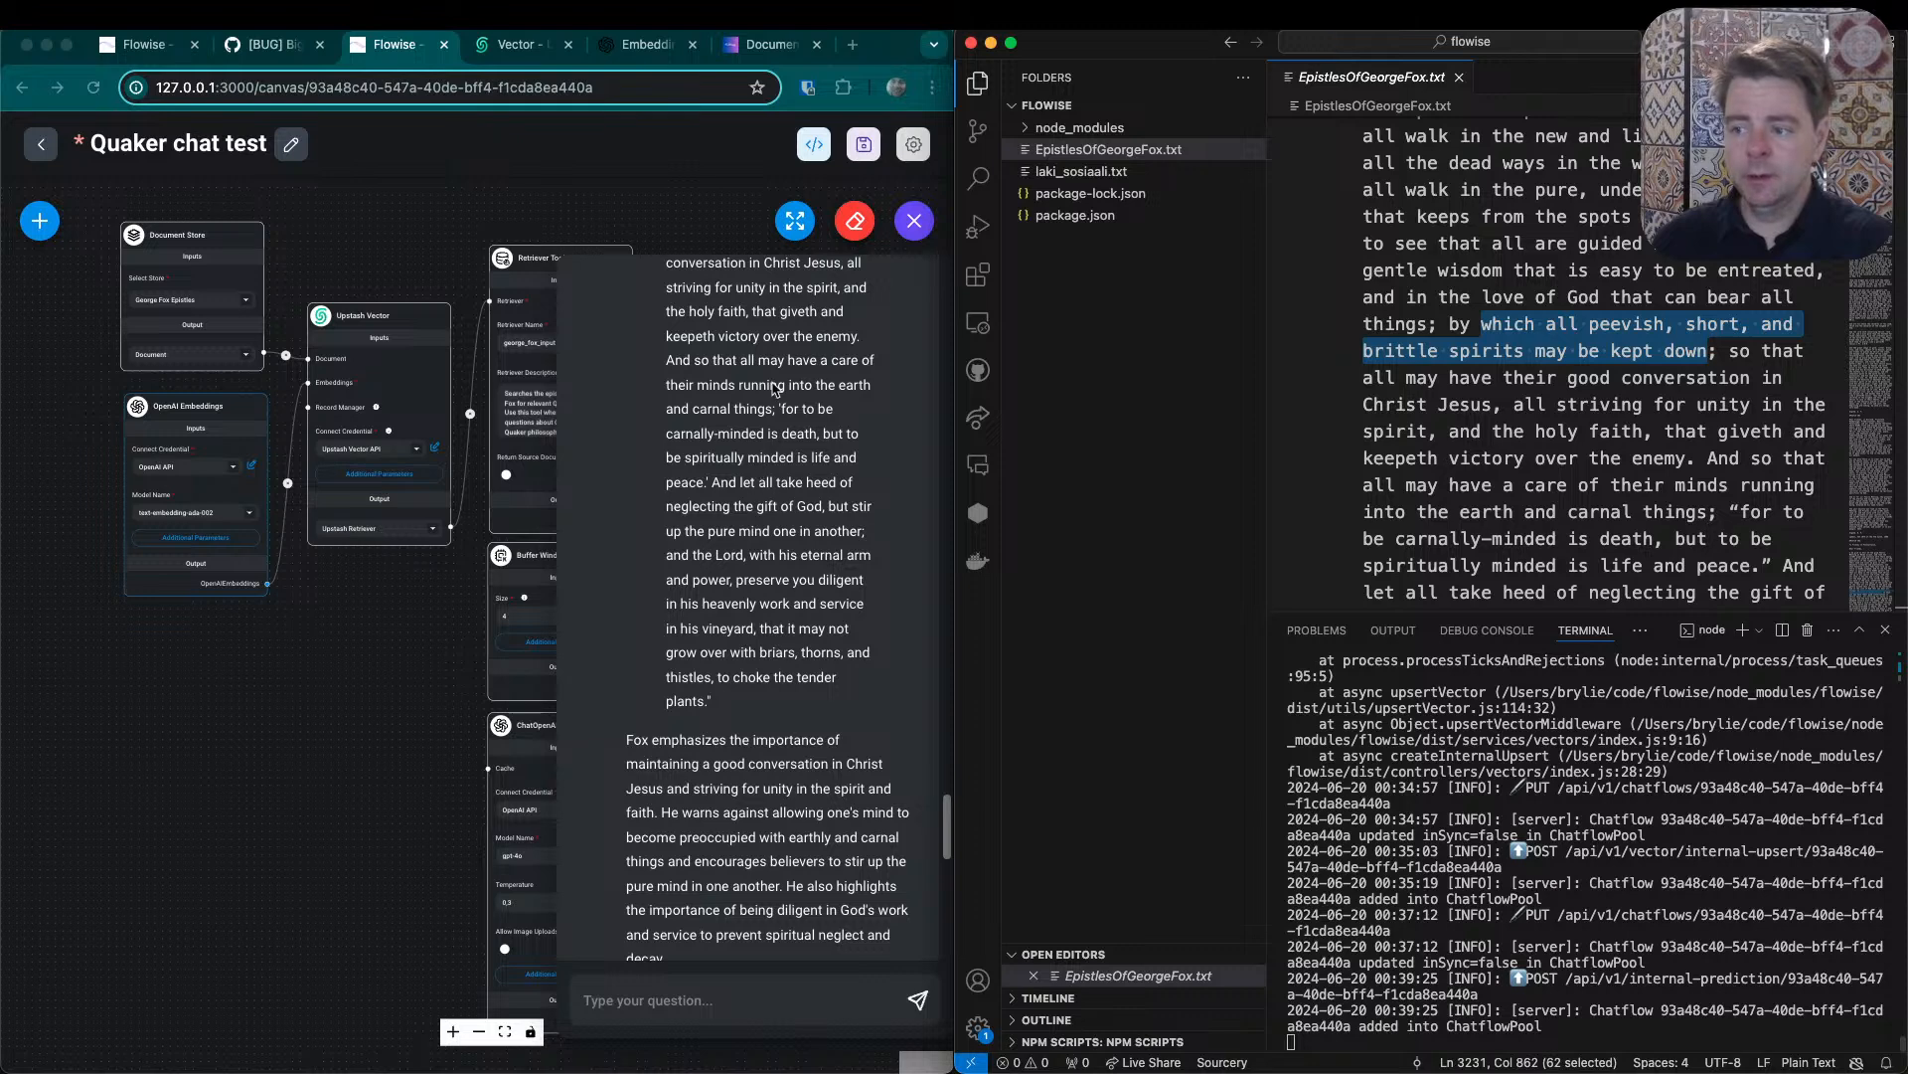
{"action": "left_click", "coordinate": [1877, 547]}
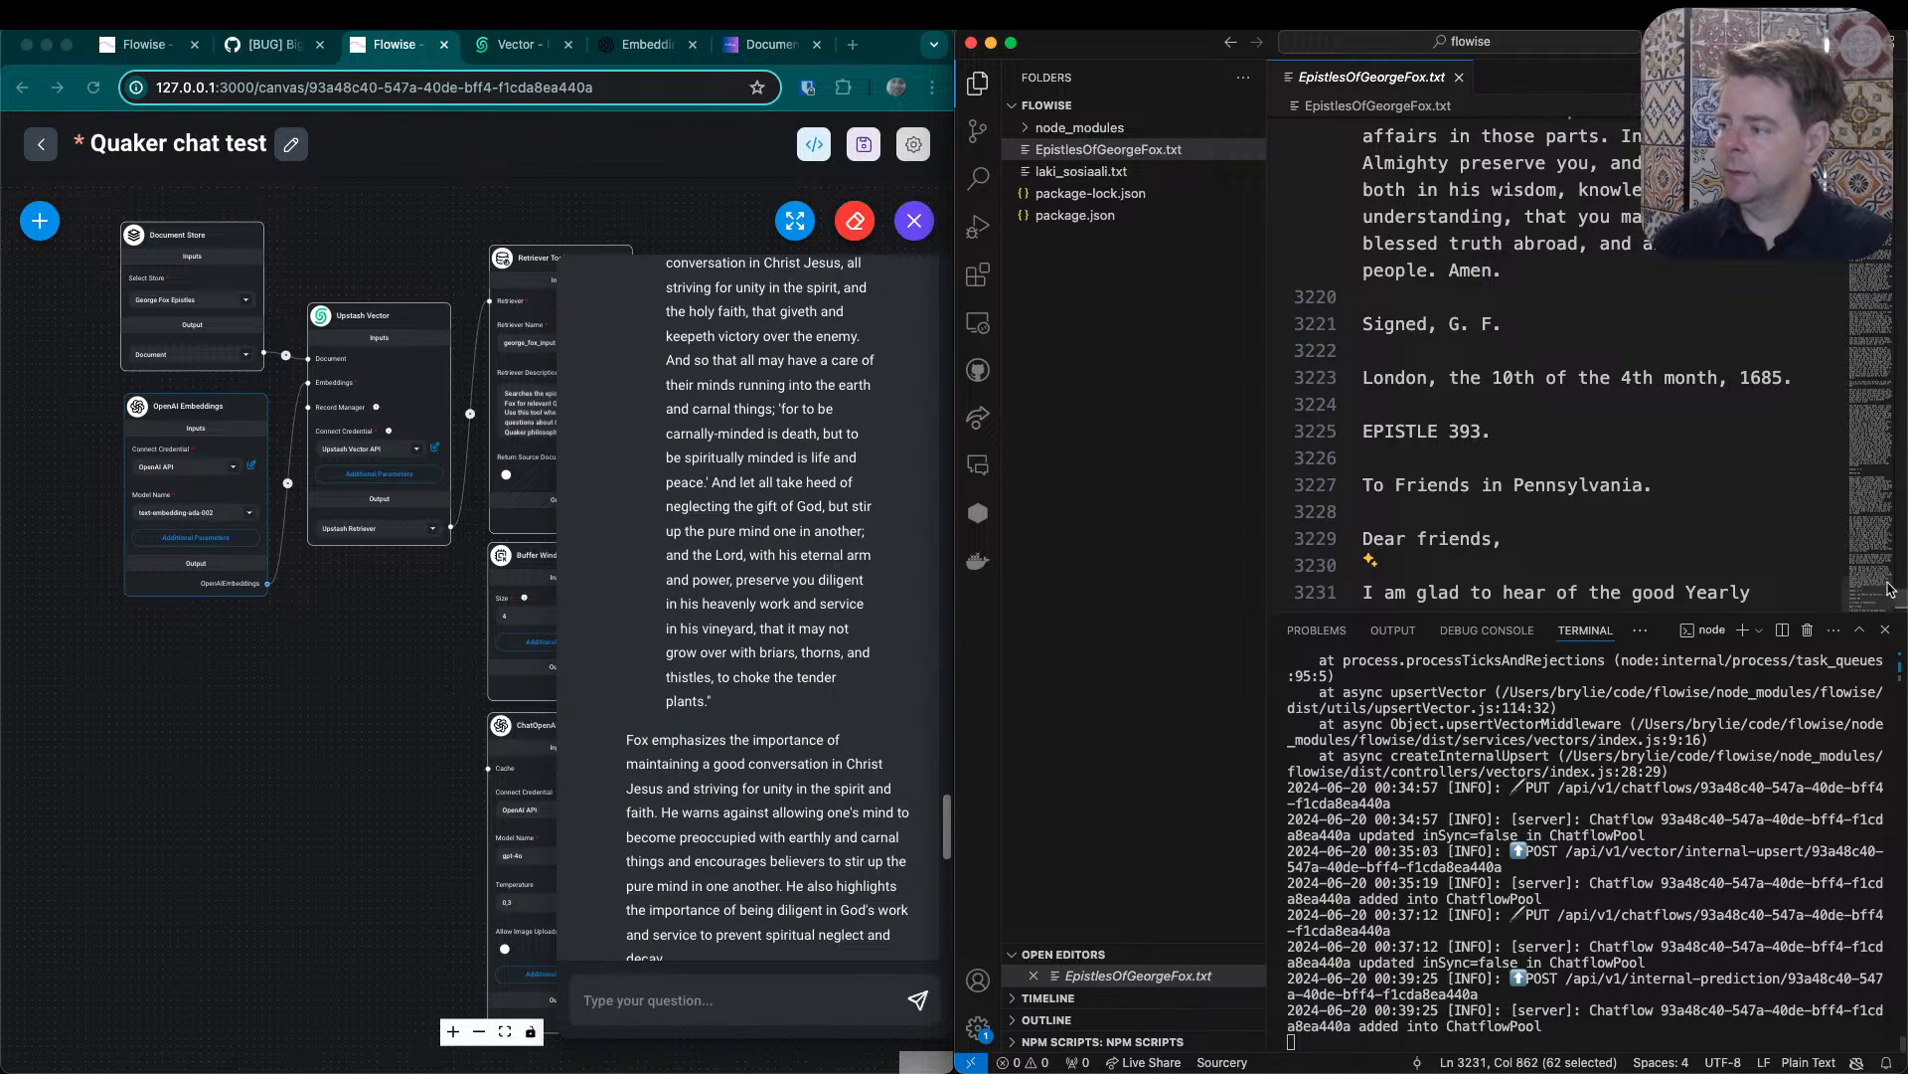
{"action": "left_click_drag", "start_coordinate": [1884, 589], "coordinate": [1883, 385]}
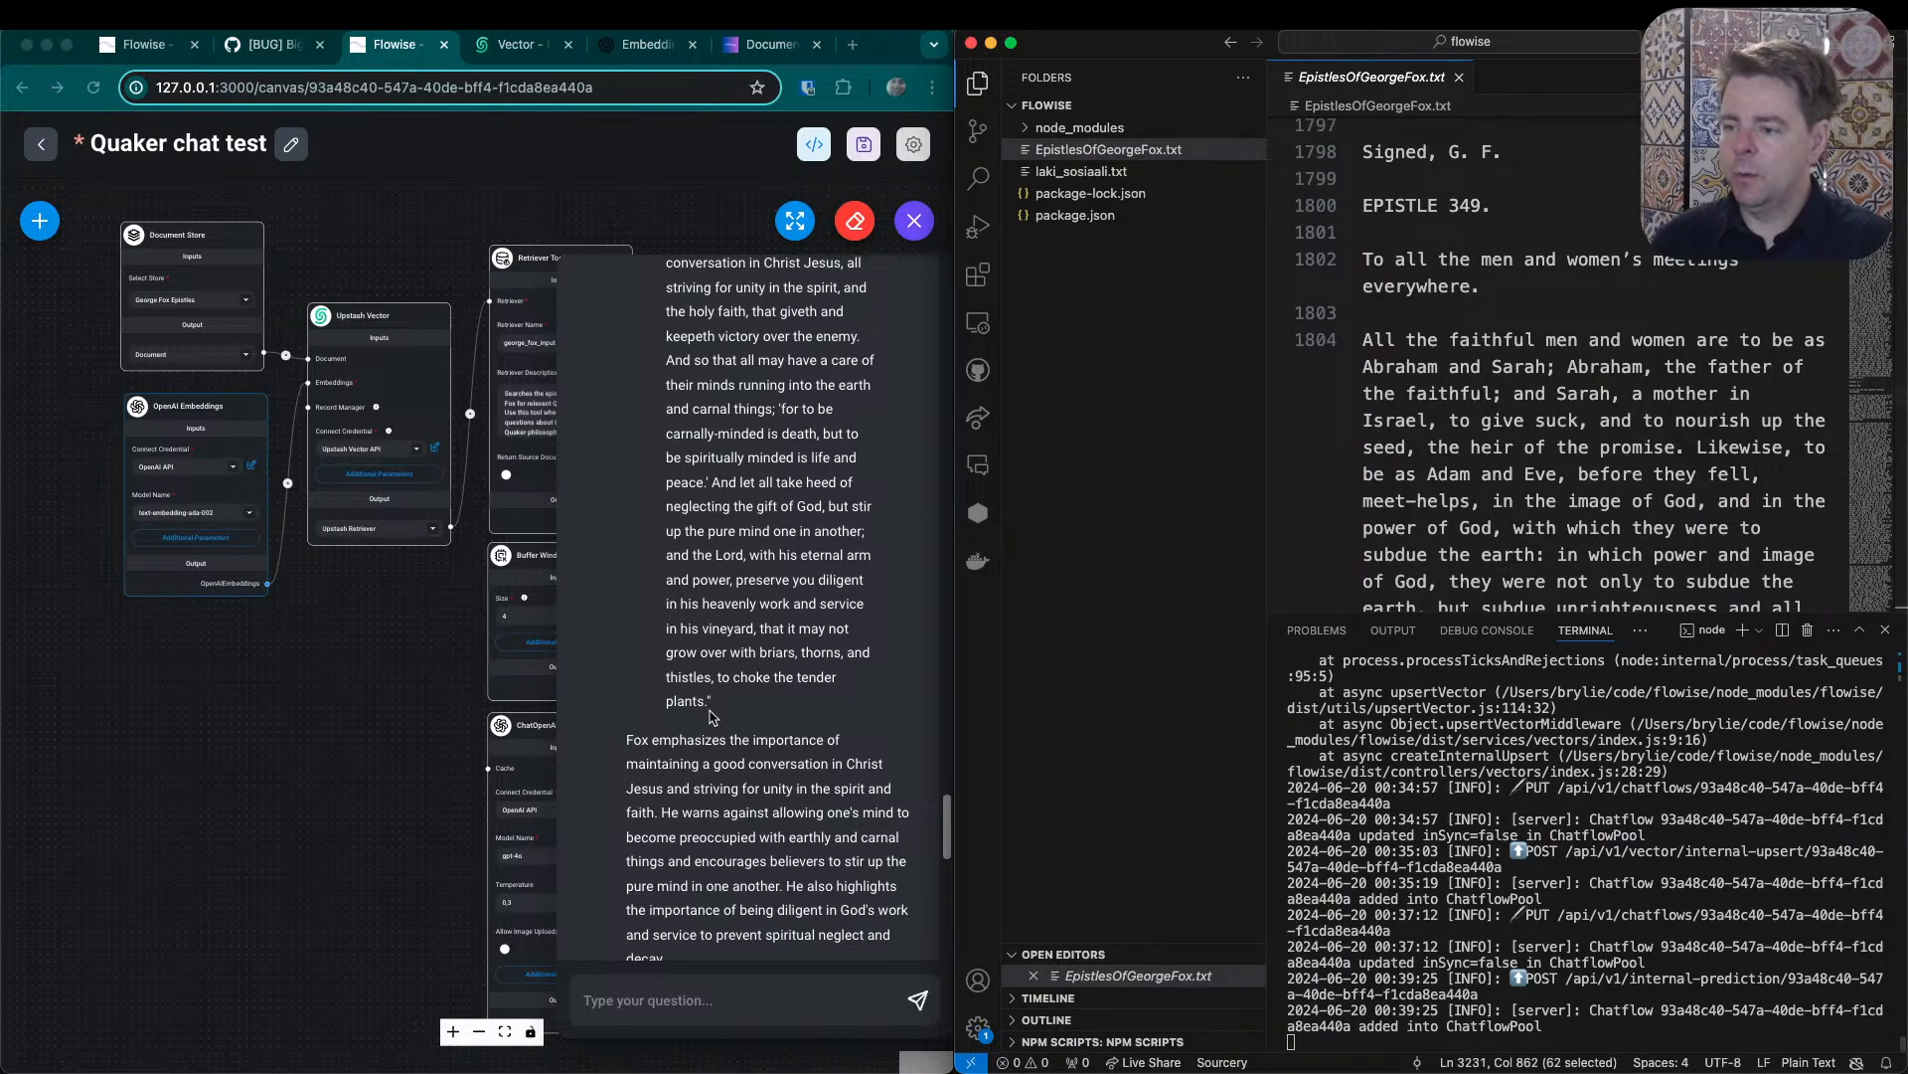
- Ask the chat "How would we interpret those writings in a more contemporary manner in the way of ecumenical and inter-faith Quakers?"
{"action": "left_click", "coordinate": [712, 1004]}
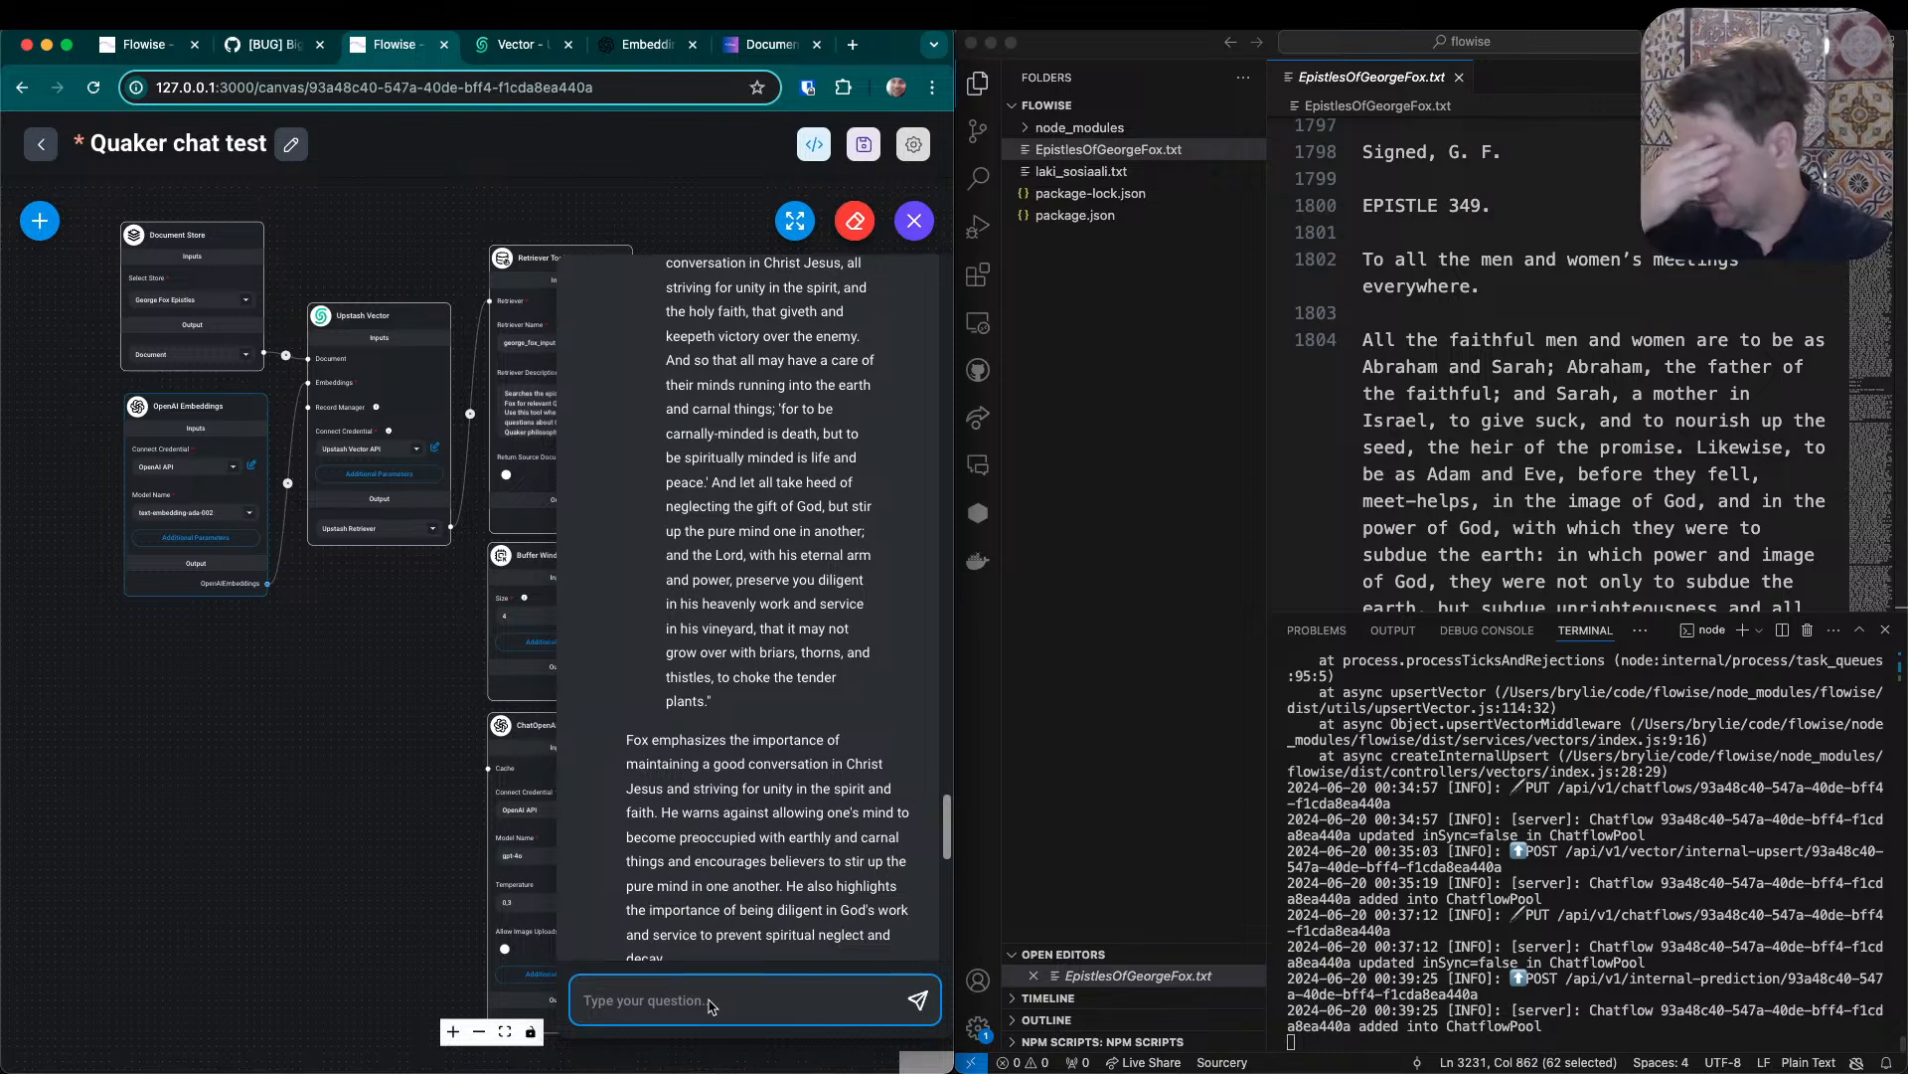
{"action": "type", "text": "How"}
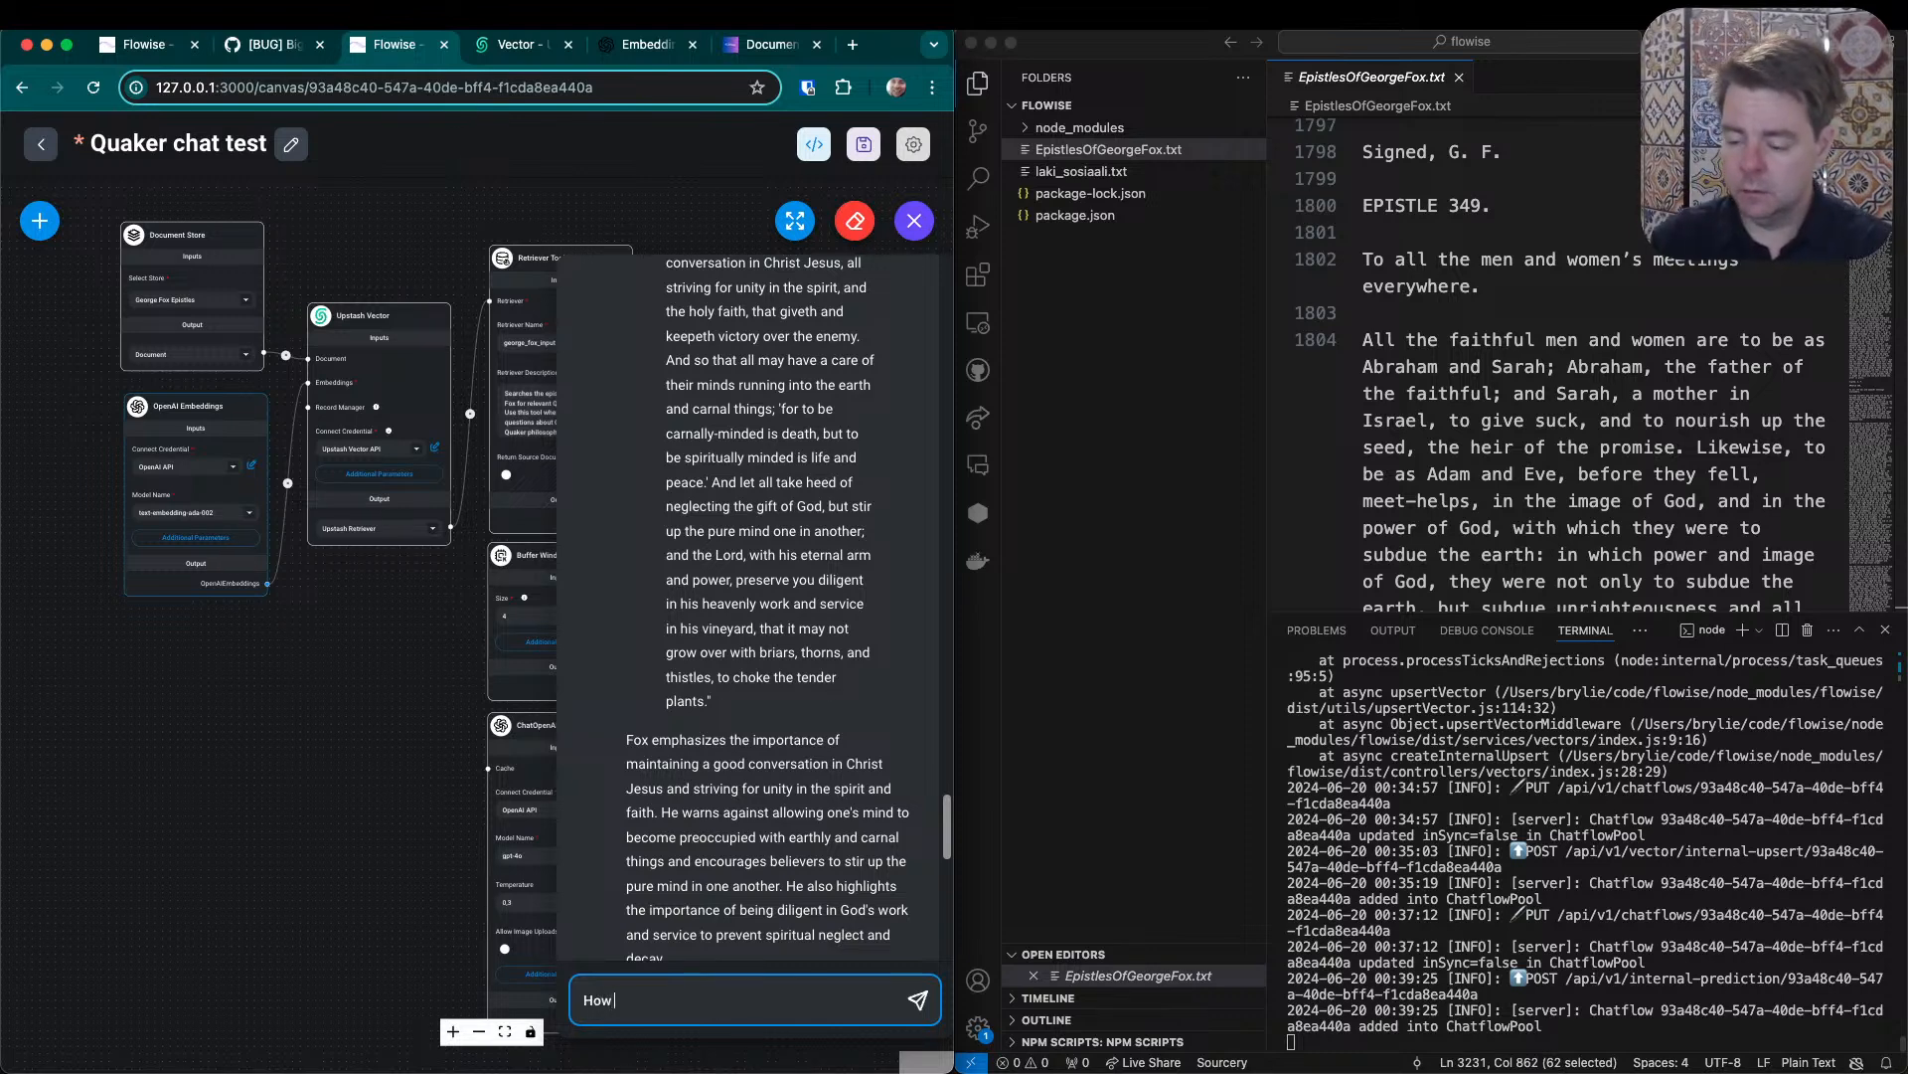
{"action": "type", "text": " would "}
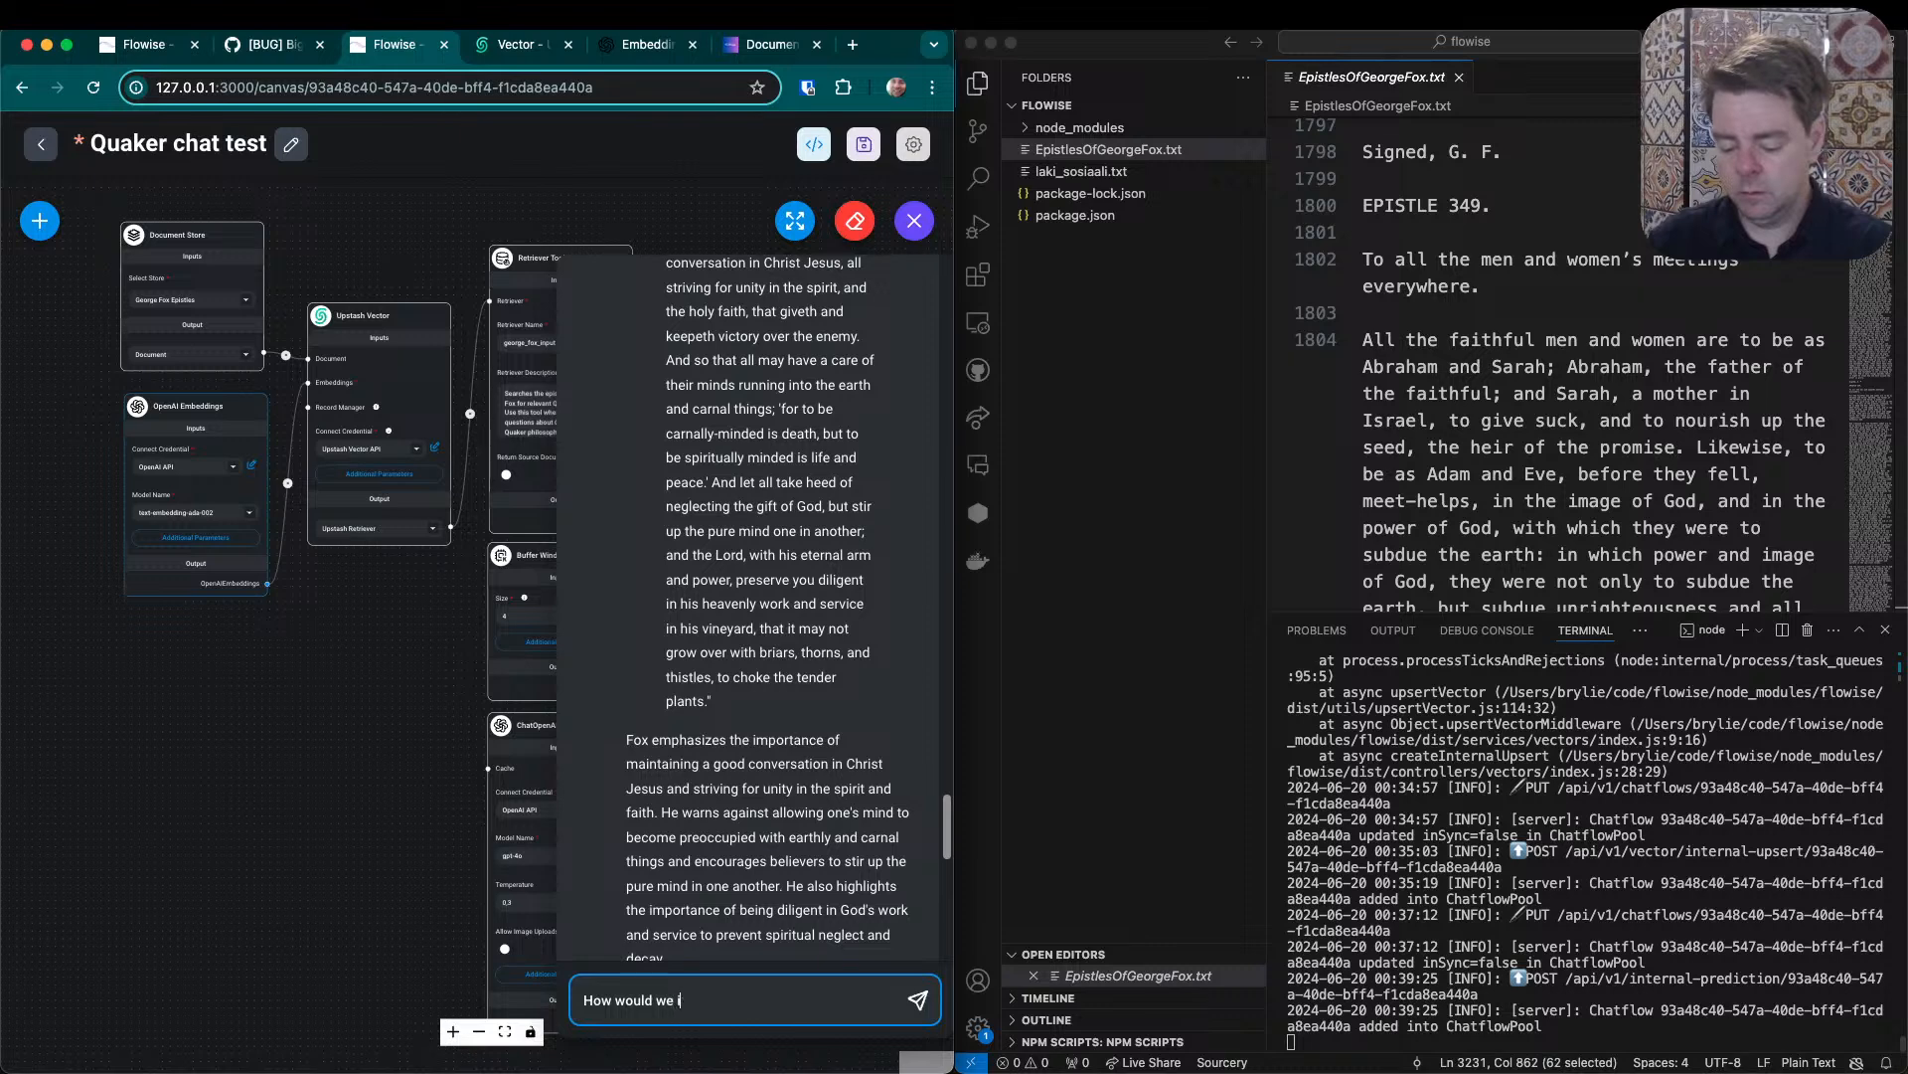
{"action": "type", "text": "we interpret thos"}
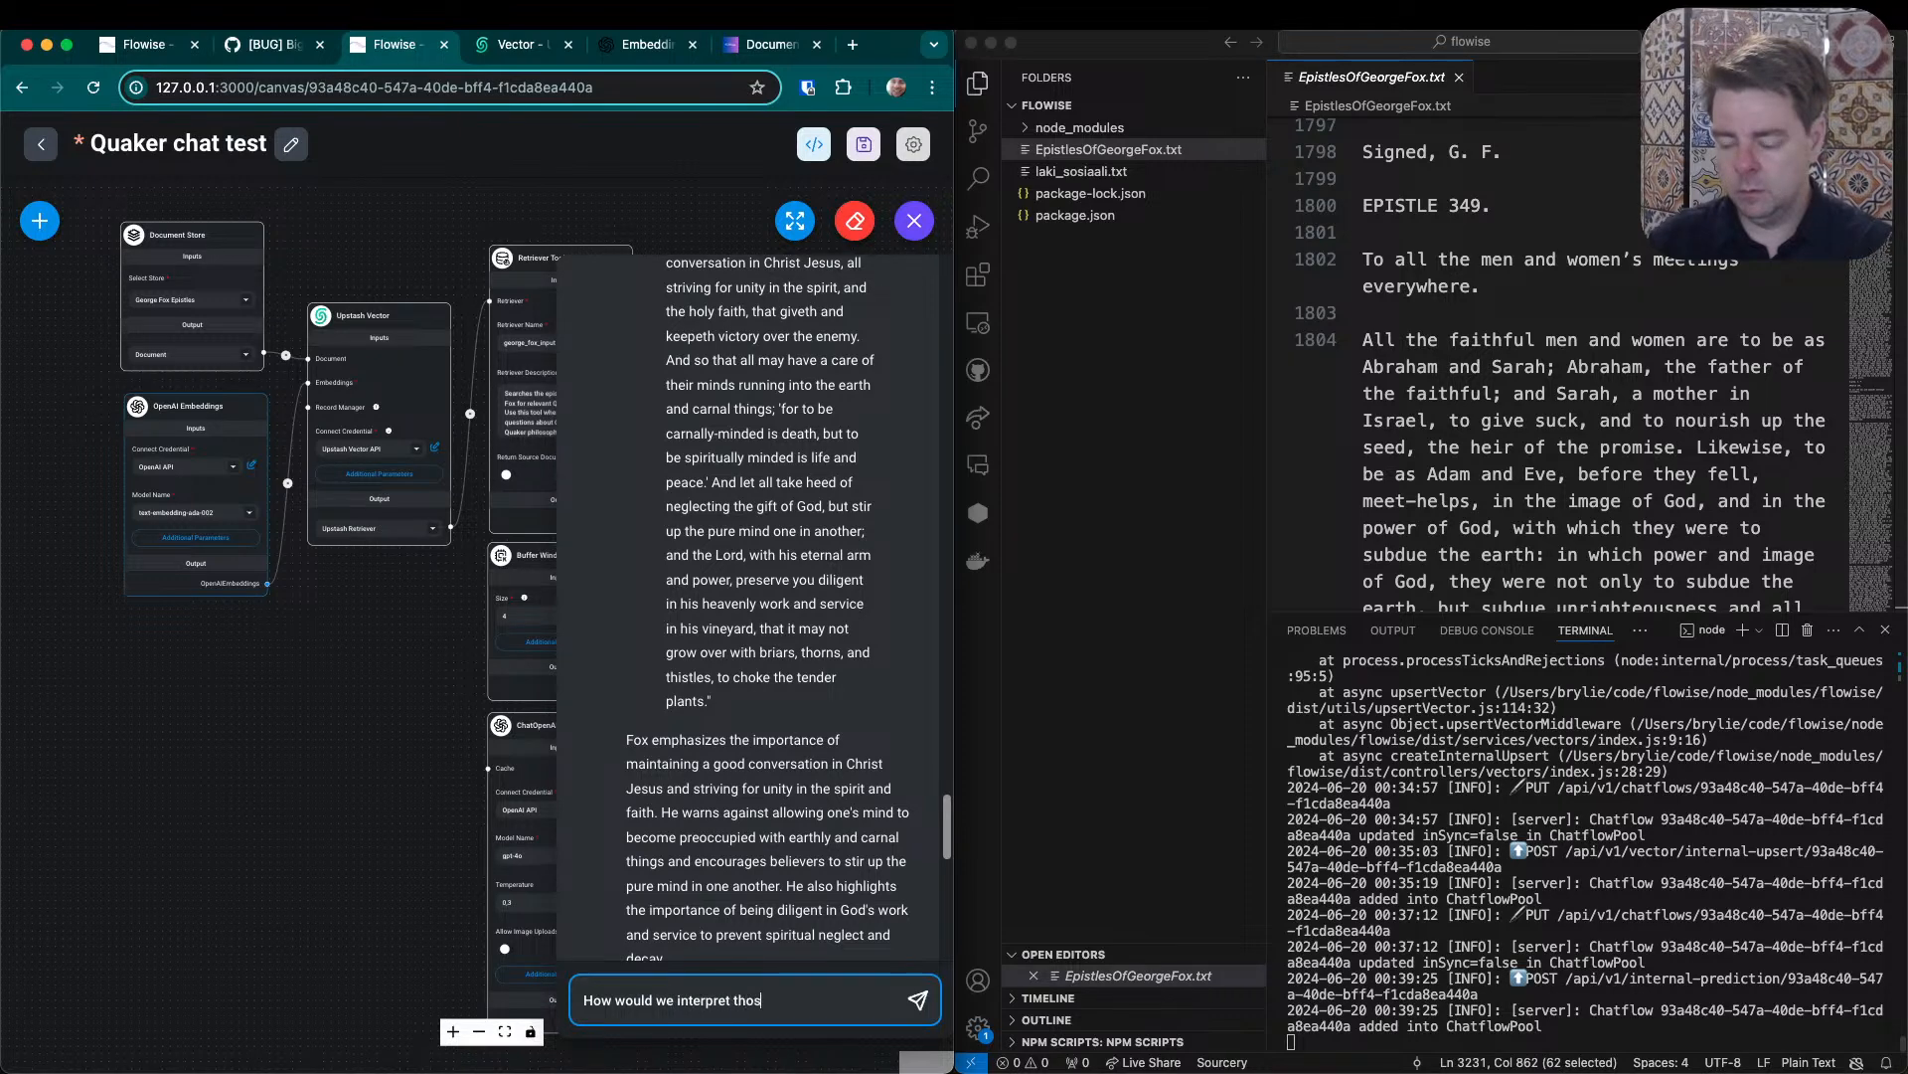
{"action": "type", "text": "e writings in "}
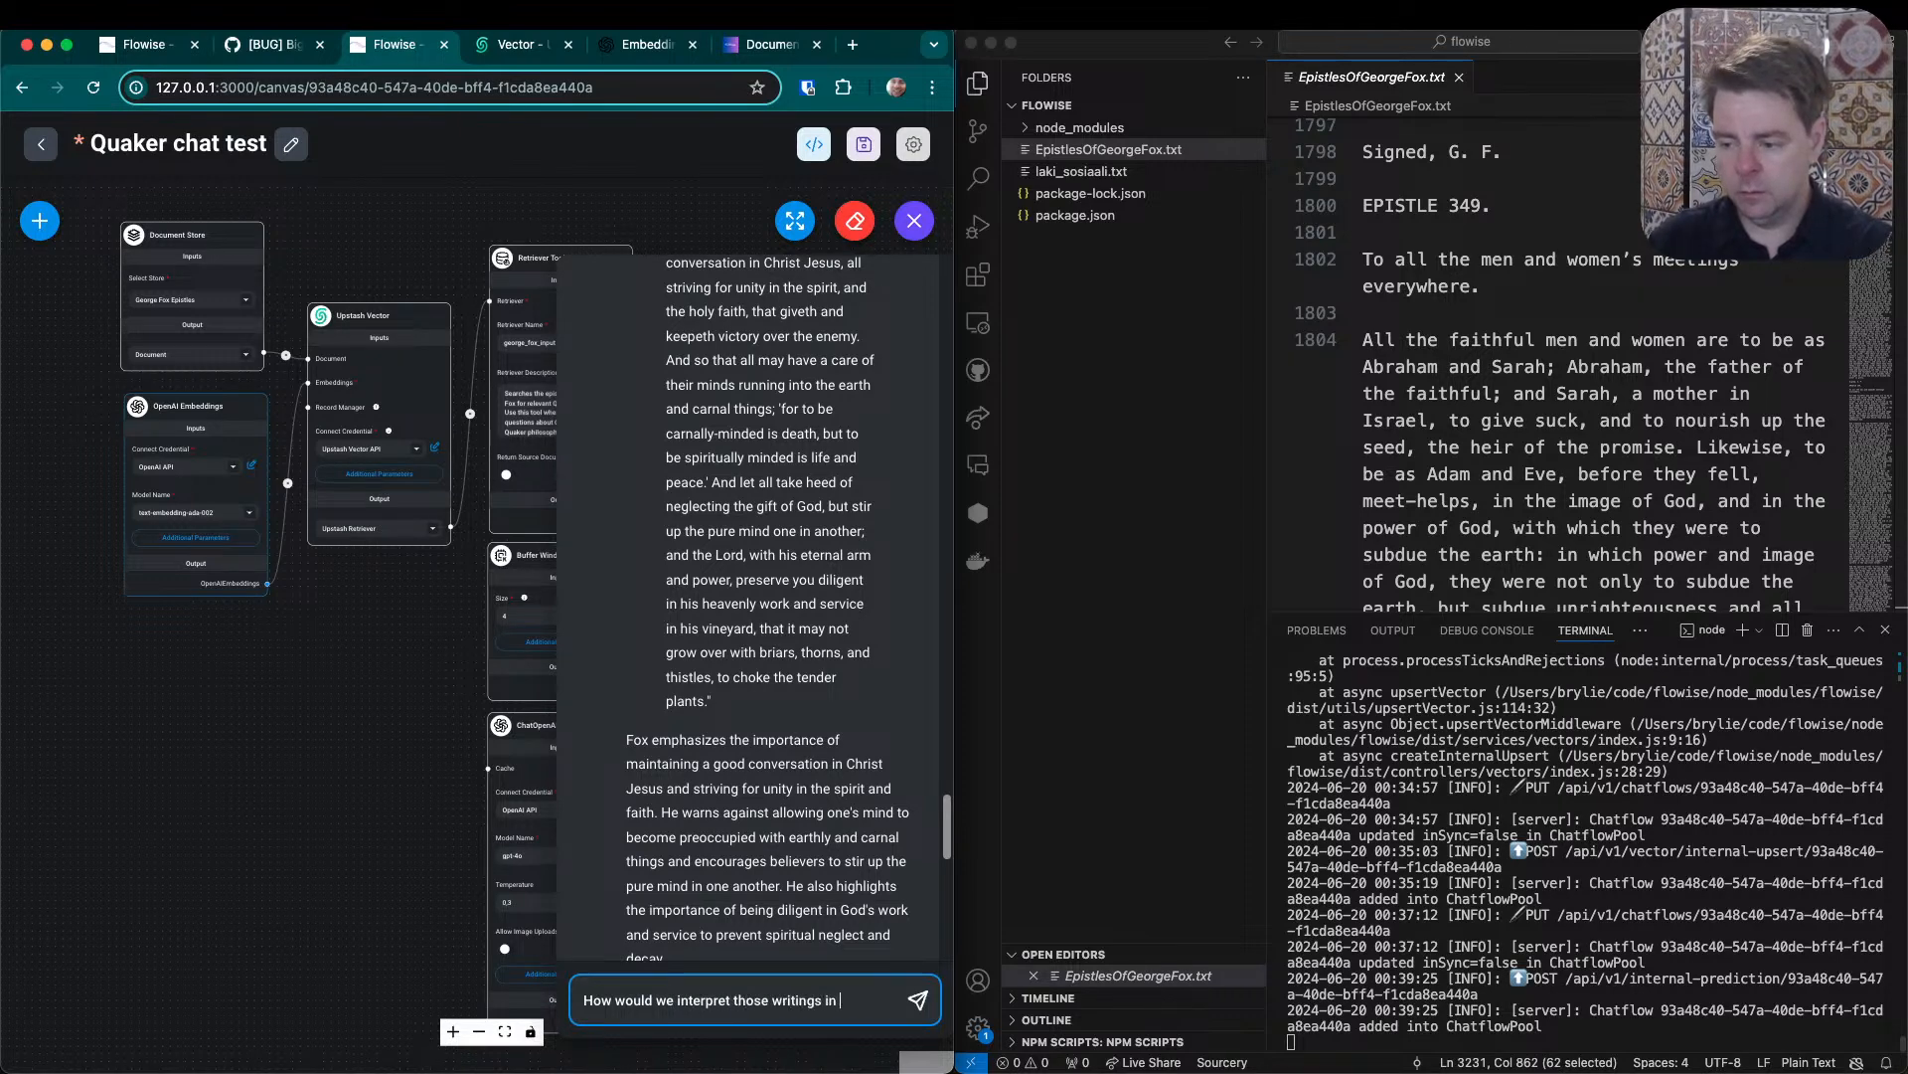
{"action": "type", "text": "a more conte"}
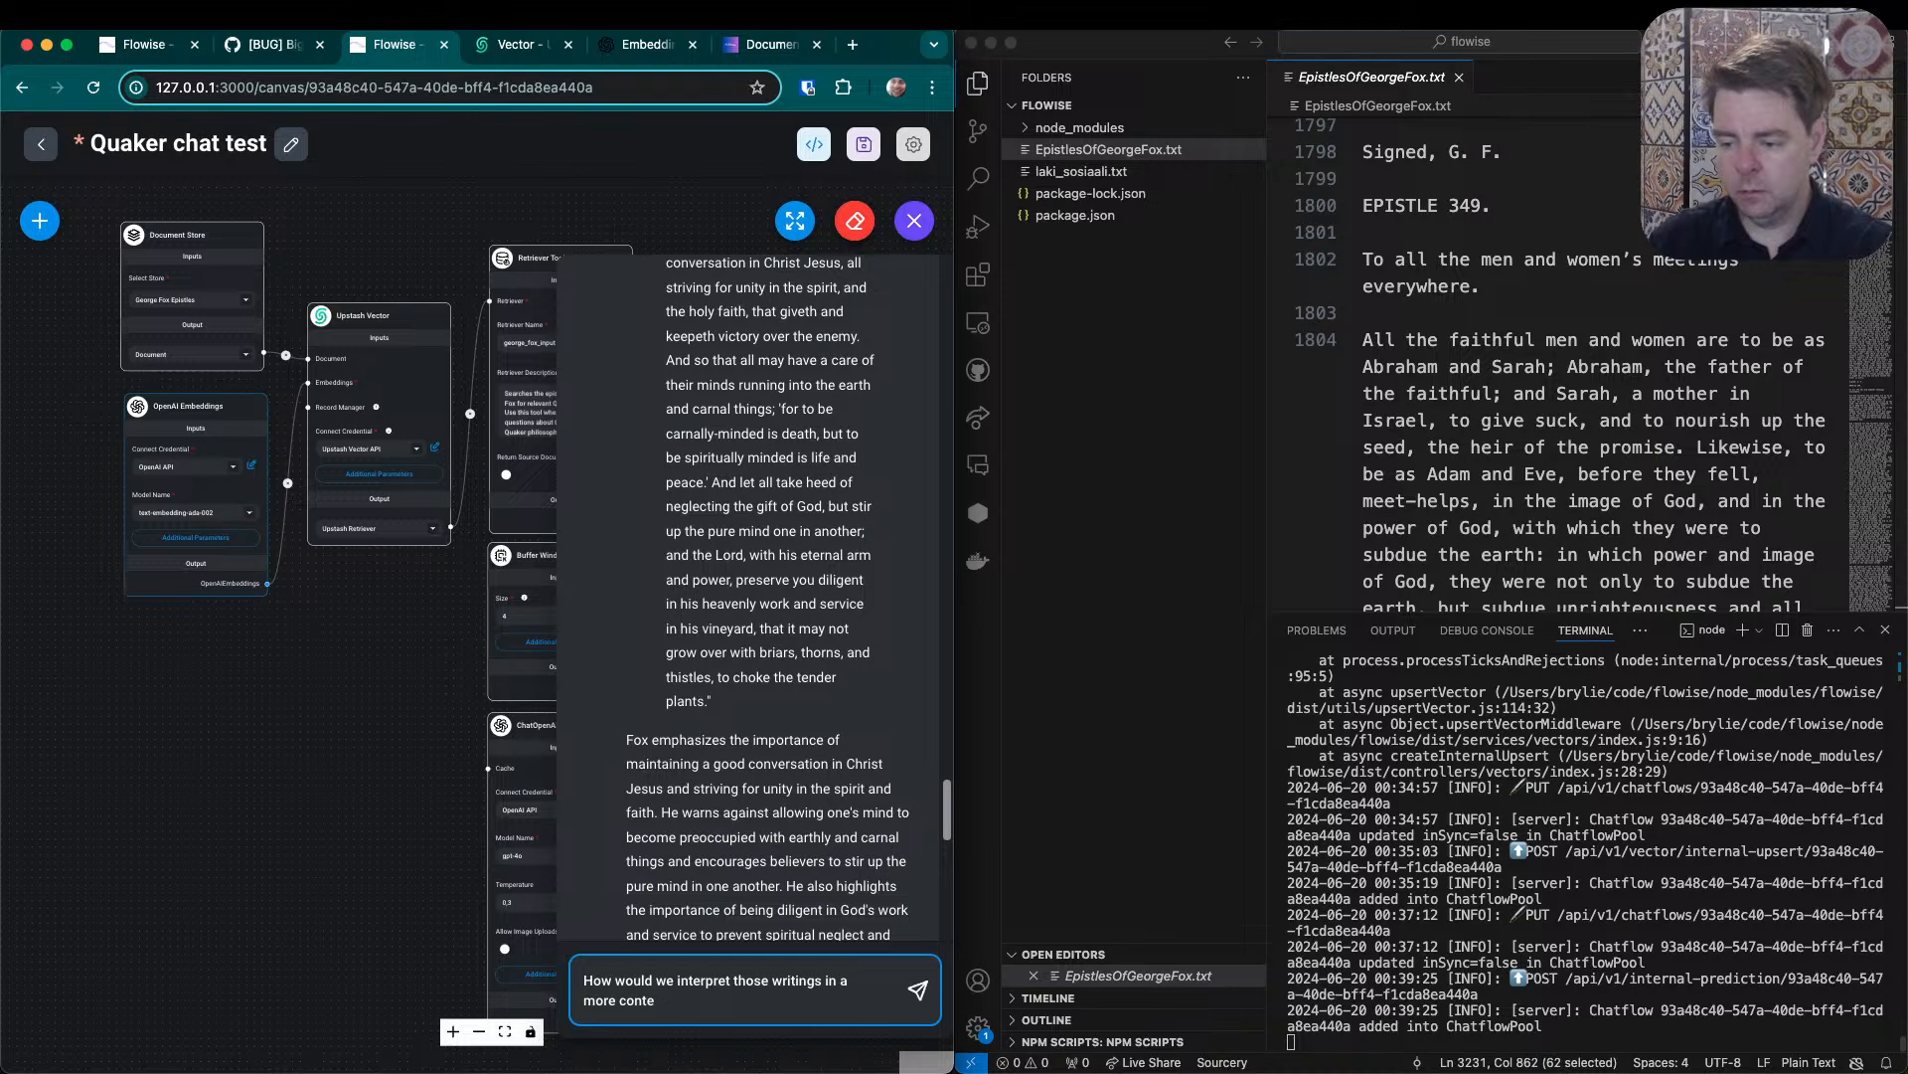
{"action": "type", "text": "mporary manner in the way of"}
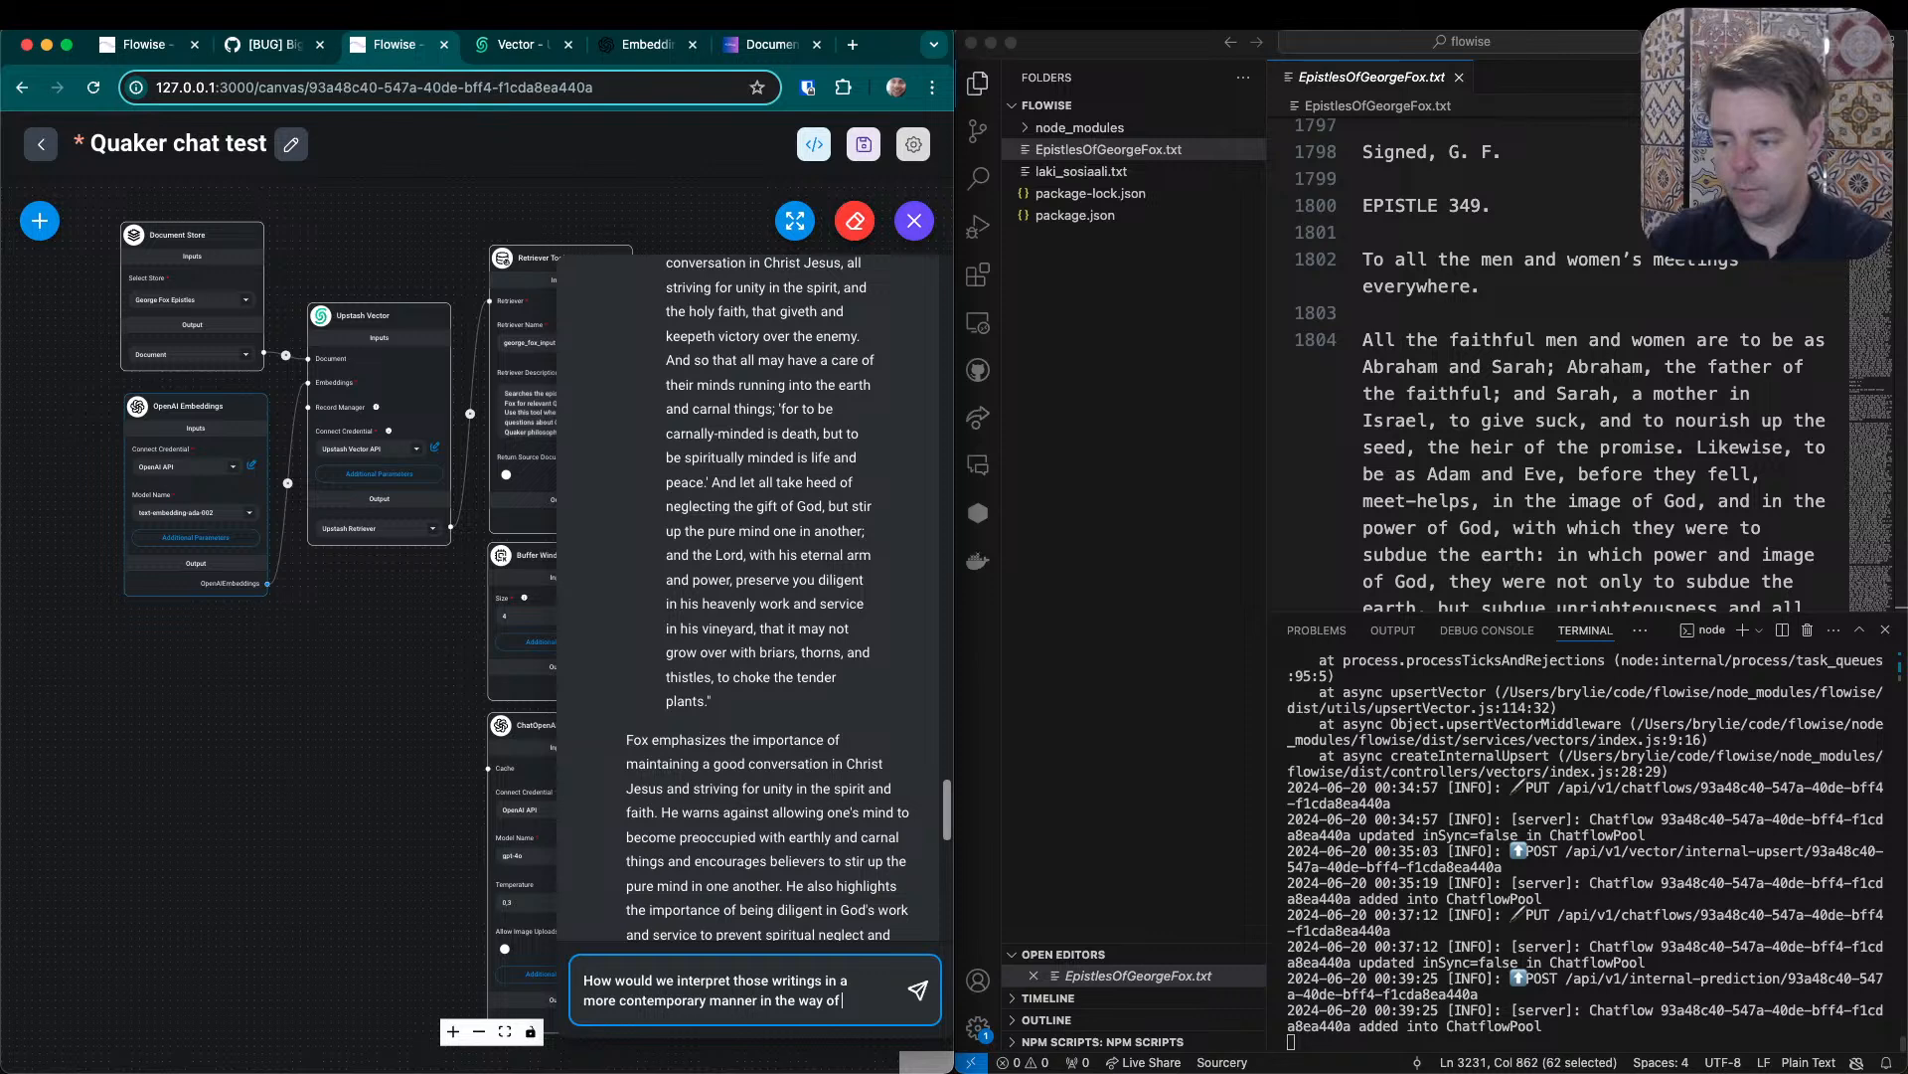
{"action": "type", "text": "ecu"}
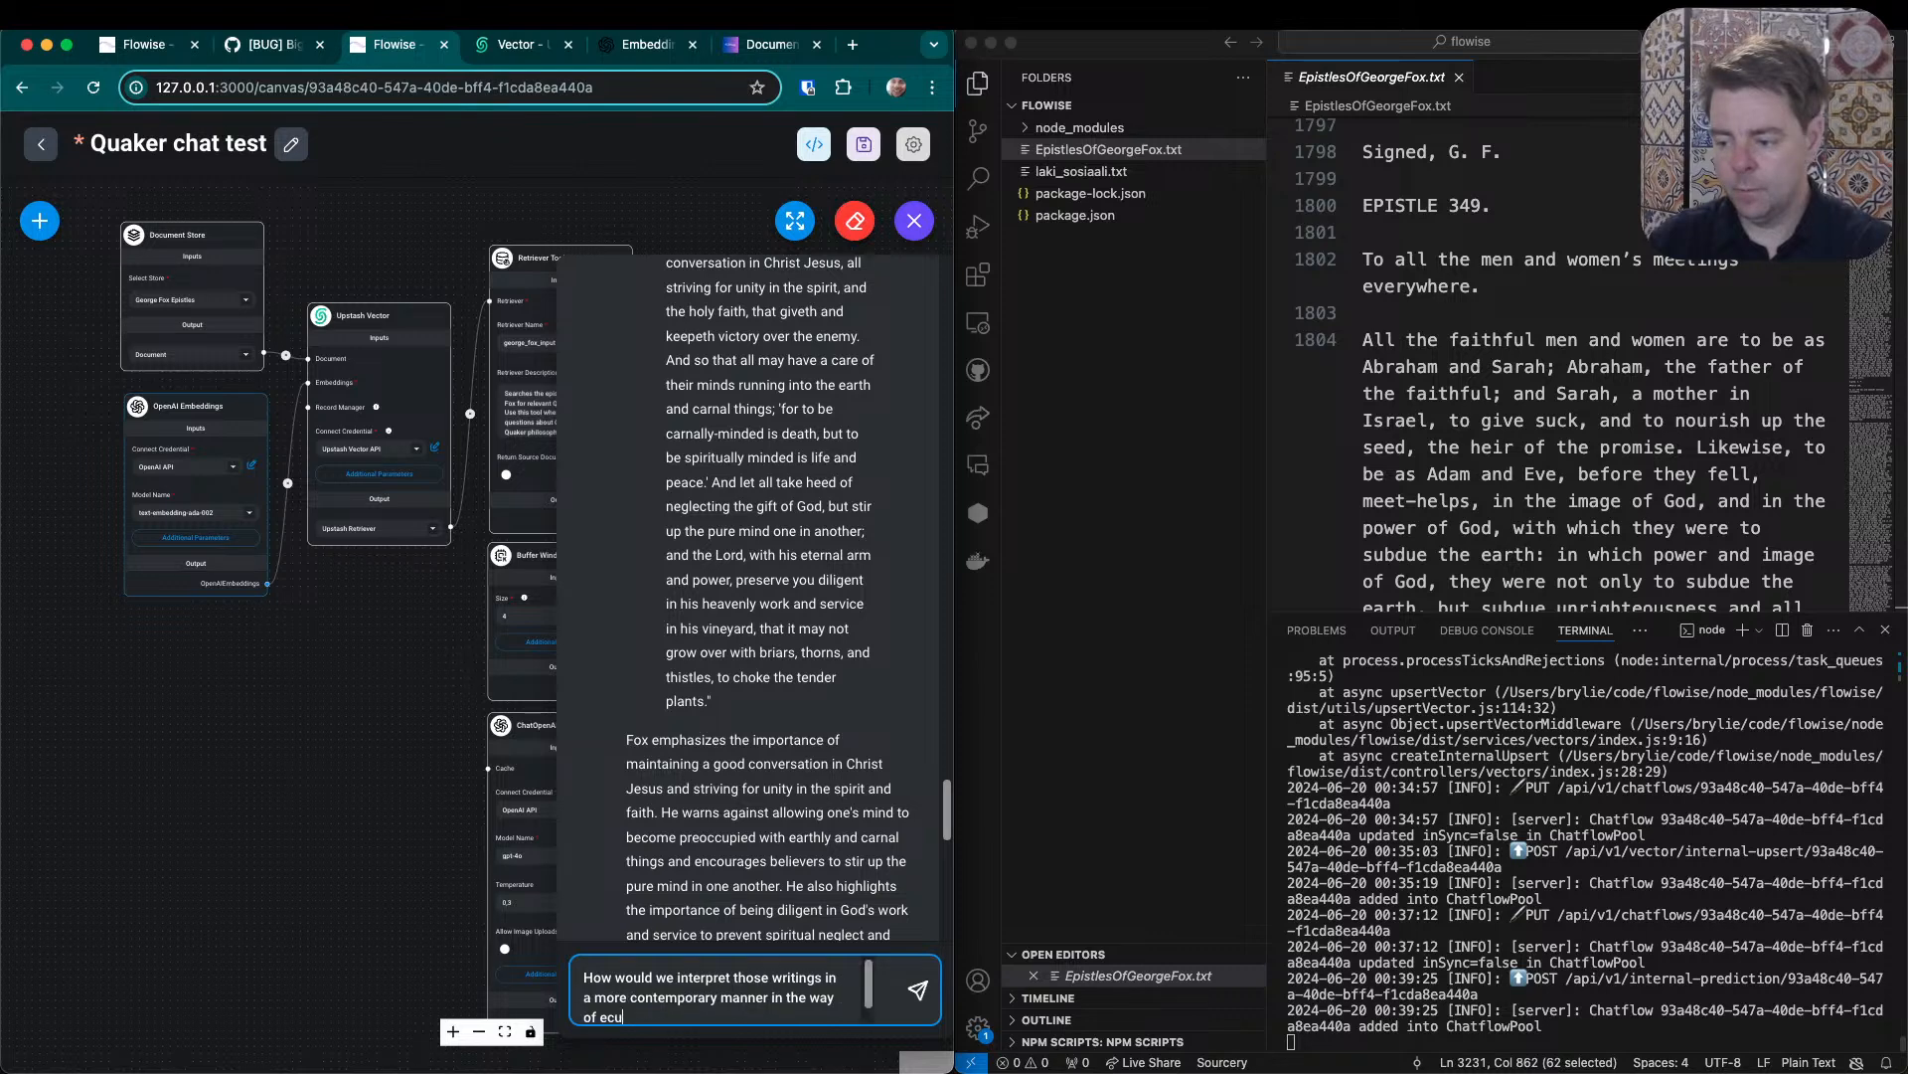
{"action": "type", "text": "menical and inter-faith Quakers?"}
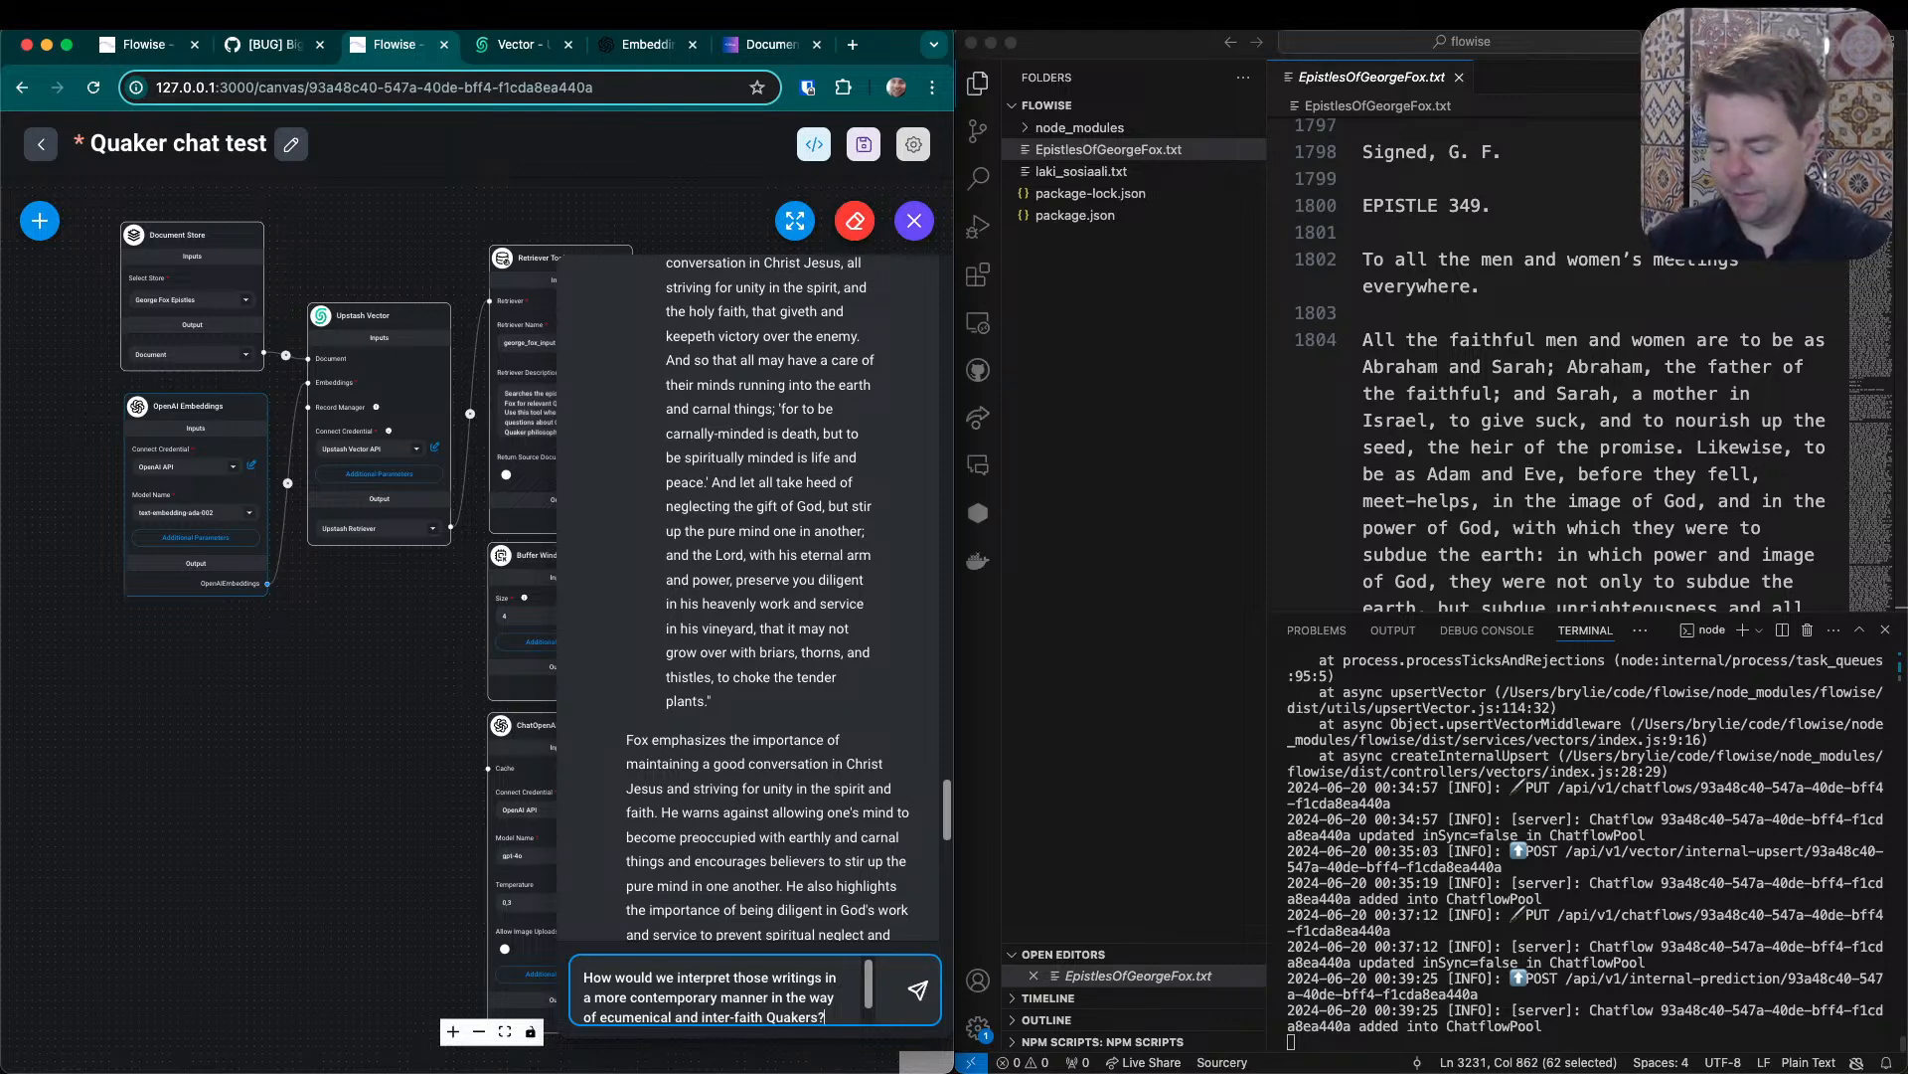
{"action": "key", "text": "Return"}
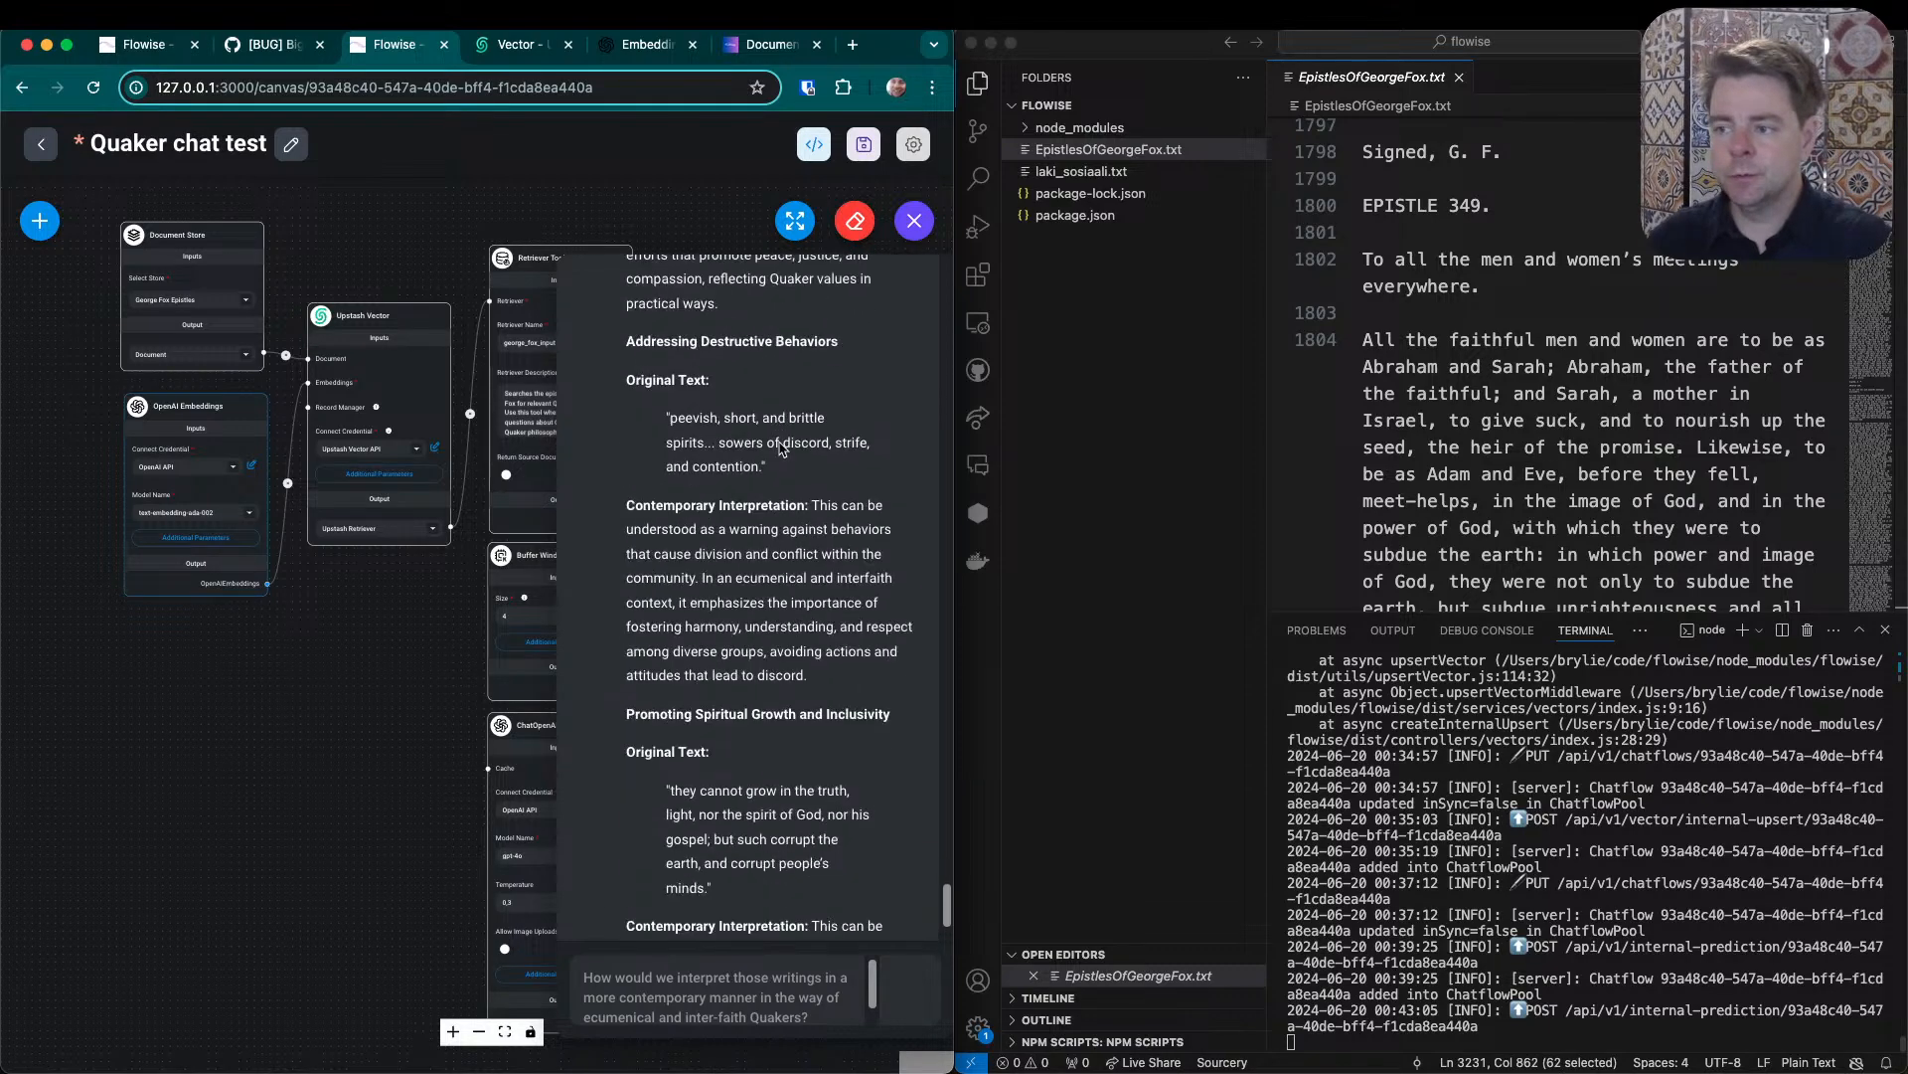
- Expand the chat to read the contemporary interpretation through its summary, highlighting "fostering an environment of cooperation and understanding", and close it
{"action": "left_click", "coordinate": [794, 235]}
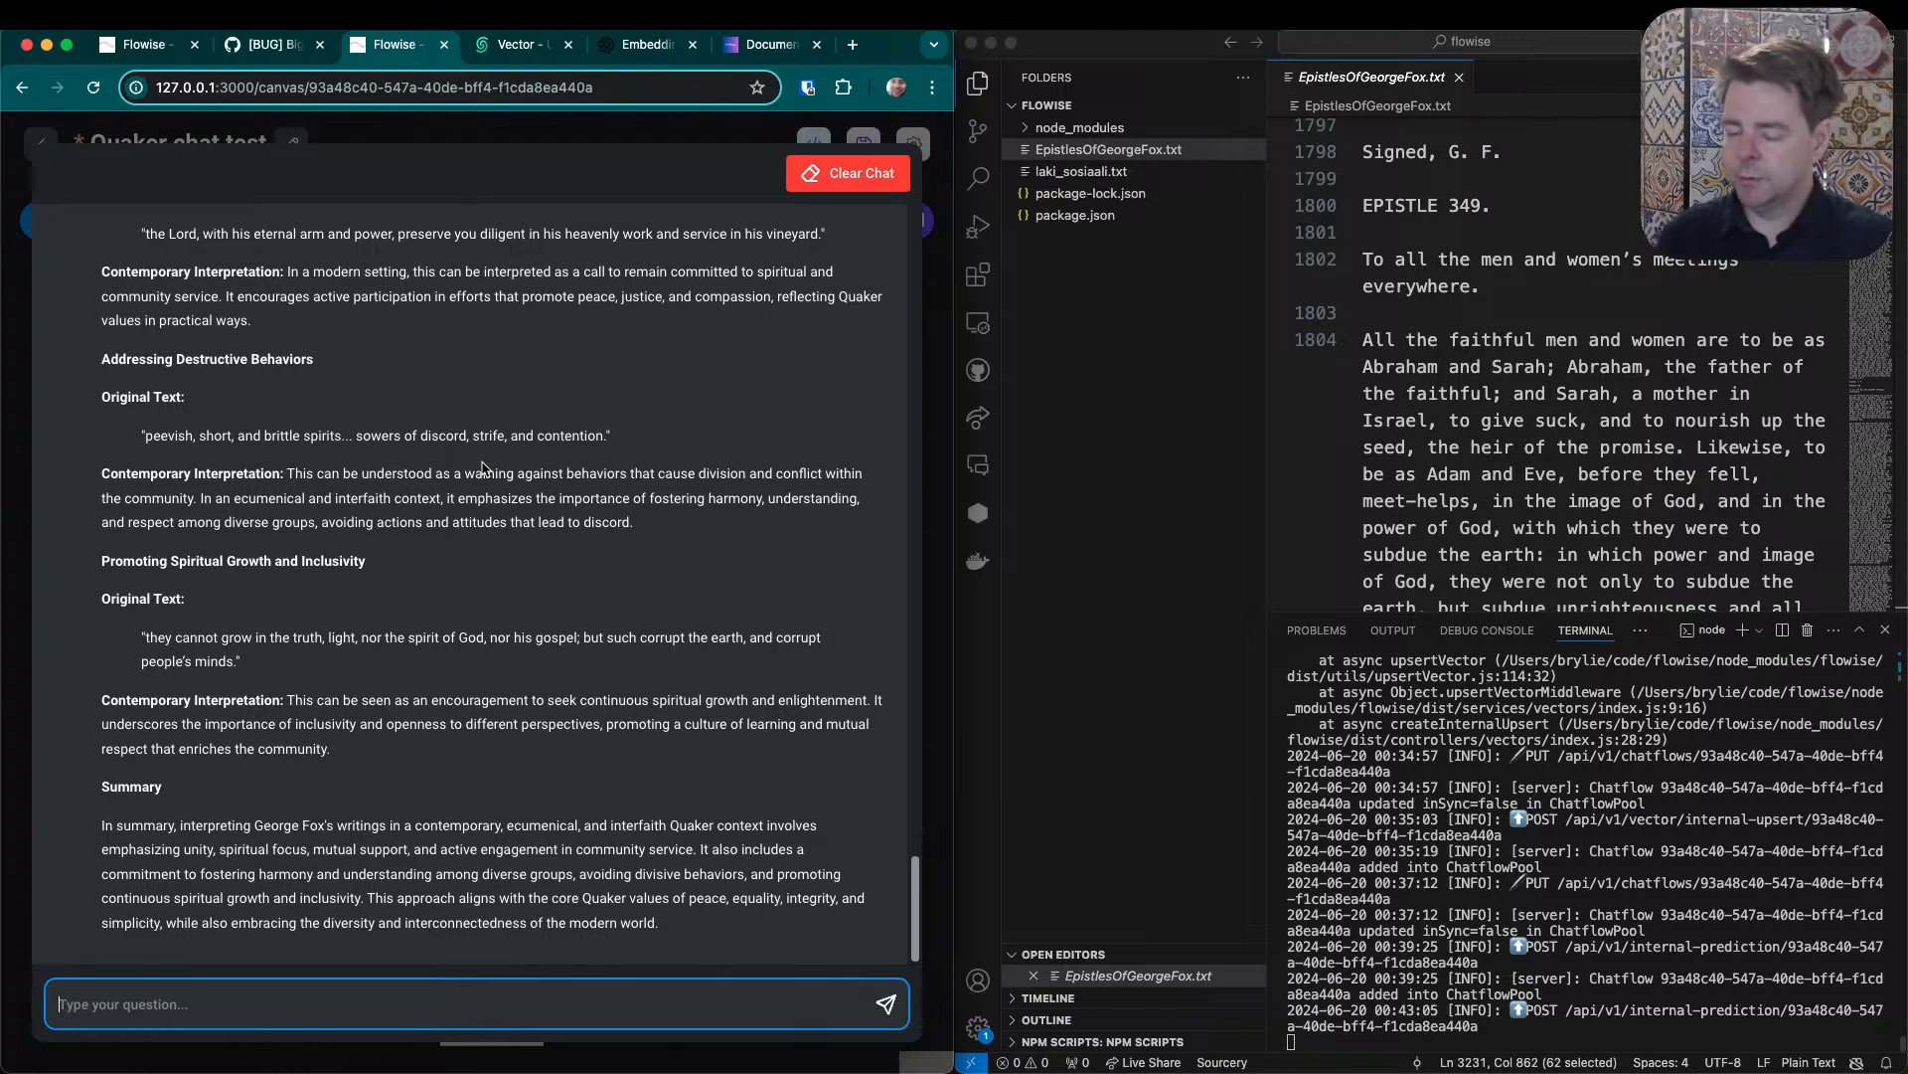
{"action": "scroll", "coordinate": [429, 455], "scroll_direction": "up", "scroll_amount": 10}
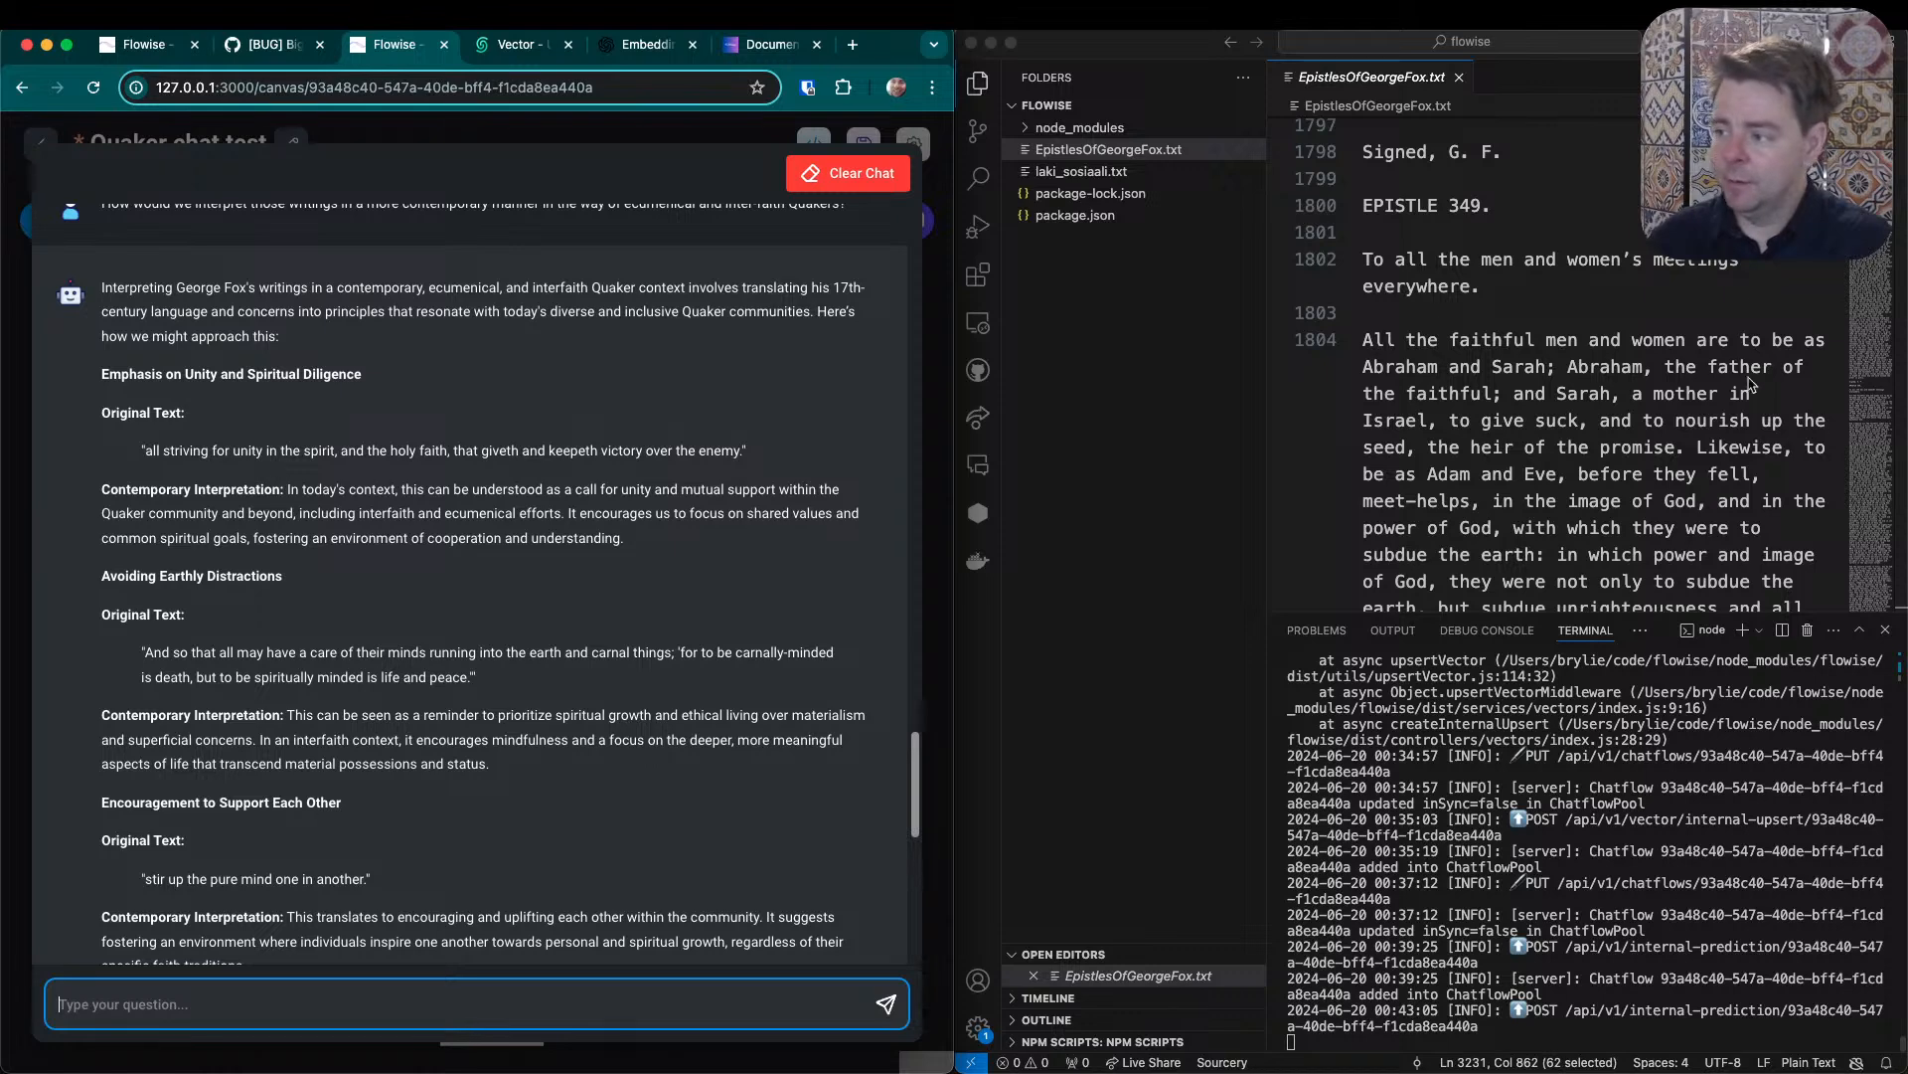
{"action": "scroll", "coordinate": [393, 475], "scroll_direction": "down", "scroll_amount": 2}
{"action": "scroll", "coordinate": [392, 475], "scroll_direction": "down", "scroll_amount": 5}
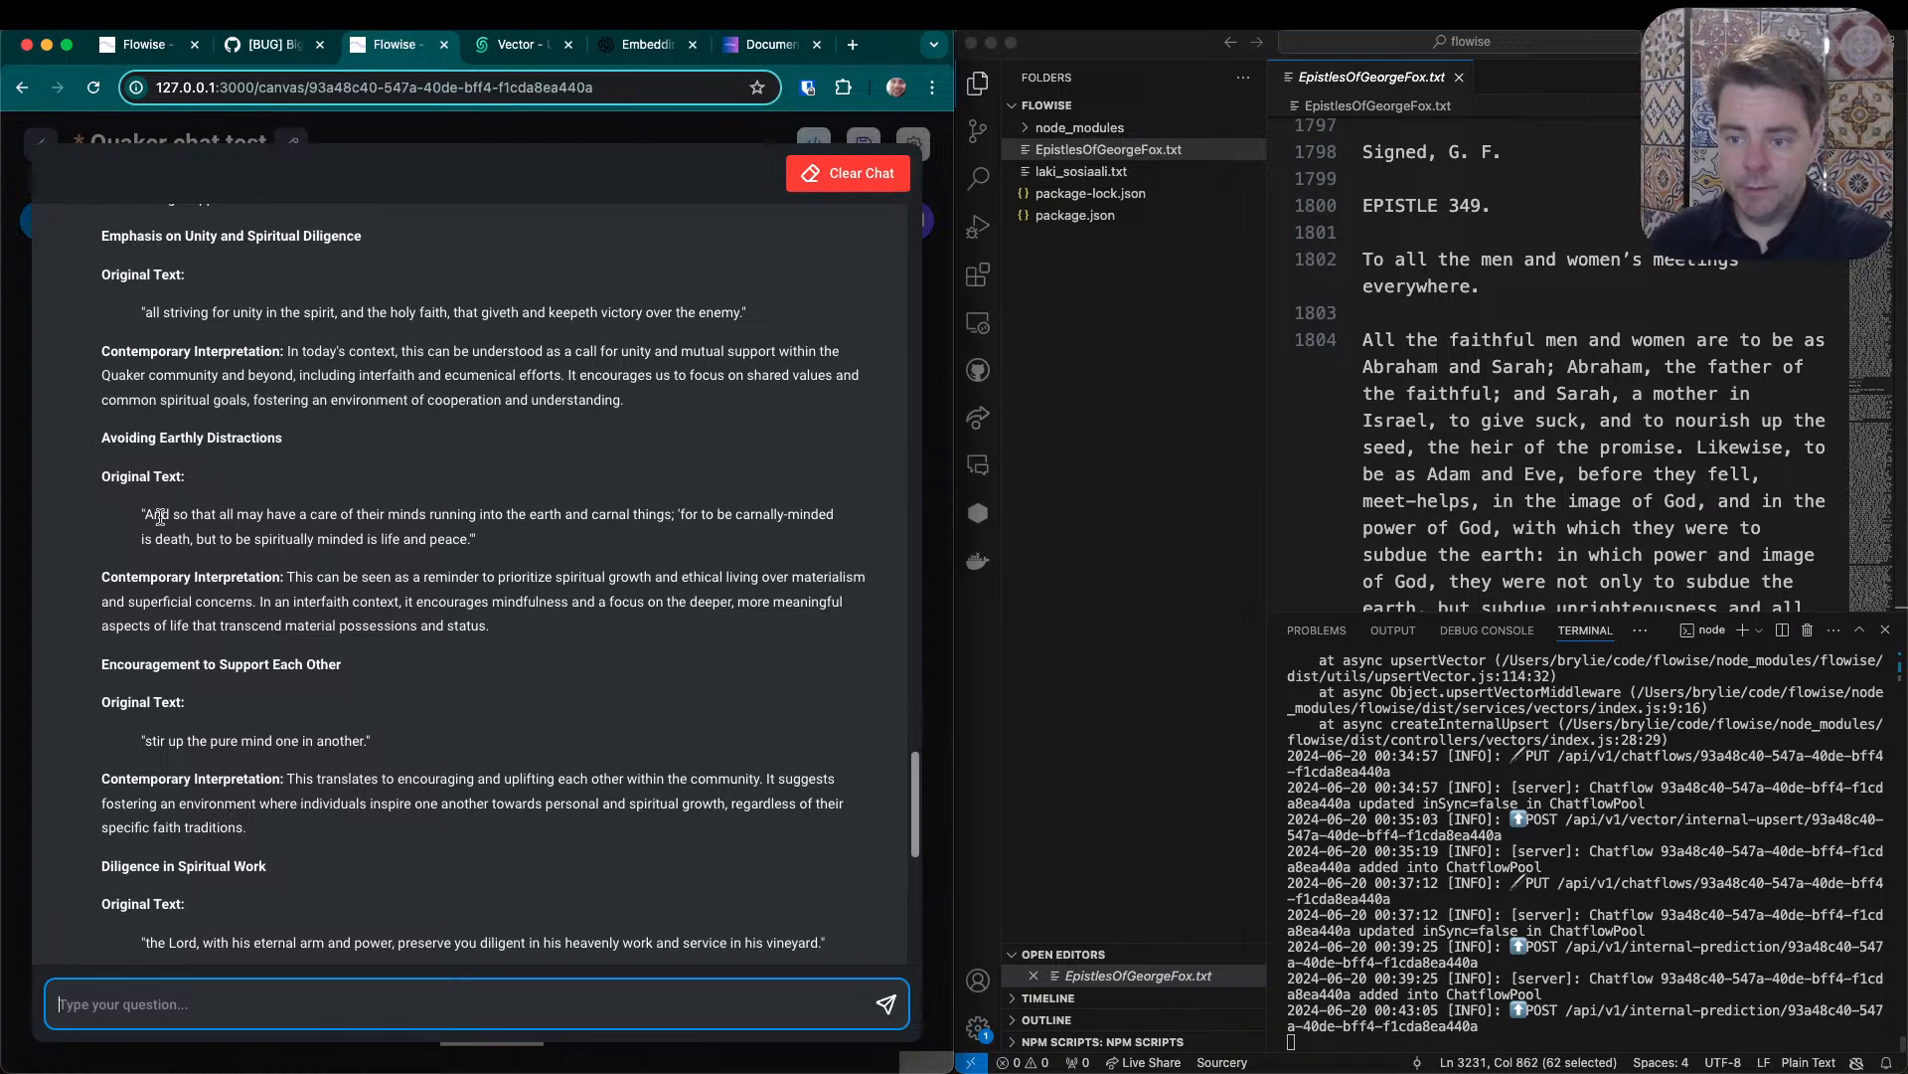
{"action": "scroll", "coordinate": [160, 517], "scroll_direction": "down", "scroll_amount": 1}
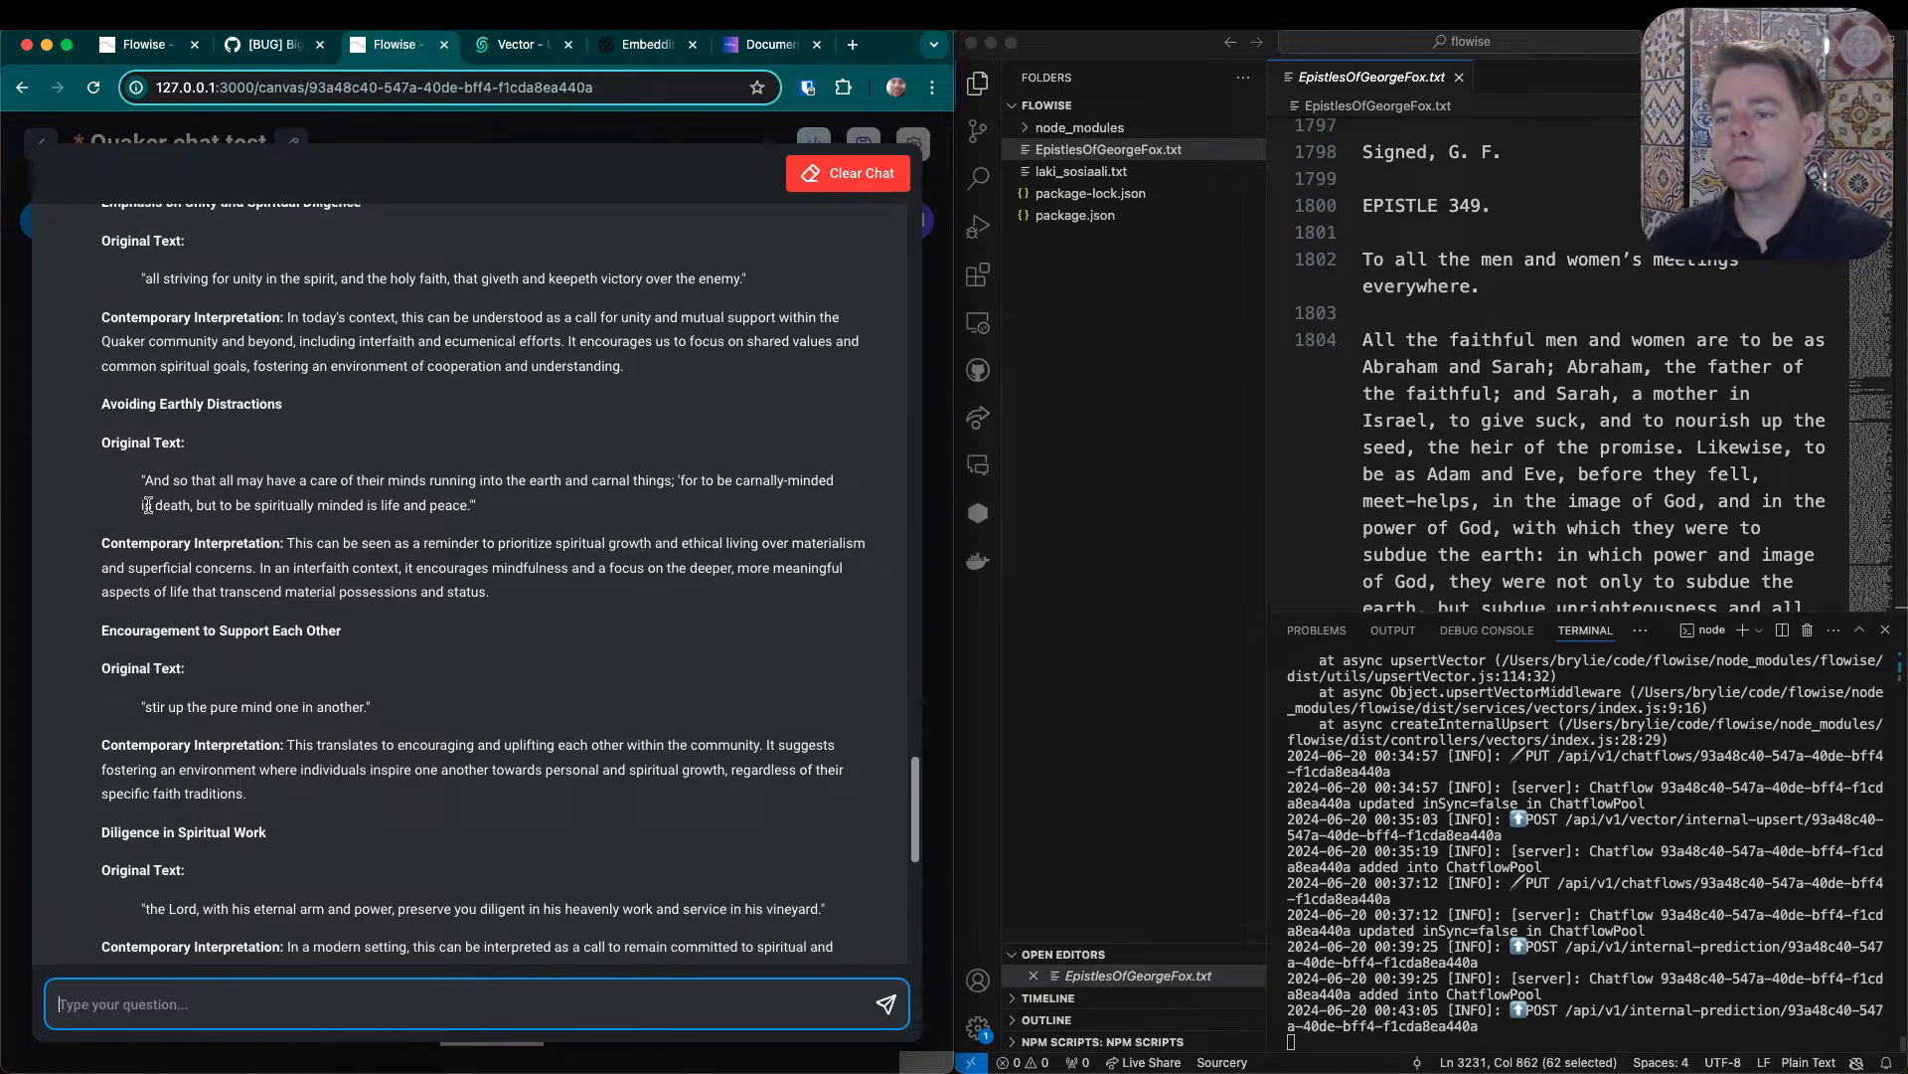
{"action": "left_click_drag", "start_coordinate": [253, 366], "coordinate": [632, 378]}
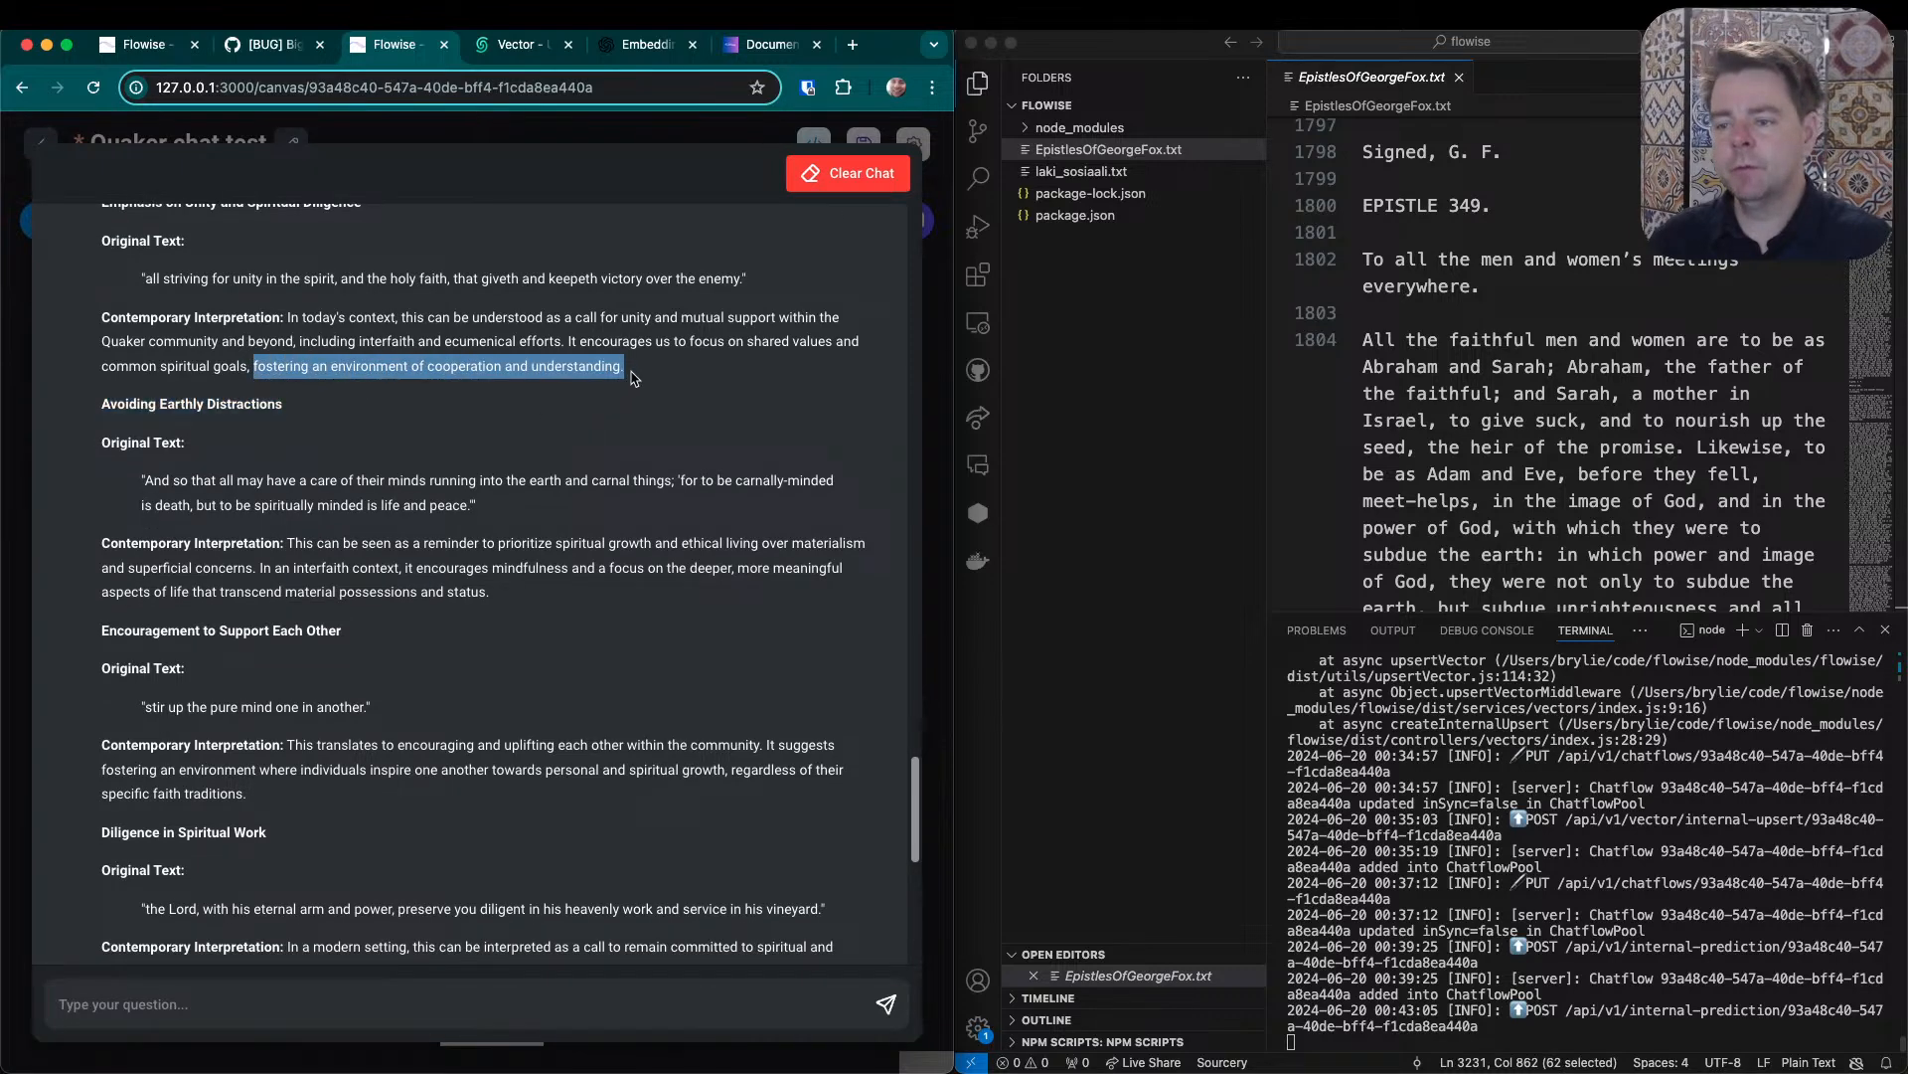
{"action": "scroll", "coordinate": [387, 437], "scroll_direction": "down", "scroll_amount": 6}
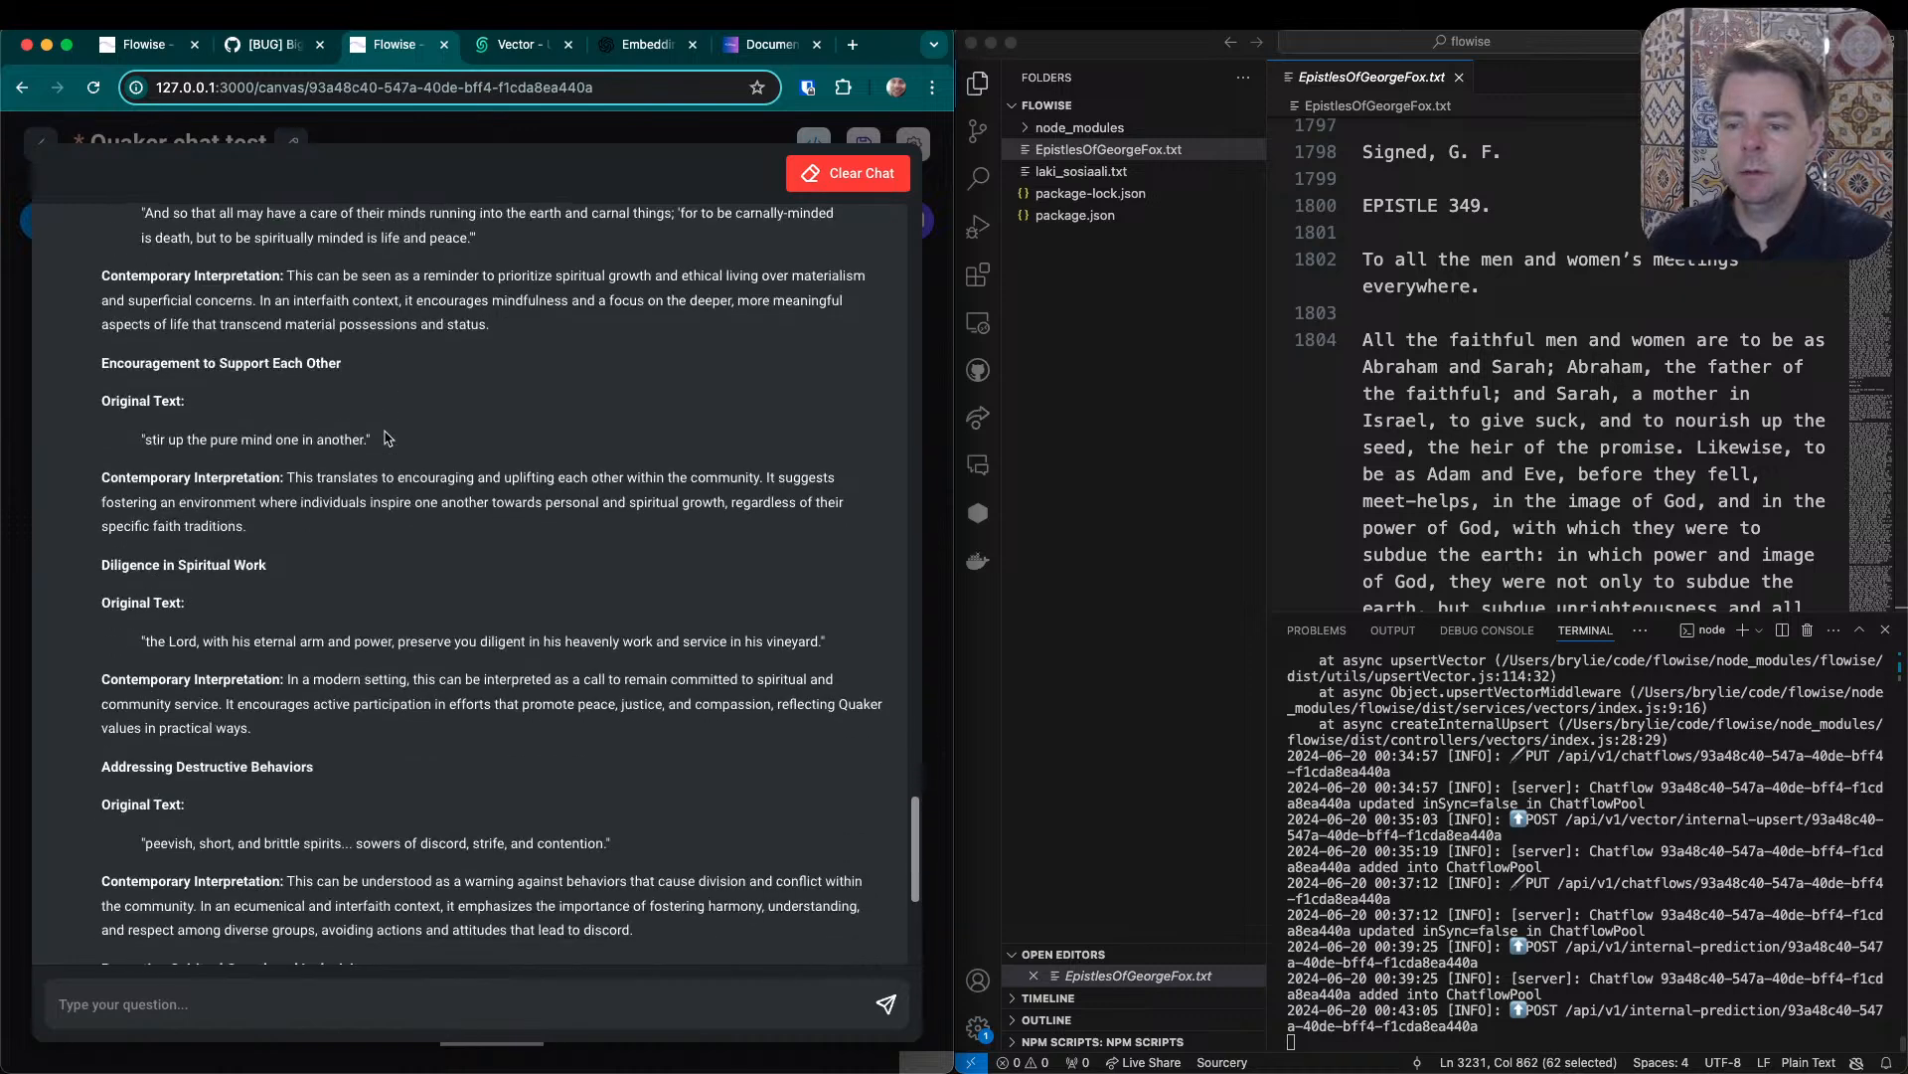
{"action": "scroll", "coordinate": [388, 438], "scroll_direction": "down", "scroll_amount": 9}
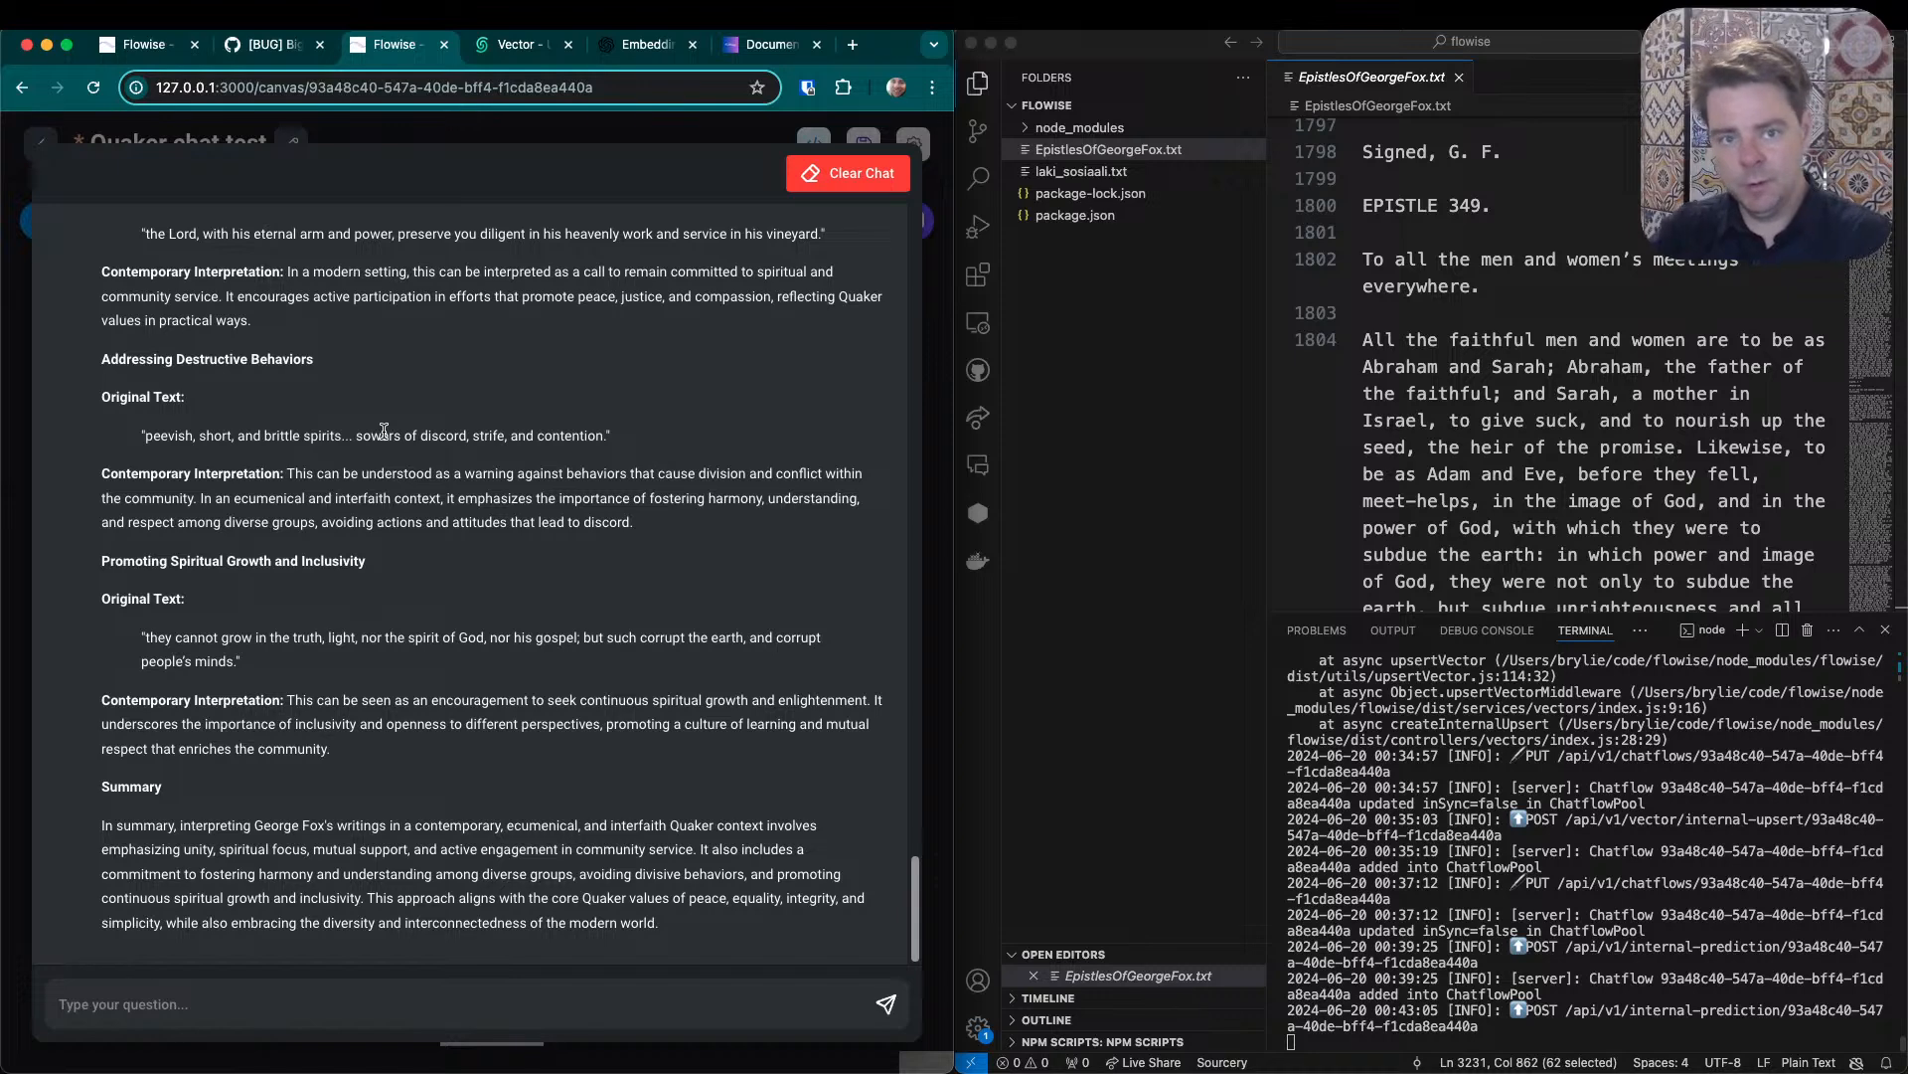
{"action": "scroll", "coordinate": [384, 431], "scroll_direction": "up", "scroll_amount": 17}
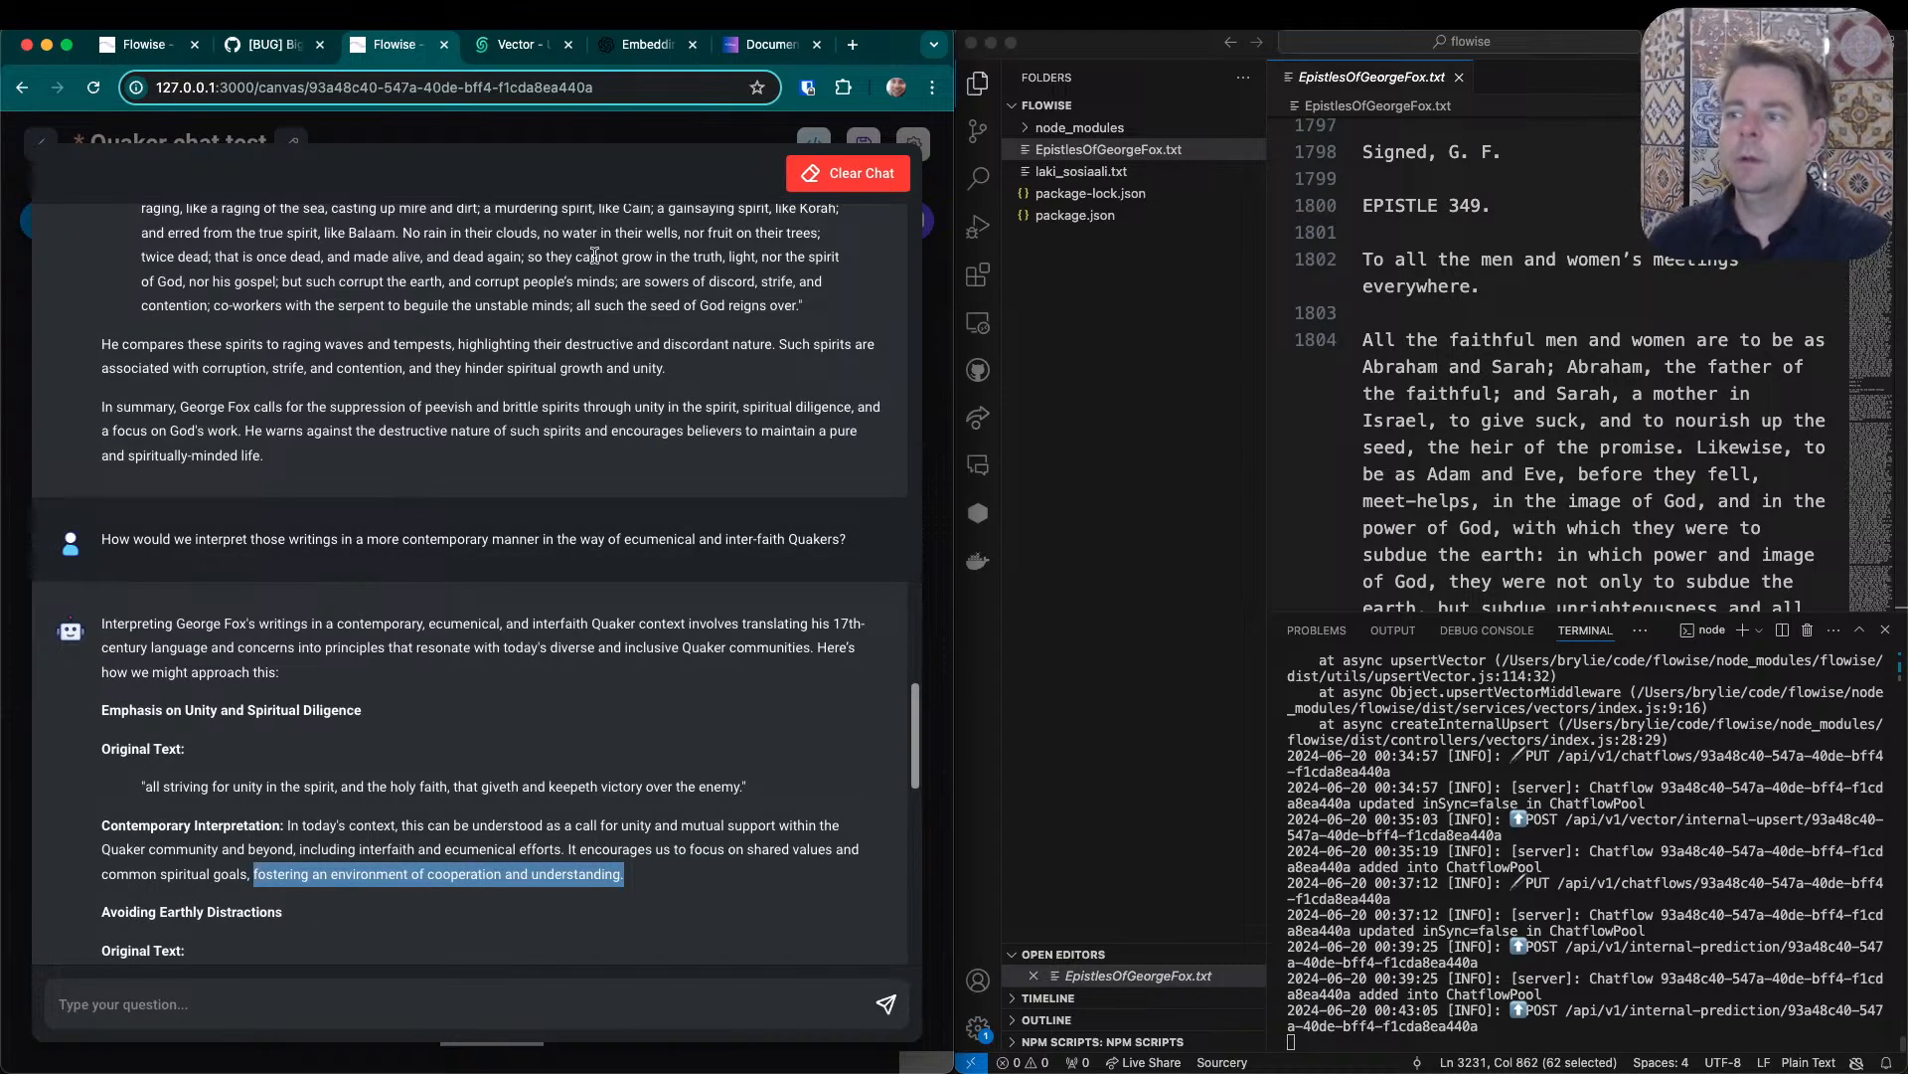
{"action": "left_click", "coordinate": [679, 136]}
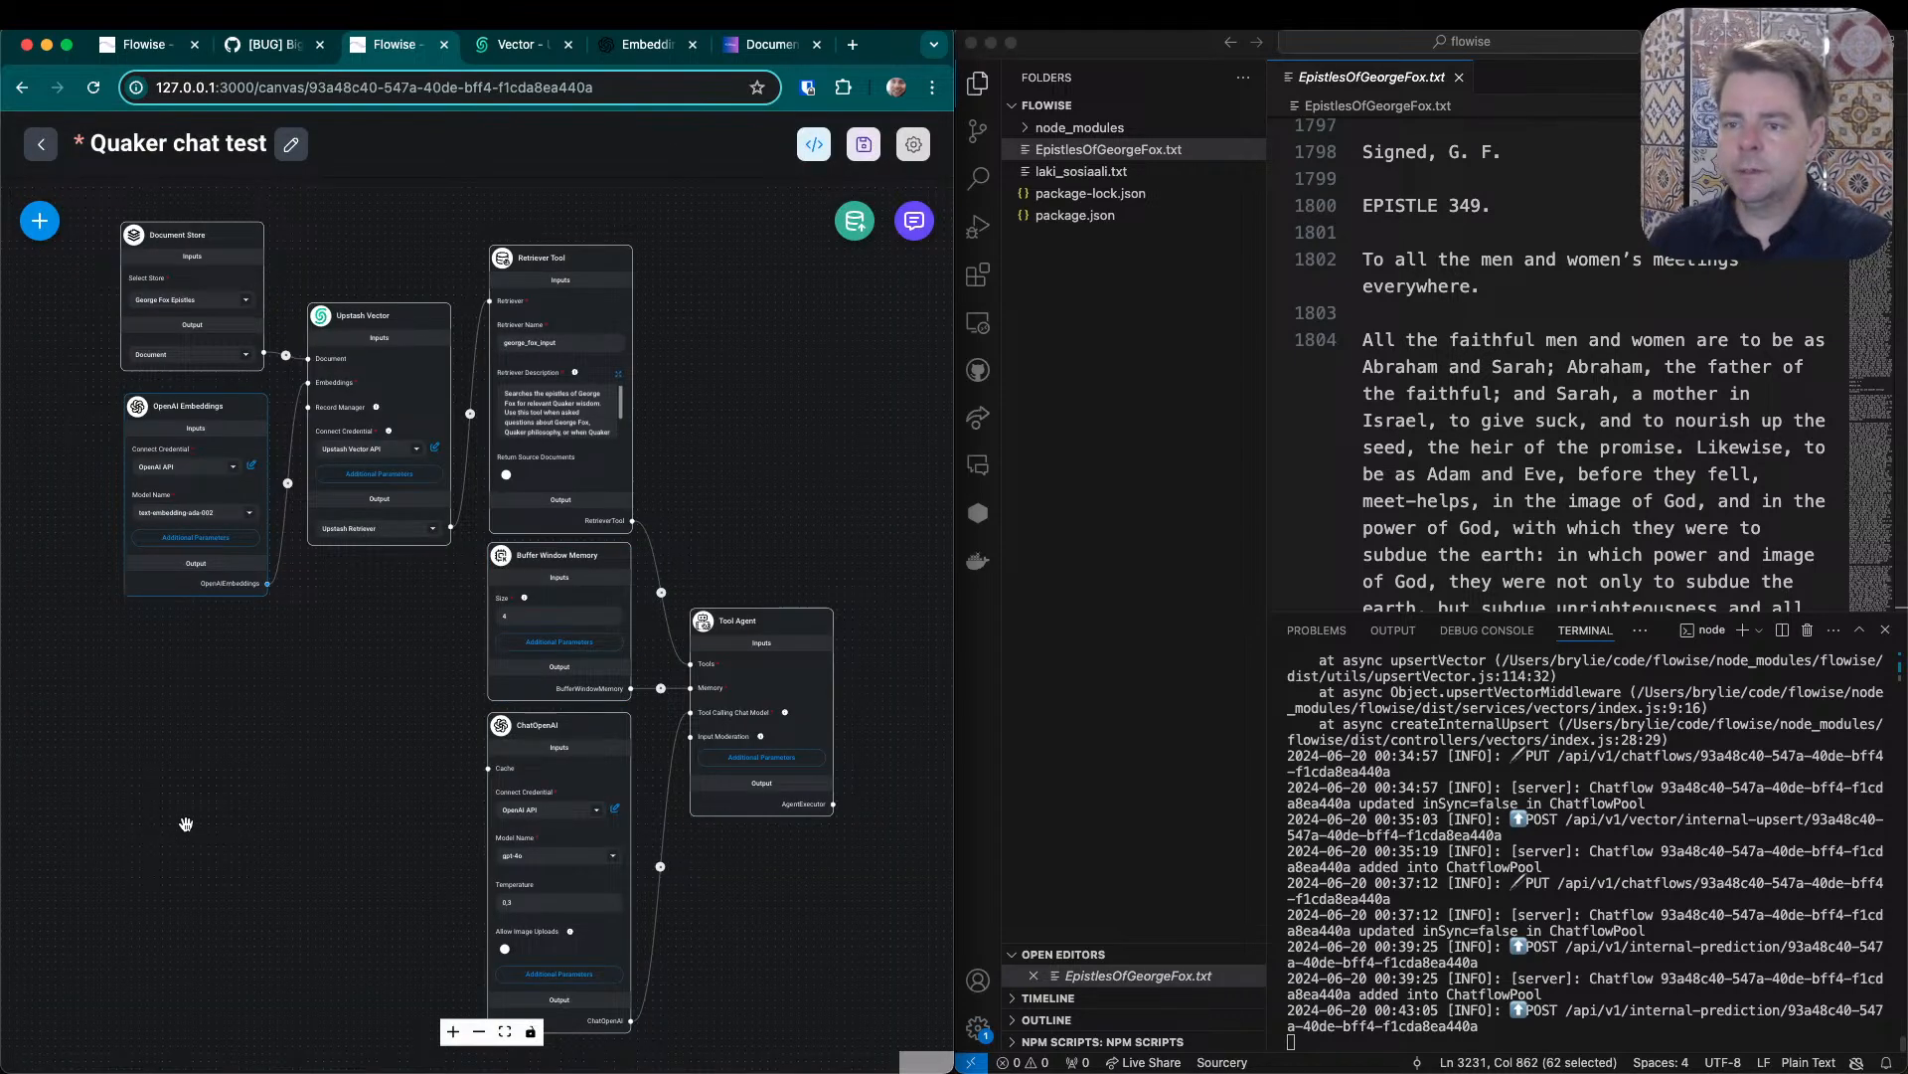
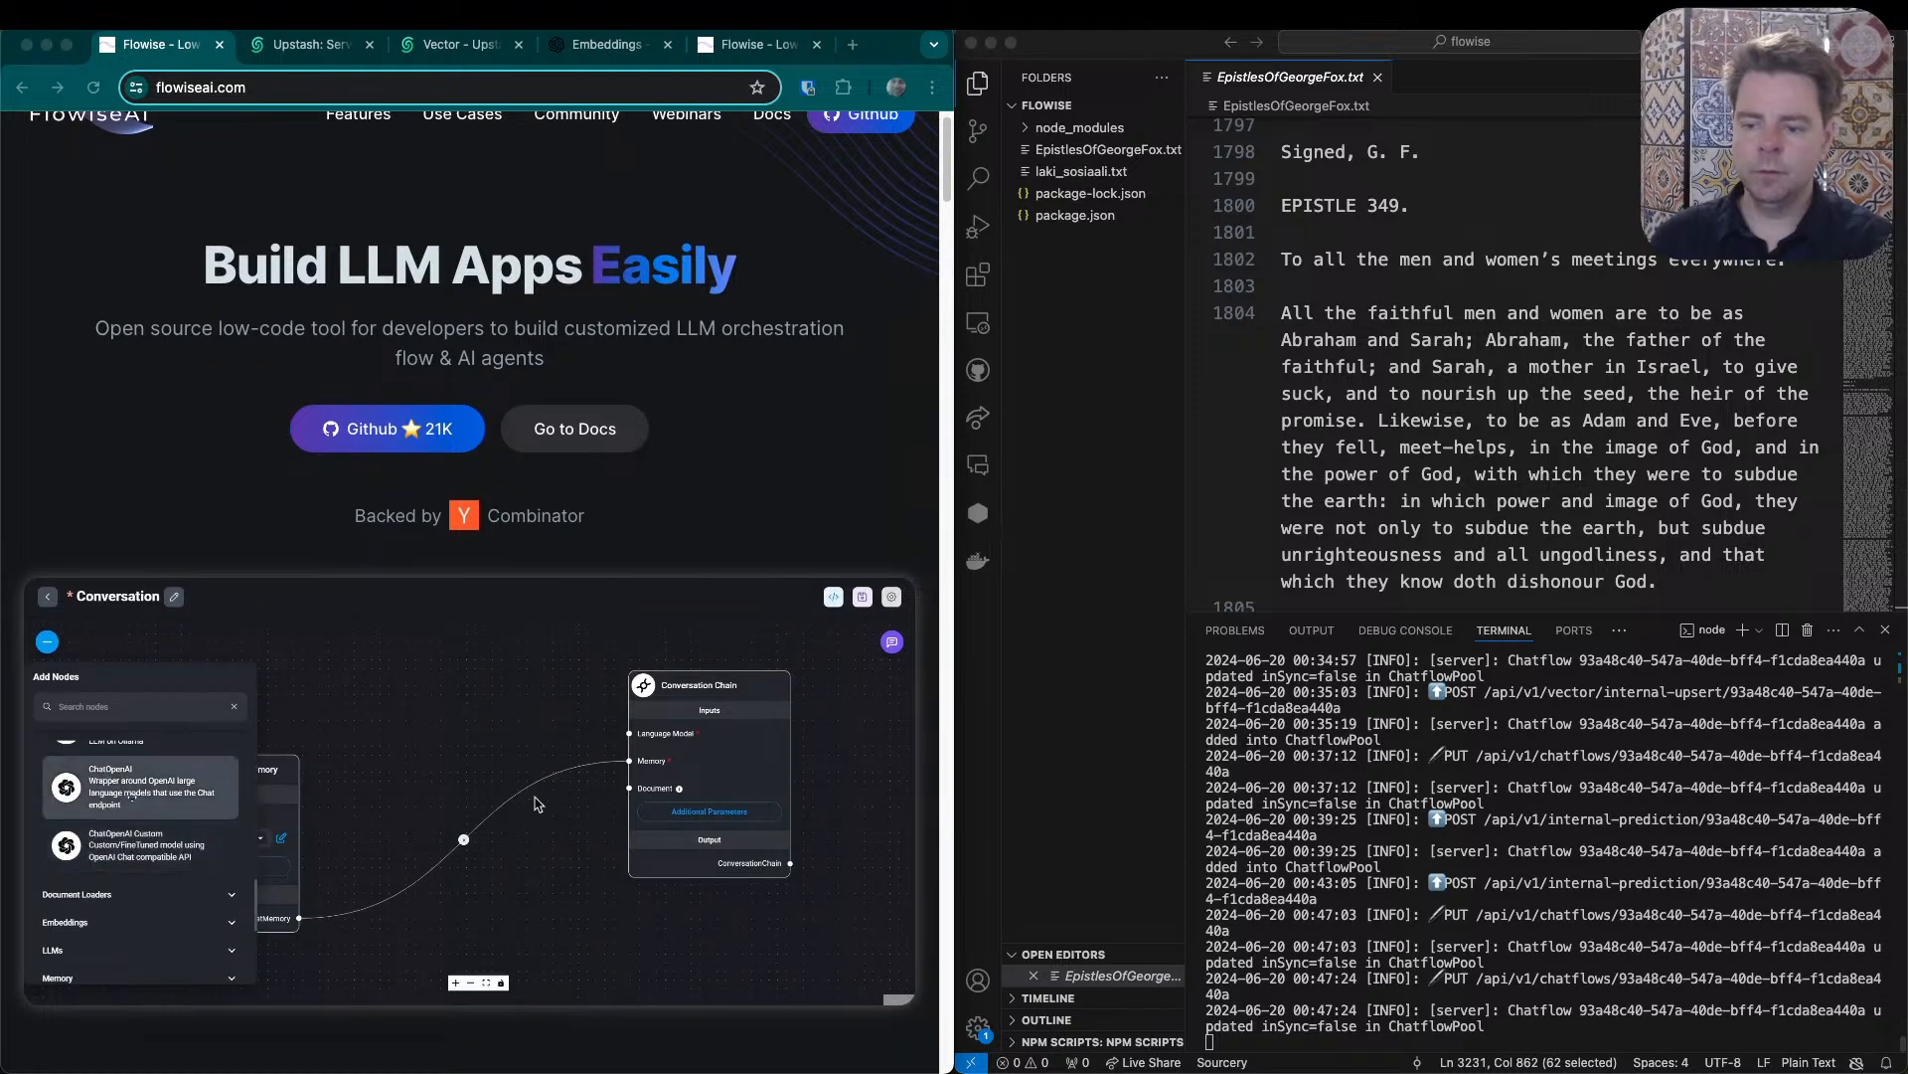
{"action": "scroll", "coordinate": [407, 672], "scroll_direction": "down", "scroll_amount": 3}
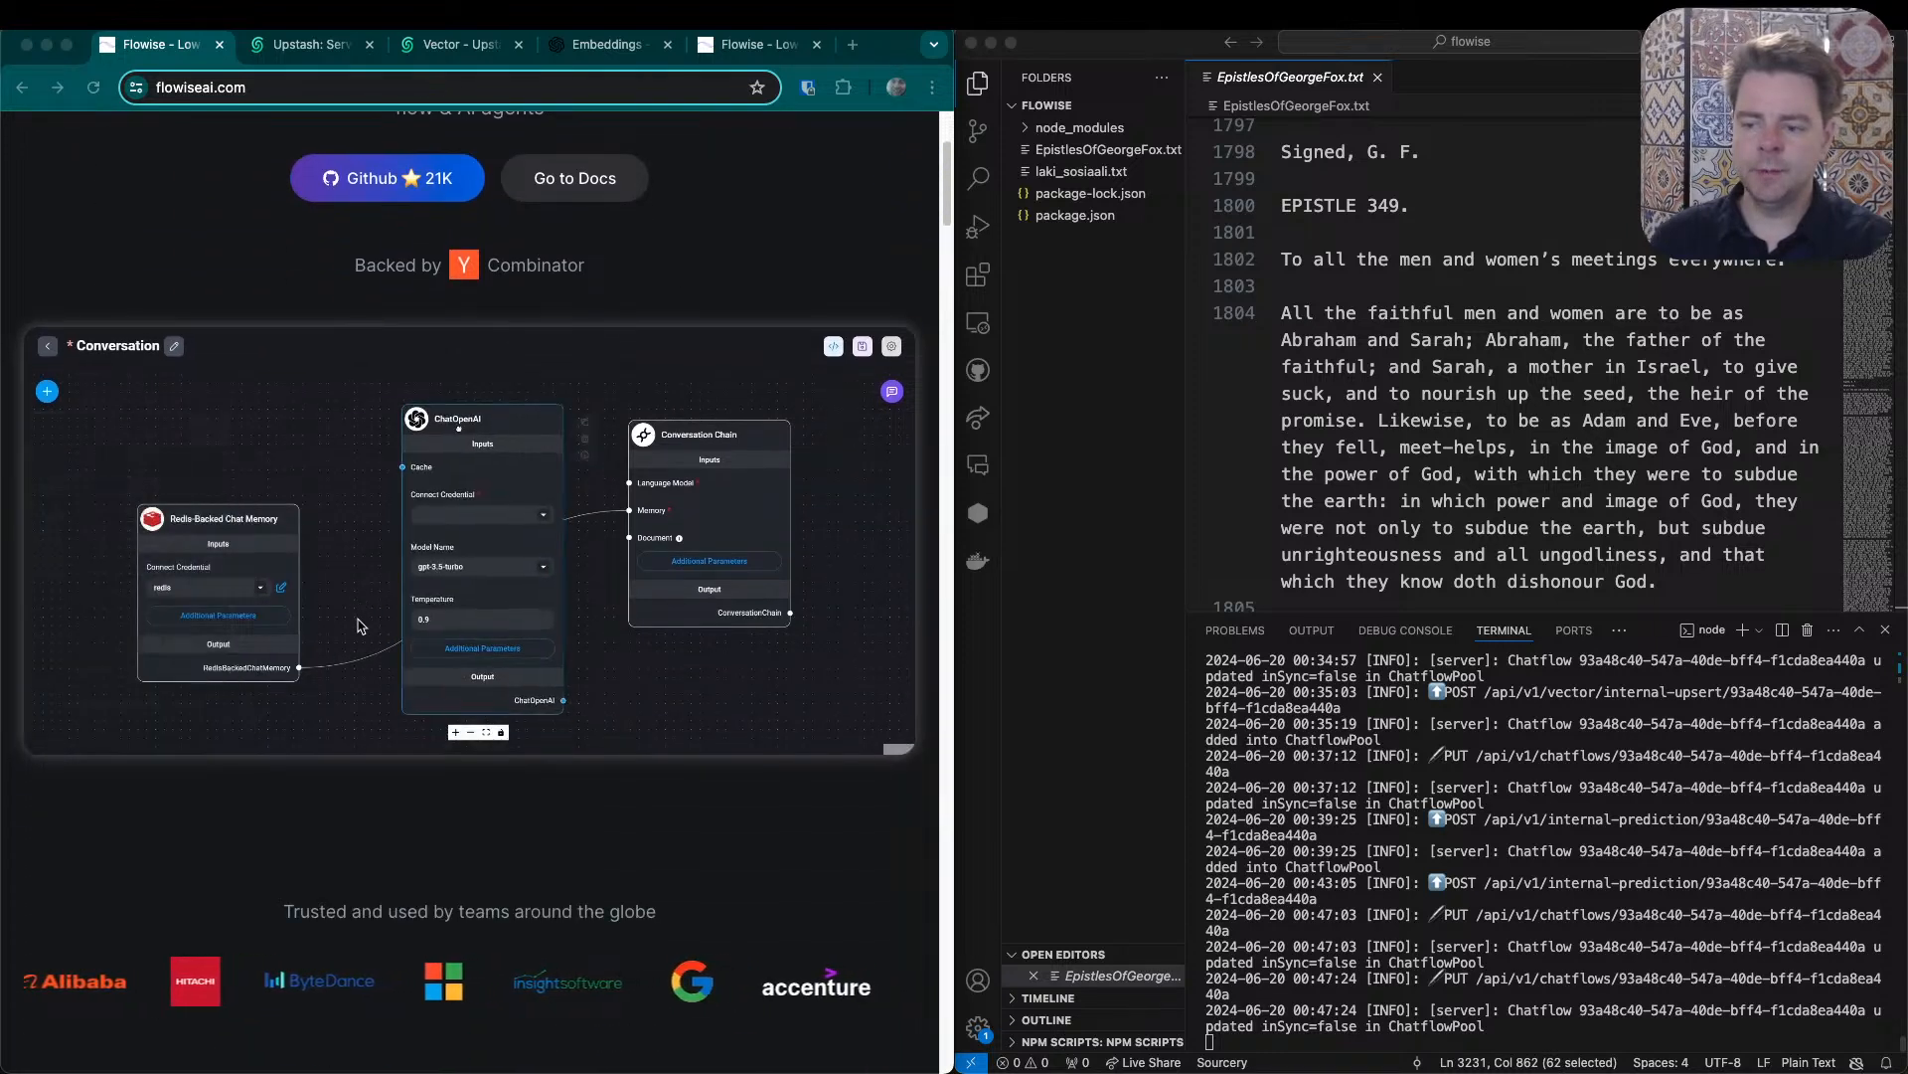
- Glance over the Flowise homepage and skim the epistles text file to its end and back to its beginning
{"action": "scroll", "coordinate": [350, 608], "scroll_direction": "up", "scroll_amount": 4}
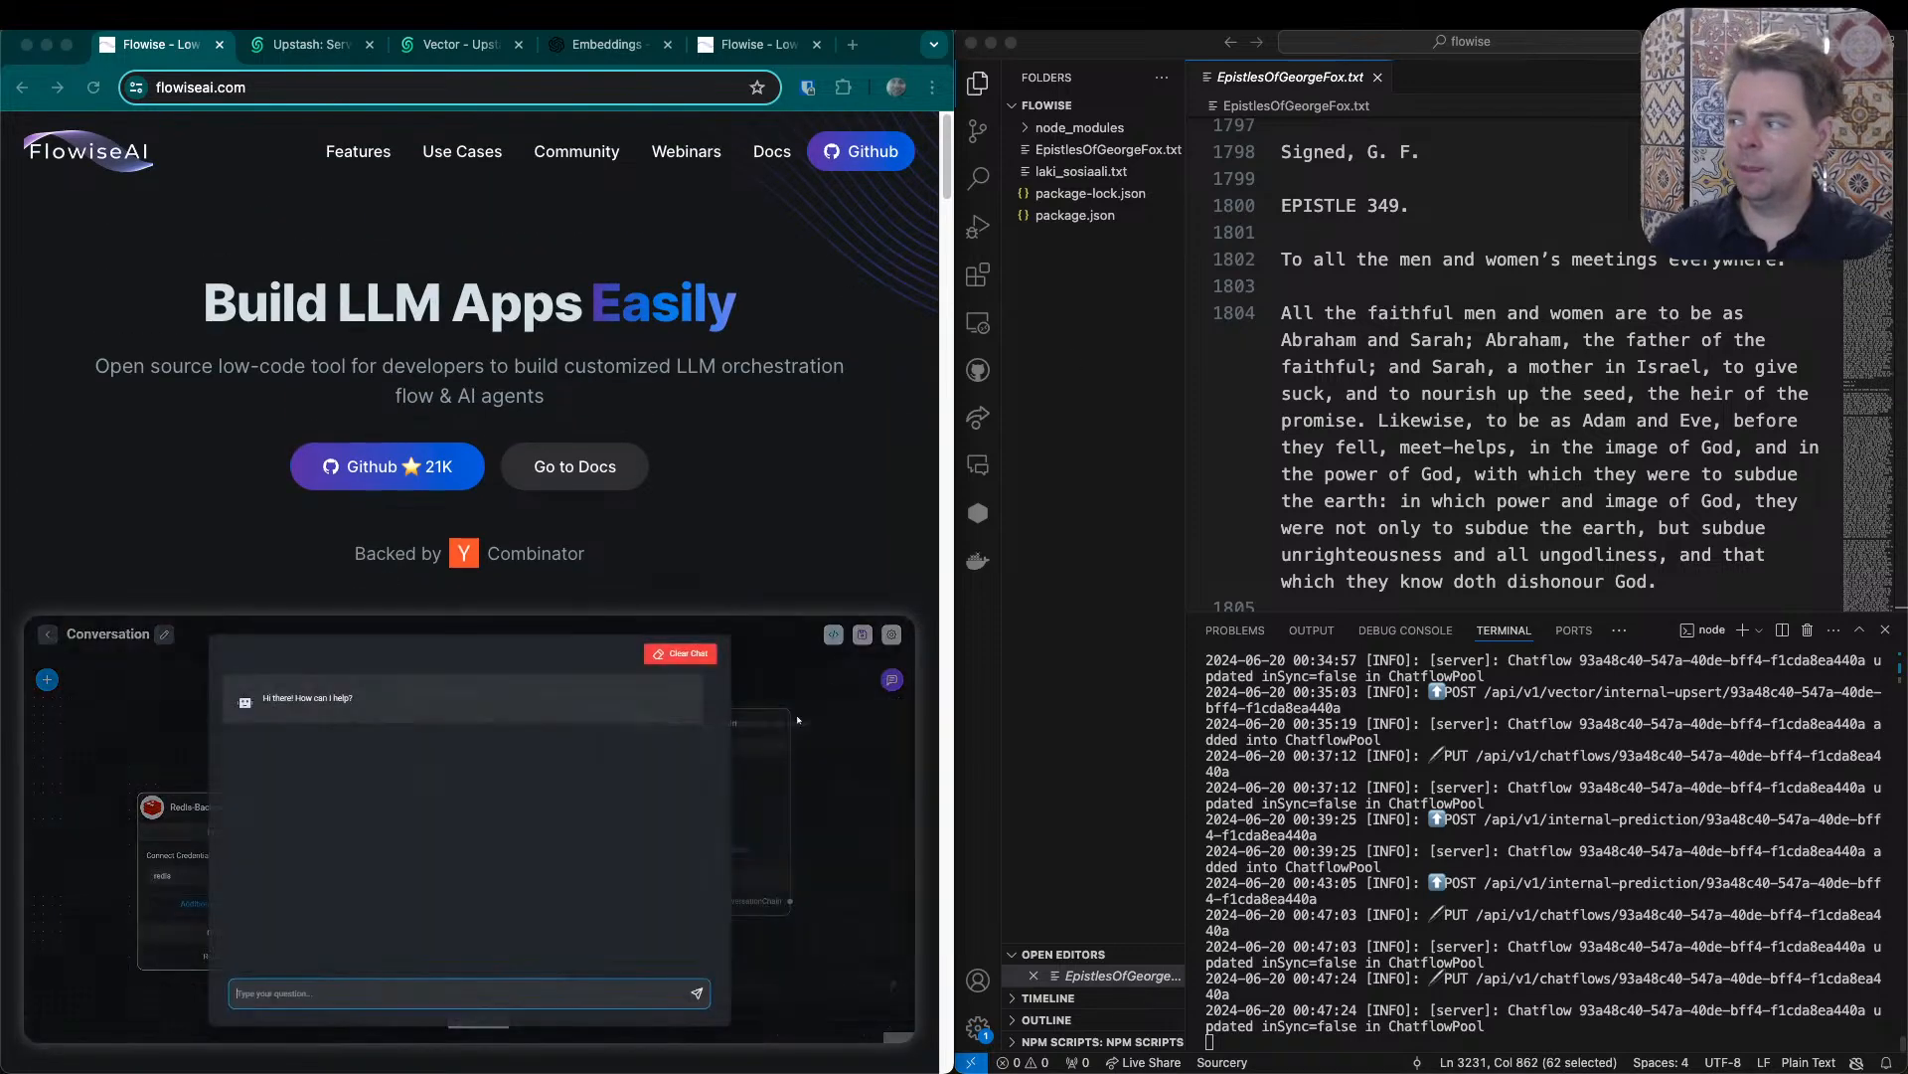
{"action": "left_click", "coordinate": [1658, 340]}
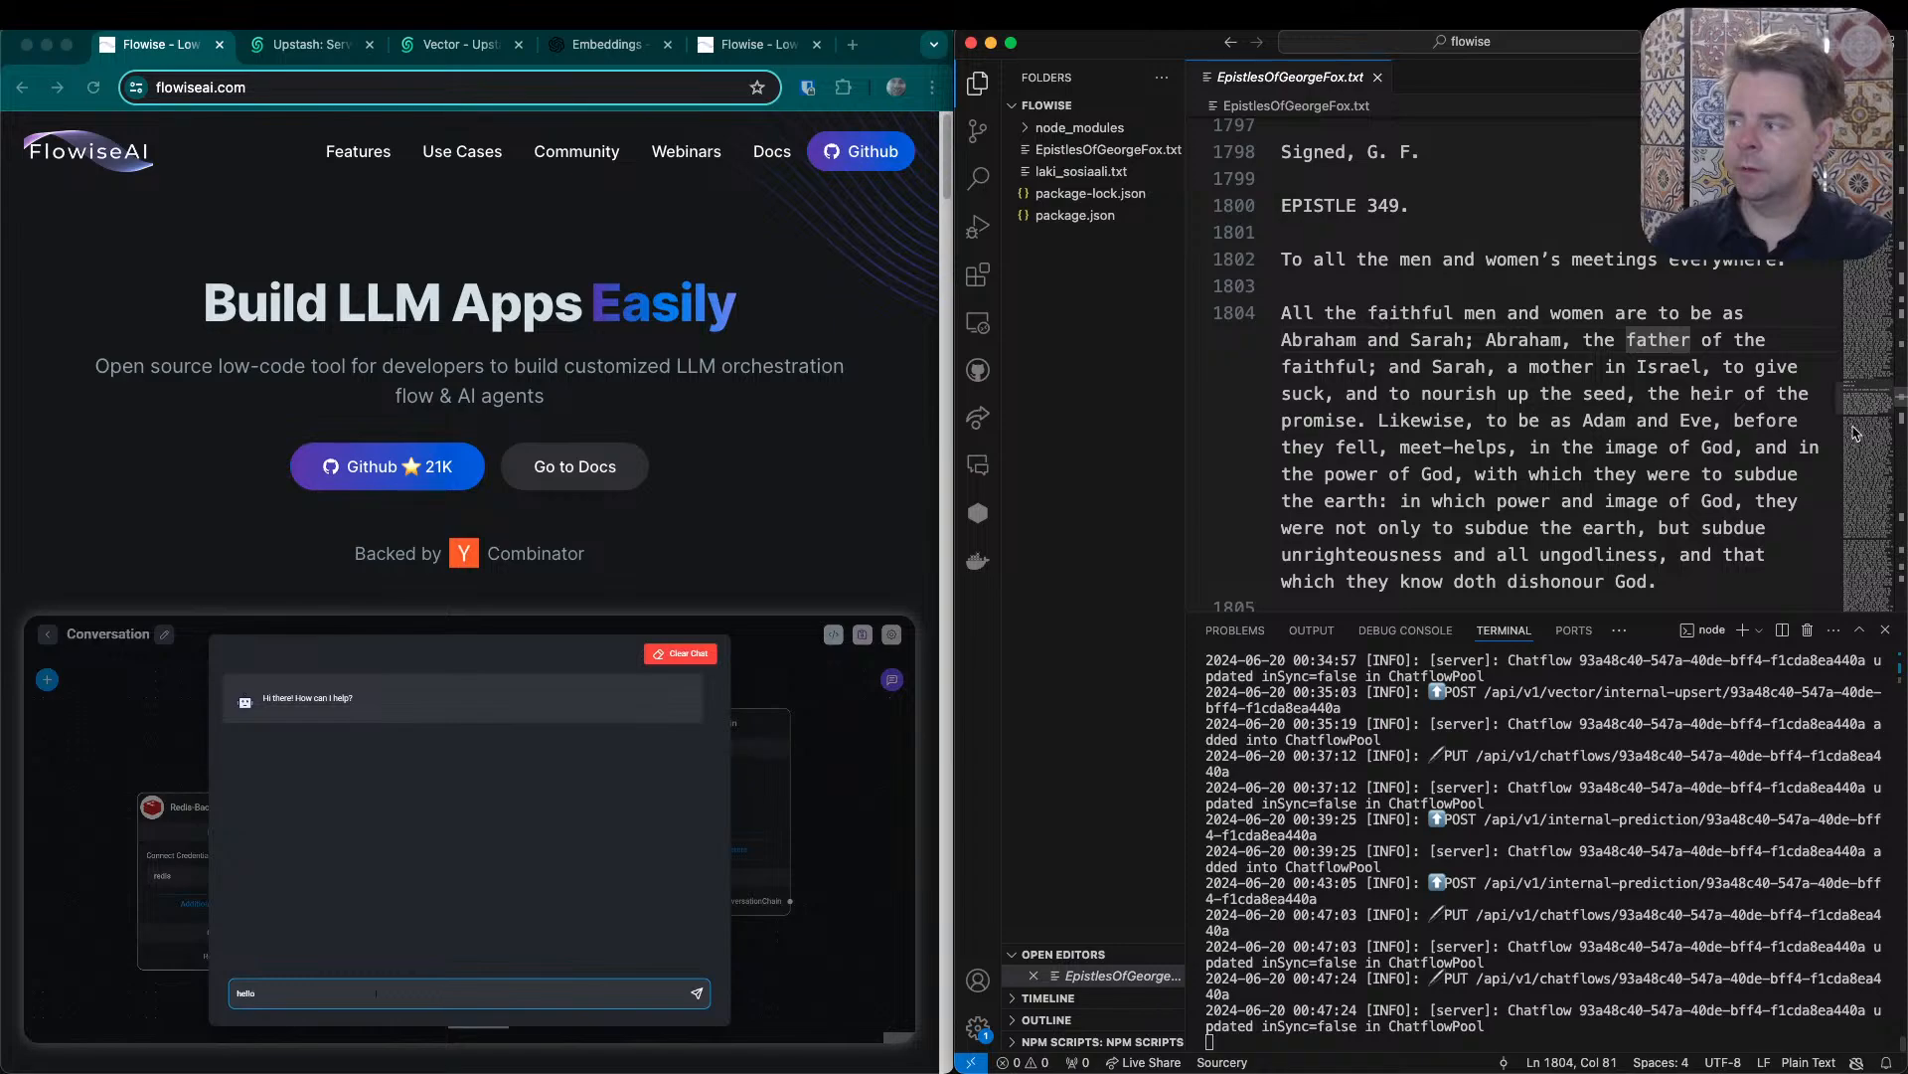
{"action": "scroll", "coordinate": [1858, 408], "scroll_direction": "up", "scroll_amount": 20}
{"action": "left_click_drag", "start_coordinate": [1878, 135], "coordinate": [1904, 608]}
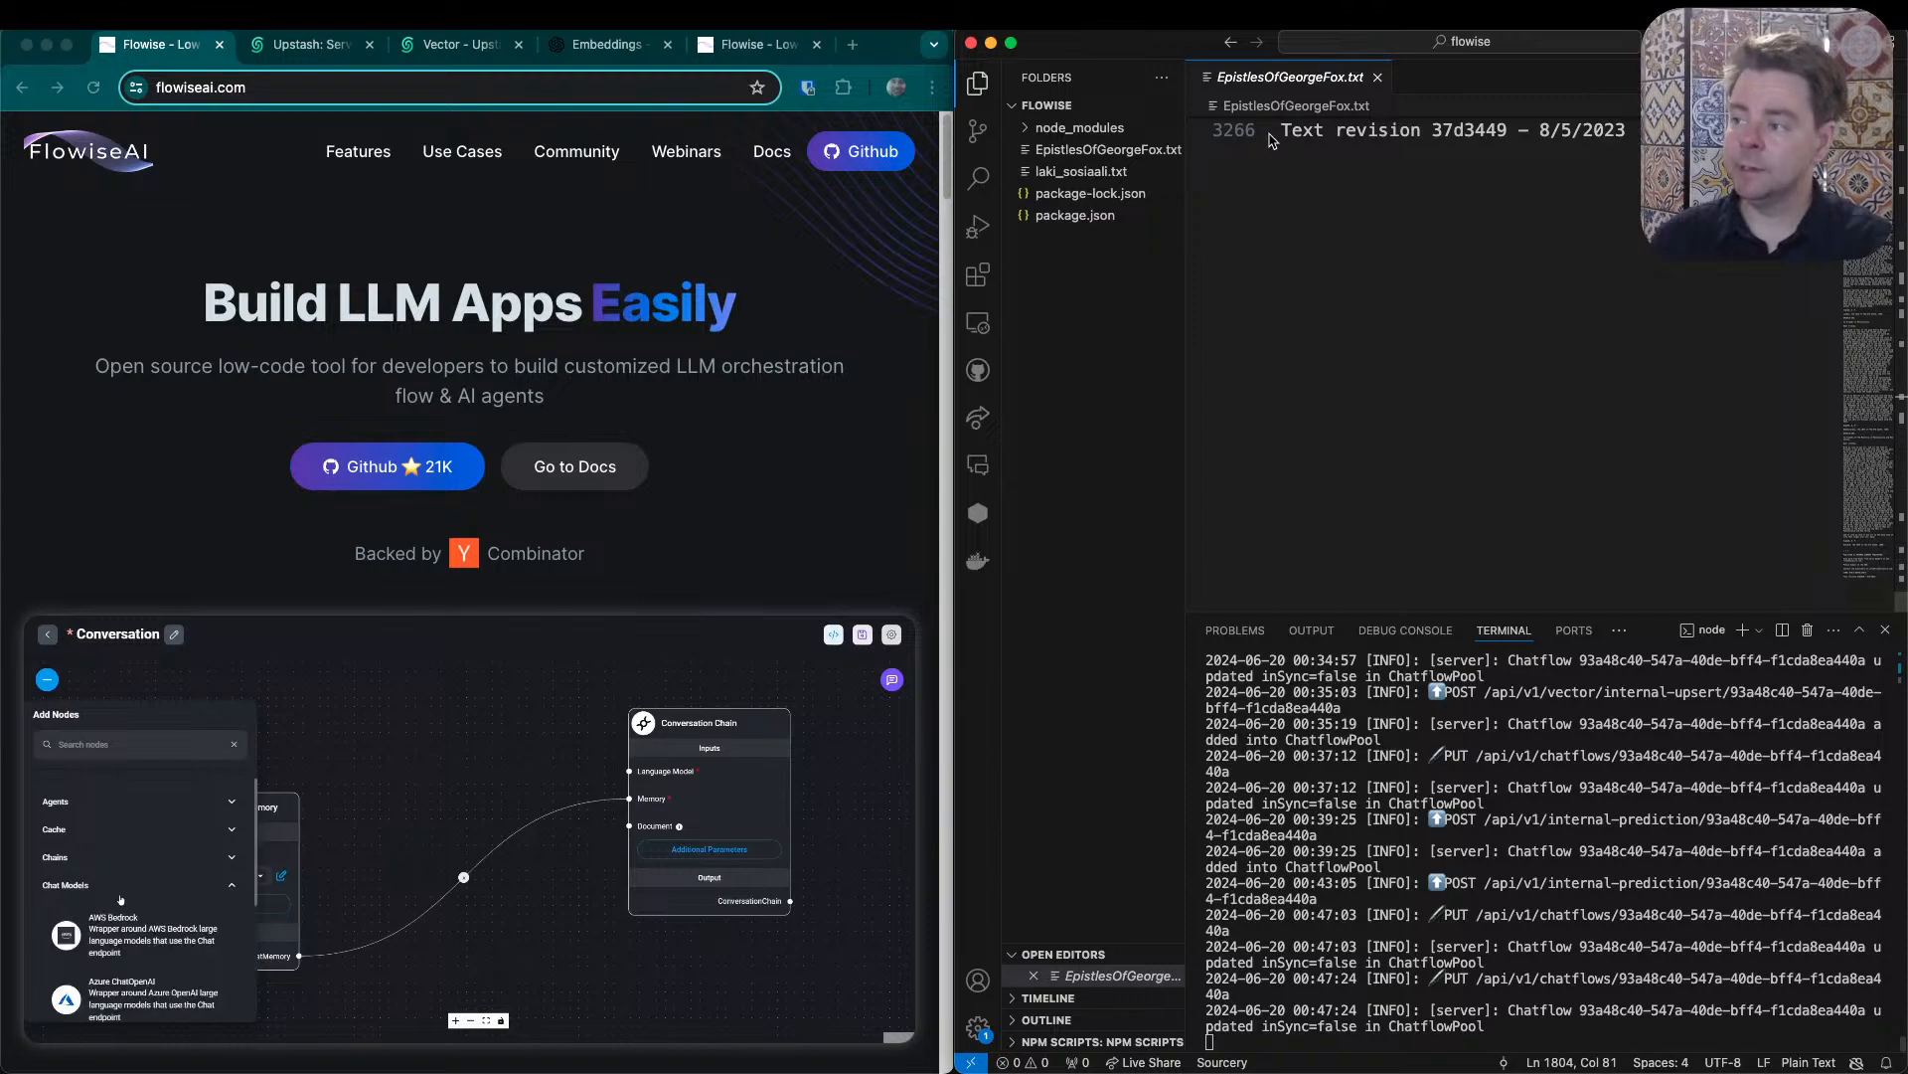
{"action": "left_click_drag", "start_coordinate": [1862, 585], "coordinate": [1863, 142]}
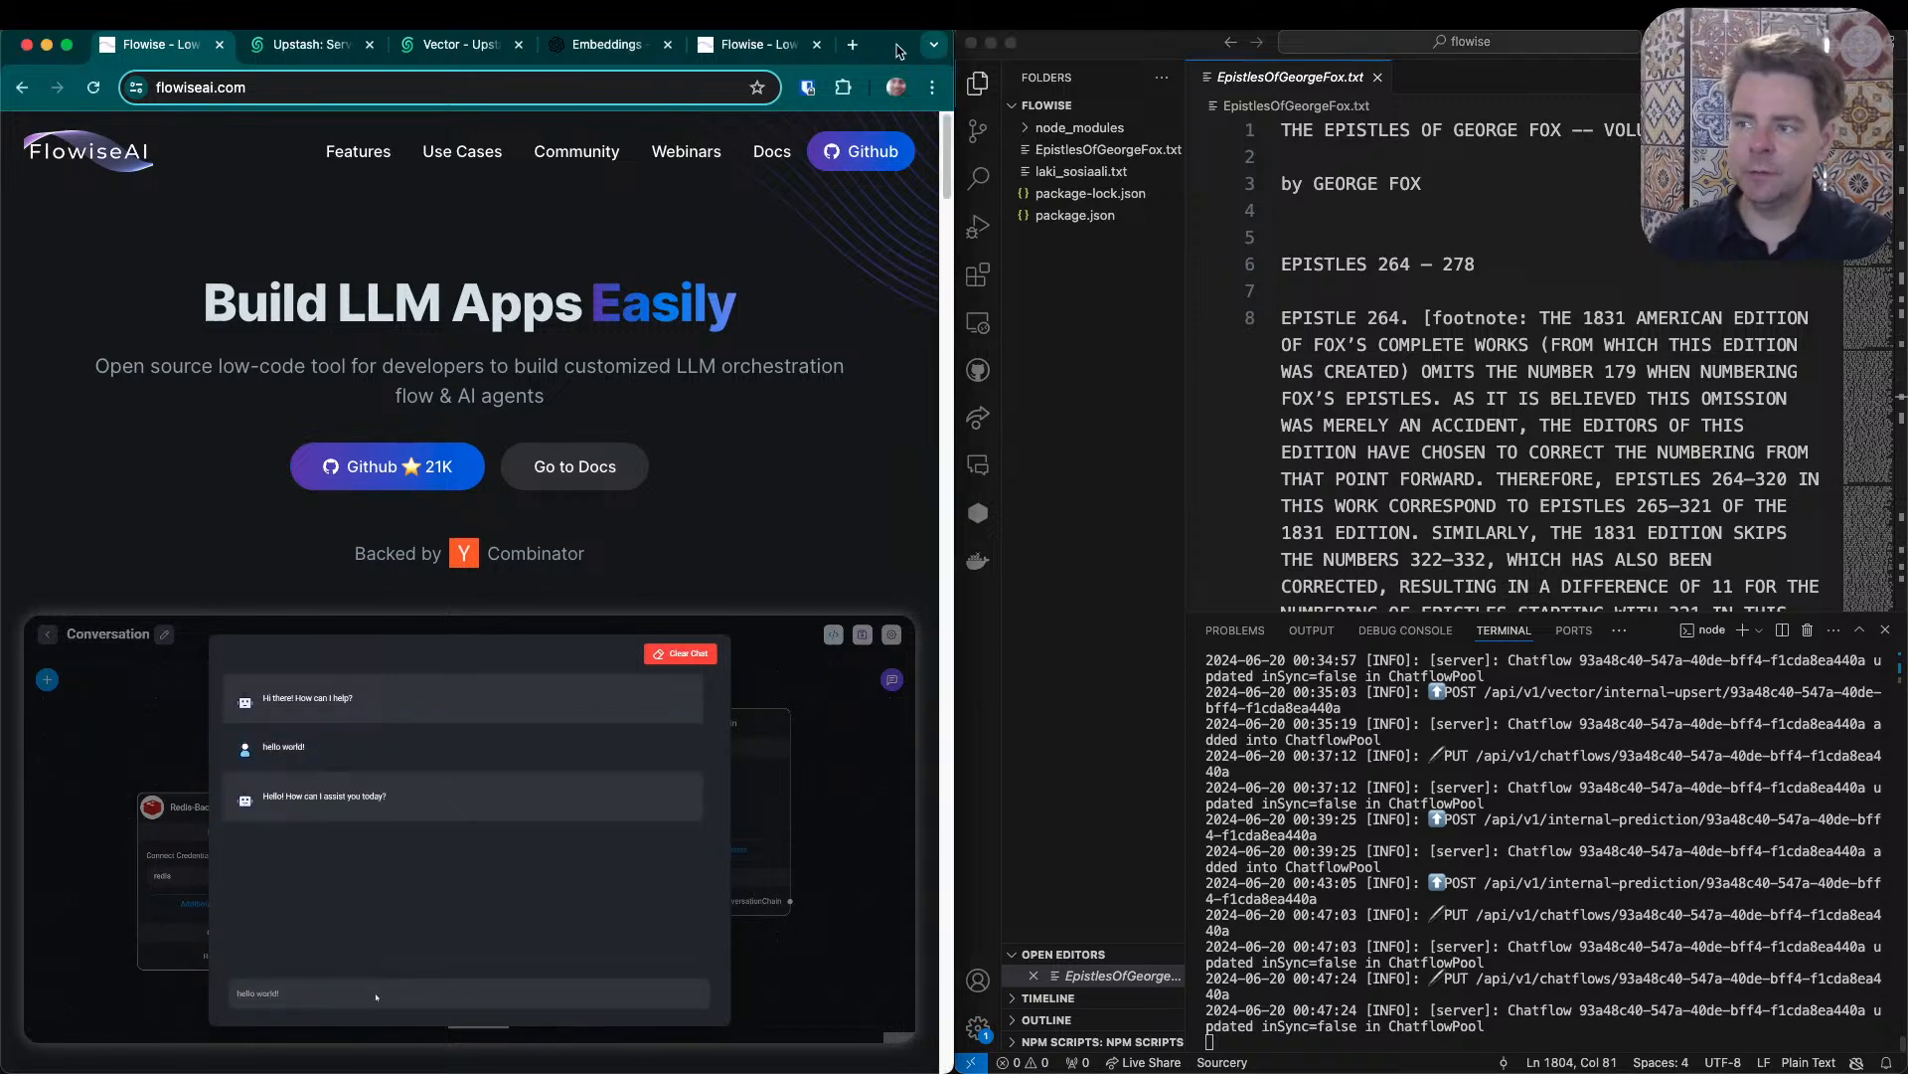
- Enlarge the browser window and revisit the Upstash homepage and the george_fox_epistles index's data browser
{"action": "double_click", "coordinate": [894, 48]}
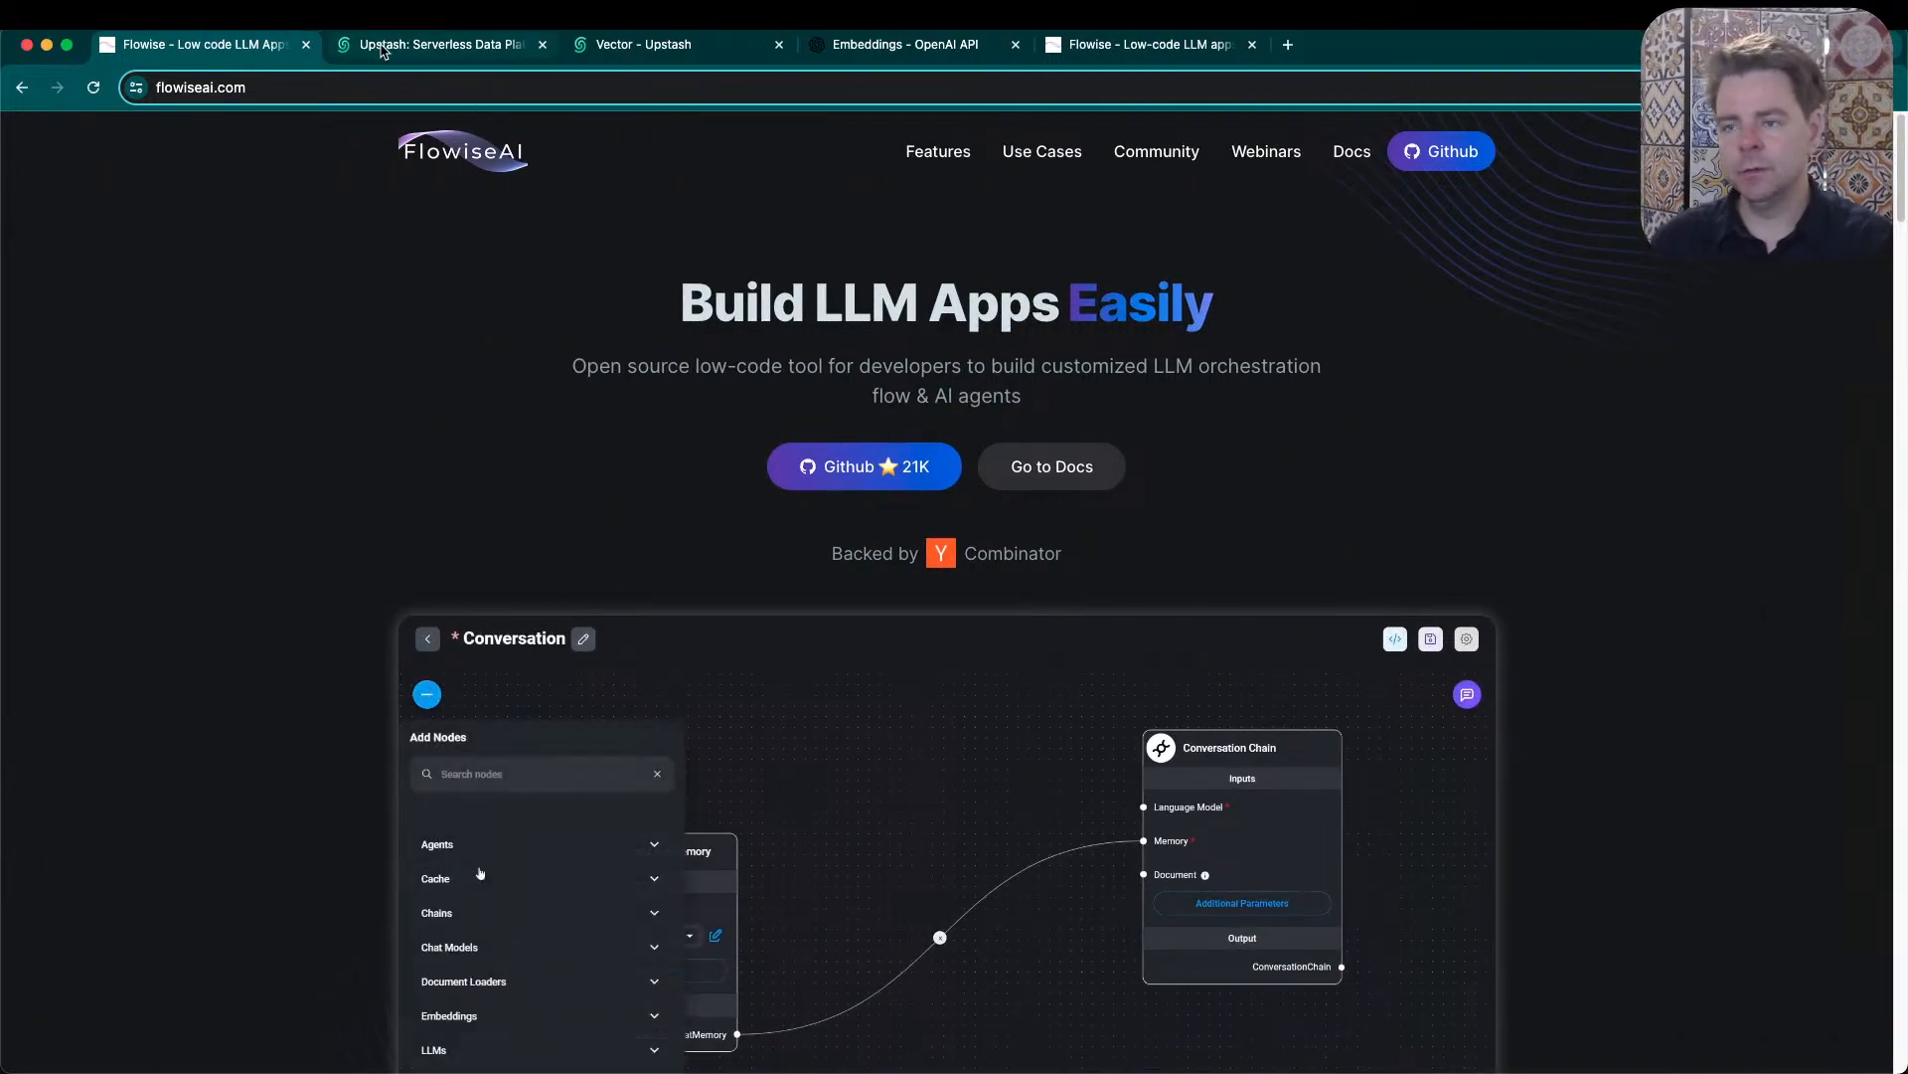
{"action": "left_click", "coordinate": [387, 50]}
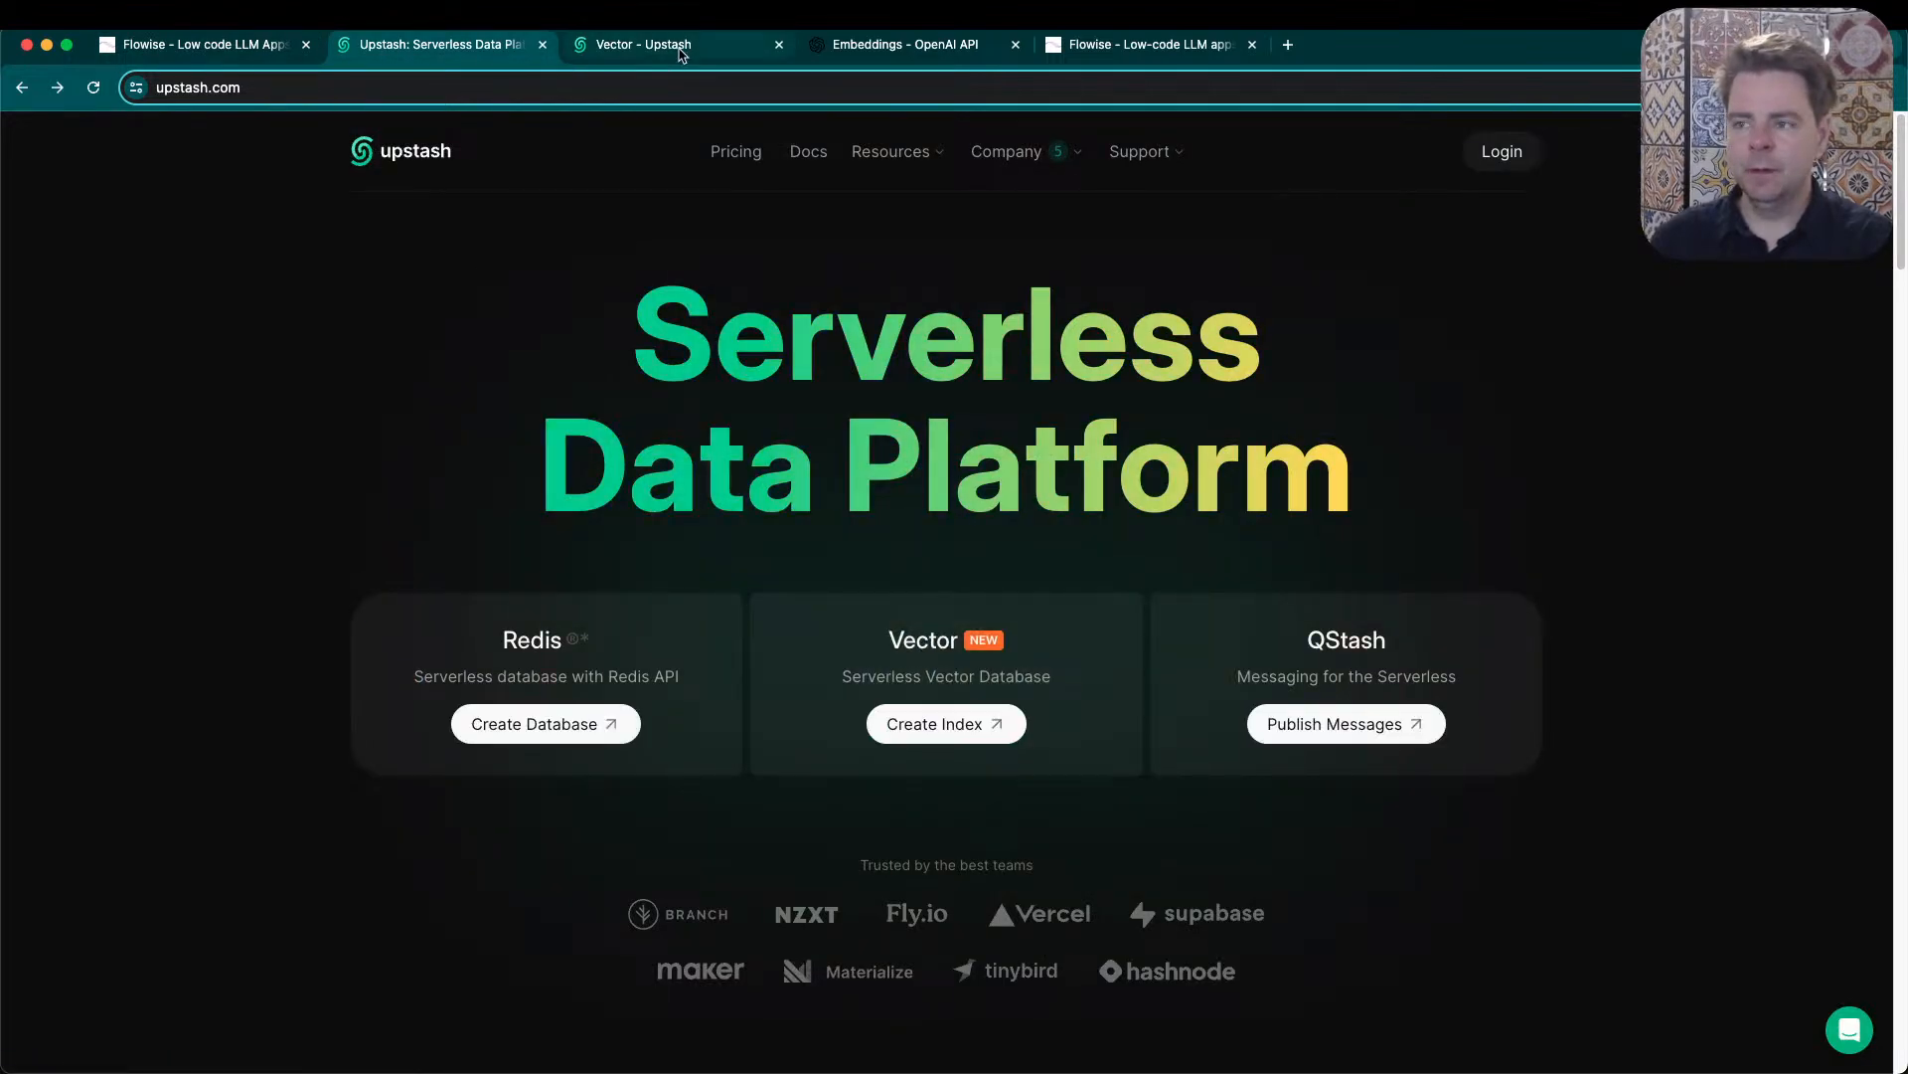
{"action": "left_click", "coordinate": [682, 52]}
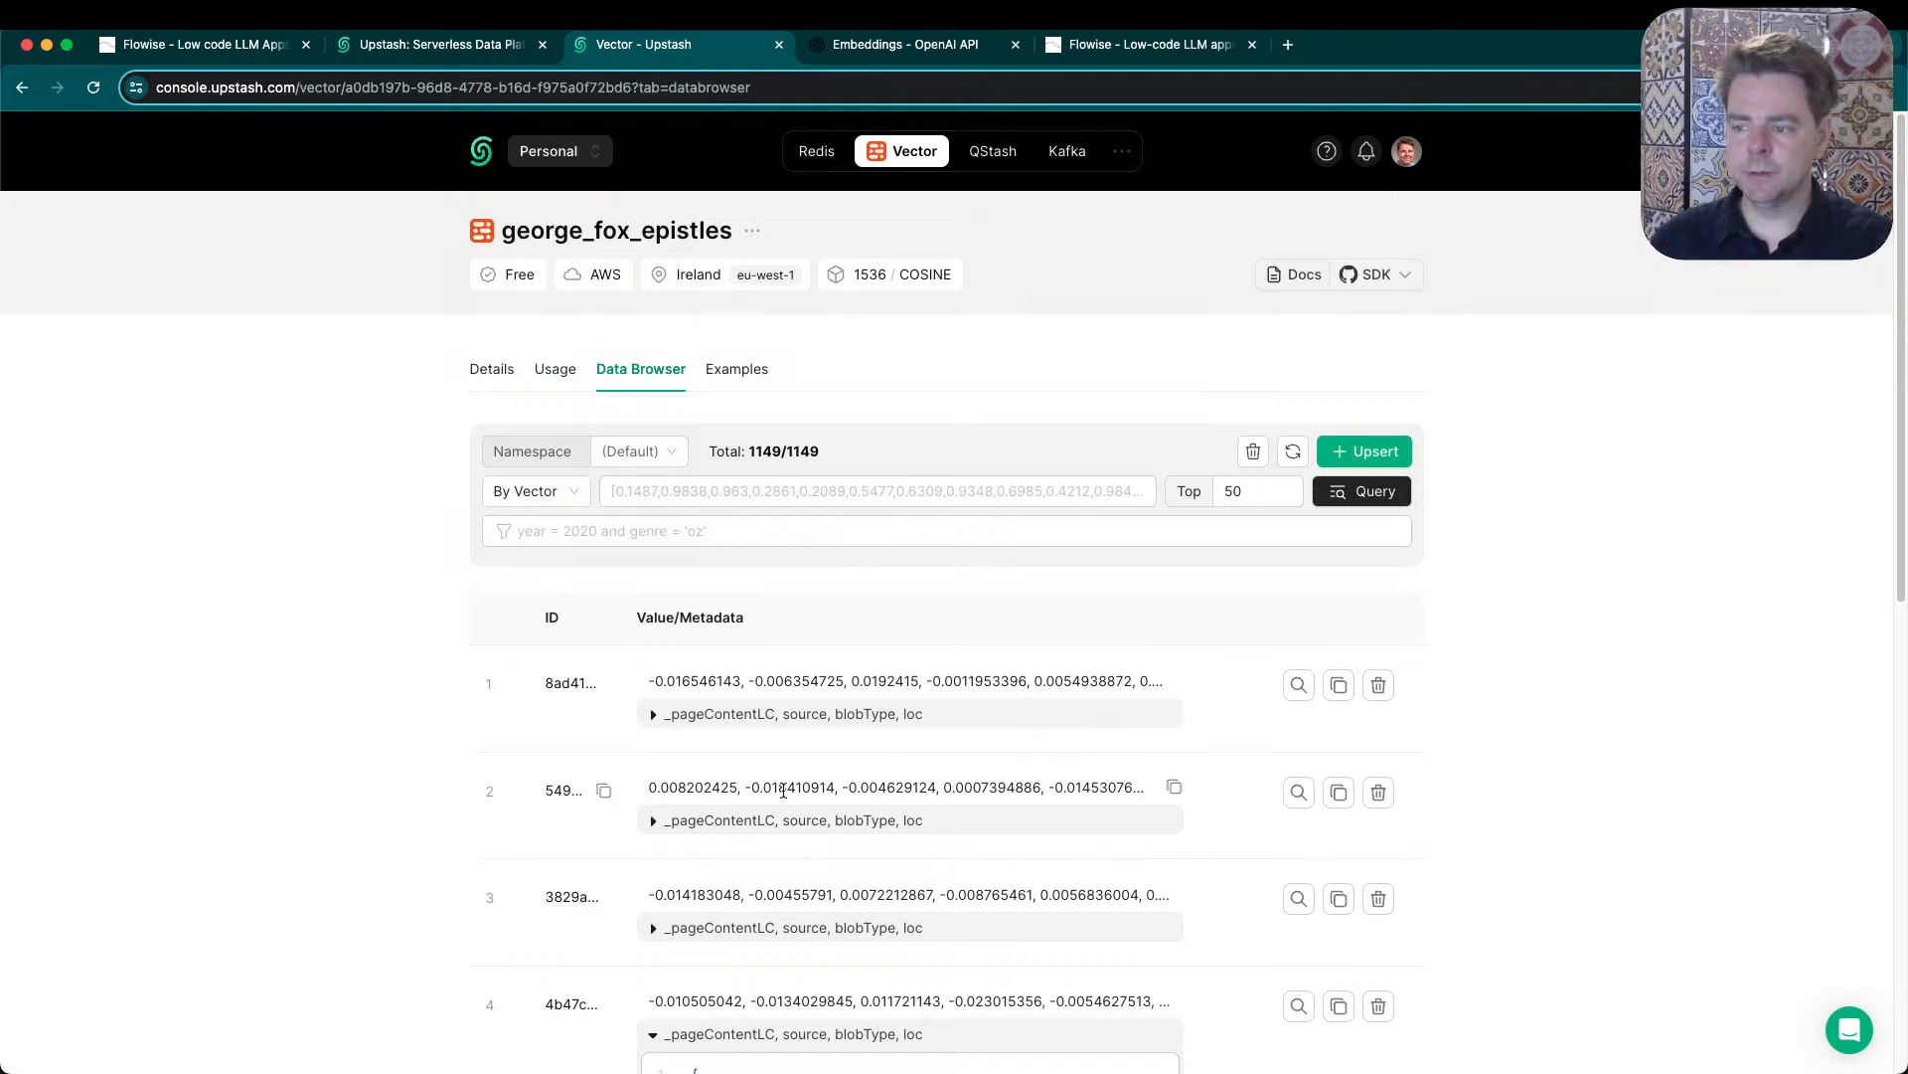
- Examine the first george_fox_epistles record, highlighting its vector values and the page content, source and line range in its metadata
{"action": "left_click_drag", "start_coordinate": [648, 684], "coordinate": [1134, 678]}
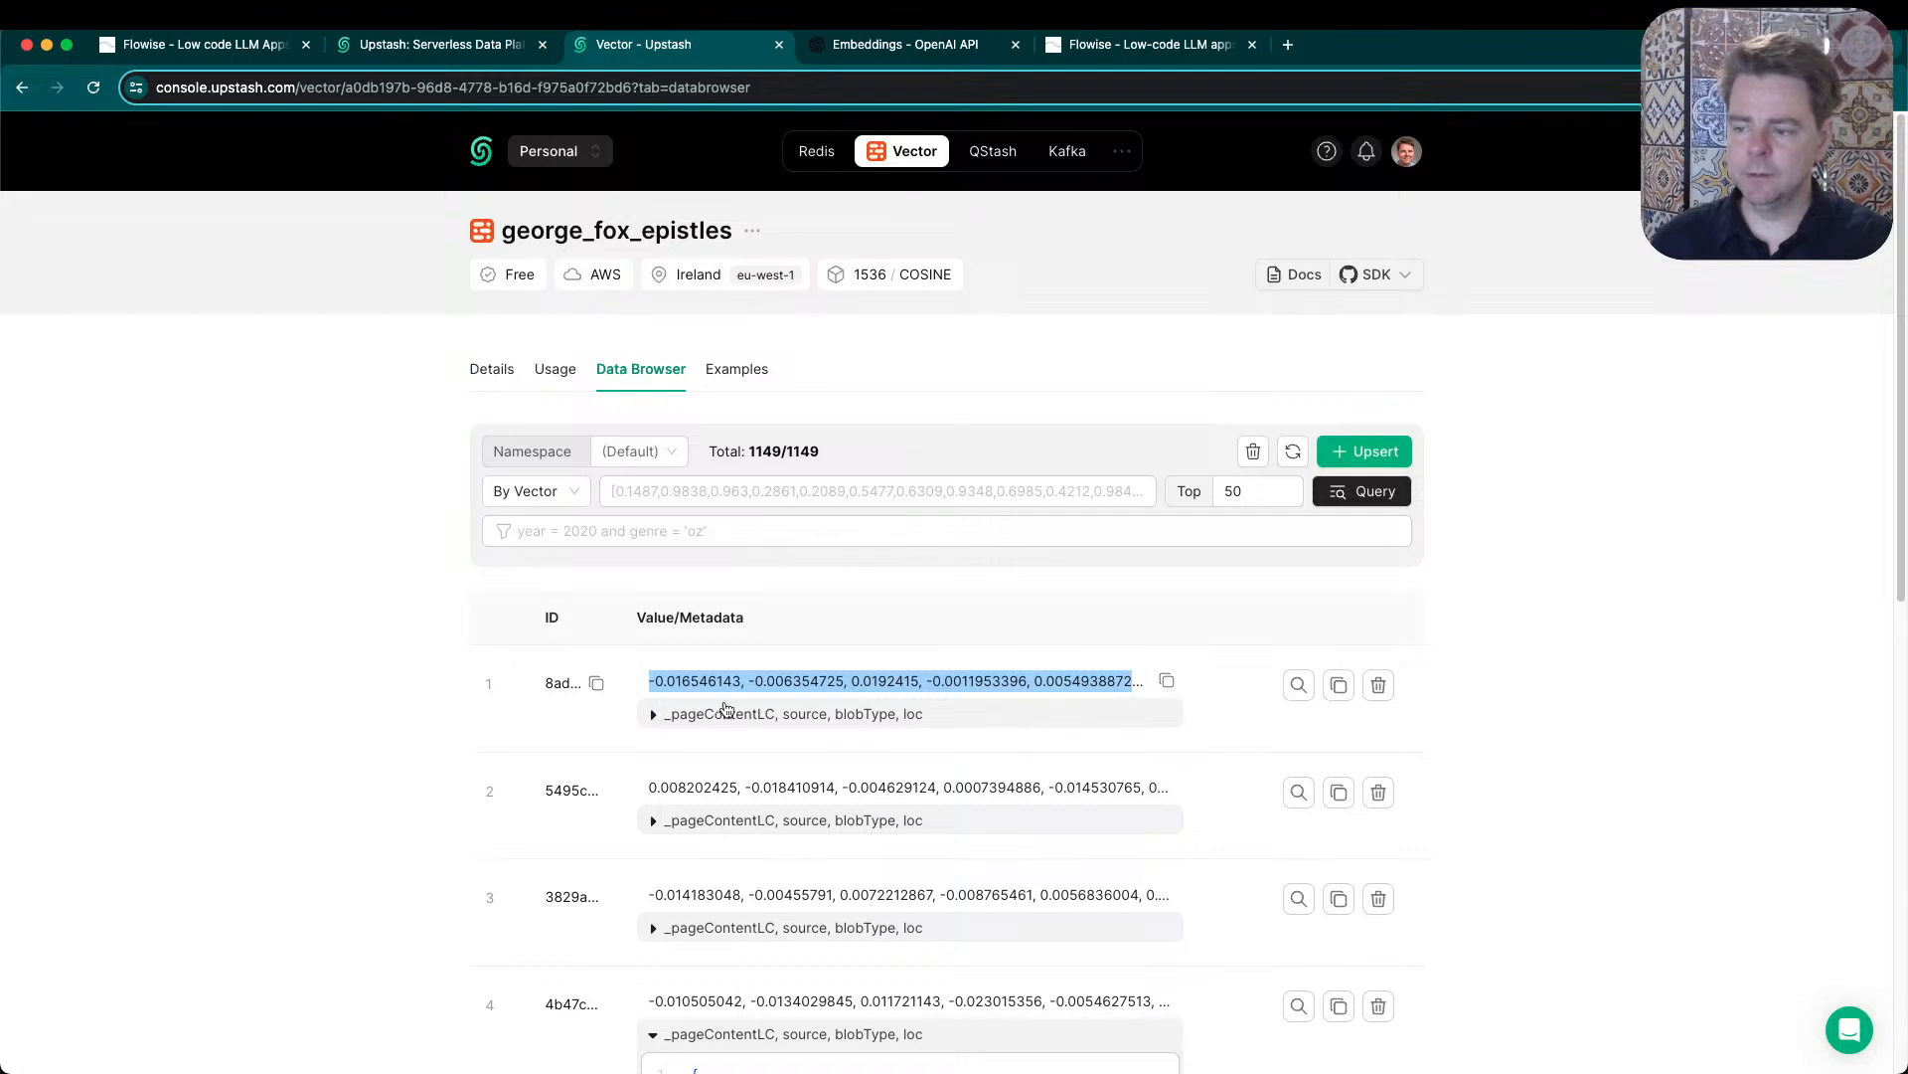
{"action": "left_click", "coordinate": [654, 715]}
{"action": "scroll", "coordinate": [553, 864], "scroll_direction": "down", "scroll_amount": 3}
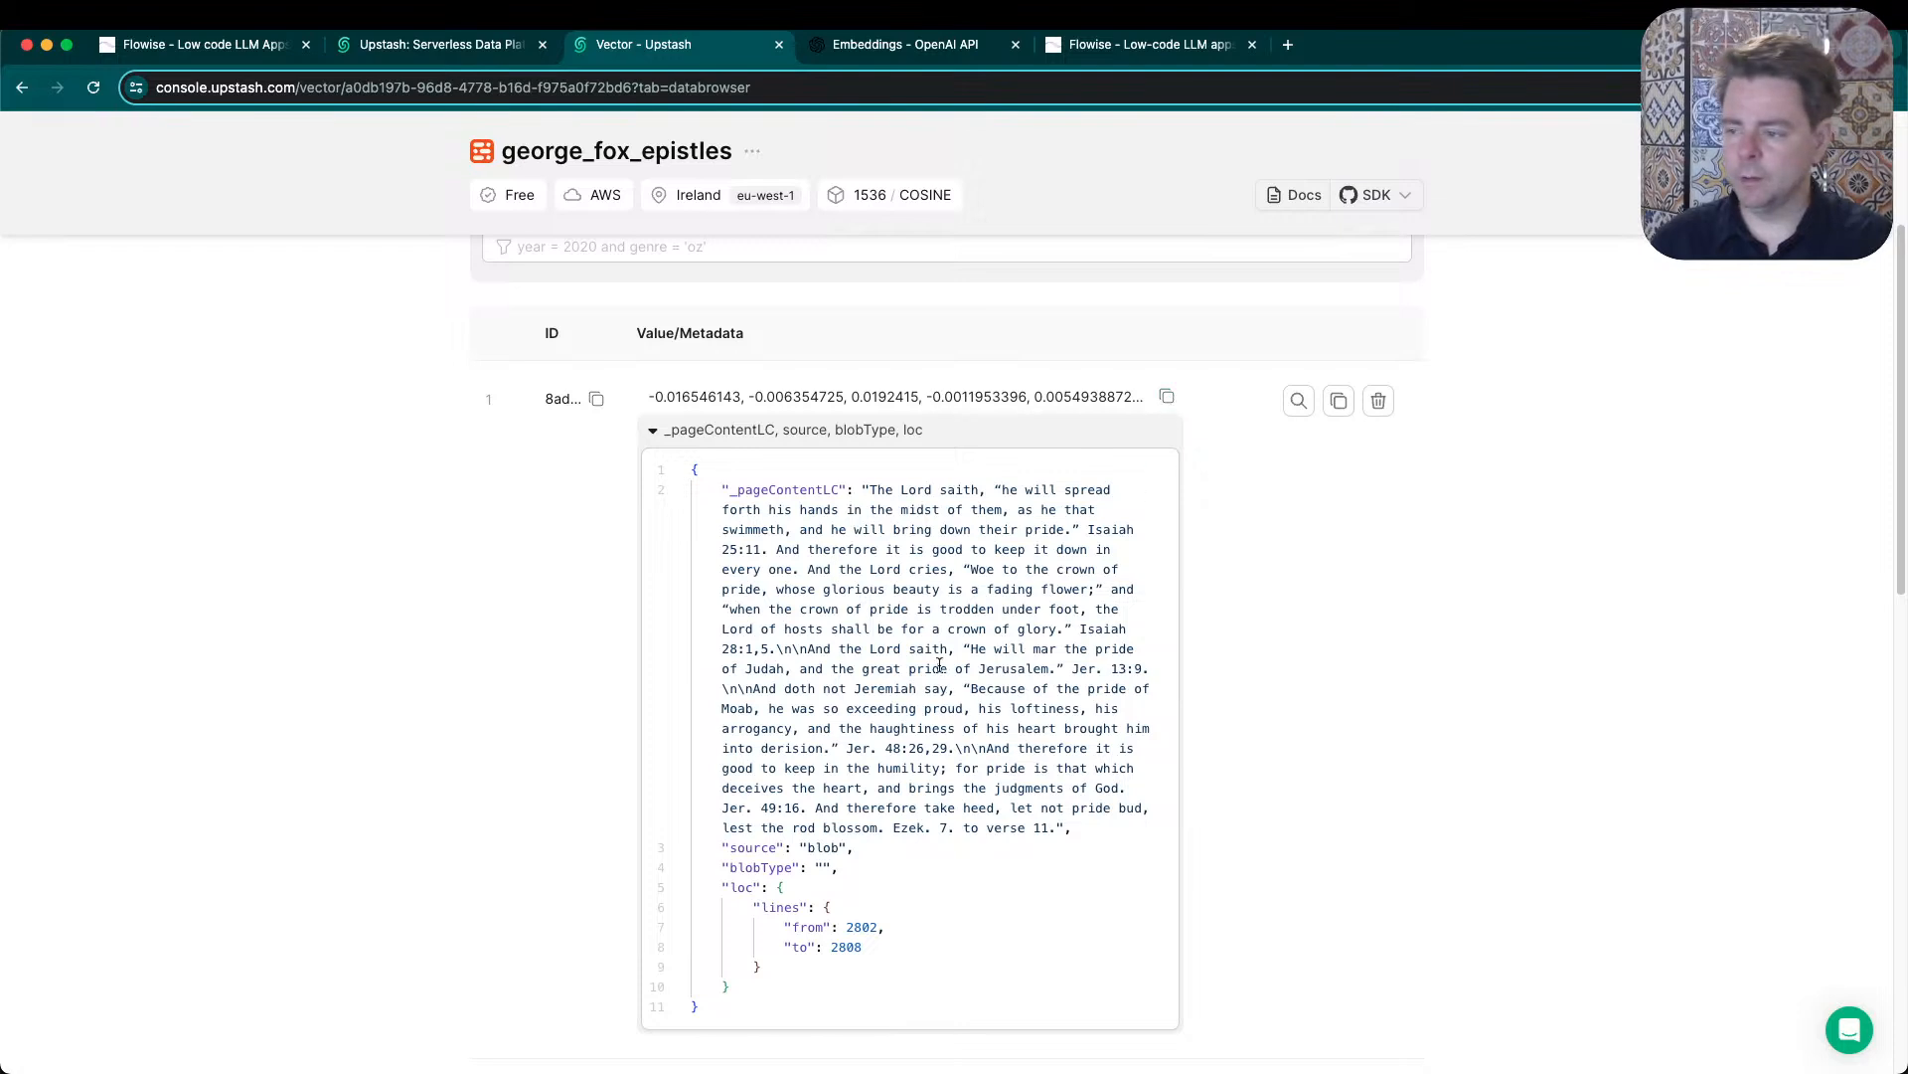
{"action": "left_click_drag", "start_coordinate": [1095, 827], "coordinate": [867, 490]}
{"action": "double_click", "coordinate": [822, 846]}
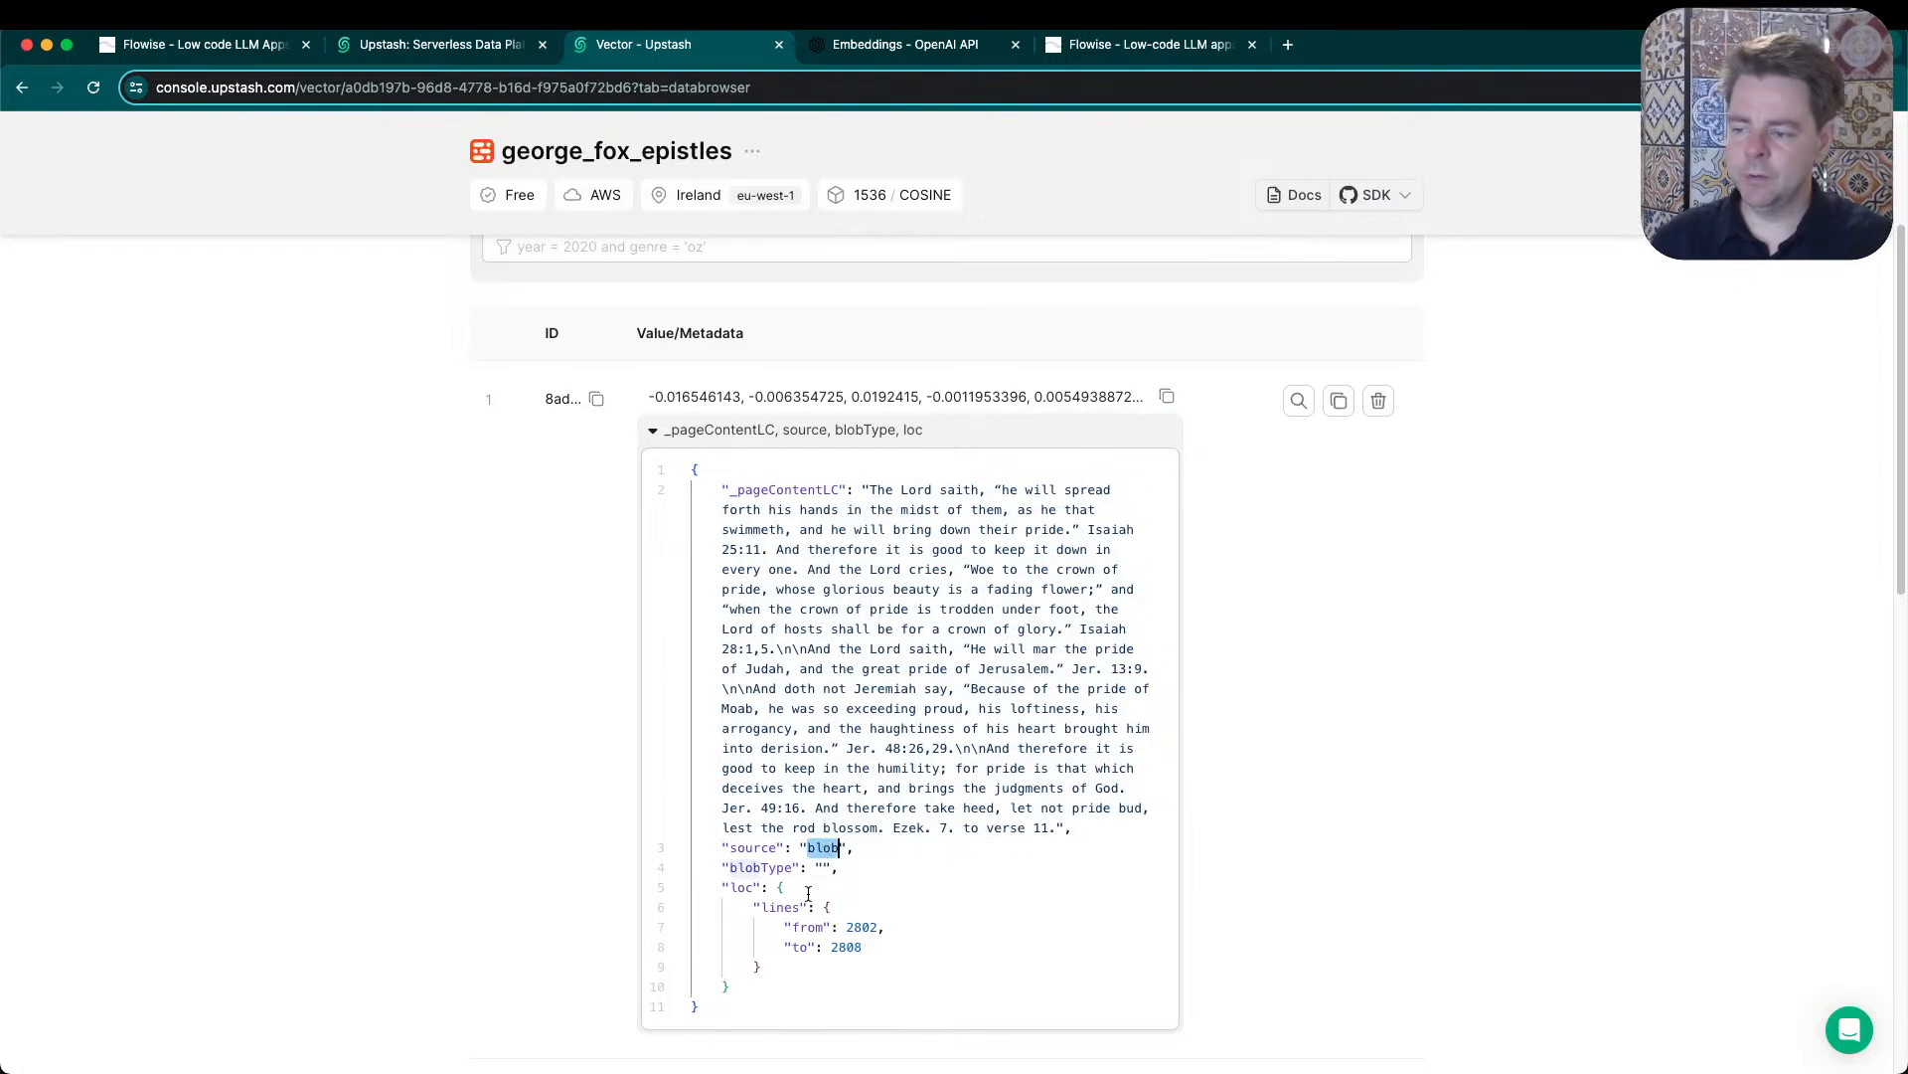
{"action": "left_click_drag", "start_coordinate": [868, 945], "coordinate": [766, 912]}
{"action": "double_click", "coordinate": [822, 847]}
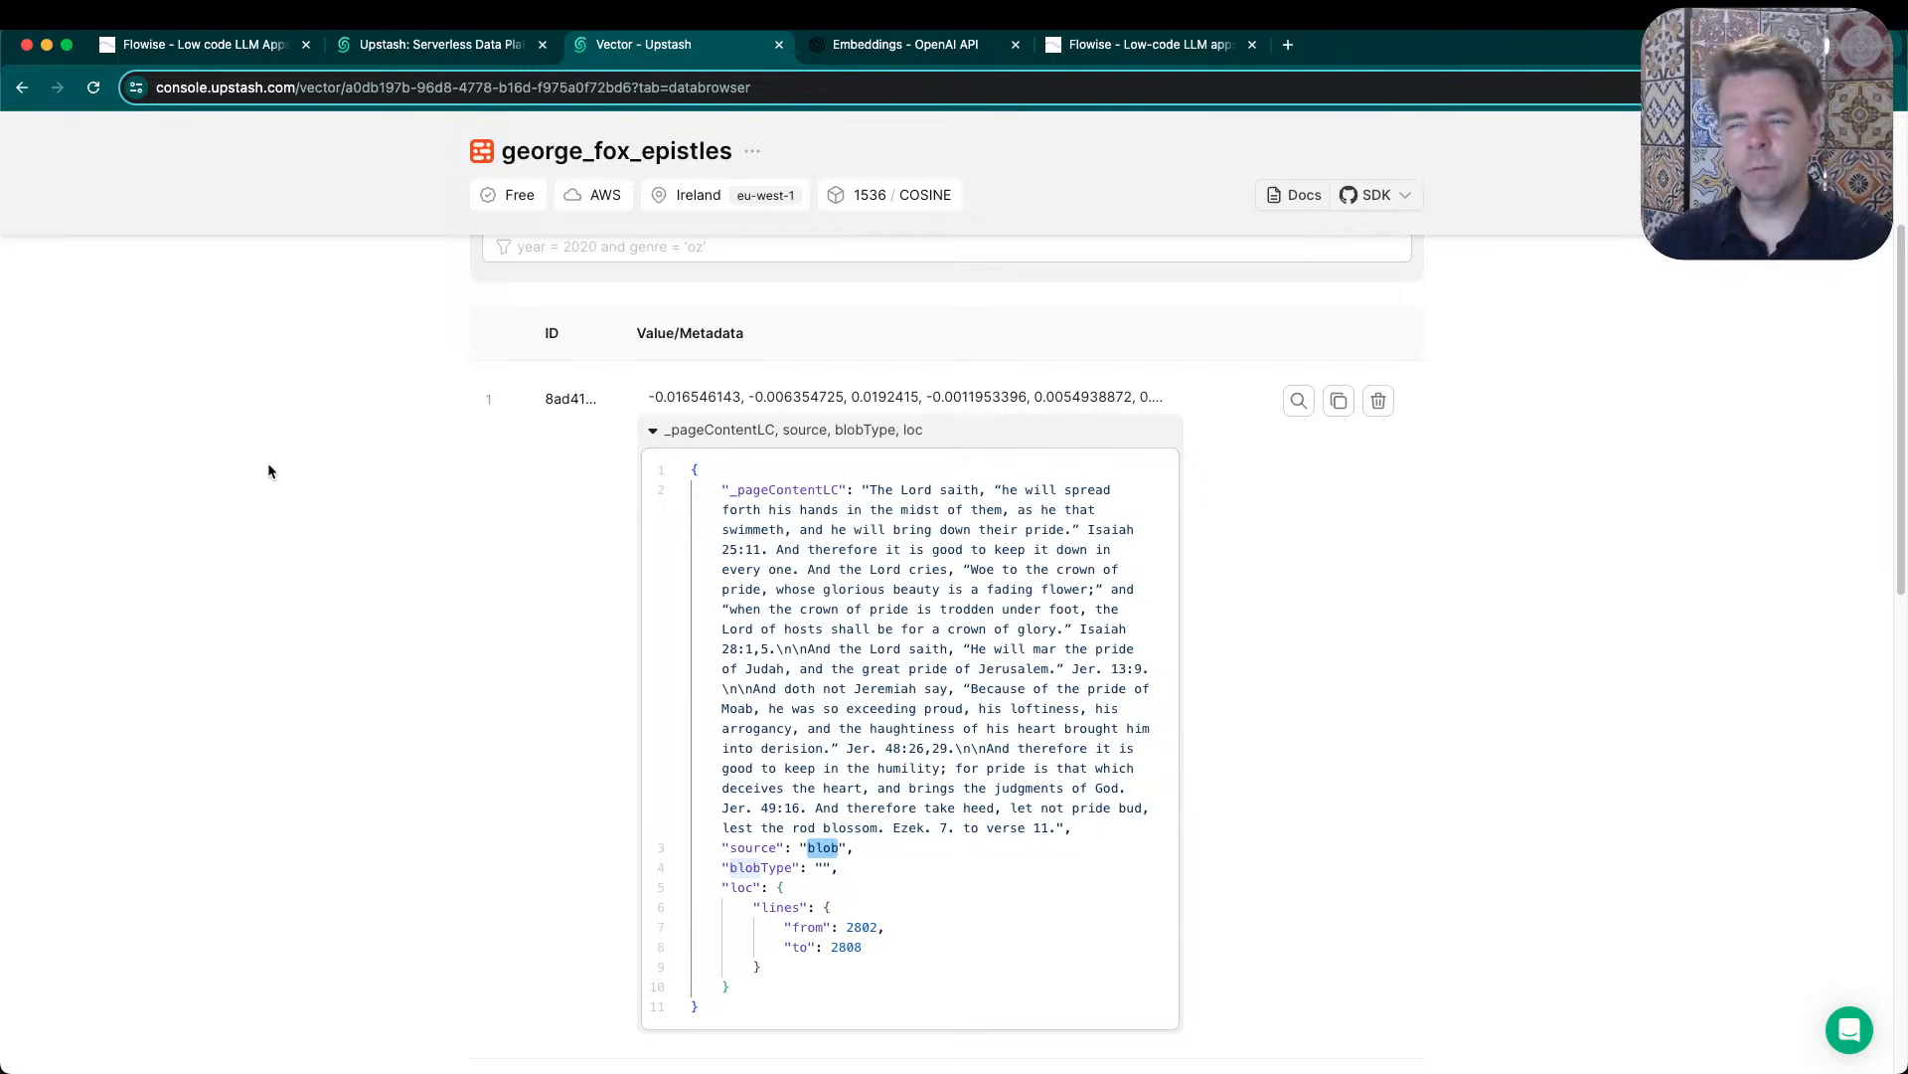
- Review OpenAI's Embeddings guide, highlighting text-embedding-3-small and text-embedding-3-large, and dismiss the search for "vector"
{"action": "left_click", "coordinate": [871, 51]}
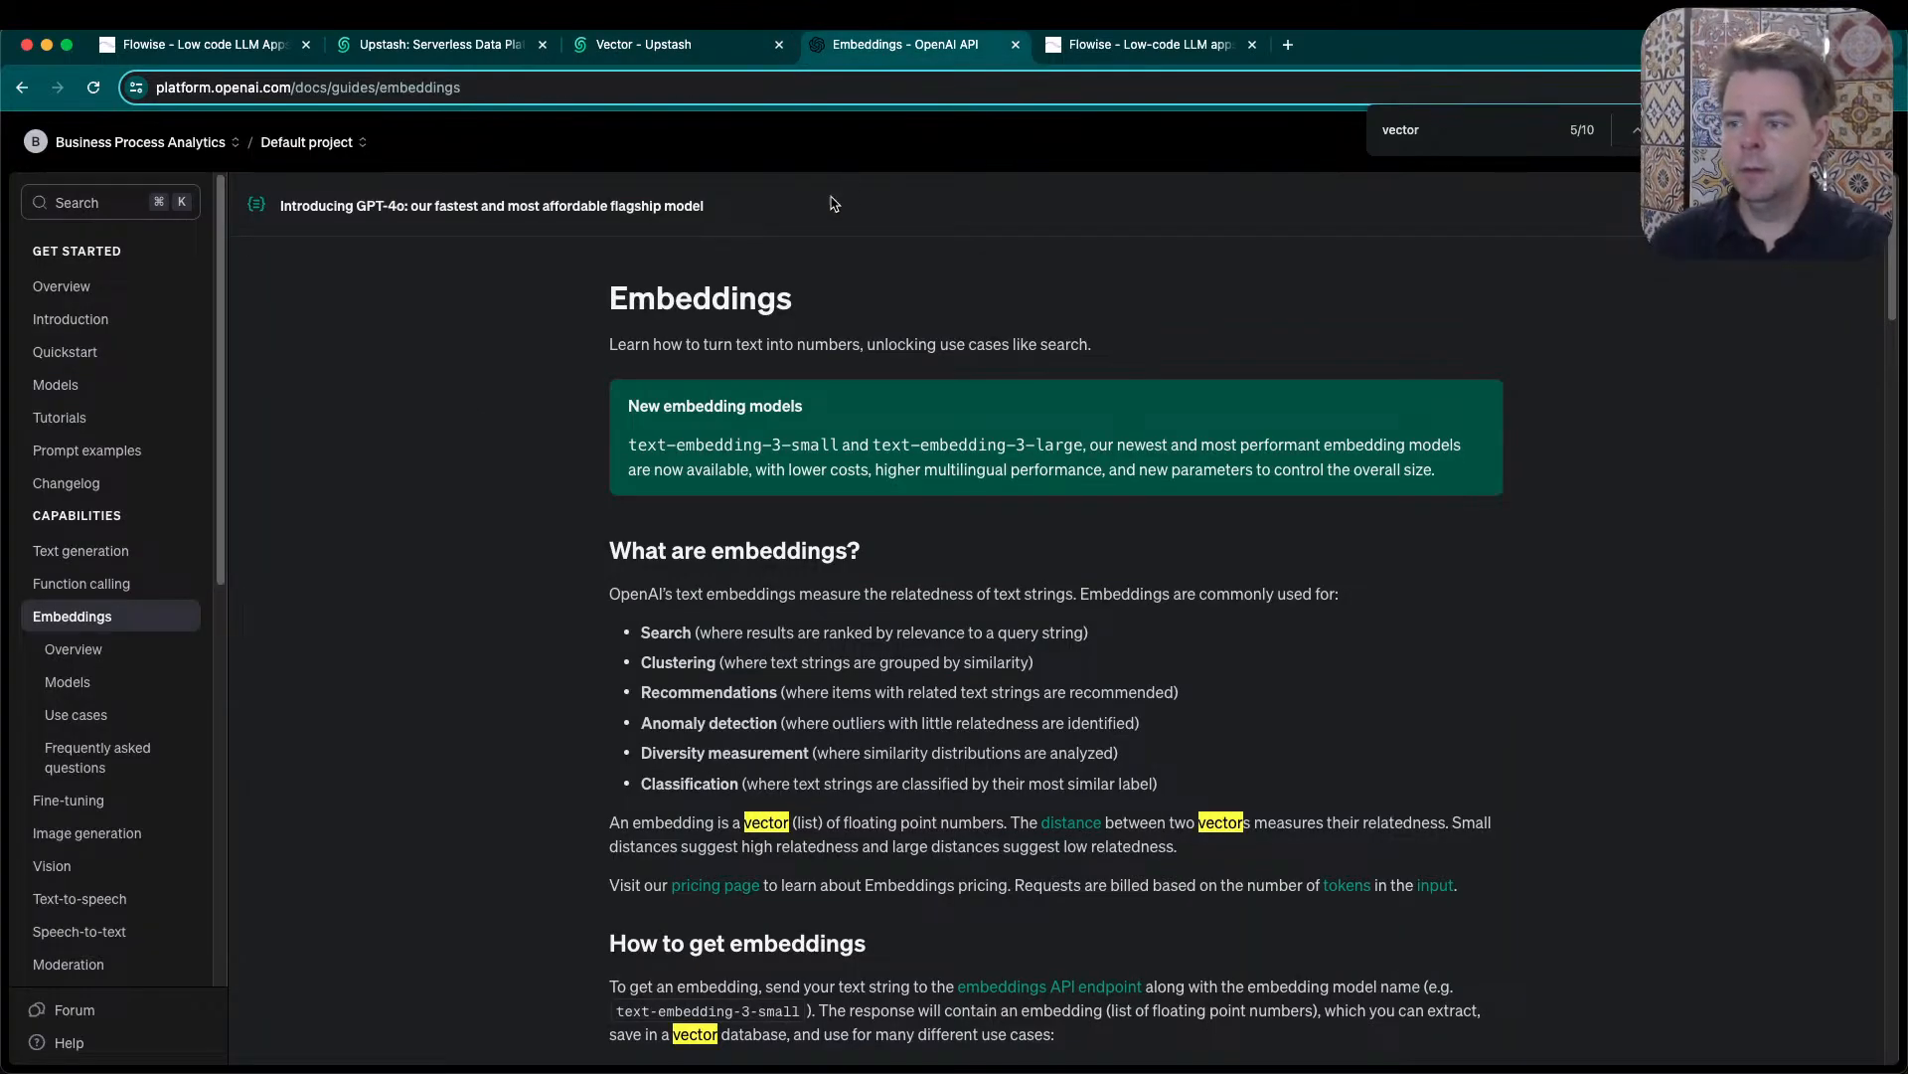
{"action": "left_click_drag", "start_coordinate": [613, 301], "coordinate": [793, 291]}
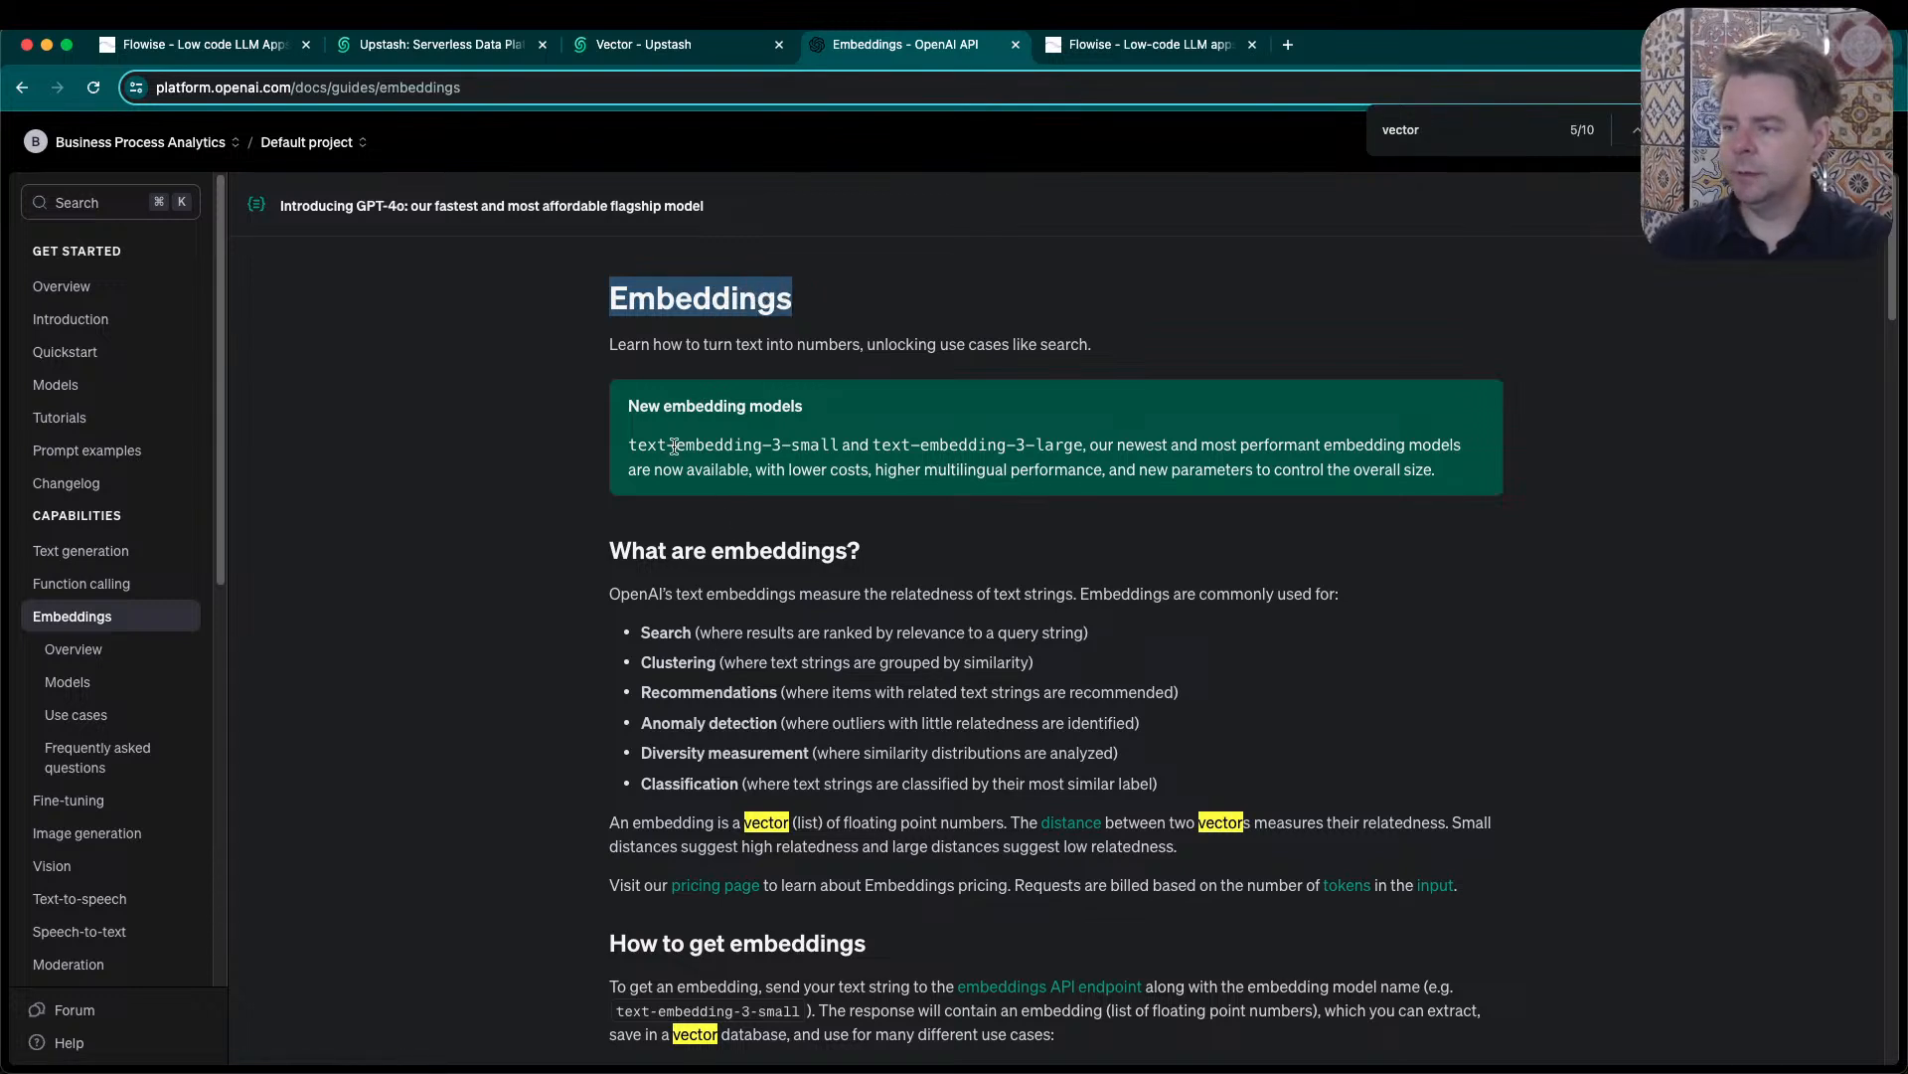
{"action": "left_click_drag", "start_coordinate": [627, 447], "coordinate": [1084, 444]}
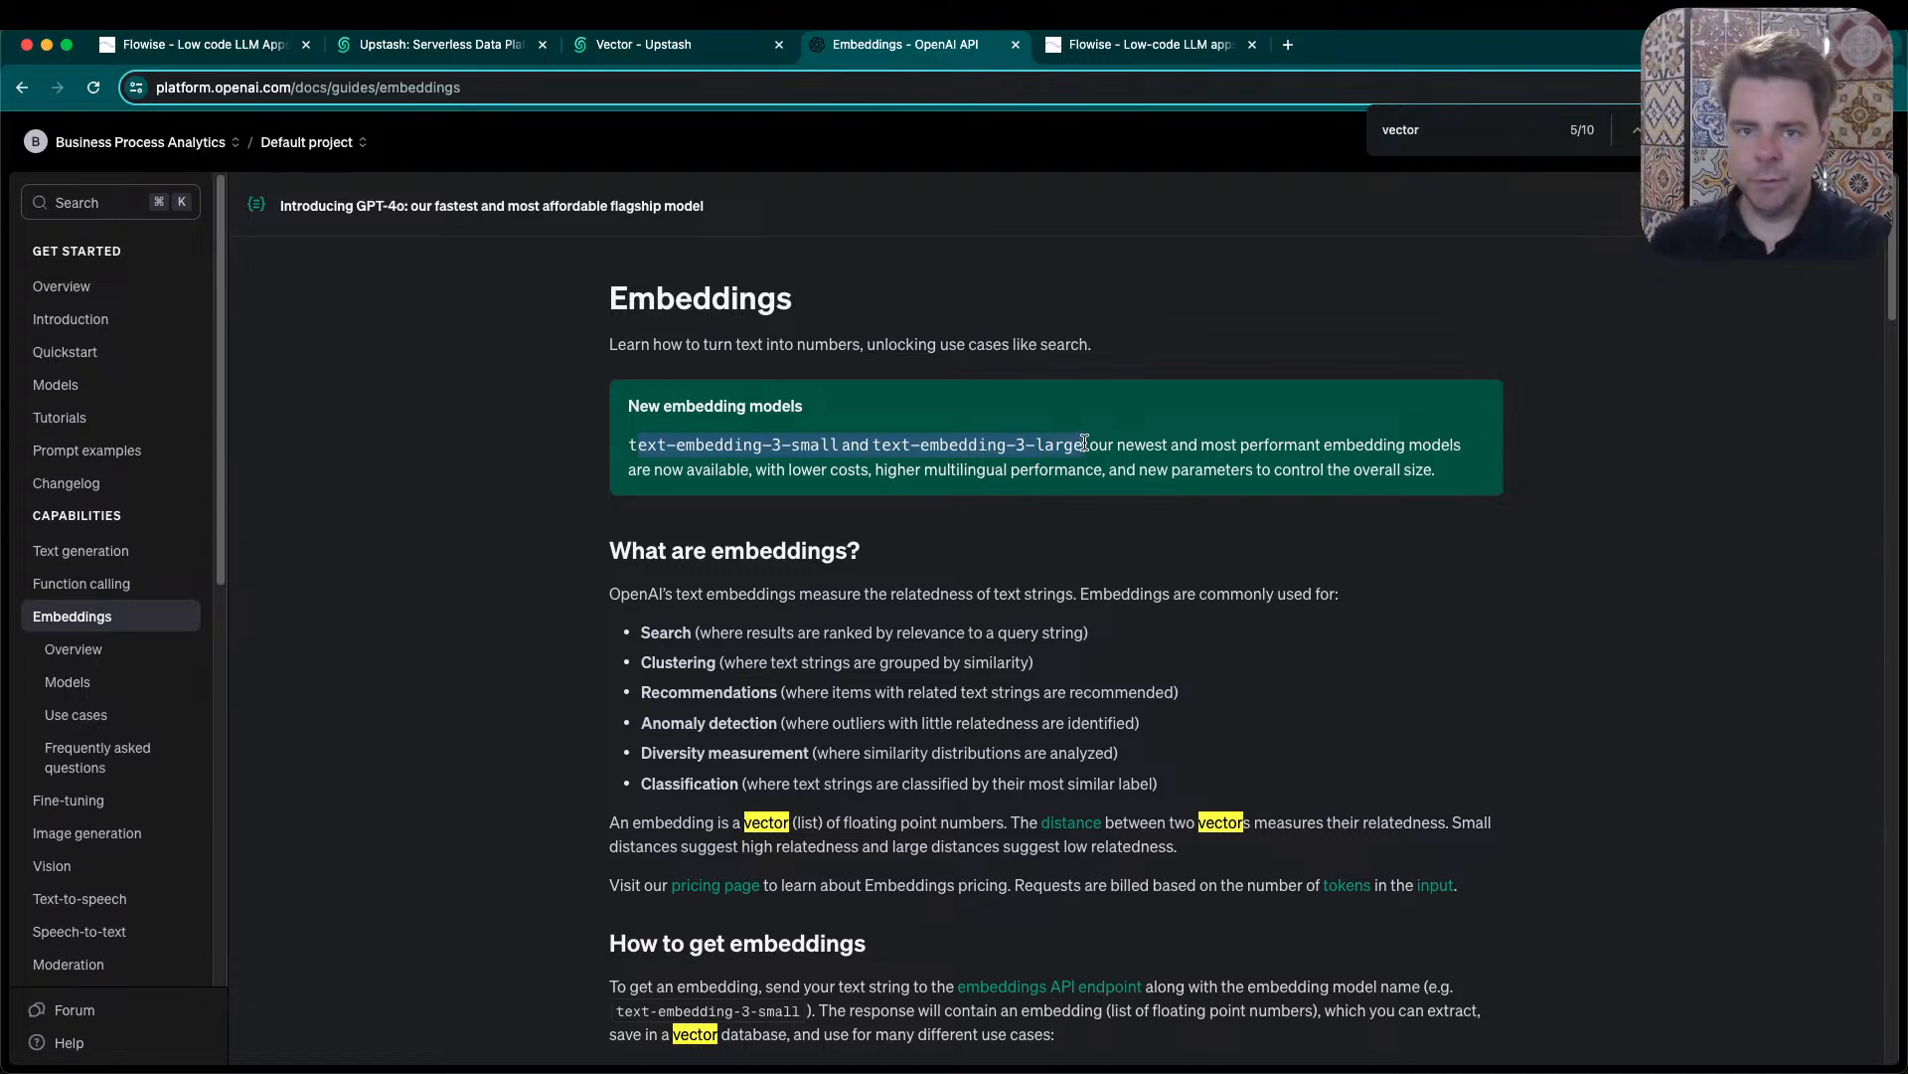
{"action": "left_click", "coordinate": [1557, 682]}
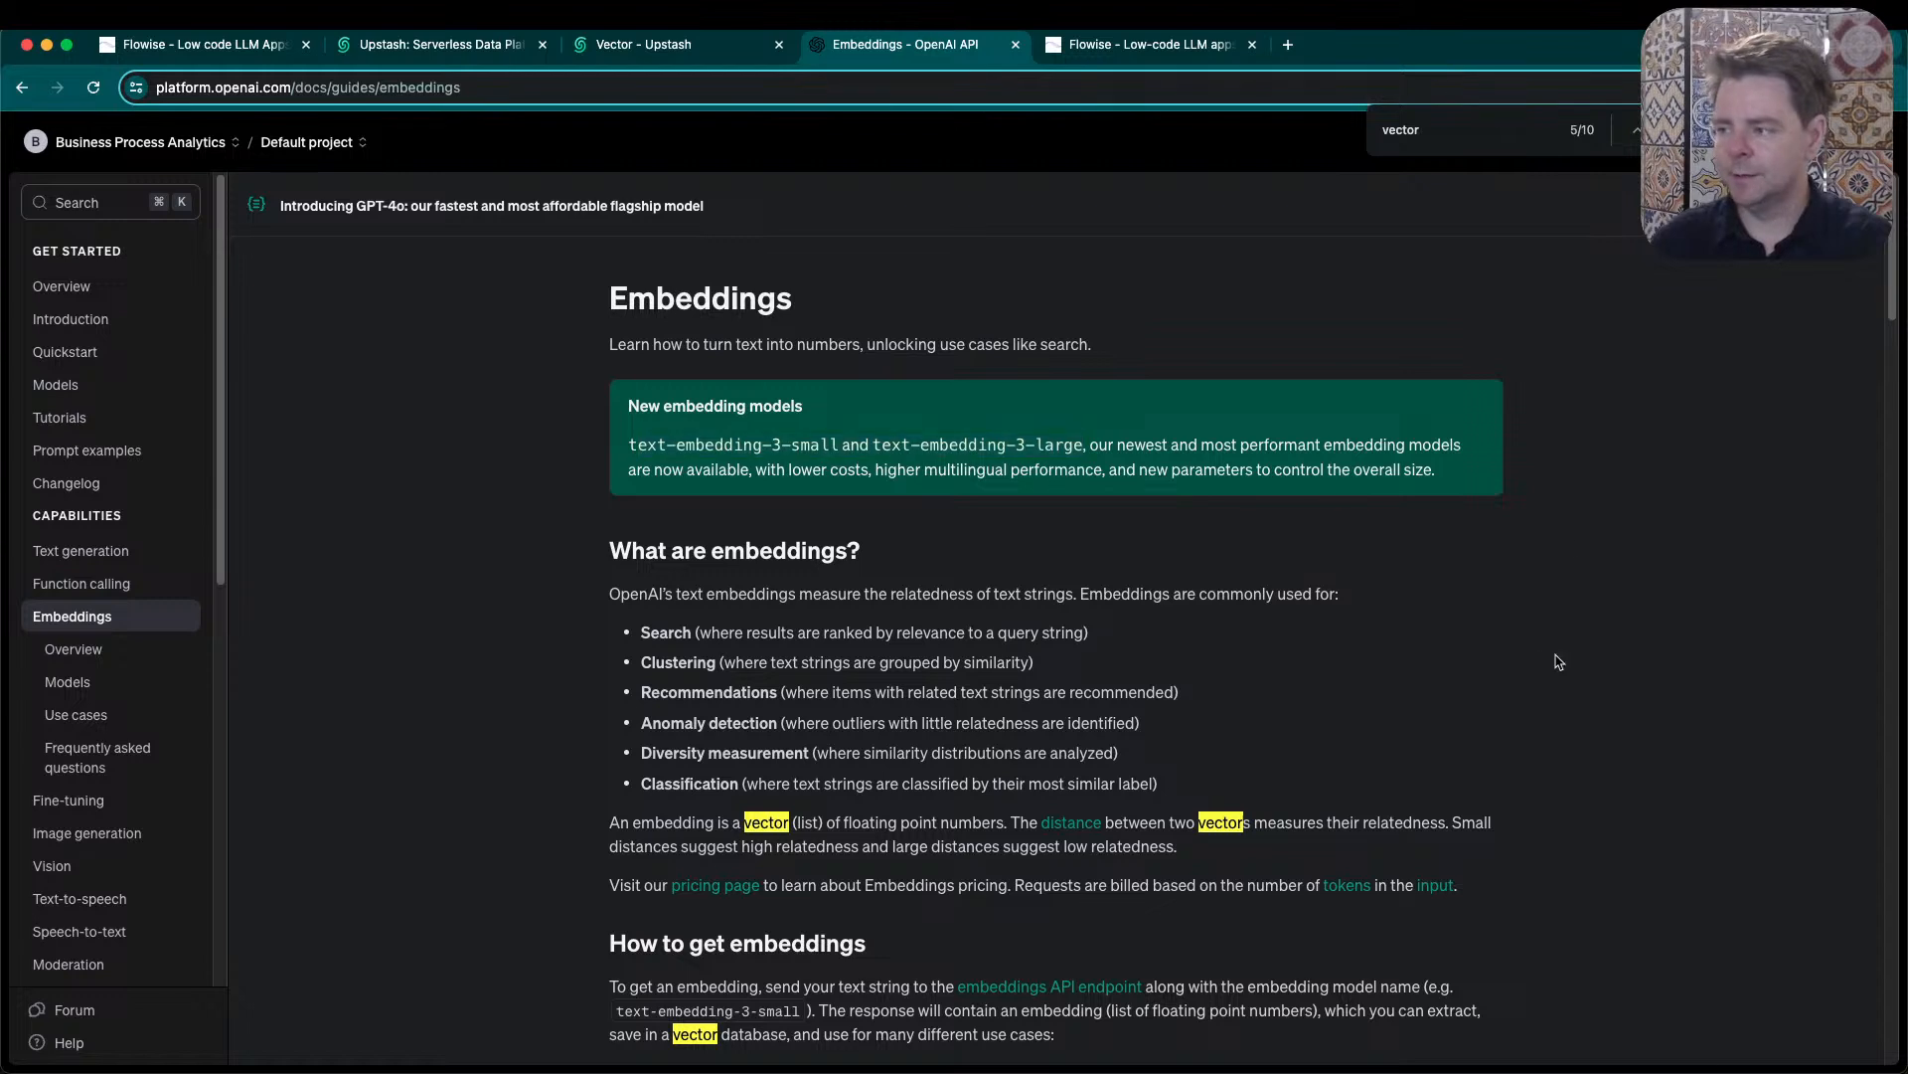
{"action": "key", "text": "Escape"}
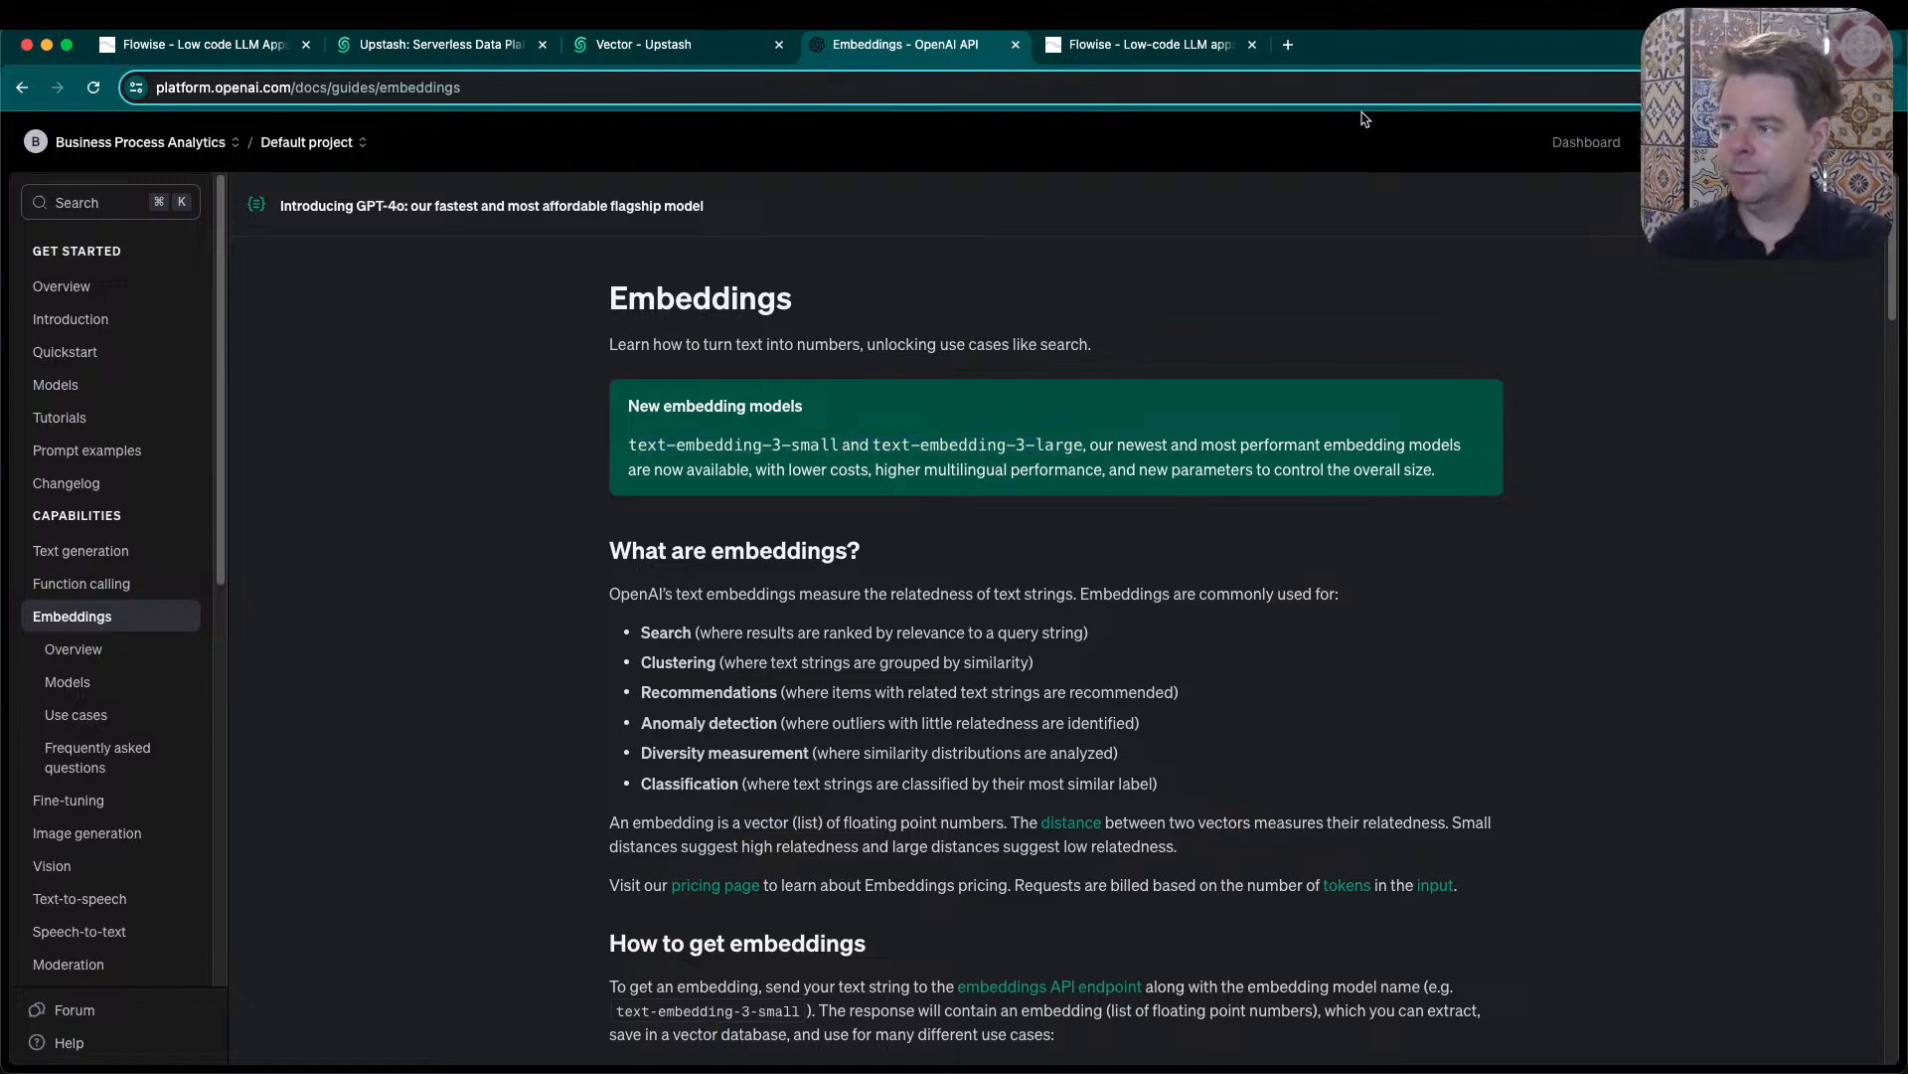
- Return to the Quaker chat test canvas, leave it for the document stores, and open the George Fox Epistles store
{"action": "left_click", "coordinate": [1211, 51]}
{"action": "left_click_drag", "start_coordinate": [315, 660], "coordinate": [415, 672]}
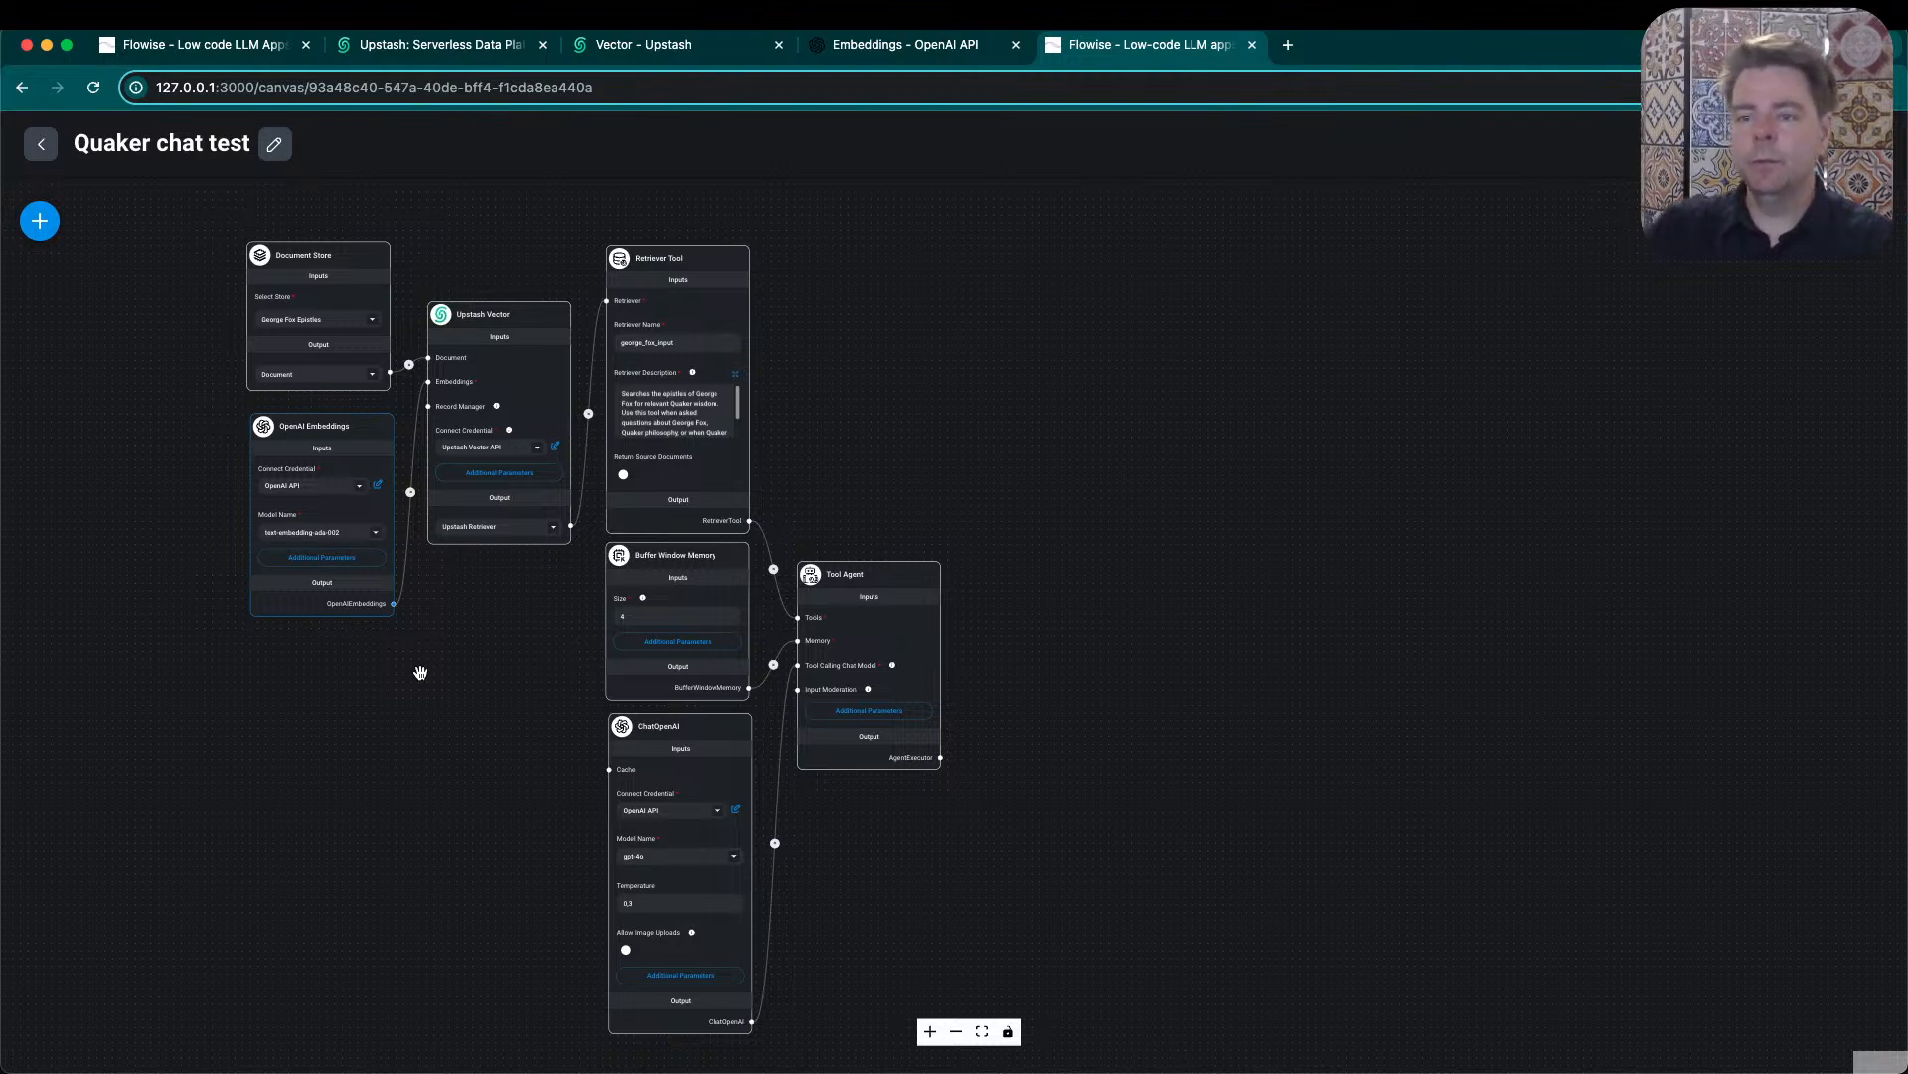
{"action": "left_click", "coordinate": [40, 146]}
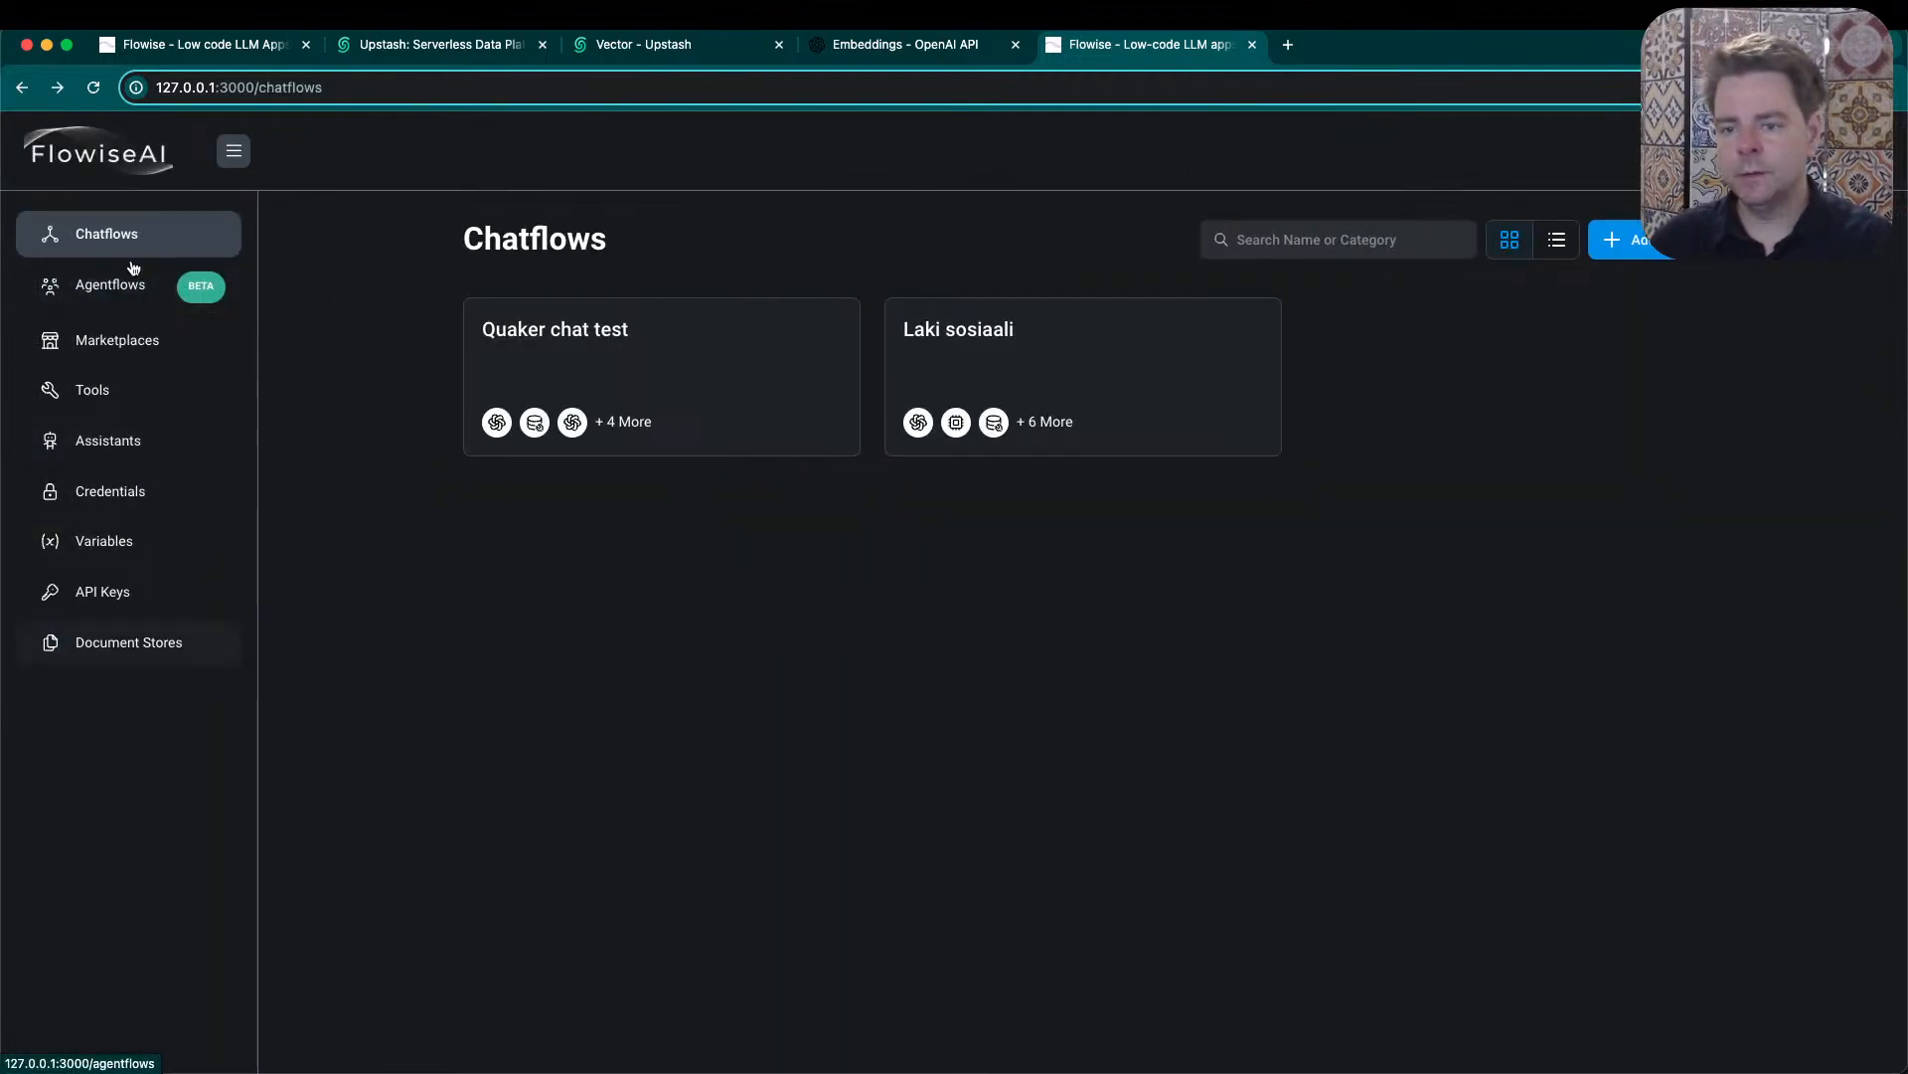
{"action": "left_click", "coordinate": [102, 659]}
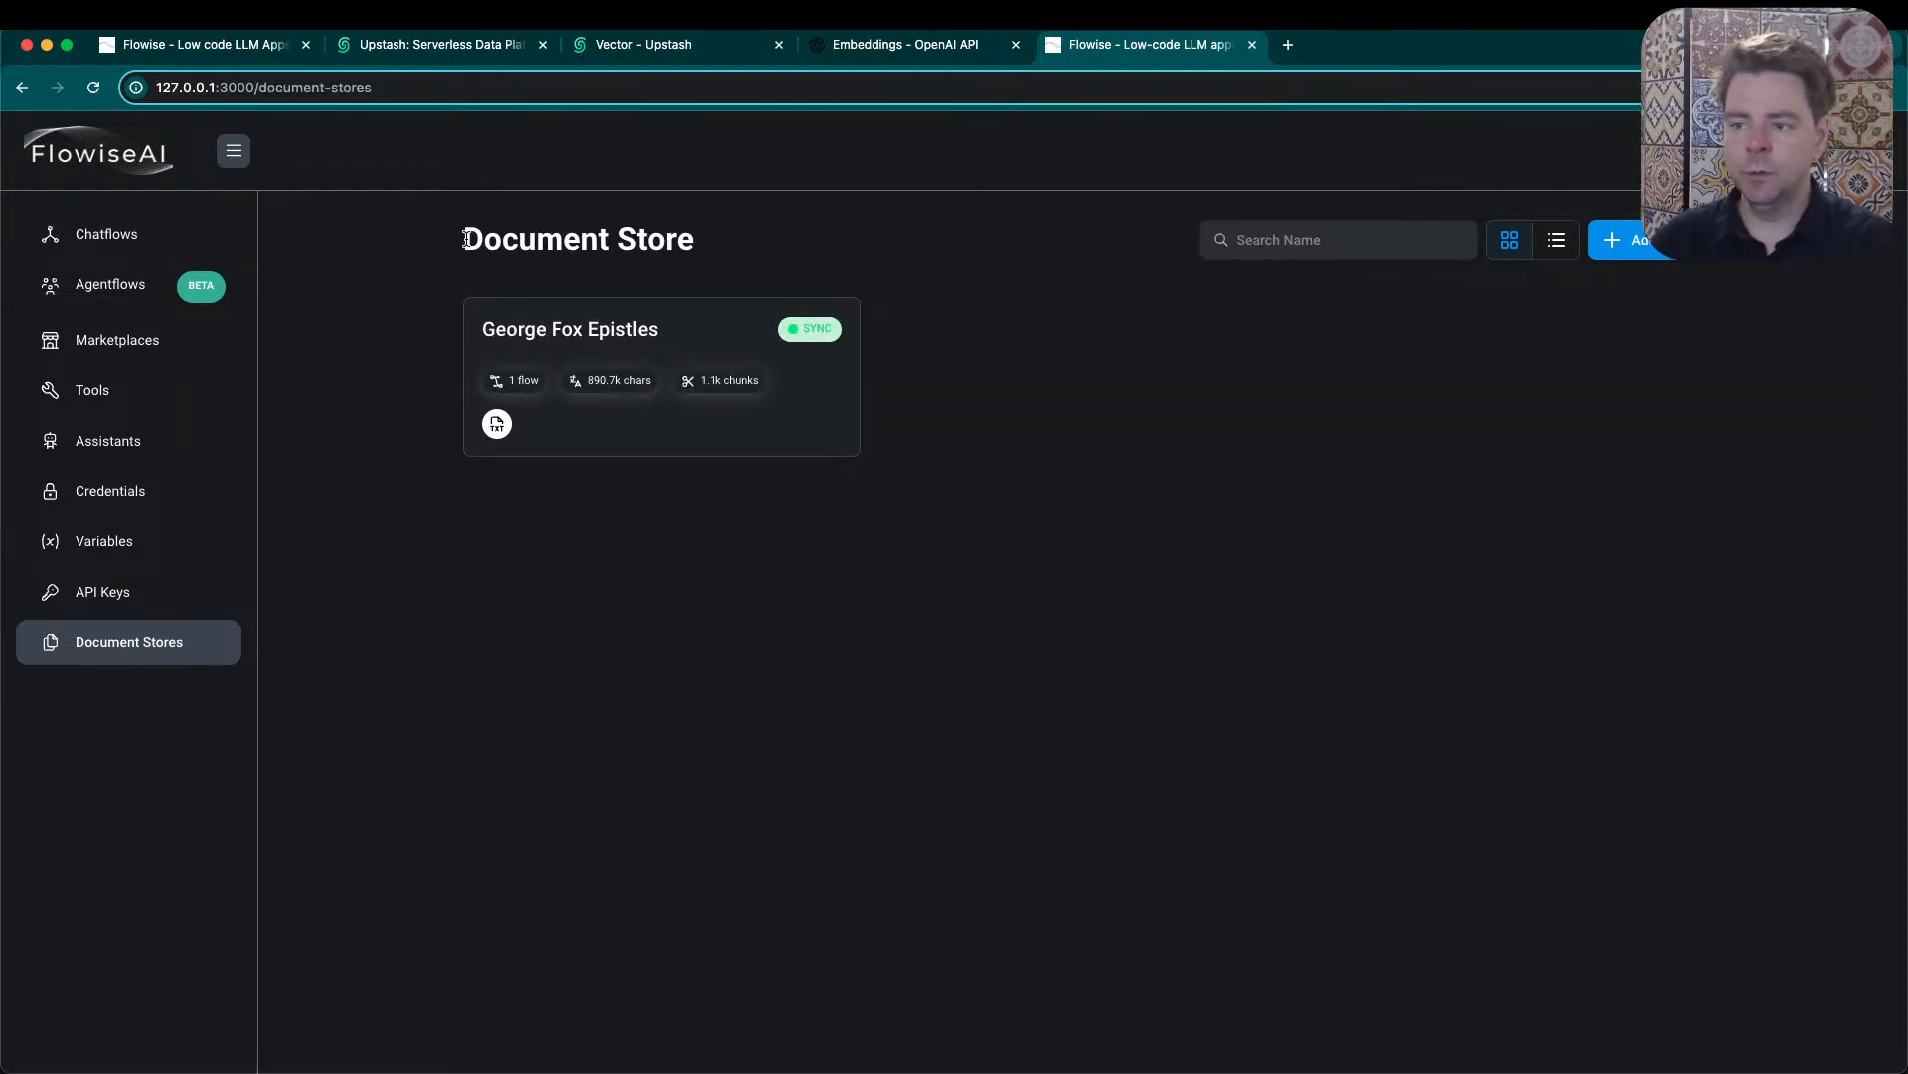
{"action": "left_click_drag", "start_coordinate": [466, 240], "coordinate": [746, 248]}
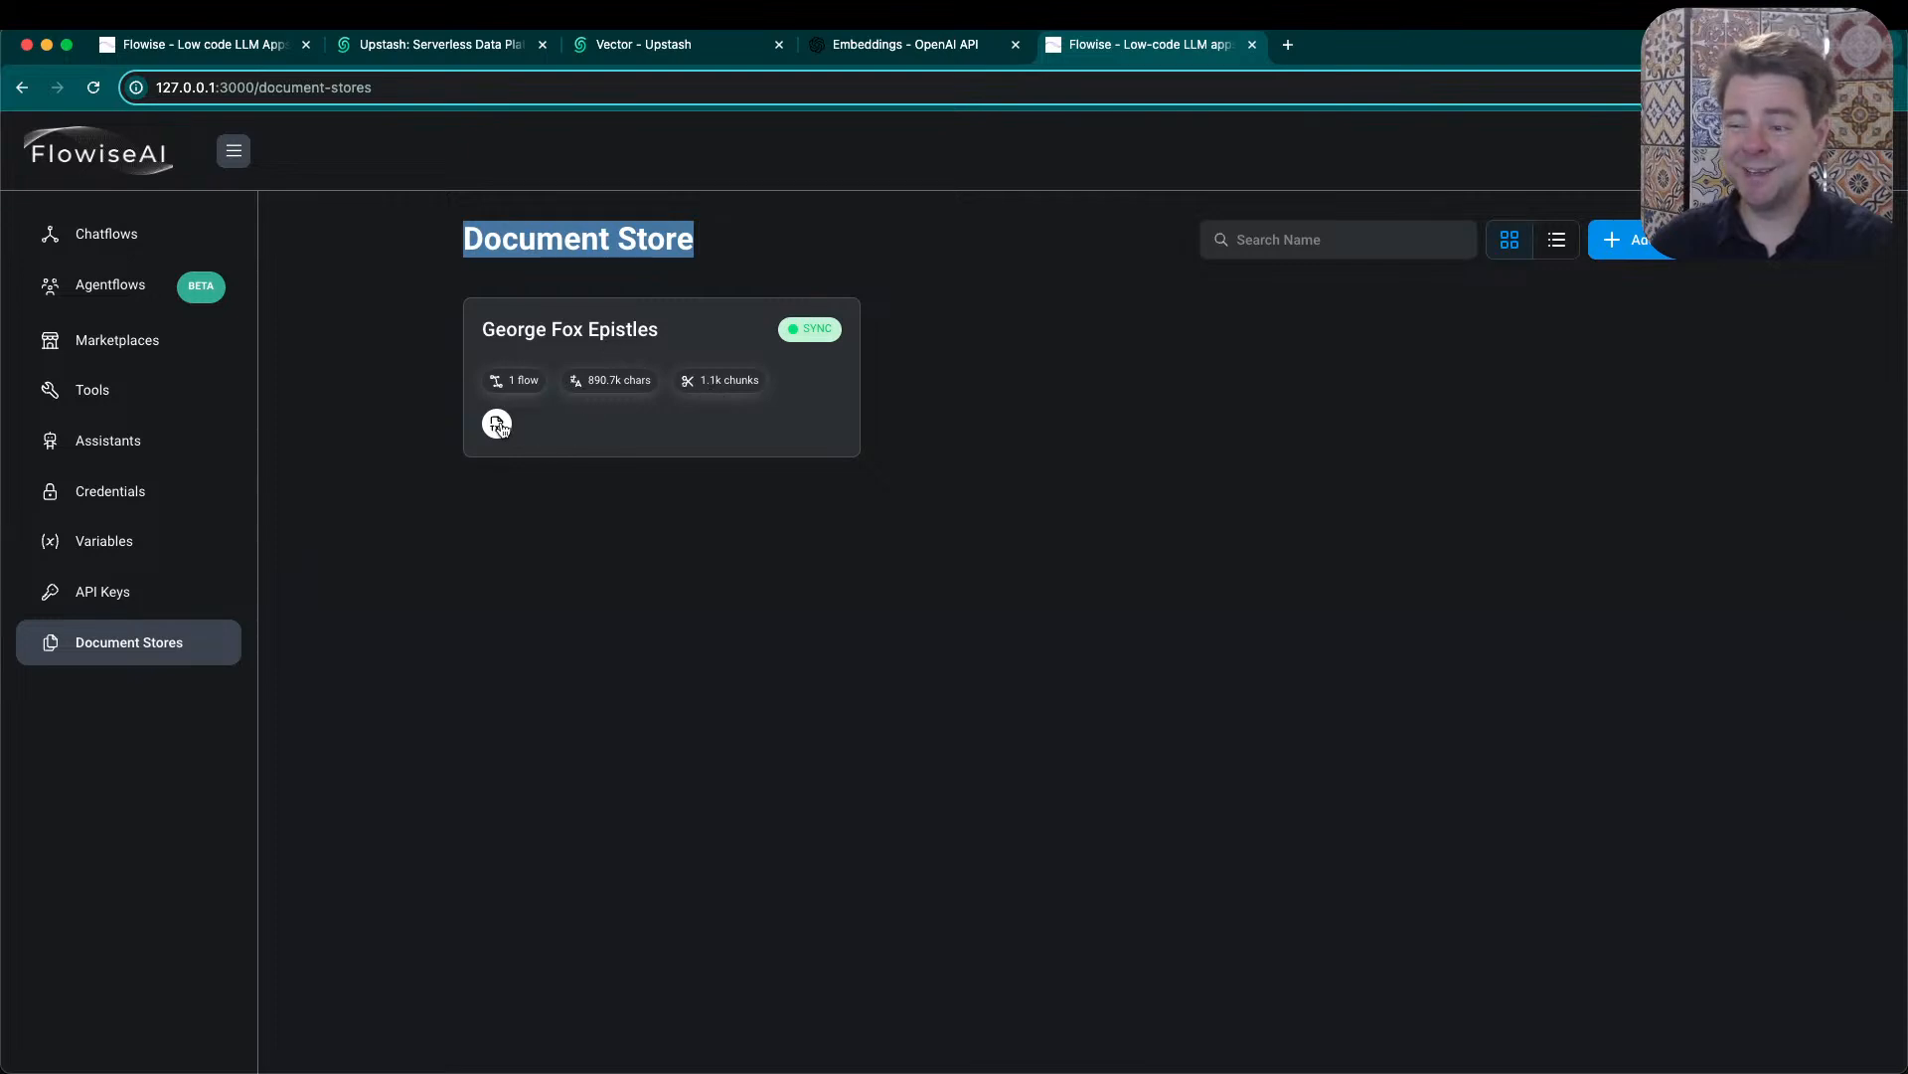
{"action": "left_click", "coordinate": [567, 329]}
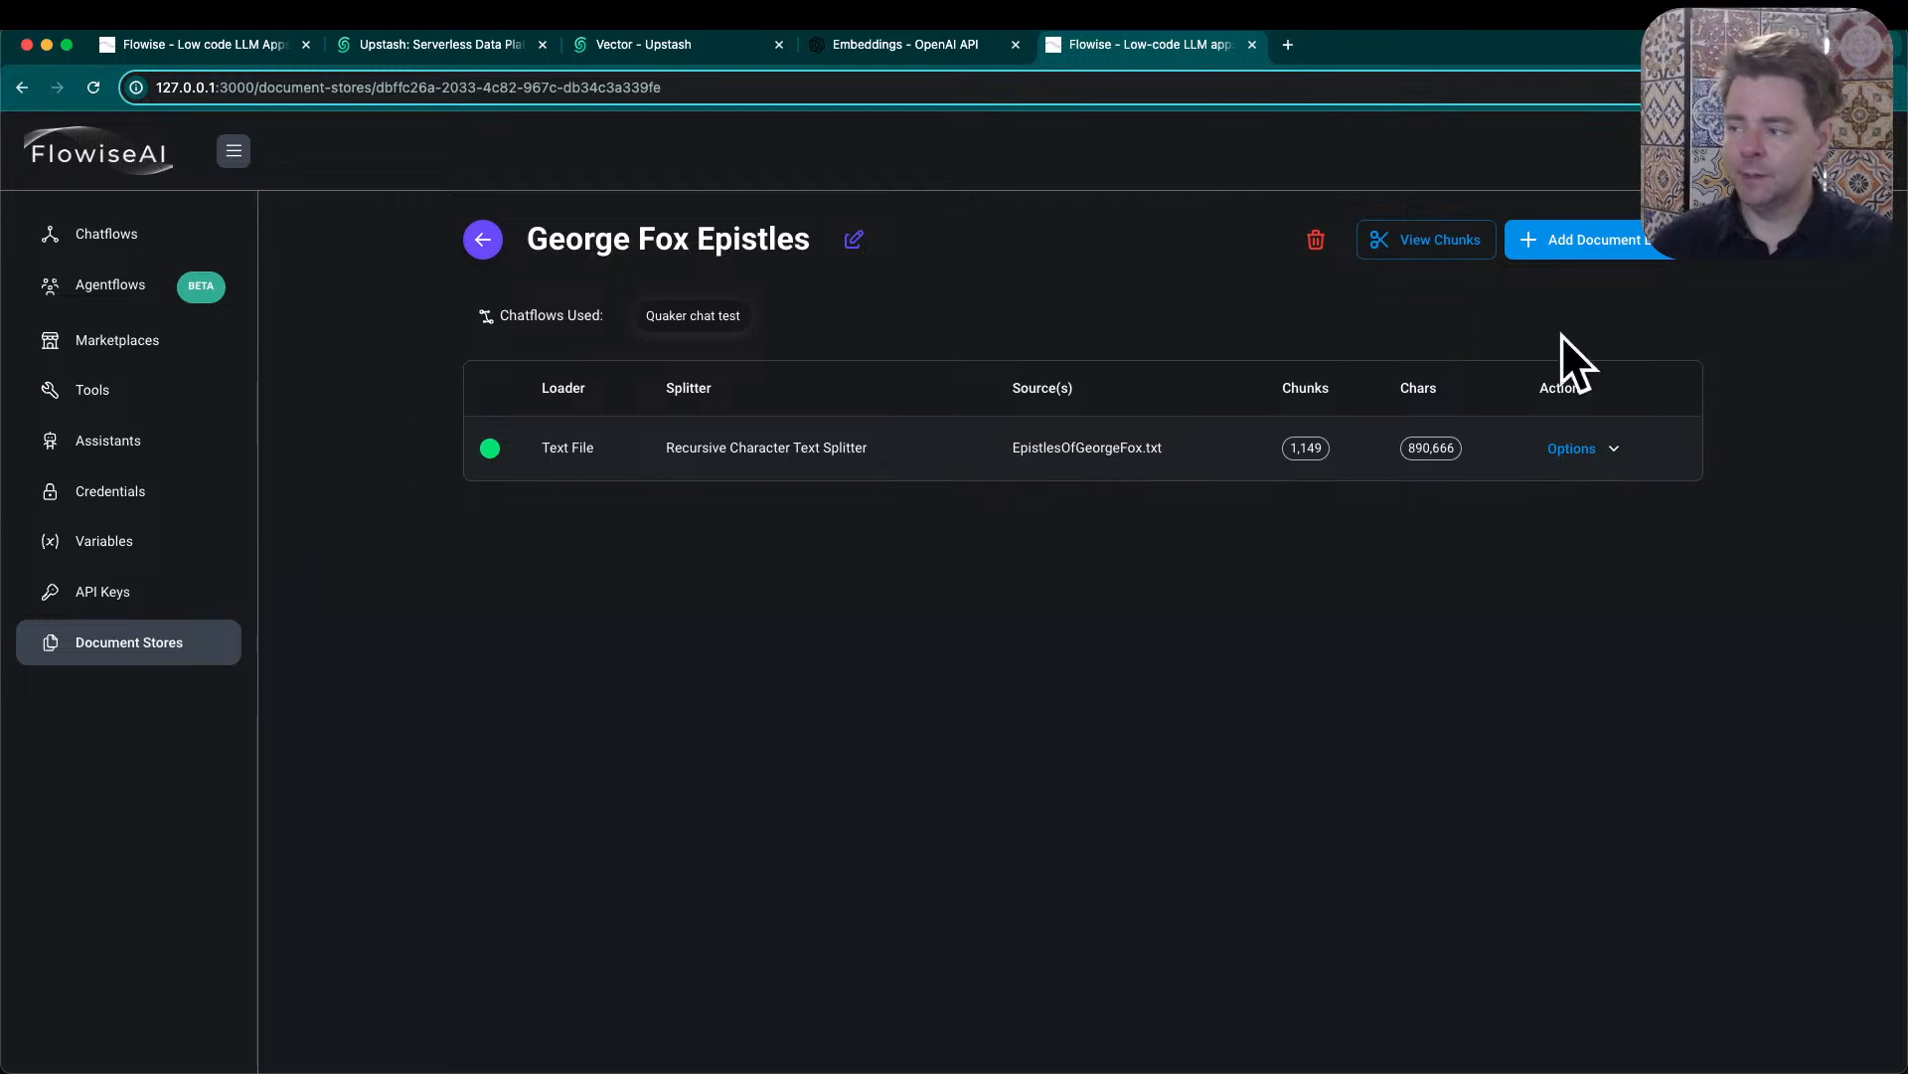
- Browse the document loaders available for the George Fox Epistles store, and close the selection without adding one
{"action": "left_click", "coordinate": [1603, 240]}
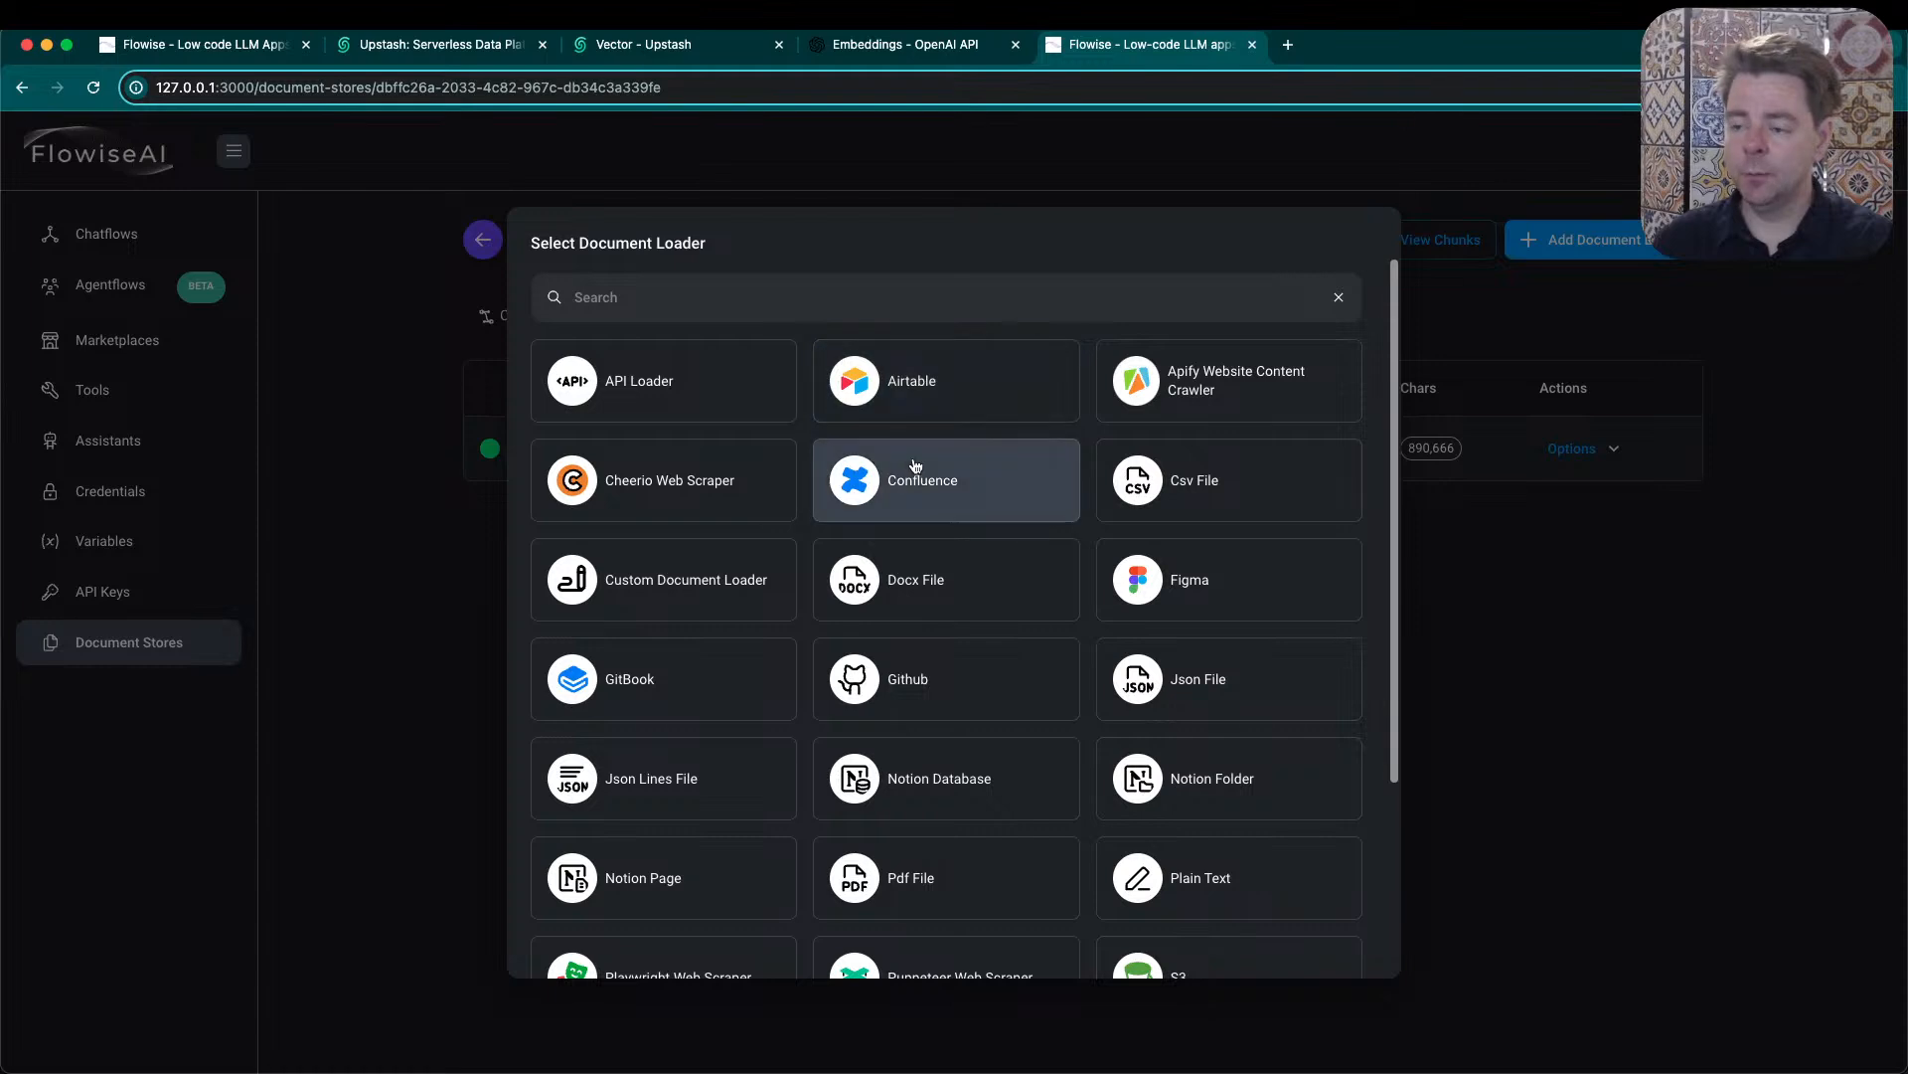
{"action": "scroll", "coordinate": [1252, 500], "scroll_direction": "down", "scroll_amount": 2}
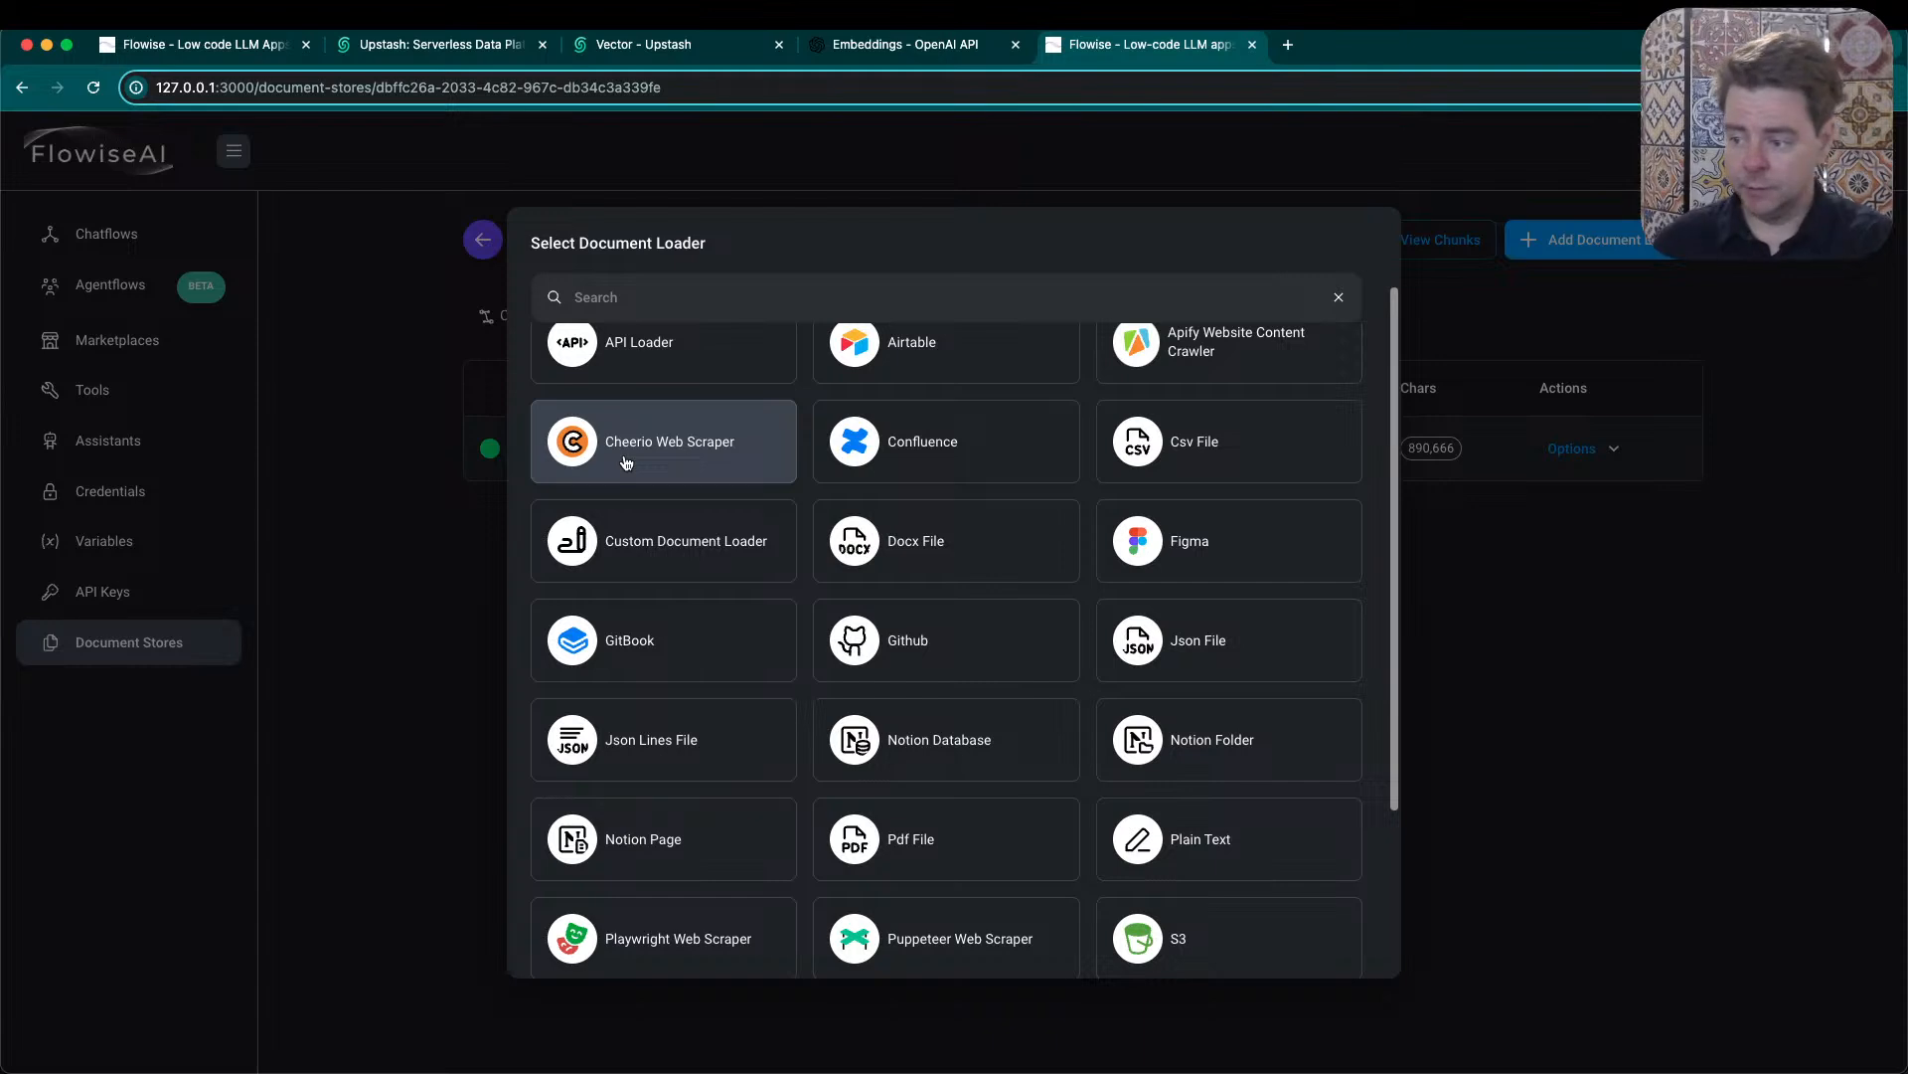
{"action": "scroll", "coordinate": [736, 646], "scroll_direction": "down", "scroll_amount": 3}
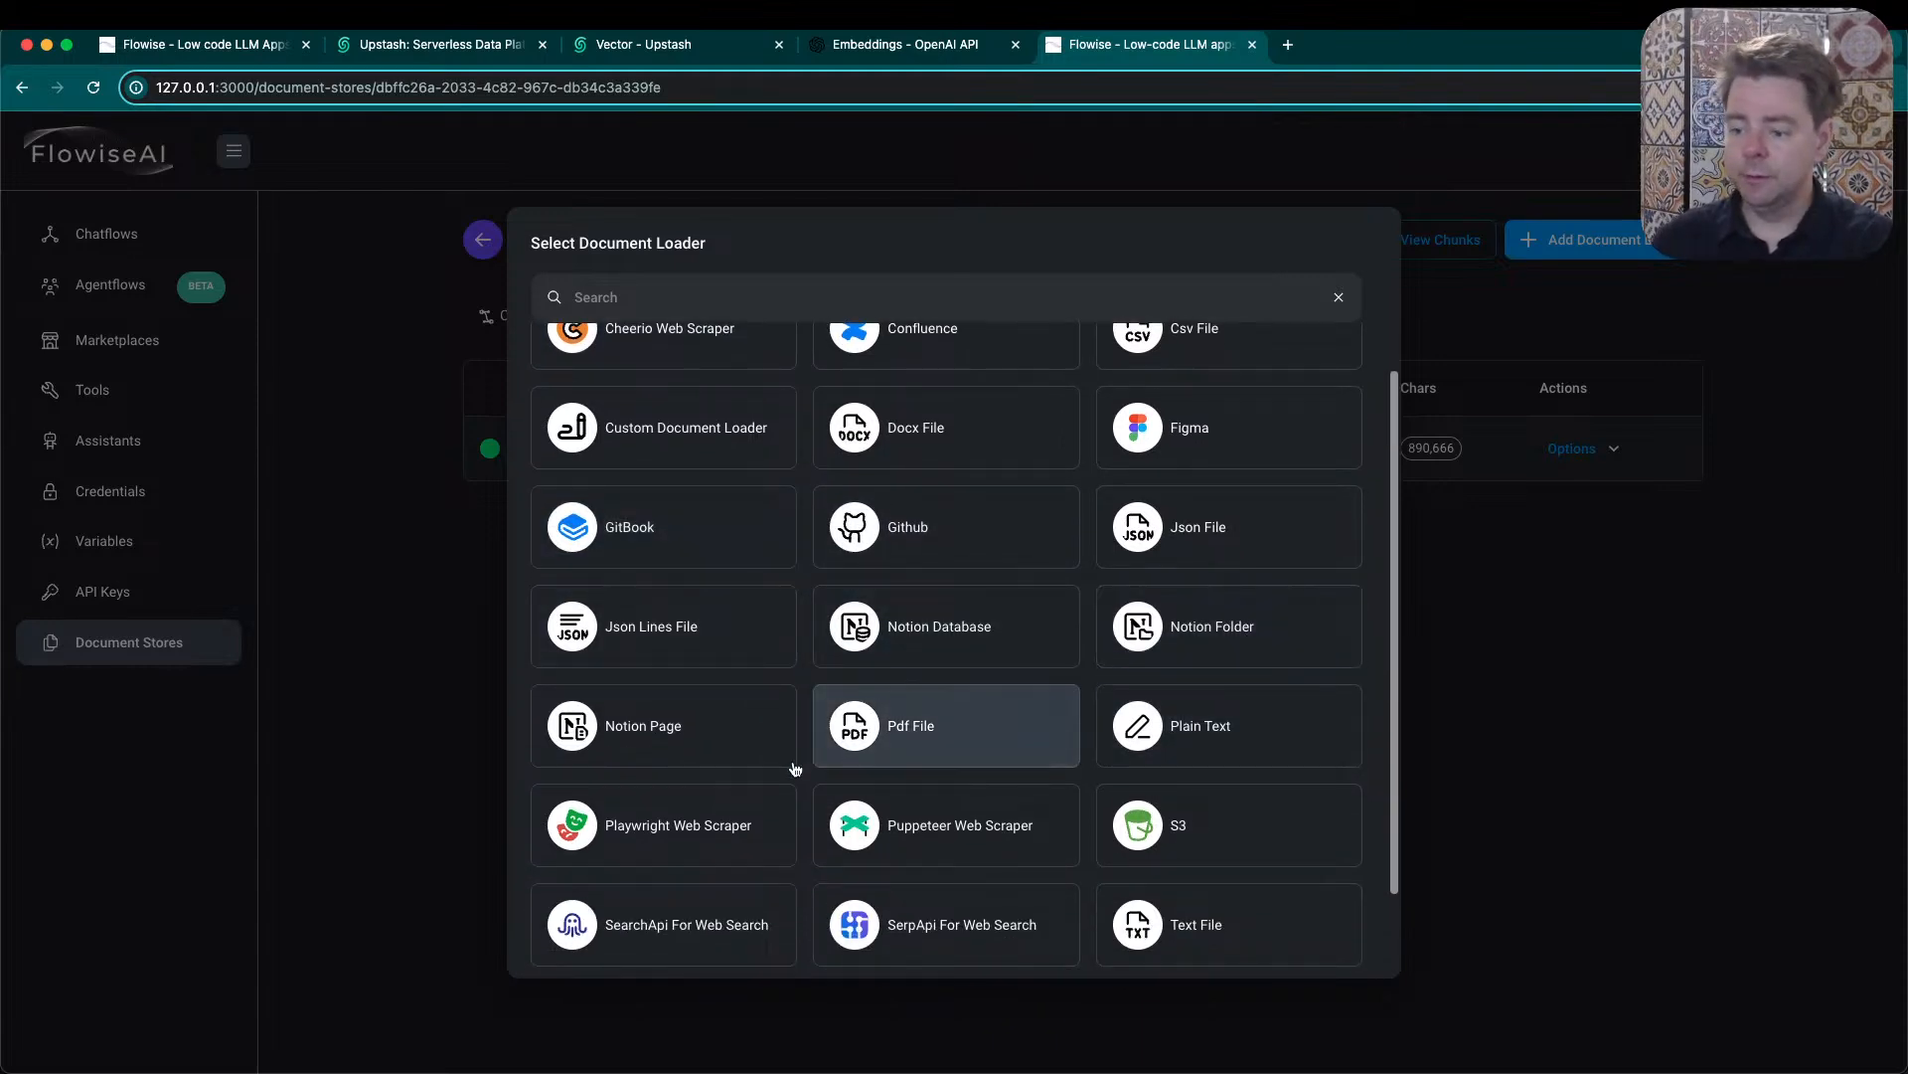
{"action": "scroll", "coordinate": [932, 747], "scroll_direction": "down", "scroll_amount": 1}
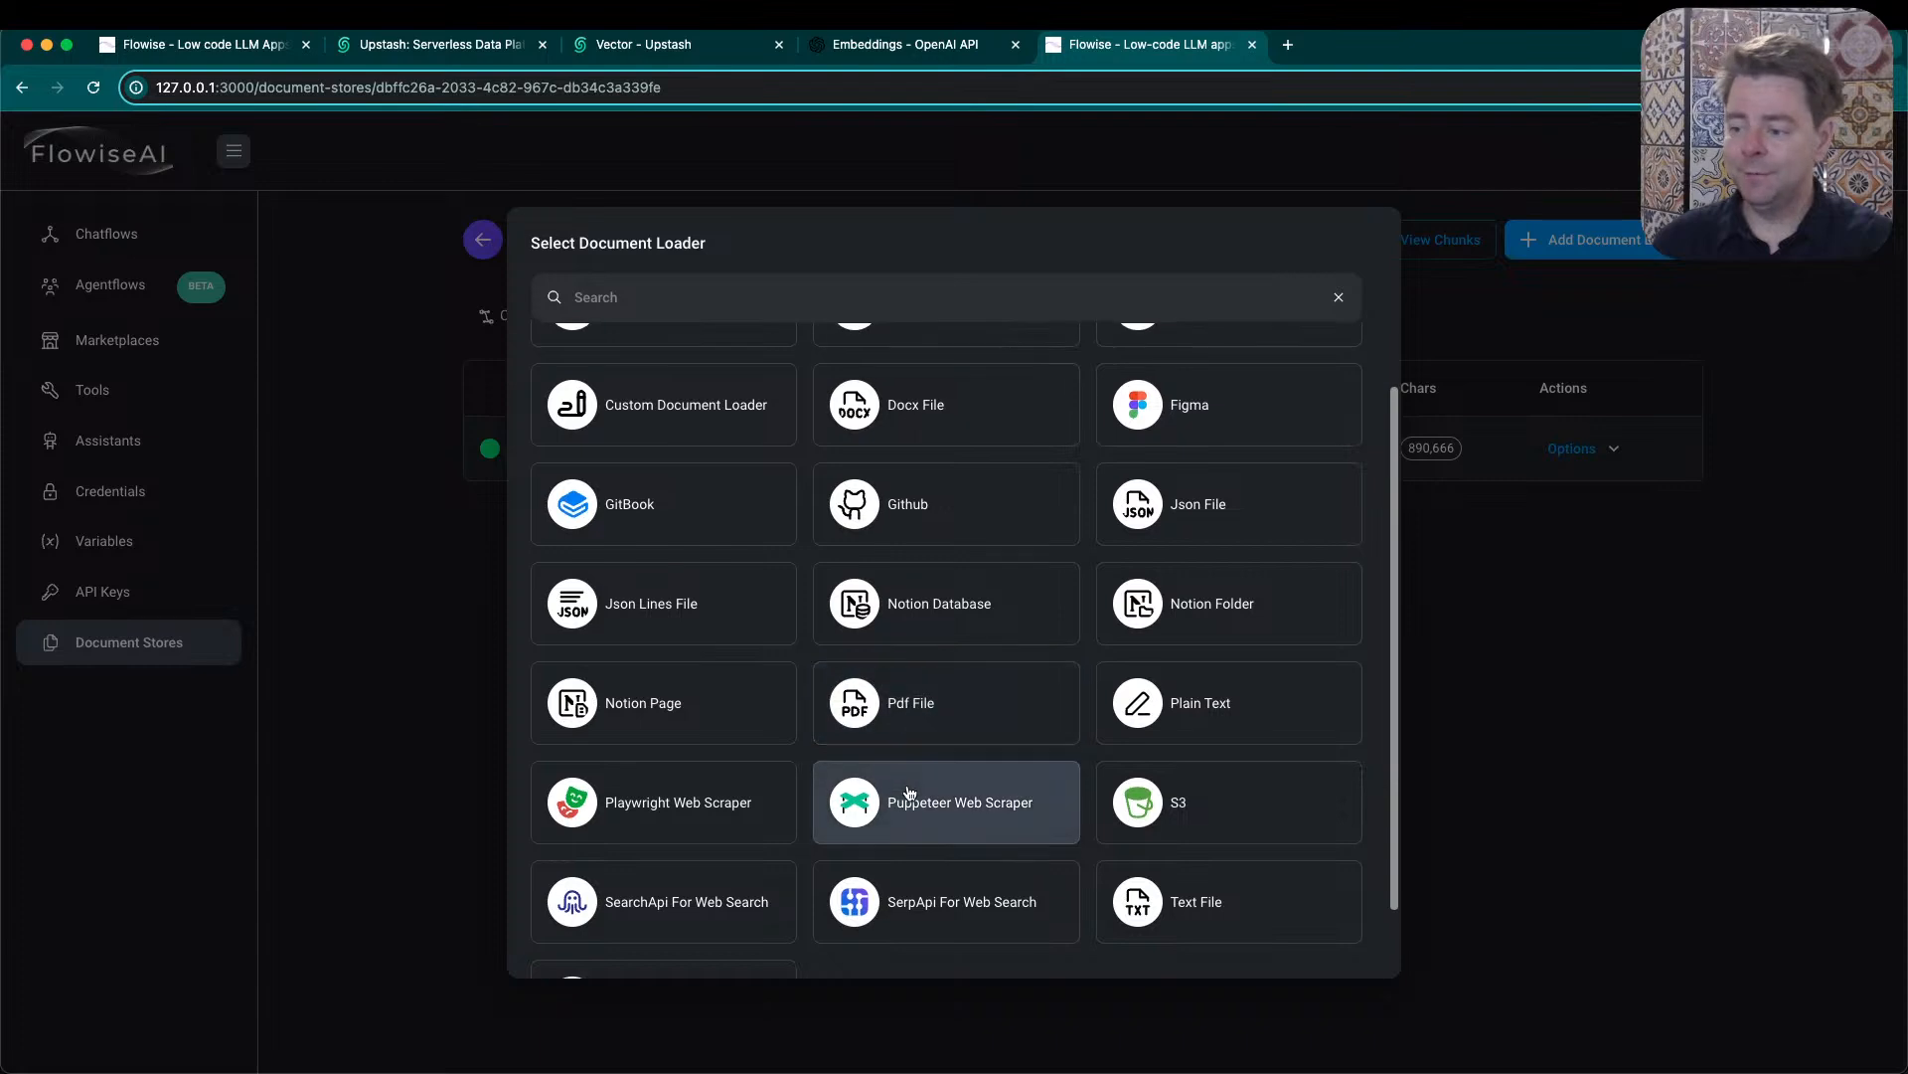
{"action": "scroll", "coordinate": [909, 785], "scroll_direction": "down", "scroll_amount": 2}
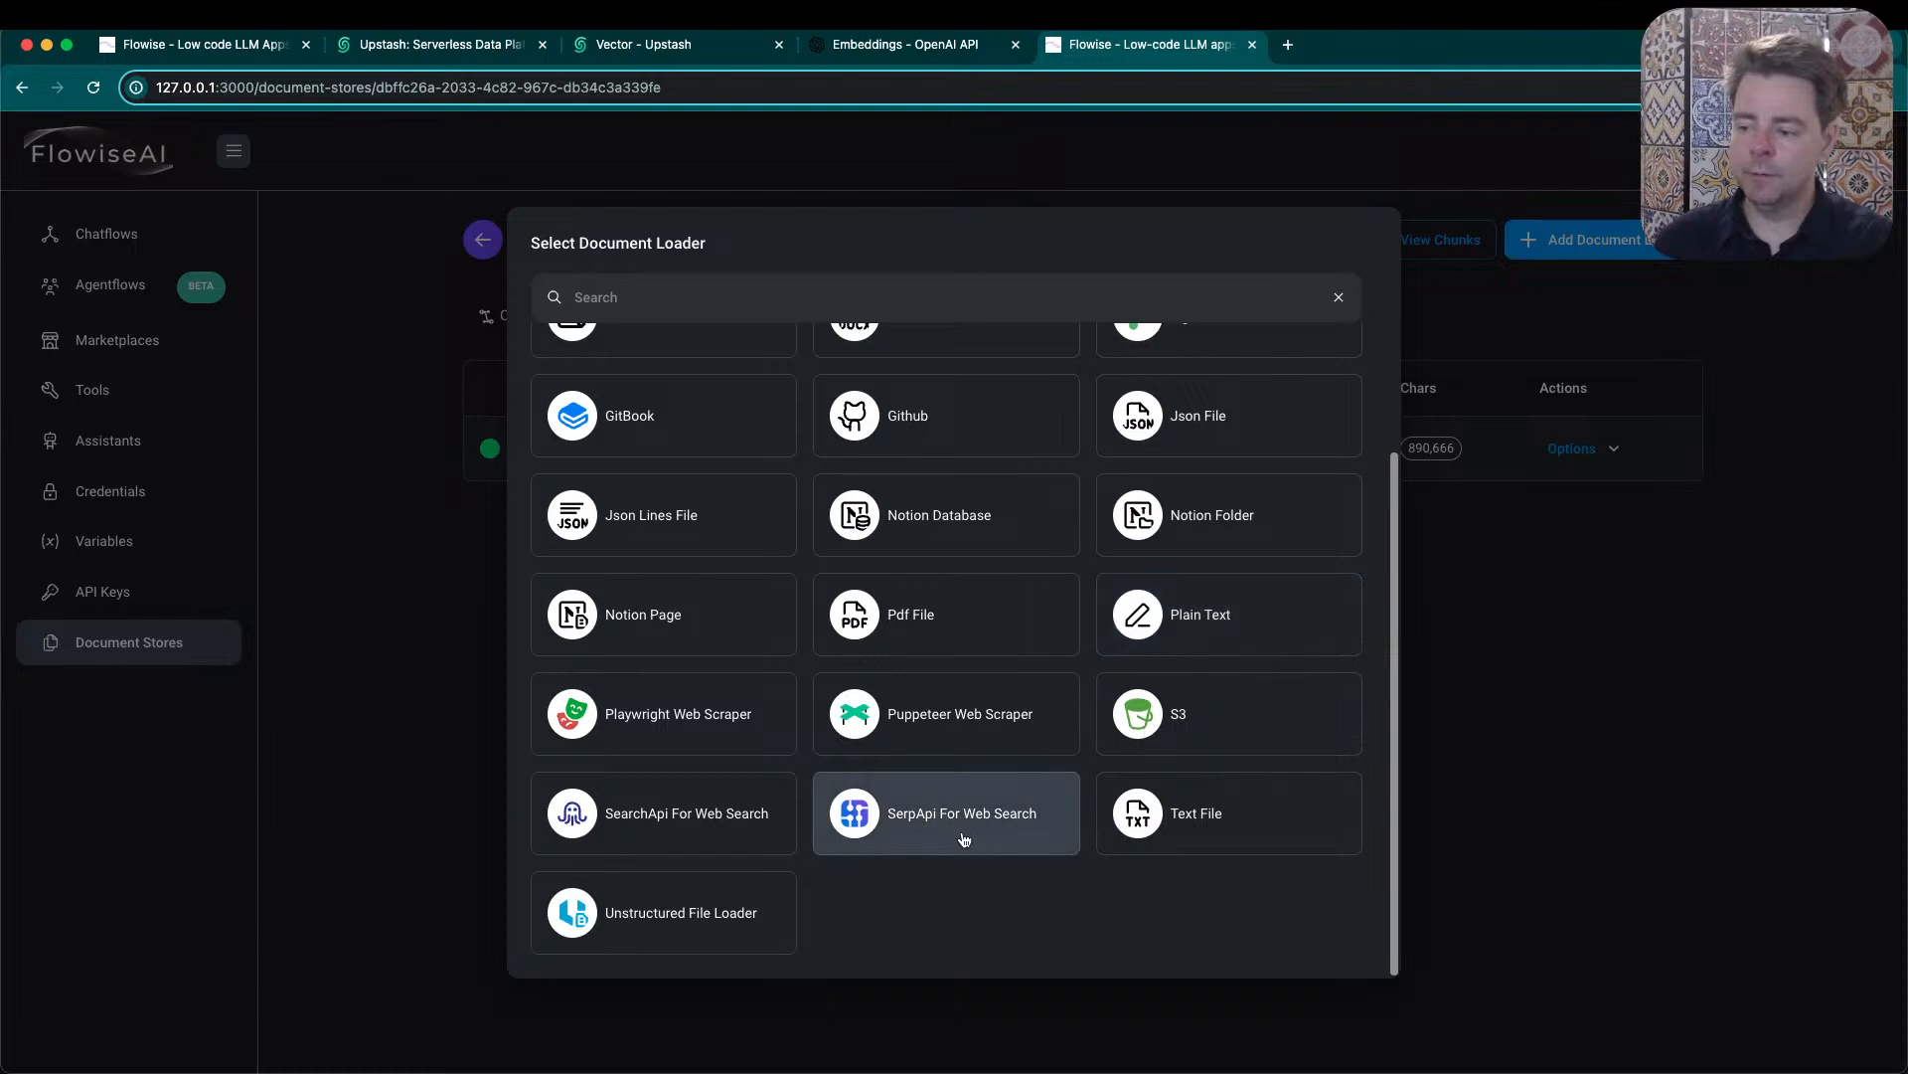
{"action": "scroll", "coordinate": [936, 843], "scroll_direction": "up", "scroll_amount": 3}
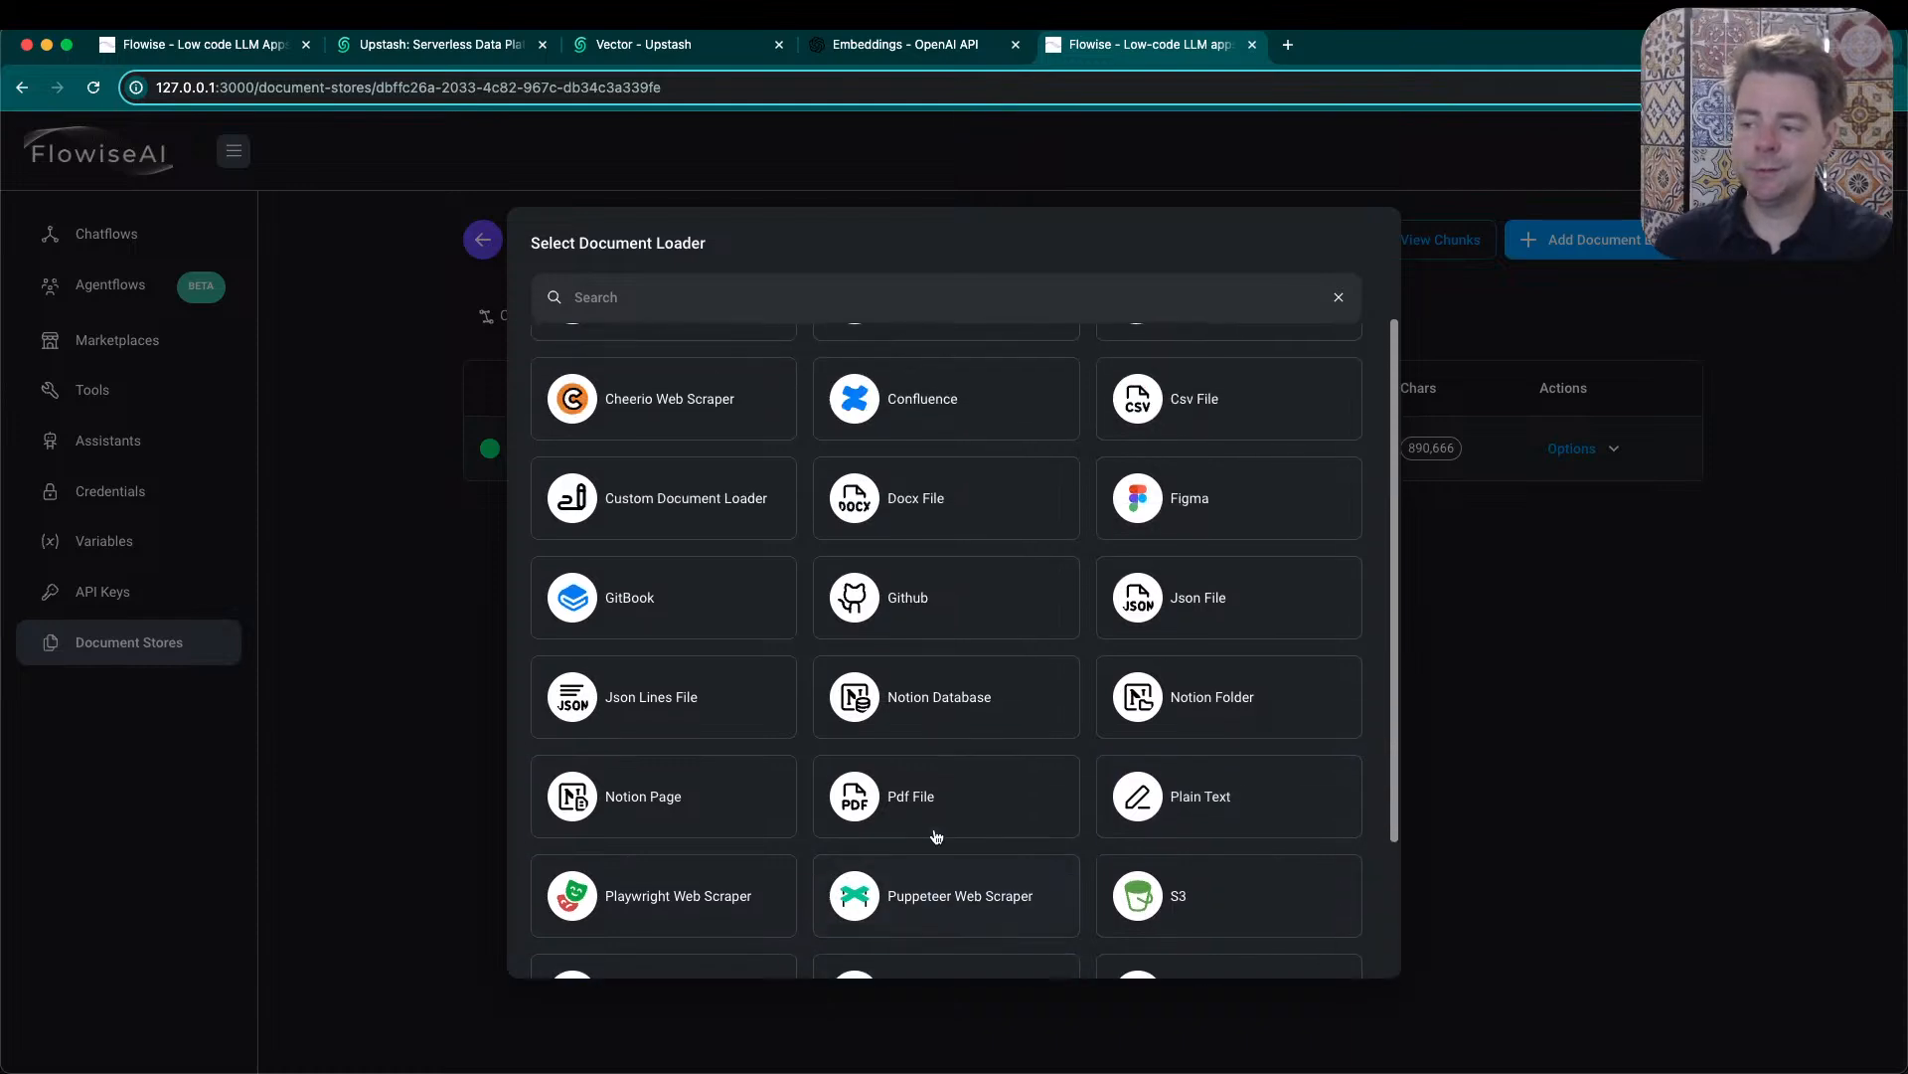
{"action": "scroll", "coordinate": [936, 843], "scroll_direction": "up", "scroll_amount": 2}
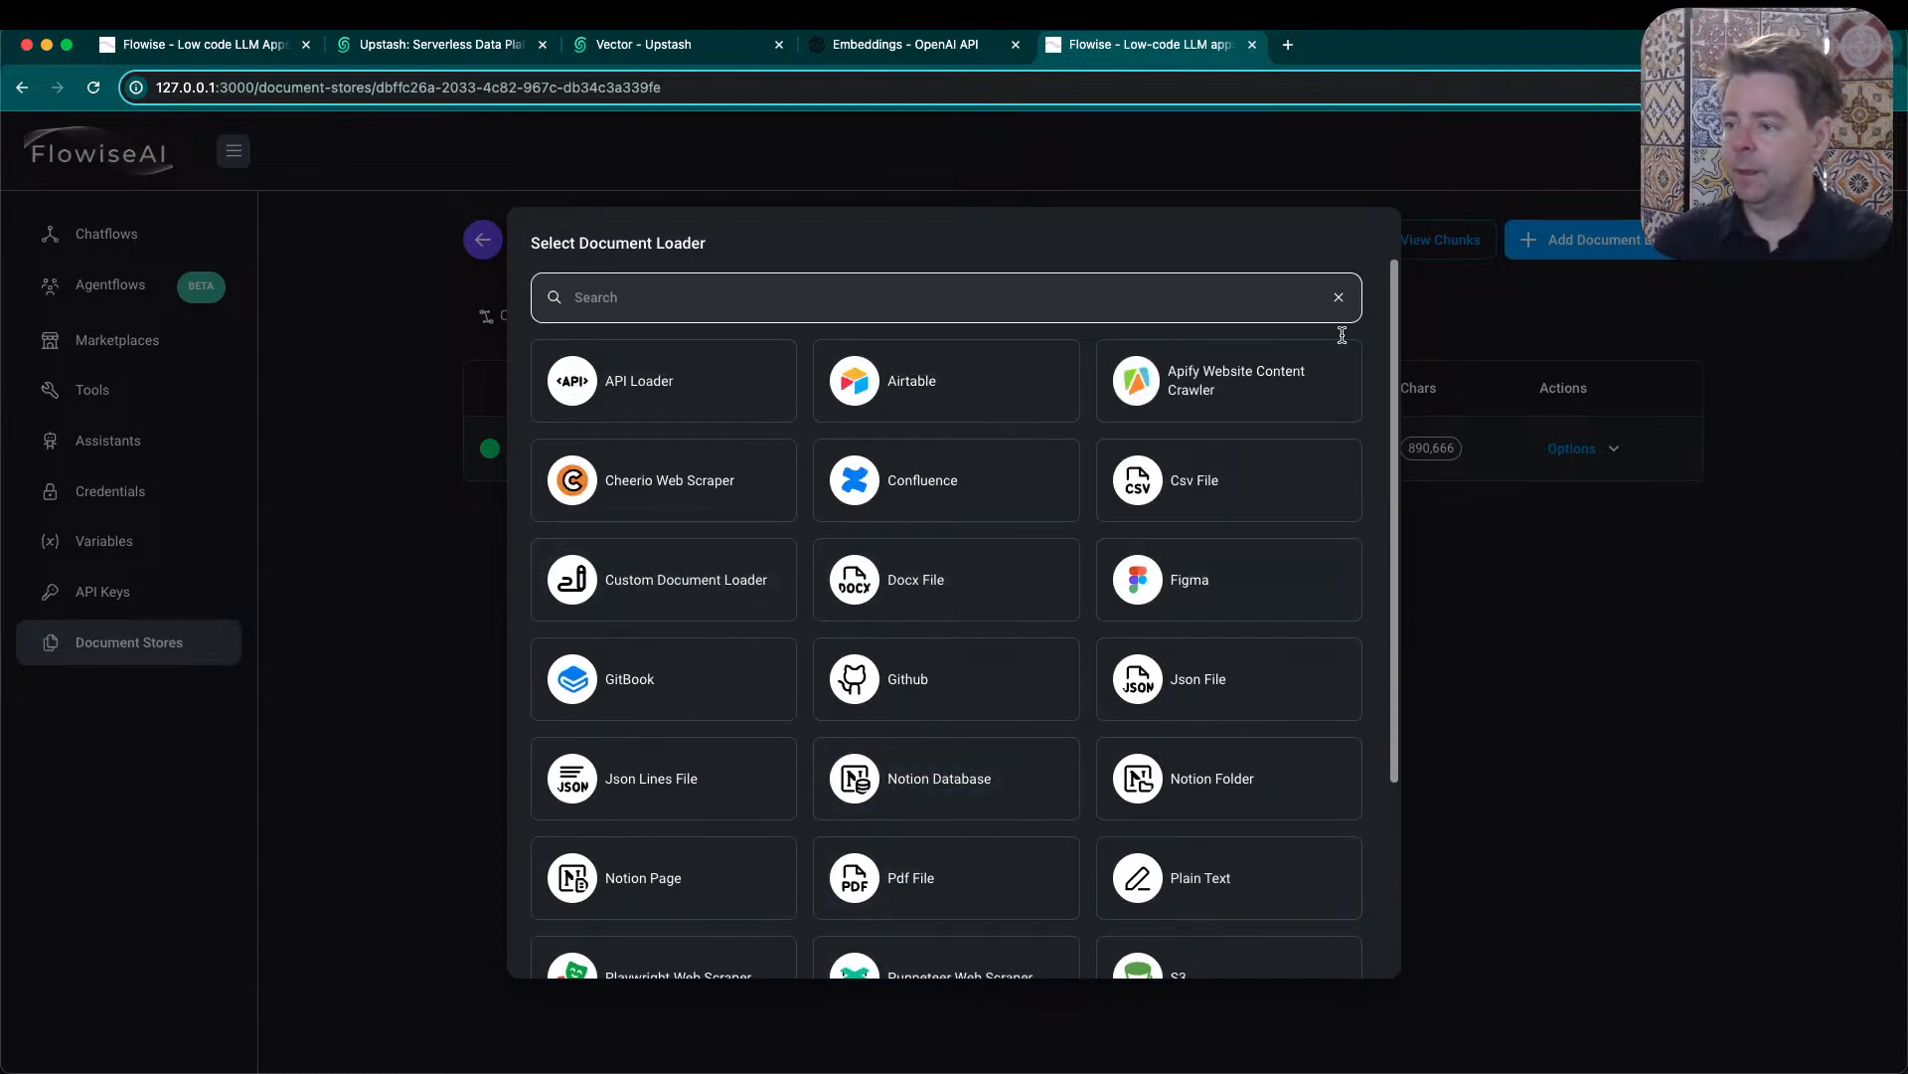
{"action": "left_click", "coordinate": [1507, 669]}
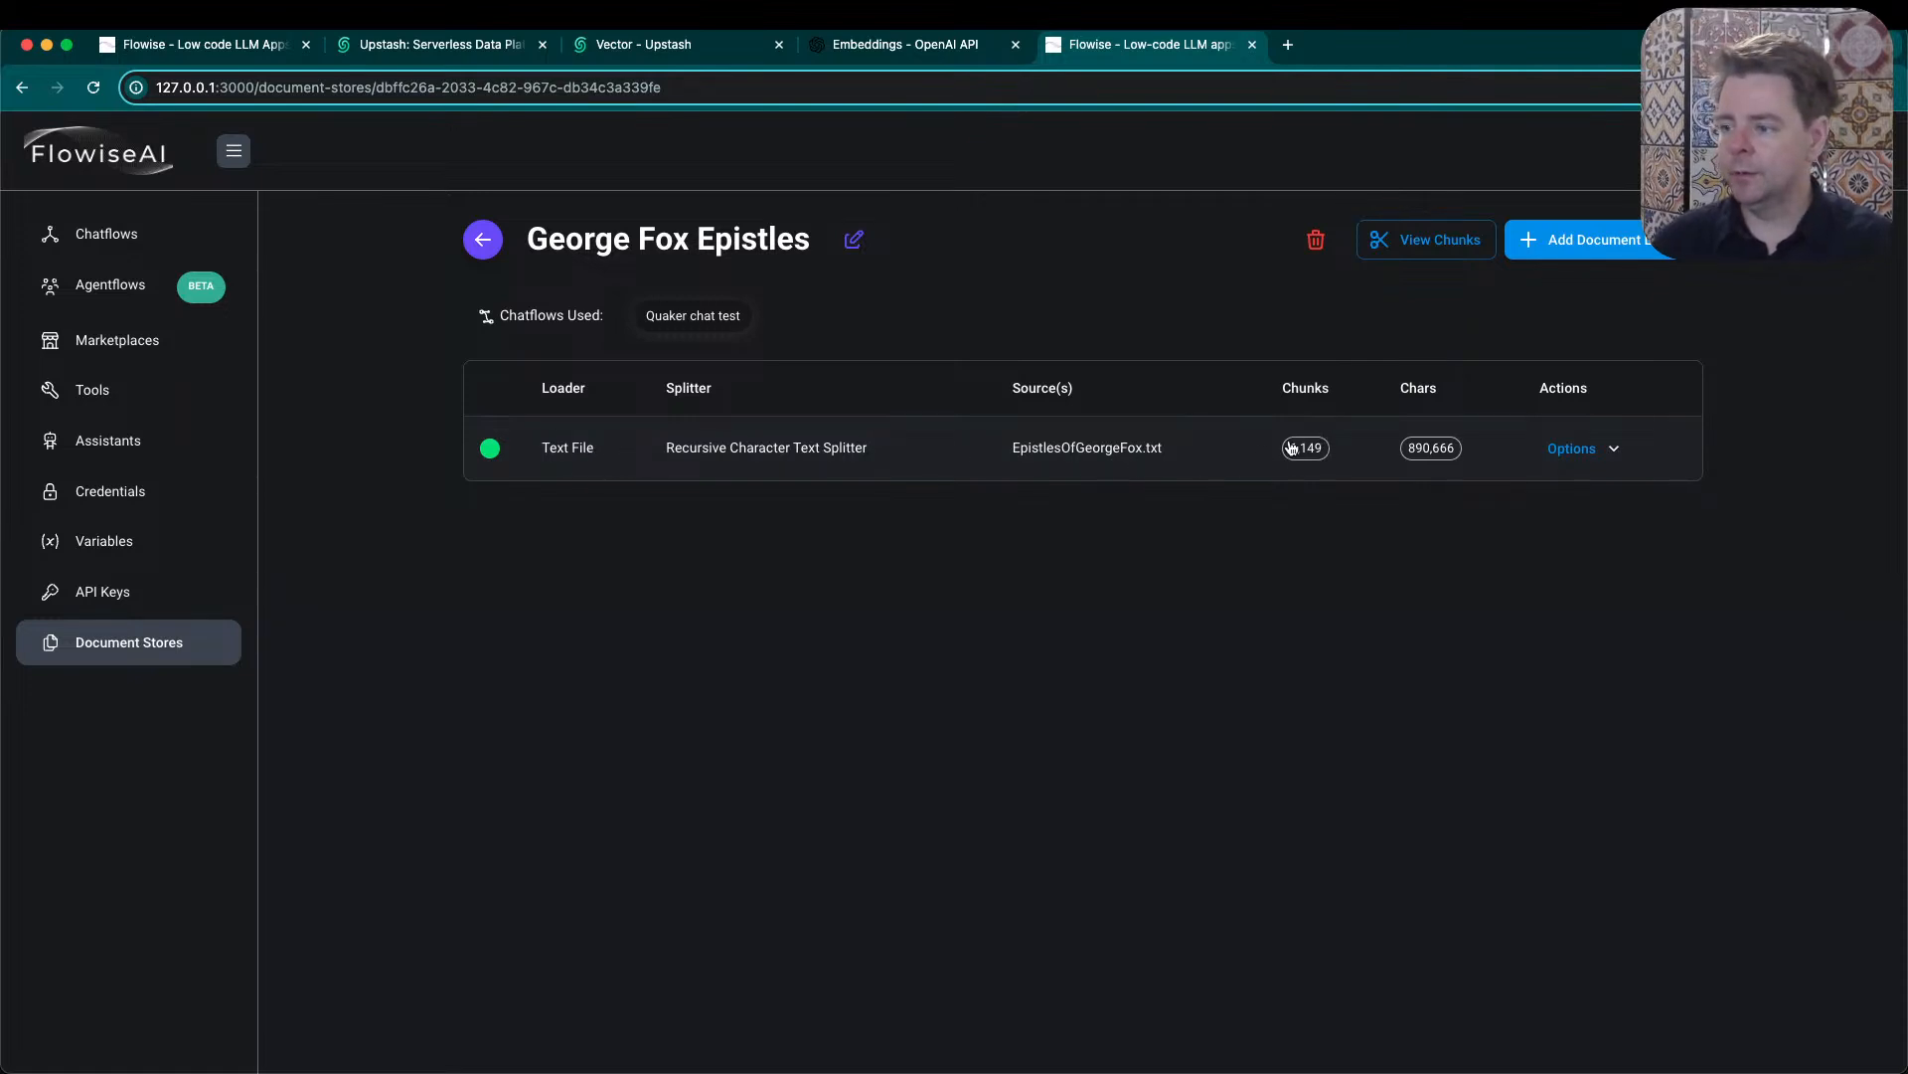
- Open Preview & Process for the EpistlesOfGeorgeFox.txt loader, review its splitter settings, and set the chunk size to 999
{"action": "left_click", "coordinate": [1583, 458]}
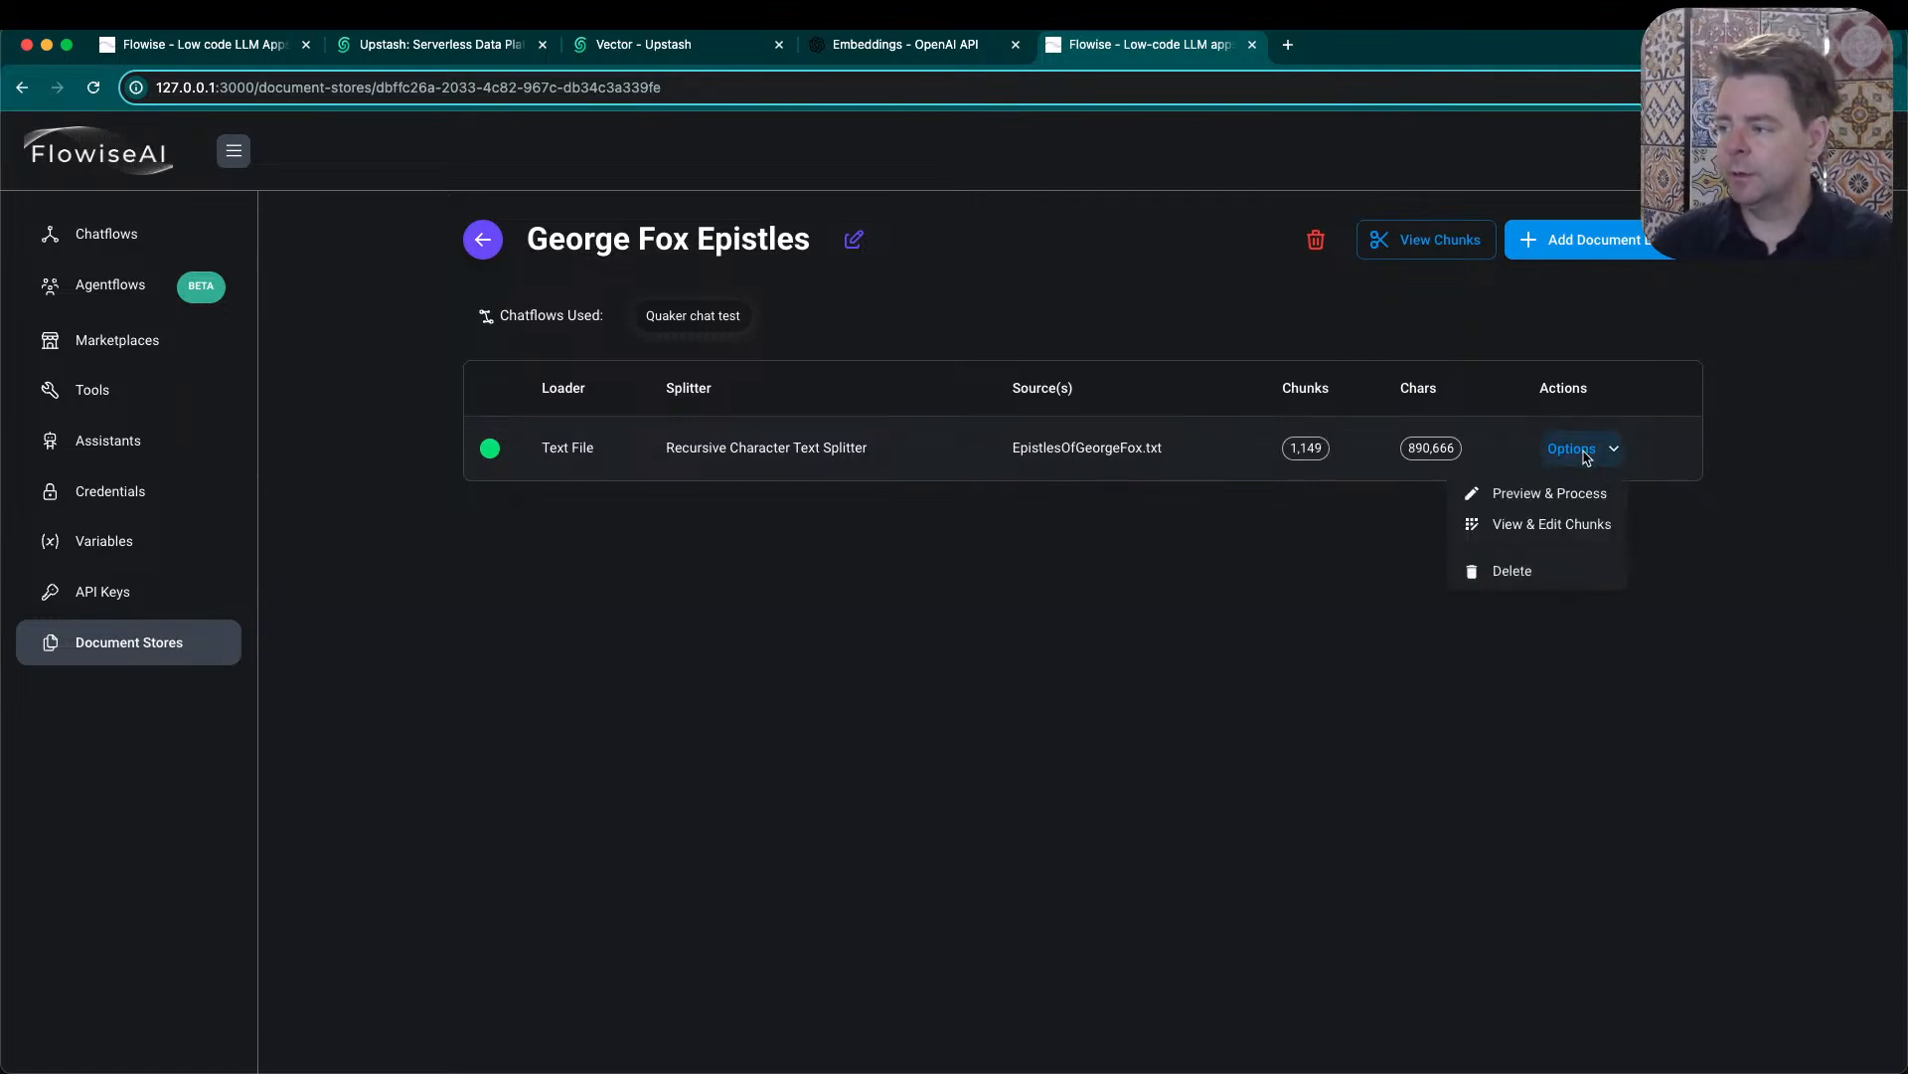
{"action": "left_click", "coordinate": [1546, 495]}
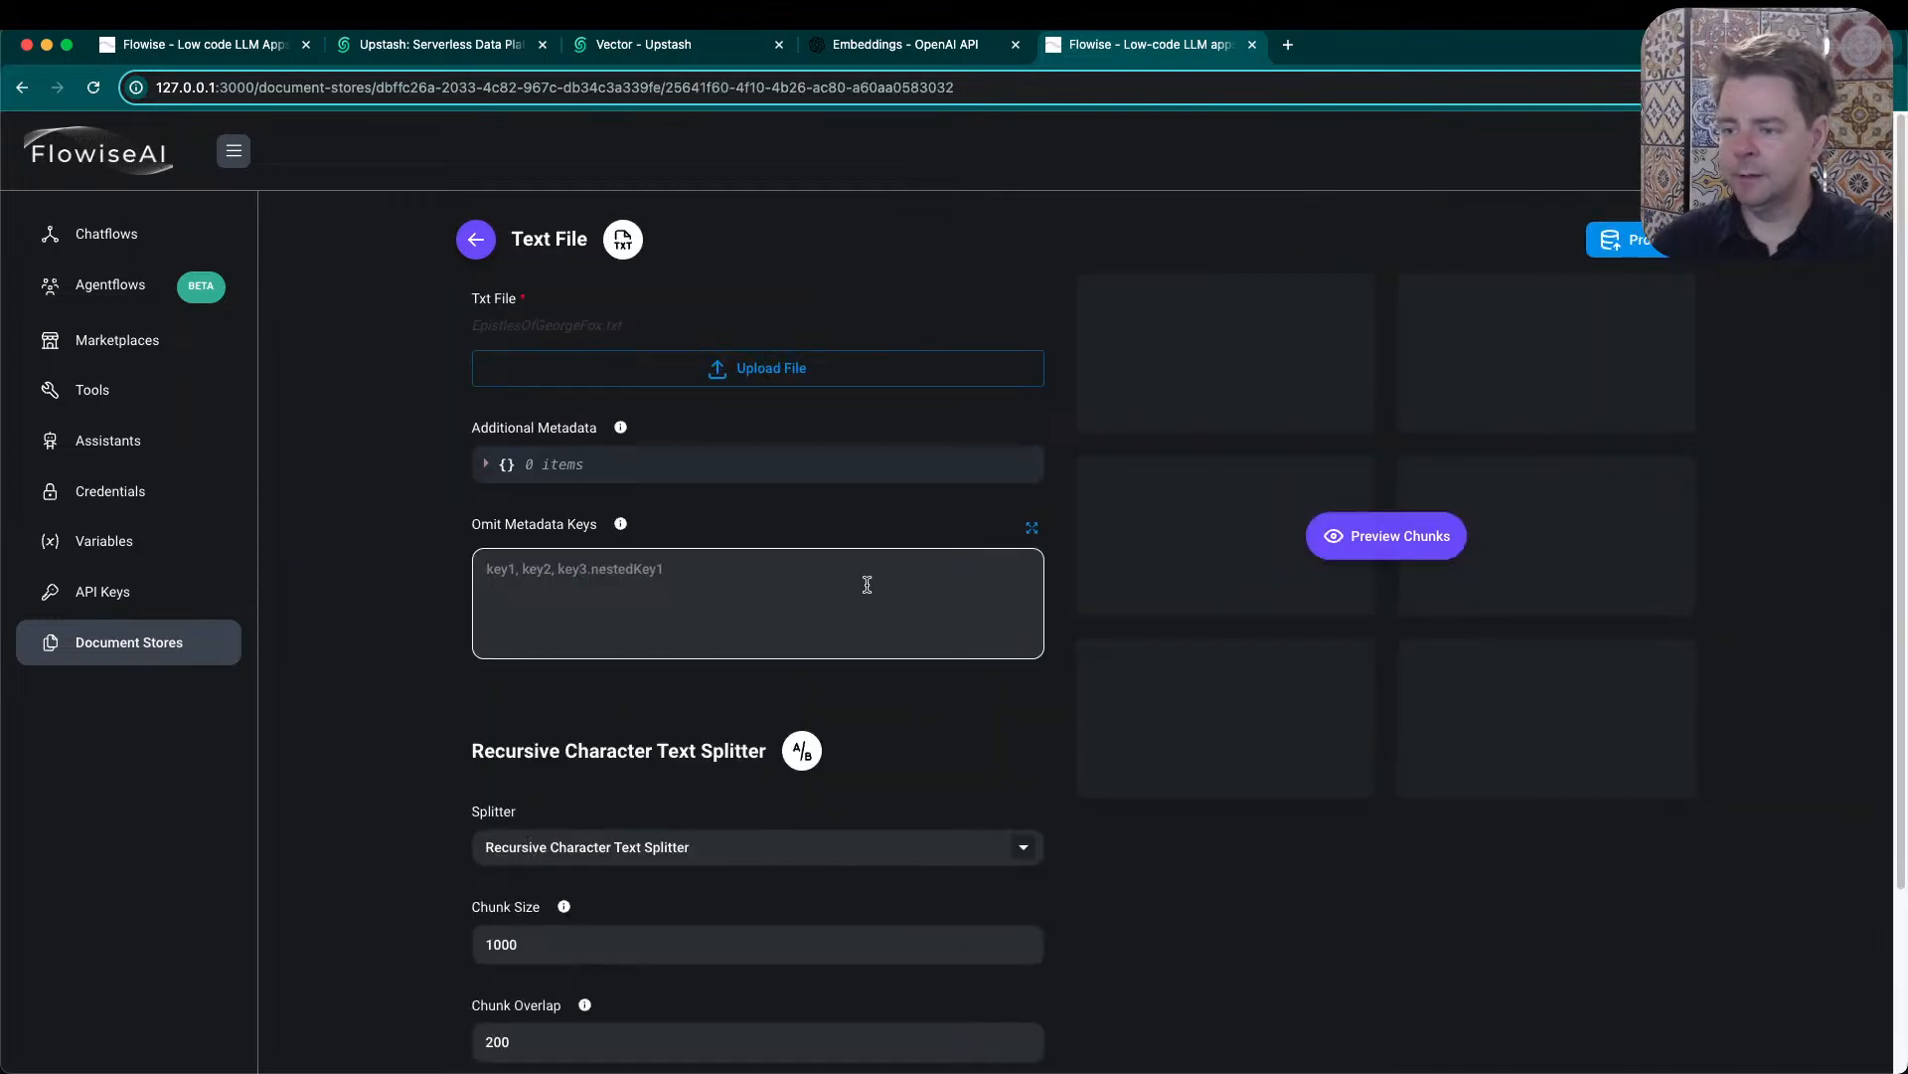
{"action": "left_click_drag", "start_coordinate": [654, 331], "coordinate": [479, 326]}
{"action": "scroll", "coordinate": [646, 516], "scroll_direction": "down", "scroll_amount": 3}
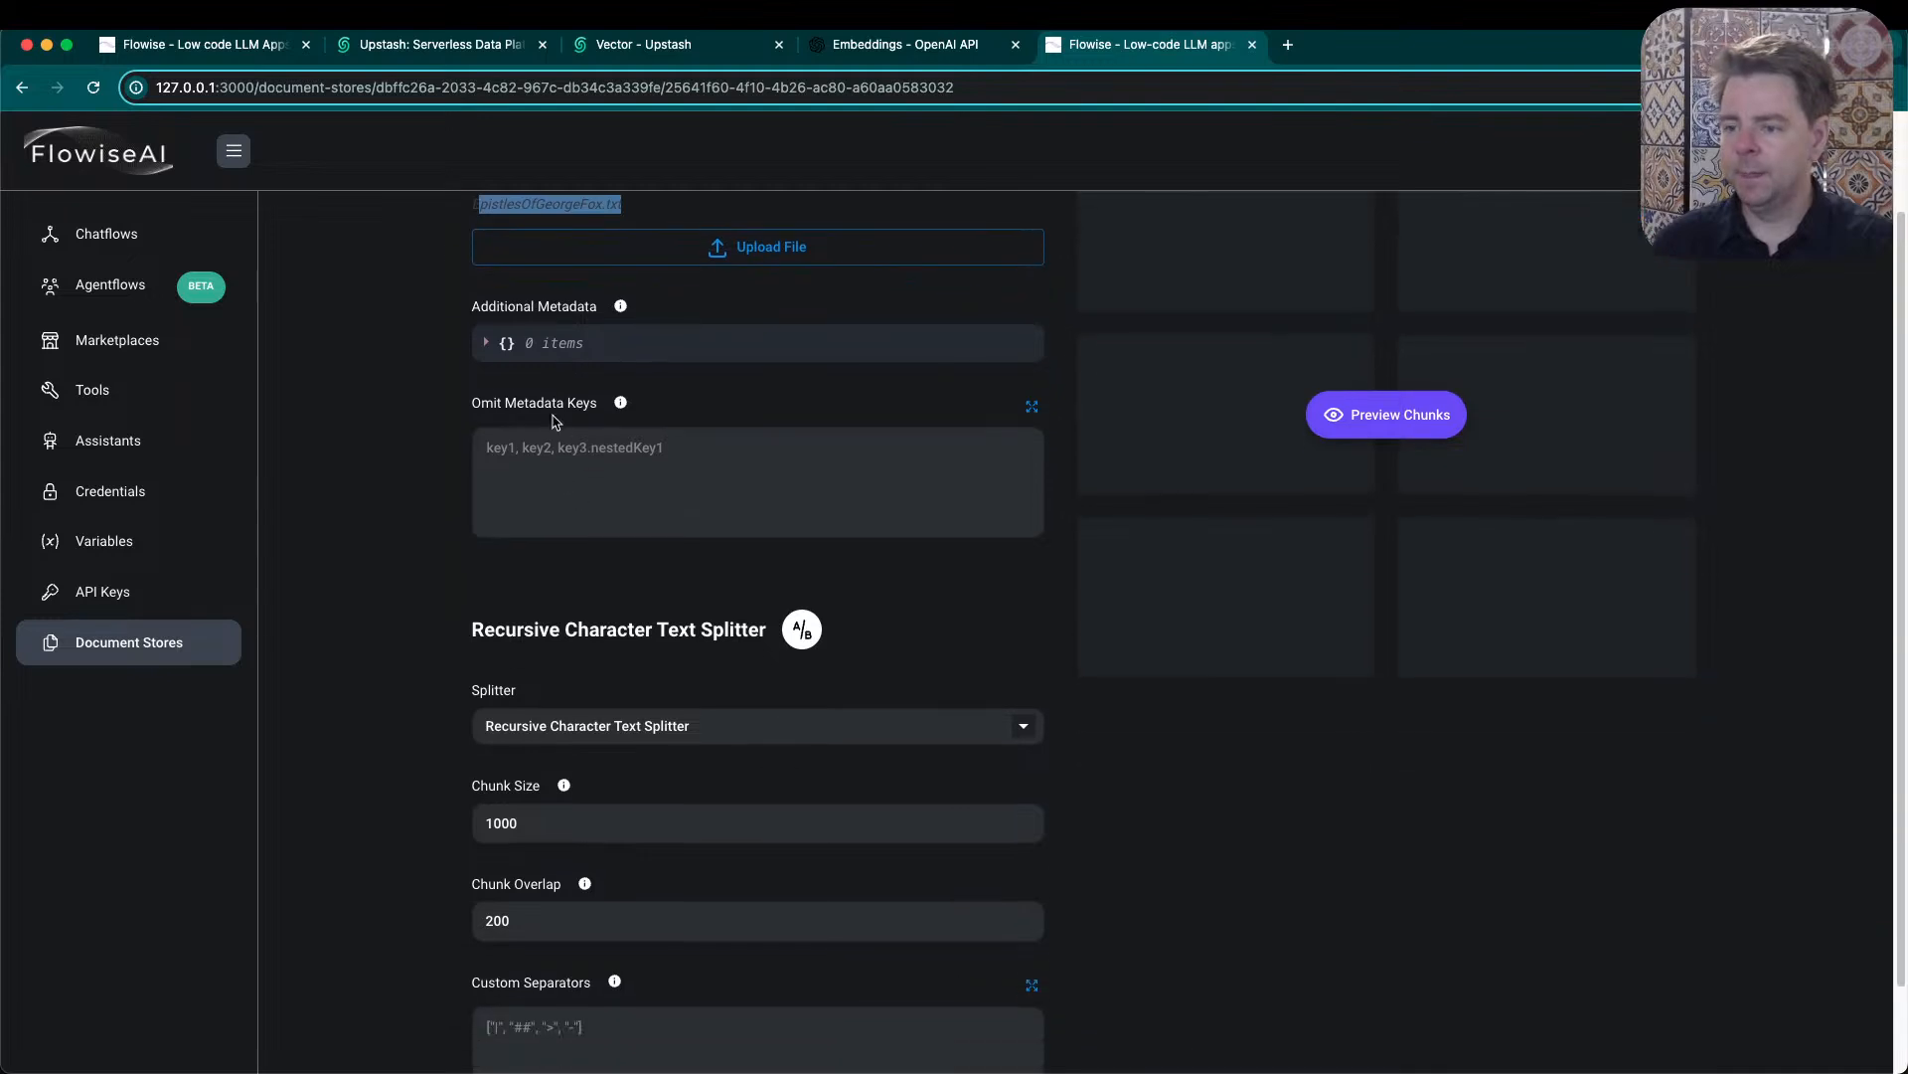
{"action": "scroll", "coordinate": [478, 611], "scroll_direction": "down", "scroll_amount": 2}
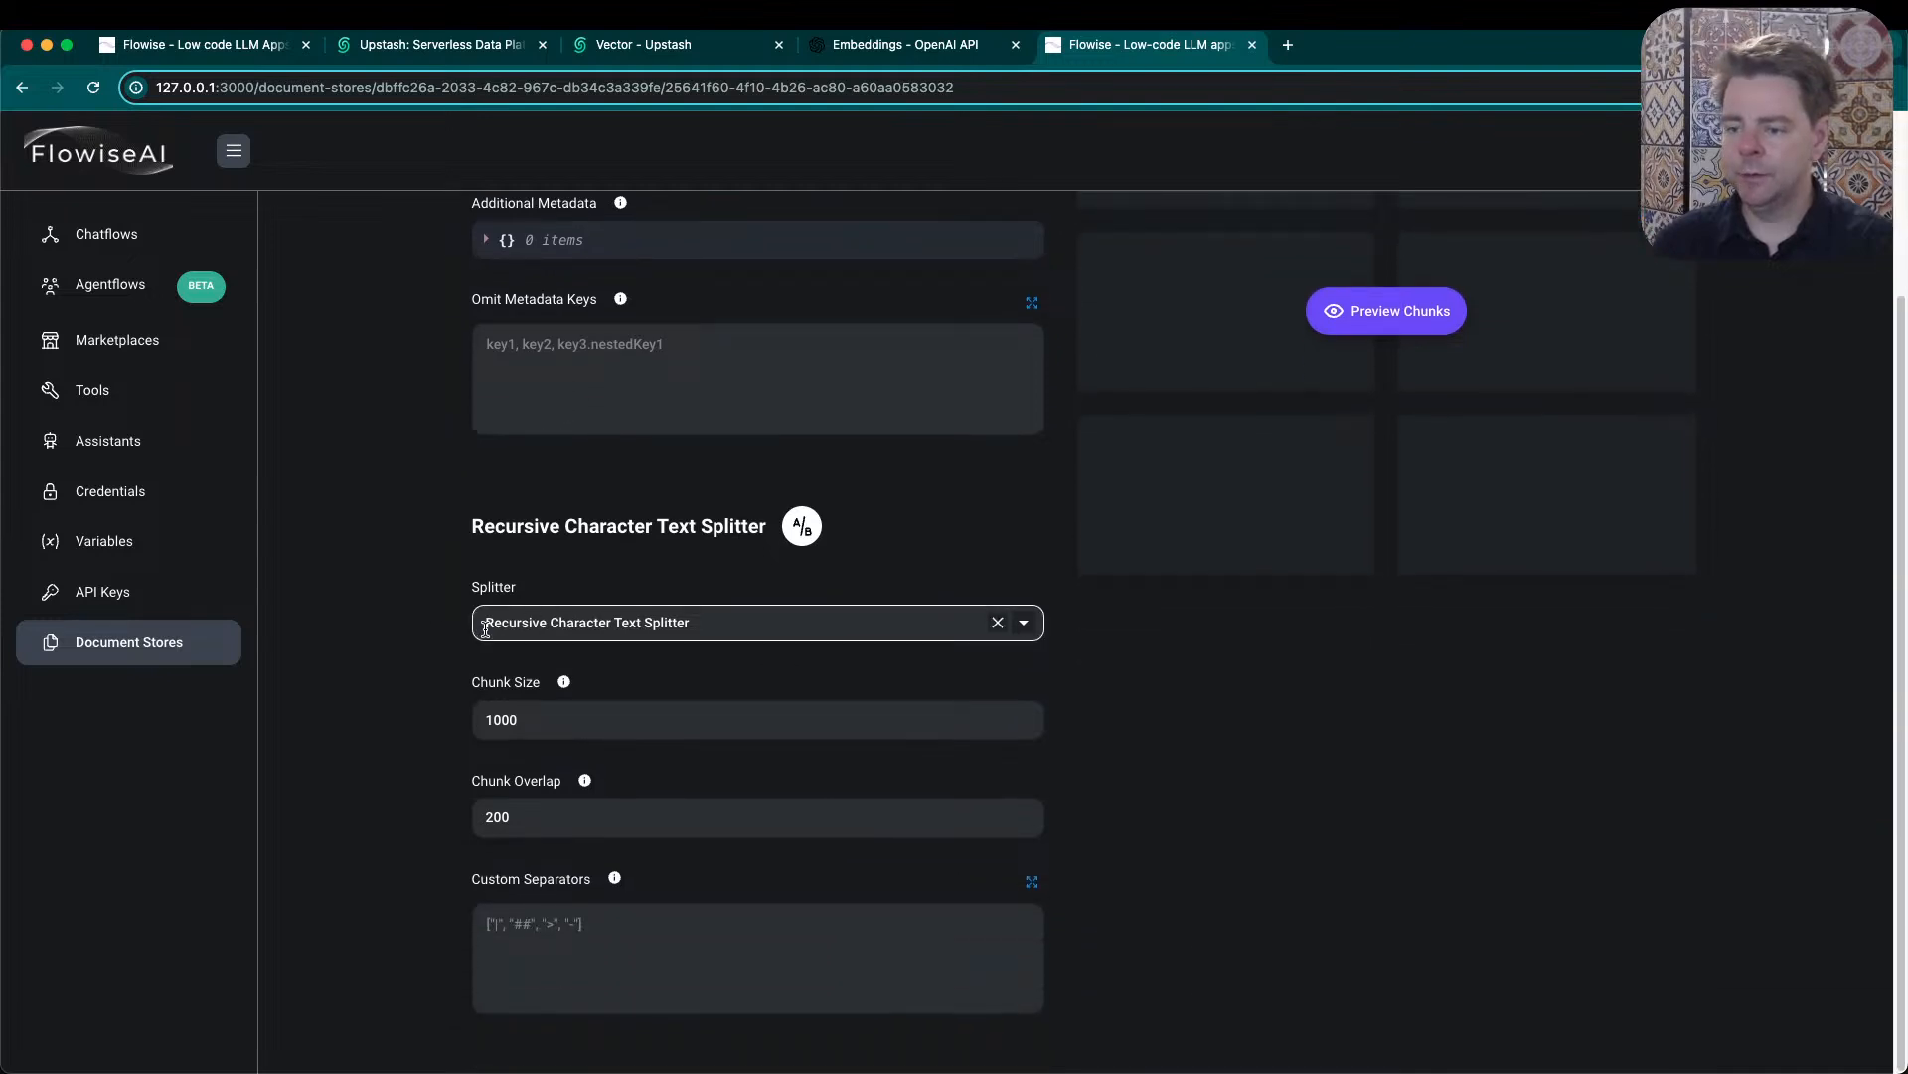
{"action": "left_click_drag", "start_coordinate": [537, 719], "coordinate": [486, 711]}
{"action": "type", "text": "999"}
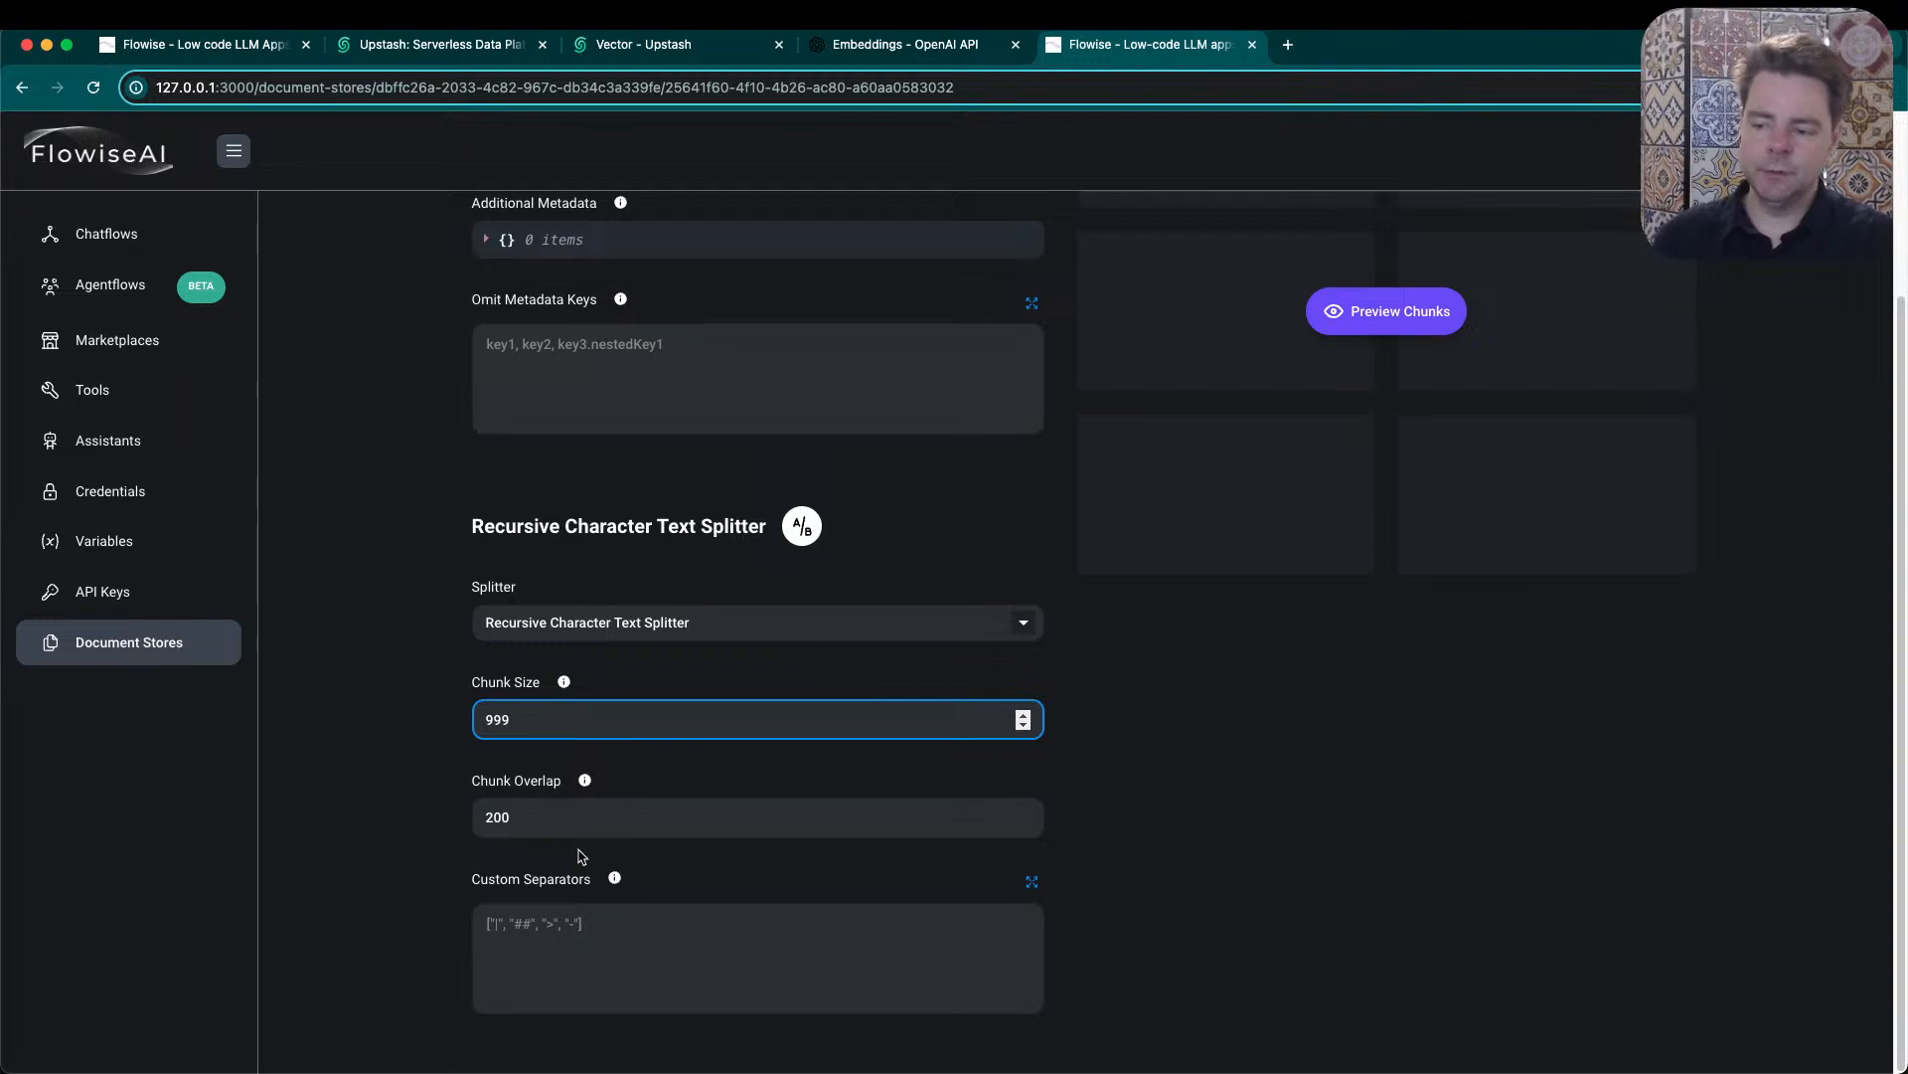
- Set the chunk size of the Recursive Character Text Splitter to 1000
{"action": "scroll", "coordinate": [552, 729], "scroll_direction": "up", "scroll_amount": 2}
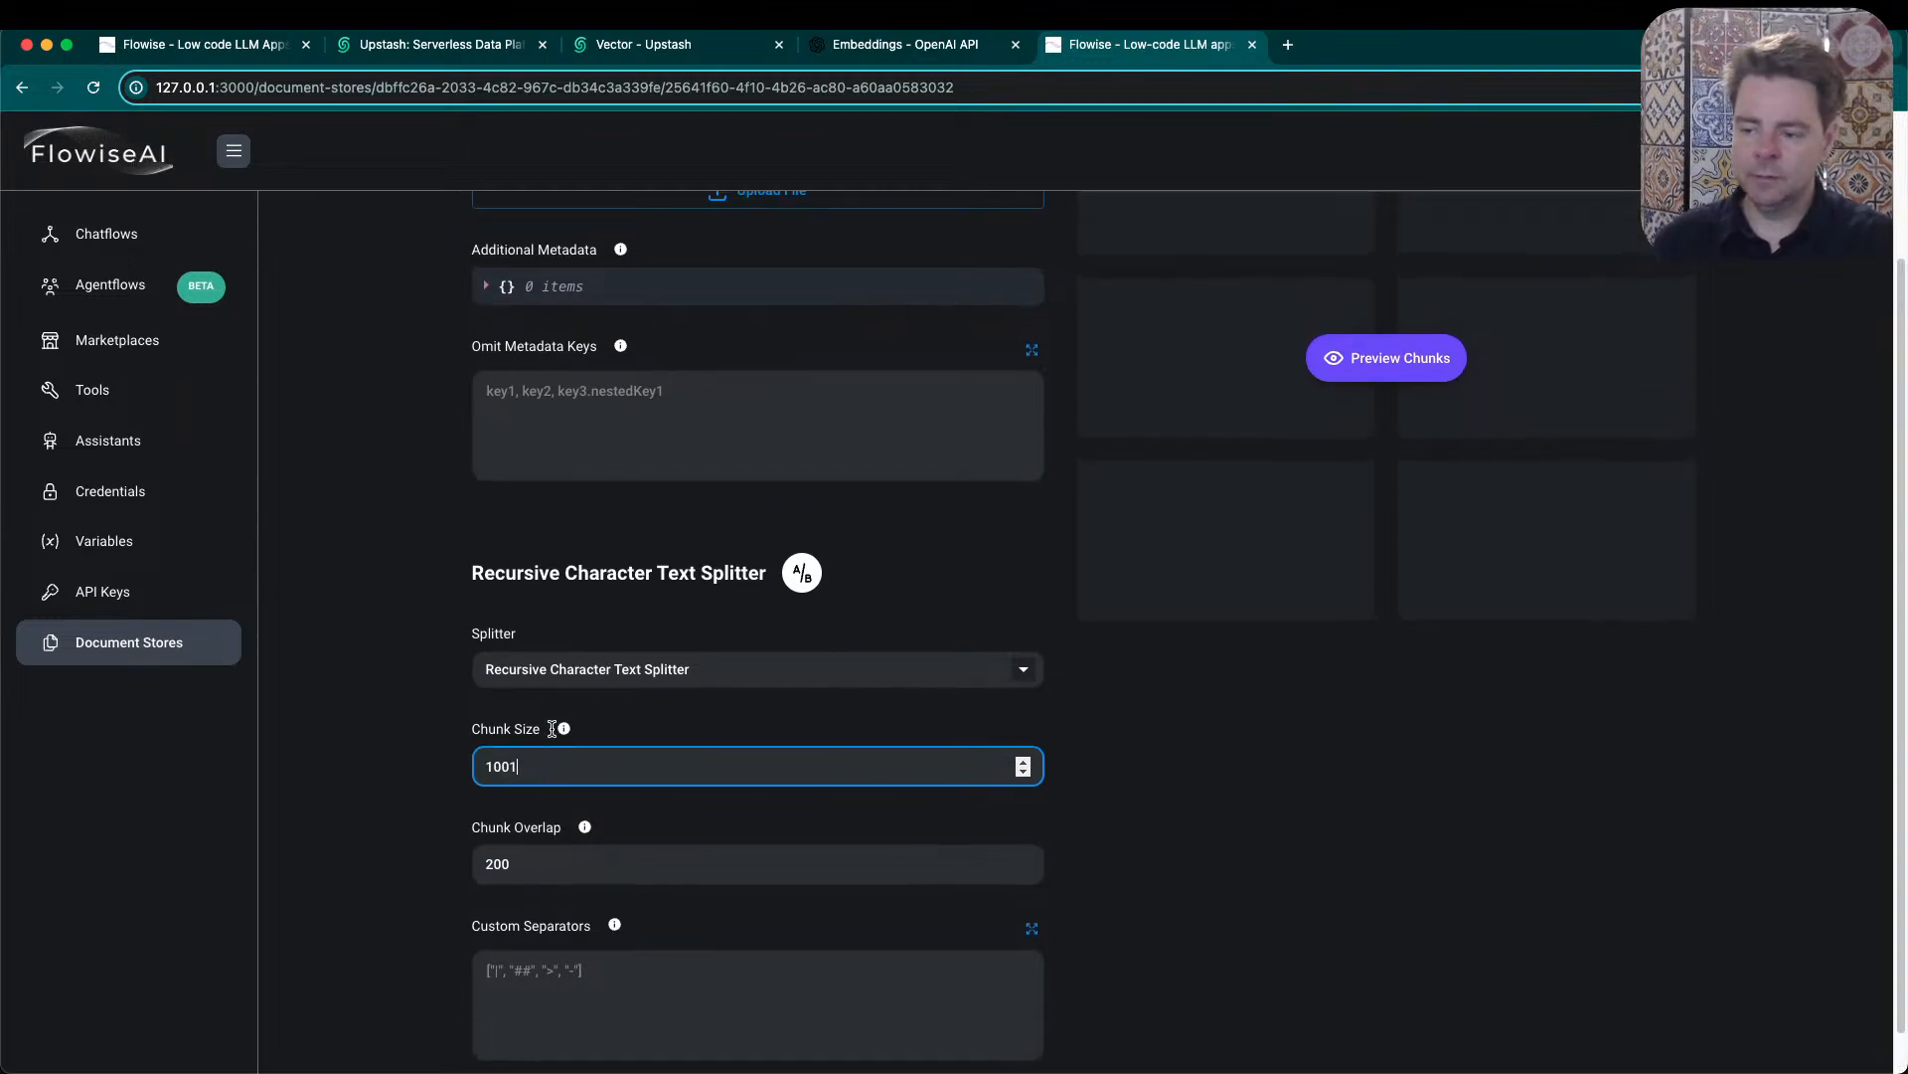
{"action": "scroll", "coordinate": [544, 753], "scroll_direction": "down", "scroll_amount": 1}
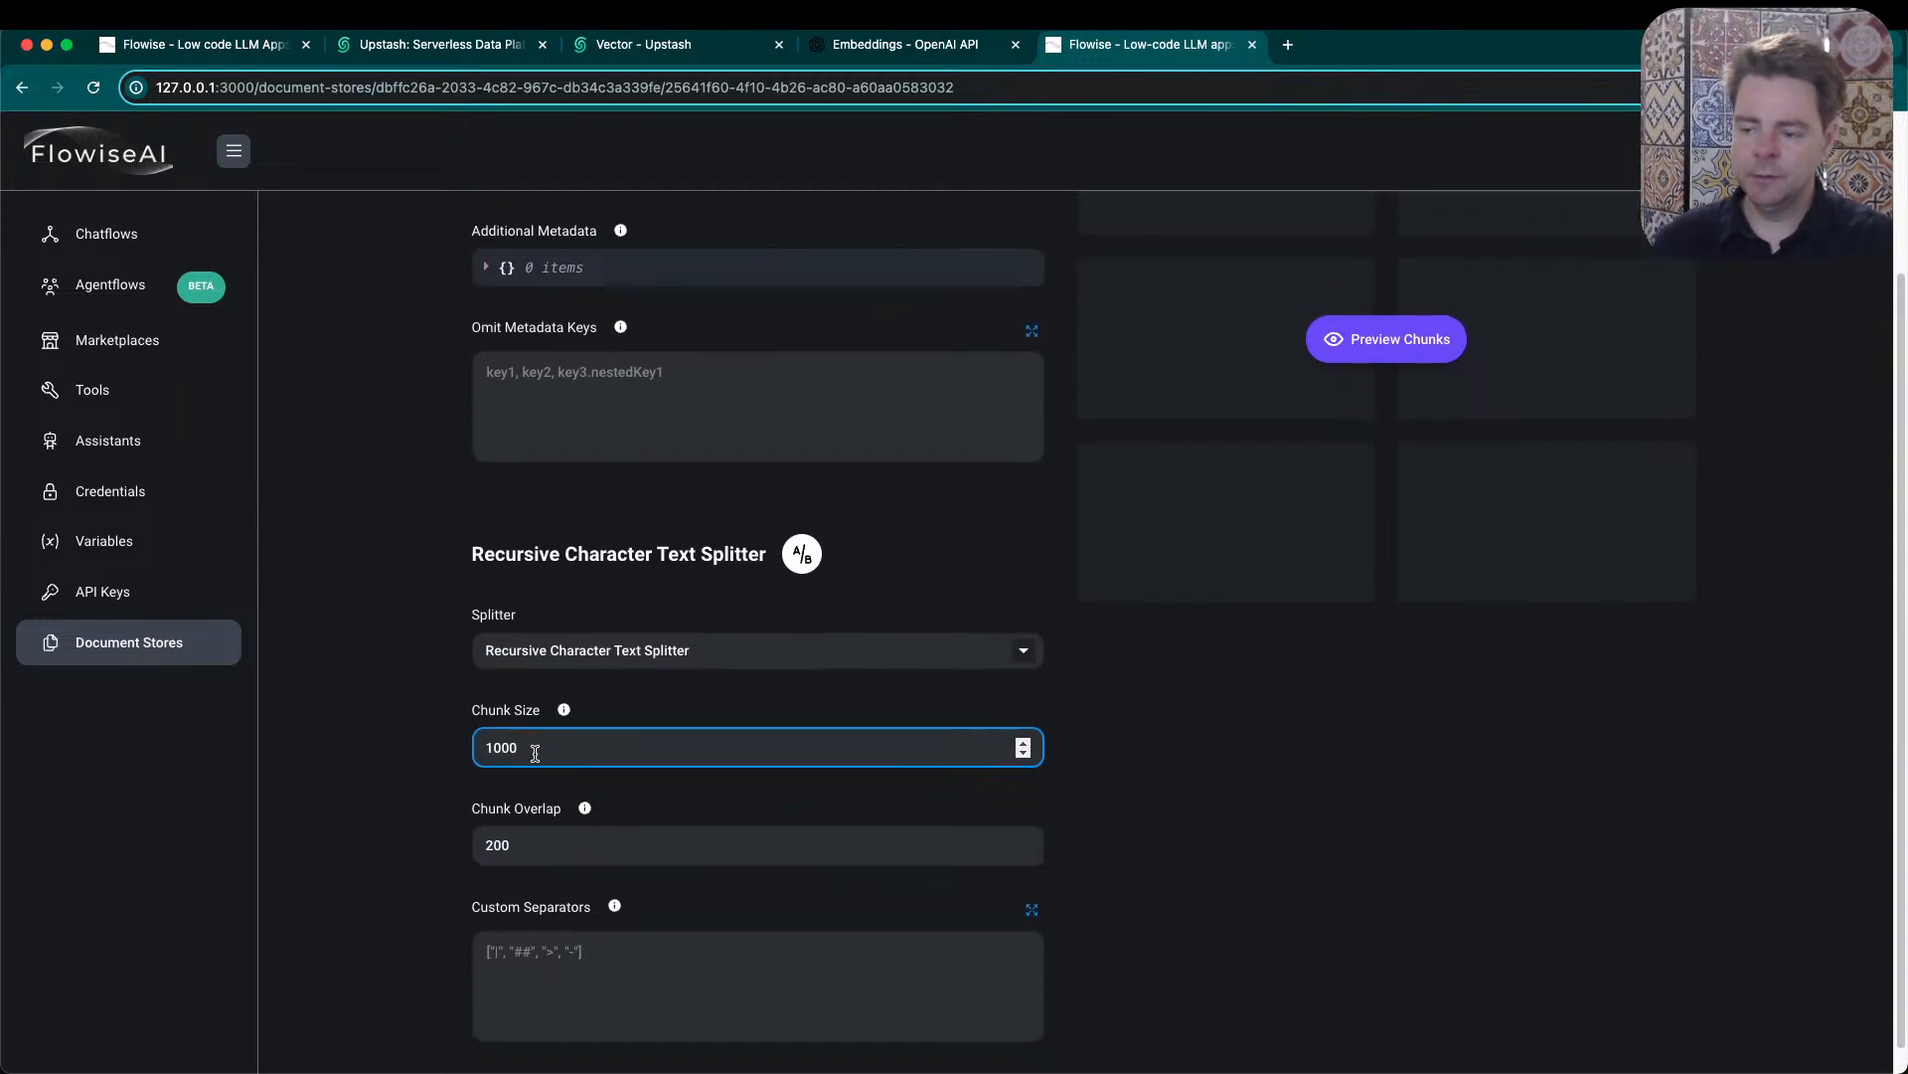
{"action": "left_click", "coordinate": [396, 812]}
- Highlight the Chunk Overlap value and review the text file loader's metadata and splitter settings
{"action": "left_click_drag", "start_coordinate": [521, 847], "coordinate": [459, 861]}
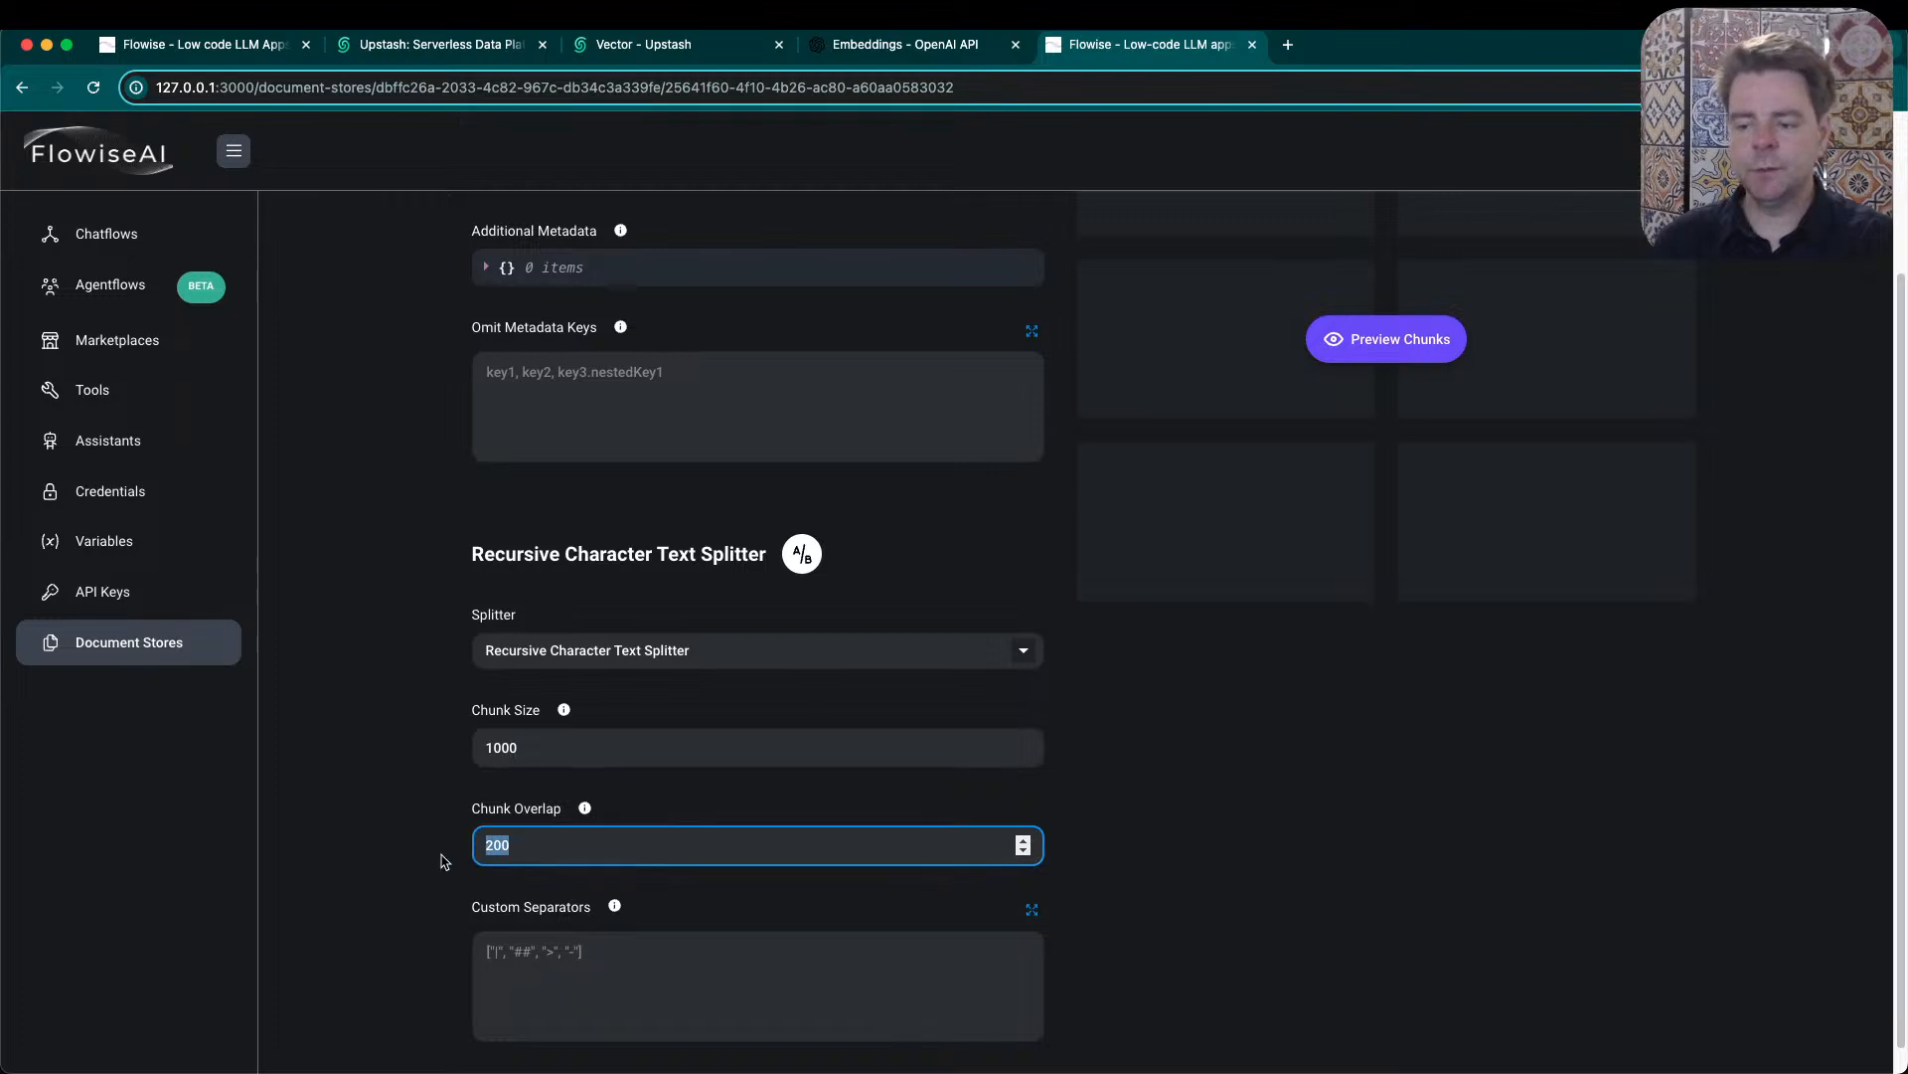
{"action": "scroll", "coordinate": [380, 734], "scroll_direction": "down", "scroll_amount": 1}
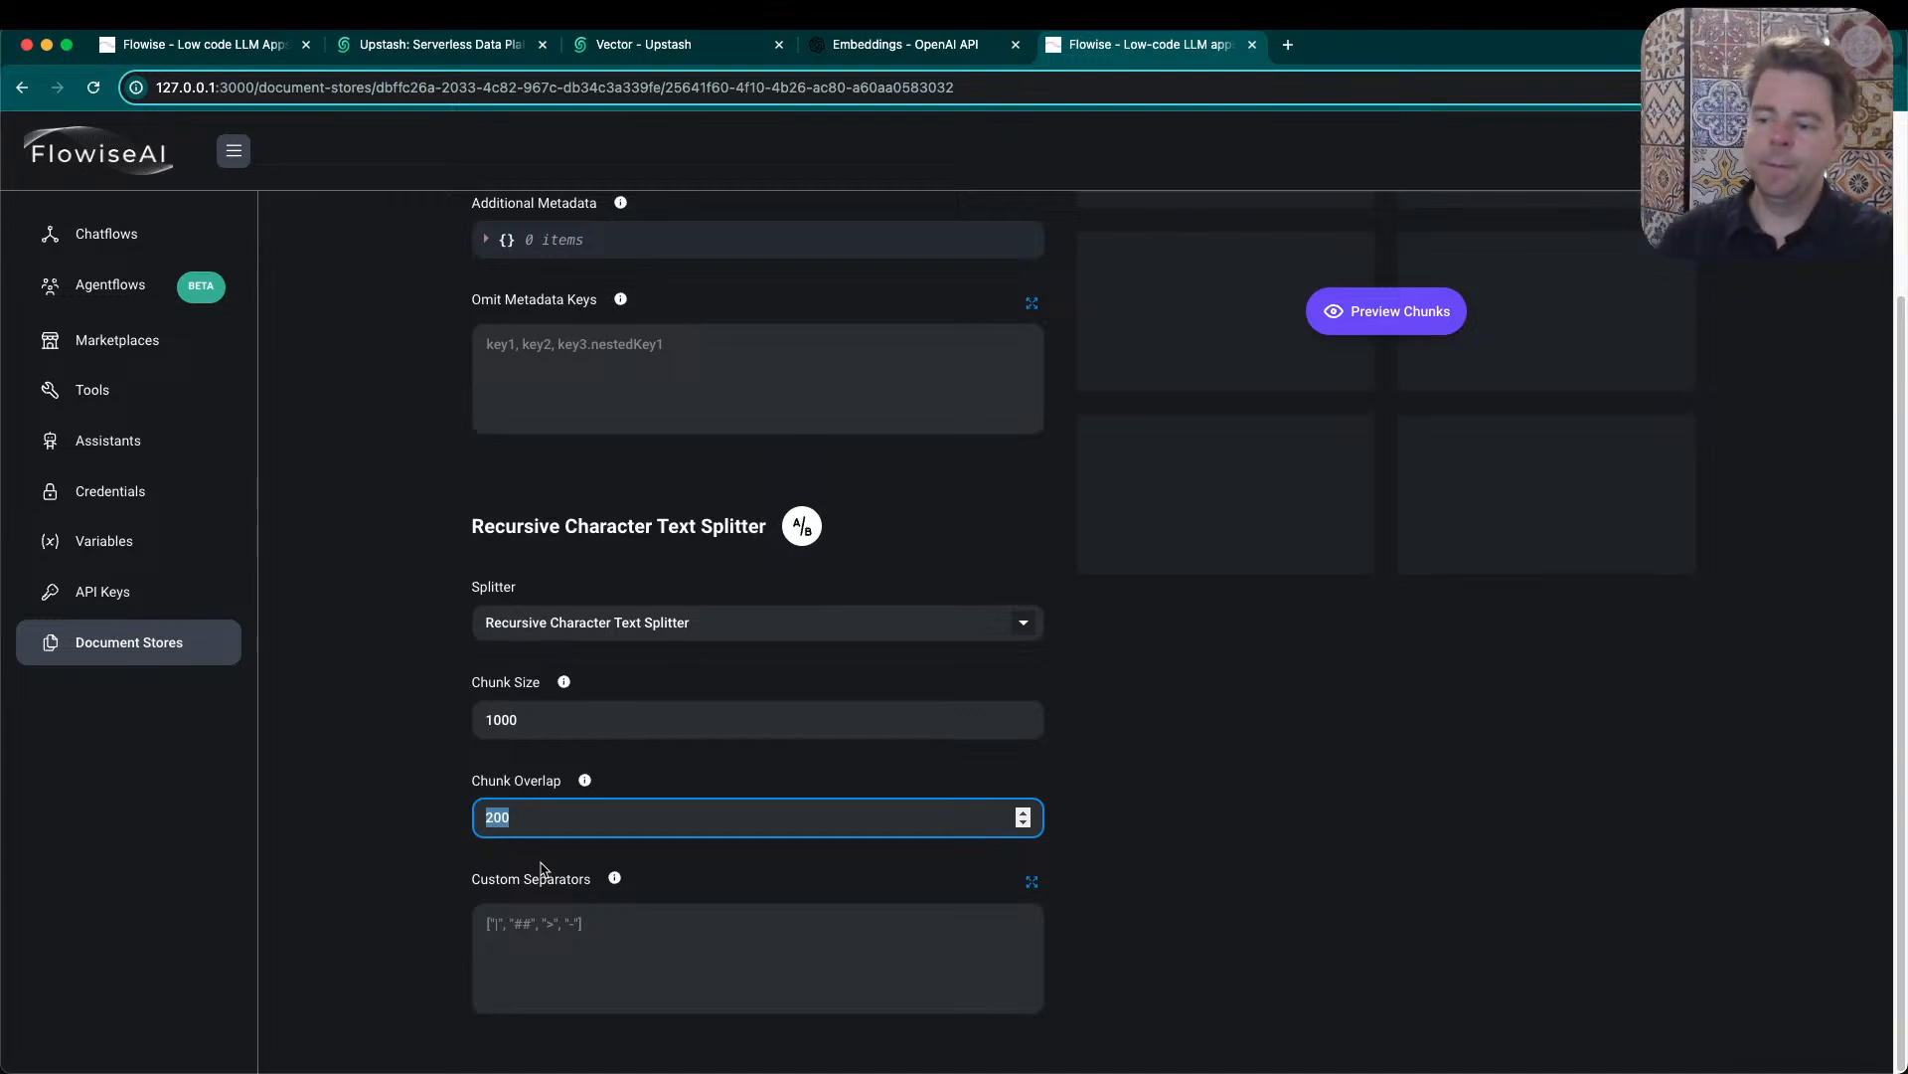
{"action": "scroll", "coordinate": [520, 809], "scroll_direction": "up", "scroll_amount": 3}
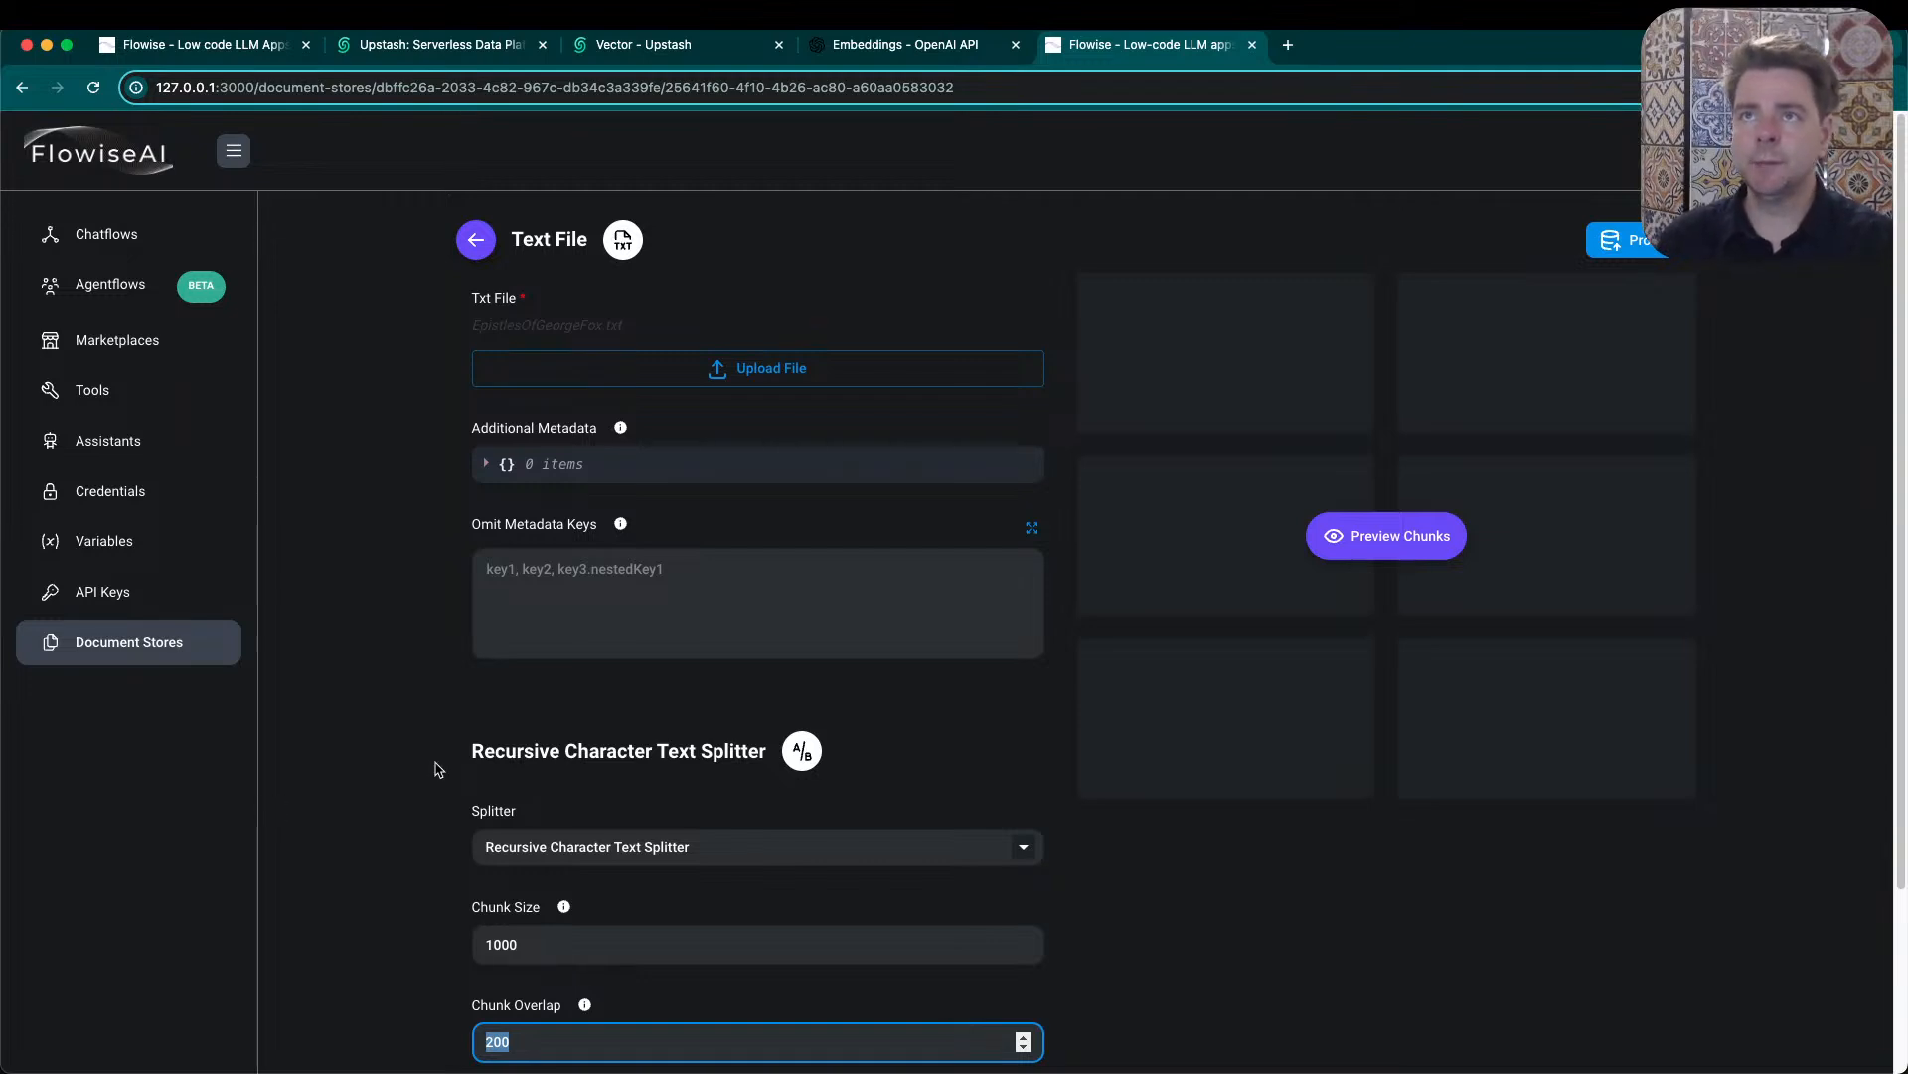
{"action": "scroll", "coordinate": [517, 944], "scroll_direction": "down", "scroll_amount": 1}
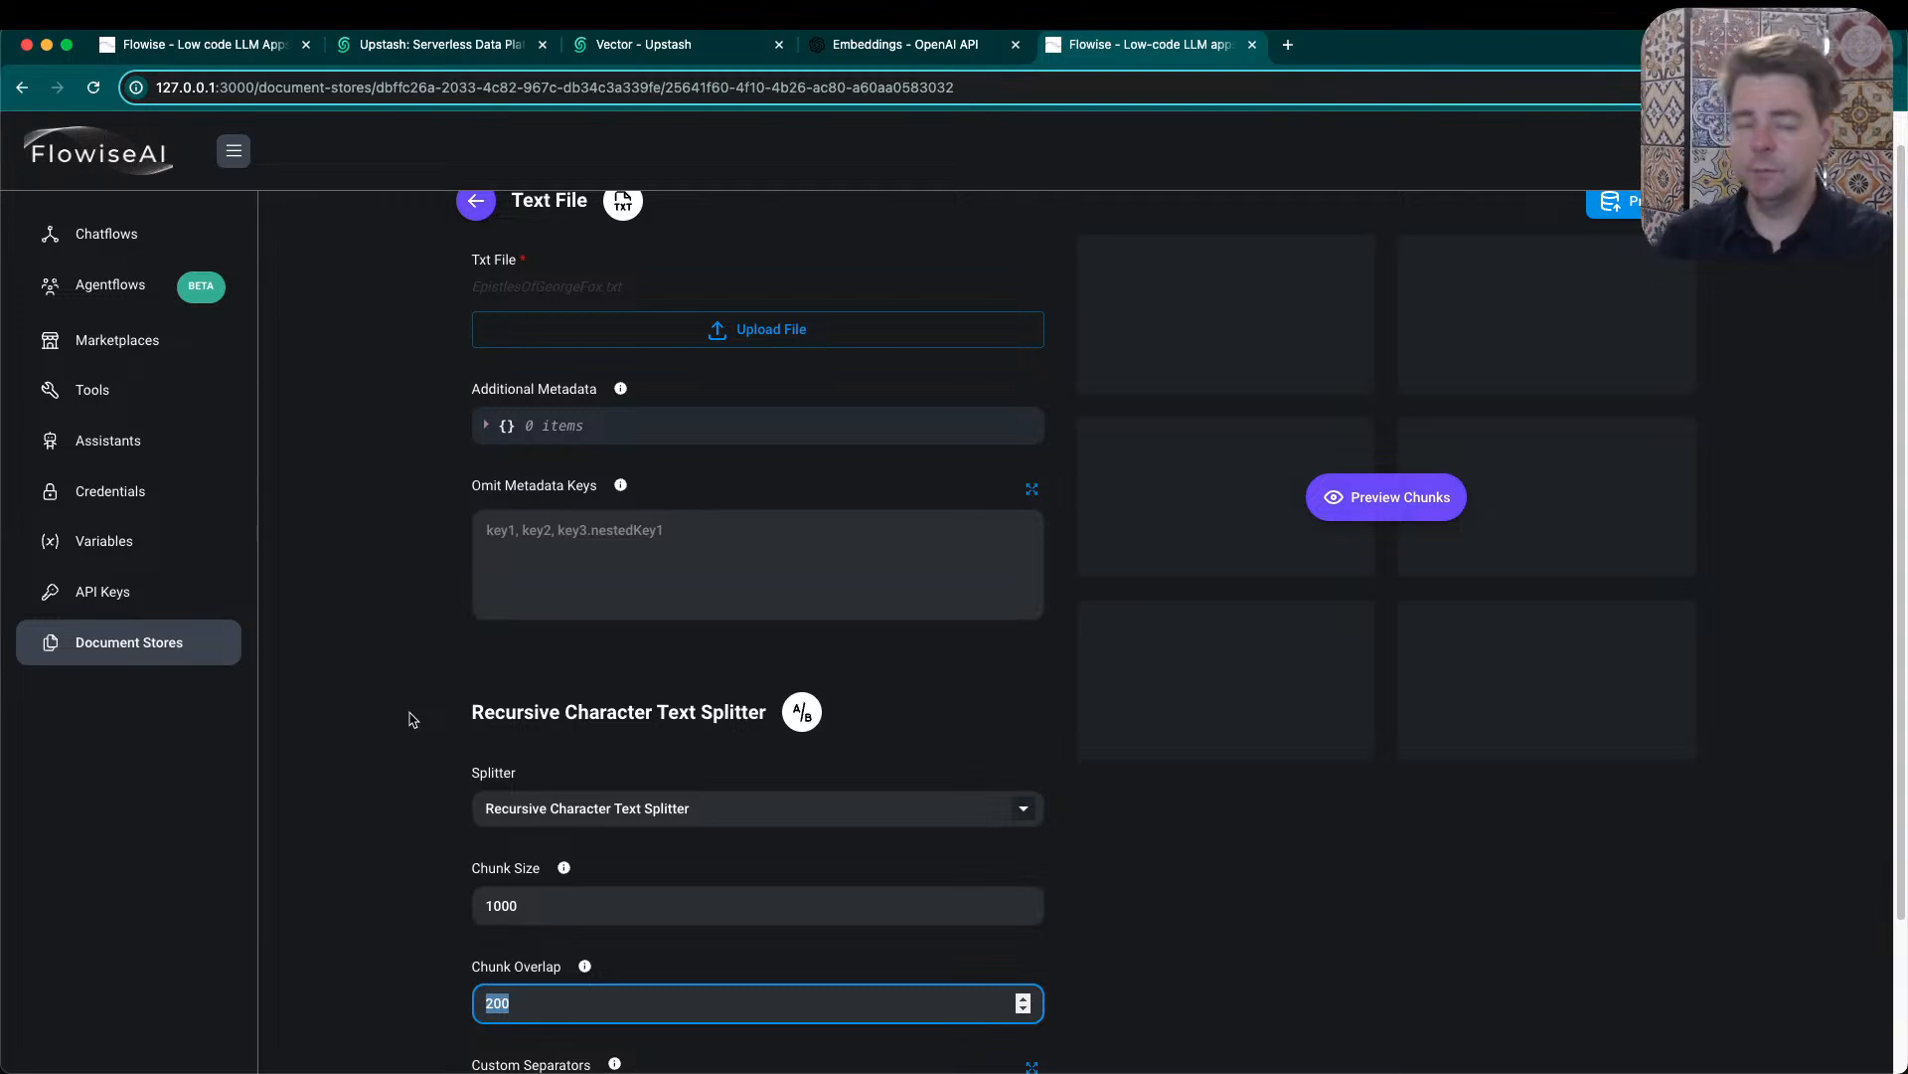
{"action": "scroll", "coordinate": [411, 719], "scroll_direction": "down", "scroll_amount": 3}
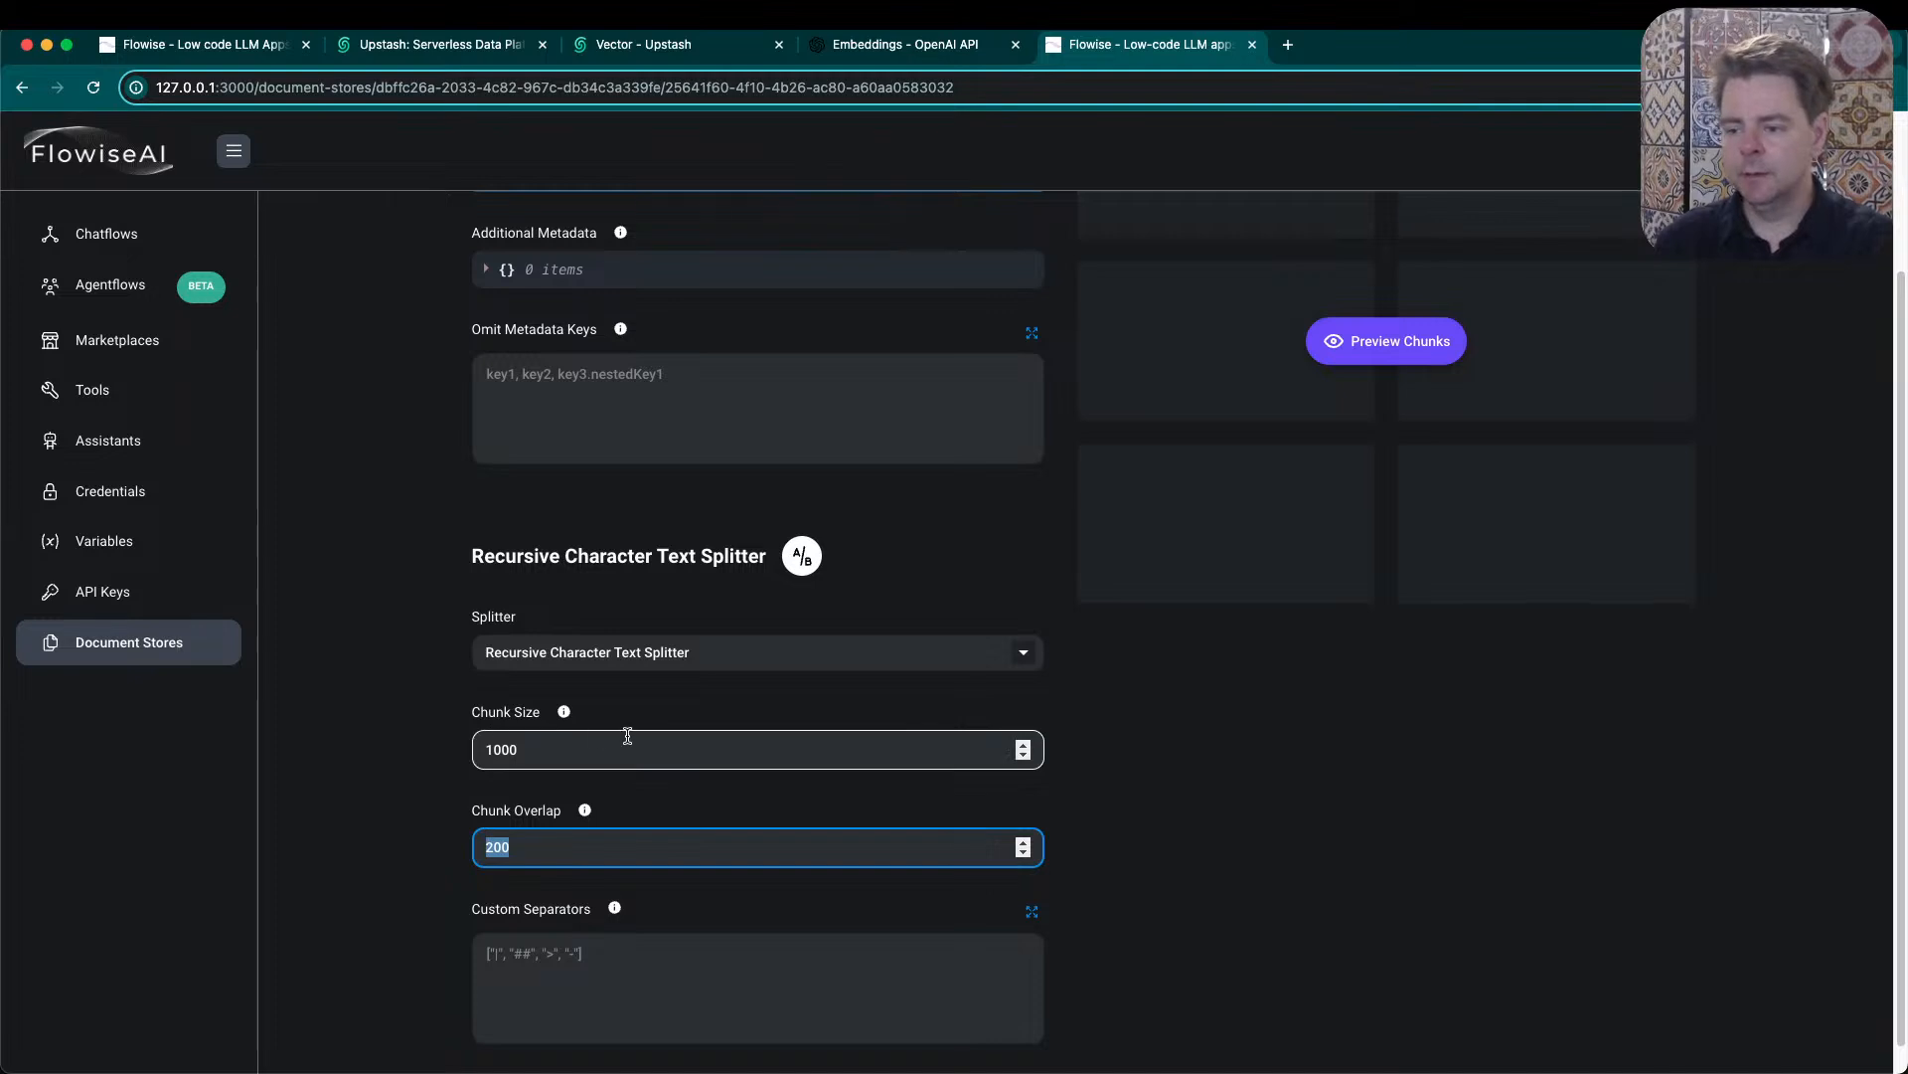
{"action": "left_click", "coordinate": [483, 872]}
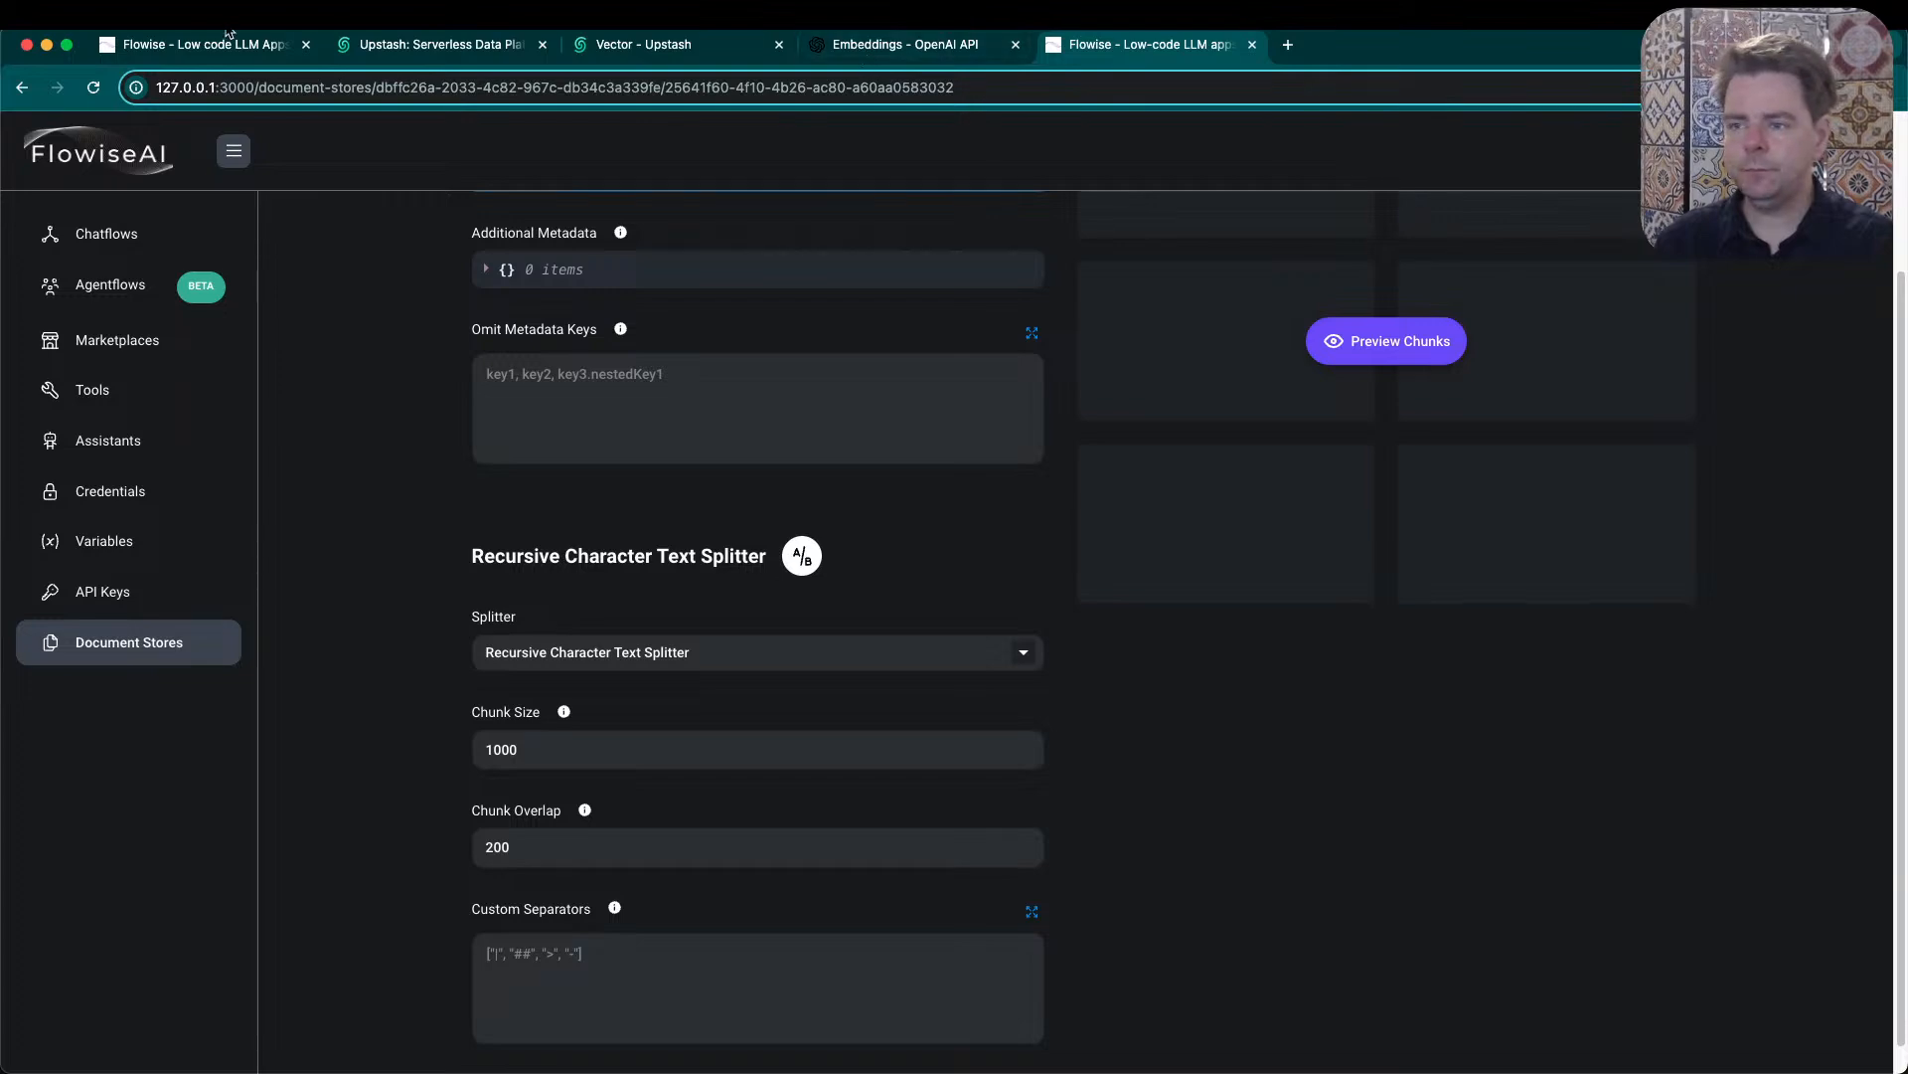
- Preview the chunks of the text file, inspect the second chunk with its metadata, and highlight the total chunk count
{"action": "scroll", "coordinate": [1292, 566], "scroll_direction": "up", "scroll_amount": 2}
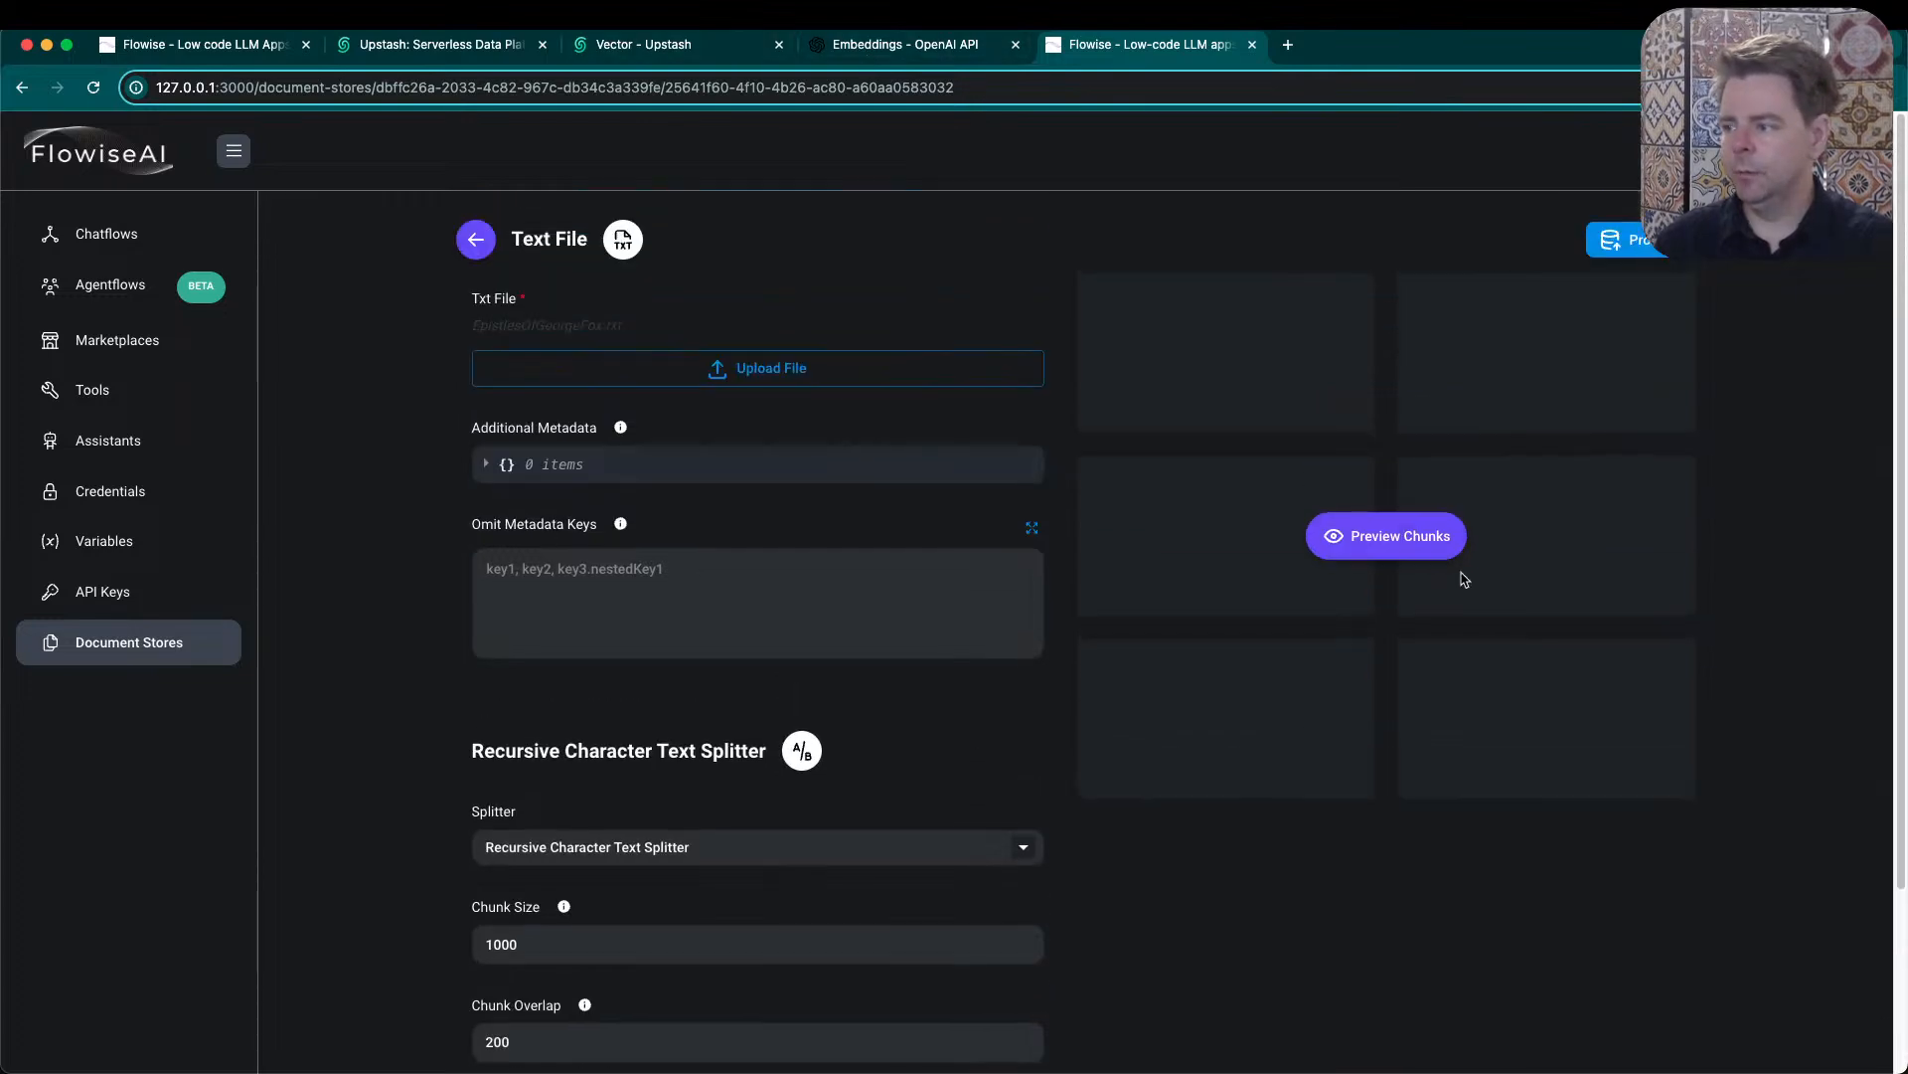
{"action": "left_click", "coordinate": [1417, 556]}
{"action": "left_click_drag", "start_coordinate": [1668, 443], "coordinate": [1686, 613]}
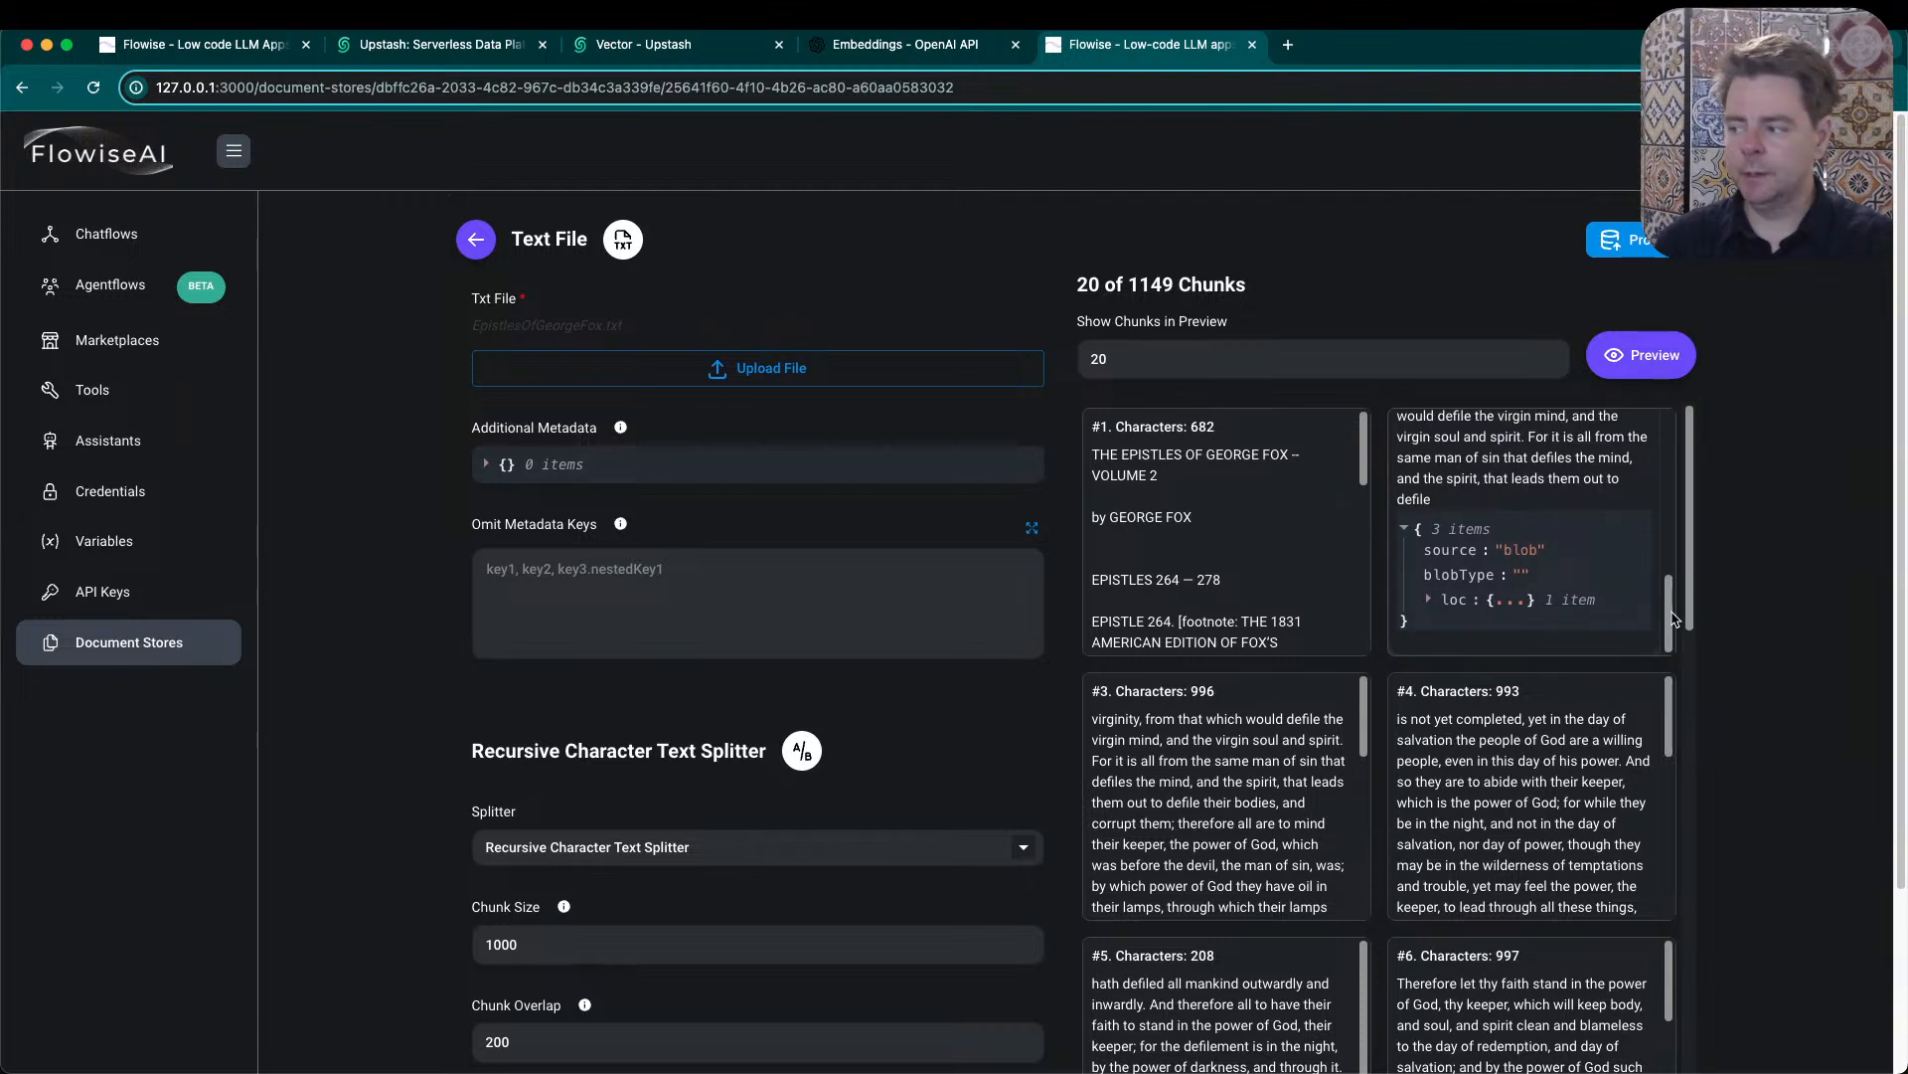
{"action": "scroll", "coordinate": [1461, 448], "scroll_direction": "up", "scroll_amount": 10}
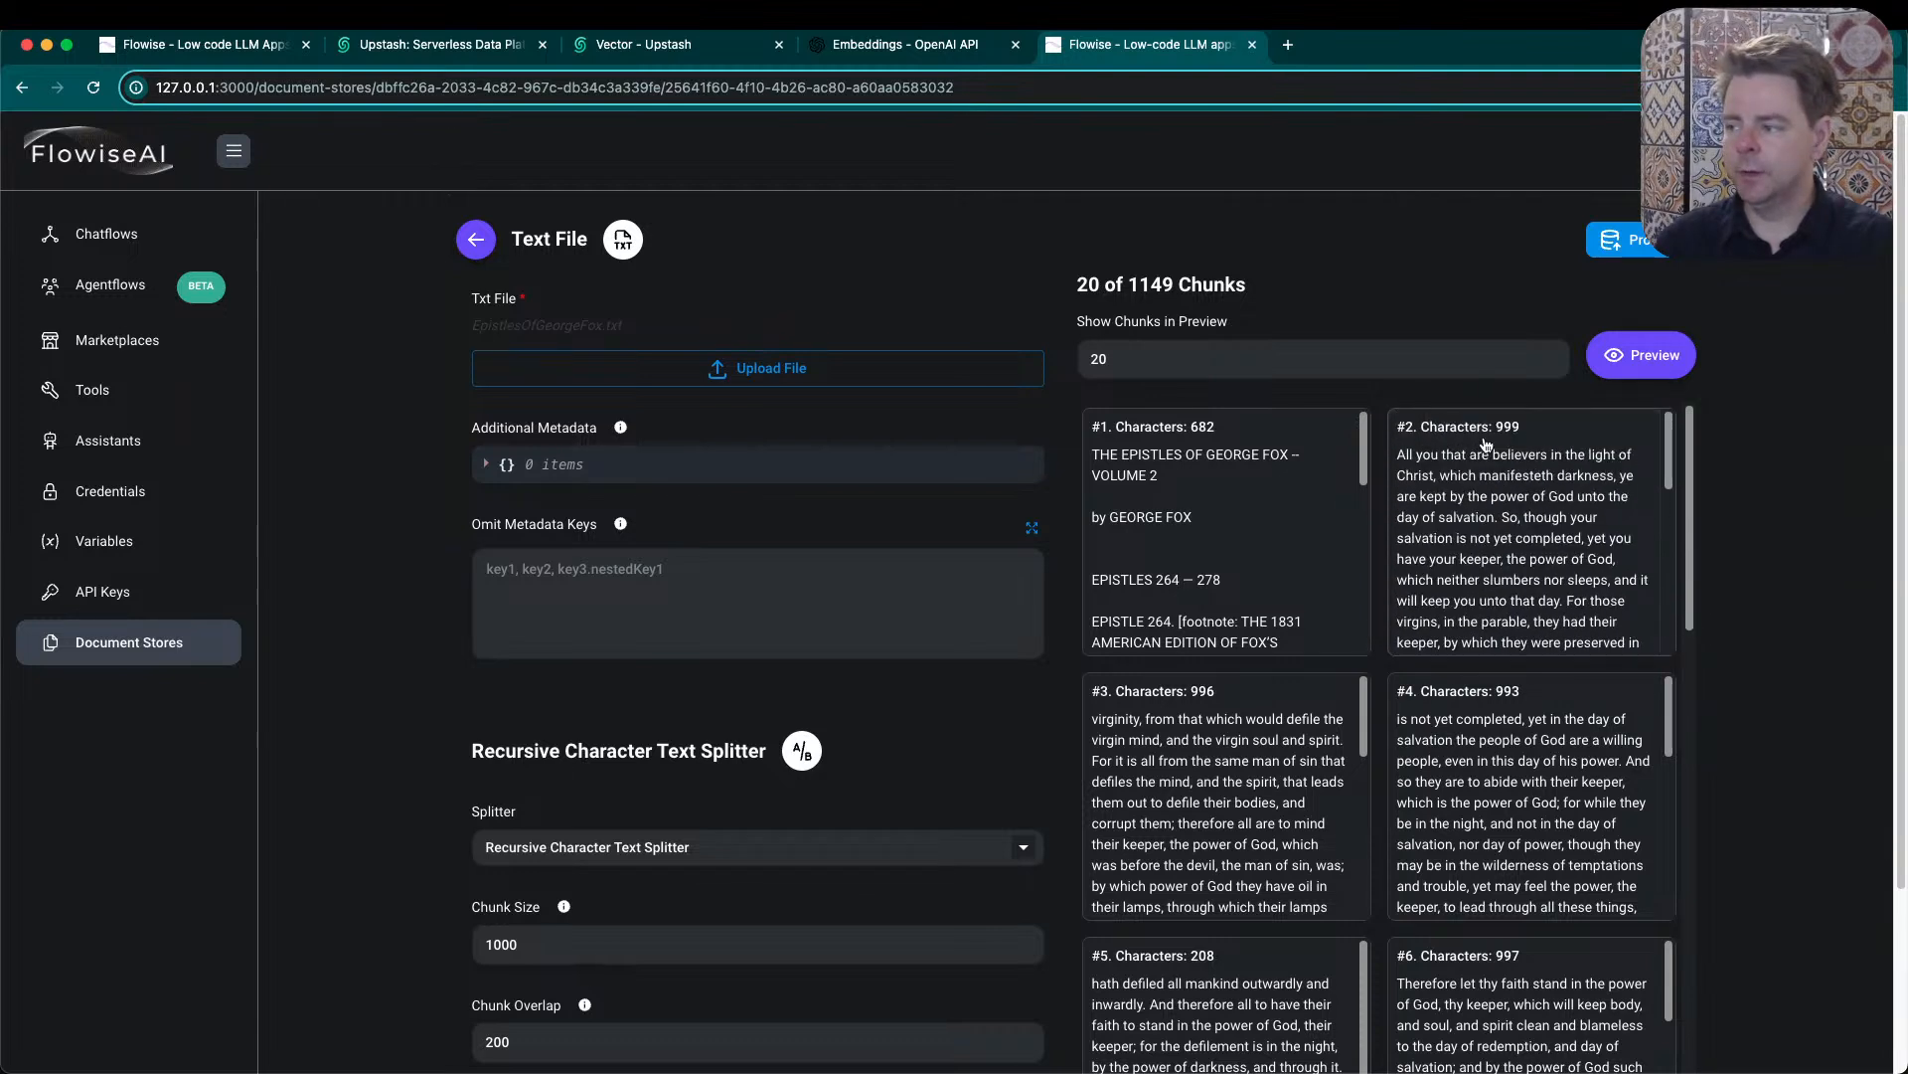
{"action": "left_click_drag", "start_coordinate": [1130, 285], "coordinate": [1180, 284]}
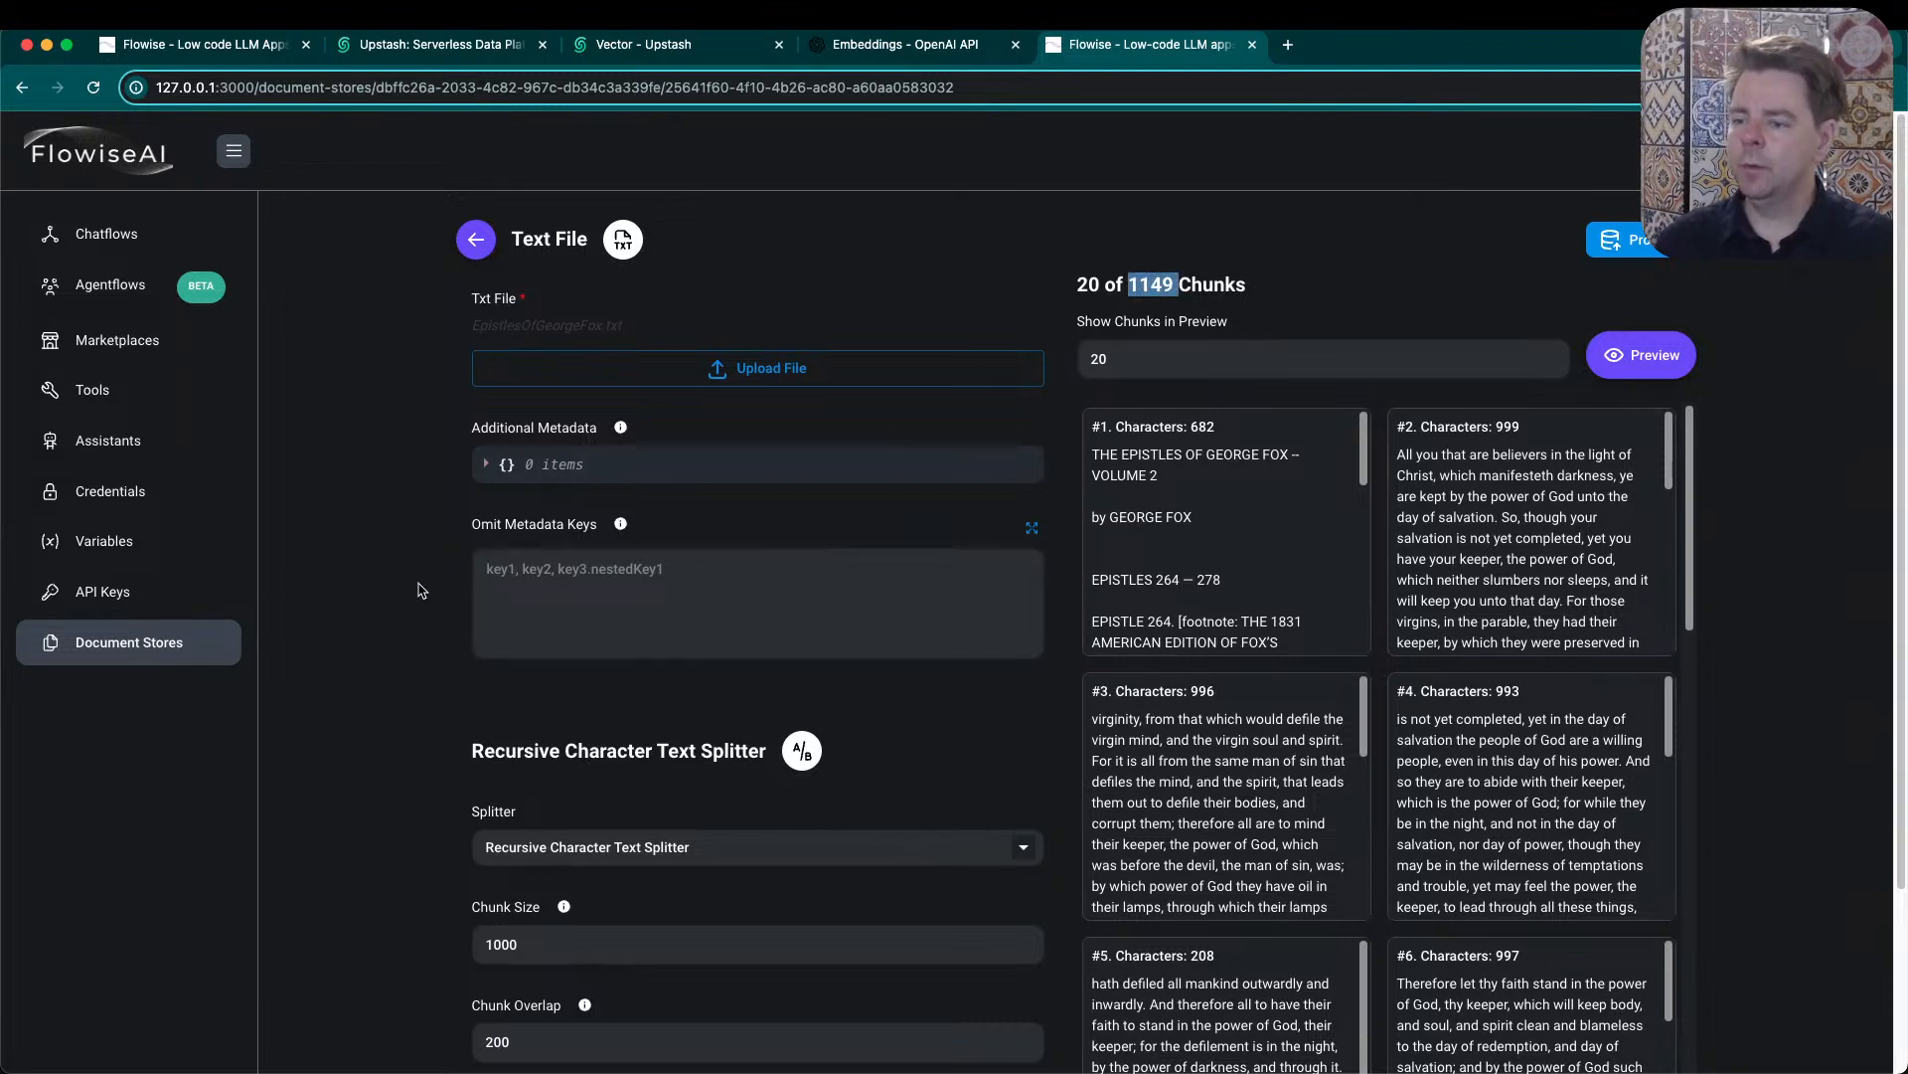
- Expand the Additional Metadata object, start adding a key, and dismiss the key name entry without adding one
{"action": "left_click", "coordinate": [487, 464]}
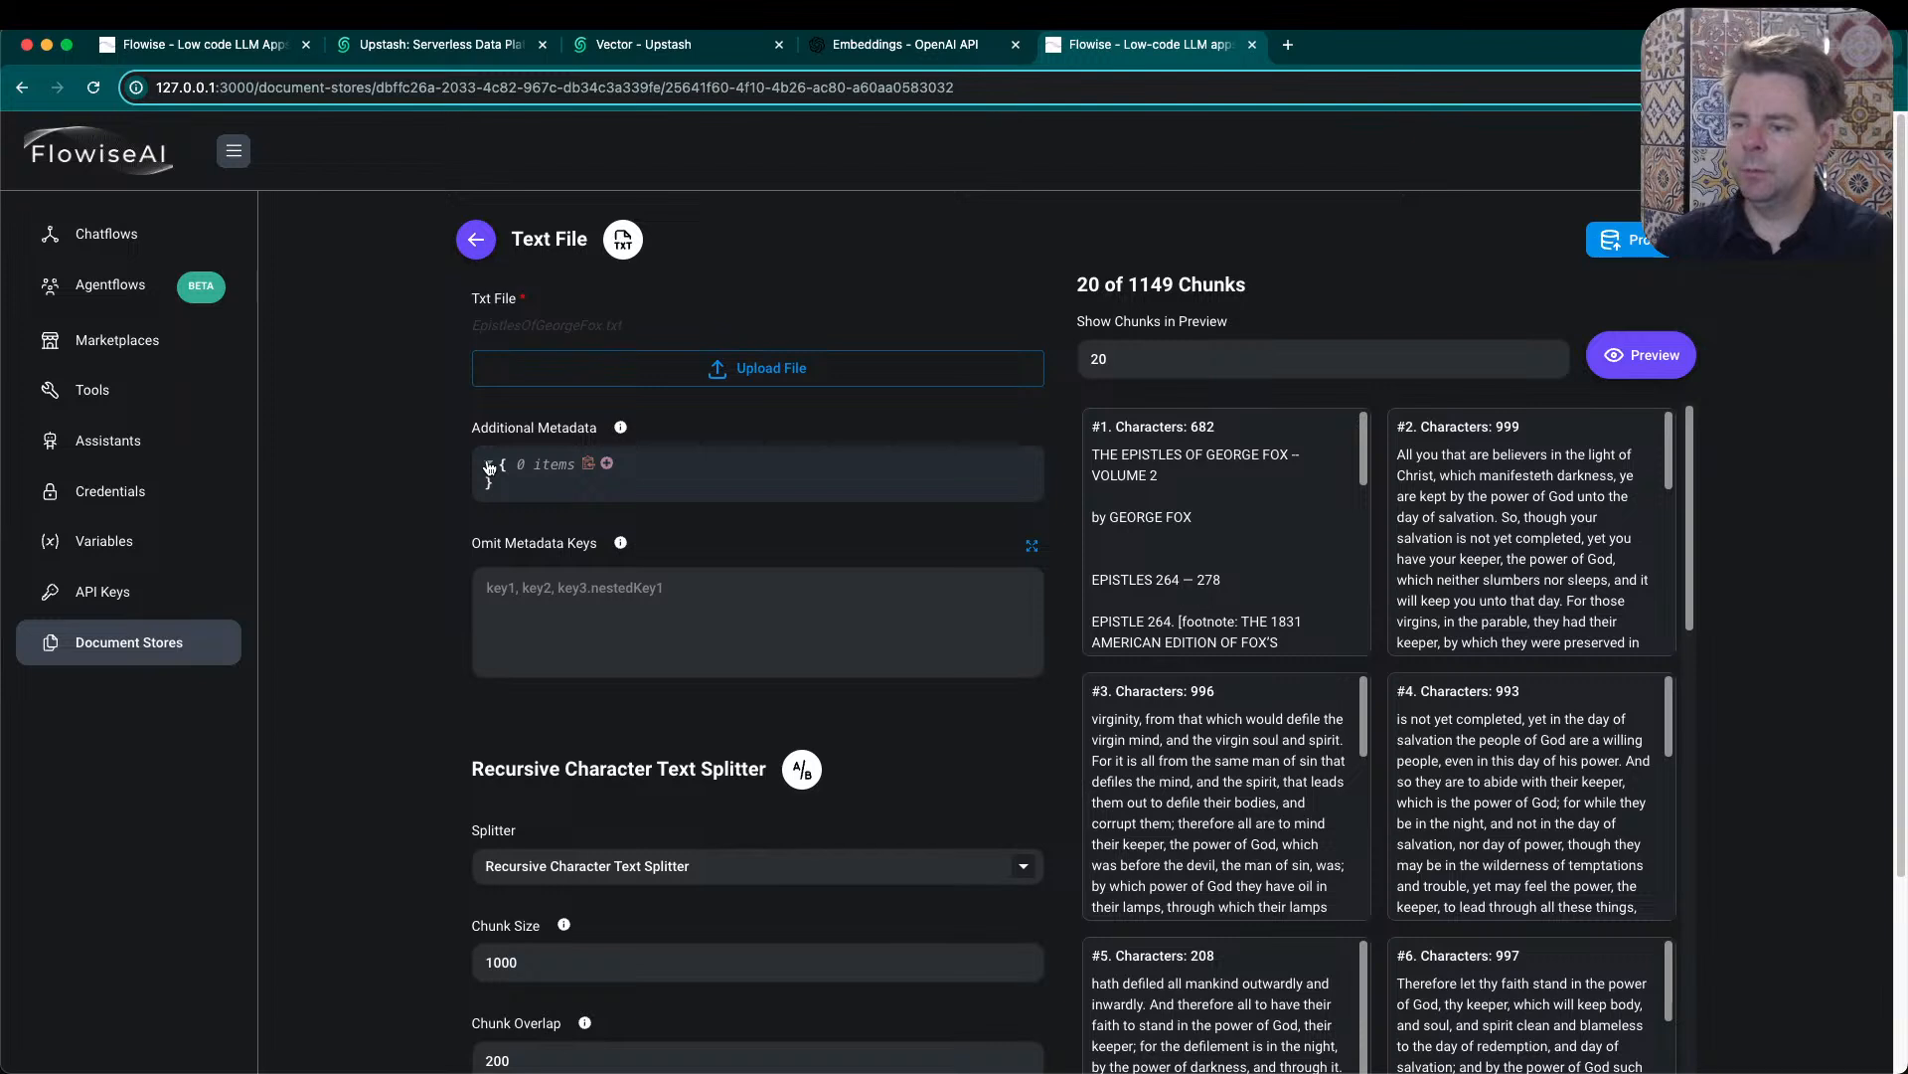
{"action": "left_click", "coordinate": [607, 464]}
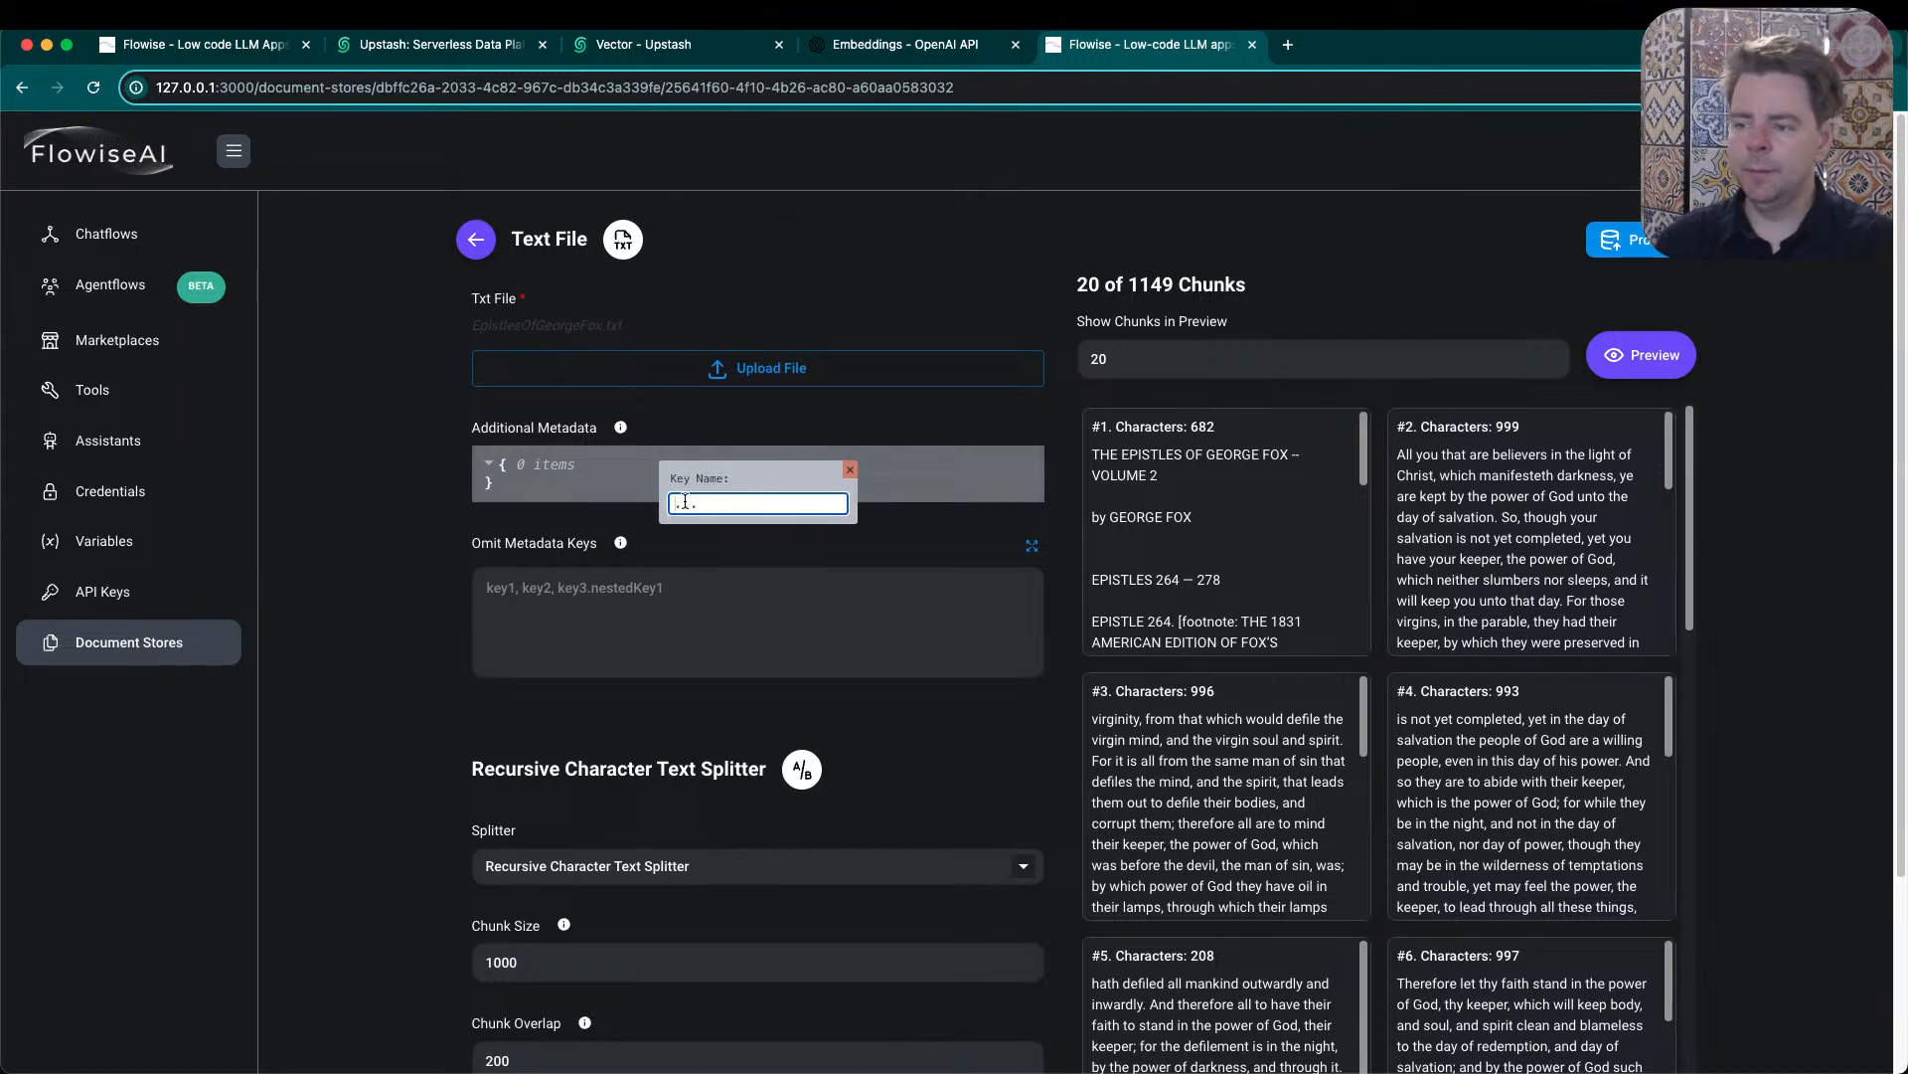
{"action": "left_click", "coordinate": [850, 470]}
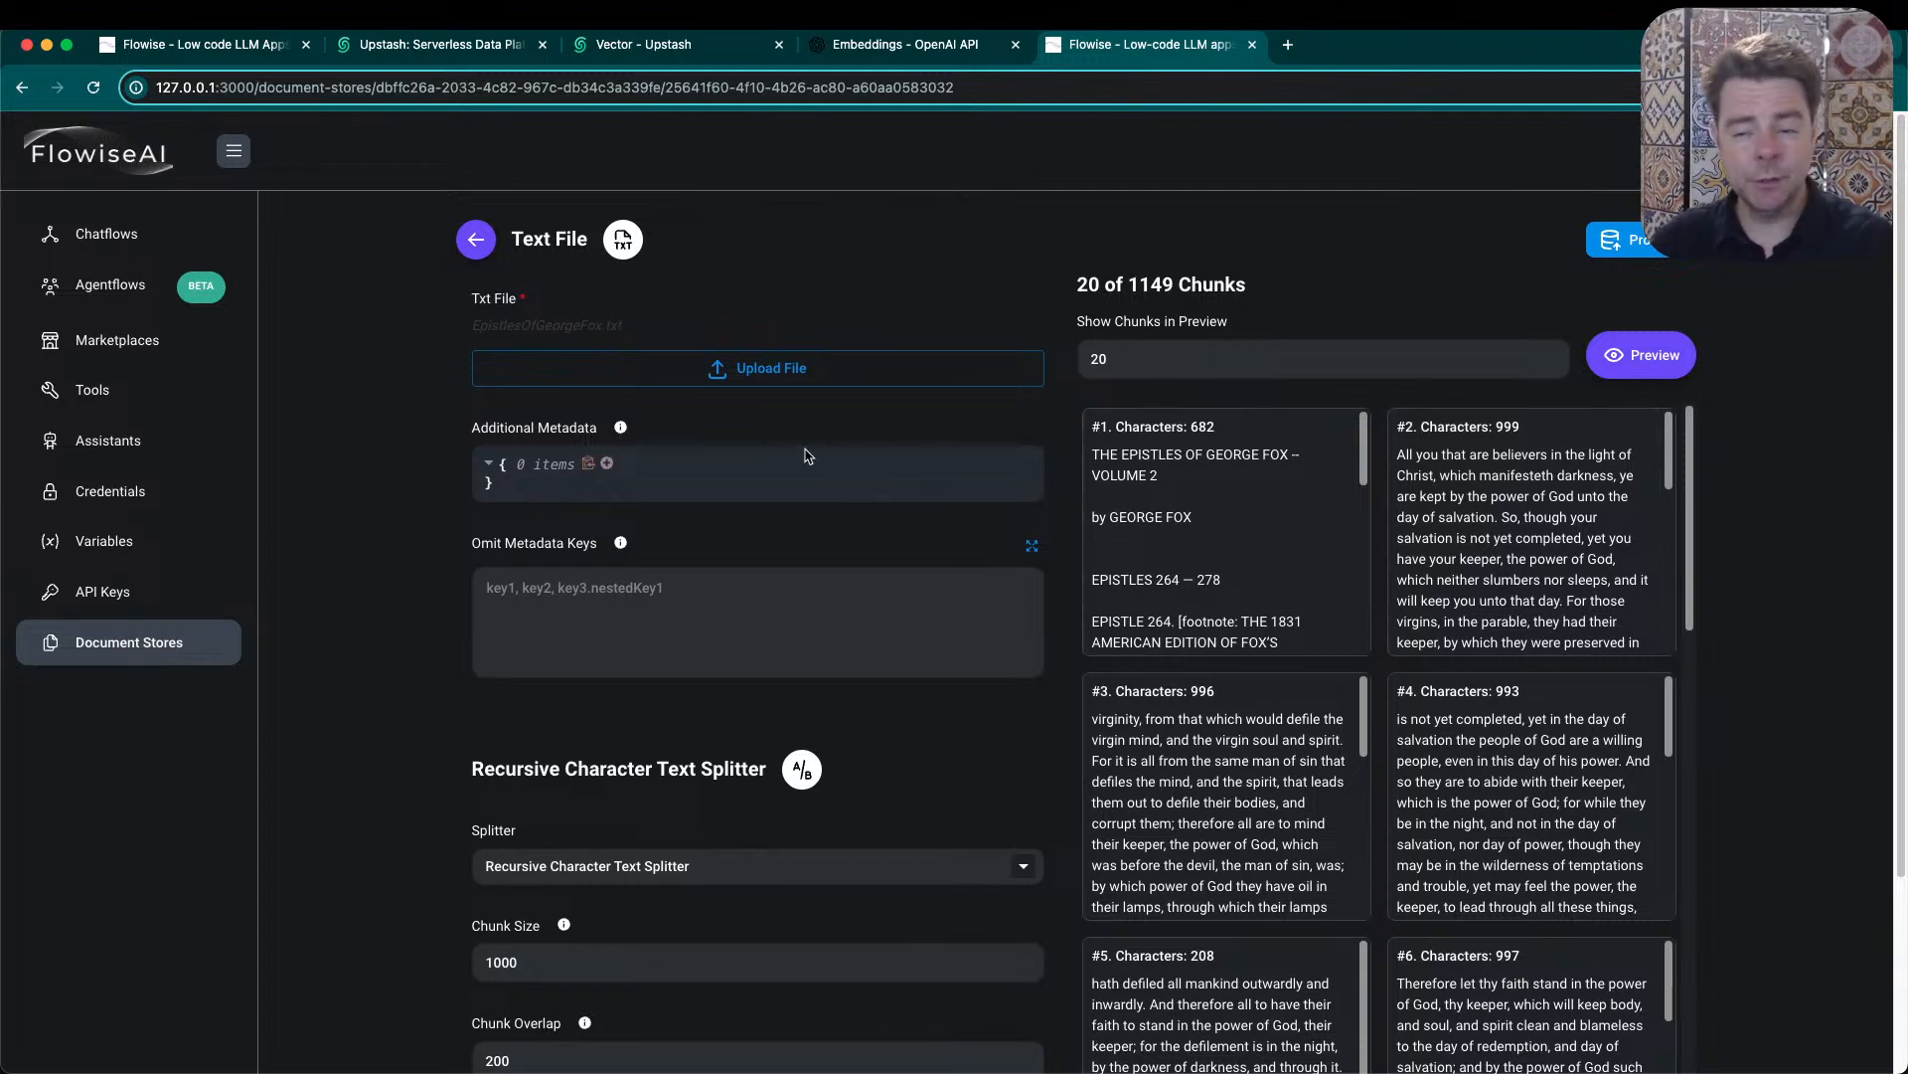
- Open the Quaker chat test chatflow and check the Document Store node's store selection, keeping George Fox Epistles
{"action": "left_click", "coordinate": [99, 235]}
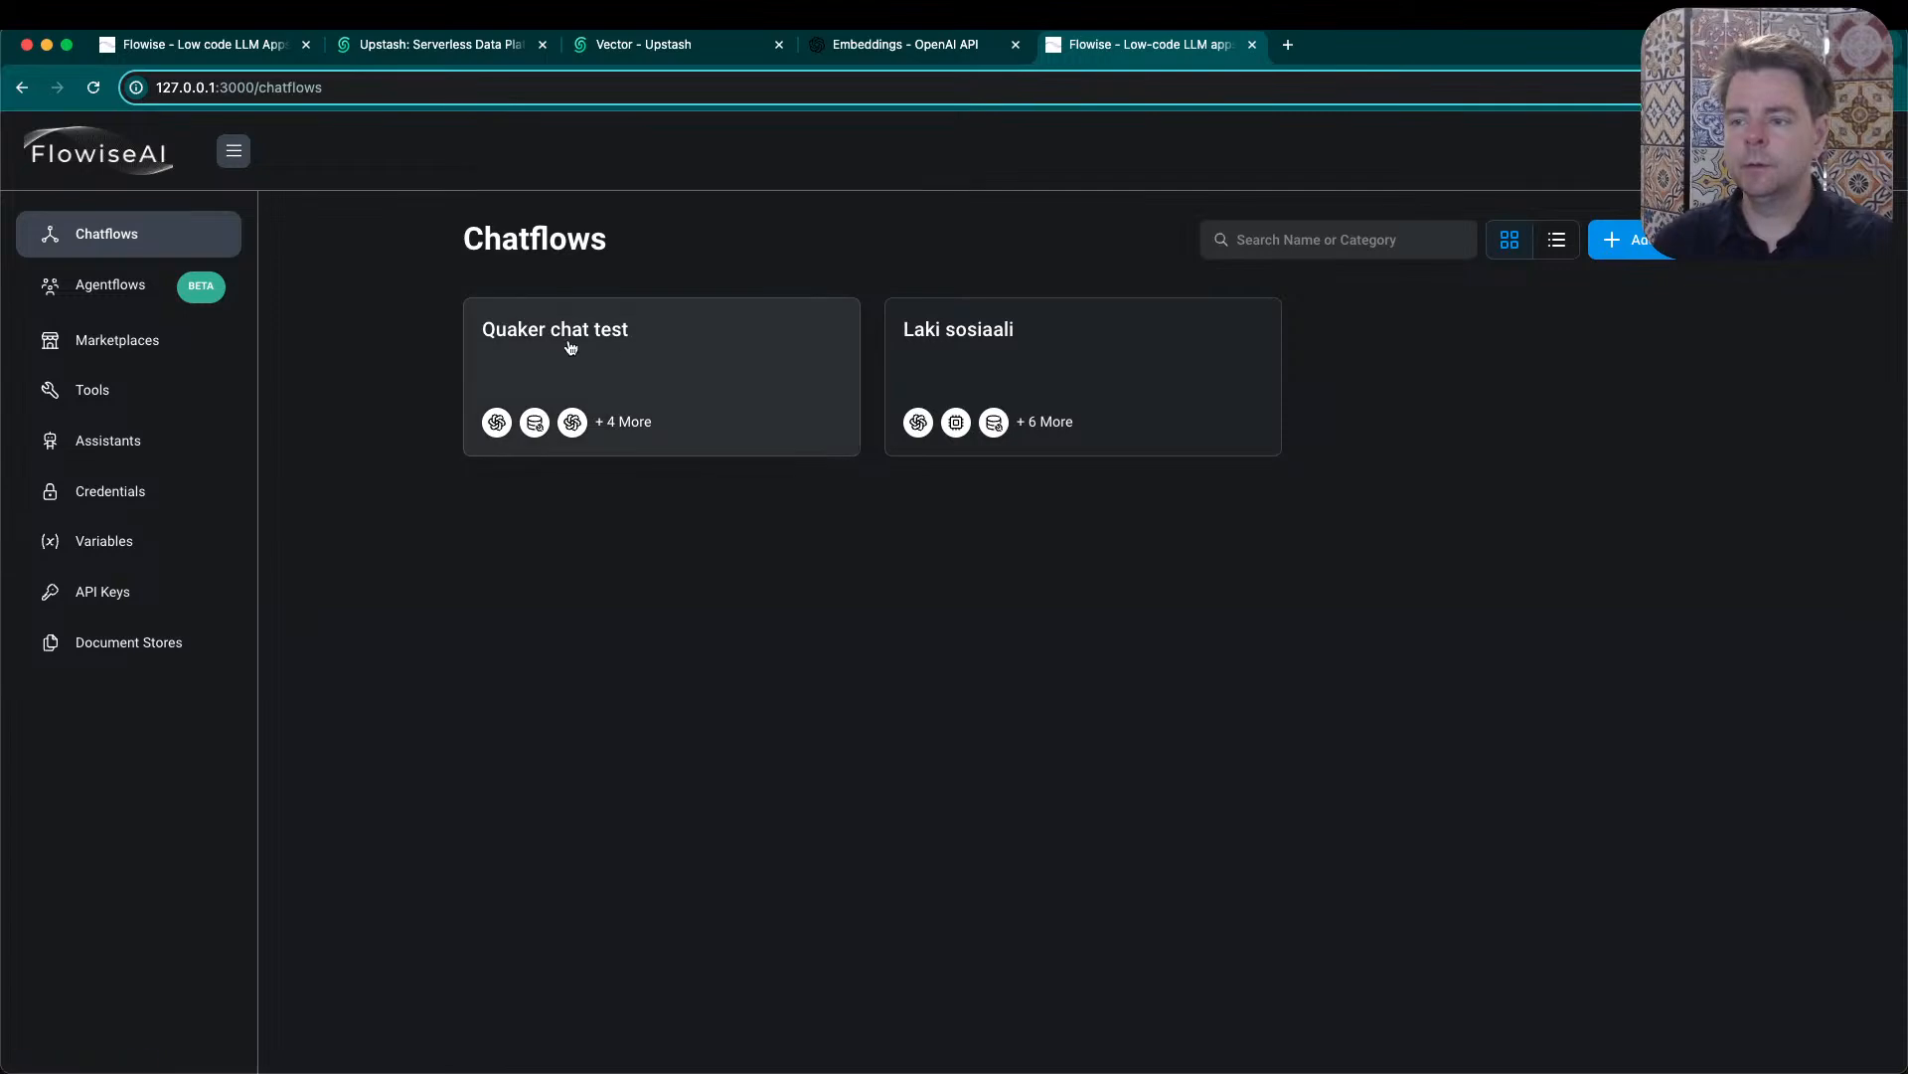
{"action": "left_click", "coordinate": [522, 341]}
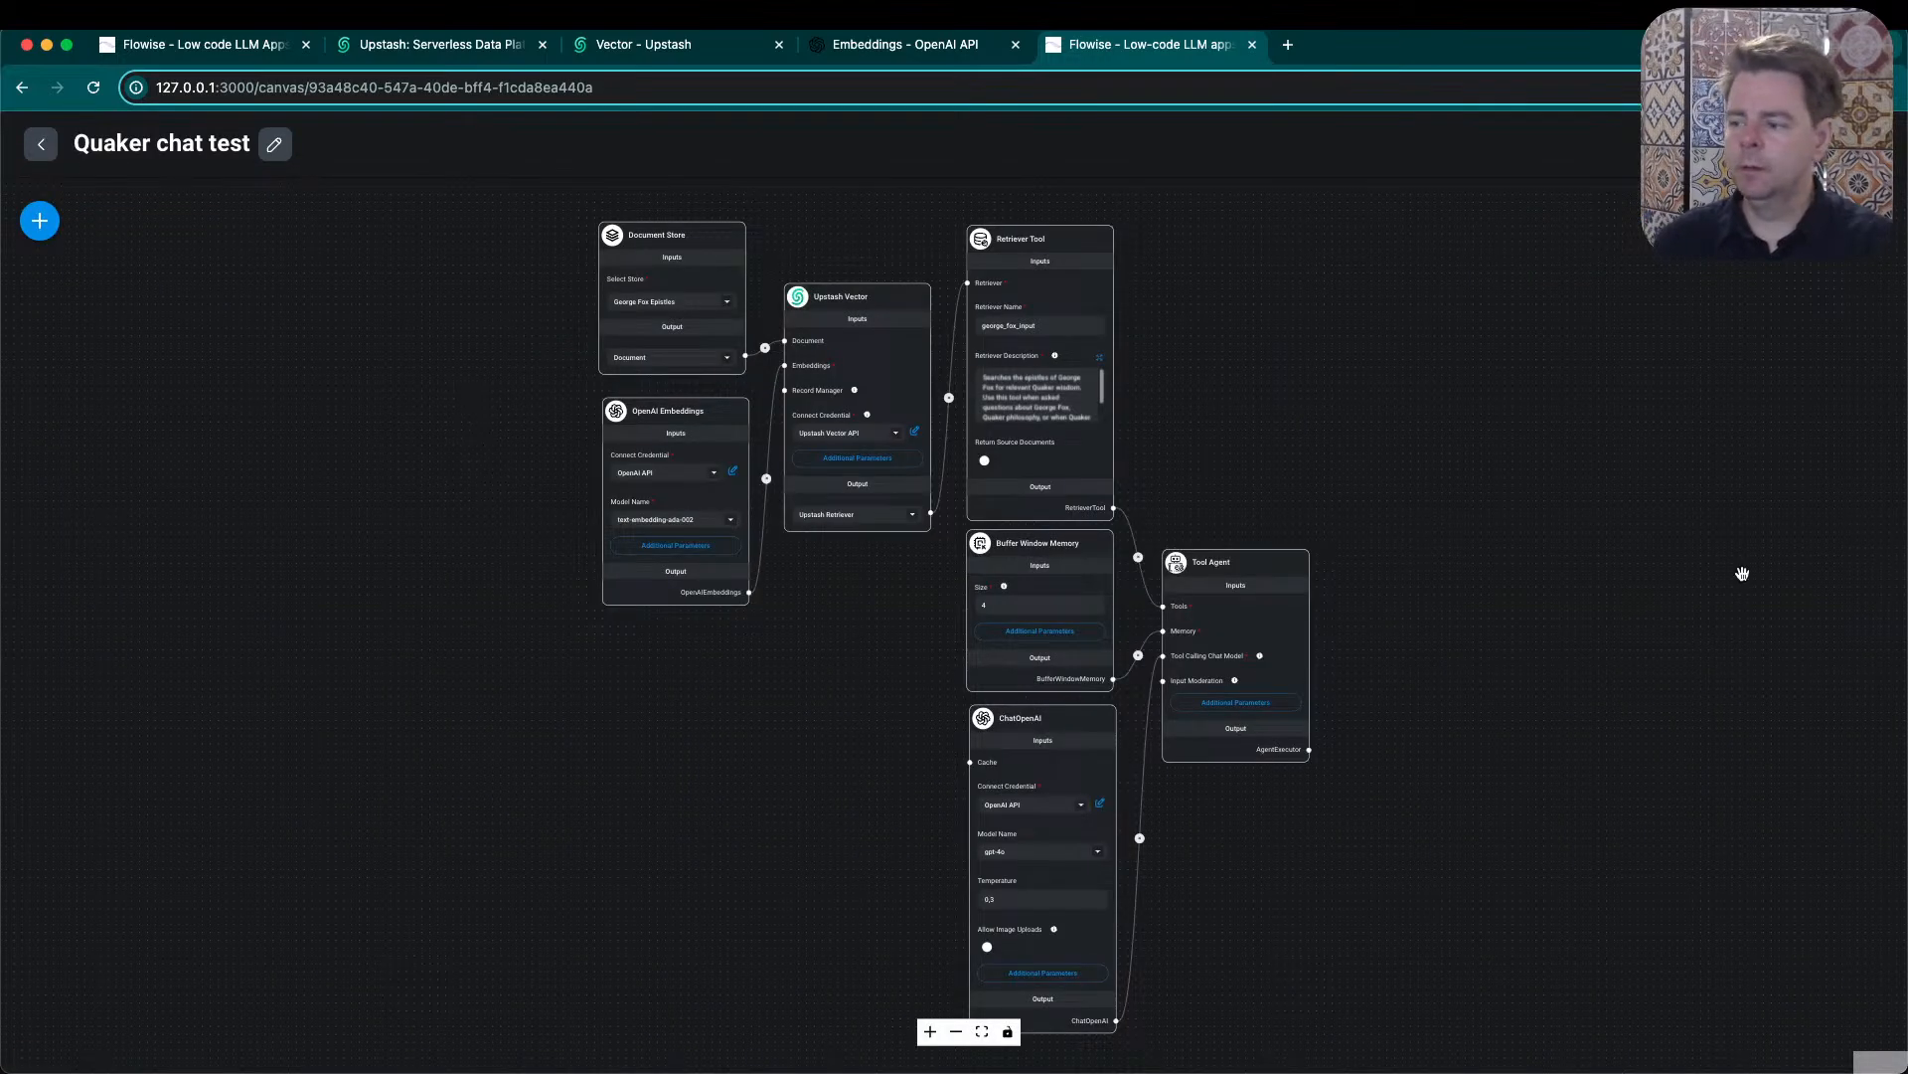
{"action": "scroll", "coordinate": [555, 302], "scroll_direction": "up", "scroll_amount": 1}
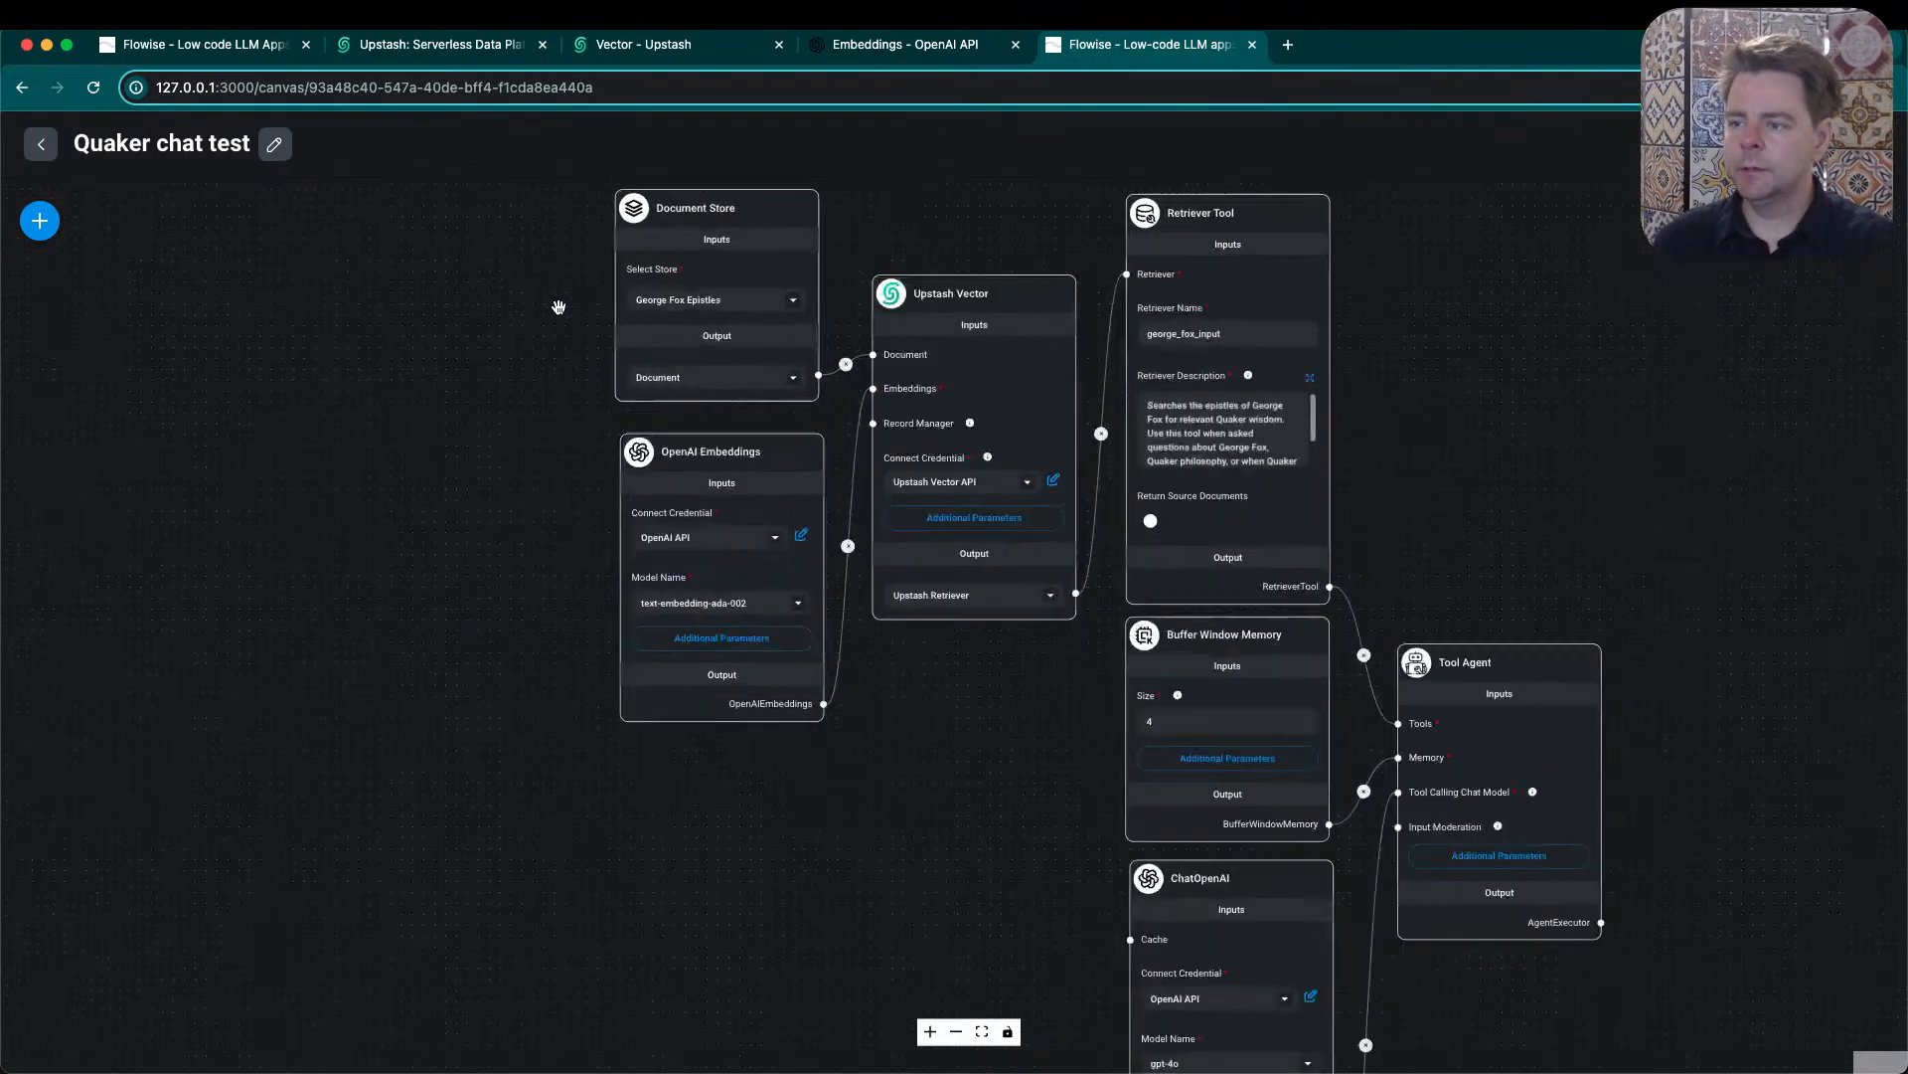
{"action": "scroll", "coordinate": [557, 308], "scroll_direction": "up", "scroll_amount": 2}
{"action": "scroll", "coordinate": [576, 393], "scroll_direction": "up", "scroll_amount": 1}
{"action": "scroll", "coordinate": [580, 400], "scroll_direction": "down", "scroll_amount": 2}
{"action": "left_click_drag", "start_coordinate": [580, 400], "coordinate": [486, 476]}
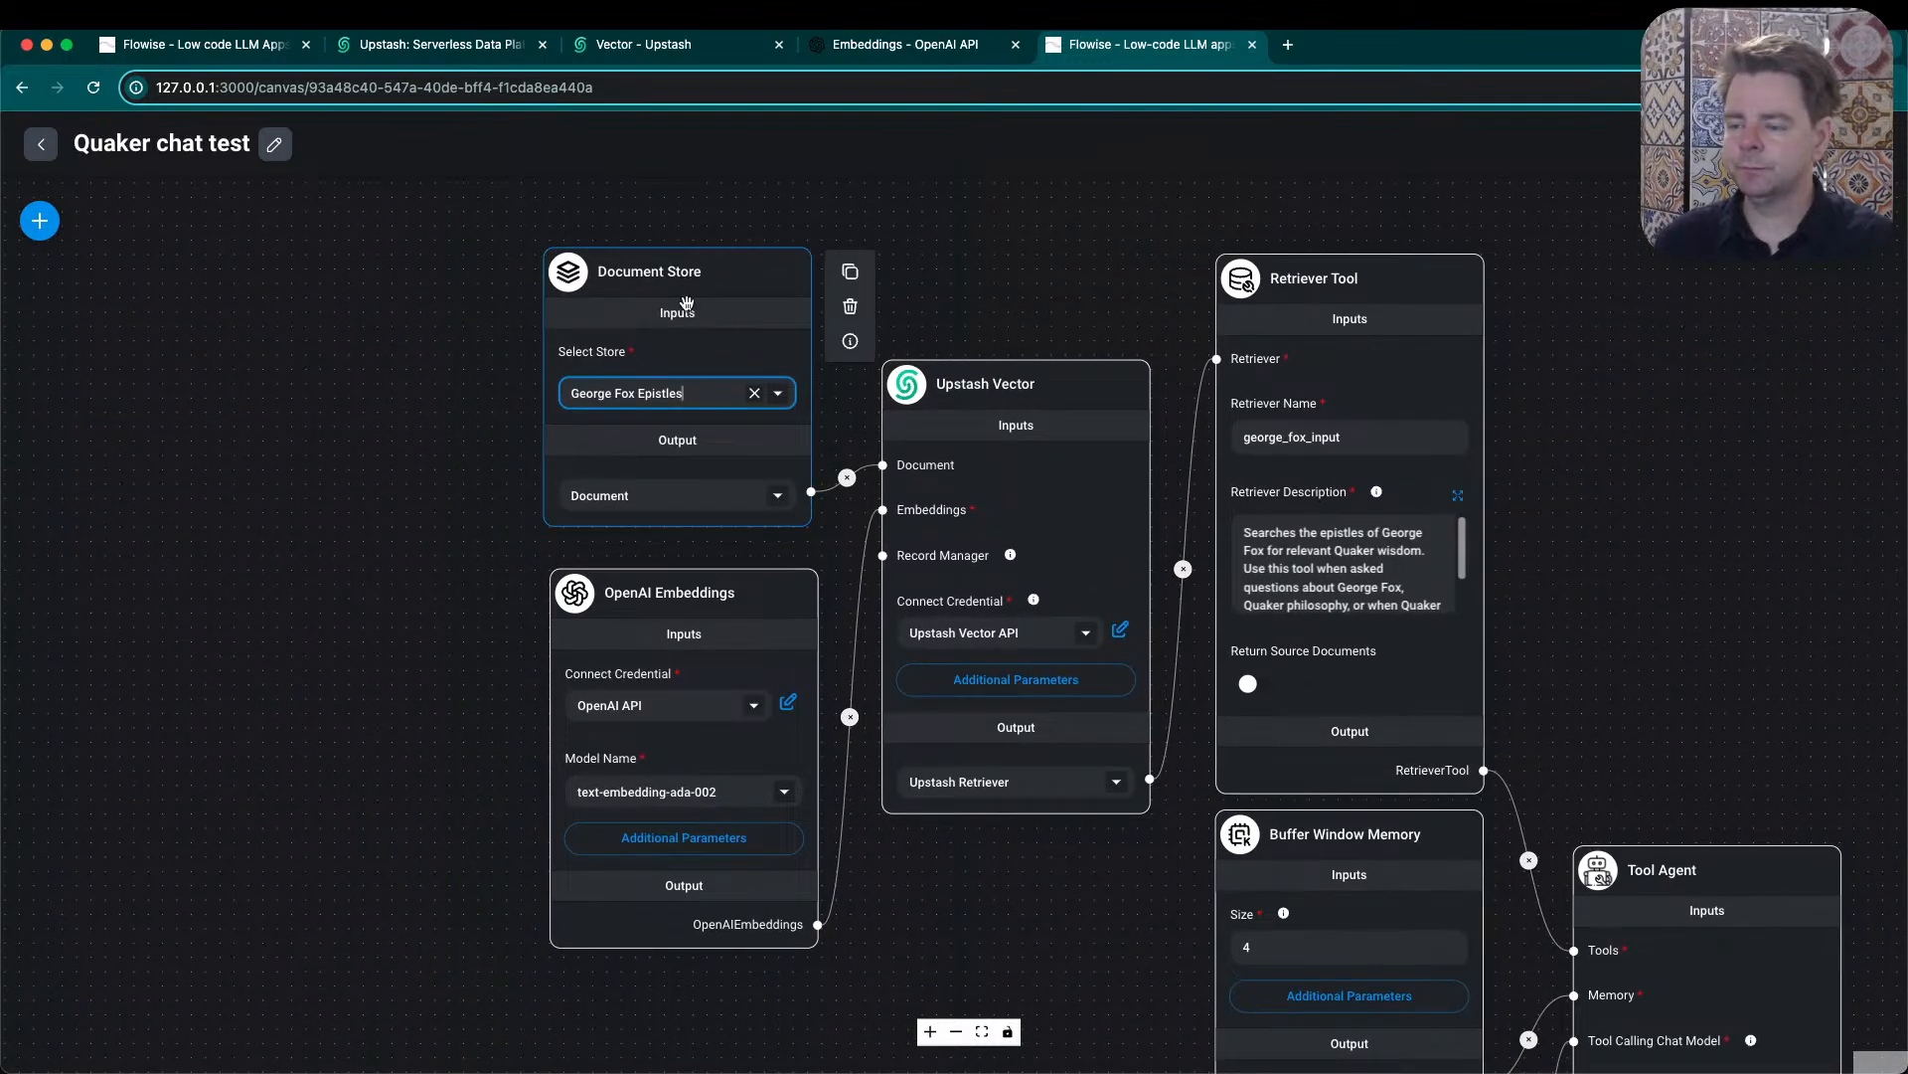
{"action": "left_click", "coordinate": [774, 402]}
{"action": "left_click", "coordinate": [485, 439]}
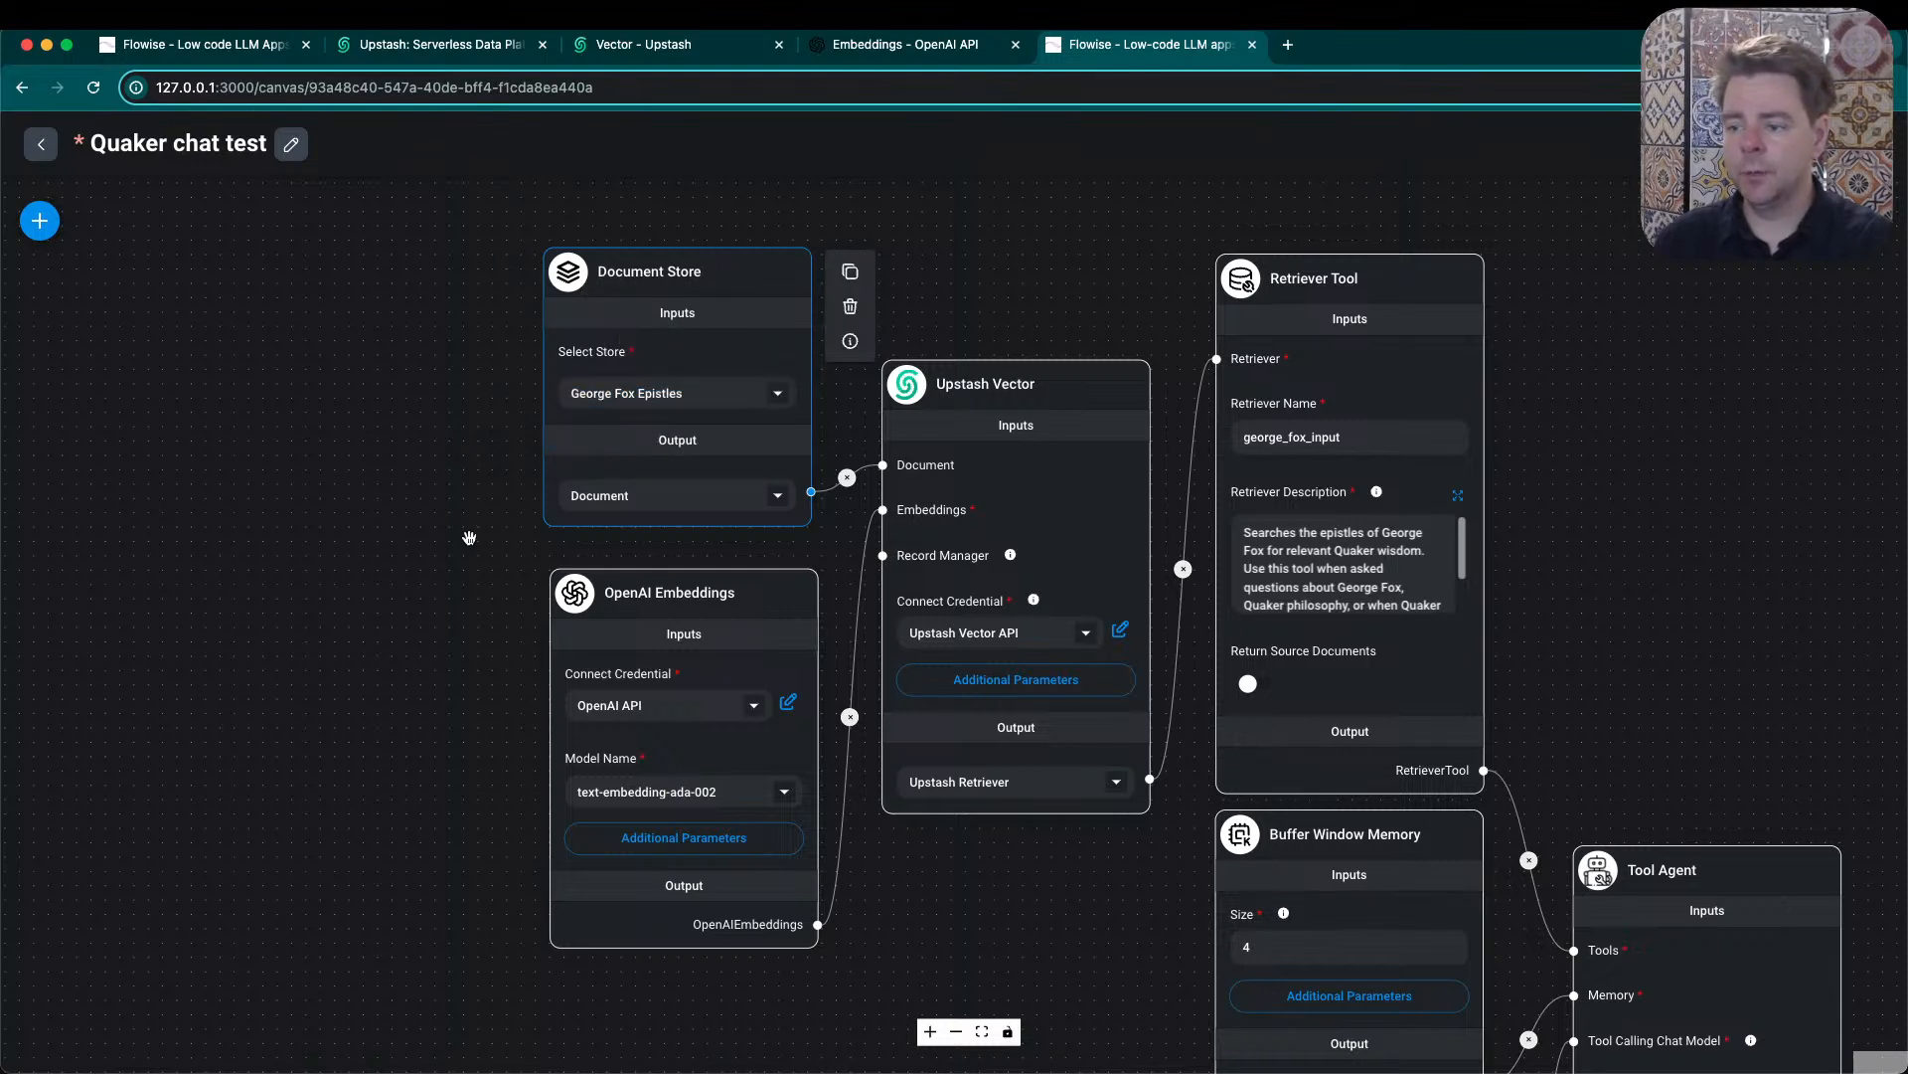
- Move the OpenAI Embeddings node slightly up to line up under the Document Store node, and view its embedding model options
{"action": "left_click_drag", "start_coordinate": [686, 597], "coordinate": [681, 583]}
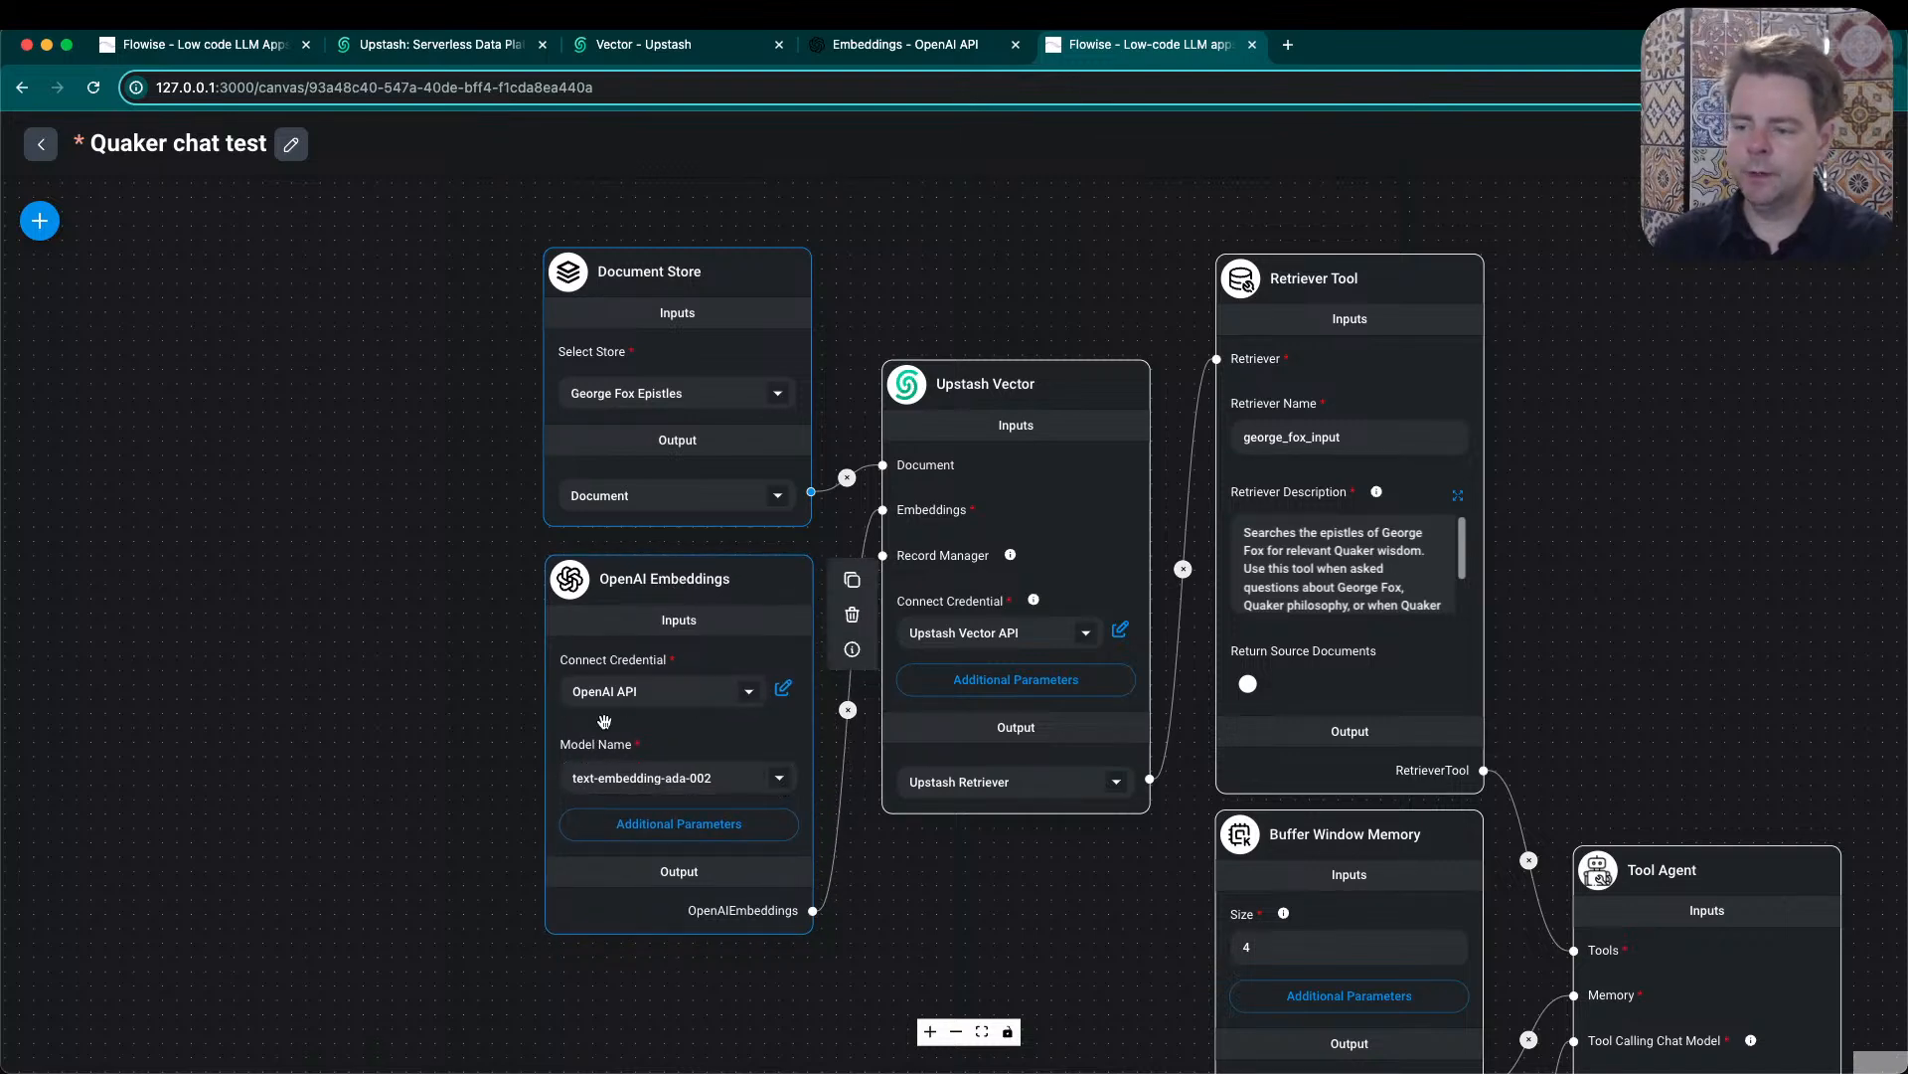
{"action": "left_click", "coordinate": [783, 786]}
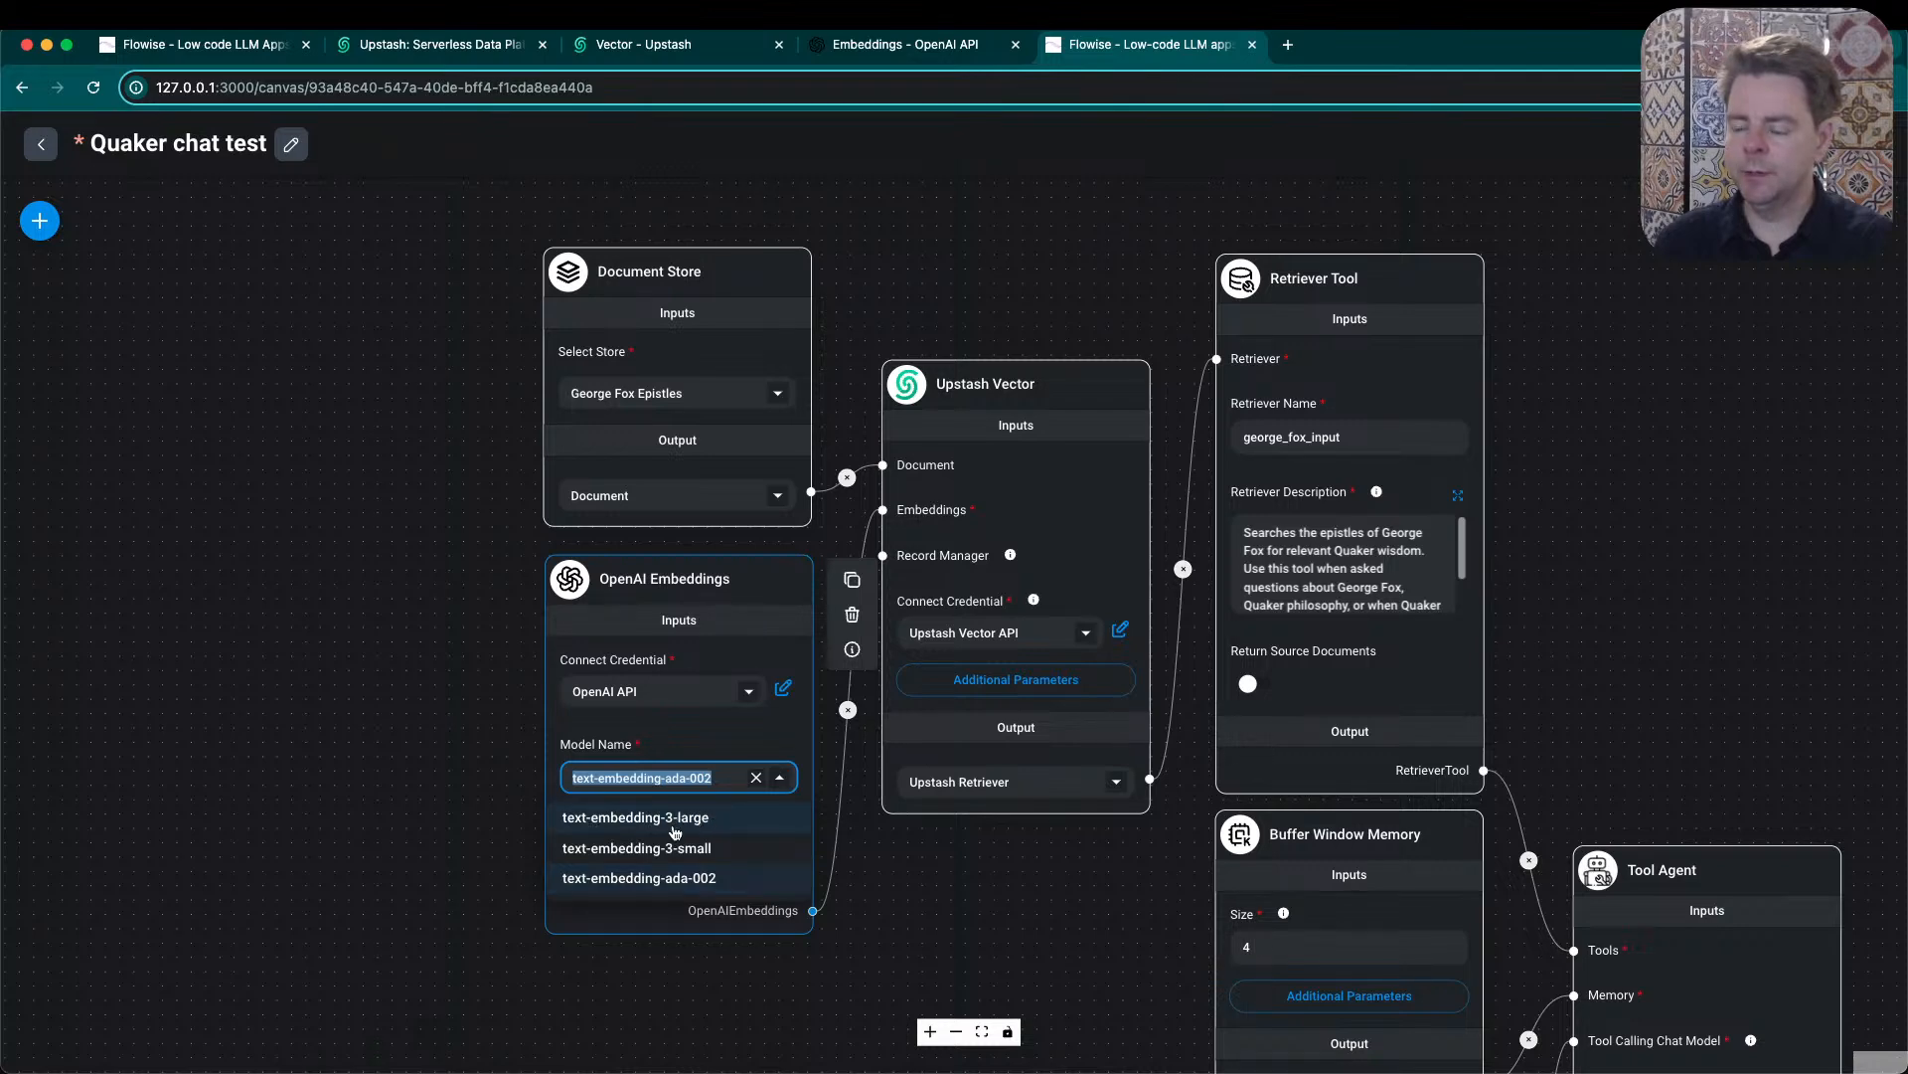
{"action": "left_click", "coordinate": [463, 786]}
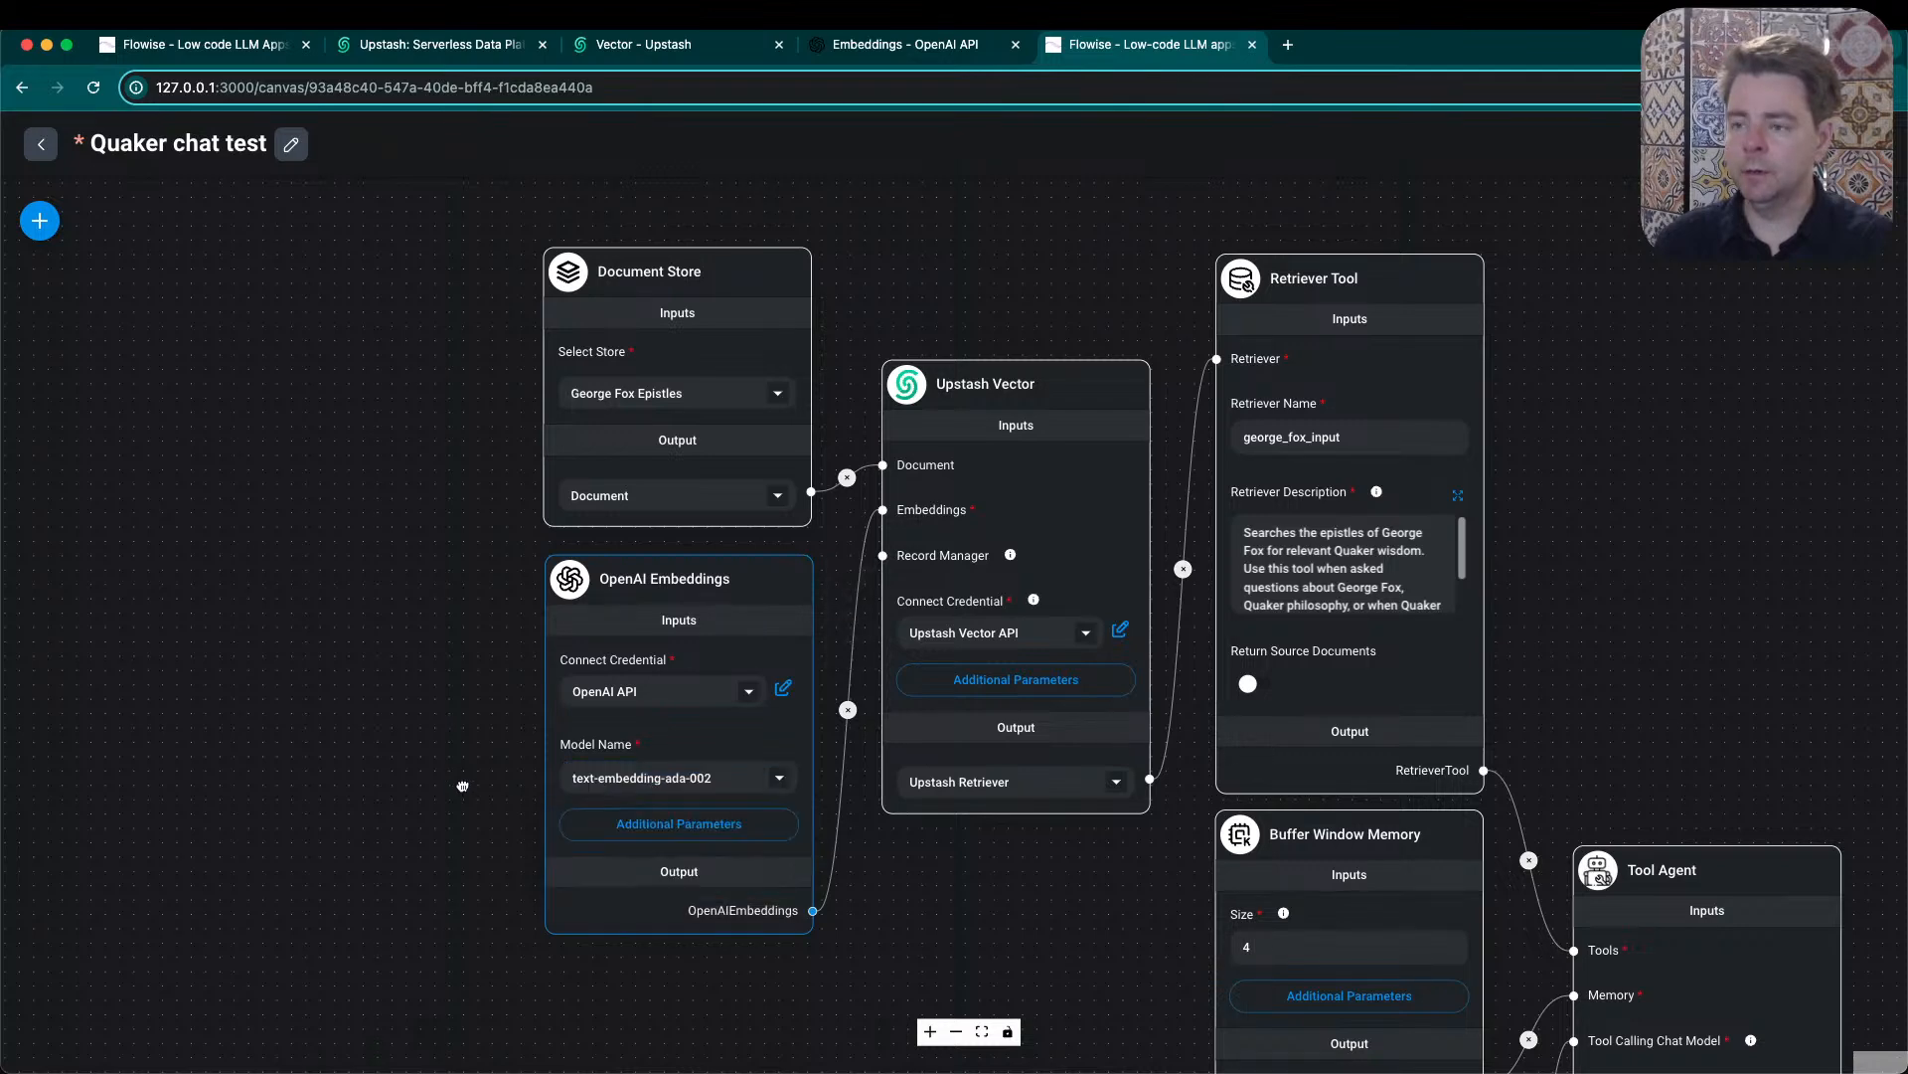
- Switch to Upstash, go to the george_fox_epistles vector index, and highlight its dimension count
{"action": "left_click", "coordinate": [428, 54]}
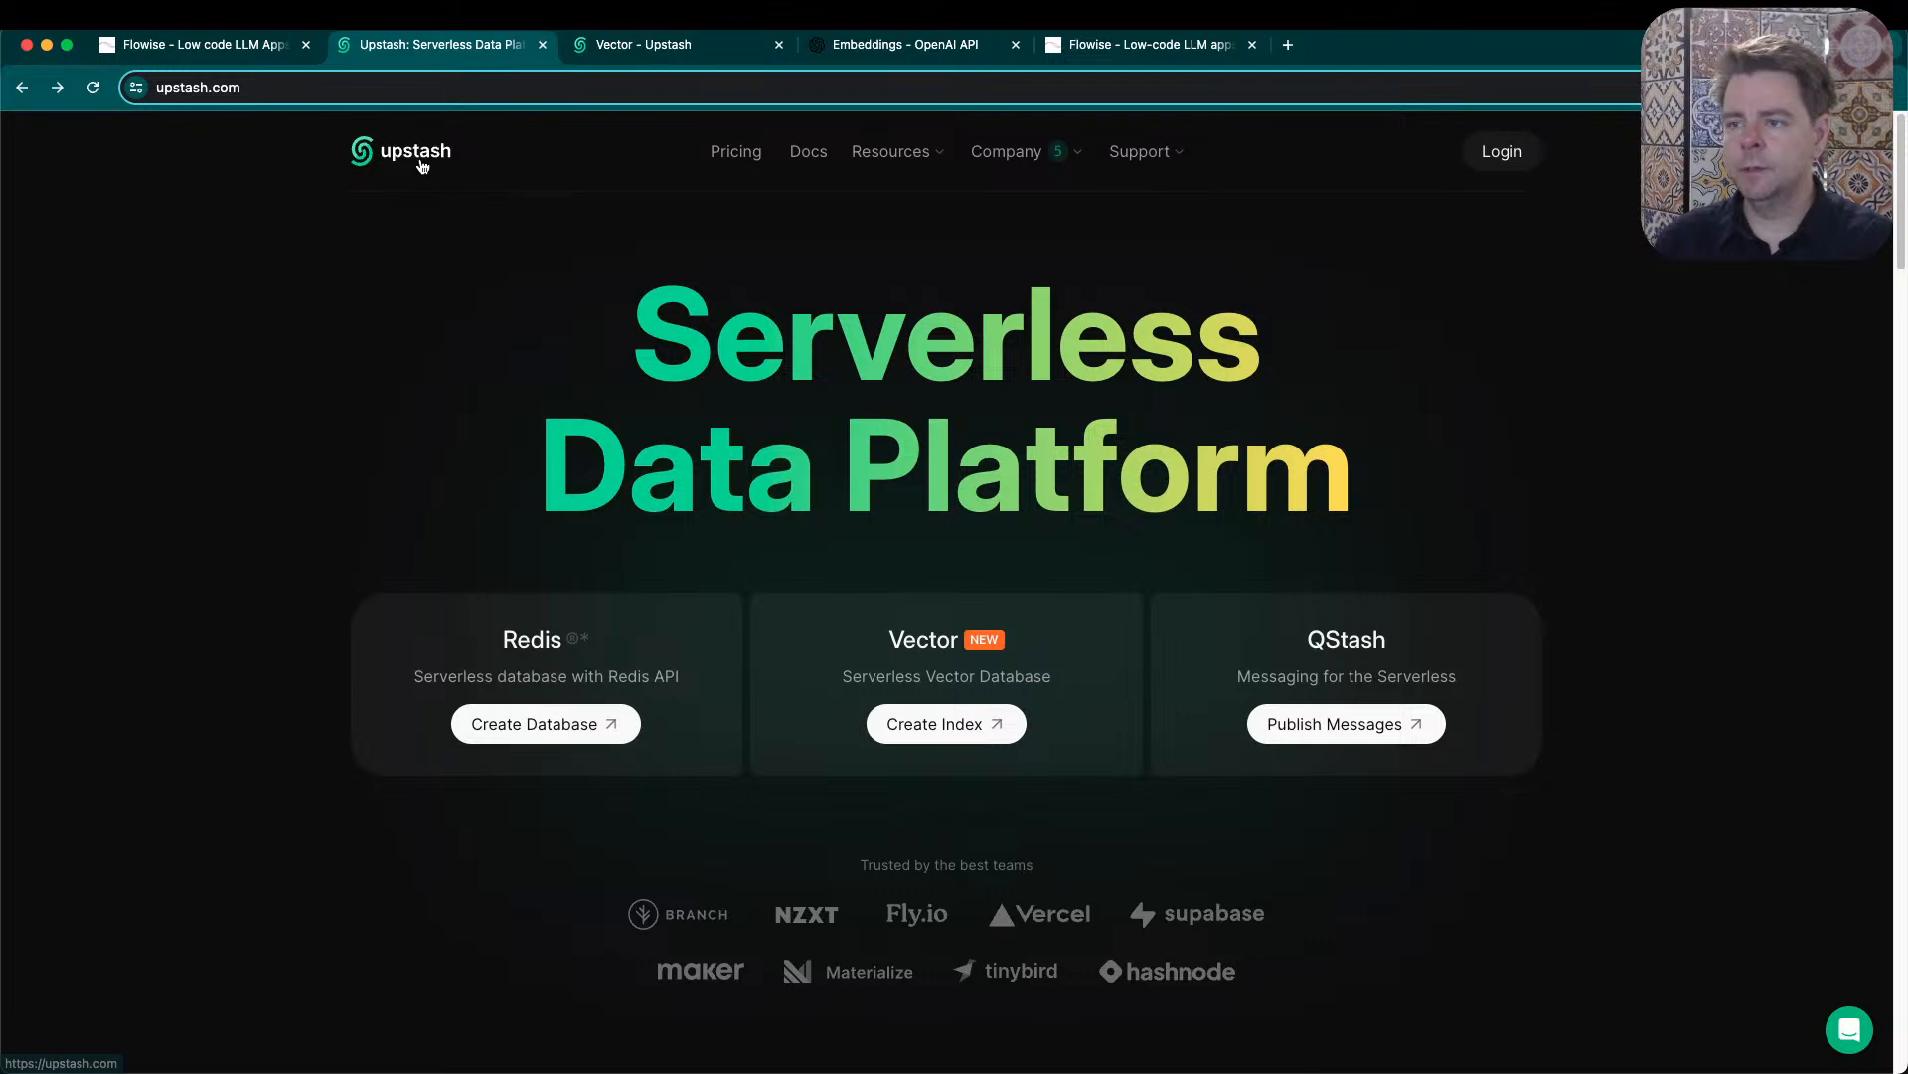
{"action": "left_click", "coordinate": [644, 44]}
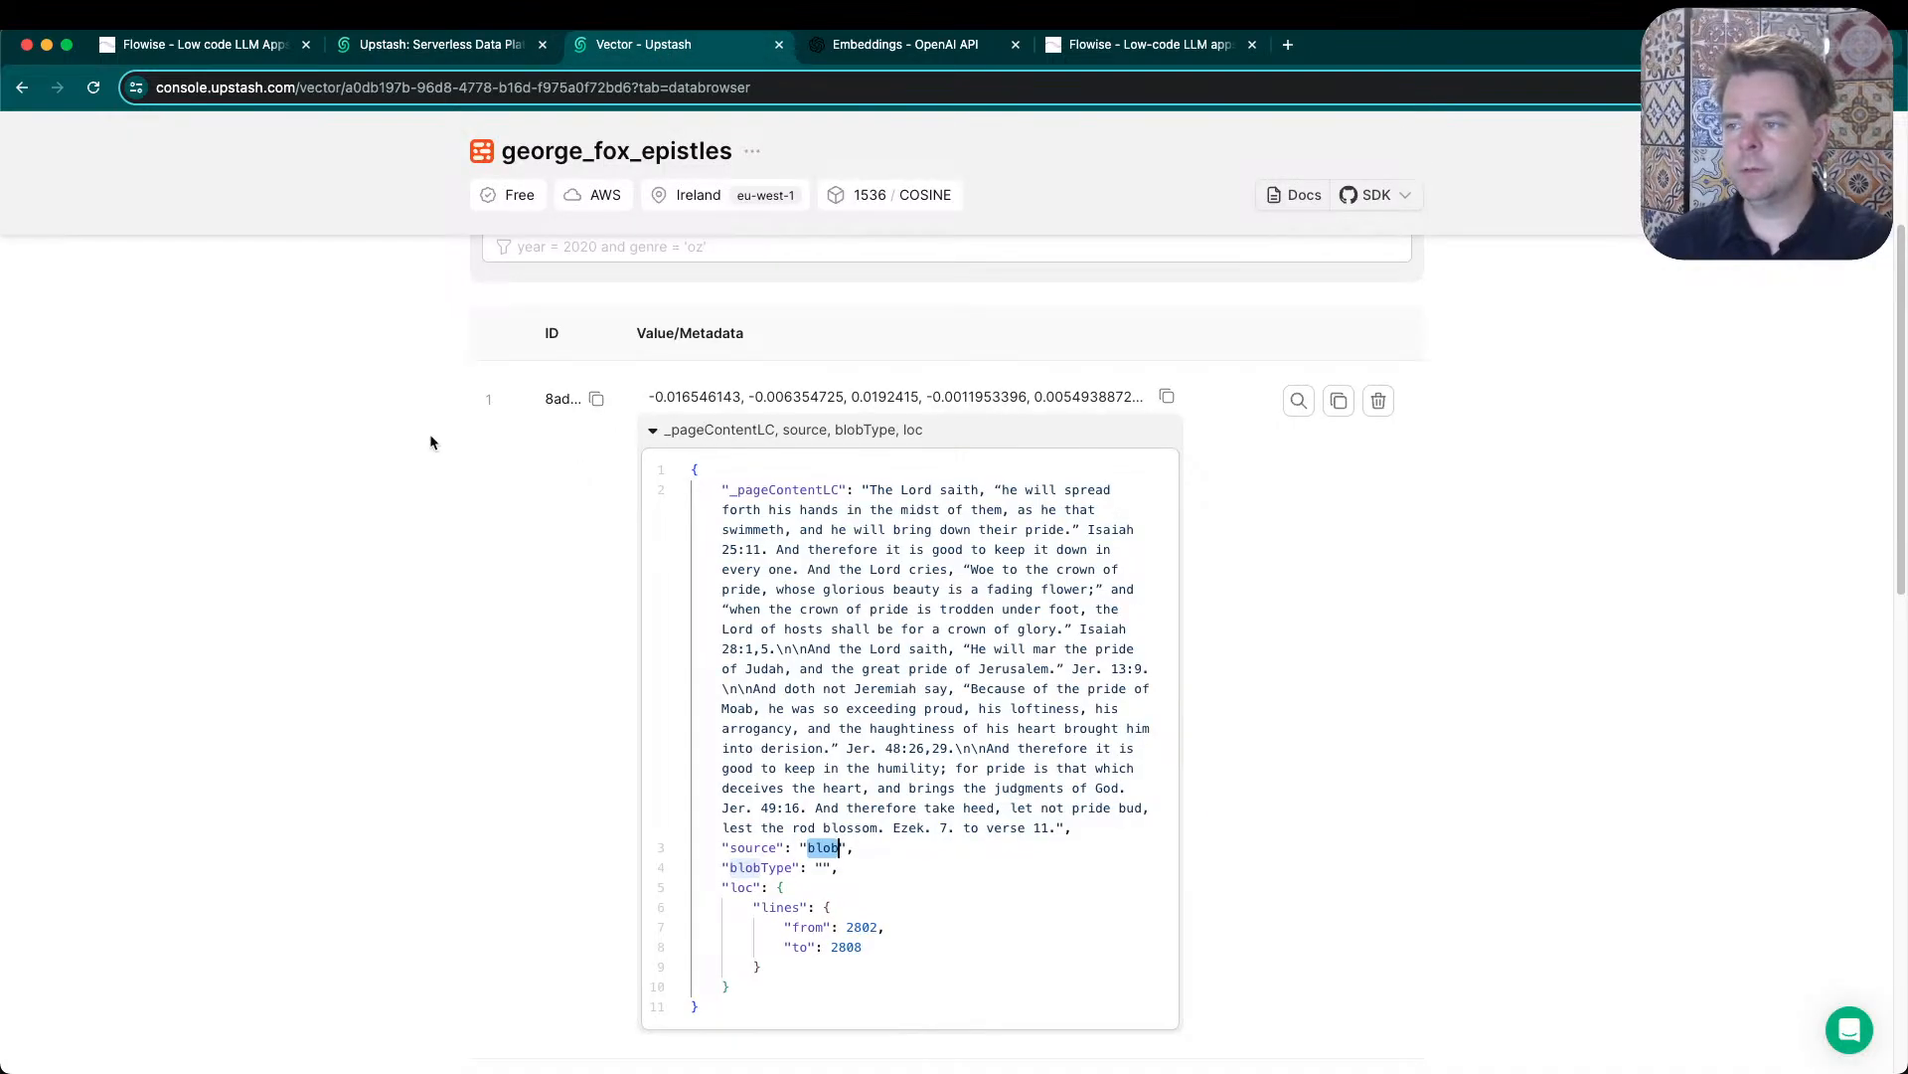
{"action": "scroll", "coordinate": [373, 497], "scroll_direction": "up", "scroll_amount": 3}
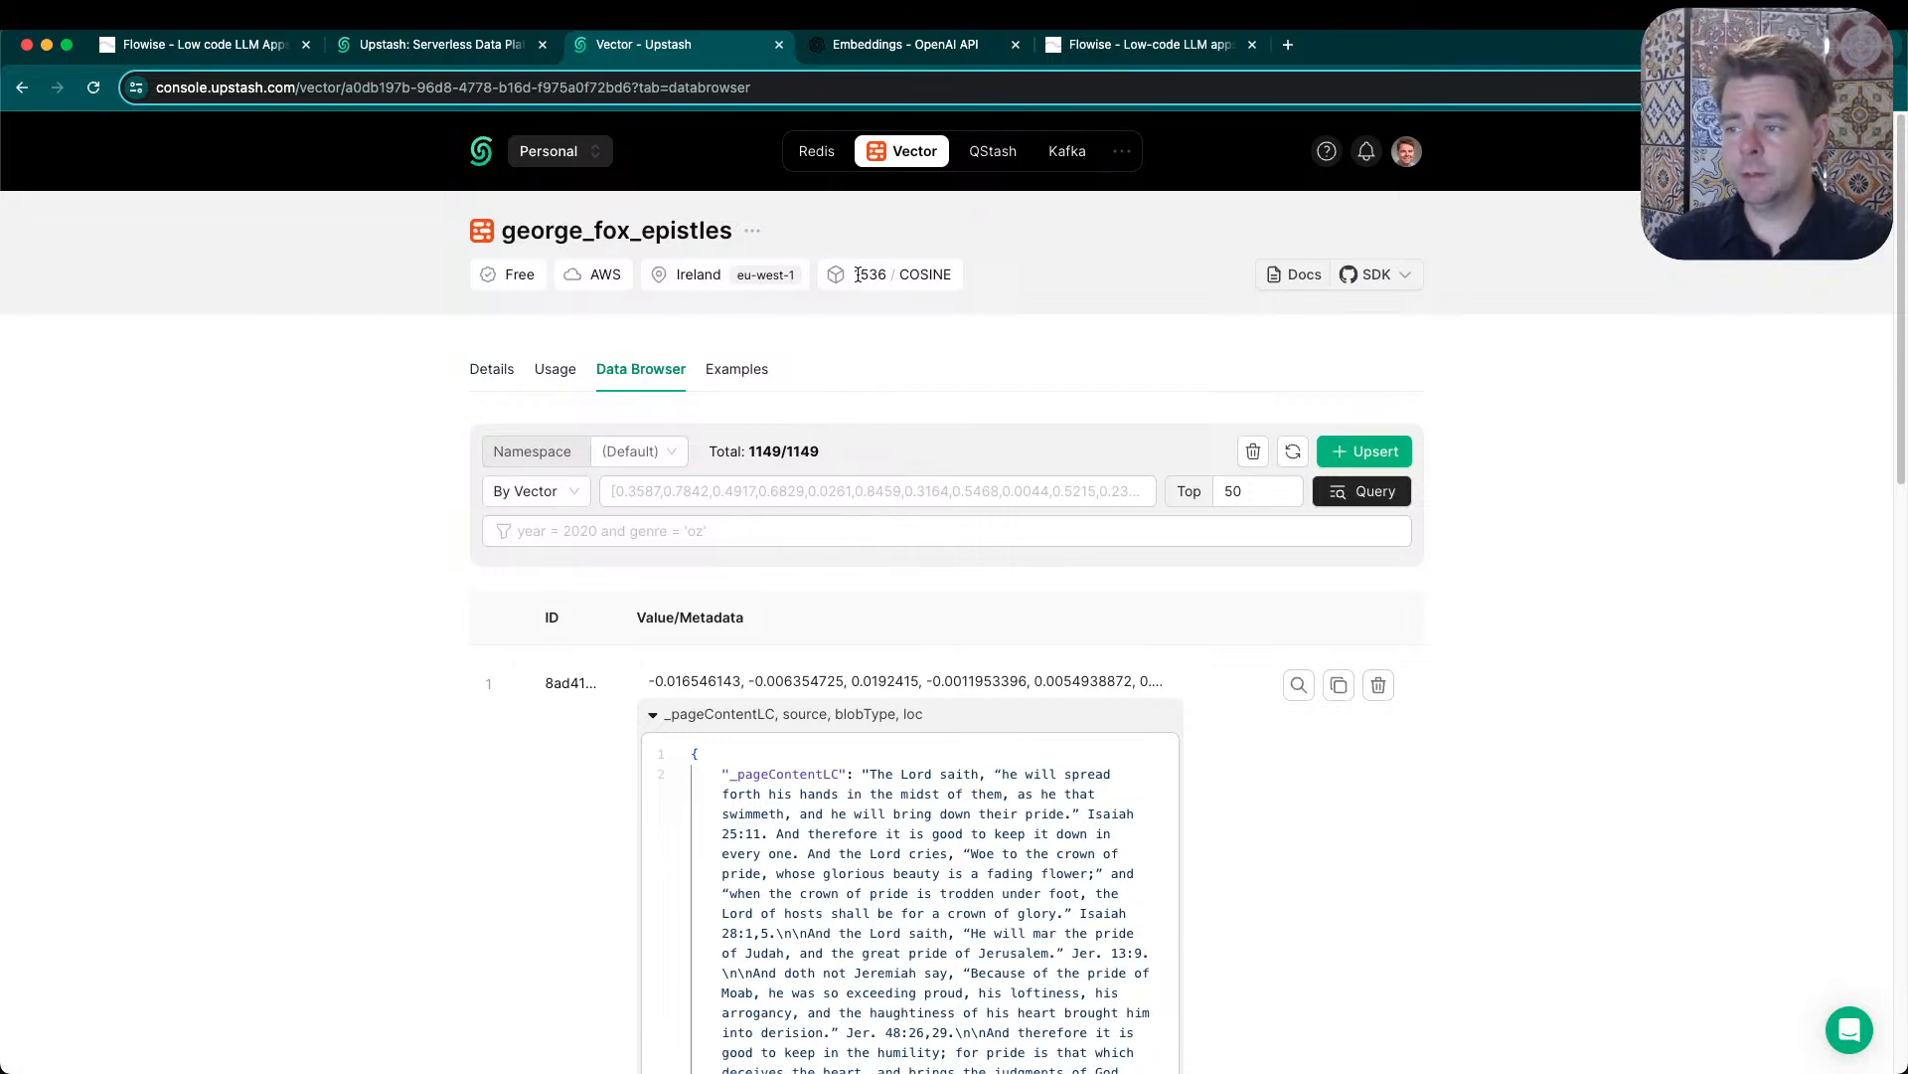
{"action": "left_click_drag", "start_coordinate": [862, 273], "coordinate": [890, 273]}
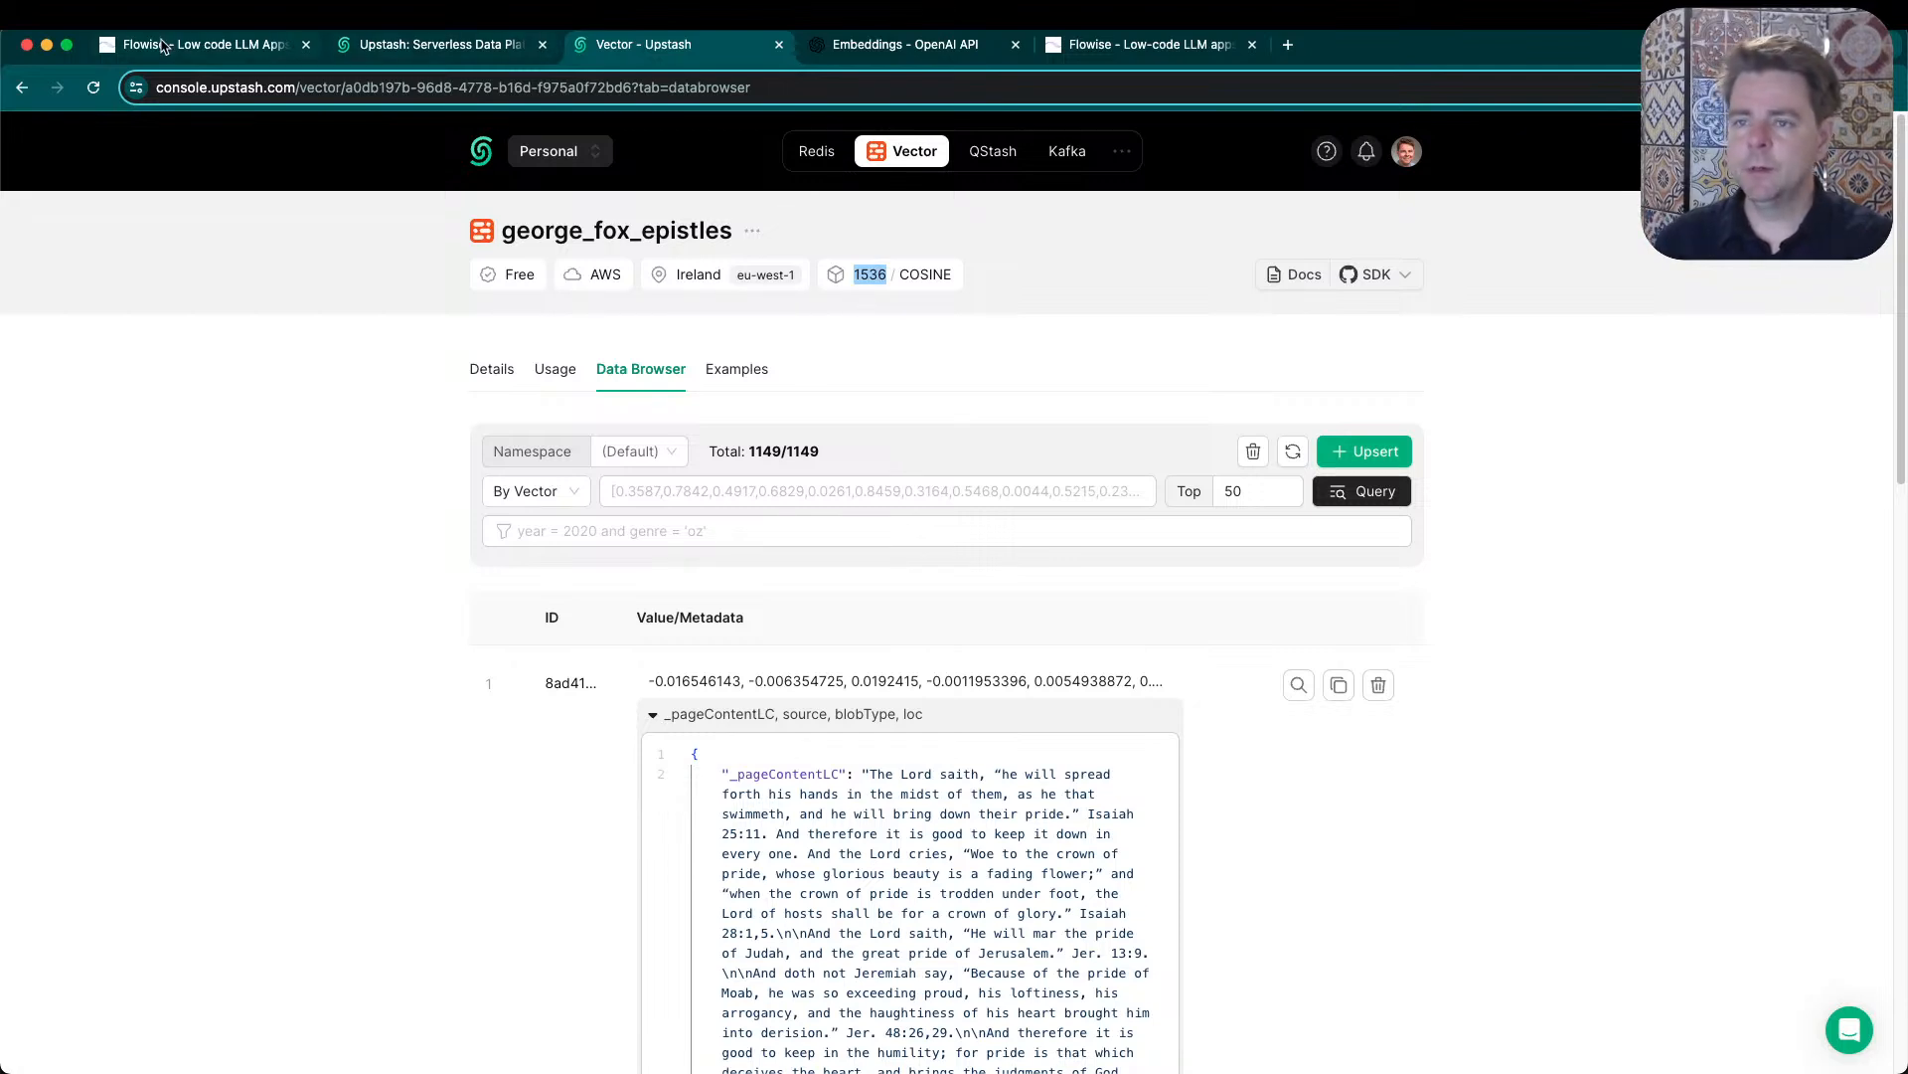
- Return to the Quaker chat test canvas in Flowise and list the OpenAI Embeddings node's model options
{"action": "left_click", "coordinate": [165, 46]}
{"action": "left_click", "coordinate": [1123, 45]}
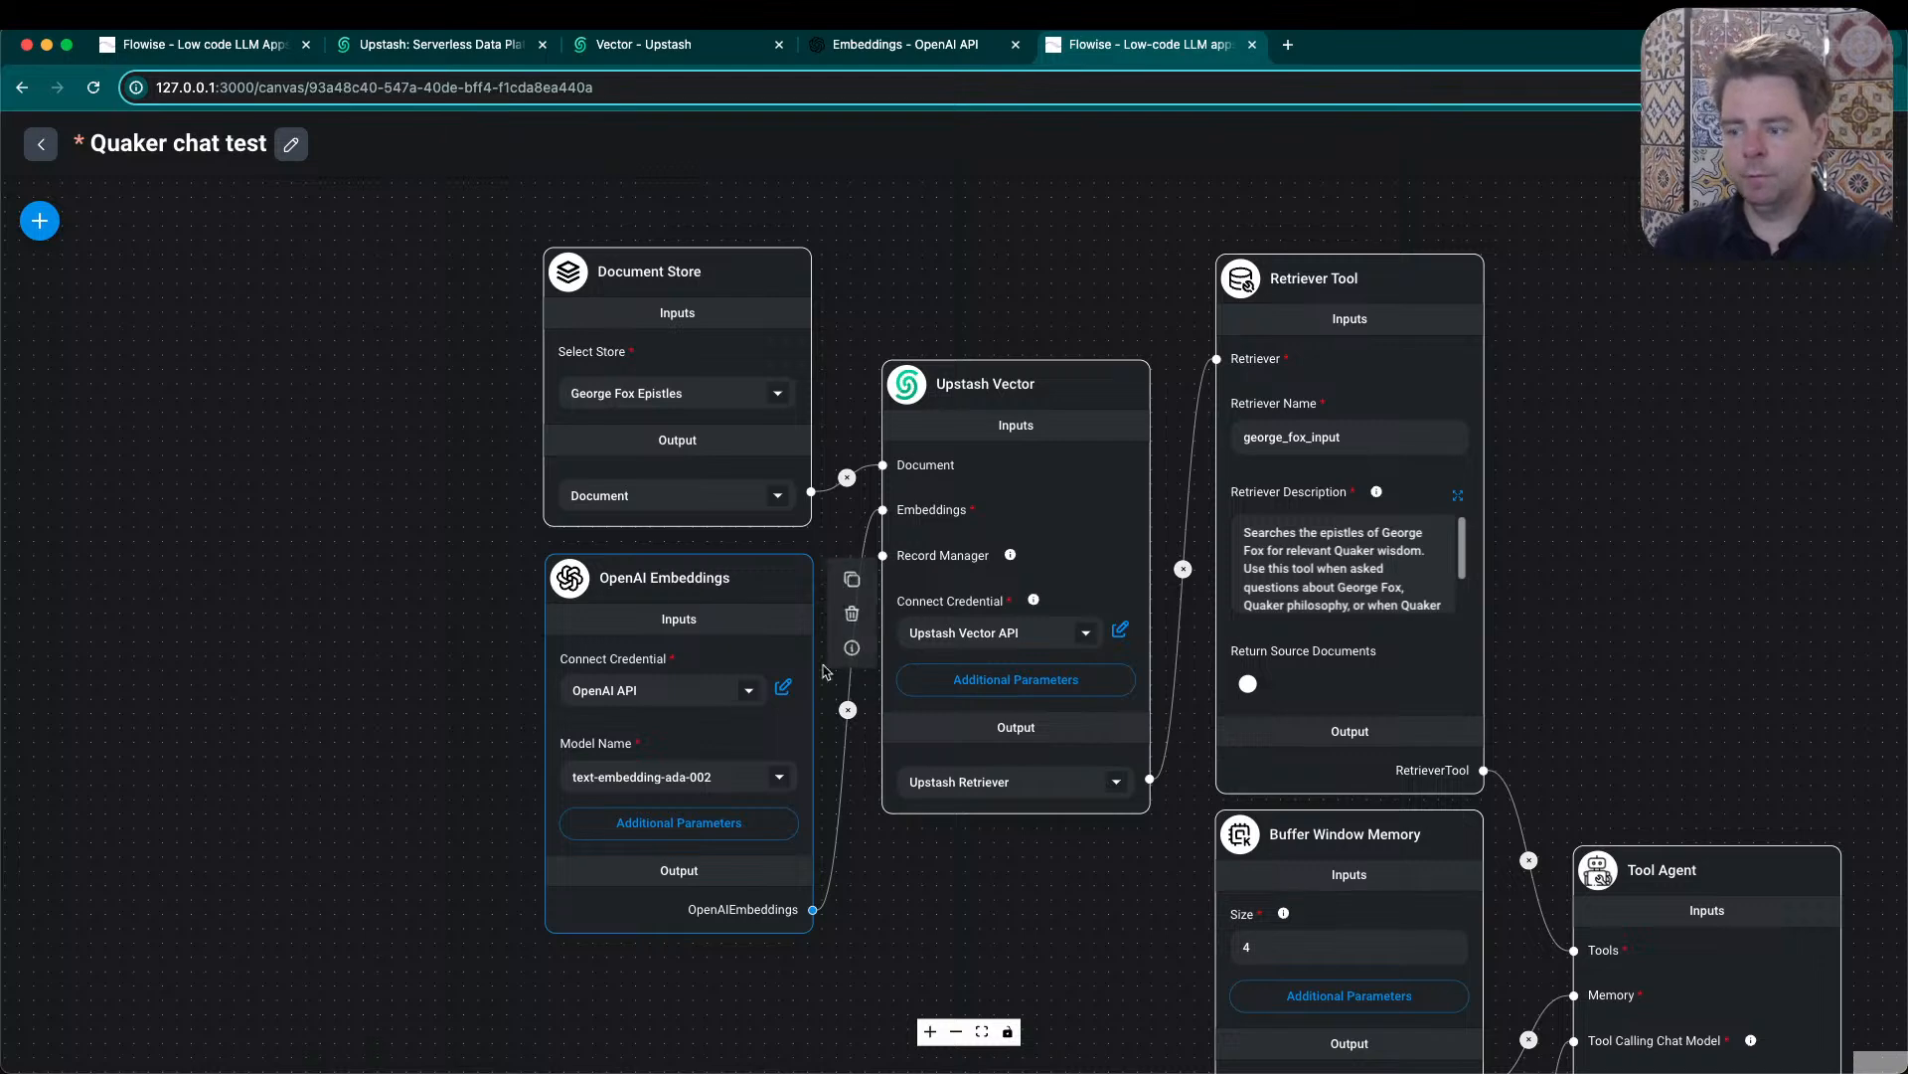
{"action": "left_click", "coordinate": [780, 787]}
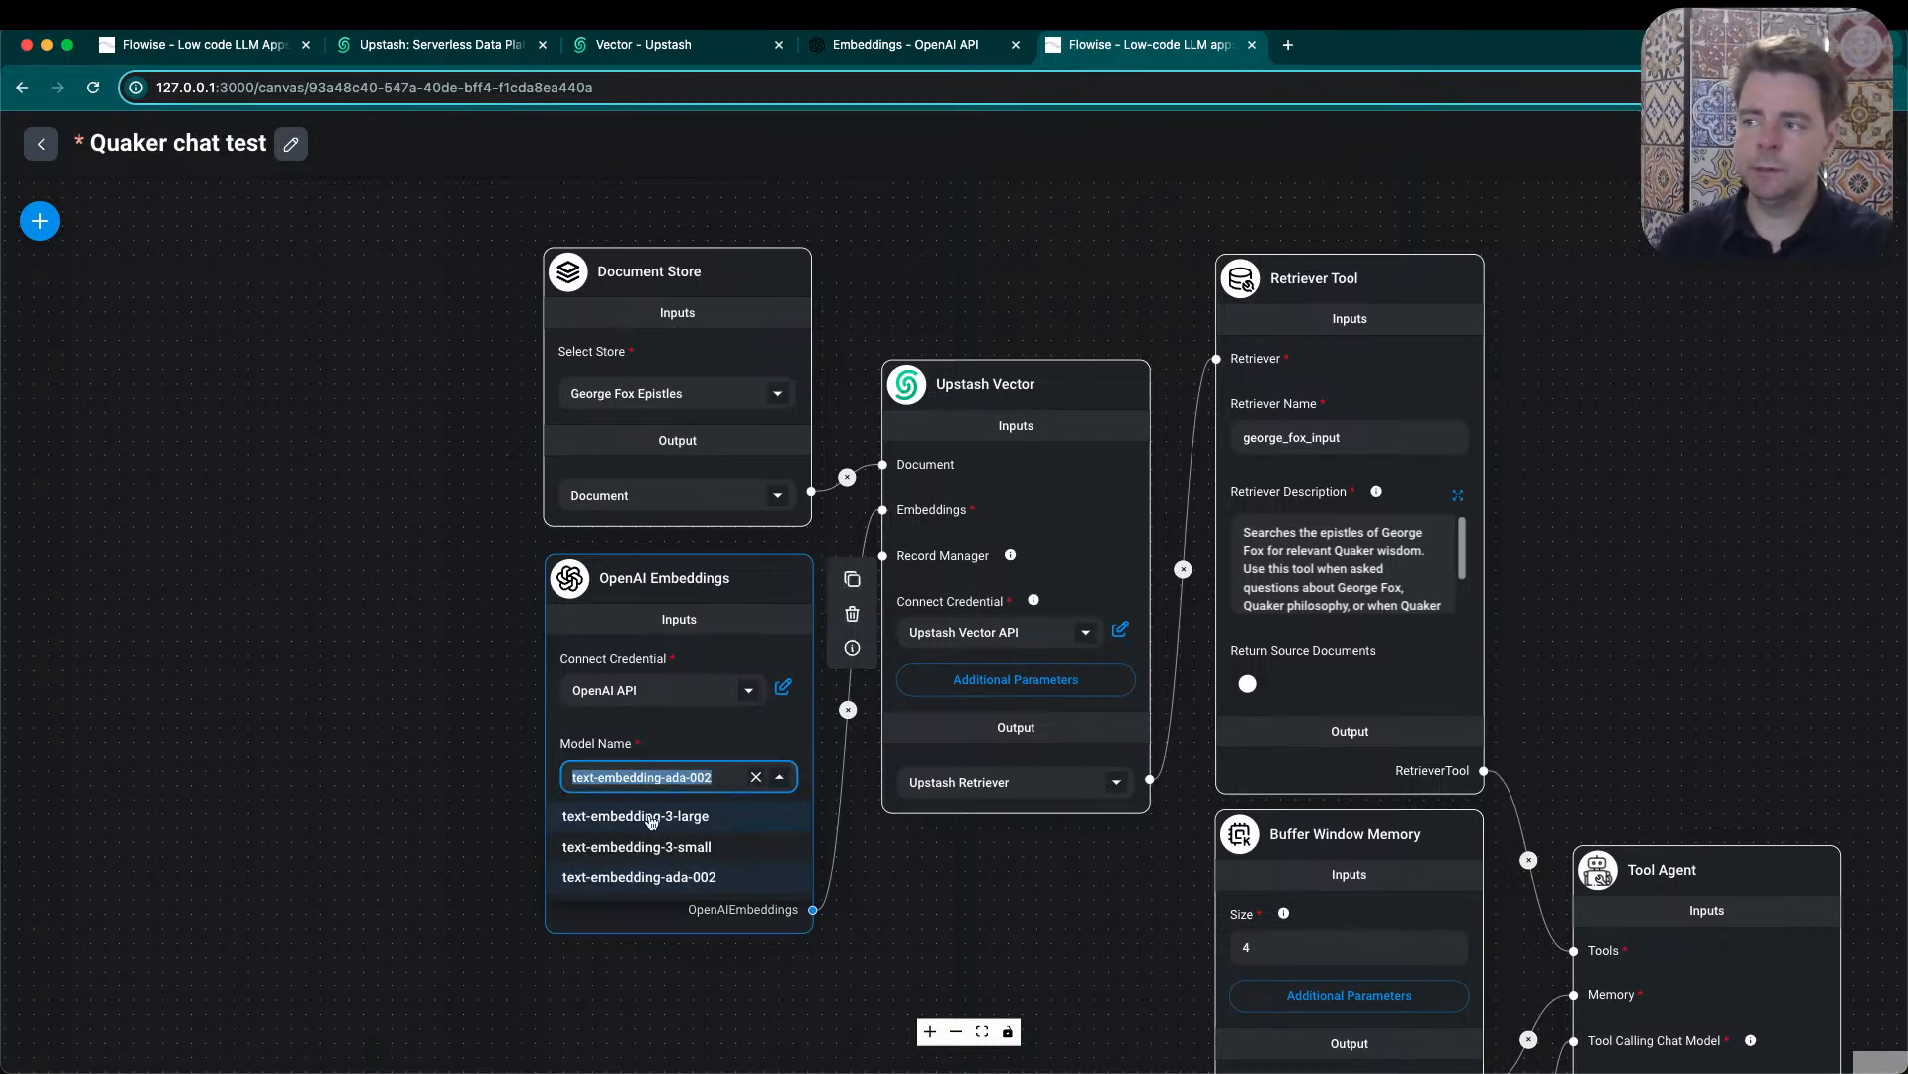
- Glance at OpenAI's Embeddings guide, and highlight the dimension count of the george_fox_epistles index in Upstash again
{"action": "left_click", "coordinate": [926, 57]}
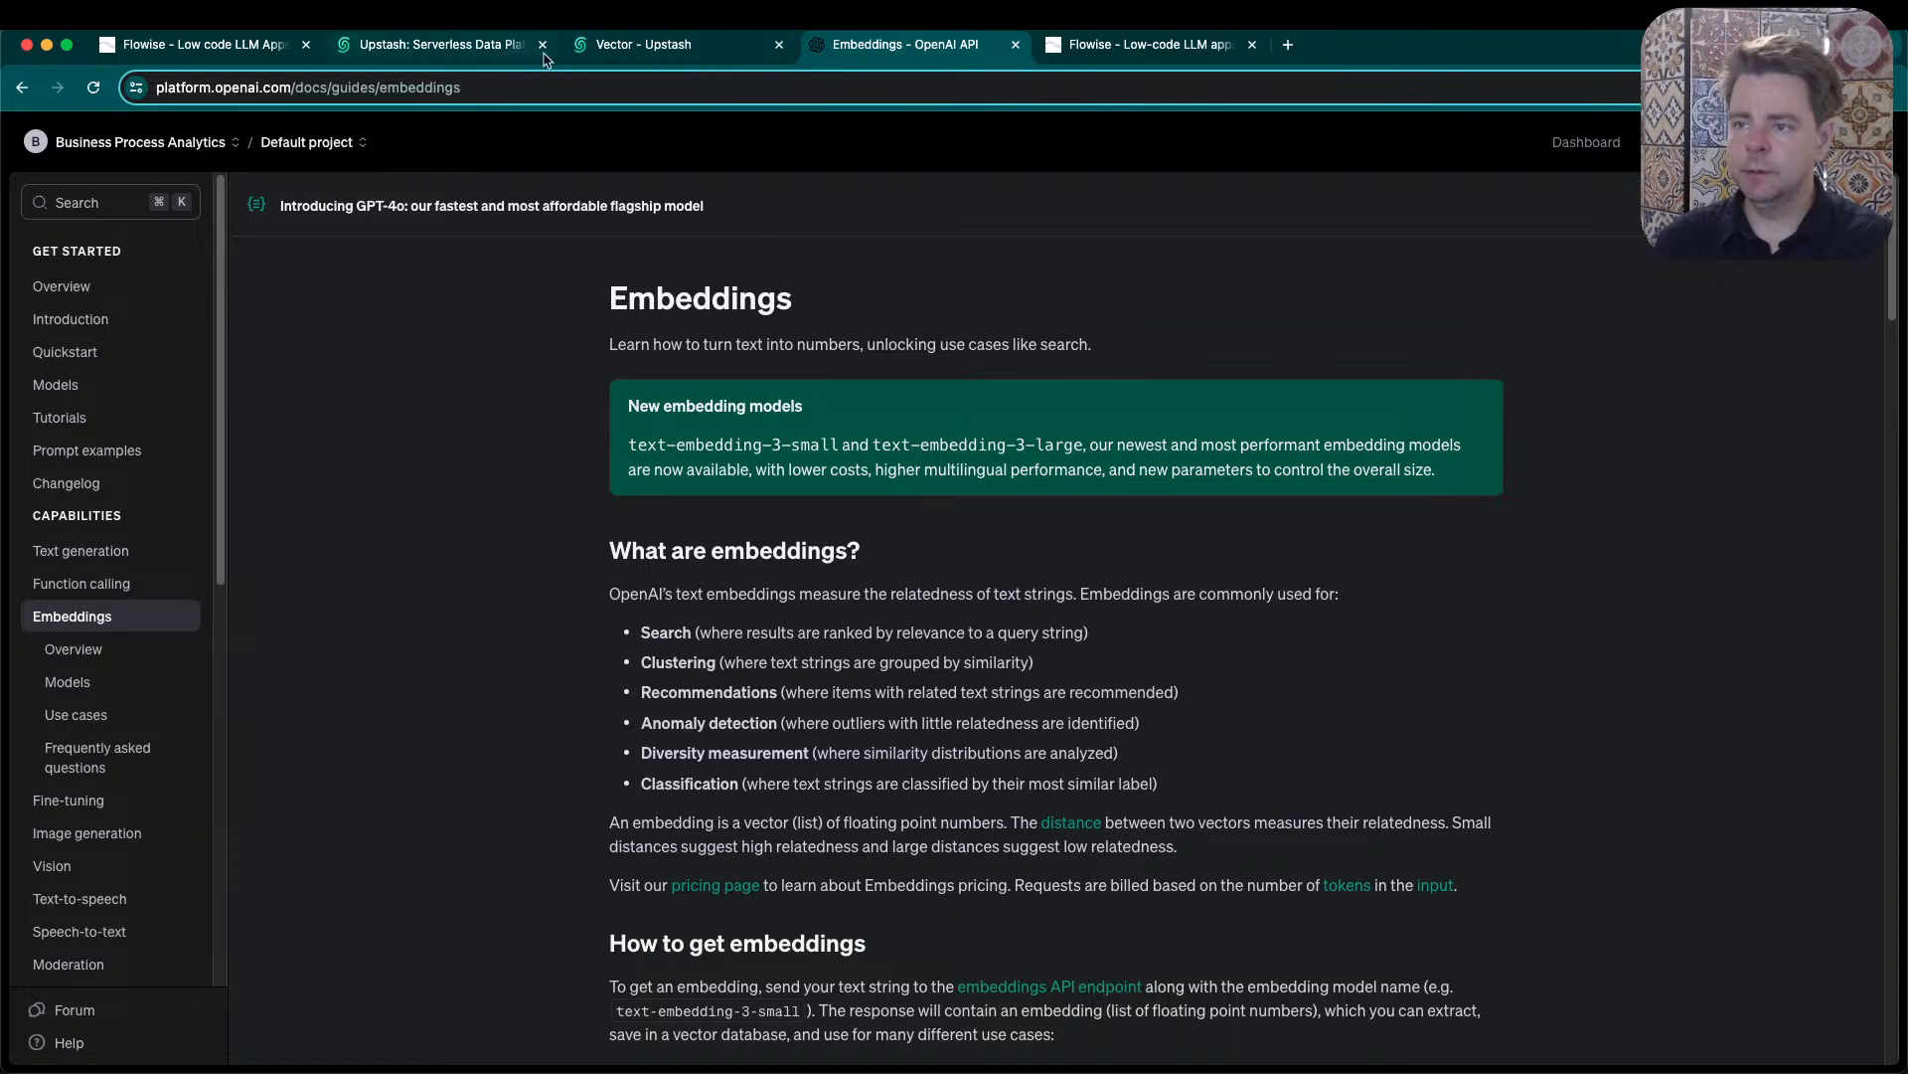
{"action": "left_click", "coordinate": [616, 58]}
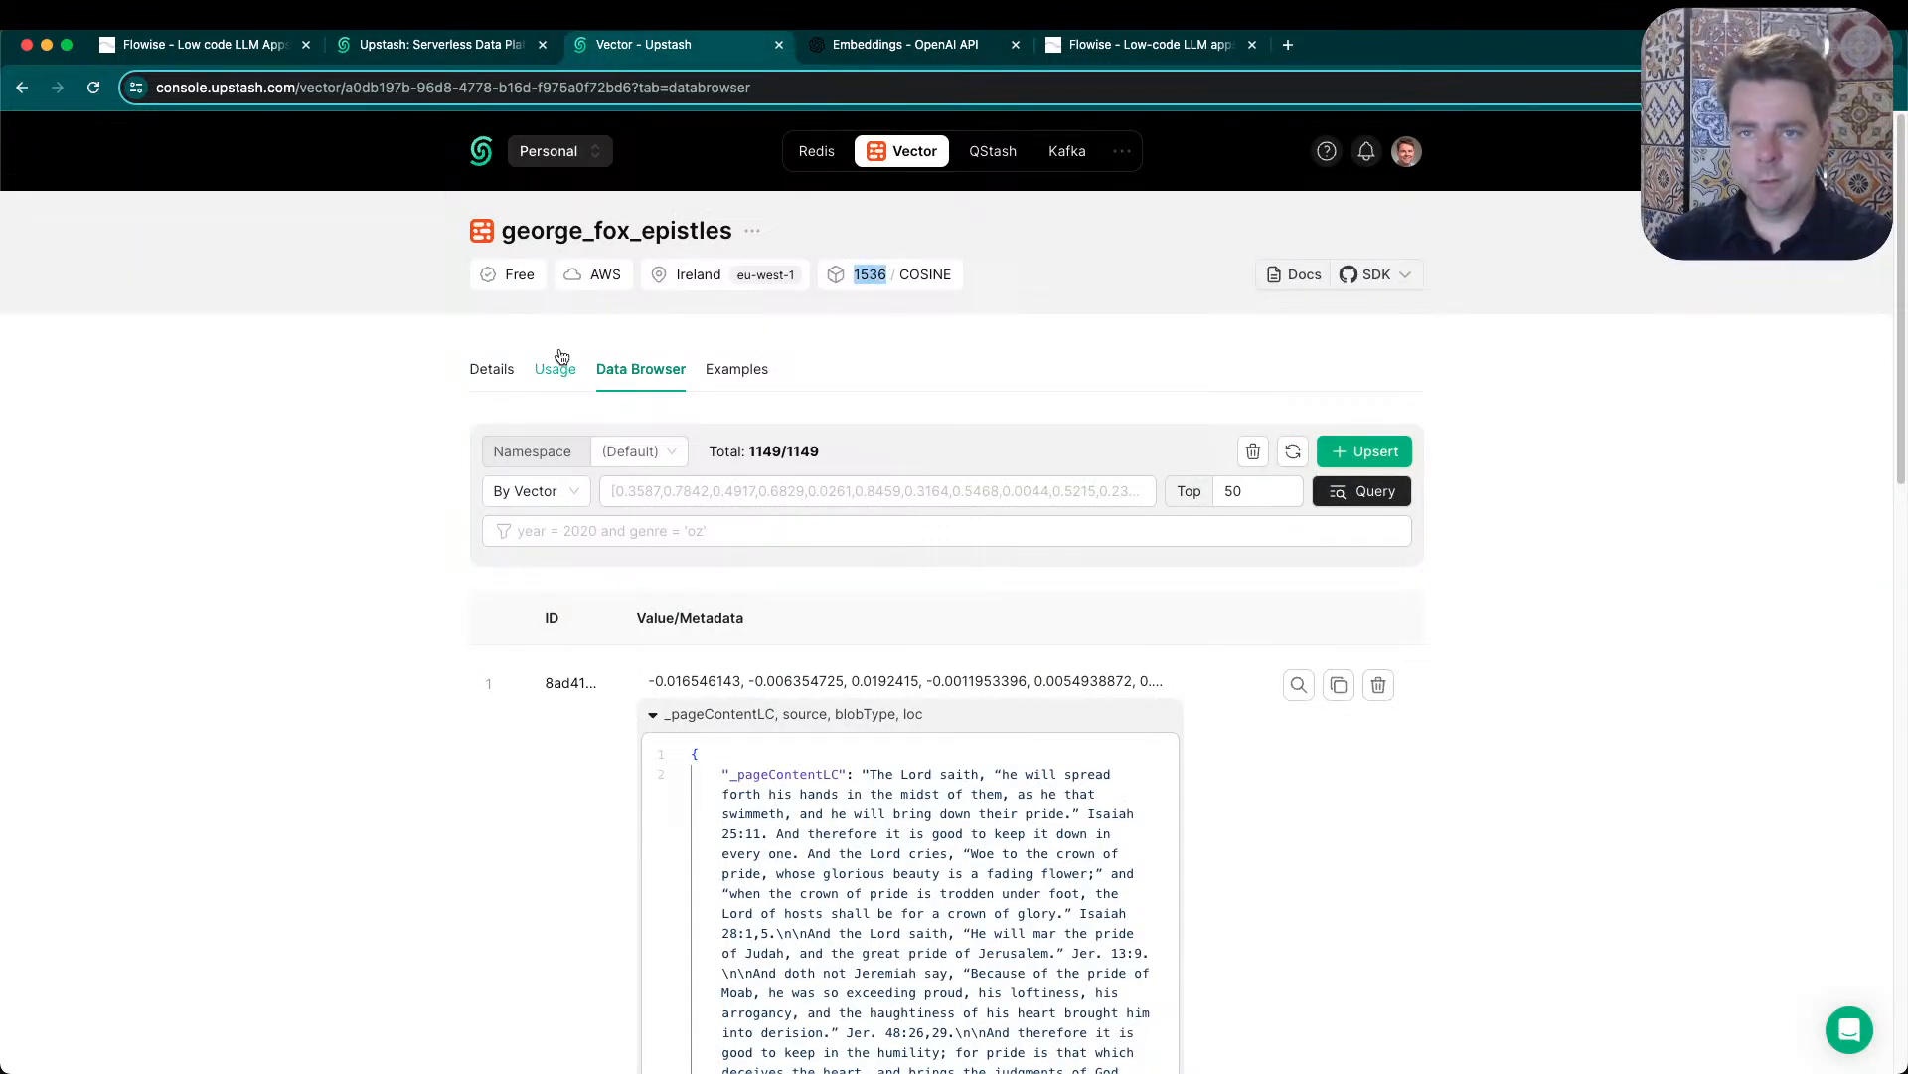
{"action": "left_click", "coordinate": [857, 274]}
{"action": "left_click_drag", "start_coordinate": [857, 274], "coordinate": [887, 283]}
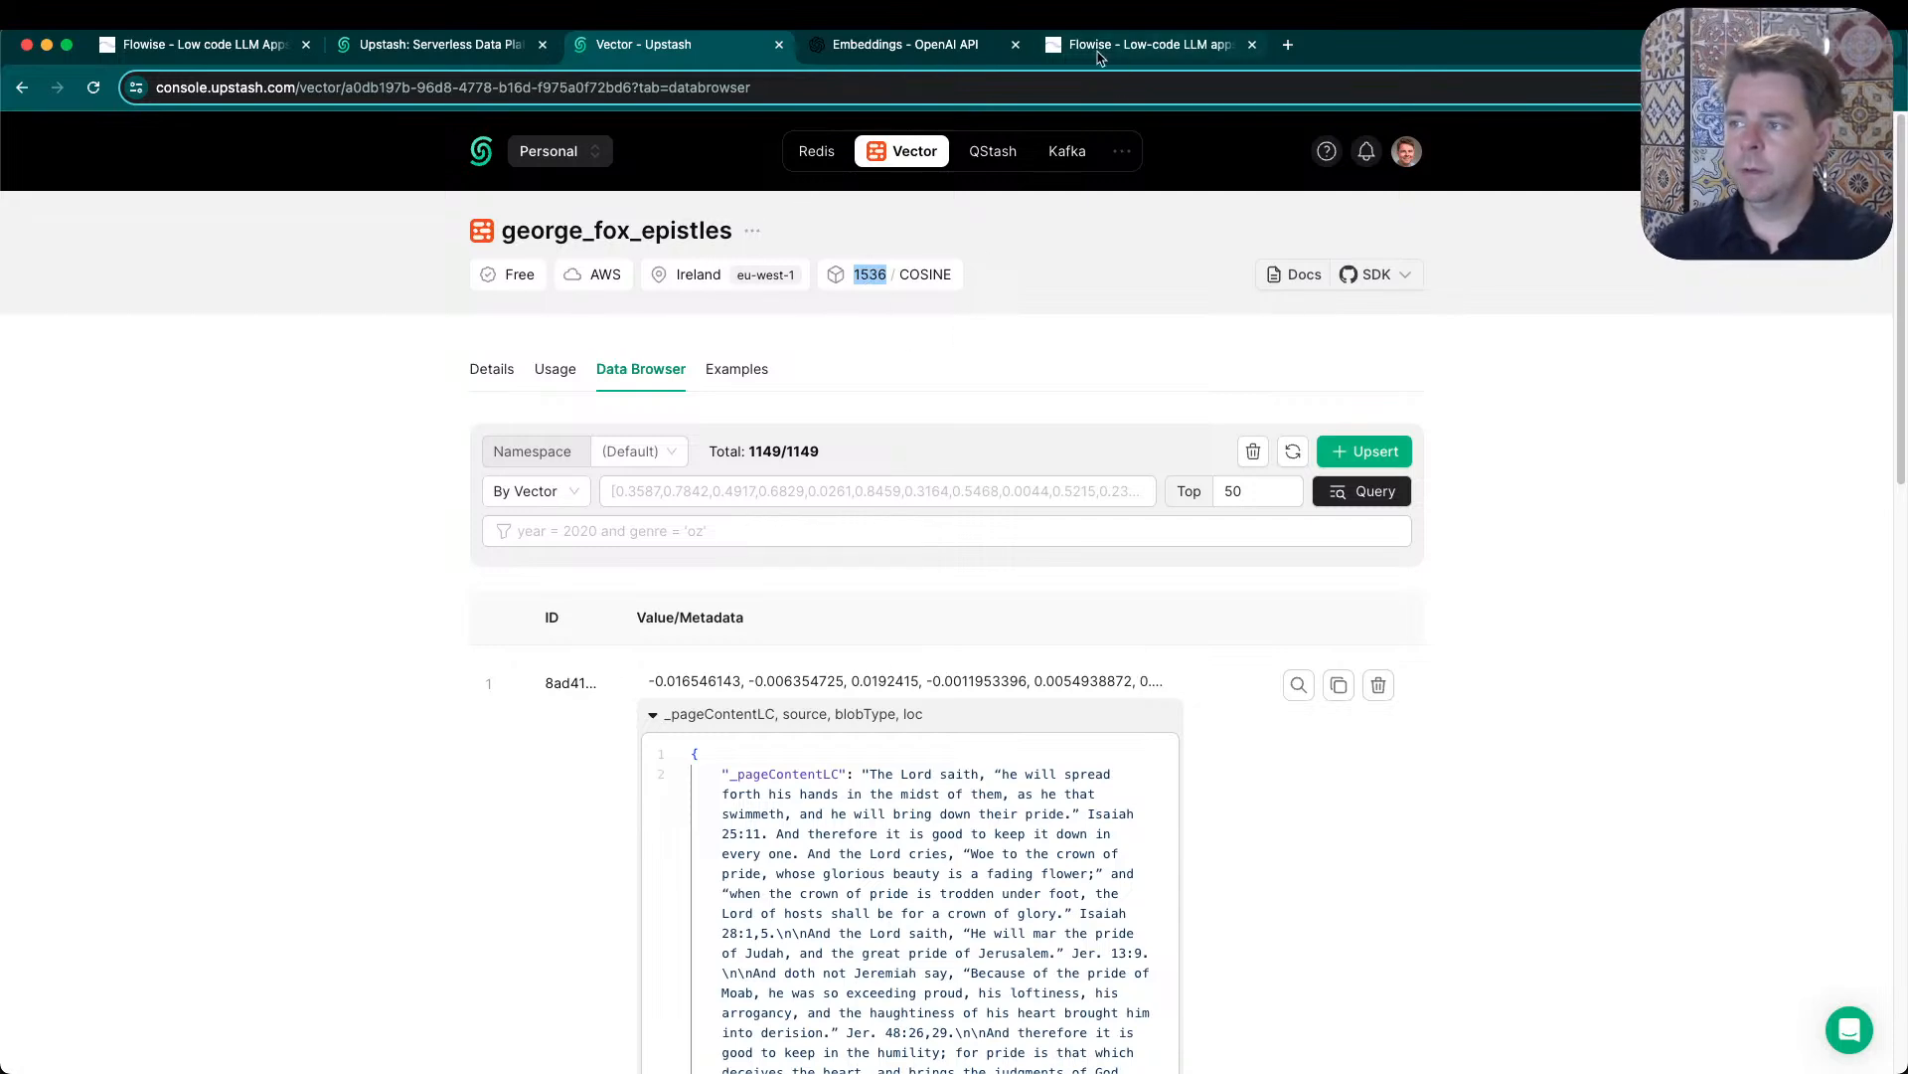
- Revisit OpenAI's Embeddings guide, then review the embedding models in the Quaker chat test flow, keeping text-embedding-ada-002
{"action": "left_click", "coordinate": [930, 55]}
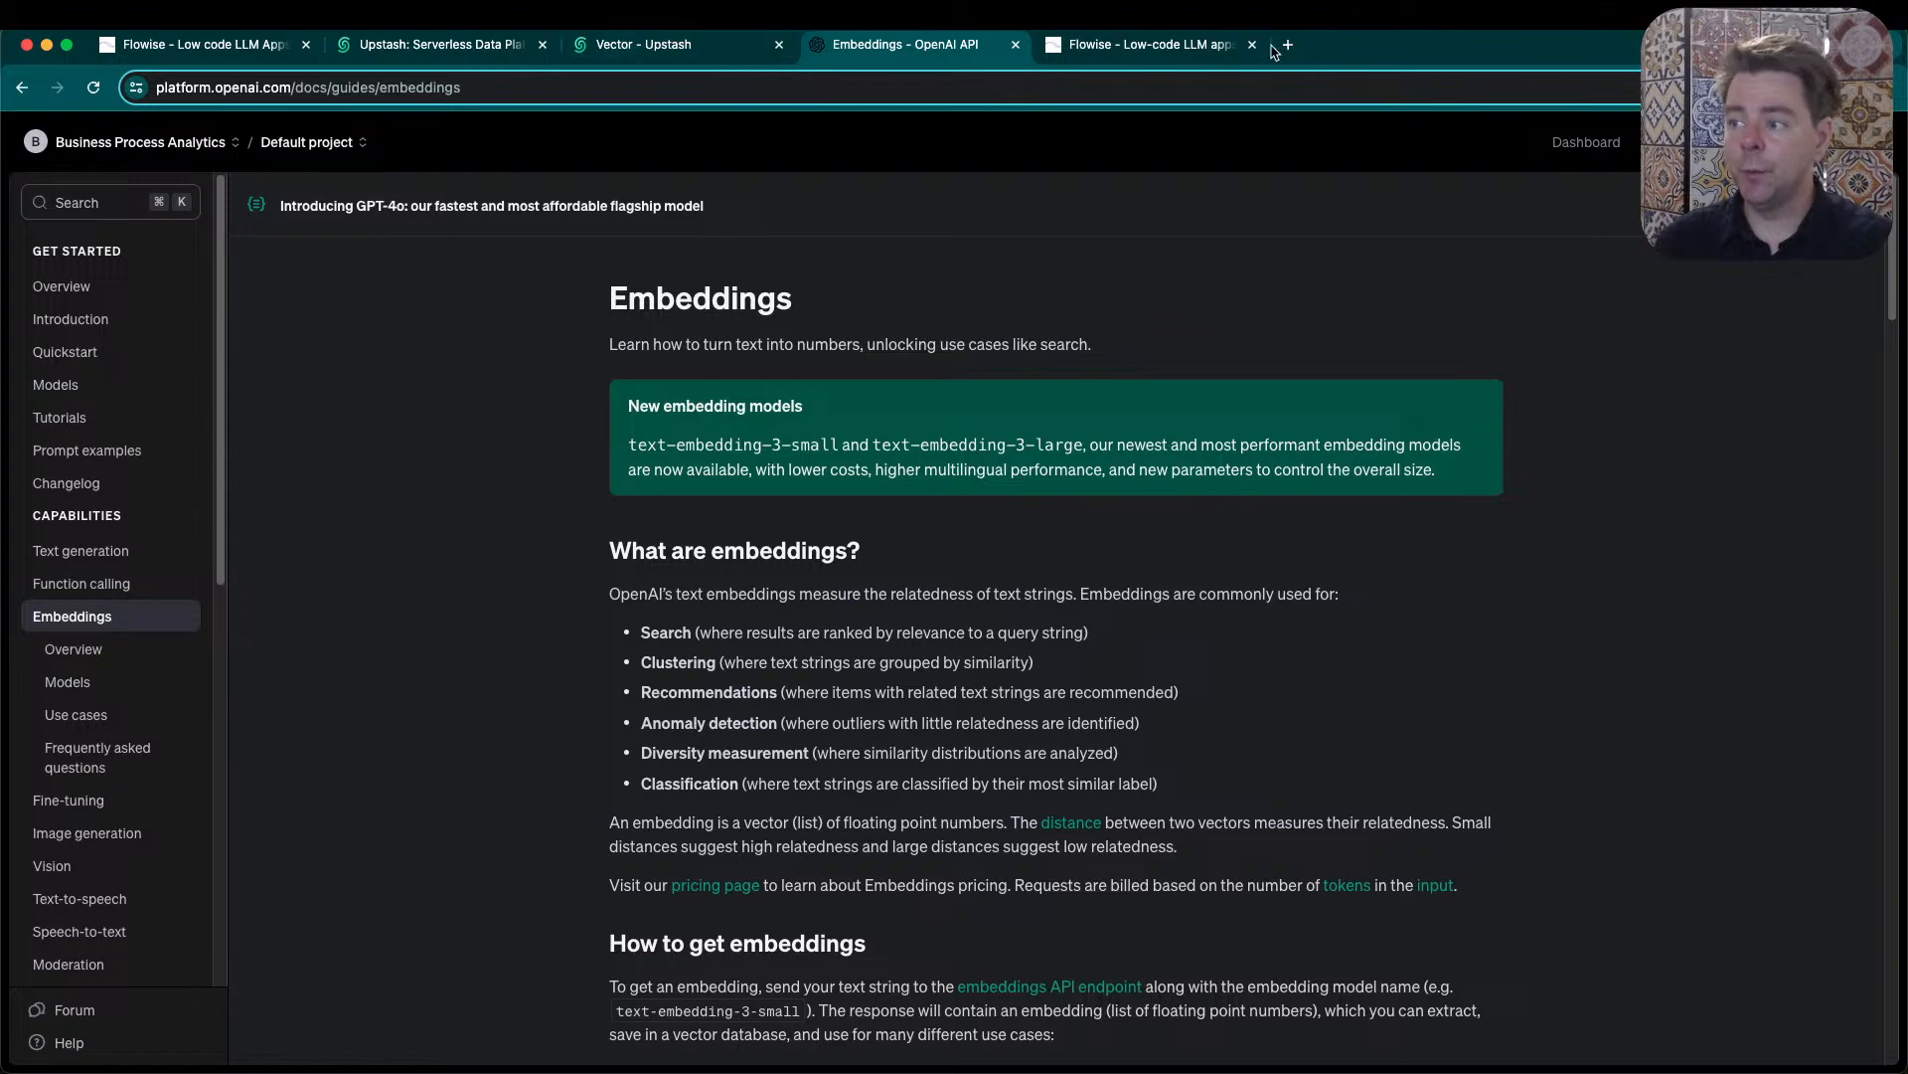
{"action": "left_click", "coordinate": [1165, 52]}
{"action": "left_click", "coordinate": [782, 786]}
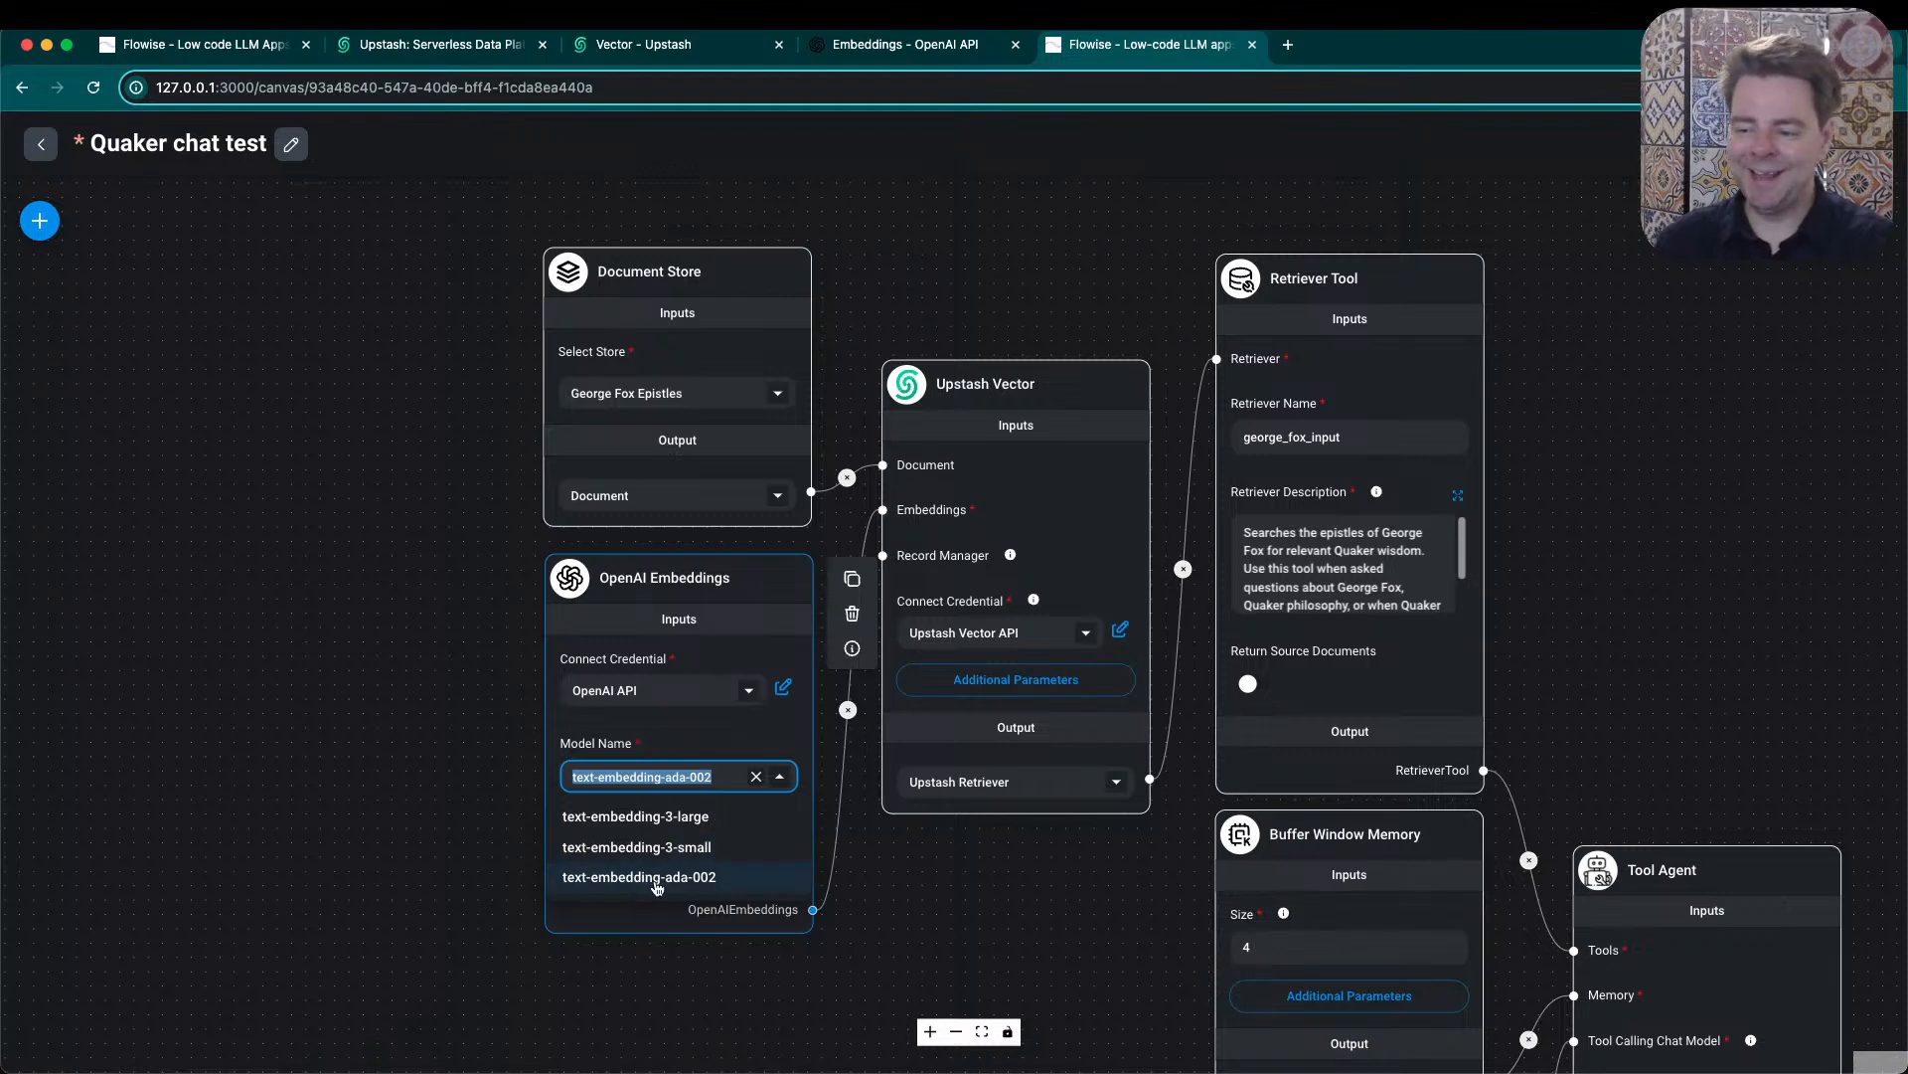
{"action": "left_click", "coordinate": [720, 585]}
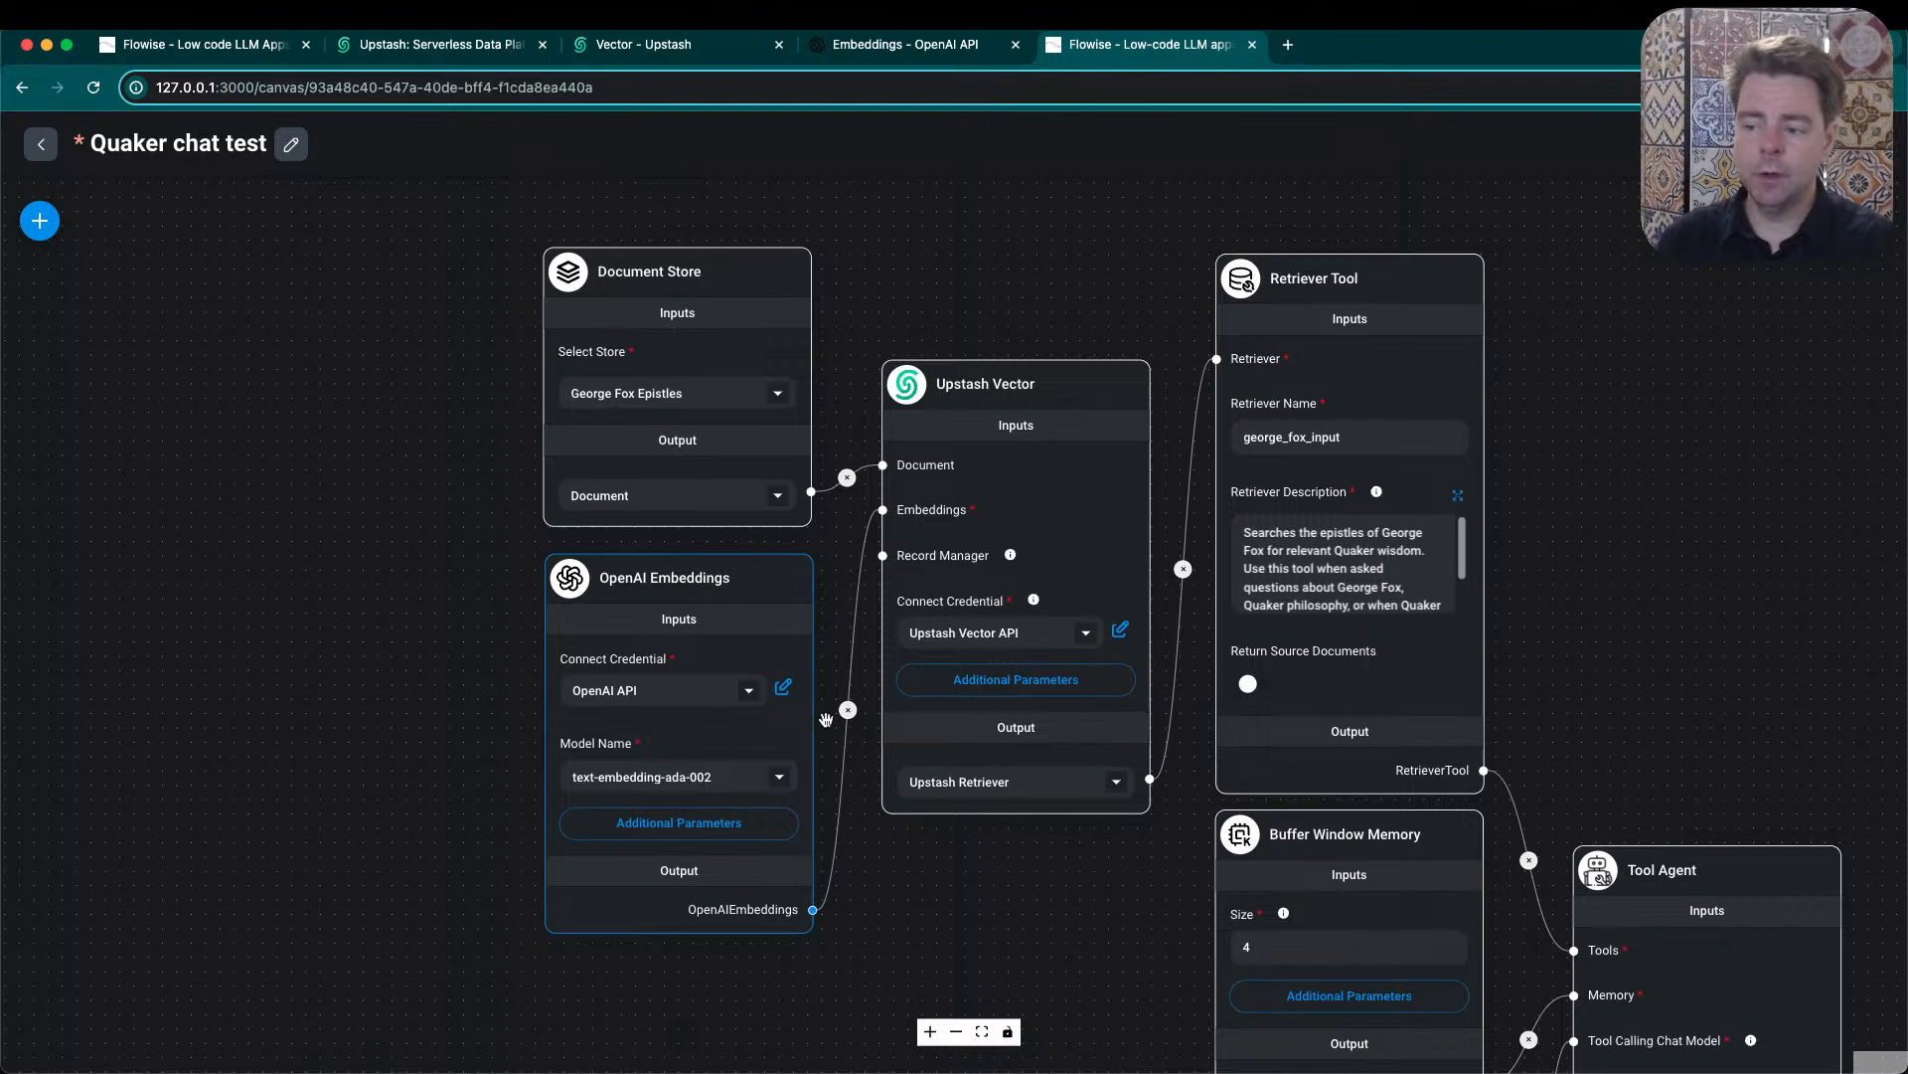
- Inspect the Upstash Vector node's inputs and list its output options, keeping Upstash Retriever
{"action": "mouse_move", "coordinate": [1019, 418]}
{"action": "left_click", "coordinate": [981, 376]}
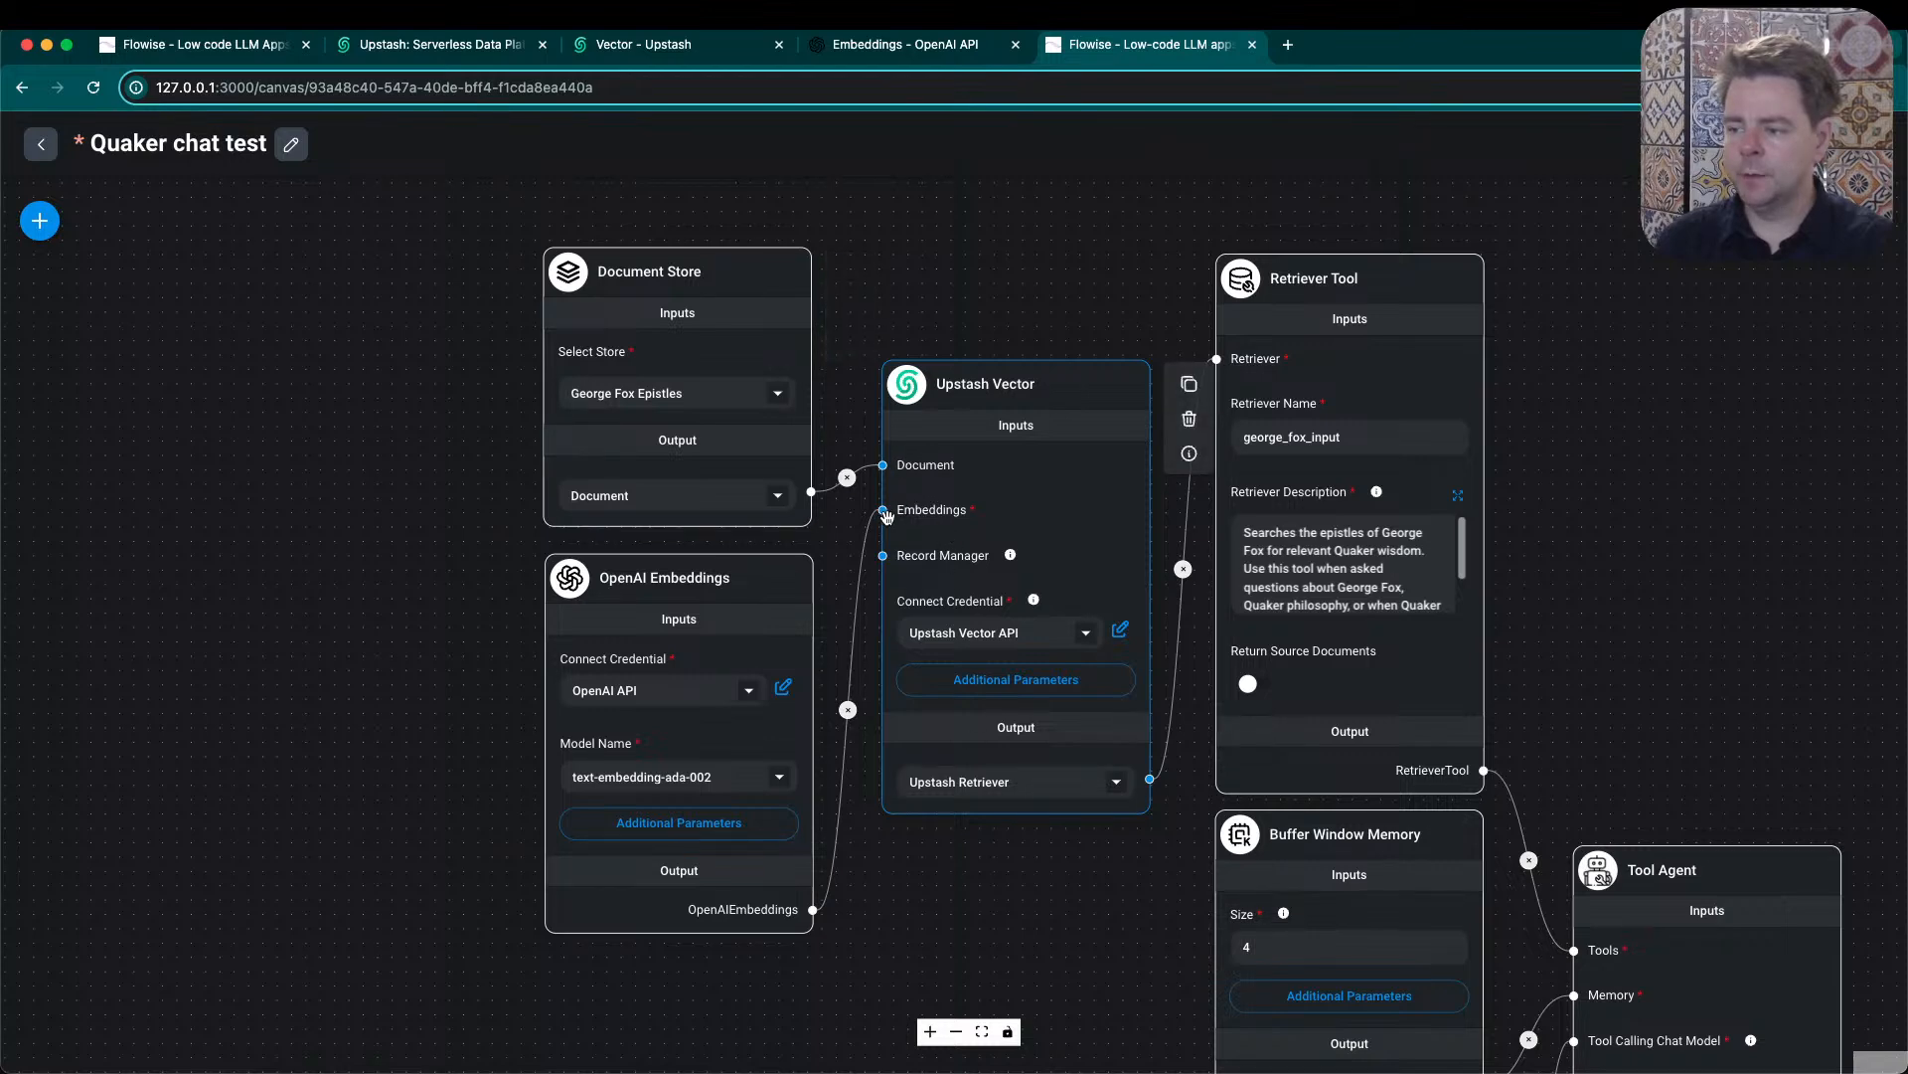
{"action": "mouse_move", "coordinate": [1007, 562]}
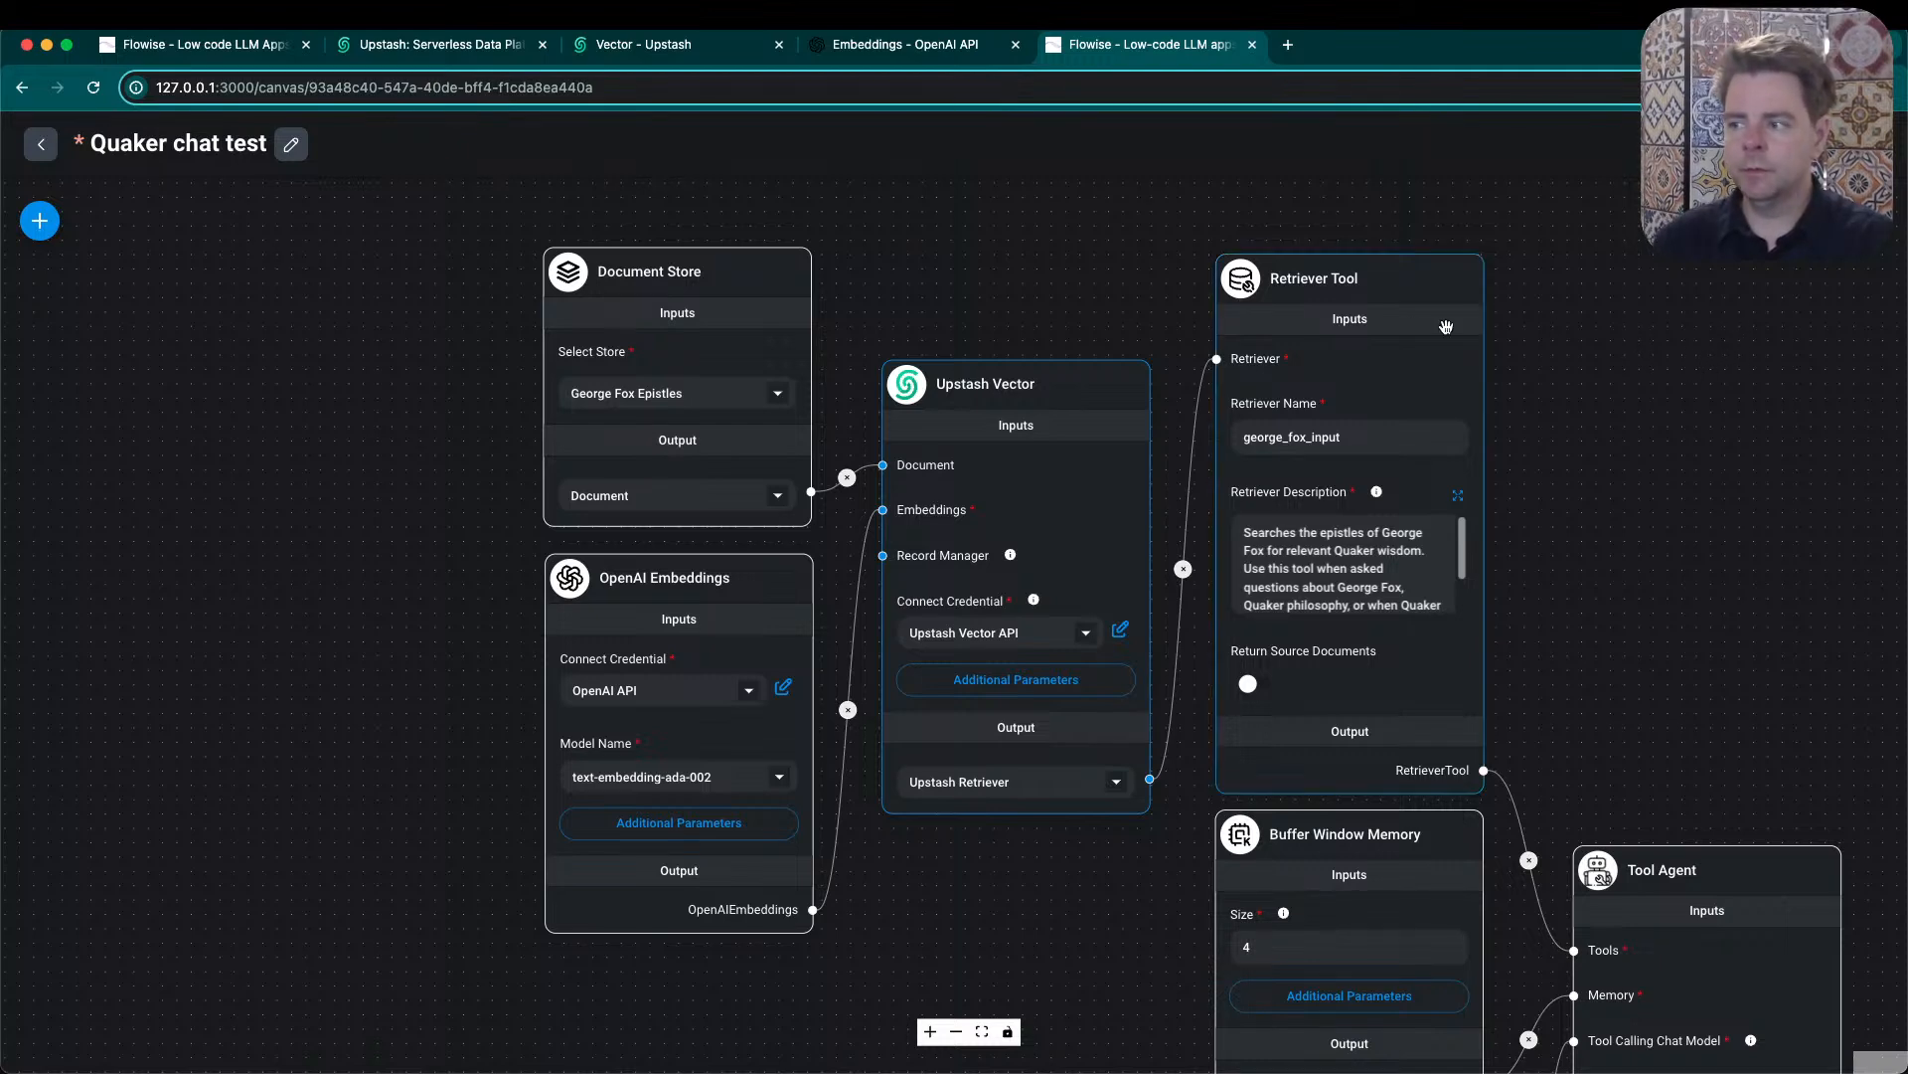
{"action": "mouse_move", "coordinate": [1346, 297]}
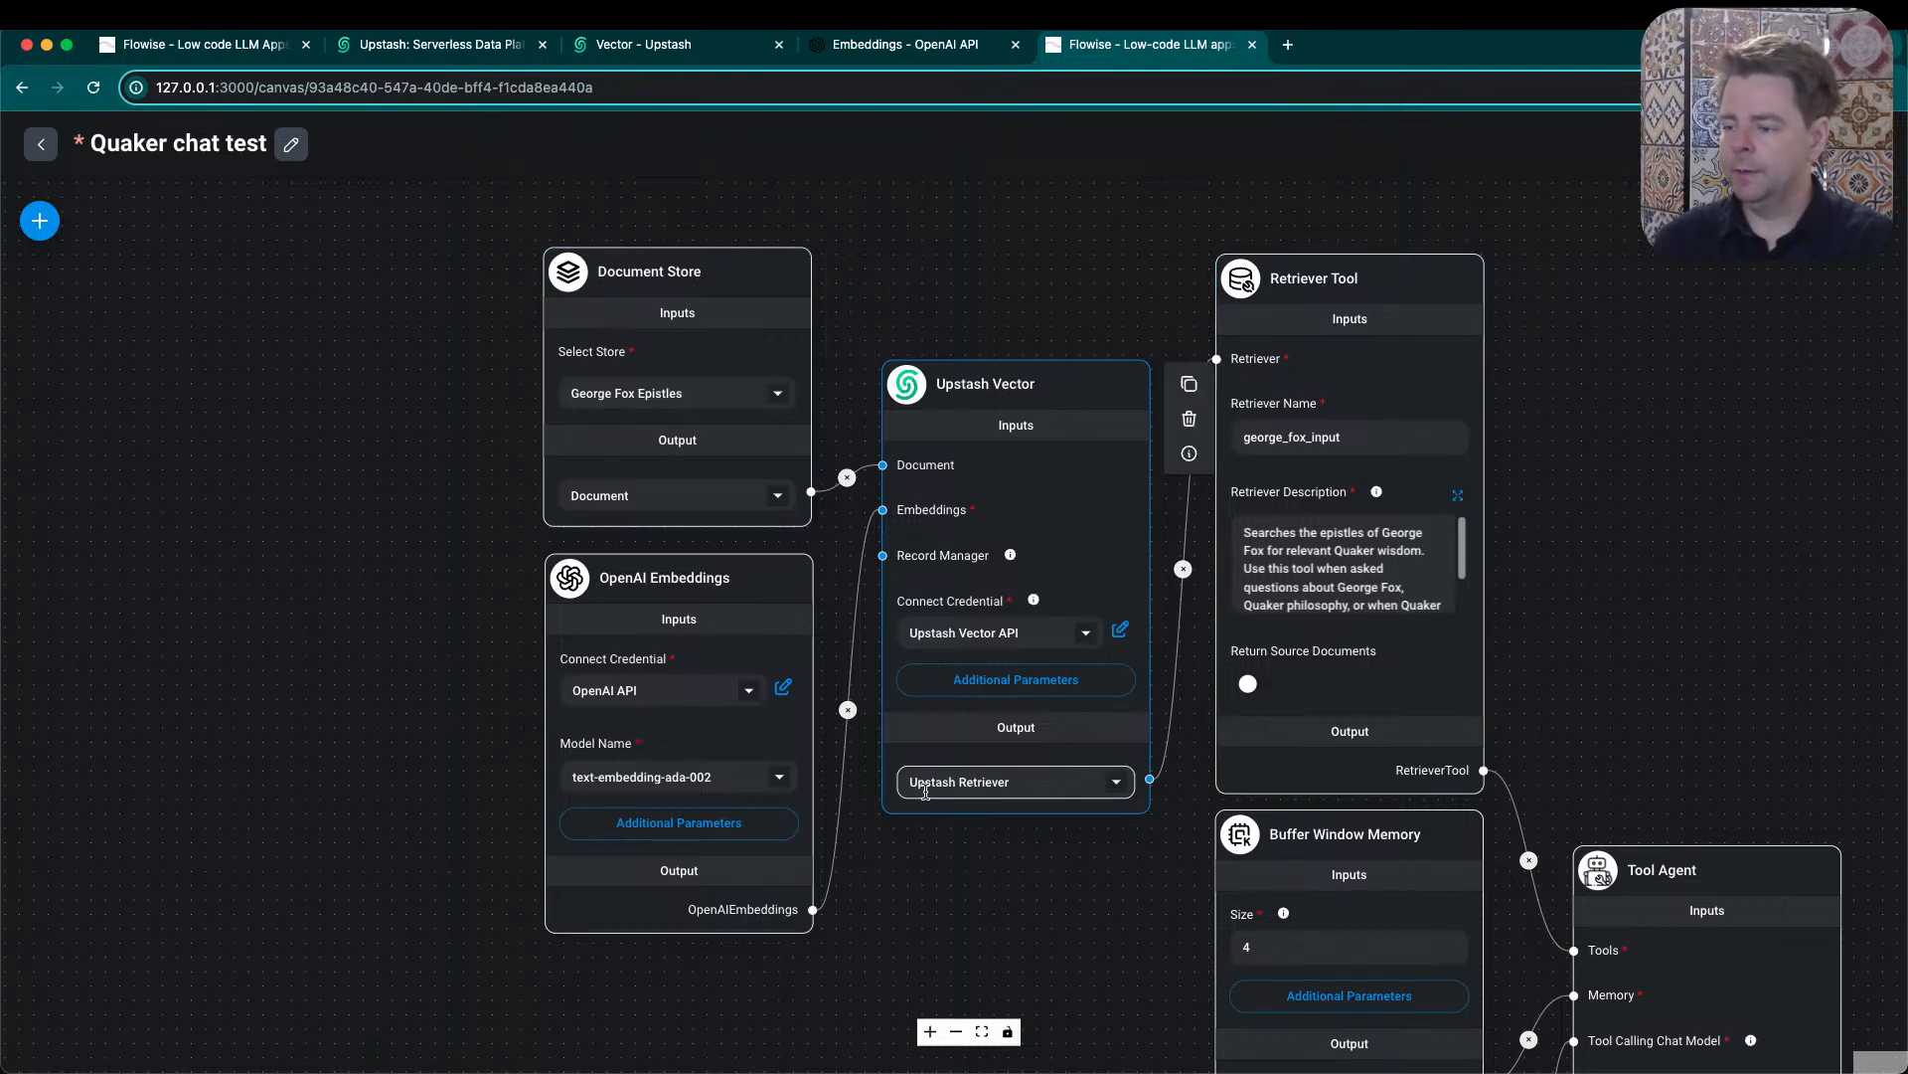
{"action": "left_click", "coordinate": [1120, 786]}
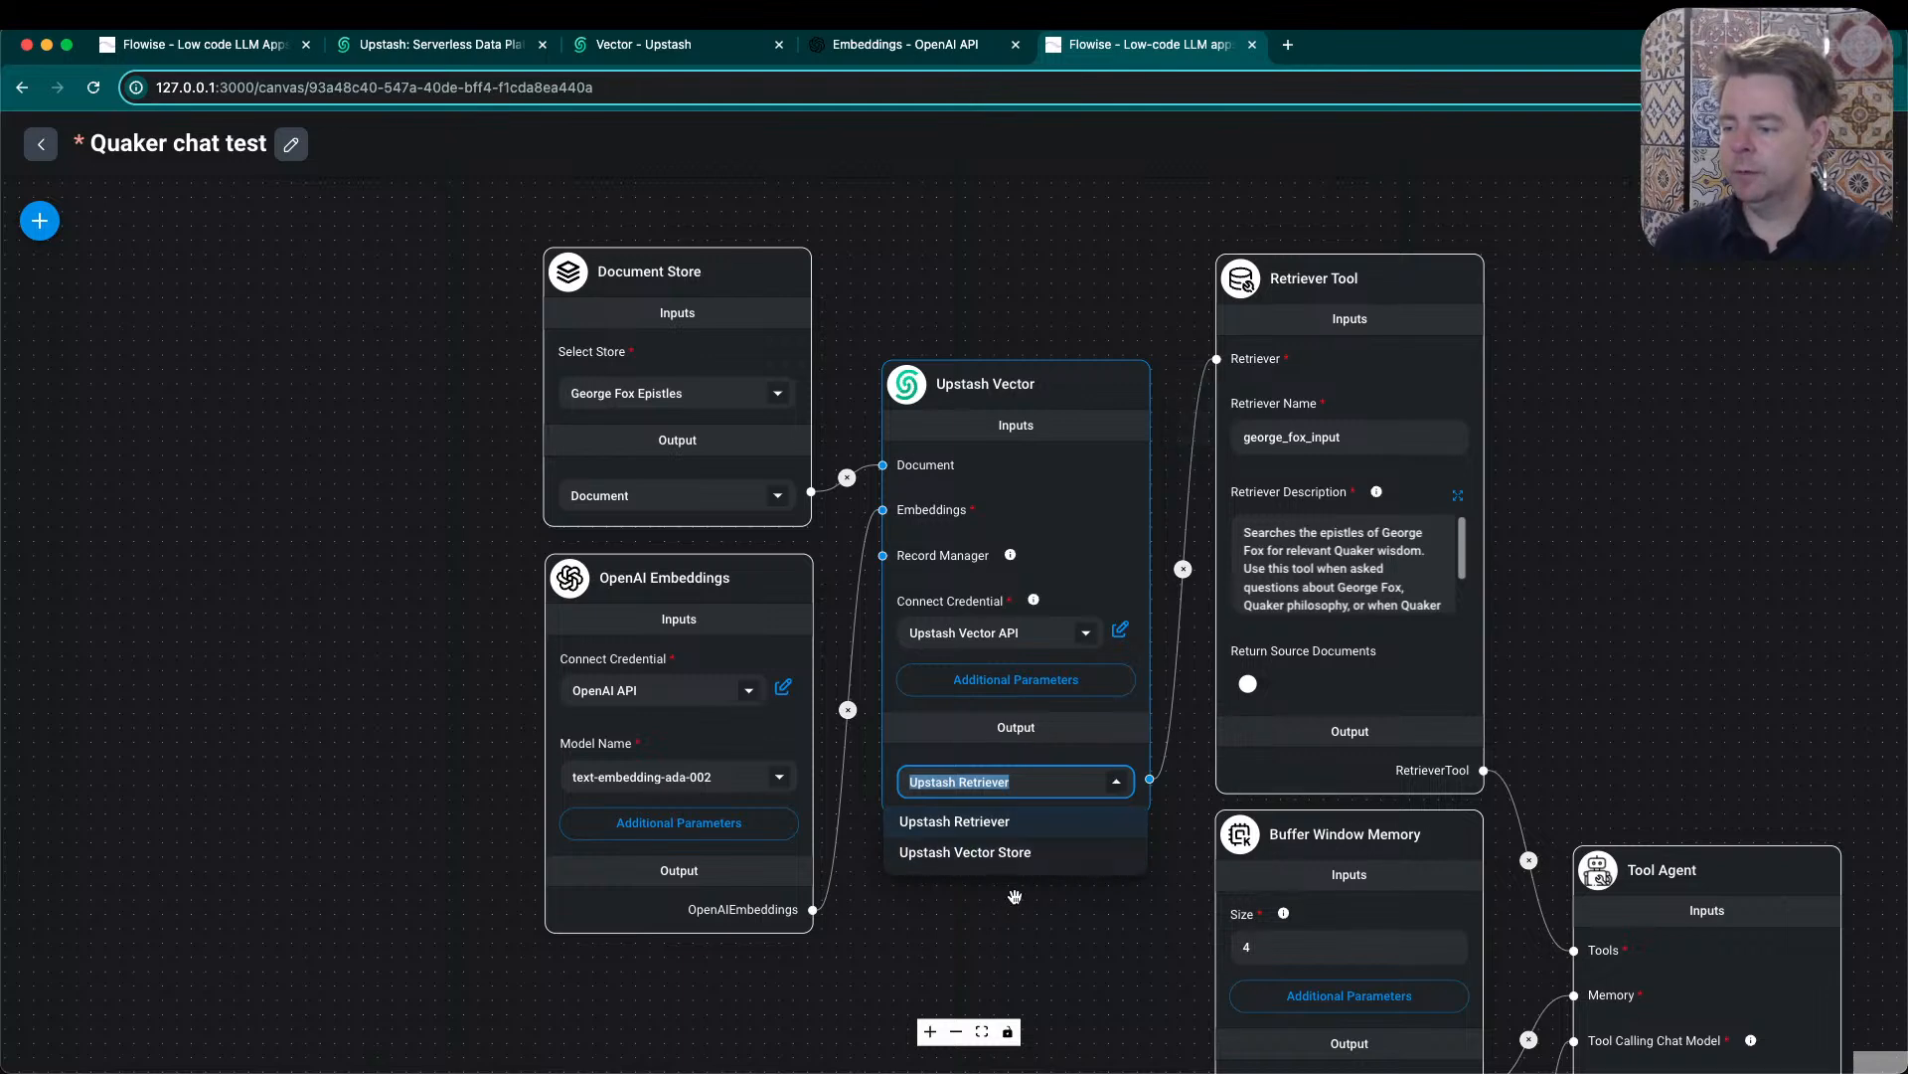
{"action": "left_click", "coordinate": [1092, 934]}
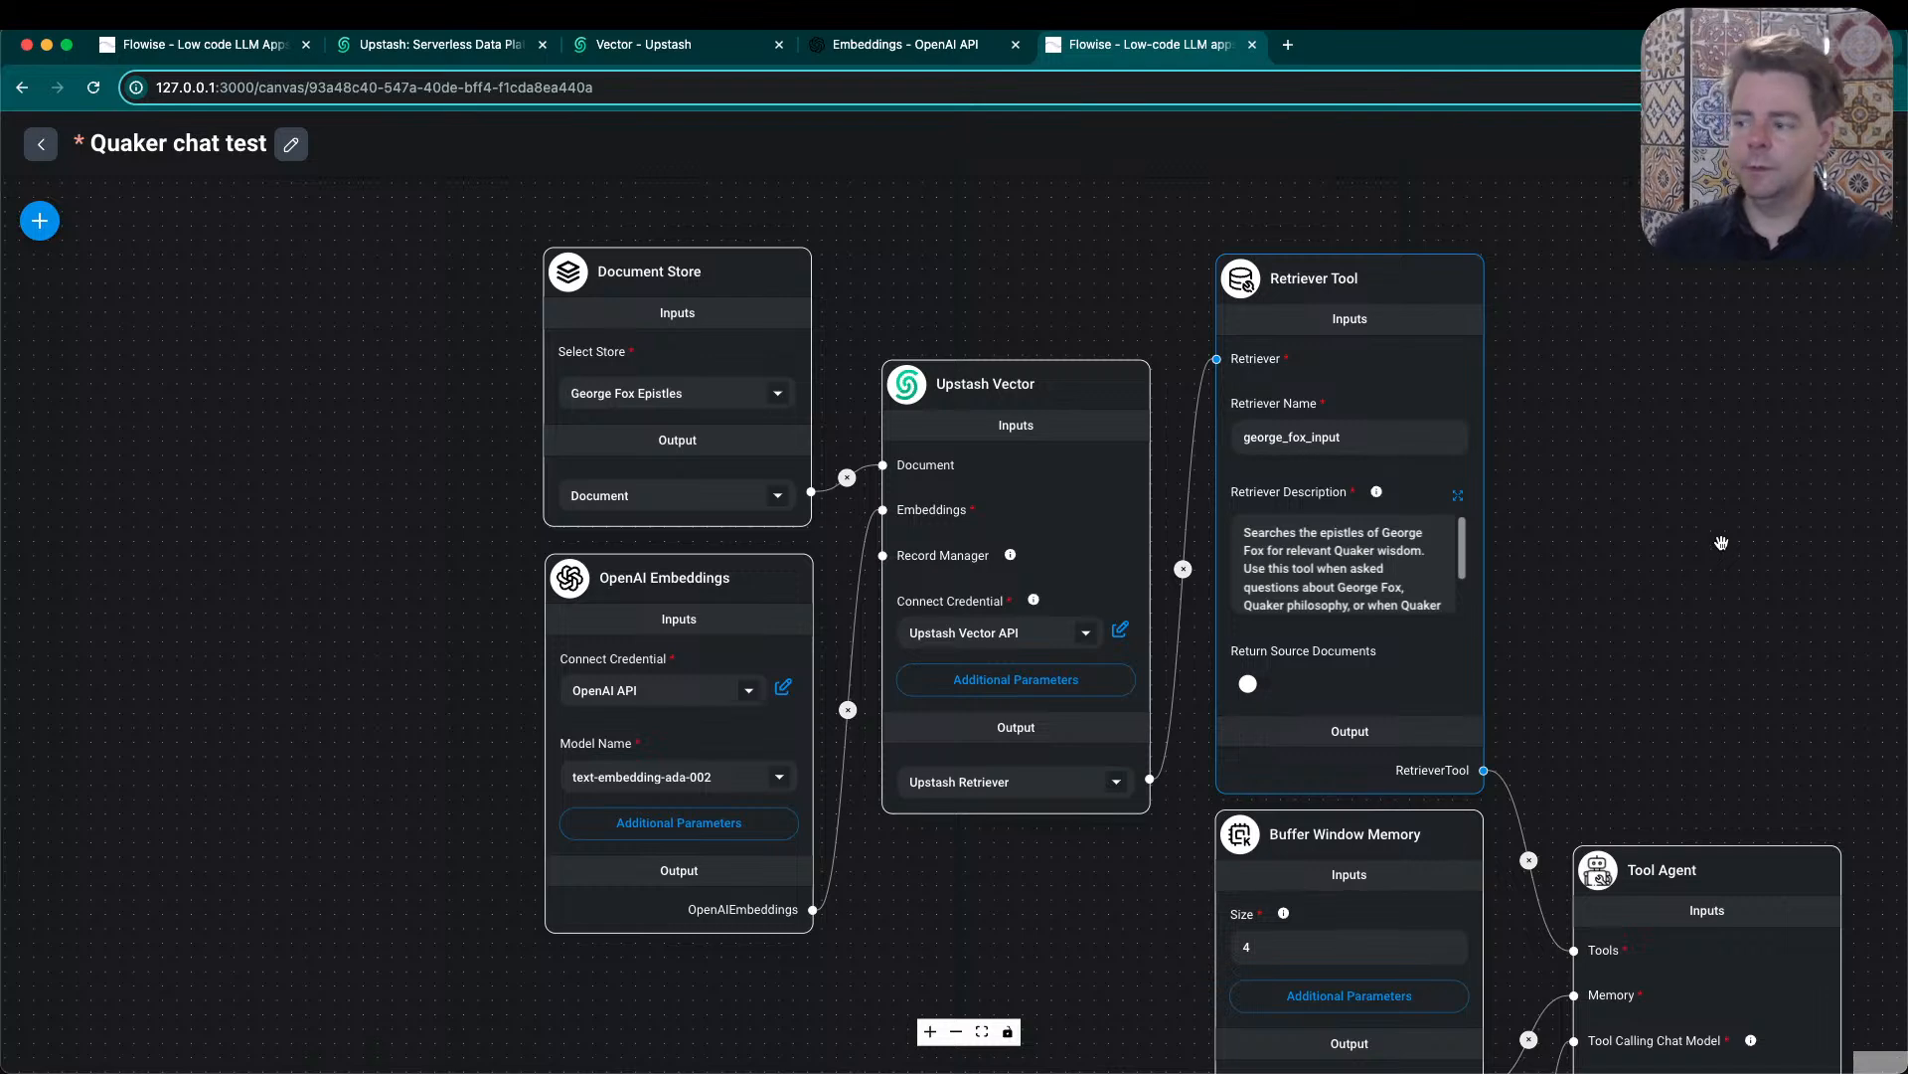
- Examine the Retriever Tool's name and description settings and follow its connection to the Tool Agent node
{"action": "scroll", "coordinate": [1727, 636], "scroll_direction": "down", "scroll_amount": 5}
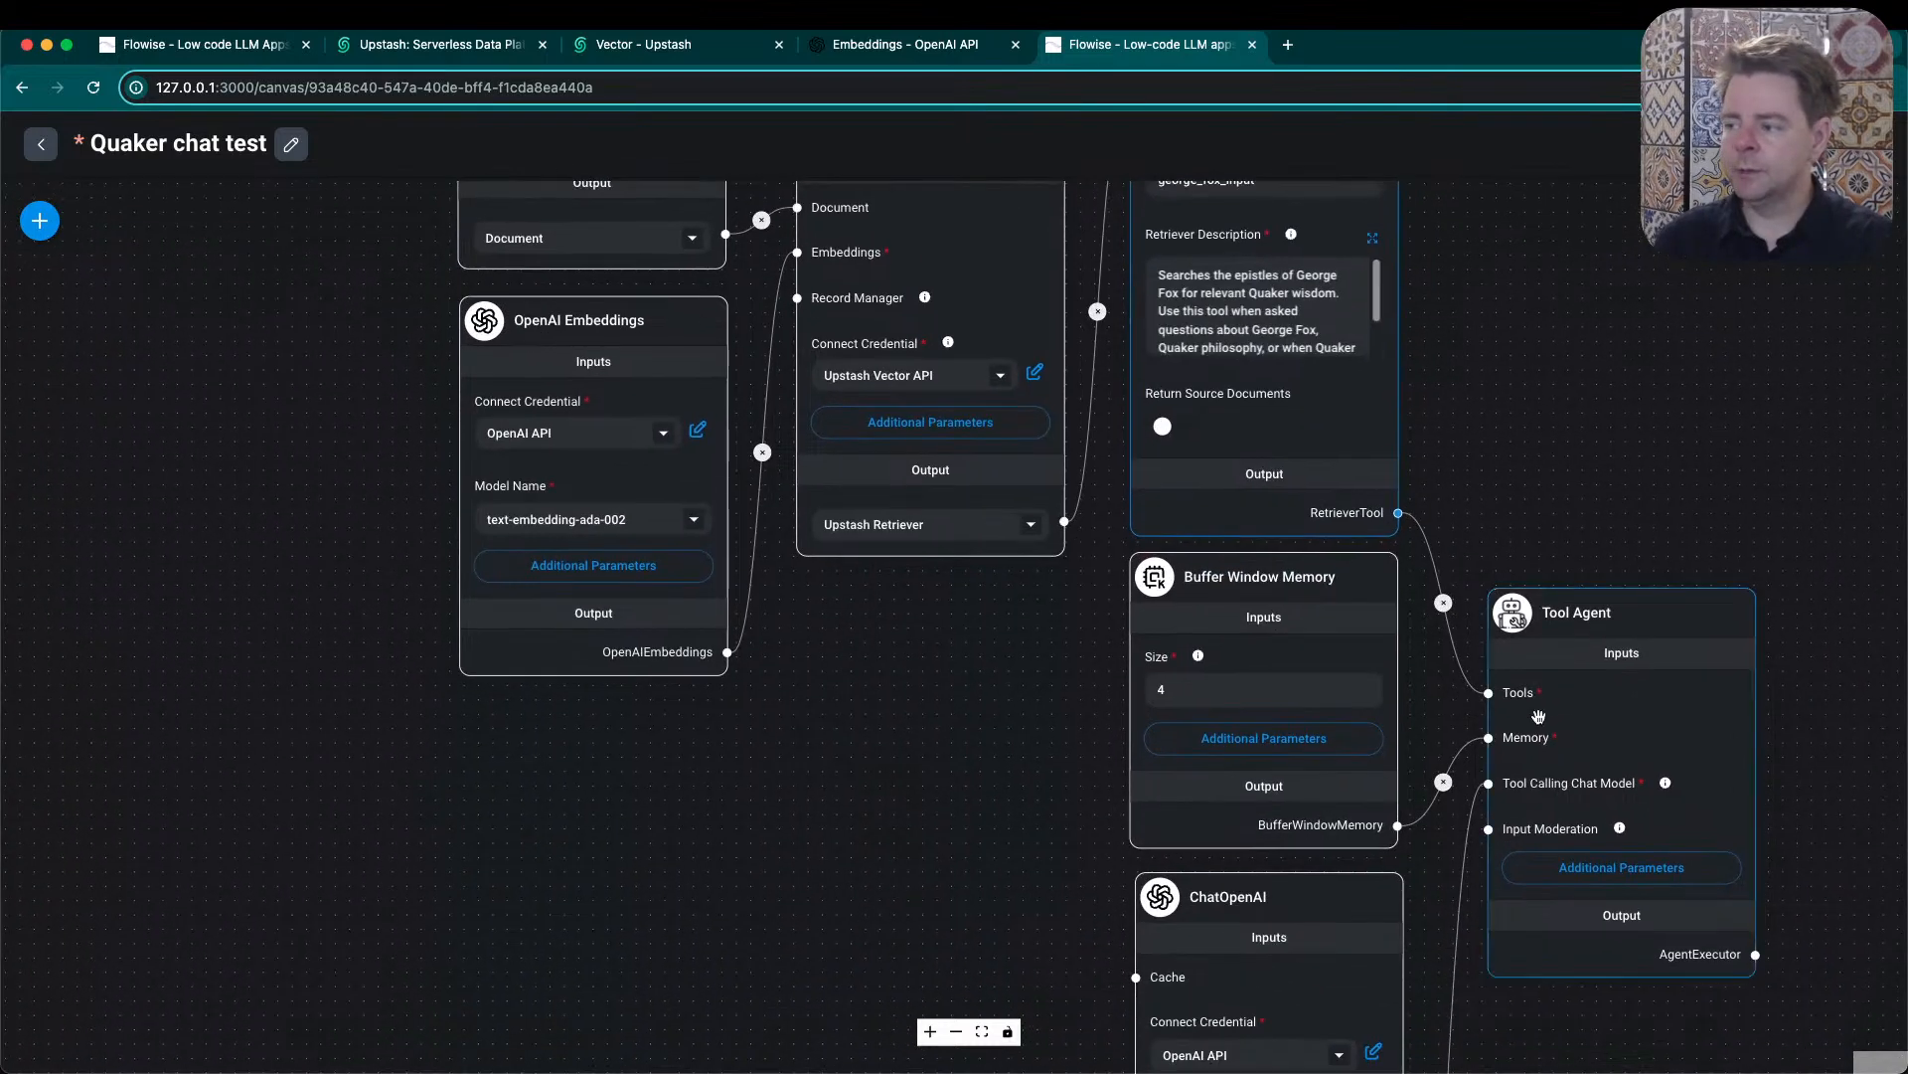
{"action": "mouse_move", "coordinate": [1561, 625]}
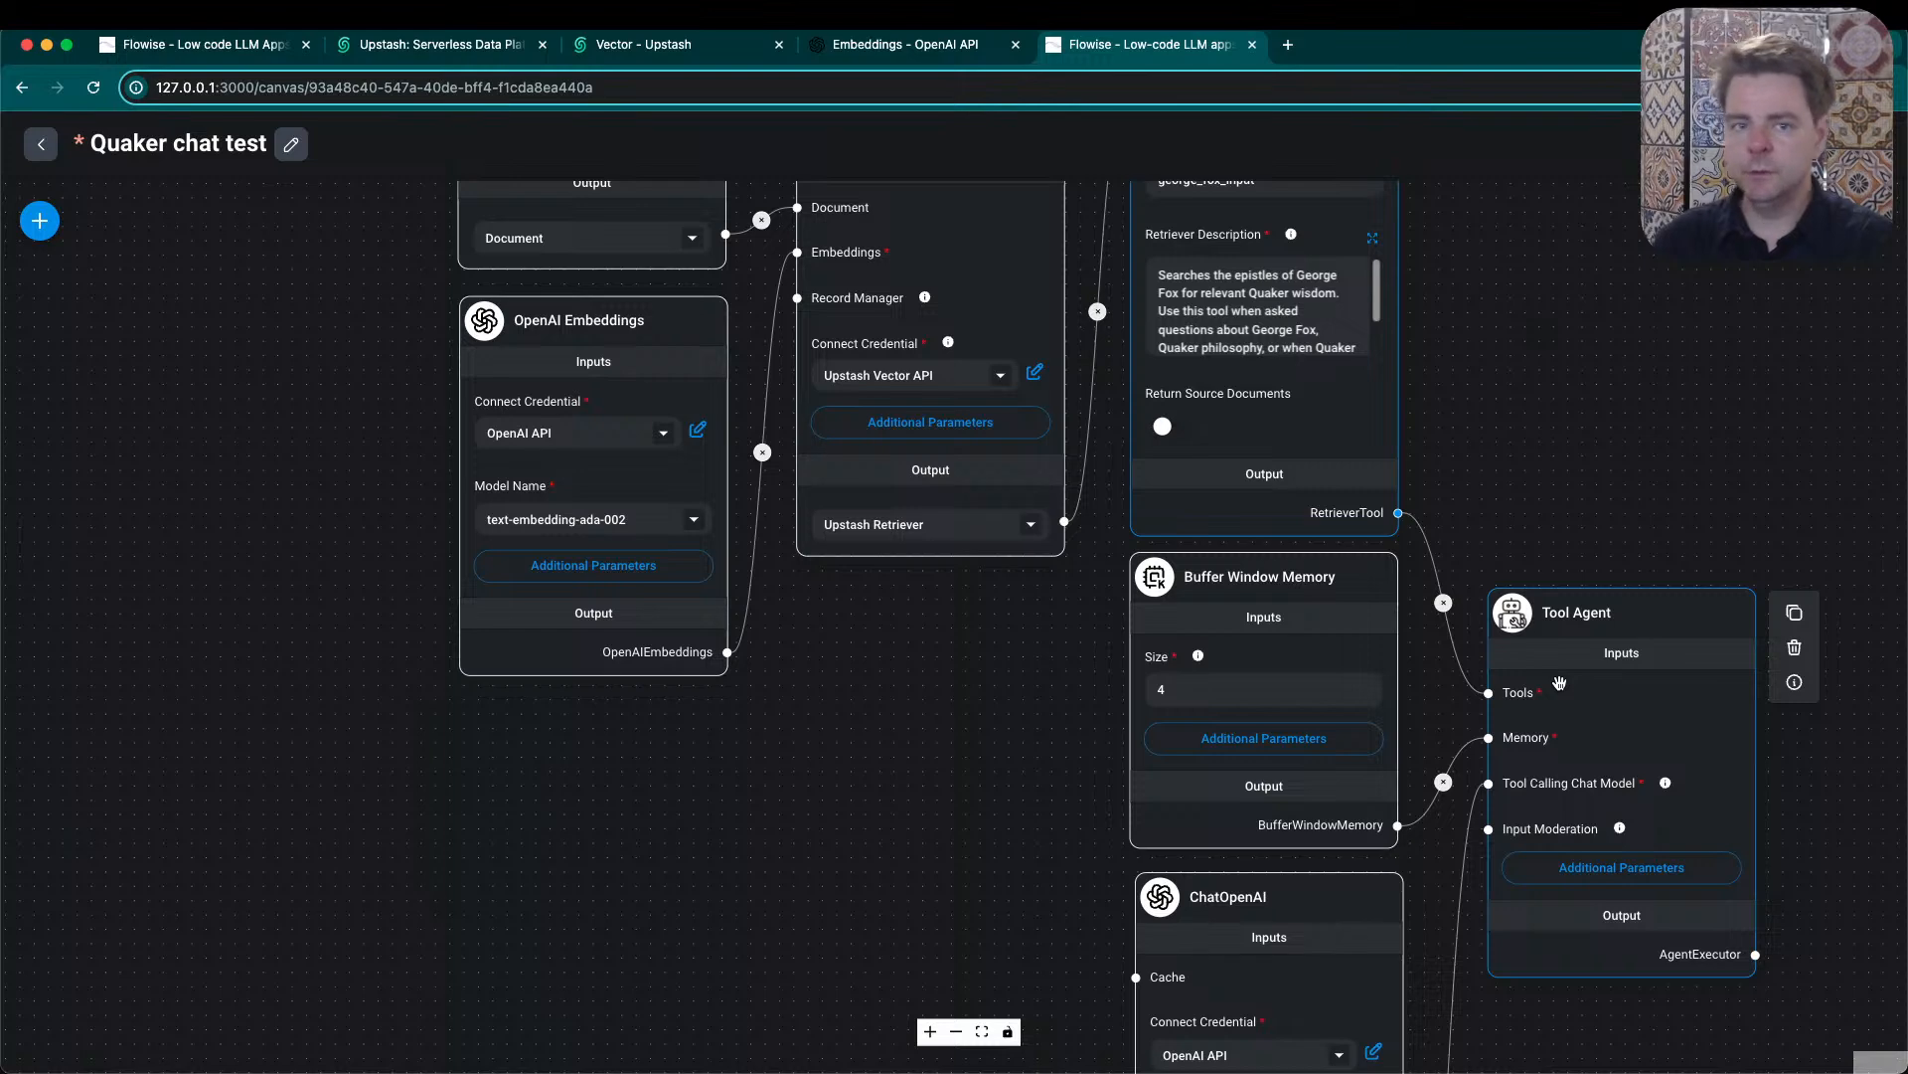
{"action": "left_click_drag", "start_coordinate": [1485, 358], "coordinate": [1610, 533]}
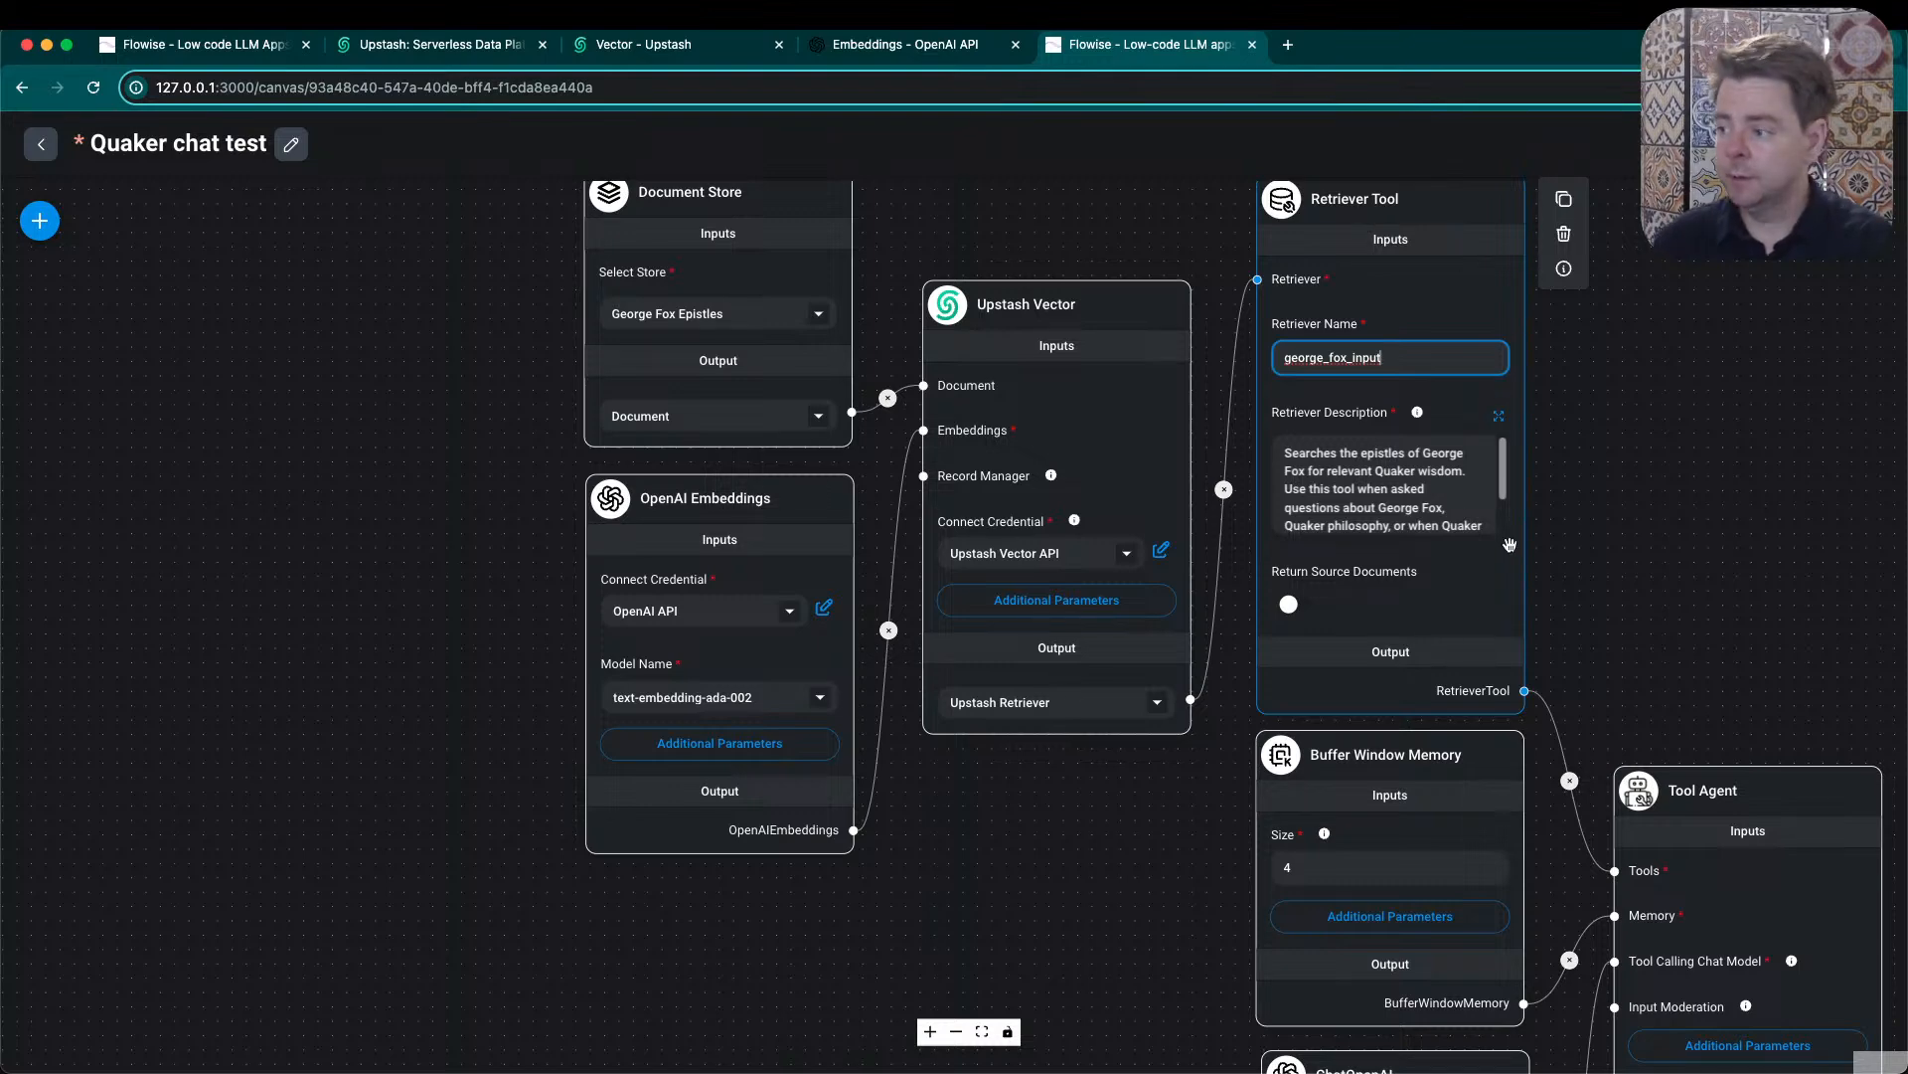
{"action": "left_click", "coordinate": [1594, 525]}
{"action": "left_click_drag", "start_coordinate": [1666, 611], "coordinate": [1612, 297]}
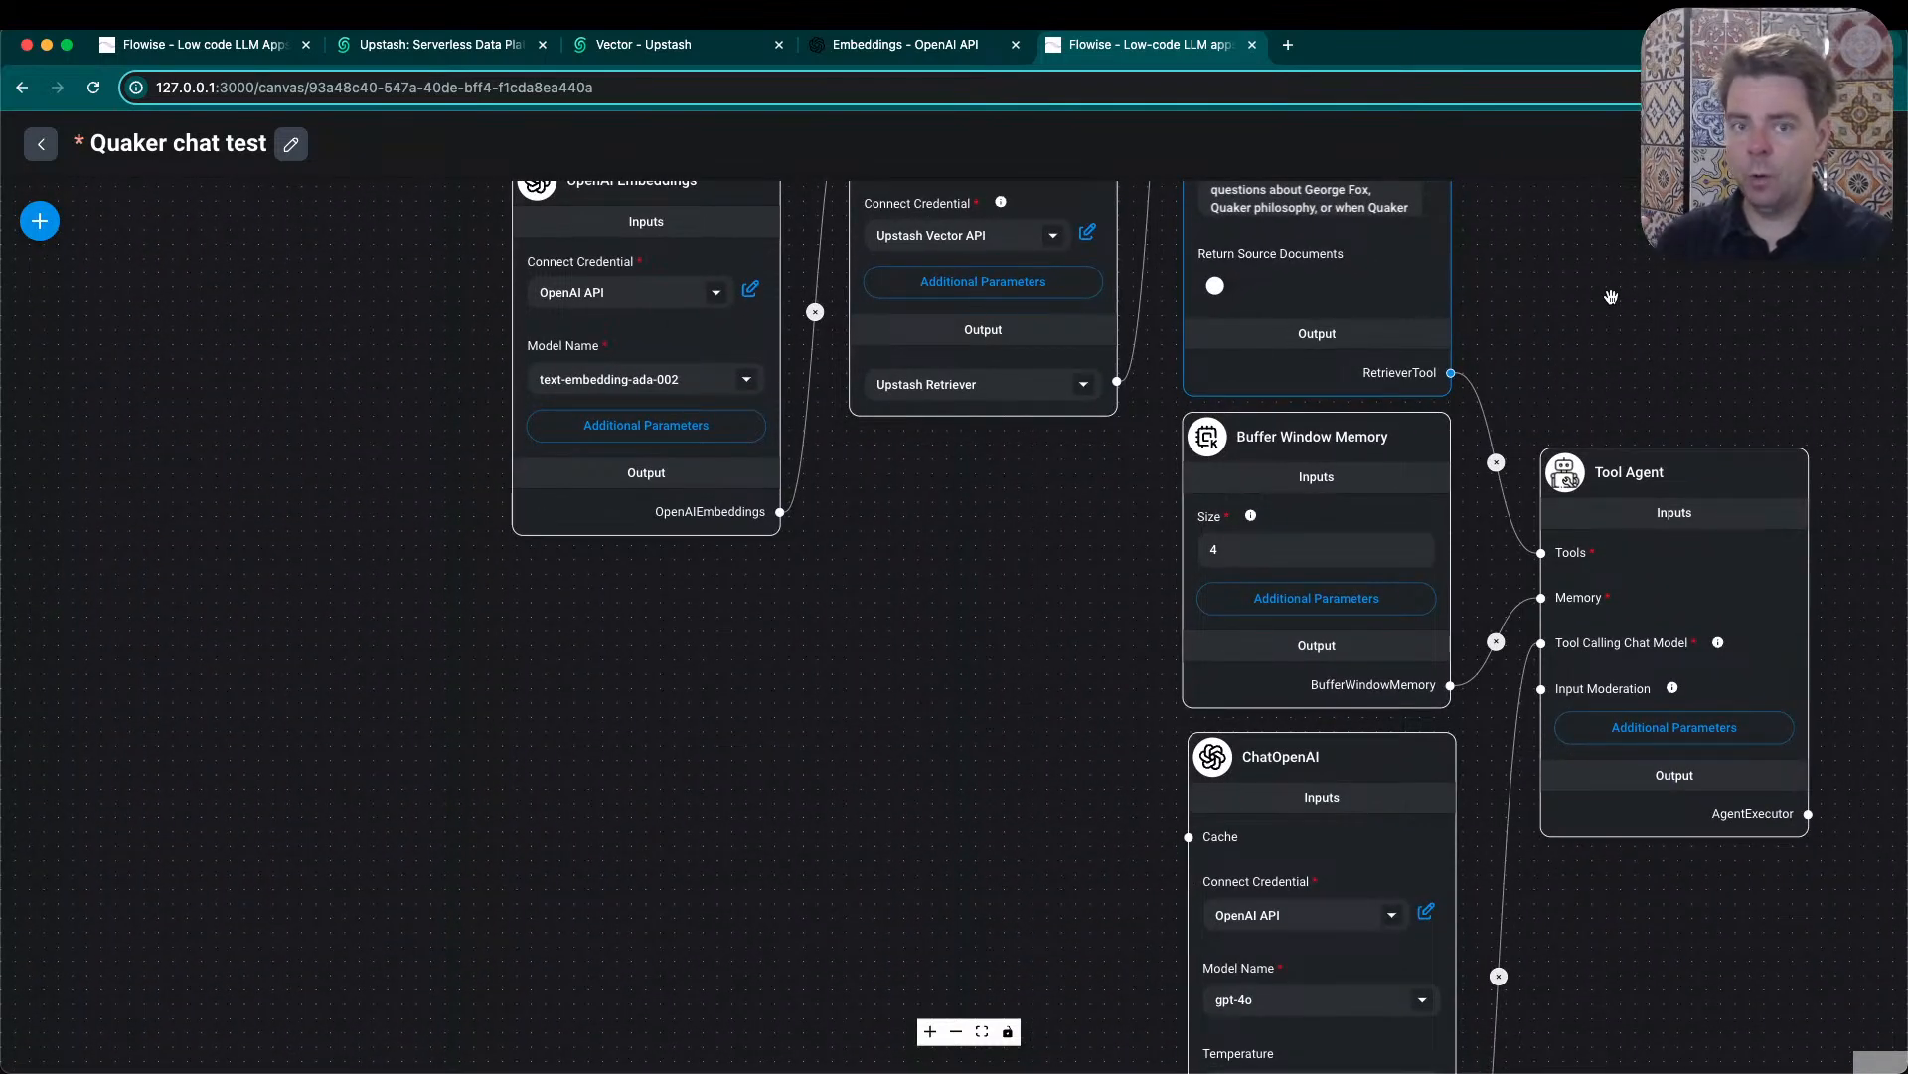
{"action": "left_click_drag", "start_coordinate": [1580, 846], "coordinate": [1555, 753]}
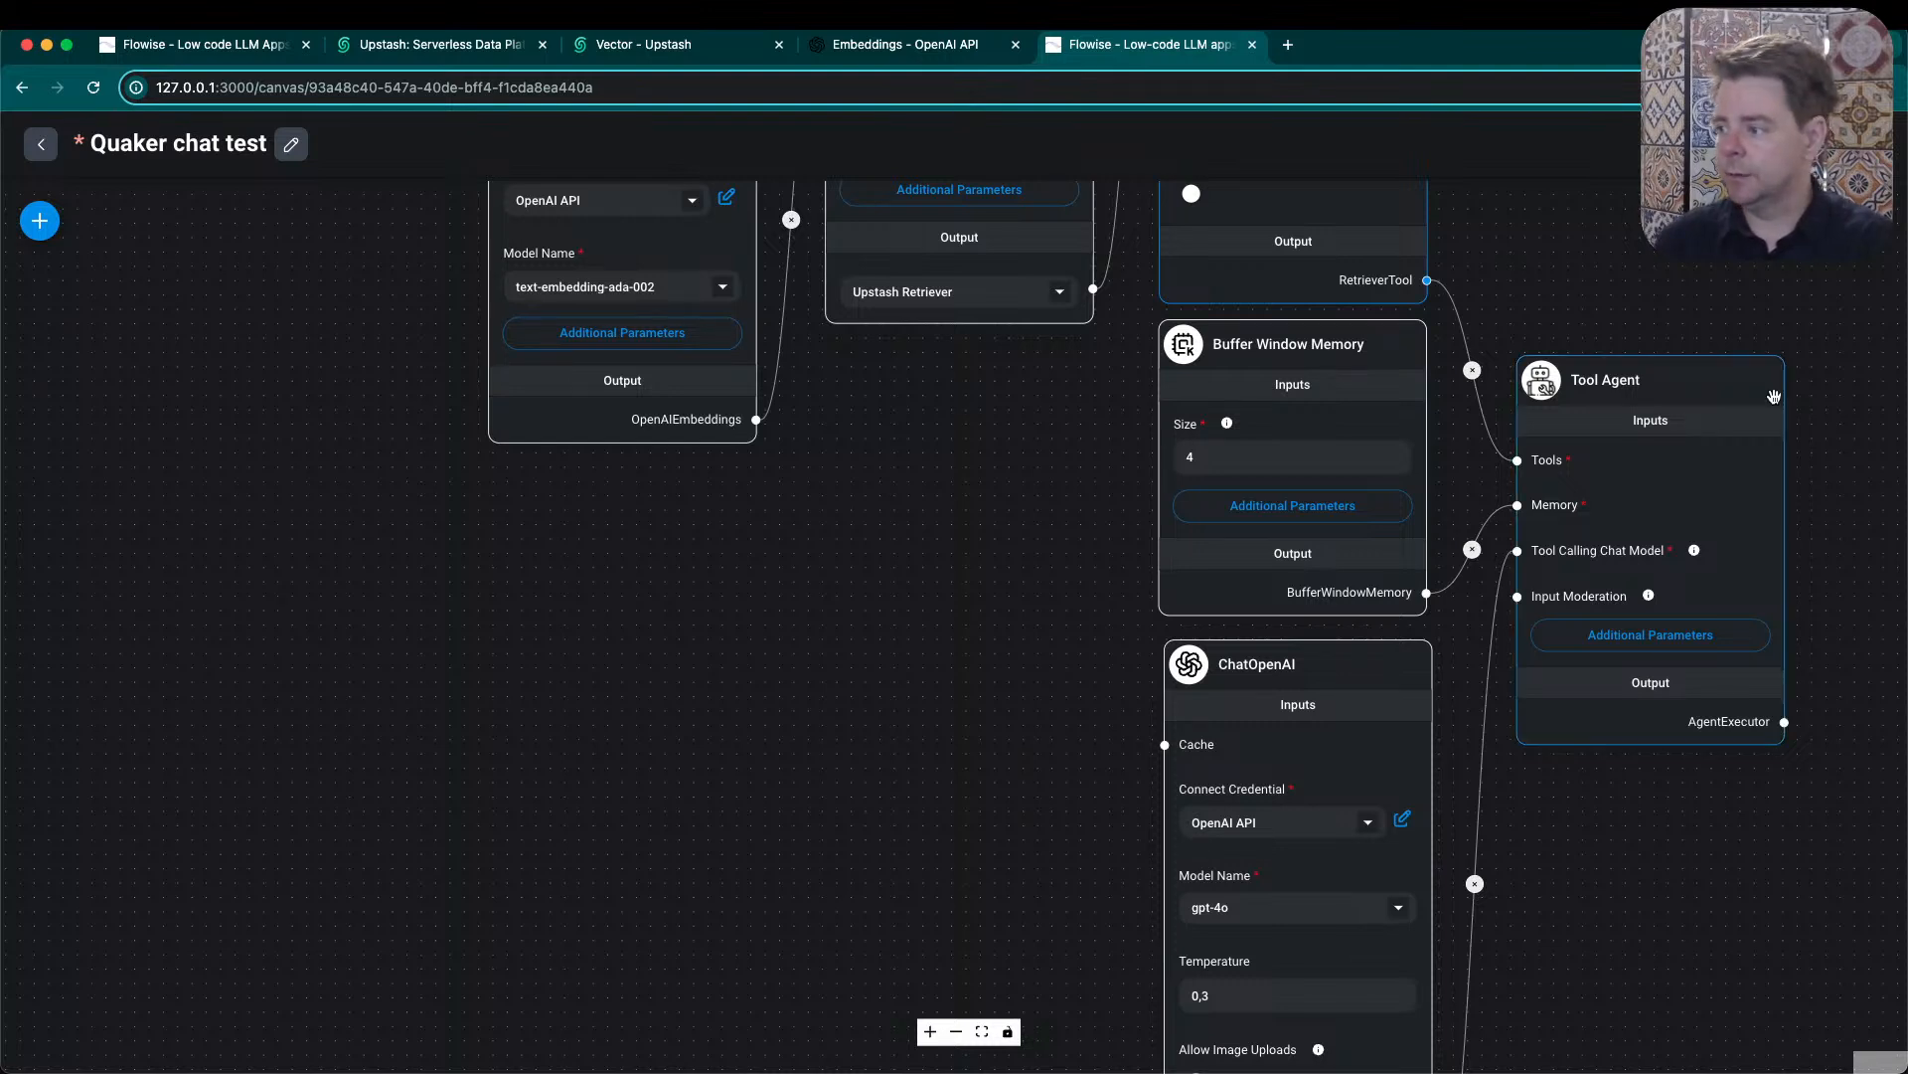
- Review the Tool Agent node's inputs along with the Buffer Window Memory and ChatOpenAI nodes that feed it
{"action": "left_click", "coordinate": [1593, 382]}
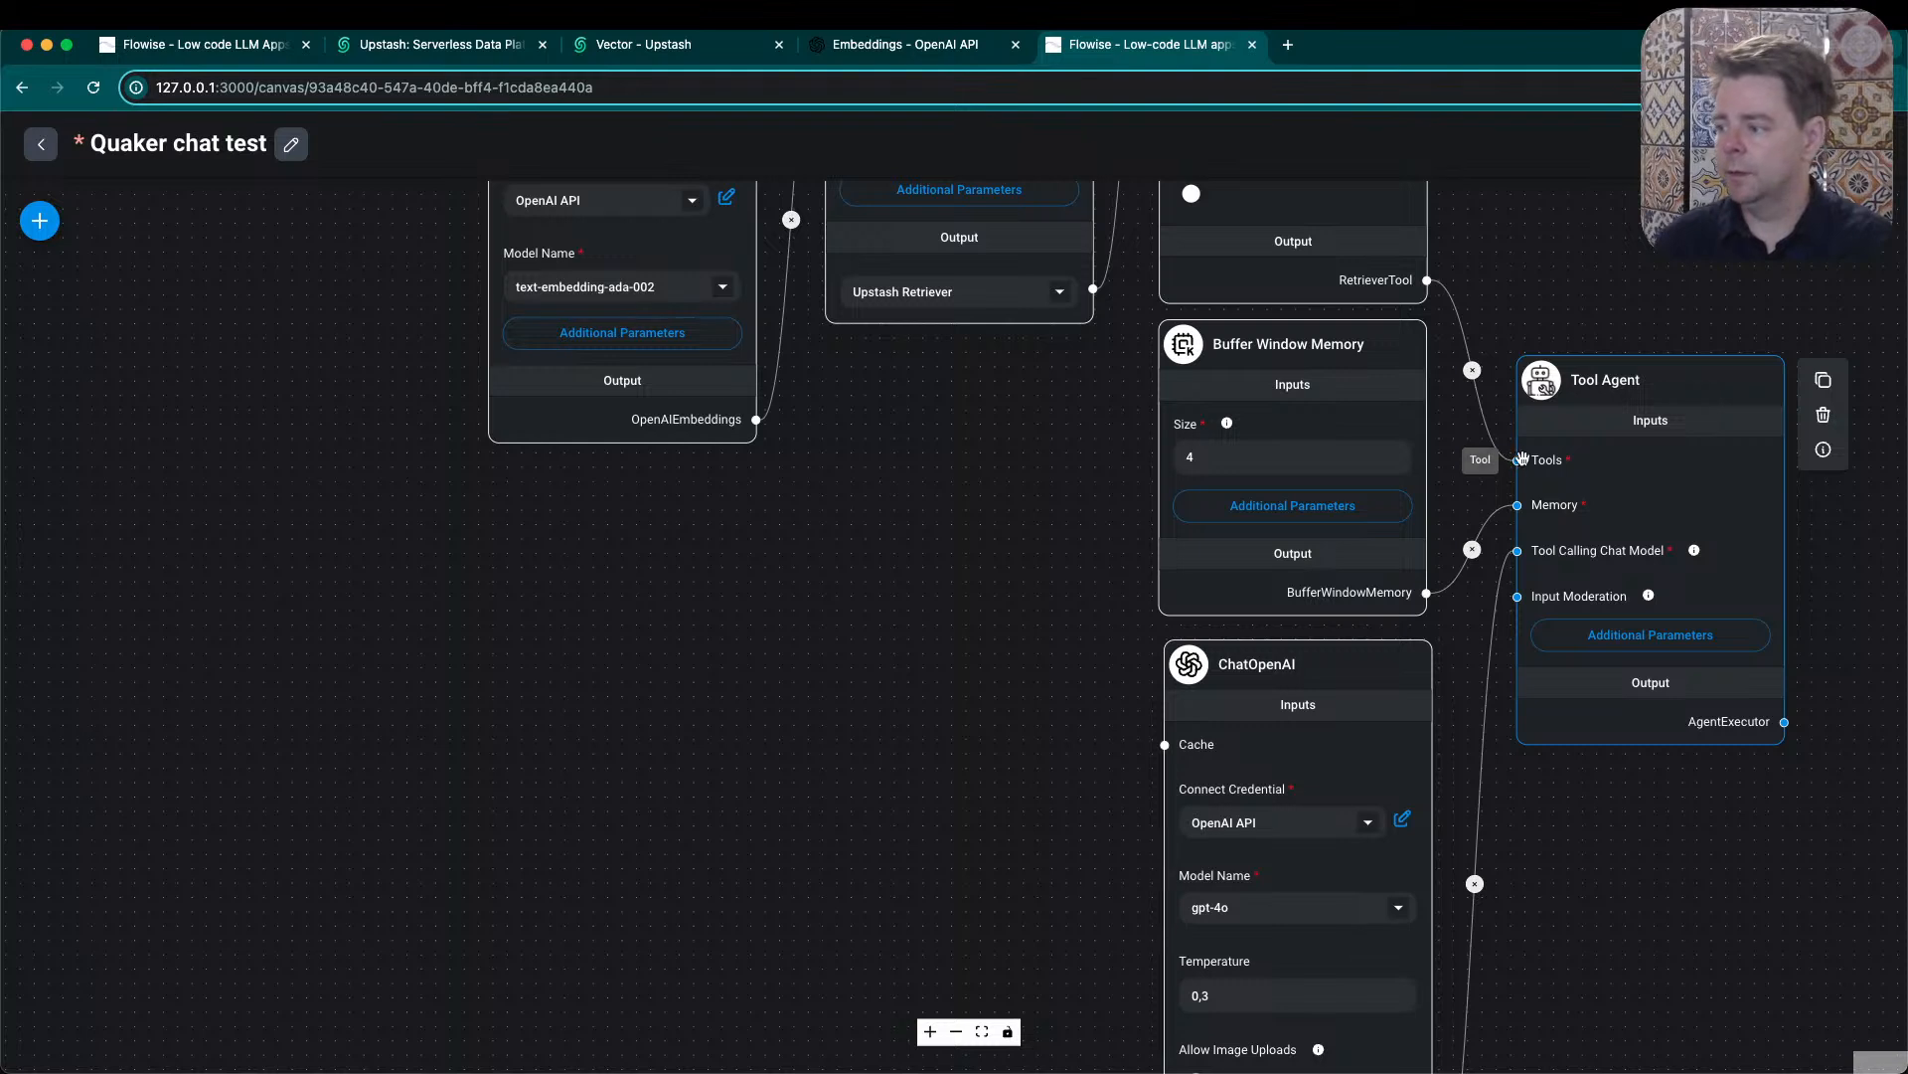
{"action": "left_click", "coordinate": [1287, 350]}
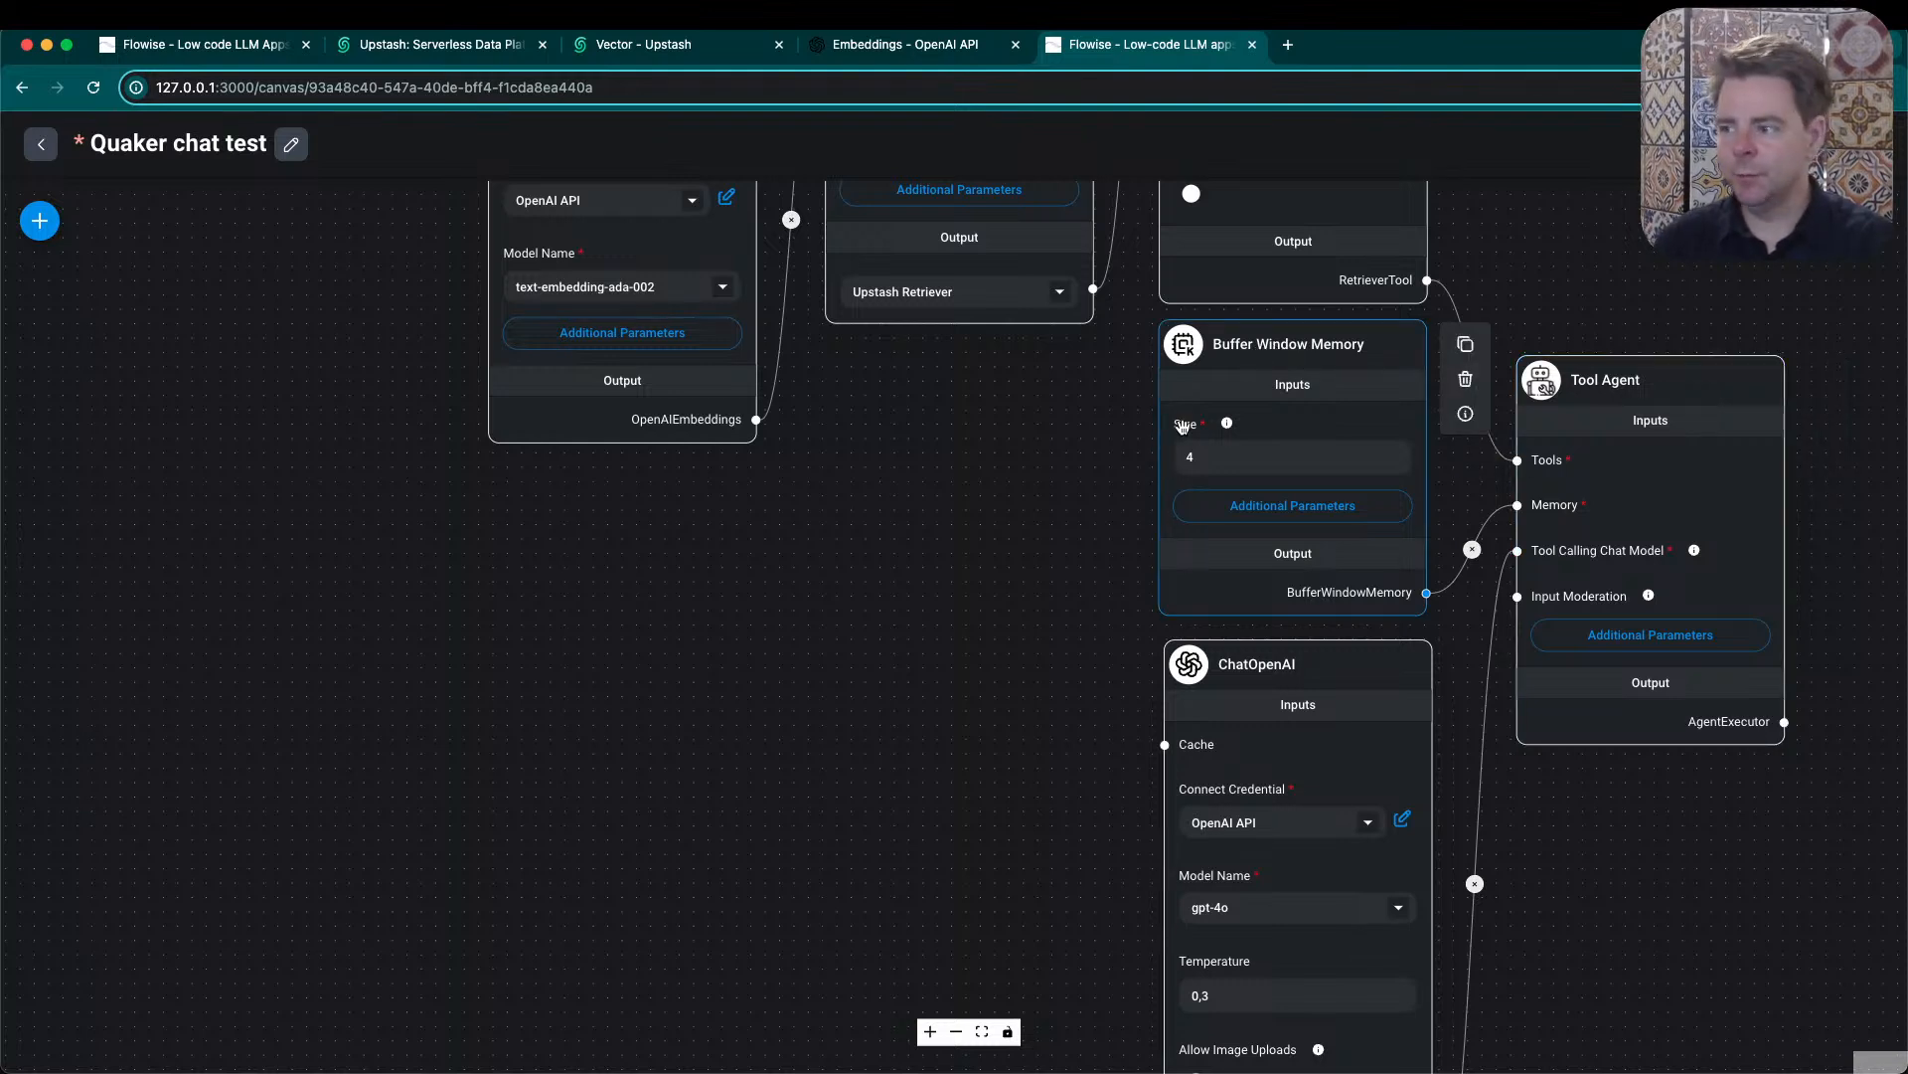
{"action": "left_click_drag", "start_coordinate": [1296, 343], "coordinate": [1298, 343]}
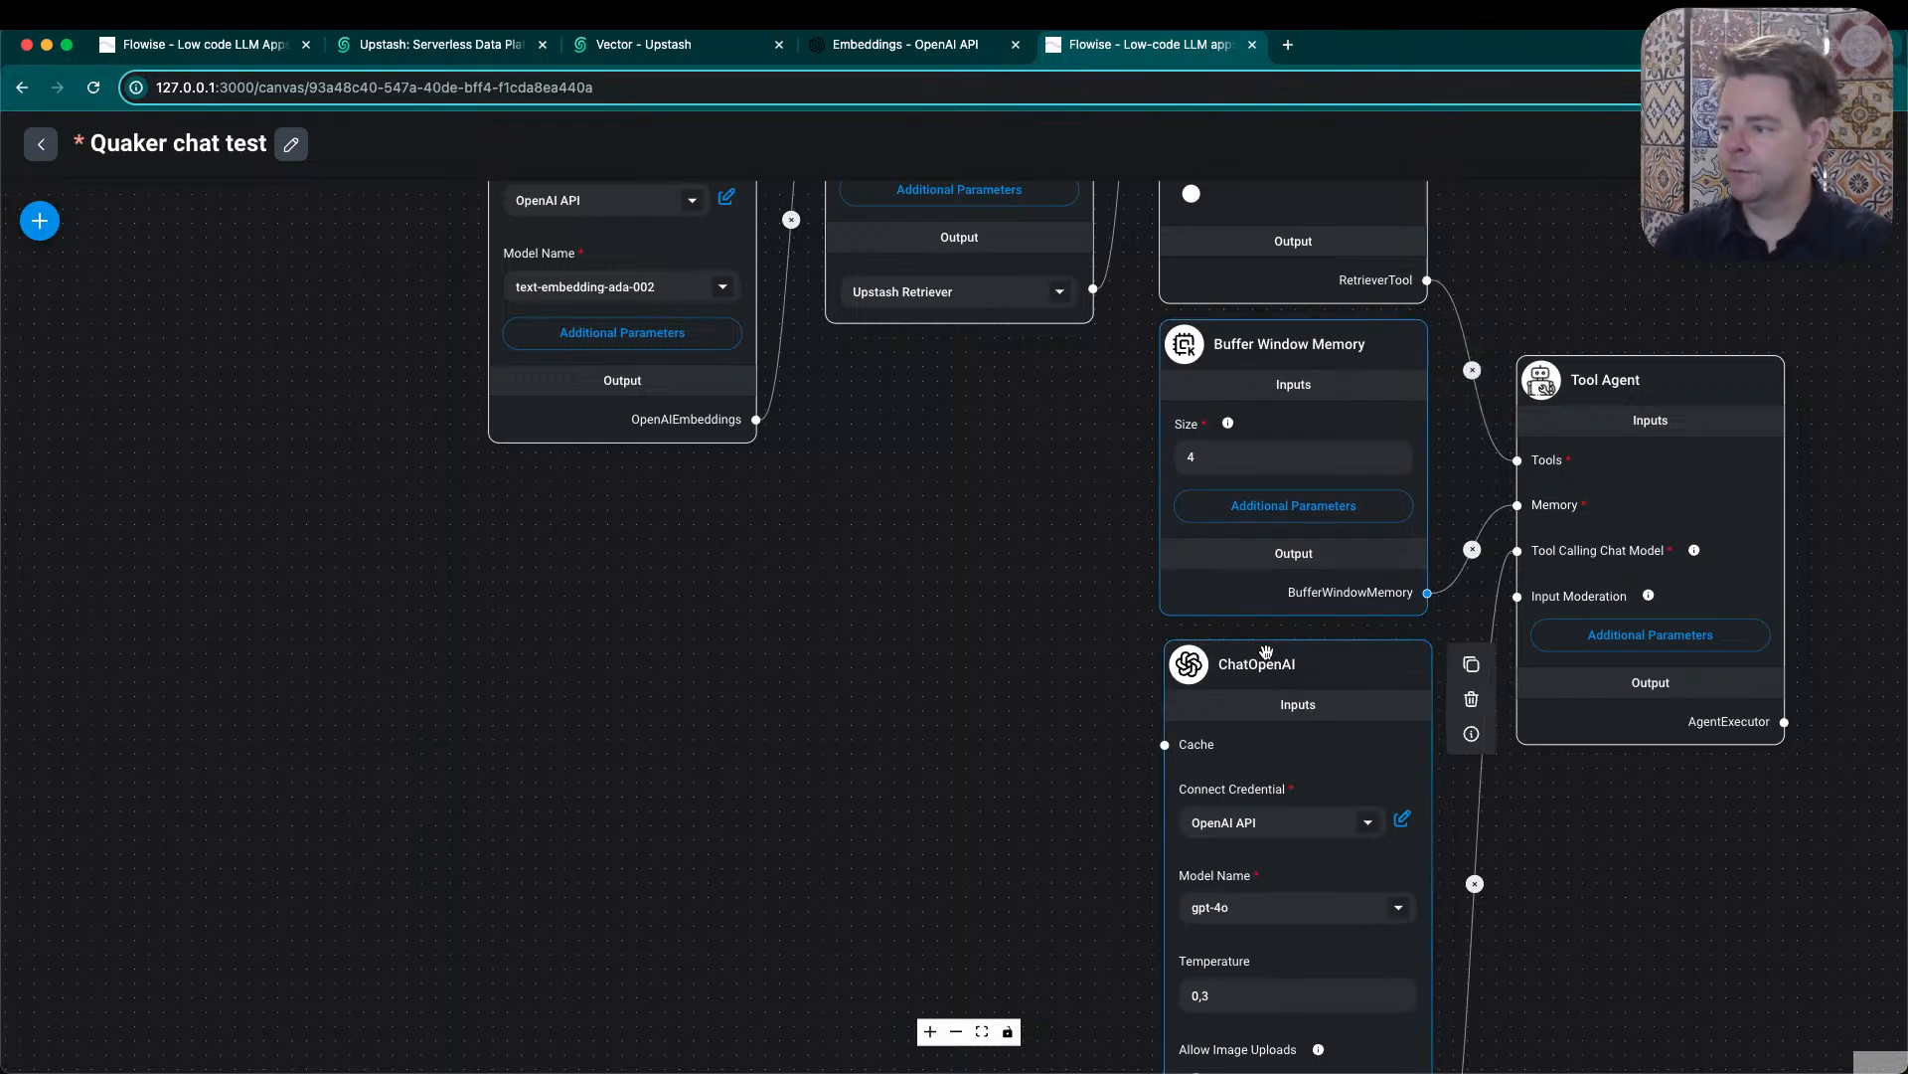
{"action": "left_click_drag", "start_coordinate": [1281, 661], "coordinate": [1279, 658]}
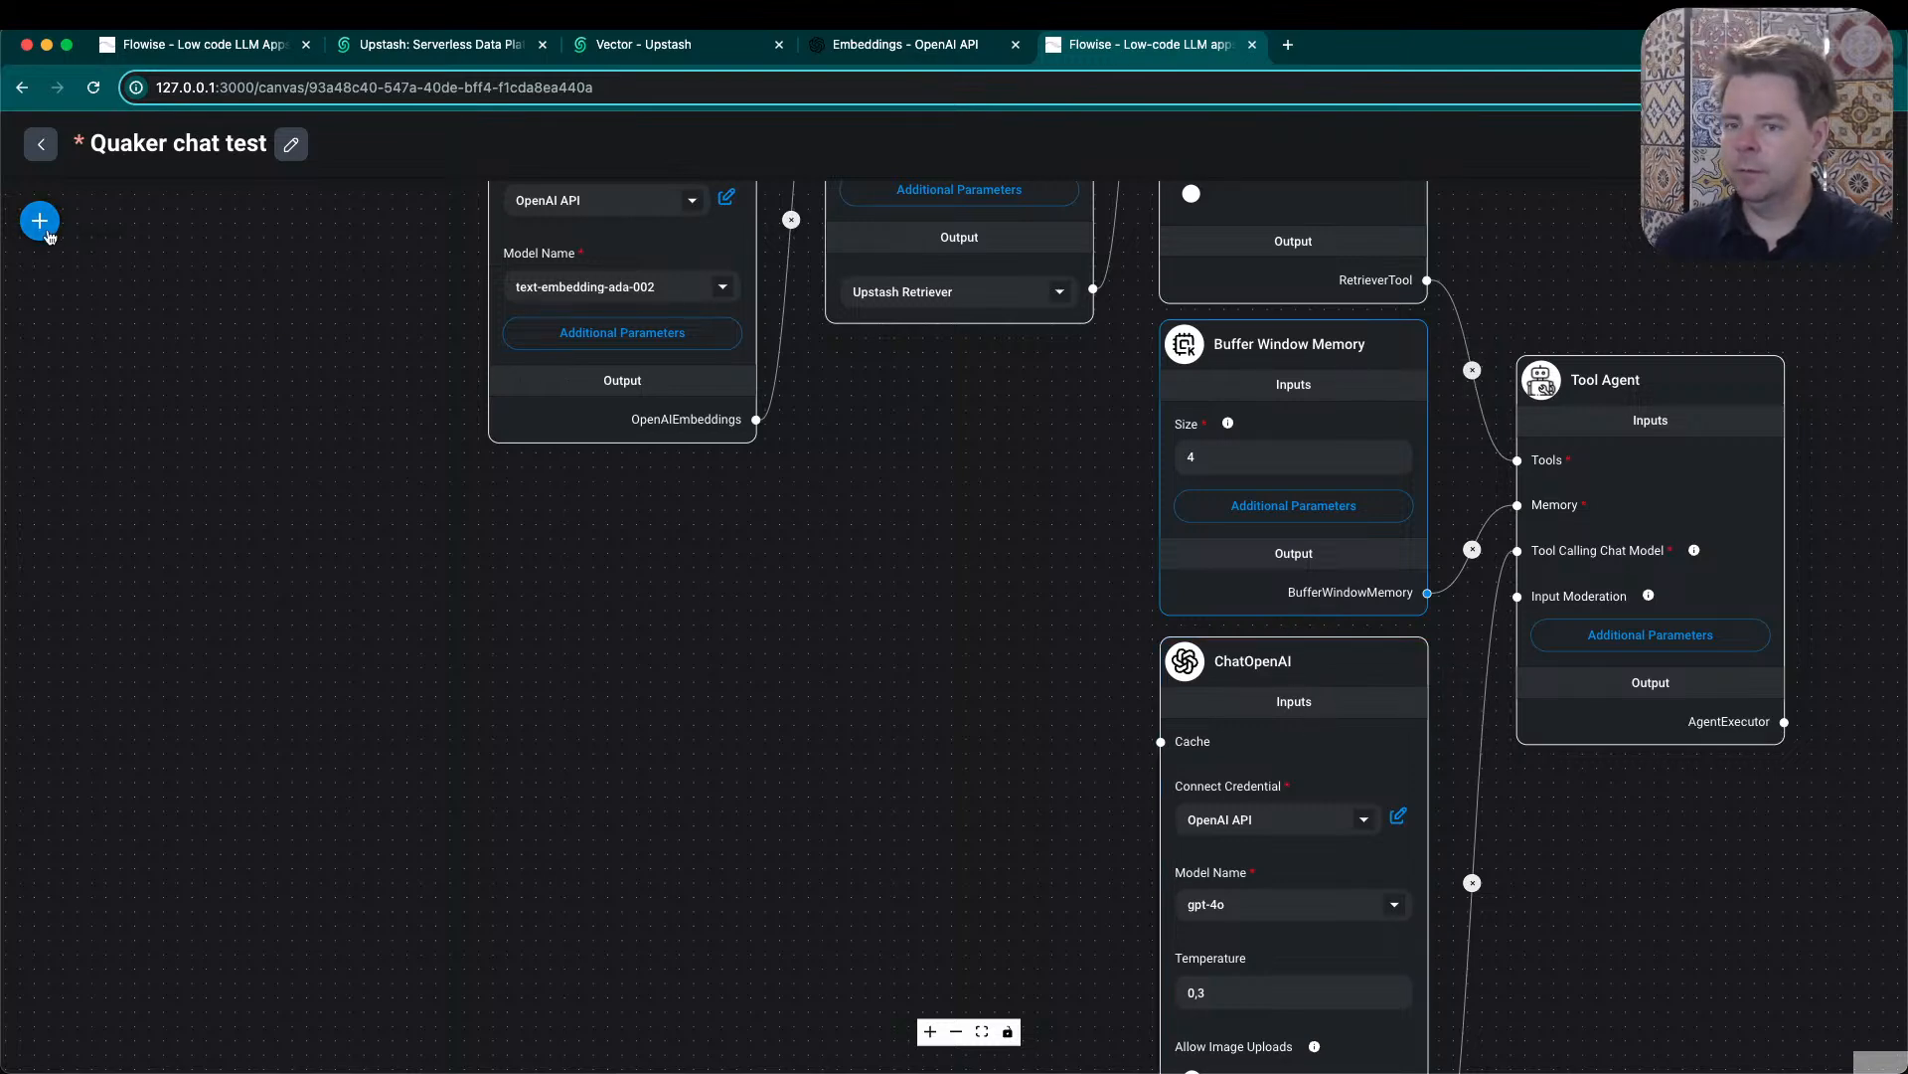
- Browse the LangChain LLMs category of available nodes from AWS Bedrock to TogetherAI, and close the node list without adding any
{"action": "left_click", "coordinate": [41, 222]}
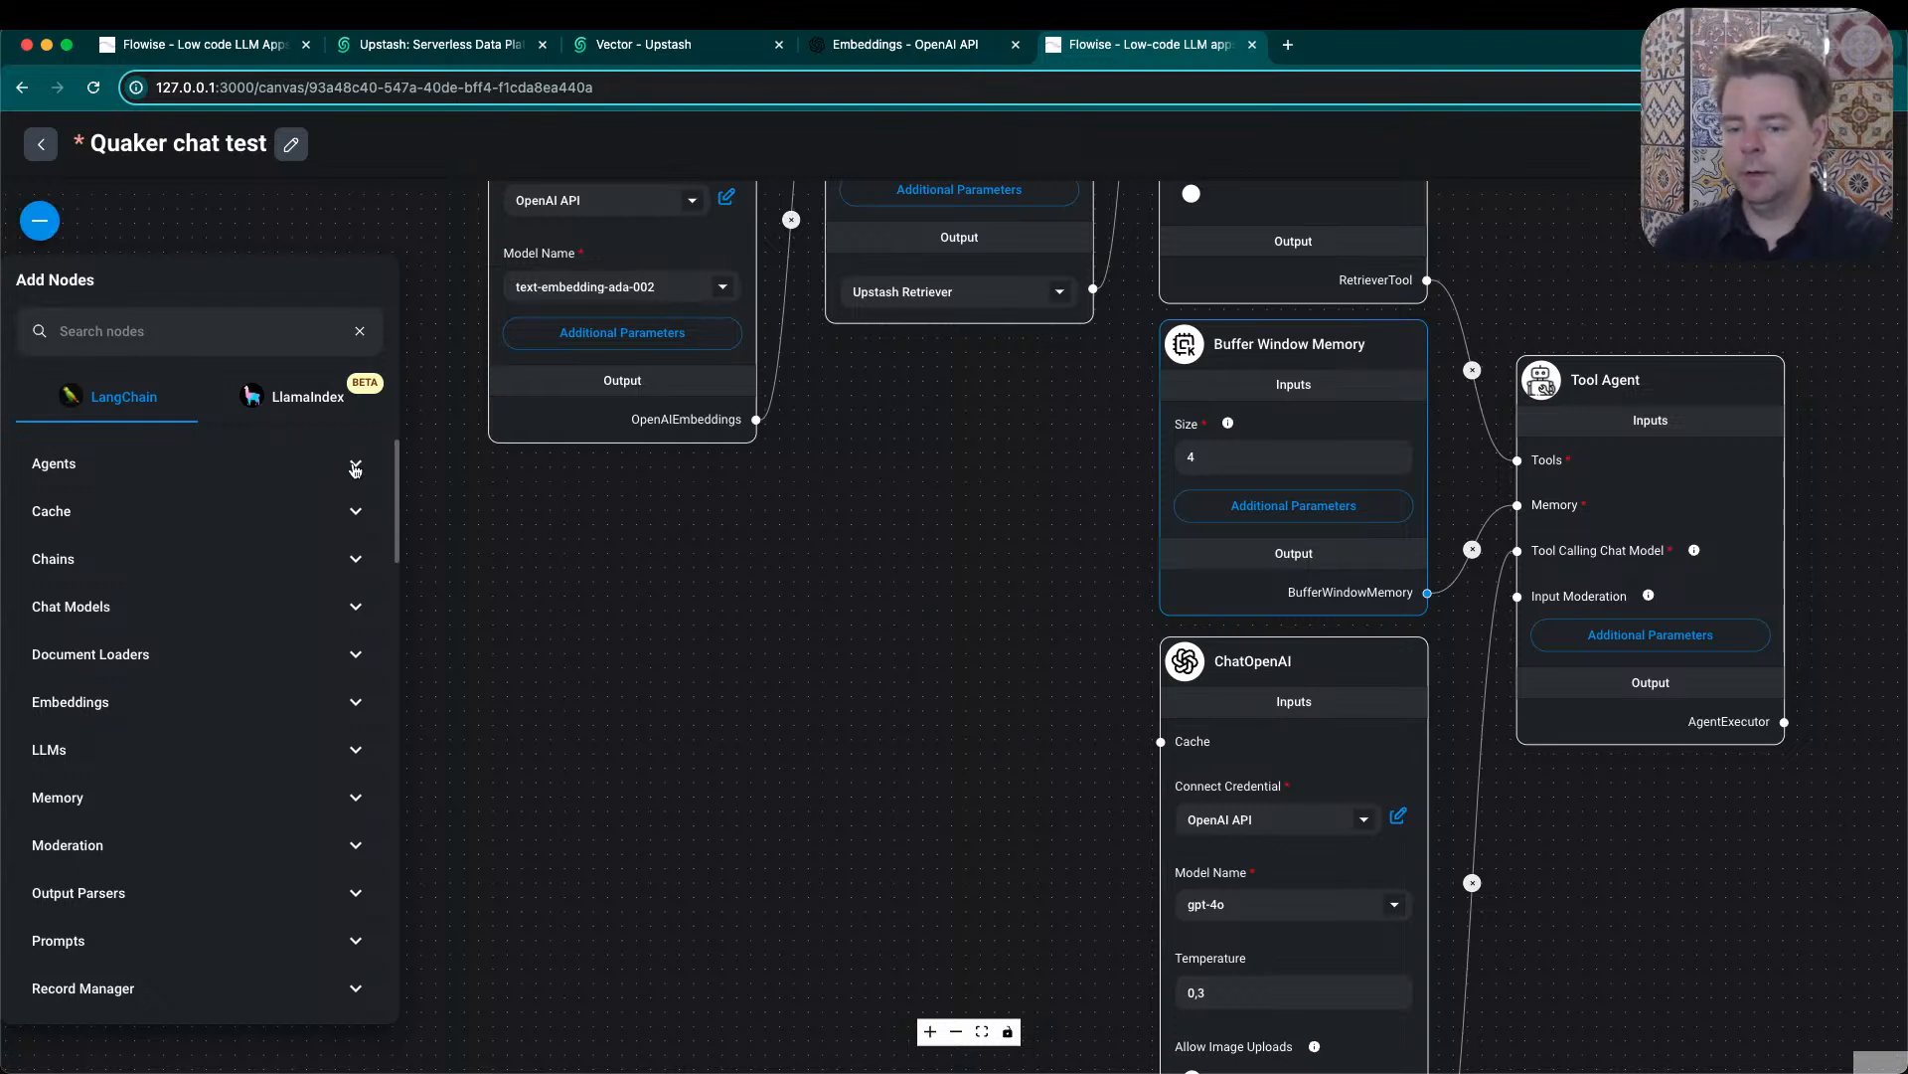
{"action": "left_click", "coordinate": [358, 750]}
{"action": "scroll", "coordinate": [301, 758], "scroll_direction": "down", "scroll_amount": 5}
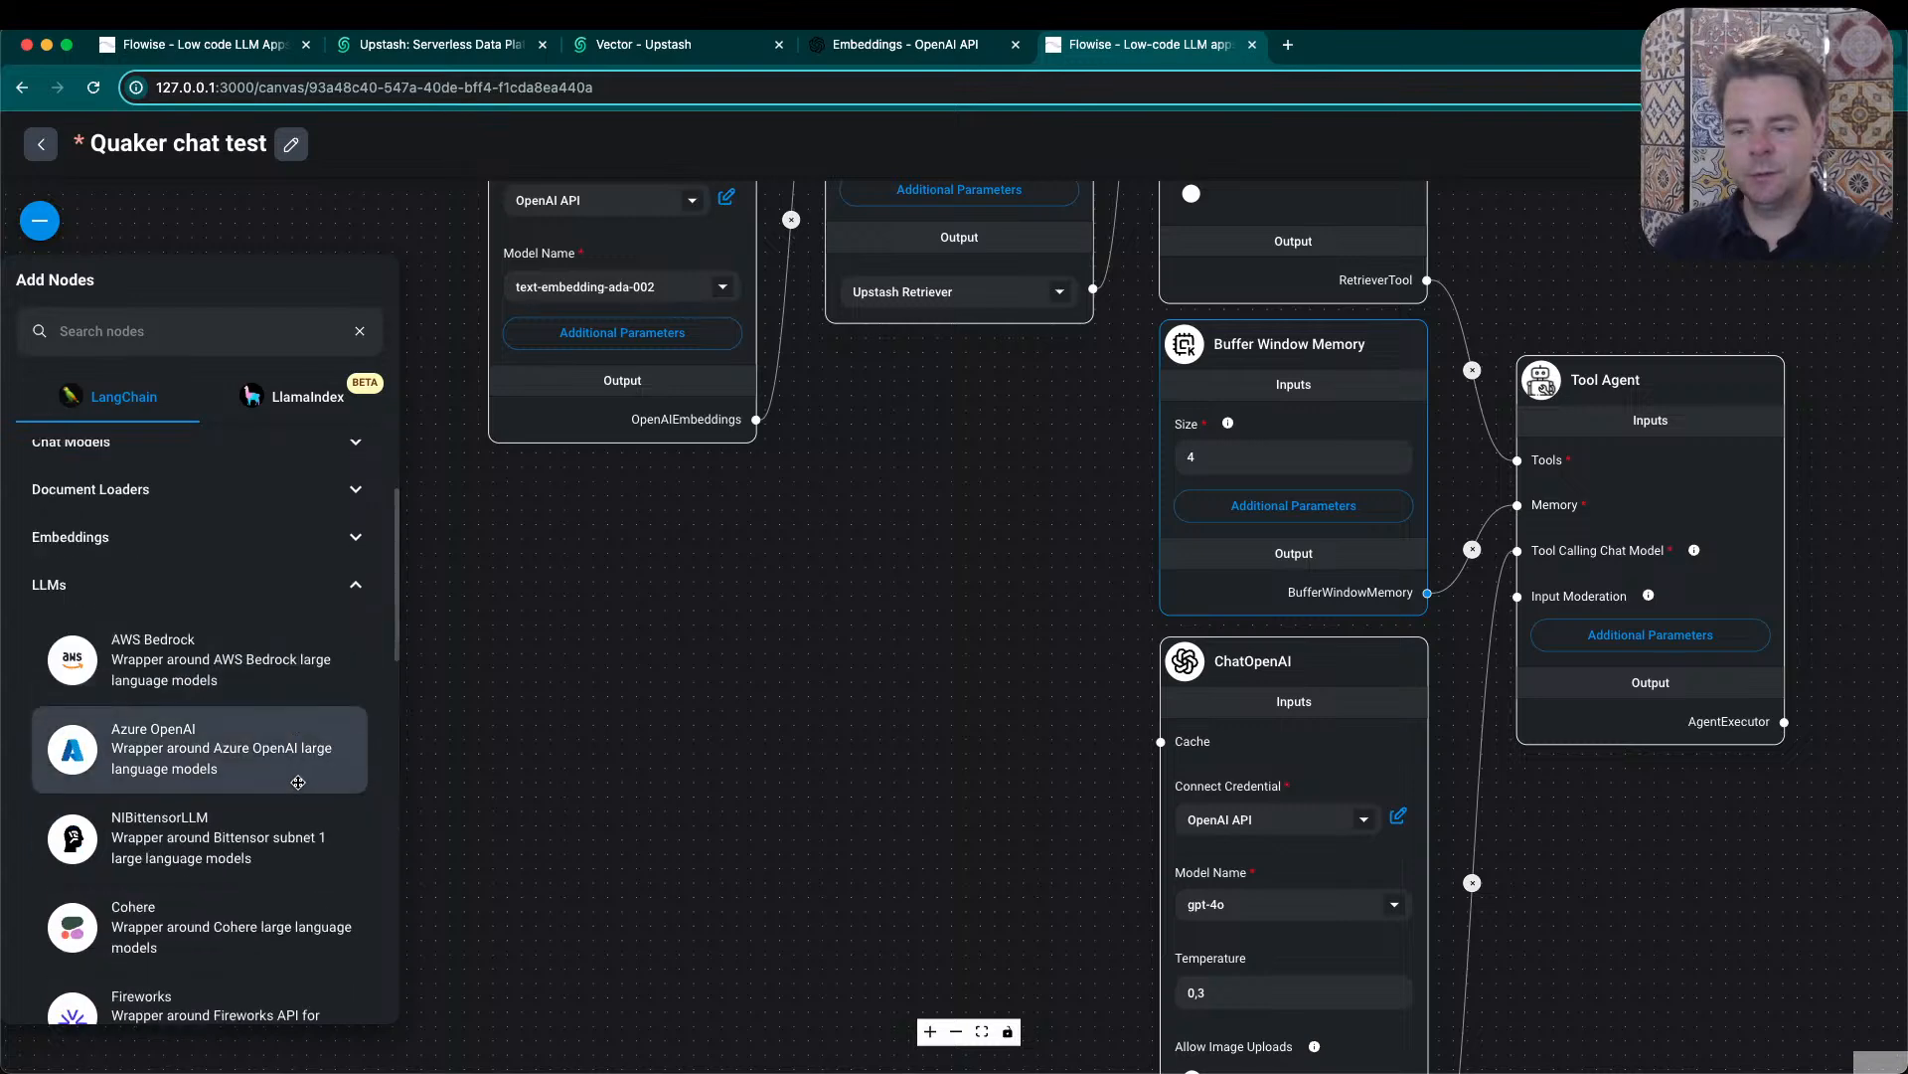
{"action": "scroll", "coordinate": [301, 757], "scroll_direction": "down", "scroll_amount": 4}
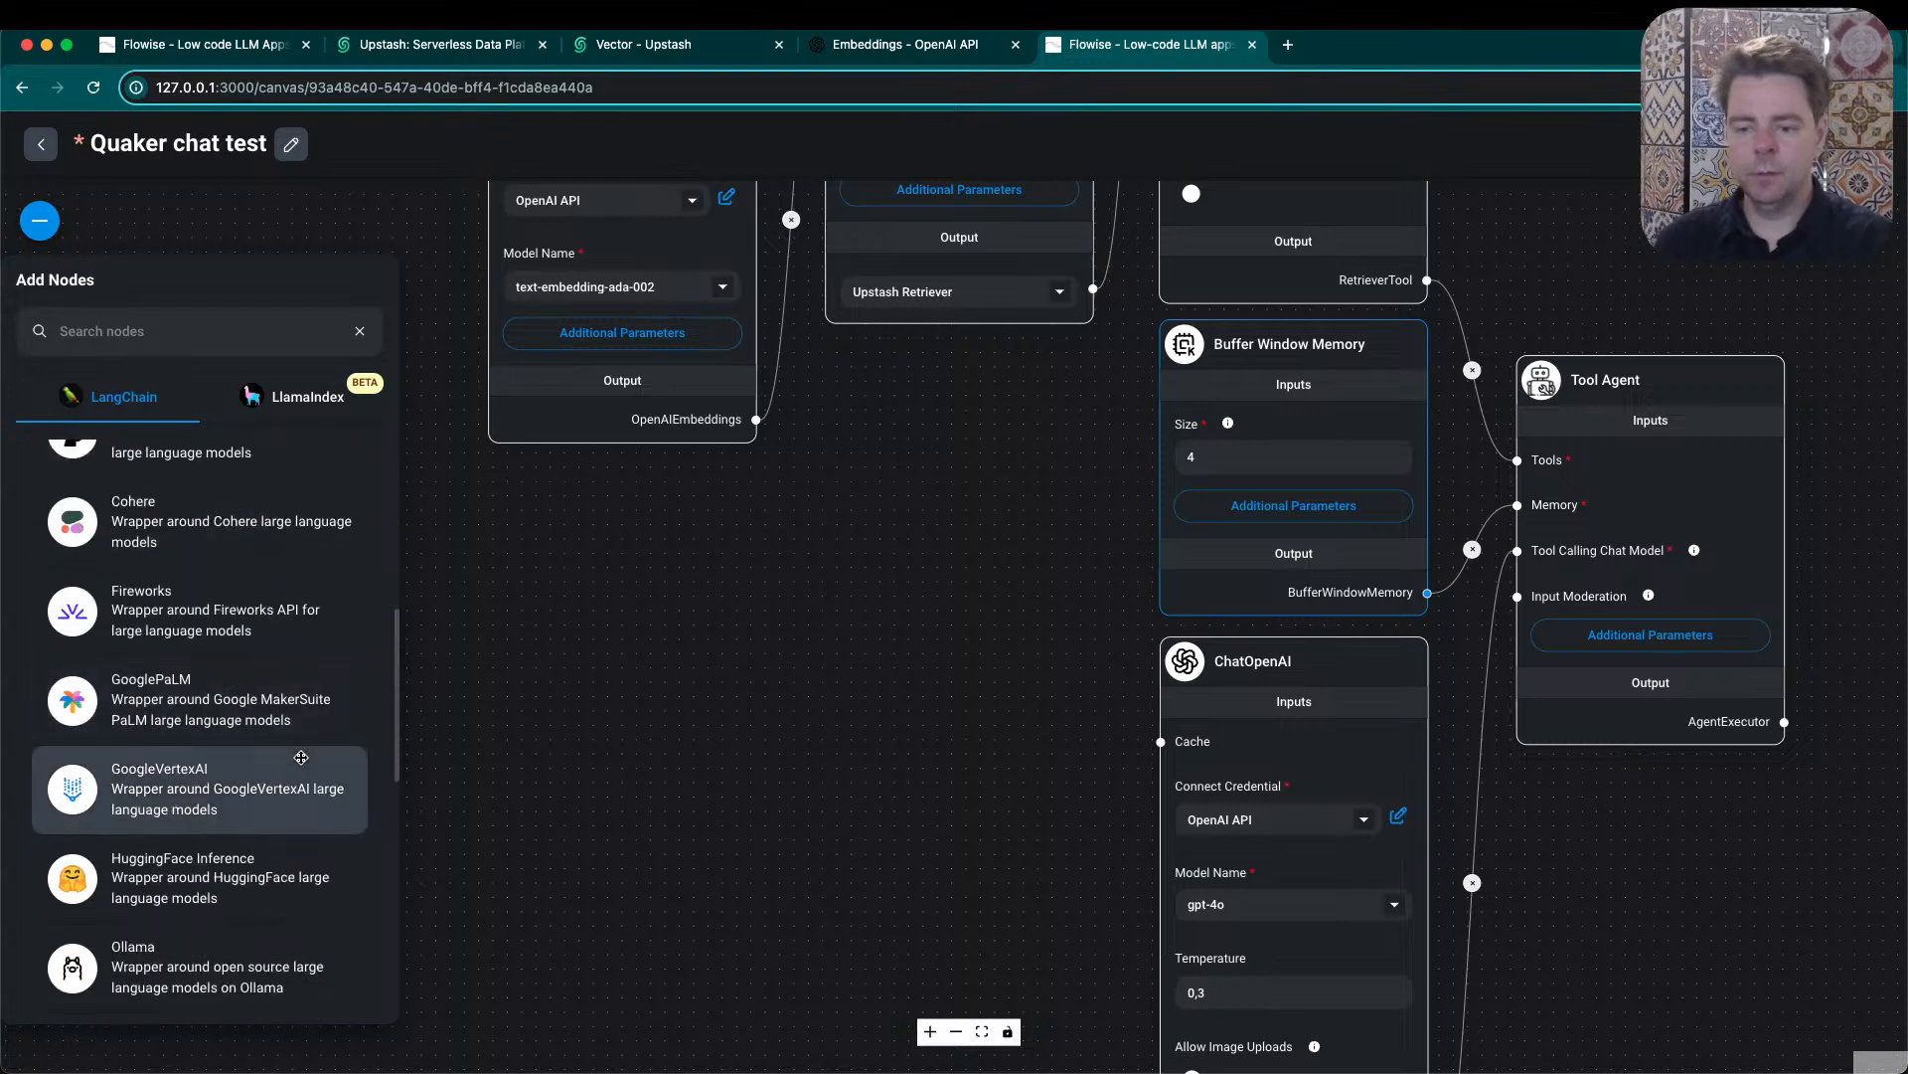
{"action": "scroll", "coordinate": [301, 757], "scroll_direction": "down", "scroll_amount": 1}
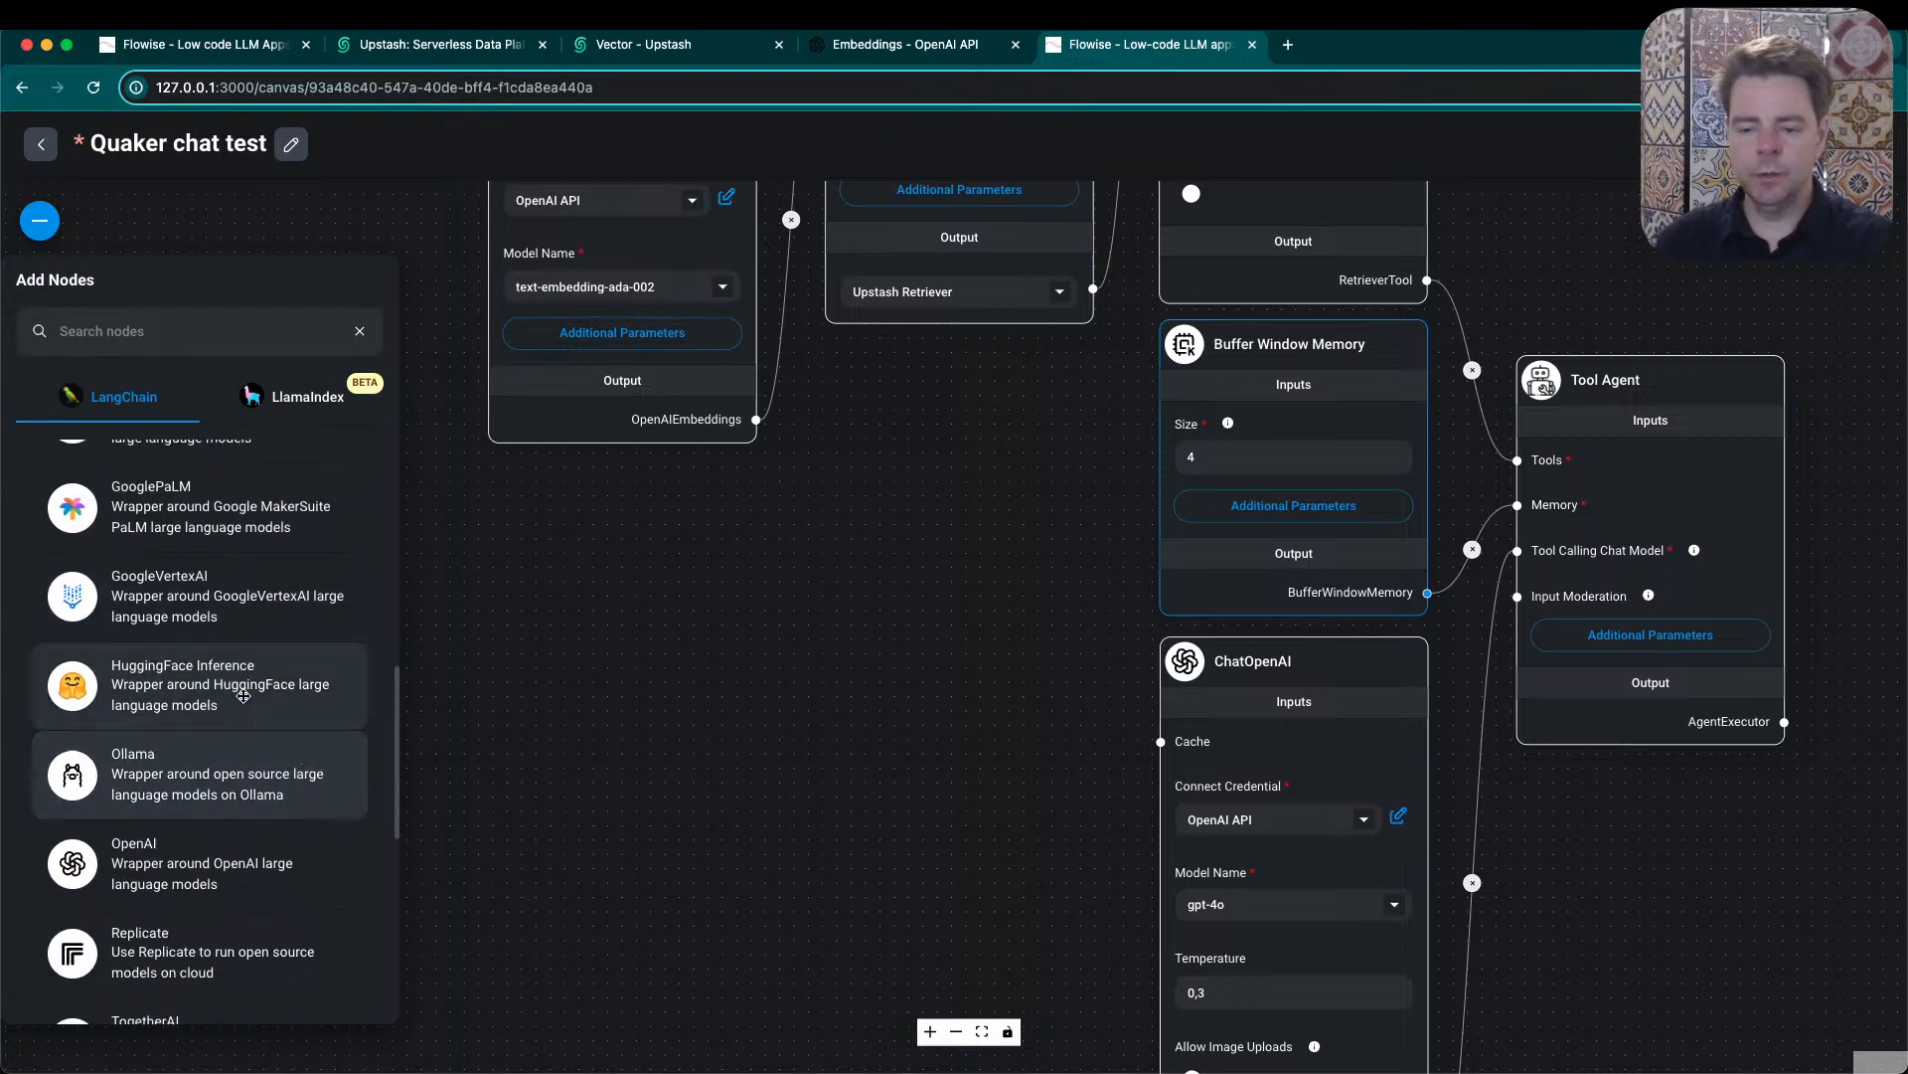
{"action": "scroll", "coordinate": [245, 795], "scroll_direction": "down", "scroll_amount": 4}
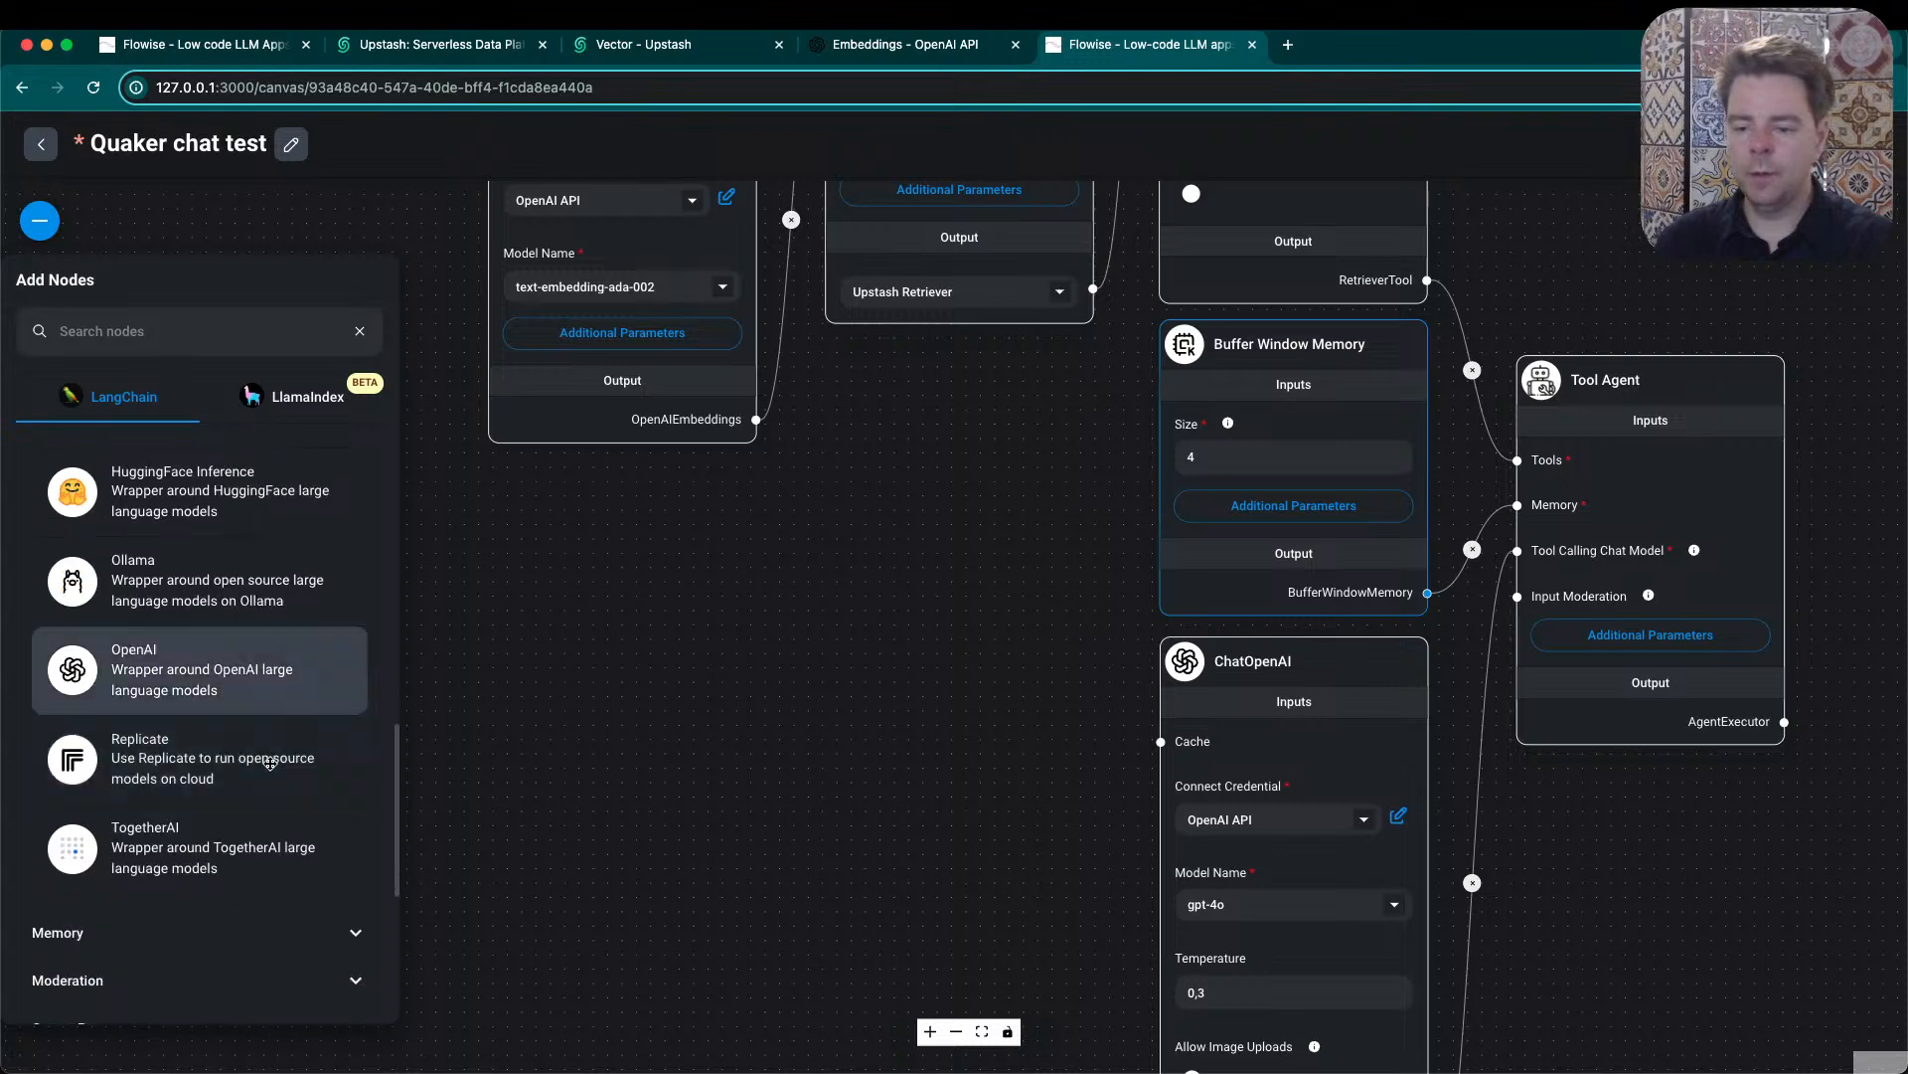
{"action": "scroll", "coordinate": [270, 763], "scroll_direction": "up", "scroll_amount": 2}
{"action": "scroll", "coordinate": [270, 762], "scroll_direction": "up", "scroll_amount": 1}
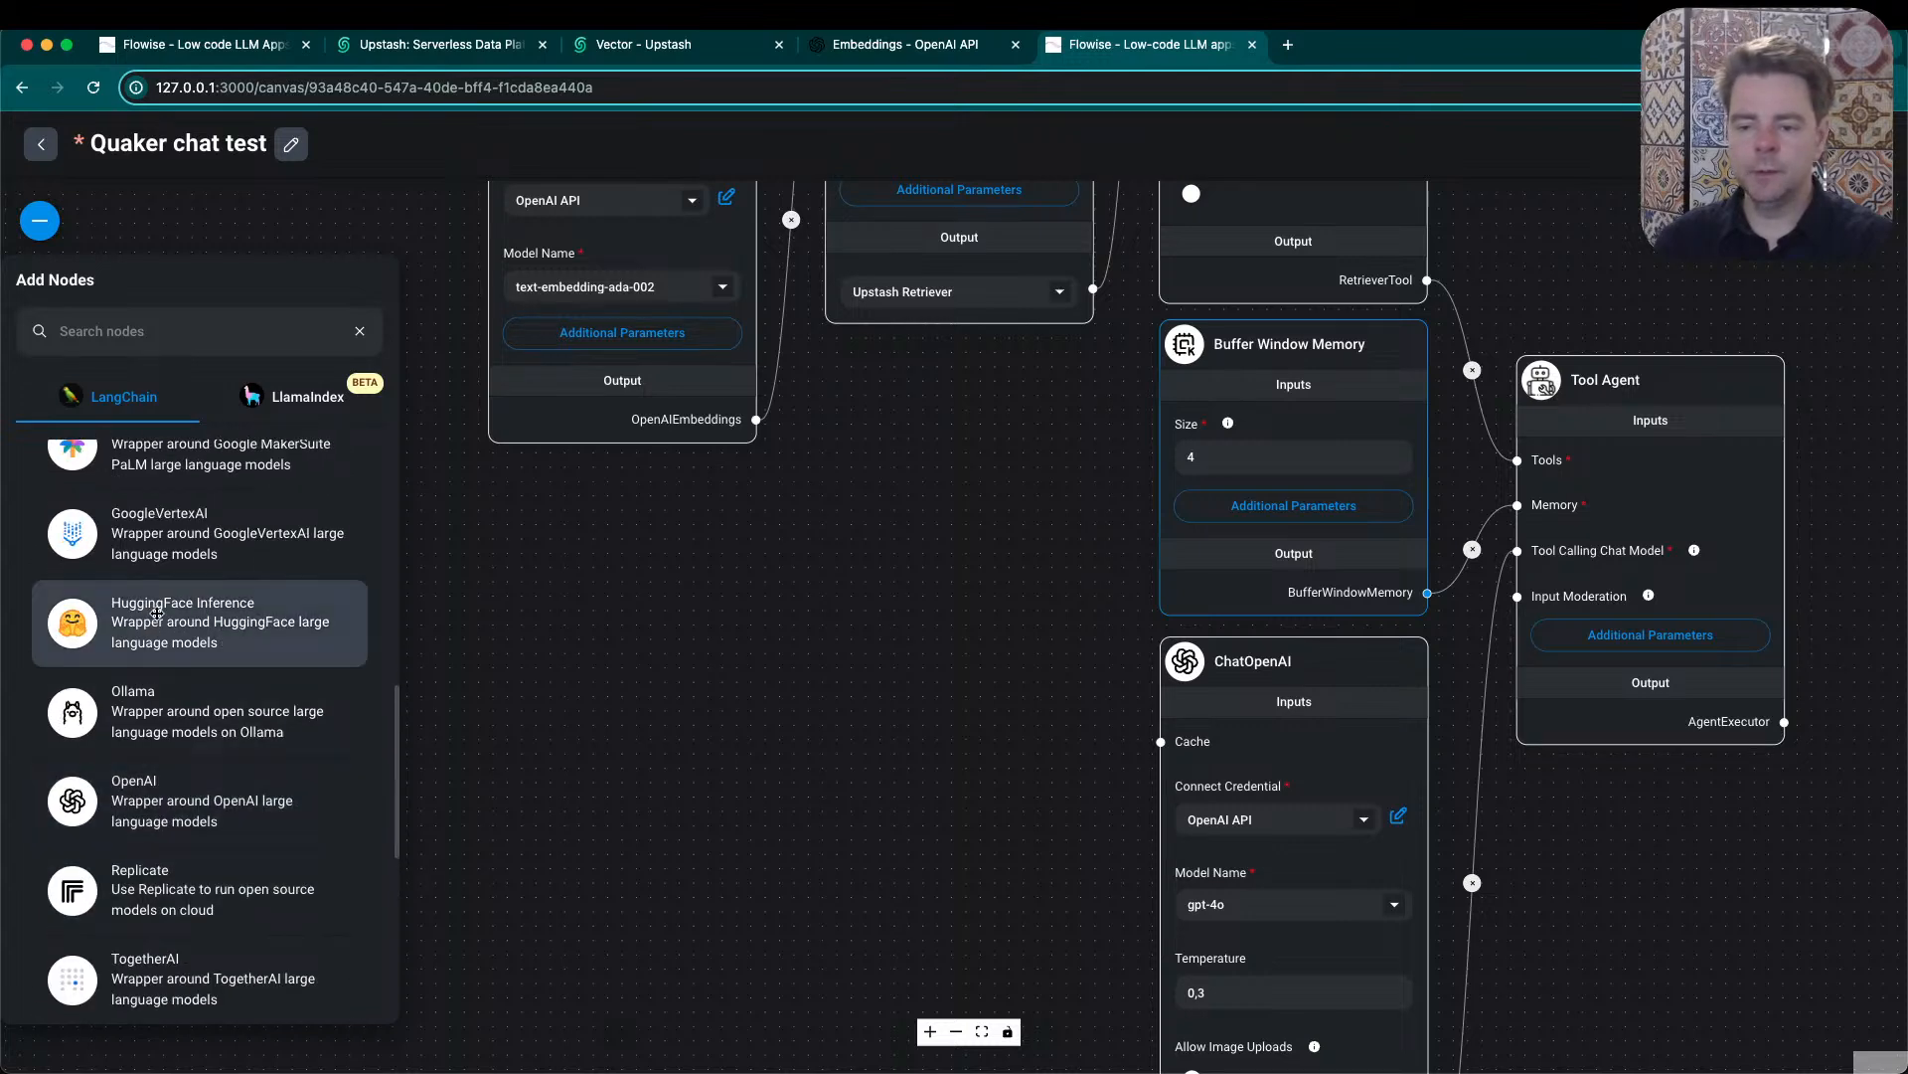
{"action": "scroll", "coordinate": [189, 628], "scroll_direction": "up", "scroll_amount": 9}
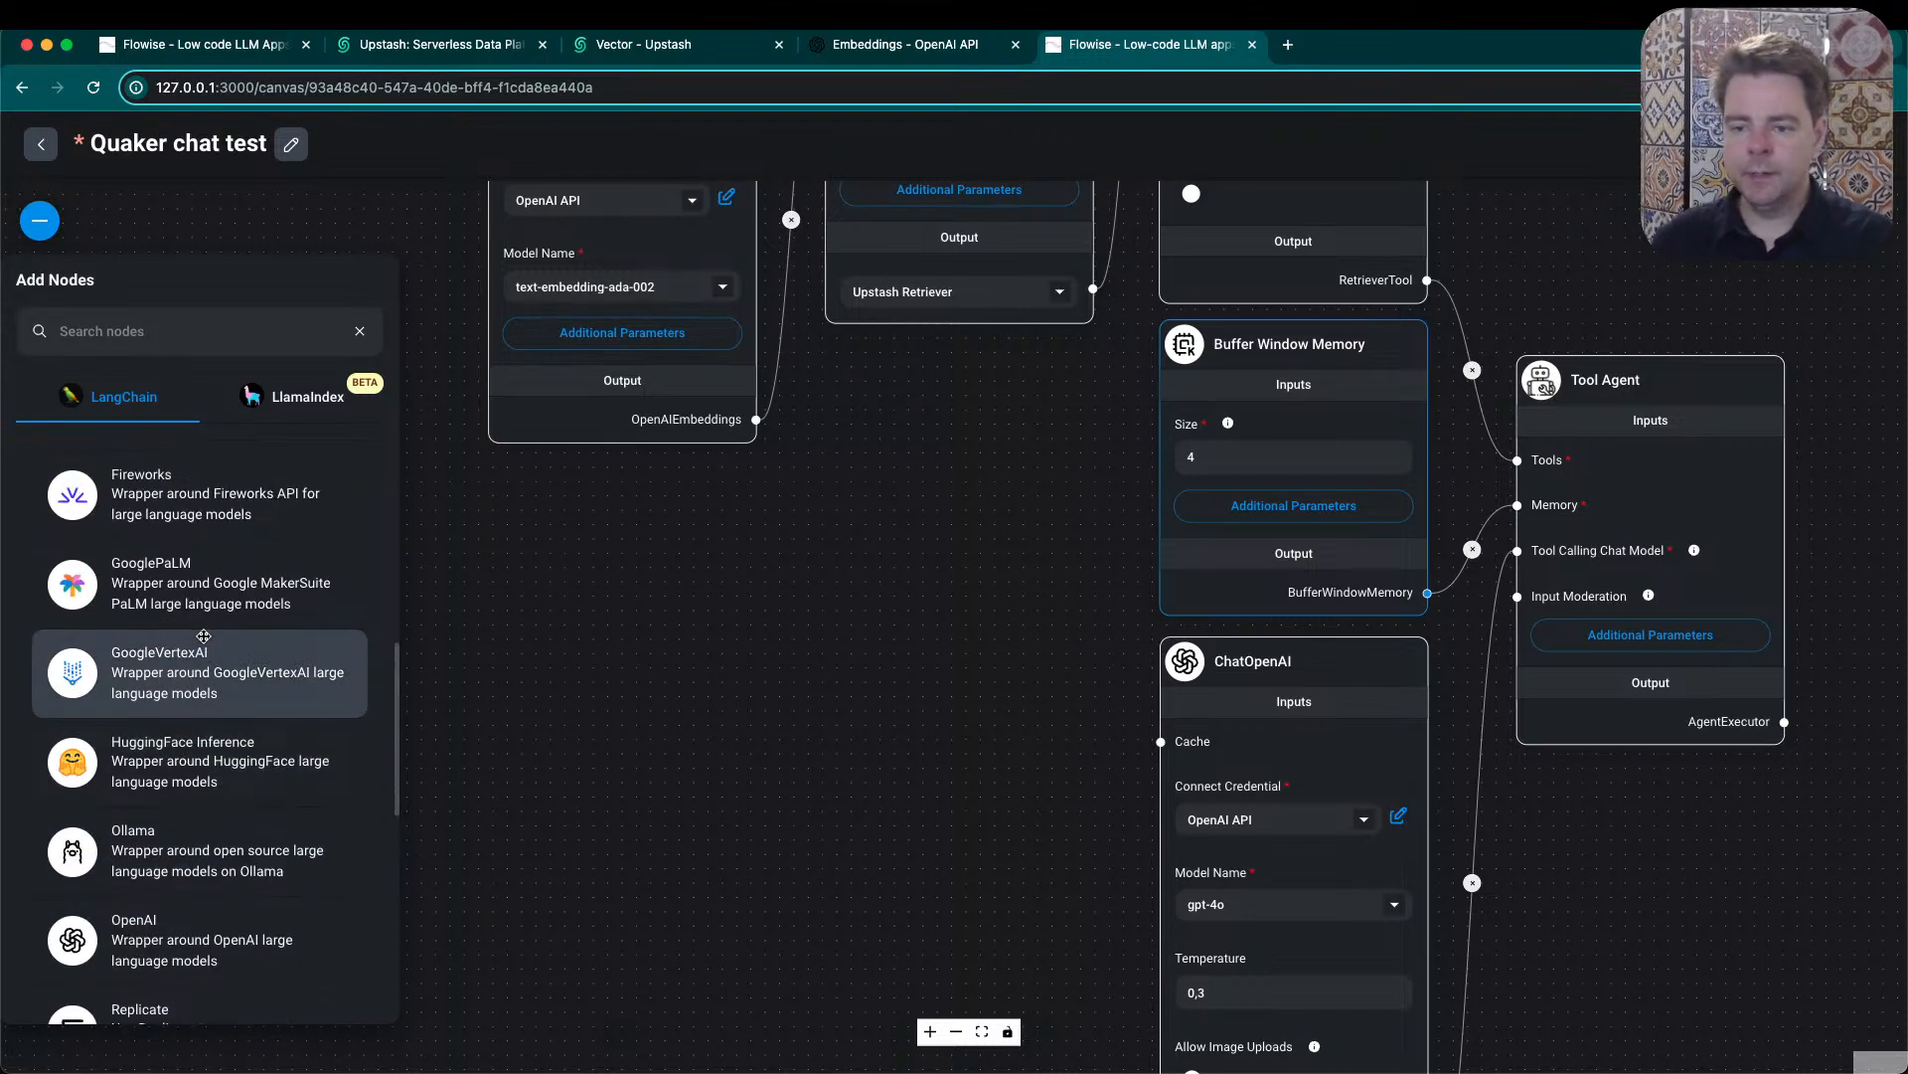
{"action": "scroll", "coordinate": [204, 637], "scroll_direction": "up", "scroll_amount": 3}
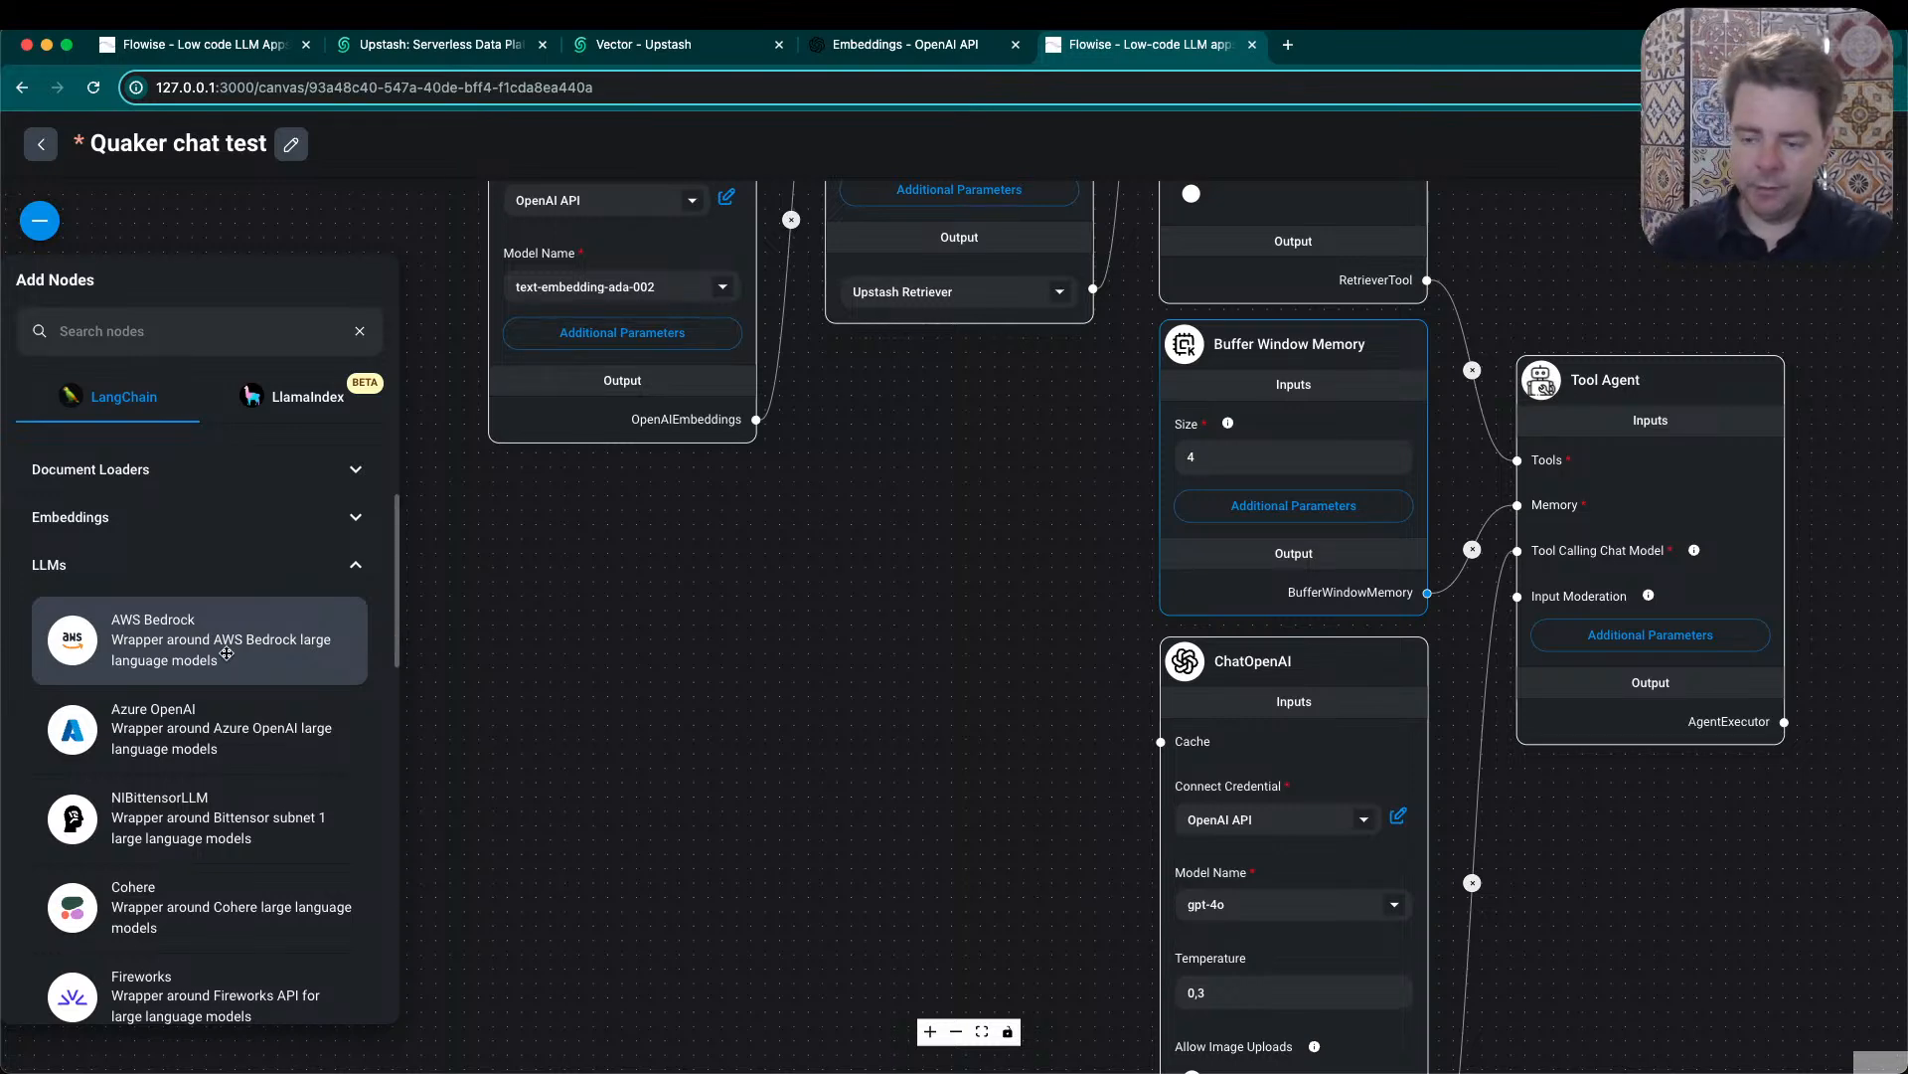
{"action": "scroll", "coordinate": [294, 747], "scroll_direction": "down", "scroll_amount": 2}
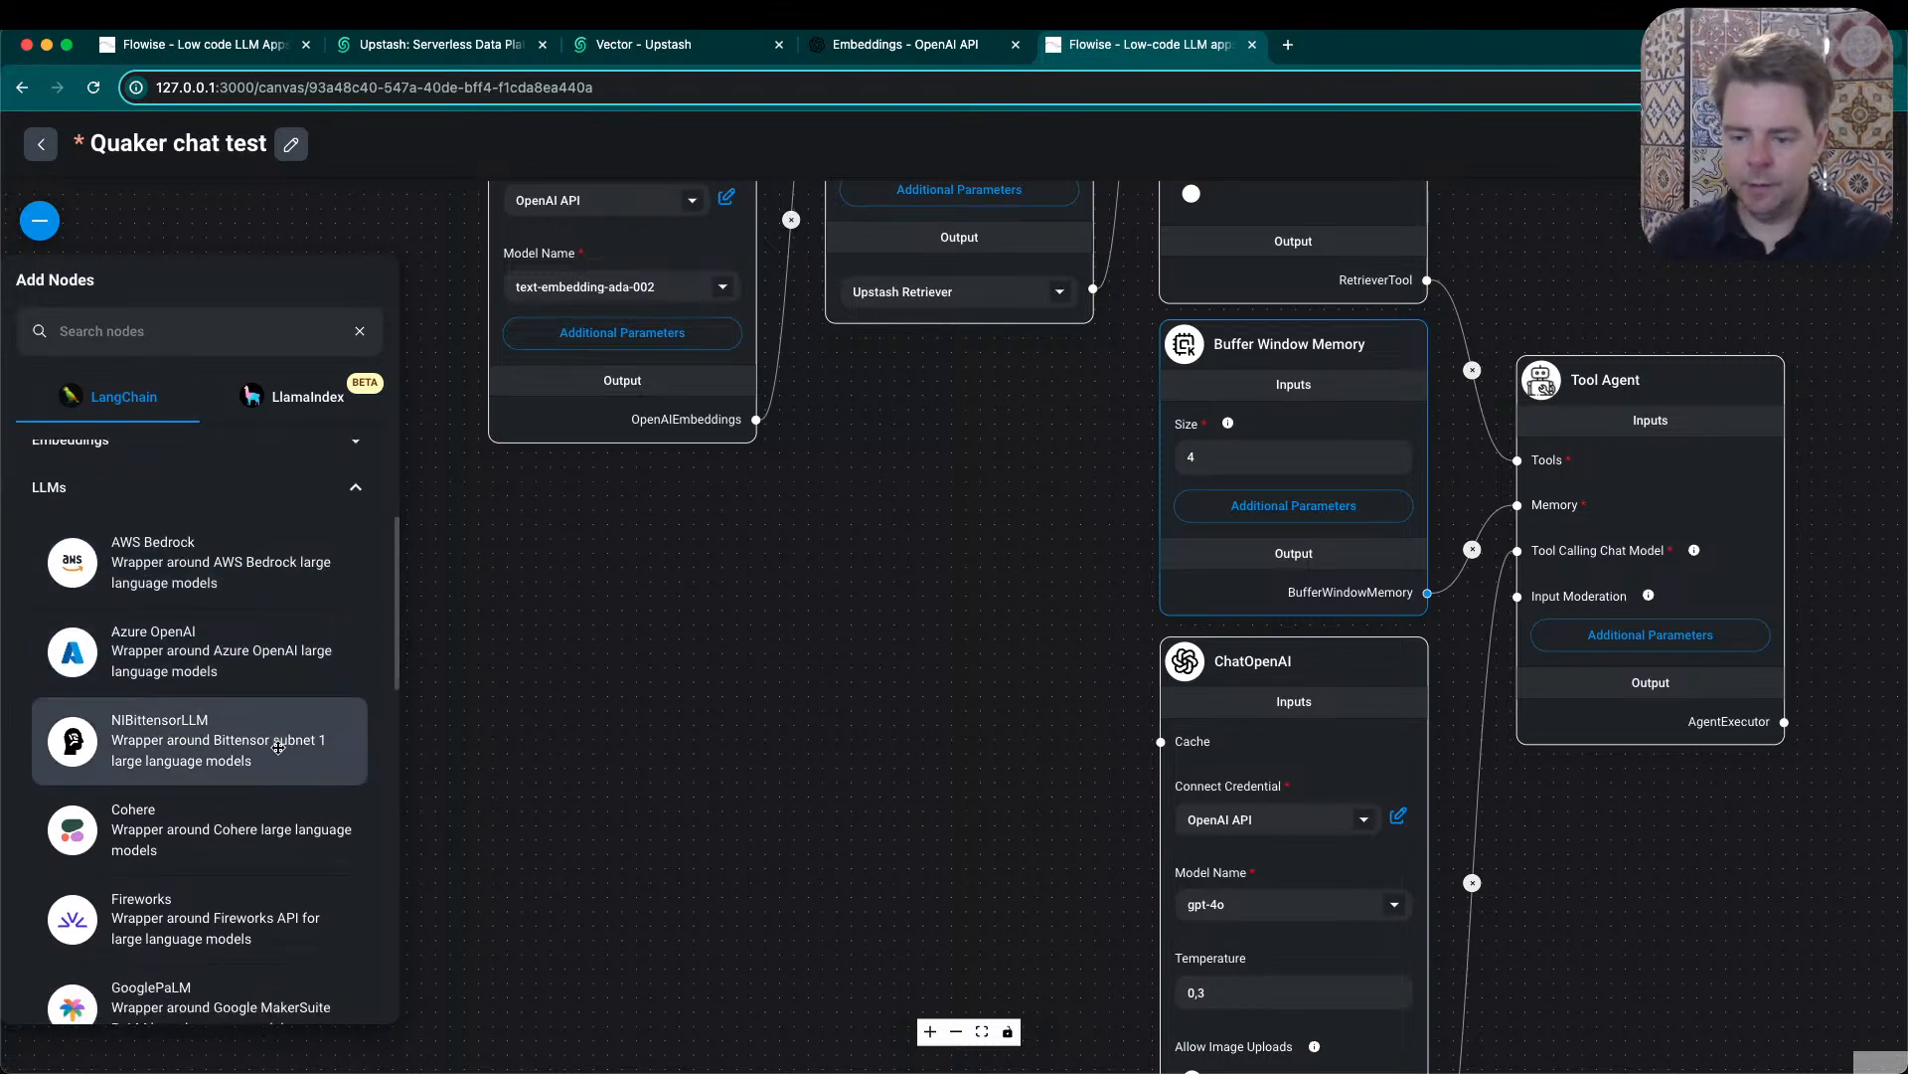
{"action": "scroll", "coordinate": [239, 716], "scroll_direction": "down", "scroll_amount": 5}
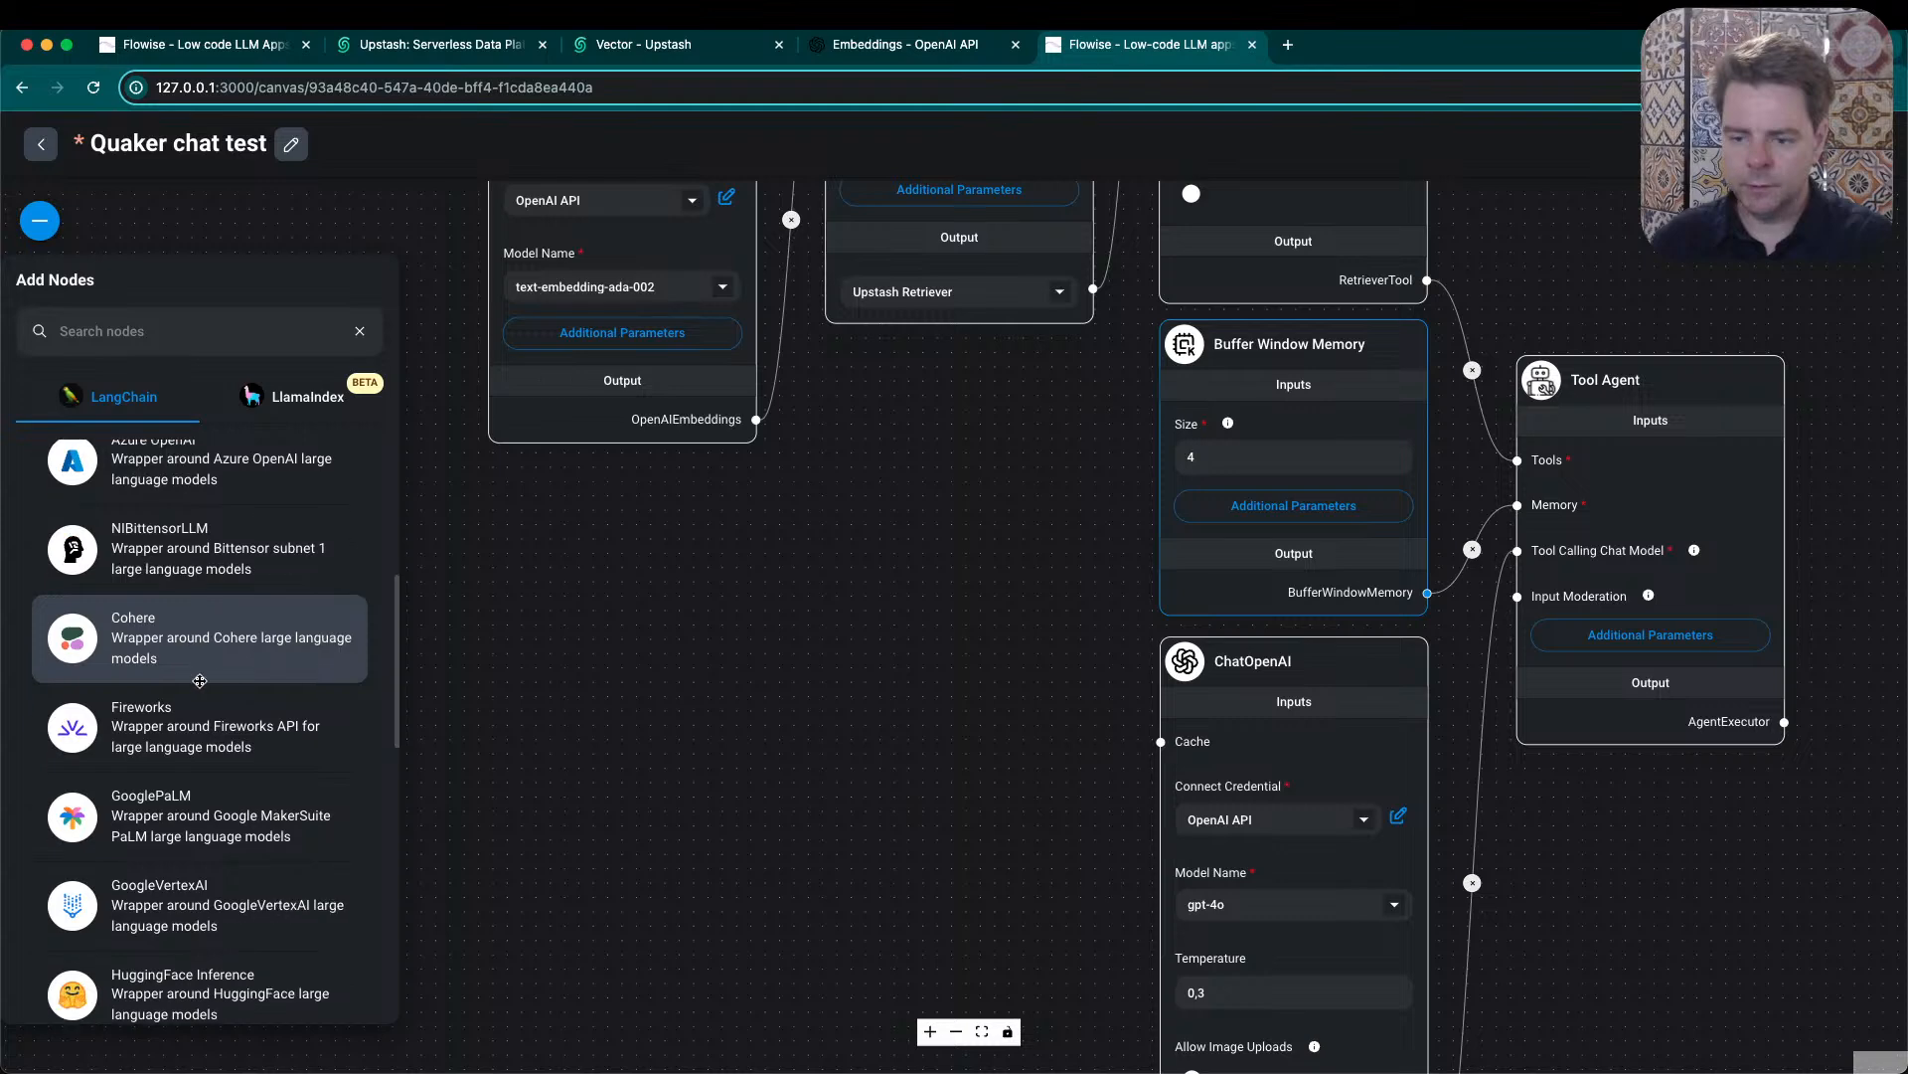
{"action": "scroll", "coordinate": [199, 680], "scroll_direction": "down", "scroll_amount": 3}
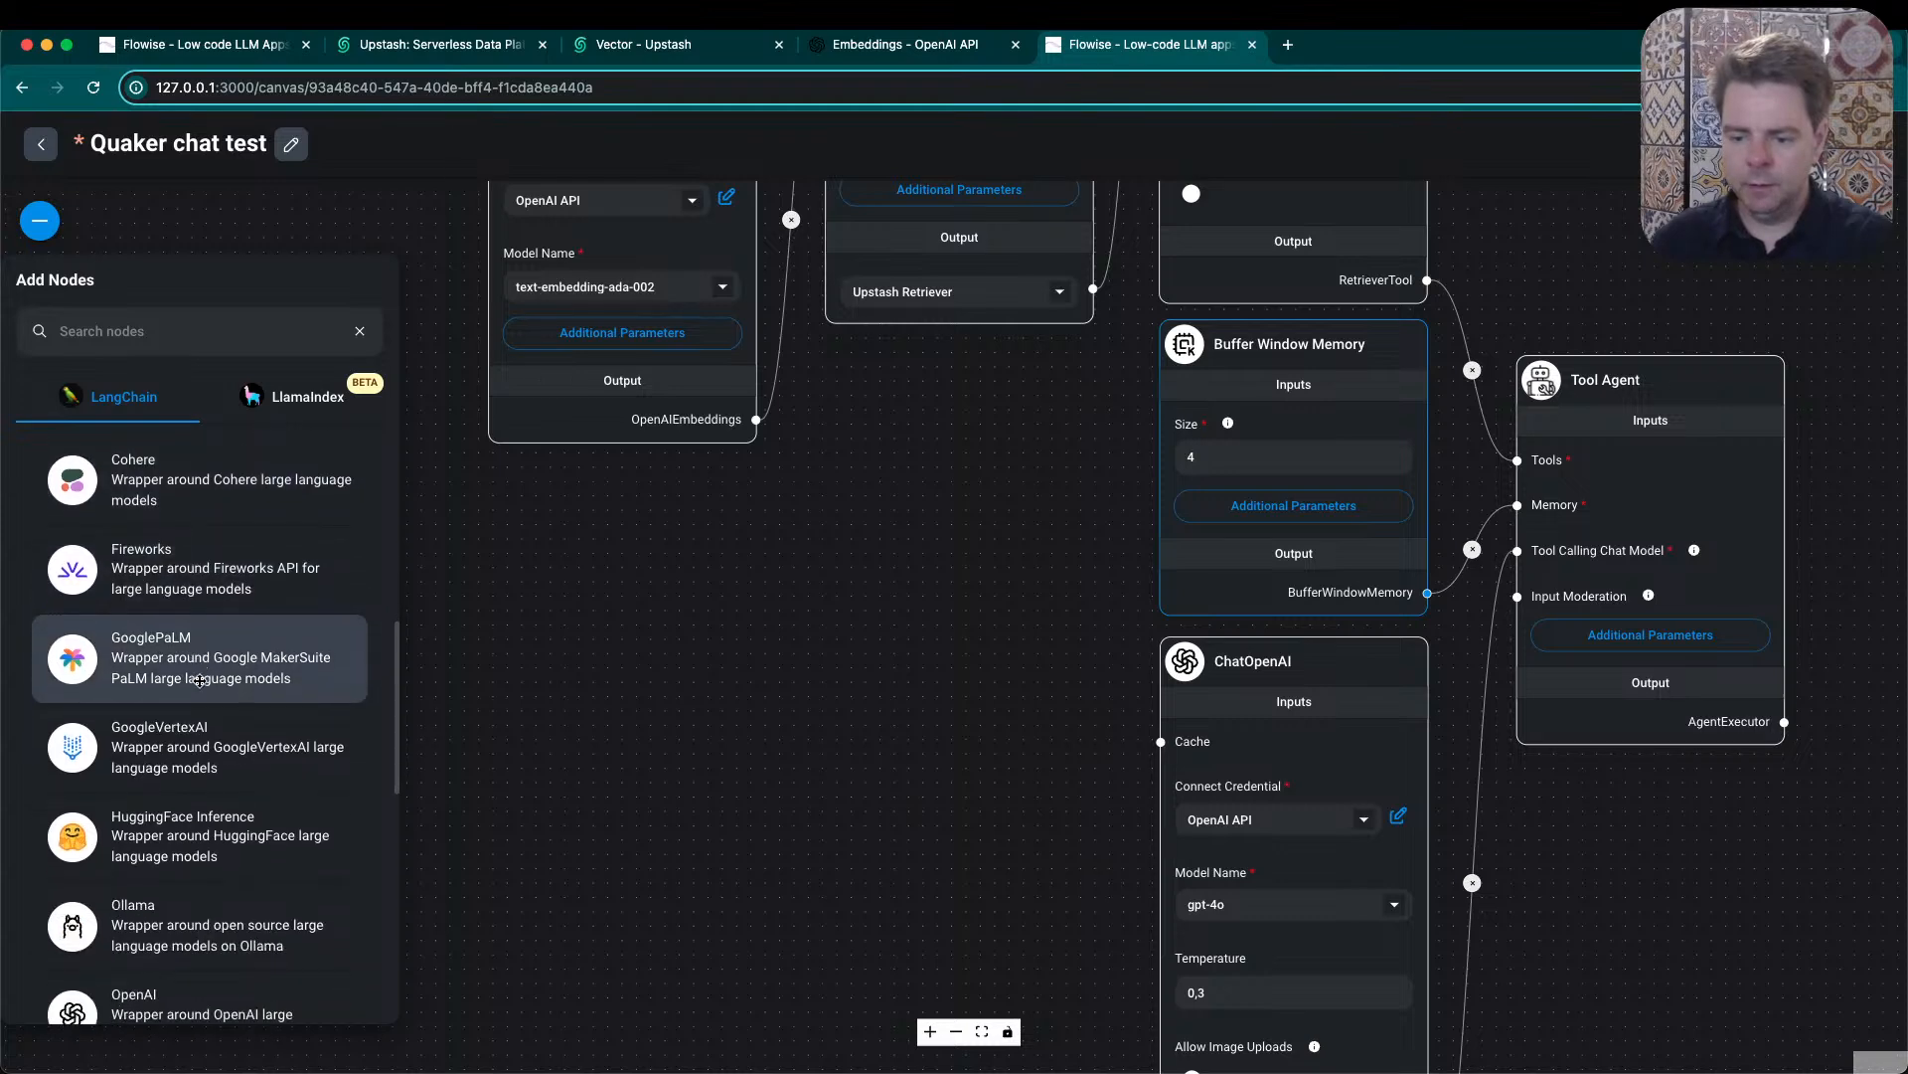
{"action": "scroll", "coordinate": [198, 680], "scroll_direction": "down", "scroll_amount": 4}
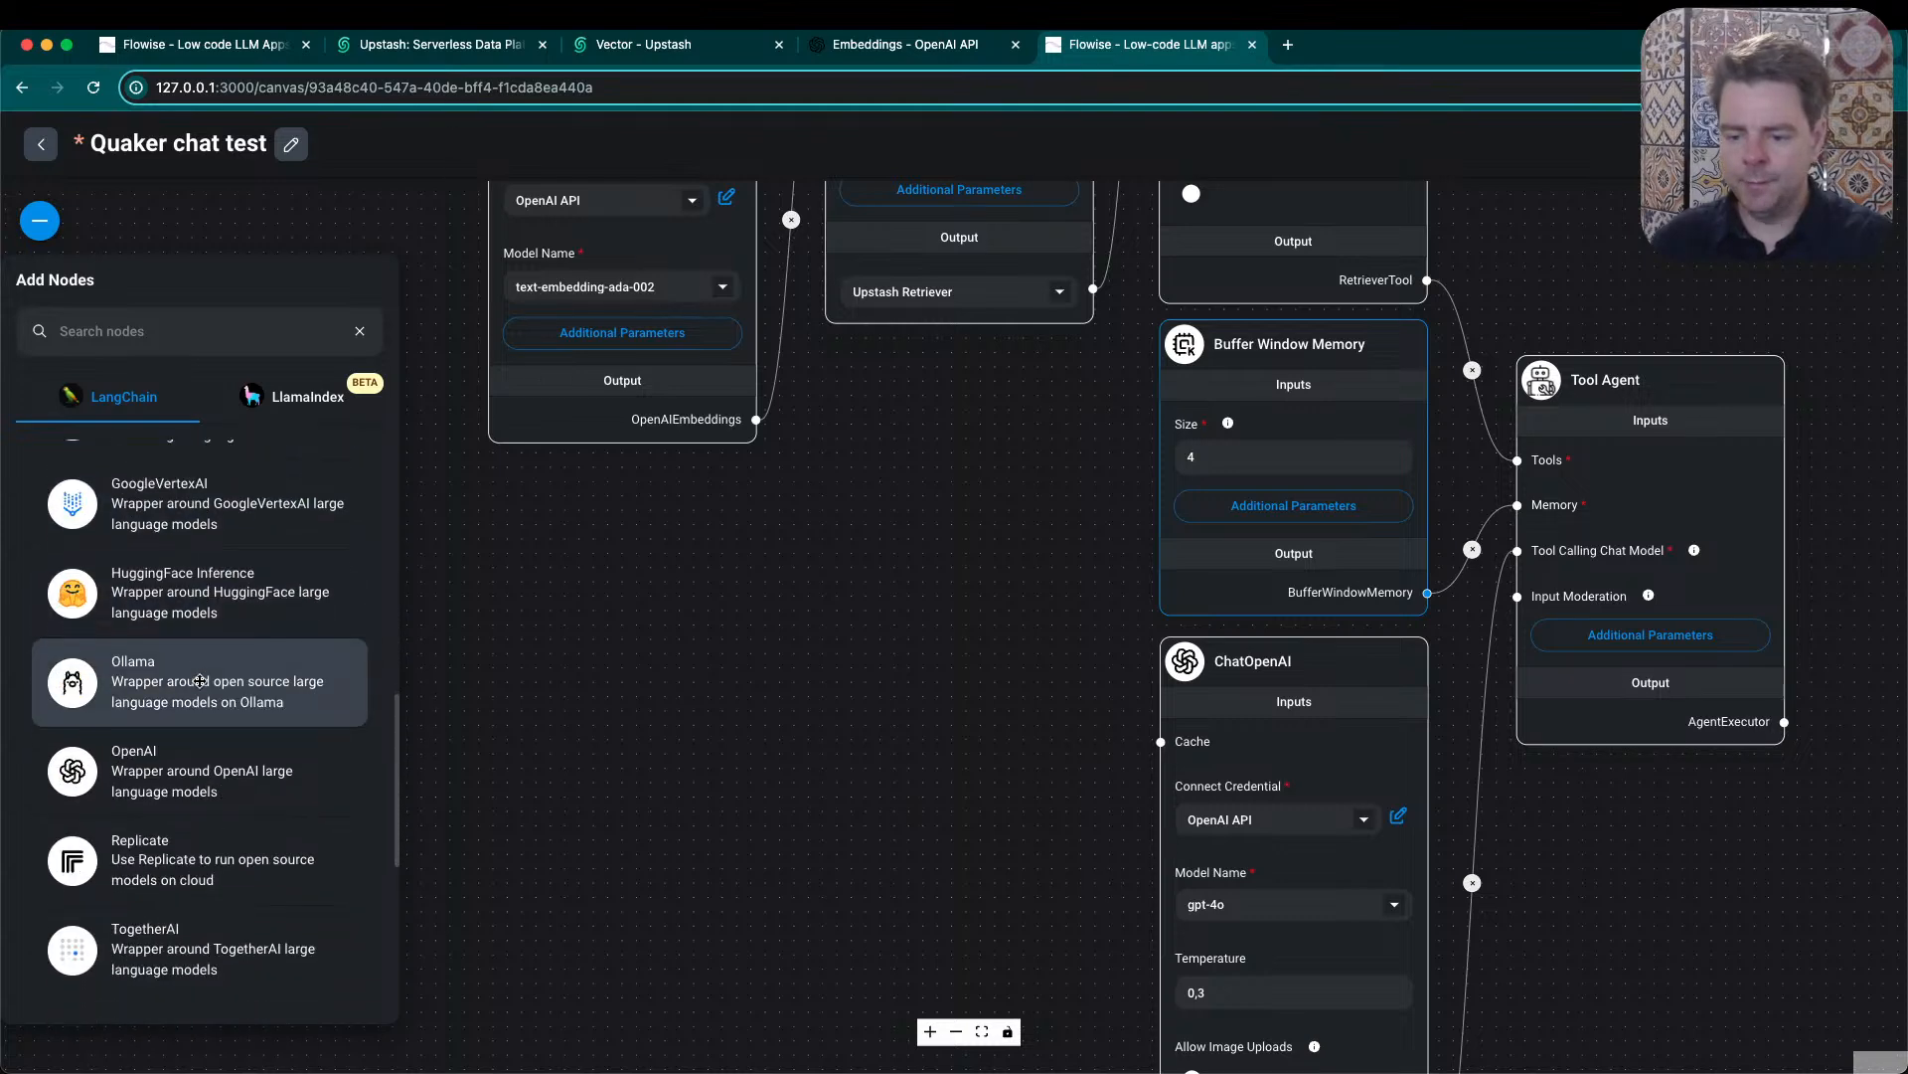
{"action": "left_click", "coordinate": [594, 618]}
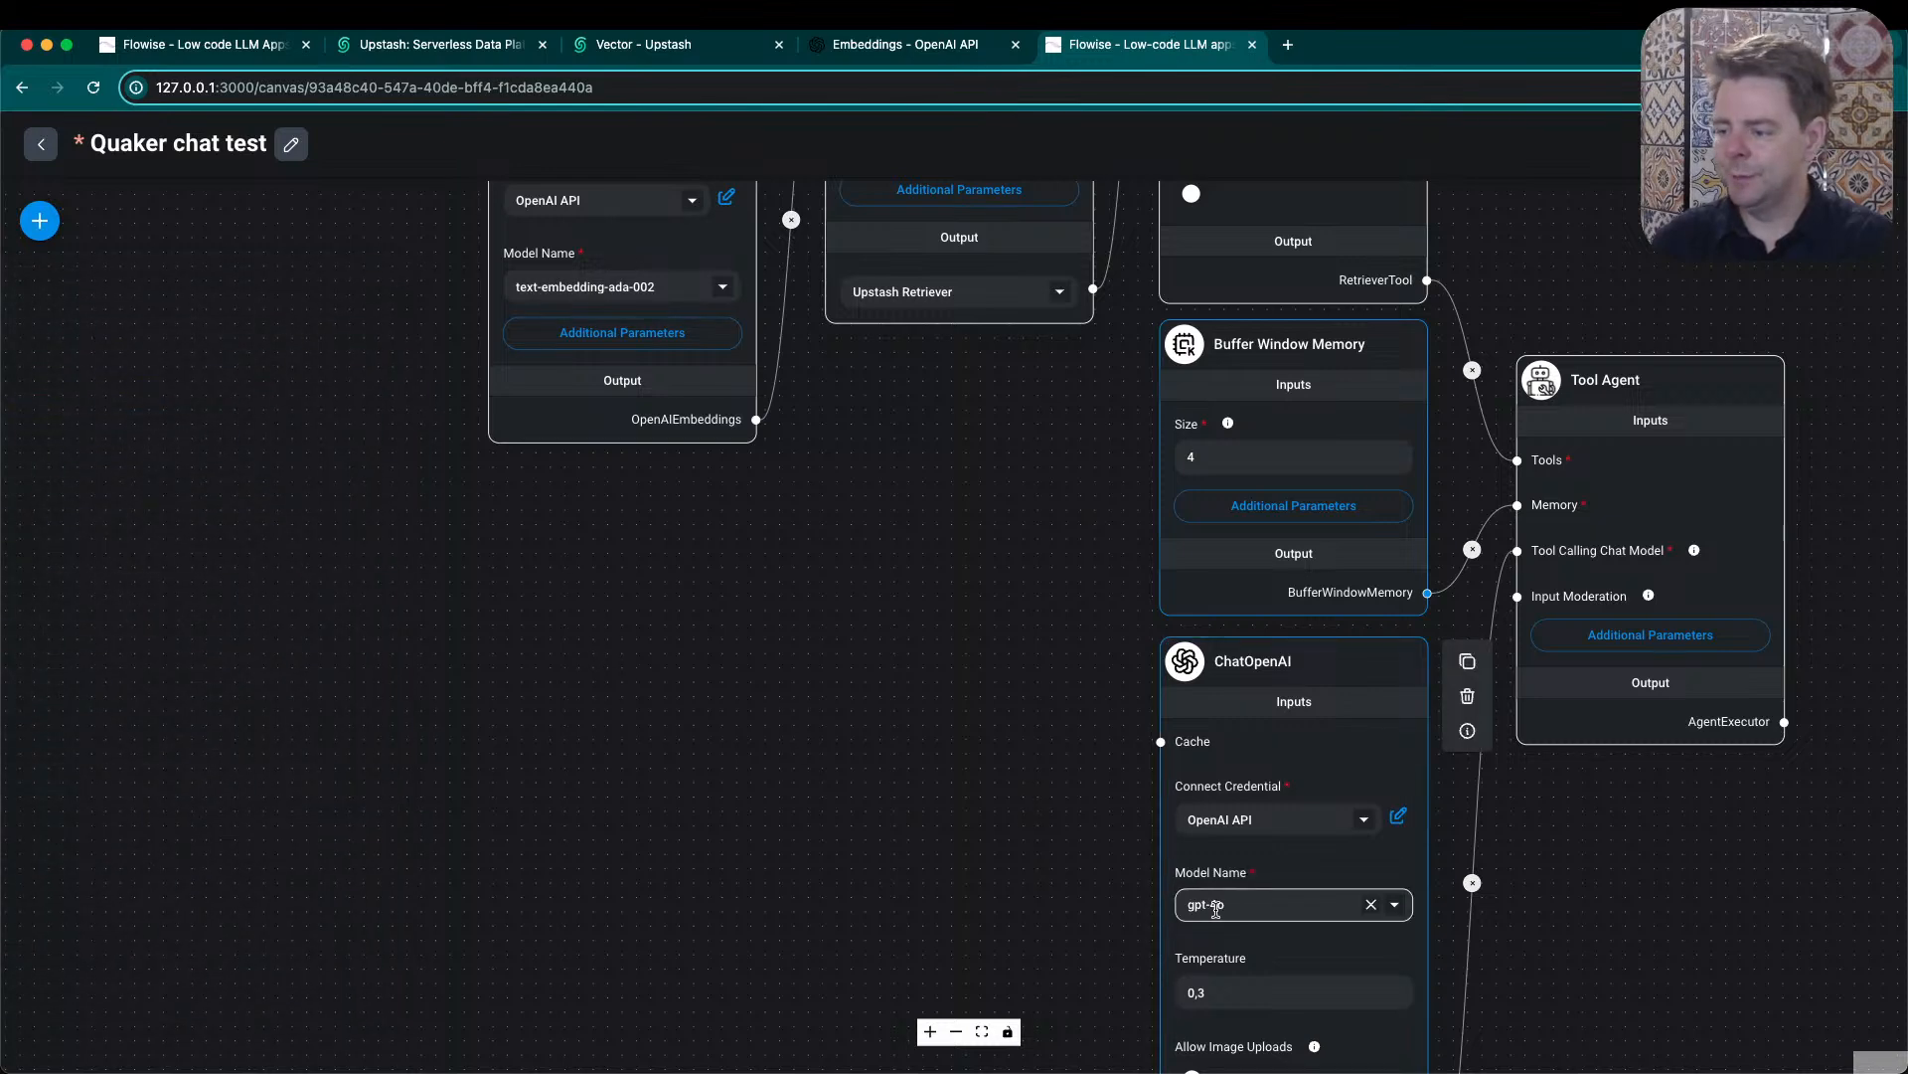
- Examine the complete ChatOpenAI node together with Buffer Window Memory and their connections to the Tool Agent
{"action": "left_click_drag", "start_coordinate": [971, 859], "coordinate": [921, 773]}
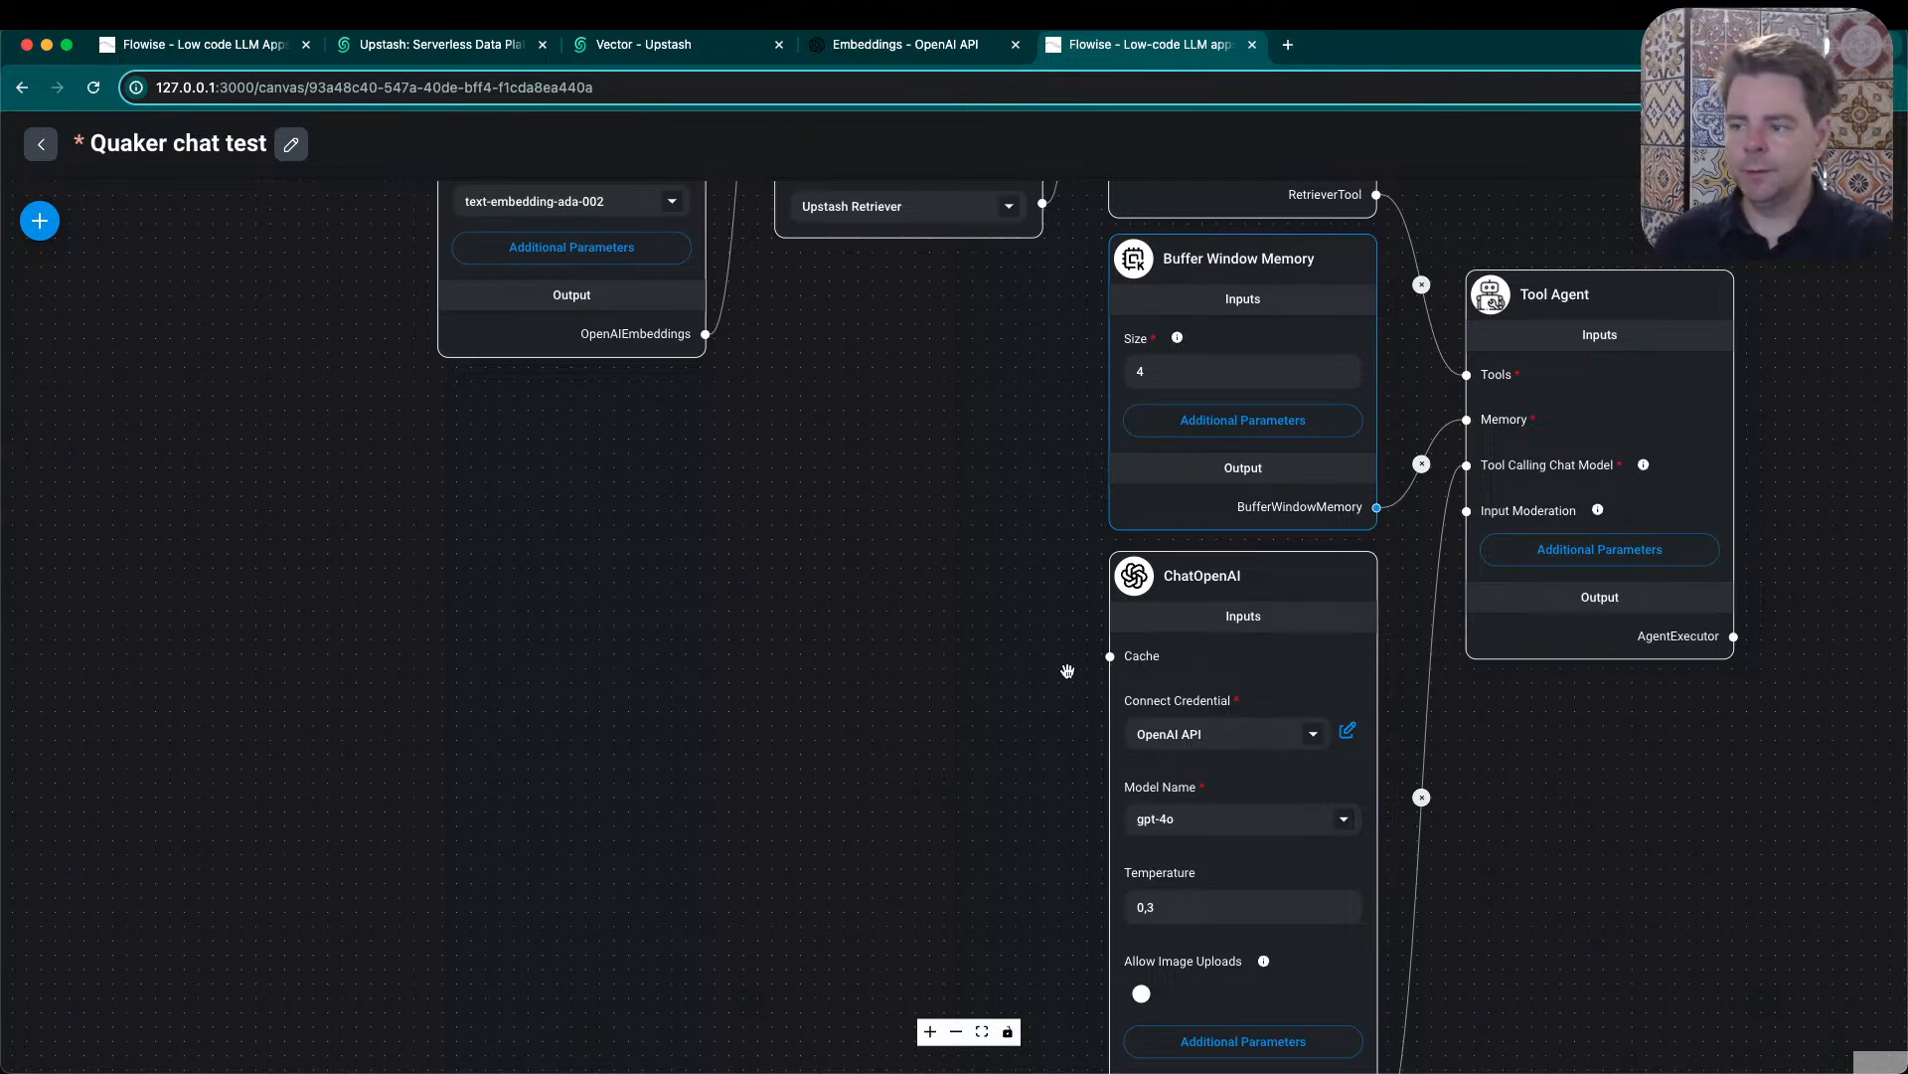
{"action": "left_click_drag", "start_coordinate": [986, 574], "coordinate": [987, 644]}
{"action": "scroll", "coordinate": [987, 644], "scroll_direction": "down", "scroll_amount": 1}
{"action": "scroll", "coordinate": [987, 645], "scroll_direction": "down", "scroll_amount": 1}
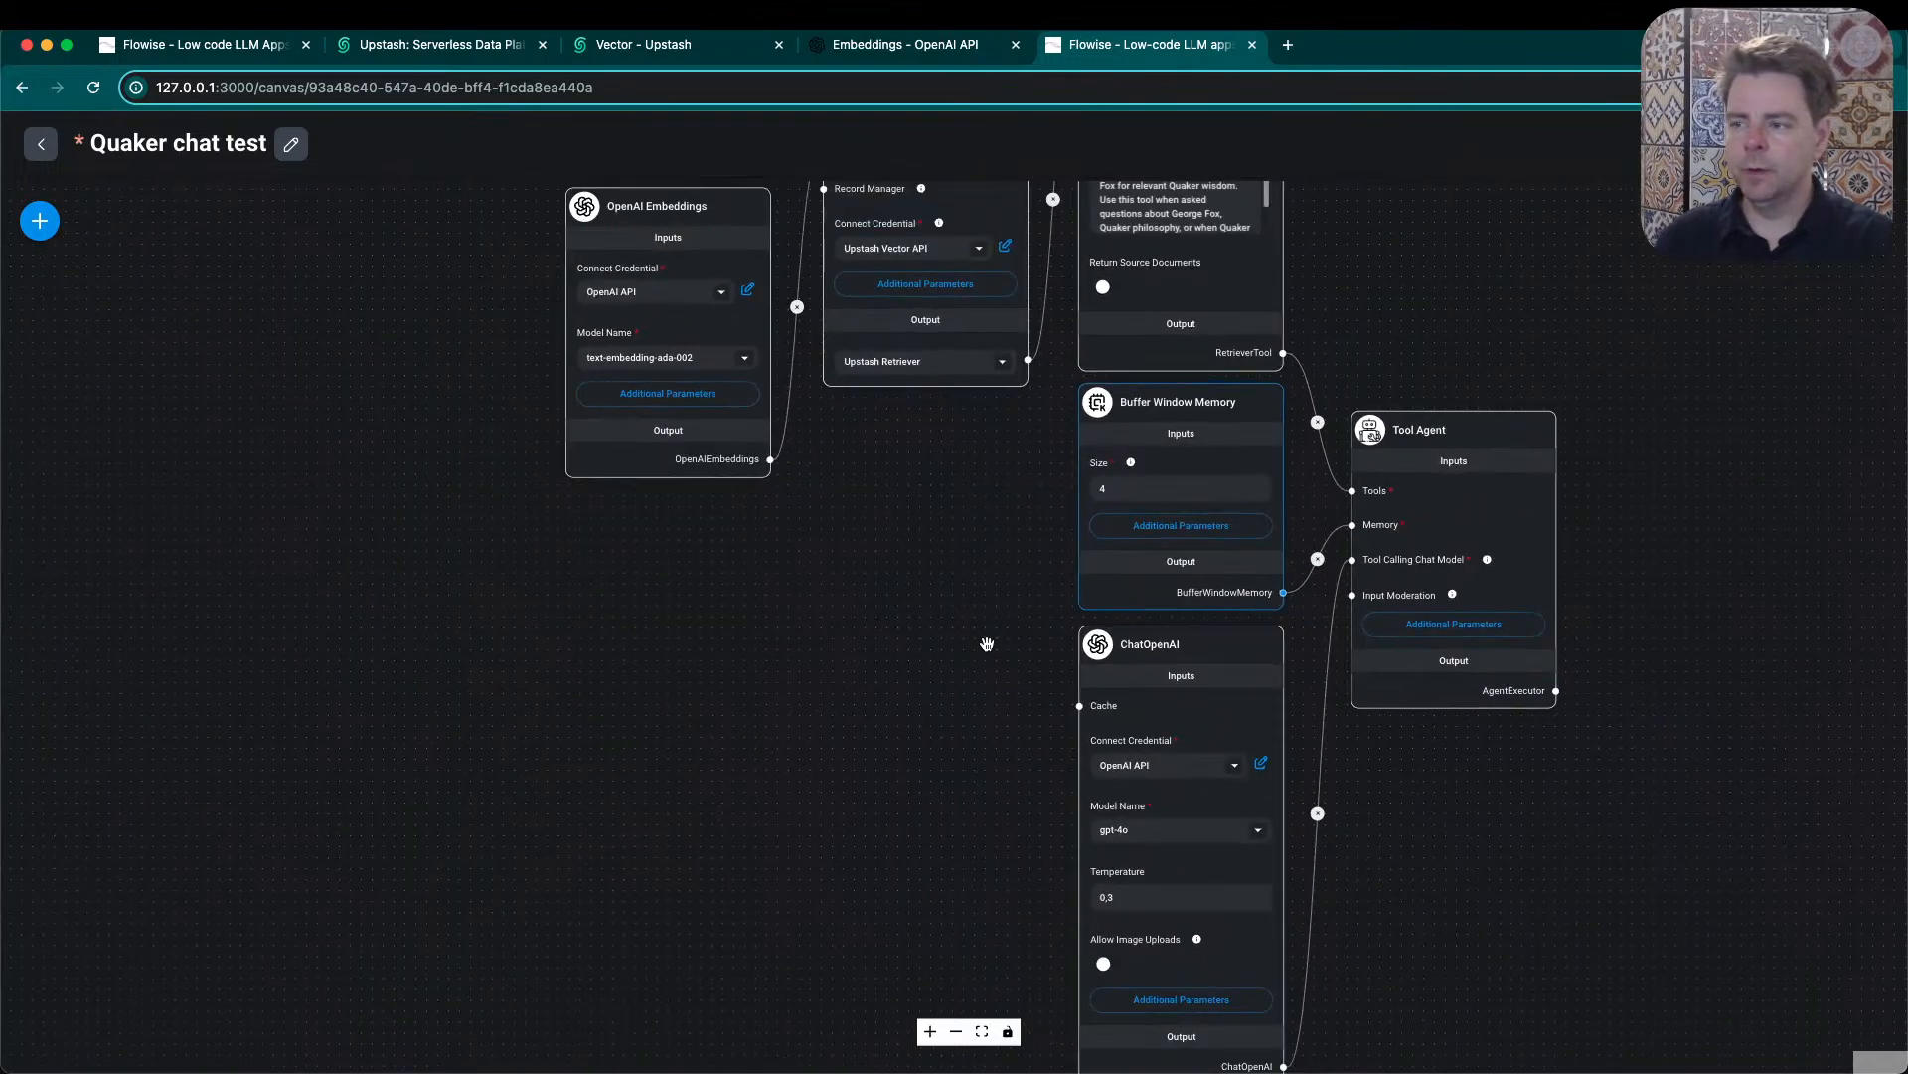
{"action": "left_click_drag", "start_coordinate": [948, 629], "coordinate": [936, 651]}
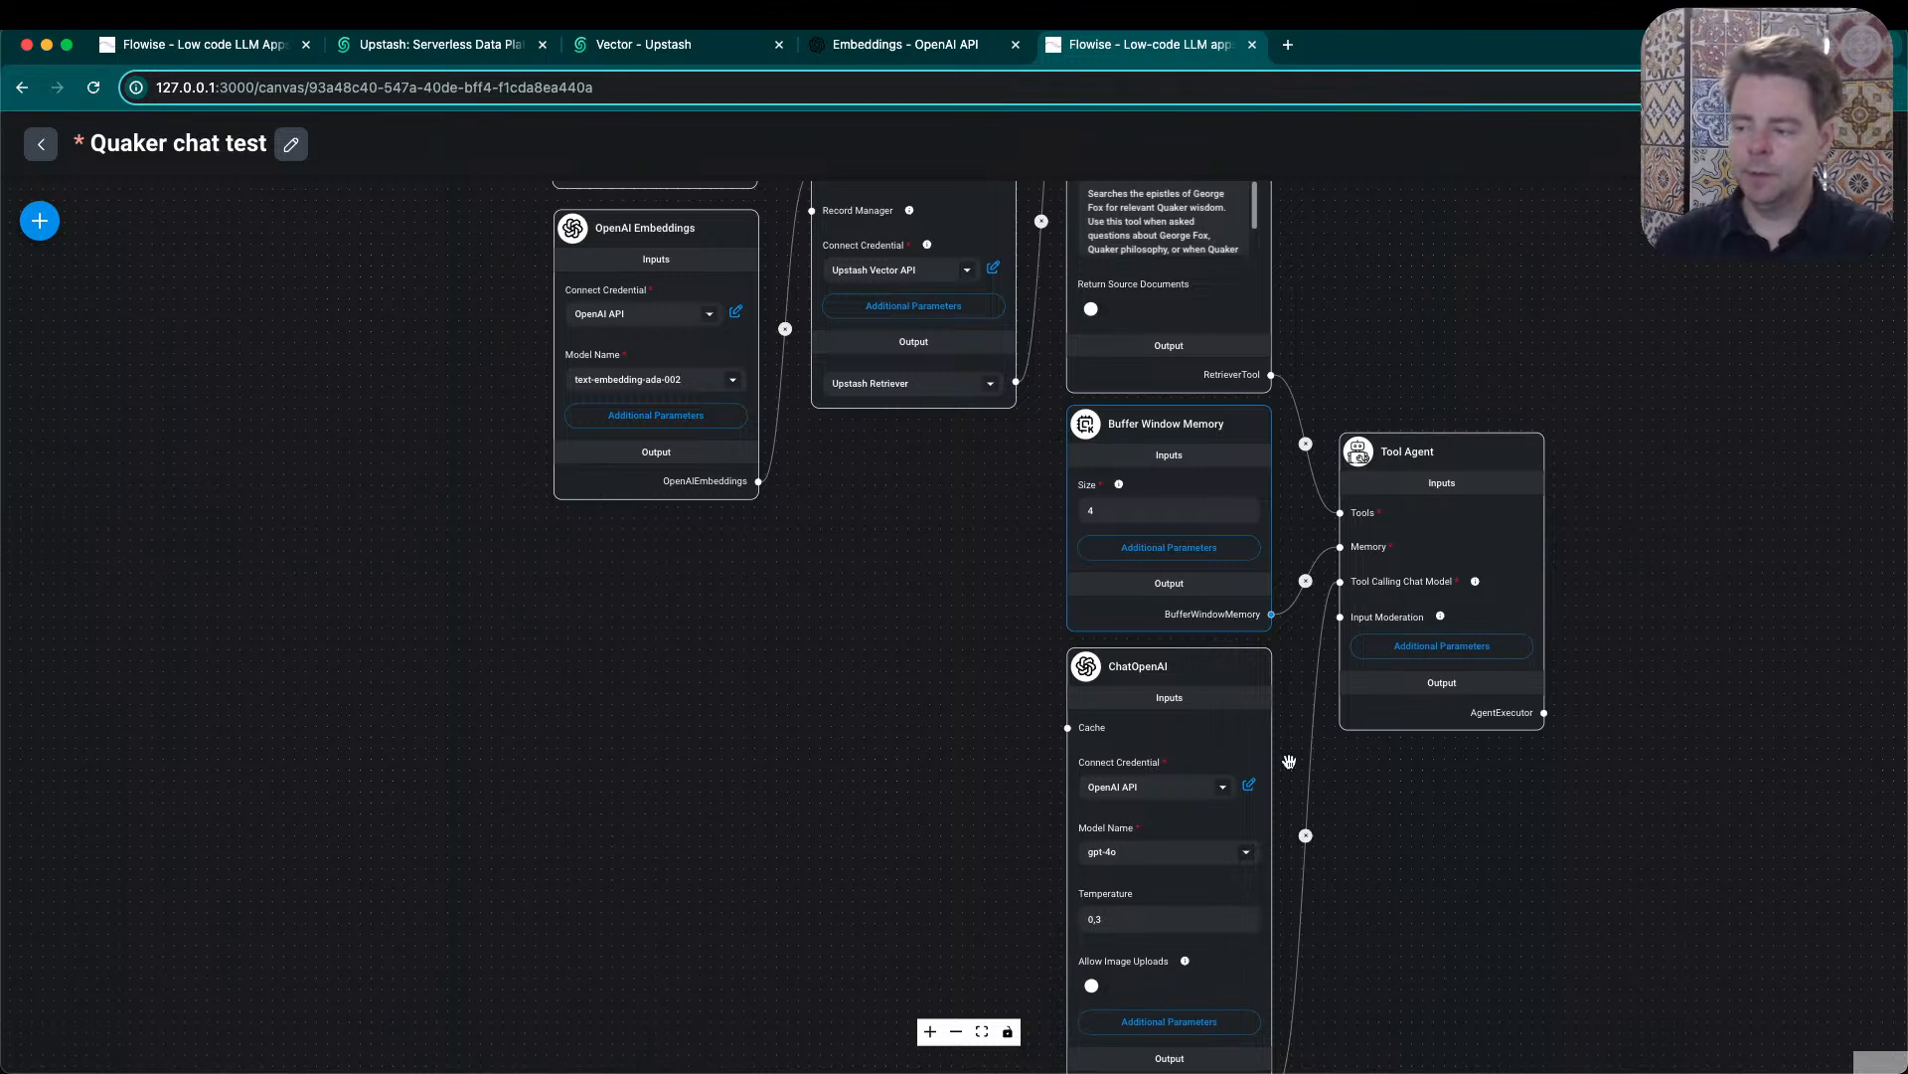
{"action": "mouse_move", "coordinate": [1145, 683]}
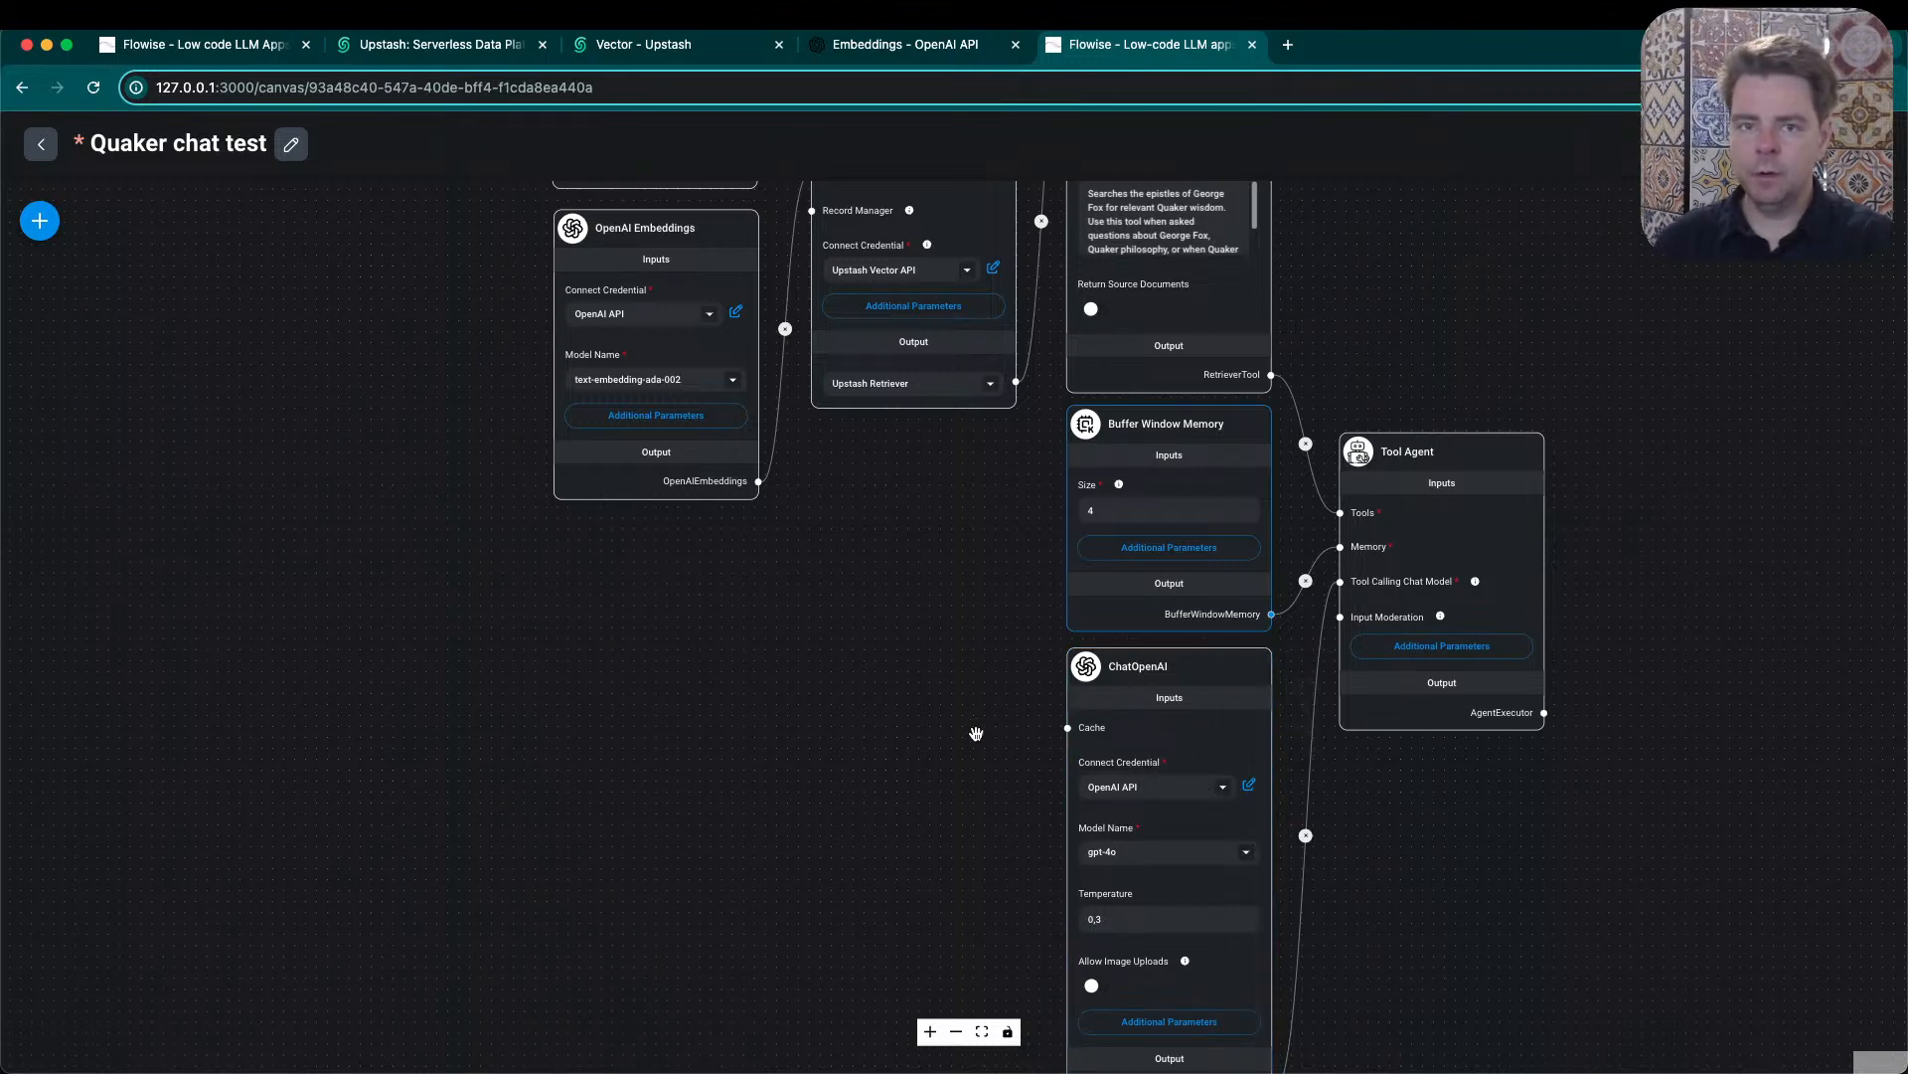
{"action": "left_click_drag", "start_coordinate": [1596, 906], "coordinate": [1578, 868]}
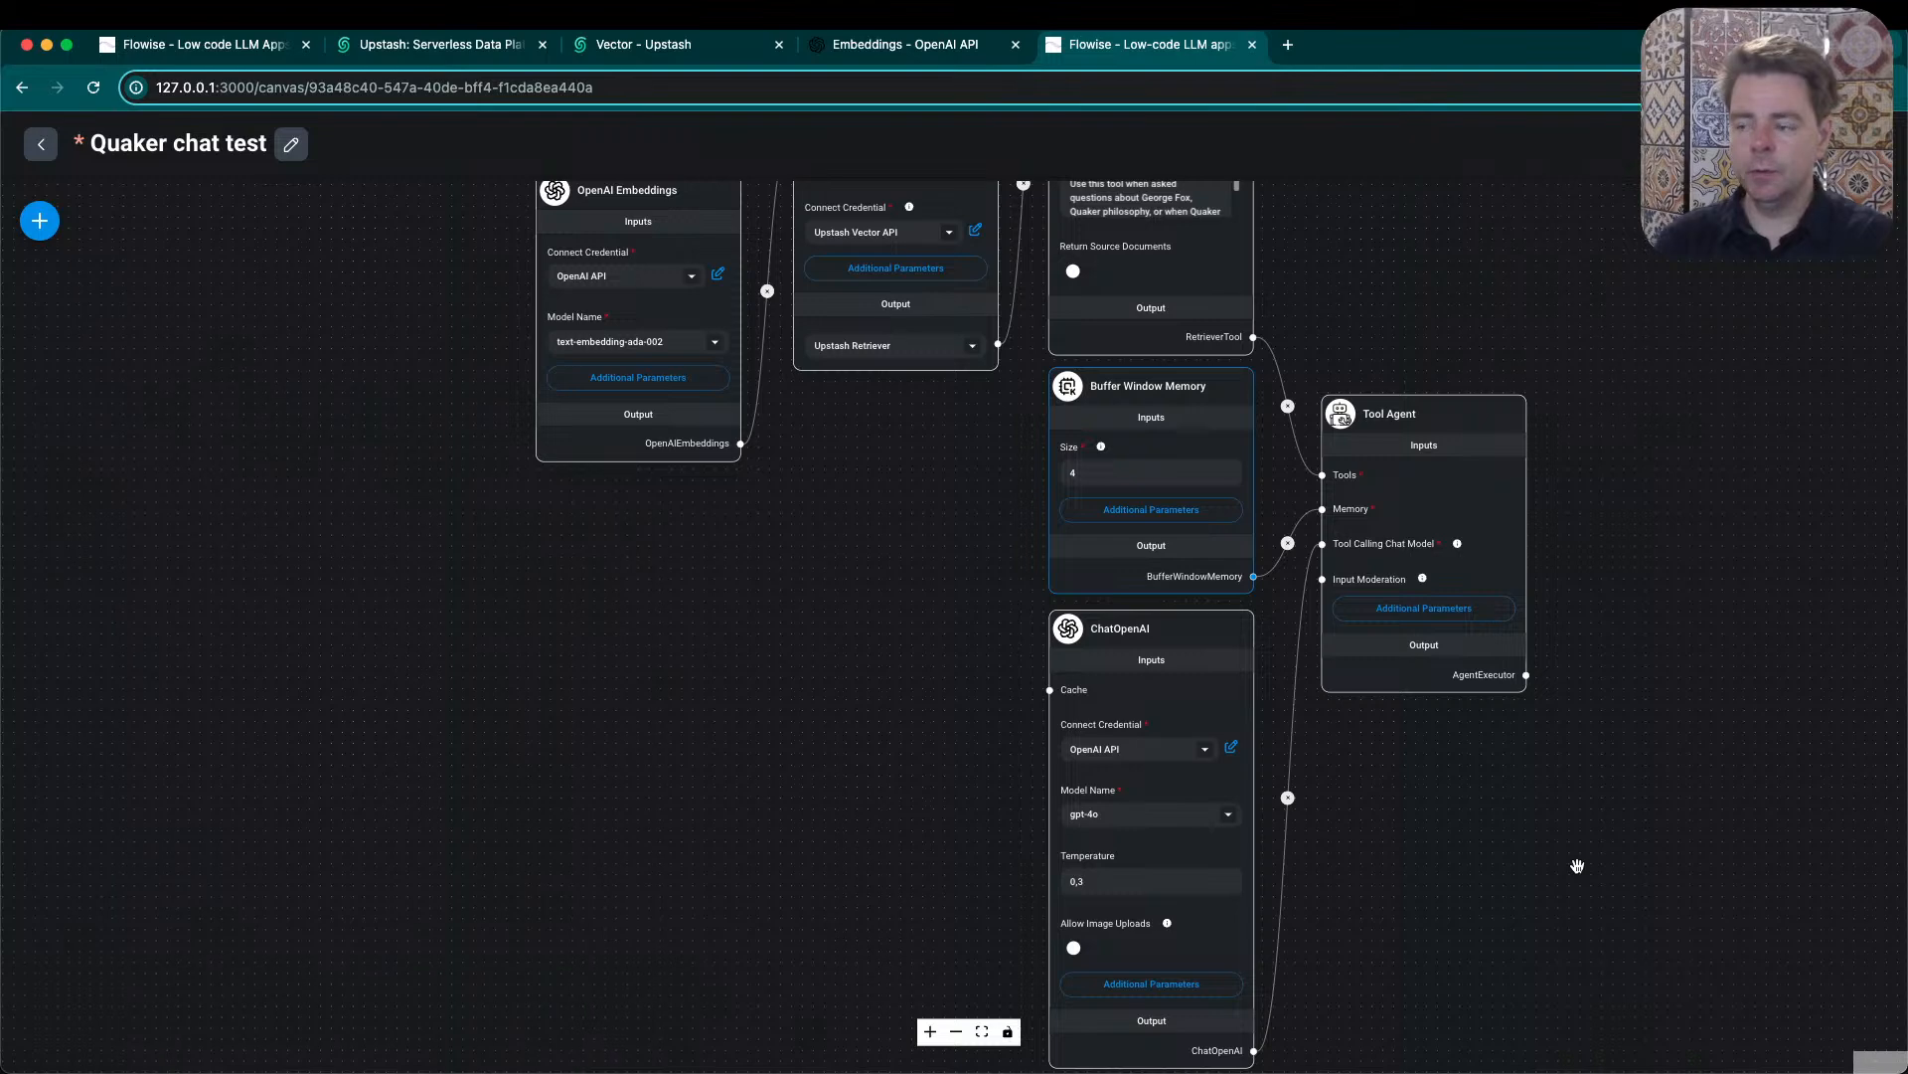
{"action": "mouse_move", "coordinate": [1114, 628]}
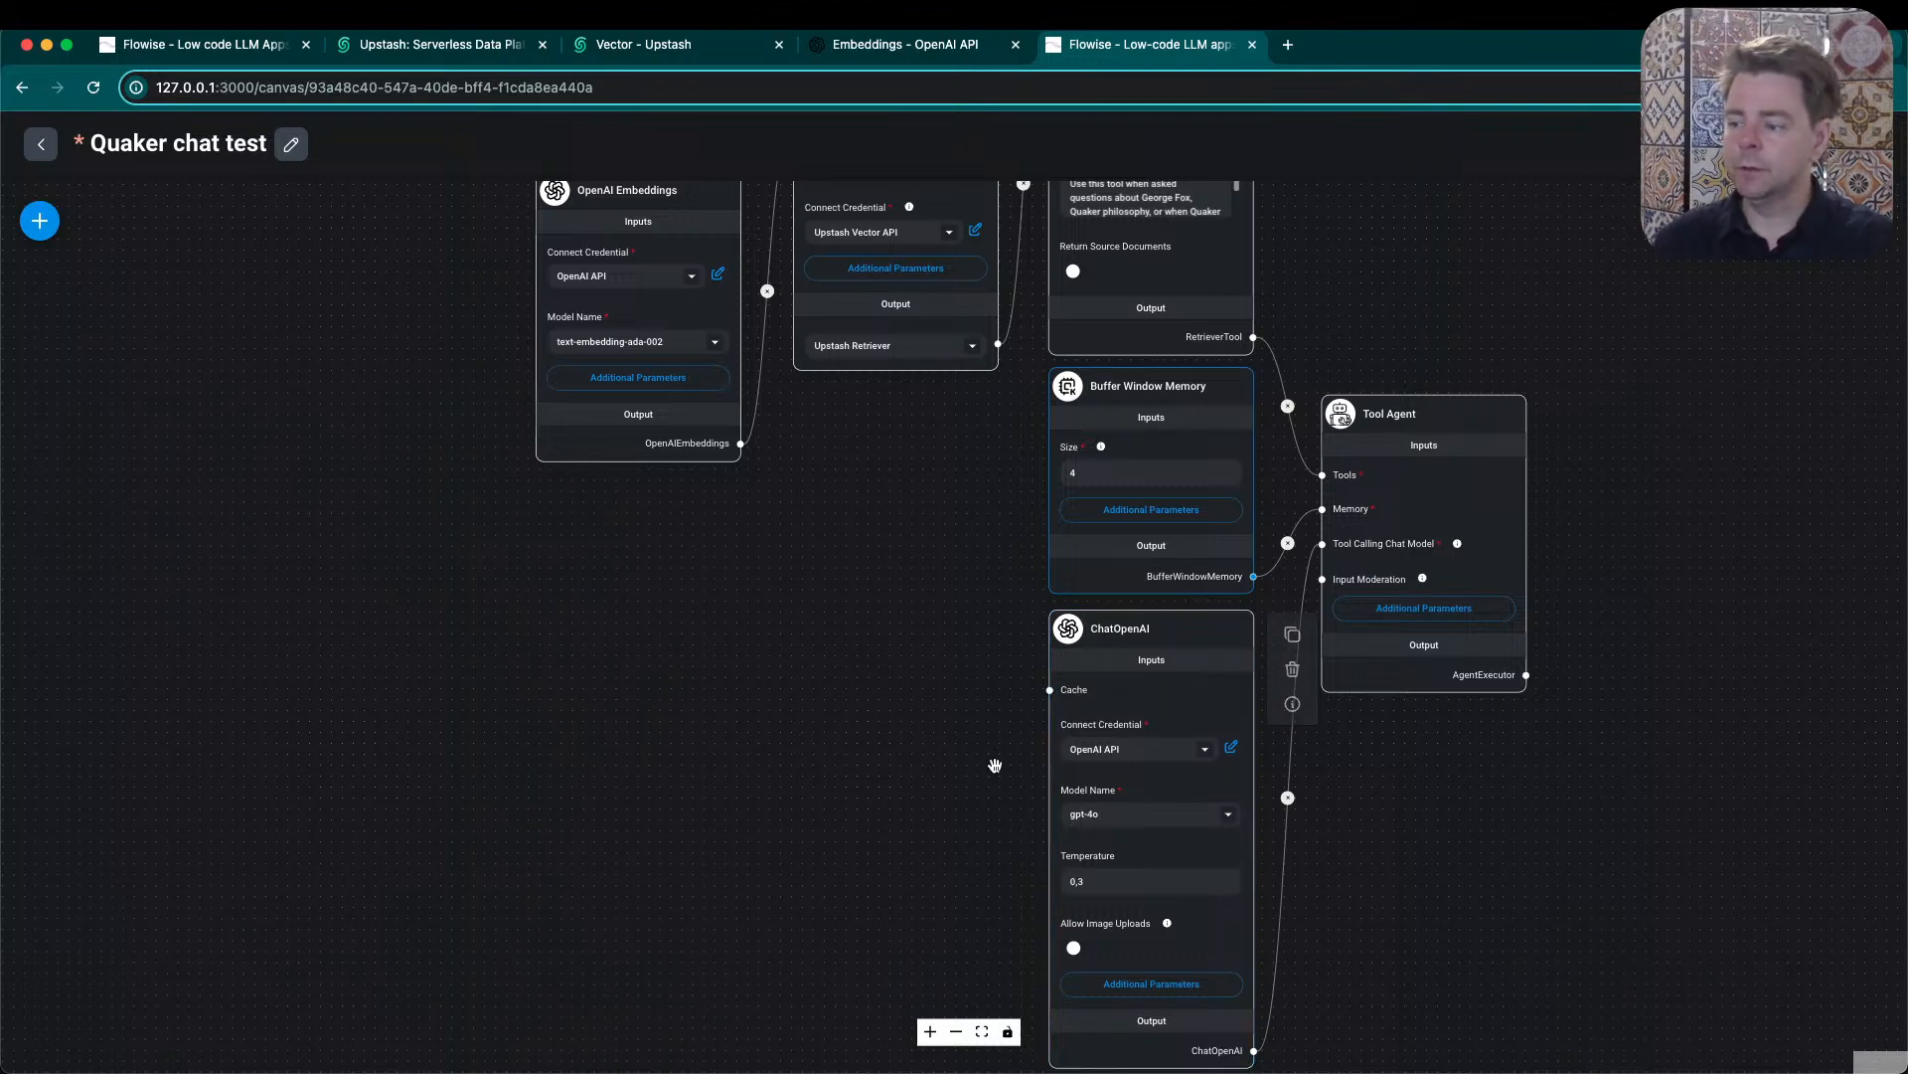
- Reopen the list of available nodes and look through the LLMs category for open source options such as Ollama
{"action": "left_click", "coordinate": [39, 235]}
{"action": "scroll", "coordinate": [295, 818], "scroll_direction": "down", "scroll_amount": 3}
{"action": "scroll", "coordinate": [295, 818], "scroll_direction": "down", "scroll_amount": 5}
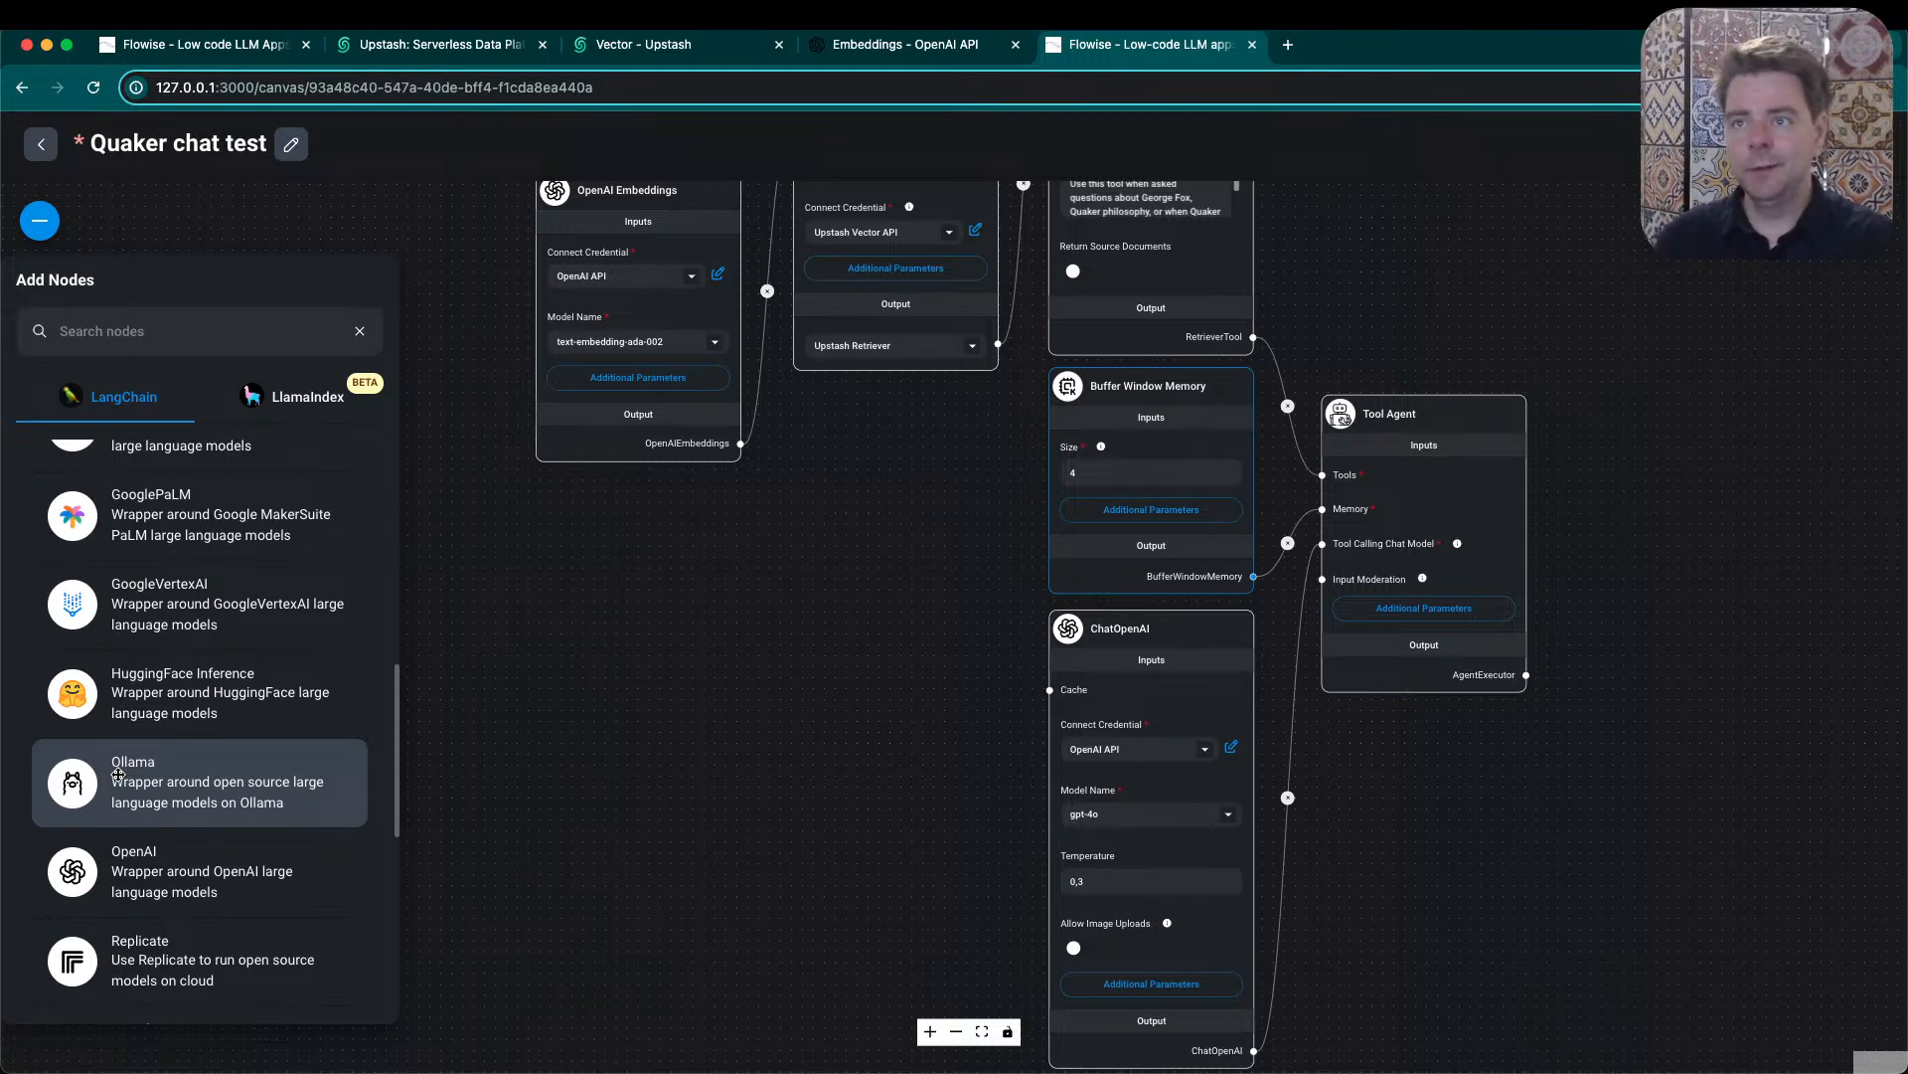
{"action": "scroll", "coordinate": [206, 816], "scroll_direction": "down", "scroll_amount": 2}
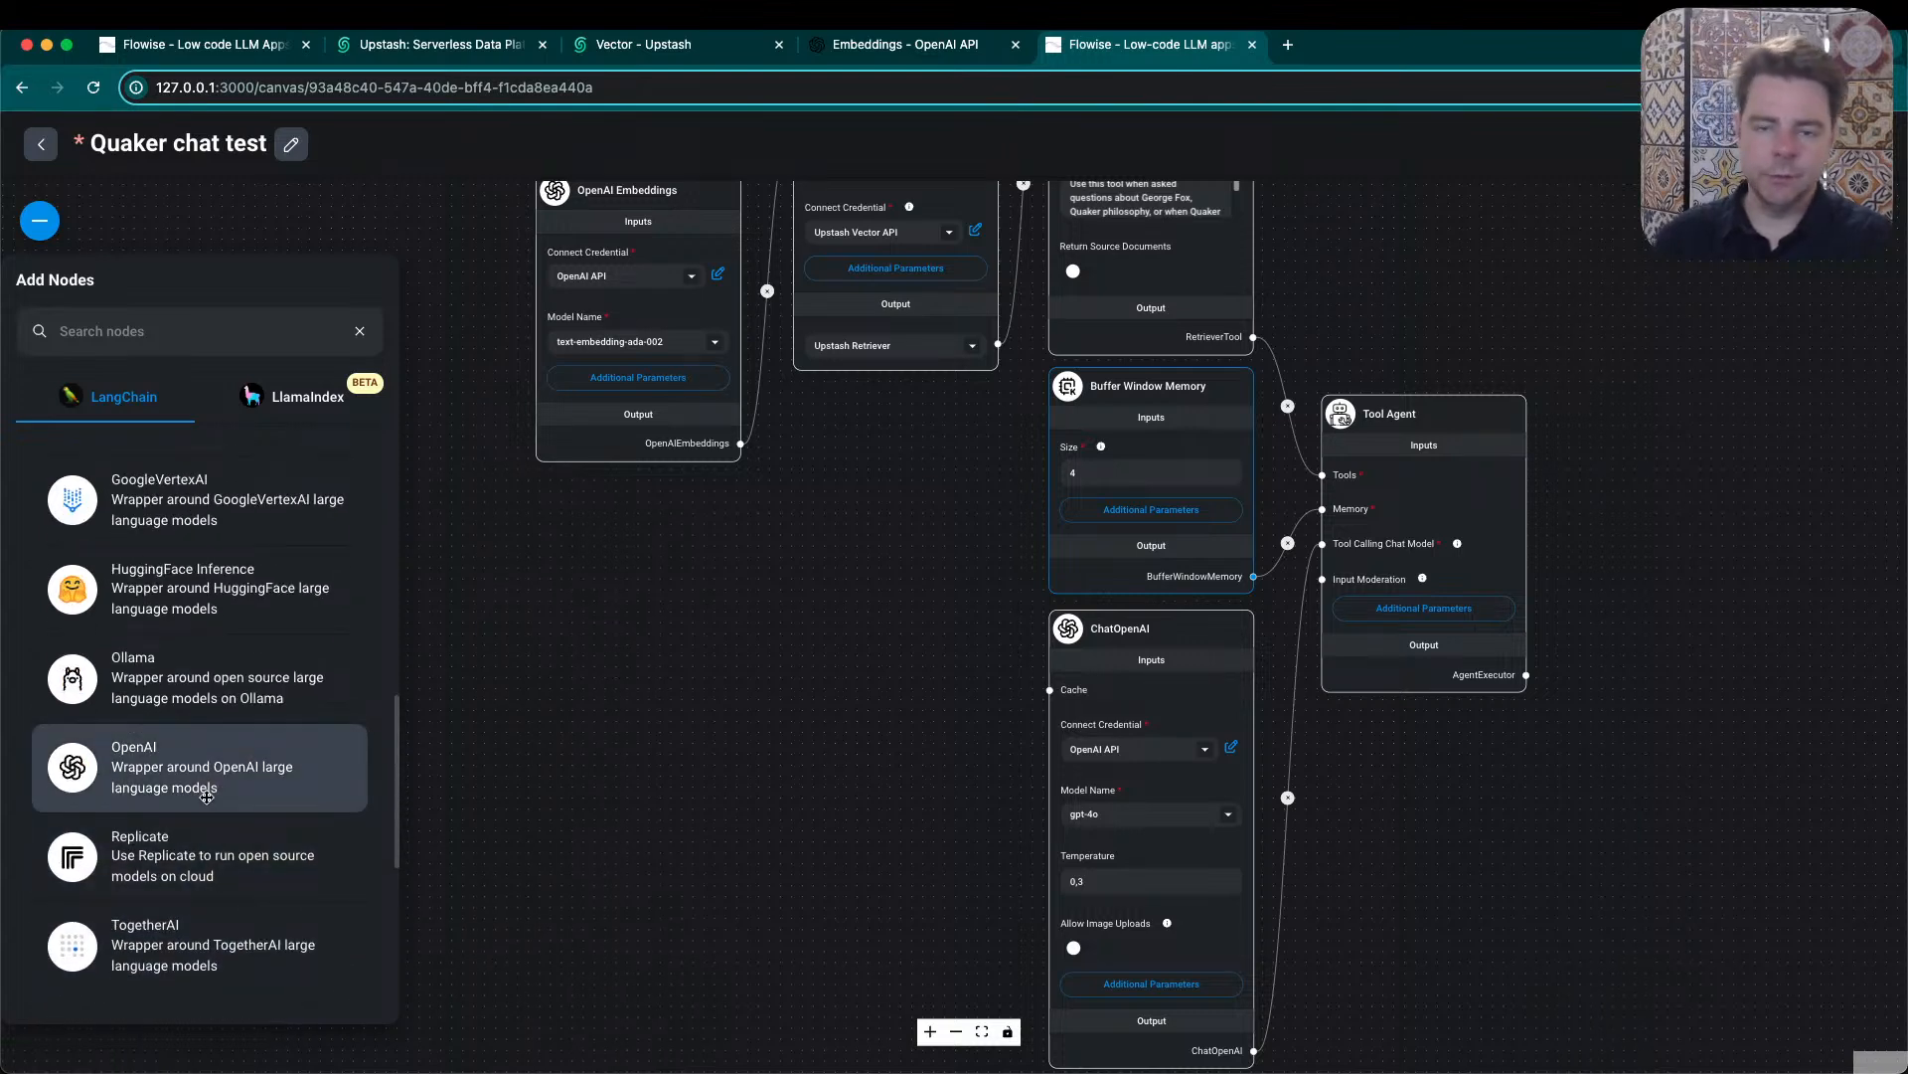
- Close the node list and review how the Tool Agent relates to the Retriever Tool and Upstash Vector nodes
{"action": "left_click", "coordinate": [684, 730]}
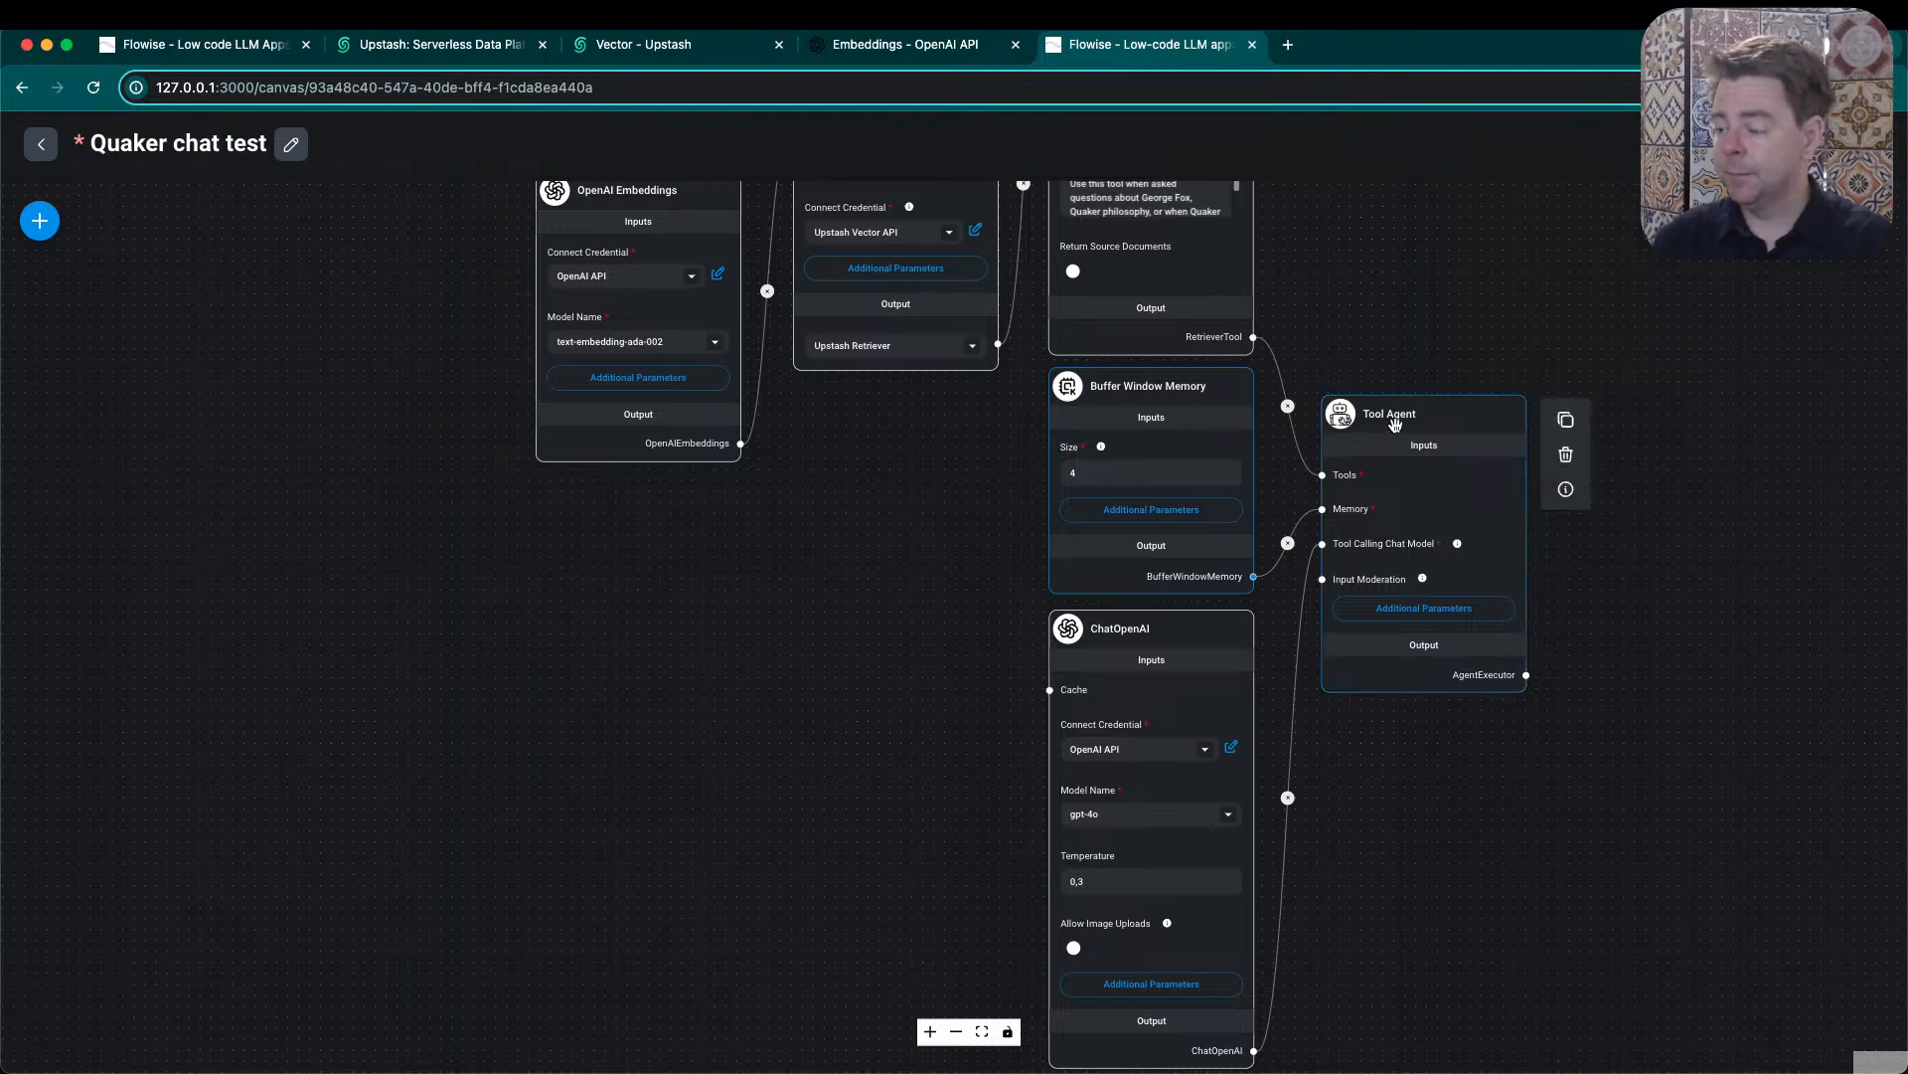
{"action": "left_click", "coordinate": [1428, 423]}
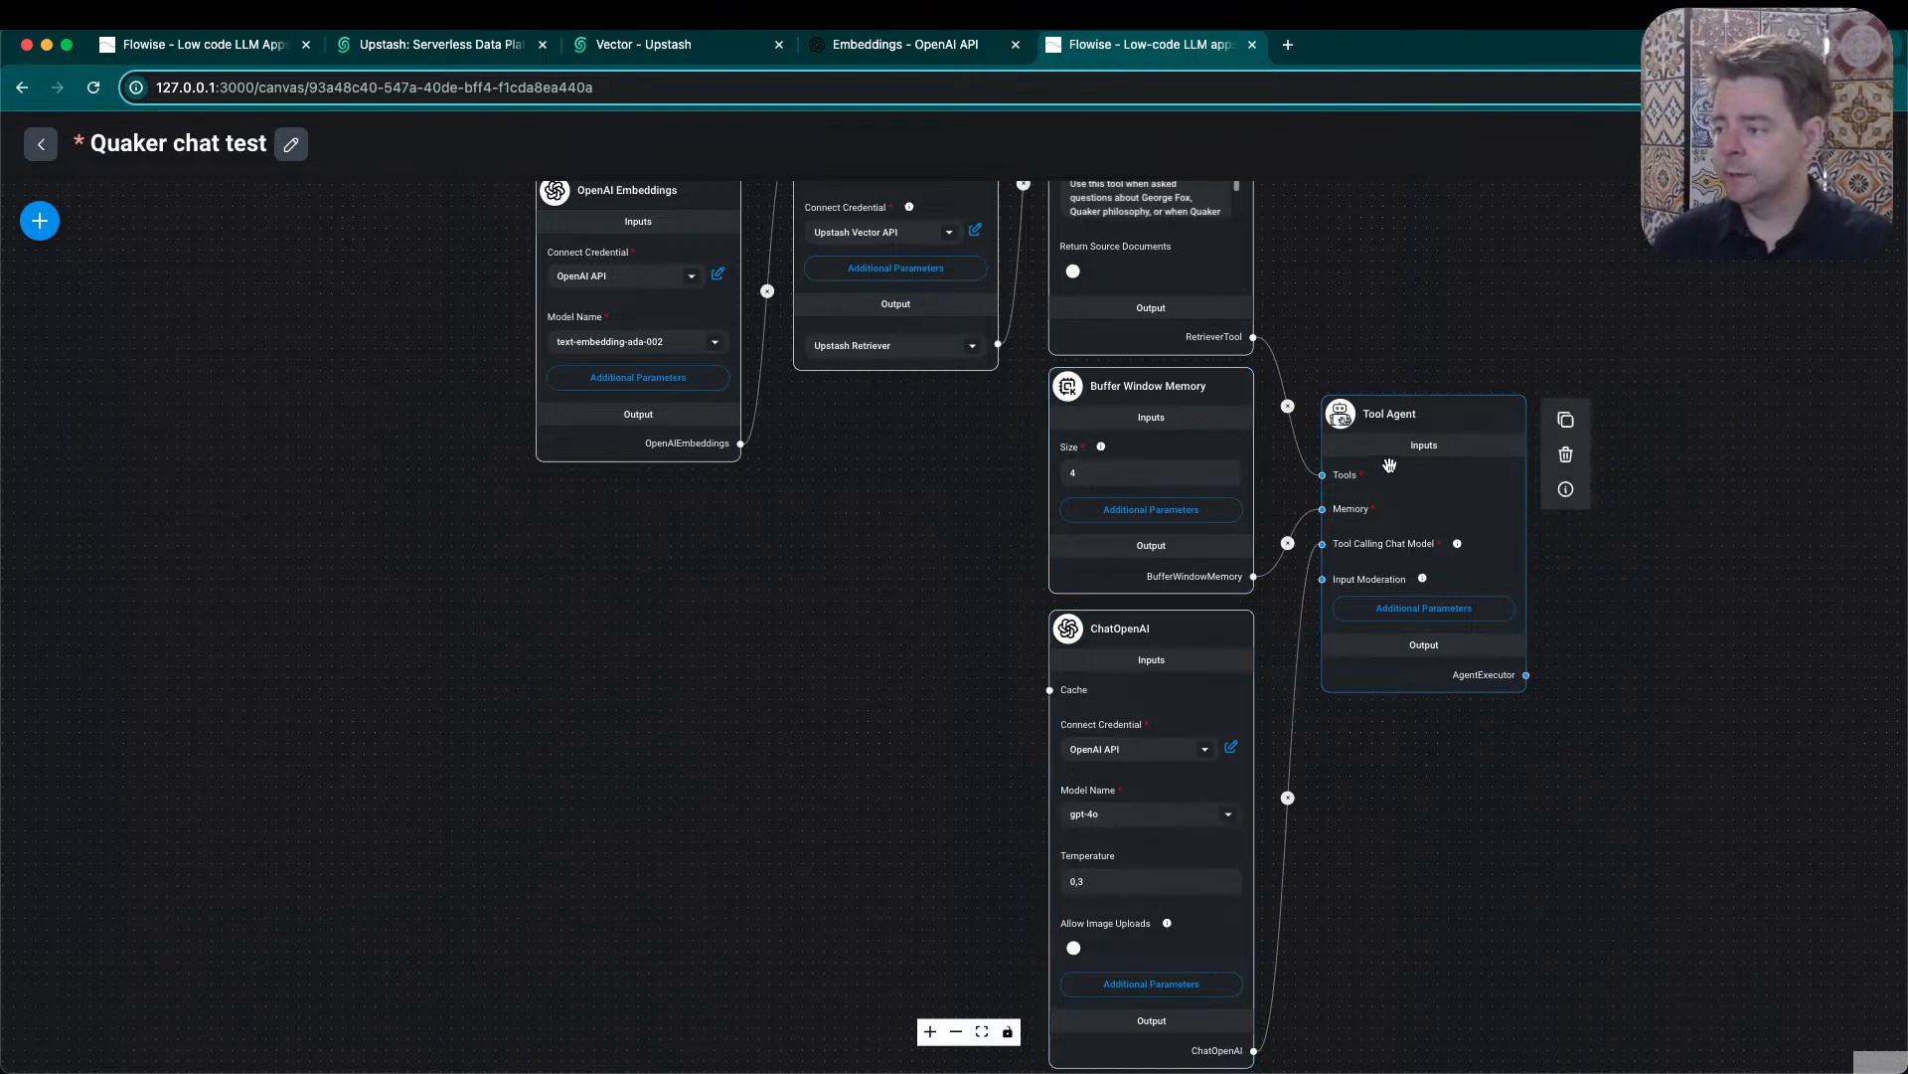
{"action": "left_click_drag", "start_coordinate": [910, 718], "coordinate": [859, 880]}
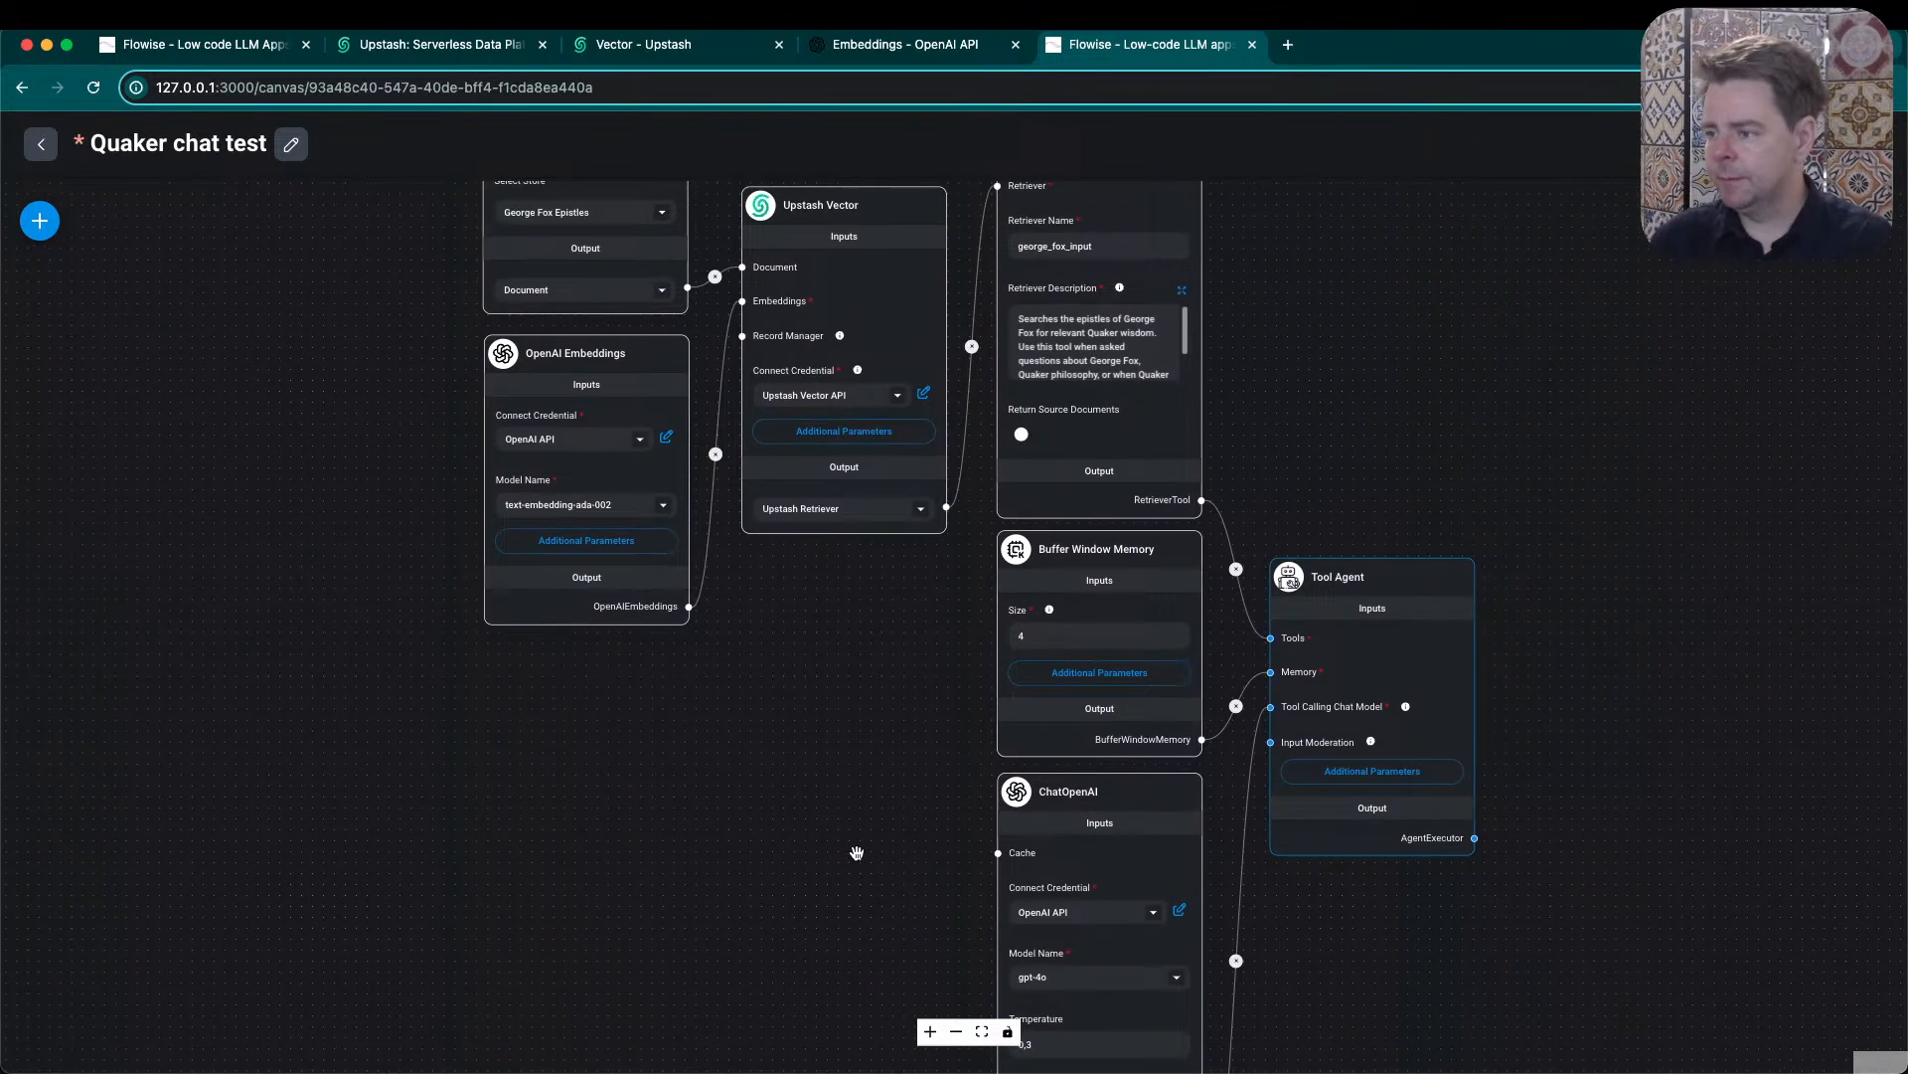
{"action": "left_click_drag", "start_coordinate": [925, 743], "coordinate": [736, 869]}
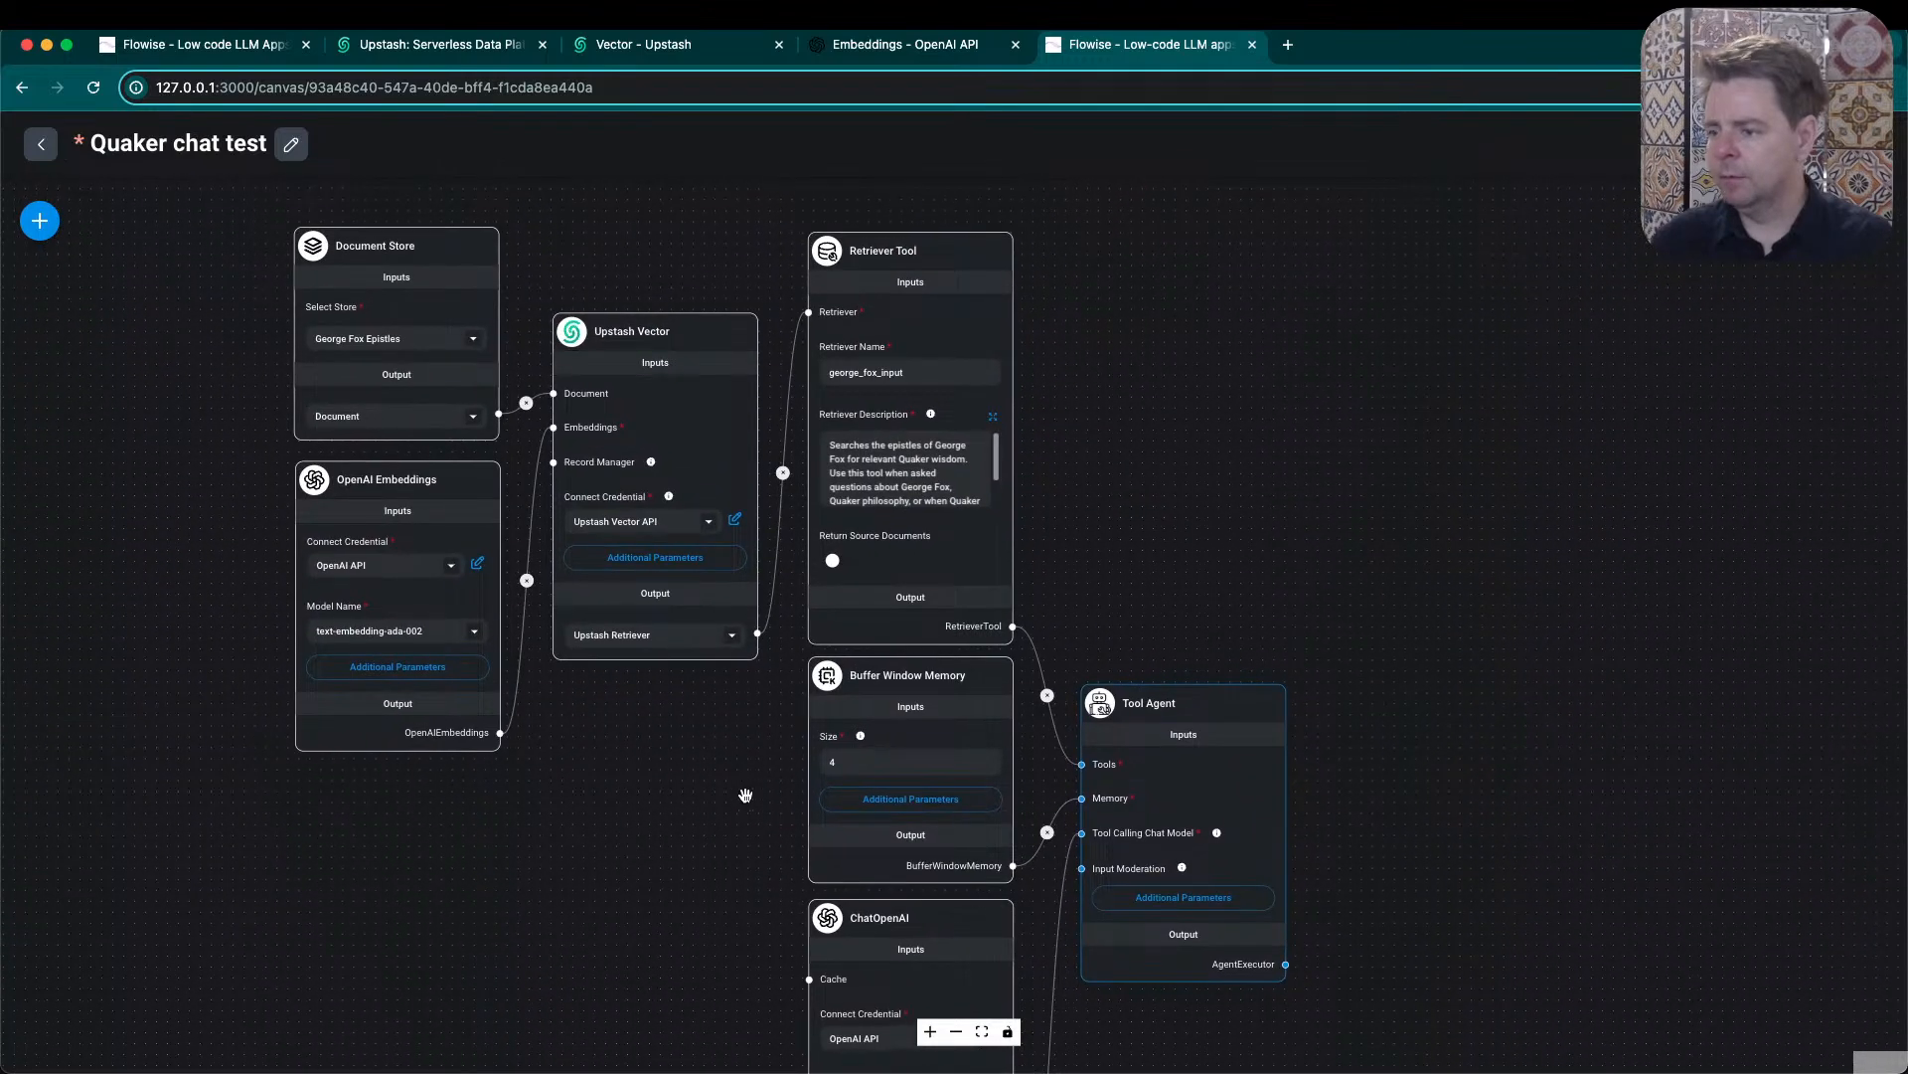
{"action": "mouse_move", "coordinate": [902, 257]}
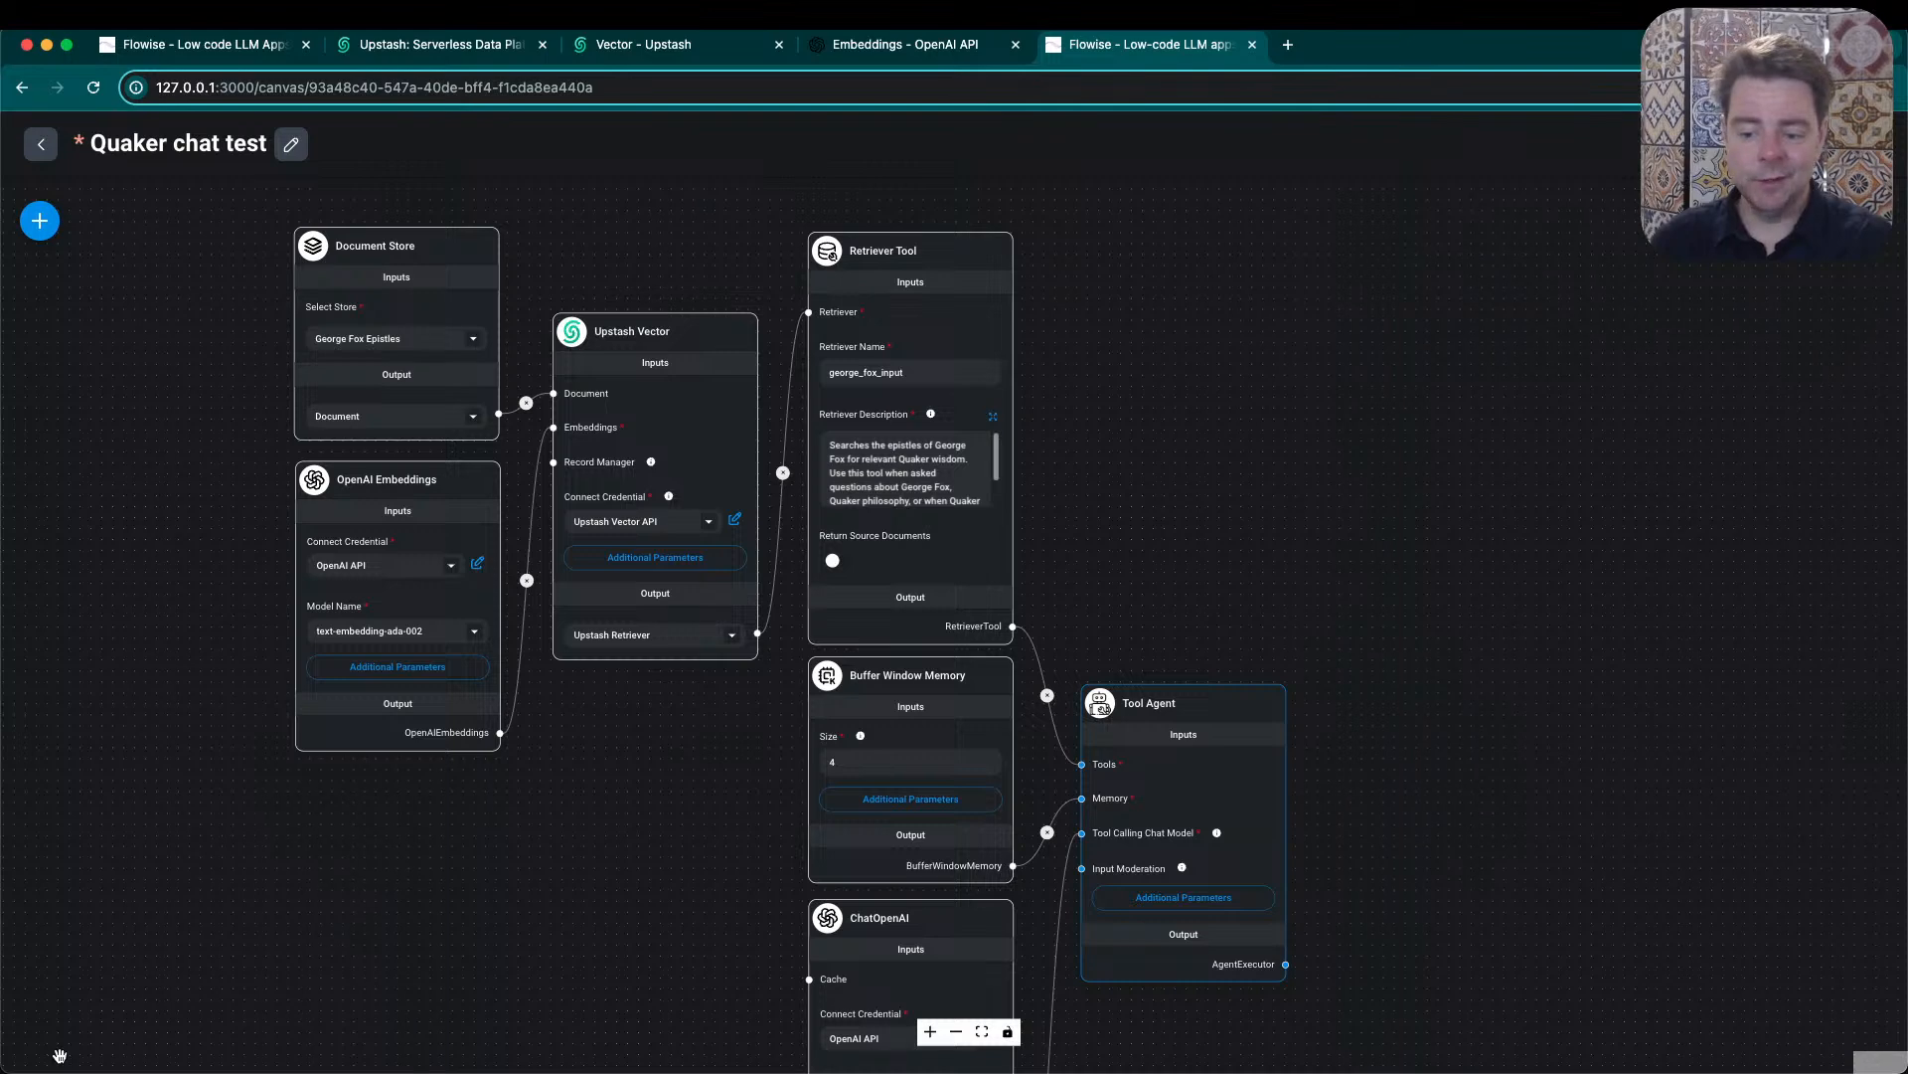
{"action": "mouse_move", "coordinate": [617, 340]}
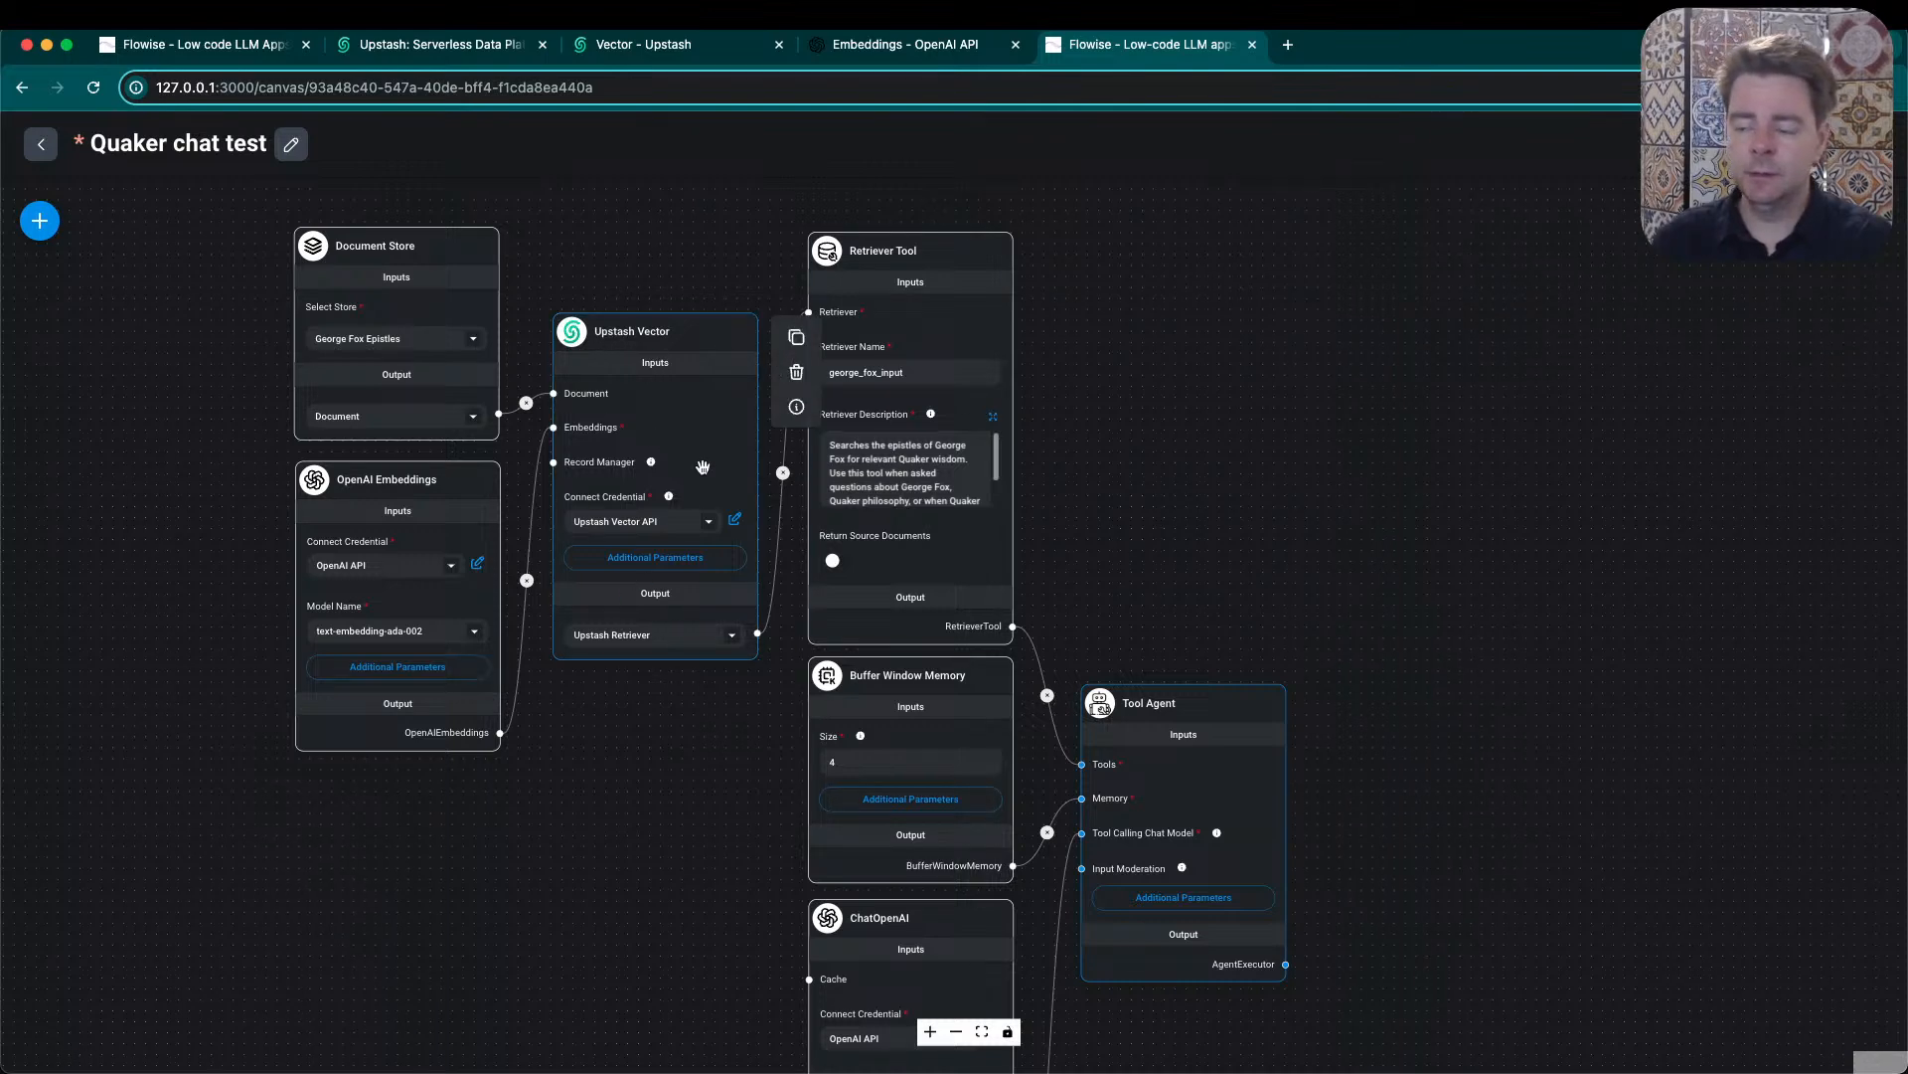
{"action": "mouse_move", "coordinate": [879, 576]}
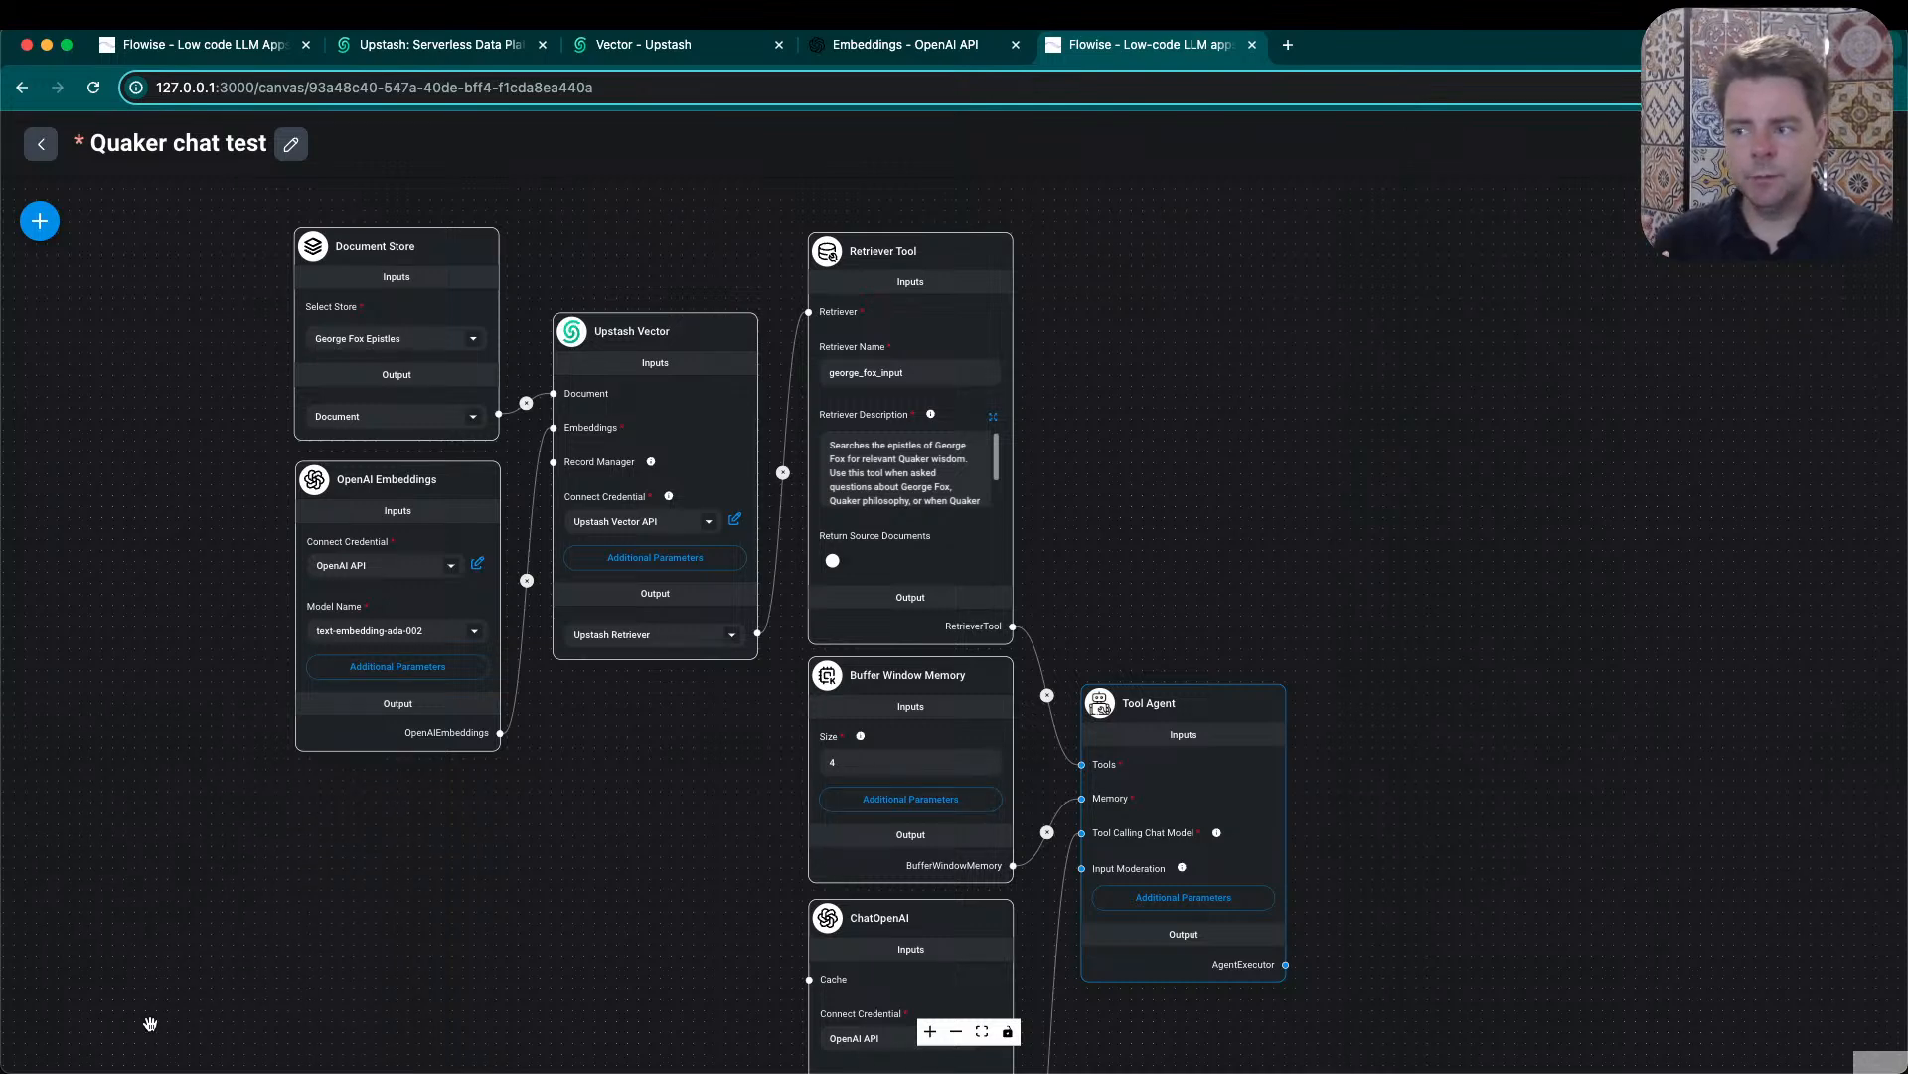
- Examine the whole flow at once, from Document Store and OpenAI Embeddings through to ChatOpenAI and the Tool Agent
{"action": "left_click_drag", "start_coordinate": [669, 899], "coordinate": [665, 801]}
{"action": "scroll", "coordinate": [662, 832], "scroll_direction": "down", "scroll_amount": 5}
{"action": "scroll", "coordinate": [664, 801], "scroll_direction": "up", "scroll_amount": 5}
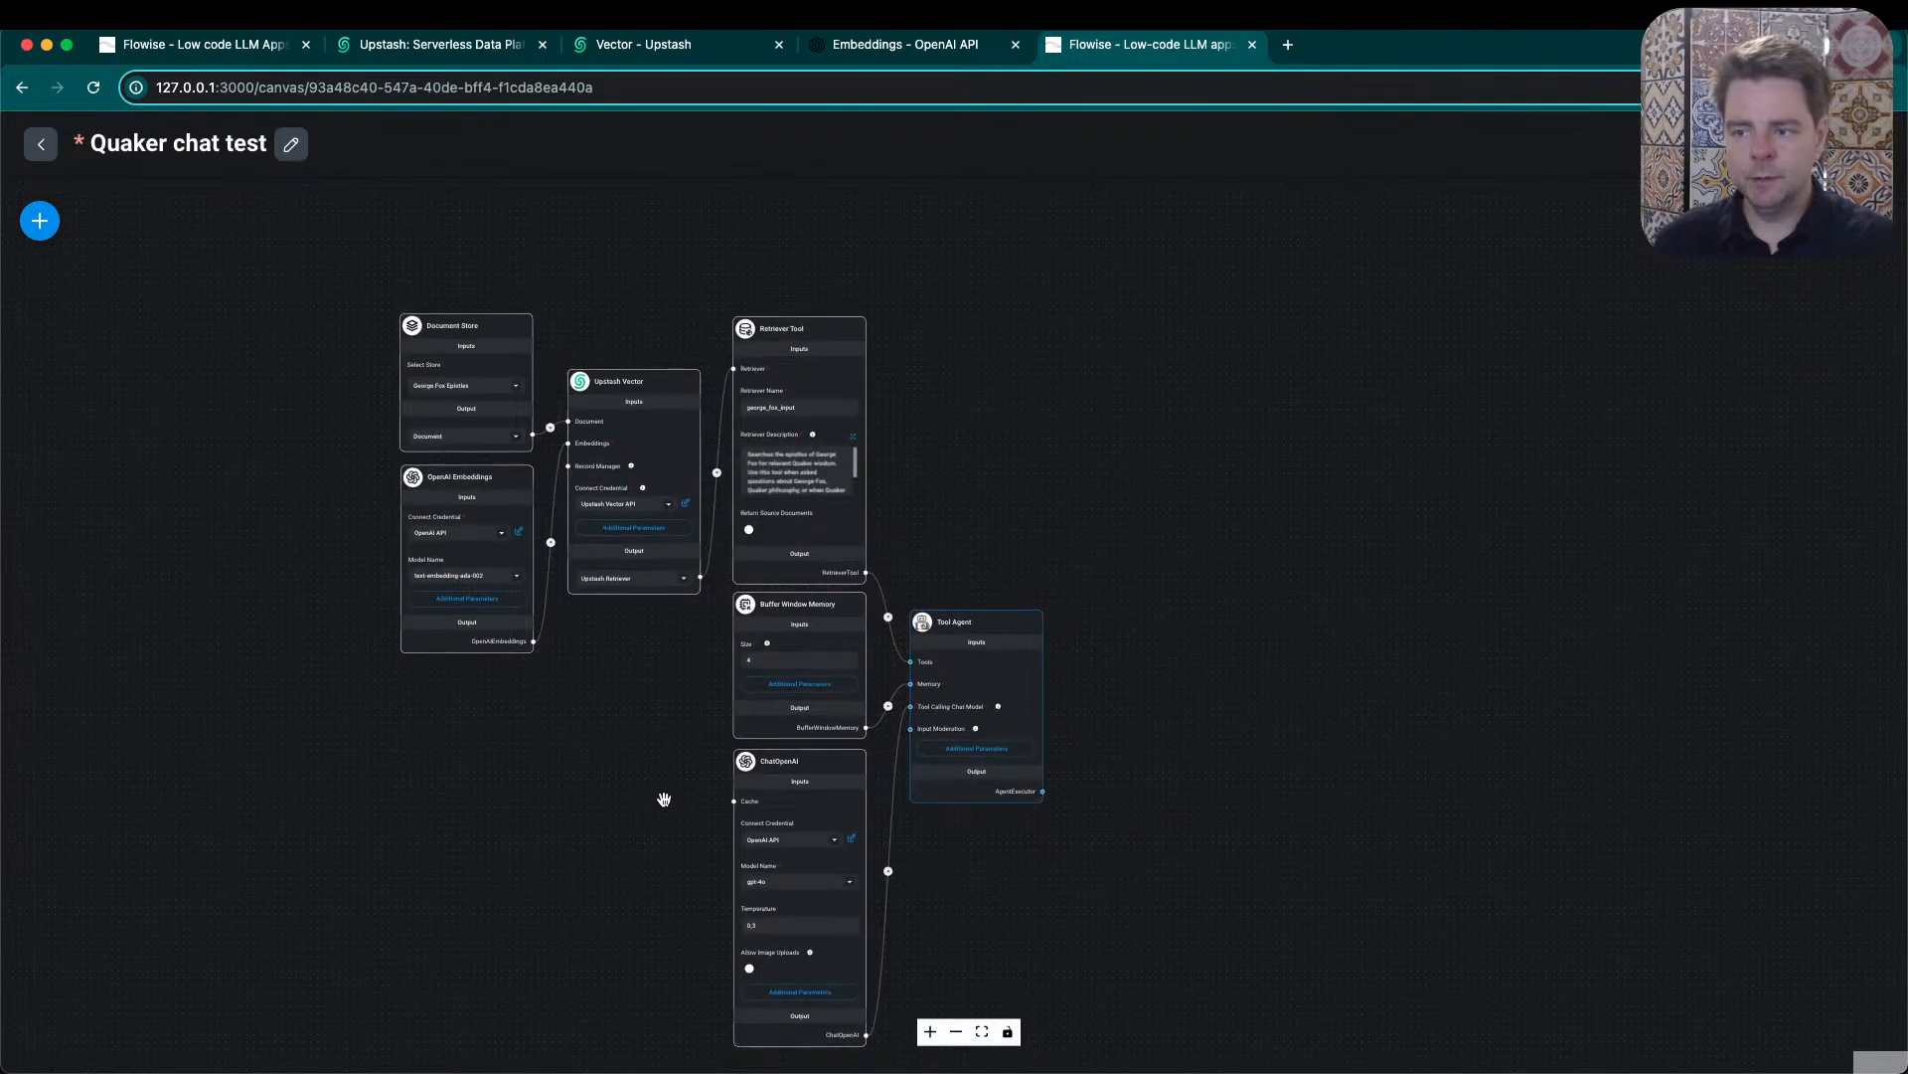
{"action": "left_click_drag", "start_coordinate": [660, 831], "coordinate": [670, 792]}
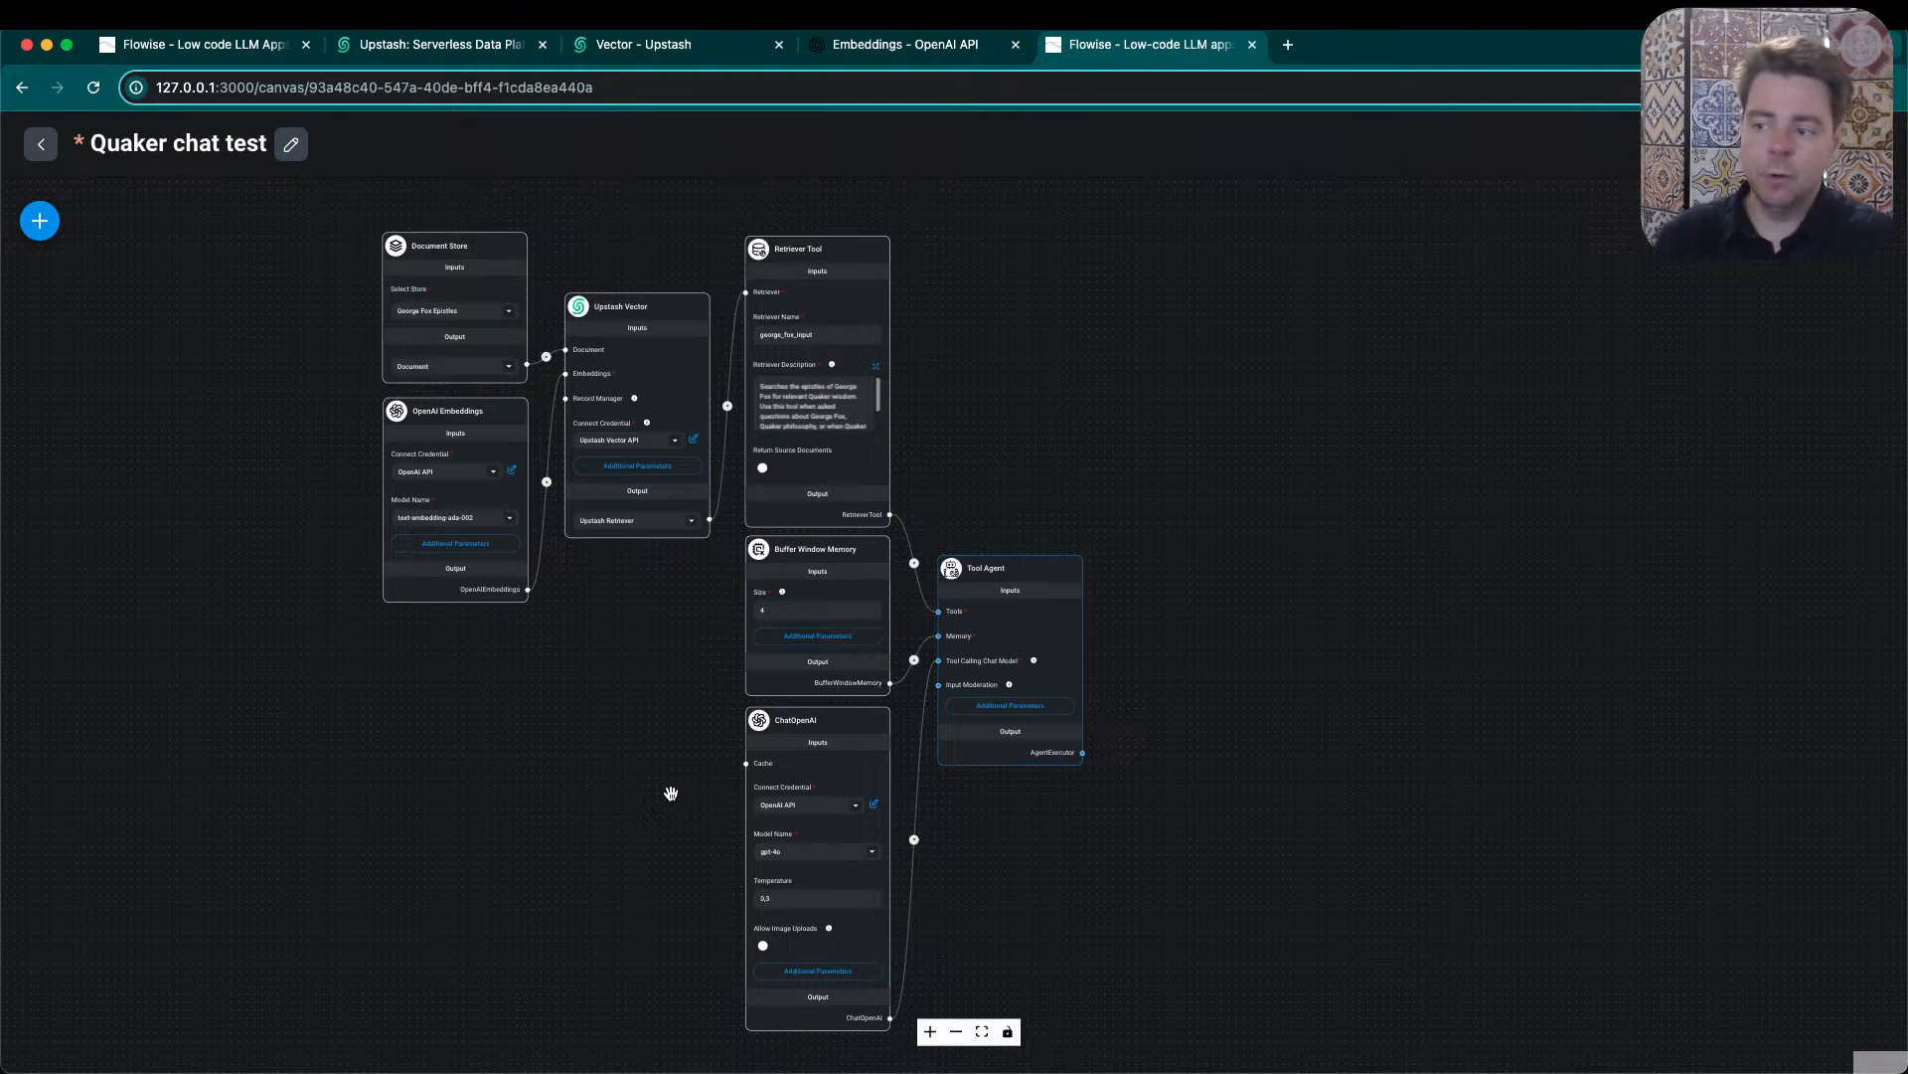
{"action": "mouse_move", "coordinate": [768, 482]}
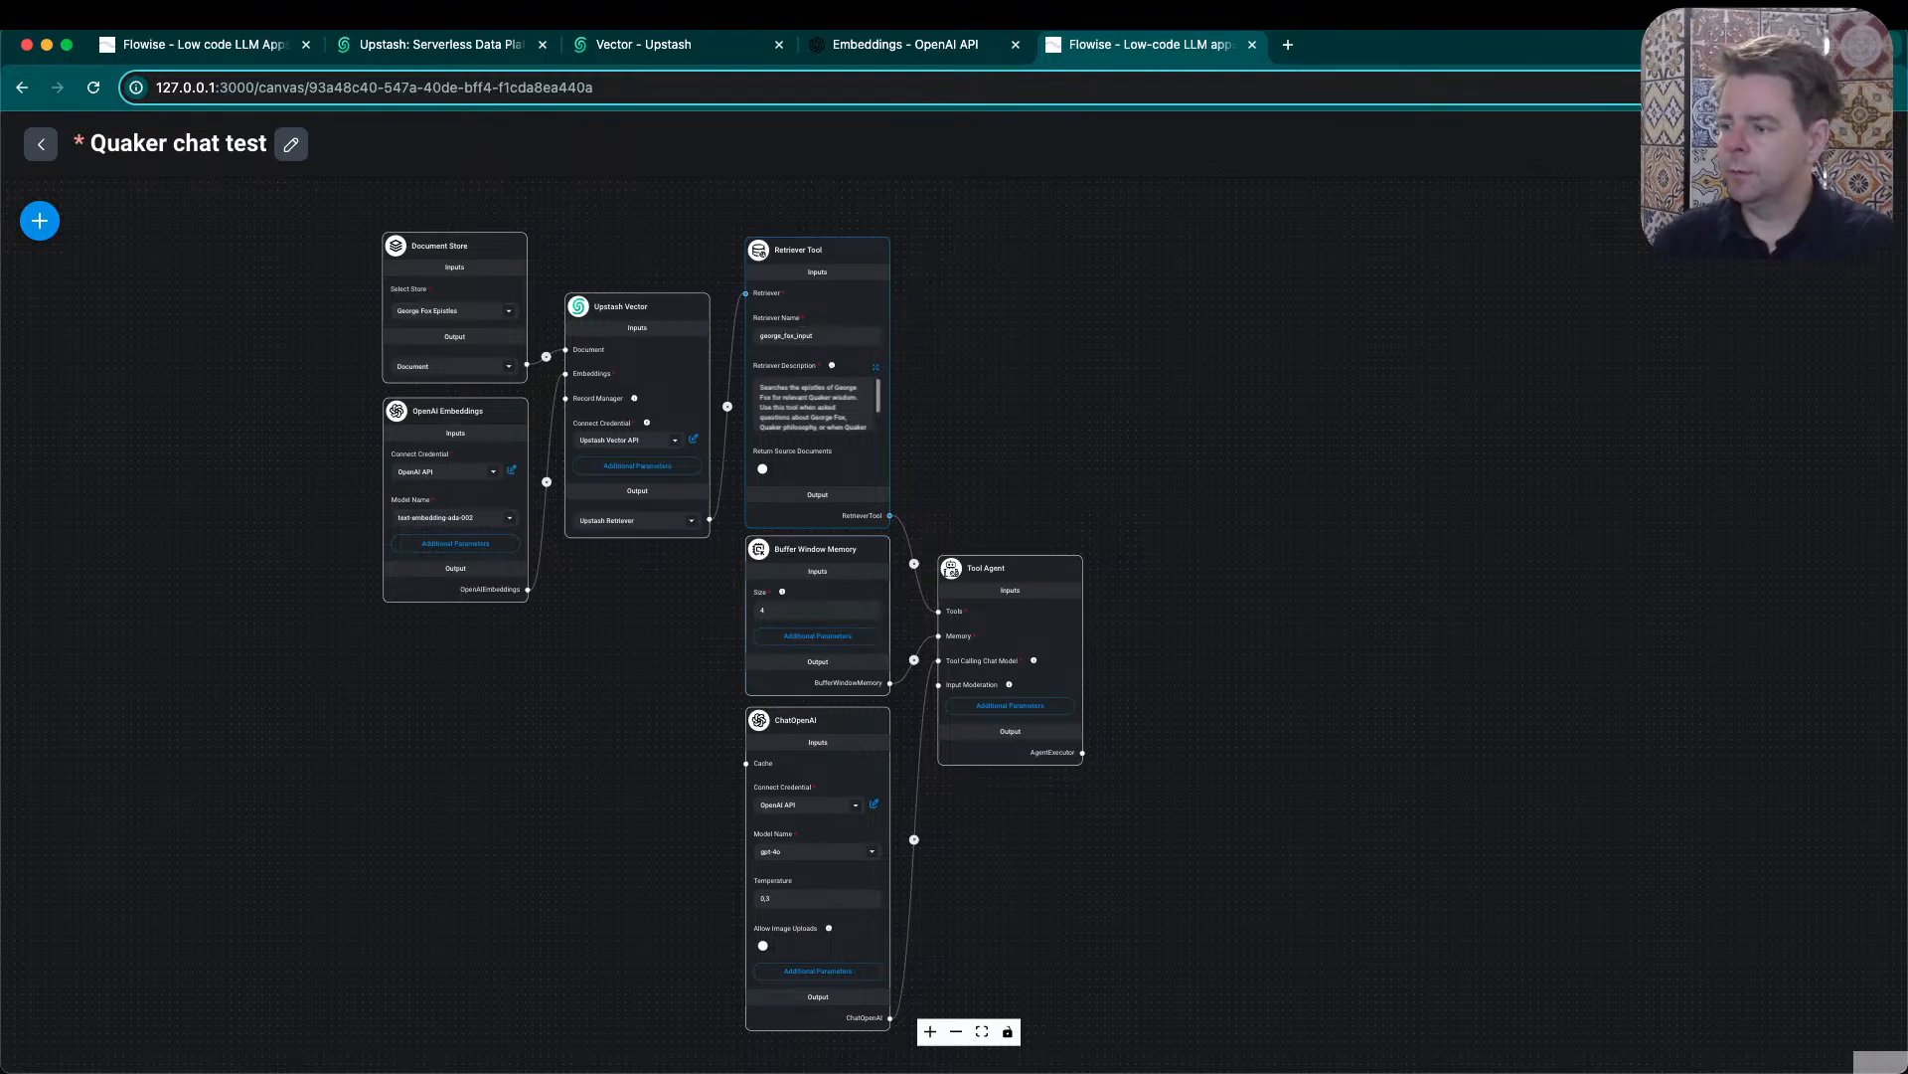
- Open the flow's test chat in its expanded view and send the message "Hello"
{"action": "left_click", "coordinate": [1868, 221]}
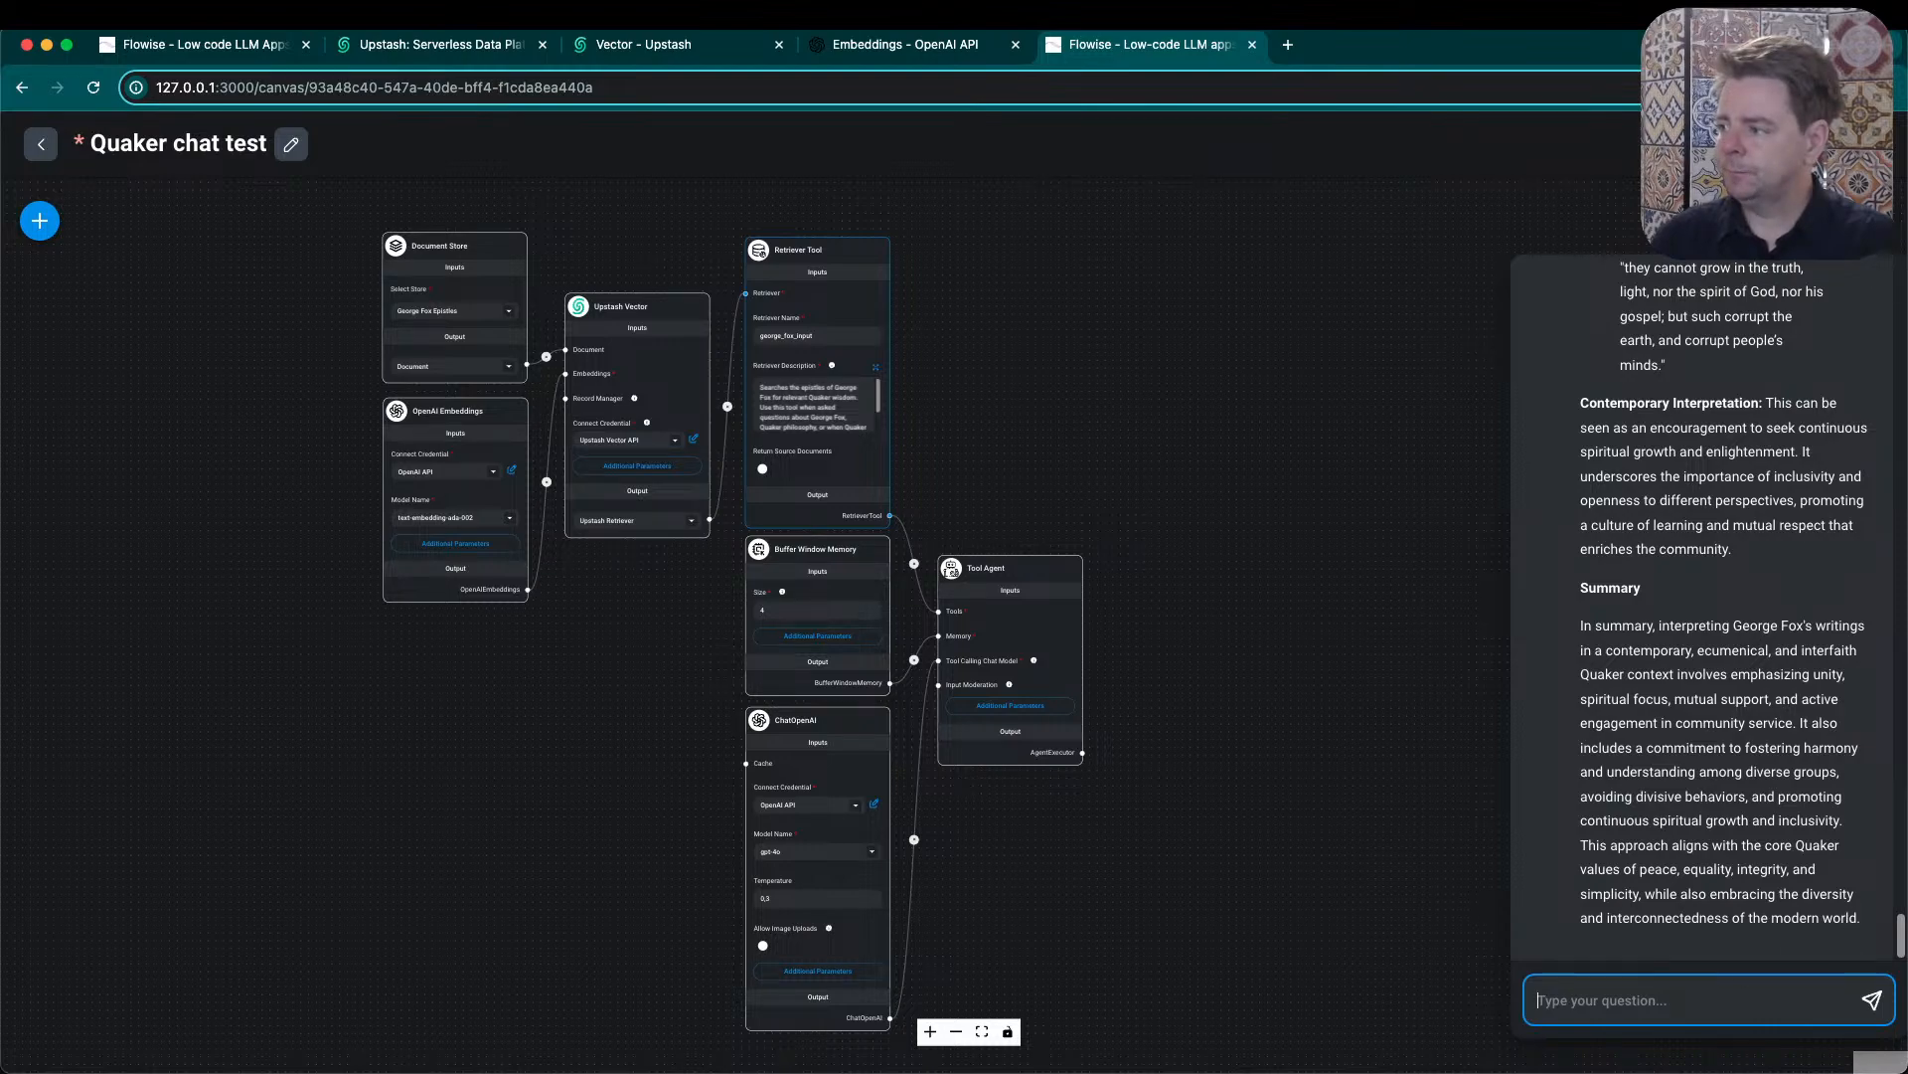
{"action": "left_click", "coordinate": [1749, 220]}
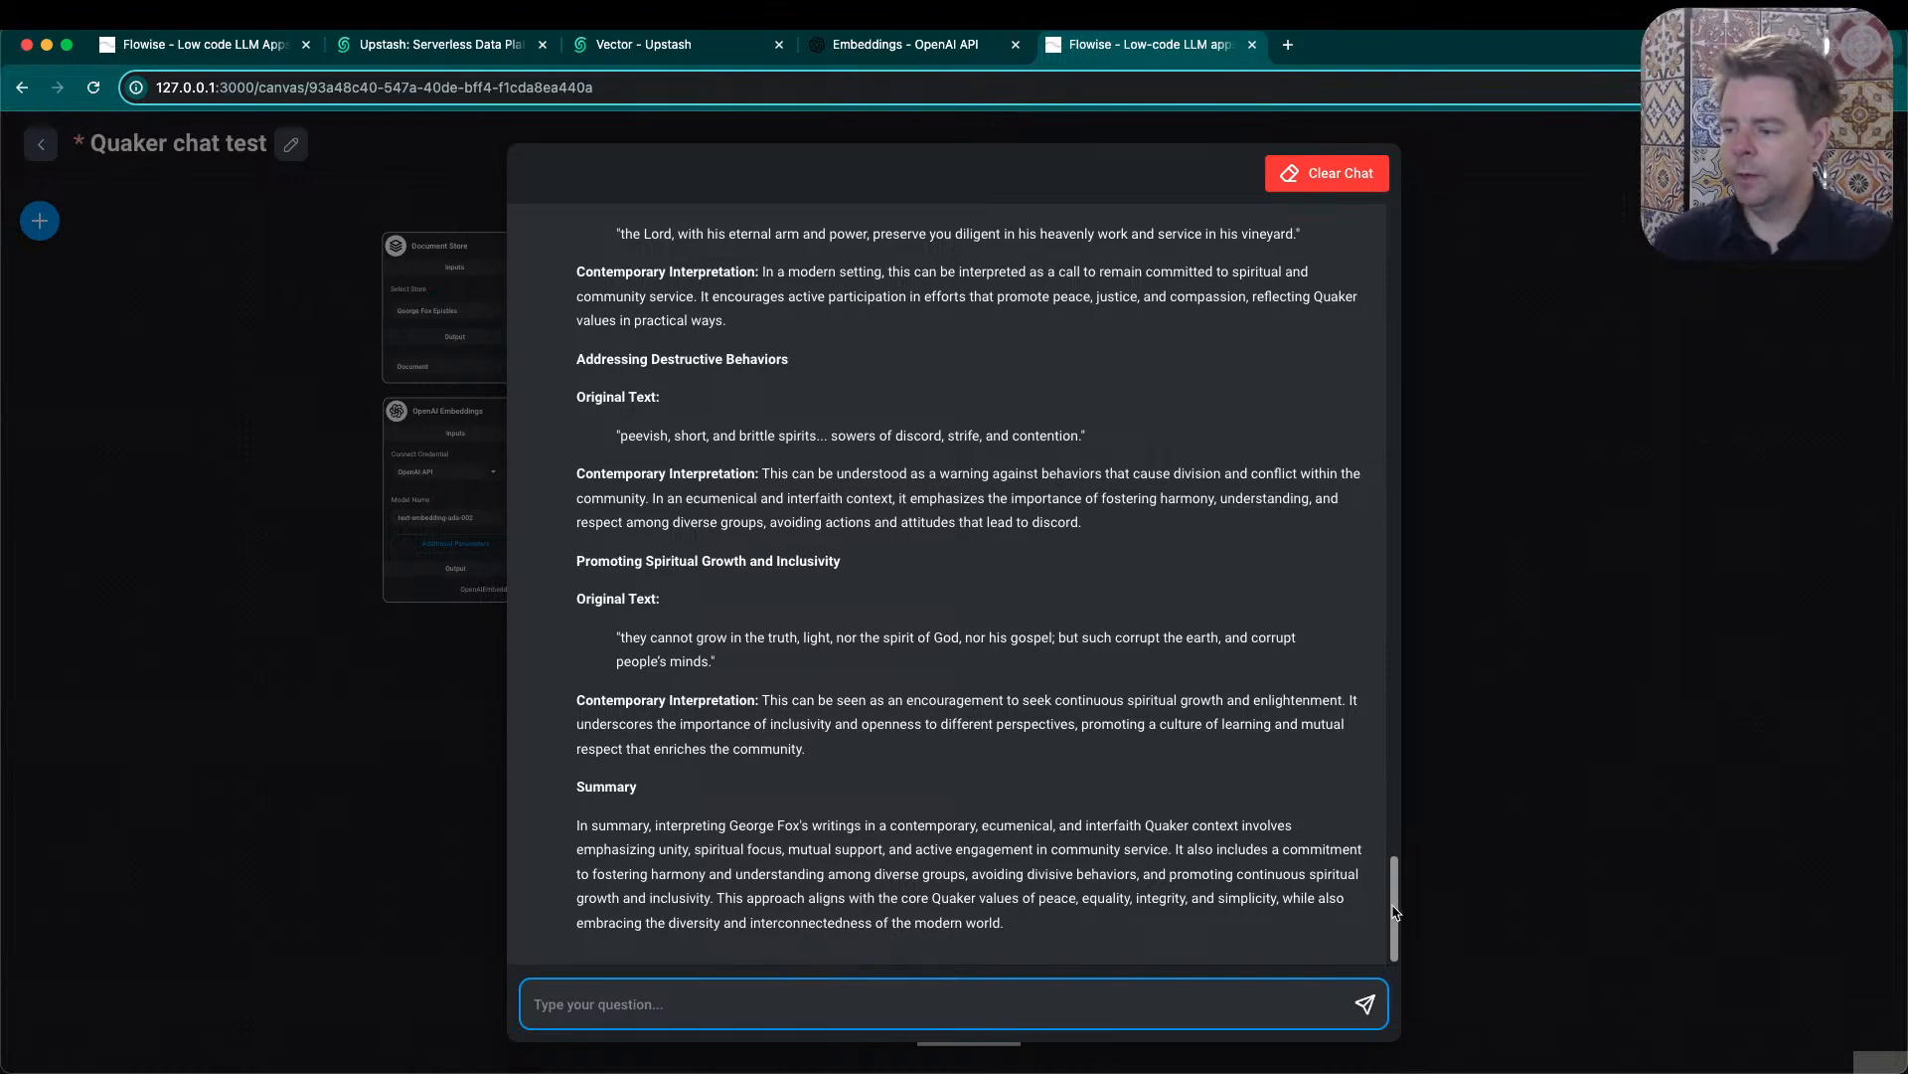
{"action": "type", "text": "Hello"}
{"action": "key", "text": "Return"}
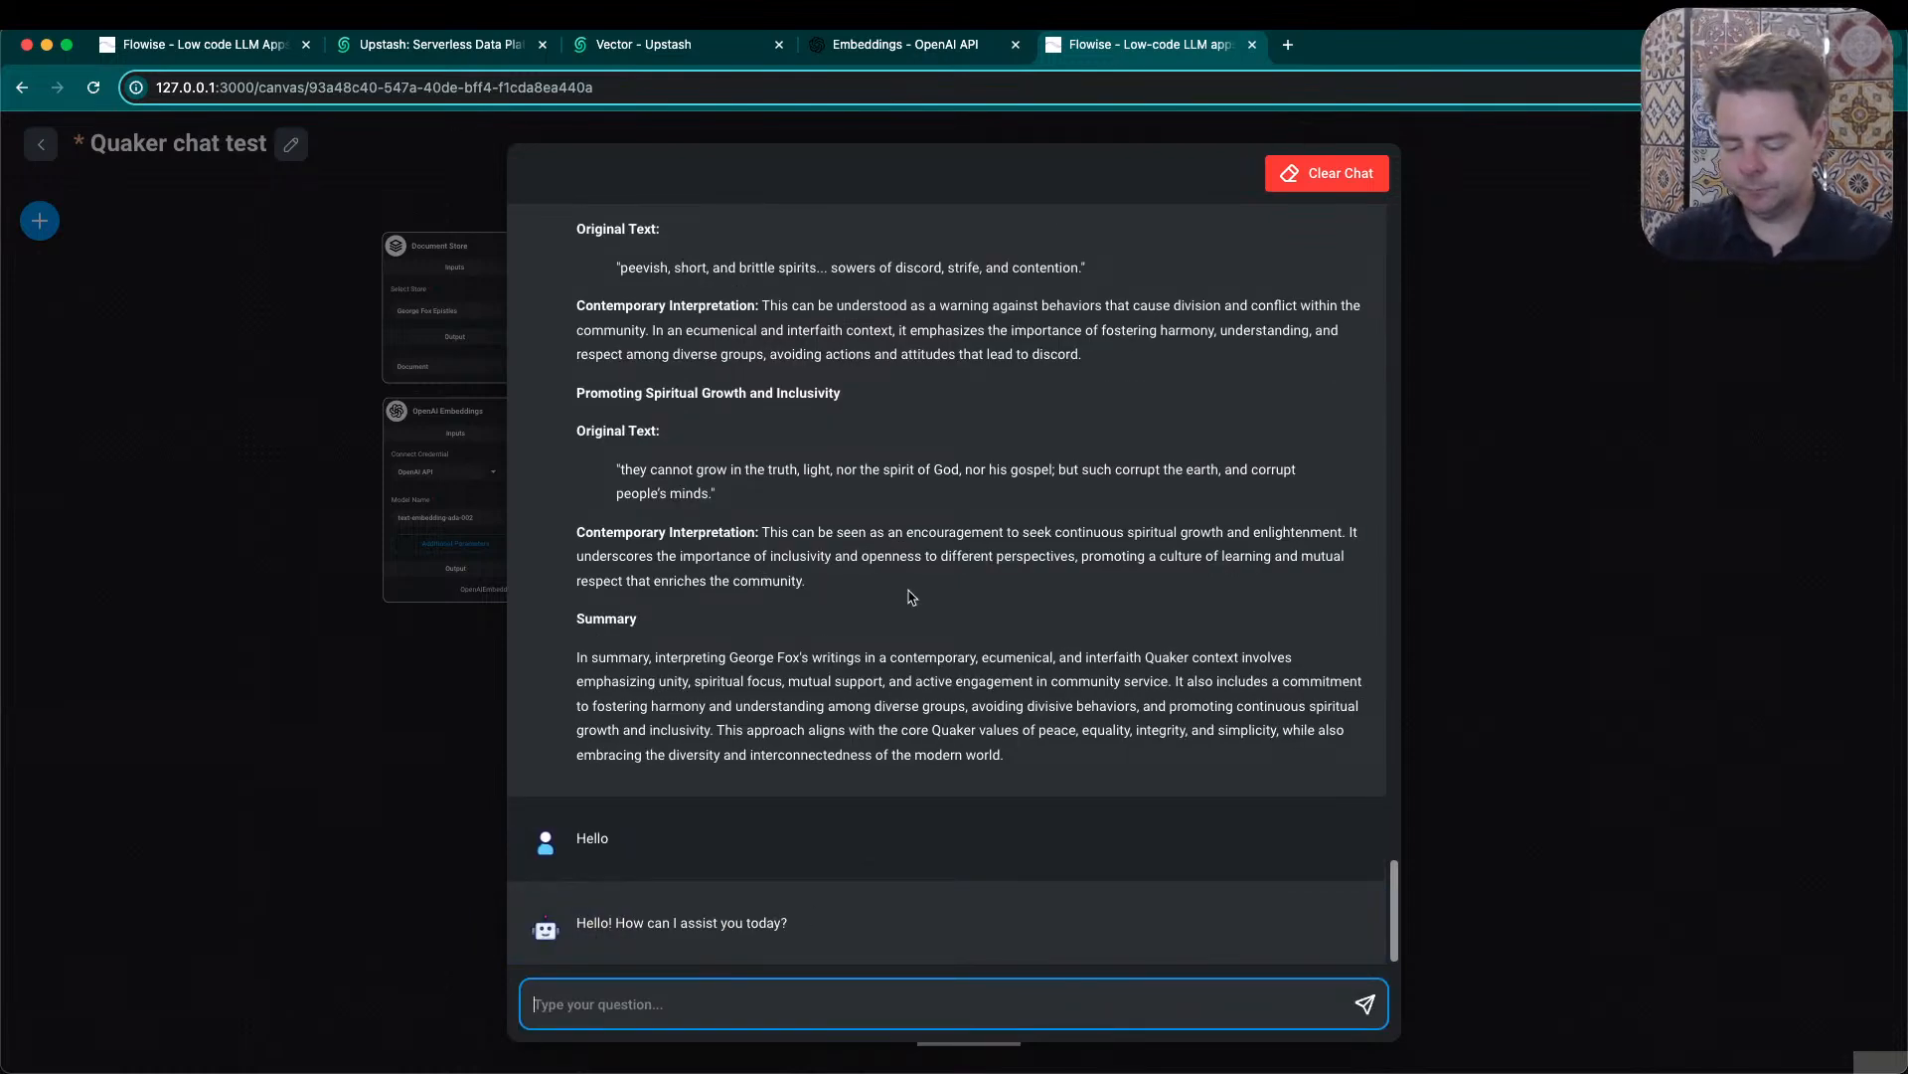
- Send the chatbot the request "Please summarize the teachings of George Fox in a single paragraph"
{"action": "type", "text": "P"}
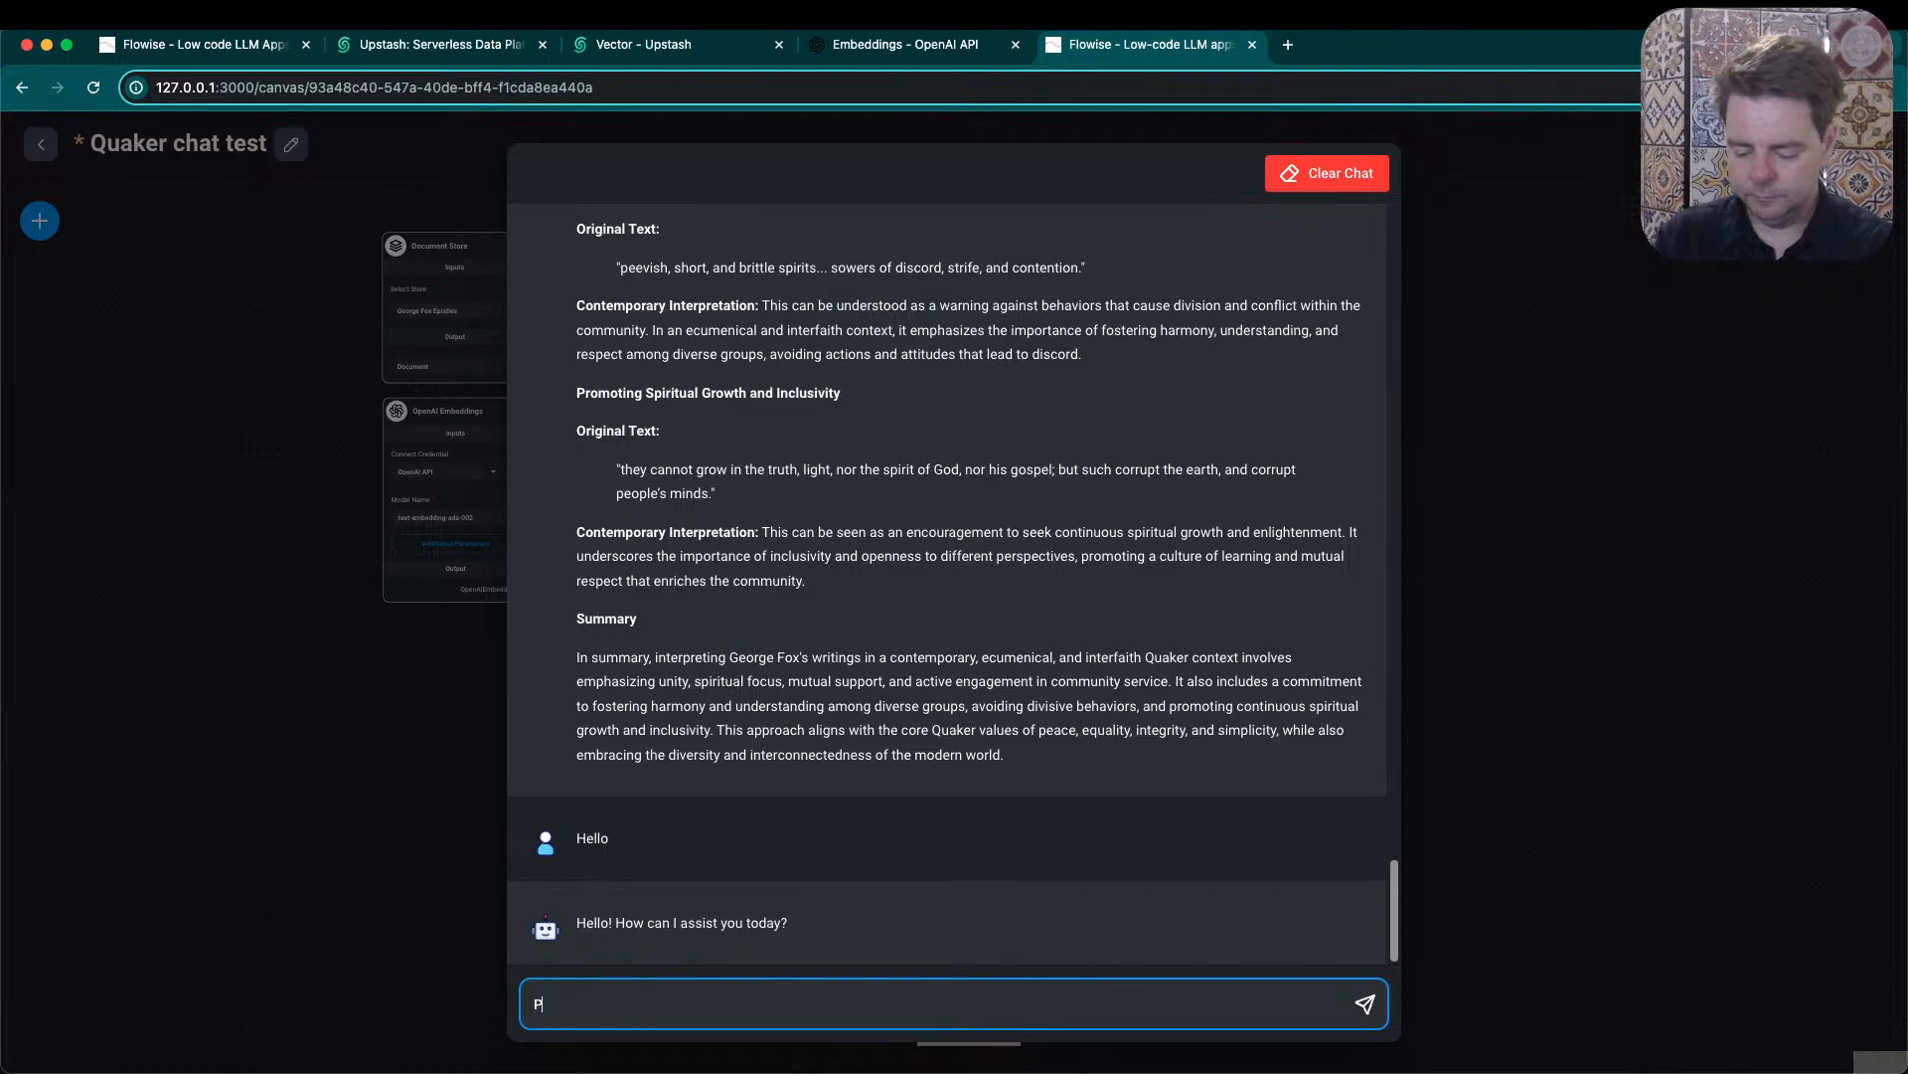
{"action": "type", "text": "lease summarize"}
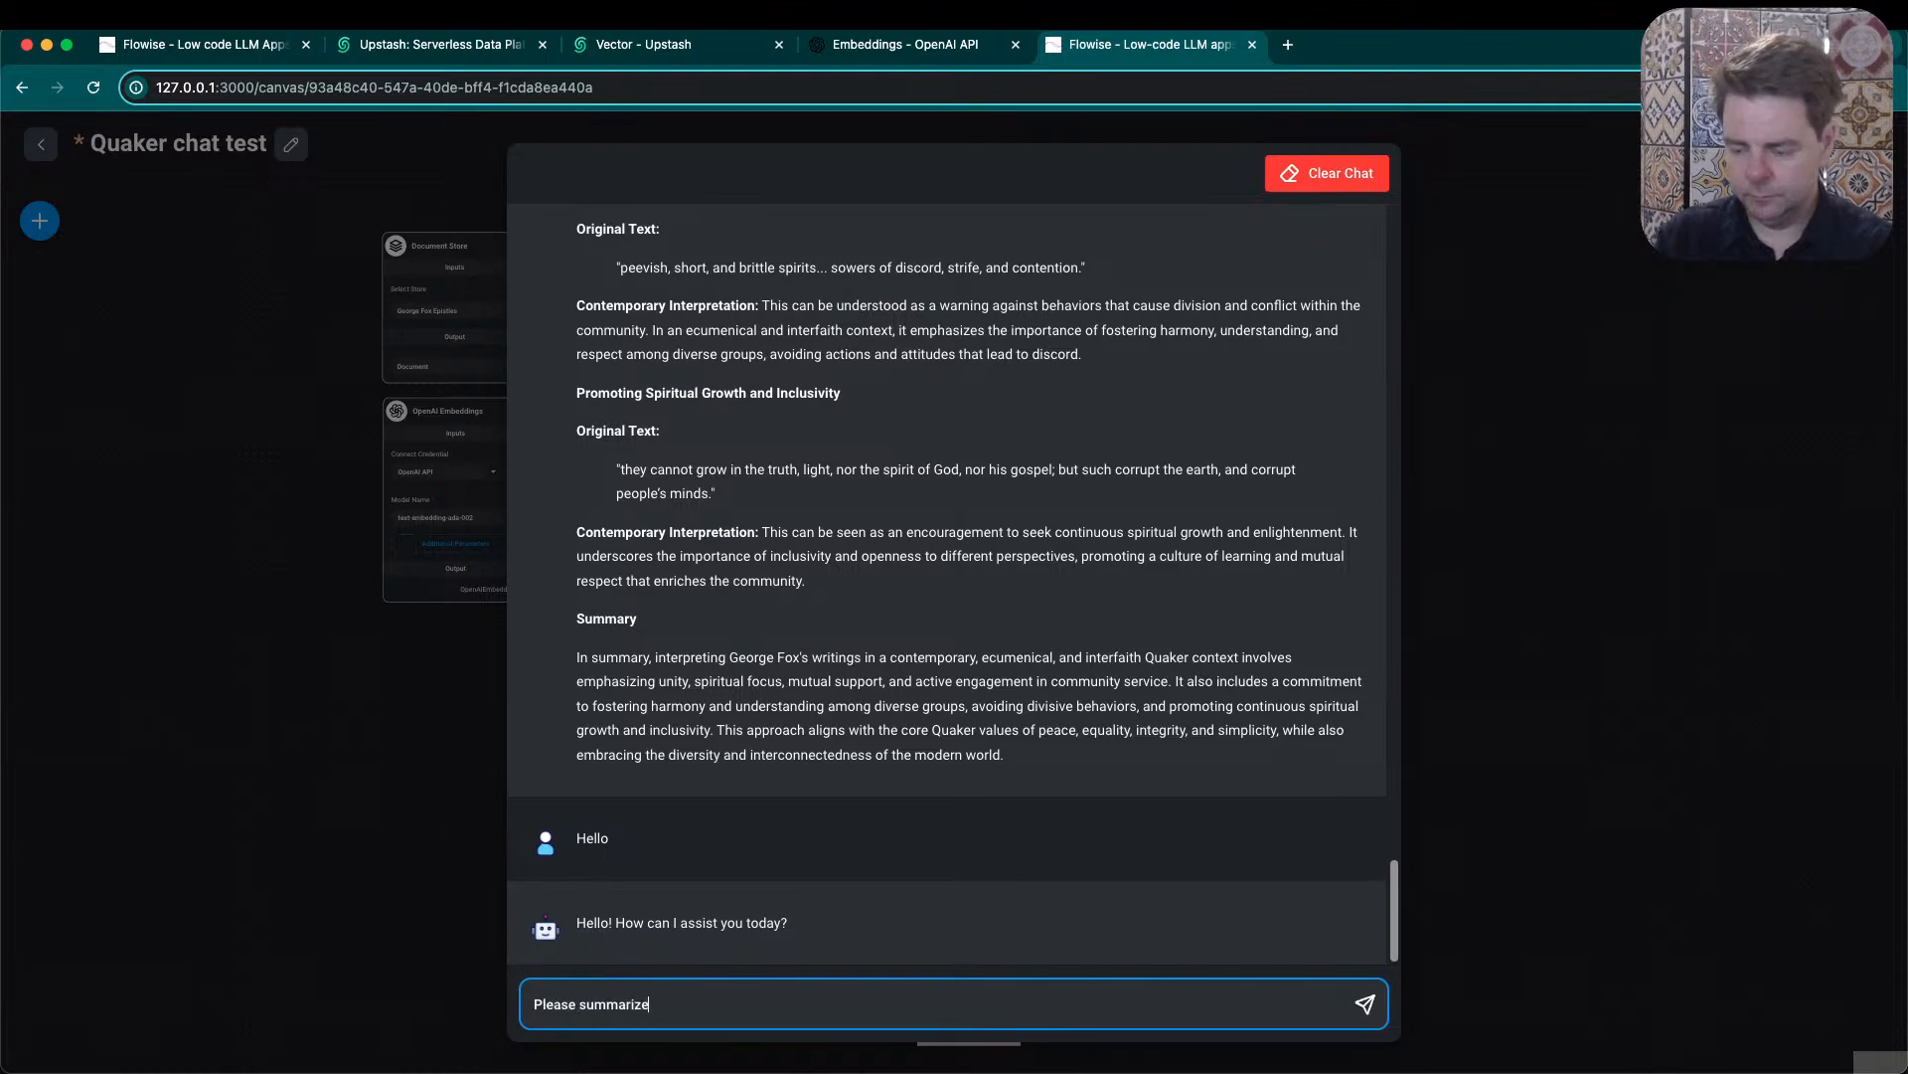
{"action": "type", "text": " the teachings of George Fox in a single p"}
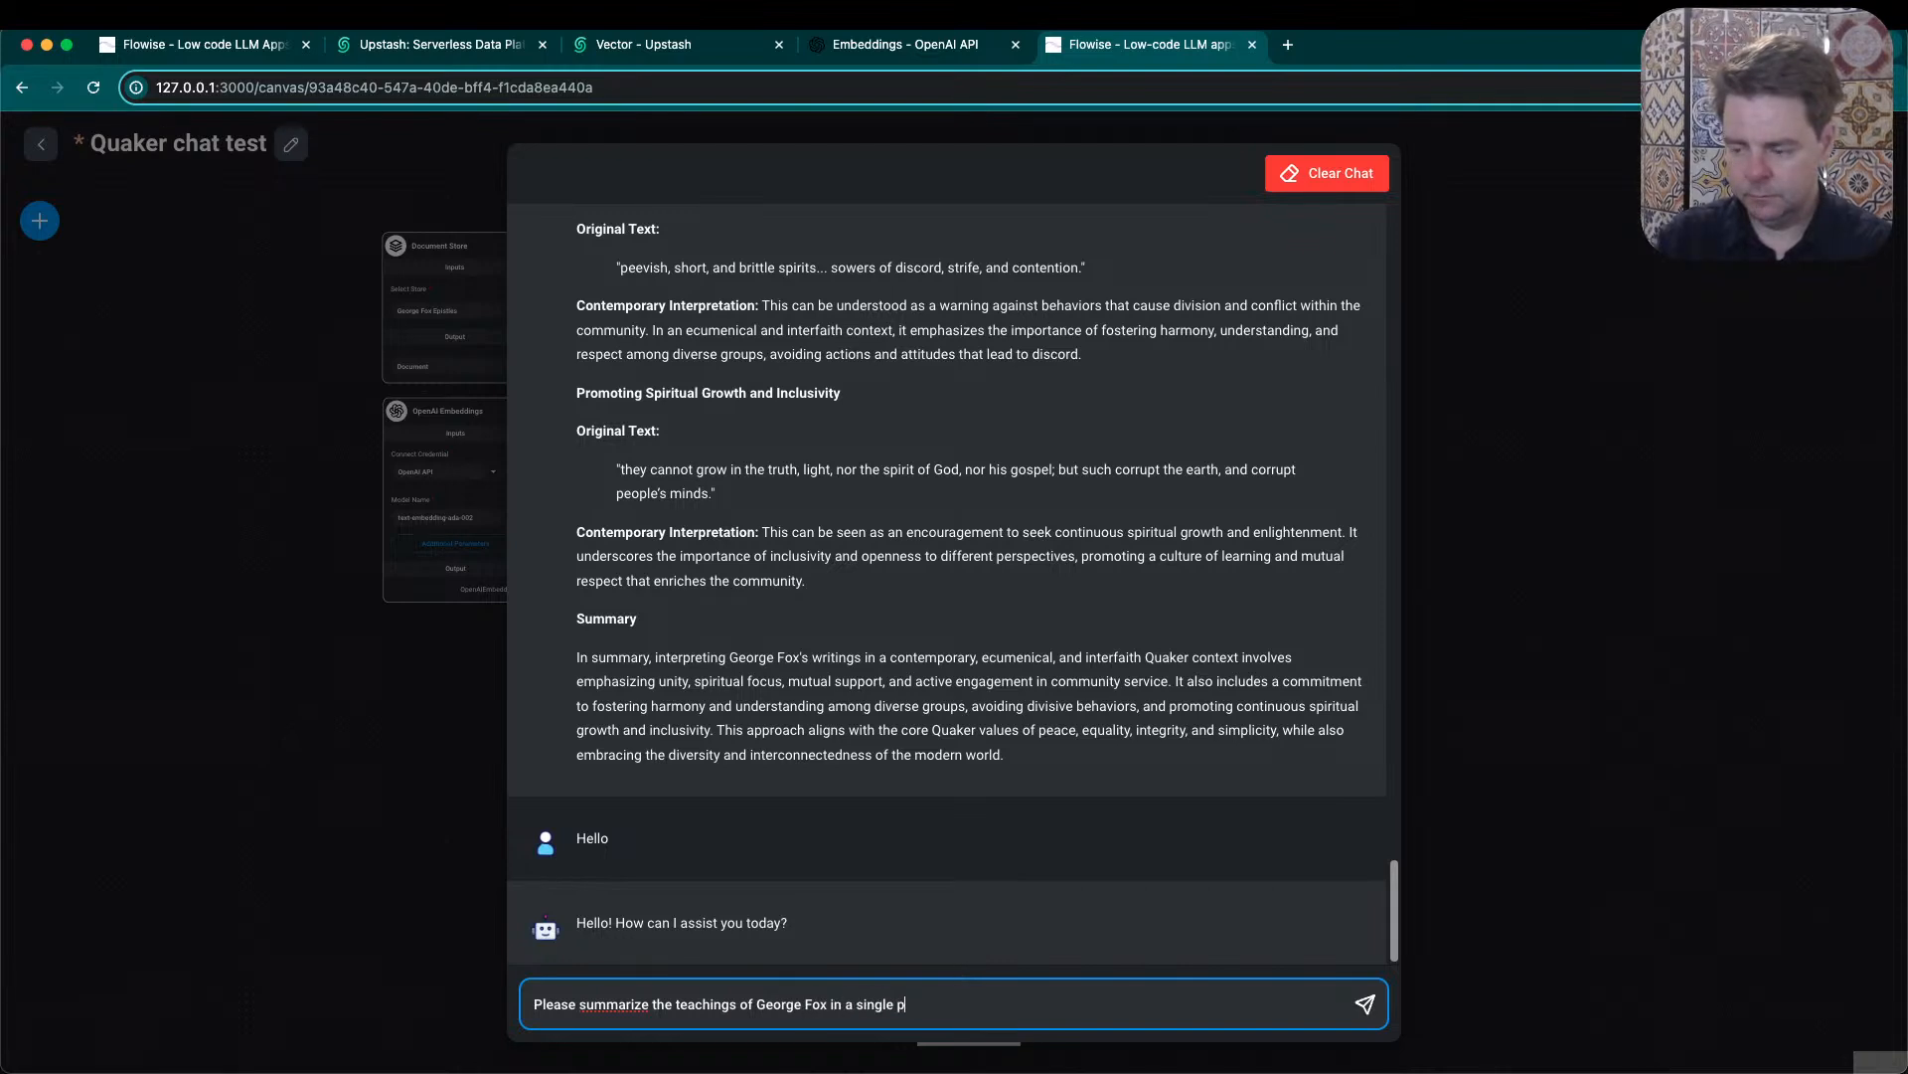
{"action": "type", "text": "aragraph"}
{"action": "key", "text": "Return"}
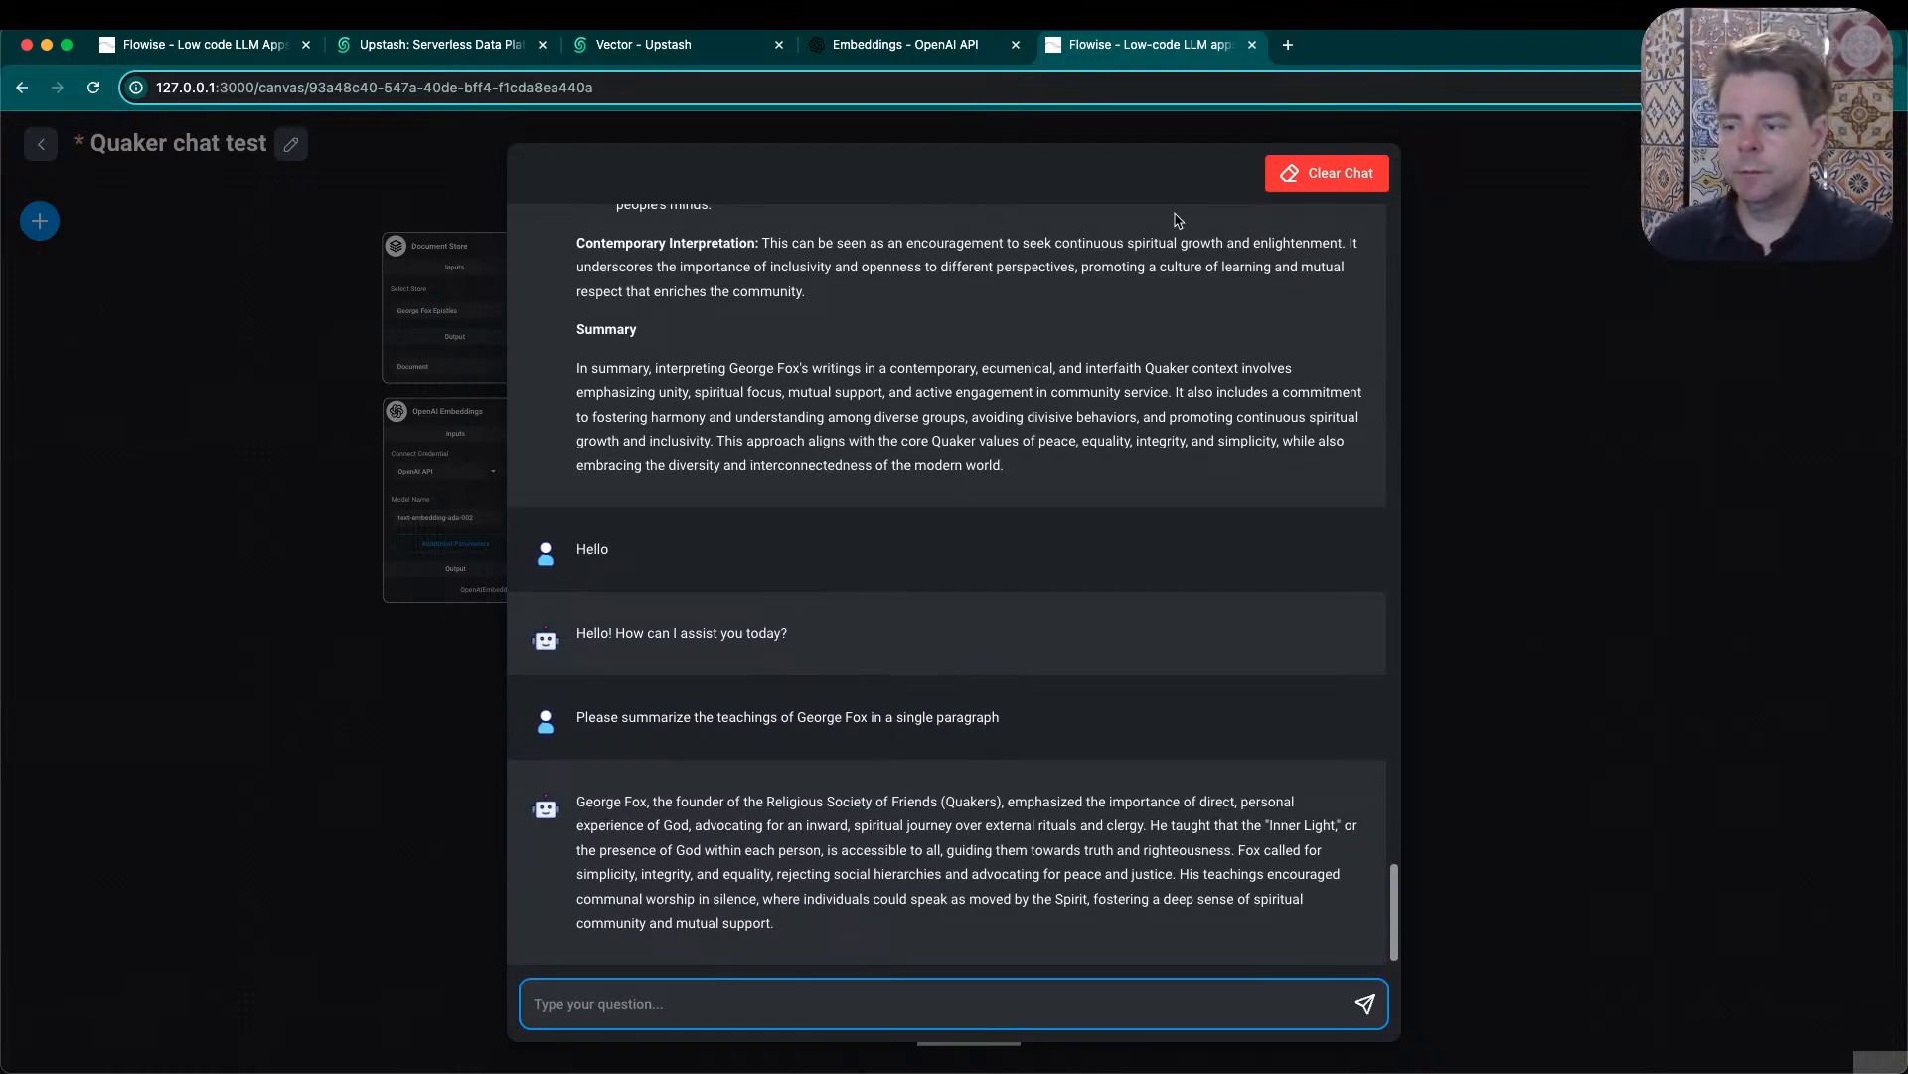
- Read through the chatbot's one-paragraph answer about George Fox, and close the expanded chat to return to the canvas
{"action": "left_click_drag", "start_coordinate": [577, 801], "coordinate": [650, 798]}
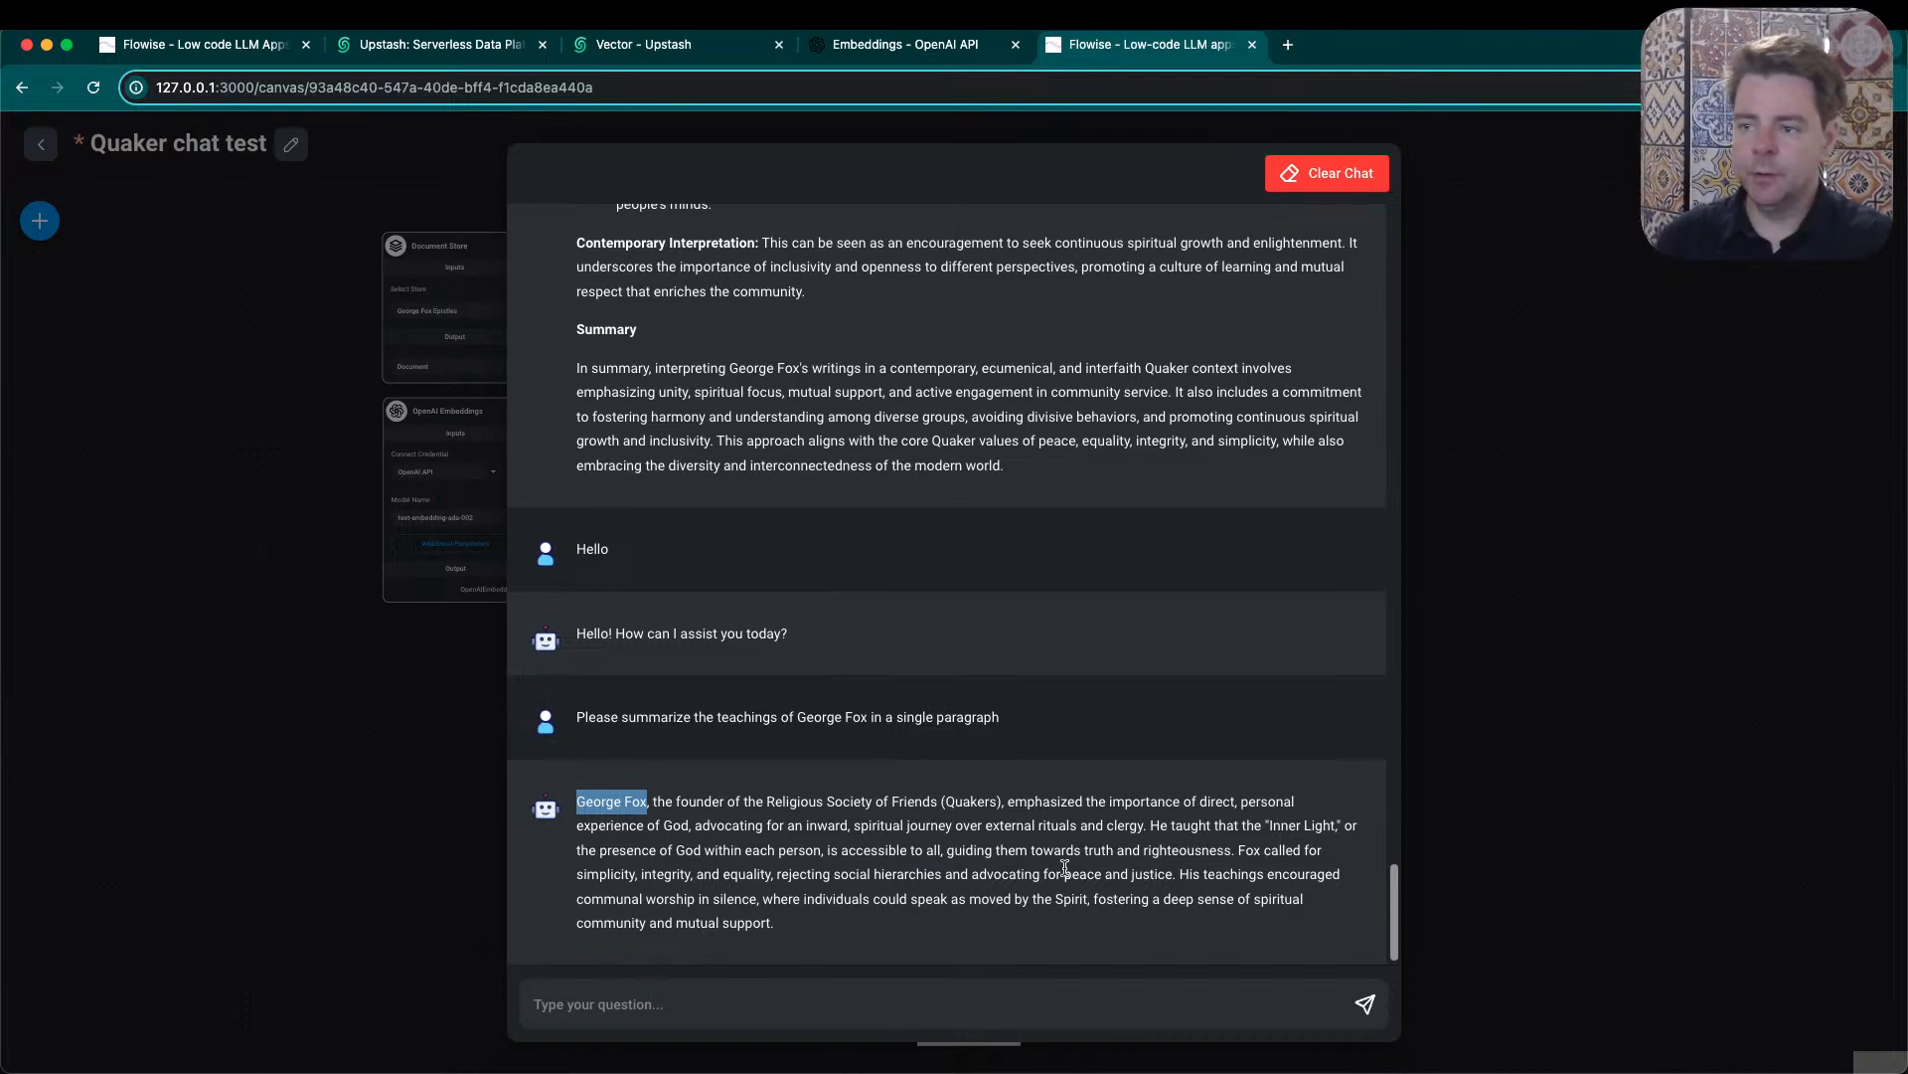
{"action": "left_click", "coordinate": [791, 930]}
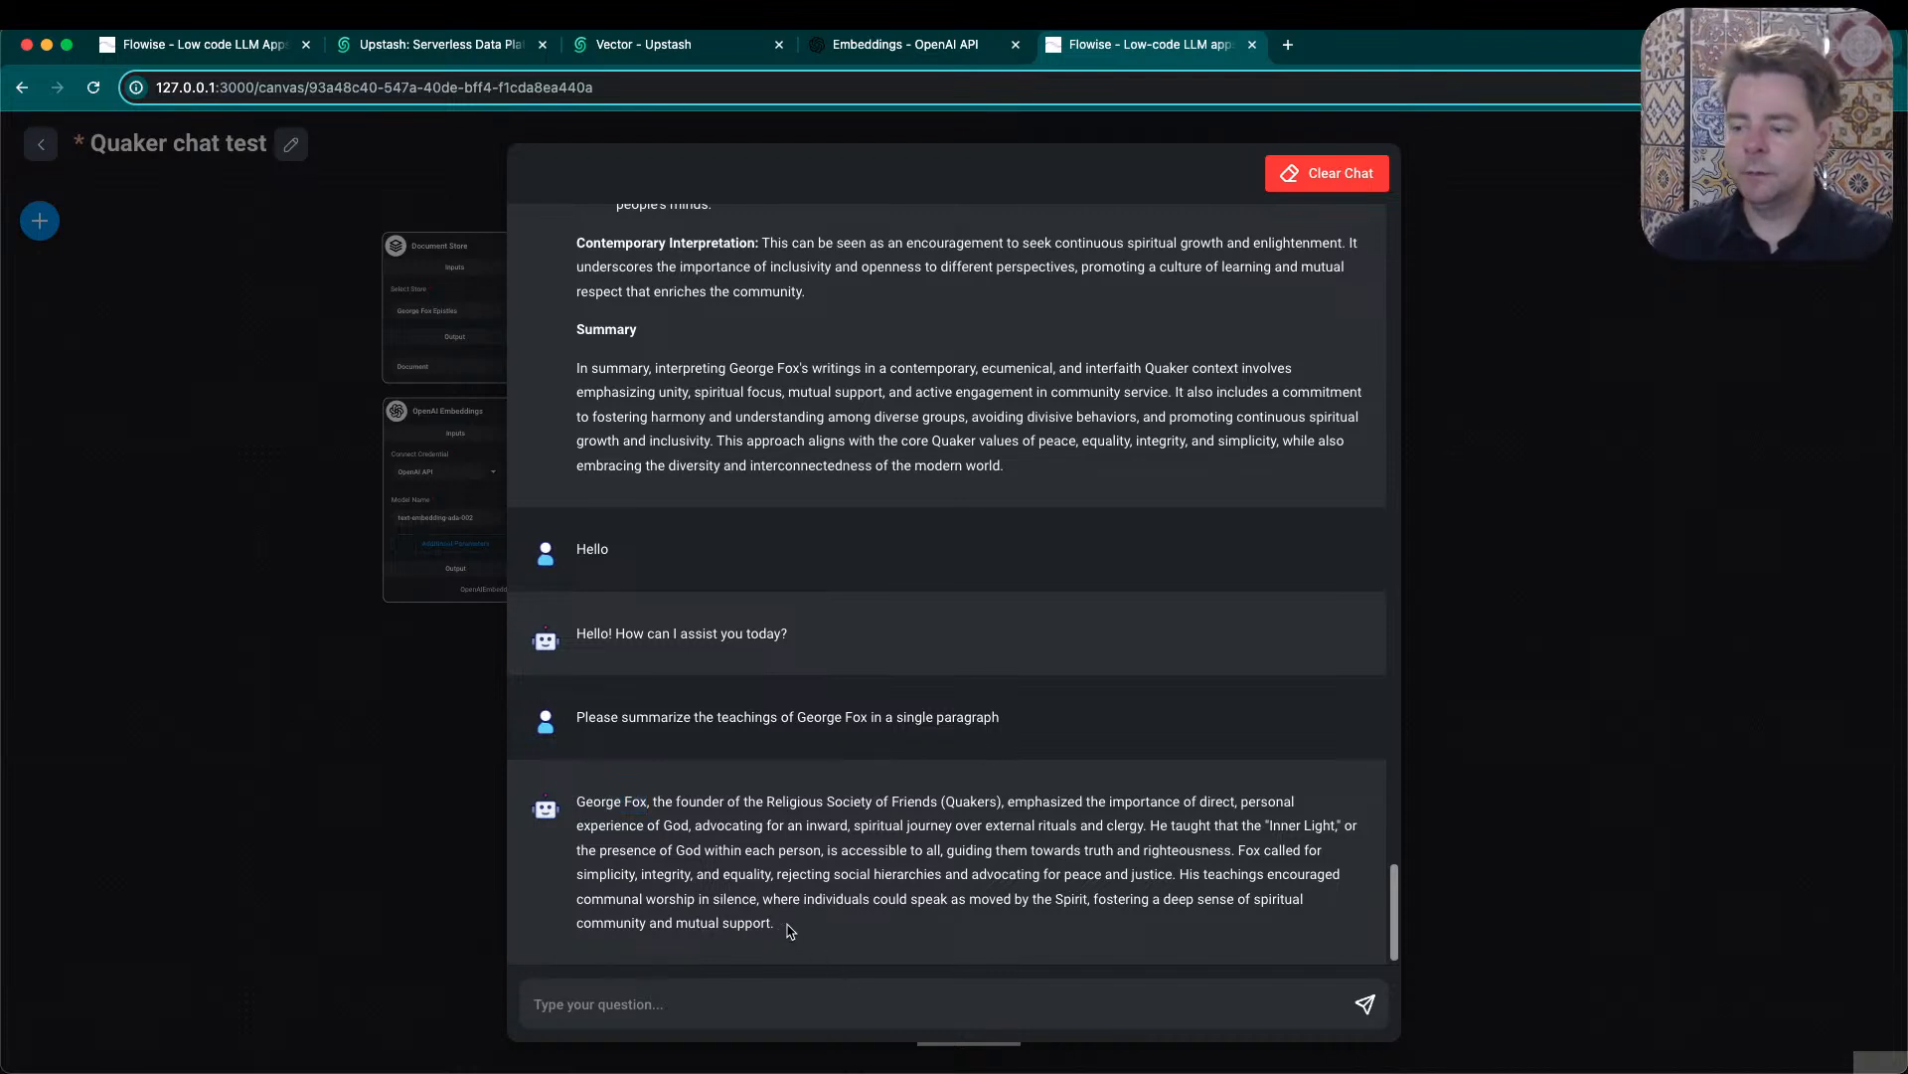
{"action": "left_click_drag", "start_coordinate": [791, 930], "coordinate": [575, 803]}
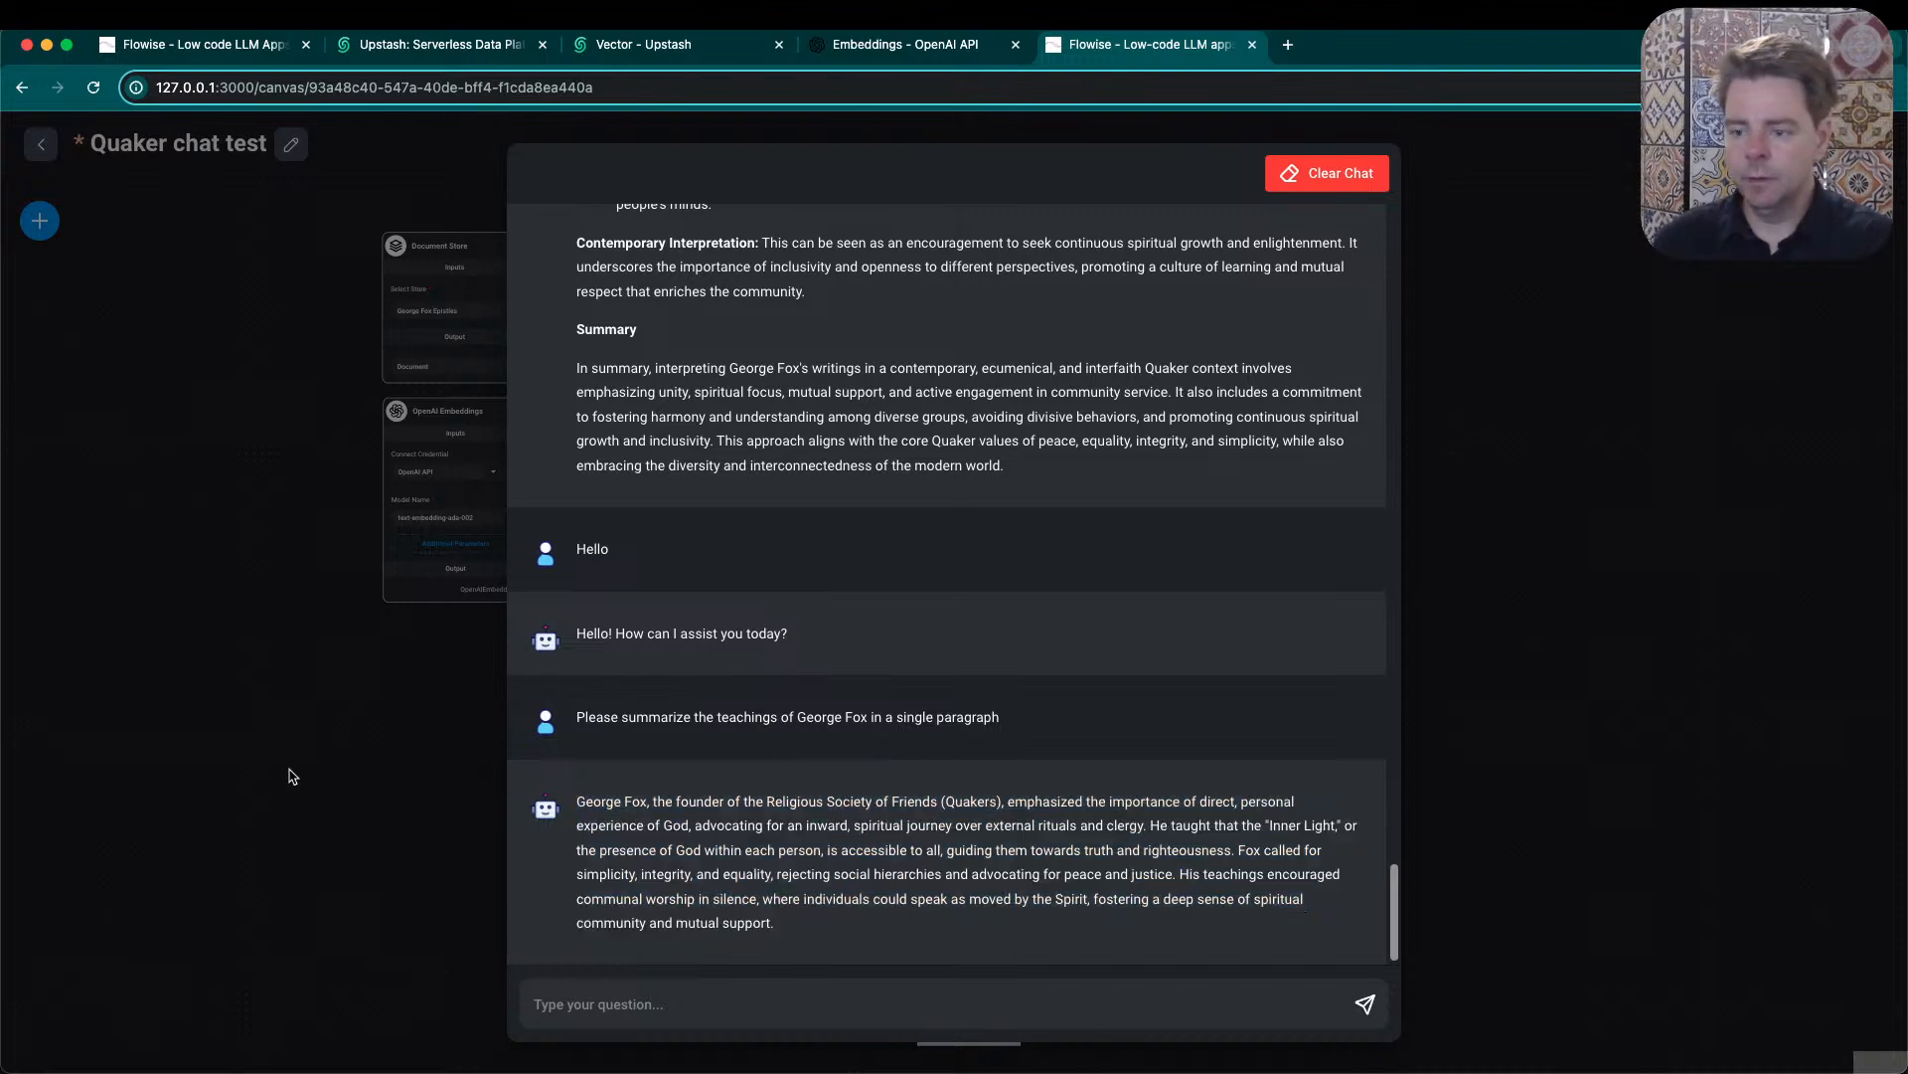
{"action": "left_click", "coordinate": [292, 769]}
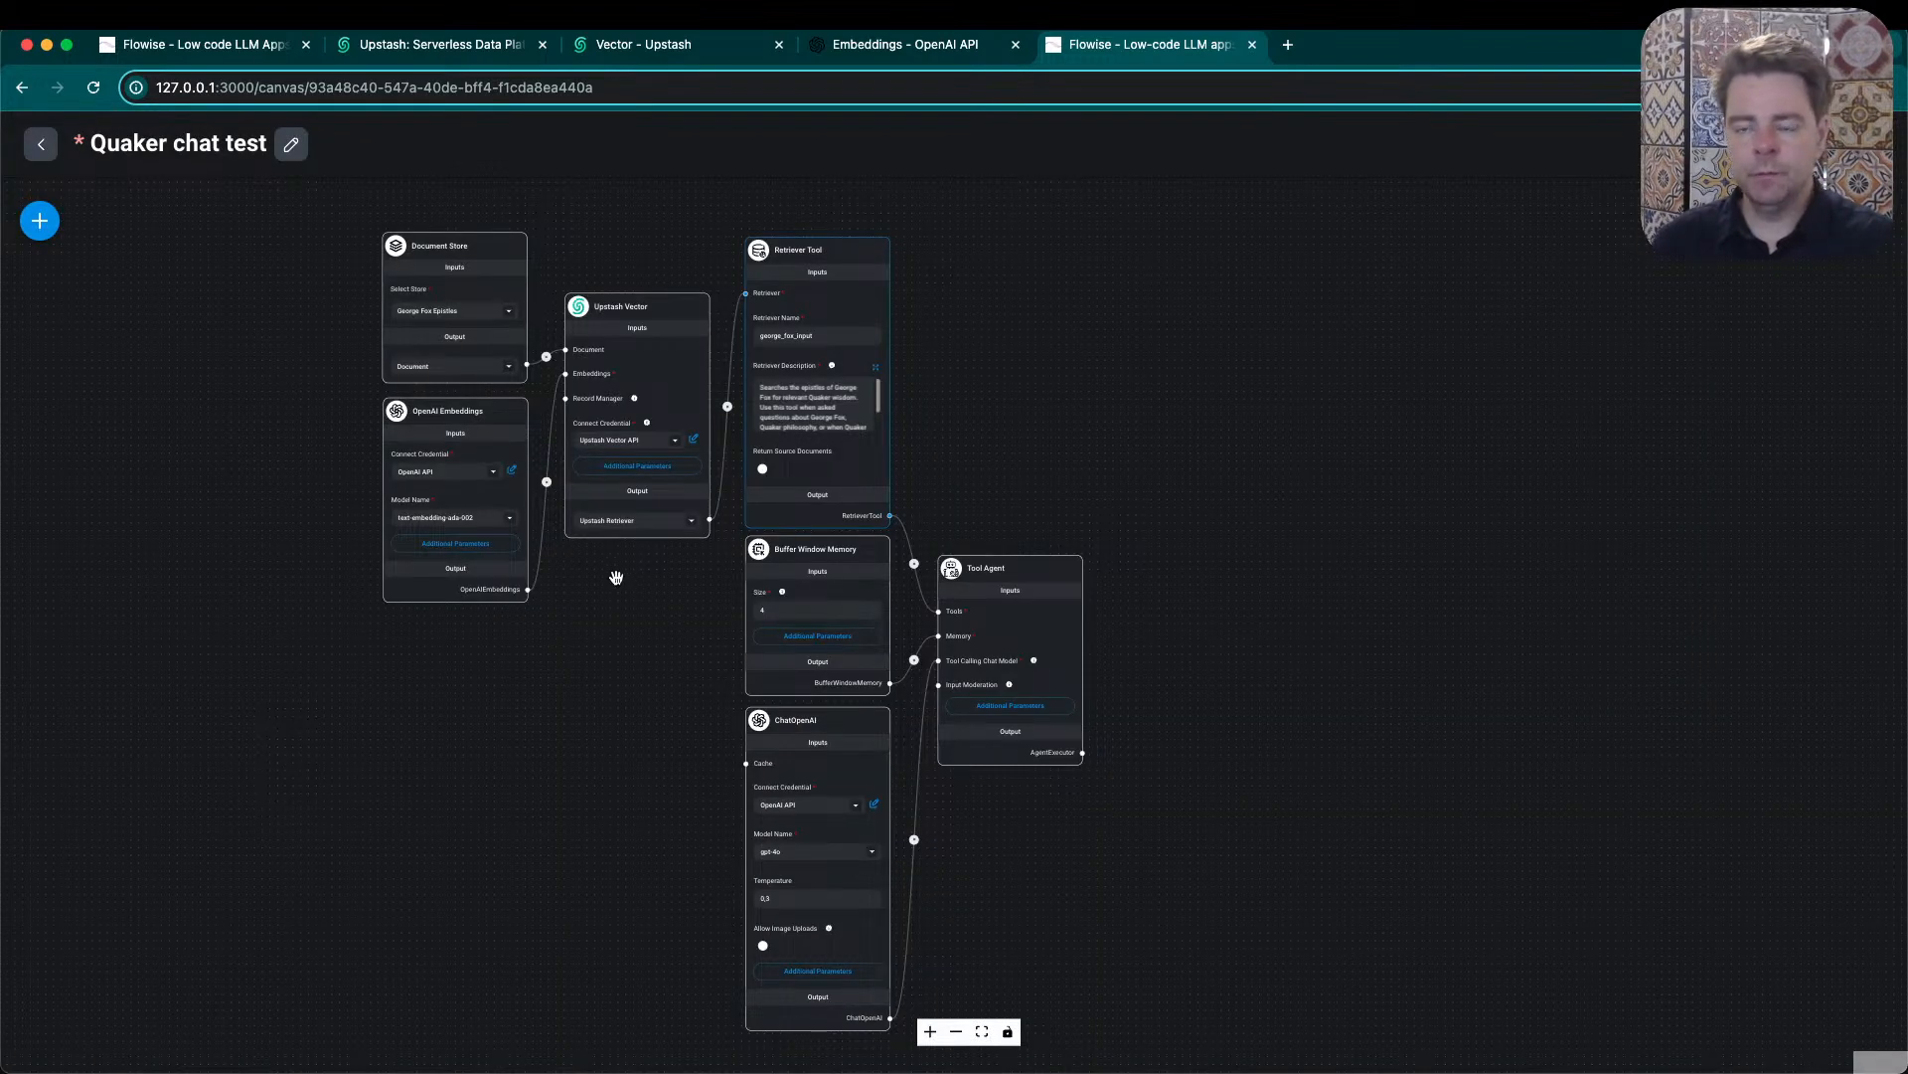